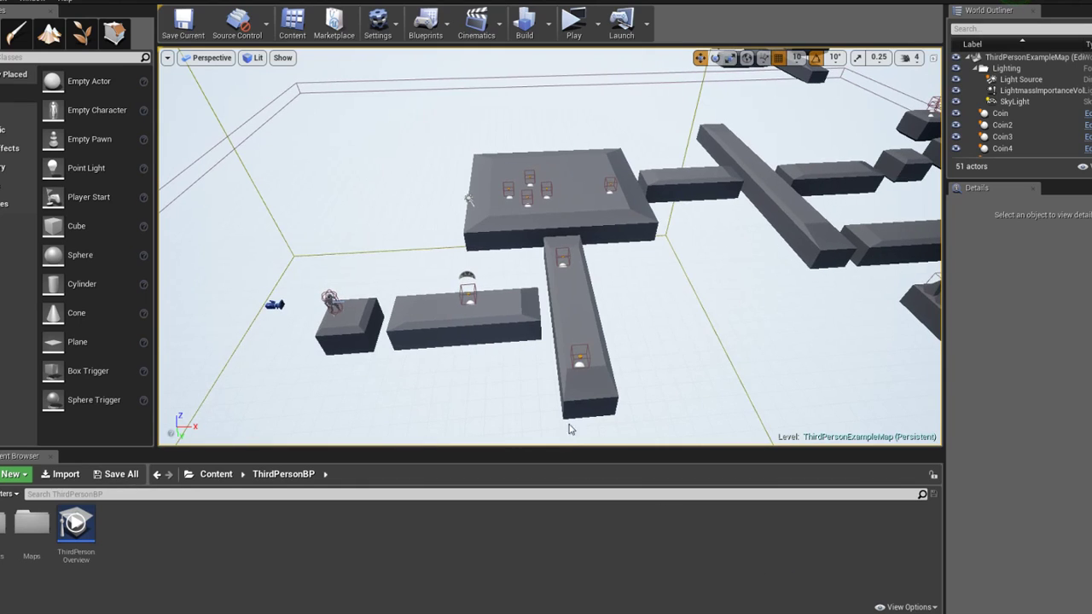
In the Content folder, start a new Blueprint class and pick SaveGame as its parent
scroll(539, 341, "up", 6)
scroll(541, 341, "up", 2)
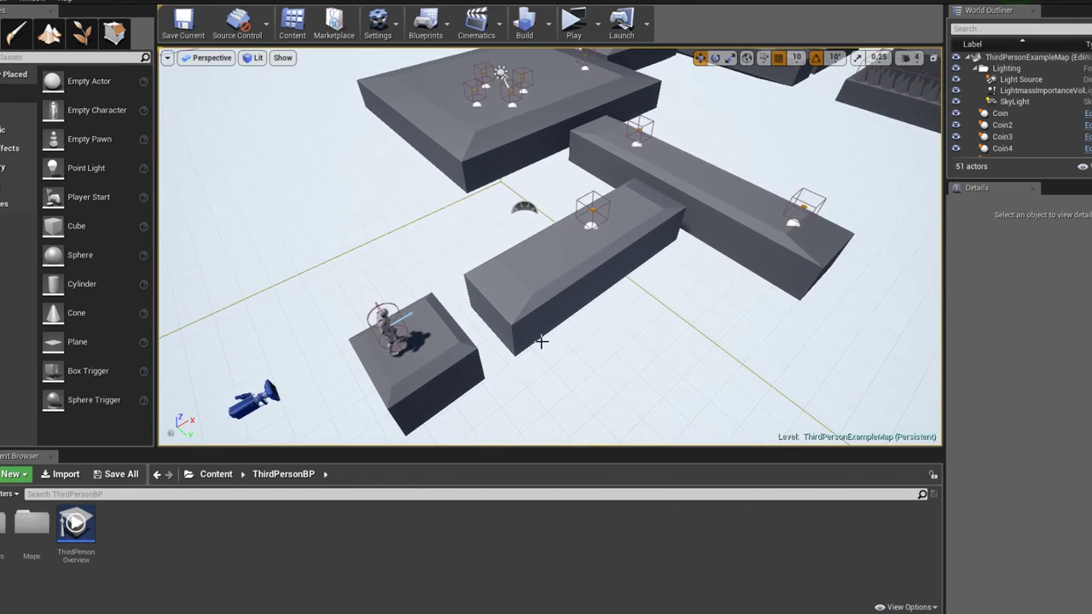
left_click(215, 473)
right_click_drag(550, 248, 516, 254)
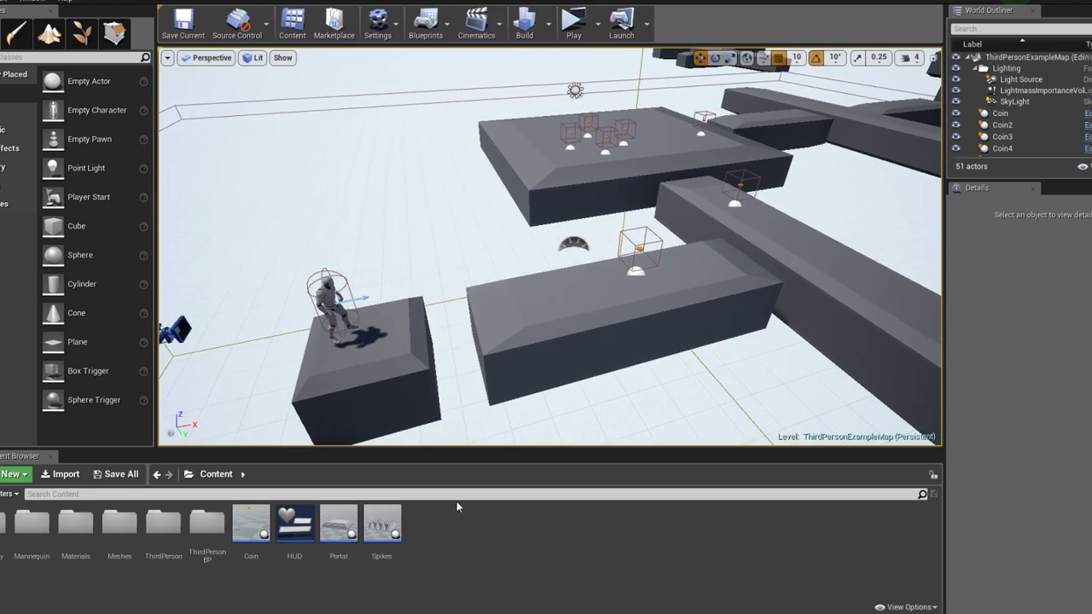
right_click(455, 521)
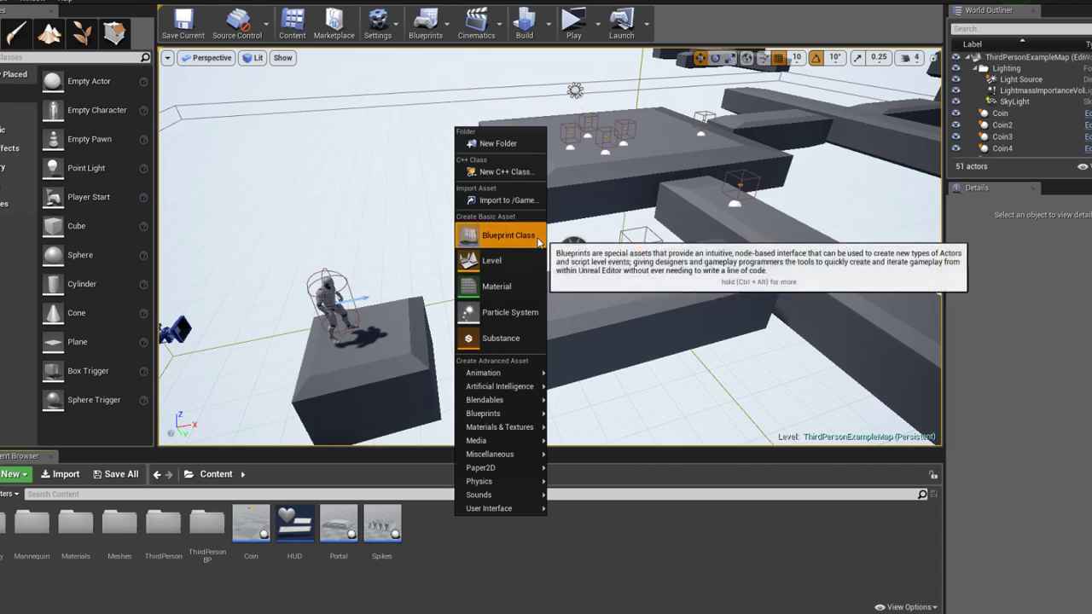
left_click(522, 235)
left_click(398, 363)
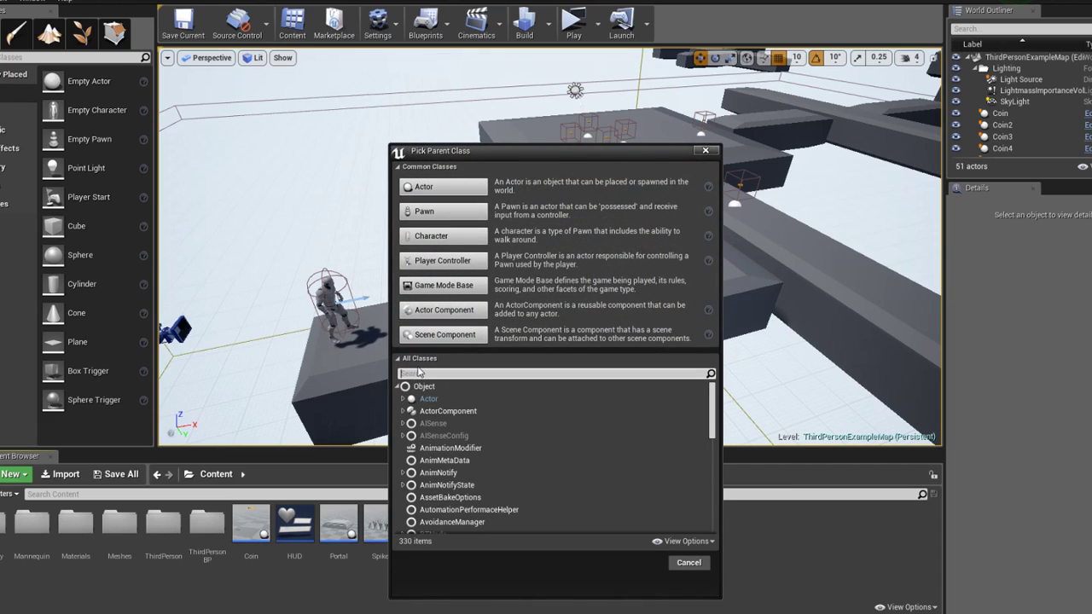
type("save")
left_click(447, 401)
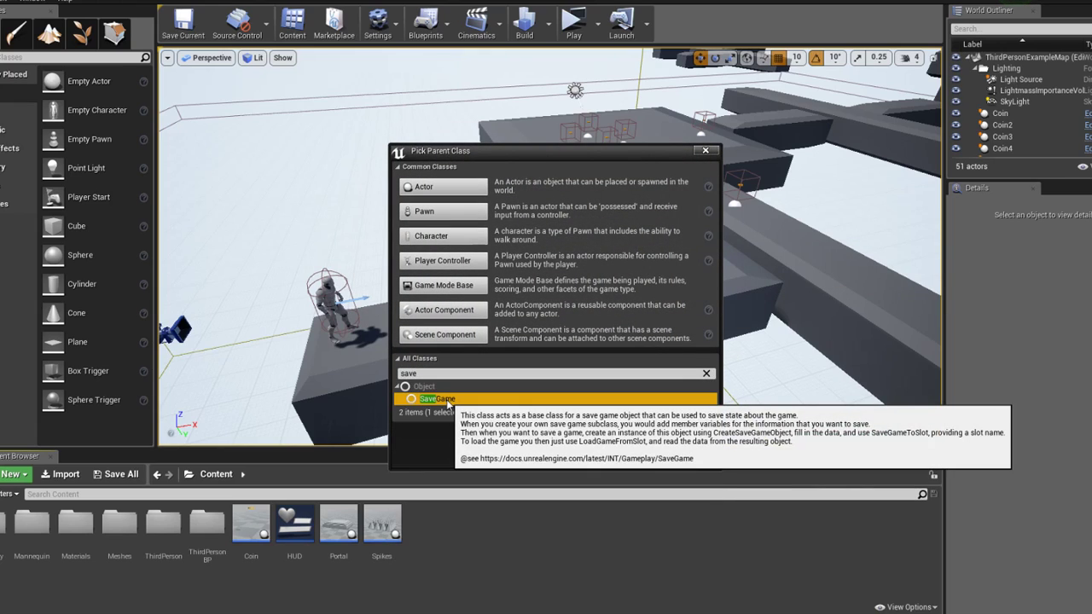
Create the SaveGame blueprint and name it MySaveGame
left_click(639, 433)
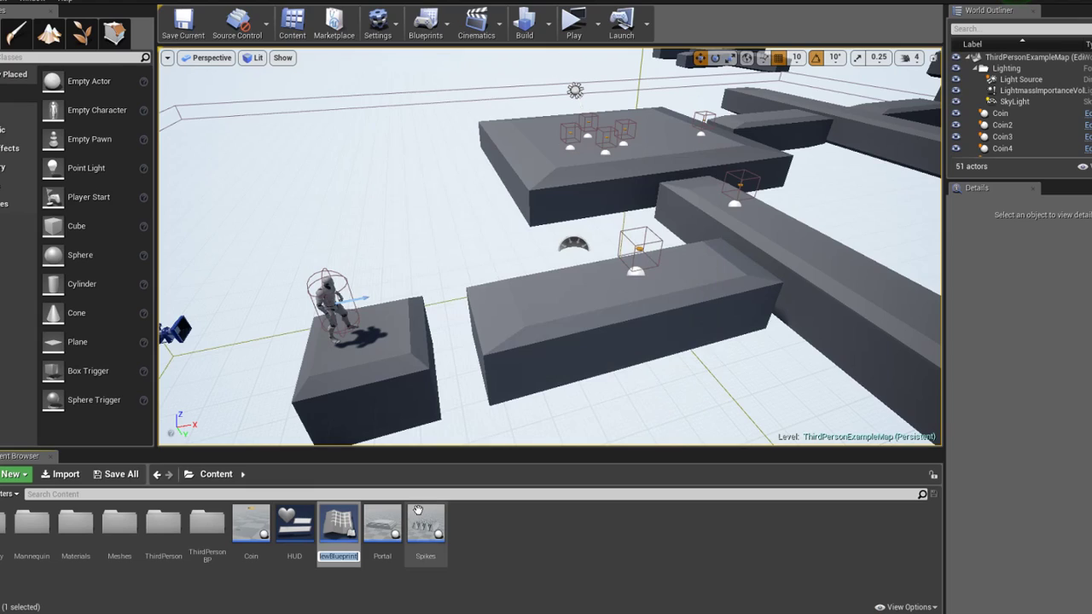
type("MyS")
type("aveGame")
key("Return")
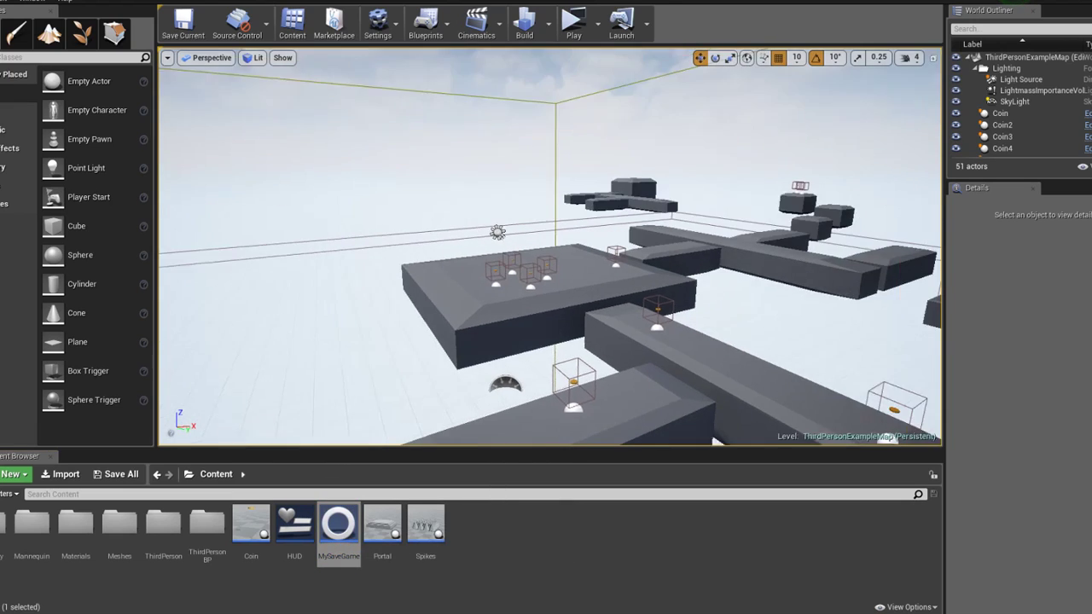
mouse_move(545, 256)
right_mouse_down()
mouse_move(478, 264)
mouse_move(511, 256)
right_mouse_up()
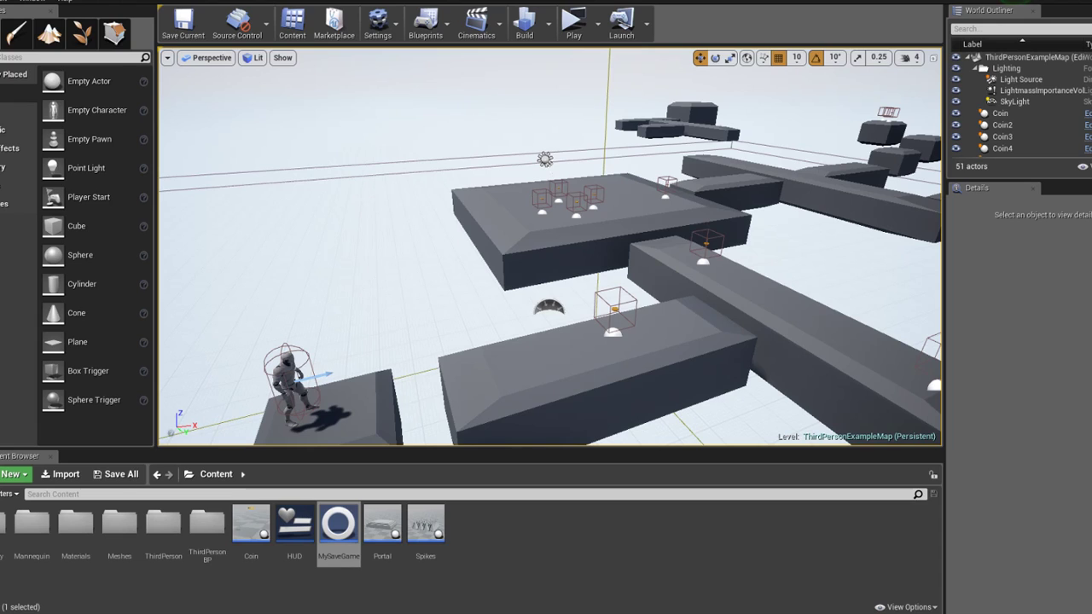
Search the Content Browser for ThirdPersonExampleMap with the folder tree shown
right_click_drag(511, 255, 478, 256)
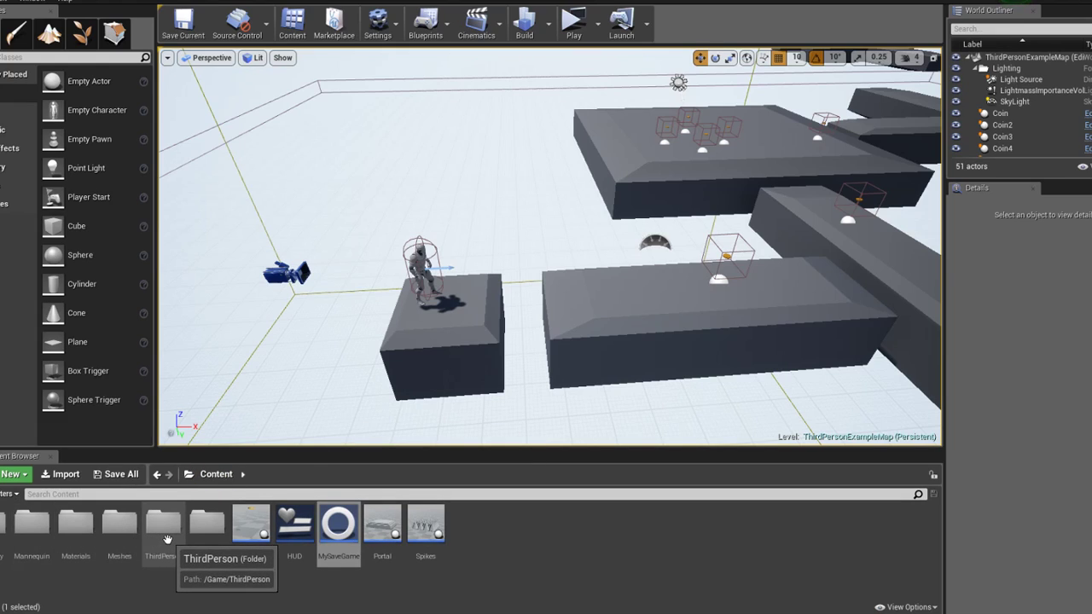
left_click(230, 492)
type("ir")
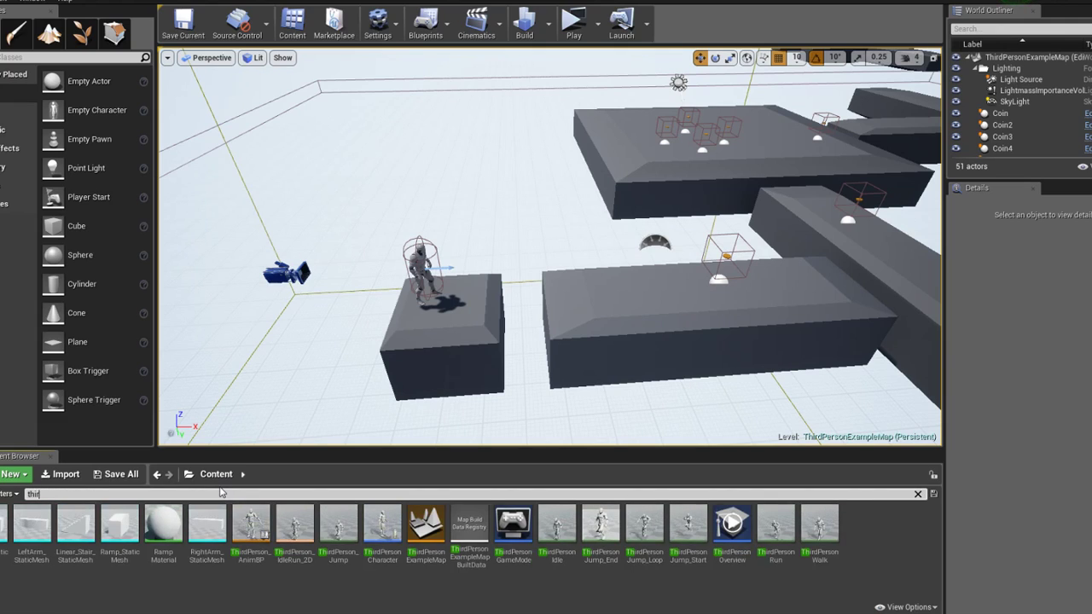
type("dpersonex")
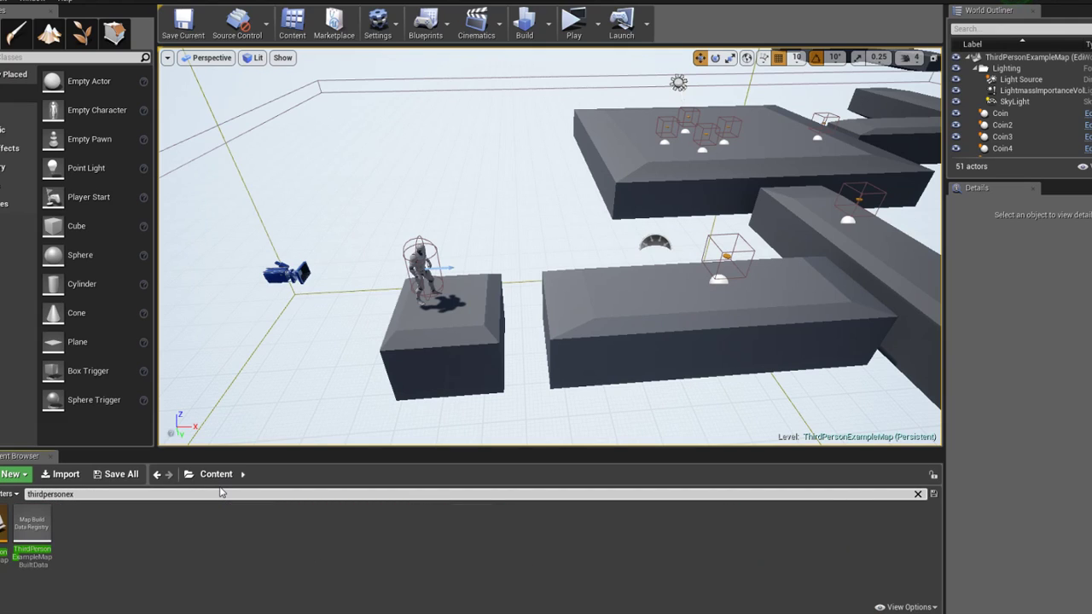
left_click(46, 492)
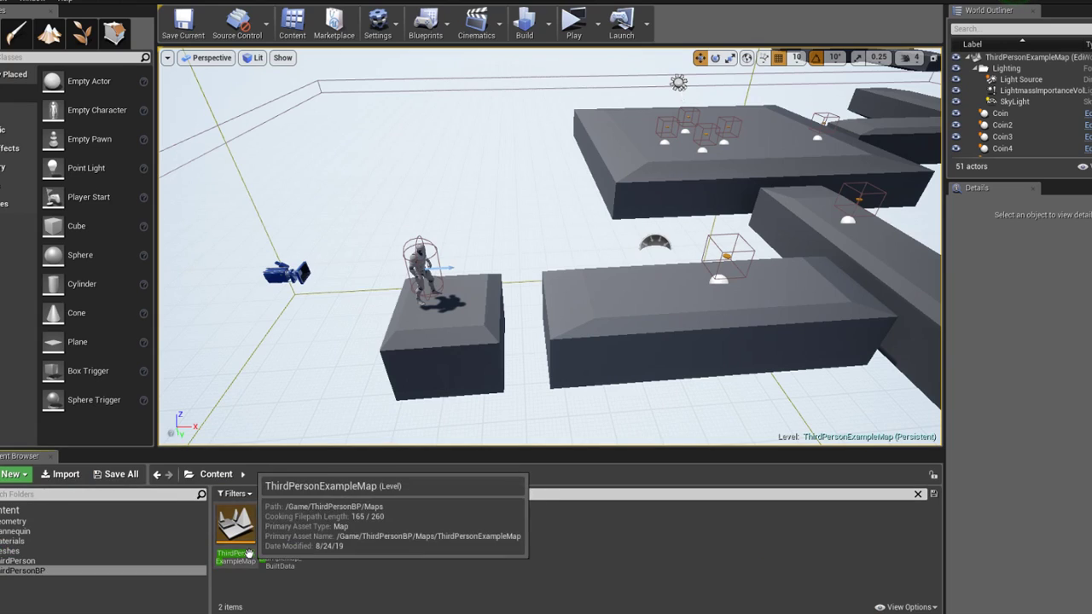
mouse_move(242, 546)
left_mouse_down()
mouse_move(50, 511)
mouse_move(215, 510)
left_mouse_up()
Create a new folder named Maps under Content
right_click(33, 509)
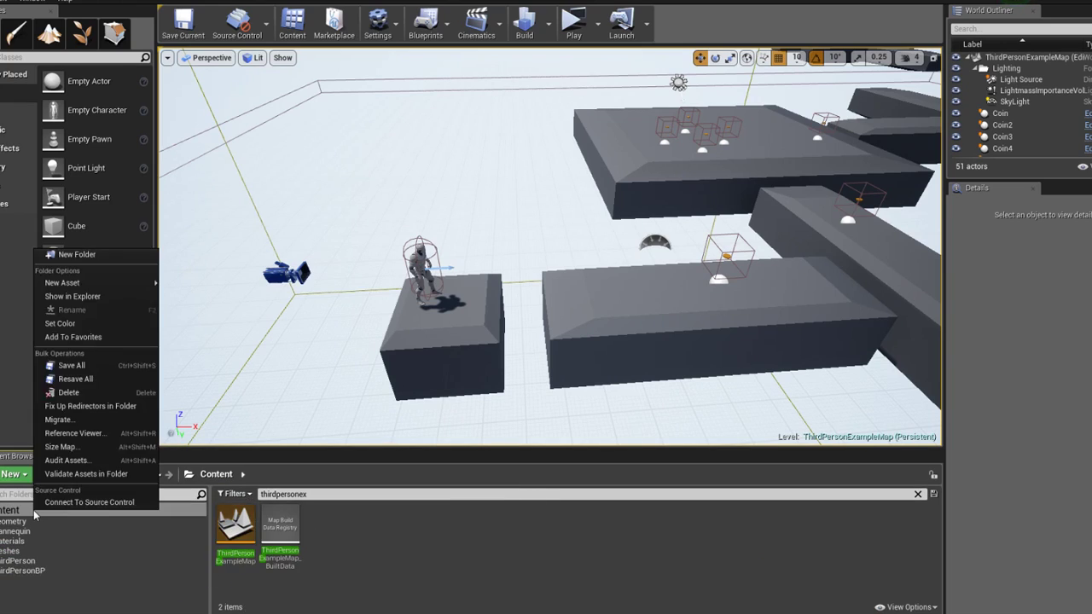
left_click(79, 254)
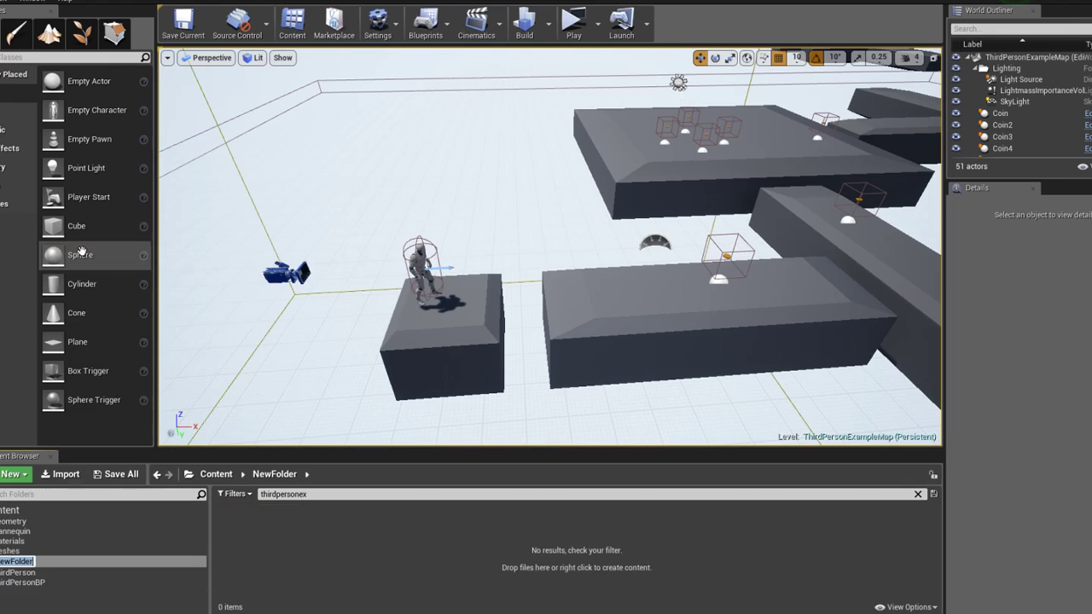
type("Maps")
key("Return")
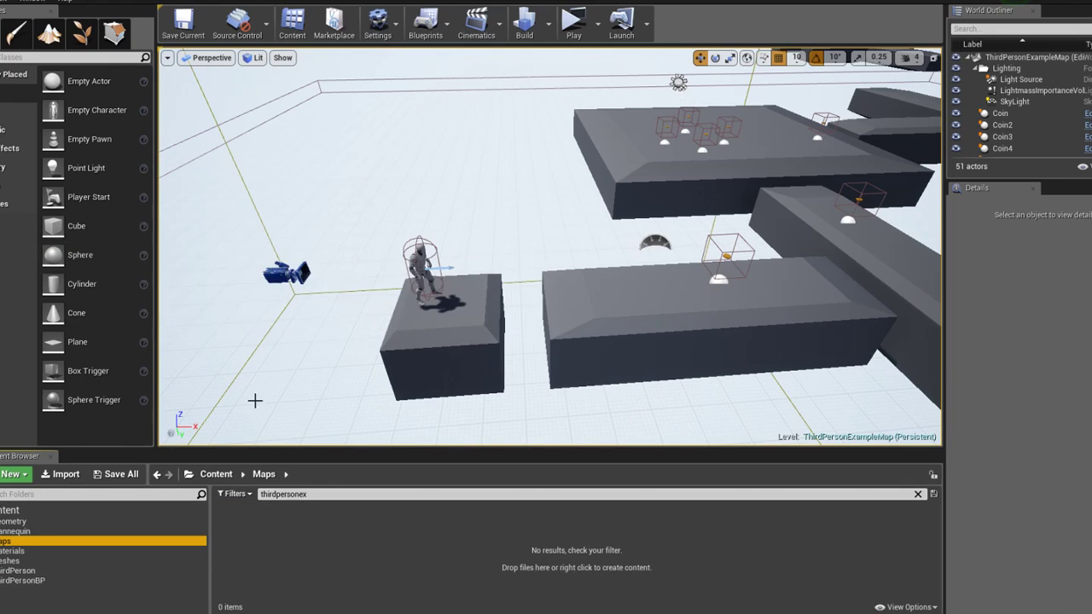
left_click(308, 494)
Move ThirdPersonExampleMap into the Maps folder
left_click(216, 474)
mouse_move(235, 525)
left_mouse_down()
mouse_move(212, 543)
mouse_move(41, 543)
left_mouse_up()
left_click(70, 573)
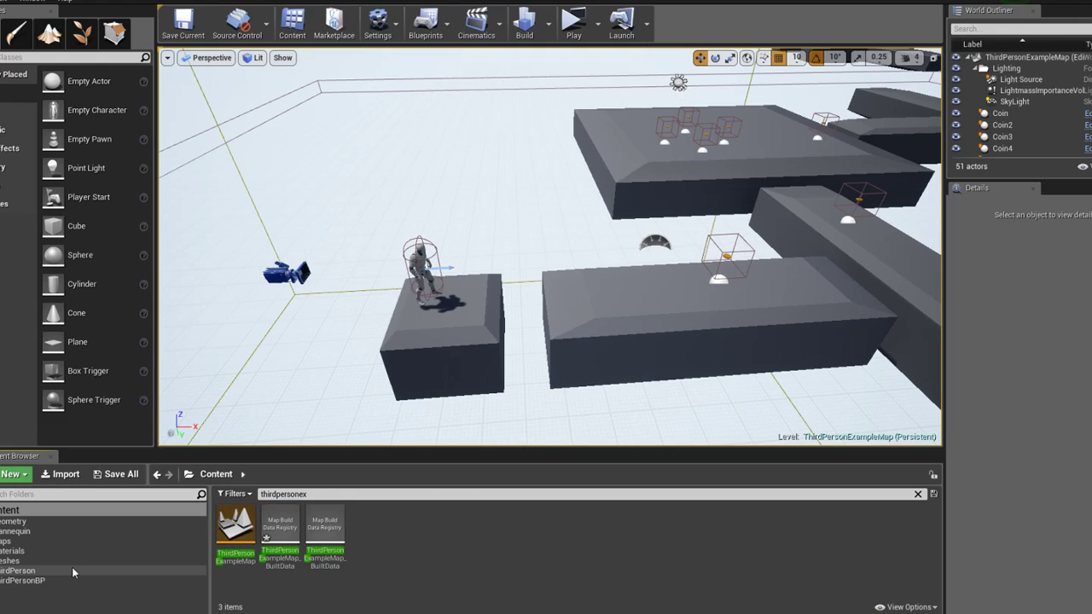
Rename the map inside Maps to Level1
left_click(918, 494)
double_click(370, 524)
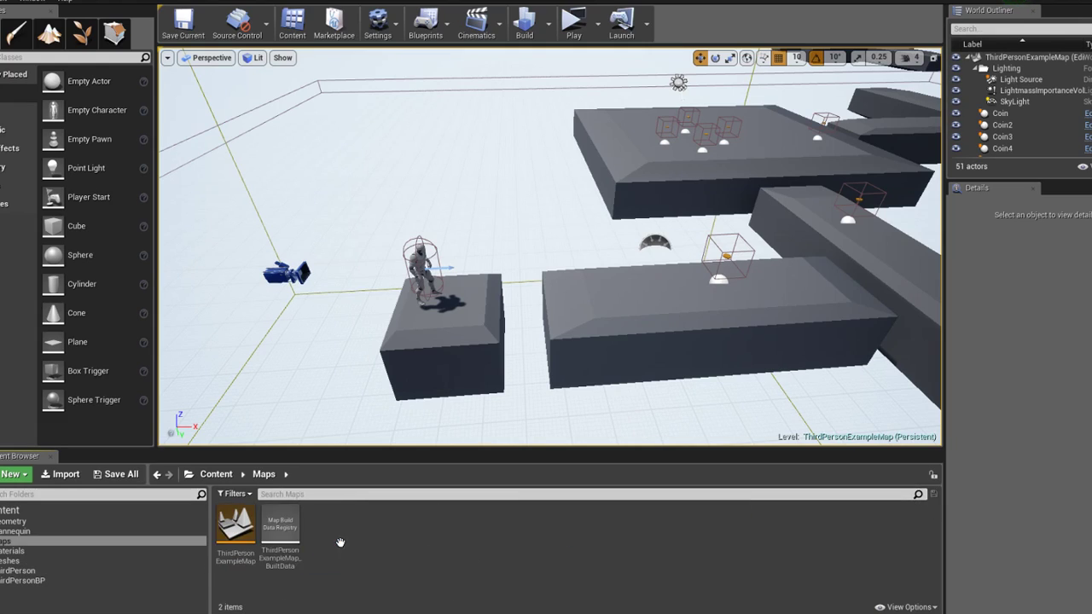
left_click(227, 556)
left_click(242, 558)
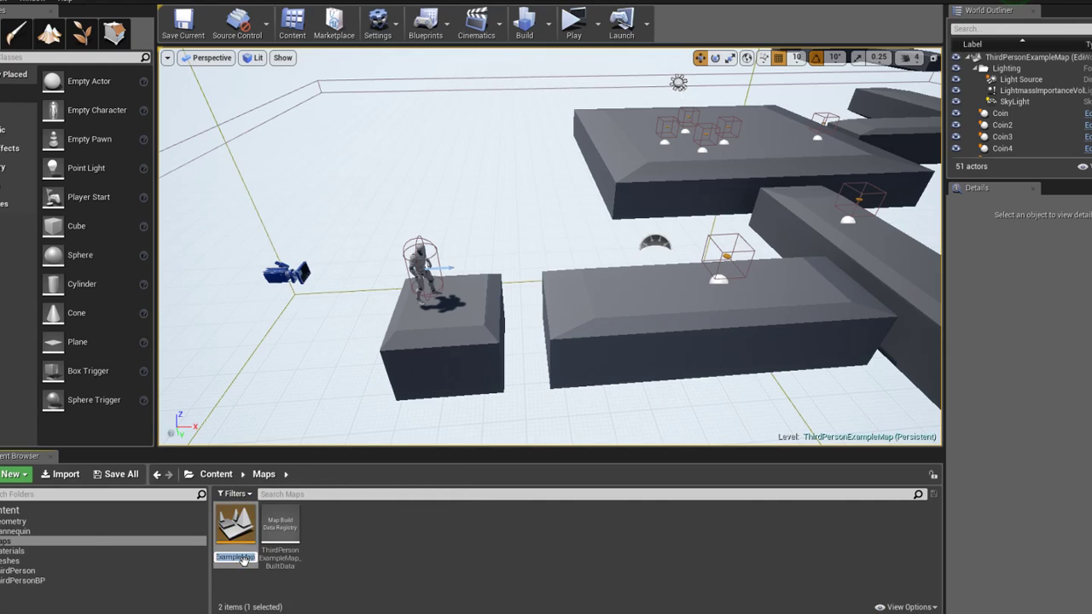
type("Level1")
key("Return")
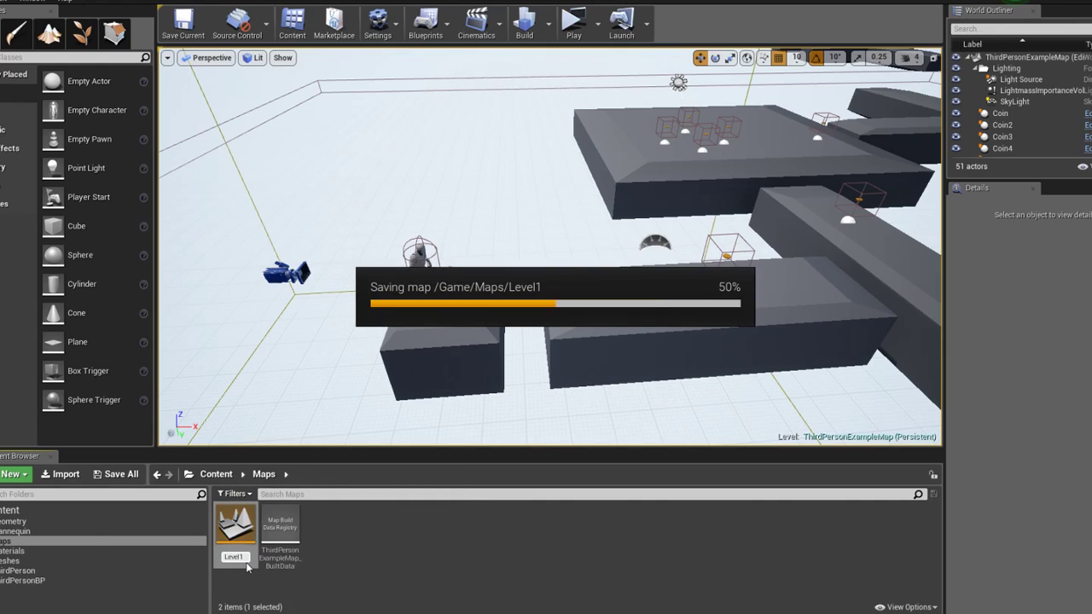
In Project Settings > Maps & Modes, set Level1 as the Editor Startup Map and Game Default Map
left_click(6, 3)
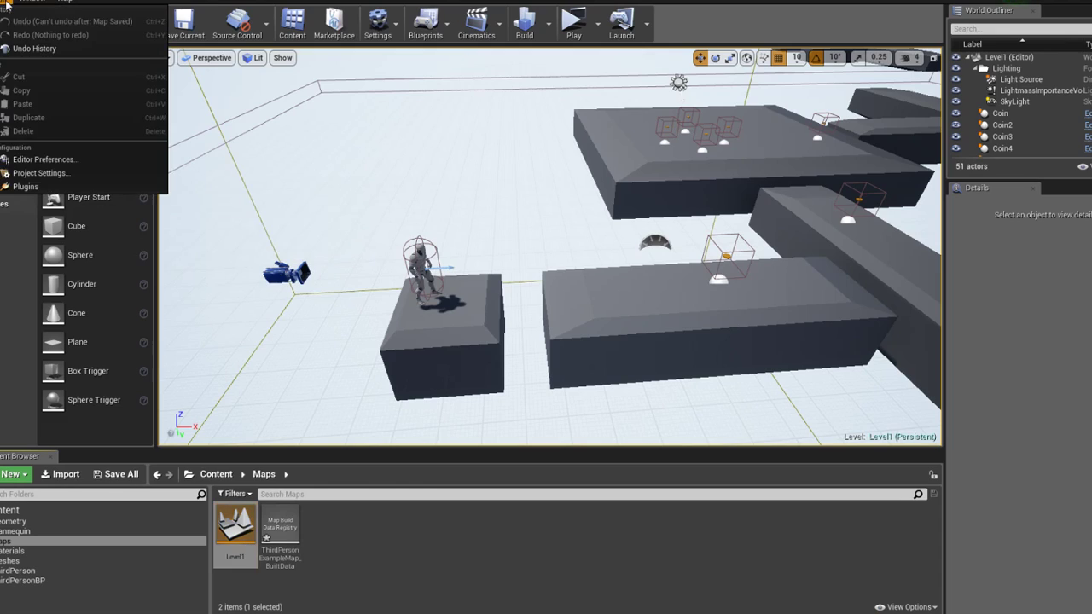
left_click(40, 173)
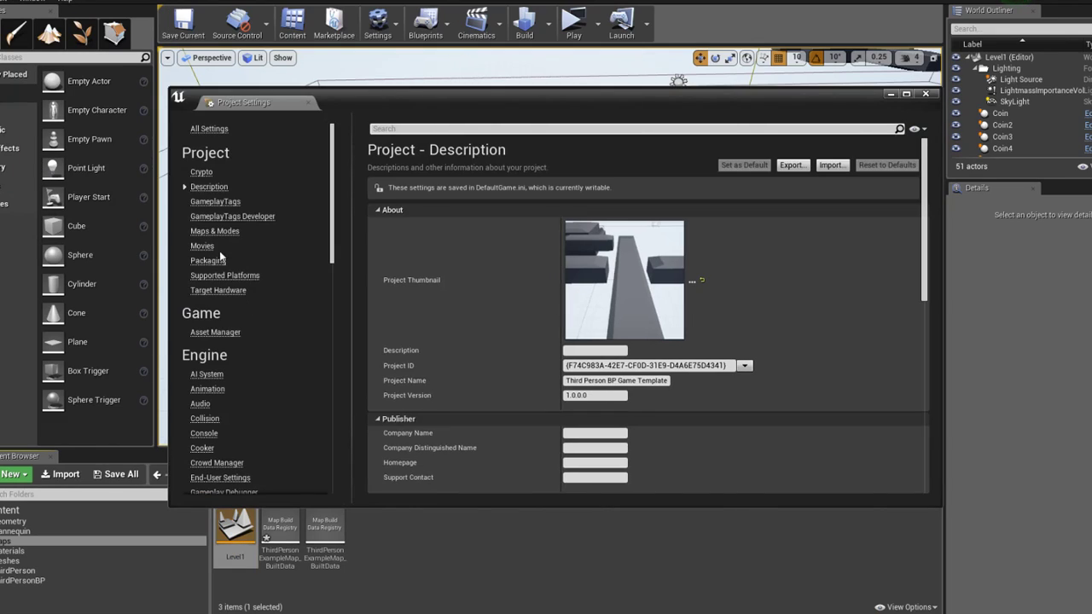
left_click(217, 234)
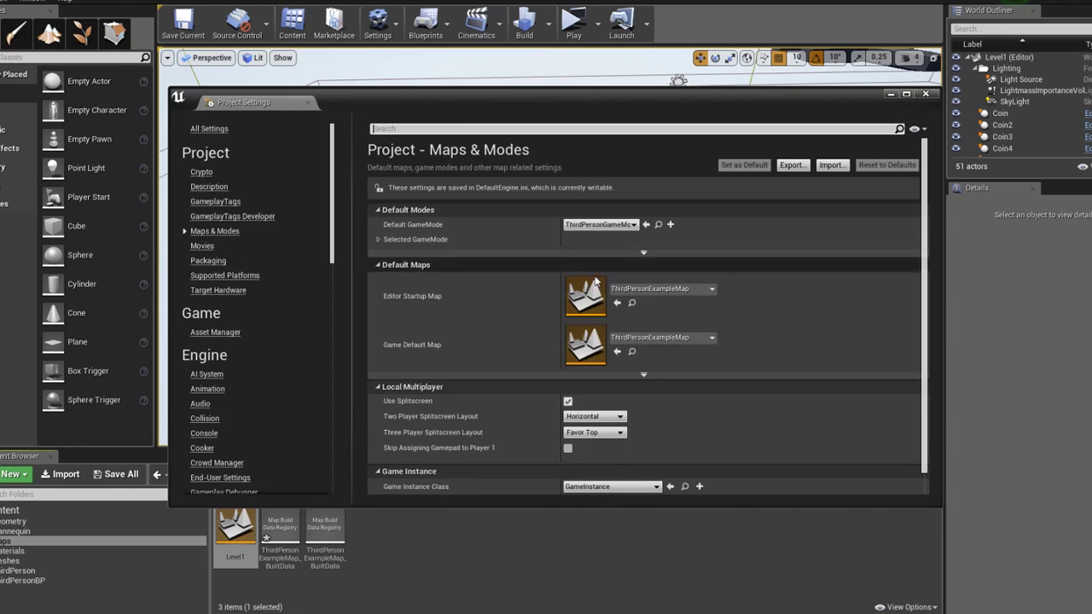
left_click(665, 289)
left_click(641, 421)
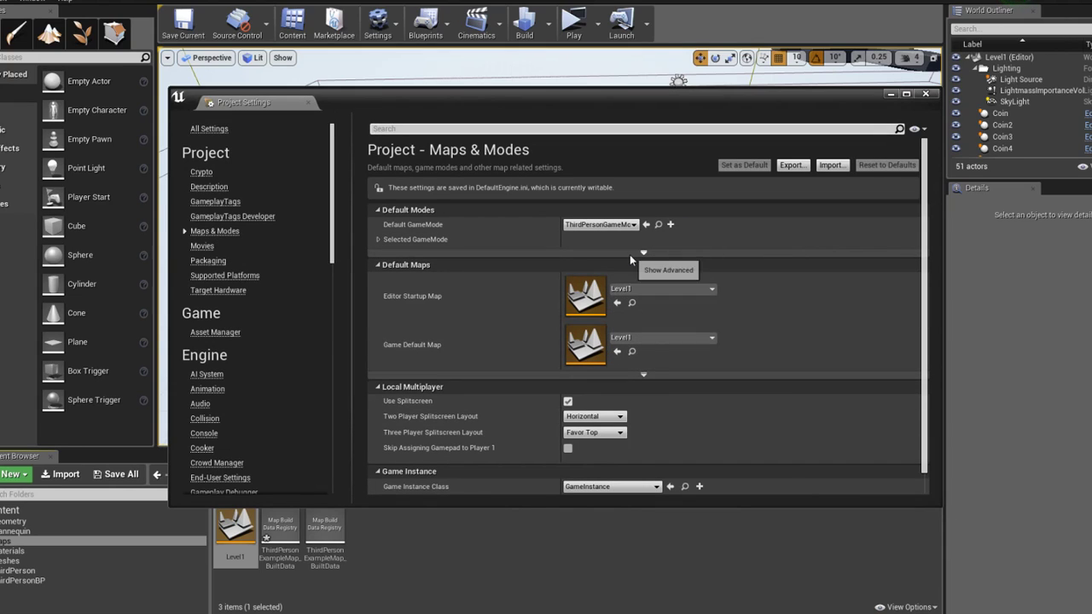
left_click(925, 95)
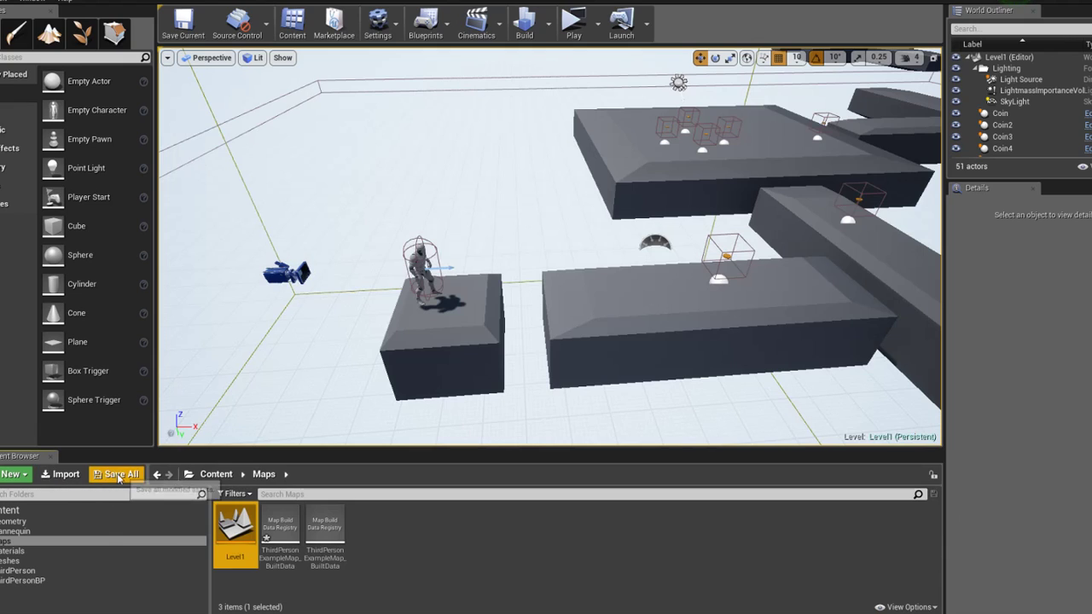
Save all unsaved content, including the level
left_click(115, 474)
left_click(665, 416)
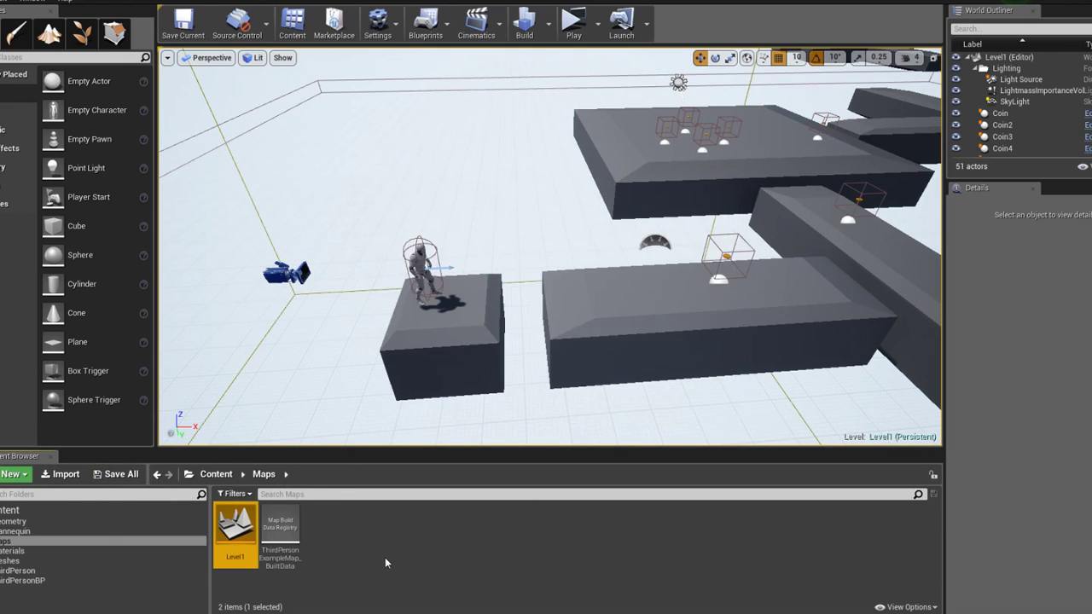
mouse_move(546, 247)
right_mouse_down()
mouse_move(563, 256)
mouse_move(550, 249)
right_mouse_up()
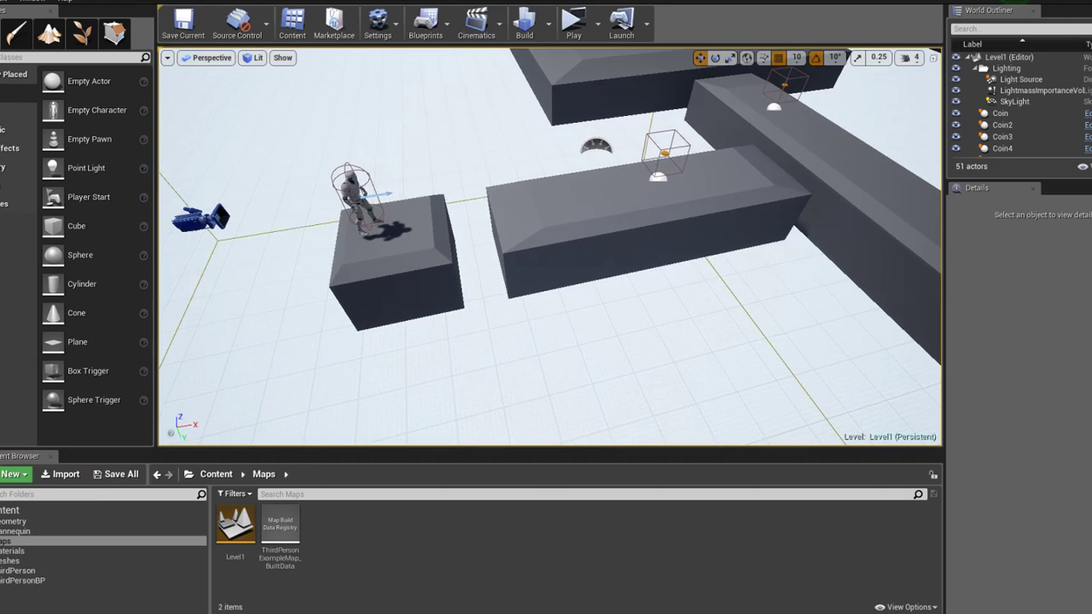
Open MySaveGame and add a String variable named LevelName
left_click(216, 473)
double_click(639, 537)
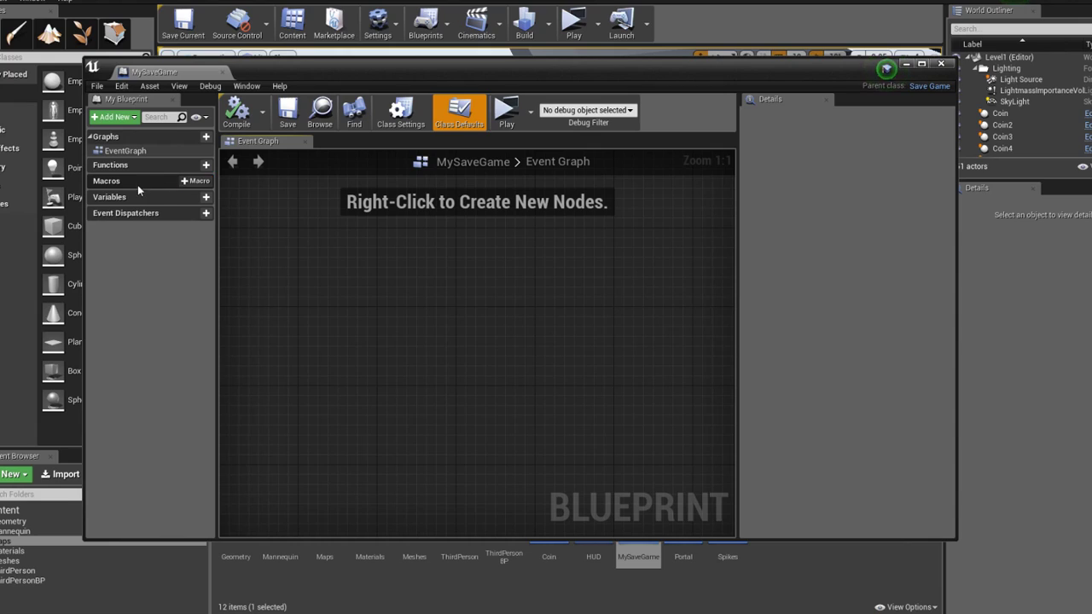
left_click(197, 198)
type("LevelN")
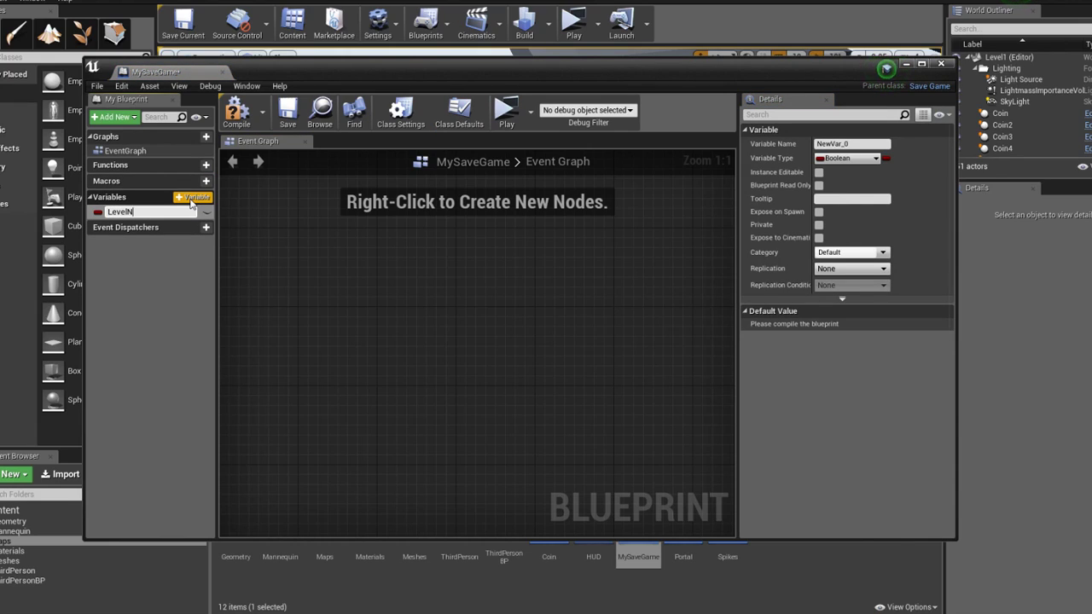
type("ame")
key("Return")
left_click(98, 211)
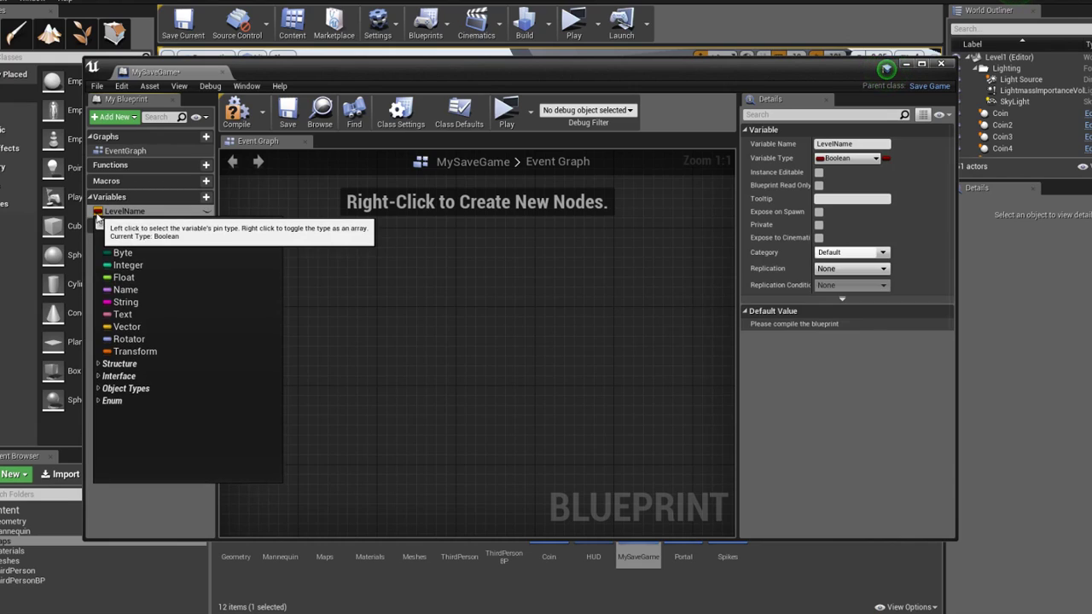
left_click(125, 302)
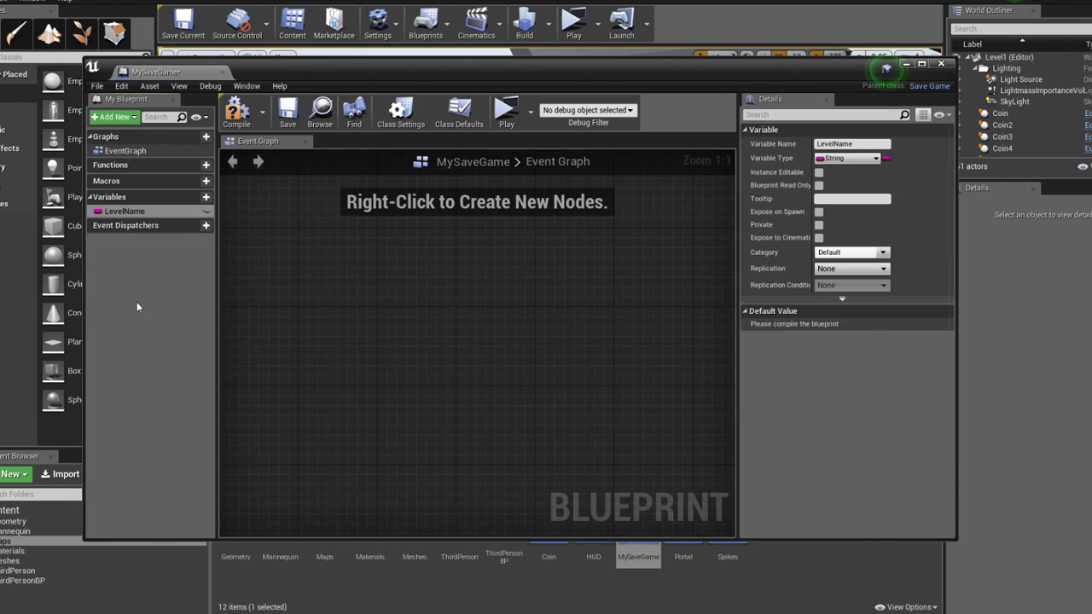
Add an Integer variable named Coins and save the blueprint
left_click(205, 198)
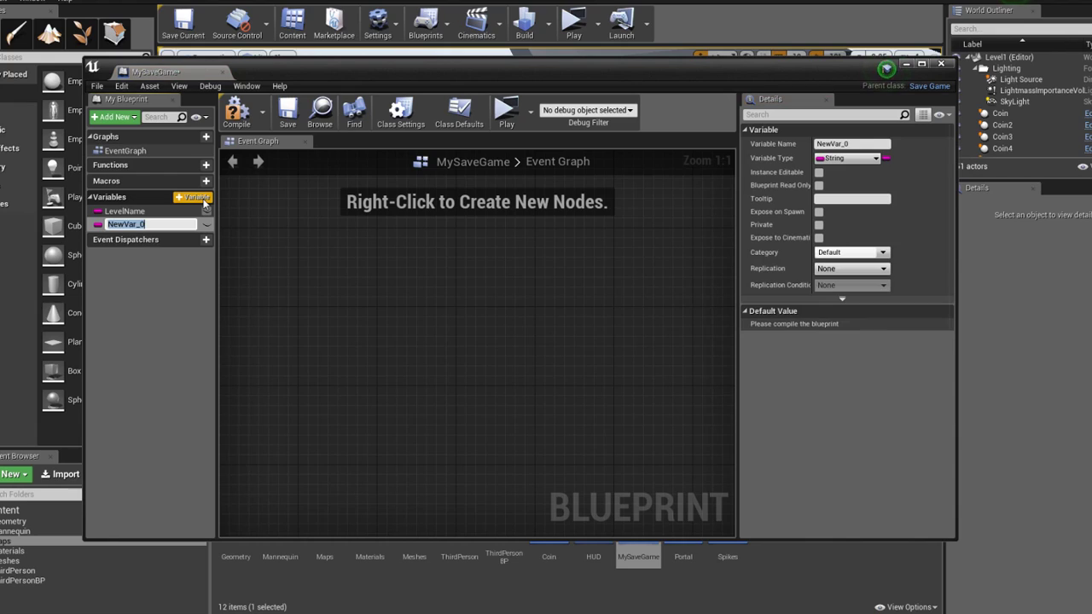
type("Coins")
key("Return")
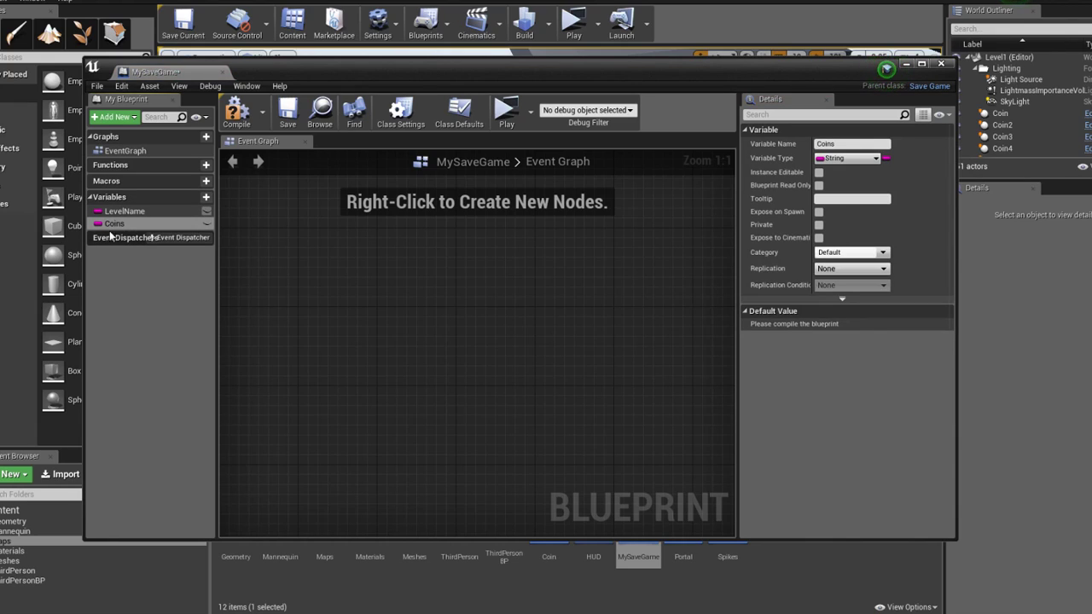
left_click(98, 223)
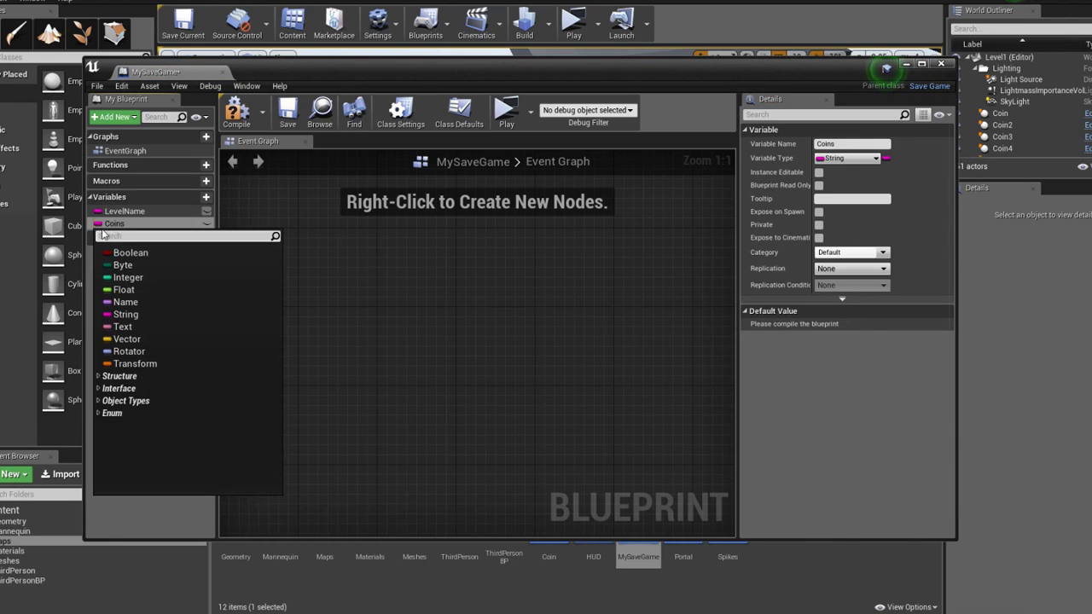
left_click(128, 277)
left_click(238, 111)
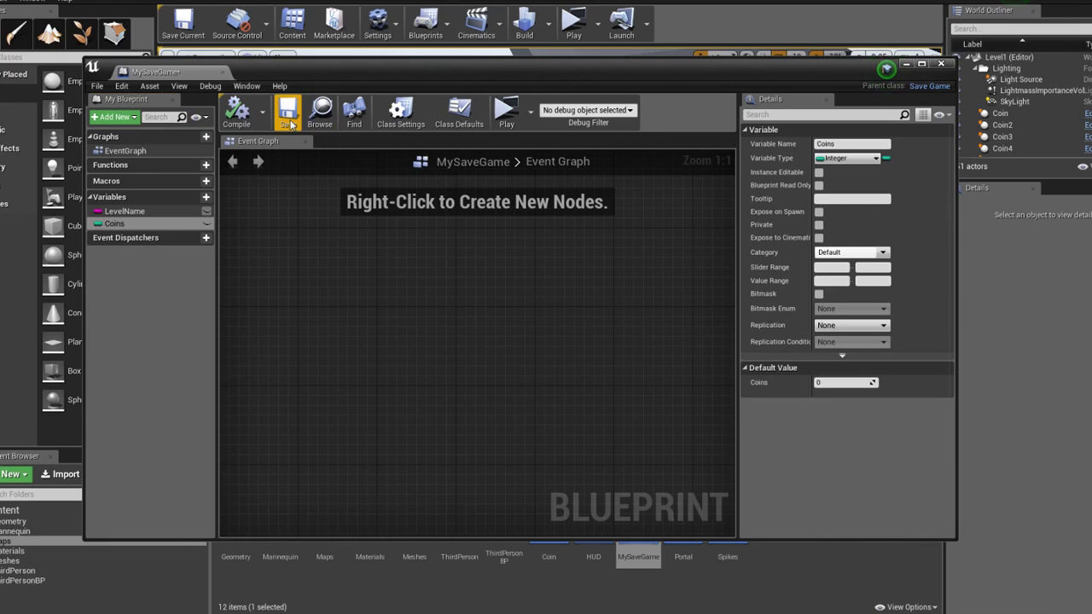
Review the LevelName and Coins settings, close the blueprint, and start a new Blueprint class
left_click(153, 211)
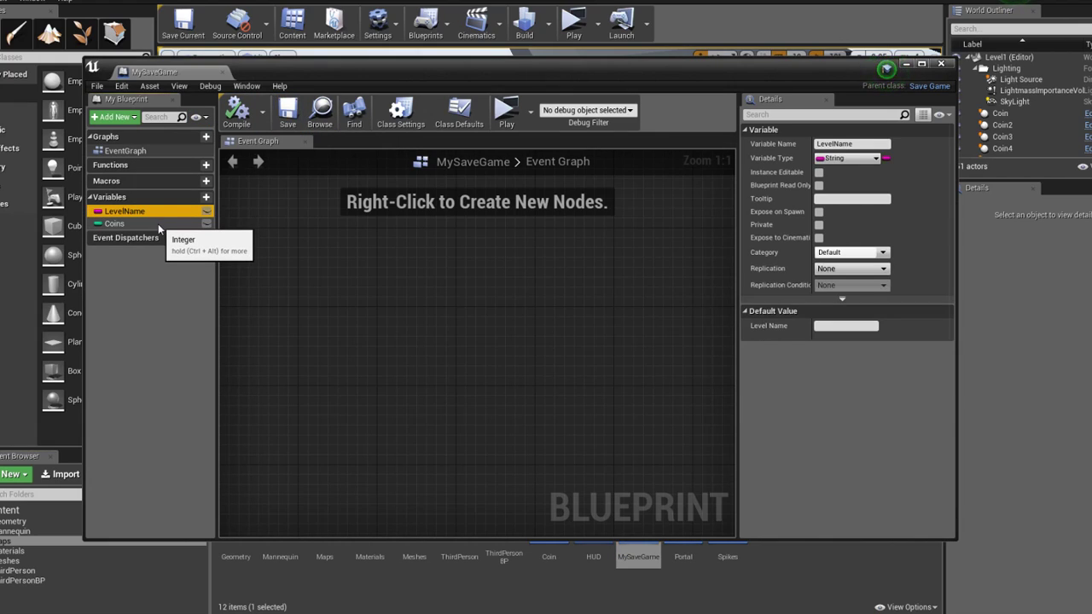
left_click(159, 225)
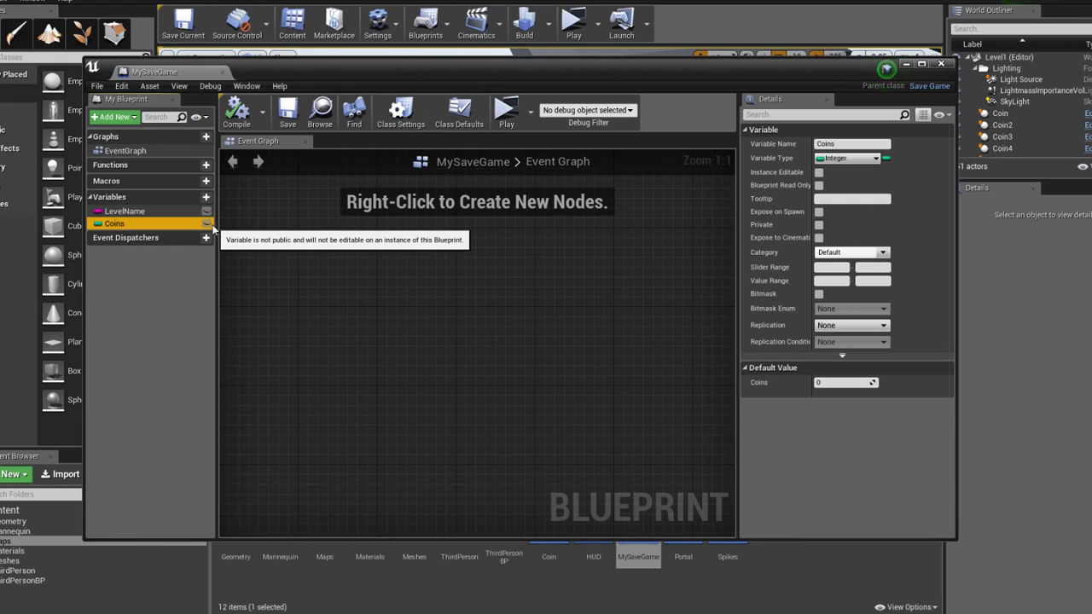
left_click(377, 305)
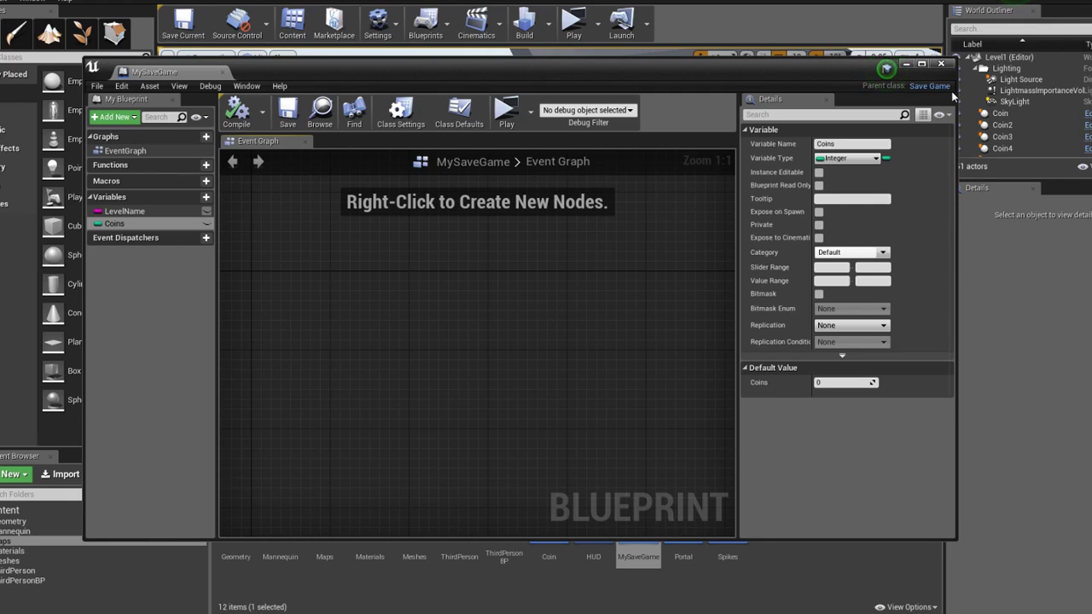
left_click(941, 64)
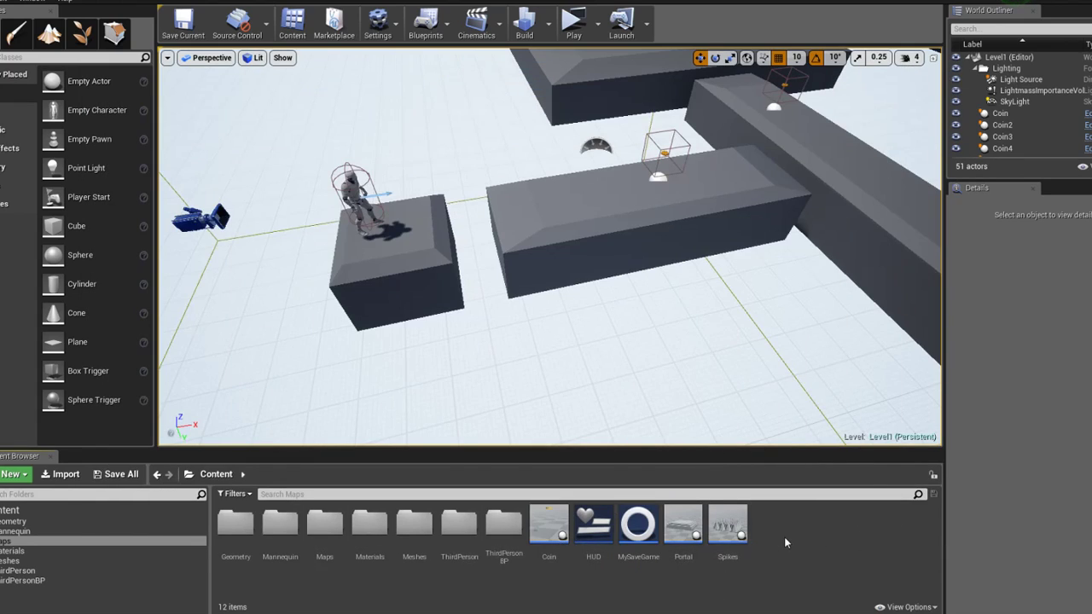
right_click(784, 537)
mouse_move(838, 506)
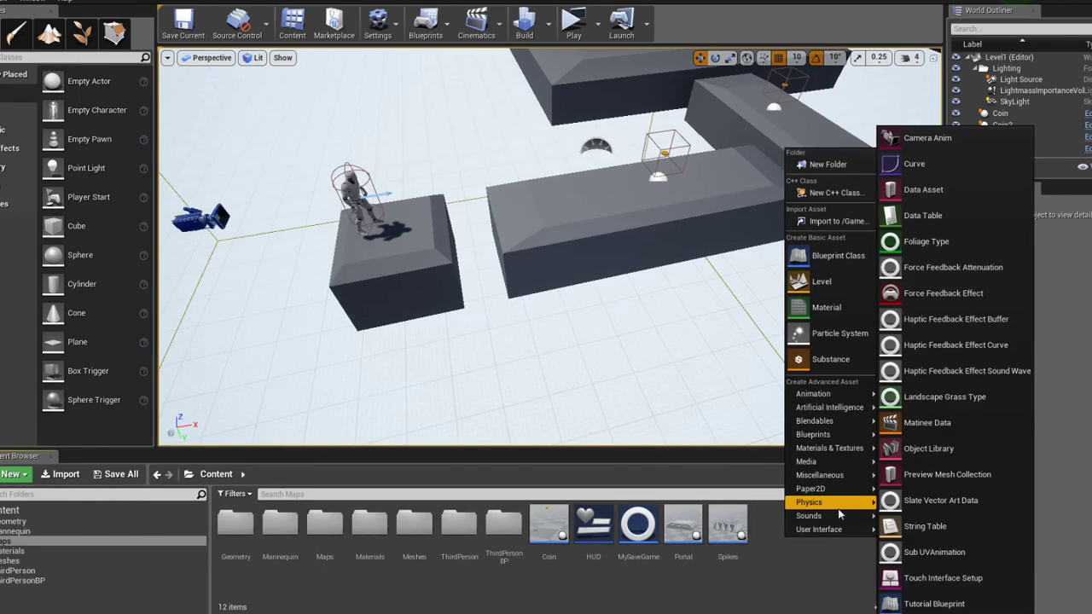
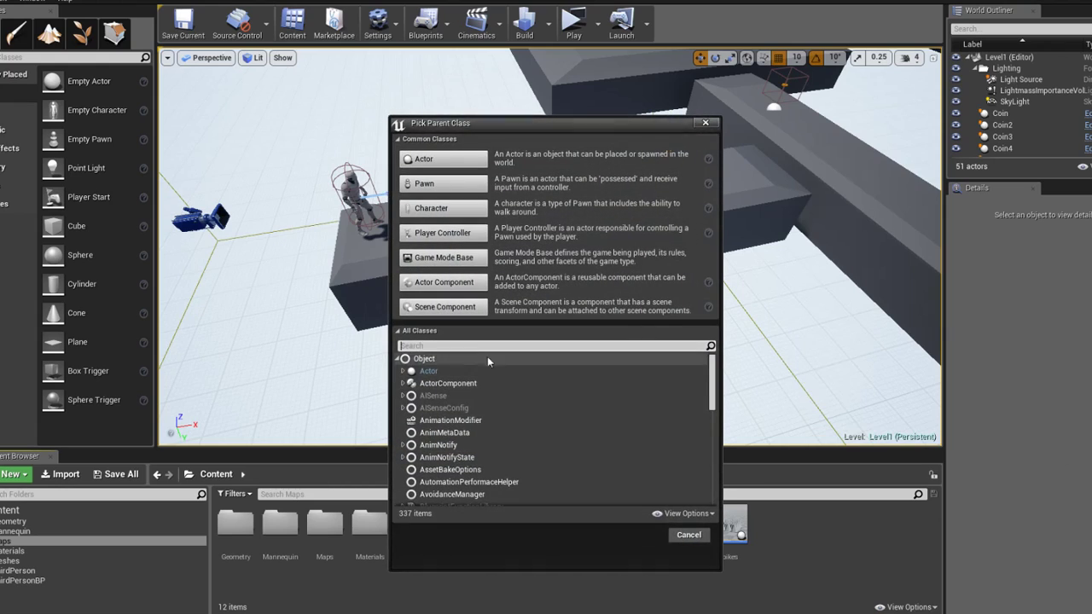
Create a Blueprint class with parent GameInstance and name it MyGameInstance
type("insta")
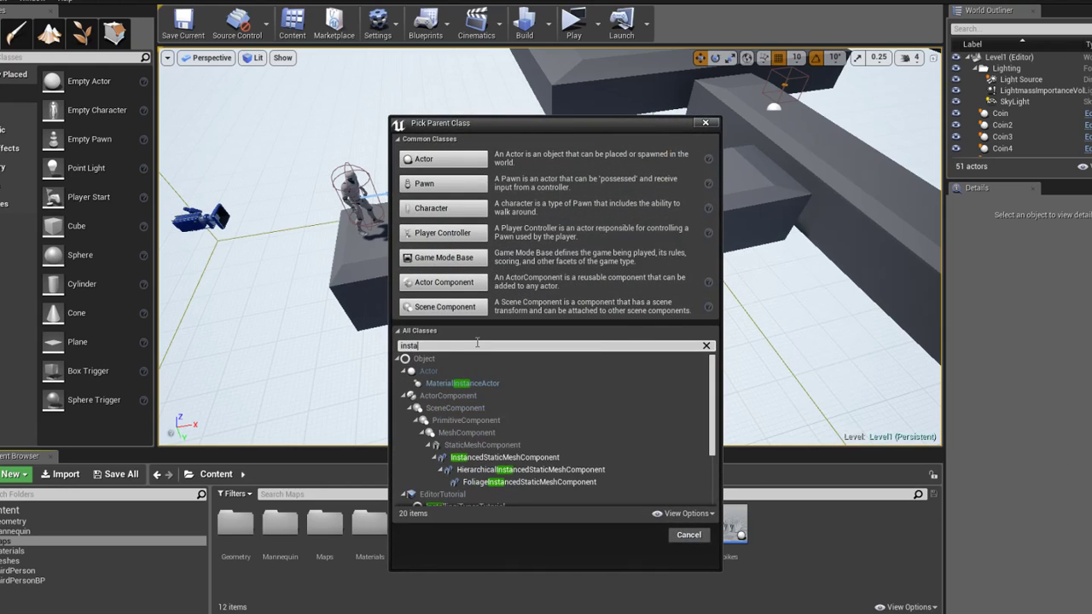
type("nce ga")
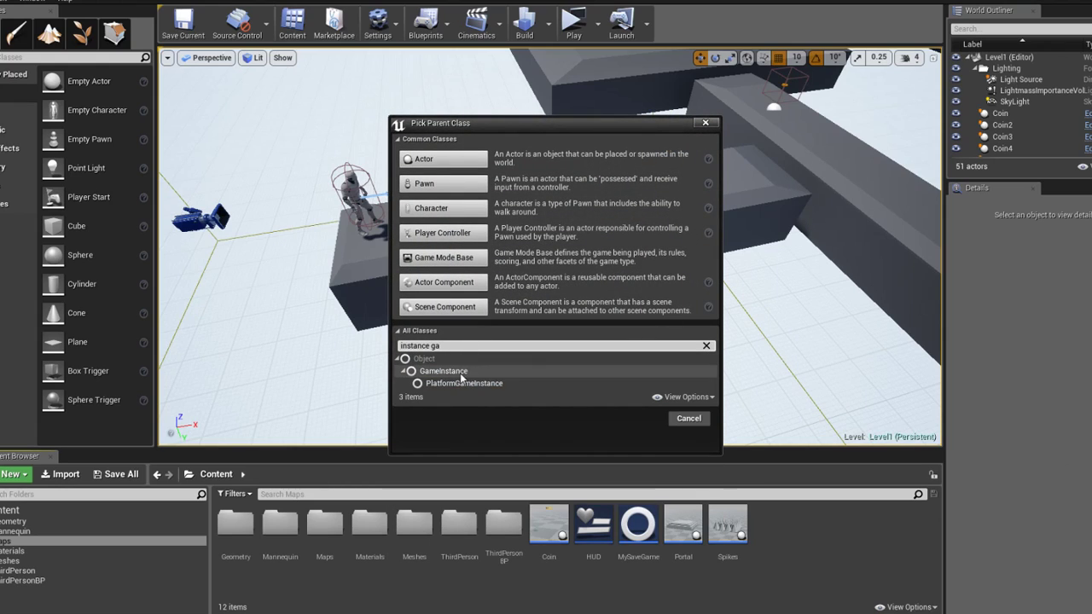
left_click(444, 371)
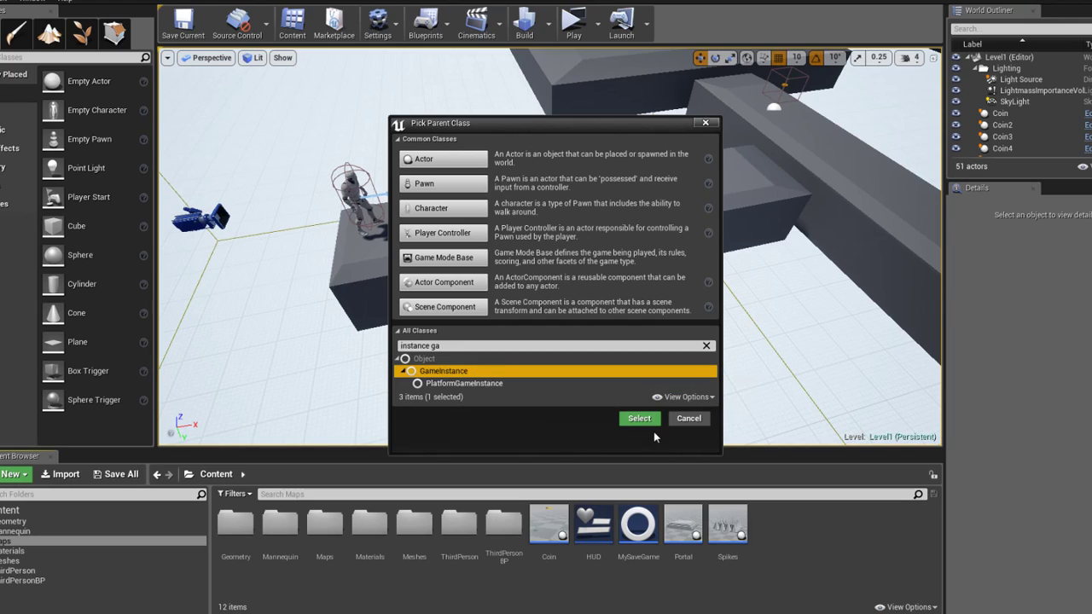
left_click(639, 418)
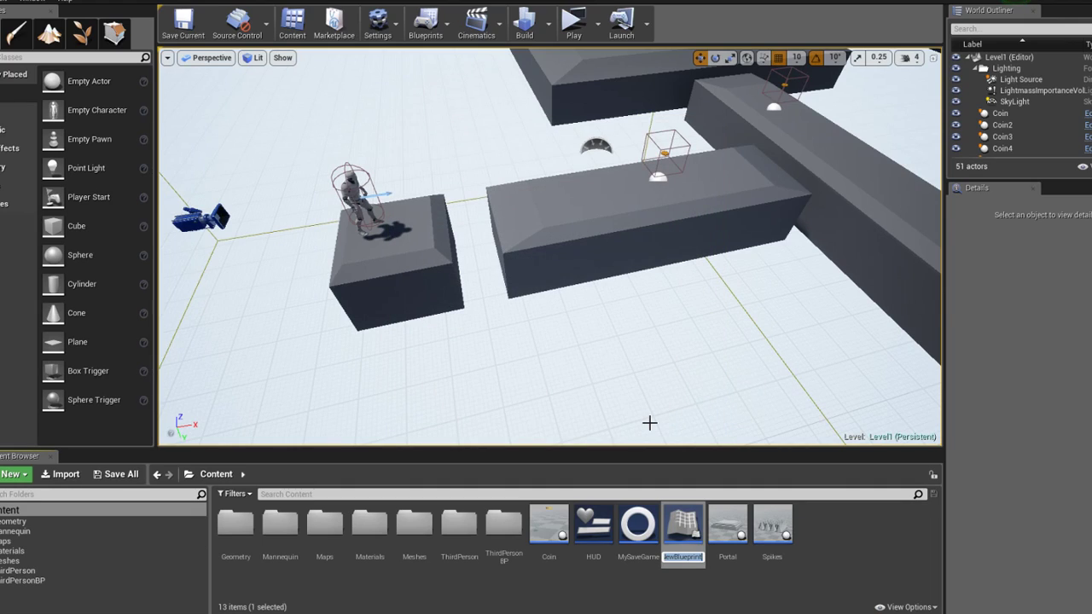
type("MyGame")
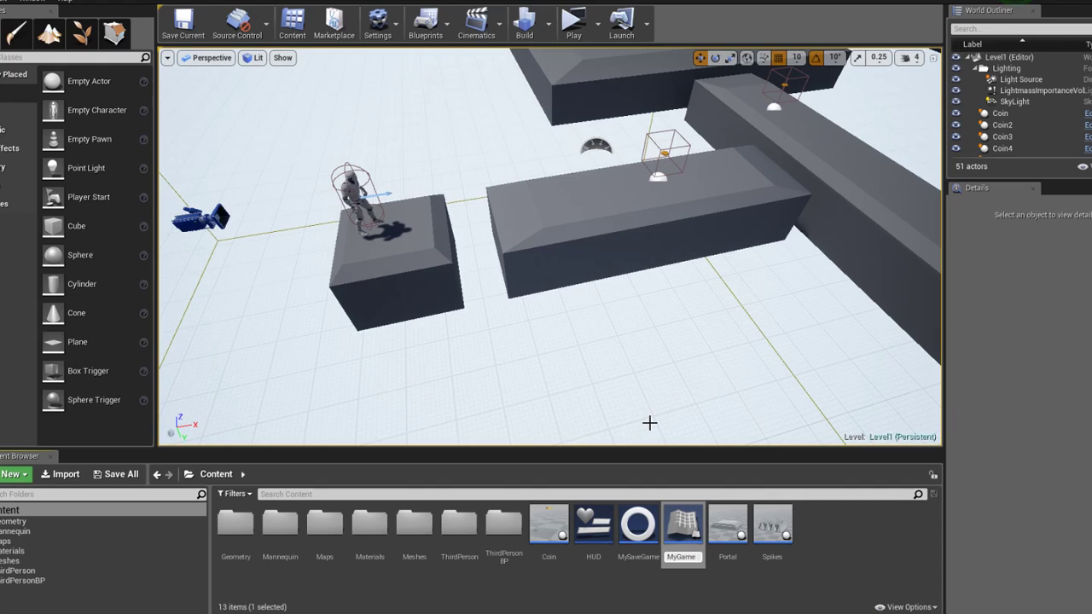
type("Instance")
key("Return")
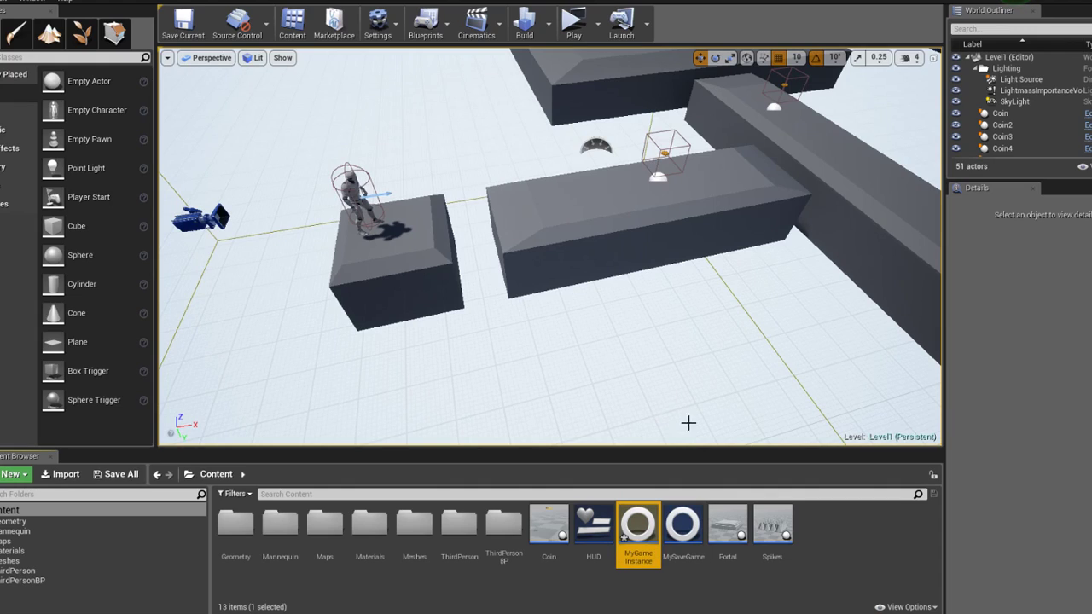
mouse_move(651, 544)
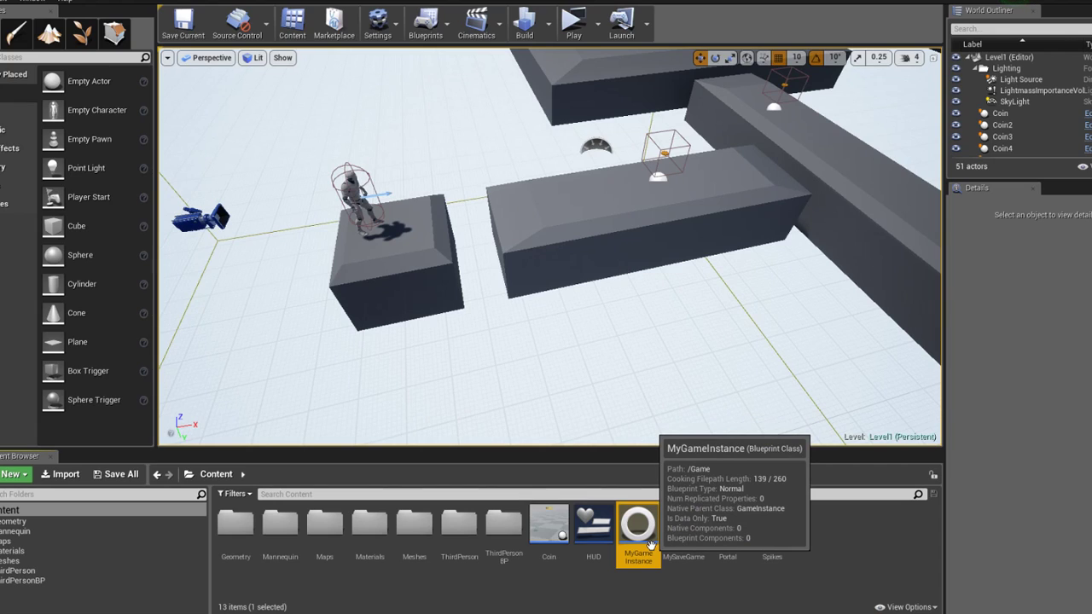
Open MyGameInstance and add a Create Save Game Object node to its Event Graph
double_click(651, 544)
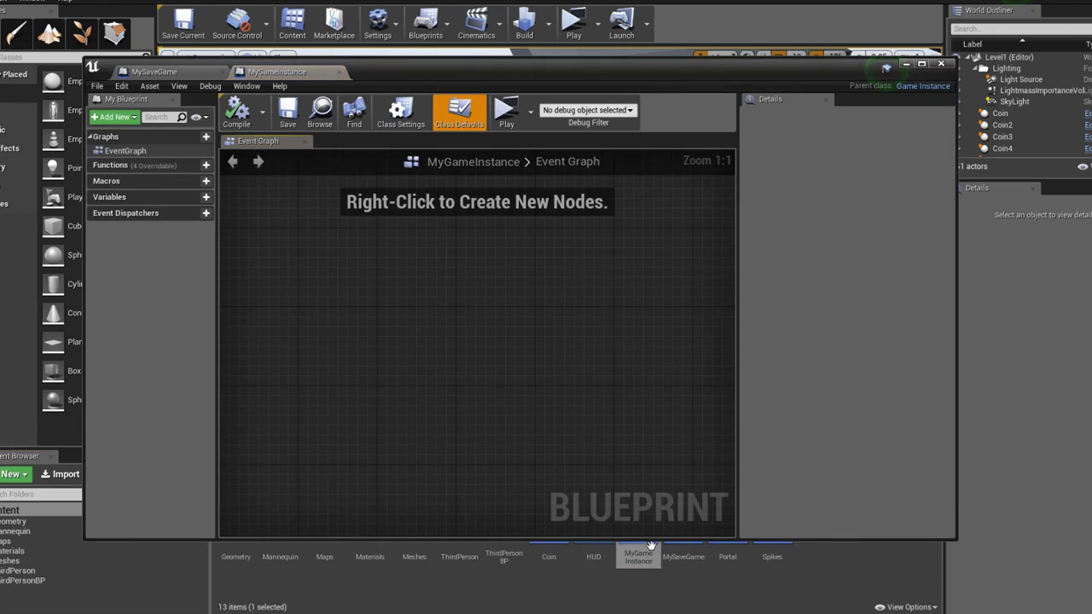
right_click(687, 556)
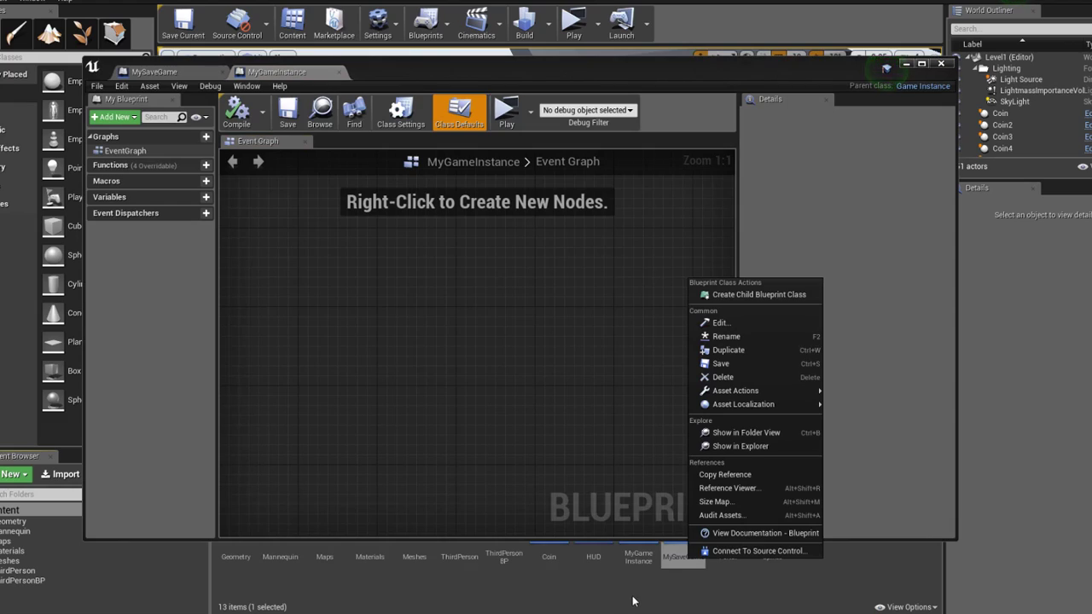
left_click(458, 363)
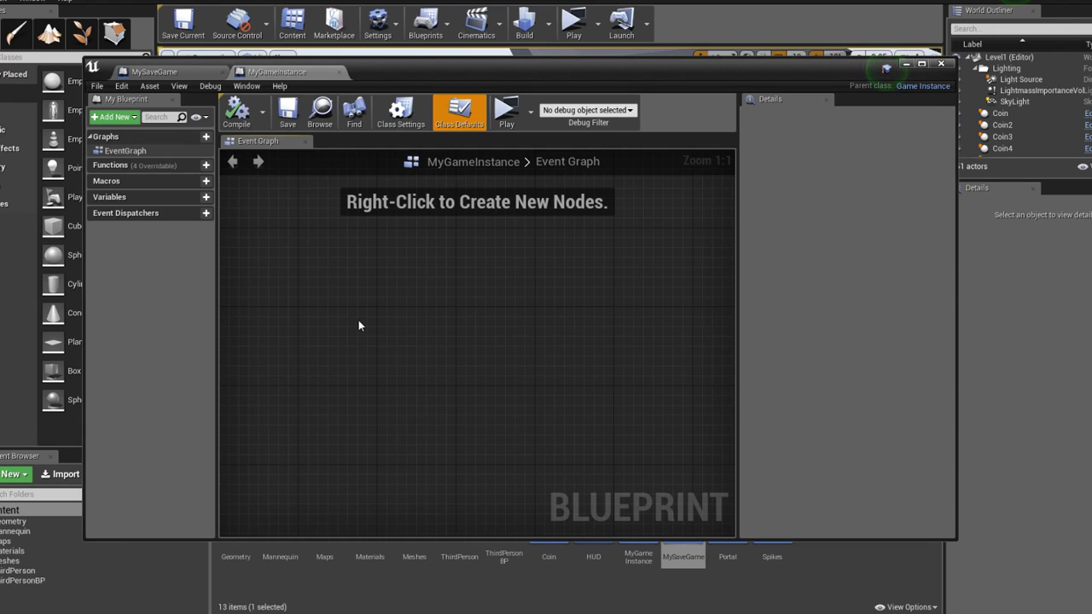
right_click(358, 325)
type("create s")
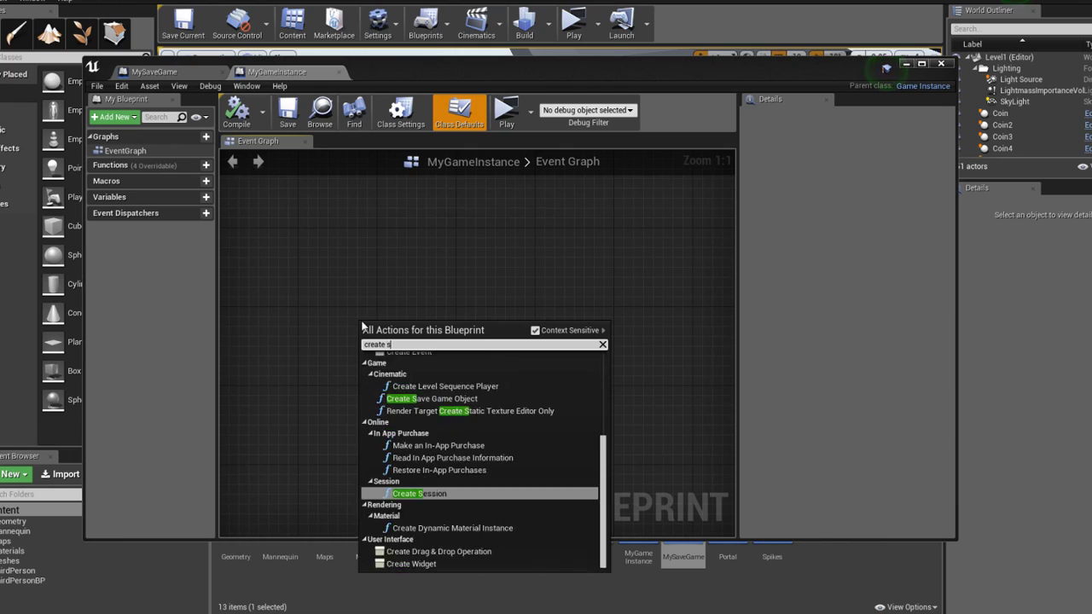
type("ave gam")
key("Return")
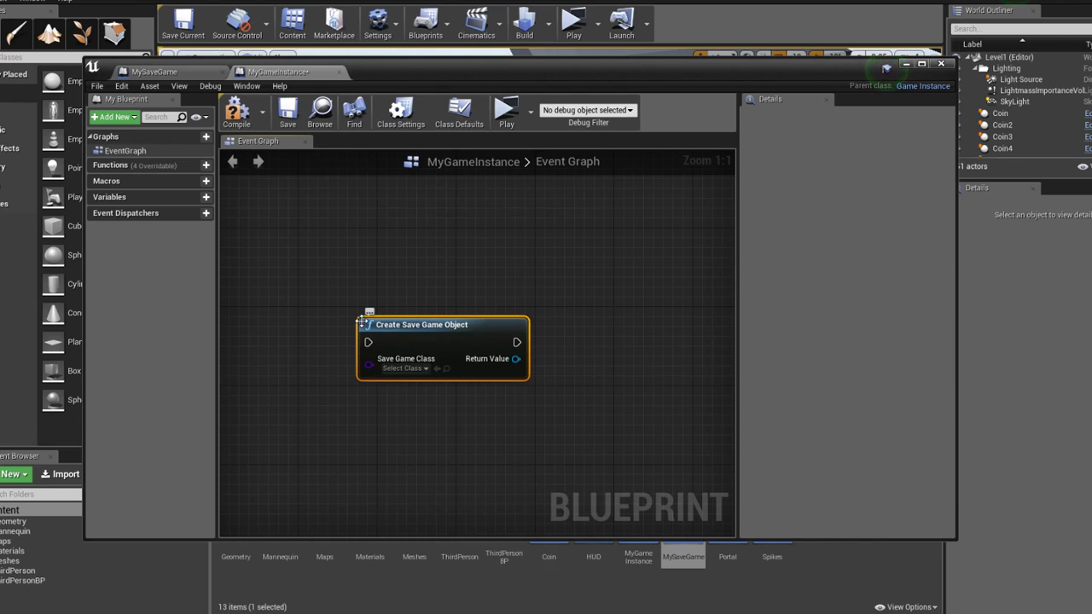
Promote the node's Return Value to a new variable named SaveGameInstance
right_click_drag(517, 377, 365, 366)
left_click_drag(363, 346, 526, 364)
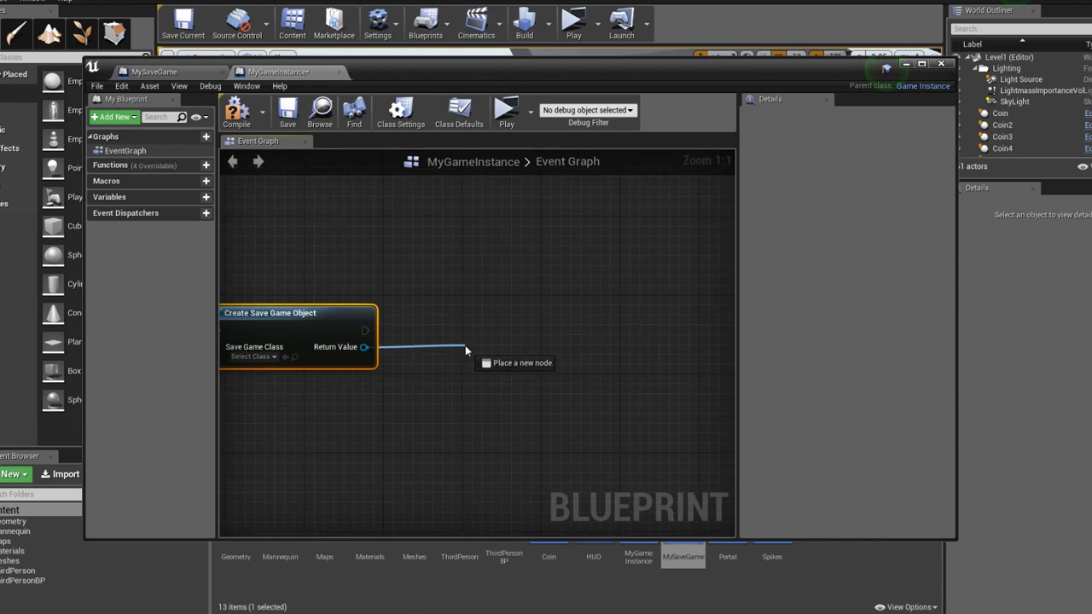
left_click(525, 393)
type("SaveGameInst")
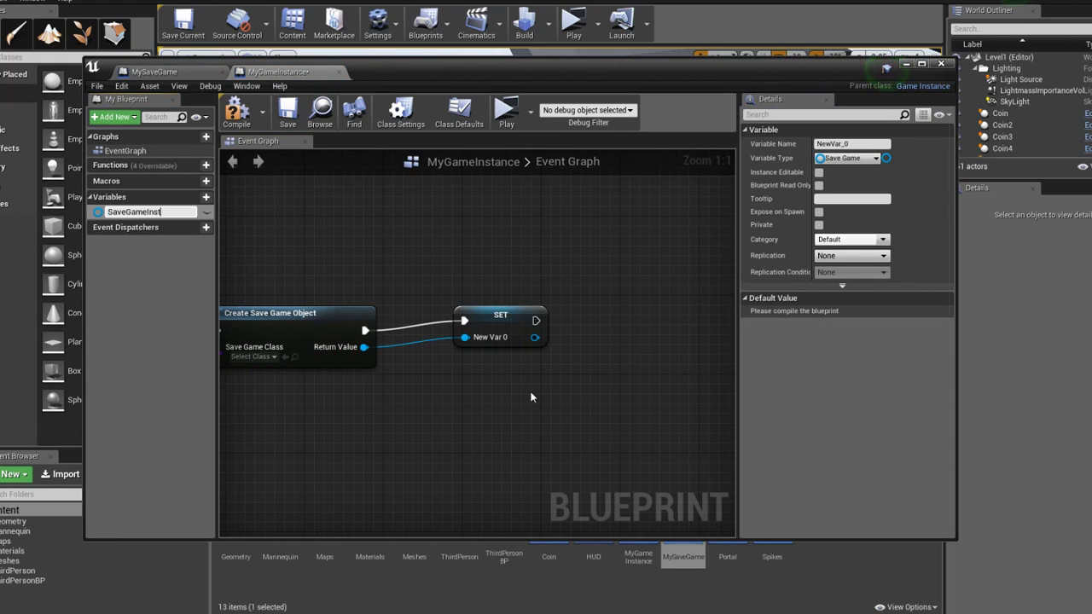
type("ance")
key("Return")
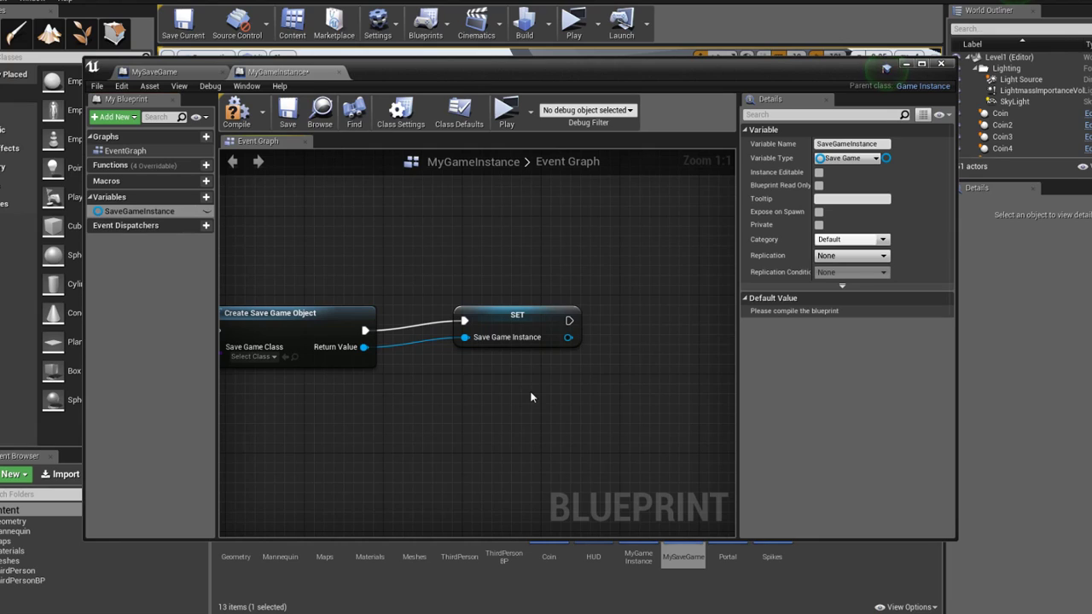
Set the Create Save Game Object node's Save Game Class to MySaveGame
left_click(553, 322)
right_click_drag(270, 349, 461, 330)
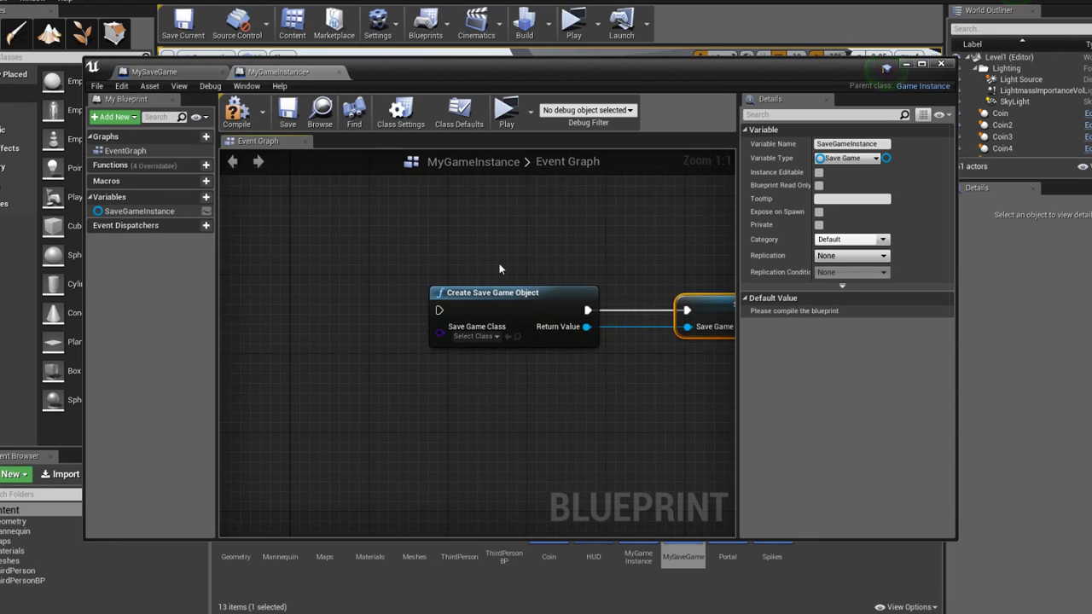
left_click(451, 339)
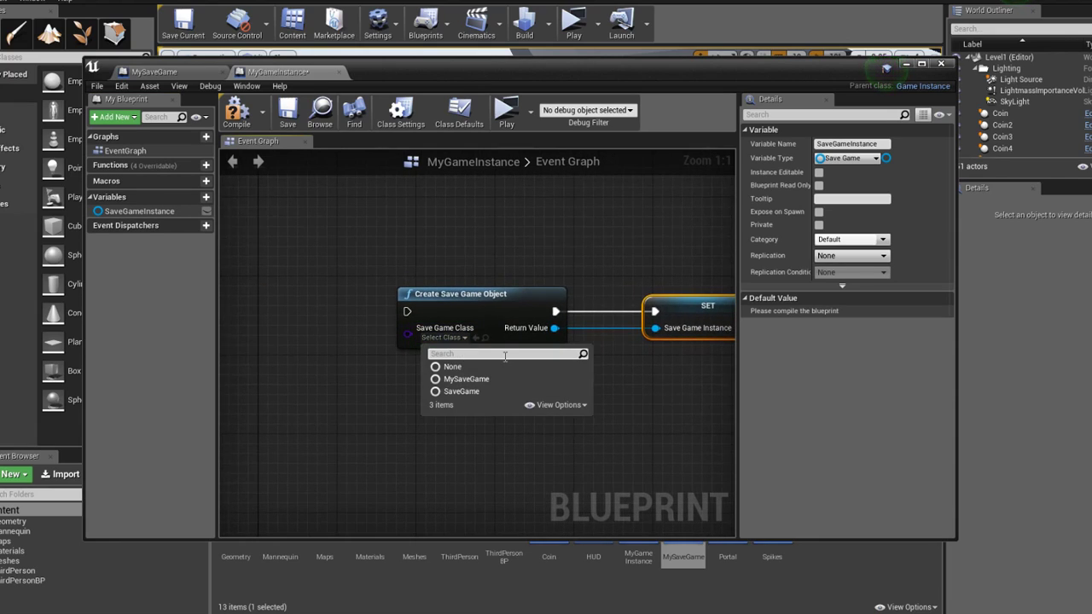
left_click(465, 379)
Start a new node from the SET node's execution output, searching for 'level'
right_click_drag(581, 390, 311, 375)
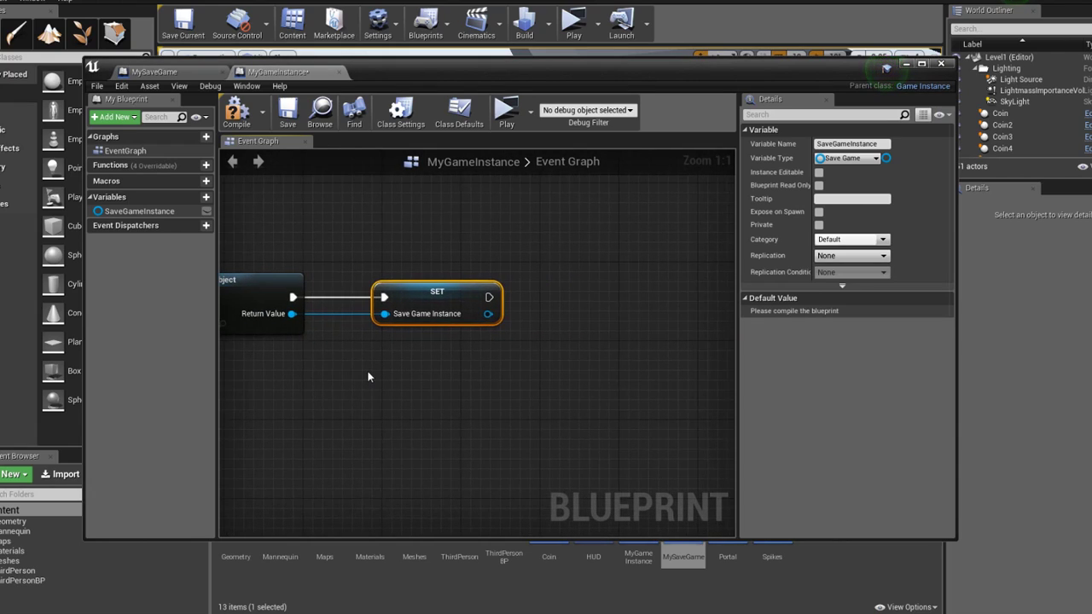
right_click_drag(500, 366, 405, 369)
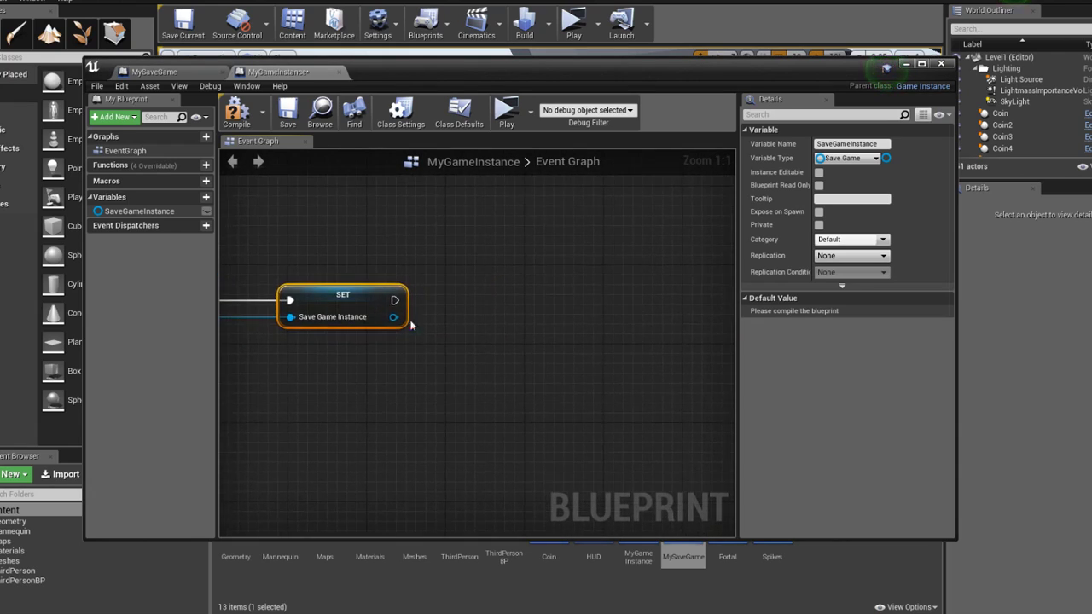
left_click_drag(395, 300, 494, 316)
type("level")
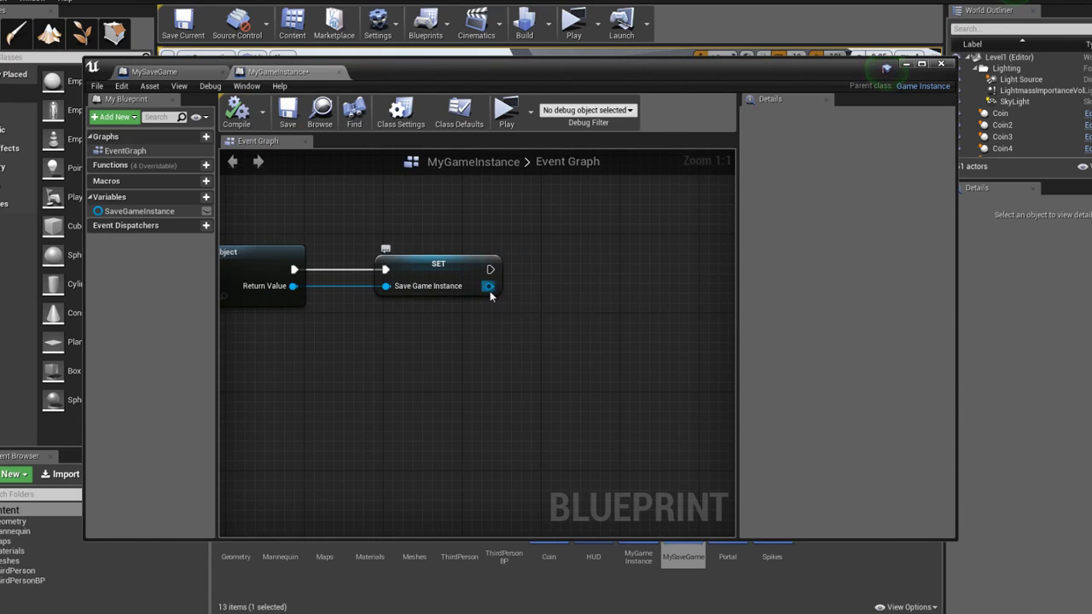
Add a SET Level Name node from the stored save game object
left_click_drag(487, 290, 546, 287)
type("level")
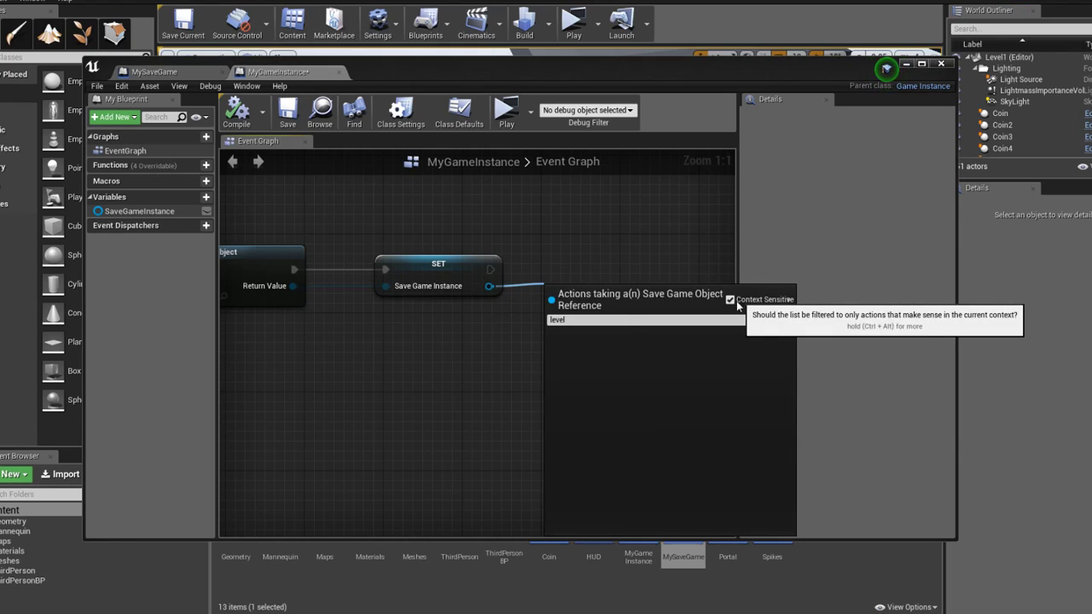
left_click(723, 296)
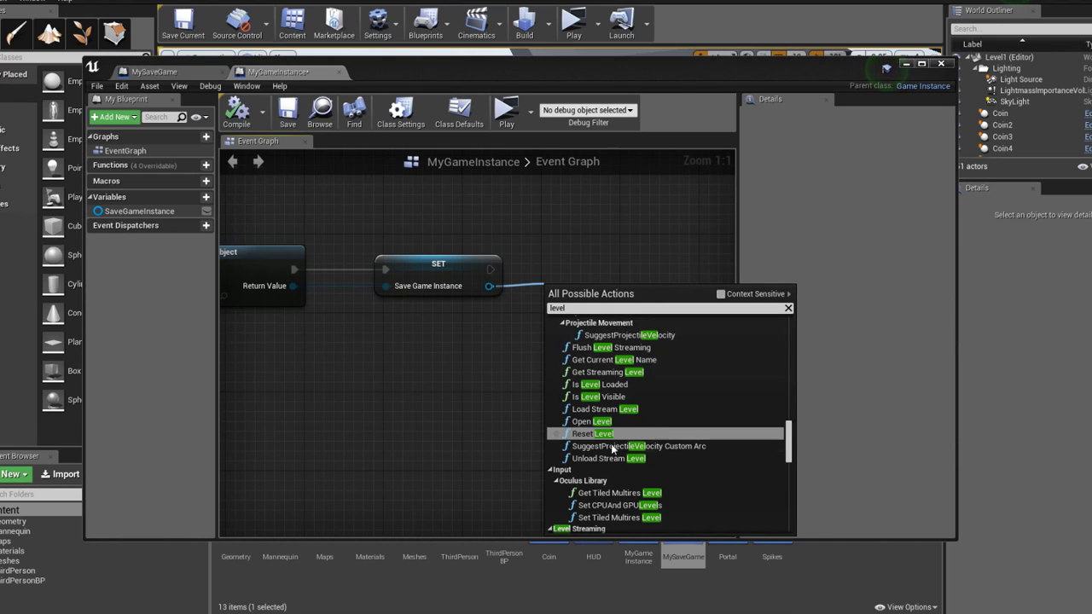
type("name")
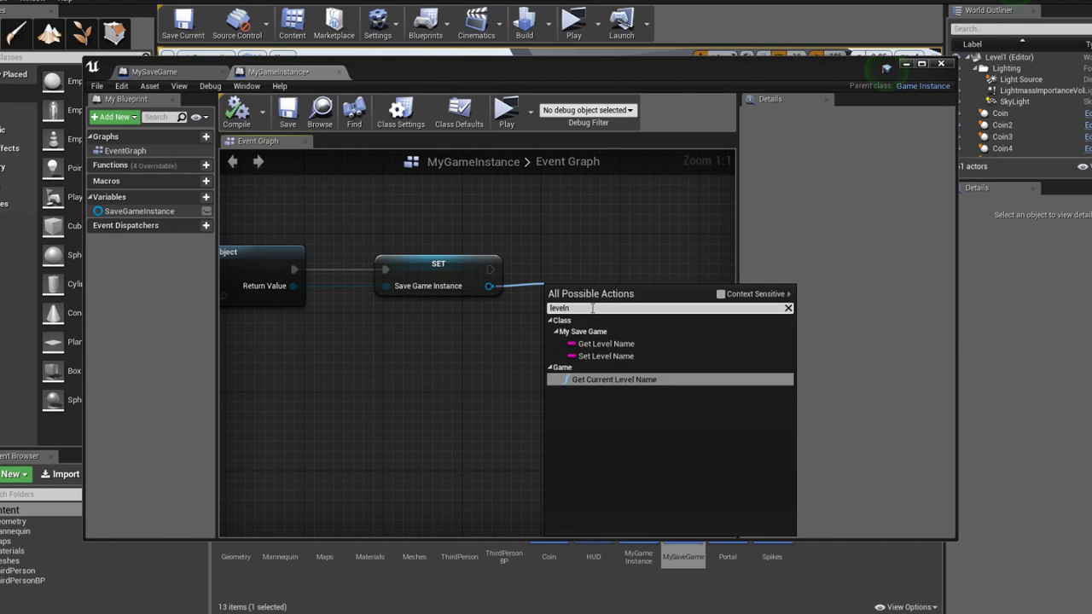
left_click(595, 355)
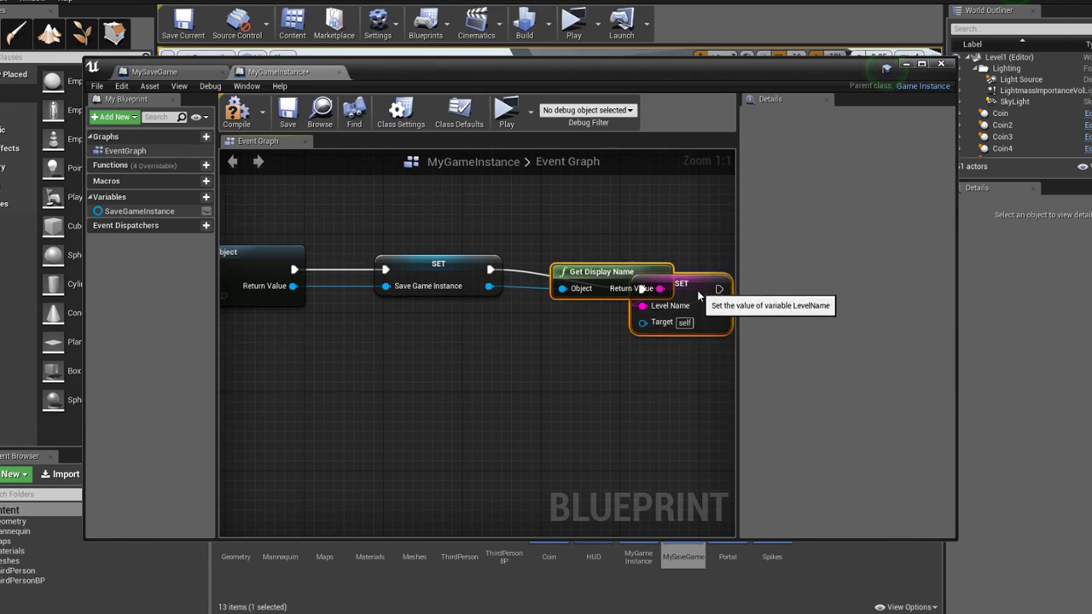
Delete the Get Display Name node, rearrange SET Level Name, and switch to MySaveGame
left_click_drag(609, 297, 686, 286)
left_click_drag(597, 269, 573, 305)
right_click_drag(547, 322, 367, 328)
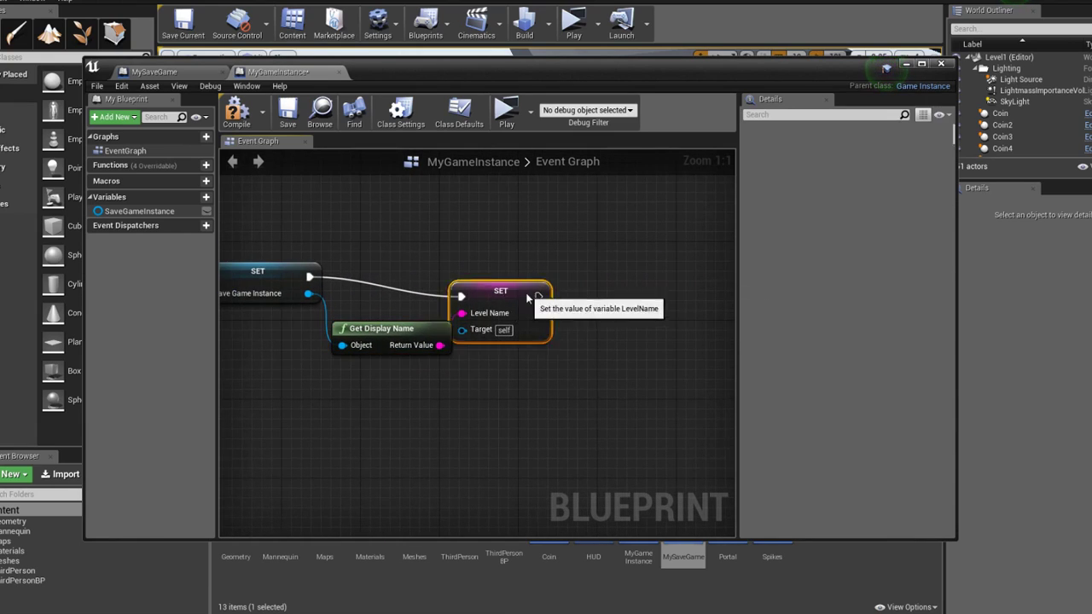
mouse_move(490, 298)
left_mouse_down()
mouse_move(604, 268)
mouse_move(311, 294)
left_mouse_up()
left_click(396, 328)
key("Delete")
right_click_drag(366, 299, 468, 302)
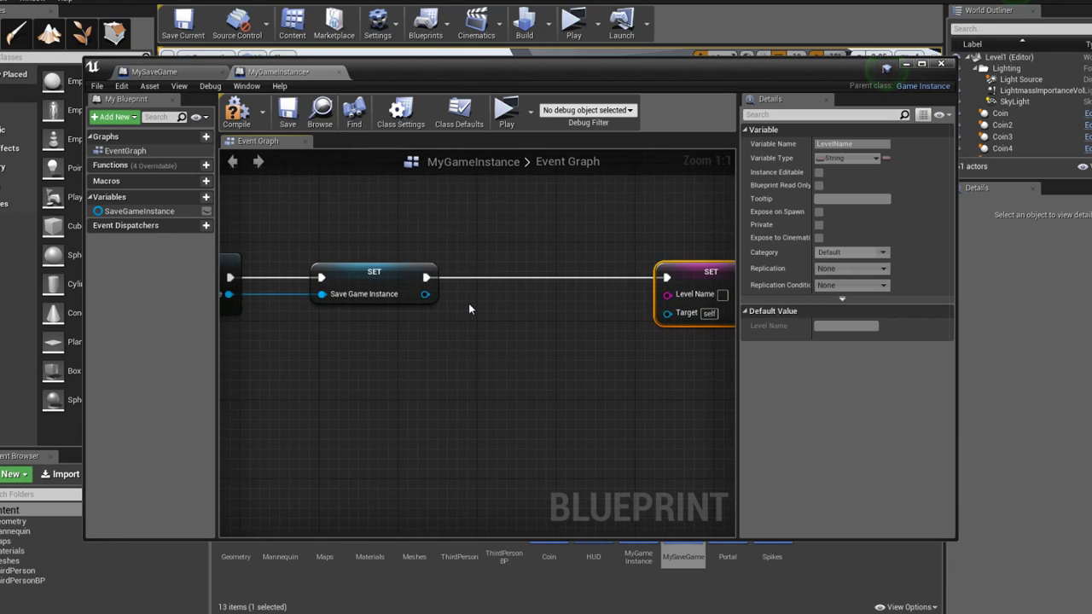
left_click(459, 293)
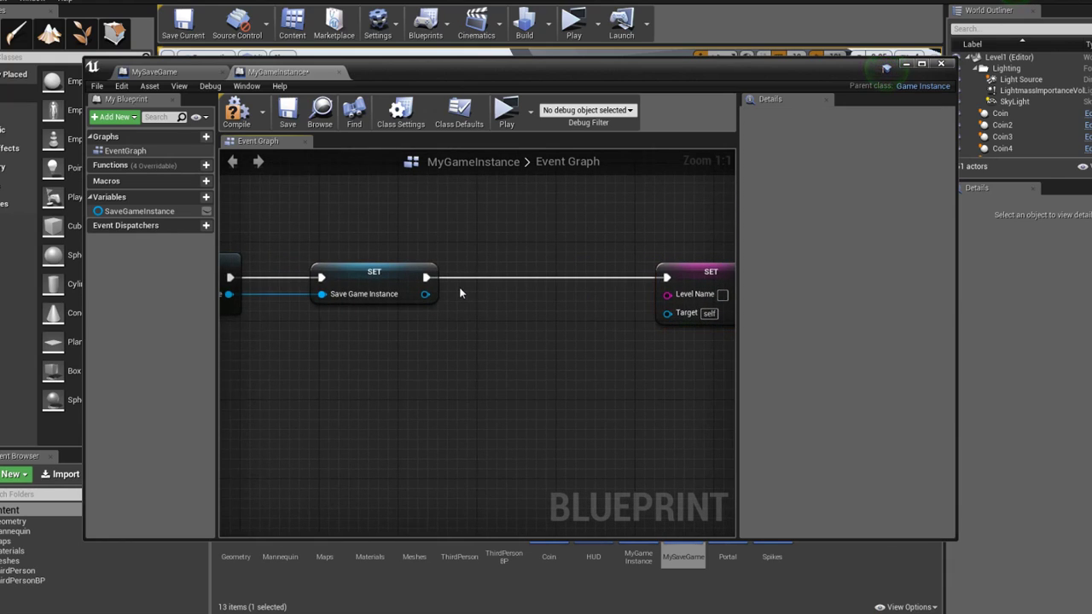
left_click(179, 85)
left_click(180, 71)
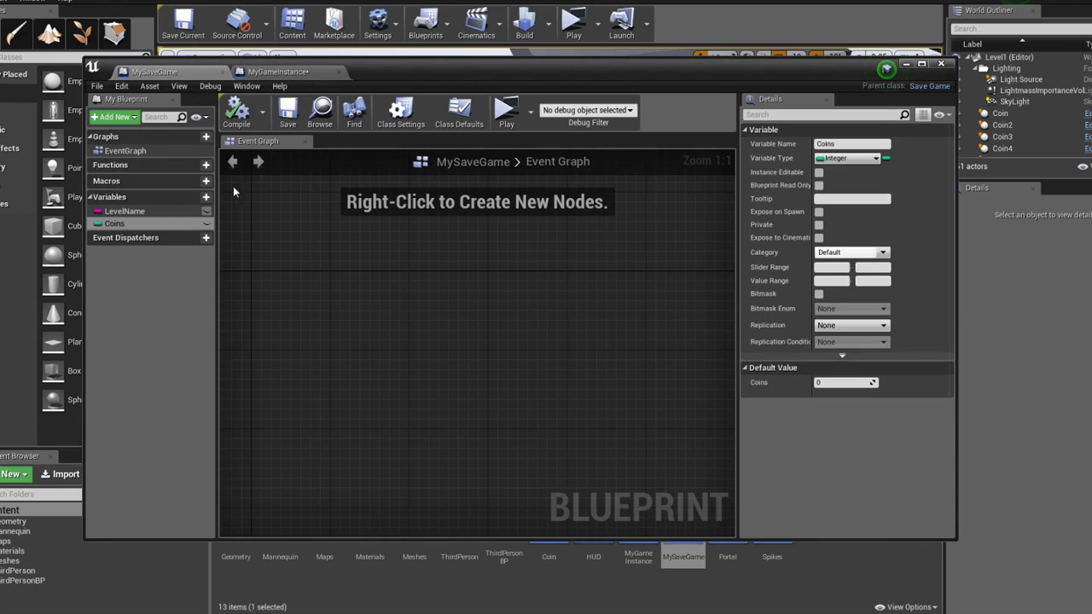
Back in MyGameInstance, add a Set Level Name node from the save game object
left_click(296, 73)
scroll(517, 307, "down", 2)
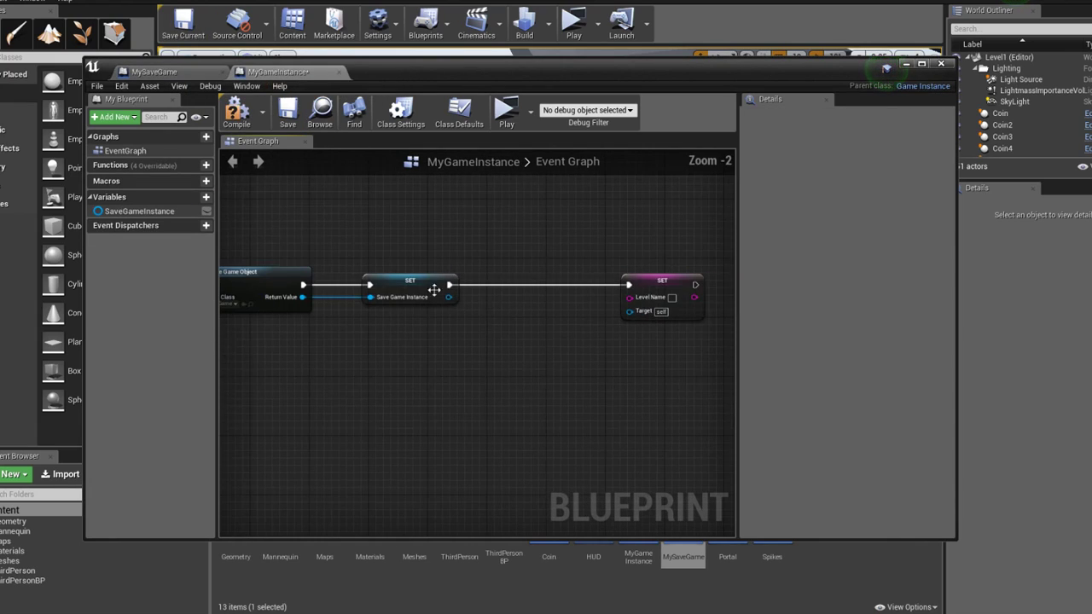
right_click_drag(434, 288, 471, 287)
left_click_drag(342, 293, 536, 331)
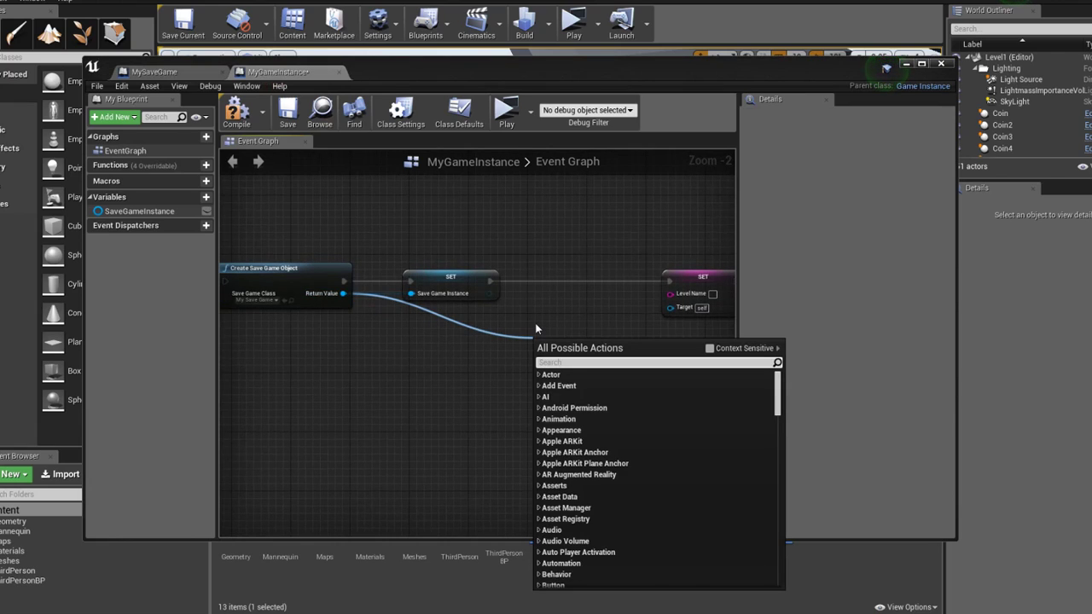
type("level na")
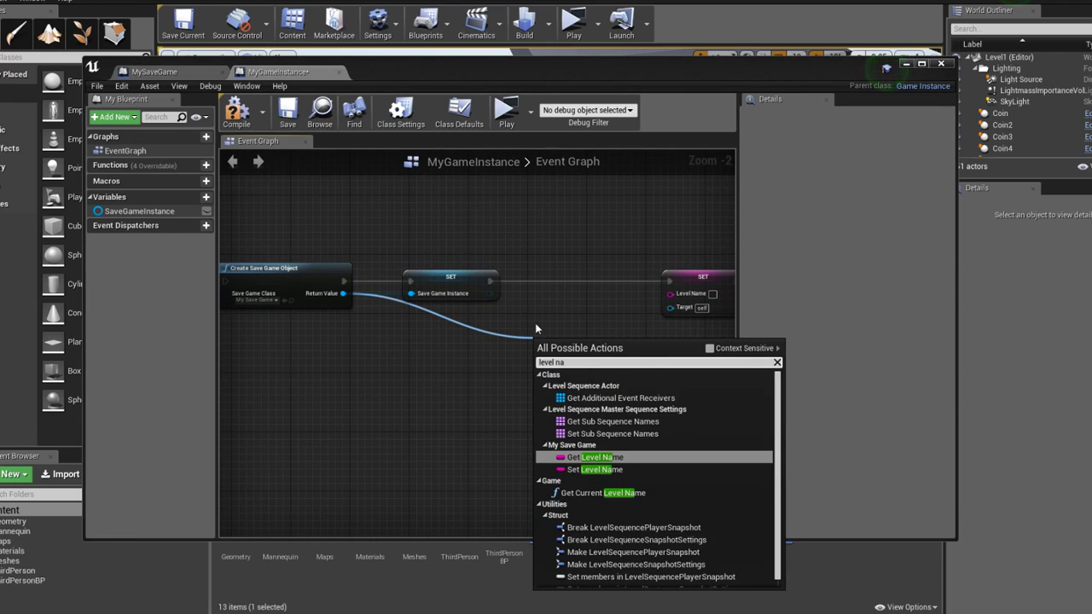
type("me")
left_click(587, 445)
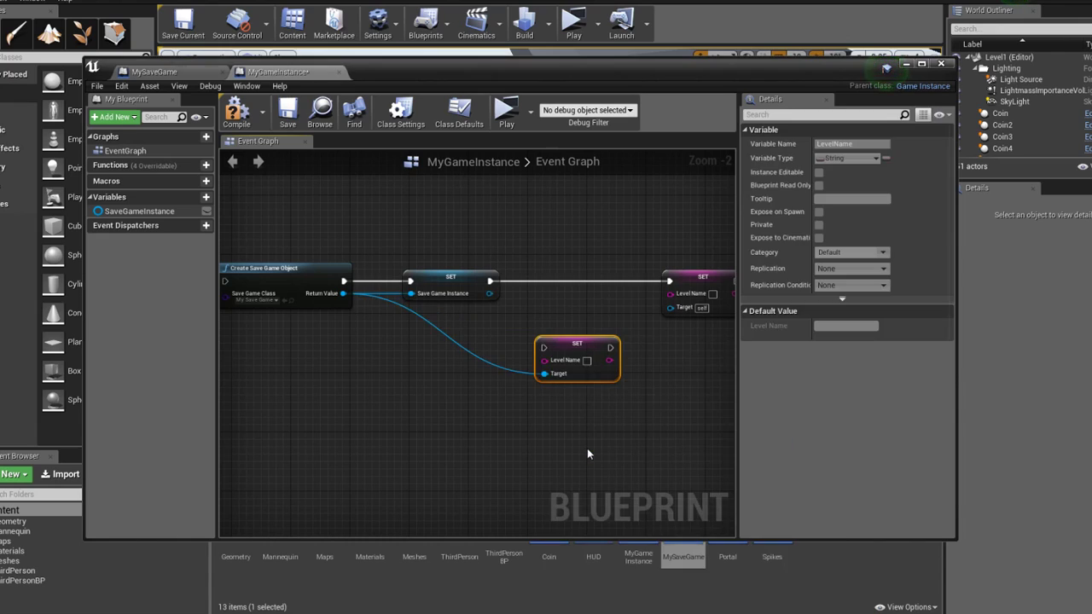
mouse_move(587, 320)
left_mouse_down()
mouse_move(605, 282)
mouse_move(490, 280)
left_mouse_up()
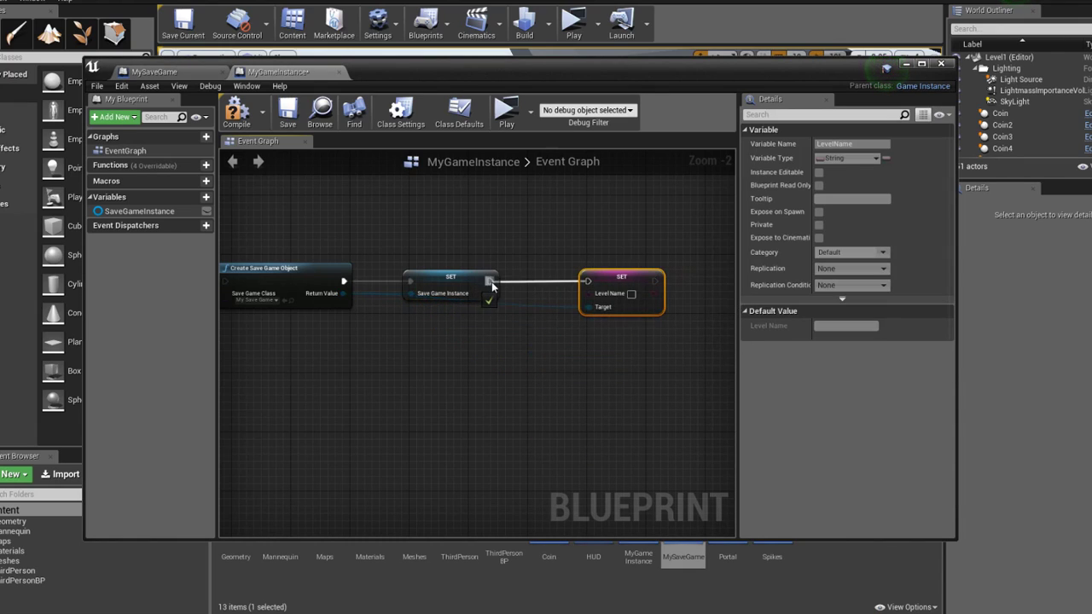
Run Set Level Name right after the SET Save Game Instance node
left_click(460, 278)
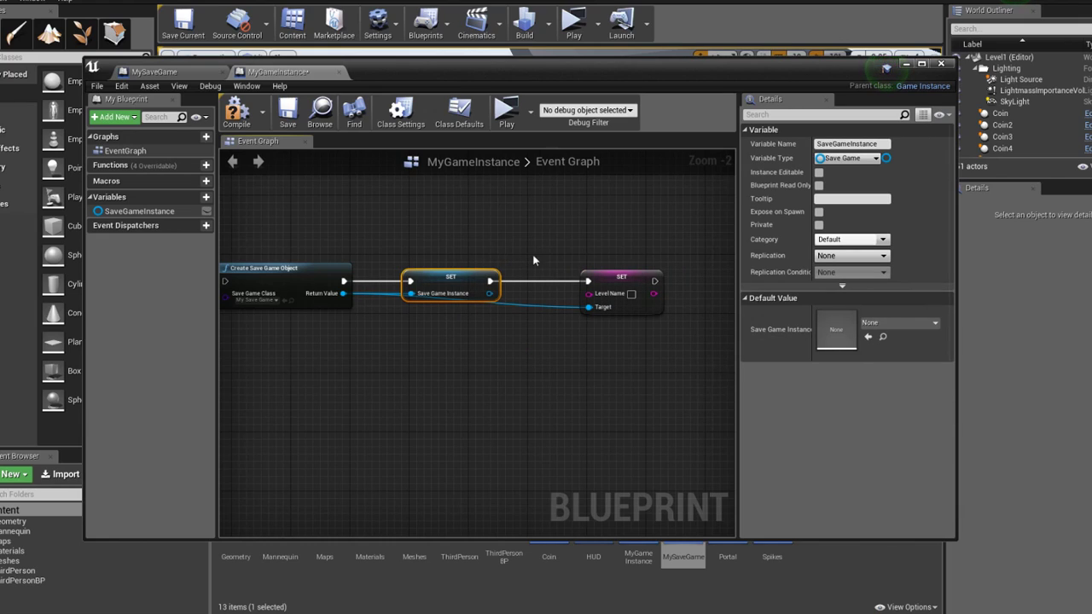
left_click(900, 323)
left_click(529, 253)
right_click_drag(530, 252, 556, 241)
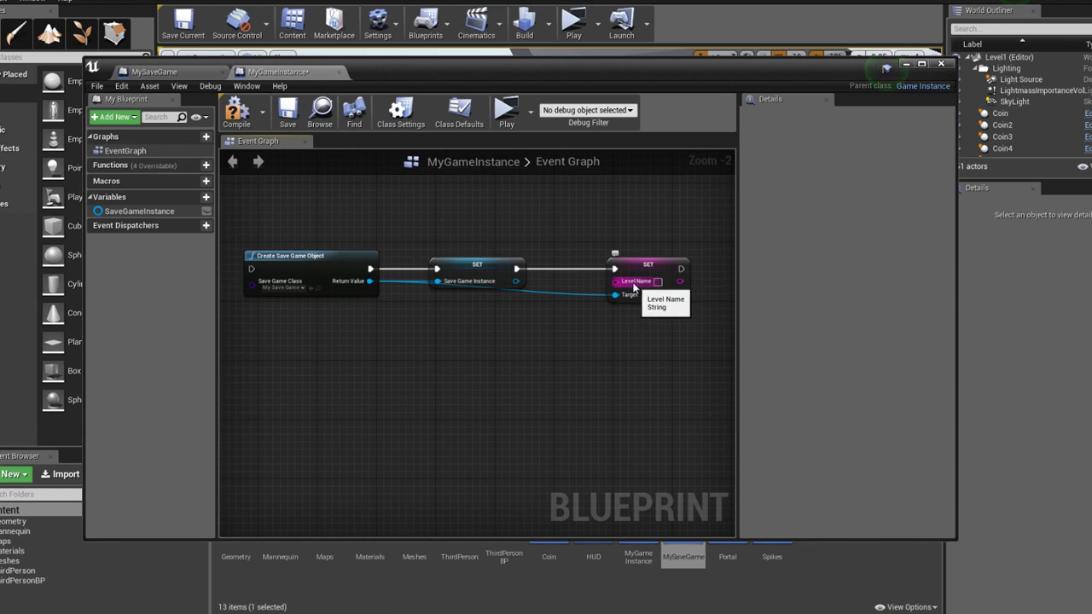
right_click_drag(634, 287, 646, 301)
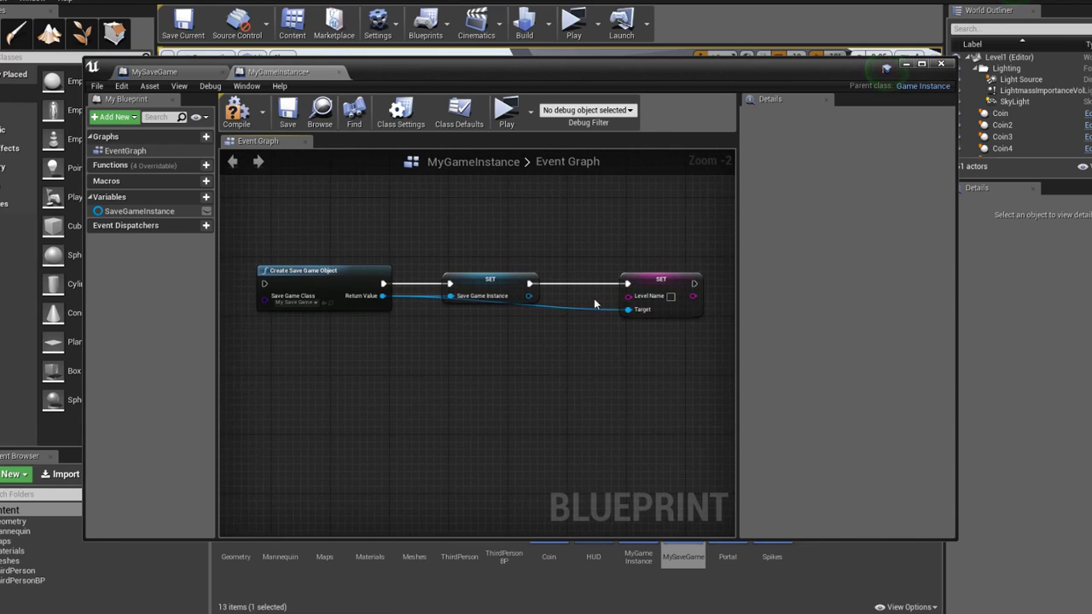
right_click_drag(576, 228, 521, 252)
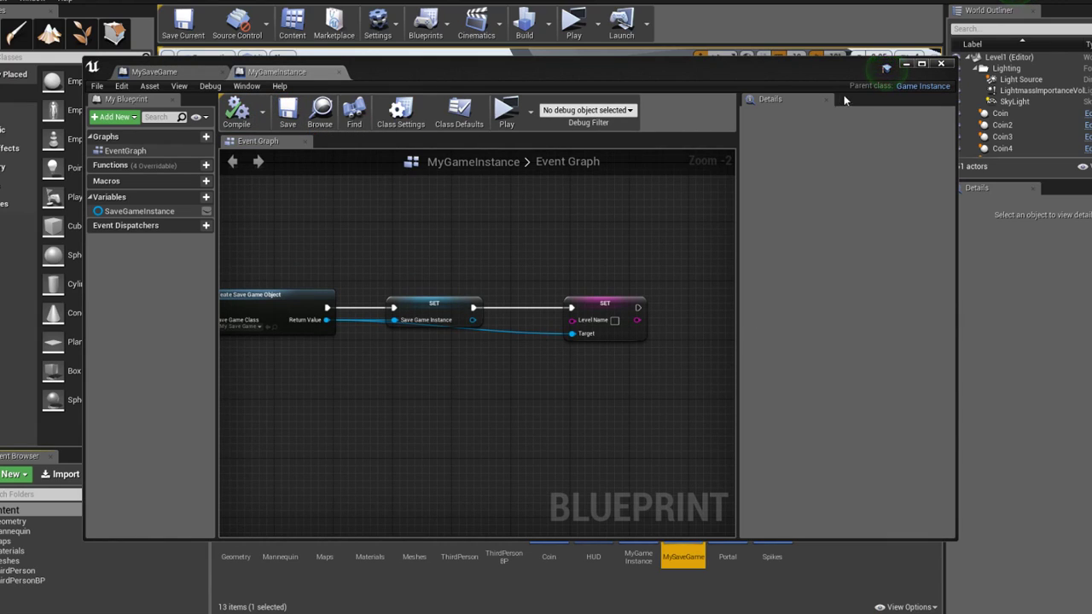
right_click_drag(603, 268, 679, 254)
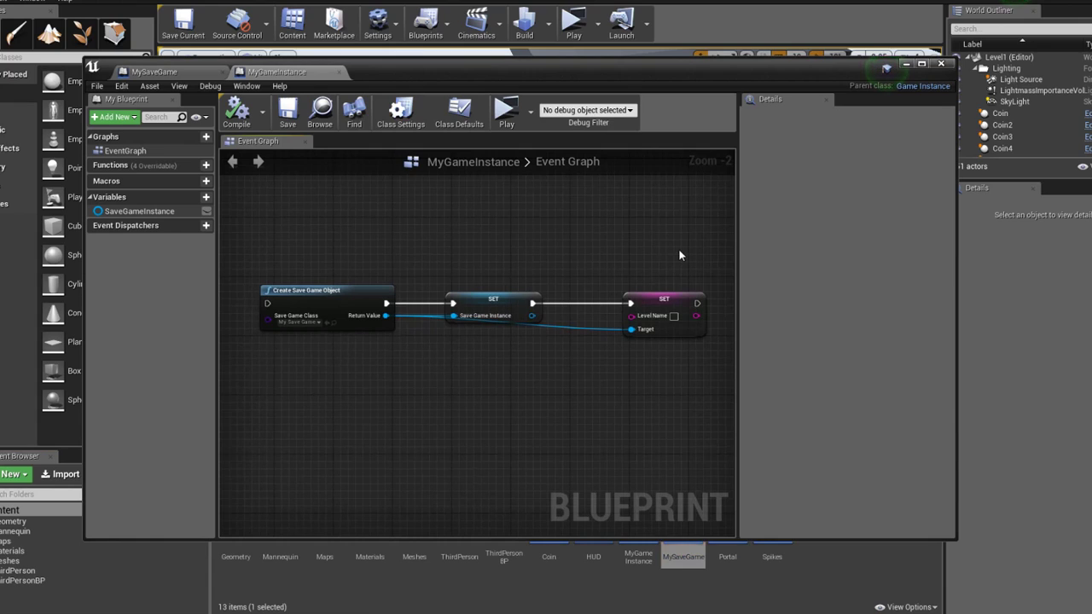
Minimize the blueprint editor and bring up the Content folder's new-asset menu
left_click(904, 65)
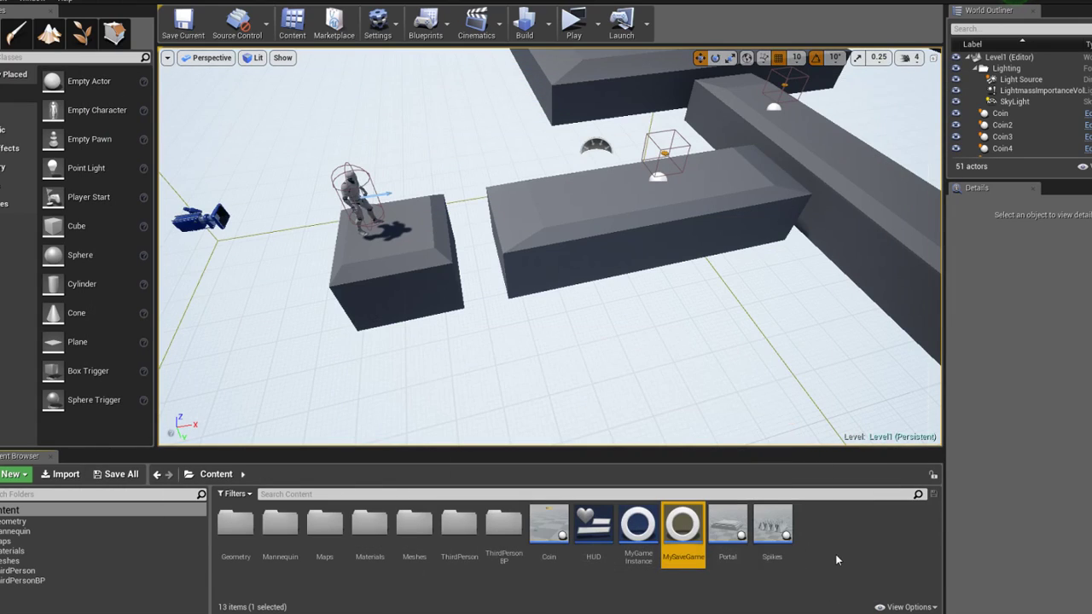
right_click(836, 559)
left_click(834, 560)
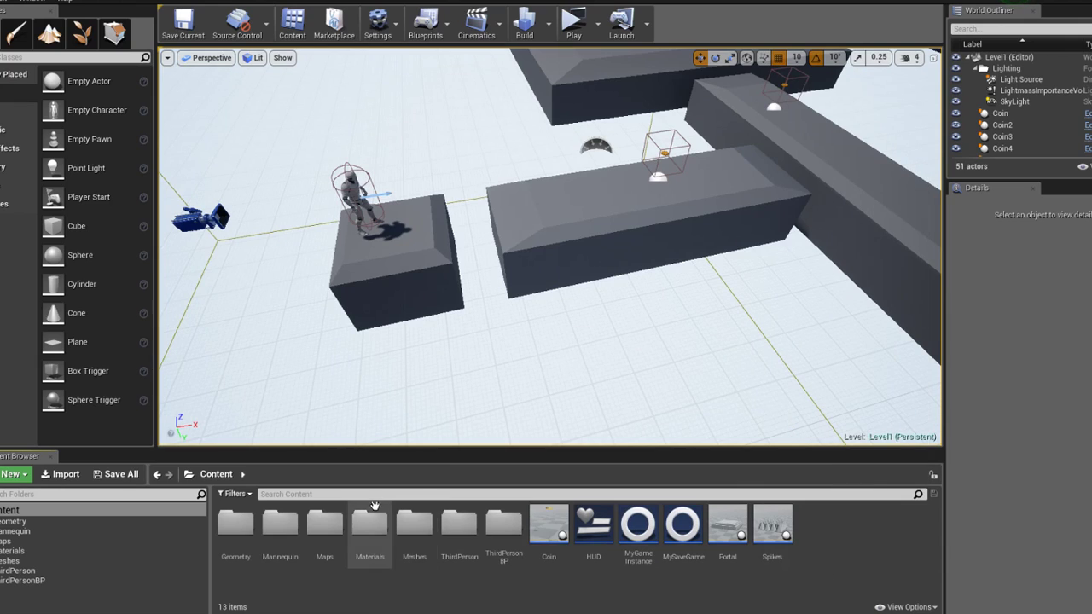
right_click(847, 537)
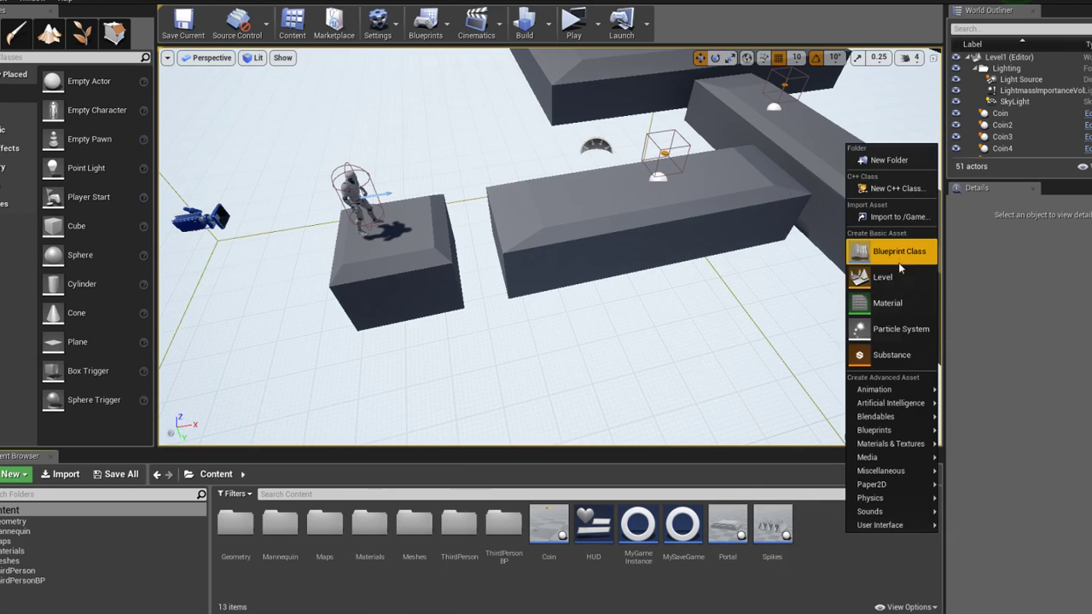
Create a Game Mode Base blueprint class named MyGameMode
left_click(862, 250)
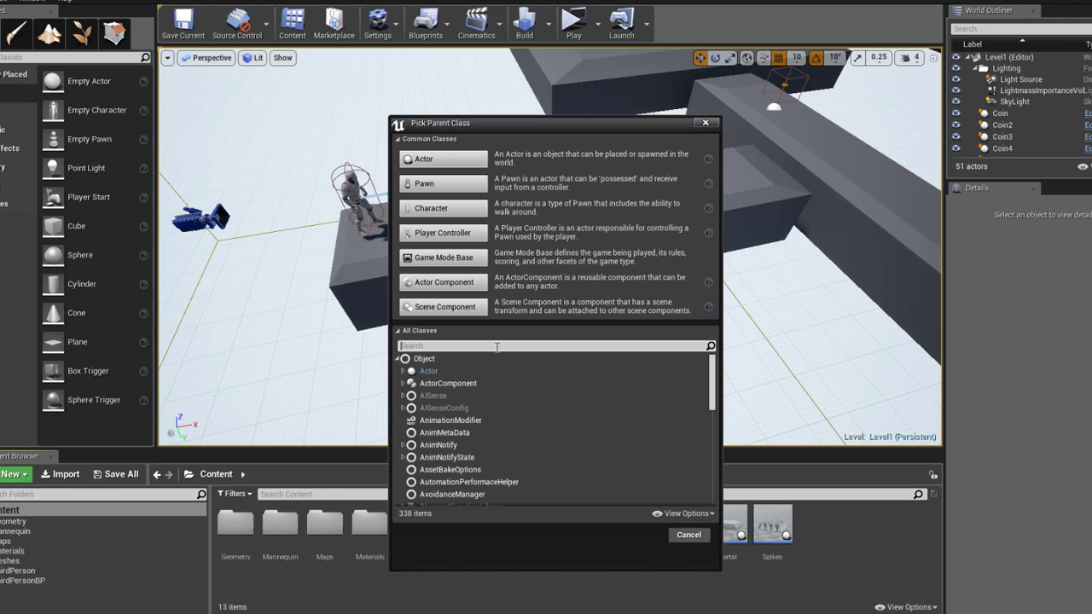
left_click(471, 257)
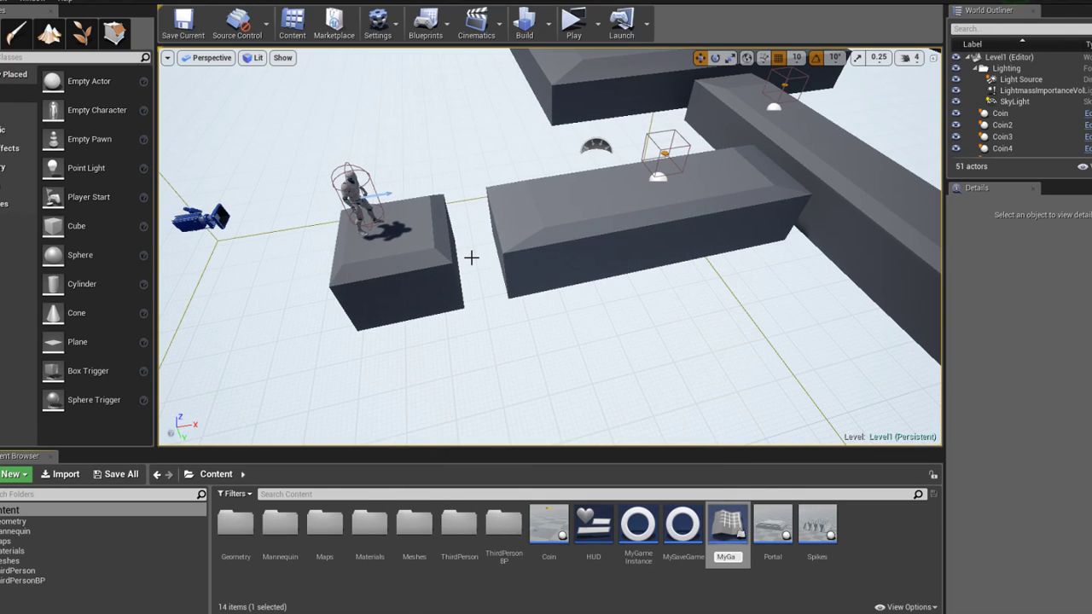
type("eMod")
key("Return")
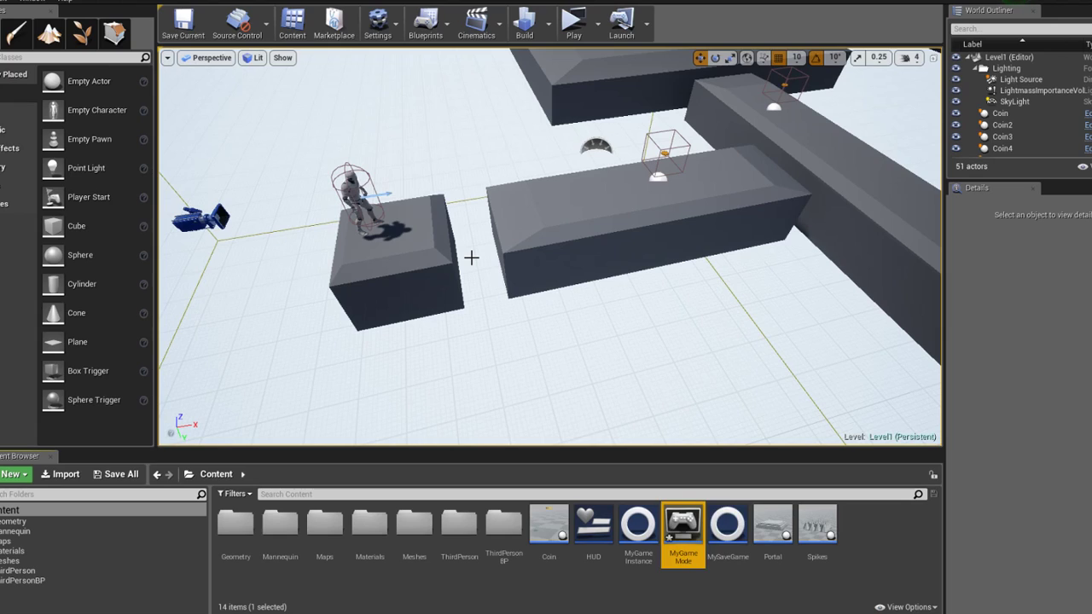
Open MyGameMode, review the Default Pawn Class choices without changing them, and close it
double_click(683, 529)
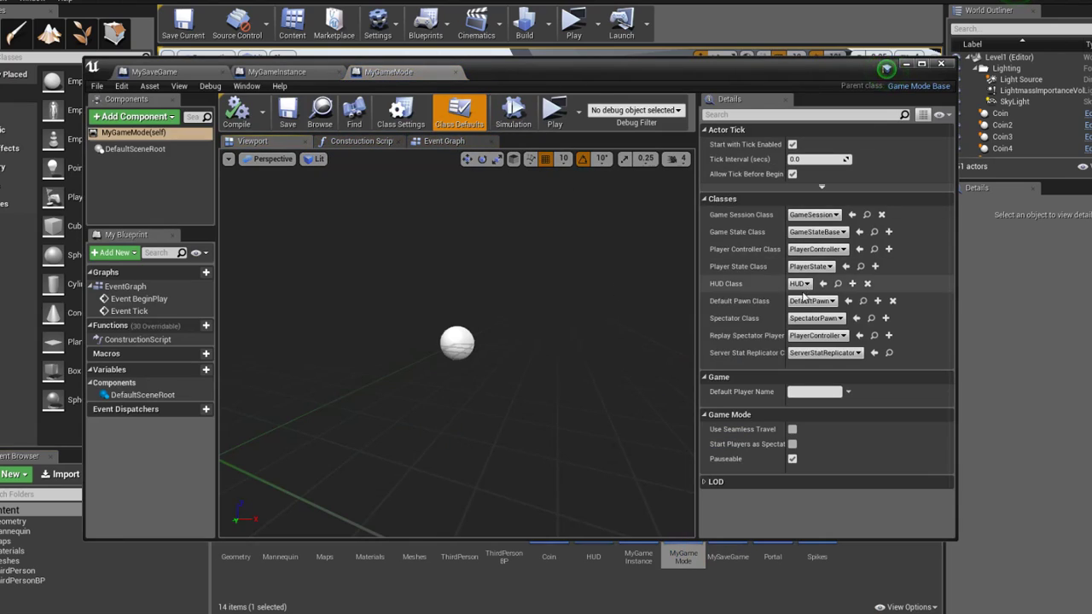
left_click(811, 301)
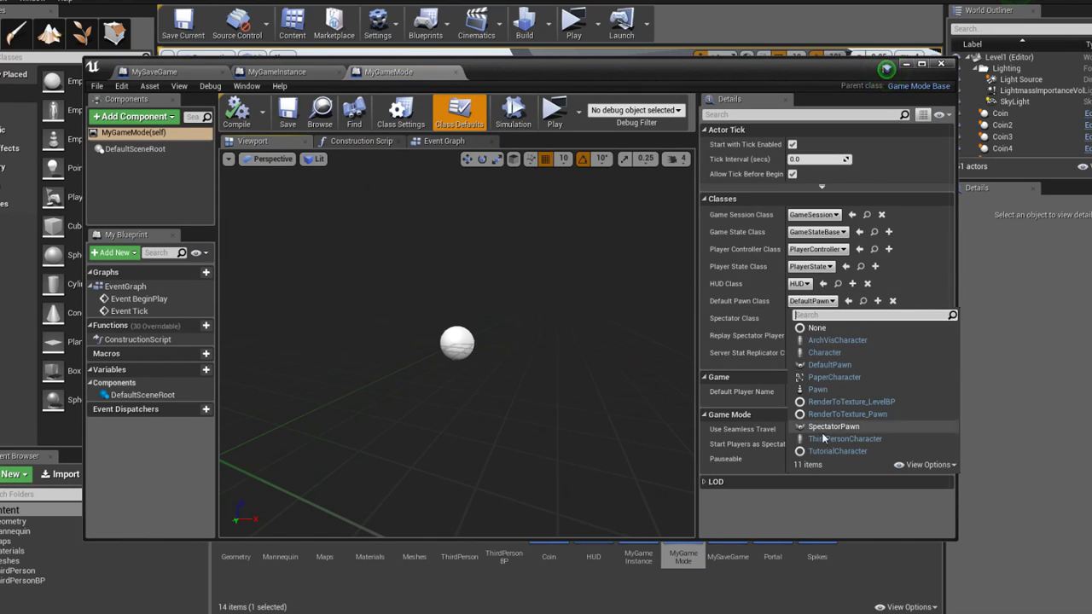
left_click(811, 518)
left_click(906, 62)
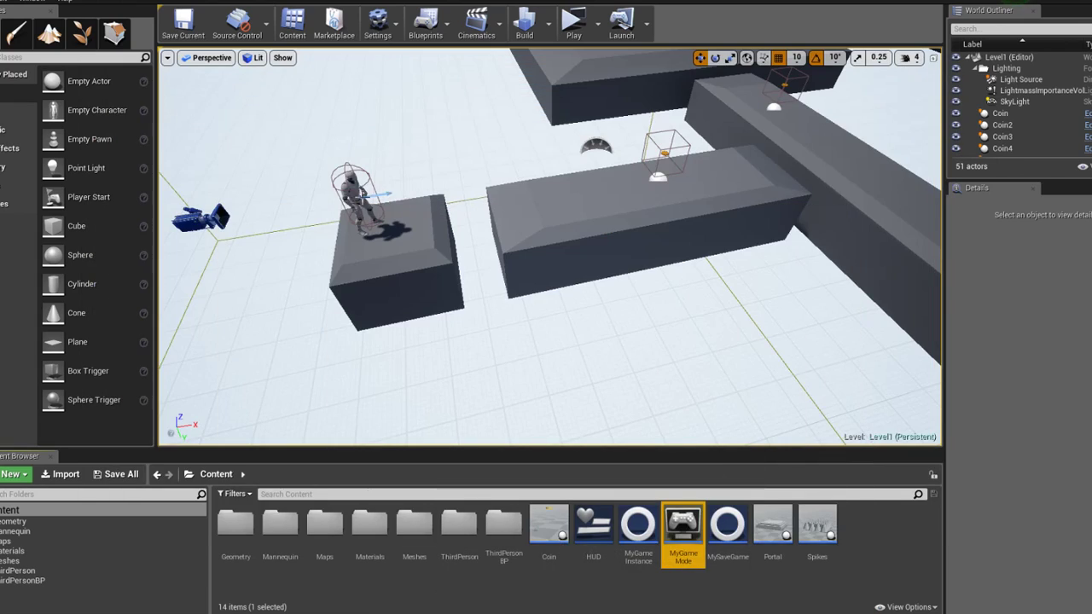
left_click(356, 194)
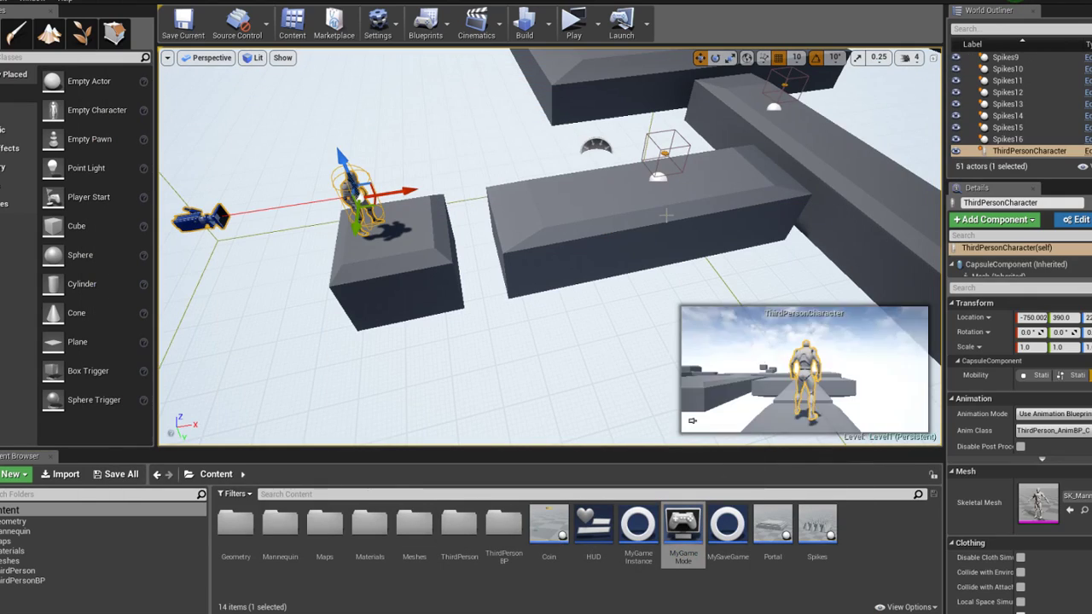
left_click(993, 288)
type("poss")
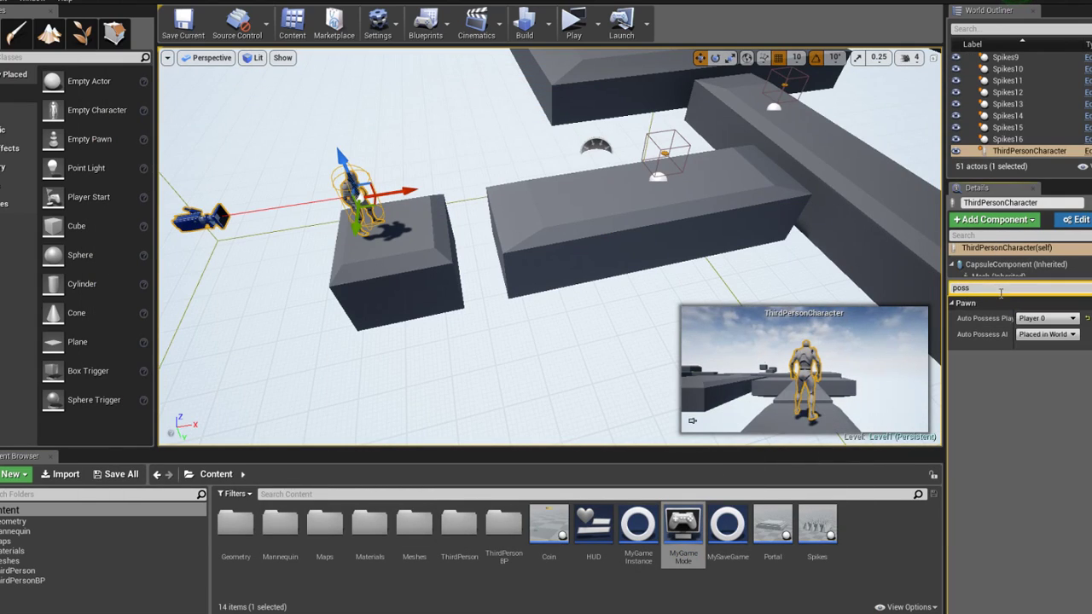
left_click(820, 281)
key("Escape")
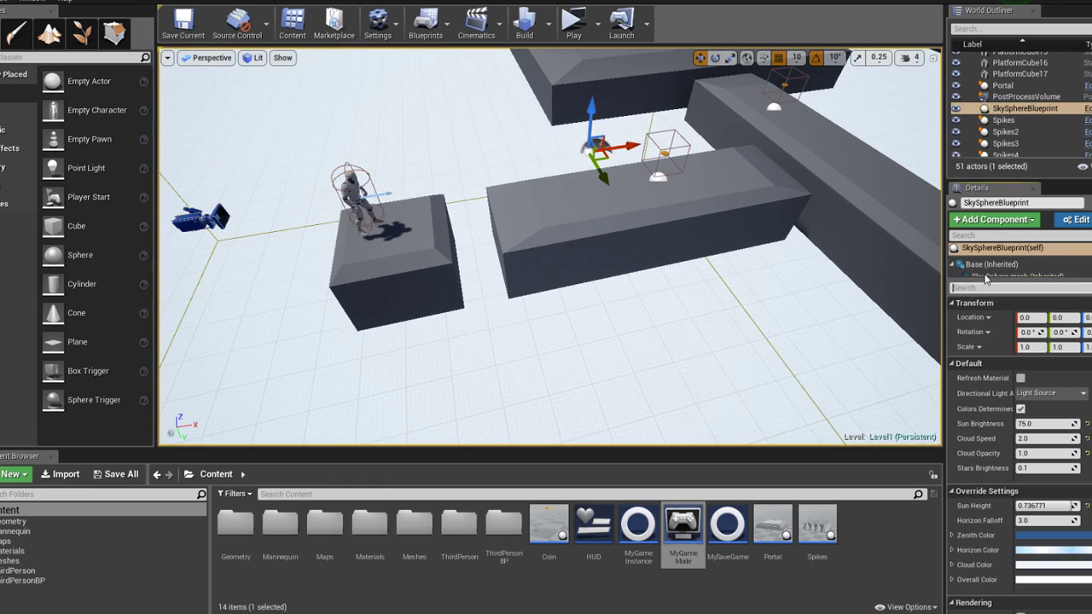
key("f")
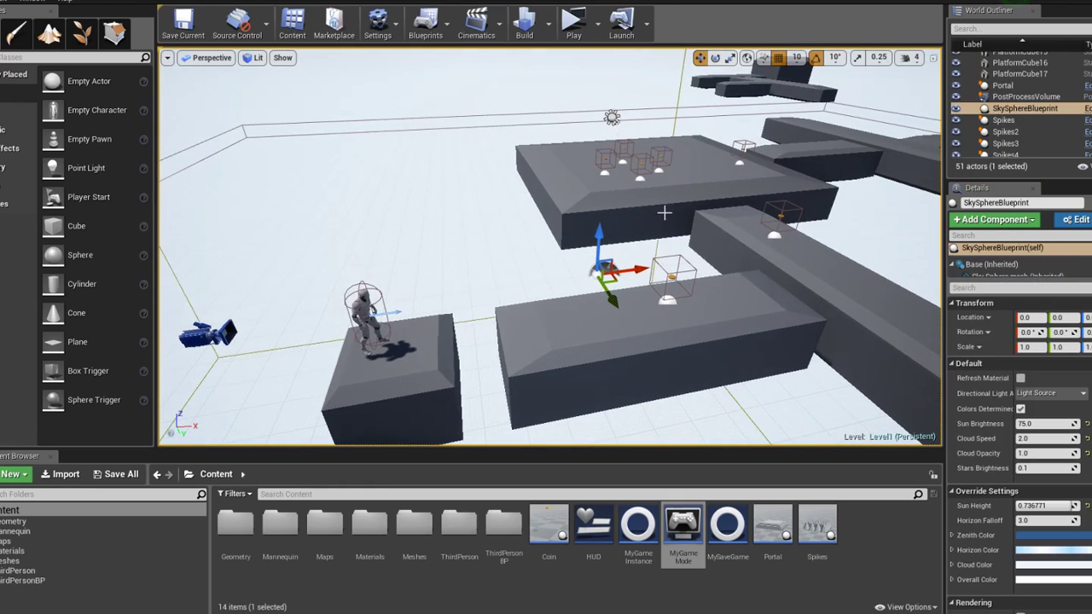
left_click(7, 3)
left_click(47, 175)
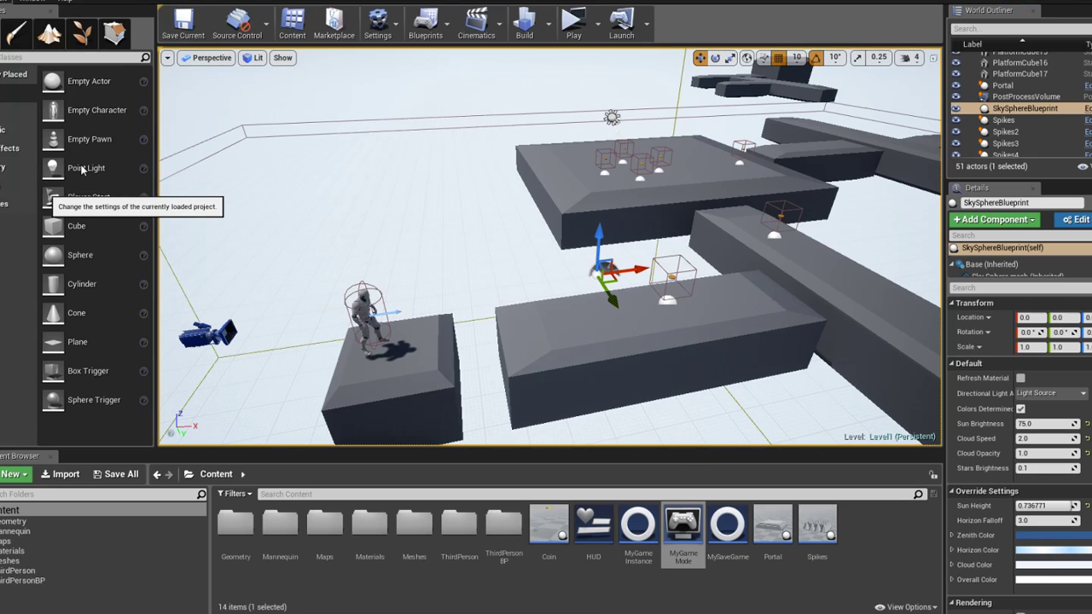
Search Project Settings for 'game mode' and set Default GameMode to MyGameMode
scroll(259, 232, "down", 5)
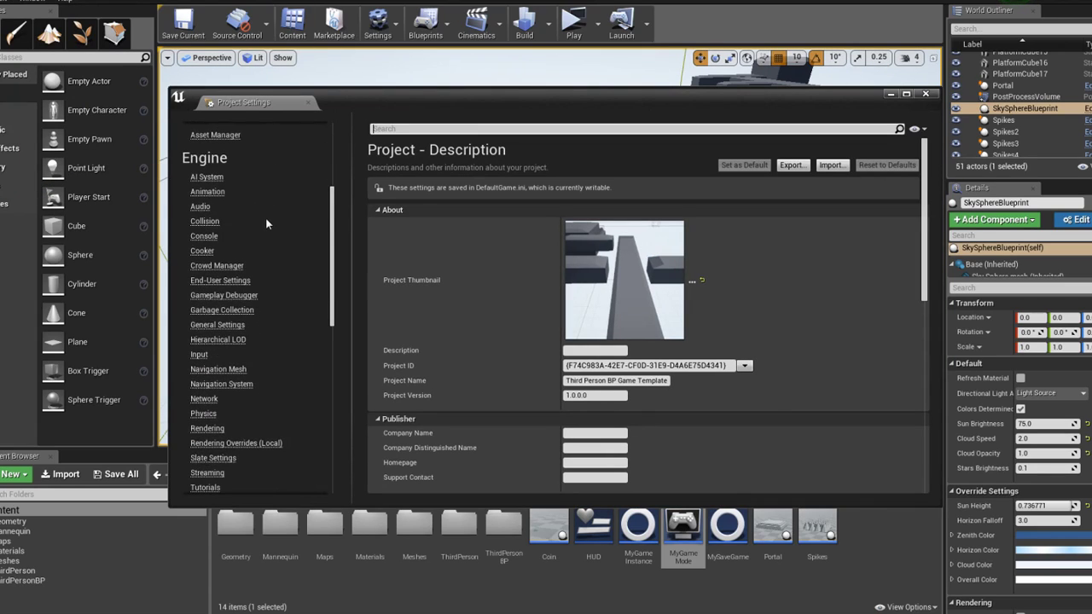
scroll(266, 224, "down", 5)
scroll(264, 222, "down", 2)
scroll(264, 222, "down", 1)
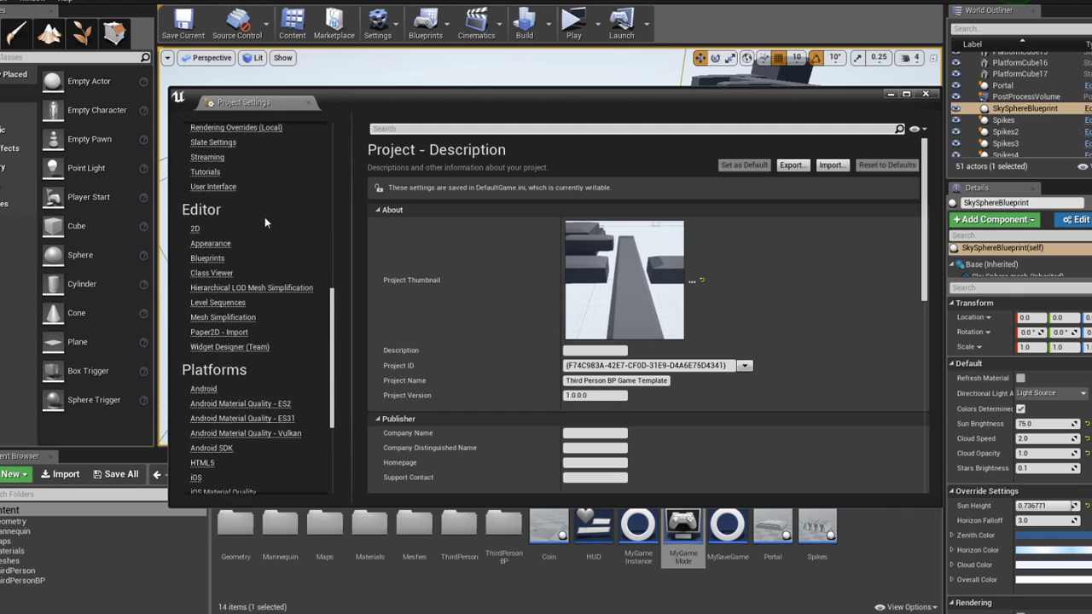
scroll(264, 222, "up", 5)
scroll(265, 222, "up", 3)
scroll(266, 222, "up", 4)
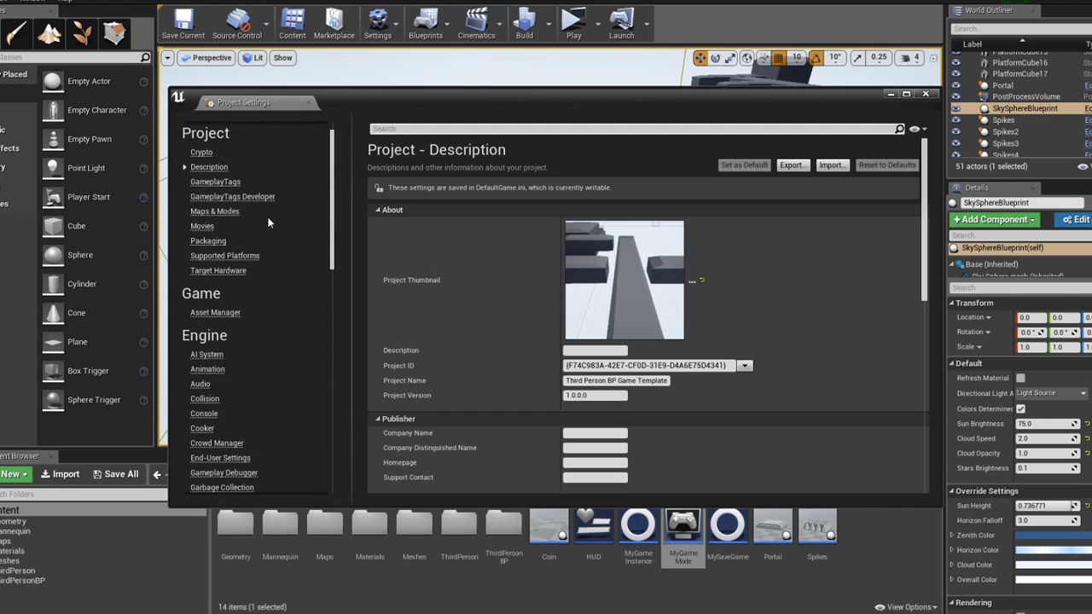
scroll(266, 220, "up", 1)
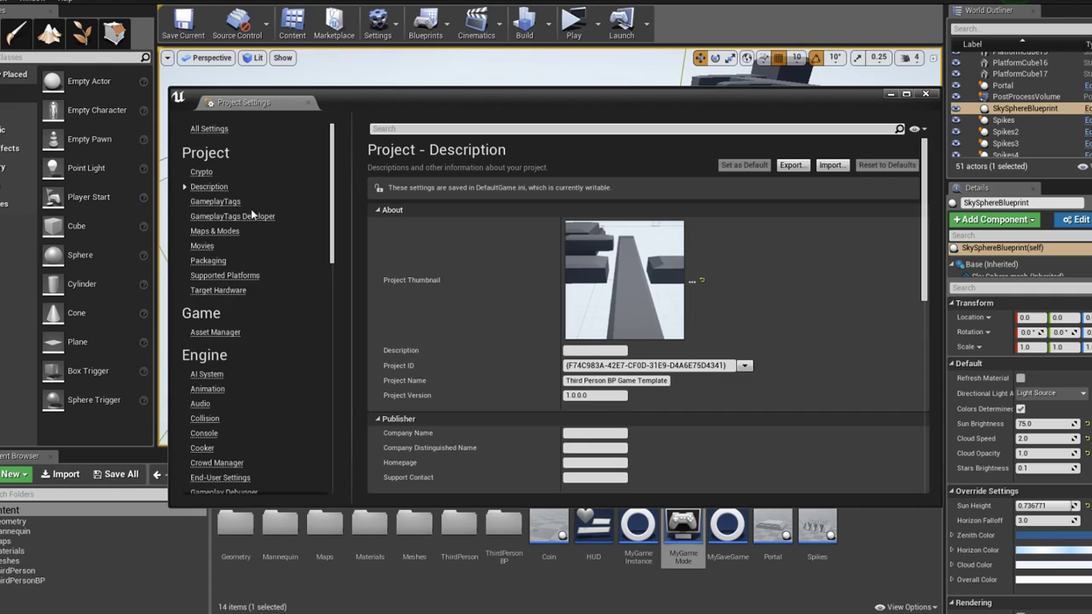
left_click(413, 129)
type("game mode")
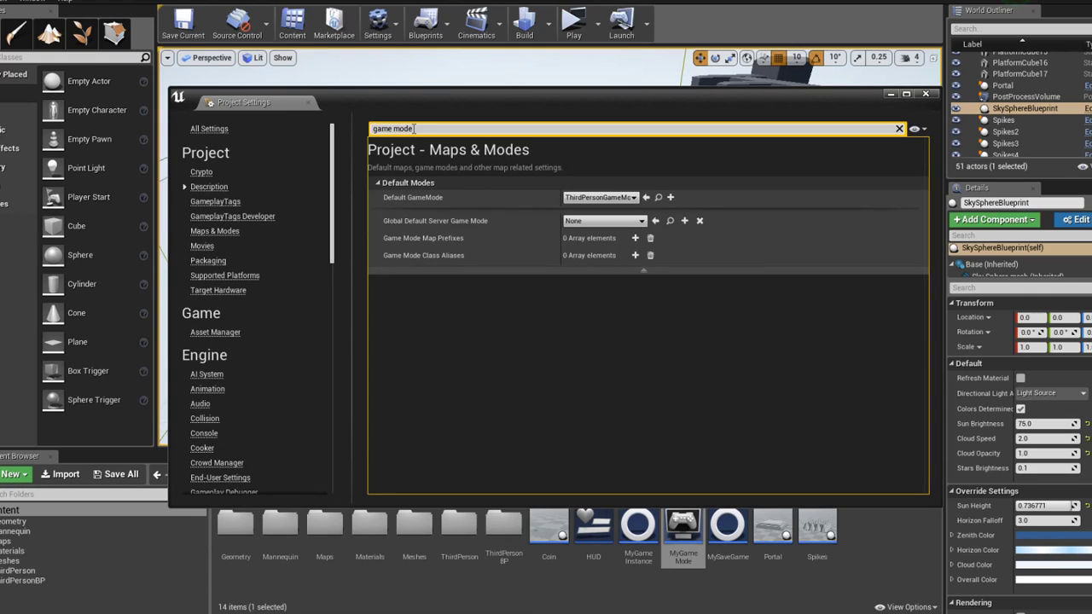
left_click(610, 197)
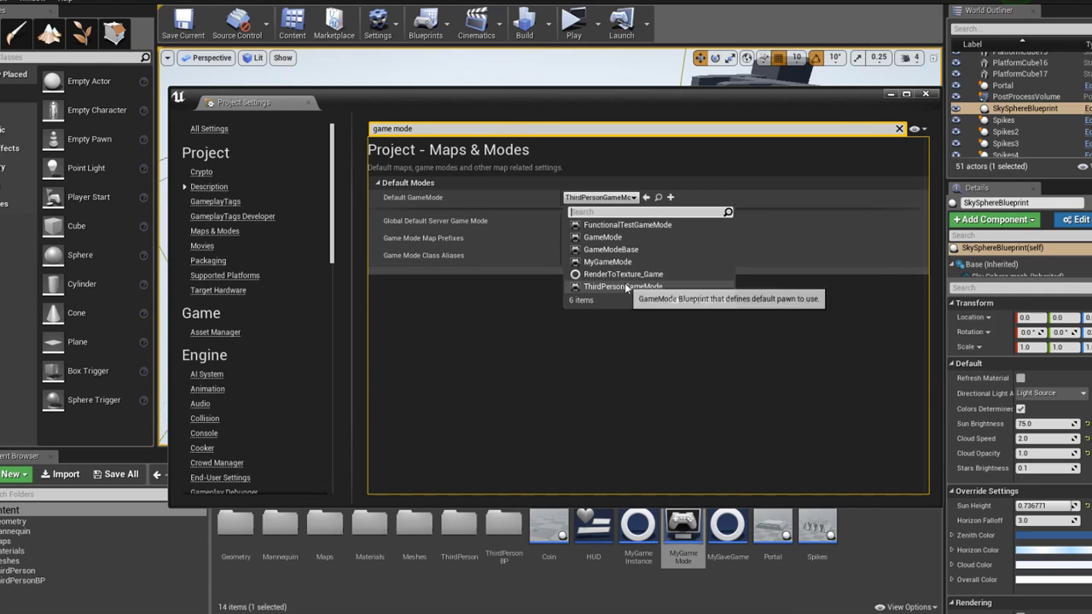
left_click(623, 262)
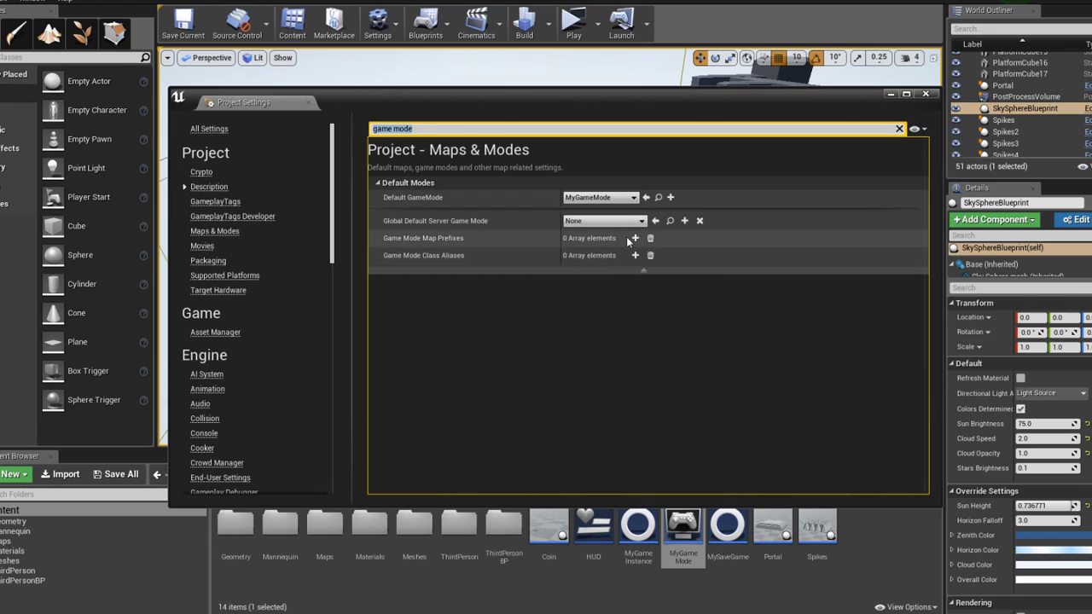
Set Global Default Server Game Mode to MyGameMode and close Project Settings
left_click(625, 227)
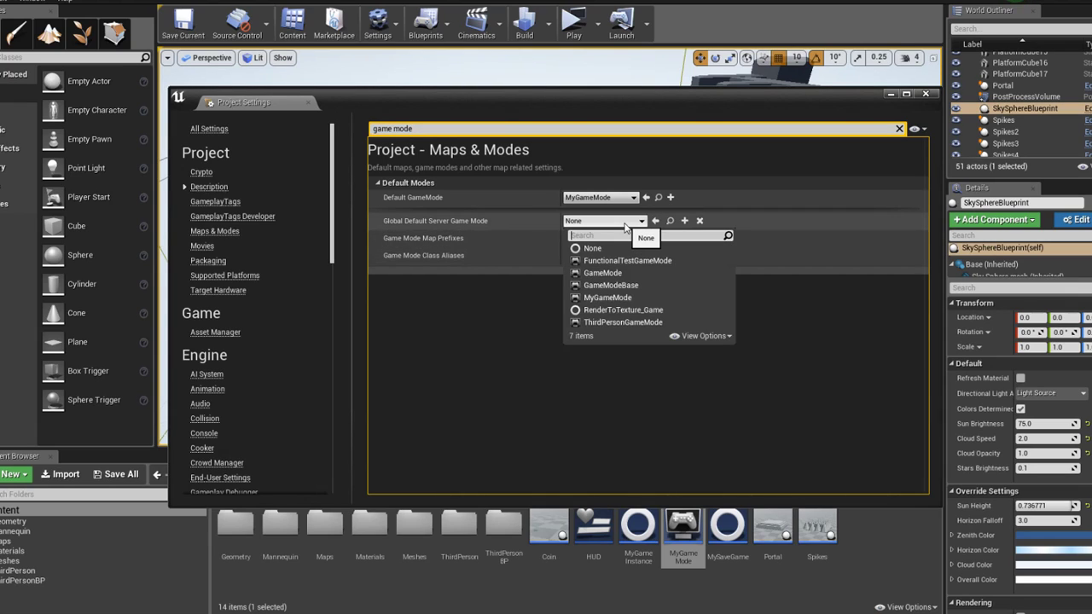
left_click(616, 305)
left_click(924, 94)
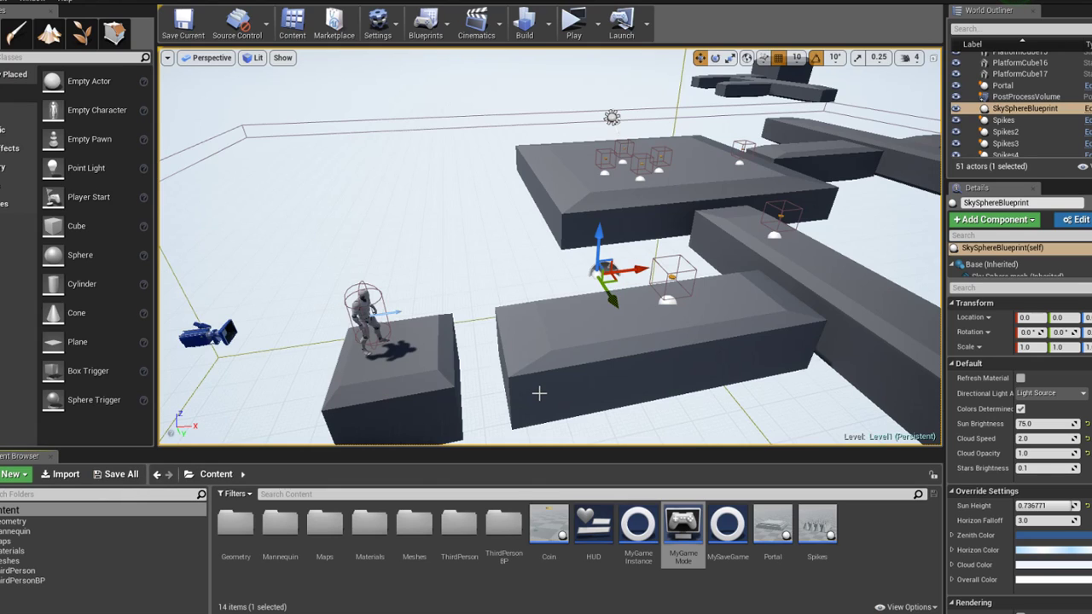
Add an Integer variable CurrentLevelName to MyGameMode, then compile and save
double_click(678, 540)
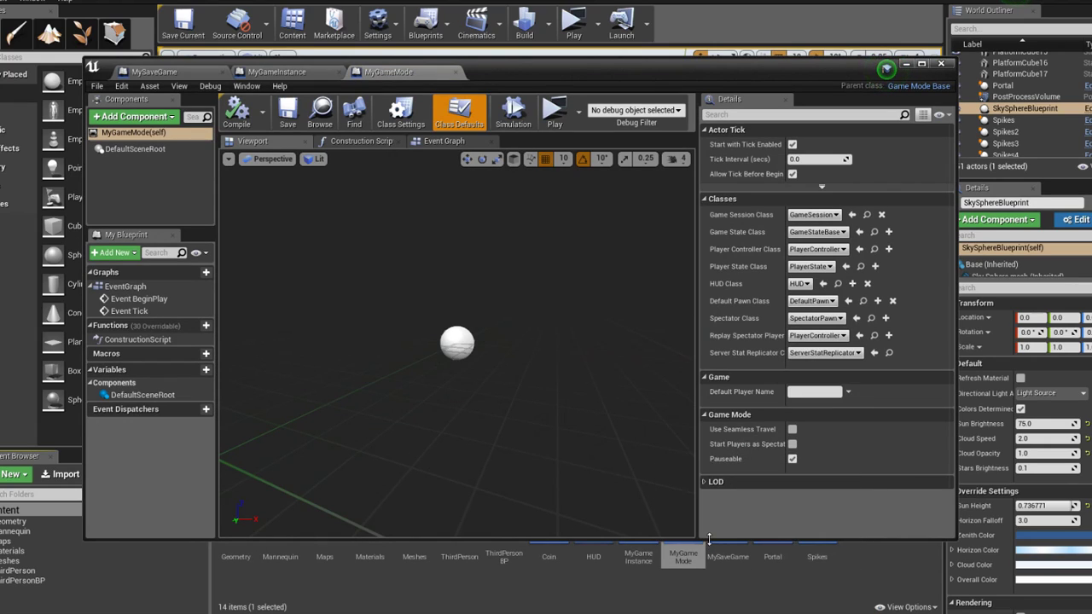
left_click_drag(708, 539, 711, 485)
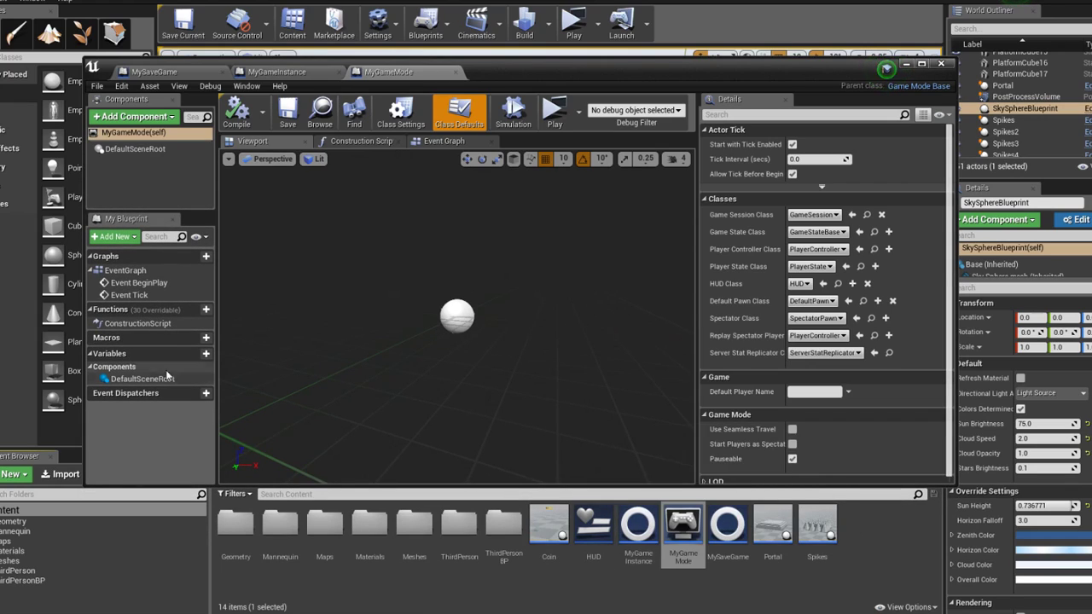
left_click(193, 354)
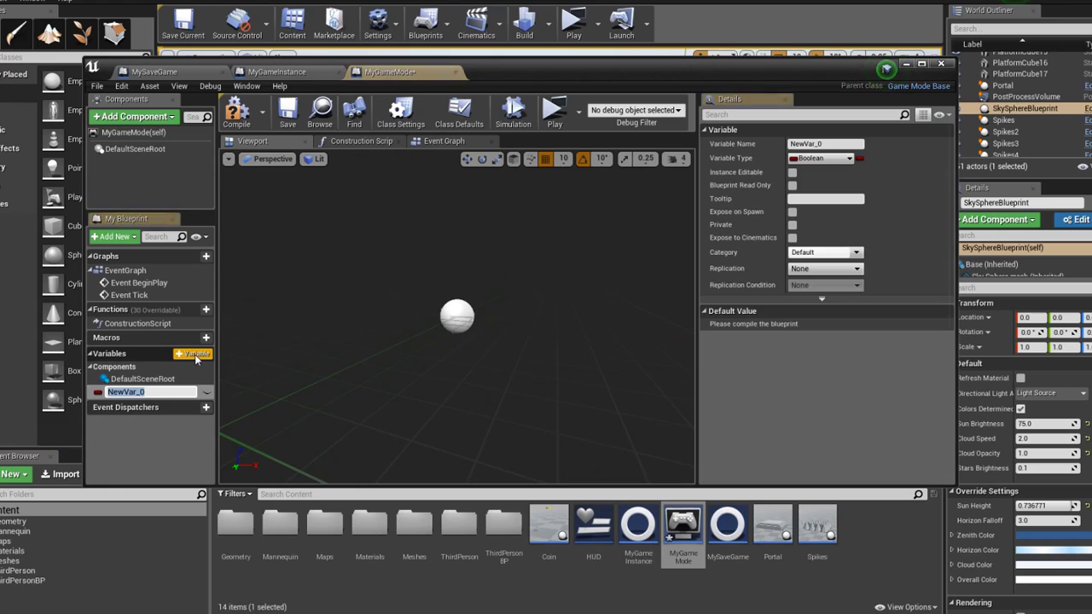
type("CurrentLevelName")
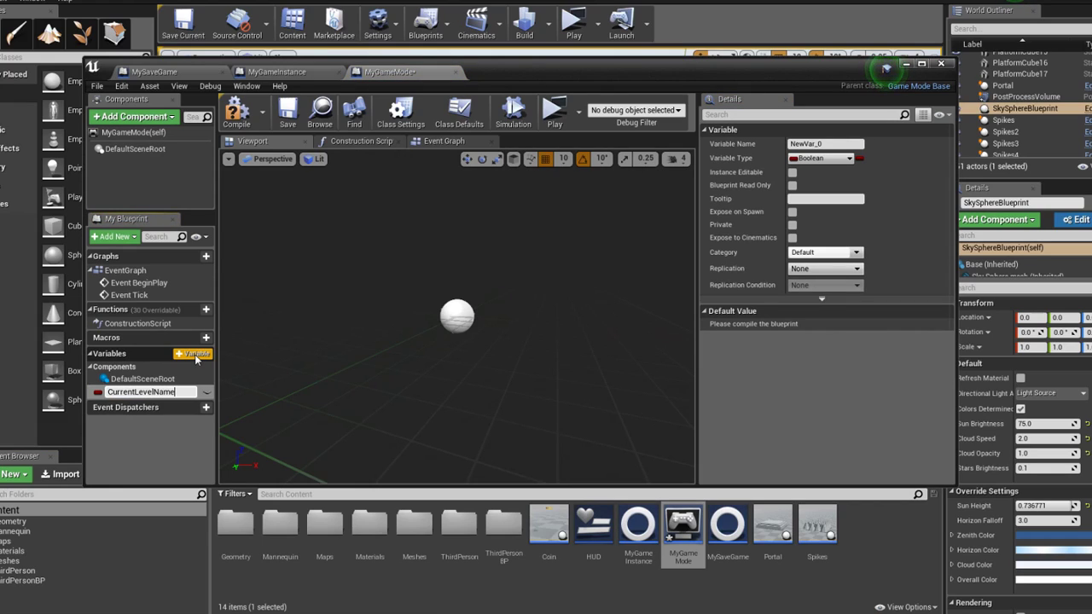
key("Return")
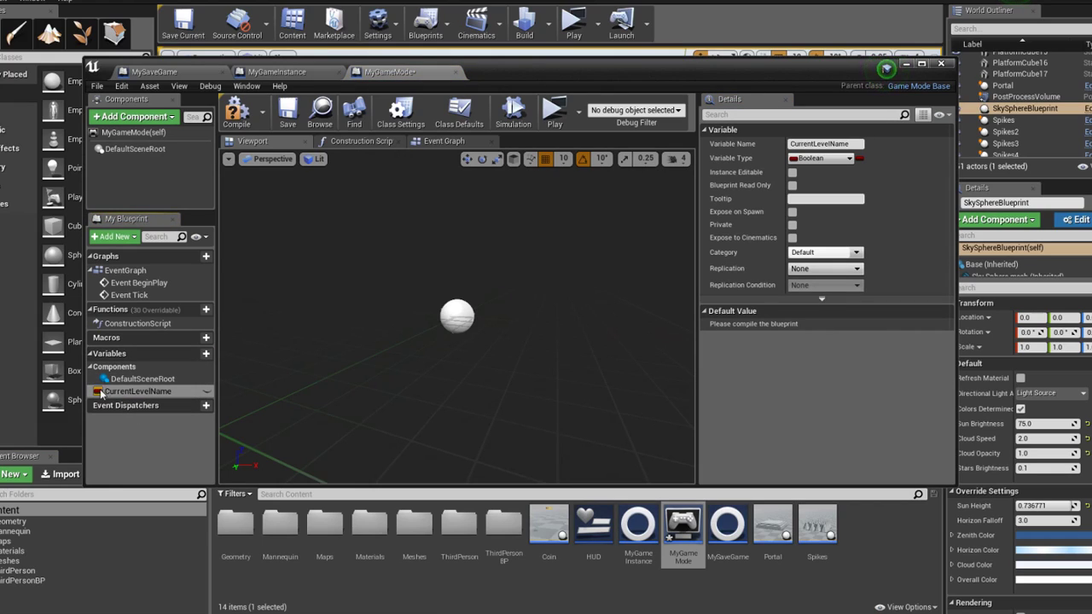
left_click(99, 392)
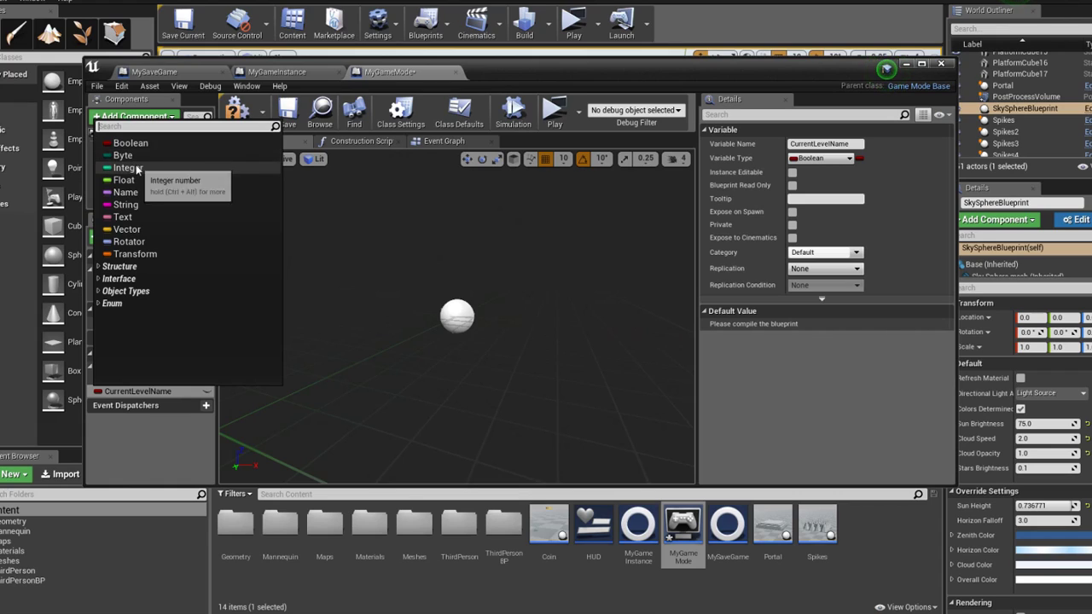
left_click(126, 168)
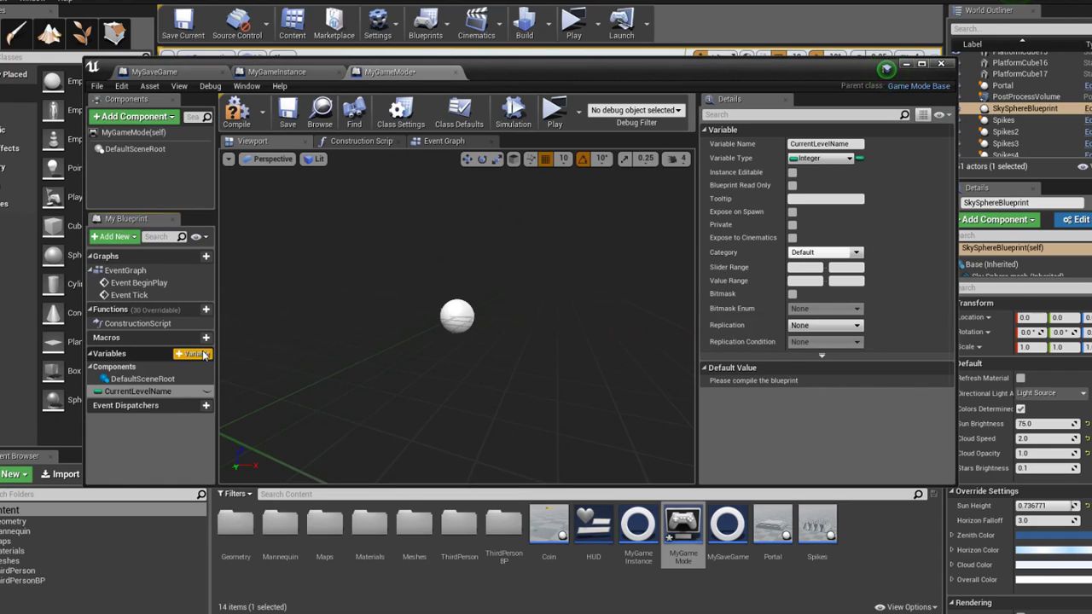
left_click(237, 111)
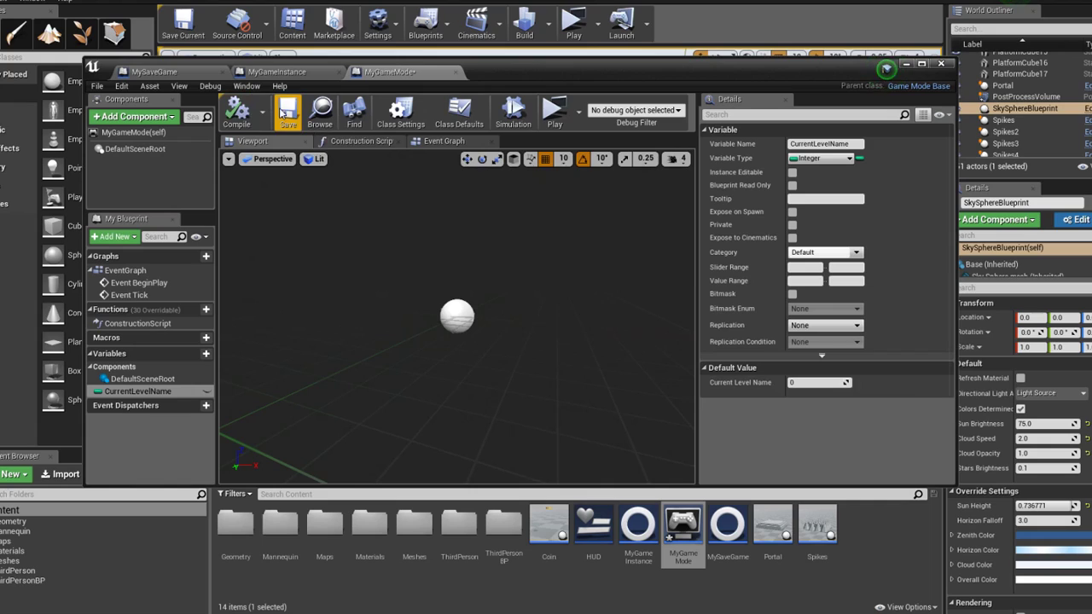
left_click(284, 113)
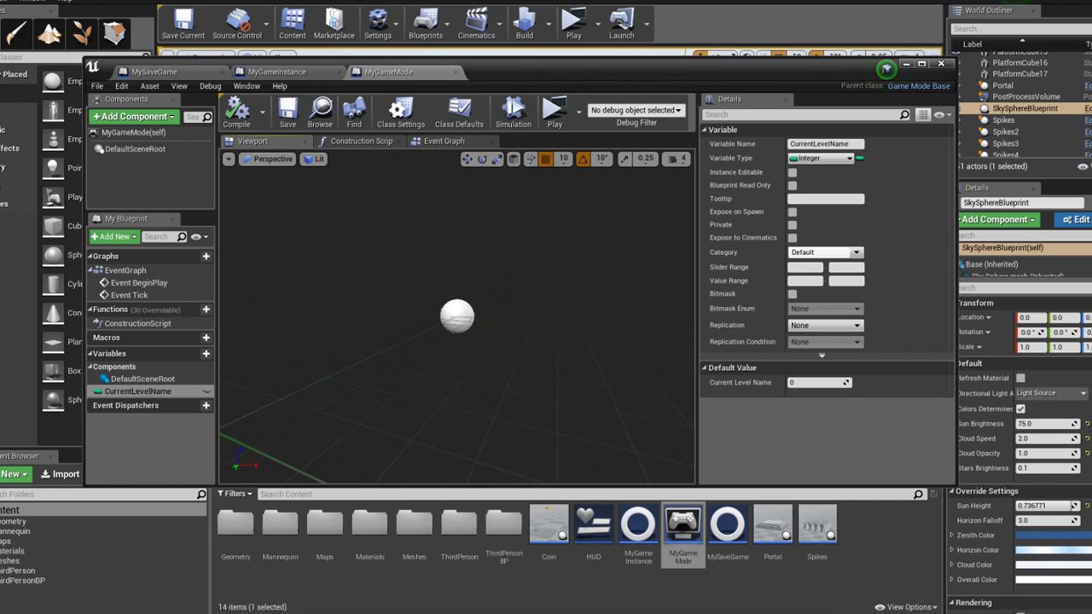
right_click_drag(358, 358, 362, 376)
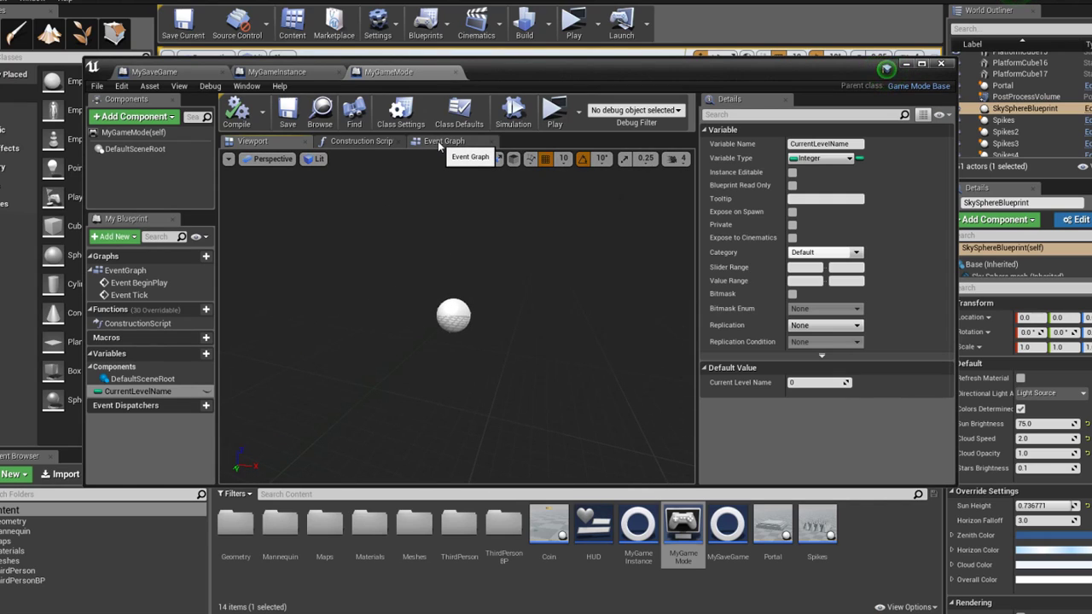
Delete the Event Tick node from MyGameMode's Event Graph and recompile
left_click(439, 143)
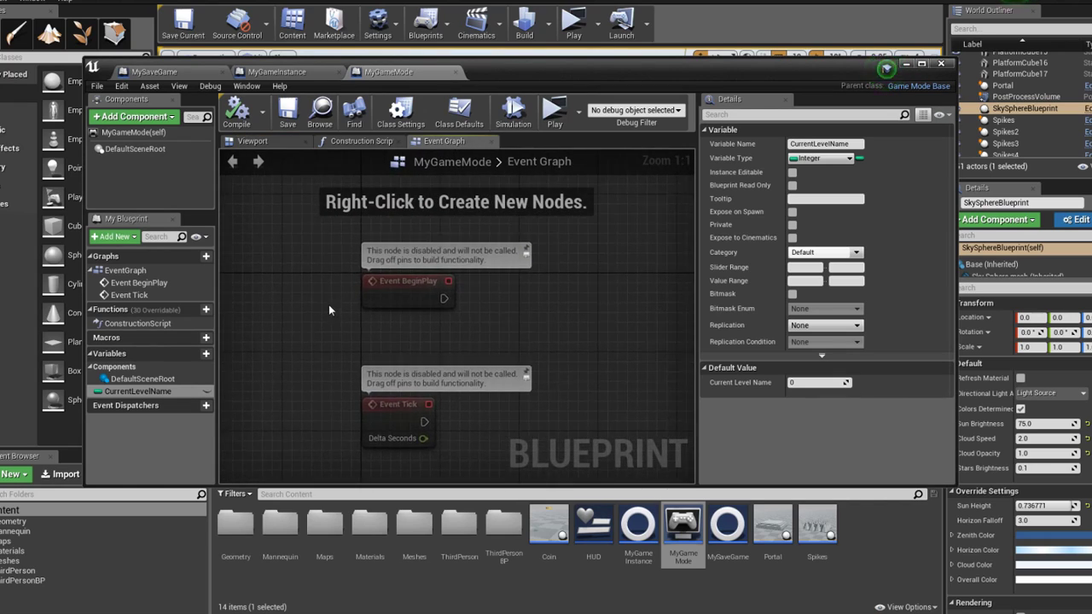
left_click(422, 430)
key("Delete")
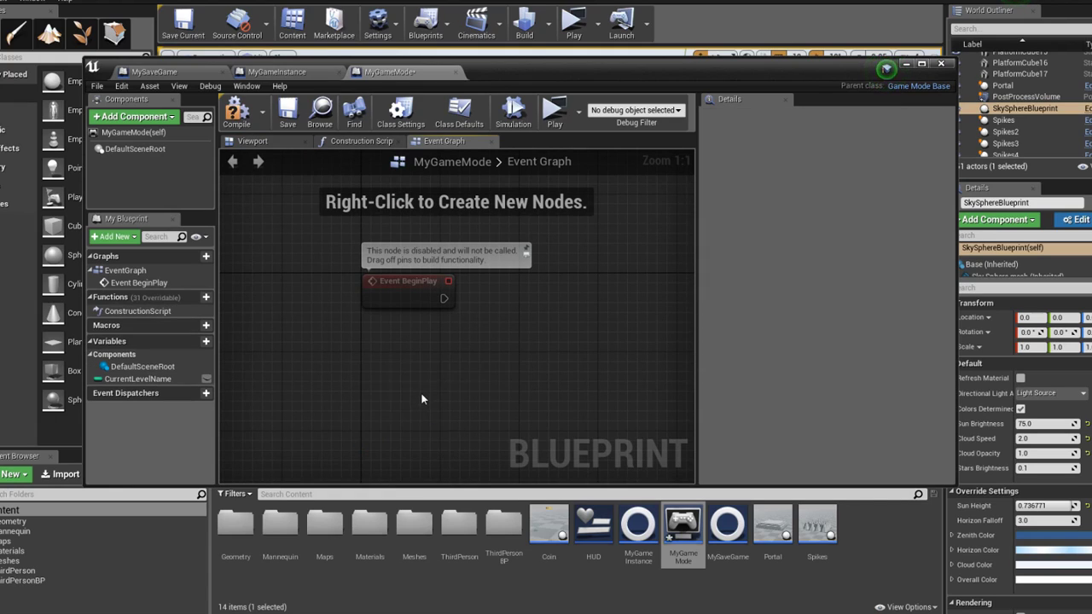
left_click(233, 113)
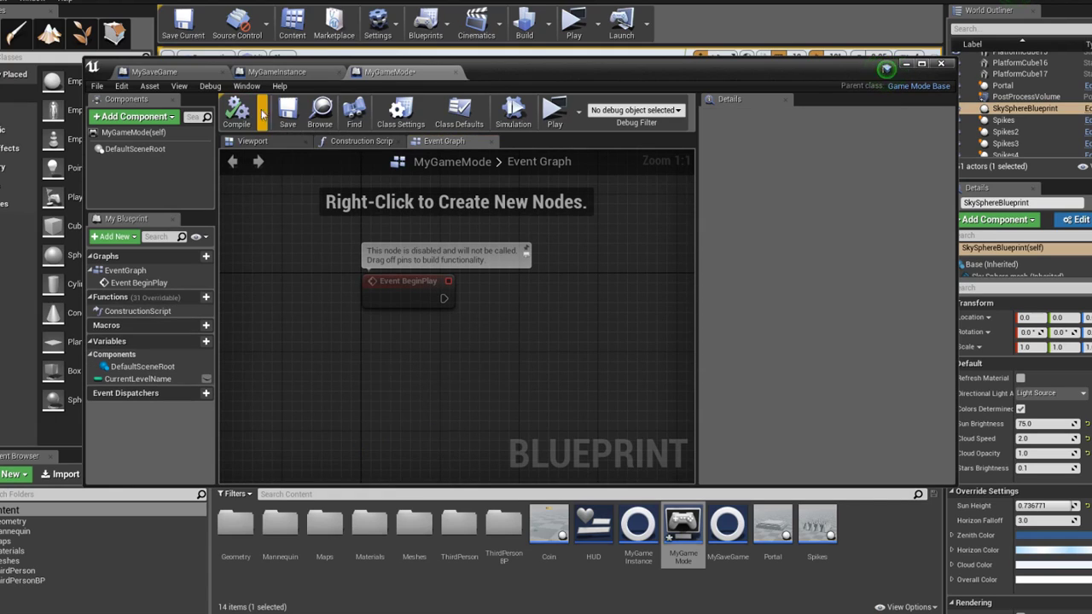
scroll(414, 240, "down", 3)
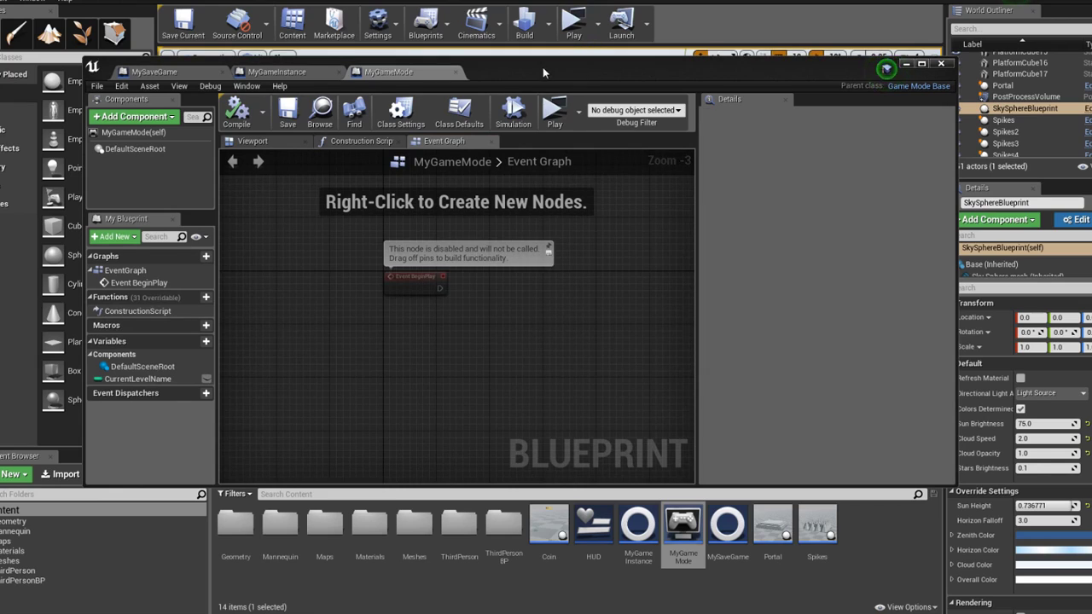
left_click_drag(574, 75, 656, 135)
left_click(424, 24)
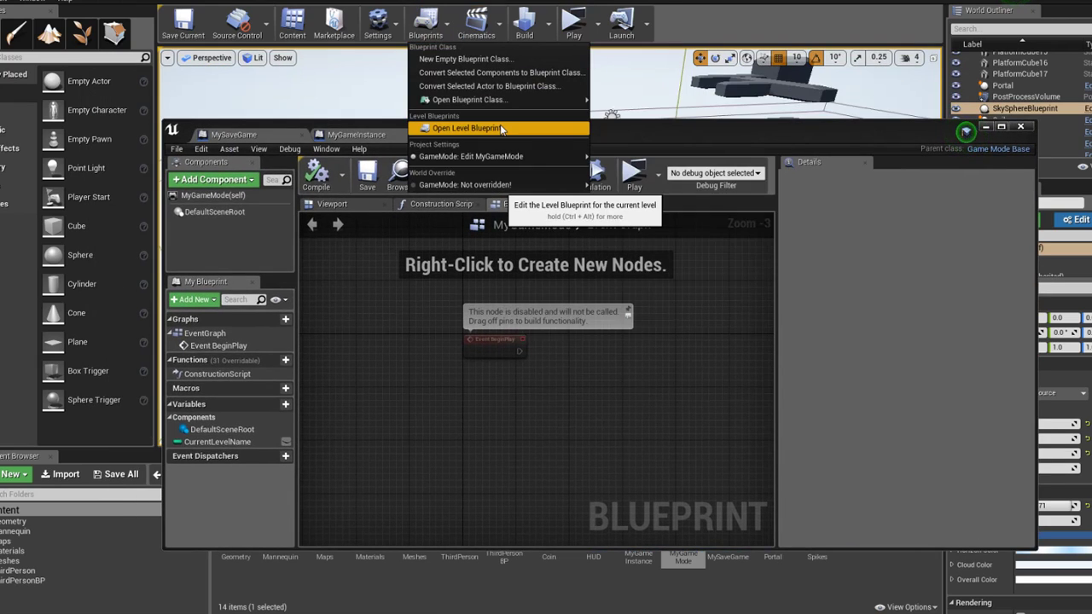
Open the Level Blueprint, add Event BeginPlay, and pull a wire from its execution output
left_click(500, 126)
left_click_drag(607, 145, 521, 50)
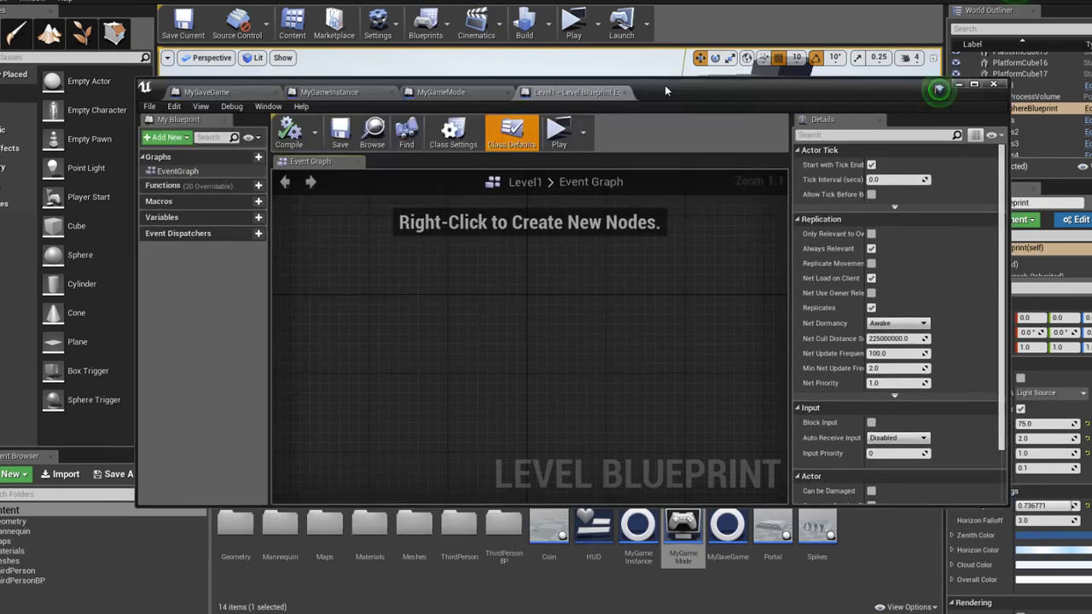
right_click(411, 263)
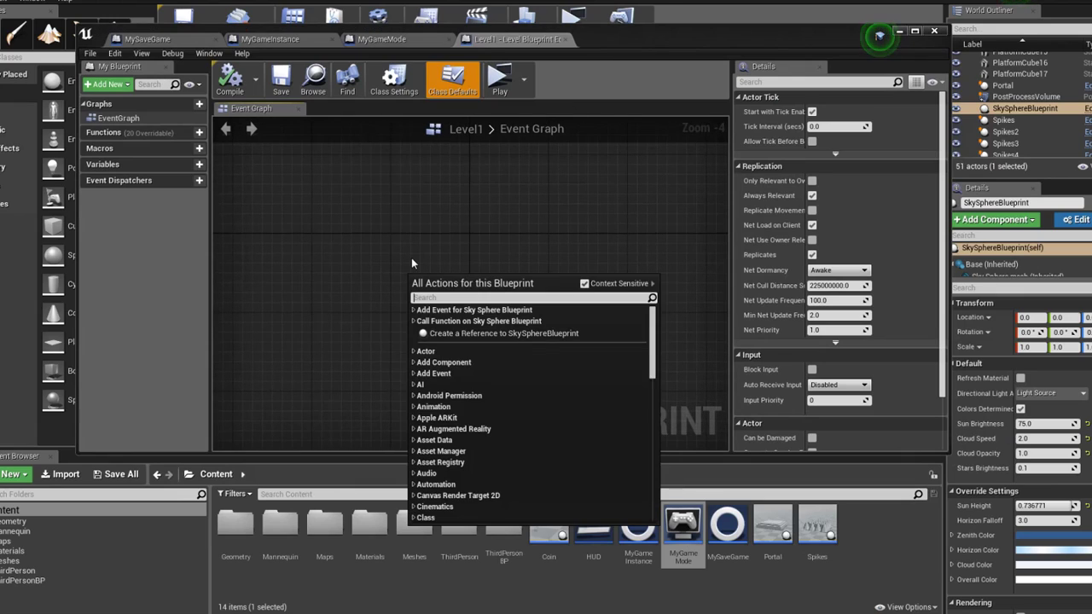
type("beginpla")
key("Return")
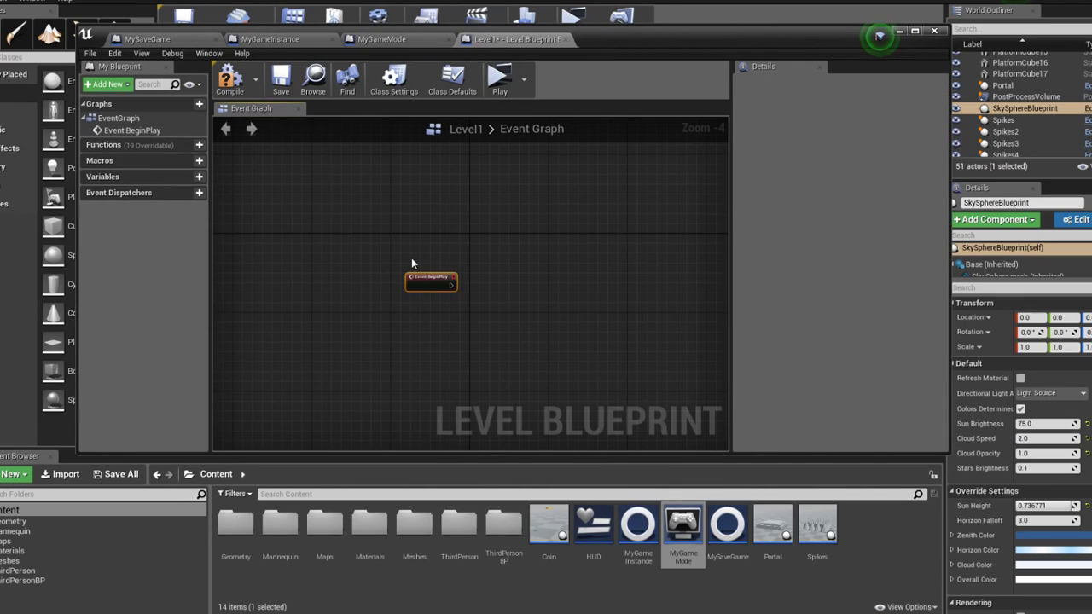
left_click_drag(451, 284, 488, 291)
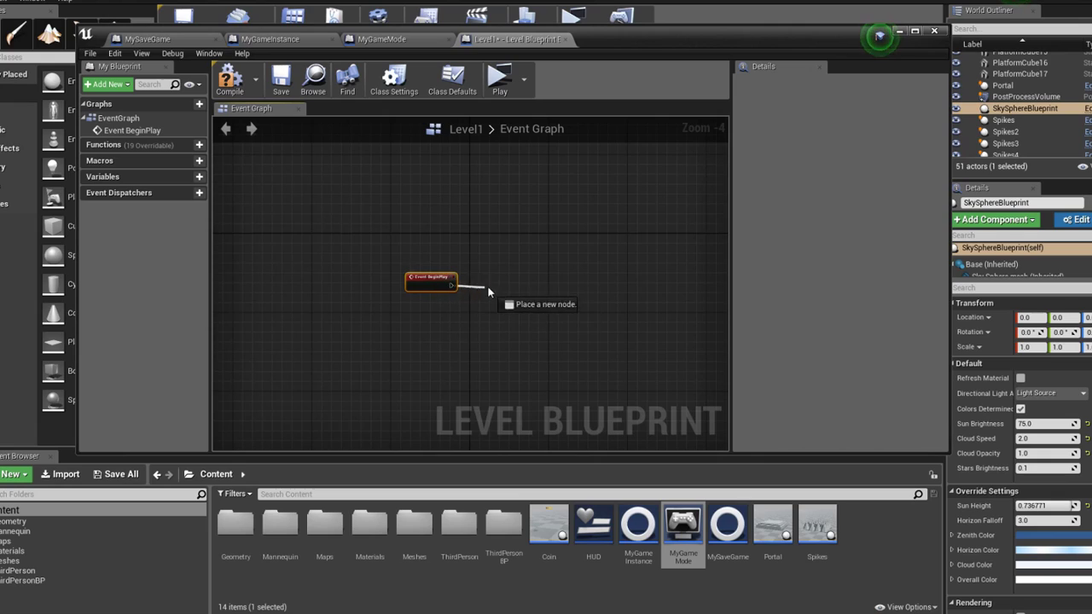
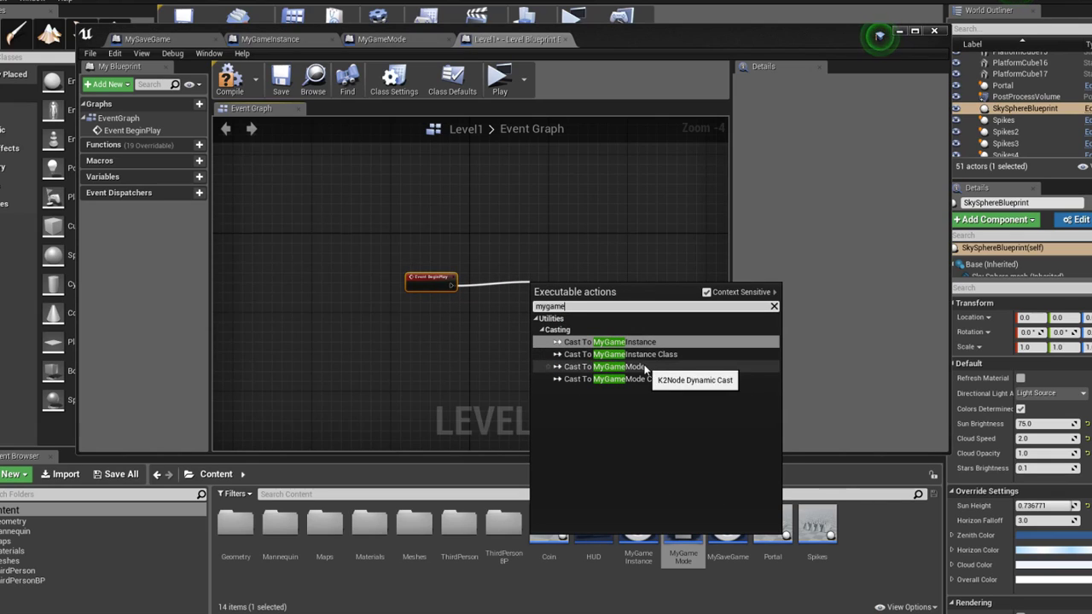
Add Cast To MyGameMode after Event BeginPlay, with a Get Game Mode node feeding its Object pin
left_click(614, 366)
left_click_drag(532, 295, 442, 322)
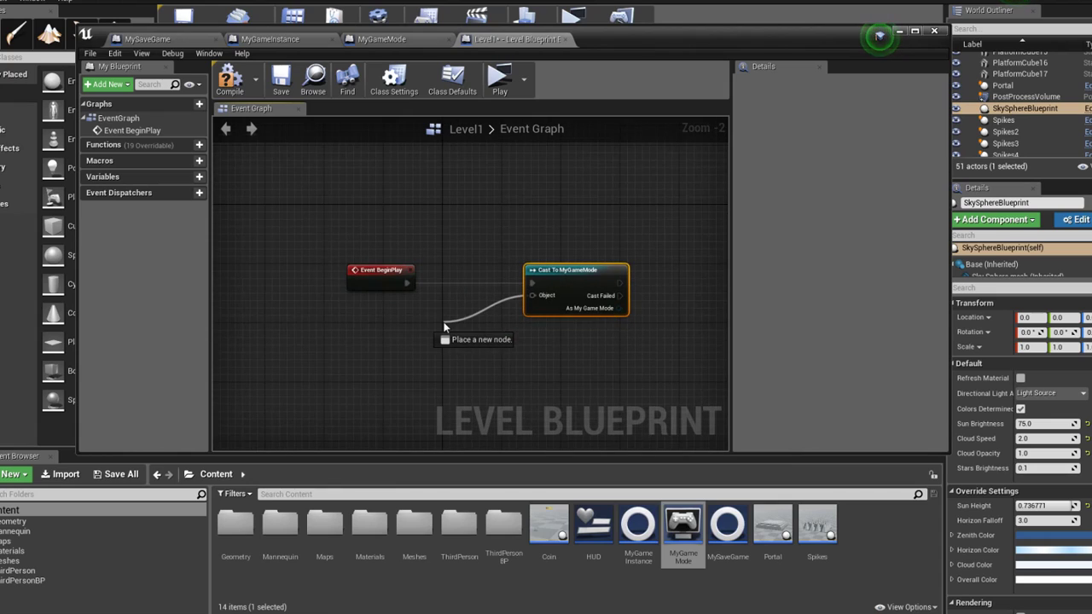
type("get game mode")
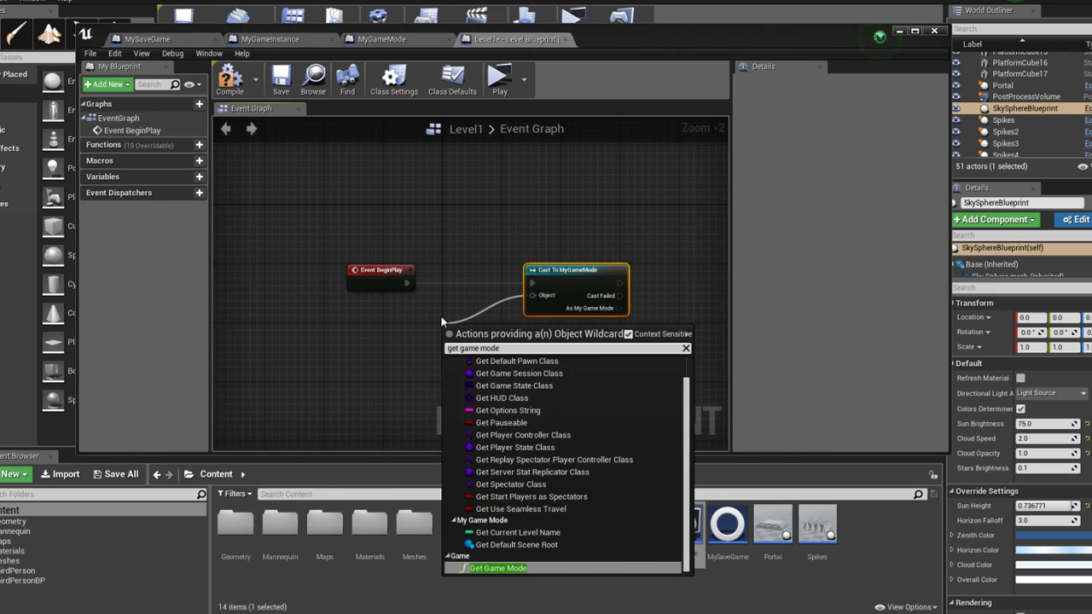
key("Return")
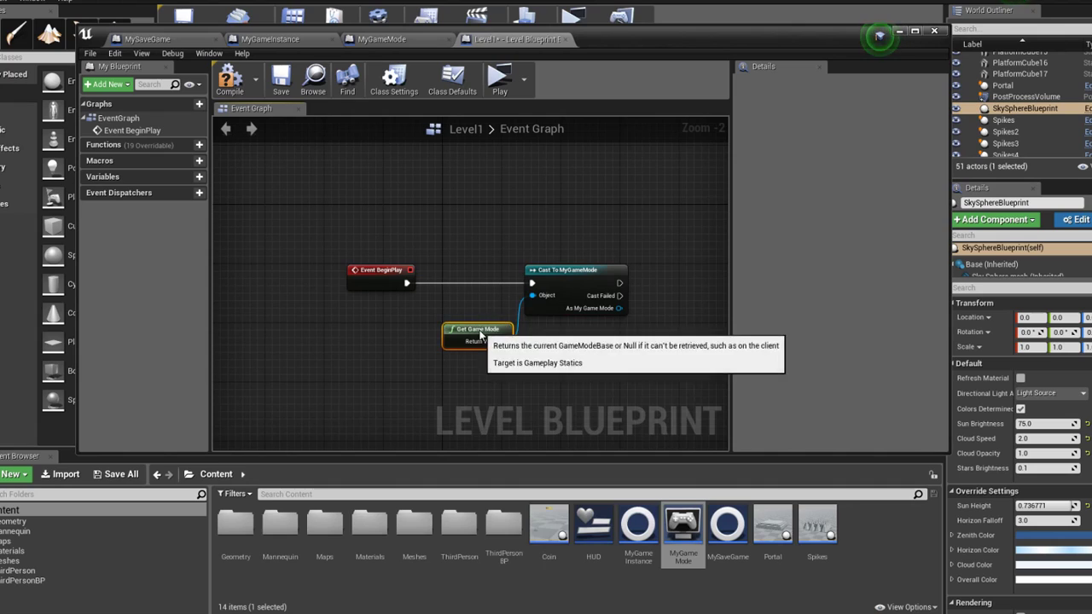
right_click_drag(507, 323, 392, 308)
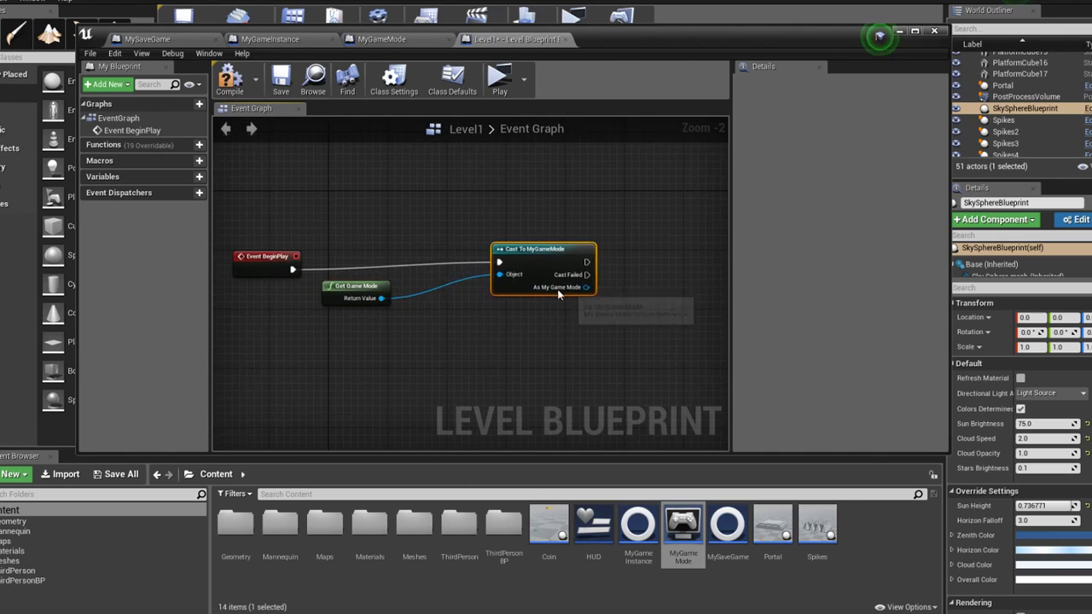
Add a Set Current Level Name node from As My Game Mode, then delete it again
mouse_move(480, 296)
left_mouse_down()
mouse_move(470, 296)
mouse_move(571, 275)
left_mouse_up()
type("current")
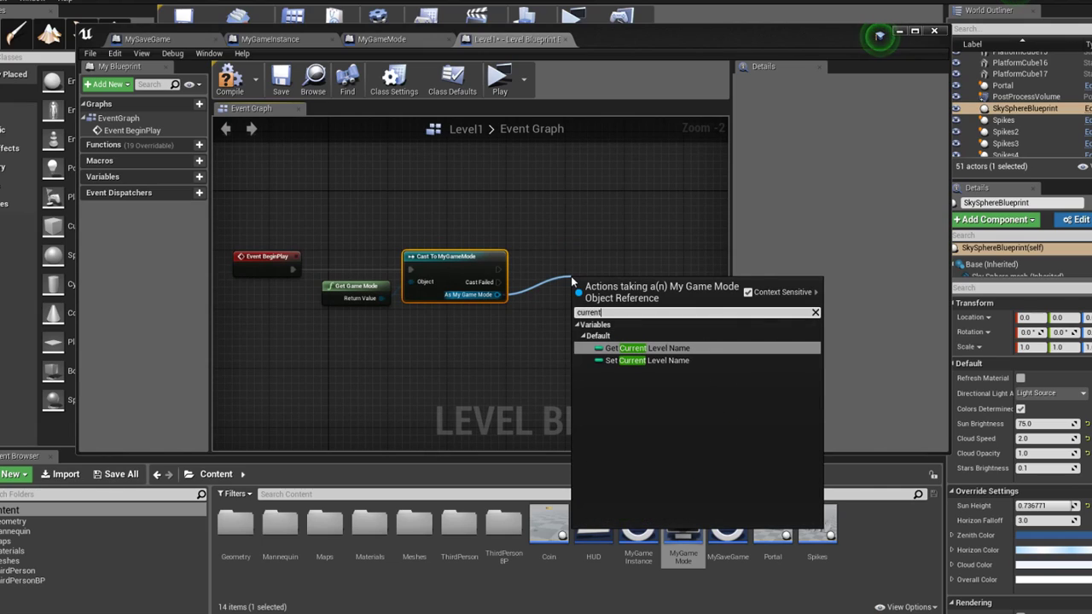
key("Down")
key("Up")
key("Down")
key("Return")
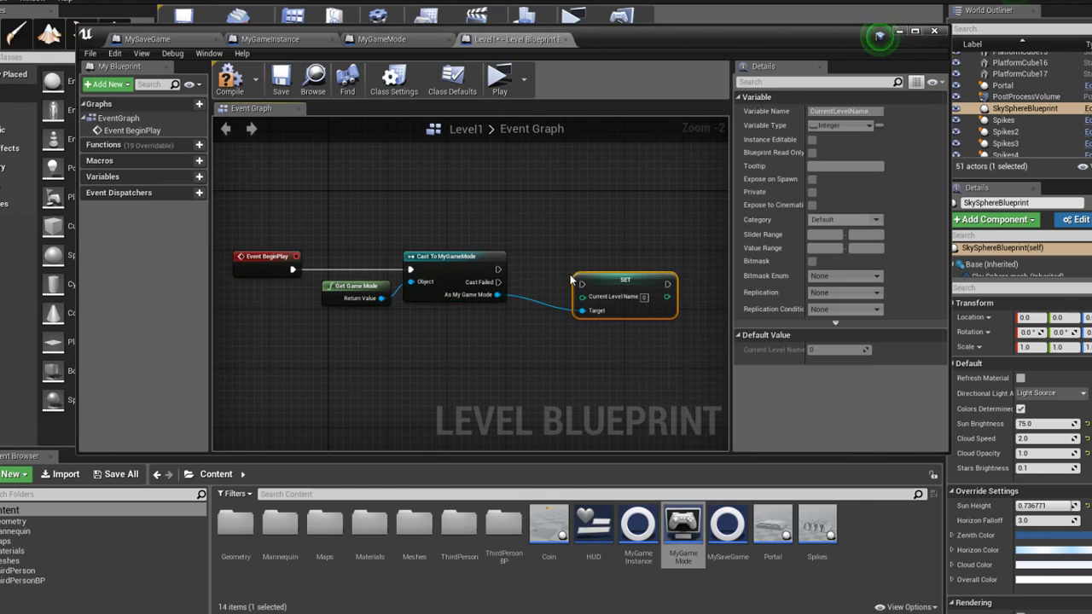
key("Delete")
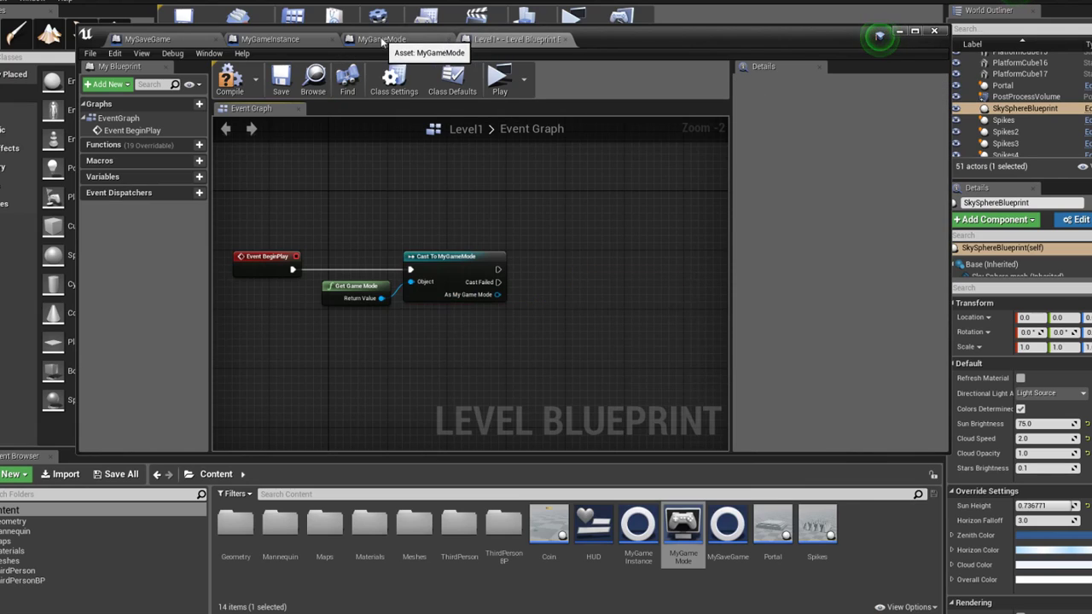
Change CurrentLevelName's variable type to String in MyGameMode and compile
left_click(381, 40)
left_click(91, 347)
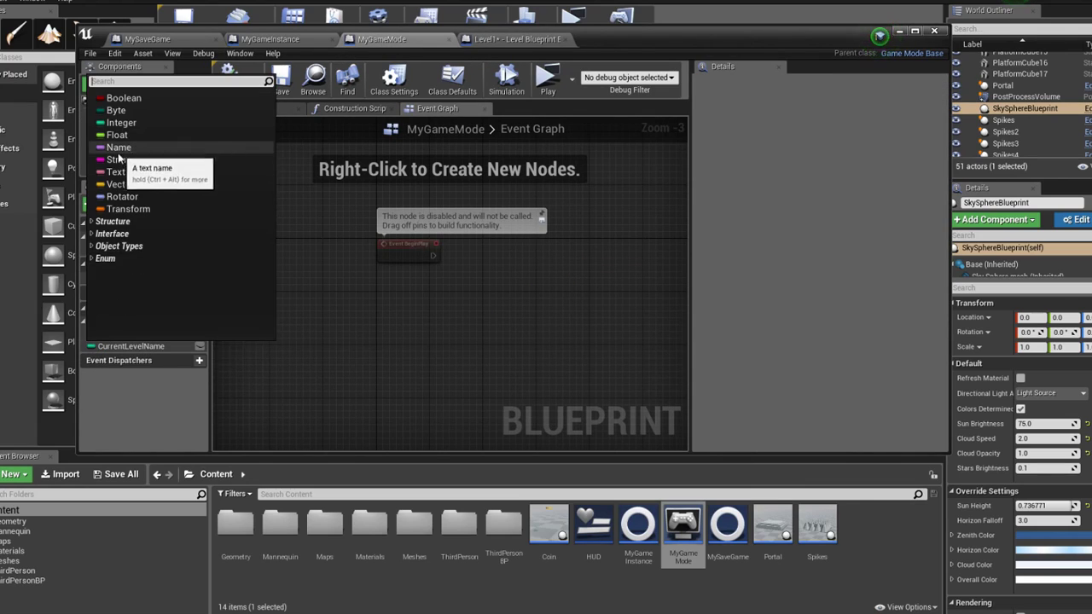
left_click(128, 148)
left_click(229, 81)
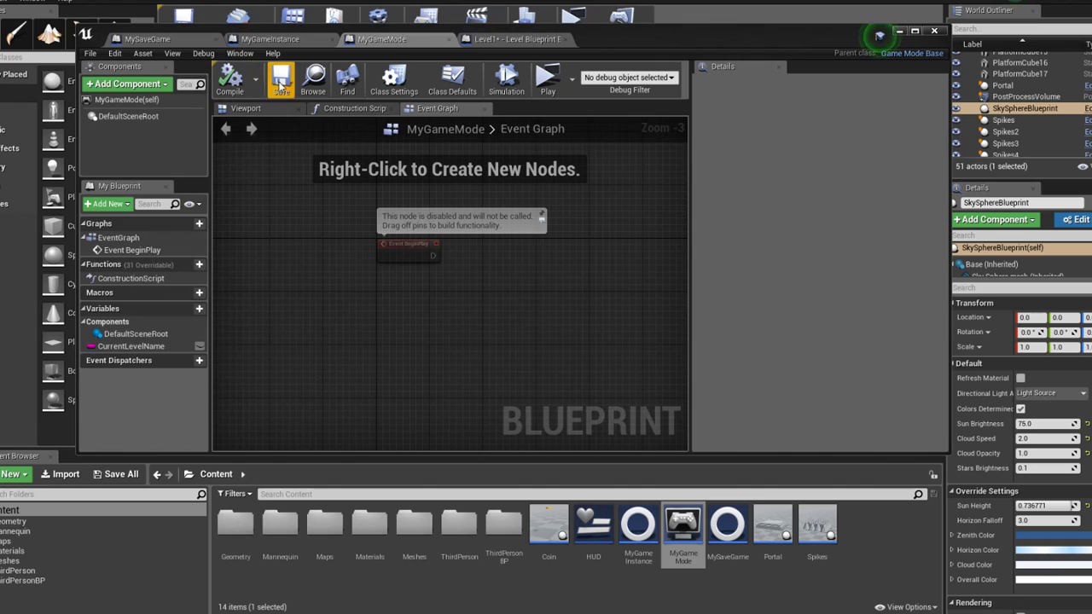
In the Level Blueprint, add Set Current Level Name after the cast and wire its execution
left_click(511, 39)
left_click_drag(500, 294, 593, 275)
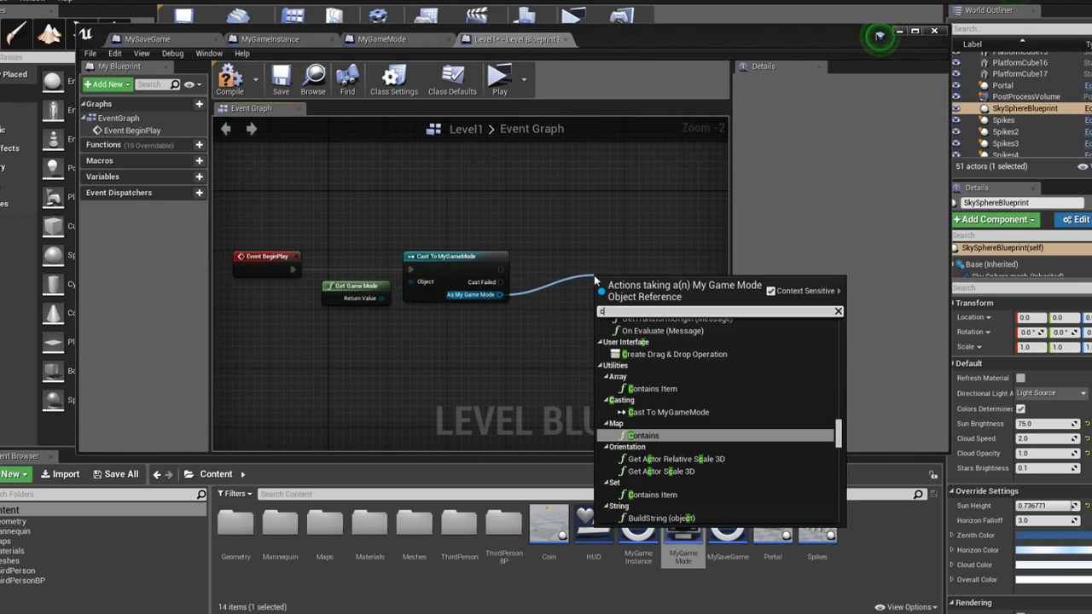
type("current")
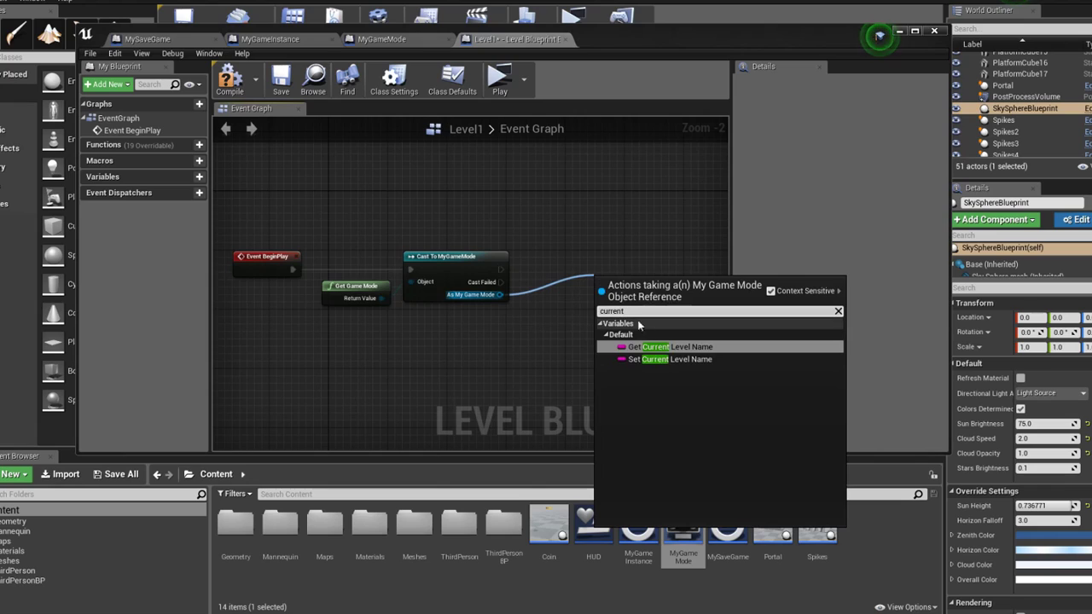
left_click(665, 360)
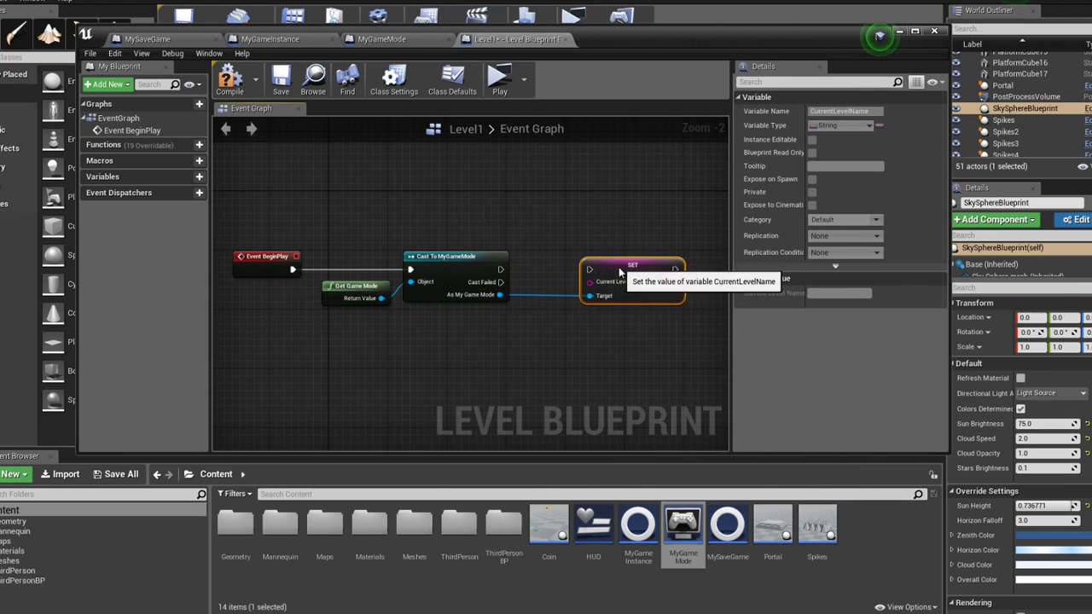
mouse_move(635, 290)
left_mouse_down()
mouse_move(621, 277)
mouse_move(563, 273)
left_mouse_up()
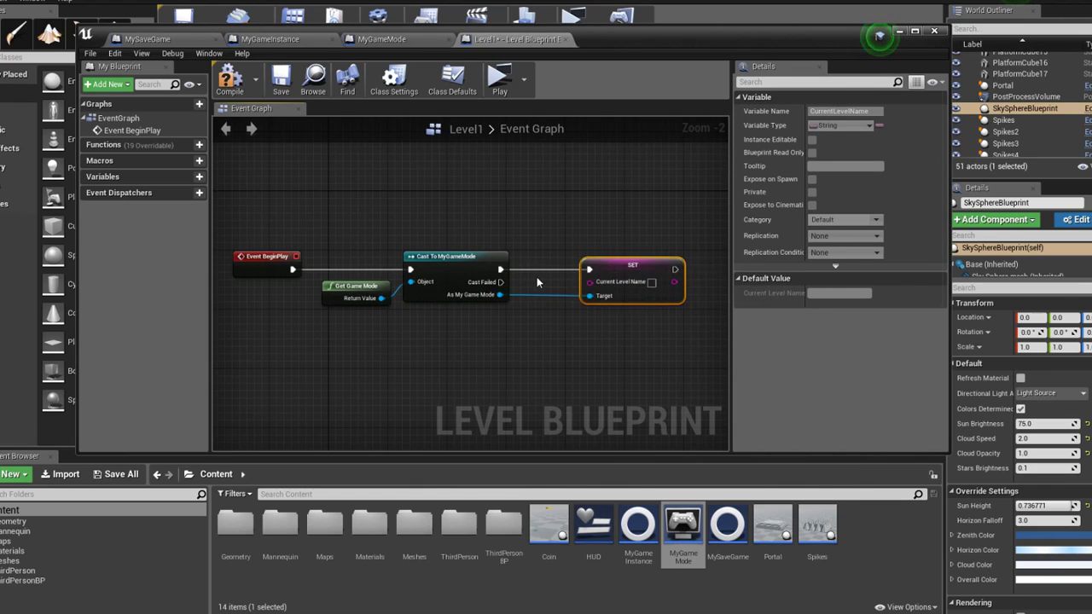
right_click_drag(537, 277, 385, 256)
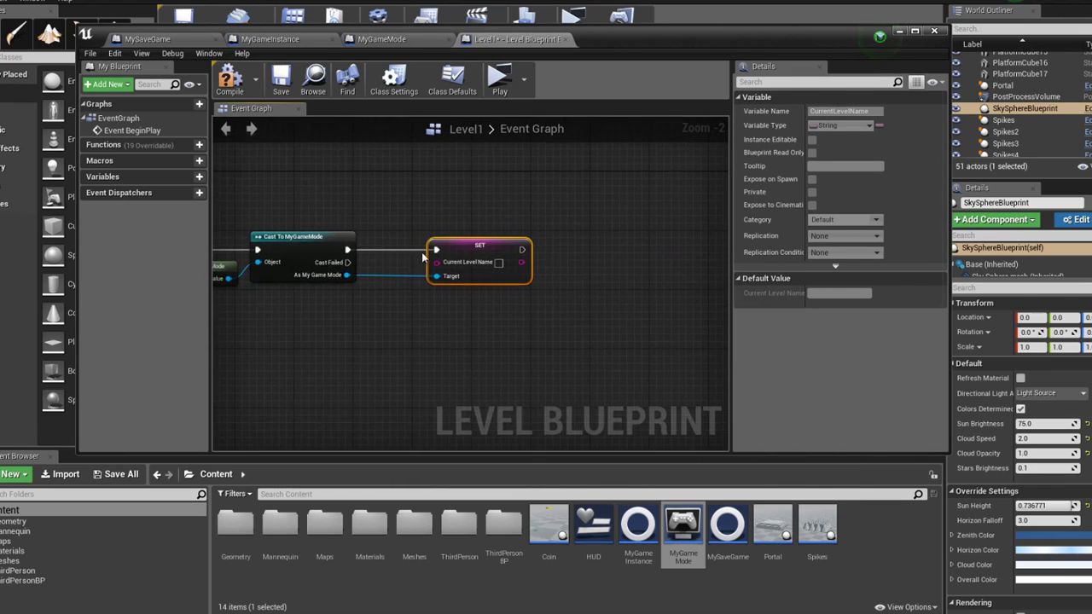
Enter Level1 as the Current Level Name value and save the Level1 map
left_click(498, 263)
type("Level1")
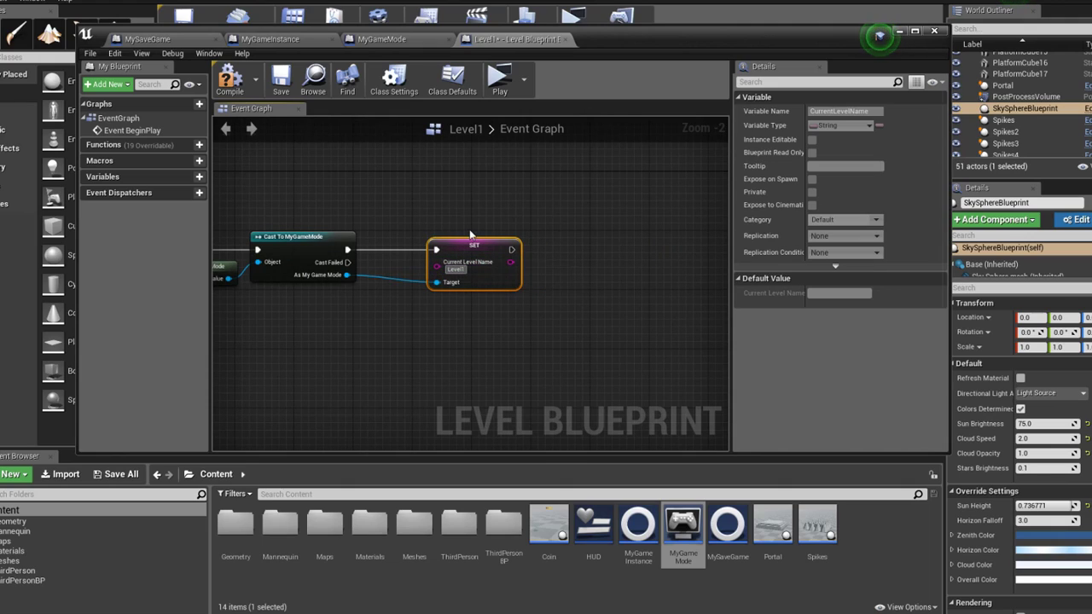
left_click(451, 185)
left_click(271, 75)
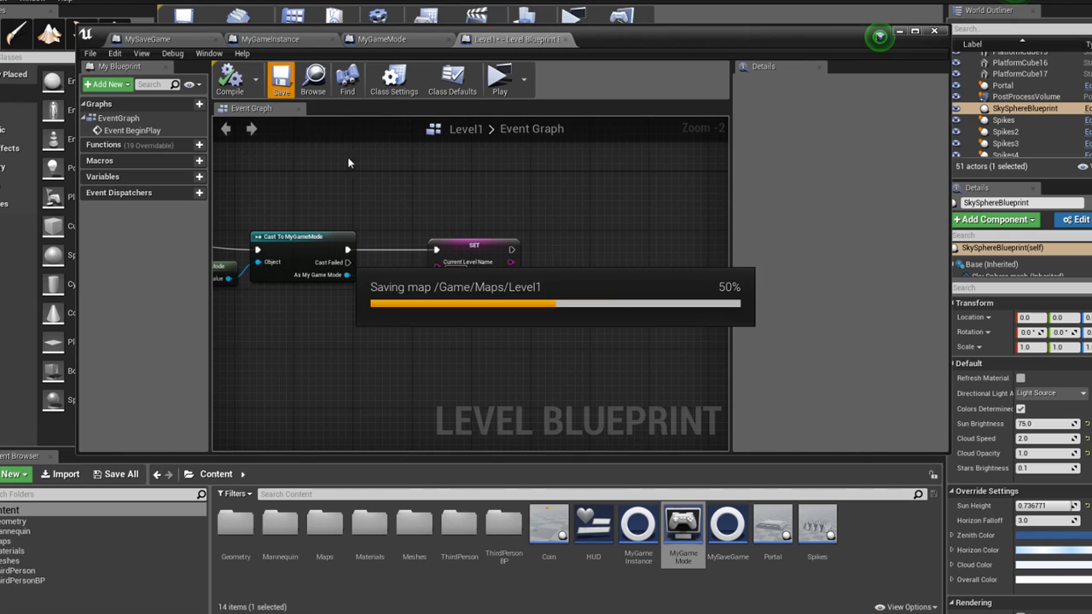
mouse_move(362, 175)
right_mouse_down()
mouse_move(447, 210)
mouse_move(427, 245)
right_mouse_up()
scroll(475, 193, "down", 1)
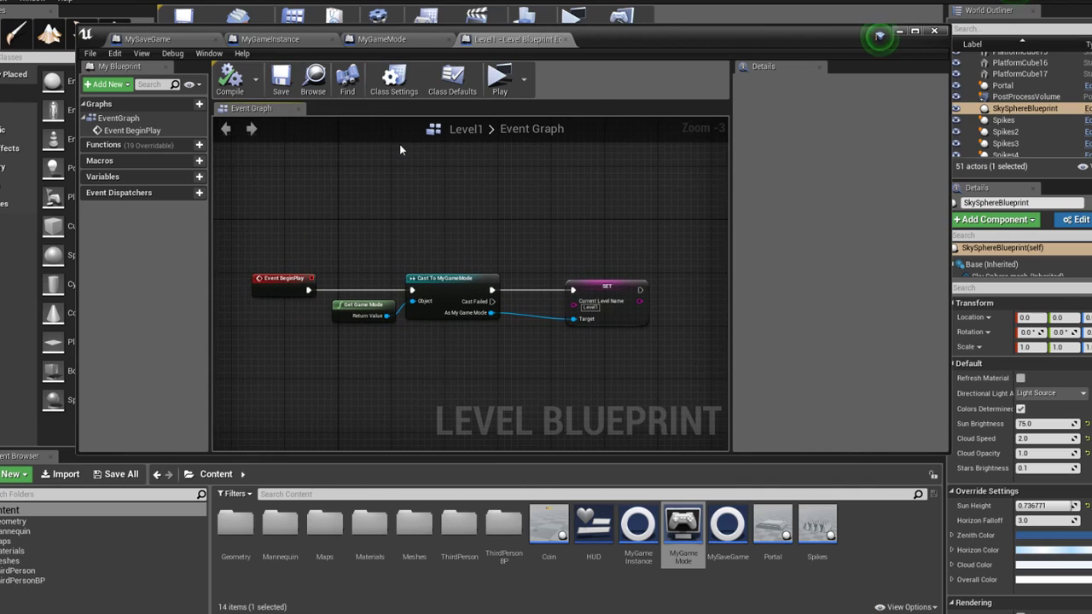
In MyGameMode, add a Delay node wired after Event BeginPlay
left_click(381, 41)
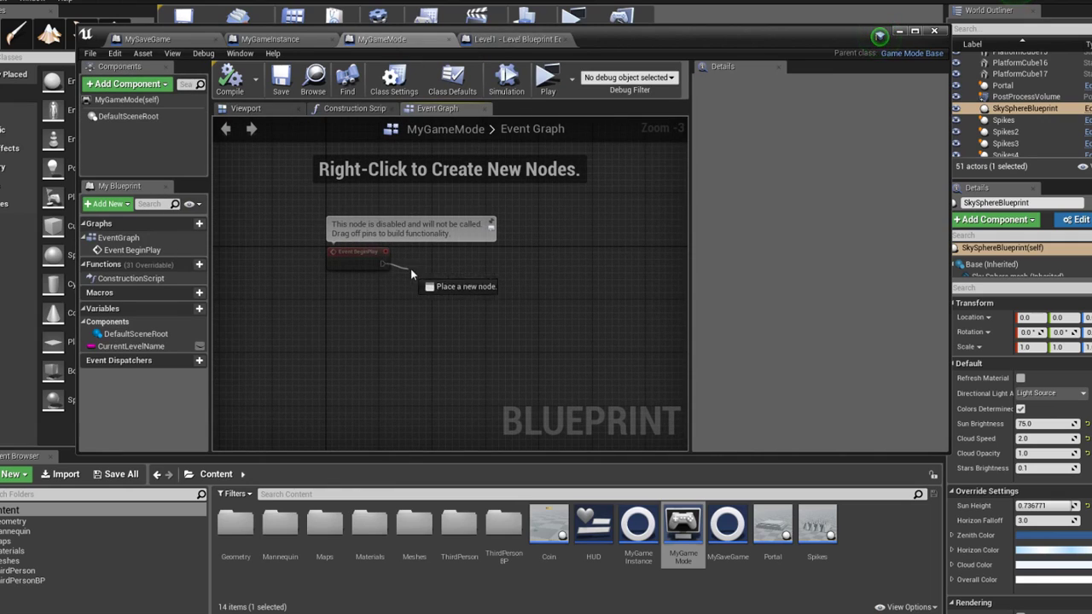
left_click_drag(381, 264, 443, 274)
type("delay")
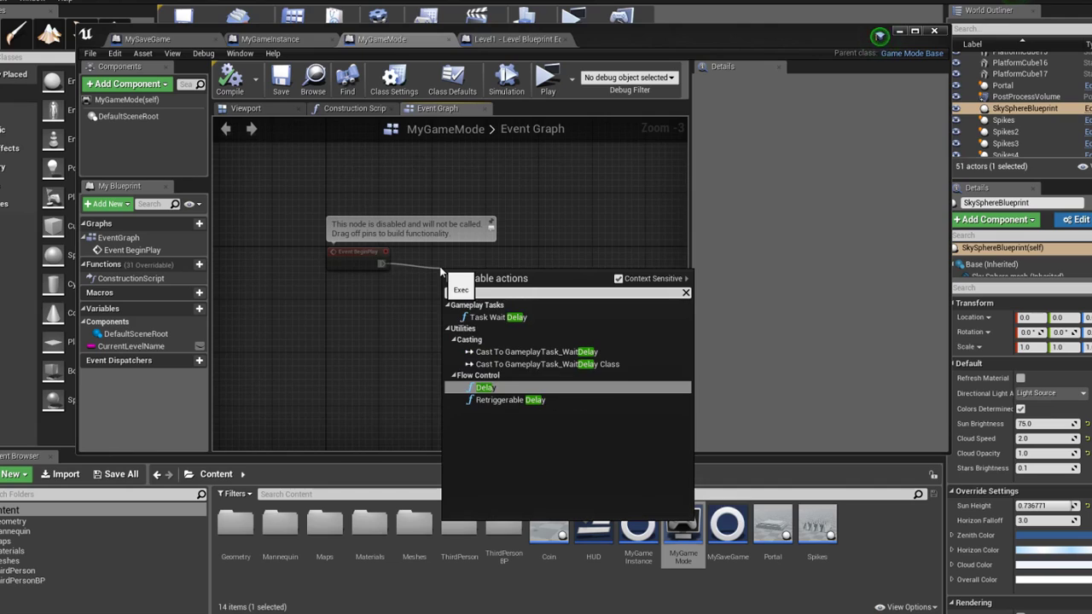
left_click(499, 379)
left_click_drag(485, 281, 463, 258)
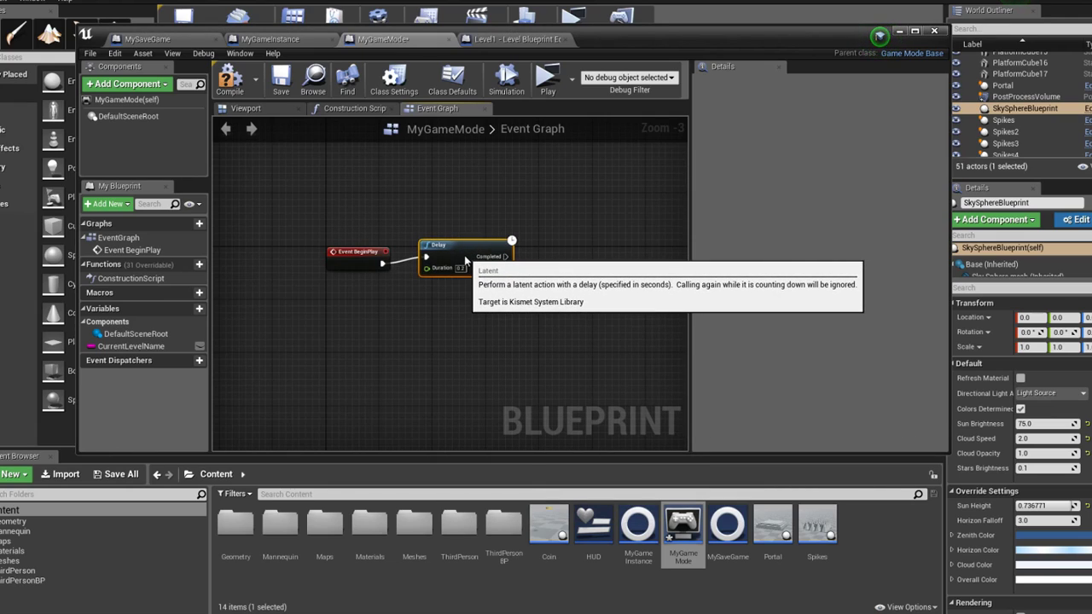
right_click_drag(463, 258, 403, 242)
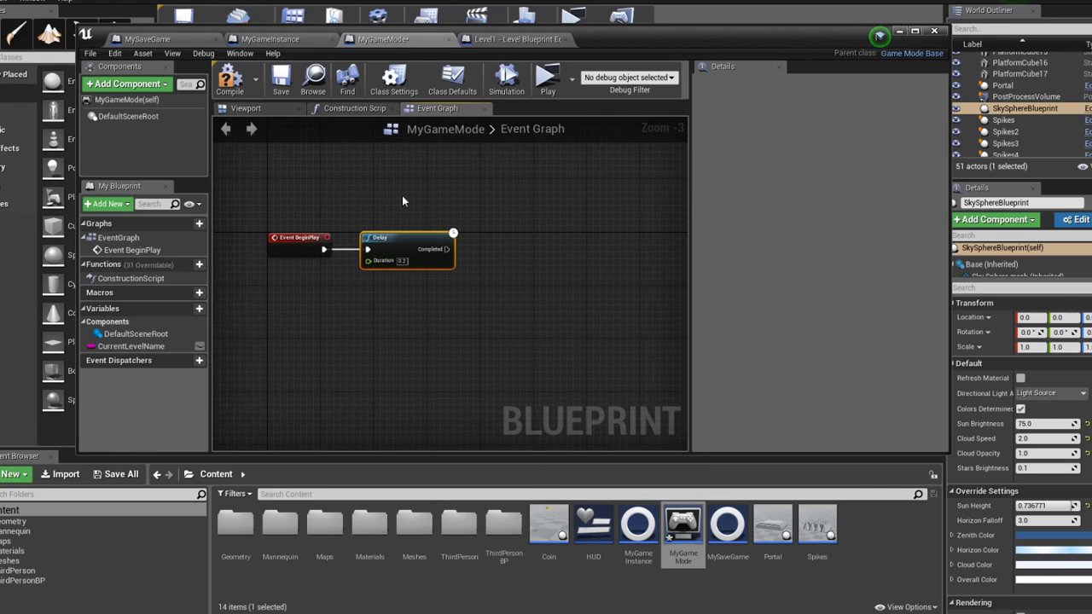
From the Delay's Completed pin, search the actions for 'create save'
left_click_drag(446, 249, 483, 252)
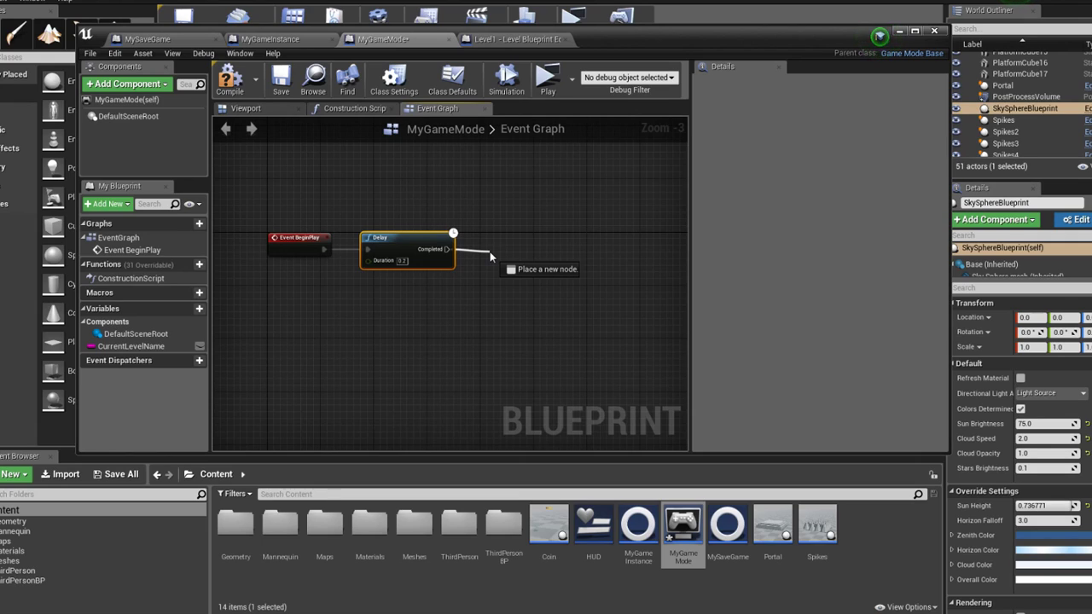
left_click_drag(489, 252, 489, 252)
type("create save ga")
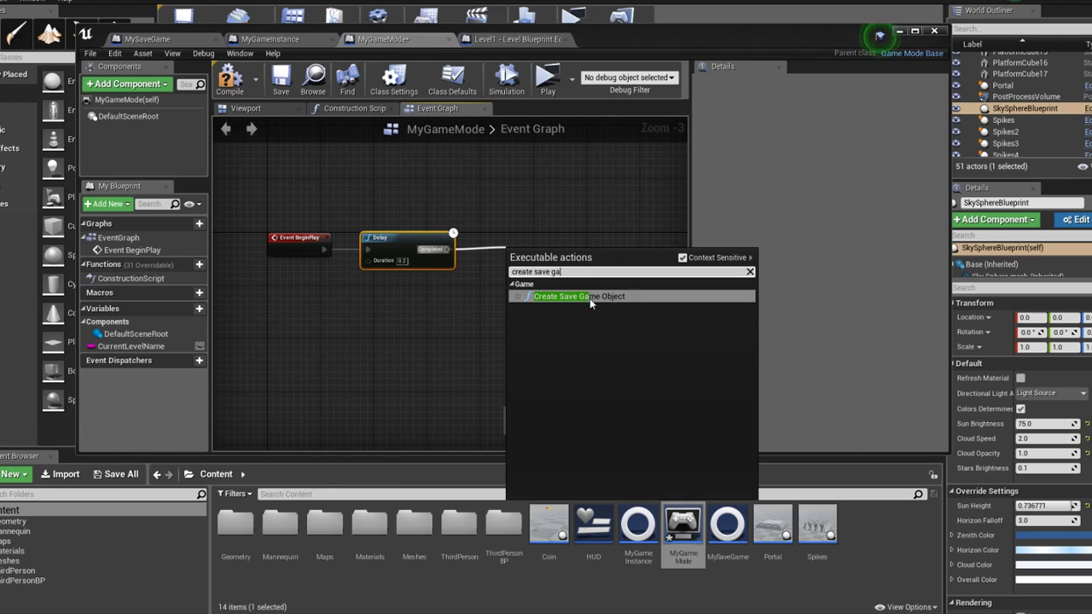
Add Create Save Game Object after the Delay with its class set to MySaveGame
left_click(588, 296)
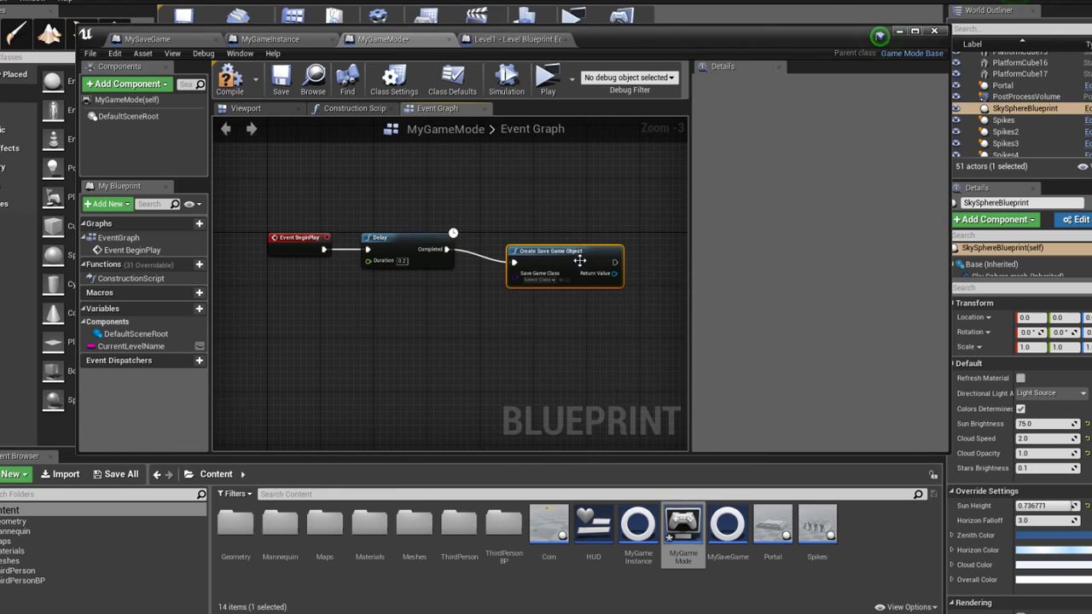
right_click_drag(599, 255, 498, 205)
left_click(465, 221)
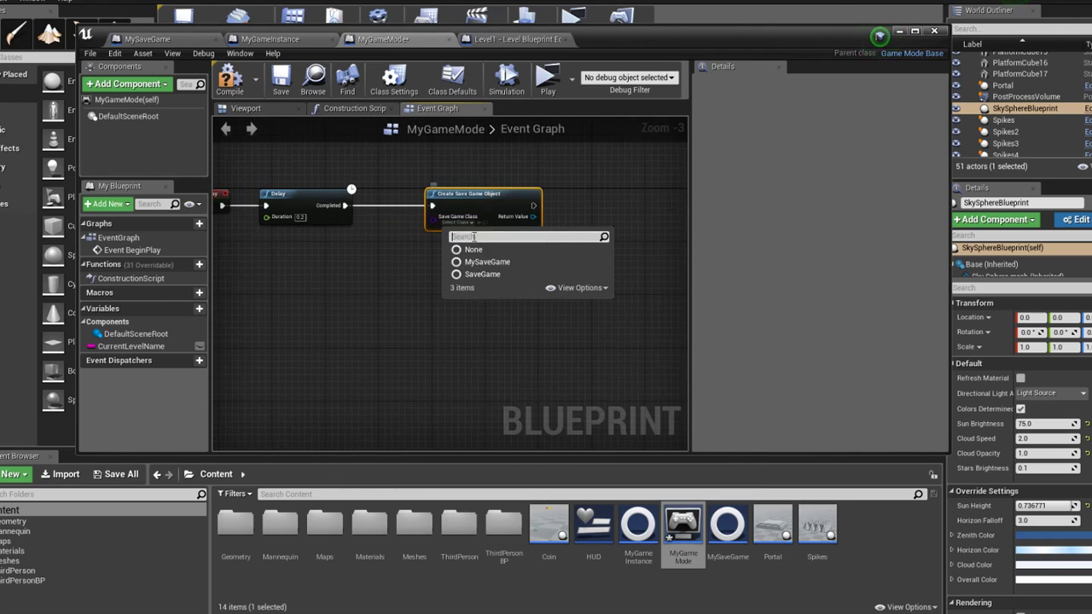
left_click(488, 262)
Promote the Return Value to a SaveGameInstance variable and compile the blueprint
right_click_drag(491, 263, 418, 291)
left_click_drag(467, 244, 519, 243)
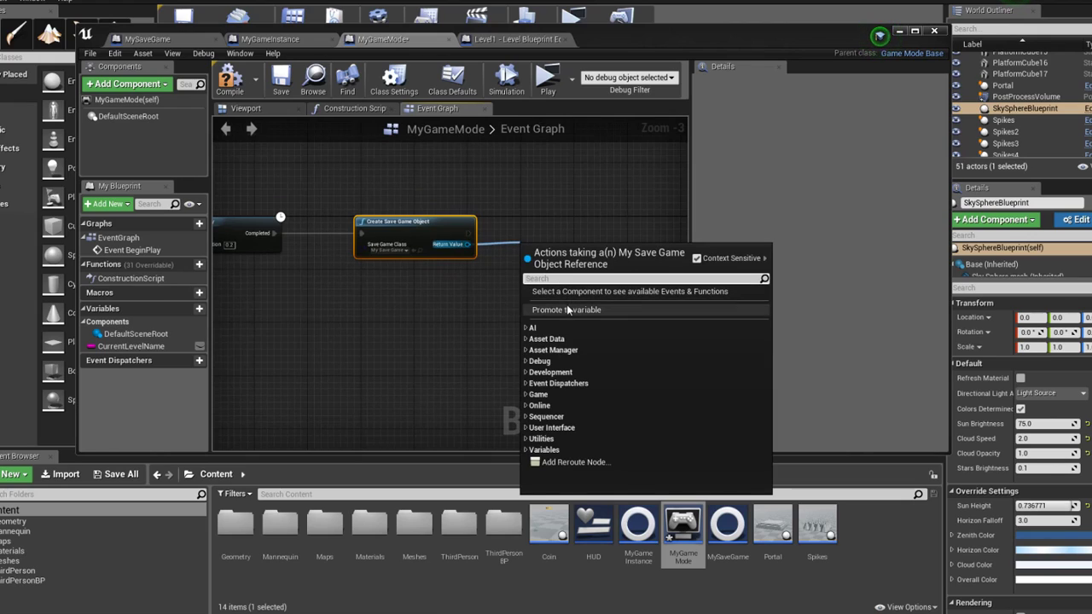
left_click(566, 309)
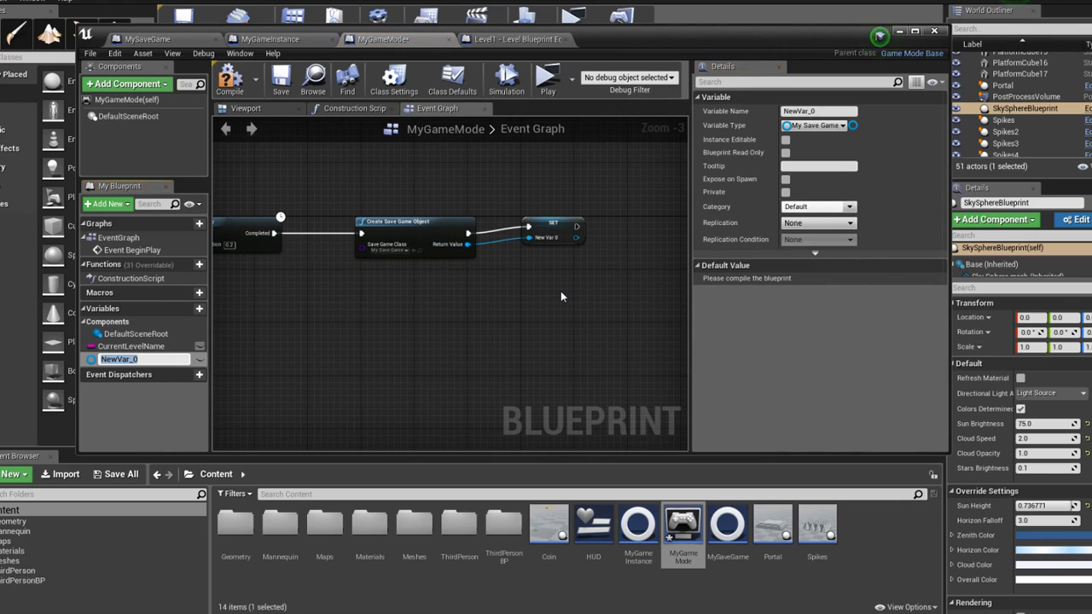
type("SaveGameIn")
type("stance")
key("Return")
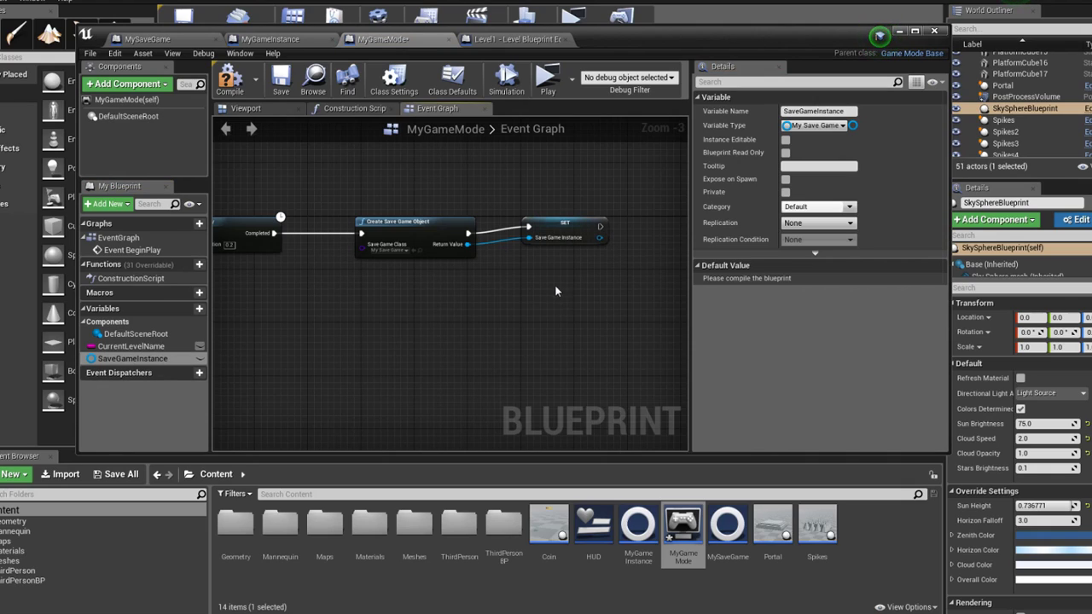
left_click(565, 226)
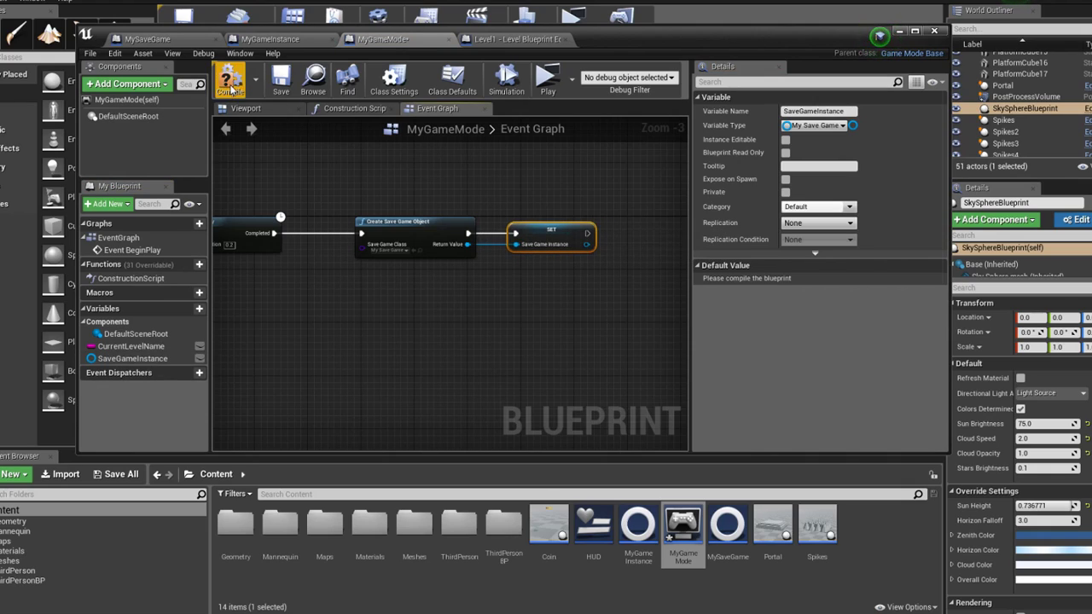
left_click(280, 77)
right_click_drag(574, 206, 379, 233)
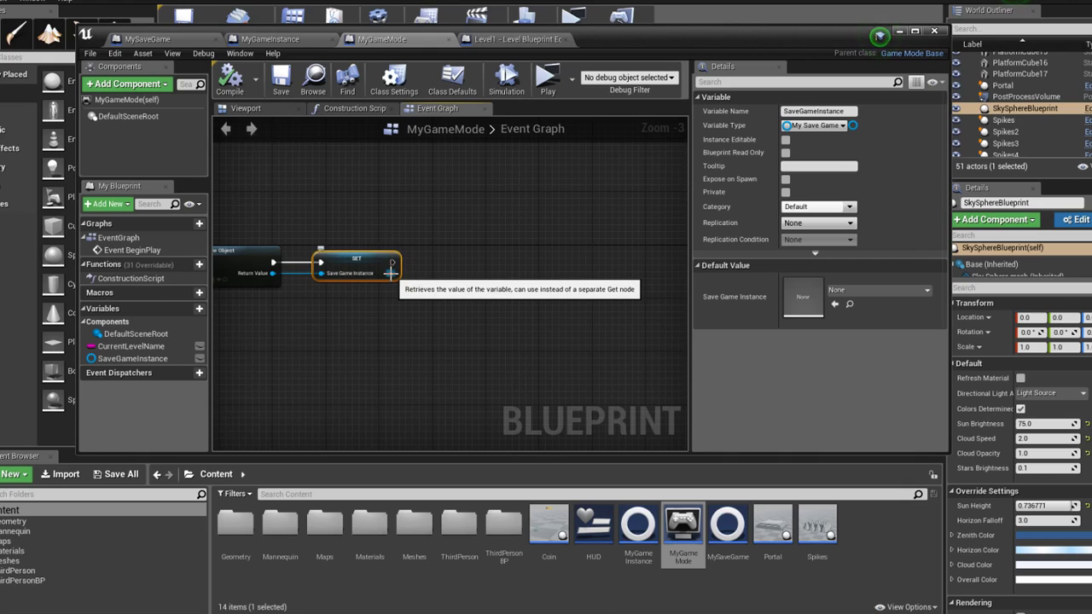
Add a Set Level Name node on the save object after the SaveGameInstance SET
left_click_drag(391, 272, 441, 277)
type("l")
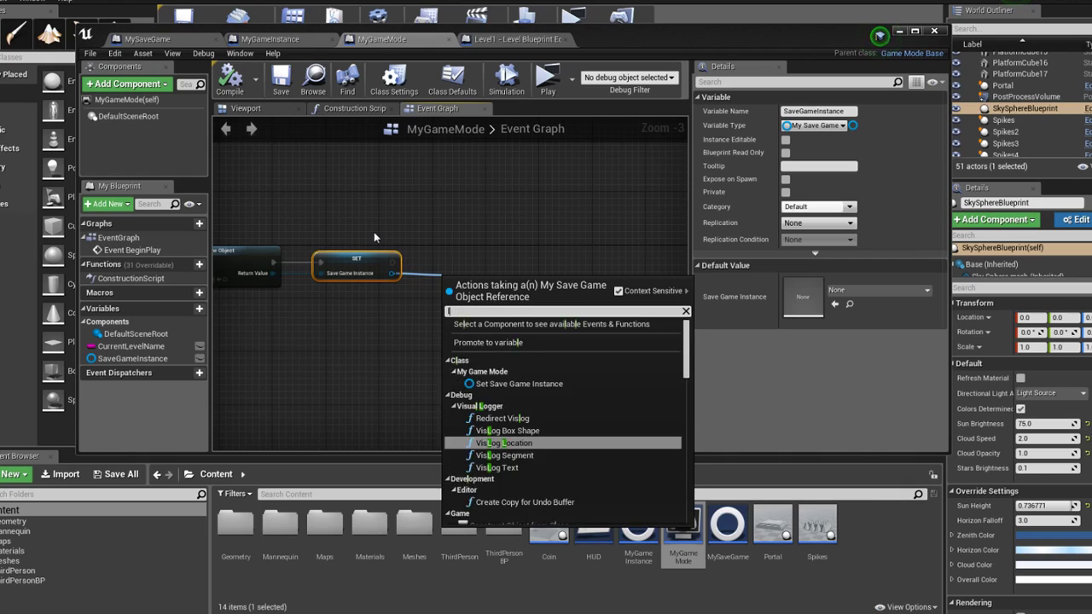
type("evel")
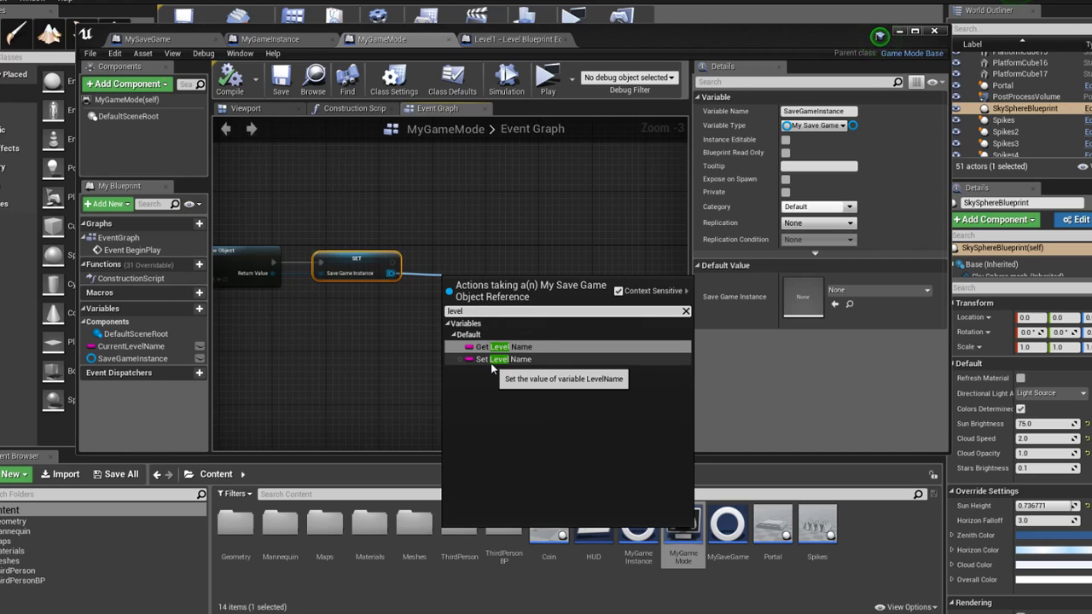
left_click(492, 365)
mouse_move(461, 273)
left_mouse_down()
mouse_move(477, 261)
mouse_move(392, 261)
left_mouse_up()
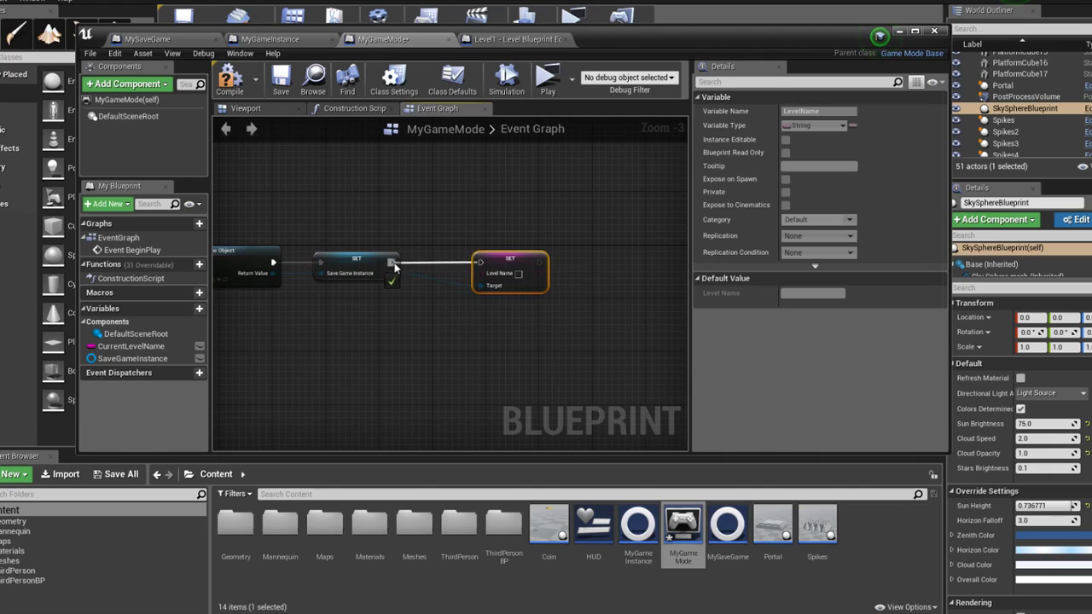
right_click_drag(520, 274, 607, 276)
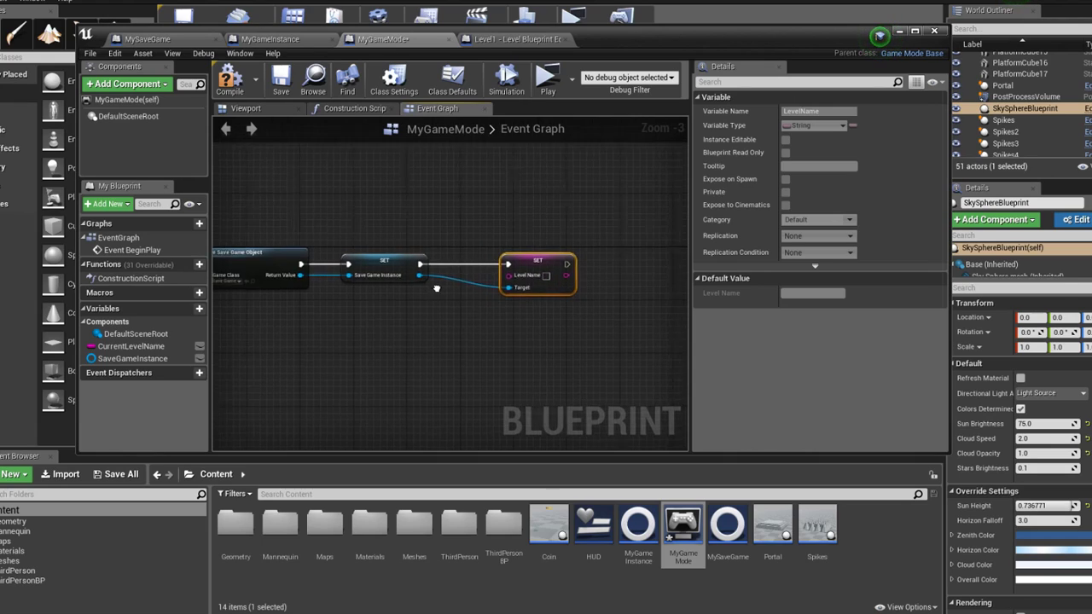
Place a Get CurrentLevelName node and wire it into the Level Name input
left_click(157, 347)
mouse_move(156, 347)
left_mouse_down()
mouse_move(540, 295)
mouse_move(568, 274)
left_mouse_up()
left_click(490, 312)
right_click_drag(608, 276, 433, 267)
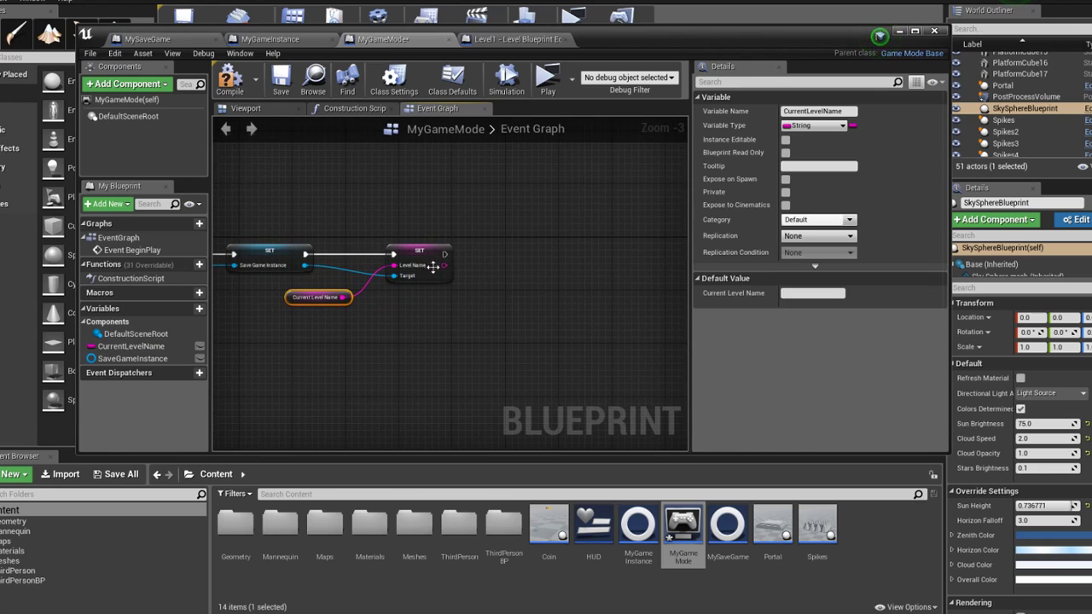
left_click_drag(443, 255, 488, 258)
Add Print String after the level setter, fed by an Append with 'Saved level' in A
type("print")
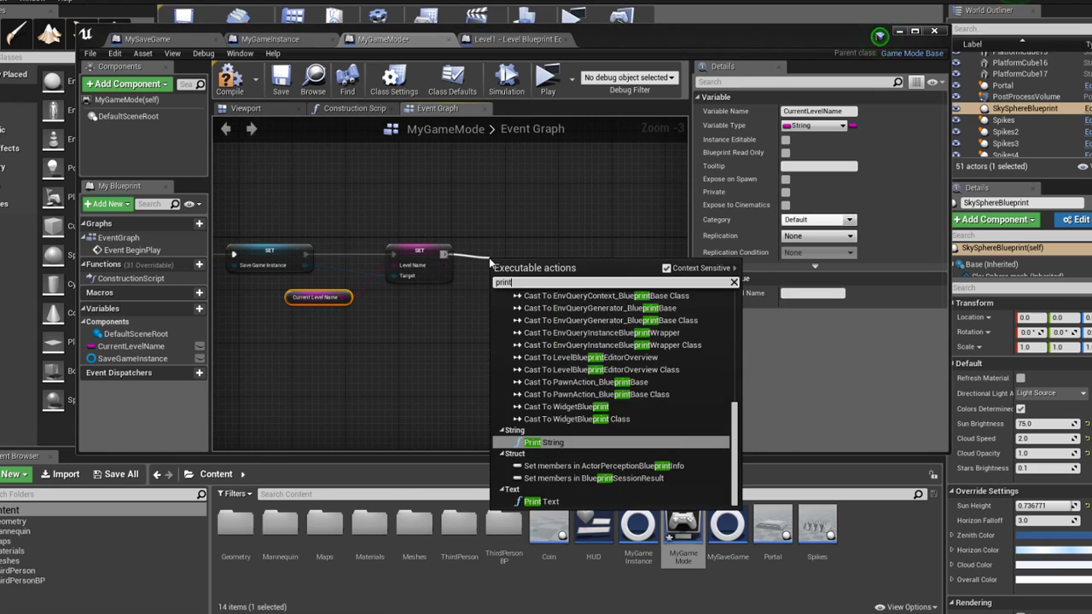
type(" st")
key("Return")
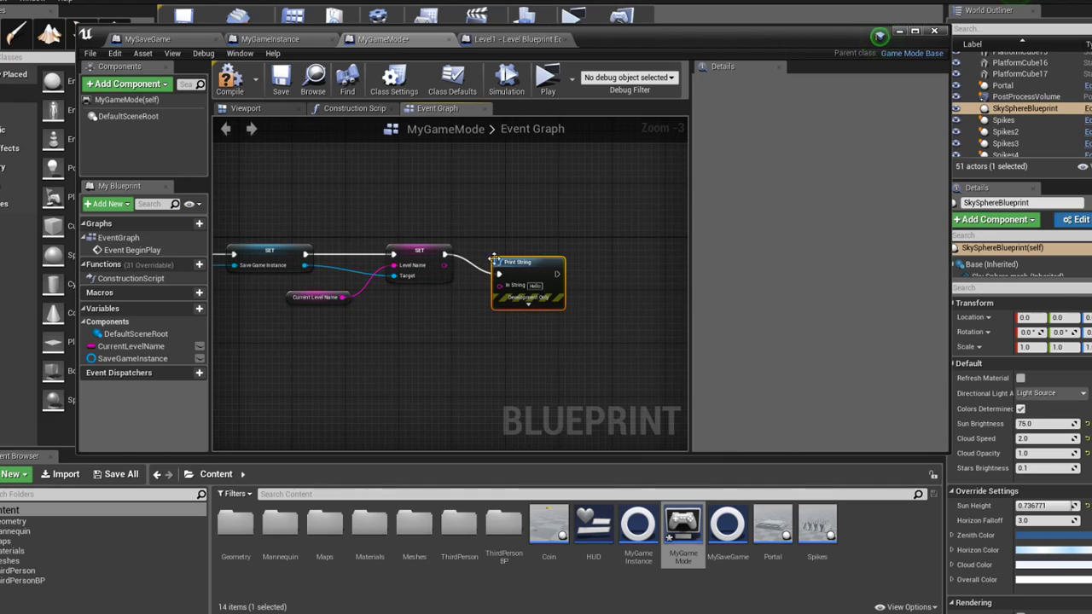
mouse_move(558, 249)
left_mouse_down()
mouse_move(630, 243)
mouse_move(515, 307)
left_mouse_up()
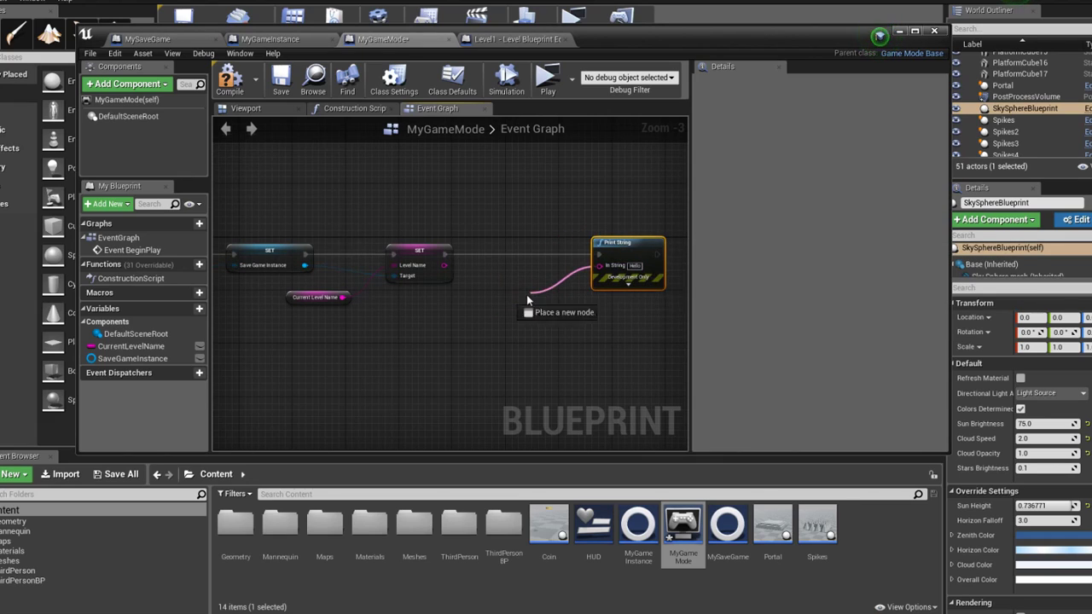
type("append")
key("Return")
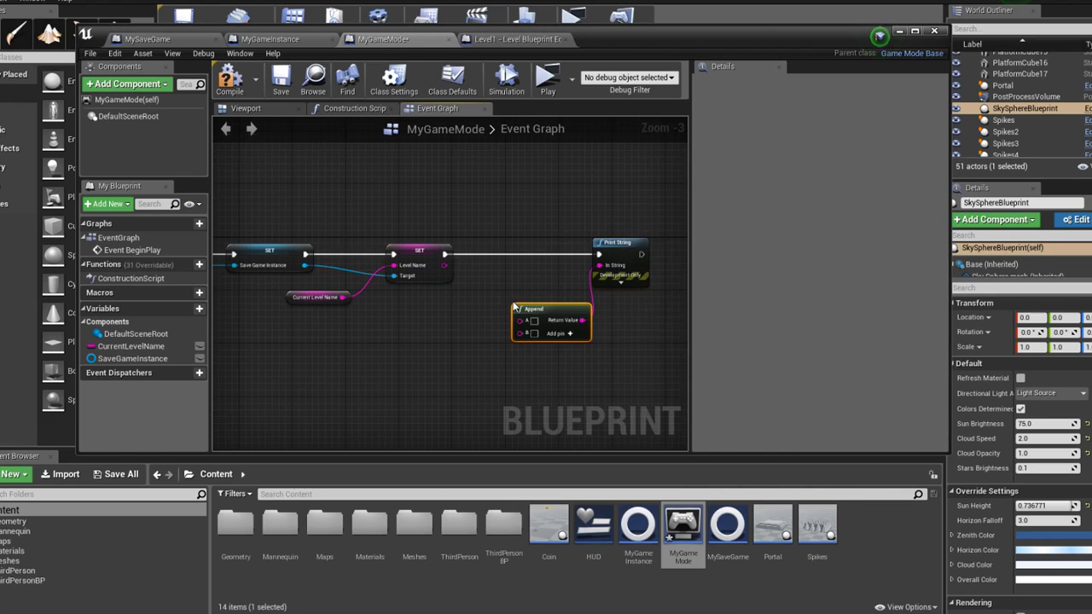
left_click(533, 319)
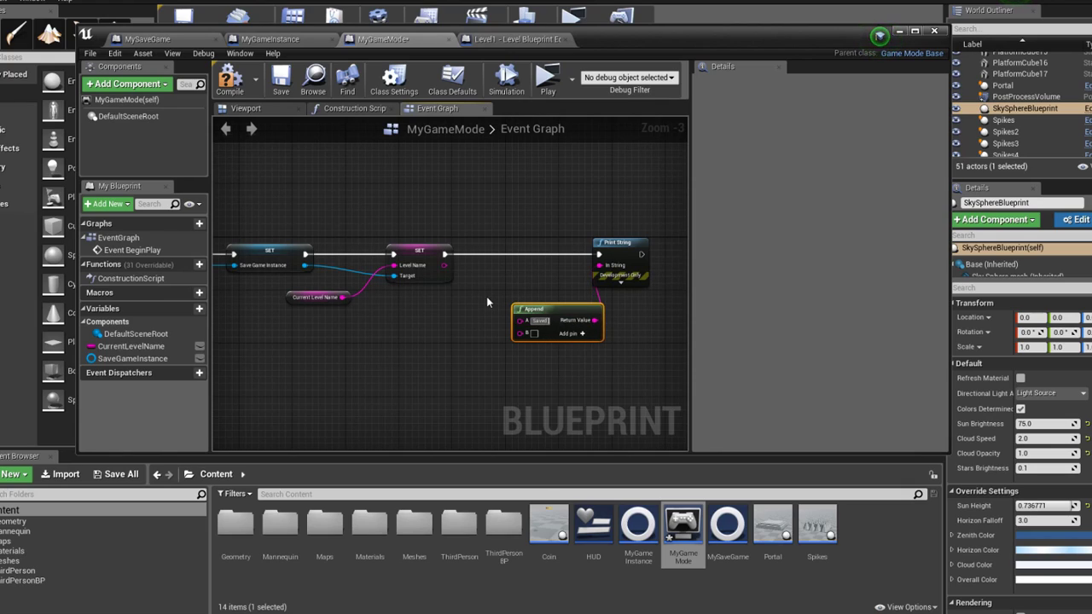
type("Saved level")
key("Return")
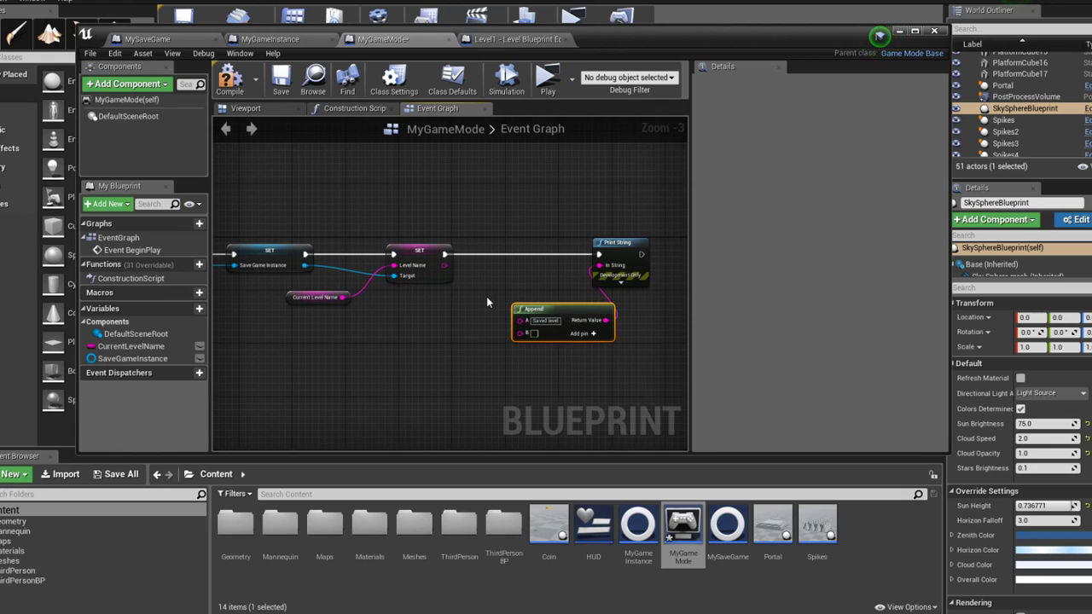
left_click_drag(524, 311, 497, 296)
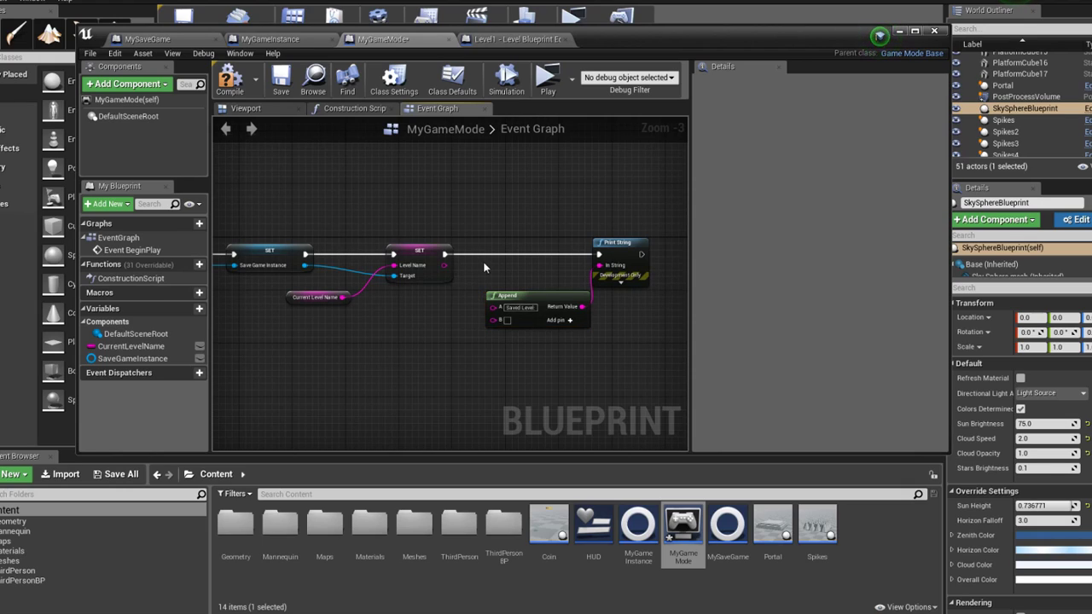
Wire the level name into Append's B input, then compile and save MyGameMode
mouse_move(443, 266)
left_mouse_down()
mouse_move(529, 332)
mouse_move(497, 319)
mouse_move(530, 281)
left_mouse_up()
left_click(229, 79)
left_click(280, 78)
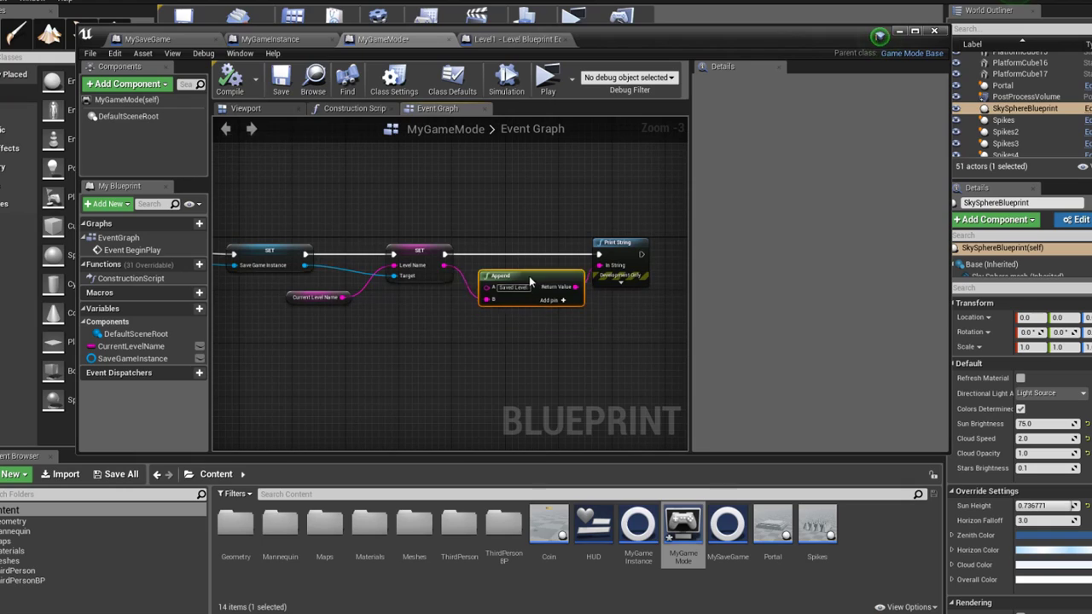
left_click(551, 307)
right_click_drag(550, 309, 494, 306)
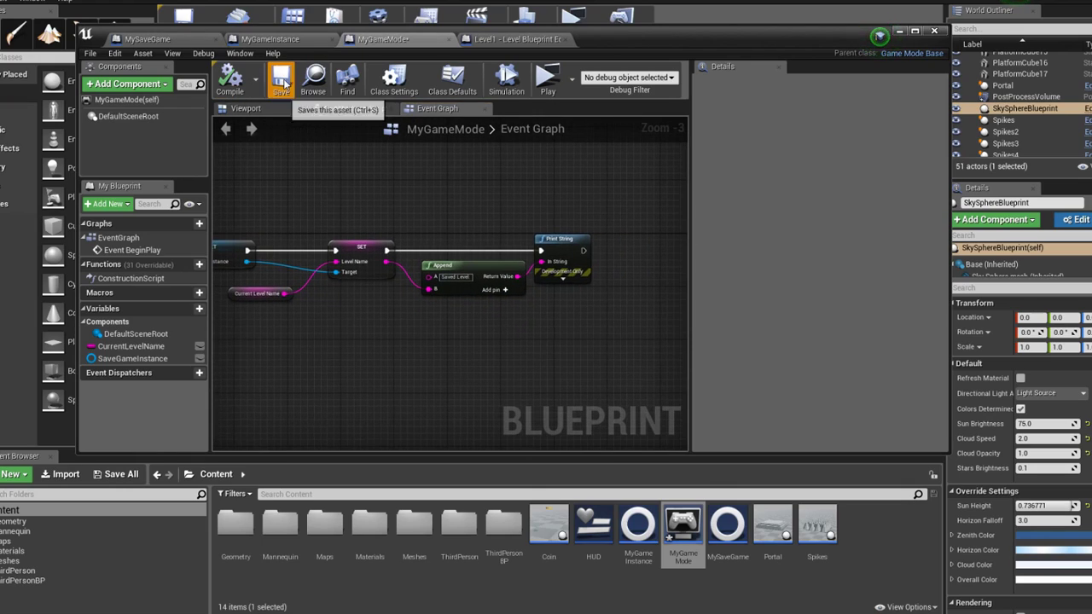
left_click(285, 82)
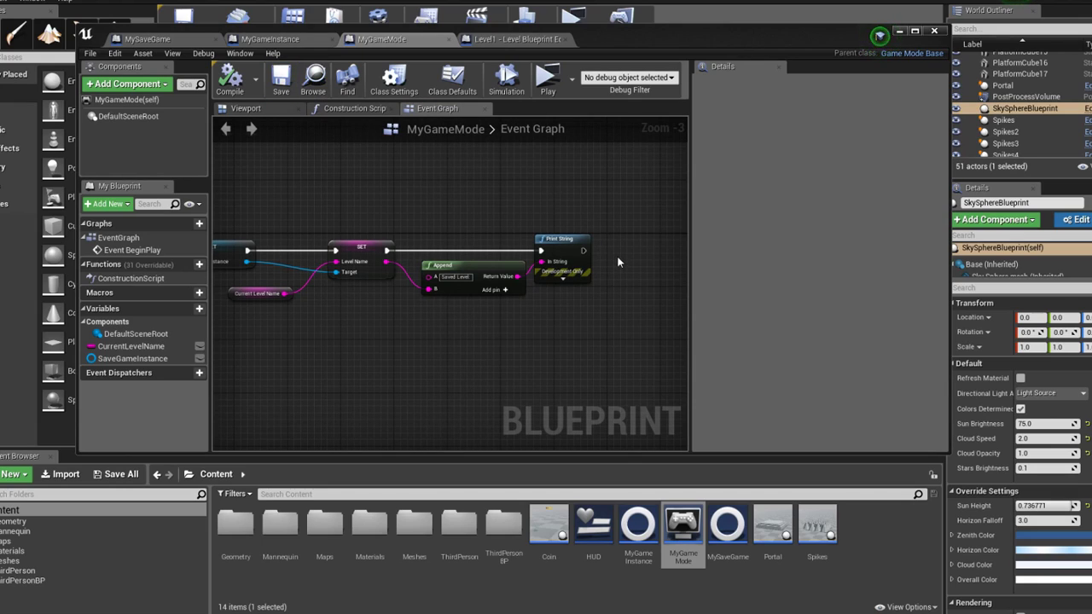
Add Save Game to Slot for the save object, executed right after Print String
right_click_drag(620, 262, 631, 275)
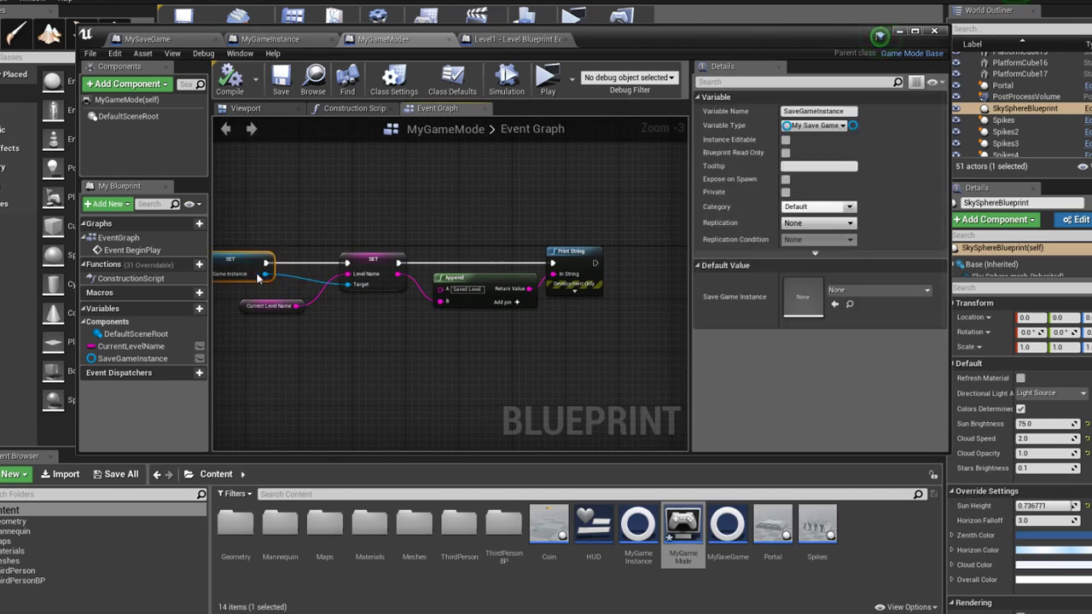
left_click_drag(268, 271, 664, 274)
type("save game")
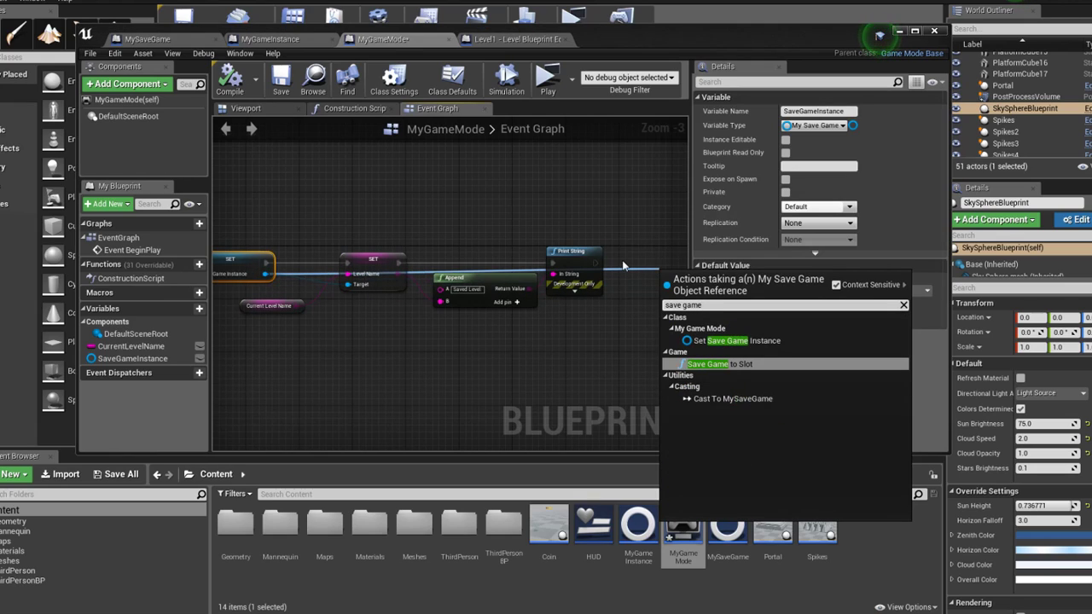
key("Return")
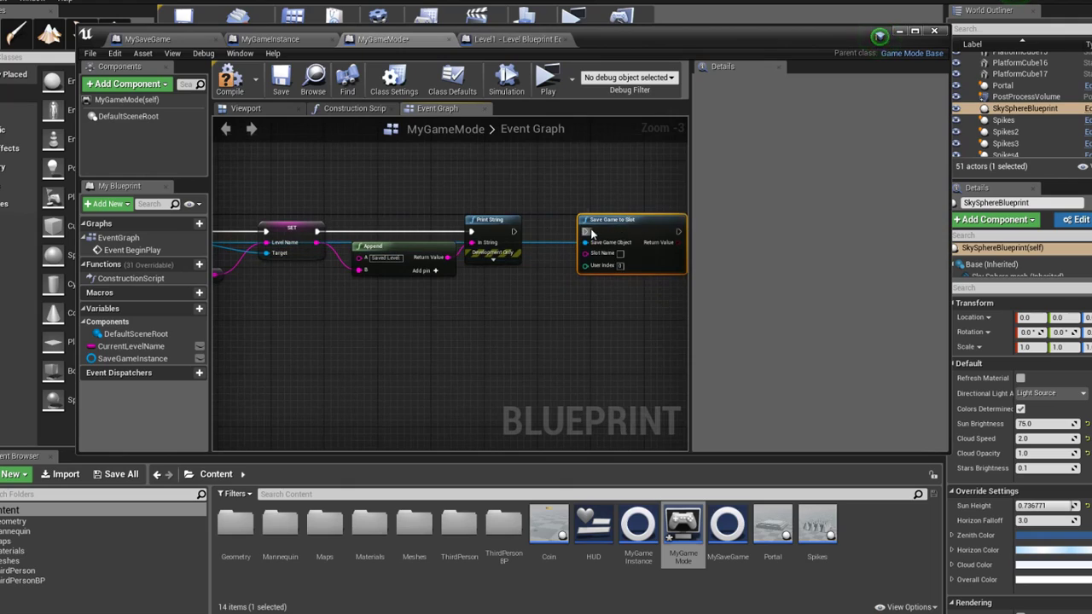
left_click_drag(585, 231, 515, 231)
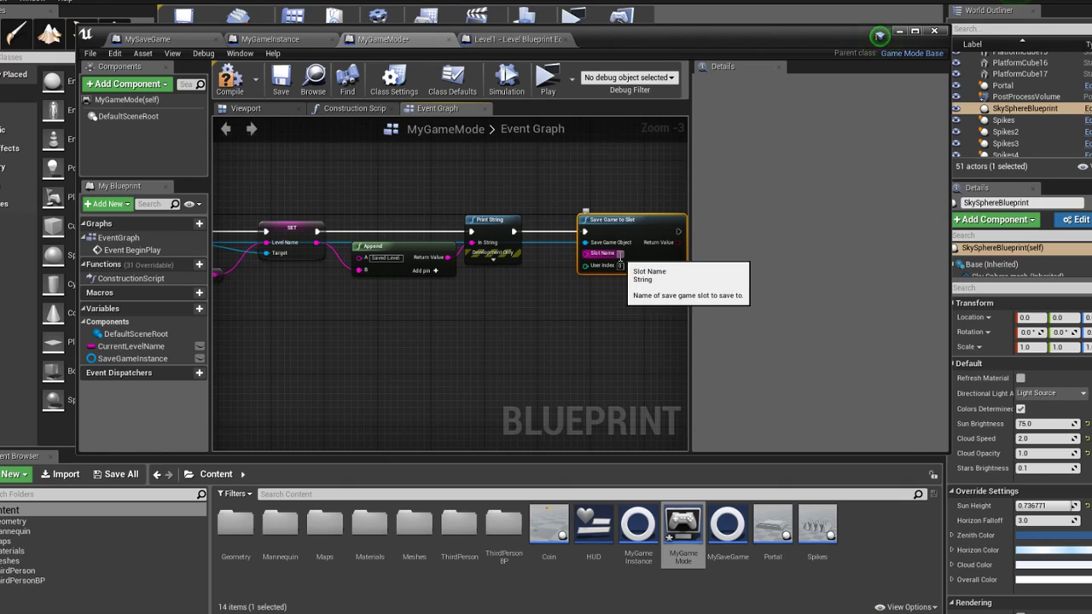
Set the slot name to Default and save the MyGameMode blueprint
left_click(620, 253)
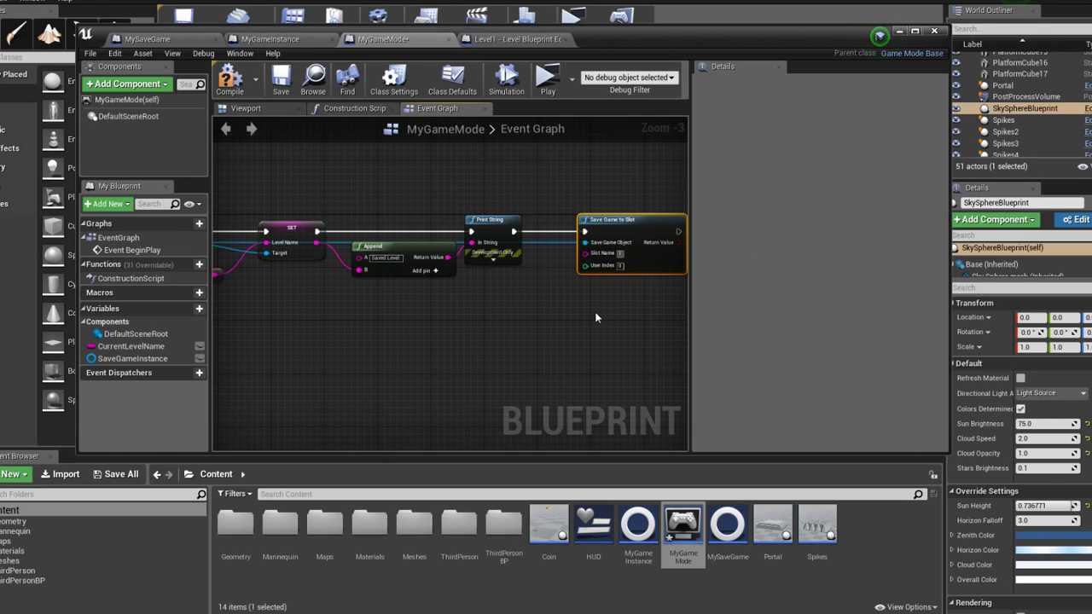
left_click(595, 316)
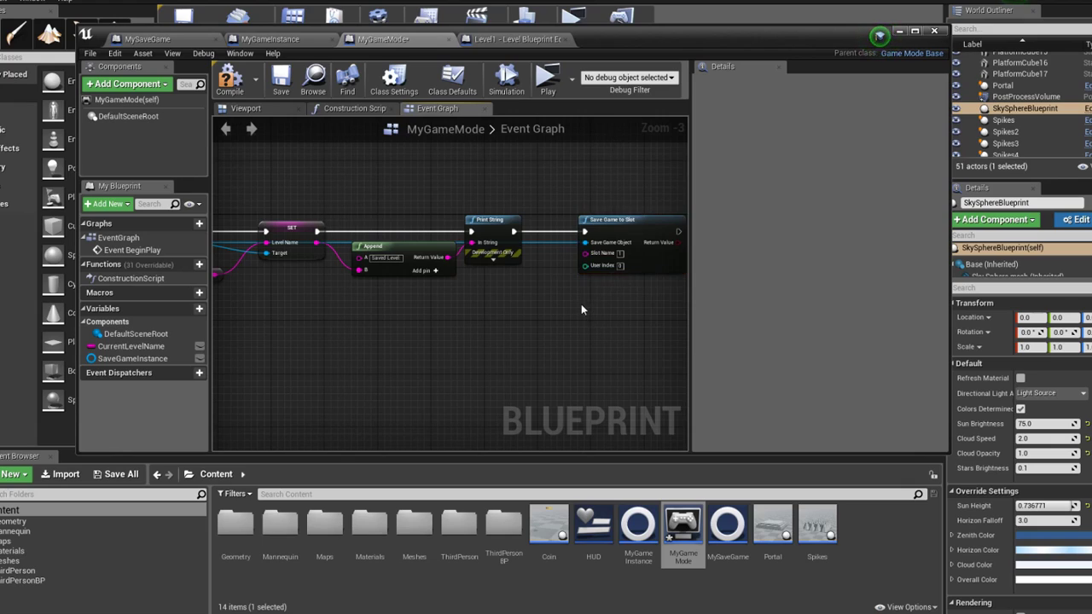
right_click_drag(580, 308, 535, 324)
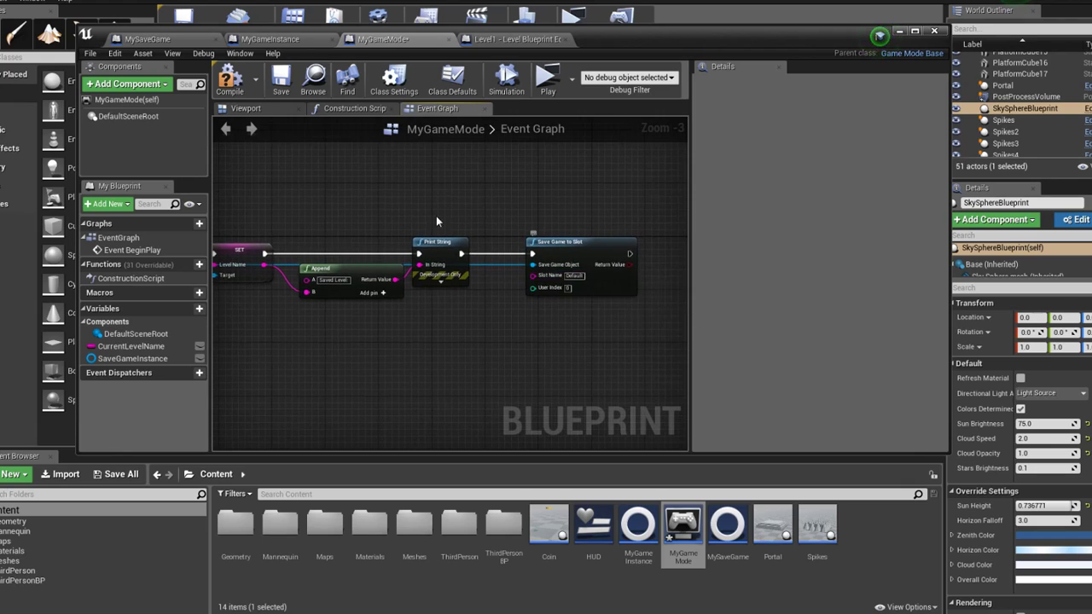
left_click(282, 81)
left_click(281, 81)
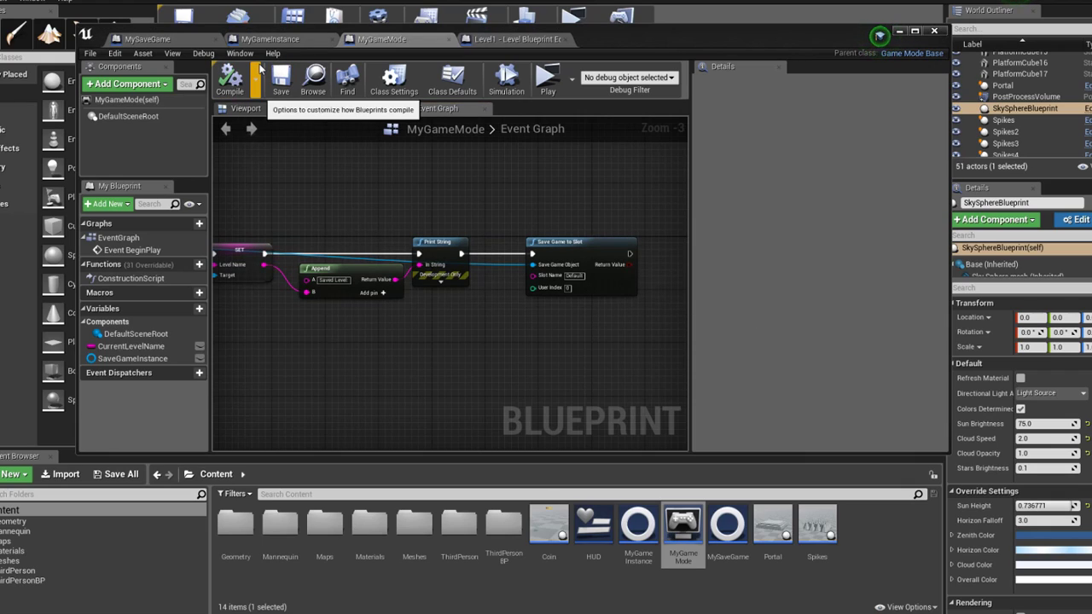
Zoom out and pan MyGameMode's graph to review the chain from BeginPlay to Save Game to Slot
scroll(372, 370, "down", 1)
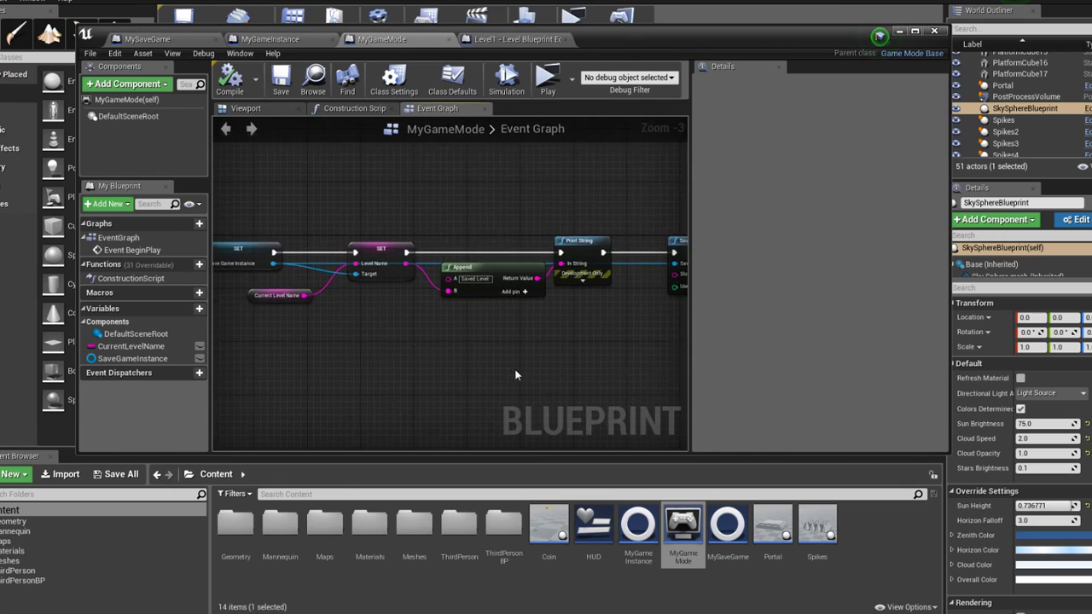
scroll(553, 326, "down", 1)
right_click_drag(553, 326, 332, 313)
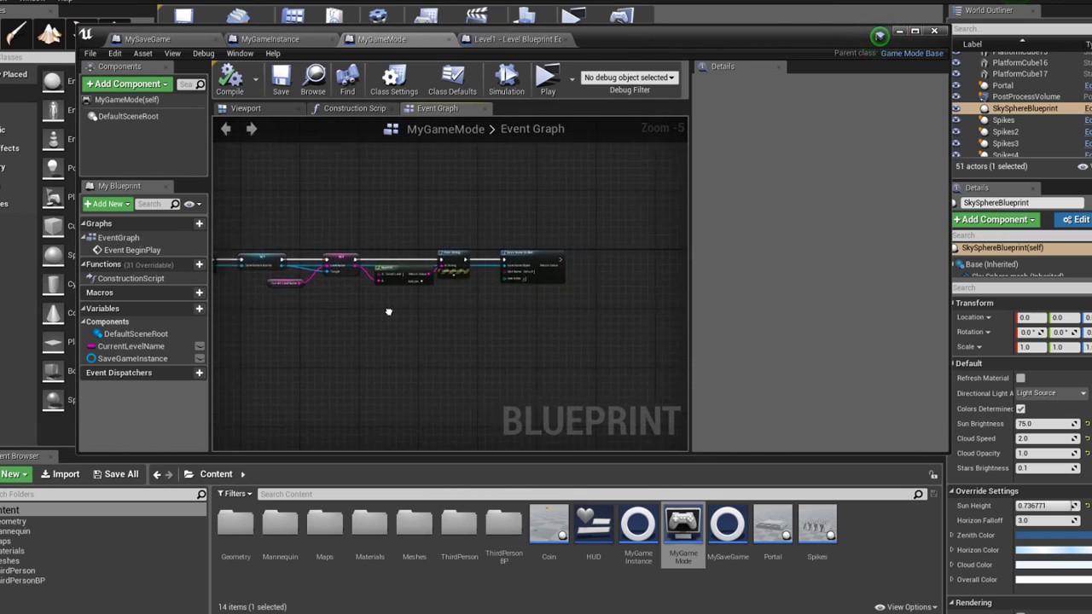
scroll(372, 298, "down", 1)
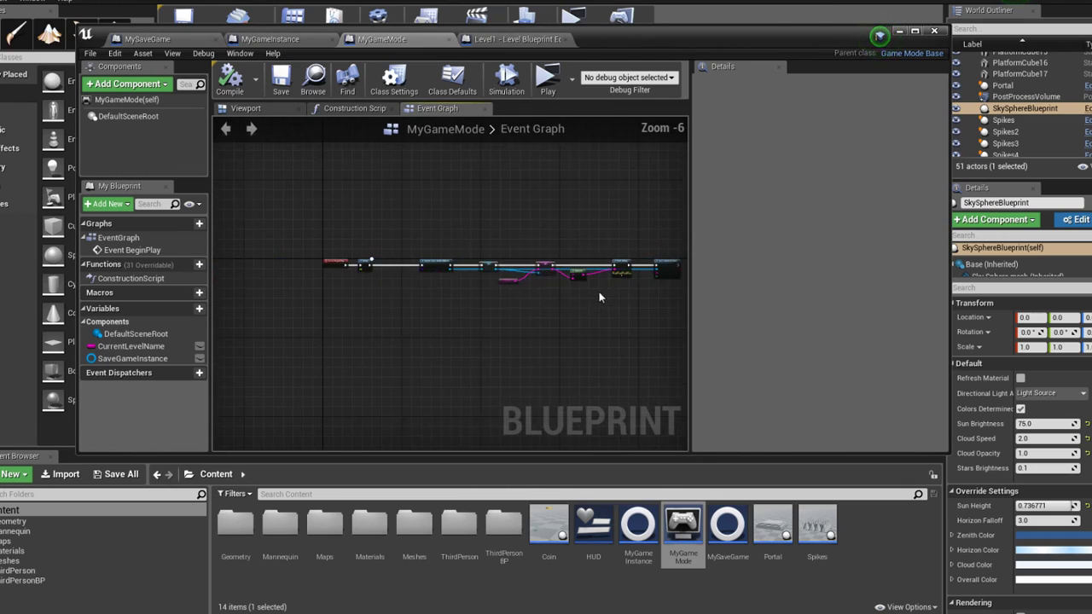
right_click_drag(372, 297, 627, 265)
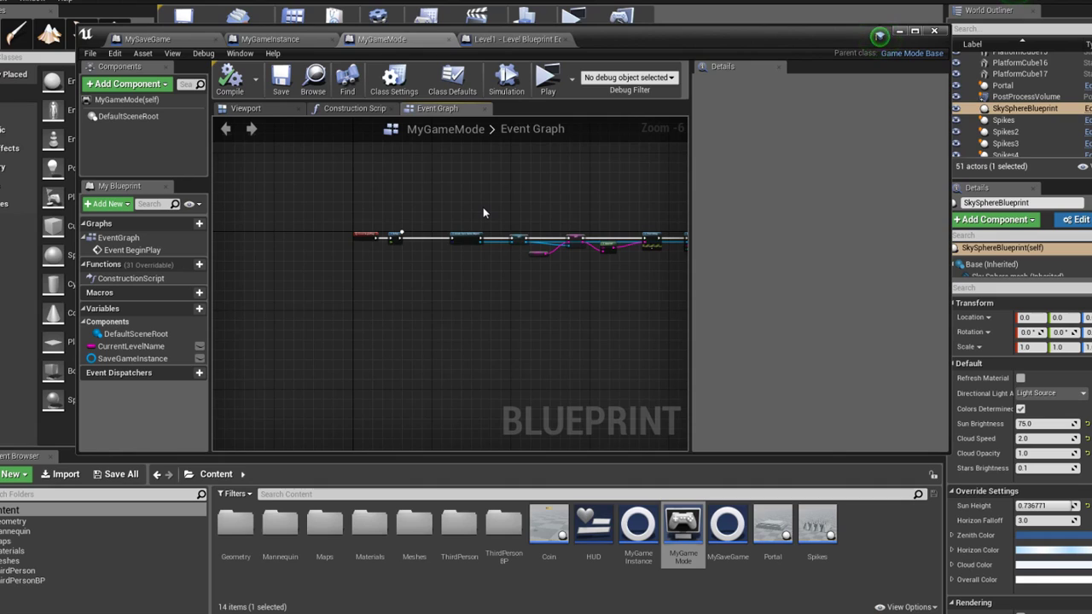
scroll(561, 232, "up", 2)
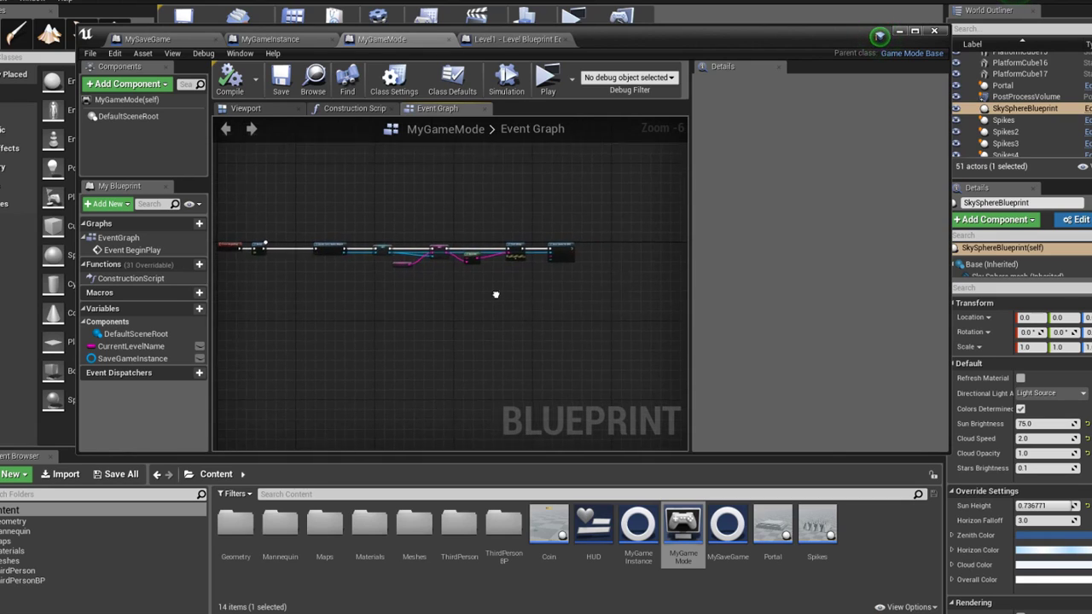
scroll(573, 228, "up", 3)
scroll(573, 226, "down", 2)
scroll(611, 186, "down", 2)
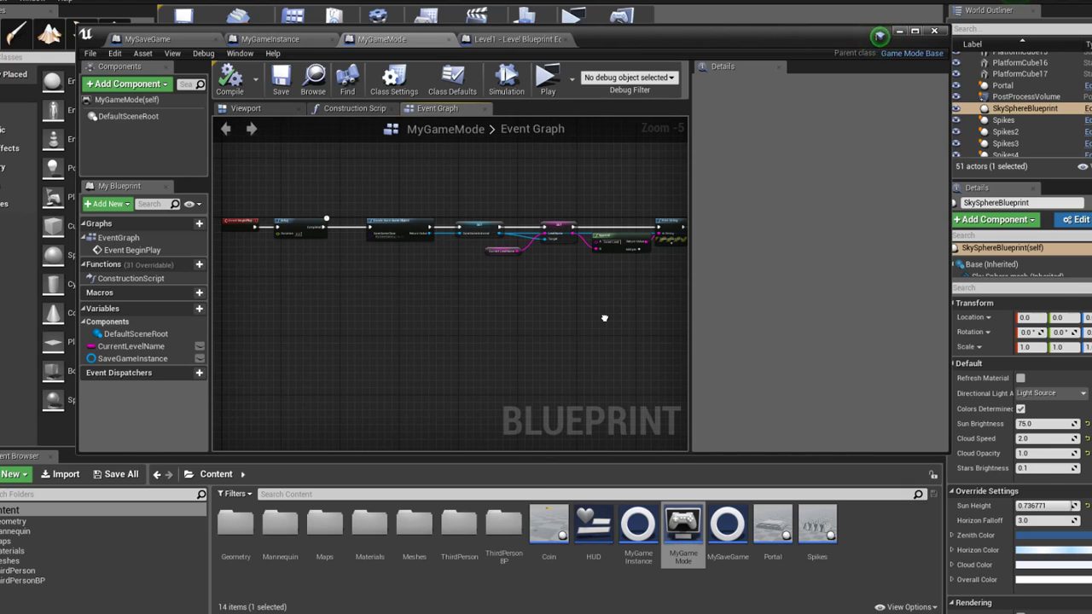
right_click_drag(603, 318, 625, 314)
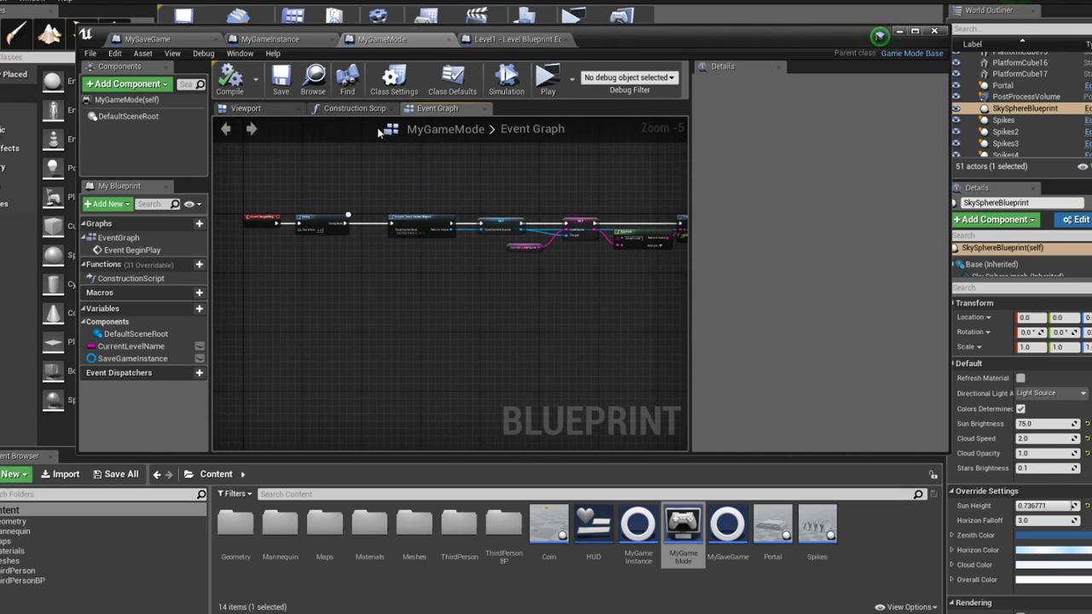
Close the blueprint editor, create a MainMenu level in Maps, and open it without saving
left_click(898, 32)
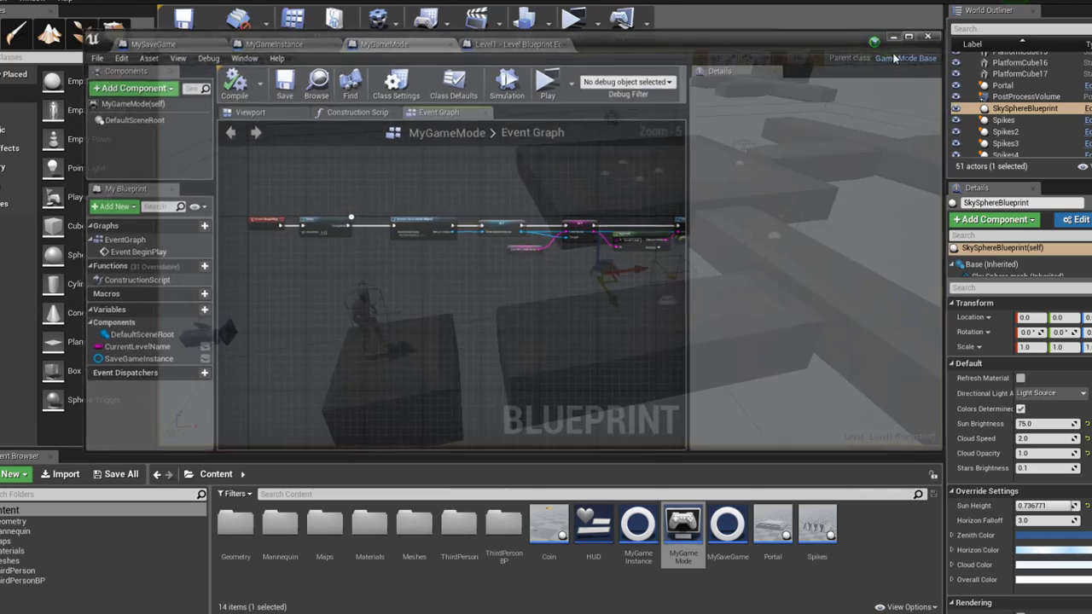
double_click(325, 527)
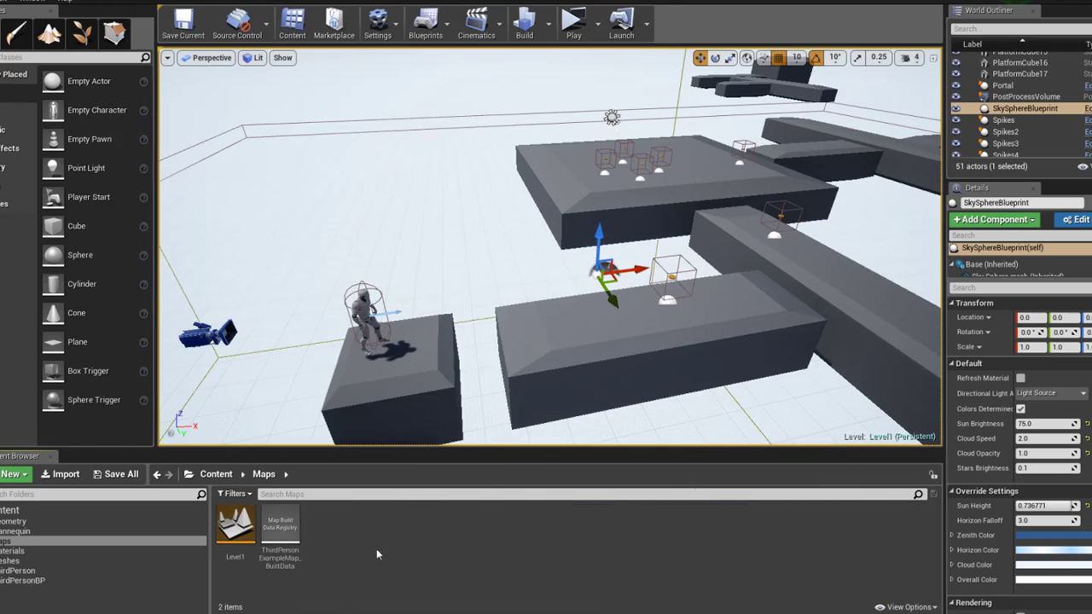
right_click(385, 554)
left_click(439, 295)
type("MainMenu")
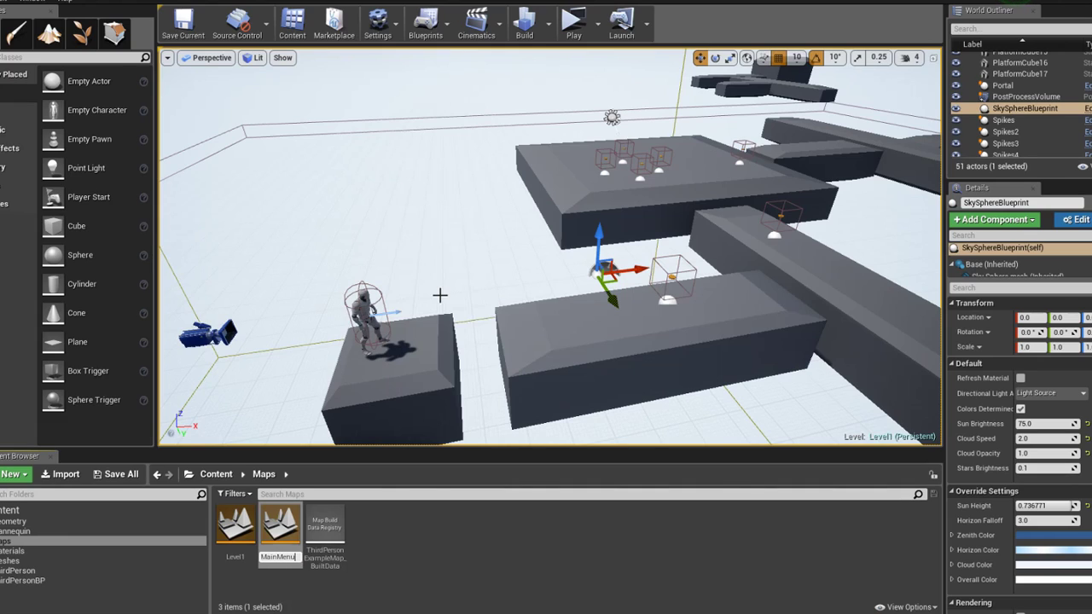
key("Return")
key("Return")
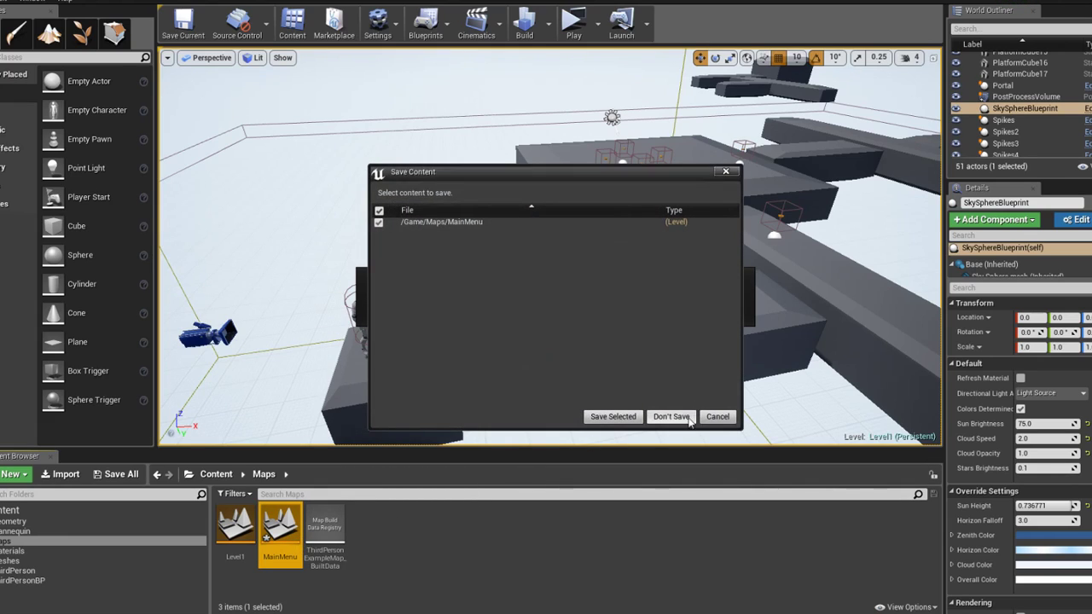
left_click(671, 416)
Create a UI folder in Content and move the HUD widget into it
left_click(216, 473)
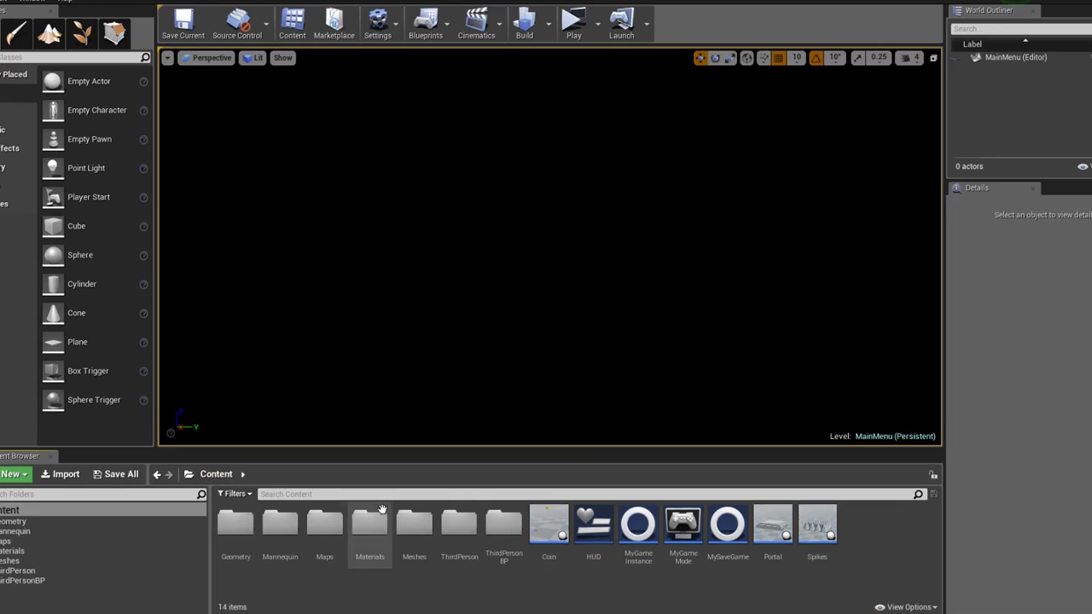
right_click(550, 581)
left_click(603, 207)
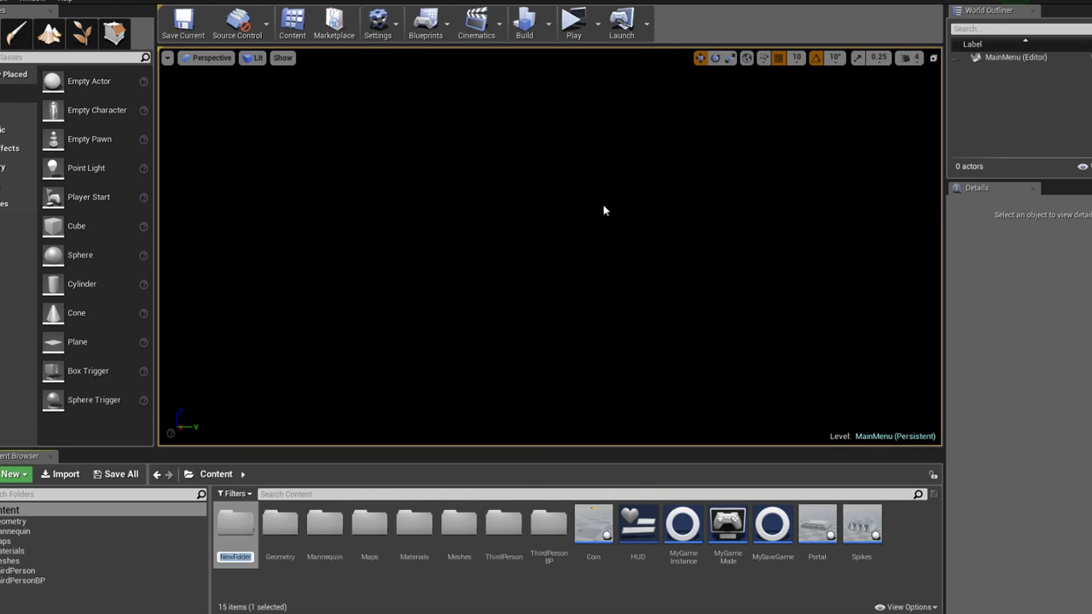
type("UI")
key("Return")
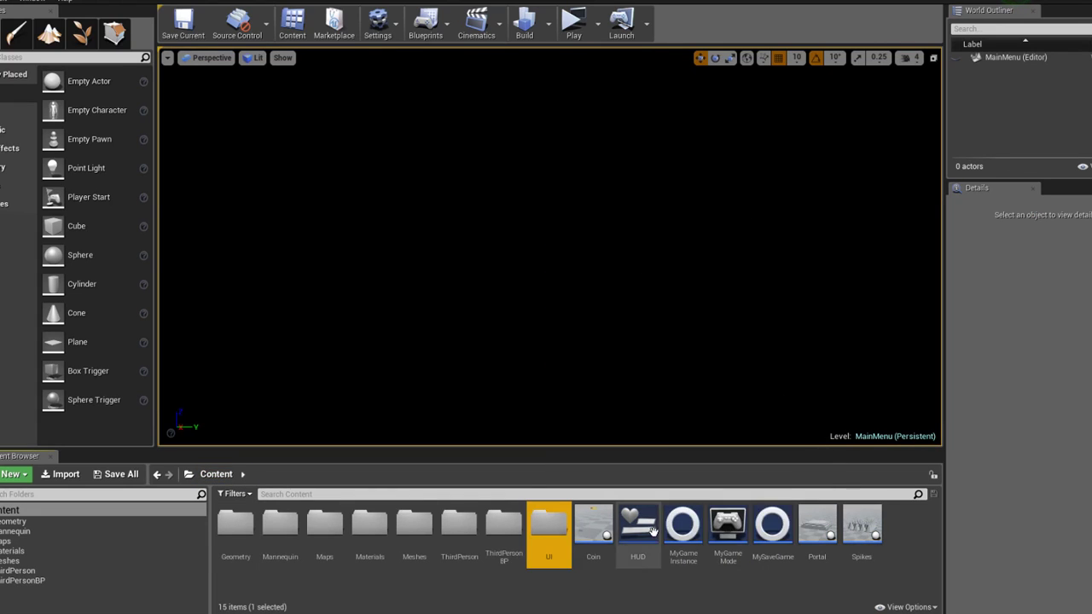
left_click_drag(637, 524, 549, 534)
left_click(577, 566)
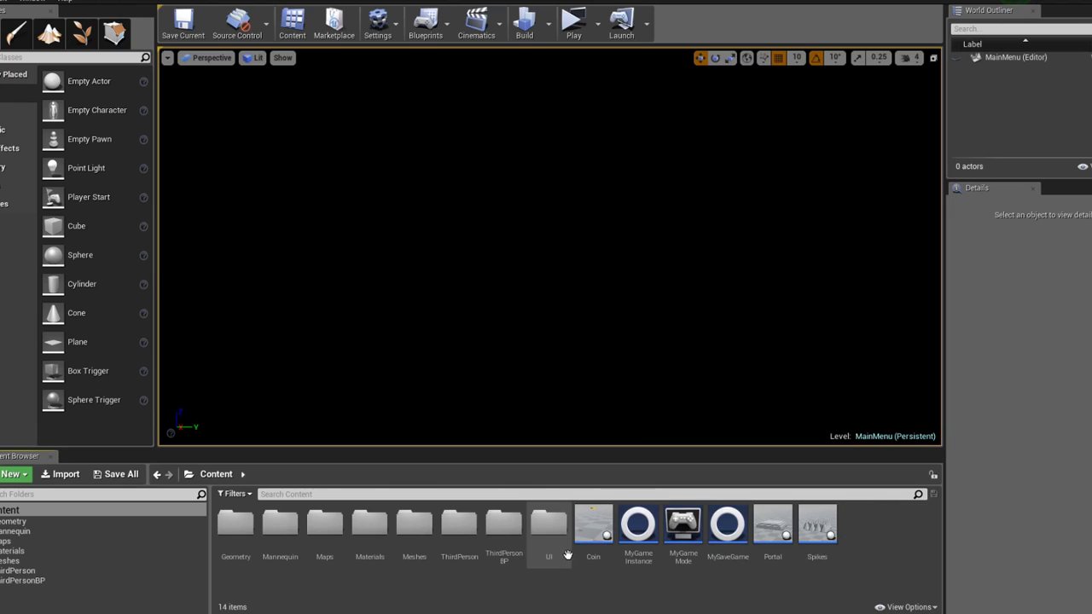
Inside the UI folder, create a widget blueprint and start naming it MainMenu
double_click(550, 529)
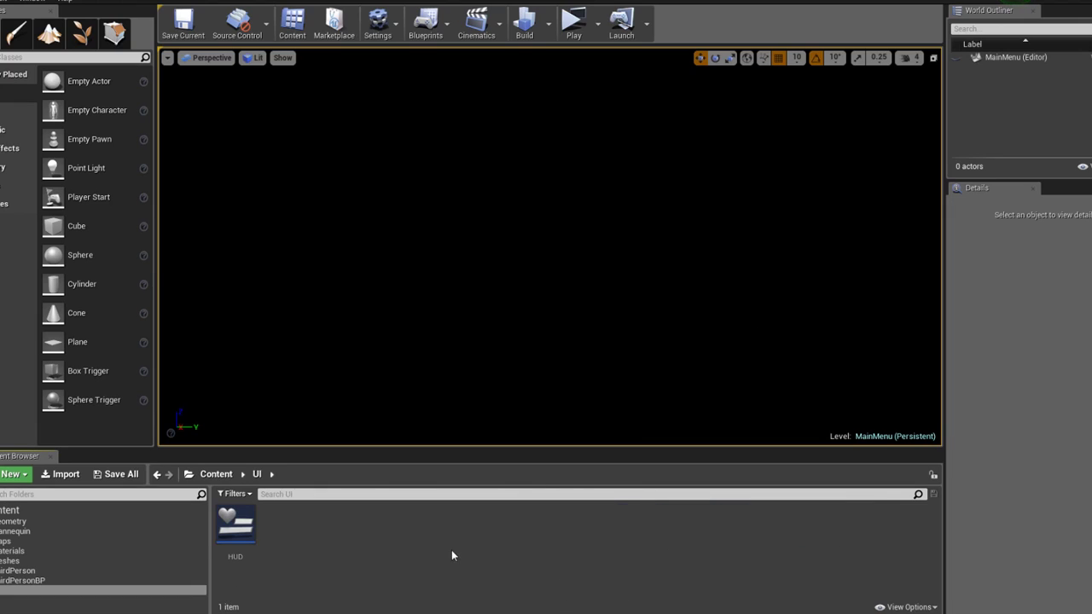
right_click(446, 556)
mouse_move(507, 545)
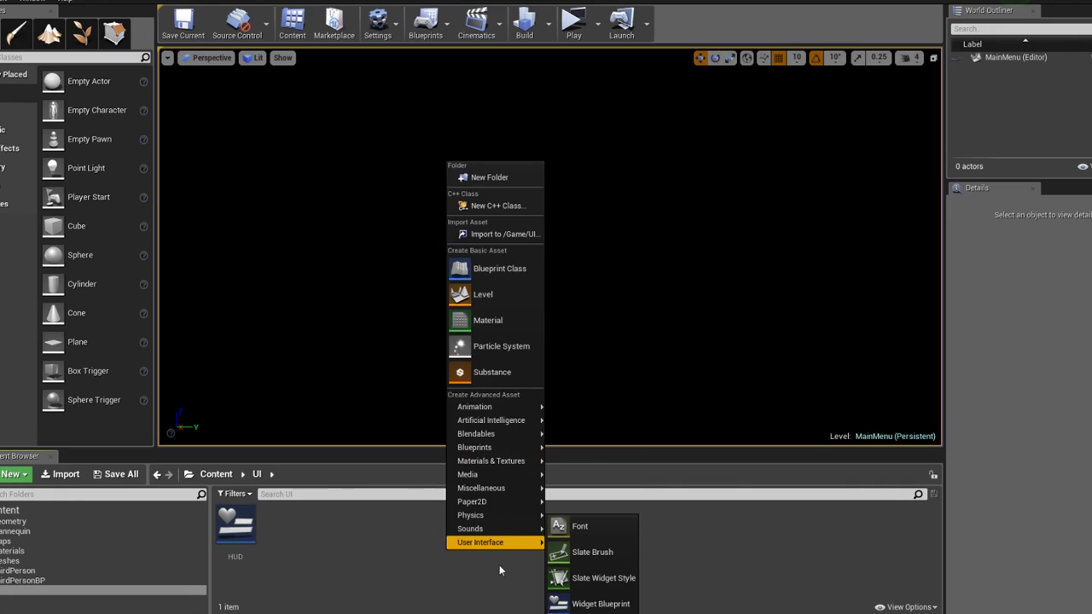
left_click(599, 605)
type("Mai")
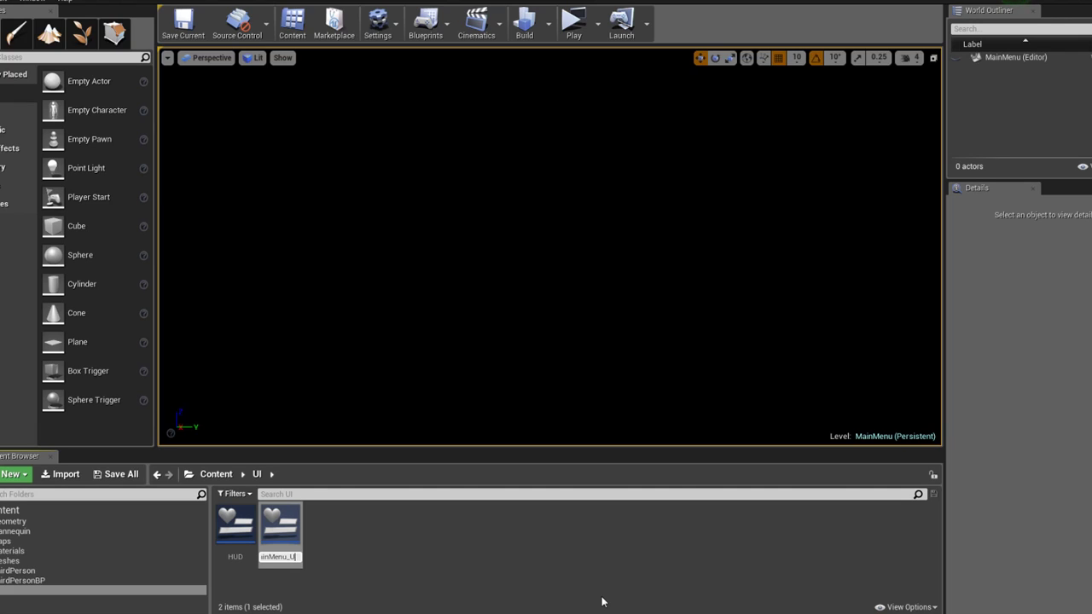
Confirm the MainMenu_UI asset name, open it, and place a Button on the canvas
key("Return")
double_click(280, 529)
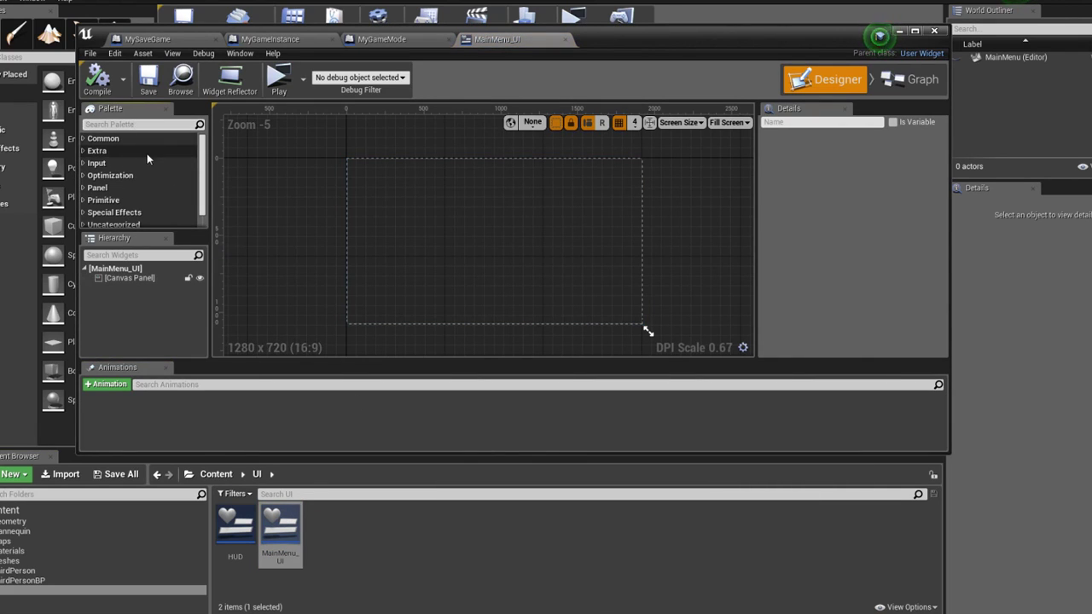
type("but")
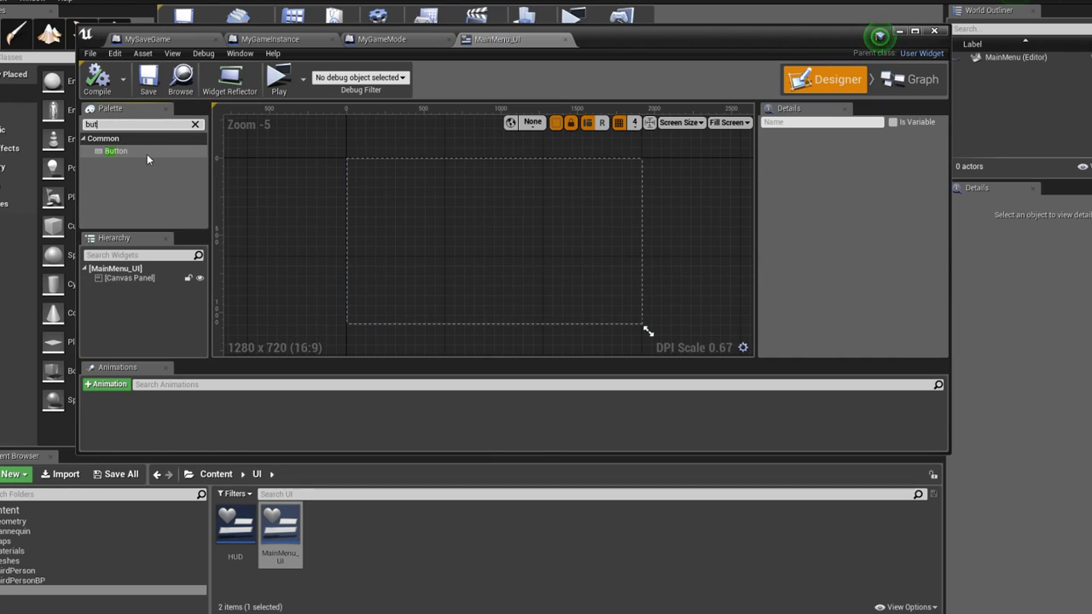
type("ton")
left_click_drag(146, 154, 460, 199)
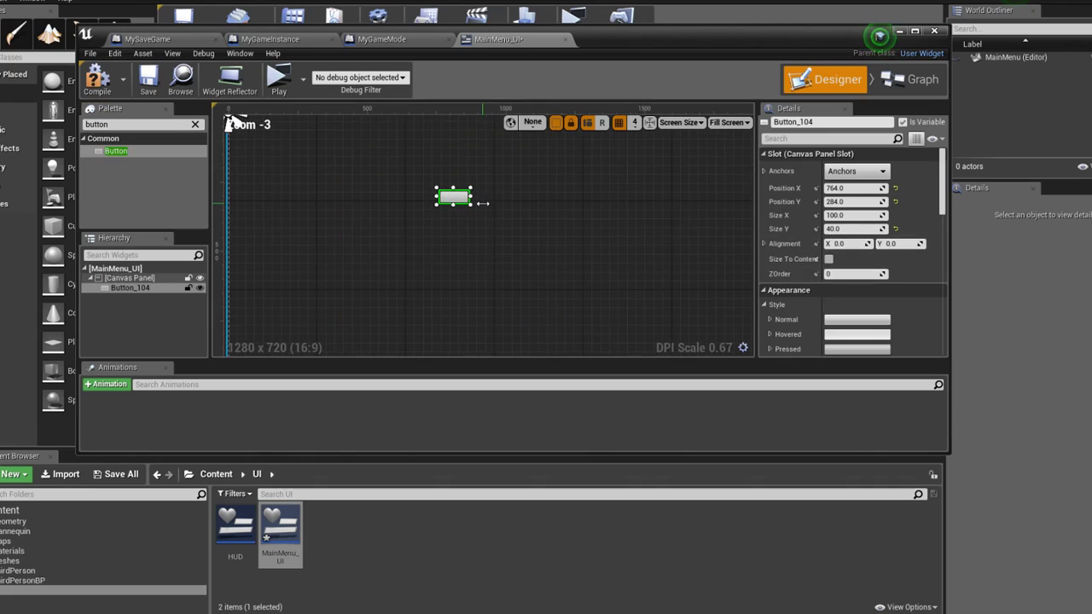
Add a Vertical Box beside the button and enlarge it into a bigger square
scroll(418, 193, "up", 2)
scroll(536, 227, "down", 2)
double_click(137, 123)
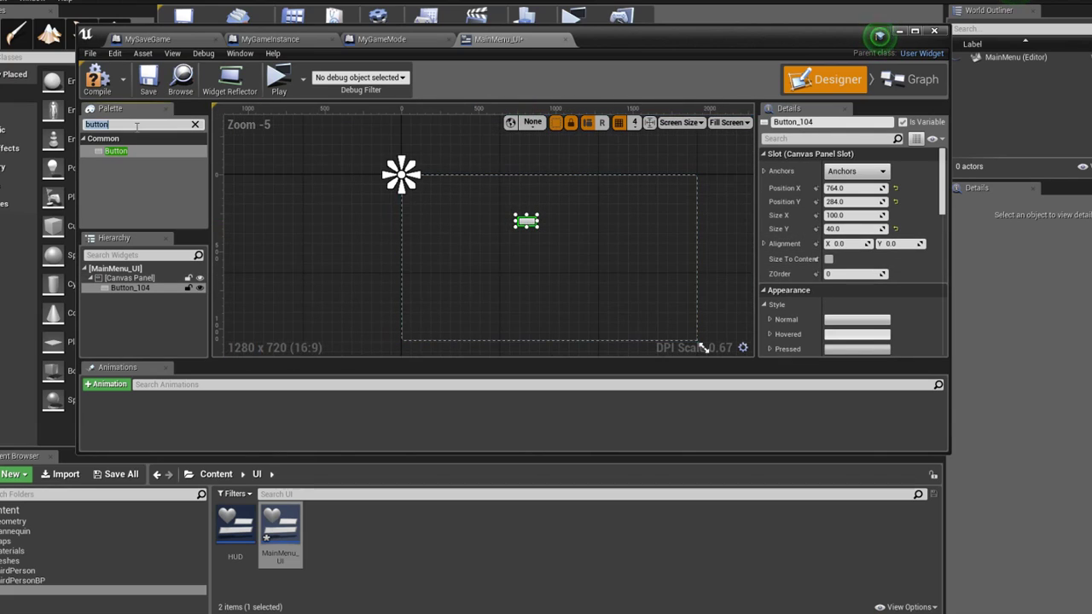
type("vert")
left_click_drag(130, 158, 534, 235)
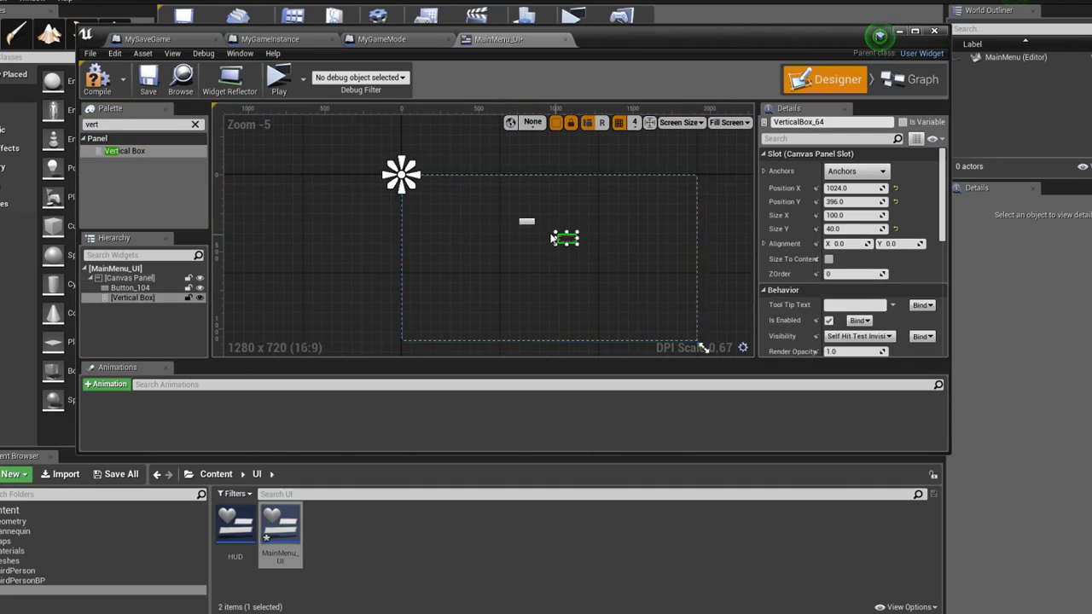
scroll(551, 249, "up", 1)
scroll(551, 250, "up", 1)
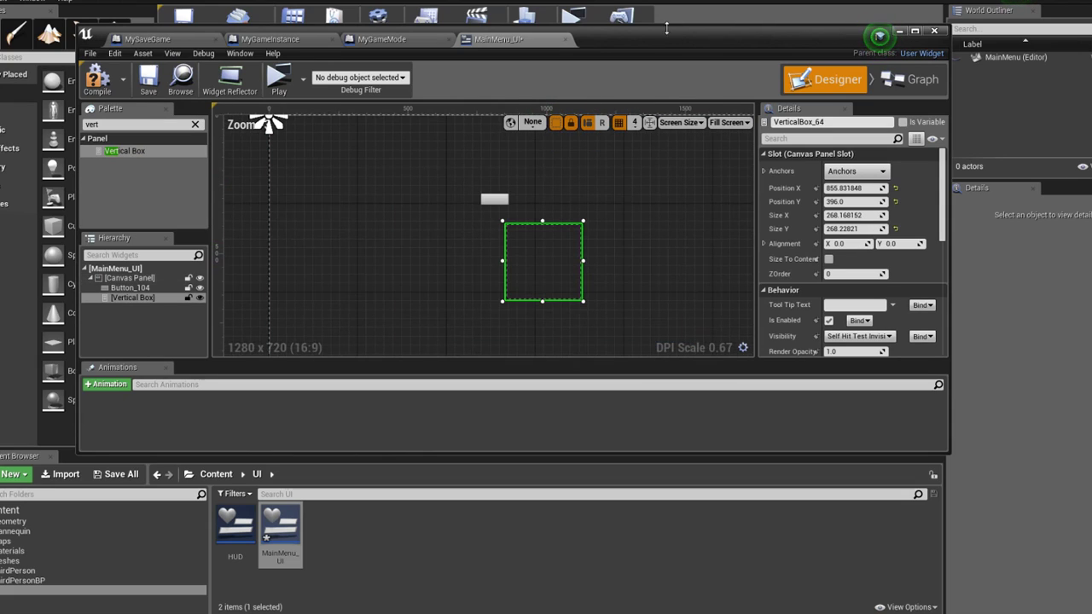
left_click_drag(664, 36, 670, 26)
Make the widget editor window and design canvas larger, and nudge the button right
left_click_drag(726, 444, 730, 558)
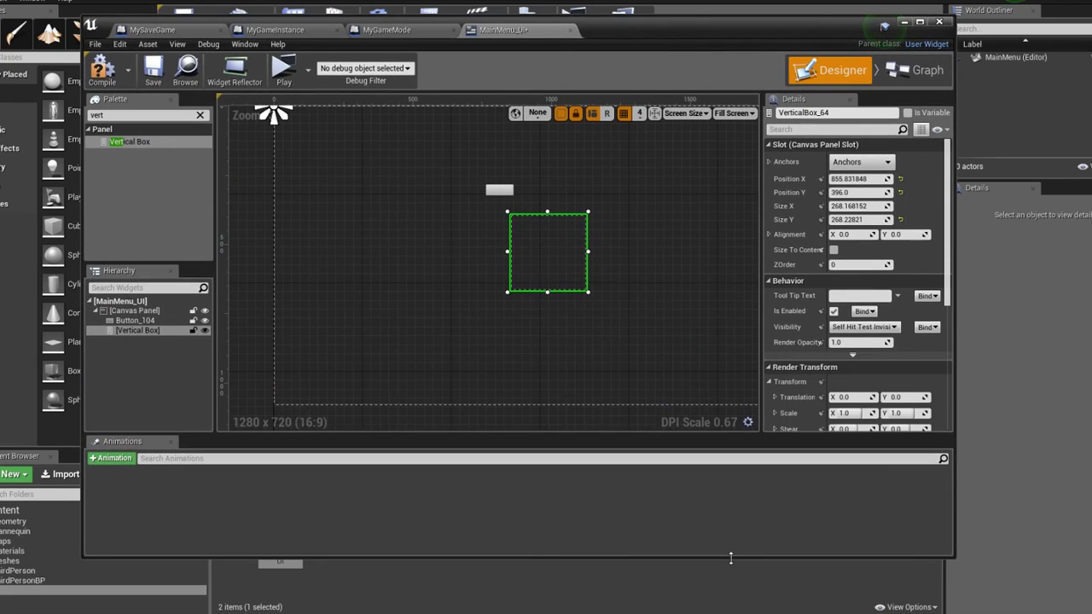
left_click_drag(955, 392, 1045, 392)
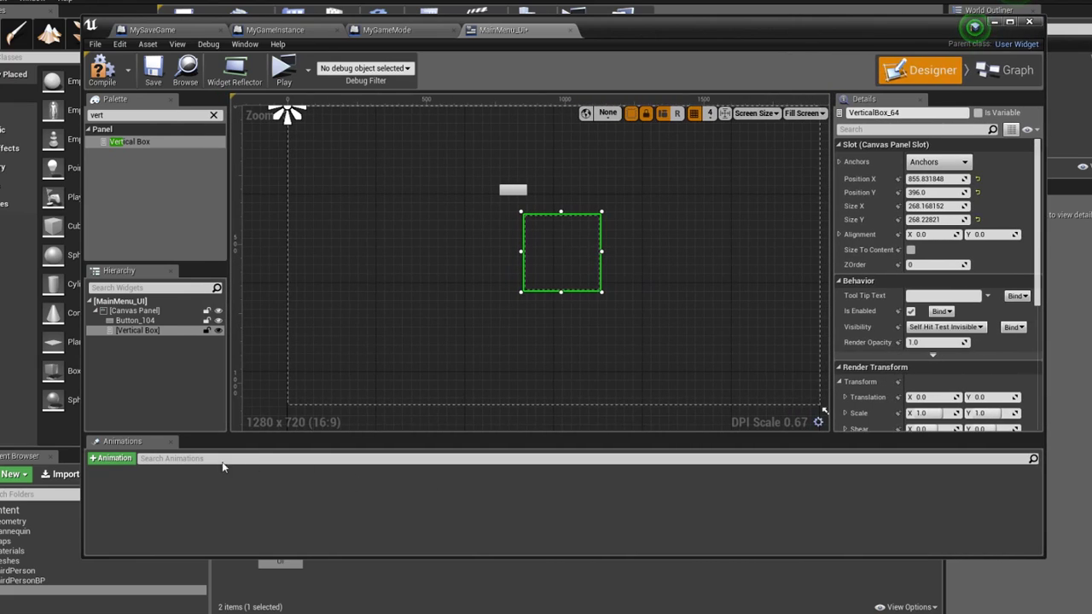
left_click_drag(171, 434, 172, 466)
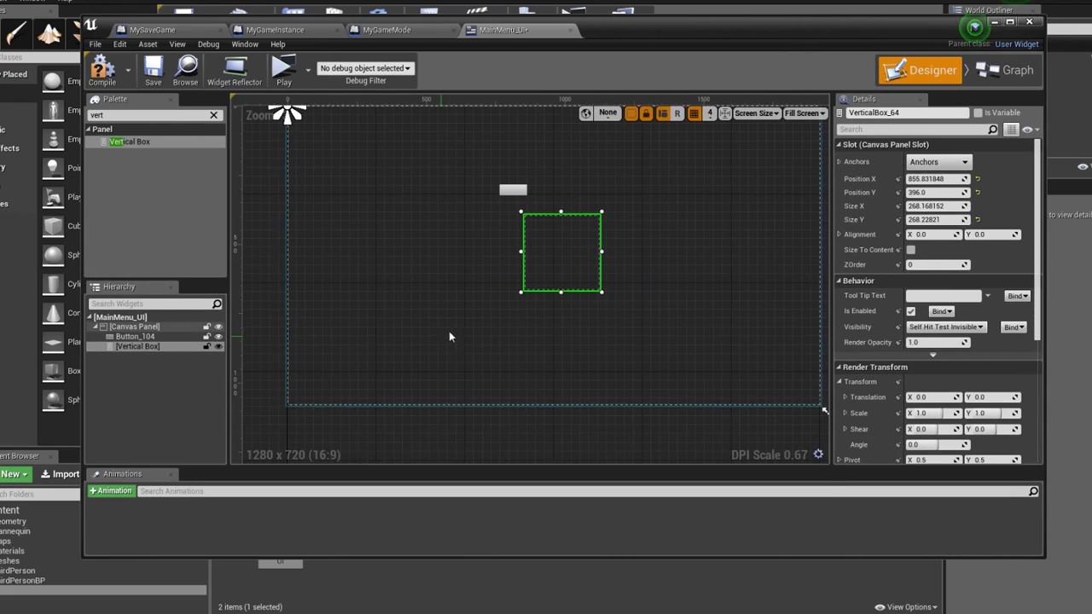
left_click_drag(525, 212, 554, 211)
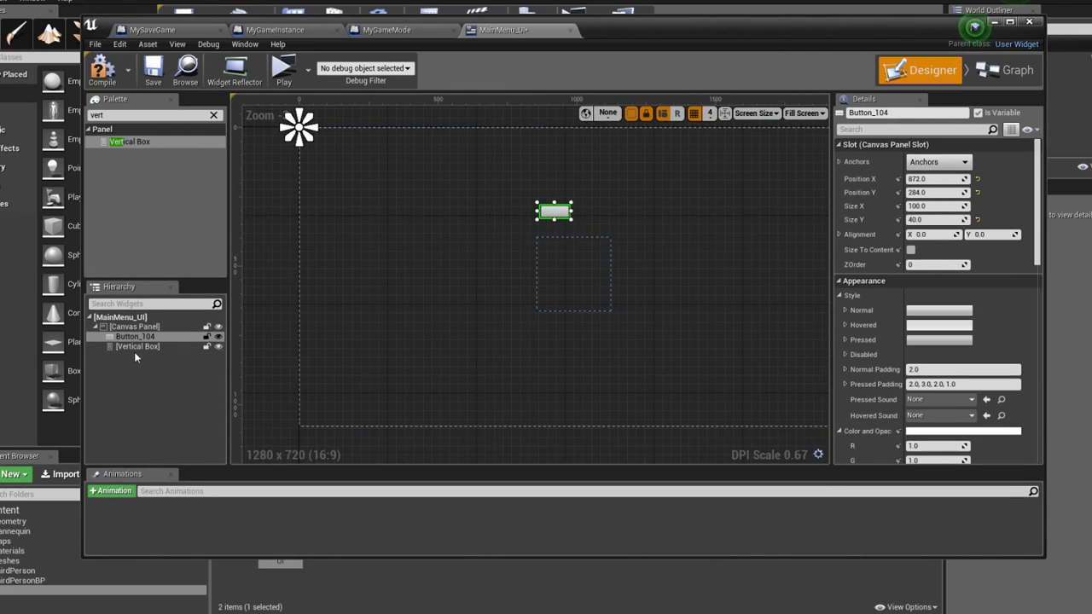
Nest the button inside the Vertical Box and rename it Button_NewGame
left_click_drag(134, 336, 145, 347)
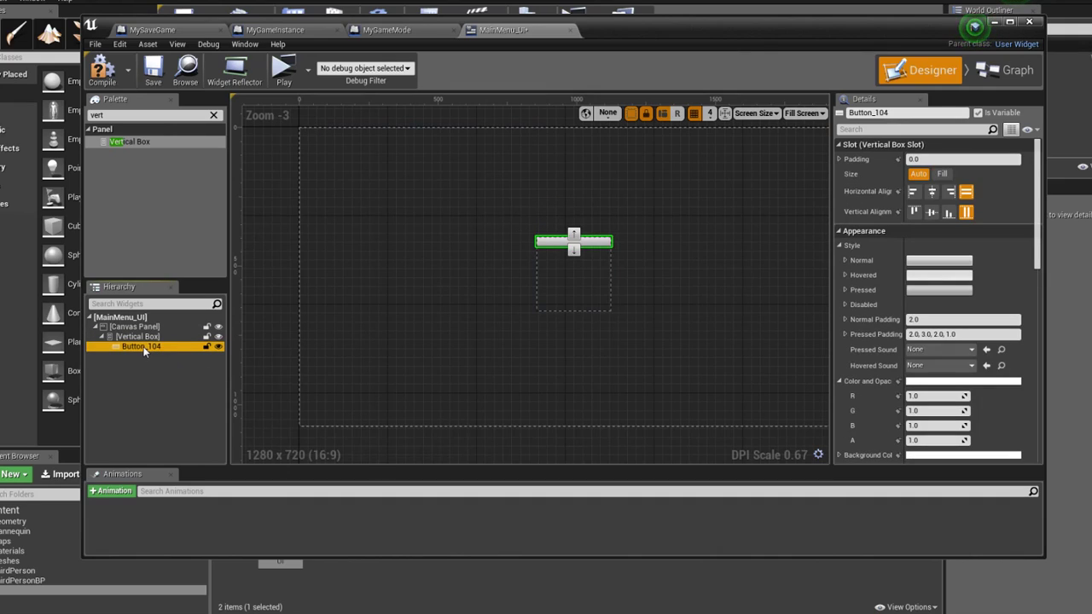
left_click(149, 346)
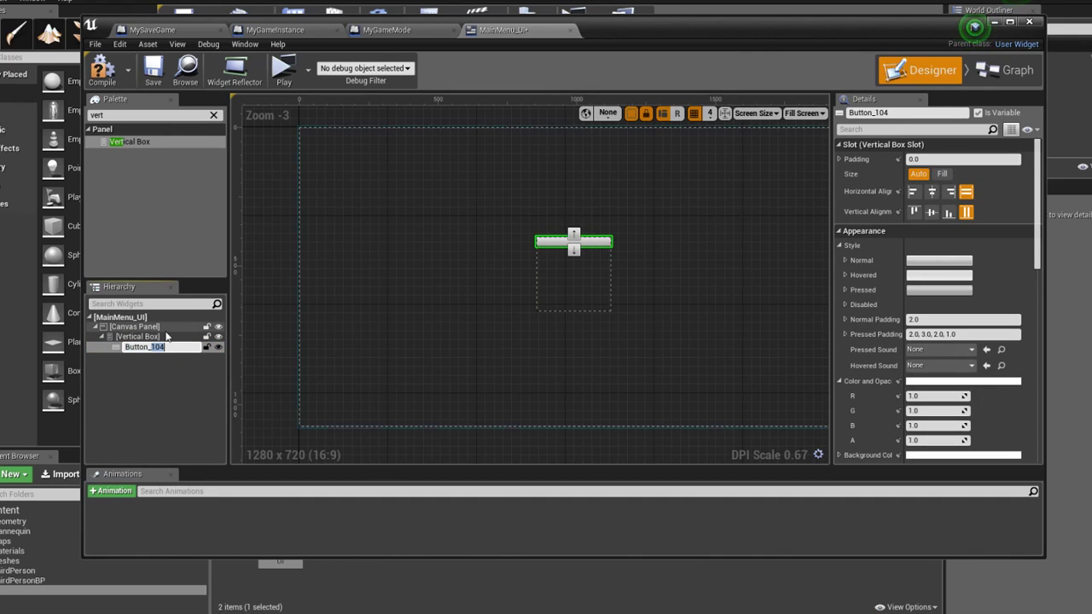
type("NewGame")
key("Return")
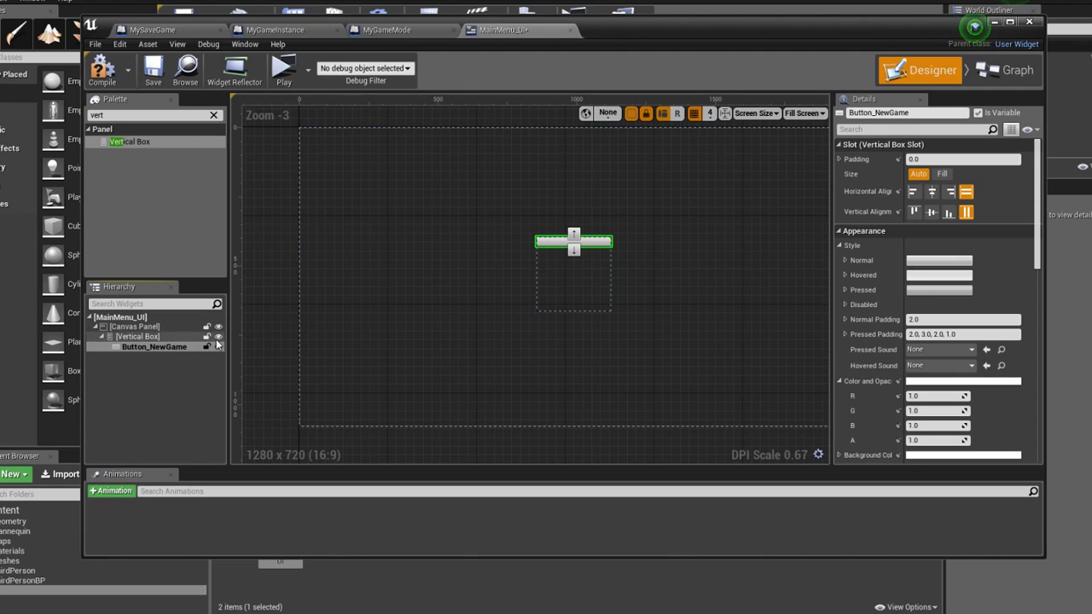
Paste a second button into the Vertical Box and rename it Button_LoadGame
left_click(559, 278)
key("ctrl+v")
left_click(167, 356)
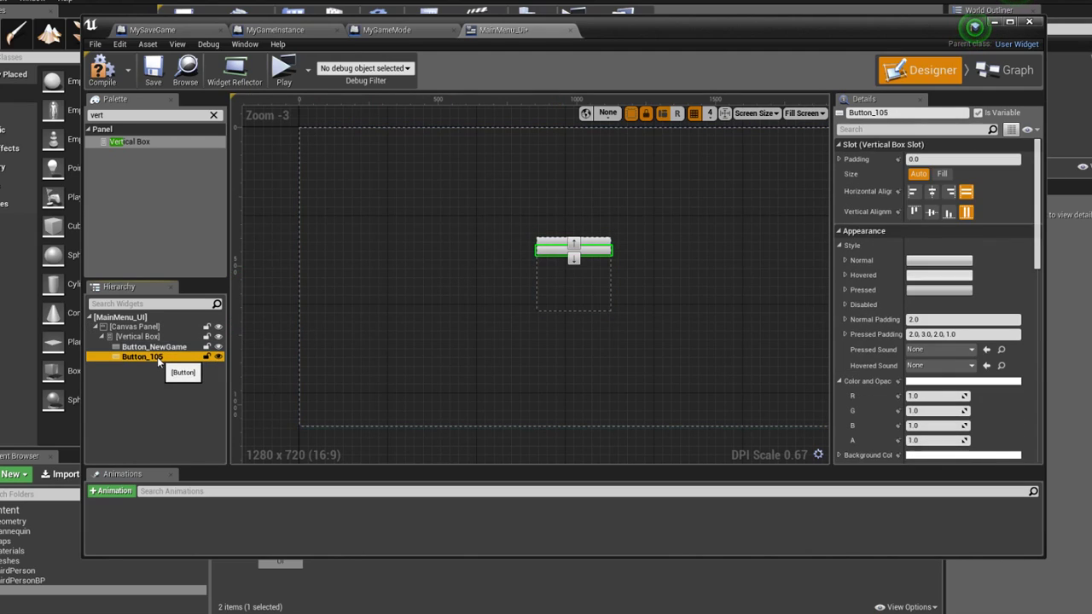
key("F2")
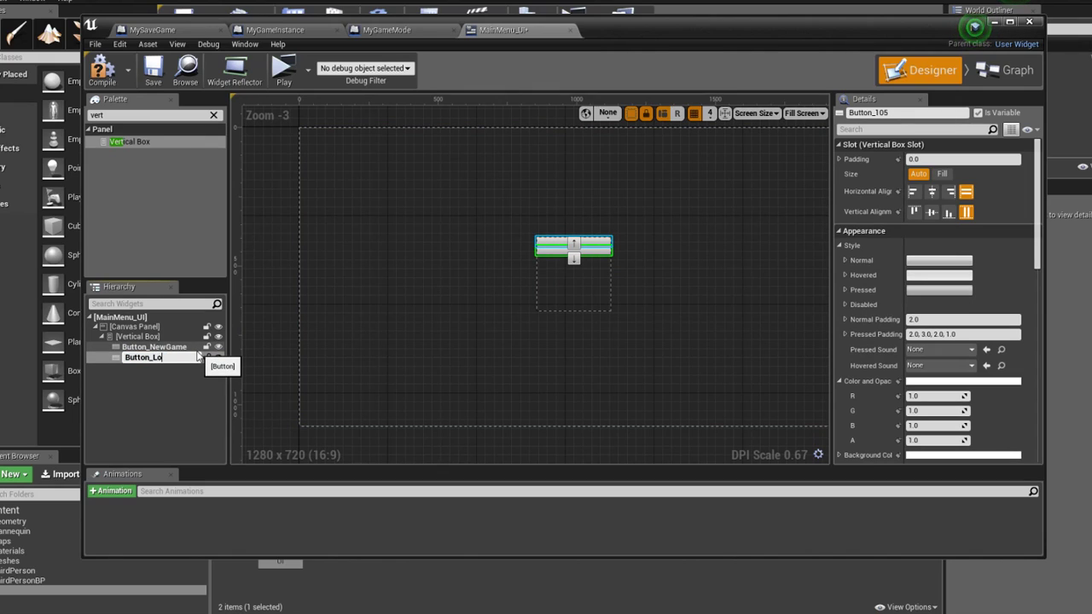
key("Return")
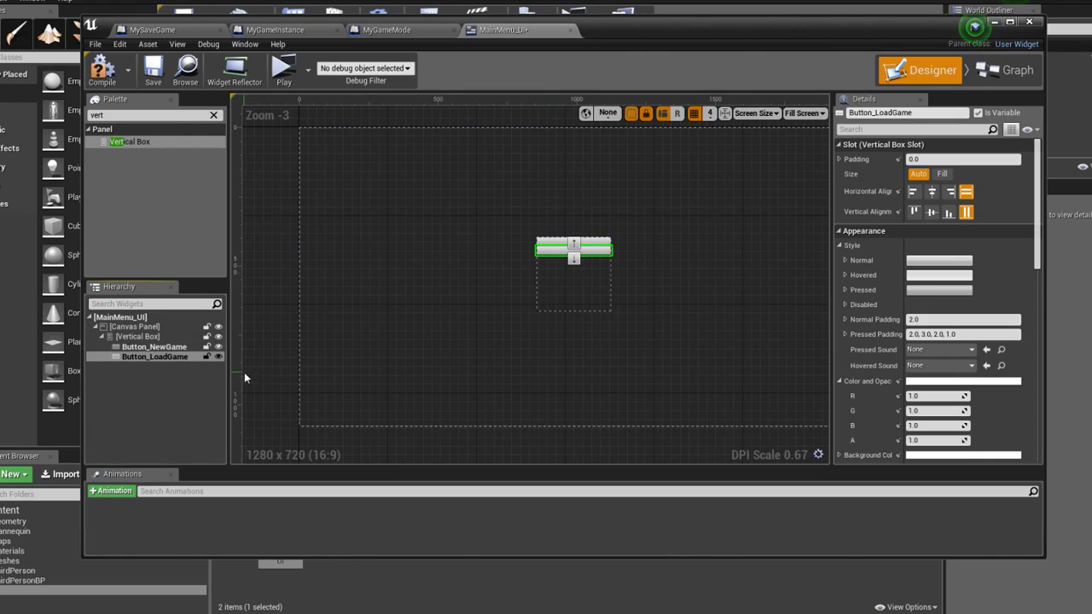
Paste a third button into the Vertical Box and rename it Button_Quit
left_click(562, 286)
key("ctrl+v")
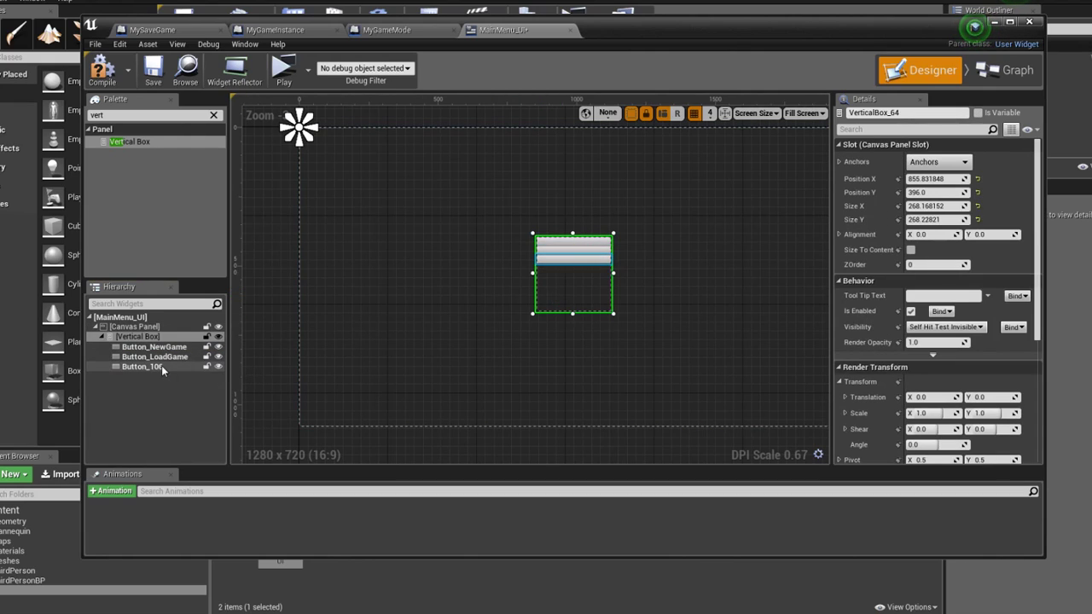
left_click(159, 366)
double_click(159, 366)
key("BackSpace")
key("BackSpace")
key("BackSpace")
type("Q")
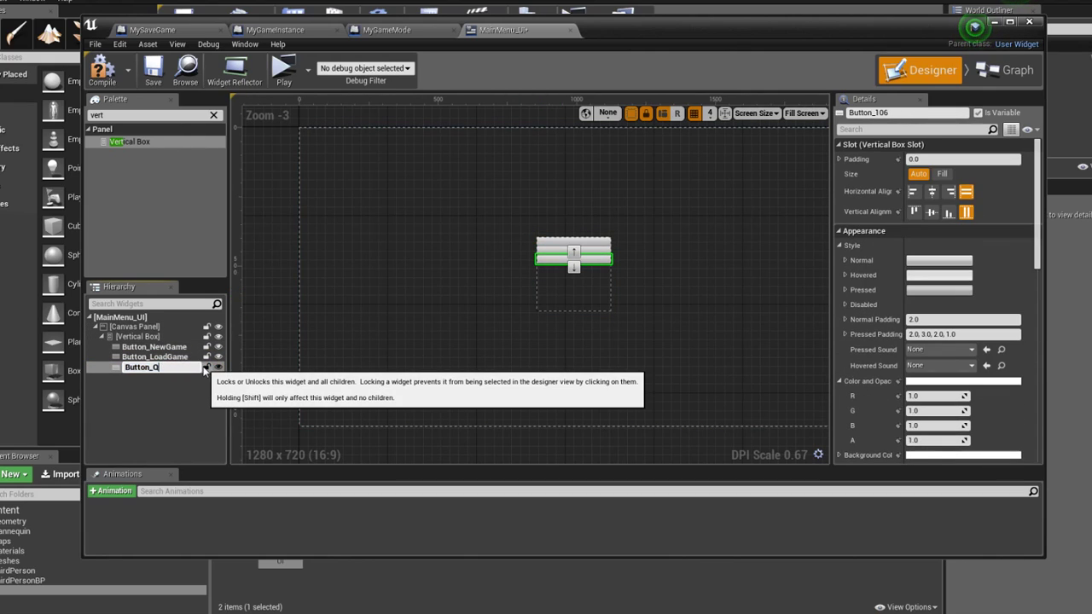
type("uit")
key("Return")
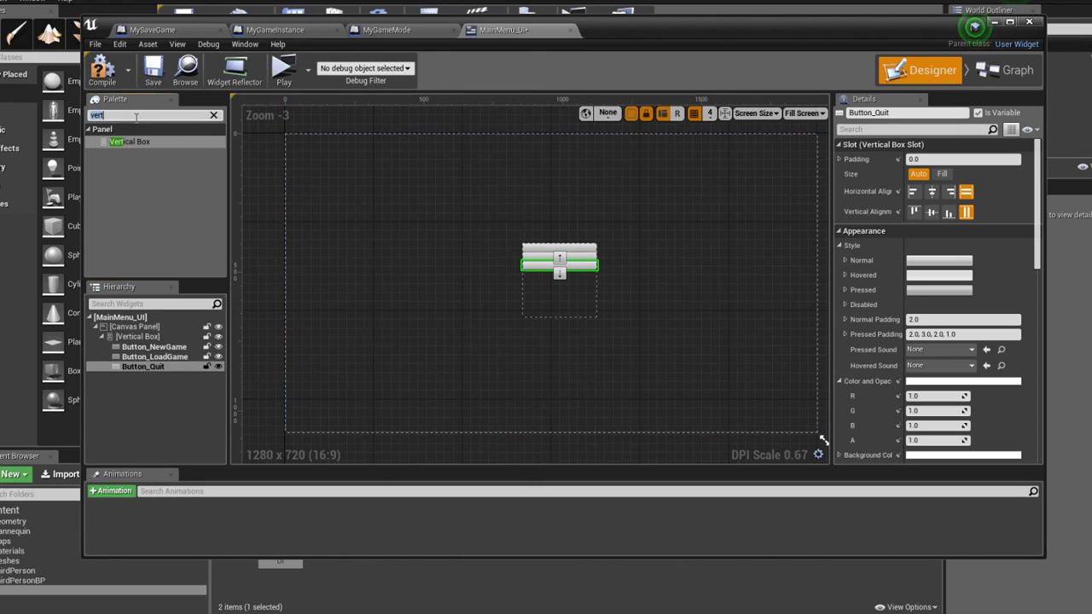
Add a Text block inside each of the three buttons
type("tex")
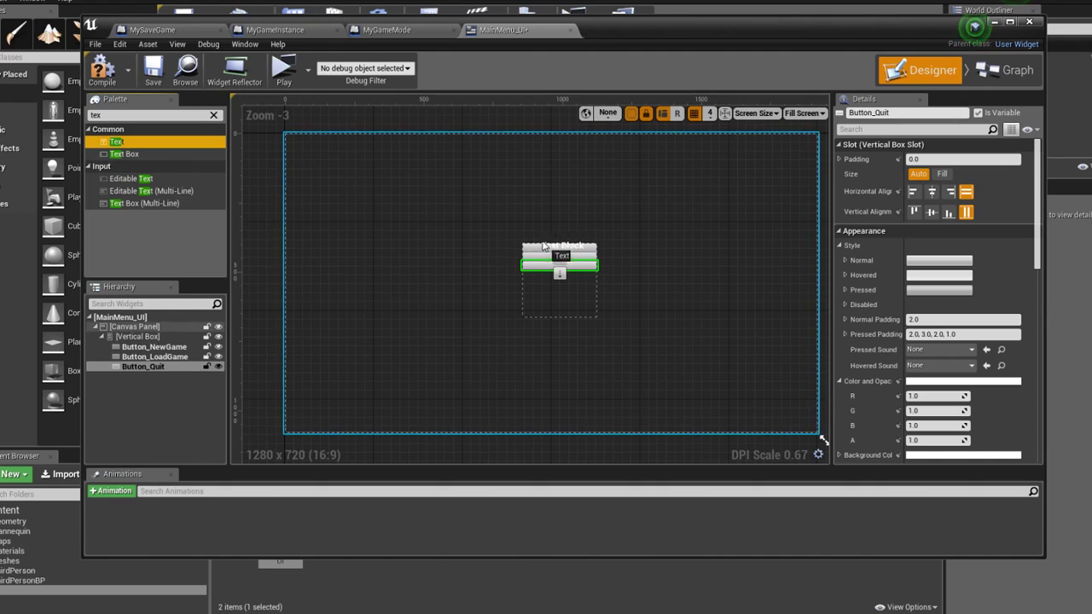
left_click_drag(134, 141, 559, 250)
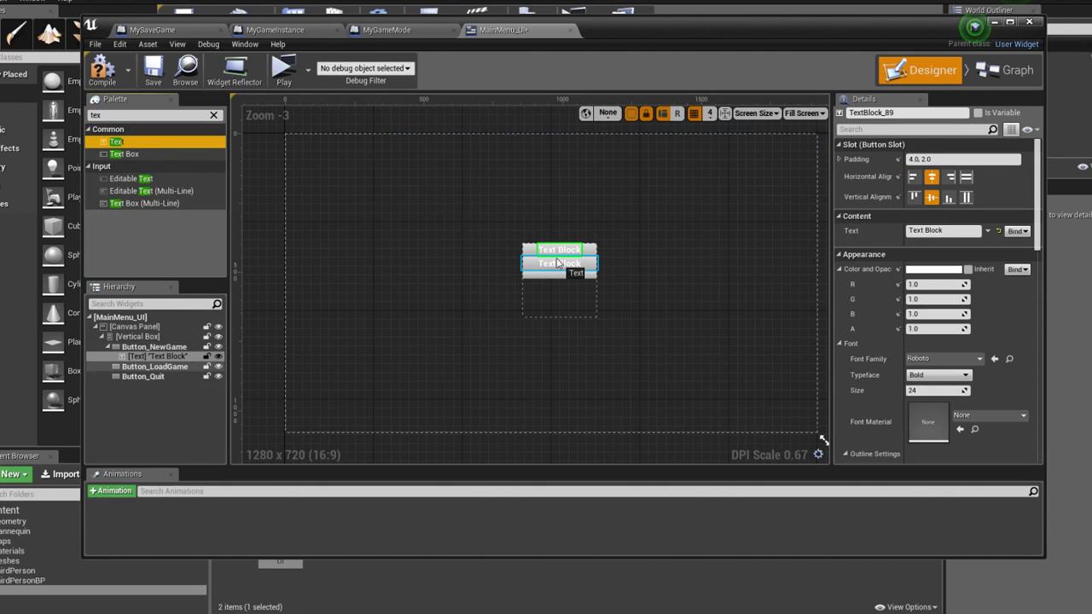
left_click_drag(94, 141, 573, 271)
left_click_drag(129, 141, 554, 276)
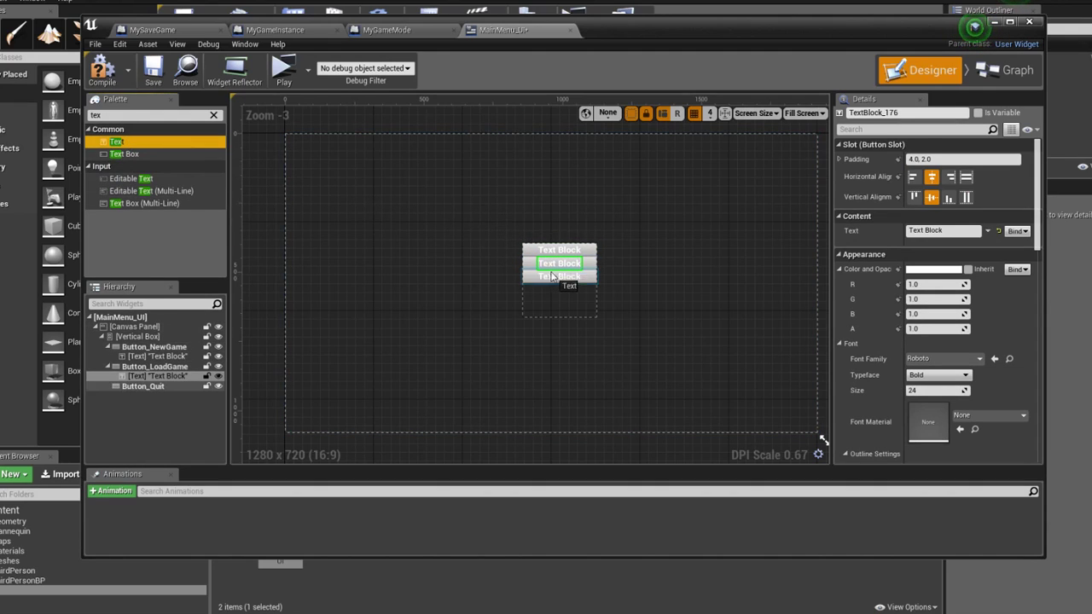
Rename the New Game and Load Game button text blocks NG and LG
left_click(157, 357)
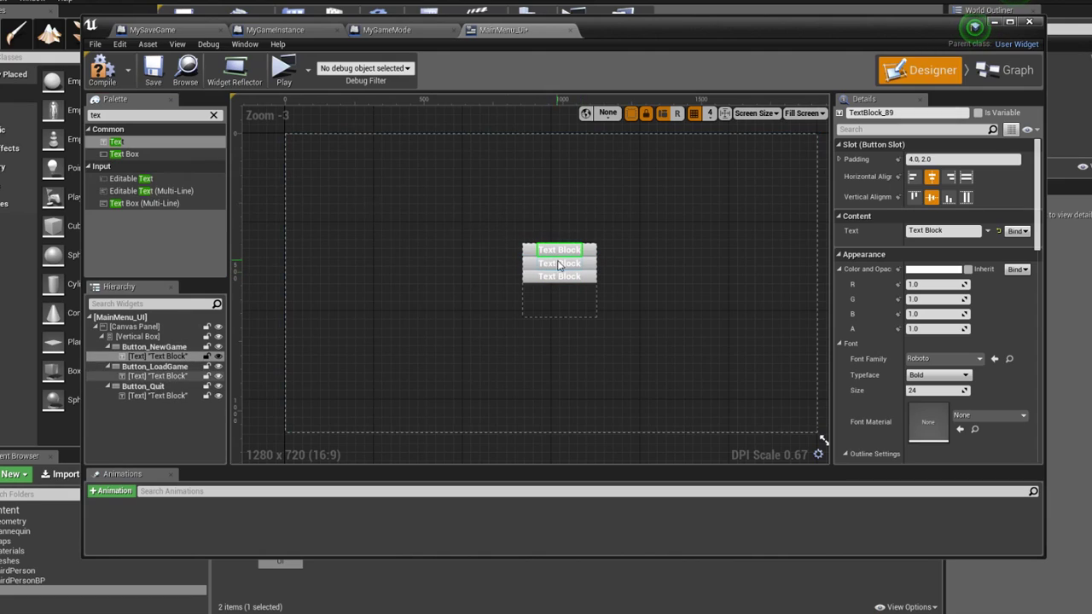
double_click(157, 356)
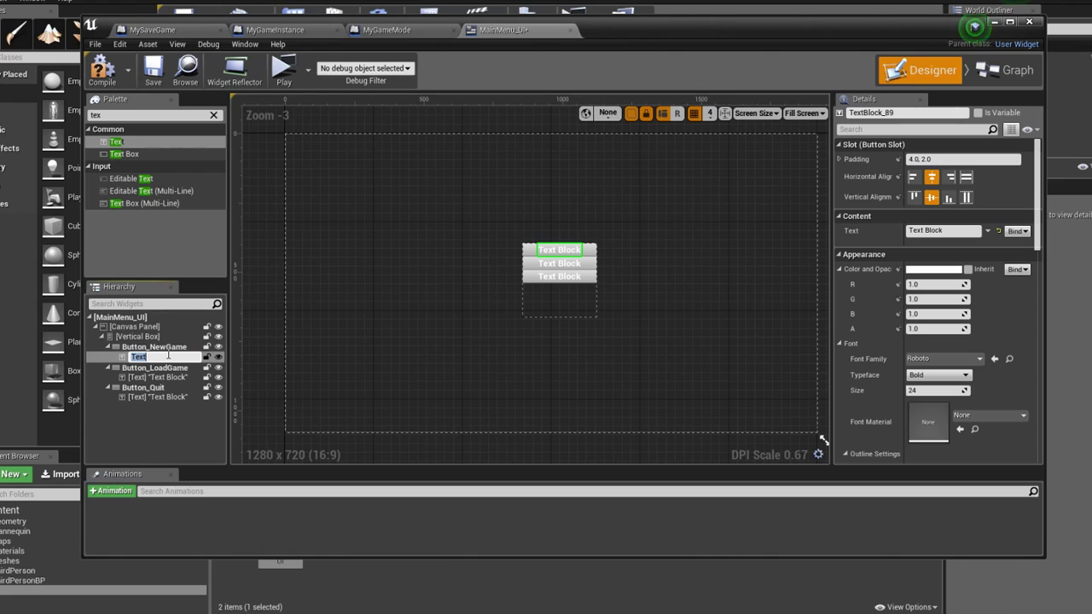
type("NG")
key("Return")
left_click(174, 377)
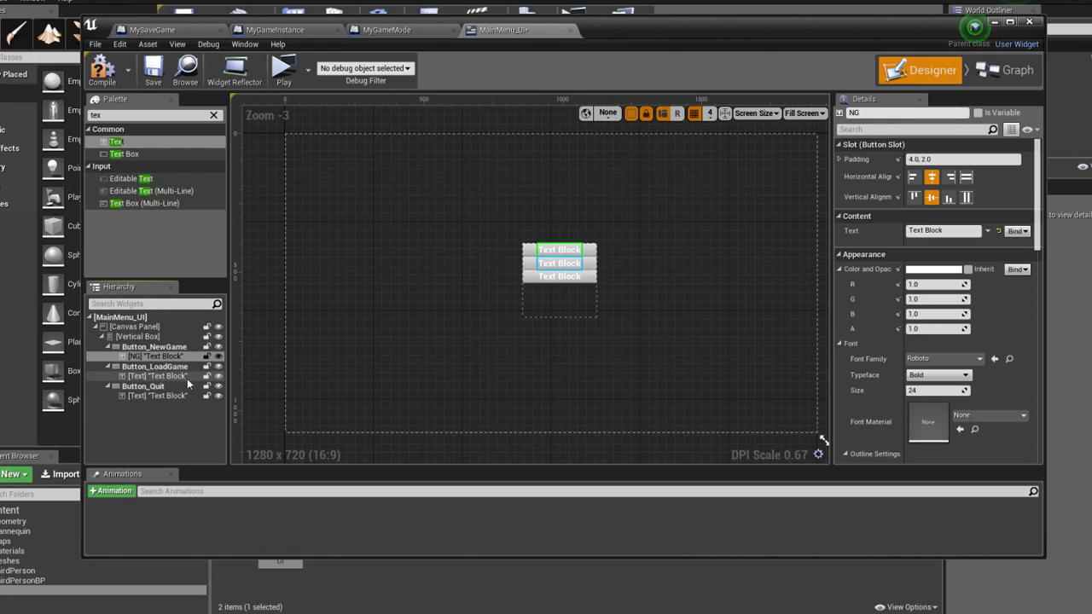
double_click(181, 377)
type("LG")
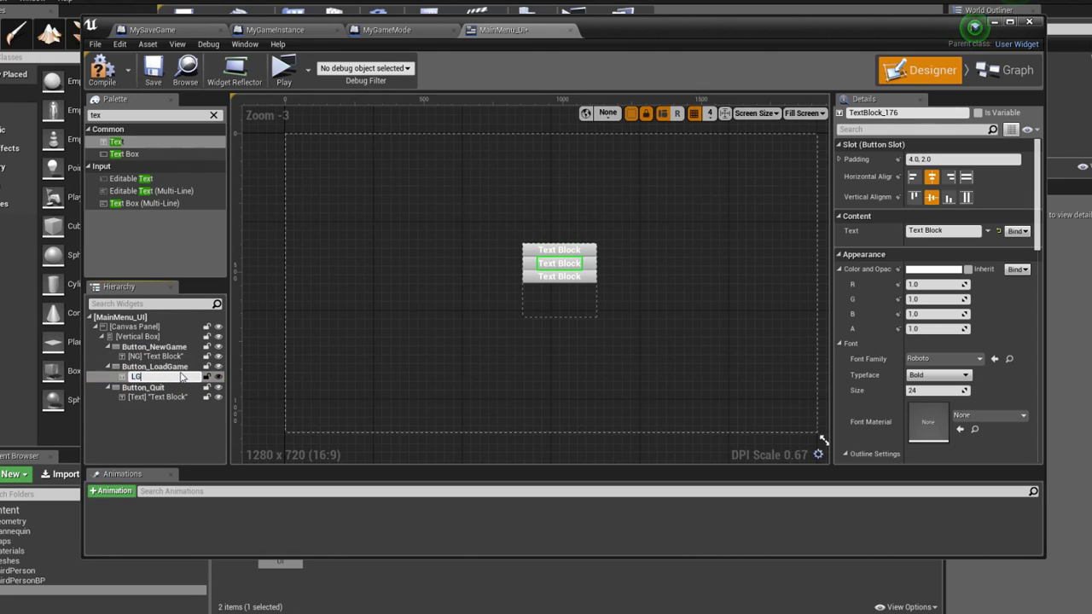
key("Return")
left_click(165, 397)
type("Quit")
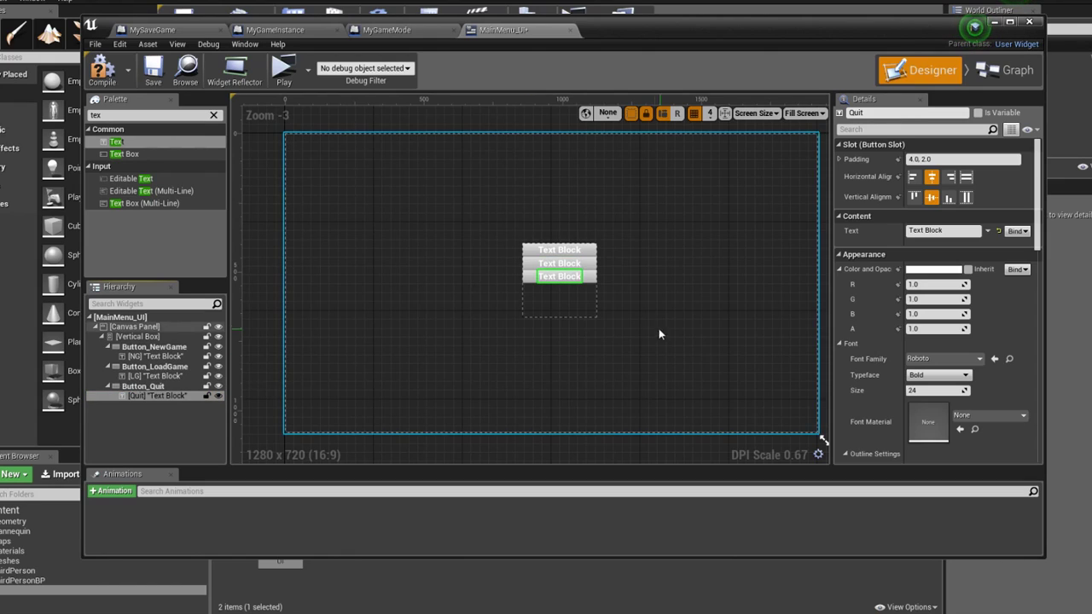
Set the three labels' text to 'New Game', 'Load Game' and 'Quit'
left_click(558, 249)
left_click(962, 231)
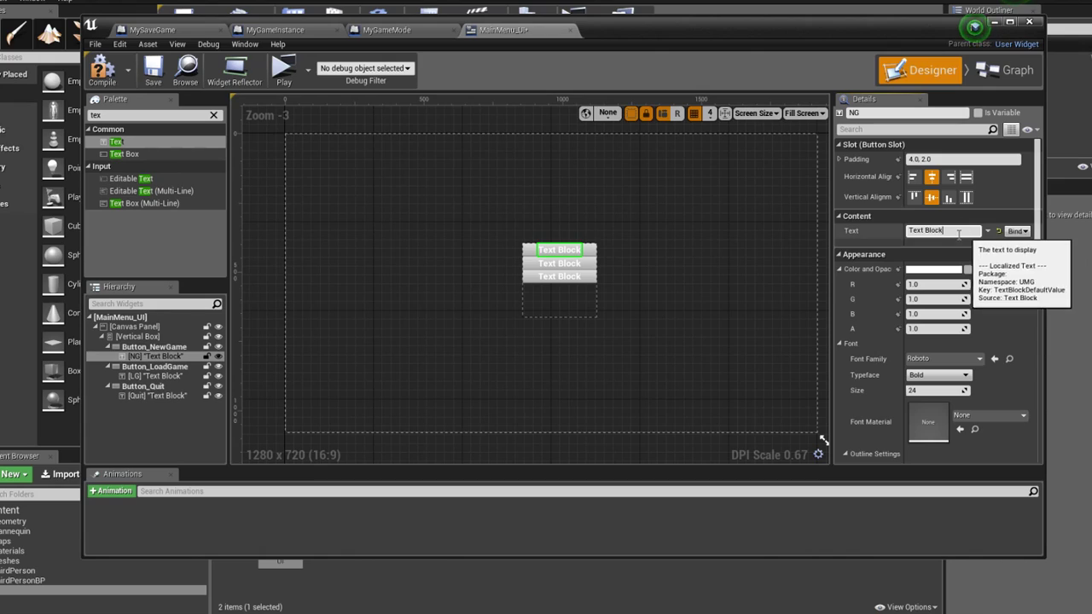
type("New Game")
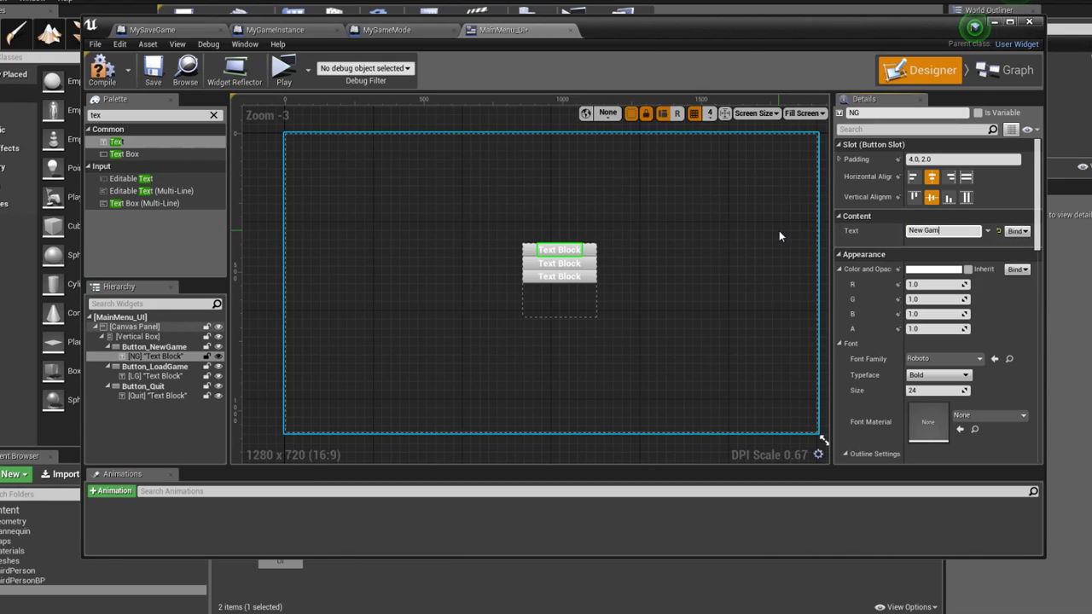
key("Return")
left_click(579, 266)
left_click(942, 231)
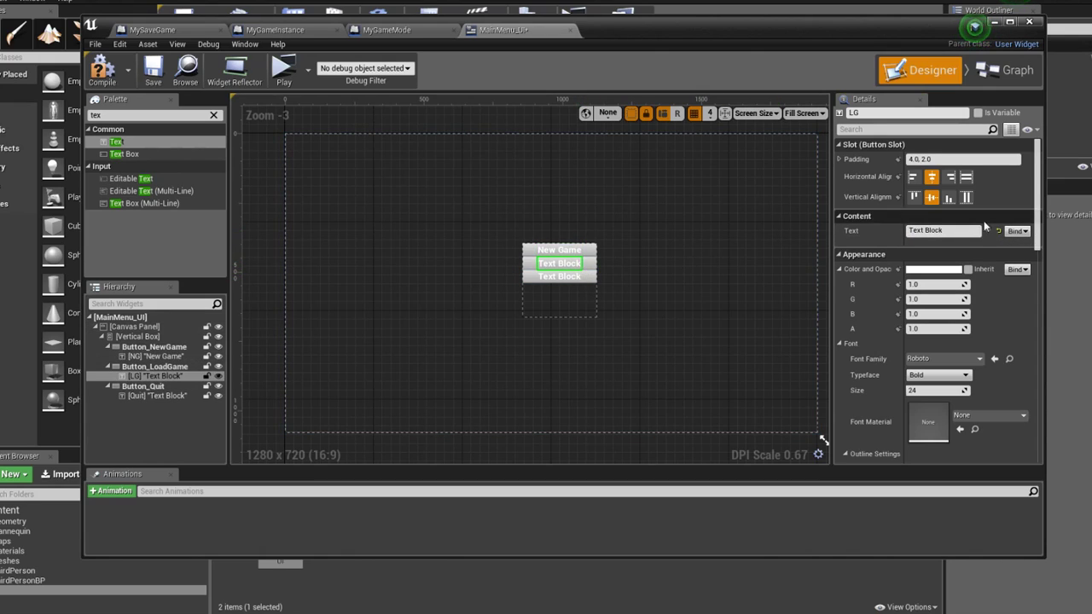
type("Load")
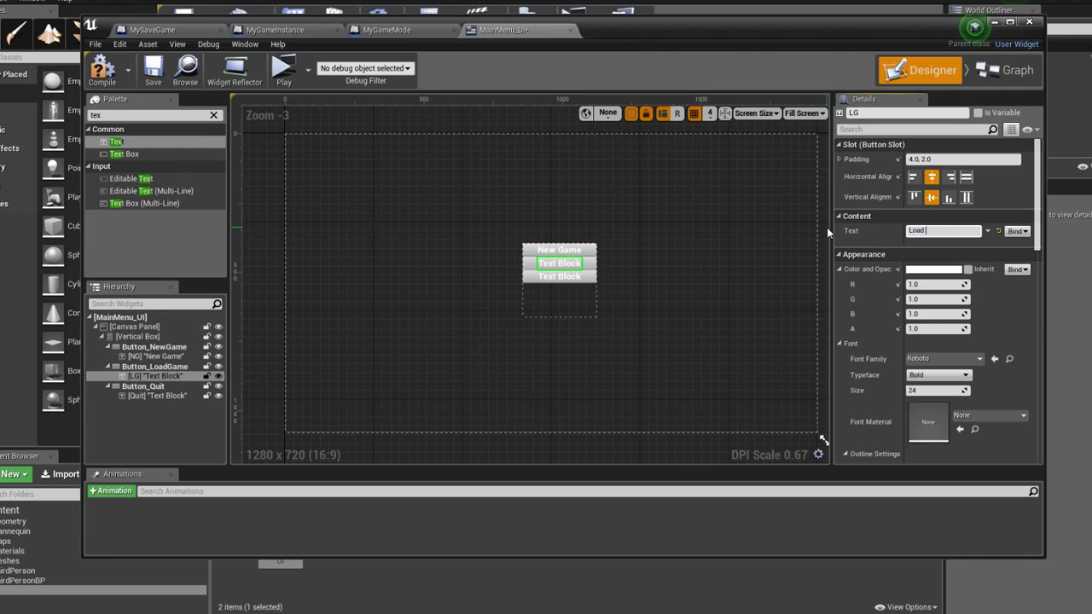
type(" Game")
key("Return")
left_click(558, 276)
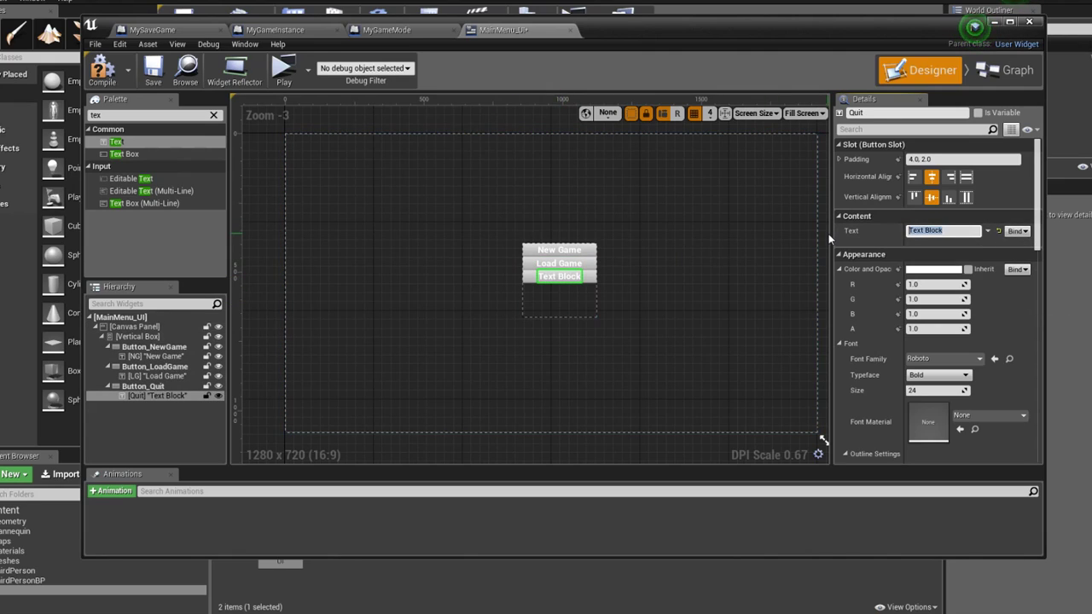
type("Quit")
key("Return")
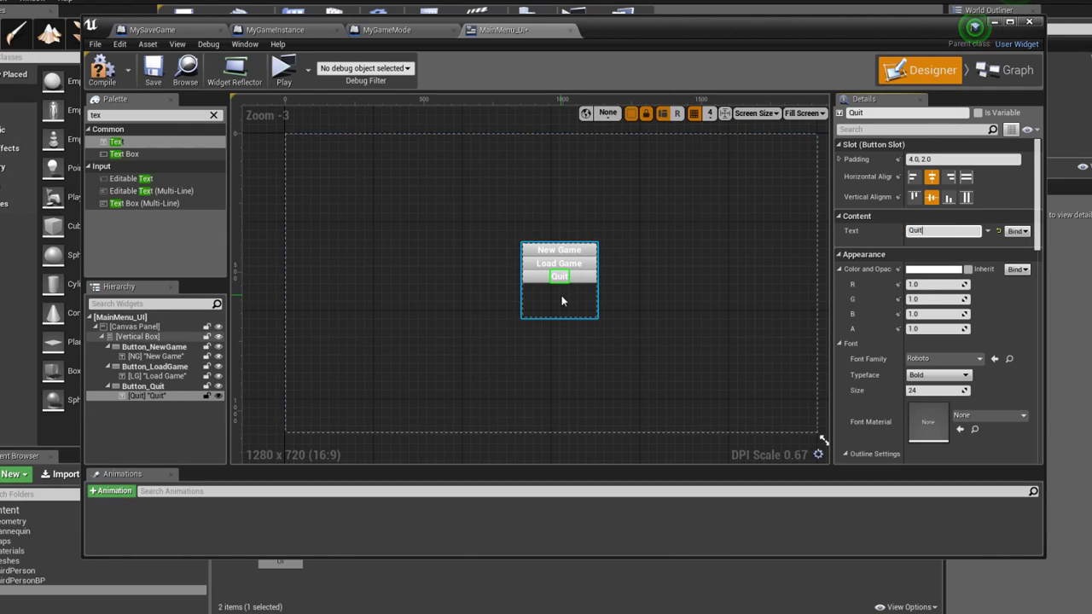
left_click(561, 300)
Nudge the button stack left and anchor it to the canvas centre
left_click_drag(566, 304, 546, 300)
left_click(938, 161)
left_click(966, 243)
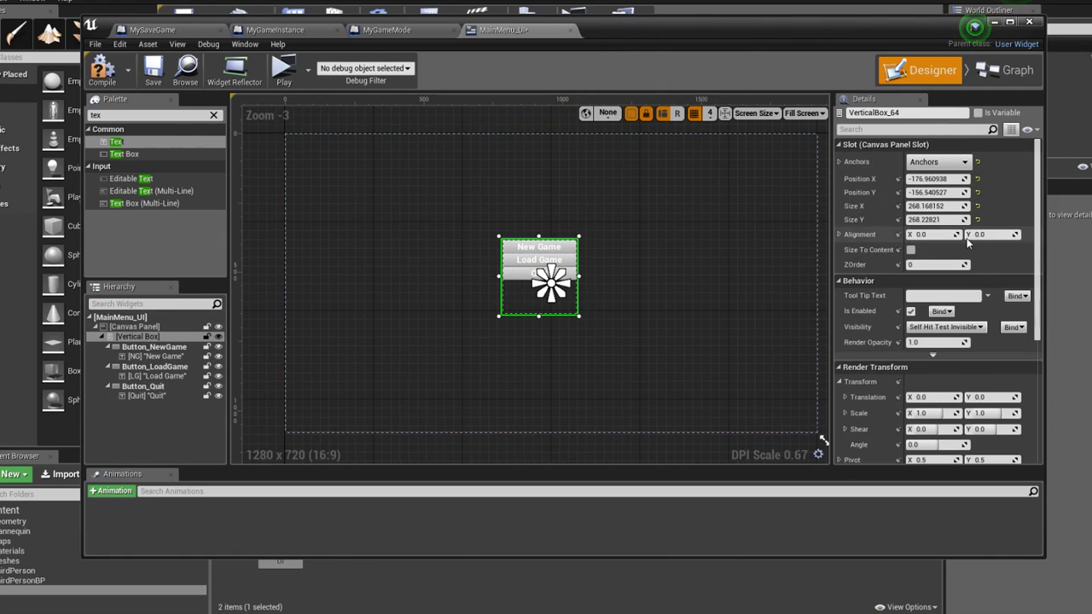
left_click(963, 163)
left_click(962, 165)
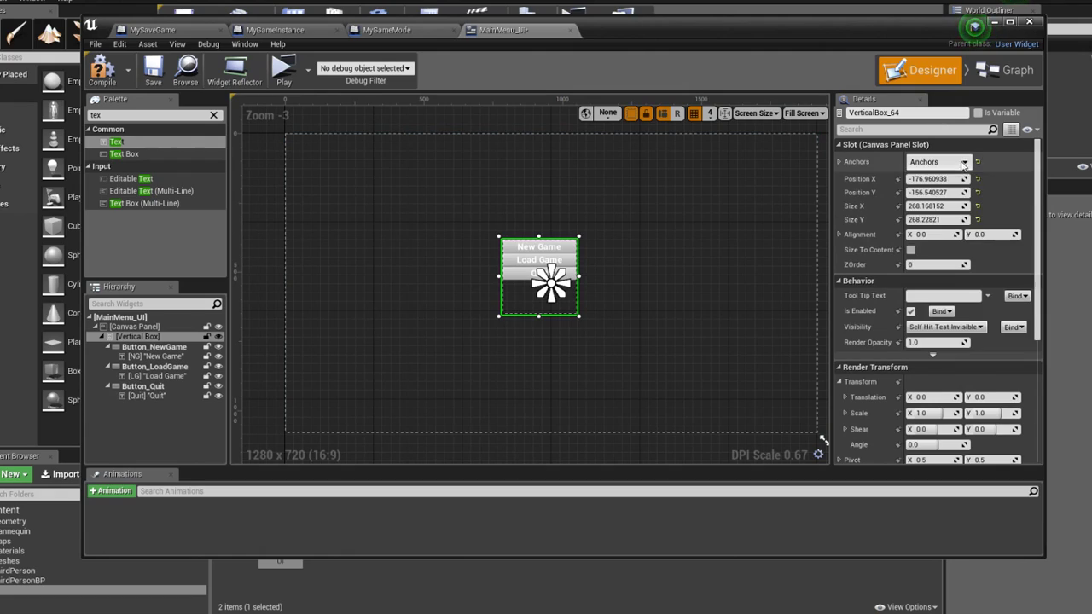
Set the Vertical Box alignment to 0.5/0.5 and position to 0/0
left_click(926, 235)
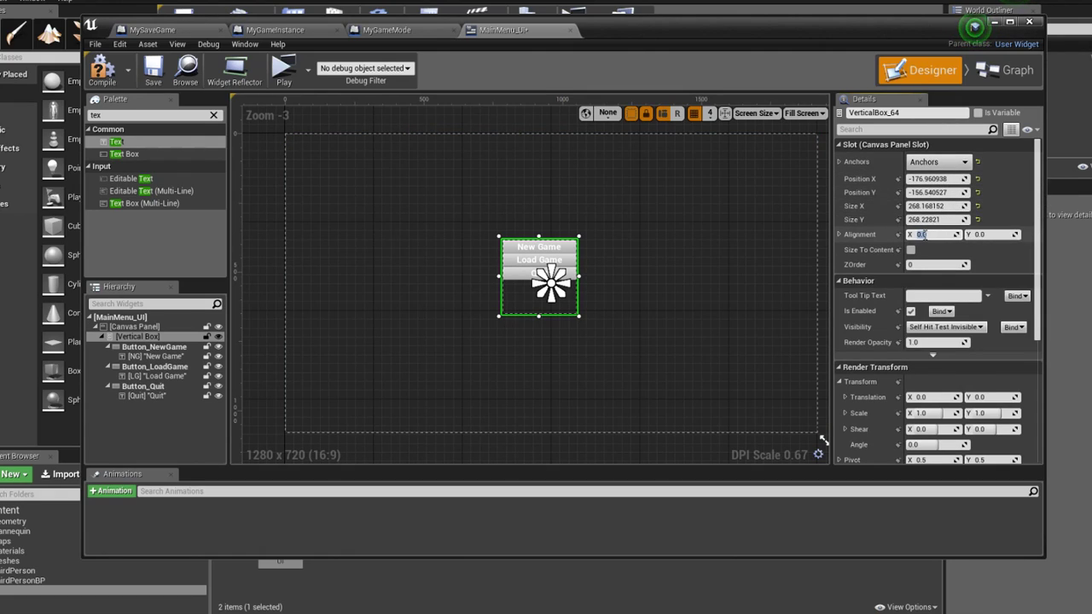
type("0.5")
key("Tab")
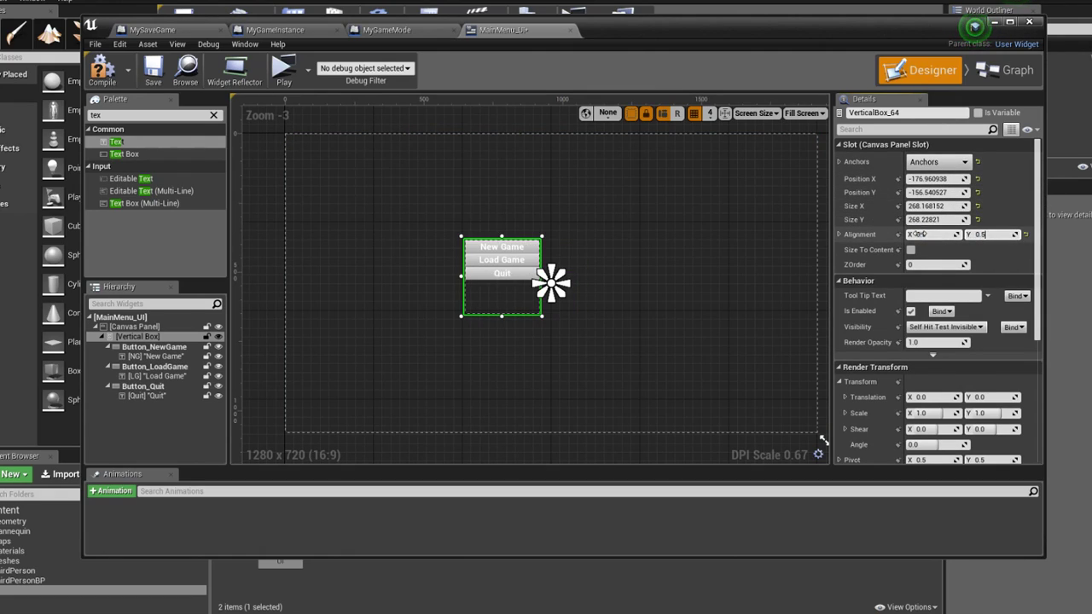
type("0.5")
key("Tab")
left_click(934, 179)
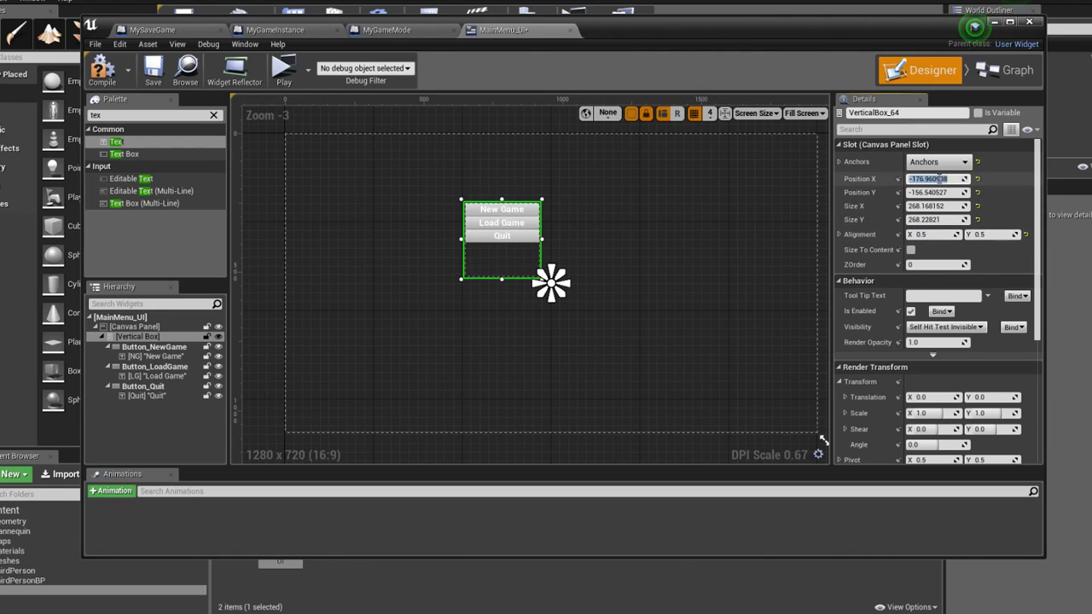
type("0")
key("Tab")
type("0")
key("Tab")
Place a new Text block on the canvas above the buttons
left_click(712, 214)
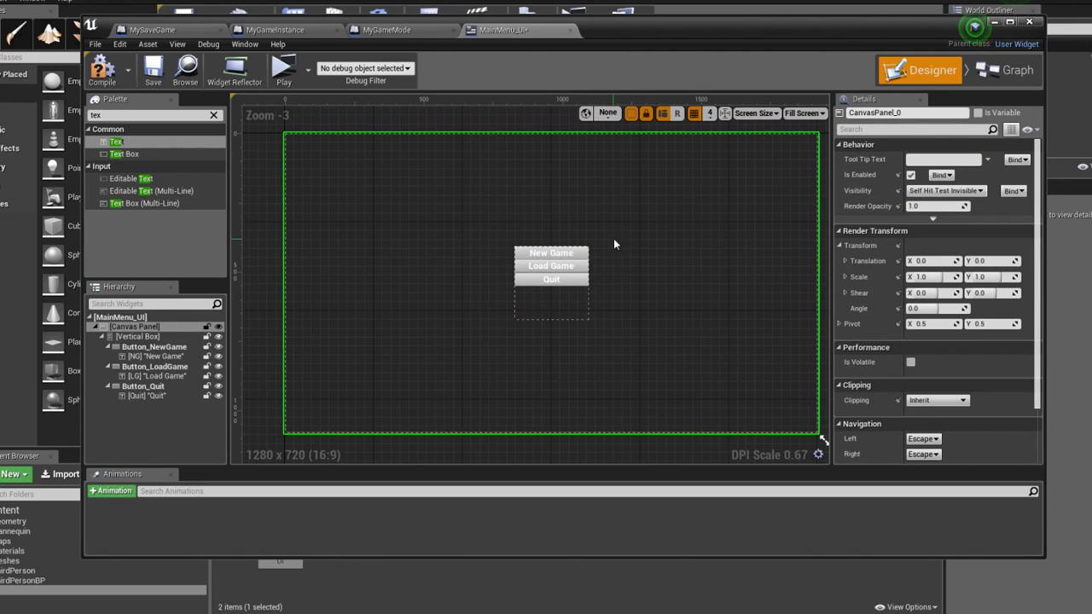
right_click_drag(600, 257, 592, 264)
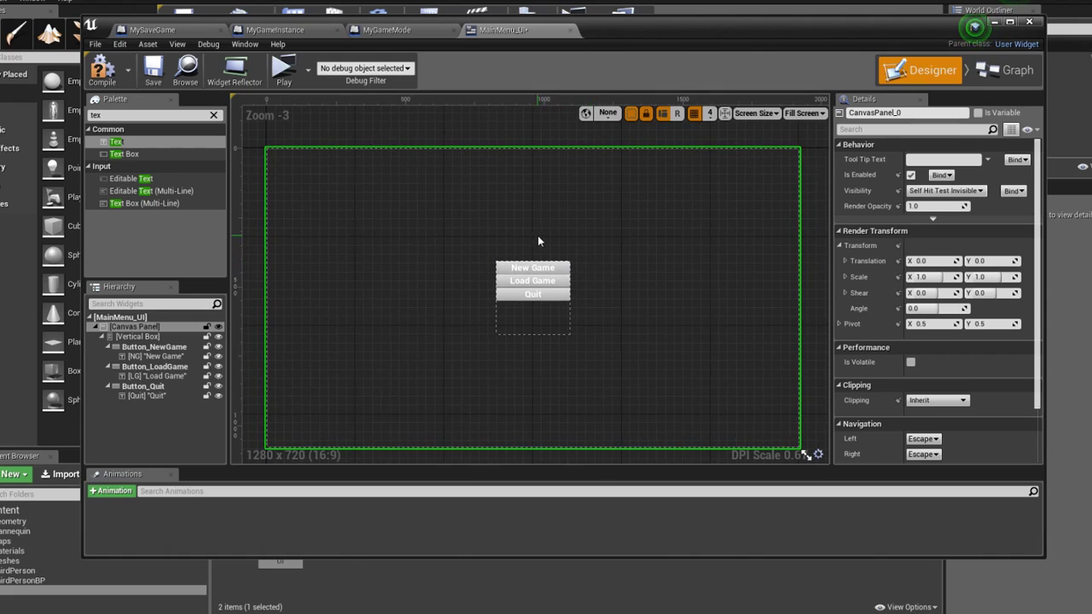
left_click_drag(116, 142, 469, 198)
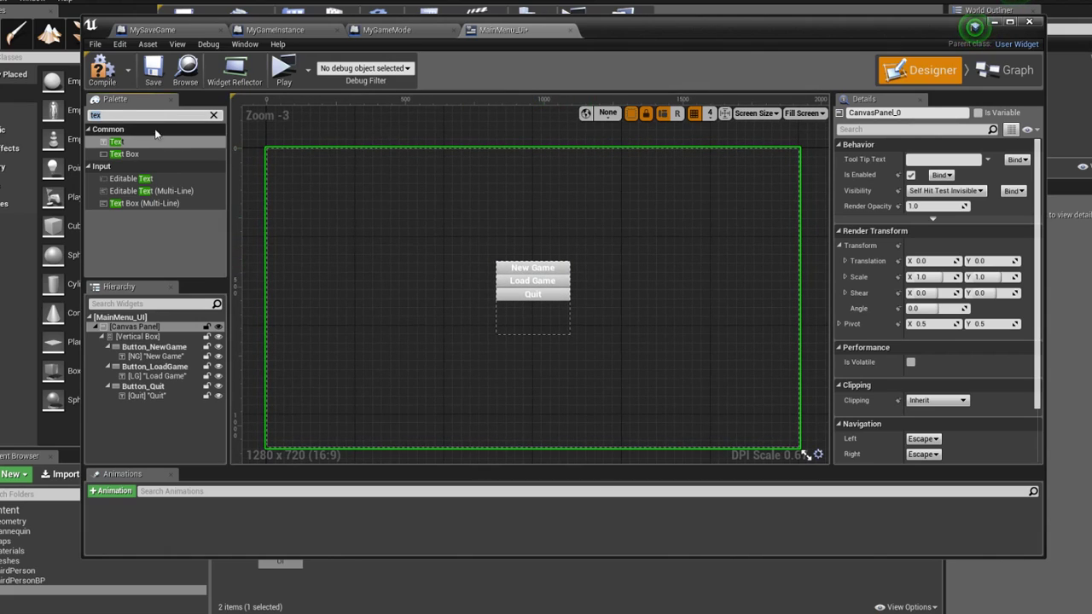
Anchor the new text to the centre, shift and widen it, and enter 'Platformer'
left_click(938, 161)
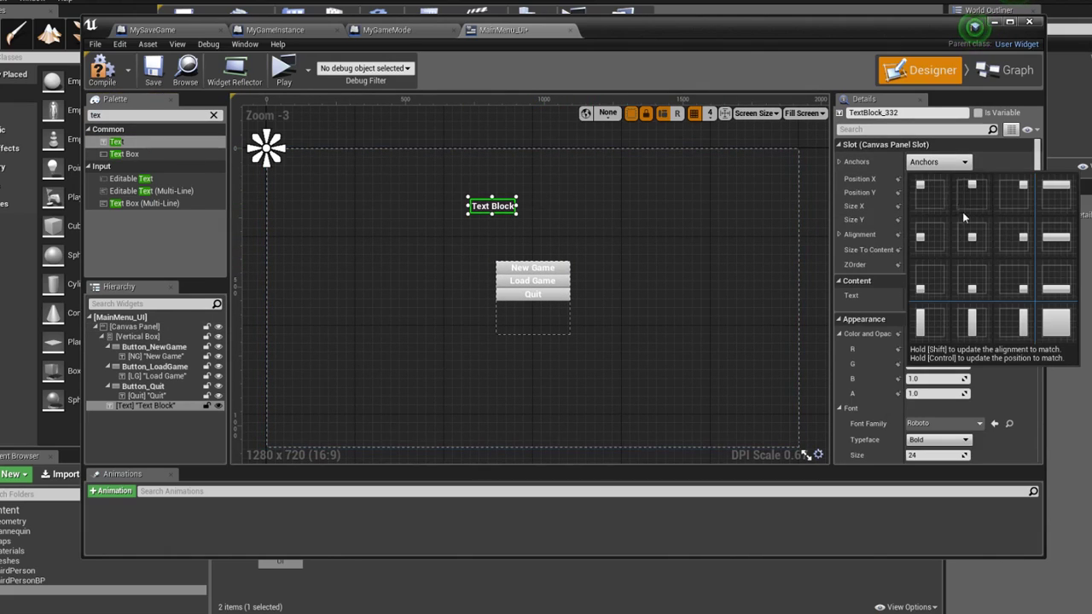
left_click(972, 231)
left_click_drag(504, 212, 504, 228)
left_click(515, 236)
left_click(515, 229)
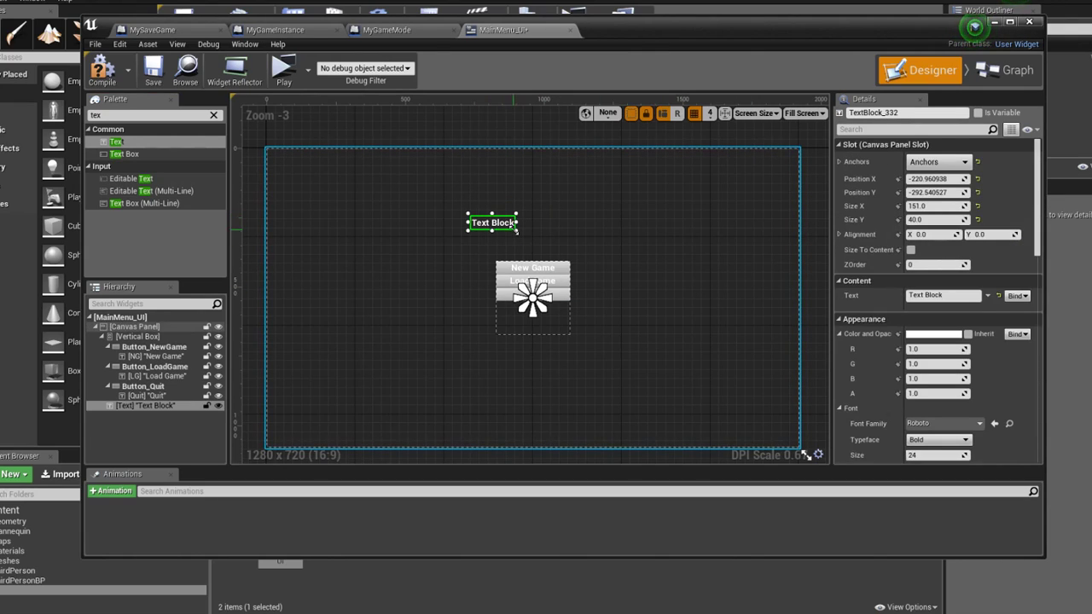
left_click_drag(602, 246, 603, 246)
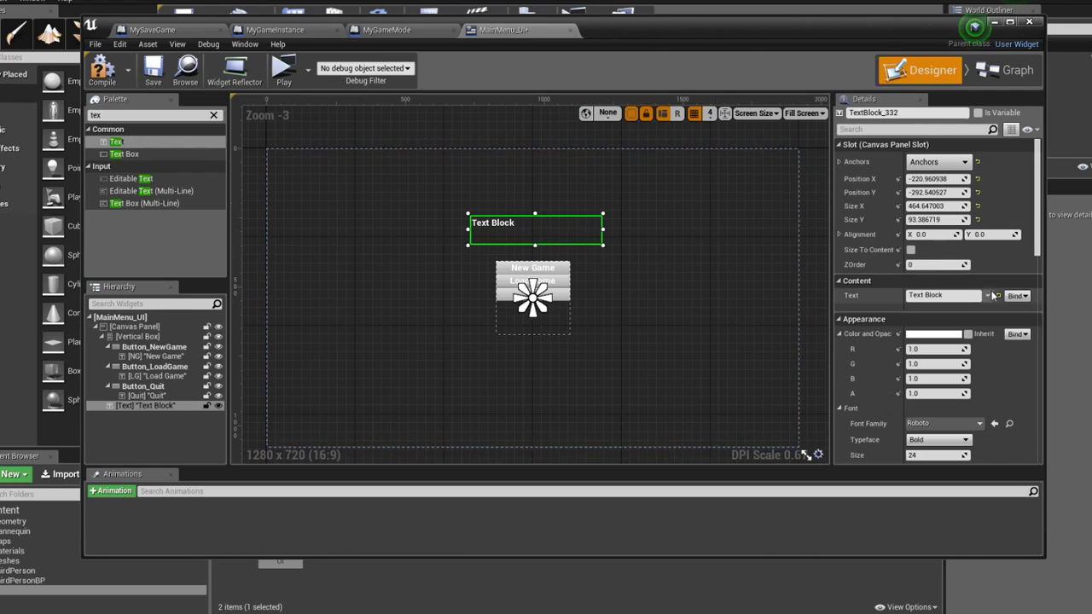
left_click(964, 295)
type("Platformer")
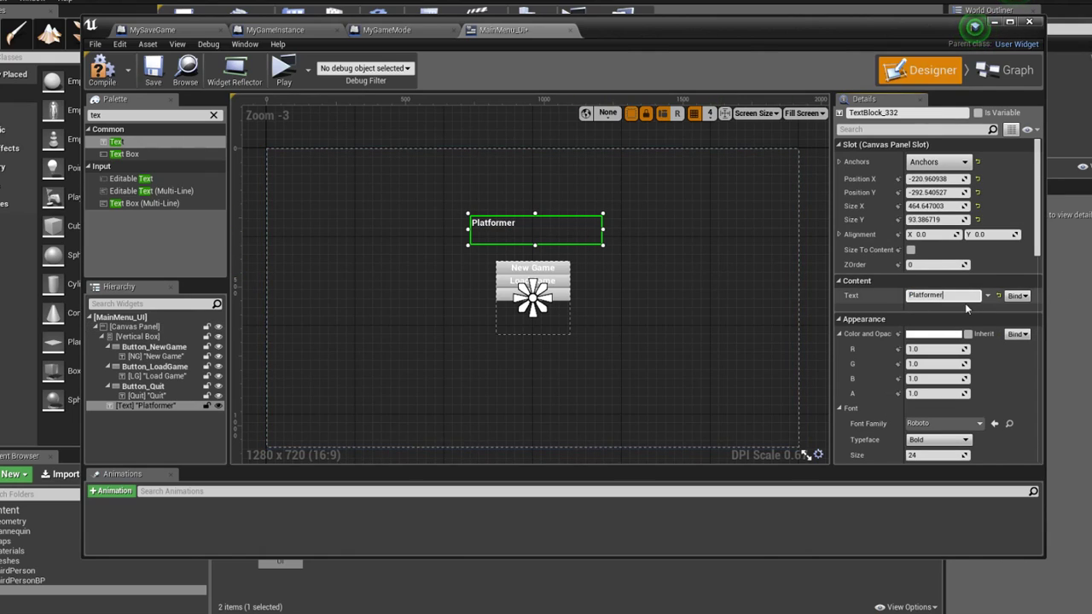
Centre-justify the Platformer text with alignment 0.5 and horizontal position 0
scroll(954, 313, "down", 3)
scroll(951, 317, "down", 3)
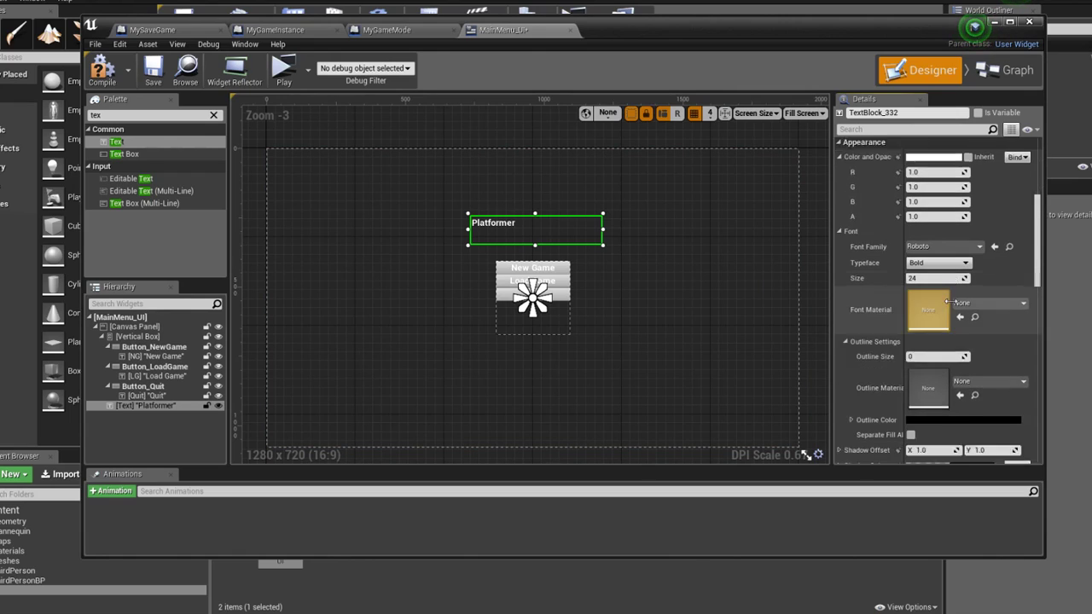
scroll(945, 324, "down", 3)
scroll(936, 335, "down", 2)
left_click(935, 336)
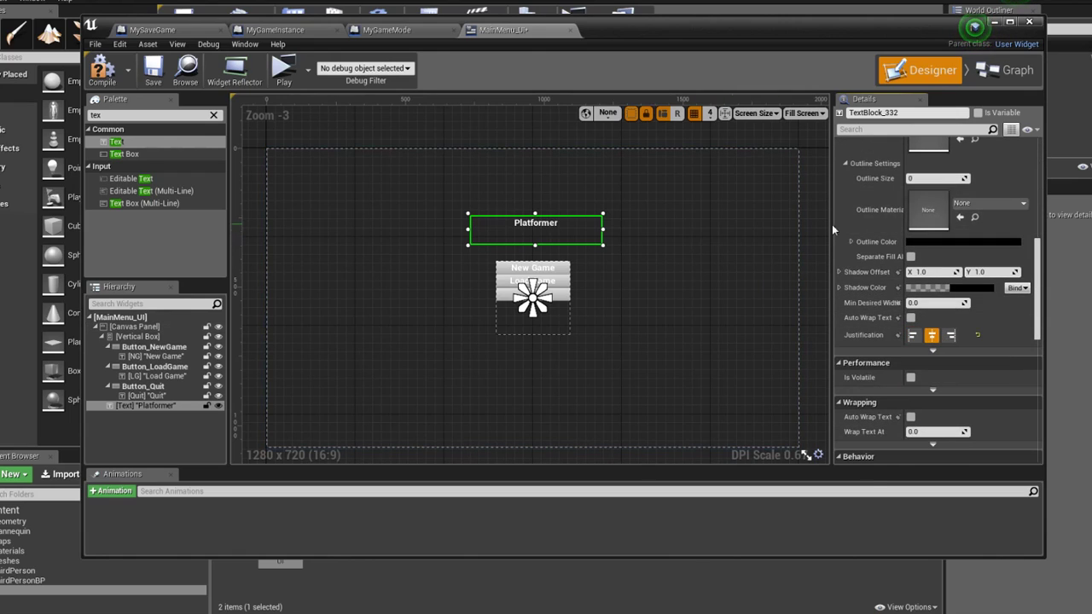
scroll(988, 262, "up", 5)
scroll(980, 255, "up", 5)
scroll(979, 254, "up", 1)
left_click(932, 234)
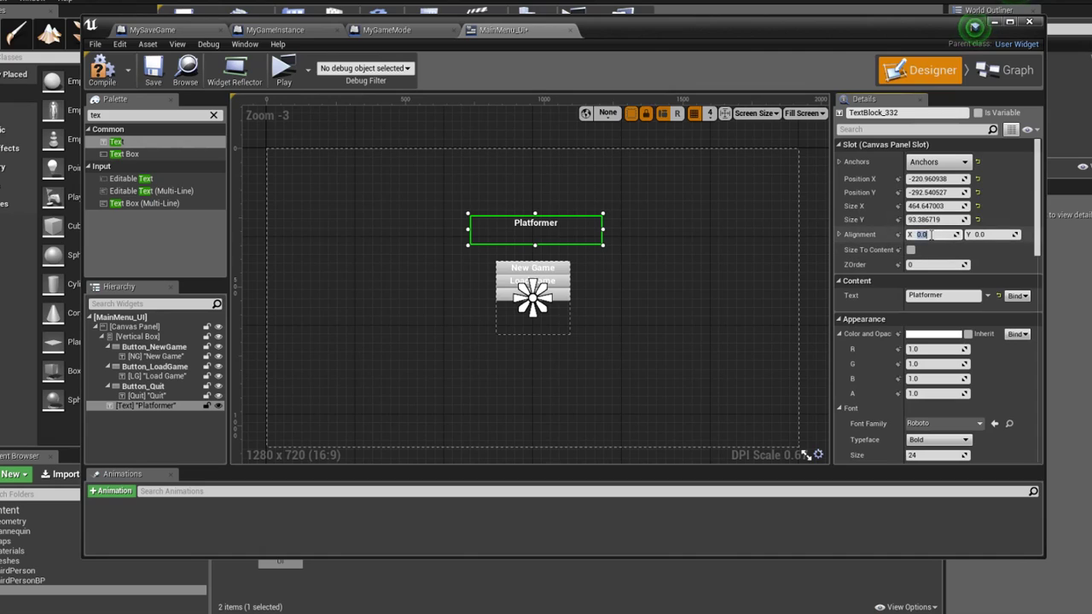
left_click(934, 178)
type("0")
key("Return")
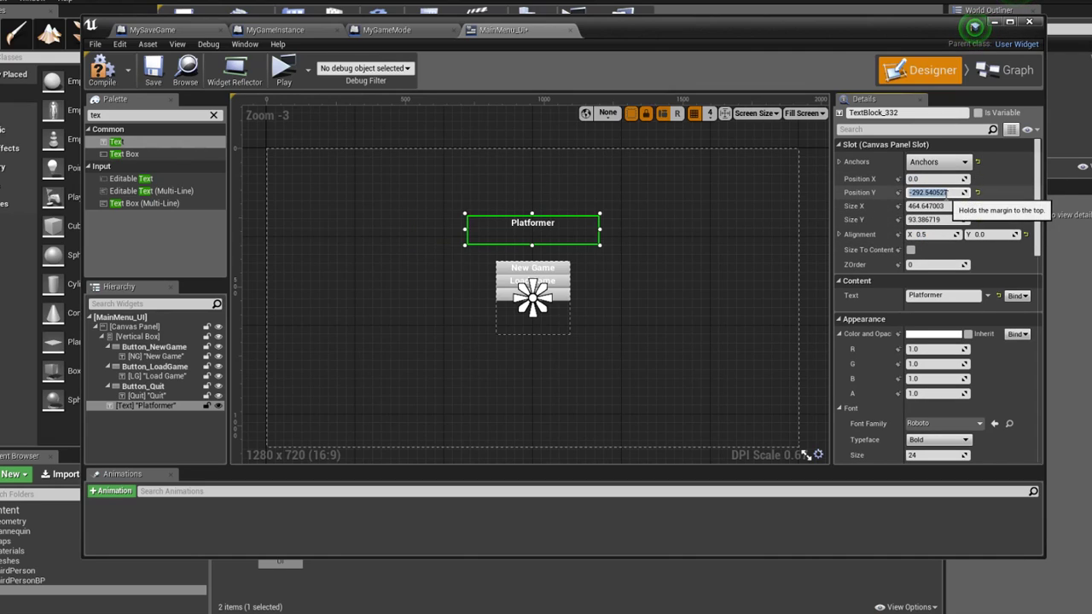
Give the Platformer title font size 36 and an Italic typeface
left_click(646, 286)
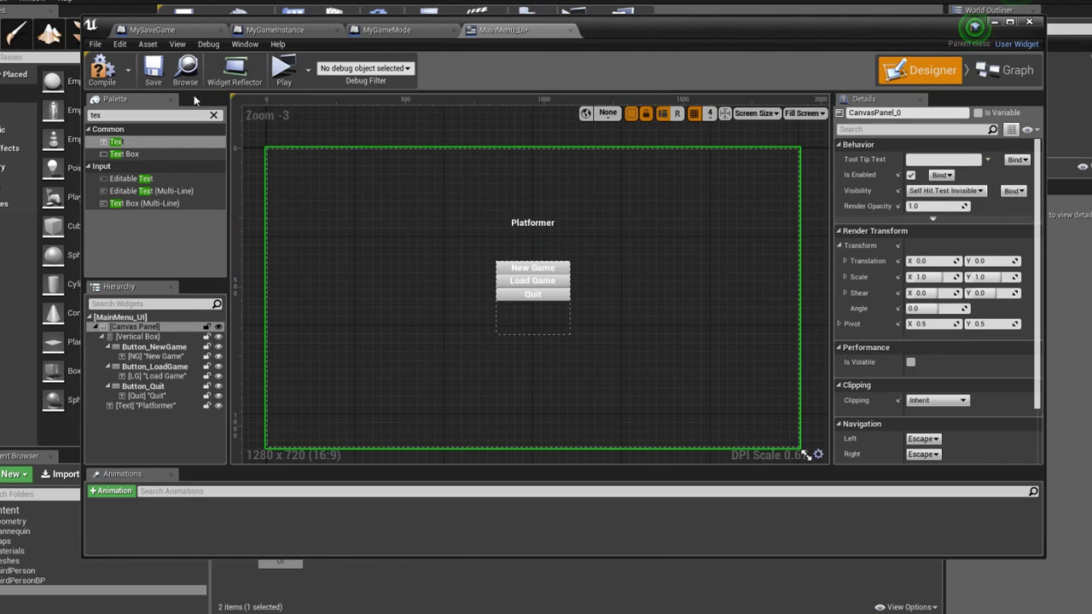
left_click(532, 224)
scroll(947, 307, "down", 3)
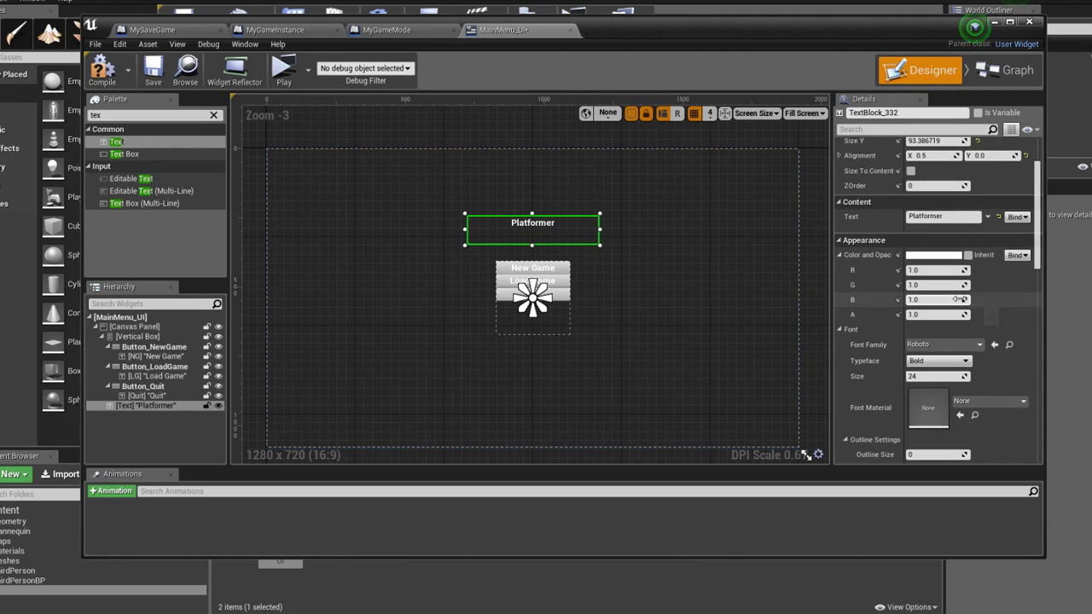
scroll(930, 324, "down", 2)
left_click(918, 336)
type("36")
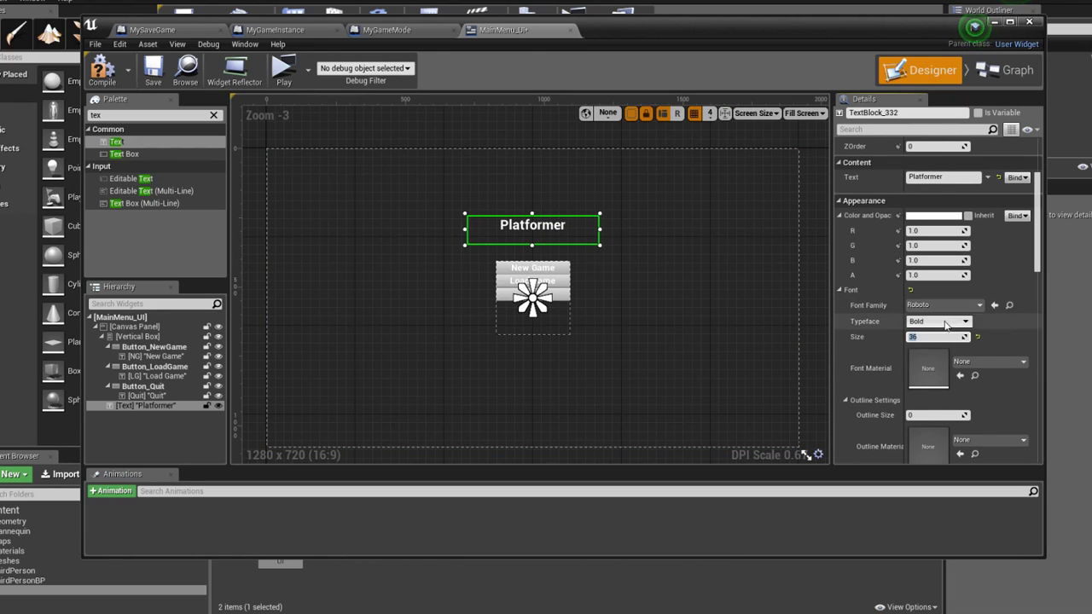
left_click(938, 321)
left_click(930, 352)
scroll(715, 308, "up", 4)
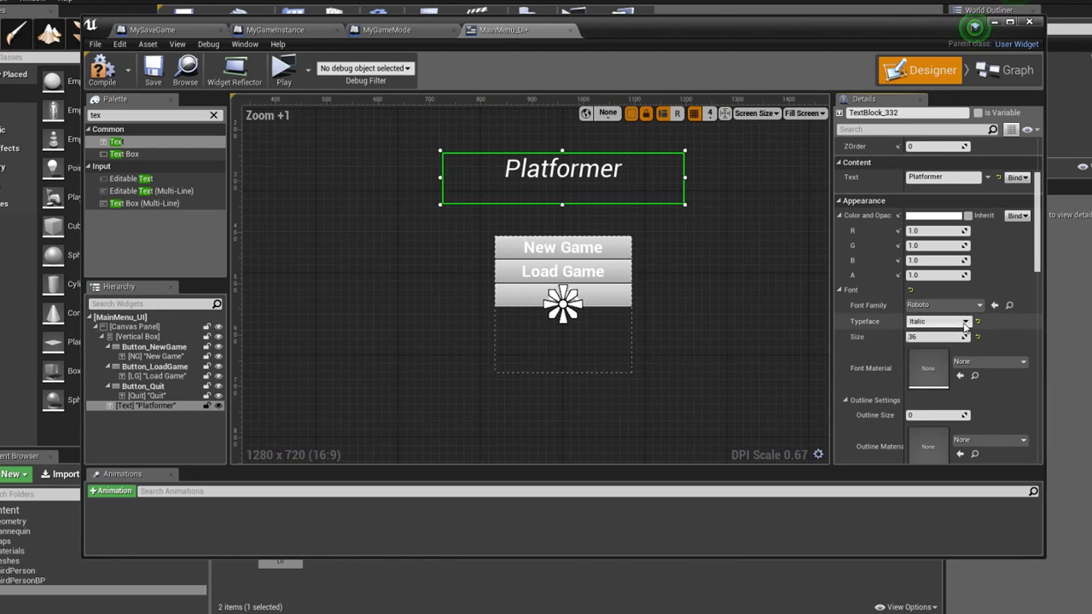
left_click(559, 249)
Centre-justify the New Game, Load Game and Quit labels and switch them to Light typeface
left_click(589, 272, "ctrl")
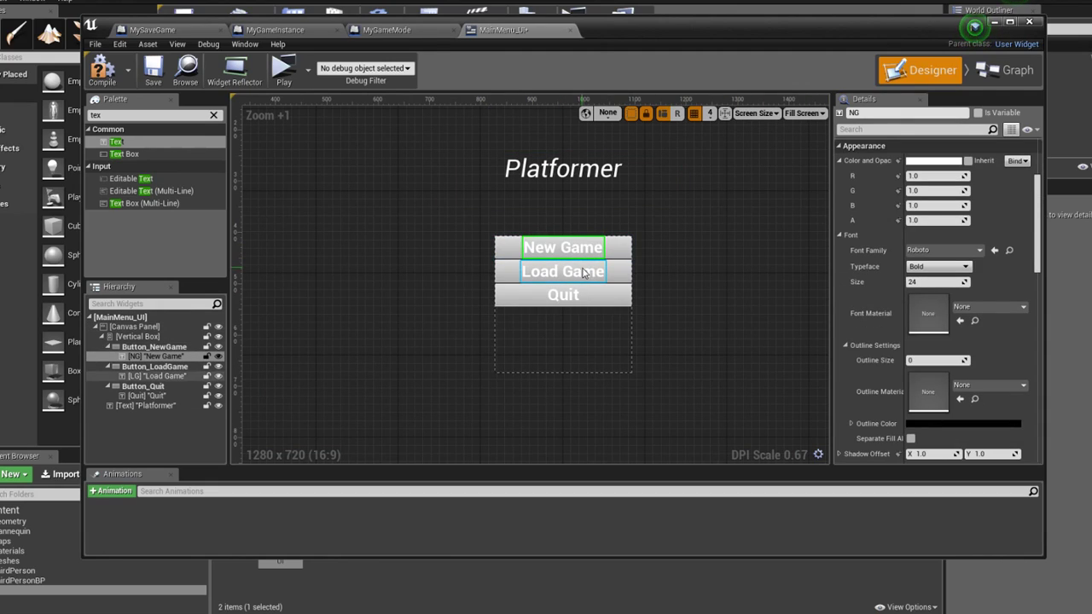
left_click(565, 295, "ctrl")
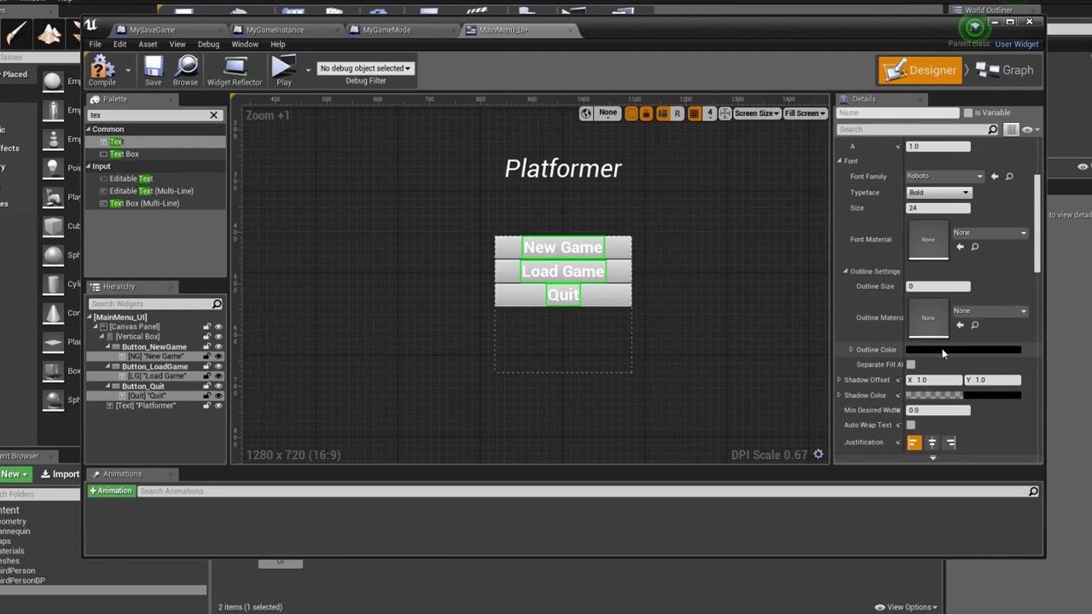
left_click(932, 441)
scroll(948, 315, "up", 3)
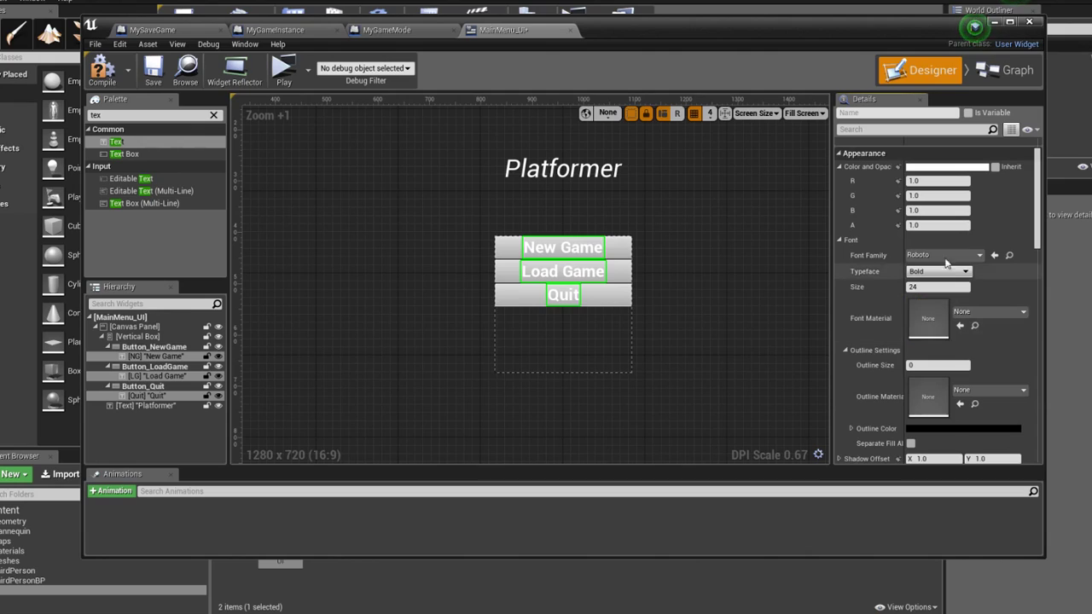
left_click(938, 271)
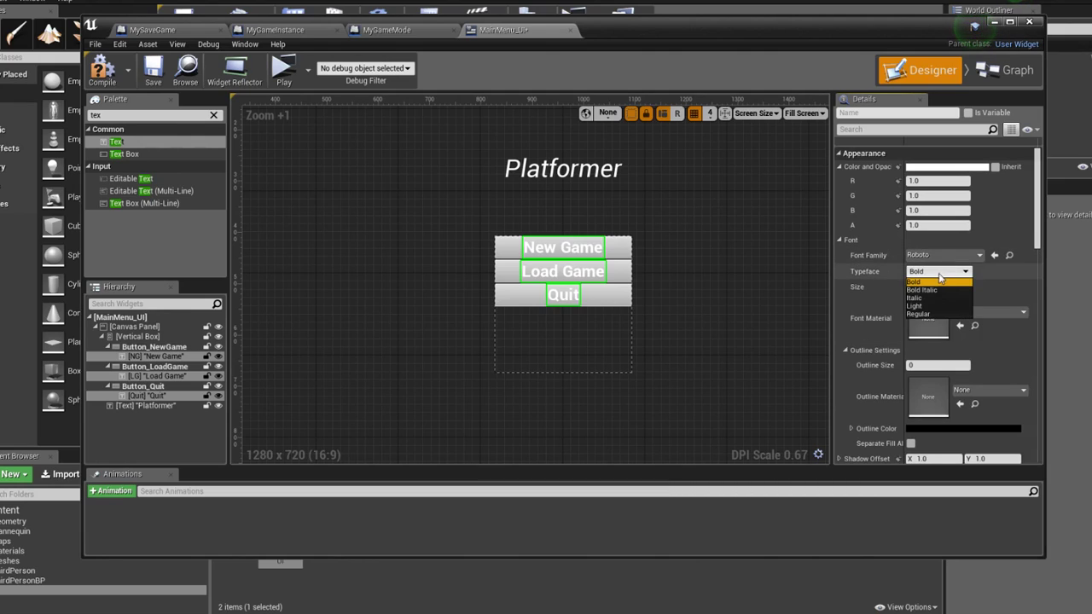
left_click(915, 305)
Compile and save MainMenu_UI, then select Button_NewGame
left_click(703, 269)
left_click(626, 254)
left_click(621, 273, "ctrl")
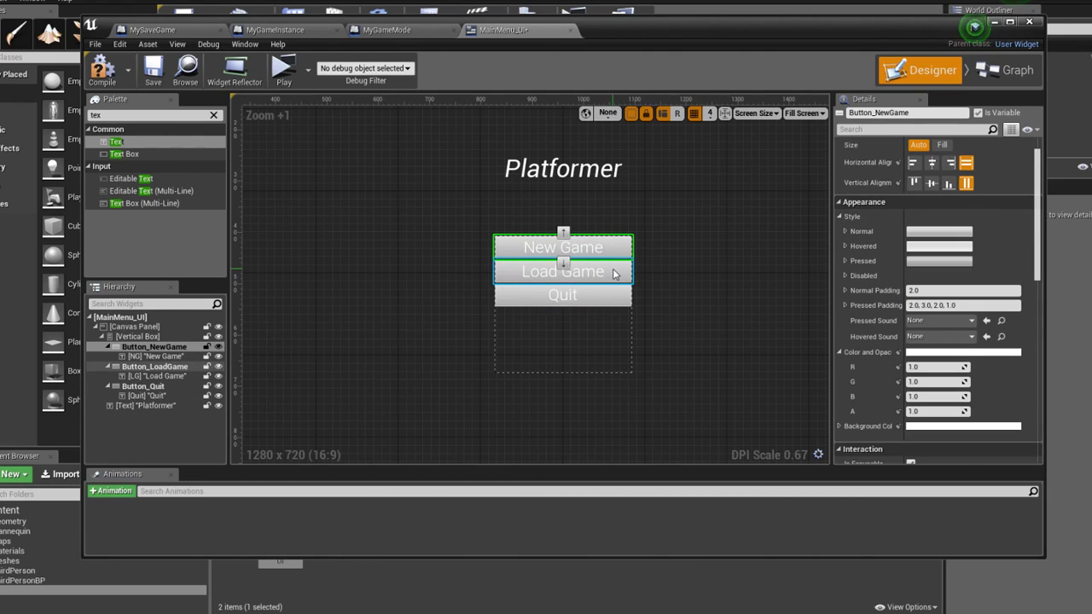
left_click(616, 296, "ctrl")
left_click(710, 250)
scroll(563, 192, "down", 2)
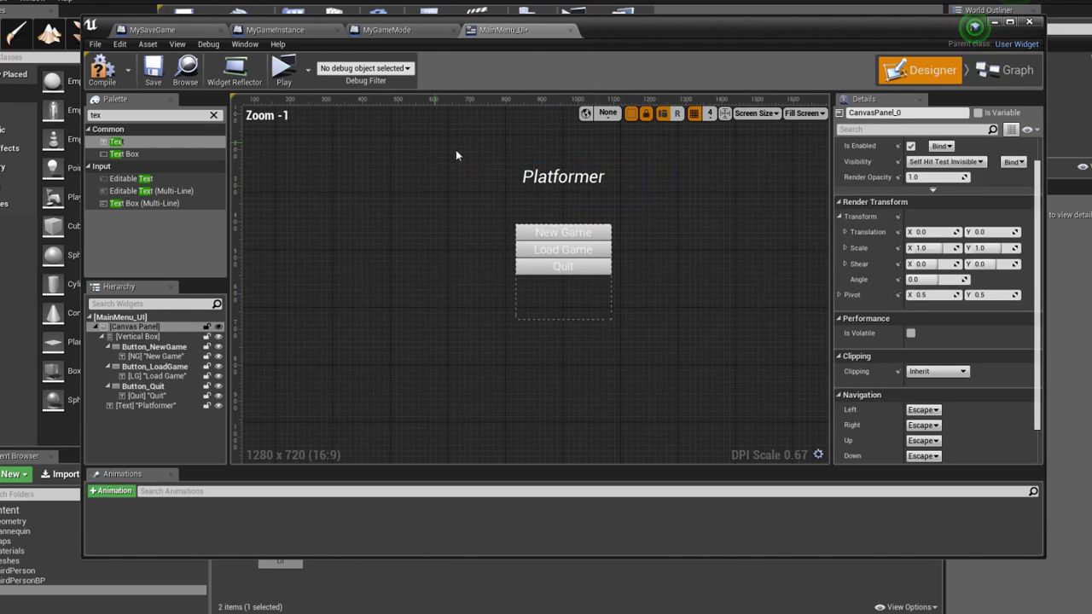
left_click(102, 68)
left_click(154, 69)
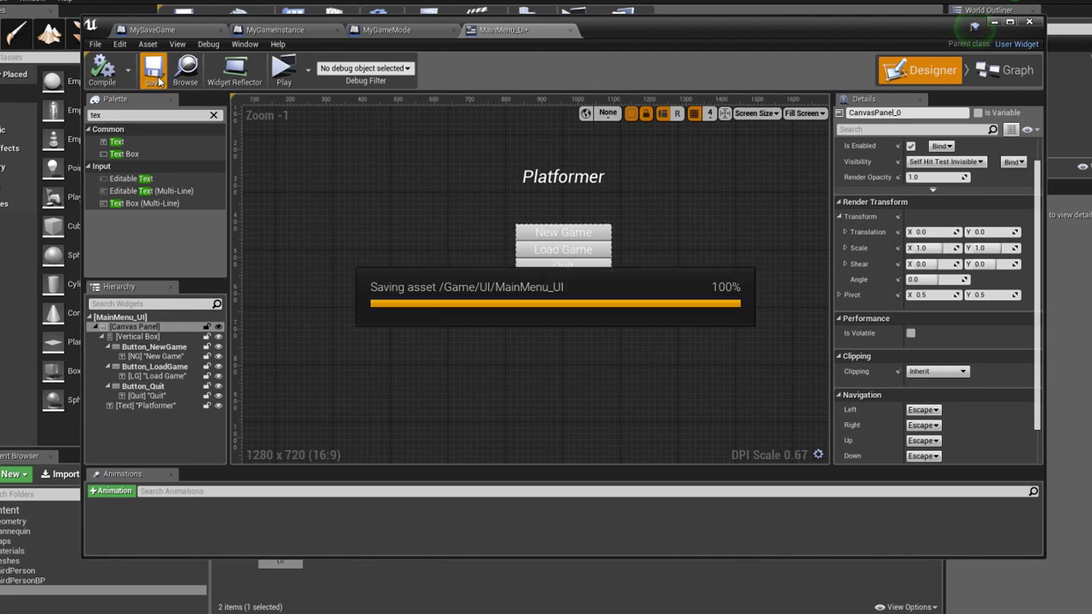
left_click(602, 241)
scroll(1008, 310, "down", 3)
scroll(1007, 309, "down", 3)
scroll(1006, 310, "down", 3)
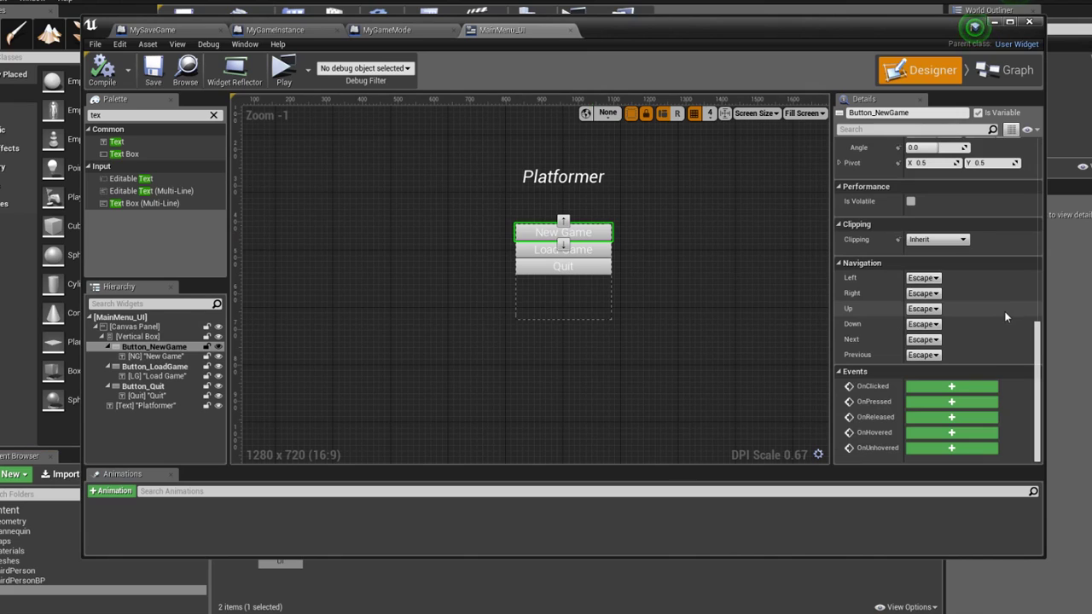
Wire Button_NewGame's OnClicked event to an Open Level node for Level1
left_click(951, 388)
scroll(546, 311, "down", 5)
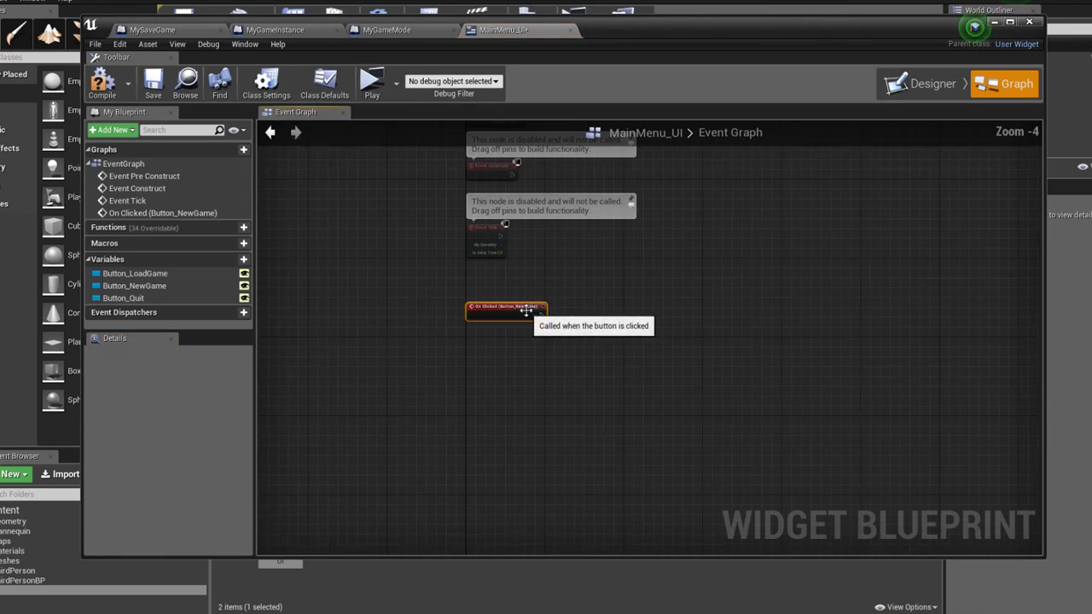
scroll(539, 315, "up", 2)
left_click_drag(612, 321, 613, 320)
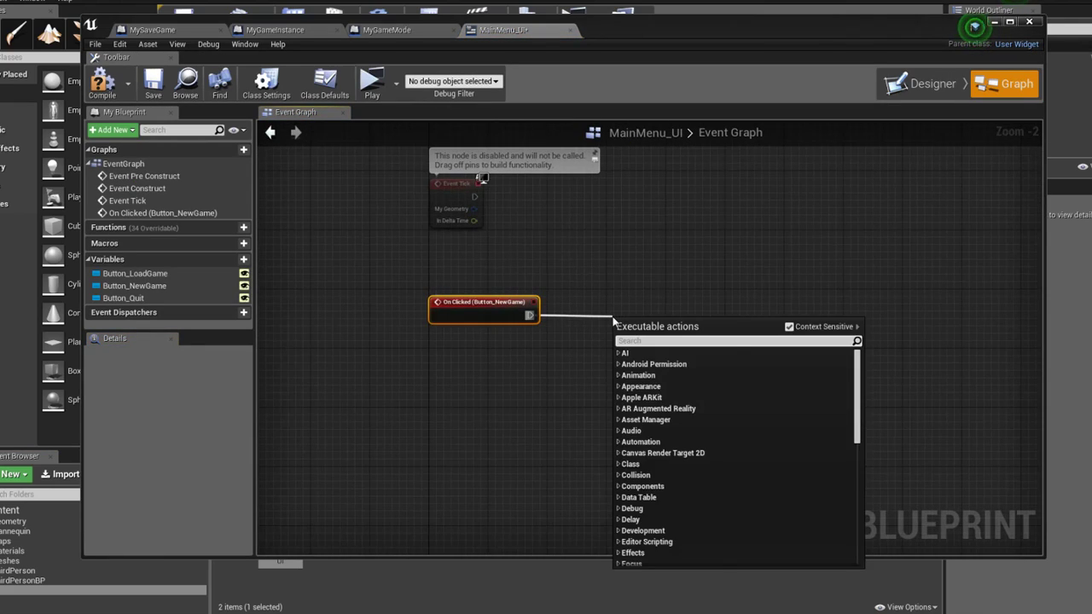
type("open leve")
key("Return")
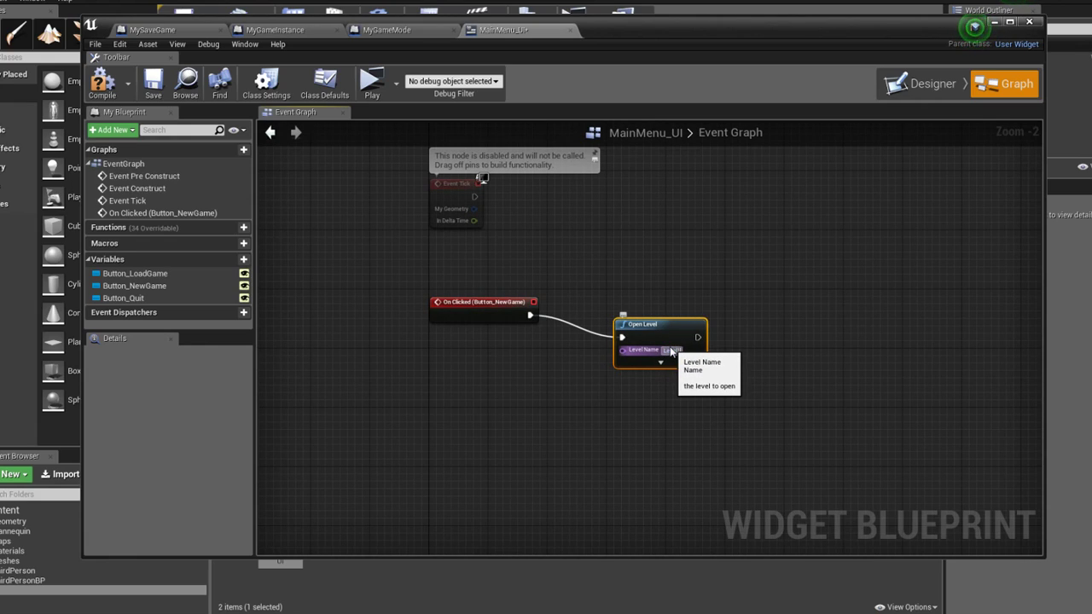
left_click_drag(648, 325, 655, 304)
scroll(629, 247, "down", 1)
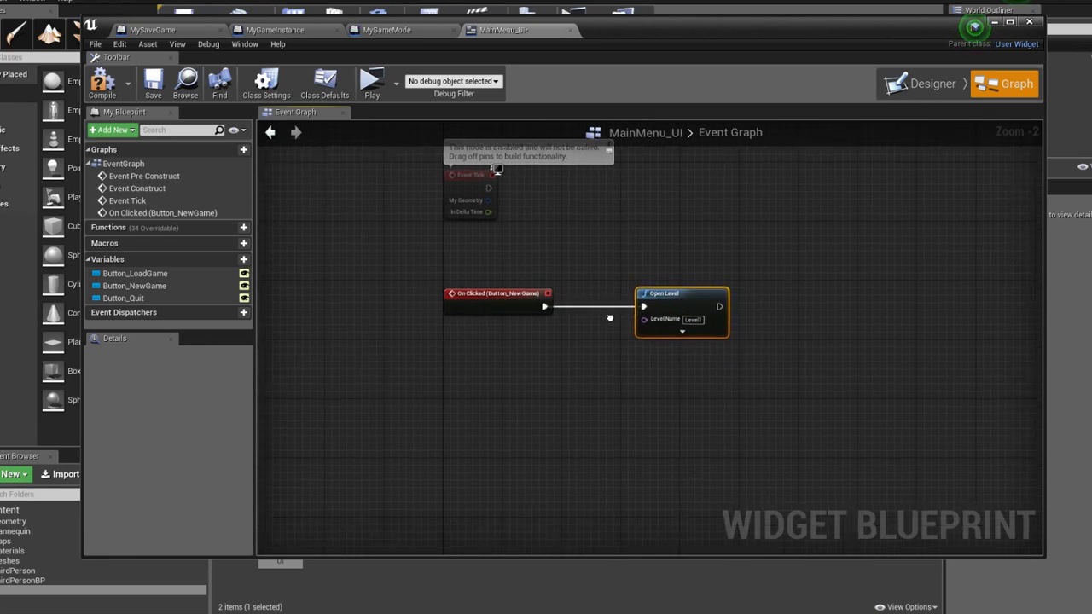
right_click_drag(577, 285, 629, 247)
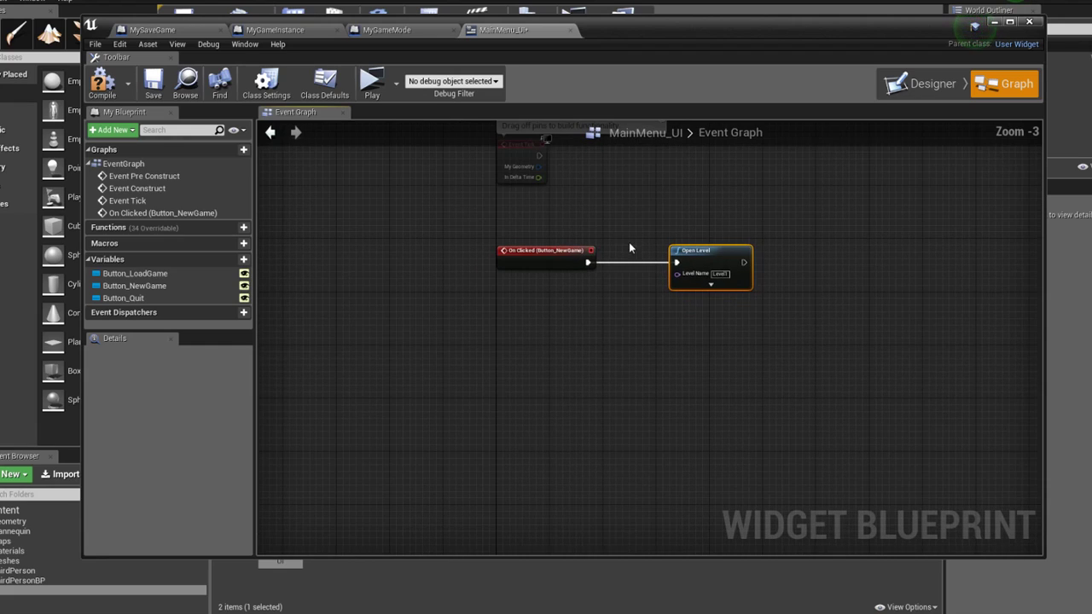
Add an OnClicked event for Button_LoadGame, then bring up the MyGameInstance blueprint
left_click(156, 274)
scroll(187, 452, "down", 3)
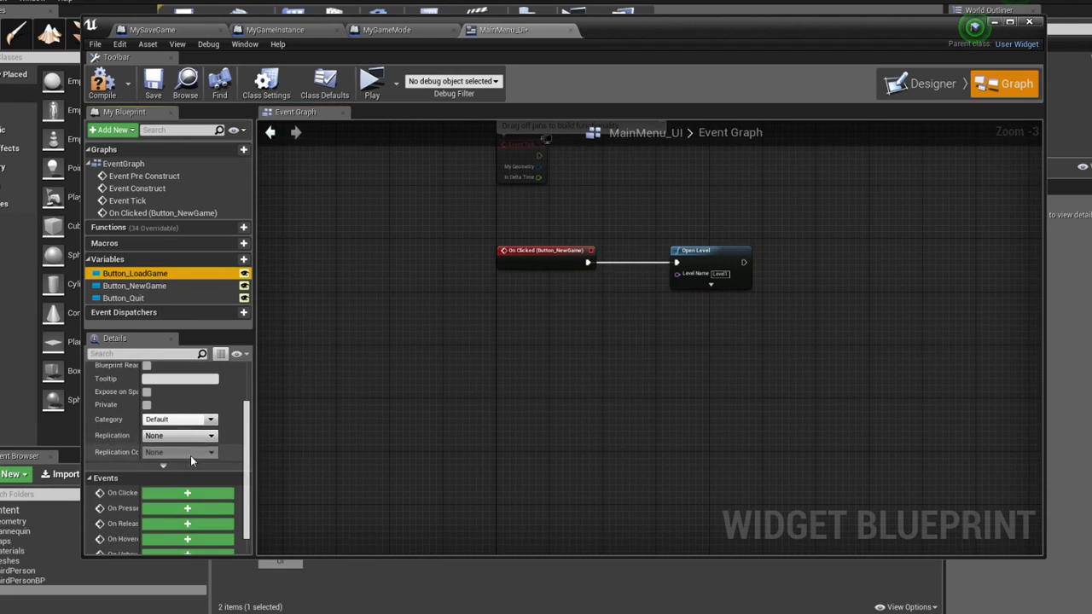
left_click(186, 490)
right_click_drag(789, 247, 689, 258)
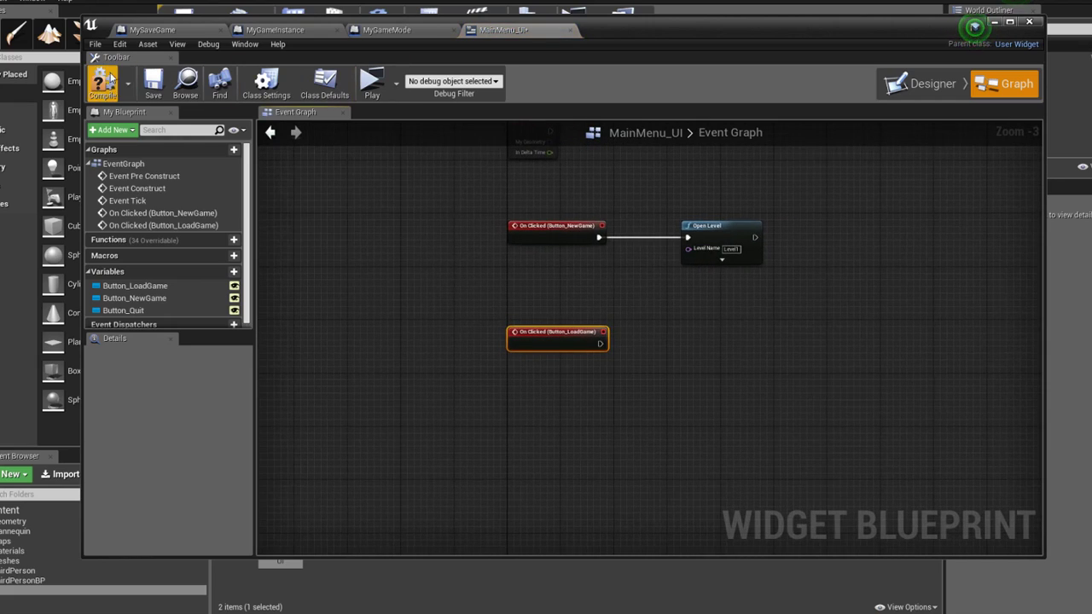
left_click(300, 30)
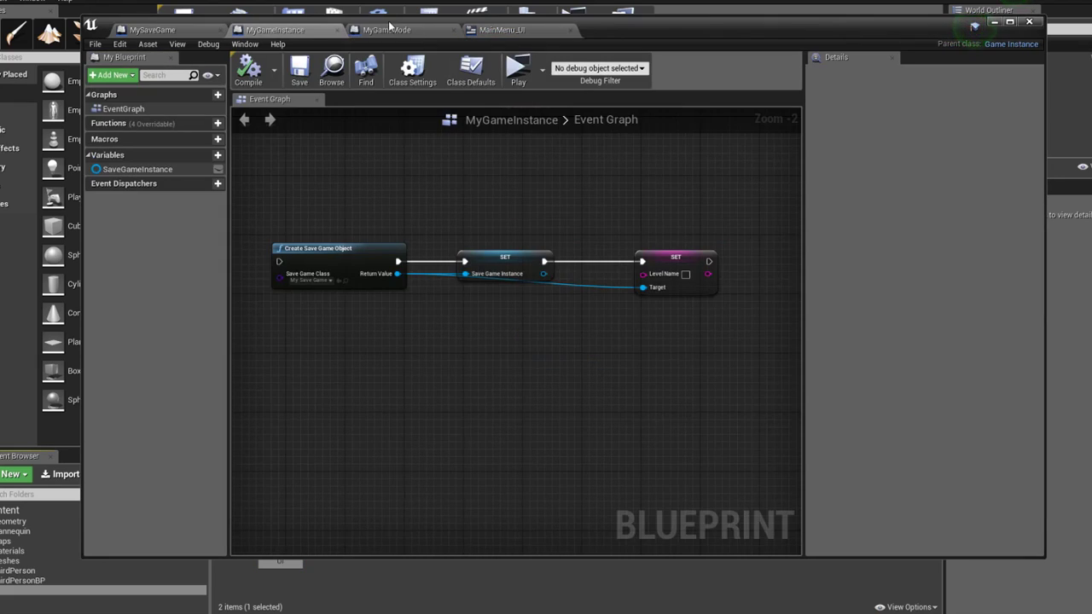
Delete all three nodes from MyGameInstance's event graph and close that blueprint
right_click_drag(404, 174, 506, 186)
scroll(507, 186, "down", 2)
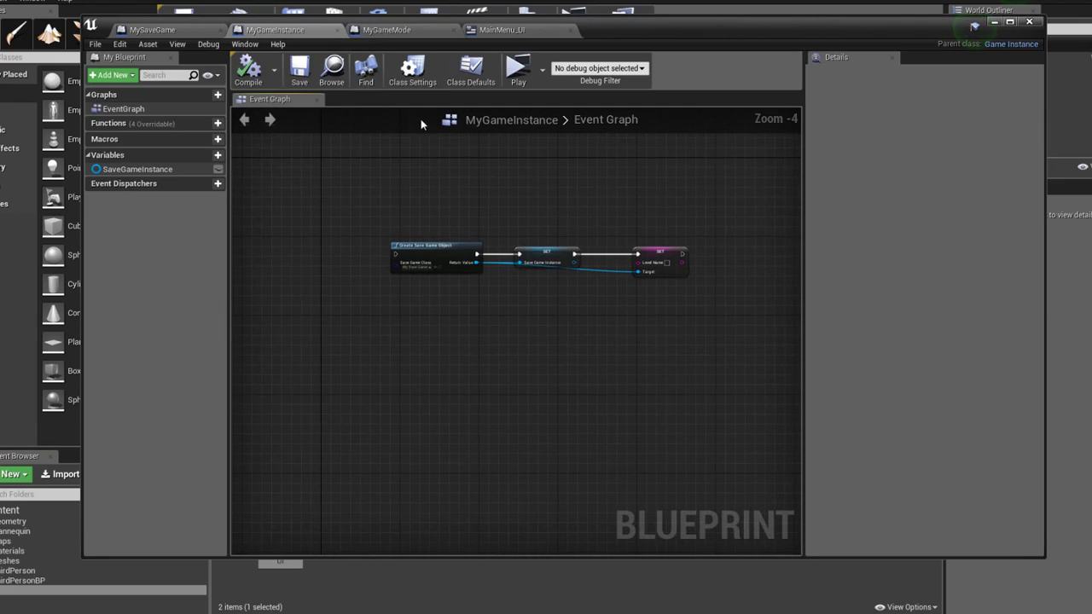
left_click_drag(716, 200, 375, 290)
key("Delete")
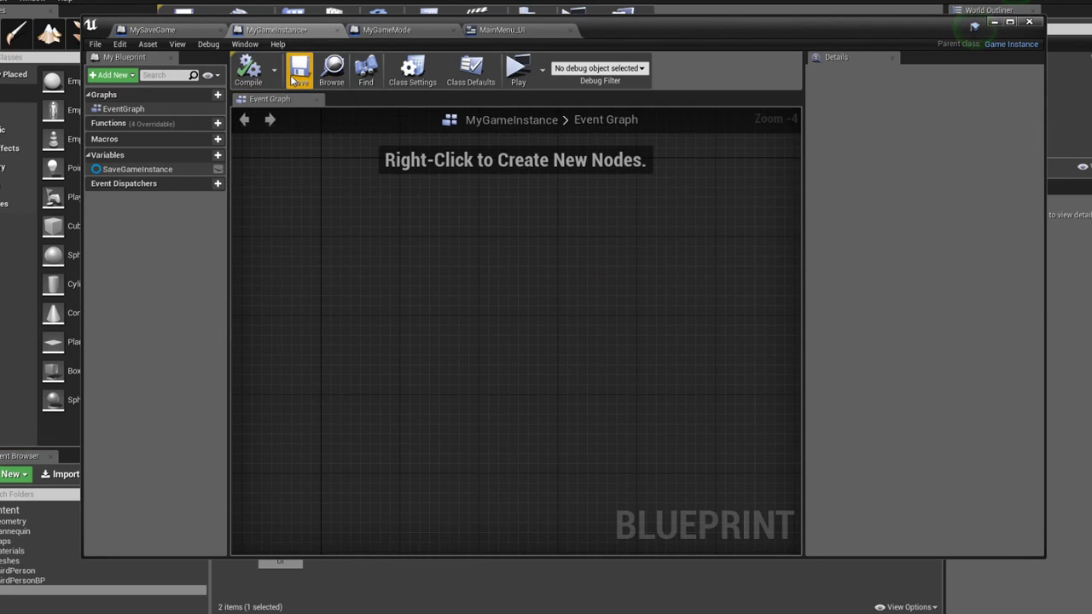
left_click(336, 29)
Switch to MyGameMode and pan its event graph to the save-game nodes
left_click(269, 30)
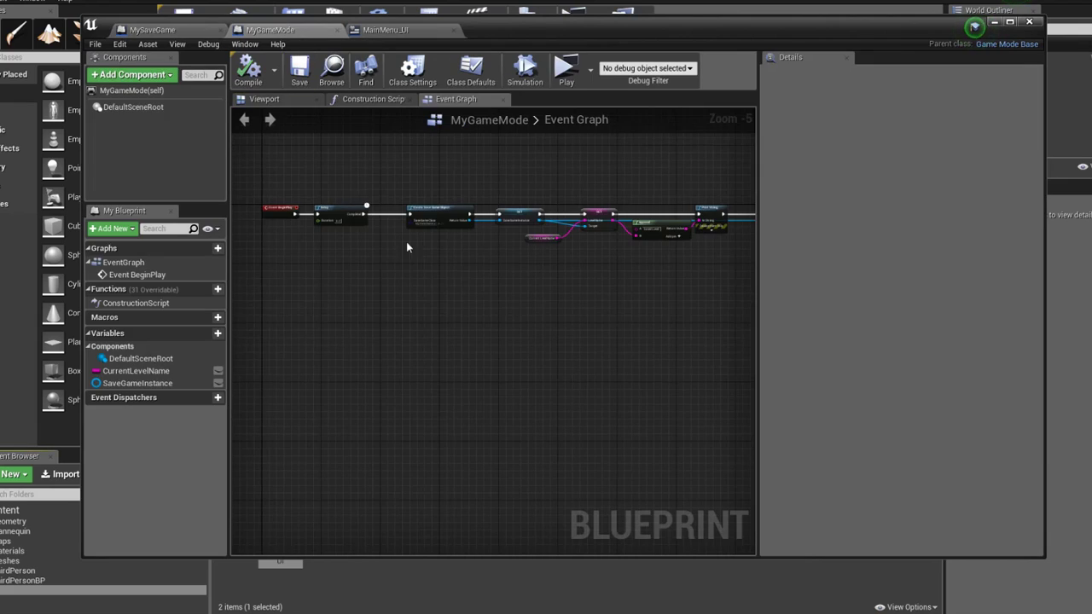
right_click_drag(406, 243, 526, 344)
scroll(527, 344, "up", 2)
mouse_move(511, 263)
right_mouse_down()
mouse_move(674, 255)
mouse_move(458, 221)
mouse_move(484, 216)
right_mouse_up()
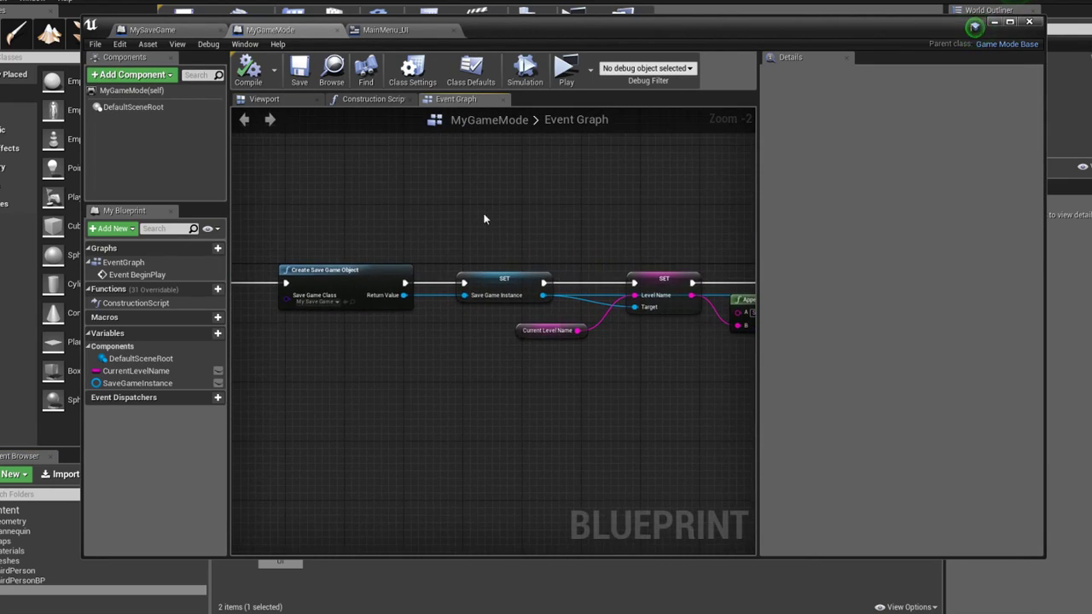
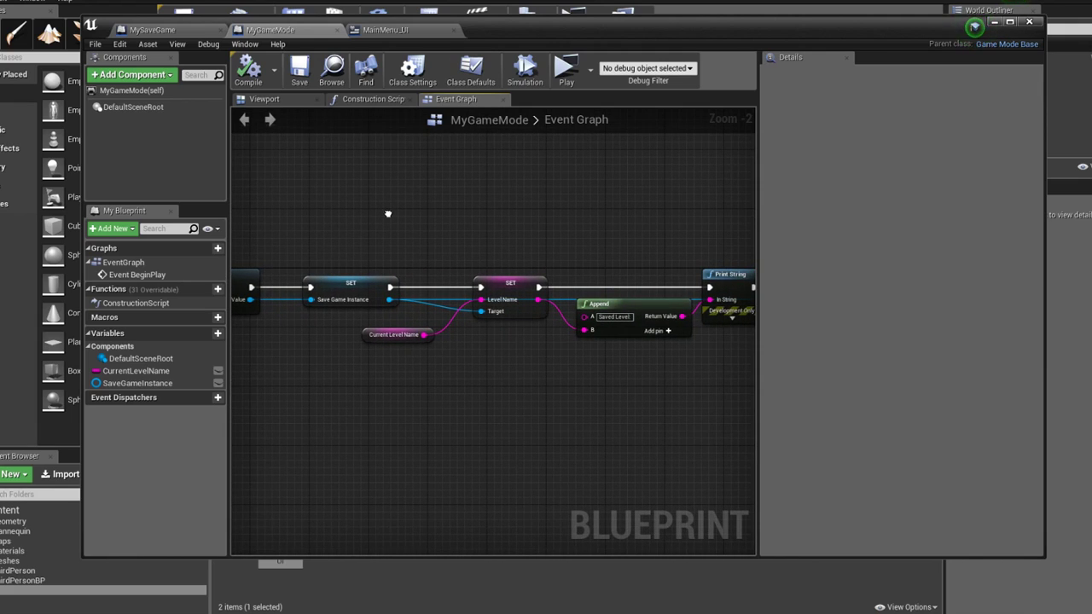
Shift Event BeginPlay and Delay left, then add a Branch node from Delay's Completed output
right_click_drag(388, 213, 755, 221)
mouse_move(385, 262)
right_mouse_down()
mouse_move(519, 234)
mouse_move(513, 293)
right_mouse_up()
left_click_drag(513, 293, 349, 292)
left_click_drag(625, 289, 454, 289)
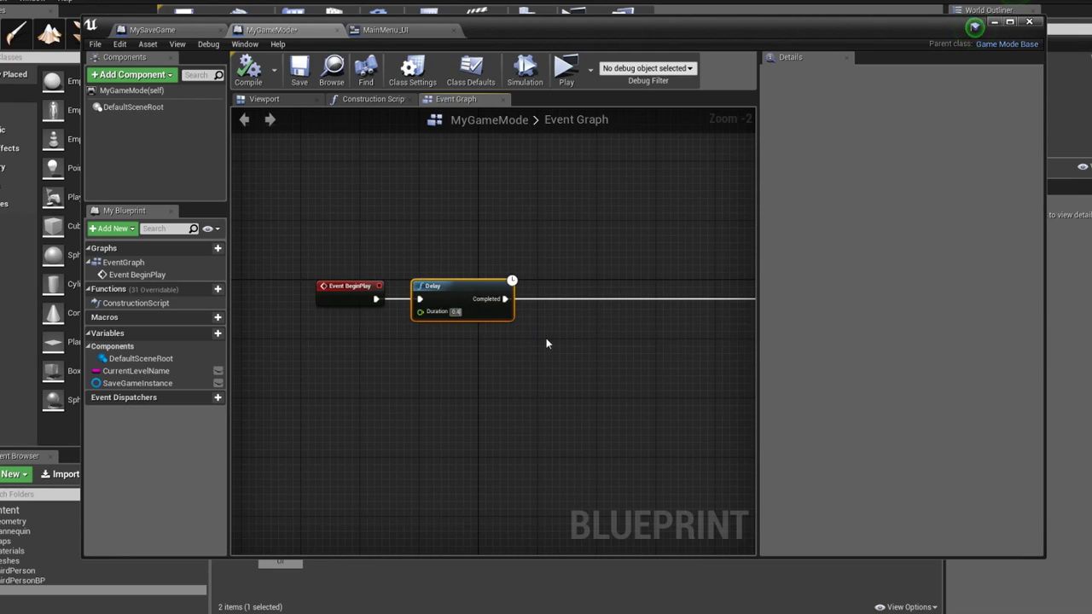
right_click_drag(545, 343, 391, 341)
left_click_drag(346, 299, 452, 307)
type("b")
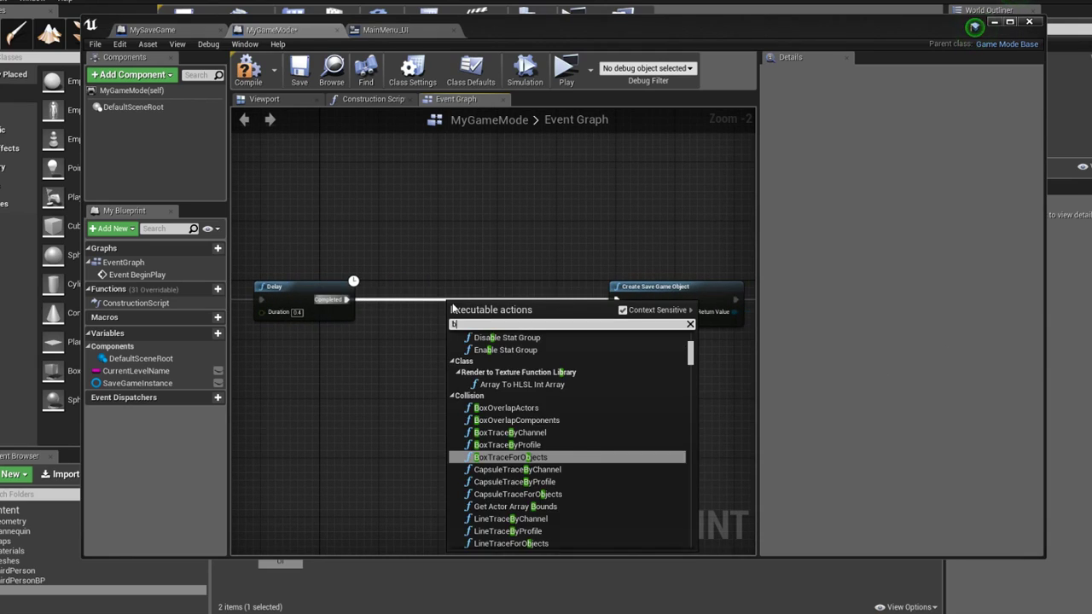
type("ranch")
key("Return")
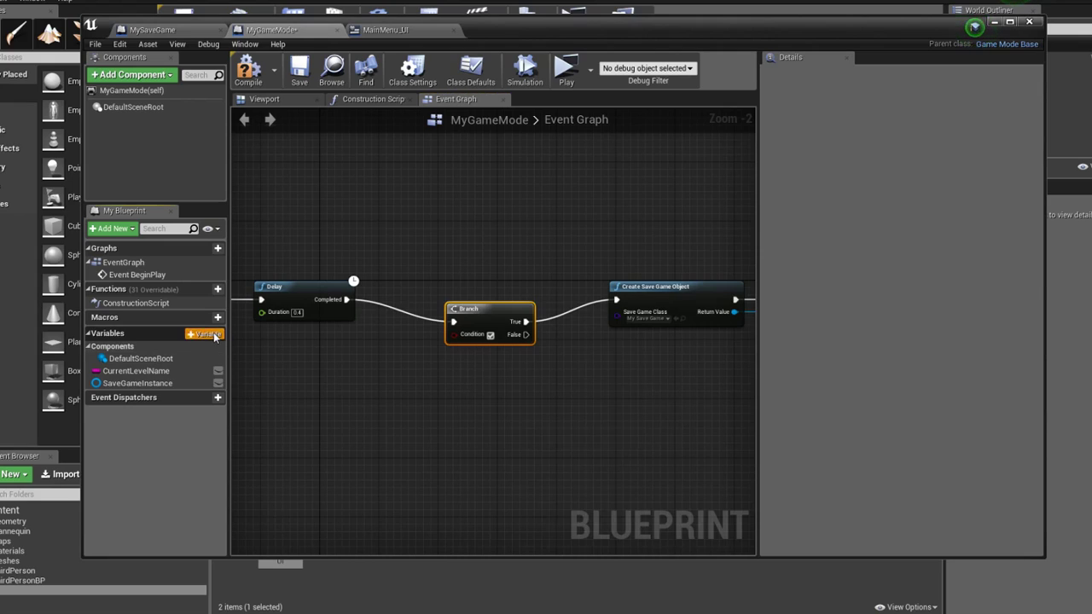
Add a Boolean variable named InMainMenu to MyGameMode
left_click(214, 335)
type("InMai")
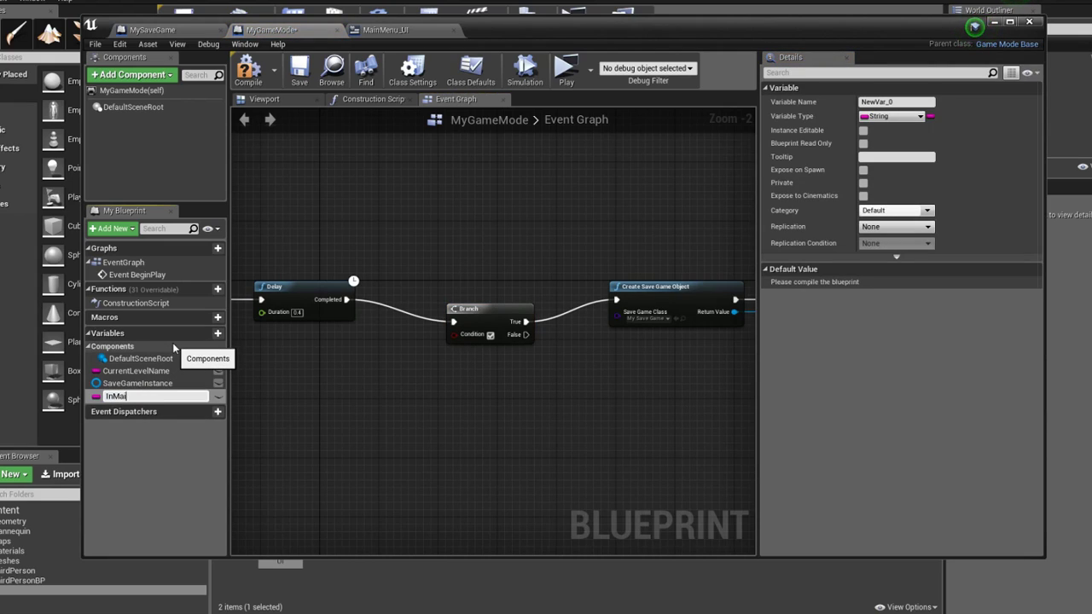
type("nMenu")
key("Return")
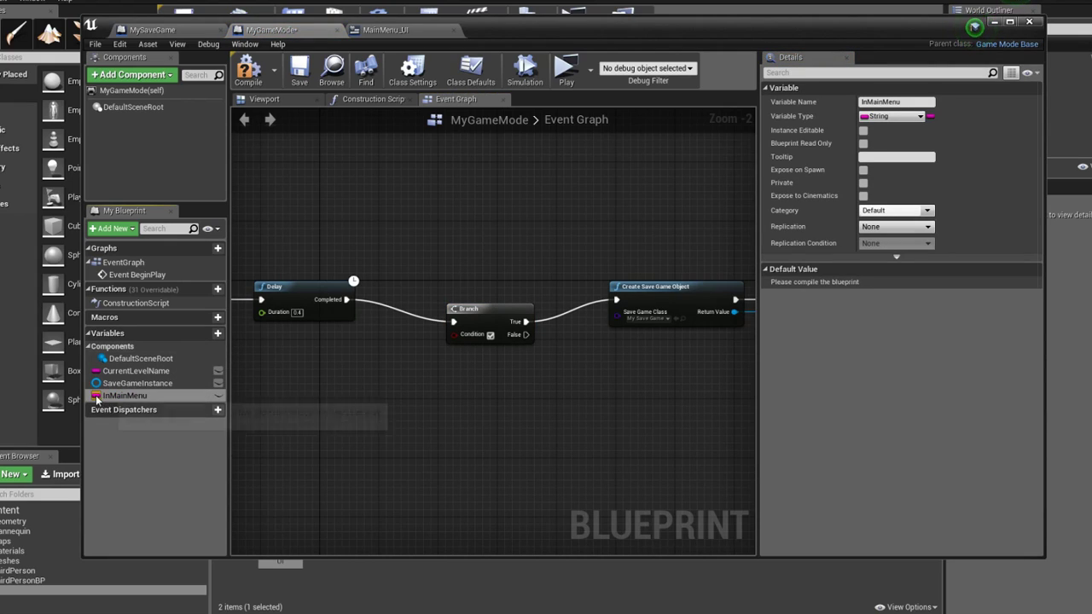
left_click(97, 399)
left_click(144, 148)
Feed an InMainMenu getter into the Branch Condition and wire False to Create Save Game Object
left_click_drag(123, 396, 472, 335)
left_click(346, 364)
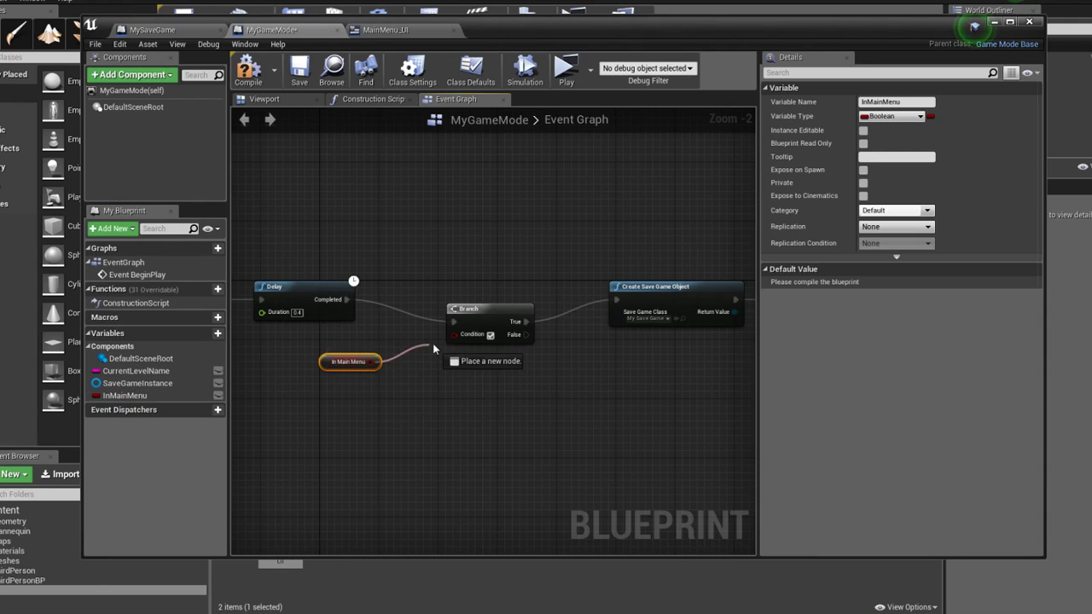
left_click(477, 316)
right_click_drag(477, 316, 397, 287)
left_click_drag(431, 304, 538, 293)
left_click(475, 265)
right_click_drag(475, 264, 431, 255)
scroll(432, 255, "down", 3)
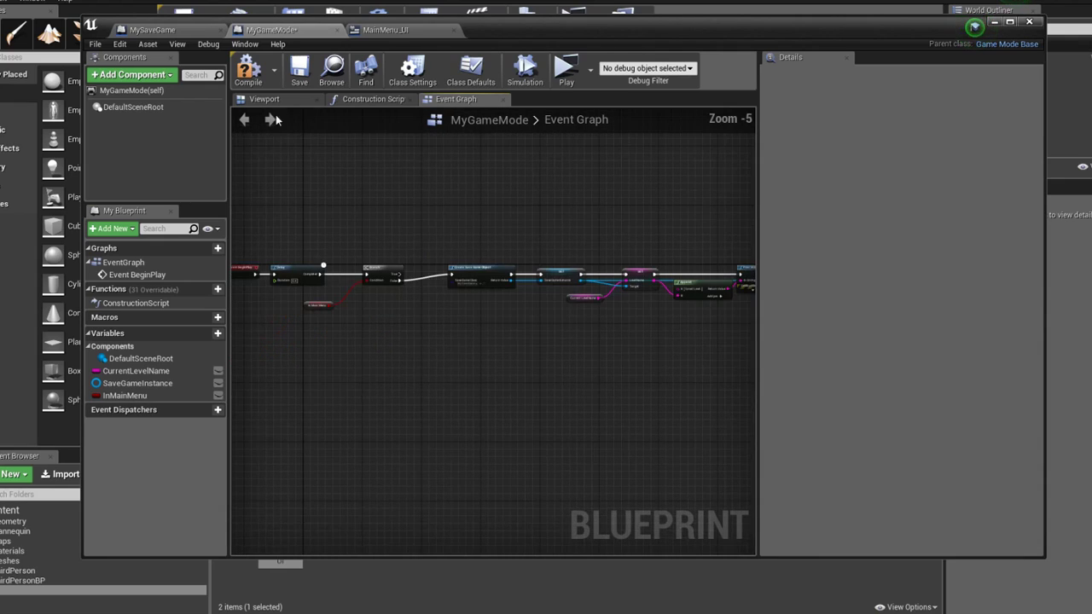
Save the MyGameMode blueprint and move its window aside
left_click(298, 70)
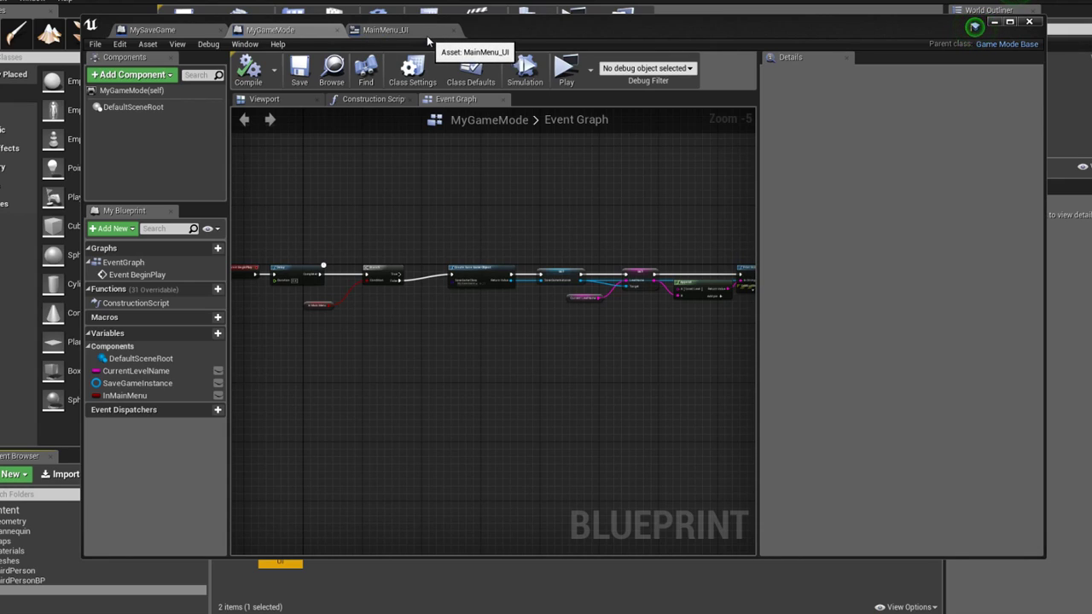
right_click_drag(404, 208, 470, 214)
scroll(378, 268, "up", 1)
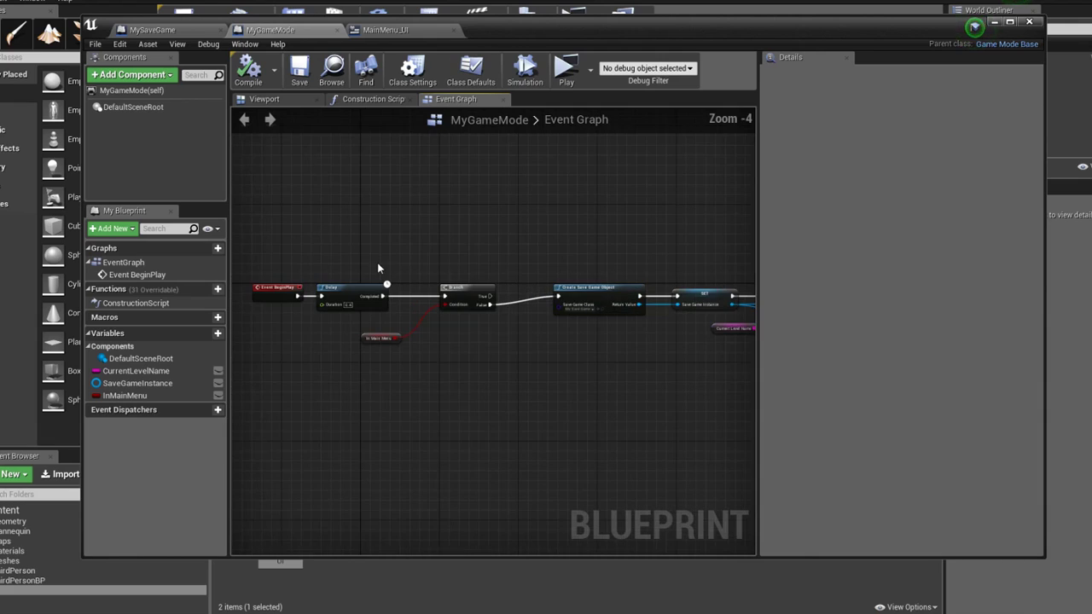
right_click_drag(378, 268, 476, 271)
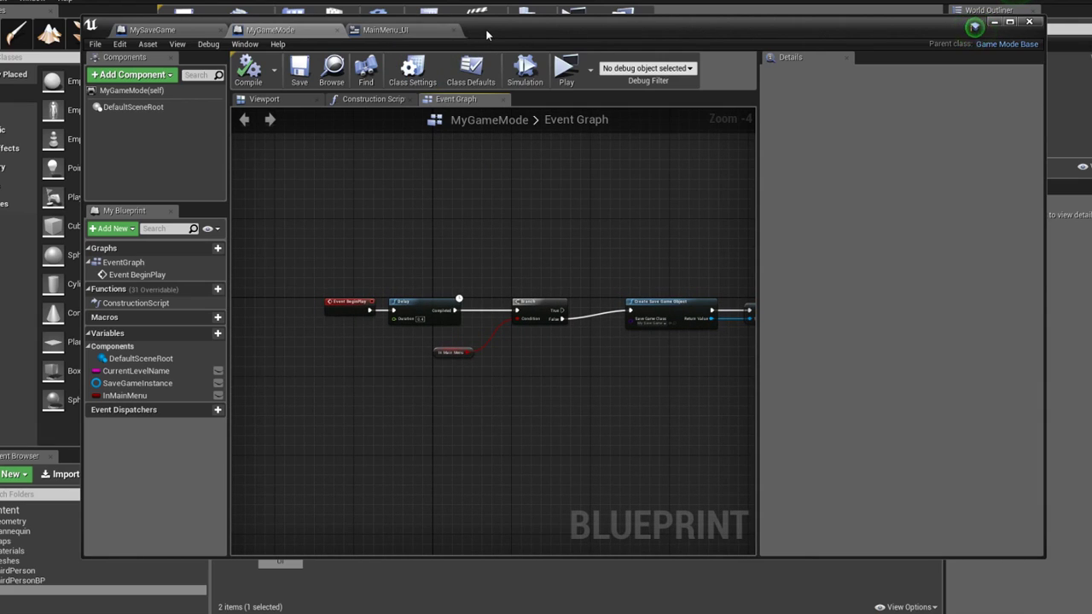
left_click_drag(486, 28, 677, 110)
Open the MainMenu Level Blueprint and delete its Event Tick node
left_click(426, 24)
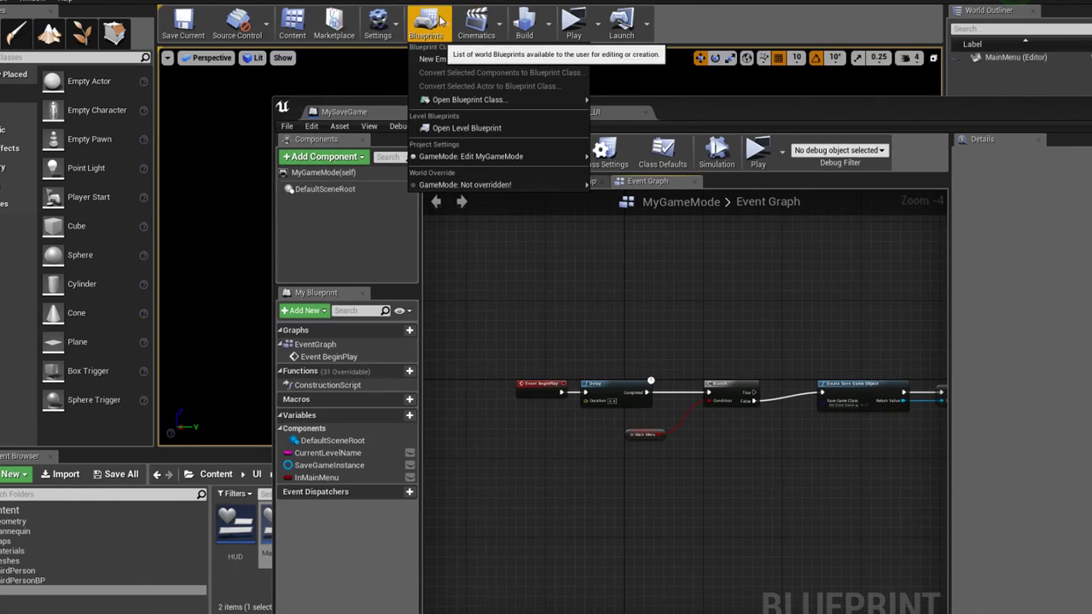
left_click(465, 127)
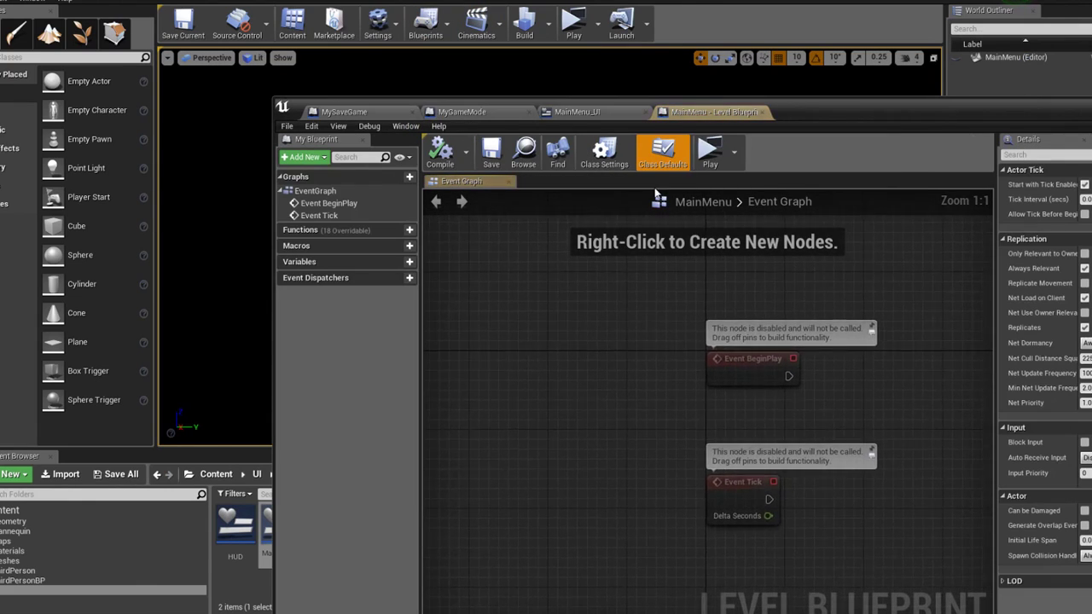
left_click_drag(807, 112, 612, 27)
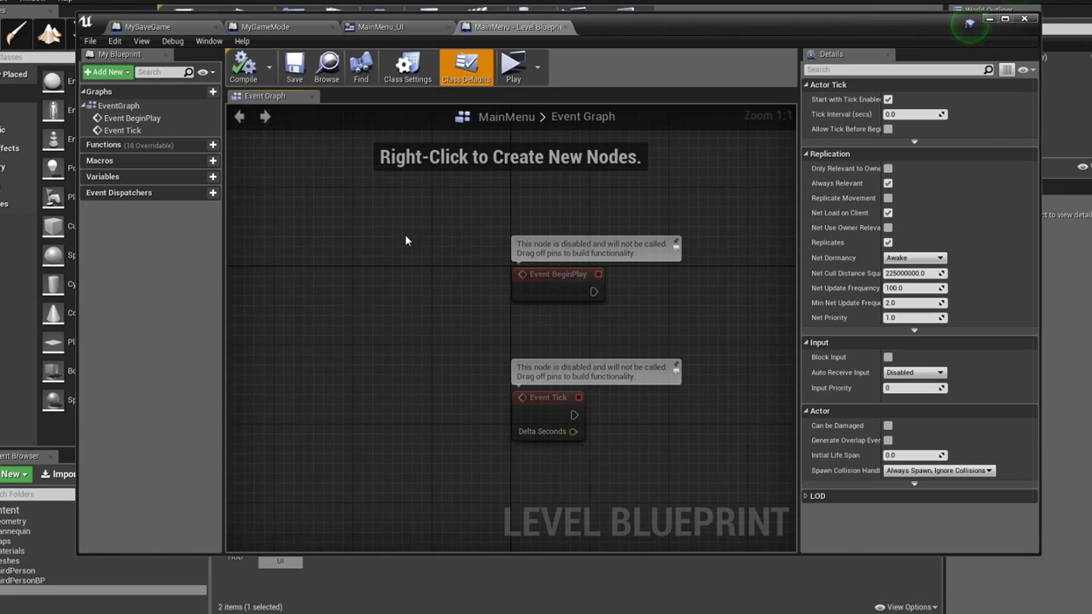
scroll(449, 278, "down", 1)
left_click(426, 363)
key("Delete")
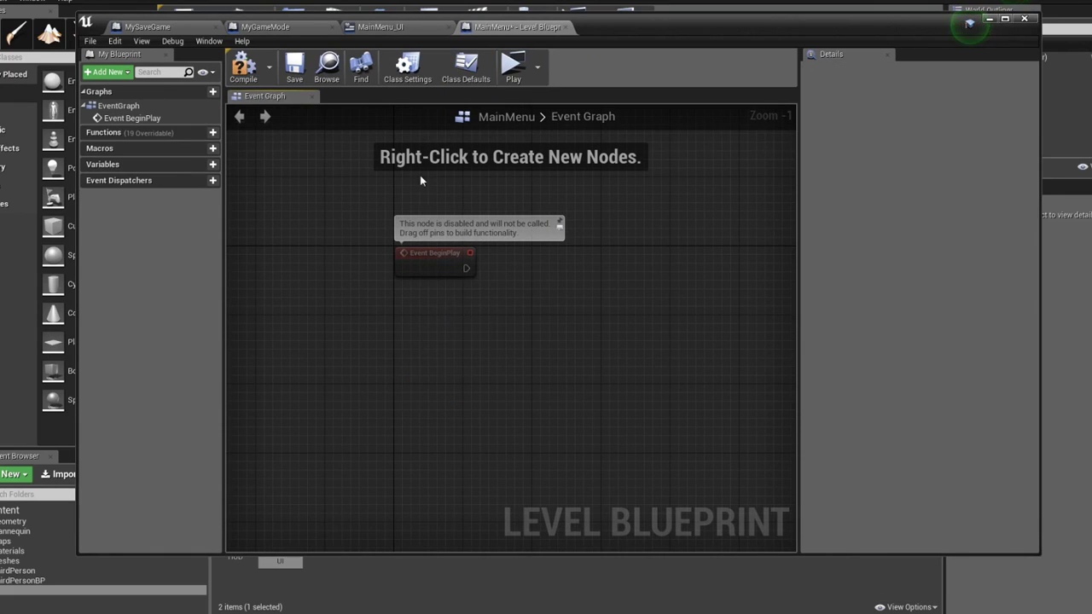
Look through the MainMenu_UI and MyGameMode tabs, then return to the level blueprint
left_click(382, 28)
scroll(358, 241, "down", 1)
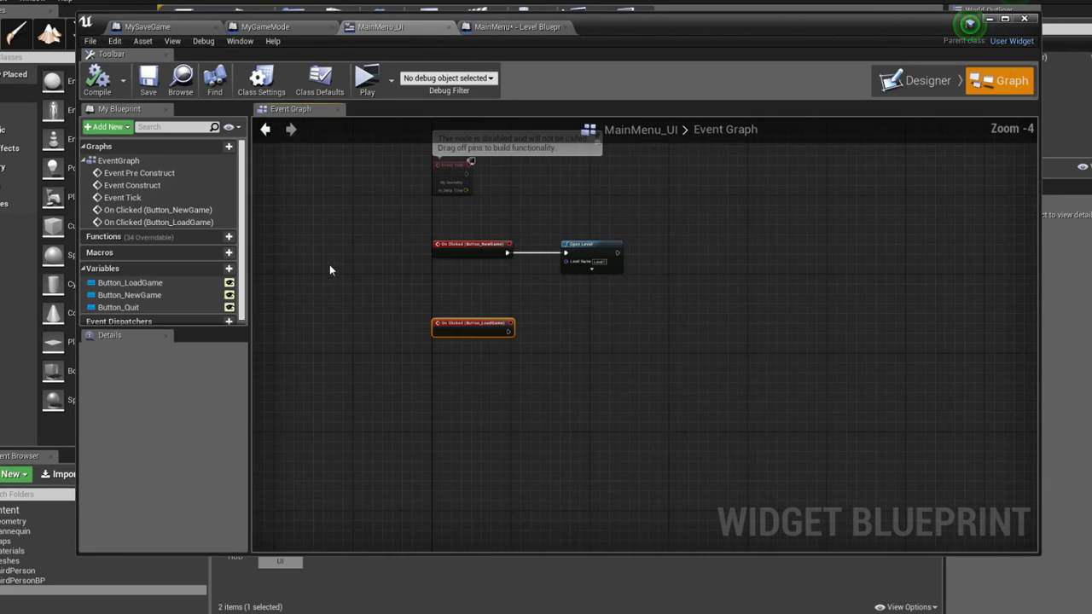
left_click(264, 27)
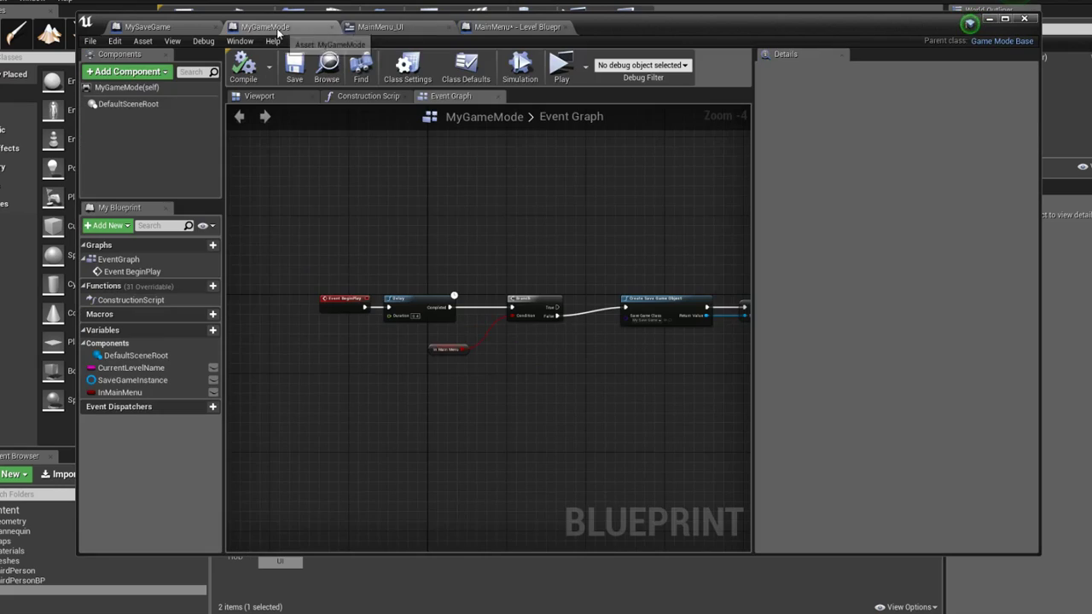
left_click(506, 28)
Add a Cast To MyGameMode after BeginPlay, with Get Game Mode as its Object
left_click_drag(541, 270, 545, 272)
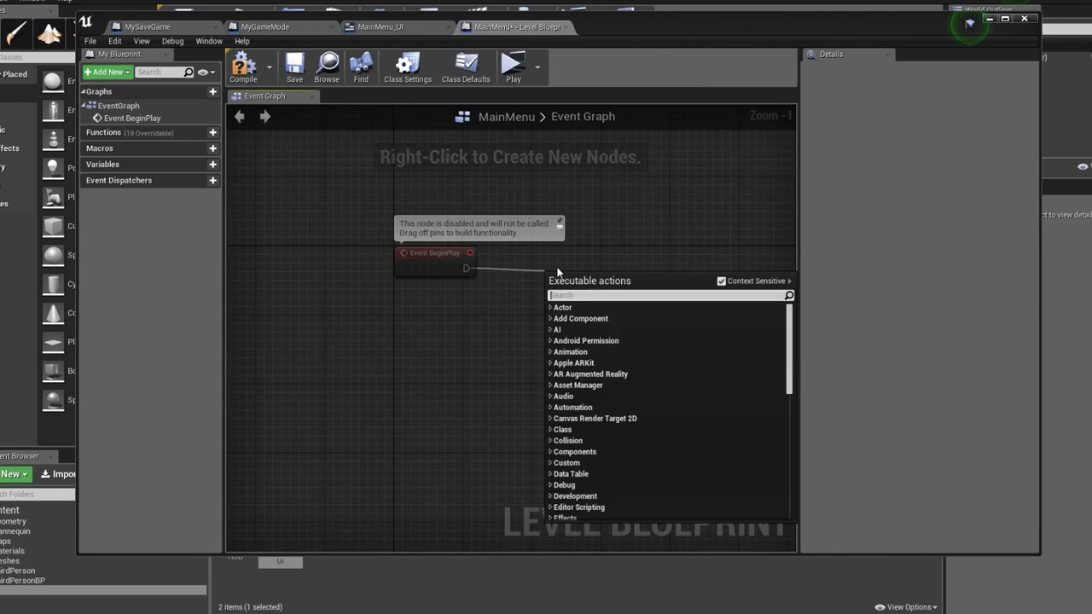
type("mygame")
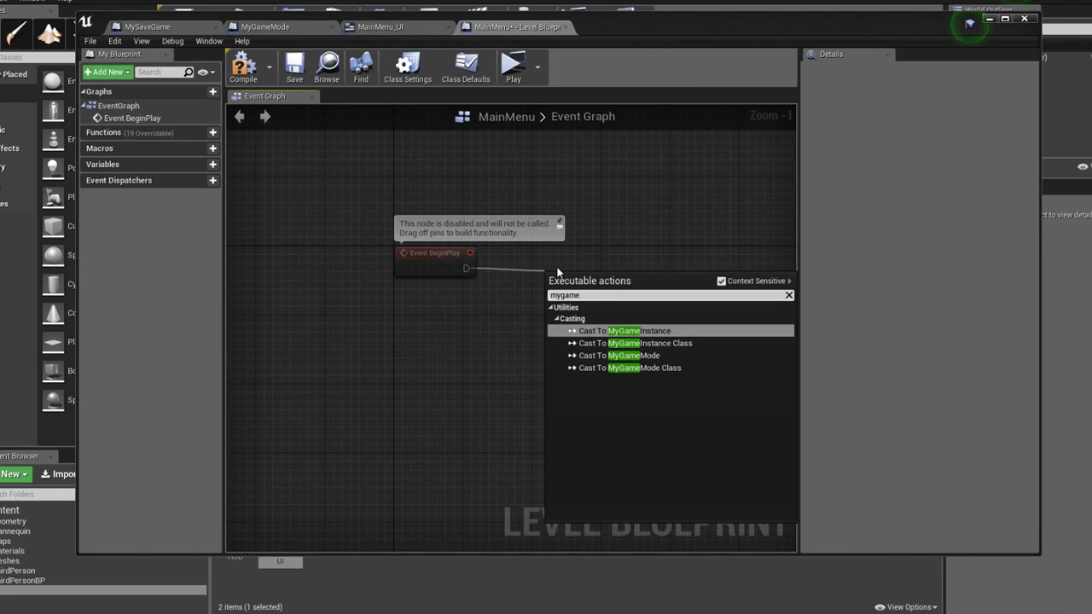
key("Down")
key("Down")
key("Return")
mouse_move(597, 295)
left_mouse_down()
mouse_move(629, 272)
mouse_move(440, 326)
left_mouse_up()
type("get gam")
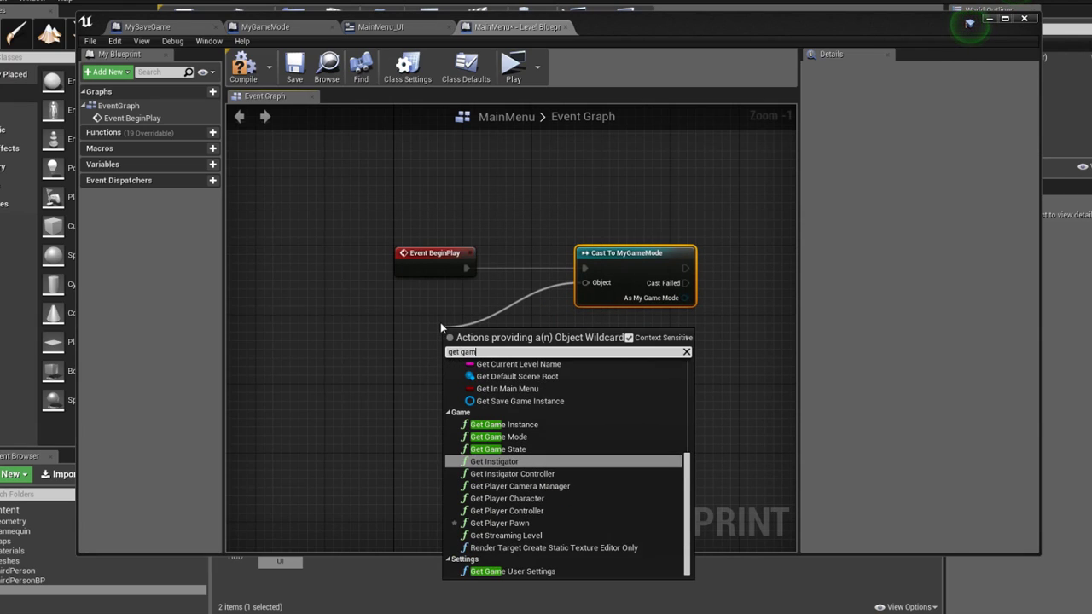
type("e m")
left_click(548, 450)
right_click_drag(637, 318, 447, 294)
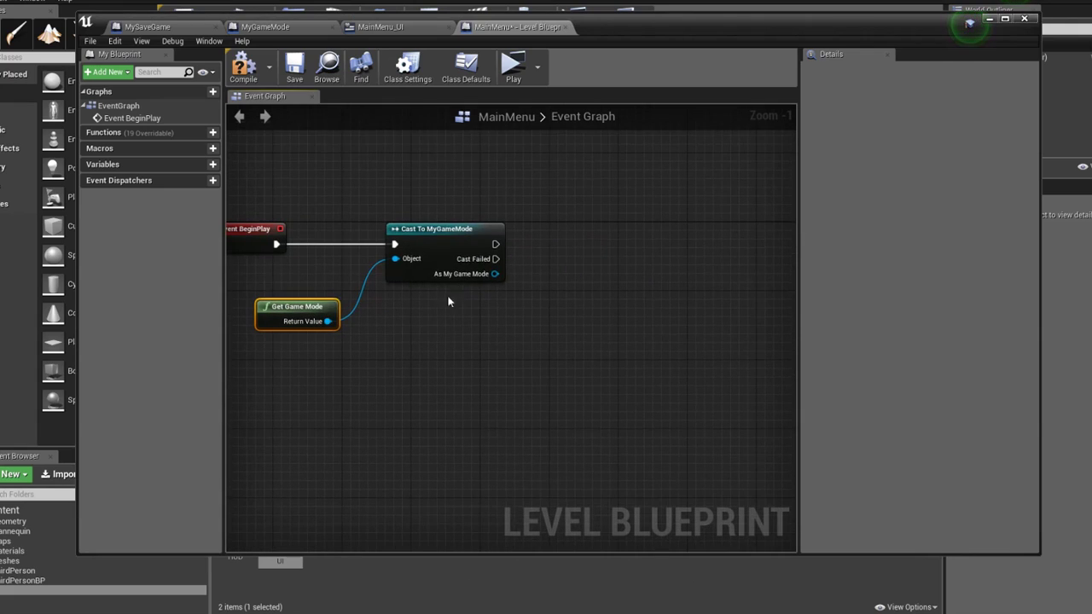
Set In Main Menu to true after the cast, and compile the level blueprint
left_click_drag(494, 274, 615, 258)
type("m")
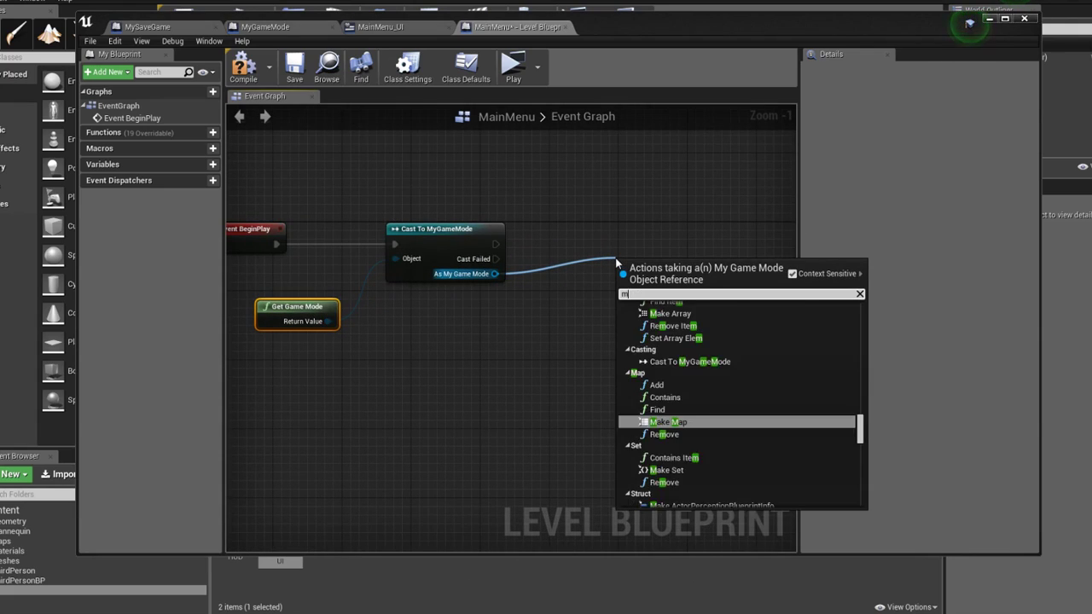
type("ain")
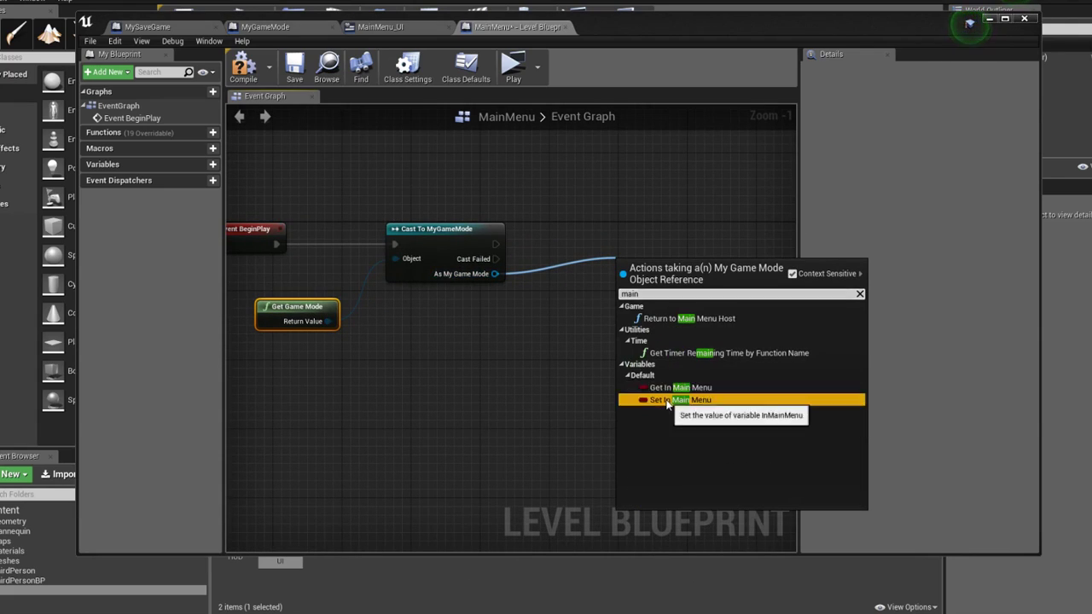
left_click(667, 400)
left_click(685, 285)
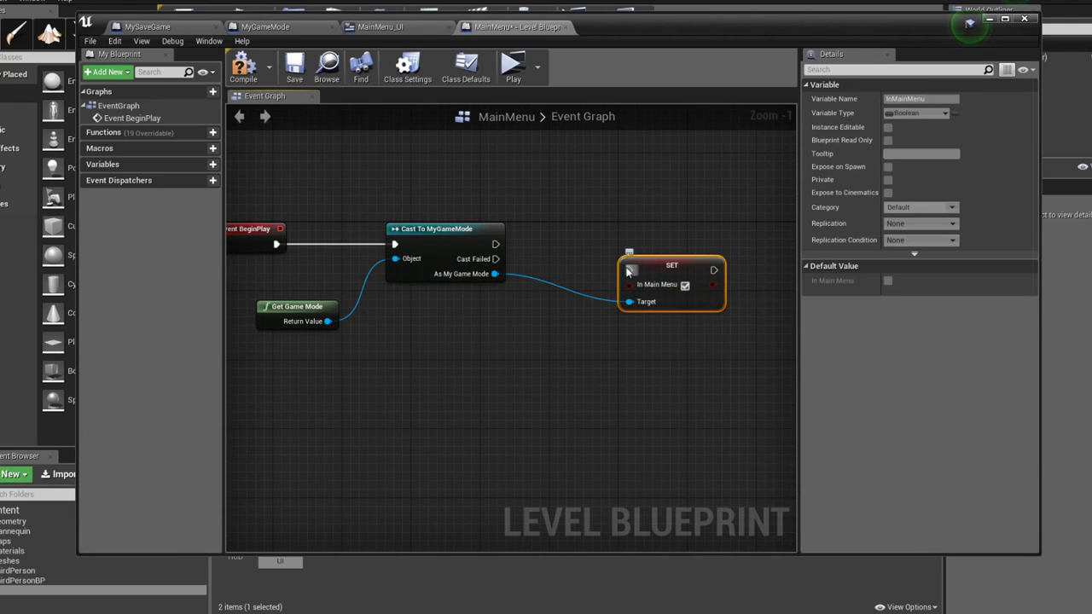
left_click_drag(628, 270, 495, 244)
left_click_drag(681, 279, 621, 246)
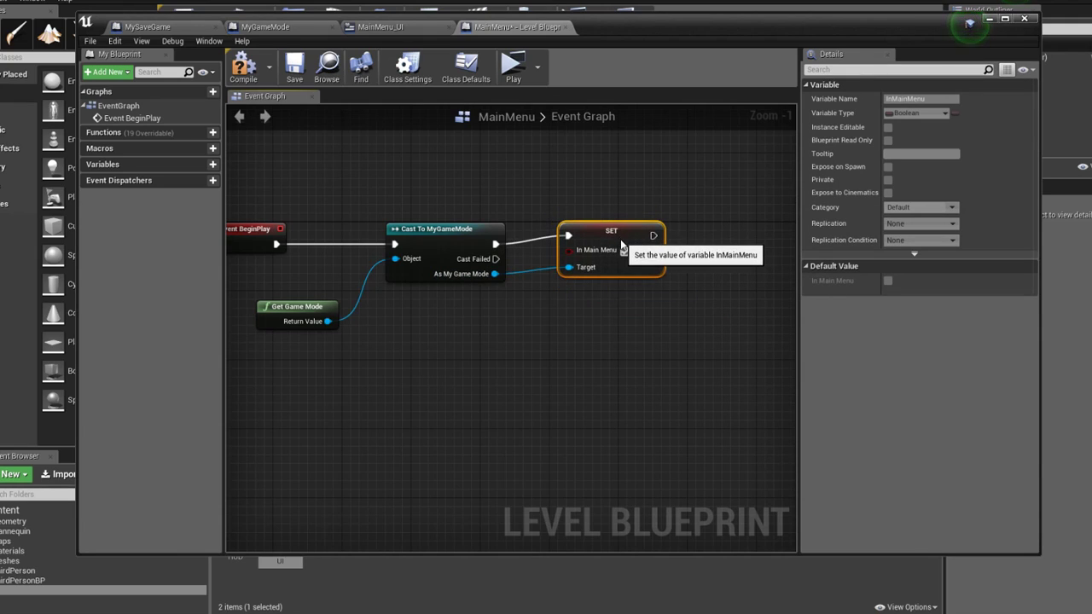
left_click(478, 179)
left_click(243, 67)
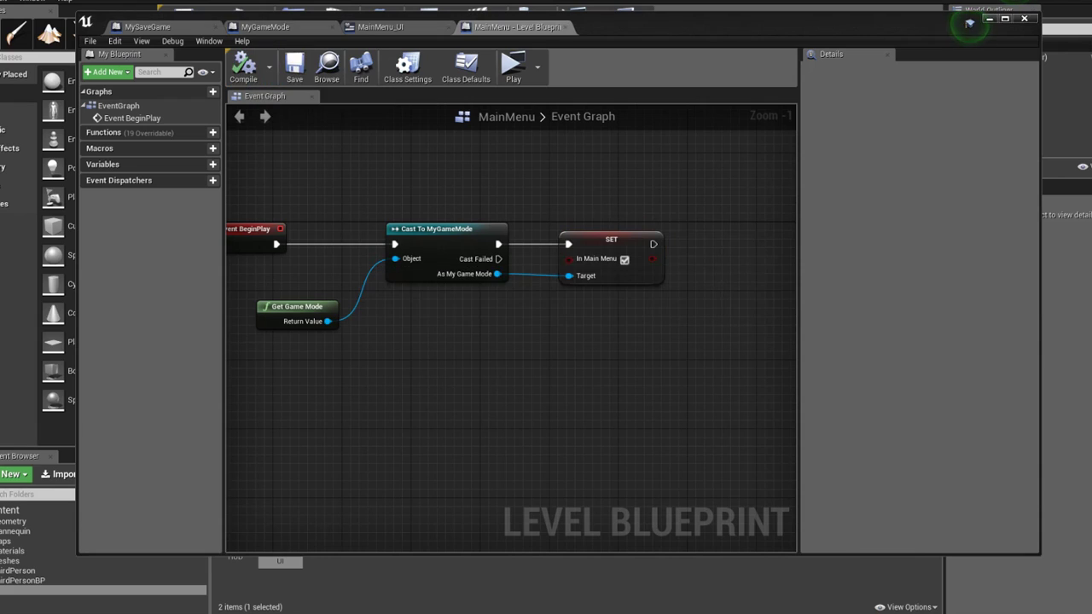
left_click(284, 27)
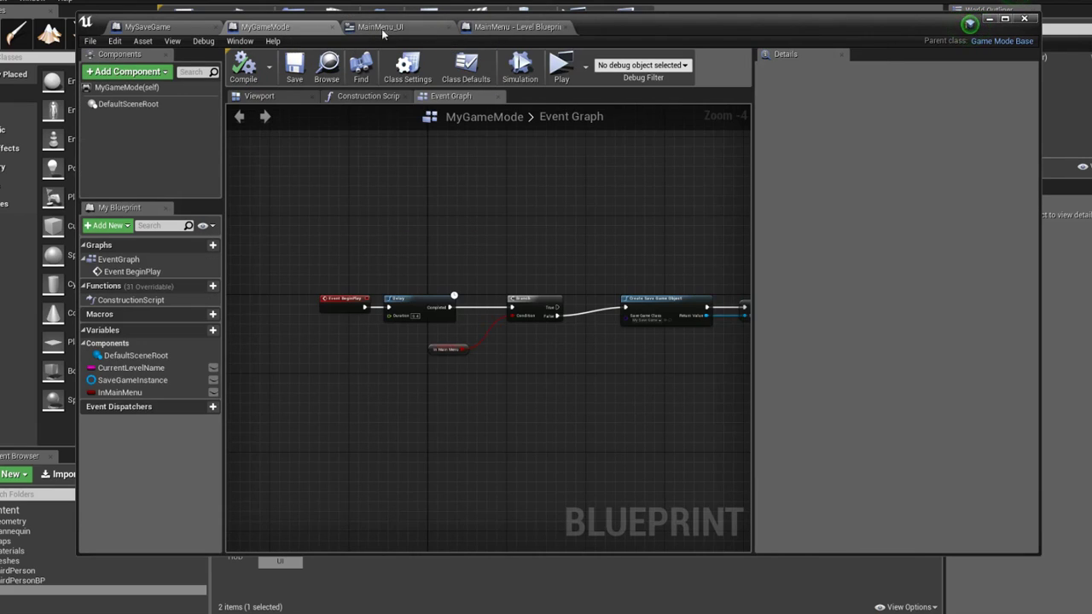
Wrap the four MainMenu BeginPlay nodes in a "We're in main menu!" comment and save
mouse_move(520, 275)
right_mouse_down()
mouse_move(375, 213)
mouse_move(442, 205)
right_mouse_up()
scroll(442, 205, "down", 2)
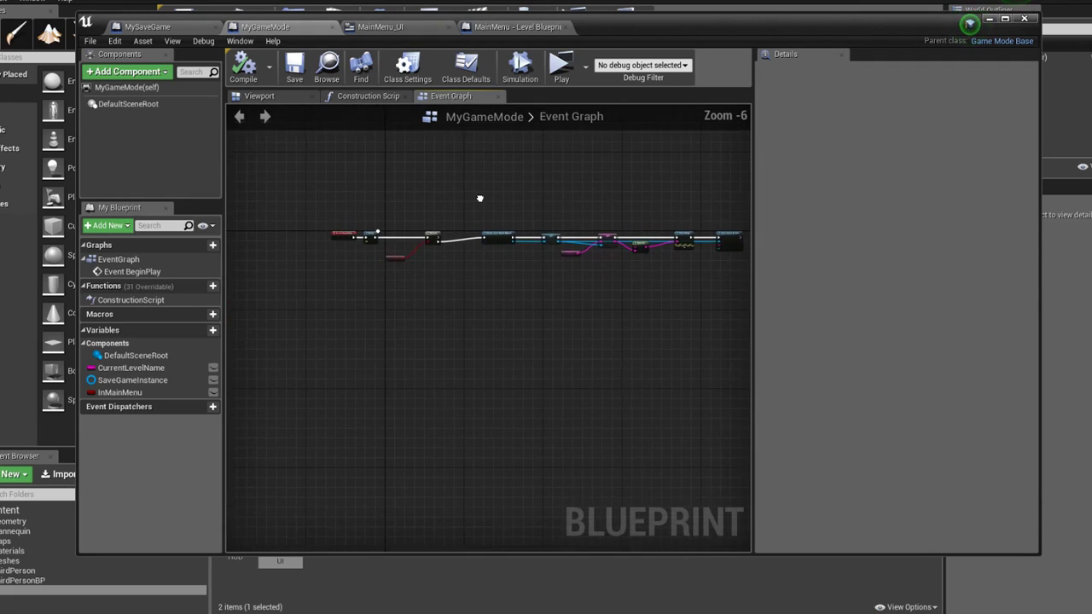
scroll(471, 214, "up", 1)
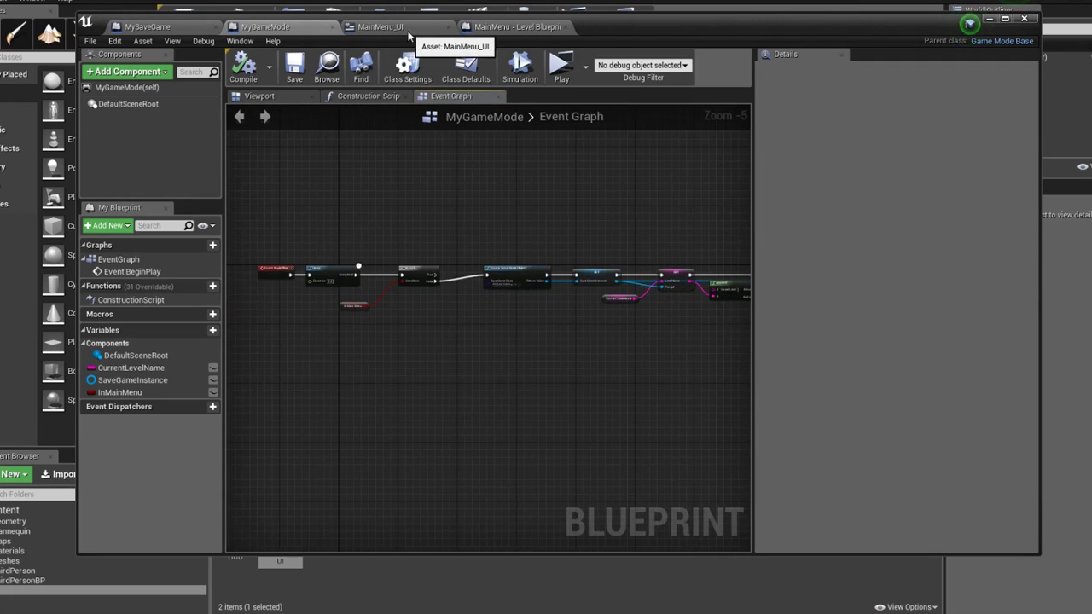
left_click(533, 32)
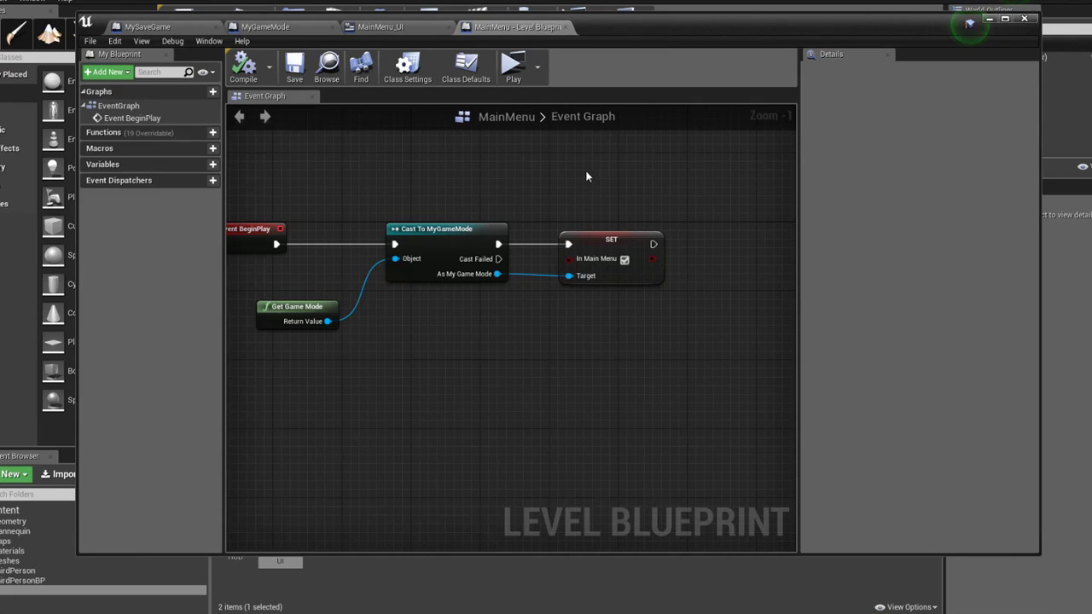
scroll(585, 177, "down", 2)
left_click_drag(692, 190, 333, 339)
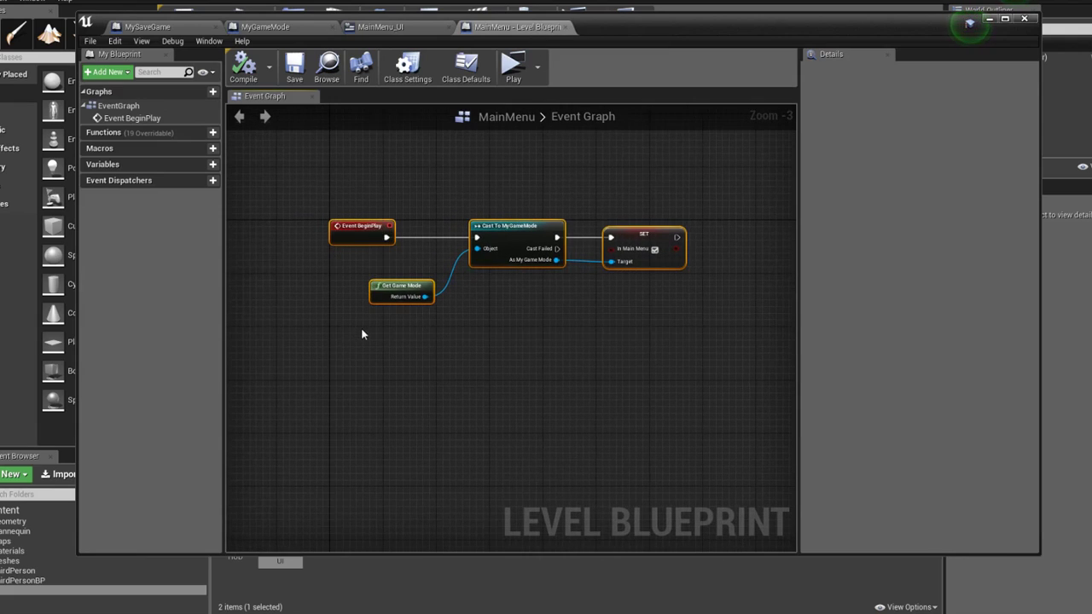
scroll(361, 333, "down", 2)
type("c")
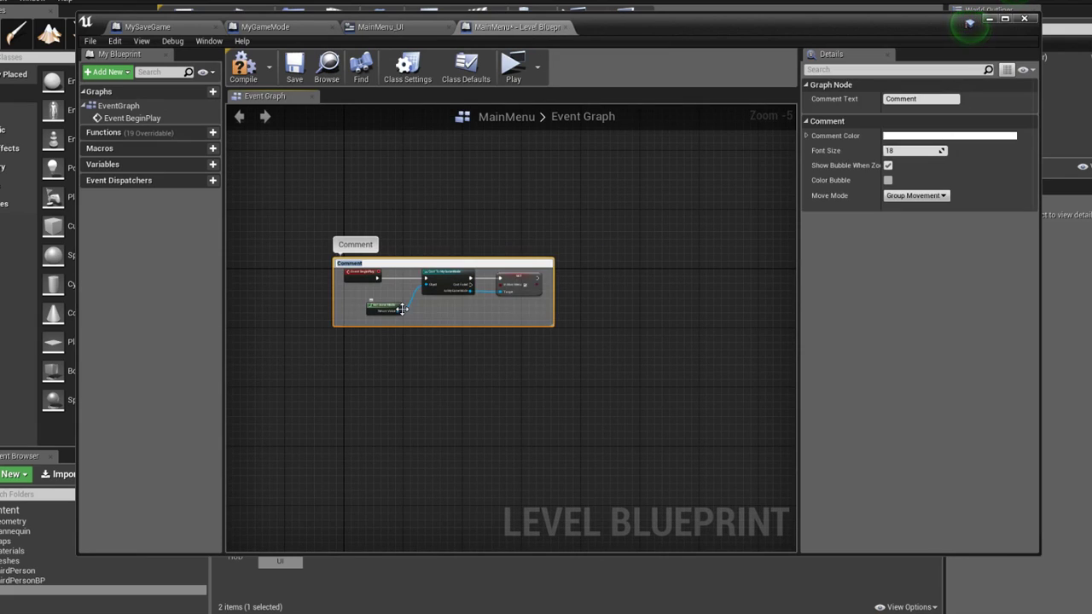
type("We're in main")
key("Return")
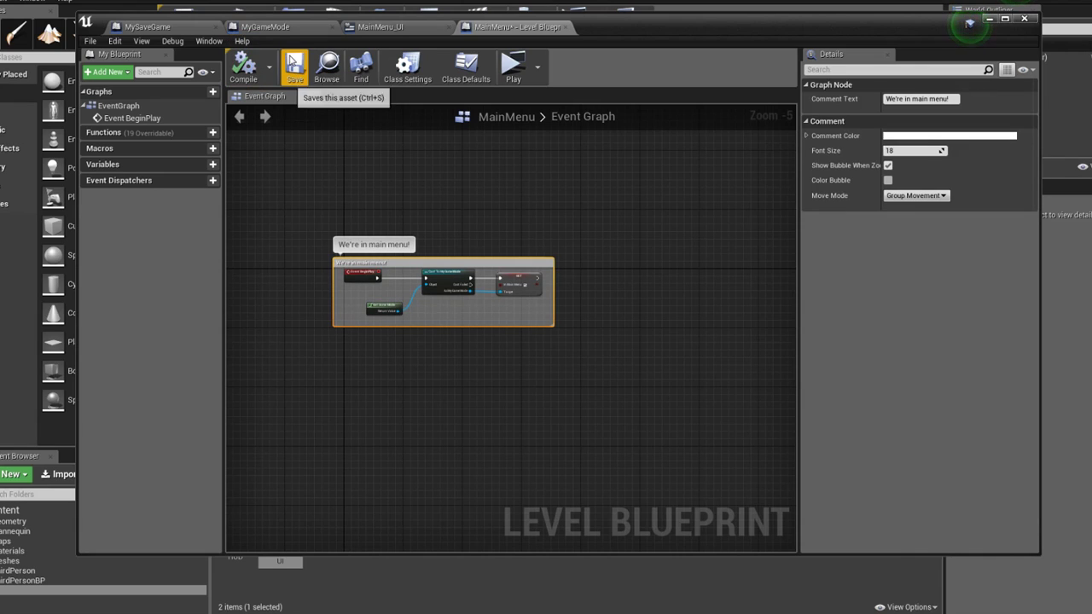
left_click(294, 65)
left_click(265, 26)
Group MyGameMode's save-object nodes under a "Save Level Name if we're not in Main Menu" comment
scroll(379, 222, "down", 2)
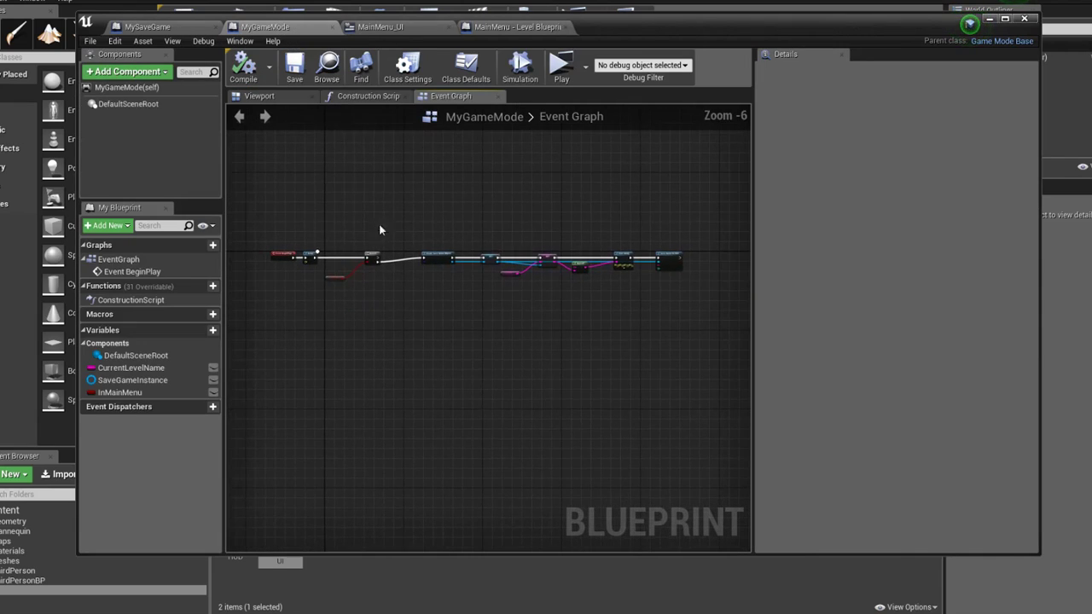
left_click_drag(698, 230, 417, 319)
key("c")
type("Save Level Name if we're not in Main Men")
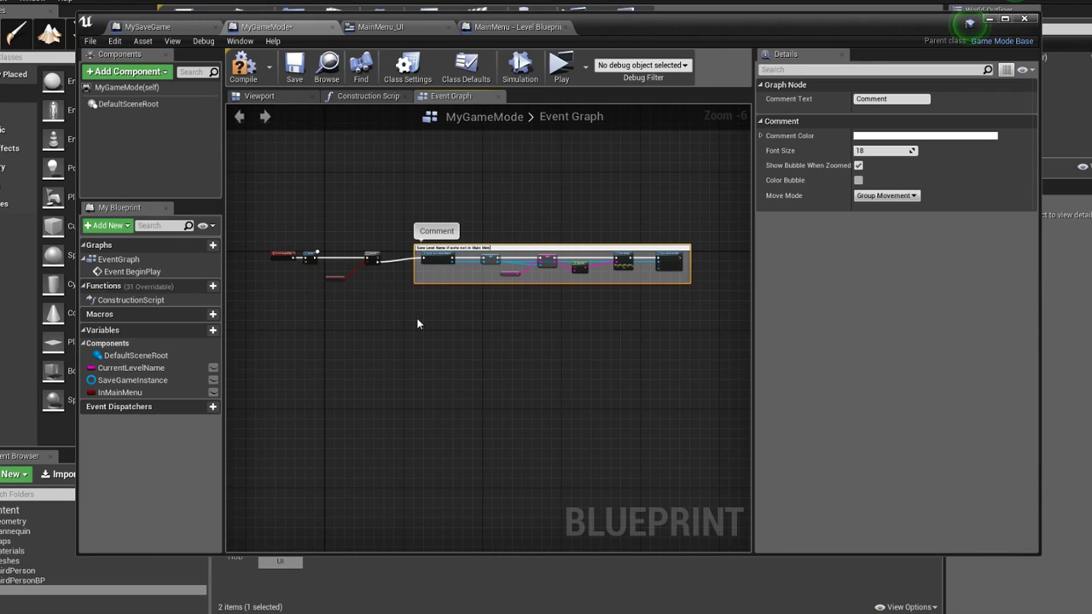
key("Return")
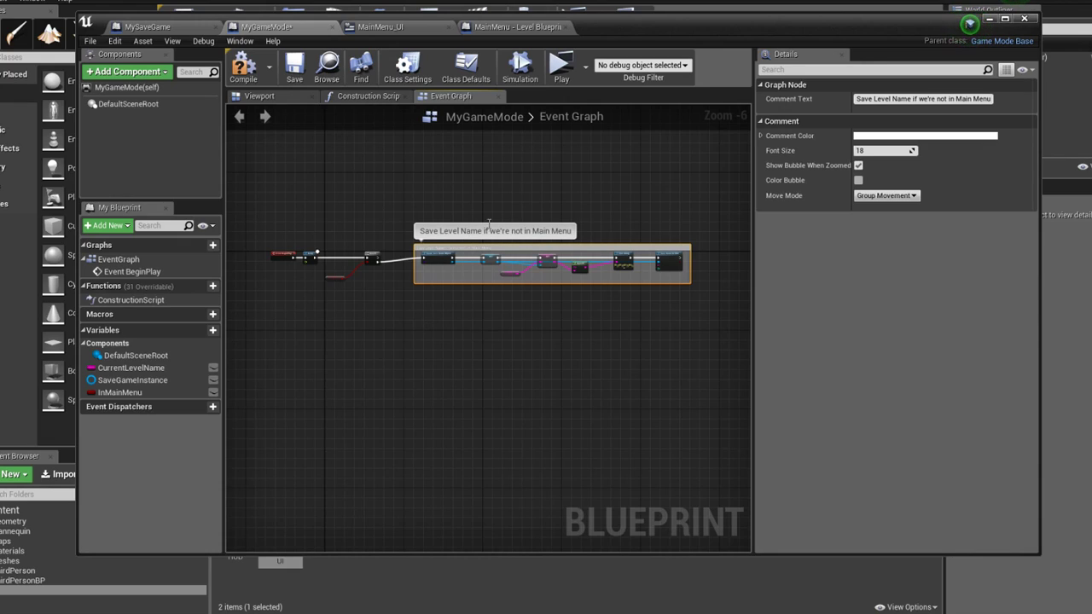
Compile and save MyGameMode, then go to the MainMenu_UI graph
left_click(242, 68)
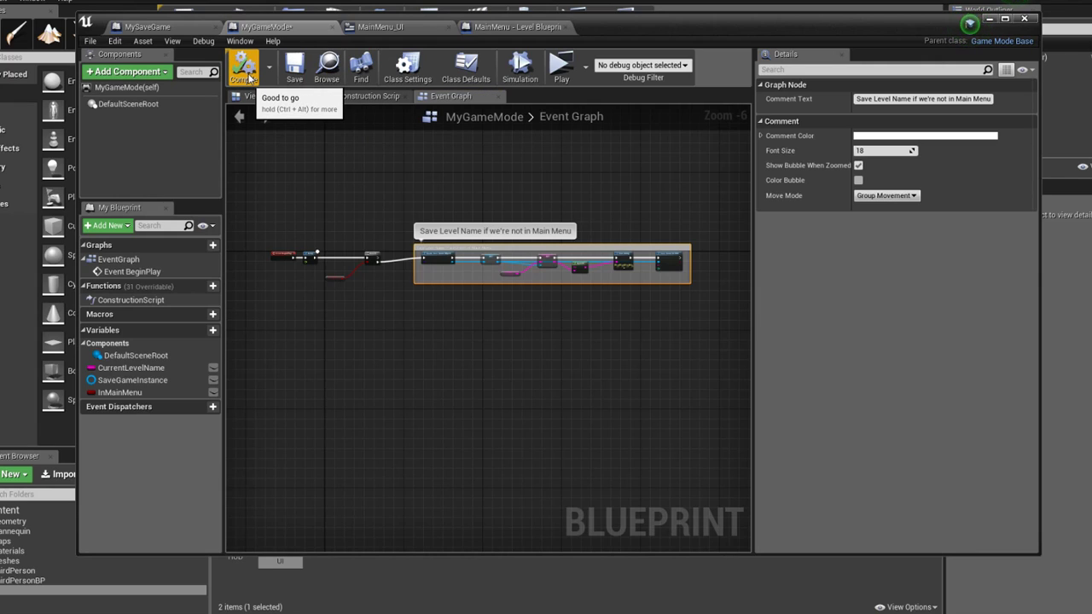
left_click(295, 68)
scroll(407, 175, "up", 2)
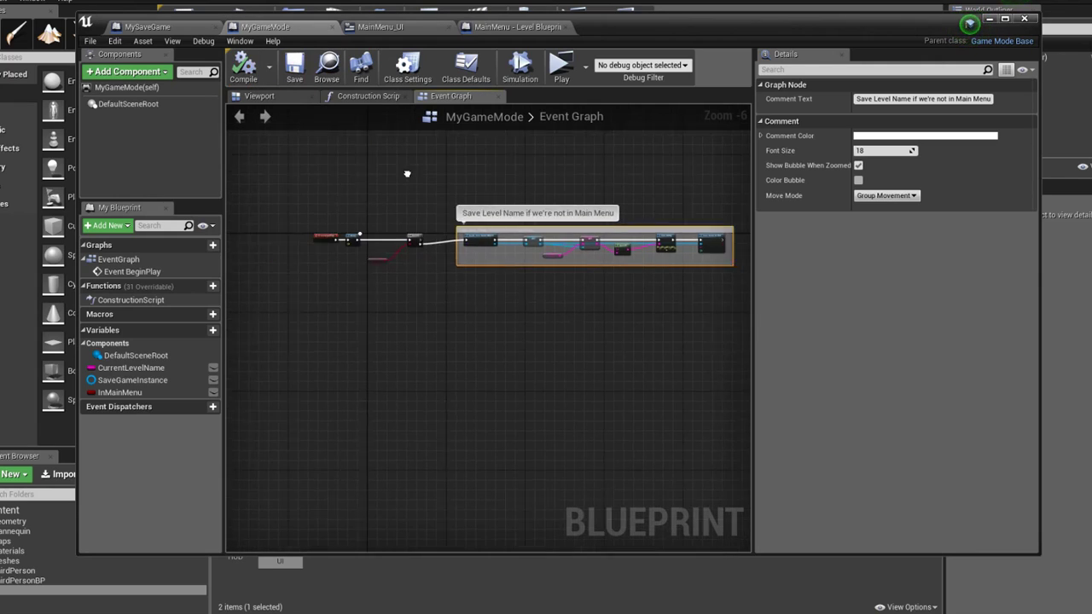
scroll(405, 186, "down", 1)
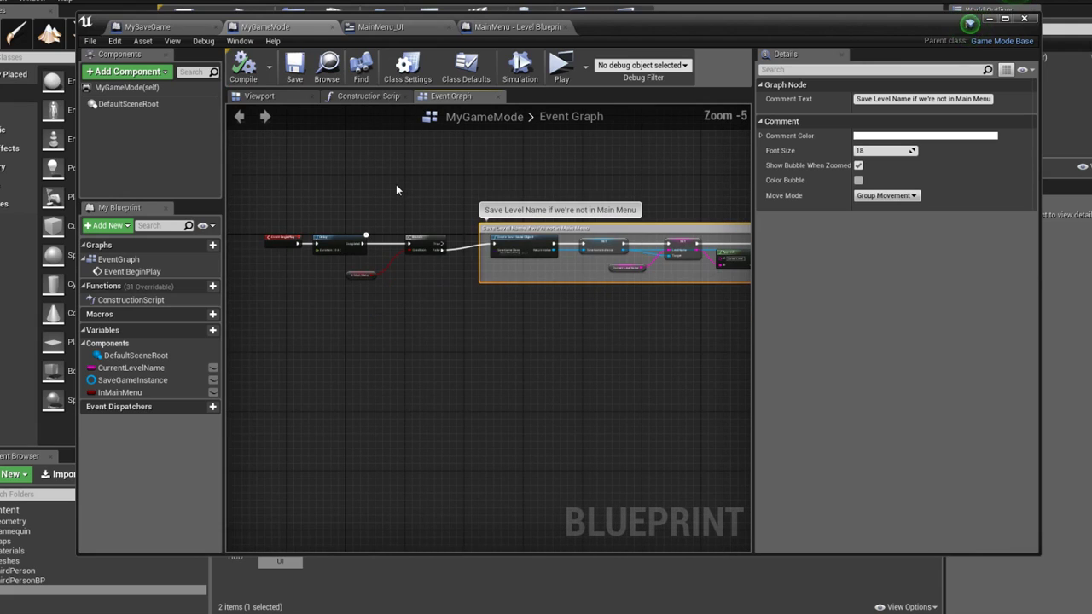
left_click(382, 26)
Add a Create Save Game Object node of class My Save Game after the LoadGame click event
scroll(481, 305, "up", 1)
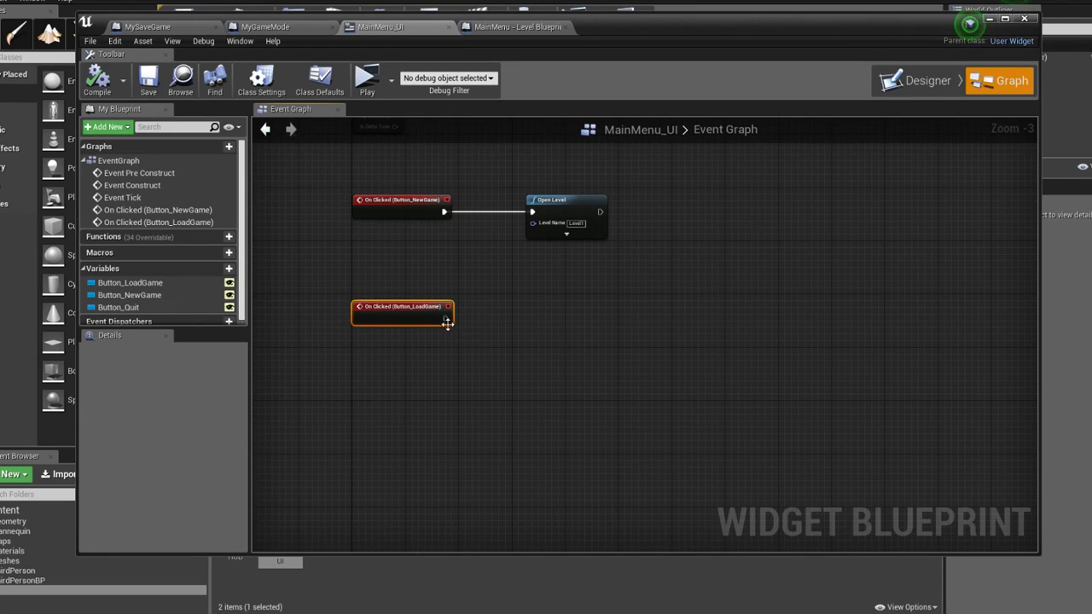
left_click_drag(446, 320, 534, 328)
type("cr")
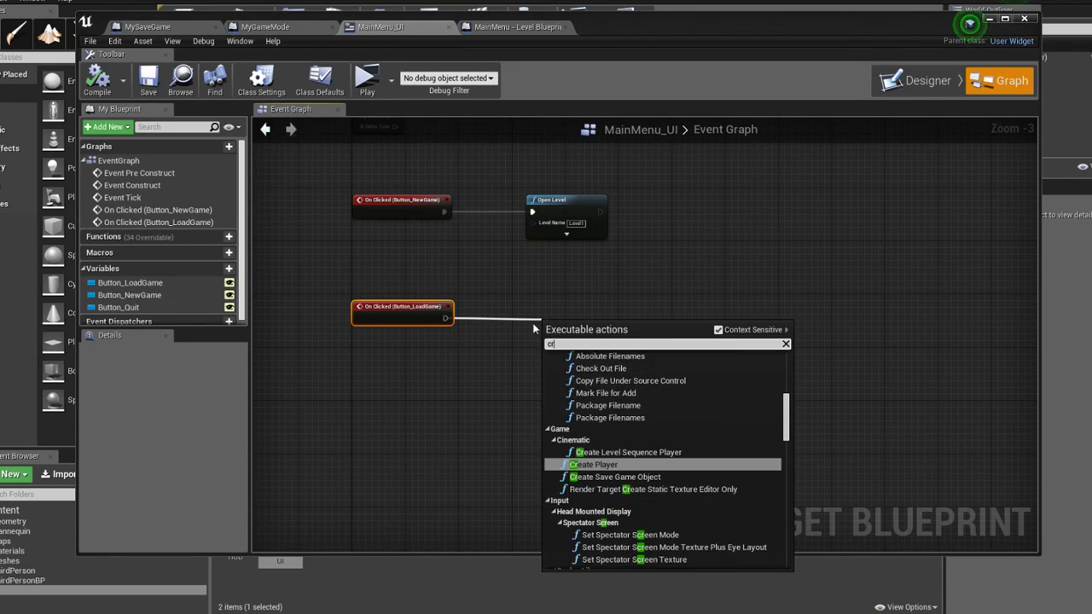
type("eate")
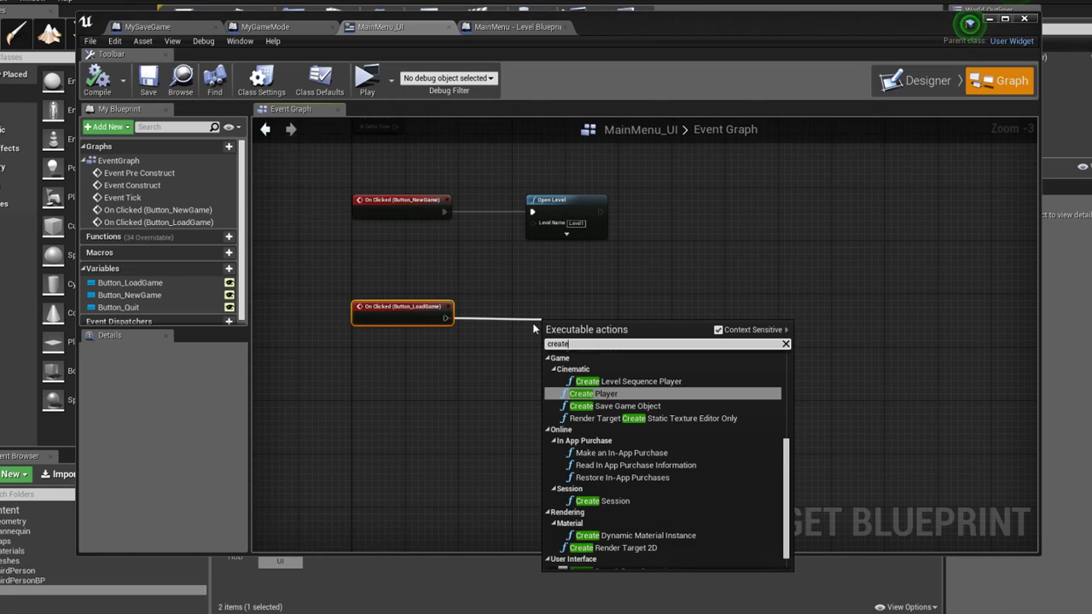
type(" s")
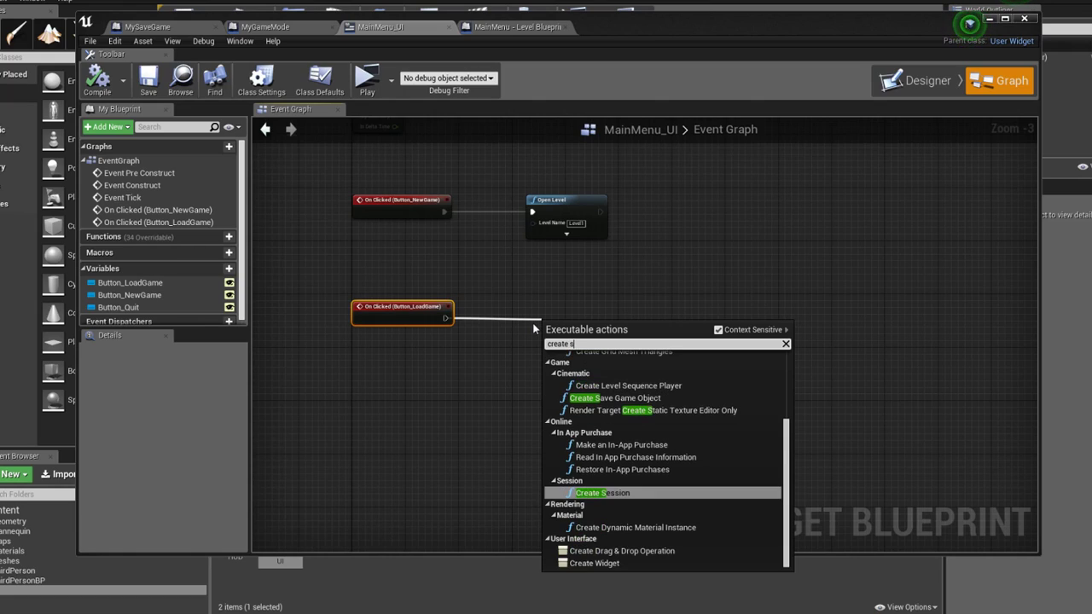
type("a")
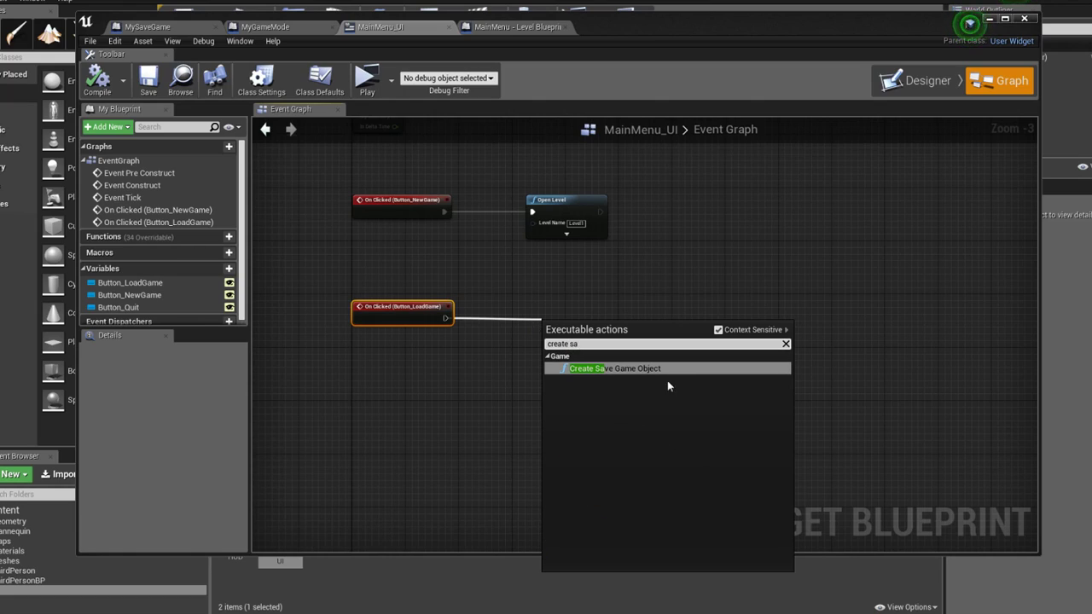
left_click(657, 368)
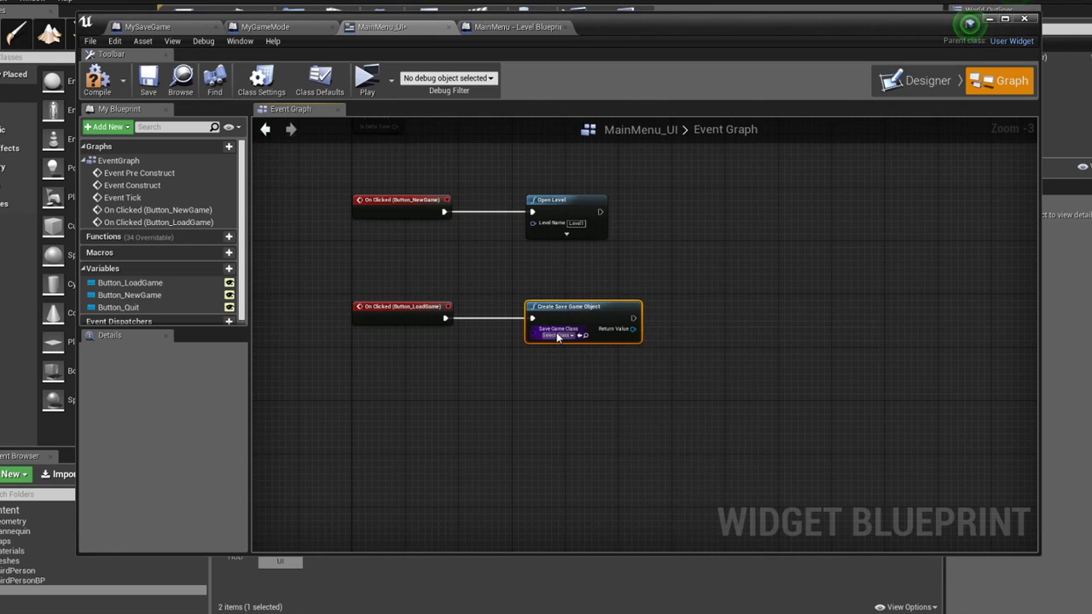
left_click(556, 336)
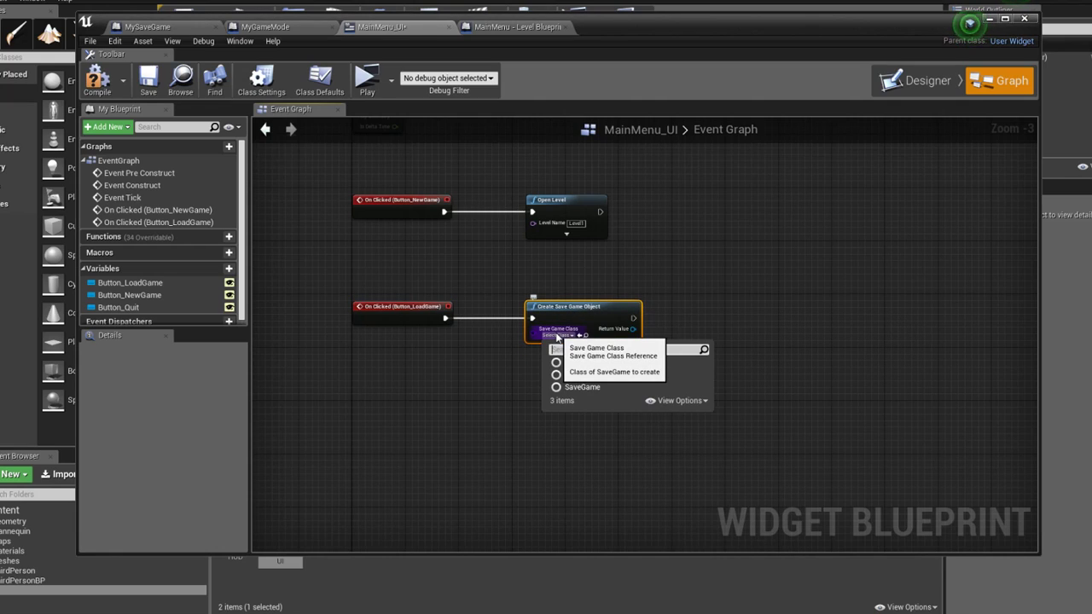
left_click(592, 374)
right_click_drag(592, 372, 532, 376)
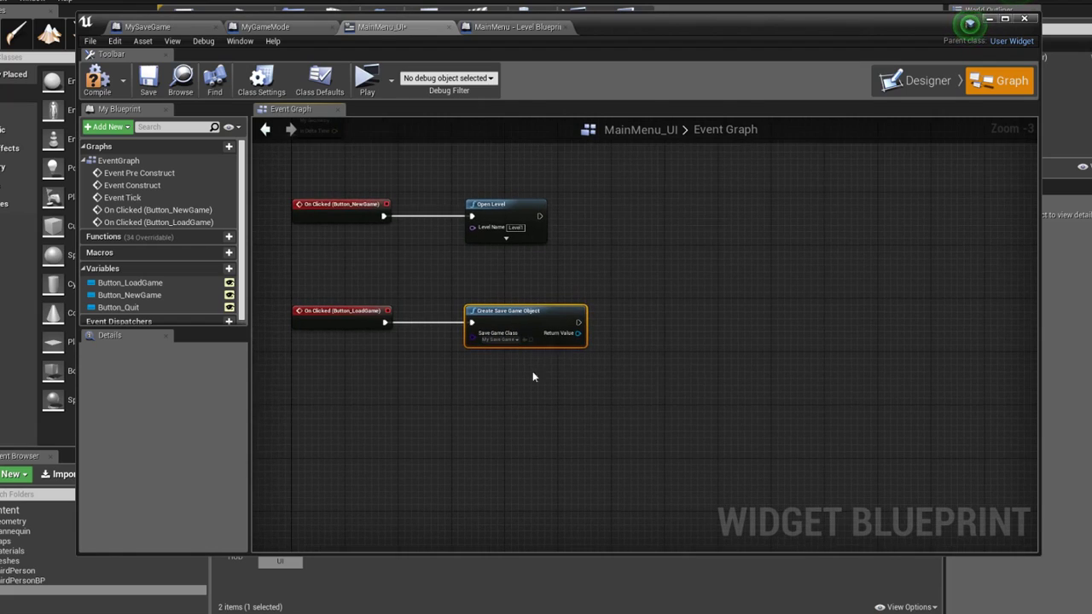
Promote the created object's Return Value to a new SaveGameInstance variable via a SET node
left_click_drag(564, 336, 652, 336)
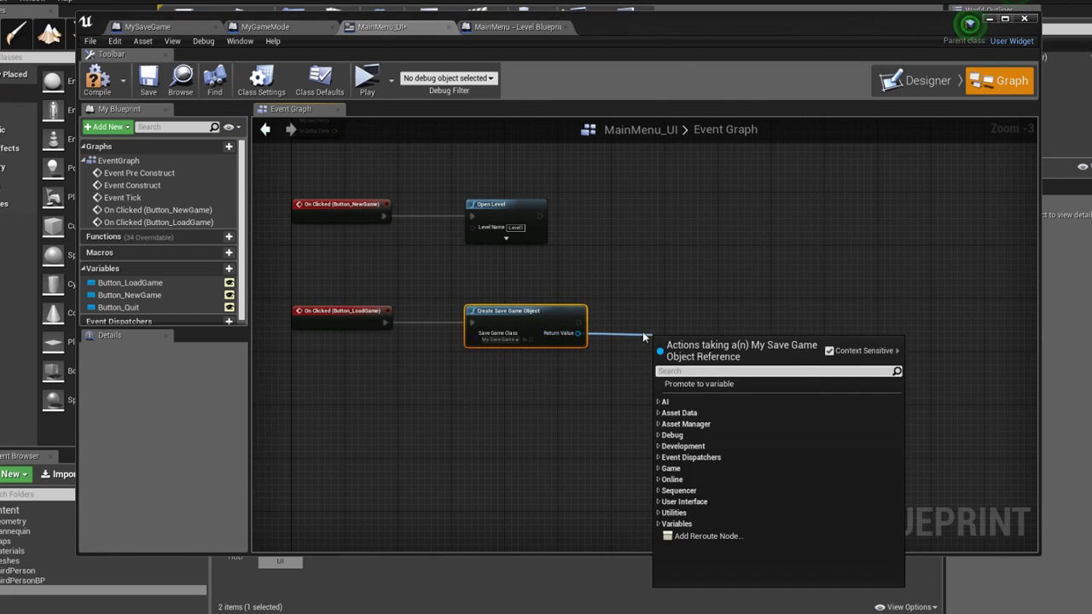
left_click(695, 384)
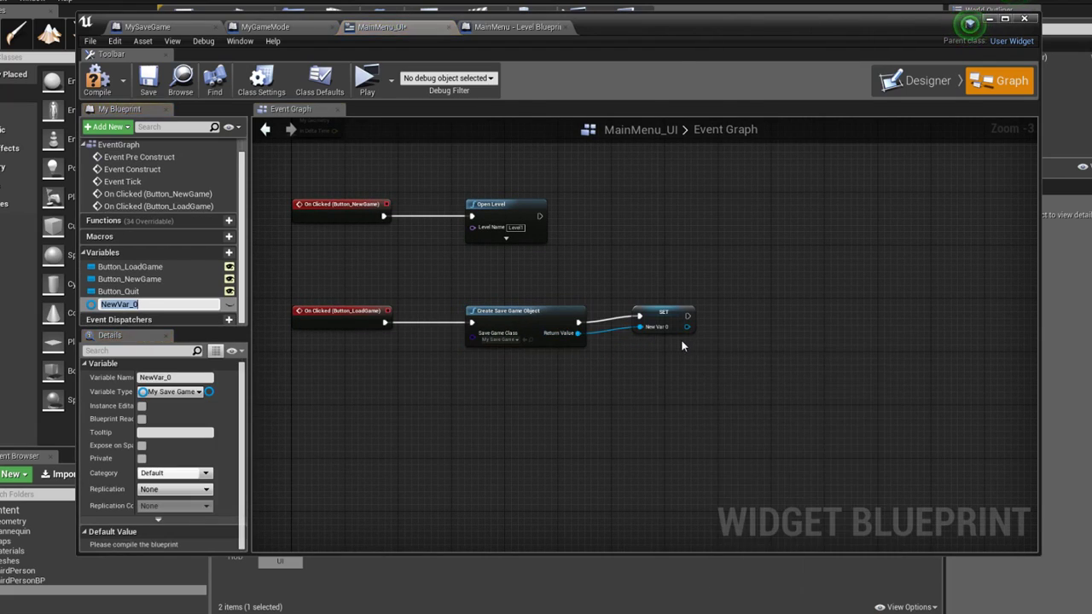
type("SaveGameInstance")
key("Return")
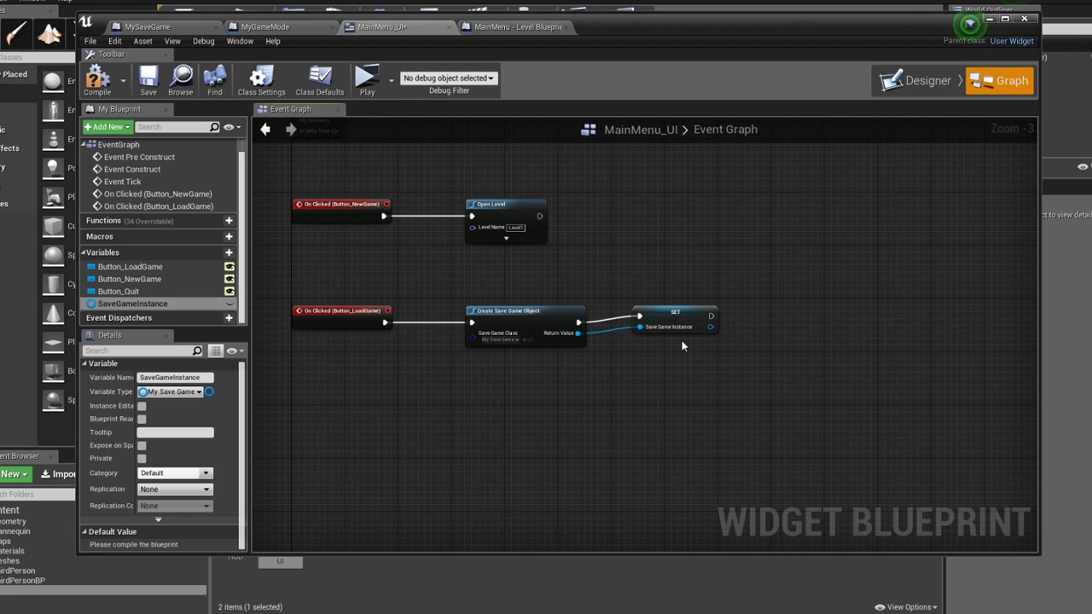
left_click(670, 327)
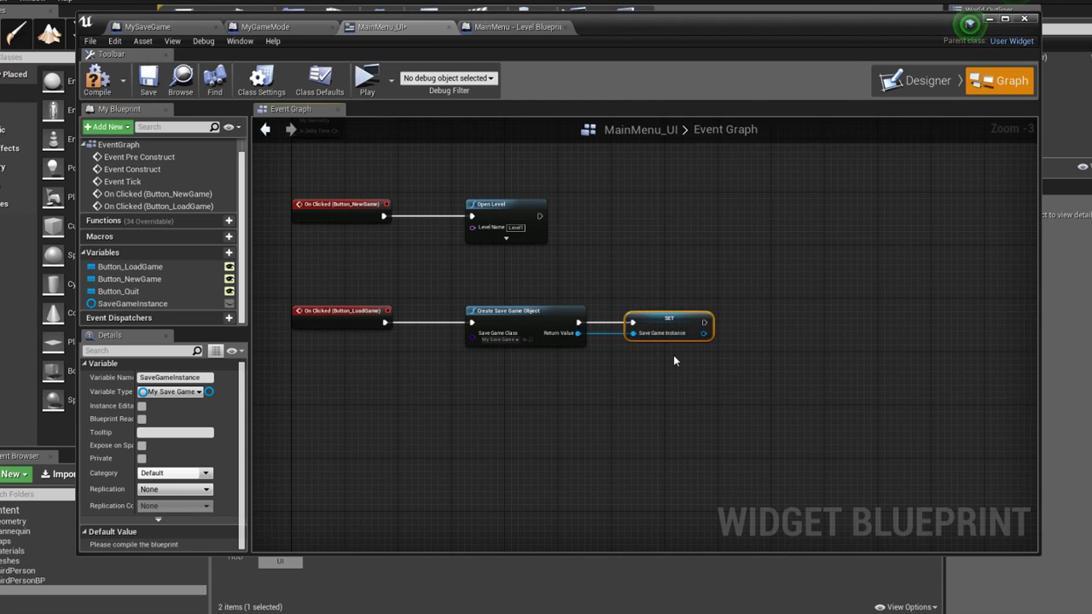
right_click_drag(666, 397, 546, 393)
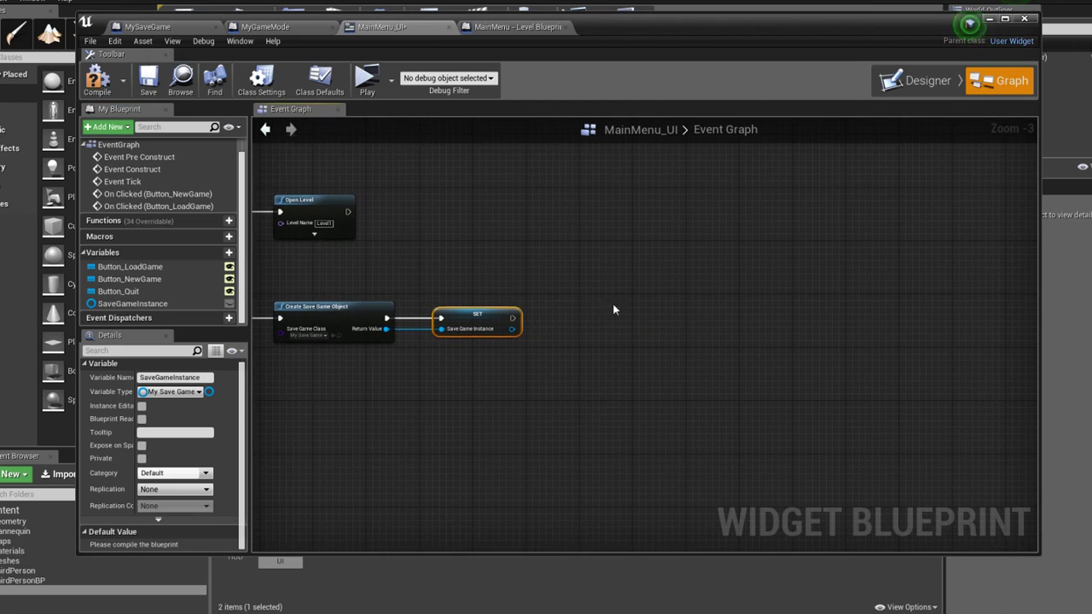
scroll(612, 304, "up", 1)
right_click_drag(612, 304, 574, 316)
left_click_drag(444, 329, 501, 332)
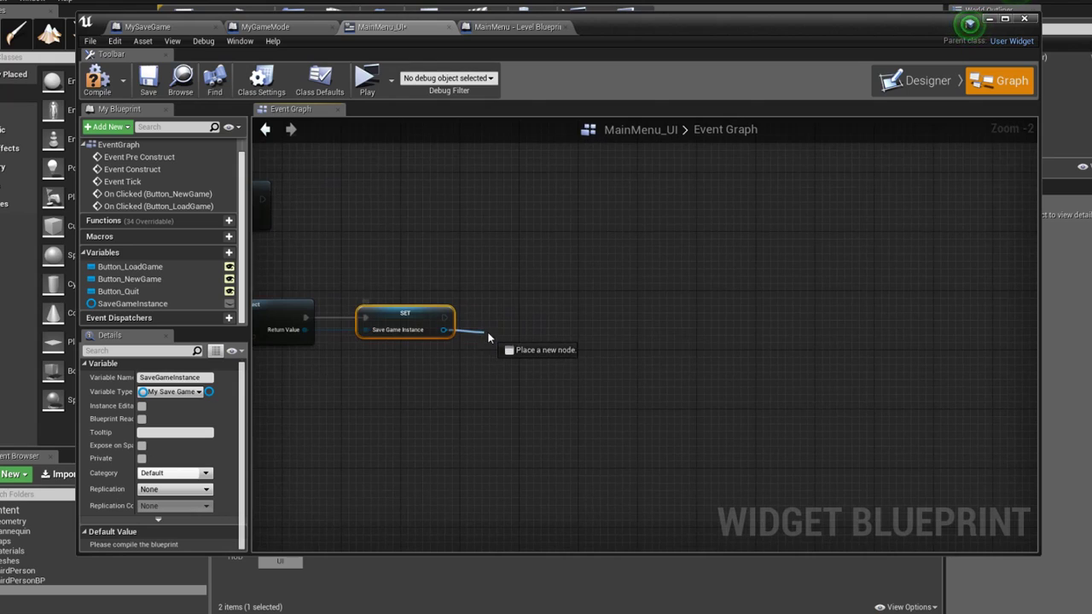
Add a Get Level Name node from the saved instance, then delete it
left_click(402, 255)
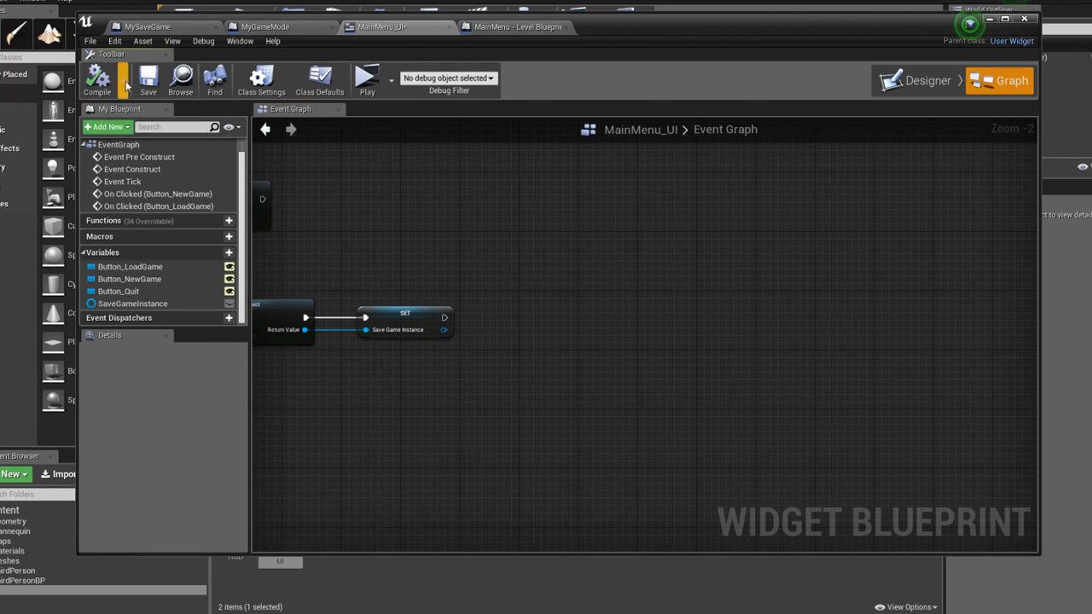
left_click_drag(444, 329, 494, 329)
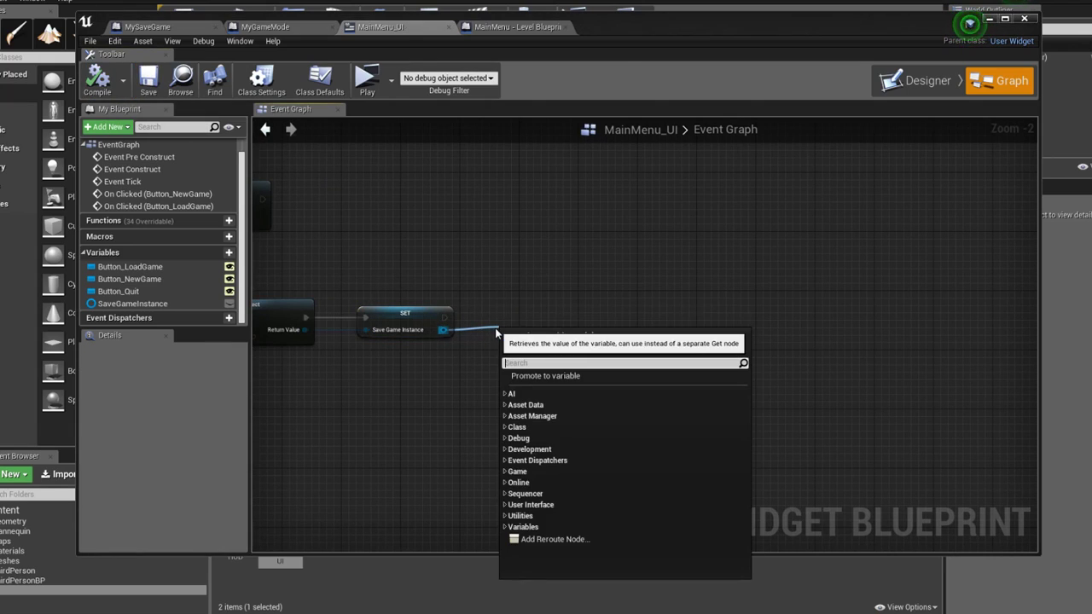
type("level")
key("Down")
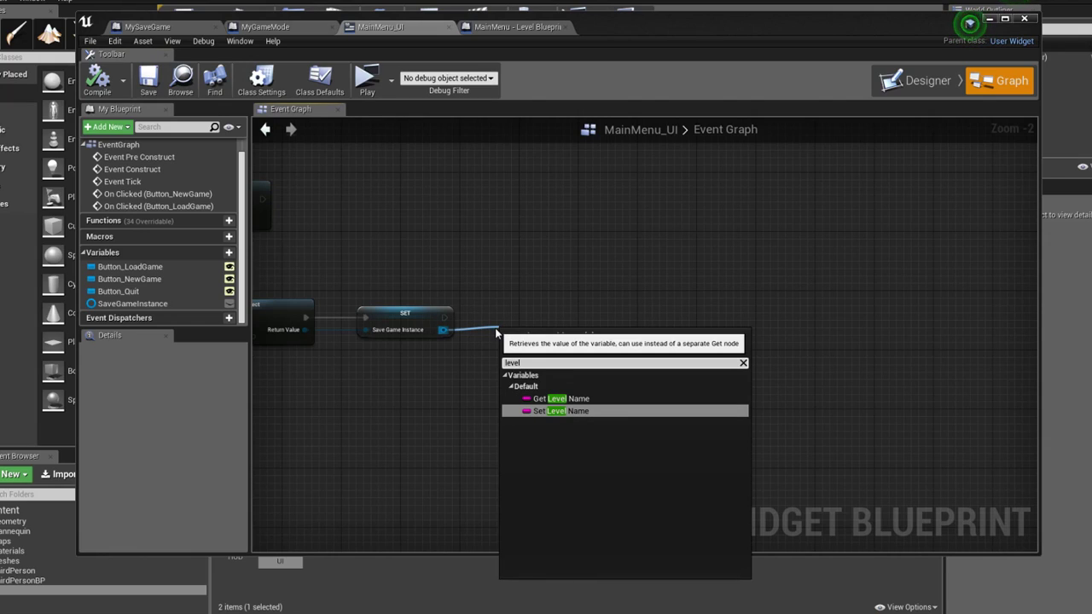
key("Up")
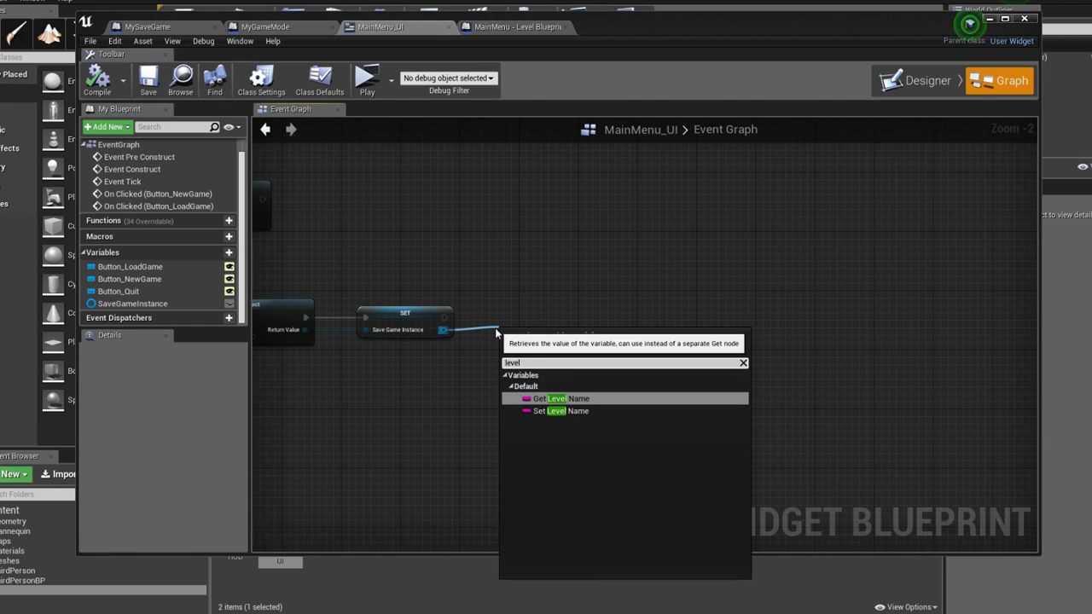
key("Return")
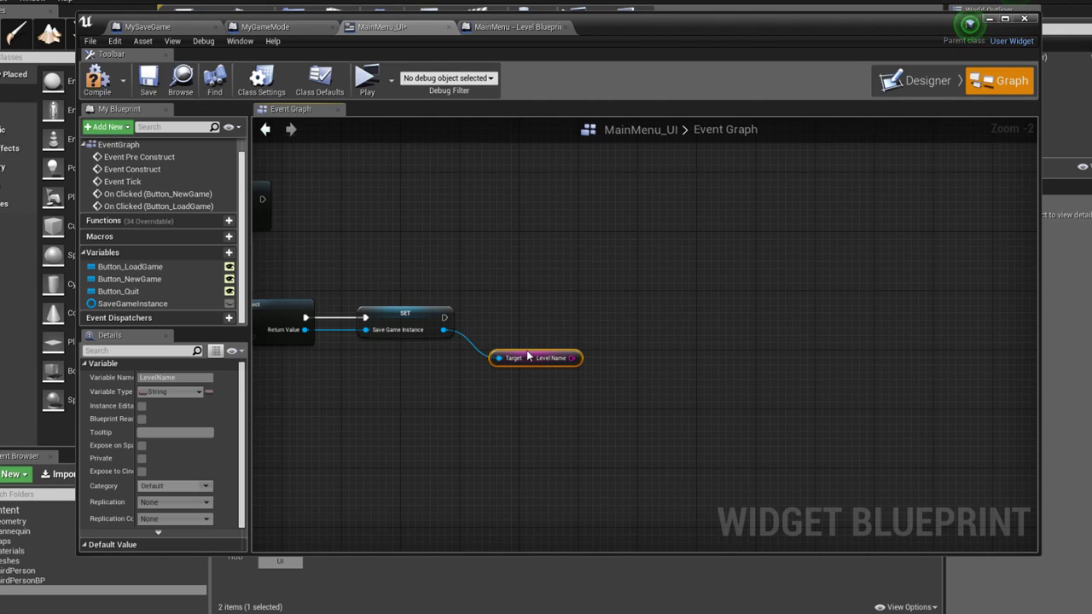
right_click_drag(530, 356, 759, 331)
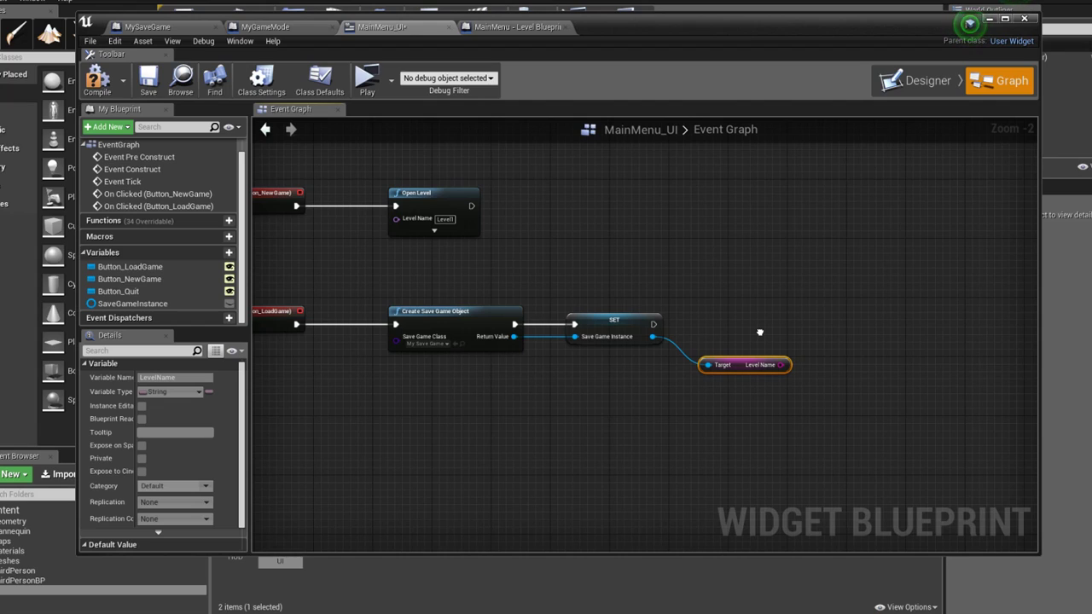
key("Delete")
Re-add Get Level Name wired from the SET node's Save Game Instance output
right_click_drag(706, 371, 604, 369)
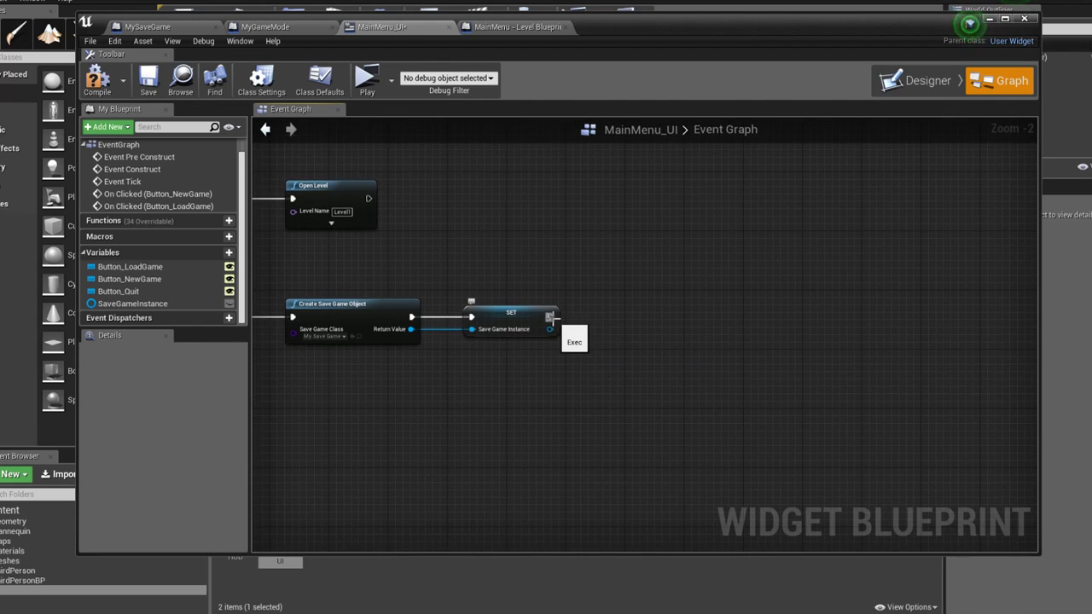
left_click_drag(549, 317, 607, 318)
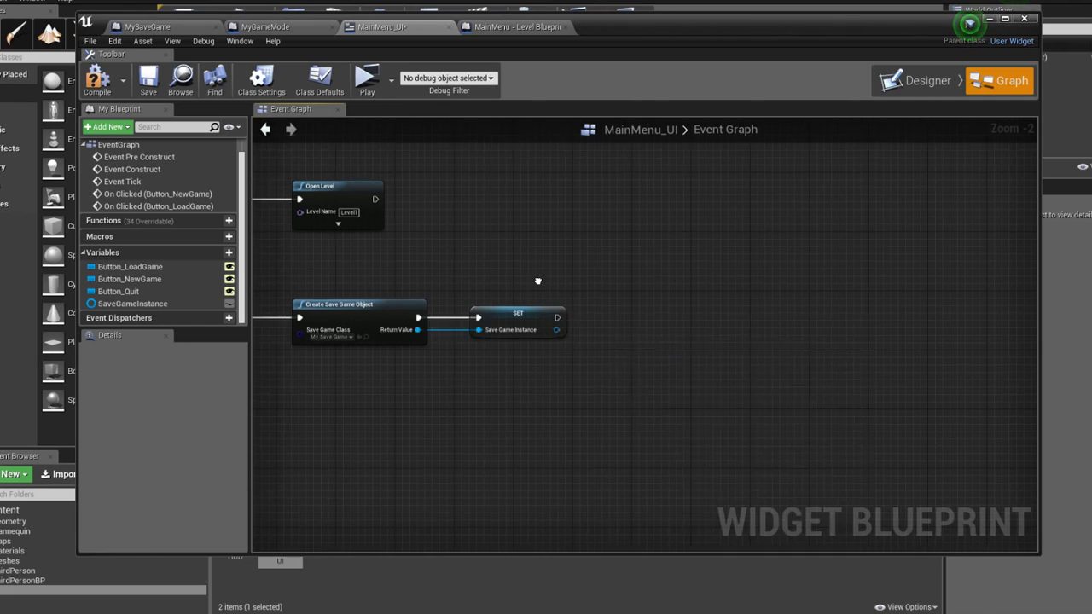
right_click_drag(607, 318, 653, 270)
left_click_drag(672, 318, 719, 344)
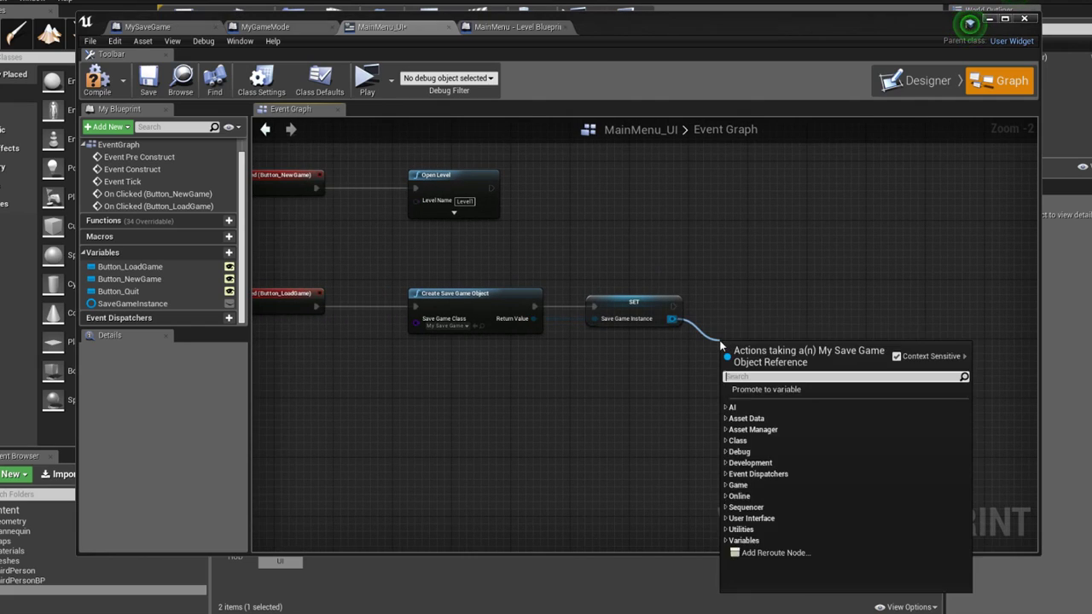
type("get level")
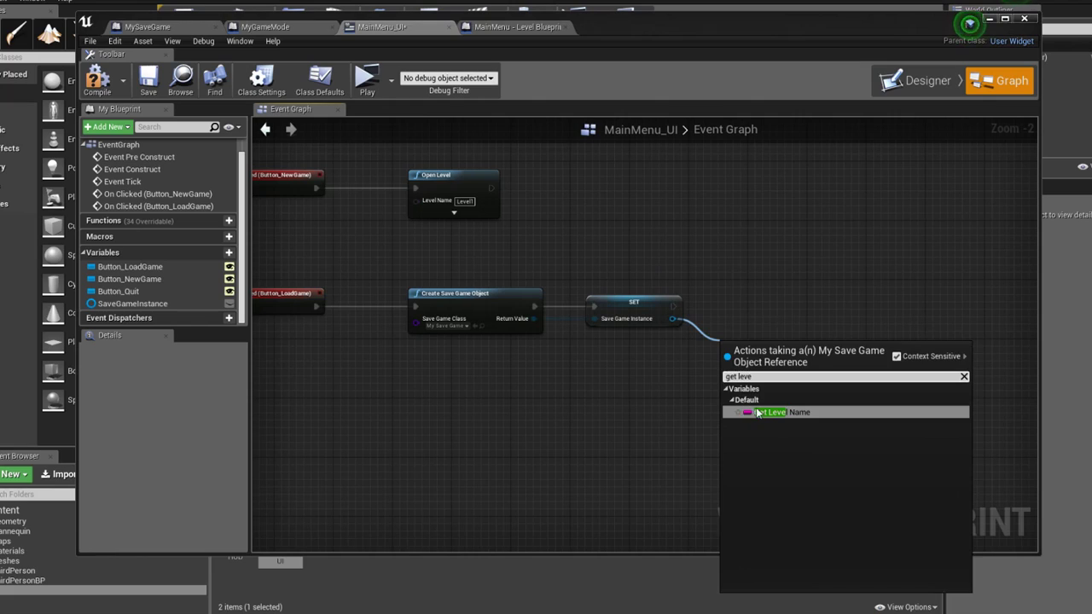
key("Return")
right_click_drag(744, 398, 640, 398)
left_click_drag(569, 307, 730, 307)
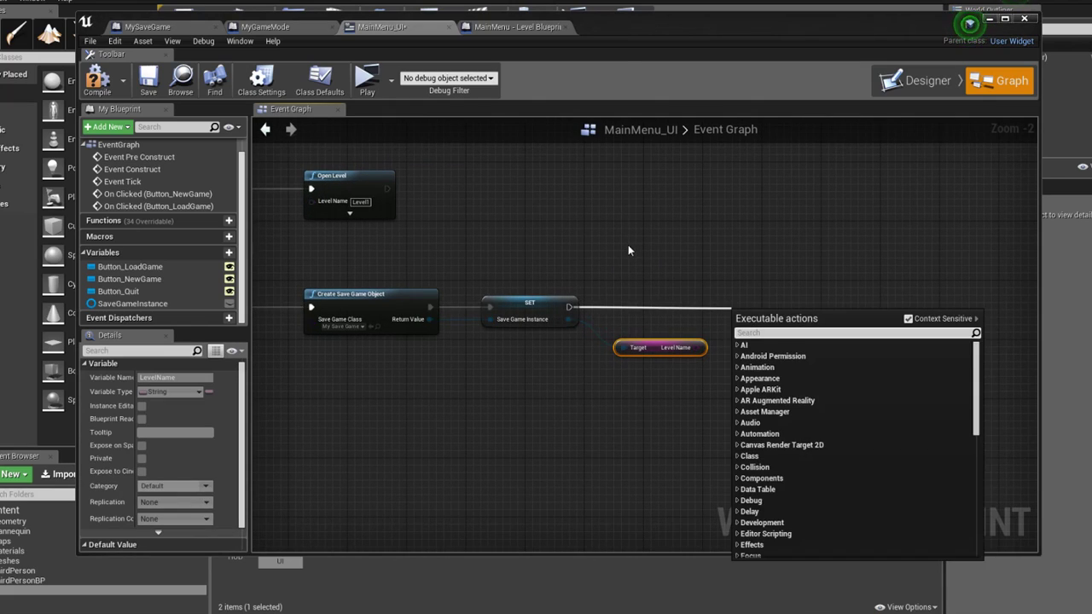
Add a Cast To MyGameMode after the SET node, with Get Game Mode as its Object
type("mygame")
key("Down")
key("Down")
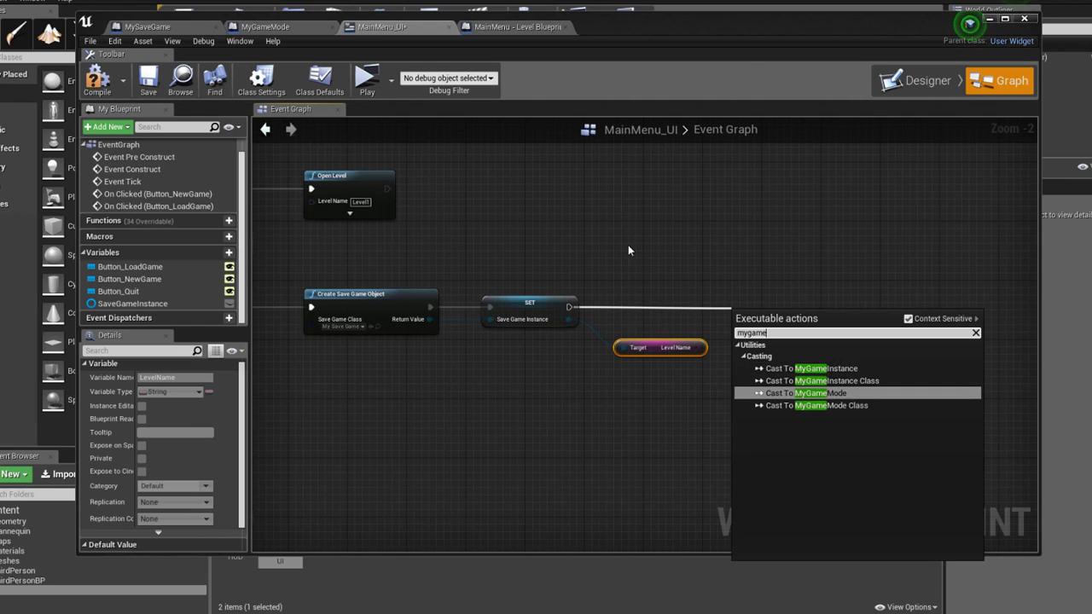
key("Return")
mouse_move(589, 306)
right_mouse_down()
mouse_move(817, 290)
mouse_move(565, 287)
right_mouse_up()
left_click_drag(740, 311, 749, 286)
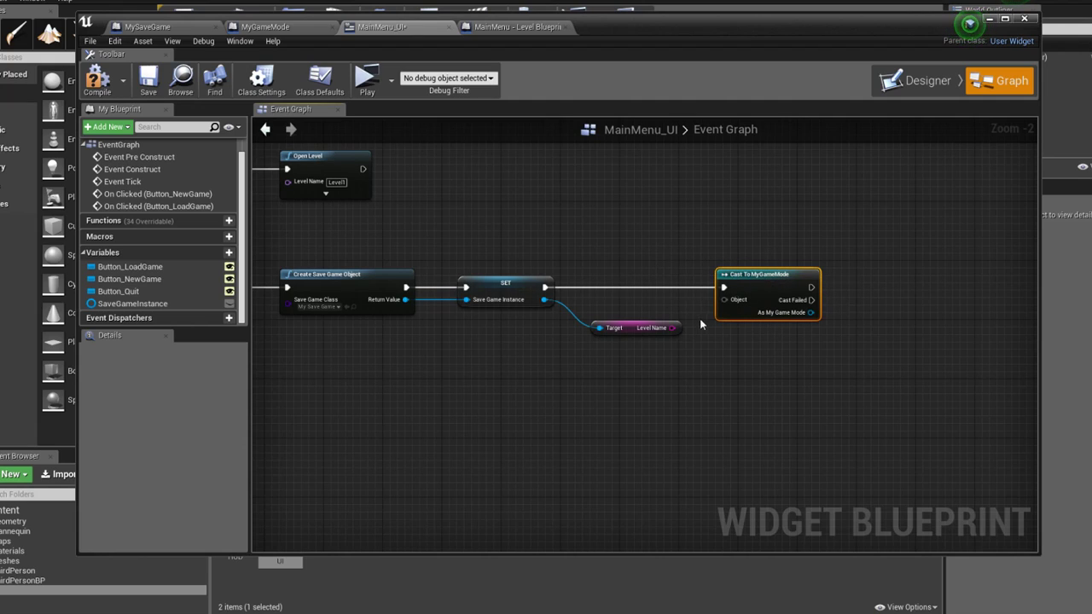
left_click_drag(723, 299, 646, 255)
type("get game ")
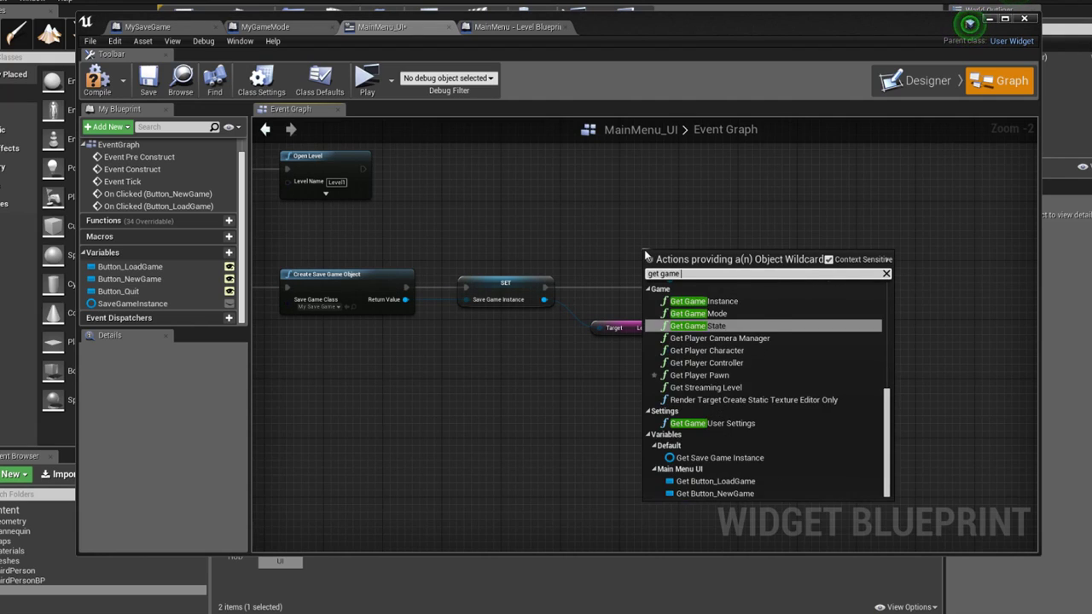
type("mode")
key("Return")
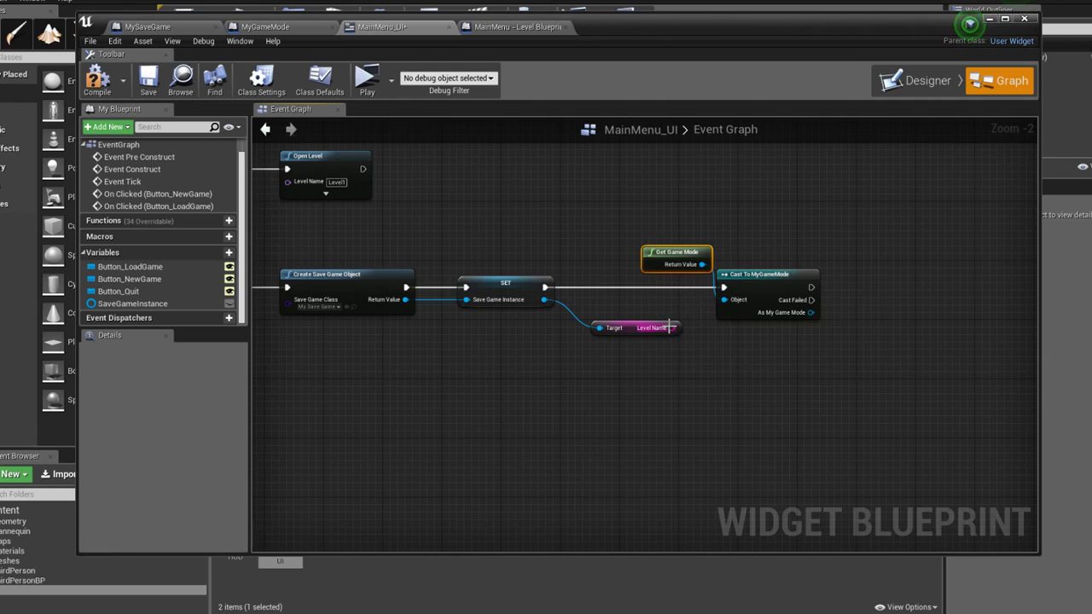
right_click_drag(669, 327, 554, 306)
Set MyGameMode's Current Level Name from the saved Level Name
left_click_drag(696, 286, 712, 309)
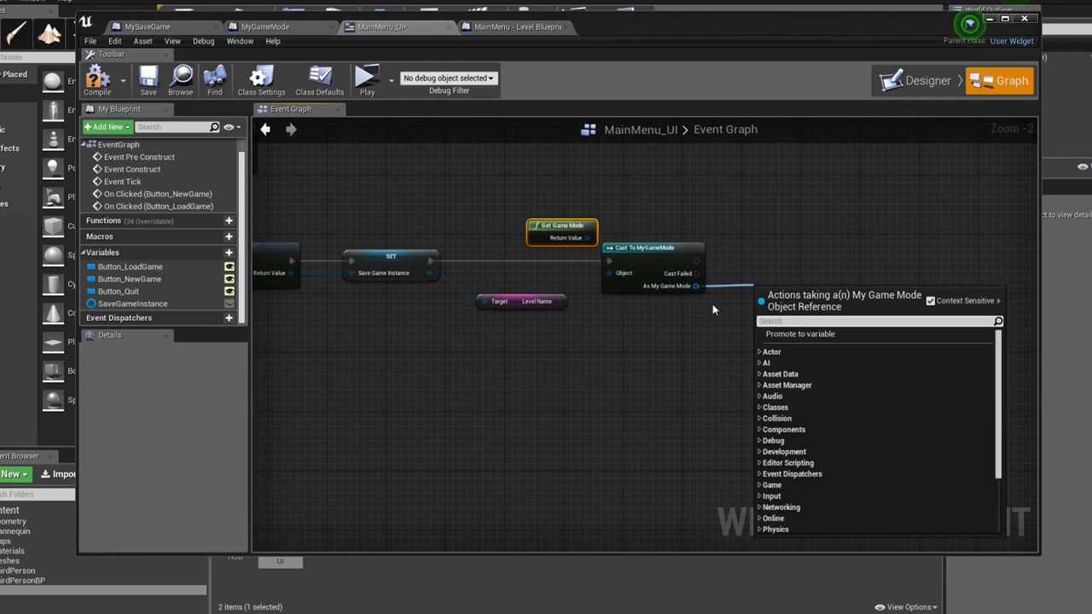
type("curren")
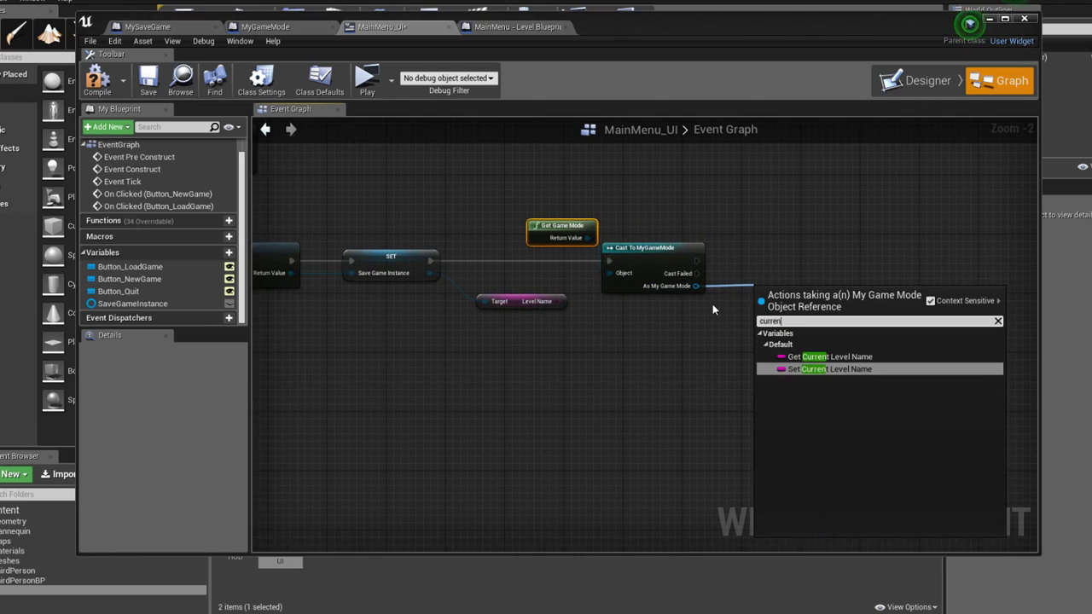
key("Return")
mouse_move(766, 297)
left_mouse_down()
mouse_move(737, 260)
mouse_move(696, 261)
mouse_move(565, 307)
left_mouse_up()
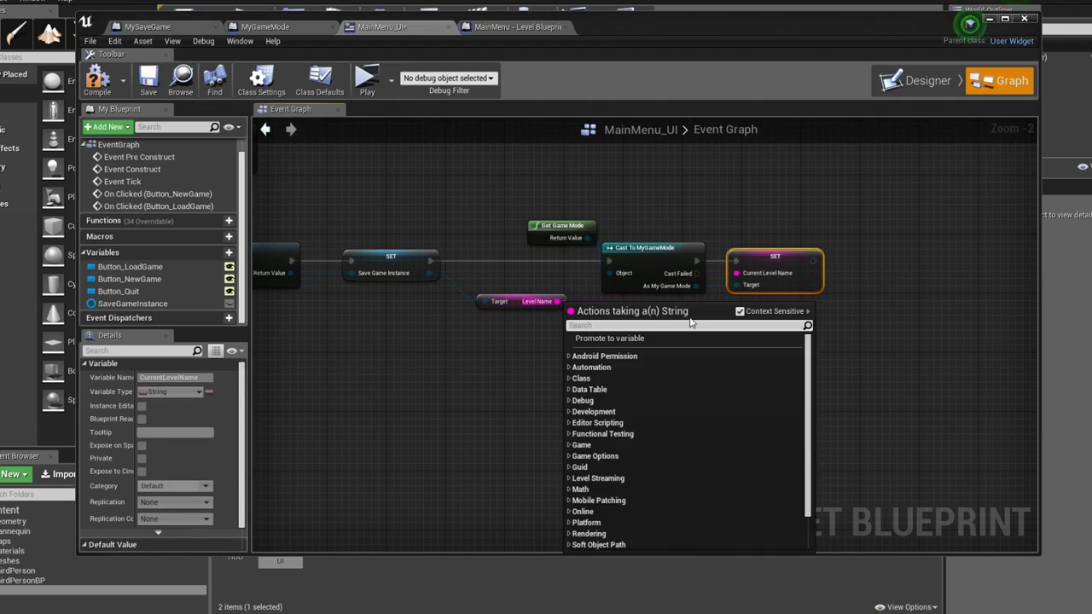
mouse_move(776, 199)
right_mouse_down()
mouse_move(706, 258)
mouse_move(684, 252)
right_mouse_up()
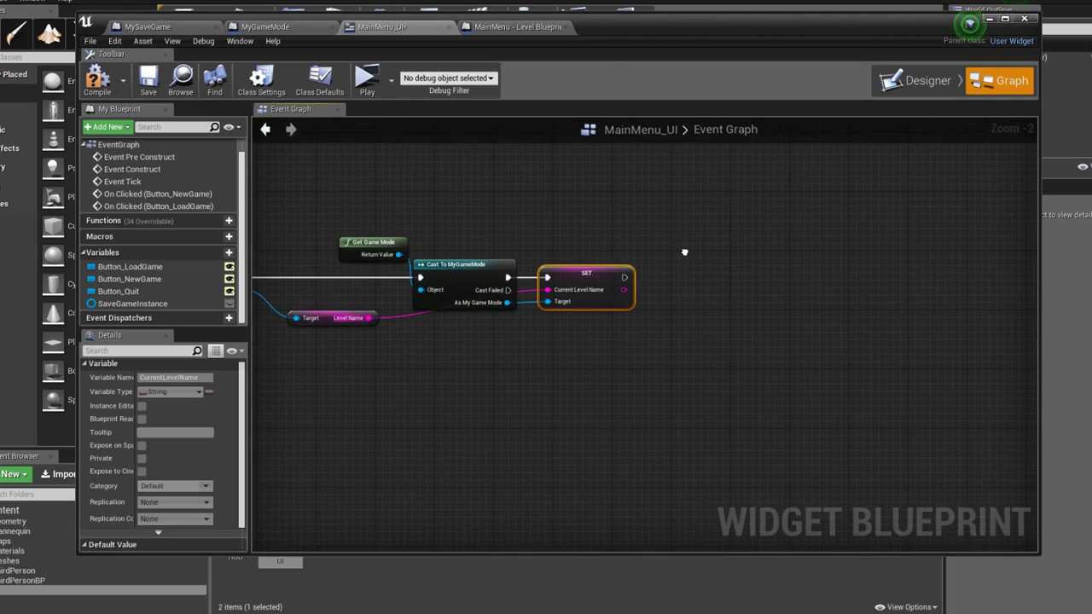
Add a Load Game from Slot node using the slot name 'Default'
left_click_drag(628, 277, 694, 269)
type("loa")
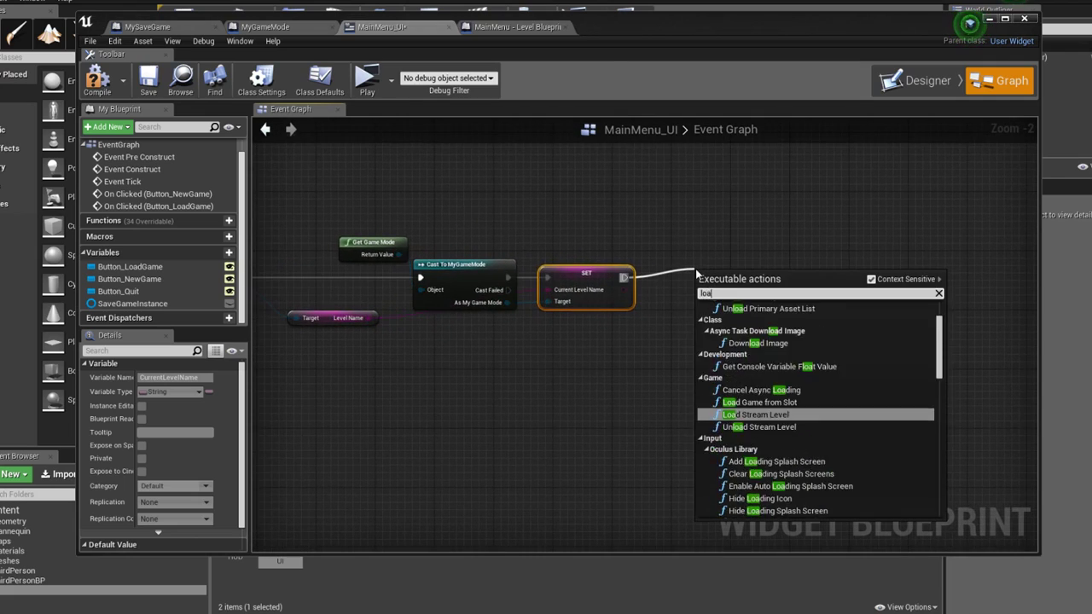
type("d game from")
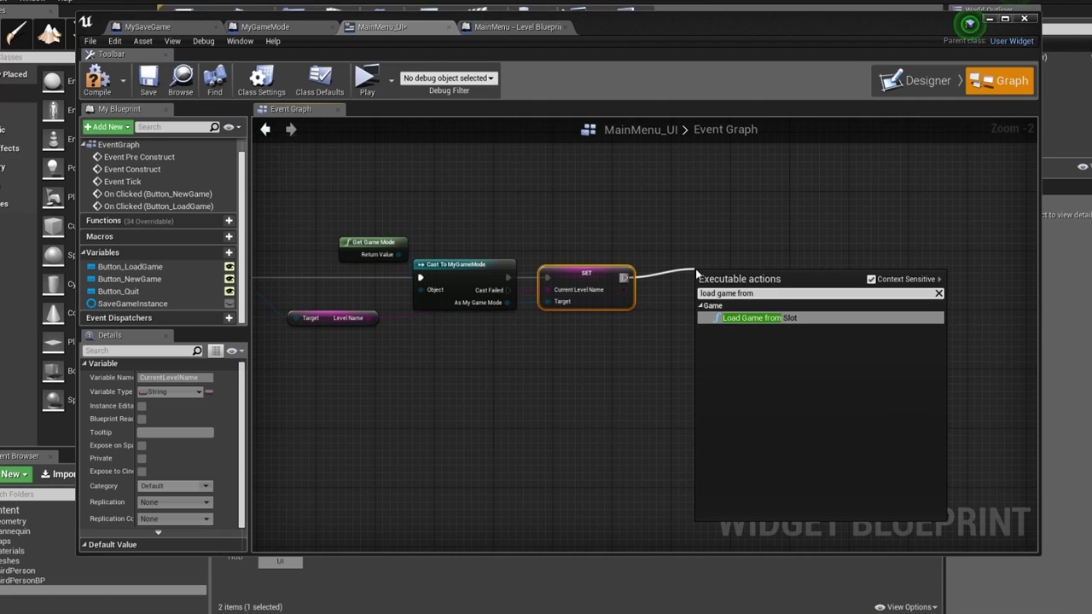
key("Return")
left_click_drag(698, 273, 713, 266)
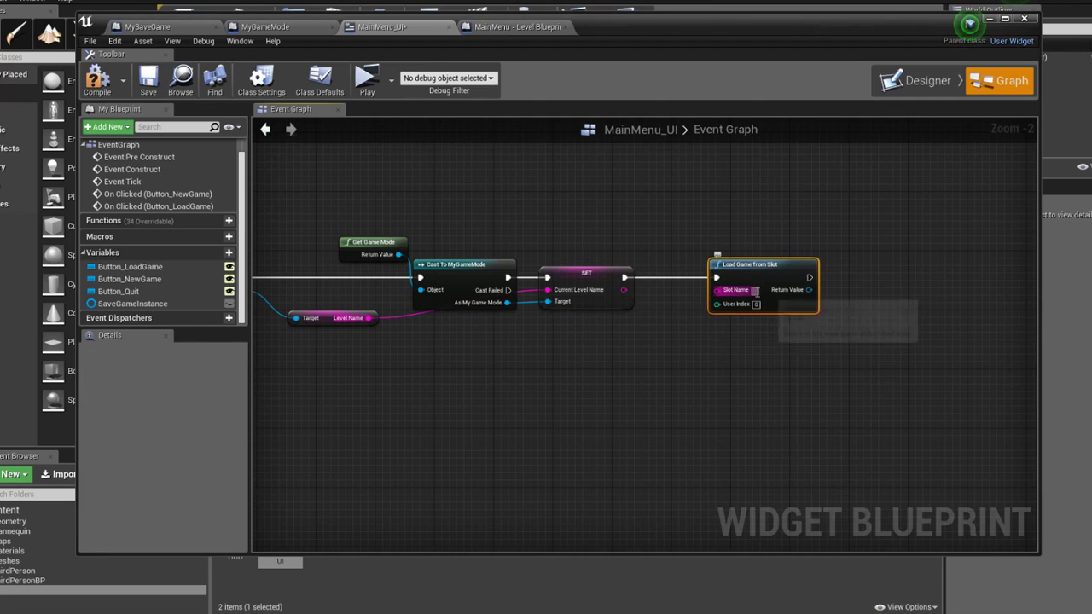
type("Default")
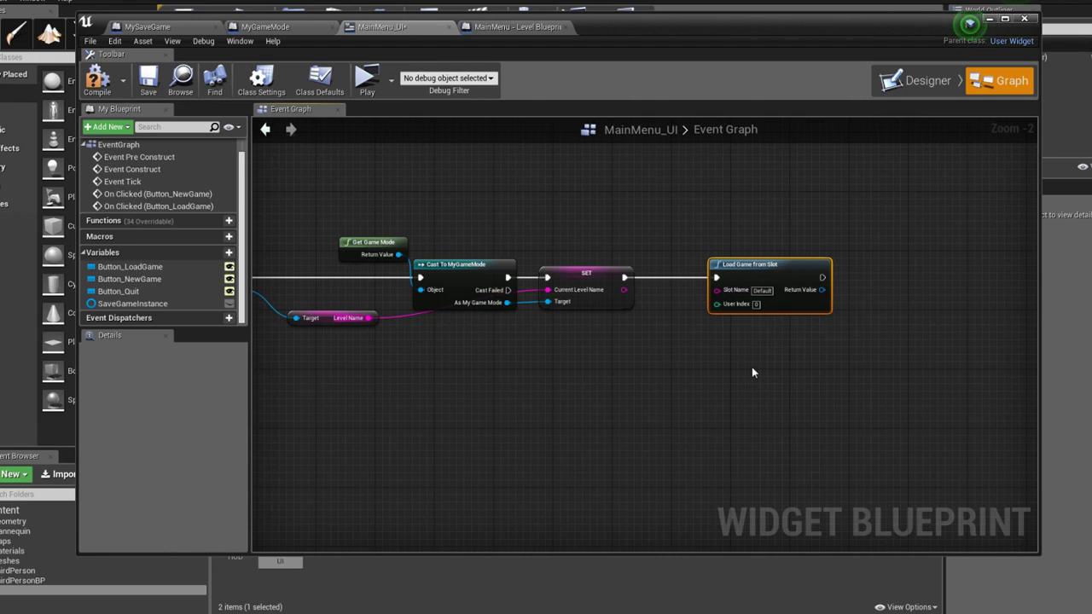
right_click_drag(760, 363, 741, 372)
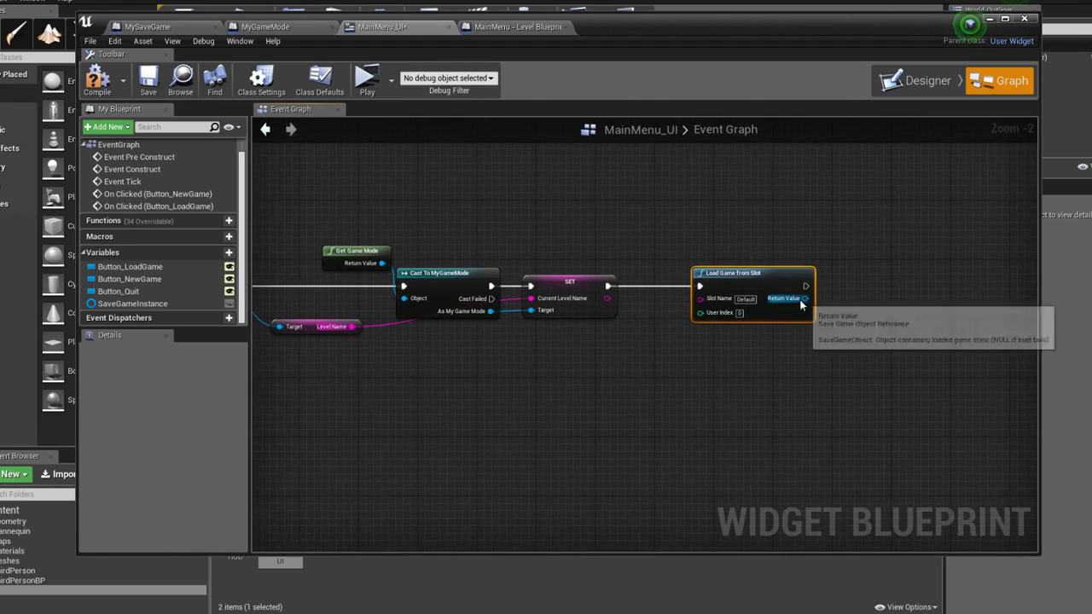
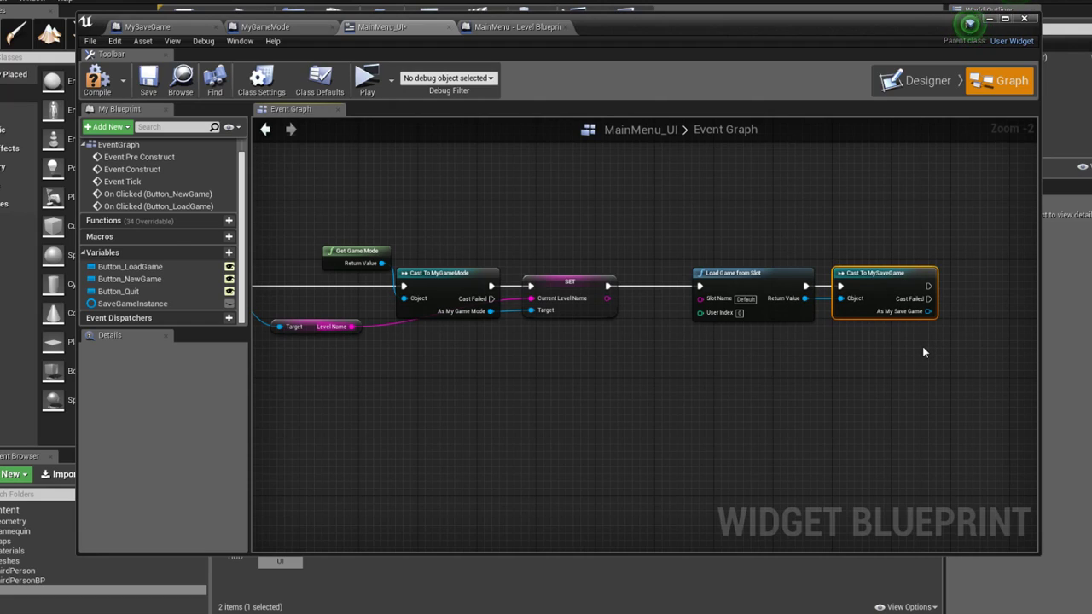
Add a SET SaveGameInstance node fed by the cast's As My Save Game output
right_click_drag(923, 347, 710, 333)
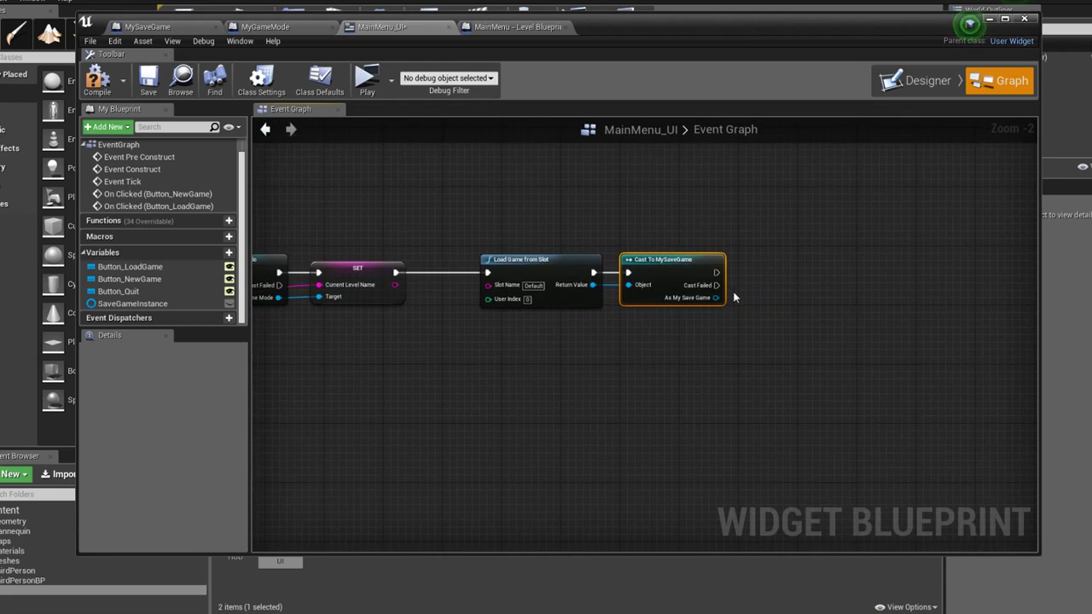
left_click_drag(714, 297, 774, 294)
type("save")
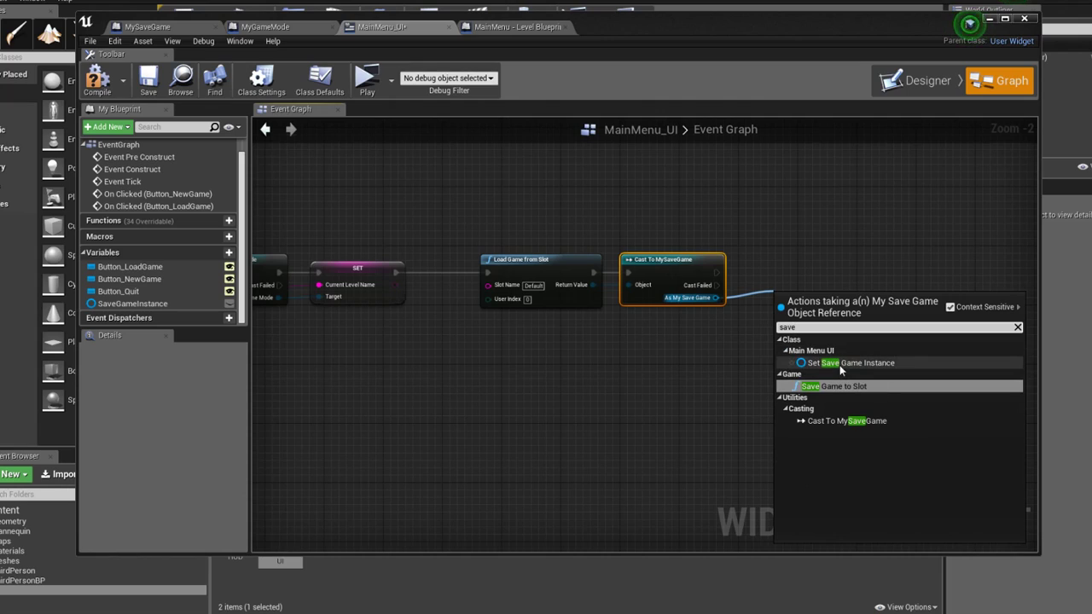
left_click(799, 266)
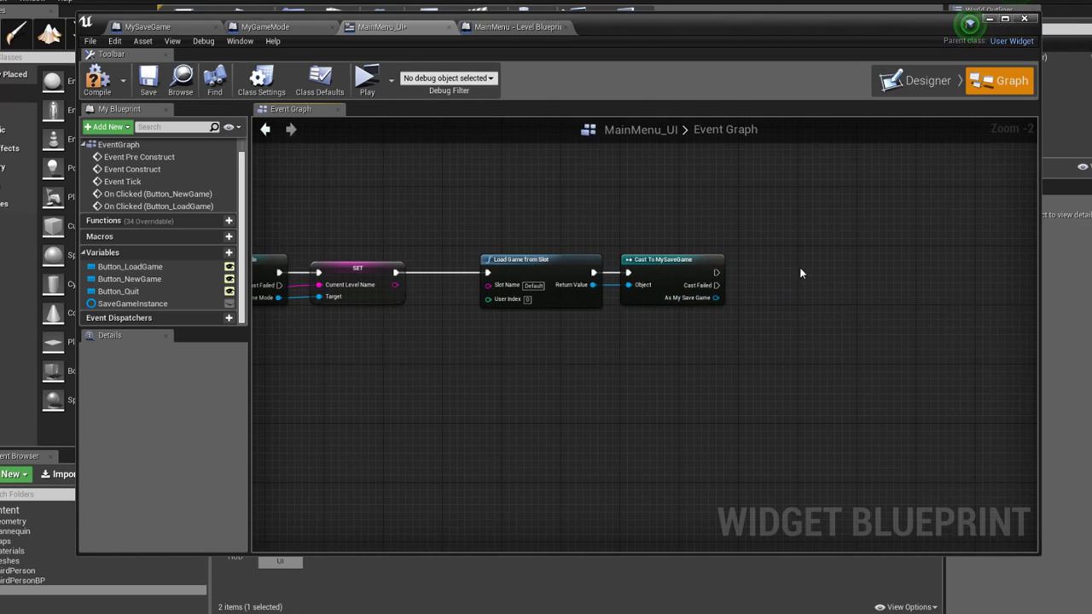
mouse_move(132, 303)
left_mouse_down()
mouse_move(784, 266)
mouse_move(717, 272)
mouse_move(793, 284)
mouse_move(769, 269)
left_mouse_up()
left_click(810, 295)
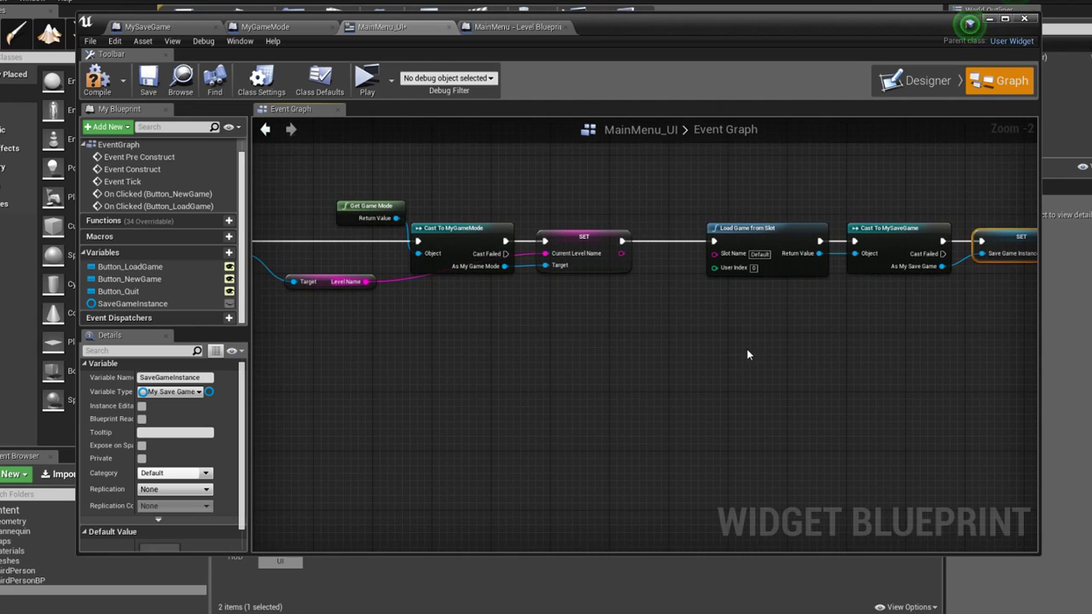
Bring the load, cast and SET nodes into view and extend the execution flow past SET
scroll(751, 353, "down", 1)
right_click_drag(751, 354, 1006, 397)
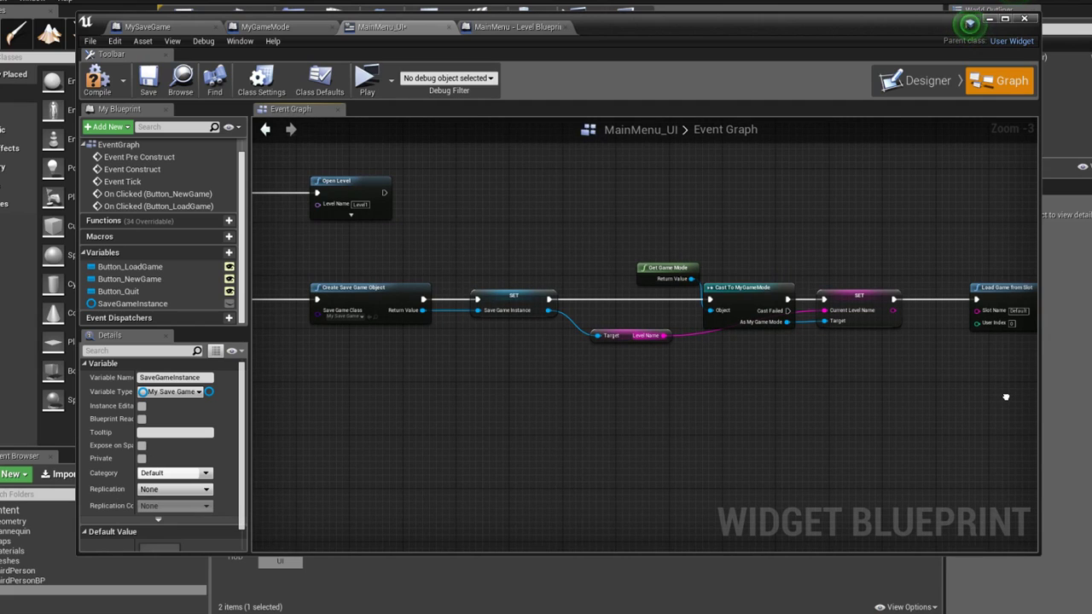
mouse_move(1005, 396)
right_mouse_down()
mouse_move(597, 378)
mouse_move(419, 383)
right_mouse_up()
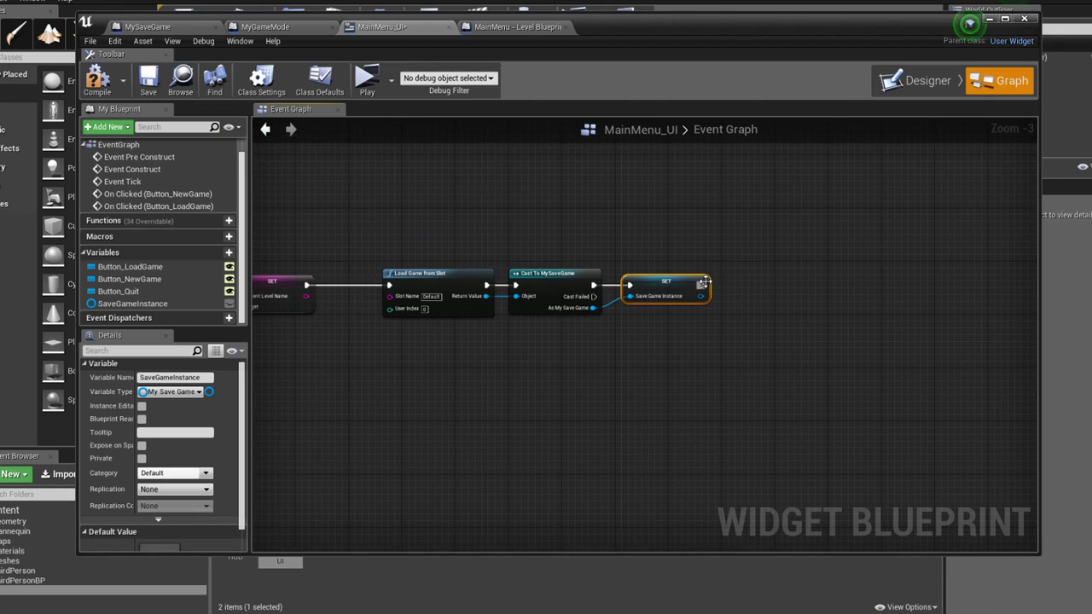
left_click_drag(705, 283, 782, 290)
left_click_drag(702, 284, 799, 291)
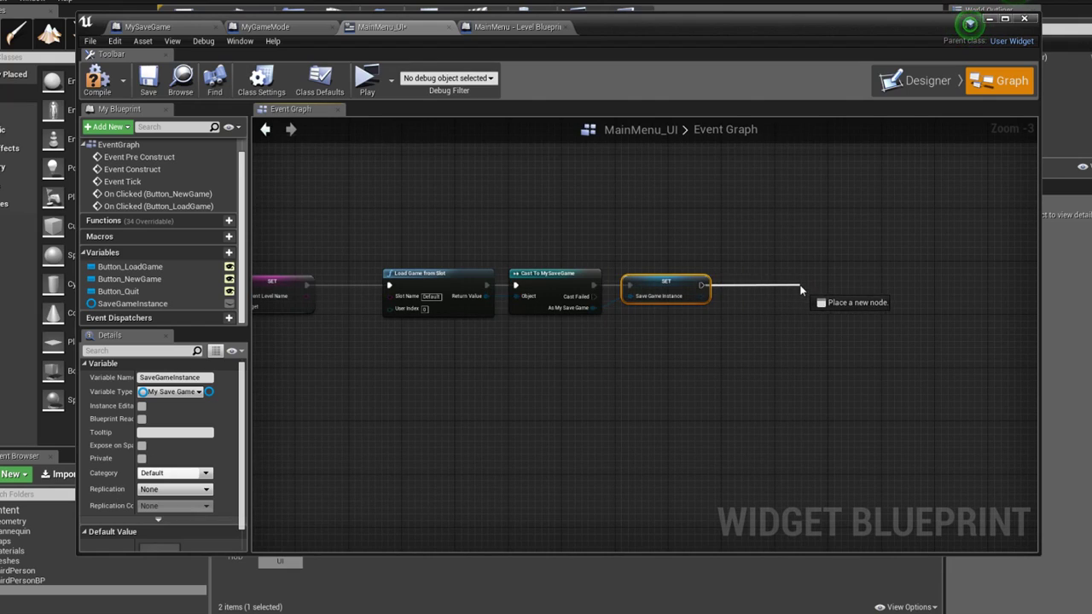
Place an Open Level node after the SET node and line it up with the load chain
type("open level")
key("Return")
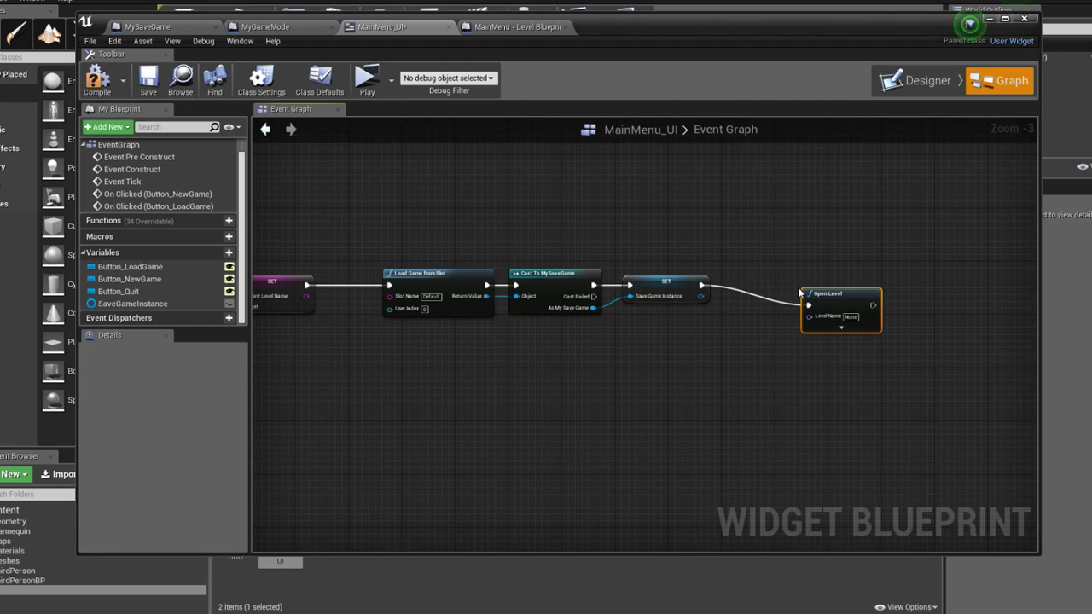
left_click_drag(799, 293, 846, 273)
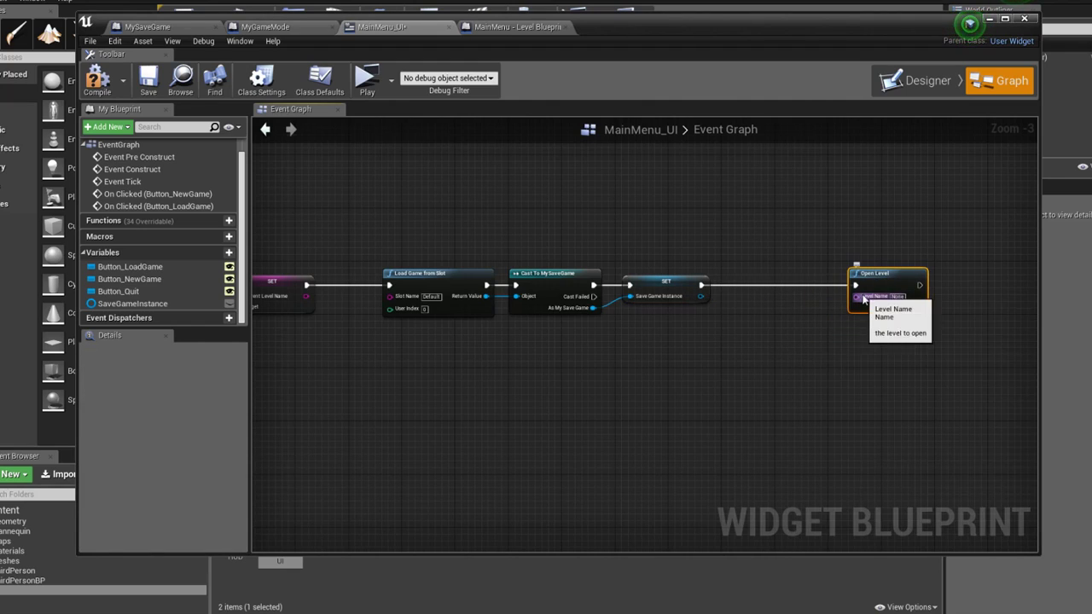
right_click_drag(758, 330, 721, 318)
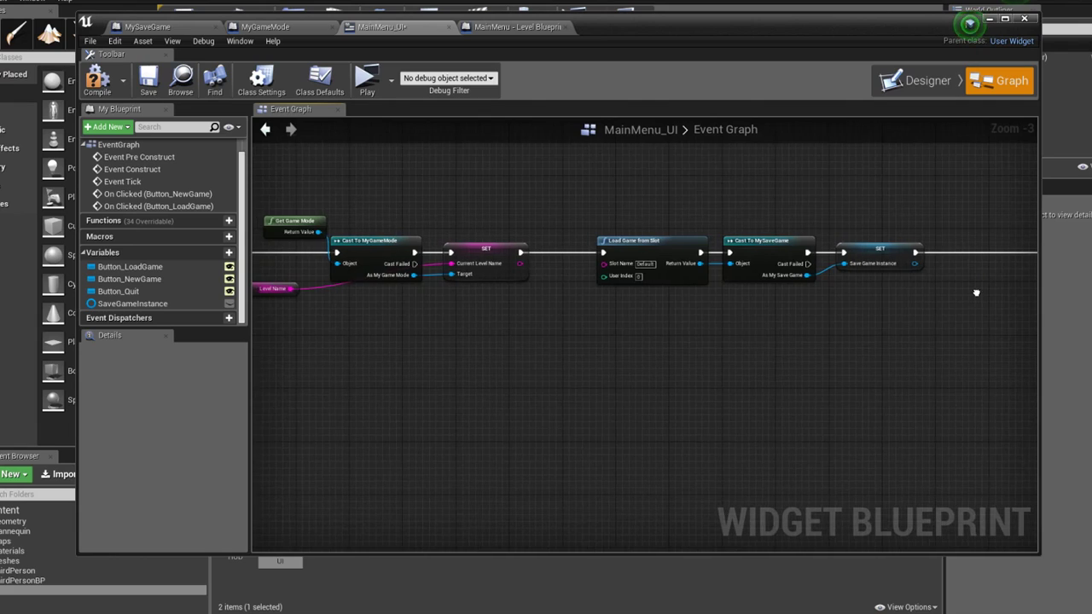
right_click_drag(414, 366, 778, 361)
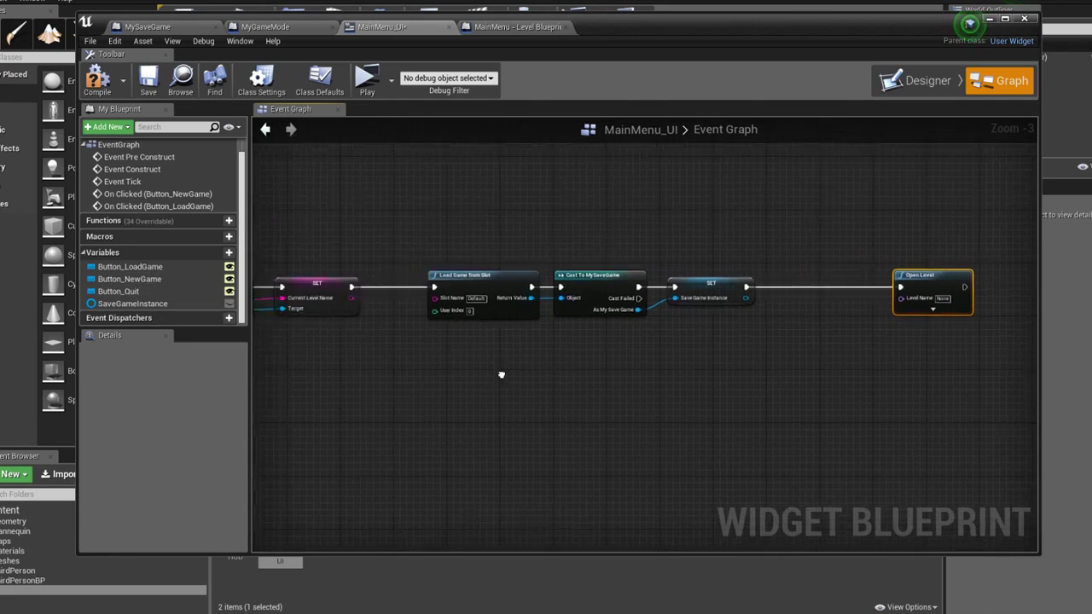
scroll(624, 327, "down", 3)
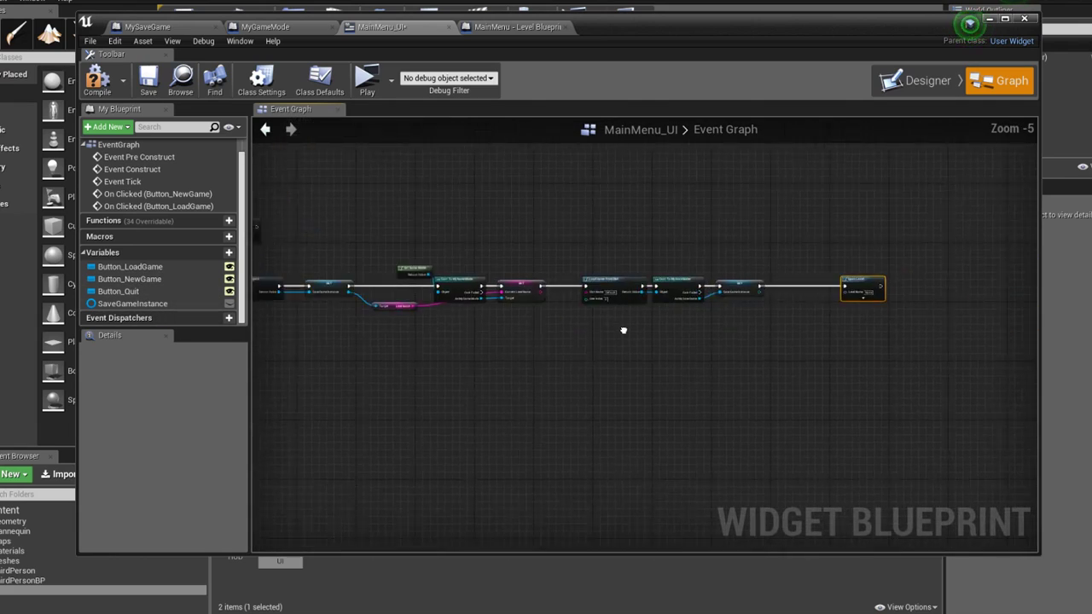
scroll(716, 290, "up", 3)
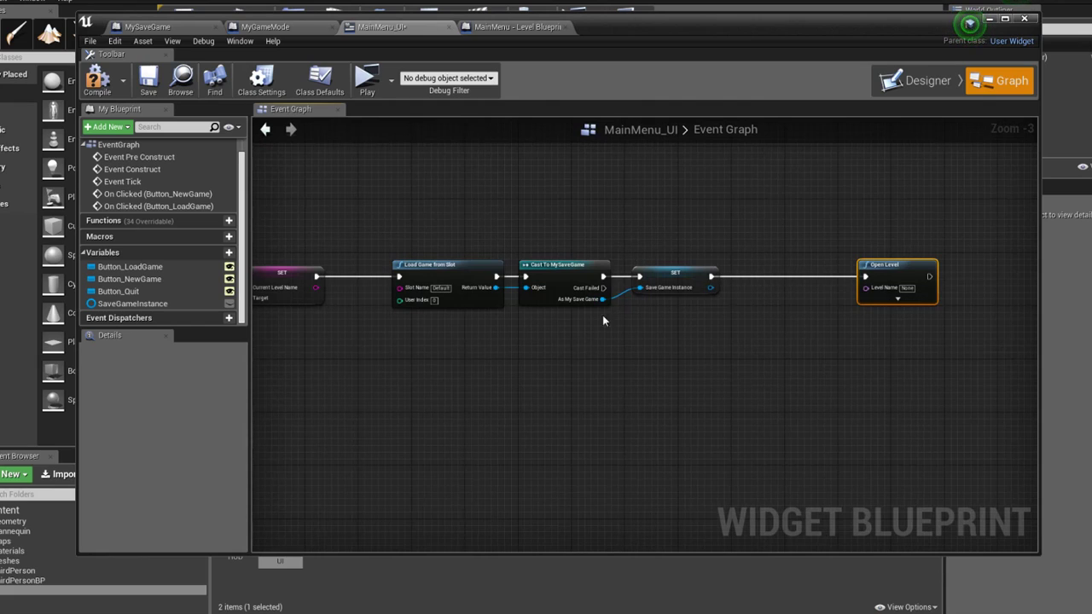
right_click_drag(480, 298, 631, 294)
scroll(480, 299, "down", 1)
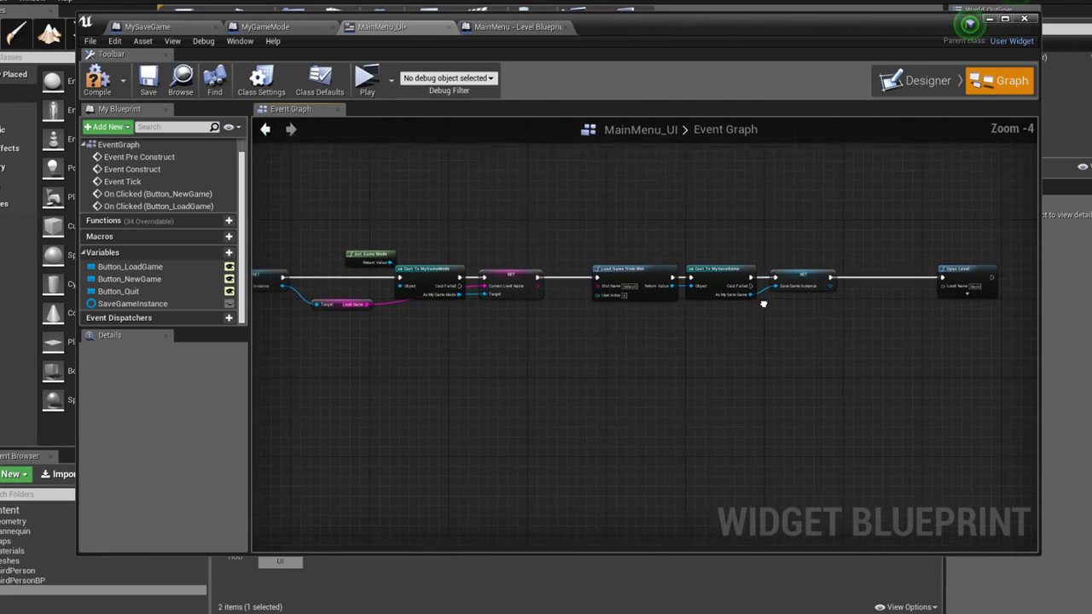
left_click_drag(480, 293, 810, 332)
key("c")
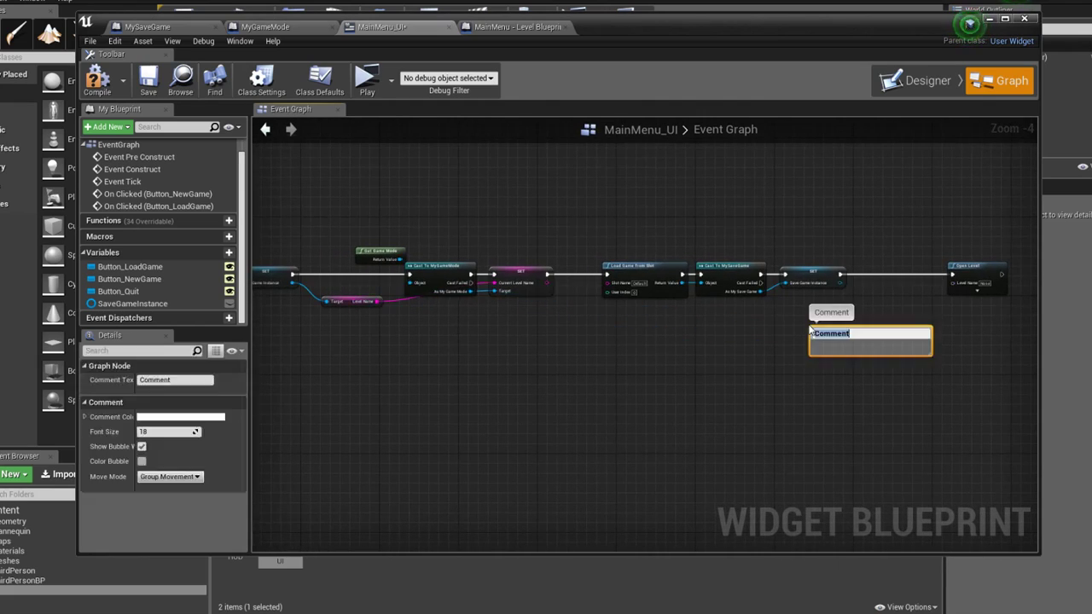
key("Delete")
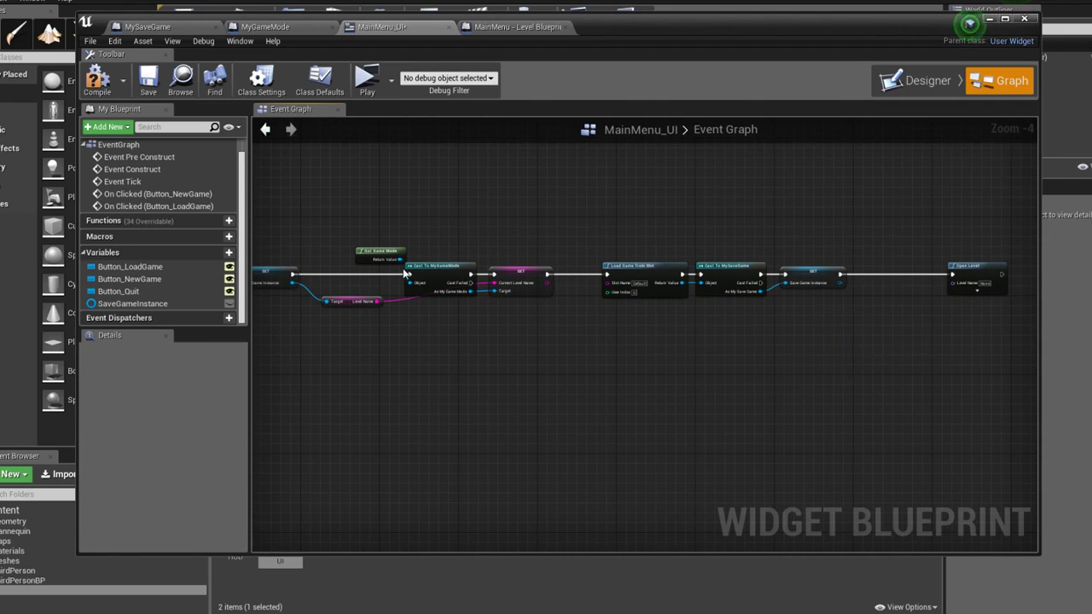
Feed the game mode's Current Level Name into Open Level's Level Name, then compile and save
left_click_drag(468, 291, 825, 334)
type("c")
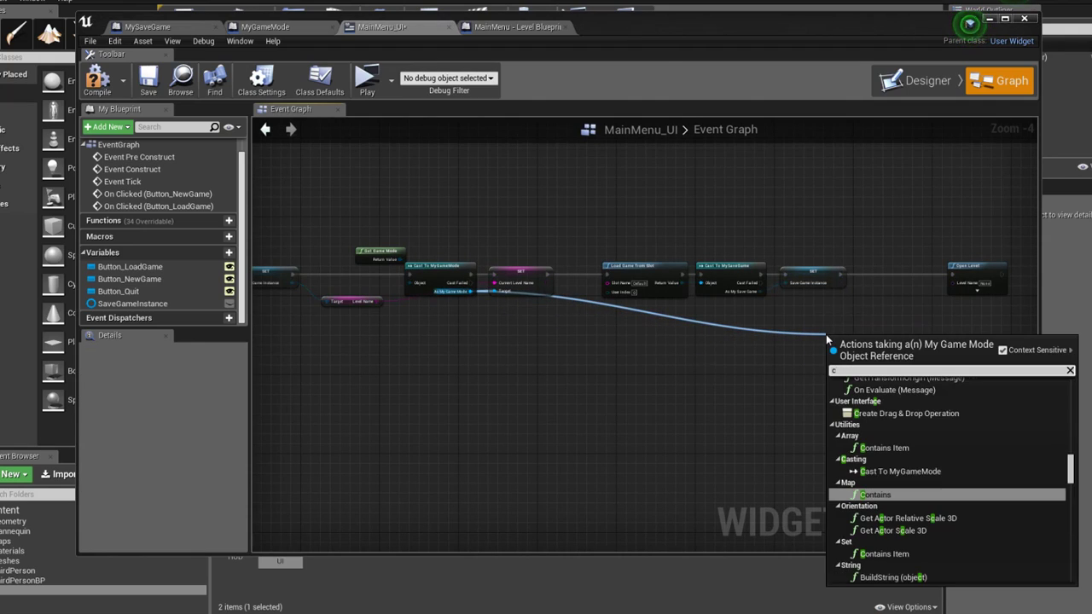
type("urr")
key("Return")
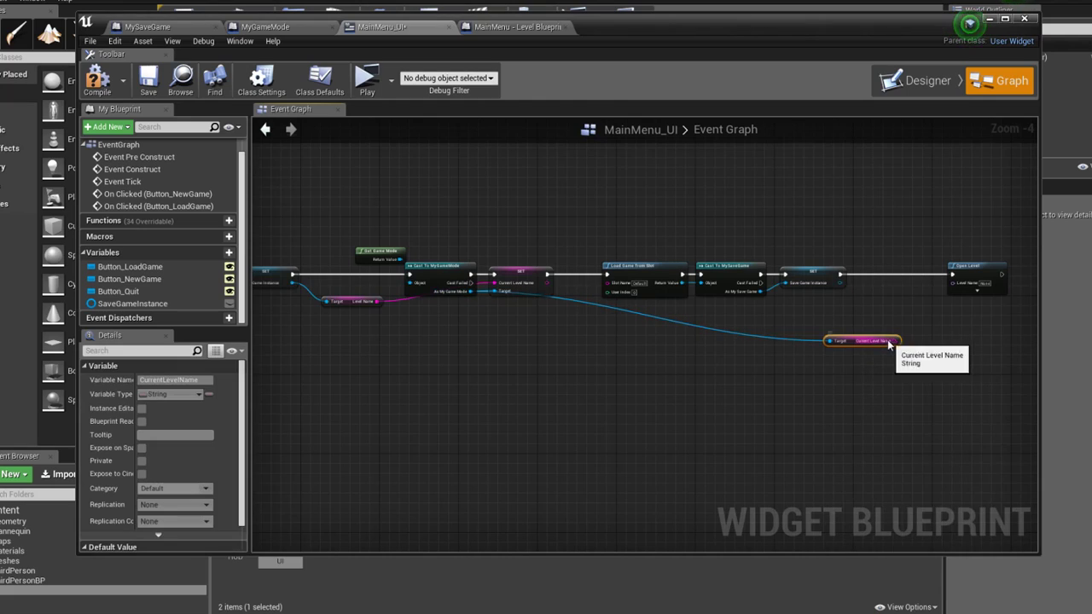
left_click_drag(895, 340, 952, 288)
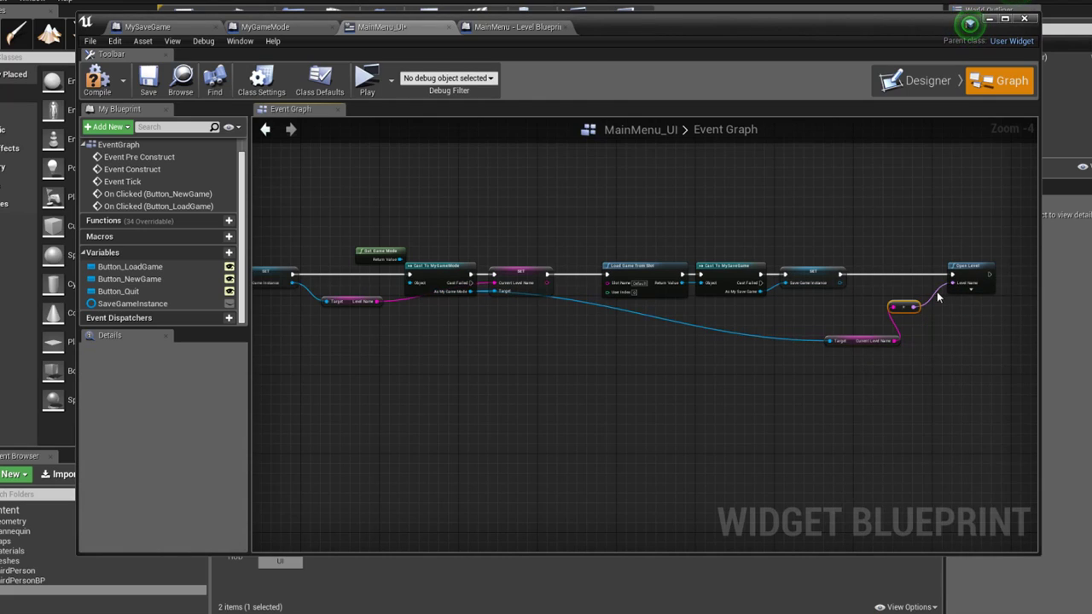
left_click(97, 79)
left_click(149, 79)
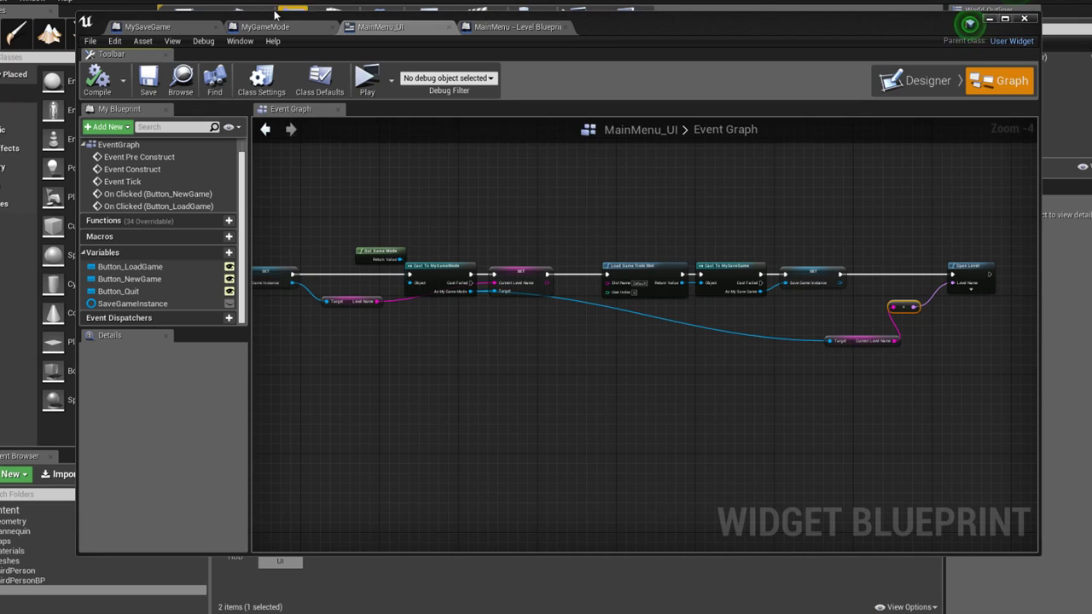
In MainMenu_UI, connect Button_Quit's On Clicked event to a Quit Game node
left_click(1024, 18)
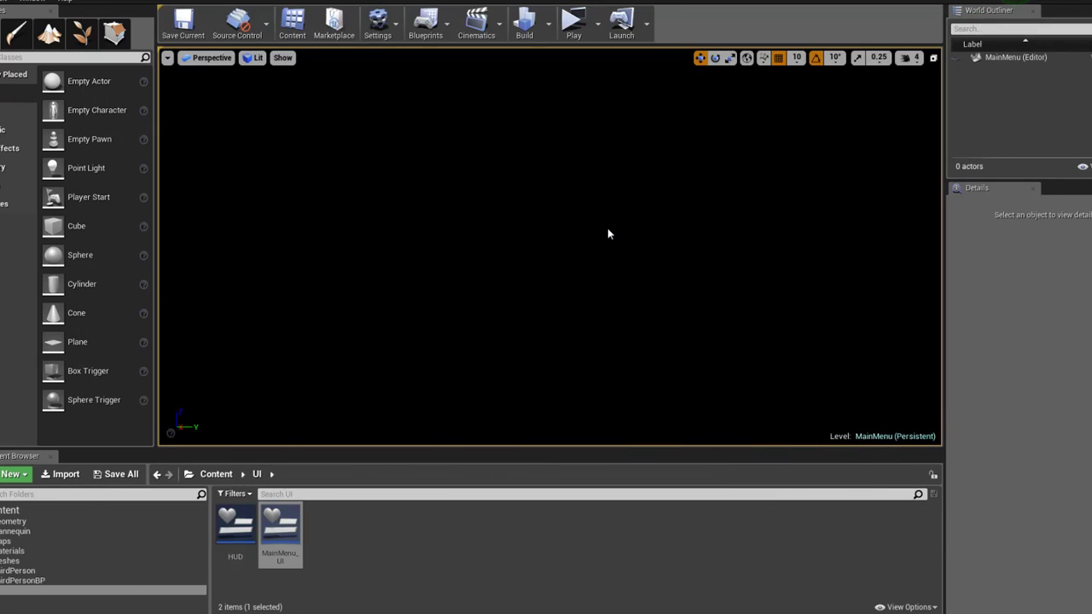
double_click(276, 543)
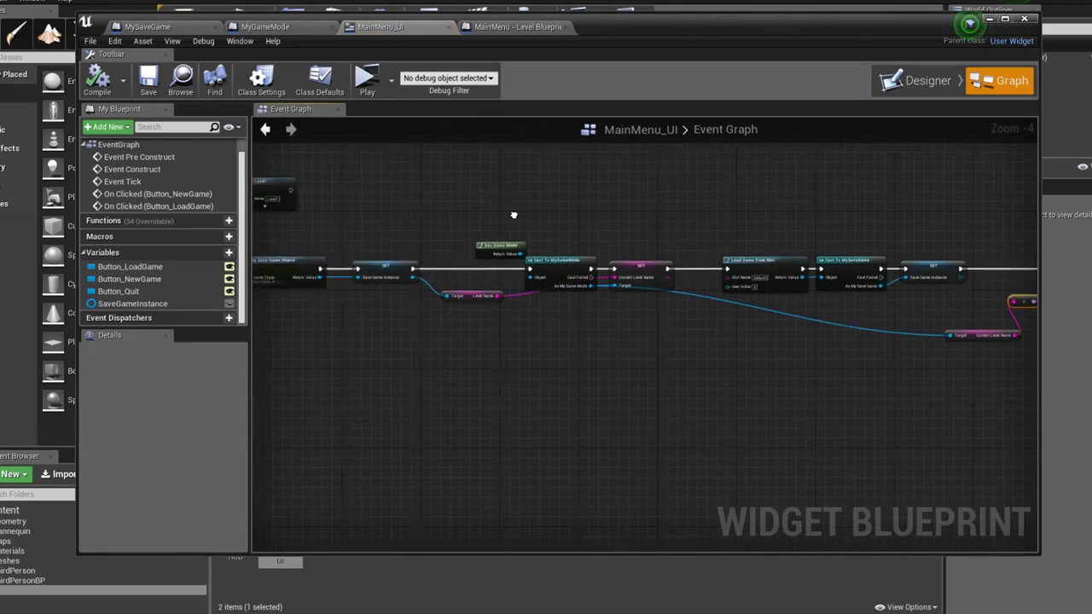
left_click(118, 291)
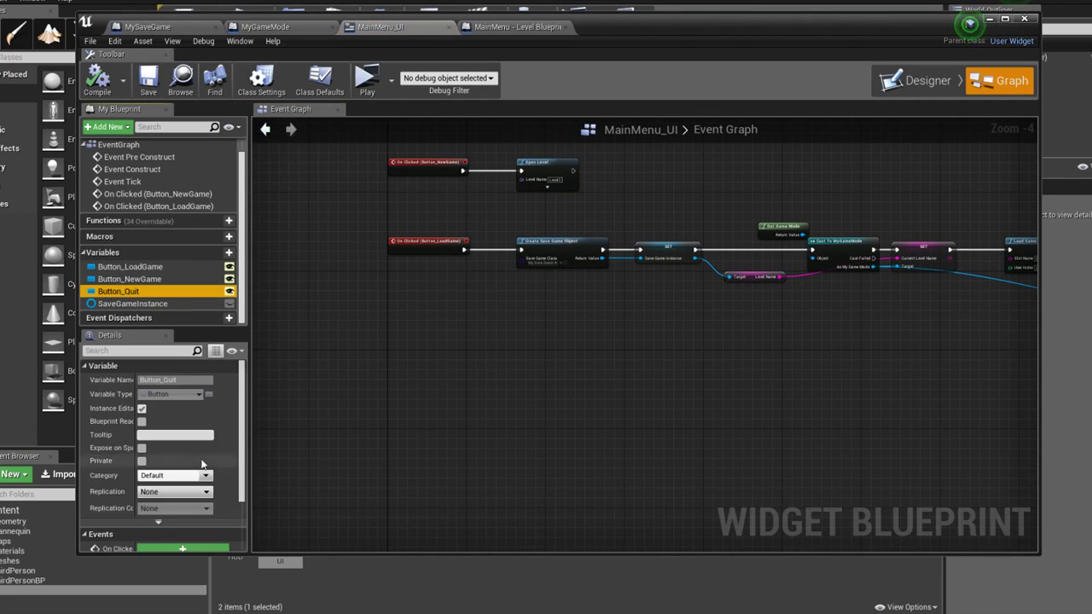
scroll(191, 475, "down", 5)
left_click(192, 475)
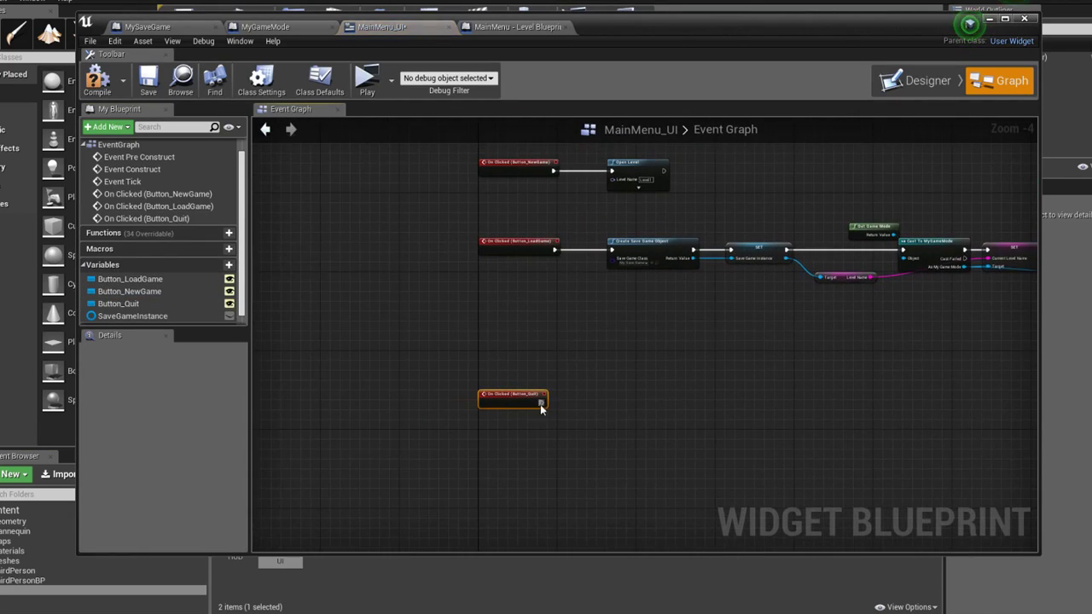
left_click_drag(539, 402, 614, 396)
type("quit")
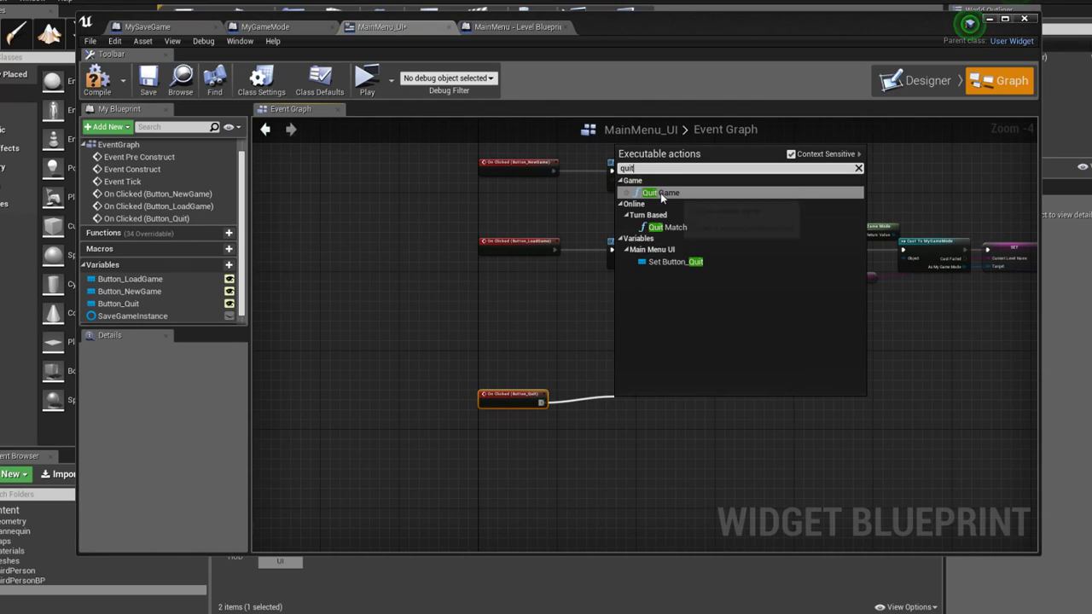
left_click(661, 216)
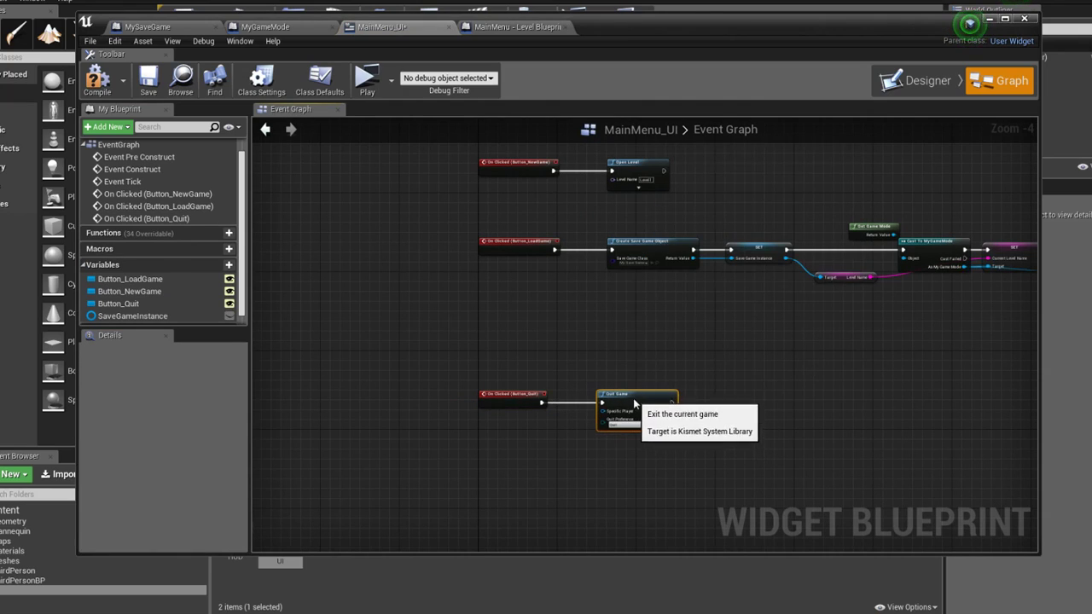
Save the widget blueprint and test-play the main menu level, then stop
left_click(148, 81)
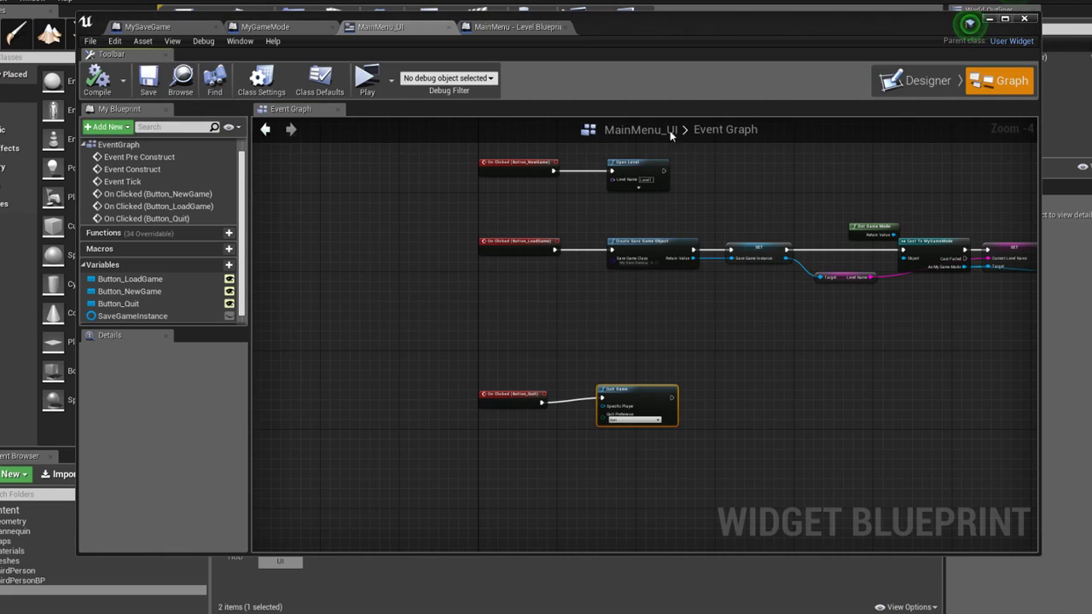
left_click(989, 19)
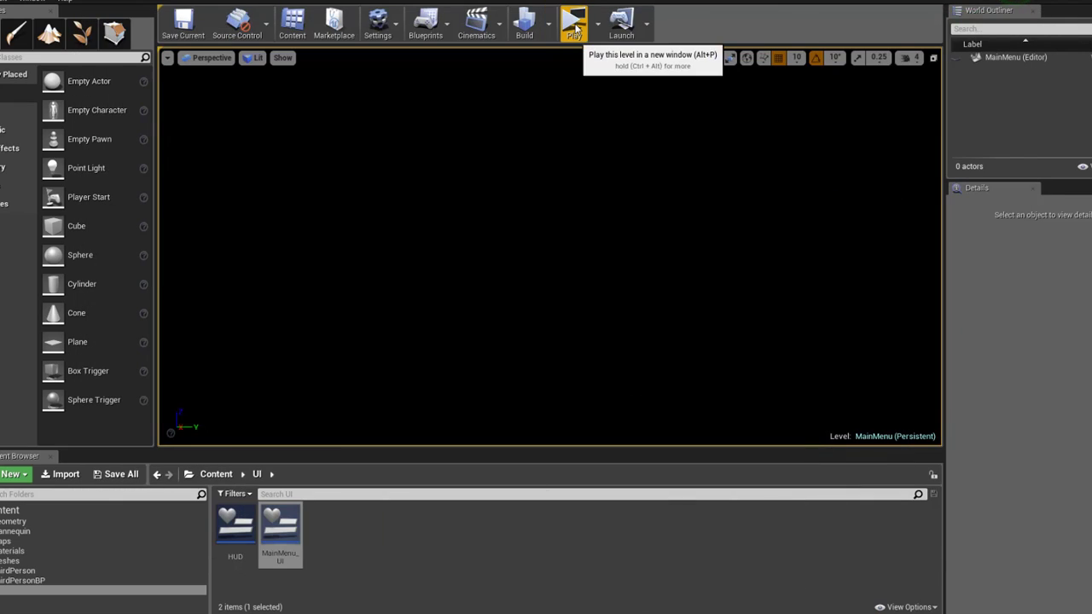
left_click(574, 18)
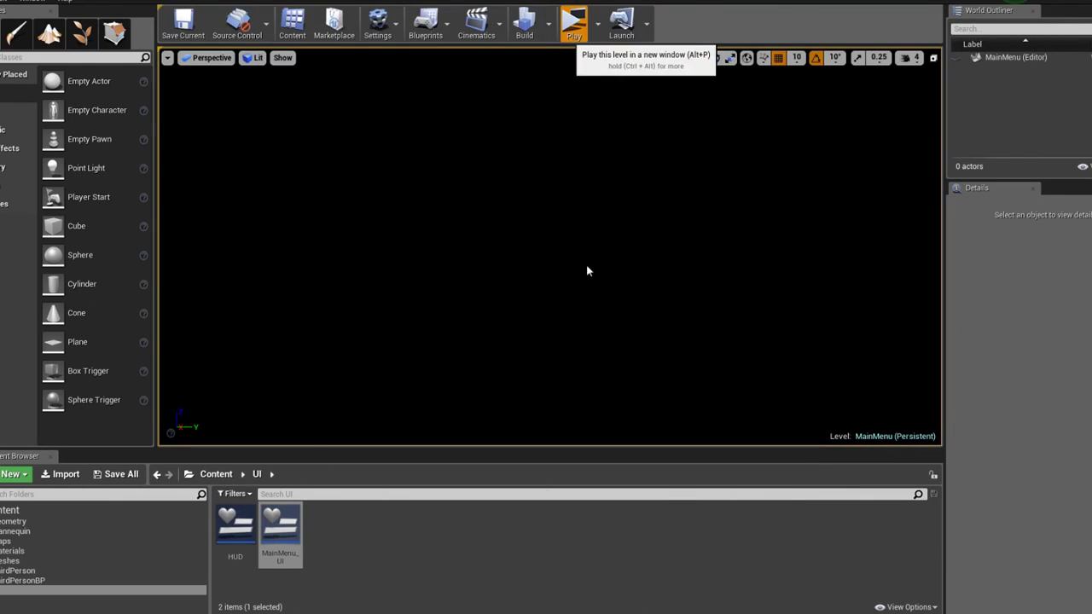
left_click(934, 74)
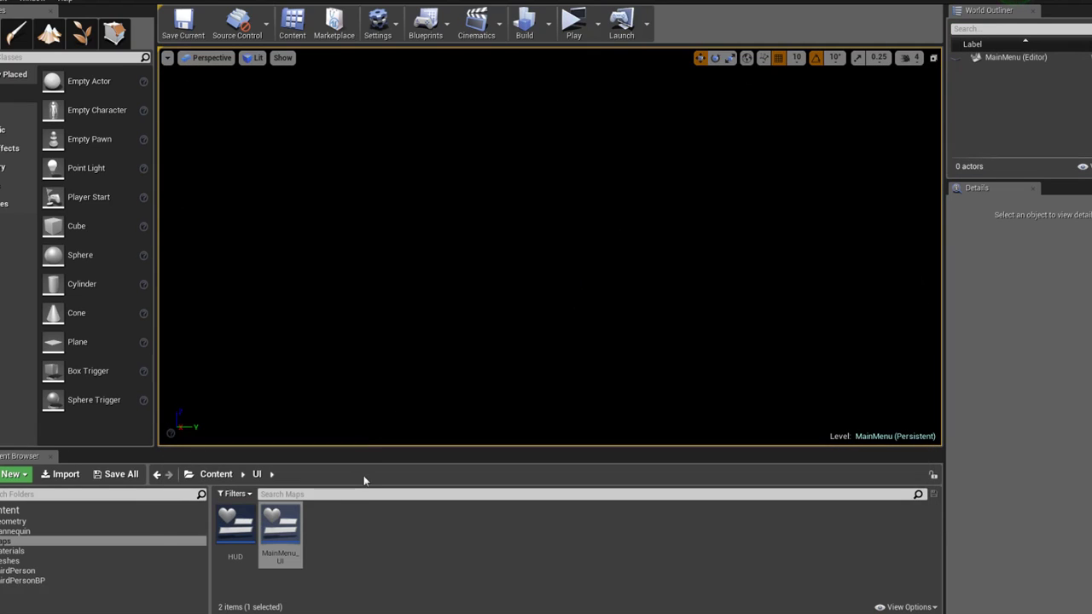
In the MainMenu level blueprint, add a Create Widget node with class MainMenu_UI
left_click(424, 23)
left_click(479, 128)
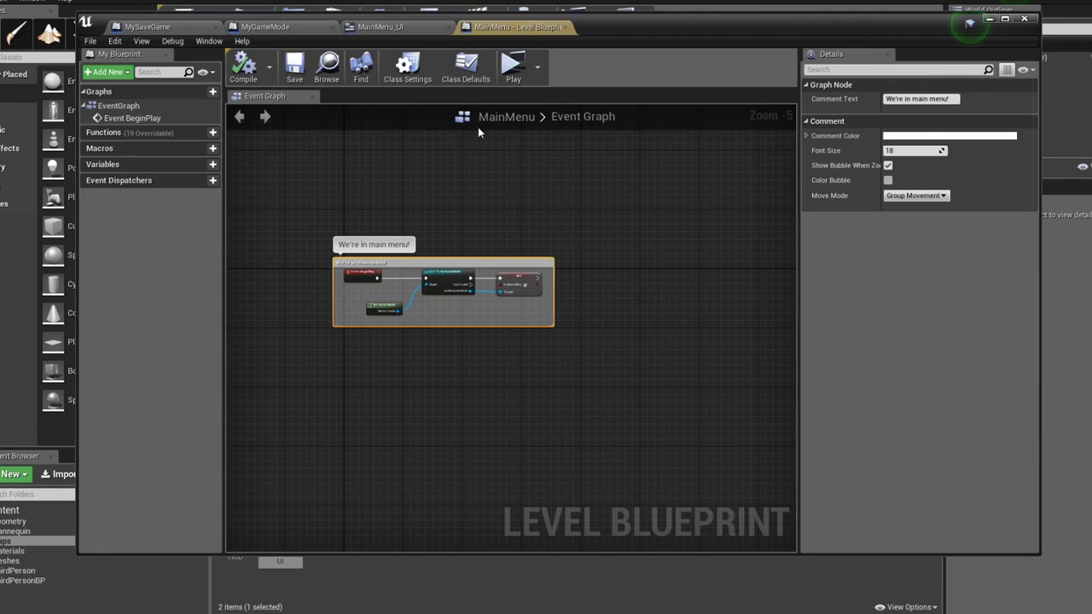
scroll(500, 209, "up", 2)
right_click_drag(500, 209, 306, 187)
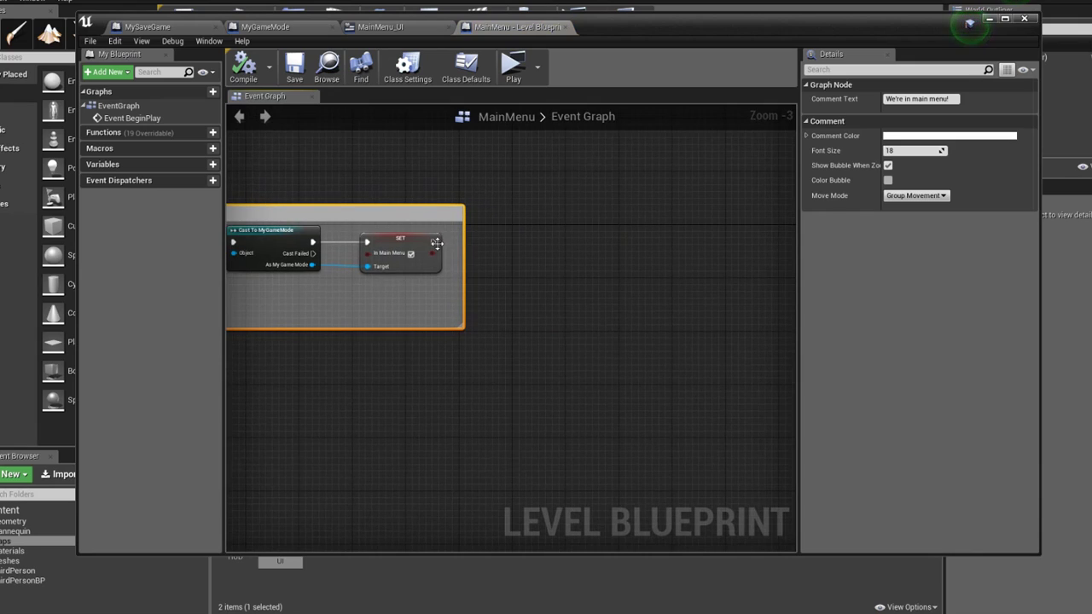
left_click_drag(433, 242, 519, 251)
type("create")
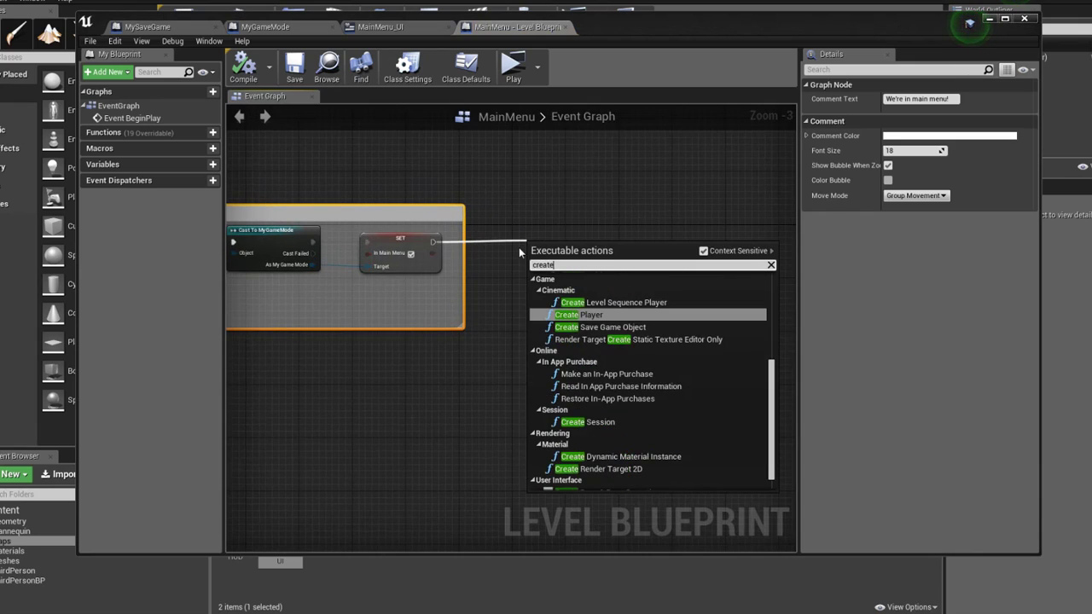
type(" widget")
key("Return")
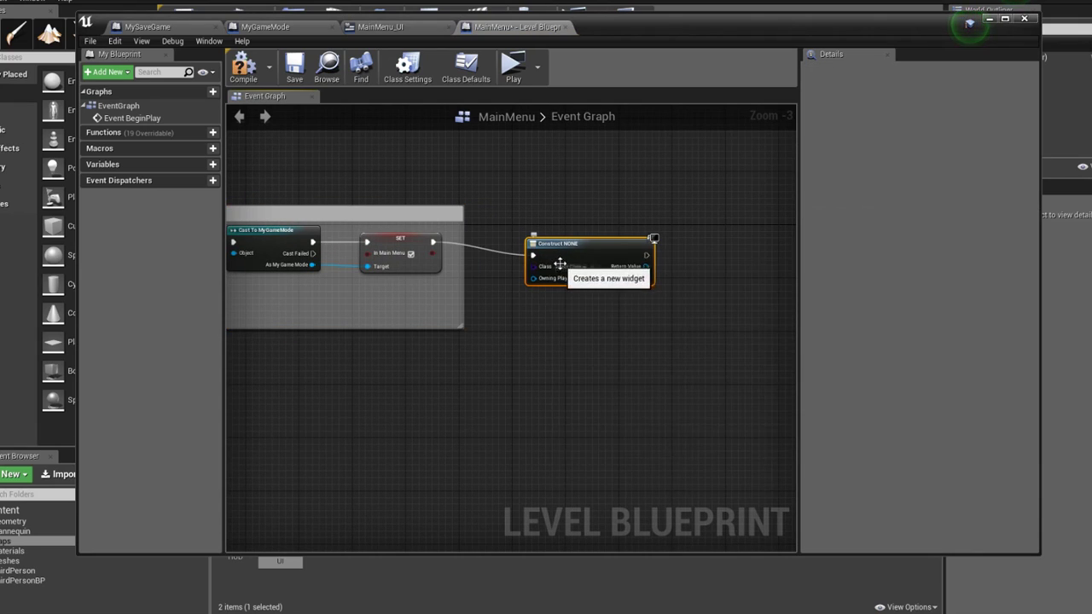
left_click(571, 266)
left_click(599, 318)
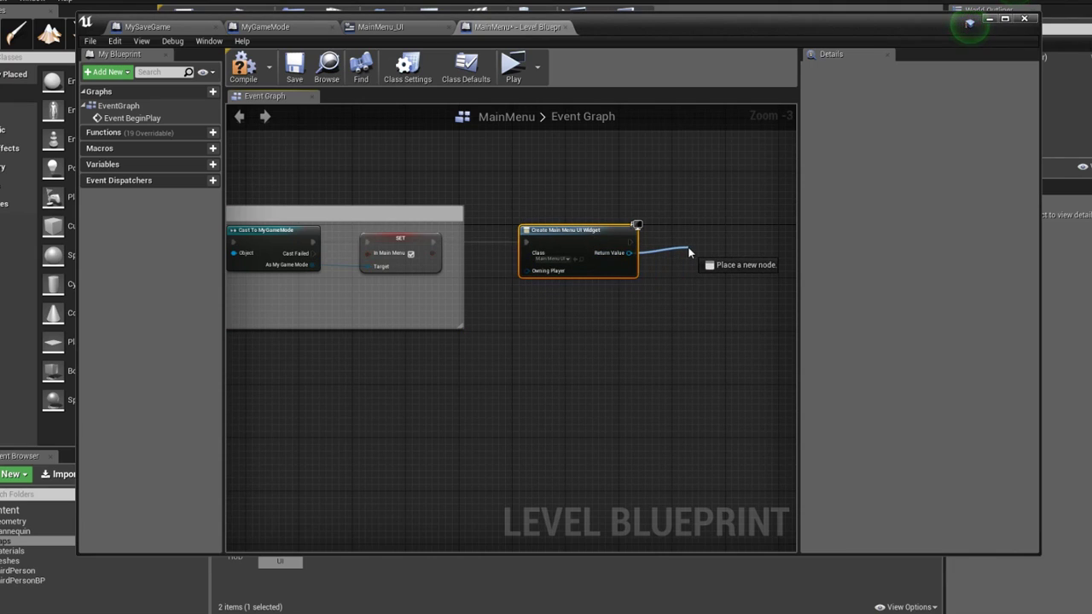
Add the created MainMenu_UI widget to the viewport with Add to Viewport
left_click_drag(617, 255, 689, 247)
type("add to")
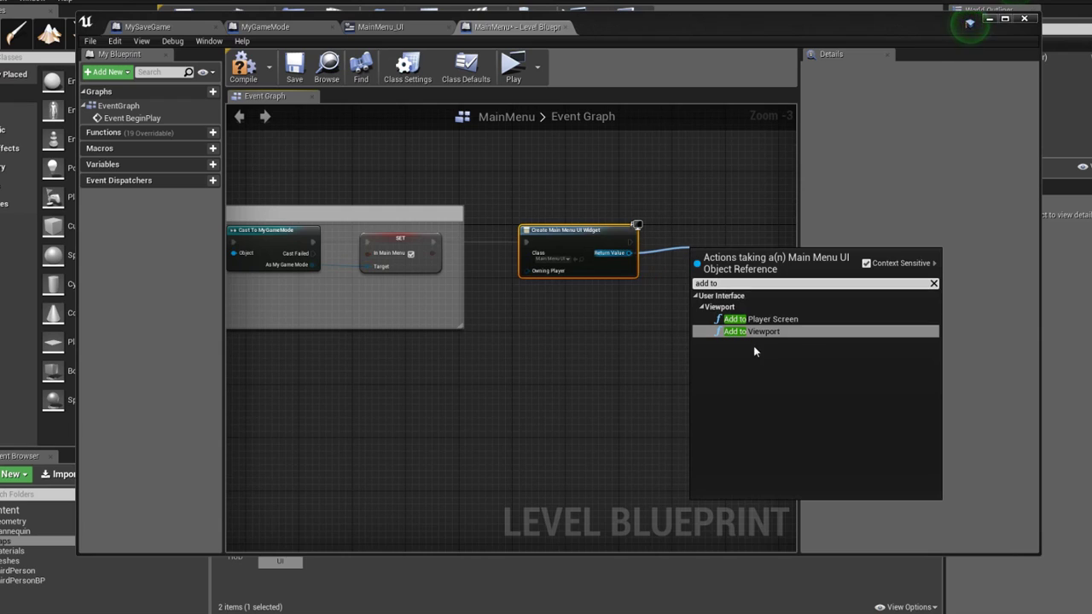
left_click(753, 338)
mouse_move(751, 337)
right_mouse_down()
mouse_move(506, 247)
mouse_move(556, 276)
mouse_move(717, 279)
right_mouse_up()
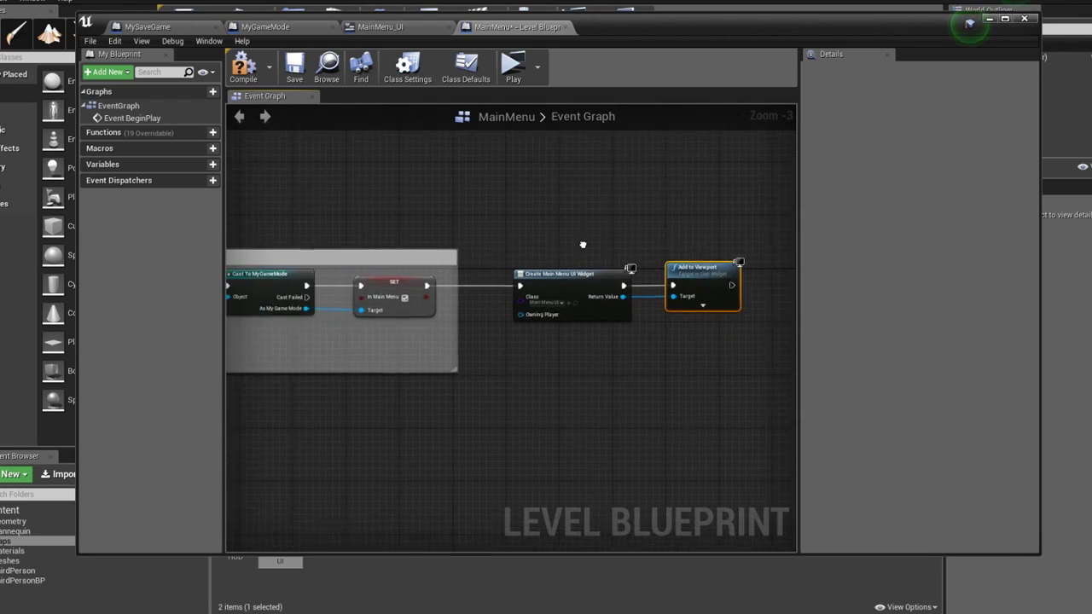
scroll(585, 243, "down", 2)
right_click_drag(611, 246, 440, 224)
scroll(498, 236, "up", 2)
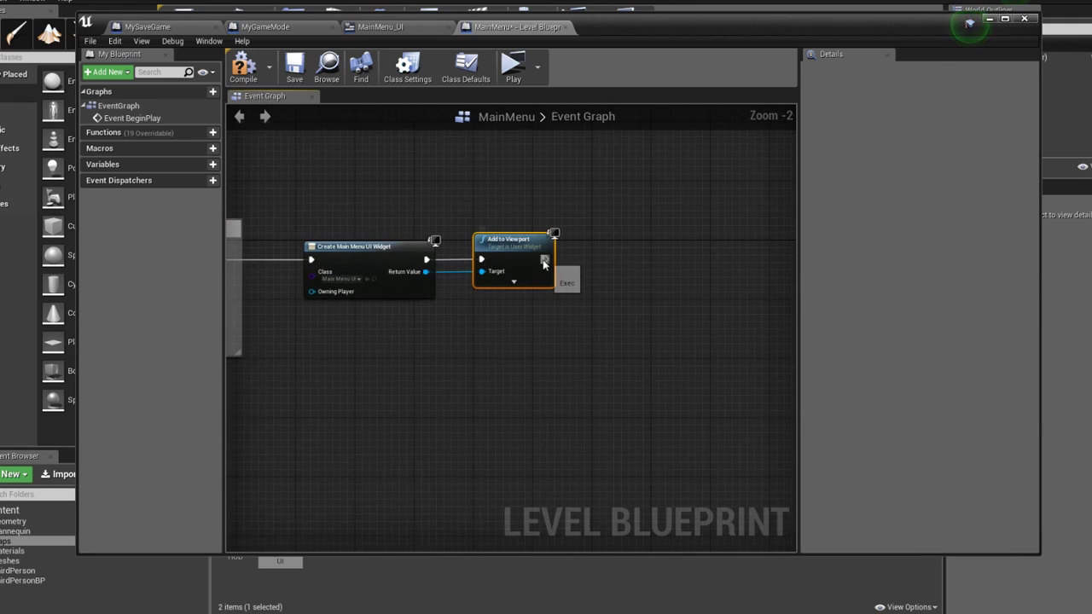
scroll(550, 264, "up", 1)
mouse_move(550, 264)
right_mouse_down()
mouse_move(686, 271)
mouse_move(725, 225)
mouse_move(761, 215)
right_mouse_up()
scroll(731, 207, "down", 1)
right_click_drag(453, 132, 453, 177)
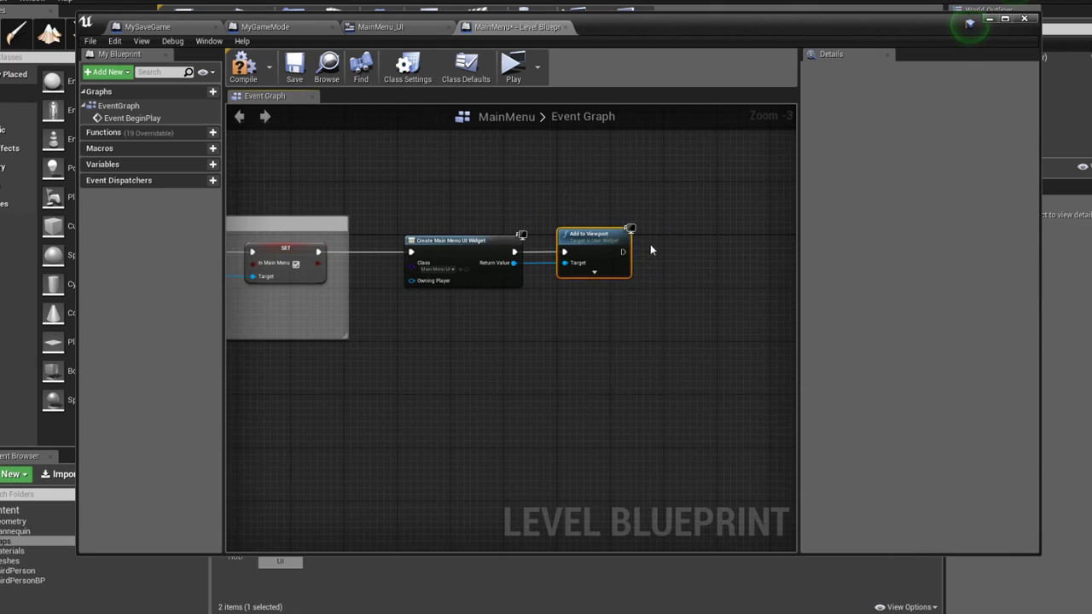
right_click_drag(649, 244, 531, 239)
Add Get Player Controller feeding a Set Show Mouse Cursor node
right_click(500, 315)
type("get player")
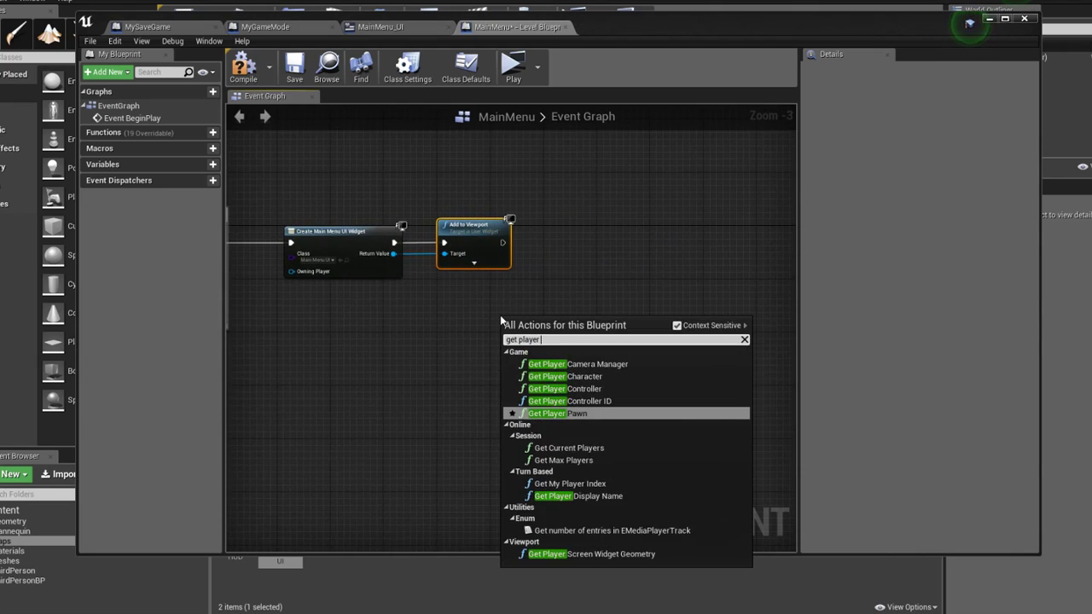
type("con")
key("Return")
mouse_move(550, 317)
left_mouse_down()
mouse_move(470, 296)
mouse_move(606, 239)
left_mouse_up()
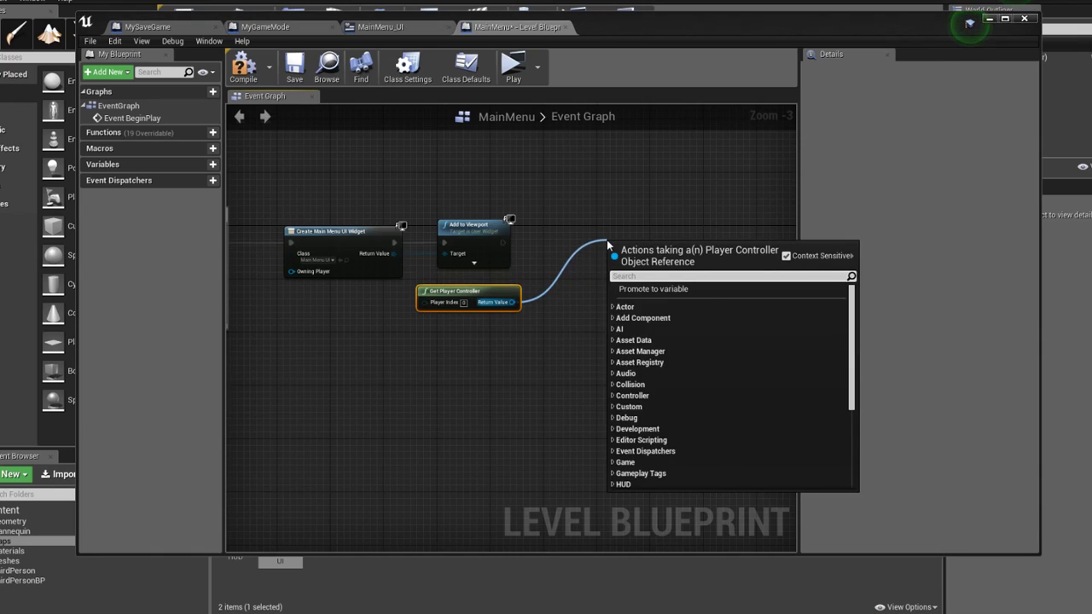
type("set show")
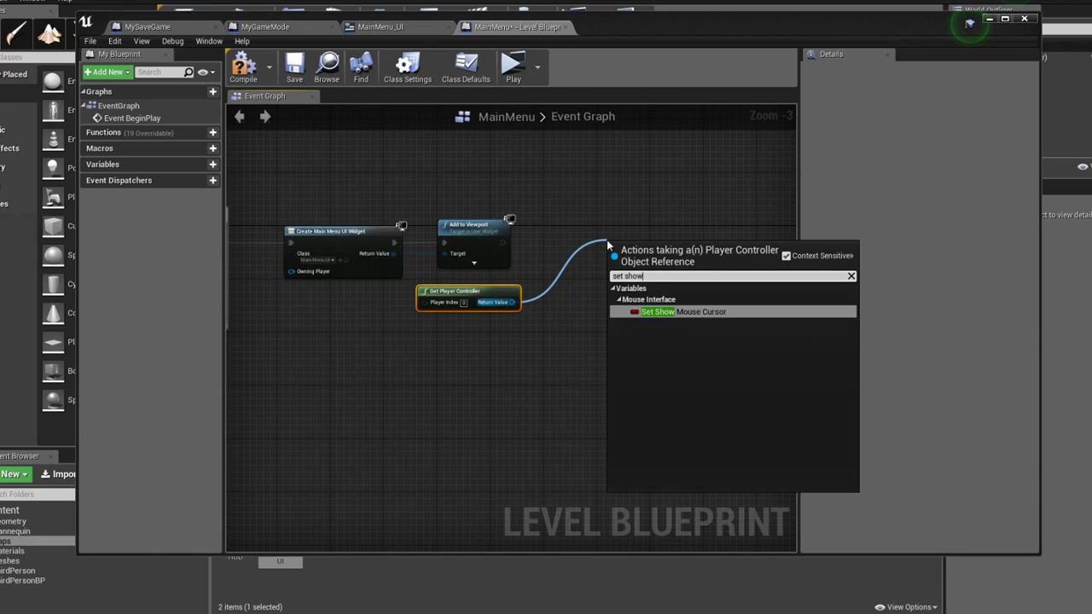
key("Return")
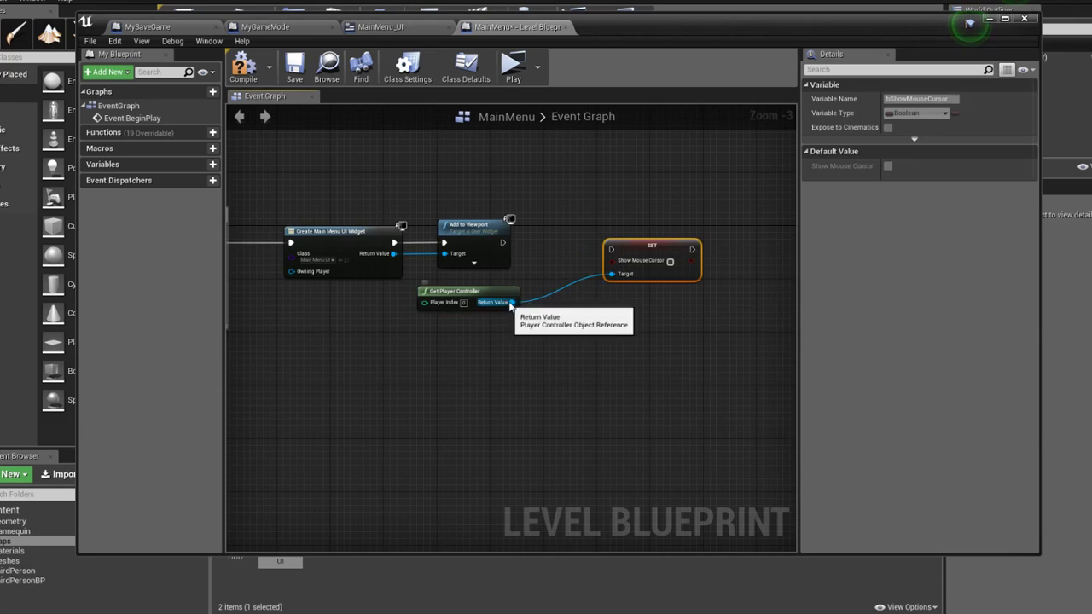
Add Set Input Mode UI Only and chain Add to Viewport → SET → UI Only, then save
left_click_drag(511, 302, 745, 281)
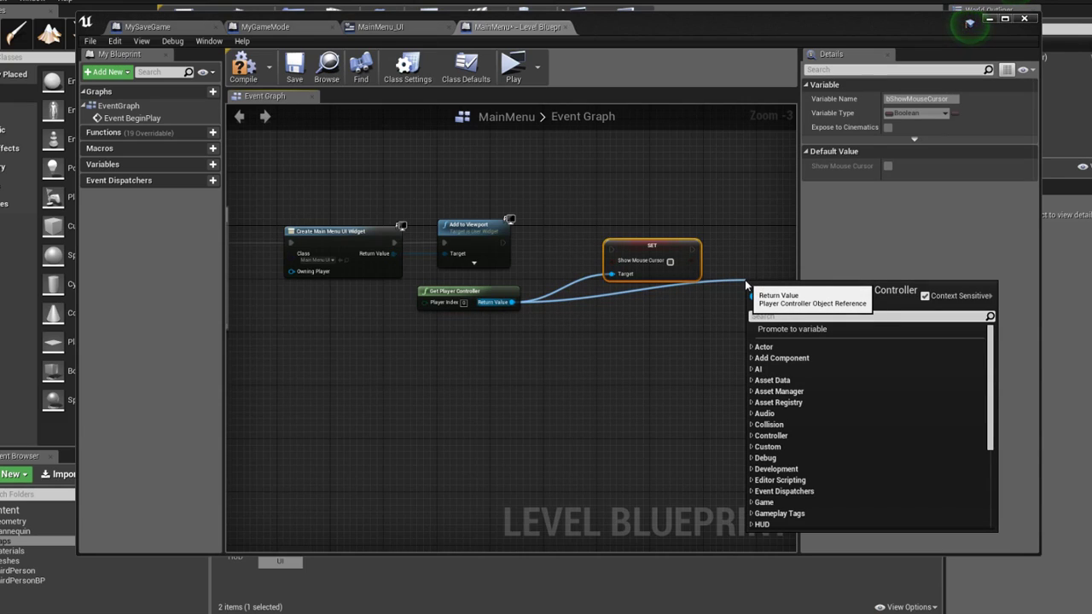
type("ui only")
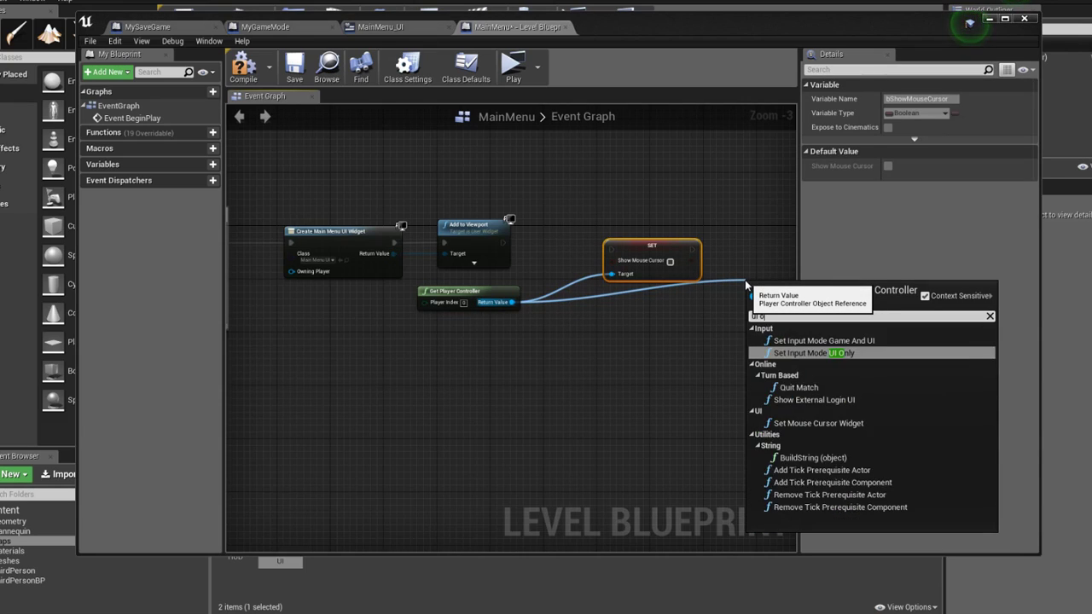
left_click(807, 340)
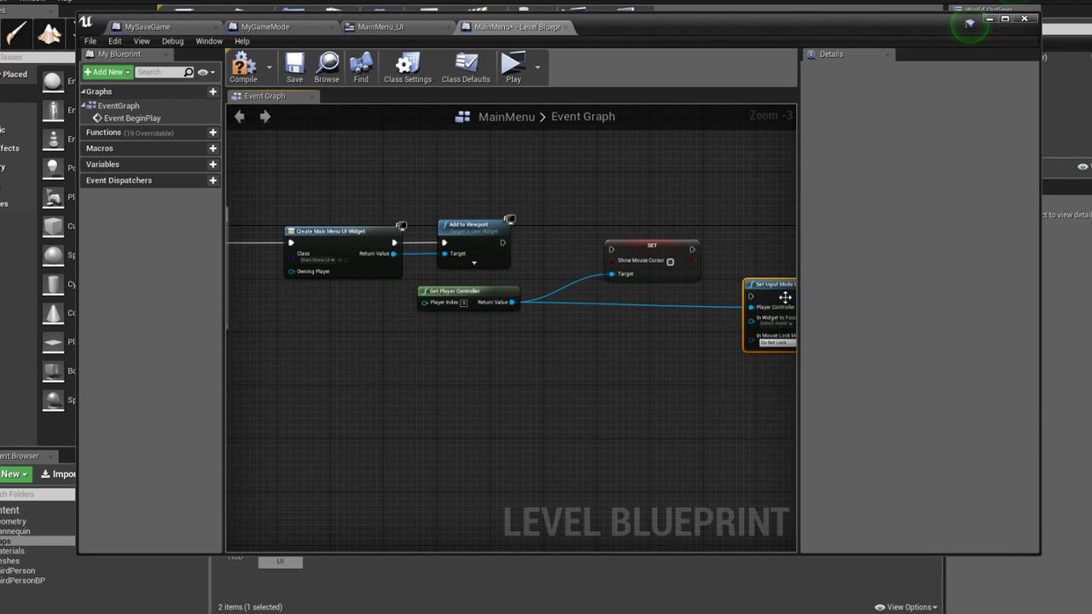
left_click_drag(717, 250, 615, 237)
left_click(636, 244)
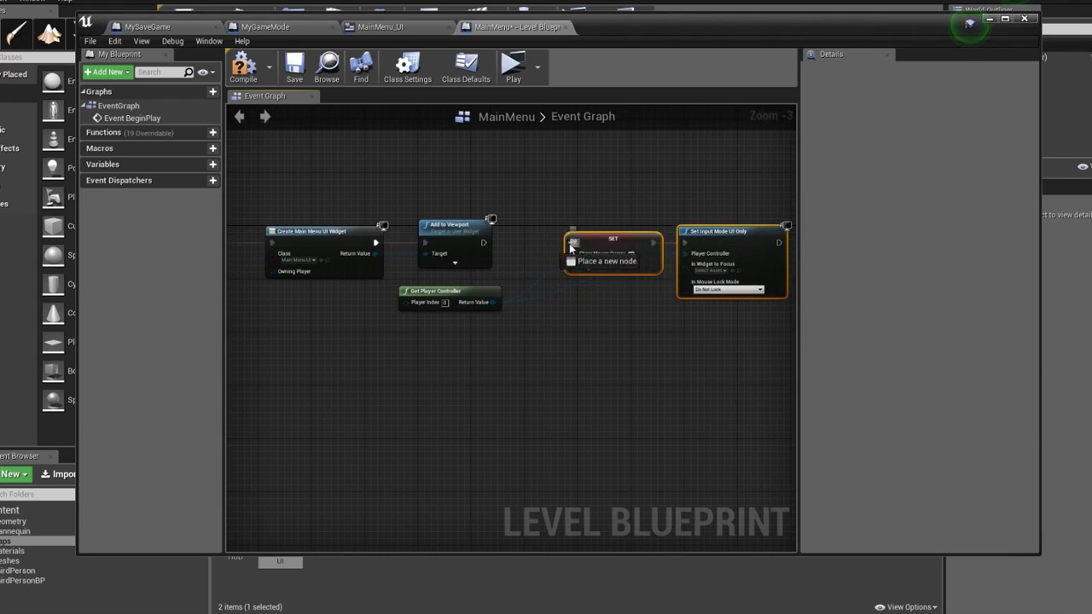
left_click_drag(483, 242, 571, 242)
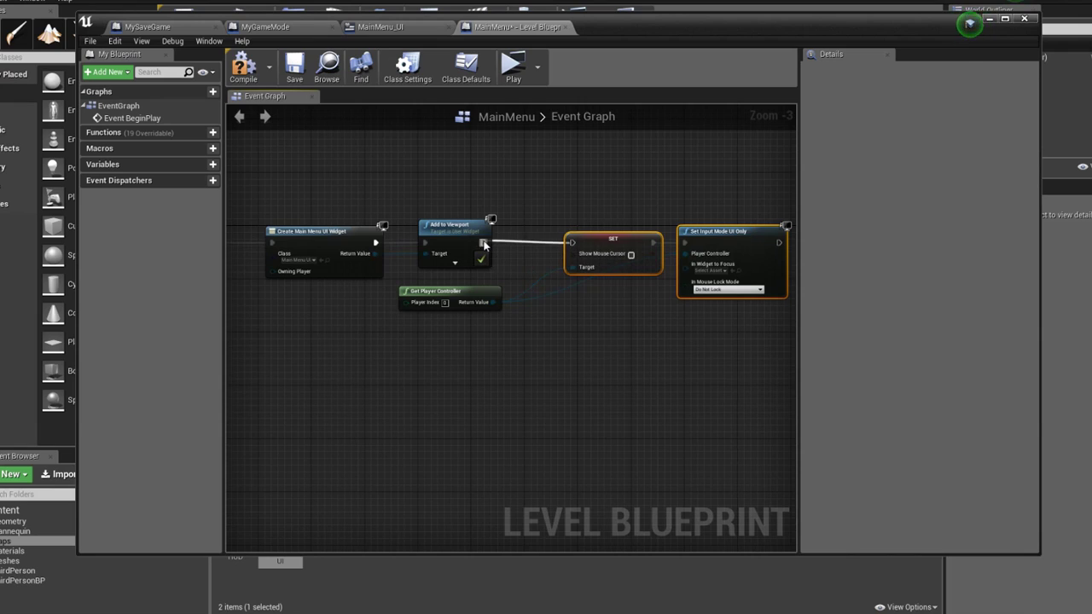
left_click(294, 69)
Comment the widget nodes 'Create Main Menu Widget', then compile and save the level
right_click_drag(460, 209, 556, 209)
scroll(556, 209, "down", 2)
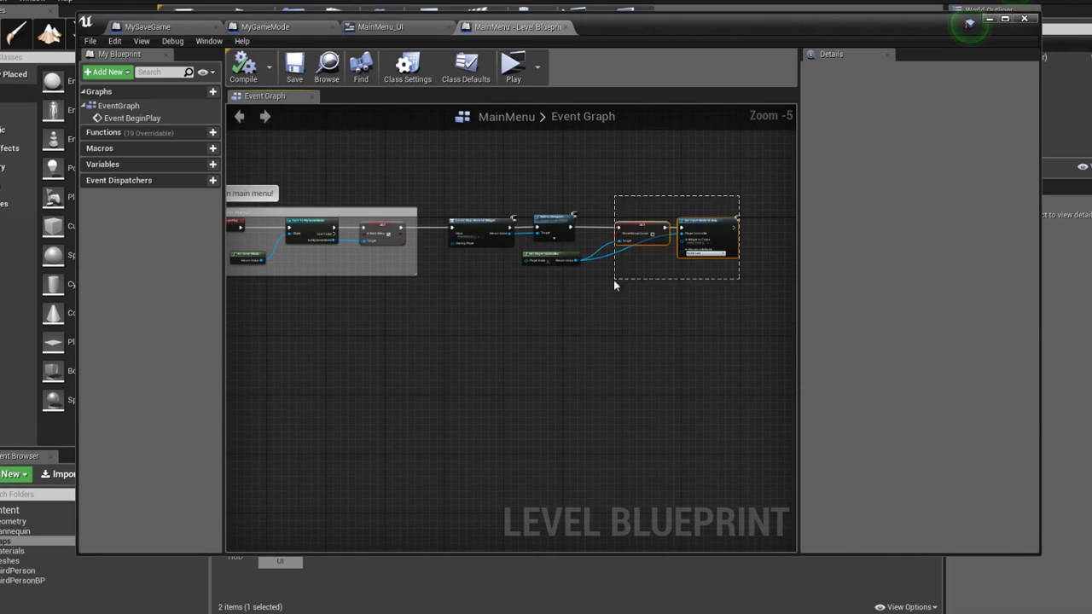
left_click_drag(789, 198, 444, 290)
type("cCreate")
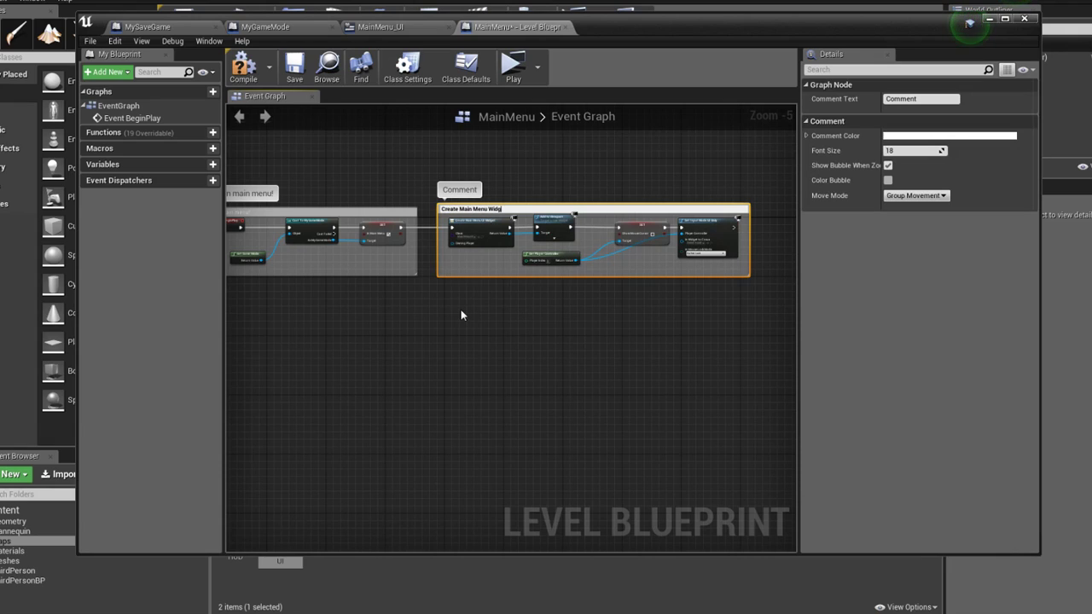
type("et")
key("Return")
right_click_drag(463, 313, 490, 318)
scroll(508, 308, "down", 1)
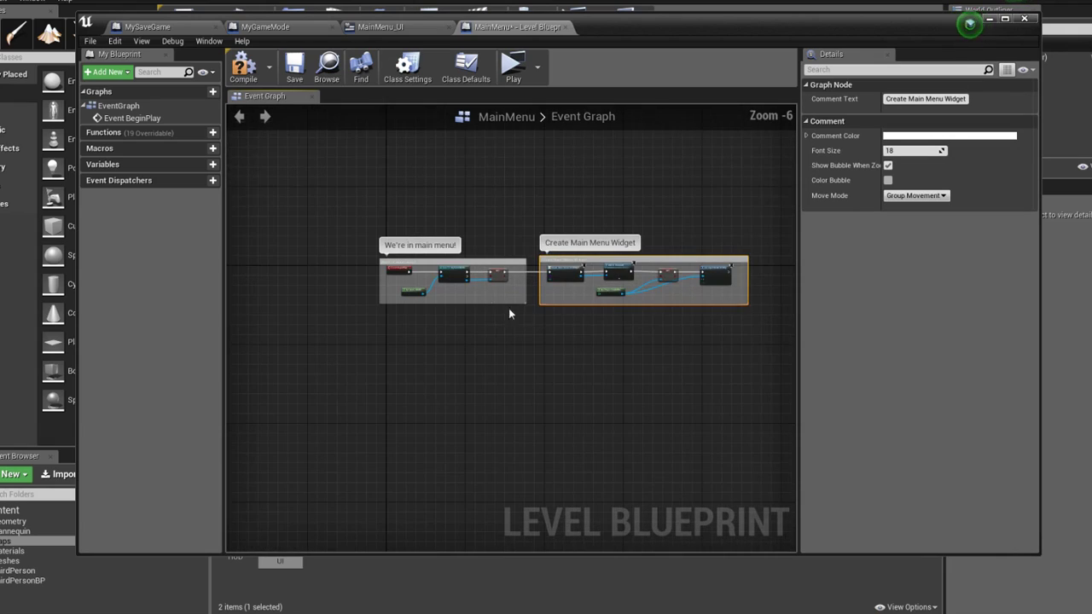
left_click(252, 72)
left_click(294, 67)
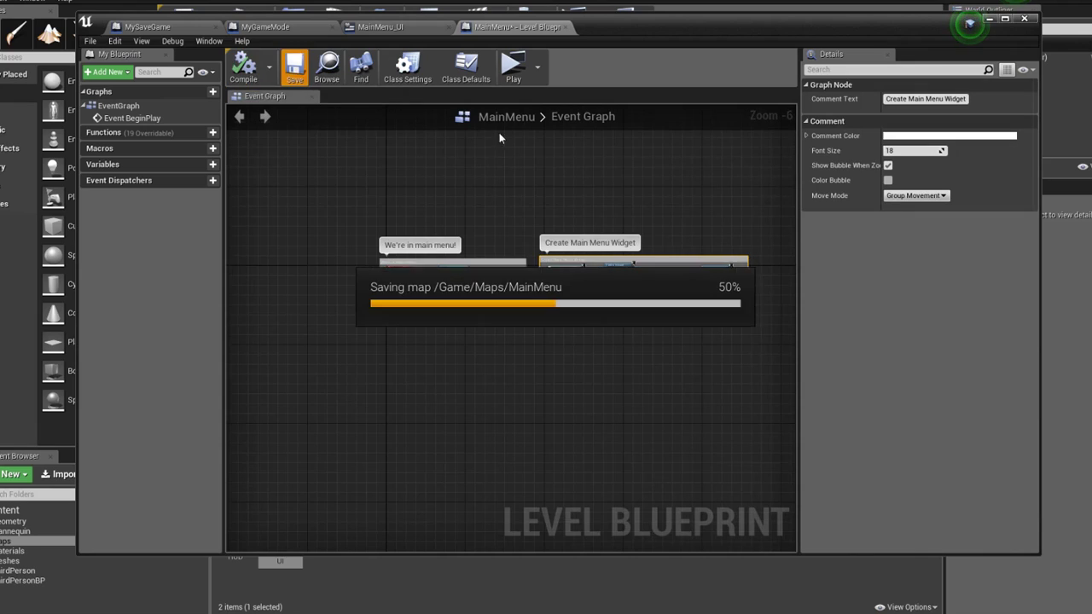
left_click(509, 69)
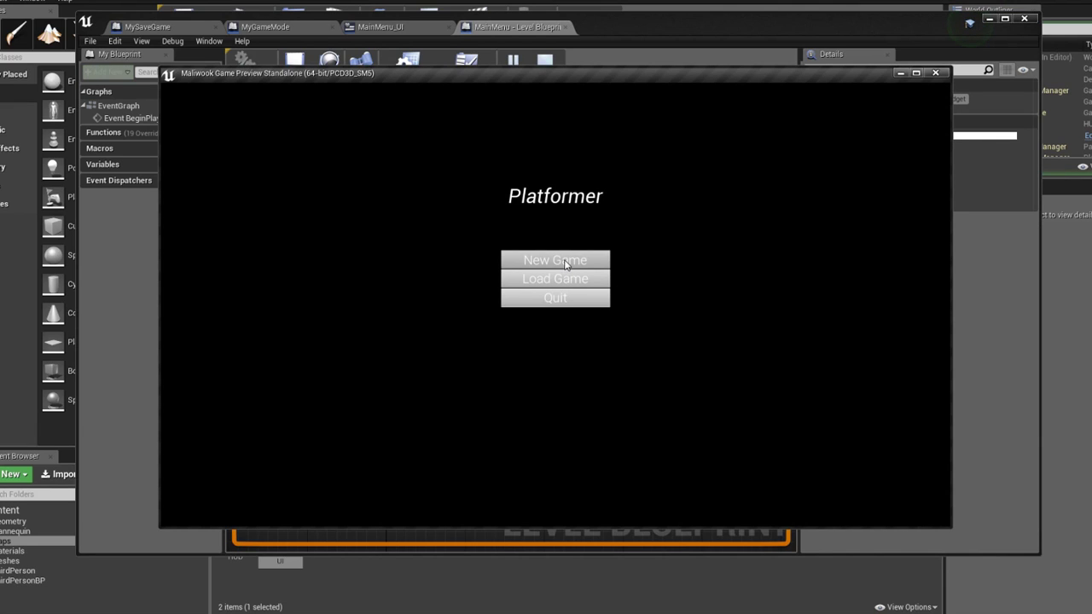
left_click(563, 260)
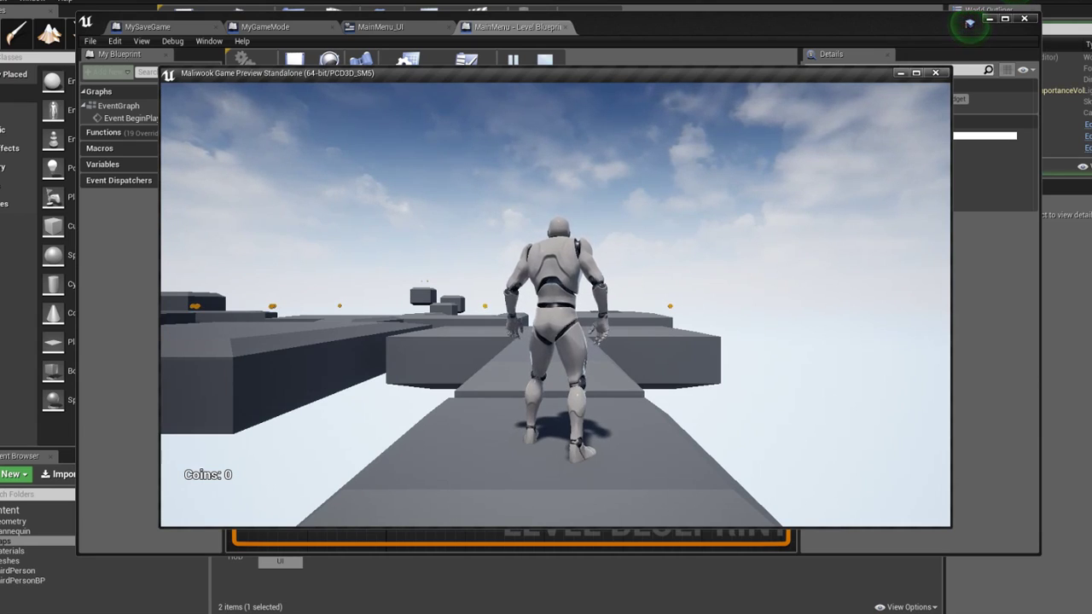
key("Escape")
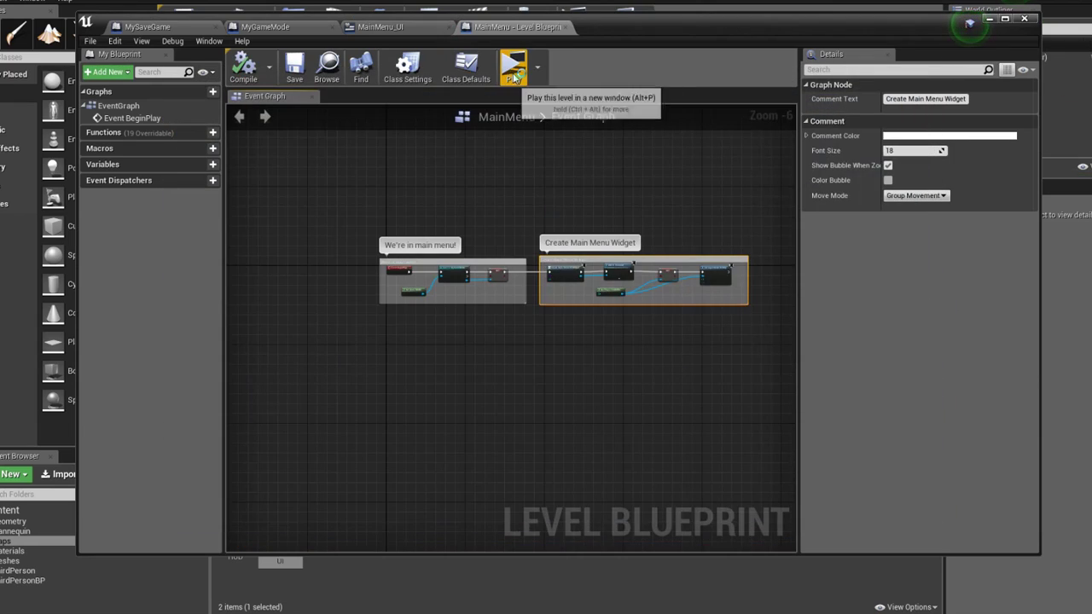
left_click(512, 66)
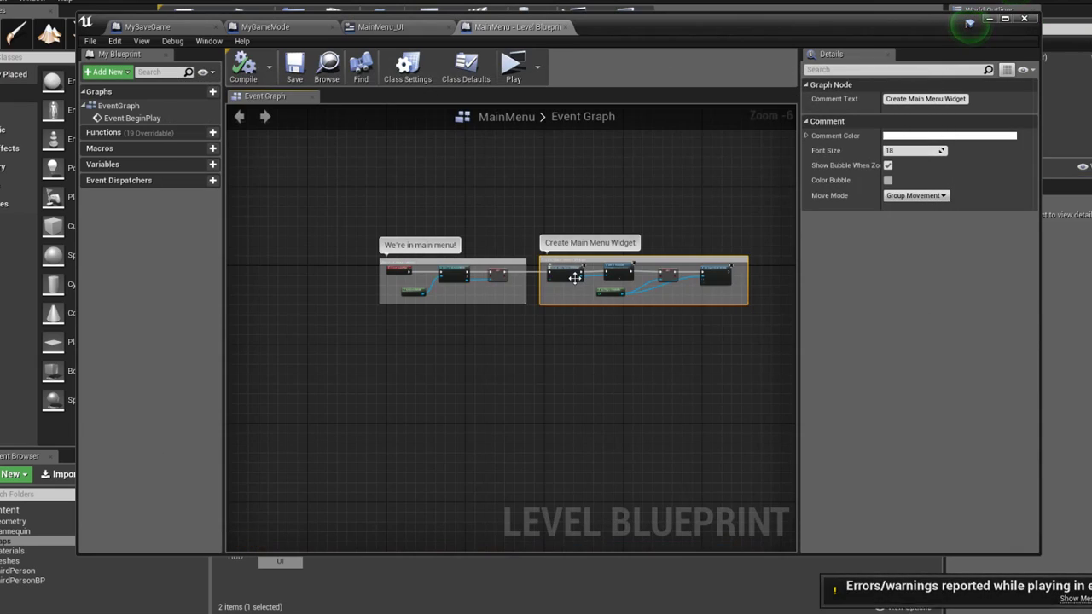
left_click(1070, 597)
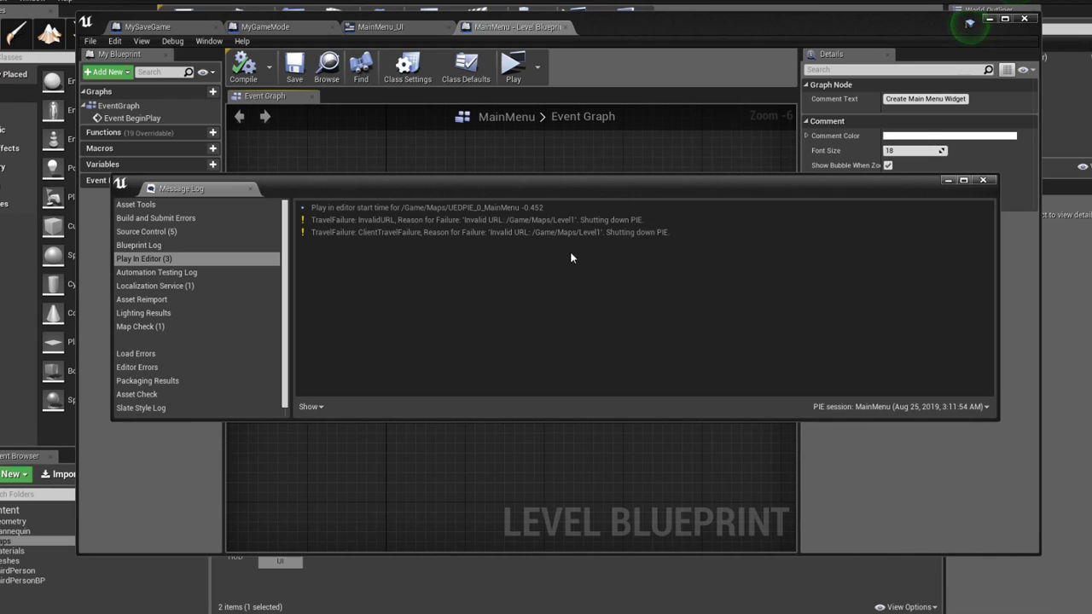
Review MyGameMode's 'Save Level Name' nodes and Current Level Name variable, then go to MySaveGame
left_click(755, 124)
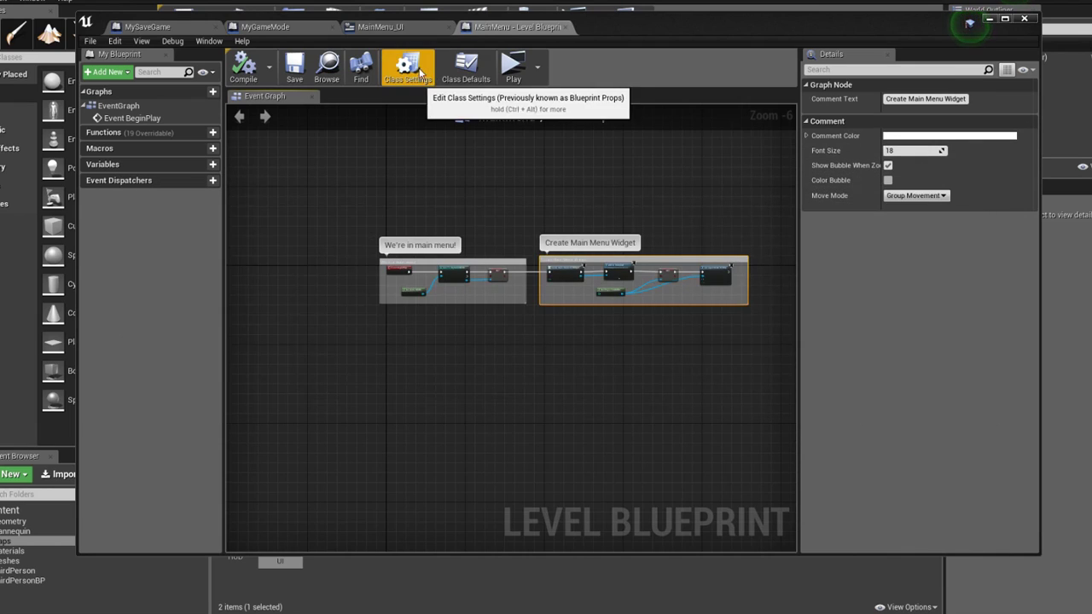
left_click(401, 28)
left_click(266, 26)
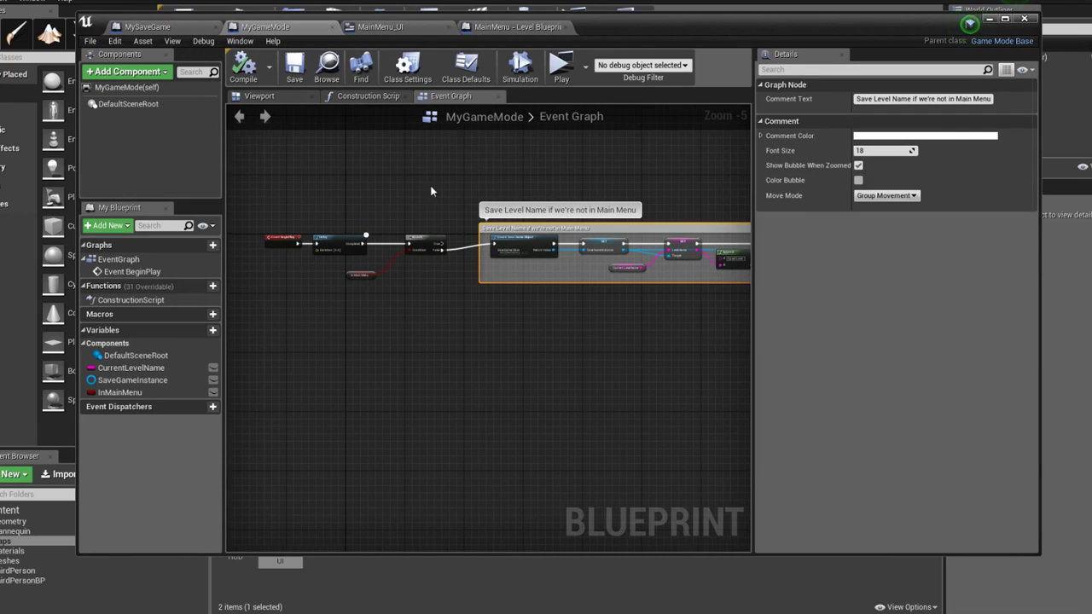
right_click_drag(430, 190, 351, 191)
scroll(557, 215, "up", 2)
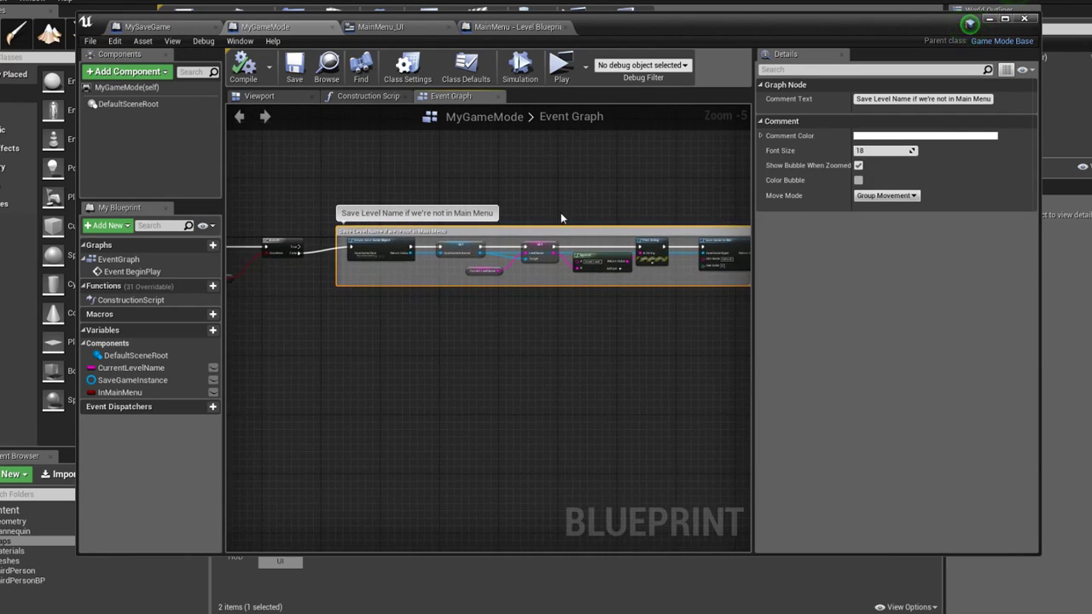
right_click_drag(556, 218, 606, 200)
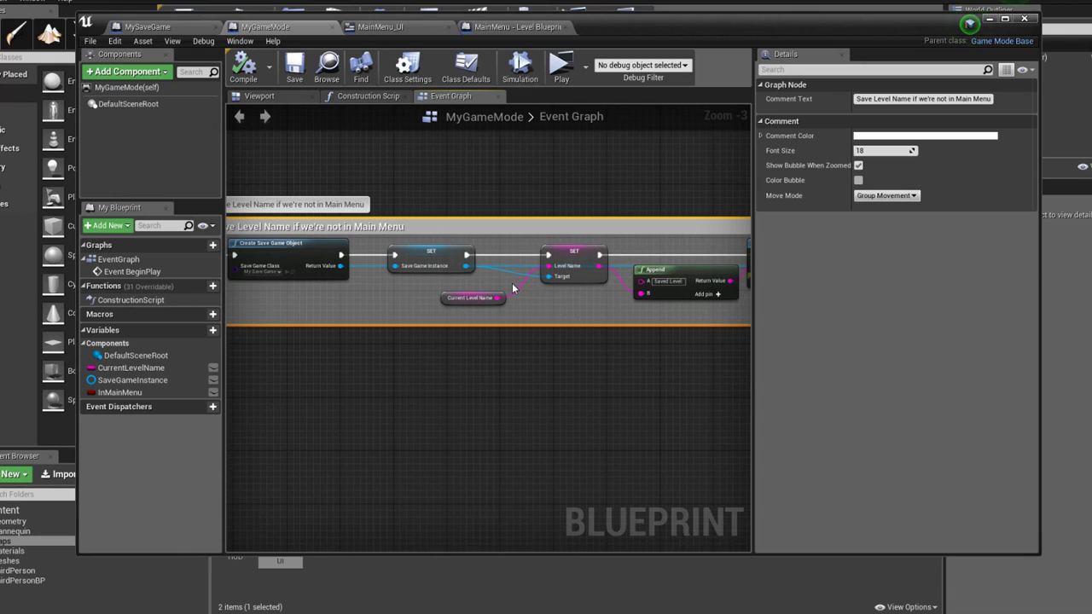
left_click(468, 300)
left_click(399, 194)
mouse_move(399, 194)
right_mouse_down()
mouse_move(521, 205)
mouse_move(515, 165)
mouse_move(506, 166)
right_mouse_up()
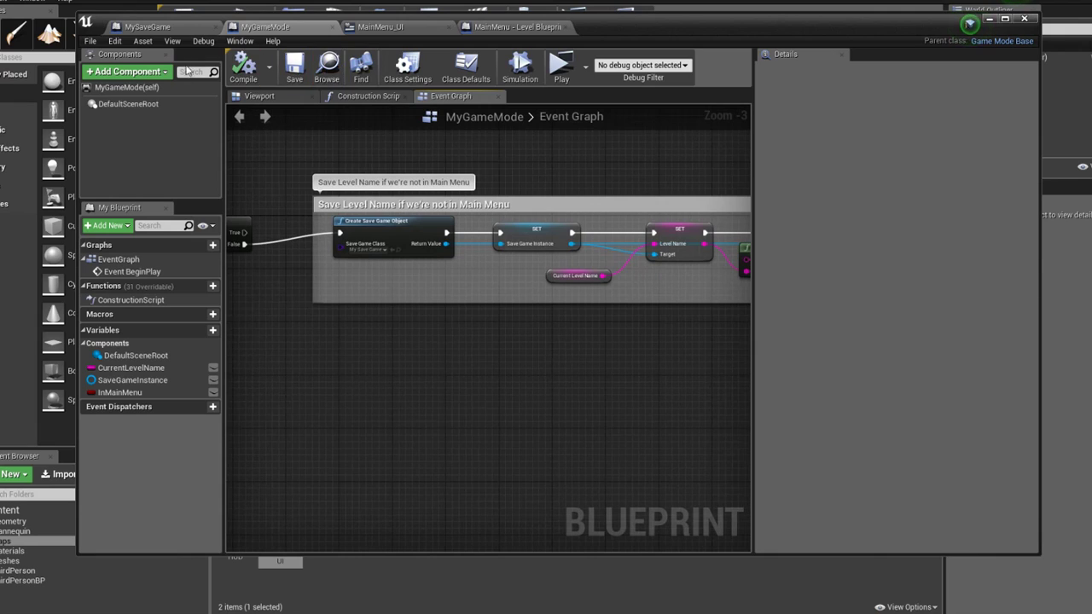
left_click(171, 27)
In MainMenu_UI, lift the game mode cast and SET nodes and delete the Target Level Name node
left_click(408, 28)
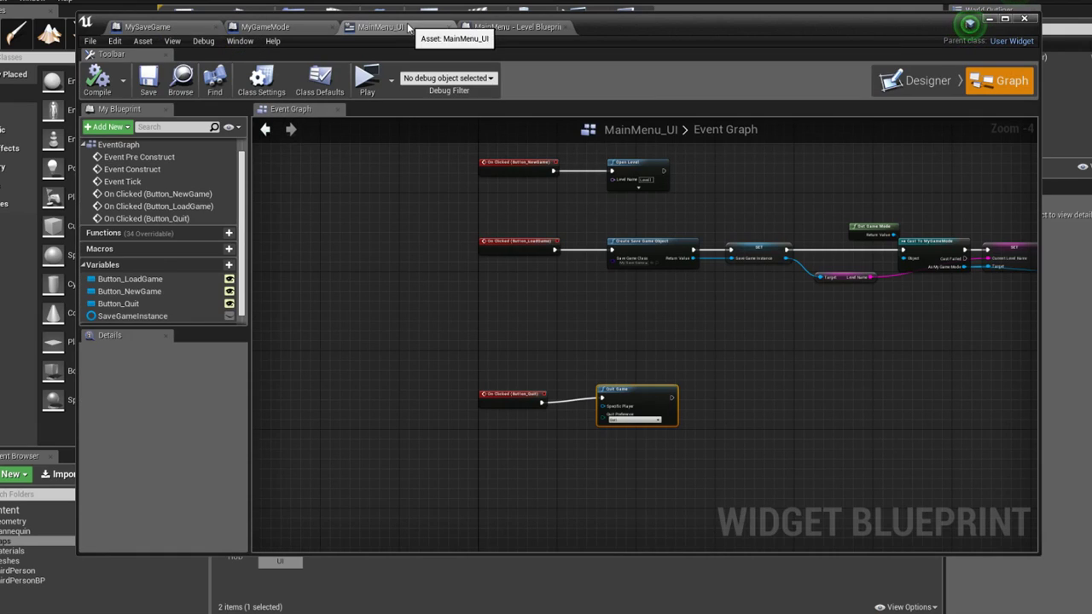
mouse_move(700, 368)
right_mouse_down()
mouse_move(542, 417)
mouse_move(357, 372)
mouse_move(382, 367)
right_mouse_up()
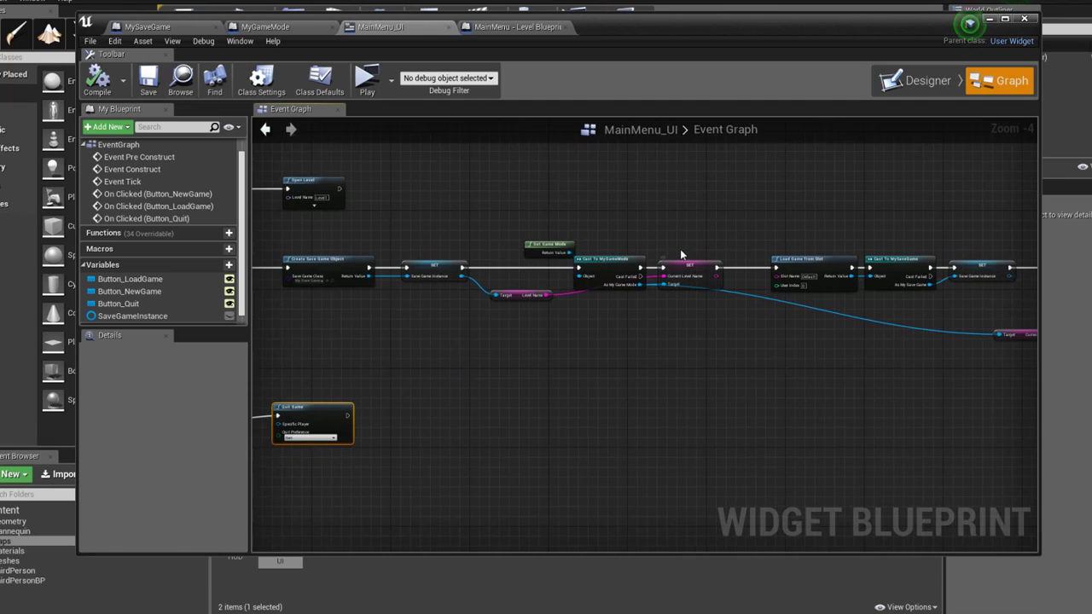
right_click_drag(671, 252, 822, 400)
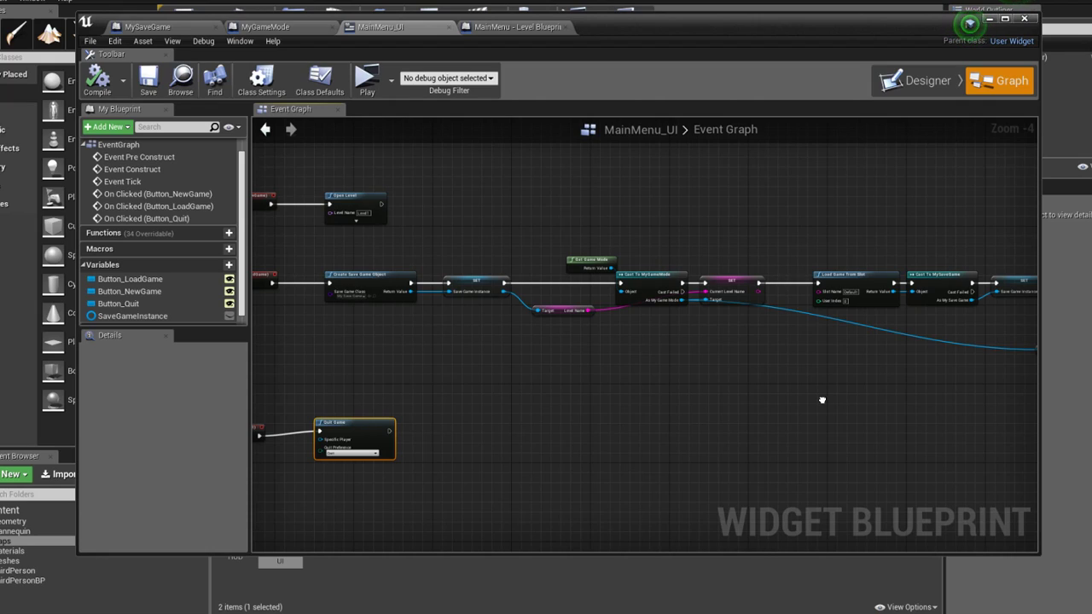
right_click_drag(822, 400, 686, 401)
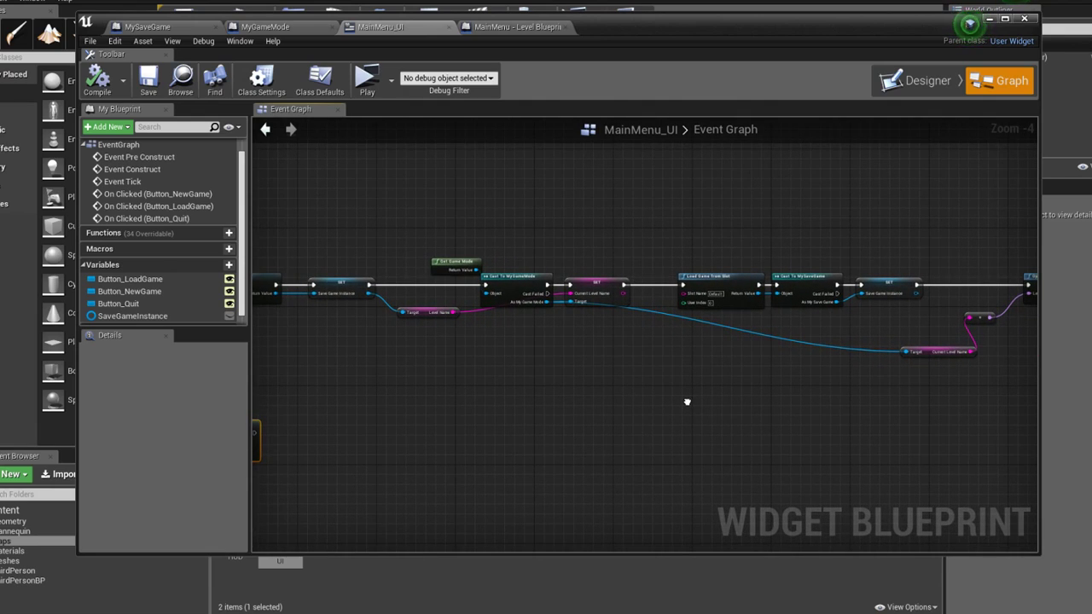
right_click_drag(686, 402, 786, 397)
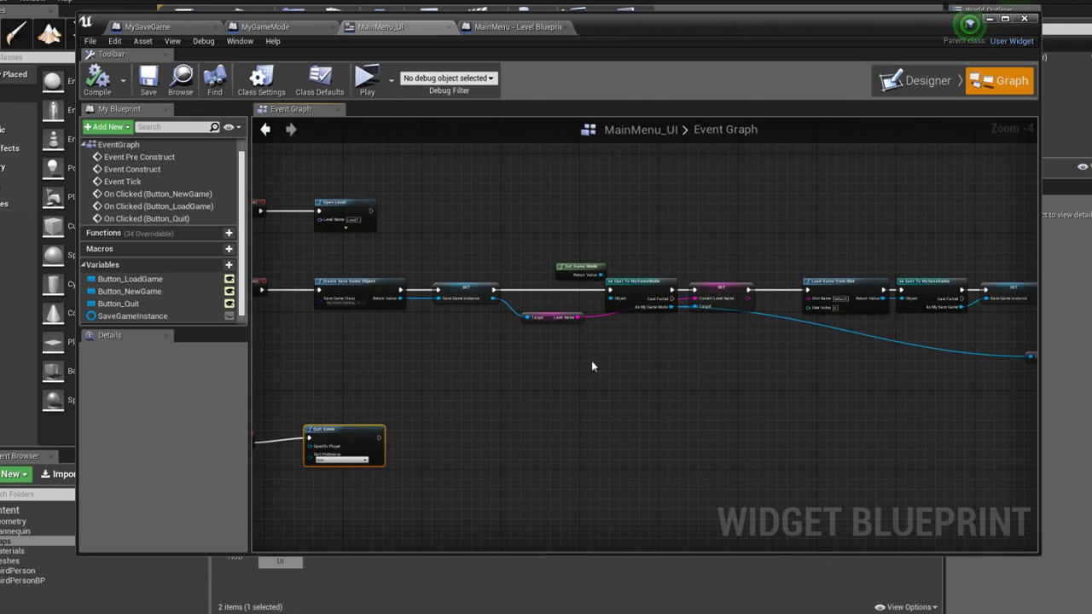
right_click_drag(583, 373, 570, 372)
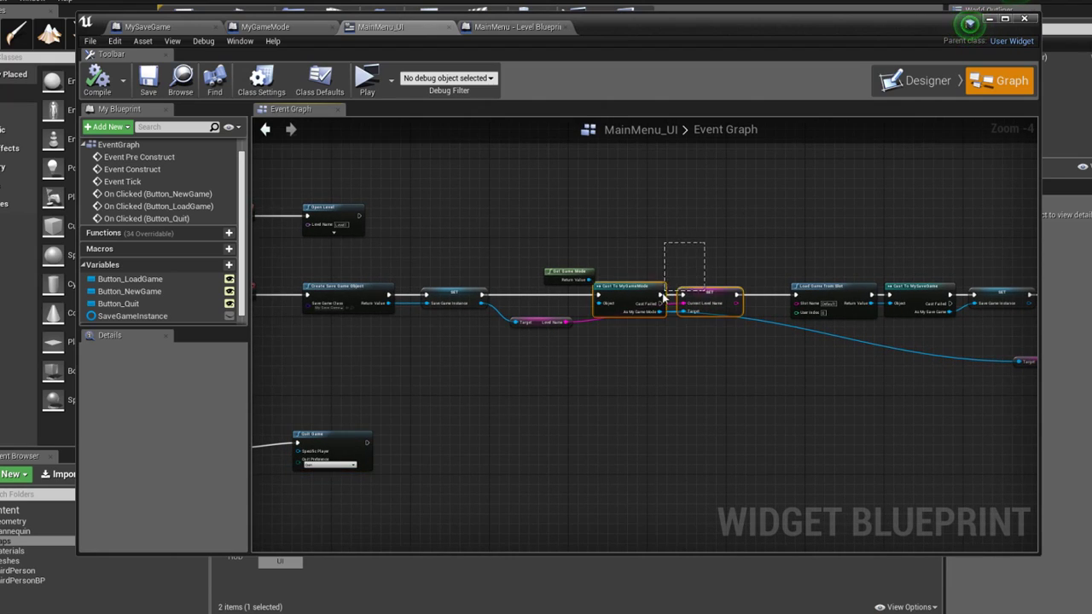
left_click_drag(625, 291, 640, 198)
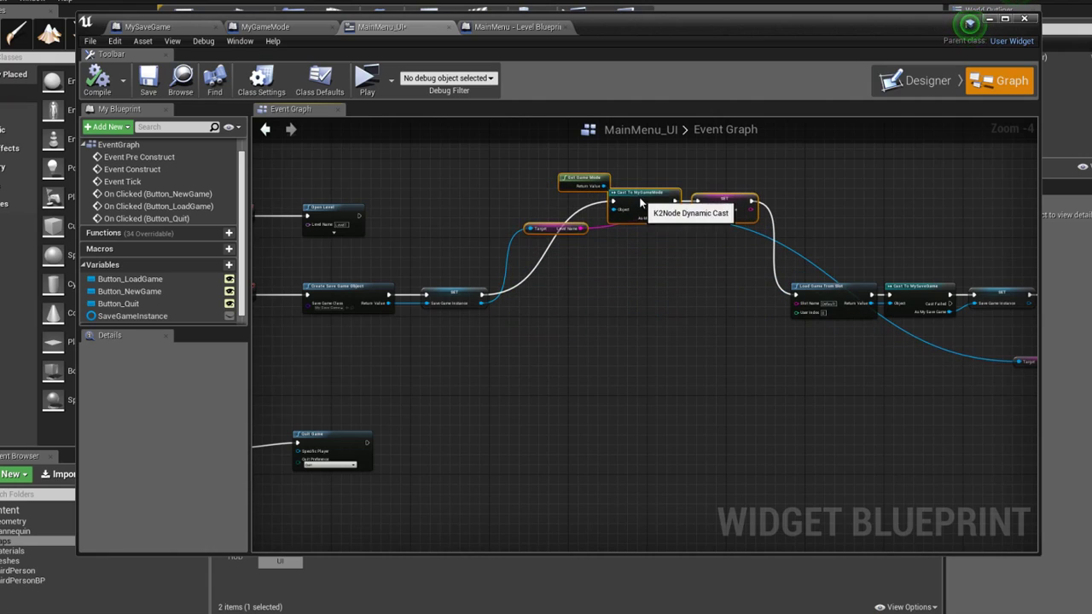
left_click(544, 227)
key("Delete")
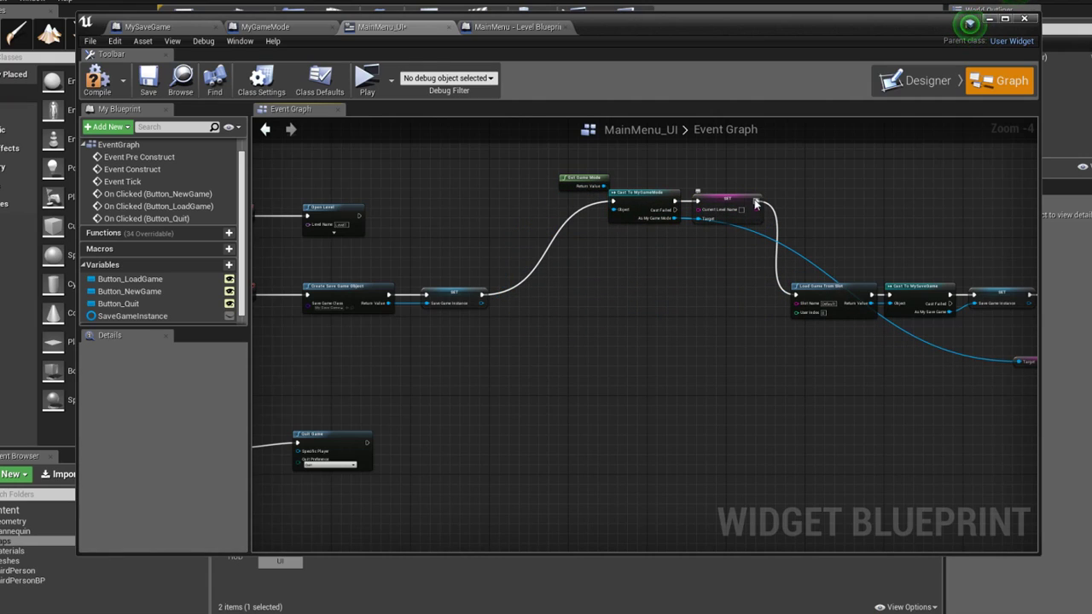
Wire the first SET straight to Load Game from Slot and delete the append and Current Level Name nodes
left_click(613, 202, "alt")
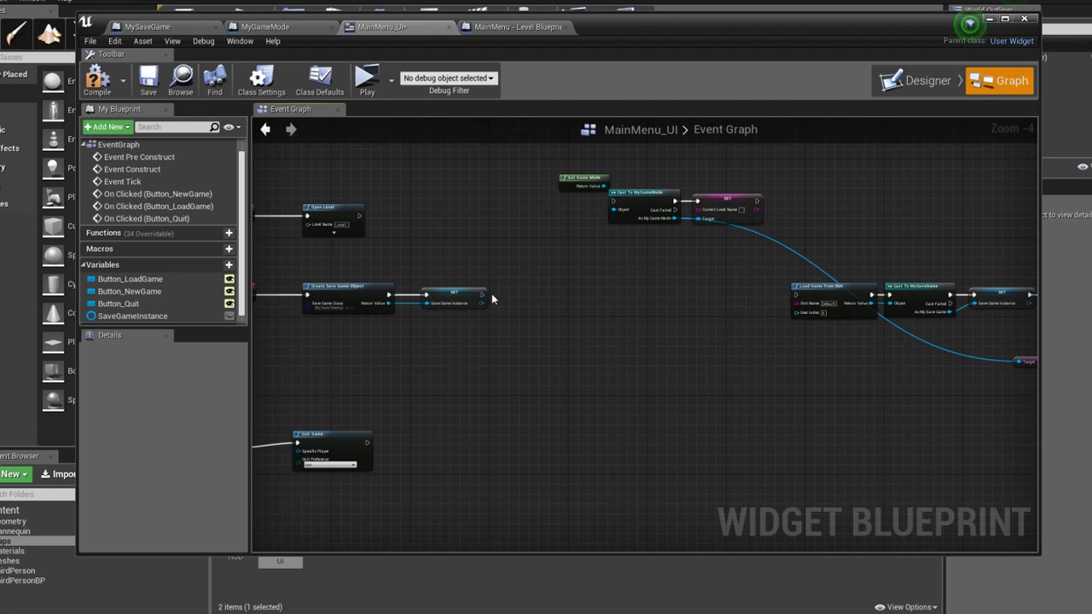
left_click_drag(483, 295, 794, 295)
right_click_drag(839, 356, 554, 343)
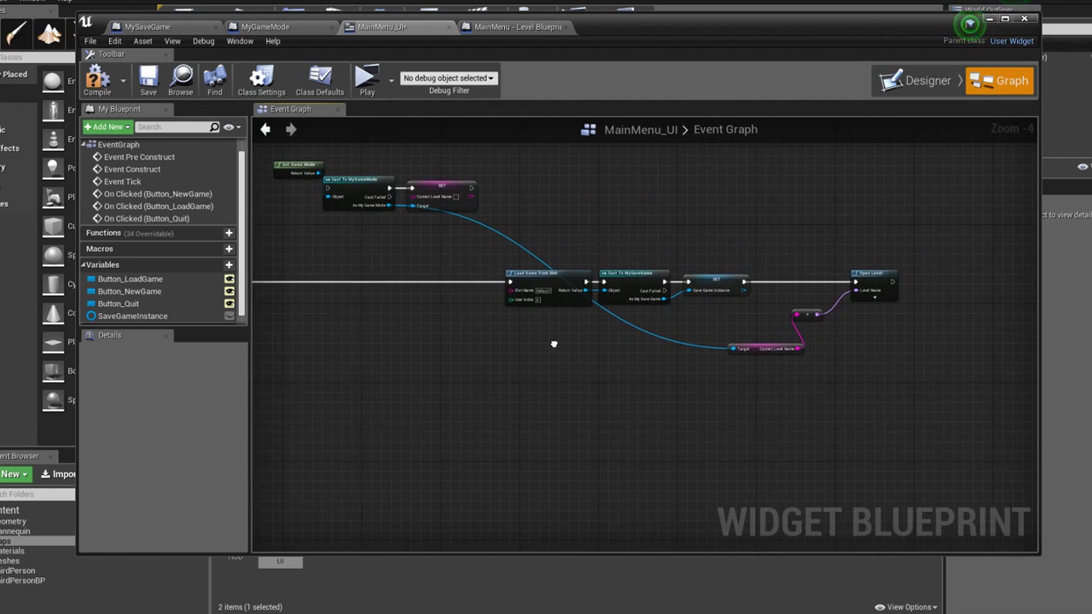
left_click_drag(835, 307, 772, 355)
key("Delete")
Add a Get Level Name node from the loaded save game instance
left_click_drag(743, 290, 785, 324)
type("level")
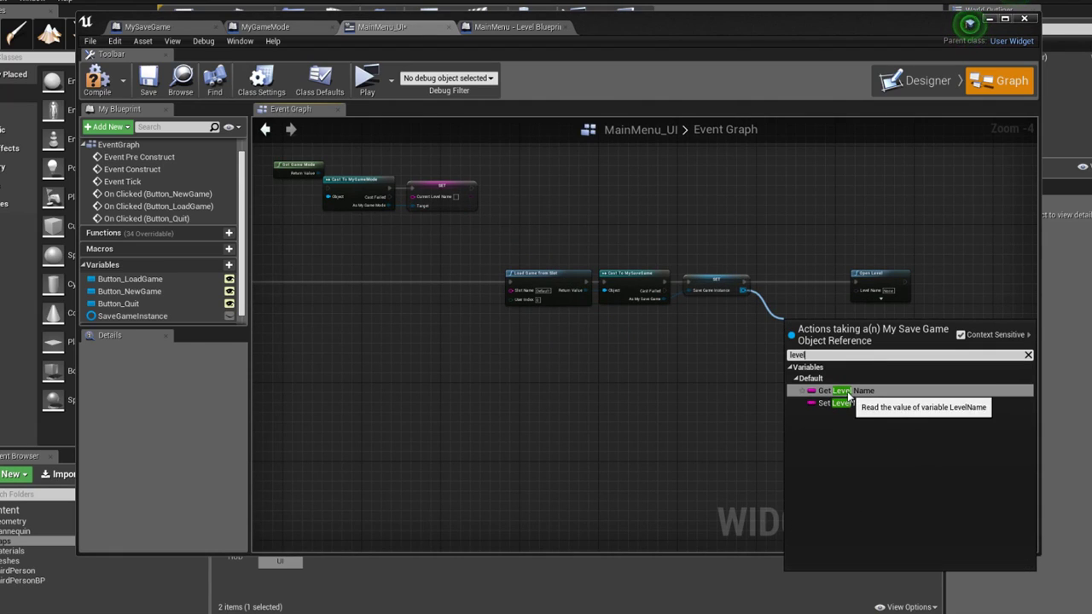
left_click(844, 390)
mouse_move(813, 330)
left_mouse_down()
mouse_move(788, 327)
mouse_move(892, 273)
left_mouse_up()
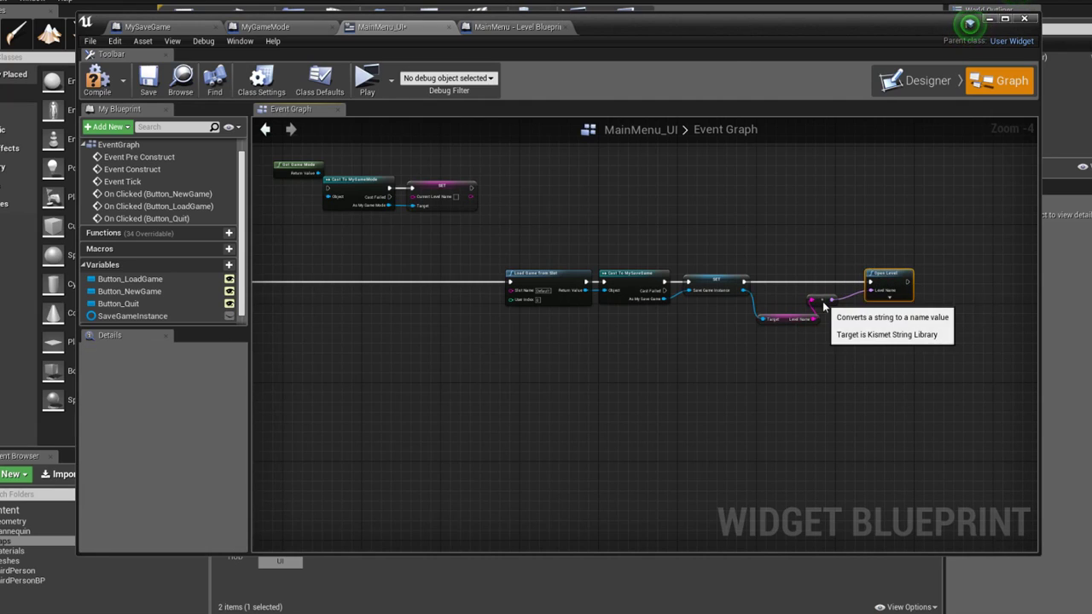
right_click_drag(828, 339, 1017, 323)
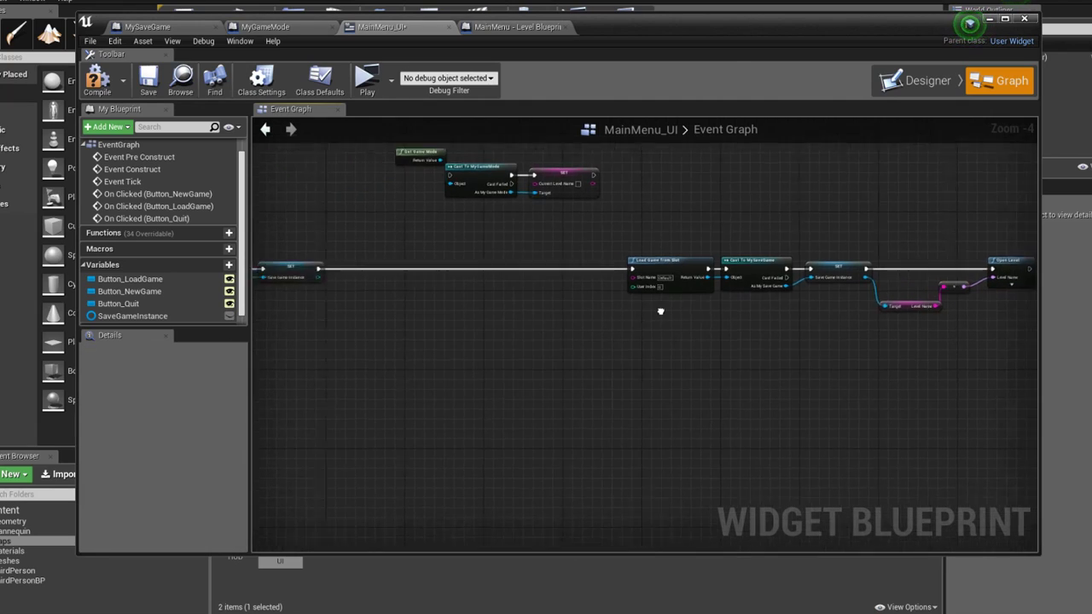
Compile the widget and test both Load Game and New Game in a Play session
left_click(109, 81)
left_click(367, 81)
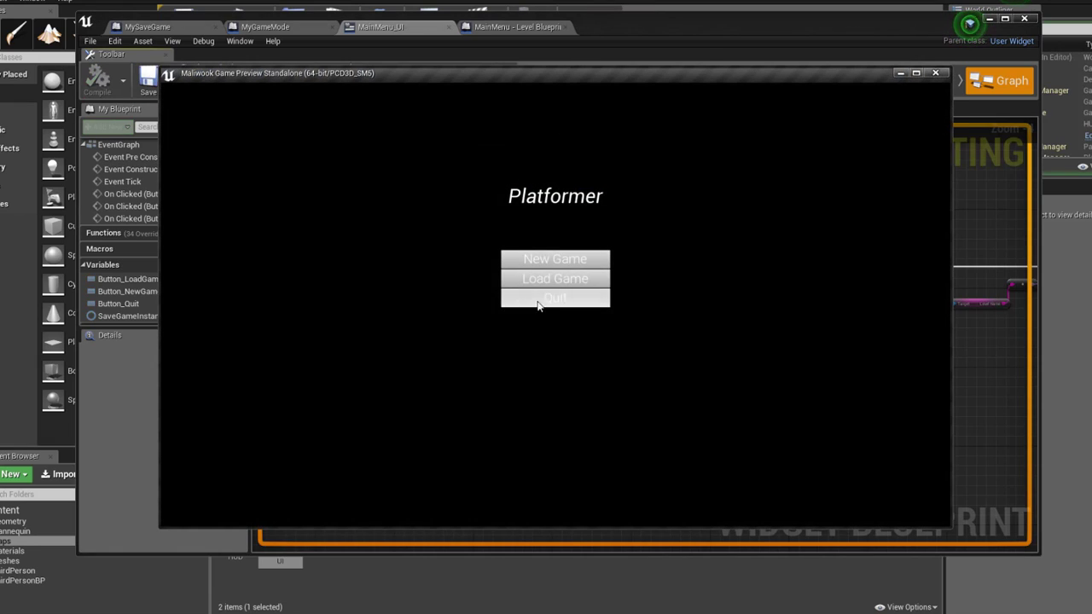
left_click(556, 282)
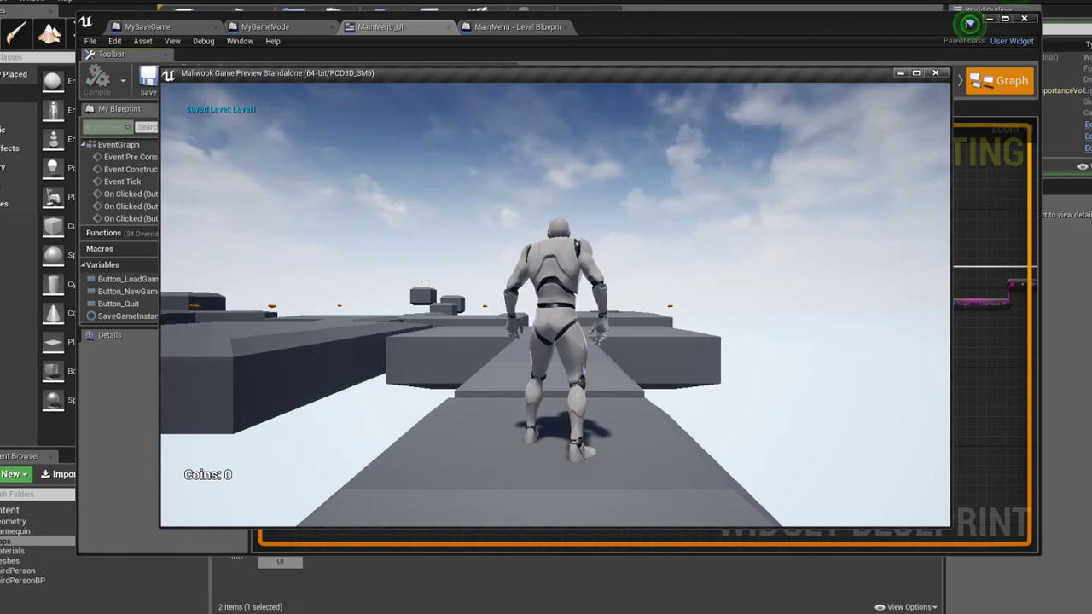
key("Escape")
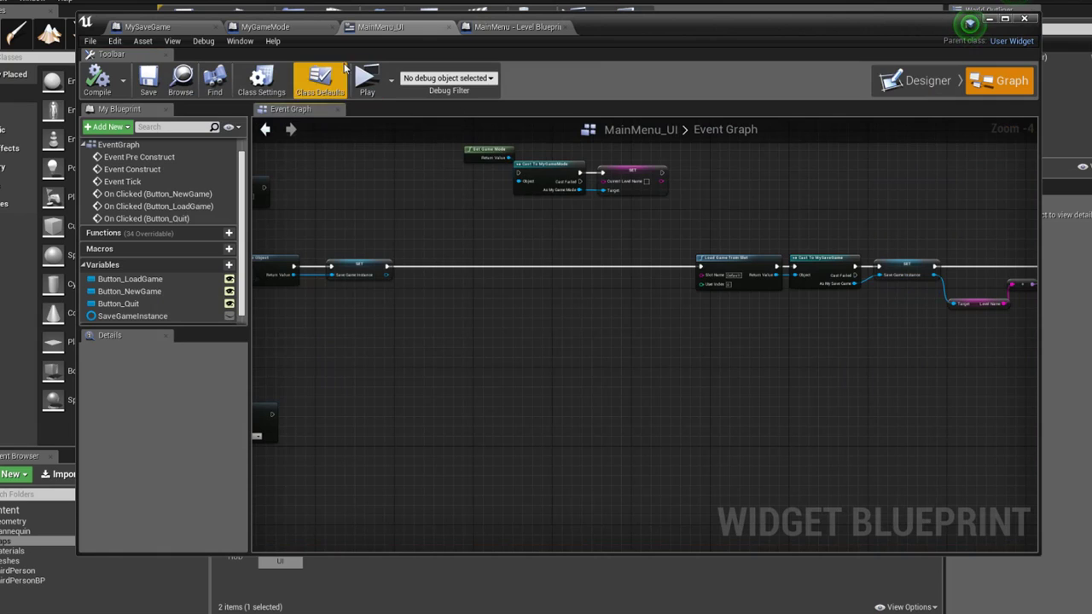
left_click(366, 81)
left_click(541, 267)
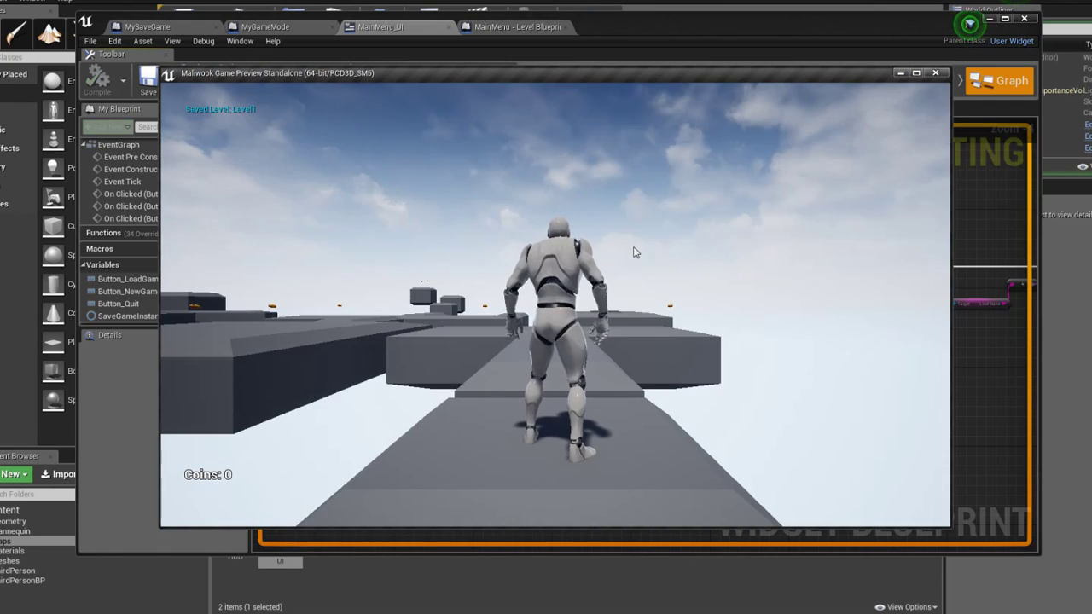
key("Escape")
Move the right-hand Load Game node chain closer to the other node chains
scroll(682, 222, "down", 1)
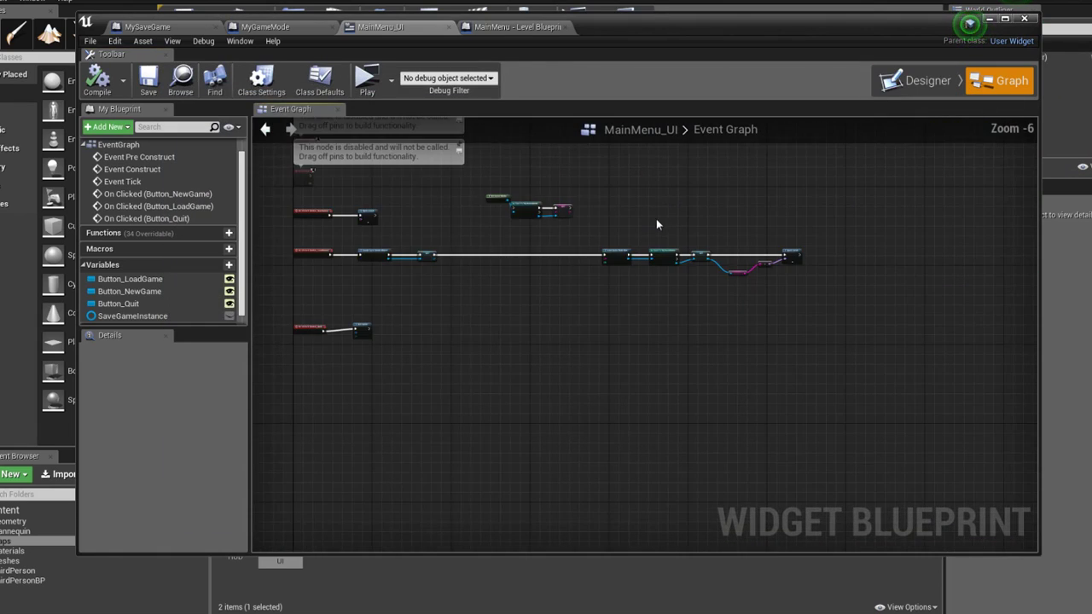
right_click_drag(656, 219, 725, 224)
scroll(539, 209, "down", 1)
scroll(406, 183, "up", 1)
right_click_drag(407, 182, 734, 172)
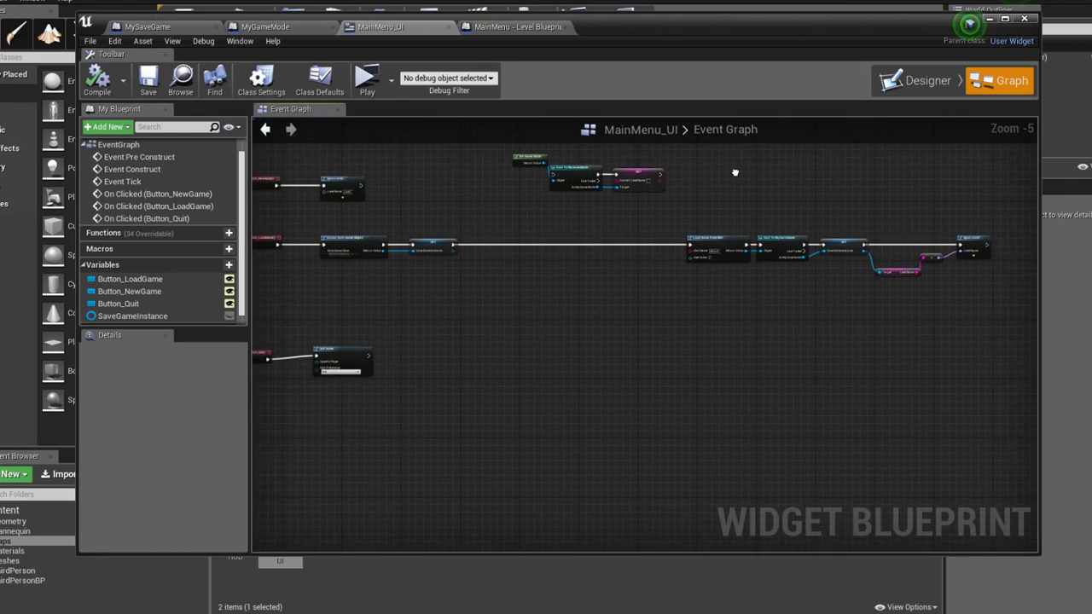
right_click_drag(426, 245, 595, 225)
left_click_drag(472, 246, 479, 247)
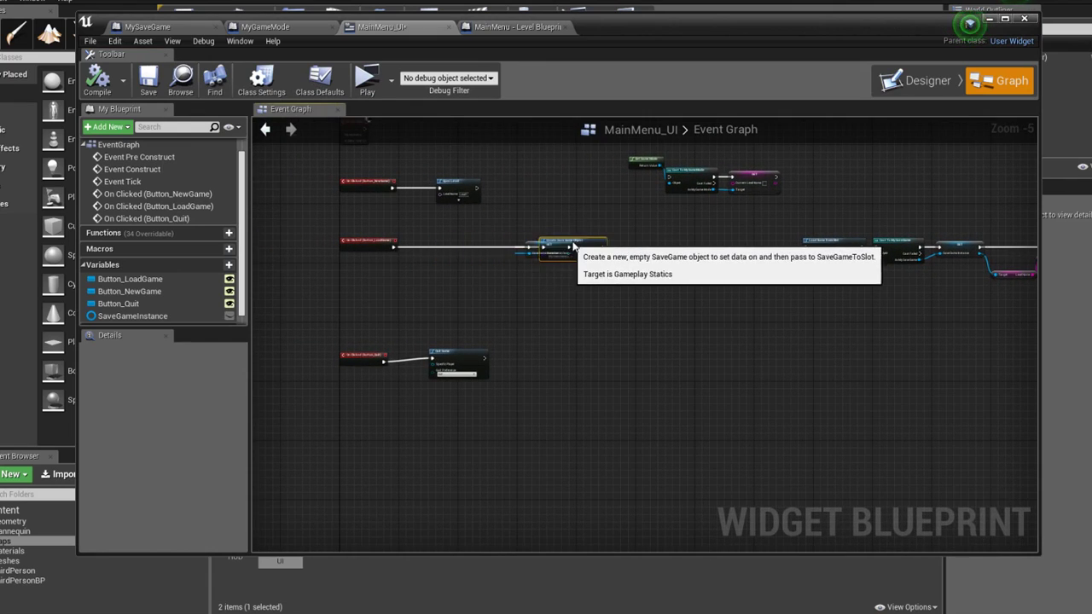
right_click_drag(571, 232, 224, 275)
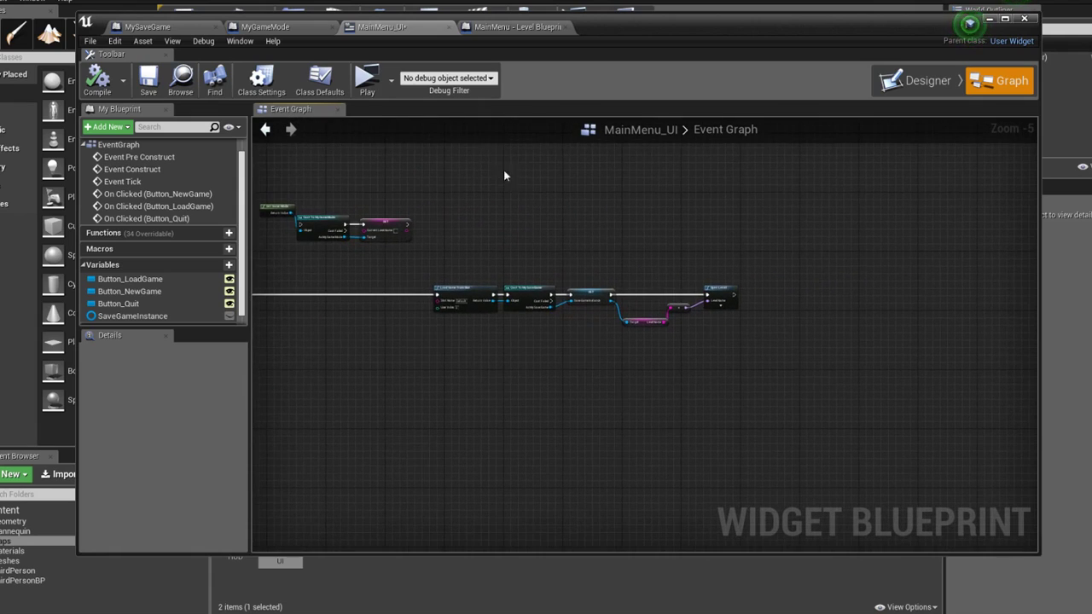
right_click_drag(727, 188, 780, 205)
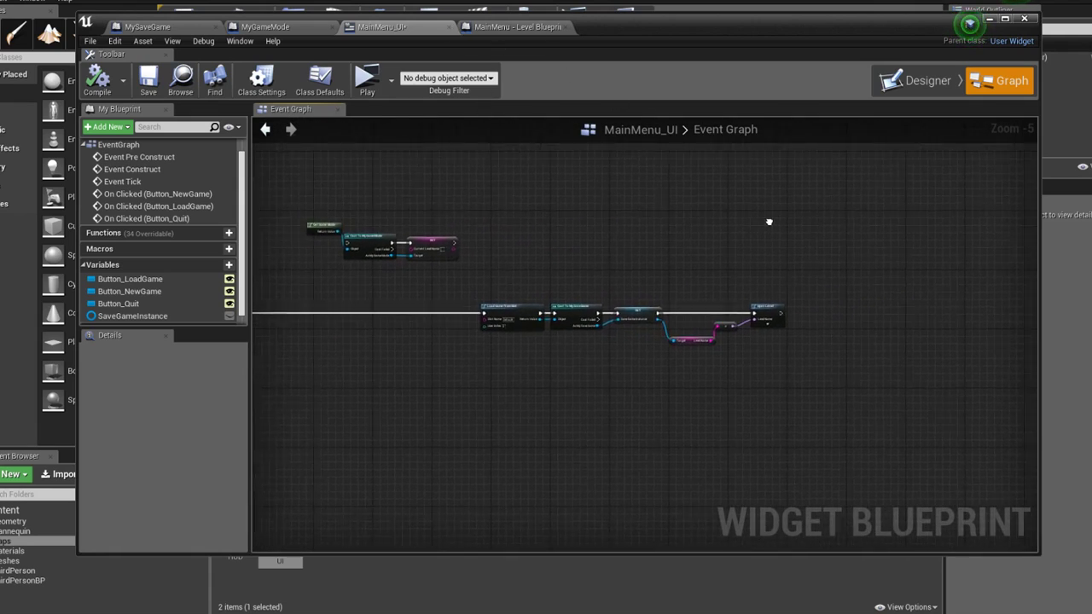
right_click_drag(619, 214, 672, 202)
scroll(673, 203, "down", 1)
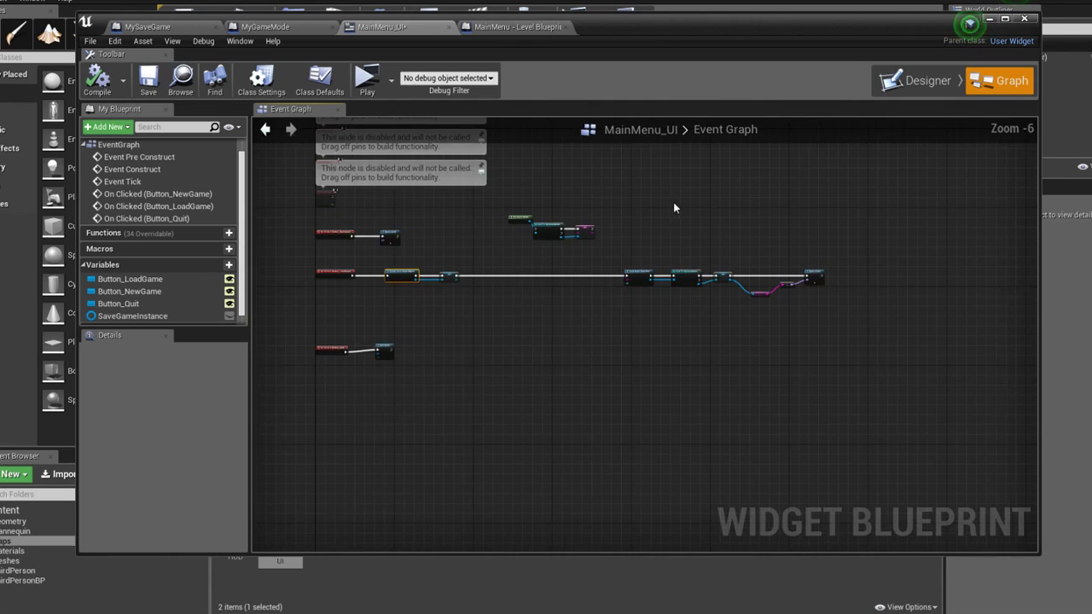
left_click_drag(648, 369, 648, 368)
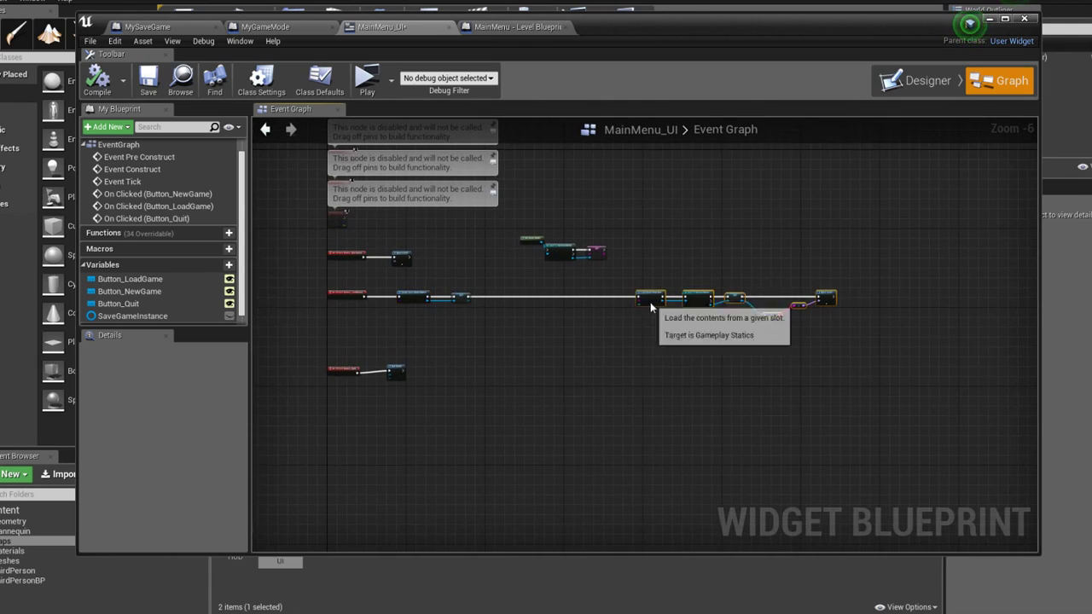
left_click_drag(669, 307, 524, 313)
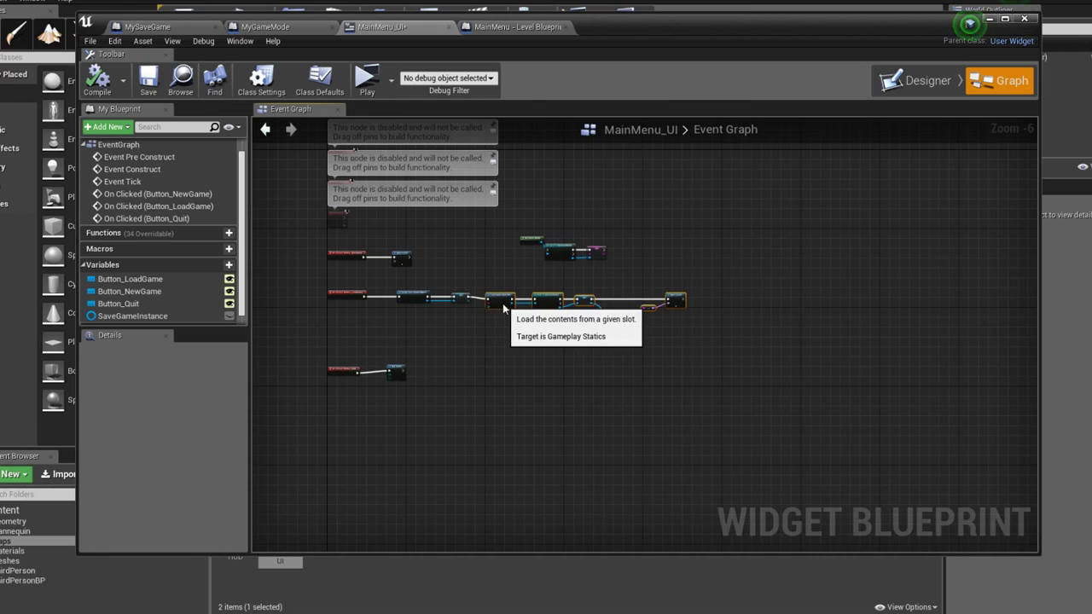
Shift the Load Game through Open Level nodes into alignment and save MainMenu_UI
scroll(516, 314, "up", 2)
mouse_move(514, 314)
right_mouse_down()
mouse_move(905, 258)
mouse_move(693, 248)
mouse_move(914, 235)
right_mouse_up()
scroll(904, 258, "up", 1)
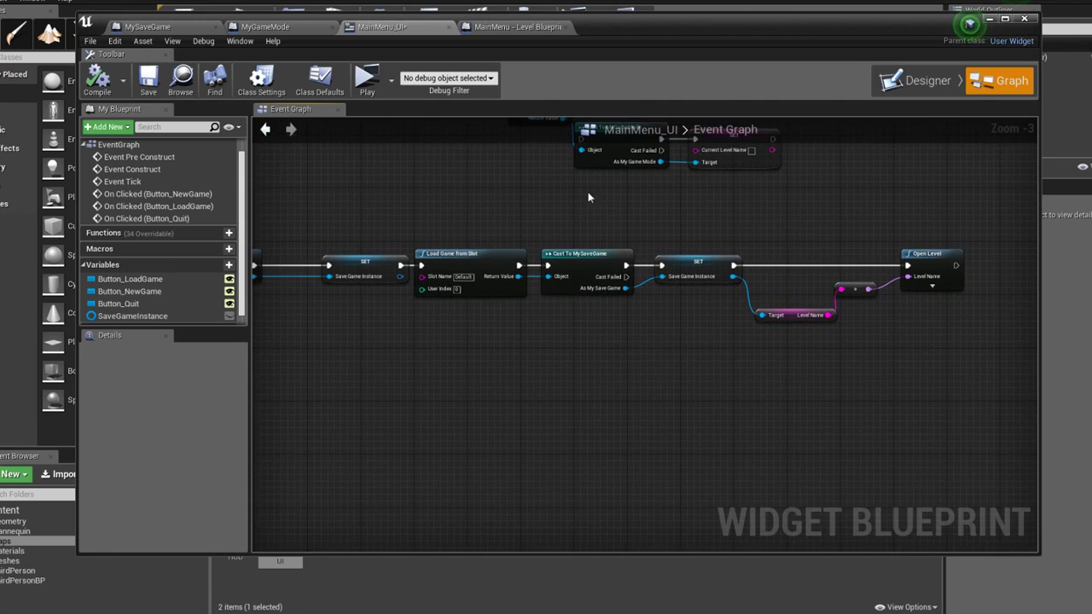
right_click_drag(588, 197, 803, 197)
scroll(694, 221, "down", 1)
right_click_drag(695, 222, 644, 224)
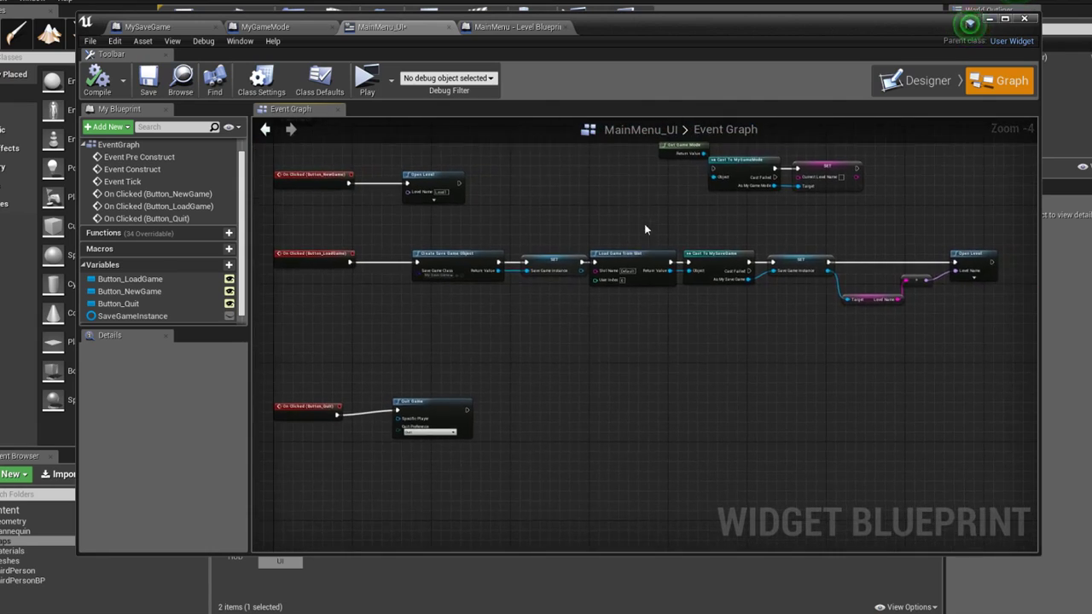
left_click_drag(633, 225, 929, 325)
left_click_drag(628, 253, 643, 253)
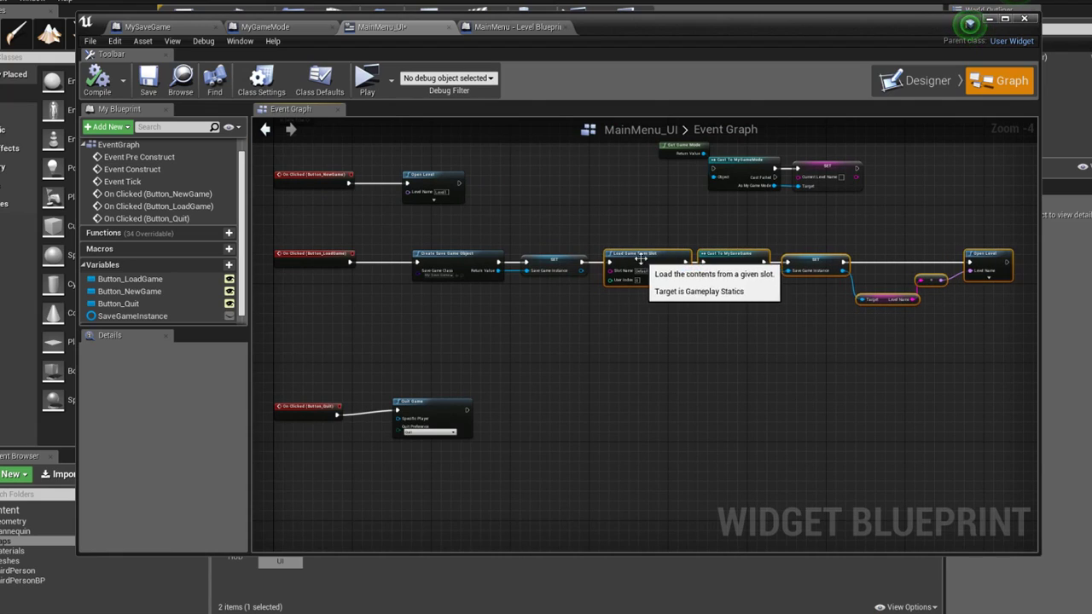
left_click(610, 192)
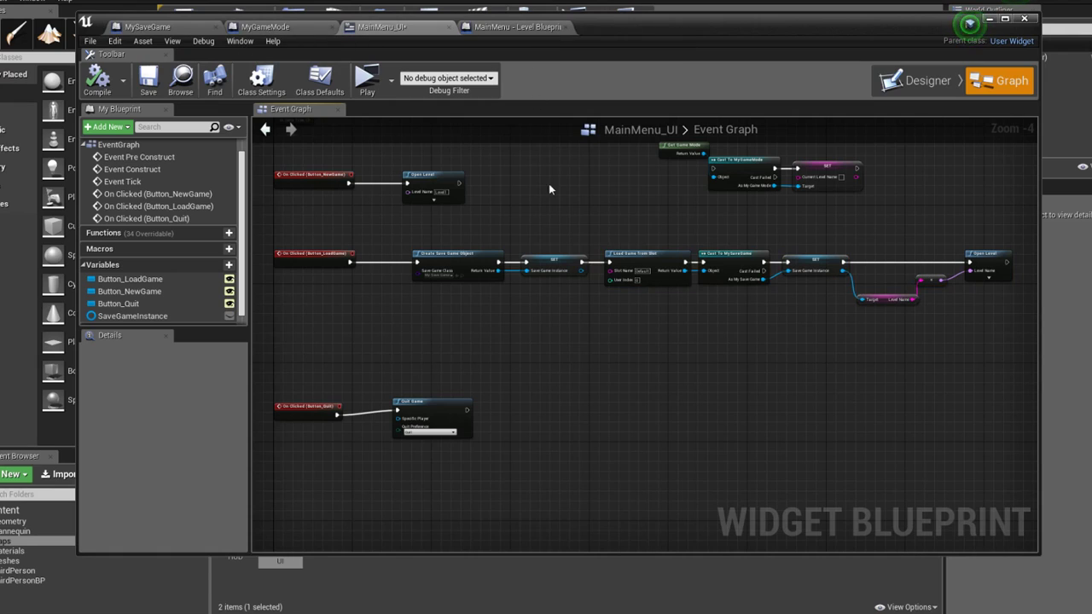
mouse_move(508, 187)
right_mouse_down()
mouse_move(535, 227)
mouse_move(448, 184)
right_mouse_up()
left_click(148, 81)
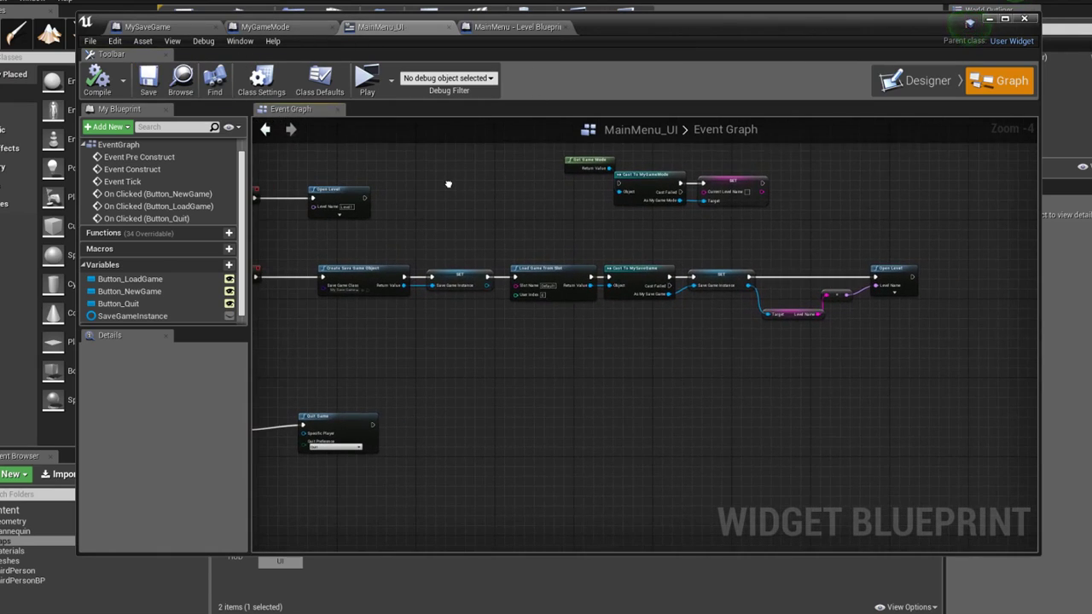
Add a Does Save Game Exist node below the Load Game chain
right_click(539, 215)
type("does sa")
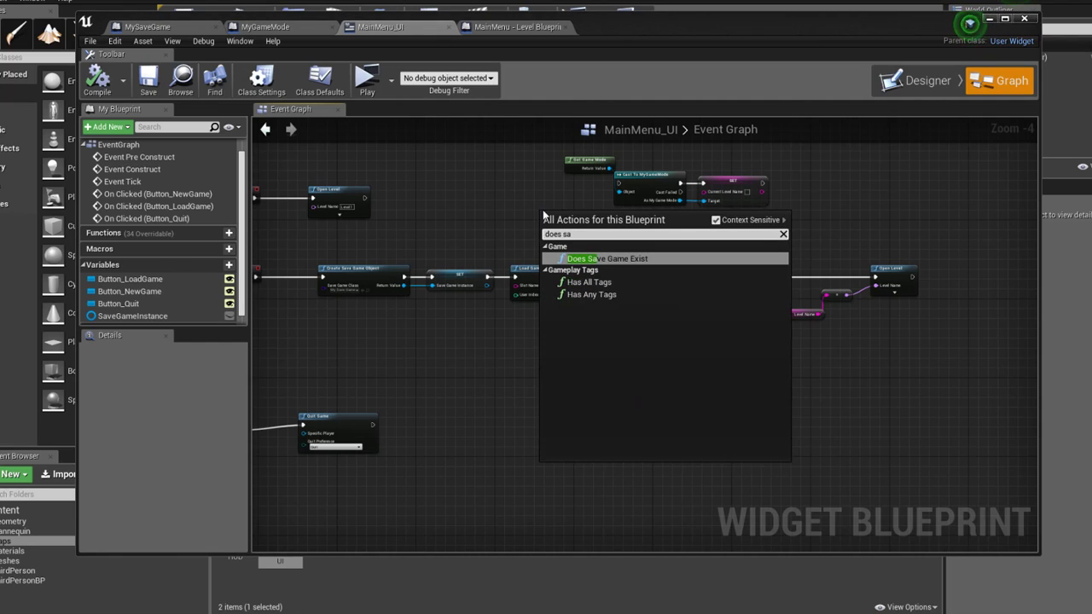
key("Return")
left_click_drag(566, 218, 531, 370)
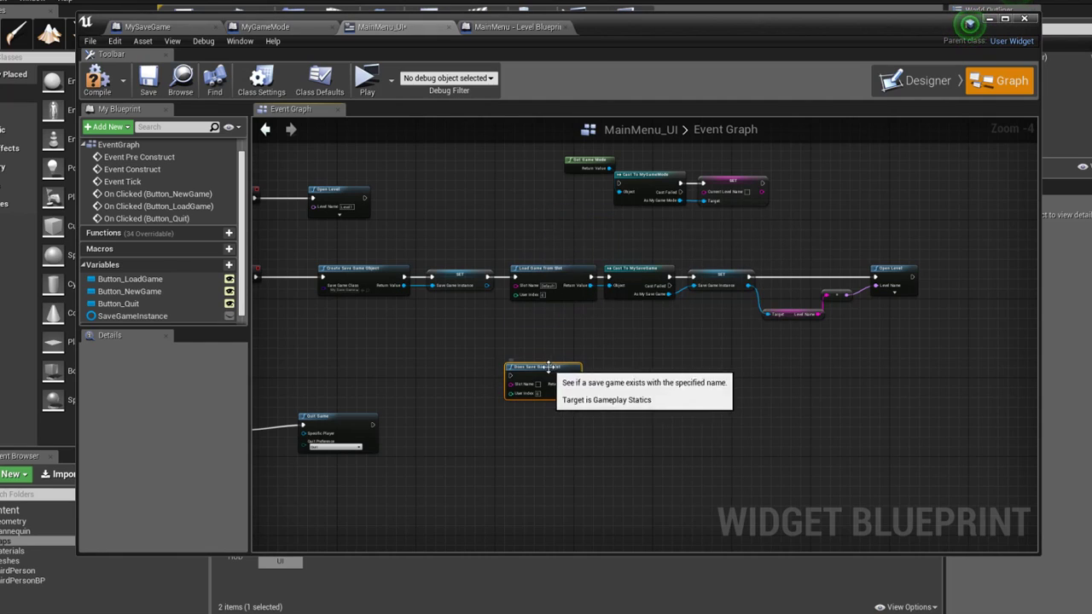
mouse_move(530, 369)
right_mouse_down()
mouse_move(672, 356)
mouse_move(522, 351)
right_mouse_up()
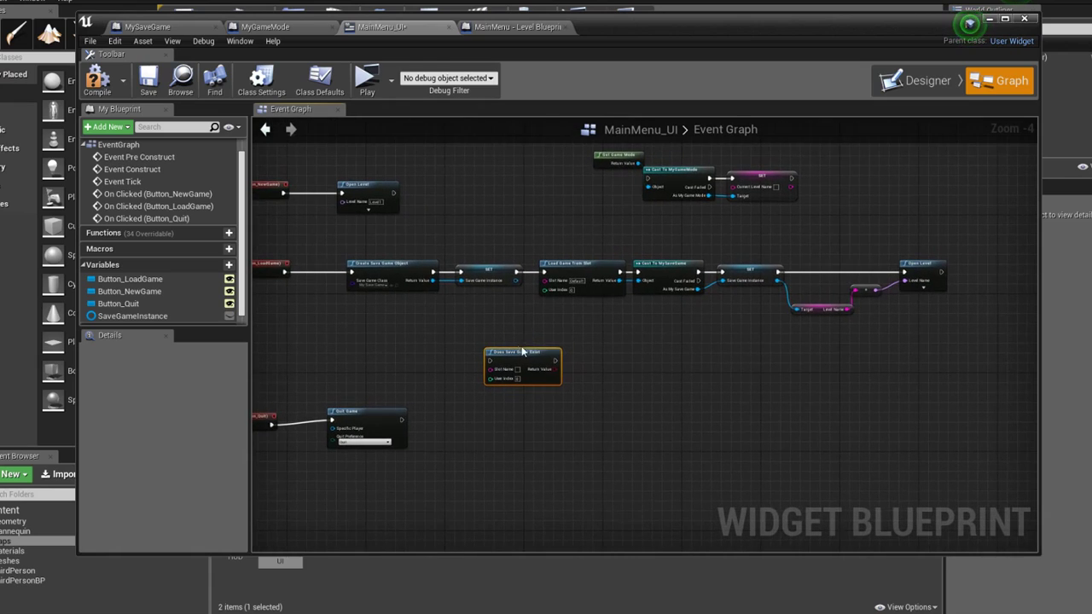
left_click_drag(512, 351, 691, 345)
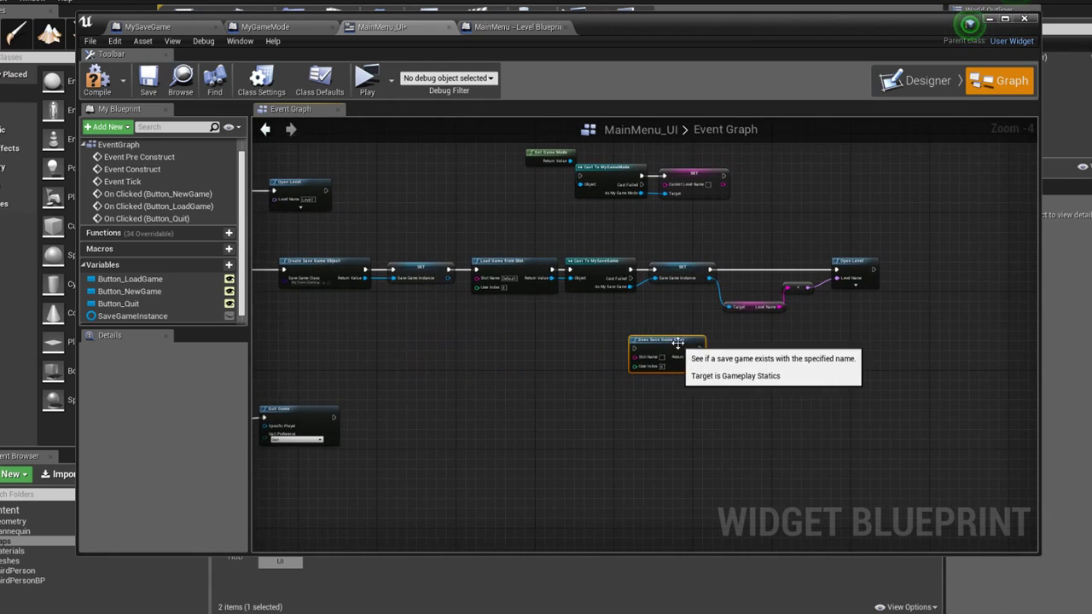
right_click_drag(690, 345, 512, 350)
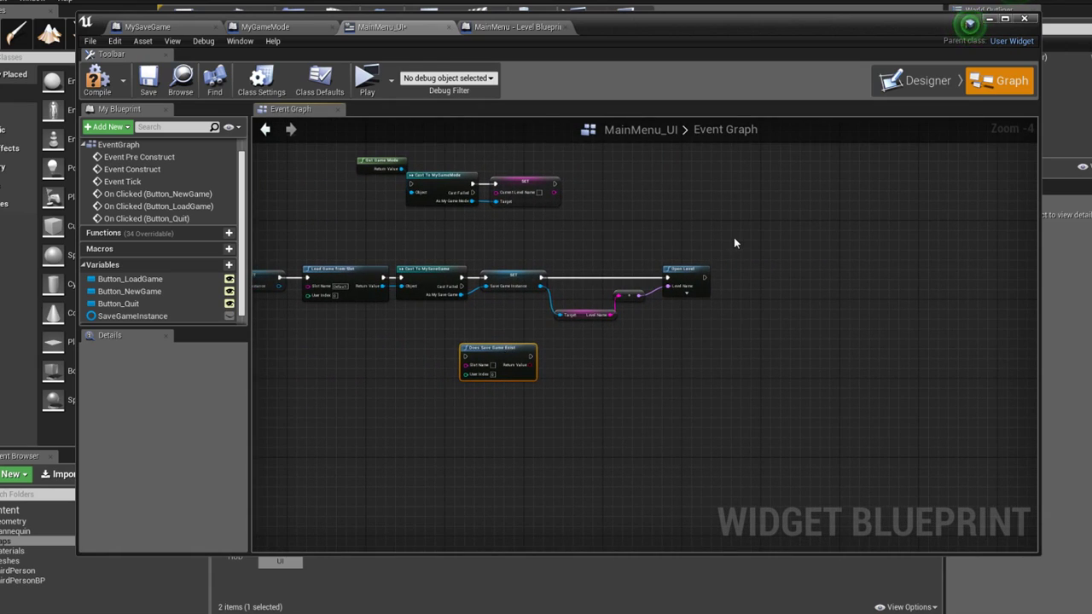
Move Get Level Name, + and Open Level right and delete the three unused game mode nodes
left_click_drag(733, 237, 580, 353)
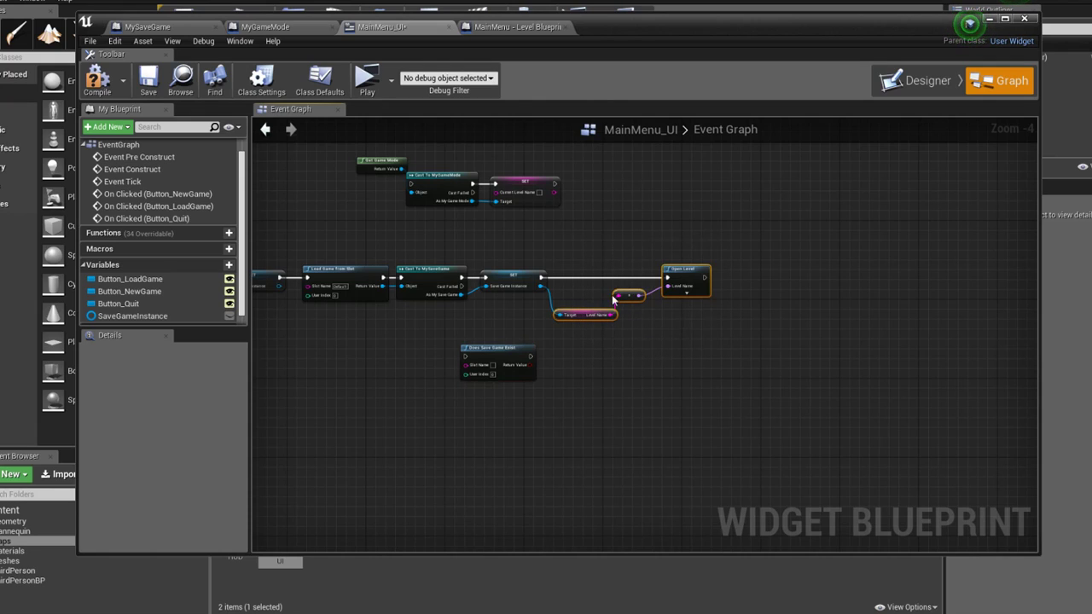
right_click_drag(613, 300, 625, 280)
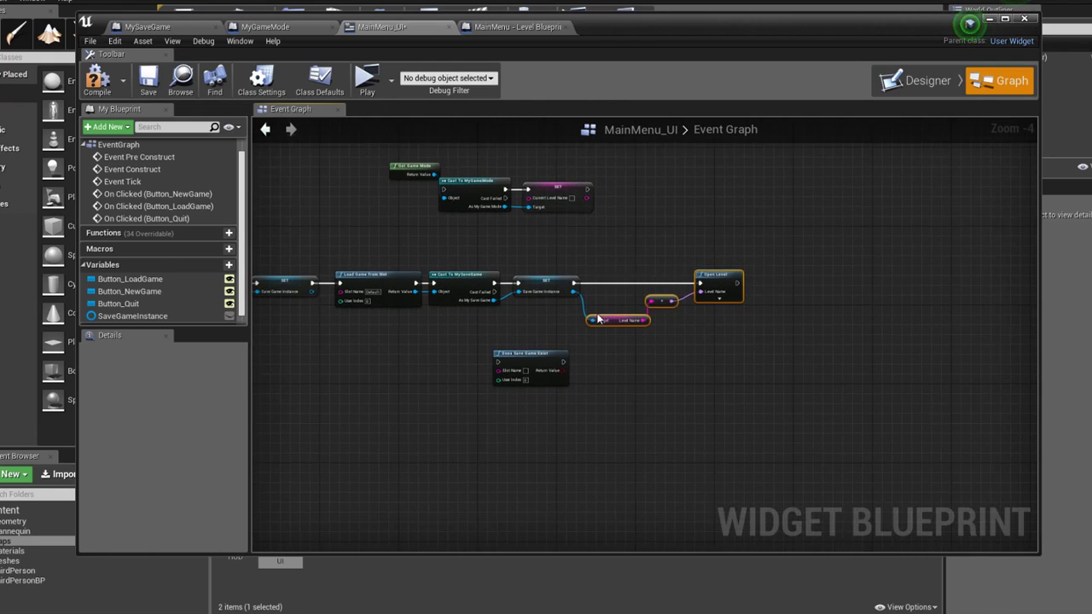
left_click_drag(630, 320, 748, 322)
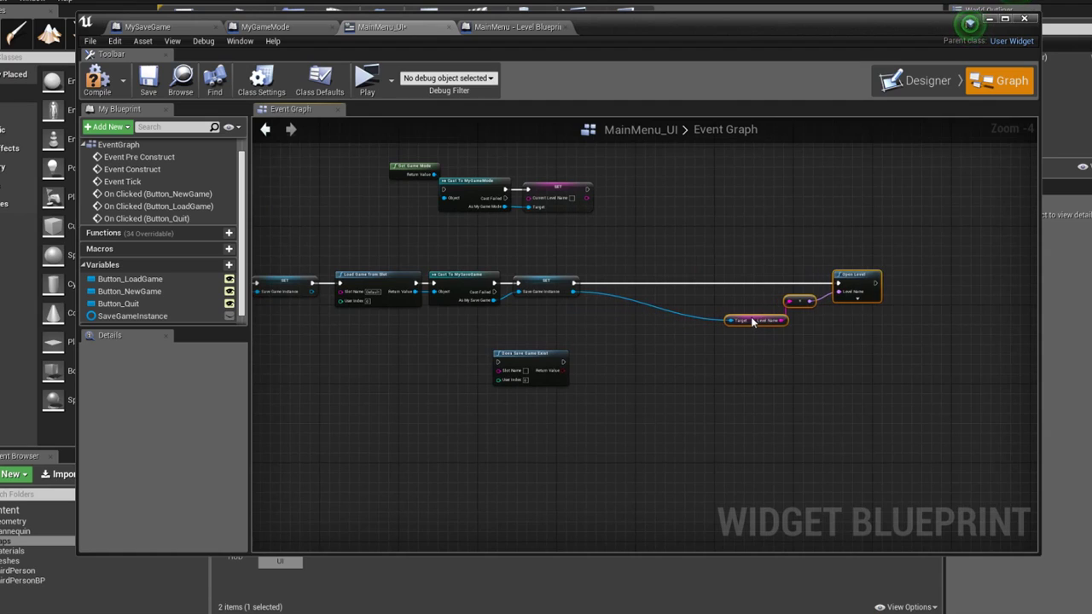
right_click_drag(751, 319, 700, 284)
key("Delete")
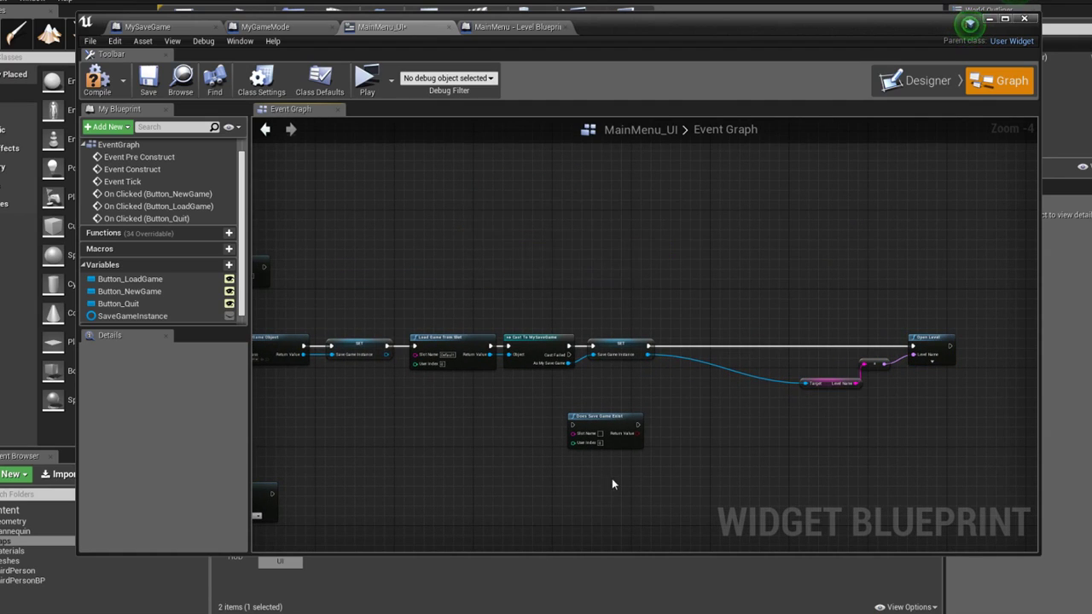
left_click_drag(604, 437, 751, 269)
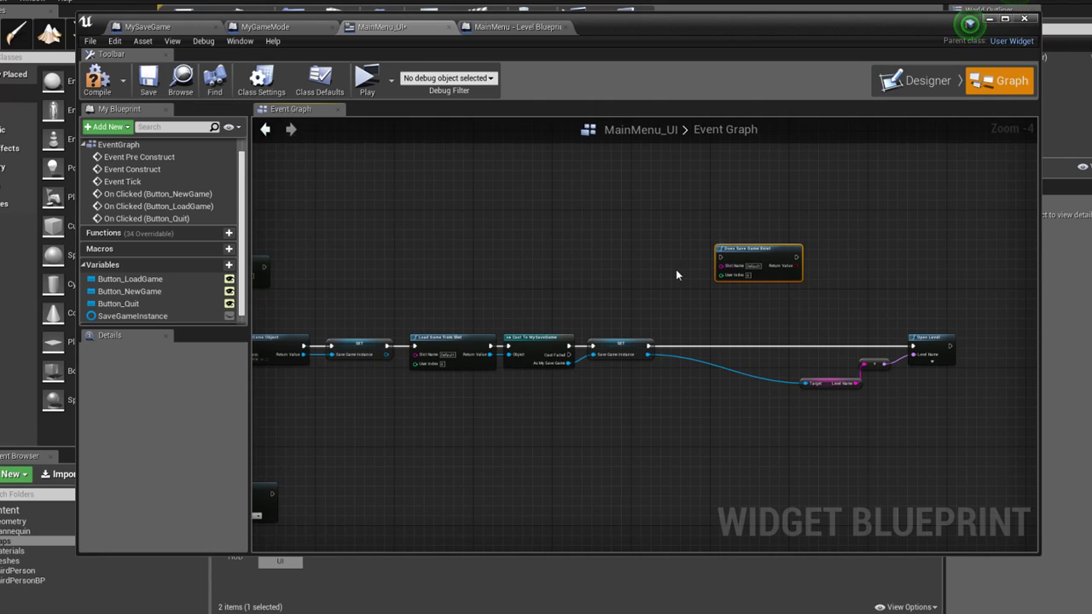
Insert a Sequence after SET, wire Then 0 to Does Save Game Exist, and add a Branch
left_click_drag(652, 346, 915, 349)
type("sequence")
left_click(771, 518)
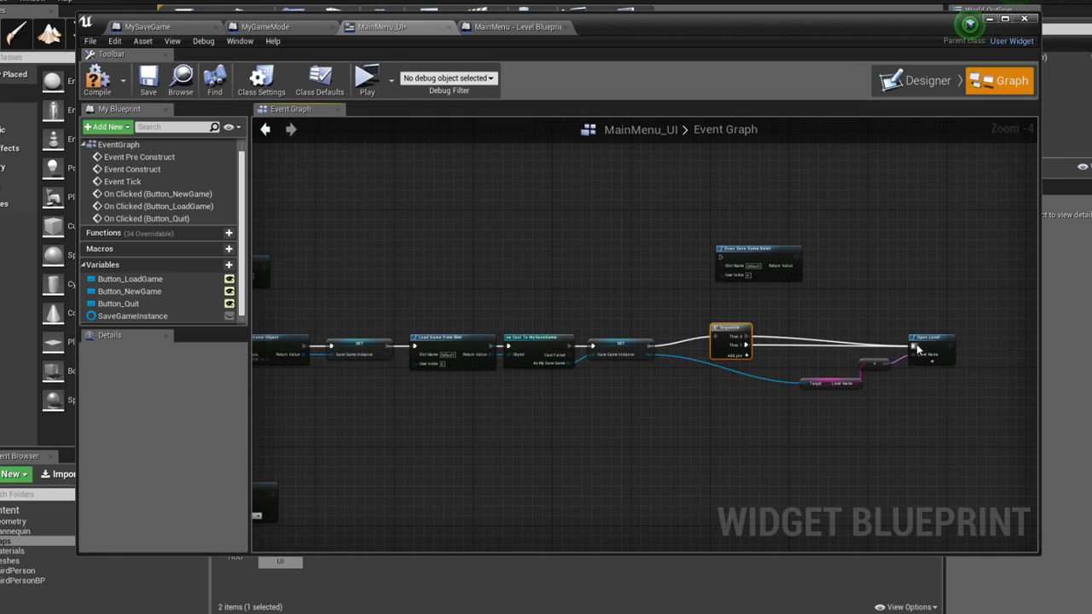
mouse_move(731, 329)
left_mouse_down()
mouse_move(692, 329)
mouse_move(722, 265)
mouse_move(834, 225)
left_mouse_up()
left_click_drag(691, 327, 701, 318)
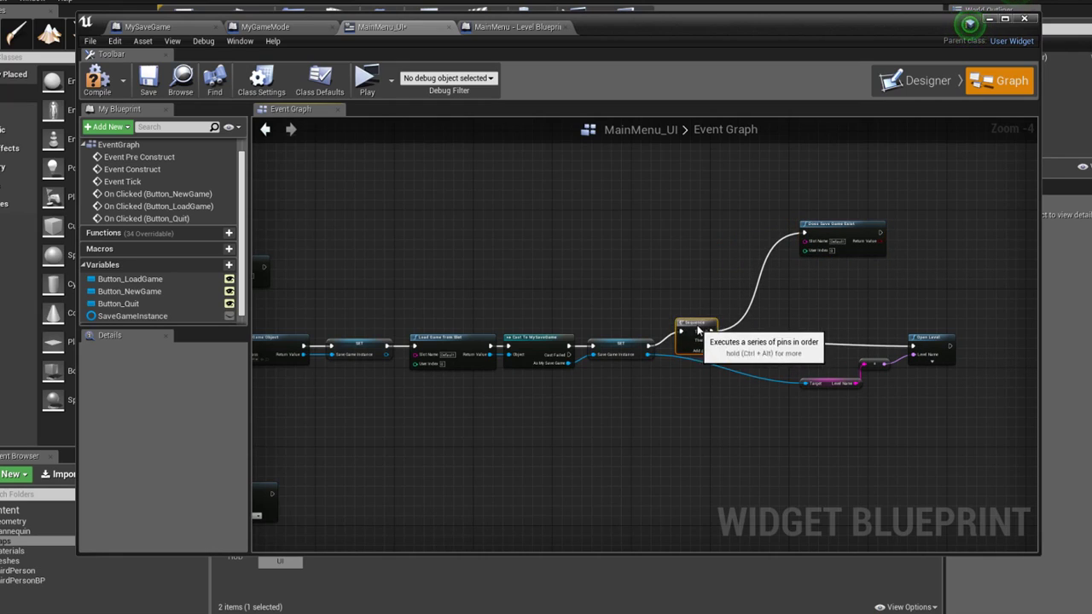
right_click_drag(720, 292, 633, 295)
mouse_move(790, 241)
left_mouse_down()
mouse_move(769, 254)
mouse_move(800, 252)
mouse_move(805, 268)
left_mouse_up()
type("branch")
key("Return")
Add Set Input Mode Game Only on Branch True, fed by Get Player Controller
right_click_drag(806, 246, 625, 248)
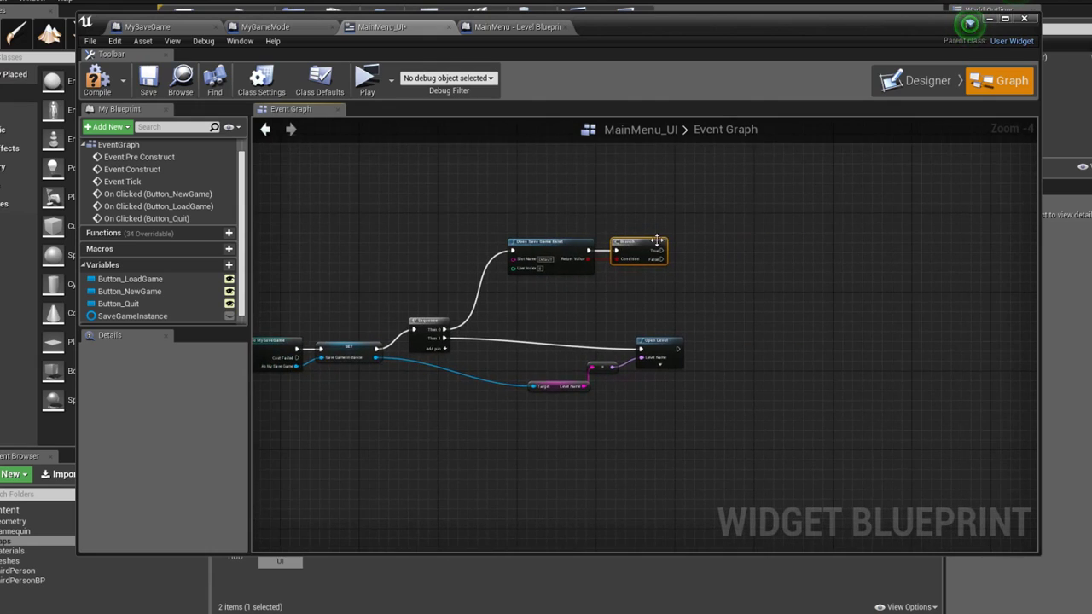
scroll(645, 246, "up", 1)
mouse_move(646, 254)
left_mouse_down()
mouse_move(743, 237)
mouse_move(764, 248)
left_mouse_up()
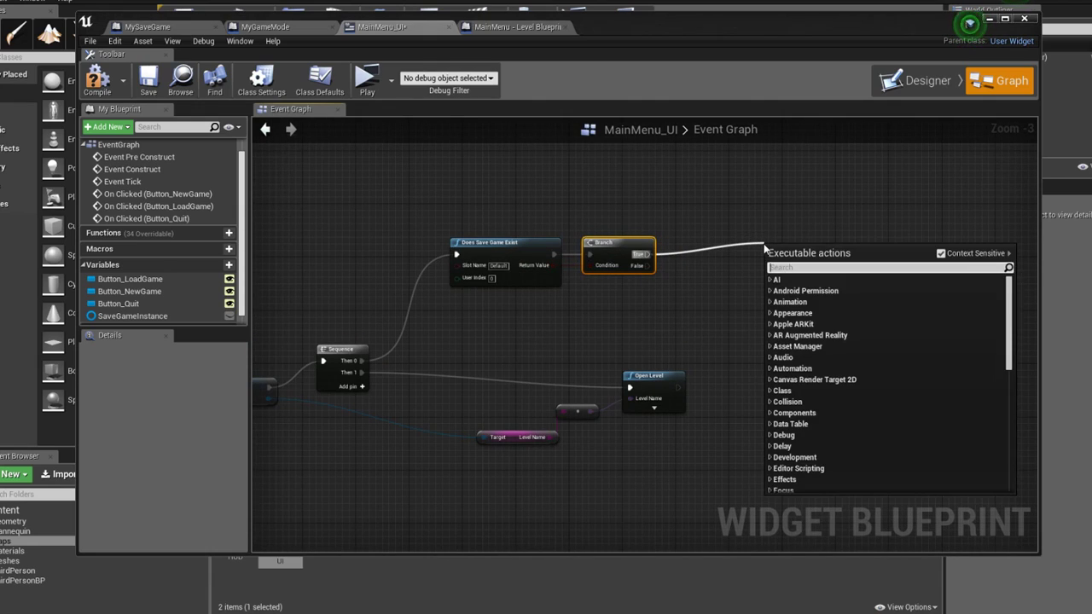
type("game mode")
key("Return")
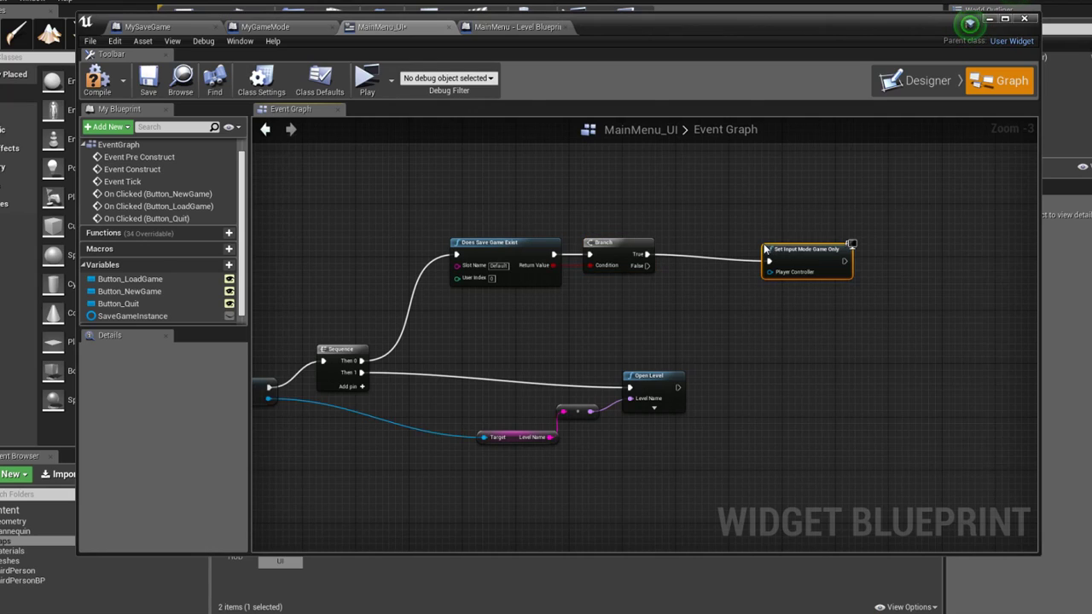
mouse_move(805, 256)
left_mouse_down()
mouse_move(778, 249)
mouse_move(675, 297)
left_mouse_up()
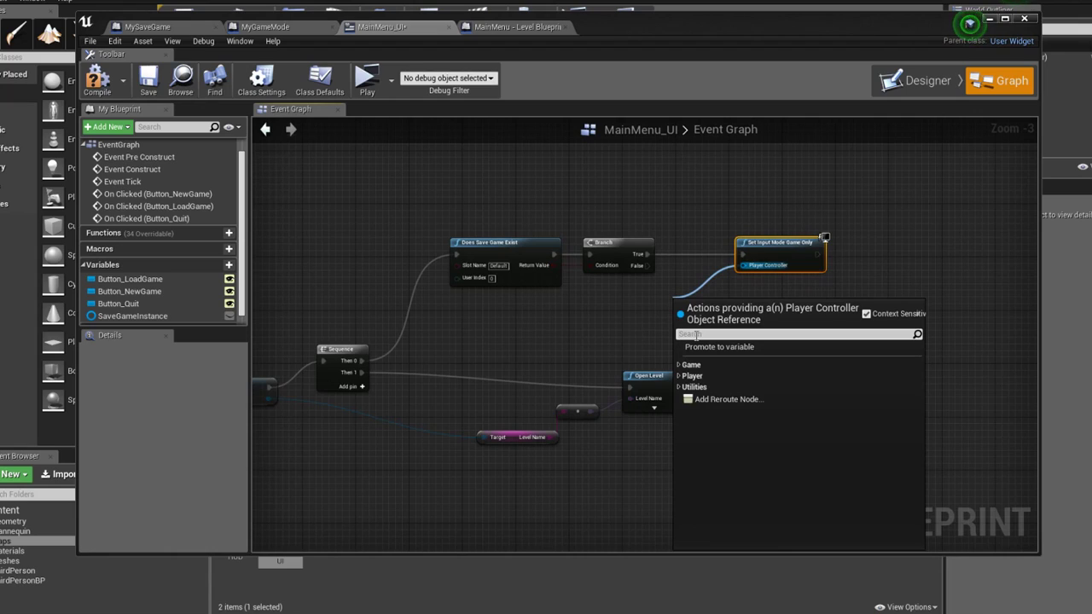
type("get")
key("Up")
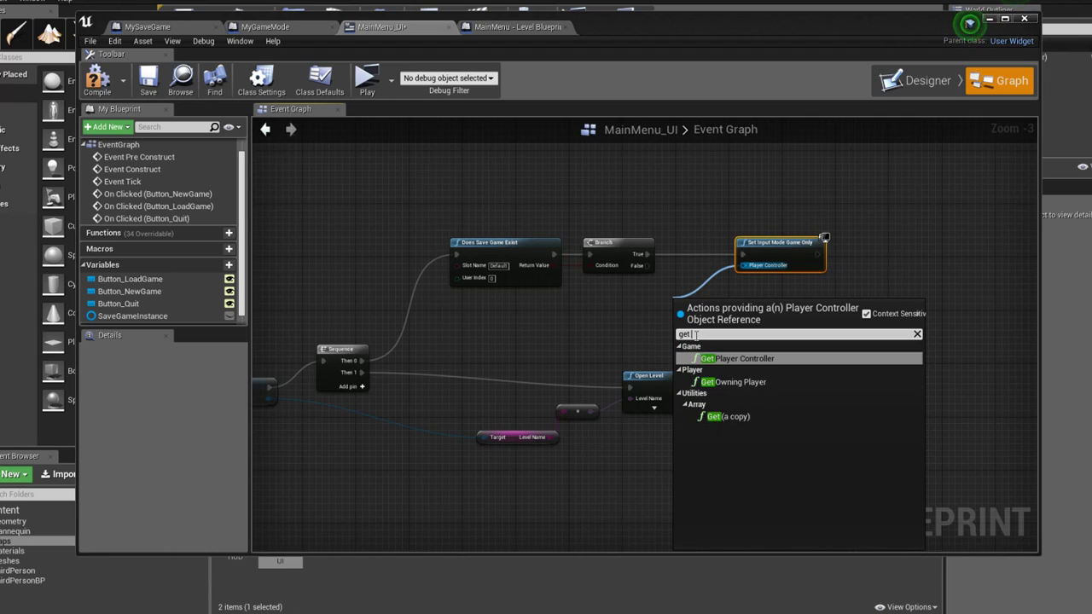
key("Return")
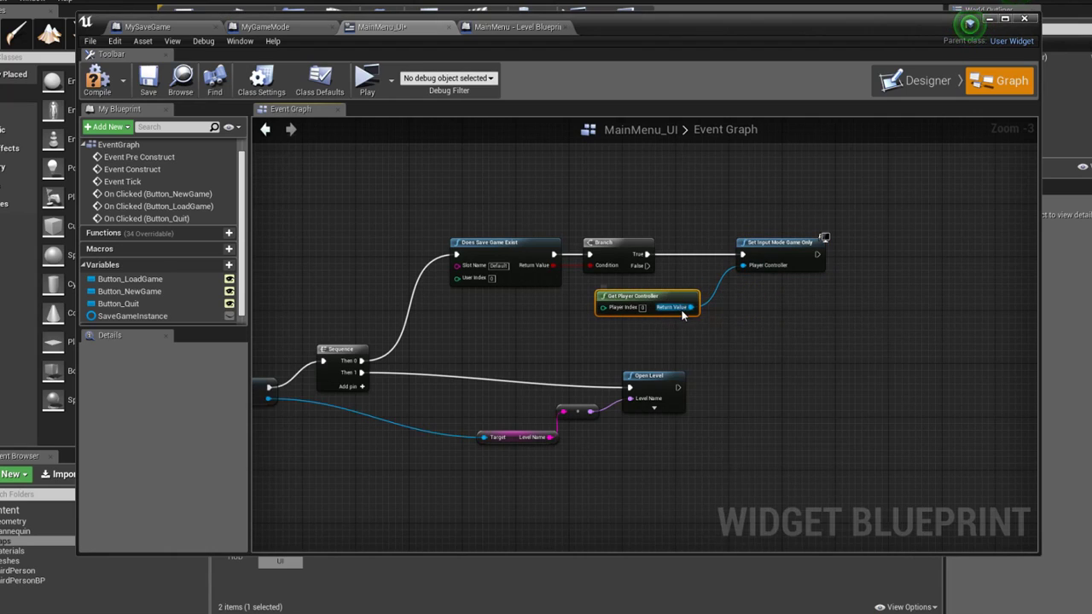
Chain a SET Show Mouse Cursor node, left unchecked, after Set Input Mode Game Only
left_click_drag(689, 307, 878, 266)
type("show cur")
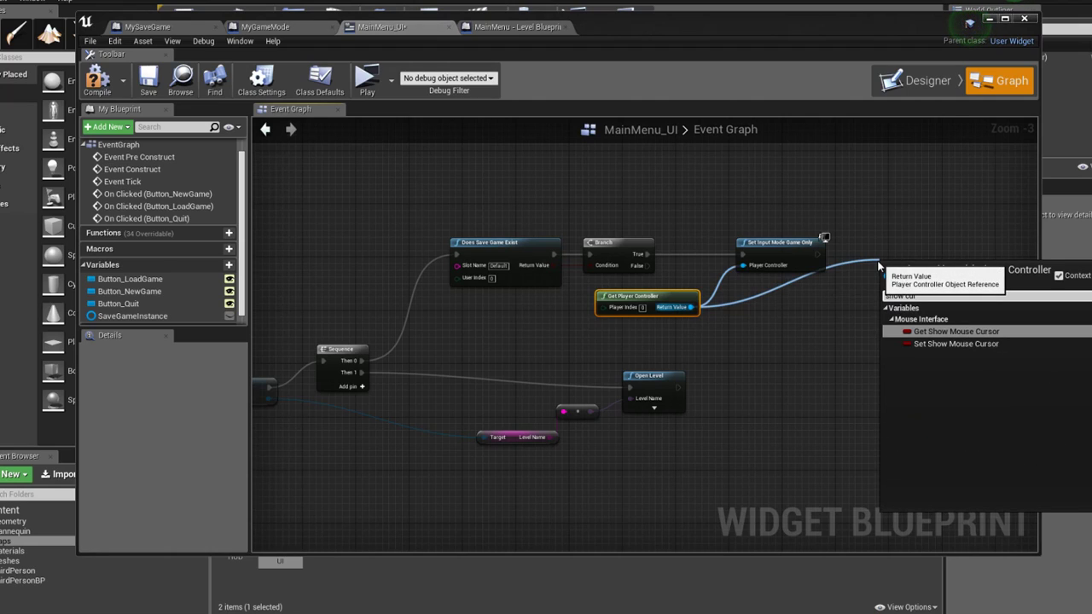
key("Down")
key("Return")
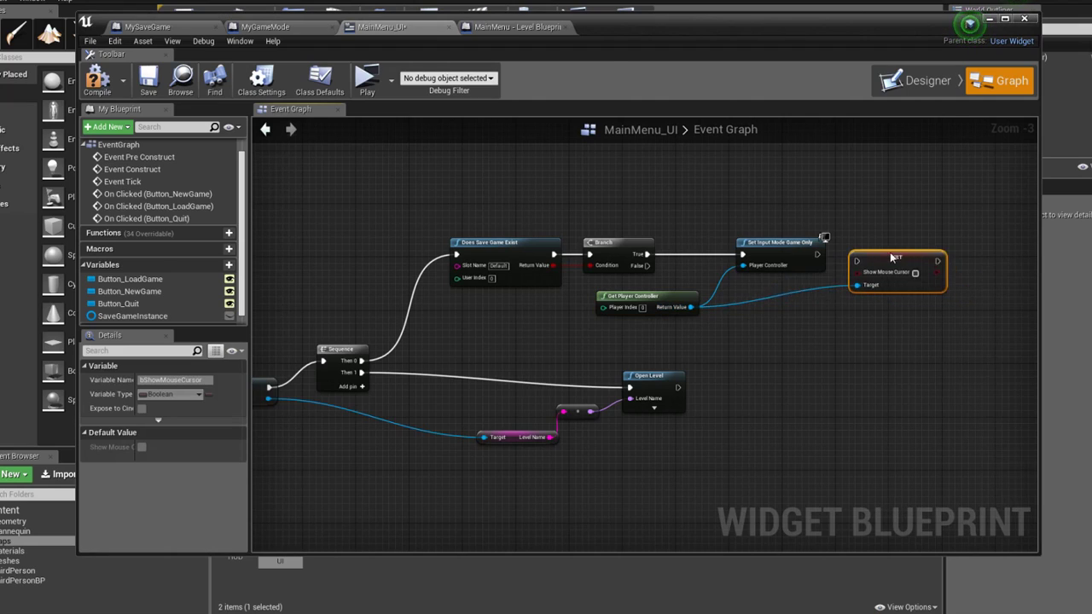
left_click_drag(896, 271, 850, 257)
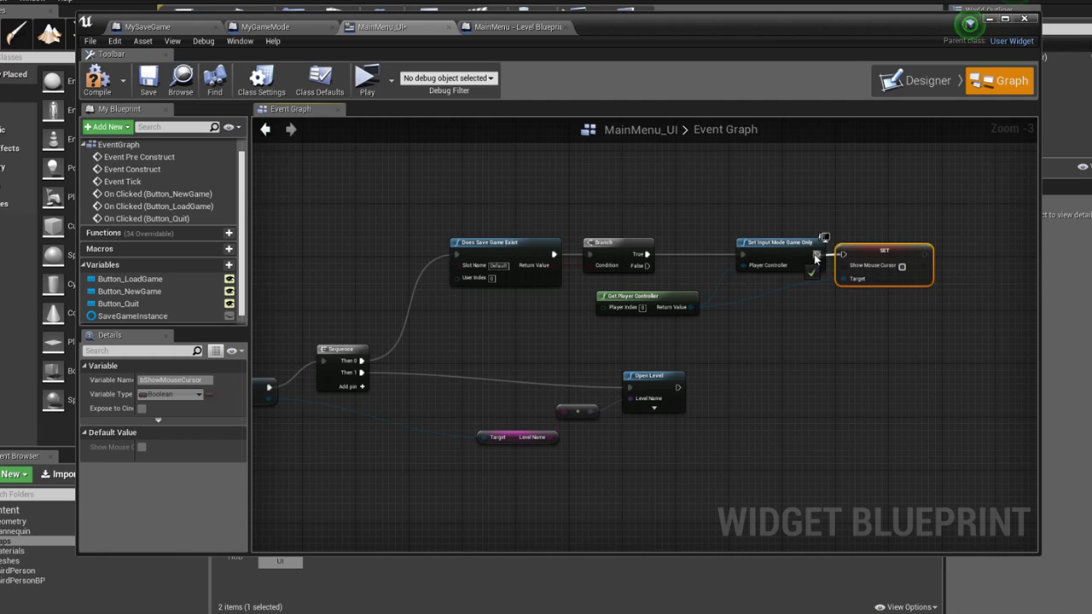
left_click(777, 196)
scroll(778, 196, "down", 1)
right_click_drag(777, 196, 888, 183)
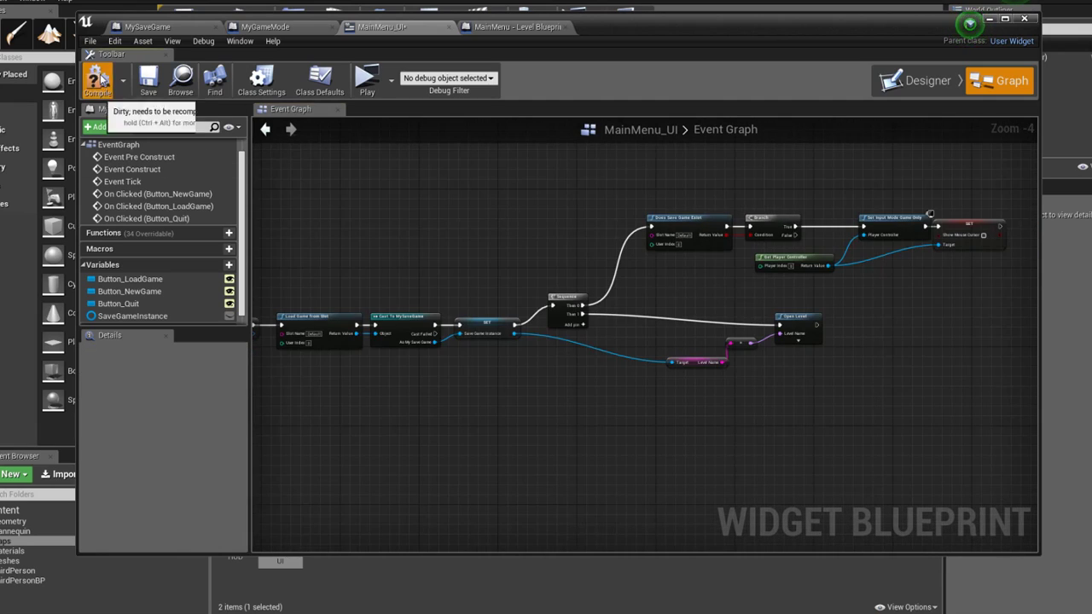
Save the blueprint and comment the save-check nodes 'If Save exists, then go to Game Mode Only (No UI mode)'
left_click(149, 79)
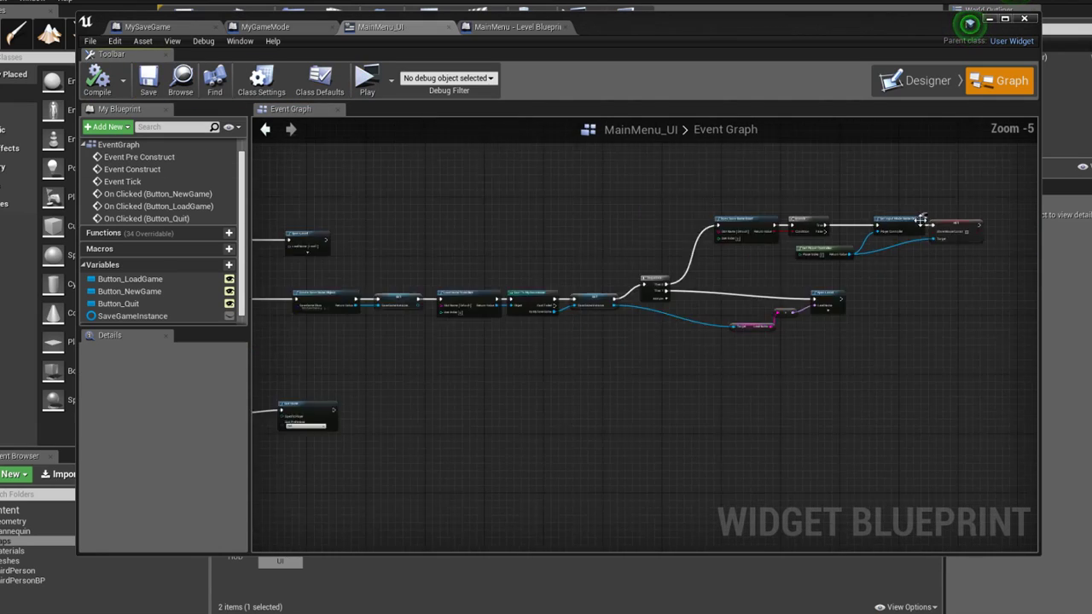
right_click_drag(1004, 170, 956, 203)
left_click_drag(957, 203, 611, 319)
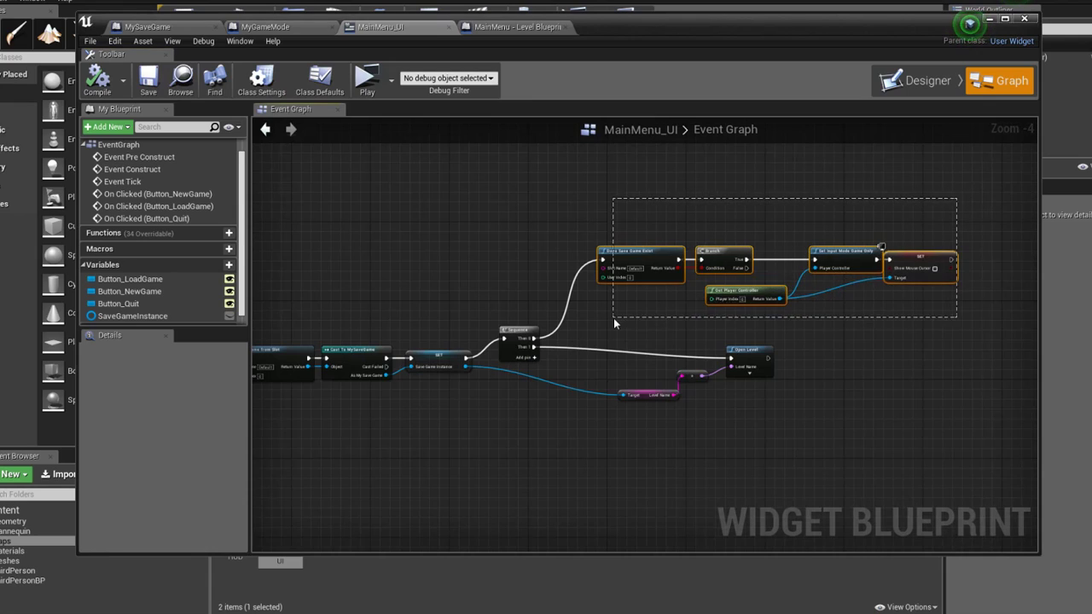
key("c")
type("If Save exists, then go to Game Mode Only (No UI mode")
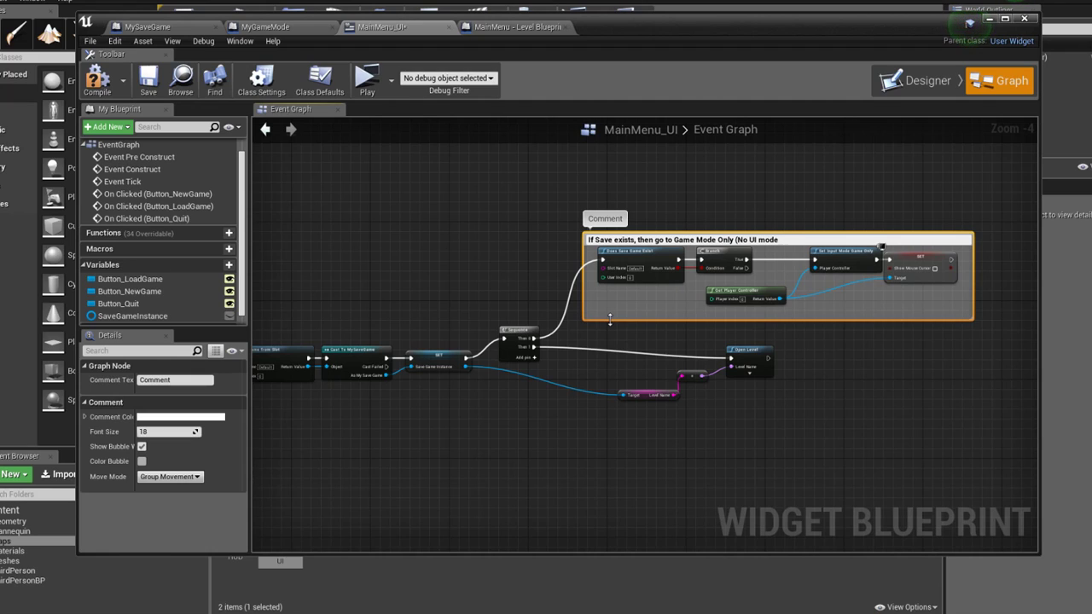
type(")")
key("Return")
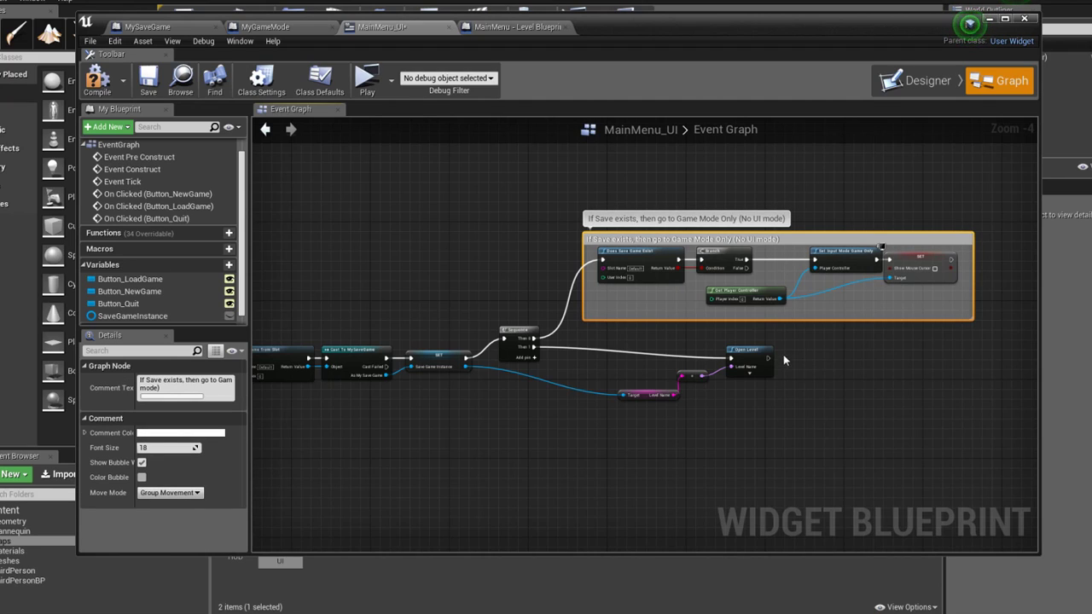
Wrap Open Level and its level-name nodes in a 'Load Saved Level' comment
right_click_drag(783, 354, 852, 309)
left_click_drag(873, 300, 678, 376)
left_click_drag(810, 311, 810, 327)
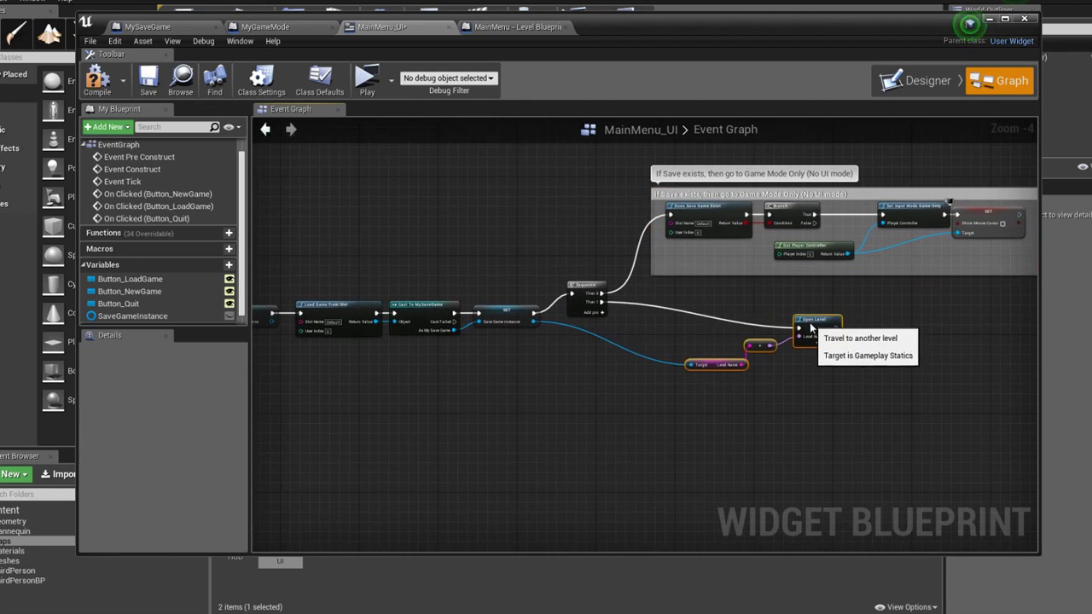
key("c")
type("Load Saved Leve")
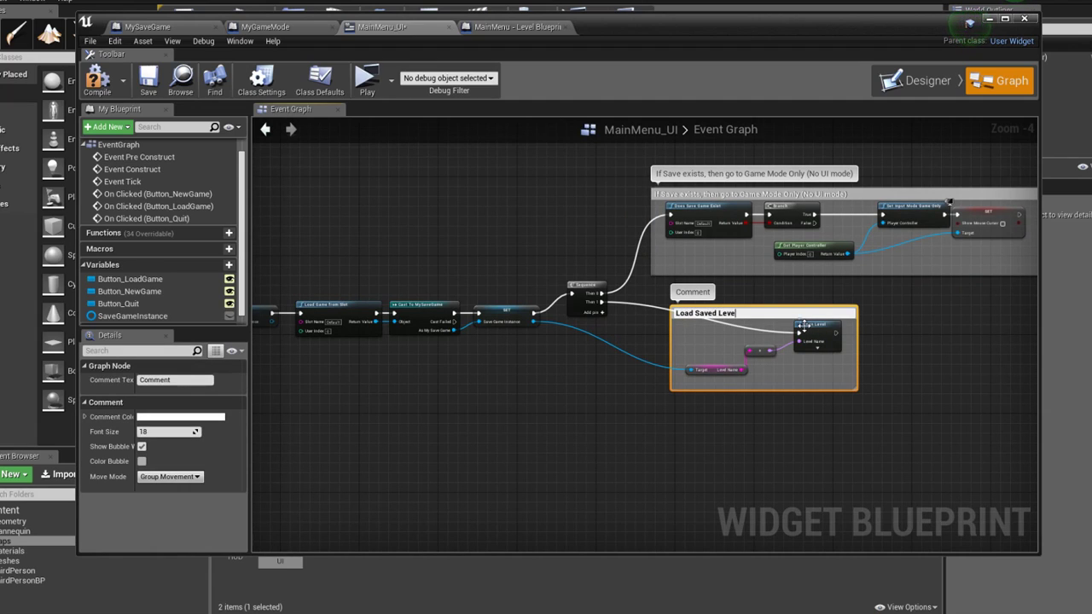
type("l")
key("Return")
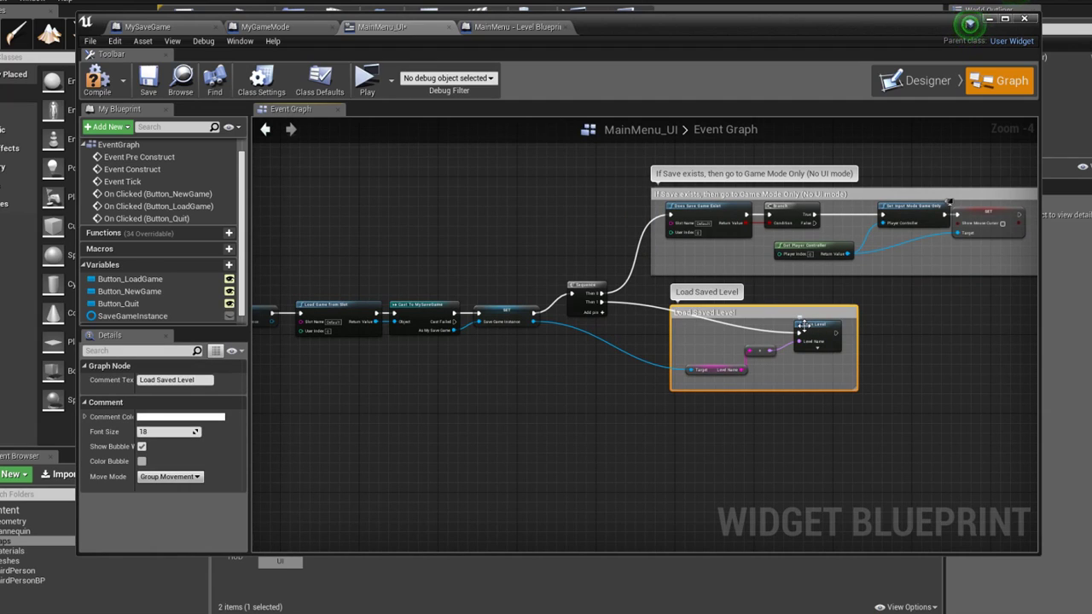
scroll(521, 437, "down", 1)
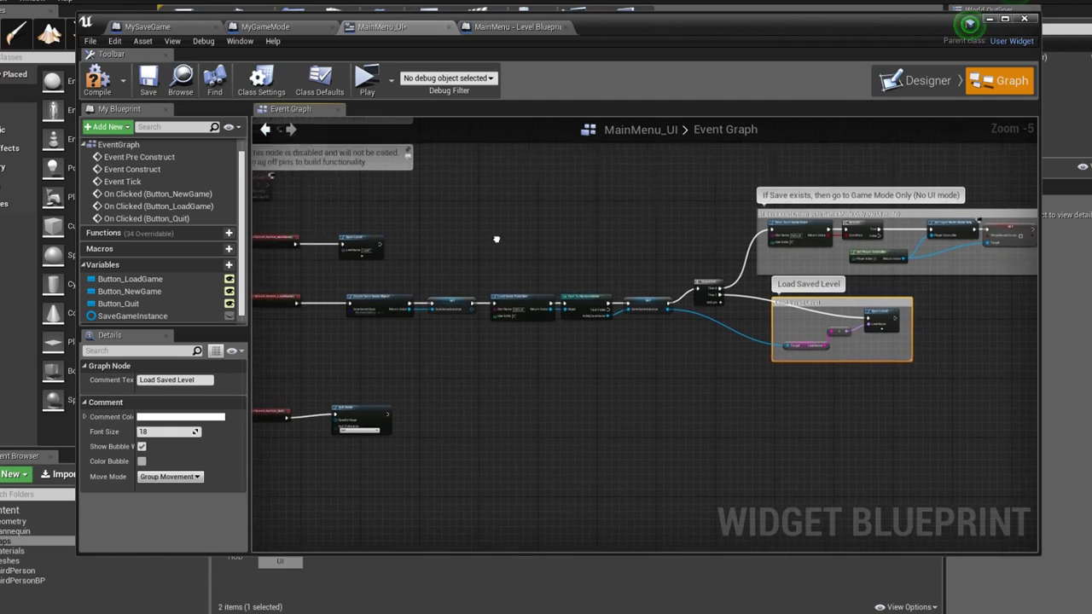
right_click_drag(572, 403, 657, 400)
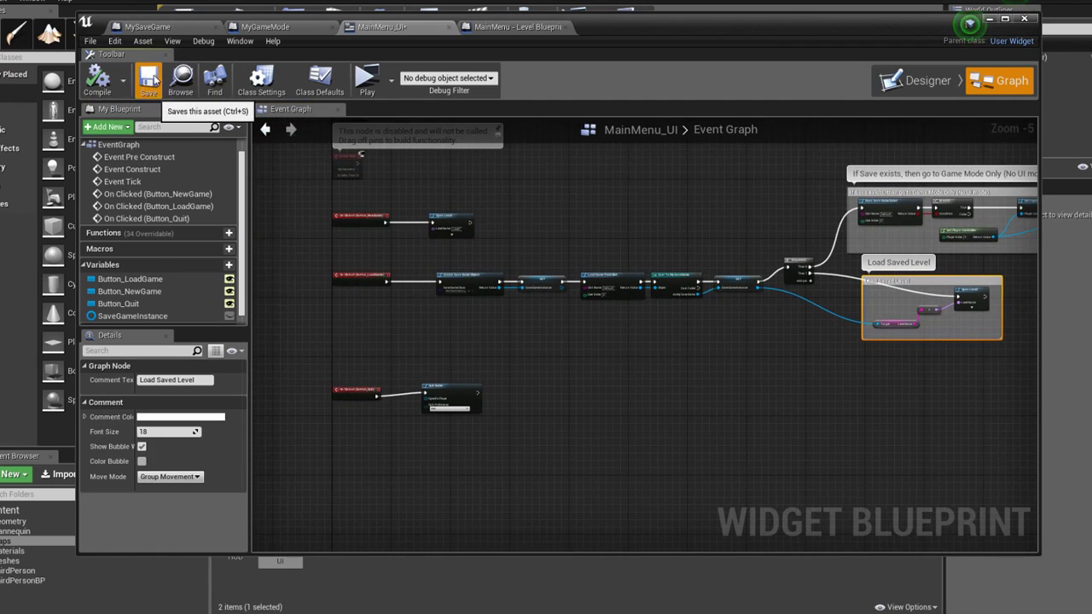
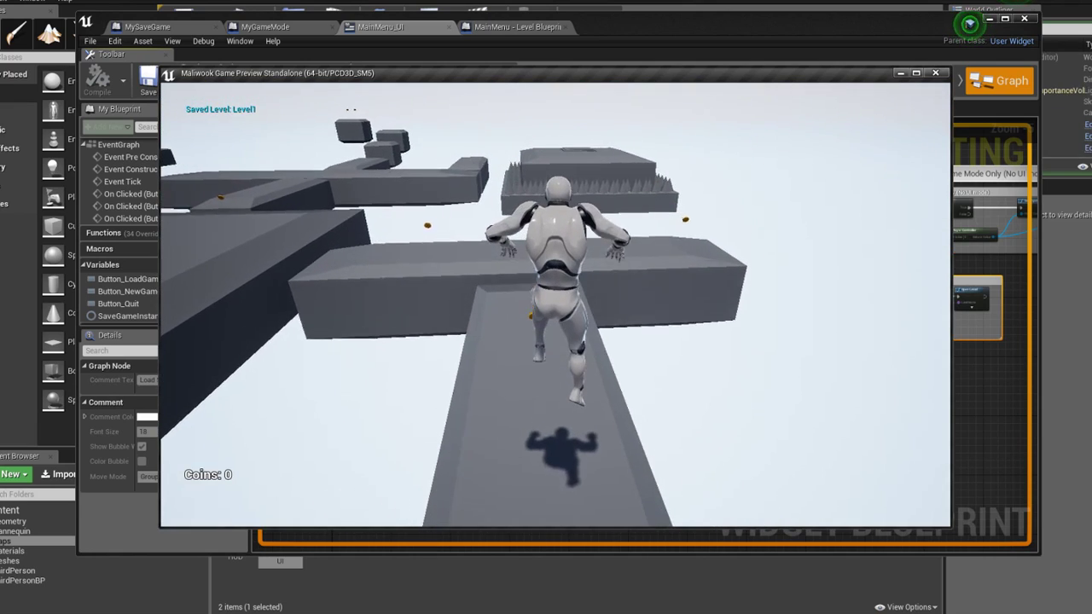
Stop the running game preview and minimize the MainMenu_UI widget editor
key("w")
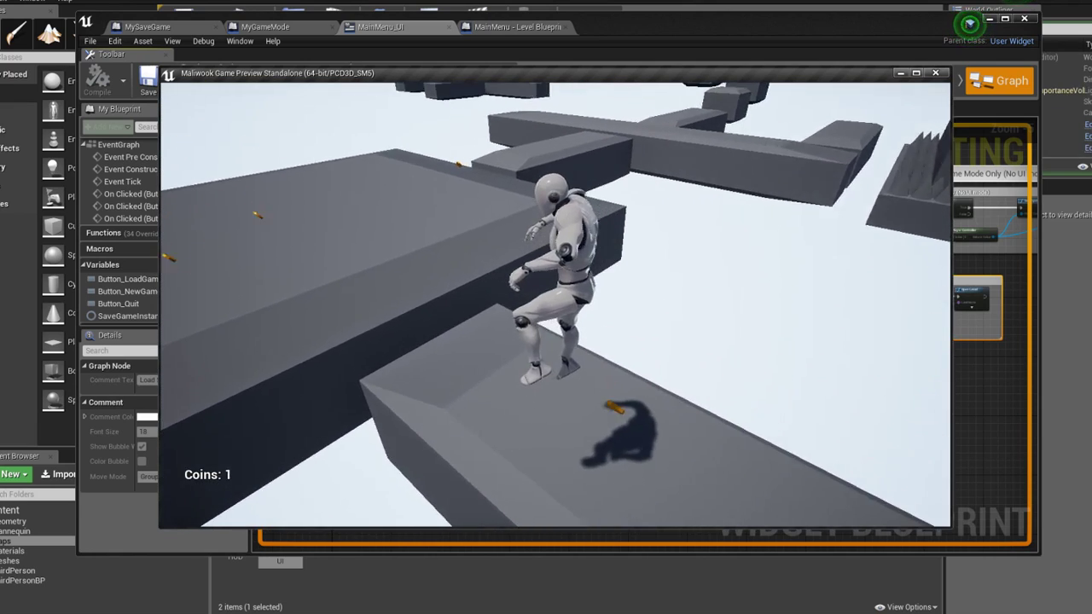
key("Escape")
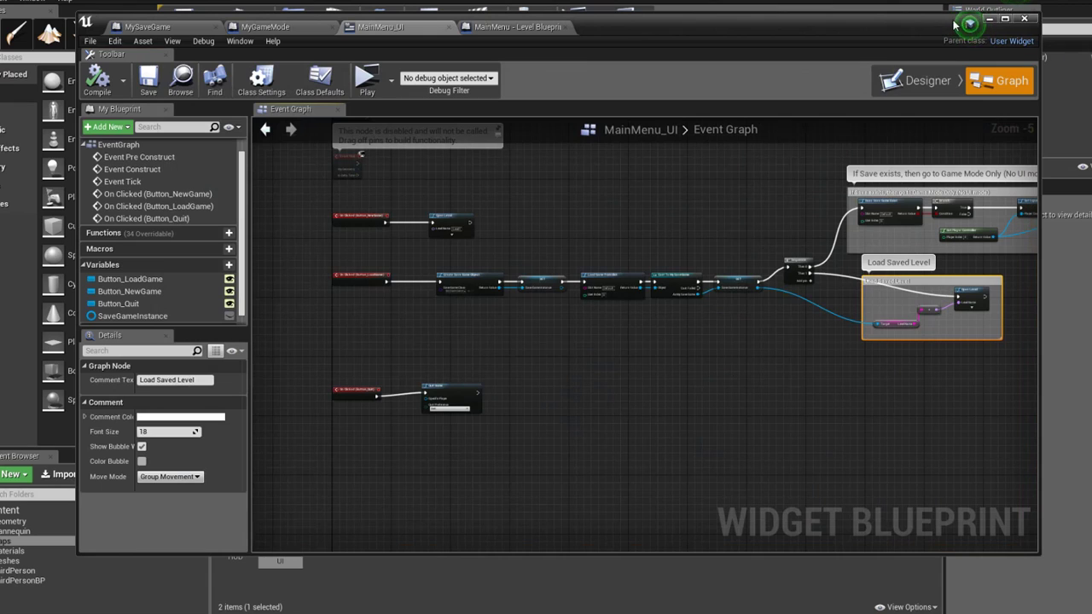
left_click(987, 18)
Open the MainMenu level blueprint, look over its menu-widget graph, and close it
left_click(425, 26)
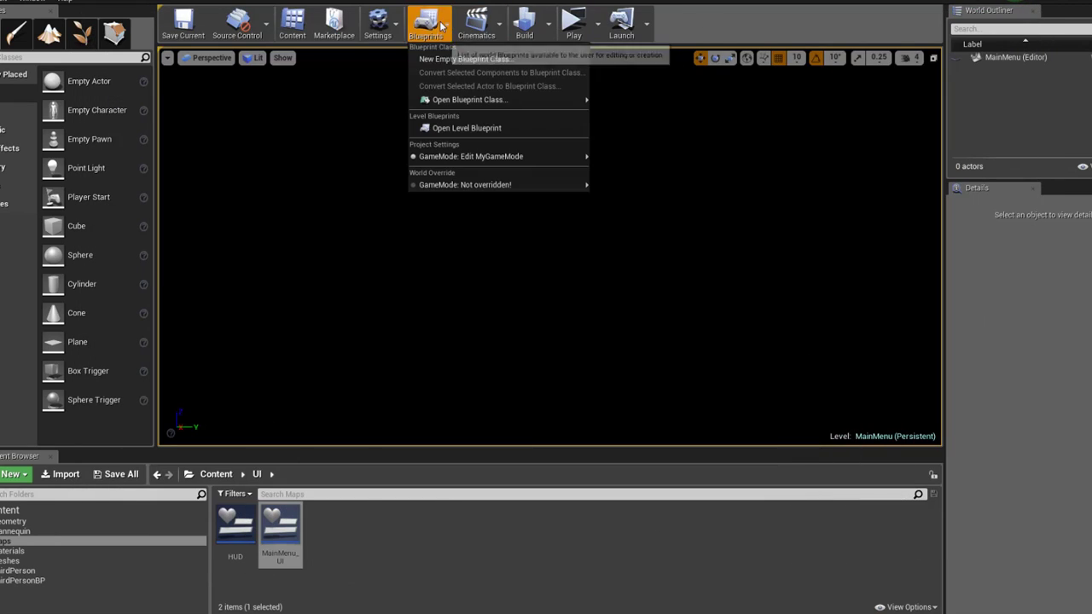
left_click(468, 128)
scroll(555, 221, "up", 2)
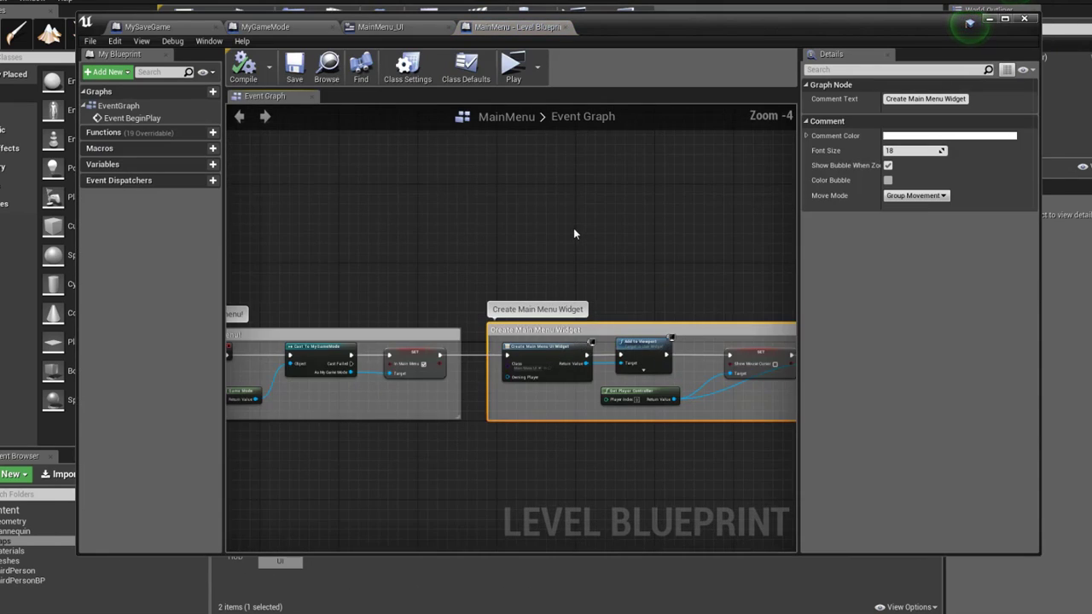
scroll(553, 183, "down", 2)
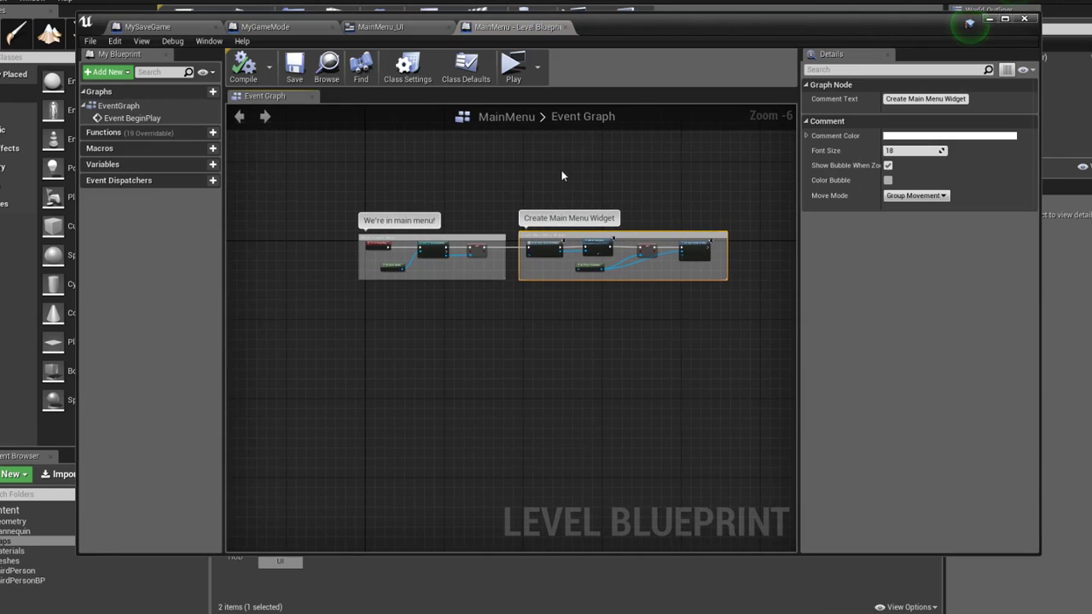
scroll(512, 186, "up", 3)
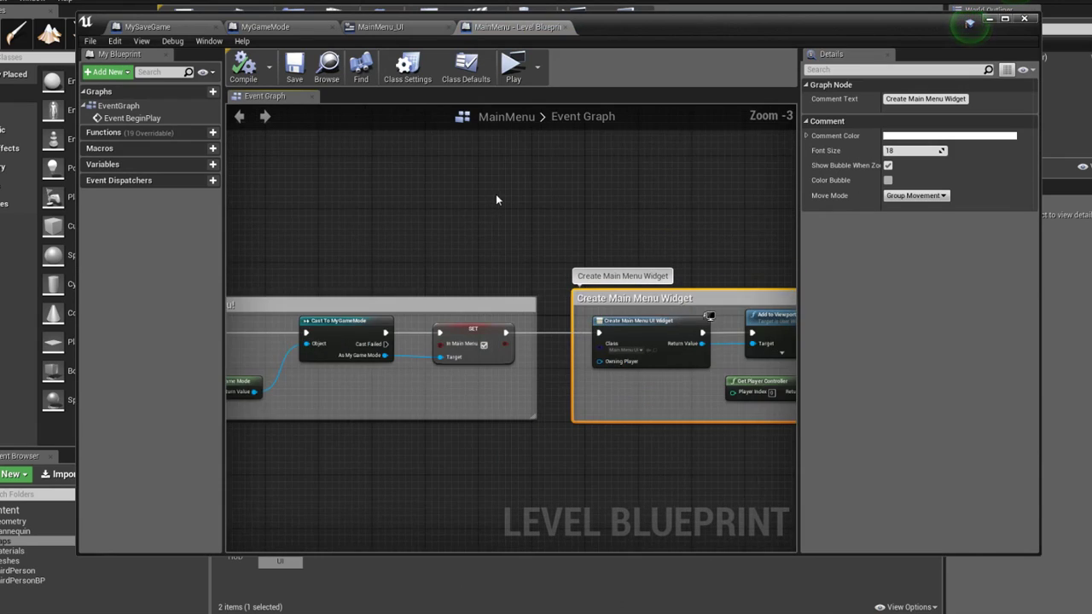
right_click_drag(495, 193, 541, 167)
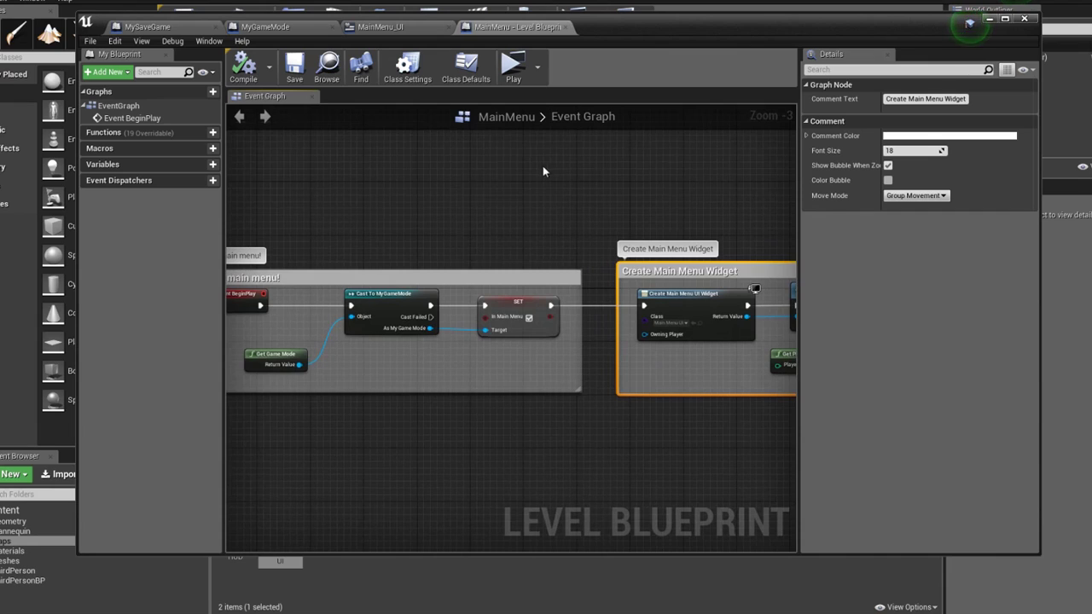
scroll(542, 168, "down", 1)
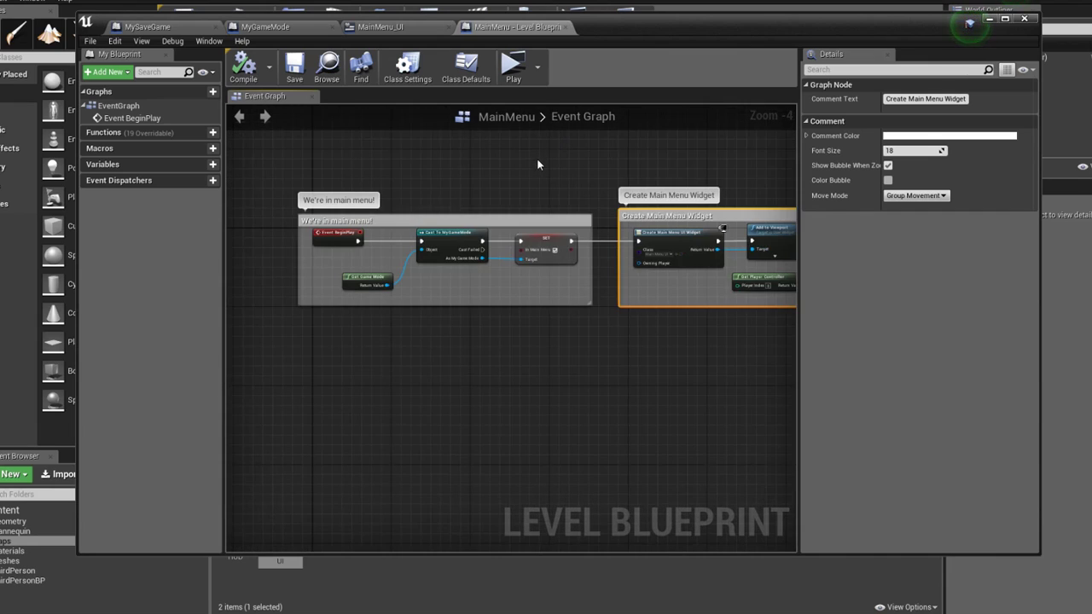
right_click_drag(536, 162, 512, 189)
left_click_drag(600, 30, 606, 23)
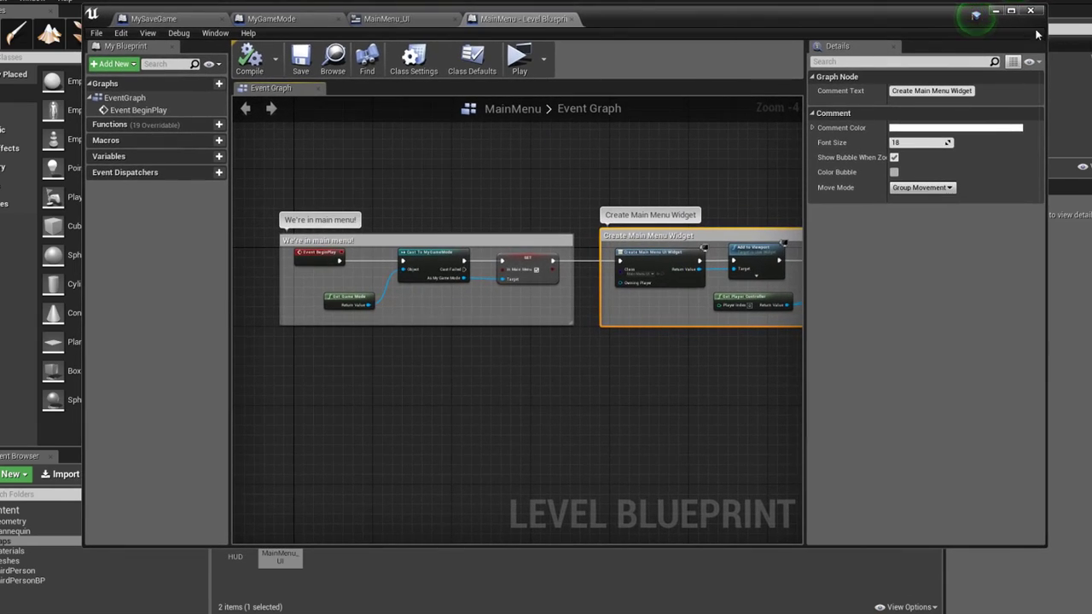
left_click(1030, 10)
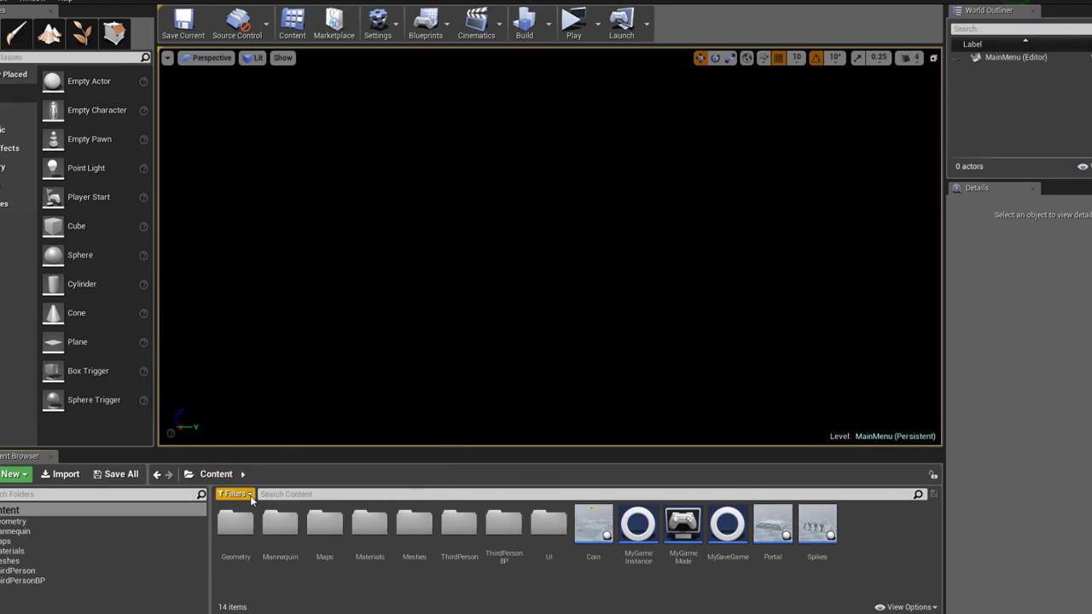
In the Maps folder, duplicate Level1 as Level2 and open the new map, saving changes
double_click(324, 522)
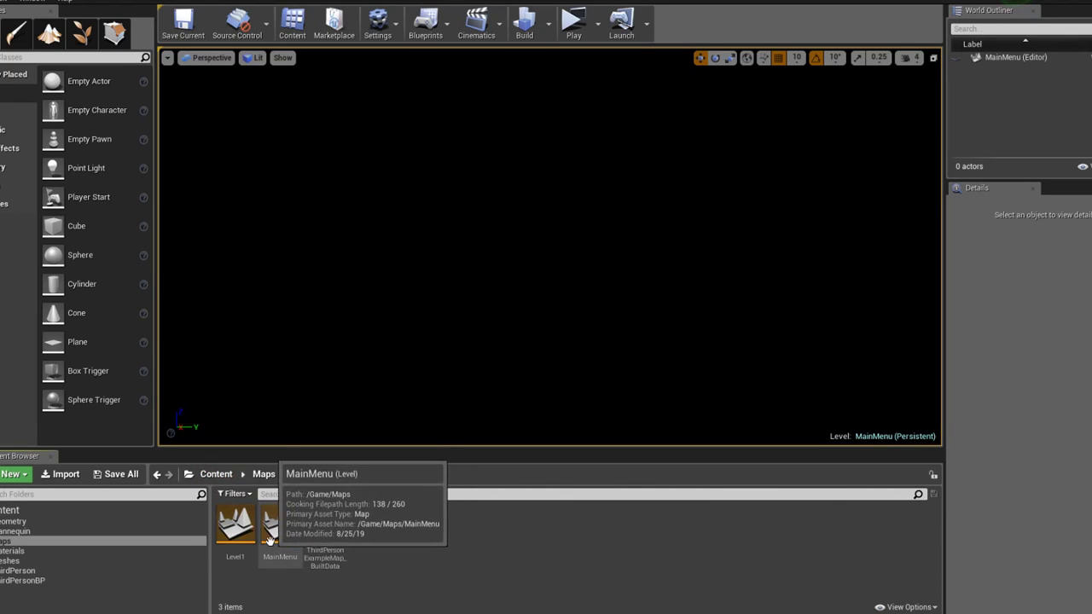
left_click(236, 525)
key("ctrl+w")
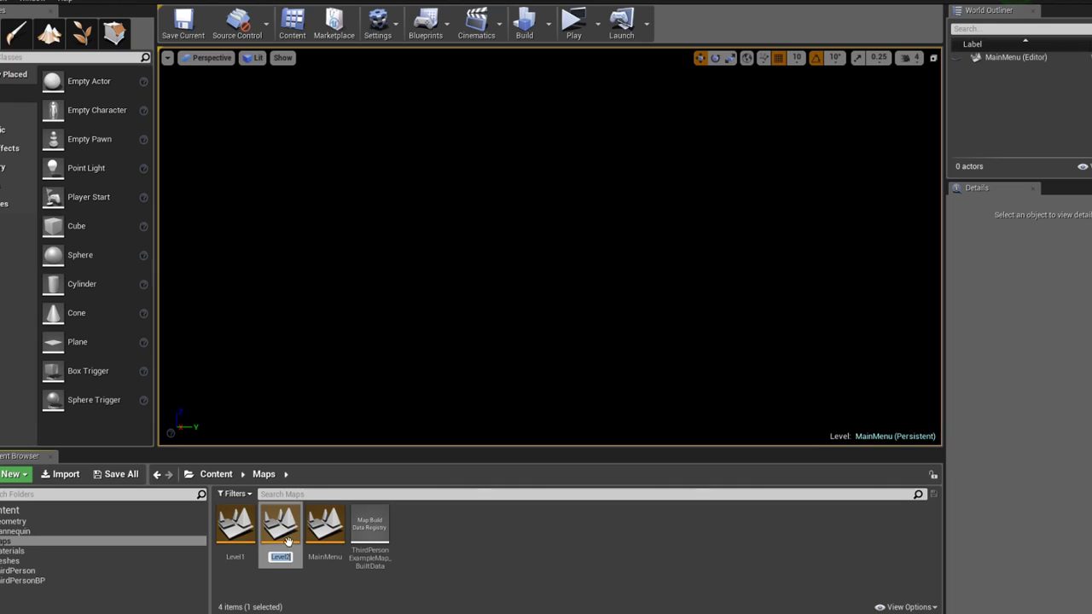
key("Return")
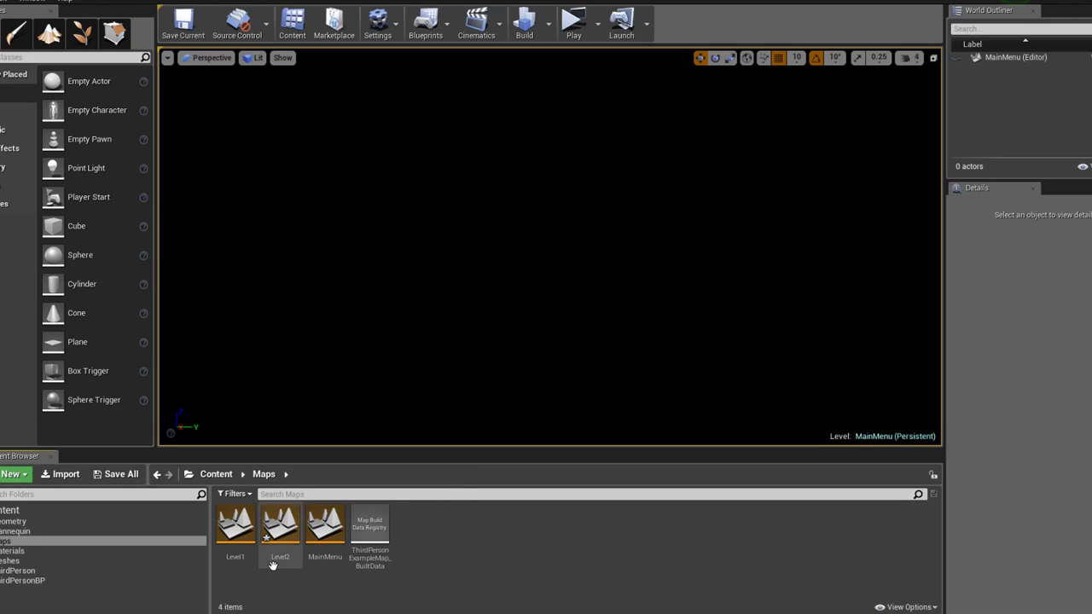
double_click(278, 559)
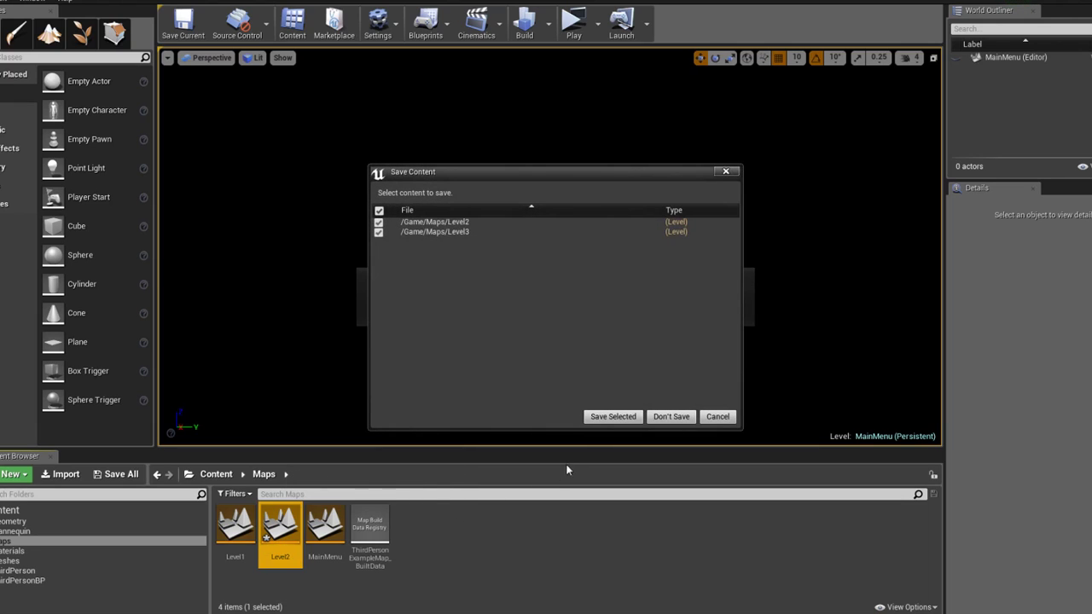
left_click(609, 417)
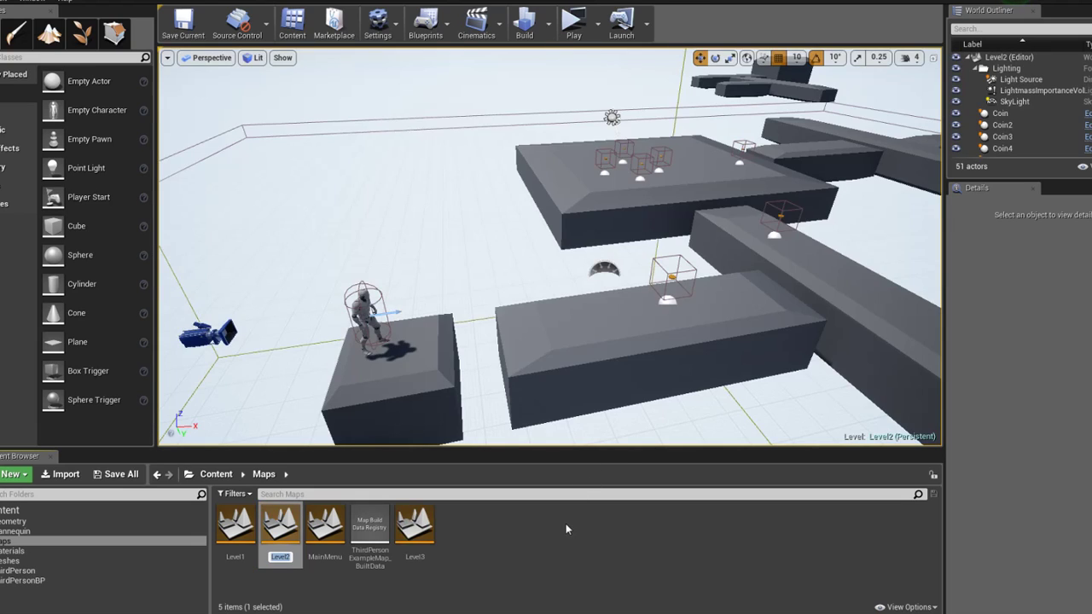
Have Level2's level blueprint set Current Level Name to Level2, and save the map
left_click(439, 41)
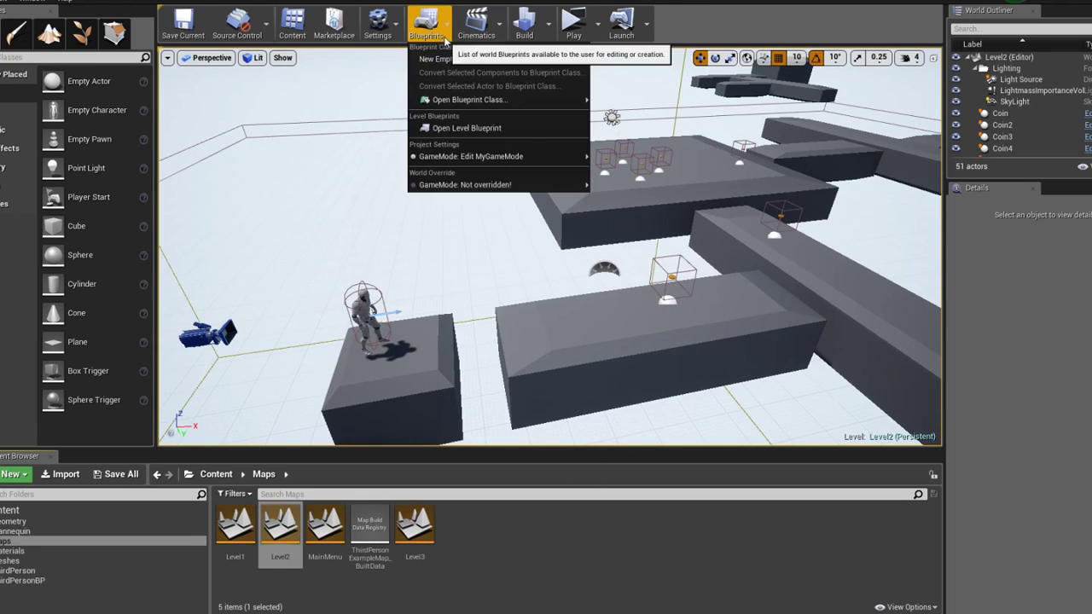
left_click(452, 127)
right_click_drag(531, 249, 356, 215)
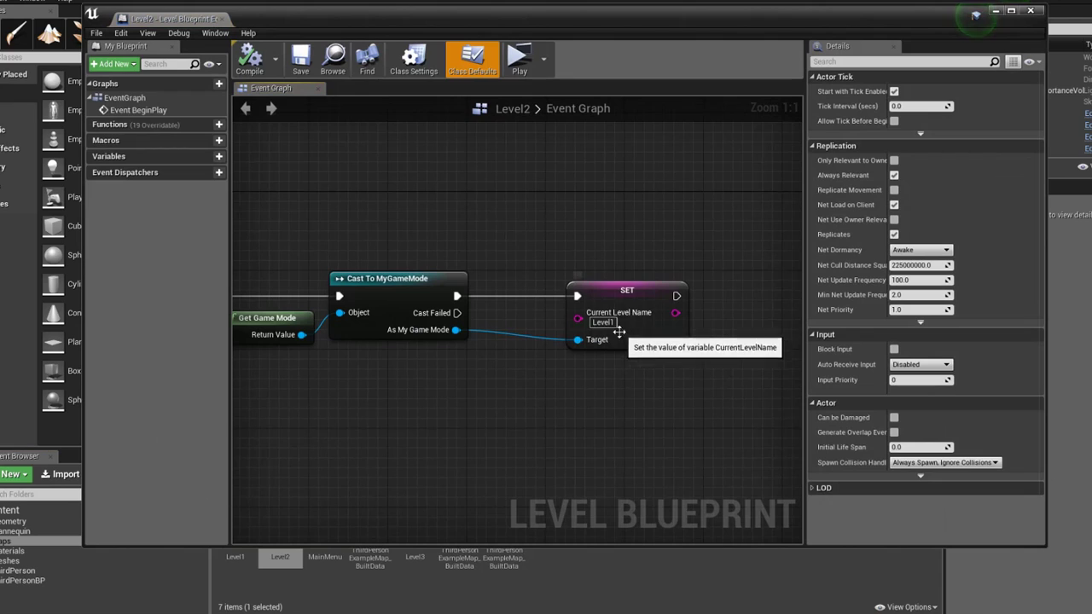
scroll(596, 248, "down", 3)
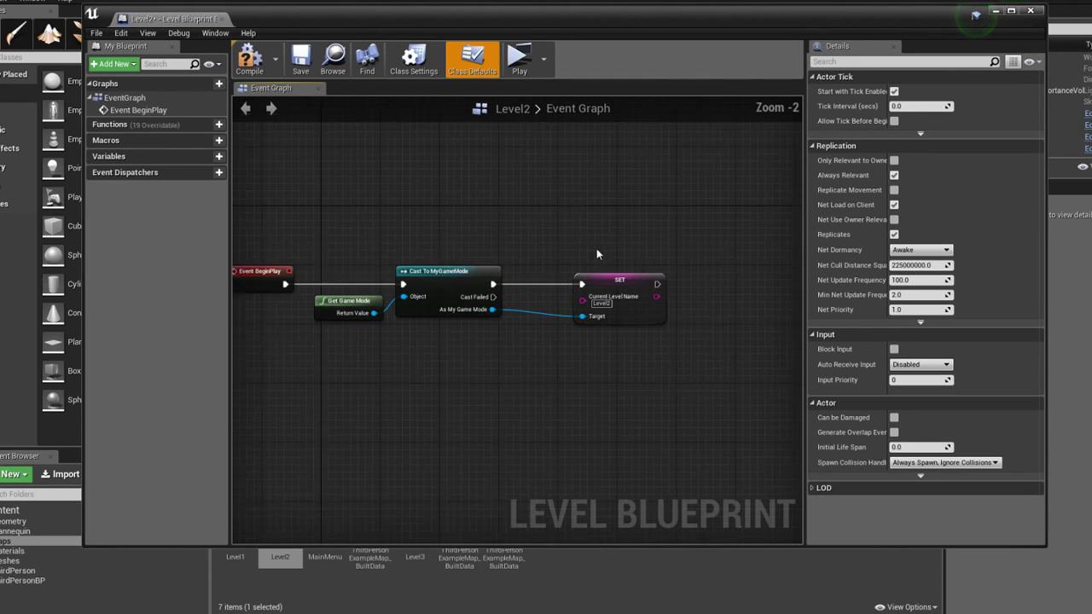
key("ctrl+s")
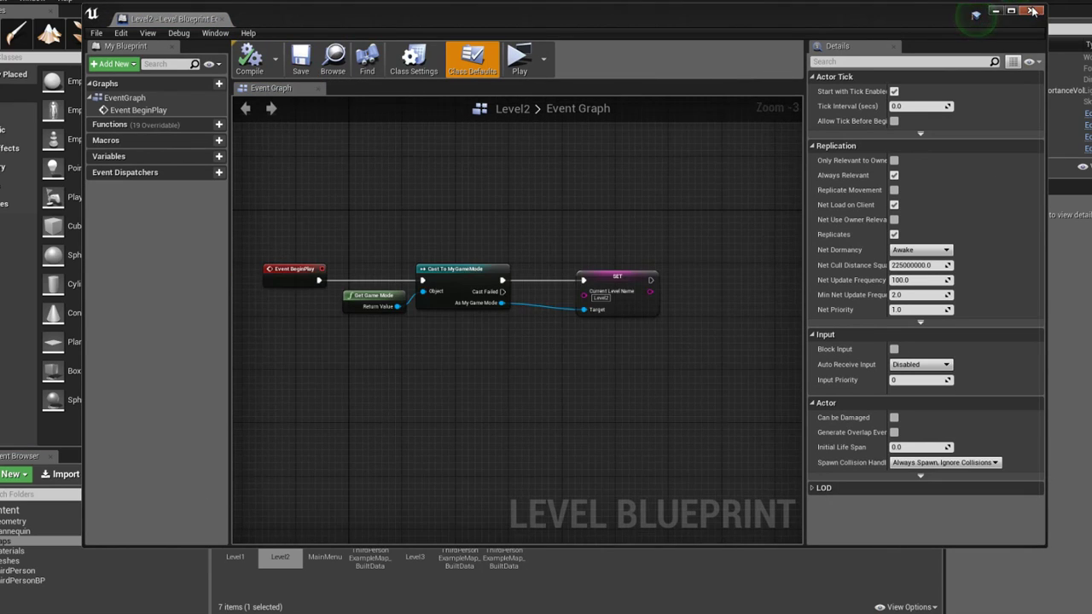
left_click(1030, 11)
Open Level3, have its level blueprint set Current Level Name to Level3, and save
double_click(332, 544)
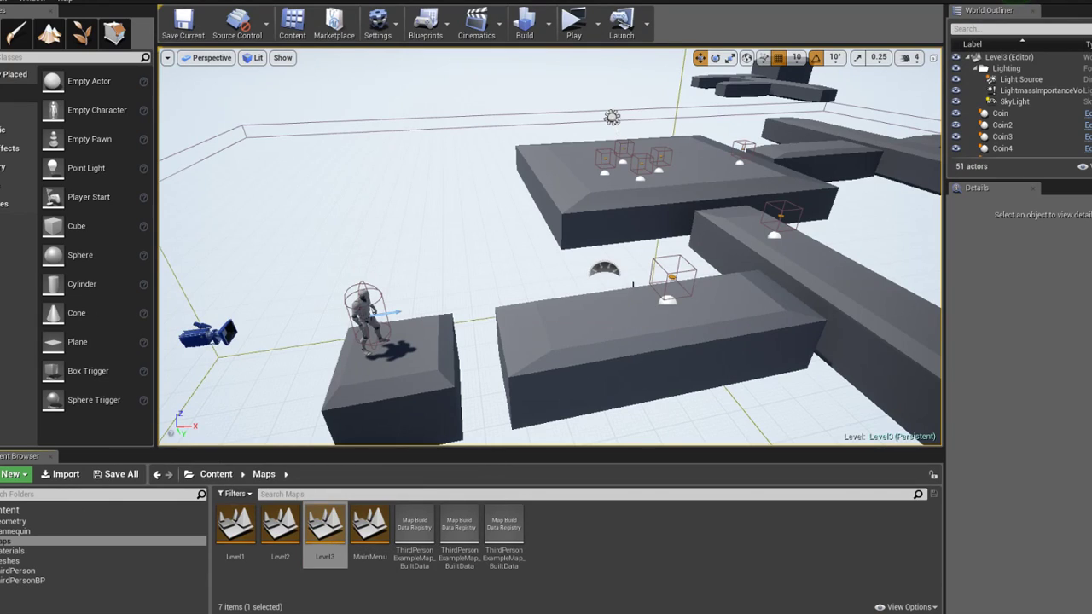
left_click(444, 26)
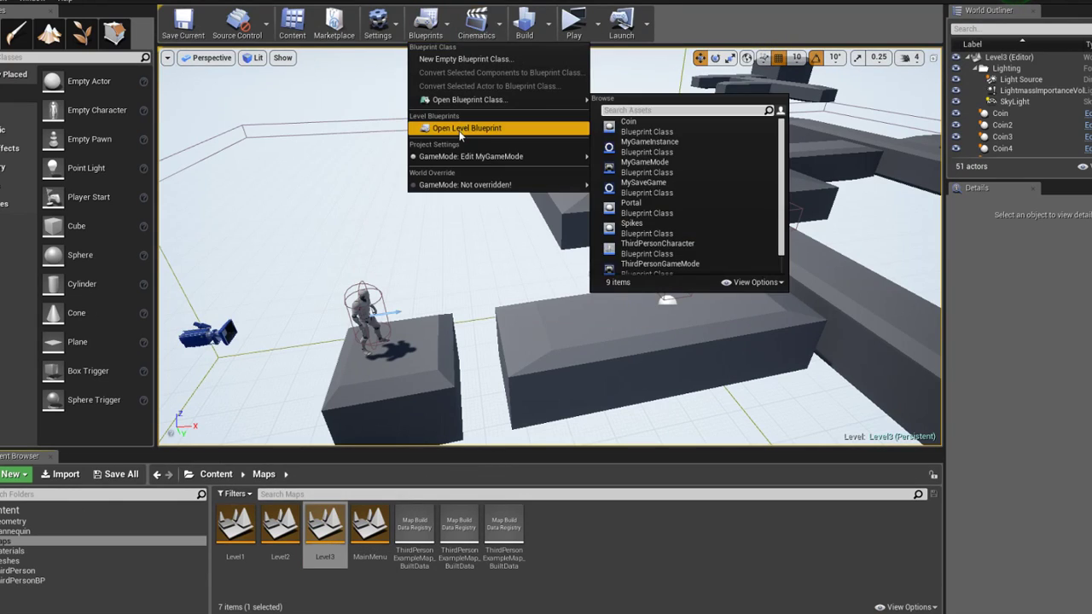
left_click(487, 127)
right_click_drag(698, 309, 688, 307)
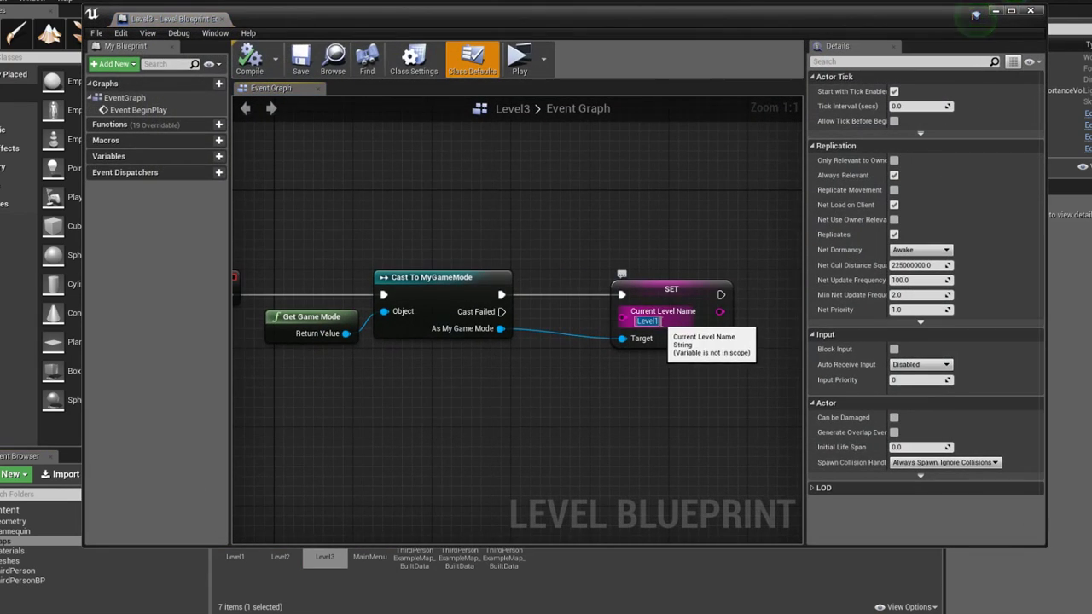
left_click(301, 59)
left_click(1030, 10)
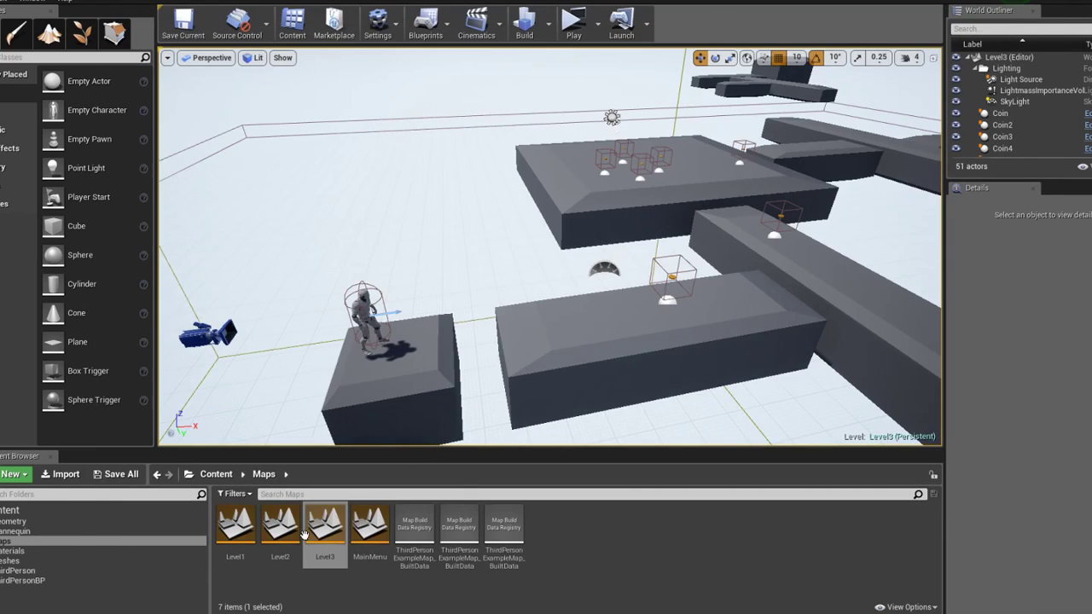
Reopen Level2 and place the ThirdPersonCharacter at the level's far end, turned 90°
double_click(285, 527)
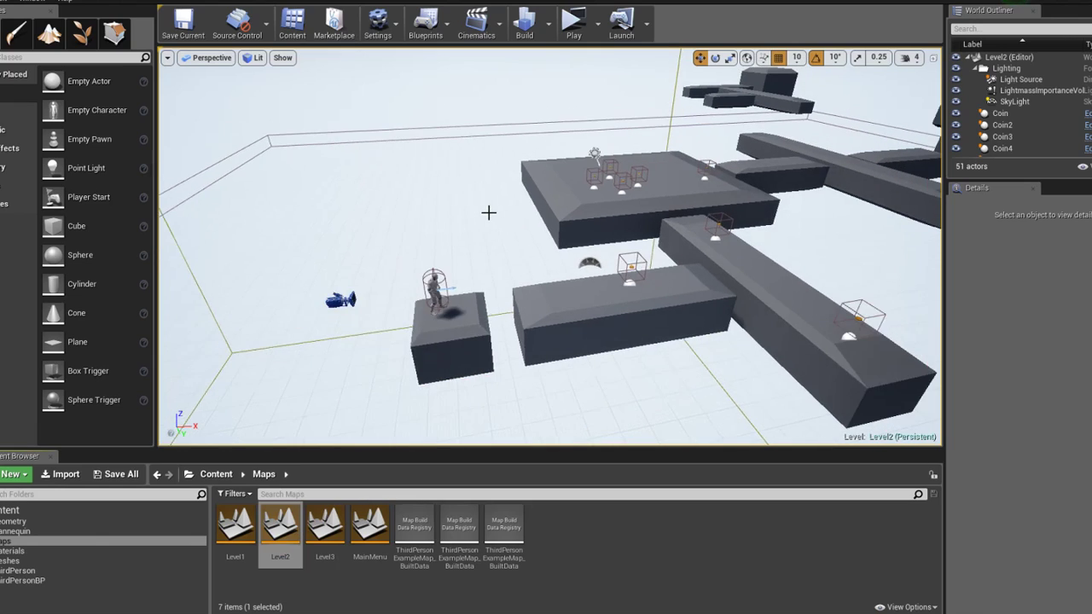
scroll(488, 213, "down", 3)
left_click(483, 271)
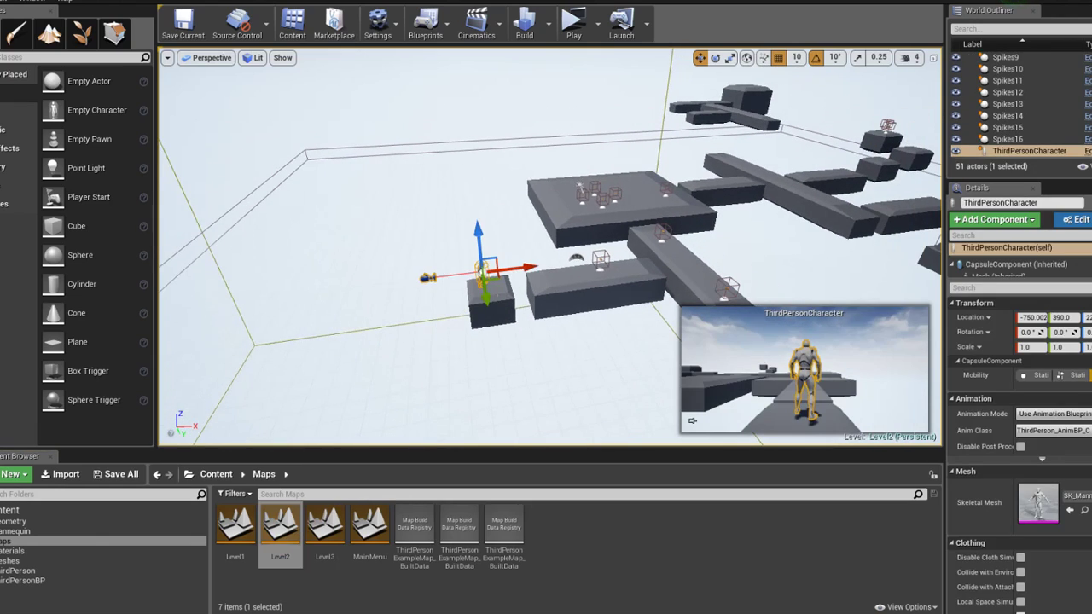
left_click_drag(503, 279, 445, 232, "shift")
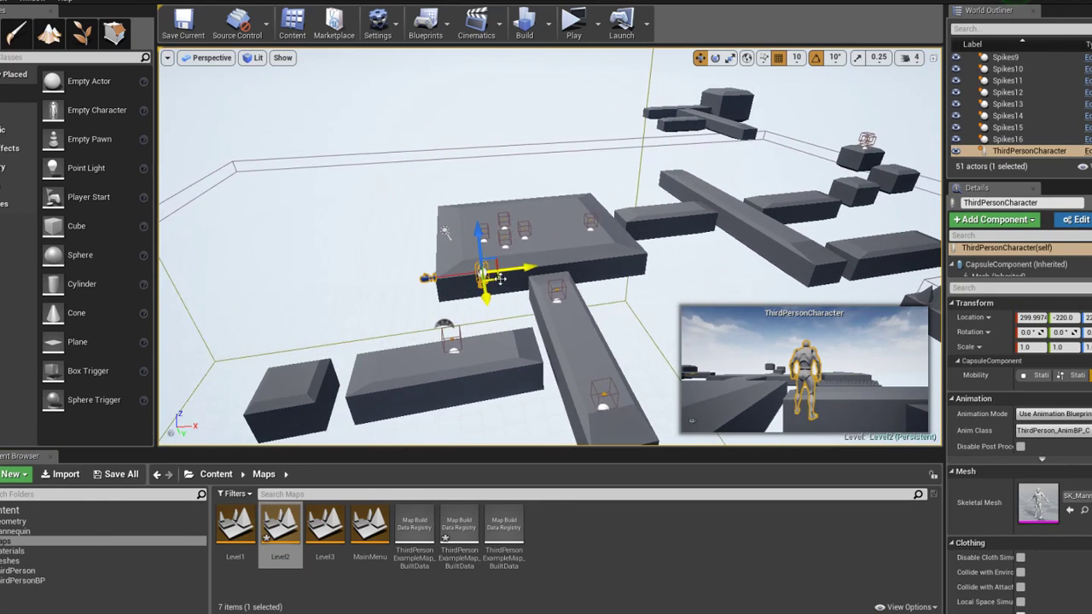
mouse_move(501, 278)
left_mouse_down("shift")
mouse_move(554, 306)
mouse_move(576, 179)
left_mouse_up("shift")
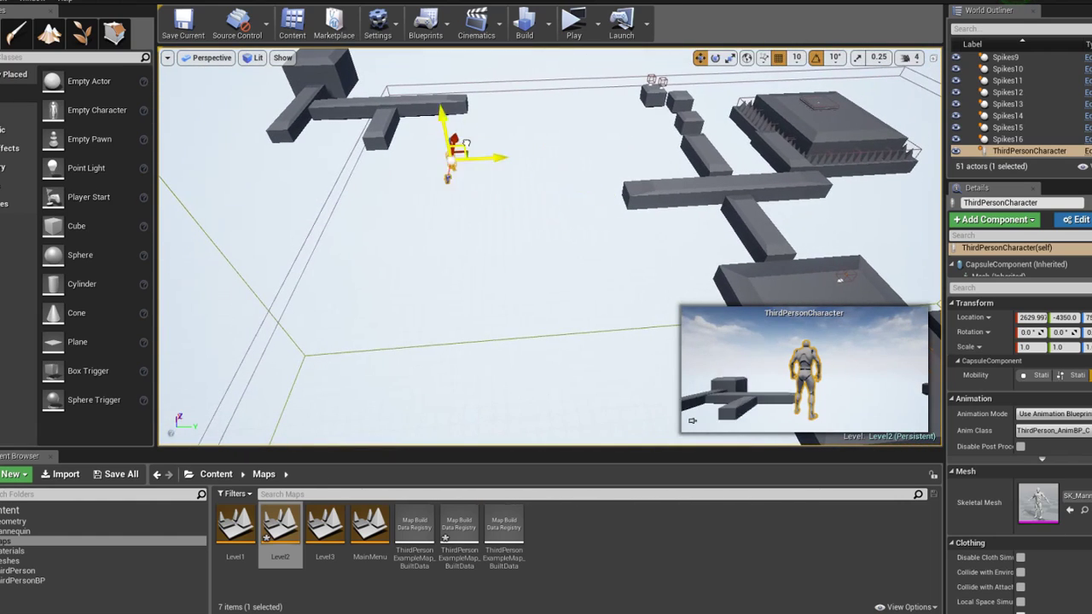
left_click_drag(368, 179, 418, 175)
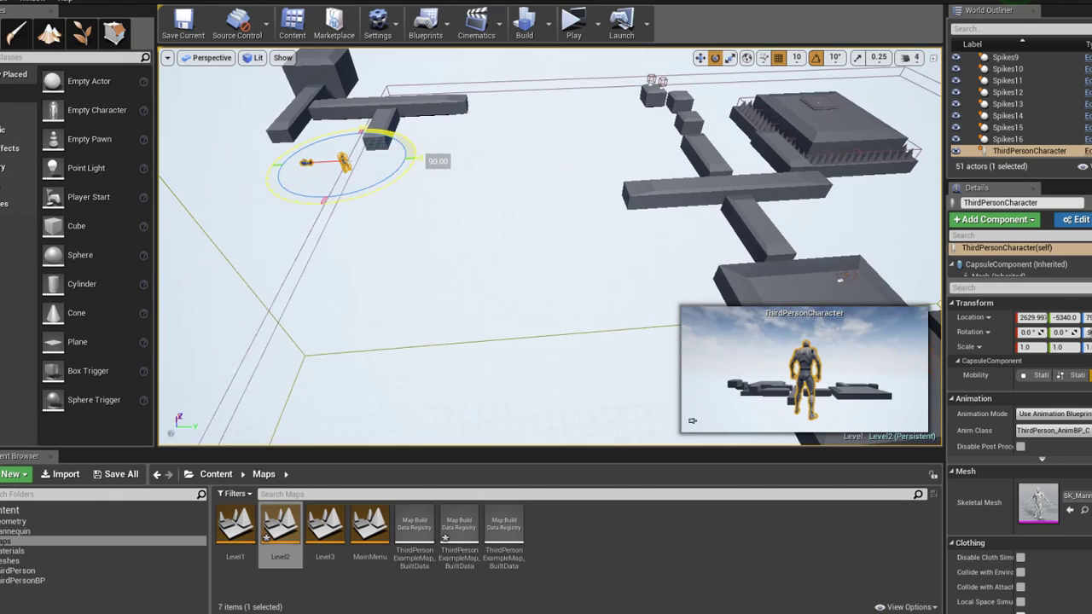
left_click_drag(475, 195, 666, 179, "alt")
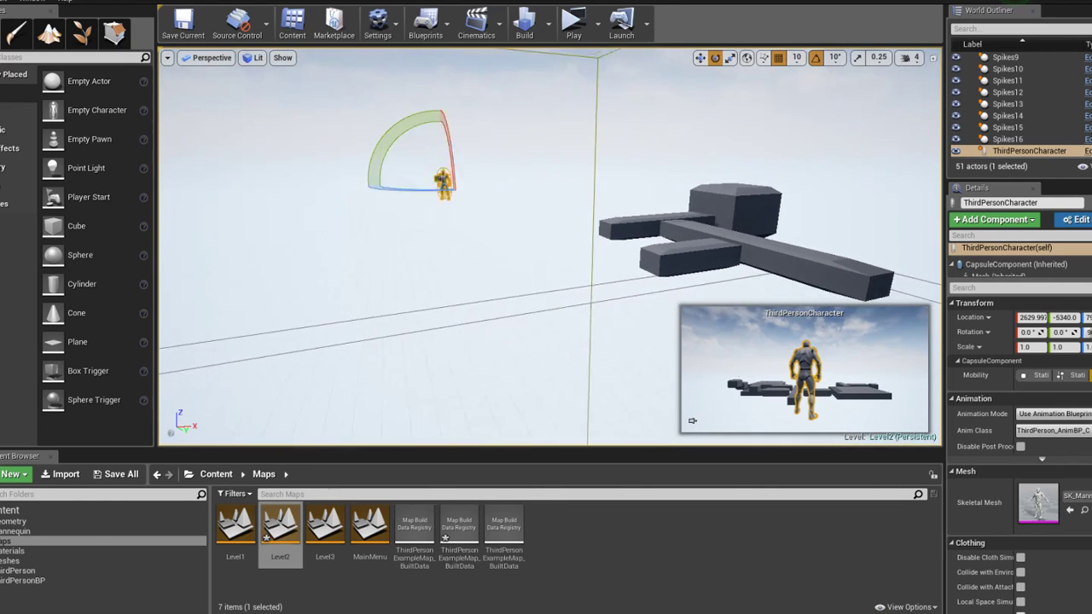
Move the lone cube PlatformCube17 next to the character
left_click(740, 201)
left_click_drag(740, 196, 648, 213, "alt")
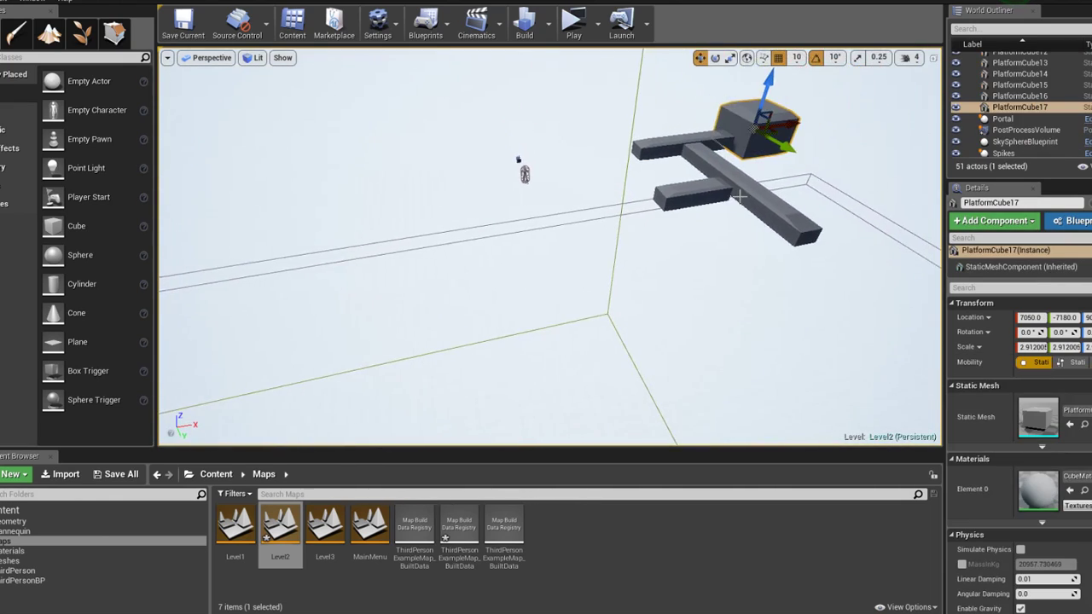
left_click_drag(776, 133, 602, 240)
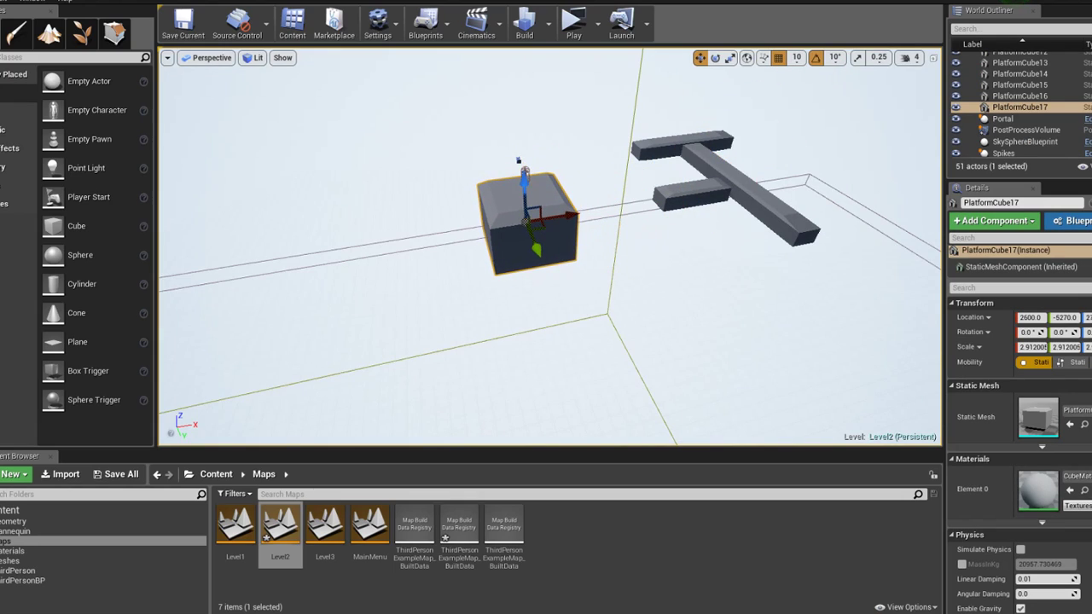
scroll(546, 225, "up", 10)
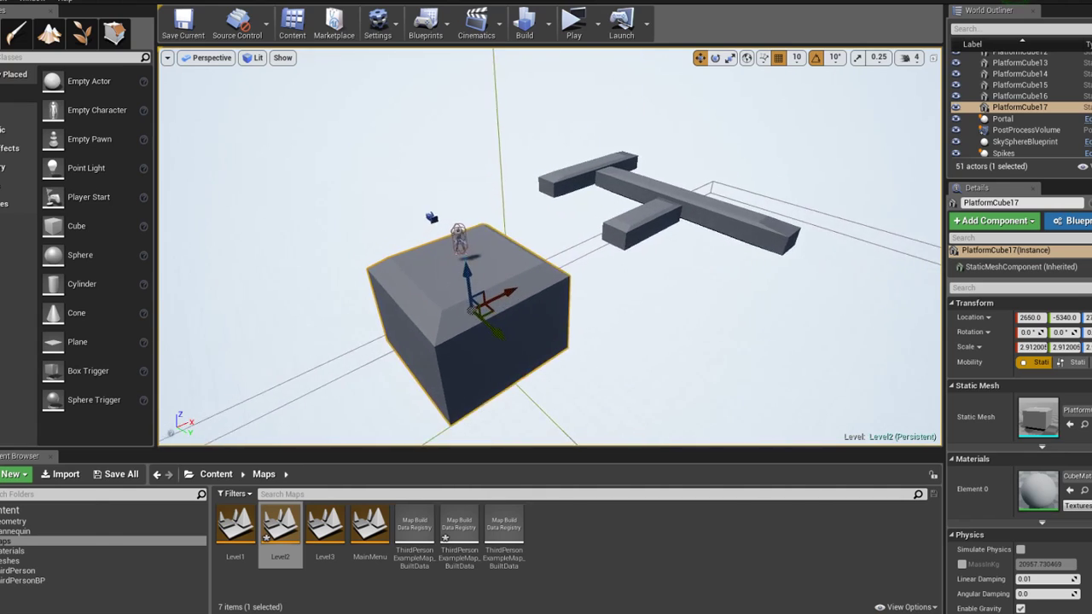
scroll(555, 176, "up", 3)
Rotate the T-shaped platform (PlatformCube14–16) by 90 degrees
left_click(529, 133)
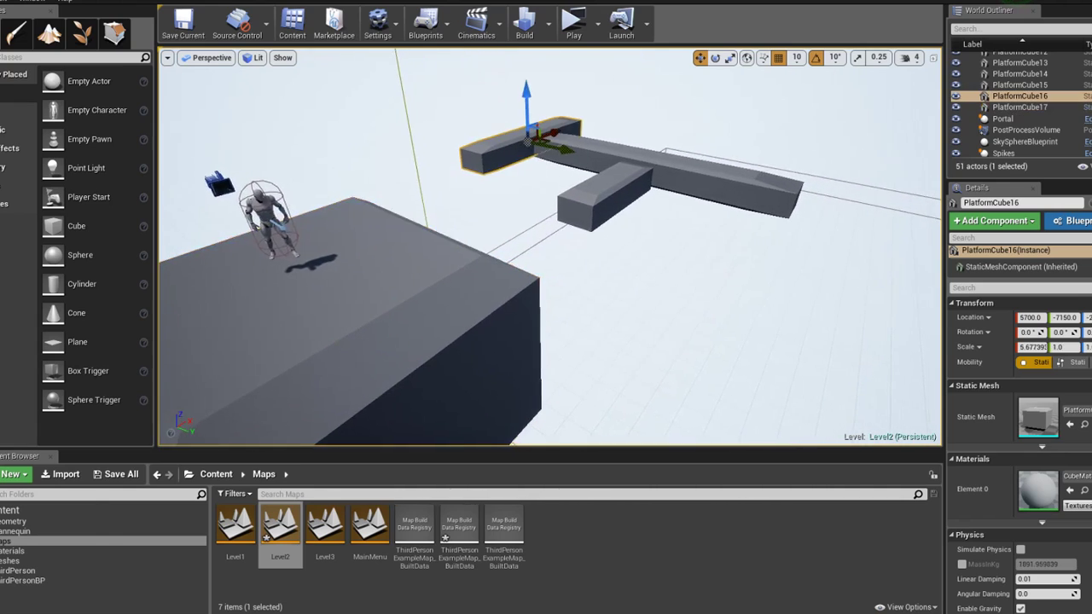
scroll(555, 124, "down", 5)
left_click(575, 139, "ctrl")
left_click(587, 160, "ctrl")
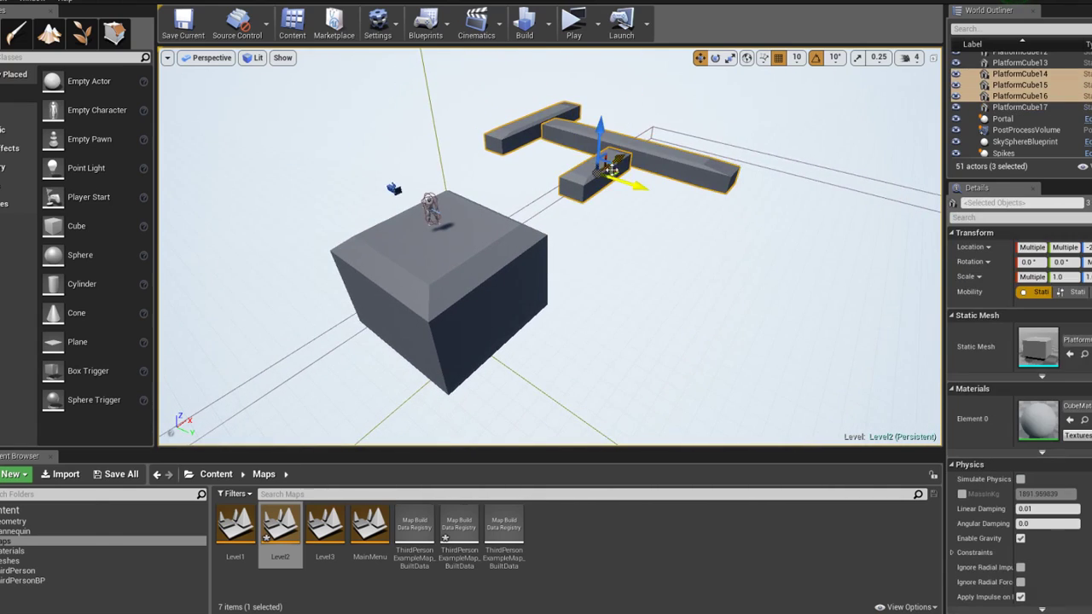
right_click_drag(611, 171, 611, 330)
key("e")
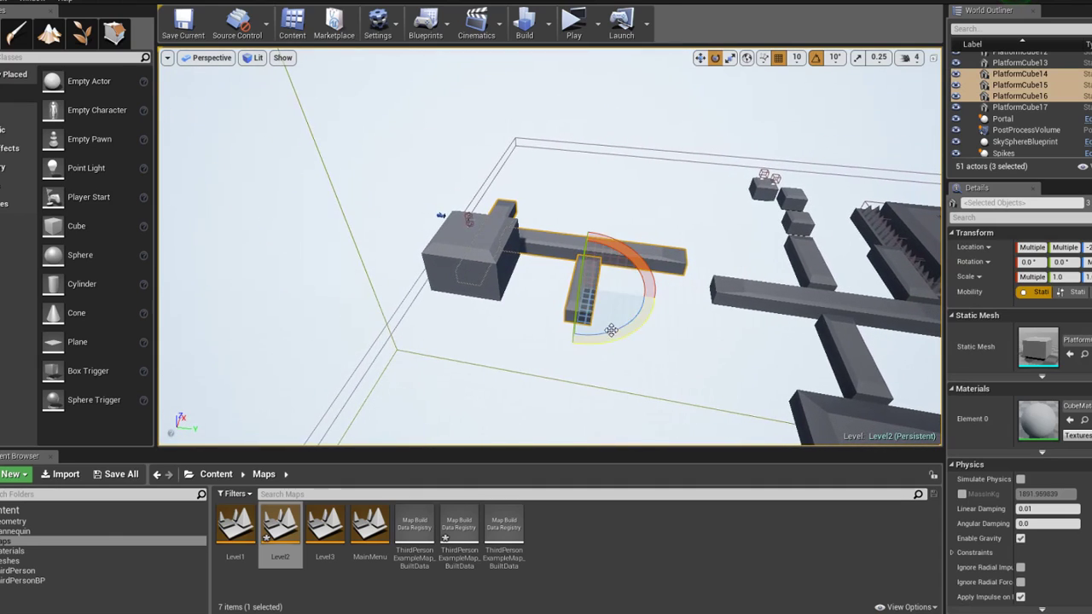
left_click_drag(650, 294, 653, 303)
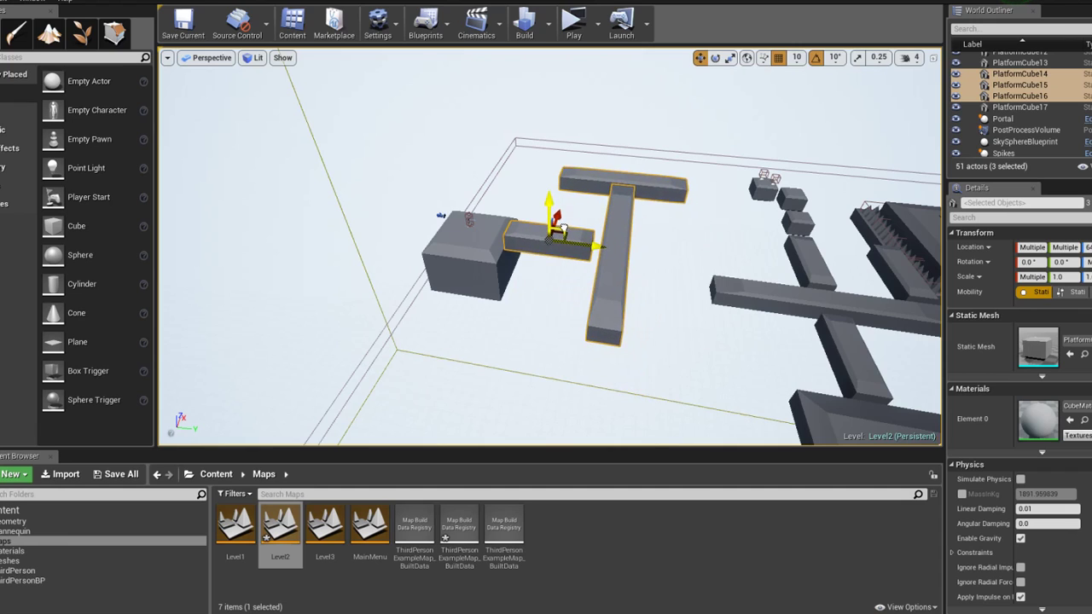
right_click_drag(567, 257, 613, 264)
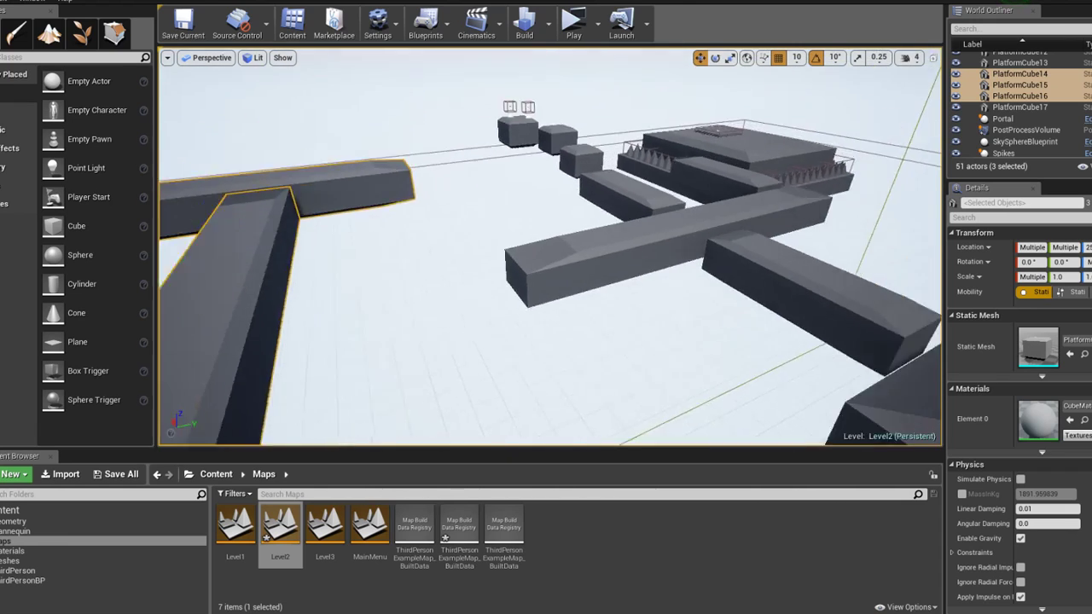
Slide the long bar PlatformCube7 along the Y axis to Y -2110
left_click(656, 224)
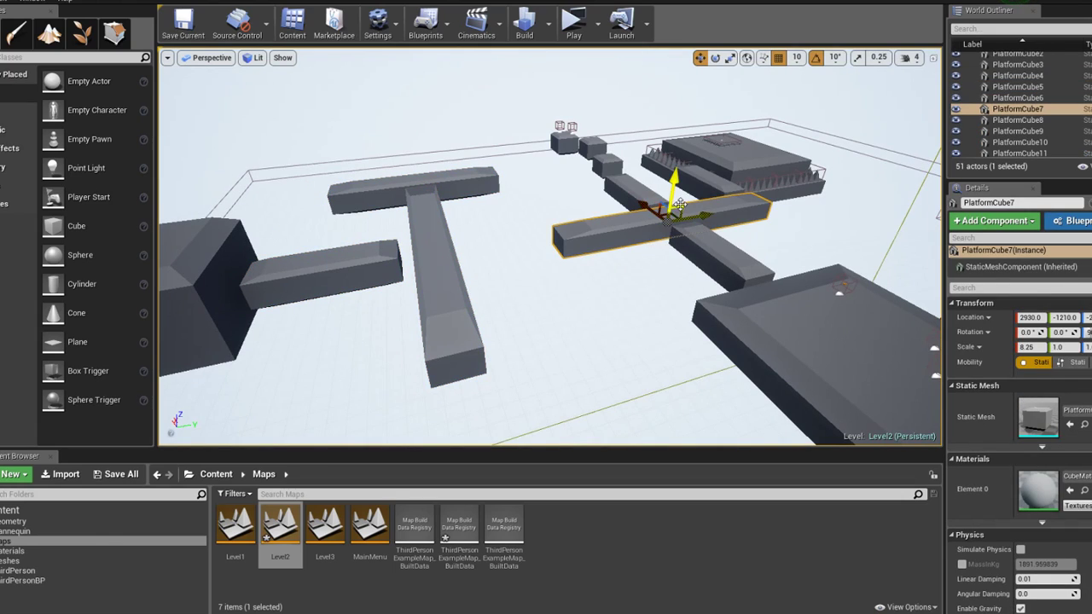
left_click_drag(576, 243, 463, 278)
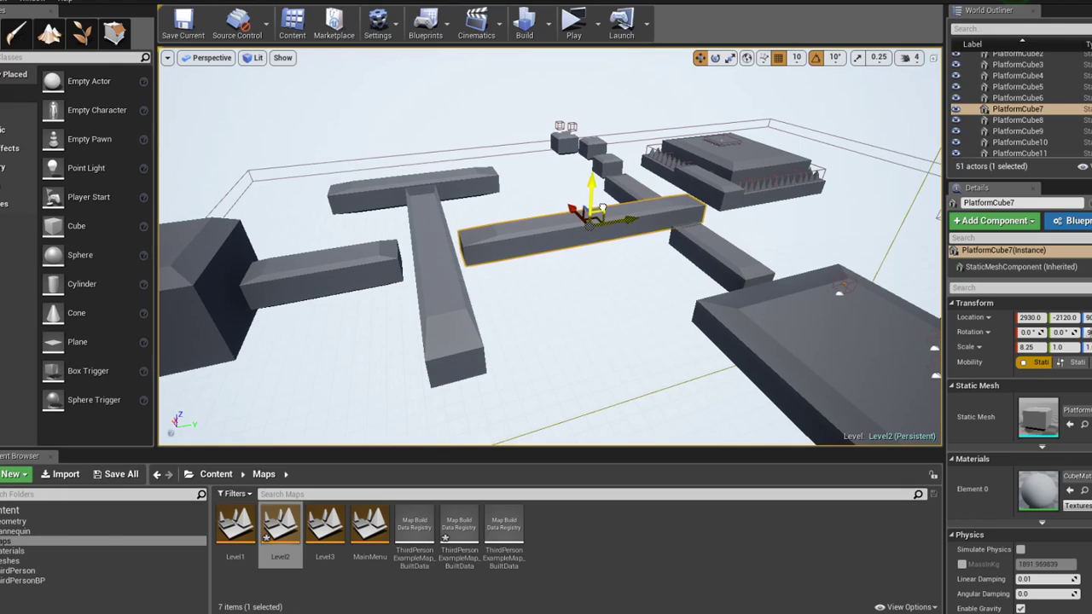
right_click_drag(602, 209, 601, 209)
Duplicate two selected coins onto the T-shaped platforms and focus the view on them
left_click(669, 295)
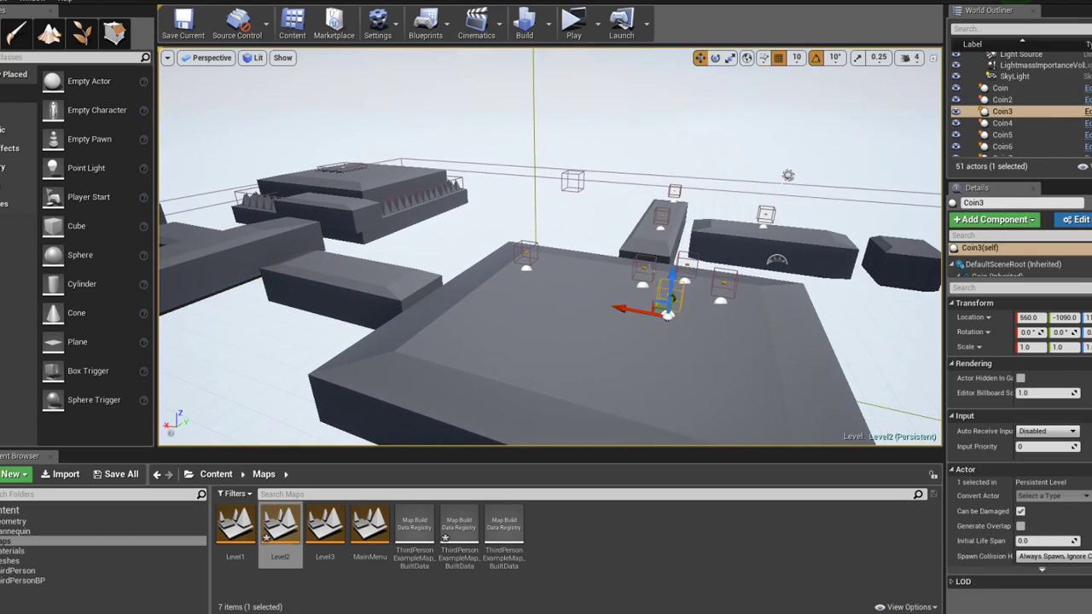
left_click(640, 267, "ctrl")
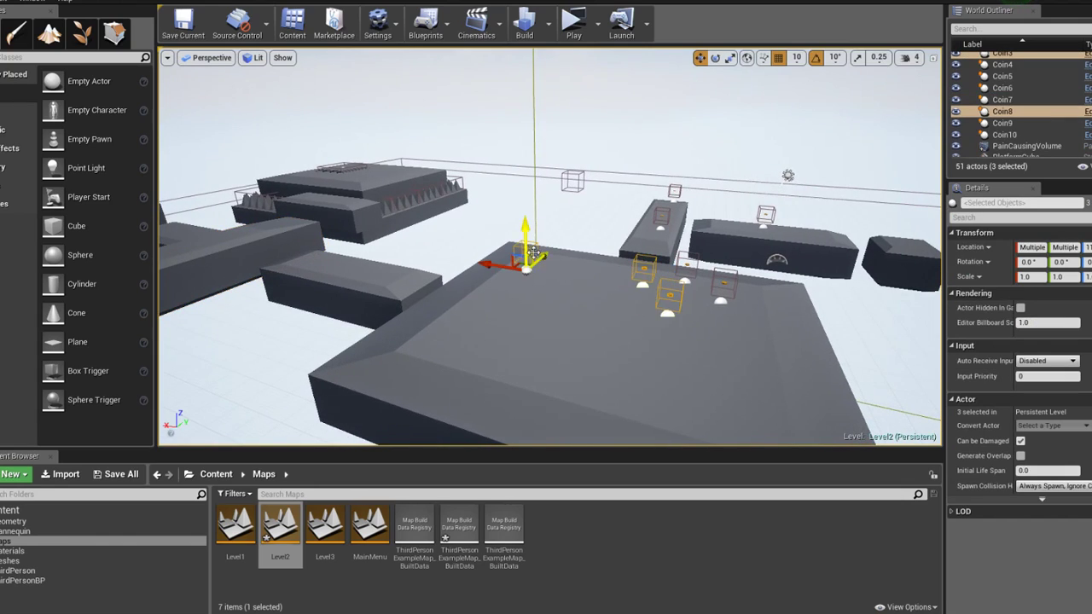
right_click_drag(530, 253, 702, 224)
left_click_drag(721, 203, 615, 187, "alt")
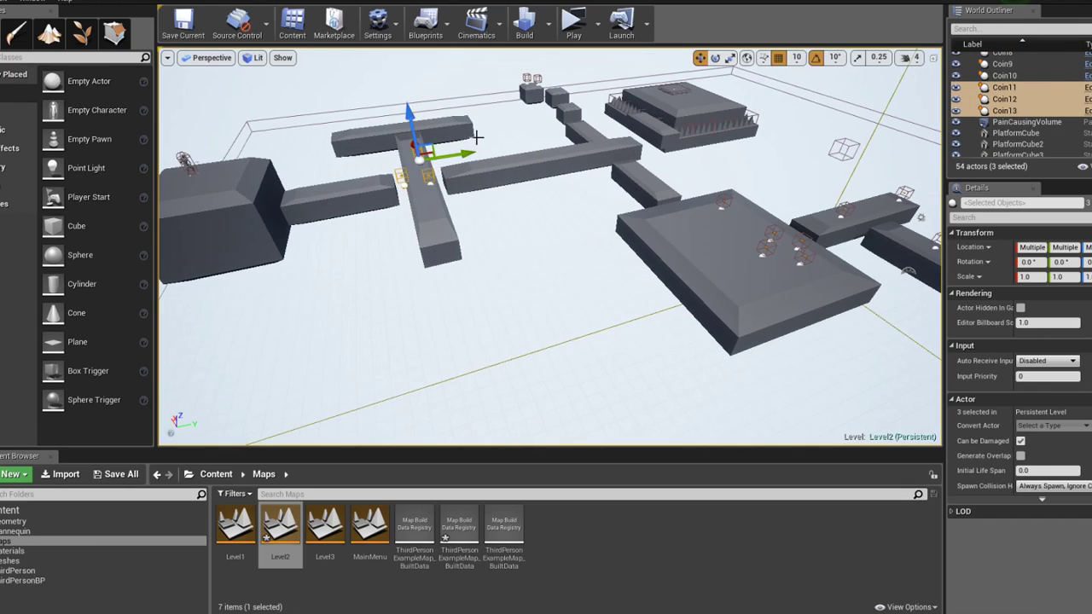
key("f")
Nudge Coin12 and Coin13 into place on the rearranged platform
left_click(555, 199)
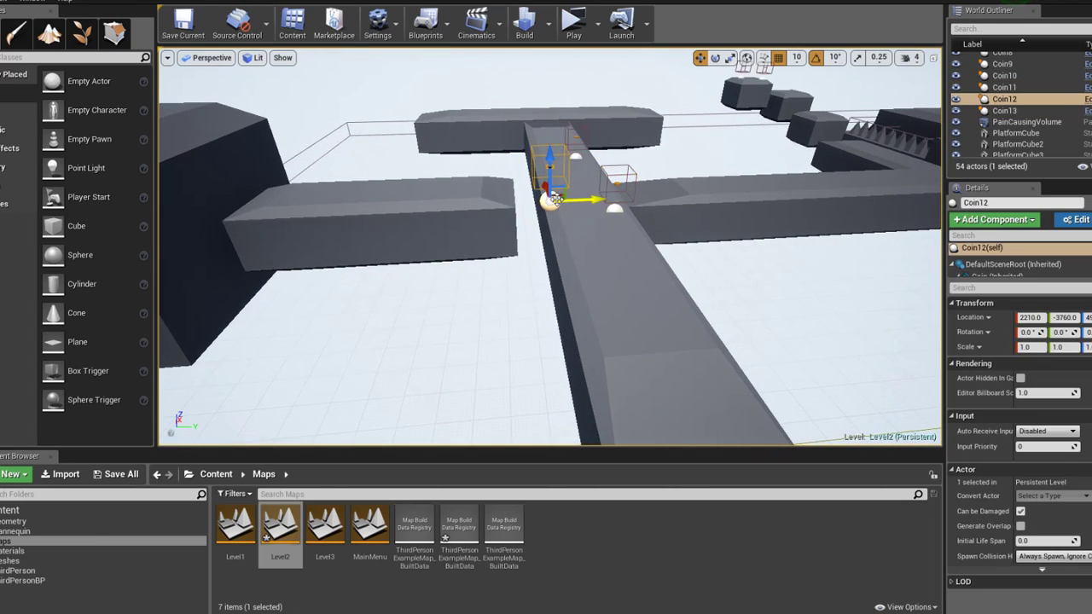
left_click_drag(436, 160, 450, 158)
key("f")
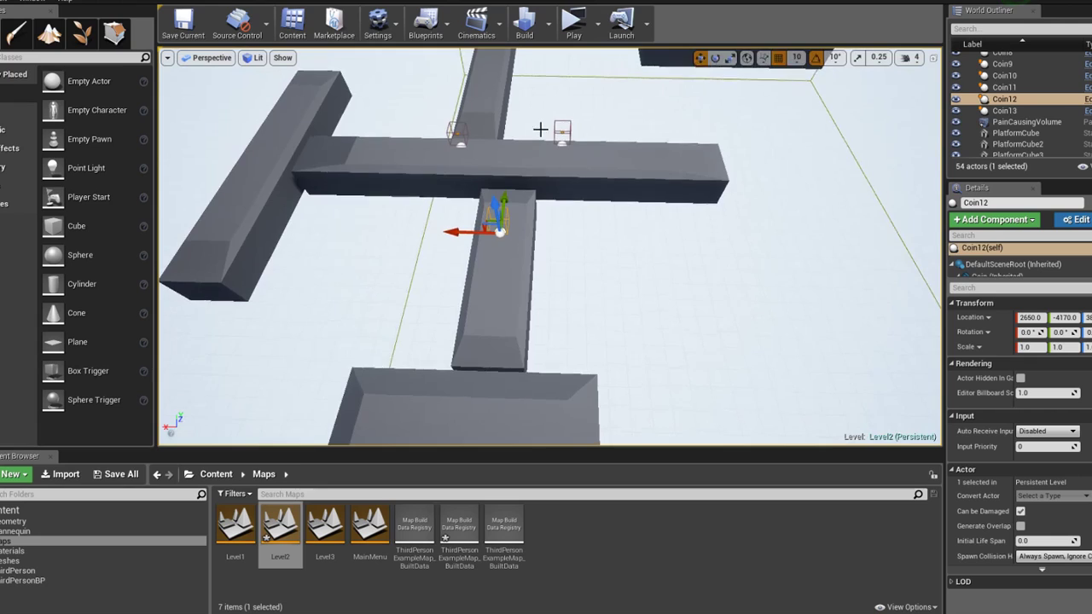
right_click_drag(541, 127, 597, 171)
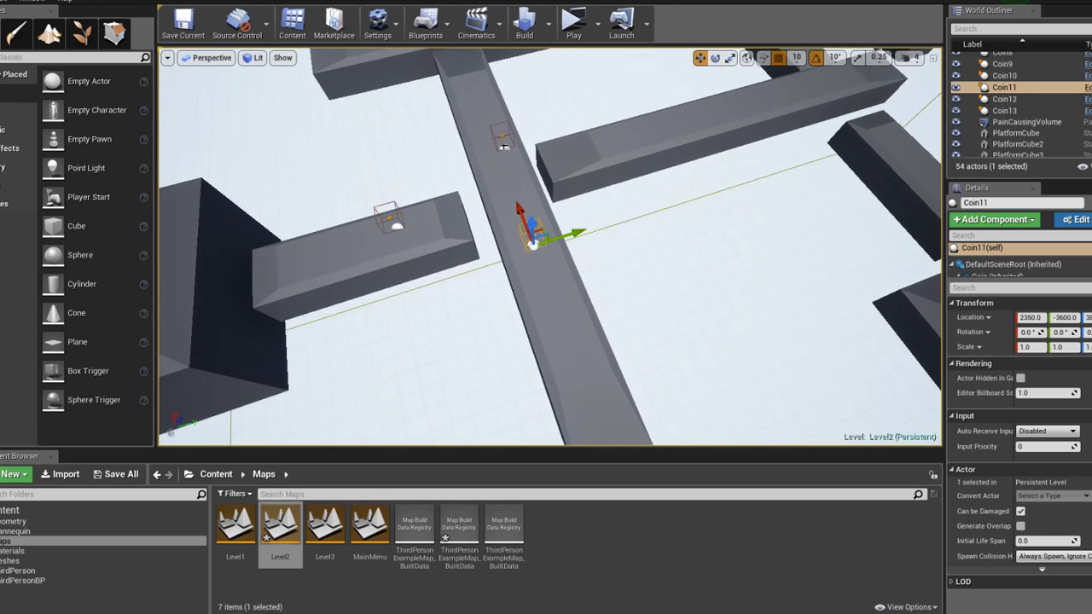
left_click(504, 143)
right_click_drag(520, 145, 597, 149)
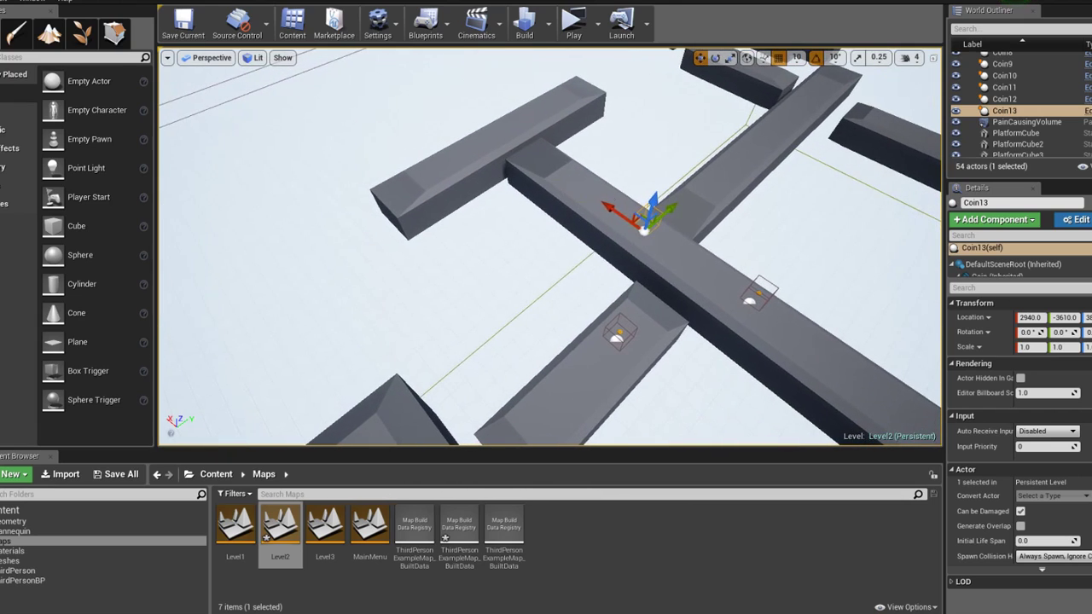
left_click(645, 230)
left_click(646, 228)
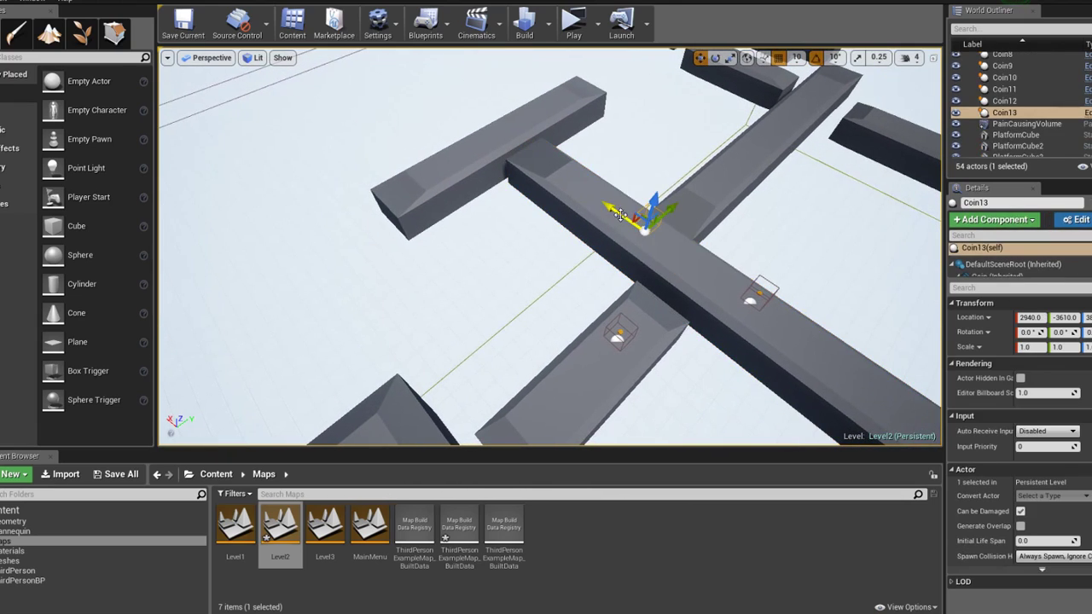
Playtest Level2 briefly in standalone, then save Level2 and open the MainMenu map
left_click(582, 23)
key("w")
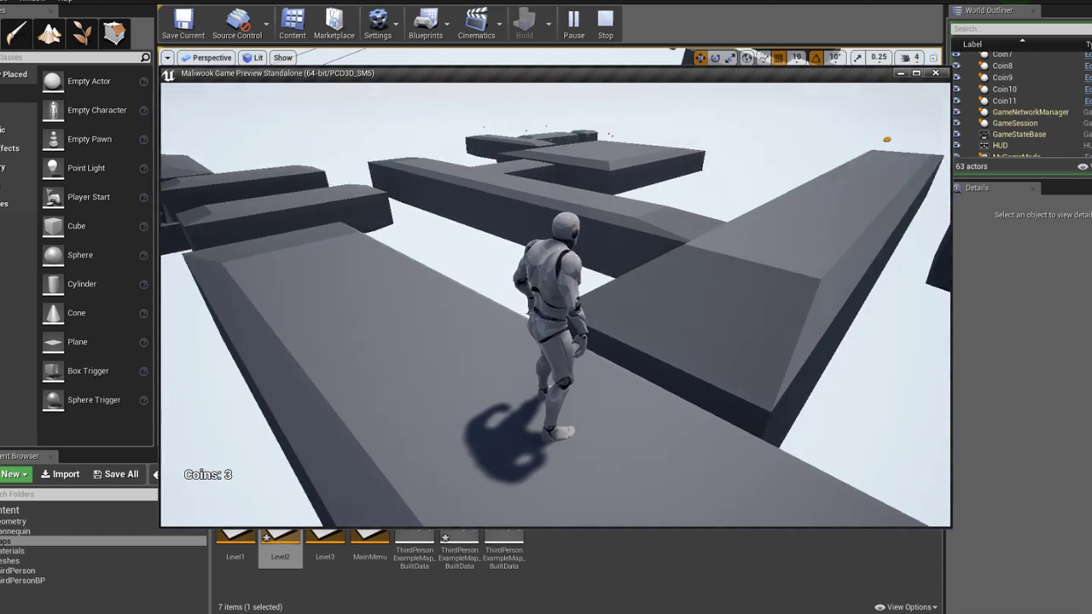
key("Escape")
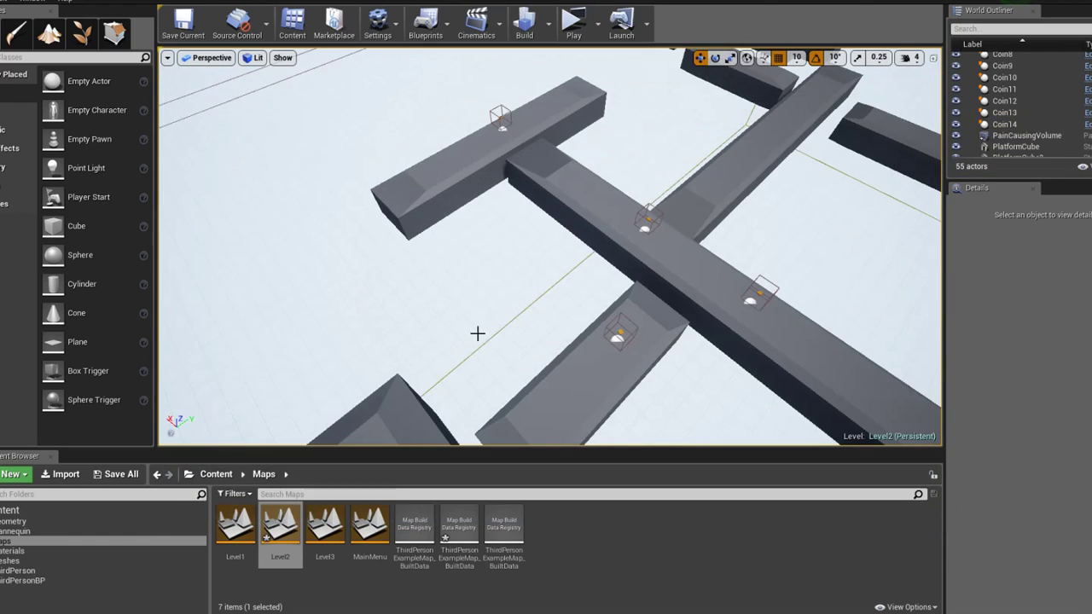
double_click(356, 533)
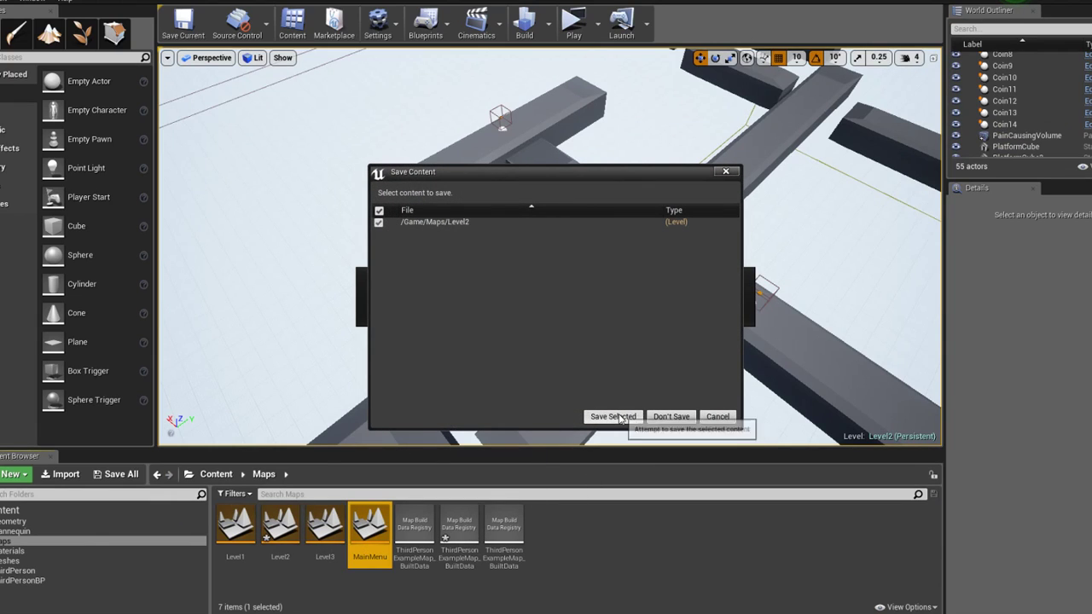
left_click(620, 417)
Play from the main menu, Load Game, collect three coins until falling, and accept the restart
left_click(564, 35)
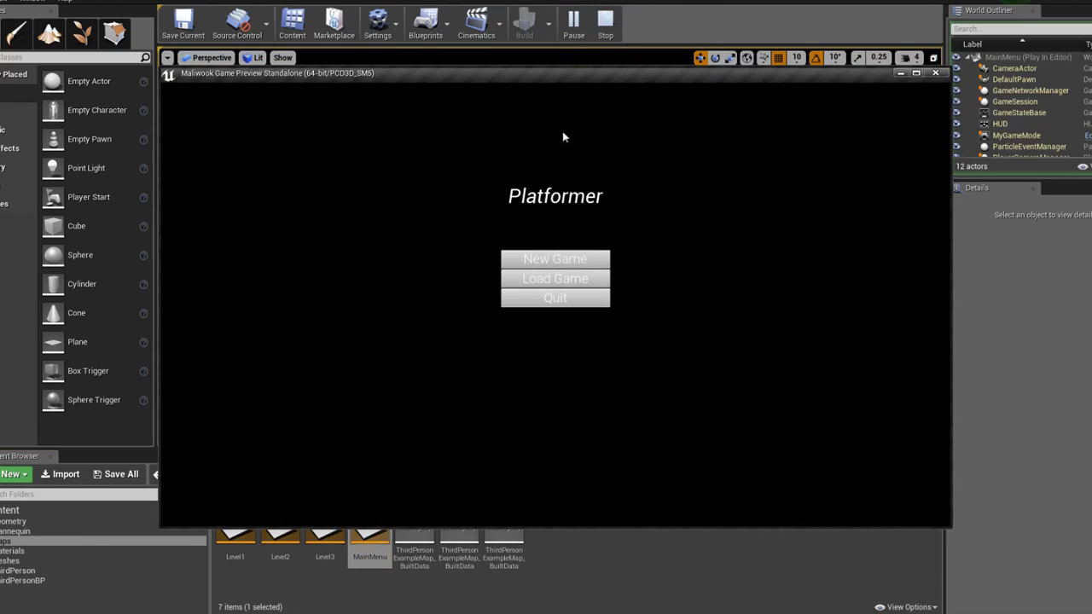
left_click(551, 280)
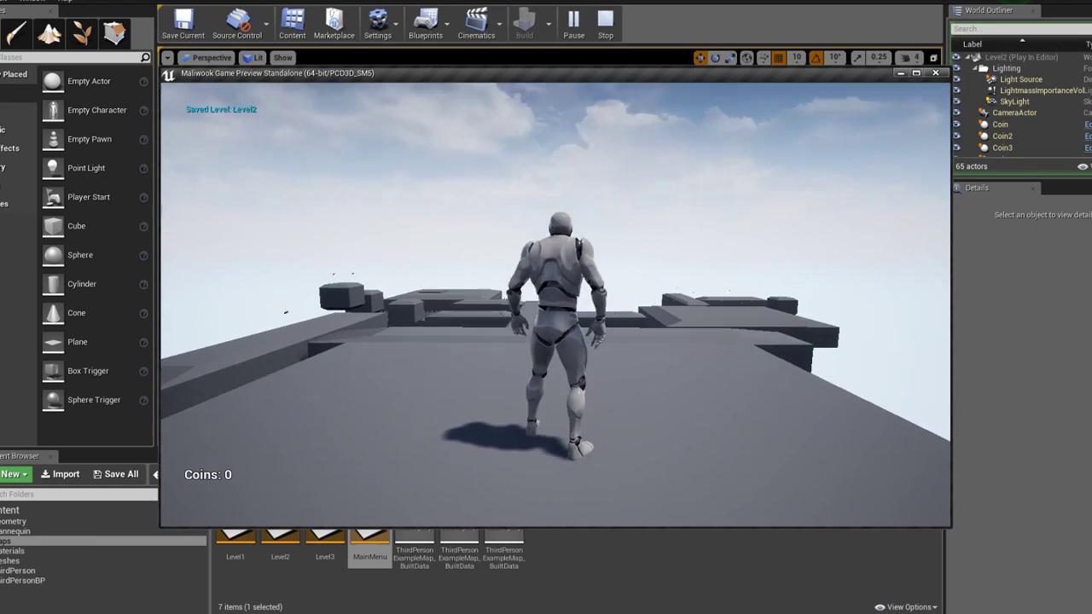
key("w")
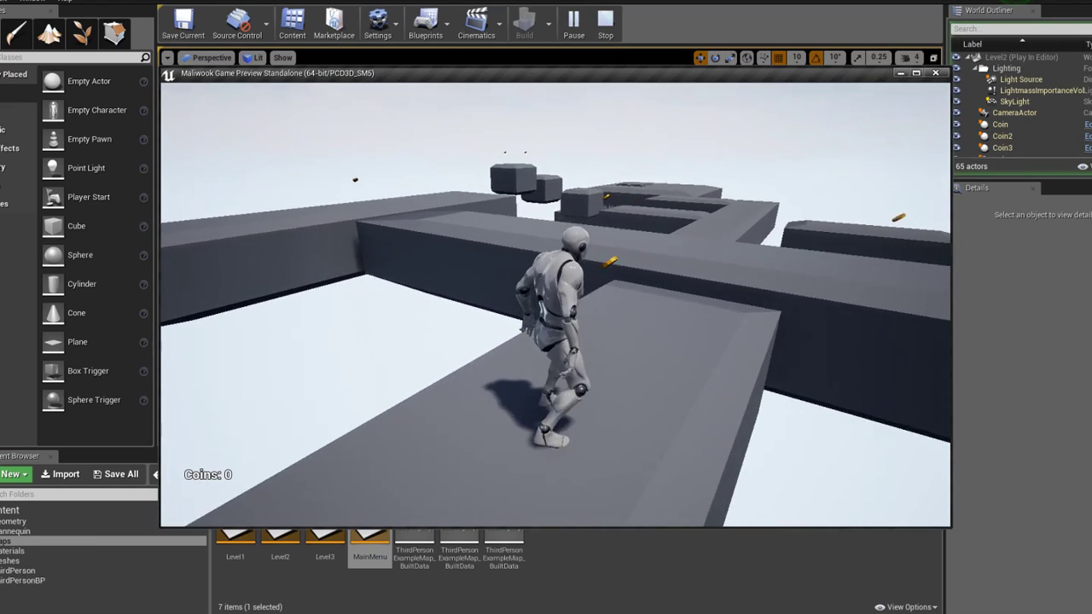
key("w")
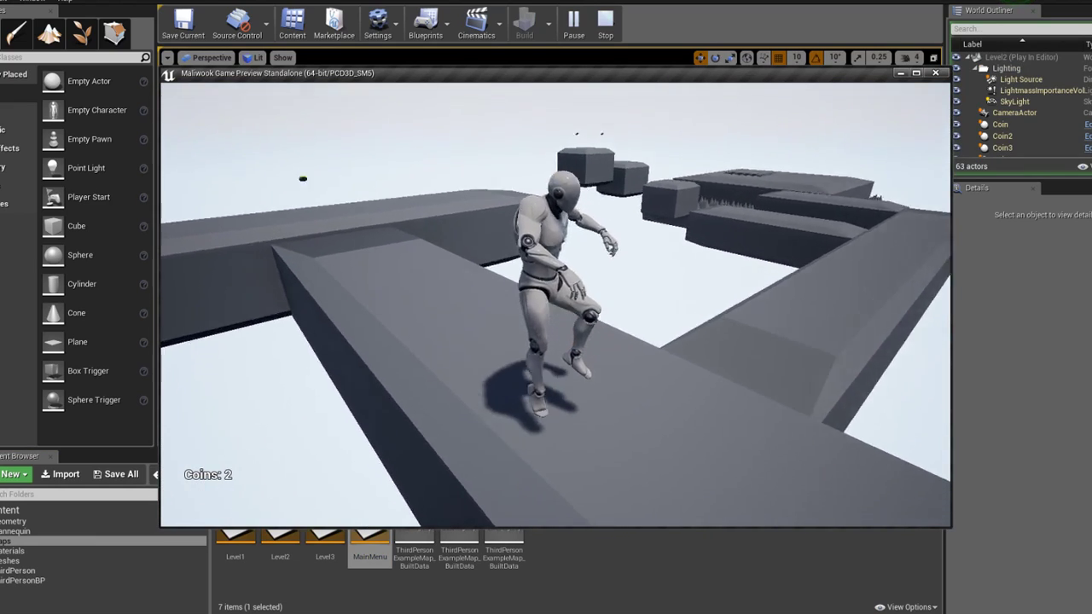
key("space")
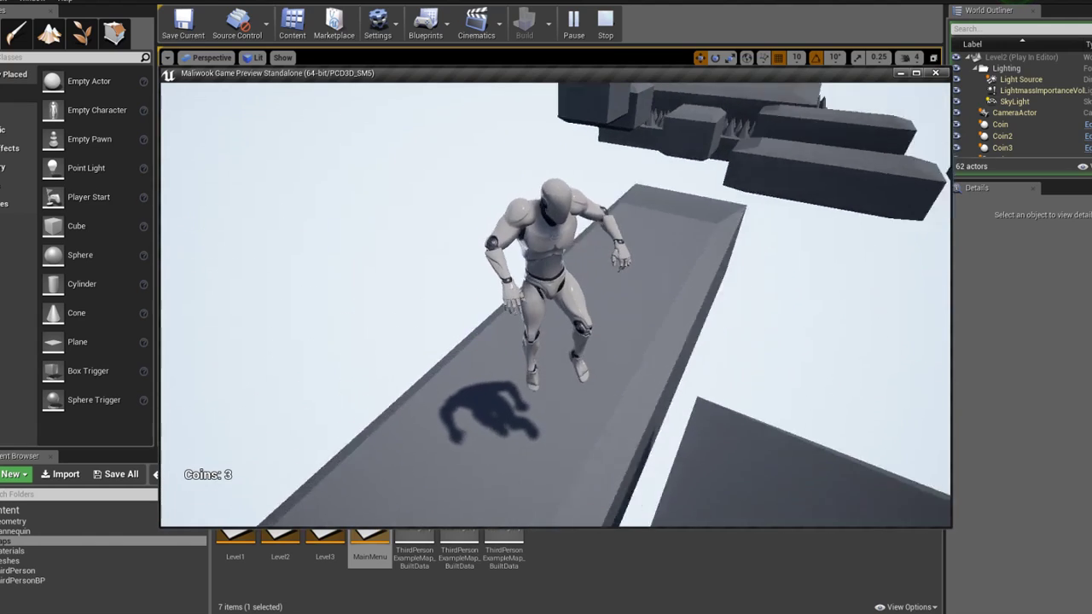
key("w")
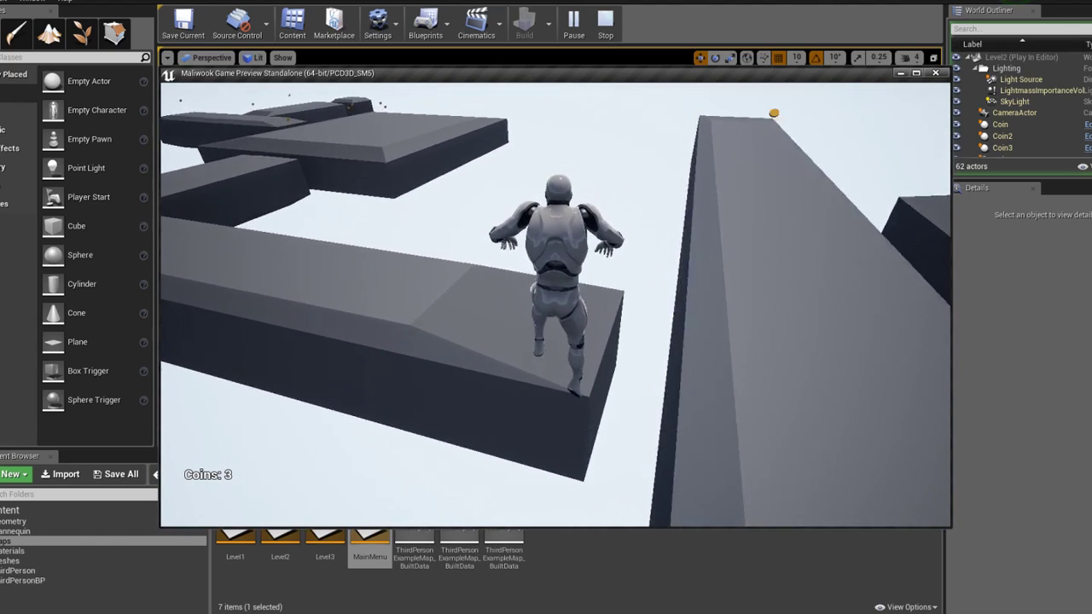
key("space")
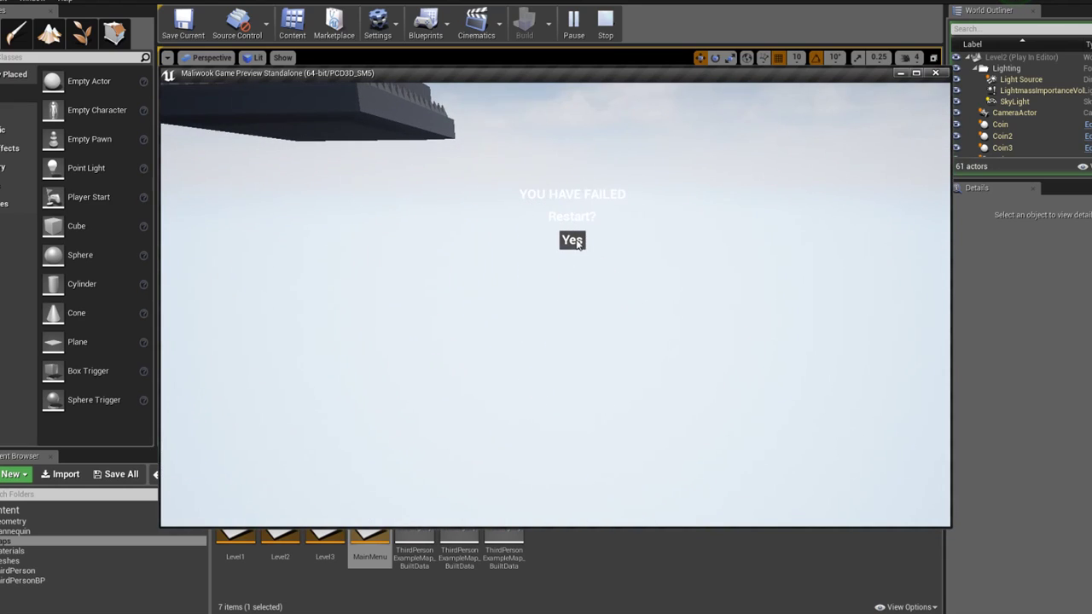
left_click(578, 243)
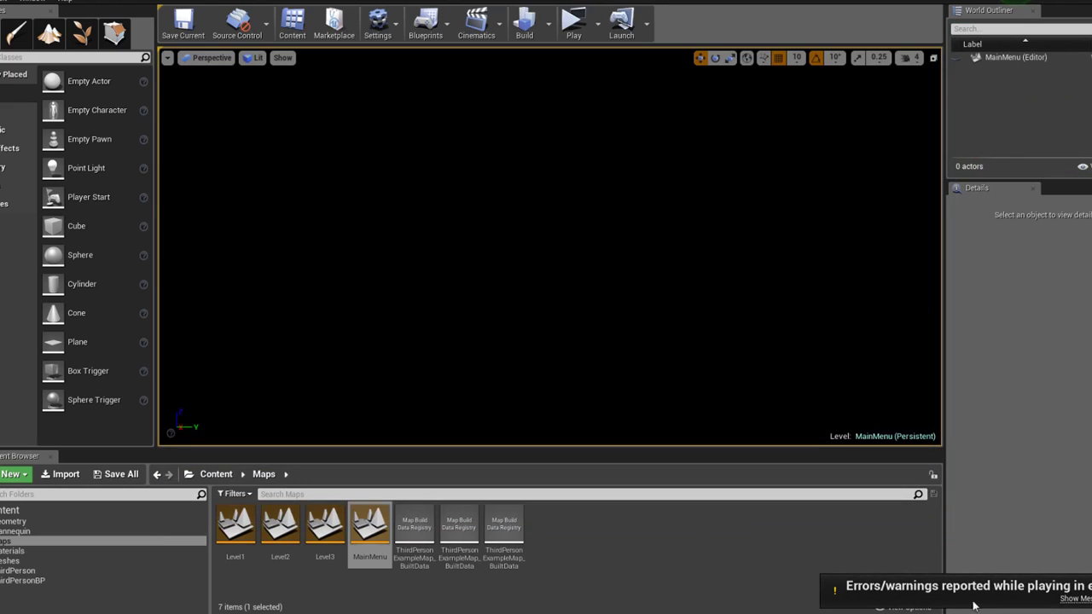
Dismiss the playtest message log and open the HUD widget blueprint from Content > UI
left_click(1070, 601)
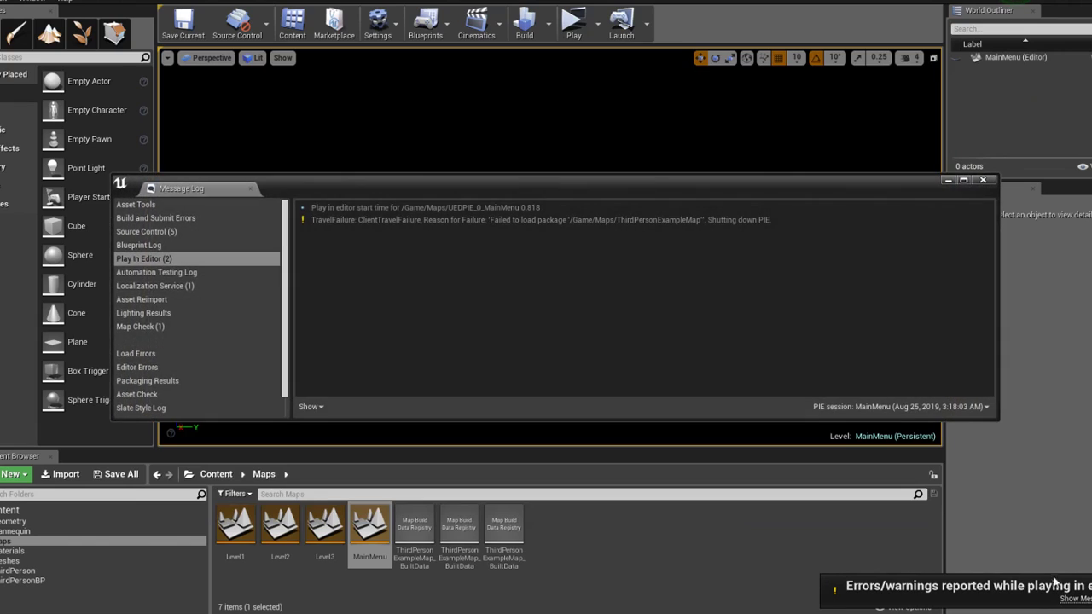
left_click(983, 181)
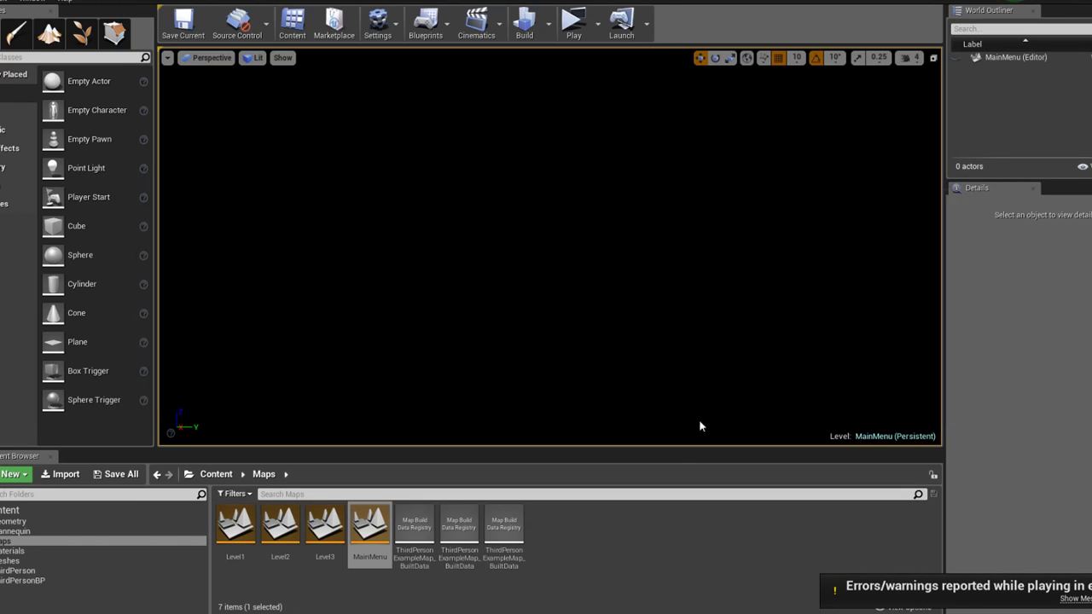
left_click(219, 475)
double_click(560, 529)
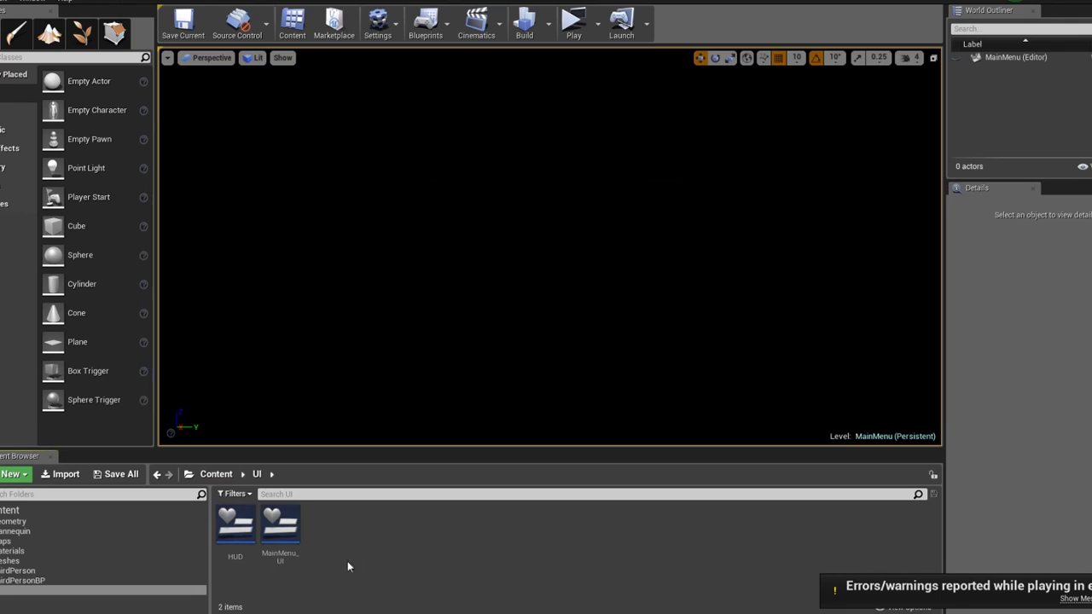
double_click(236, 527)
Select Button_Restart in the HUD designer and scroll its Details to the events
left_click(562, 235)
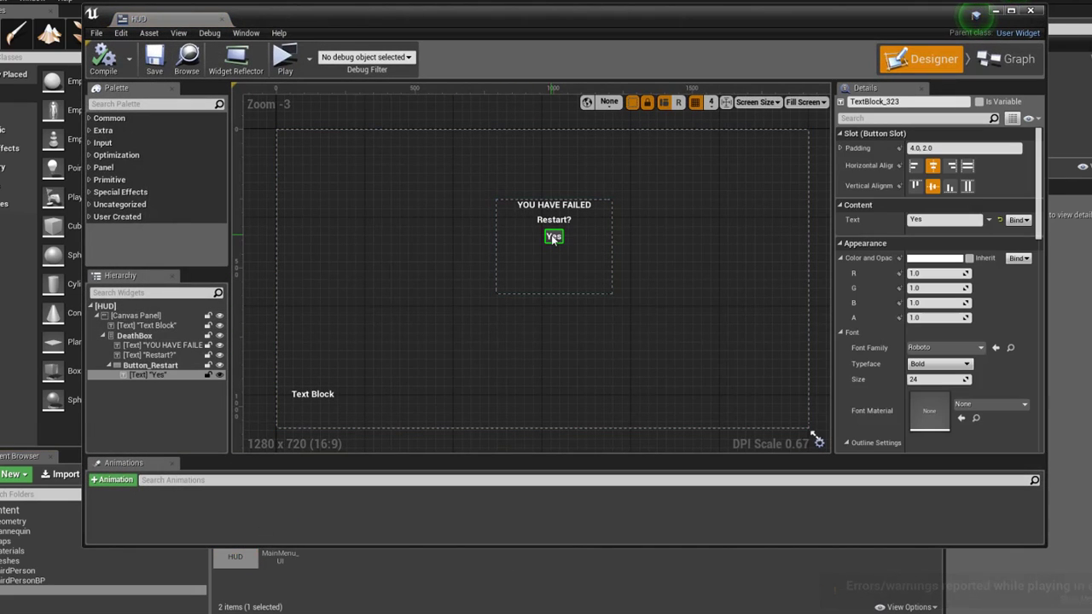
scroll(560, 243, "up", 1)
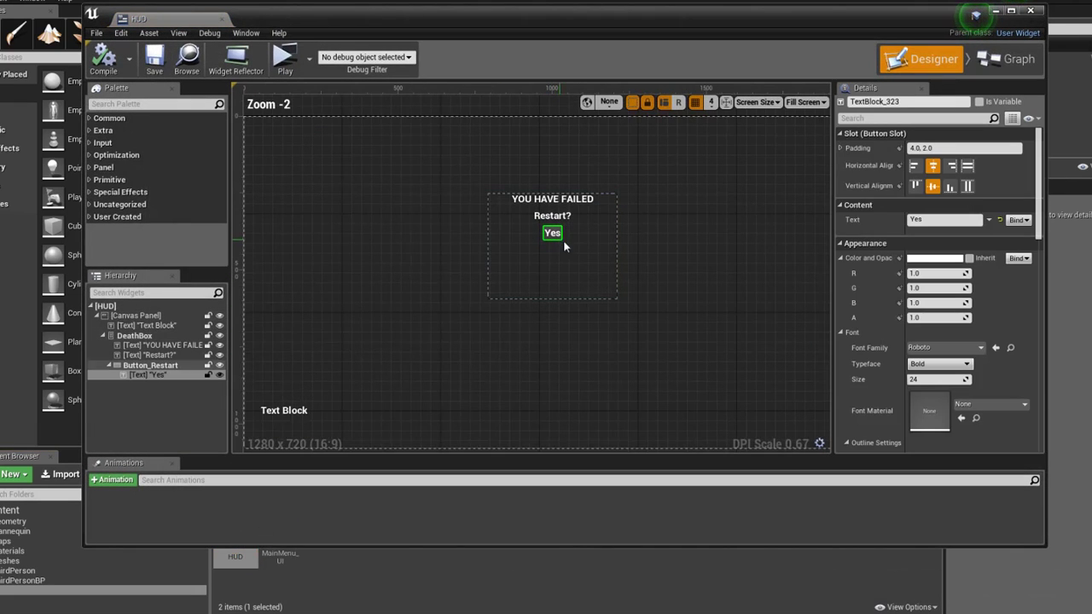
scroll(961, 283, "down", 4)
scroll(961, 283, "down", 4)
scroll(961, 283, "down", 4)
scroll(960, 283, "down", 3)
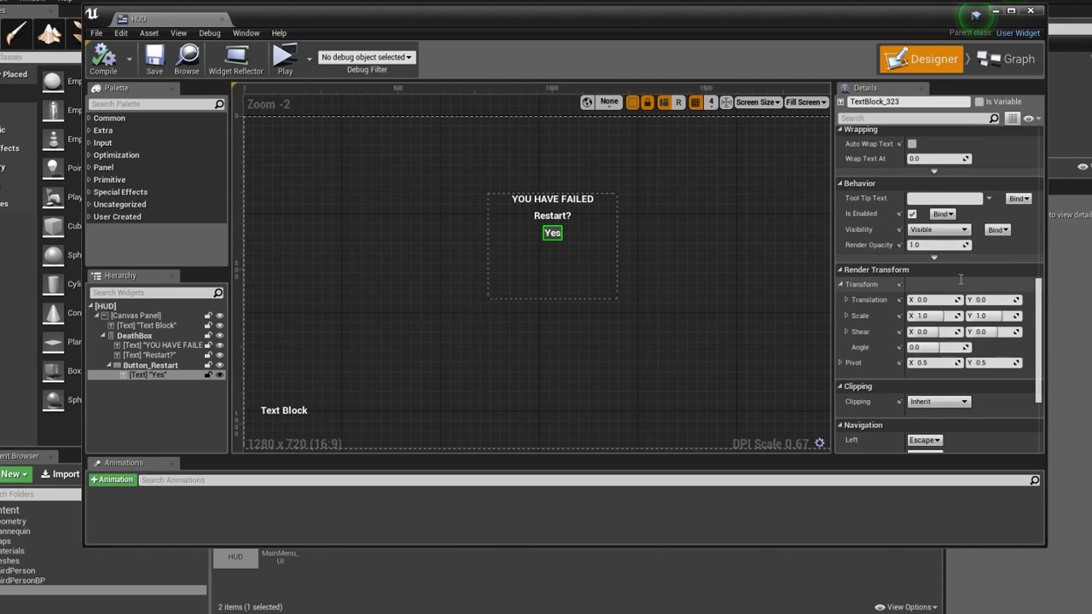
scroll(959, 283, "down", 2)
scroll(959, 283, "up", 5)
scroll(957, 279, "up", 5)
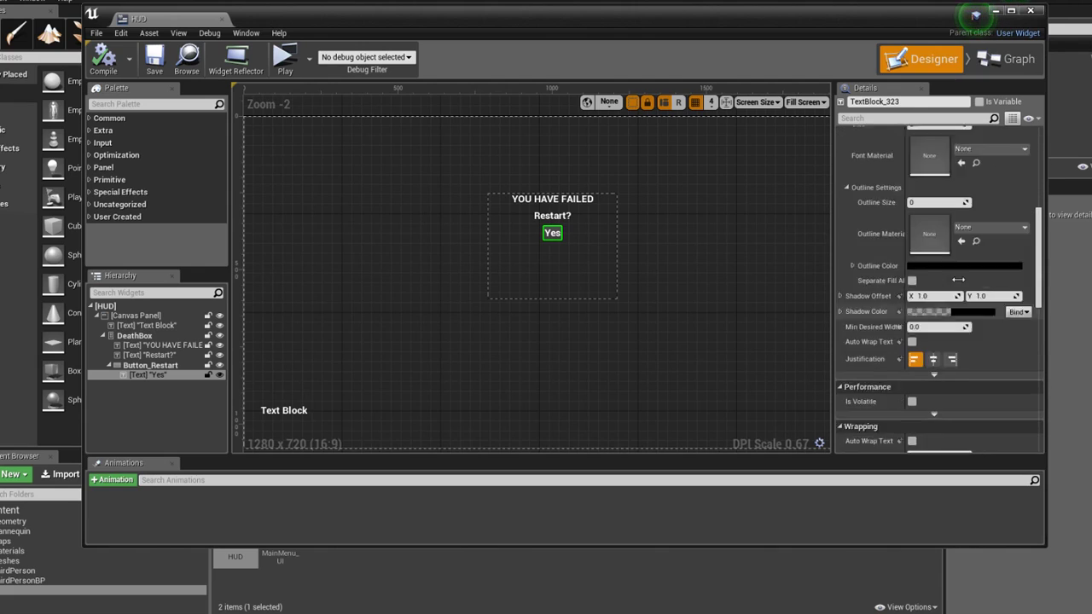
scroll(958, 282, "up", 3)
scroll(958, 285, "up", 3)
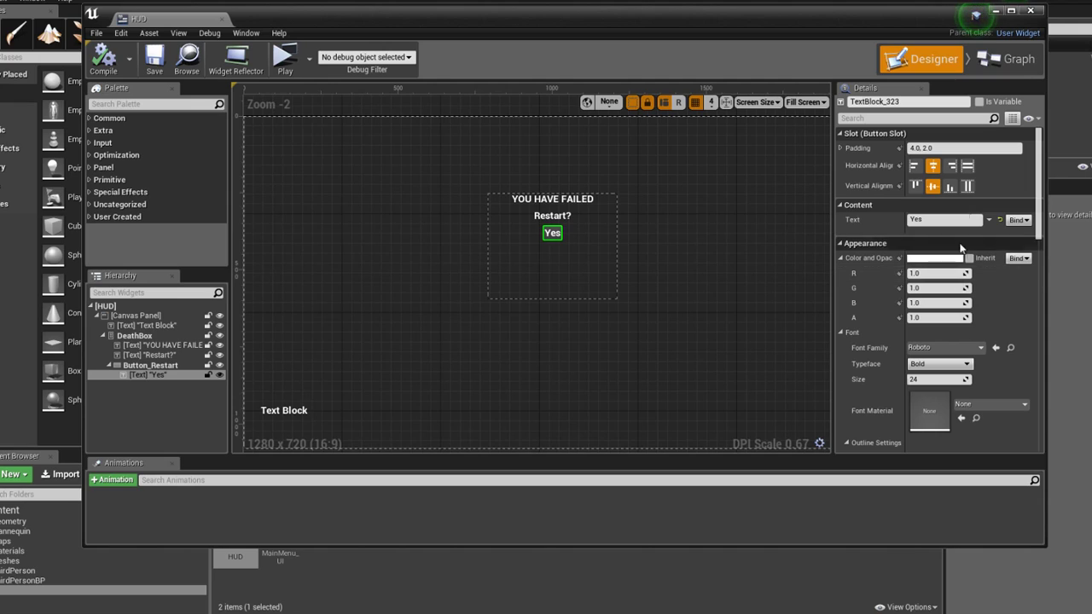
left_click(163, 367)
scroll(894, 316, "down", 3)
scroll(895, 318, "down", 3)
scroll(897, 317, "down", 3)
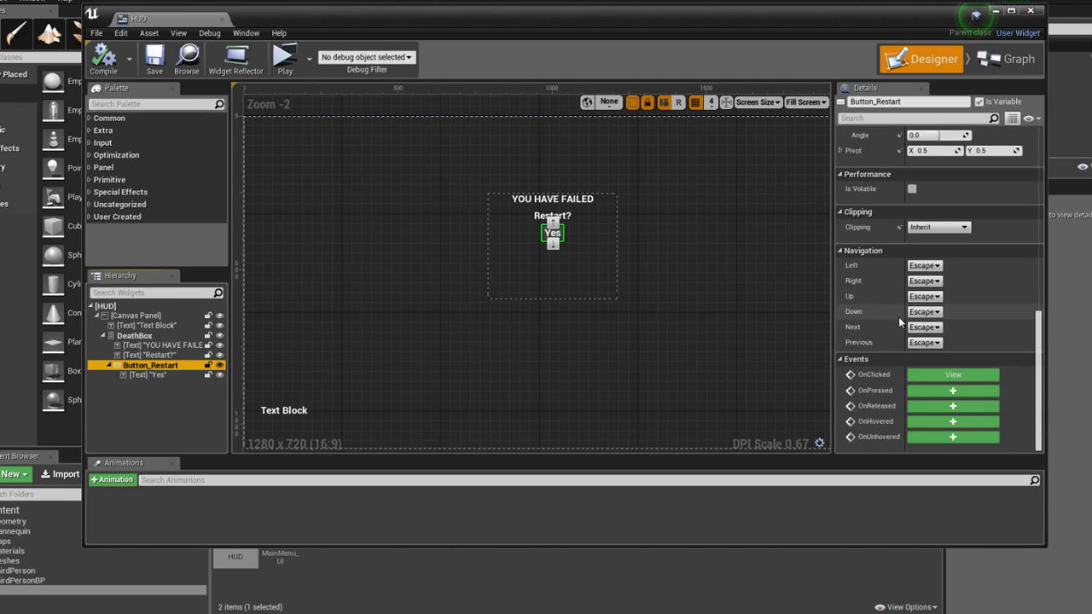
Check Button_Restart's OnClicked graph, then bring up the MainMenu_UI widget blueprint
left_click(927, 374)
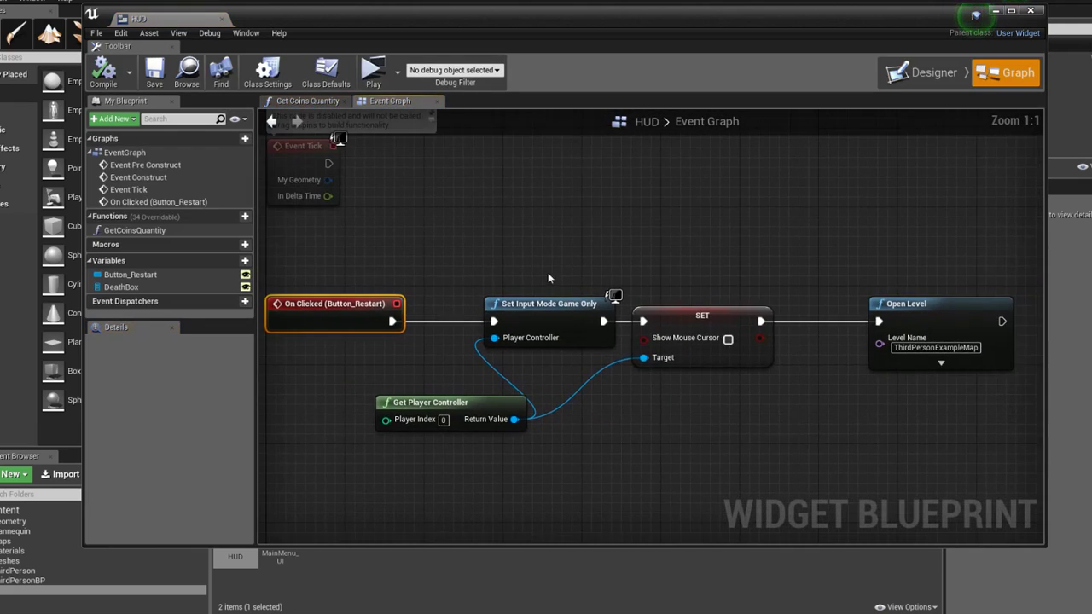
mouse_move(397, 21)
left_mouse_down()
mouse_move(739, 48)
mouse_move(415, 16)
left_mouse_up()
double_click(280, 535)
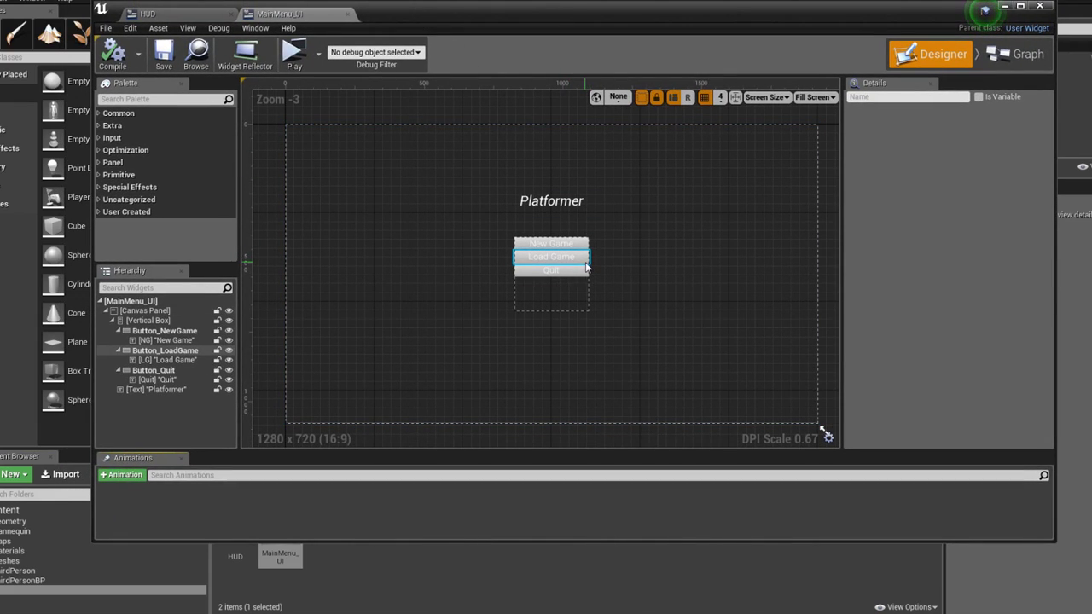
In MainMenu_UI, marquee-select the Load Game button's save-loading node chain for copying
left_click(586, 266)
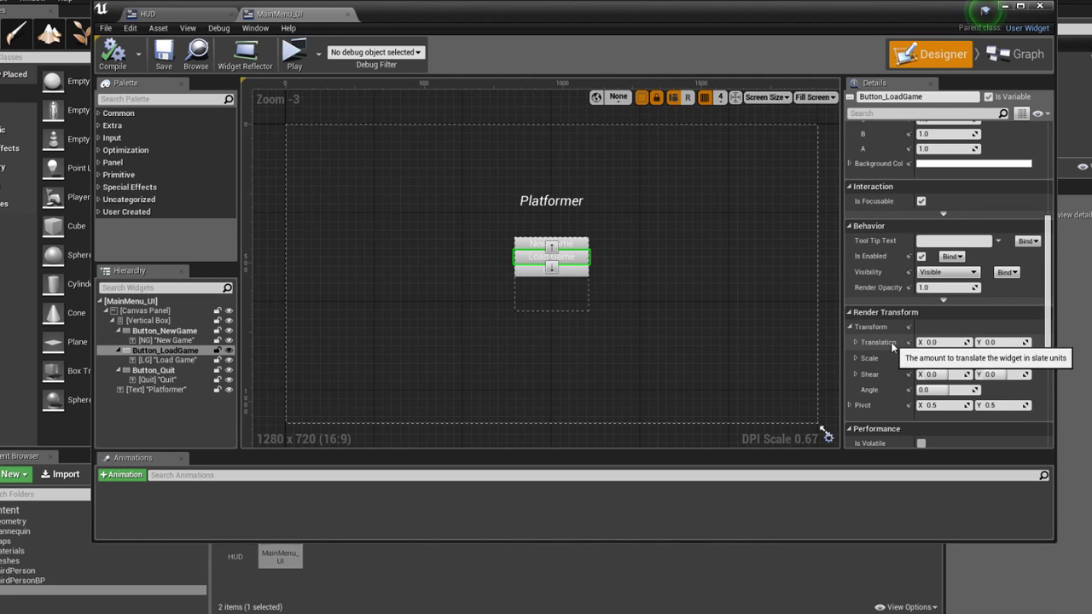
scroll(931, 329, "down", 3)
scroll(931, 329, "down", 3)
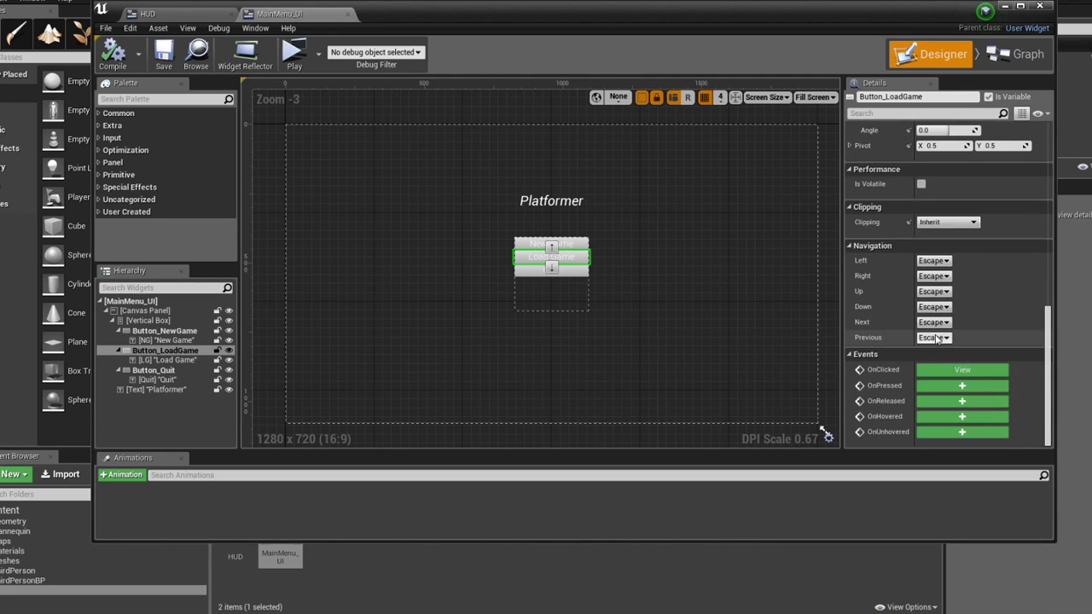
left_click(962, 370)
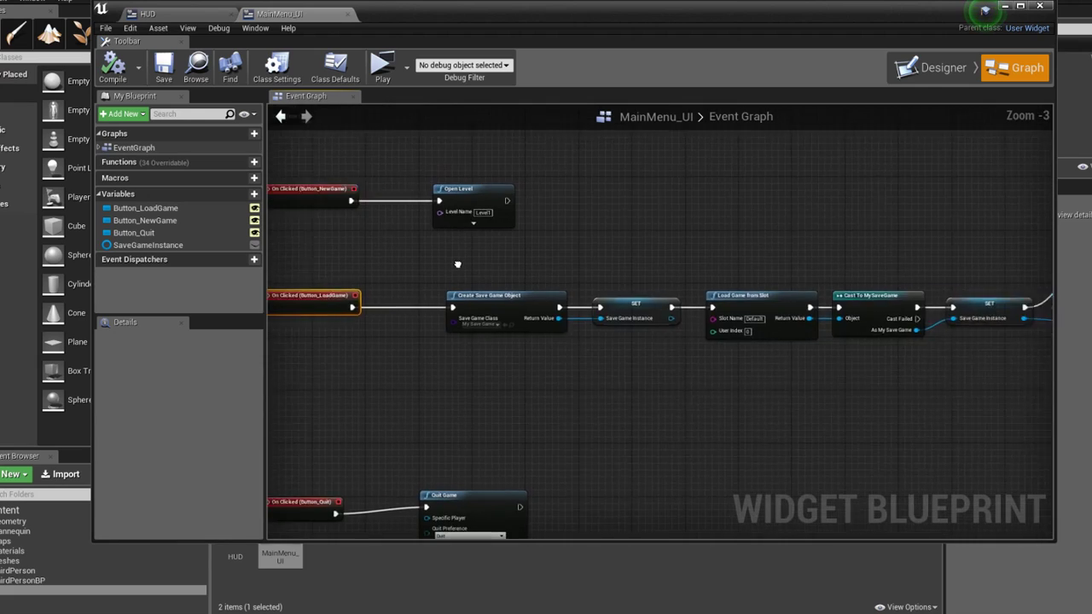
scroll(457, 264, "down", 1)
left_click_drag(370, 266, 739, 390)
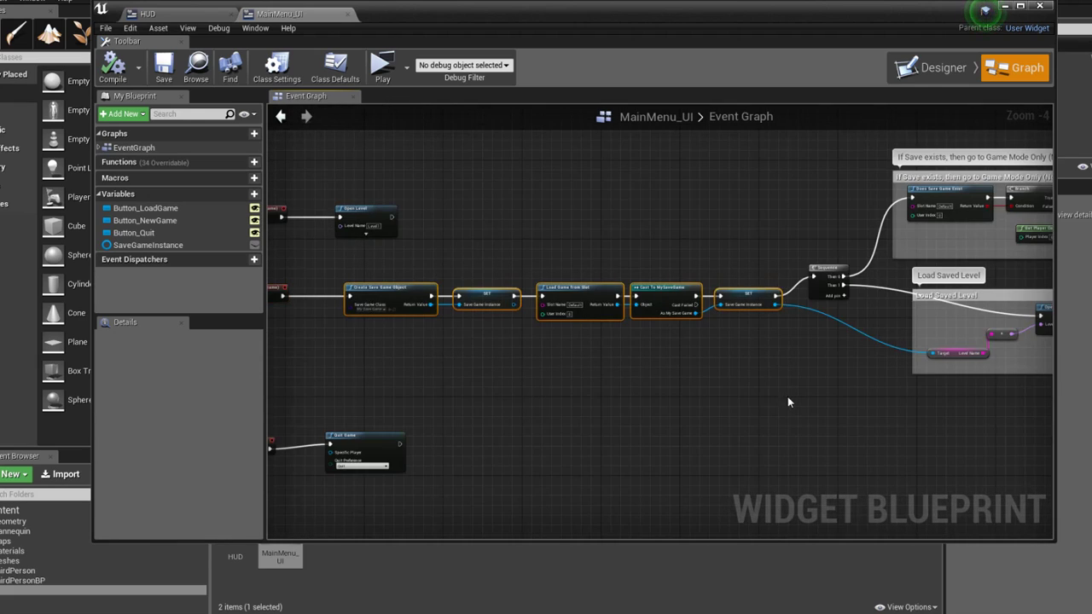
right_click_drag(788, 402, 583, 389)
scroll(582, 390, "down", 1)
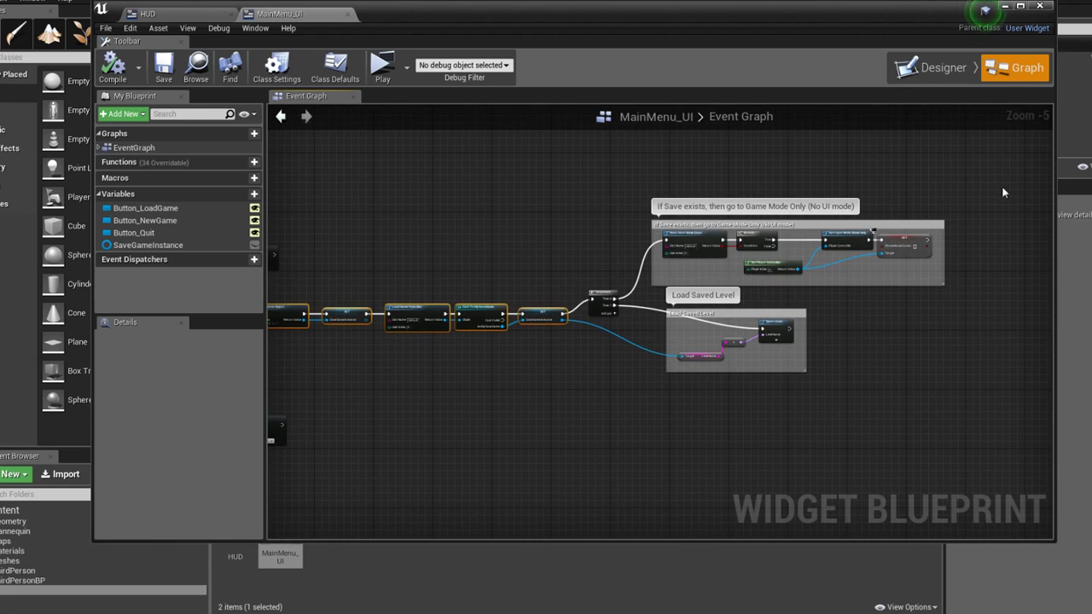
right_click_drag(475, 384, 748, 363)
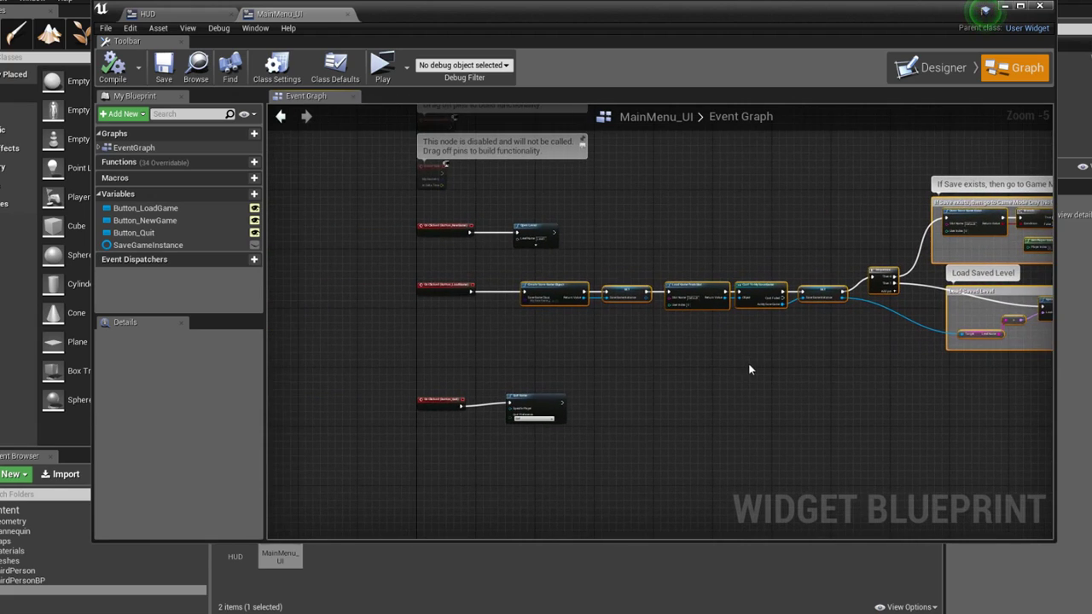
Paste the node chain into the HUD event graph beside On Clicked (Button_Restart)
left_click(170, 14)
scroll(673, 316, "down", 2)
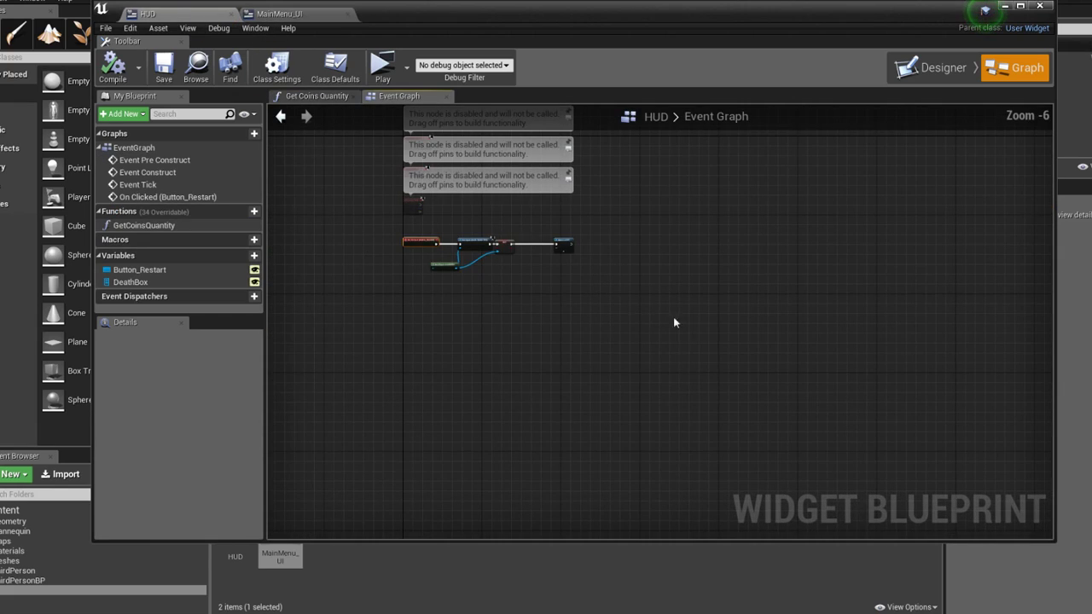
key("ctrl+v")
left_click_drag(558, 367, 592, 343)
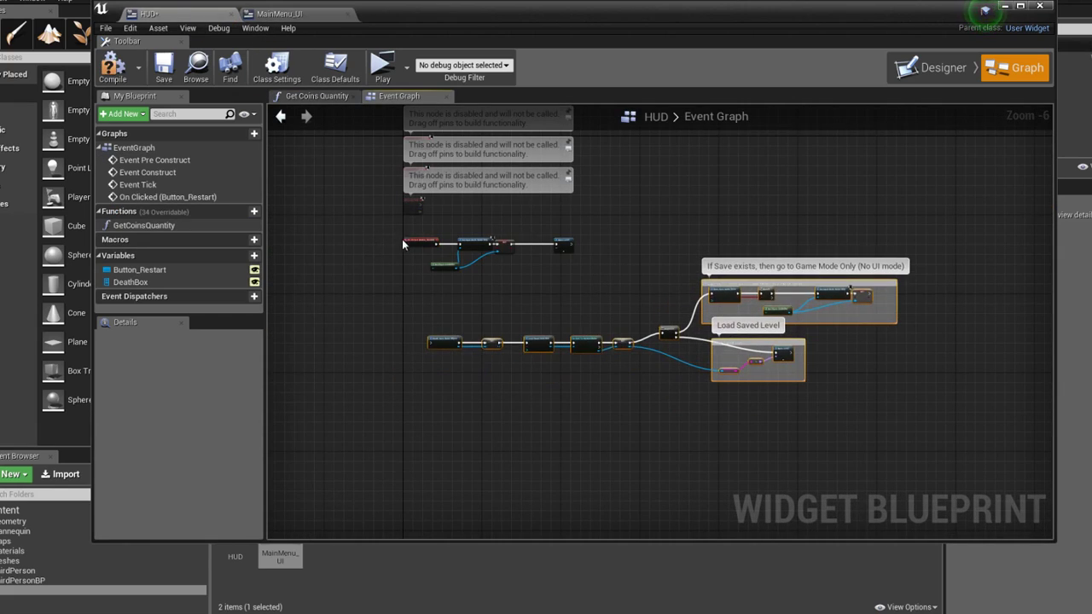
scroll(384, 345, "up", 3)
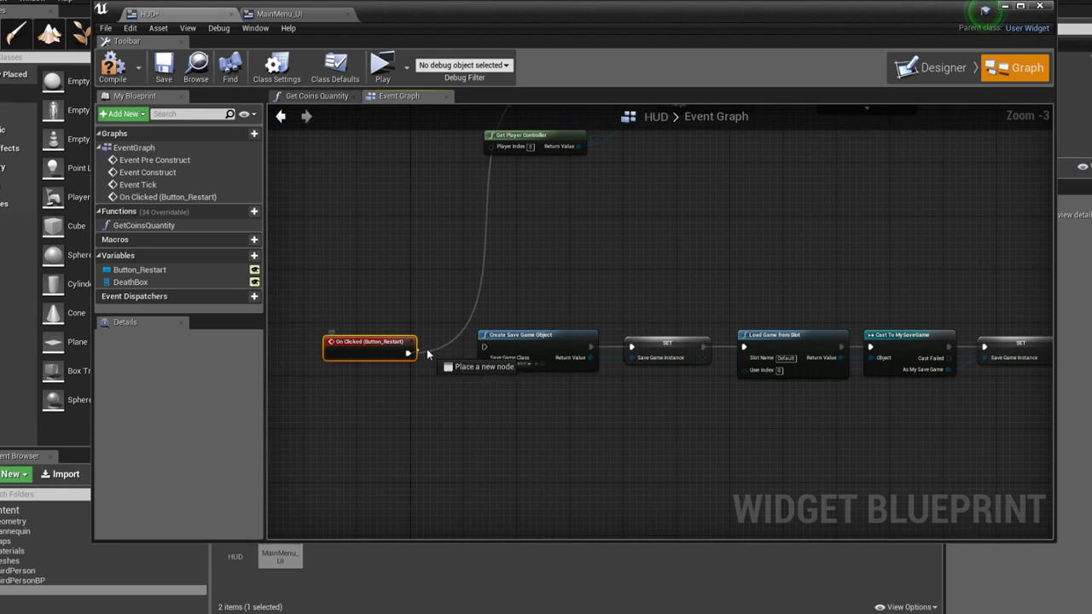
right_click_drag(431, 329, 438, 365)
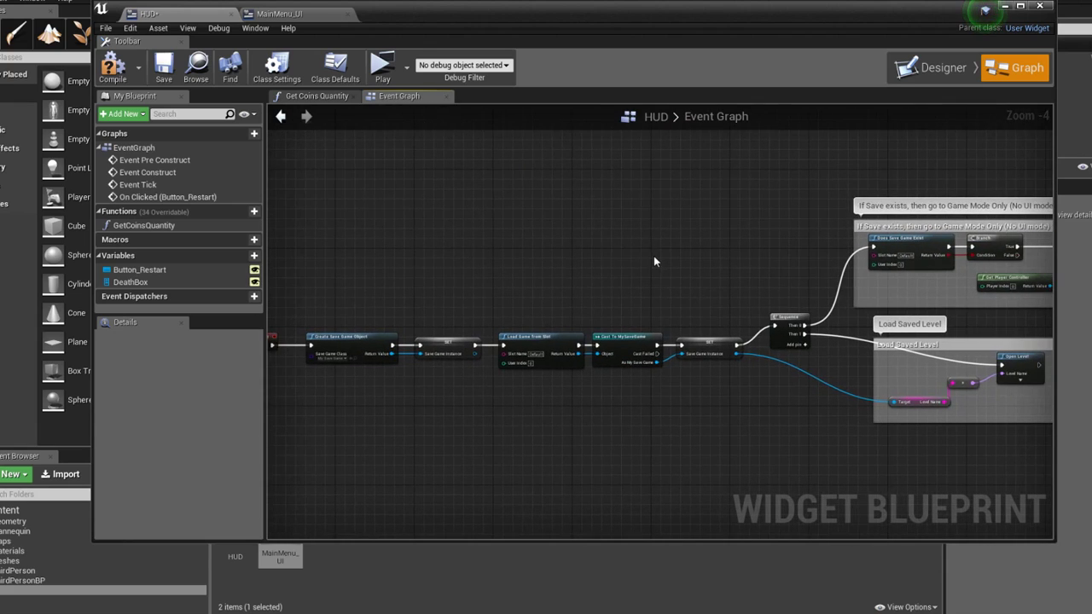
Create the SaveGameInstance variable from the erroring SET node, recompile HUD, and launch Standalone play
left_click(119, 75)
mouse_move(342, 301)
right_mouse_down()
mouse_move(579, 268)
mouse_move(564, 237)
right_mouse_up()
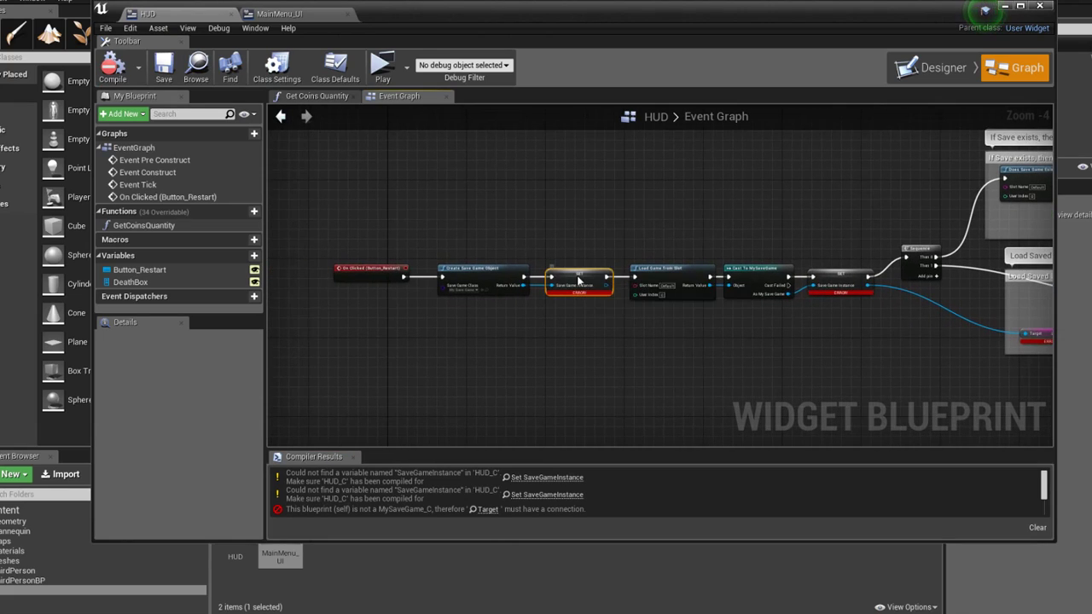
right_click(579, 281)
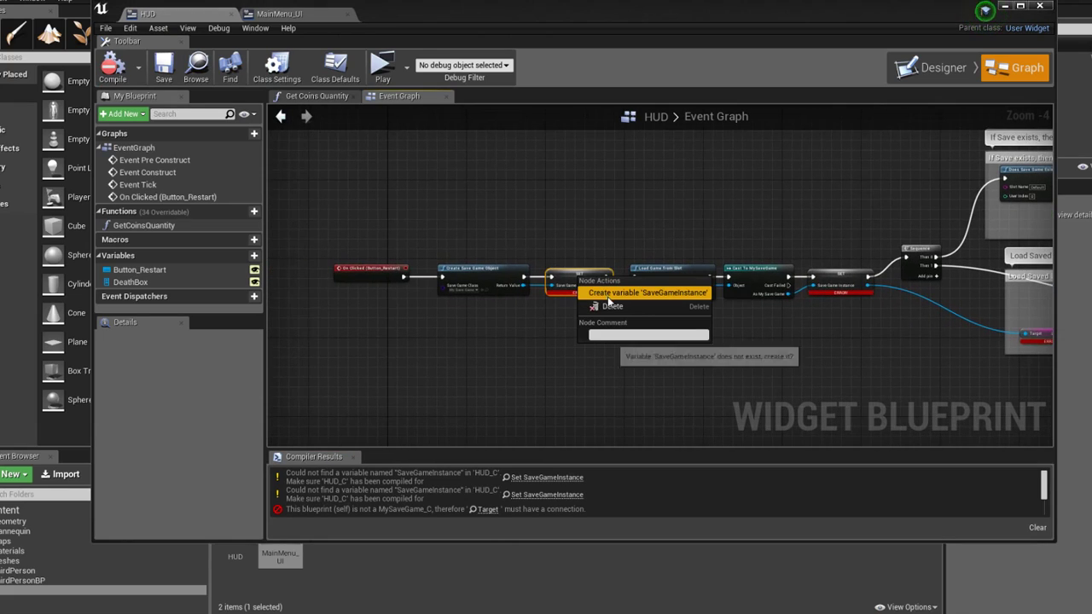
left_click(110, 66)
left_click(170, 73)
left_click(517, 200)
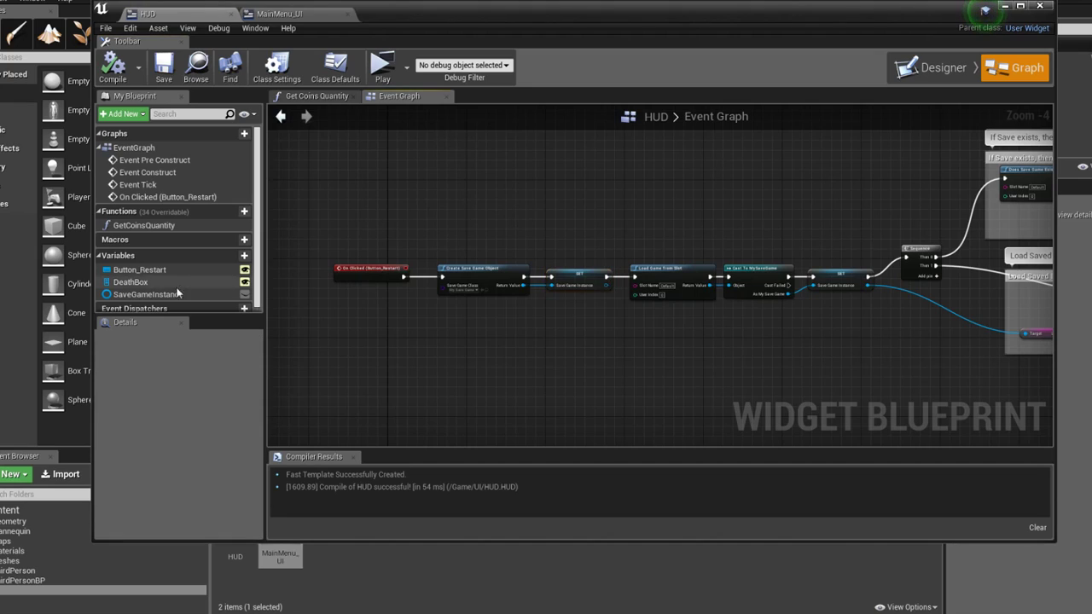
left_click(147, 294)
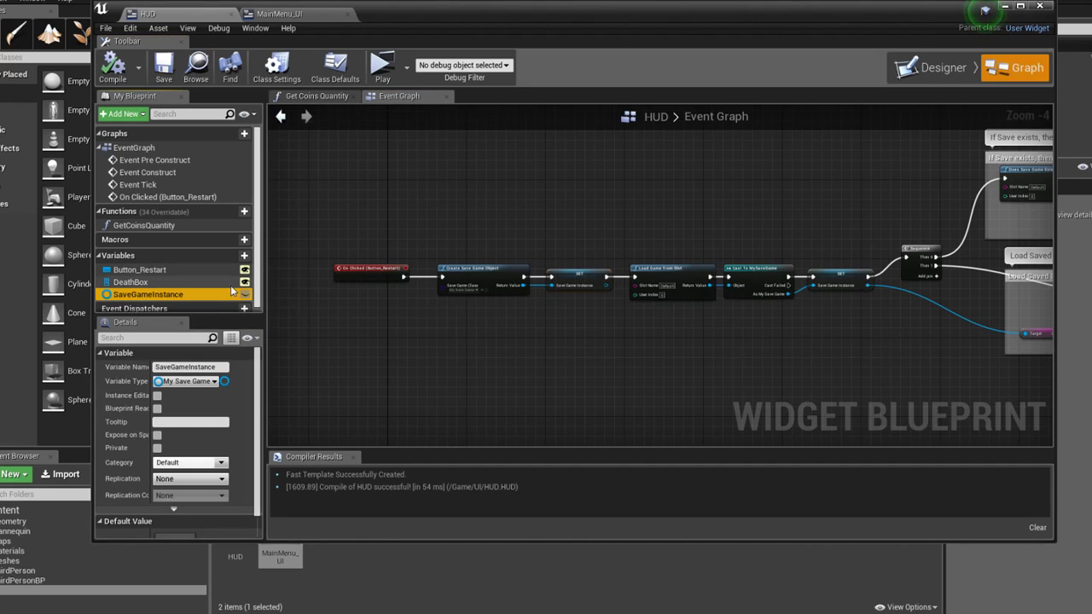
left_click(382, 65)
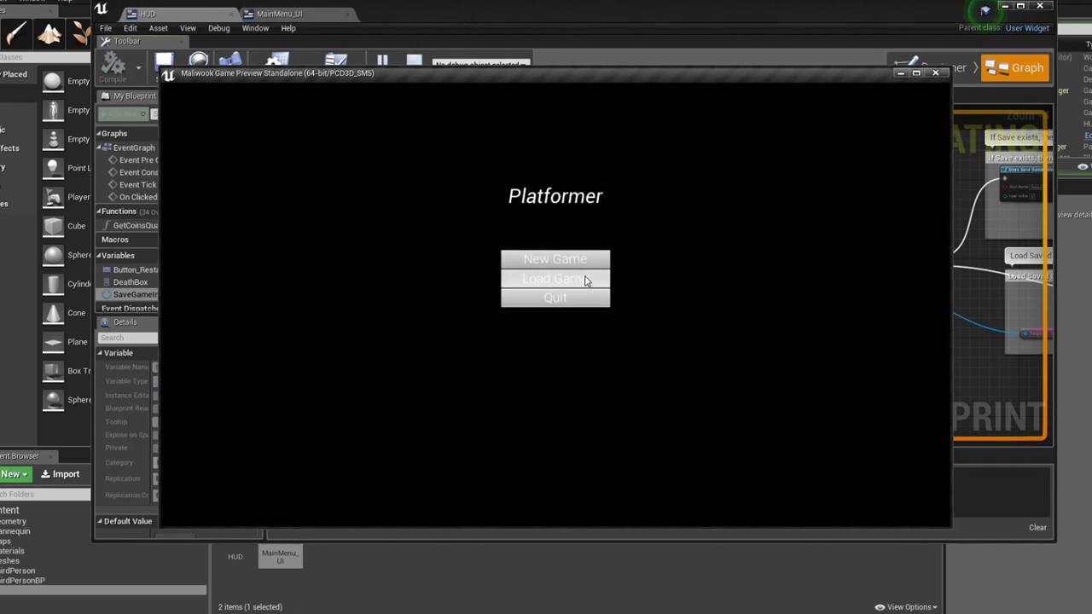
Load the saved game, attempt the first platform jumps, and restart after falling
left_click(570, 280)
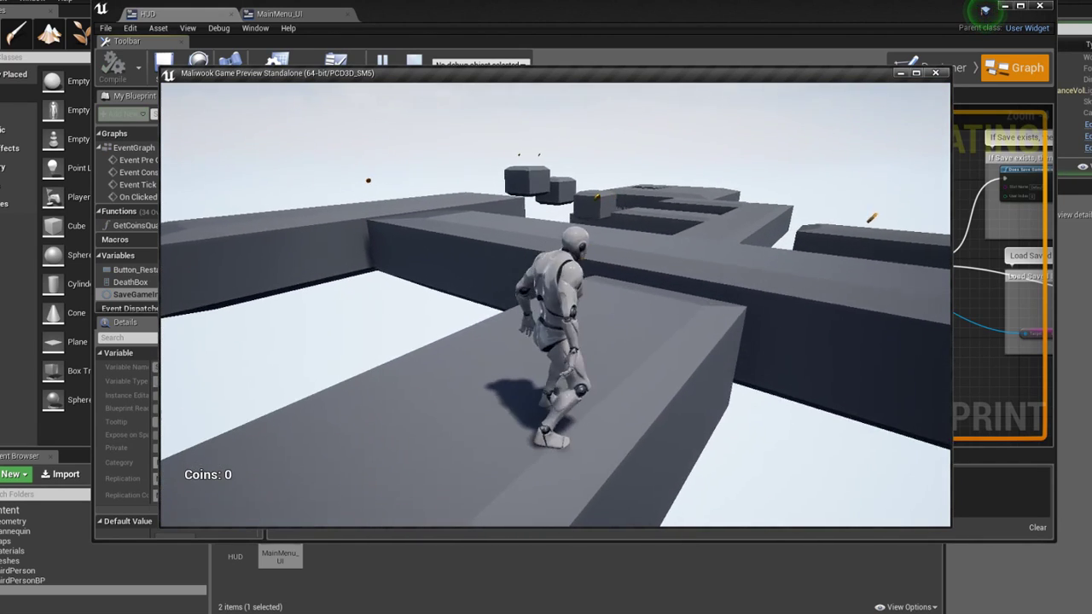
key("space")
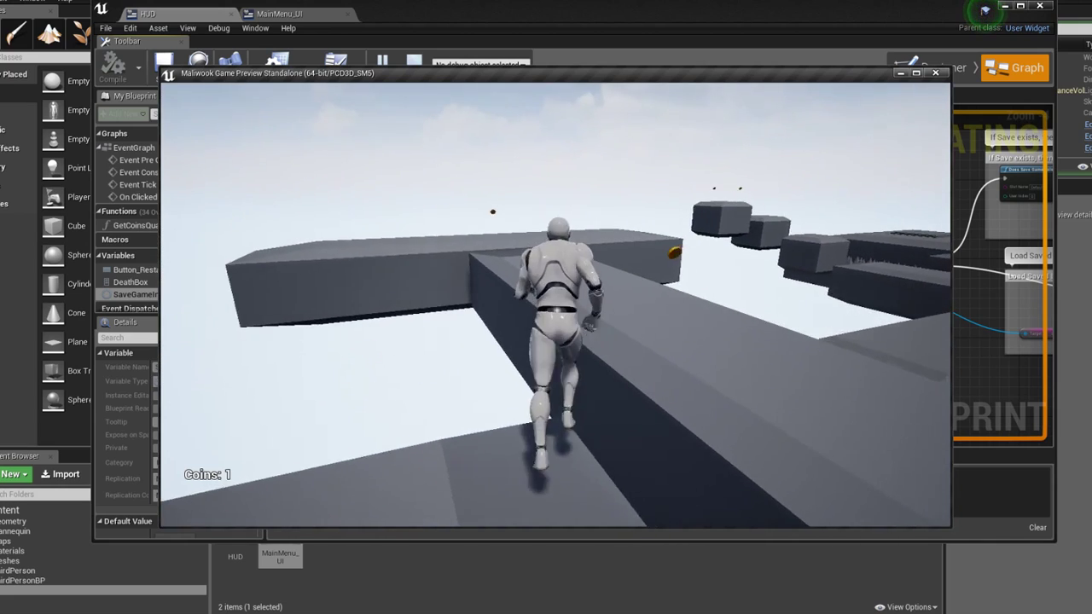
key("space")
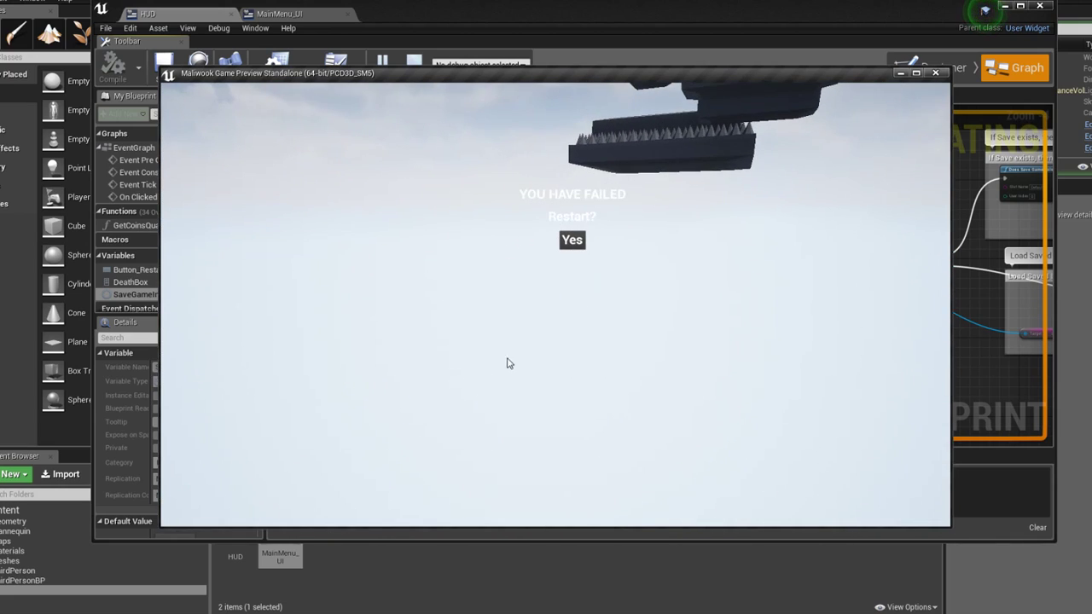
left_click(582, 240)
Run and jump across the beams, ledges and stepped blocks, collecting coins until the counter shows 6
key("w")
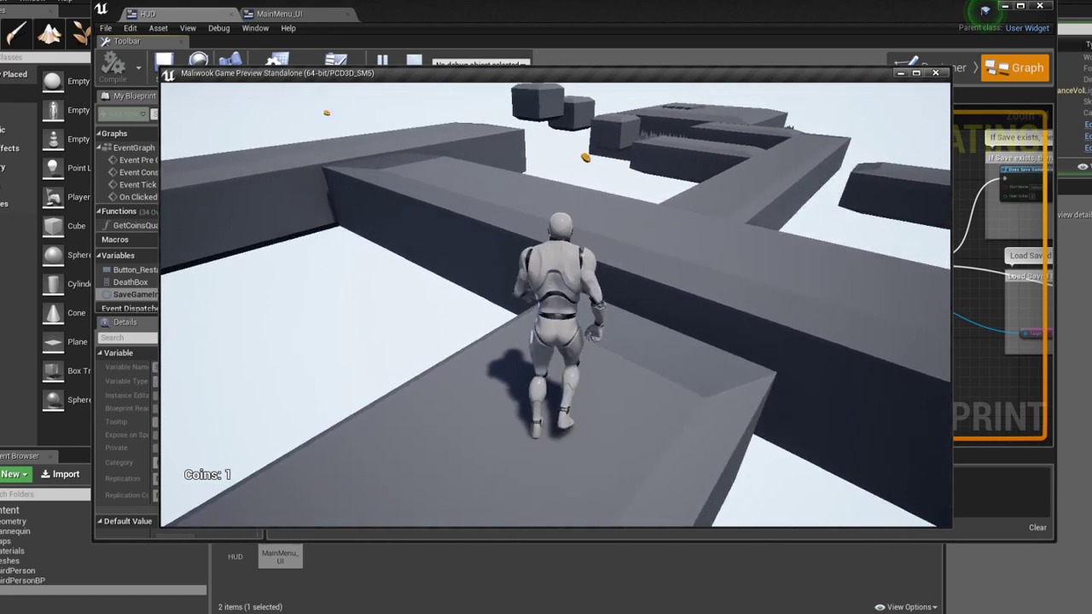
key("space")
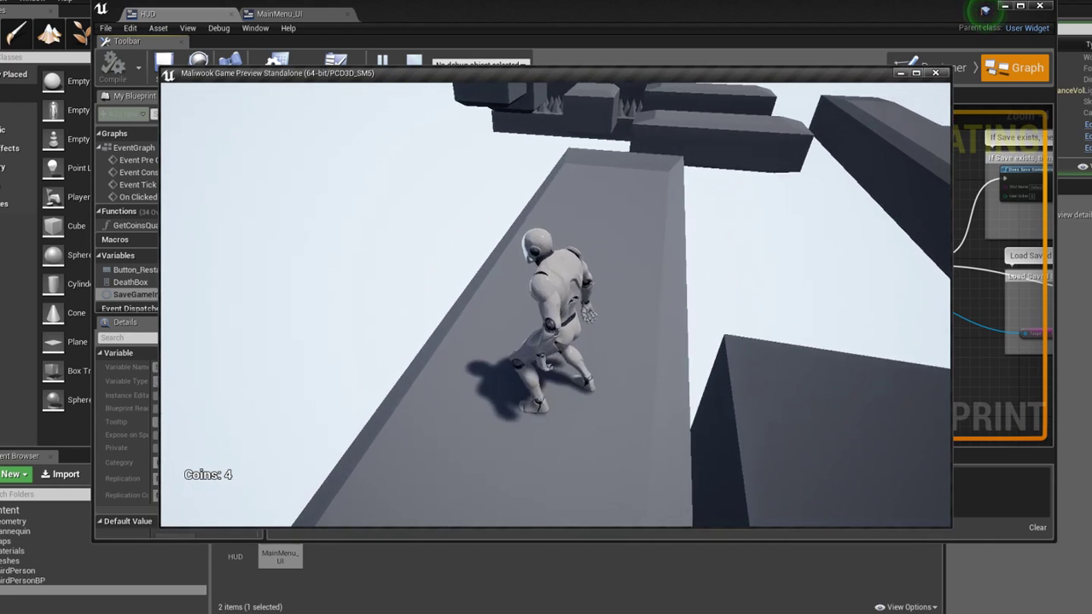
key("space")
key("w")
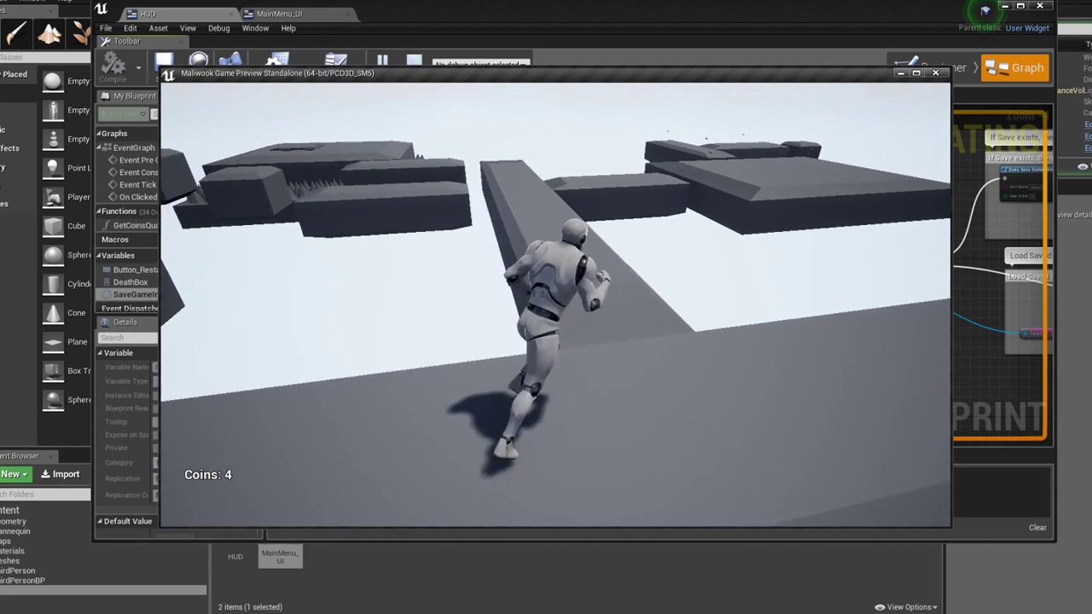
key("w")
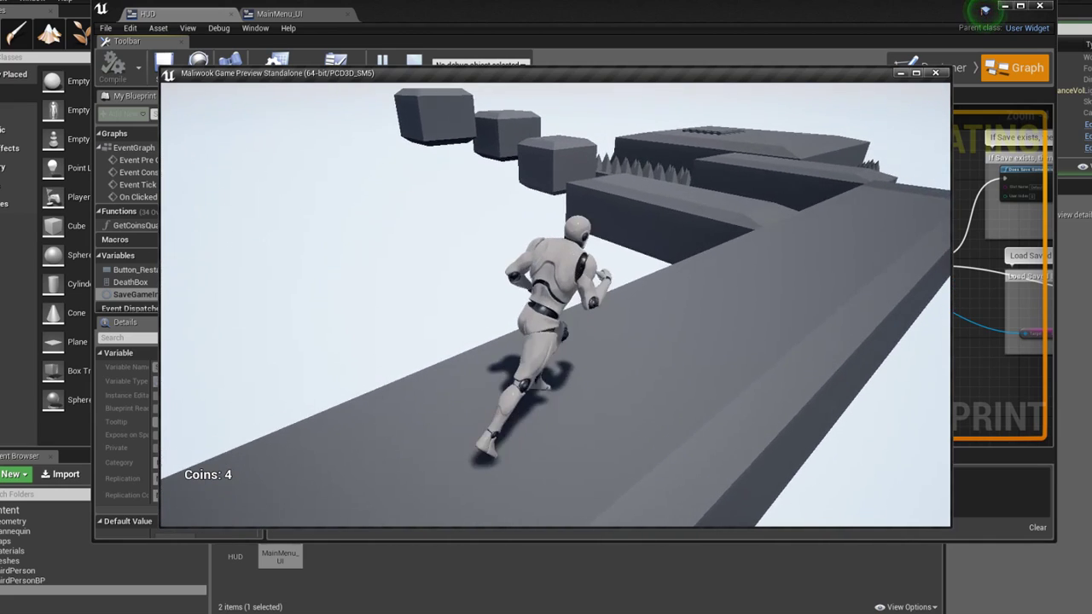
key("w")
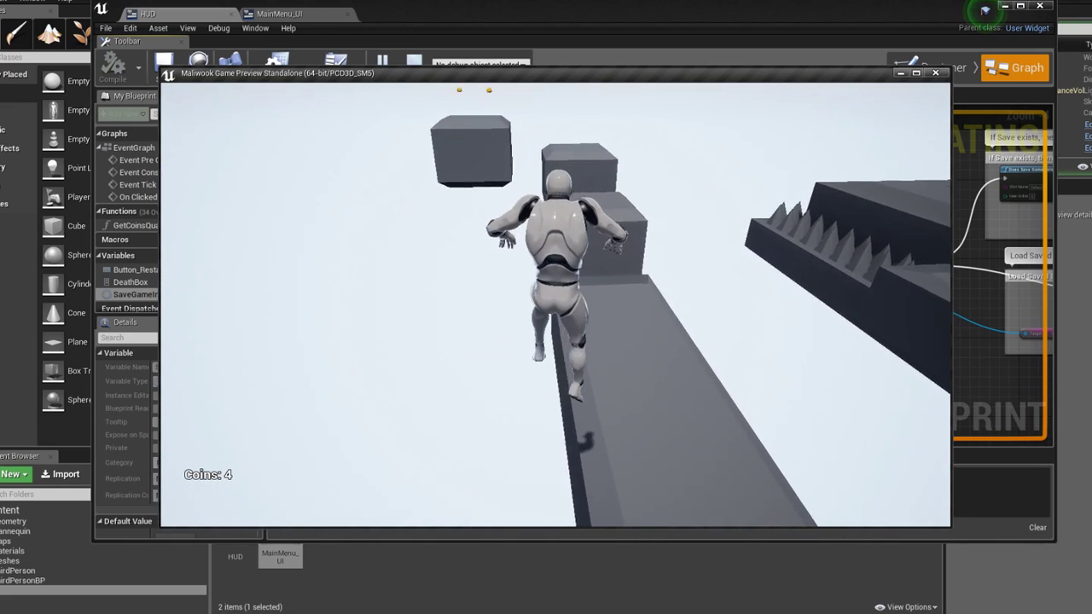
key("w")
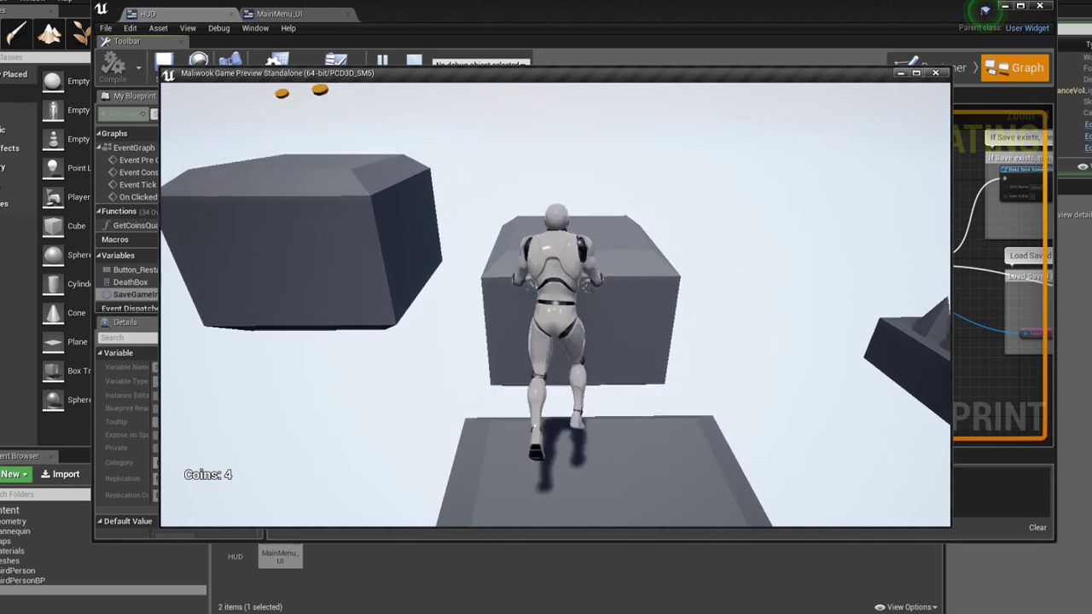
key("space")
key("w")
key("space")
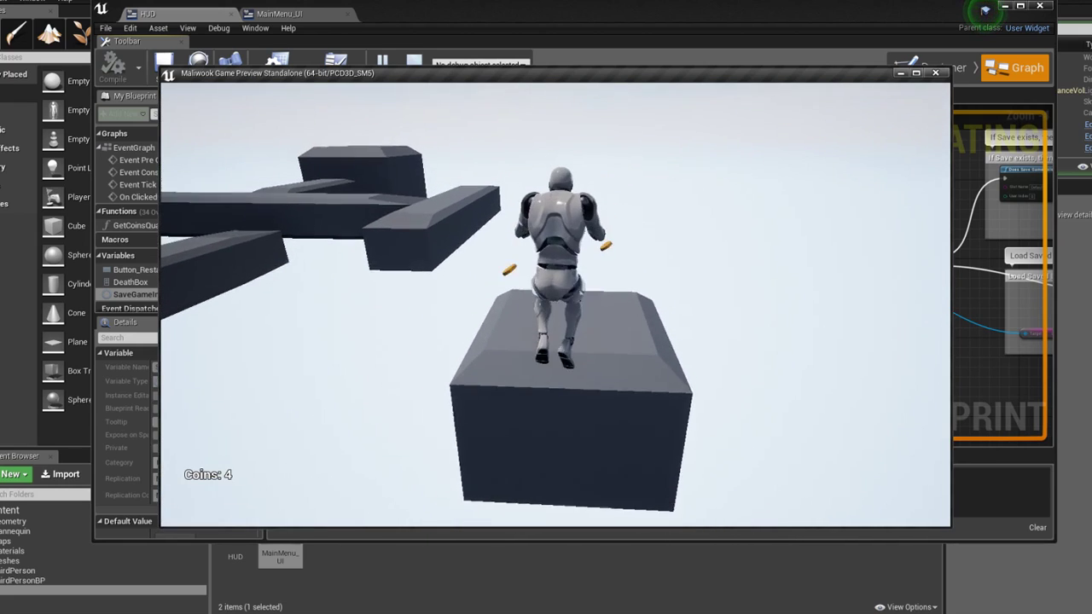
key("w")
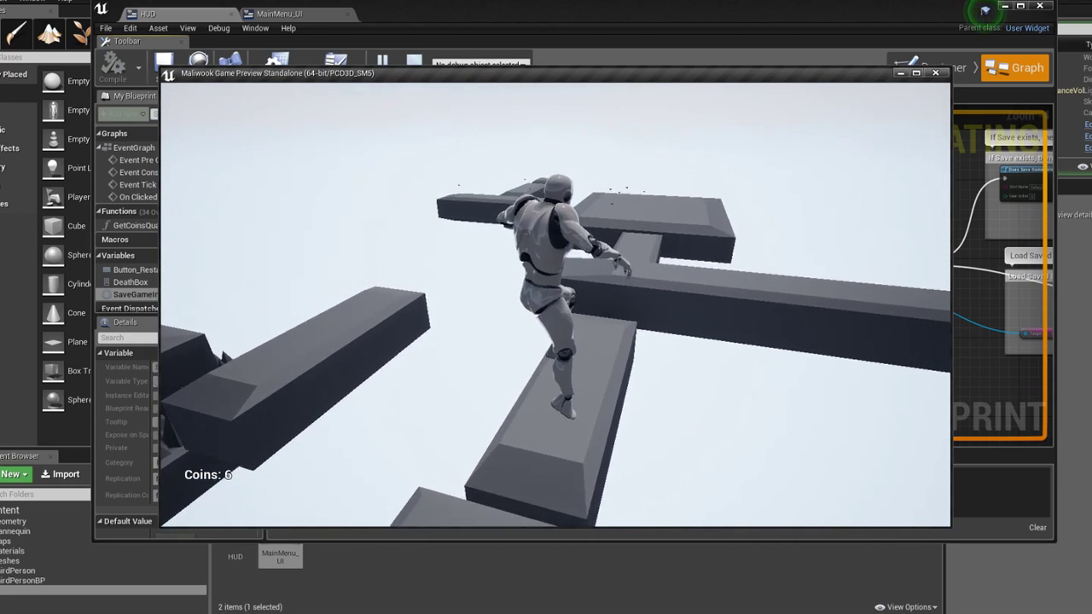
key("space")
key("space")
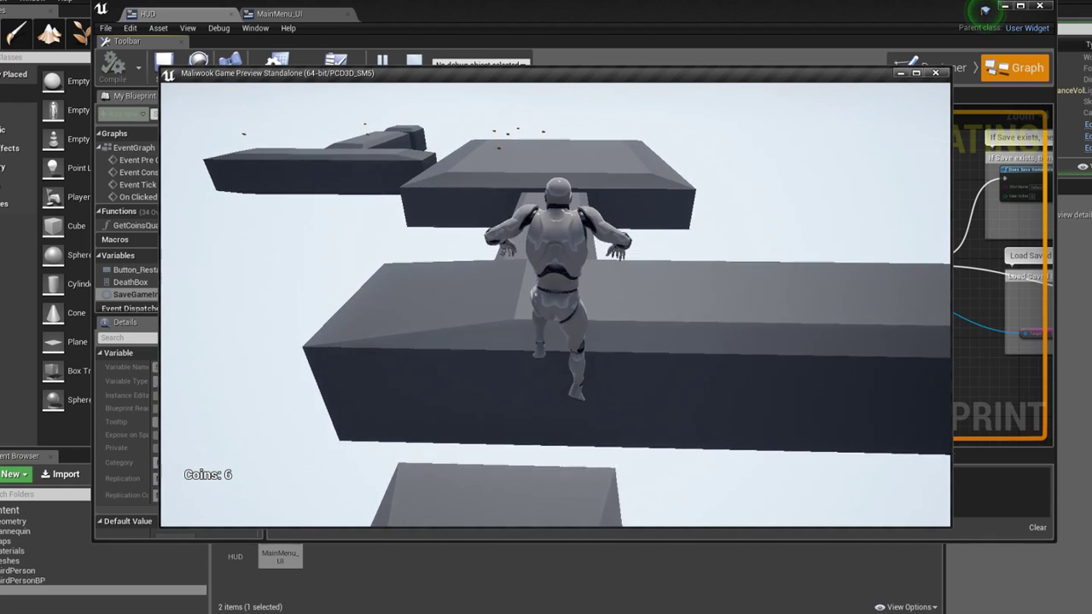
key("space")
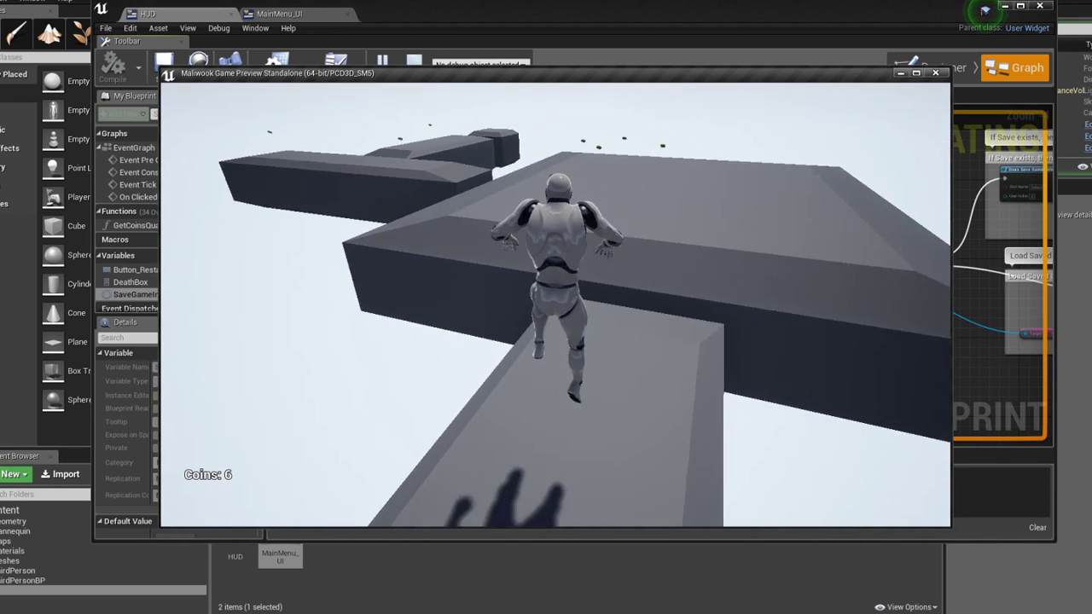
key("space")
key("Escape")
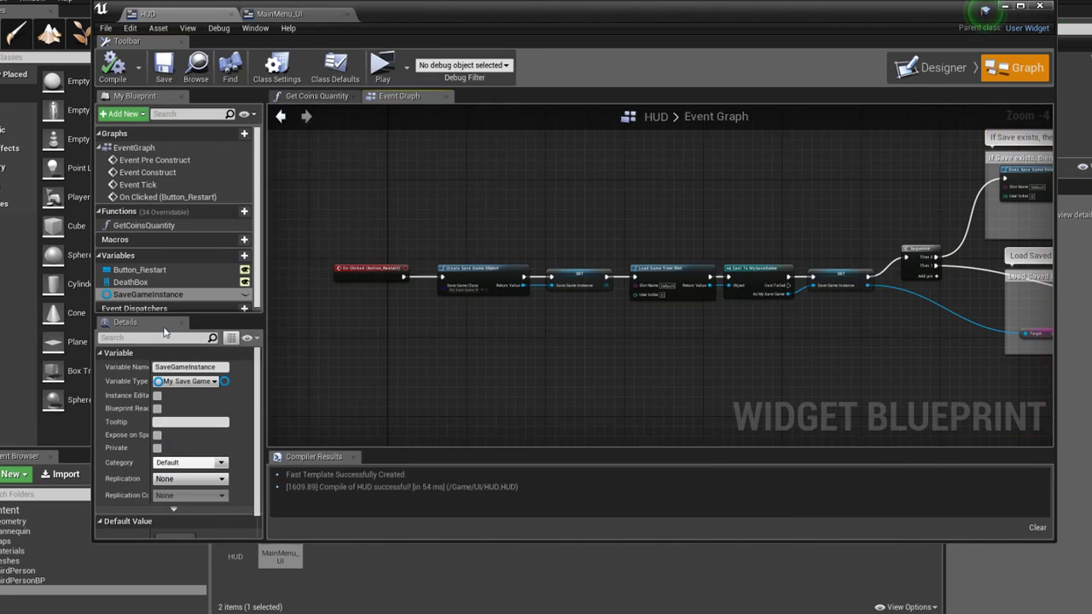
right_click_drag(440, 168, 345, 216)
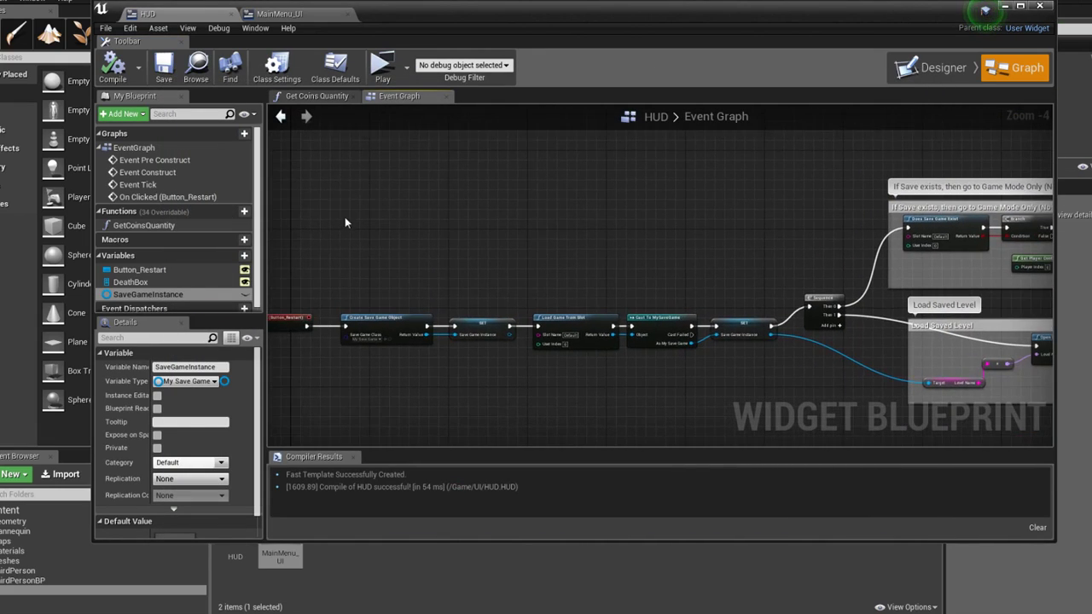
scroll(351, 212, "down", 2)
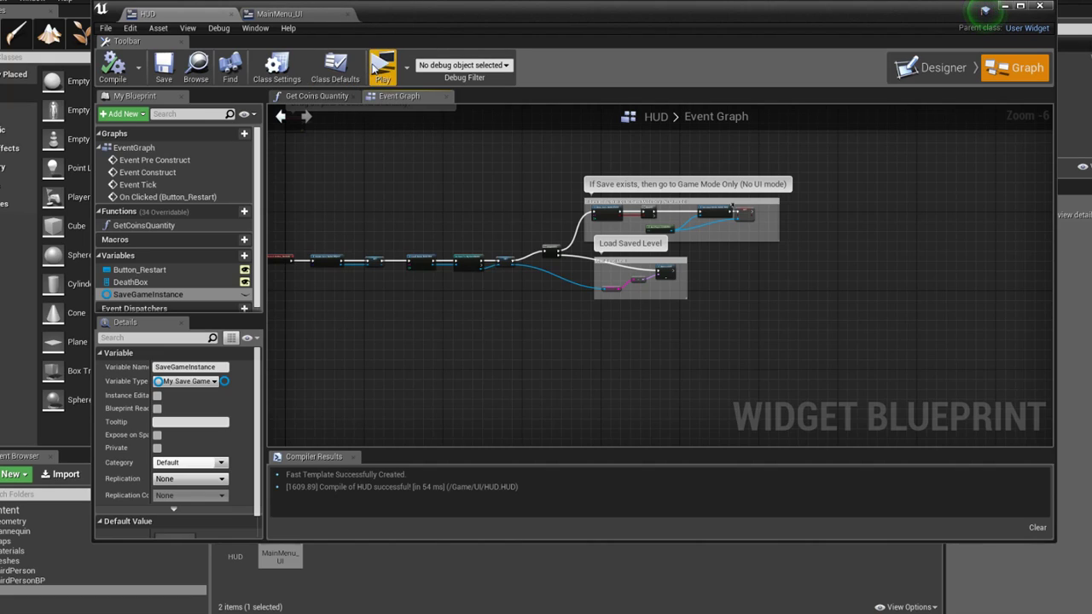
Minimize the HUD editor and open Level1 from Content > Maps
left_click(1005, 8)
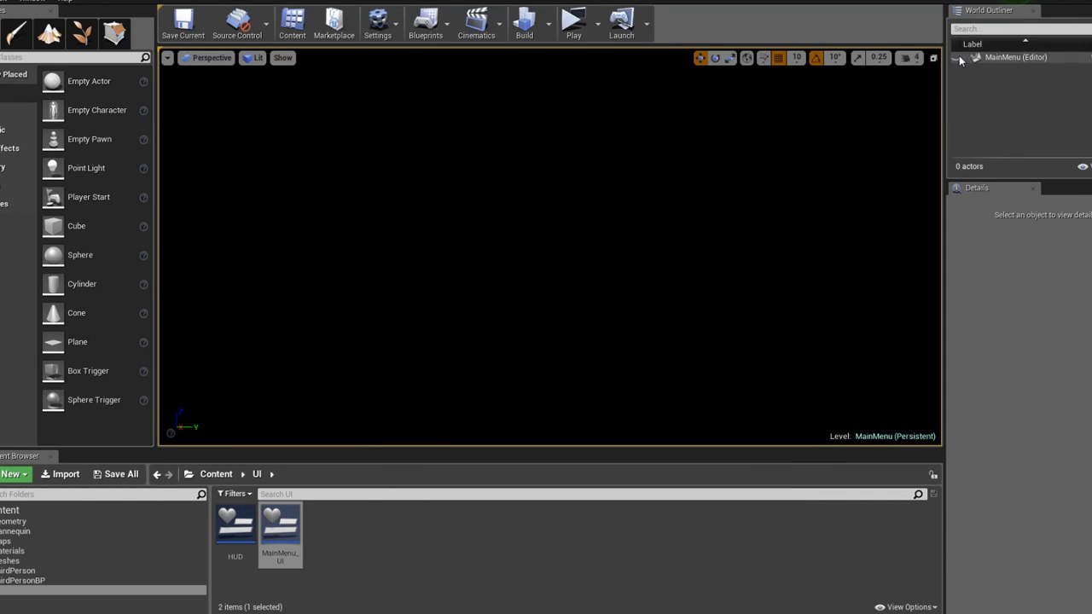
left_click(216, 474)
double_click(370, 520)
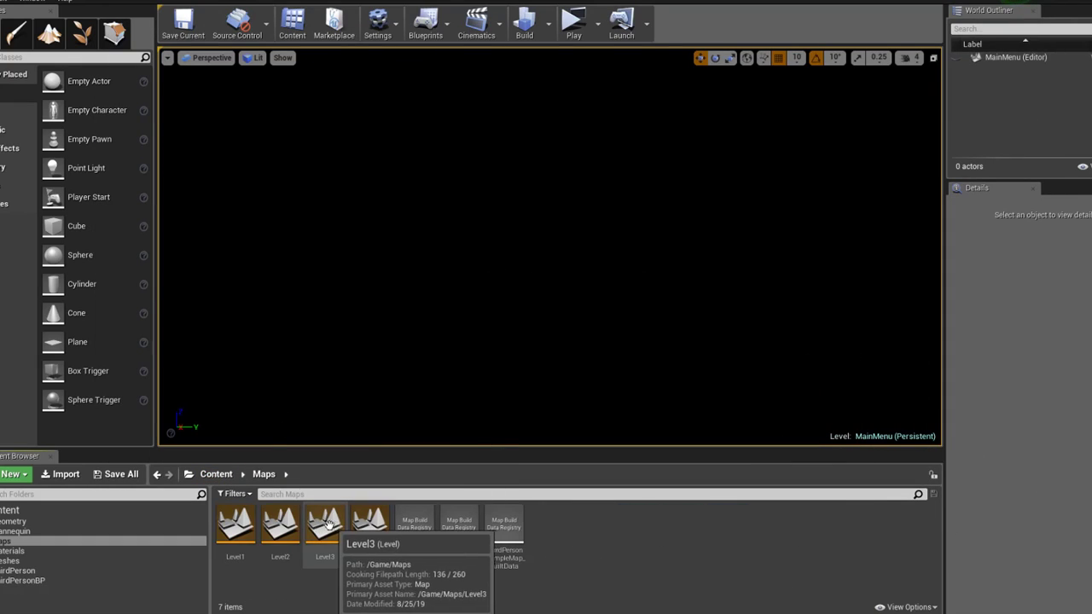
double_click(234, 537)
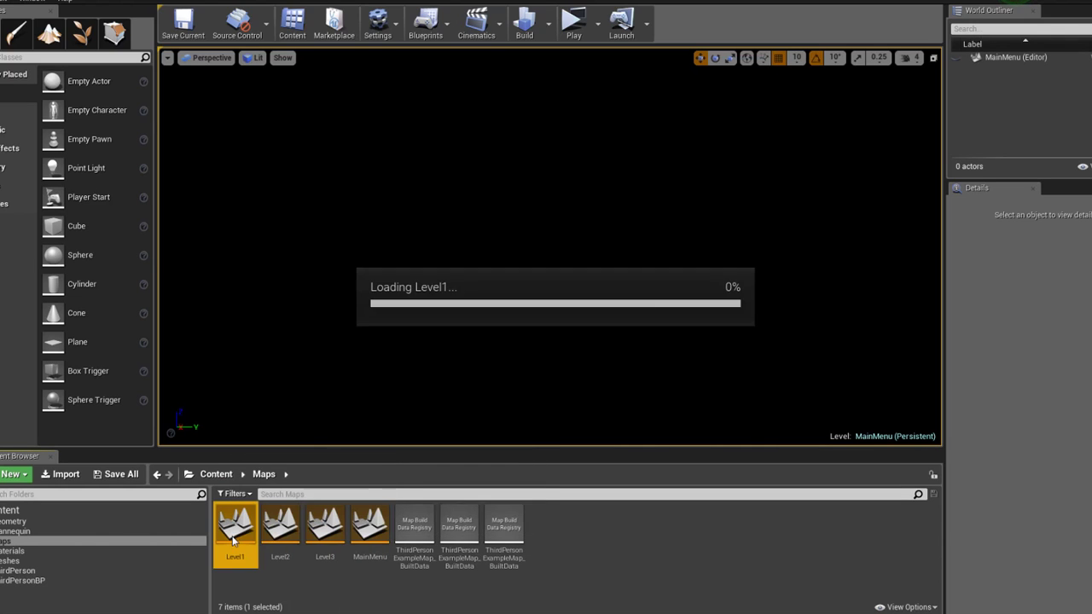
Back in the Content folder, duplicate the Portal blueprint as LevelEnd with Ctrl+W
left_click(216, 474)
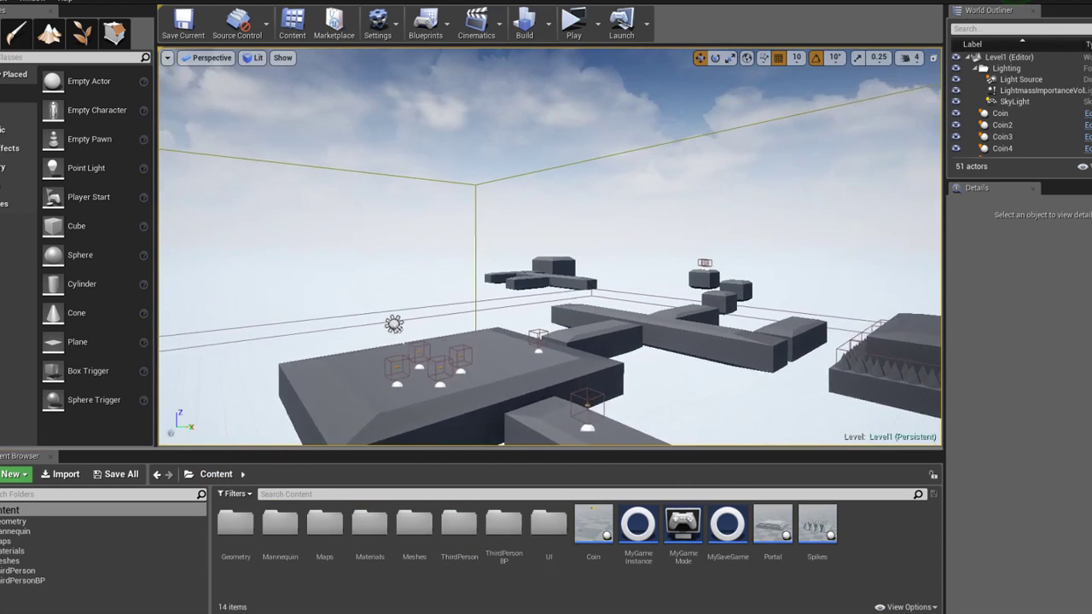
right_click_drag(628, 426, 629, 450)
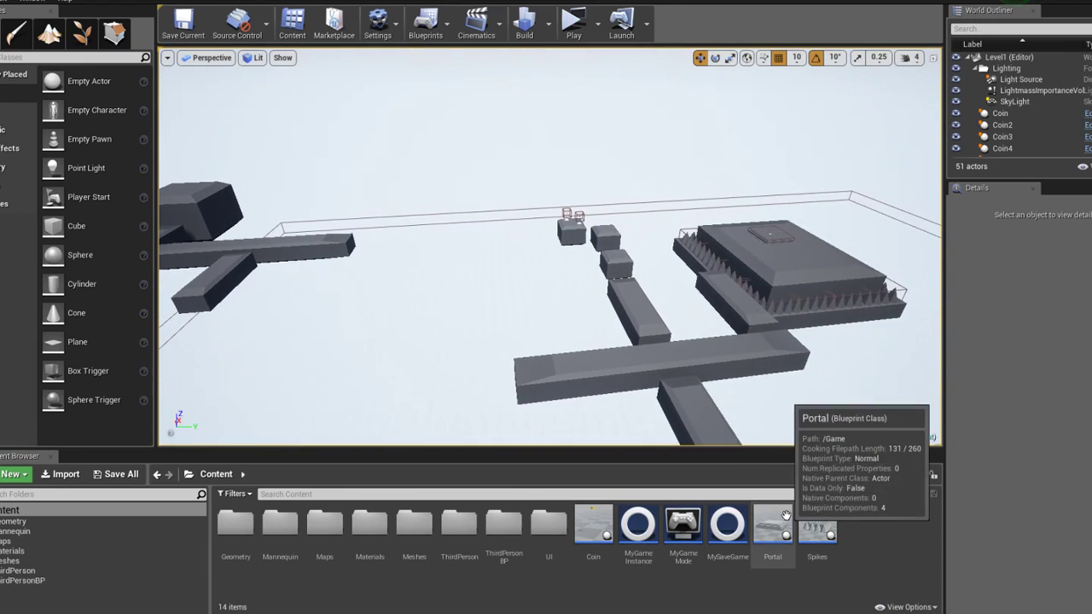
right_click_drag(756, 402, 735, 400)
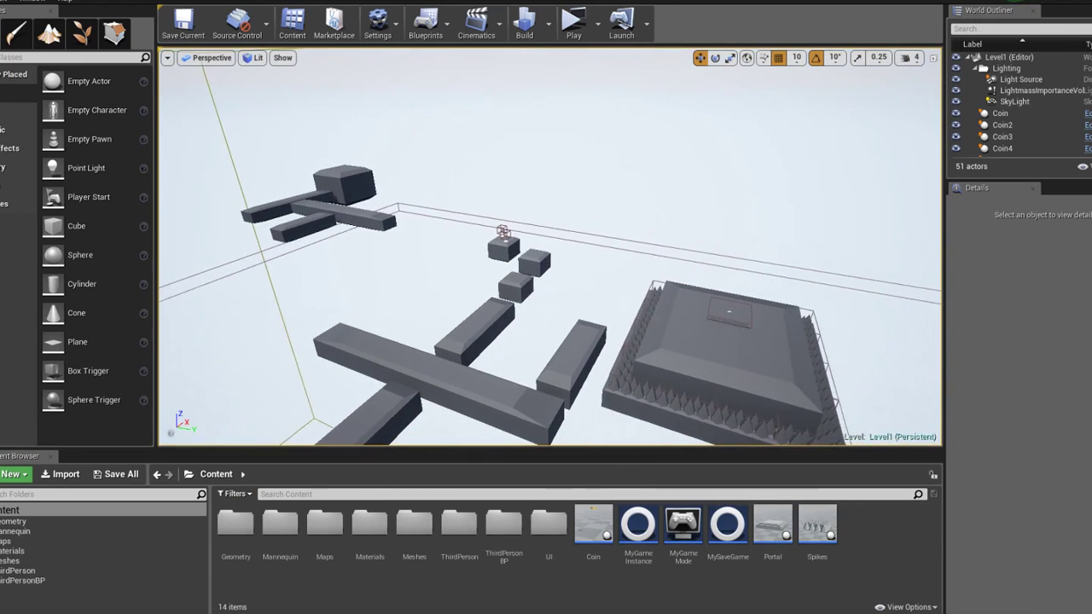
left_click(773, 524)
key("ctrl+w")
type("LevelEnd")
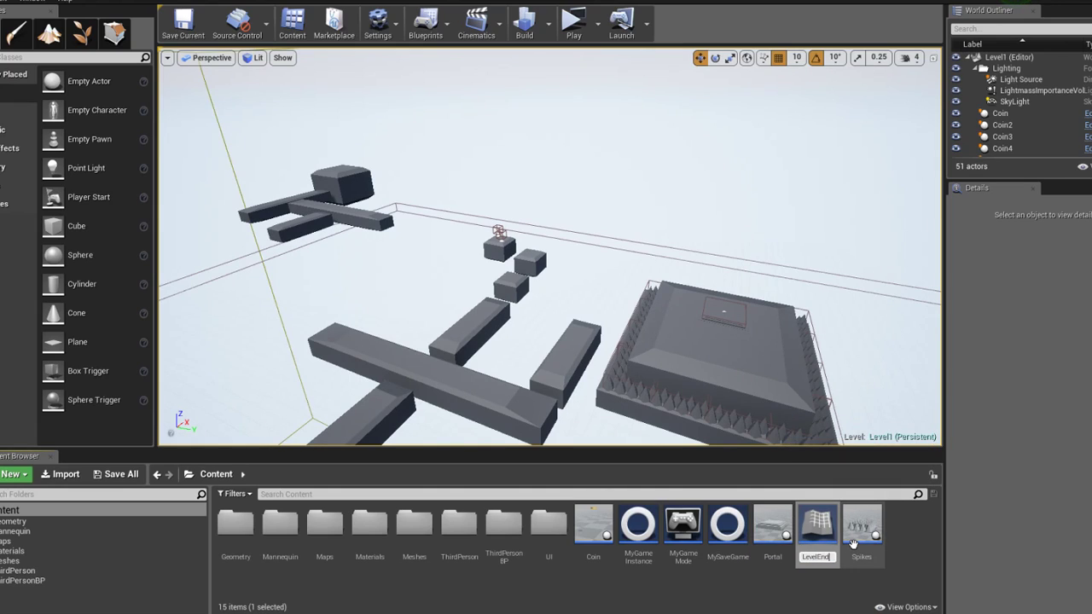
key("Return")
Open LevelEnd and give its PortalMesh the Gold_Mat material
double_click(638, 525)
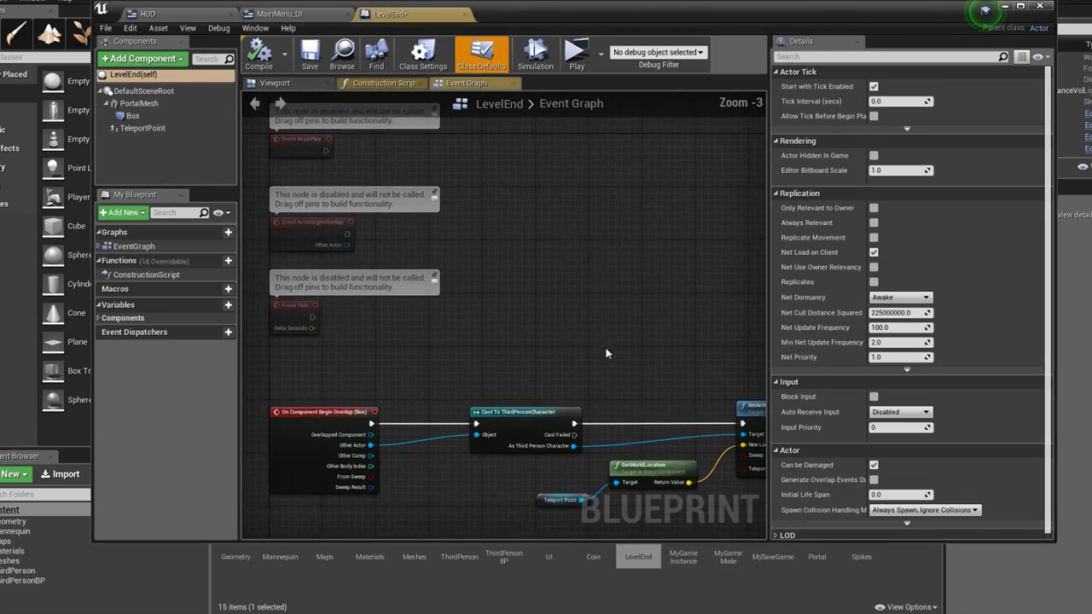
left_click(274, 83)
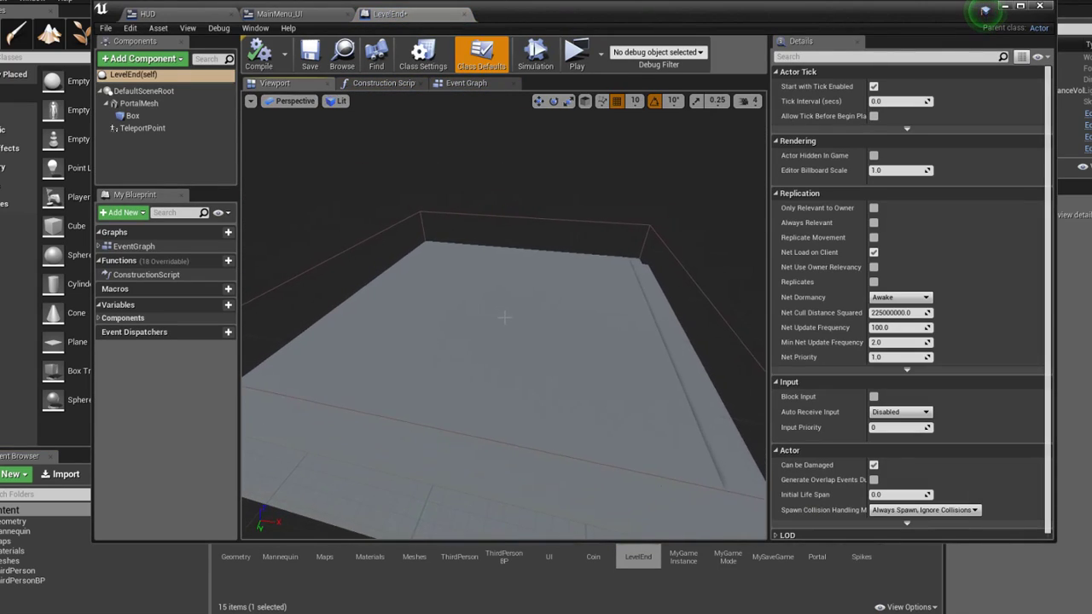
left_click(504, 317)
scroll(504, 317, "down", 3)
scroll(504, 318, "down", 2)
left_click(967, 365)
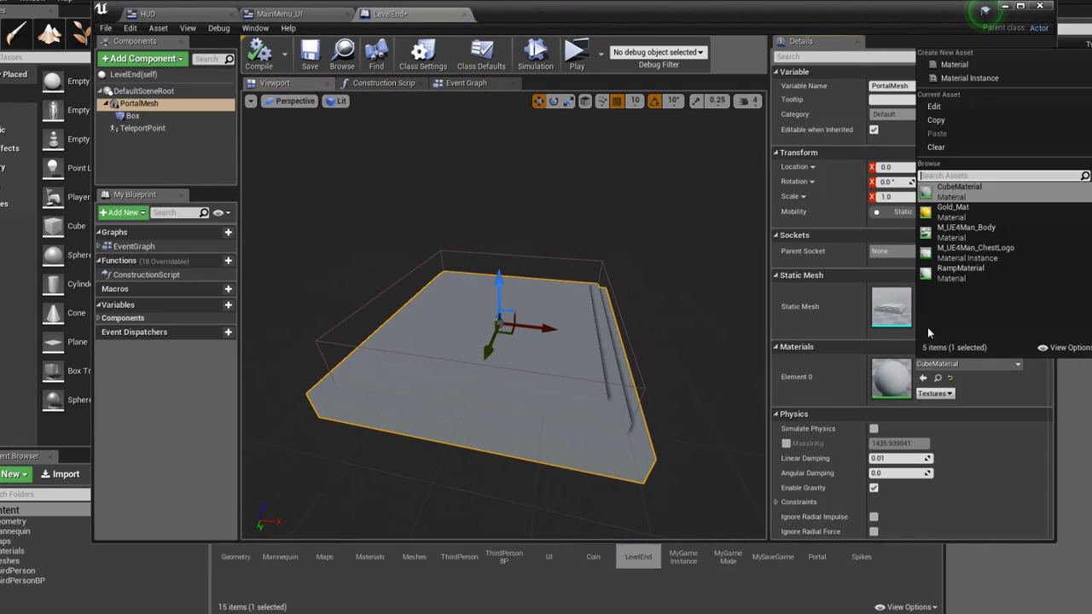
left_click(953, 207)
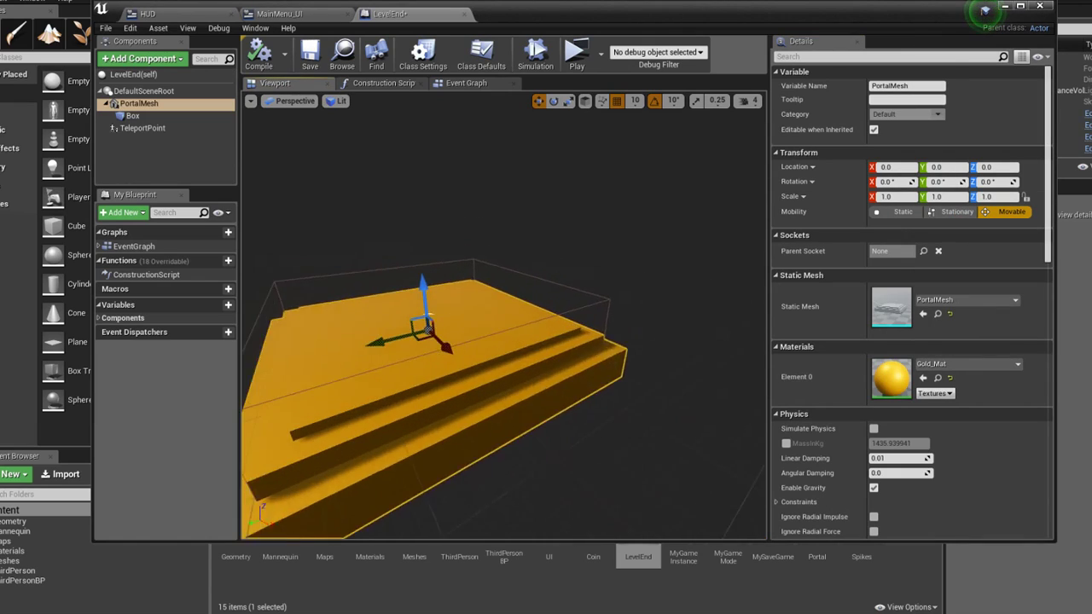
left_click_drag(460, 156, 461, 156)
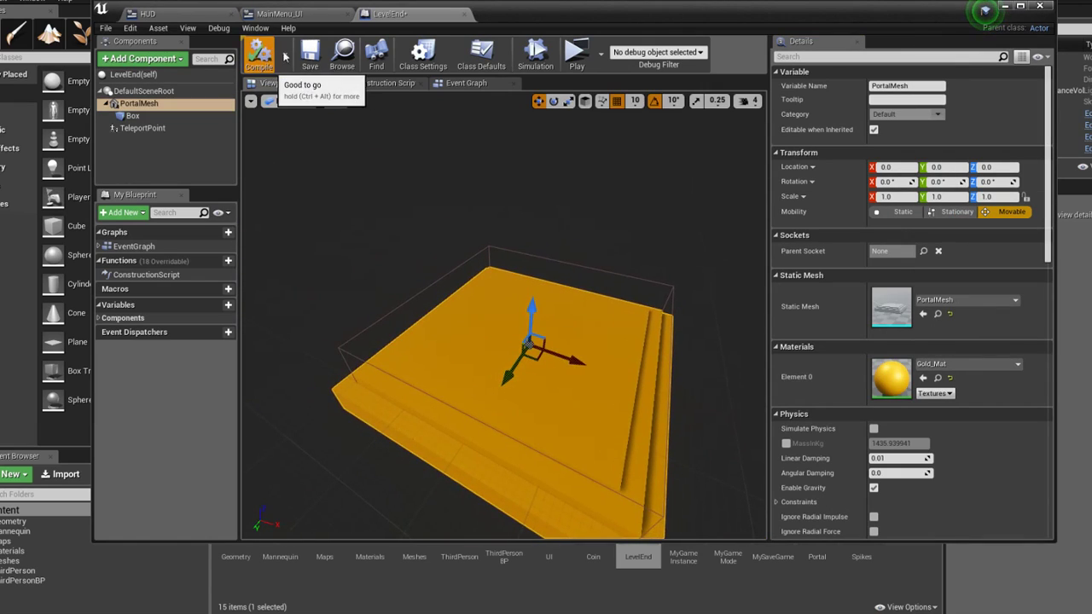
Delete the teleport nodes and the TeleportPoint component, then save LevelEnd
left_click(474, 85)
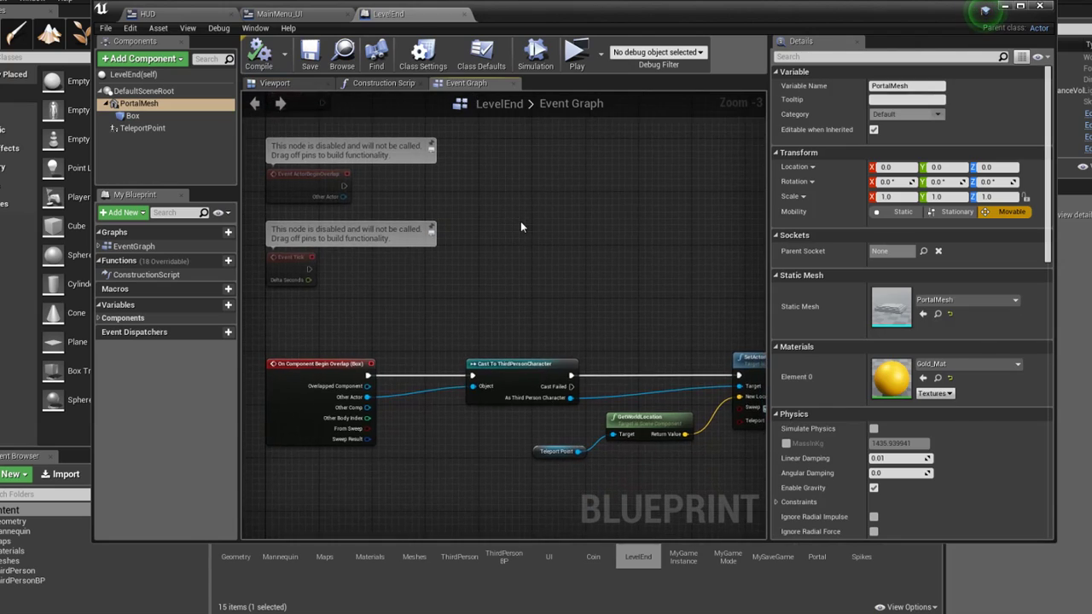
scroll(522, 227, "down", 4)
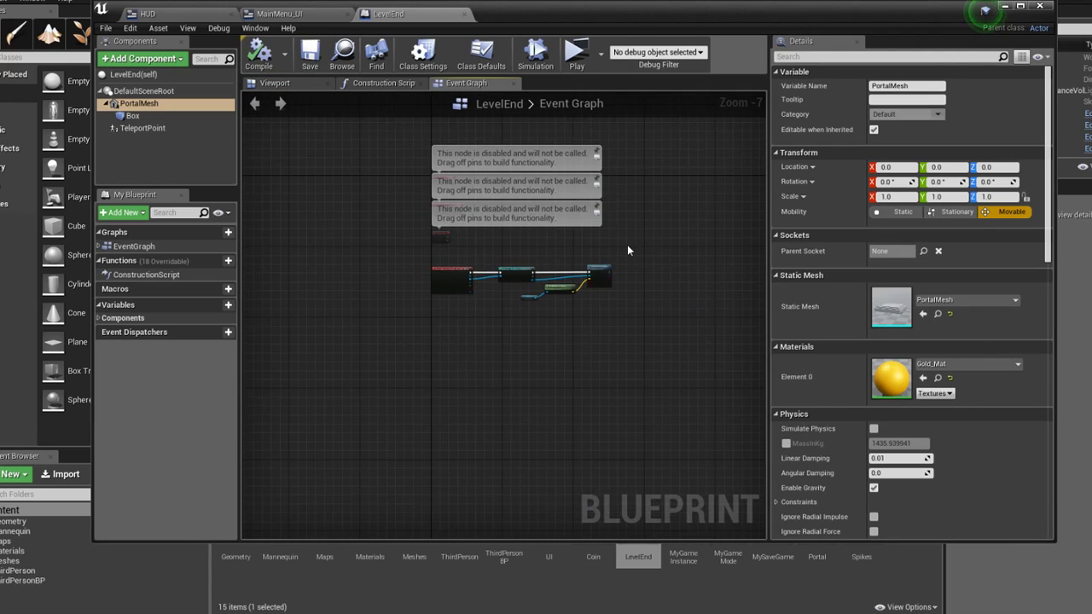
scroll(619, 256, "up", 3)
left_click_drag(498, 359, 498, 362)
key("Delete")
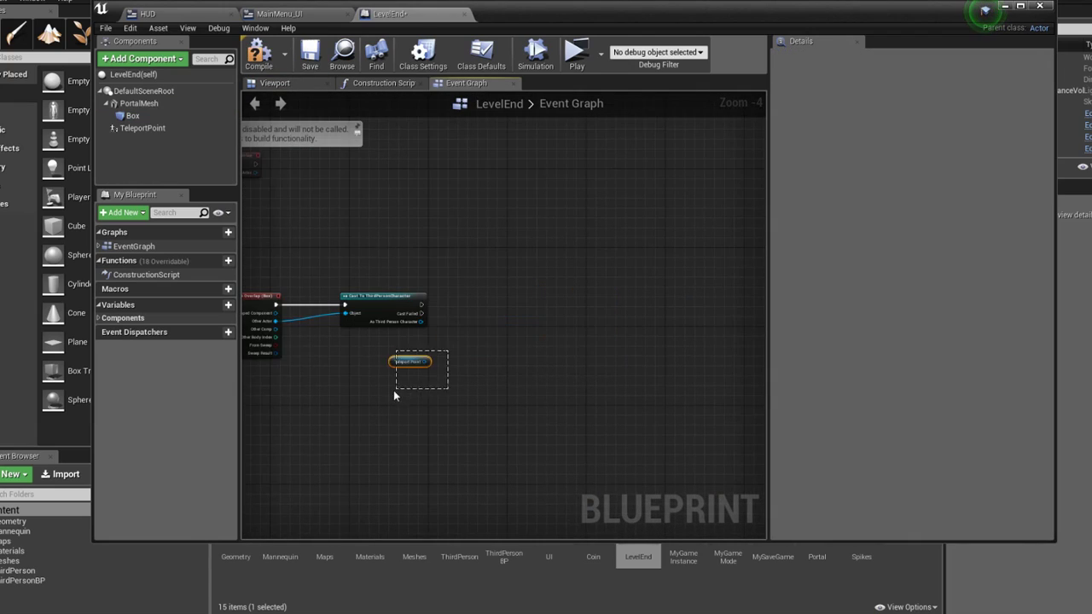
left_click(408, 361)
key("Delete")
left_click(137, 128)
left_click(274, 83)
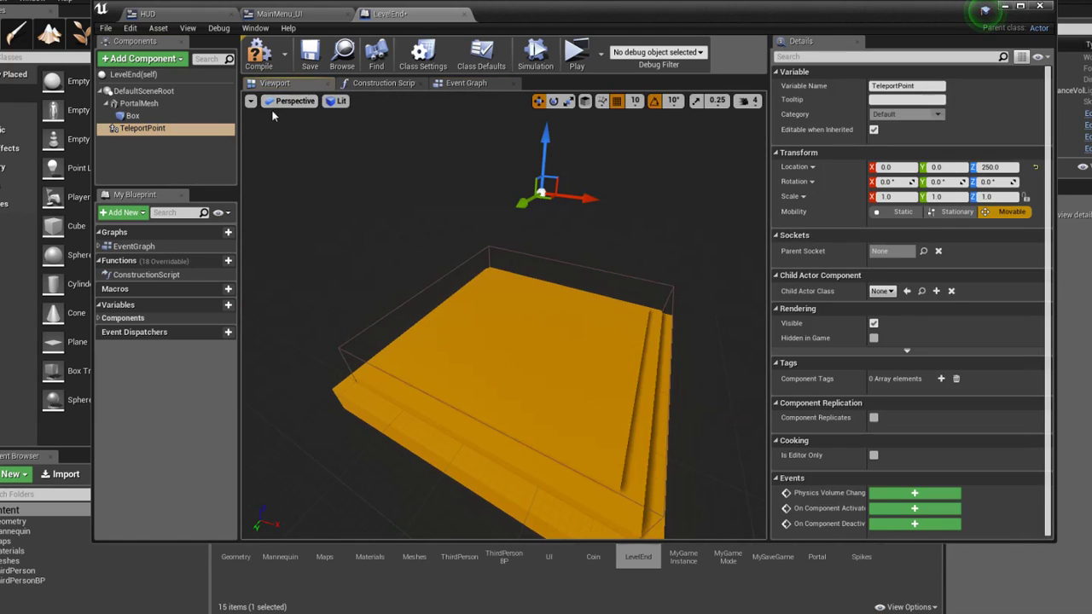
key("Delete")
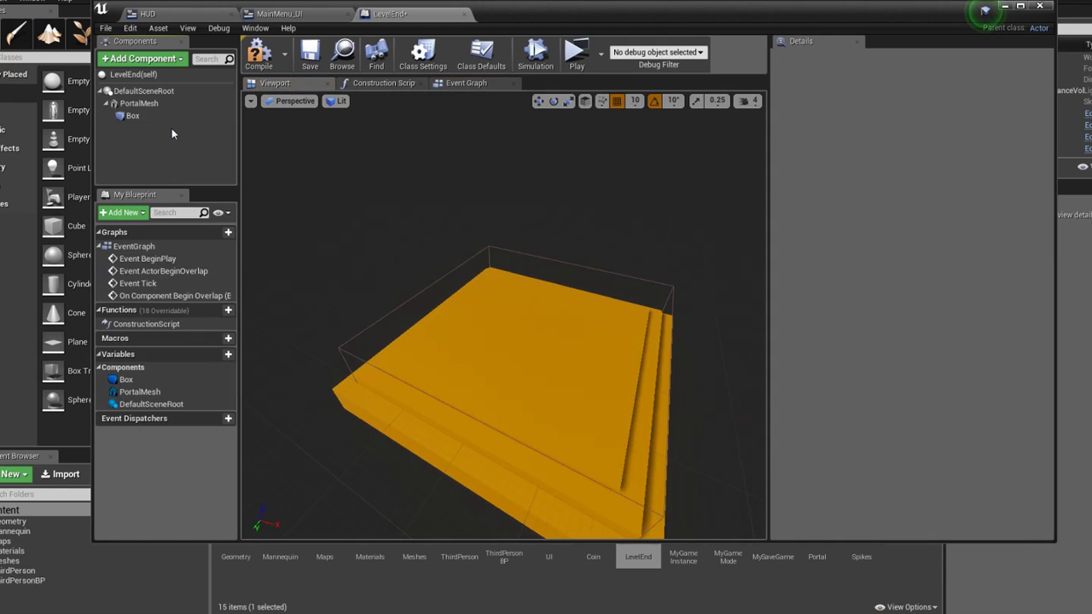
left_click(301, 53)
Pan the Event Graph to the Box overlap event wired to Cast To ThirdPersonCharacter
left_click(461, 83)
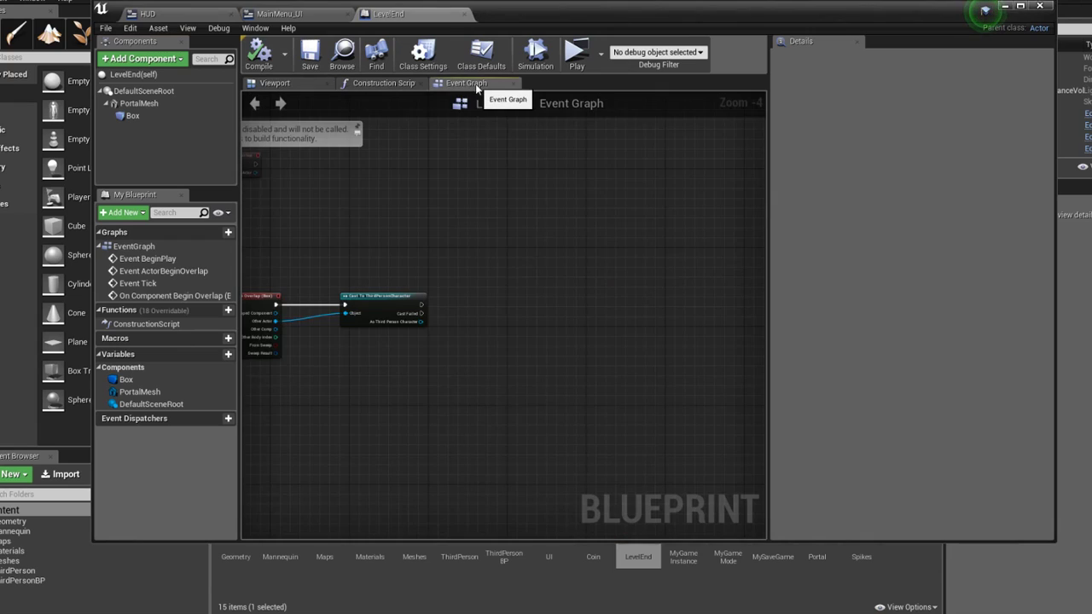
scroll(658, 246, "up", 2)
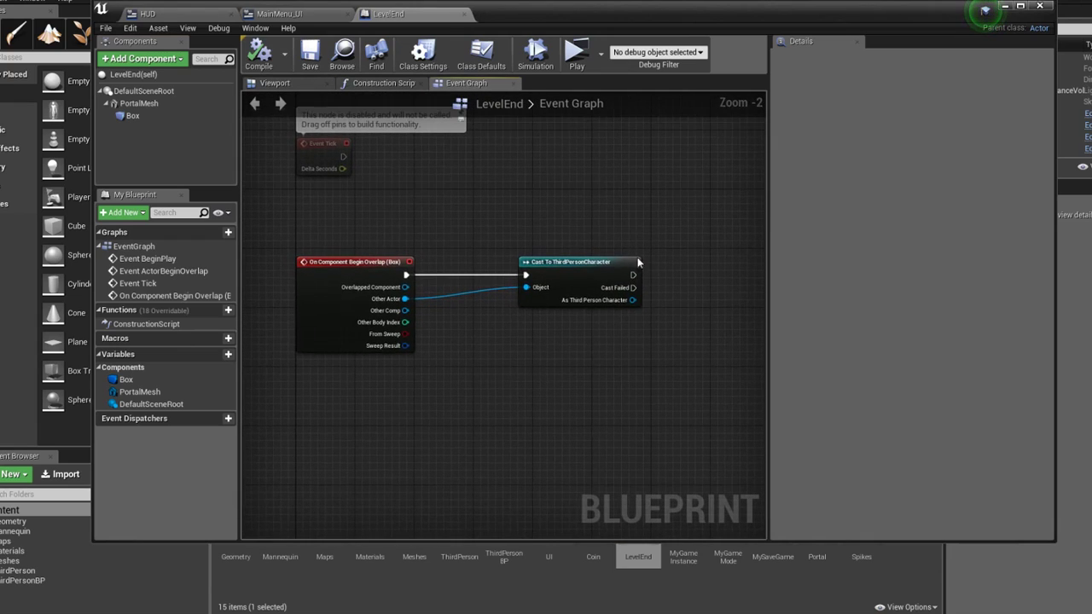
mouse_move(720, 287)
right_mouse_down()
mouse_move(653, 270)
mouse_move(535, 270)
right_mouse_up()
scroll(652, 269, "down", 2)
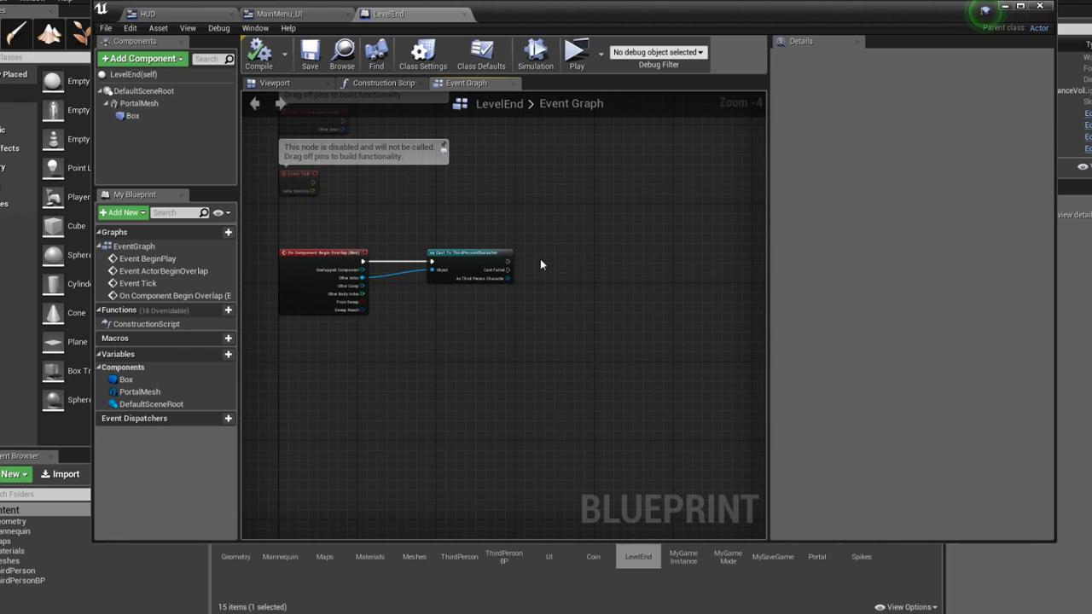
right_click_drag(530, 256, 414, 256)
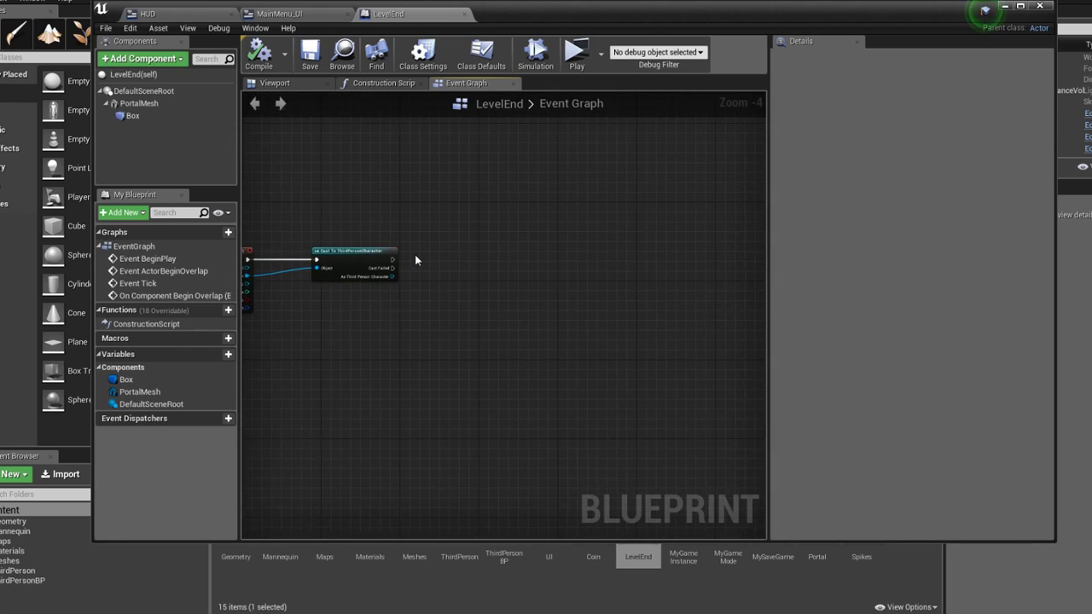
Add an Instance Editable String variable NextLevelName to LevelEnd, then compile and save
left_click(220, 355)
type("NextLevelName")
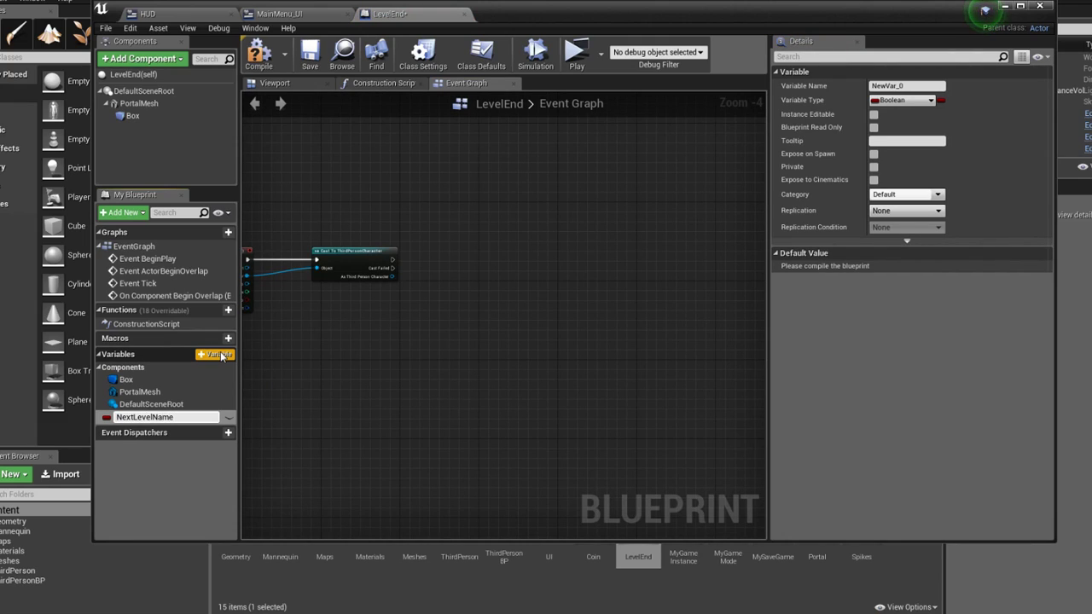
key("Return")
left_click(107, 417)
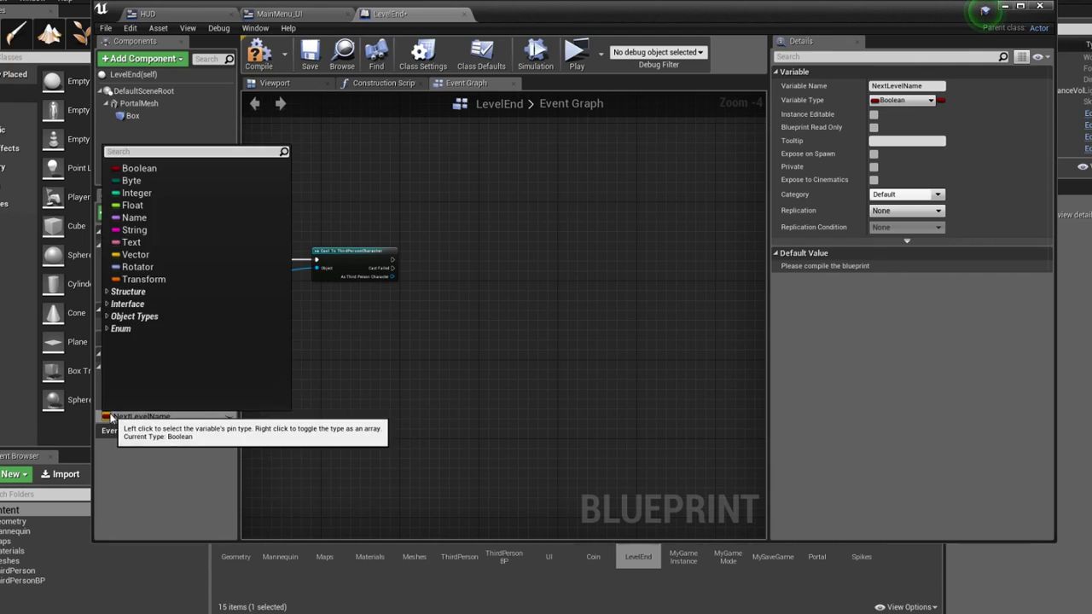
left_click(135, 229)
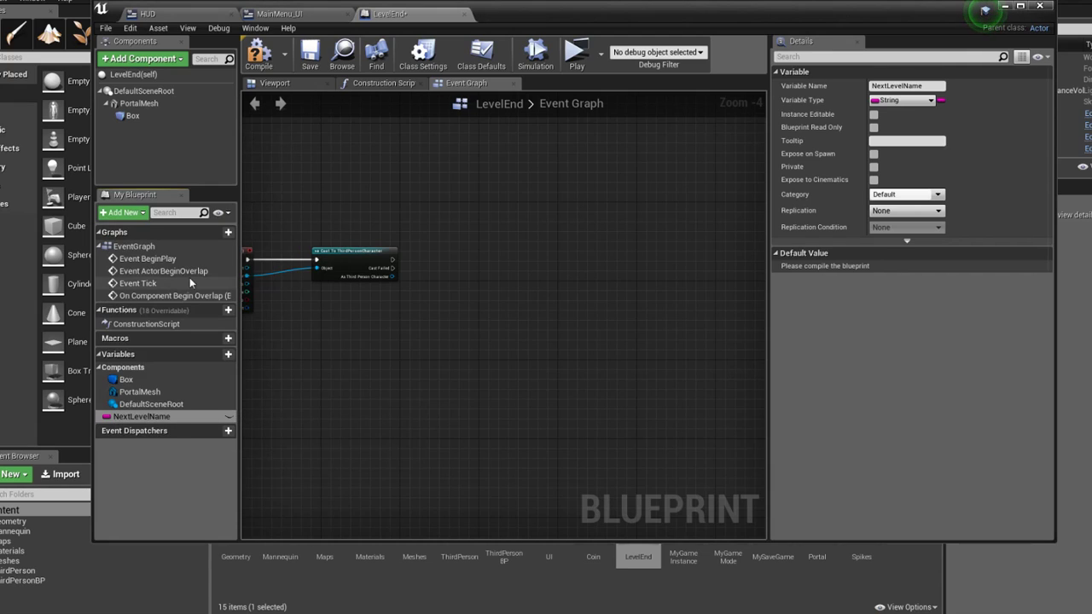
left_click(228, 417)
left_click(258, 54)
left_click(309, 54)
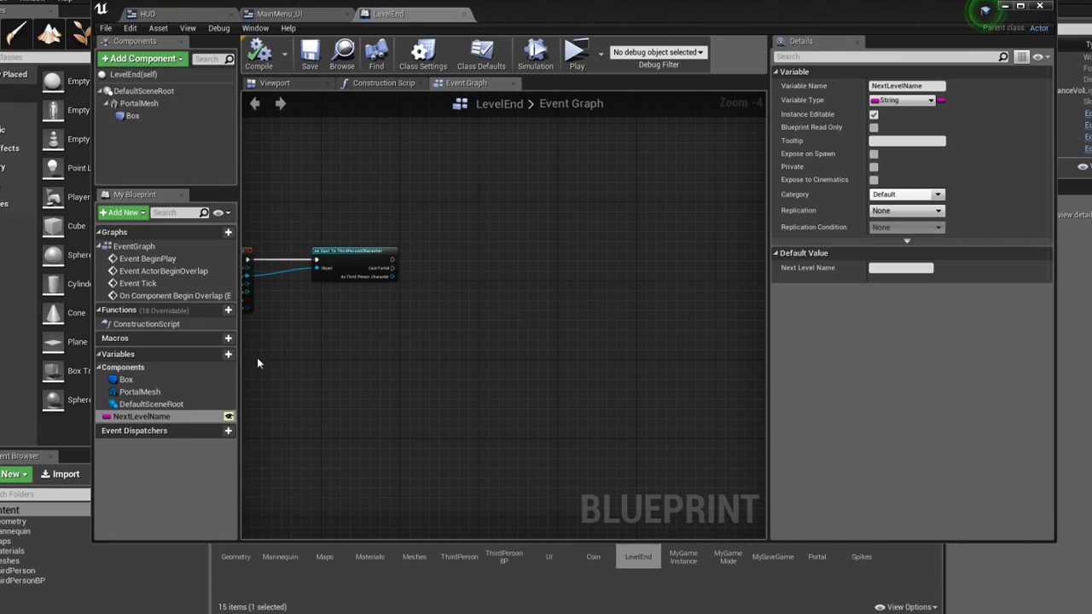
Pan back to the overlap nodes and move the LevelEnd window aside to uncover the assets
right_click_drag(303, 359, 460, 363)
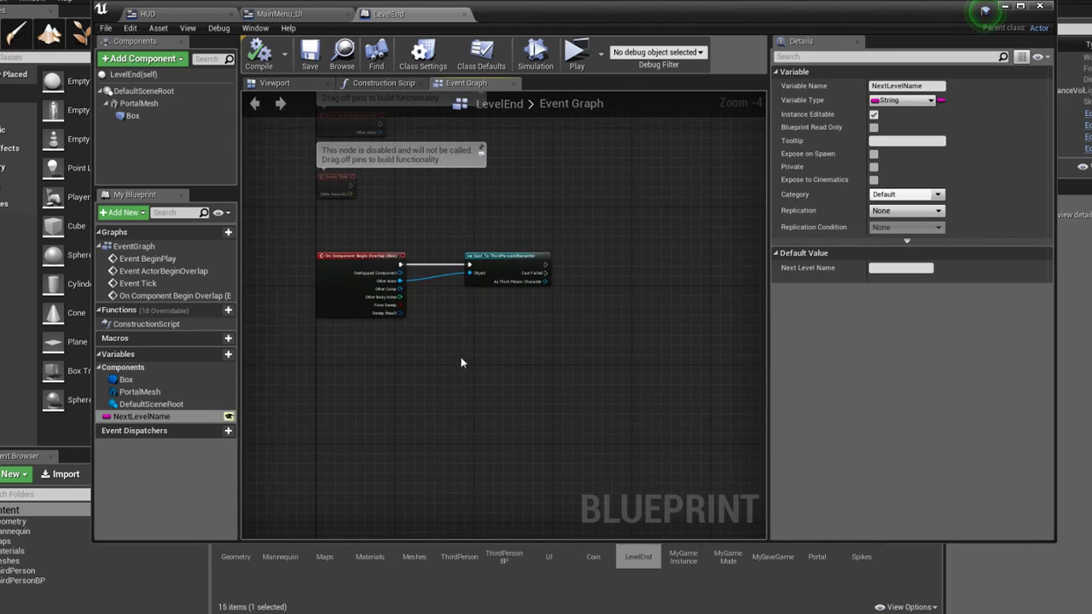
right_click_drag(562, 279, 535, 297)
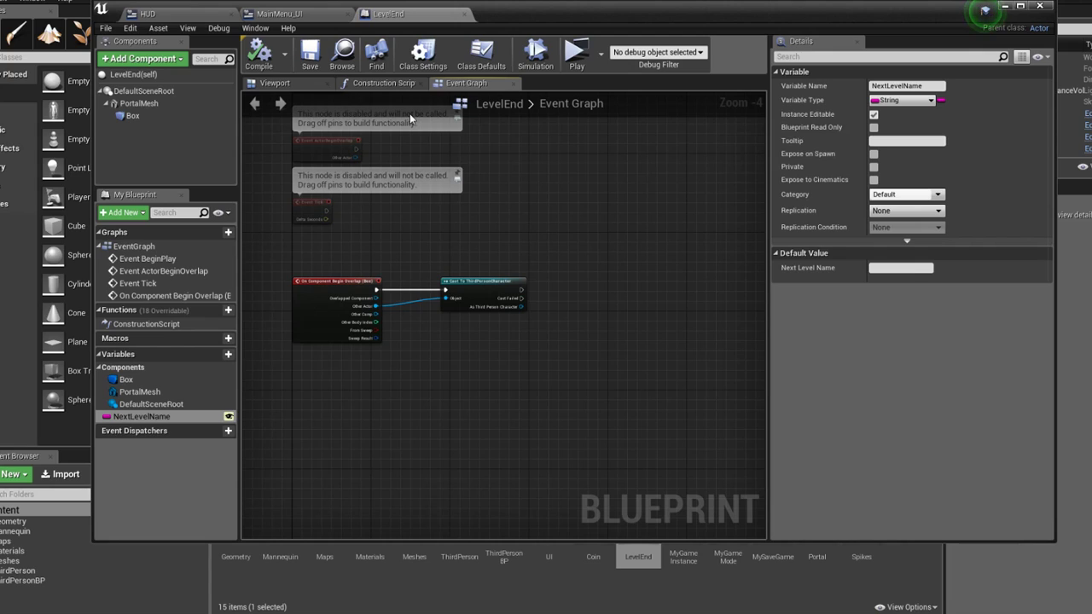
right_click_drag(552, 221, 545, 209)
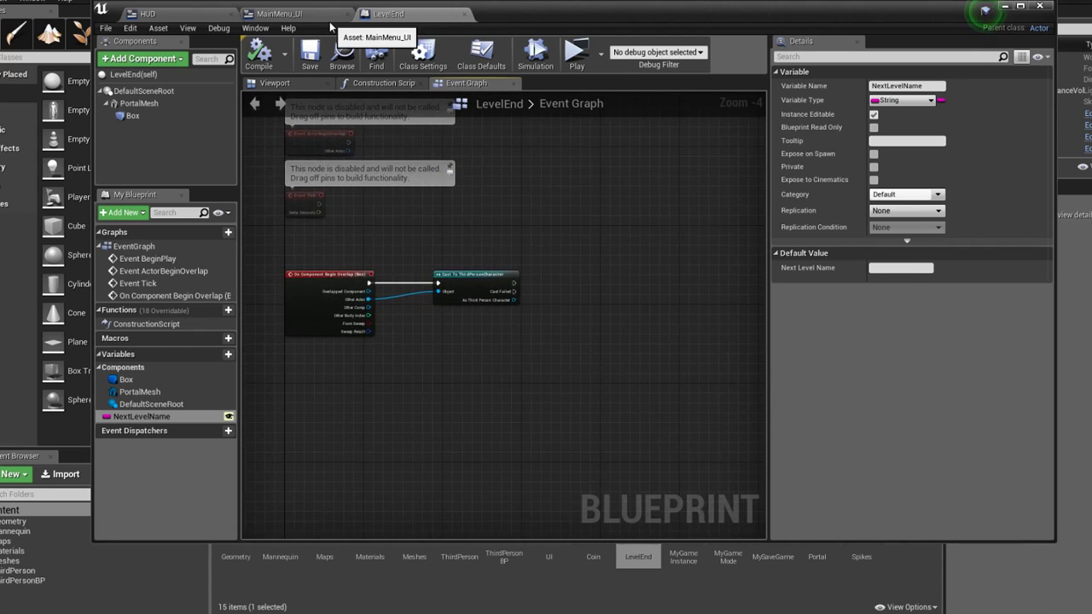
mouse_move(531, 22)
left_mouse_down()
mouse_move(544, 112)
mouse_move(519, 50)
mouse_move(499, 63)
mouse_move(421, 26)
mouse_move(440, 0)
left_mouse_up()
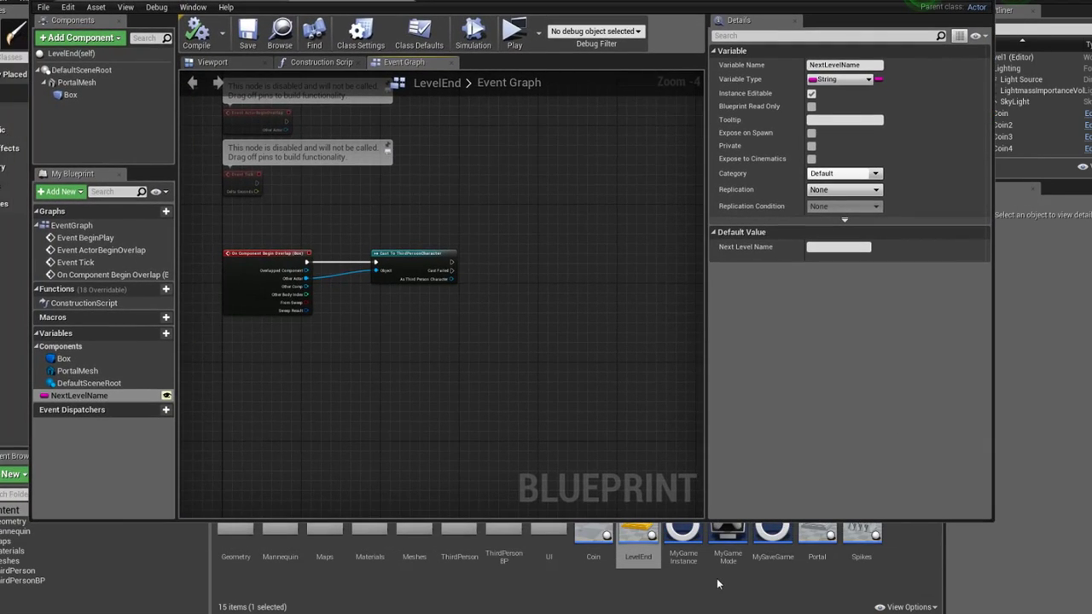
Open MyGameMode, marquee-select its 'Save Level Name if we're not in Main Menu' group, and return to LevelEnd
double_click(724, 559)
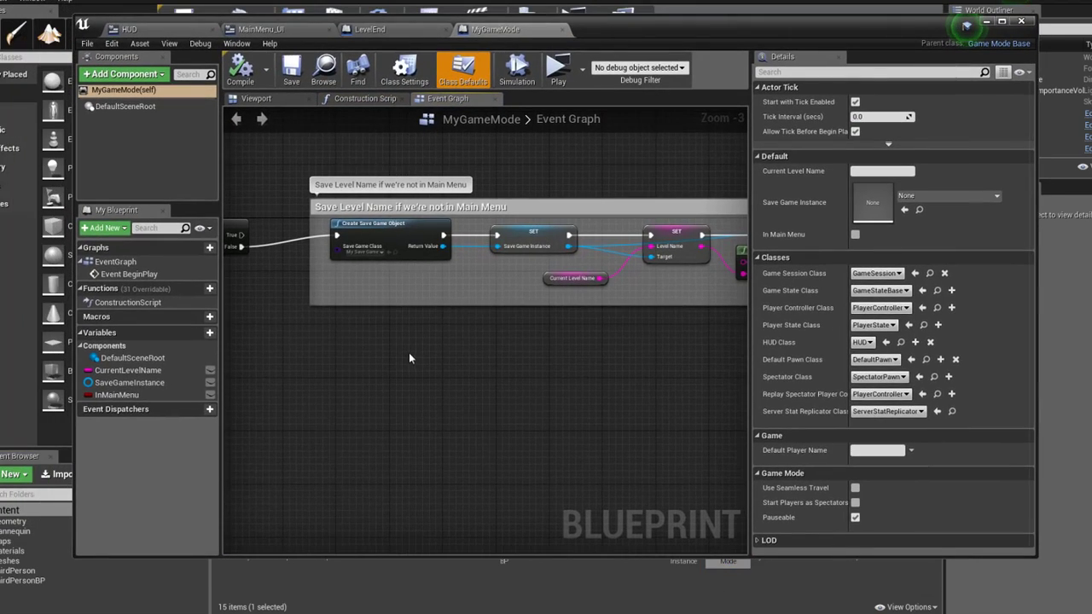
right_click_drag(408, 352, 440, 366)
scroll(440, 366, "down", 2)
scroll(445, 354, "down", 2)
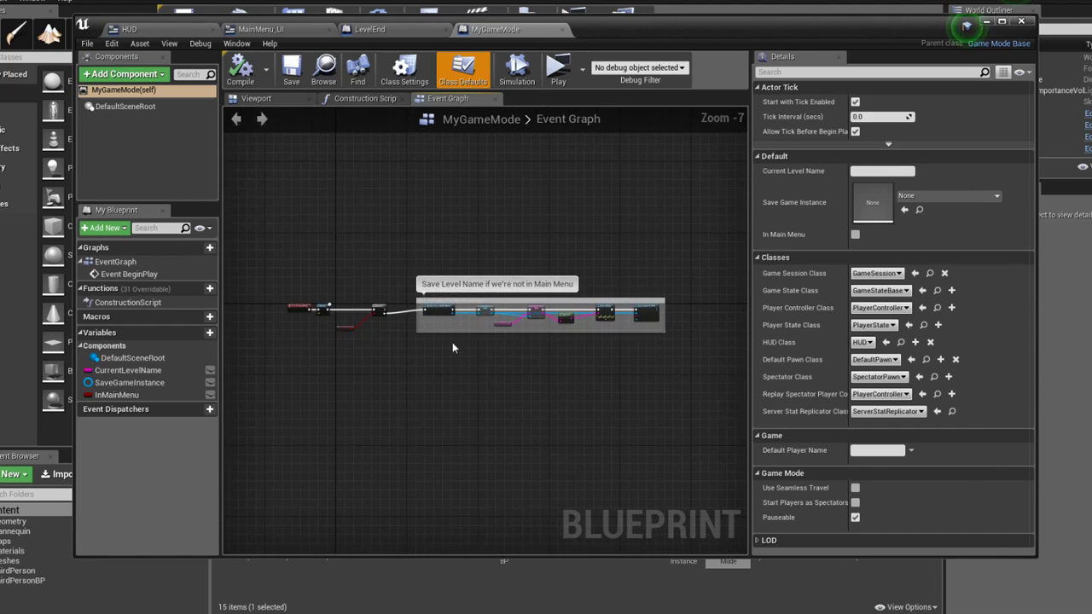
left_click_drag(677, 259, 413, 357)
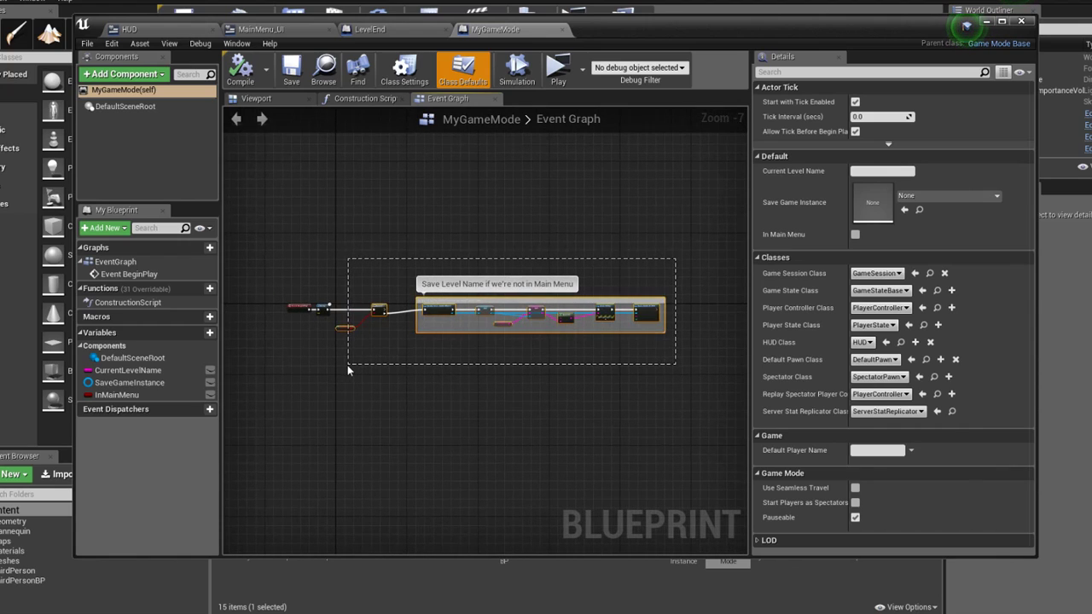
scroll(389, 272, "up", 3)
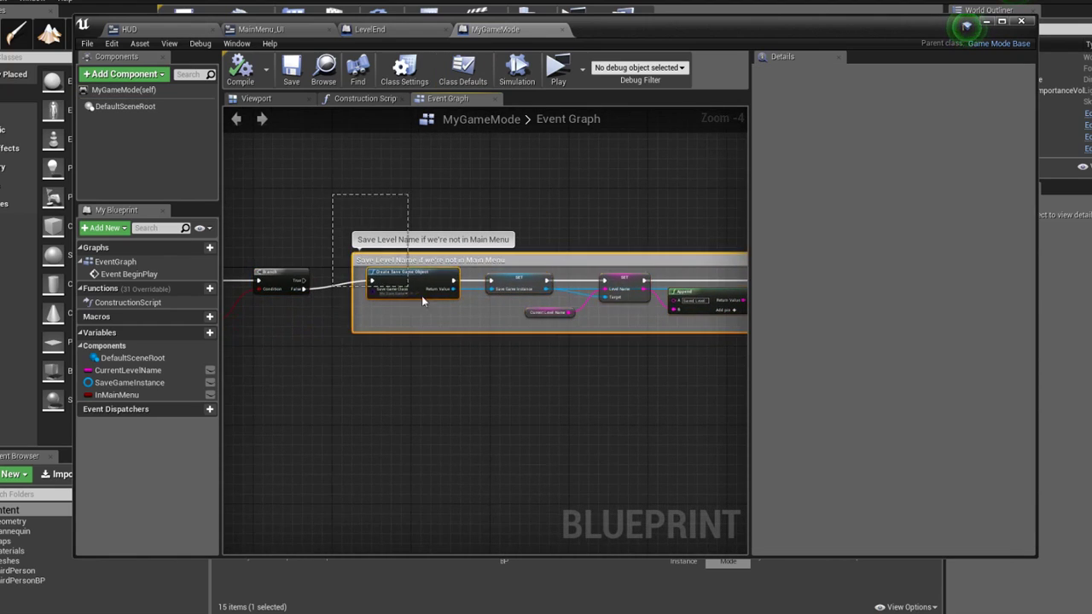
left_click_drag(422, 301, 553, 393)
right_click_drag(381, 417, 663, 402)
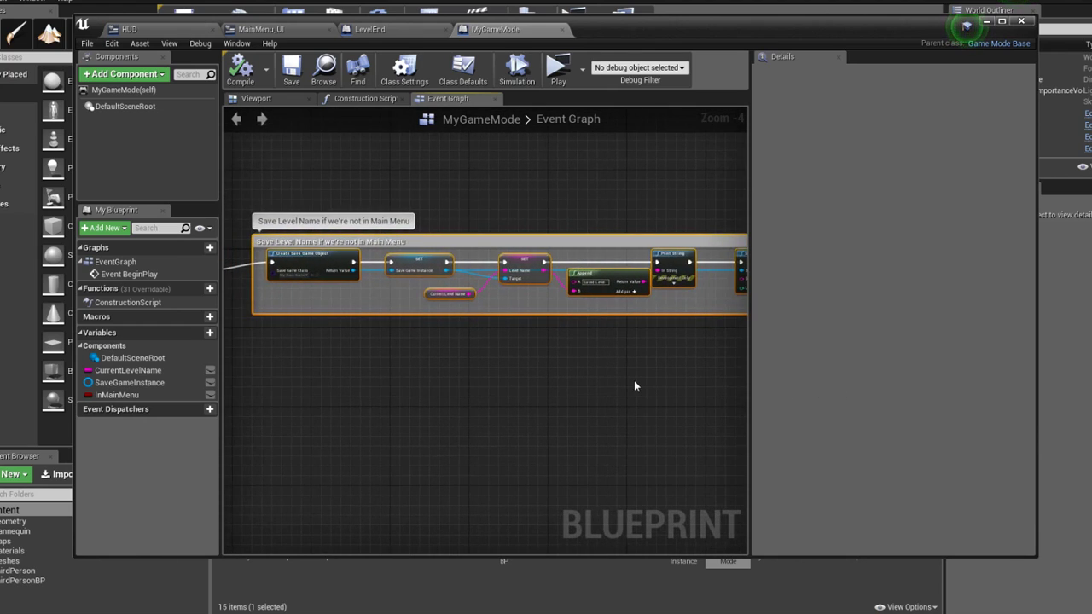
right_click_drag(501, 205, 546, 252)
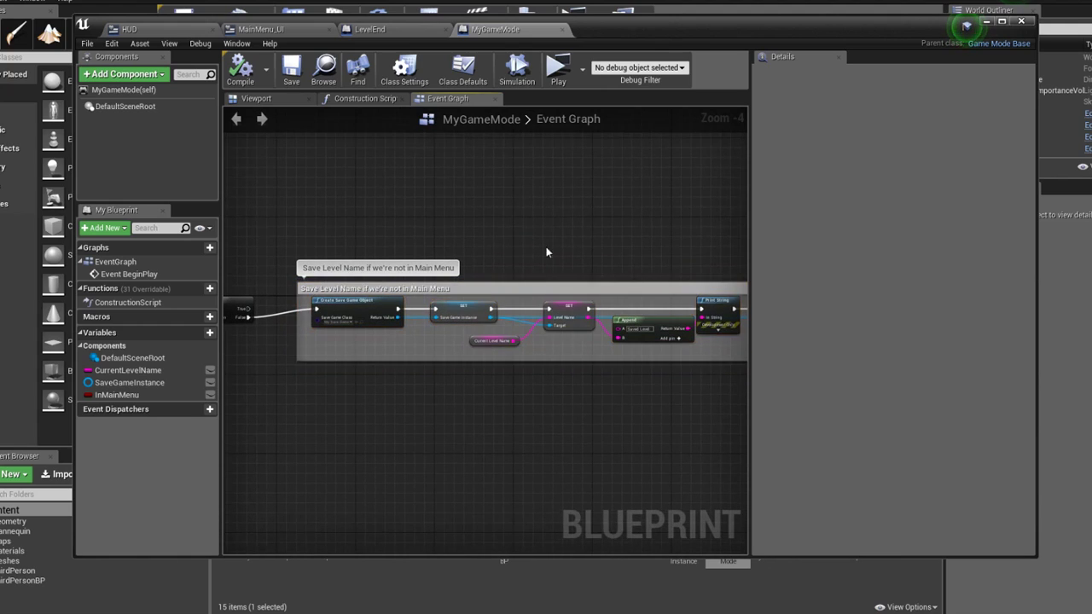
left_click(362, 31)
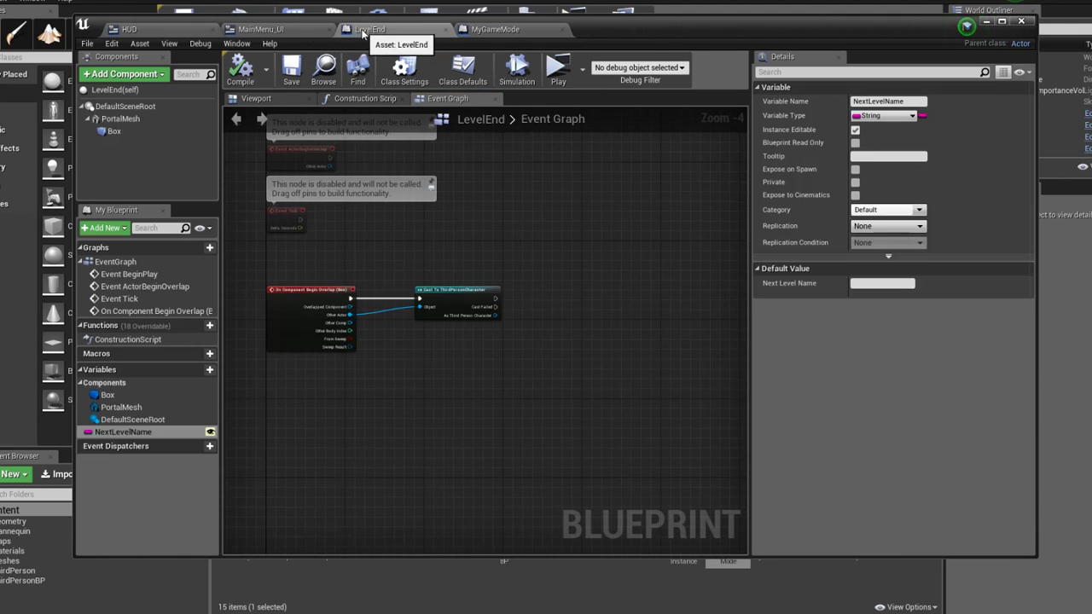
Place the copied save nodes, create the missing SaveGameInstance variable from the SET node, and compile
left_click(462, 382)
right_click_drag(450, 378, 489, 380)
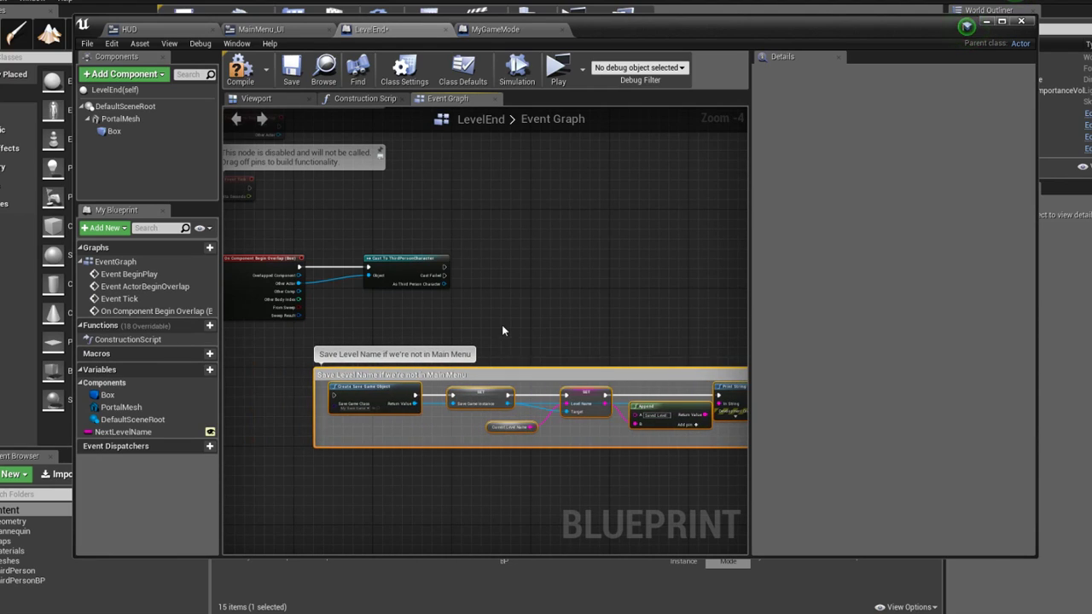
right_click(483, 397)
left_click(546, 408)
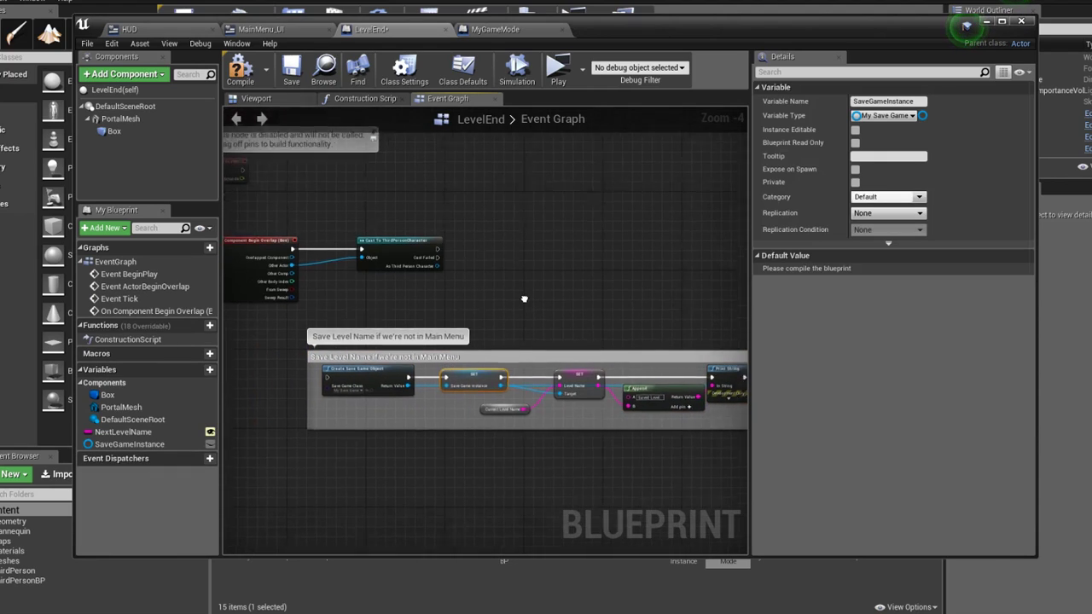
mouse_move(530, 312)
right_mouse_down()
mouse_move(490, 249)
mouse_move(416, 225)
right_mouse_up()
left_click(229, 72)
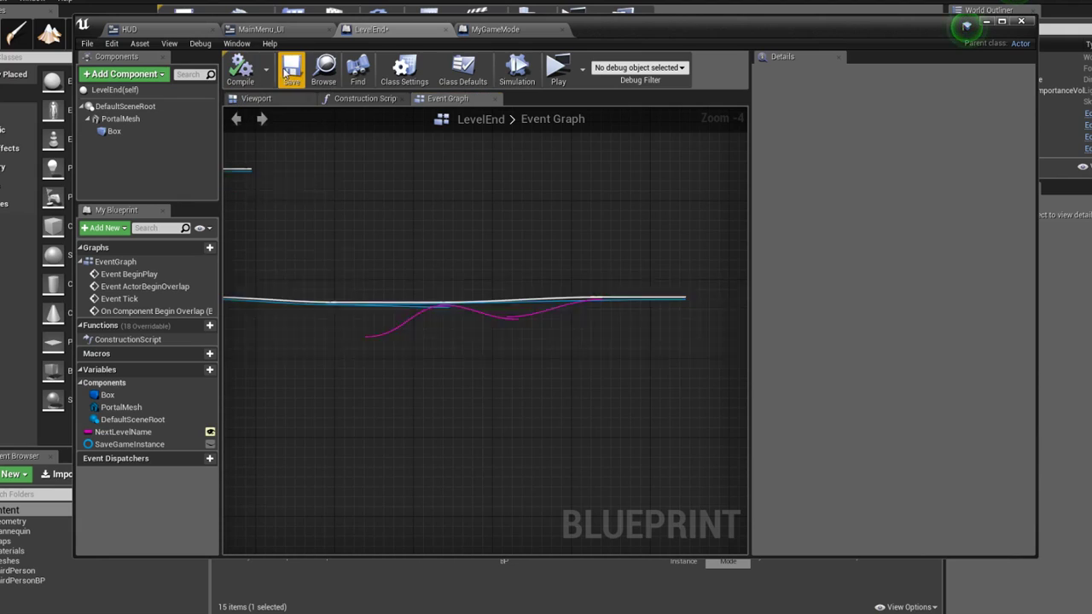
Retitle the pasted comment group 'Save Coin Quantity' and edit the Append node's string
double_click(335, 263)
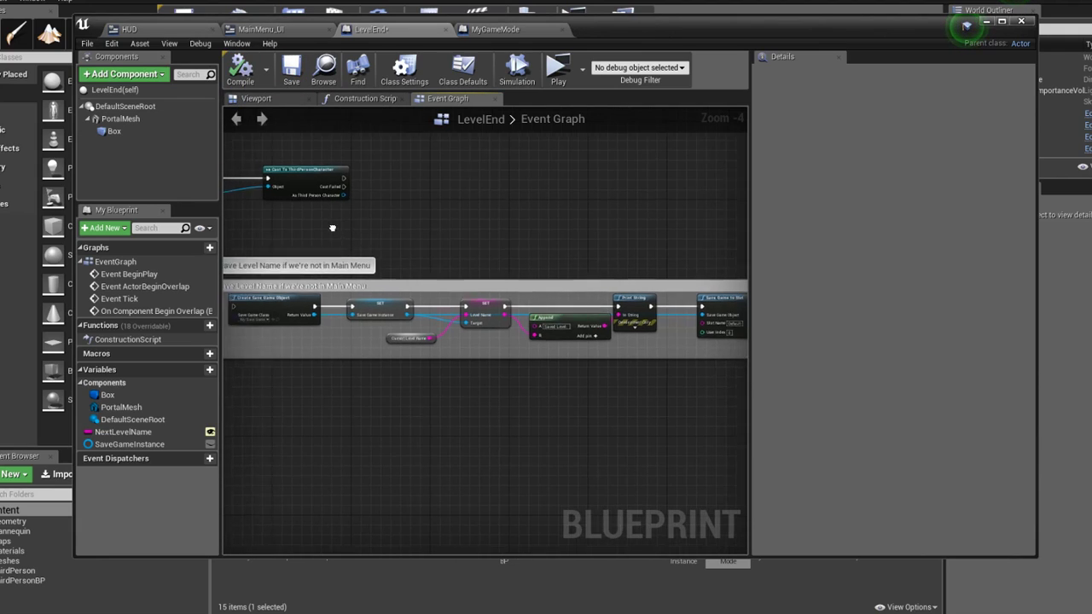
right_click_drag(307, 268, 371, 257)
type("Save Coin Q")
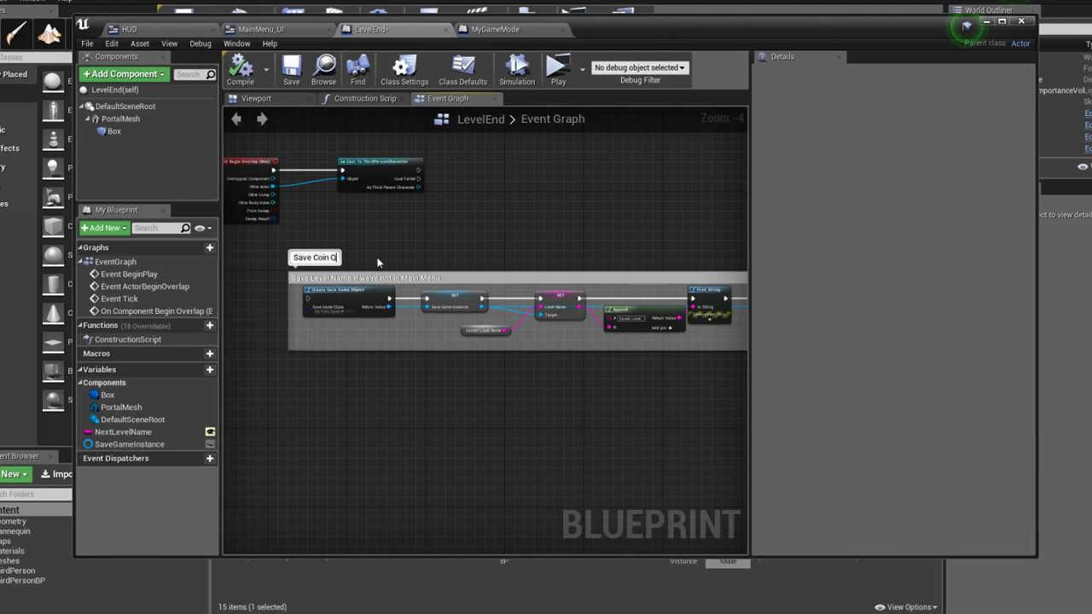
type("uantit")
key("Return")
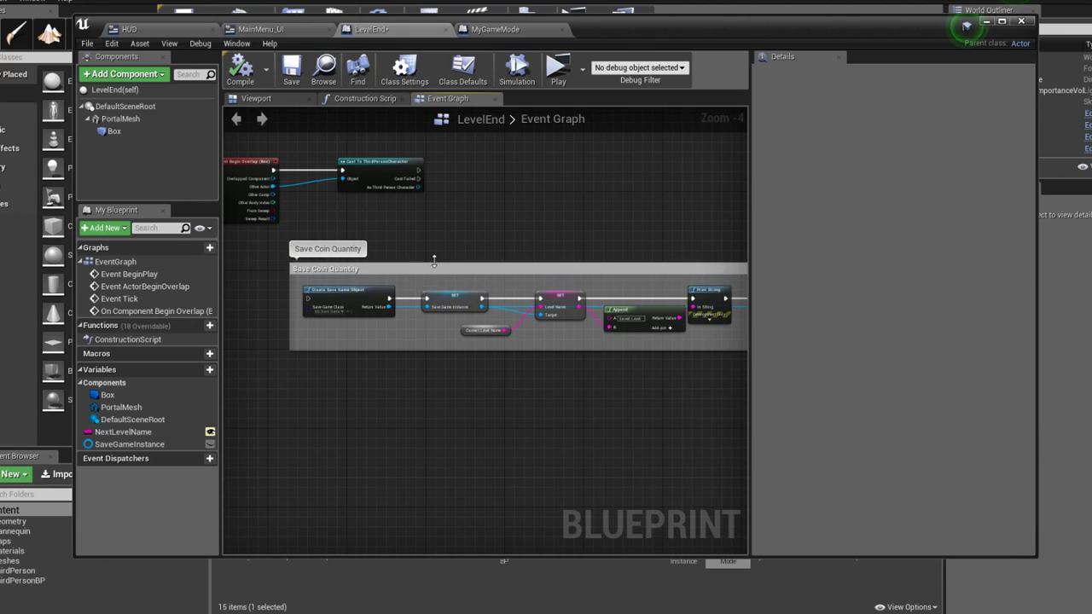
right_click_drag(543, 245, 346, 224)
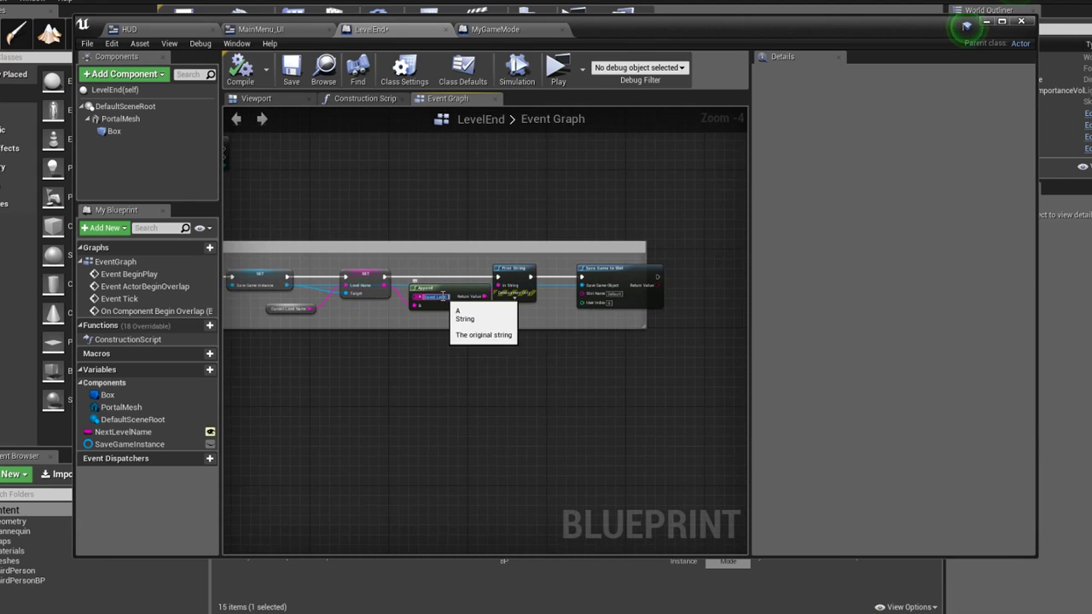
scroll(443, 295, "up", 2)
type("ed")
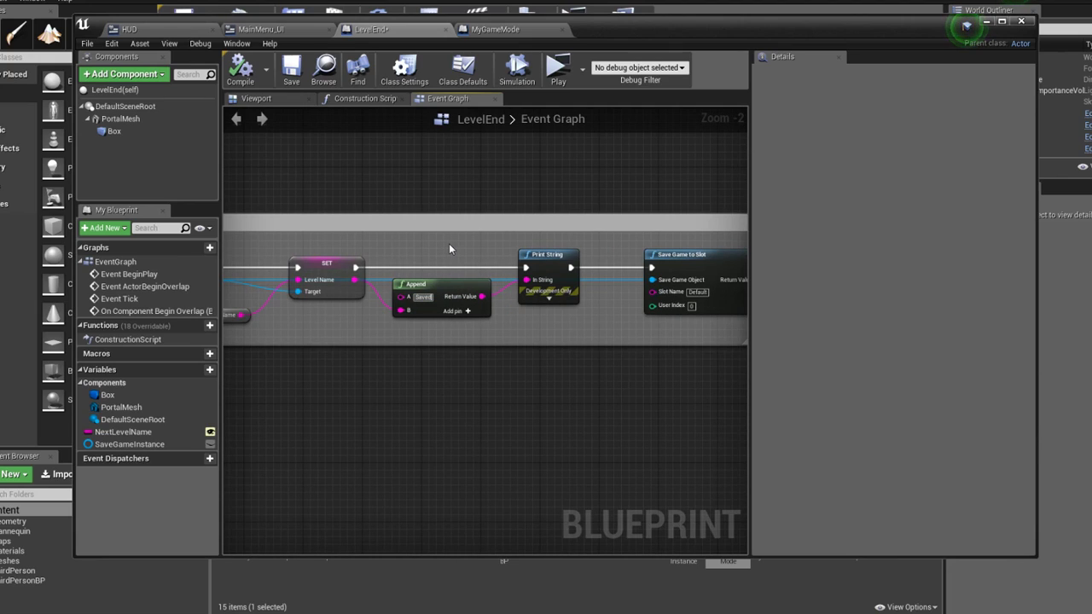
type("G")
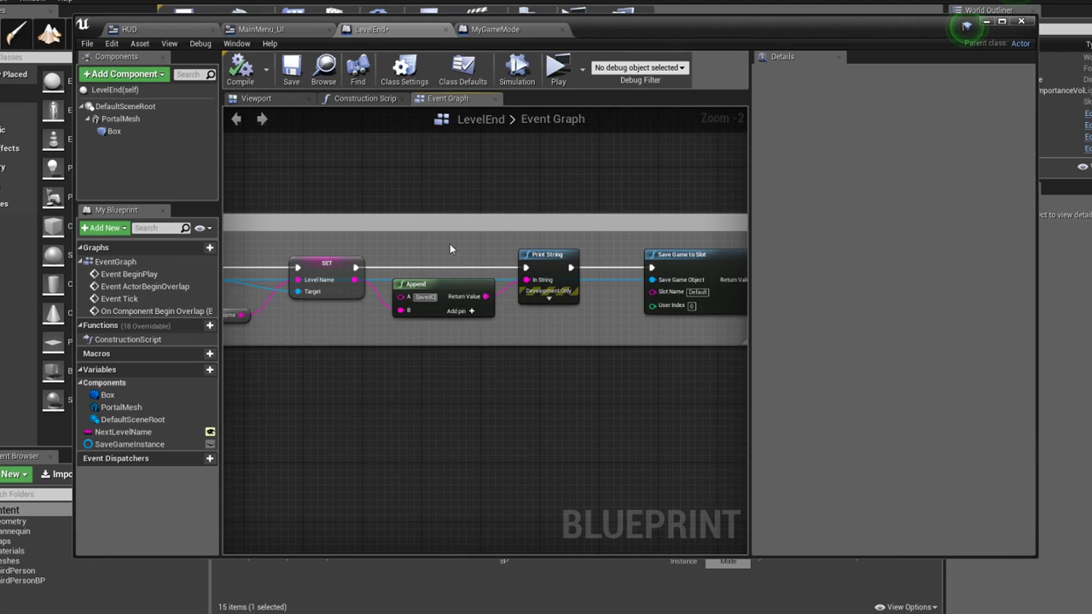
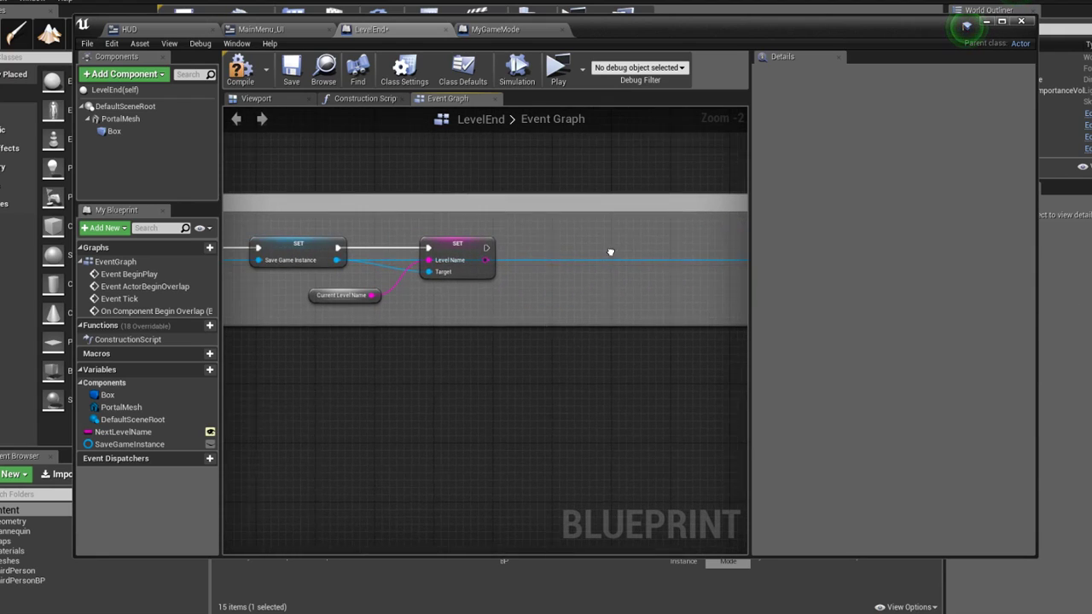
Delete the SET Level Name node from LevelEnd's Save Coin Quantity group
scroll(529, 271, "down", 2)
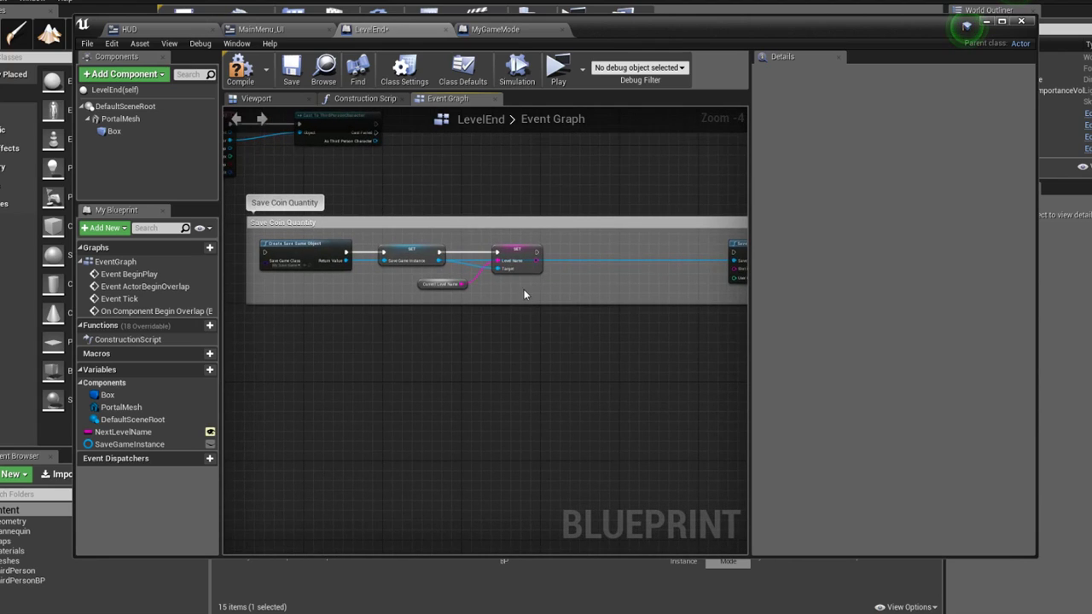
left_click(507, 268)
key("Delete")
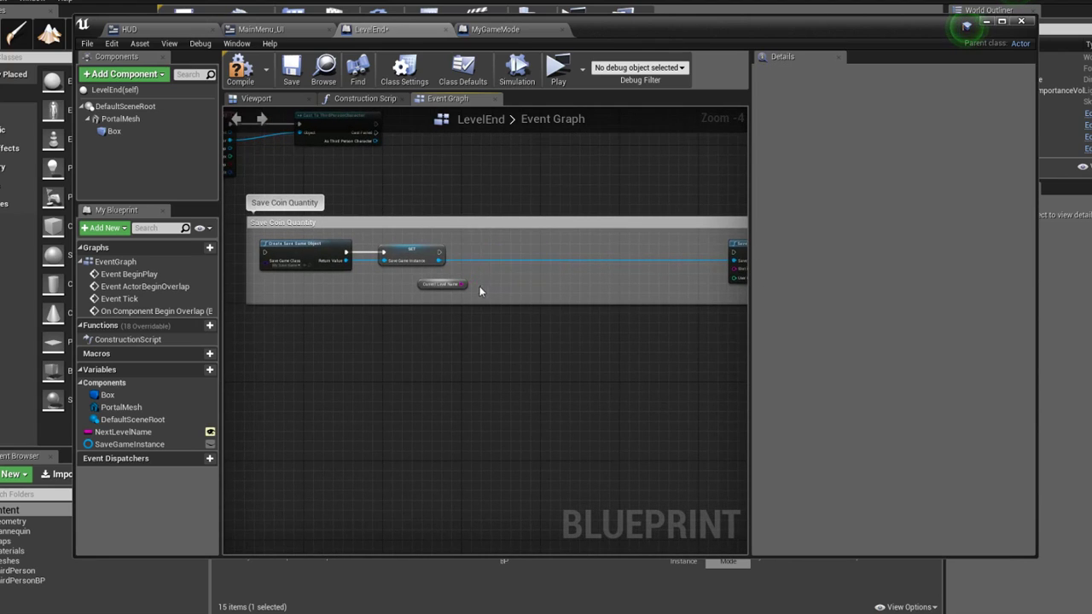
left_click_drag(439, 259, 439, 257)
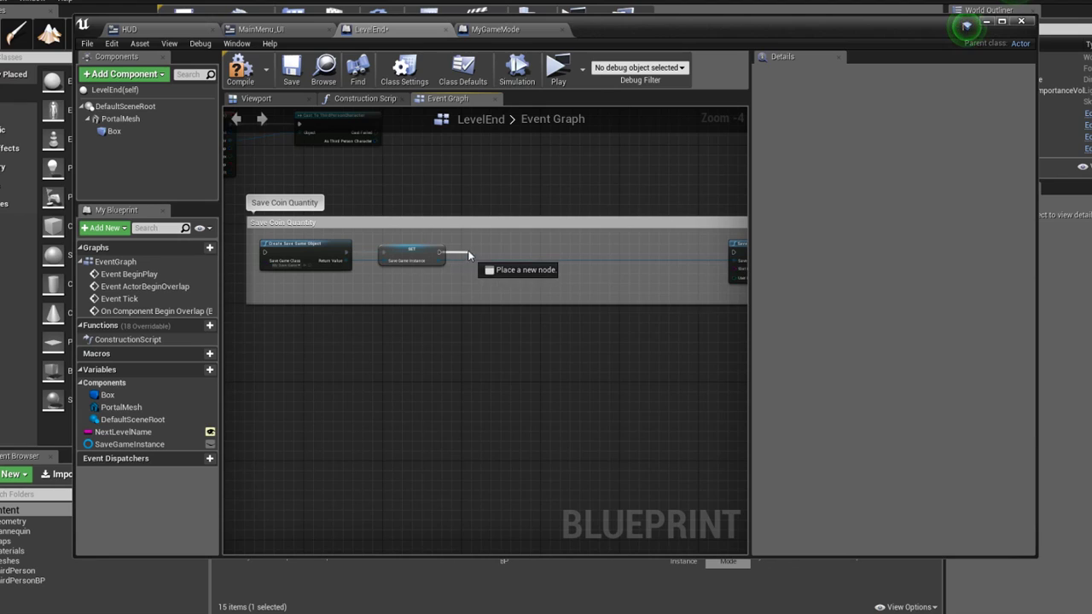
right_click_drag(468, 255, 527, 333)
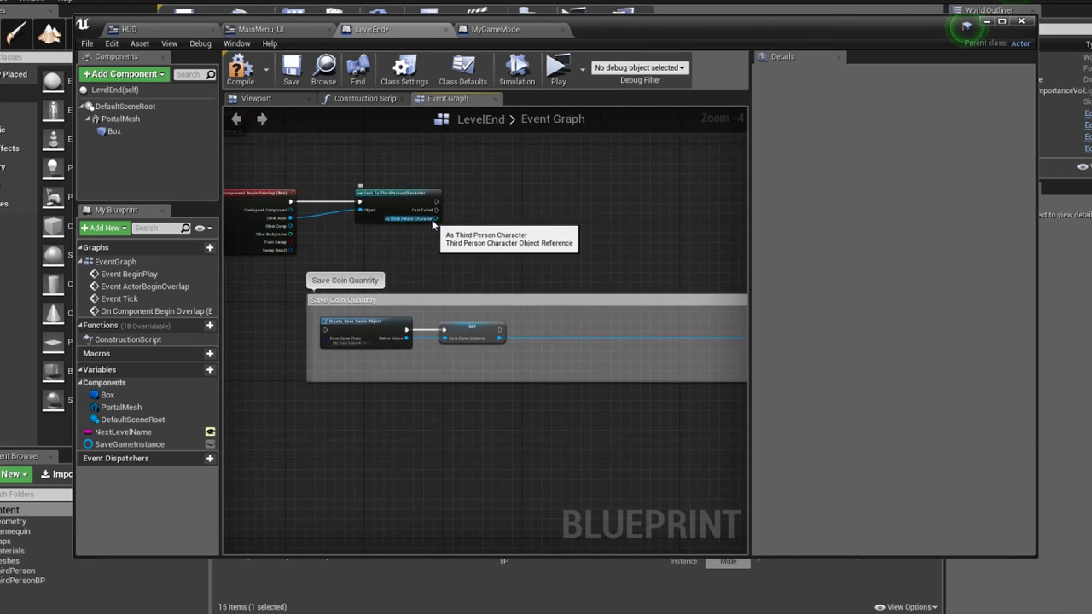
Reposition the Save Coin Quantity comment, wire Cast into Create Save Game Object, and bring Save Game to Slot inside
left_click_drag(435, 303, 602, 258)
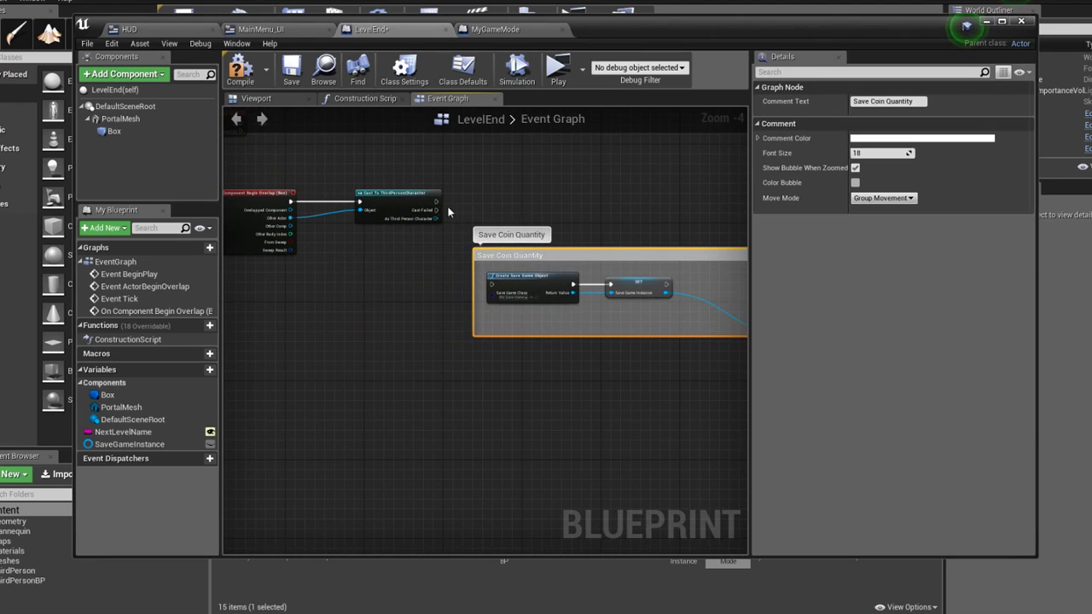
mouse_move(515, 255)
left_mouse_down()
mouse_move(515, 176)
mouse_move(466, 210)
left_mouse_up()
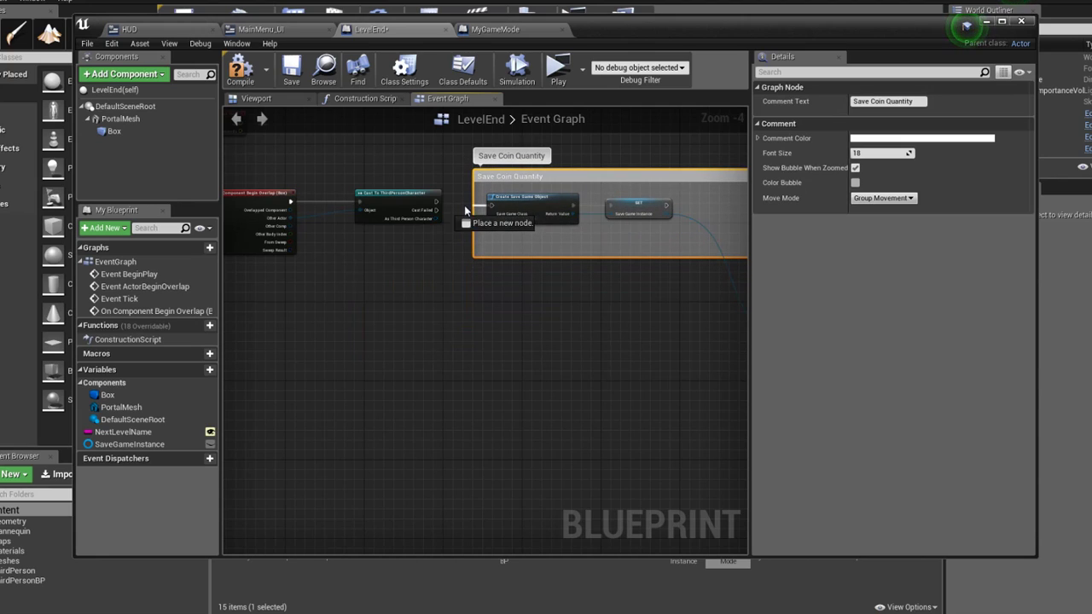
right_click_drag(573, 251, 355, 264)
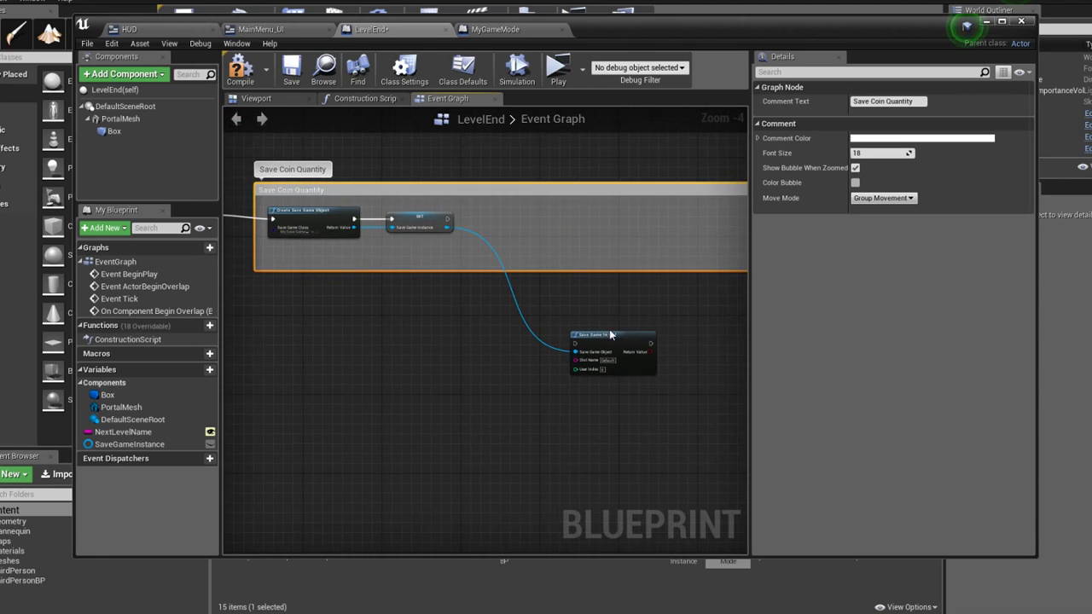
left_click_drag(610, 334, 531, 214)
right_click_drag(328, 239, 454, 252)
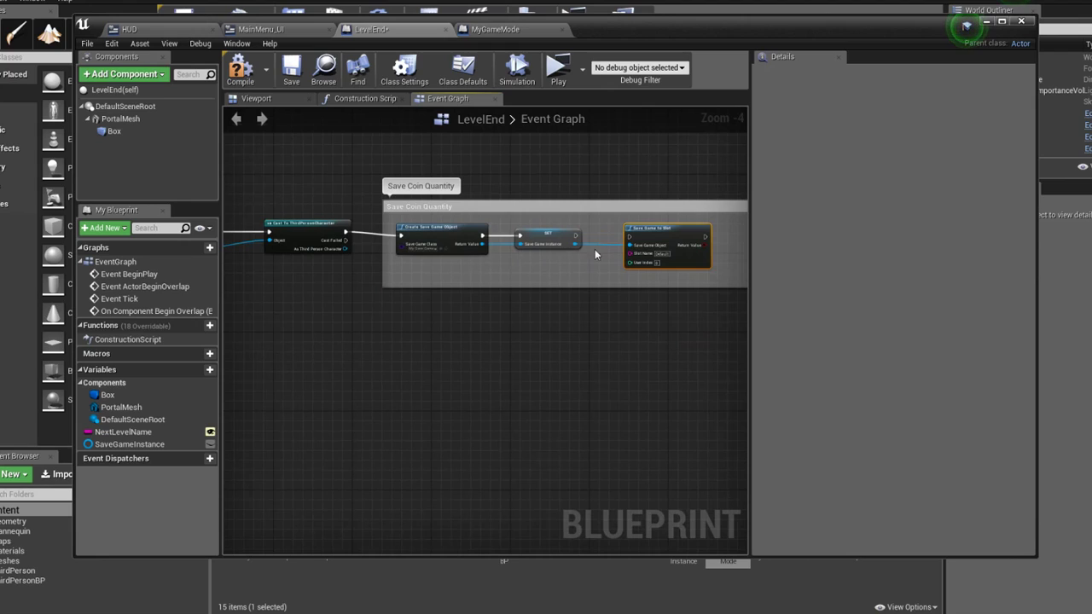
left_click_drag(574, 235, 577, 240)
mouse_move(591, 268)
right_mouse_down()
mouse_move(601, 256)
mouse_move(685, 257)
mouse_move(456, 241)
mouse_move(614, 261)
right_mouse_up()
Add a SET Coins node on the save game object and wire it into Save Game to Slot
left_click_drag(583, 239, 634, 251)
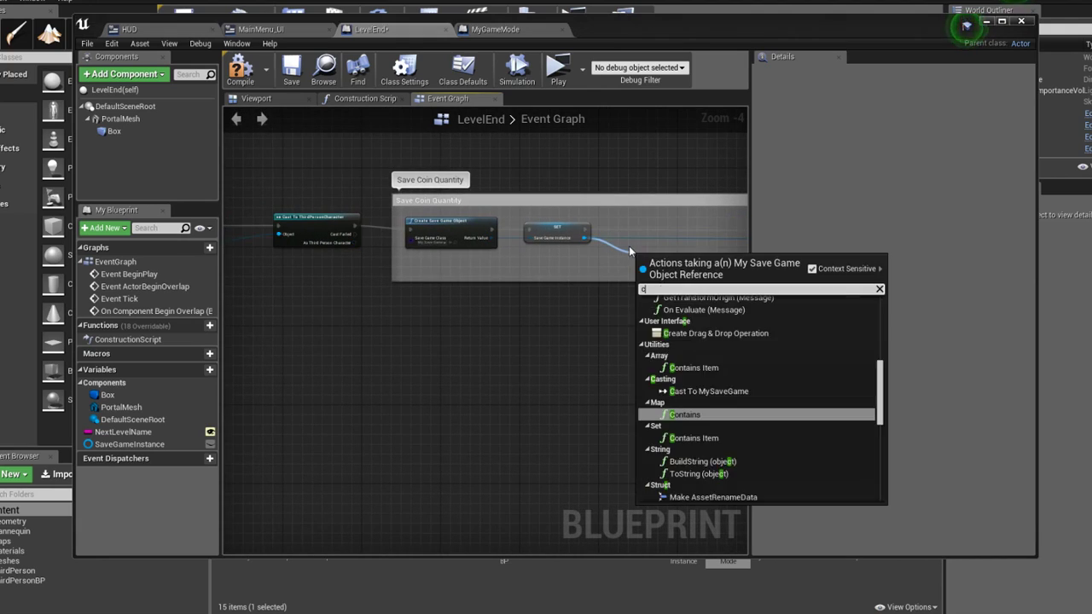
type("coin")
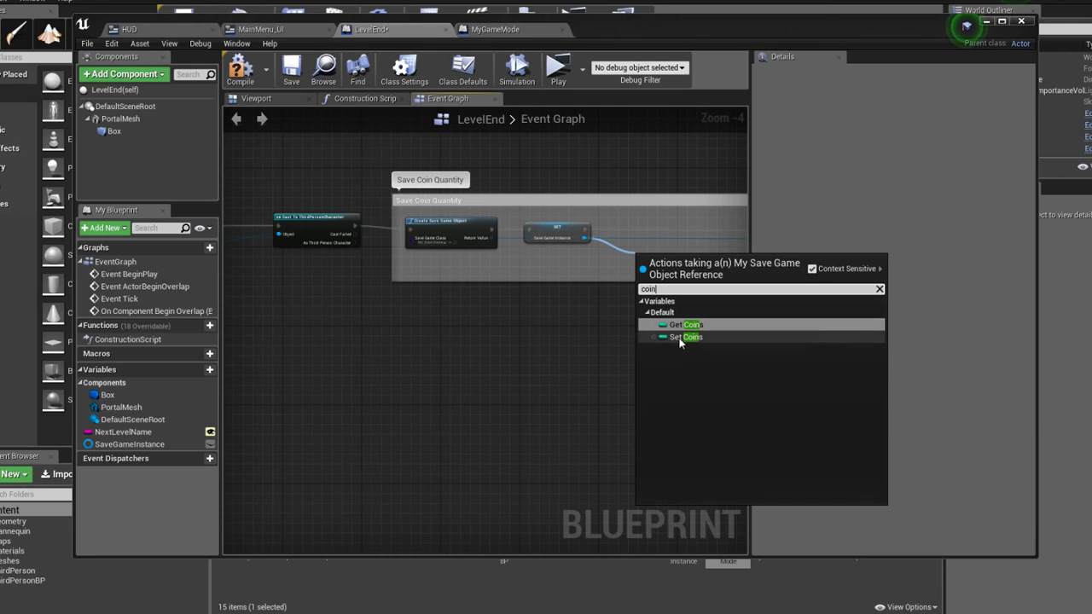
left_click(686, 337)
left_click_drag(664, 259, 688, 228)
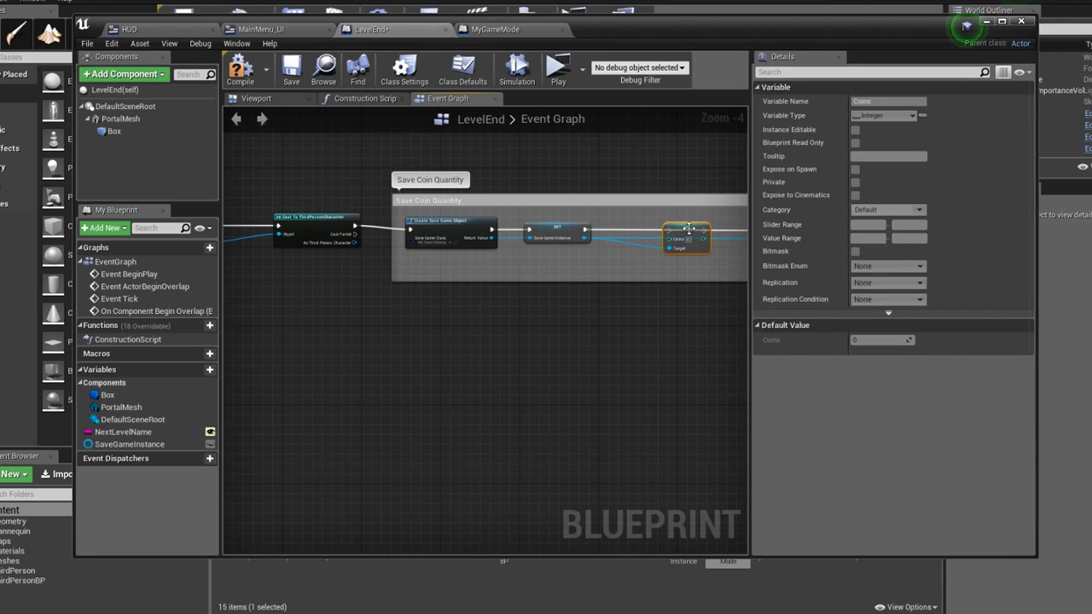
right_click_drag(692, 231, 520, 237)
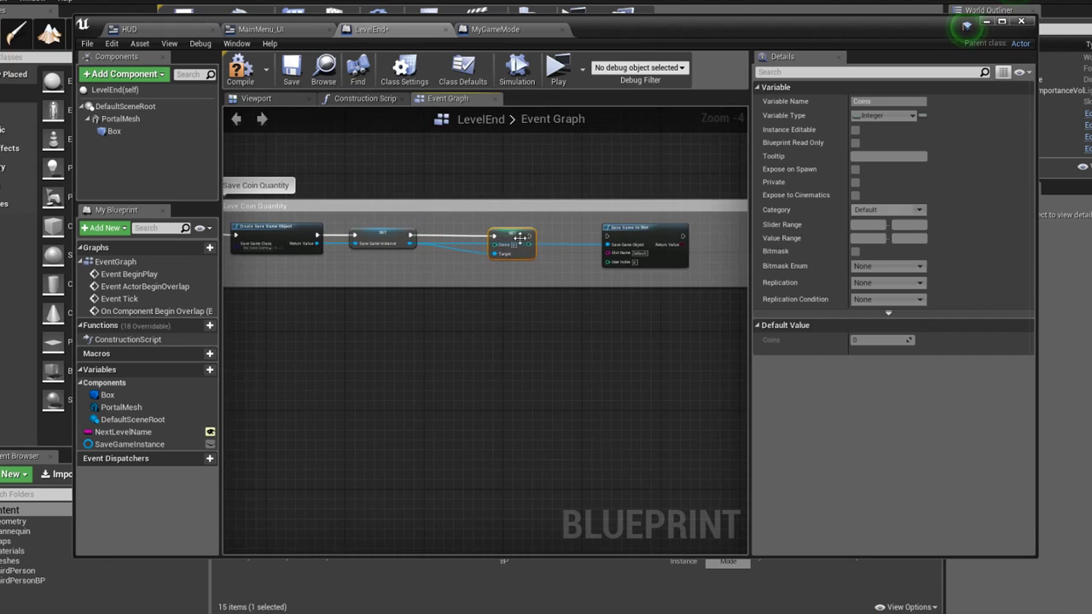
left_click_drag(532, 236, 608, 240)
mouse_move(482, 226)
right_mouse_down()
mouse_move(628, 214)
mouse_move(664, 233)
right_mouse_up()
Feed SET Coins from an integer + integer node and enlarge the Save Coin Quantity comment
left_click_drag(636, 251, 609, 254)
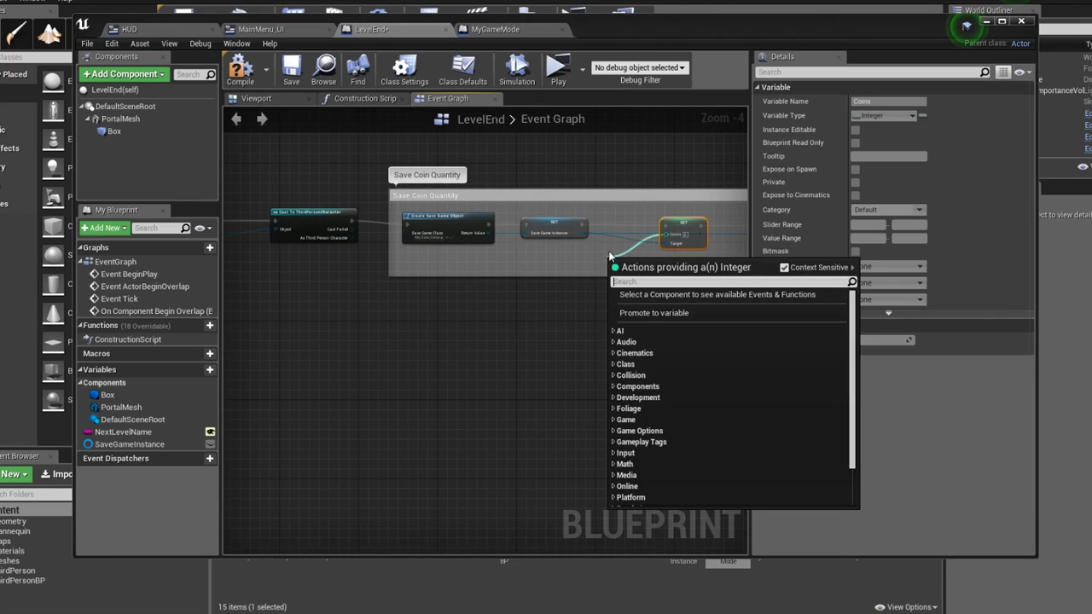
type("+")
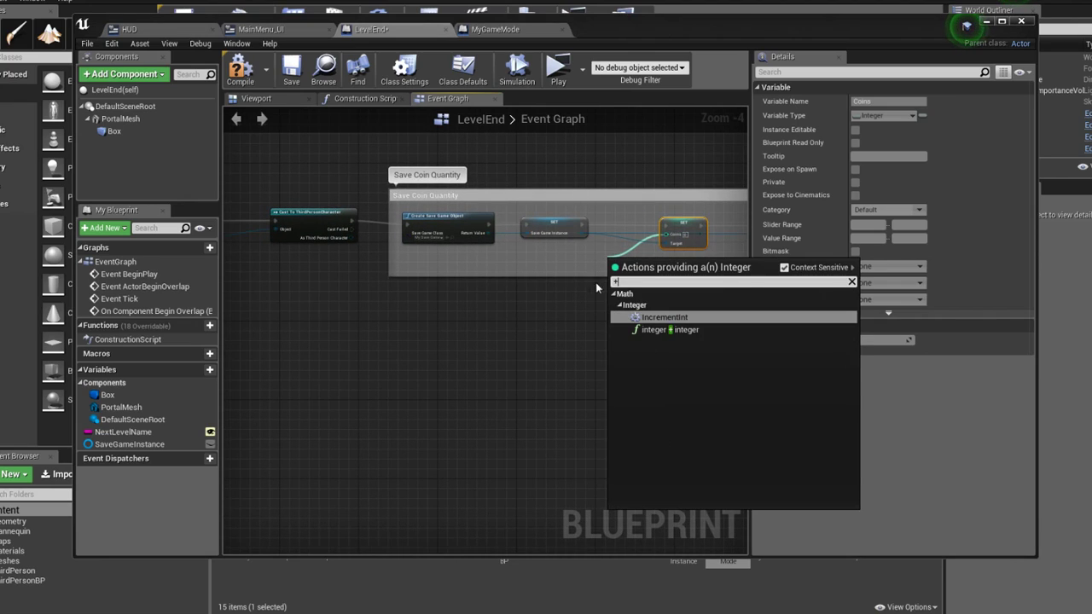
left_click(661, 330)
left_click_drag(585, 274, 595, 314)
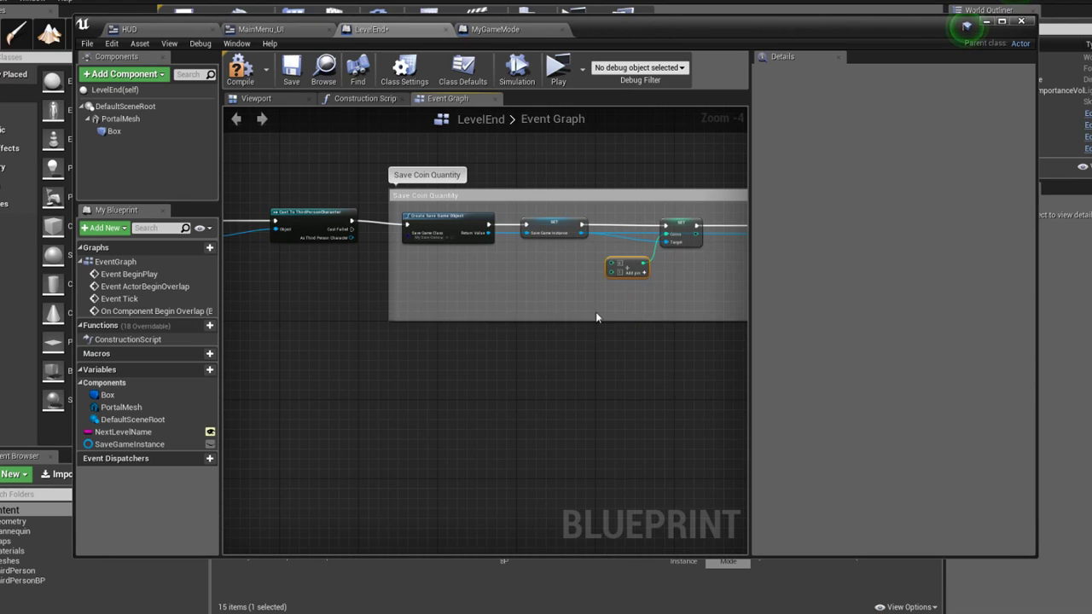
right_click_drag(595, 311, 619, 333)
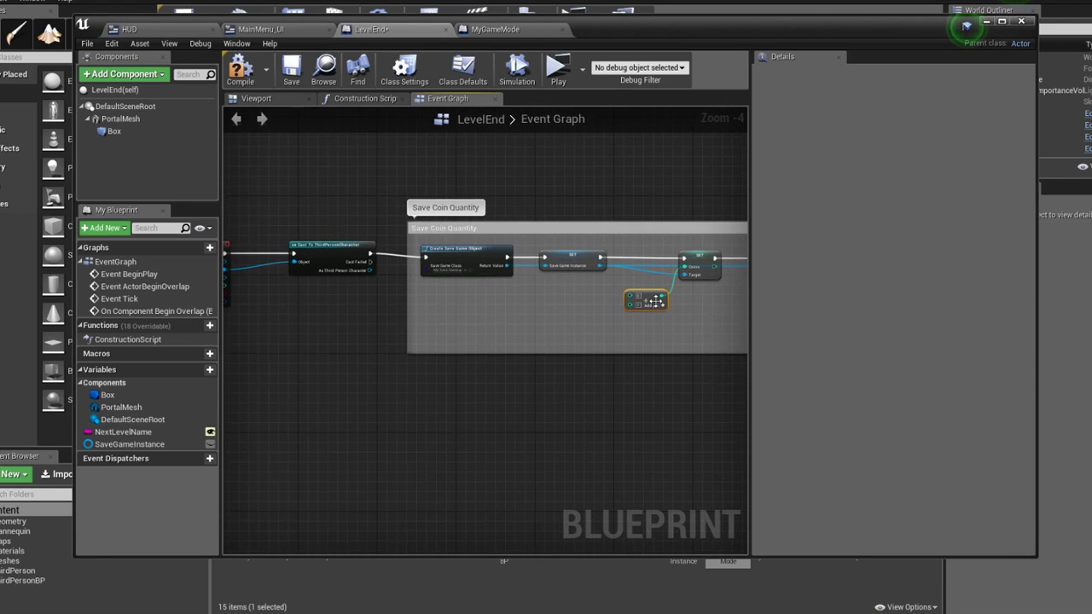
right_click_drag(570, 291, 604, 270)
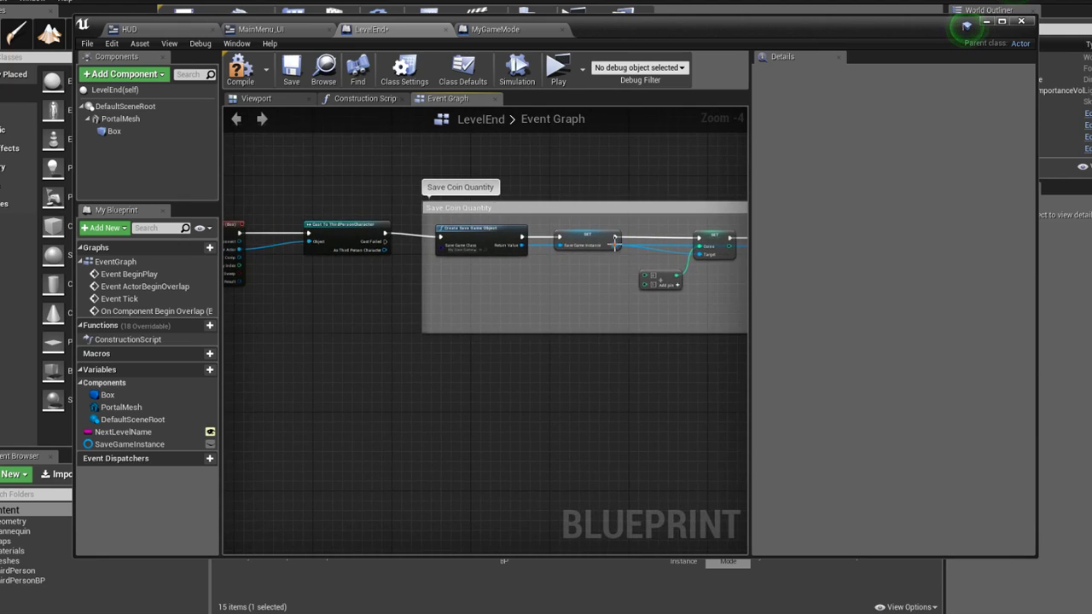
Add a Get Coins node from Save Game Instance and rearrange the SET Coins and Save Game to Slot nodes
left_click_drag(615, 258, 615, 260)
type("coins")
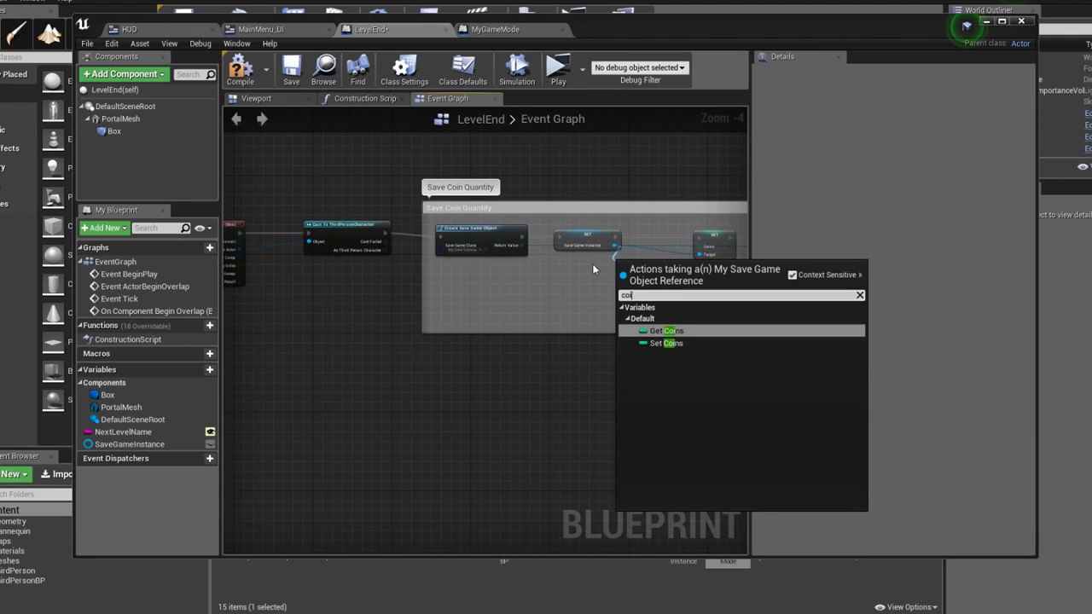
left_click(669, 330)
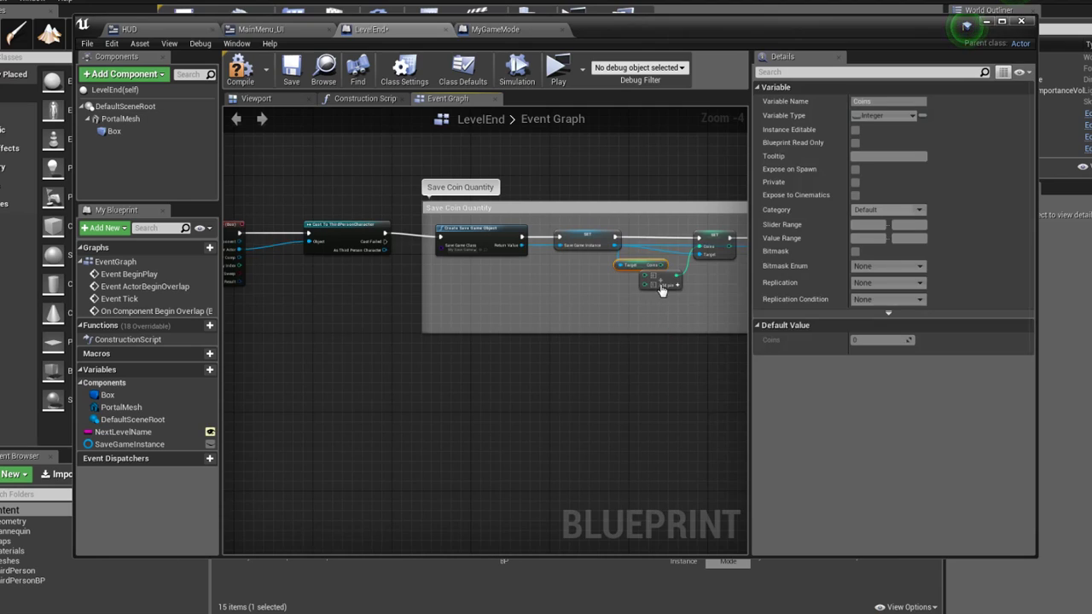
left_click(681, 292)
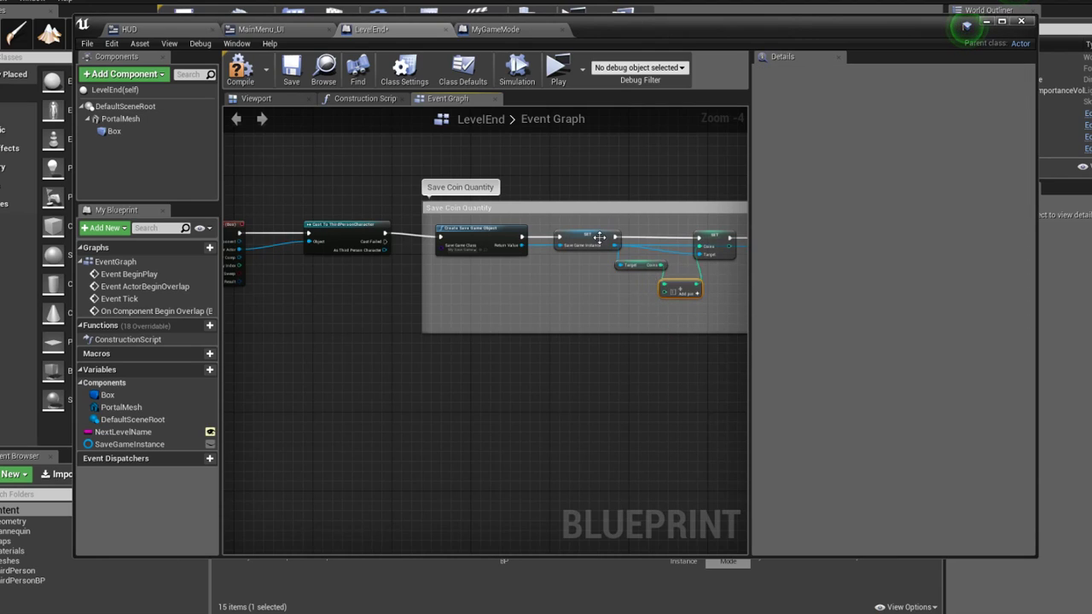
left_click_drag(600, 238, 588, 243)
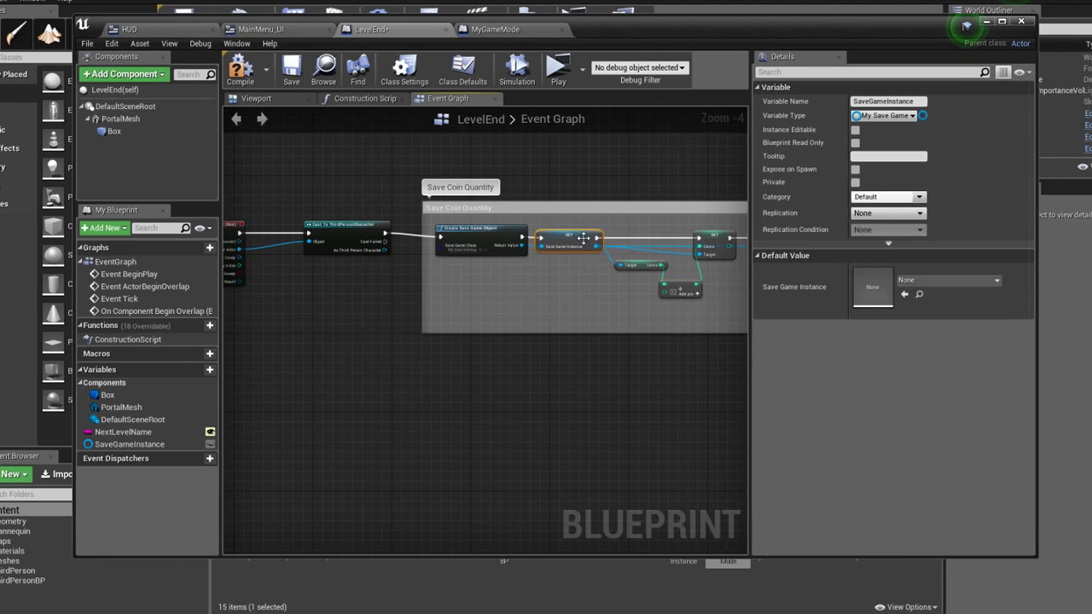
right_click_drag(697, 275, 467, 272)
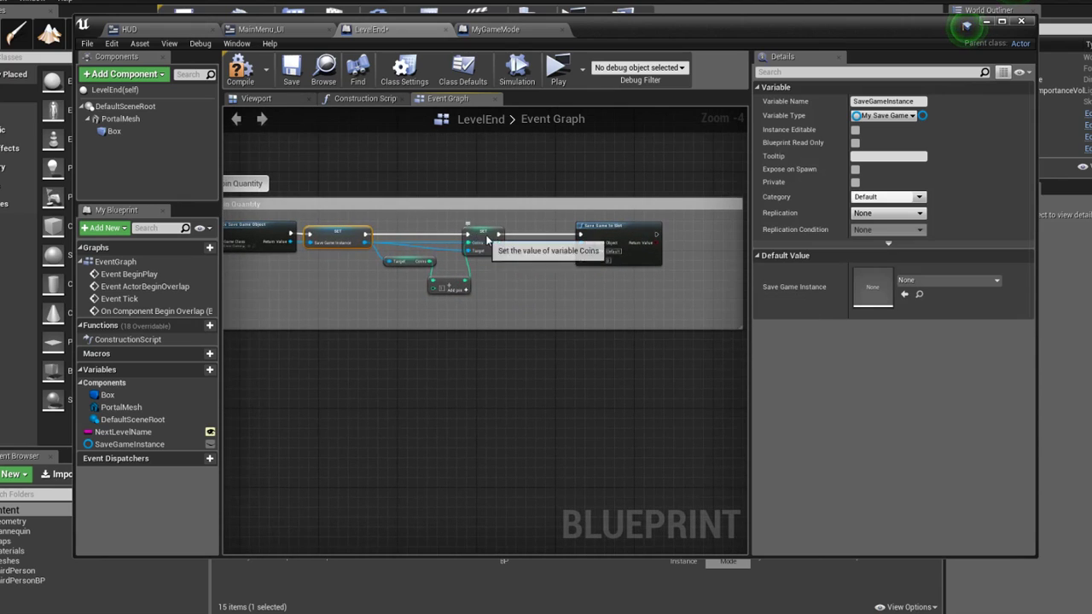
left_click_drag(488, 242, 634, 232)
left_click_drag(545, 240, 565, 239)
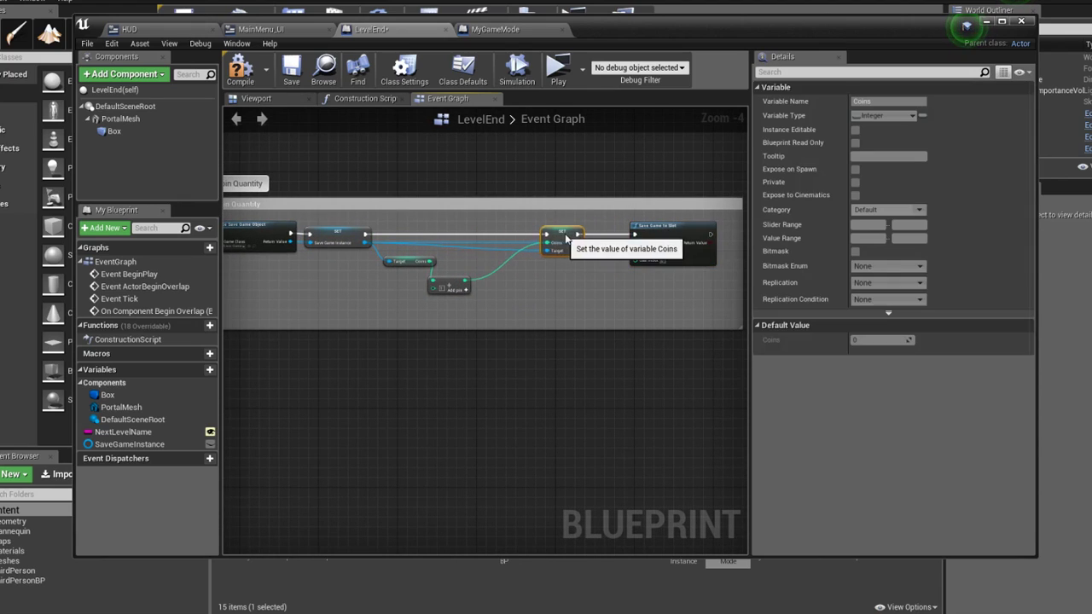
scroll(489, 236, "up", 1)
Feed the Add node with Get Coins from the cast Third Person Character, then compile and save LevelEnd
left_click(511, 310)
left_click_drag(523, 313, 548, 295)
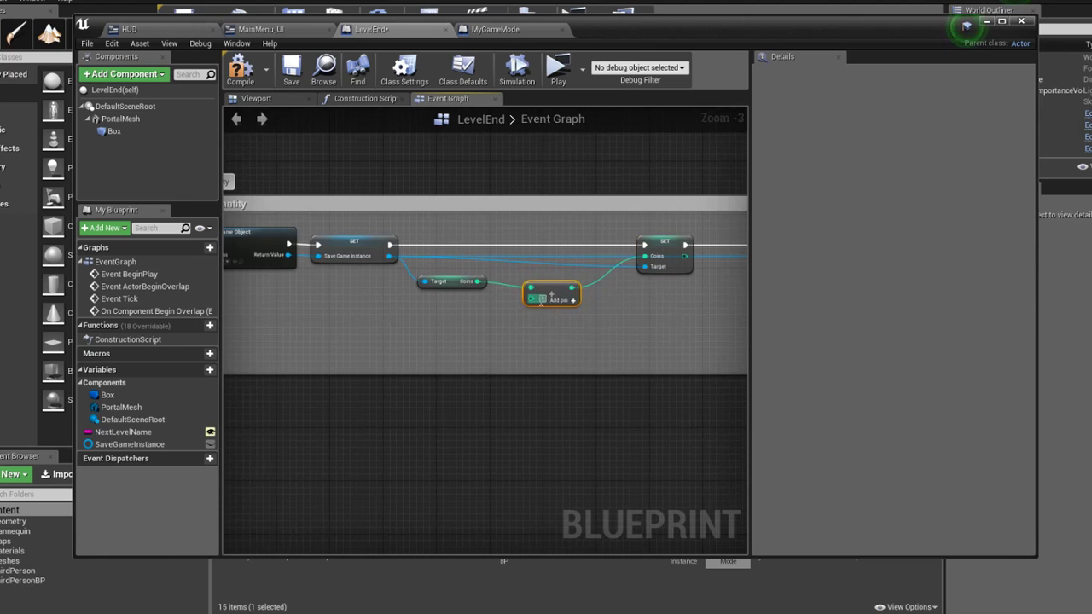
right_click_drag(541, 300, 669, 290)
scroll(669, 289, "down", 1)
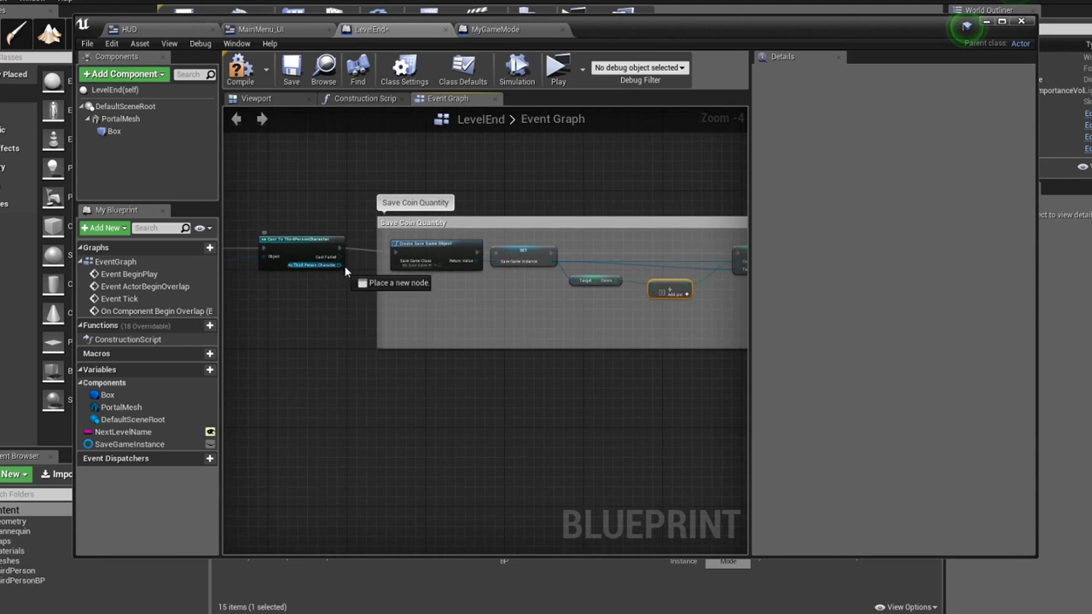
left_click_drag(473, 300, 469, 300)
type("coin")
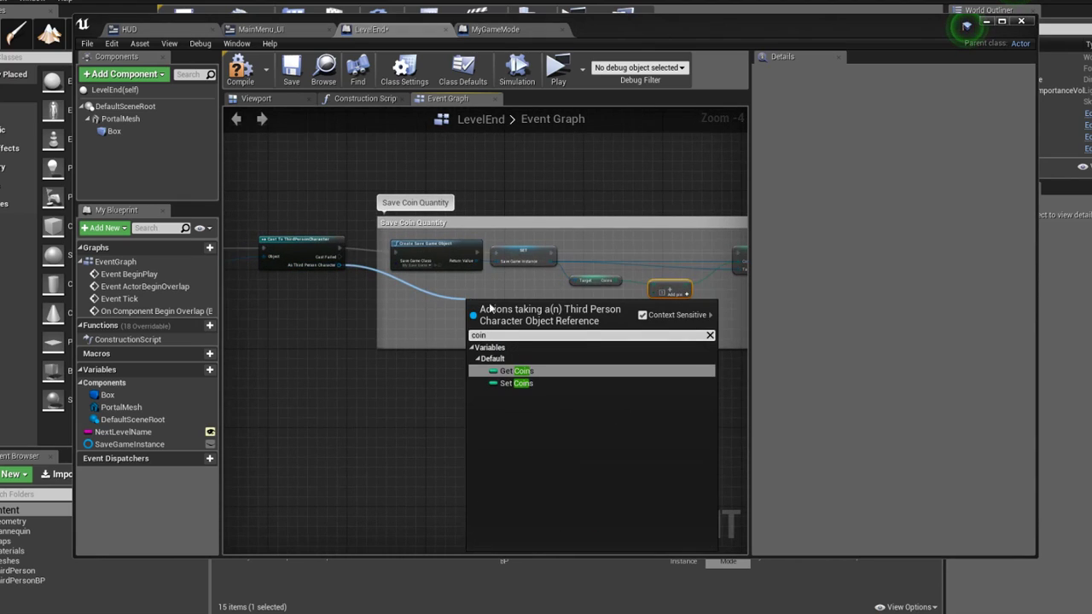
left_click(541, 372)
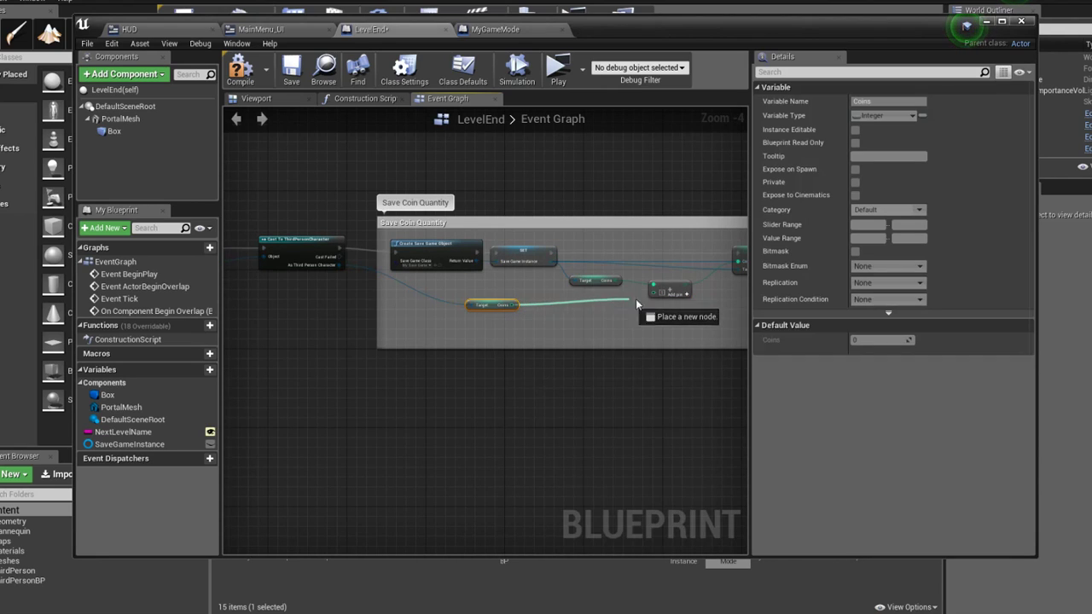
left_click(533, 322)
right_click_drag(532, 323, 385, 257)
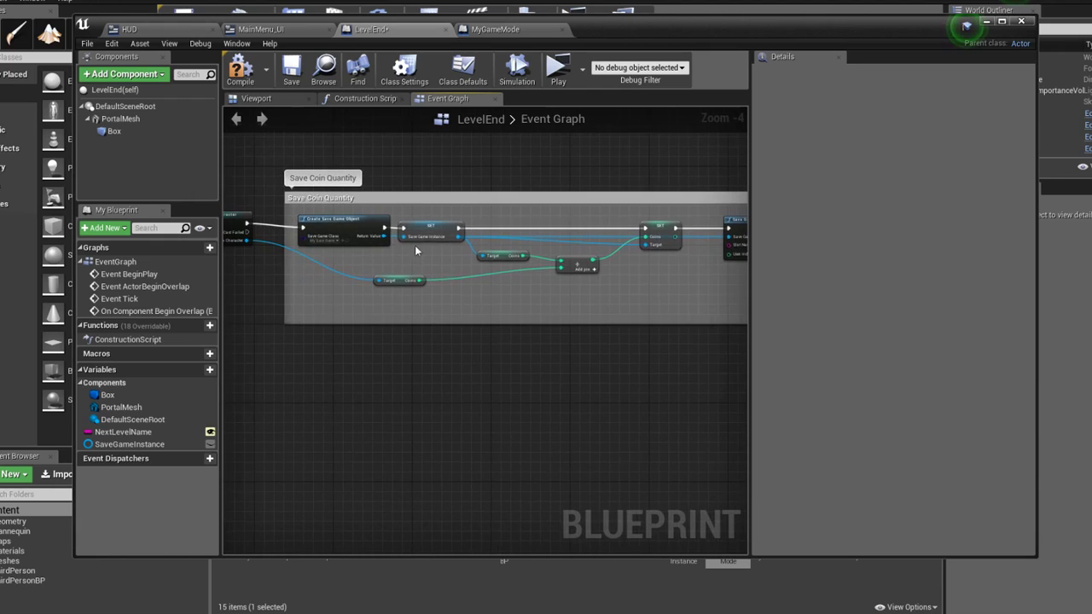
left_click(241, 71)
left_click(291, 72)
Add a Delay node after Save Game to Slot
right_click_drag(529, 294, 298, 298)
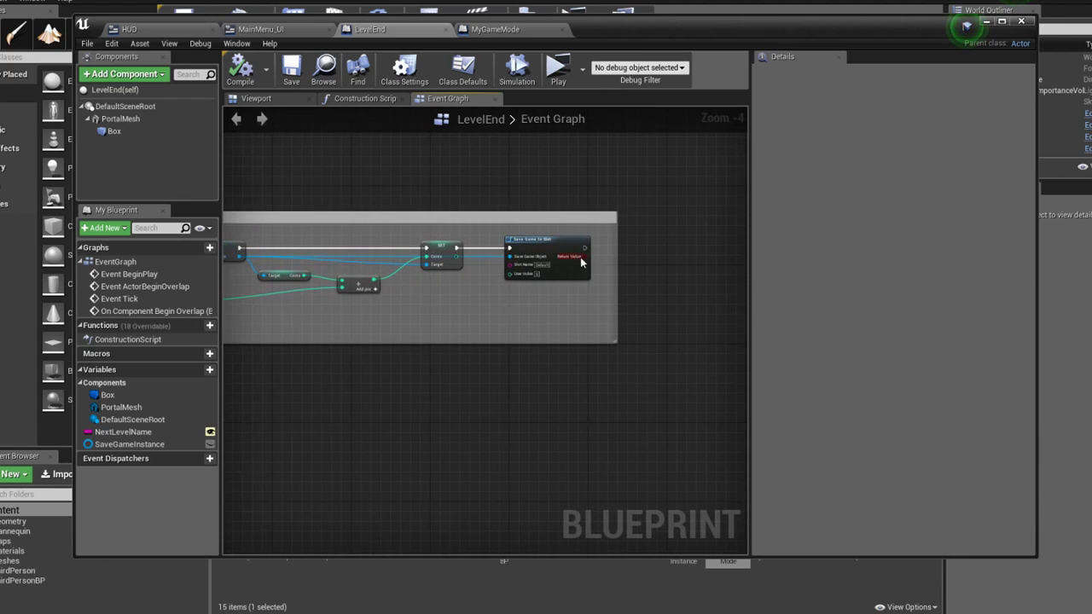
left_click_drag(587, 252, 641, 248)
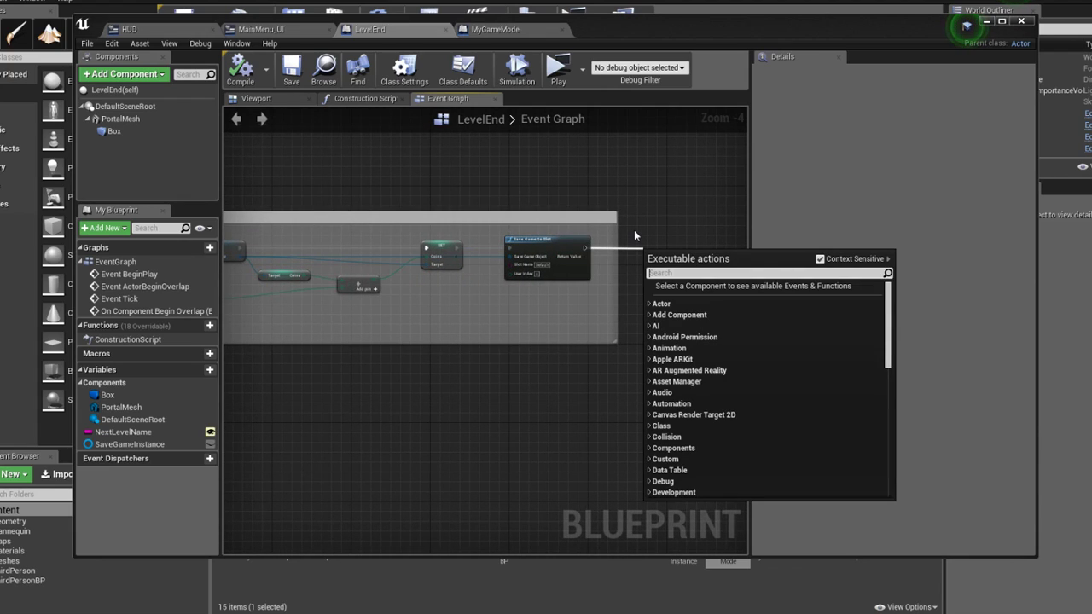
type("delay")
key("Return")
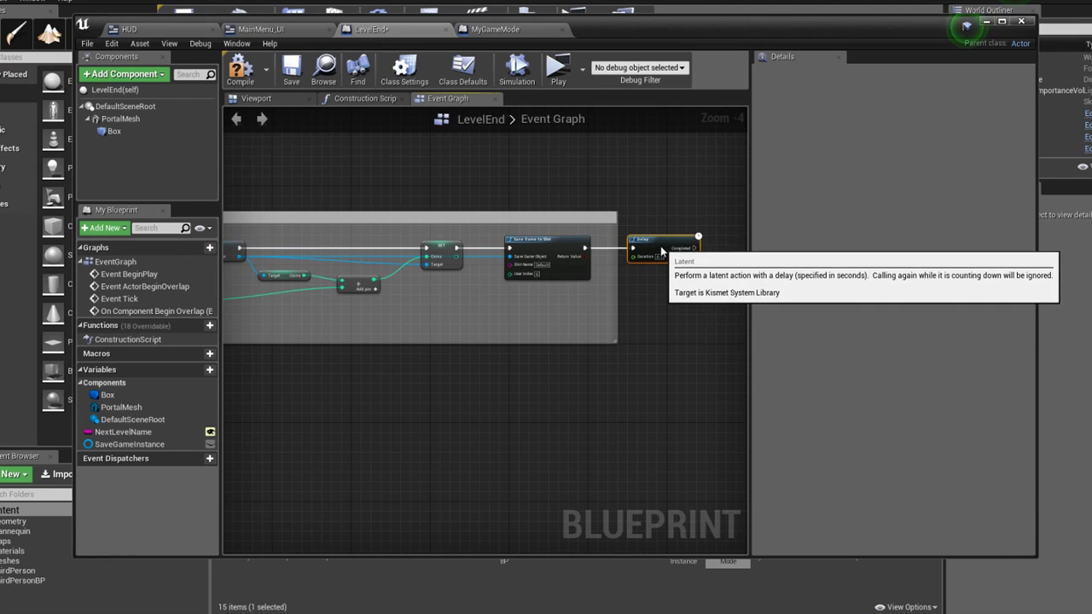
left_click_drag(675, 264, 658, 250)
right_click_drag(659, 250, 495, 242)
Add an Open Level node after Delay, with NextLevelName as its level name
left_click_drag(539, 236, 563, 238)
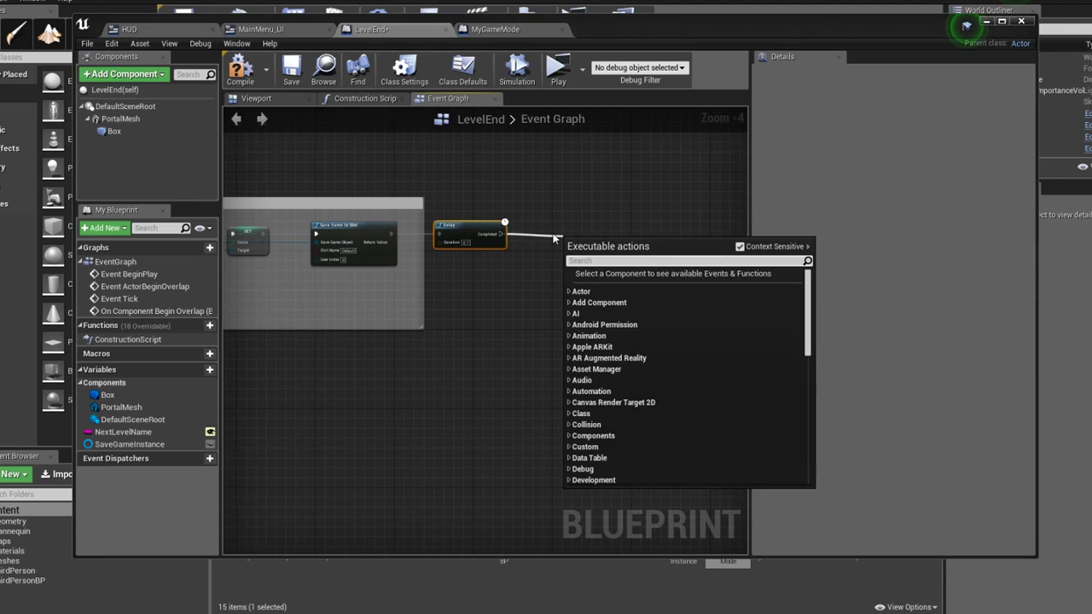
type("open le")
key("Return")
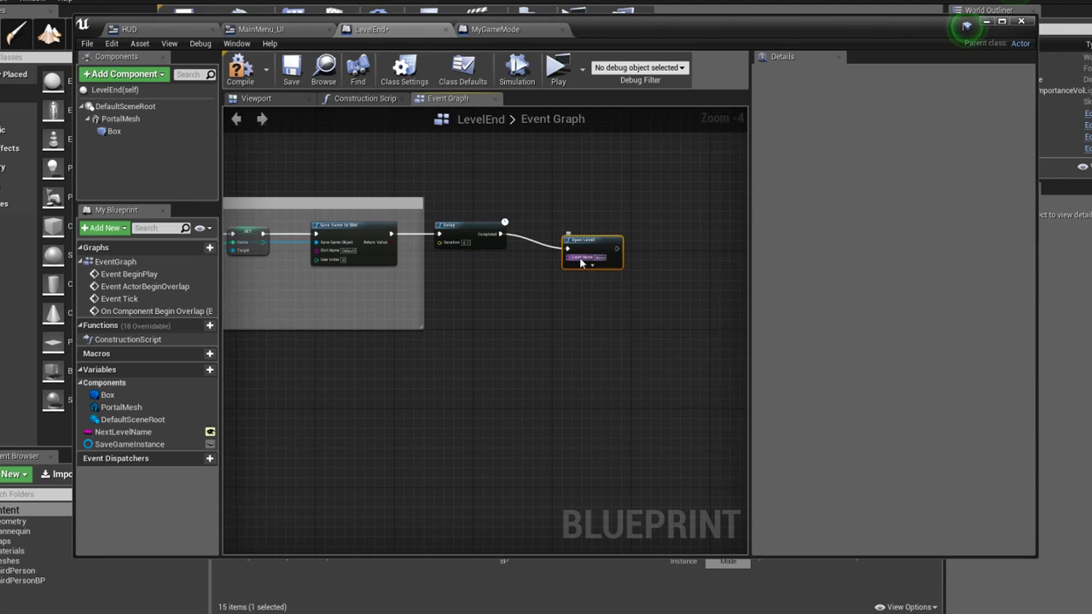
left_click_drag(592, 247, 598, 233)
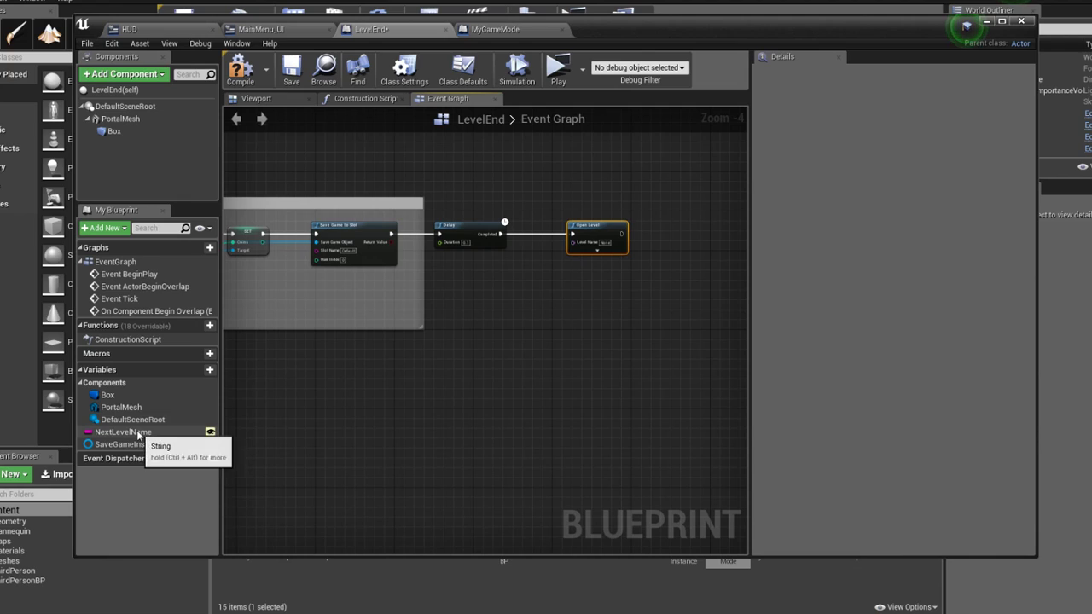
mouse_move(136, 435)
left_mouse_down()
mouse_move(443, 288)
mouse_move(579, 243)
left_mouse_up()
left_click(500, 293)
Wrap Delay and Open Level in an 'Open New Level after 0.1 delay' comment, then compile and save
scroll(544, 325, "up", 2)
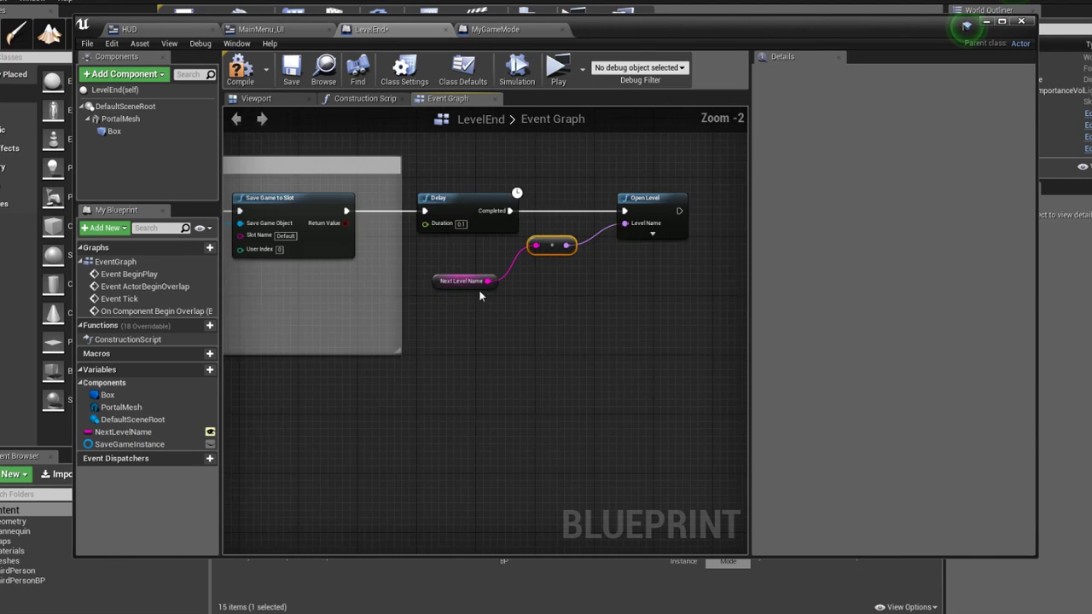
scroll(604, 253, "down", 2)
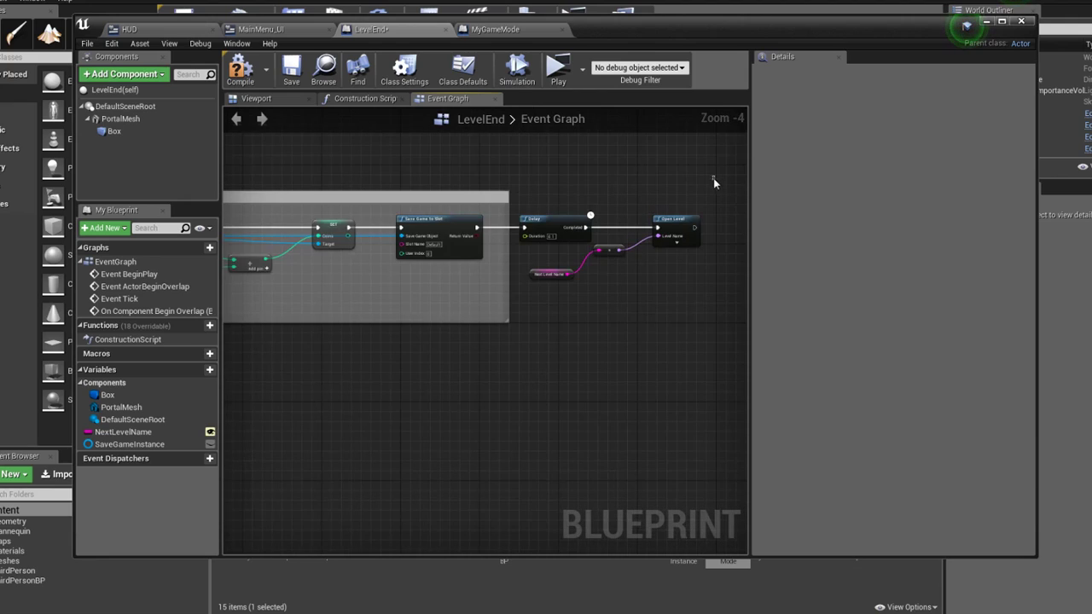
type("c")
type("Ope")
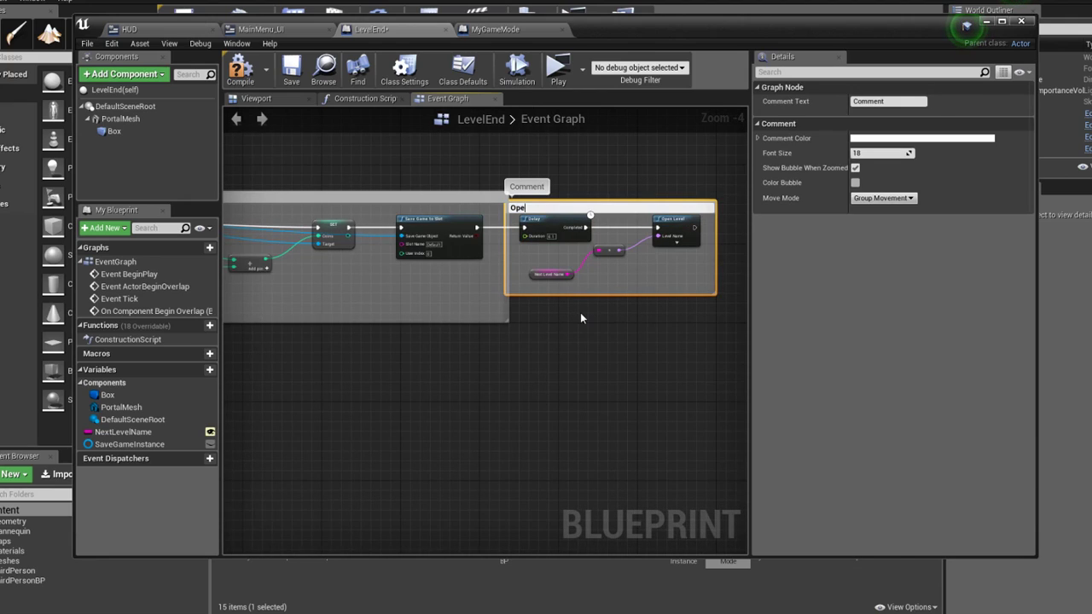
type(" New Level af")
type("ter 0.")
type("1 d")
type("elay")
key("Return")
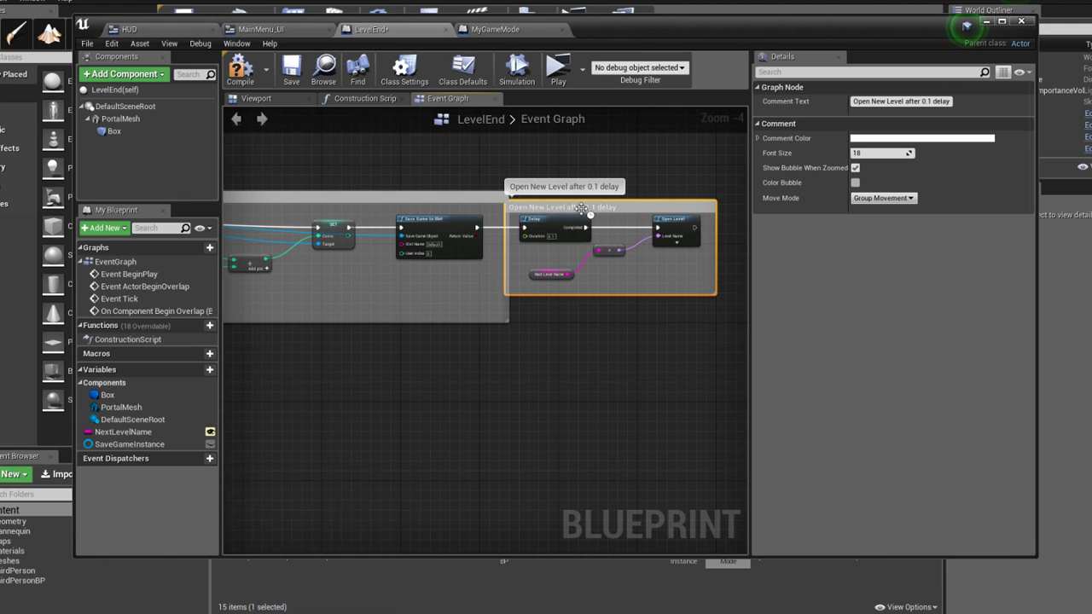
left_click_drag(584, 210, 609, 212)
left_click(439, 414)
scroll(490, 382, "down", 2)
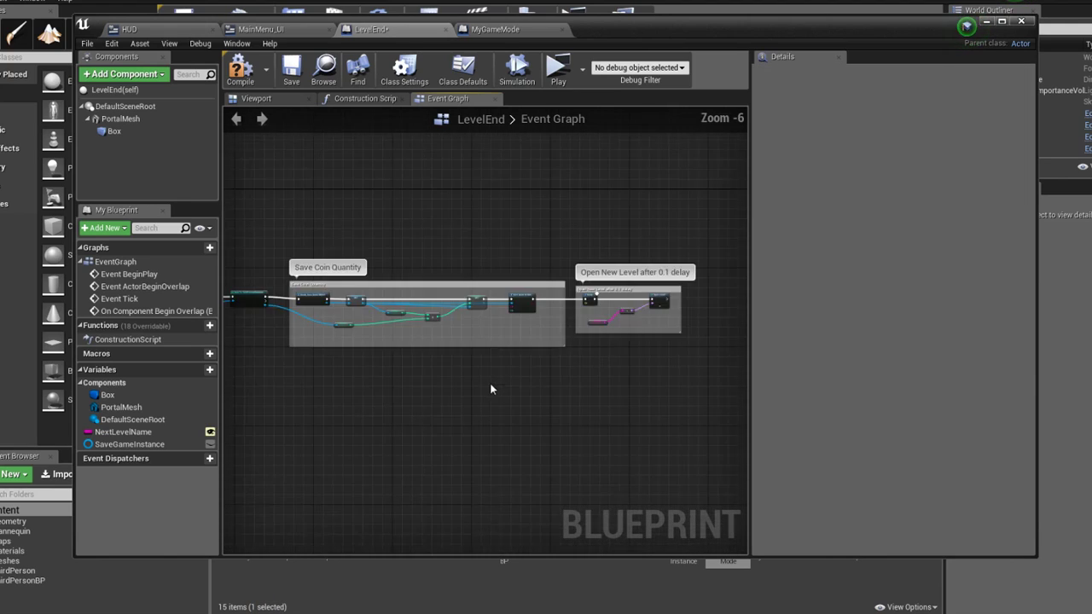
left_click(254, 76)
left_click(292, 69)
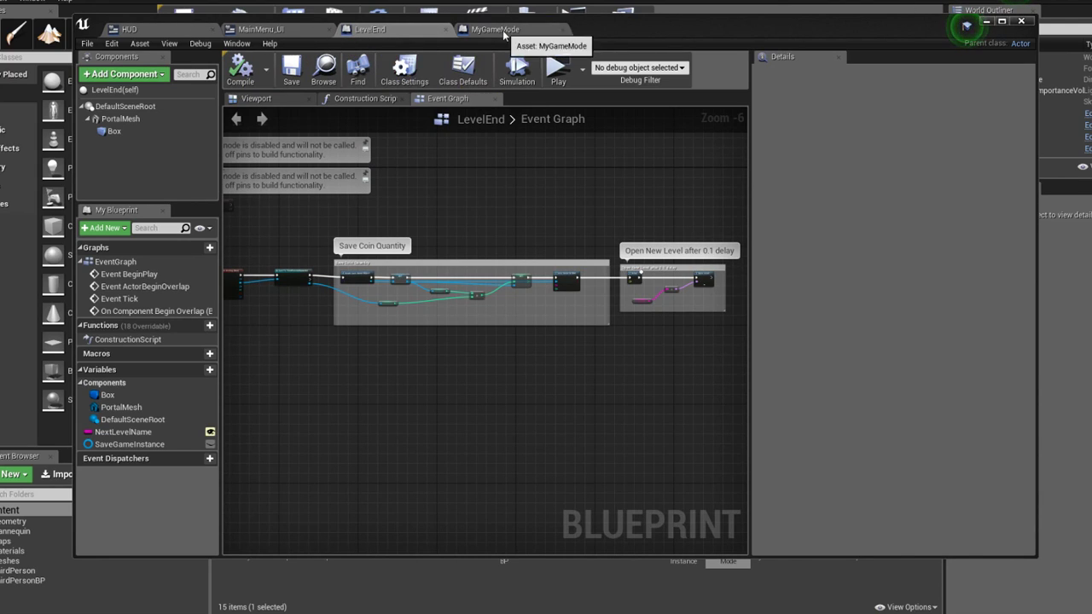
Switch to MyGameMode's Event Graph and widen the save-level comment box toward Save Game to Slot
left_click(503, 33)
mouse_move(502, 156)
right_mouse_down()
mouse_move(655, 188)
mouse_move(320, 183)
right_mouse_up()
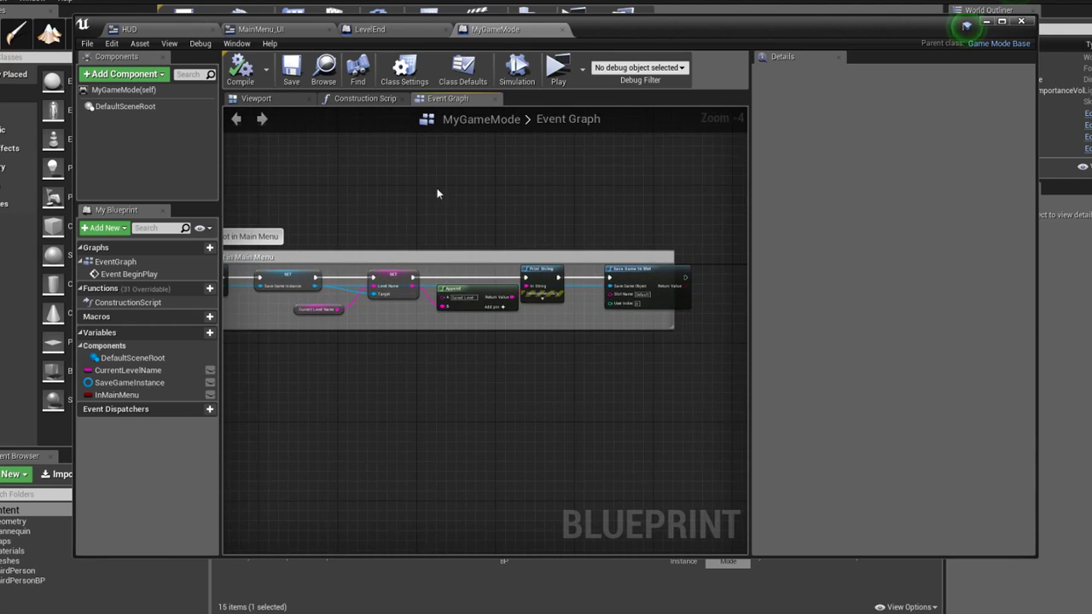
right_click_drag(678, 259, 501, 247)
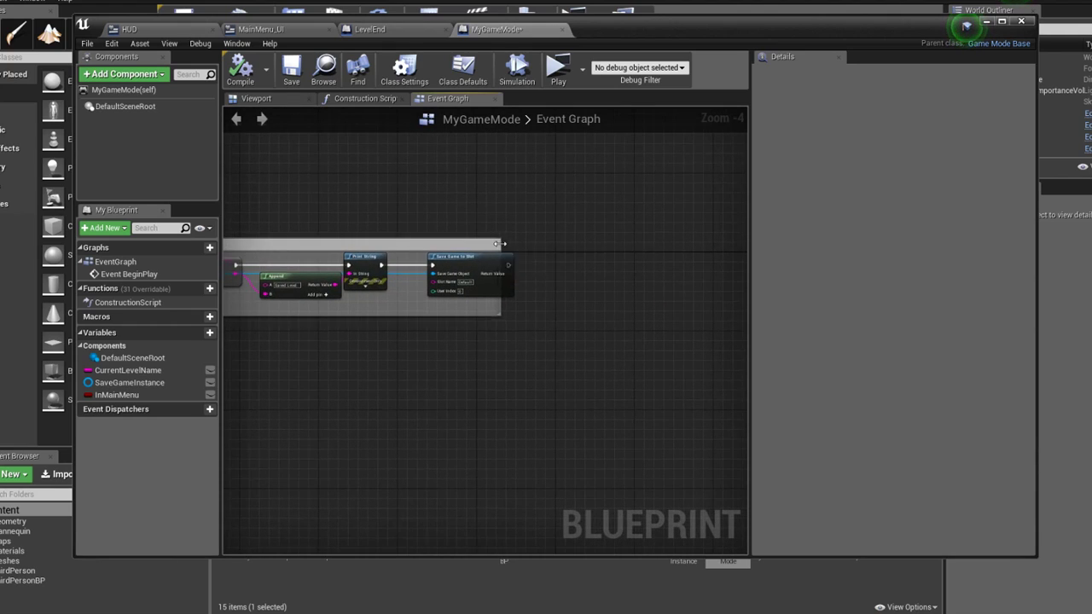
left_click_drag(501, 244, 658, 256)
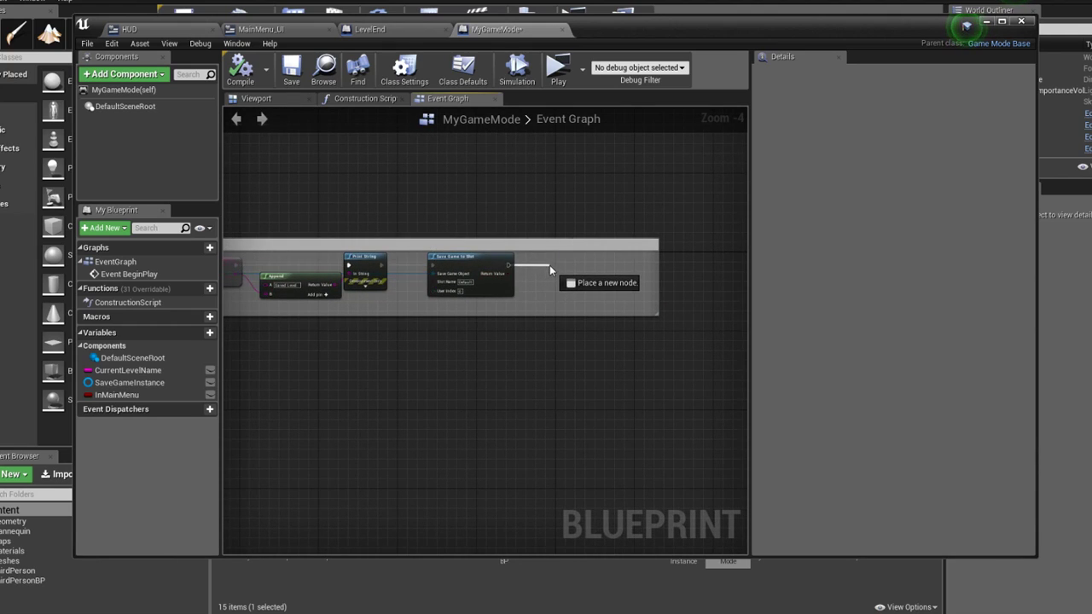
left_click_drag(545, 271, 549, 265)
left_click(505, 194)
mouse_move(505, 194)
right_mouse_down()
mouse_move(644, 179)
mouse_move(465, 188)
right_mouse_up()
Add a Delay node after Save Game to Slot, then delete it again
left_click_drag(538, 258, 537, 255)
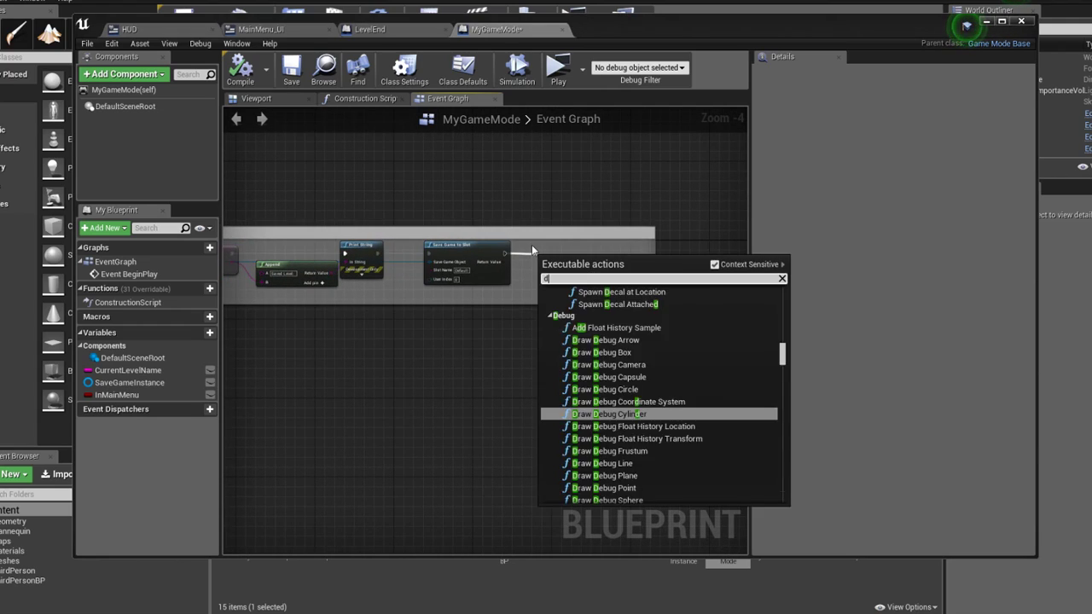
type("delay")
left_click(595, 375)
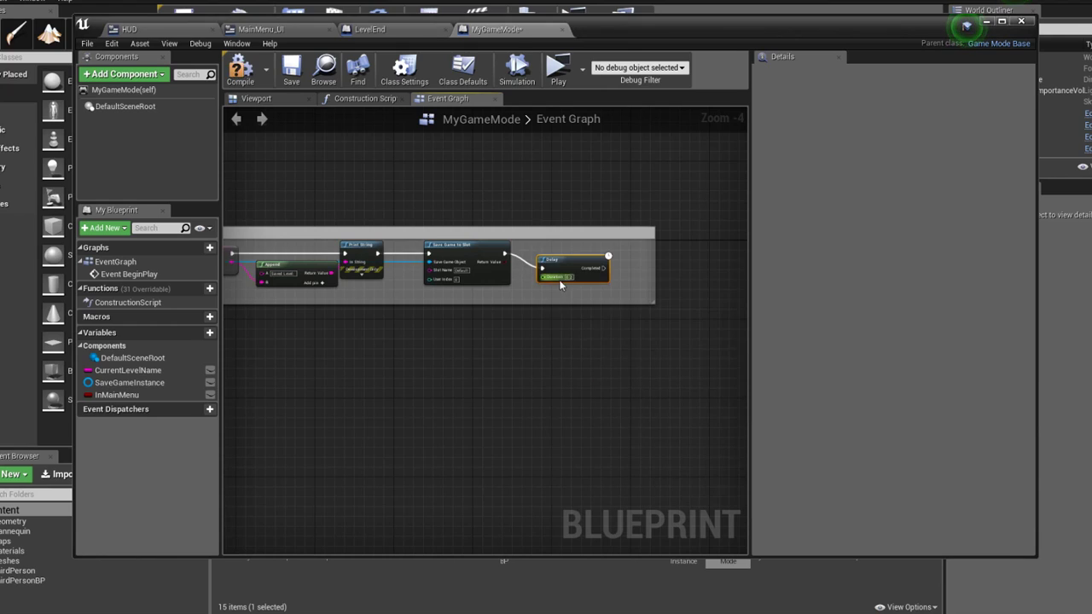
mouse_move(469, 193)
right_mouse_down()
mouse_move(605, 175)
mouse_move(645, 212)
right_mouse_up()
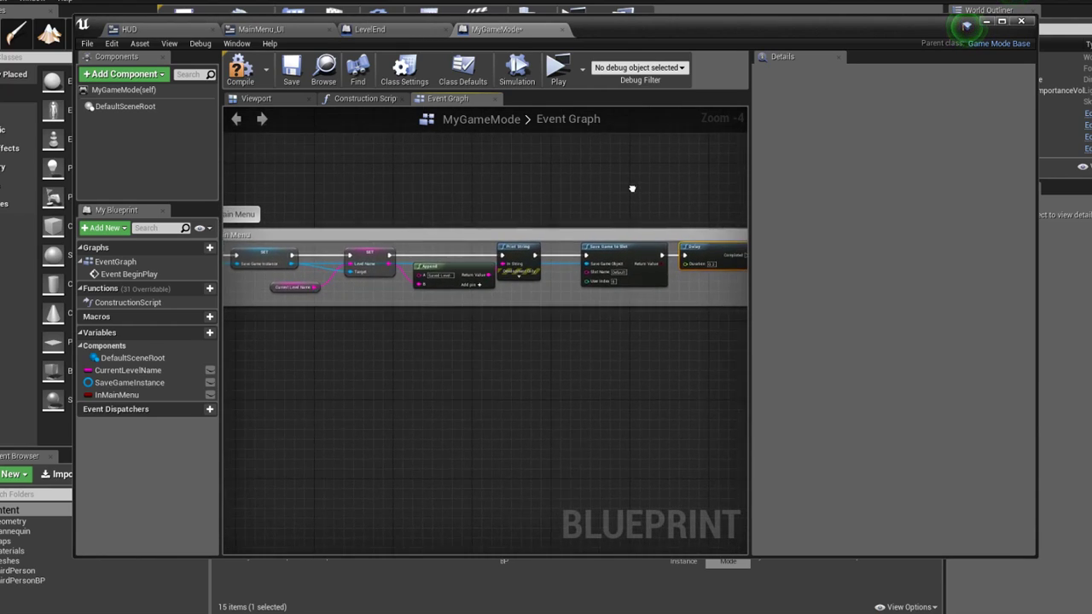
key("Delete")
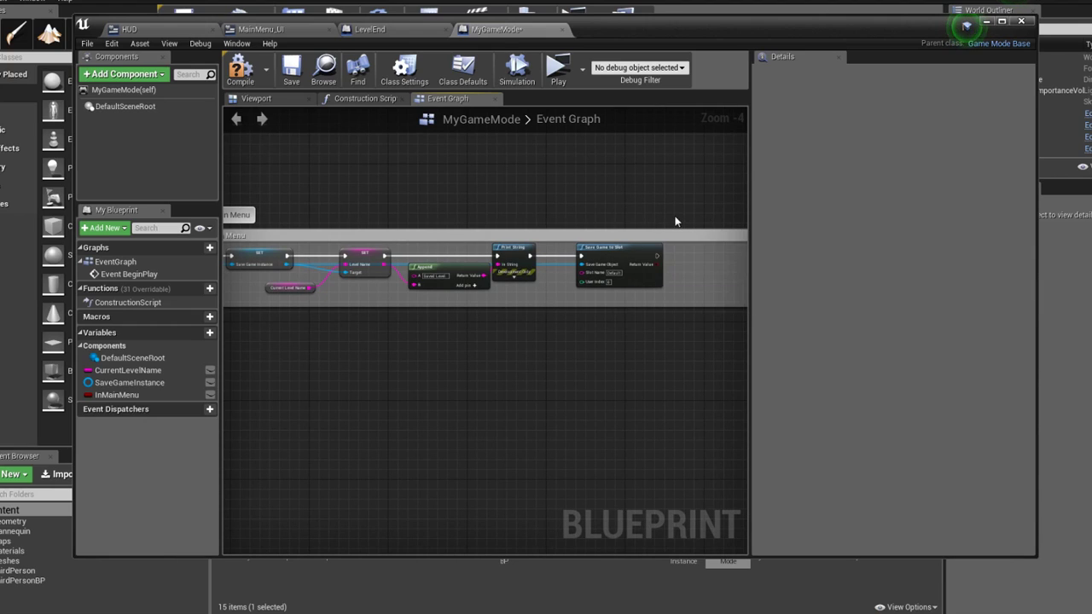
Shrink the comment box back and pan to the end of the save chain
right_click_drag(674, 219, 574, 217)
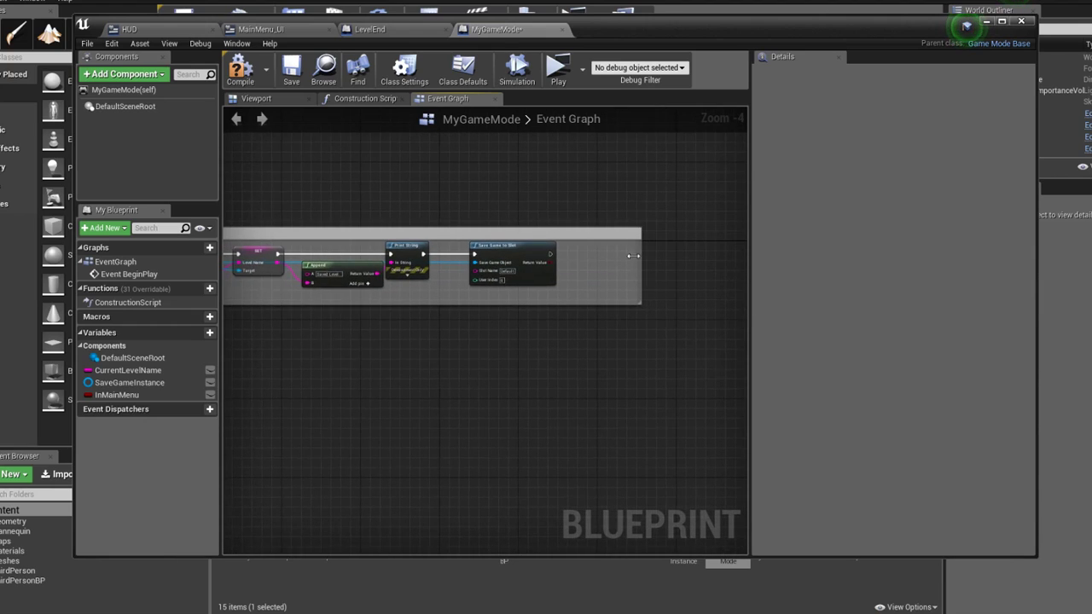
left_click_drag(701, 255, 612, 256)
right_click_drag(523, 368, 610, 349)
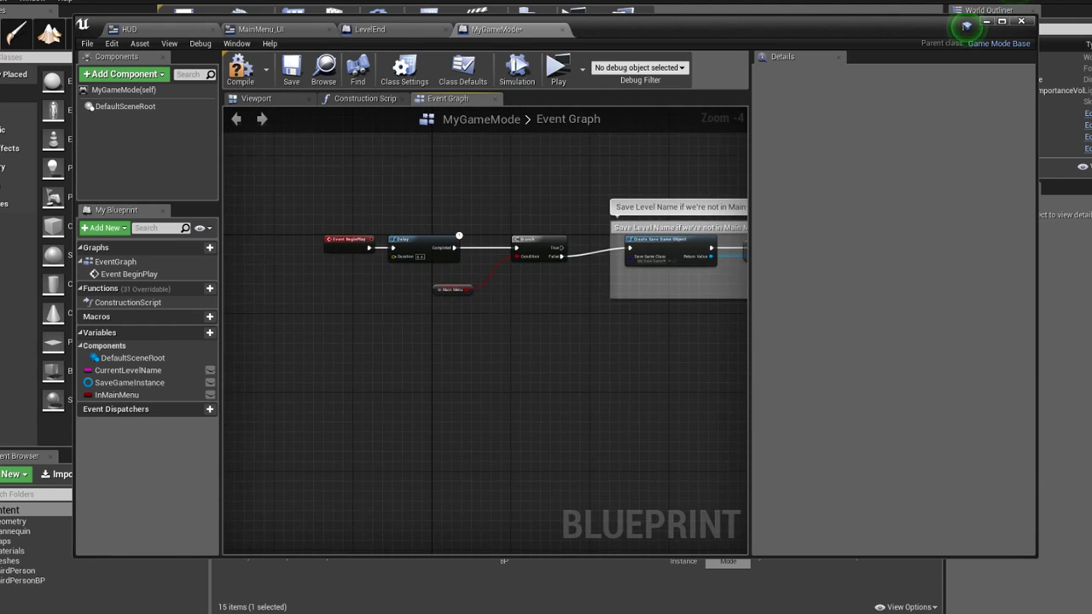
right_click_drag(692, 171, 548, 168)
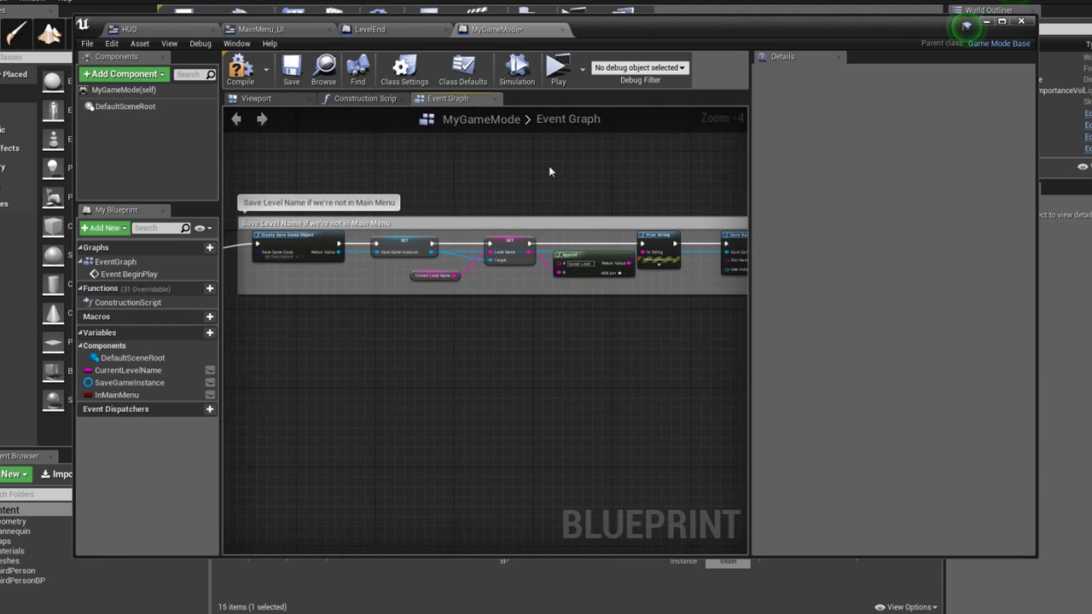
right_click_drag(585, 340, 329, 358)
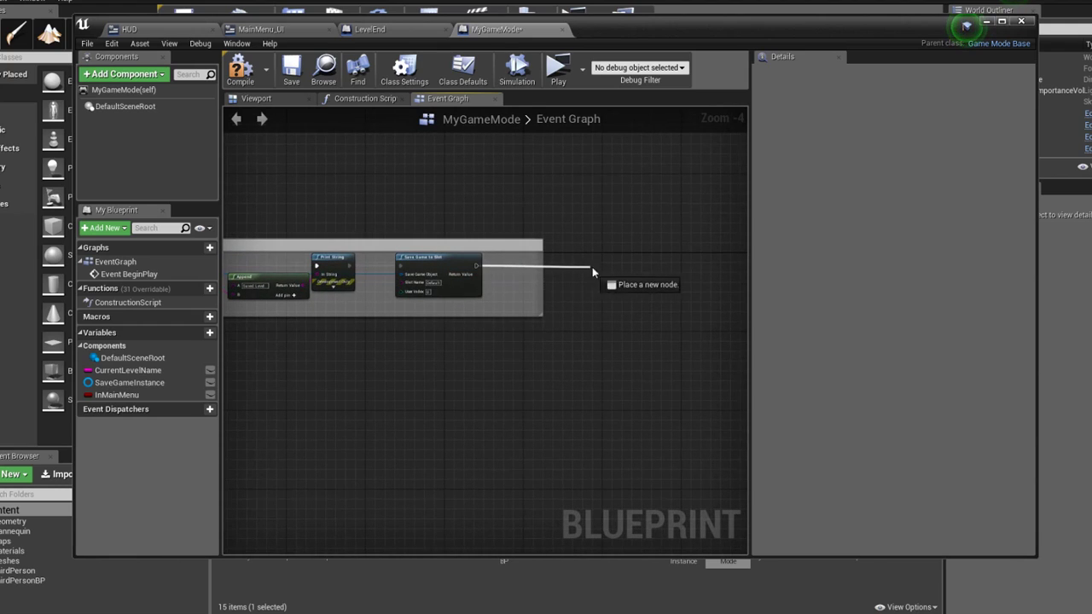
After Save Game to Slot, add Cast To ThirdPersonCharacter with Get Player Character as its object
left_click_drag(620, 271, 620, 270)
type("player")
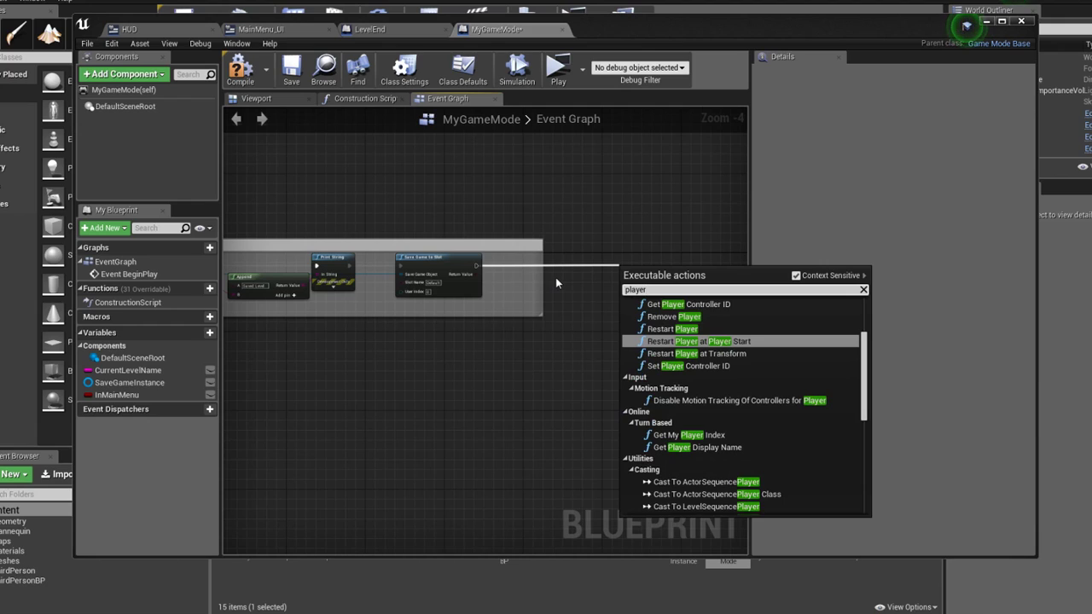
key("BackSpace")
key("BackSpace")
key("BackSpace")
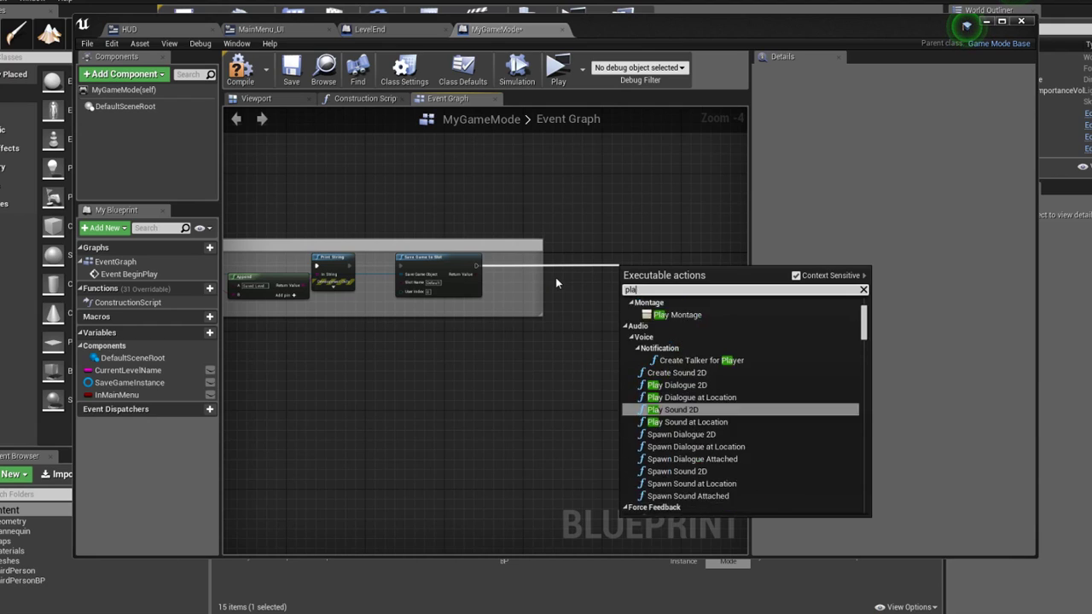
type("thirdper")
key("Return")
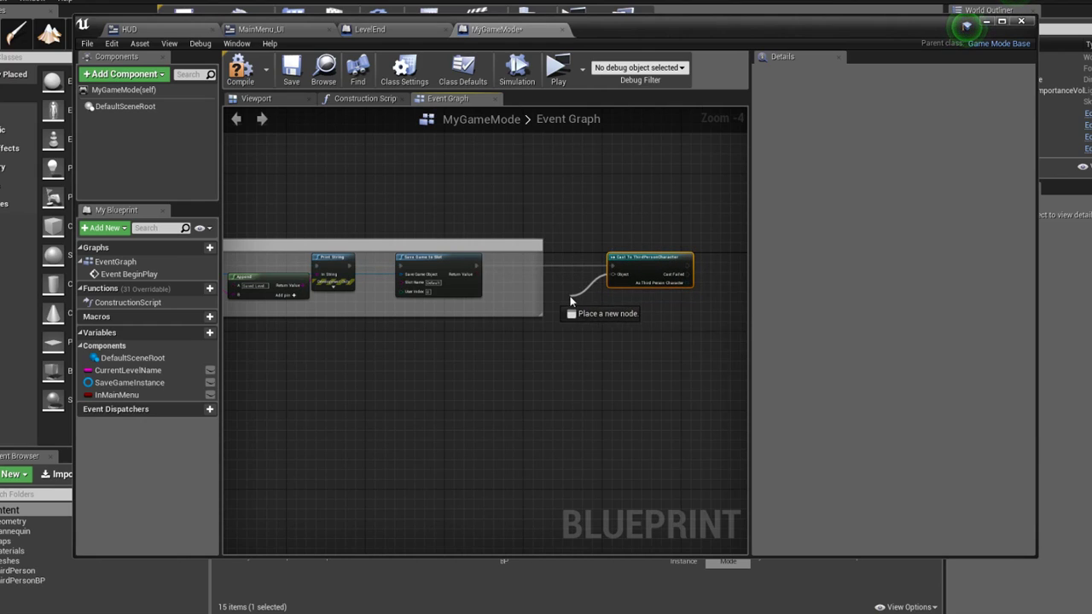
left_click_drag(570, 301, 572, 301)
type("get player character")
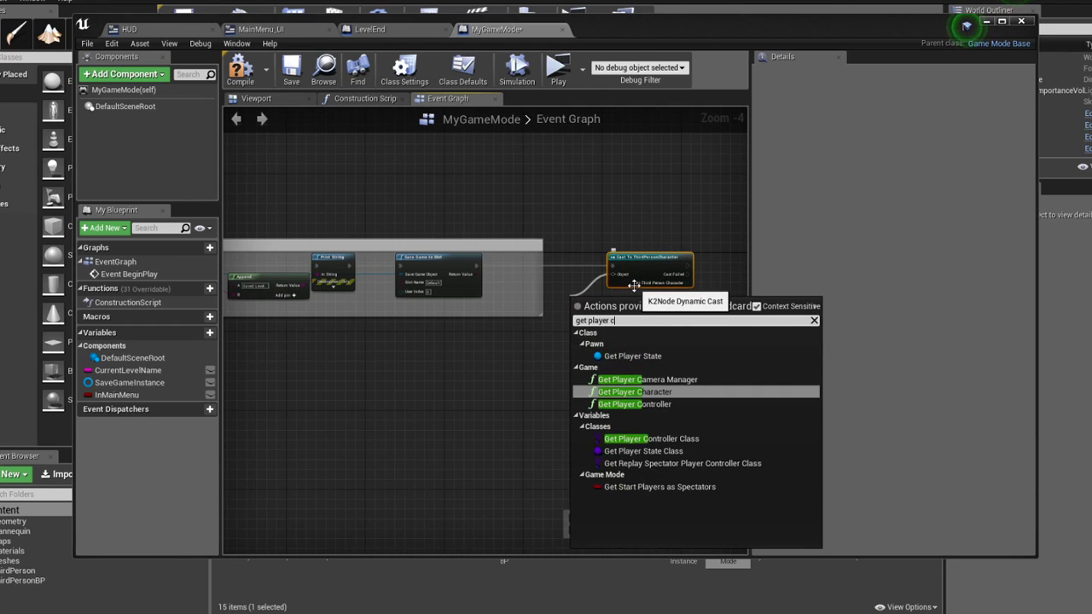
key("Return")
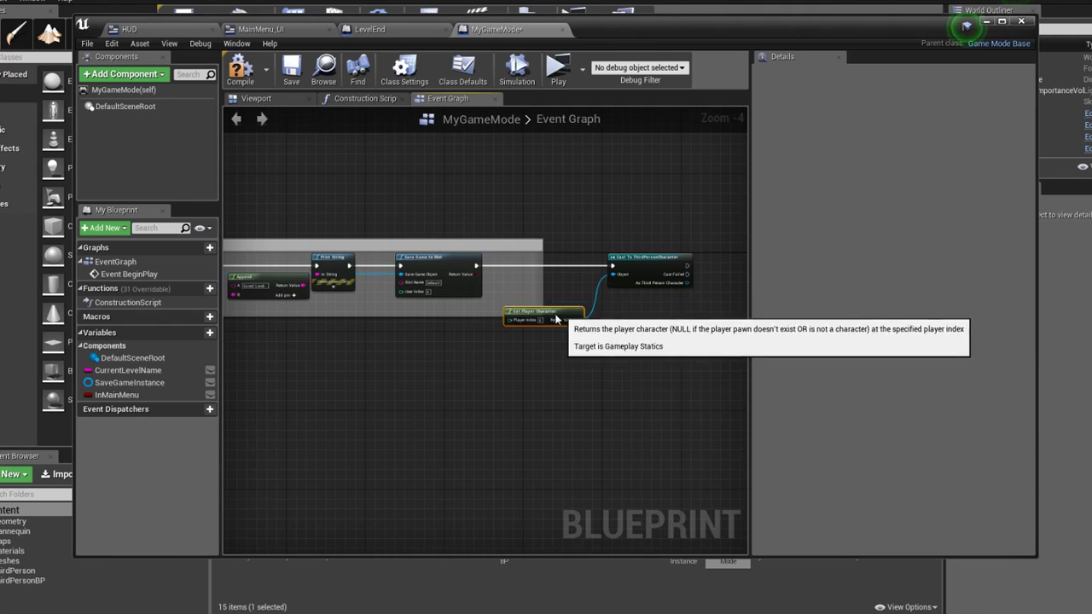
left_click_drag(629, 314, 556, 337)
right_click_drag(556, 337, 451, 329)
Add a Set Coins node on the cast ThirdPersonCharacter output
left_click_drag(580, 273, 623, 269)
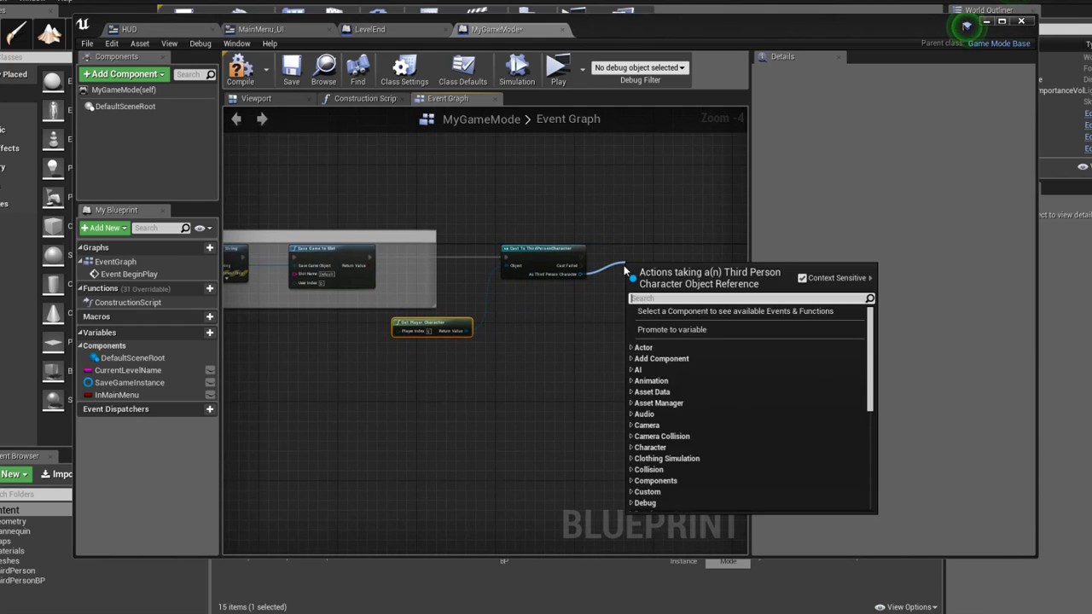
type("coin")
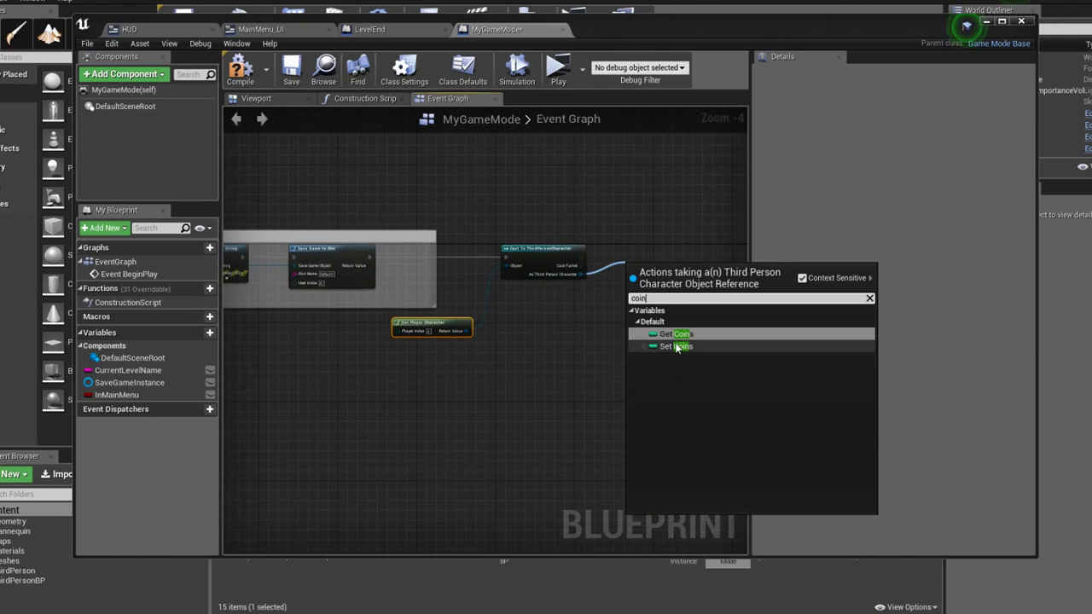
left_click(675, 346)
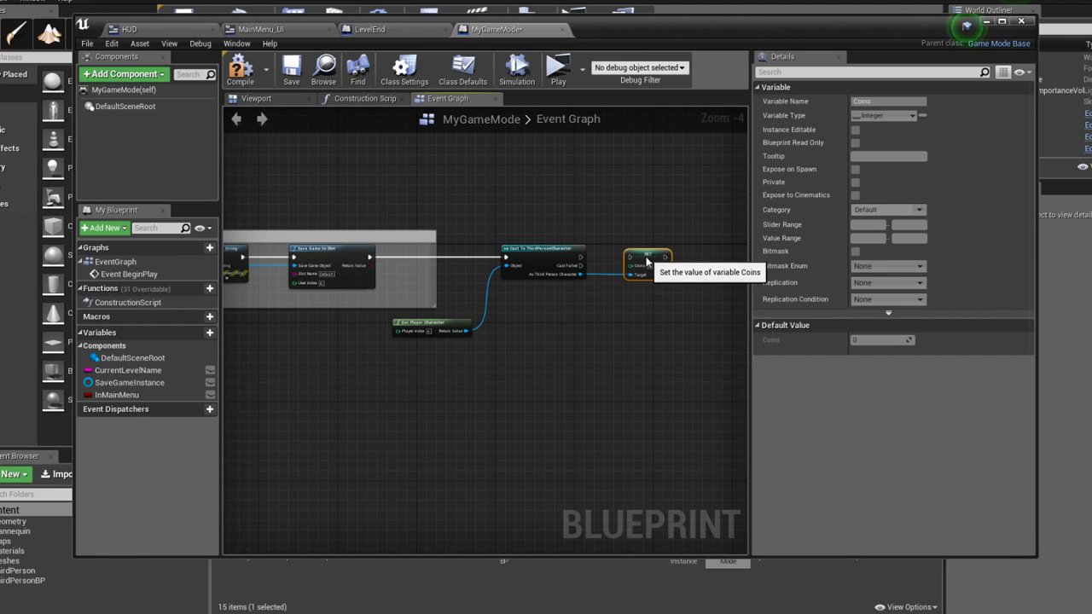
right_click_drag(581, 263, 537, 343)
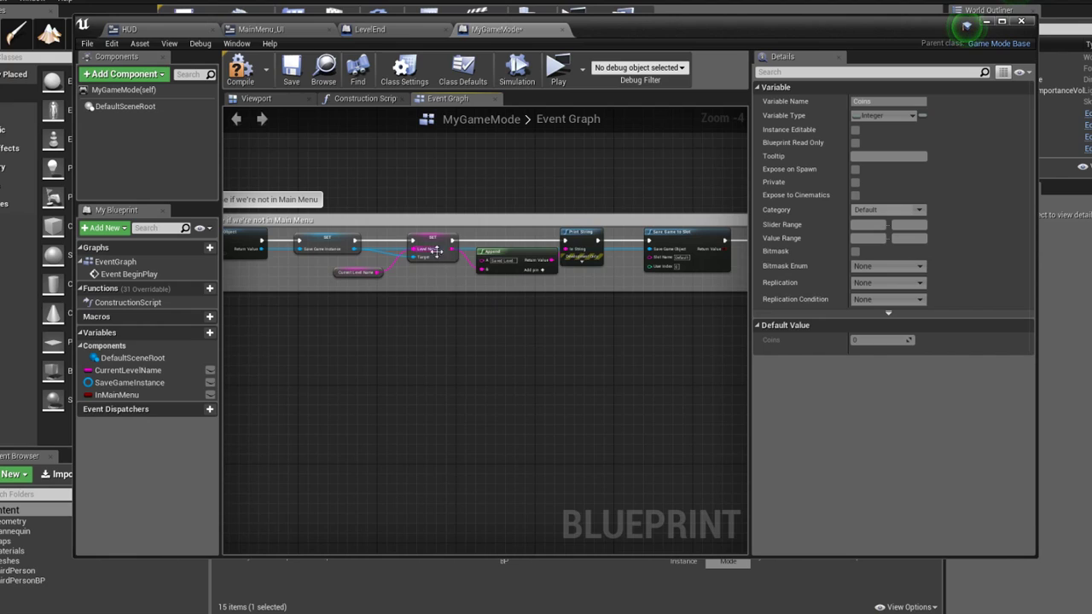
left_click(427, 243)
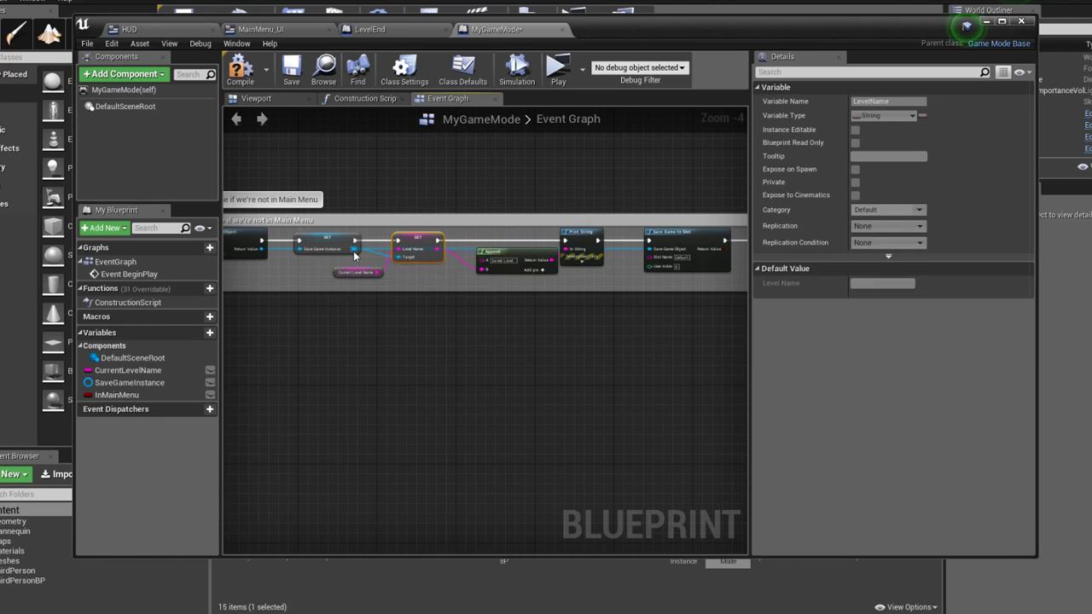
Add a Get Coins node from the save game object
left_click_drag(355, 254, 467, 300)
left_click_drag(588, 350, 589, 348)
type("coin")
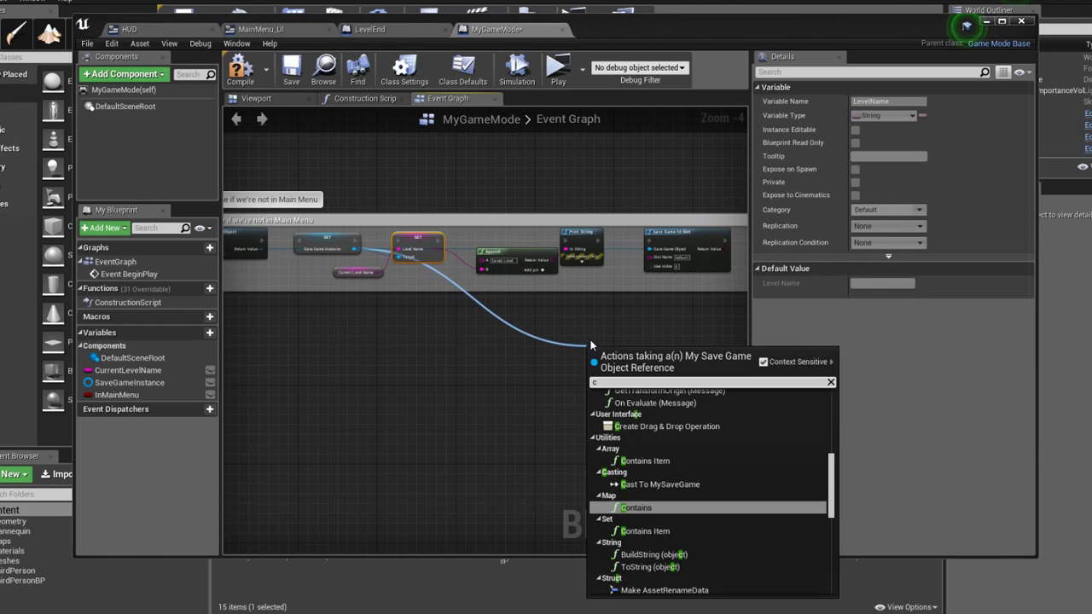
left_click(637, 417)
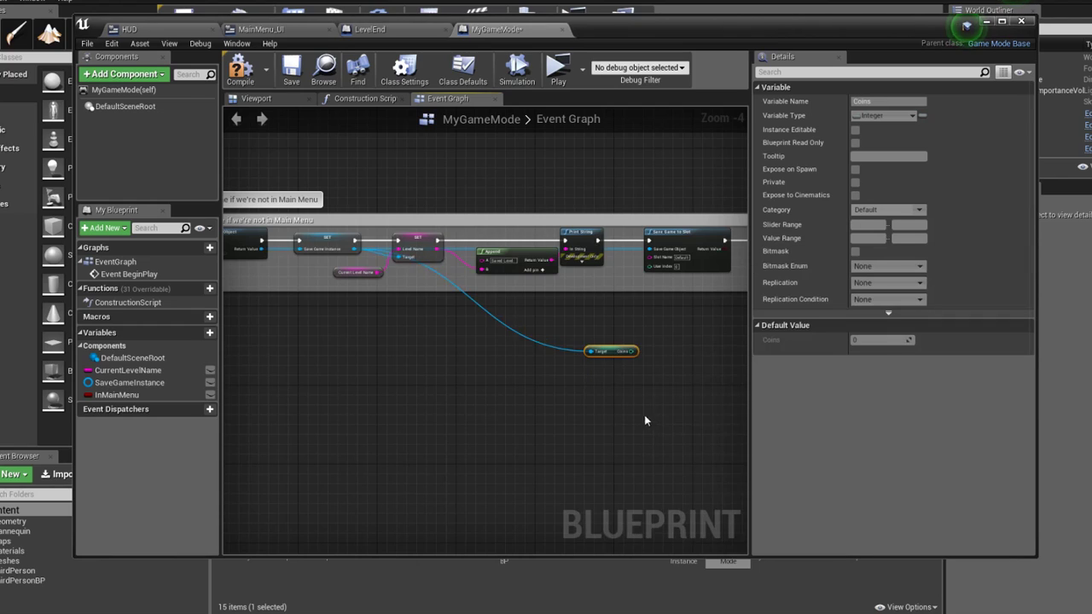
scroll(653, 390, "up", 1)
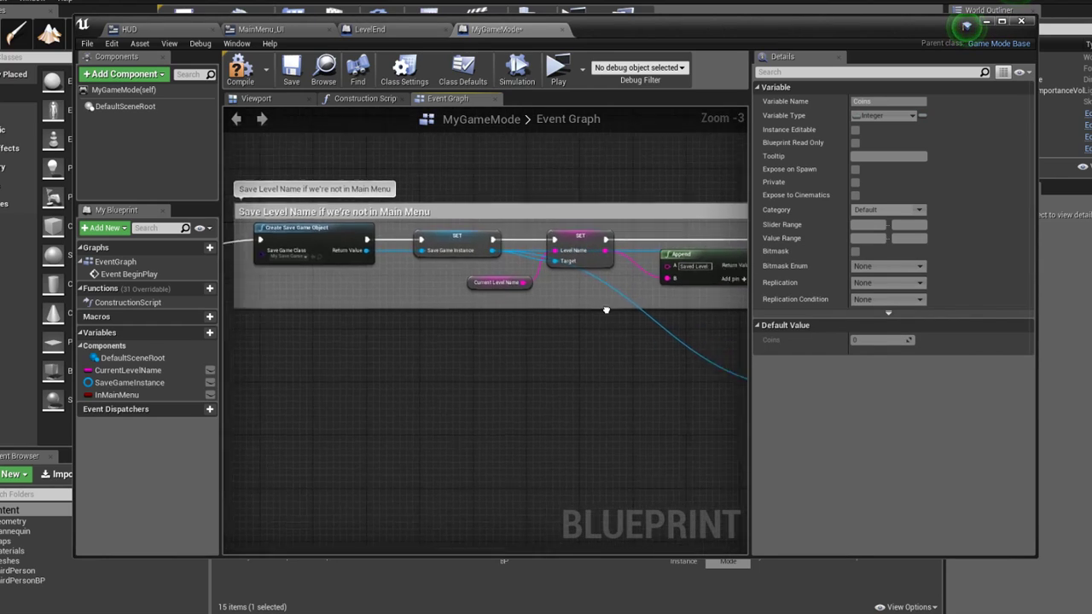
right_click_drag(646, 312, 303, 239)
Tidy the nodes, wire the saved Coins into Set Coins, and save MyGameMode
right_click_drag(525, 311, 167, 343)
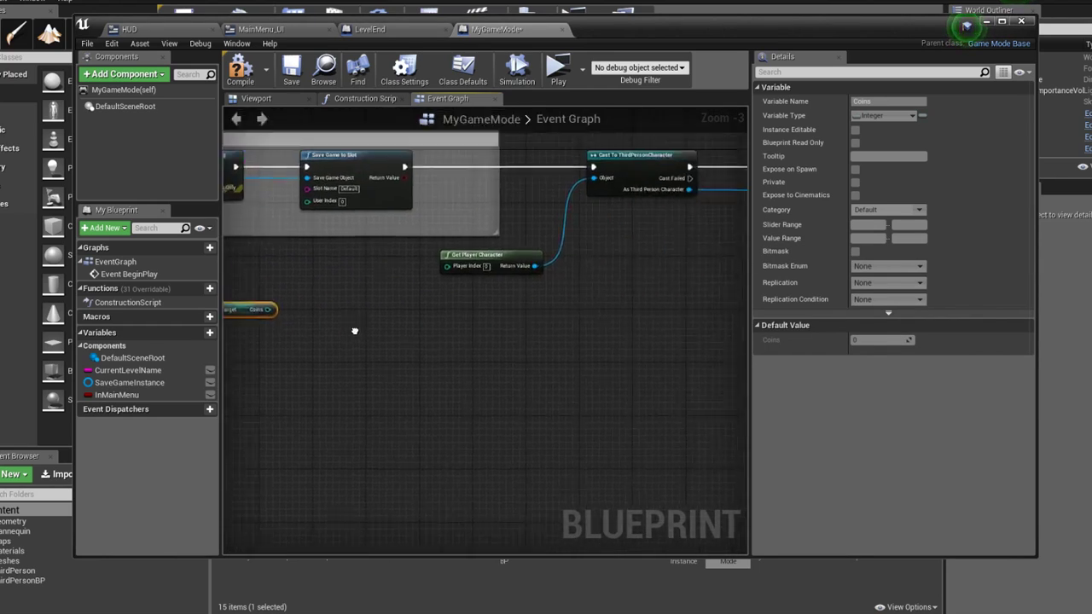
left_click_drag(423, 277, 434, 233)
right_click_drag(448, 278, 367, 286)
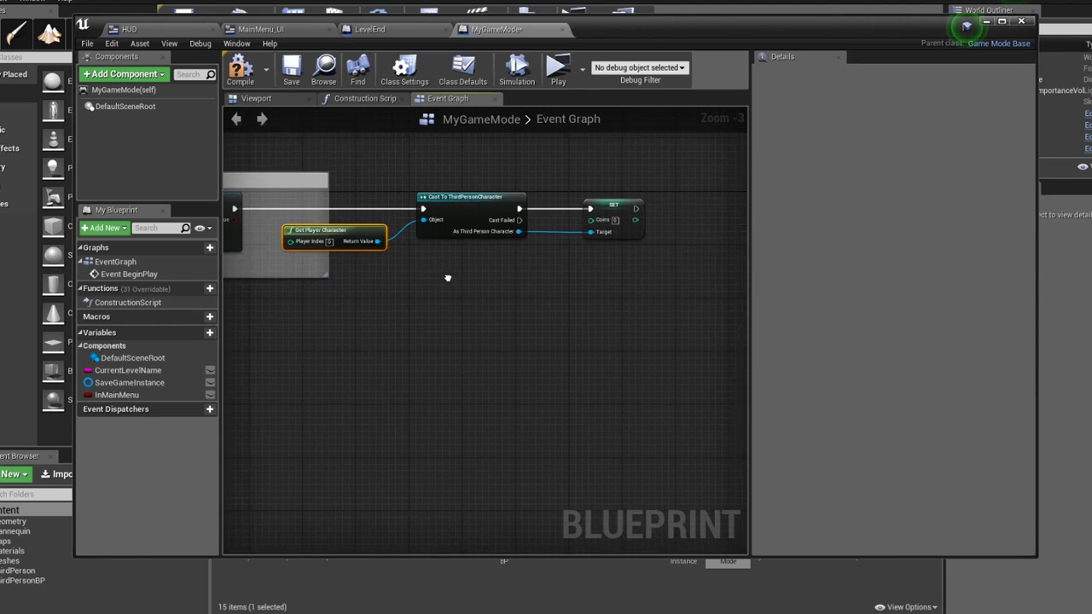
left_click_drag(331, 217, 266, 219)
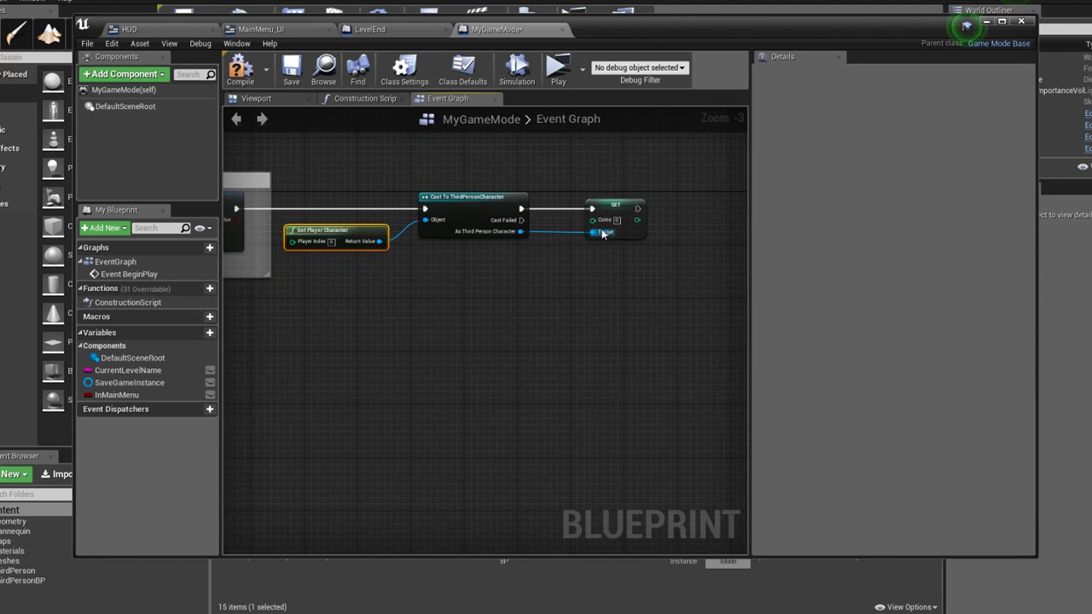
right_click_drag(476, 275, 851, 260)
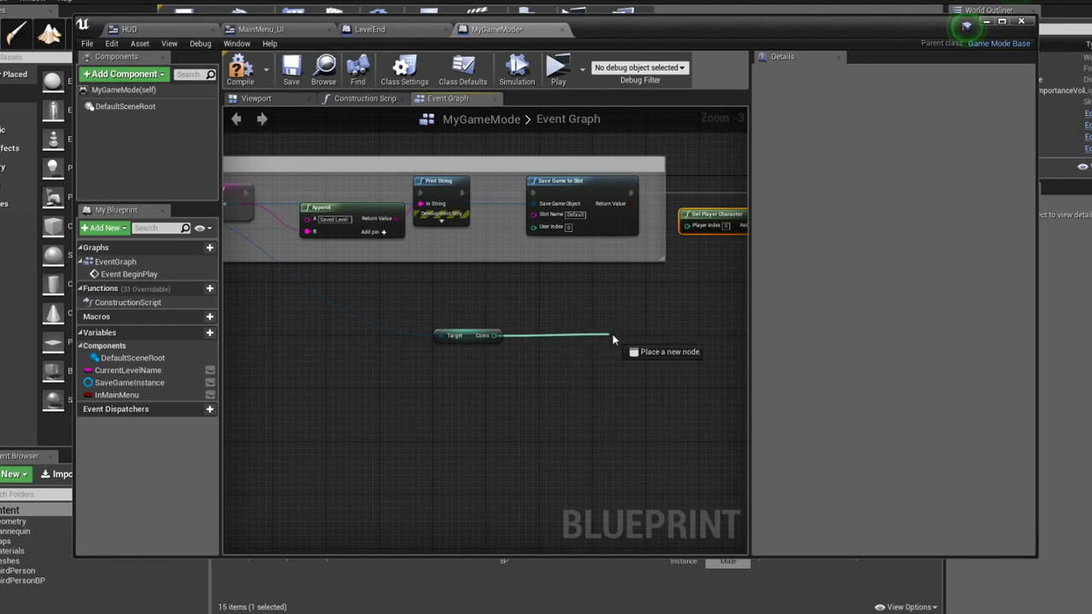
mouse_move(611, 333)
left_mouse_down()
mouse_move(767, 332)
mouse_move(641, 333)
mouse_move(577, 203)
left_mouse_up()
right_click_drag(426, 324, 789, 288)
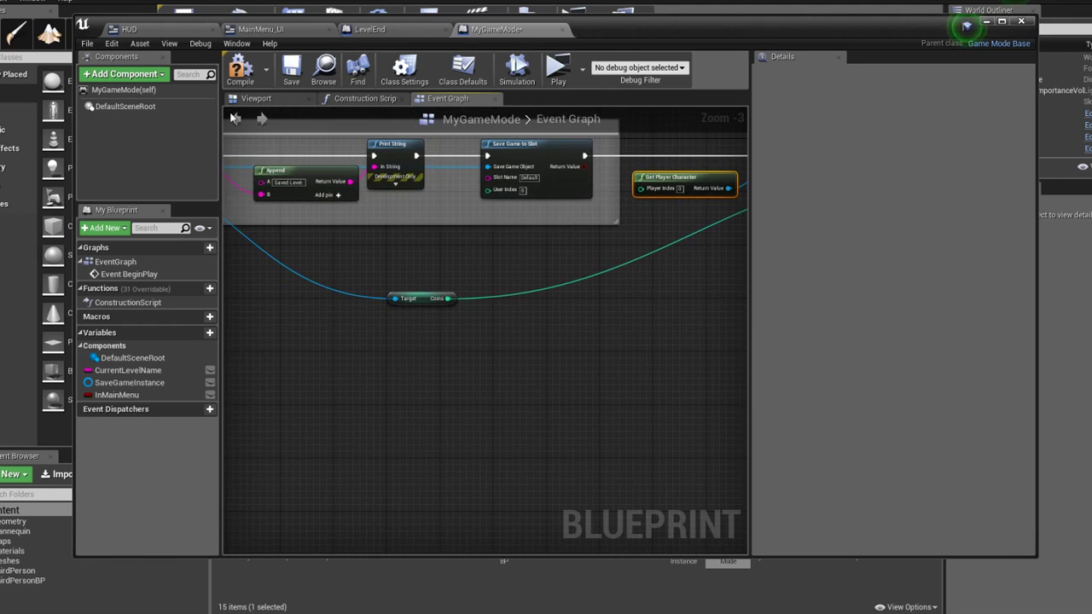
left_click(291, 68)
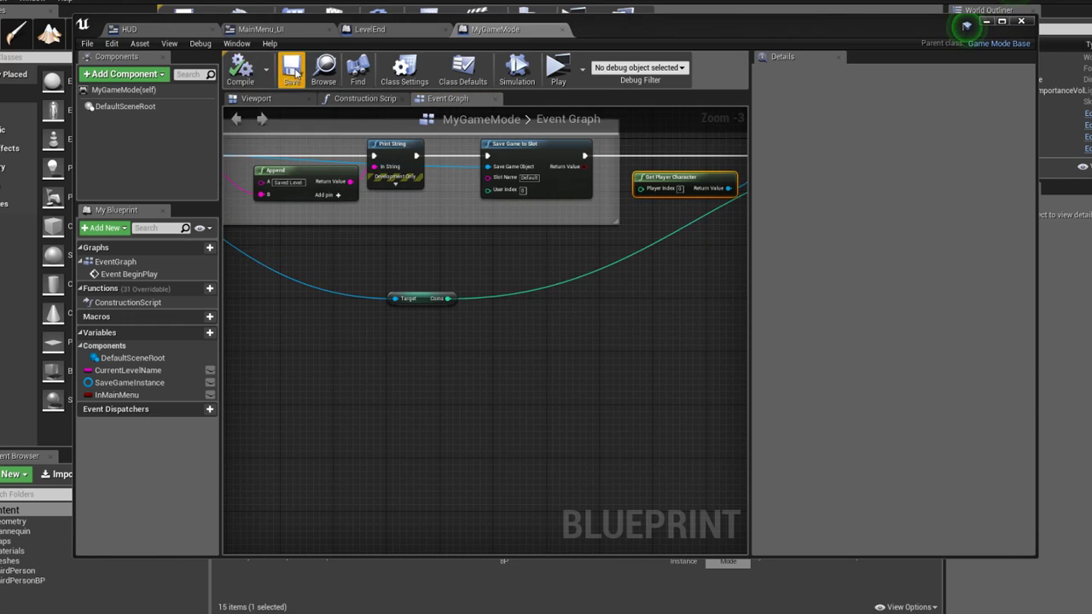
Play the level in a standalone window and run the character to collect coins
left_click(559, 73)
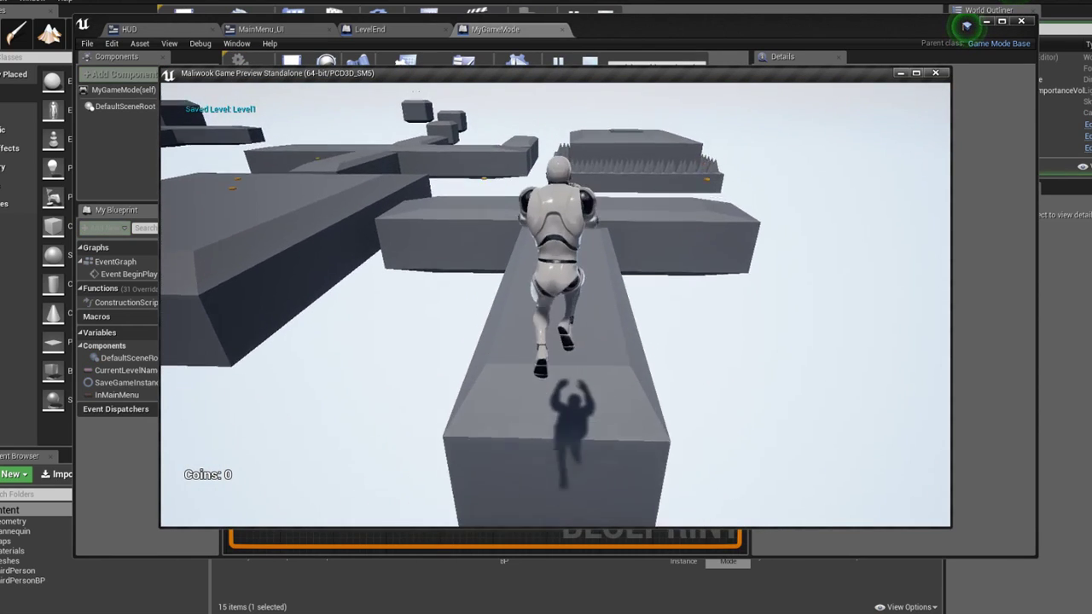
key("w")
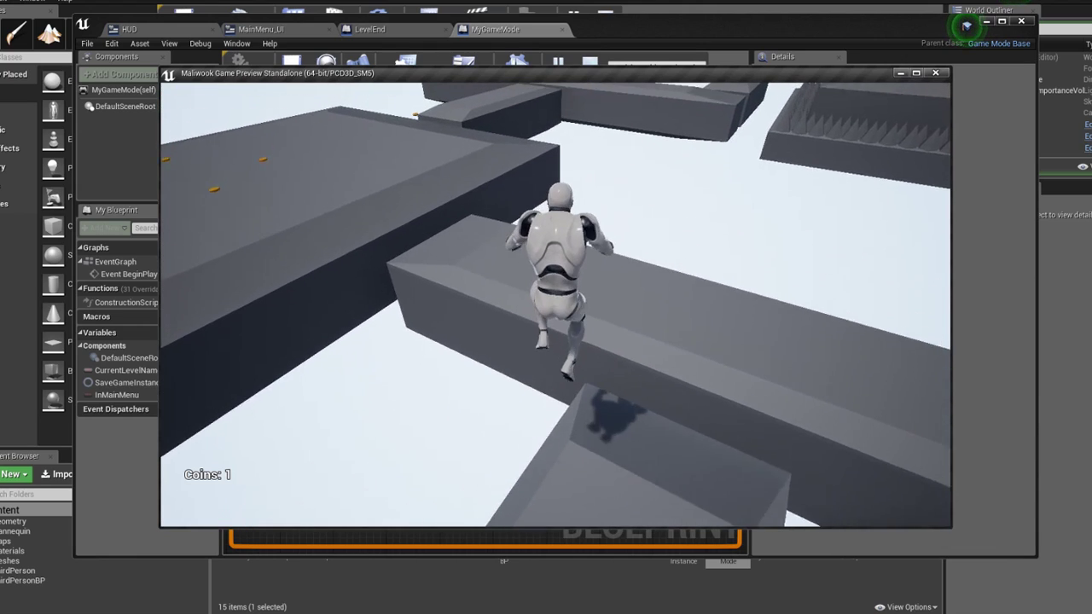
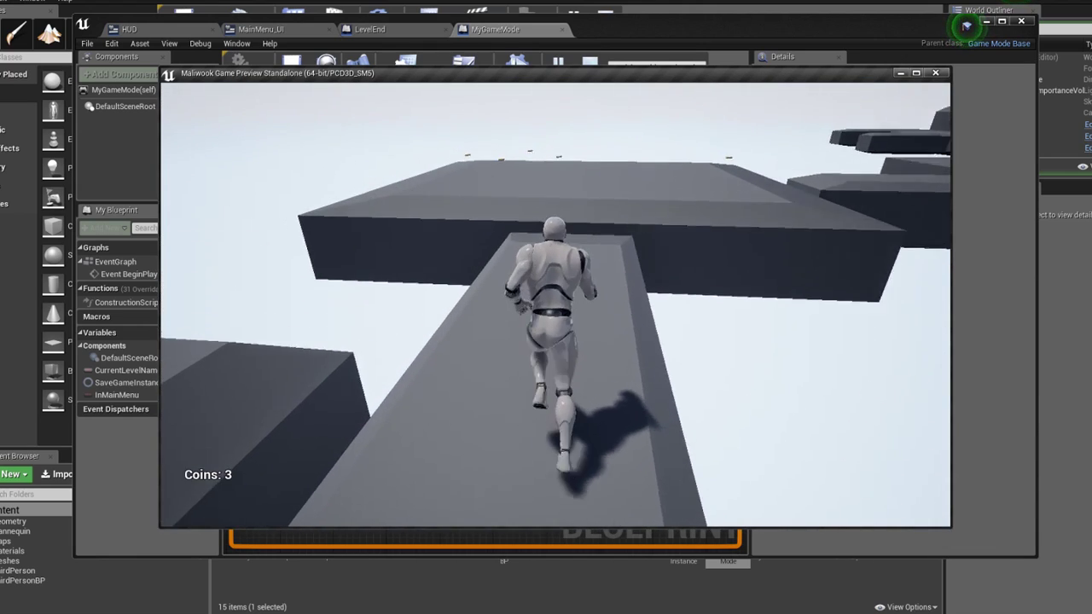
Run and jump onto the higher platform, then along the narrow beam toward the blocks, collecting coins
key("w")
key("space")
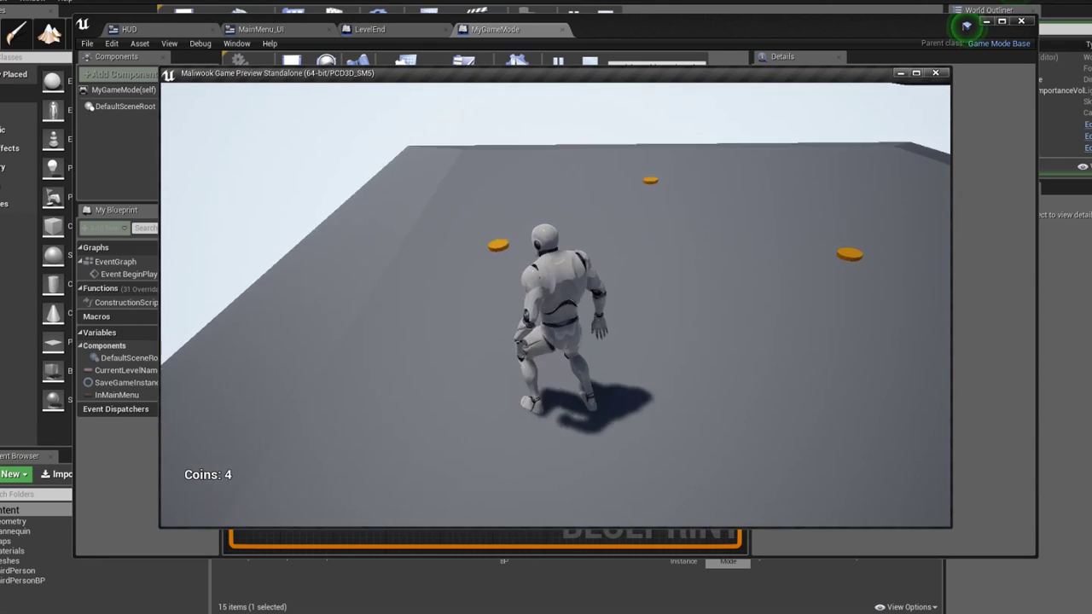
key("w")
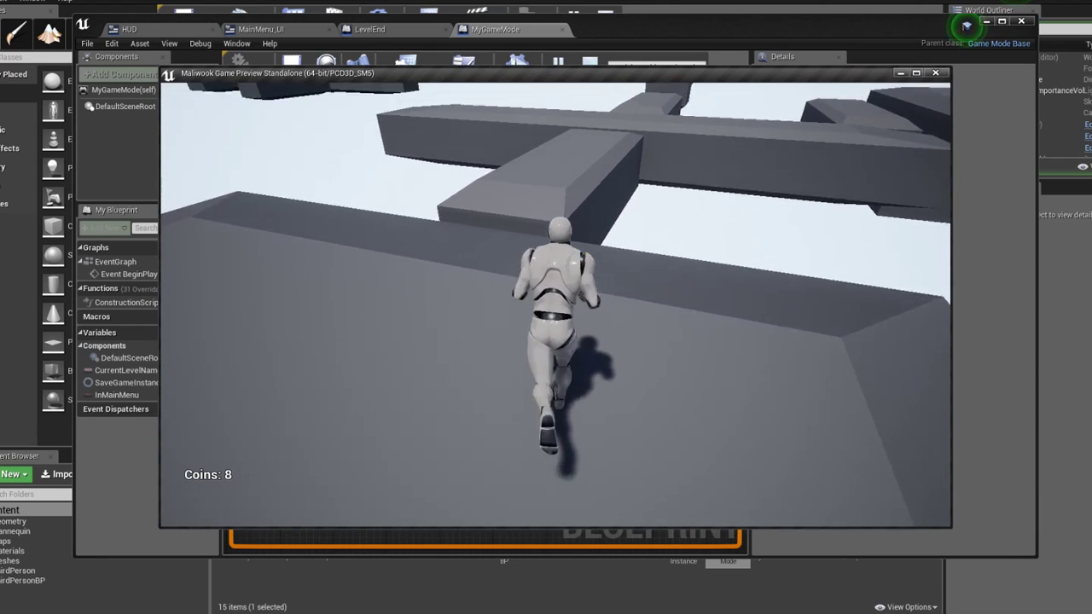
key("w")
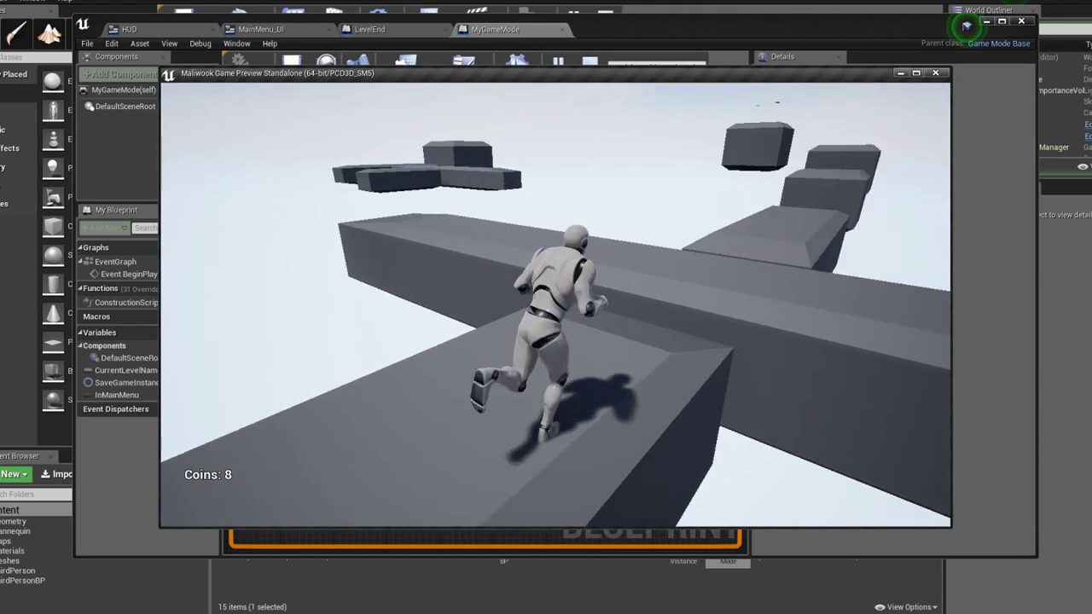
key("w")
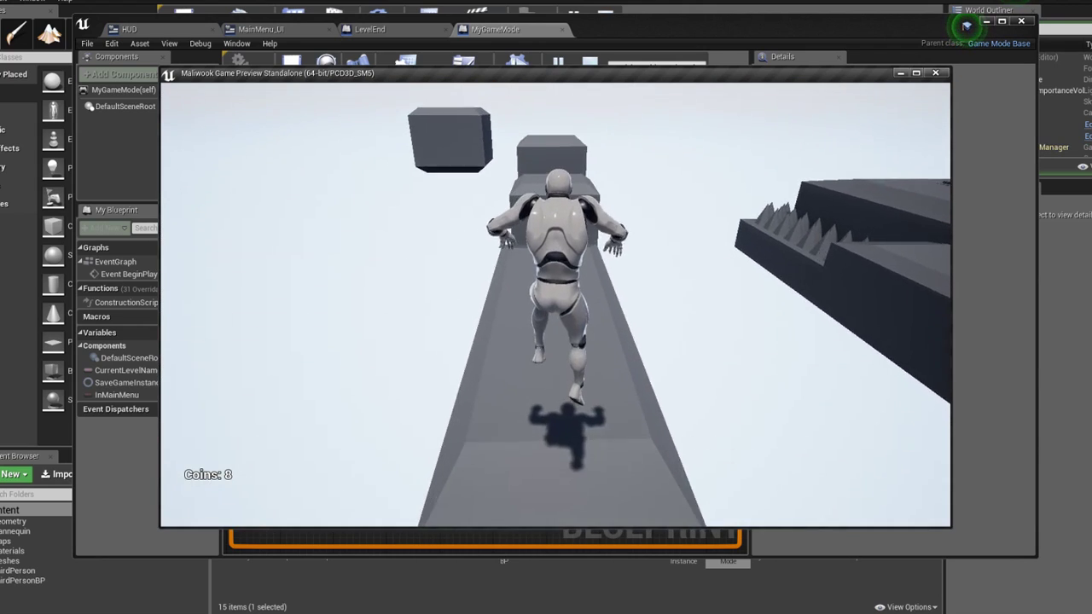
key("w")
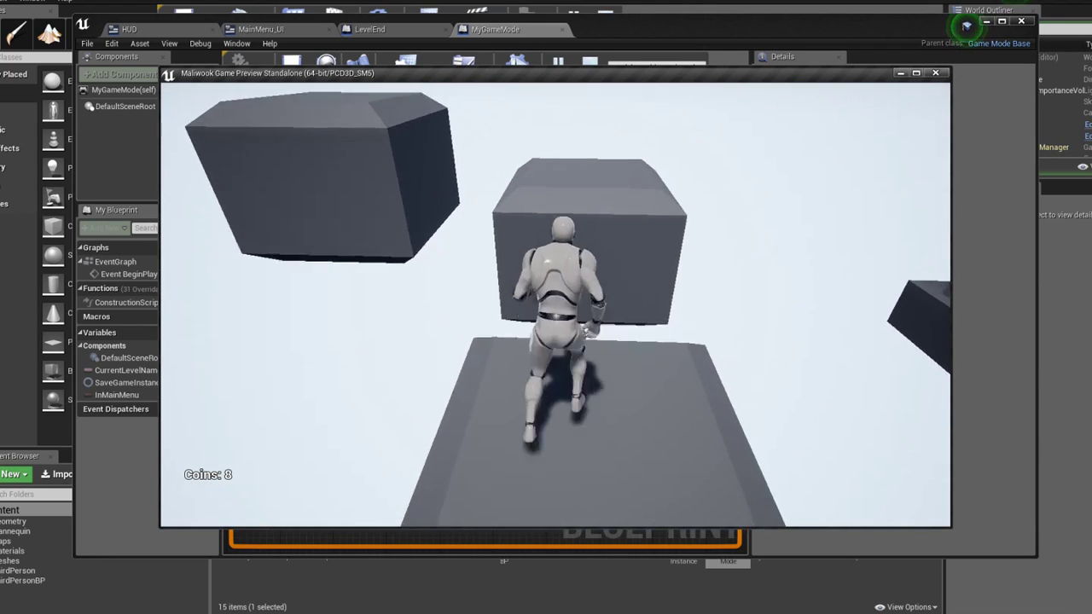
key("w")
Jump over the block onto the beams and up onto the spiked block, bringing the counter to 10
key("space")
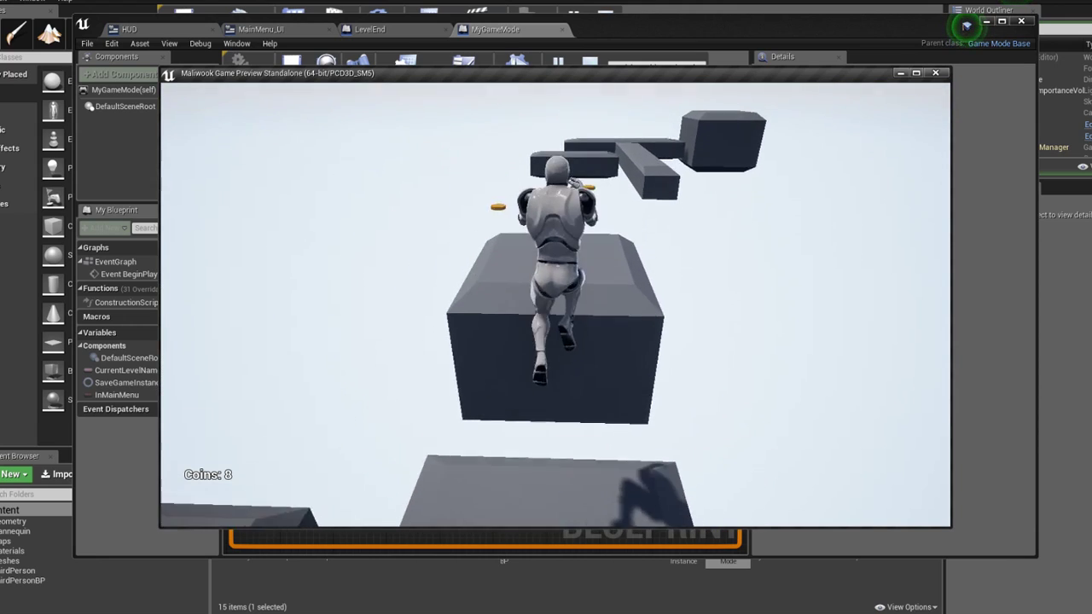
key("w")
key("space")
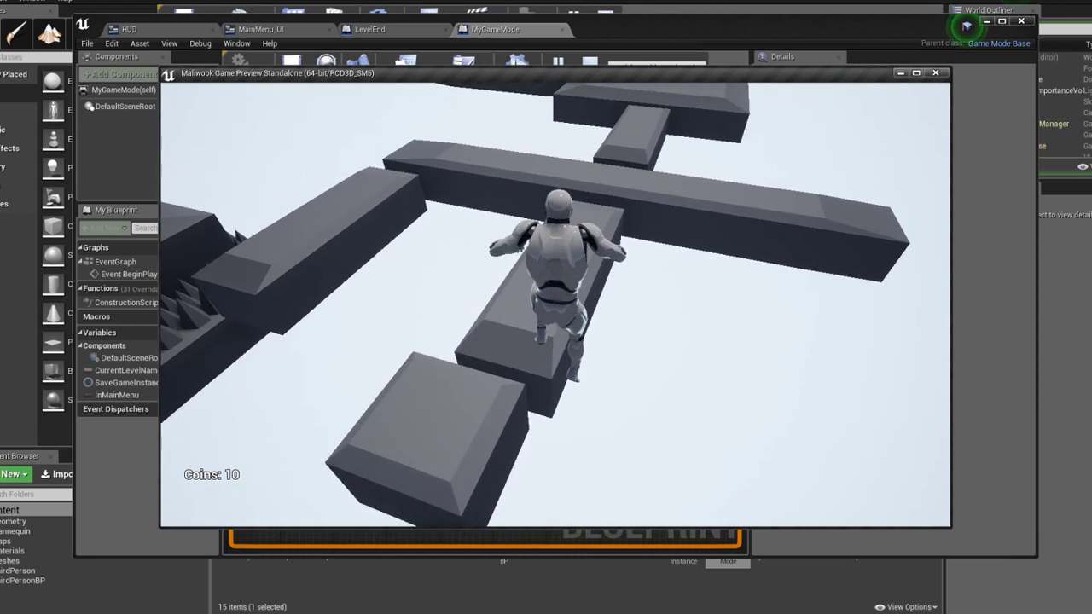
key("w")
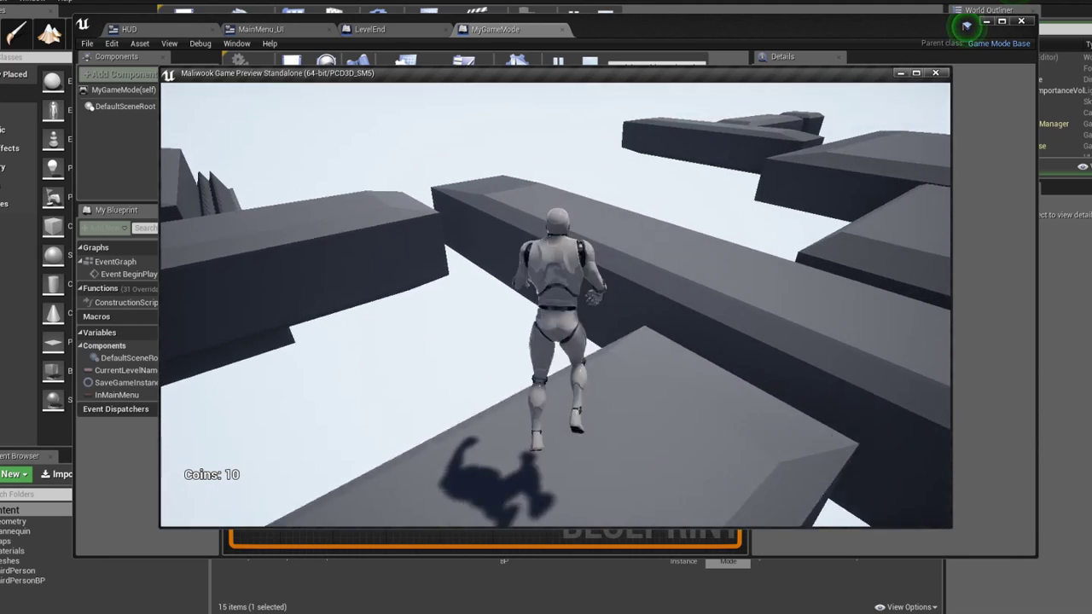
key("w")
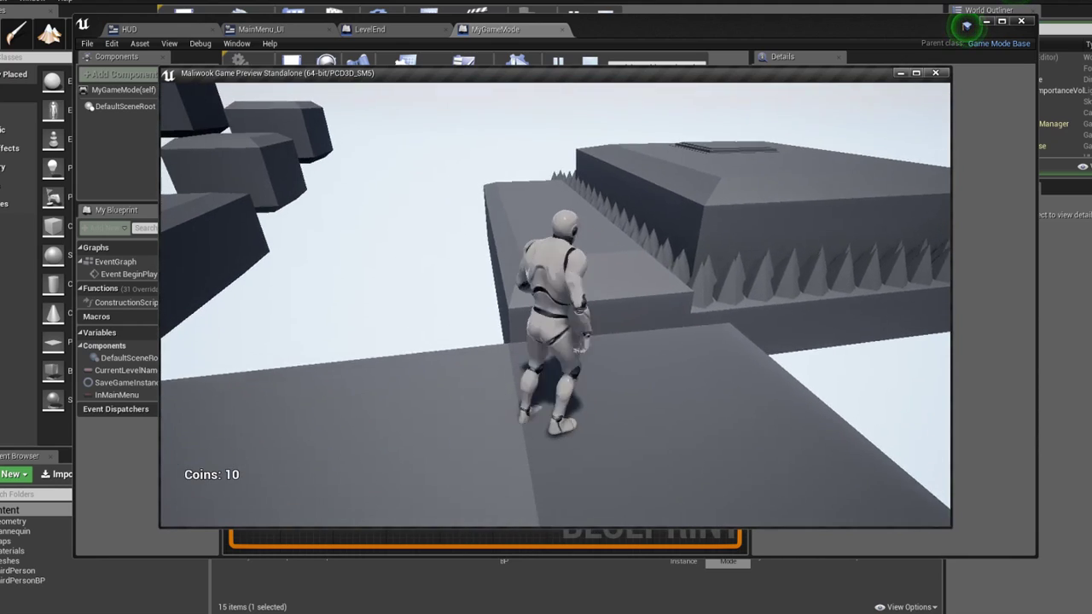
key("space")
key("space")
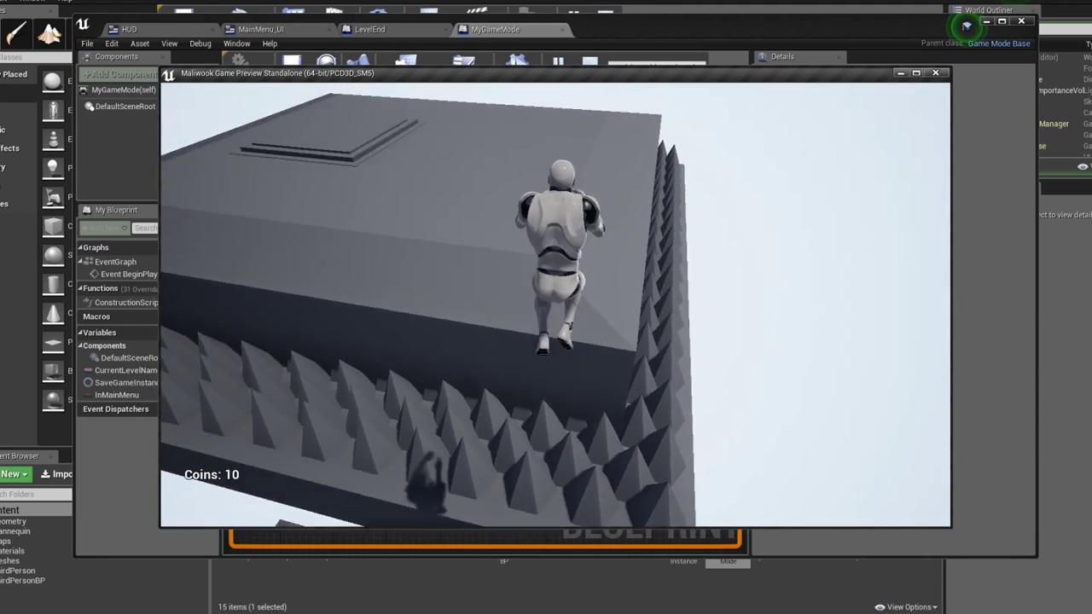
key("w")
key("space")
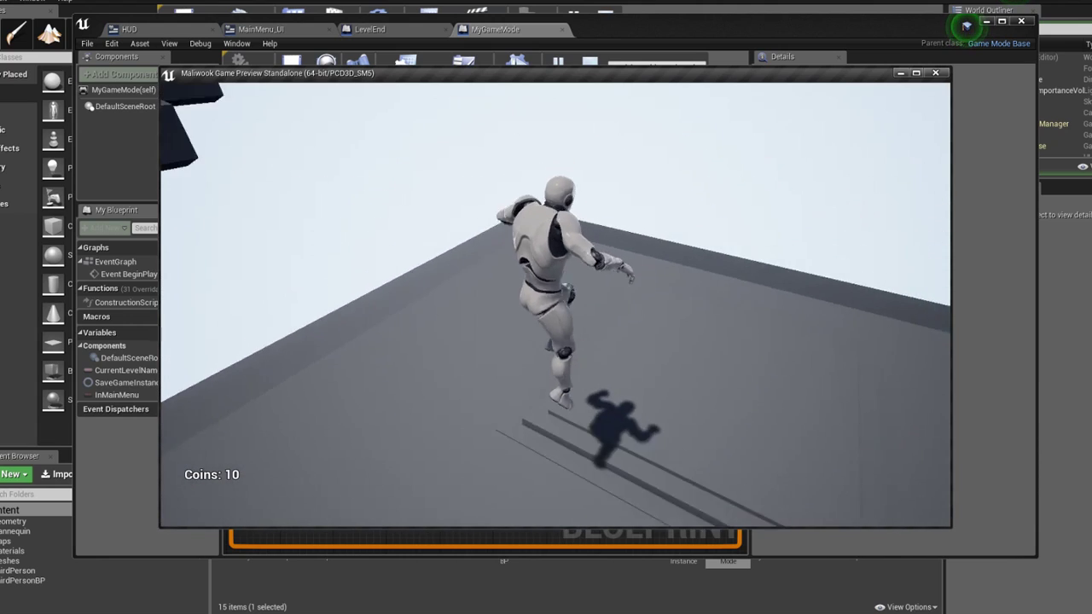
Run a little further across the platform, then stop the game preview
key("w")
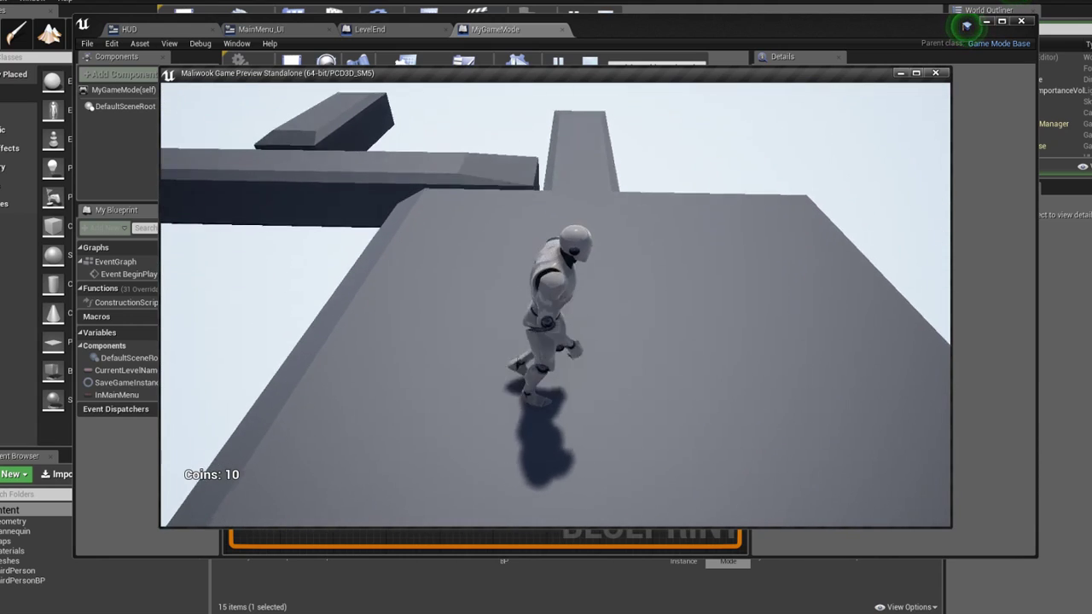
key("w")
key("Escape")
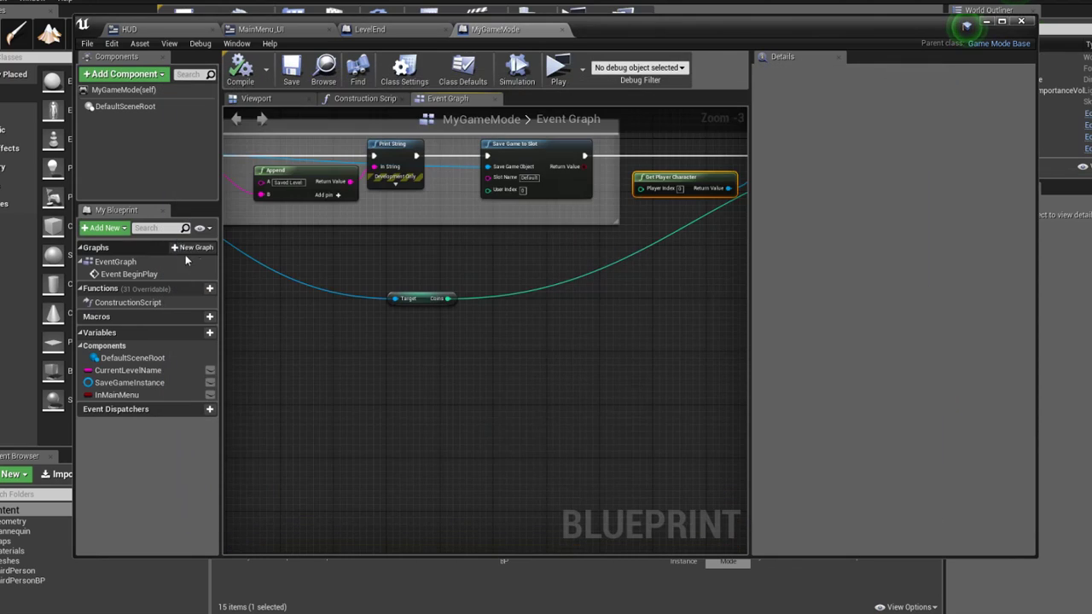
Back in the level, place a LevelEnd portal from the Content Browser against the beam's end
left_click(985, 21)
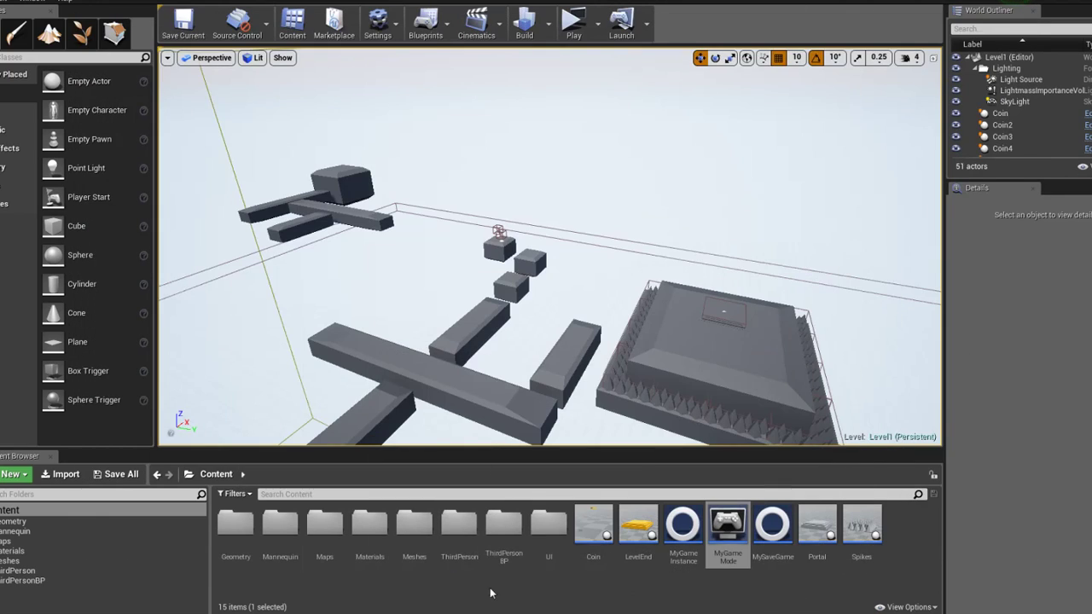
right_click_drag(546, 256, 384, 273)
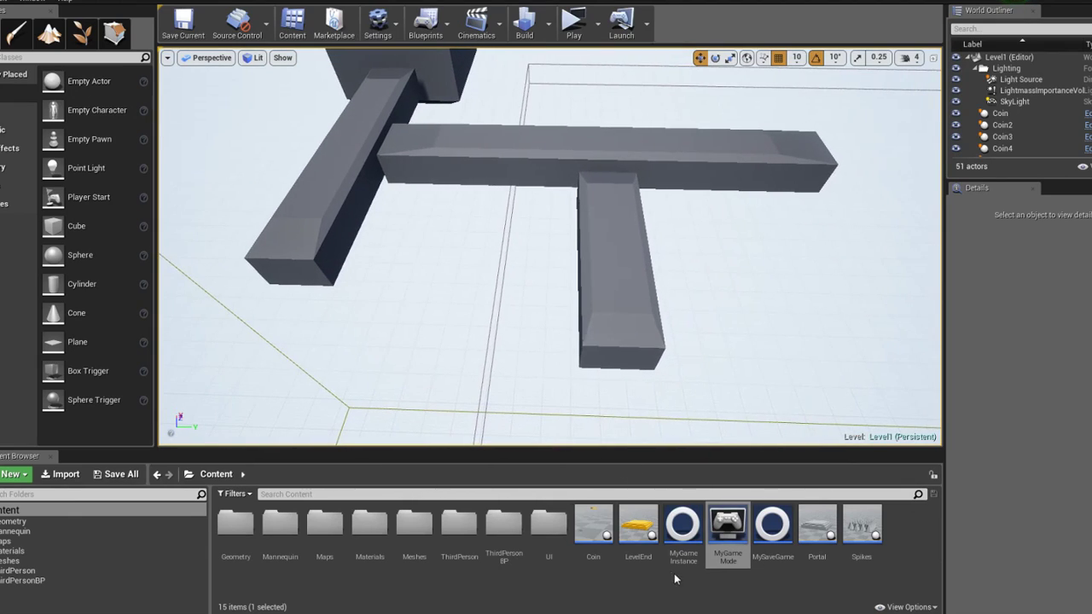
mouse_move(638, 525)
left_mouse_down()
mouse_move(602, 323)
mouse_move(620, 285)
left_mouse_up()
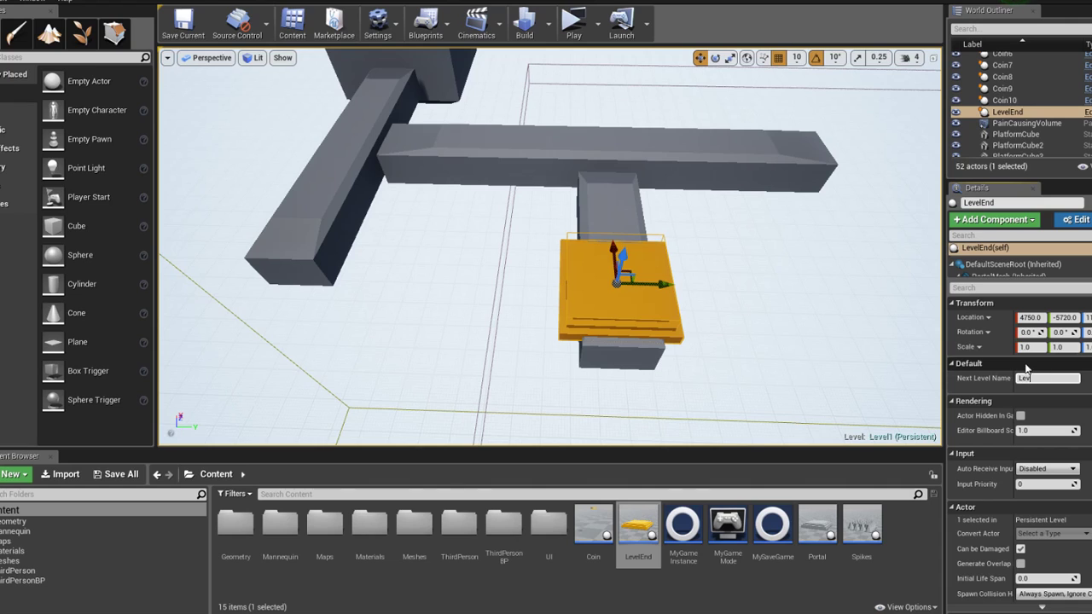
right_click_drag(667, 293, 597, 290)
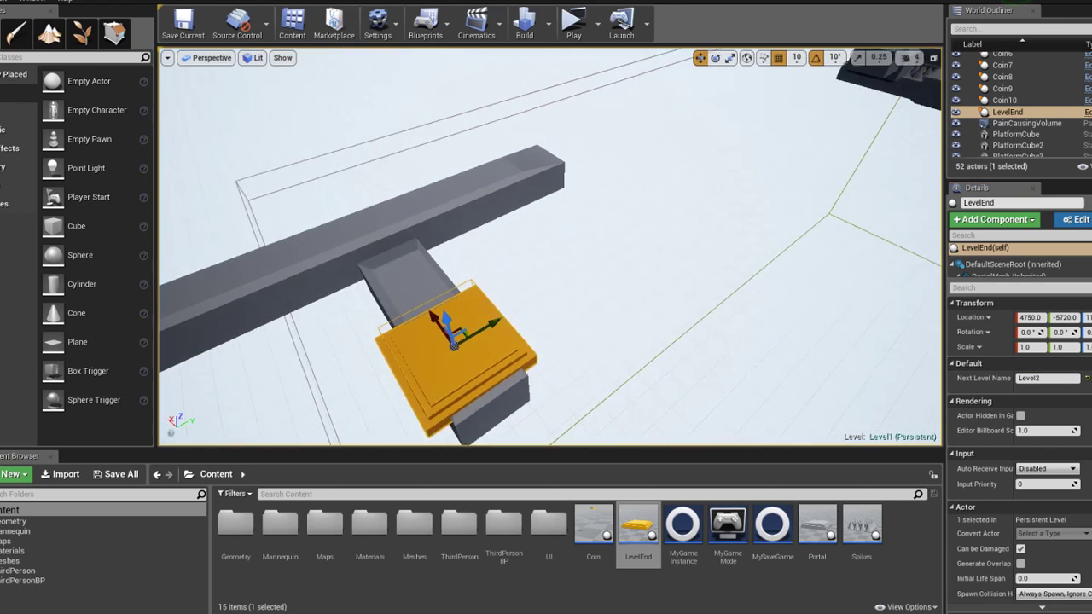
left_click_drag(541, 259, 611, 273)
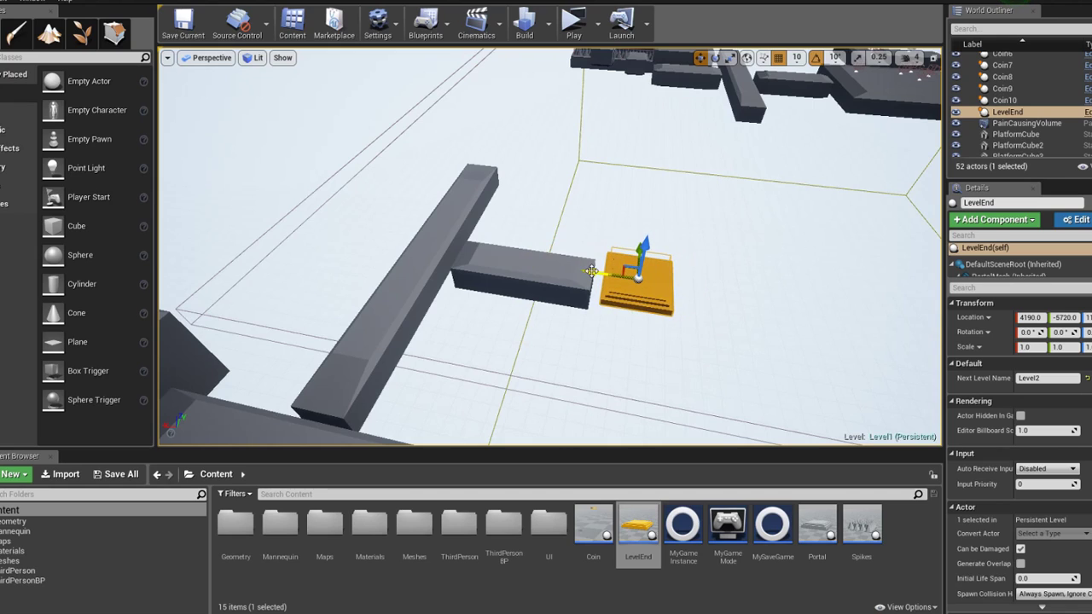
Save all modified content, including the Level1 map
left_click(126, 476)
left_click(665, 417)
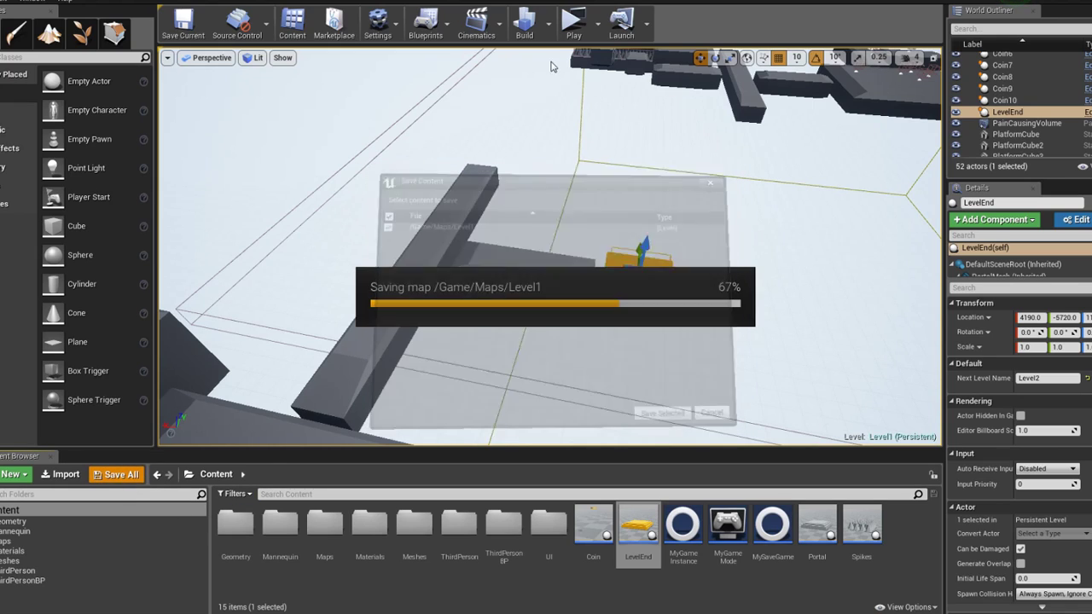
left_click(120, 483)
left_click(667, 419)
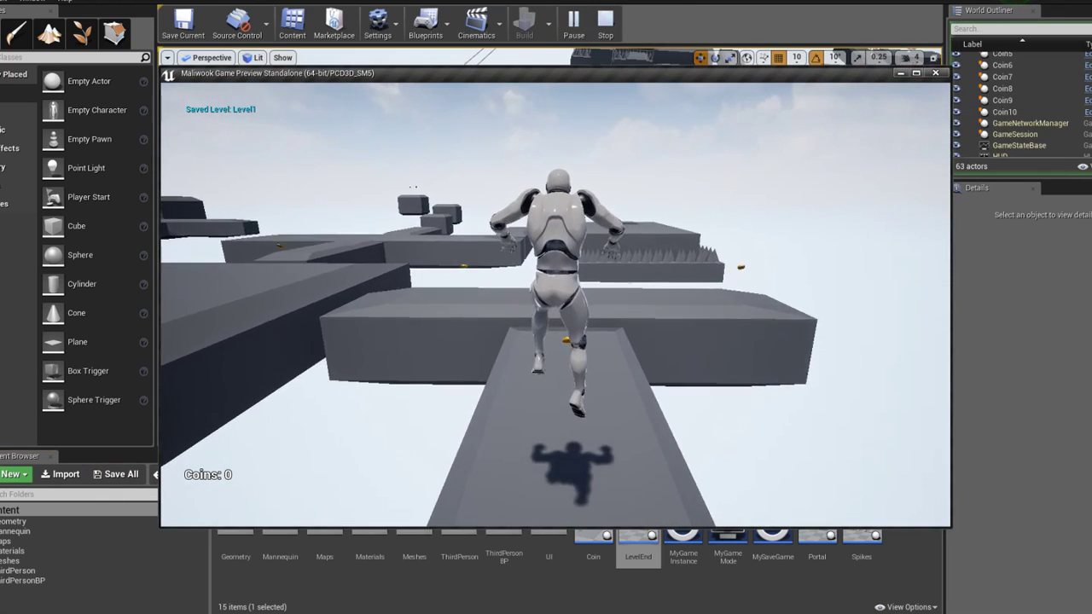
Climb the ledge and cross the big platform, collecting coins, then jump up the blocks
key("space")
key("w")
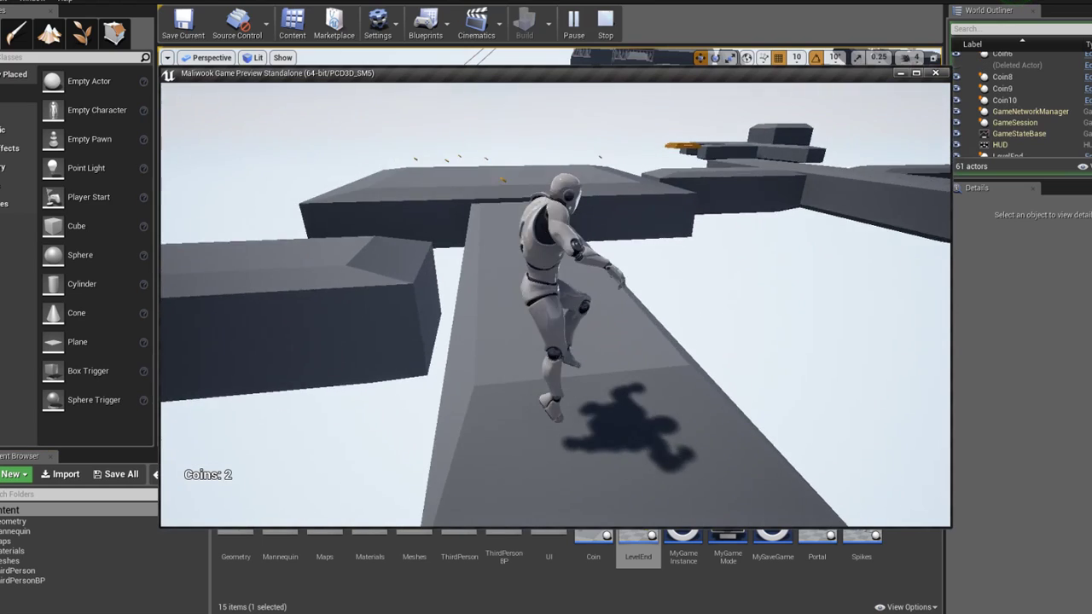
key("space")
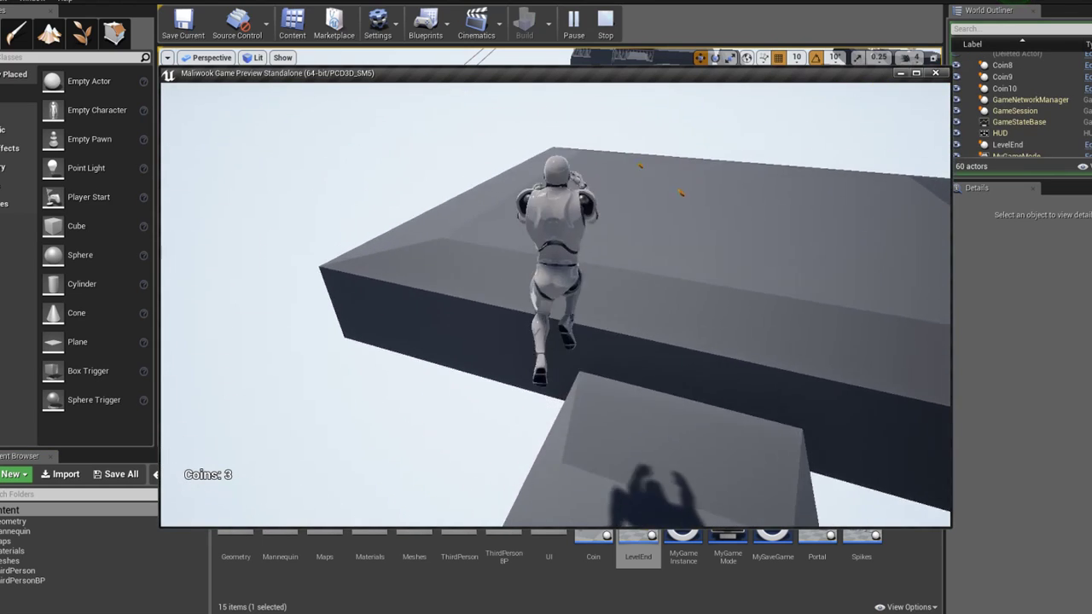
key("w")
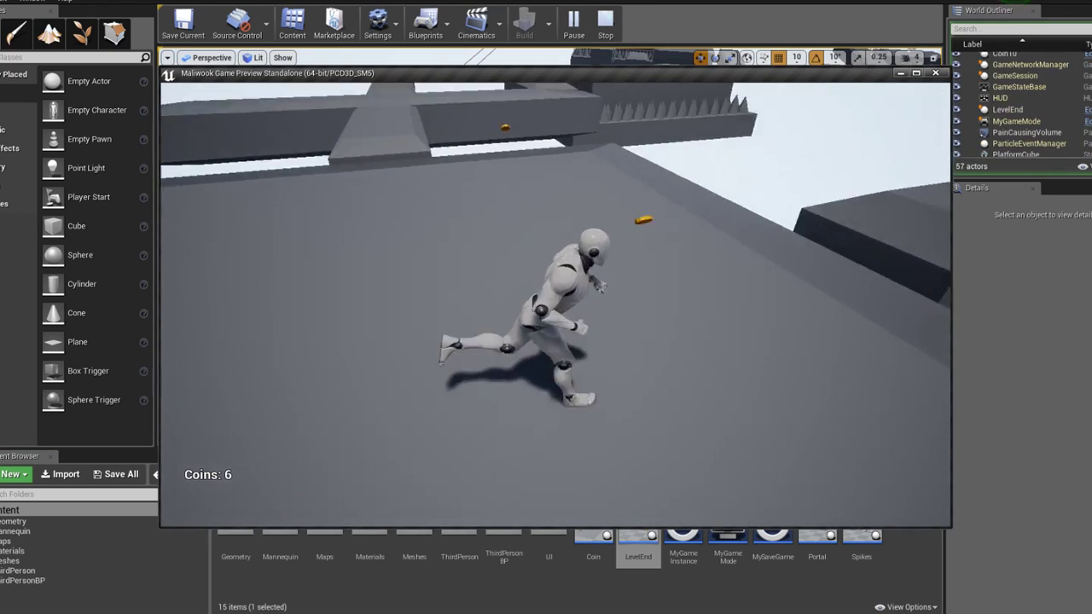
key("w")
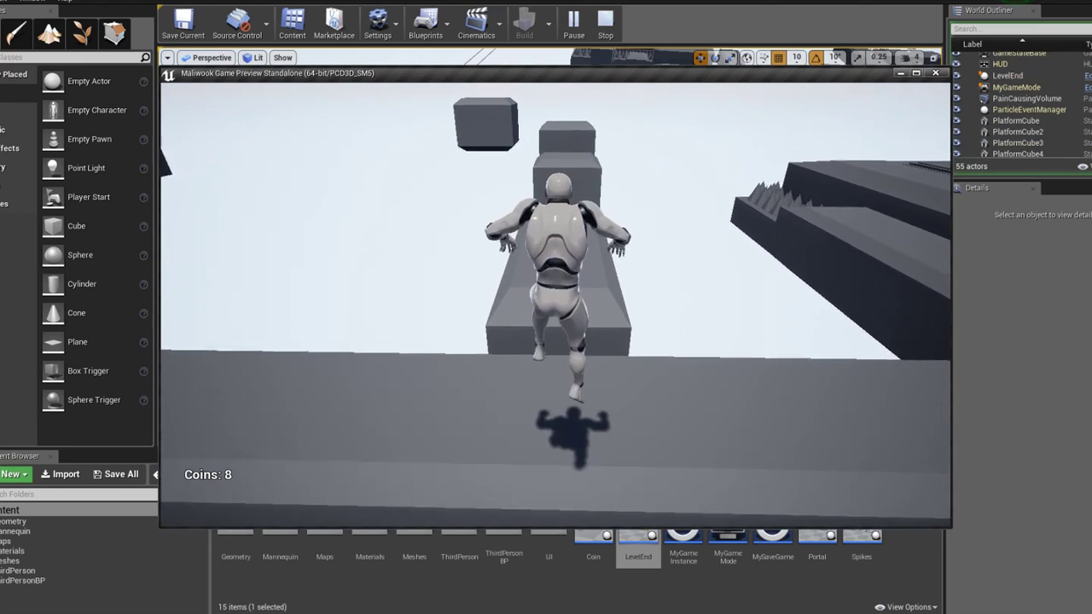
key("space")
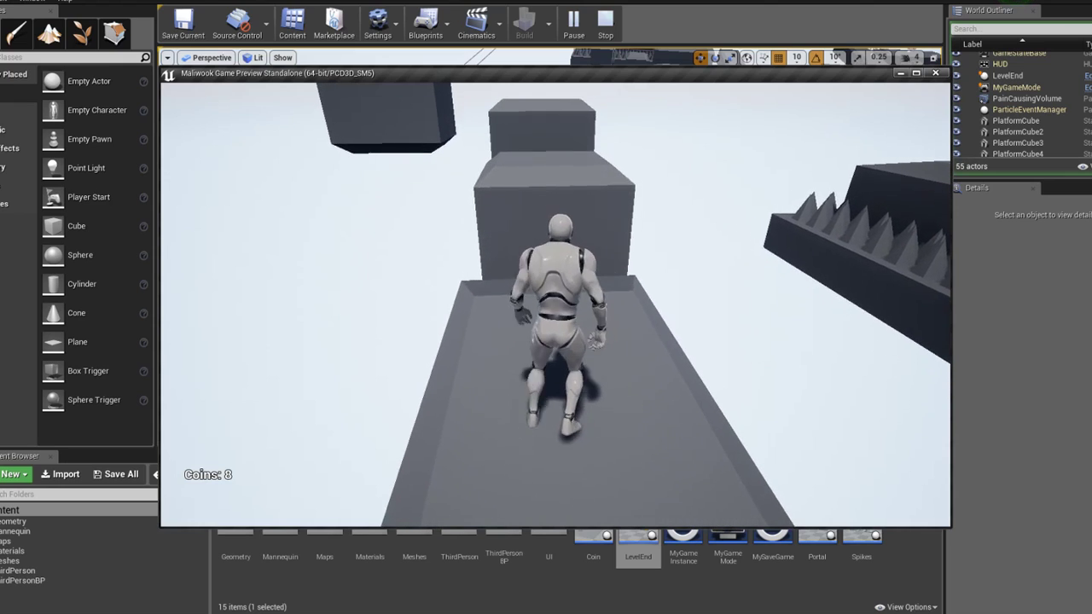
key("space")
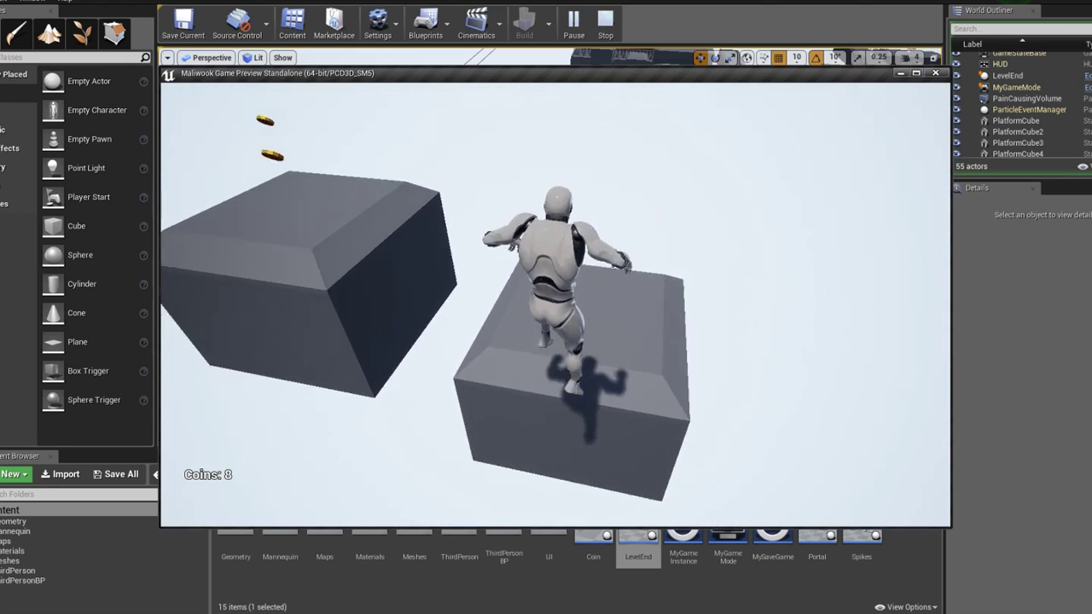
key("space")
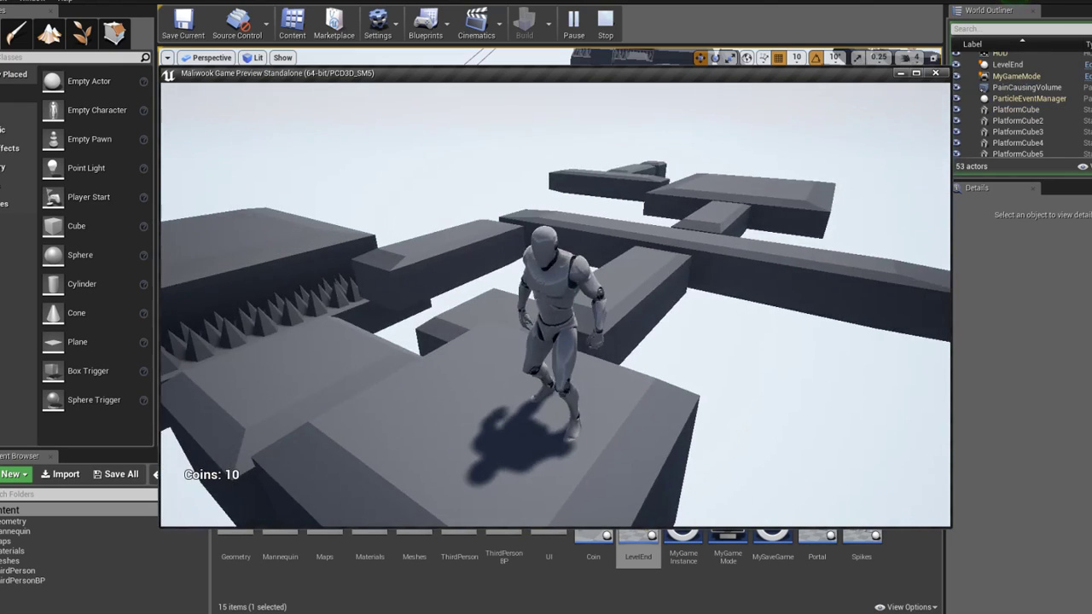
Hop along the beams over the spiked block and up the raised beam onto the orange LevelEnd platform
key("space")
key("space")
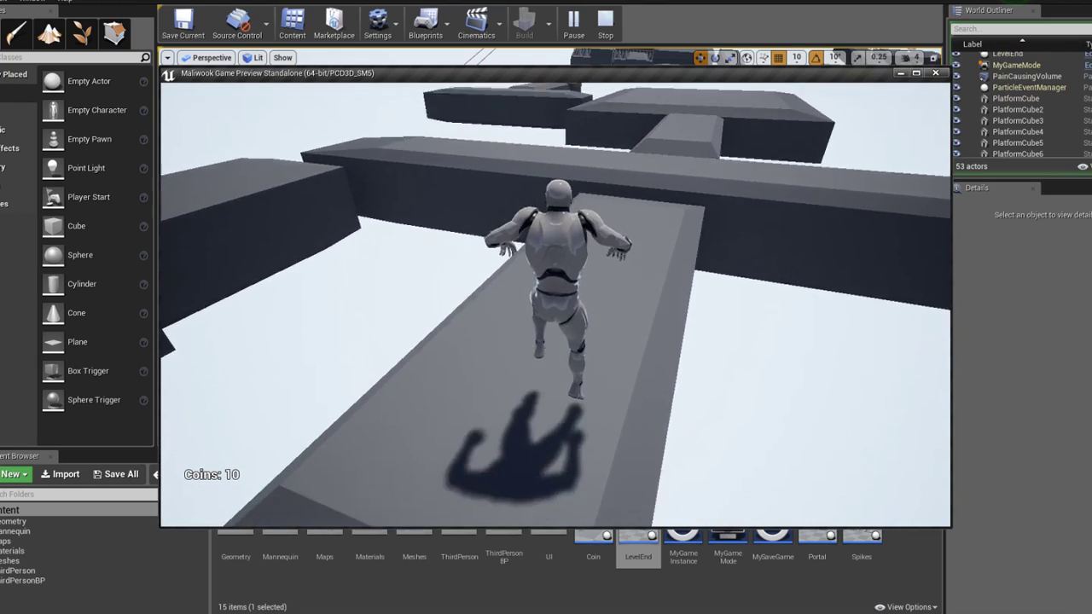
key("space")
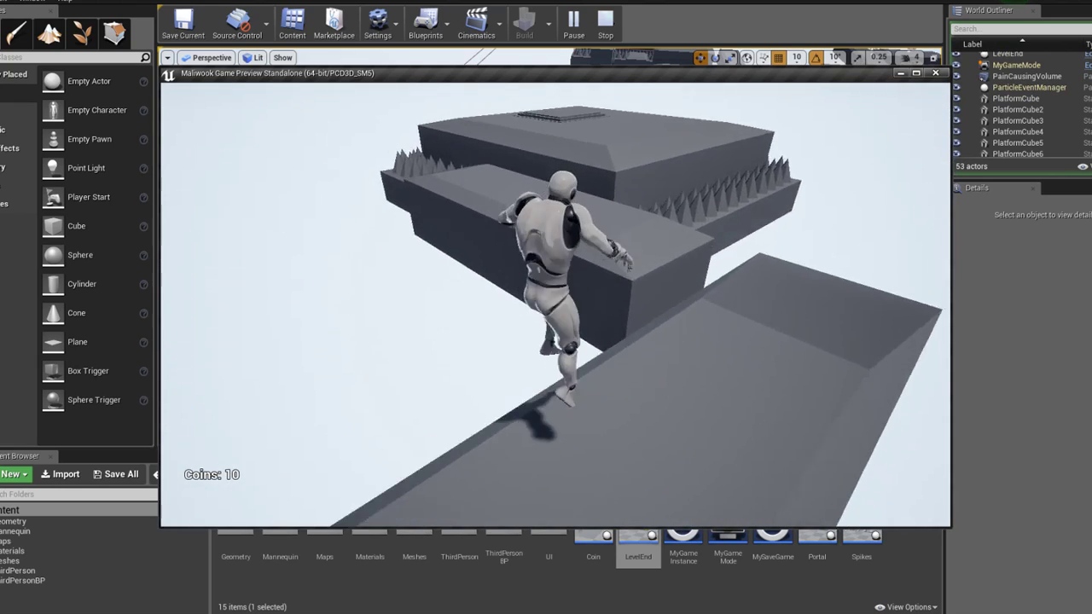
key("space")
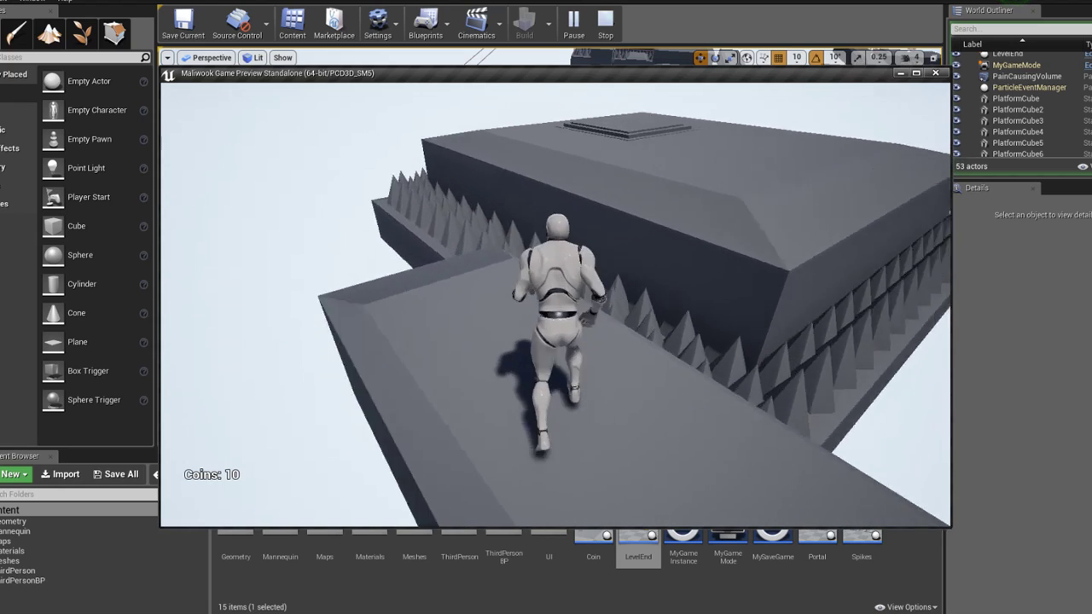
key("space")
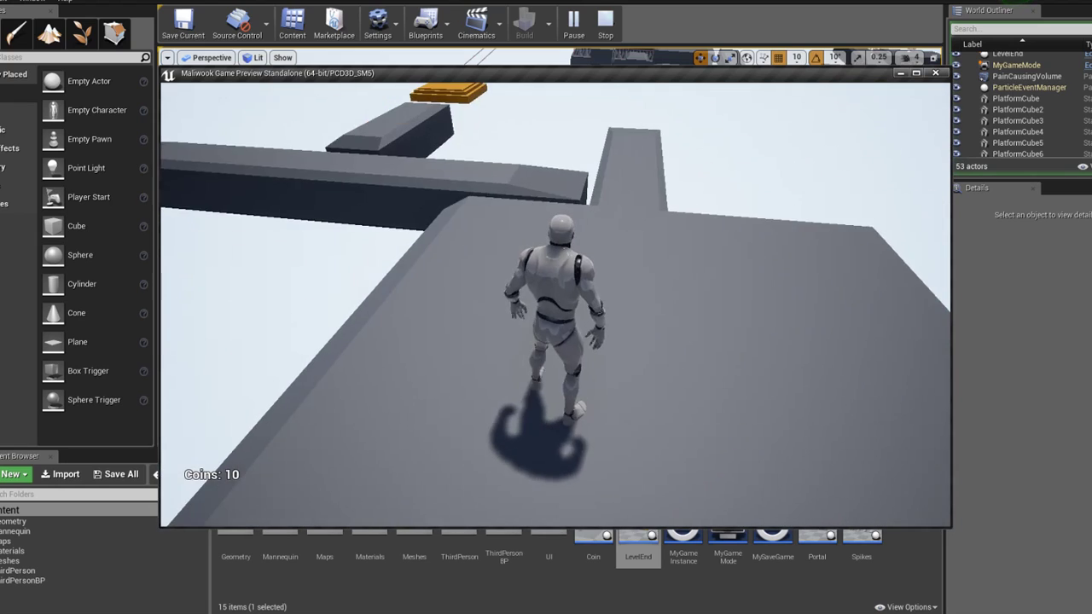
key("space")
key("w")
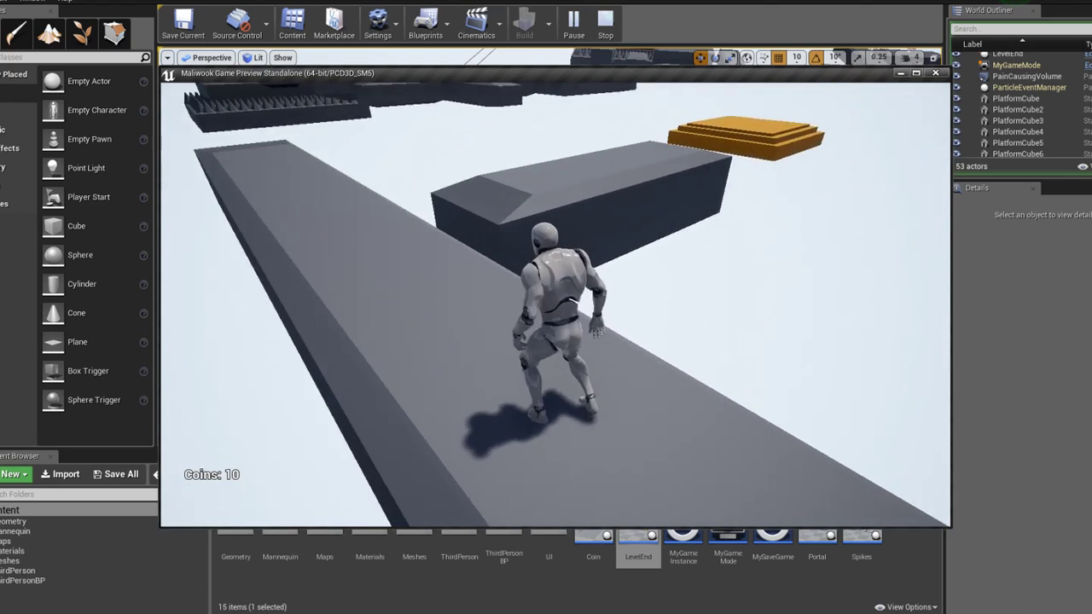
key("space")
key("space")
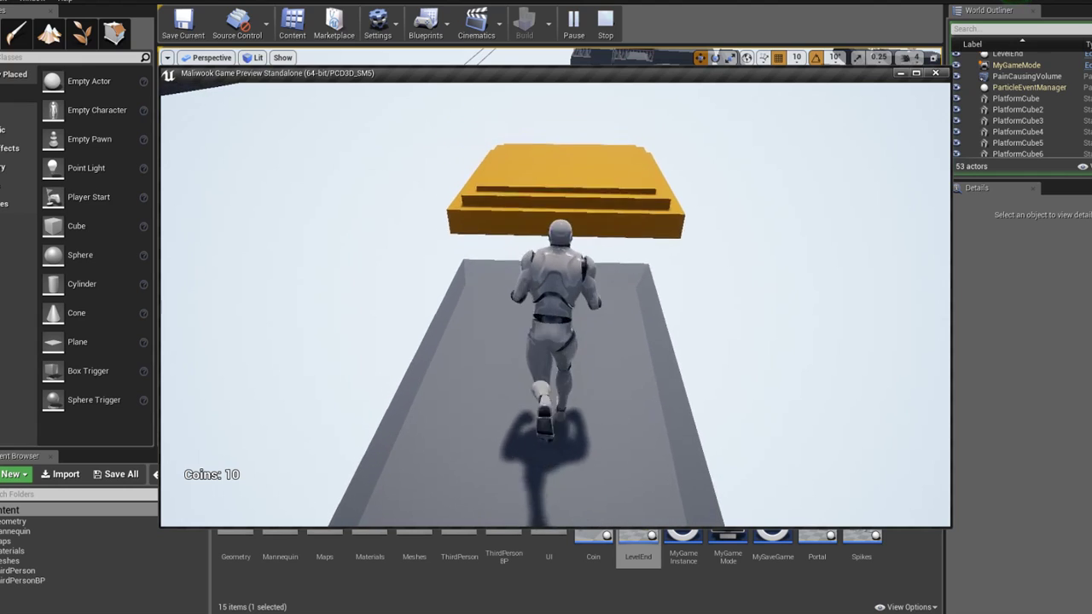
key("space")
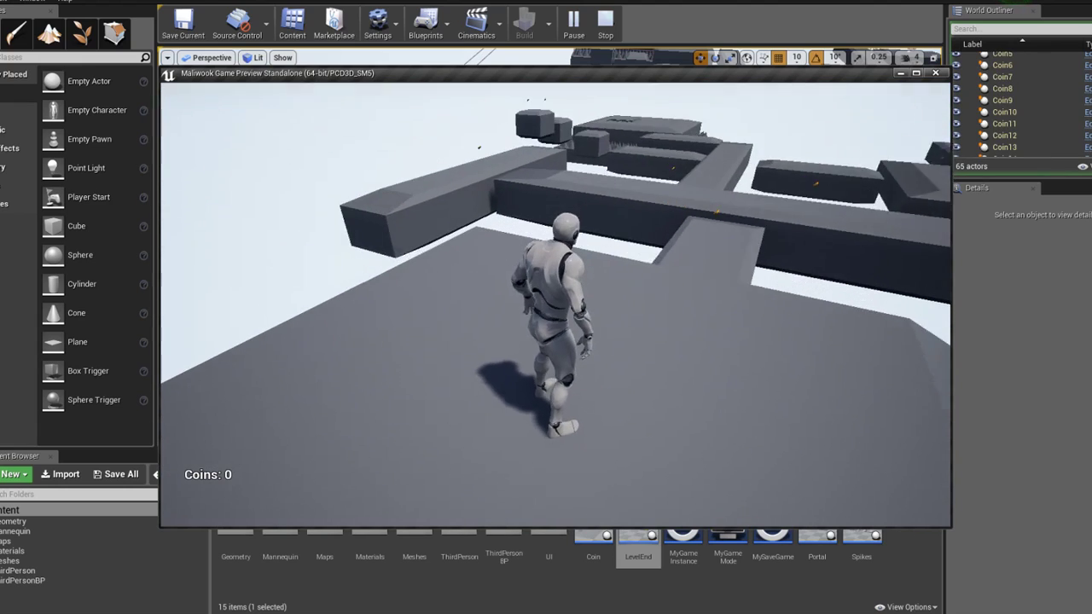
Stop the game preview and bring the MyGameMode Blueprint editor to the front
key("Escape")
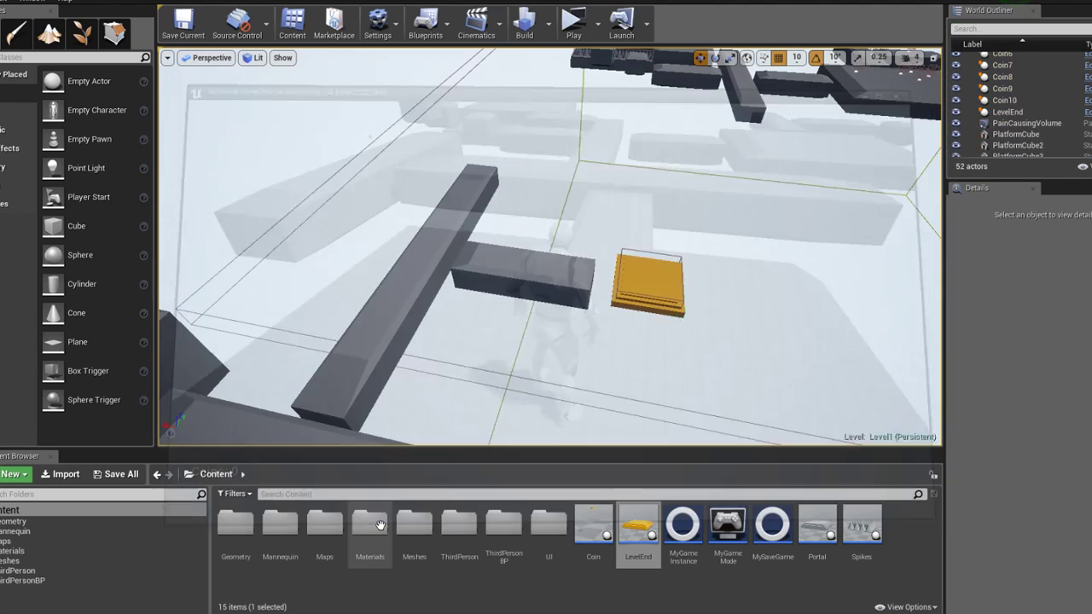
mouse_move(639, 607)
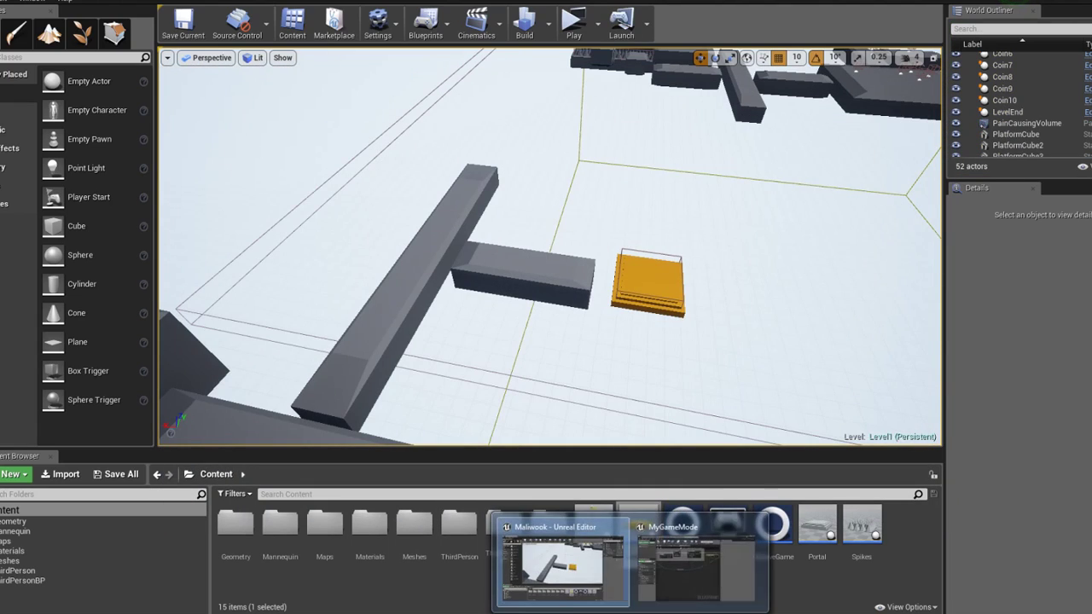
left_click(651, 569)
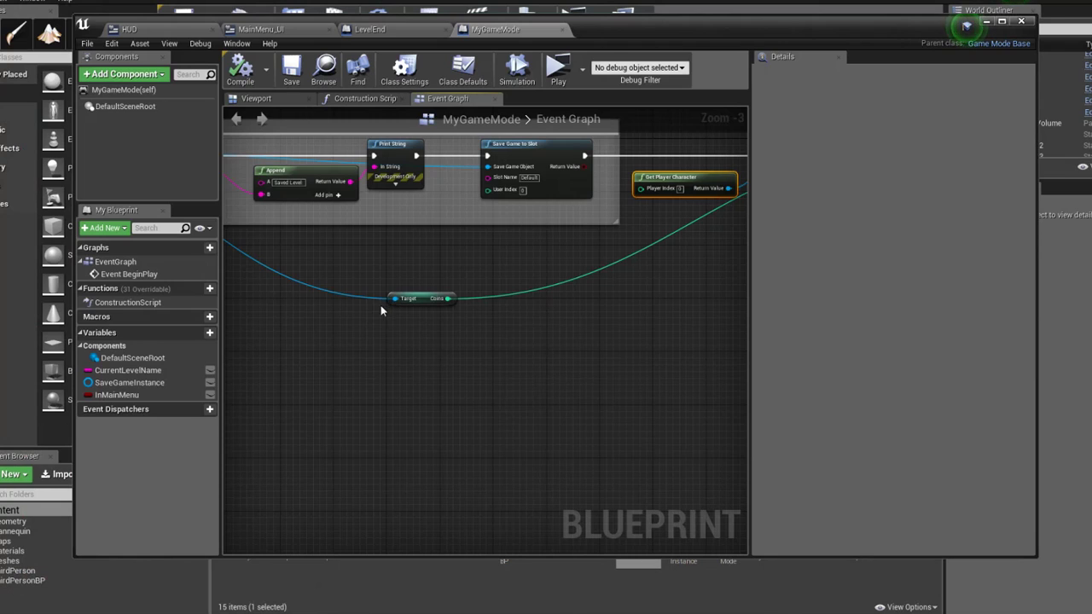
Pan and zoom the Event Graph to show the commented node group and the whole node chain
right_click_drag(381, 311, 550, 410)
scroll(546, 394, "down", 2)
scroll(546, 383, "down", 1)
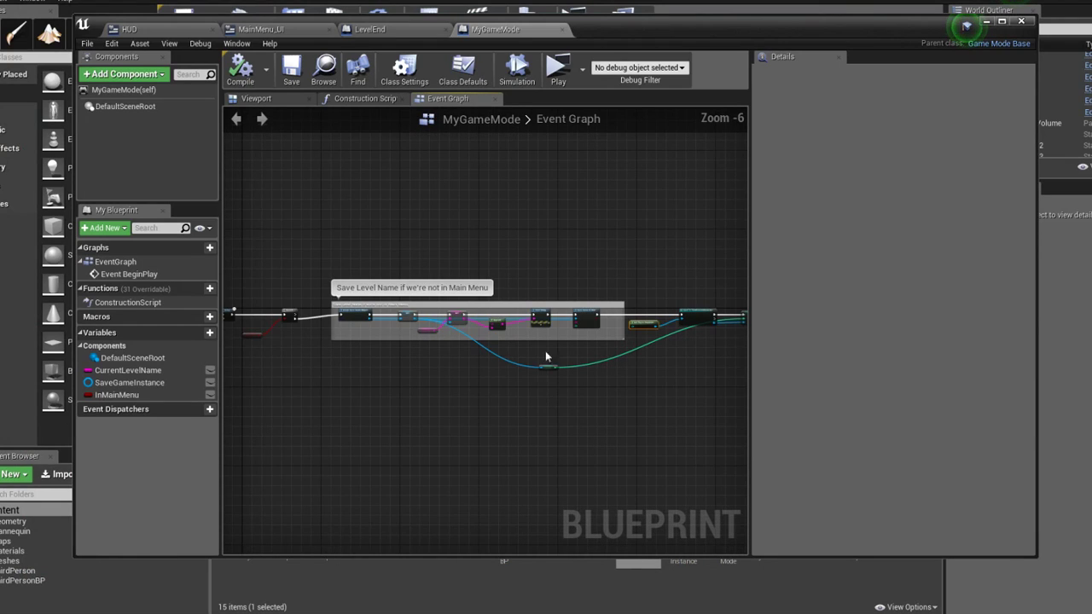
right_click_drag(545, 358, 696, 260)
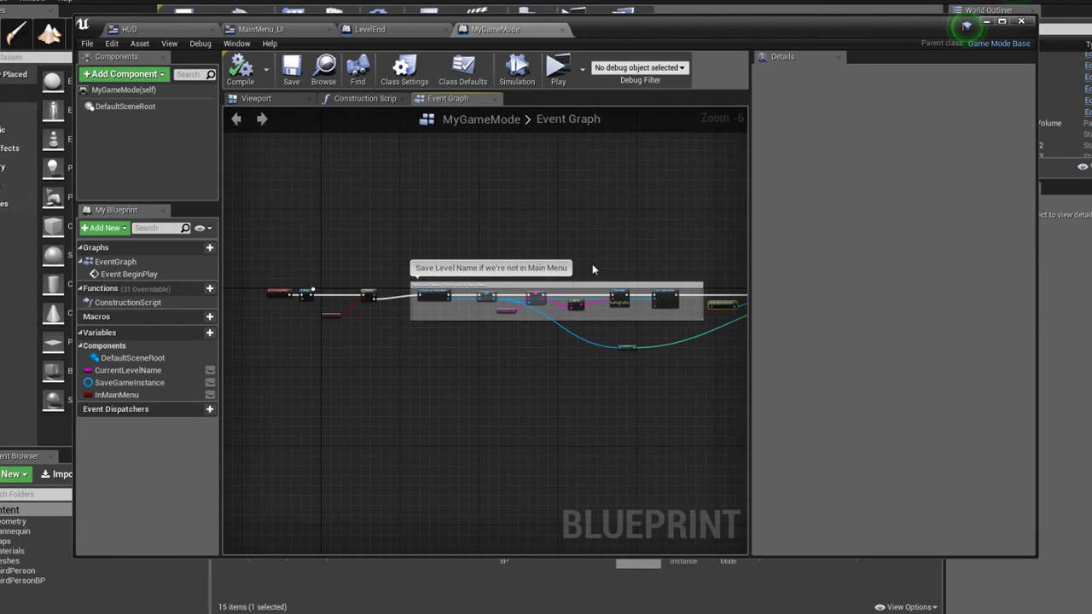
scroll(481, 315, "up", 4)
right_click_drag(471, 331, 455, 330)
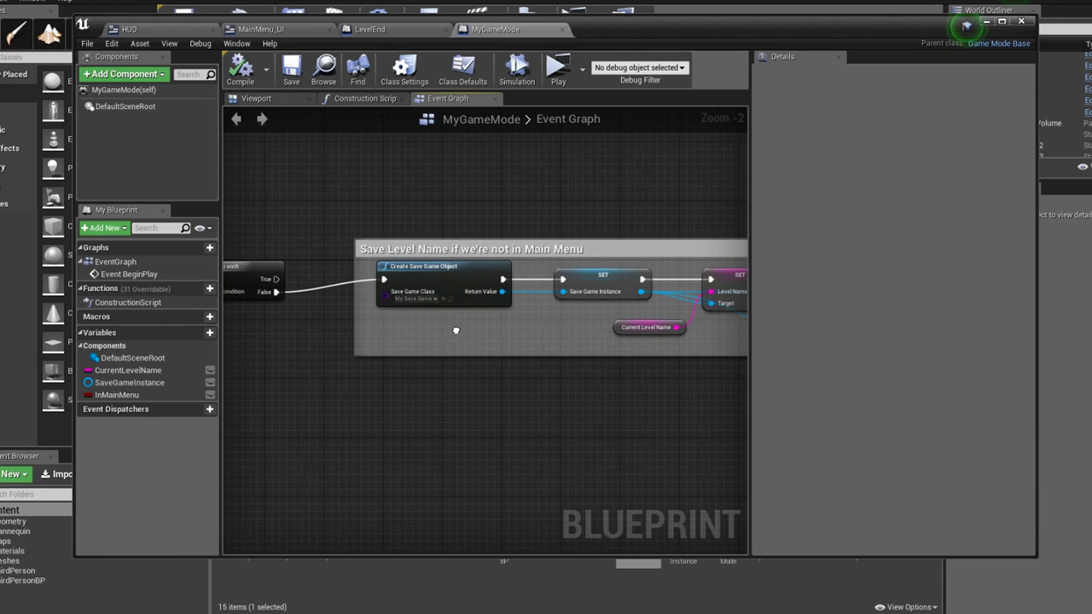
scroll(350, 271, "down", 3)
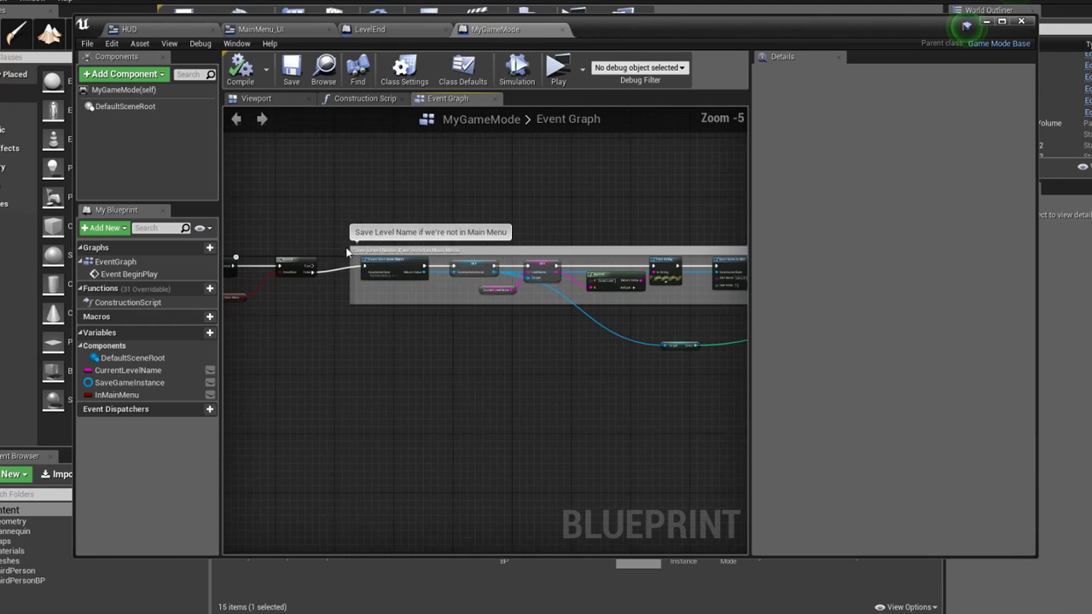
right_click_drag(645, 224, 335, 206)
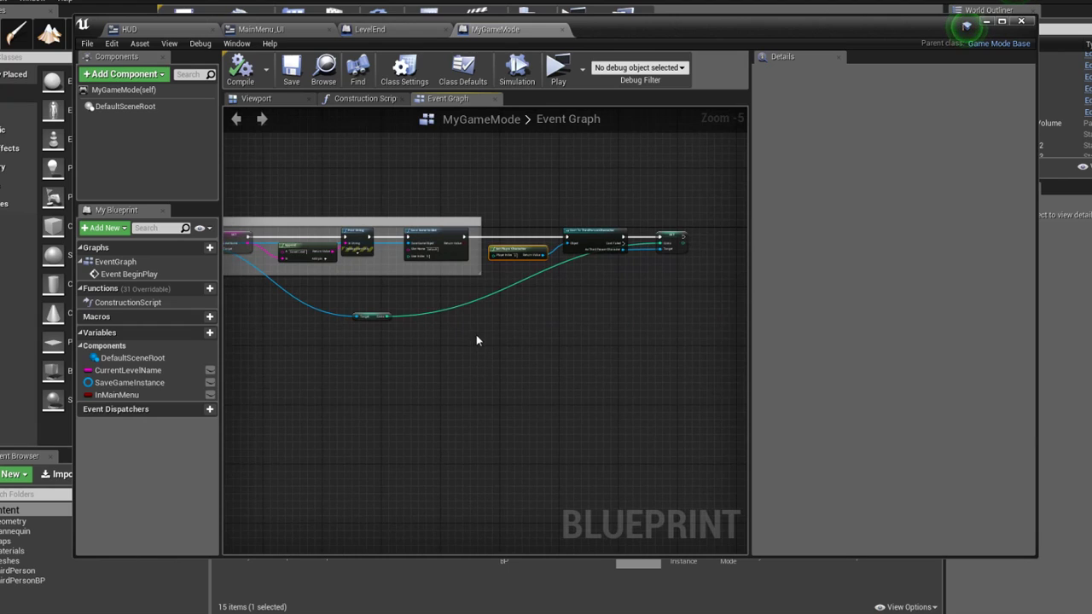
Select the Coins getter node and frame the lower coin-loading nodes
right_click_drag(475, 334, 491, 355)
mouse_move(362, 379)
left_mouse_down()
mouse_move(478, 323)
mouse_move(441, 361)
left_mouse_up()
right_click_drag(441, 360, 728, 365)
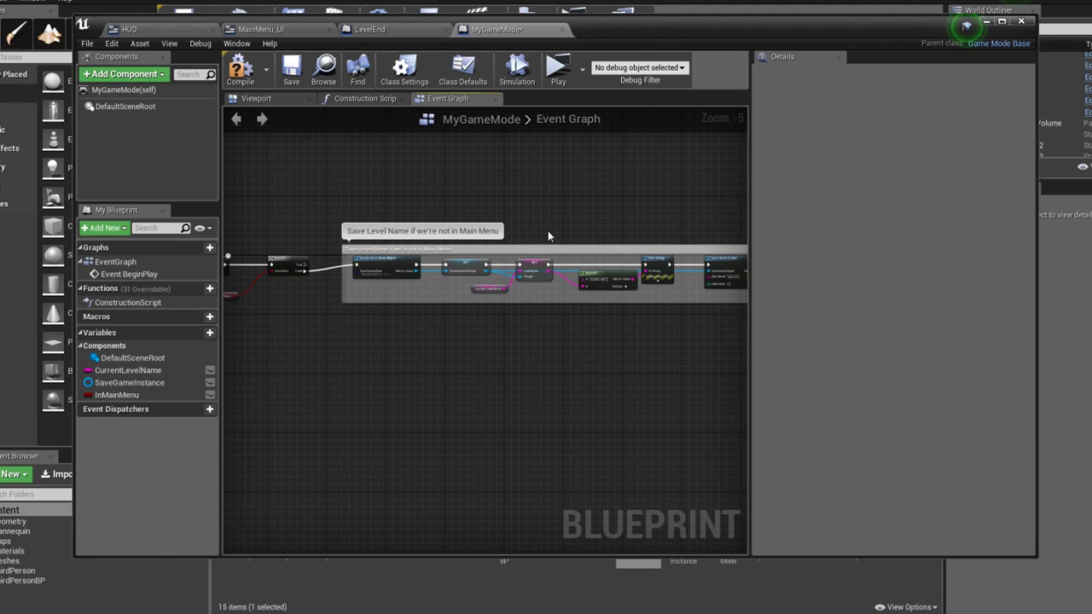
mouse_move(548, 230)
right_mouse_down()
mouse_move(568, 204)
mouse_move(511, 187)
right_mouse_up()
scroll(567, 204, "down", 1)
scroll(579, 175, "down", 1)
scroll(512, 220, "up", 2)
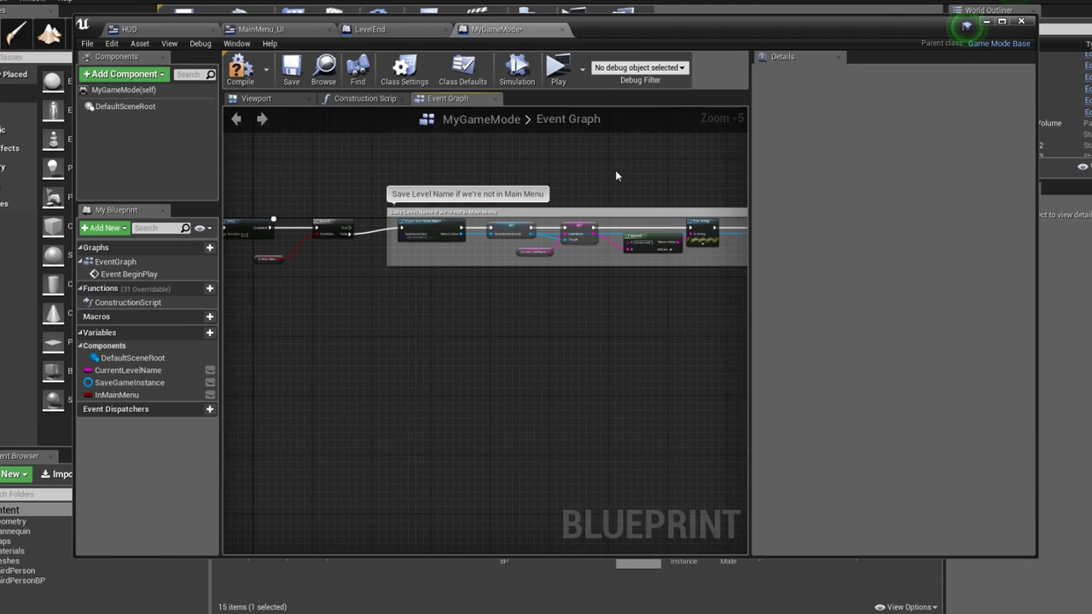
right_click_drag(617, 175, 637, 172)
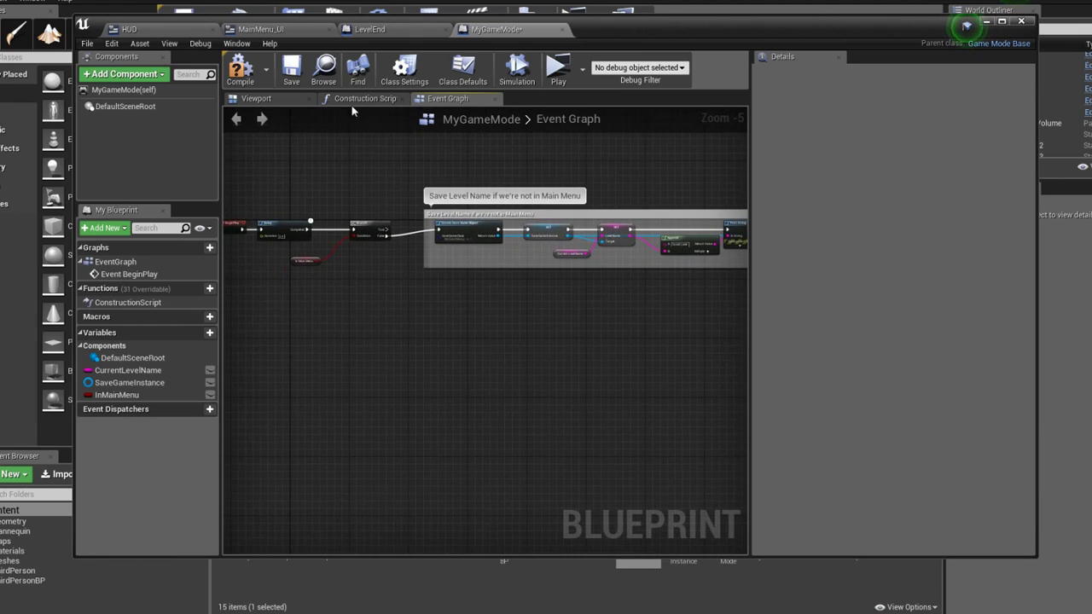
mouse_move(596, 353)
right_mouse_down()
mouse_move(578, 328)
mouse_move(614, 262)
right_mouse_up()
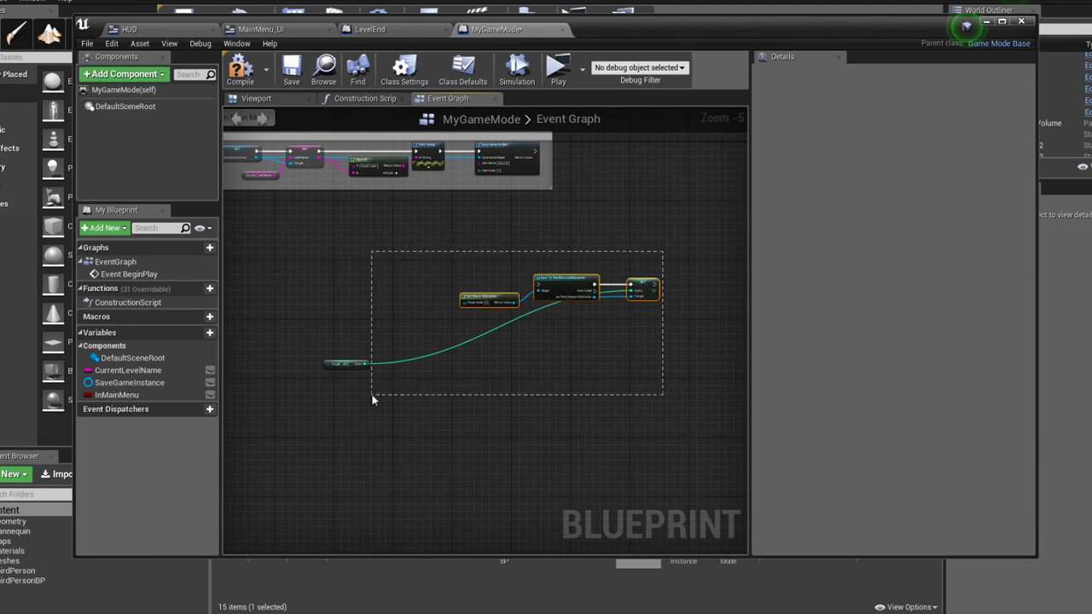
left_click_drag(372, 398, 372, 396)
key("c")
type("Sorry")
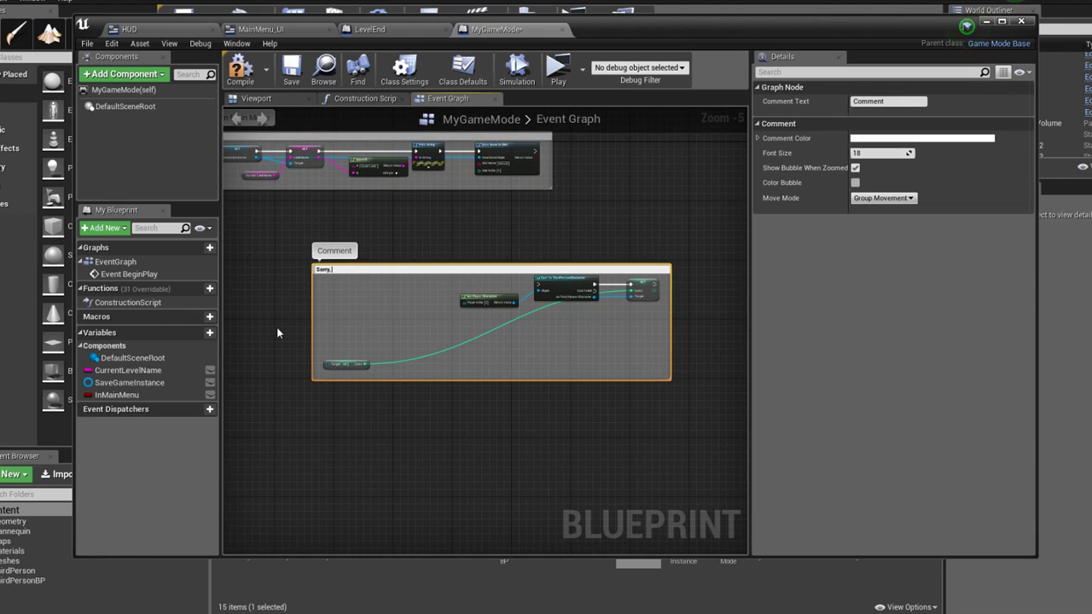
type(", my")
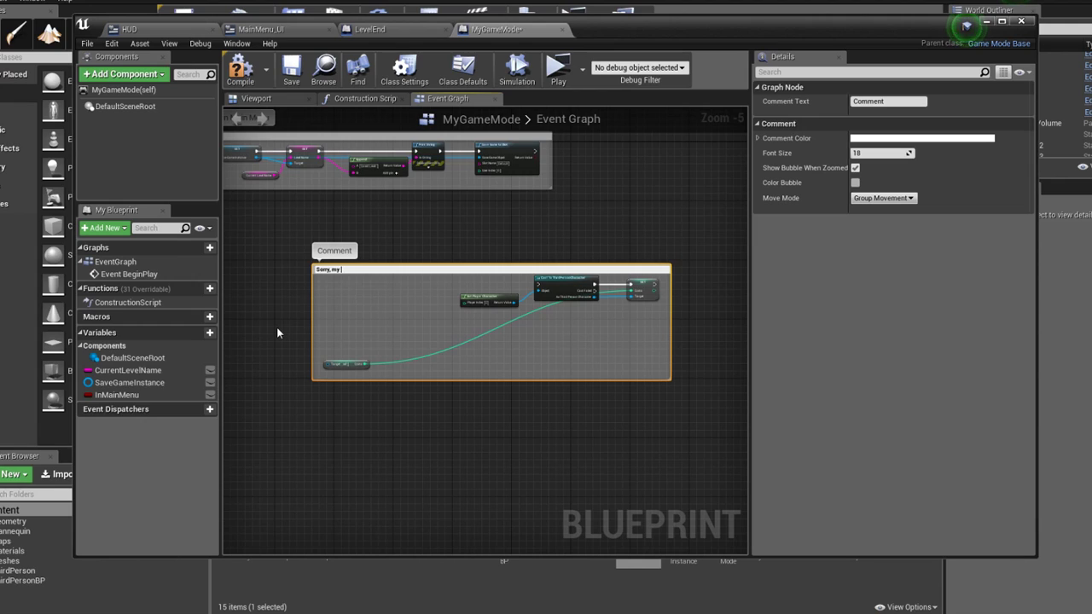
type(" bad")
key("Return")
scroll(299, 280, "up", 4)
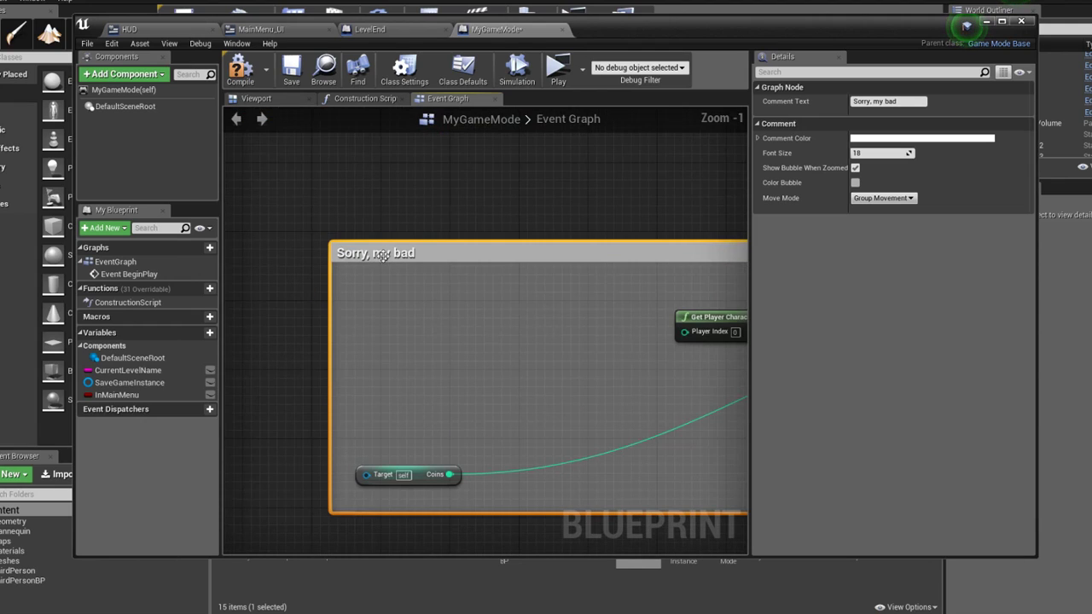
scroll(382, 253, "down", 2)
left_click(384, 204)
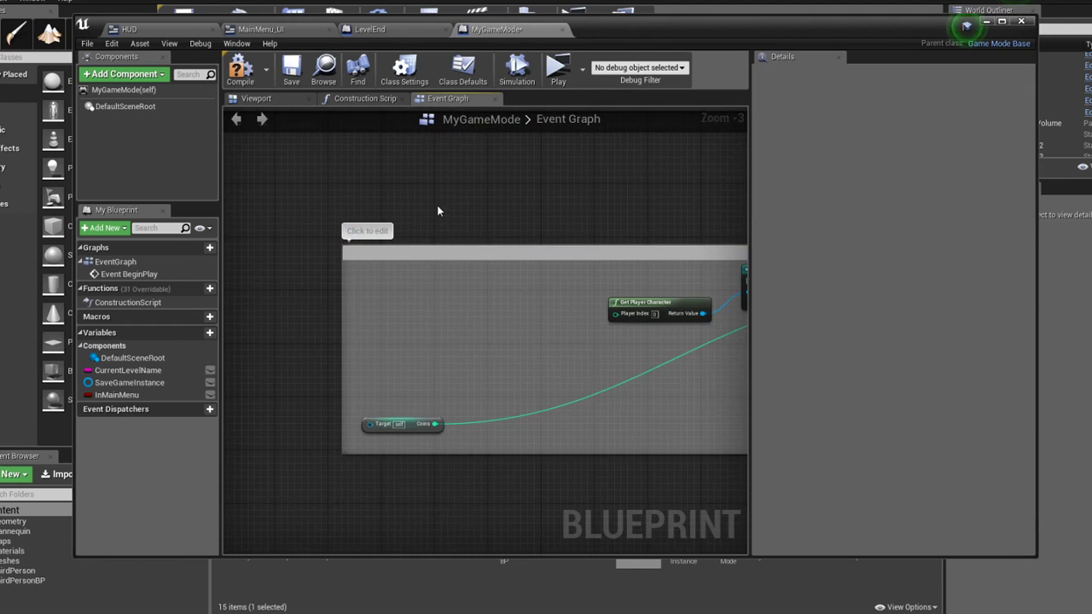
left_click(444, 256)
right_click_drag(480, 227, 345, 223)
key("Delete")
scroll(384, 239, "down", 2)
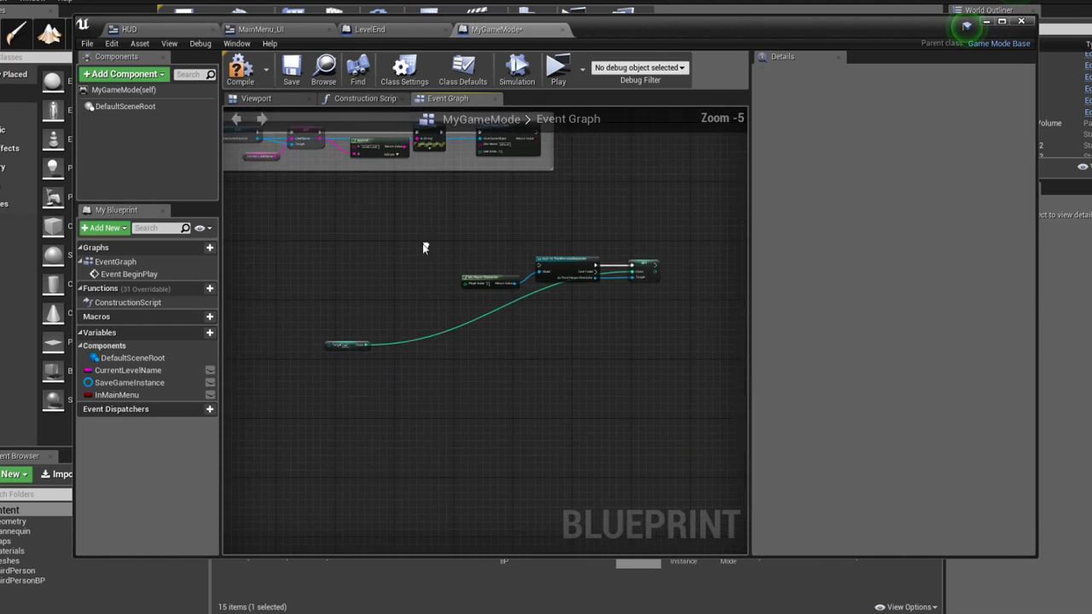
Save the MyGameMode blueprint and look over the LevelEnd blueprint graph
left_click(290, 70)
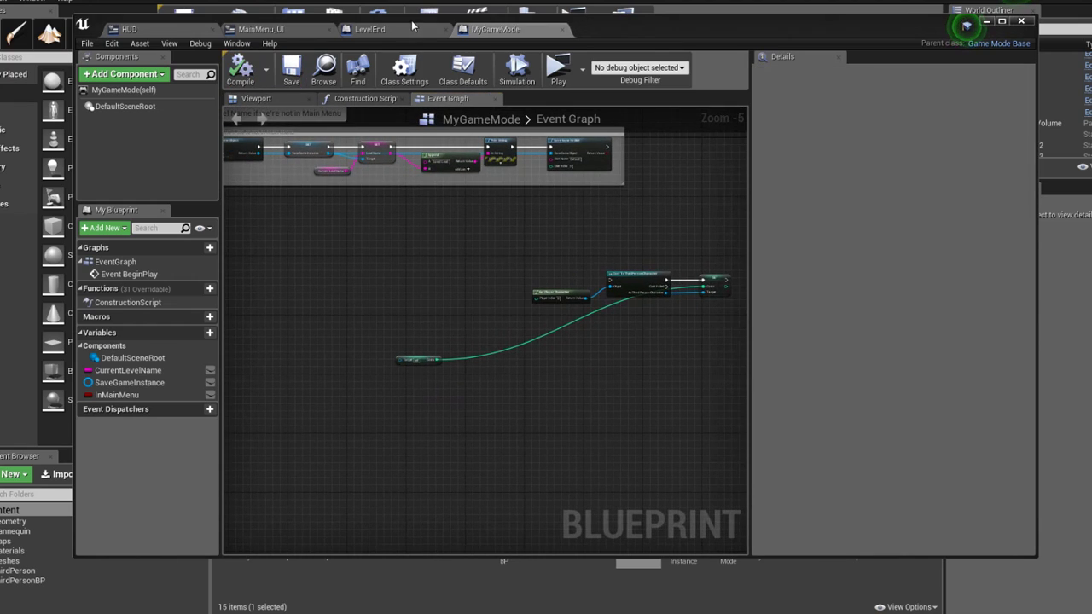
left_click(334, 30)
right_click_drag(396, 182, 475, 197)
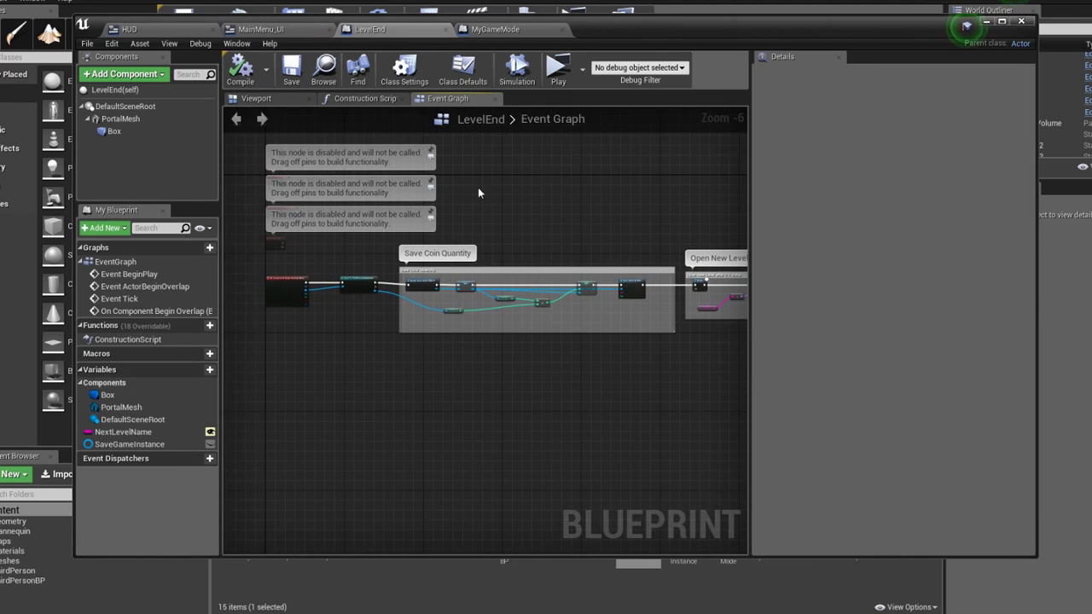
scroll(412, 243, "up", 2)
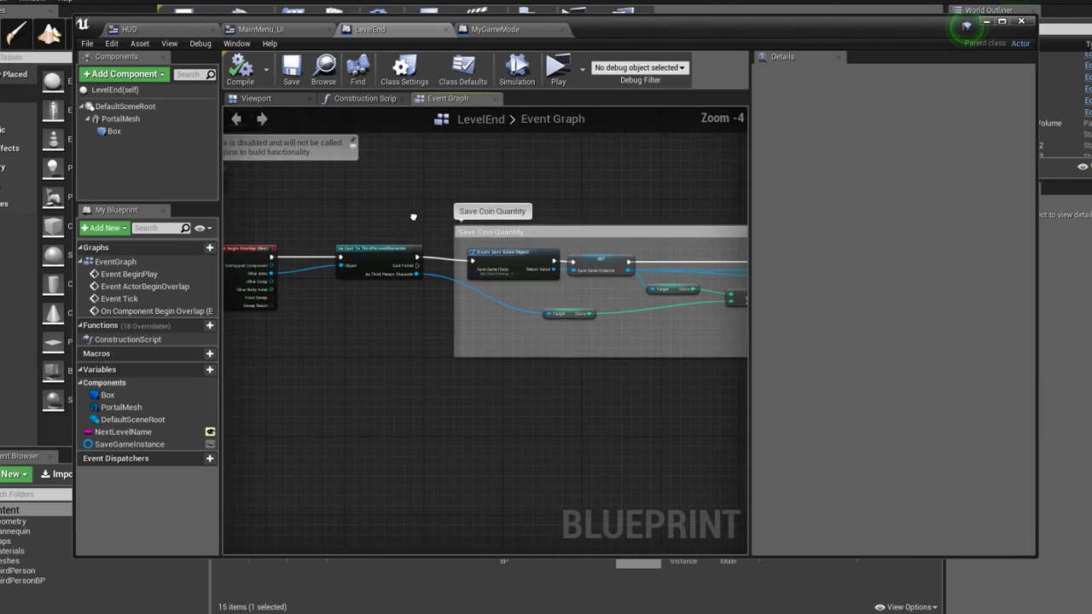
right_click_drag(413, 218, 343, 215)
scroll(366, 212, "down", 2)
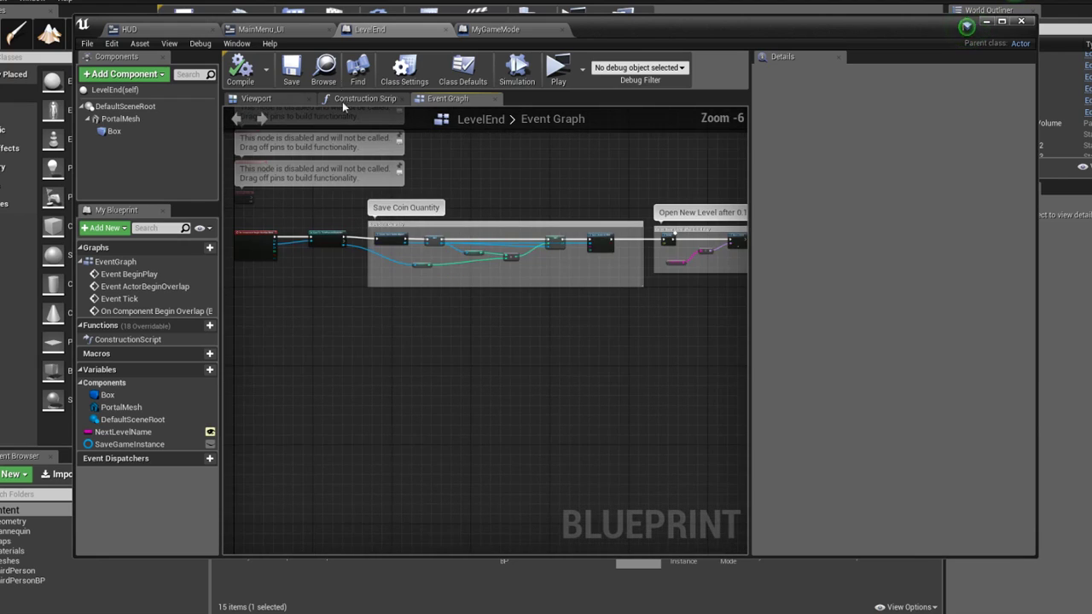
Select and copy MainMenu_UI's Create Save Game / Load Game from Slot / Cast chain, then return to MyGameMode
left_click(295, 31)
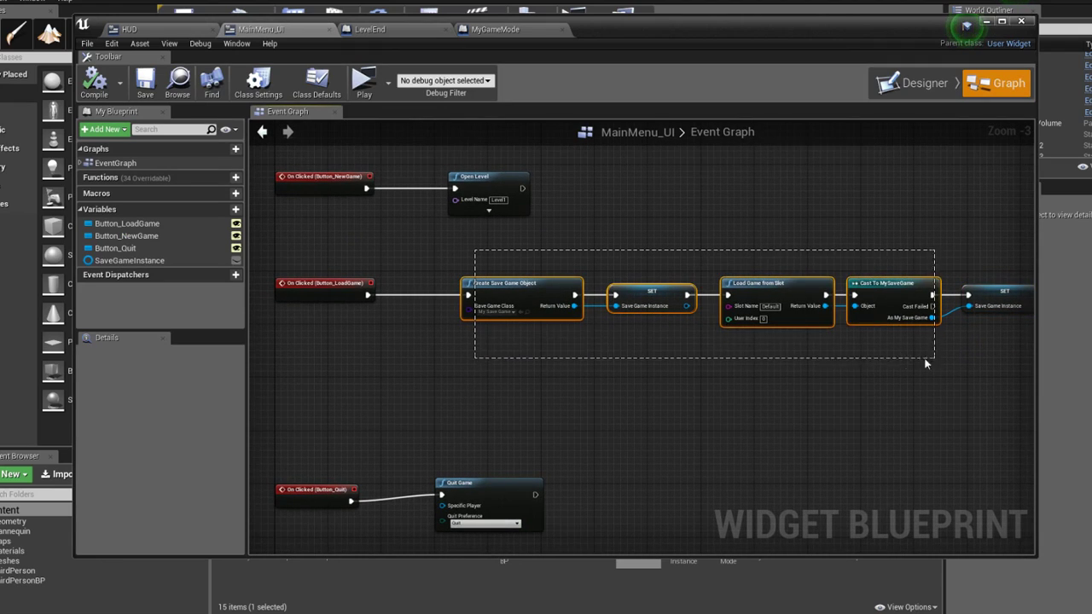
left_click_drag(926, 362, 779, 341)
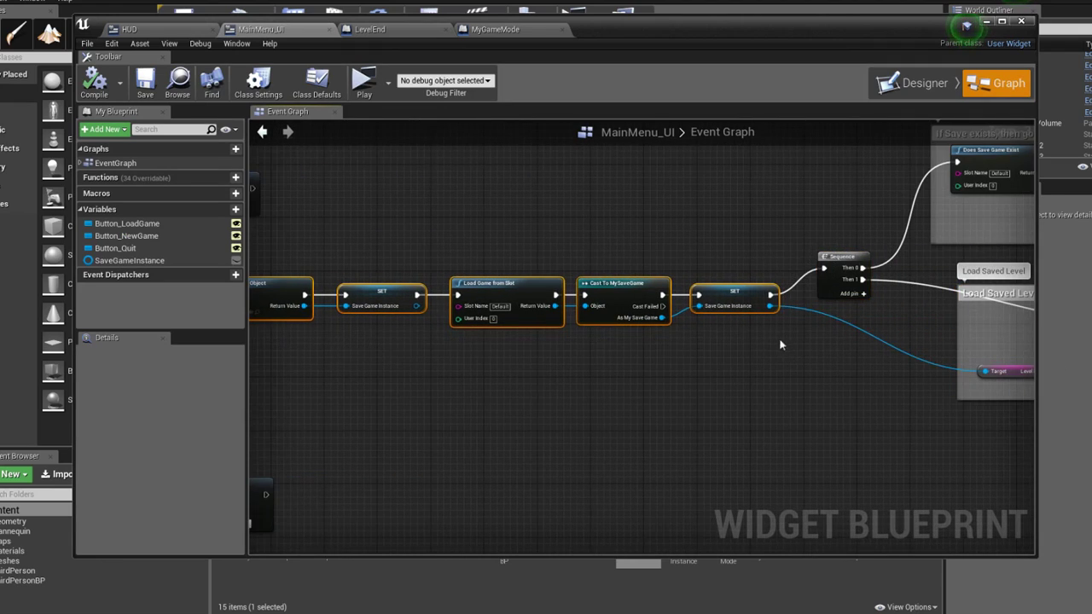
right_click_drag(629, 232, 731, 244)
scroll(706, 253, "down", 1)
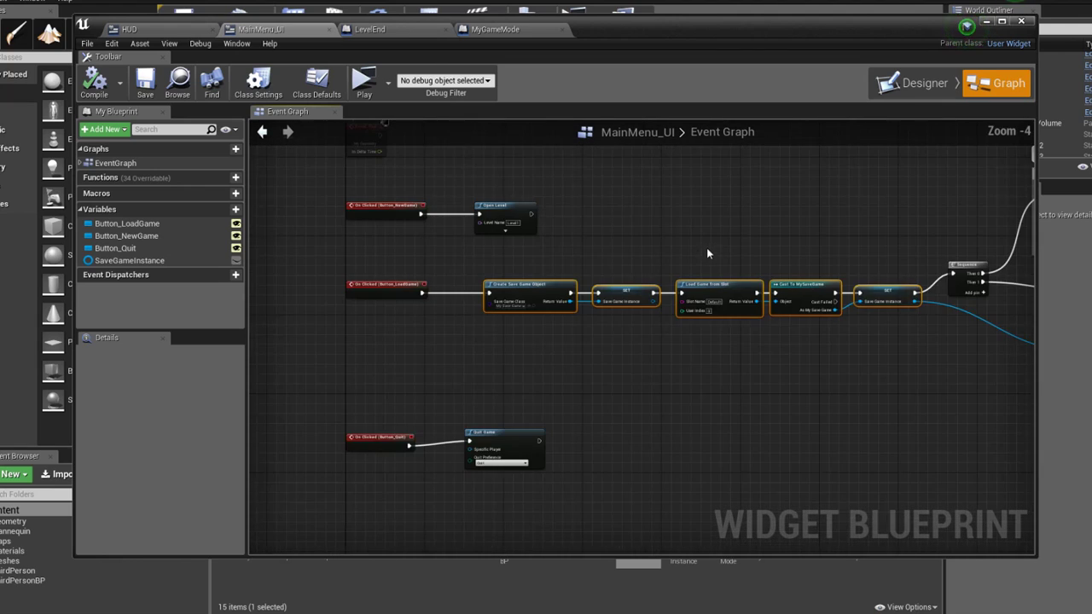
left_click(511, 32)
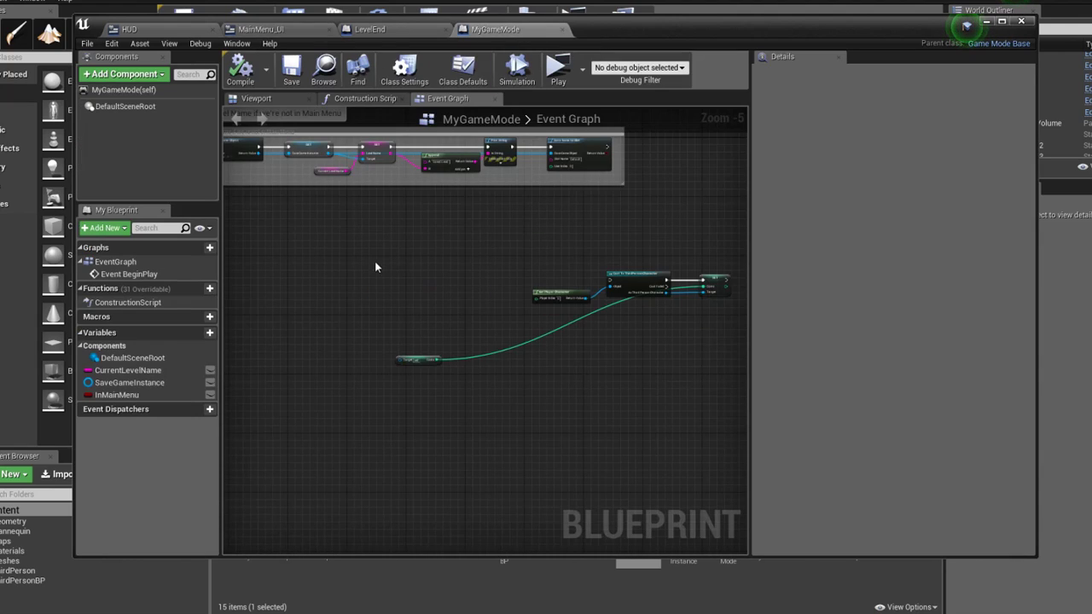
Paste the loading nodes and add a Sequence node after the Branch's exec output
key("ctrl+v")
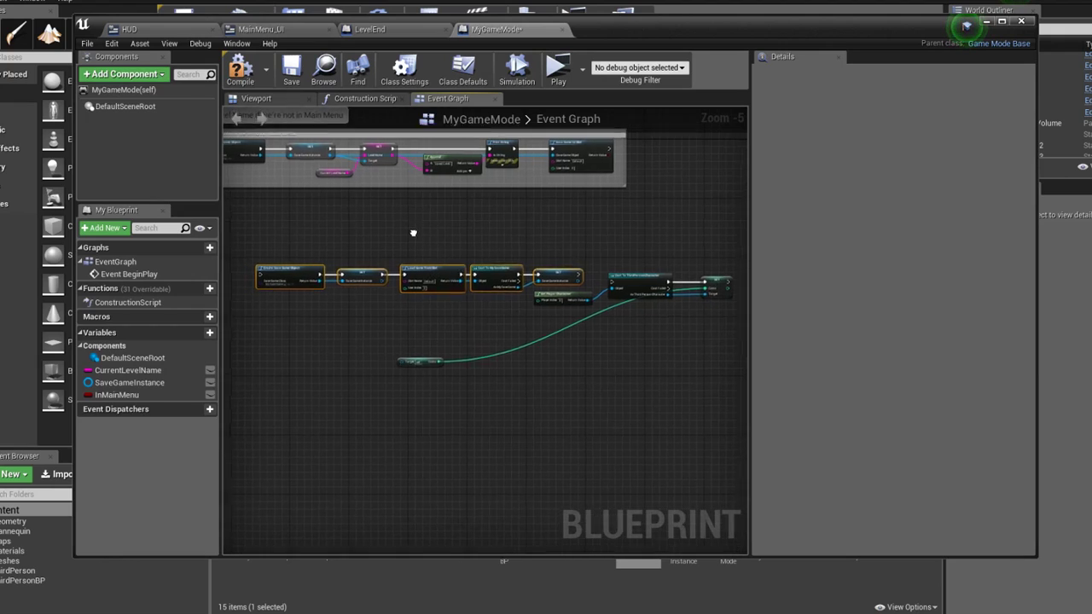
right_click_drag(413, 233, 439, 211)
left_click_drag(341, 175, 357, 181)
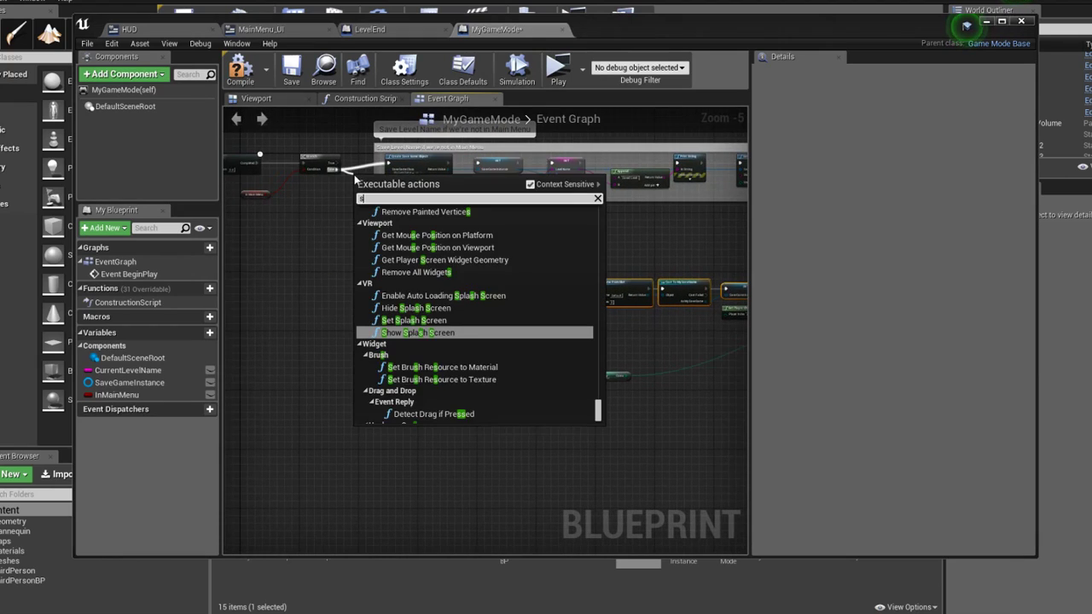
type("sequence")
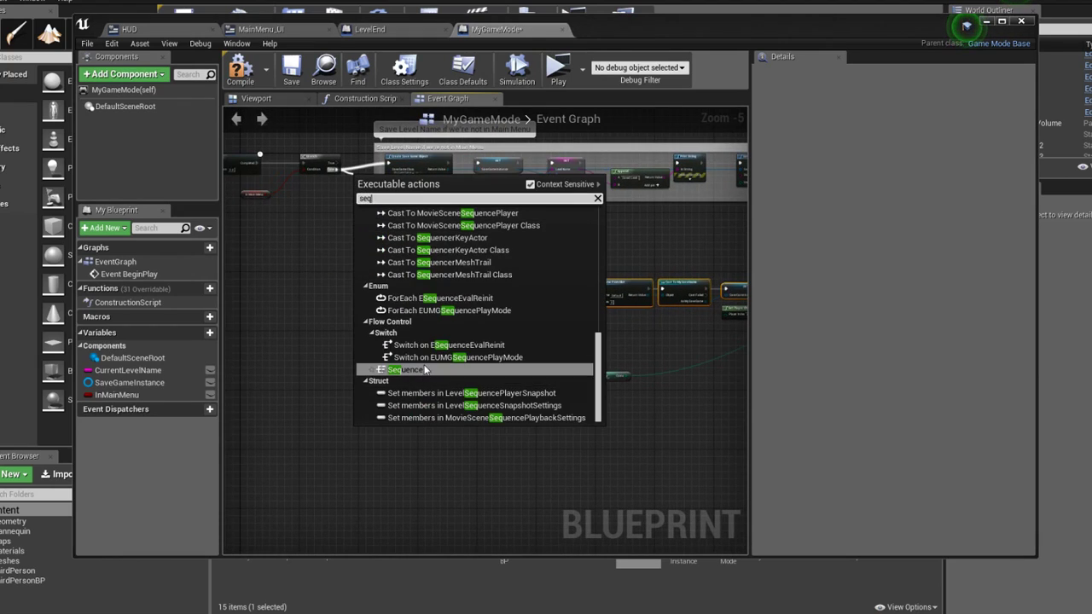
key("Return")
left_click_drag(362, 191, 348, 187)
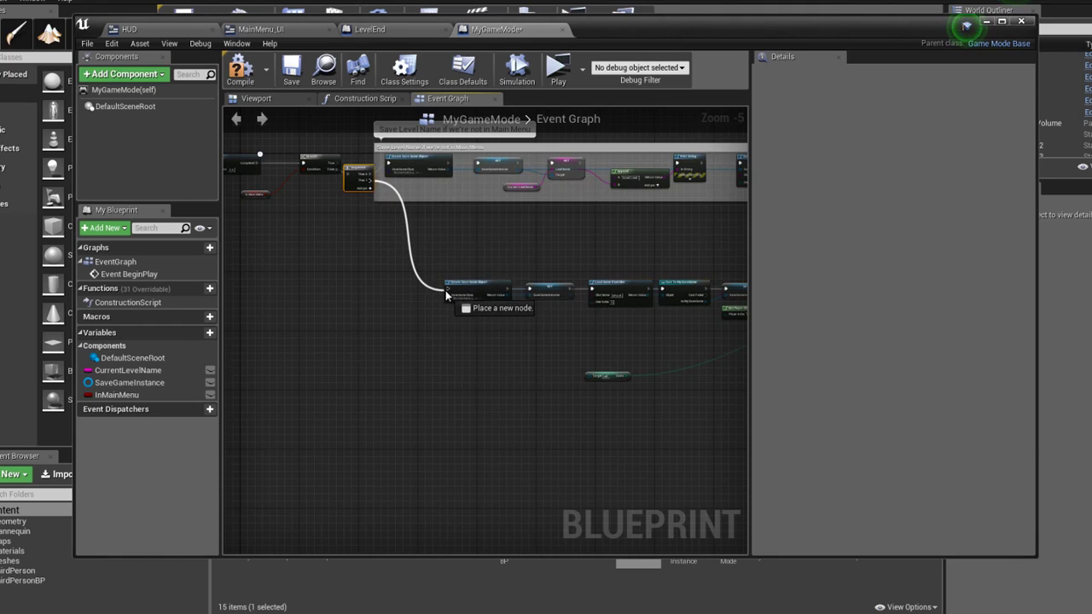
Move the Coins getter beside the pasted chain and connect it to the loaded save game
right_click_drag(389, 214, 258, 200)
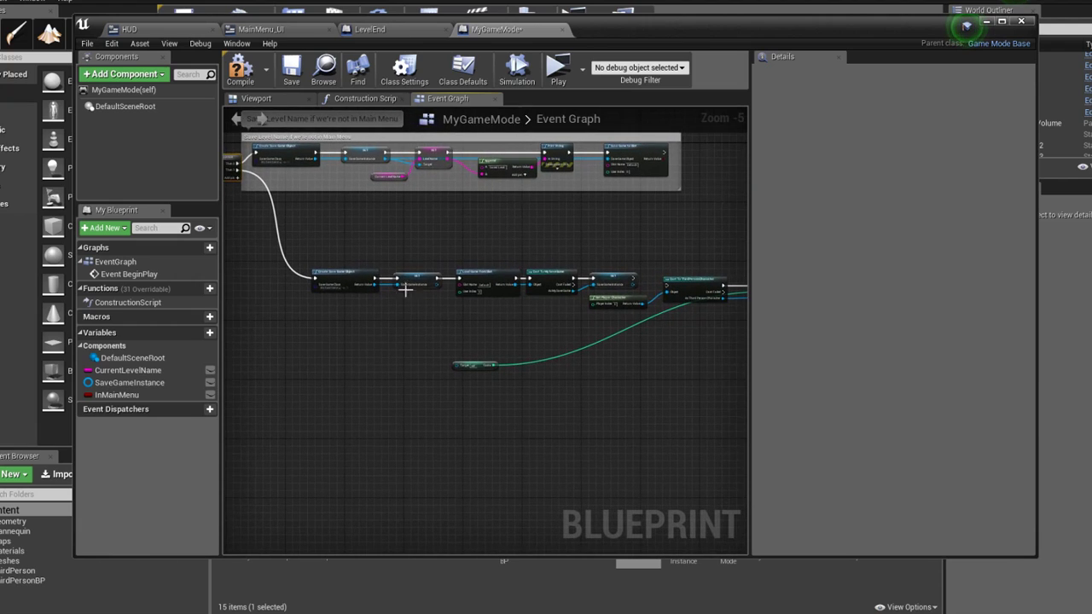
left_click_drag(458, 368, 449, 313)
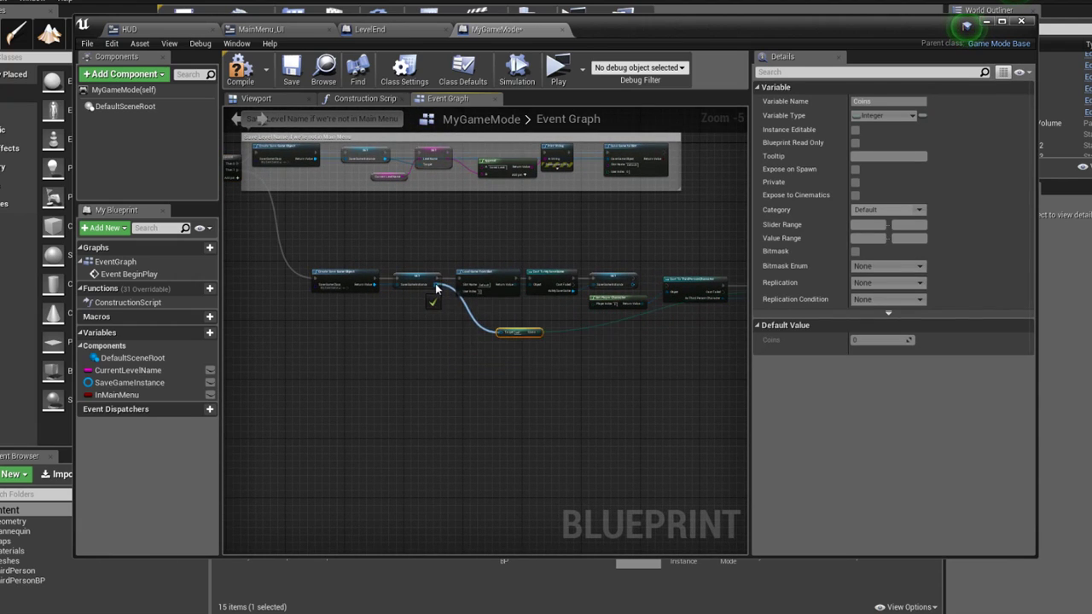
scroll(435, 288, "up", 1)
scroll(410, 307, "up", 1)
scroll(376, 334, "up", 1)
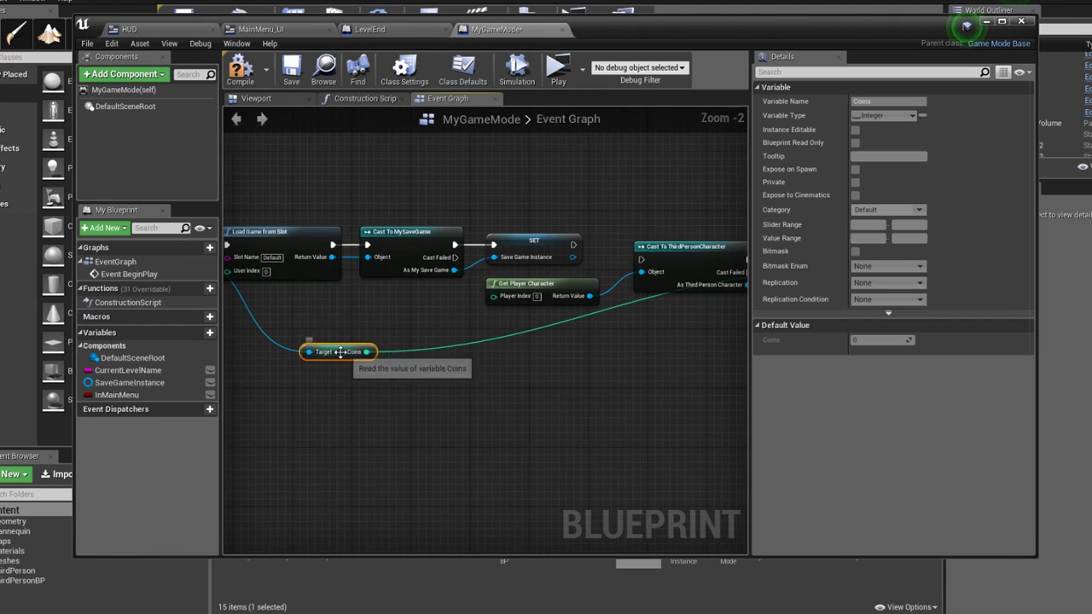
left_click_drag(339, 353, 603, 346)
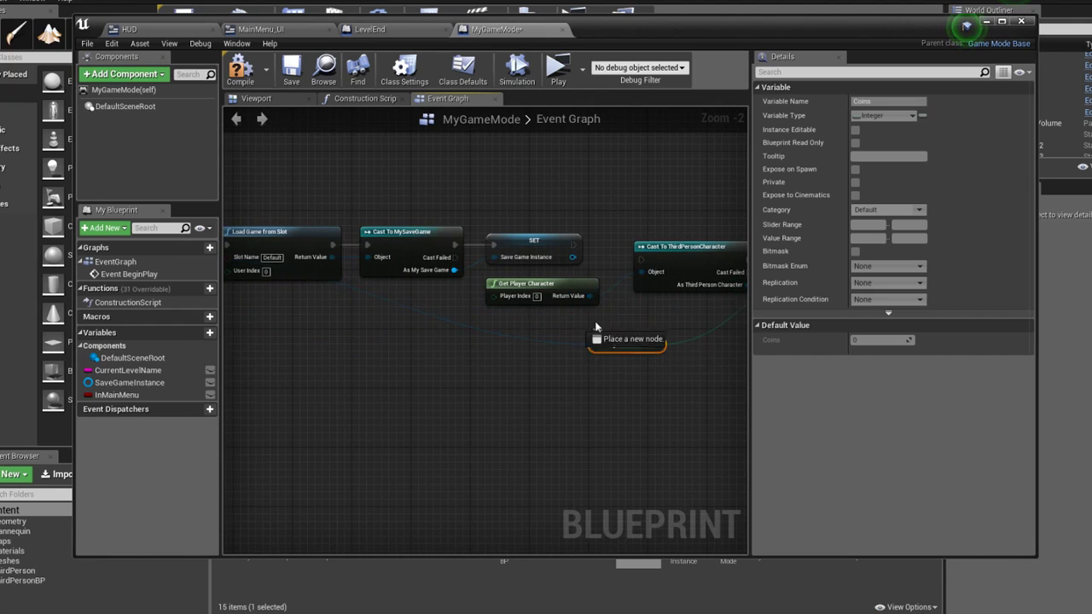
right_click_drag(546, 351, 376, 341)
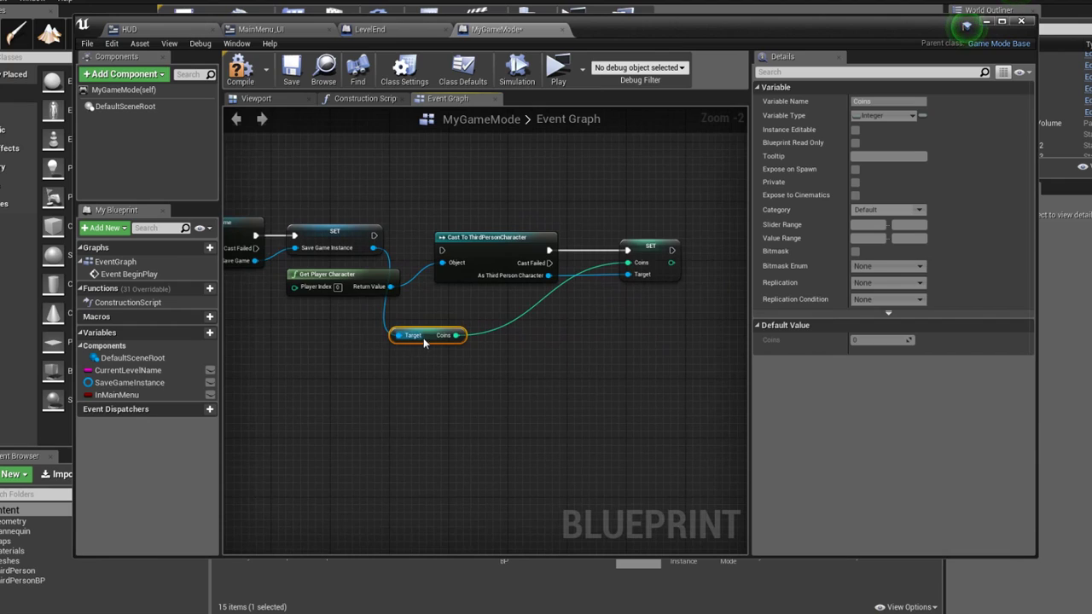
mouse_move(423, 338)
left_mouse_down()
mouse_move(481, 337)
mouse_move(445, 256)
mouse_move(500, 234)
left_mouse_up()
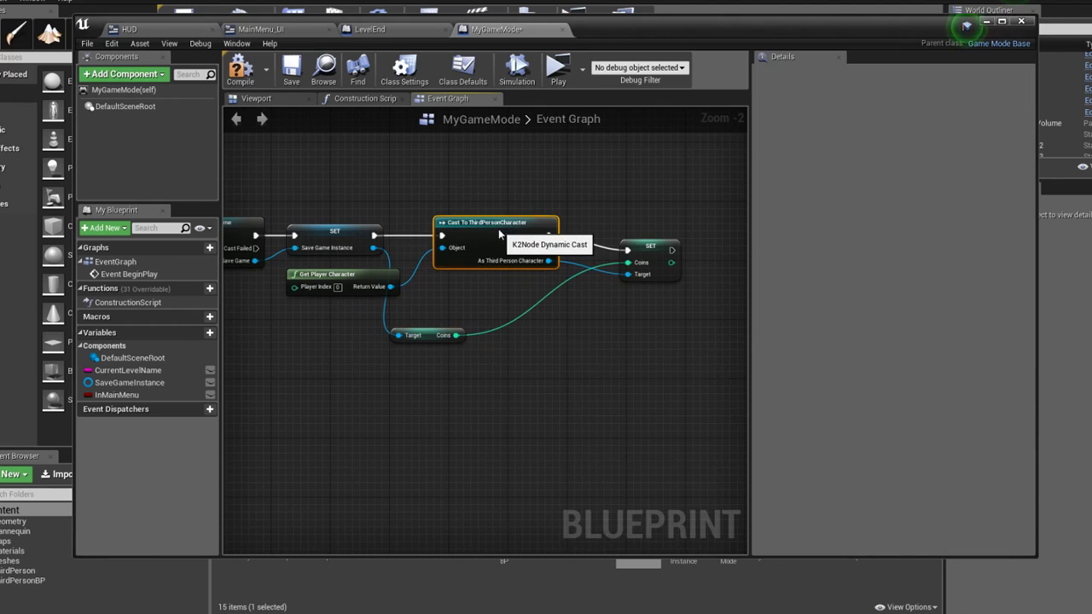
Tidy the SET Coins and Coins getter positions, framing the Load Game and Cast chains
right_click_drag(498, 228, 438, 230)
left_click_drag(594, 249, 600, 233)
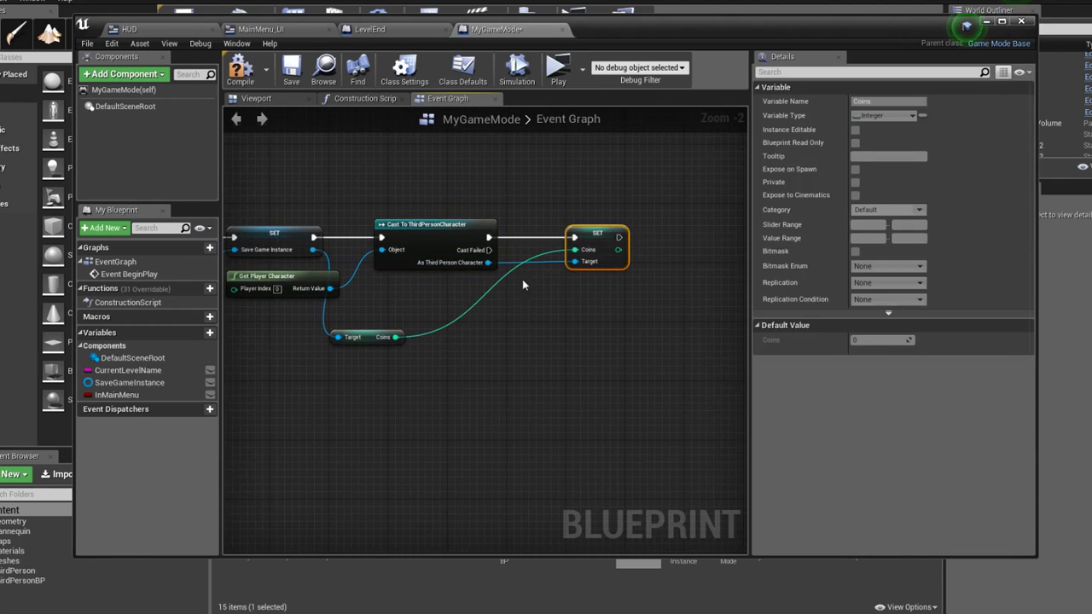
left_click_drag(451, 297, 452, 314)
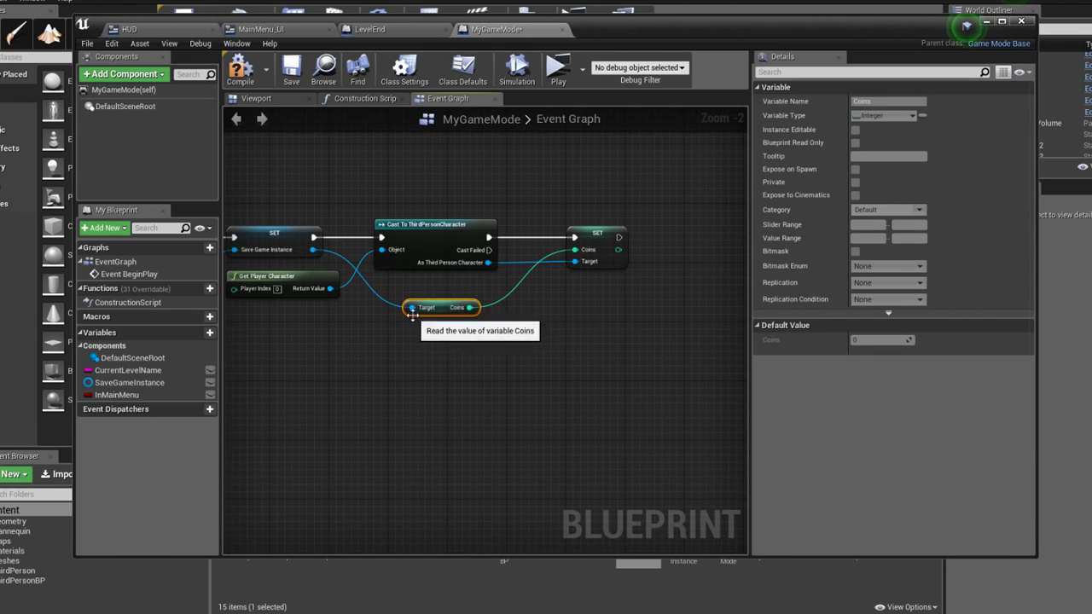
right_click_drag(260, 349, 547, 358)
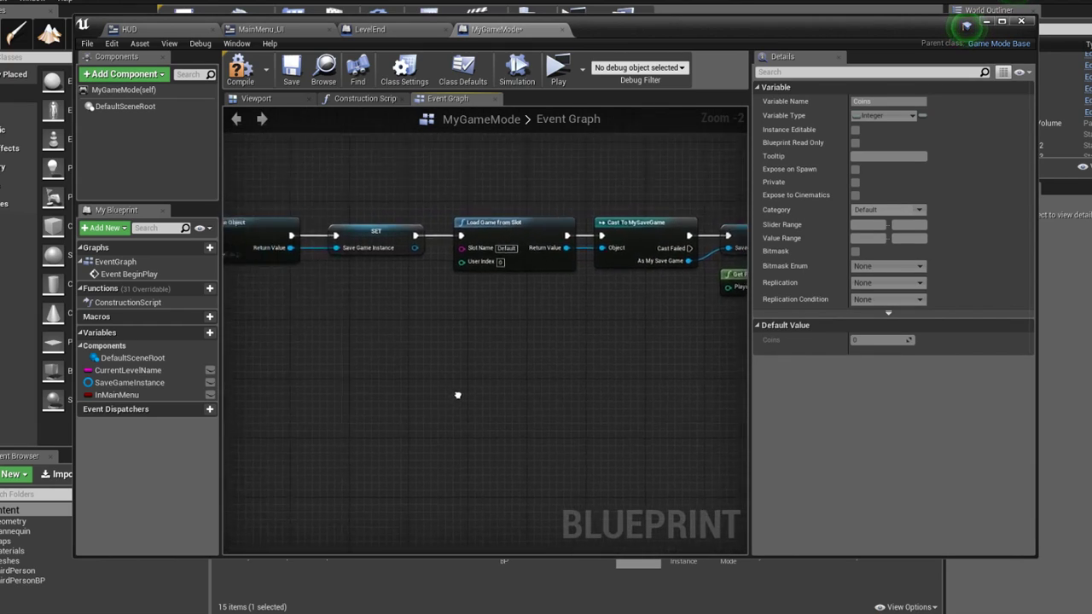
right_click_drag(456, 392, 653, 384)
scroll(573, 383, "down", 3)
right_click_drag(573, 383, 417, 377)
Select the coin-loading chain and wrap it in a new comment box, attempting to type its title
scroll(699, 304, "down", 1)
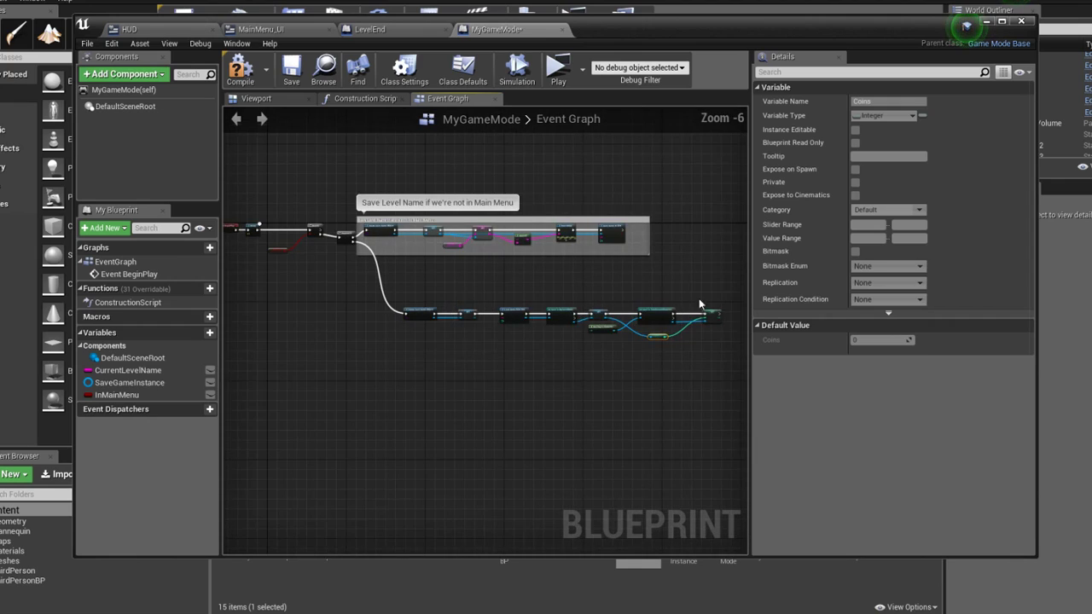
left_click_drag(387, 407, 386, 407)
type("cLoad")
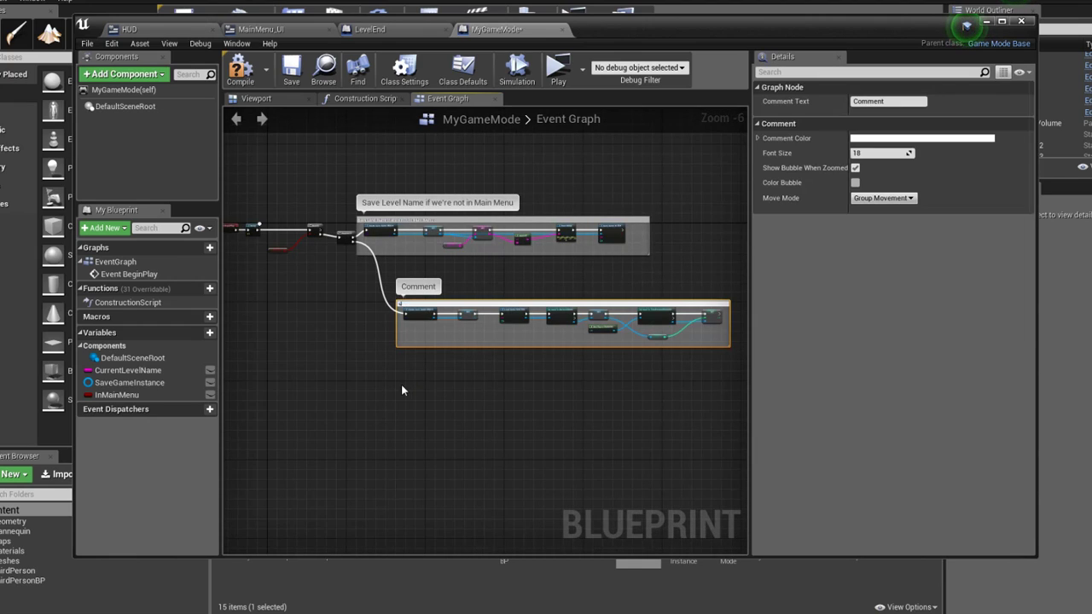
type(" Save")
type(" Ga")
type("mber of Coins")
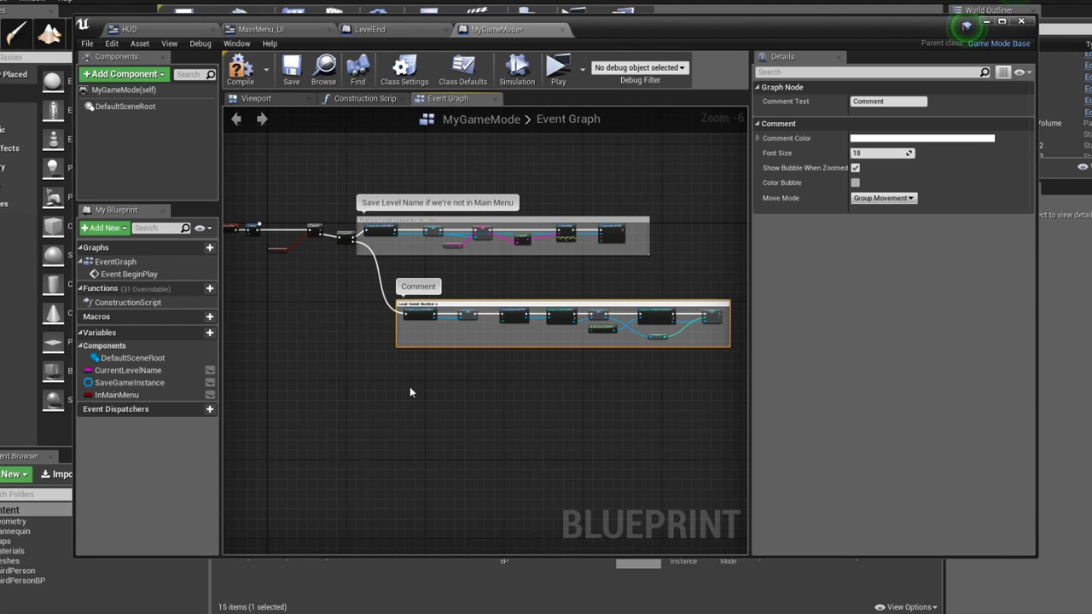
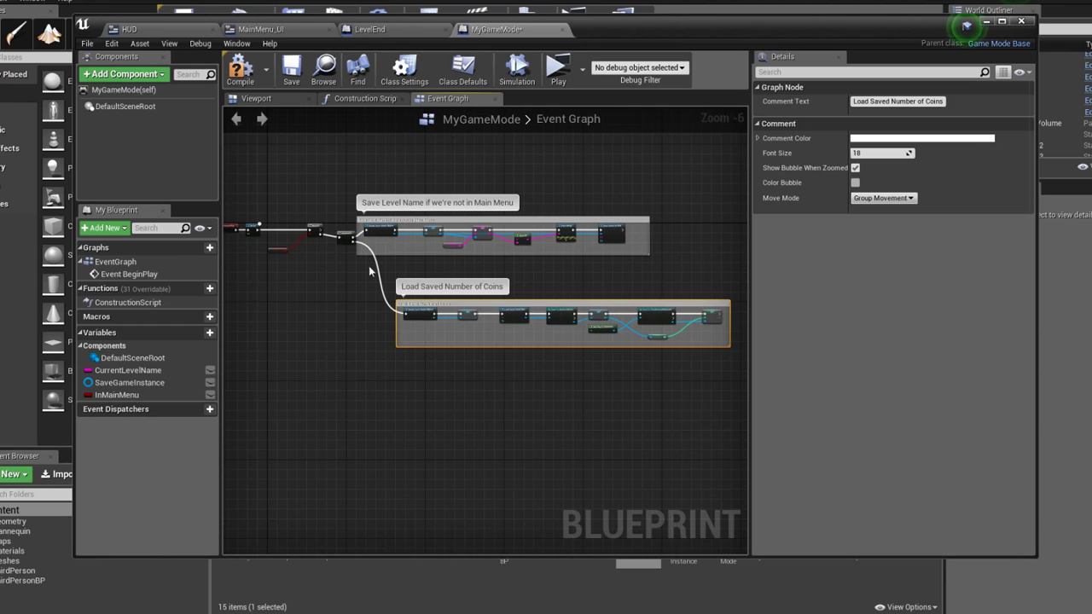
Wrap the Branch nodes in an 'If not in Main Menu' comment and nudge BeginPlay left
right_click_drag(312, 202, 384, 194)
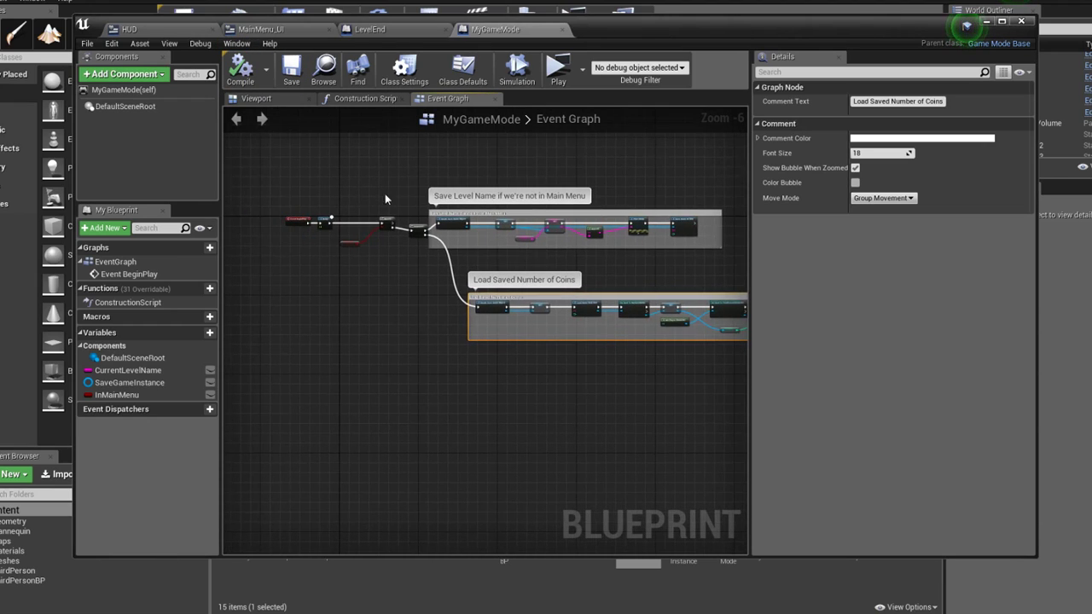
left_click_drag(353, 257, 351, 255)
key("c")
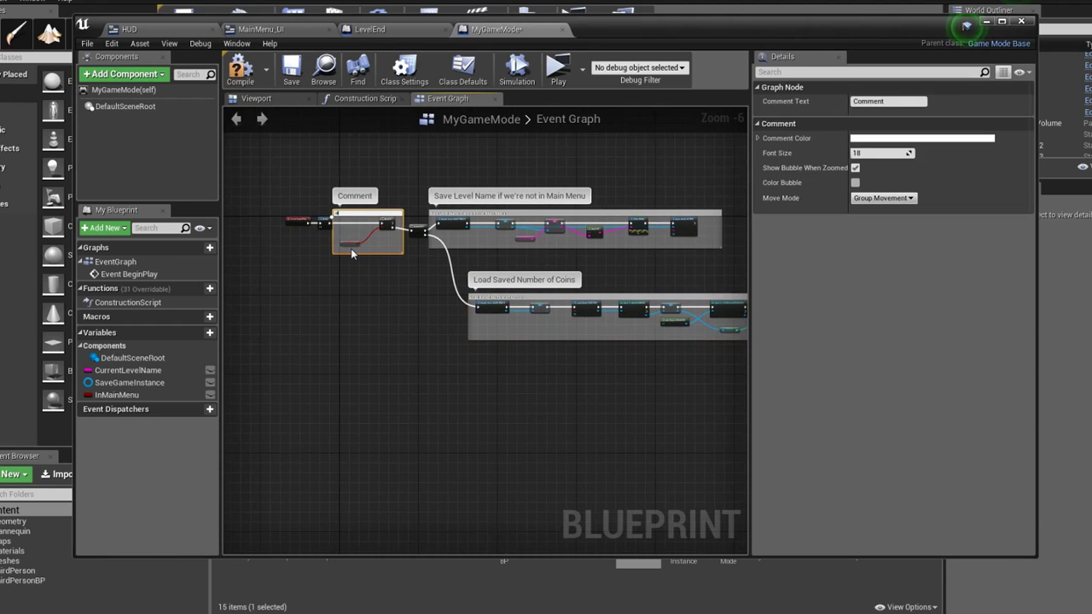
type("in Menu")
key("Return")
left_click(324, 206)
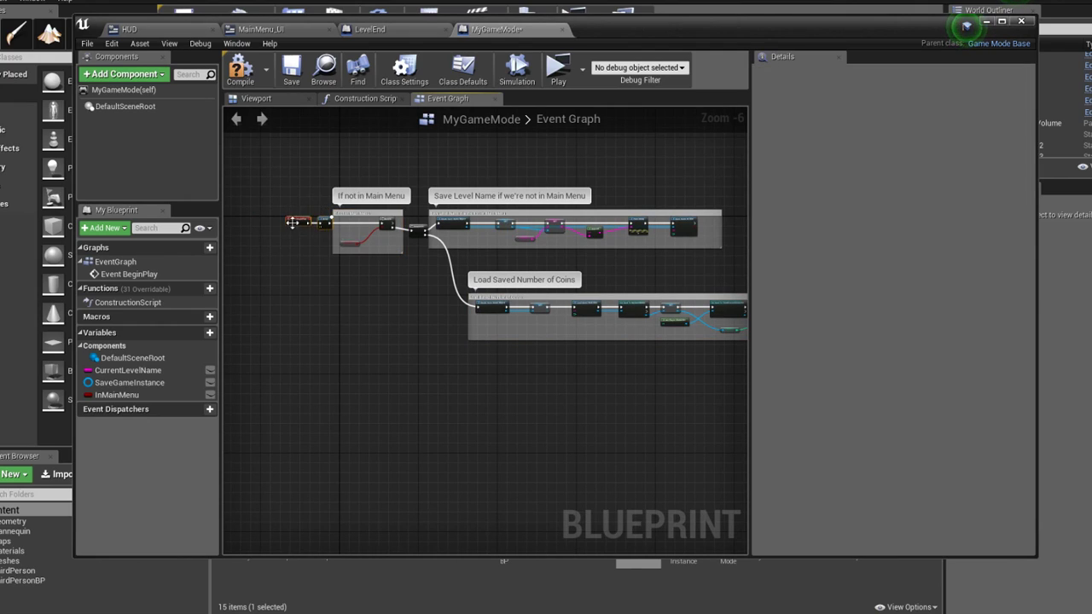
left_click_drag(307, 220, 281, 224)
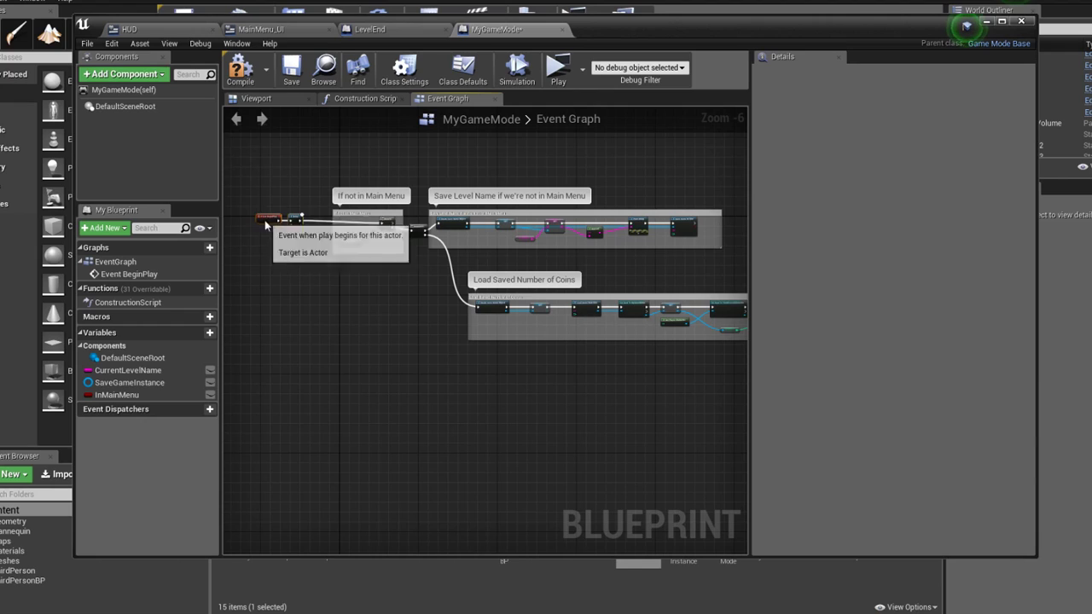
right_click_drag(310, 212, 284, 207)
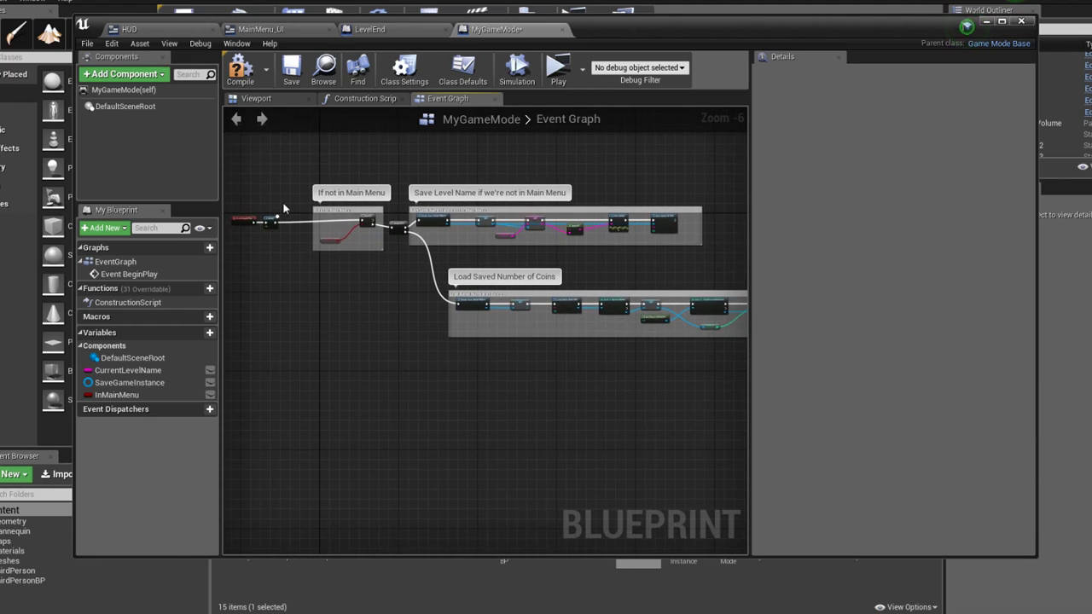
Compile and save MyGameMode, then start a play test
left_click(254, 79)
left_click(291, 69)
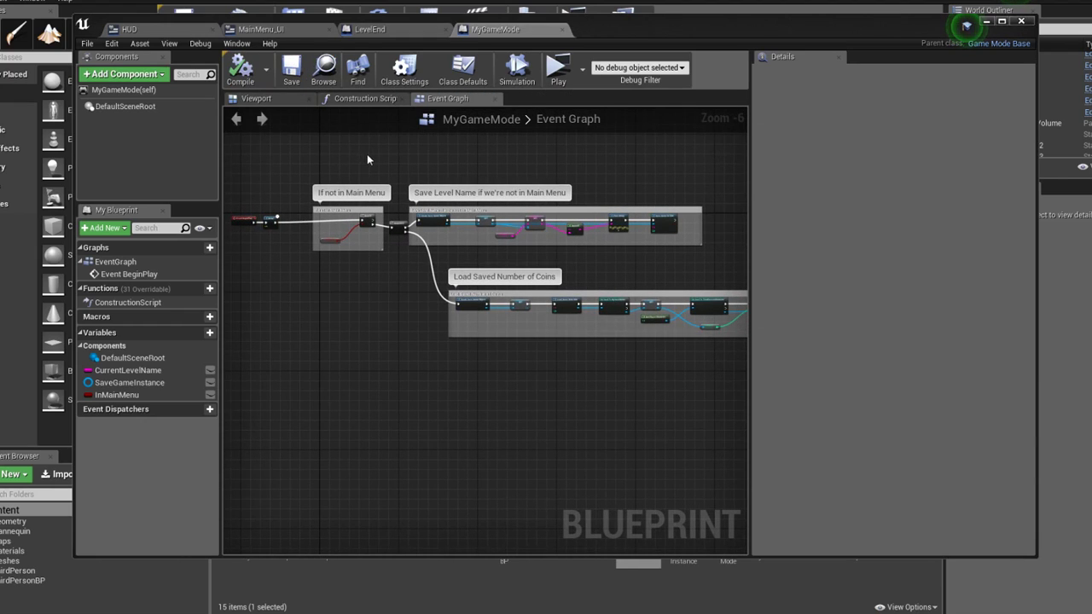
right_click_drag(367, 157, 389, 161)
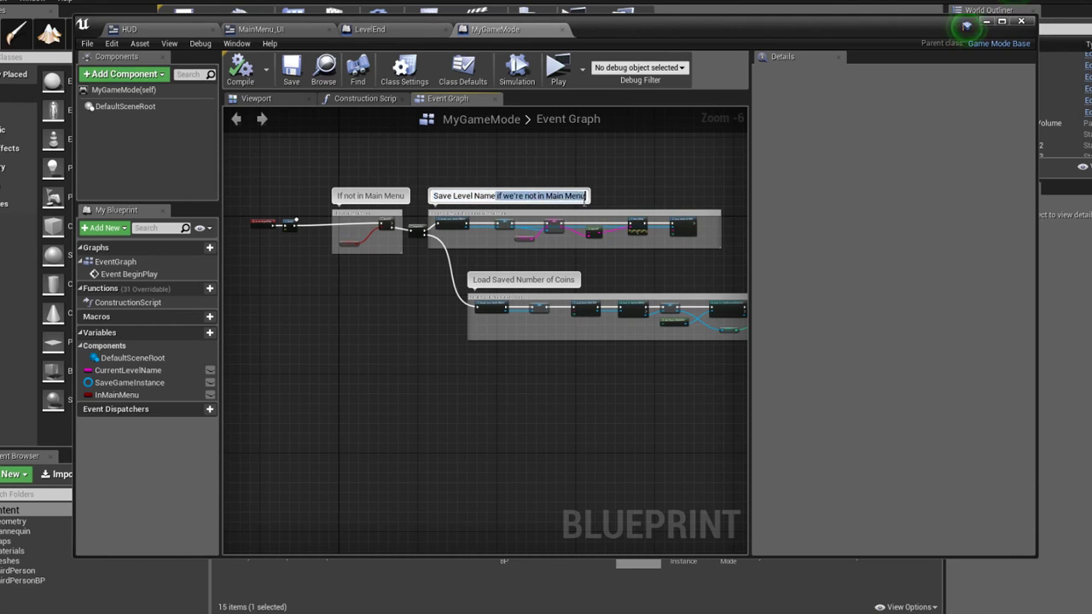
left_click(292, 70)
left_click(557, 68)
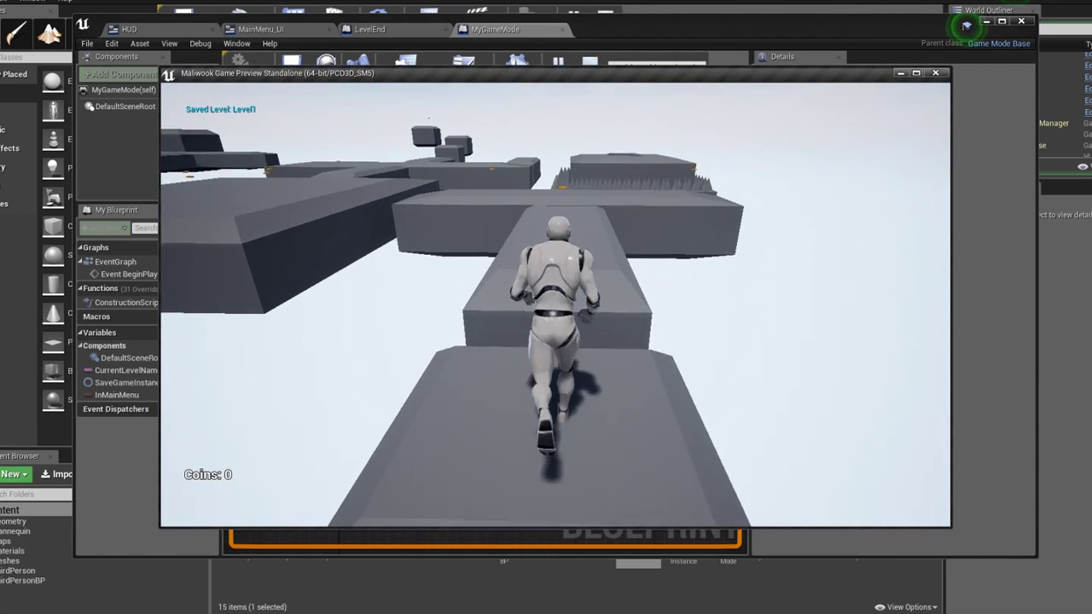
Run and jump across the large block and walkways in Level1, collecting coins
key("w")
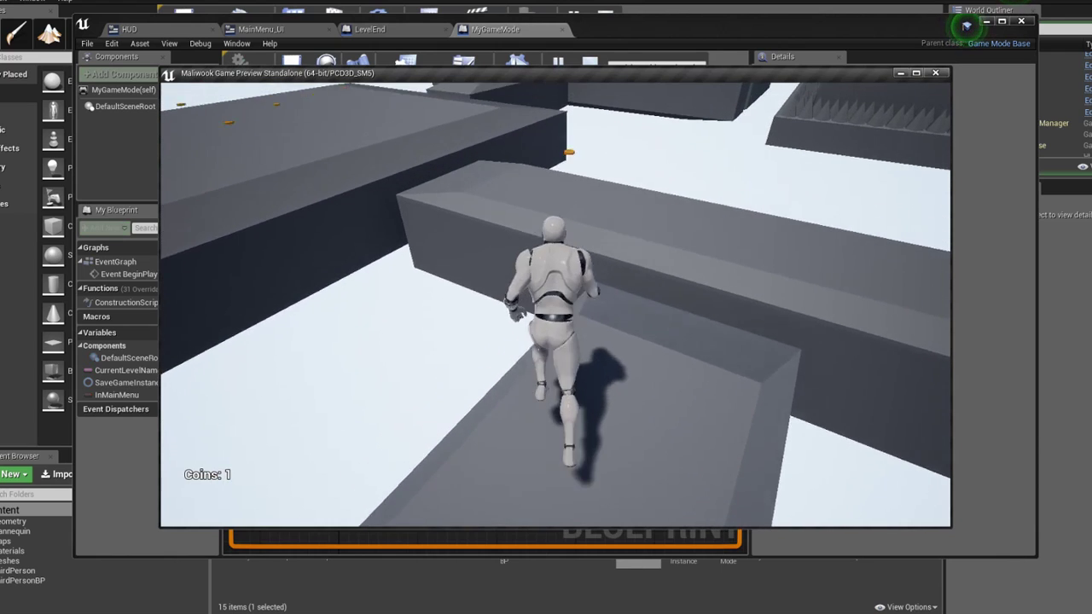
key("space")
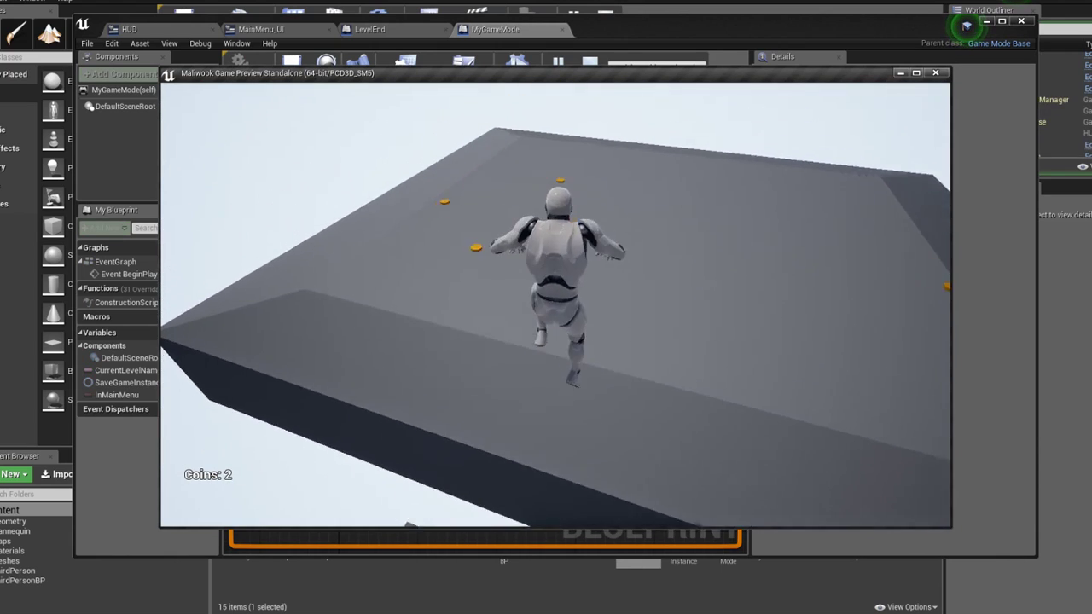
key("w")
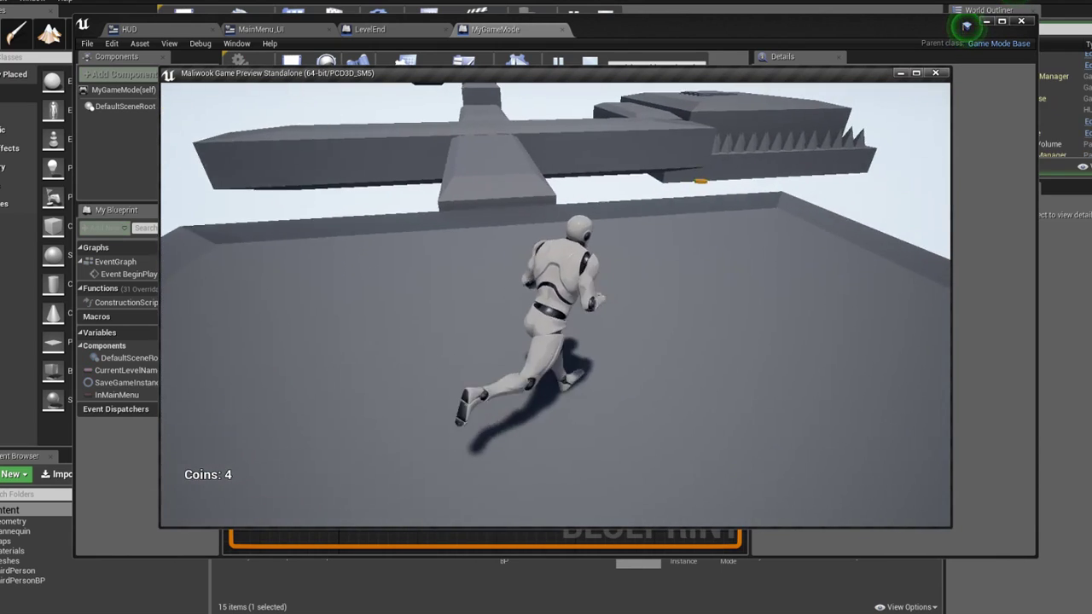
key("space")
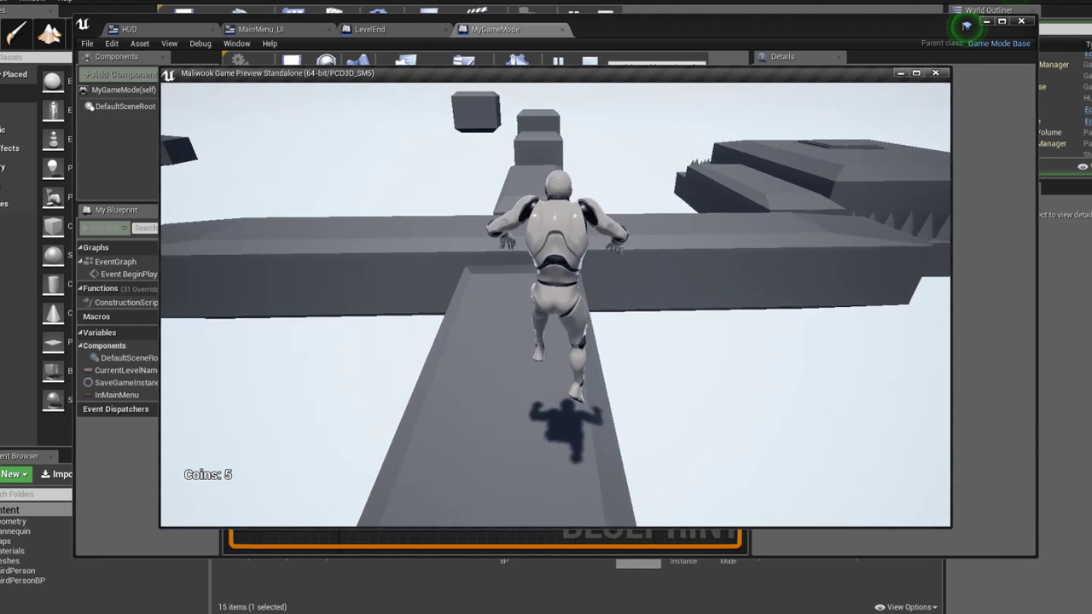
key("space")
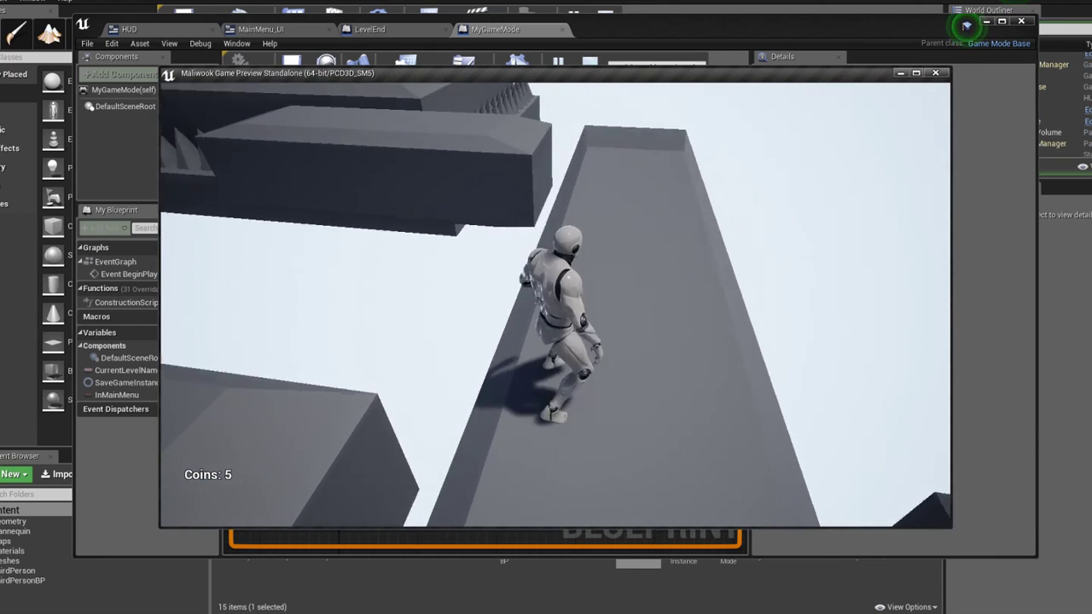
key("space")
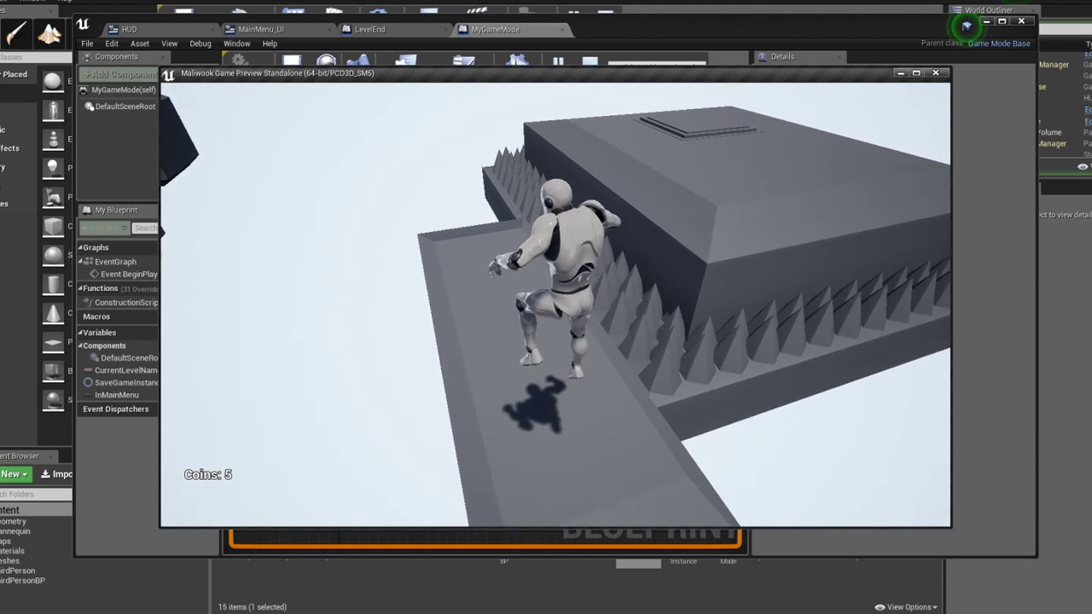
key("space")
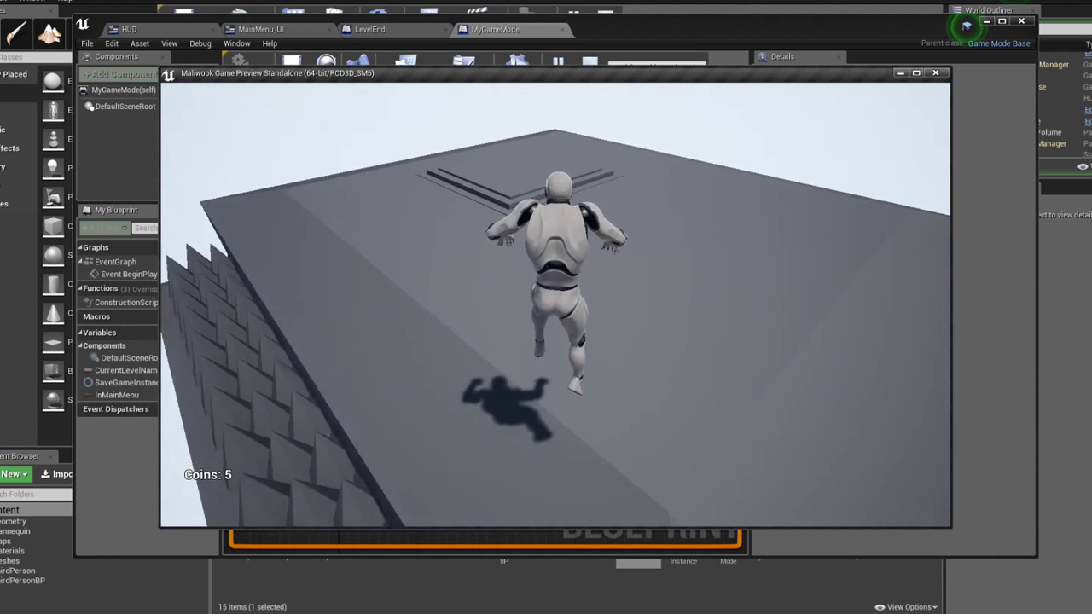
key("space")
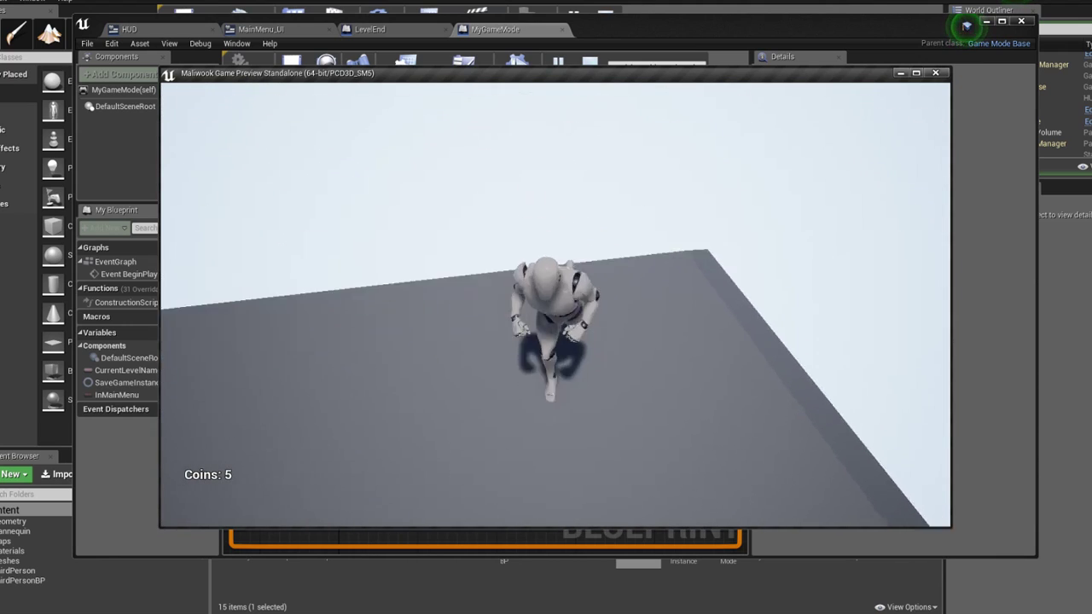
Cross the narrow walkway to the orange level-end platform, then stop the preview
key("w")
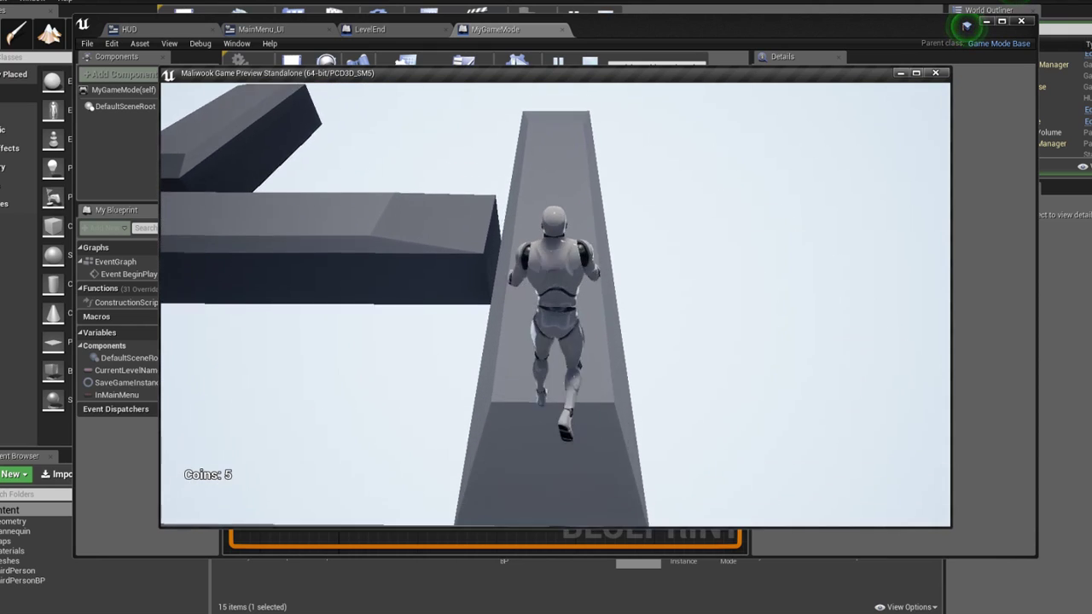
key("space")
key("space")
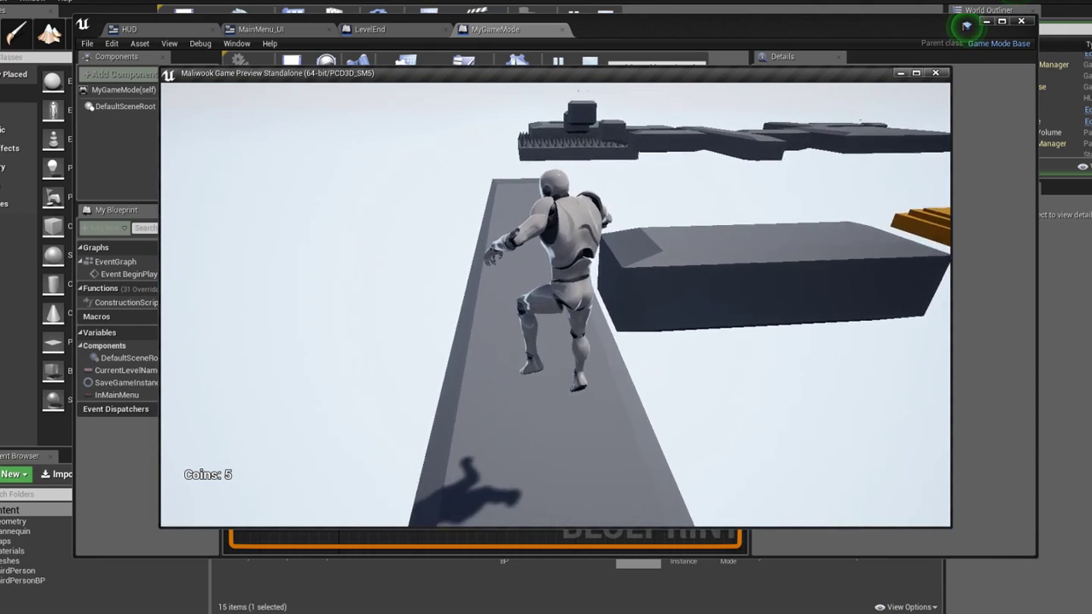
key("space")
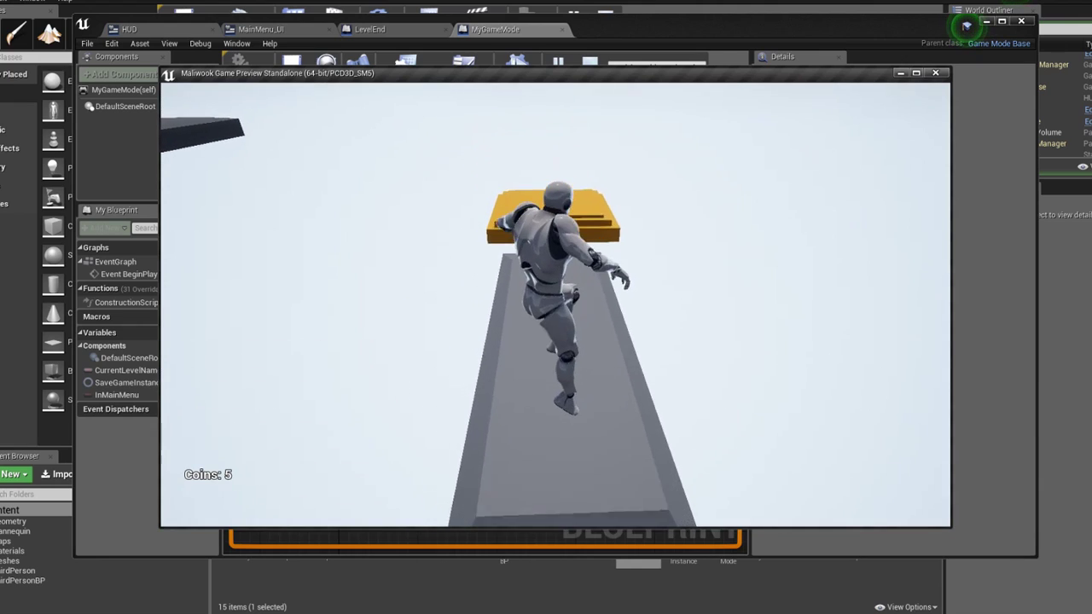
key("space")
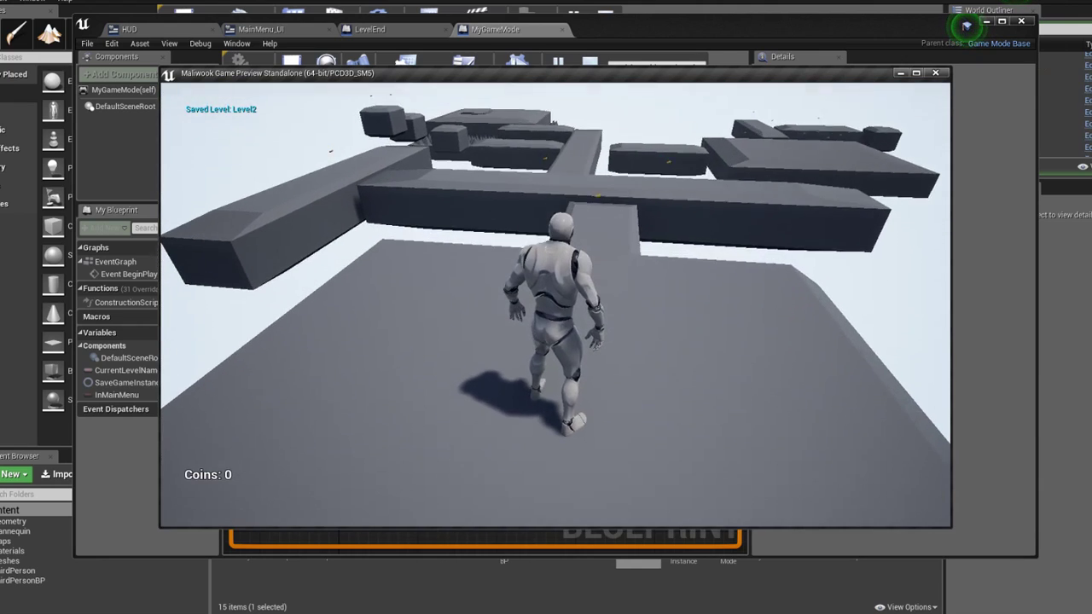
key("Escape")
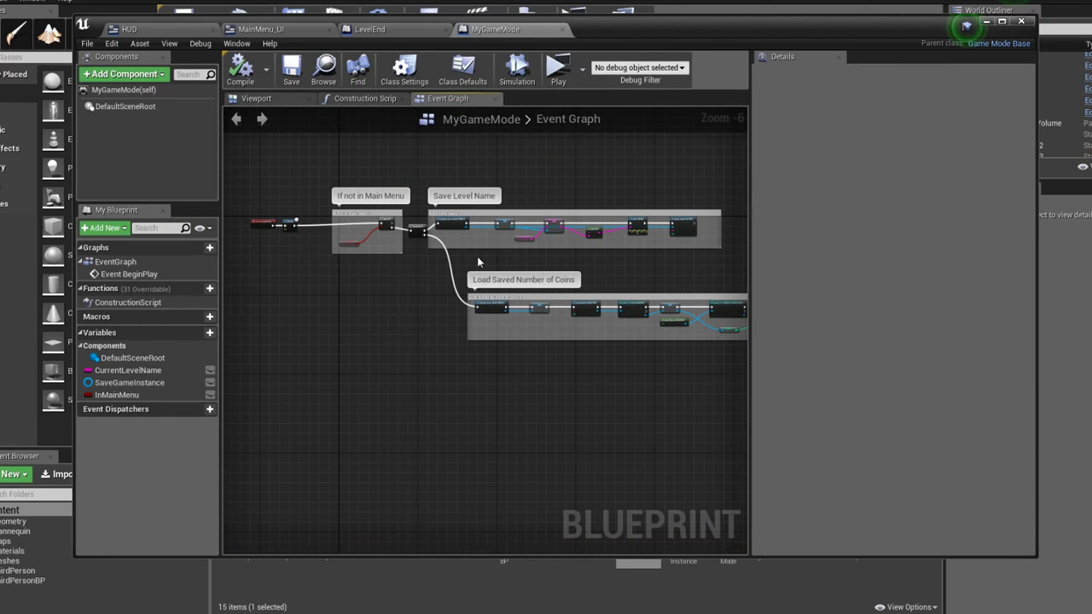
Review MyGameMode's Save Level Name and Load Game from Slot nodes, then switch to LevelEnd's graph
scroll(476, 255, "up", 1)
scroll(476, 255, "up", 2)
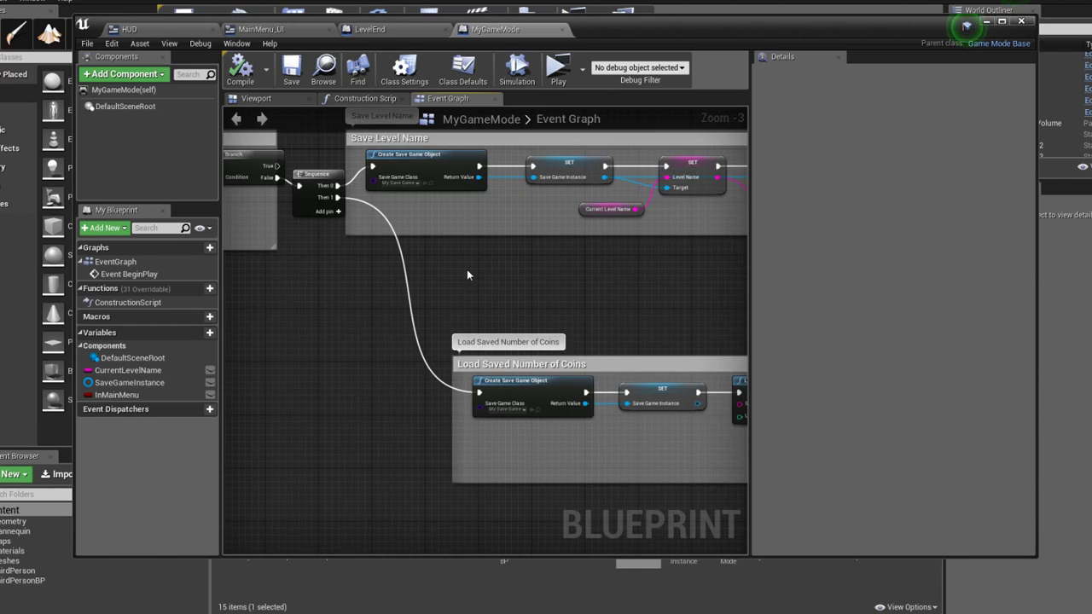
mouse_move(467, 269)
right_mouse_down()
mouse_move(750, 333)
mouse_move(435, 267)
mouse_move(327, 223)
right_mouse_up()
scroll(326, 224, "down", 1)
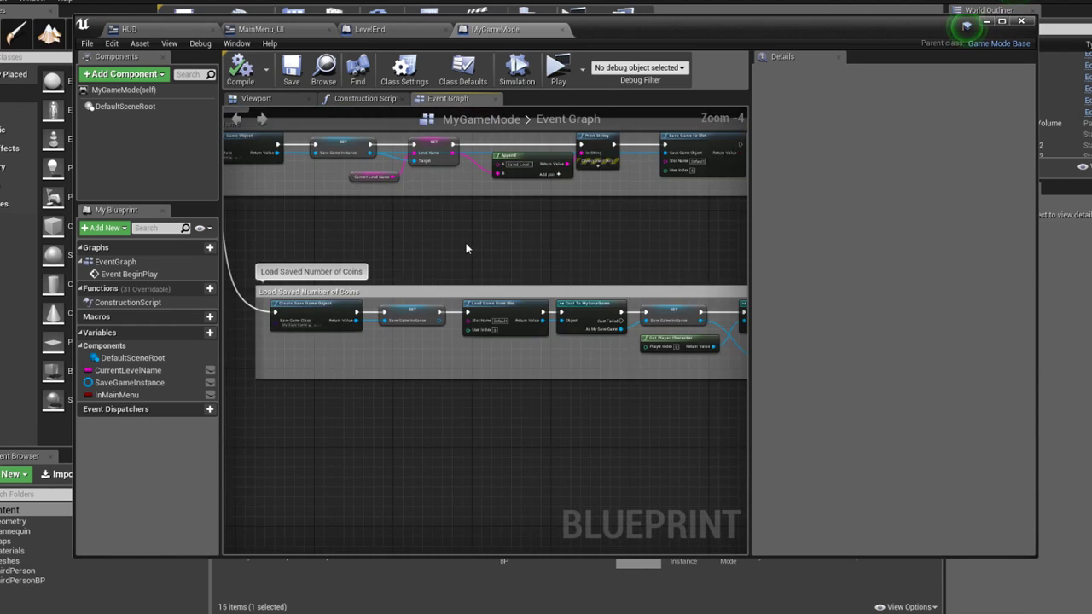
right_click_drag(468, 247, 544, 240)
scroll(347, 323, "up", 3)
scroll(460, 295, "down", 1)
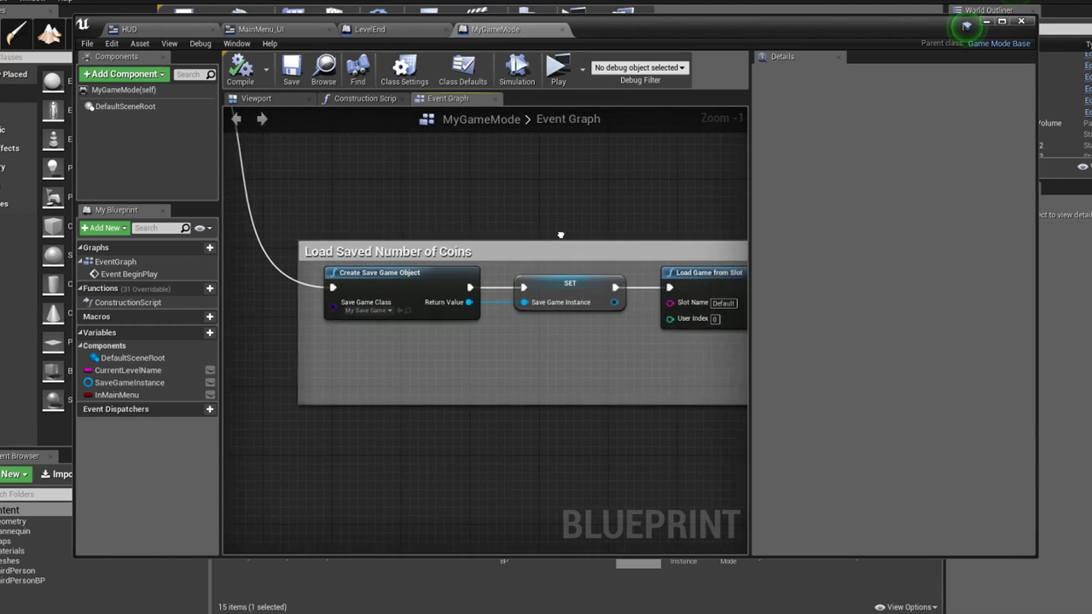
right_click_drag(648, 213, 304, 202)
scroll(361, 194, "down", 1)
scroll(509, 205, "down", 1)
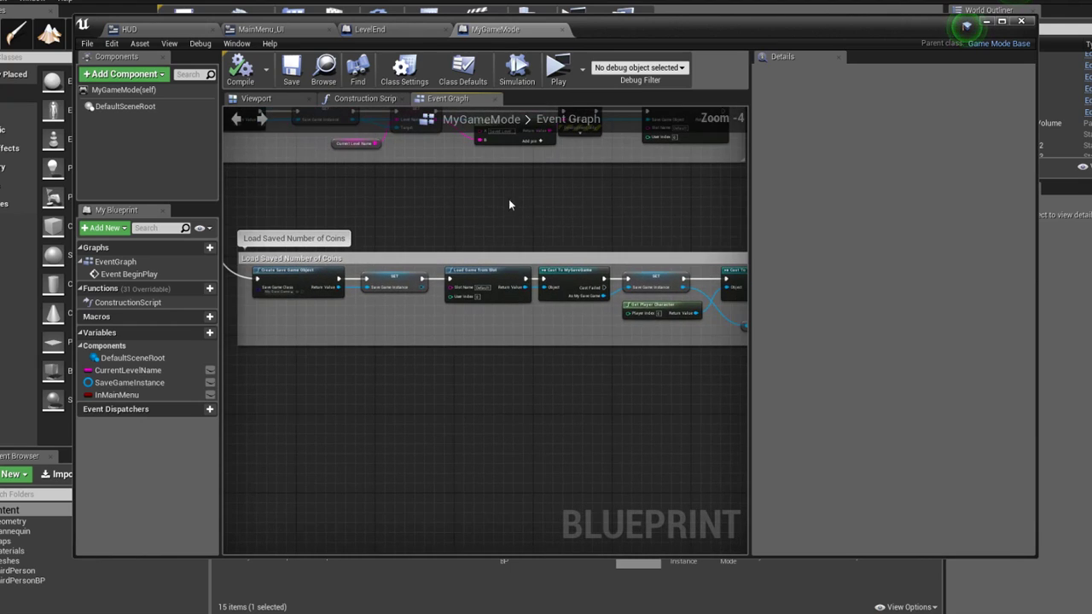
left_click(375, 31)
Frame LevelEnd's Save Coin Quantity section with its overlap event, cast, Add and SET nodes
scroll(372, 203, "up", 4)
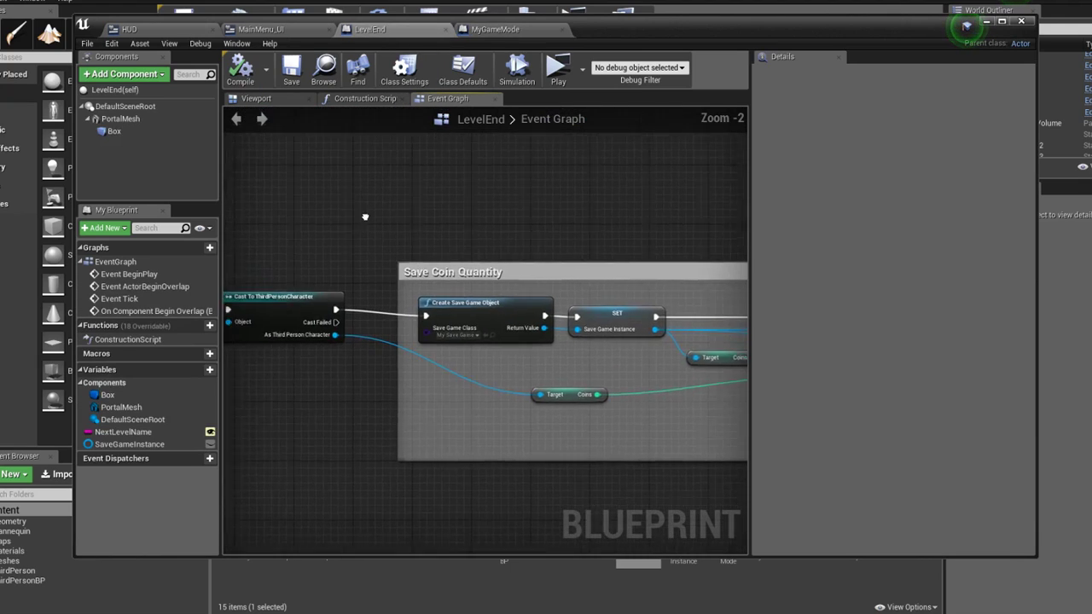
right_click_drag(502, 182, 293, 171)
scroll(525, 174, "down", 2)
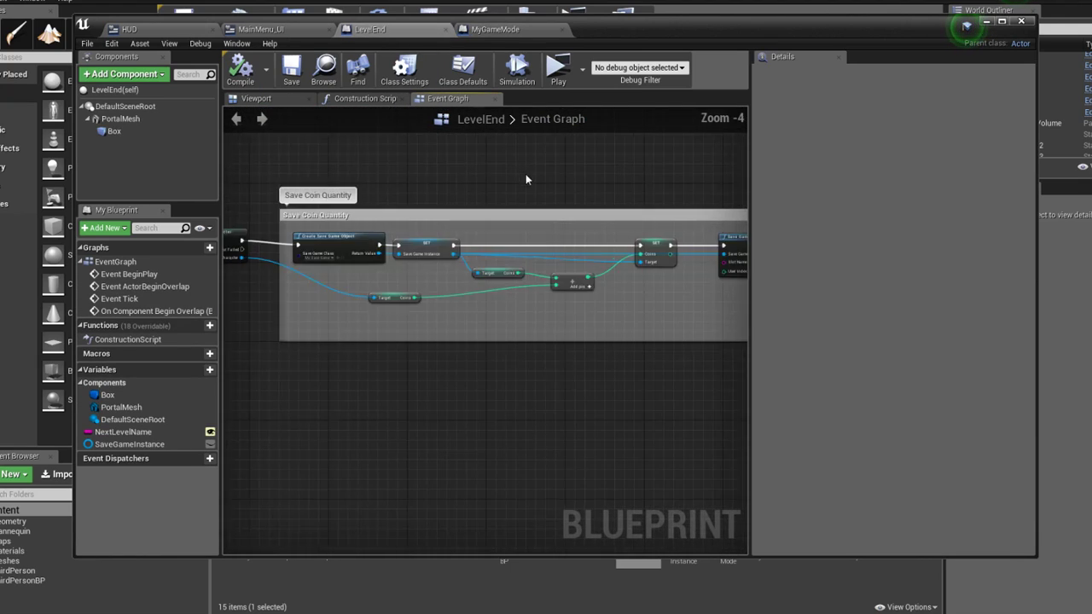
mouse_move(526, 174)
right_mouse_down()
mouse_move(352, 170)
mouse_move(389, 160)
mouse_move(564, 168)
right_mouse_up()
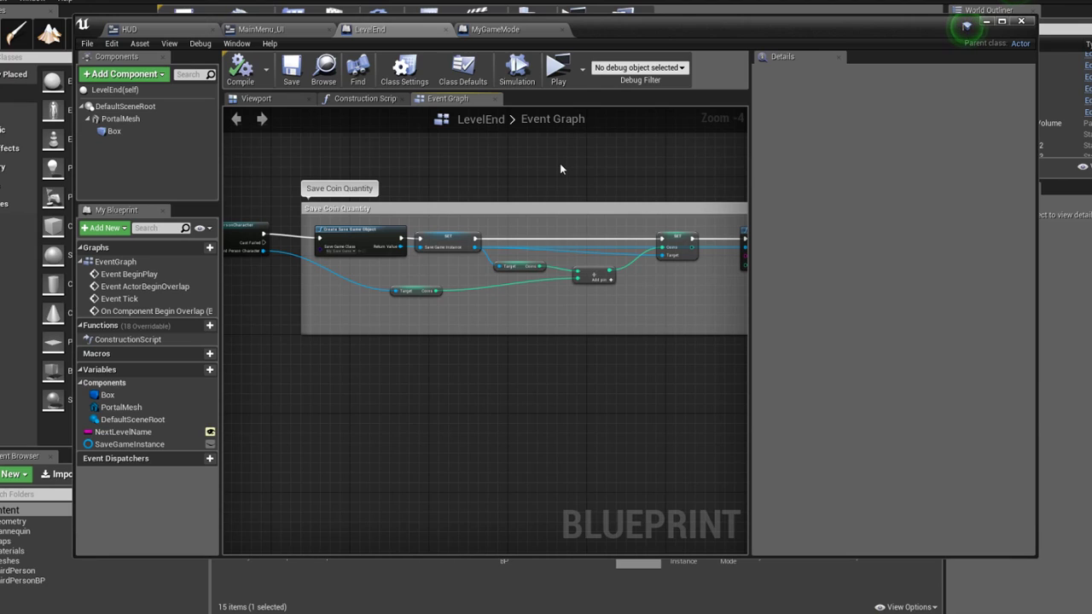
mouse_move(551, 166)
right_mouse_down()
mouse_move(655, 171)
mouse_move(550, 195)
right_mouse_up()
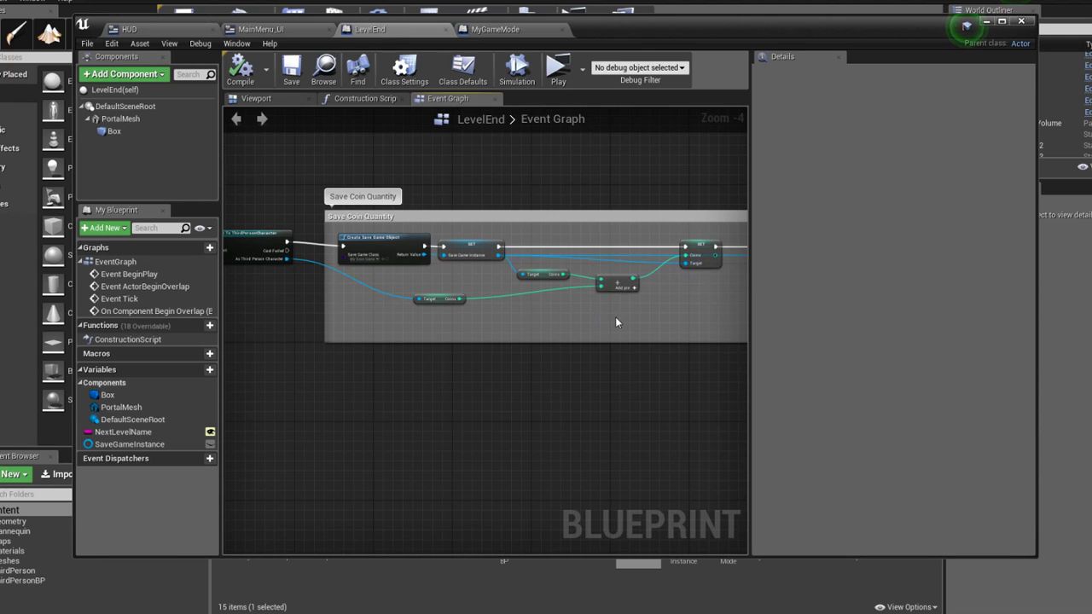
right_click_drag(375, 284, 541, 278)
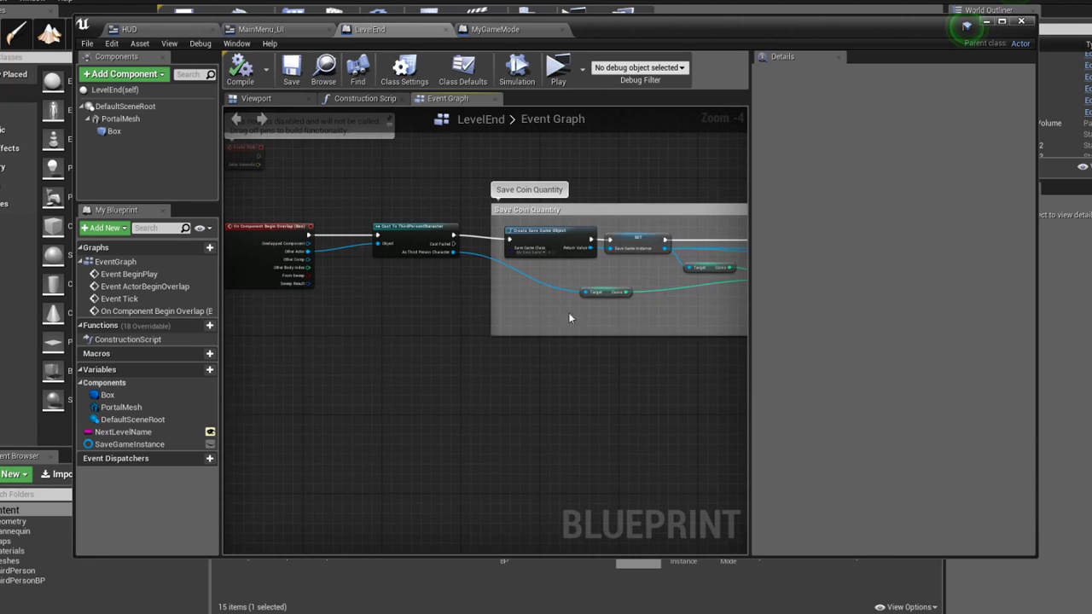
right_click_drag(568, 317, 363, 327)
Wire the Coins getter straight into SET Coins, remove the Target and Add nodes, and save
left_click_drag(364, 320, 436, 305)
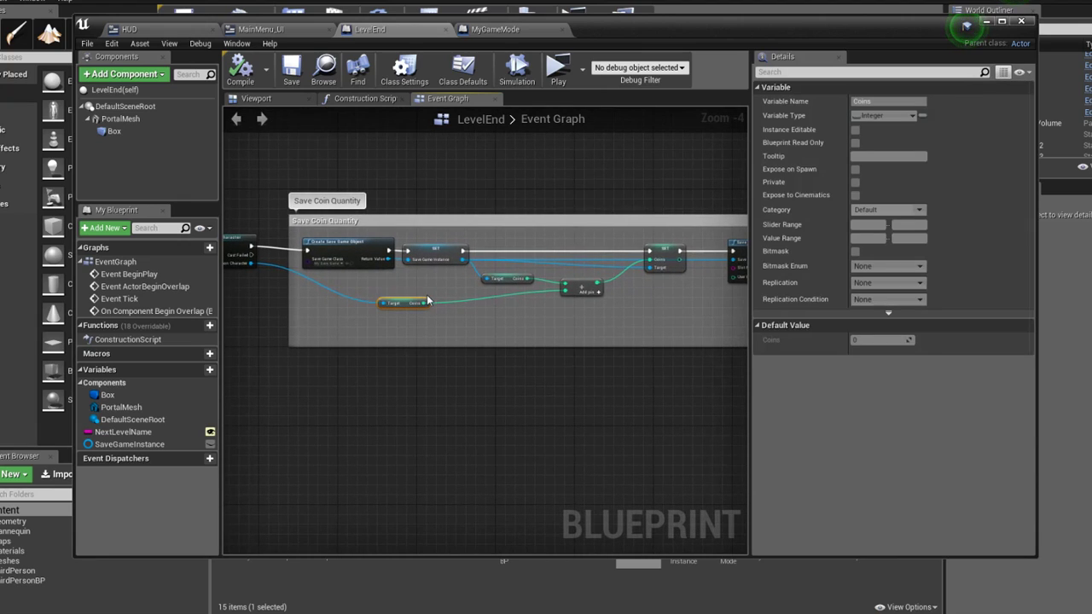
right_click_drag(426, 303, 395, 309)
left_click_drag(392, 308, 618, 265)
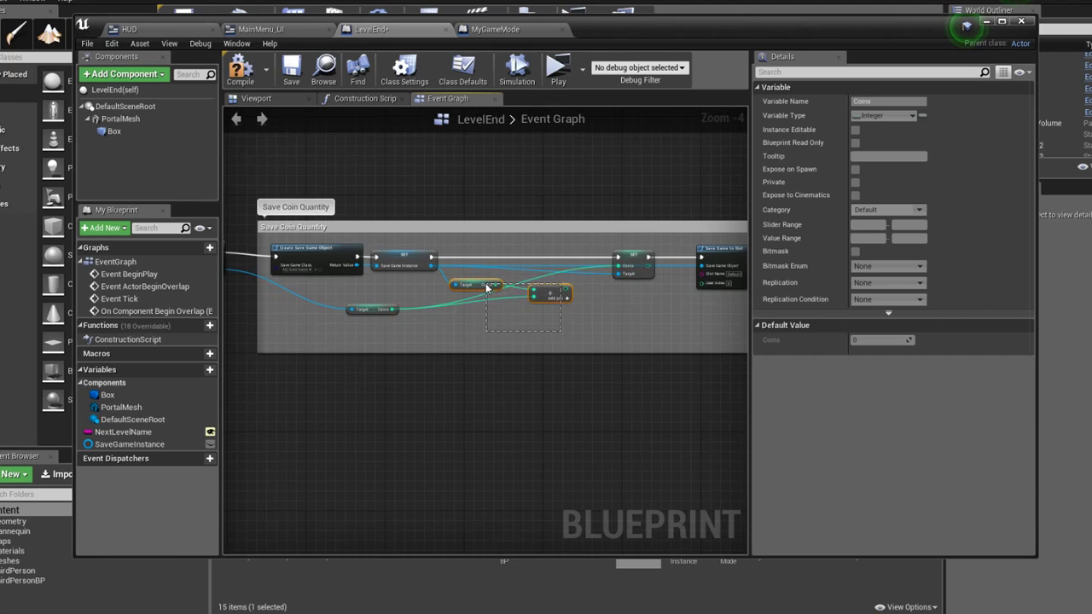
left_click_drag(487, 288, 491, 298)
right_click_drag(519, 314, 503, 326)
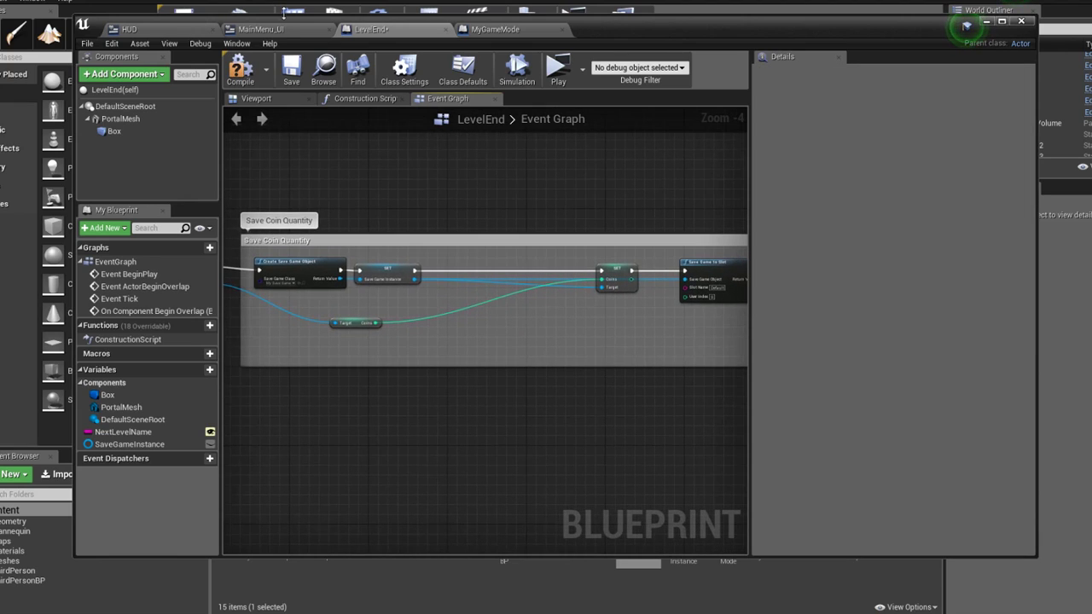
left_click(291, 68)
mouse_move(528, 195)
right_mouse_down()
mouse_move(303, 188)
mouse_move(542, 181)
right_mouse_up()
Tidy the Coins node, review the Open New Level and Save Game to Slot nodes, and save LevelEnd
left_click_drag(384, 311, 383, 297)
left_click(434, 310)
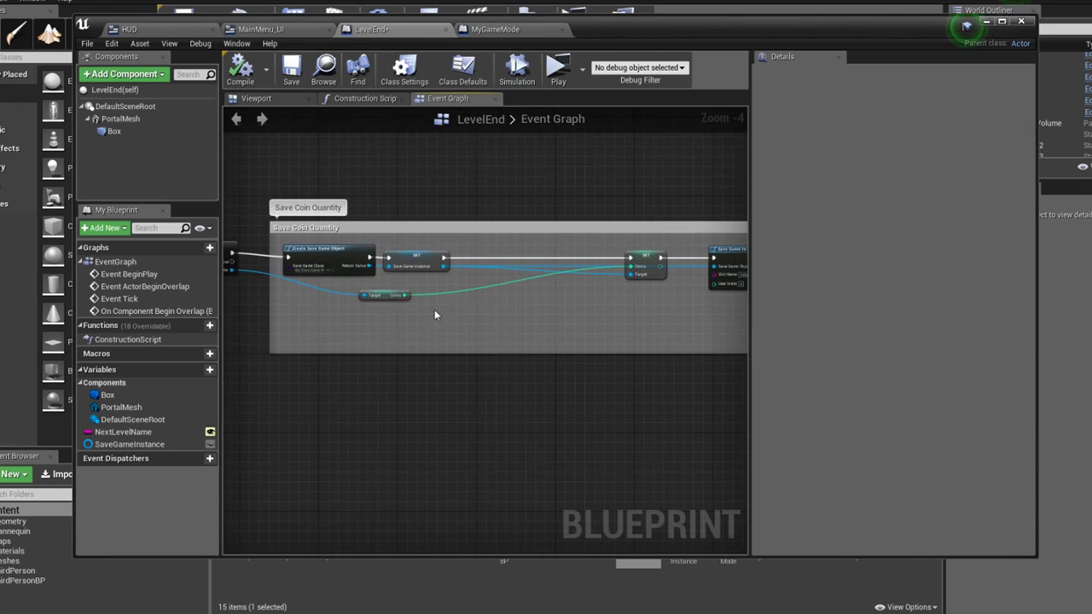
right_click_drag(434, 310, 225, 322)
mouse_move(619, 352)
right_mouse_down()
mouse_move(511, 336)
mouse_move(503, 372)
right_mouse_up()
scroll(375, 338, "up", 4)
scroll(351, 294, "down", 2)
scroll(347, 288, "down", 1)
scroll(725, 279, "down", 4)
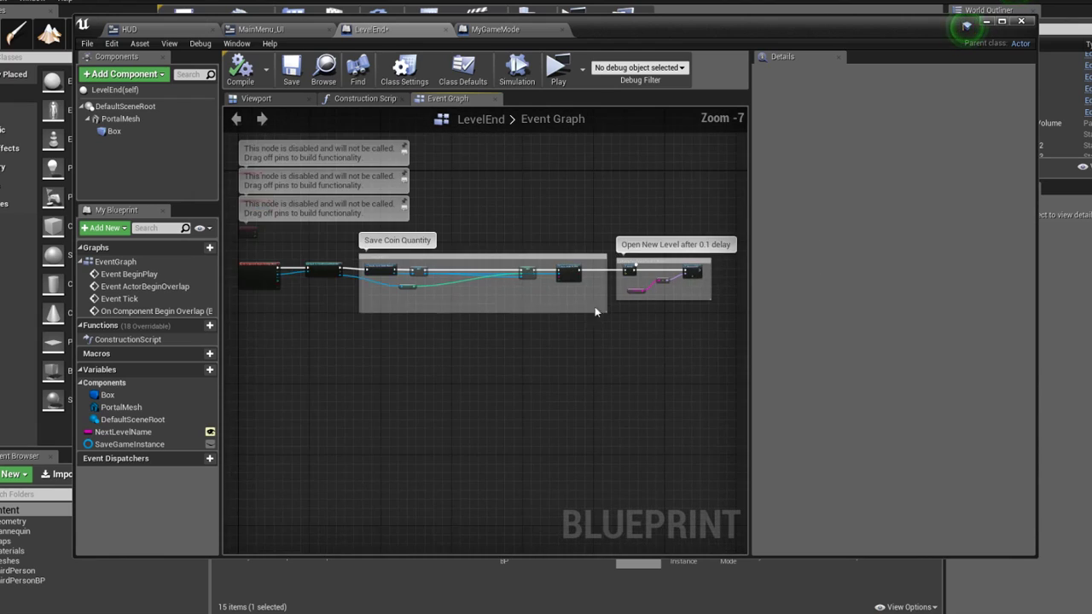
scroll(425, 277, "up", 3)
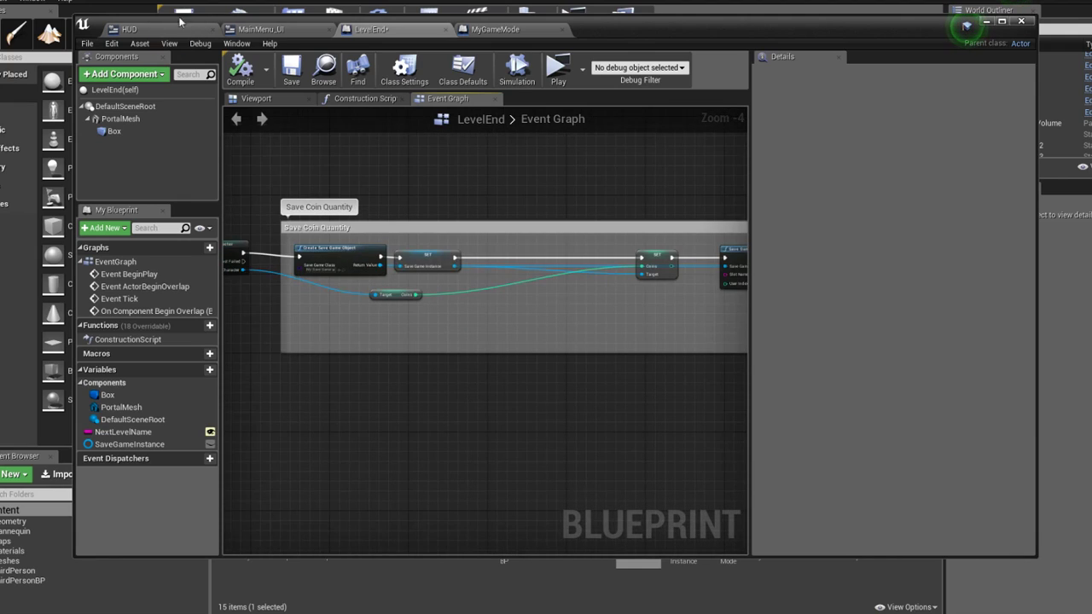
left_click(291, 81)
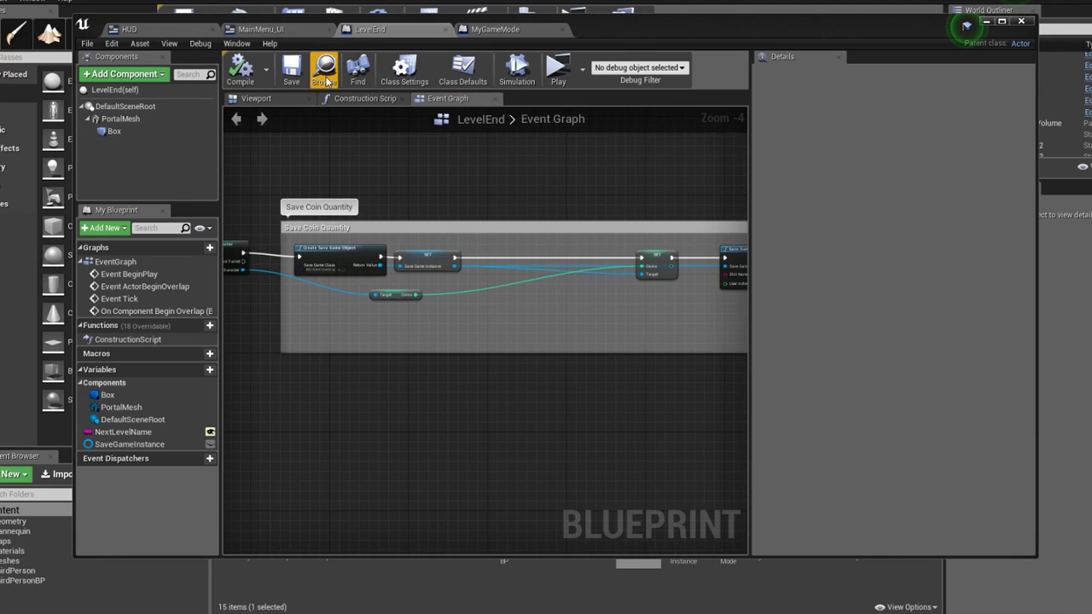
In MyGameMode, delete the final SET node after the Load Game from Slot chain
left_click(494, 29)
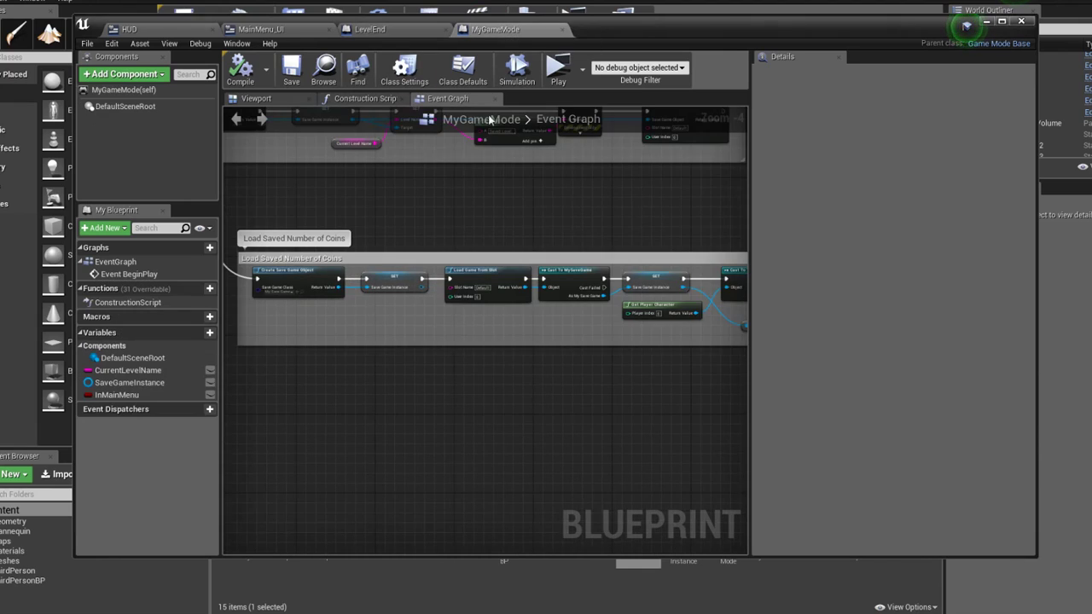
mouse_move(436, 239)
right_mouse_down()
mouse_move(363, 210)
mouse_move(429, 240)
right_mouse_up()
scroll(363, 211, "up", 1)
mouse_move(482, 263)
right_mouse_down()
mouse_move(689, 260)
mouse_move(663, 260)
right_mouse_up()
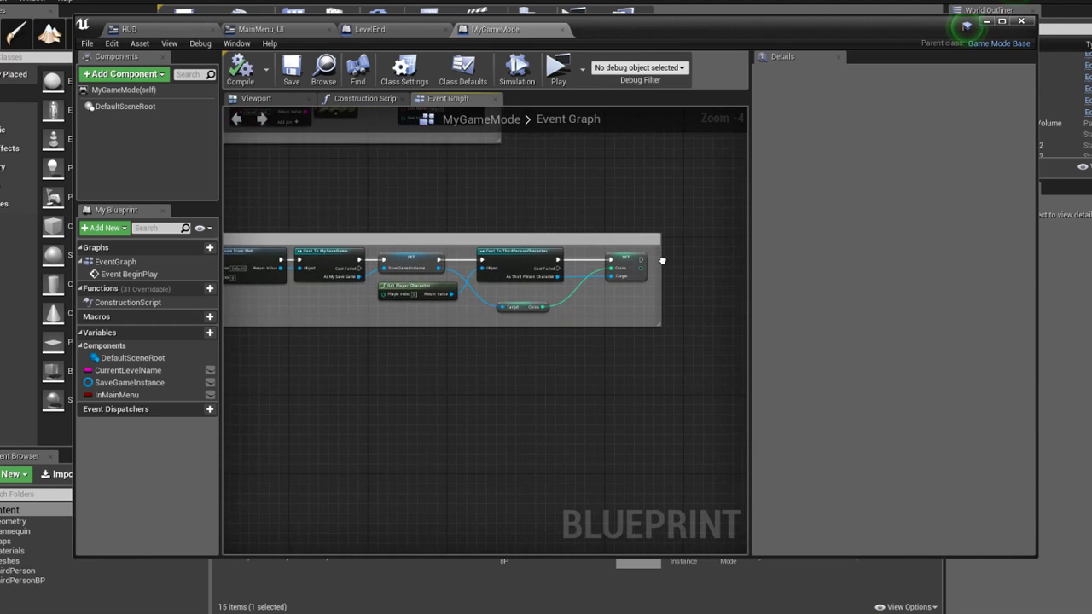
left_click(623, 277)
key("Delete")
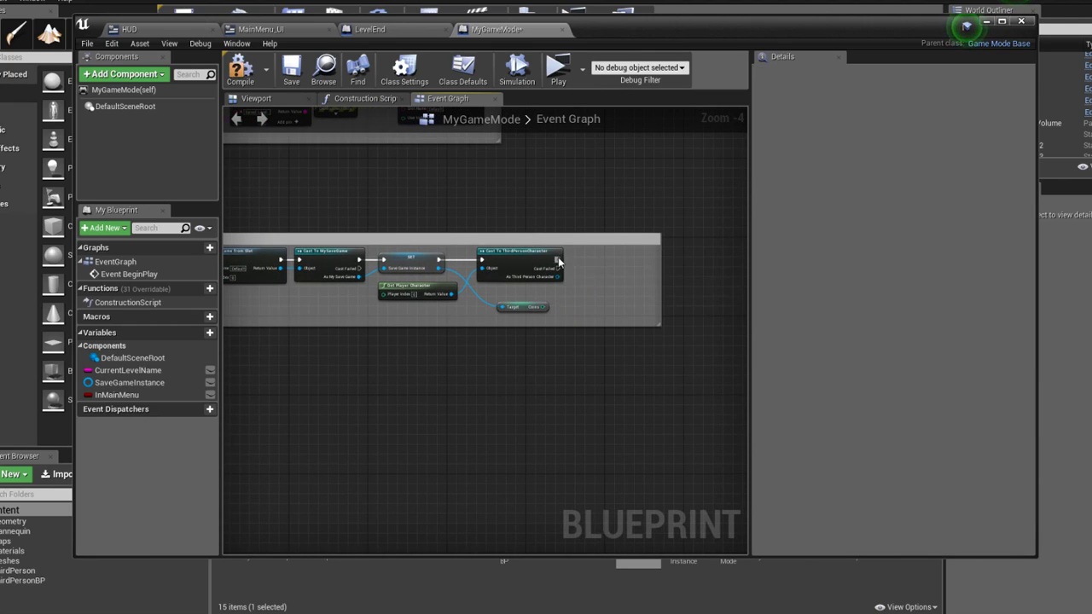
Add a Print String node off the cast node's execution output
left_click_drag(558, 261, 610, 261)
type("print strin")
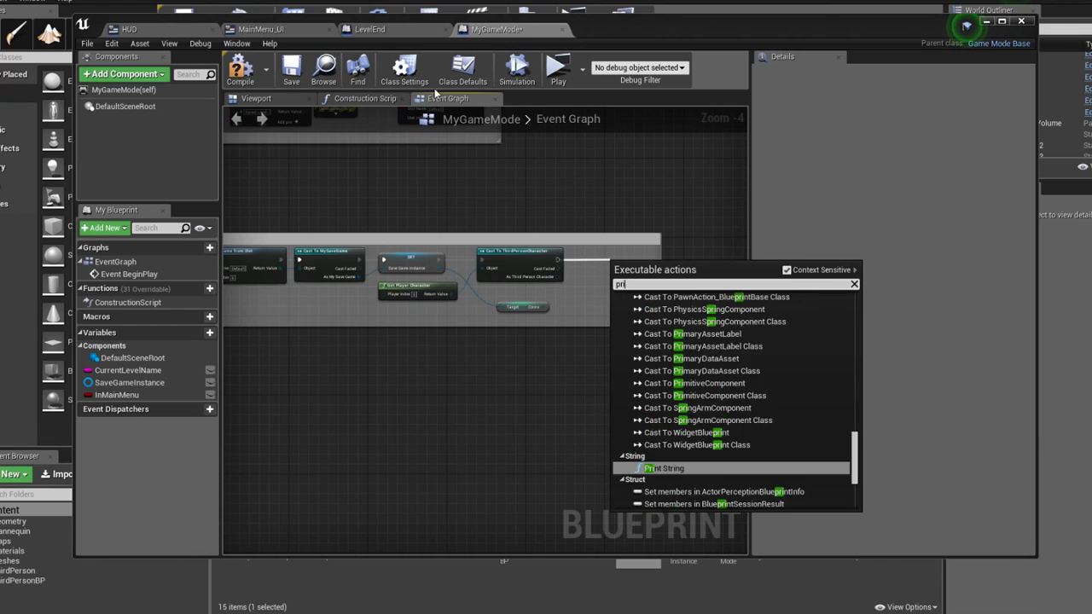
key("Return")
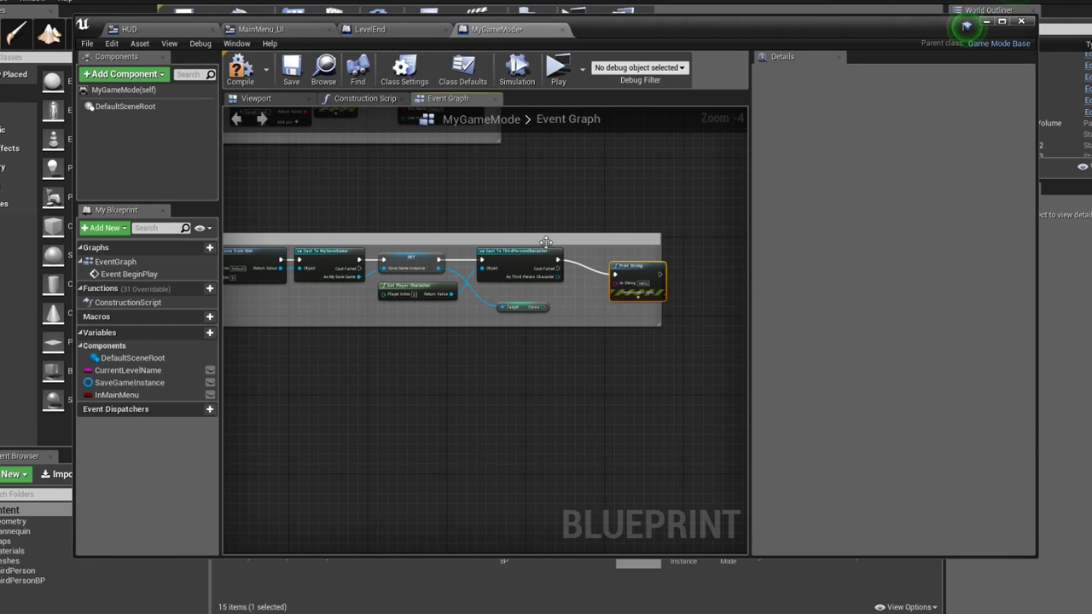
mouse_move(644, 300)
right_mouse_down()
mouse_move(482, 300)
mouse_move(615, 252)
right_mouse_up()
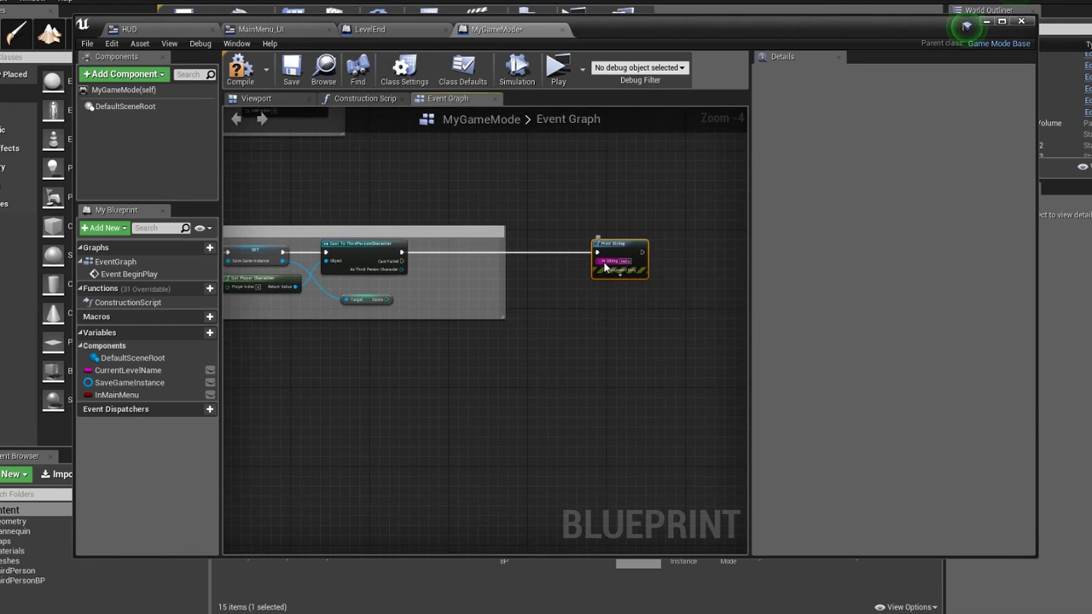
Feed Print String from an Append node joining 'Saved Coins:' with the Coins value
left_click_drag(598, 261, 565, 273)
type("append")
key("Return")
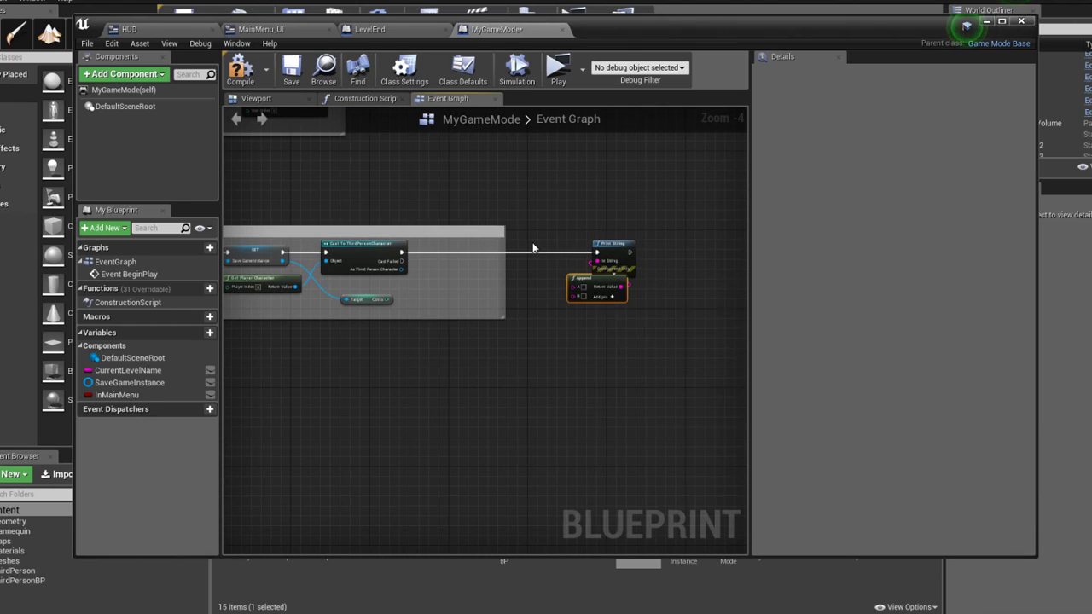
left_click_drag(583, 280, 533, 279)
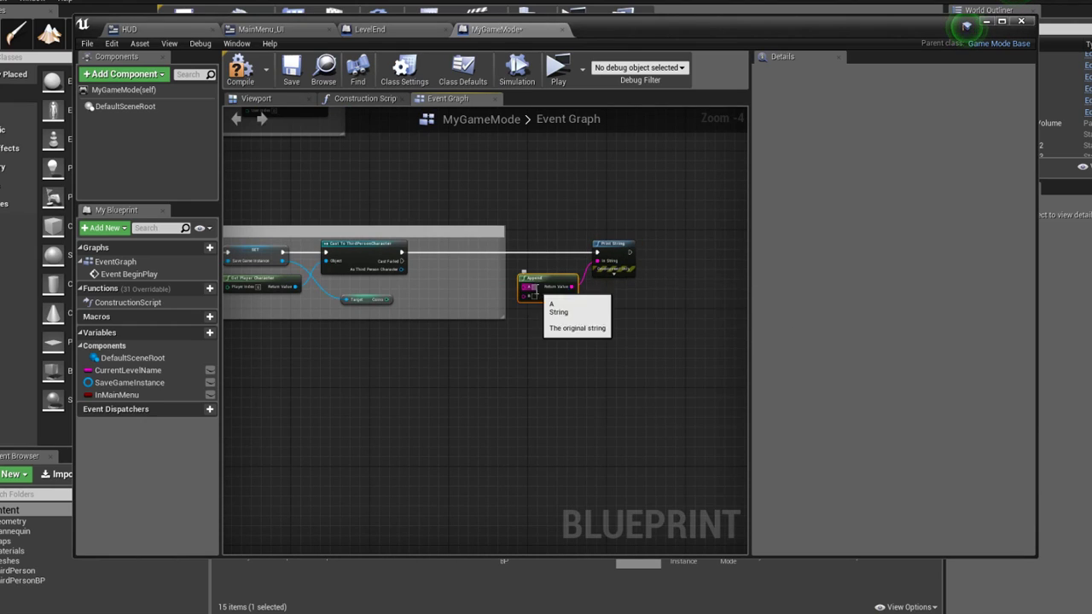
left_click(541, 288)
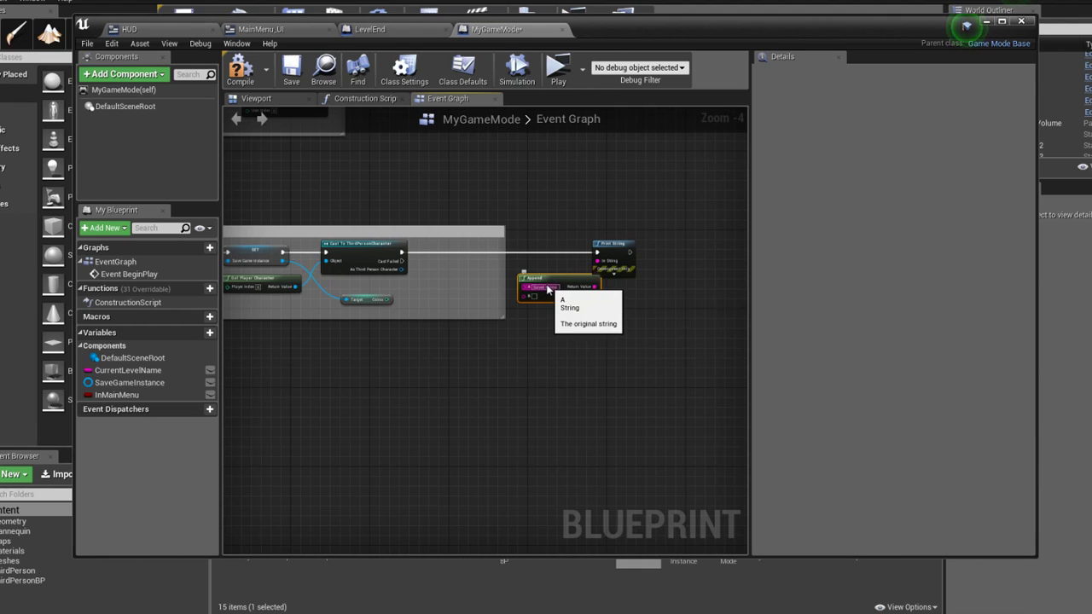
scroll(385, 299, "up", 2)
scroll(663, 295, "up", 1)
left_click_drag(705, 298, 457, 304)
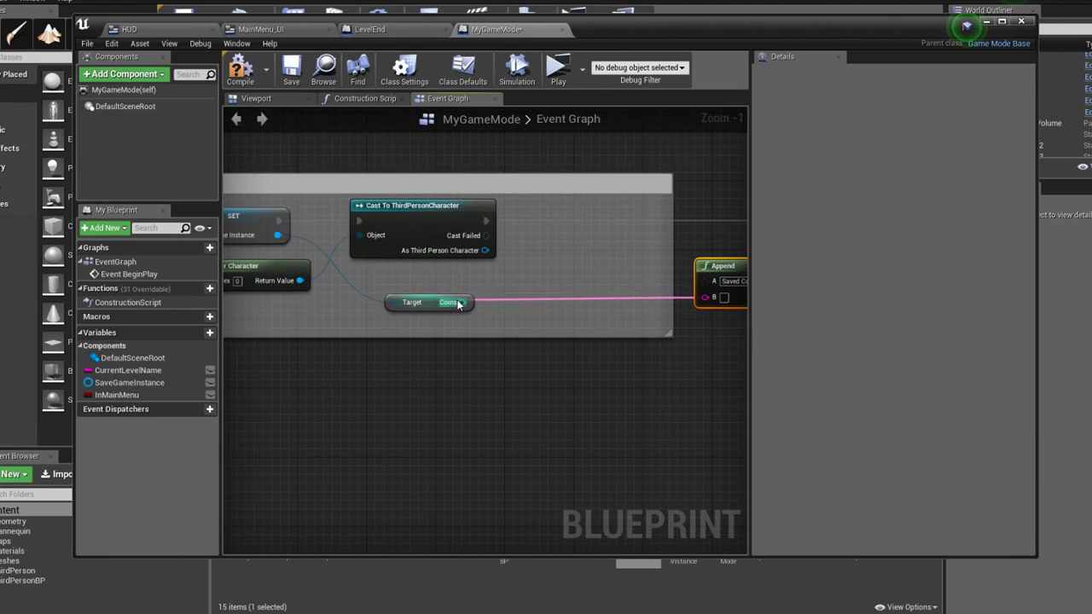
right_click_drag(578, 295, 404, 295)
scroll(557, 260, "down", 1)
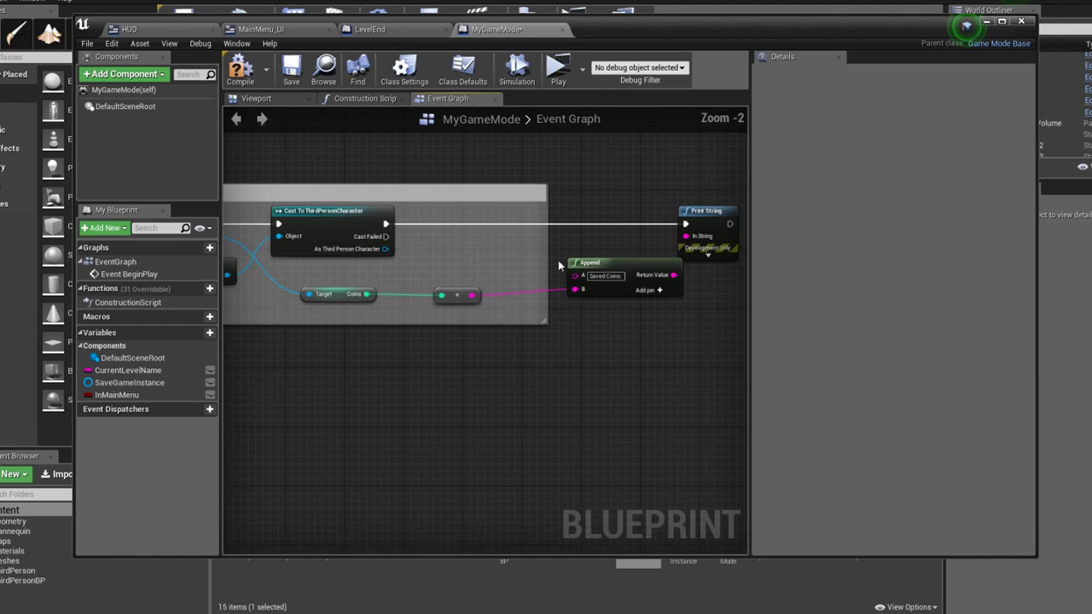
left_click_drag(715, 214, 732, 214)
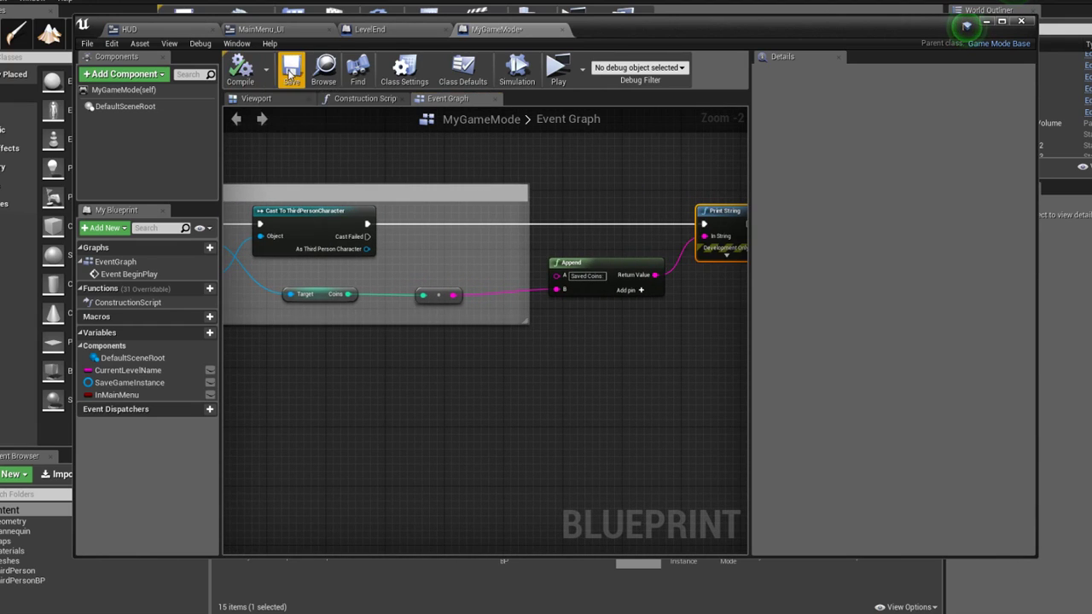
Start a play test and run across the first platforms and walkway collecting coins
left_click(563, 71)
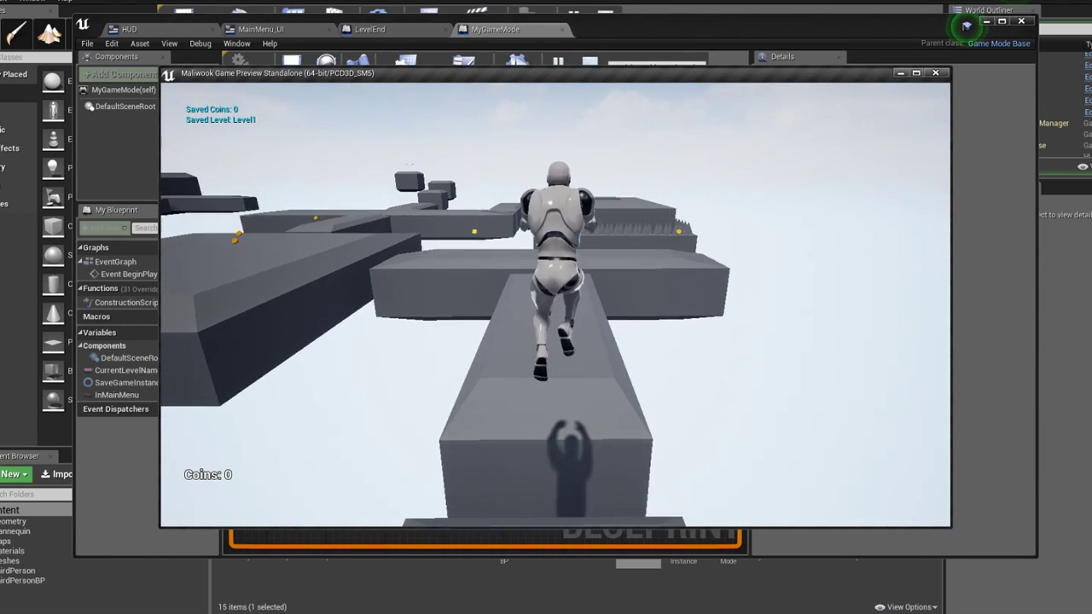
key("w")
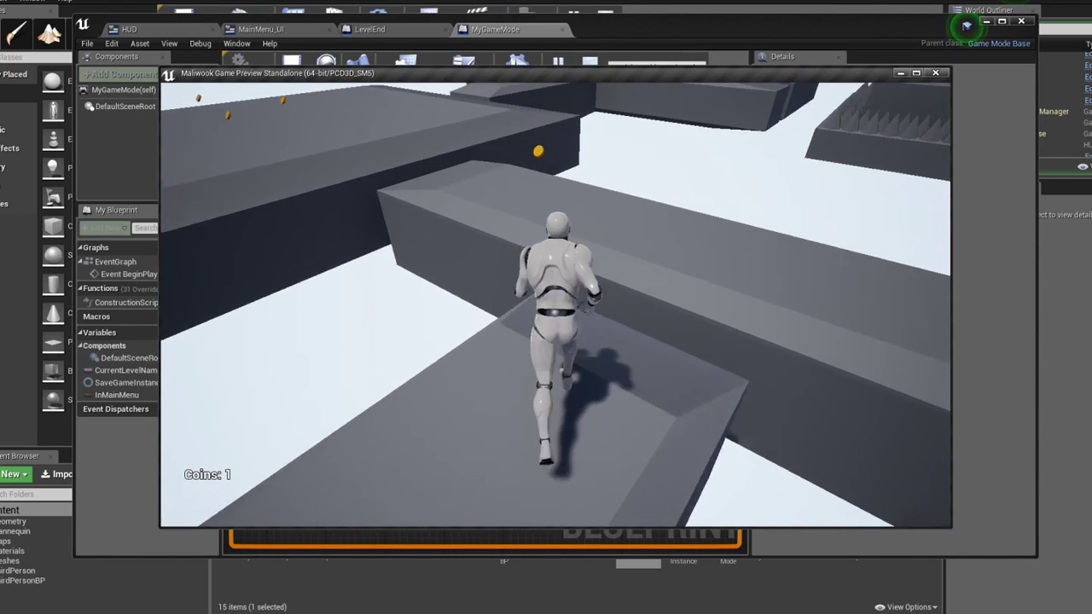
key("w")
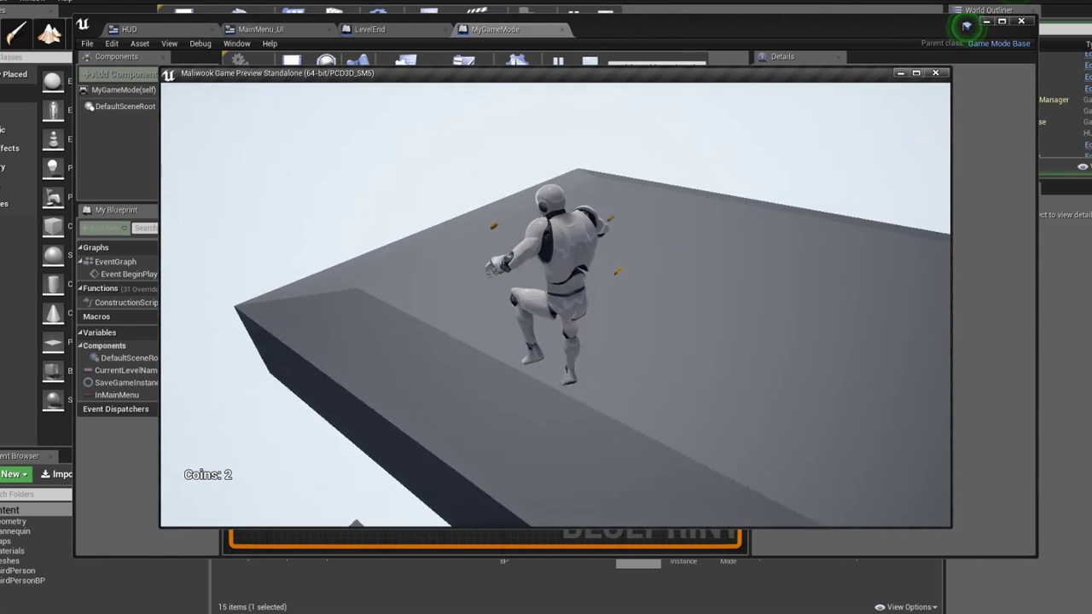
key("space")
key("w")
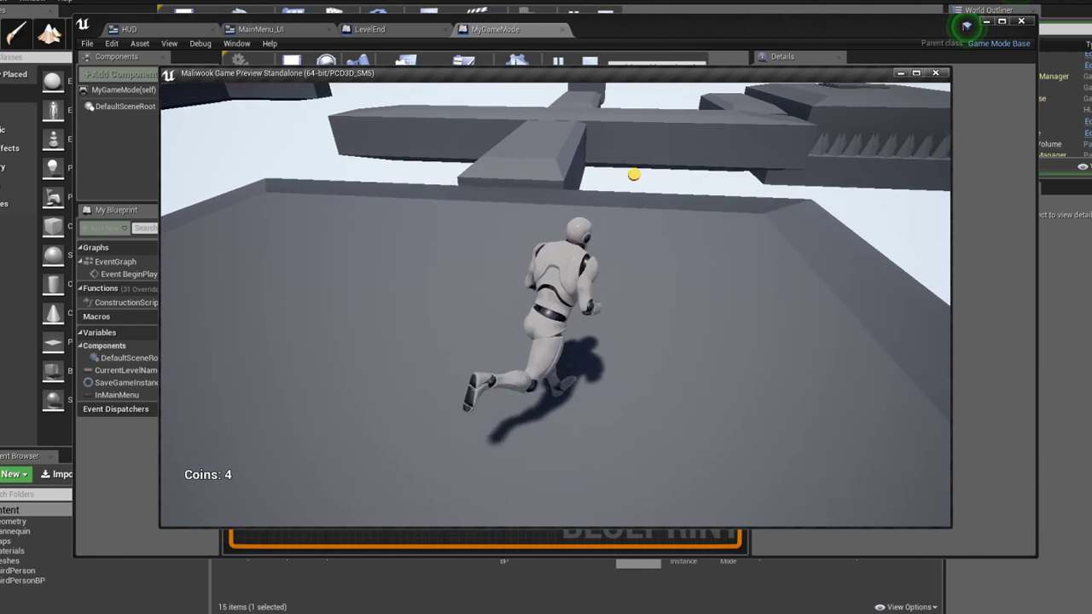
key("w")
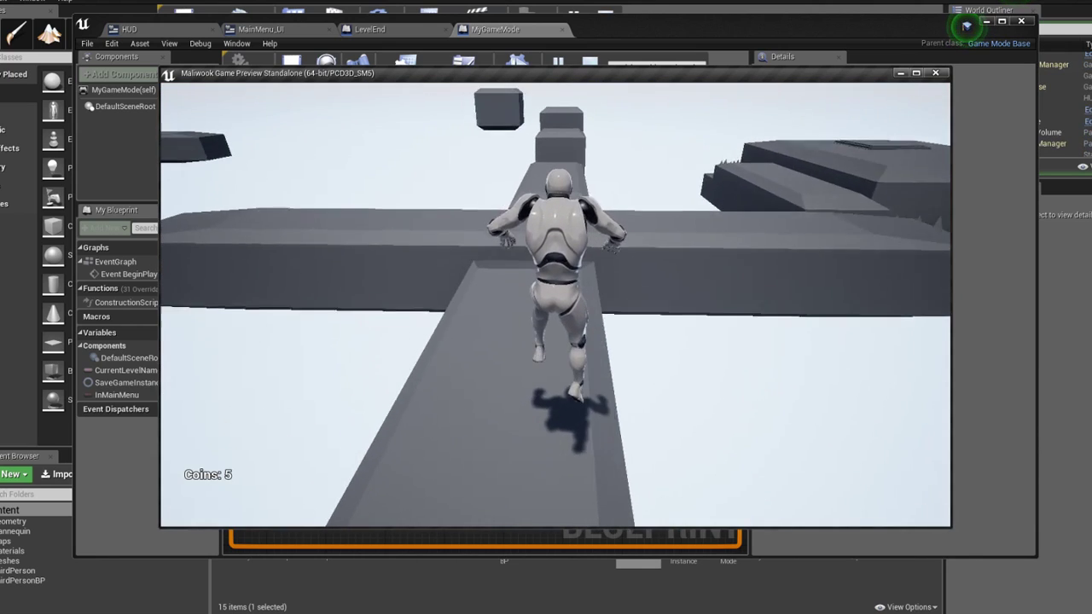
key("w")
key("space")
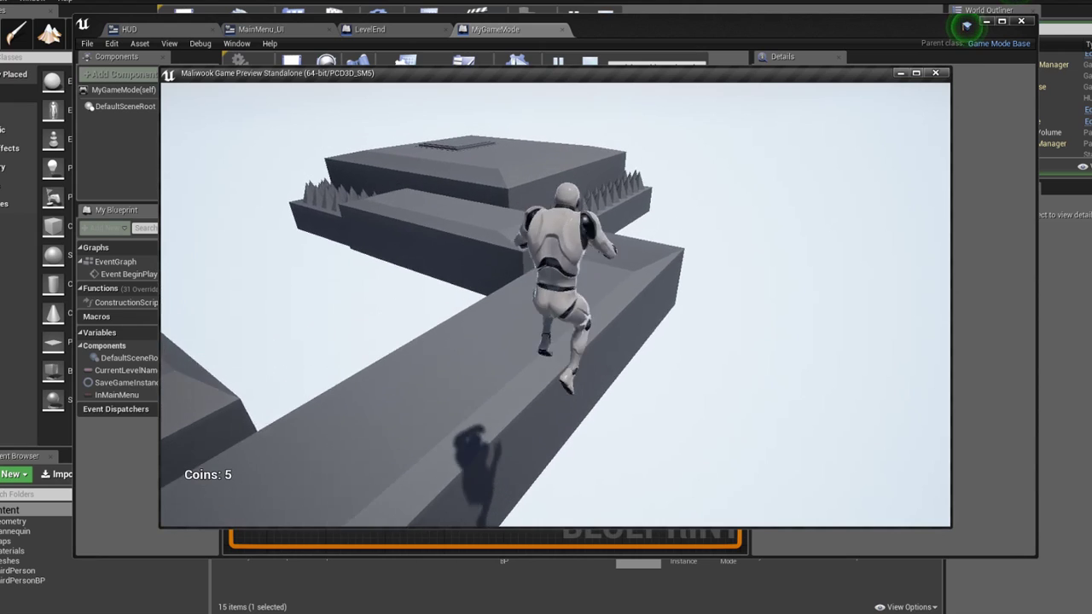
key("w")
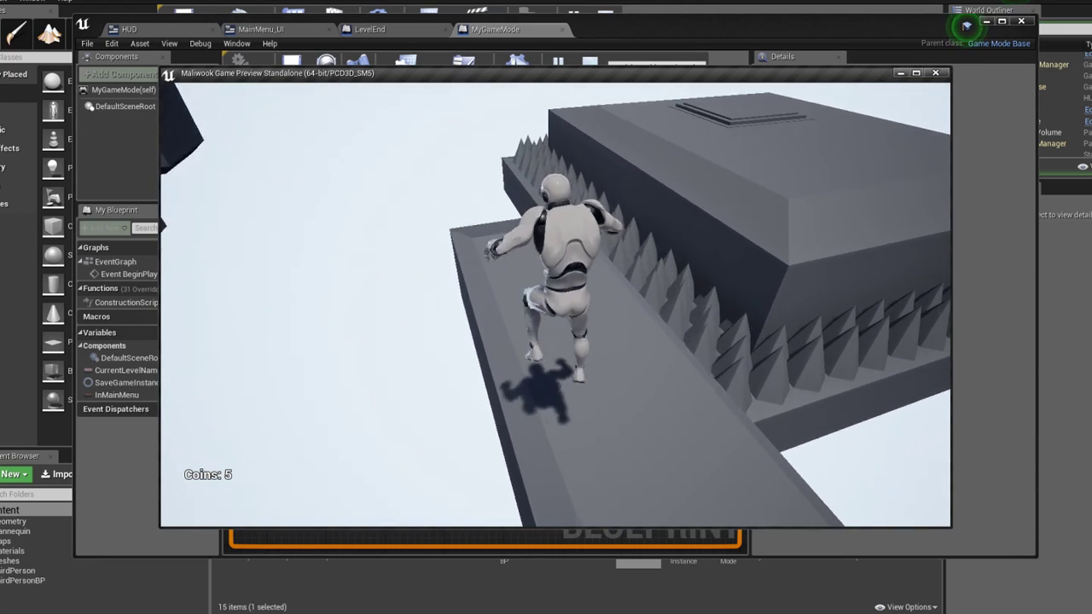
Jump the spike row, cross the beam and blocks, and reach the gold end platform
key("w")
key("space")
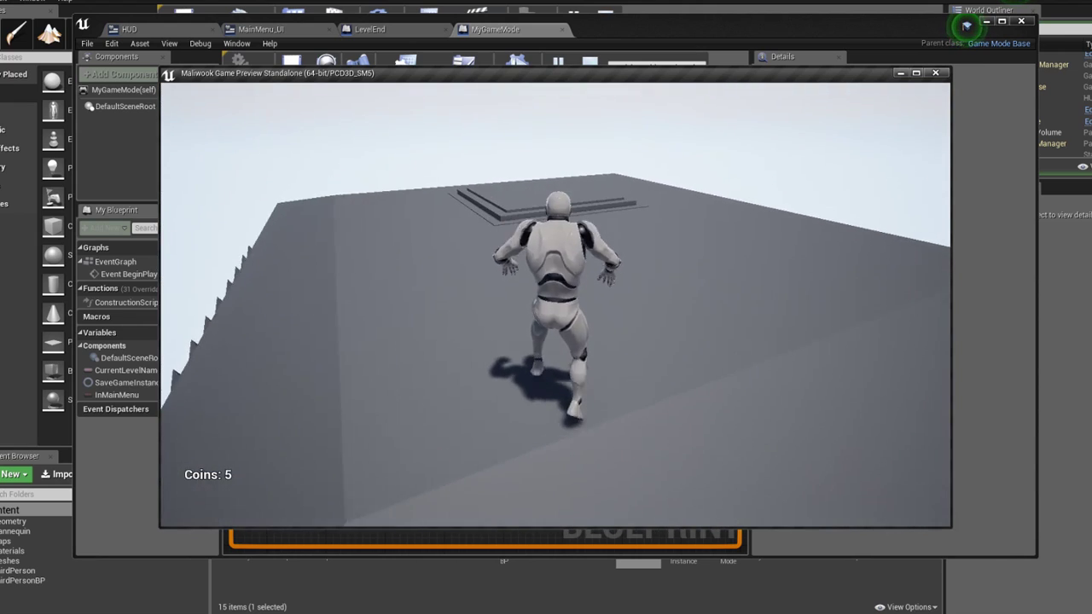
key("w")
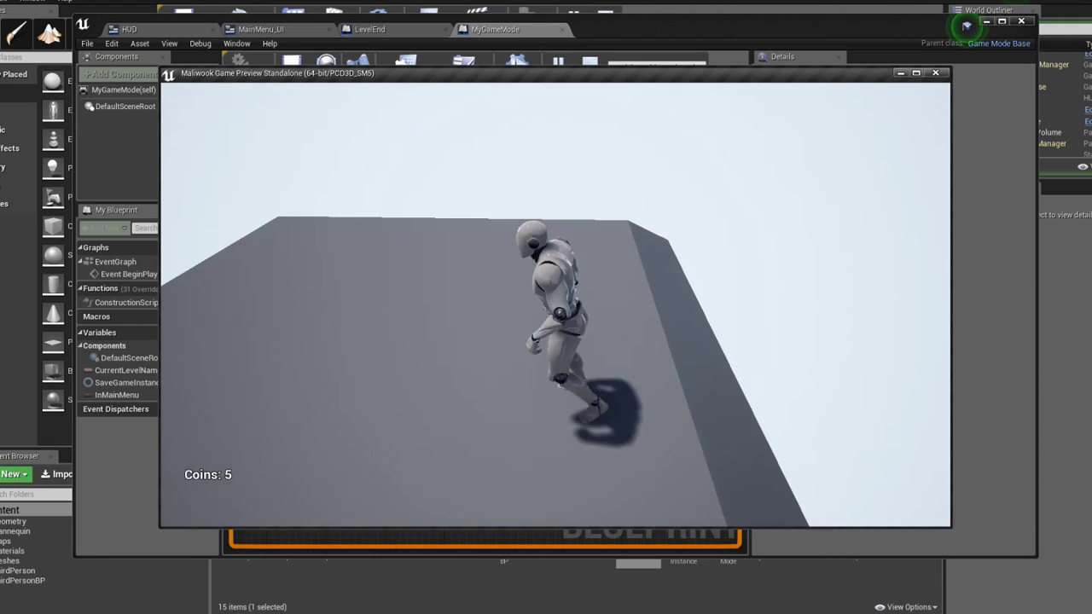
key("w")
key("space")
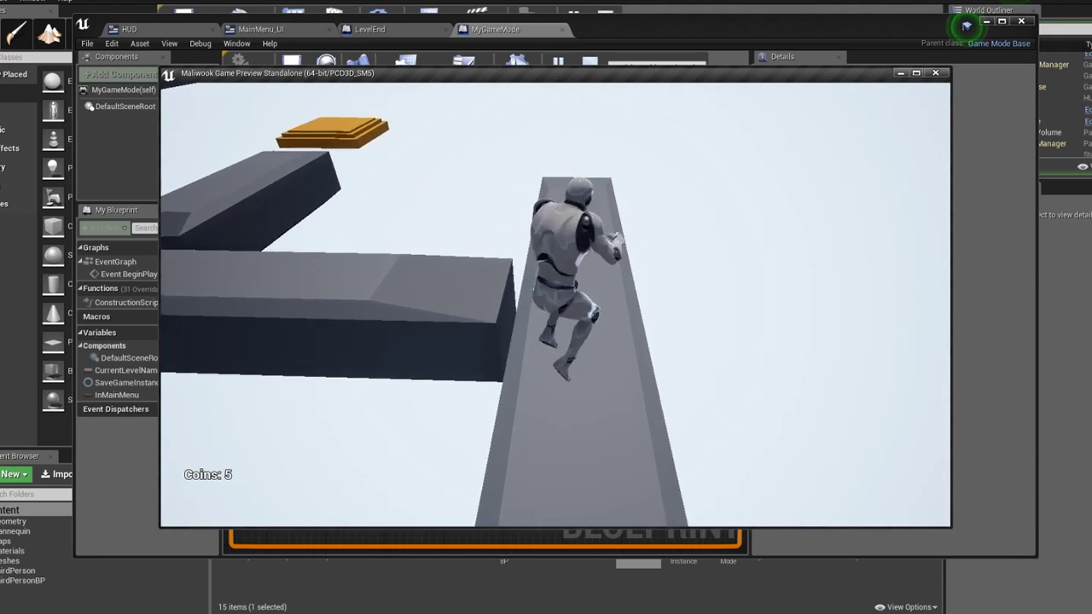
key("w")
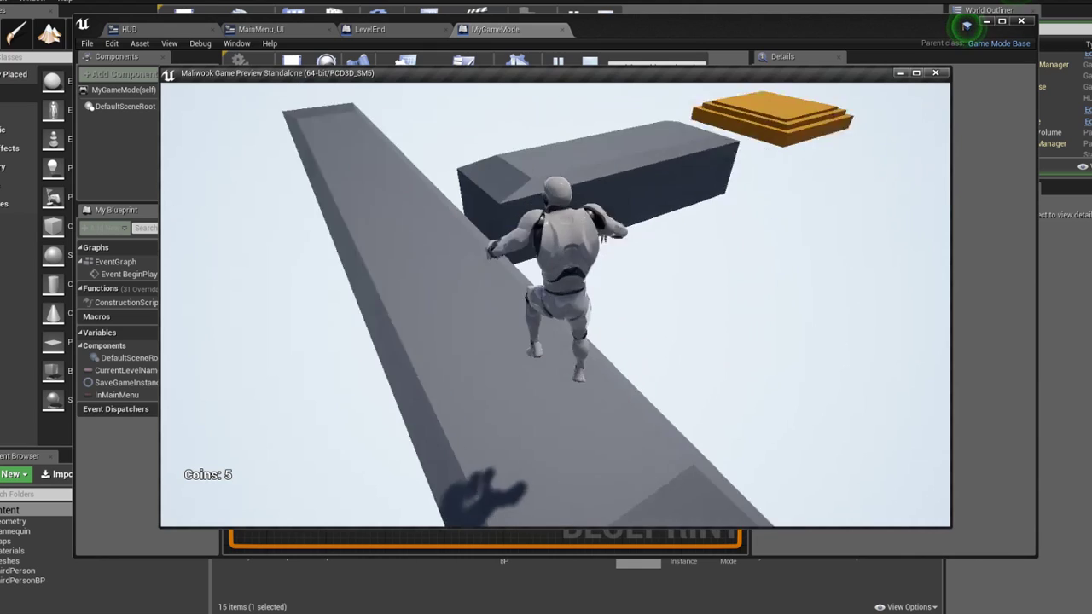
key("w")
key("space")
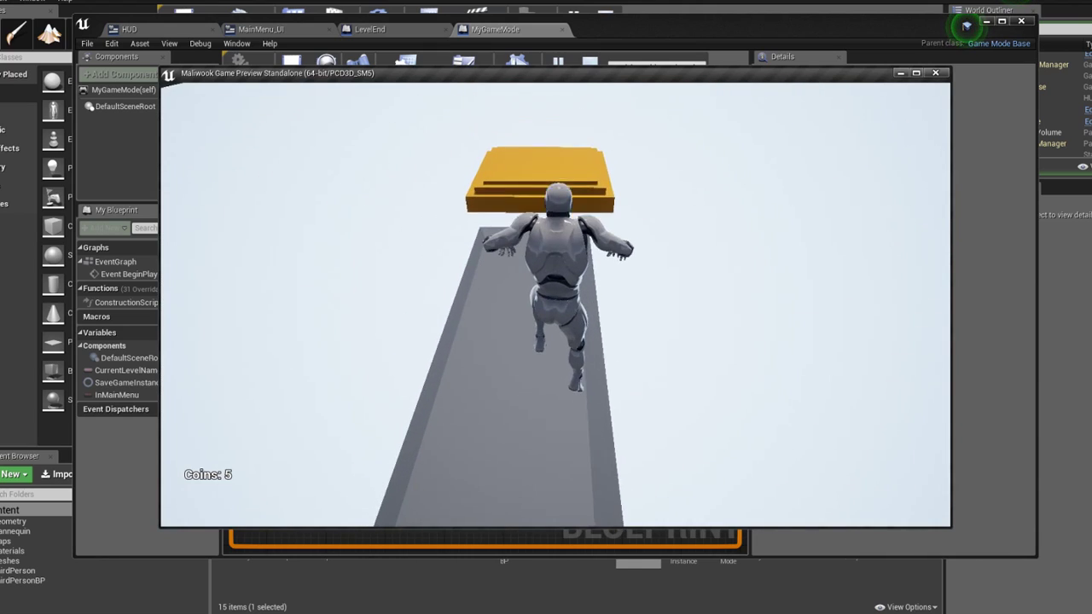
key("w")
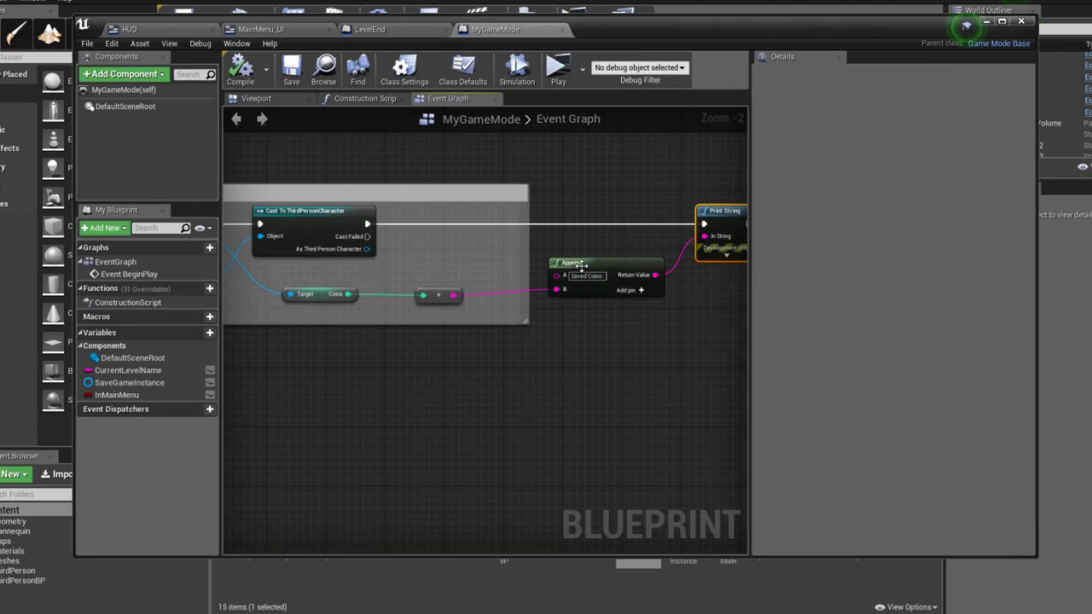
Check LevelEnd's overlap event nodes, then review MyGameMode's Save Level Name and Load Saved Number of Coins groups
scroll(484, 191, "down", 5)
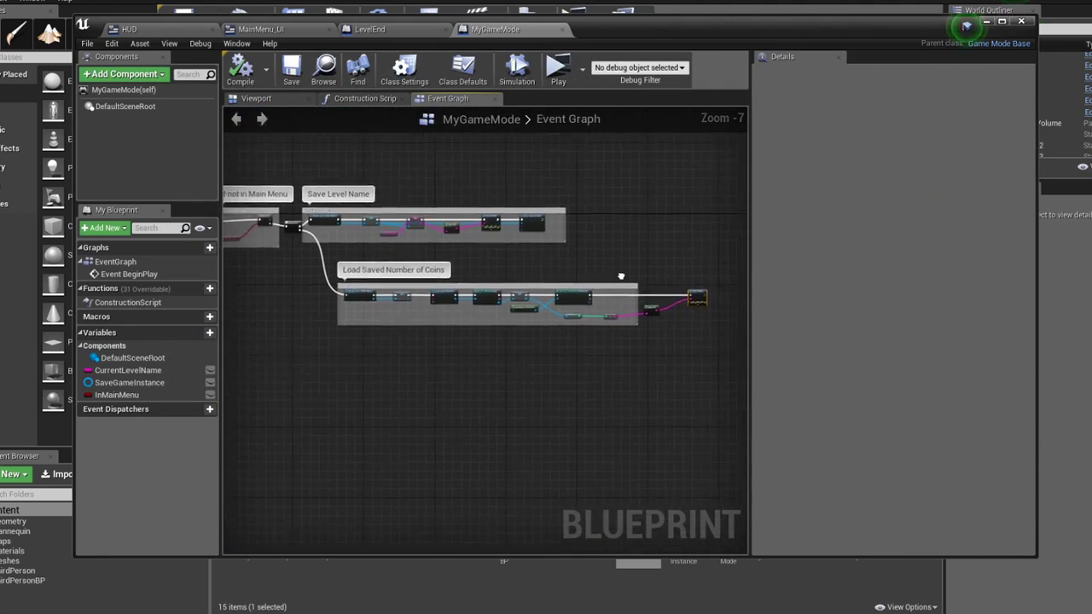
left_click(375, 29)
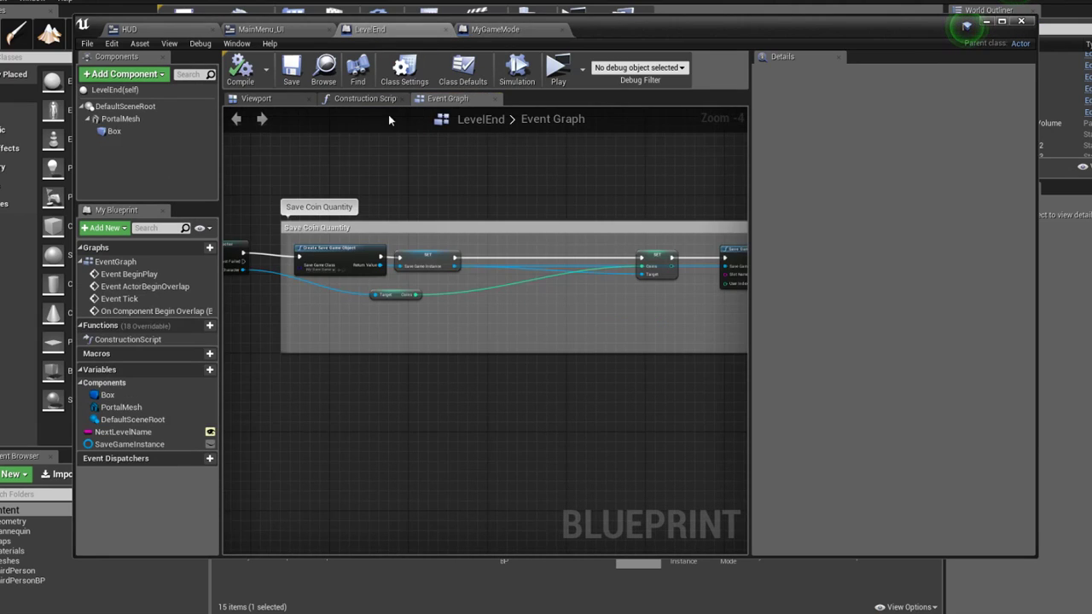
mouse_move(388, 119)
right_mouse_down()
mouse_move(613, 178)
mouse_move(541, 193)
mouse_move(511, 184)
right_mouse_up()
scroll(613, 179, "down", 1)
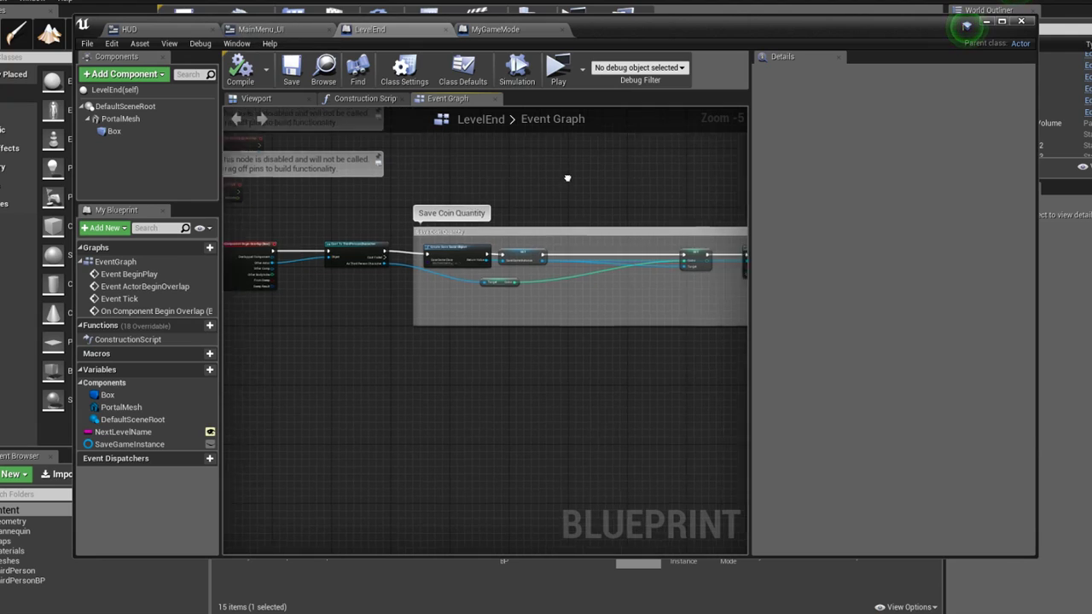
left_click(487, 30)
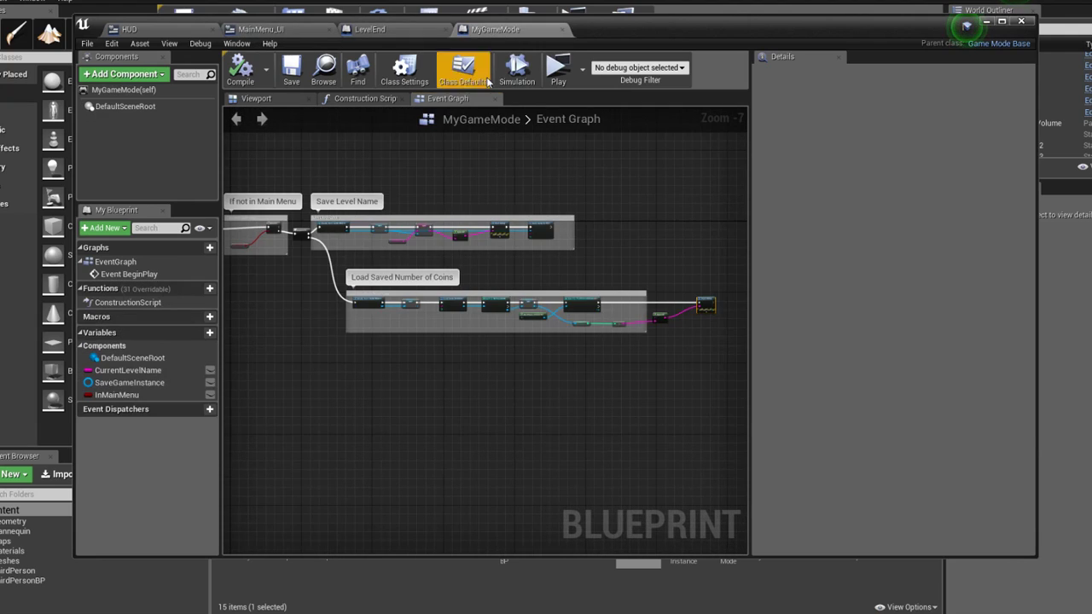
scroll(383, 199, "up", 2)
right_click_drag(493, 211, 287, 184)
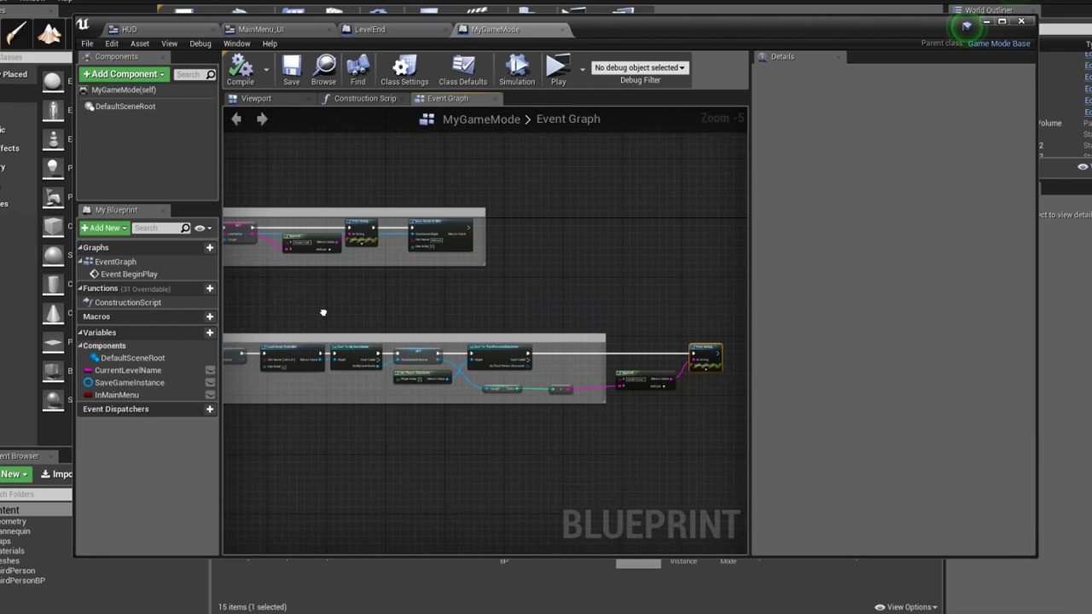
right_click_drag(324, 310, 600, 311)
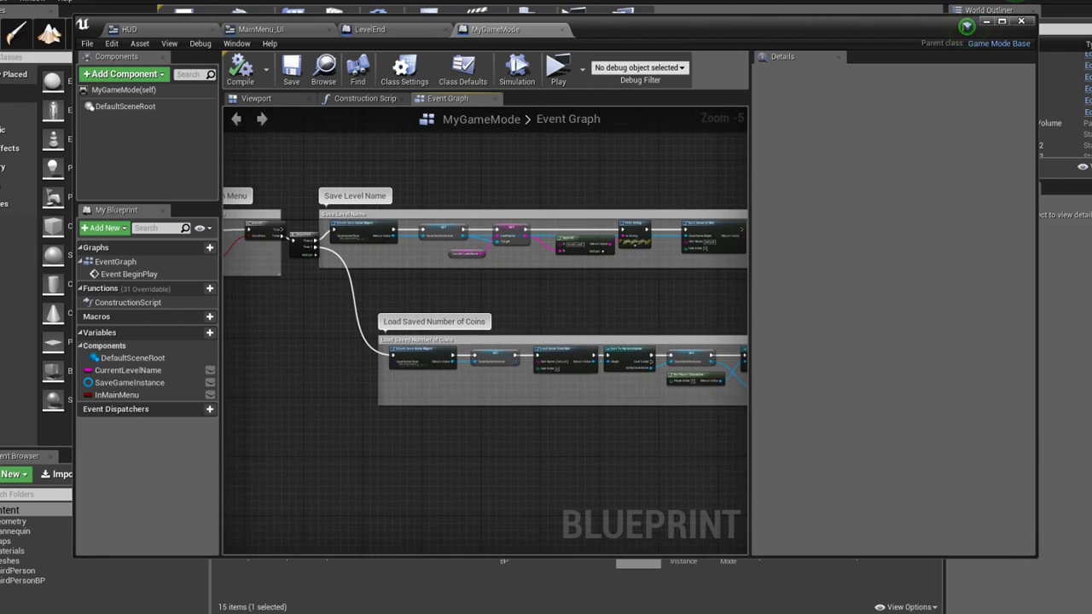
Return to LevelEnd and frame its Save Coin Quantity group
left_click(359, 34)
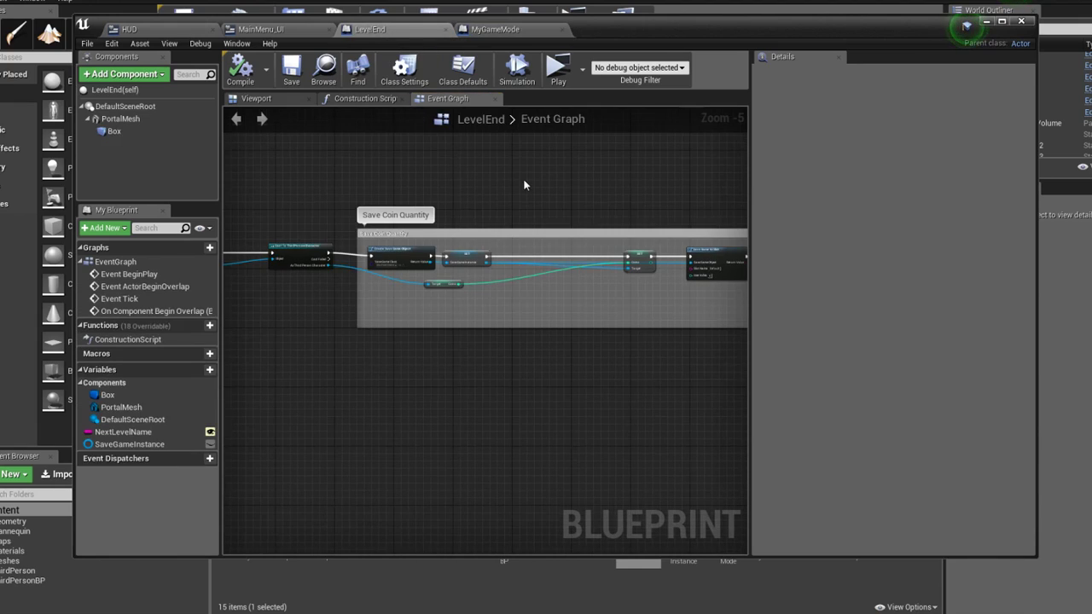
right_click_drag(524, 187, 397, 202)
mouse_move(469, 202)
right_mouse_down()
mouse_move(312, 188)
mouse_move(693, 195)
right_mouse_up()
right_click_drag(420, 187, 445, 183)
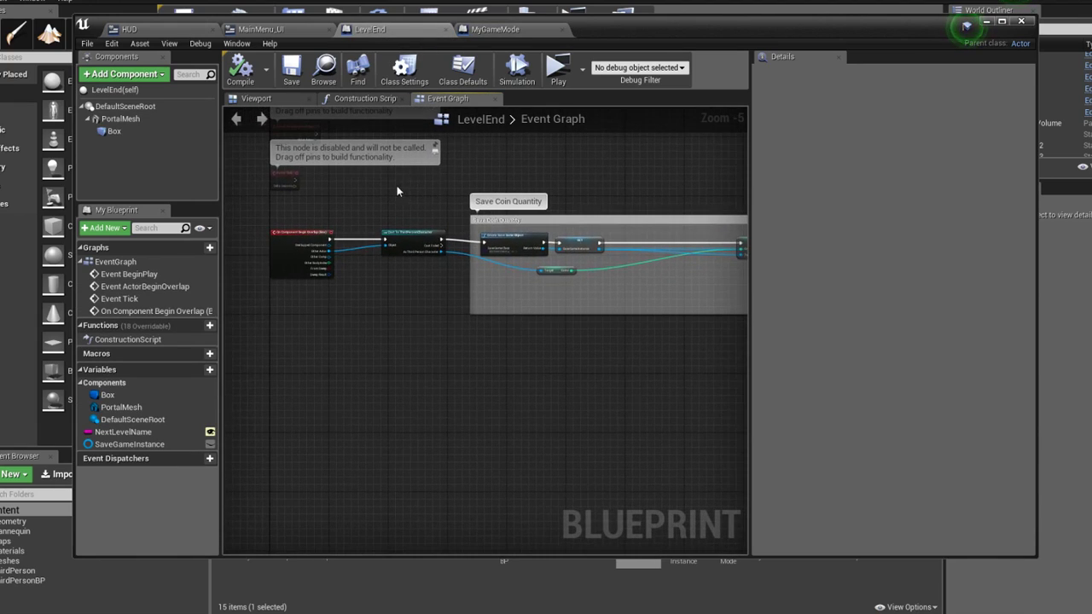
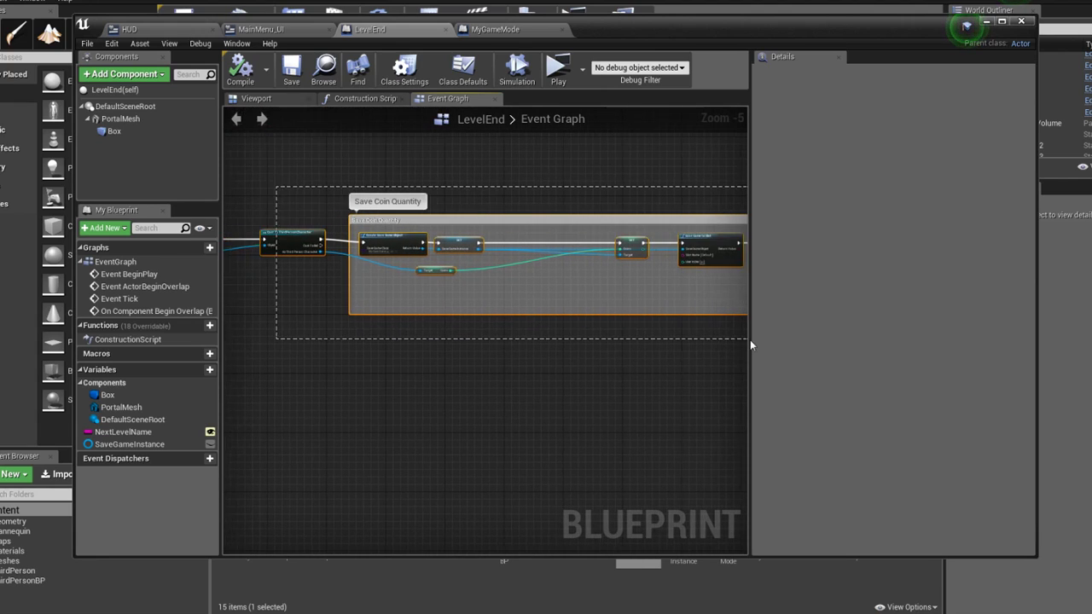
Select LevelEnd's coin-saving and level-opening node groups, then move to the MyGameMode graph
left_click_drag(643, 320, 749, 340)
right_click_drag(542, 349, 614, 367)
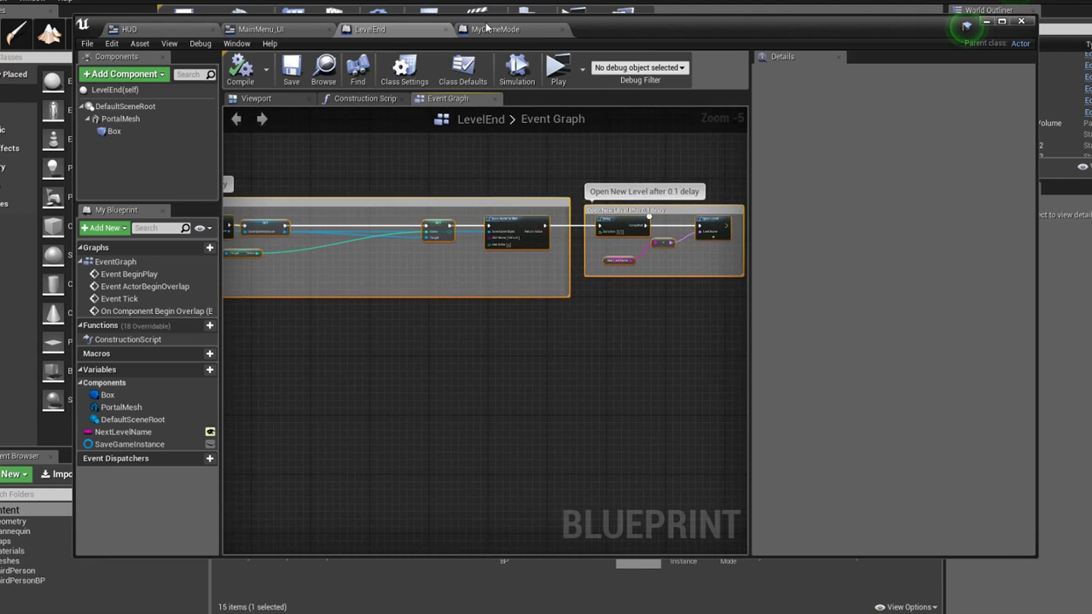
left_click(494, 29)
right_click_drag(329, 289, 396, 256)
scroll(396, 256, "down", 1)
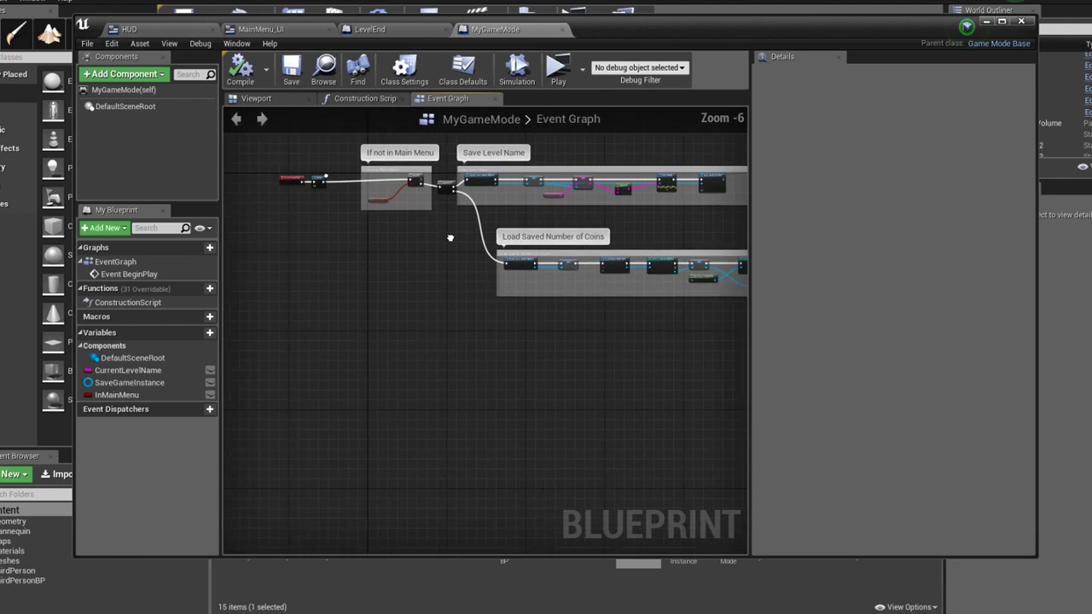
Add a custom event named SaveCurrentCoins to the MyGameMode graph
right_click(434, 336)
type("event")
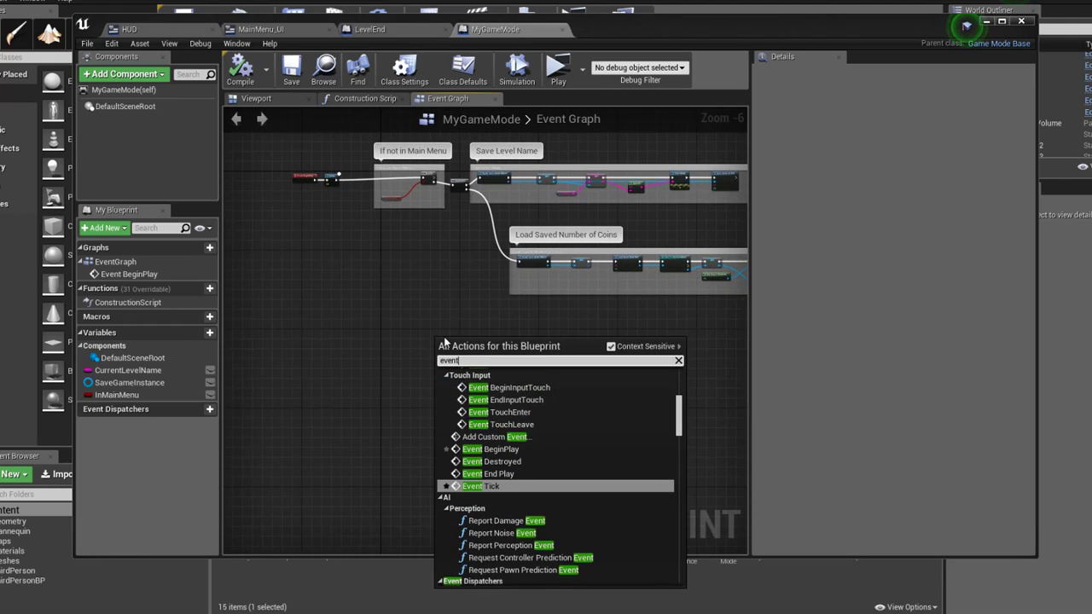
type(" custom")
key("Return")
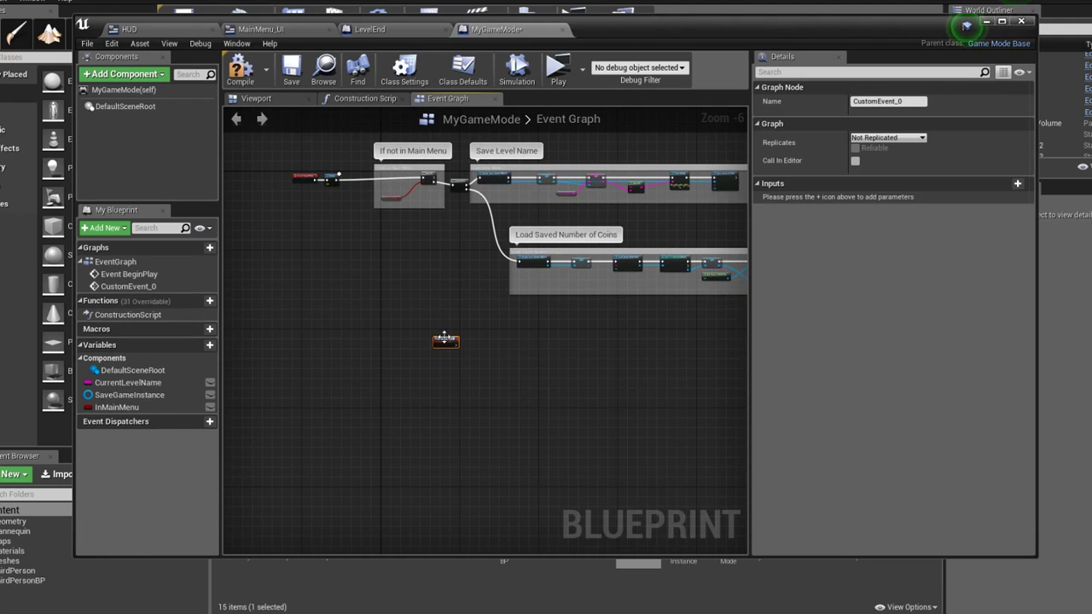
scroll(444, 338, "up", 2)
scroll(444, 338, "up", 3)
type("SaveCurrentCo")
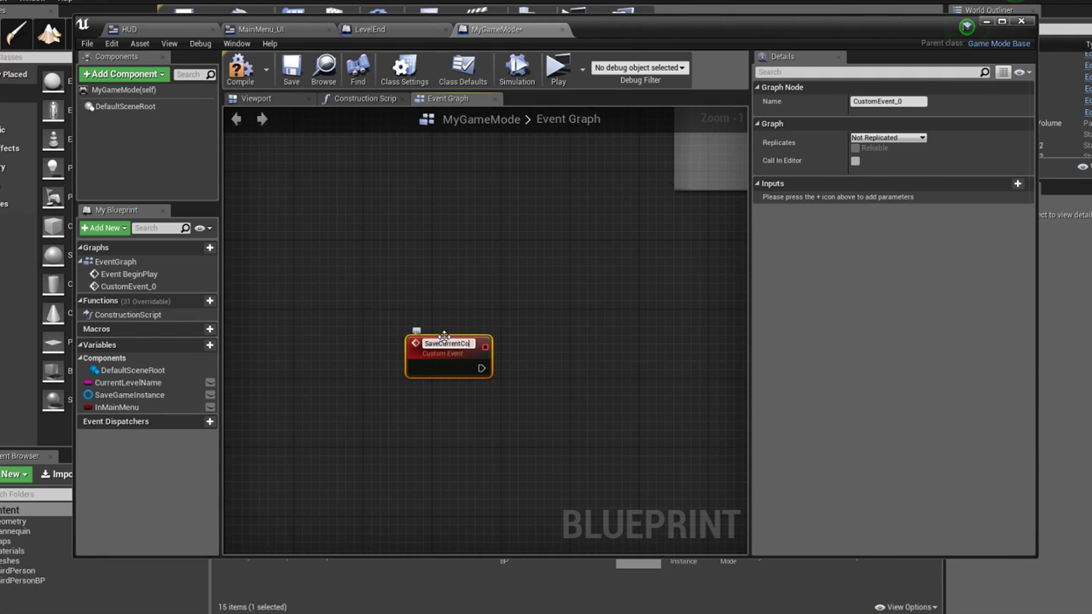
type("ins")
key("Return")
Paste the copied Save Coin Quantity nodes, with SaveCurrentCoins placed left of the cast
scroll(443, 337, "down", 2)
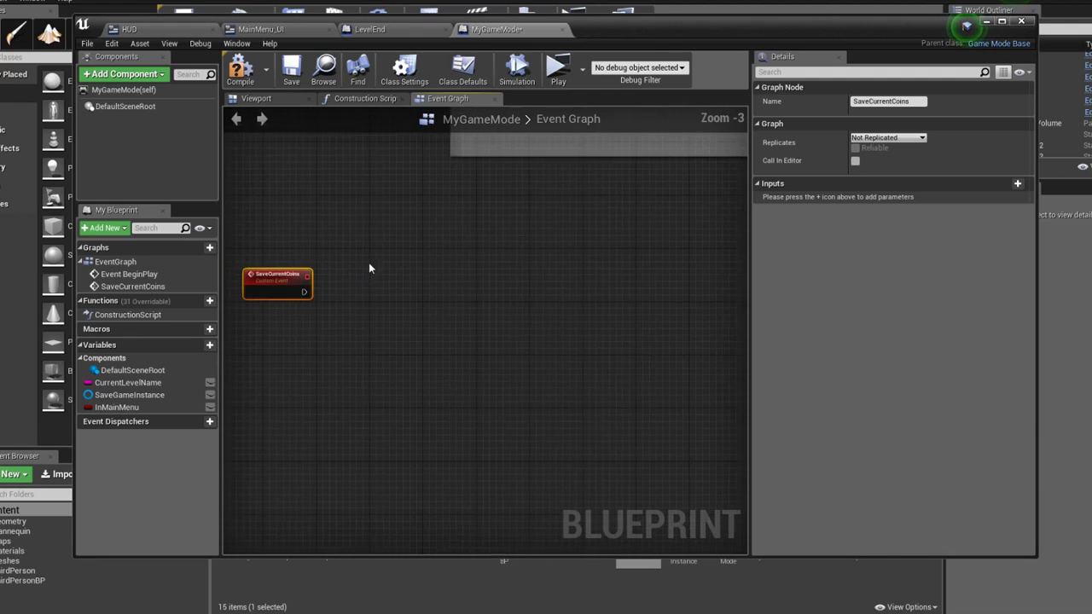
left_click(499, 306)
key("ctrl+v")
right_click_drag(384, 277, 635, 269)
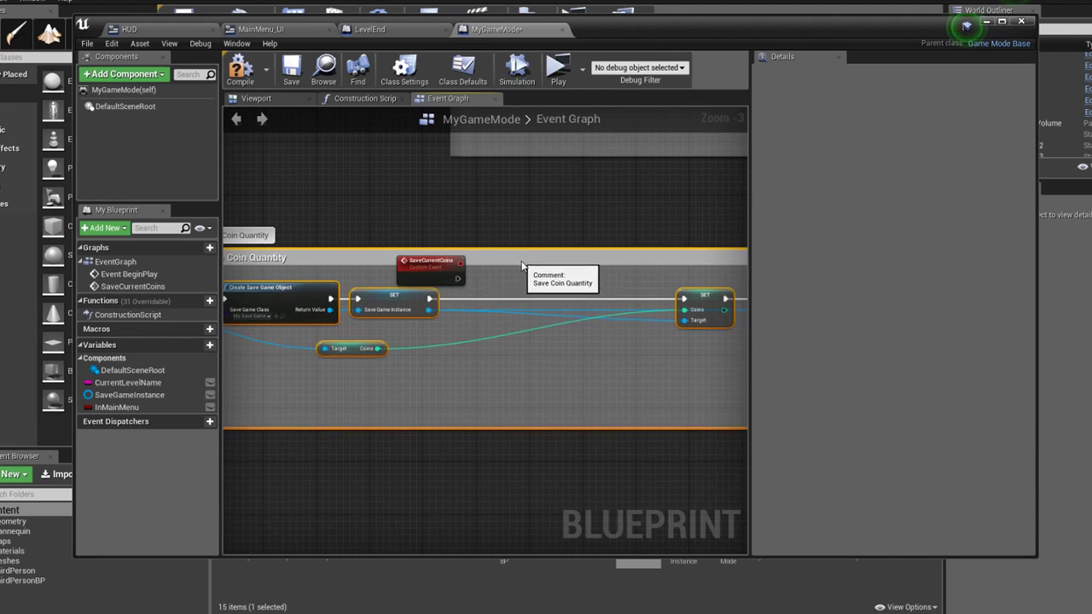
left_click_drag(531, 278, 326, 226)
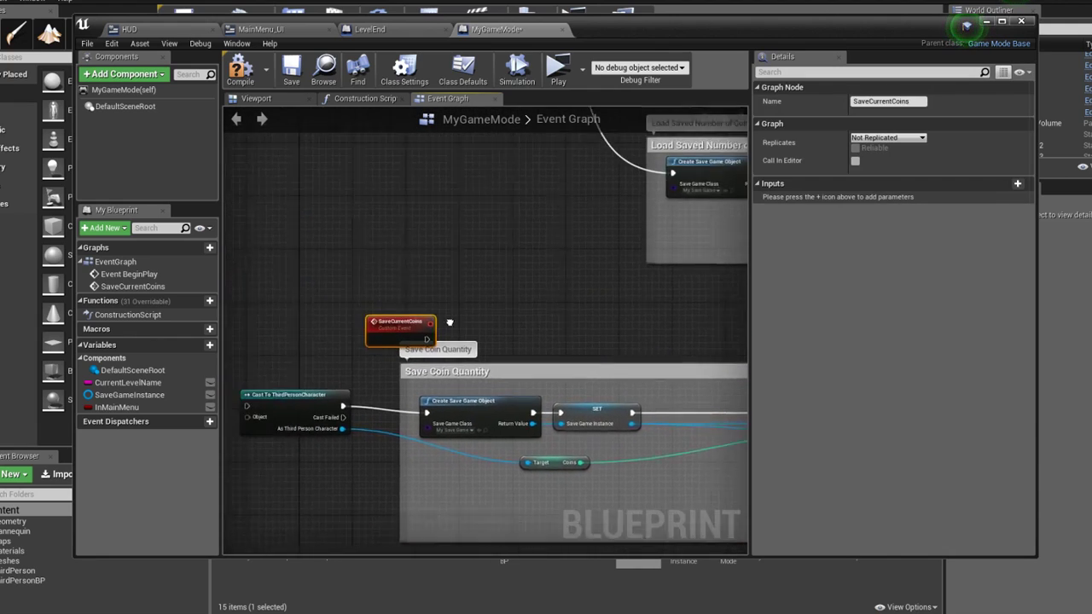
right_click_drag(325, 223, 478, 333)
scroll(499, 335, "down", 2)
mouse_move(499, 335)
left_mouse_down()
mouse_move(325, 386)
mouse_move(394, 440)
left_mouse_up()
scroll(333, 388, "up", 3)
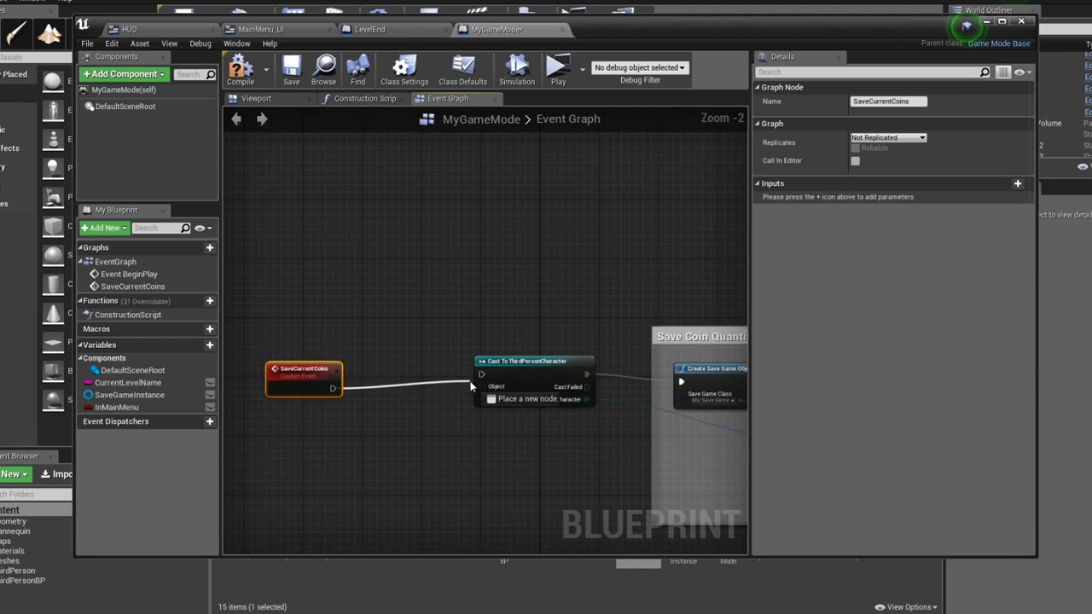
type("get pla")
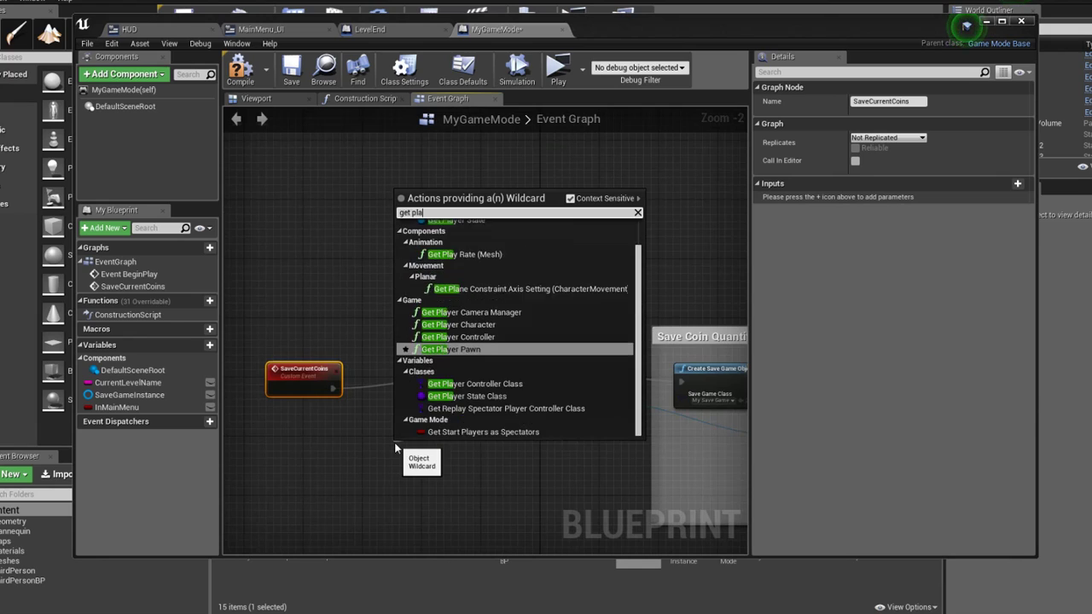
type("yer cha")
Add a Get Player Character node beside the Cast To ThirdPersonCharacter
left_click(498, 237)
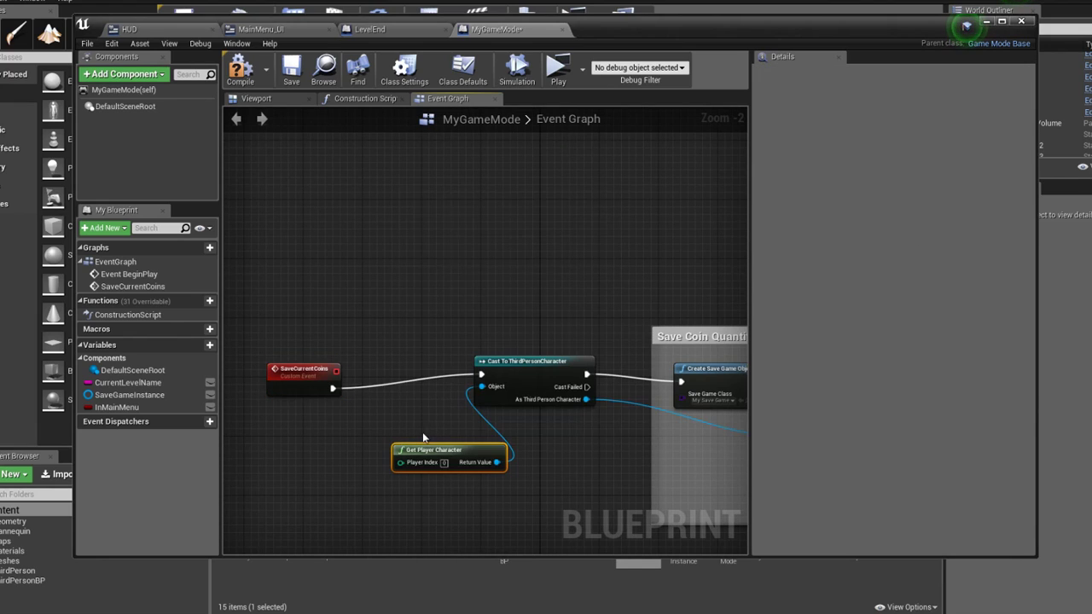
left_click_drag(422, 432, 373, 409)
scroll(358, 410, "down", 2)
scroll(347, 405, "down", 2)
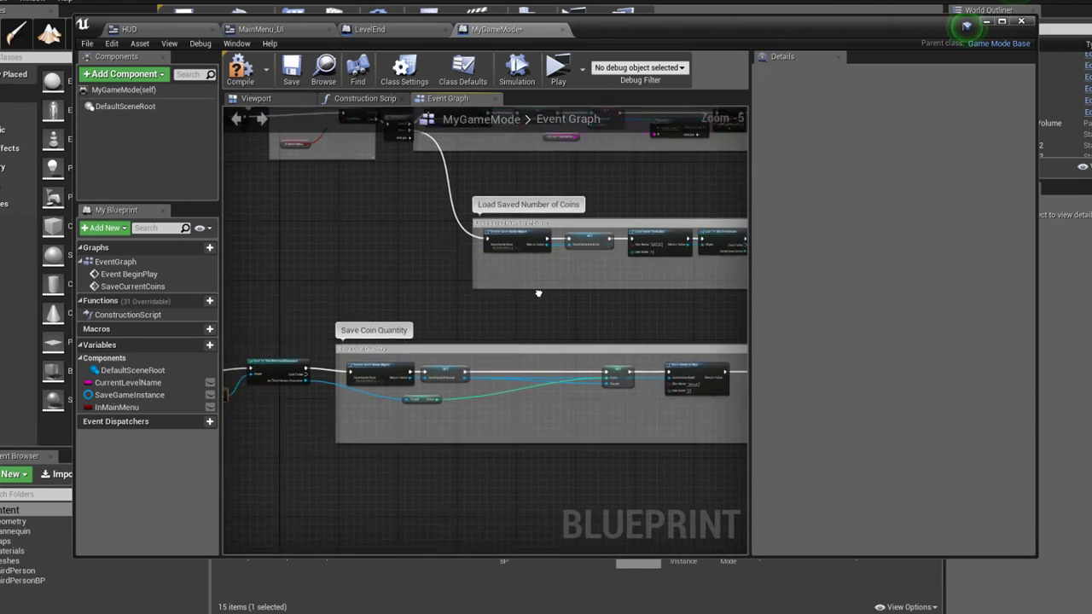
Delete the pasted Open New Level comment group and its nodes from MyGameMode
right_click_drag(346, 400, 487, 287)
scroll(552, 278, "up", 1)
mouse_move(552, 278)
right_mouse_down()
mouse_move(481, 249)
mouse_move(389, 242)
right_mouse_up()
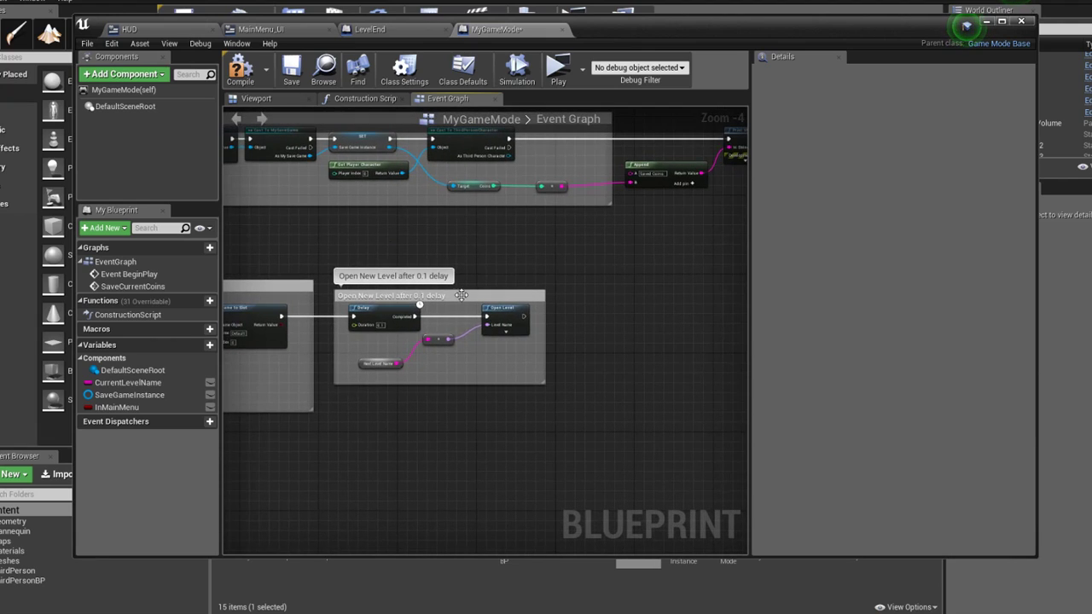
left_click_drag(409, 296, 589, 289)
left_click(428, 287)
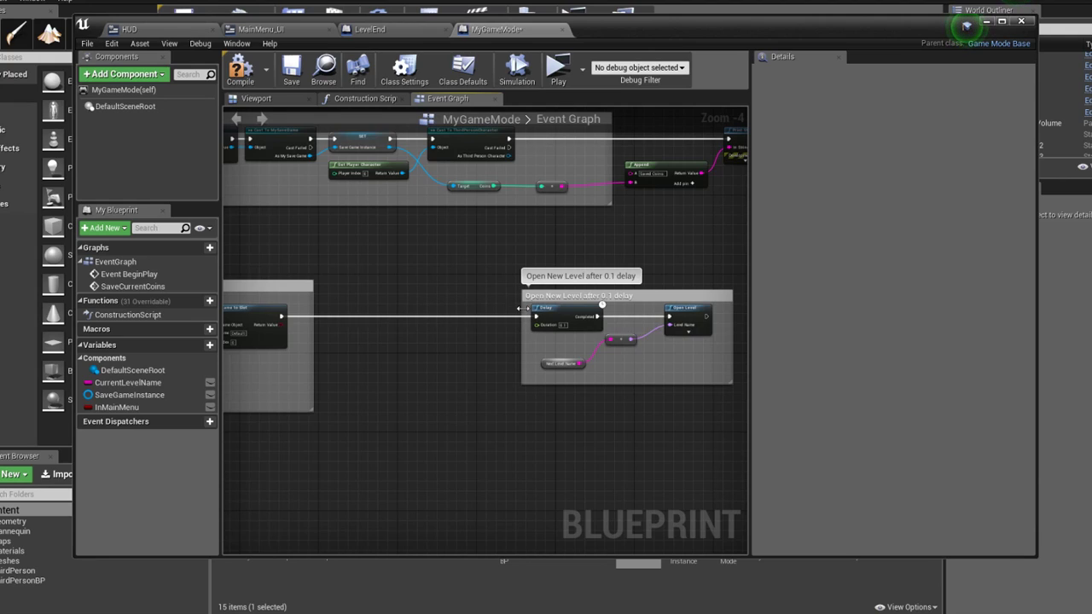
left_click_drag(521, 308, 379, 294)
left_click_drag(543, 318, 440, 318)
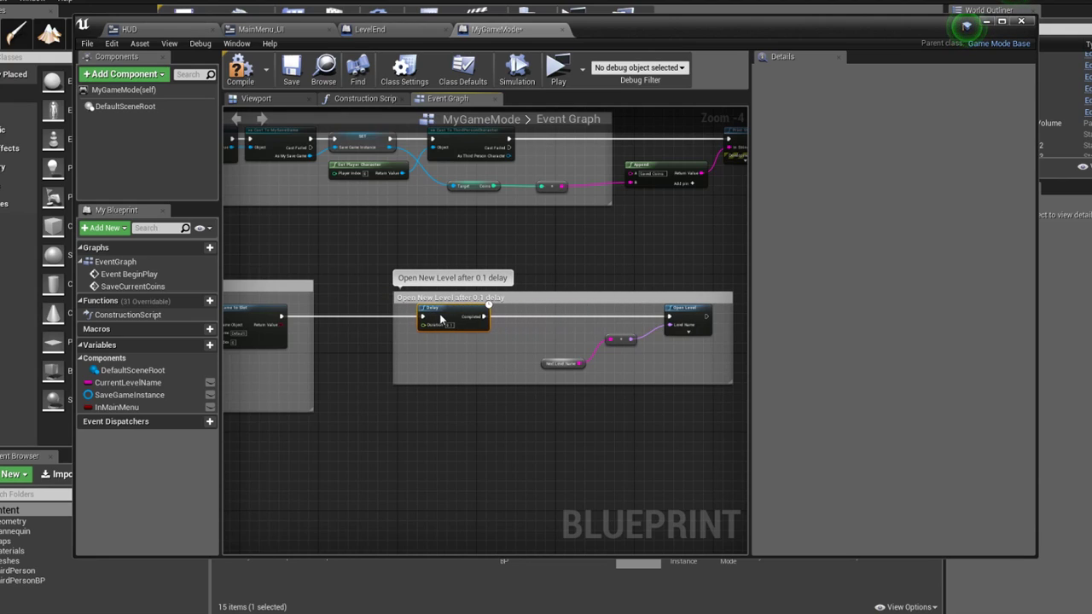
scroll(452, 318, "down", 1)
scroll(452, 316, "down", 1)
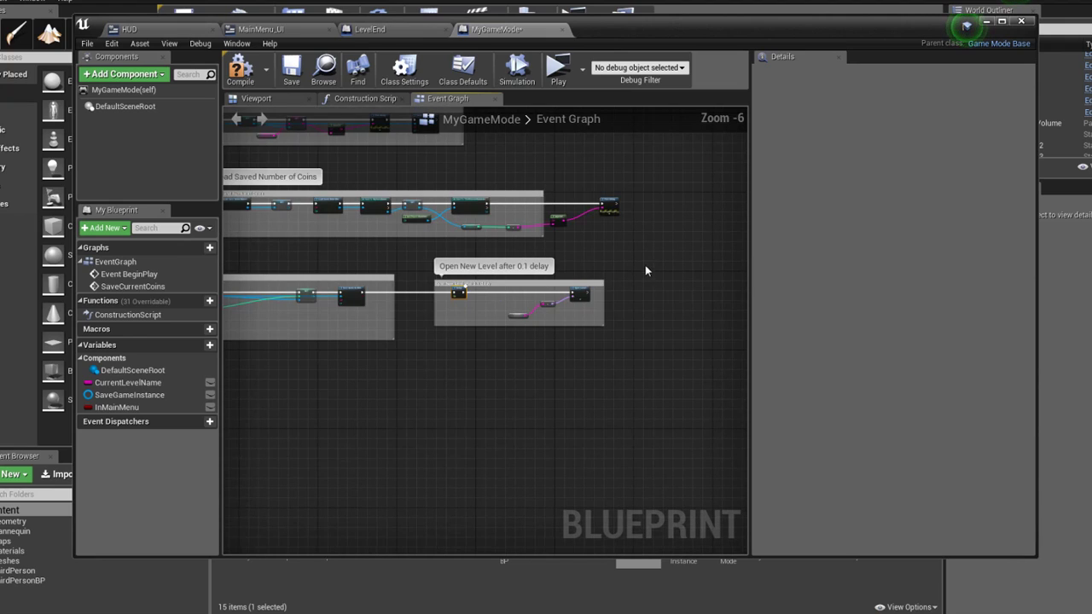
left_click_drag(434, 354, 431, 349)
scroll(442, 338, "up", 3)
key("Delete")
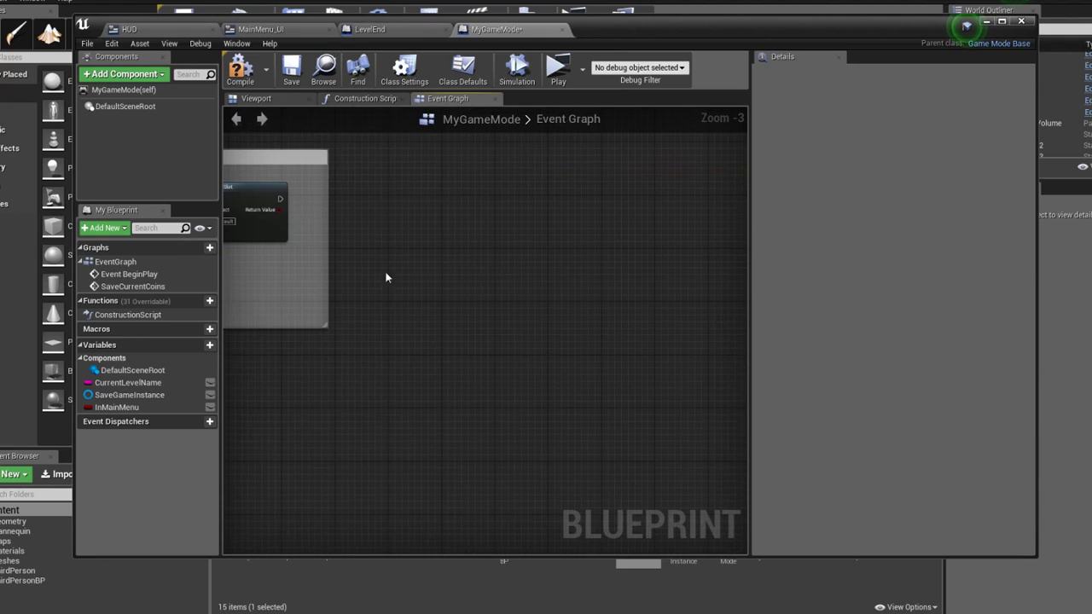
Compile MyGameMode and go back to the LevelEnd blueprint
left_click(243, 75)
right_click_drag(366, 217, 538, 281)
scroll(538, 282, "down", 2)
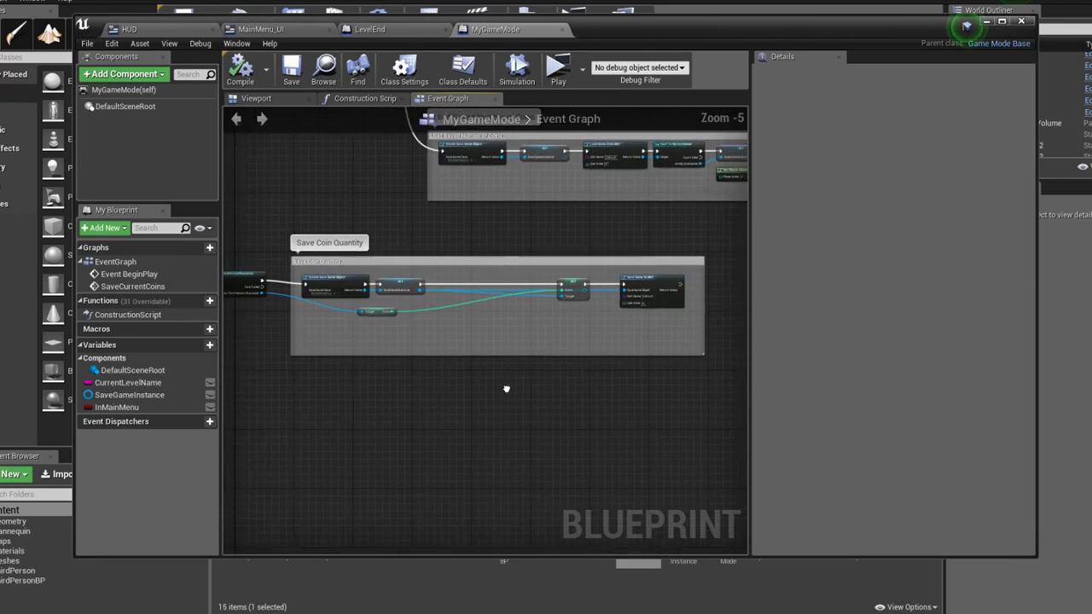
right_click_drag(507, 384, 570, 368)
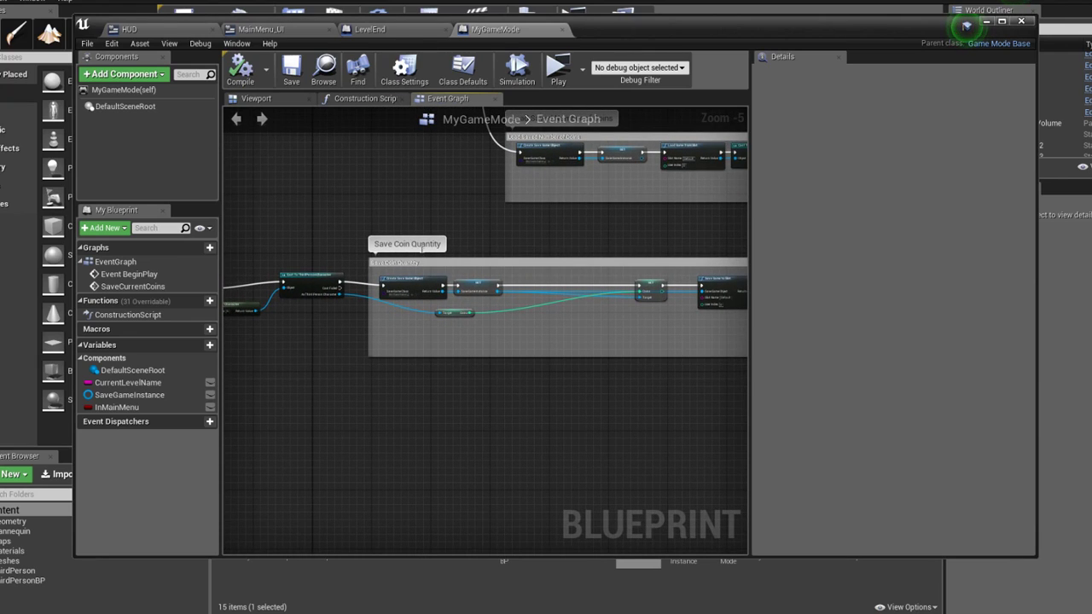
left_click(377, 31)
Delete LevelEnd's own Save Coin Quantity nodes
right_click_drag(587, 198, 637, 245)
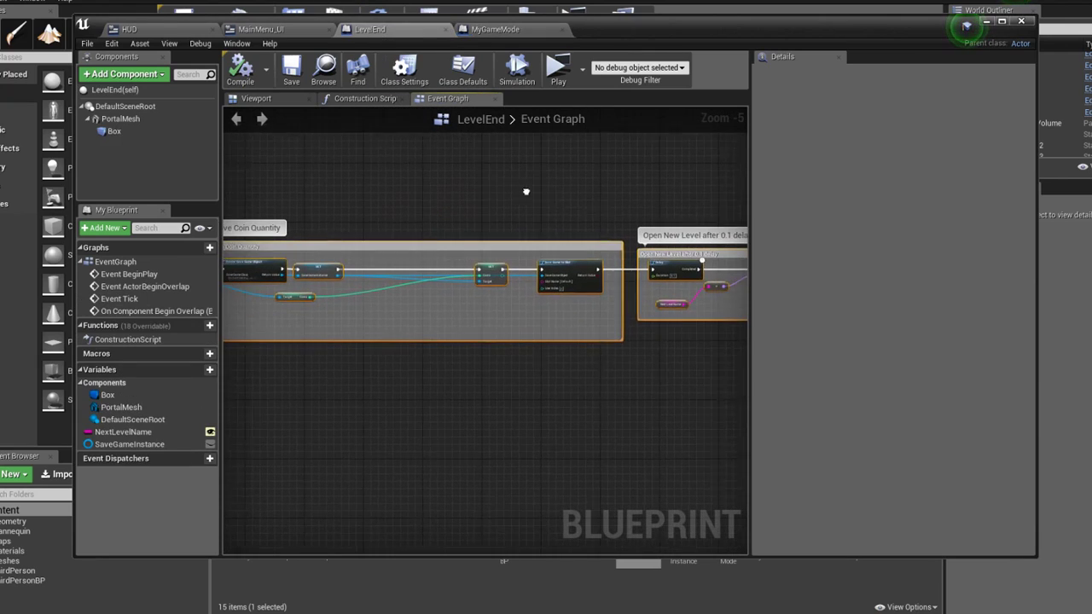
mouse_move(633, 237)
left_mouse_down()
mouse_move(276, 355)
mouse_move(357, 362)
left_mouse_up()
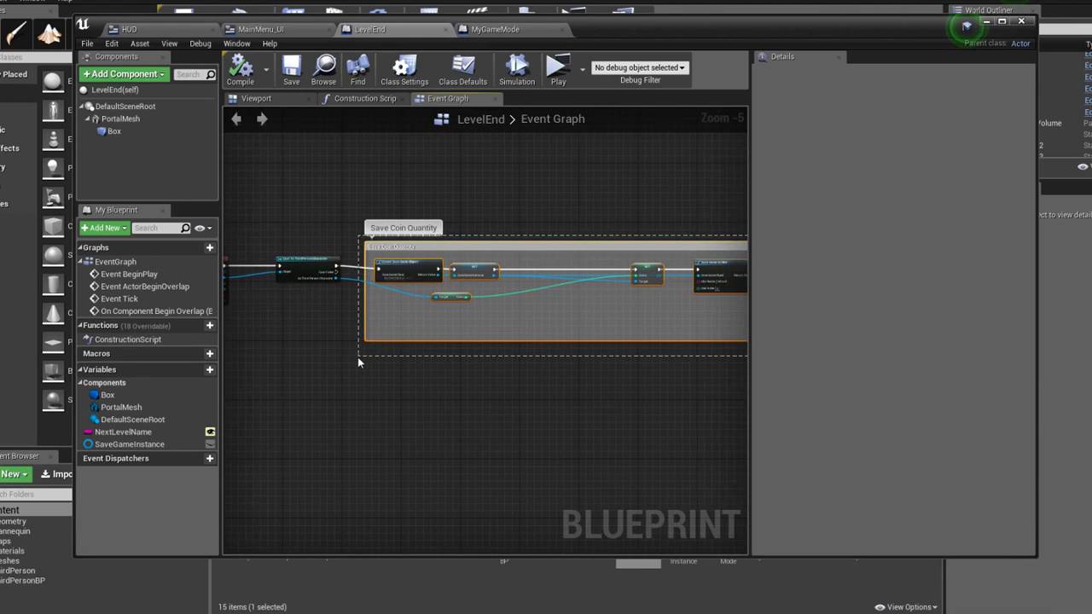
key("Delete")
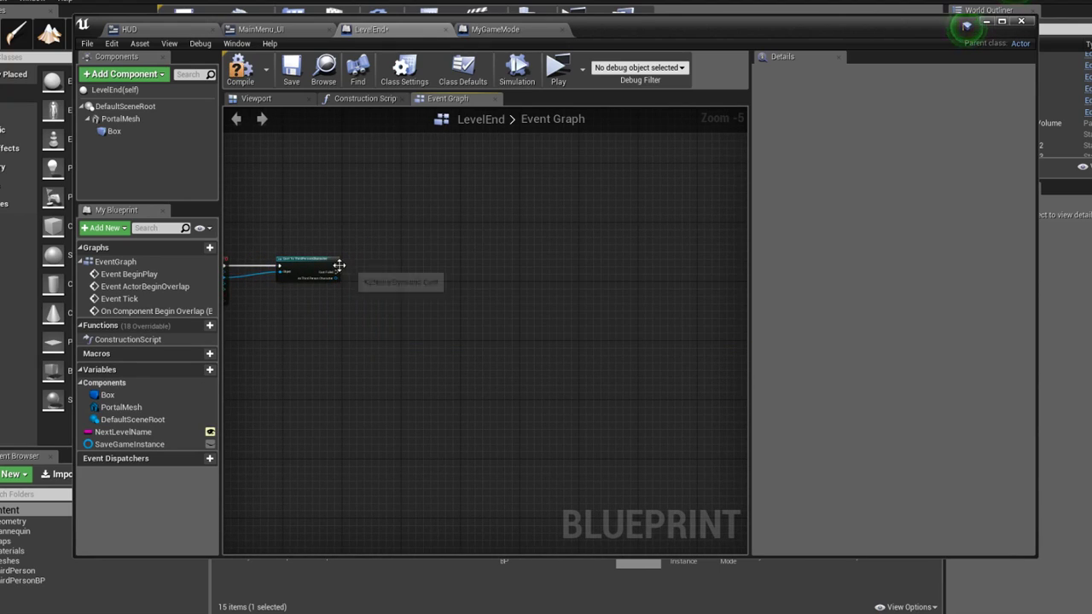
Chain a Cast To MyGameMode after the character cast, fed by Get Game Mode
left_click_drag(420, 268, 446, 269)
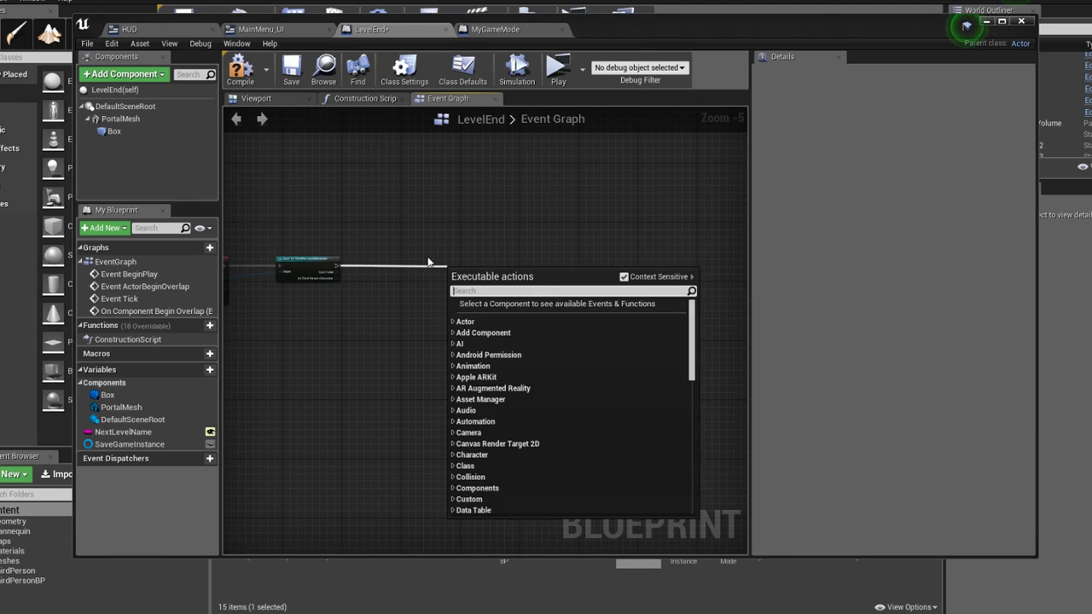
type("mygamem")
key("Return")
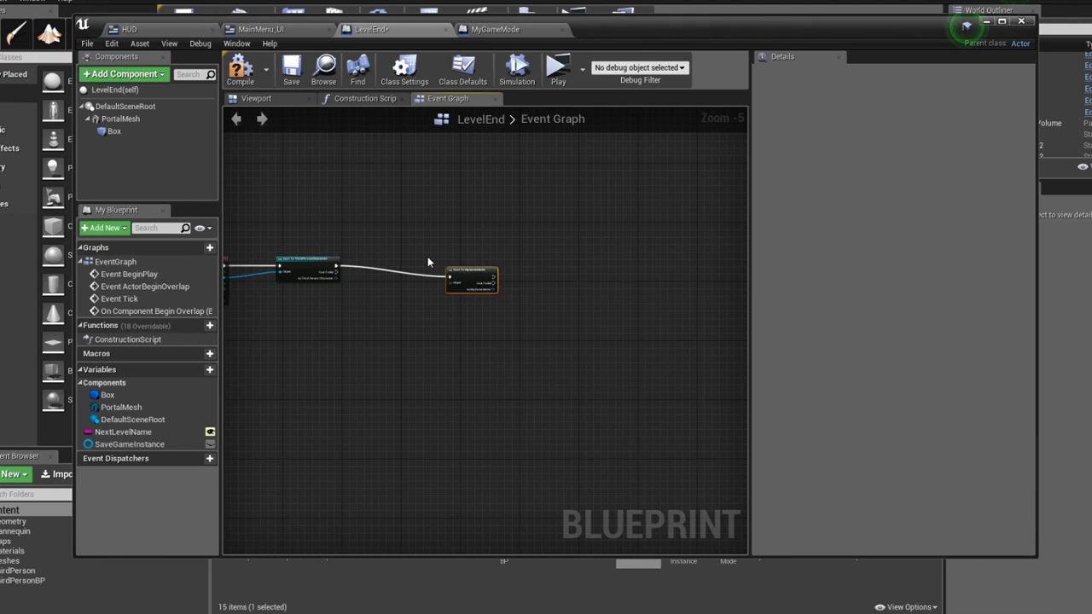
scroll(459, 297, "up", 2)
right_click_drag(459, 297, 569, 275)
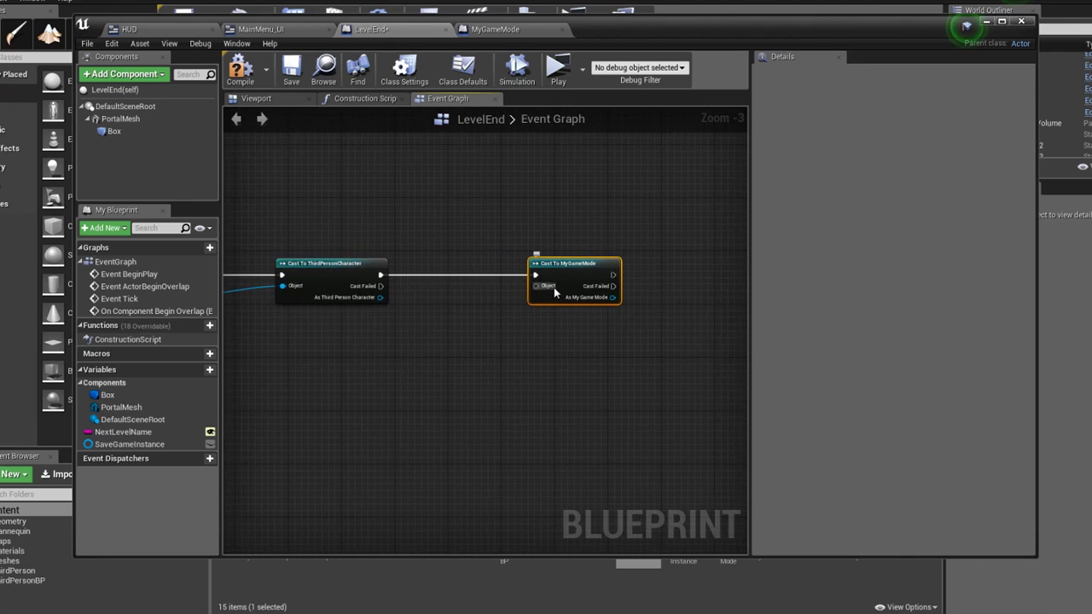
left_click_drag(536, 286, 401, 344)
type("get game mode")
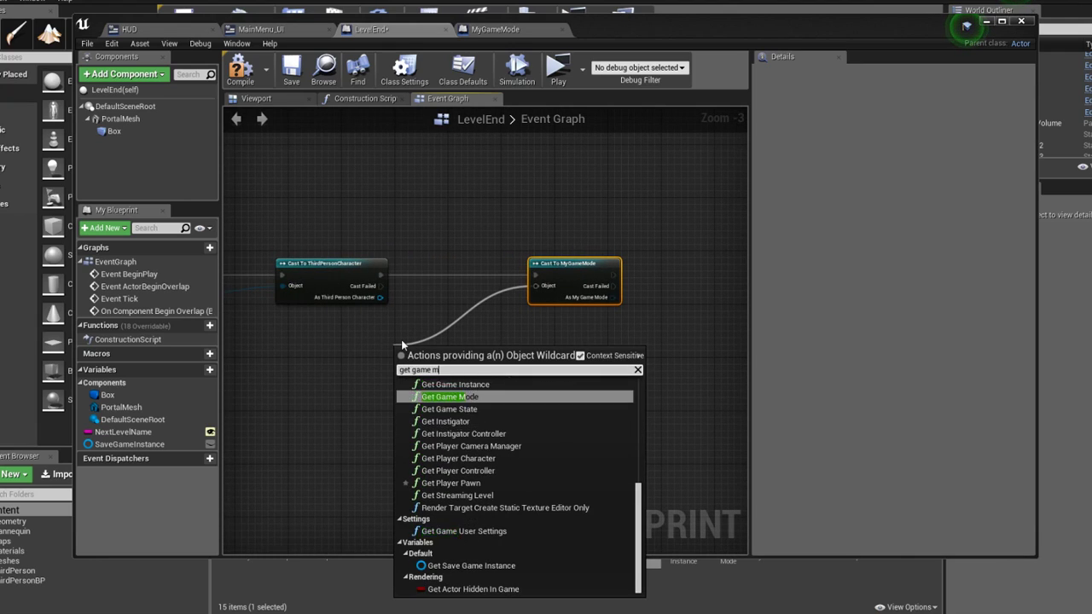
key("Return")
Call Save Current Coins from the MyGameMode reference before the Delay node
scroll(413, 338, "down", 1)
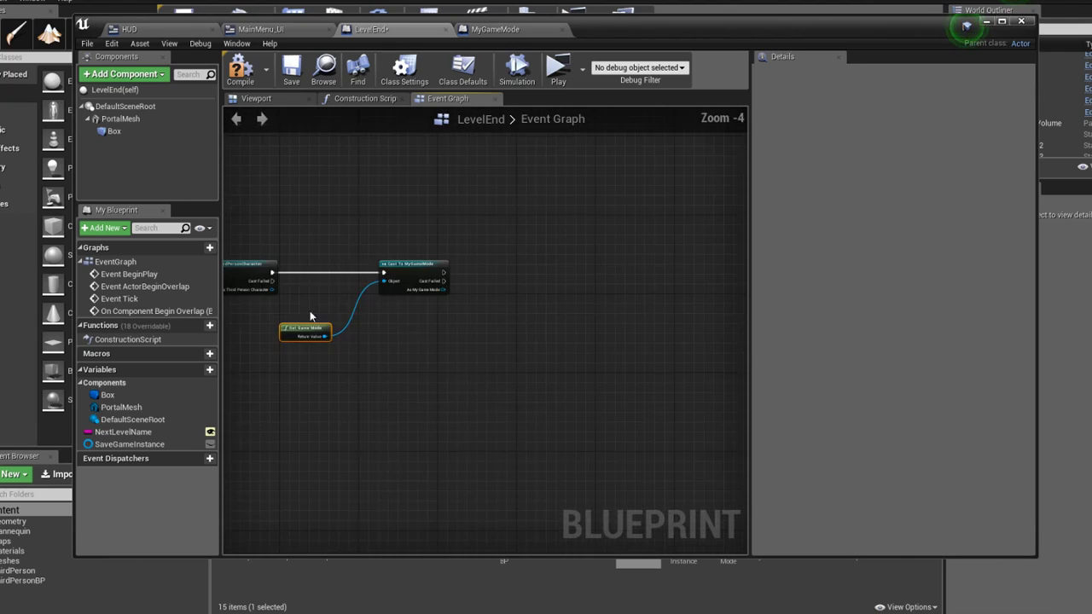
right_click_drag(413, 338, 360, 288)
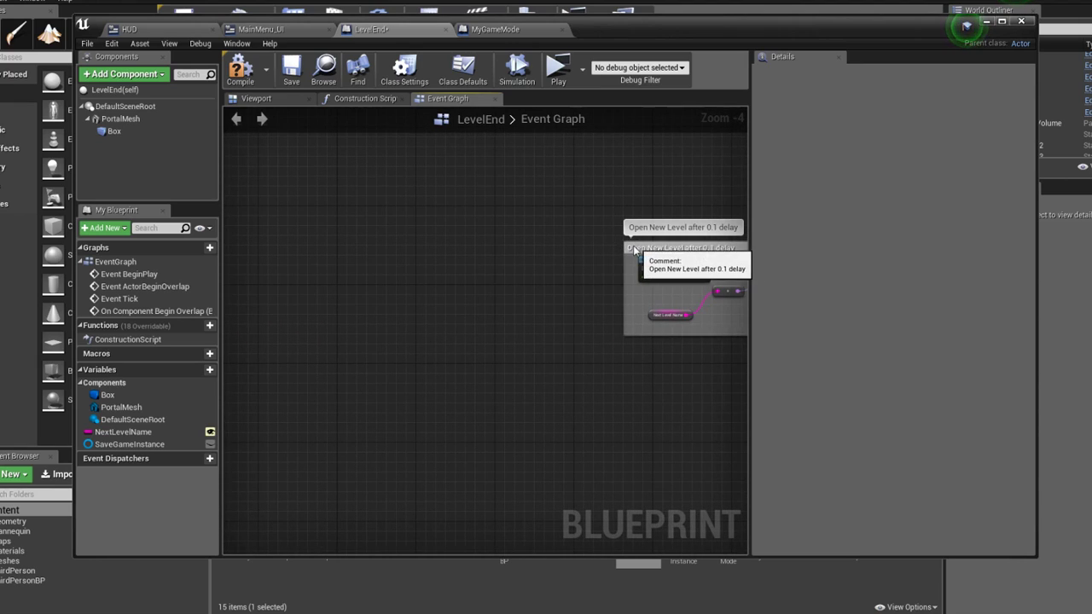
left_click_drag(629, 247, 348, 243)
right_click_drag(348, 244, 599, 235)
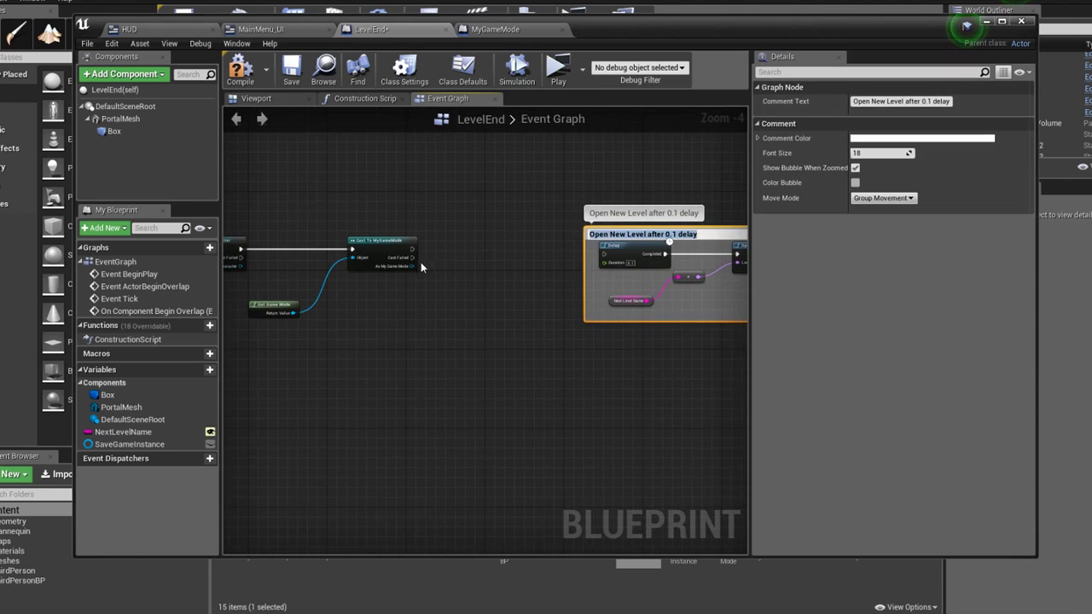
left_click_drag(413, 266, 448, 284)
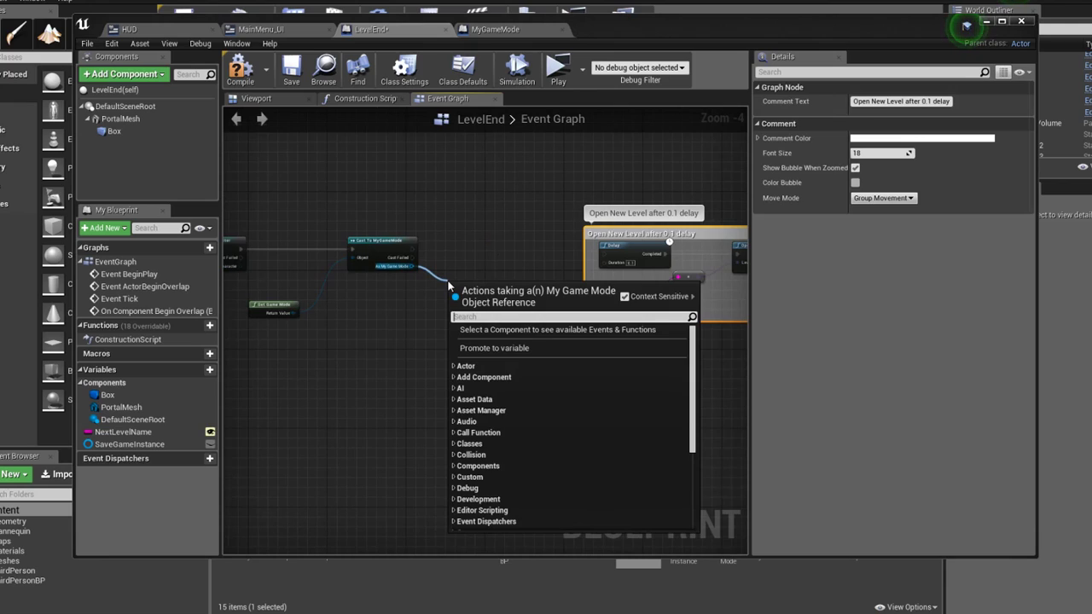
scroll(448, 284, "down", 5)
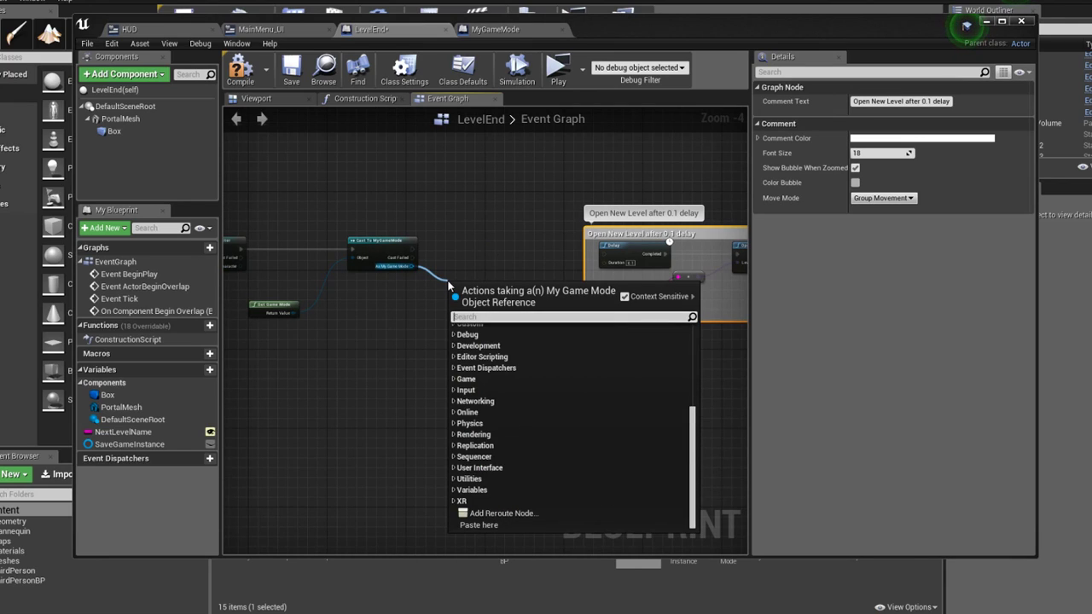
type("current")
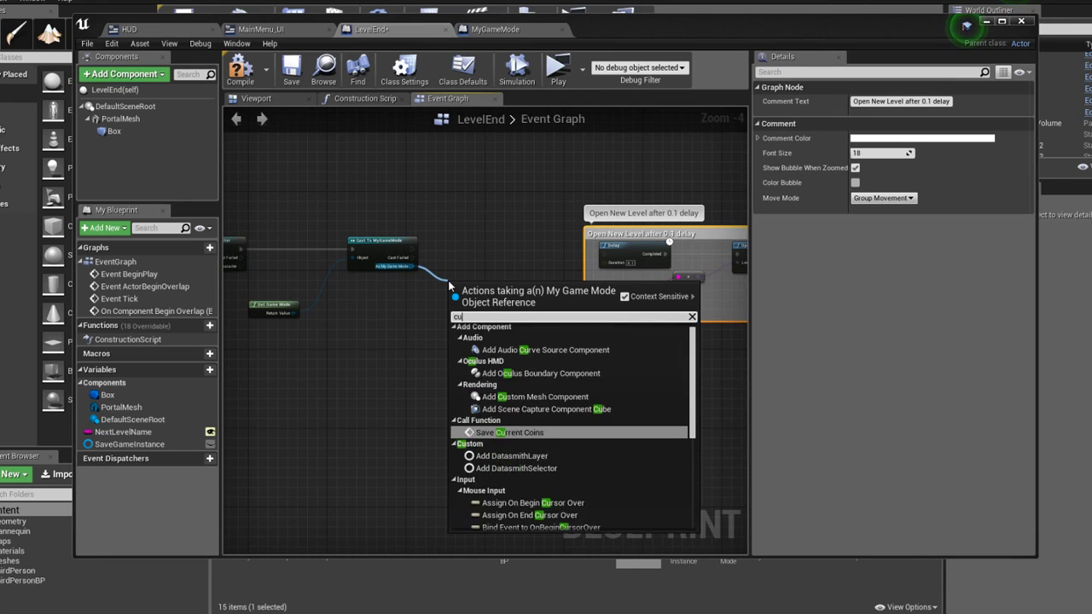
key("Return")
mouse_move(466, 286)
left_mouse_down()
mouse_move(506, 243)
mouse_move(604, 255)
left_mouse_up()
In MyGameMode, add a Print String node after Save Game to Slot
left_click(496, 29)
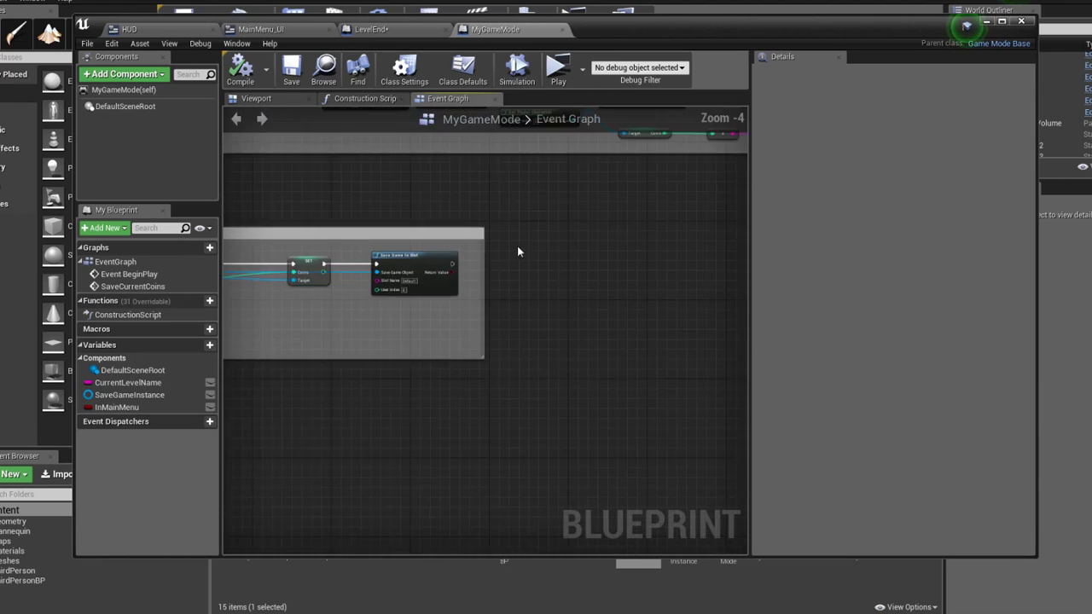
scroll(517, 251, "up", 1)
left_click_drag(532, 274, 532, 274)
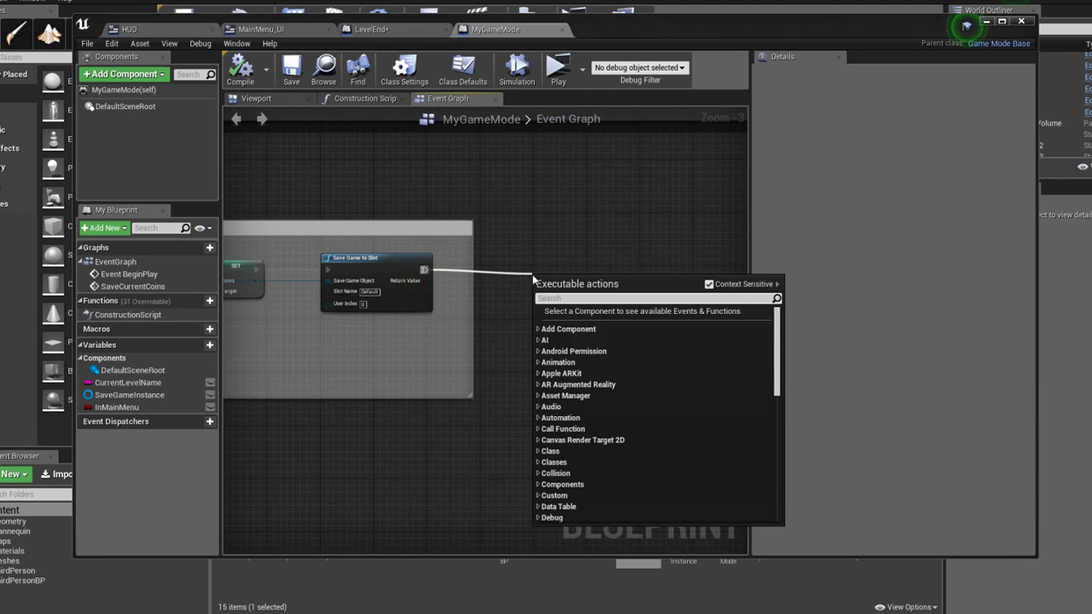
type("print")
key("Return")
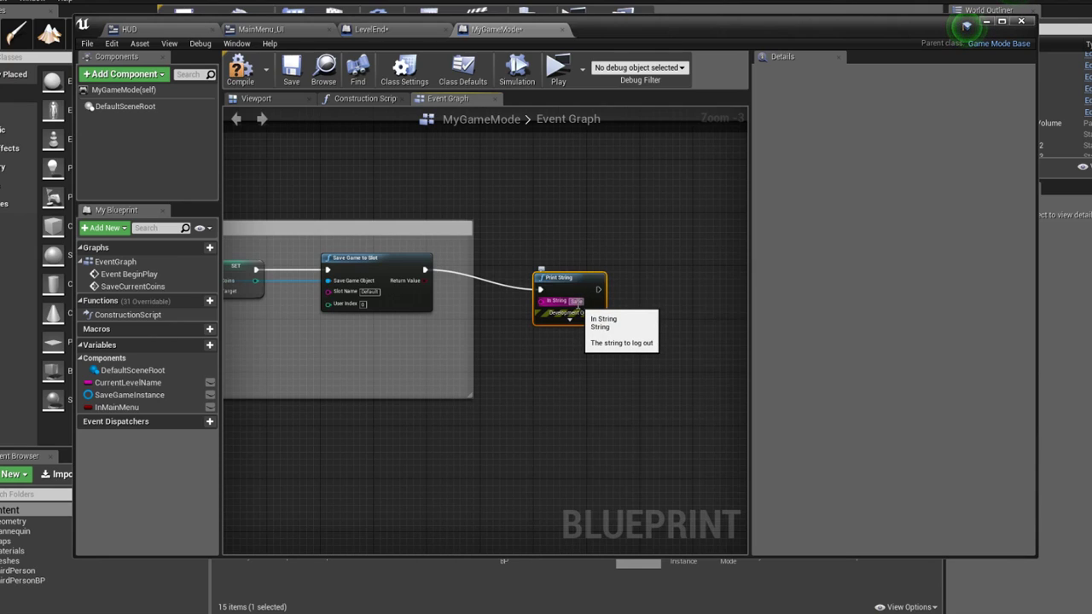
Feed Print String an Append of 'Saved Amount: ' and the coin count as string
mouse_move(563, 277)
left_mouse_down()
mouse_move(670, 257)
mouse_move(541, 302)
left_mouse_up()
type("append")
key("Return")
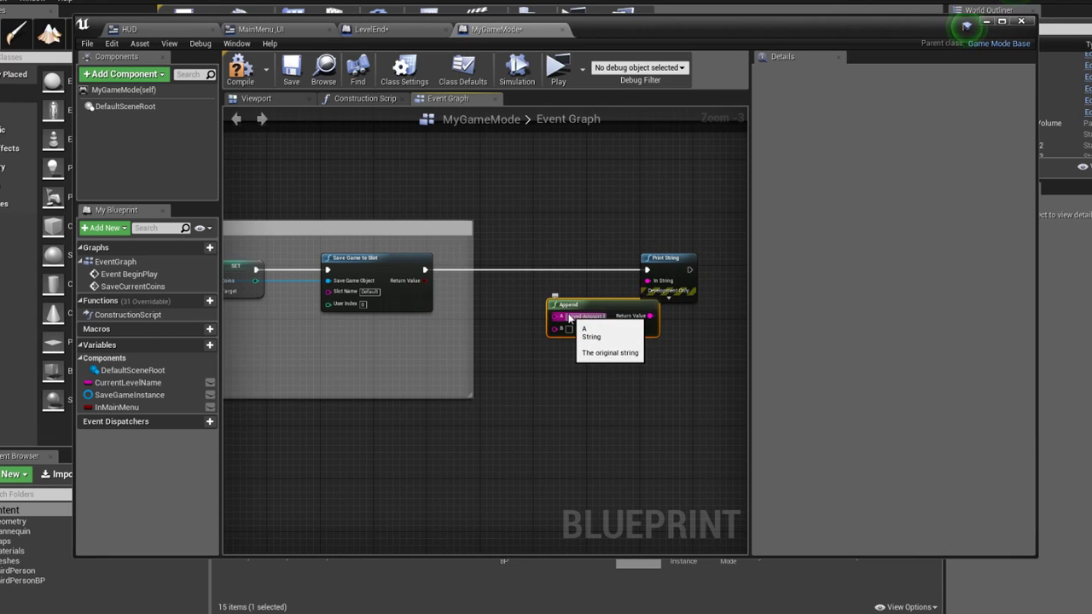
mouse_move(569, 318)
left_mouse_down()
mouse_move(554, 307)
mouse_move(567, 290)
left_mouse_up()
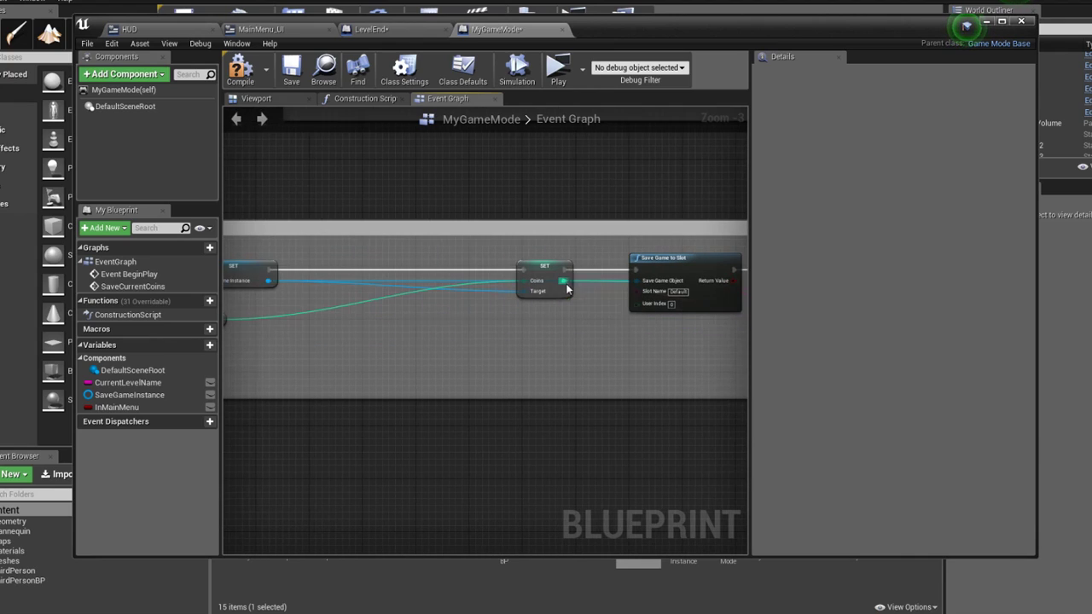
right_click_drag(610, 300, 386, 302)
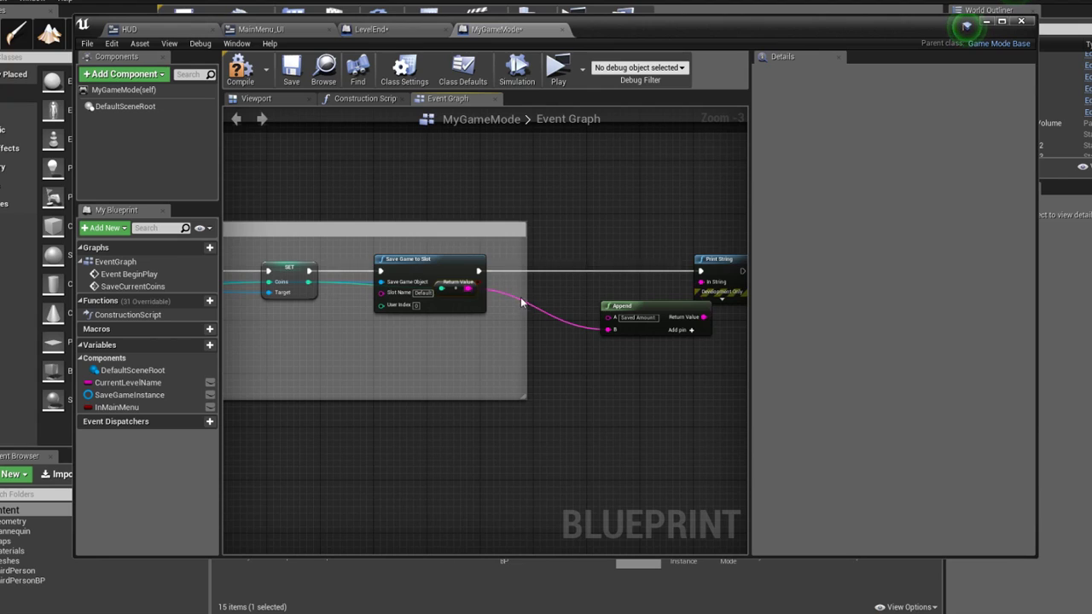
left_click_drag(461, 292, 461, 322)
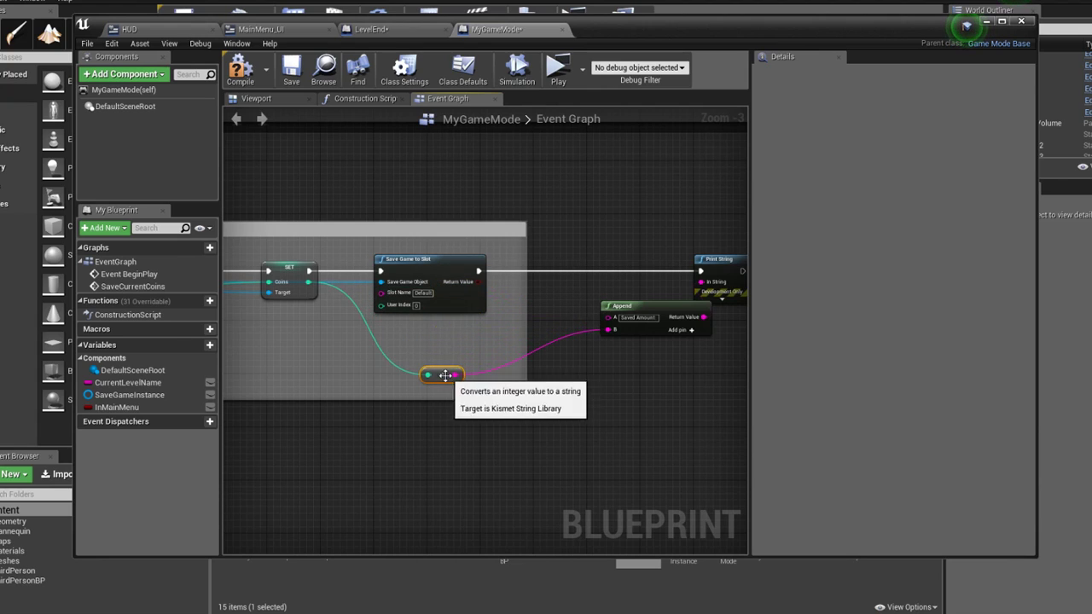
scroll(329, 358, "down", 2)
Compile and save MyGameMode, then start a play test
left_click(241, 68)
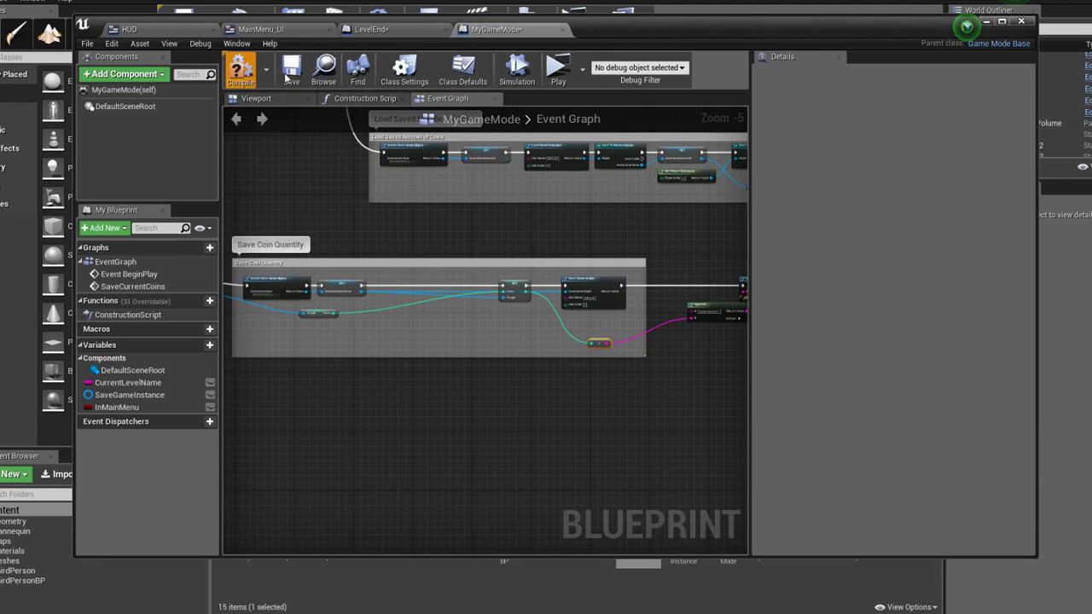
left_click(291, 68)
left_click(557, 69)
Run and jump through the level collecting four coins, finishing on the golden end block
key("w")
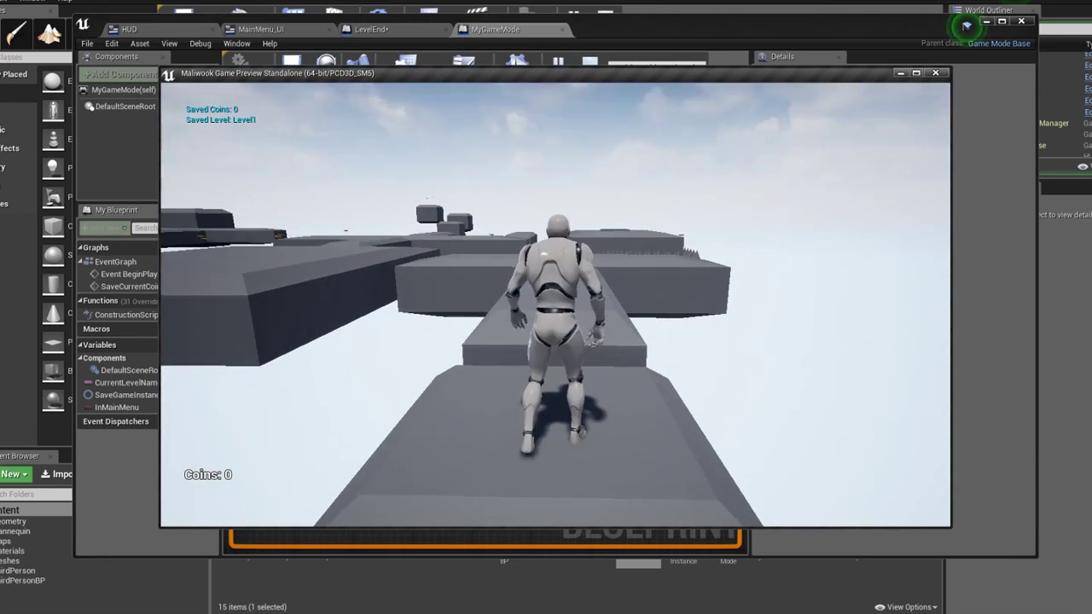
key("space")
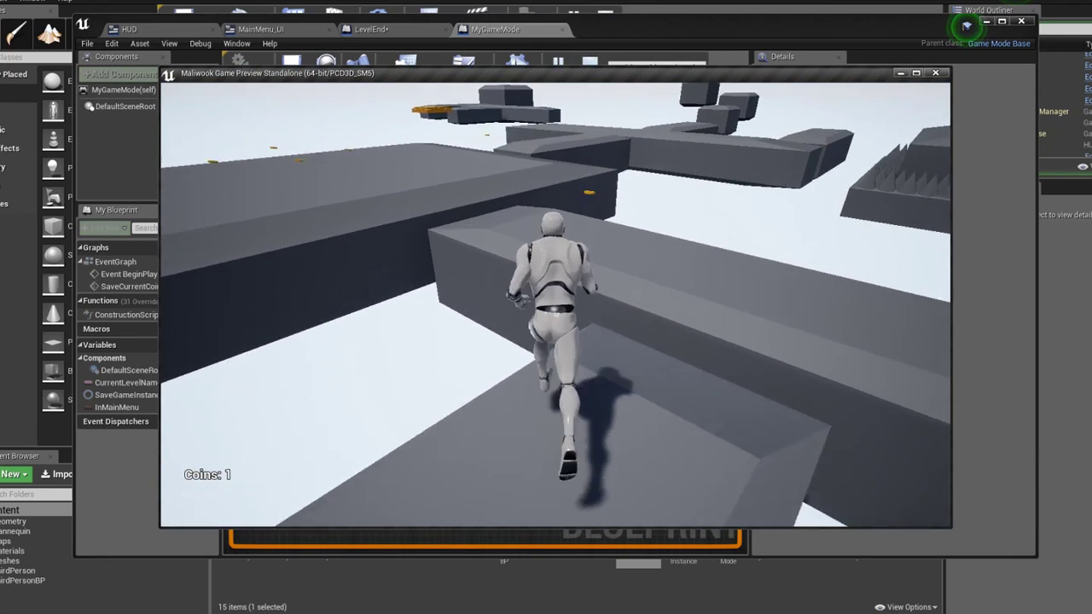
key("space")
key("space")
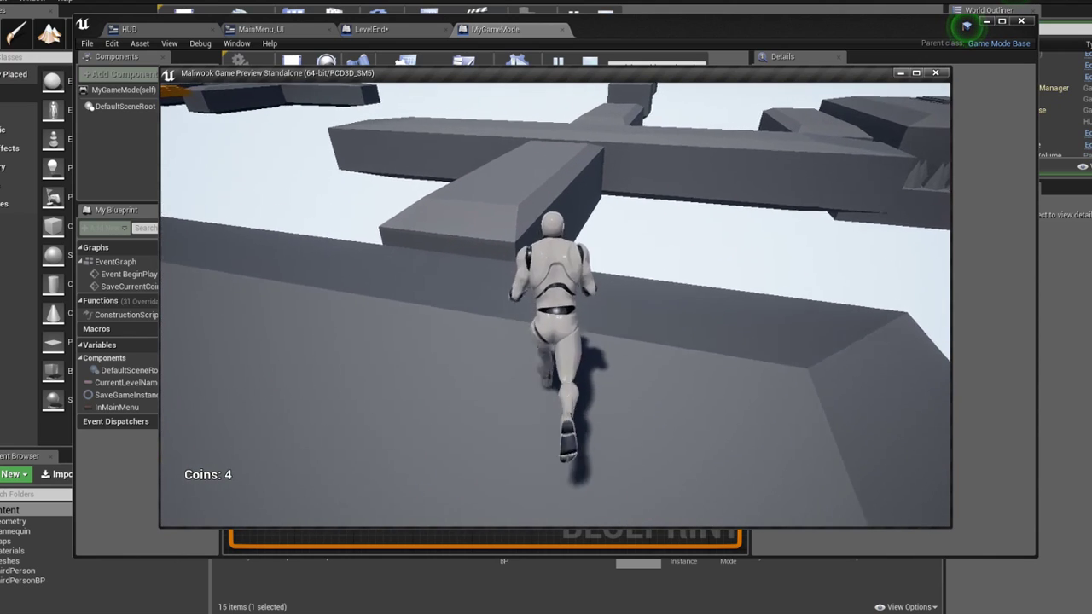
key("space")
key("w")
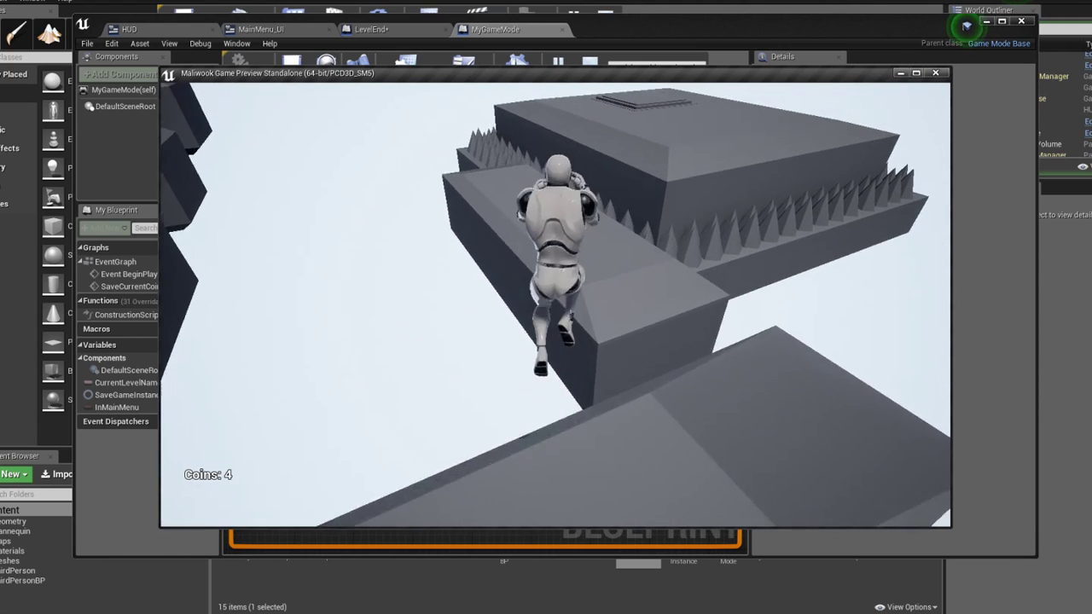
key("space")
key("w")
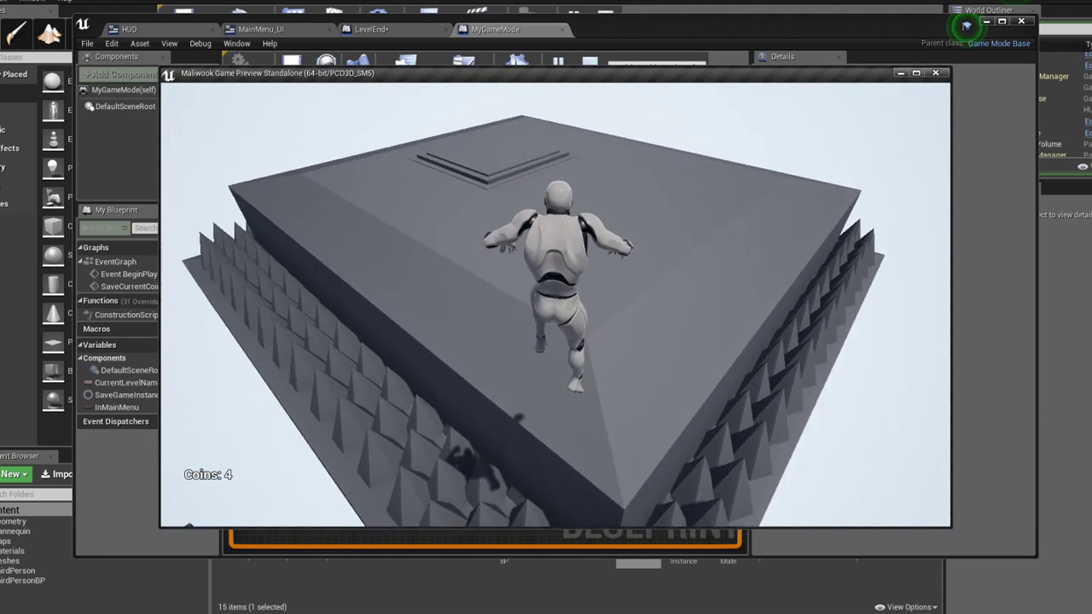
key("w")
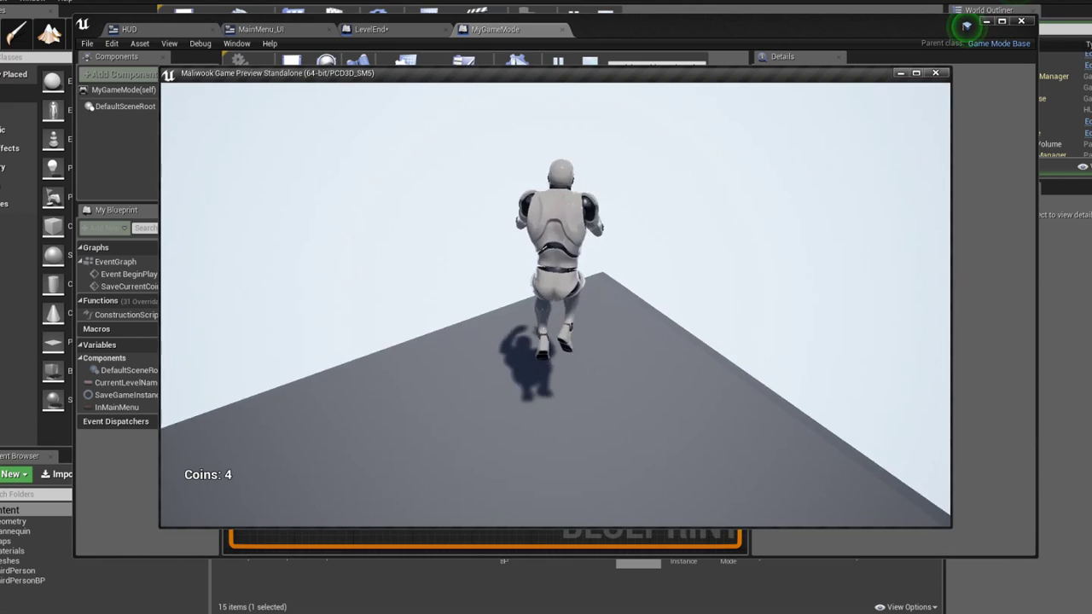
key("w")
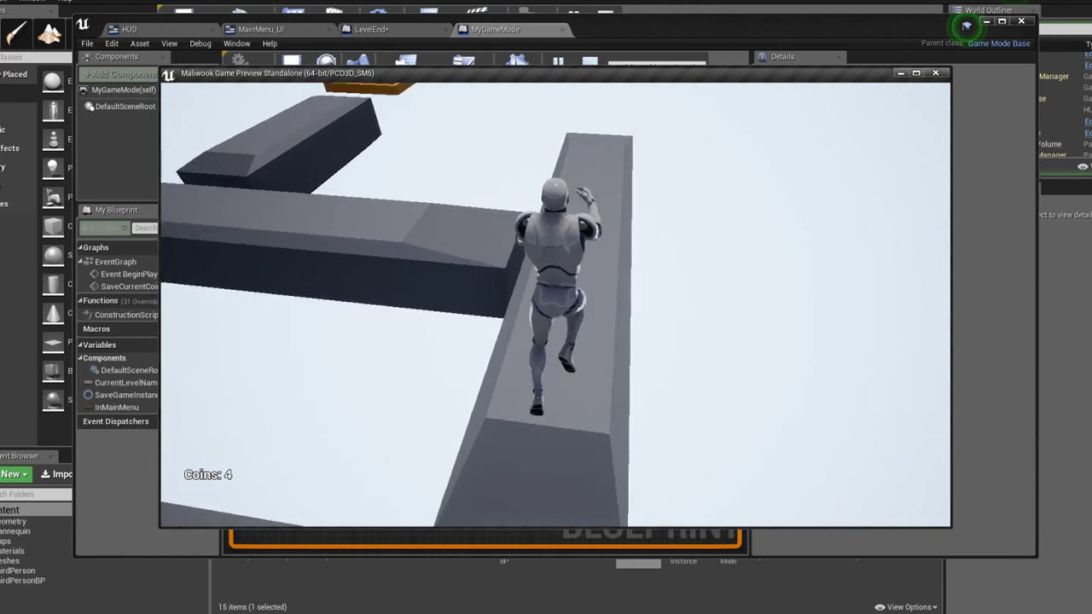
key("w")
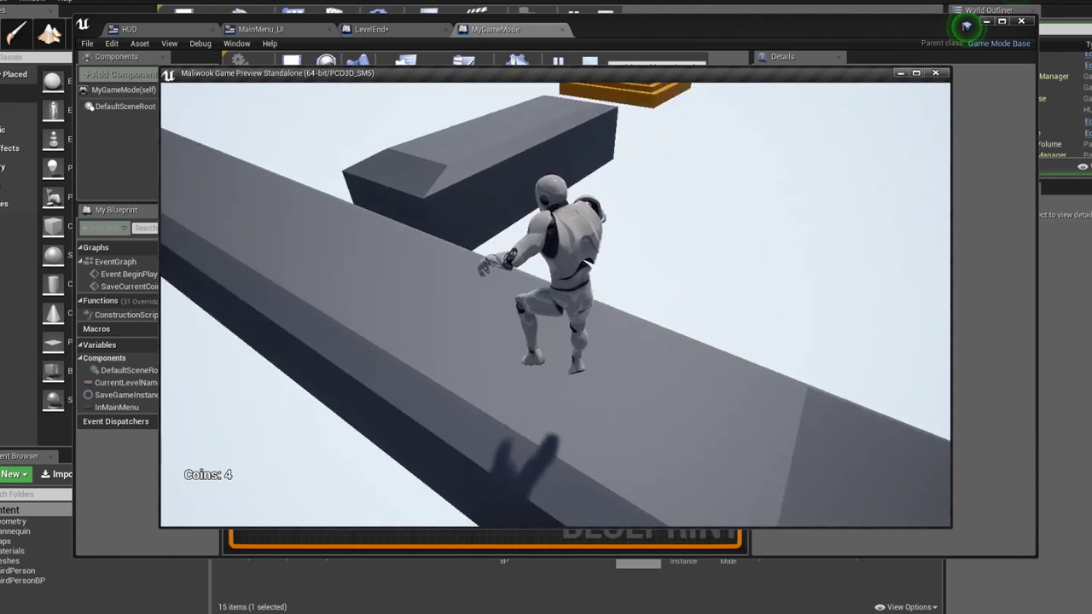
key("w")
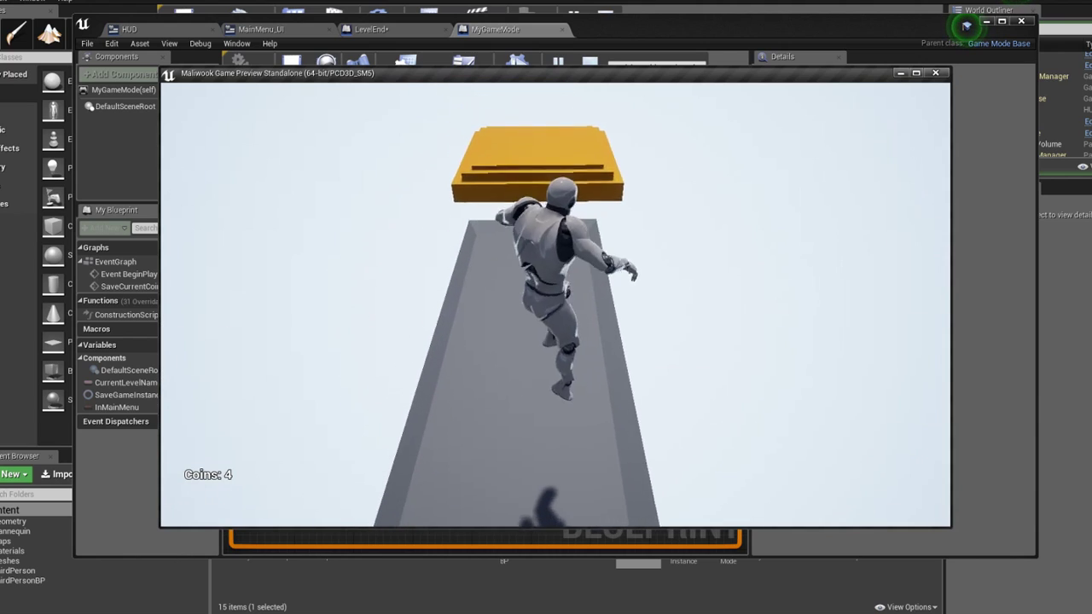
key("space")
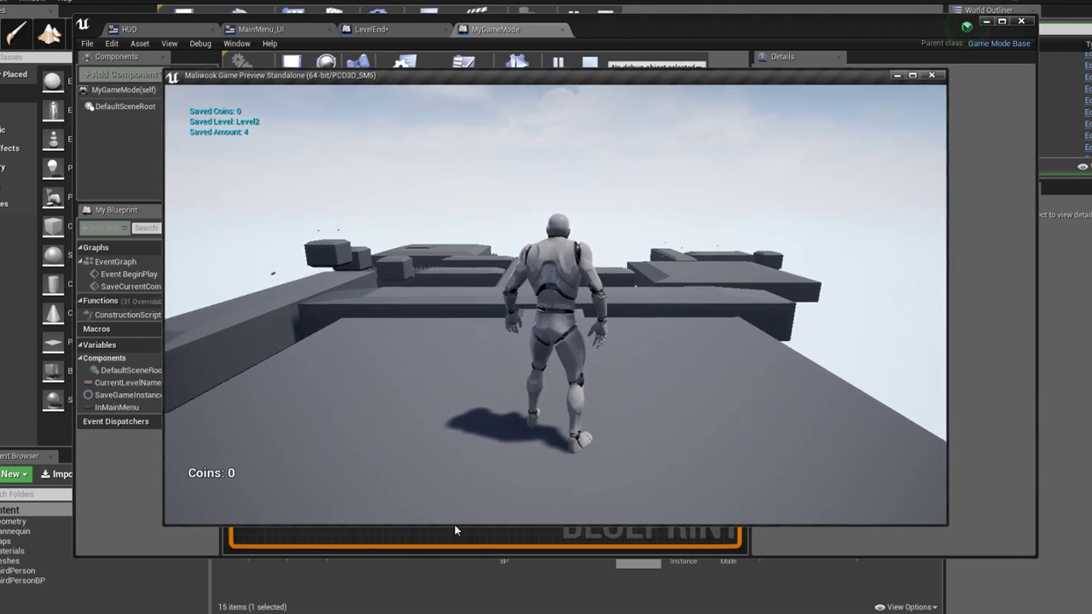
Close the game preview and save the LevelEnd blueprint
left_click(454, 529)
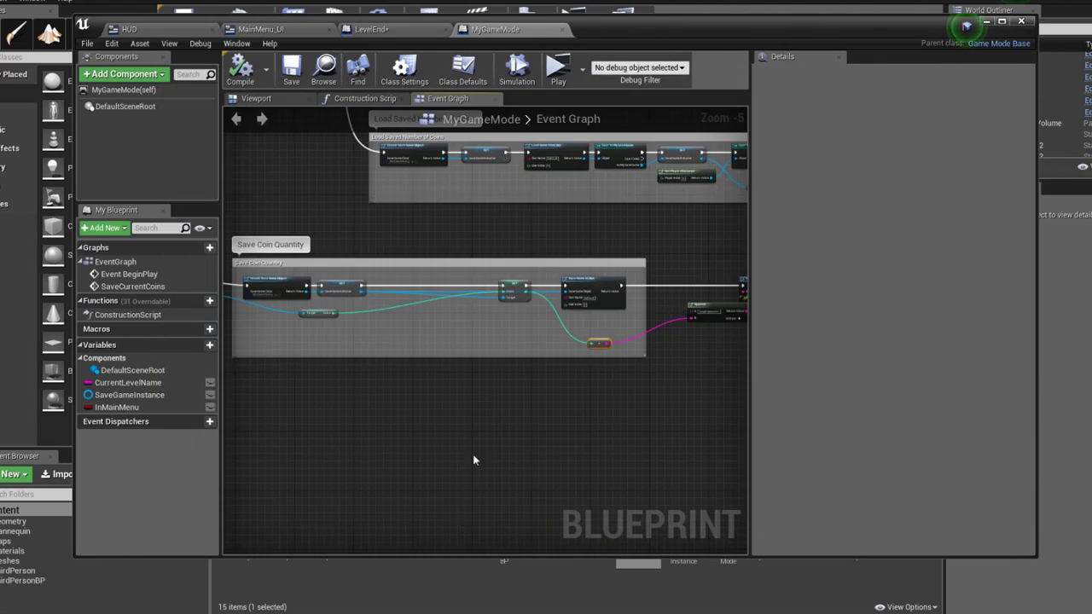
right_click_drag(467, 272, 523, 255)
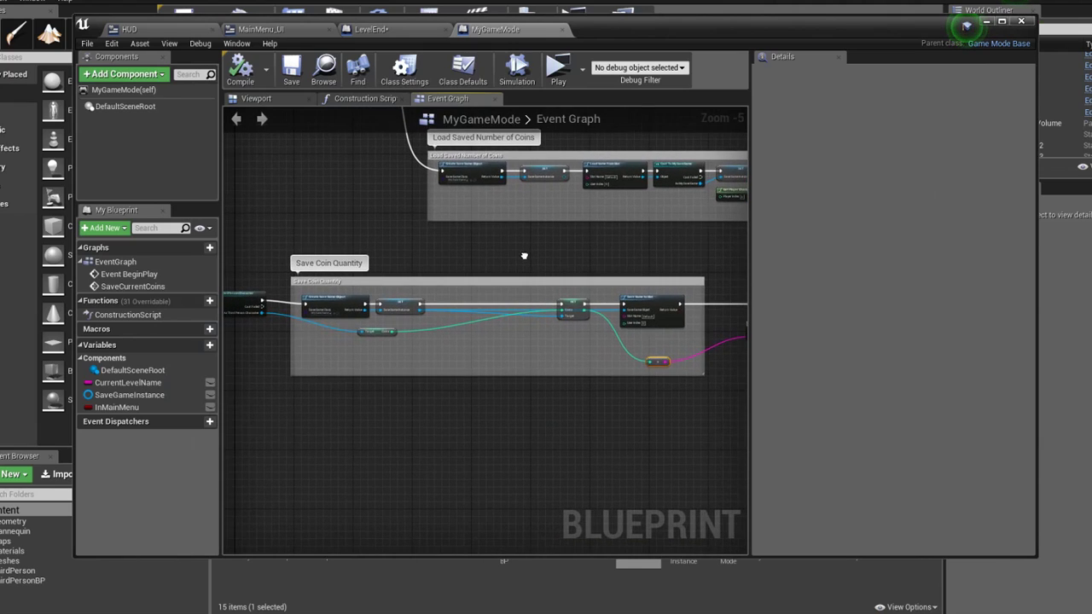
left_click(401, 29)
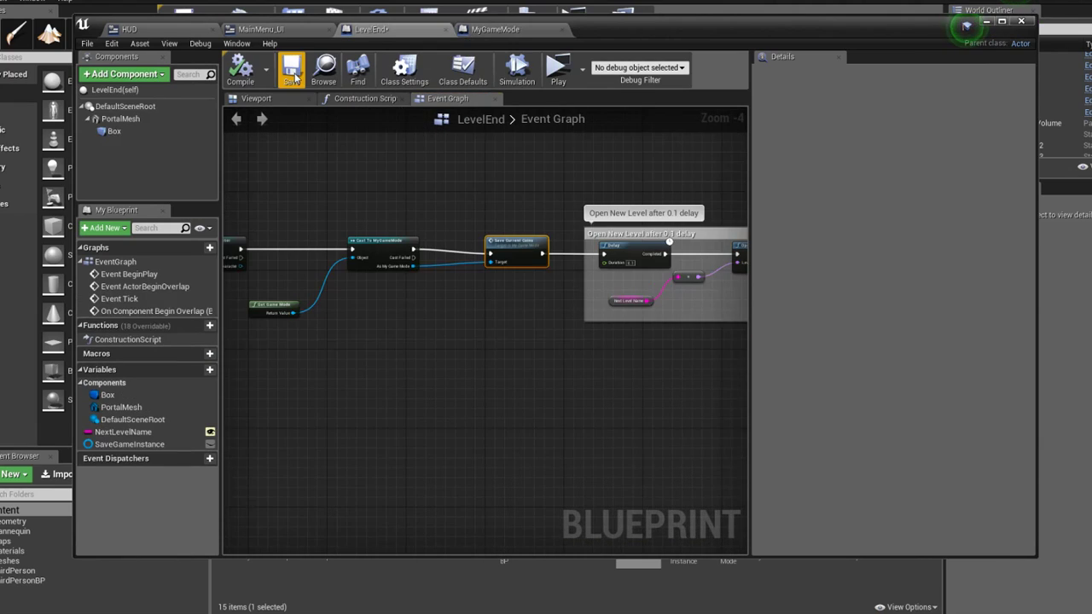
left_click(291, 68)
mouse_move(411, 172)
right_mouse_down()
mouse_move(450, 222)
mouse_move(468, 389)
right_mouse_up()
scroll(449, 222, "down", 3)
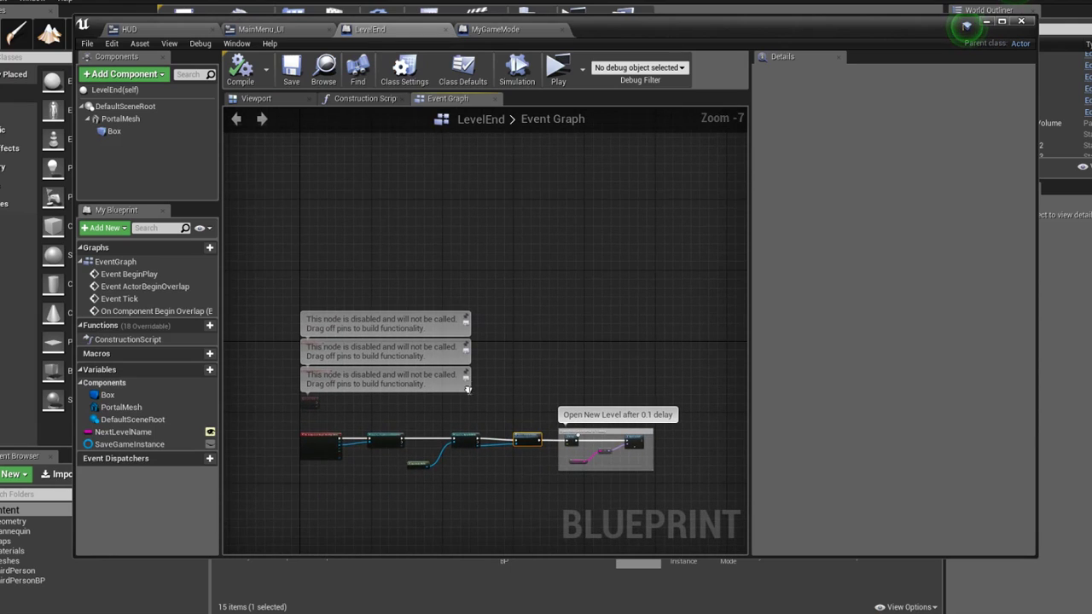
Review MyGameMode's Save Coin Quantity and Load Saved Number of Coins groups, then save it
left_click(475, 33)
right_click_drag(452, 219, 294, 276)
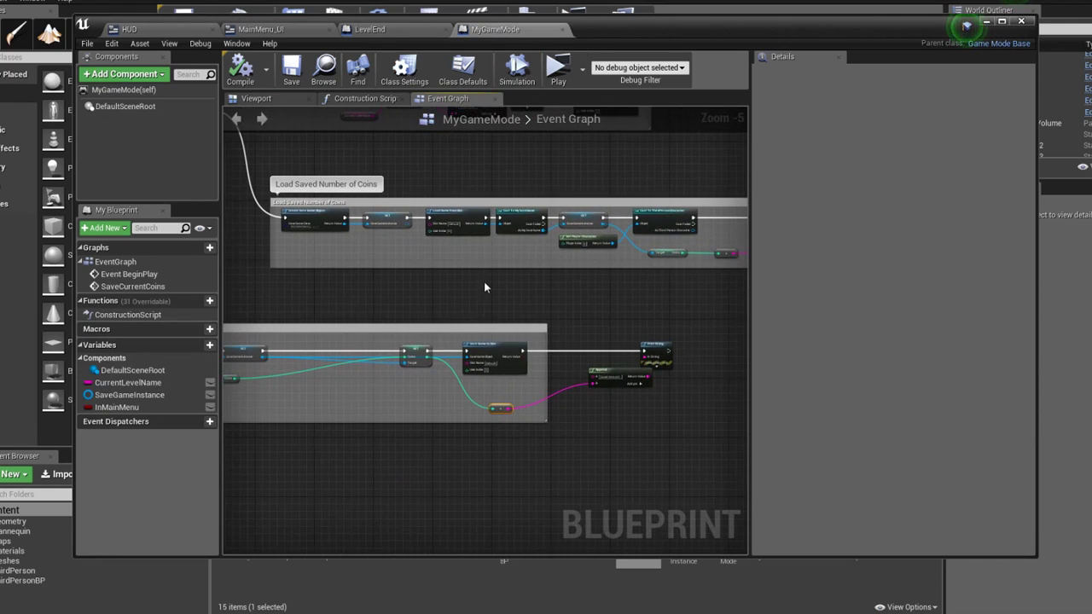
right_click_drag(484, 282, 506, 343)
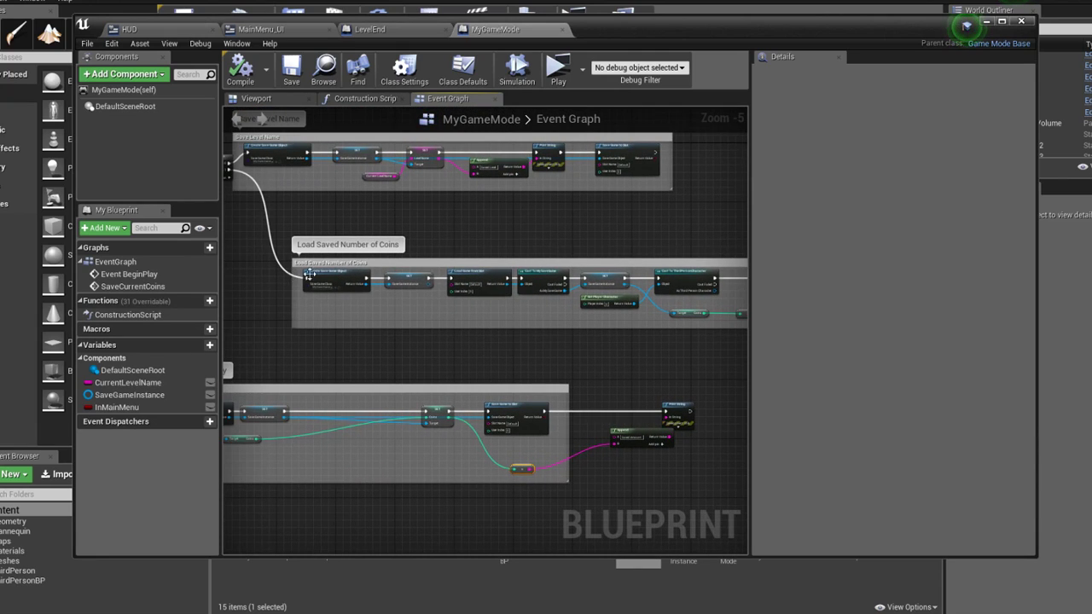
scroll(310, 274, "up", 3)
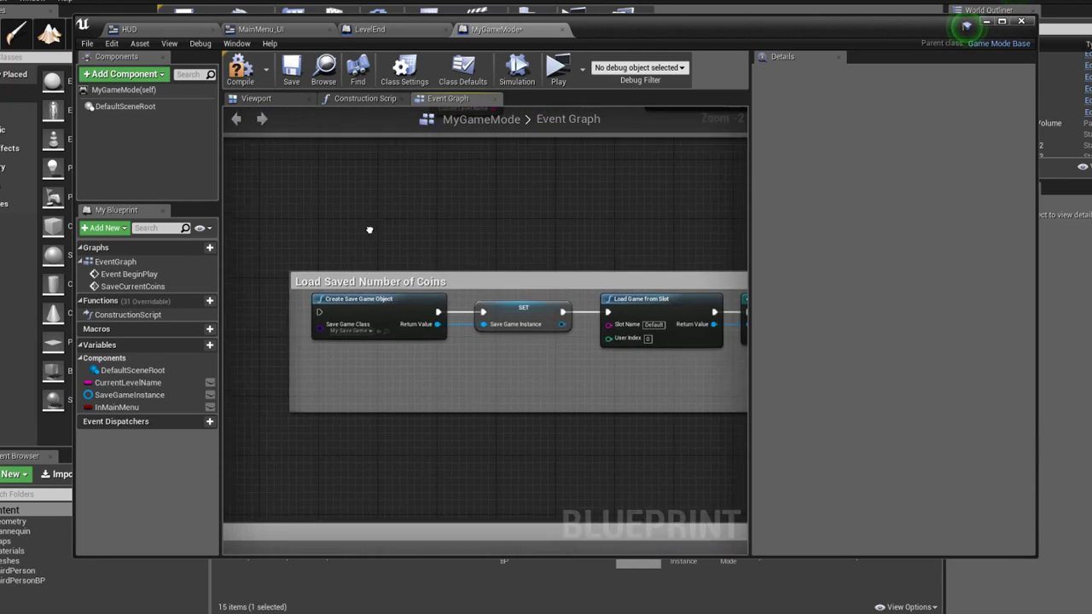
scroll(369, 230, "down", 2)
scroll(344, 220, "down", 1)
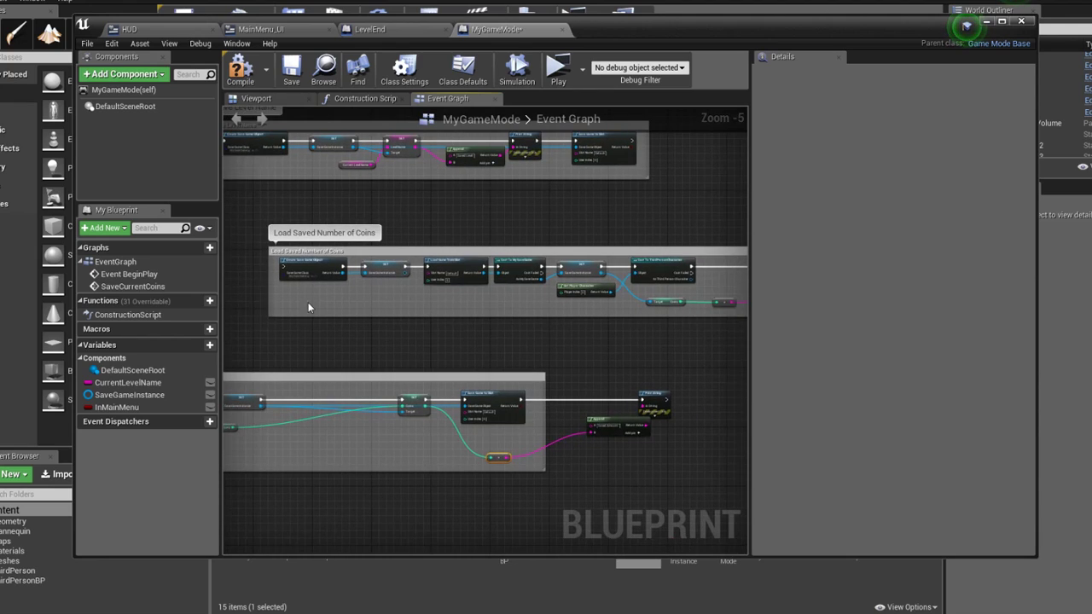
left_click_drag(441, 270, 550, 271)
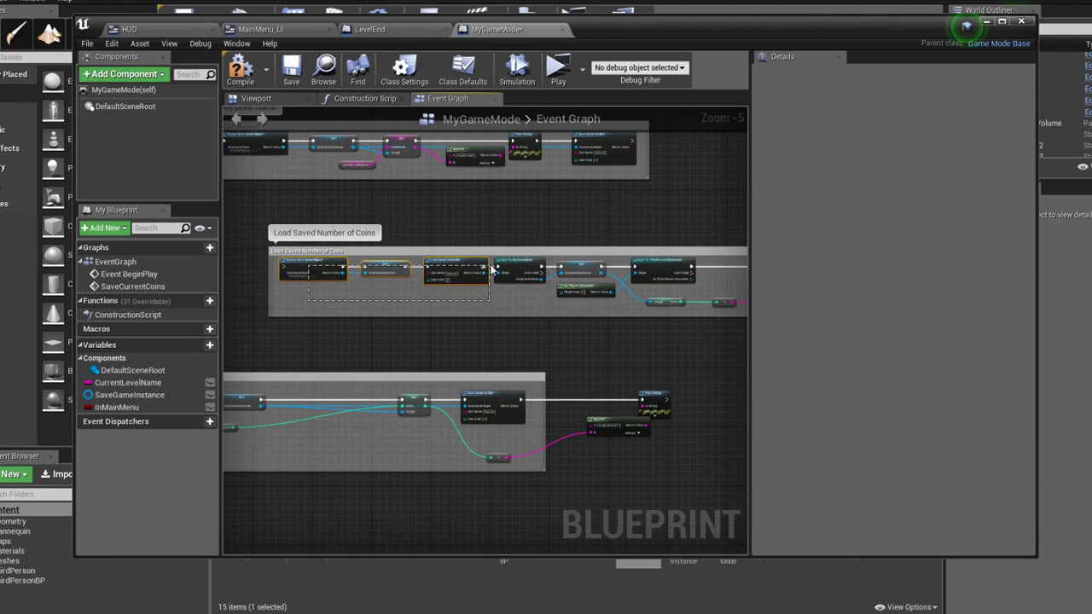
left_click(568, 268, "ctrl")
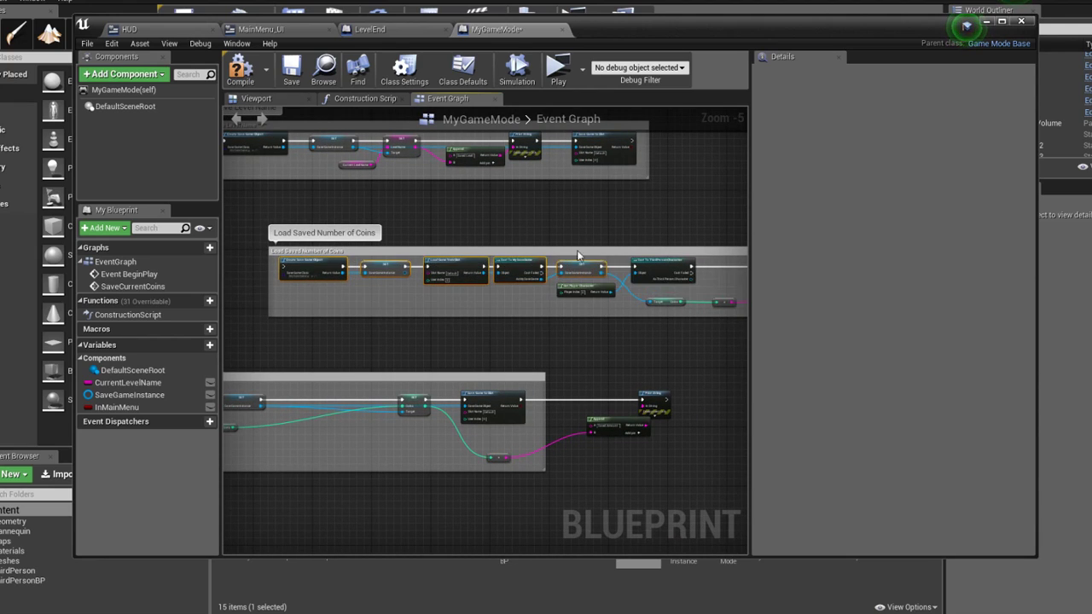
right_click_drag(576, 219, 399, 208)
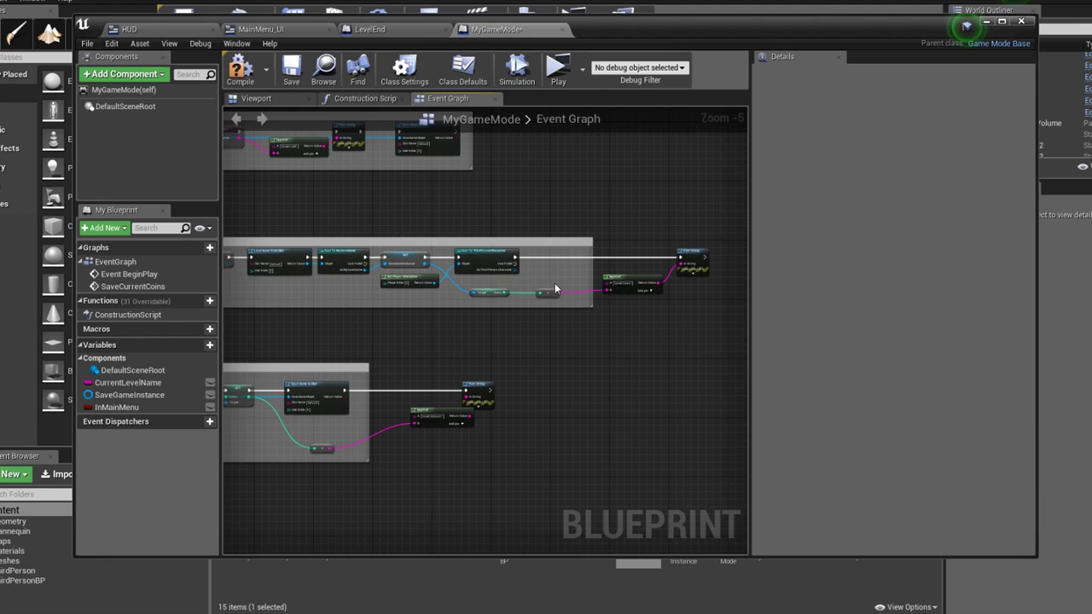
mouse_move(341, 204)
right_mouse_down()
mouse_move(581, 222)
mouse_move(663, 155)
right_mouse_up()
right_click_drag(525, 257, 558, 269)
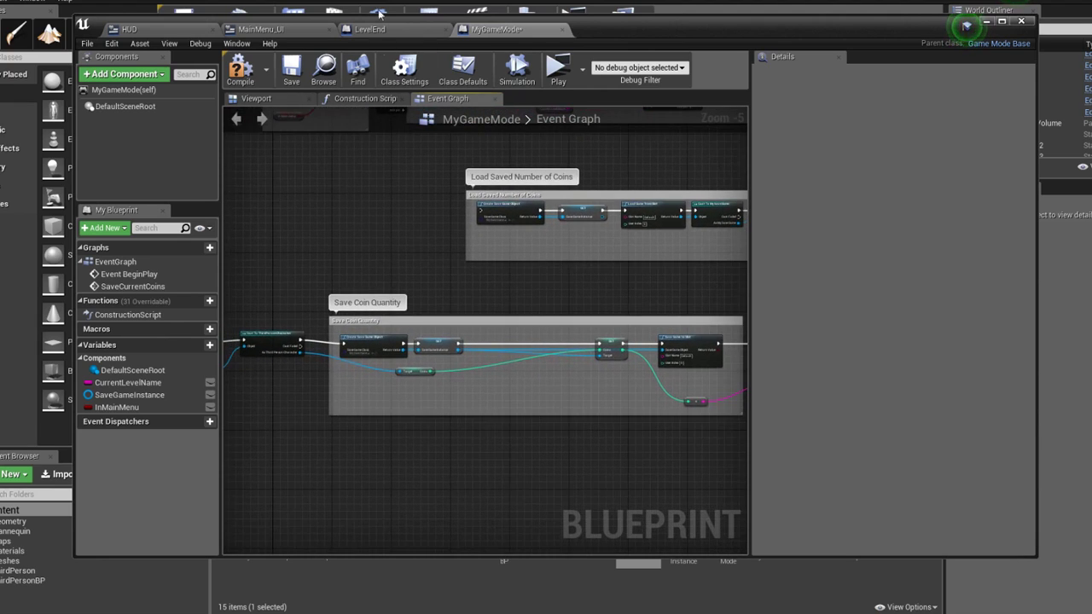
left_click(291, 70)
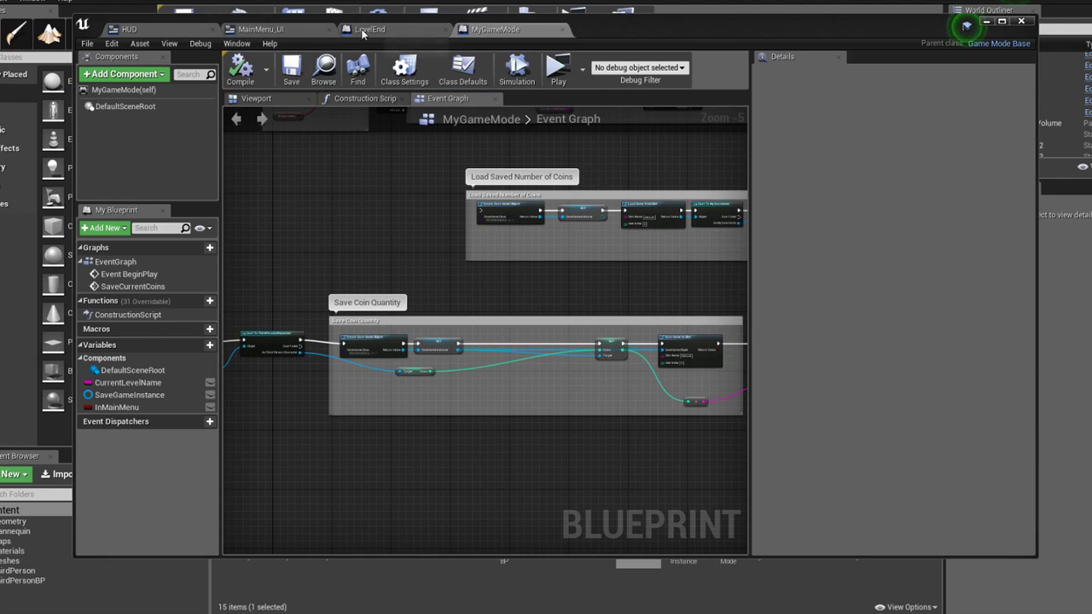
Return to LevelEnd's overlap event feeding the character and game-mode casts
left_click(367, 31)
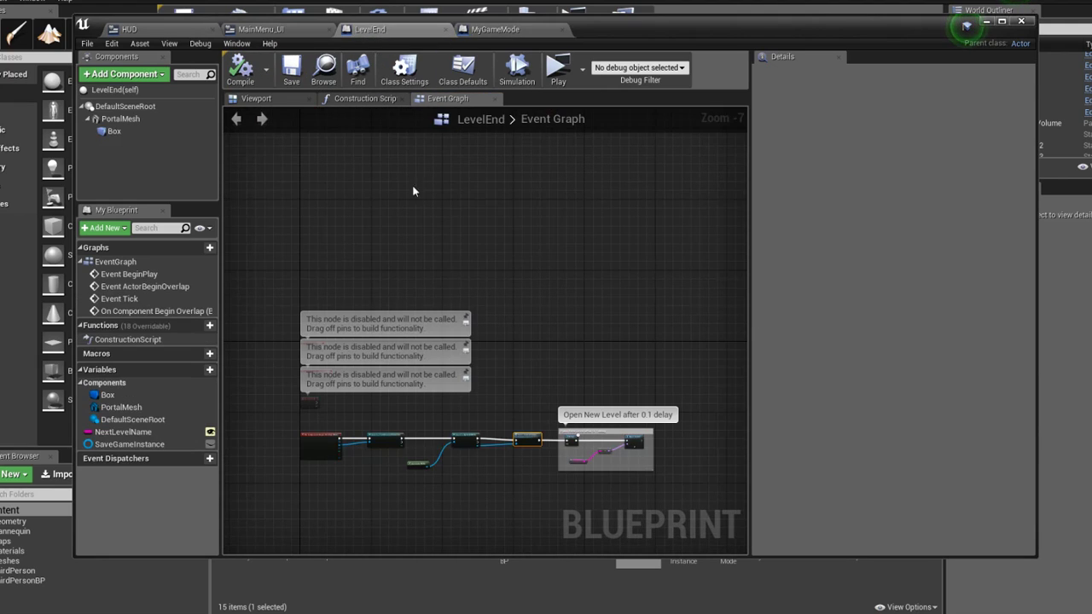
scroll(376, 348, "up", 1)
scroll(376, 348, "up", 1)
scroll(377, 348, "down", 1)
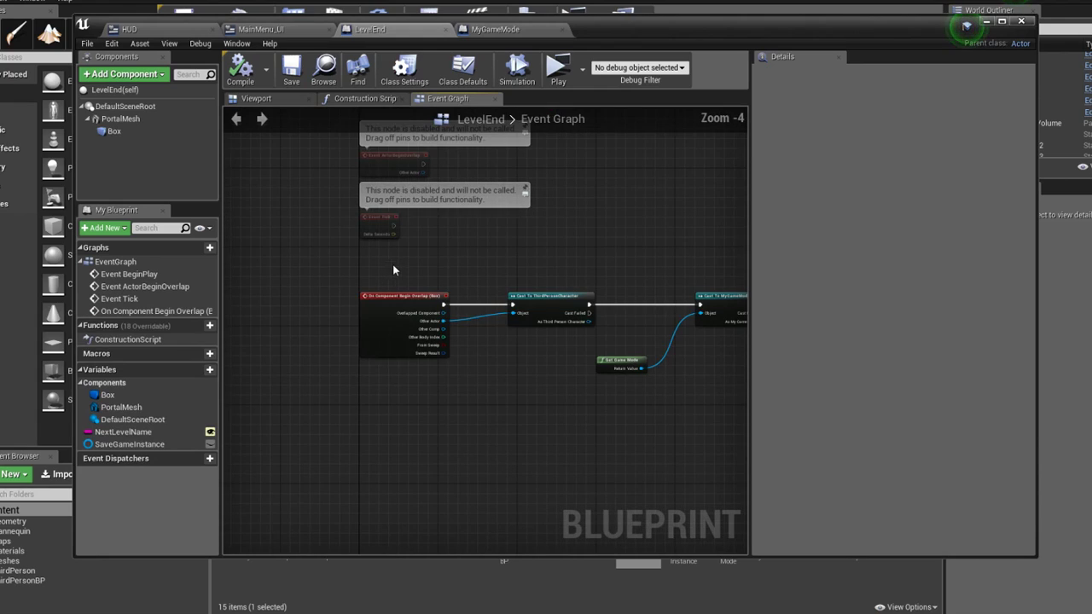
Inspect MainMenu_UI's Load Game chain and Load Saved Level group, then minimize the blueprint editor
left_click(288, 31)
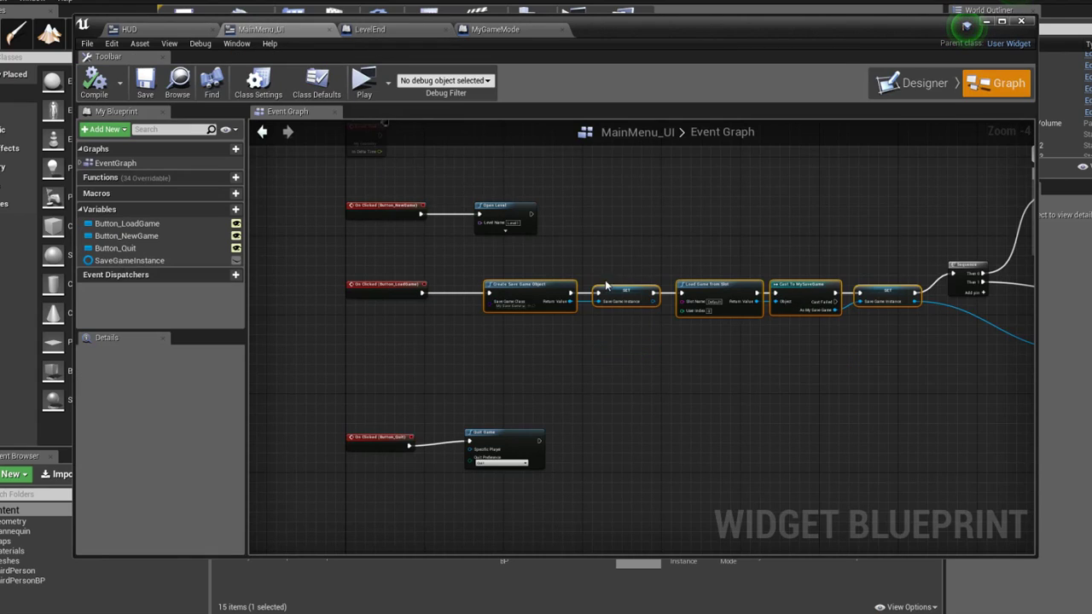
right_click_drag(601, 265, 572, 259)
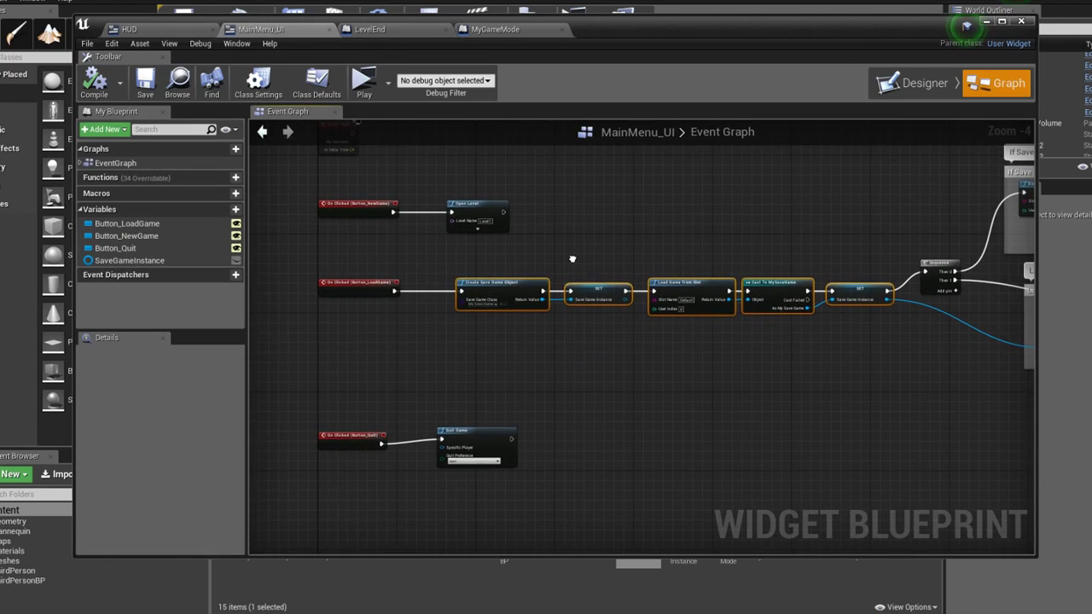
right_click_drag(573, 259, 366, 273)
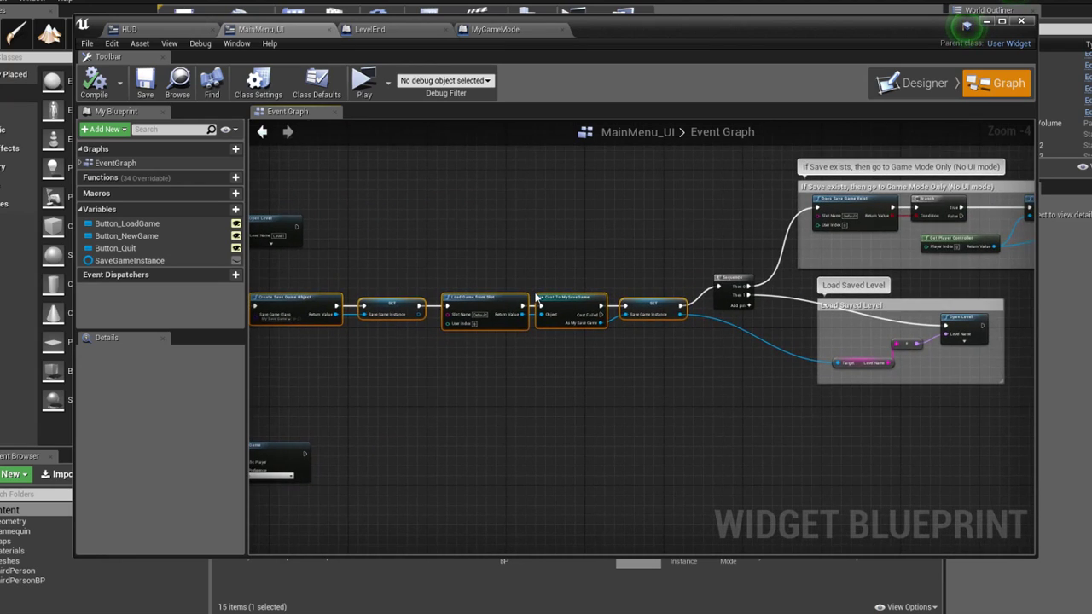
right_click_drag(575, 290, 464, 293)
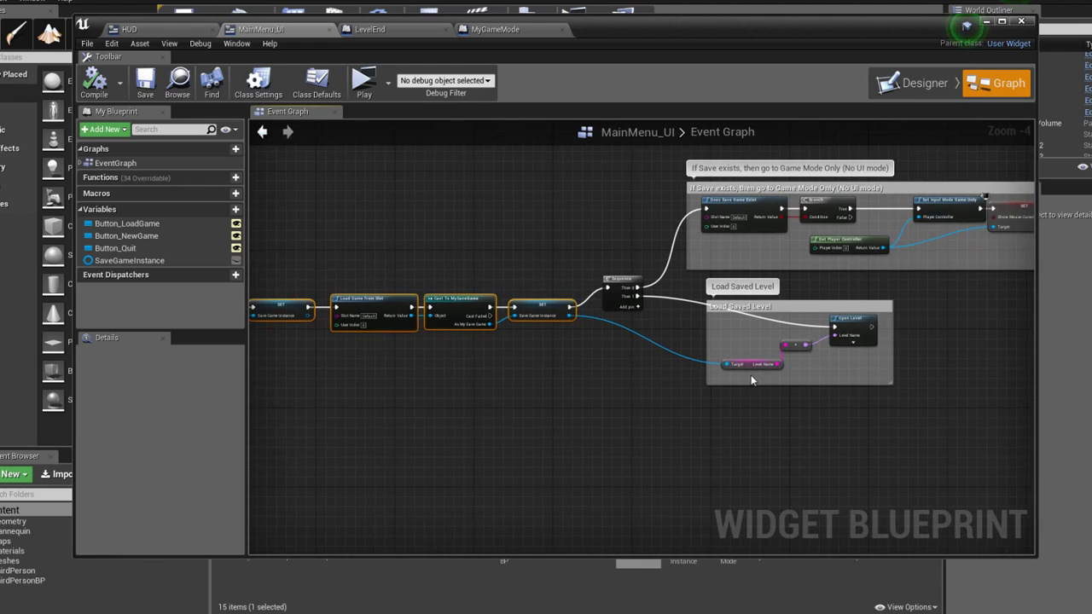
right_click_drag(752, 380, 641, 389)
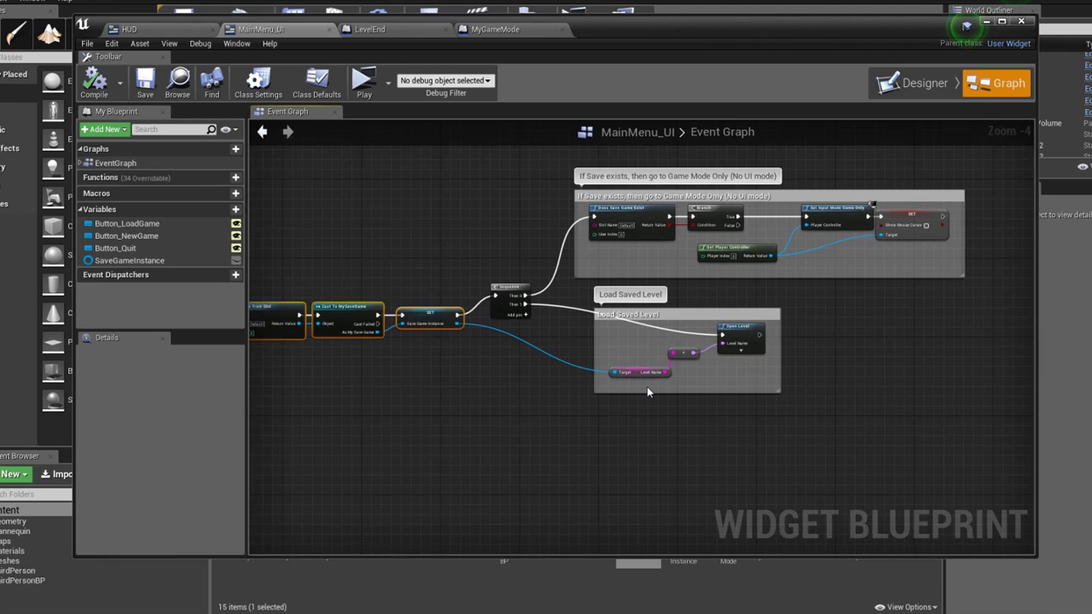
left_click(644, 371)
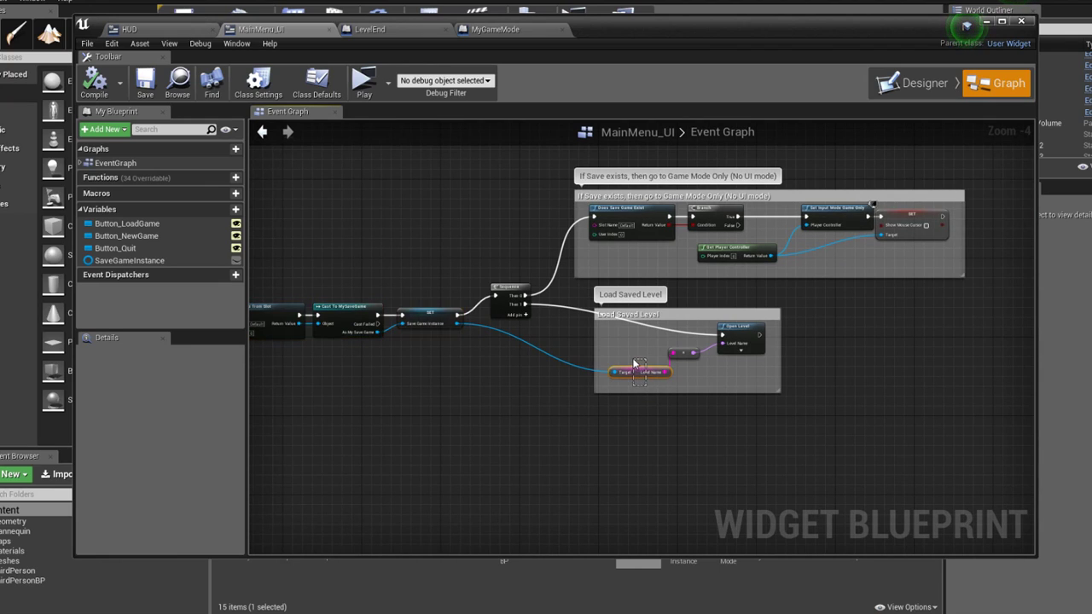
right_click_drag(485, 357, 709, 373)
left_click_drag(675, 294, 392, 394)
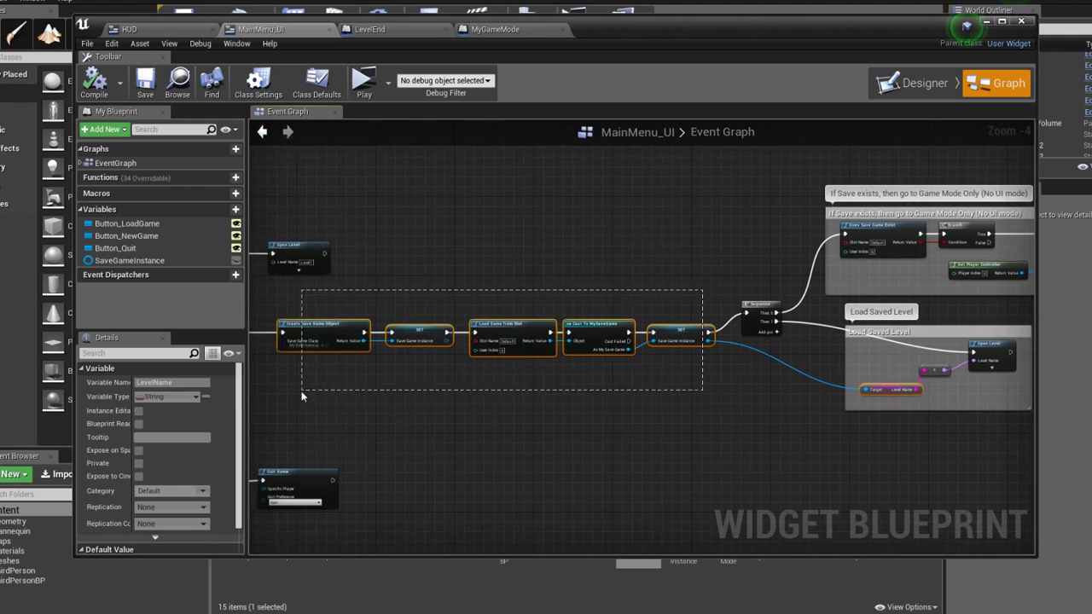
right_click_drag(570, 430, 541, 407)
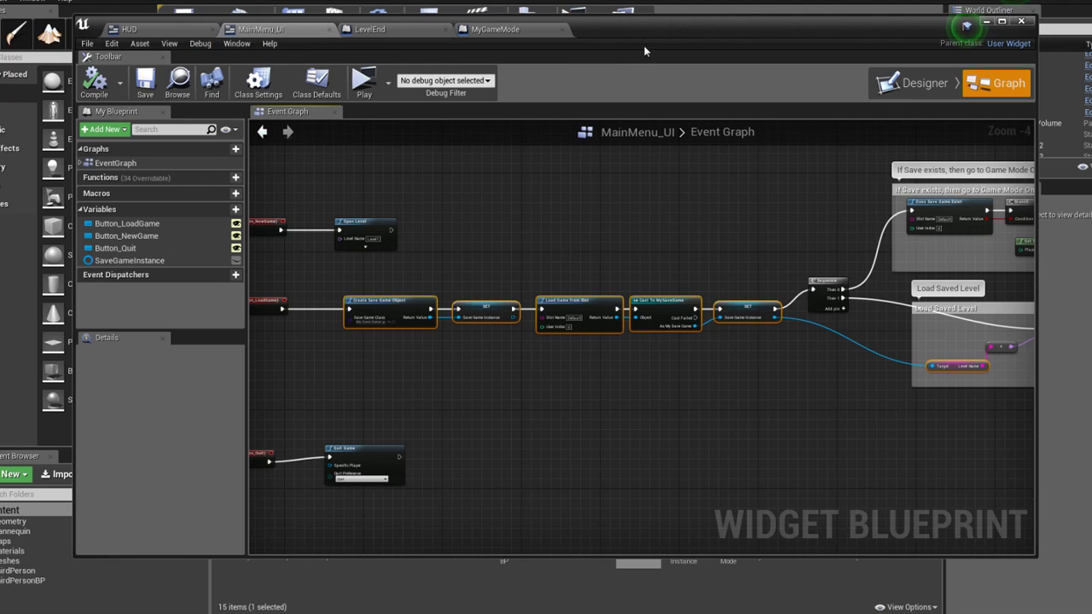
left_click(985, 21)
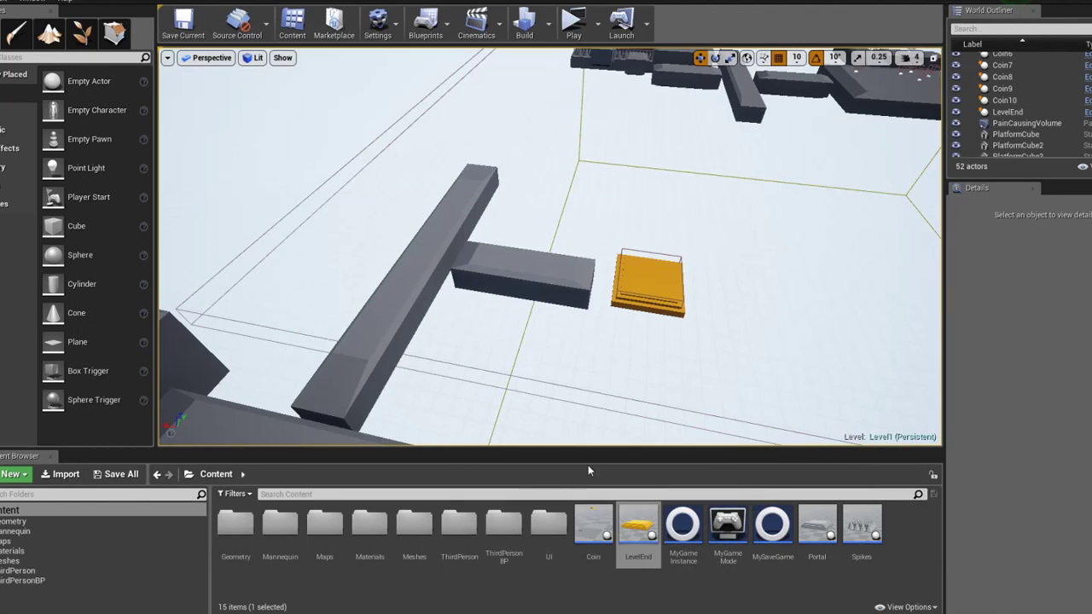
Find ThirdPersonCharacter in the Content Browser and open its blueprint
left_click(462, 495)
type("hir")
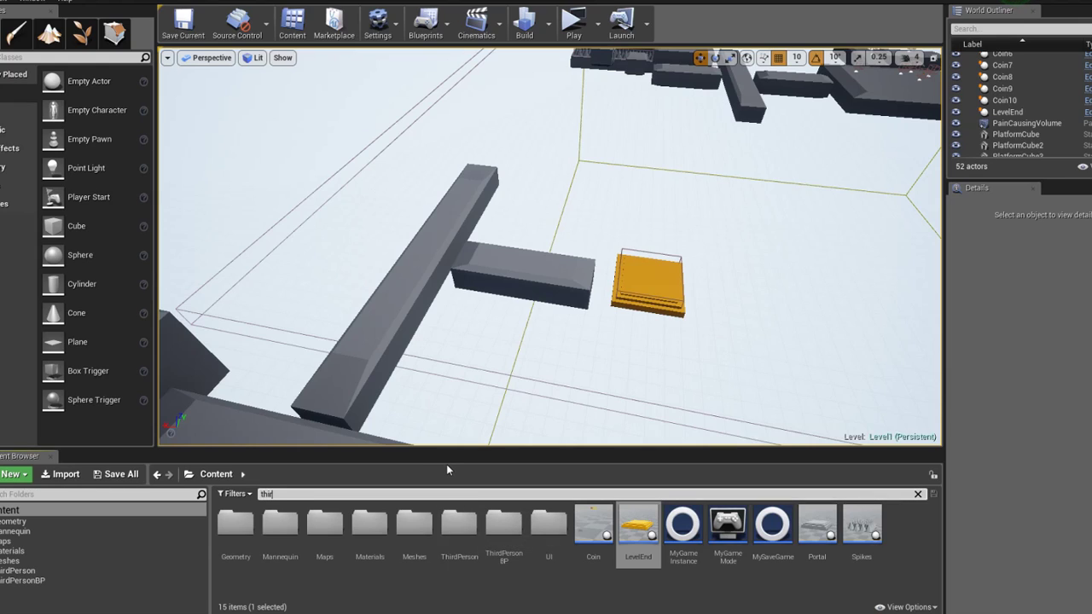
type("dpers")
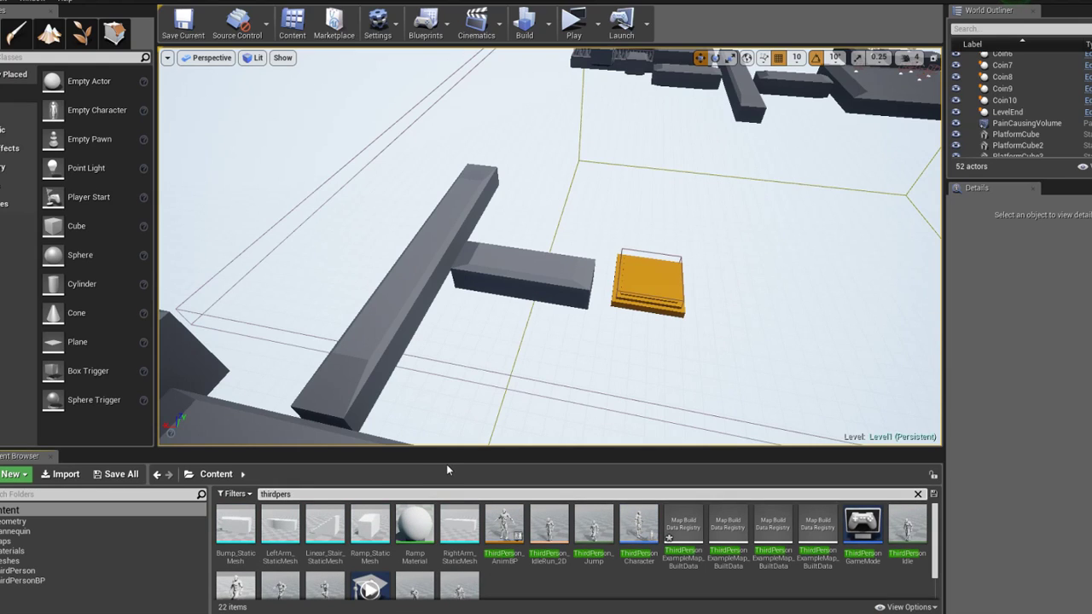
double_click(646, 554)
scroll(515, 244, "down", 10)
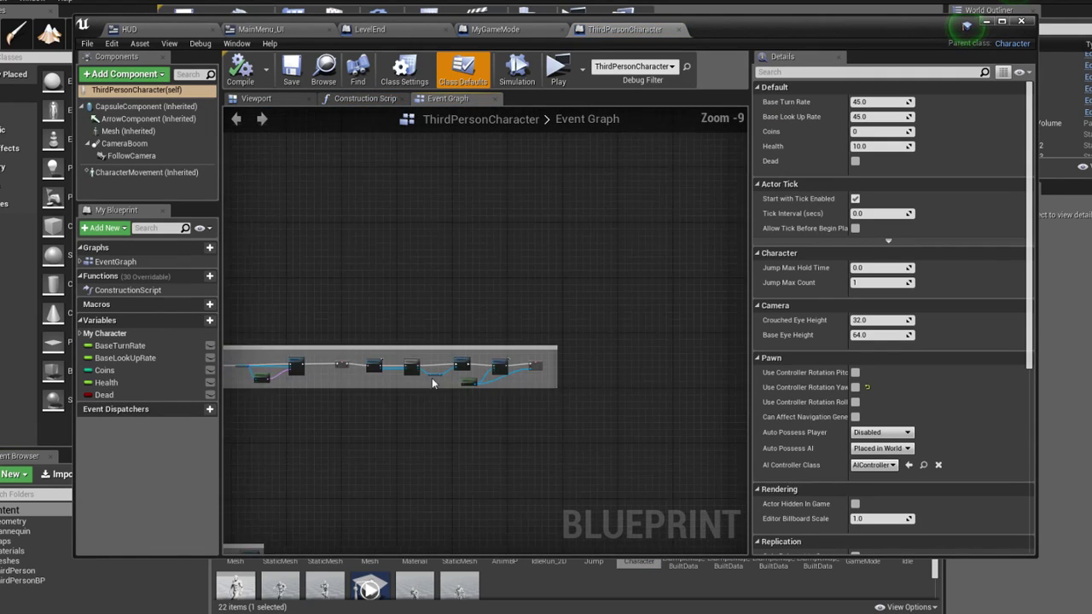
right_click_drag(516, 244, 432, 214)
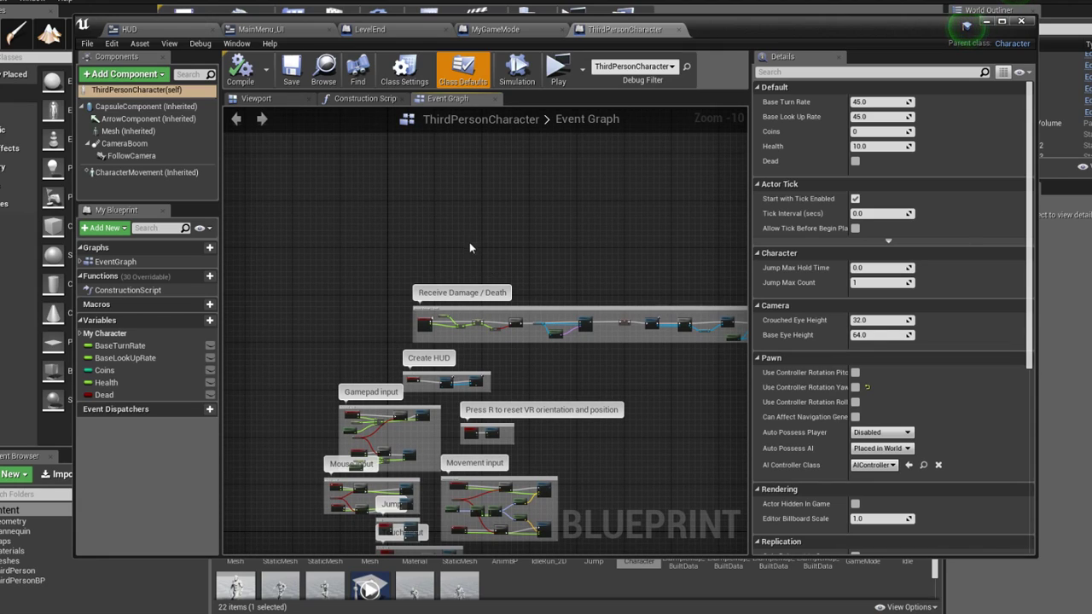
Search the node list for 'event b', cancel it, and zoom onto the Create HUD group
right_click(452, 243)
type("event")
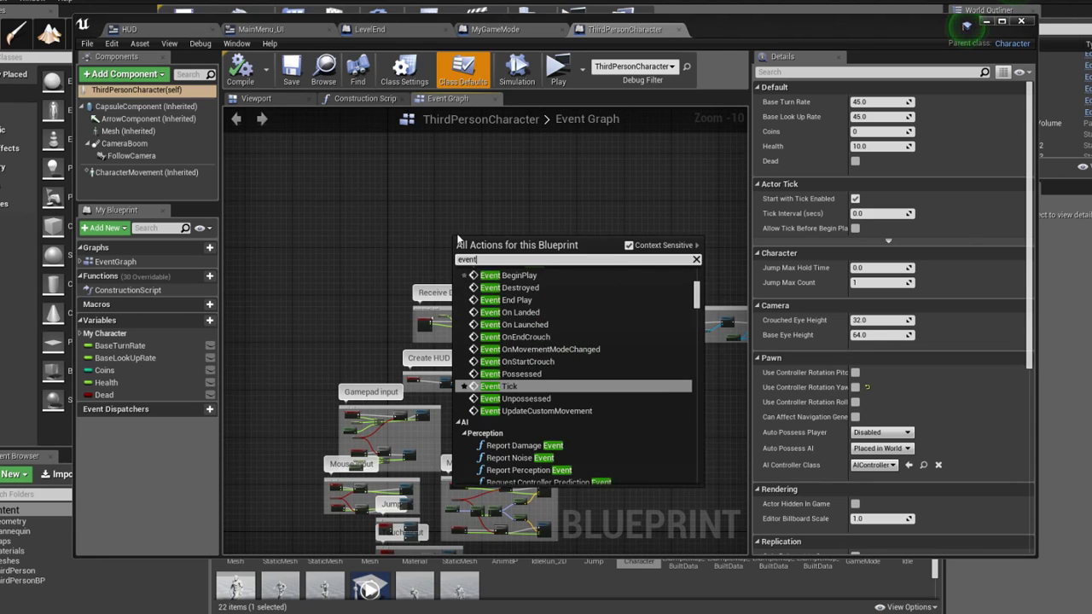
type(" b")
key("Escape")
scroll(424, 377, "up", 2)
scroll(424, 377, "up", 5)
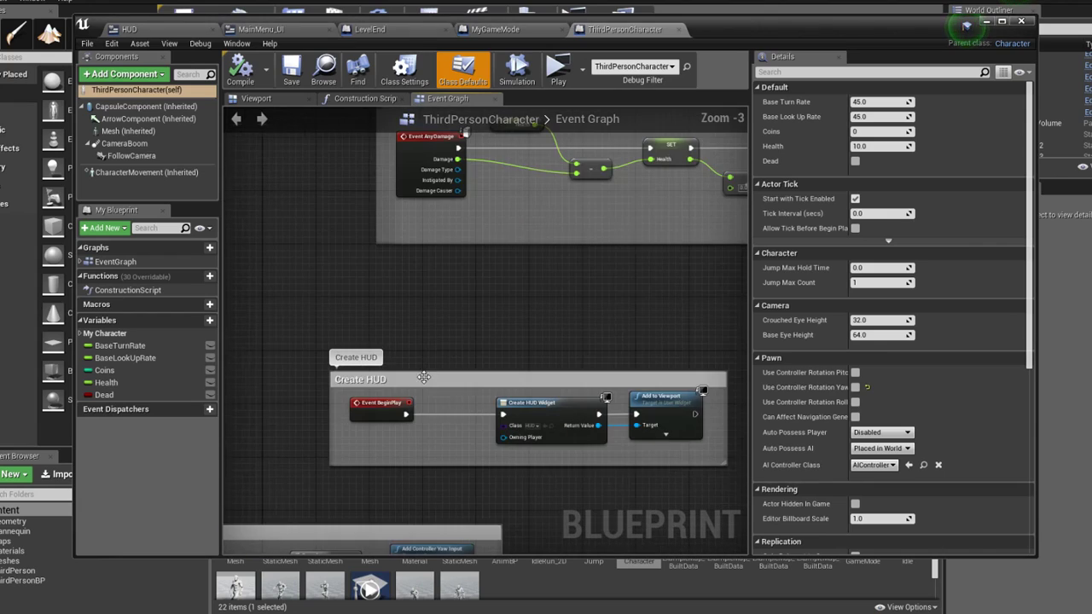
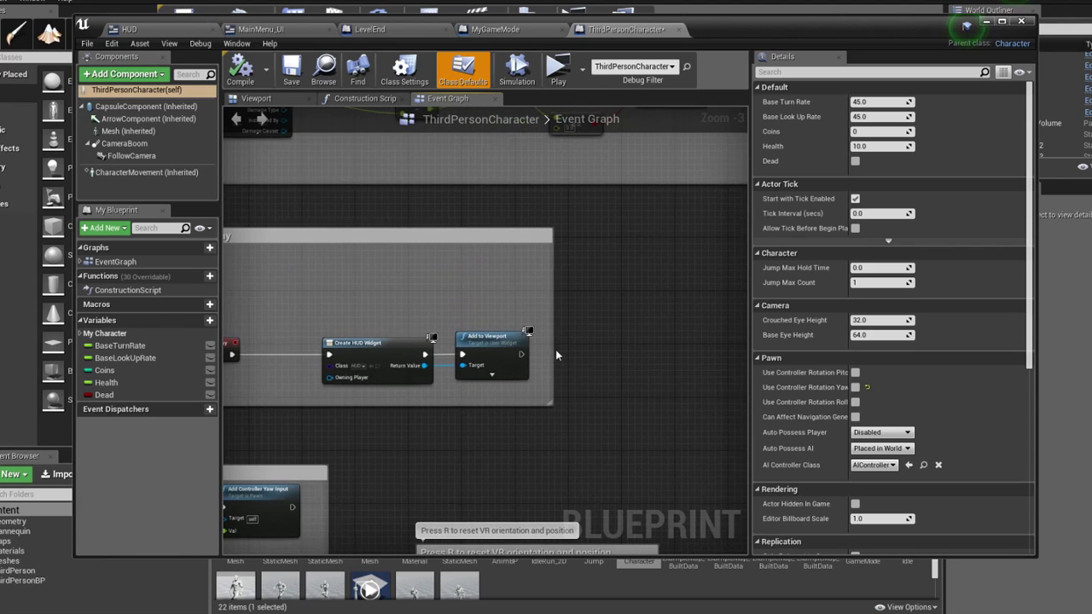
Move the Create HUD Widget and Add to Viewport nodes above the save-game chain, and shift the LevelName getter left
mouse_move(555, 316)
left_mouse_down()
mouse_move(390, 381)
mouse_move(427, 267)
left_mouse_up()
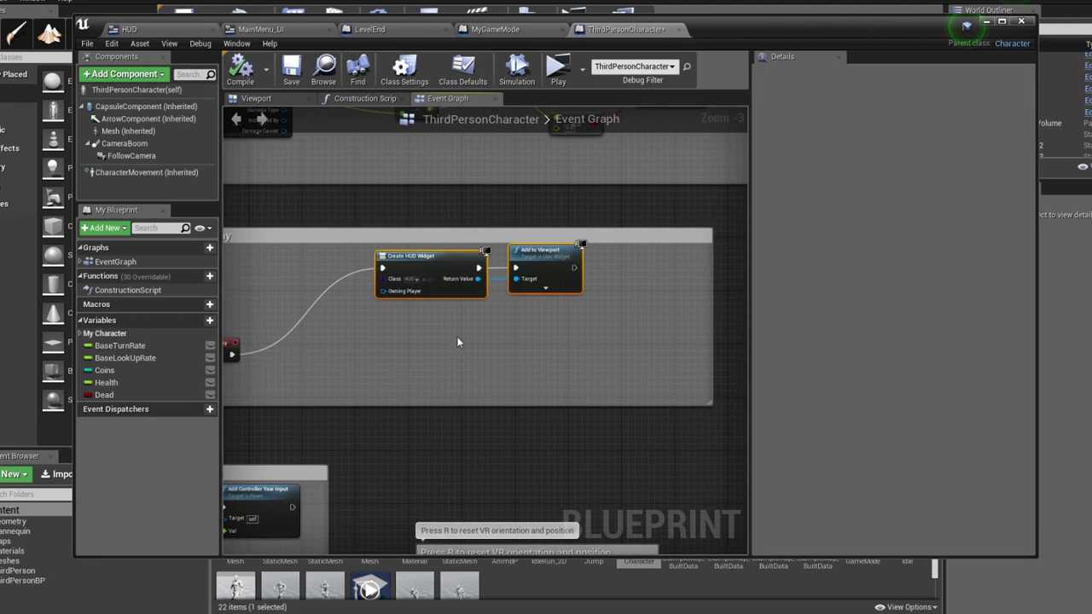
key("ctrl+v")
right_click_drag(614, 341, 569, 315)
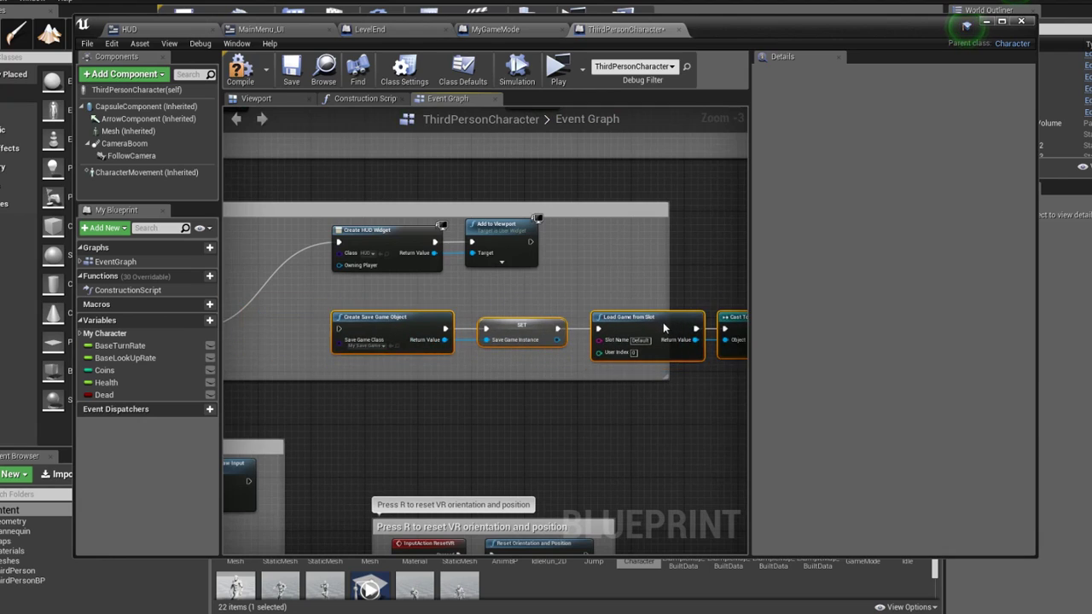
scroll(401, 309, "down", 3)
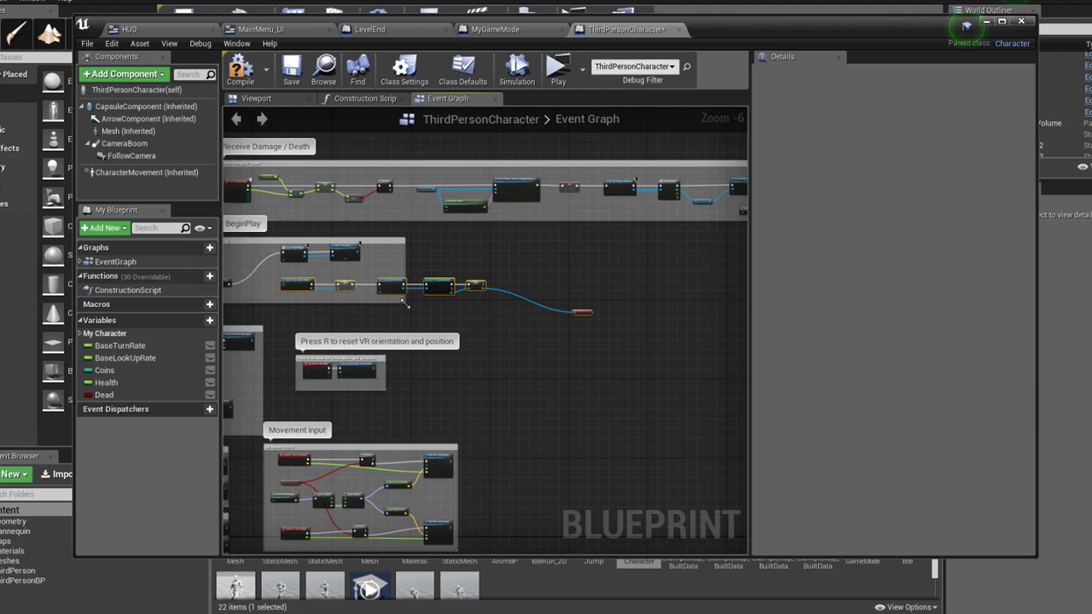
left_click(582, 313)
mouse_move(582, 314)
left_mouse_down()
mouse_move(508, 299)
mouse_move(518, 298)
left_mouse_up()
scroll(508, 298, "up", 4)
Delete the LevelName getter and add a Get Coins node from the Save Game Instance
key("Delete")
type("coin")
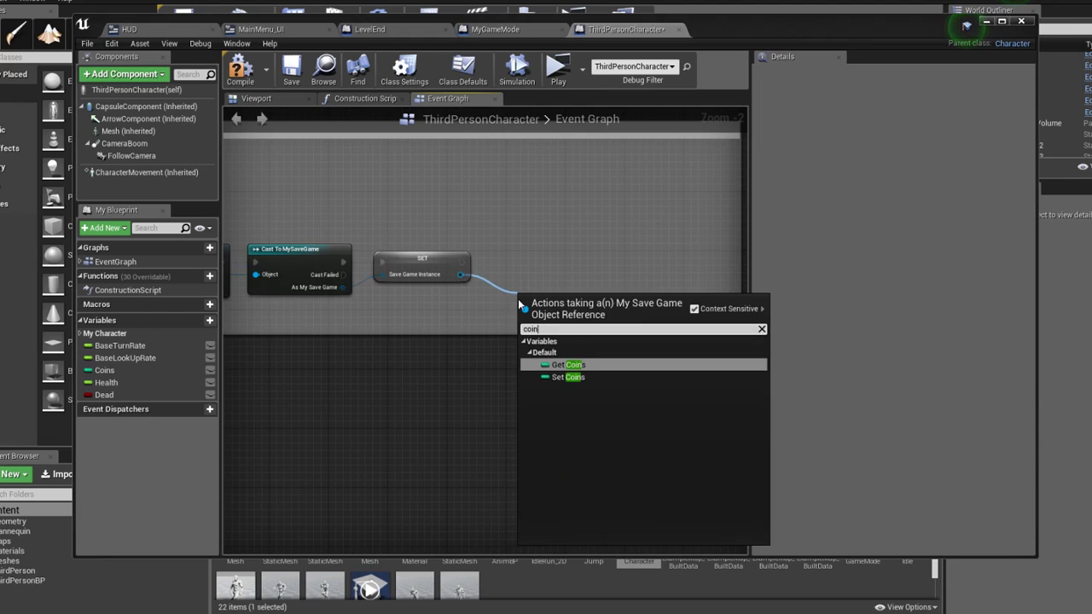
key("Return")
right_click_drag(561, 295, 459, 292)
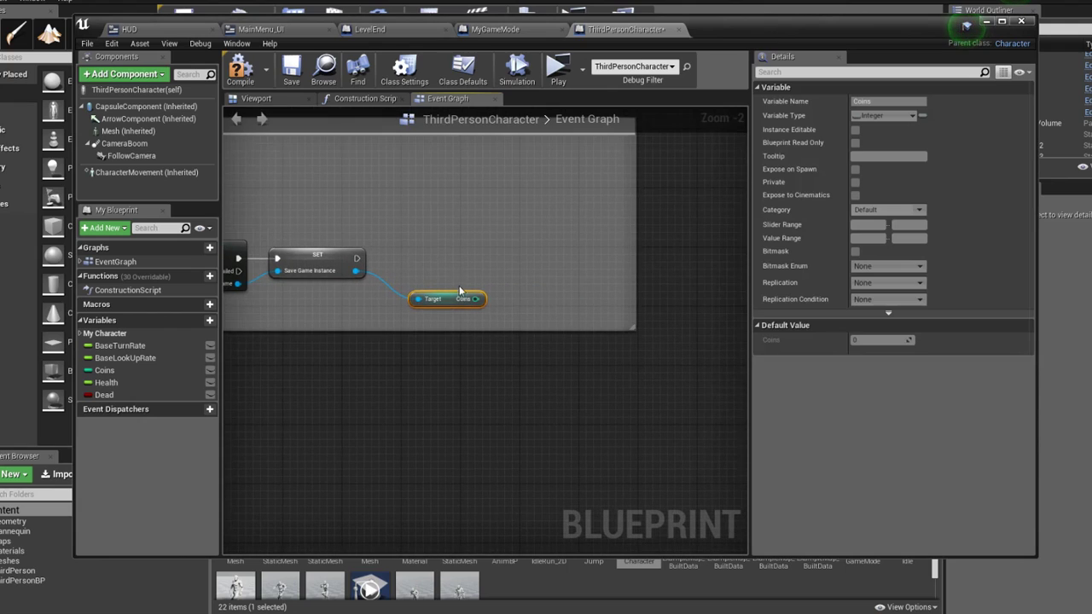
left_click_drag(504, 277, 545, 258)
key("Escape")
Try a Print String after SET, remove it, and place a SET Coins node instead
left_click_drag(356, 258, 547, 258)
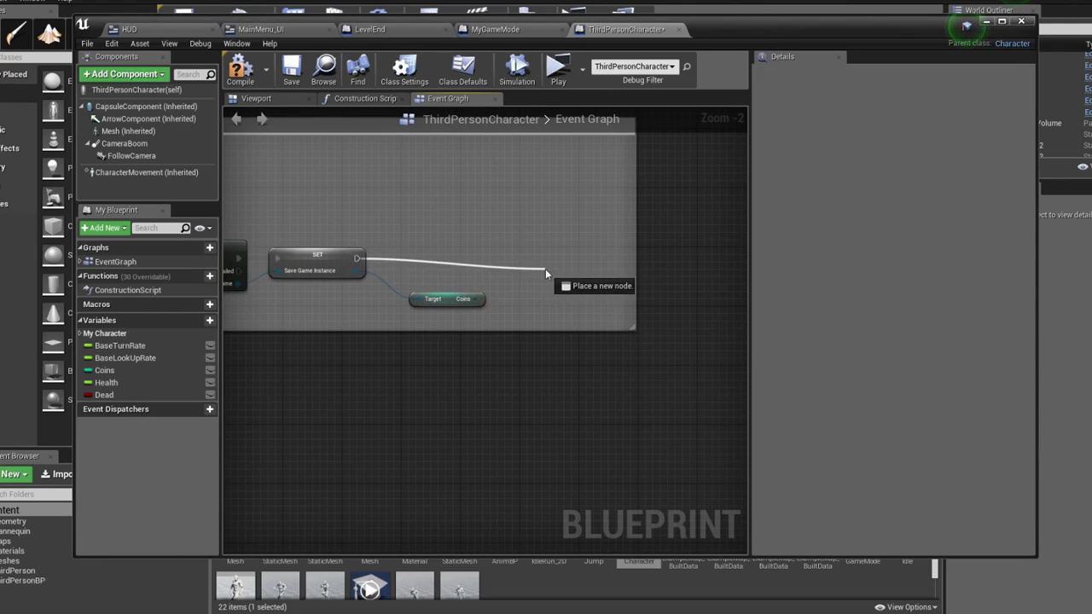
type("print")
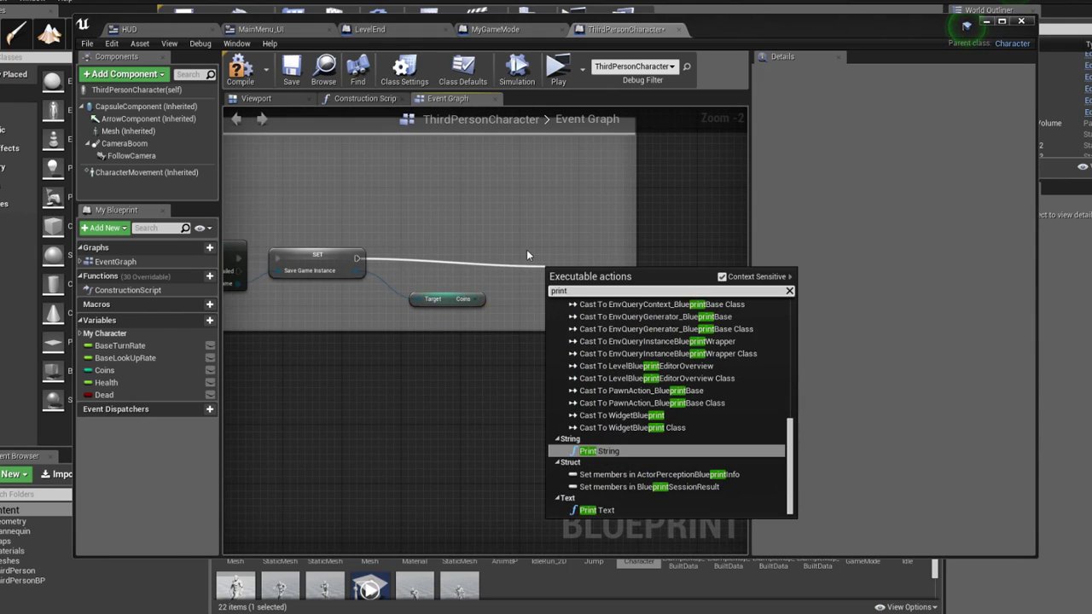
key("Return")
left_click_drag(575, 274, 576, 243)
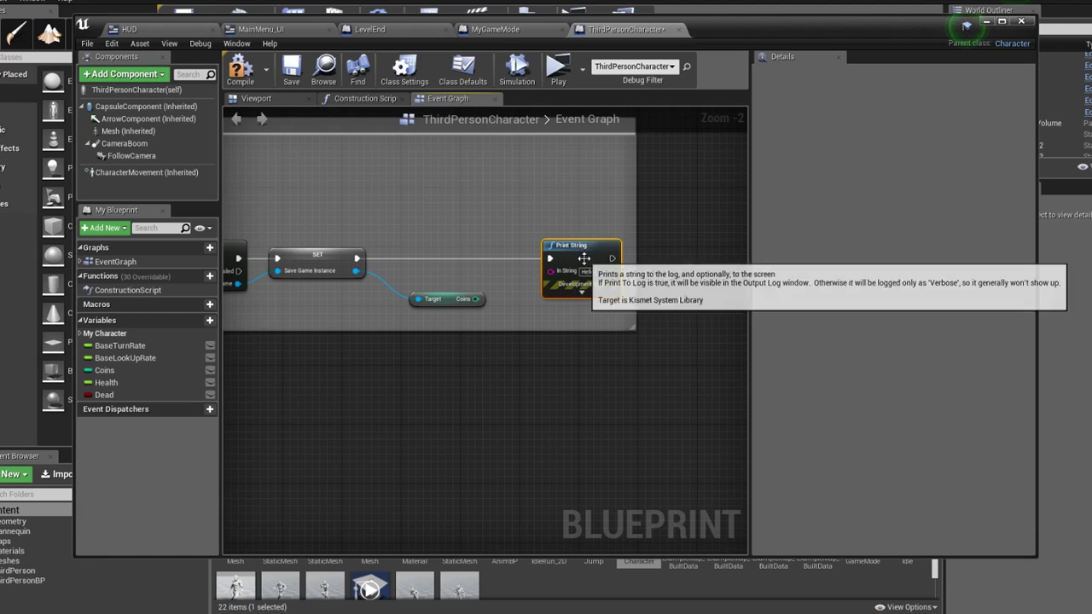
key("Delete")
mouse_move(104, 370)
left_mouse_down("alt")
mouse_move(536, 278)
mouse_move(356, 258)
left_mouse_up("alt")
Insert a Sequence node right after Event BeginPlay
scroll(356, 255, "down", 3)
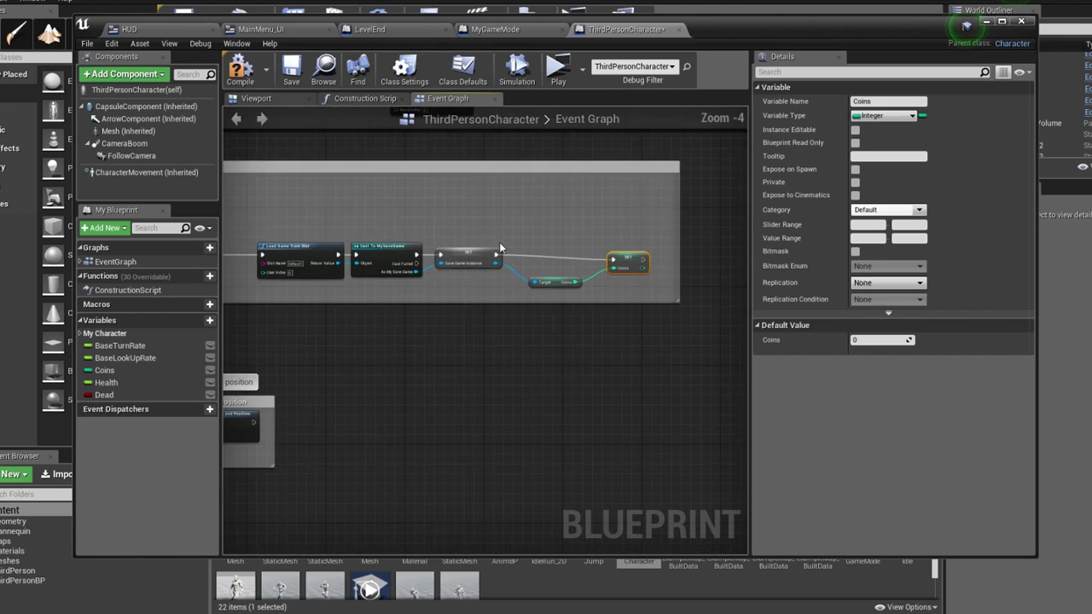
right_click_drag(337, 269, 515, 309)
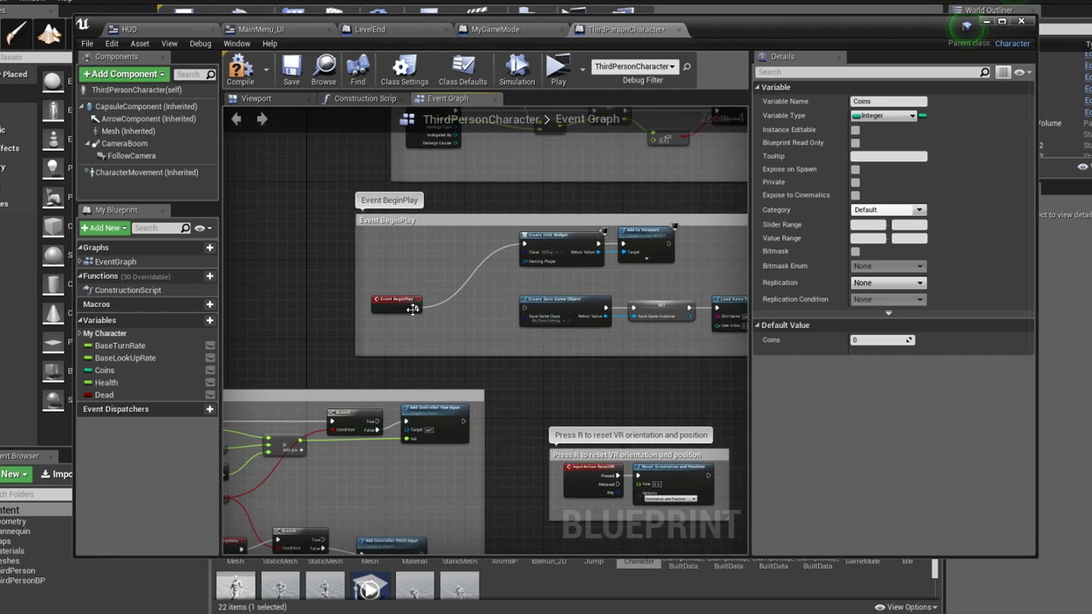
left_click_drag(412, 309, 445, 309)
scroll(512, 444, "down", 5)
left_click(495, 503)
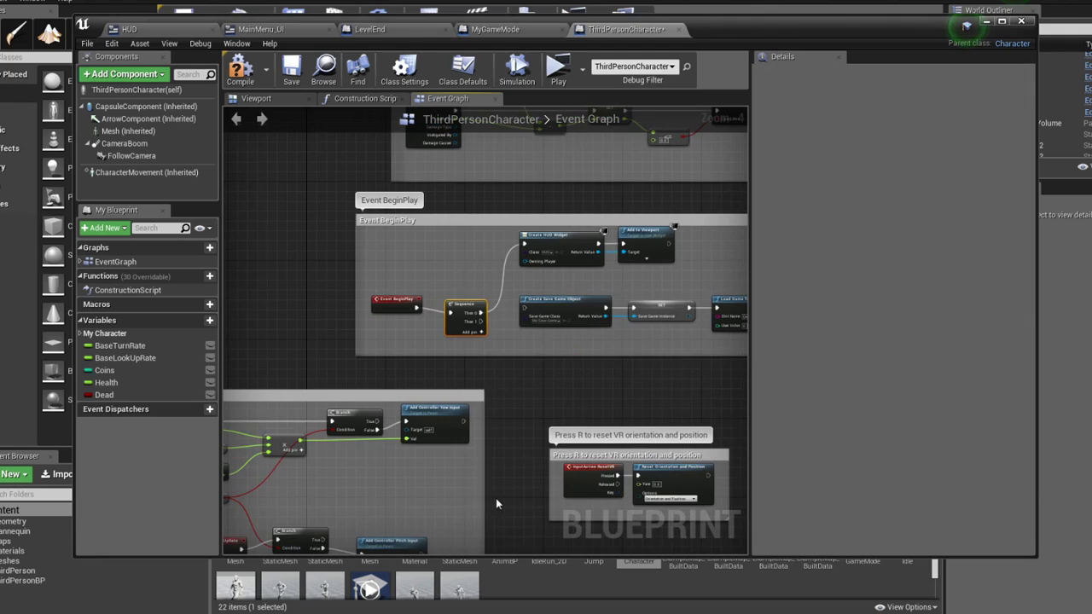
Add a 0.2-second Delay on the Sequence's Then 1 and widen the BeginPlay comment
mouse_move(465, 304)
left_mouse_down()
mouse_move(444, 300)
mouse_move(482, 321)
left_mouse_up()
type("delay")
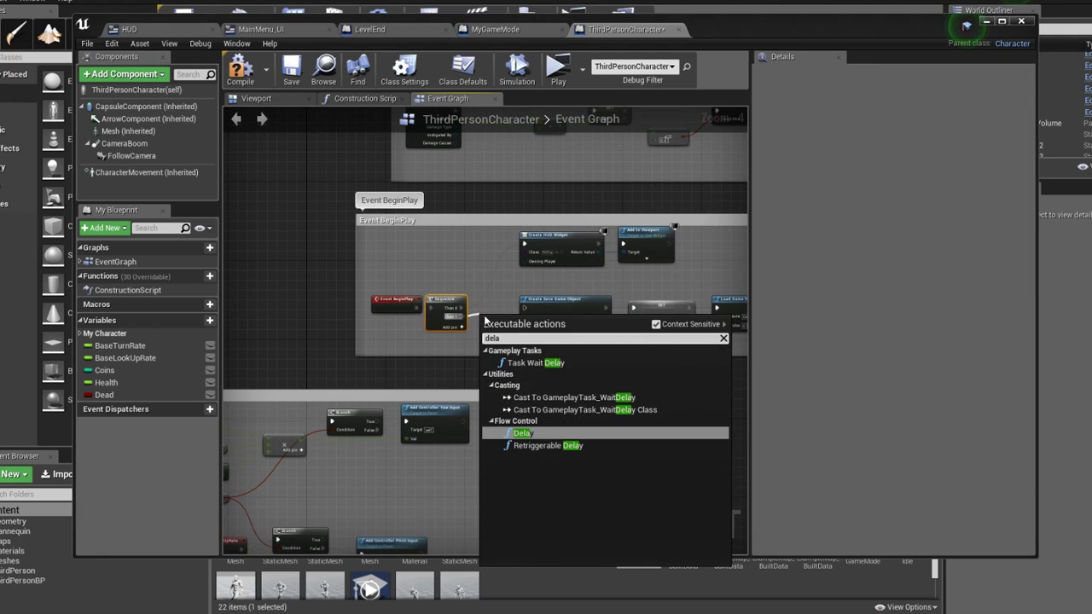
key("Return")
right_click_drag(484, 316, 270, 307)
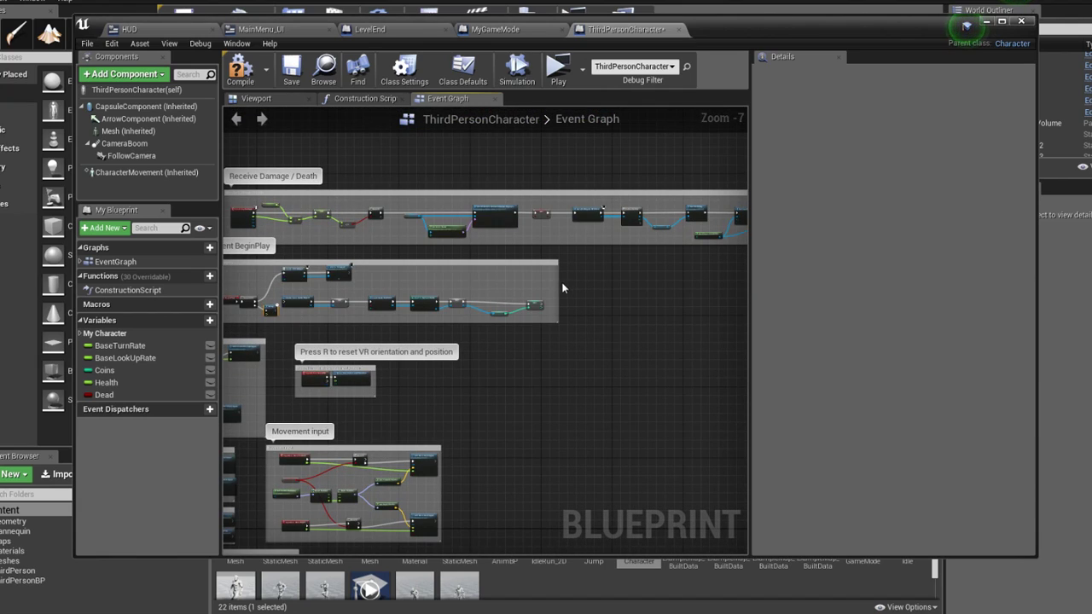
left_click_drag(558, 284, 610, 284)
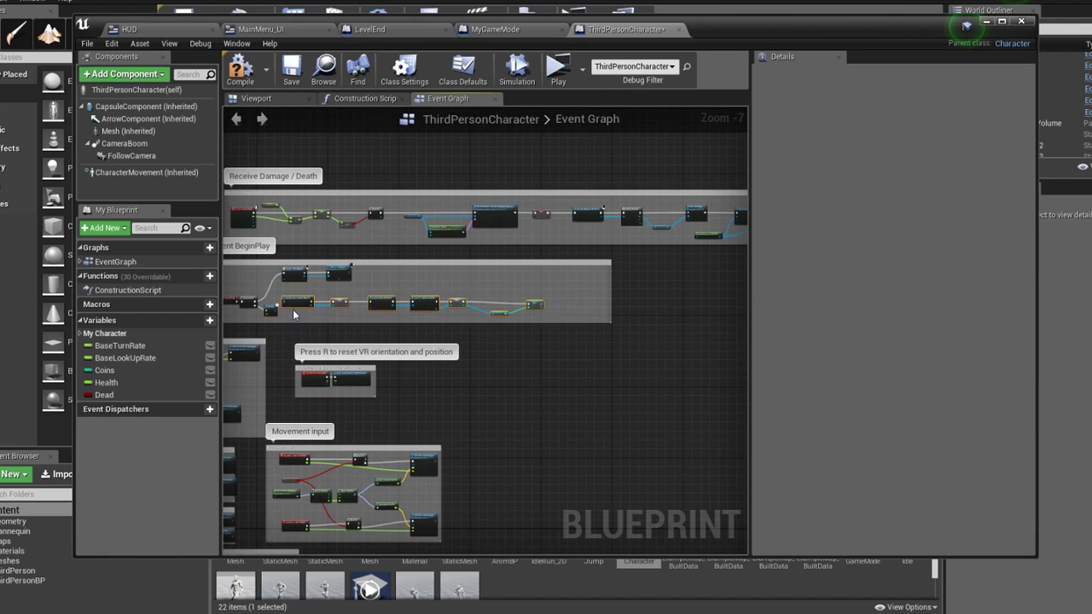
scroll(293, 315, "up", 5)
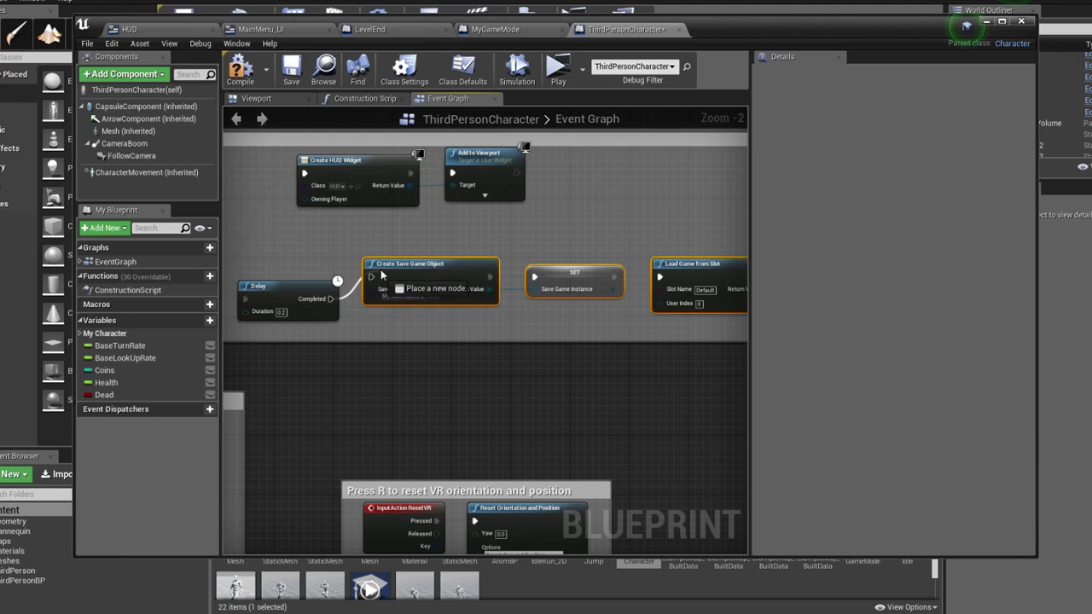
Fix the compile error by creating the SaveGameInstance variable from the SET node, then compile and save
left_click(240, 68)
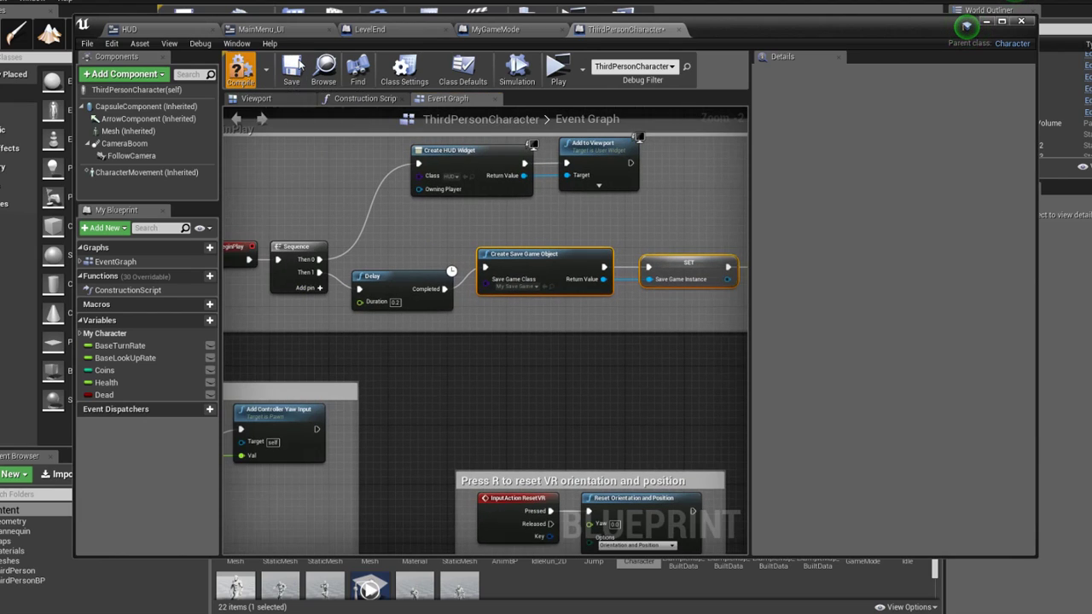
right_click_drag(579, 196, 391, 187)
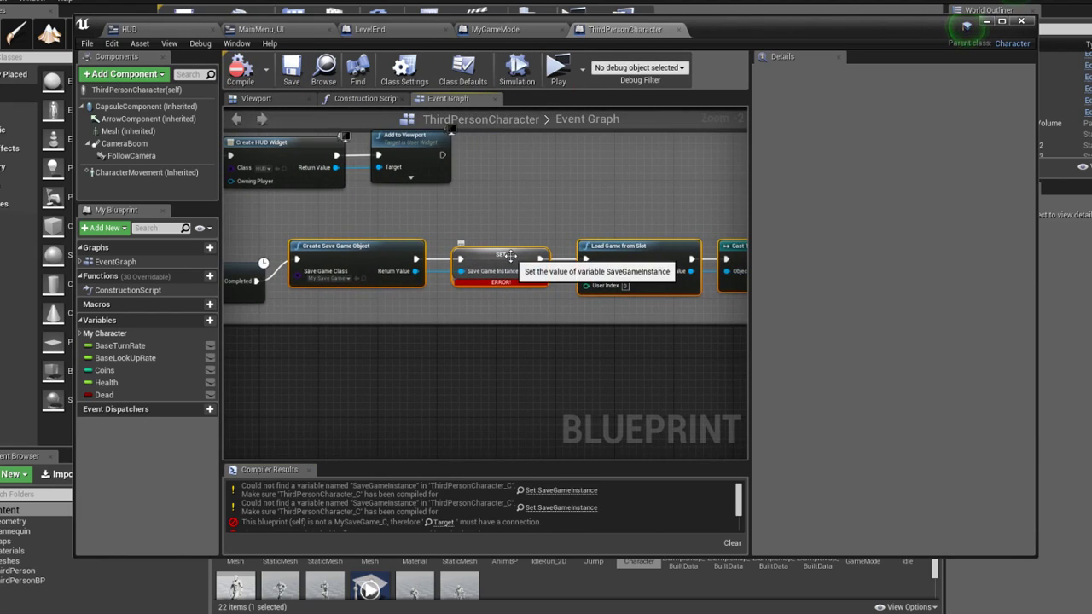
right_click(509, 254)
left_click(546, 272)
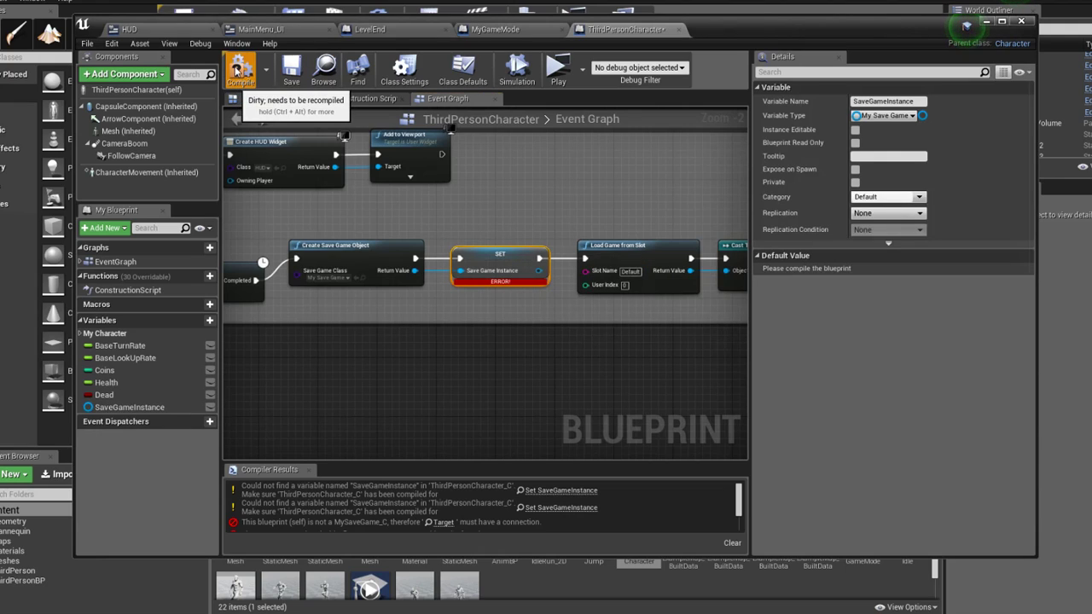
left_click(291, 68)
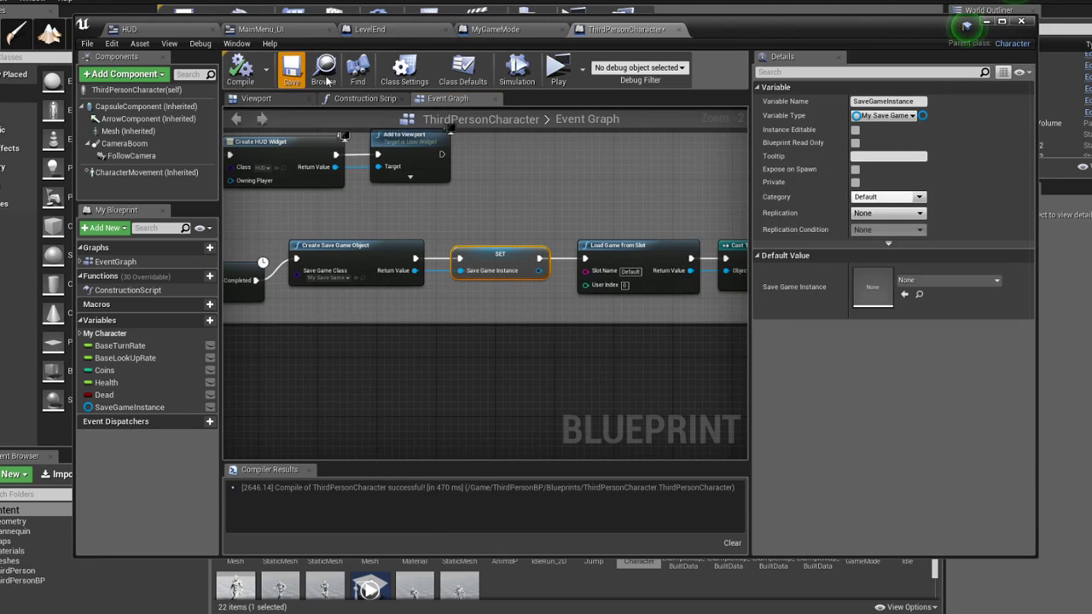
Check the SaveGameInstance default value choices, then launch a play test
left_click(927, 281)
left_click(622, 180)
scroll(574, 188, "down", 1)
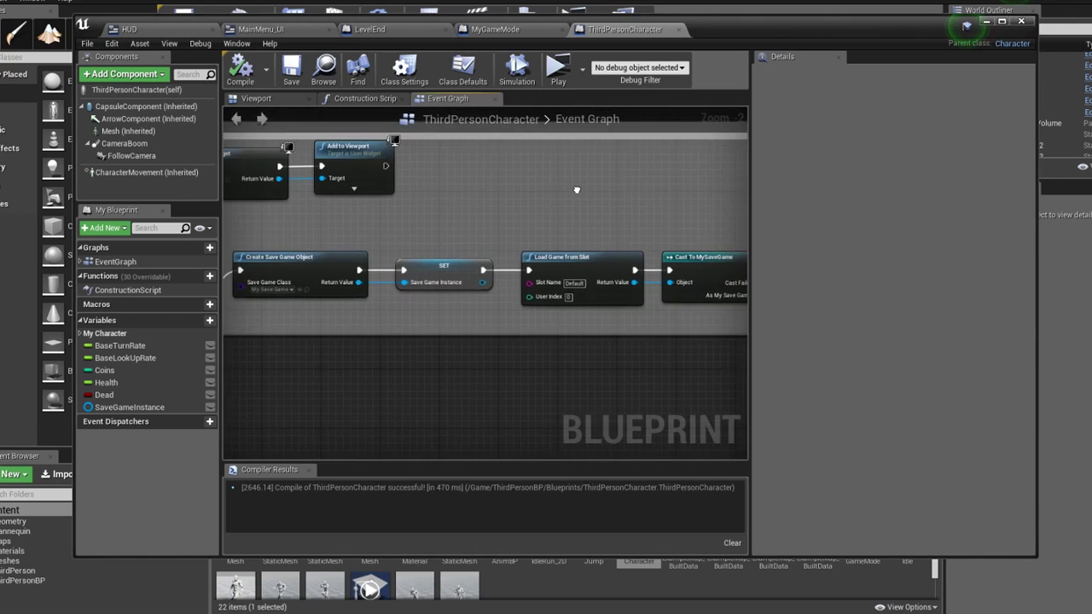
scroll(512, 194, "down", 1)
scroll(369, 239, "up", 2)
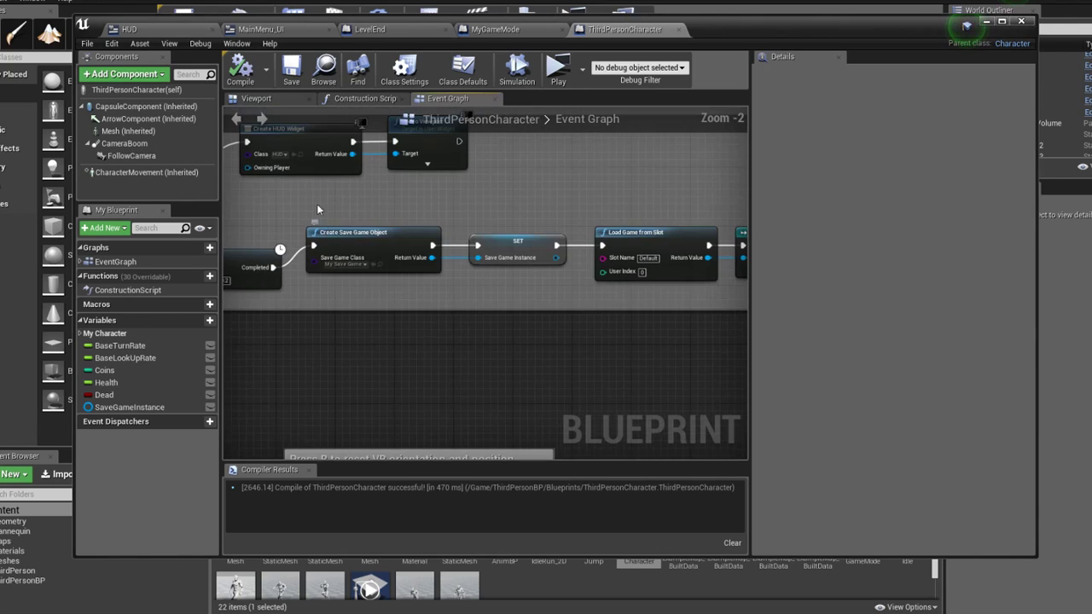
left_click(559, 81)
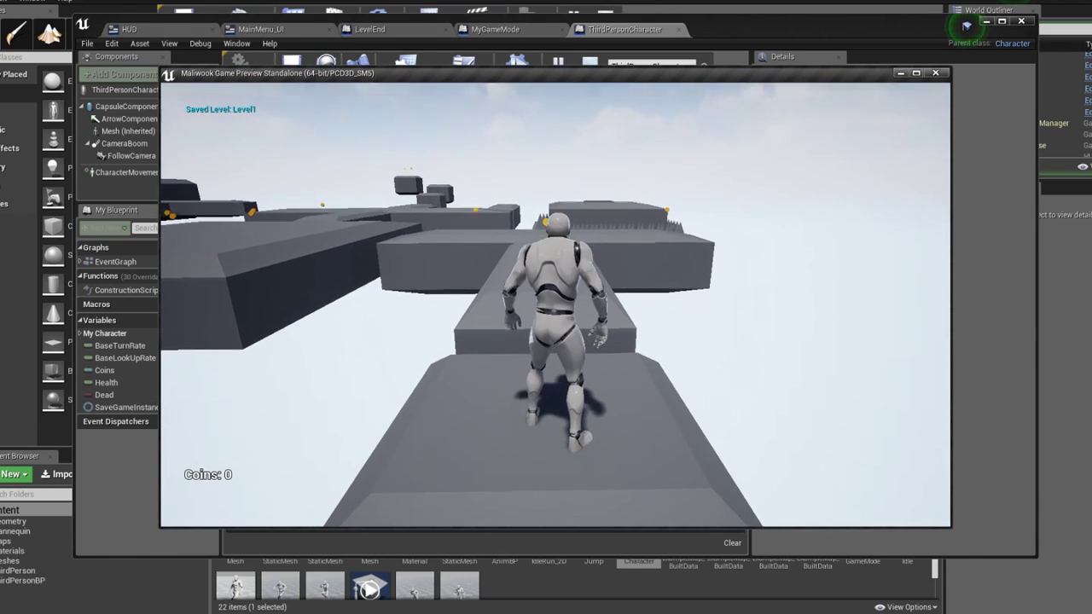
Run and jump through the first level collecting coins, ending on the orange block
key("w")
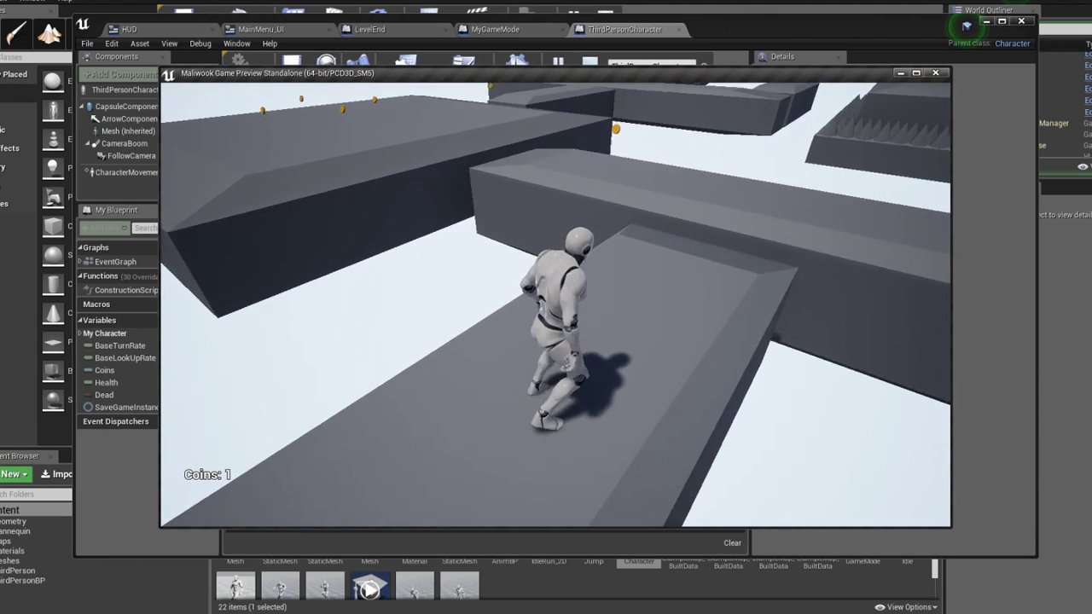
key("space")
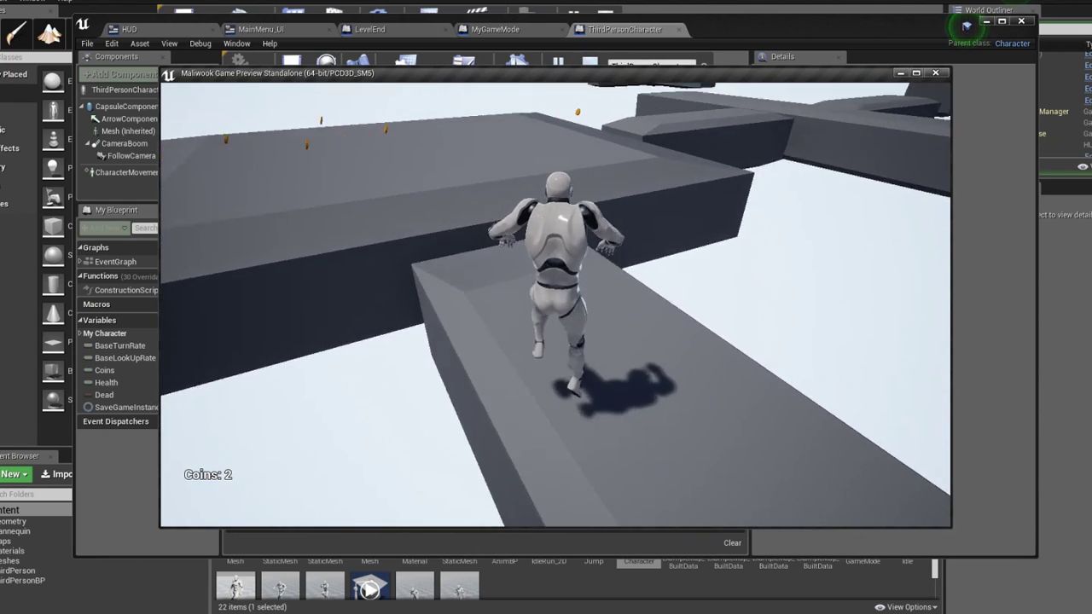
key("space")
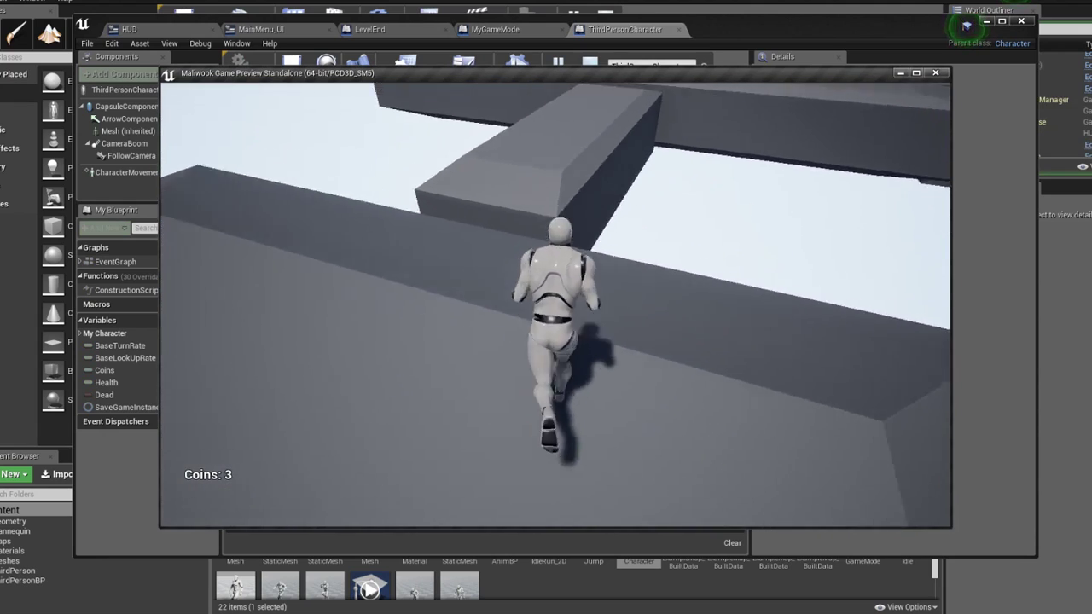
key("space")
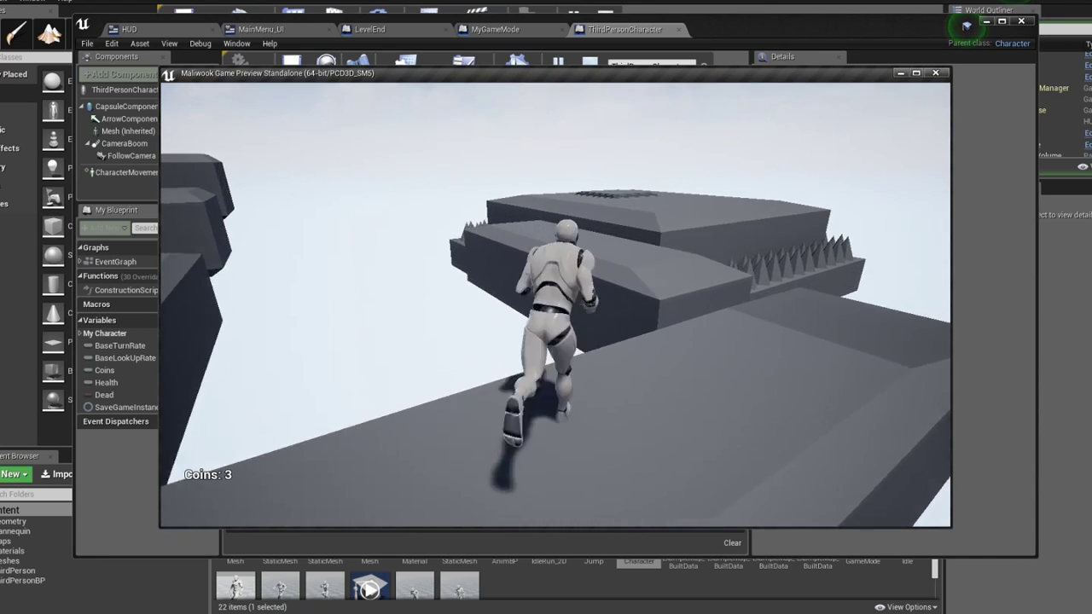
key("space")
key("space")
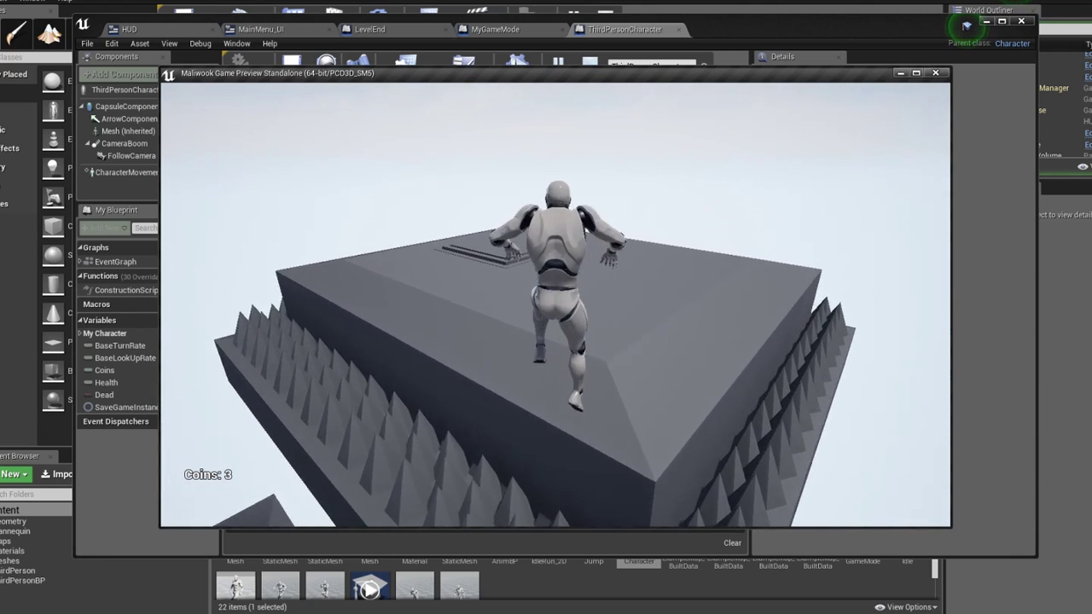
key("w")
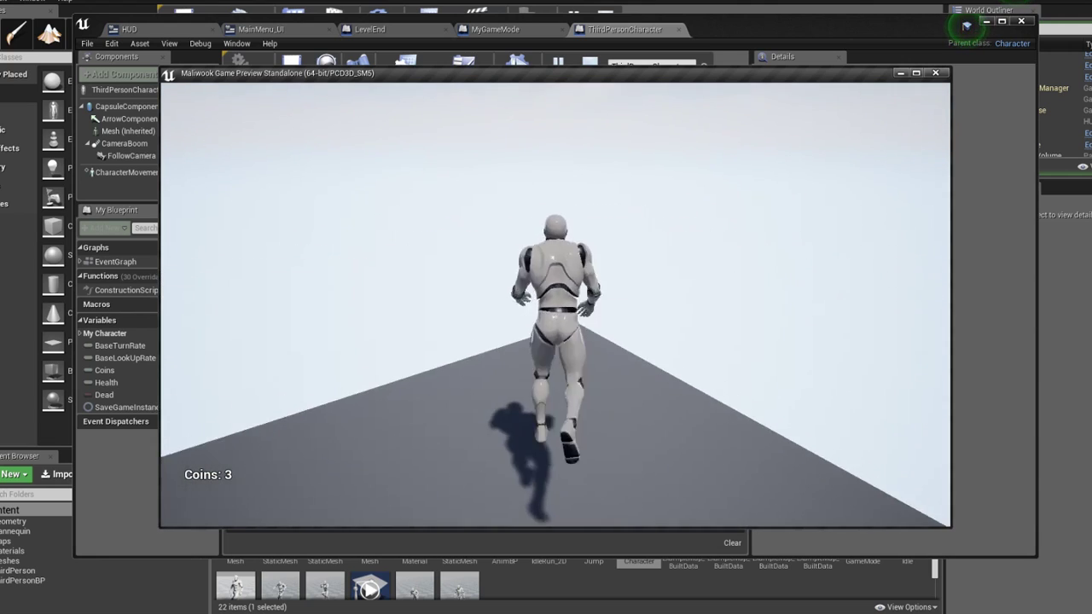
key("space")
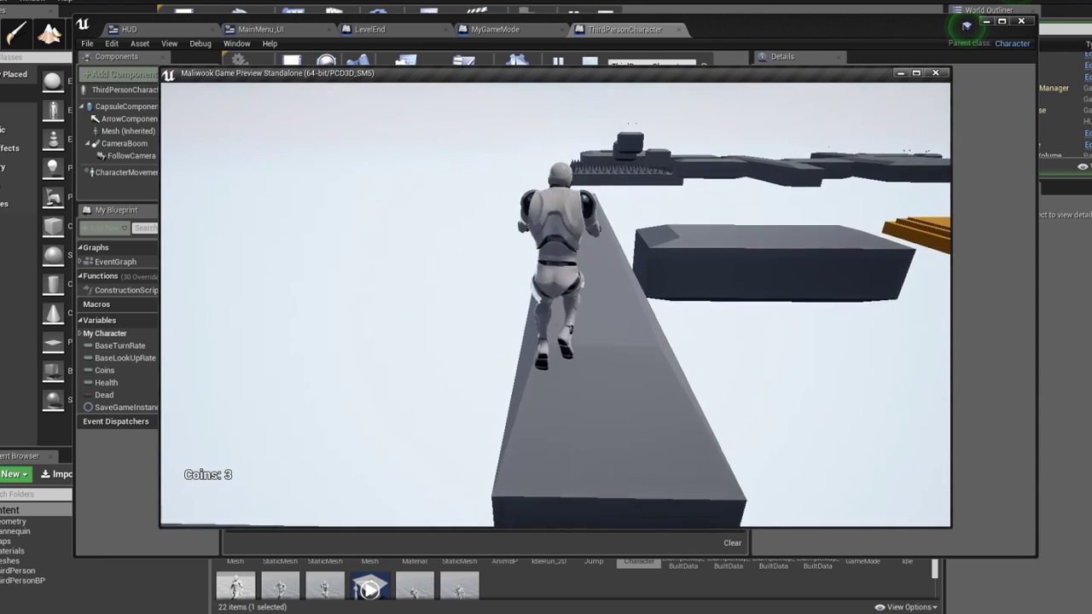
key("space")
key("w")
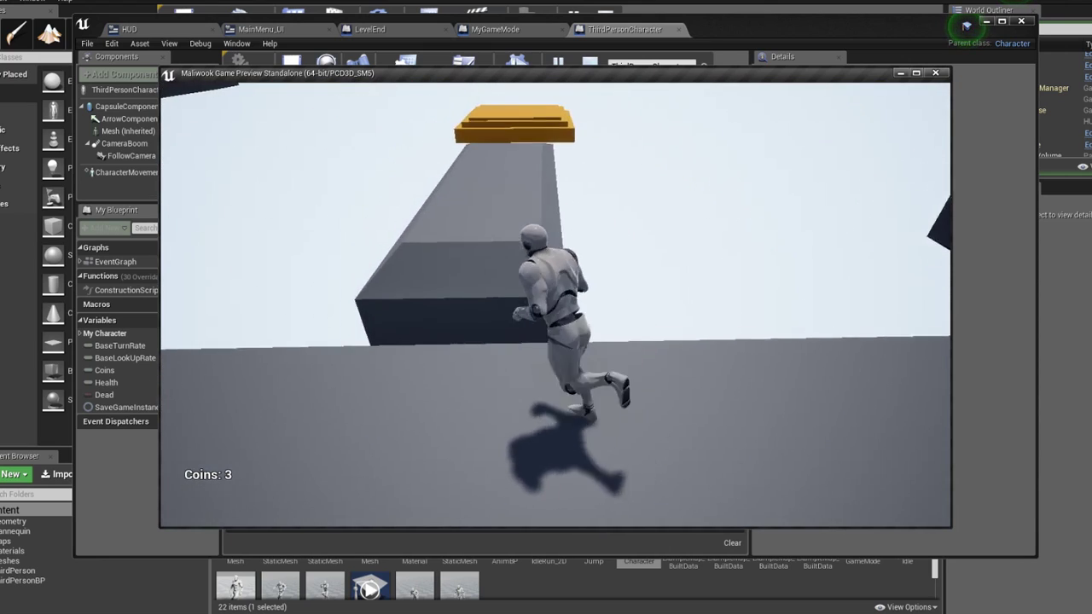
key("space")
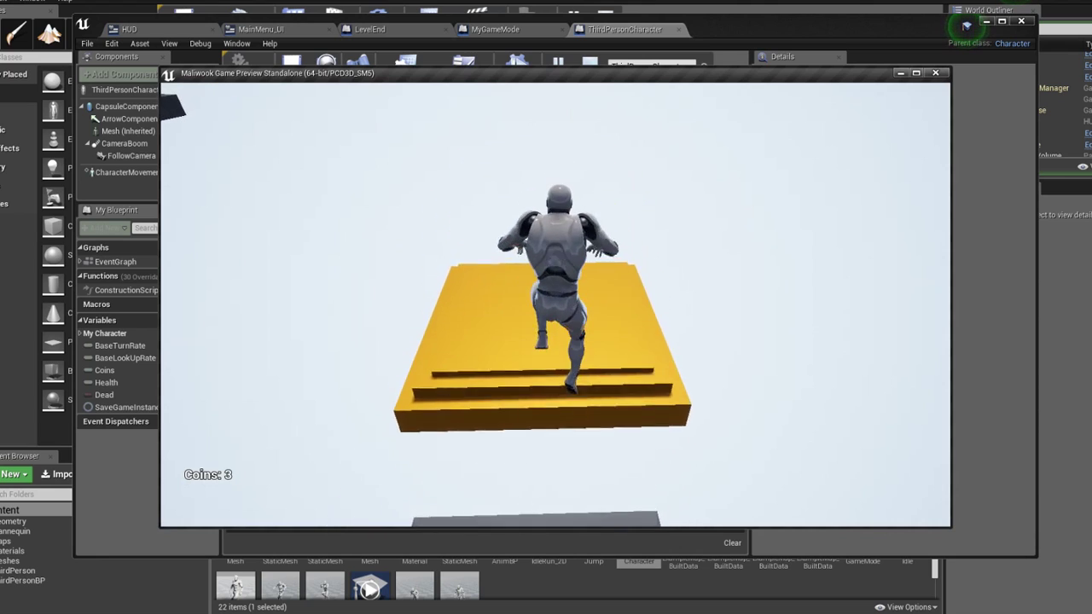
Collect coins along Level2's beams until the count reaches 7, then exit the preview
key("w")
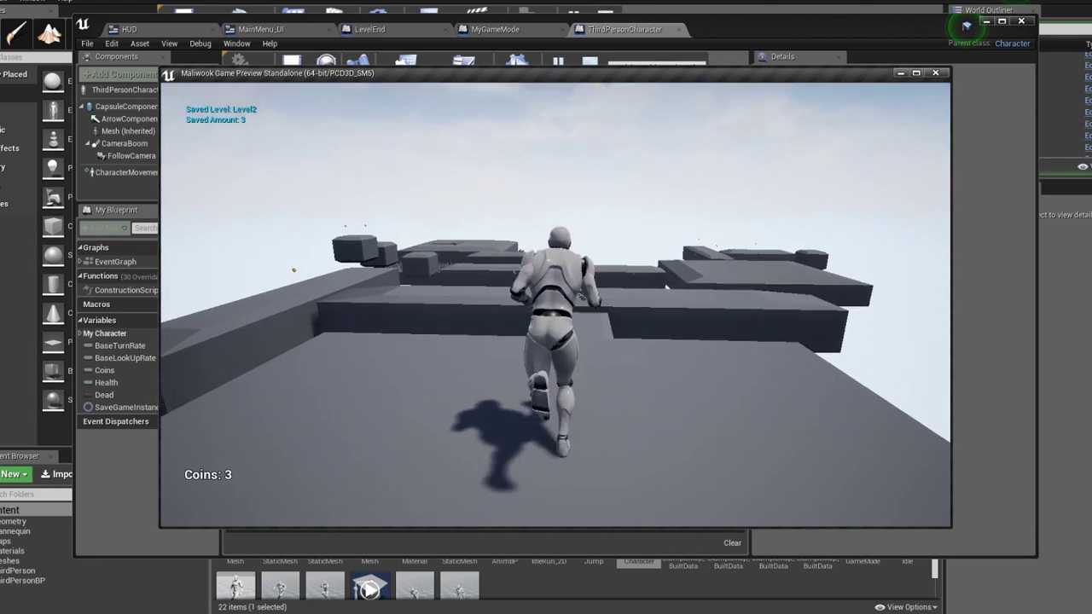
key("w")
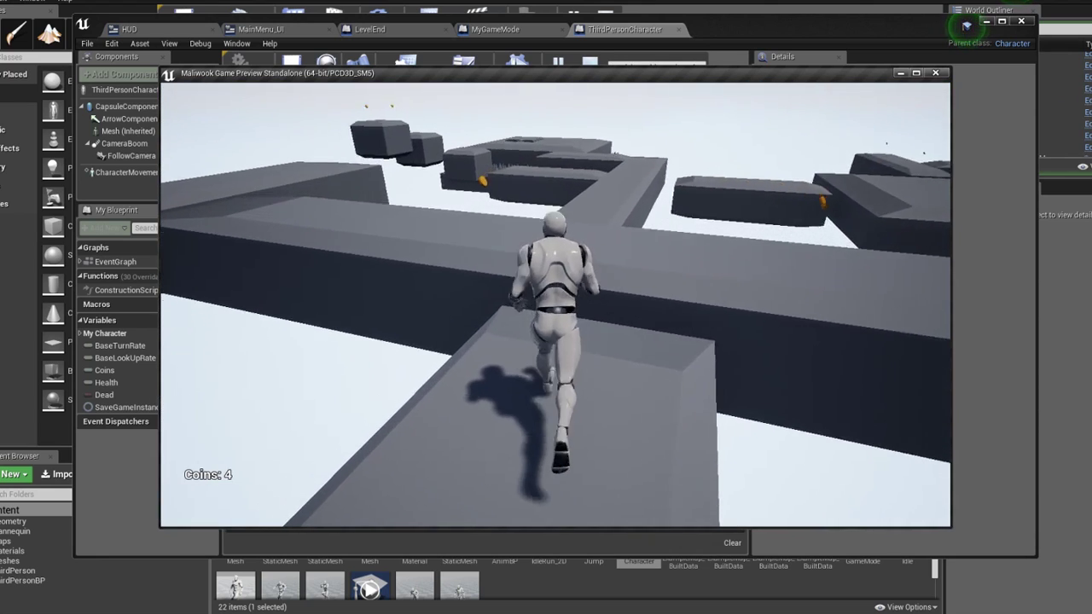
key("space")
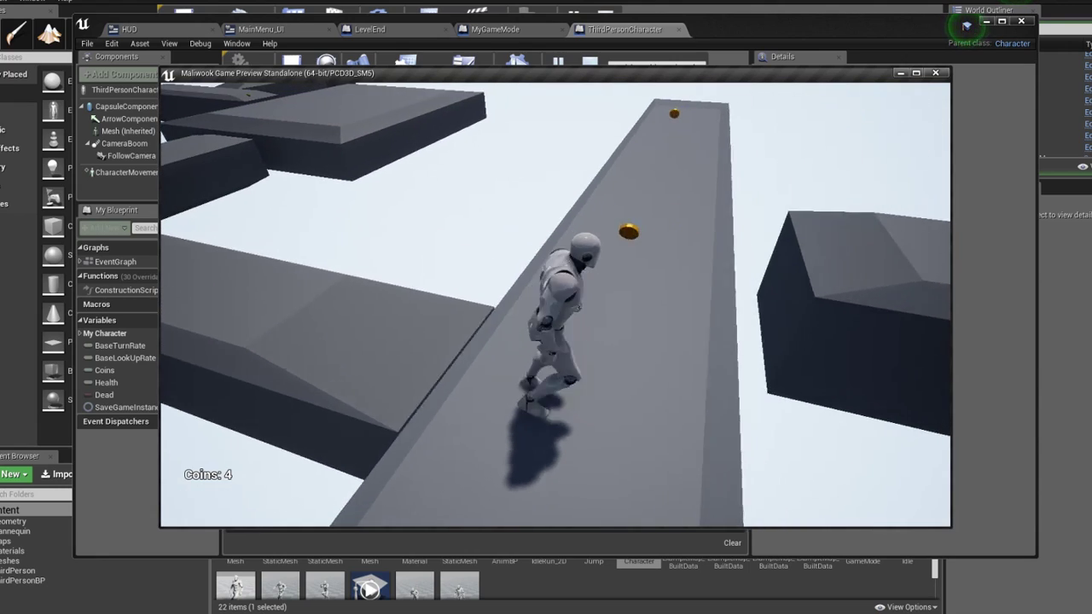
key("w")
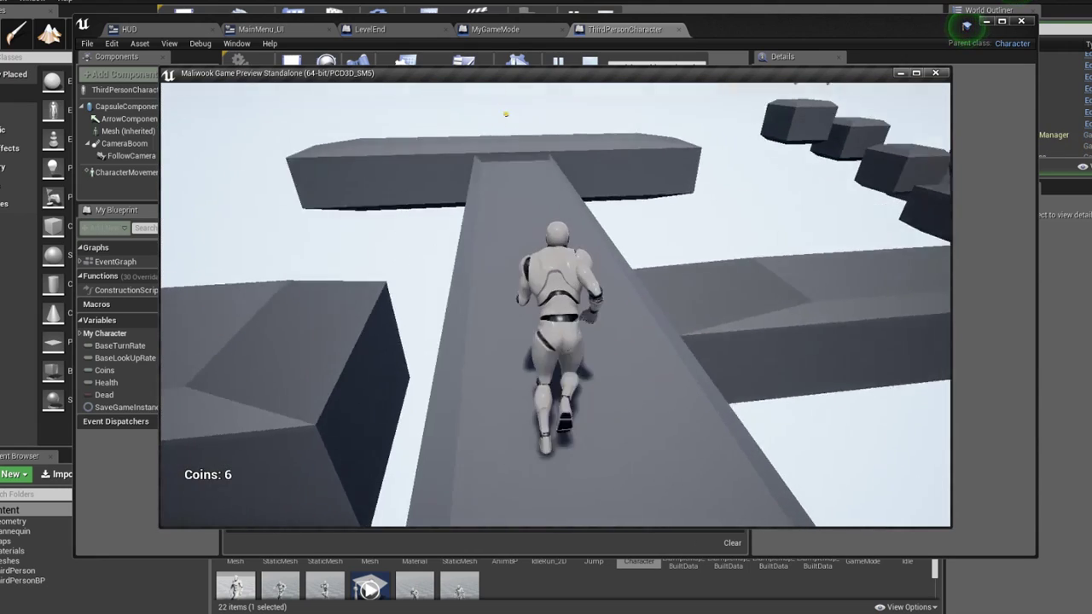
key("space")
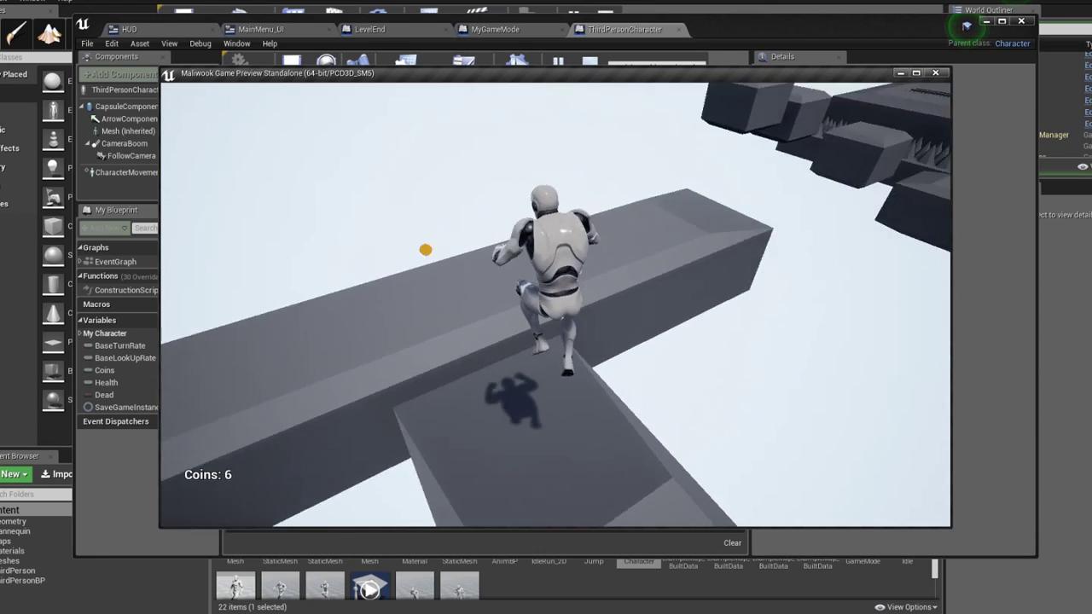
key("space")
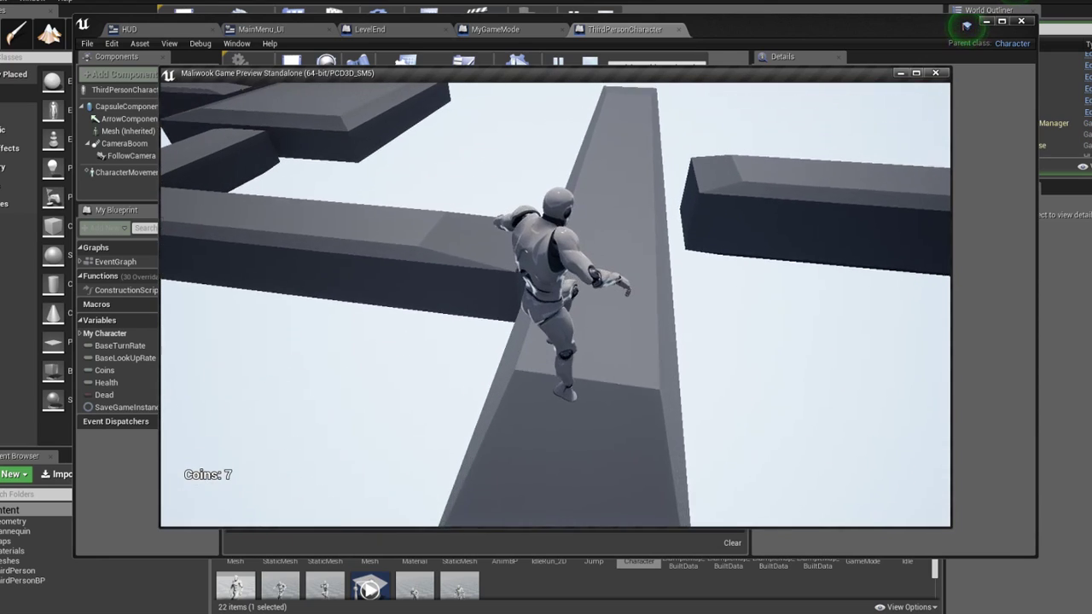
key("Escape")
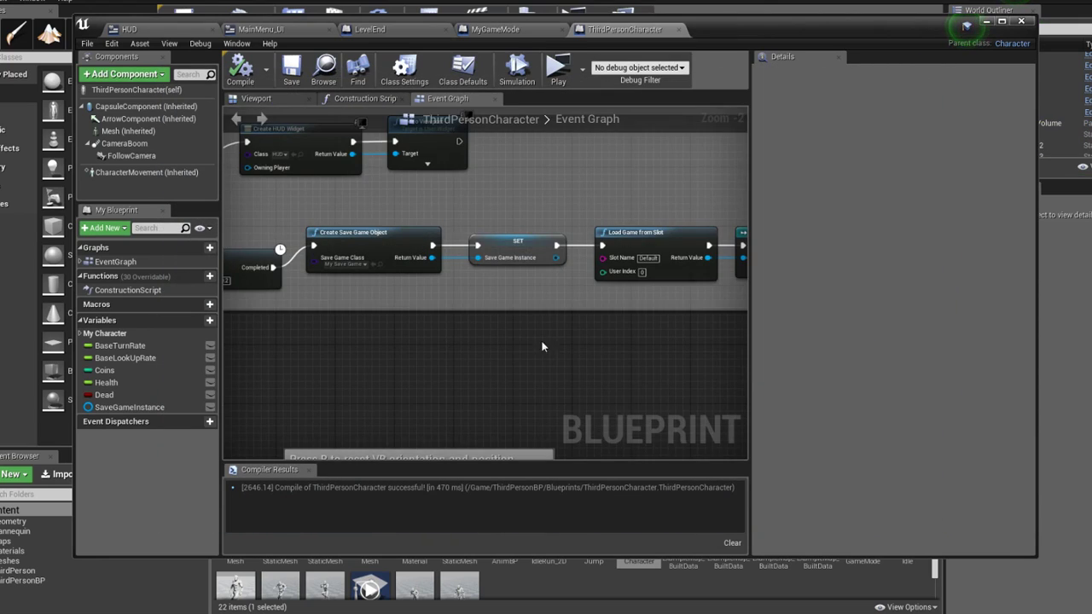
Commit the edited BeginPlay comment title and bring the BeginPlay nodes back into view
scroll(587, 394, "down", 5)
scroll(588, 394, "down", 1)
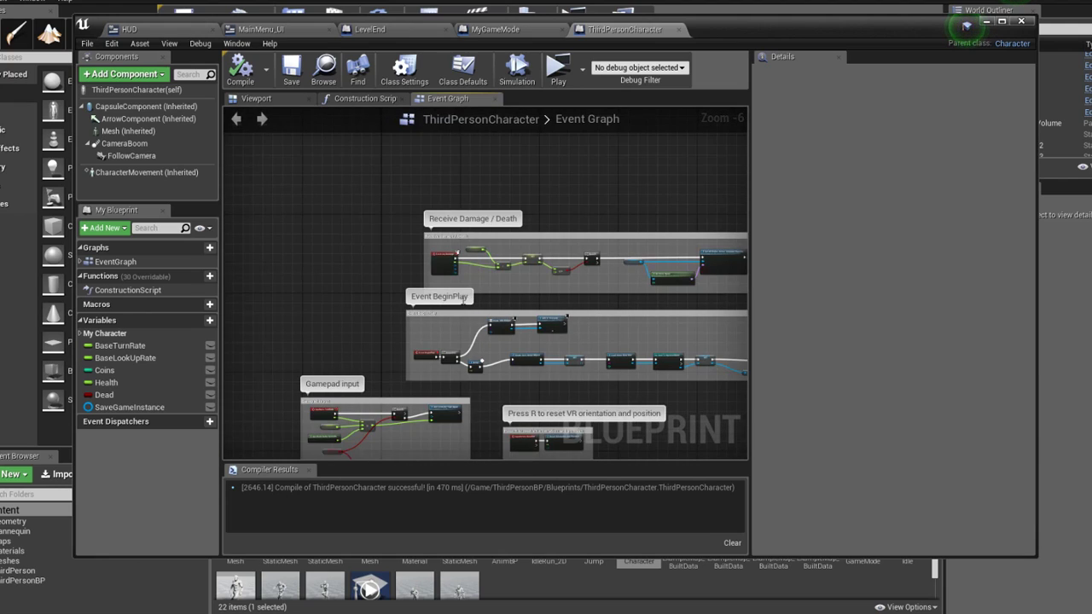
scroll(463, 298, "up", 1)
scroll(428, 328, "up", 3)
scroll(385, 345, "down", 2)
type("SO IT'S THE BEST TO LOAD COIN QUANTITY INSIDE OF PLAYER BECAUSE HE IS THE CARRIER OF")
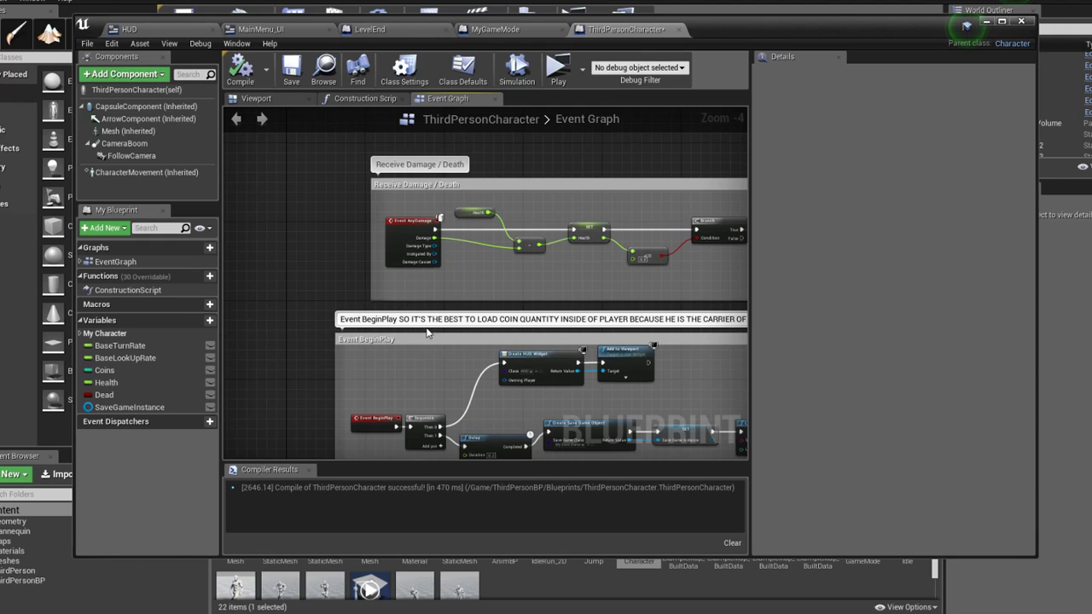
key("Return")
right_click_drag(394, 310, 282, 256)
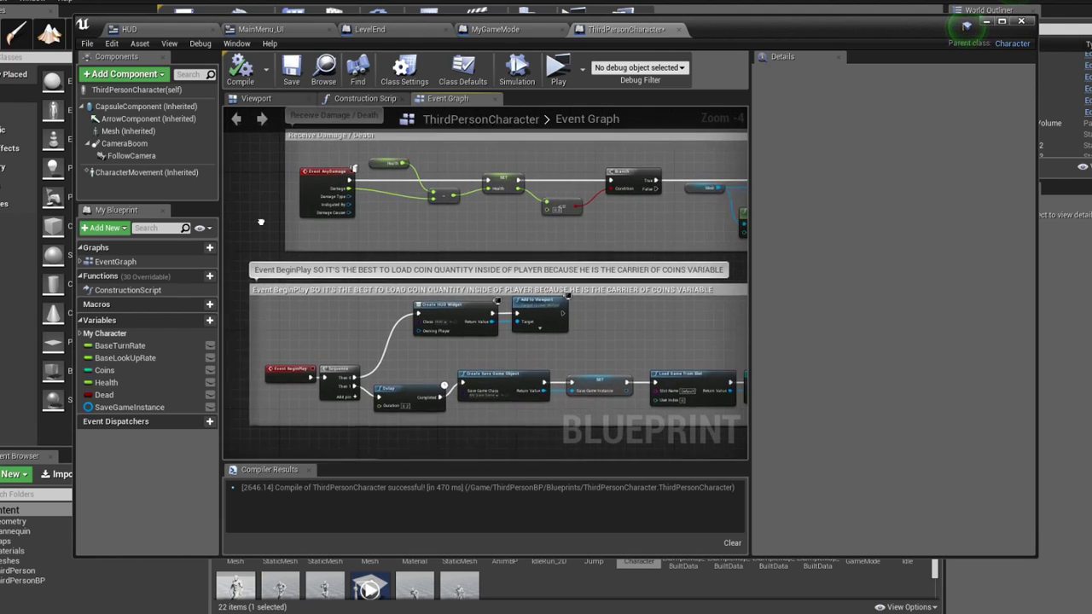
scroll(662, 326, "up", 1)
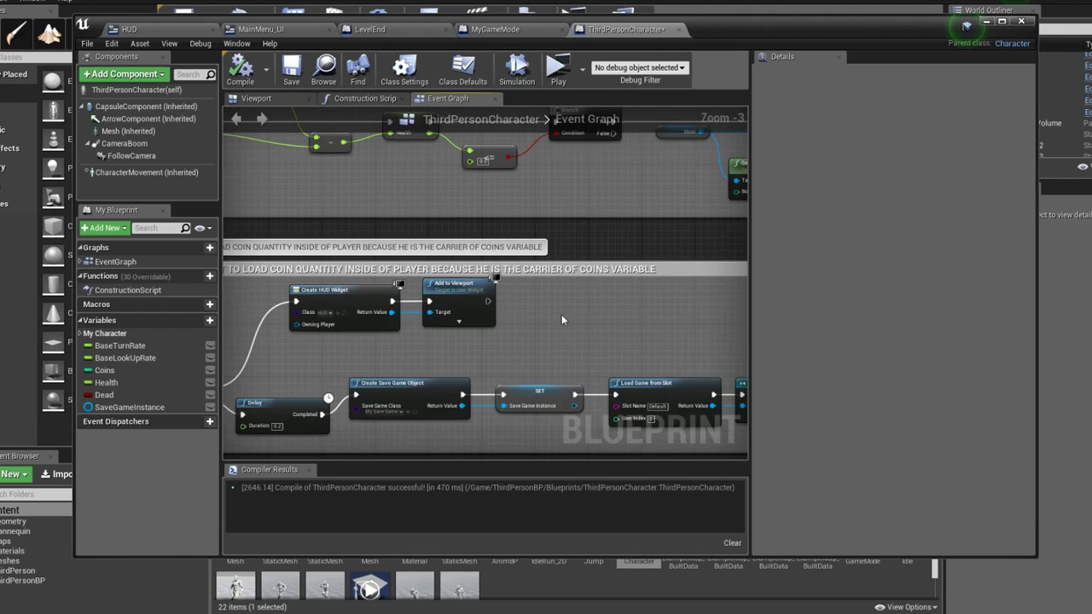
right_click_drag(561, 314, 631, 320)
scroll(440, 265, "down", 1)
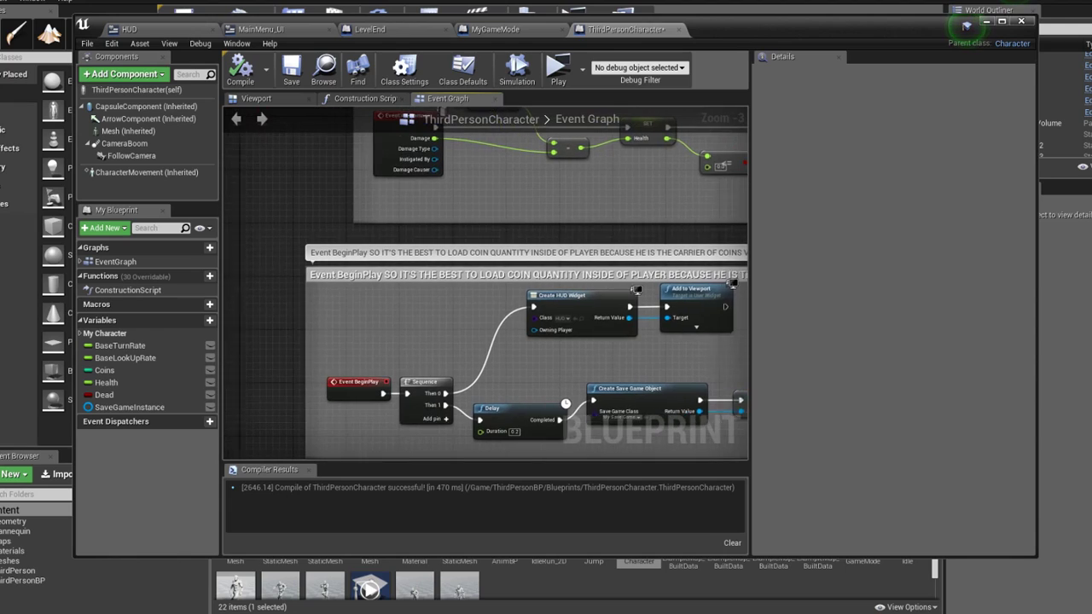
Cut the comment title down to just 'Event BeginPlay'
double_click(416, 255)
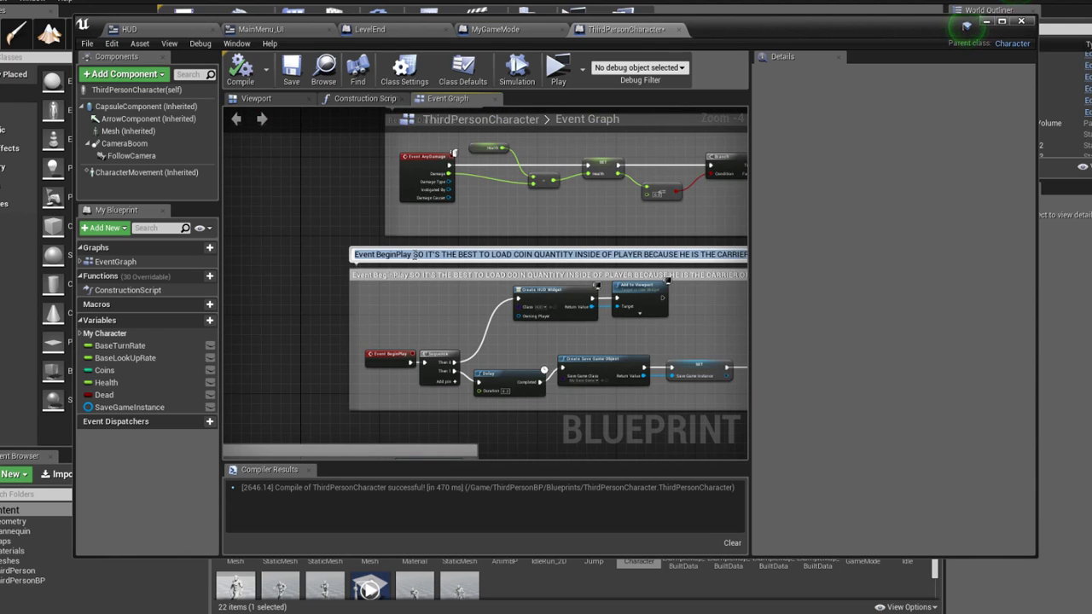
left_click(412, 254)
key("BackSpace")
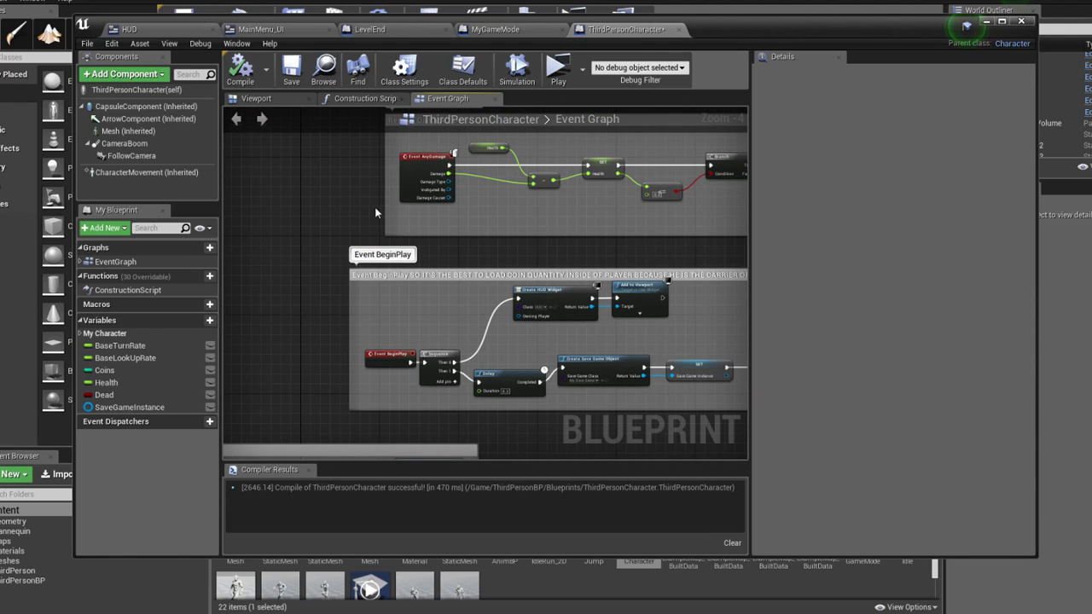
left_click(362, 208)
Shrink the Event BeginPlay comment around its first nodes and move the save-loading chain right
scroll(604, 239, "down", 1)
right_click_drag(640, 241, 479, 200)
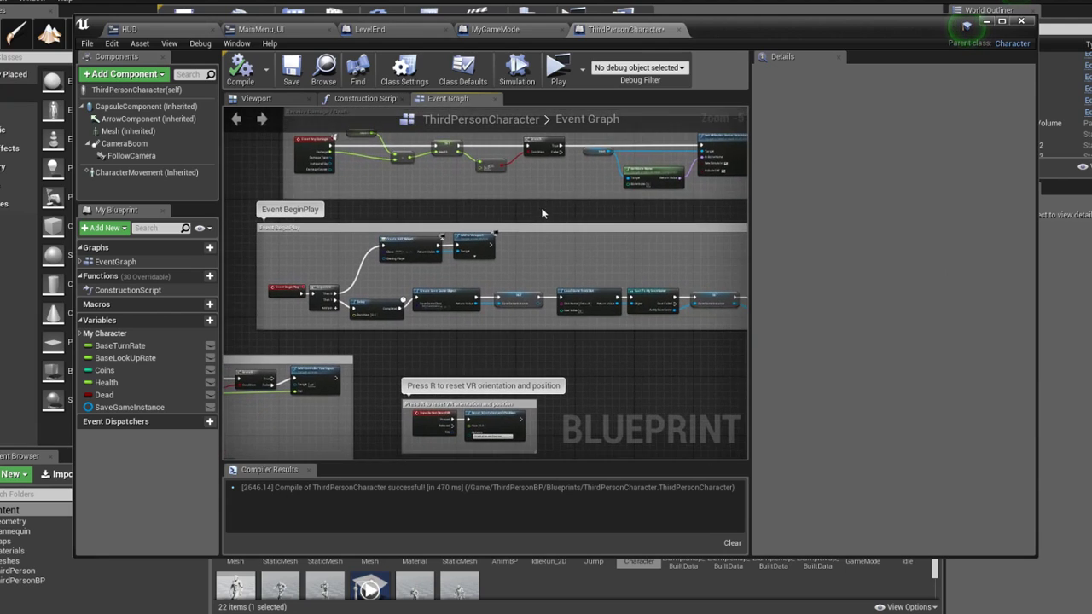
scroll(459, 281, "down", 2)
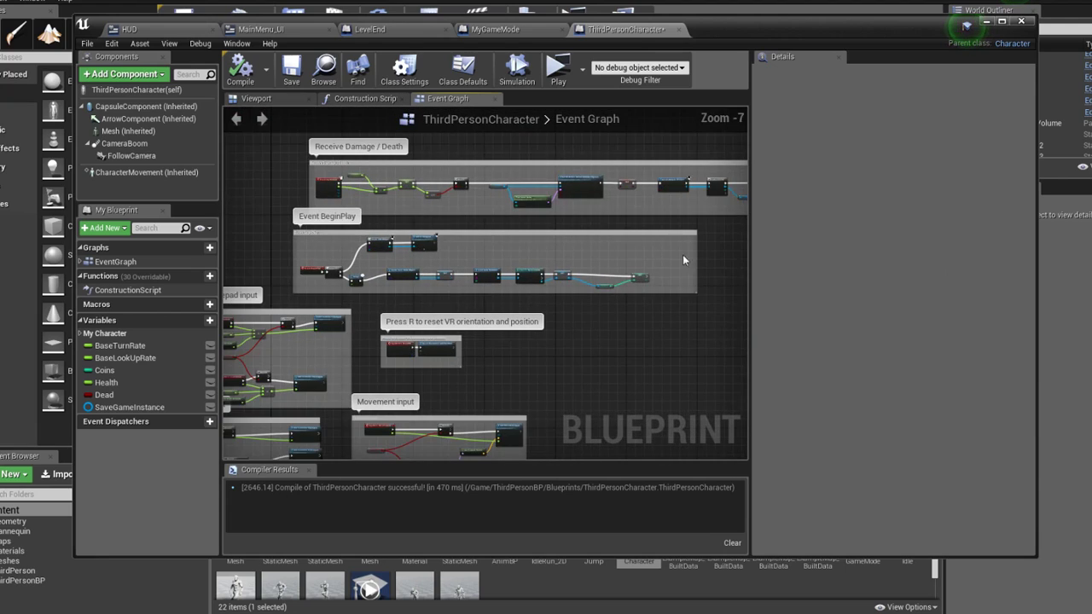
left_click_drag(696, 253, 291, 259)
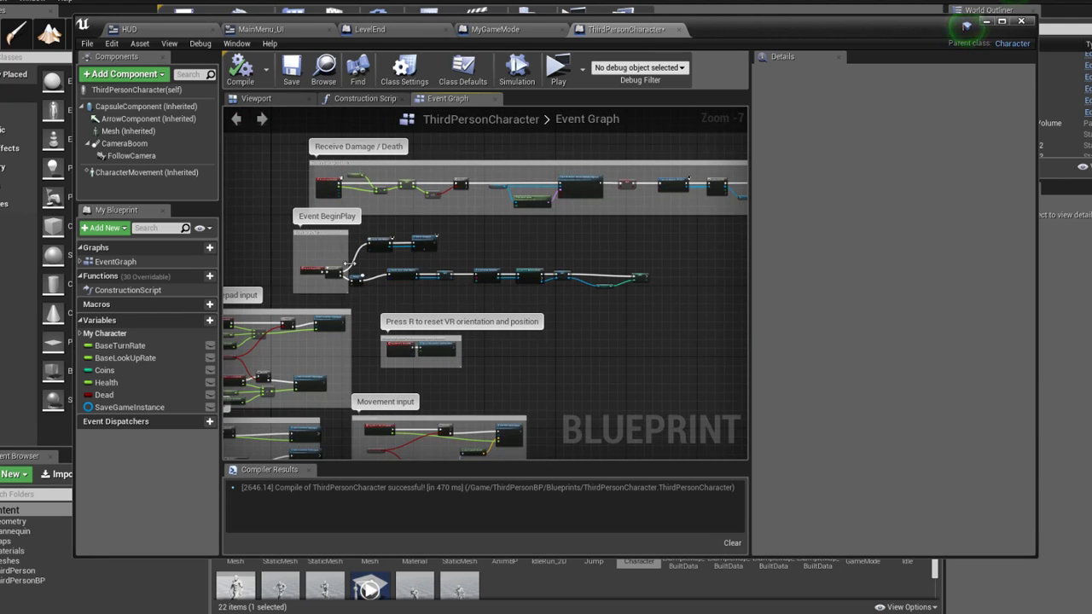
scroll(349, 272, "up", 1)
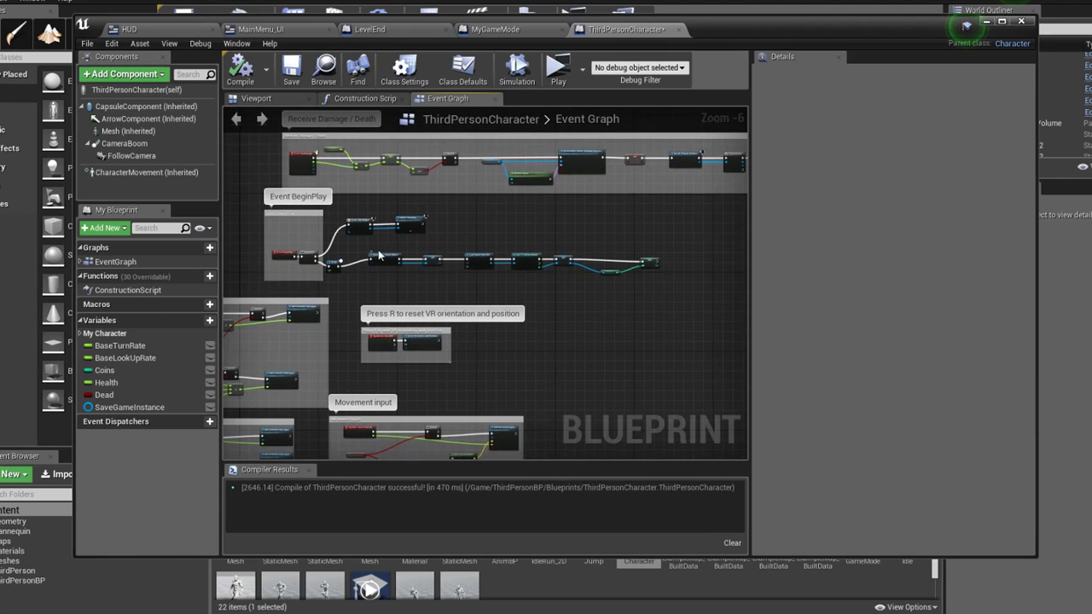
left_click_drag(387, 263, 436, 269)
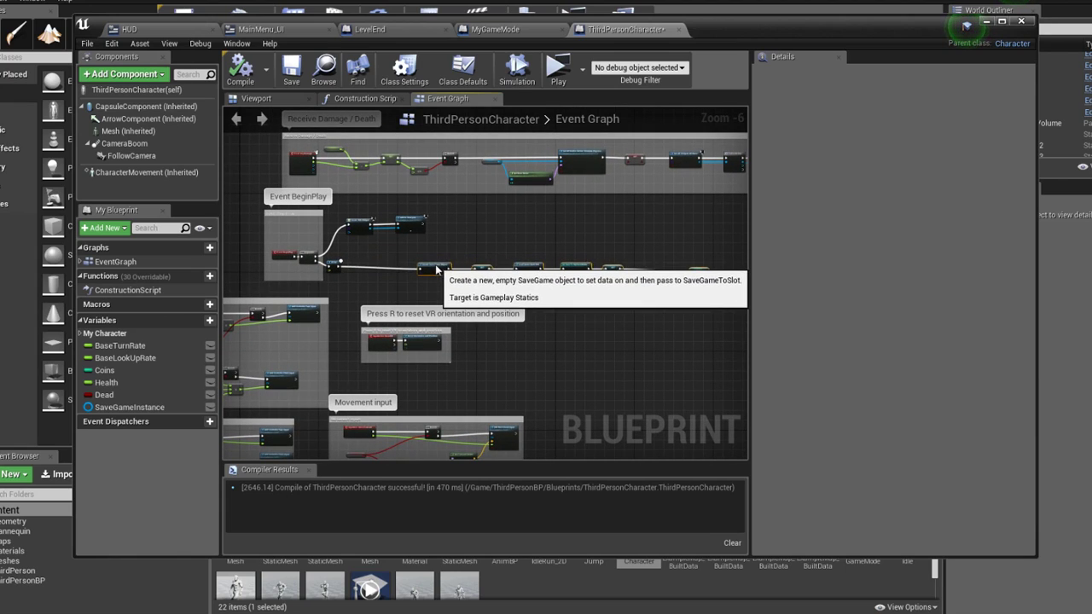
Wrap the save-loading chain in a 'Load Coins' comment and tidy the HUD and Coins nodes
key("c")
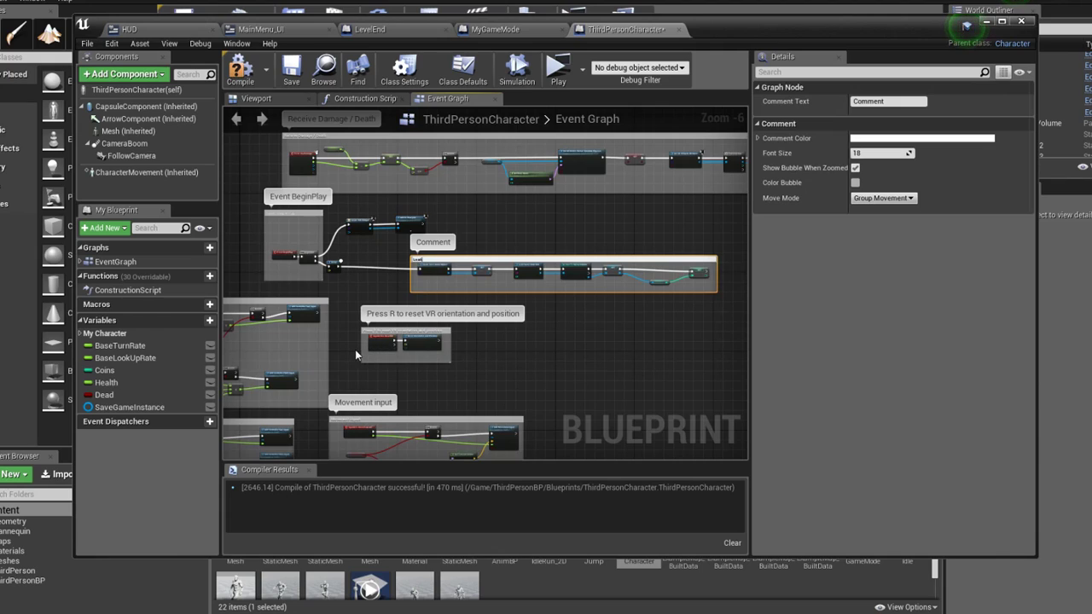
type("Load Coins")
key("Return")
scroll(478, 193, "up", 3)
left_click_drag(478, 192, 311, 249)
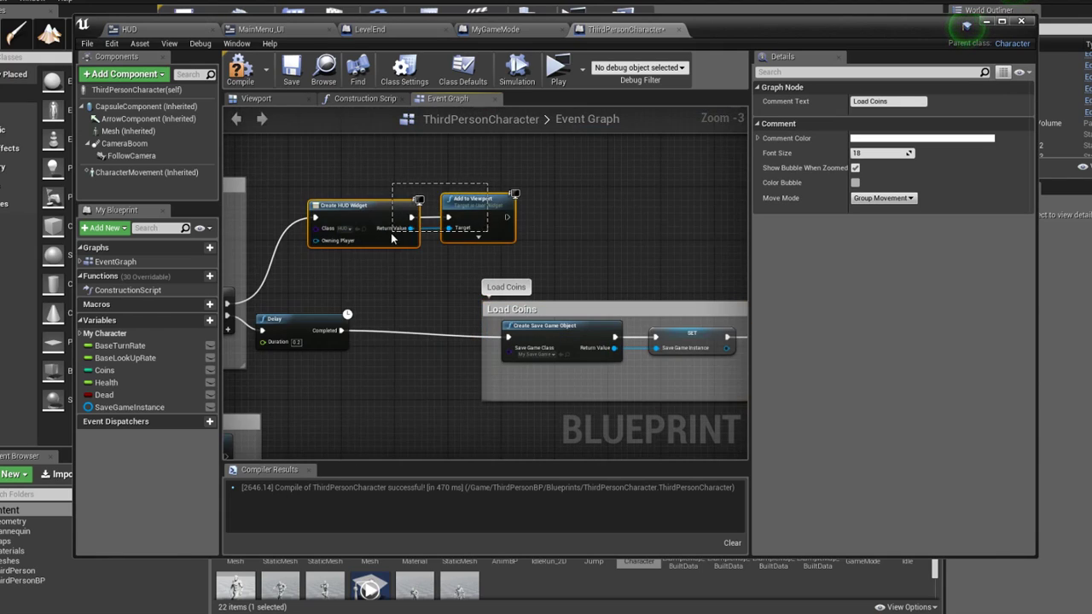
left_click_drag(359, 207, 435, 205)
scroll(244, 235, "down", 2)
scroll(244, 234, "down", 1)
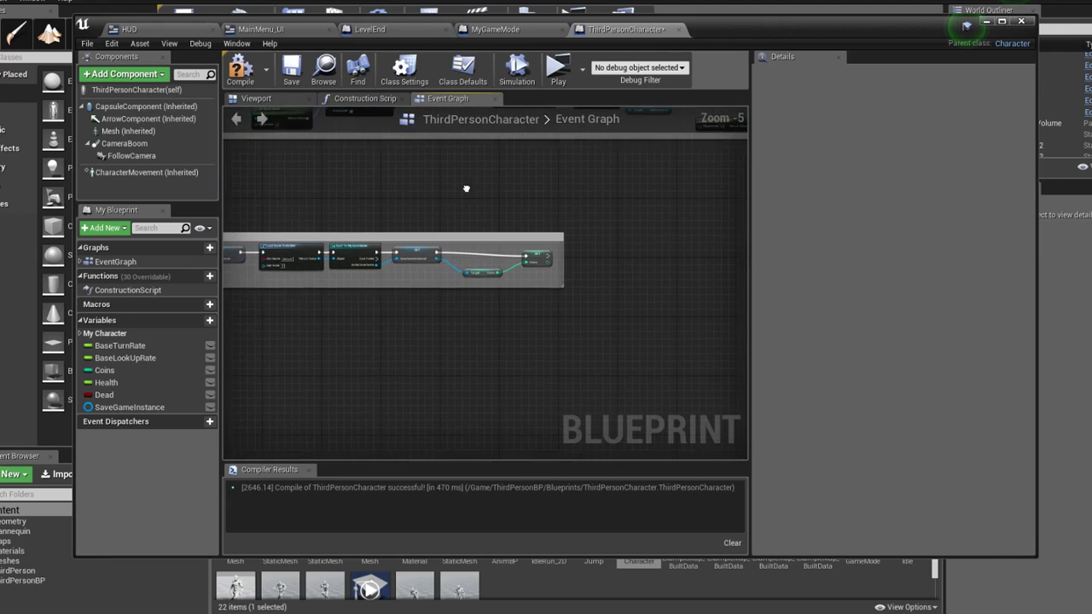
scroll(541, 266, "up", 3)
left_click(563, 278)
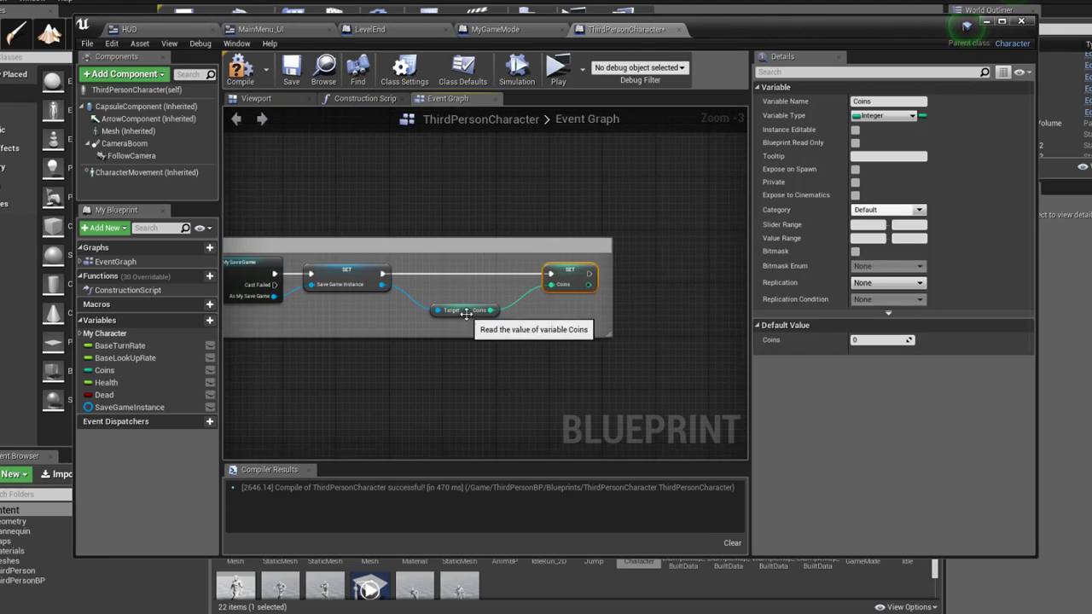
left_click_drag(465, 313, 442, 324)
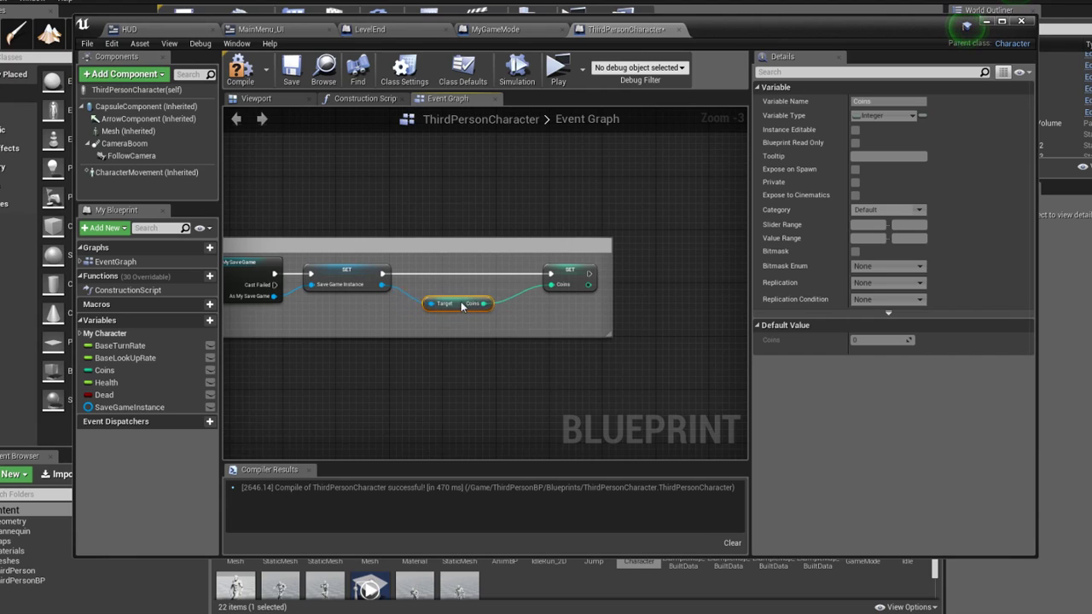
left_click(440, 325)
Wrap the HUD widget nodes in a 'Create HUD' comment
scroll(440, 325, "down", 1)
mouse_move(440, 325)
right_mouse_down()
mouse_move(289, 244)
mouse_move(226, 246)
mouse_move(454, 237)
right_mouse_up()
type("c")
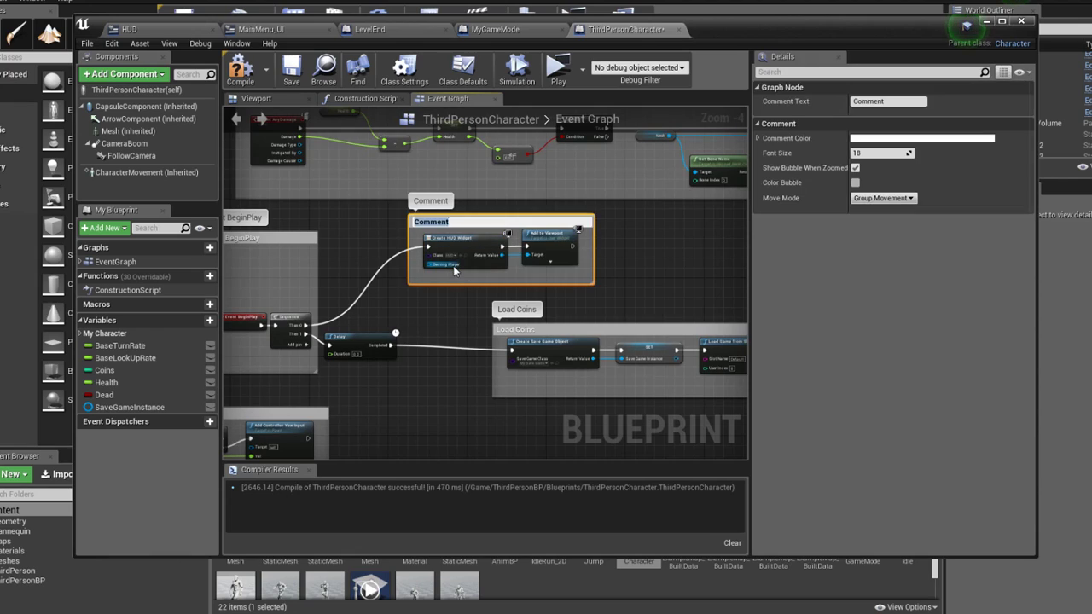
type("Create HUD")
key("Return")
Compile and save the character blueprint, nudging the Receive Damage / Death comment up slightly
scroll(454, 266, "down", 4)
left_click(243, 70)
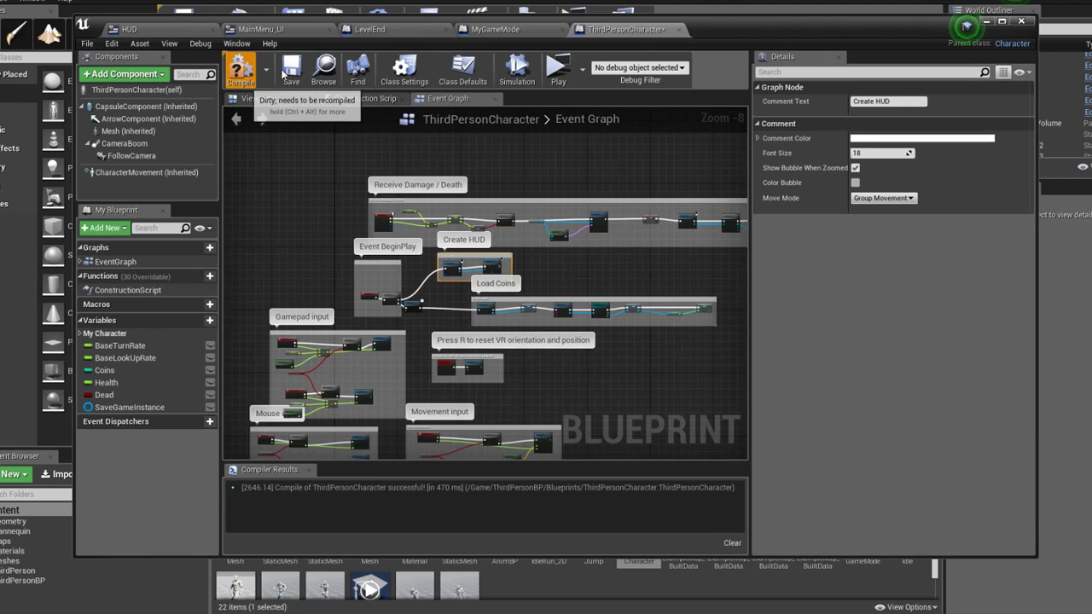
left_click(291, 68)
left_click_drag(476, 199, 471, 177)
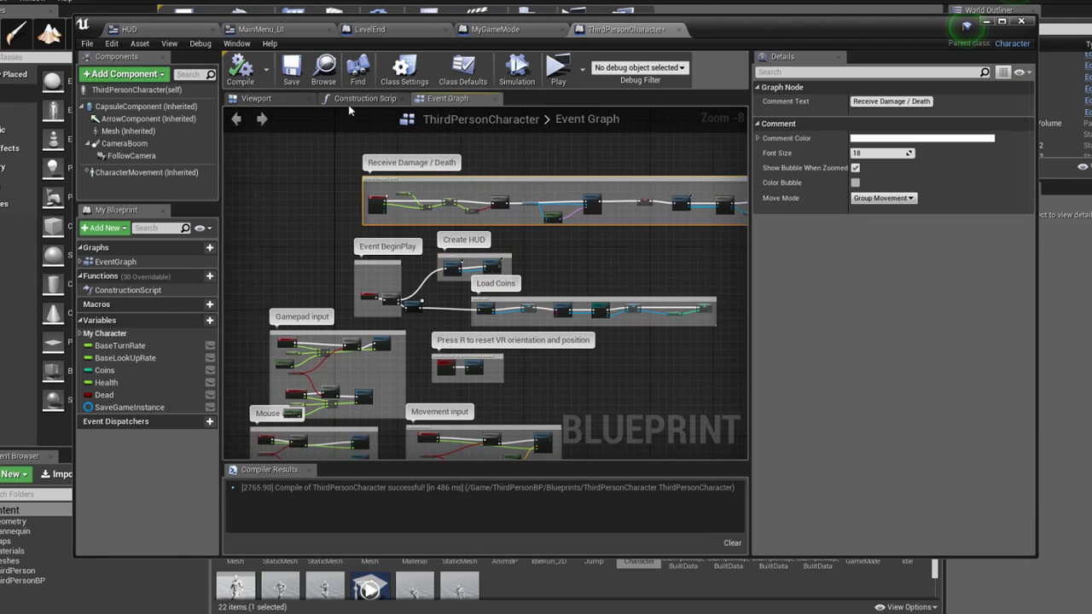
left_click(295, 79)
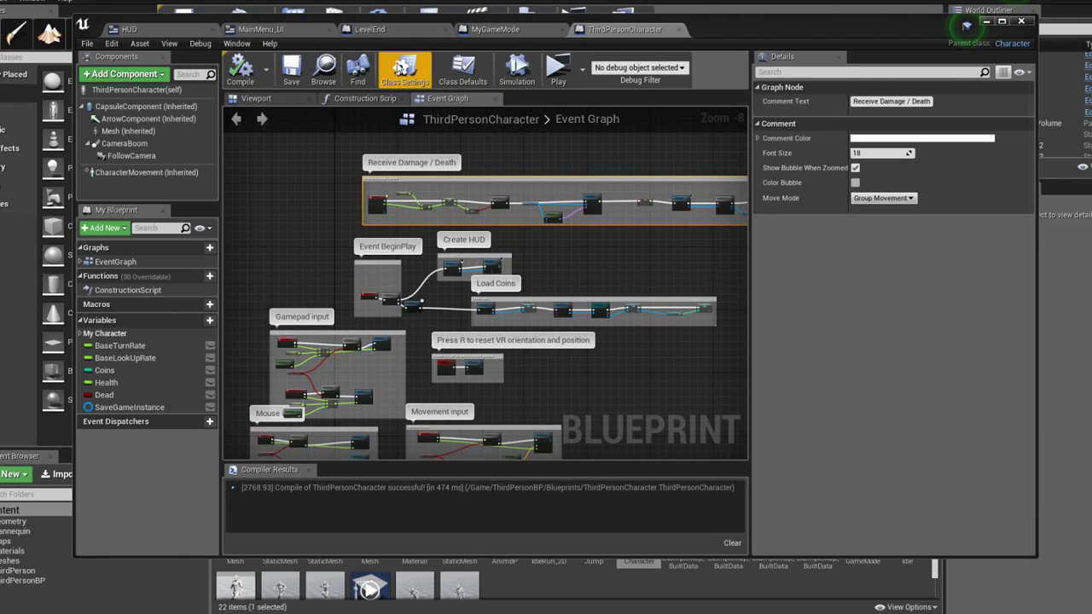
left_click(399, 30)
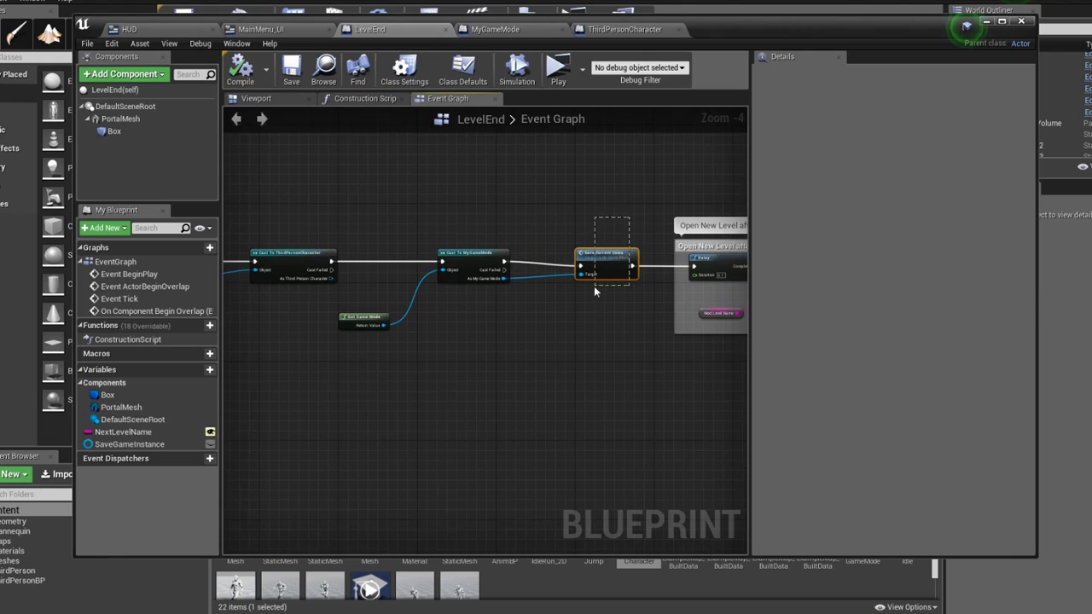
Wrap Save Current Coins in a 'Save Current Coins Event' comment, save MyGameMode, and return to the level
type("cSave Current C")
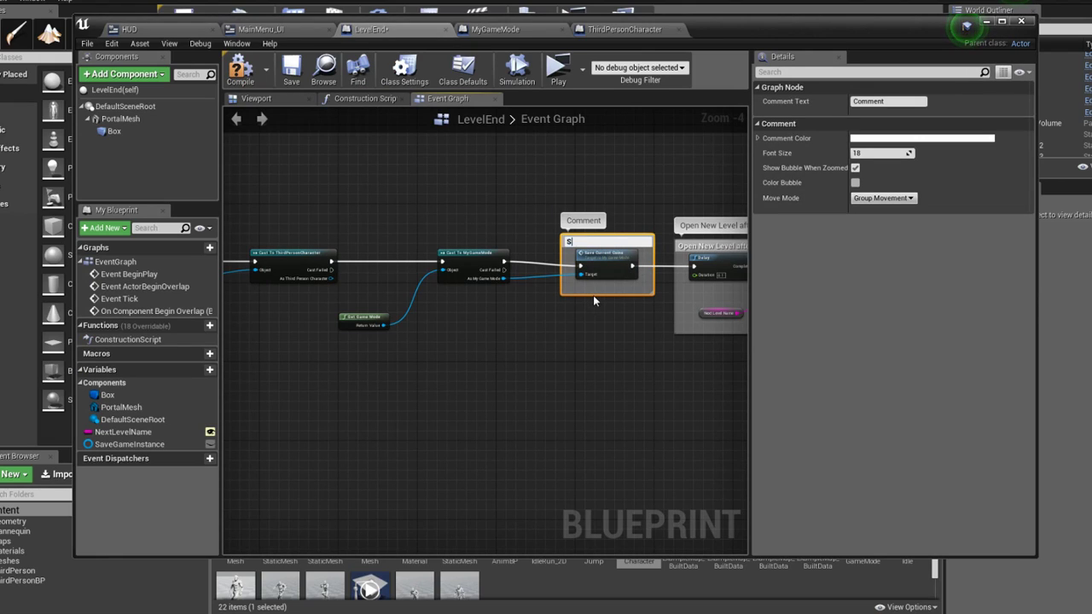
type("oins Event")
key("Return")
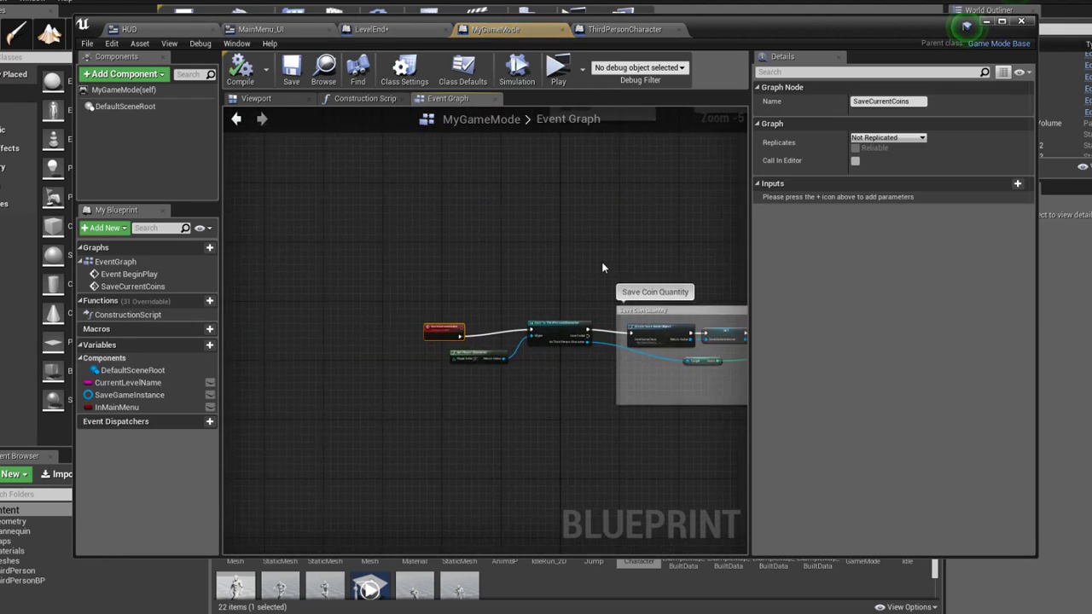
scroll(422, 224, "up", 1)
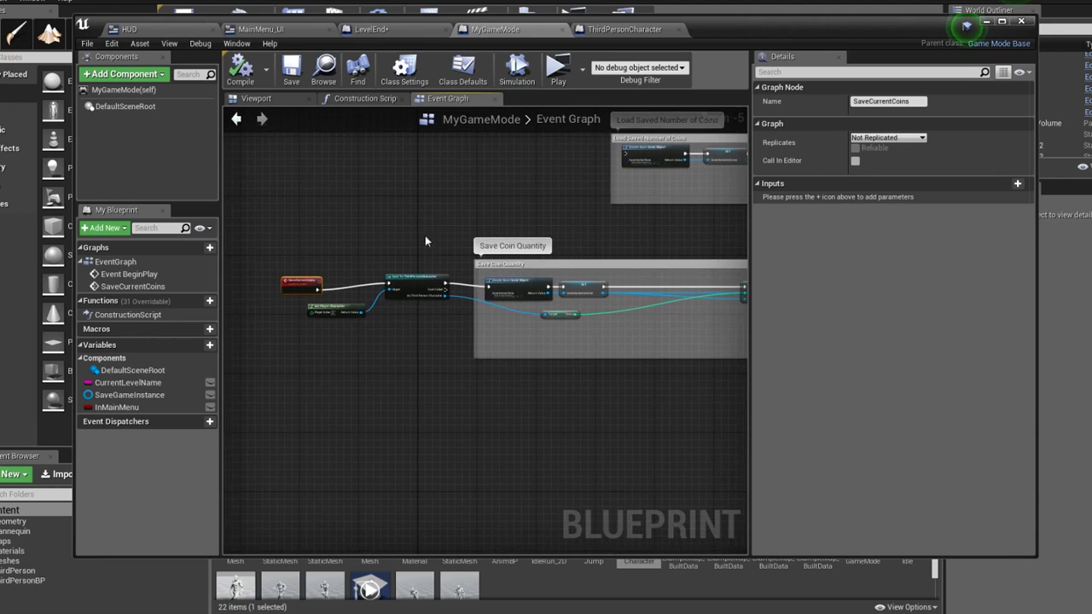
left_click(425, 295)
right_click_drag(445, 271, 275, 241)
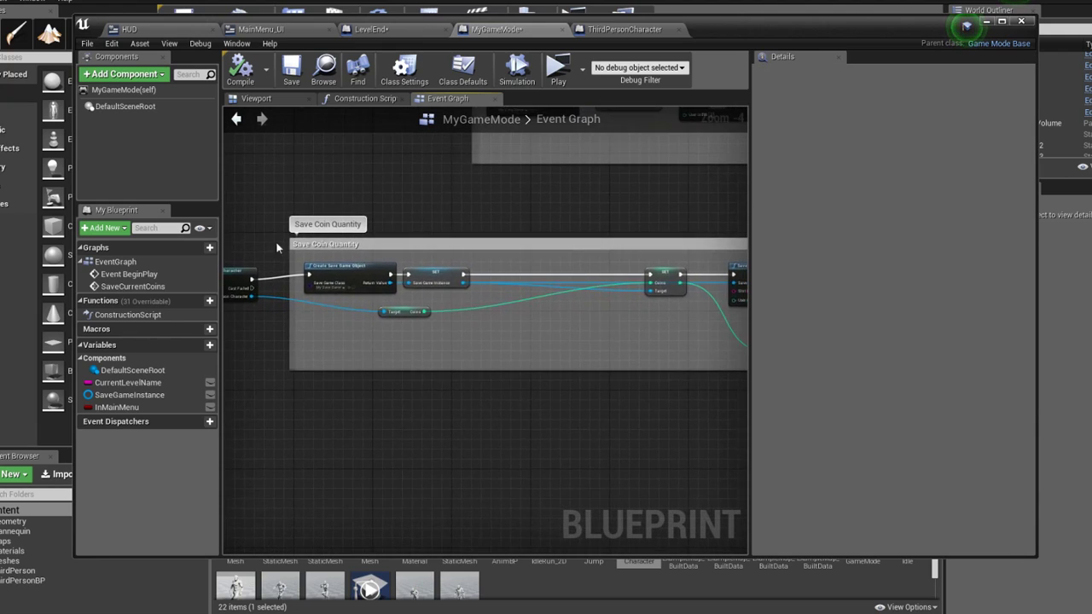
scroll(392, 170, "down", 2)
left_click(281, 57)
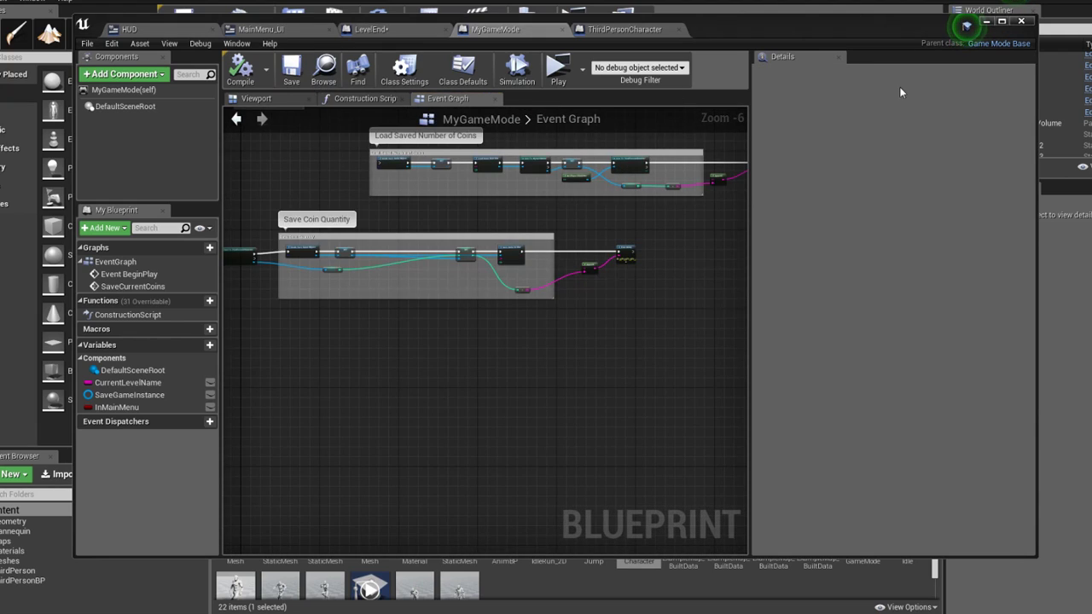
left_click(985, 20)
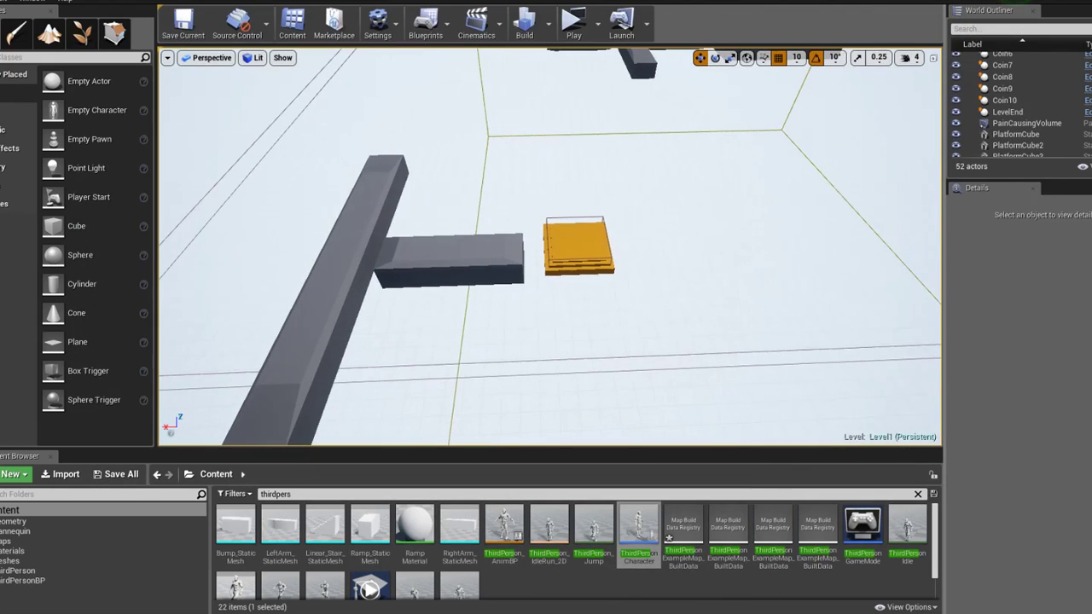
Clear the asset search and open Level3 from the Maps folder
left_click(597, 262)
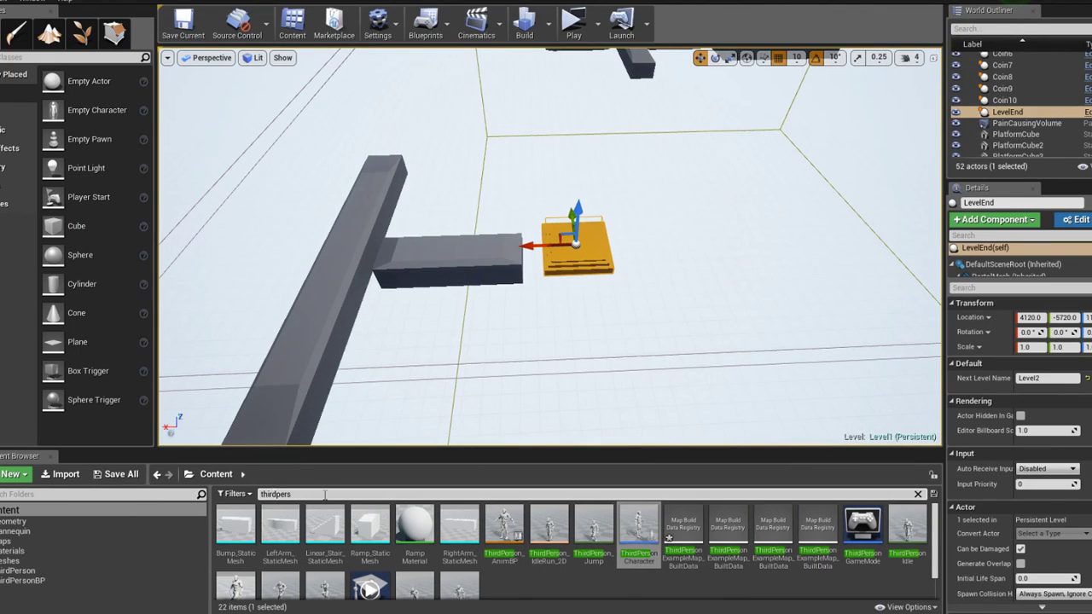
left_click(917, 493)
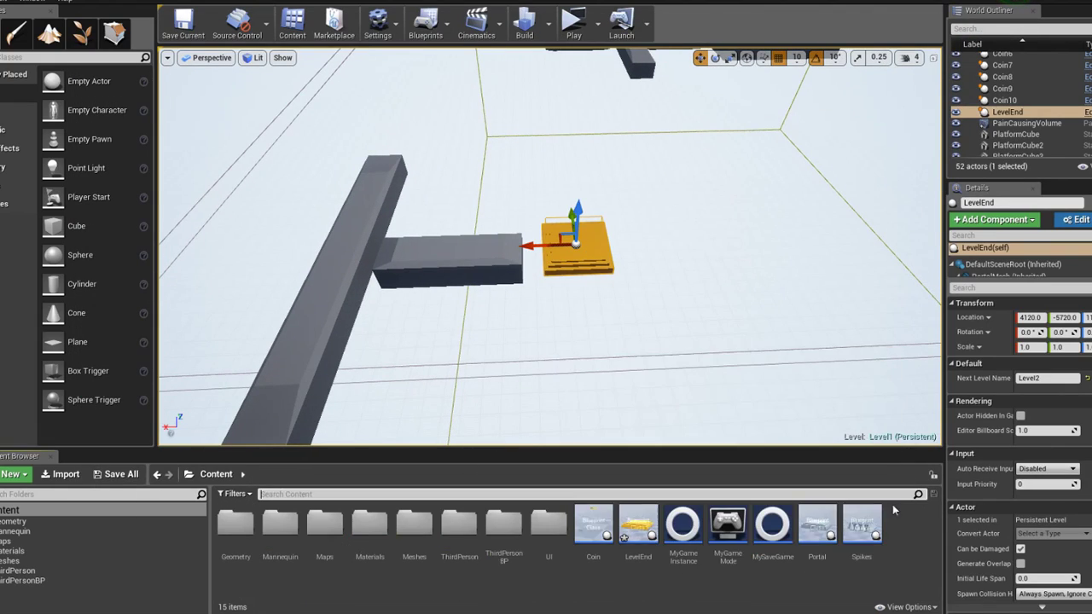
double_click(328, 531)
double_click(333, 533)
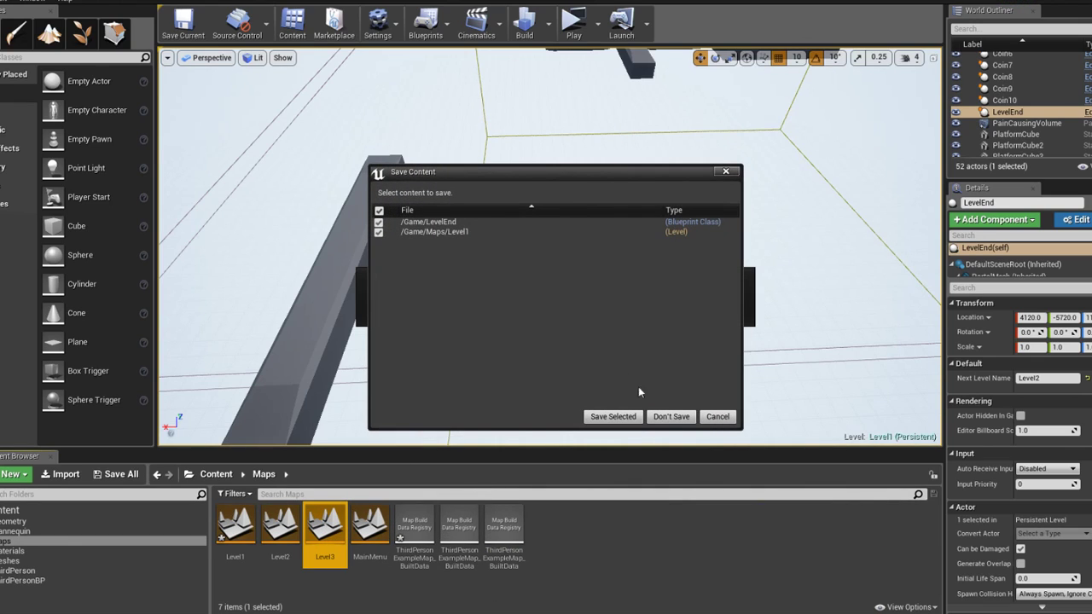
left_click(628, 417)
Nudge Level3's LevelEnd to X 4130, then save Level3 while opening Level2
scroll(550, 247, "down", 10)
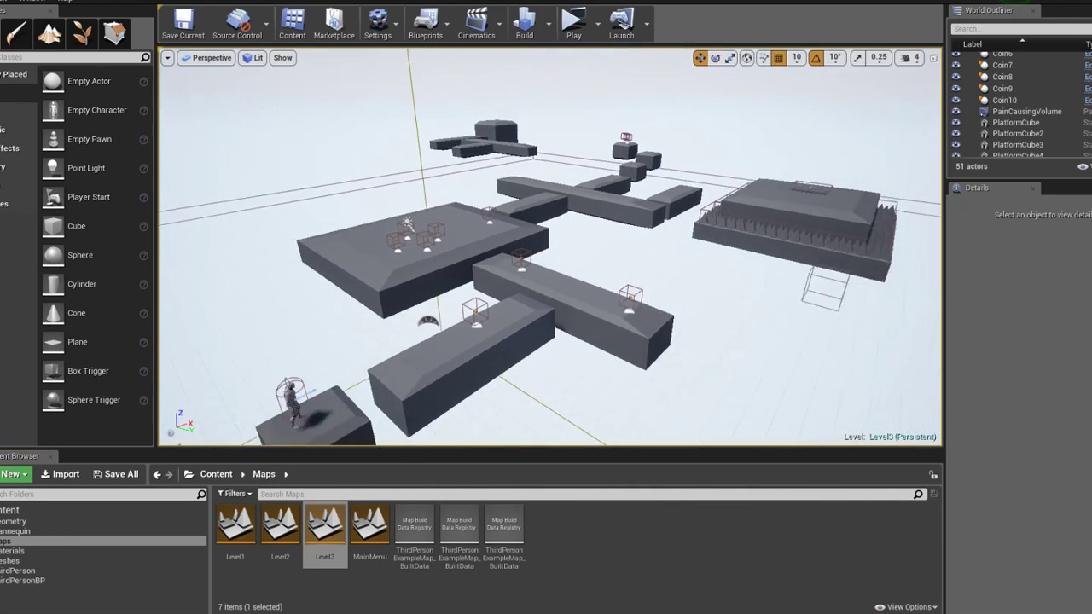
key("ctrl+v")
key("f")
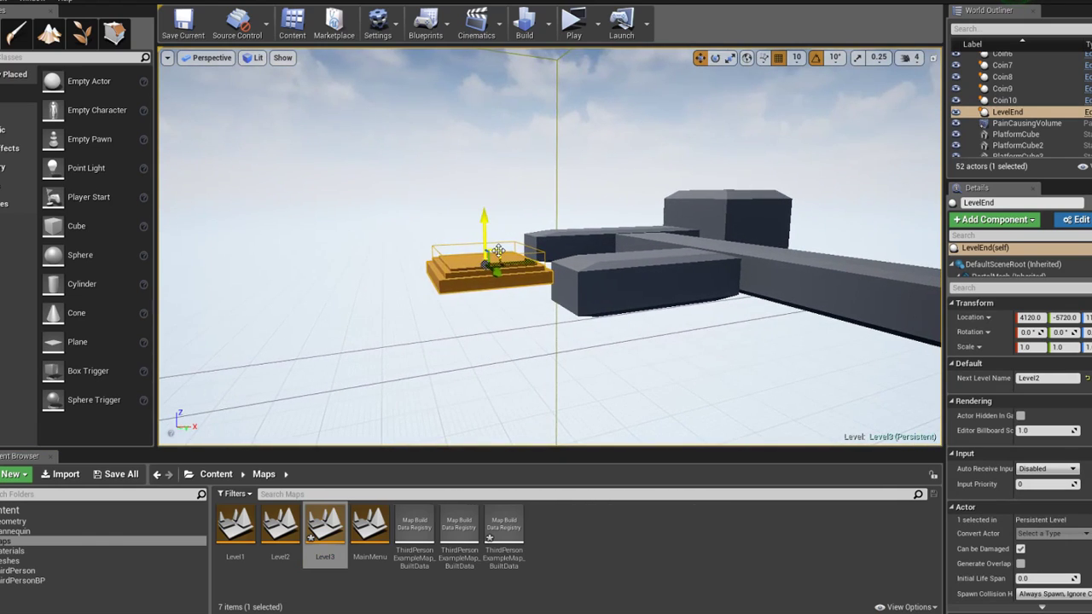
mouse_move(498, 250)
left_mouse_down()
mouse_move(501, 293)
mouse_move(363, 487)
left_mouse_up()
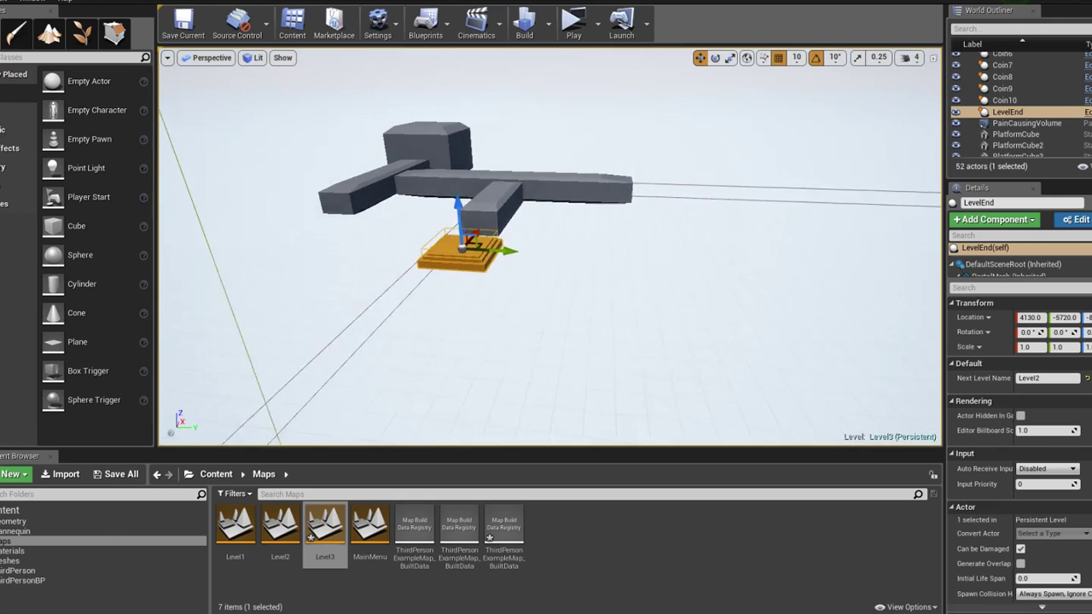
double_click(281, 529)
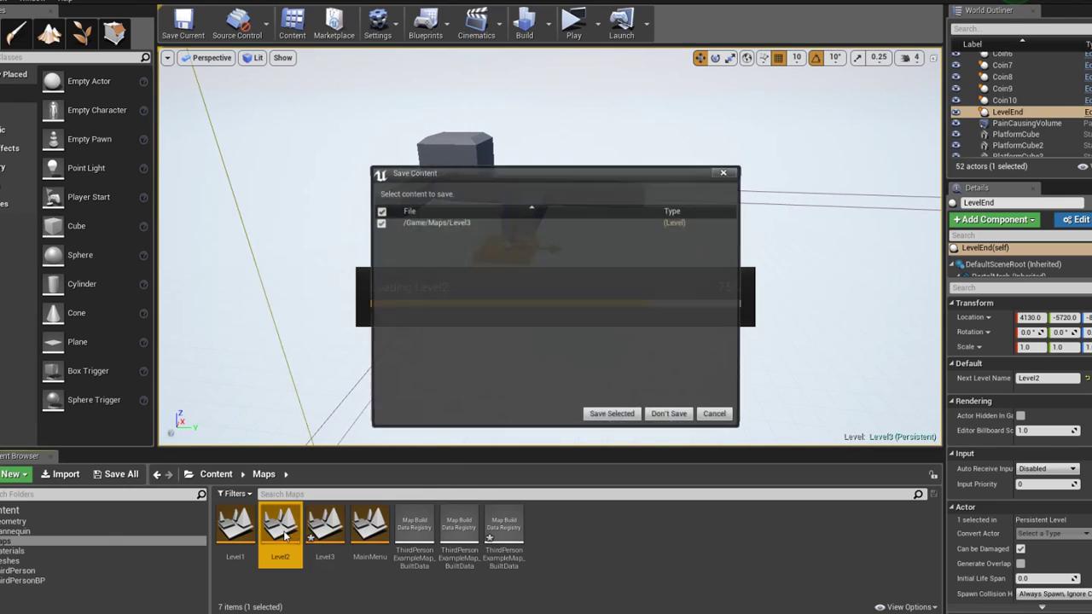
left_click(631, 421)
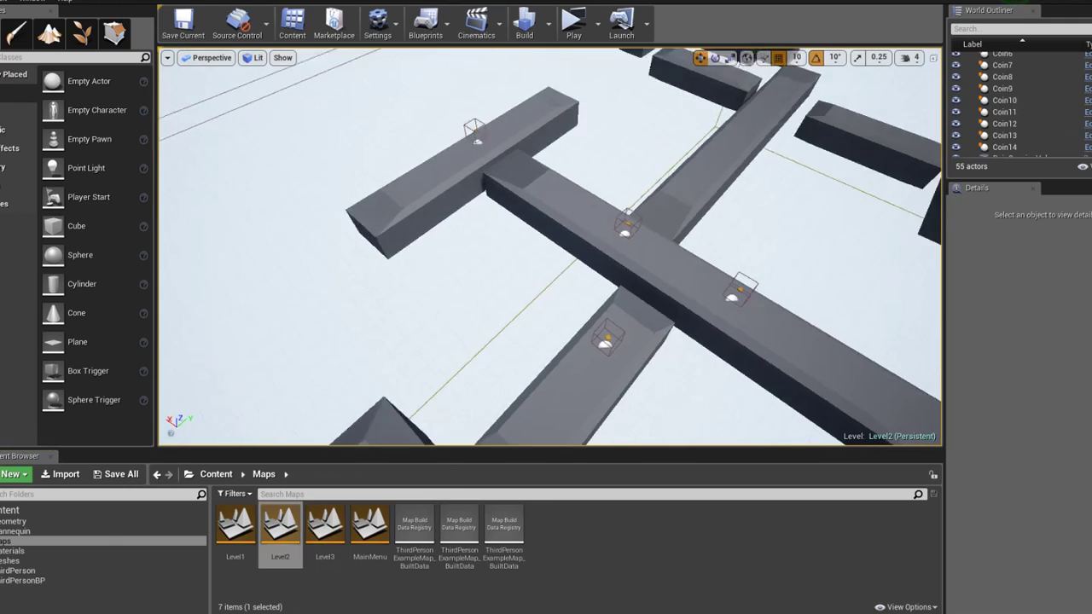
Move Level2's LevelEnd beside the platforms at 2330, 1250
scroll(629, 417, "down", 5)
key("f")
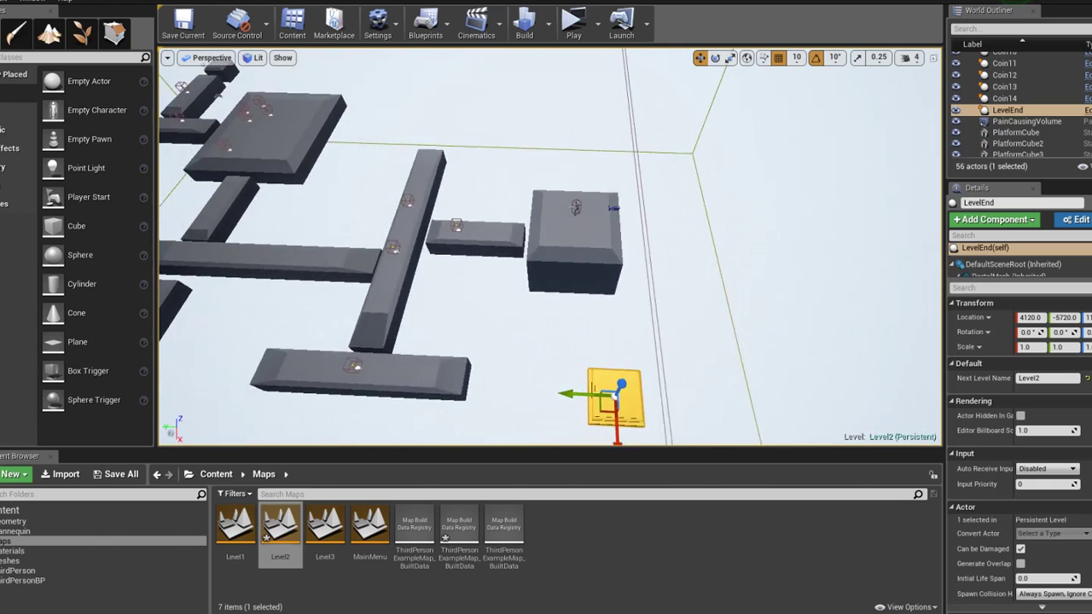
left_click_drag(653, 287, 358, 195)
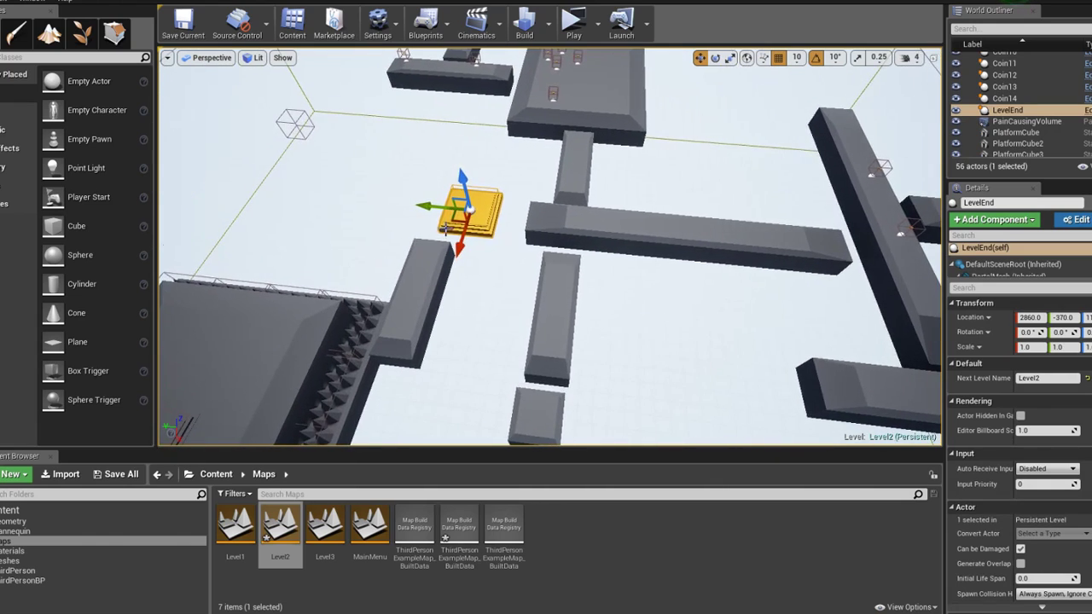
mouse_move(450, 220)
left_mouse_down()
mouse_move(372, 176)
mouse_move(358, 143)
left_mouse_up()
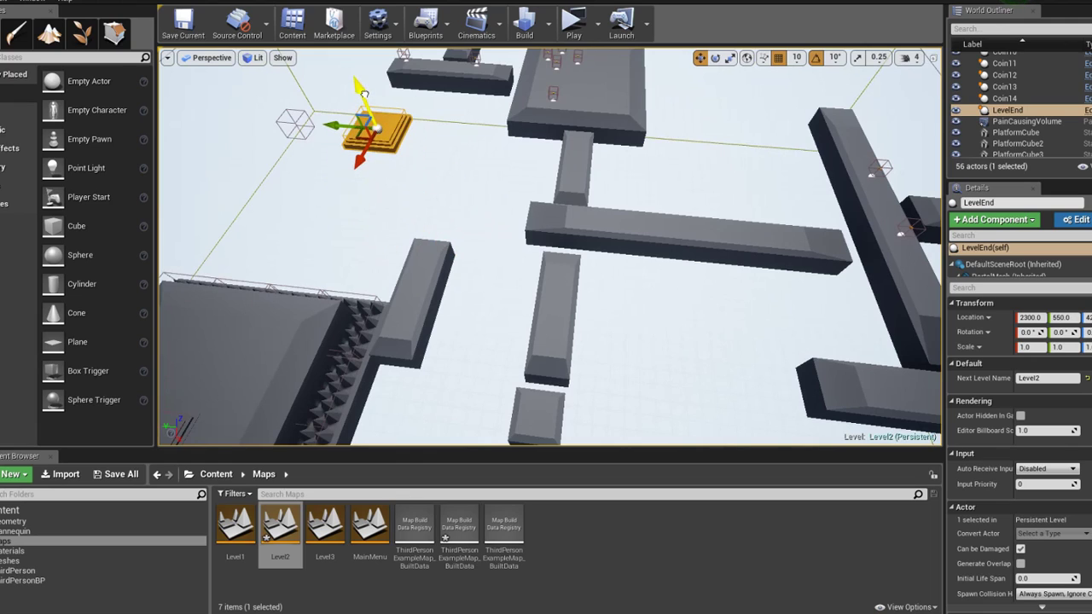
key("f")
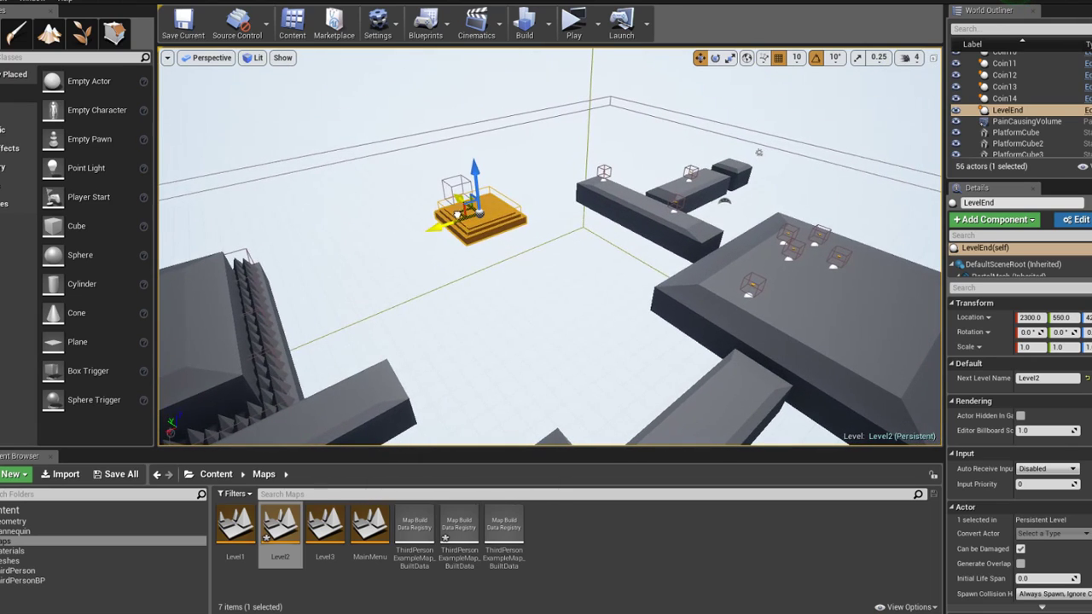
left_click_drag(458, 213, 412, 179)
left_click_drag(423, 140, 545, 153, "alt")
Rotate PlatformCube8 and duplicate it into a new connecting platform, PlatformCube19
left_click(378, 266)
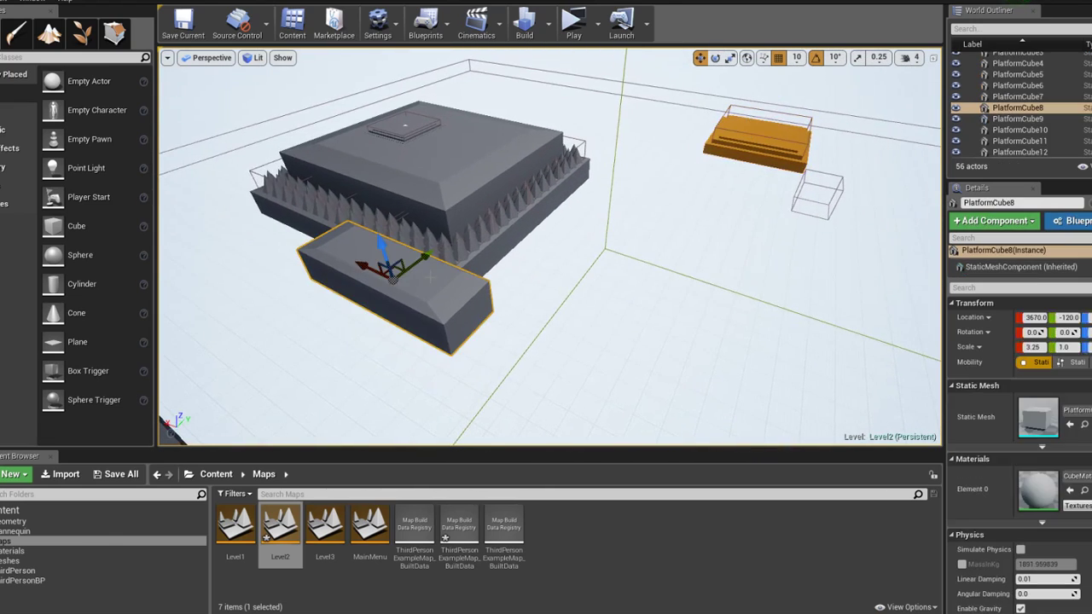
mouse_move(378, 266)
left_mouse_down("alt")
mouse_move(740, 194)
mouse_move(601, 192)
mouse_move(588, 232)
mouse_move(546, 246)
left_mouse_up("alt")
key("e")
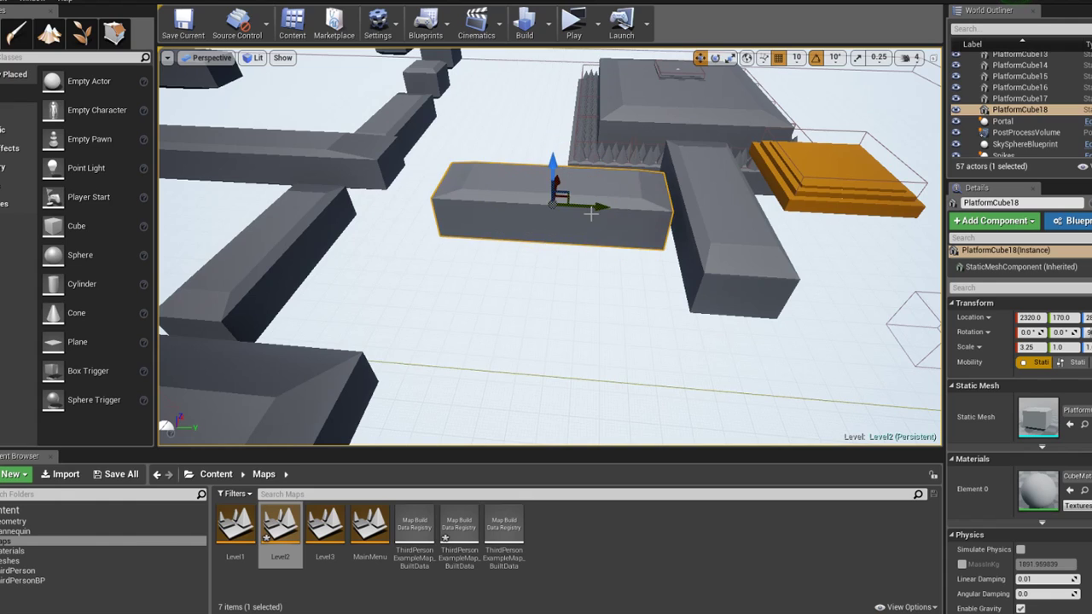
right_click_drag(558, 200, 369, 174)
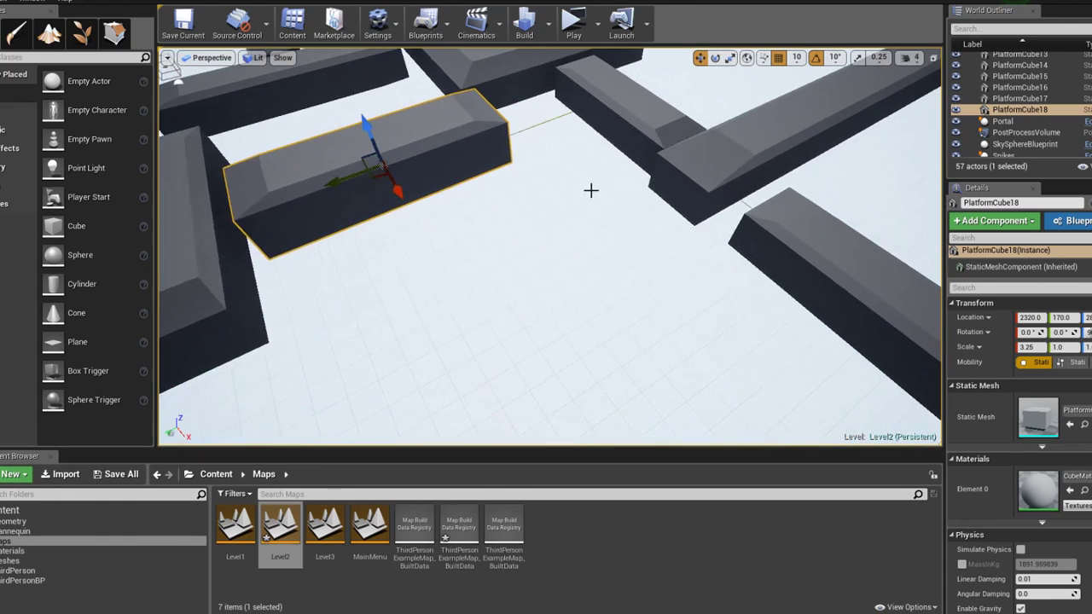
left_click_drag(352, 164, 500, 248, "alt")
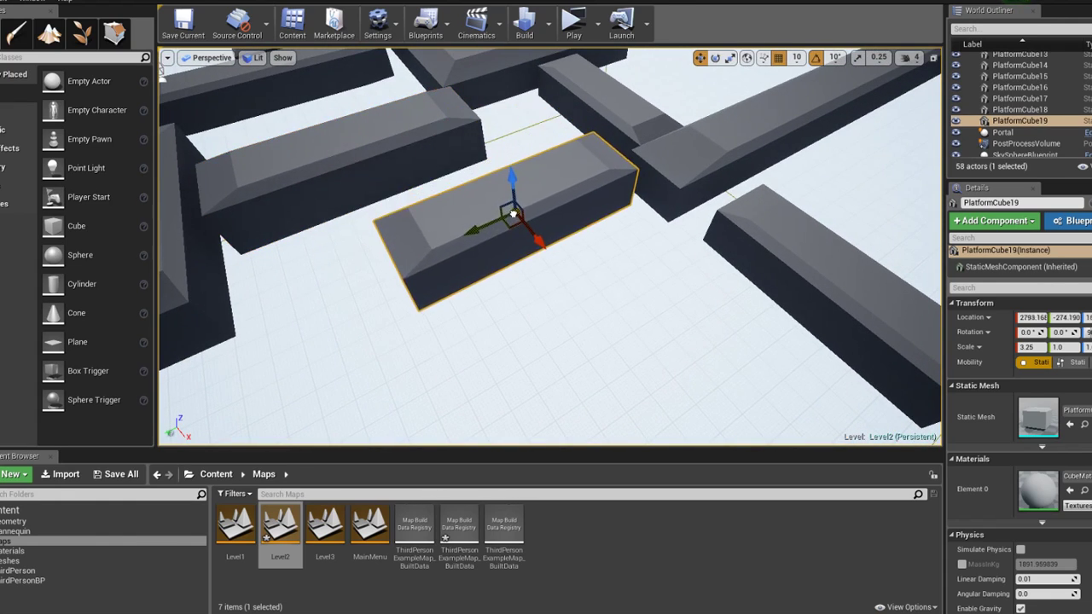
mouse_move(500, 249)
right_mouse_down()
mouse_move(595, 312)
mouse_move(577, 279)
right_mouse_up()
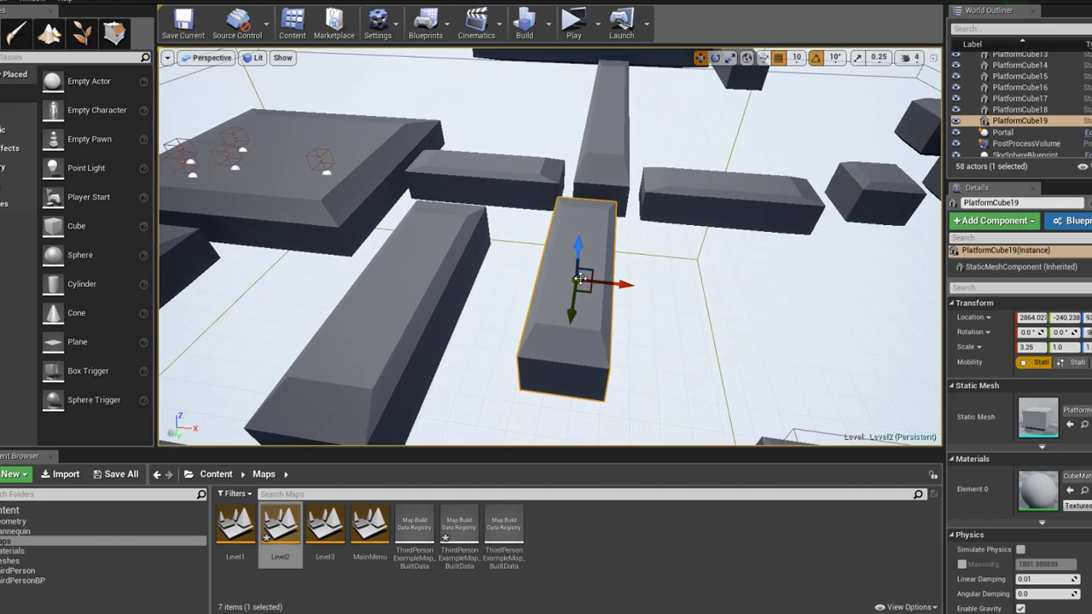
left_click_drag(579, 279, 586, 284)
right_click_drag(549, 247, 597, 239)
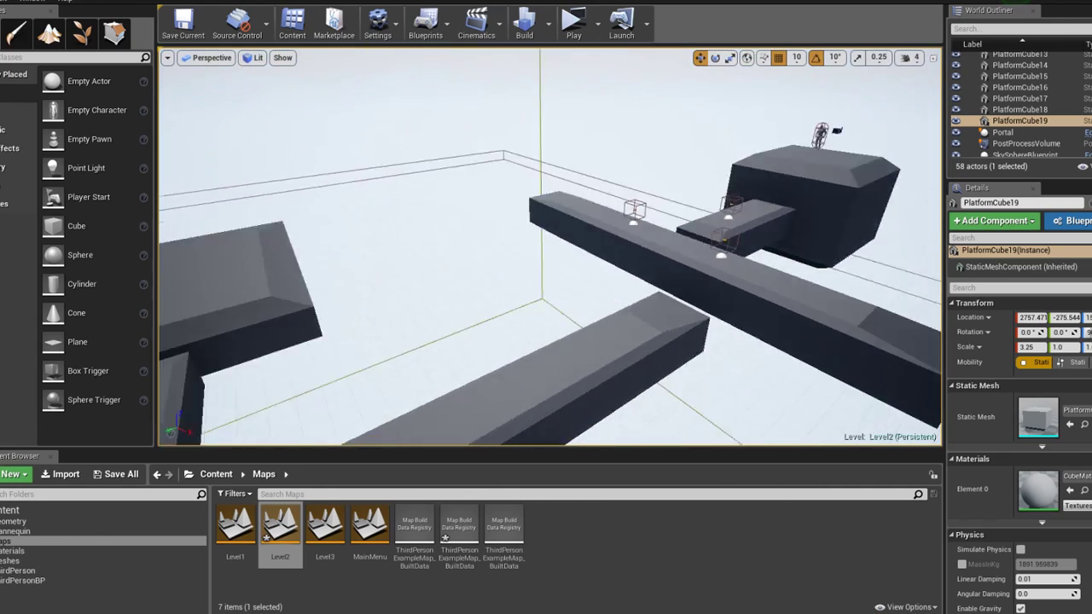
Set LevelEnd's Next Level Name to Level3 and save Level2
left_click(358, 217)
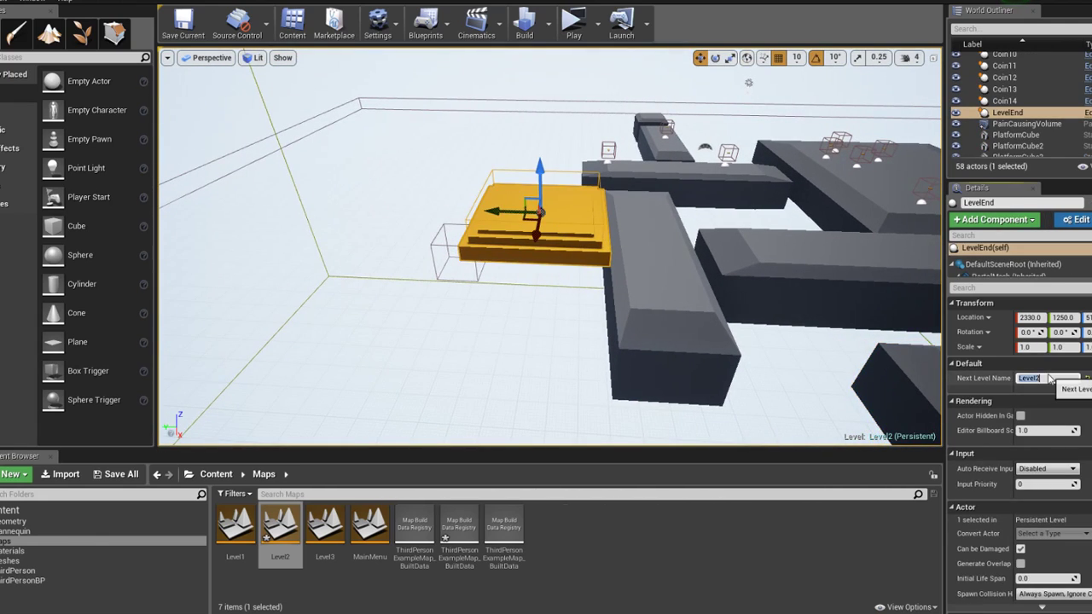
left_click(1068, 382)
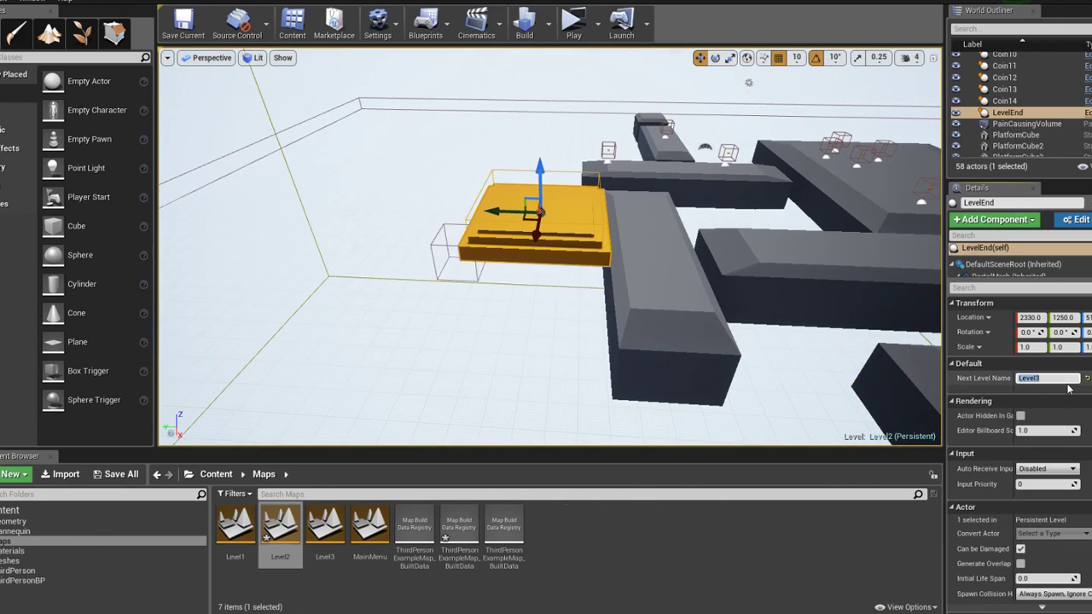
left_click(121, 474)
left_click(672, 416)
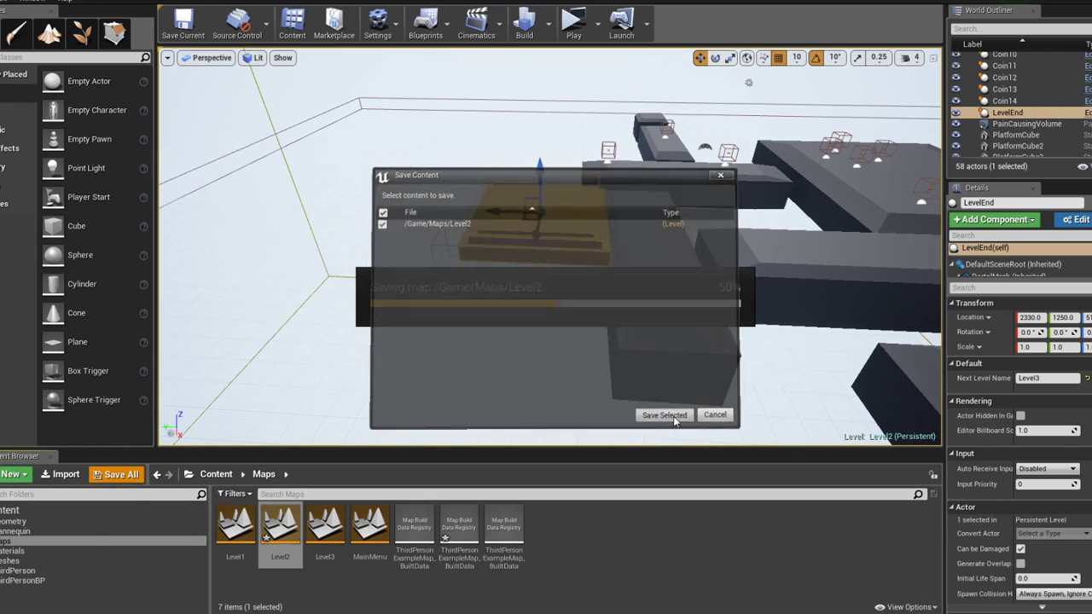
In Level3, set the LevelEnd actor's Next Level Name to Level4
double_click(325, 524)
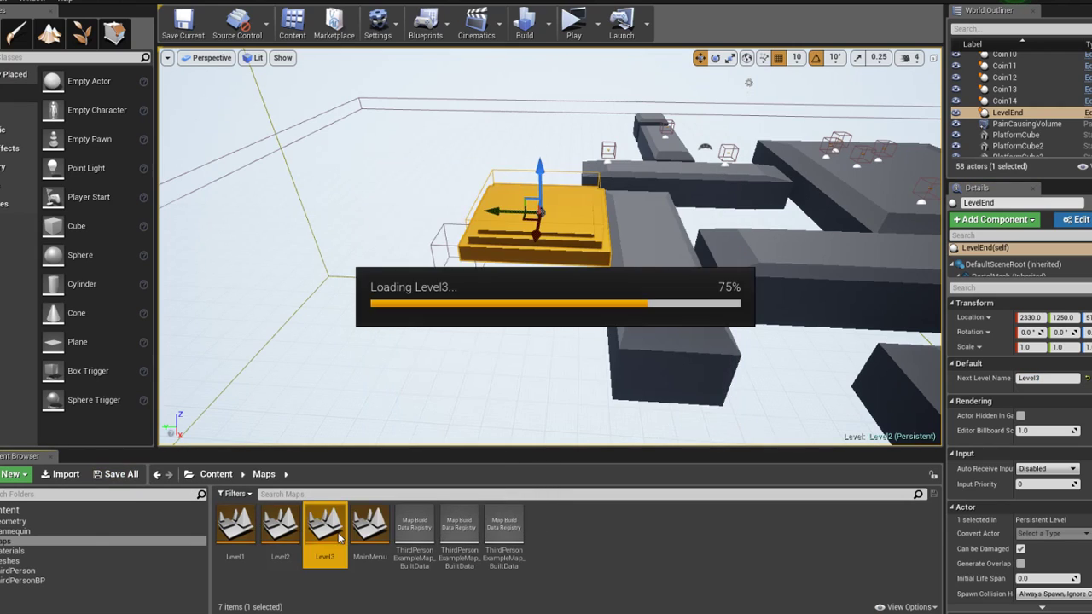
left_click(510, 256)
left_click(1047, 377)
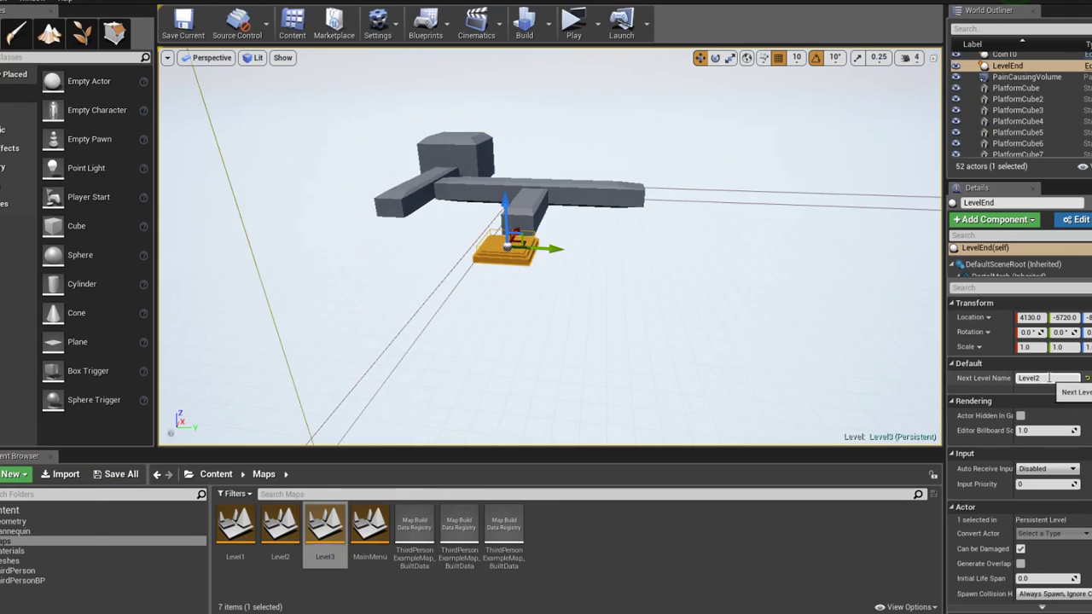
type("Level4")
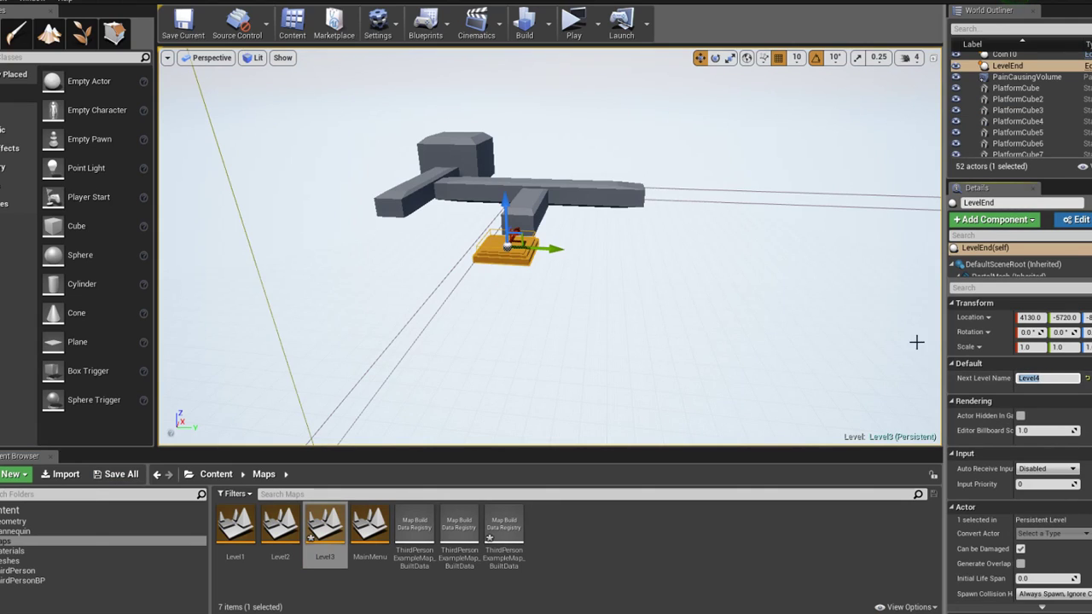
left_click_drag(916, 342, 429, 419)
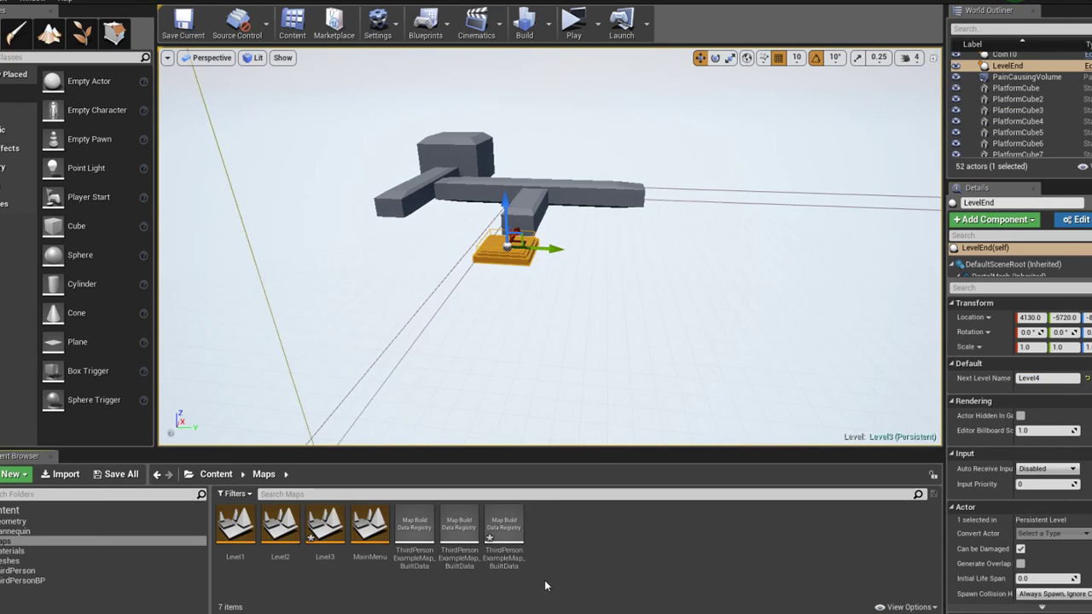
Duplicate the Level3 map as Level4 and save both maps
left_click(324, 534)
key("ctrl+w")
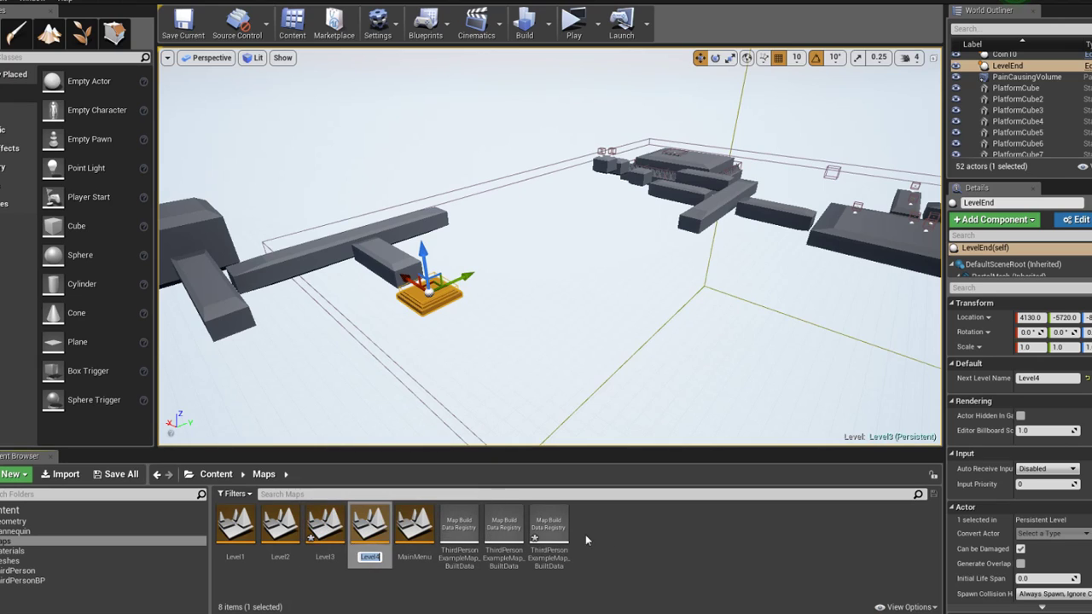
key("Return")
left_click(324, 528, "ctrl")
key("ctrl+s")
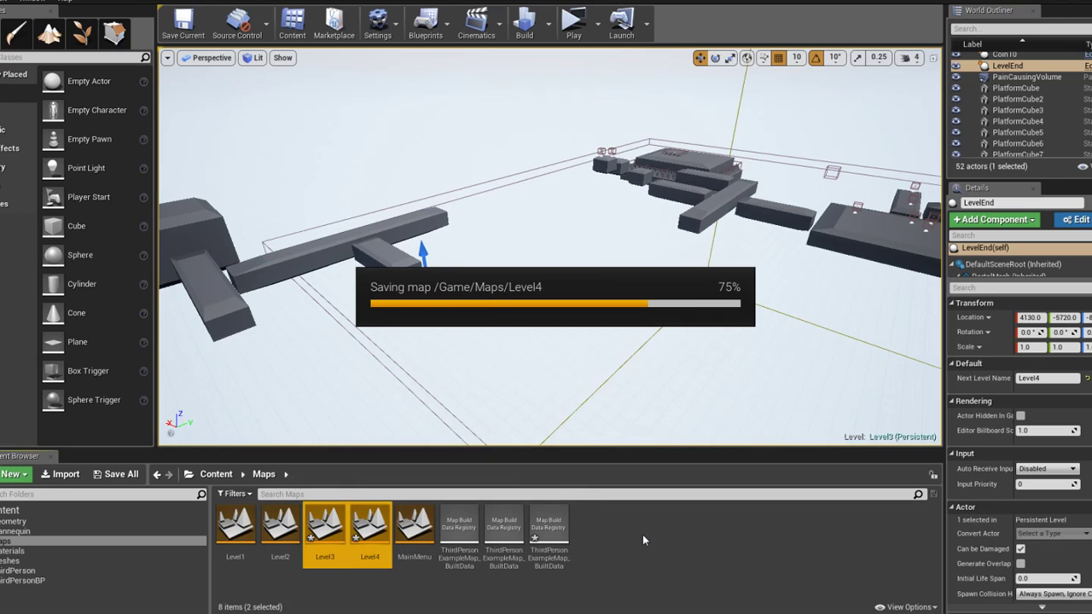
left_click_drag(519, 358, 529, 282)
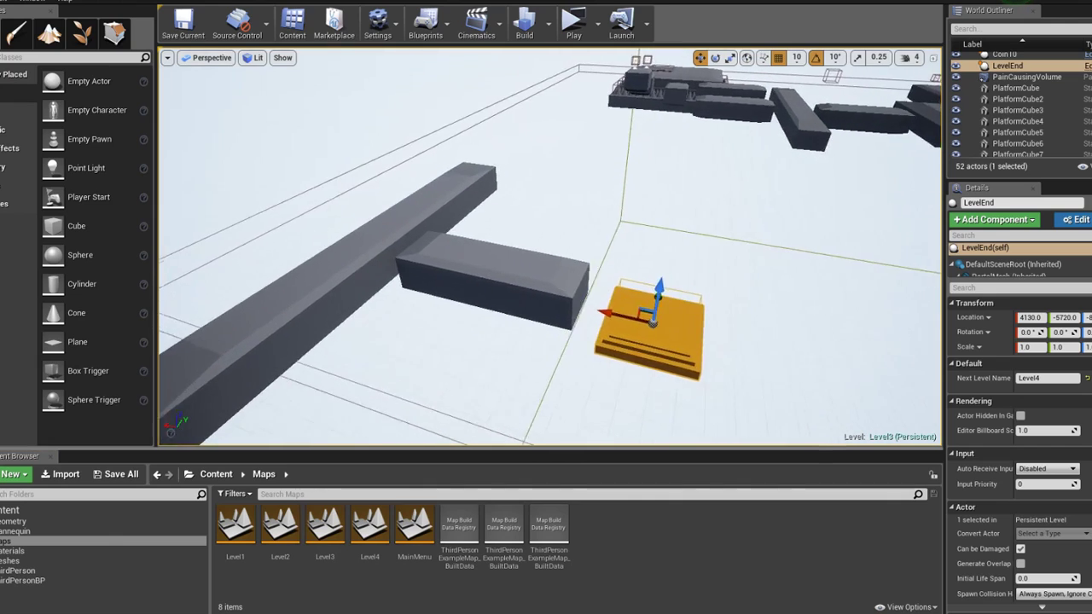
right_click_drag(529, 281, 529, 256)
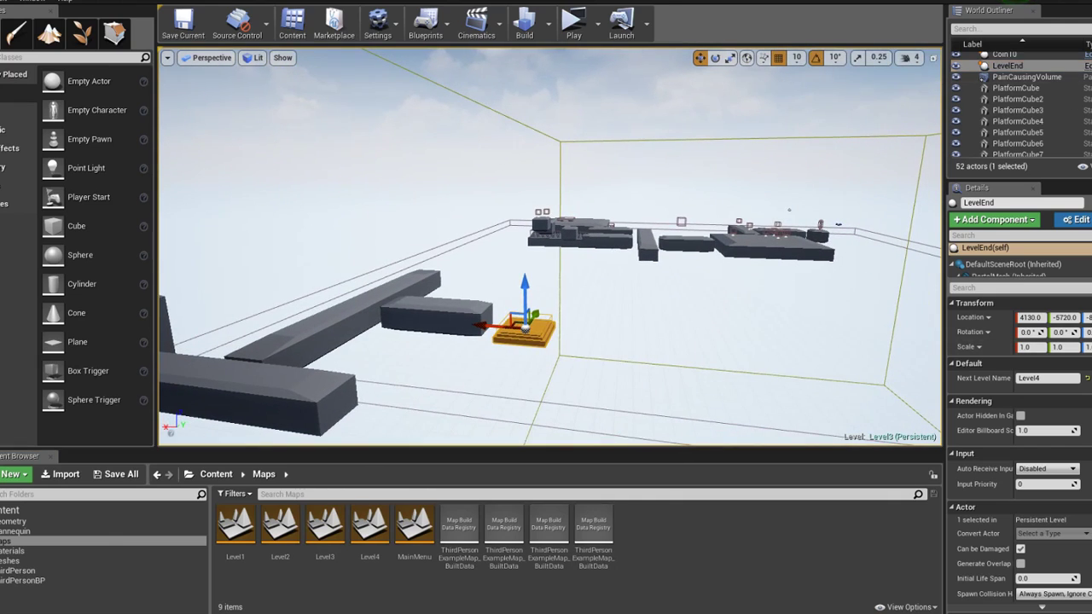
In the LevelEnd blueprint, move the Open New Level group right to make room
left_click(1085, 65)
right_click_drag(620, 342, 429, 364)
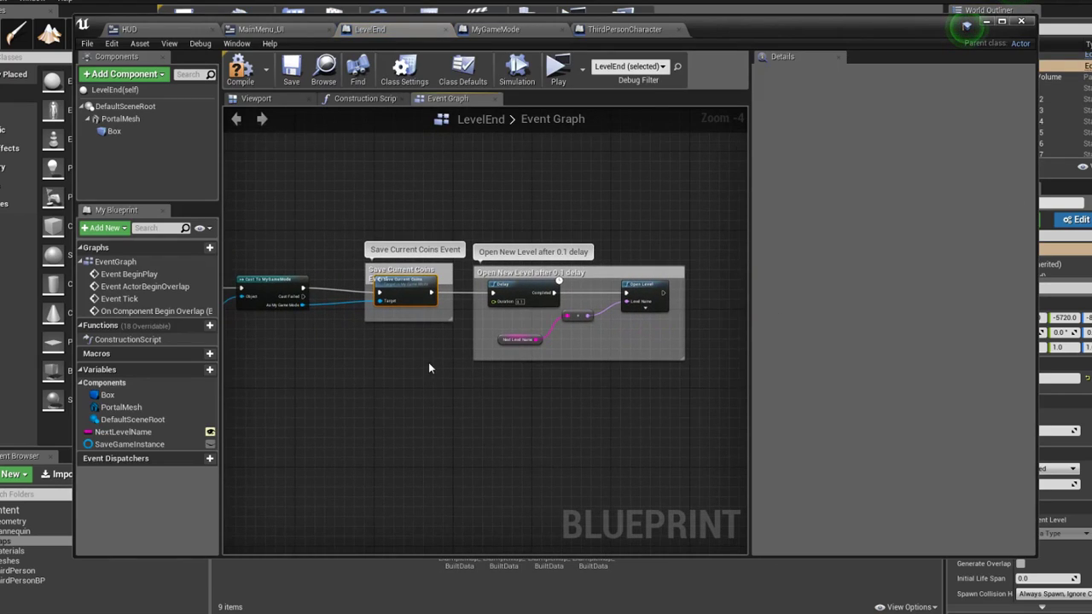
left_click(128, 432)
scroll(275, 426, "down", 2)
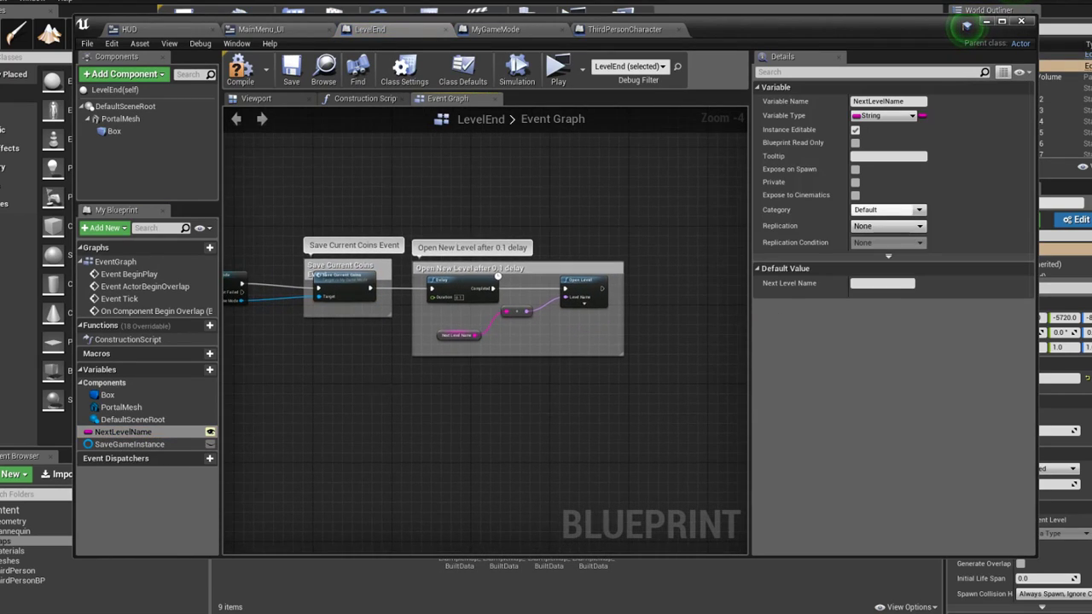
scroll(384, 358, "up", 1)
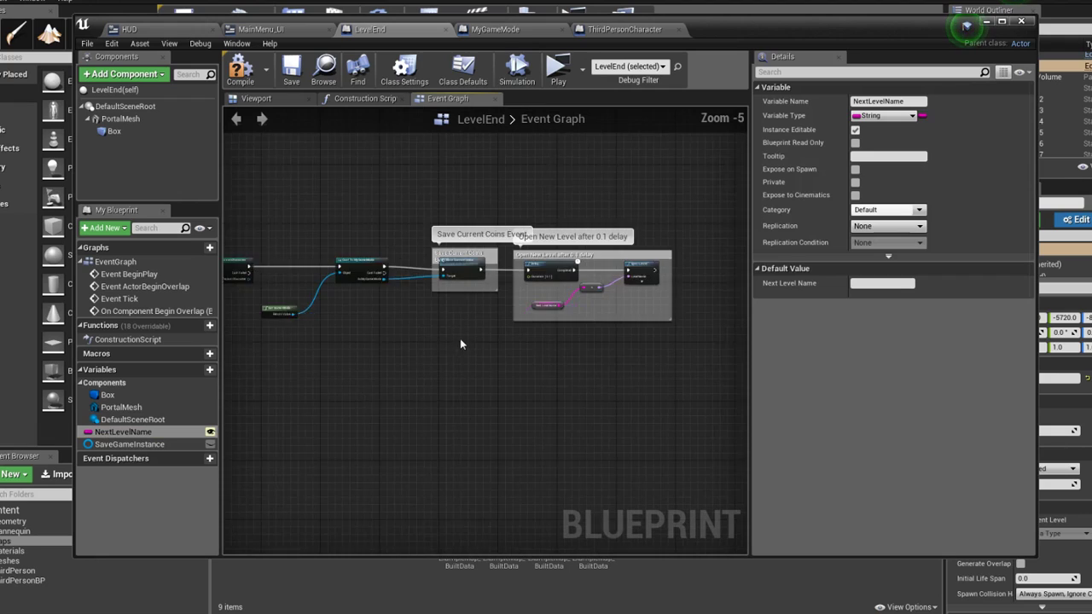
scroll(508, 332, "up", 1)
mouse_move(443, 341)
right_mouse_down()
mouse_move(658, 330)
mouse_move(444, 296)
right_mouse_up()
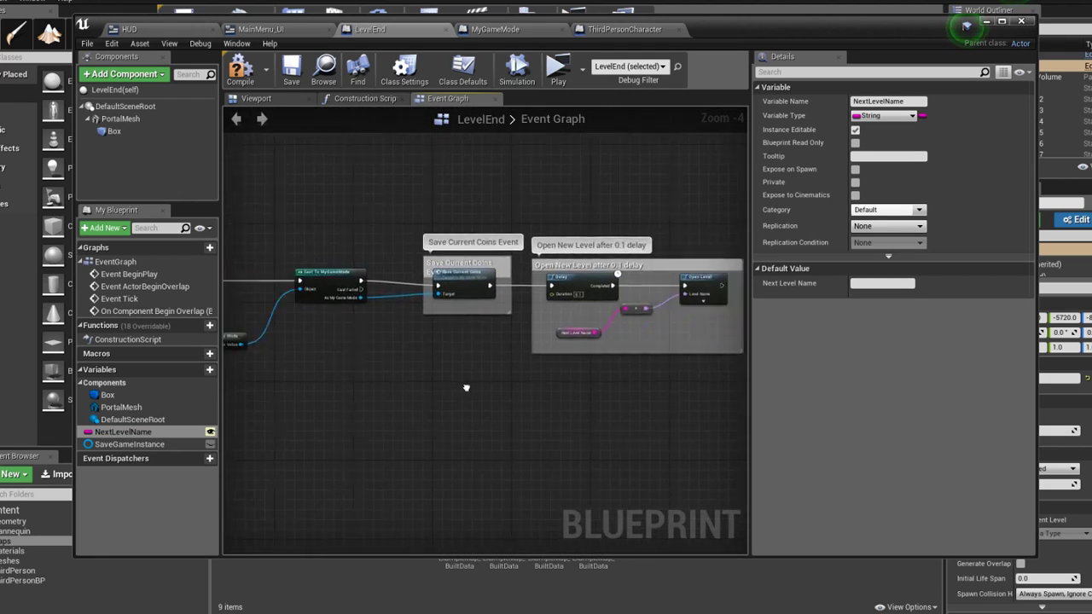
left_click_drag(585, 196, 331, 264)
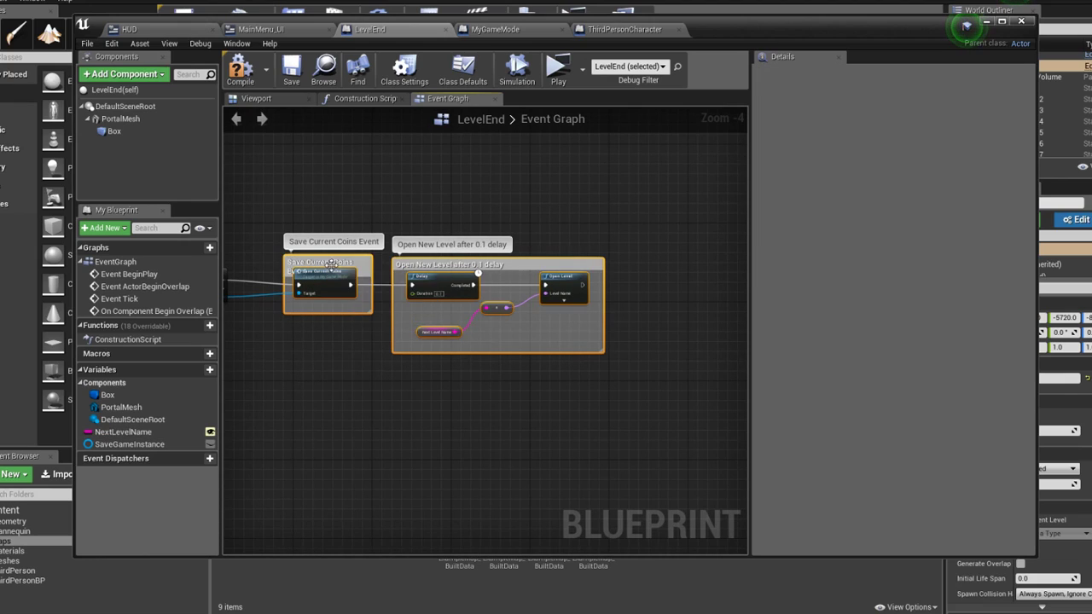
left_click(456, 264)
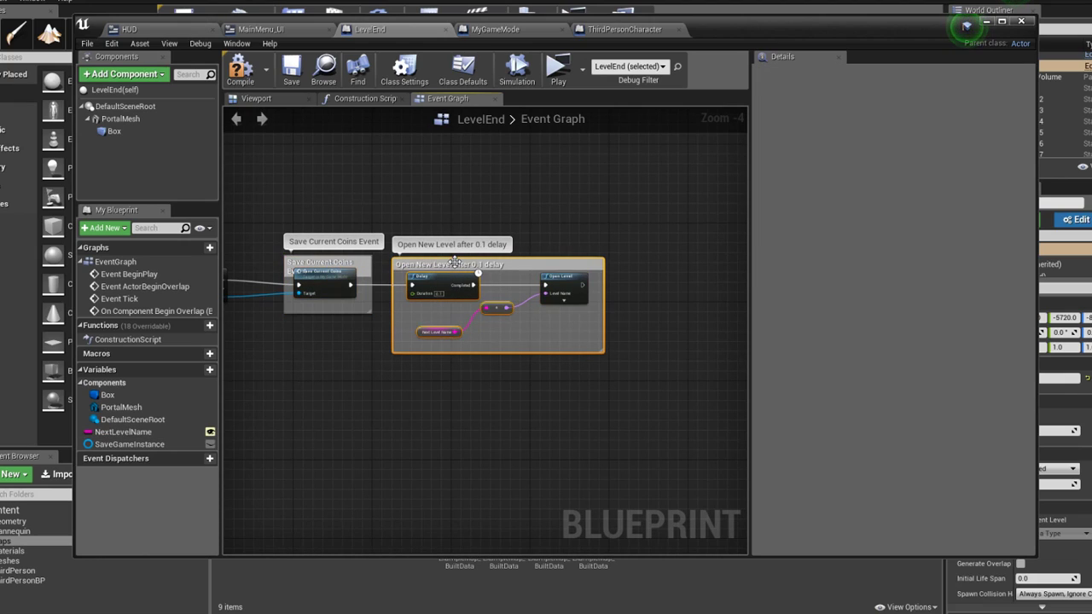
left_click_drag(455, 264, 649, 253)
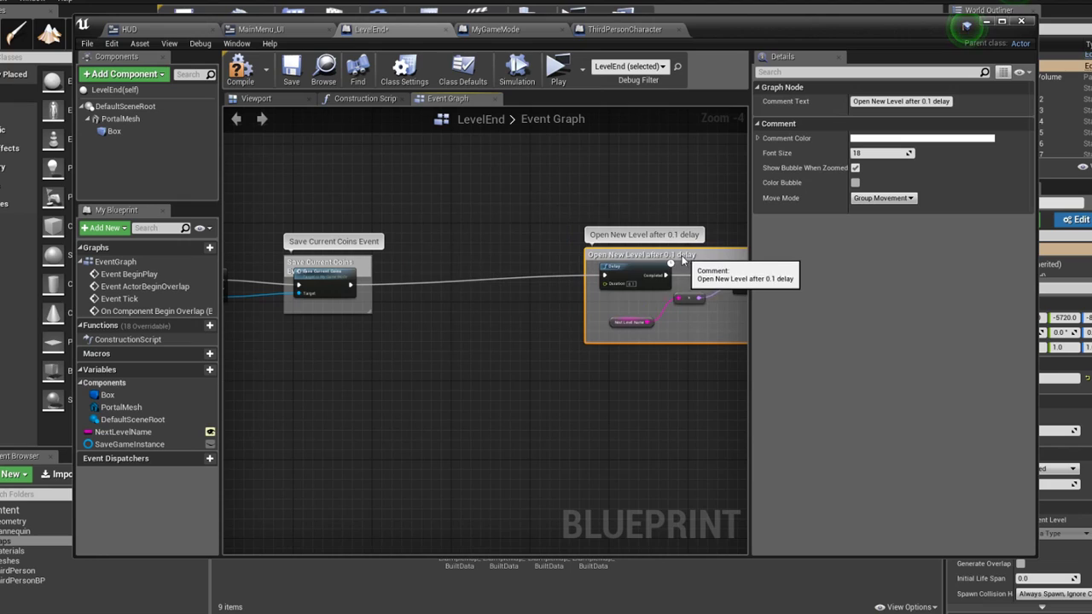
Insert a Branch after Save Current Coins and add a NextLevelName getter
left_click_drag(353, 287, 425, 285)
type("branch")
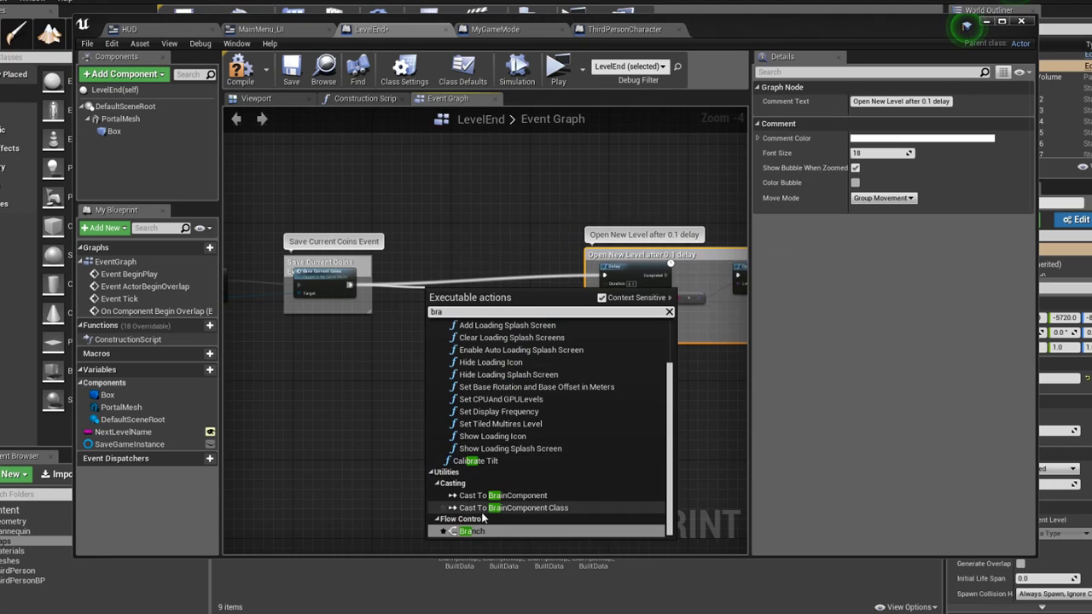
left_click(476, 527)
left_click_drag(123, 432, 353, 373)
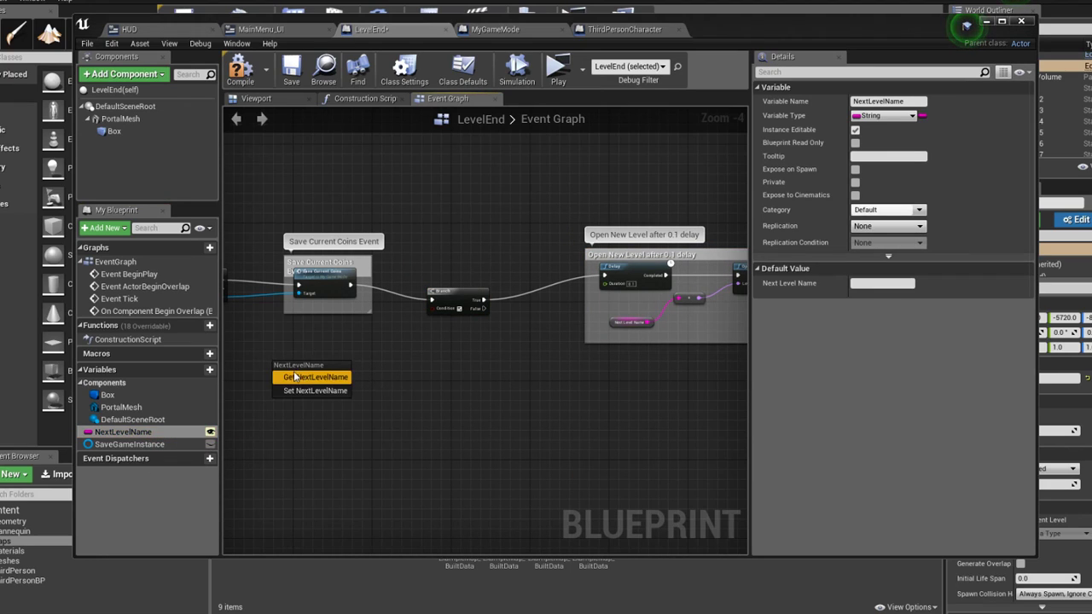
left_click(298, 373)
right_click_drag(298, 372, 346, 372)
left_click_drag(504, 294, 538, 267)
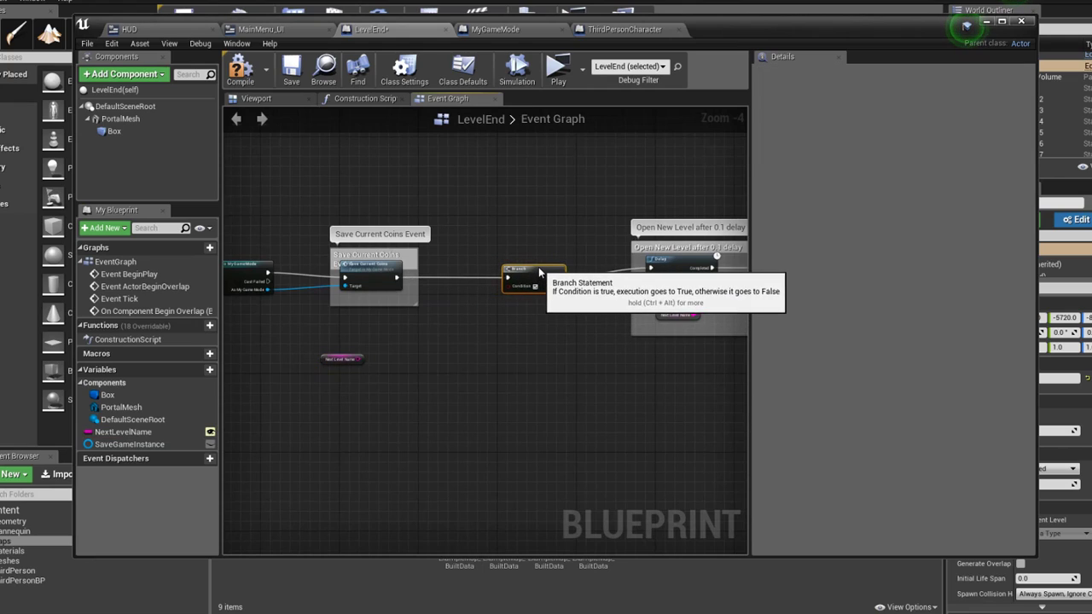
right_click_drag(492, 307, 636, 287)
Feed NextLevelName == "GameOver" into the Branch condition and route False into the Delay
left_click_drag(503, 344, 539, 331)
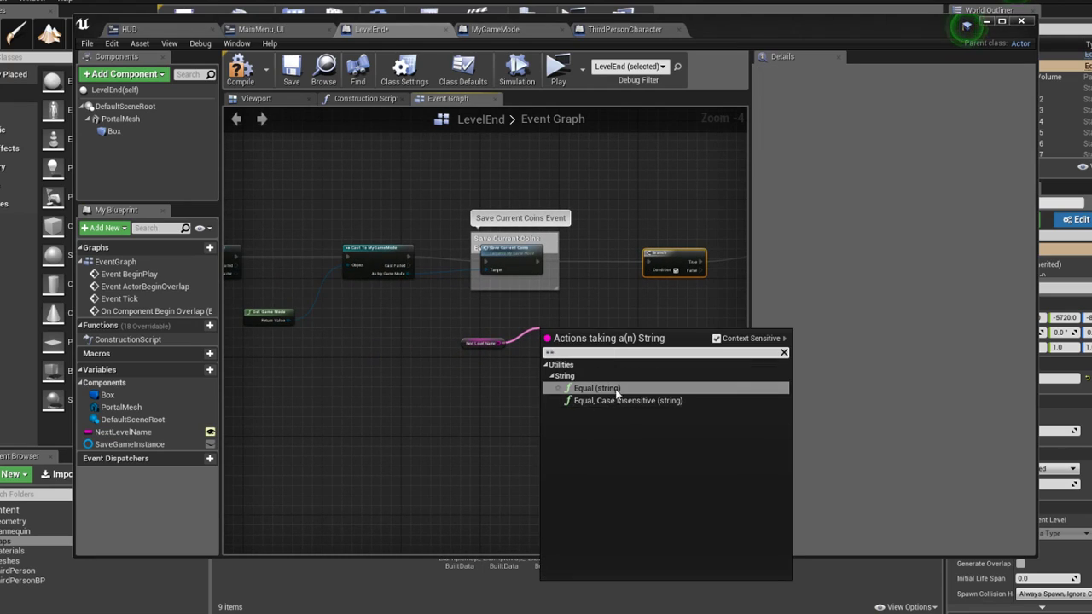
left_click(595, 388)
scroll(503, 350, "up", 3)
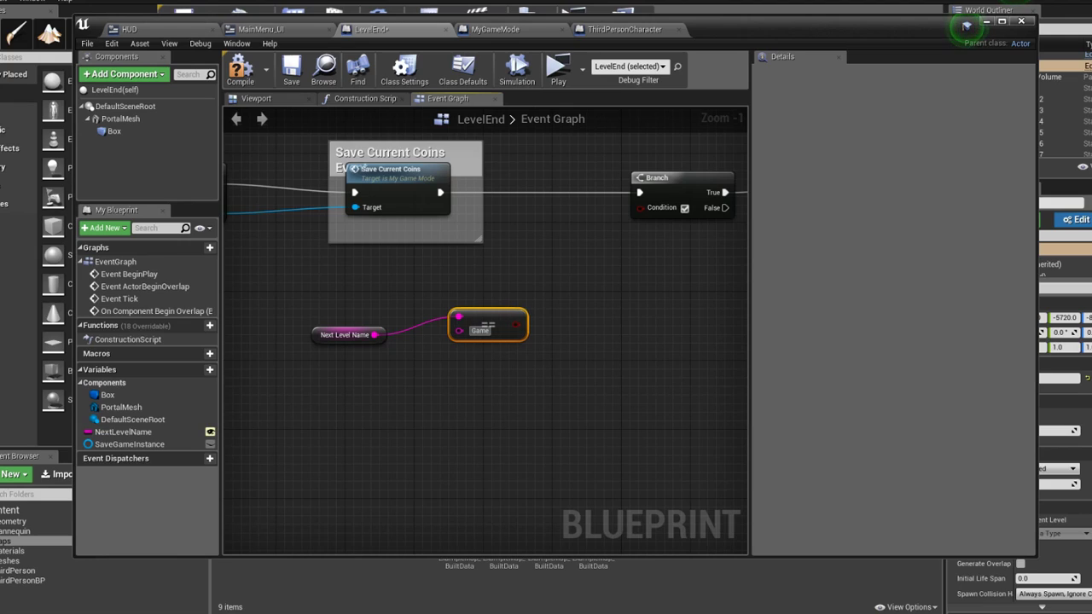
type("meOv")
type("er")
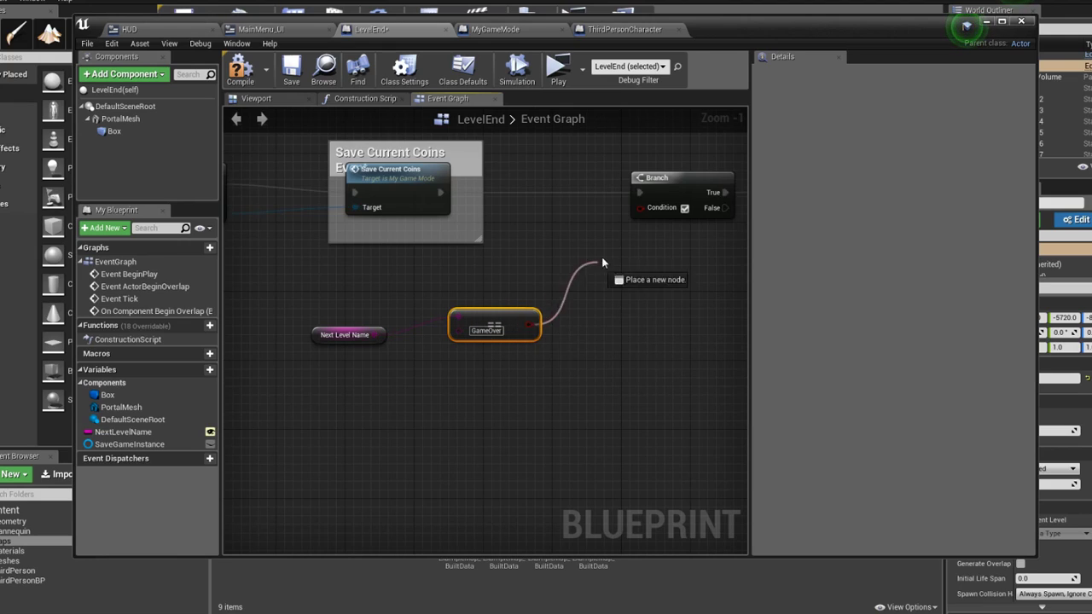
left_click_drag(535, 331, 639, 207)
right_click_drag(659, 237, 434, 305)
scroll(455, 291, "down", 2)
left_click_drag(480, 258, 613, 234)
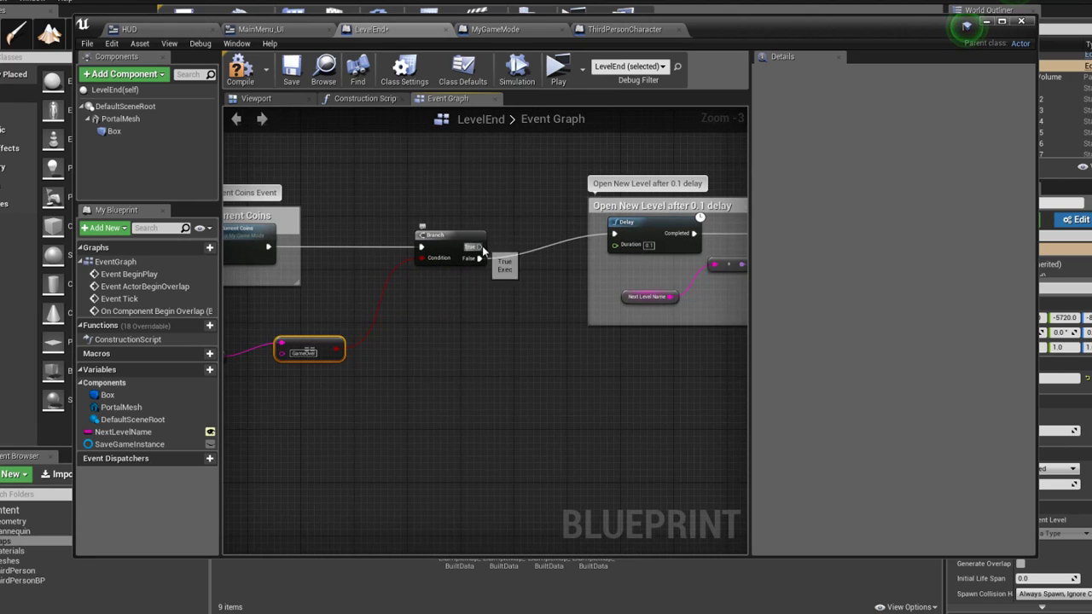
Reposition the Open New Level group, save LevelEnd, and switch to the HUD blueprint
right_click_drag(489, 247, 355, 247)
left_click_drag(532, 205, 509, 364)
left_click(394, 254)
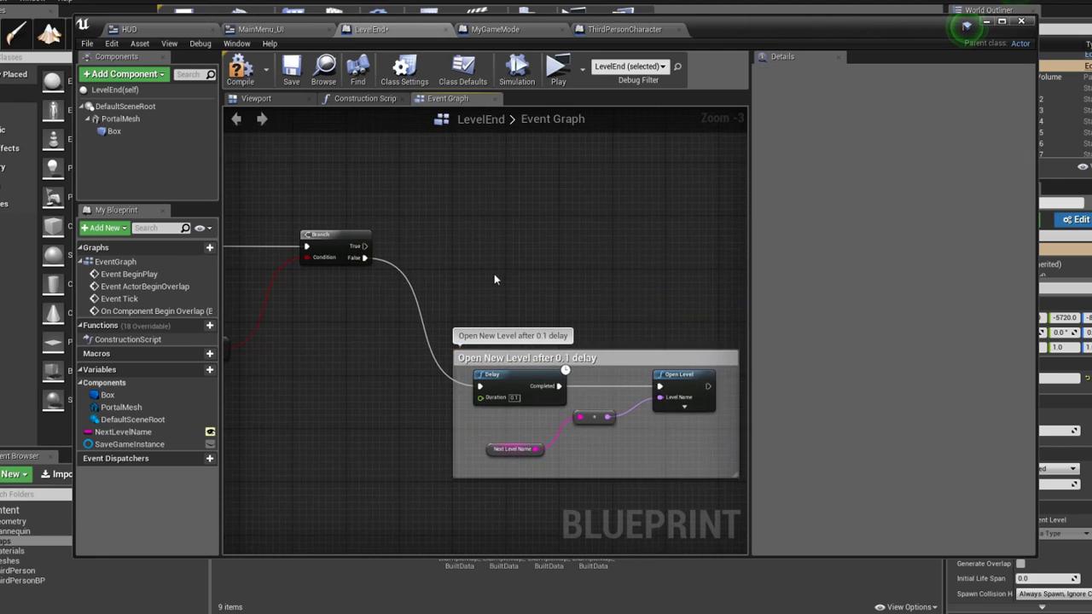
right_click_drag(395, 255, 491, 258)
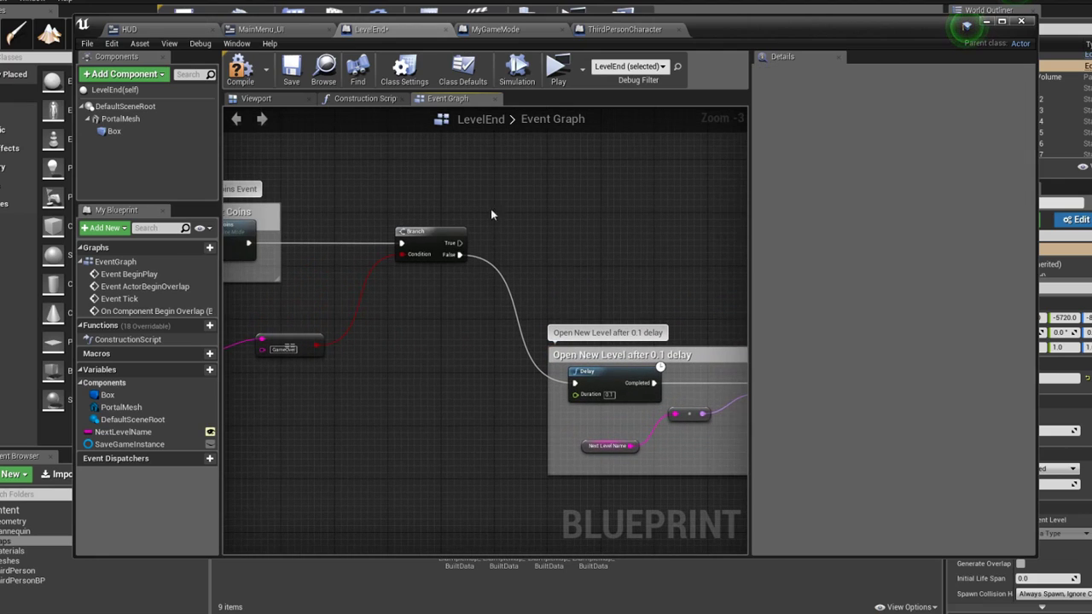
left_click(291, 72)
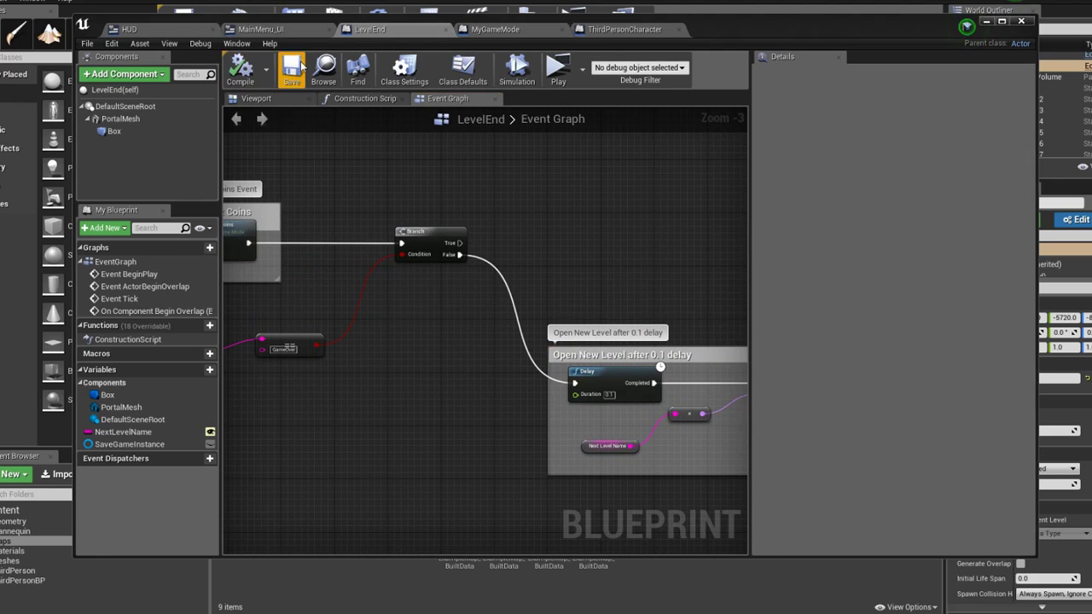
left_click(164, 31)
scroll(573, 205, "up", 2)
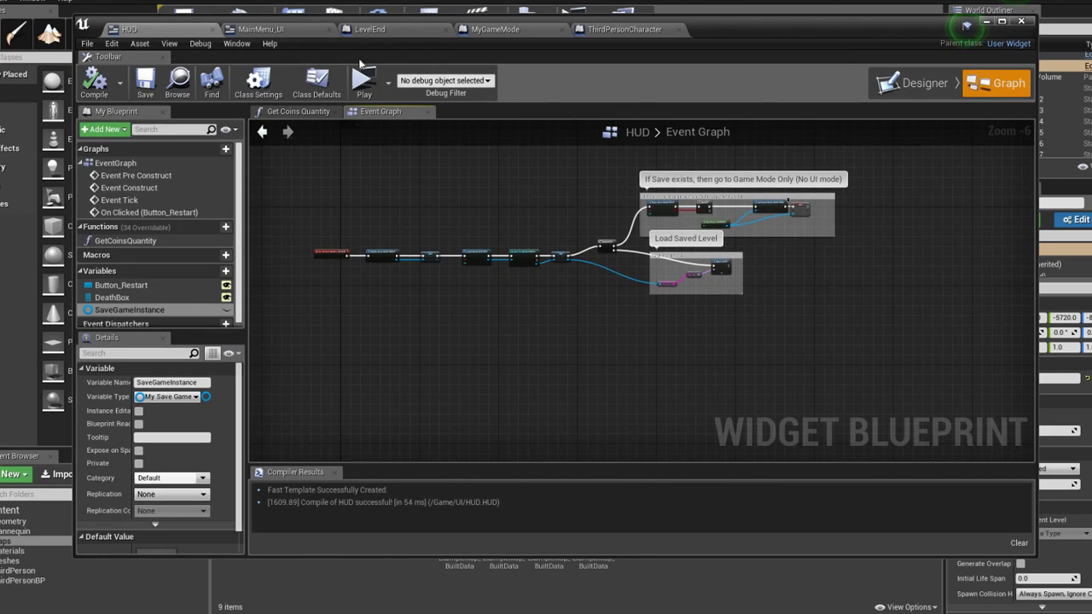
Add a Vertical Box to the HUD canvas in the Designer
left_click(261, 29)
left_click(128, 29)
left_click(887, 86)
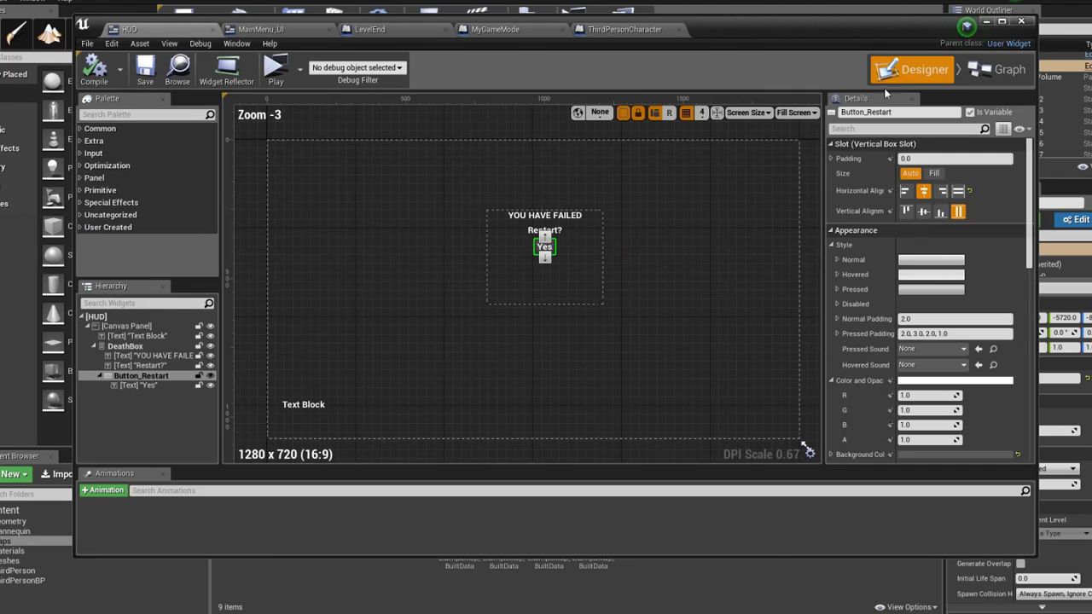
left_click(148, 114)
type("verti")
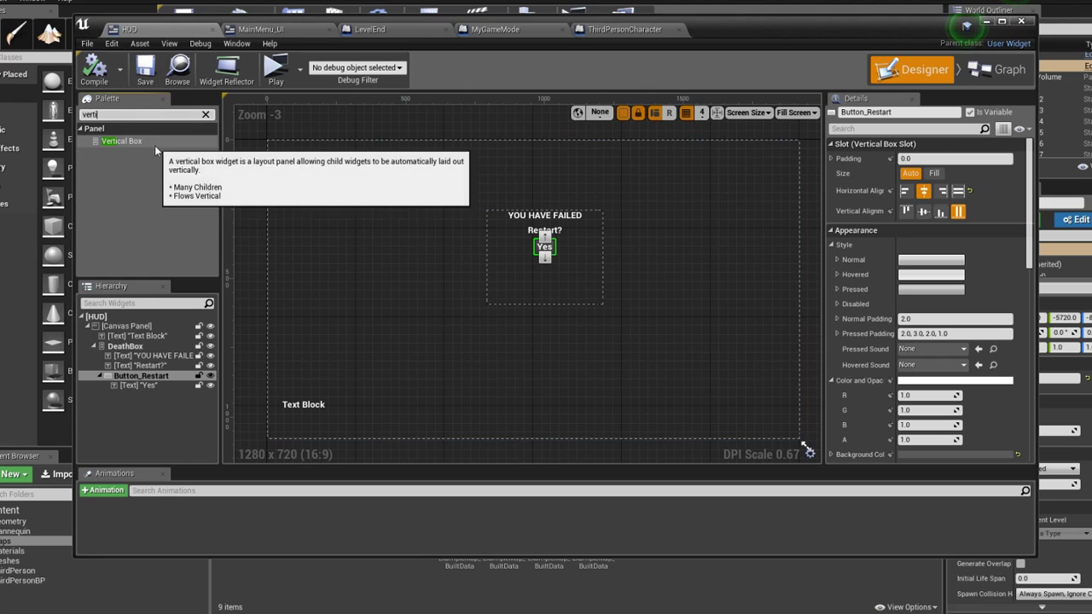
mouse_move(128, 142)
left_mouse_down()
mouse_move(400, 191)
mouse_move(696, 336)
left_mouse_up()
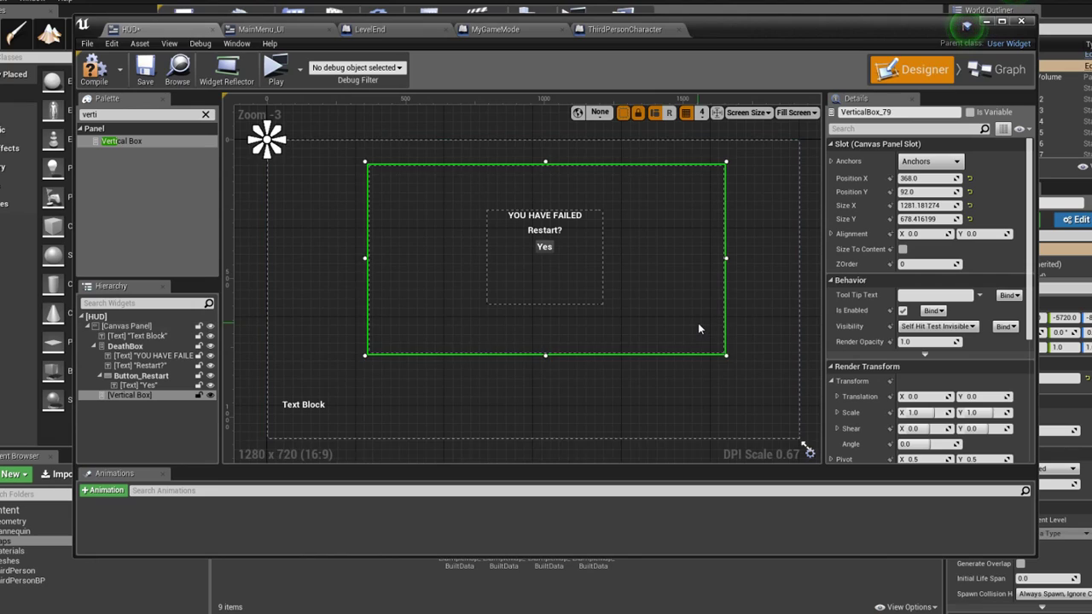
left_click_drag(697, 324, 694, 327)
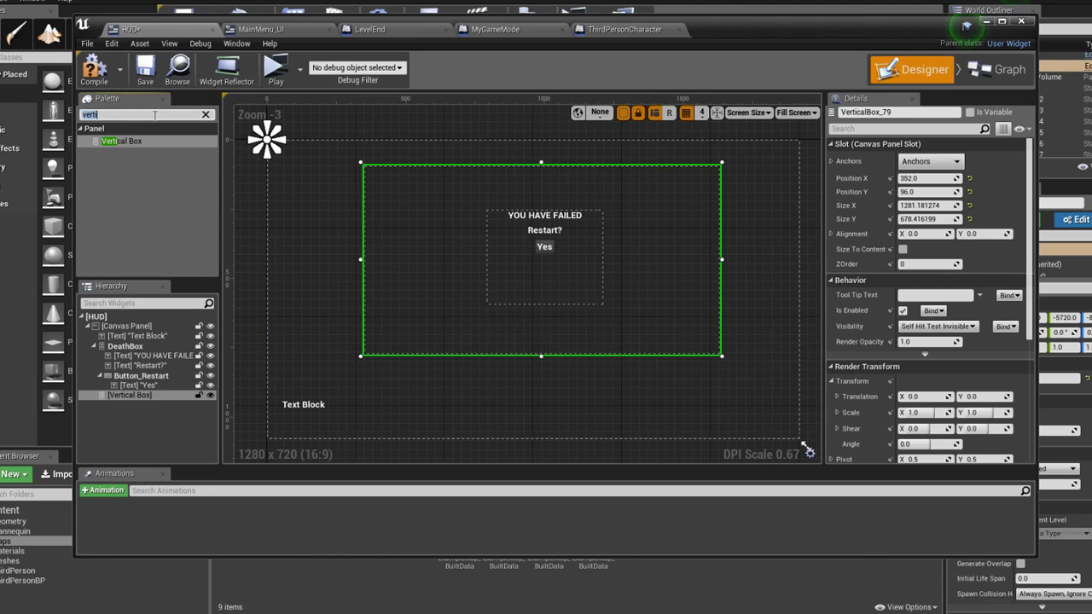
Put a centred text block in the box reading "CONGRATULATIONS, YOU HAVE FINISHED THE GAME!!!"
type("text")
left_click(149, 141)
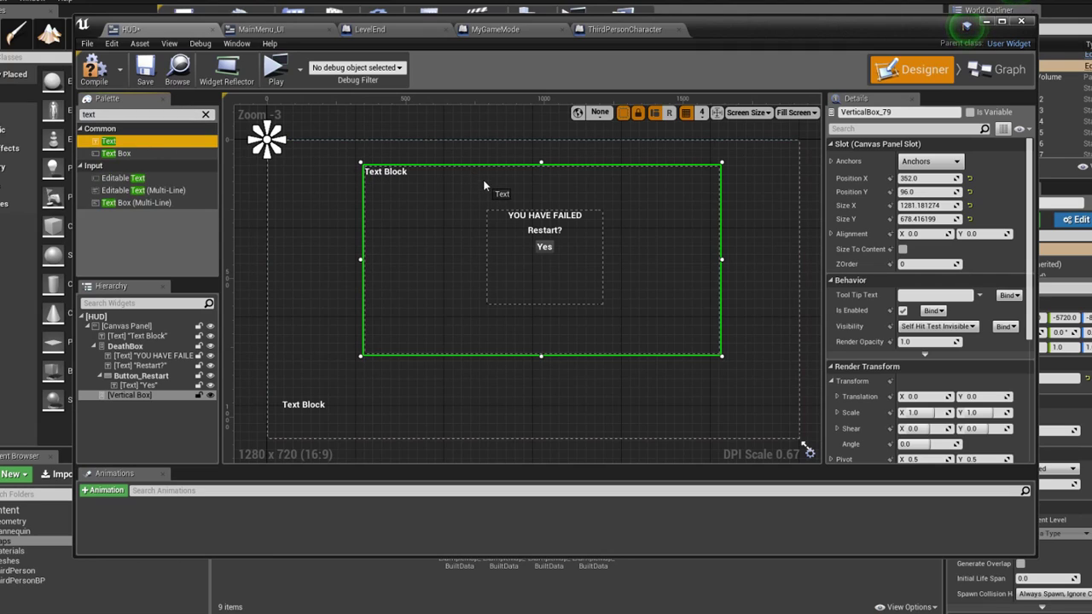
left_click_drag(482, 180, 441, 179)
left_click(927, 192)
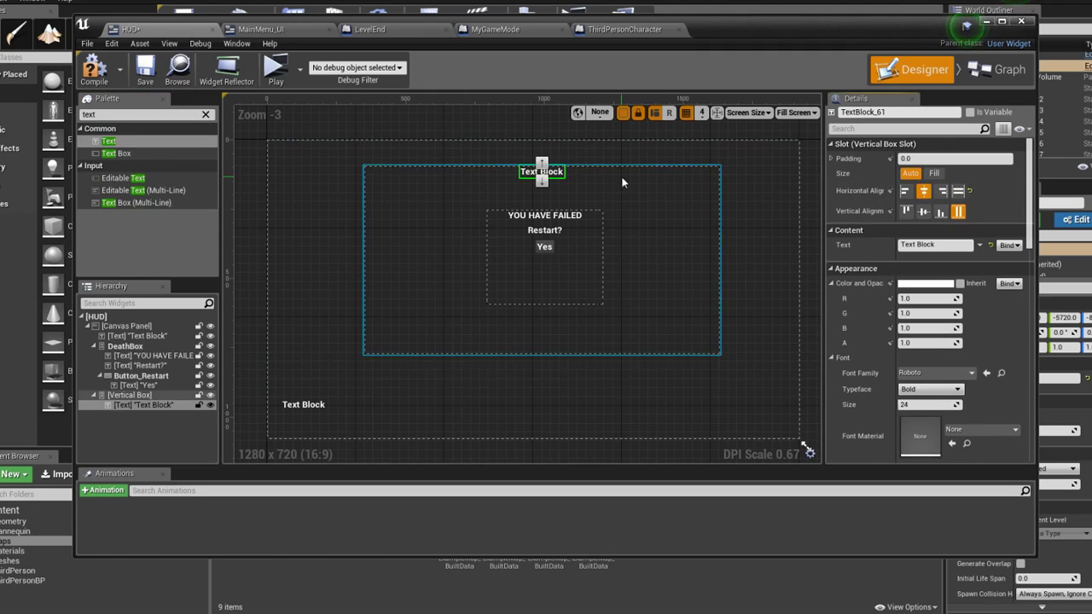
left_click(930, 244)
type("CO")
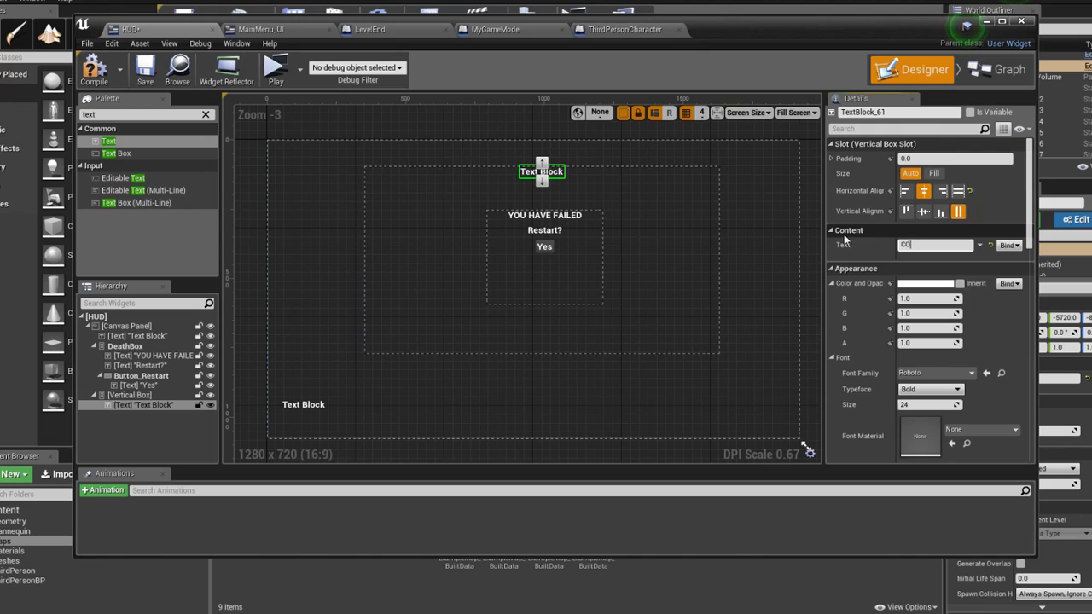
type("NGRATULATIONS")
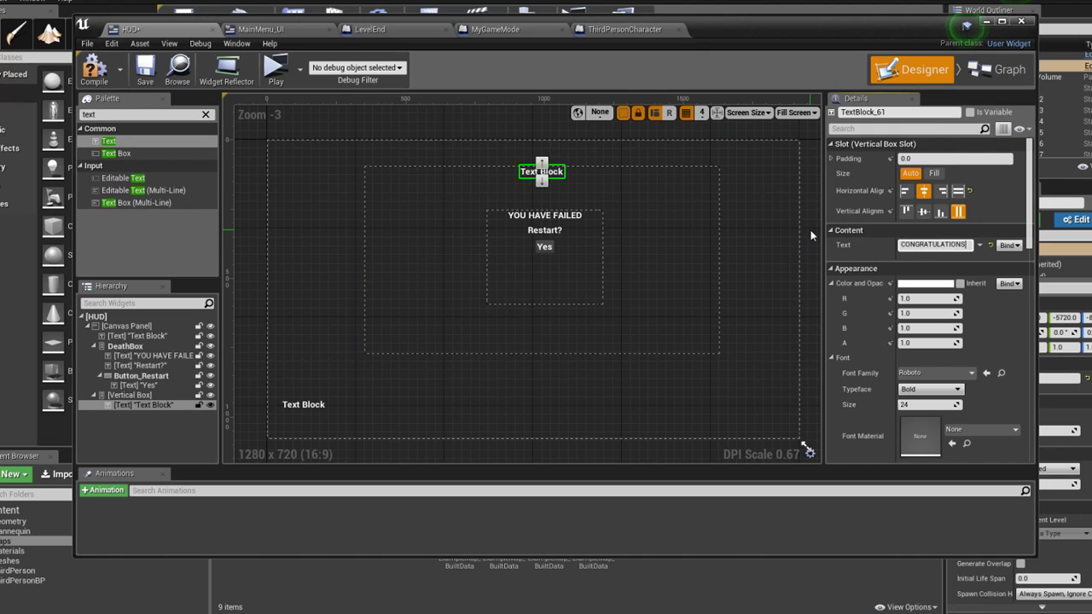
type(", YOU HAVE P")
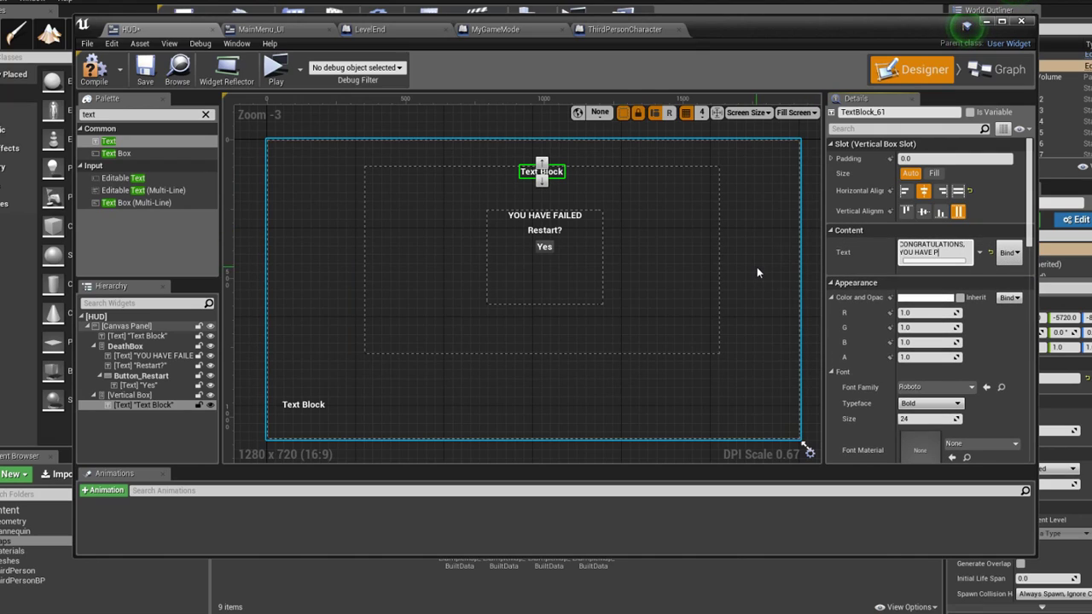
type("ASSED TH")
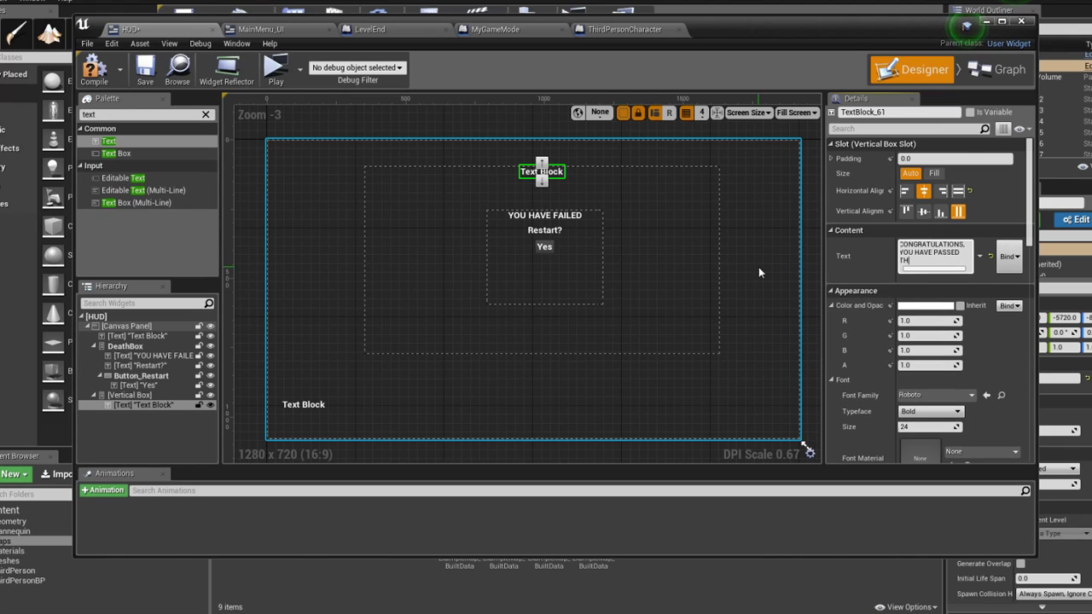
key("BackSpace")
key("BackSpace")
key("BackSpace")
key("BackSpace")
key("BackSpace")
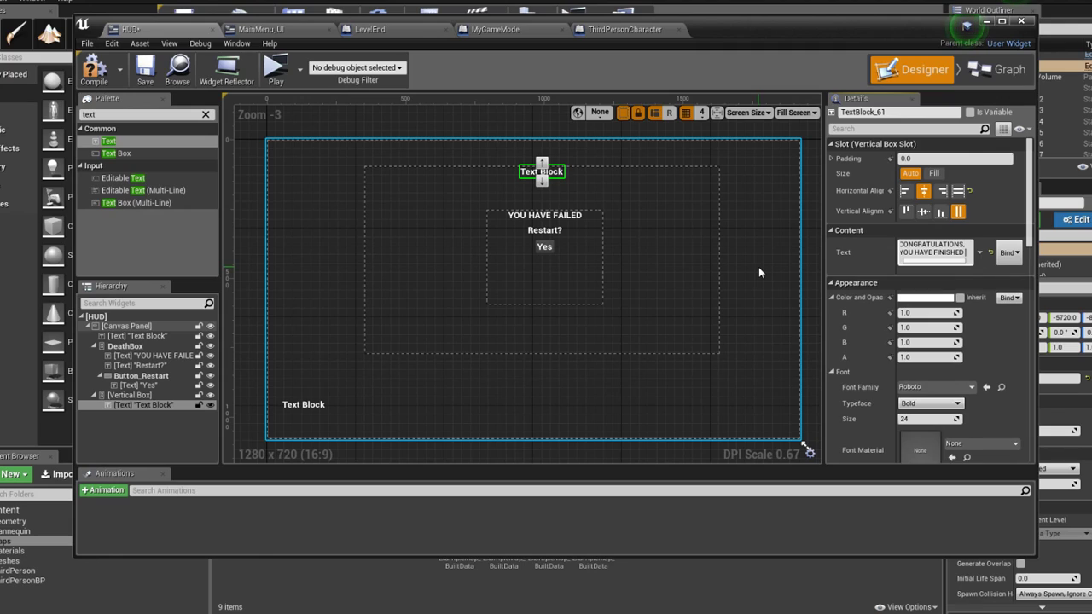
type("THE GAME!!!")
key("Return")
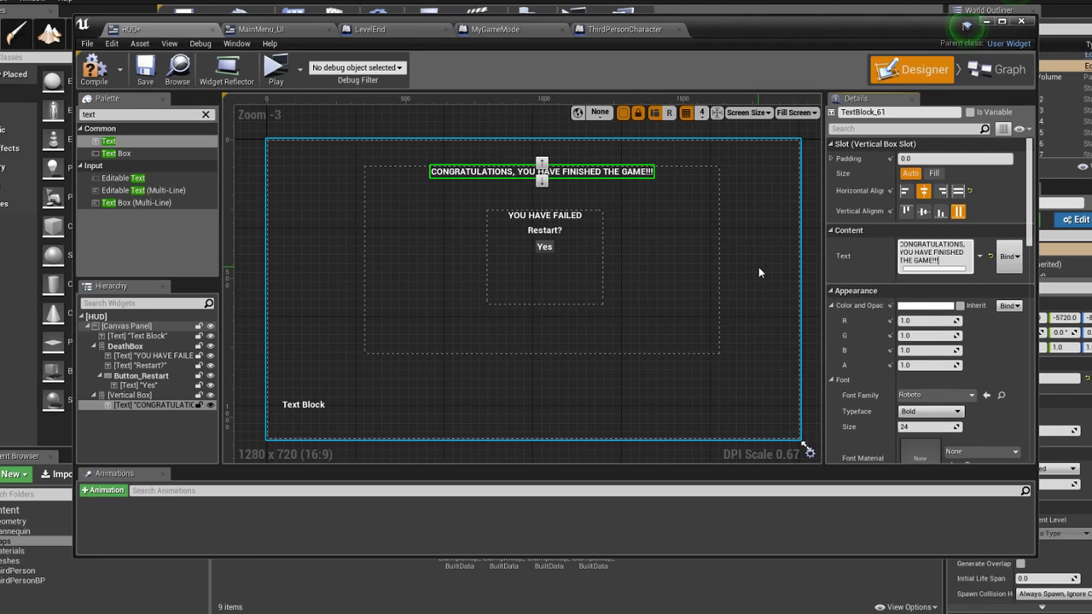
Set the message typeface to Light, then select the Vertical Box and filter the palette for Button
left_click(929, 411)
left_click(913, 445)
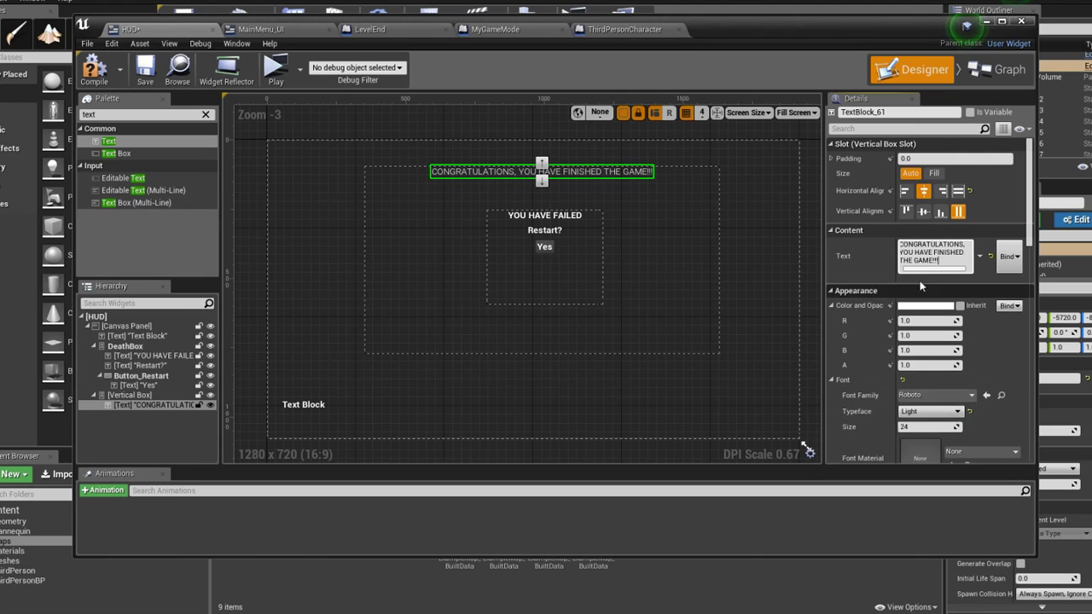
scroll(923, 353, "down", 2)
scroll(922, 354, "down", 2)
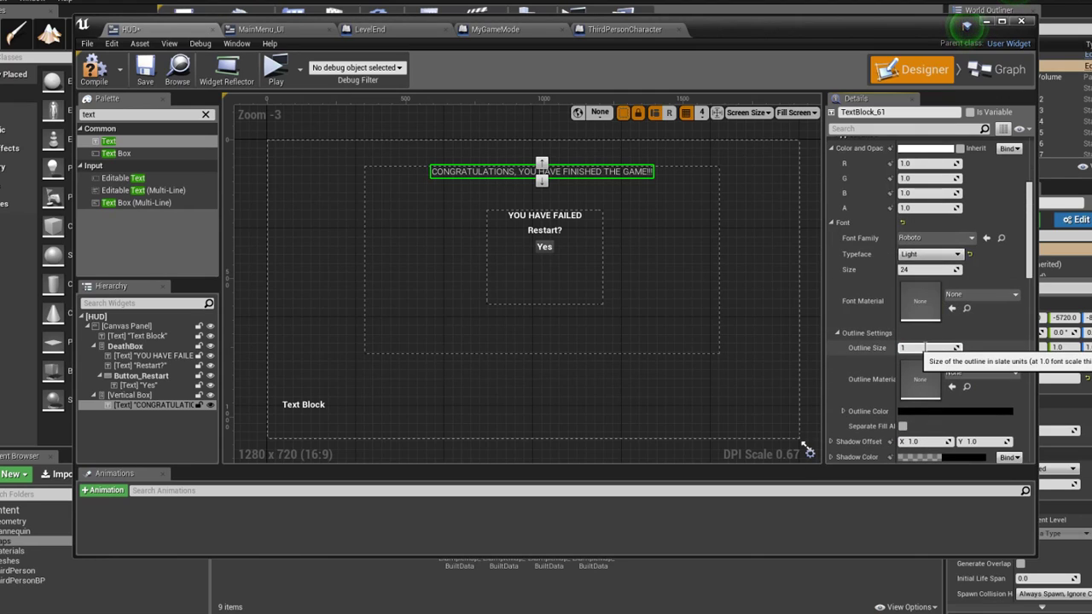
left_click(764, 250)
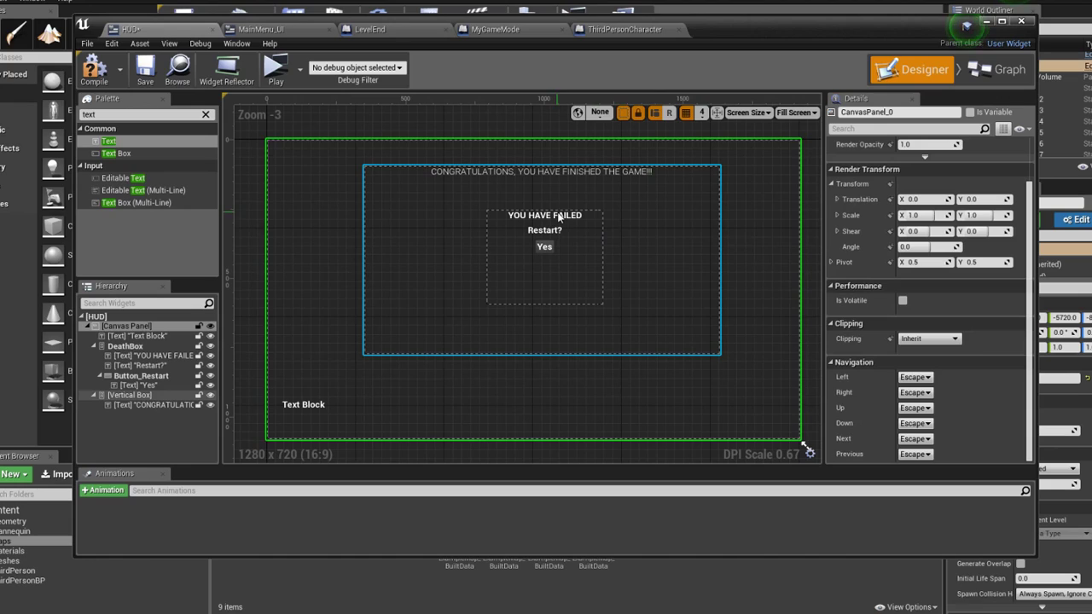
left_click(499, 190)
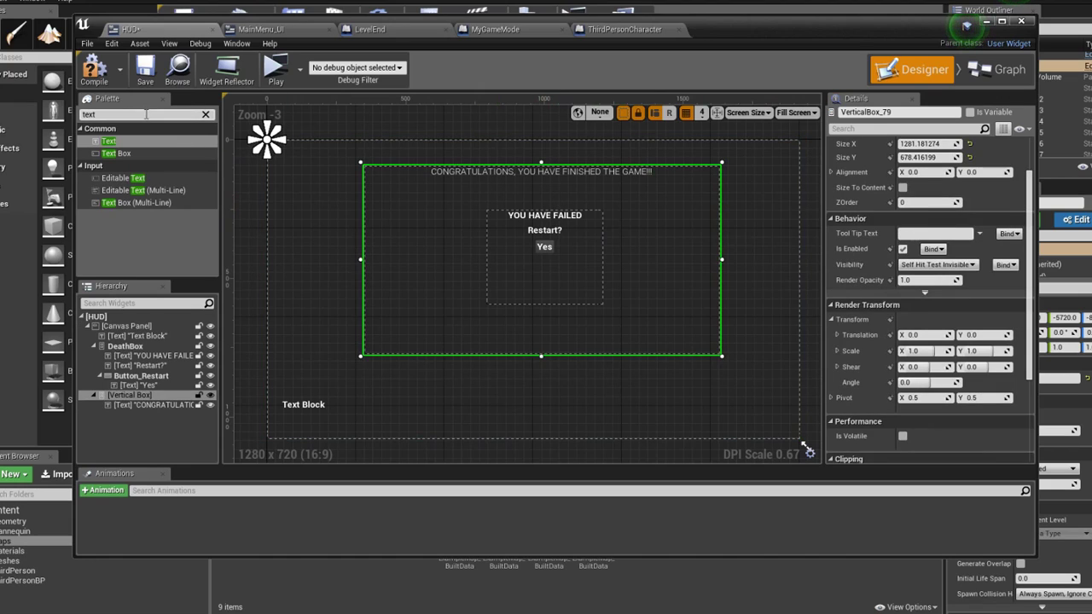
double_click(146, 114)
type("button")
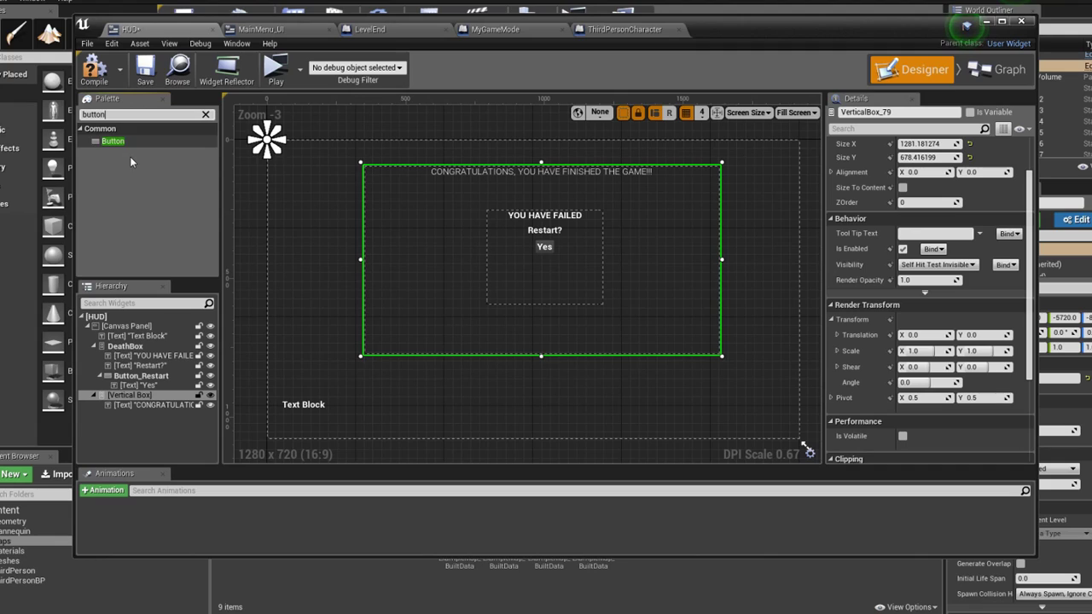
Add a Button and a Text to the vertical box, giving the text outline 1, Light typeface, centred
left_click_drag(115, 141, 437, 210)
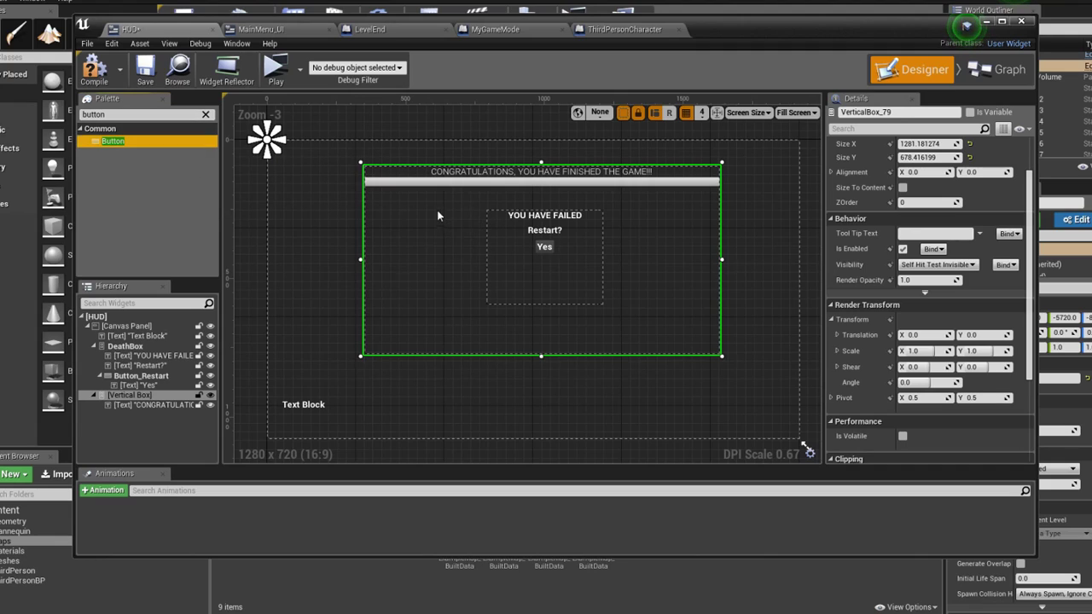
double_click(141, 114)
type("tex")
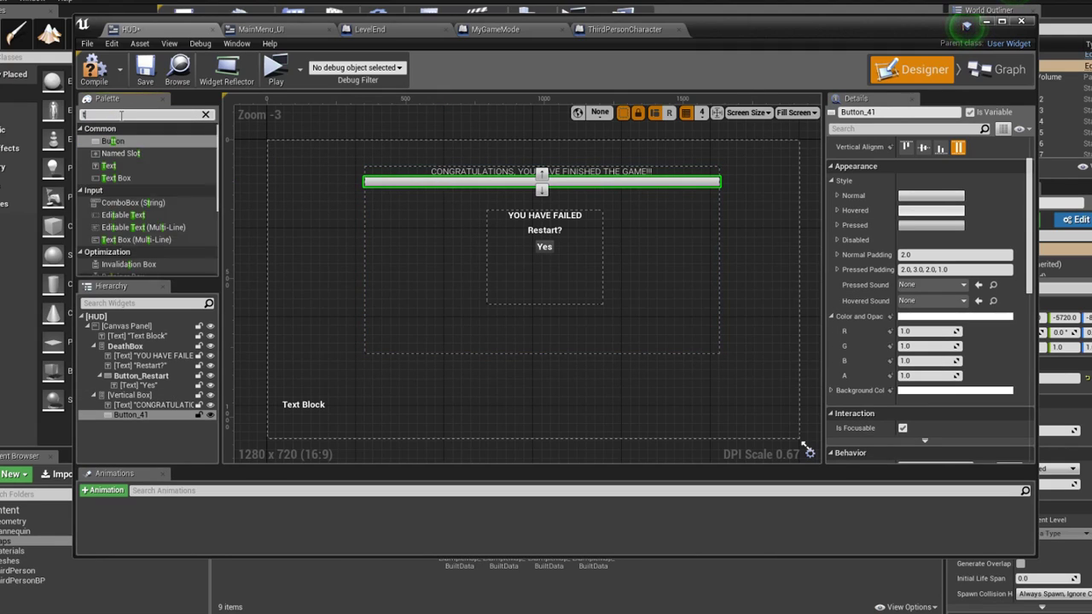
left_click_drag(108, 140, 401, 195)
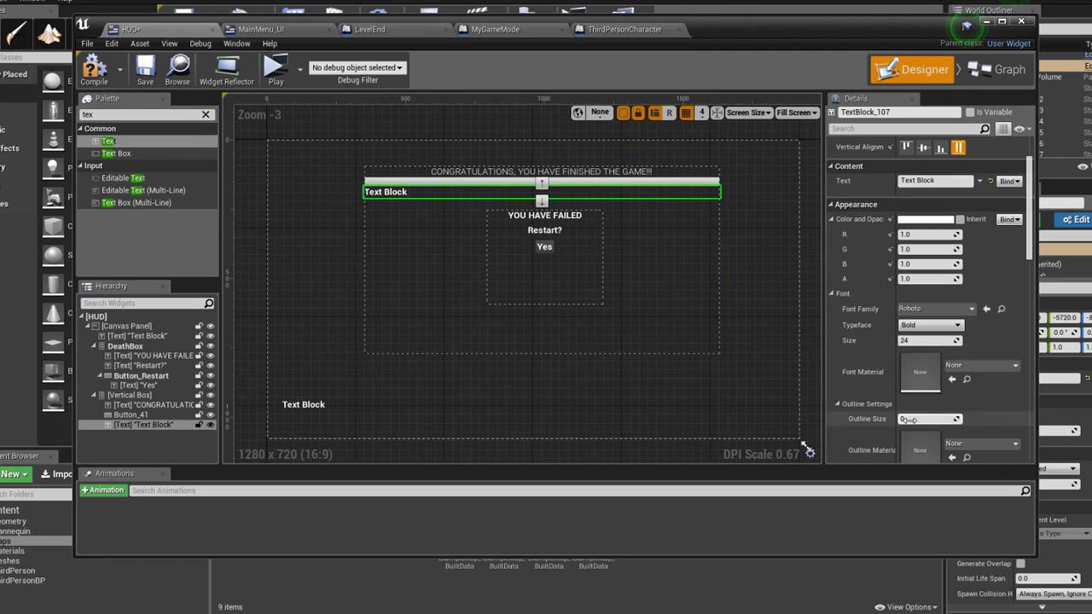
left_click(915, 418)
type("1")
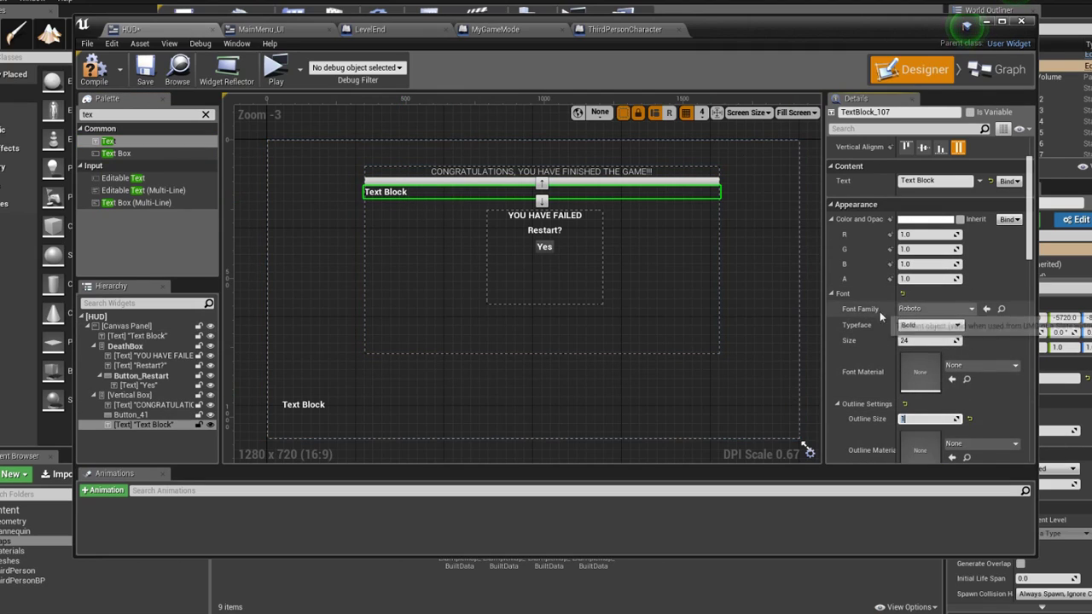
left_click(928, 325)
left_click(910, 359)
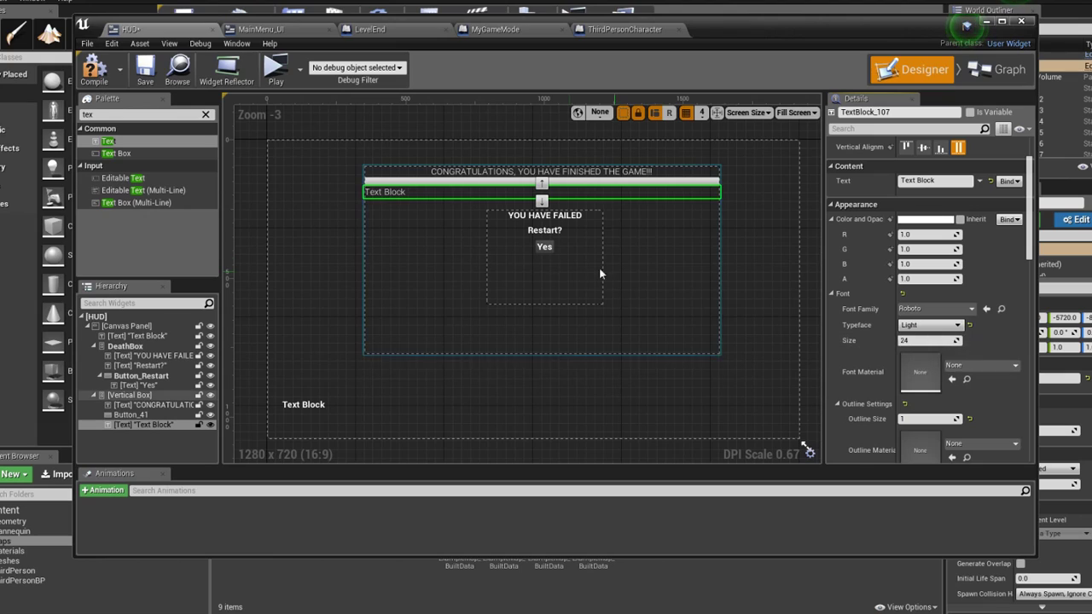
scroll(934, 180, "up", 2)
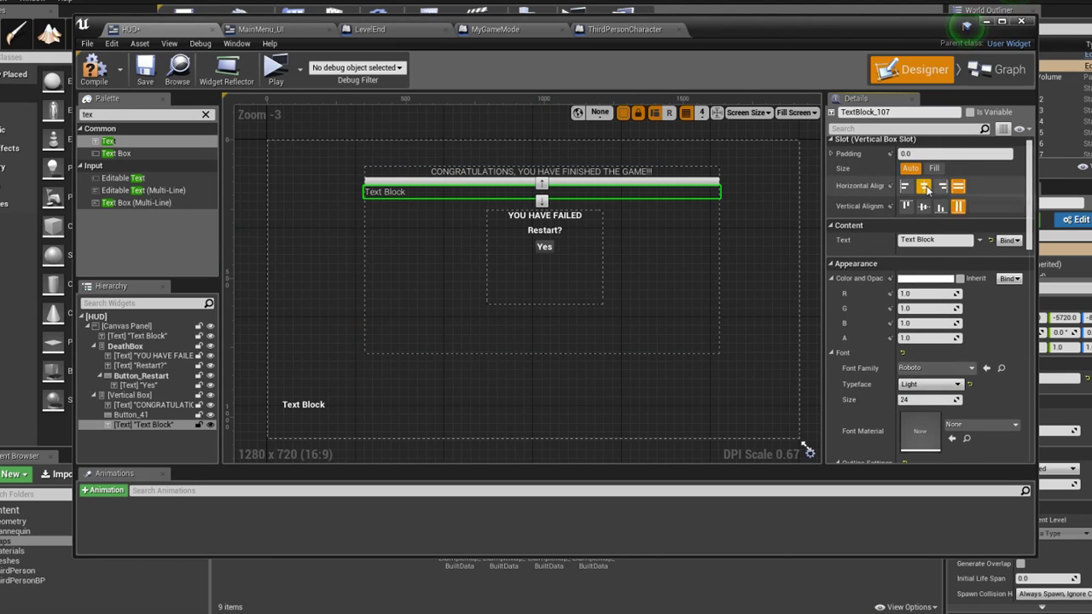
left_click(924, 186)
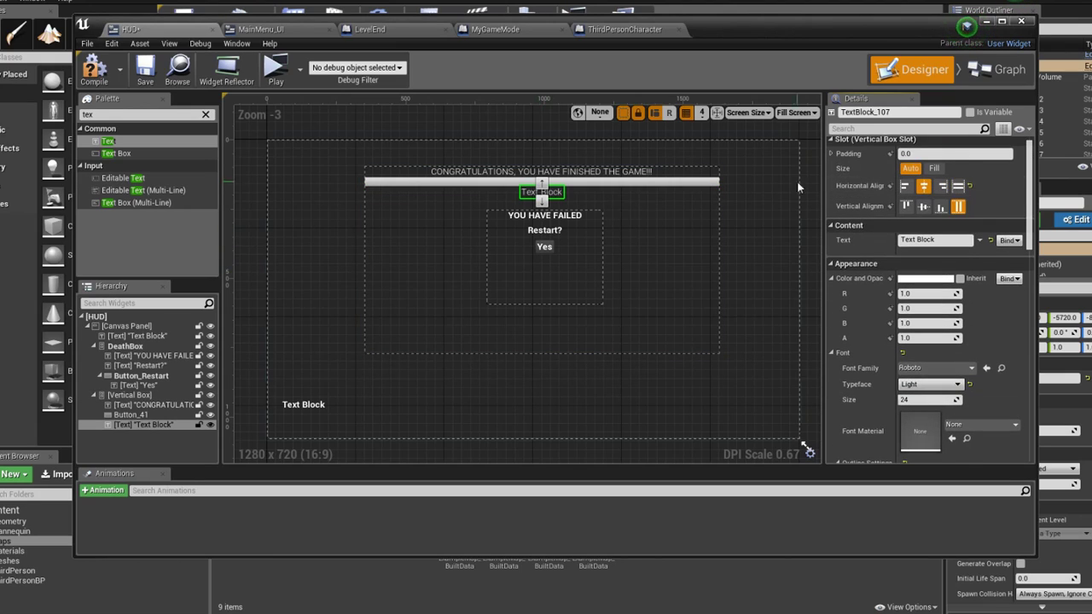
Make the new text a fixed "Number of gathered coins:" label with no binding
double_click(925, 240)
key("ctrl+a")
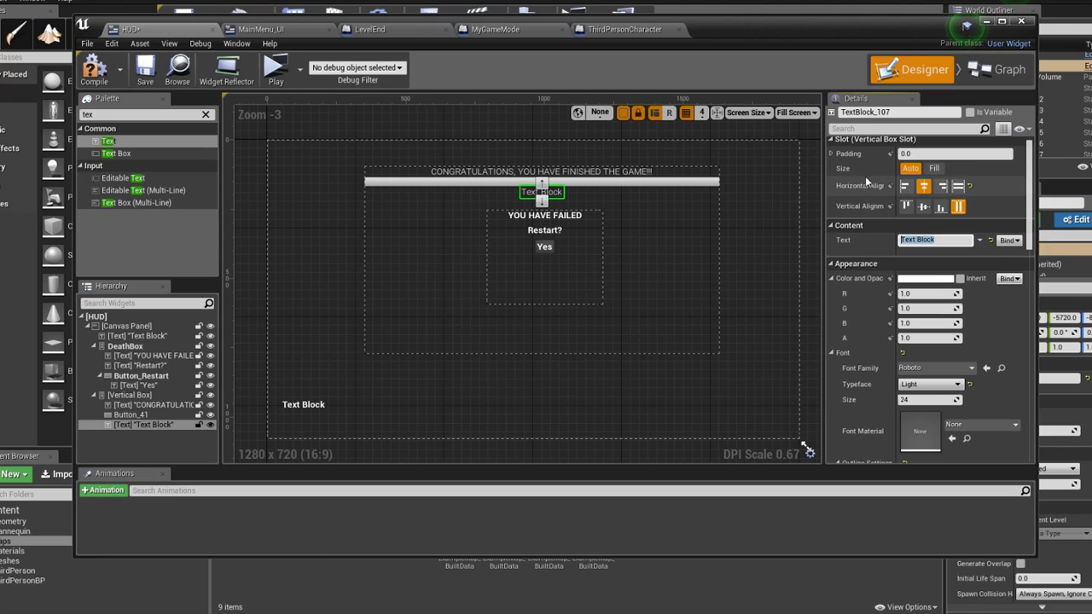
type("M")
type("Highsc")
type("ore")
key("BackSpace")
key("BackSpace")
key("BackSpace")
key("BackSpace")
key("BackSpace")
key("BackSpace")
type("GH")
key("Return")
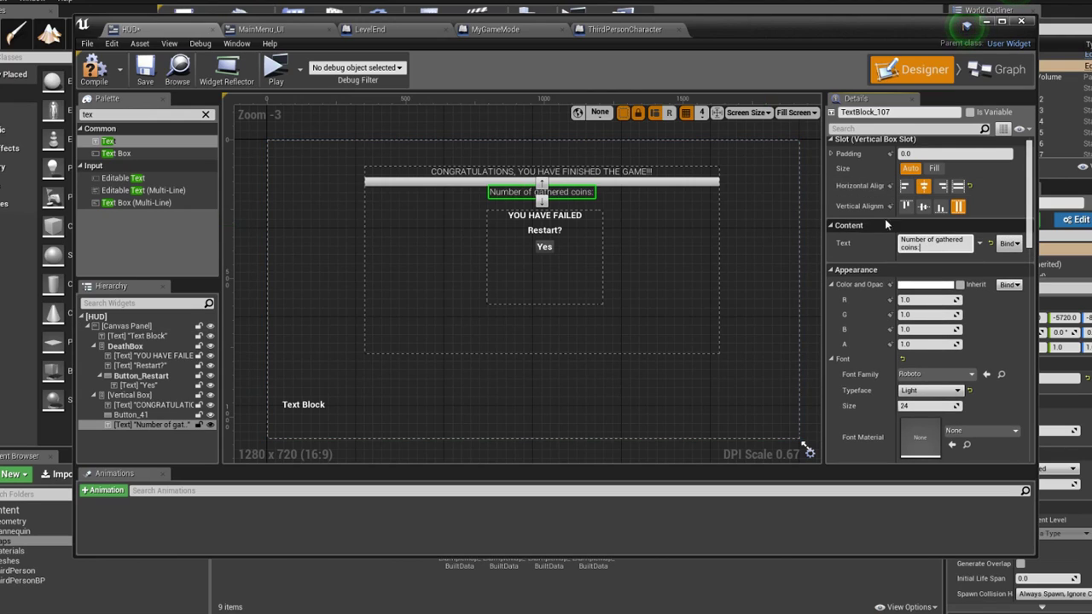
left_click(1008, 243)
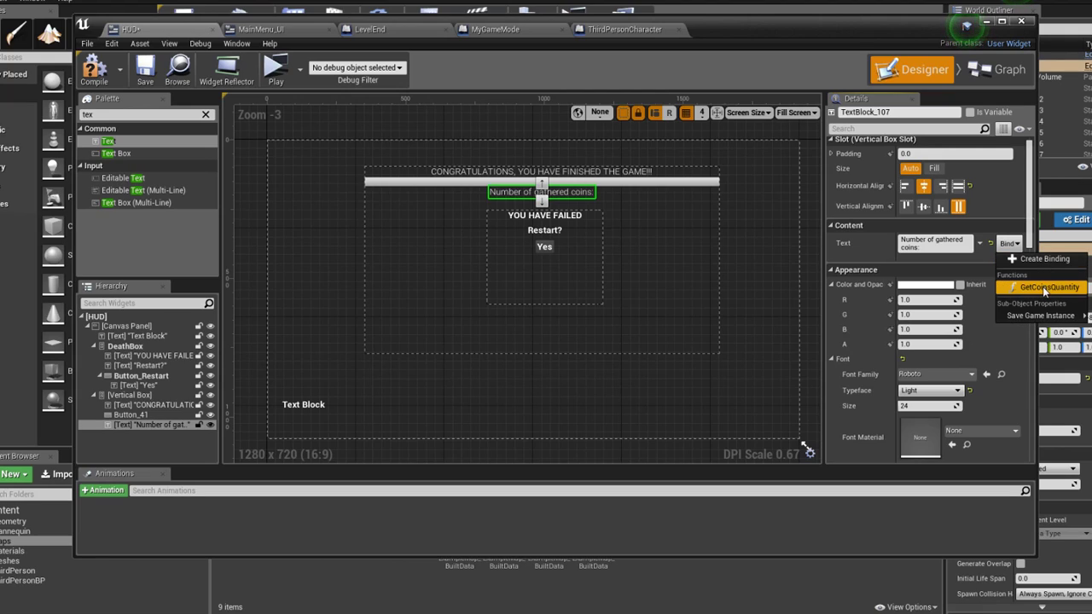
left_click(1044, 290)
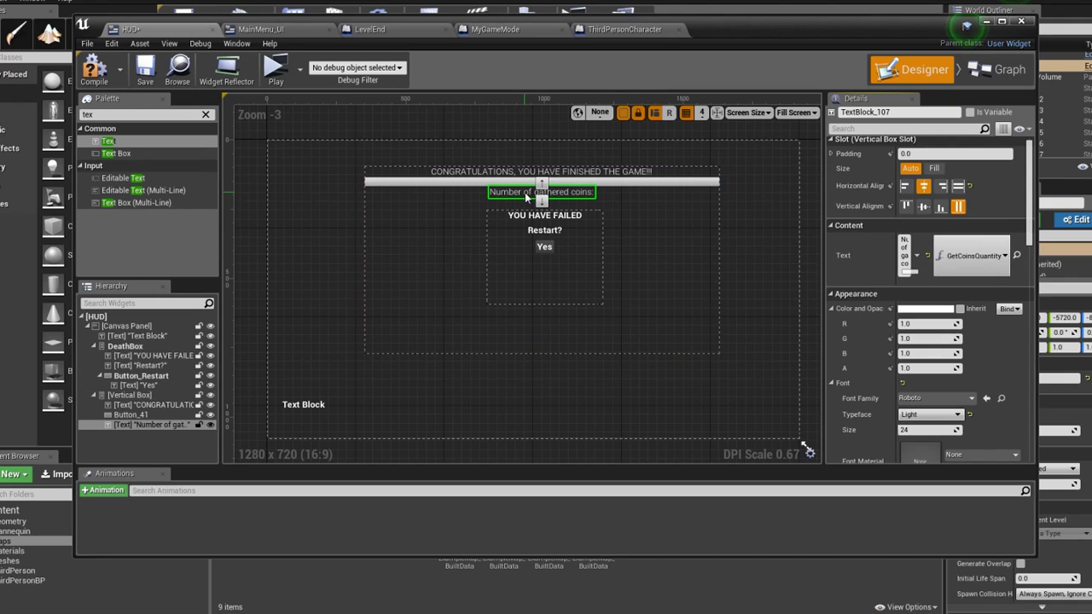
left_click(981, 255)
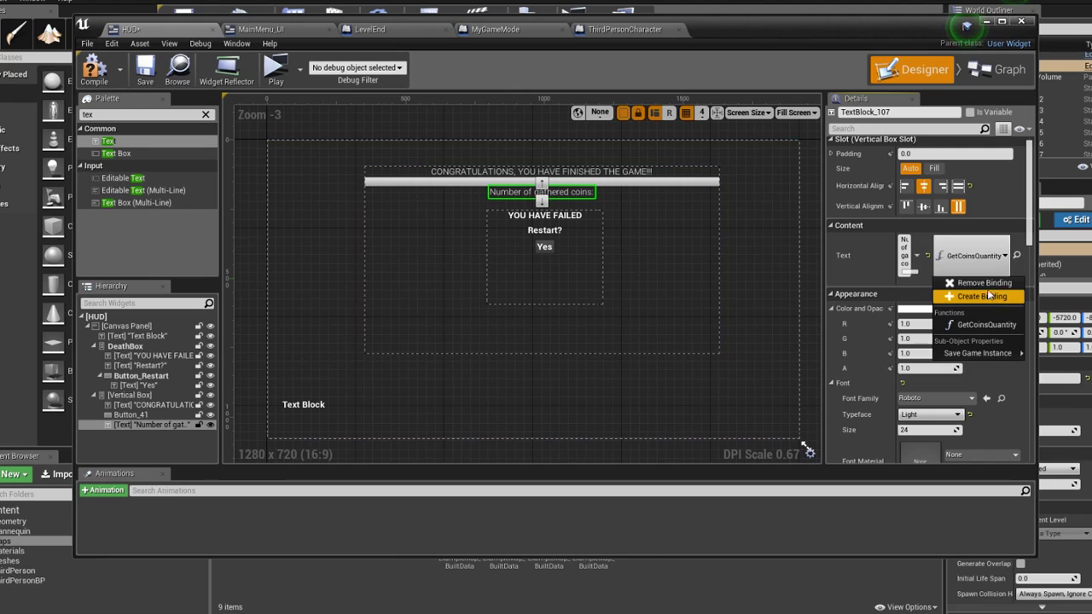
left_click(982, 282)
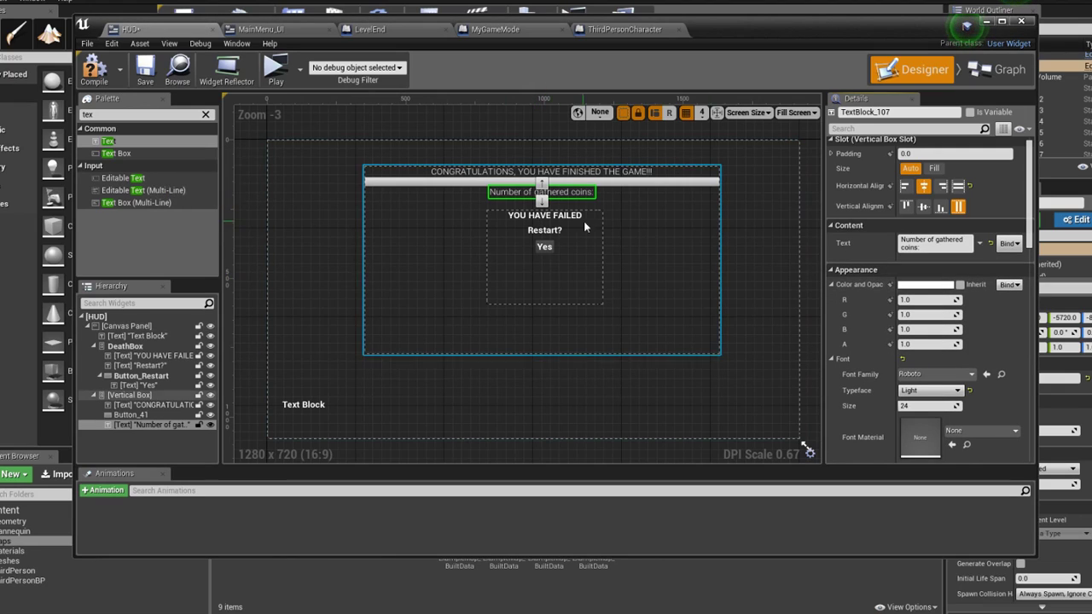
Duplicate the label and bind the copy's text to GetCoinsQuantity as the coin count
left_click(506, 194)
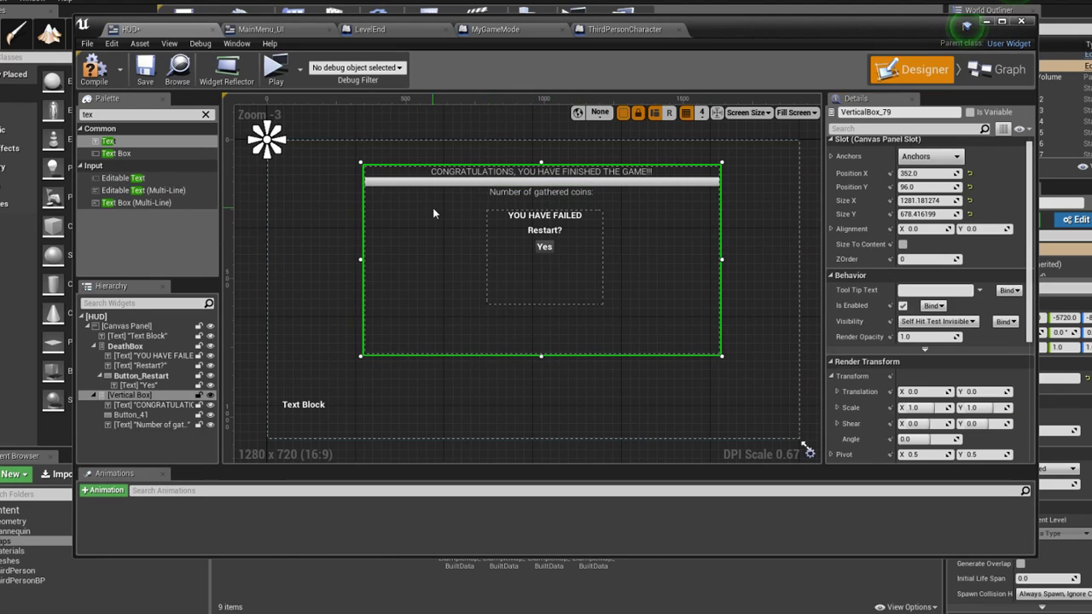
left_click(506, 193)
key("ctrl+d")
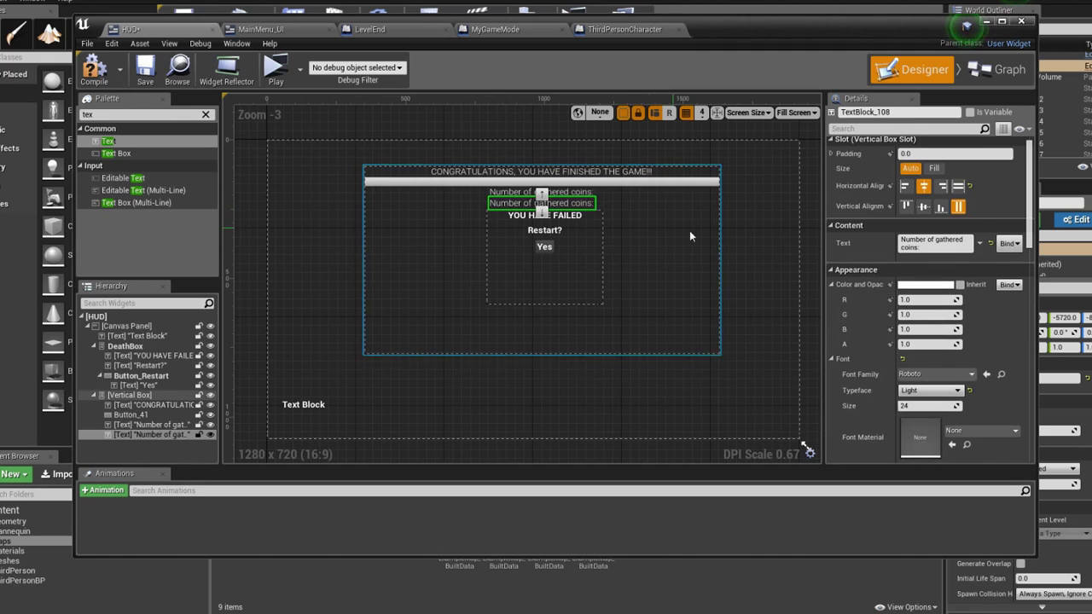
left_click(1008, 243)
left_click(1015, 288)
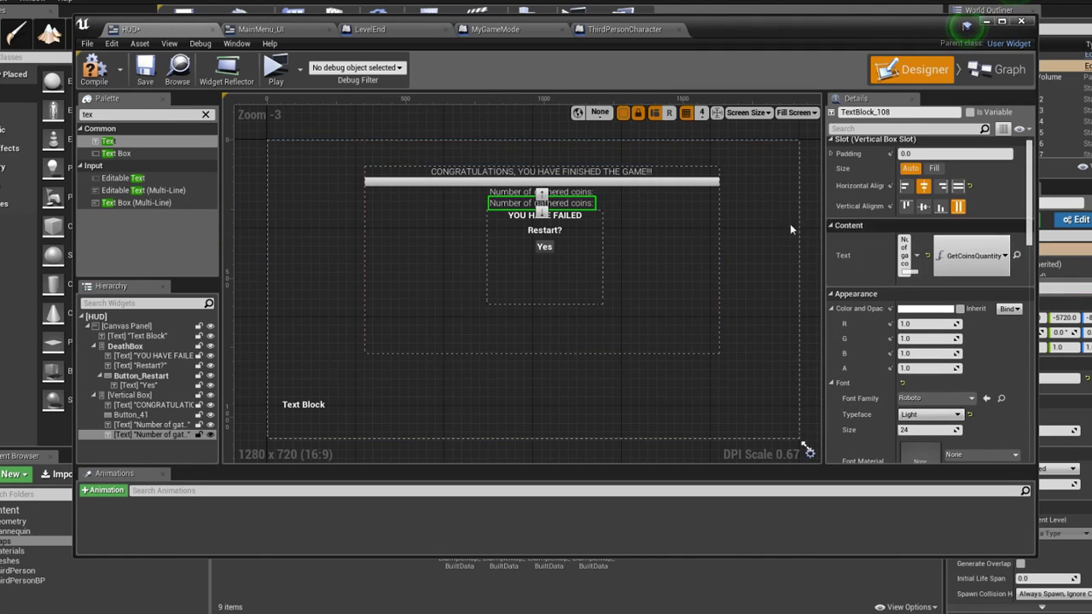
scroll(904, 256, "down", 2)
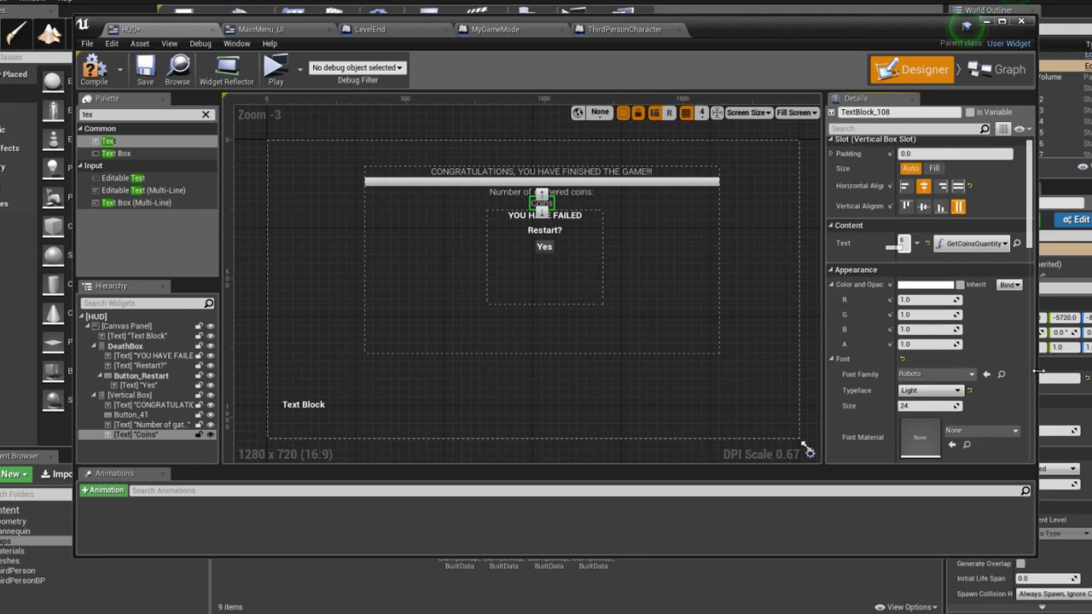
left_click(658, 221)
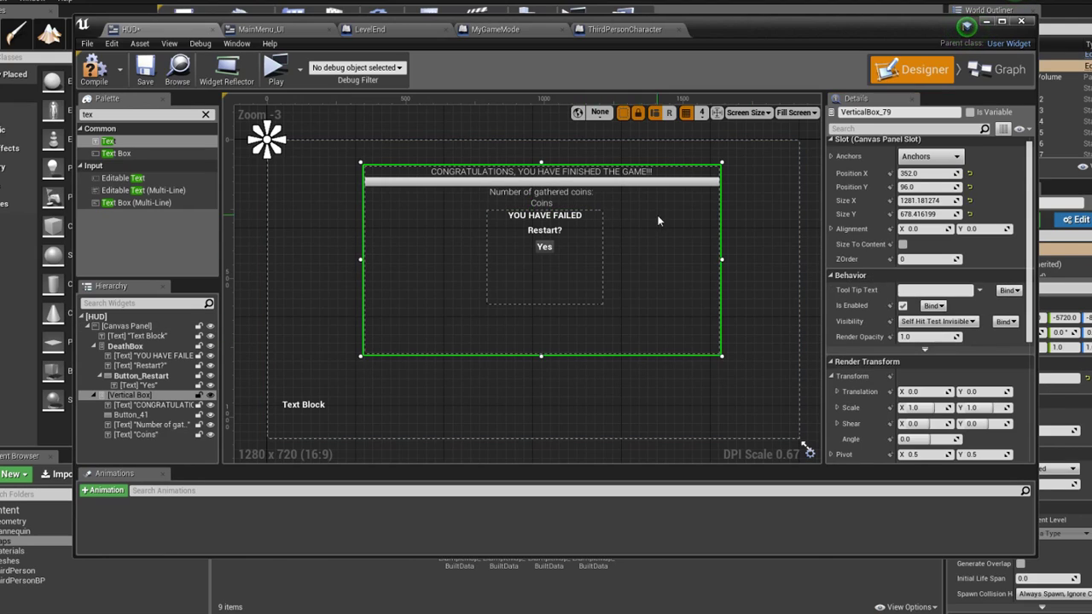
left_click(585, 182)
Move the button below the coin count and place a Light, outline-1 text label inside it
left_click(542, 189)
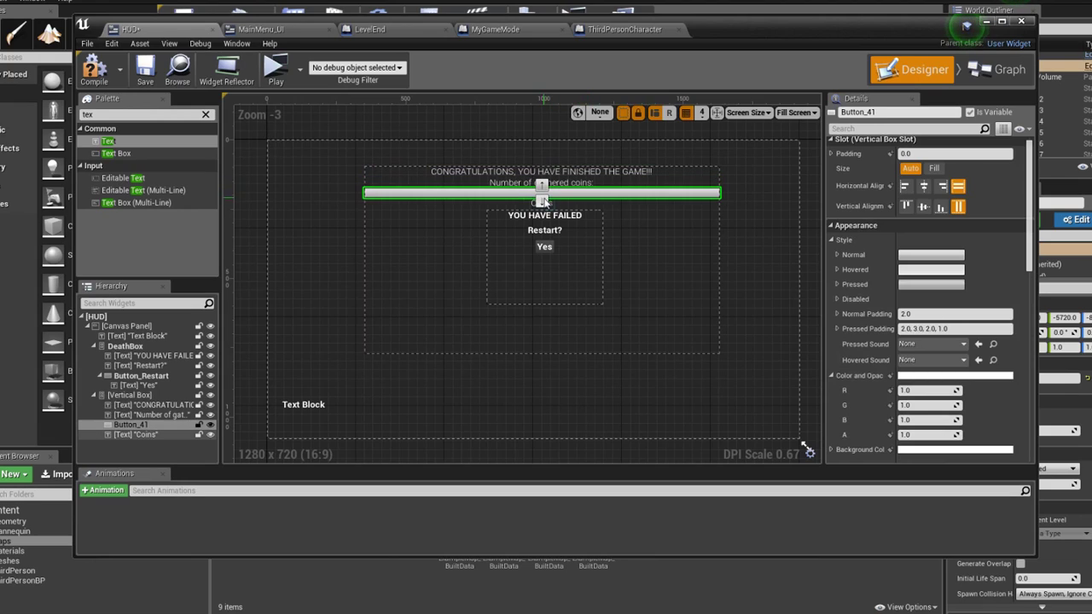
left_click(542, 203)
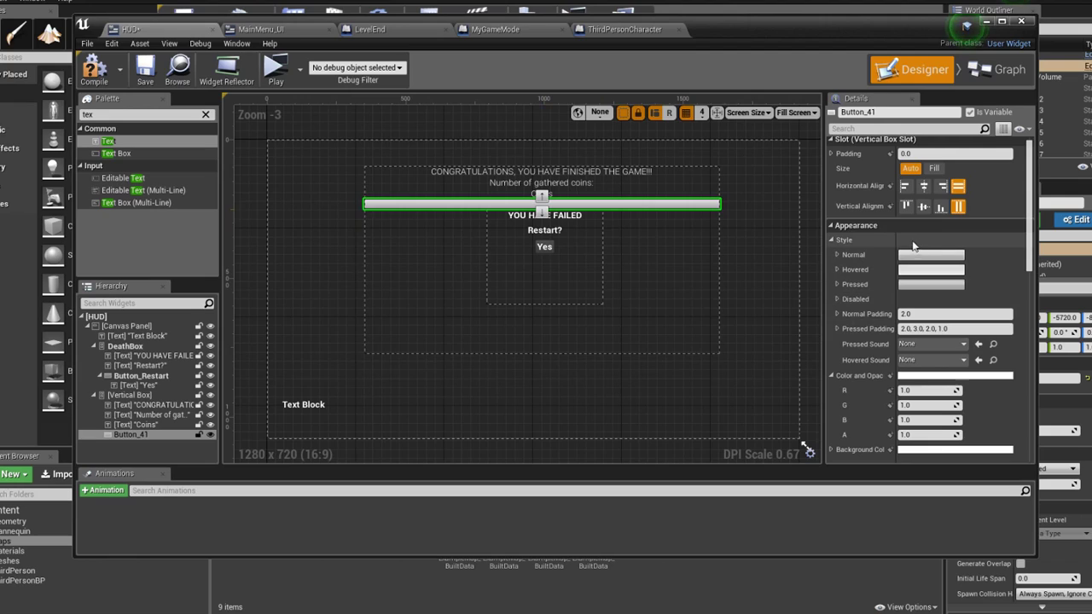
left_click_drag(120, 143, 530, 209)
left_click(929, 370)
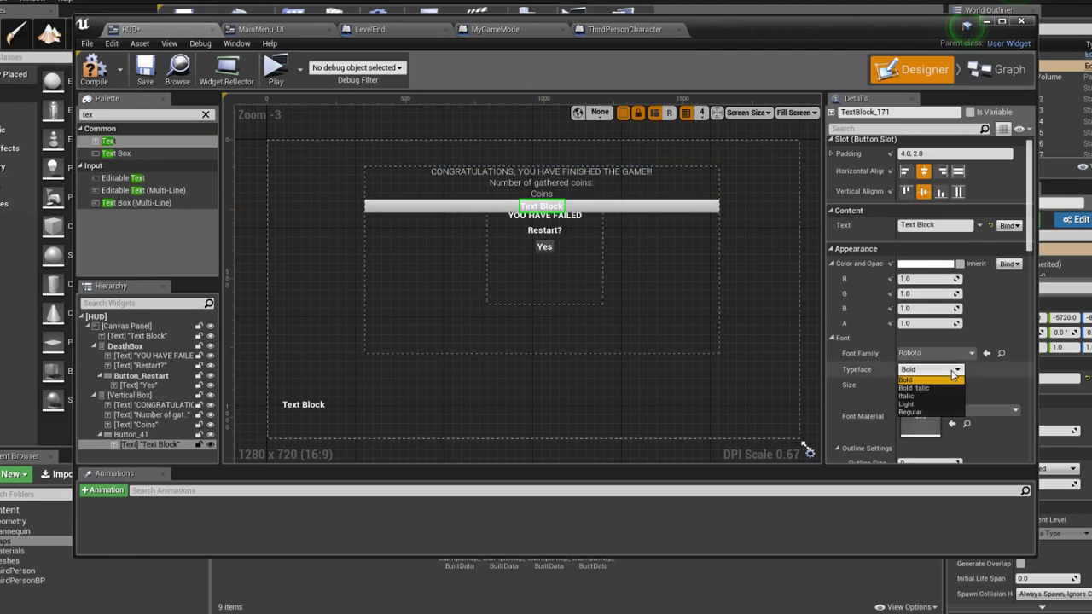
left_click(932, 403)
scroll(932, 406, "down", 2)
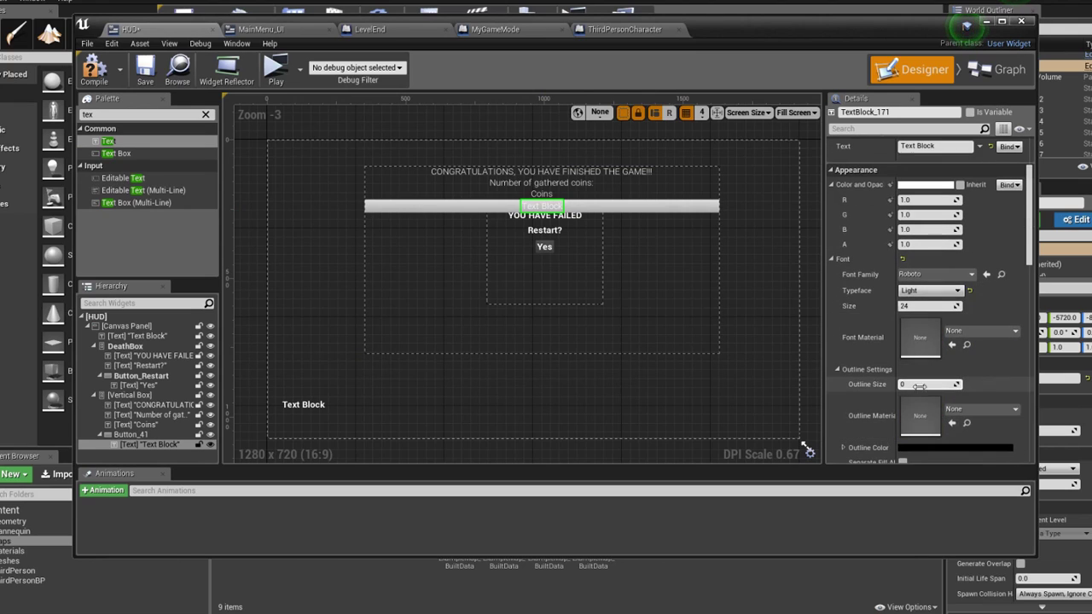
left_click(928, 384)
type("1")
scroll(604, 219, "up", 3)
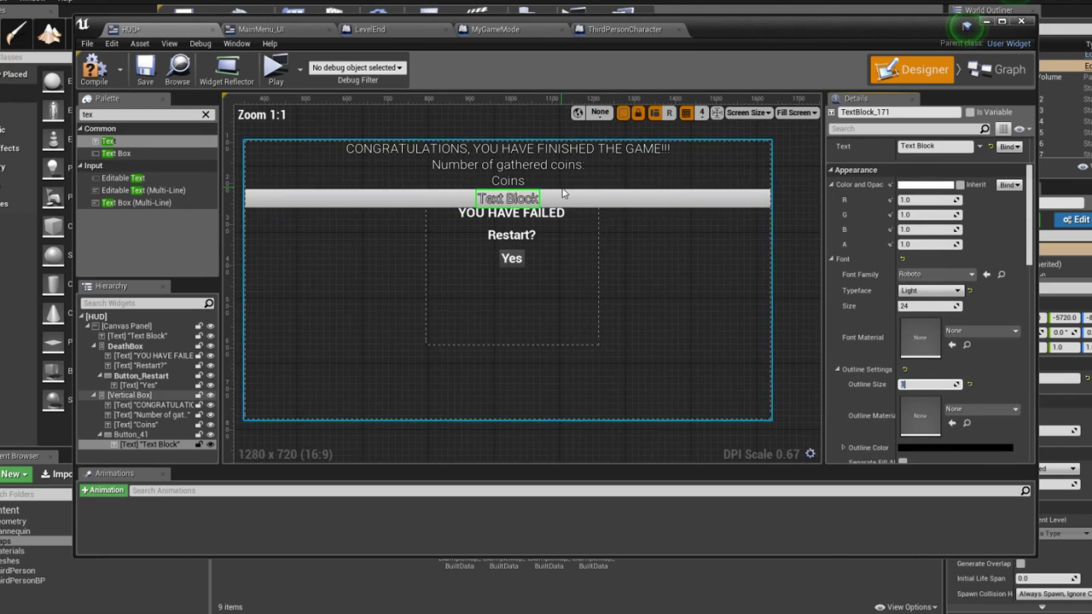
scroll(580, 209, "up", 2)
Centre the button horizontally and make it fill its slot vertically
left_click(599, 204)
scroll(599, 203, "down", 3)
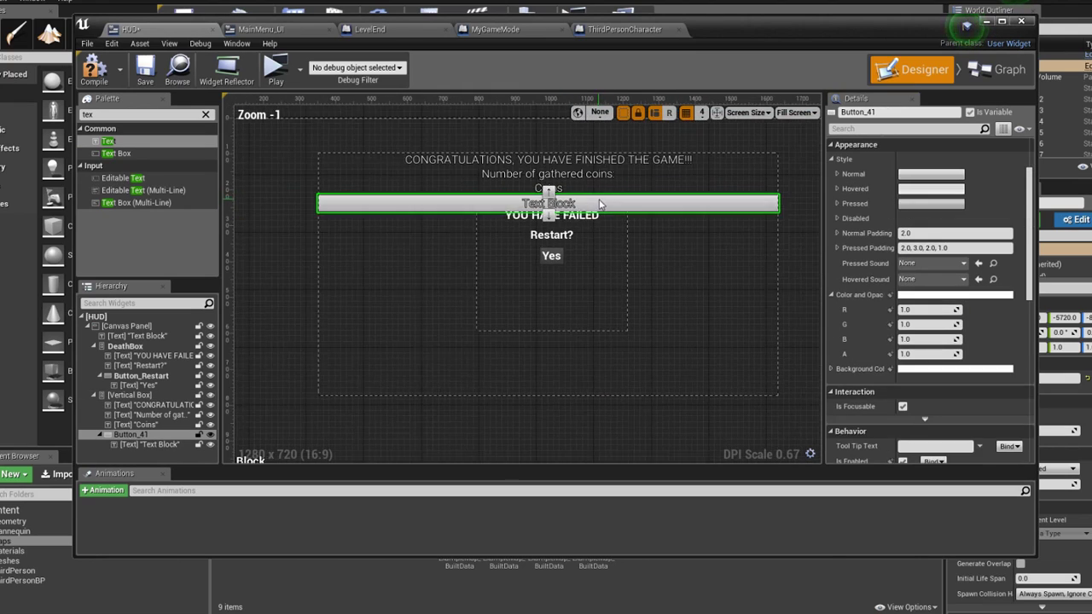
scroll(930, 205, "up", 3)
left_click(925, 193)
left_click(957, 210)
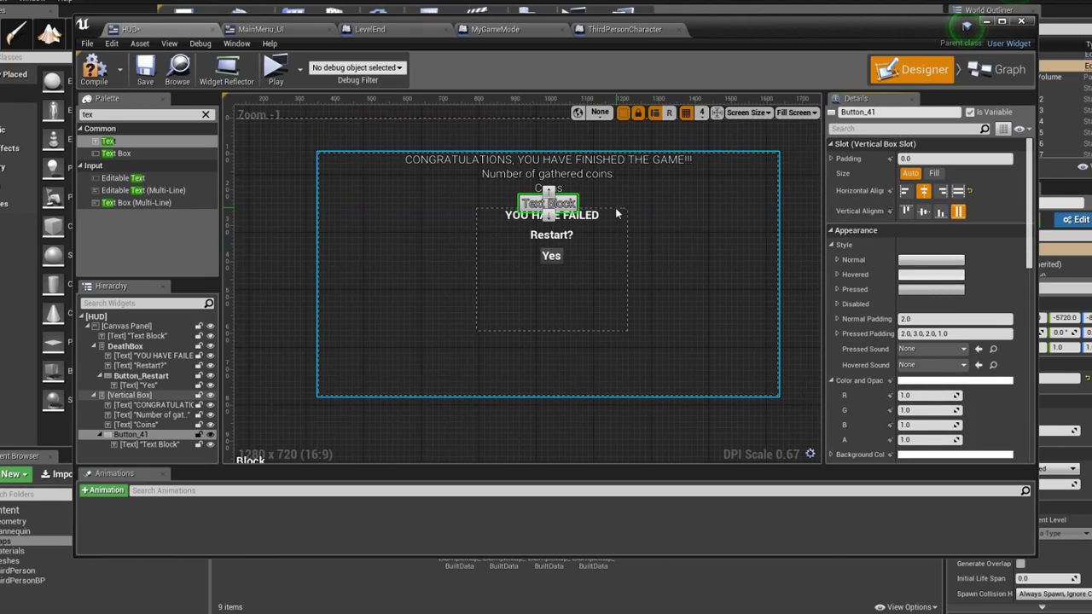
Set the button label's text to "Return to Main Menu"
left_click_drag(530, 209, 533, 208)
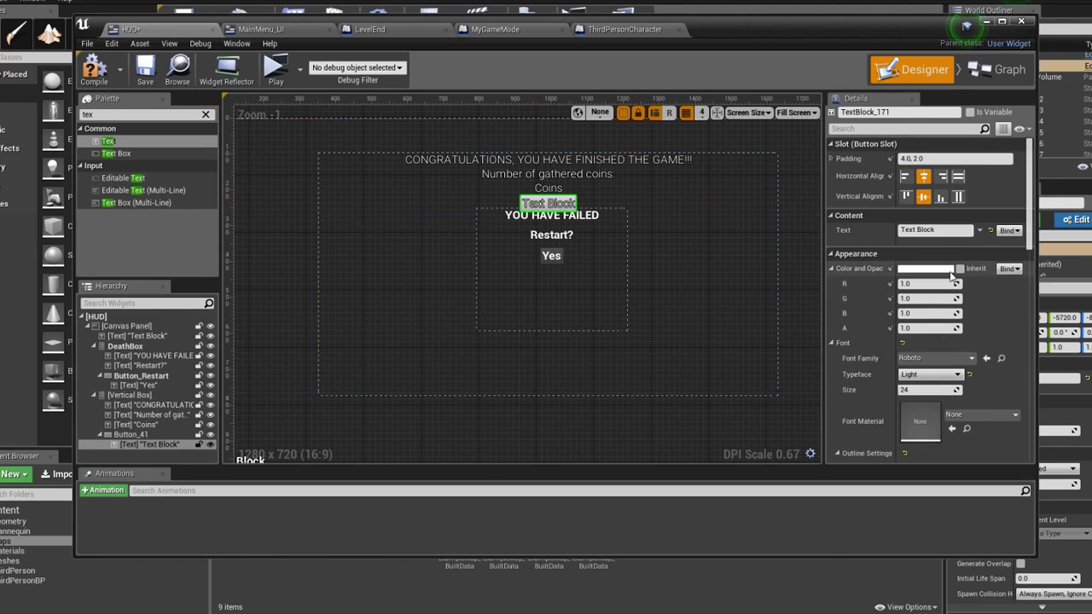
left_click(934, 229)
type("Return ")
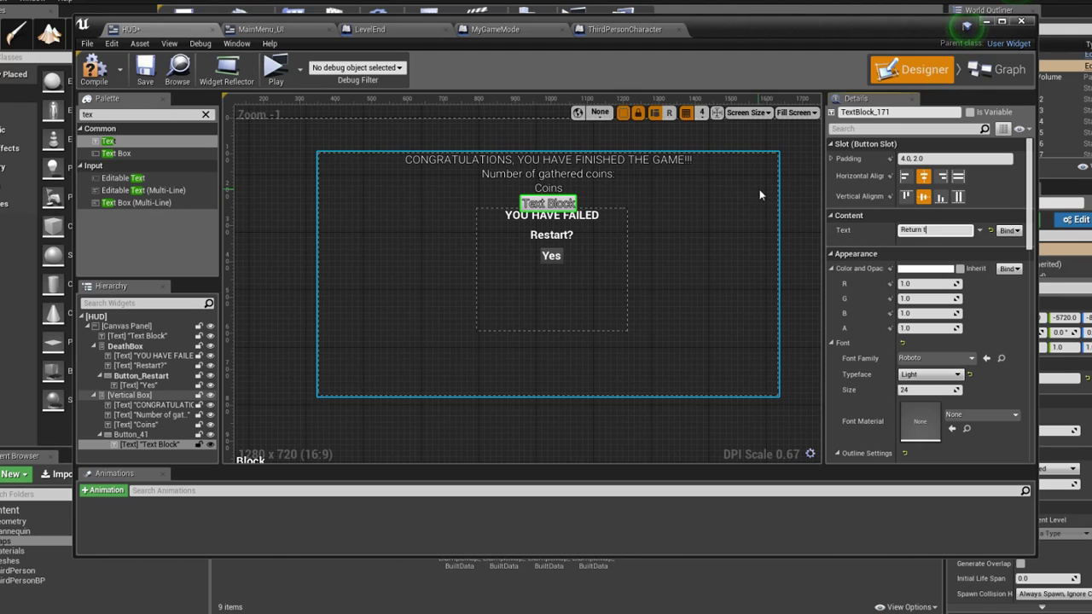
type("to Main Menu")
key("Return")
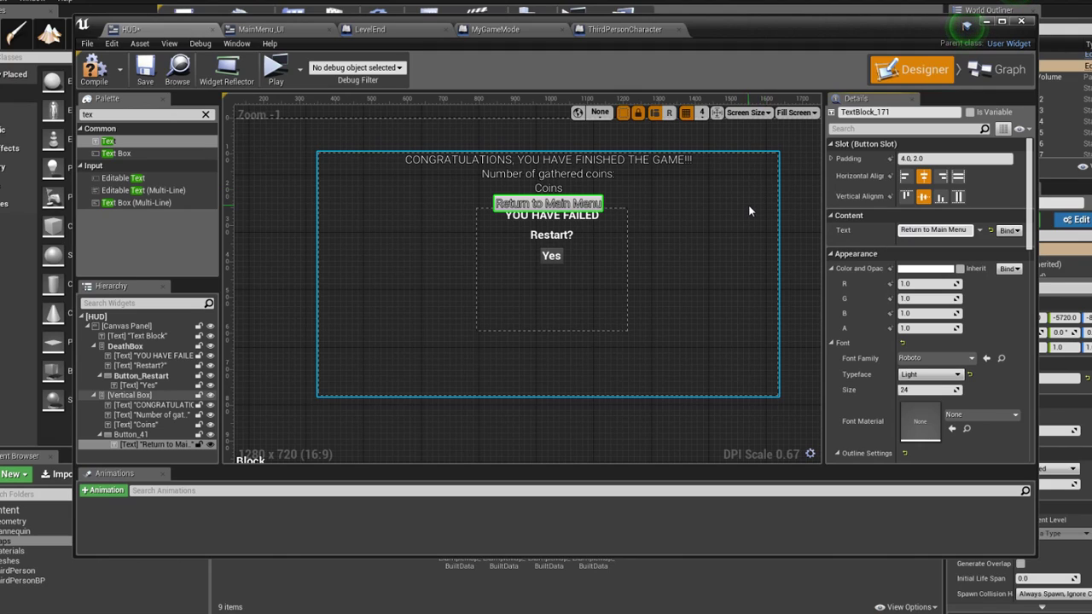
scroll(597, 179, "up", 3)
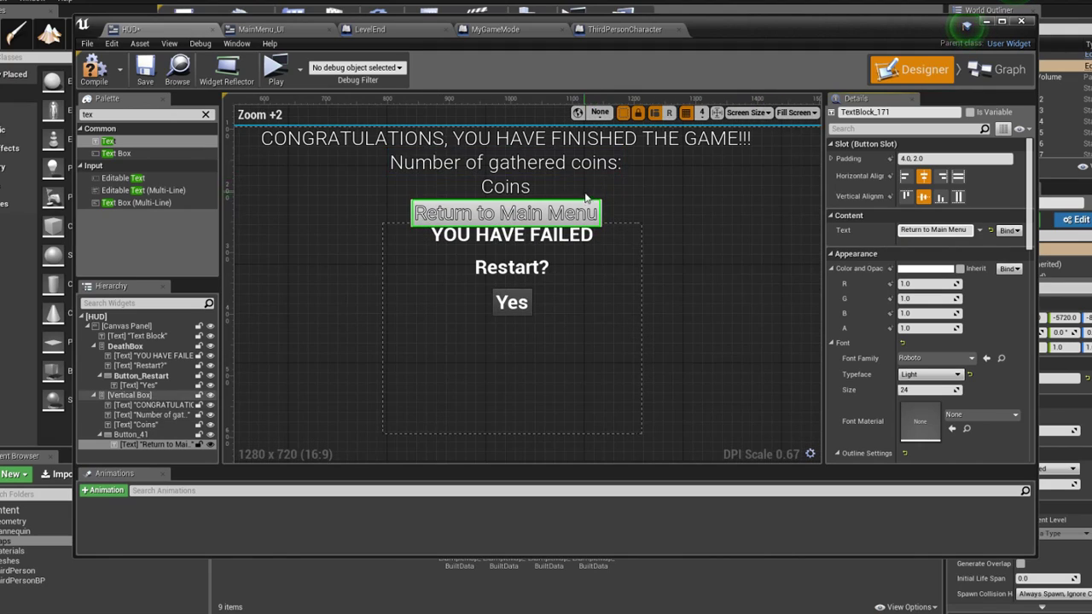
scroll(597, 179, "down", 3)
scroll(949, 270, "down", 3)
scroll(949, 270, "down", 3)
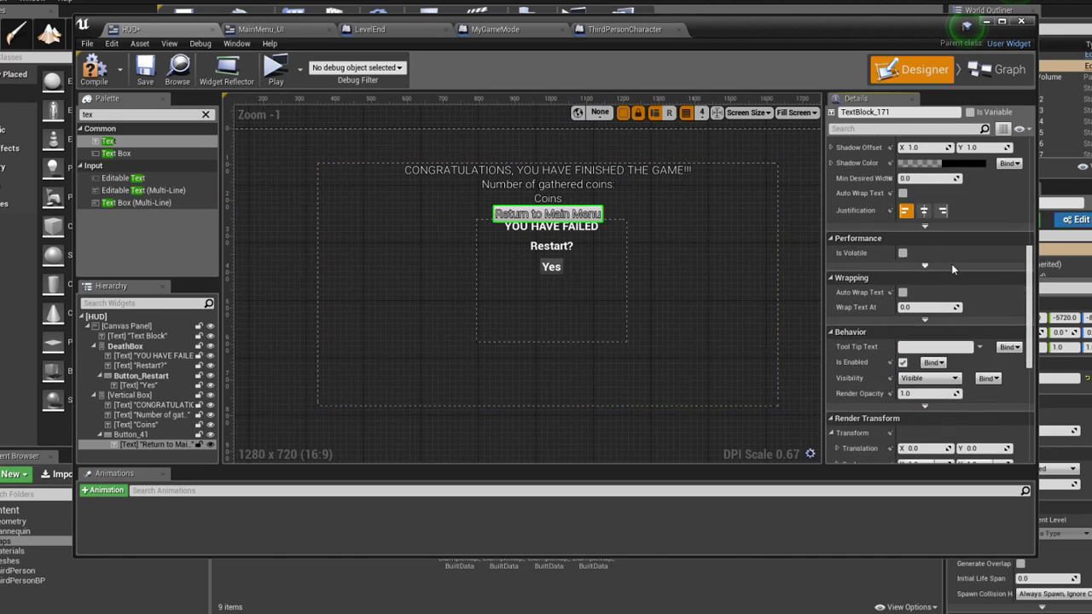
scroll(951, 263, "down", 3)
scroll(938, 231, "down", 3)
scroll(930, 208, "down", 5)
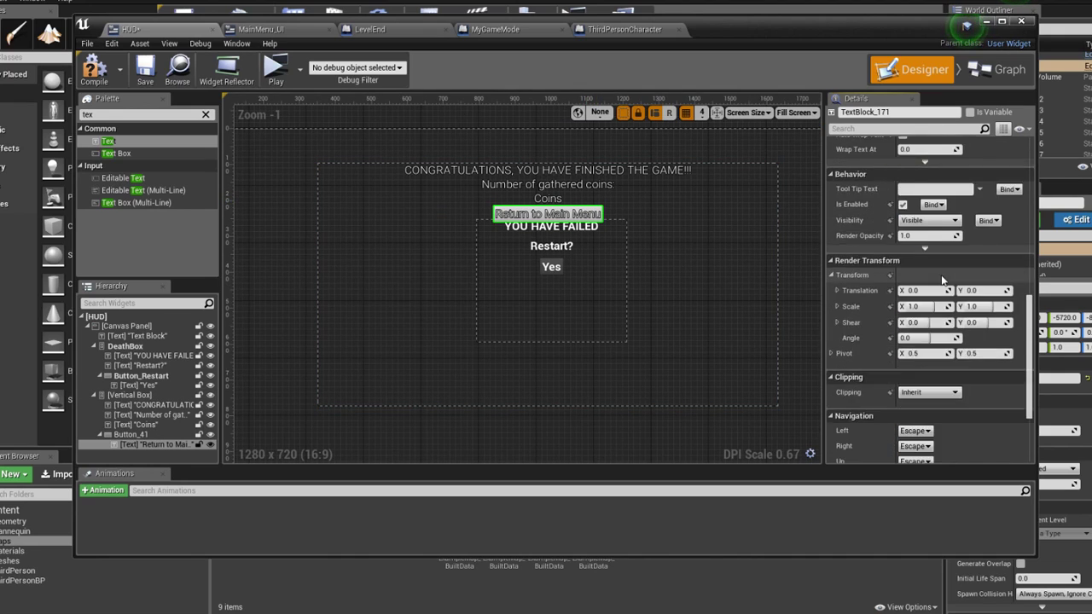
Rename the button to Button_ToMM in the widget hierarchy
left_click(206, 114)
left_click(141, 434)
type("ToMM")
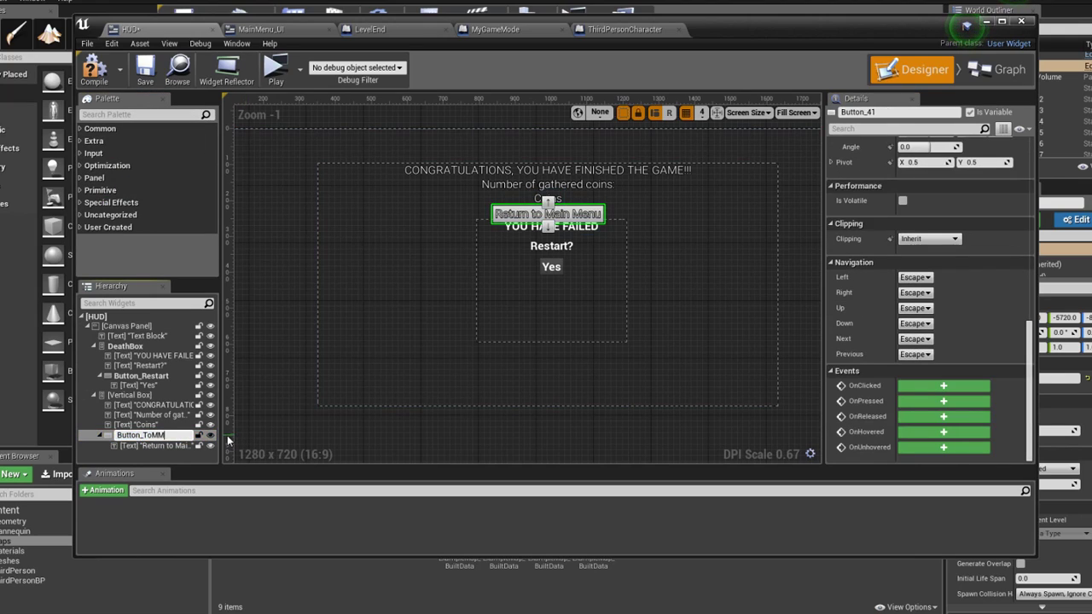
key("Return")
Add an On Clicked event for Button_ToMM wired to Open Level with Level Name MainMenu
left_click(915, 388)
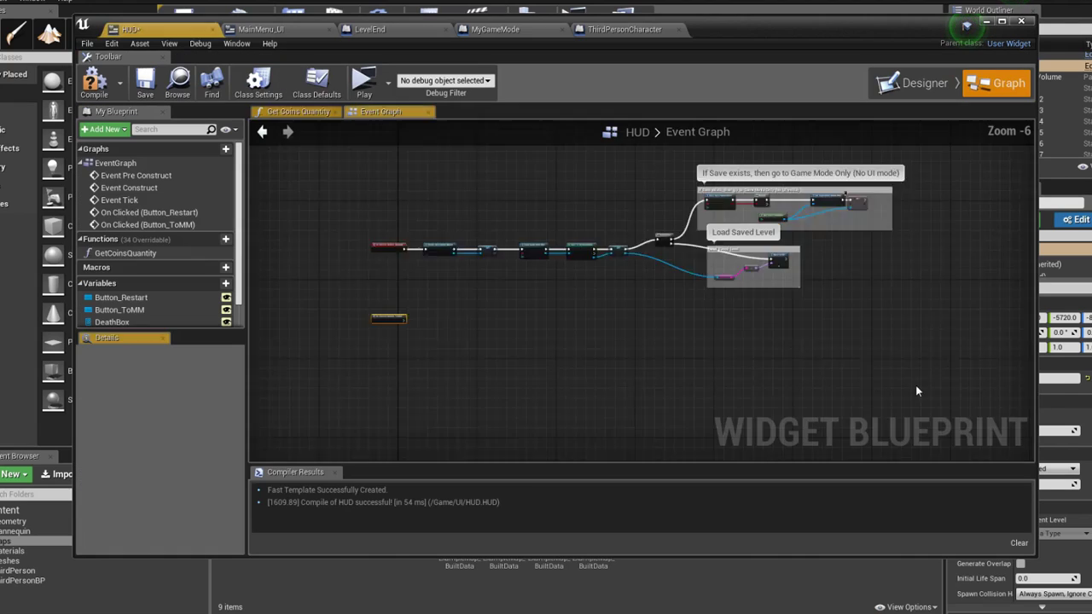
mouse_move(515, 293)
left_mouse_down()
mouse_move(507, 334)
mouse_move(618, 326)
left_mouse_up()
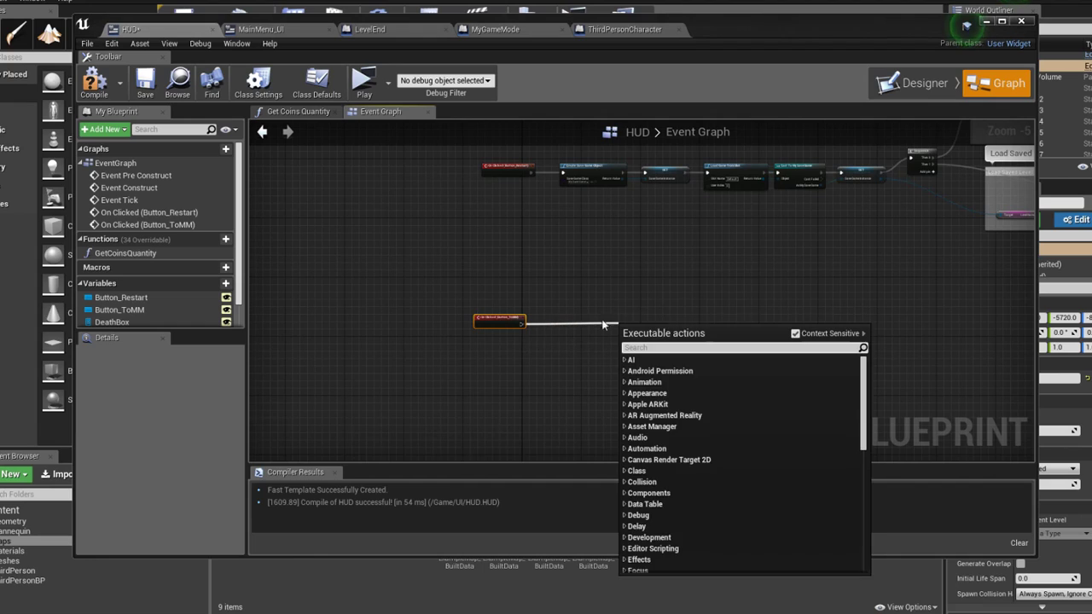
type("open")
key("Return")
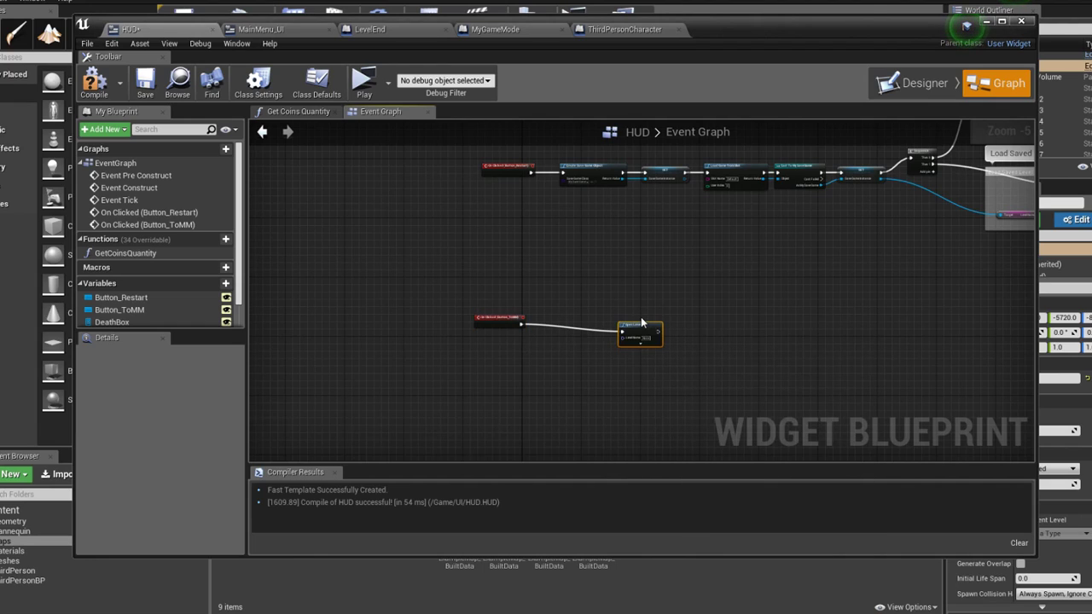
scroll(640, 333, "up", 3)
scroll(646, 338, "up", 2)
type("MainMenu")
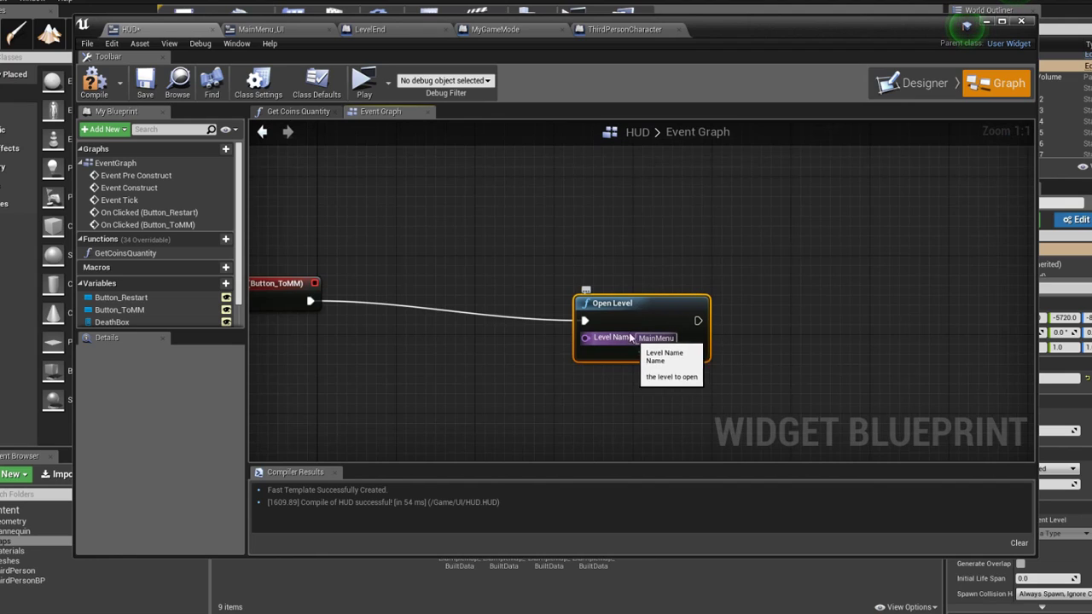
Move the Open Level node next to the click event, then compile and save the HUD
left_click_drag(629, 319, 556, 284)
right_click_drag(429, 258, 527, 240)
scroll(527, 242, "down", 3)
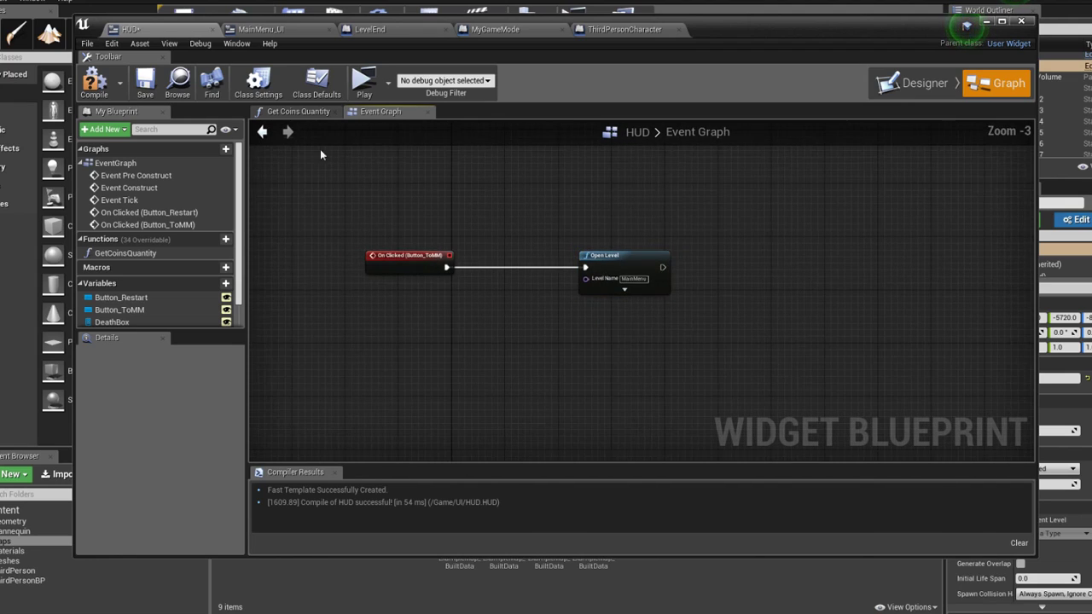
left_click(101, 83)
left_click(145, 82)
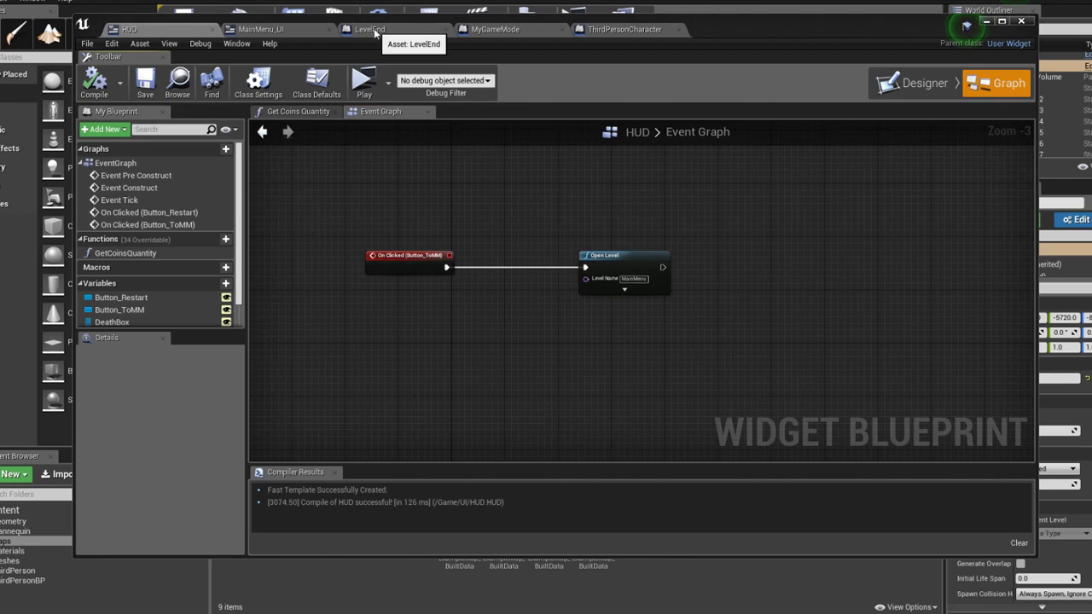
Look over the MainMenu_UI, ThirdPersonCharacter and MyGameMode blueprints, then return to the HUD's layout design view
left_click(300, 29)
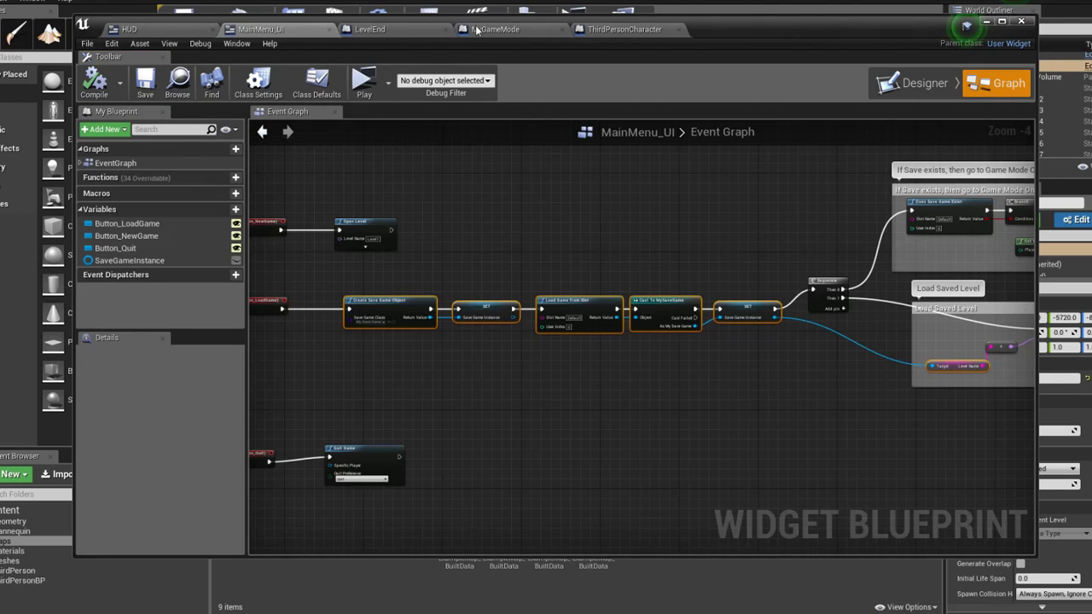
left_click(600, 30)
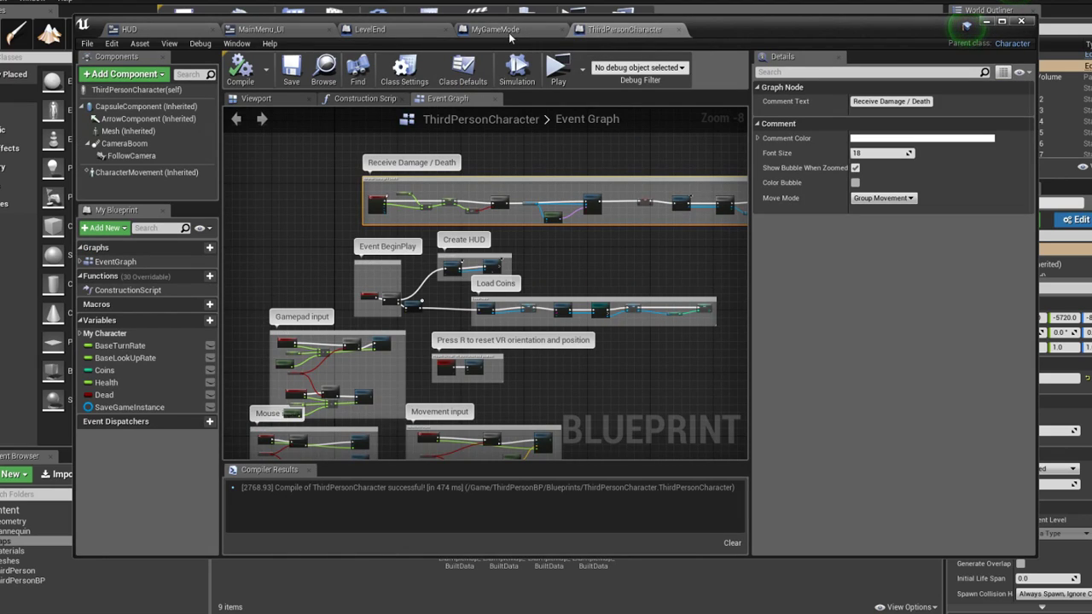
left_click(509, 34)
left_click(172, 30)
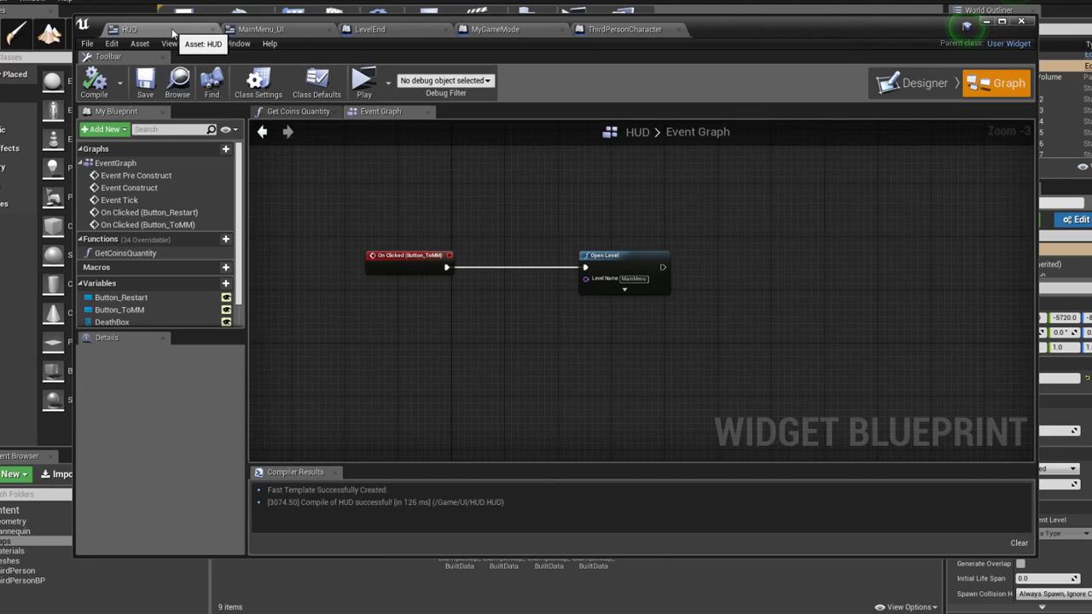
left_click(914, 83)
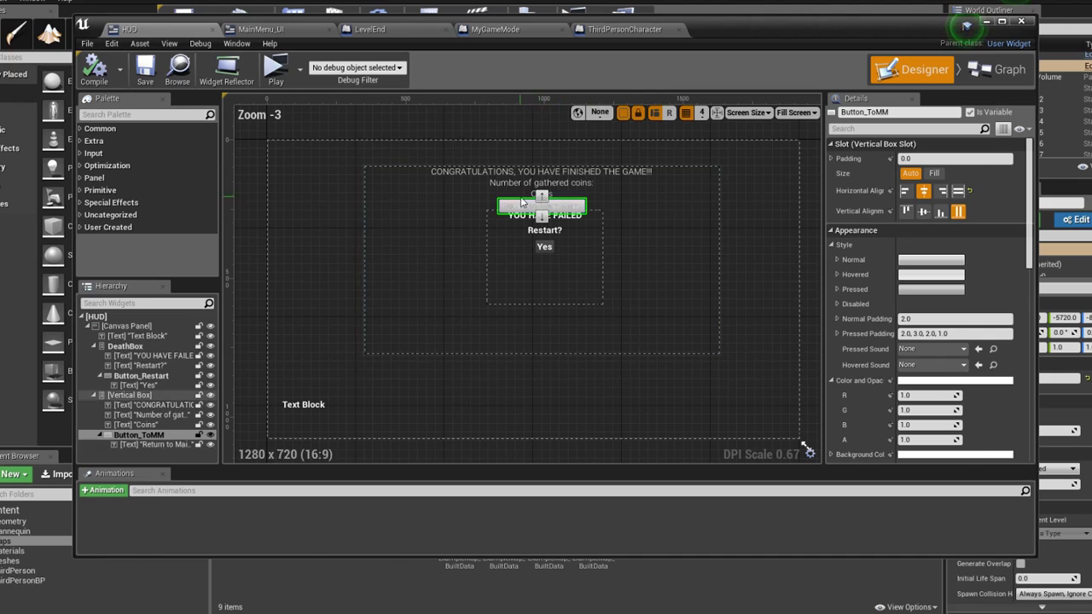
Set Visibility to Hidden on the vertical box holding the game-over text, and save the HUD widget
scroll(515, 196, "up", 2)
scroll(514, 196, "down", 4)
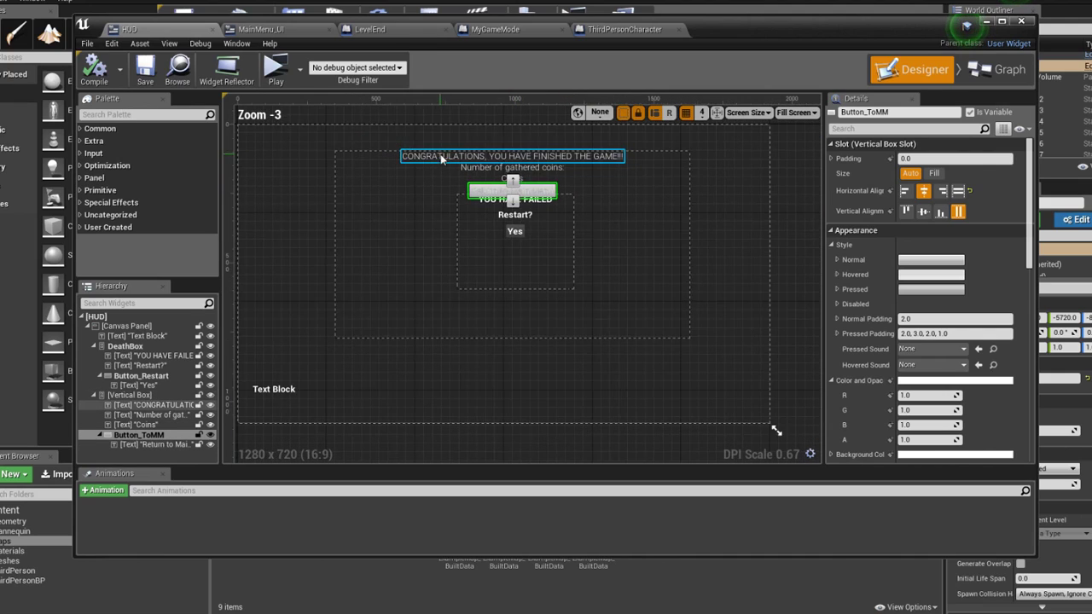
left_click(364, 184)
scroll(936, 273, "down", 2)
left_click(937, 267)
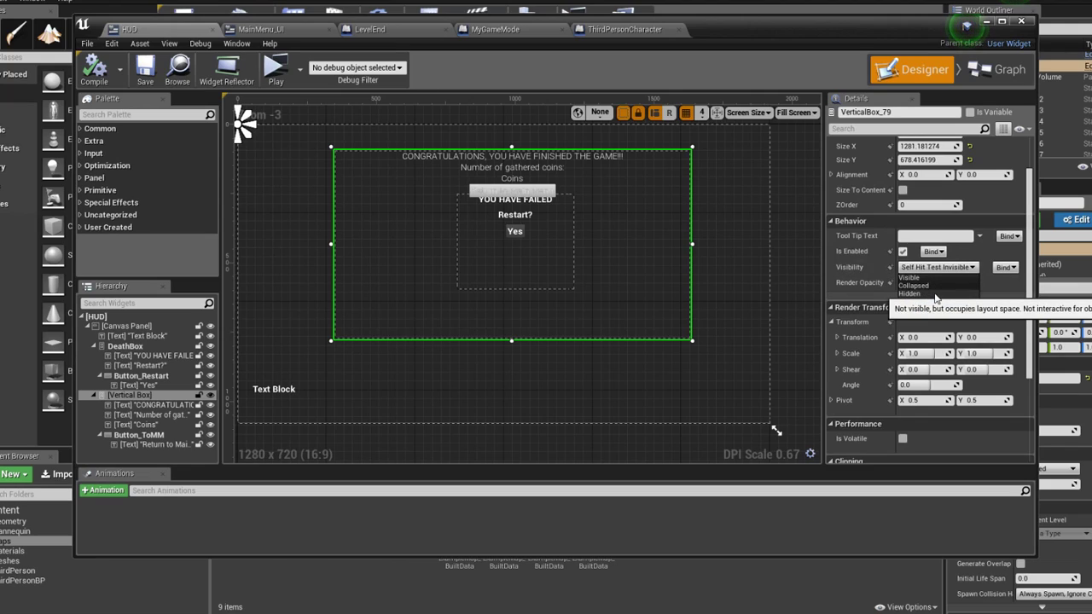
left_click(934, 294)
left_click(958, 114)
type("GameOverBox")
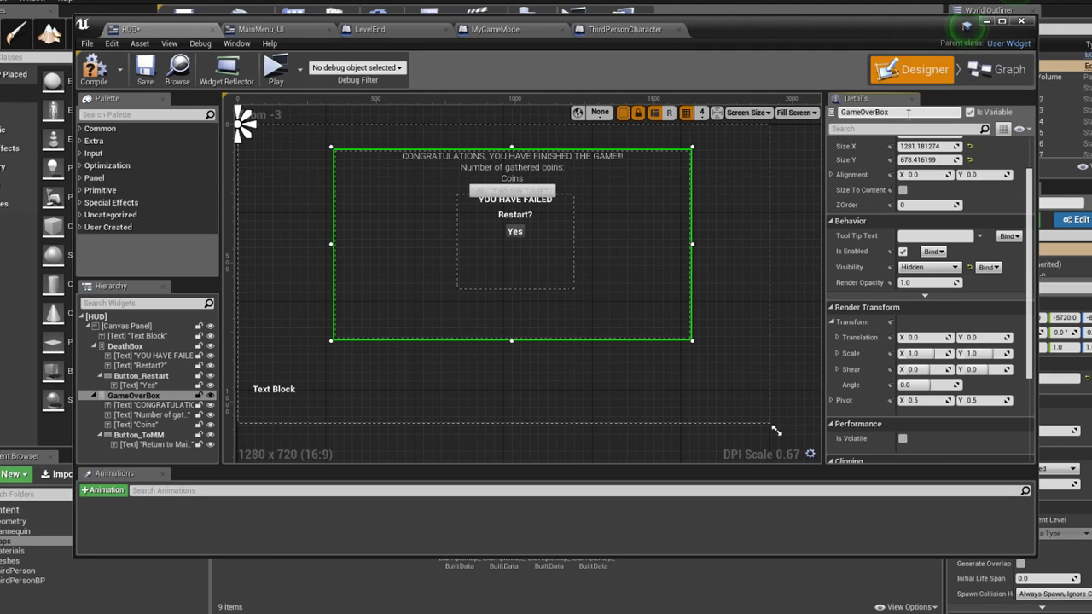
left_click(145, 66)
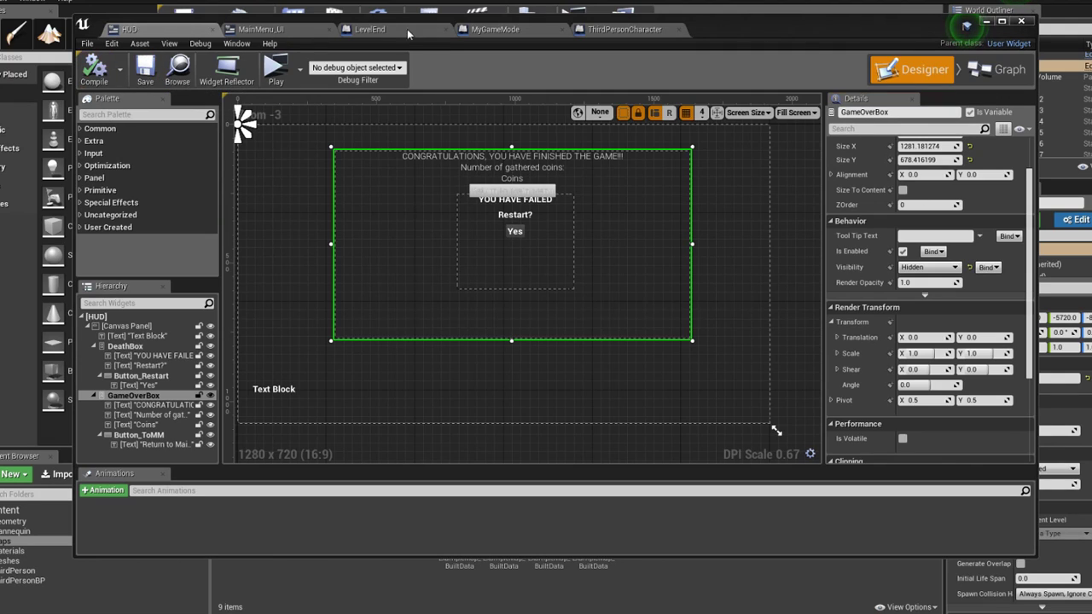
In the LevelEnd blueprint, bring the Branch's True output into view to attach new nodes
left_click(416, 29)
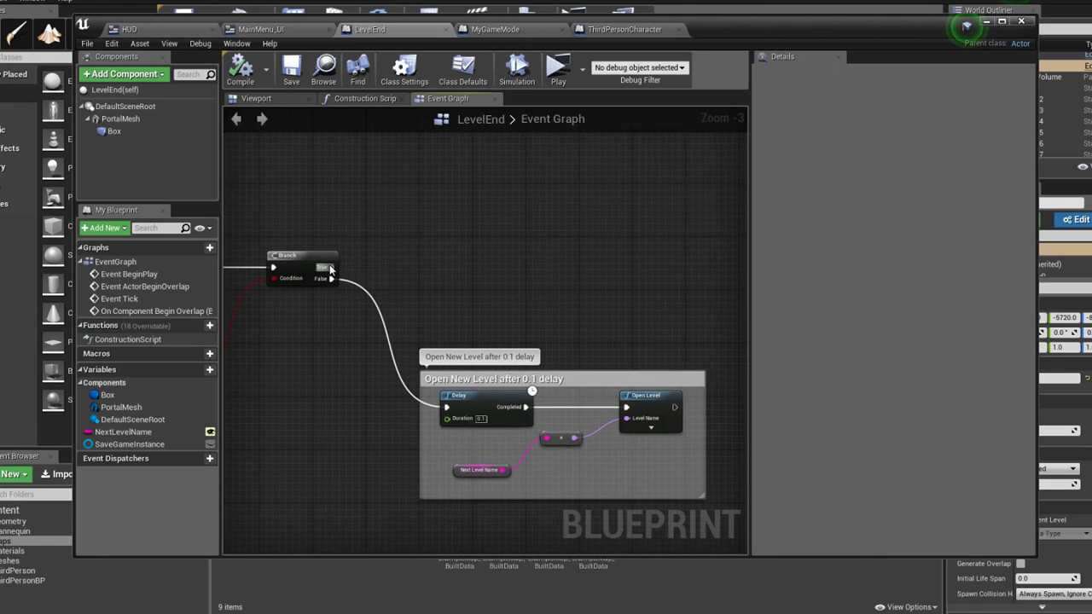
scroll(555, 201, "down", 2)
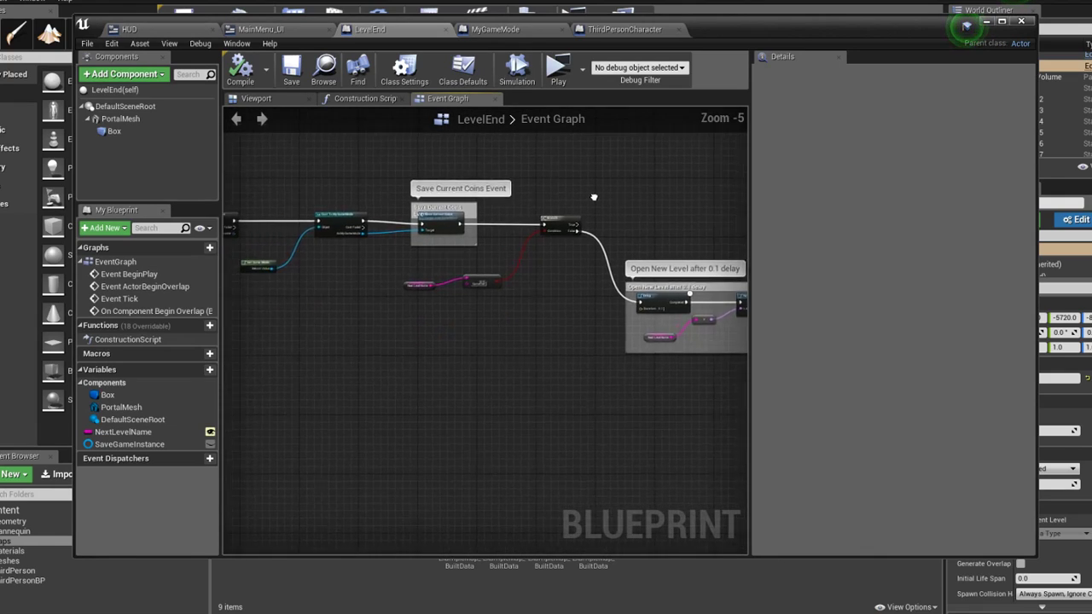
scroll(395, 253, "up", 2)
left_click_drag(359, 282, 500, 222)
type("h")
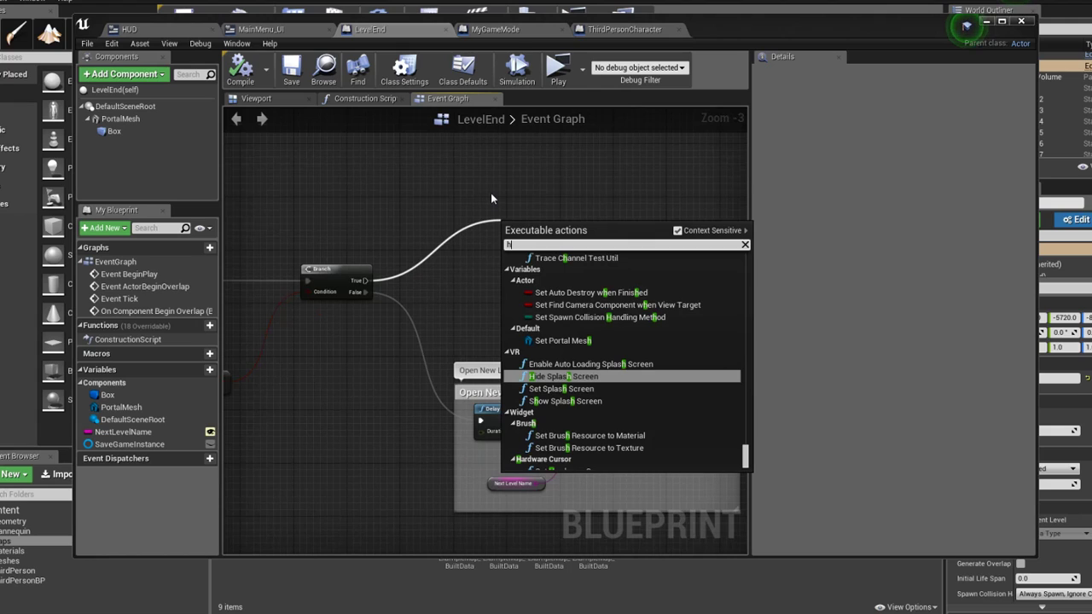
mouse_move(358, 218)
right_mouse_down()
mouse_move(633, 178)
mouse_move(414, 239)
right_mouse_up()
scroll(633, 178, "down", 2)
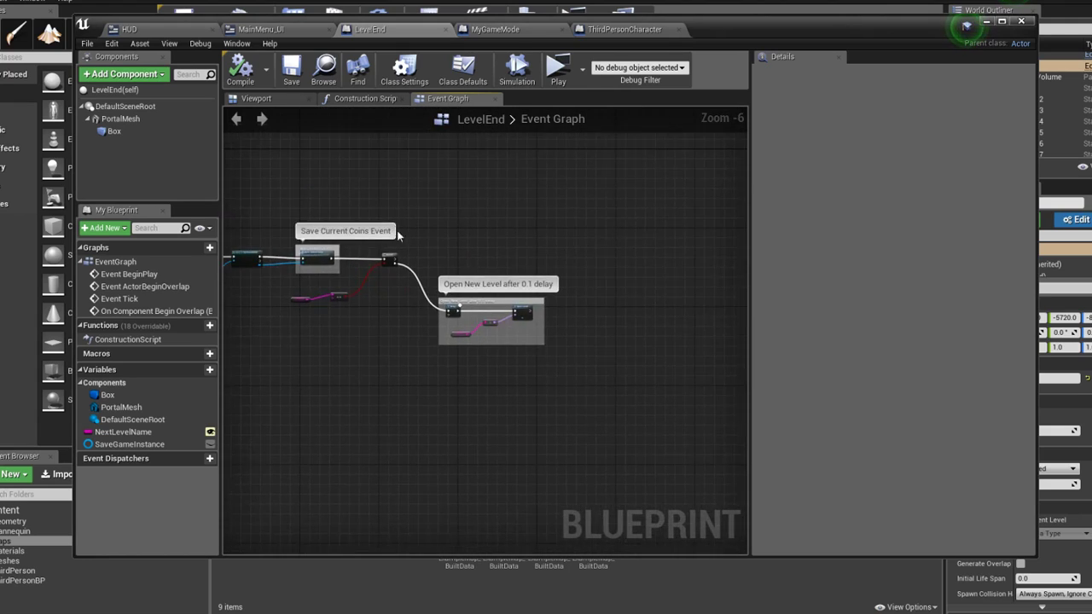
scroll(402, 304, "up", 3)
Add a Get All Widgets Of Class node from Branch True with the class set to HUD
left_click_drag(415, 306, 555, 252)
type("get all")
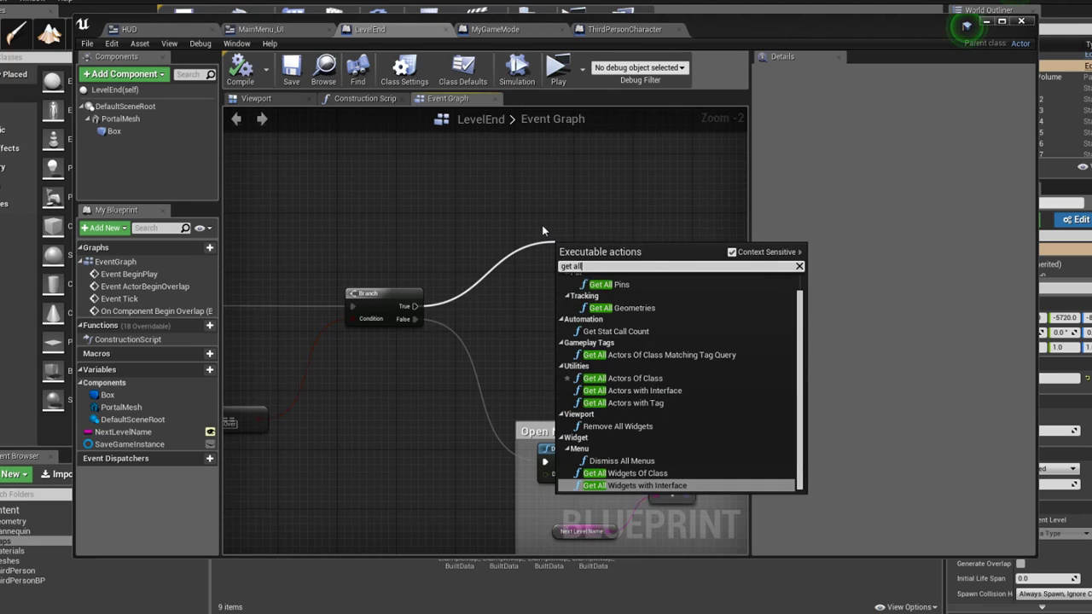
type(" widget")
key("Up")
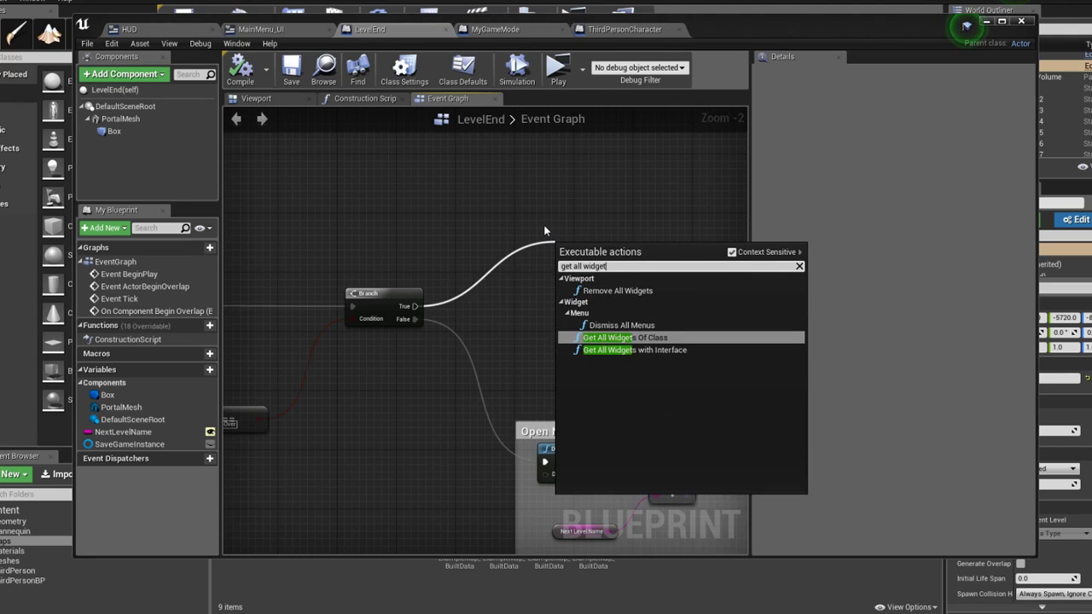
key("Return")
right_click_drag(578, 286, 514, 282)
left_click(521, 275)
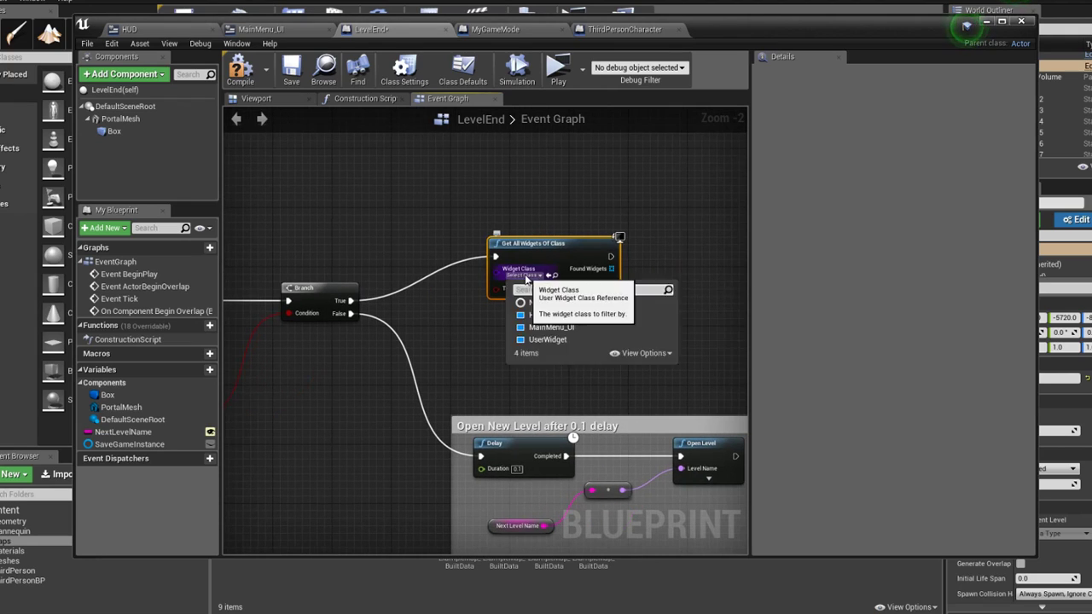
left_click(554, 310)
Loop over the Found Widgets with a ForEachLoop placed beside Get All Widgets
mouse_move(623, 269)
left_mouse_down()
mouse_move(603, 278)
mouse_move(662, 262)
left_mouse_up()
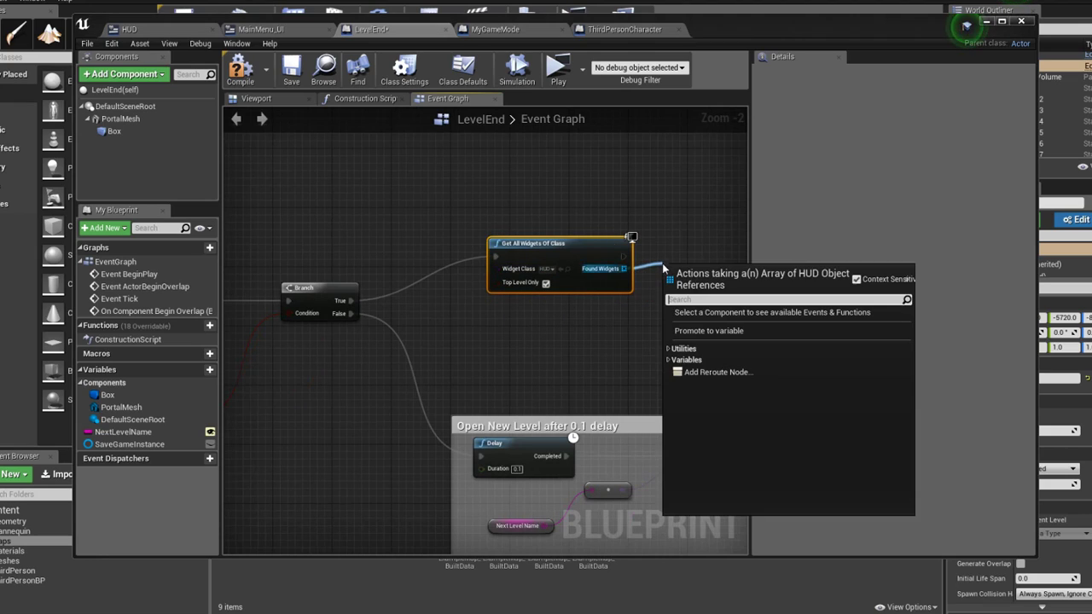
type("for each")
key("Return")
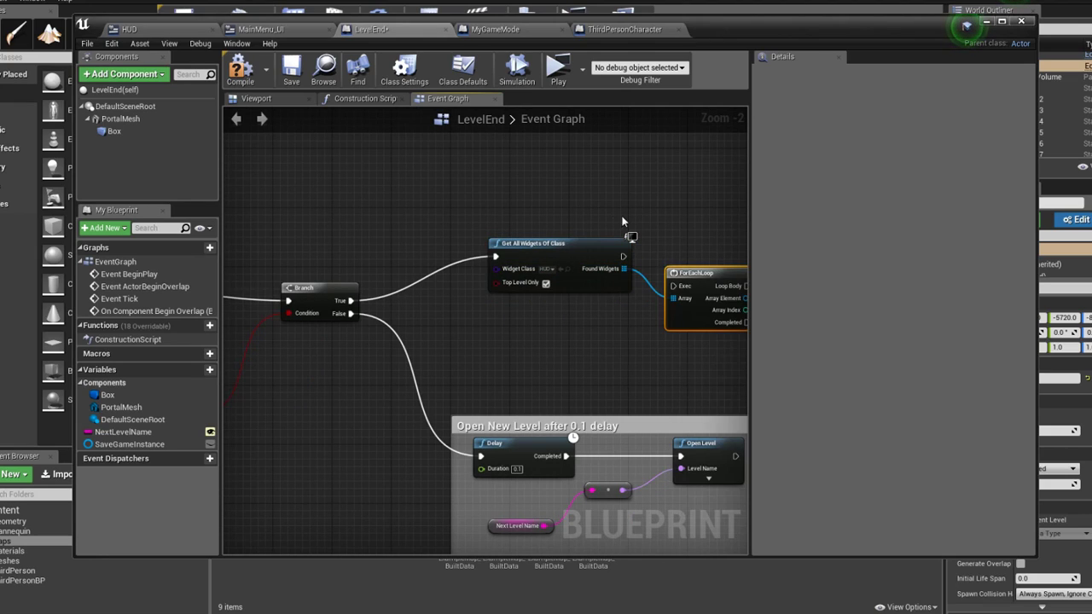
right_click_drag(622, 222, 472, 210)
left_click_drag(555, 262, 551, 238)
right_click_drag(551, 239, 453, 243)
Get each HUD's GameOverBox, set its visibility, wire Loop Body to it, and select the new nodes
left_click_drag(499, 260, 575, 244)
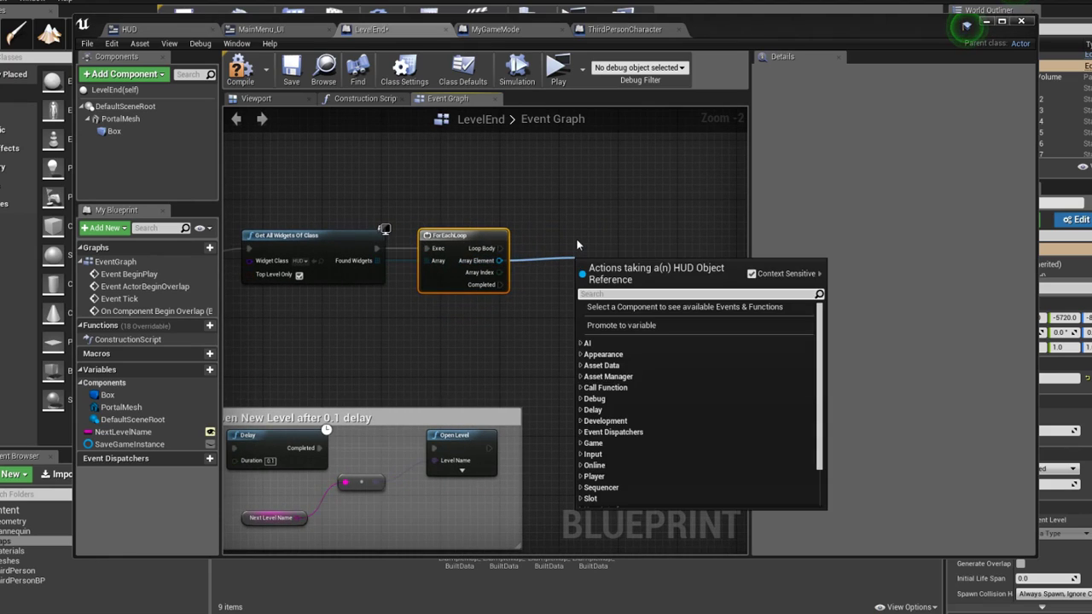
type("gameo")
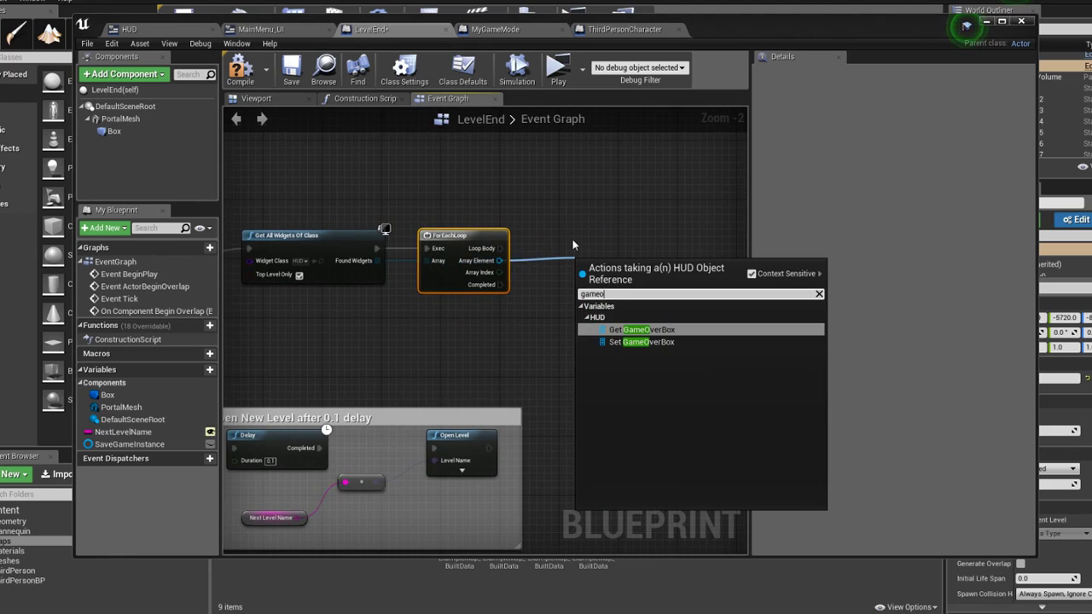
key("Return")
mouse_move(597, 267)
left_mouse_down()
mouse_move(585, 292)
mouse_move(689, 254)
left_mouse_up()
type("set vis")
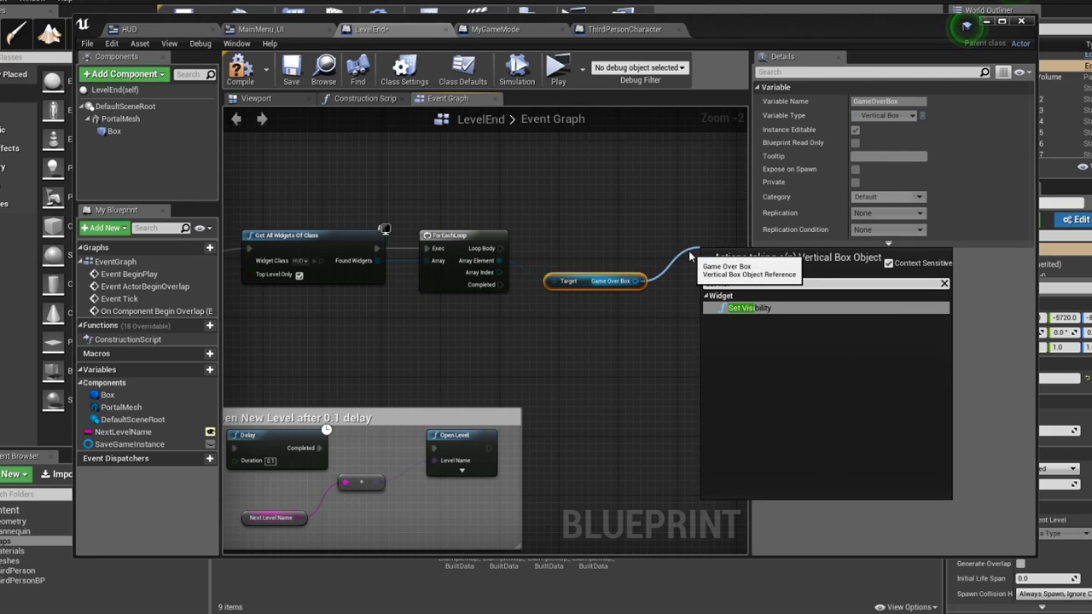
key("Return")
left_click_drag(718, 269, 689, 240)
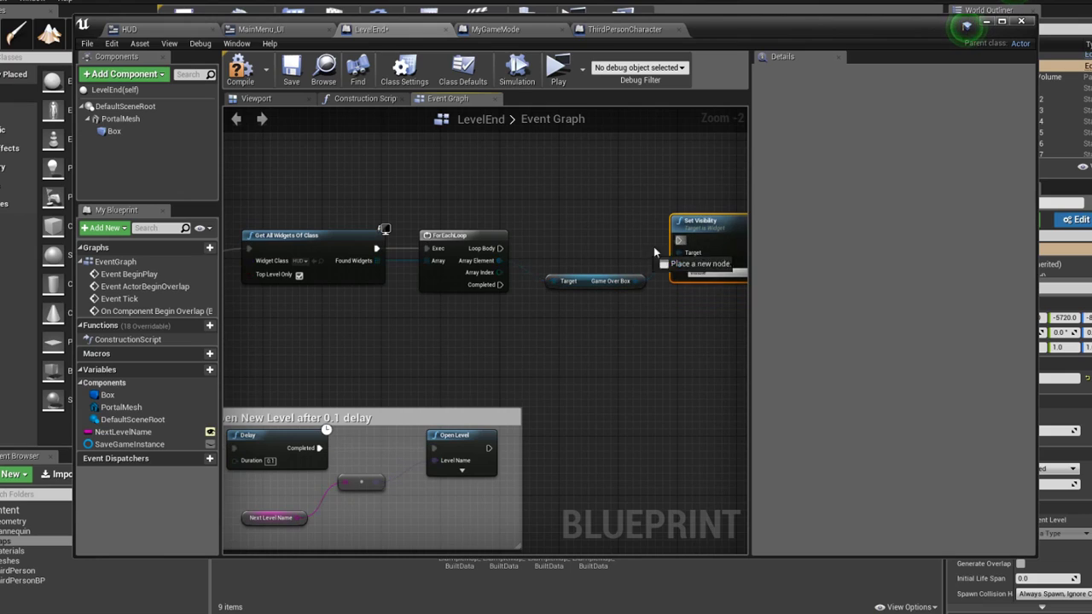
left_click_drag(499, 248, 678, 241)
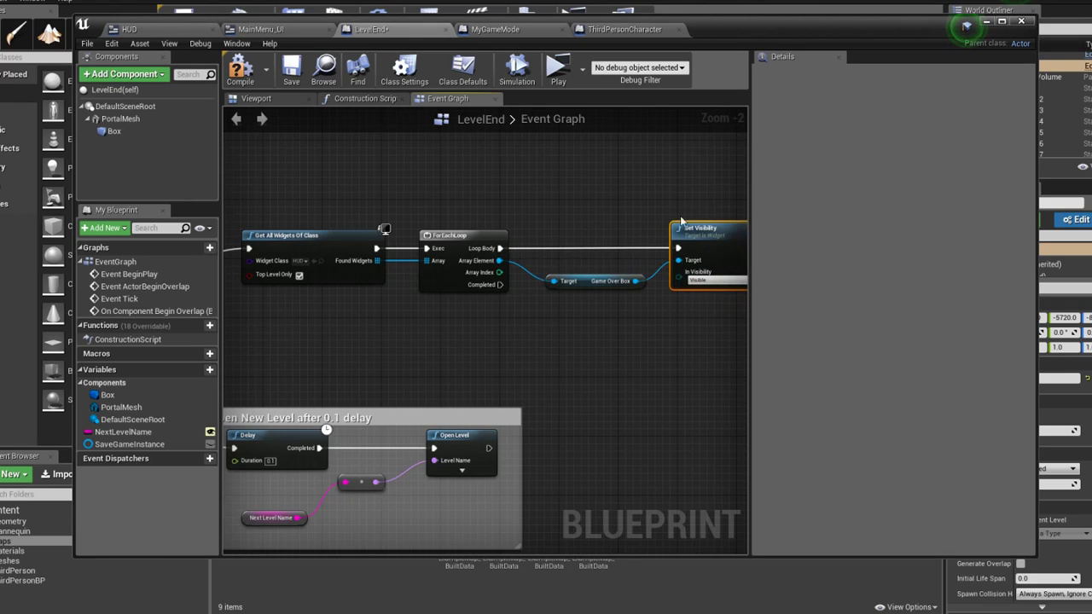
scroll(684, 201, "down", 1)
left_click_drag(433, 286, 388, 286)
scroll(477, 281, "down", 1)
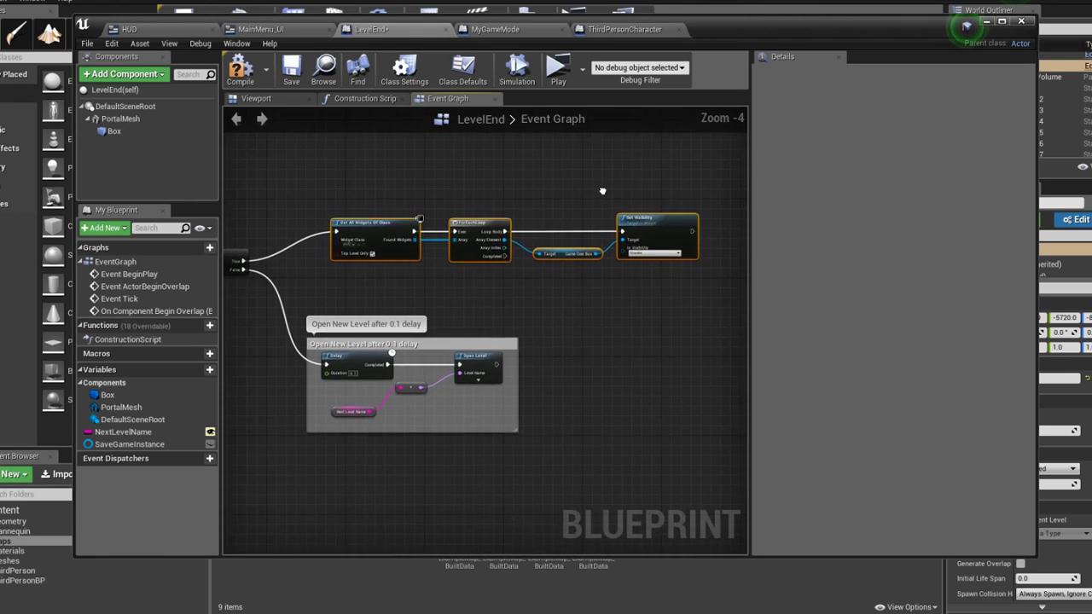
Wrap the selected nodes in a comment titled 'Show Game Over Board' and save LevelEnd
key("c")
type("Show Game Over Boar")
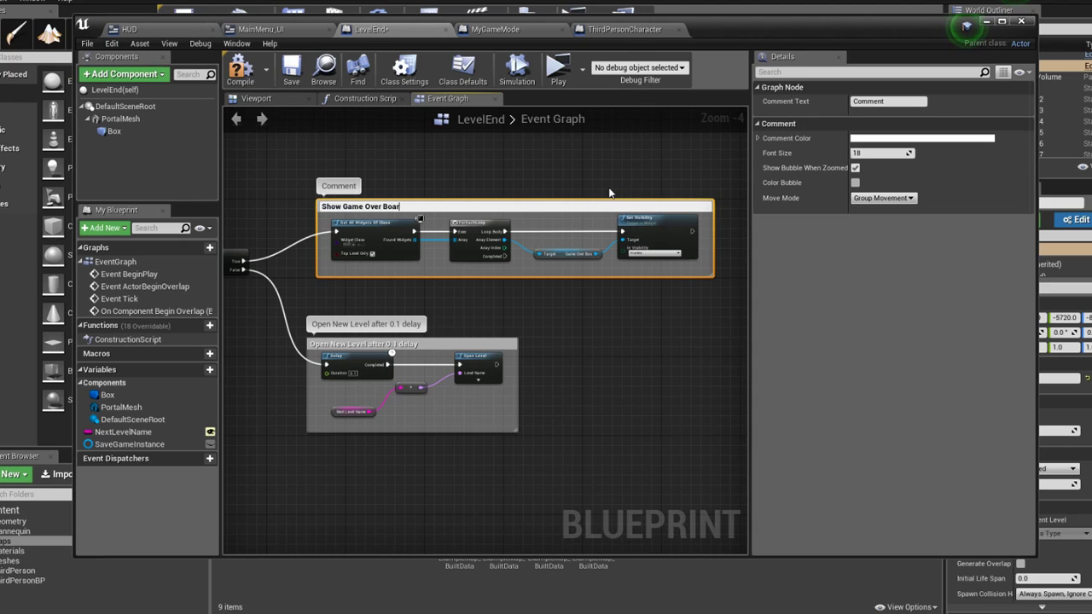
type("d")
key("Return")
scroll(526, 171, "down", 3)
left_click(565, 178)
right_click_drag(566, 178, 636, 208)
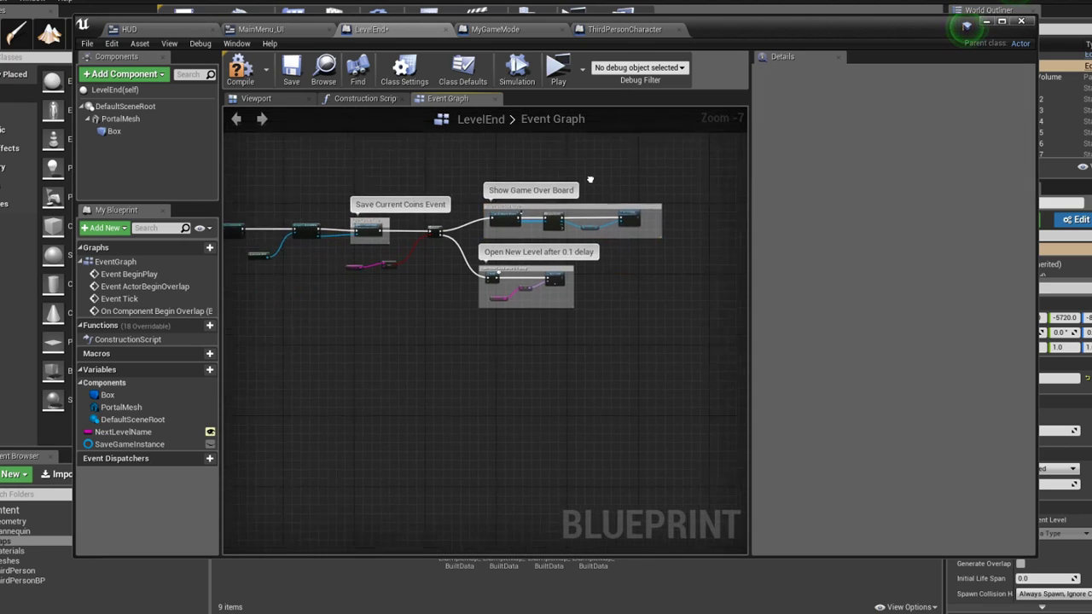
left_click(292, 76)
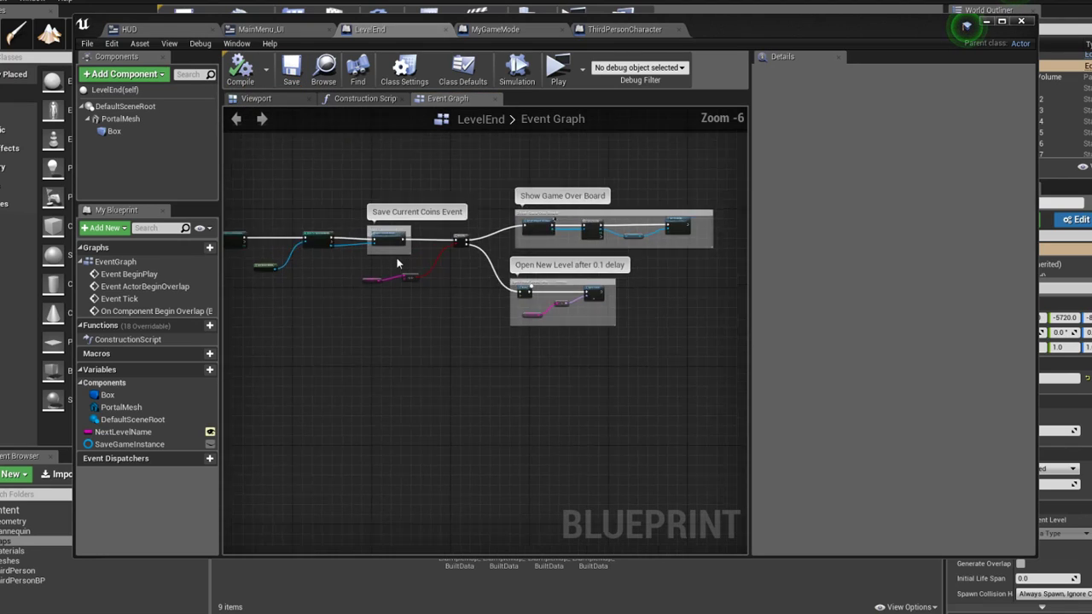
scroll(397, 258, "up", 3)
Add a comment around the Branch node titled 'If it's a final stage'
left_click(530, 235)
key("c")
type("If it's a finished")
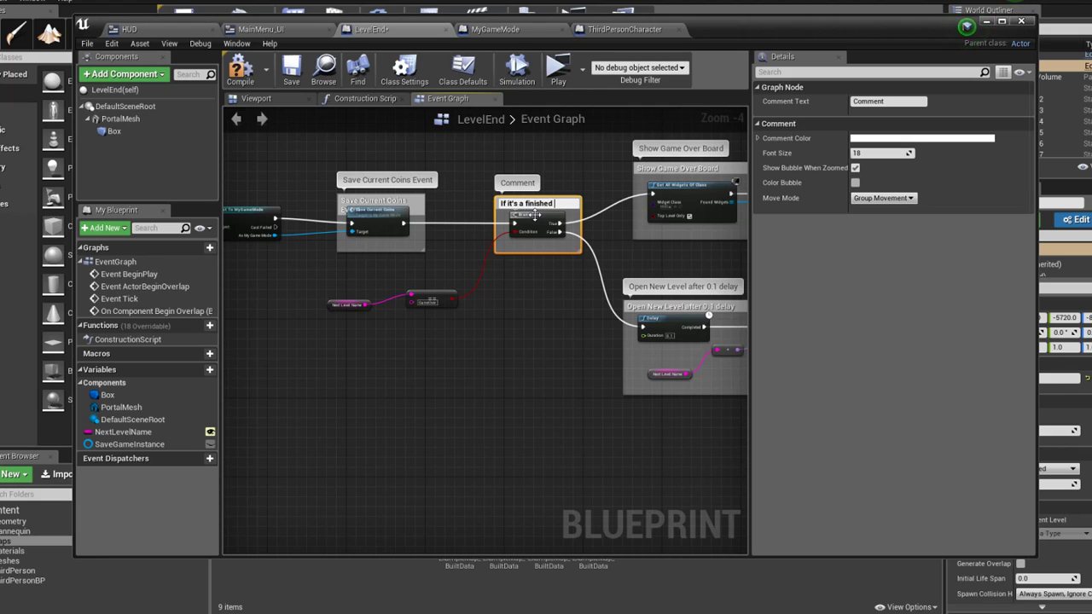
type("game")
key("Return")
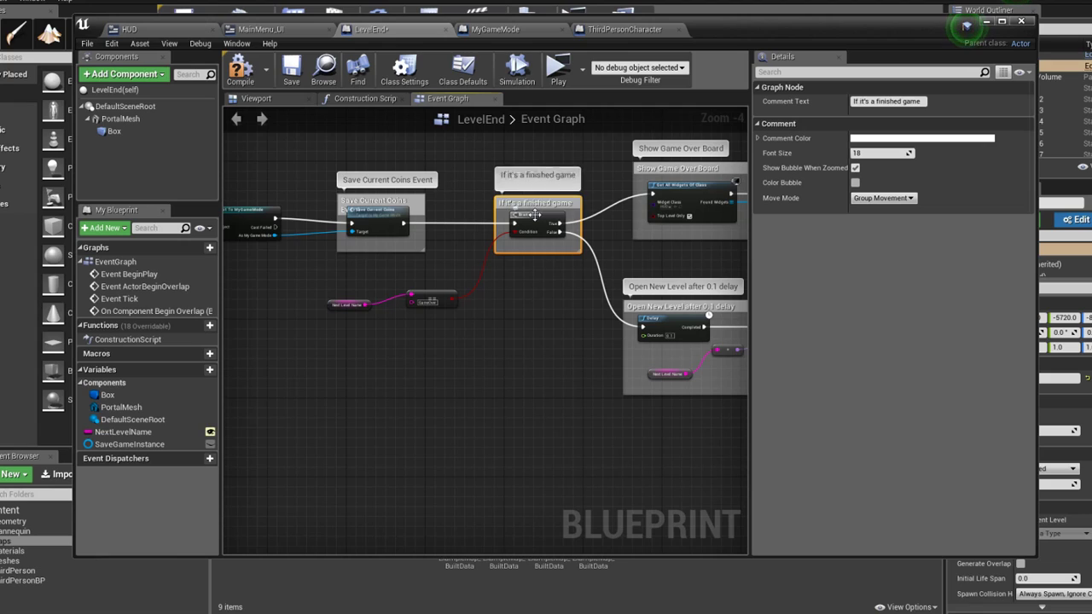
scroll(530, 206, "down", 2)
scroll(555, 195, "up", 2)
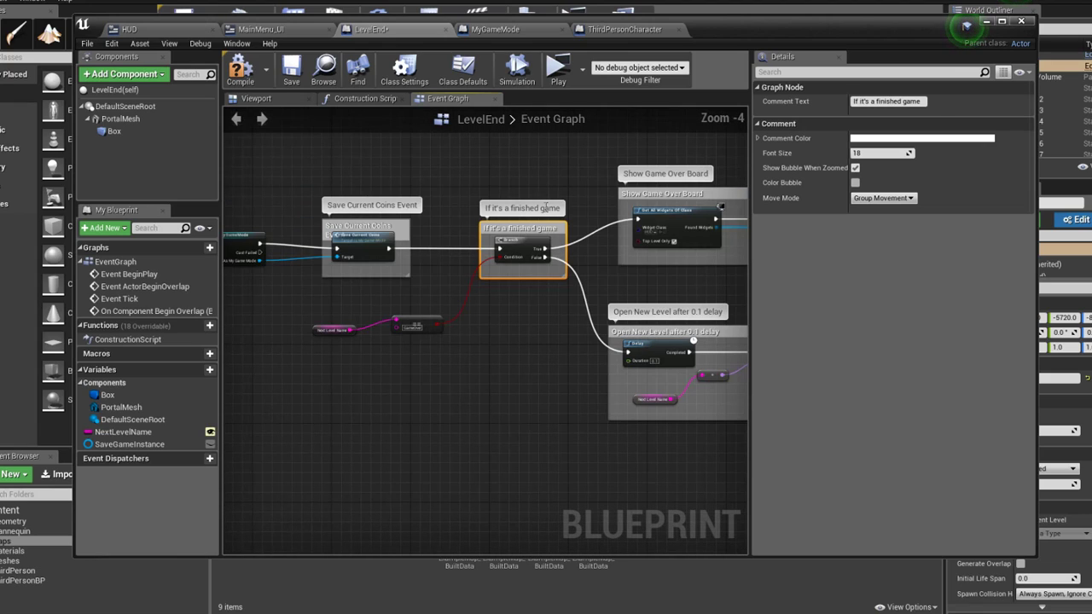
type("'s")
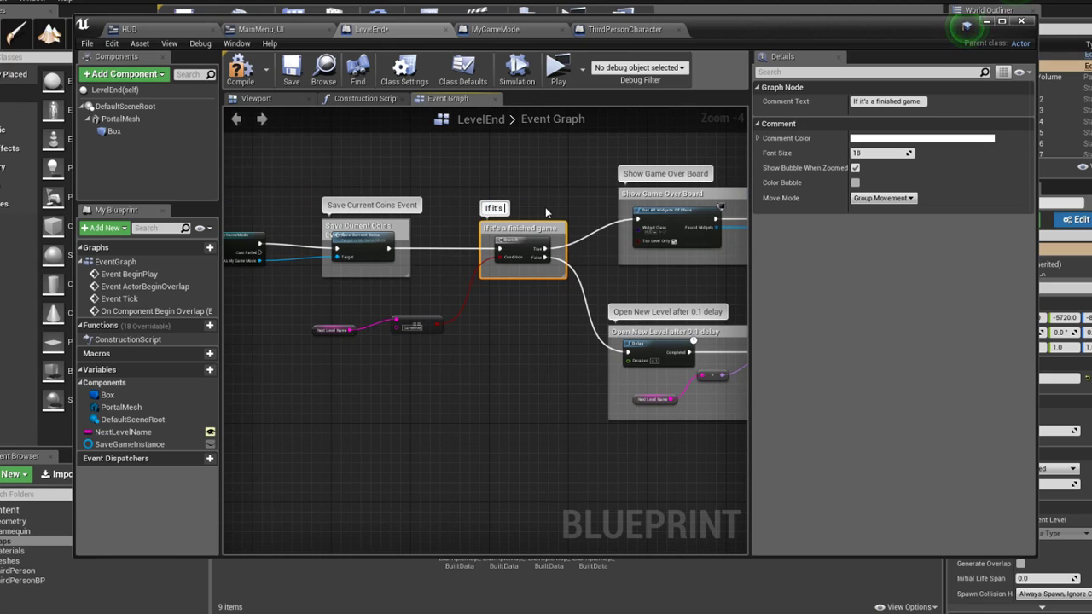
type(" a final stage")
Commit the 'If it's a final stage' comment, compile, and shift the Save Current Coins Event comment left
left_click(569, 188)
scroll(573, 185, "down", 2)
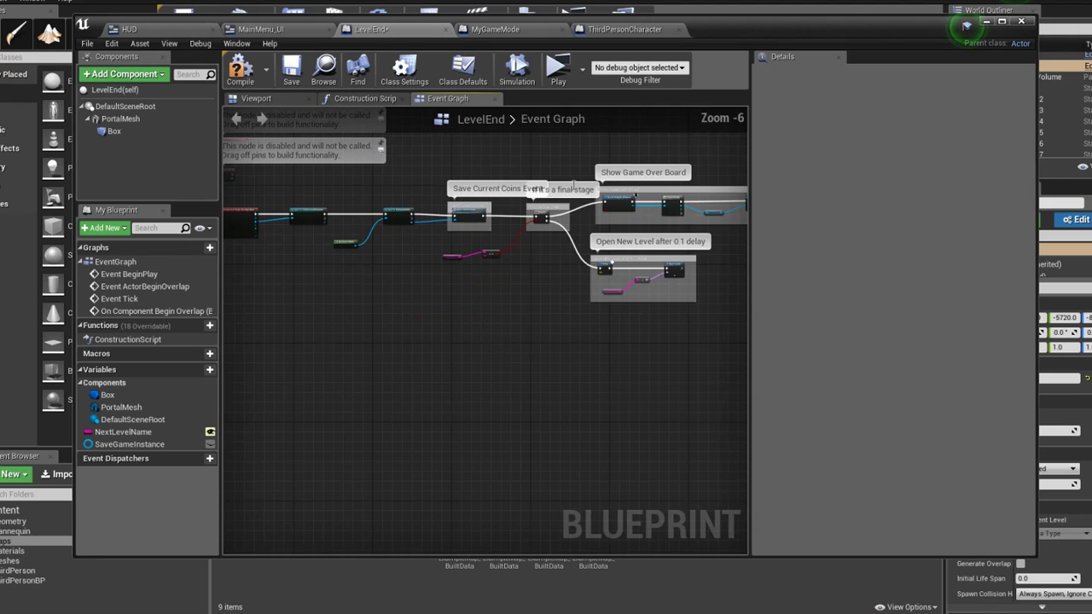
left_click(240, 75)
left_click(461, 205)
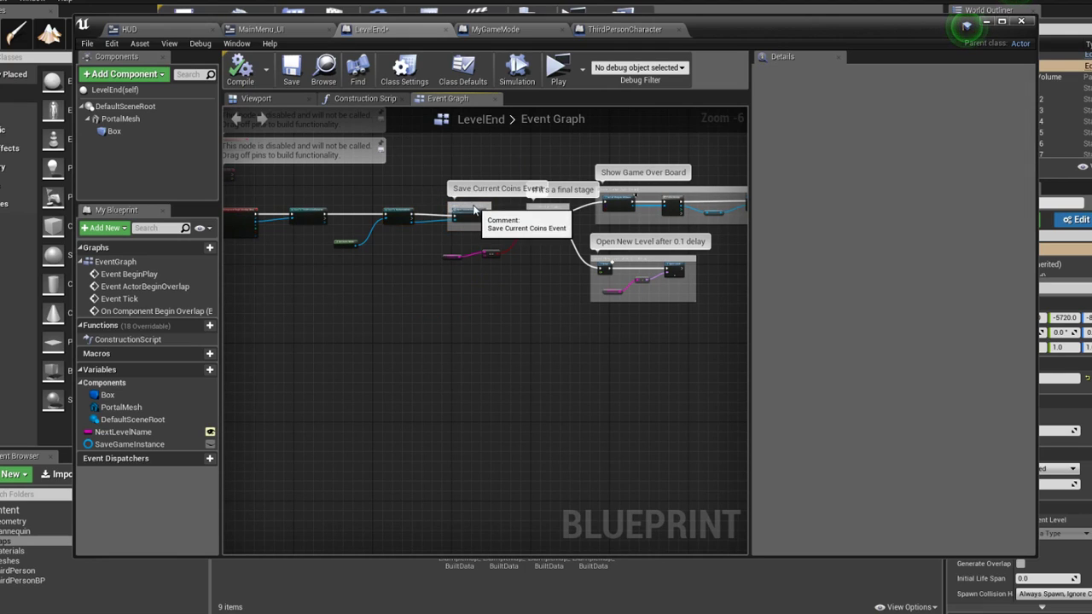
left_click_drag(475, 208, 432, 213)
left_click(388, 247)
Move the final stage comment clear of the others, then save and compile LevelEnd
scroll(358, 252, "down", 3)
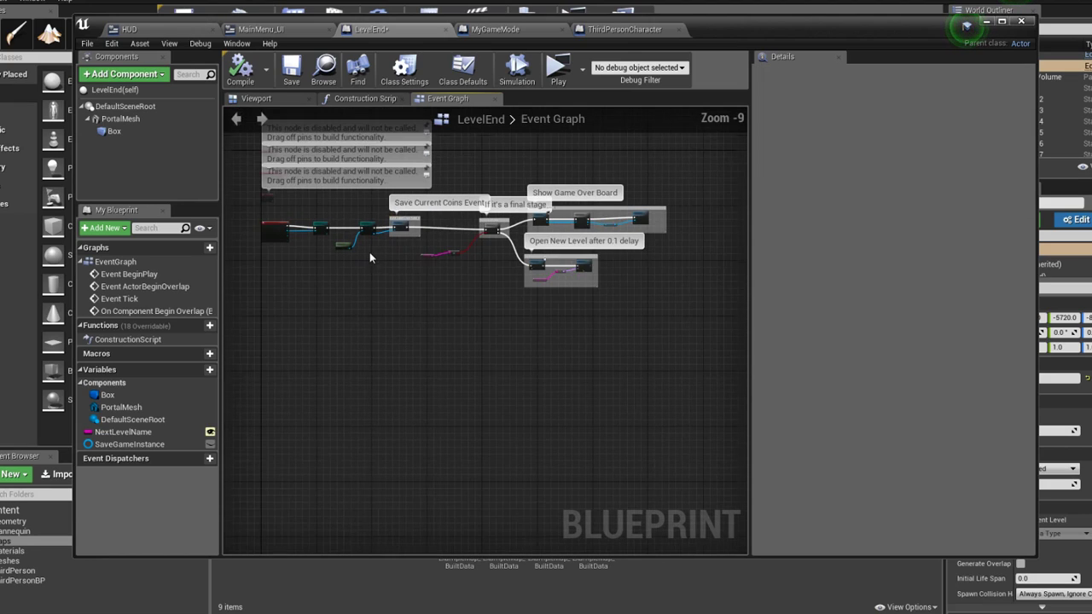
mouse_move(500, 225)
left_mouse_down()
mouse_move(470, 237)
mouse_move(470, 225)
left_mouse_up()
left_click(501, 161)
scroll(480, 176, "up", 2)
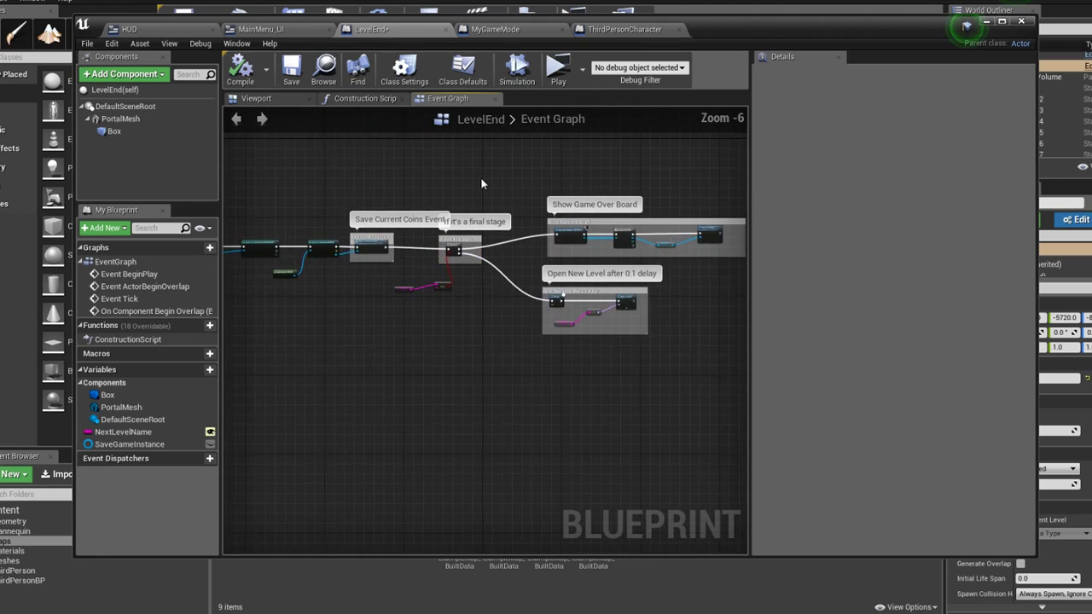
left_click(291, 68)
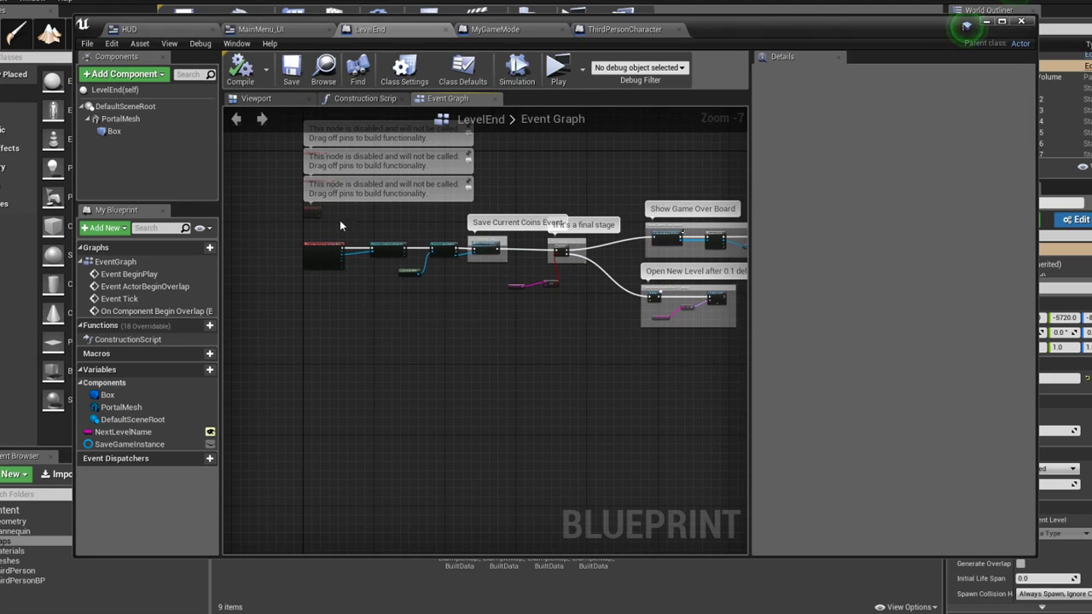
left_click(240, 75)
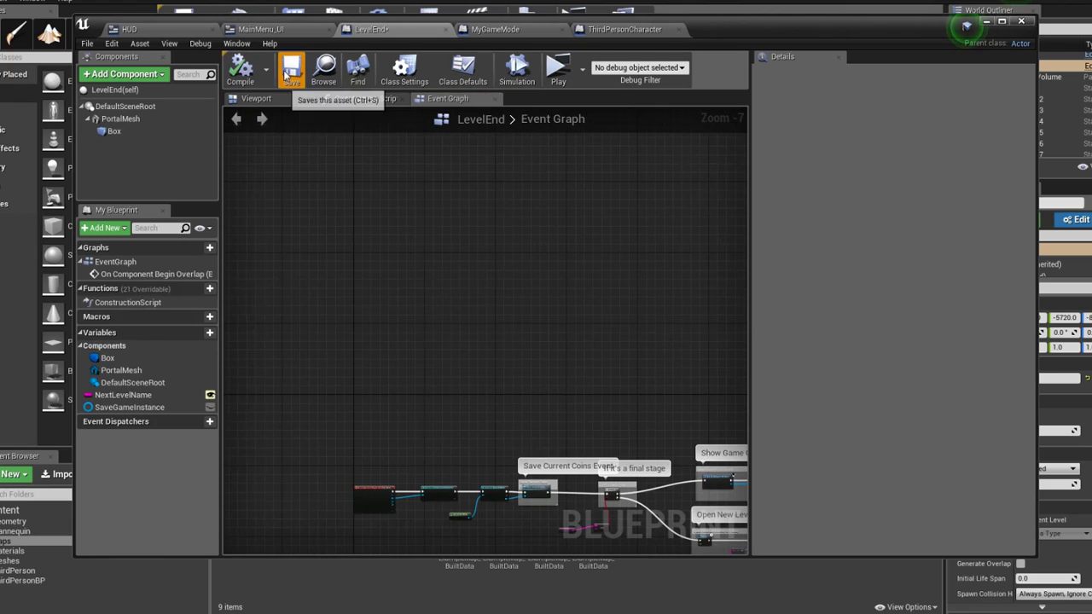
left_click(291, 68)
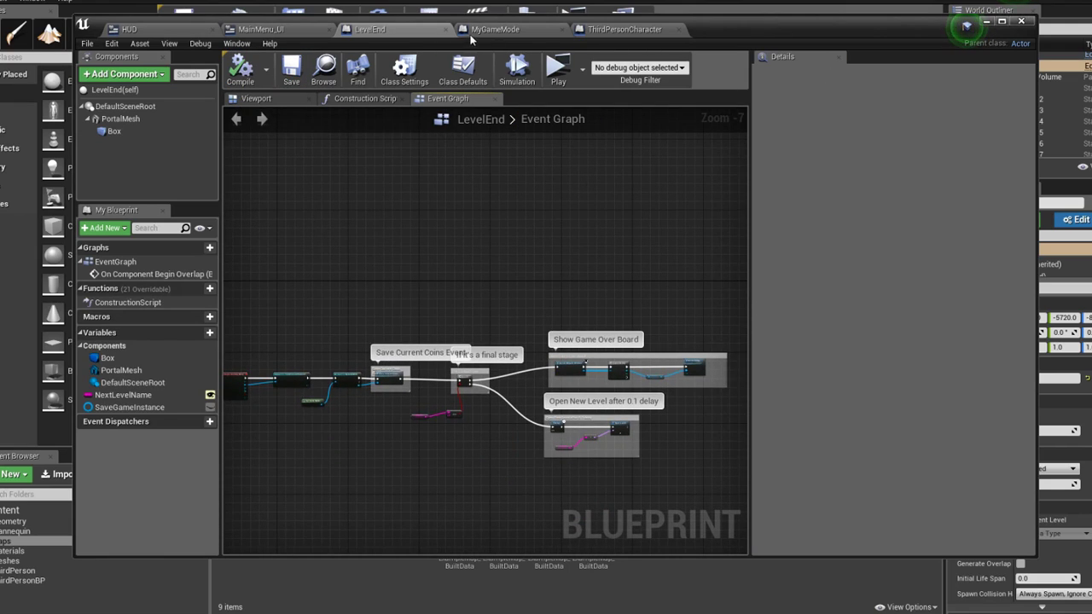
left_click(985, 25)
Open Level4, set its LevelEnd actor's Next Level Name to GameOver, then load Level3
double_click(370, 529)
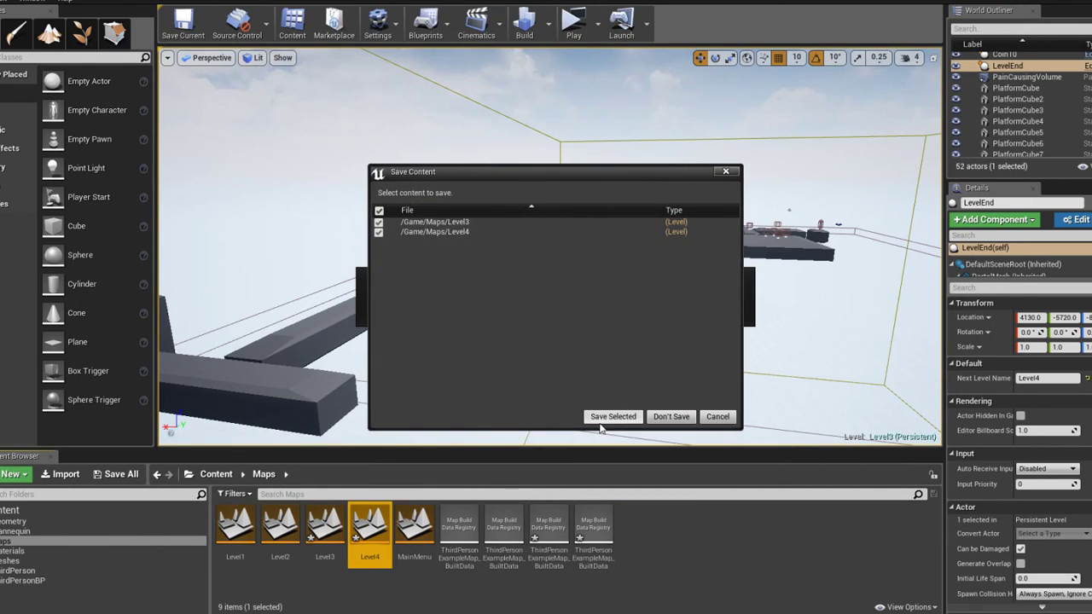
left_click(671, 416)
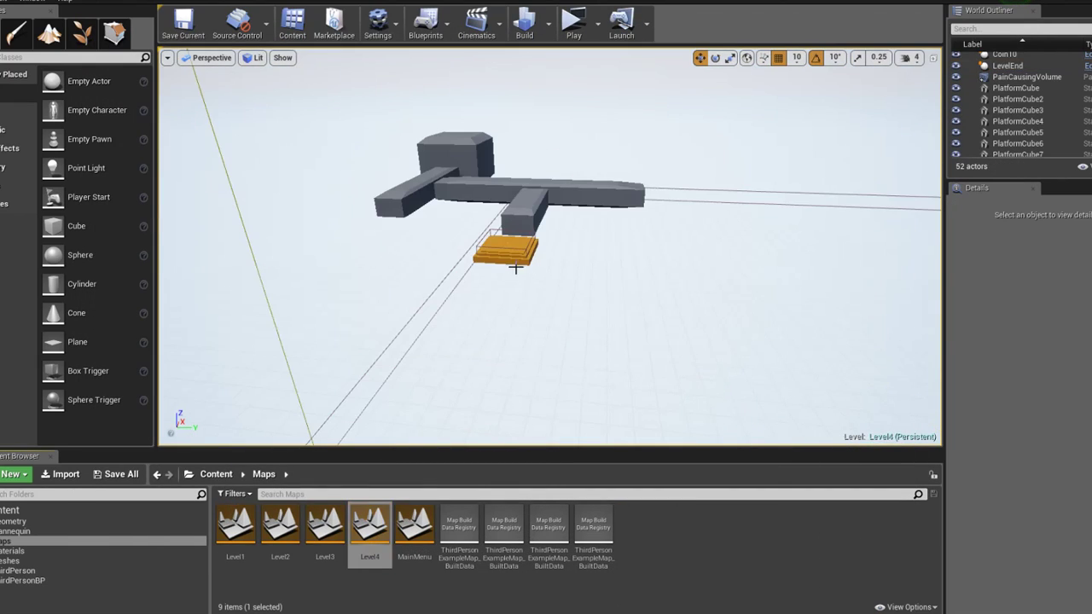
left_click(515, 268)
left_click(1047, 378)
type("GameOver")
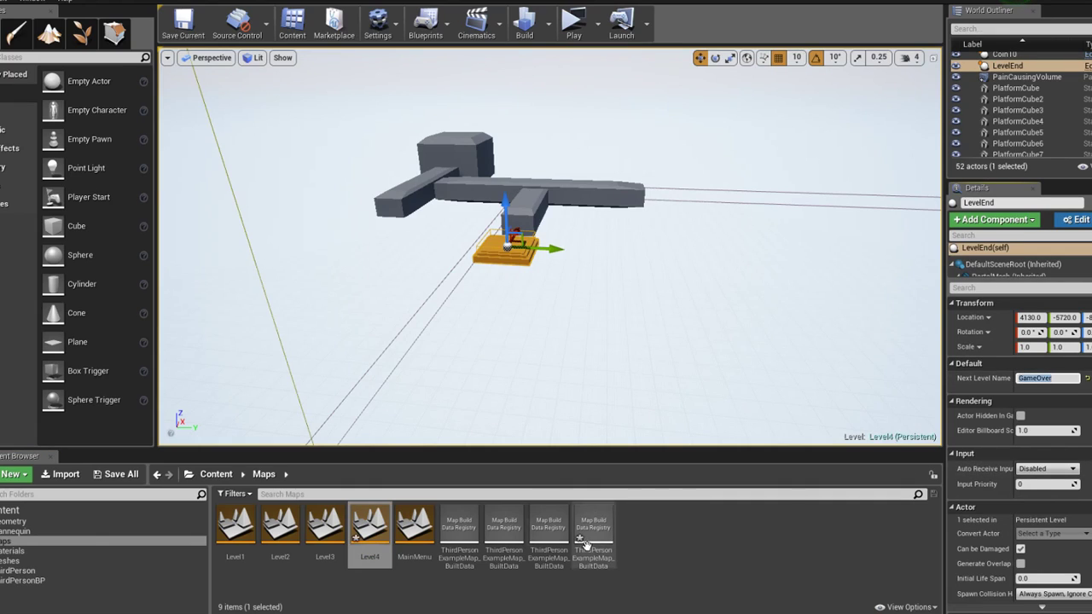
double_click(333, 535)
left_click(611, 420)
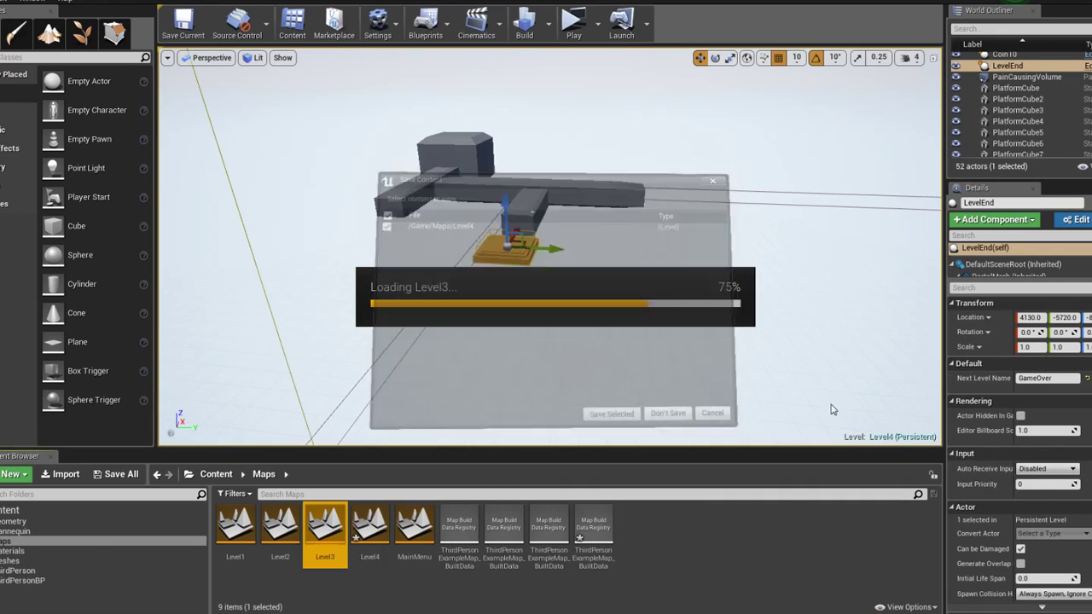
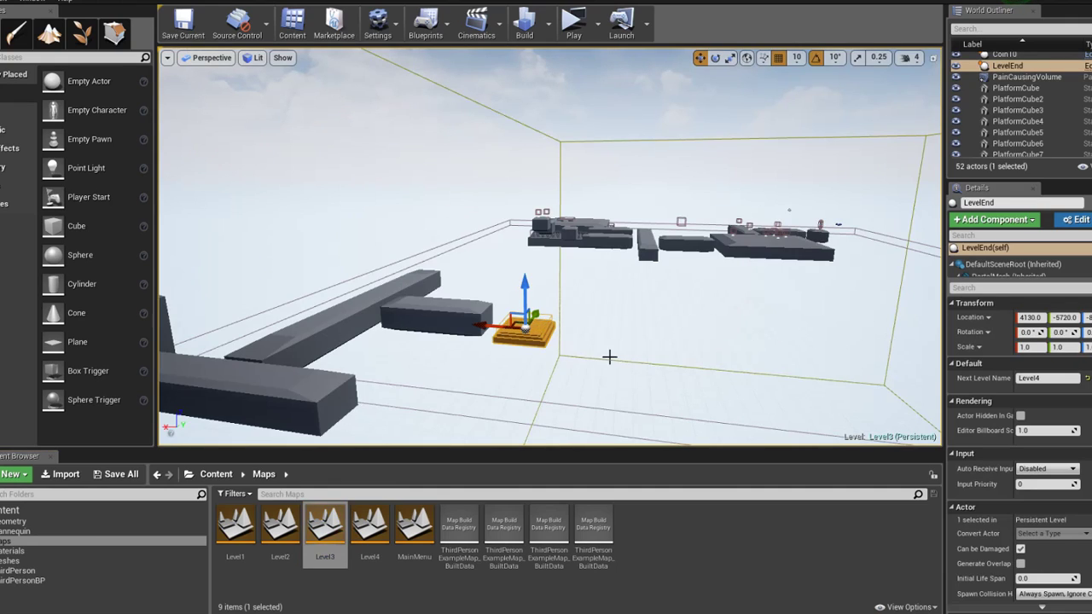
Open Level2 and Level1 to check Level1's LevelEnd Next Level Name, then open Level4
double_click(280, 526)
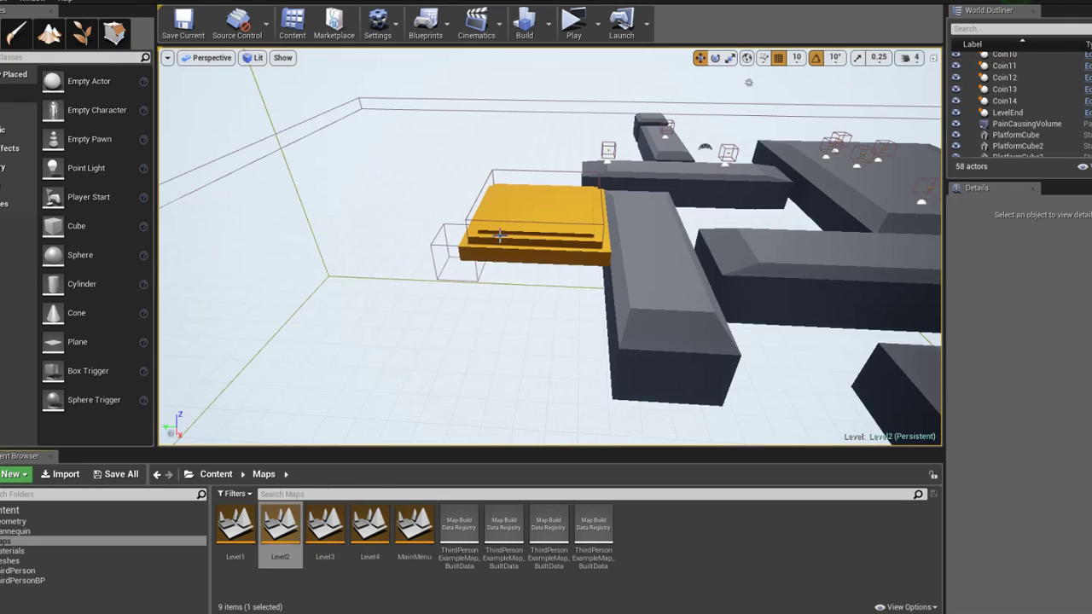
left_click(500, 234)
double_click(235, 526)
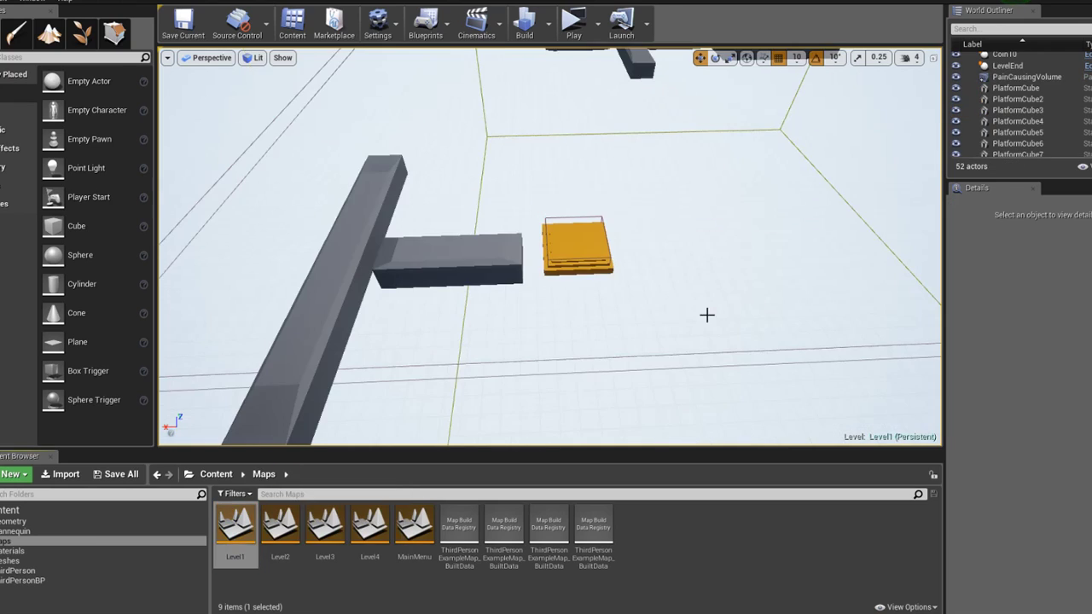
left_click(544, 241)
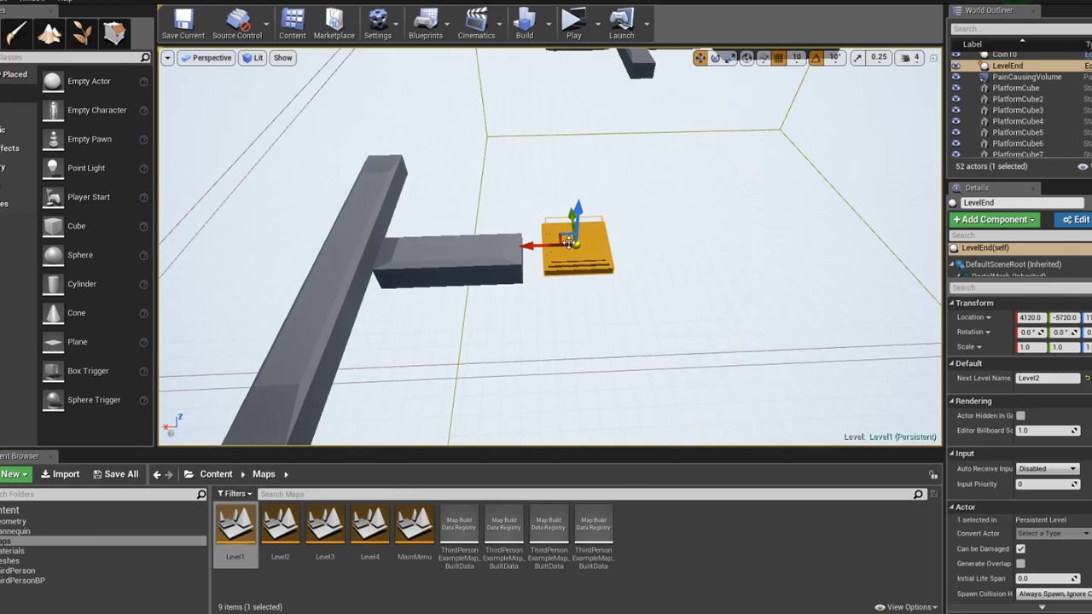
double_click(384, 520)
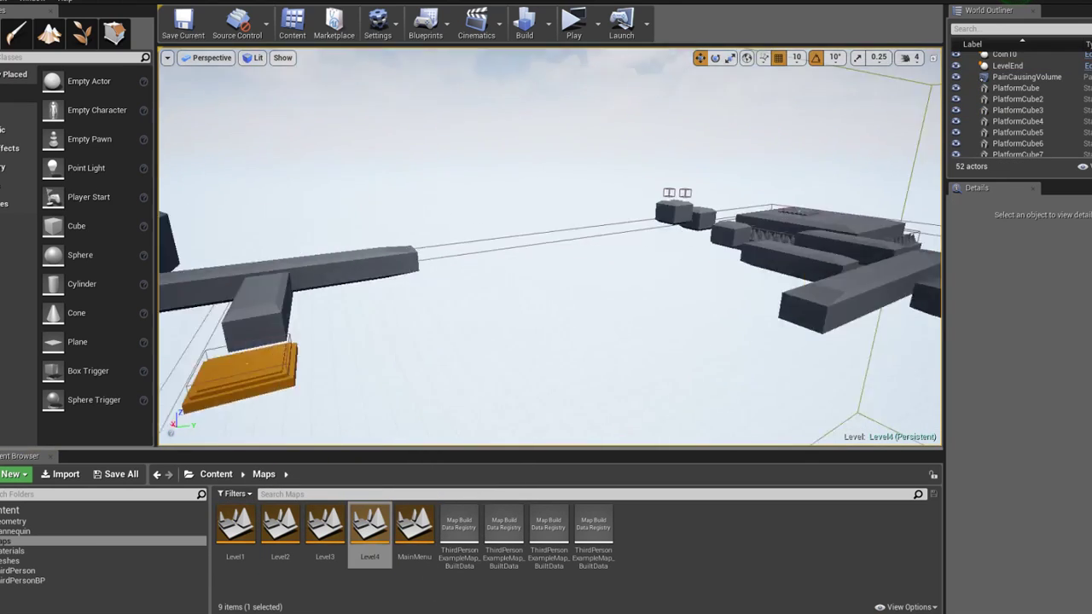
Start a Level4 playtest and run and jump along the platforms collecting coins
left_click(573, 24)
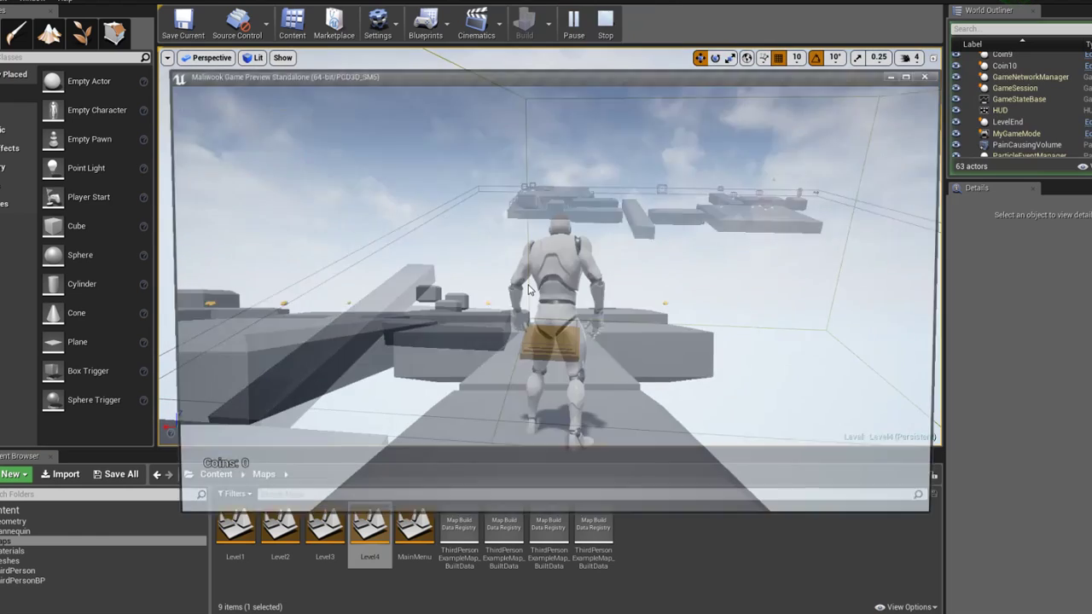
key("space")
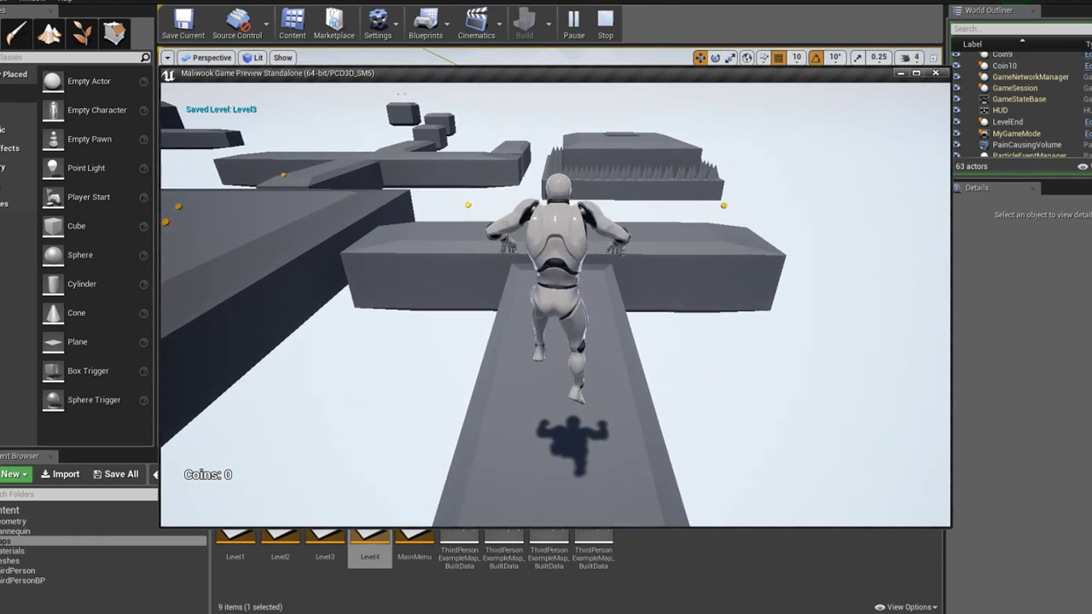
key("space")
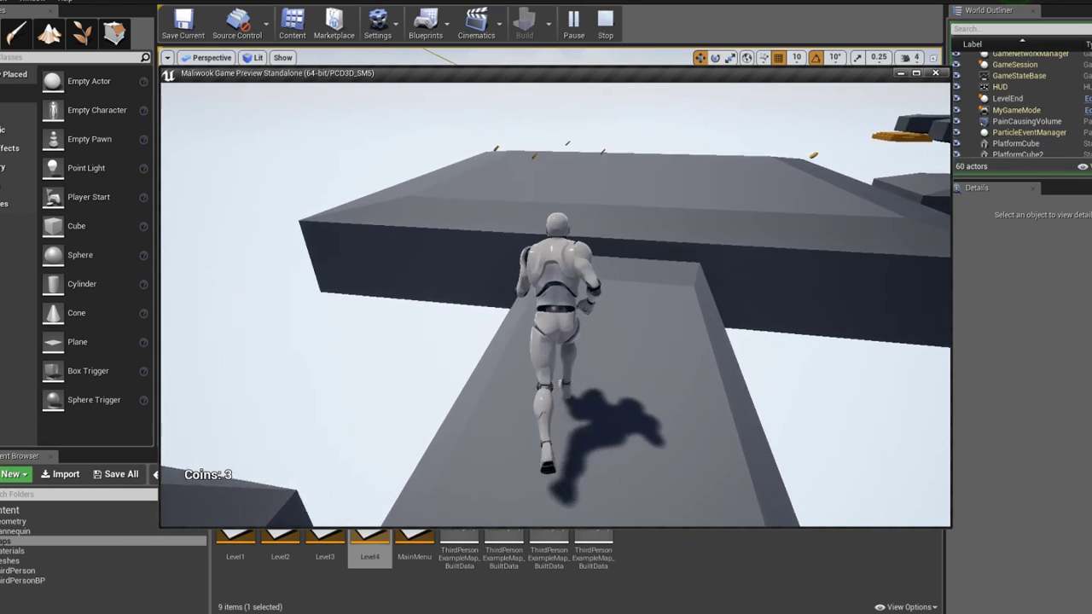
key("space")
key("space")
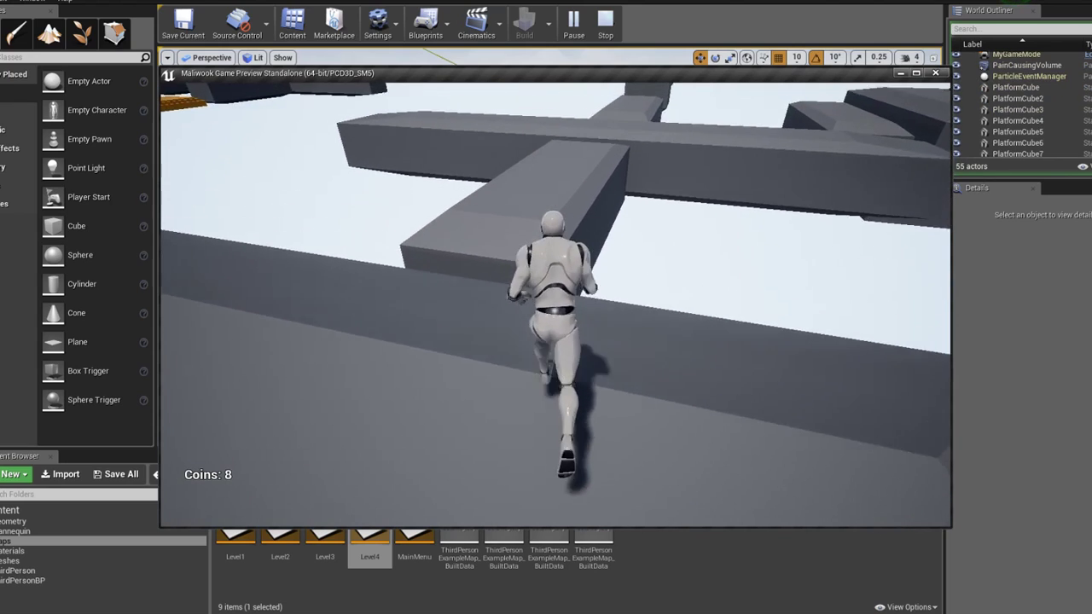
key("space")
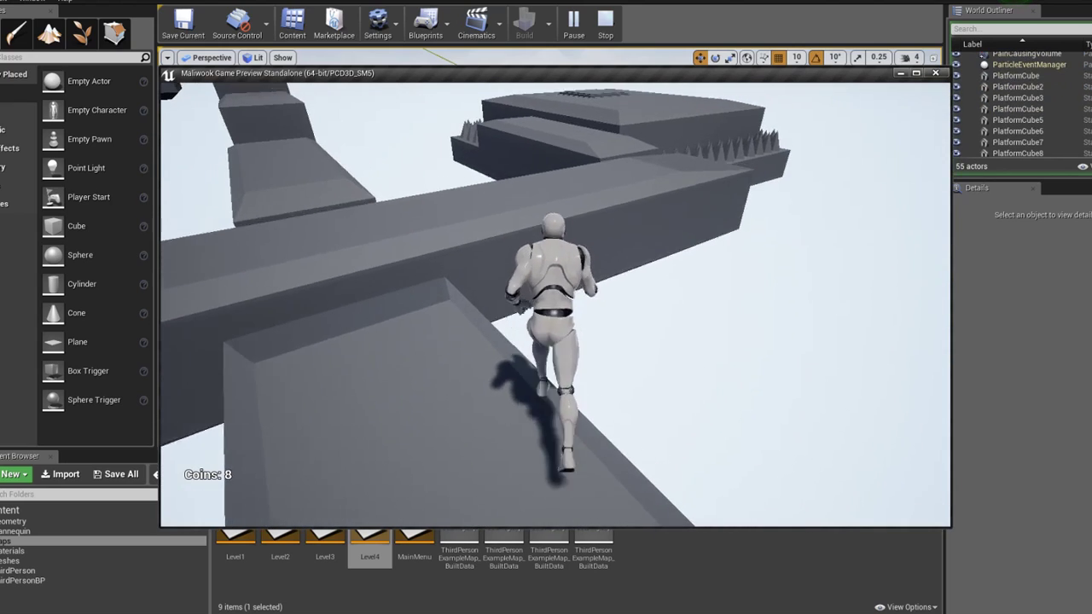
key("space")
key("space")
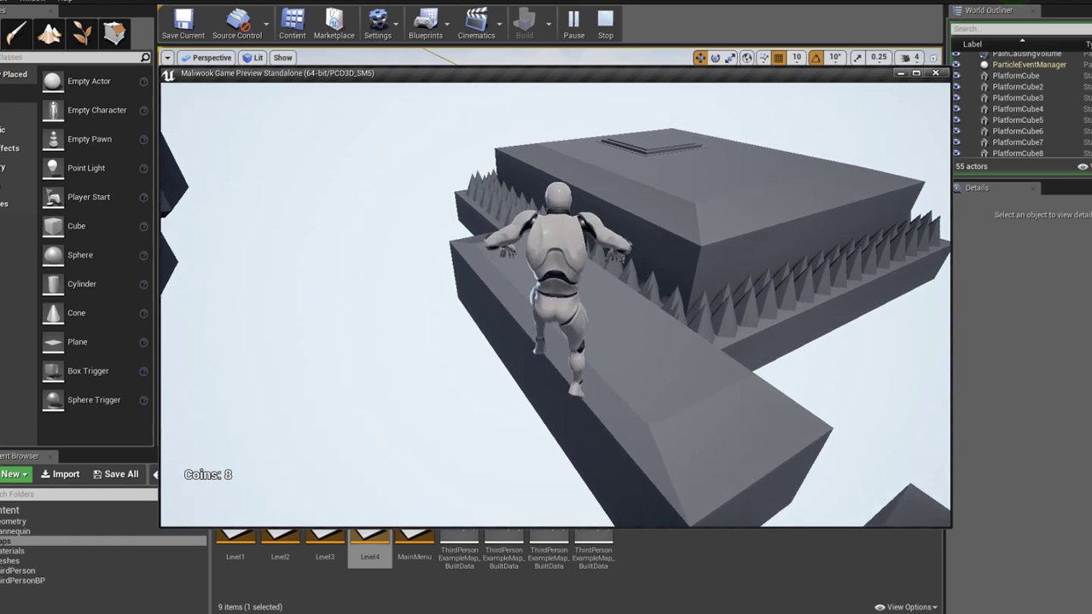
Reach the orange end portal to show the finished-game screen with 8 coins, then stop play
key("w")
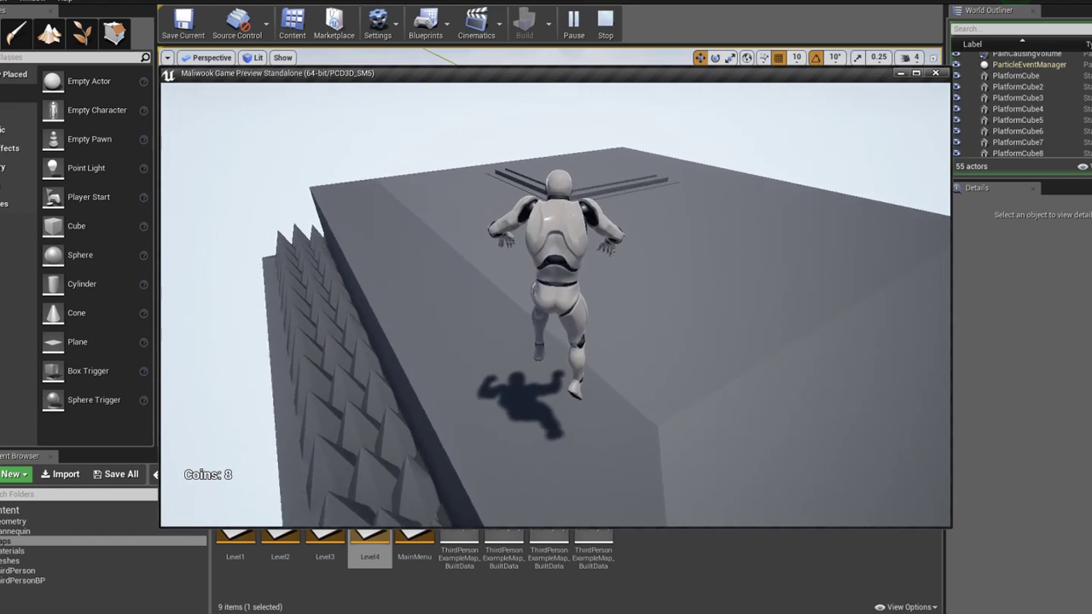
key("w")
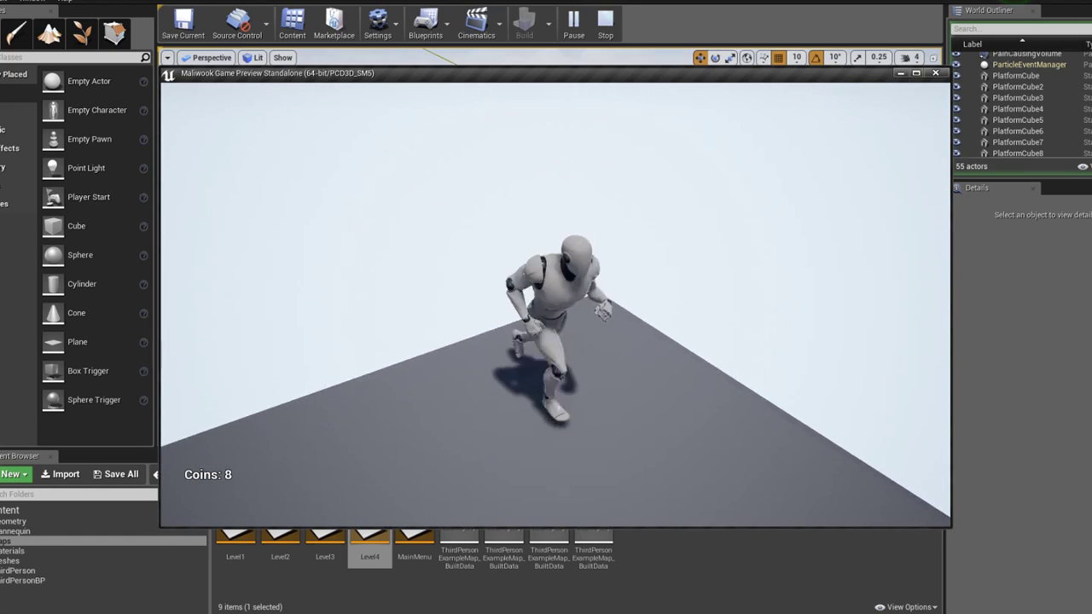
key("w")
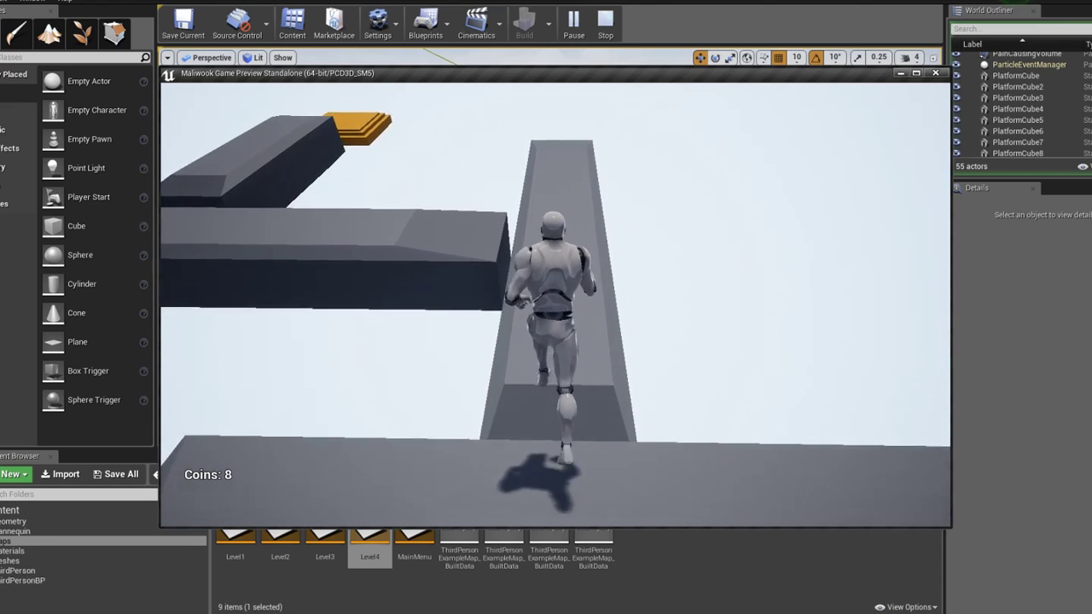
key("w")
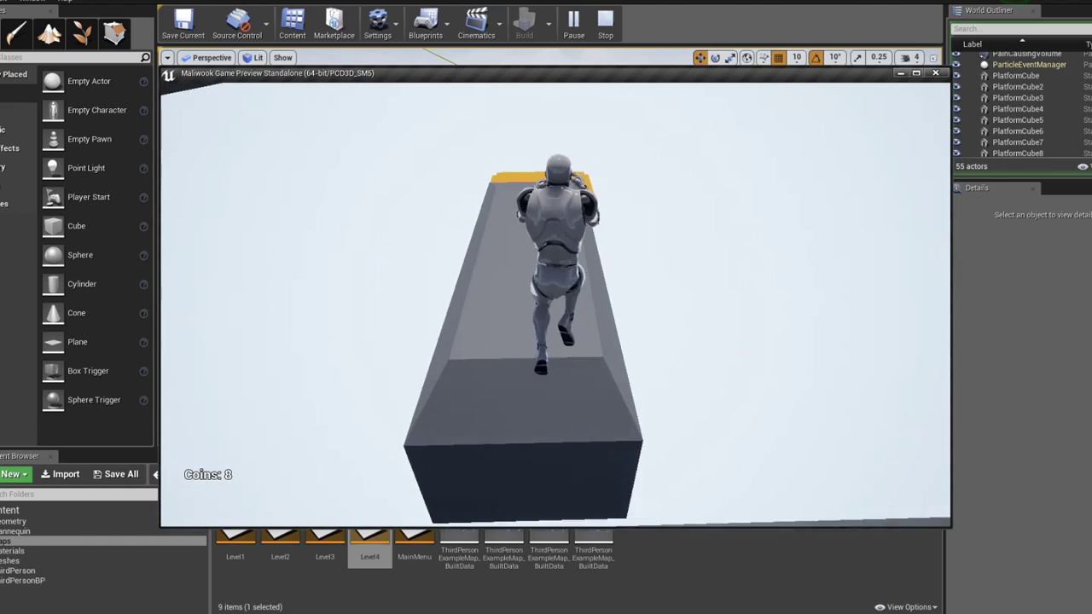
key("space")
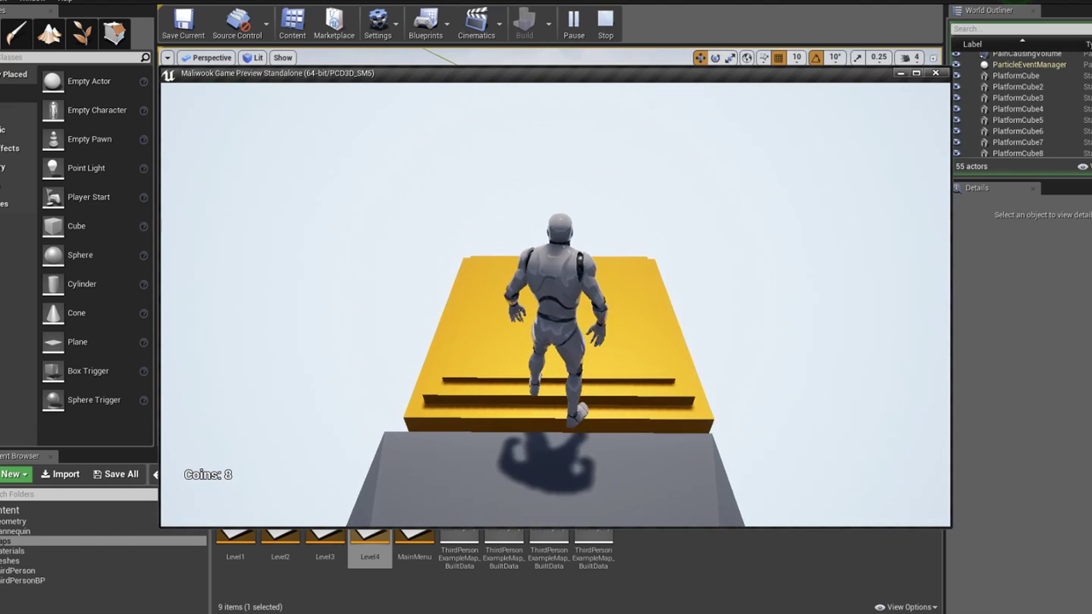
key("w")
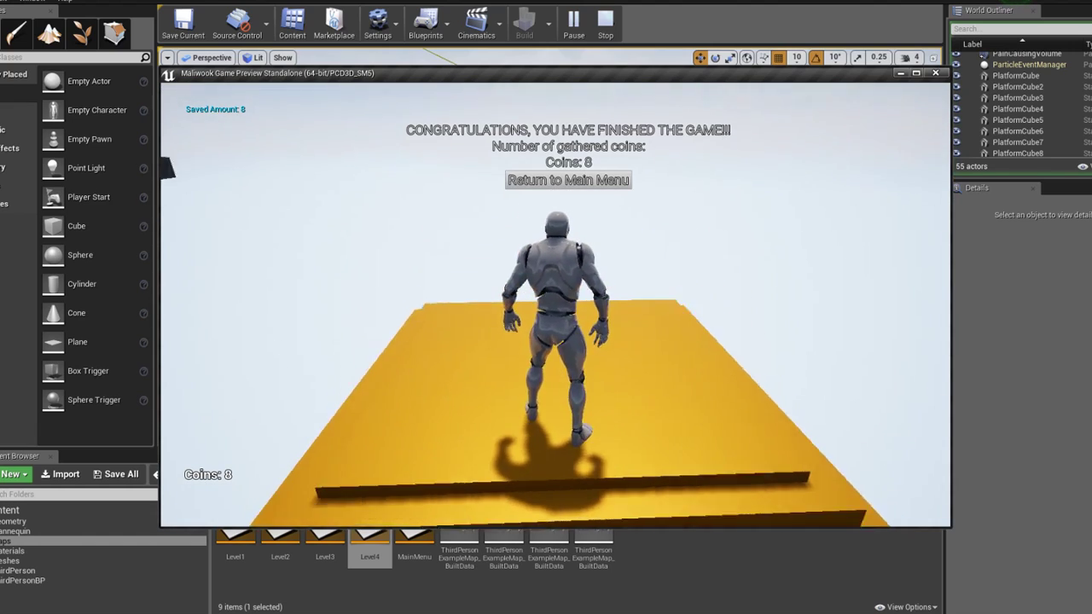
key("d")
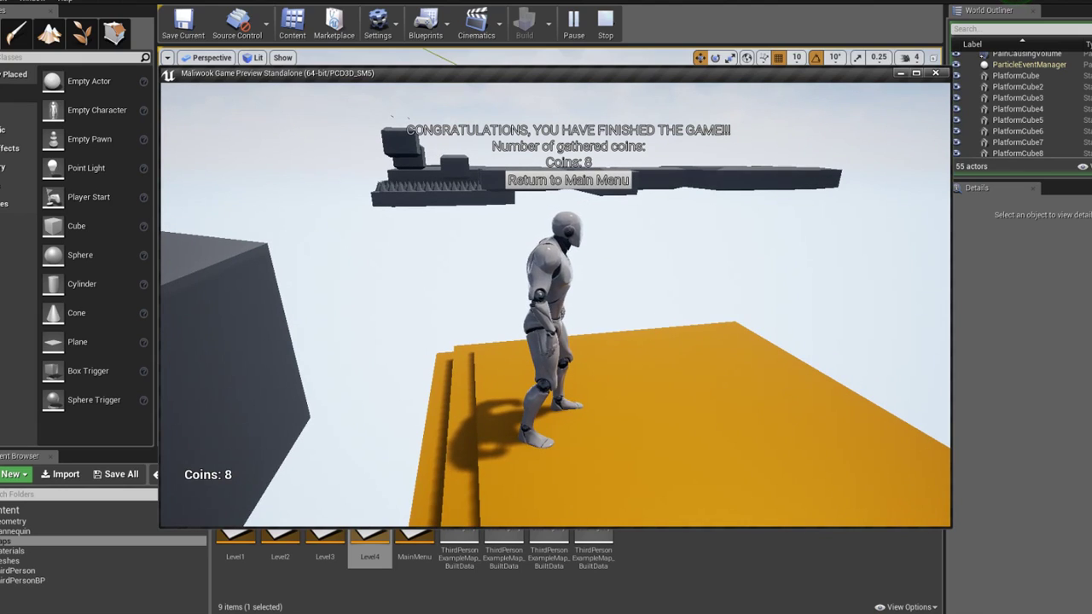
key("Escape")
Reopen Level1, select its LevelEnd portal and open its Blueprint Event Graph with Ctrl+E
right_click_drag(528, 342, 318, 511)
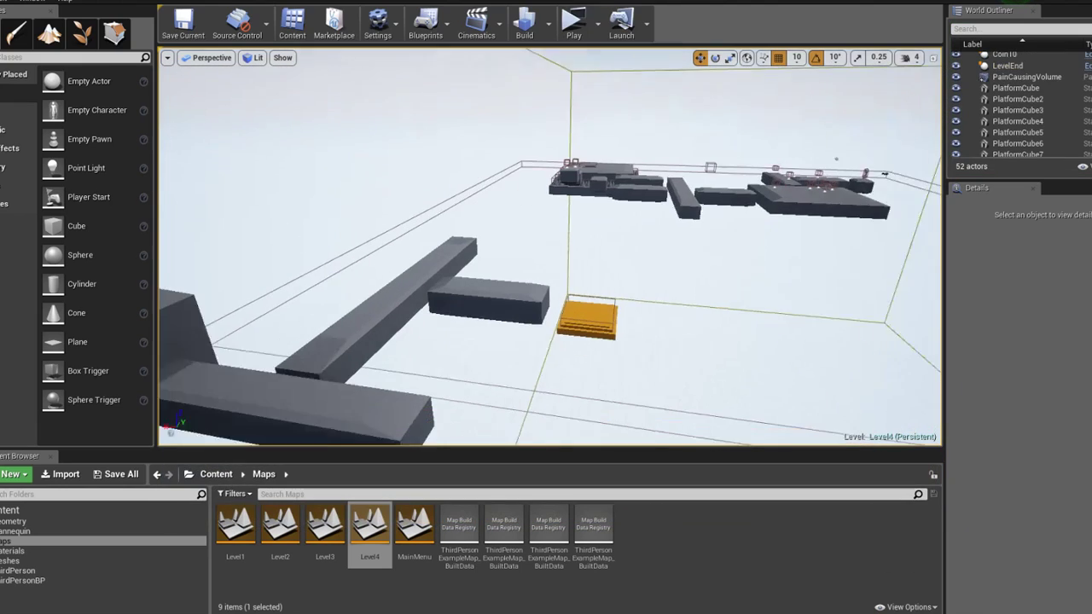
double_click(254, 532)
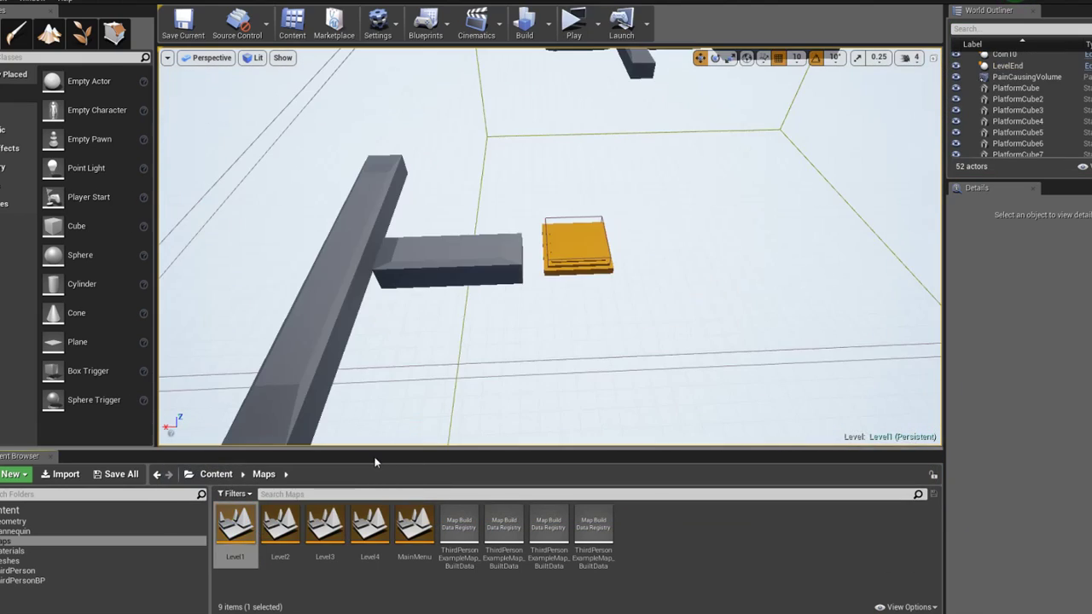
left_click(576, 241)
right_click_drag(546, 341, 423, 494)
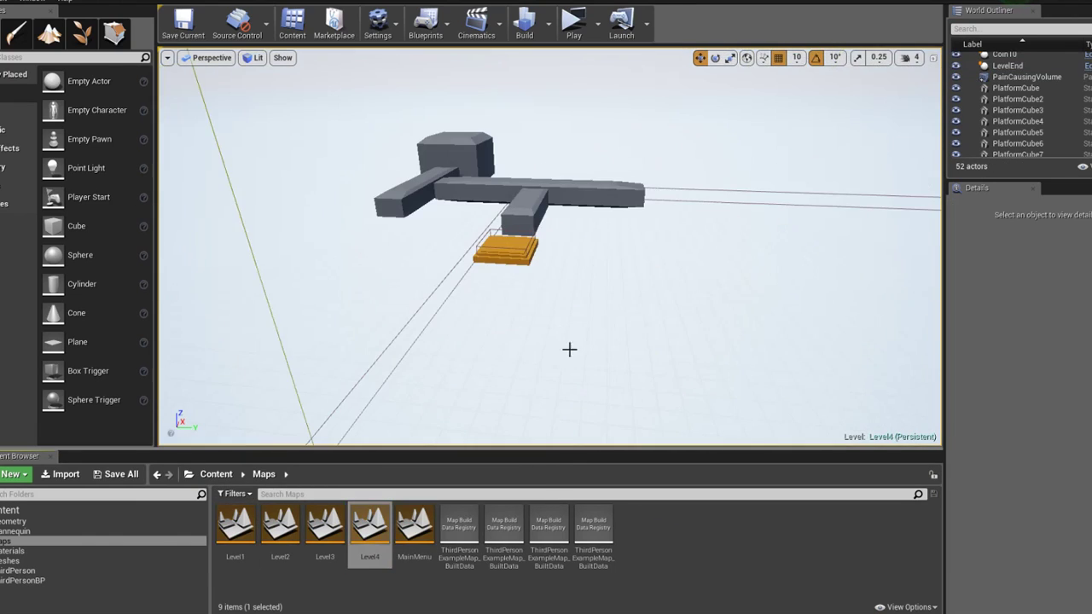
left_click(505, 249)
double_click(235, 524)
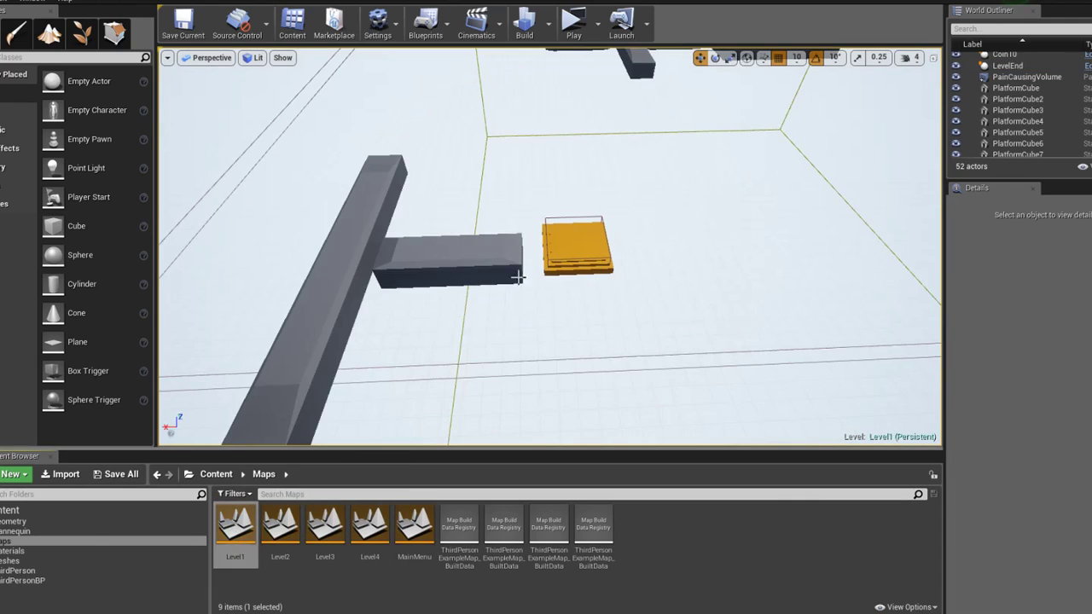
left_click(573, 248)
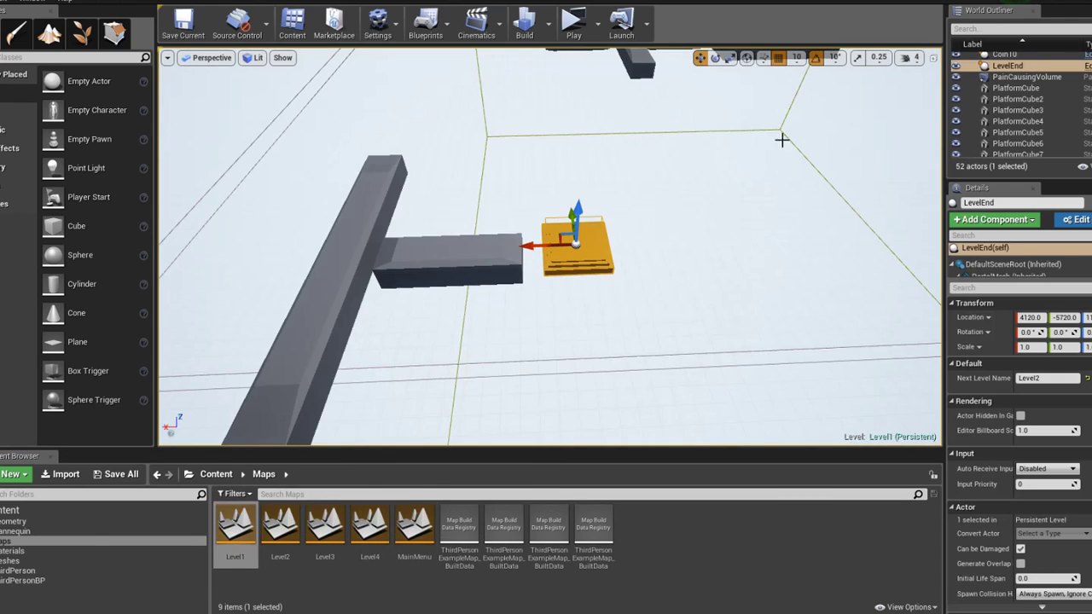
key("ctrl+e")
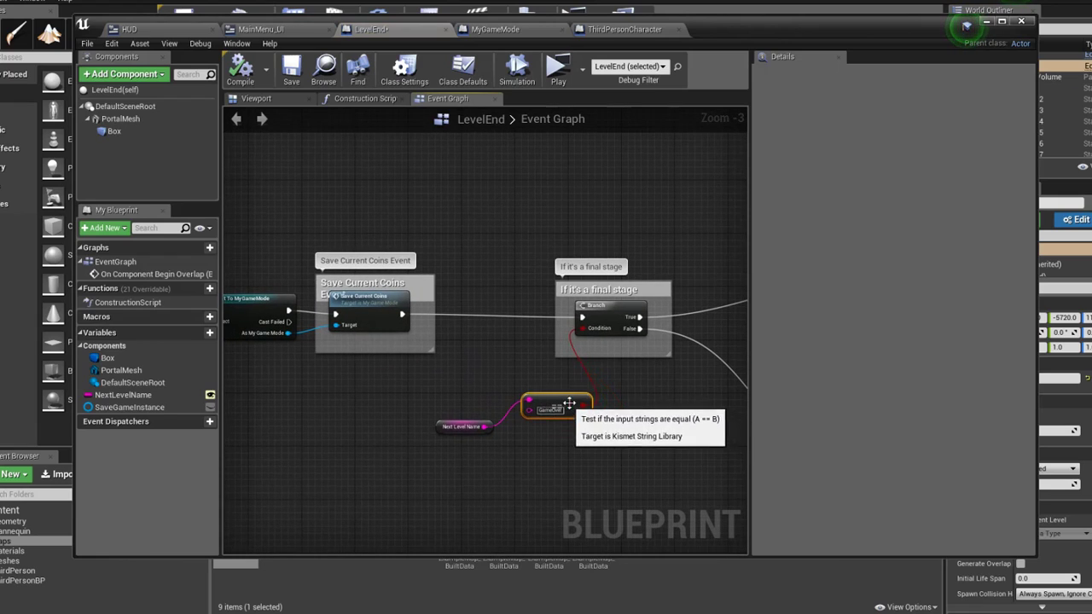
Inspect the Save Current Coins nodes and the GameOver branch, then close the LevelEnd Blueprint editor
right_click_drag(568, 404, 286, 317)
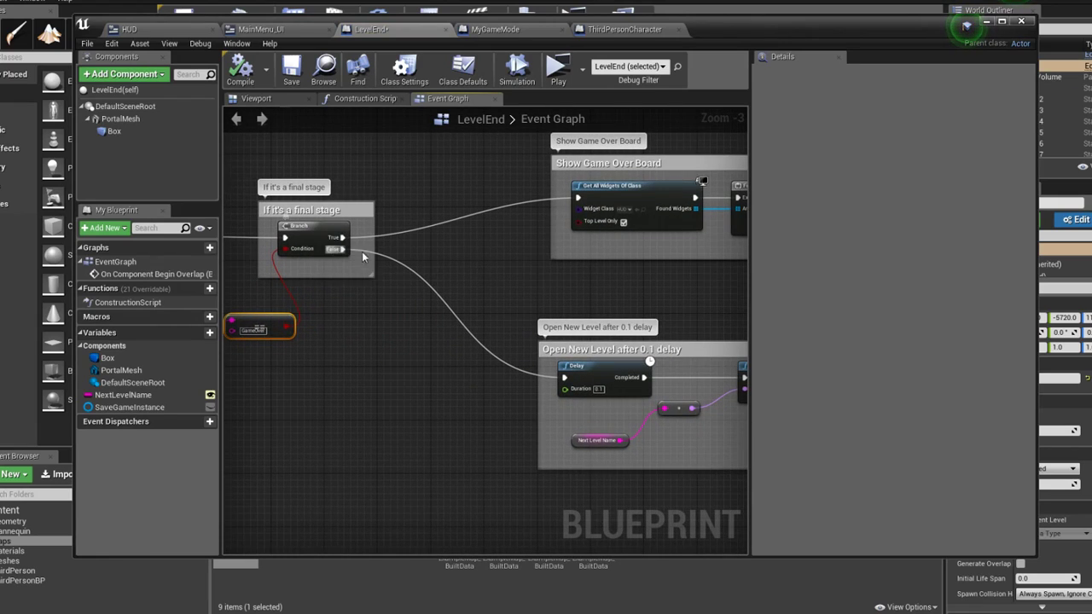
right_click_drag(436, 318, 463, 347)
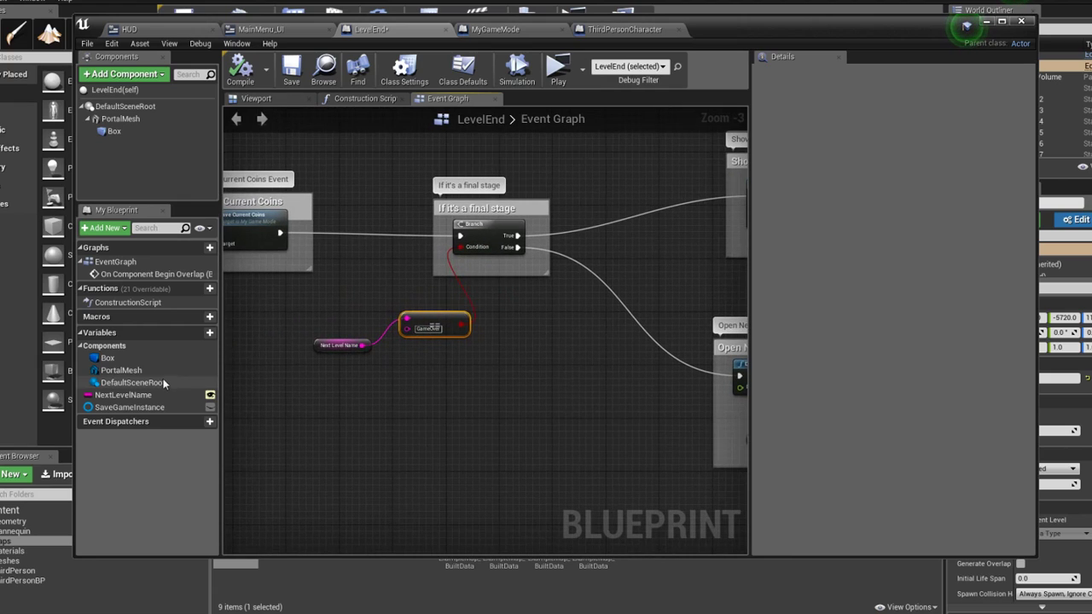
right_click_drag(347, 293, 520, 314)
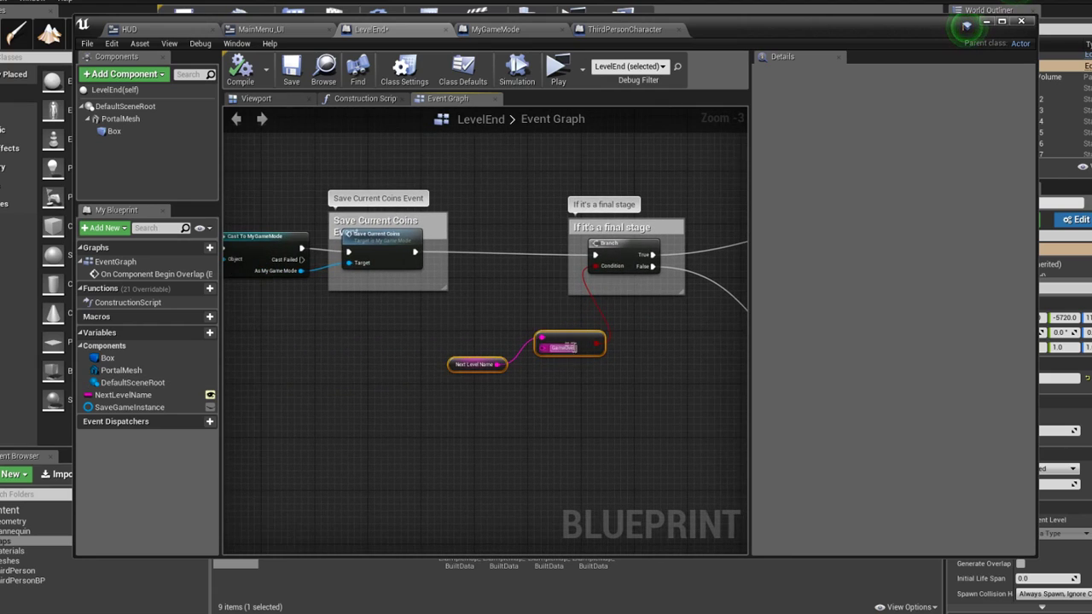
right_click_drag(534, 365, 548, 387)
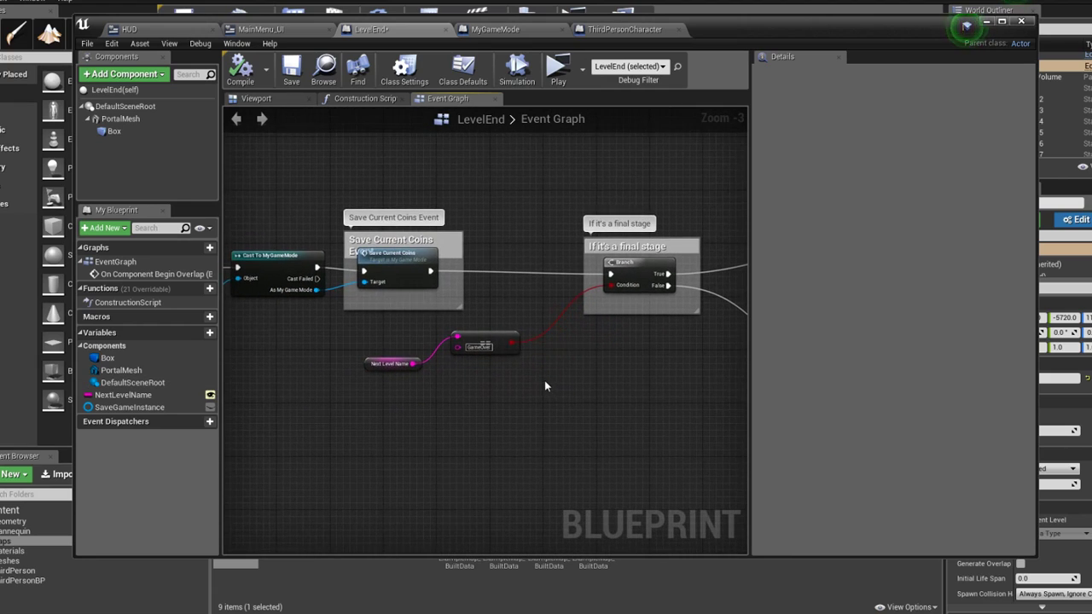
scroll(546, 387, "down", 1)
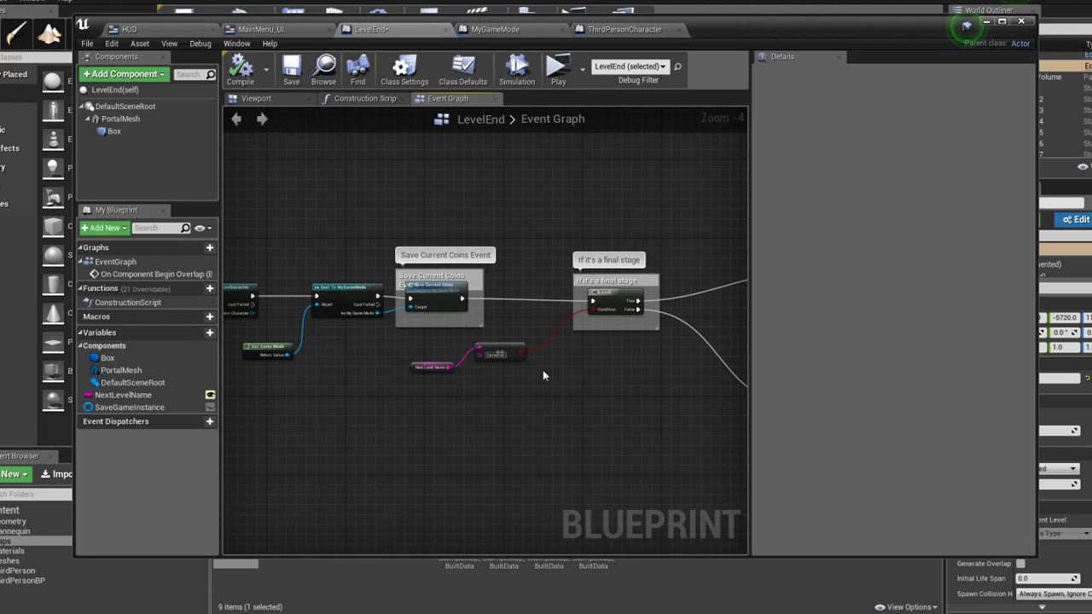
right_click_drag(543, 369, 747, 370)
right_click_drag(537, 428, 361, 463)
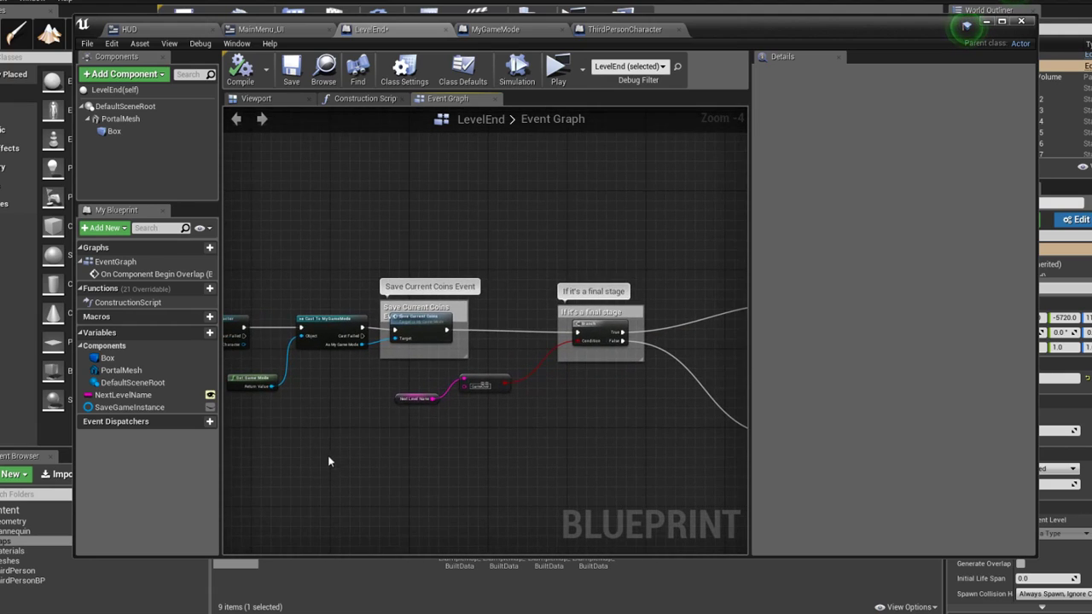
left_click(1002, 23)
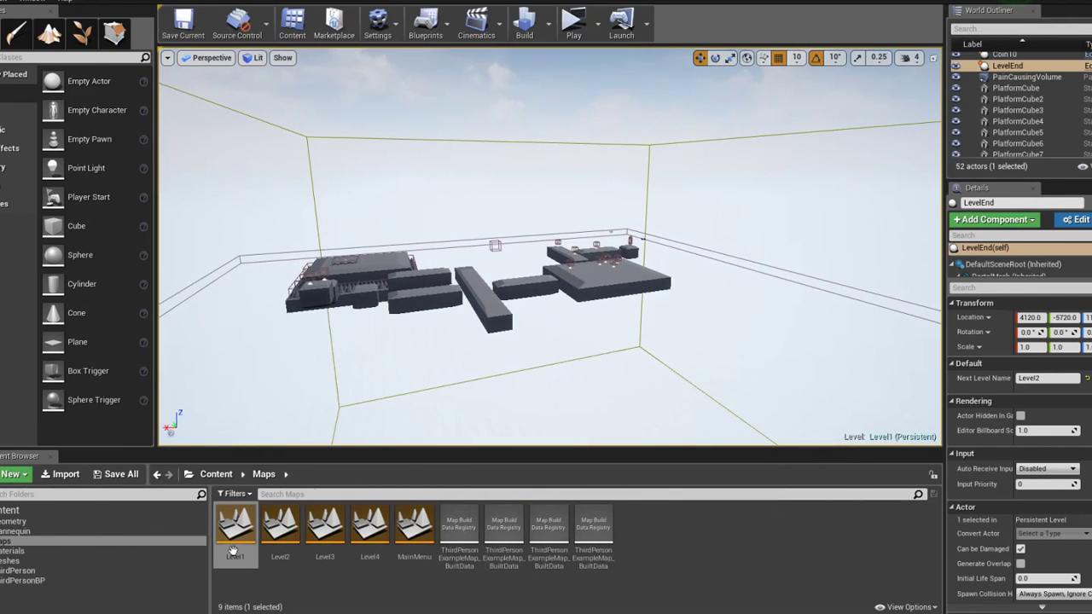
Load Level1 without saving, and pull the camera back to see the whole level
double_click(232, 546)
left_click(608, 414)
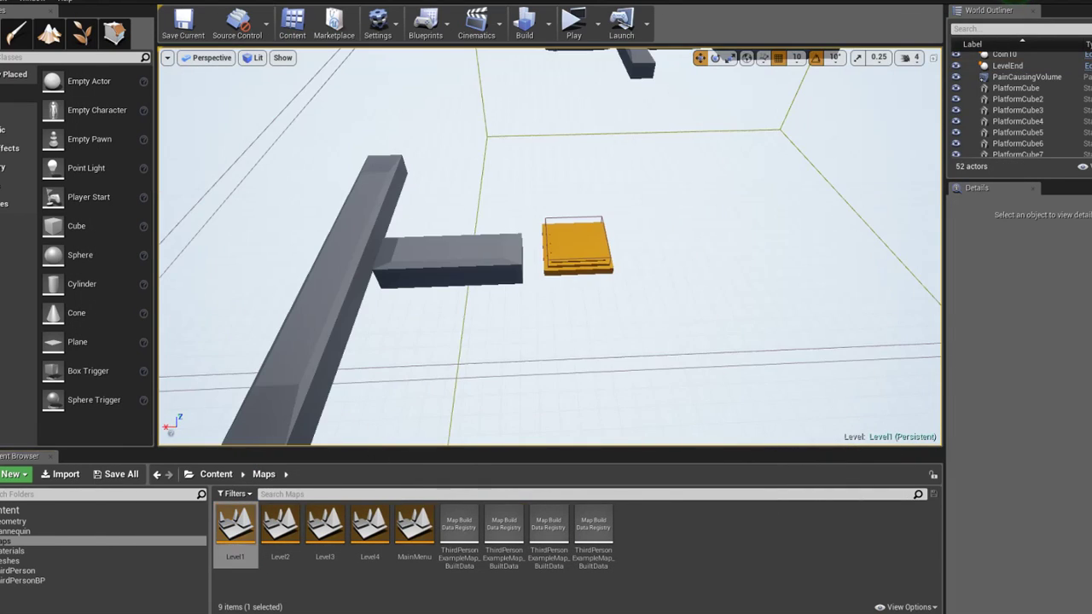
right_click_drag(550, 247, 550, 248)
Place LevelEnd2 and LevelEnd3 portal copies, with LevelEnd3 targeting GameOver, and save all
left_click(325, 229)
right_click_drag(325, 229, 333, 237)
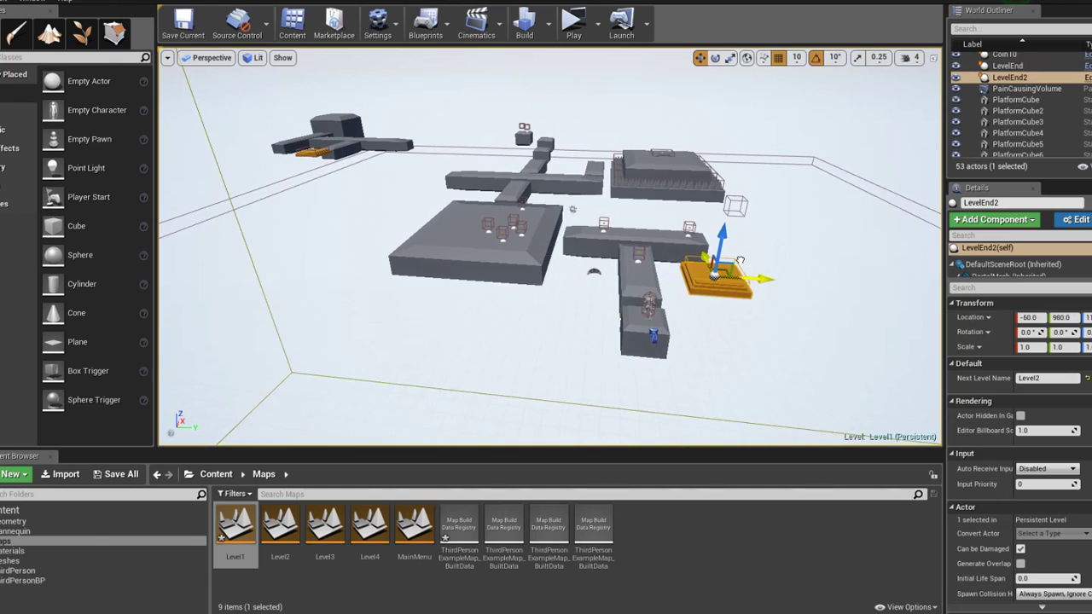
right_click_drag(740, 260, 874, 269)
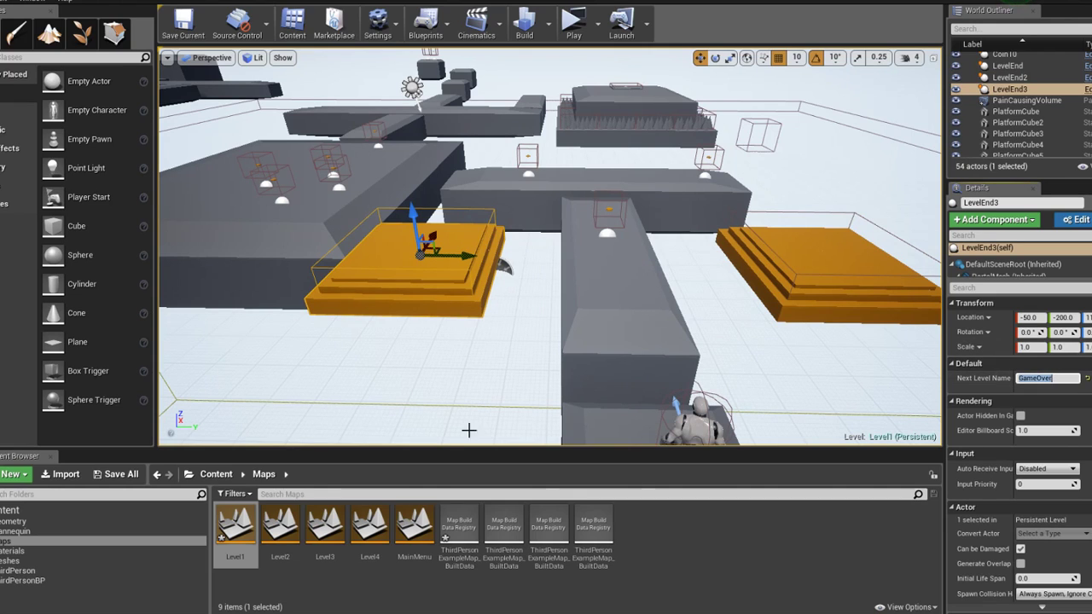
left_click(144, 478)
left_click(662, 415)
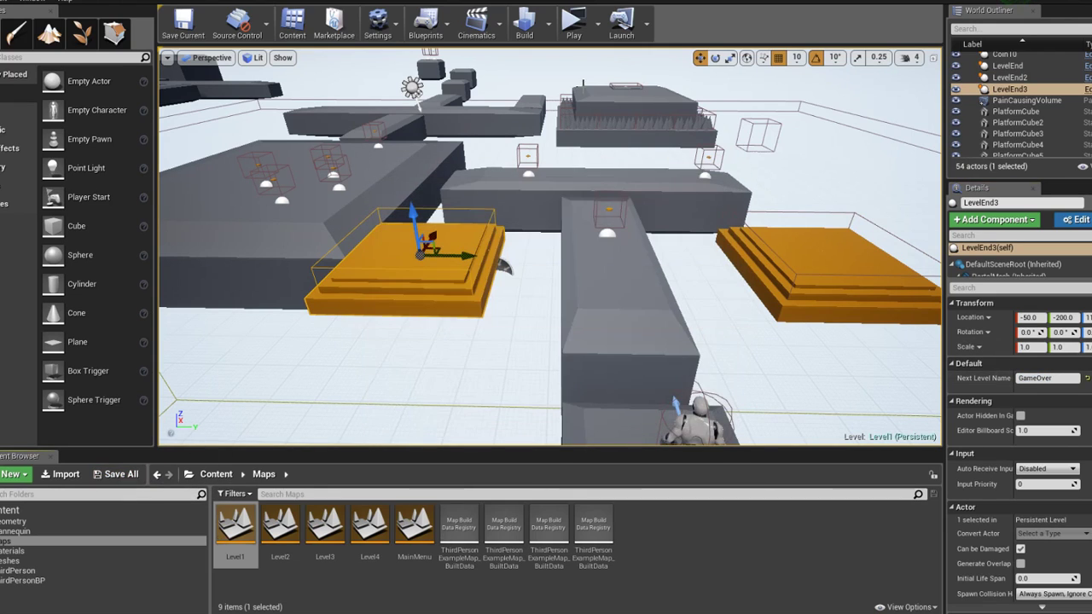
Playtest Level1 and run onto the portal that loads Level2, then stop
left_click(573, 25)
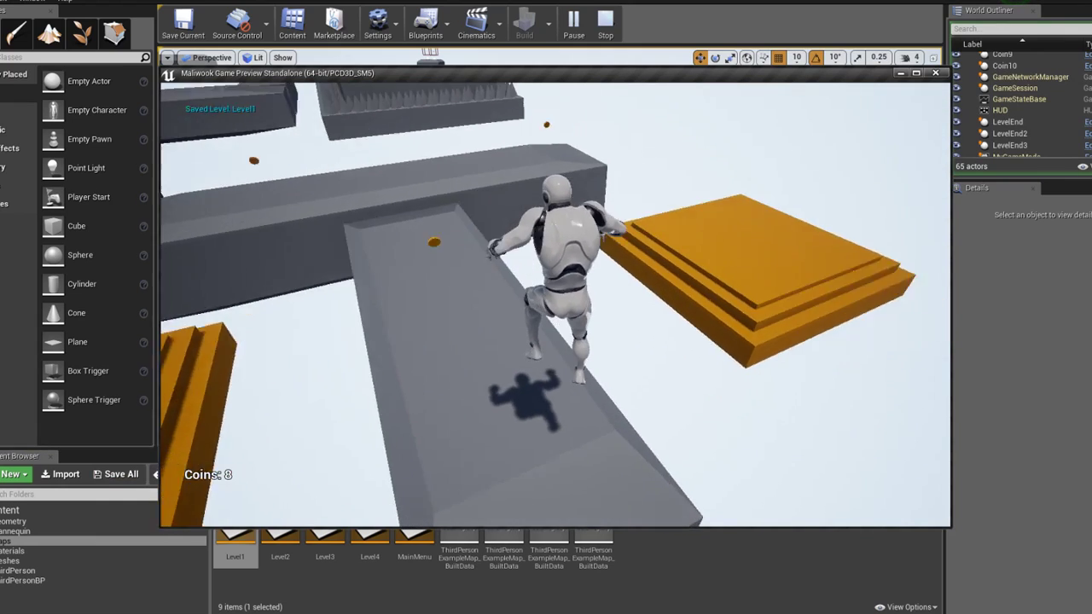
key("space")
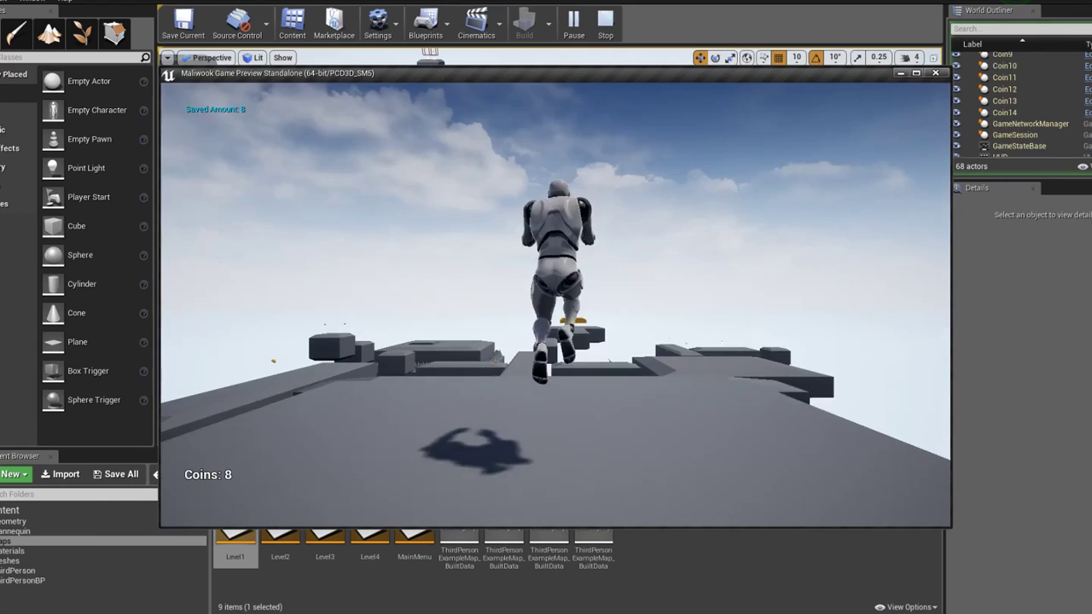
key("w")
key("Escape")
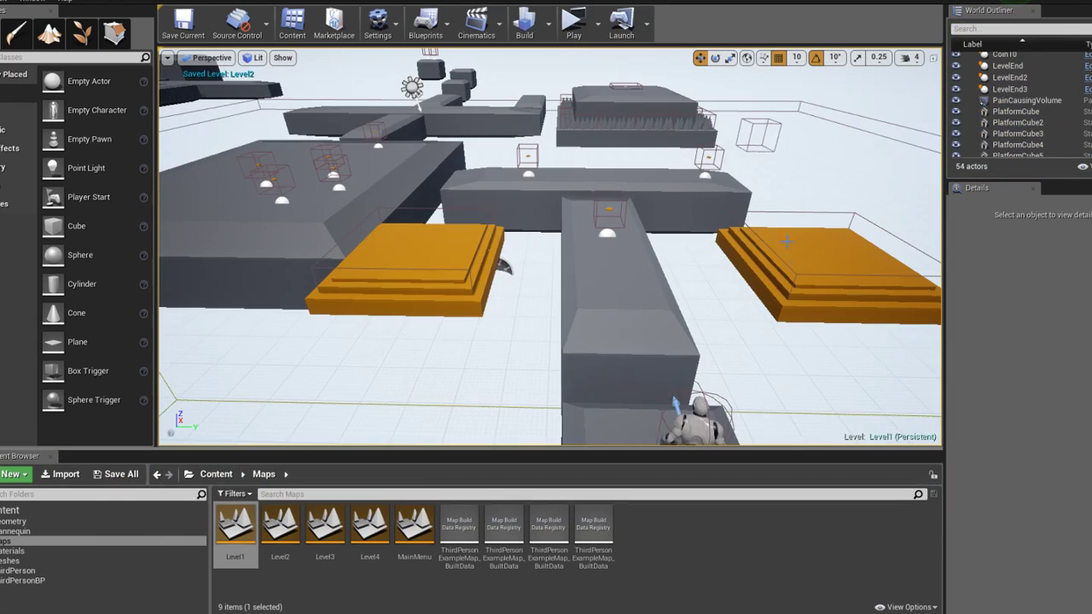
Playtest again and step onto the GameOver portal to see the finished-game screen, then stop
left_click(573, 24)
key("w")
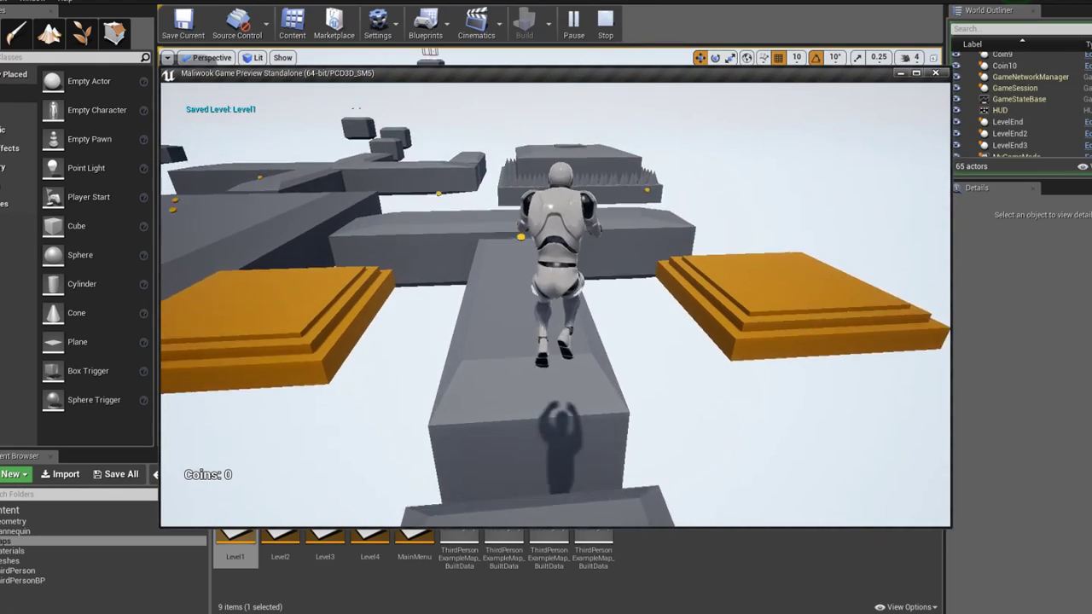
key("space")
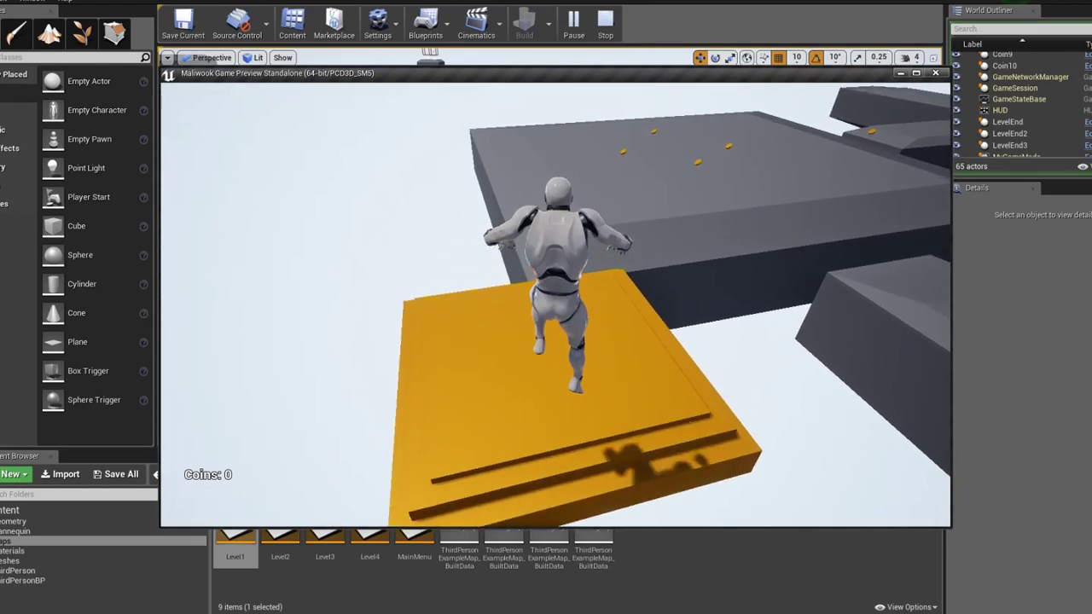
key("a")
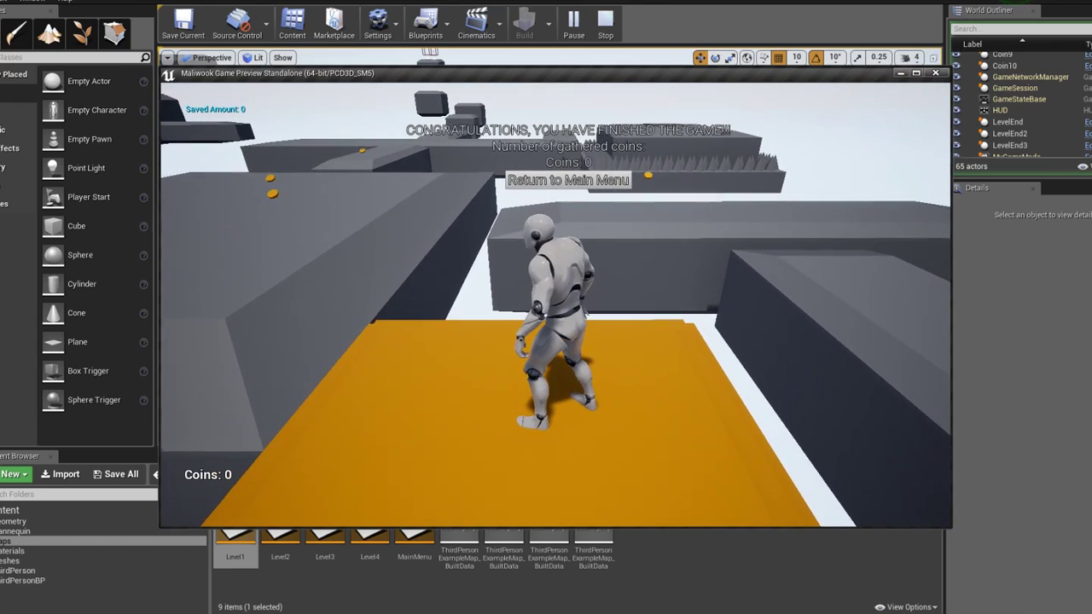
key("Escape")
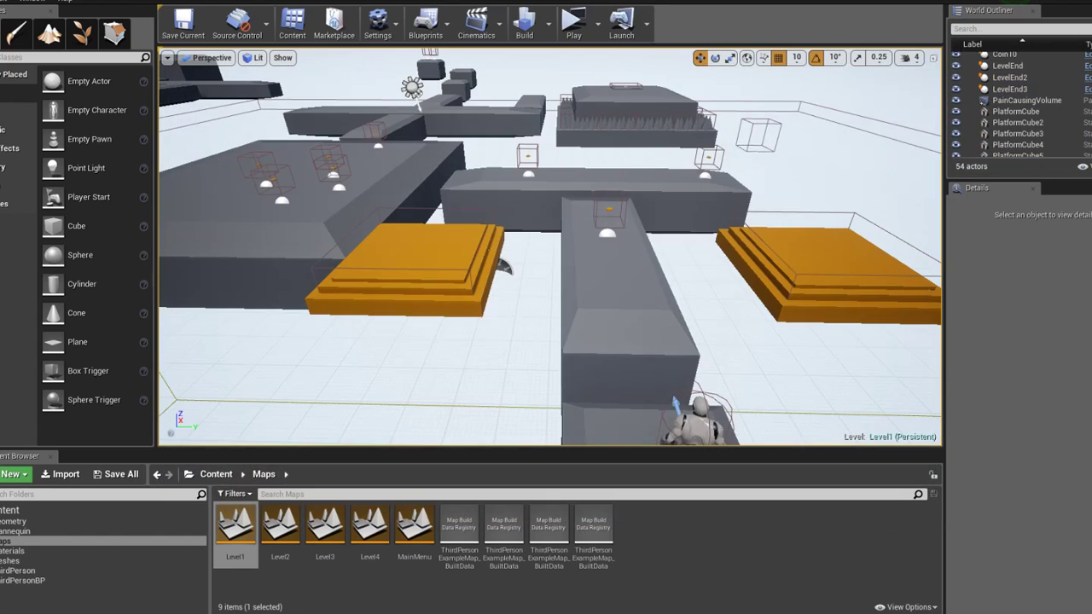
Delete the LevelEnd2 and LevelEnd3 test portals and save Level1
left_click(409, 264)
key("Delete")
left_click(865, 307)
key("Delete")
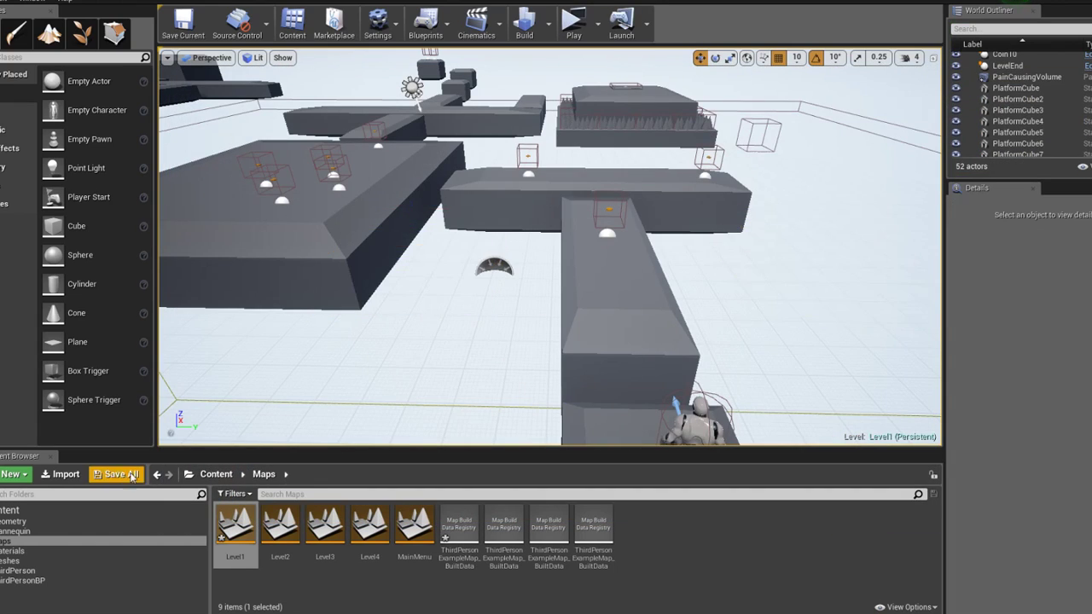
left_click(116, 474)
left_click(676, 421)
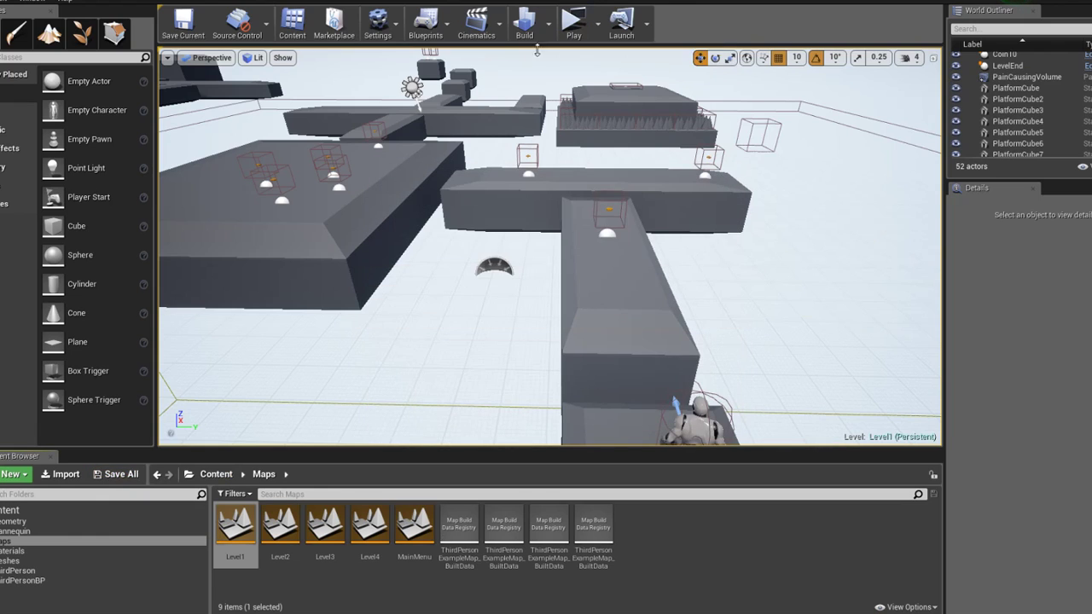
Select the original LevelEnd portal and start a new Level1 playtest
left_click_drag(537, 51, 512, 103)
left_click(409, 120)
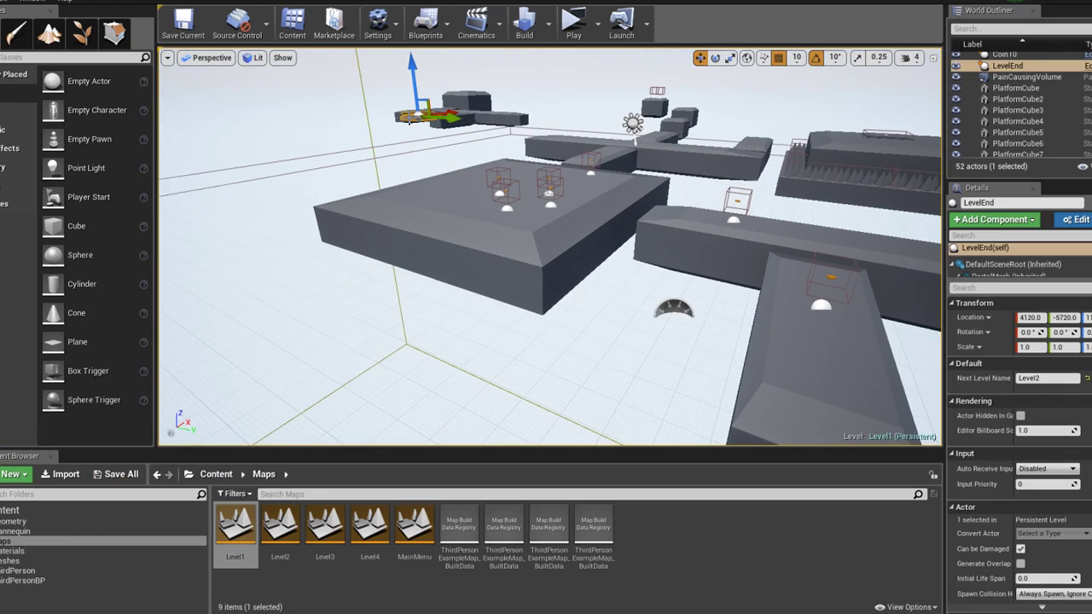
left_click(572, 25)
Run and jump across the first platforms, collecting coins along the way
key("w")
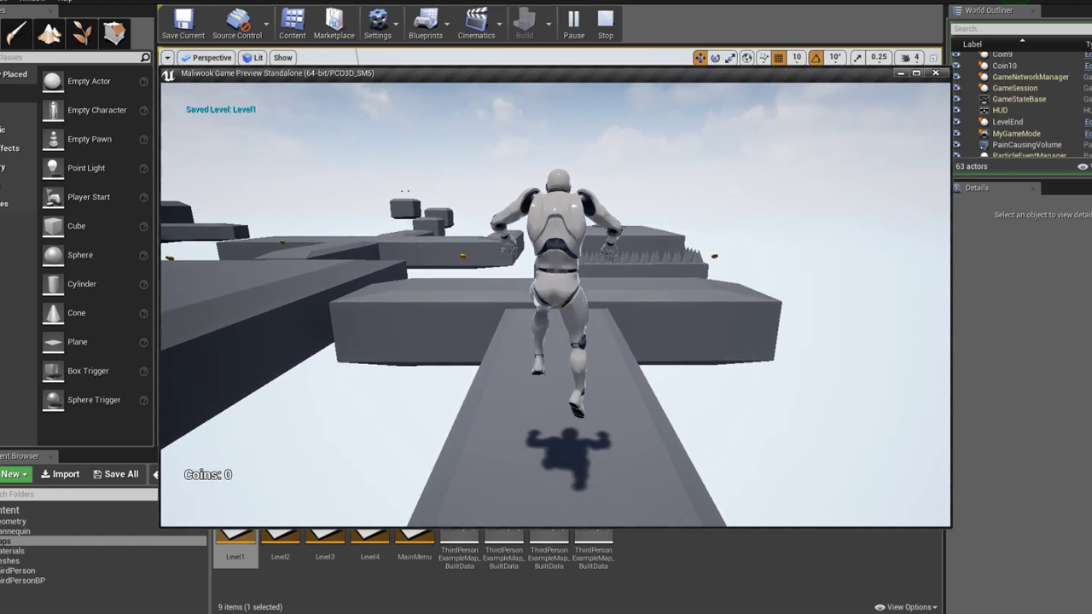
key("w")
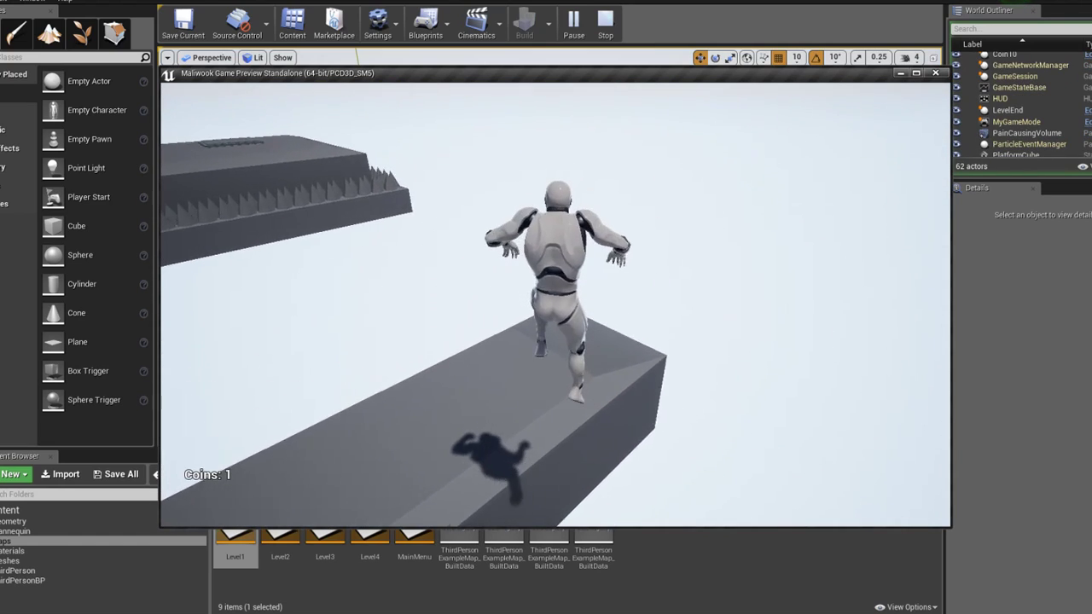
key("w")
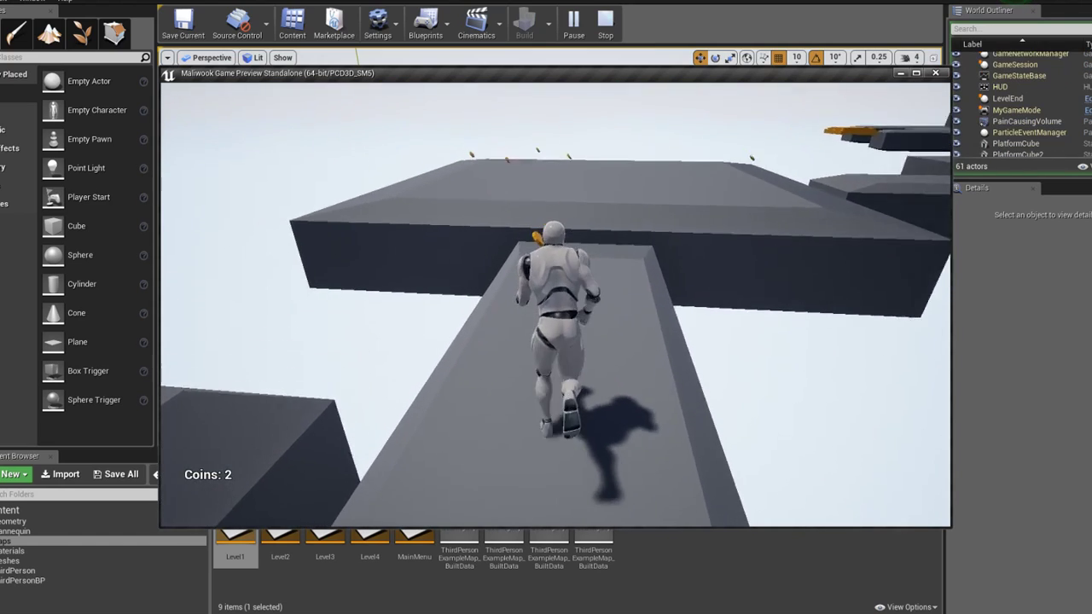
key("w")
key("space")
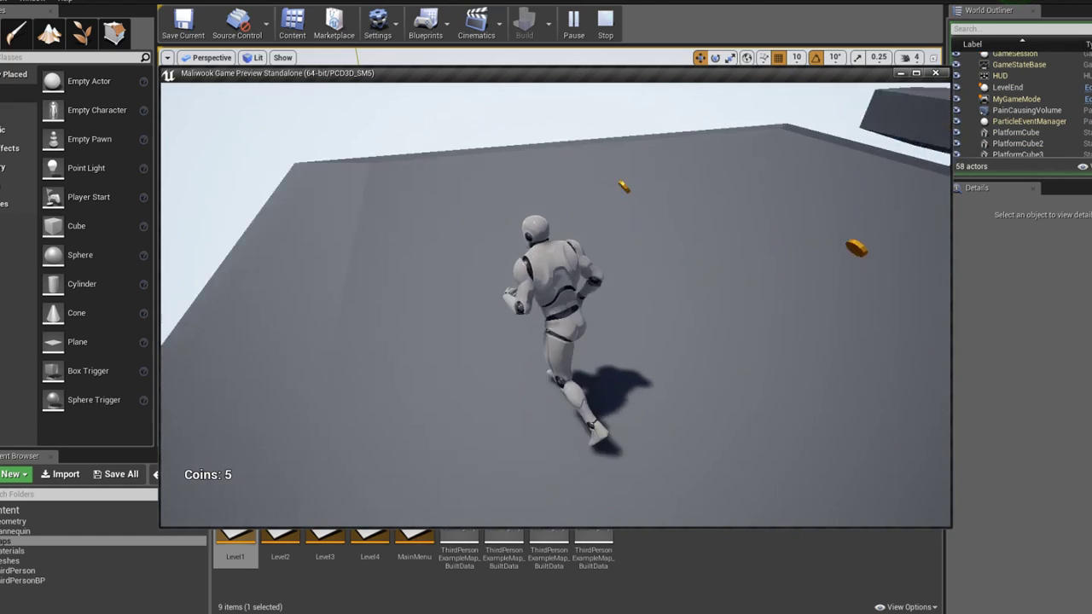
key("w")
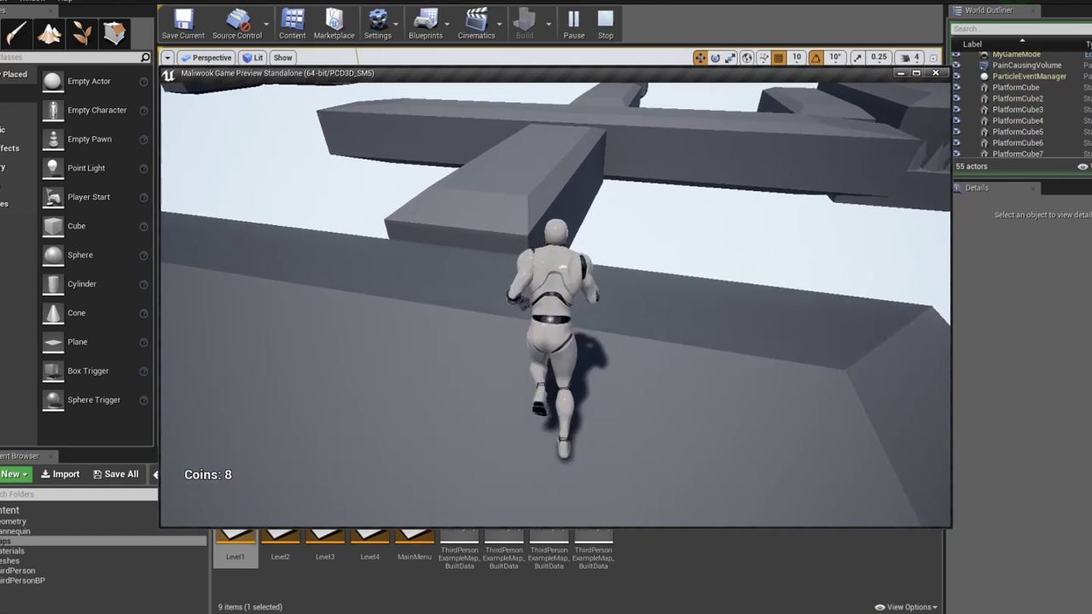
key("w")
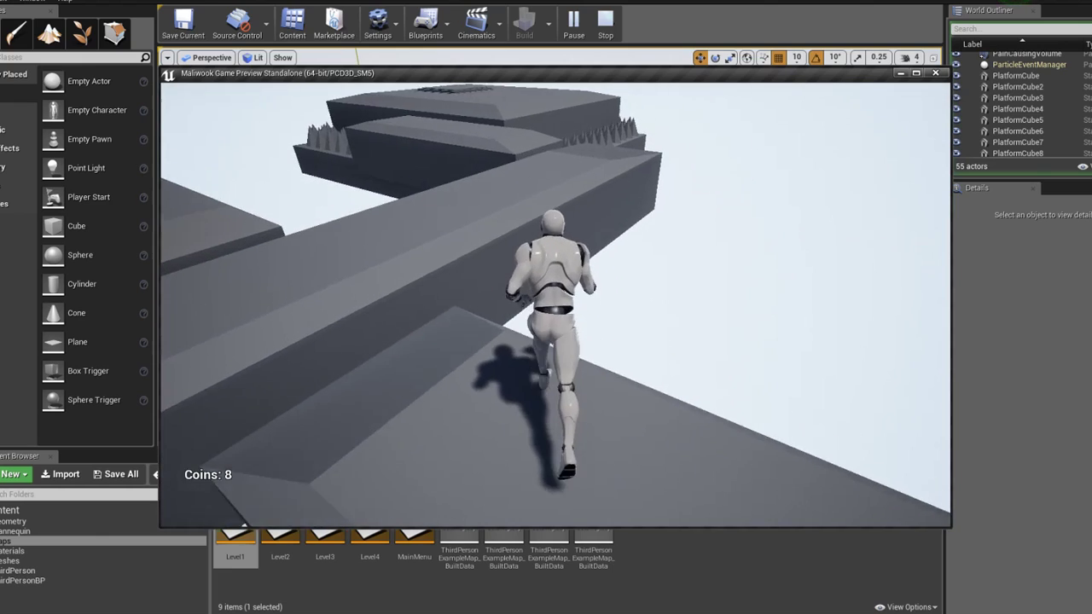
key("w")
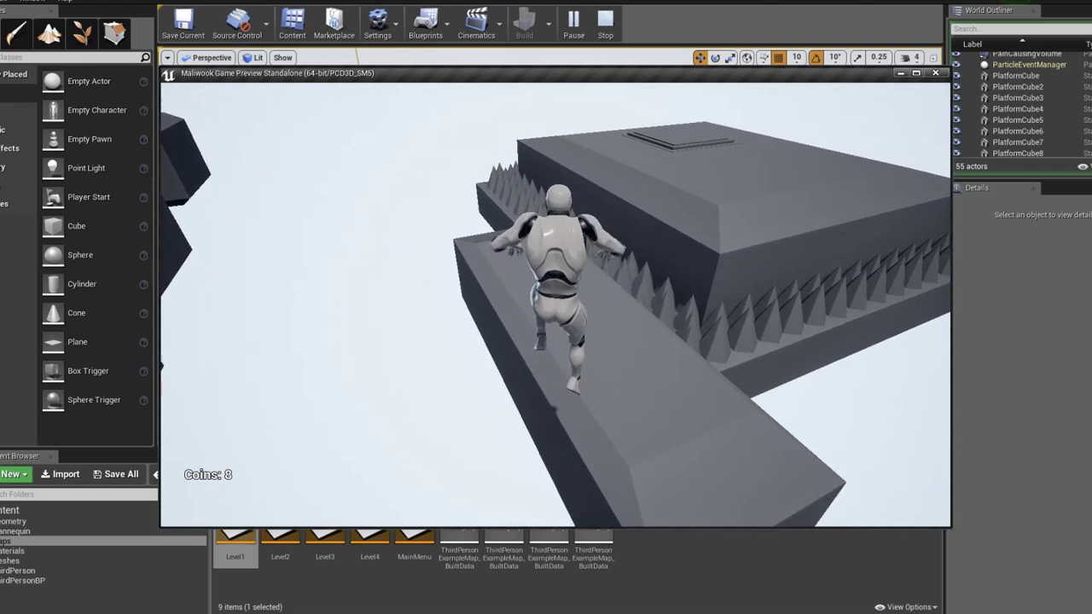
Climb the spiked platform and walkway onto the gold end block, loading Level2 with 8 coins saved
key("w")
key("space")
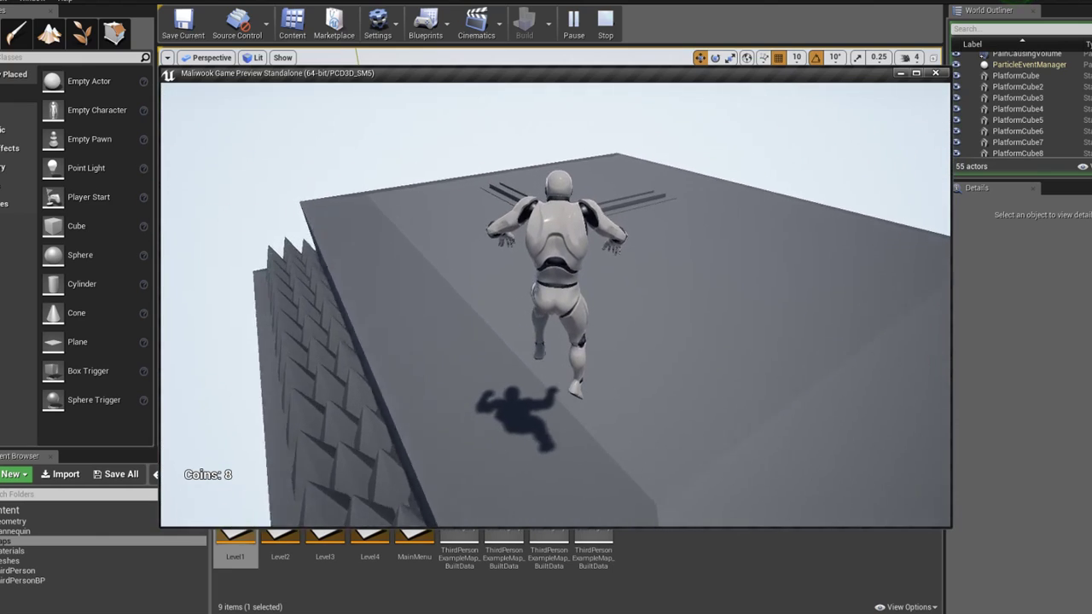
key("w")
key("w")
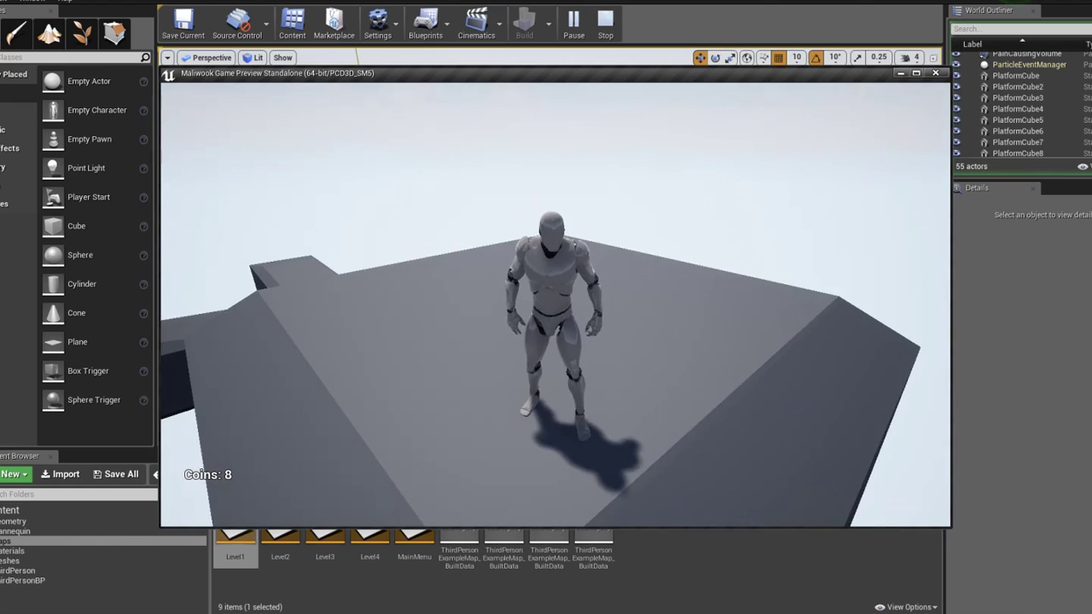
key("w")
key("space")
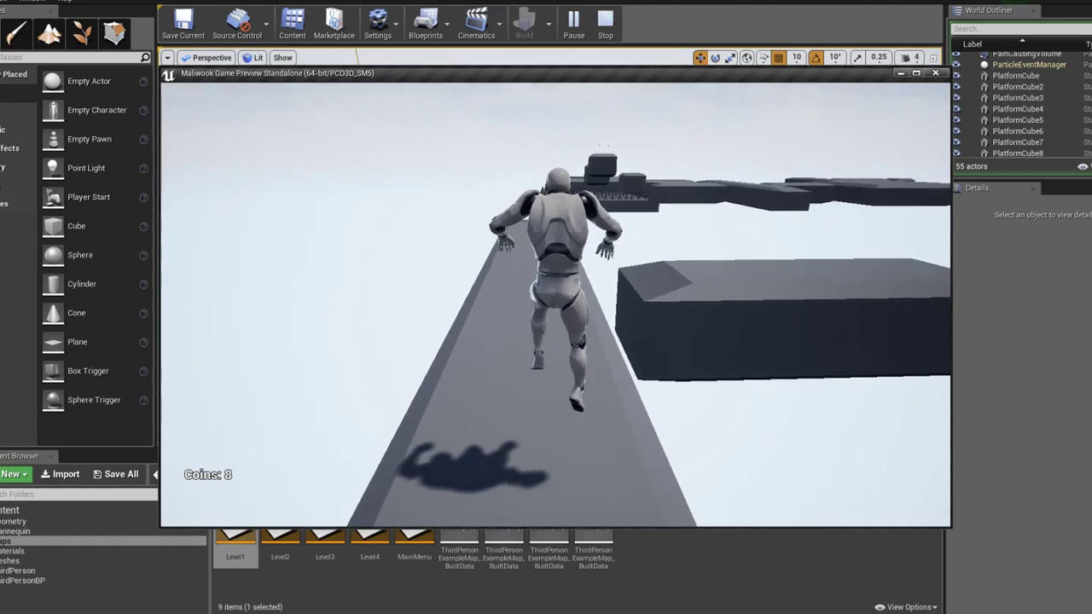
key("w")
key("w")
key("space")
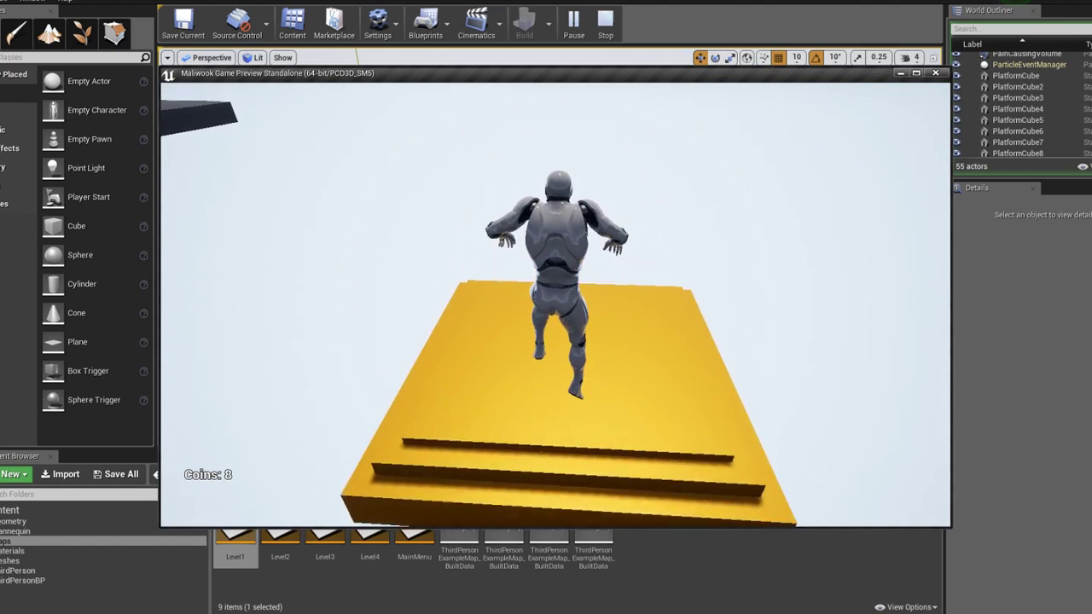
Collect coins along the walkway and land on the gold end block, saving 12 coins
key("w")
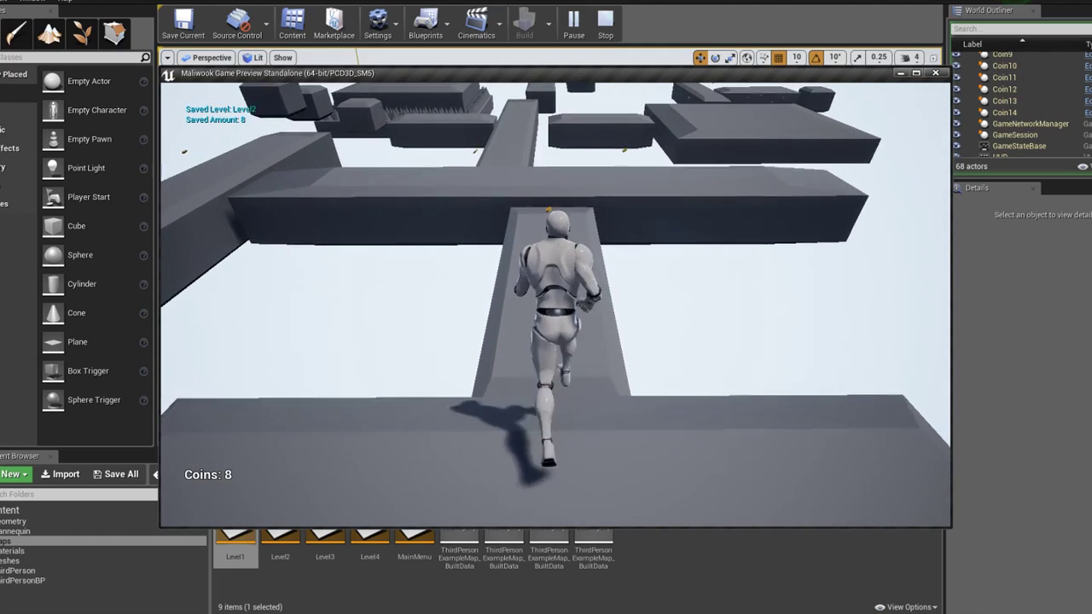
key("w")
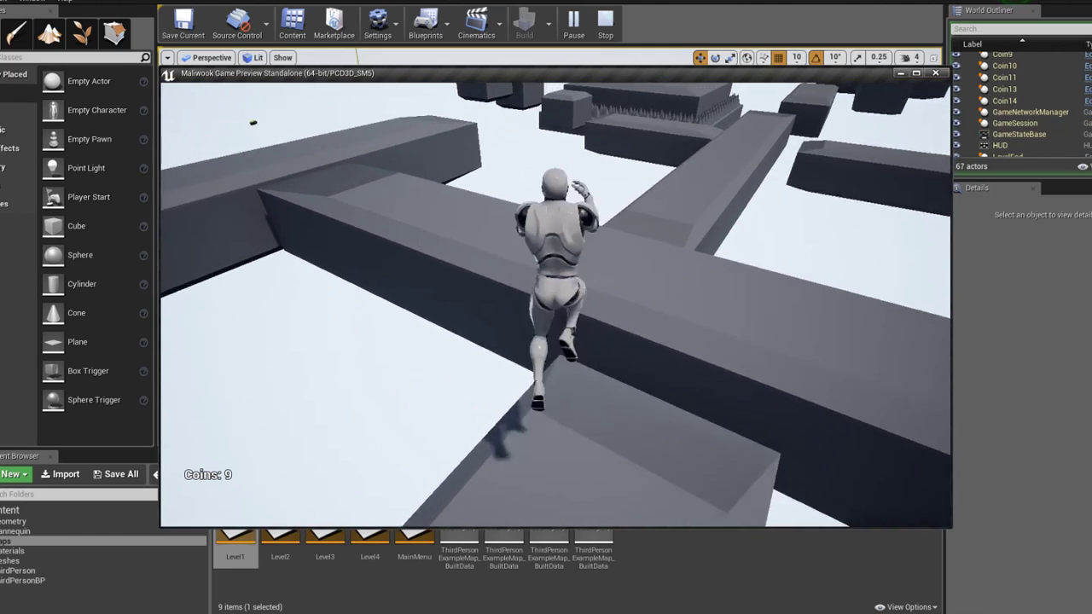
key("space")
key("w")
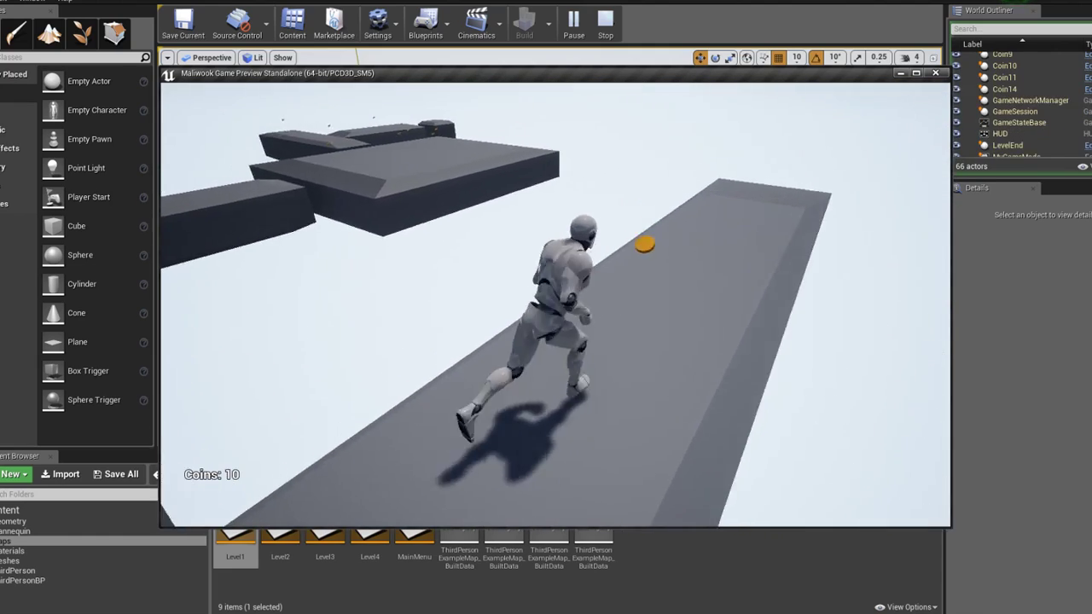
key("w")
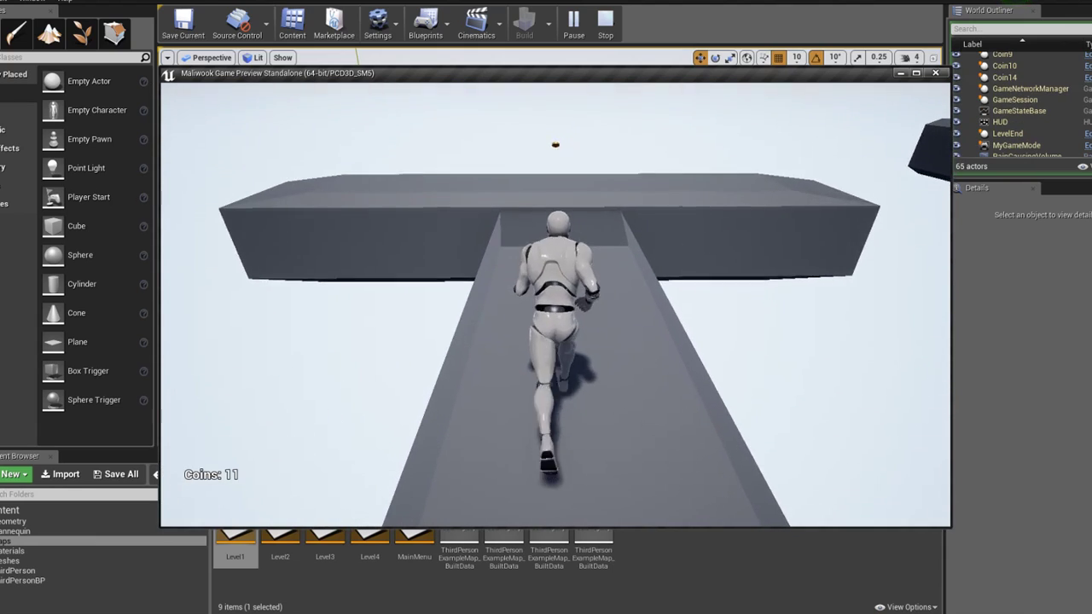
key("w")
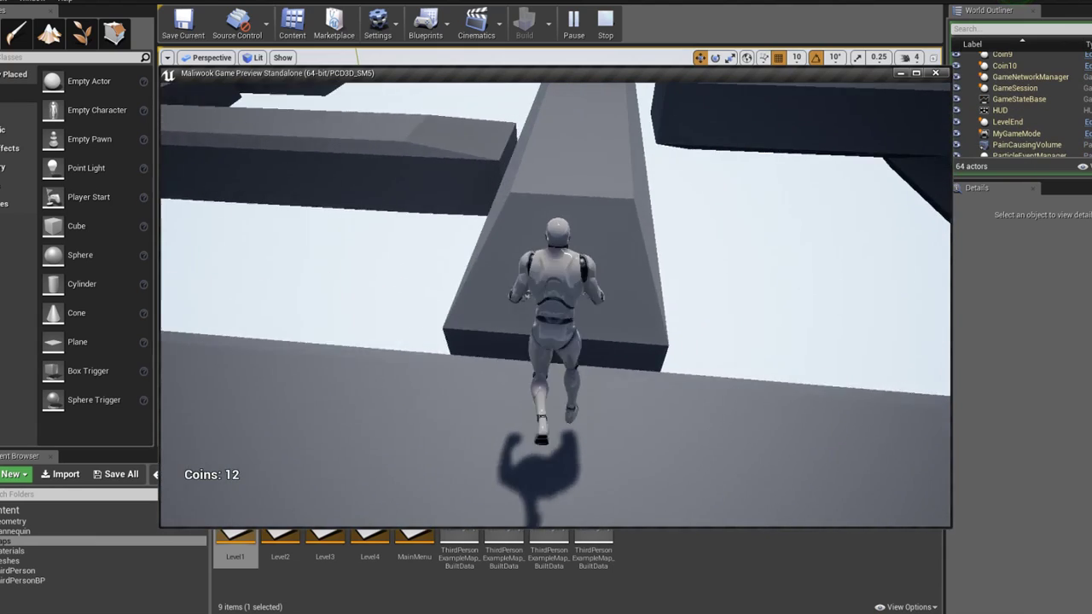
key("w")
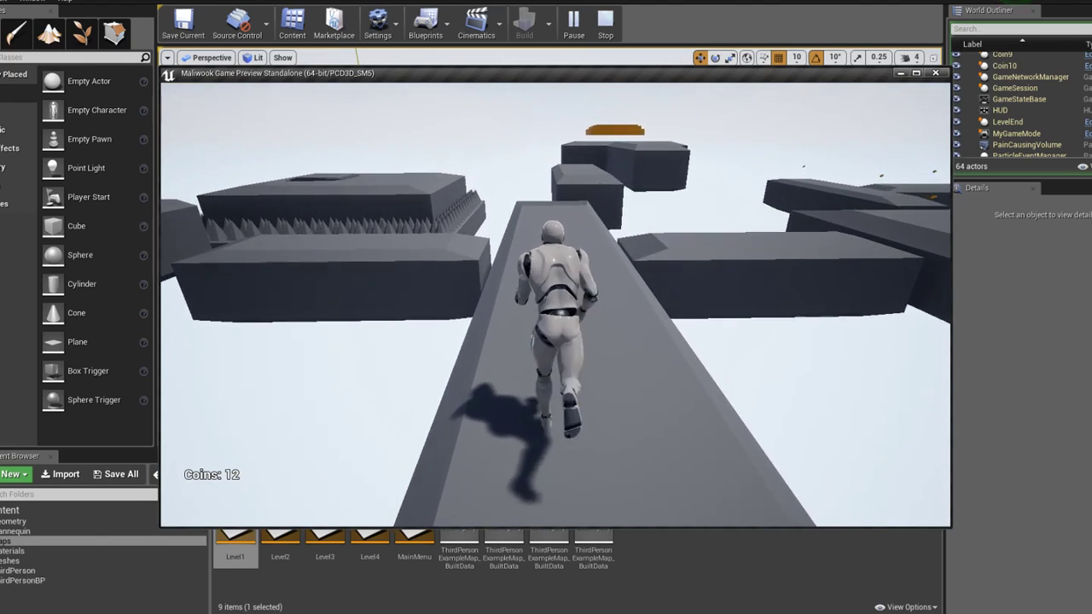
key("w")
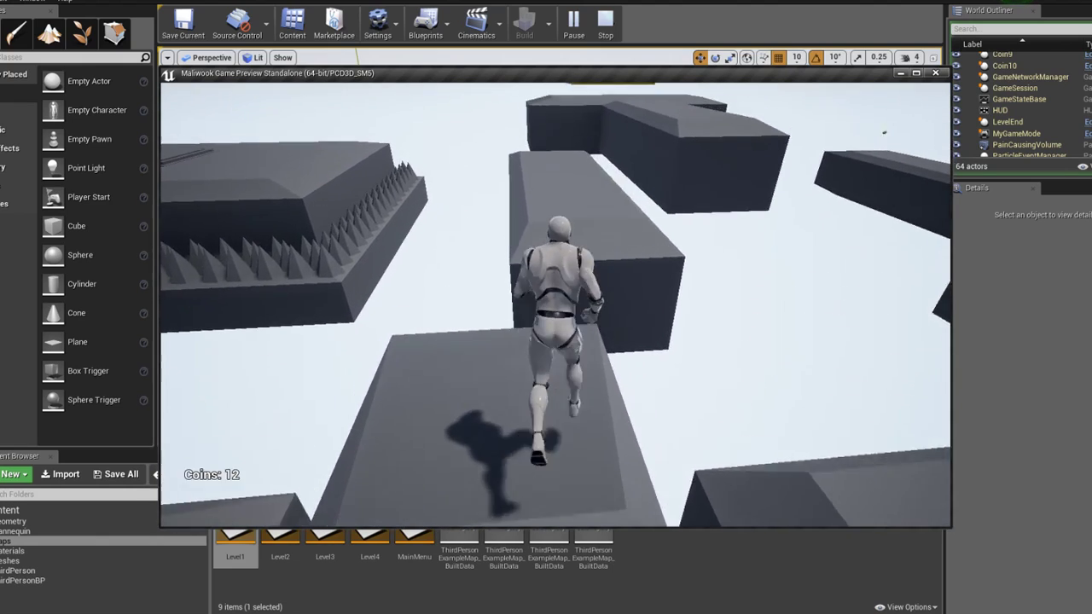
key("w")
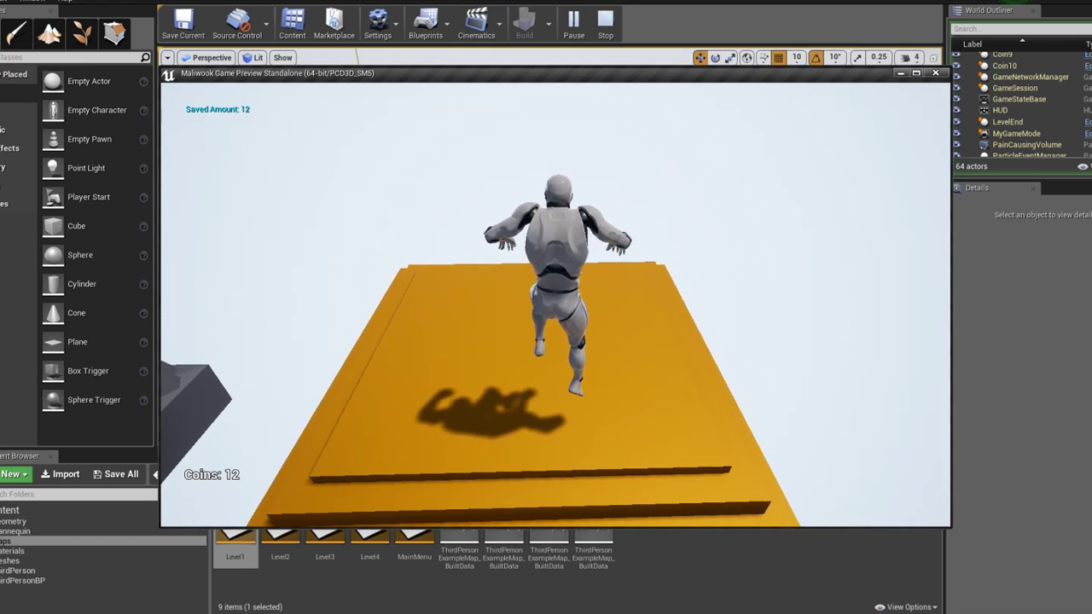
key("w")
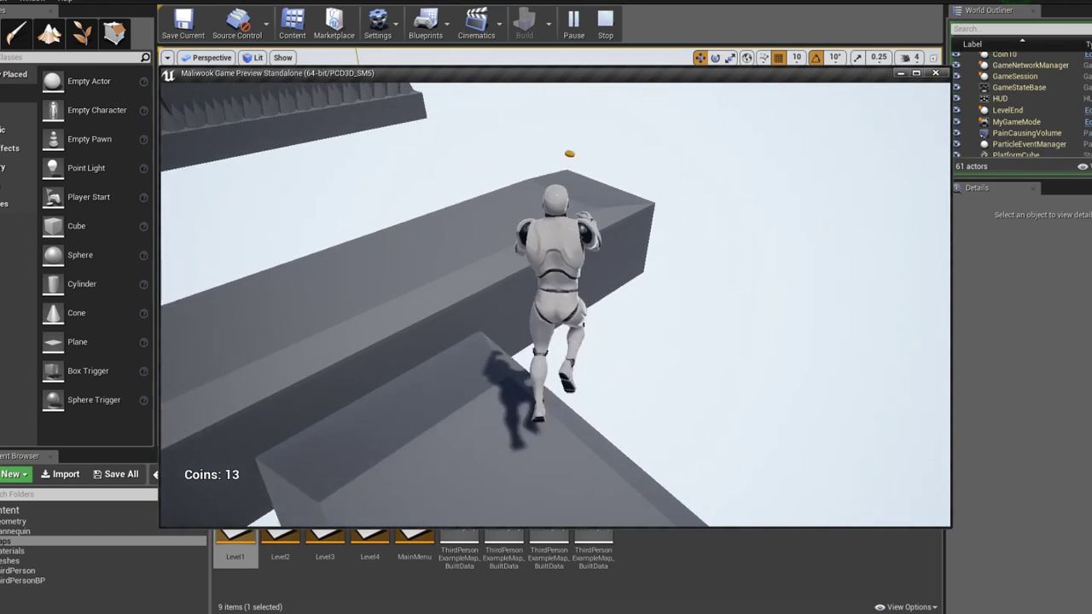
In the next level, run and jump across the spiked platforms until the coin counter reads 16
key("w")
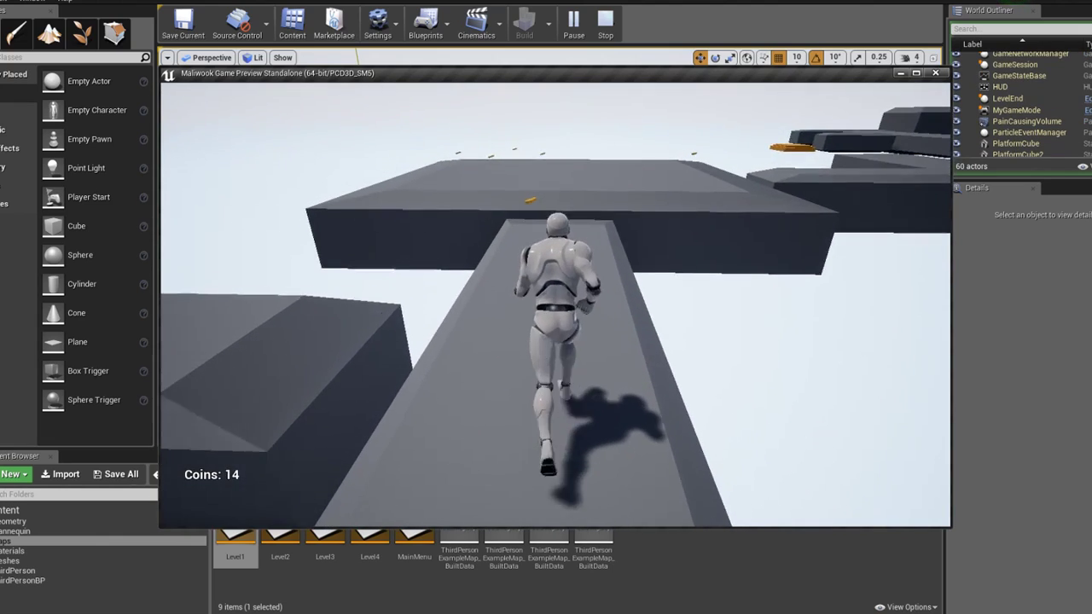
key("w")
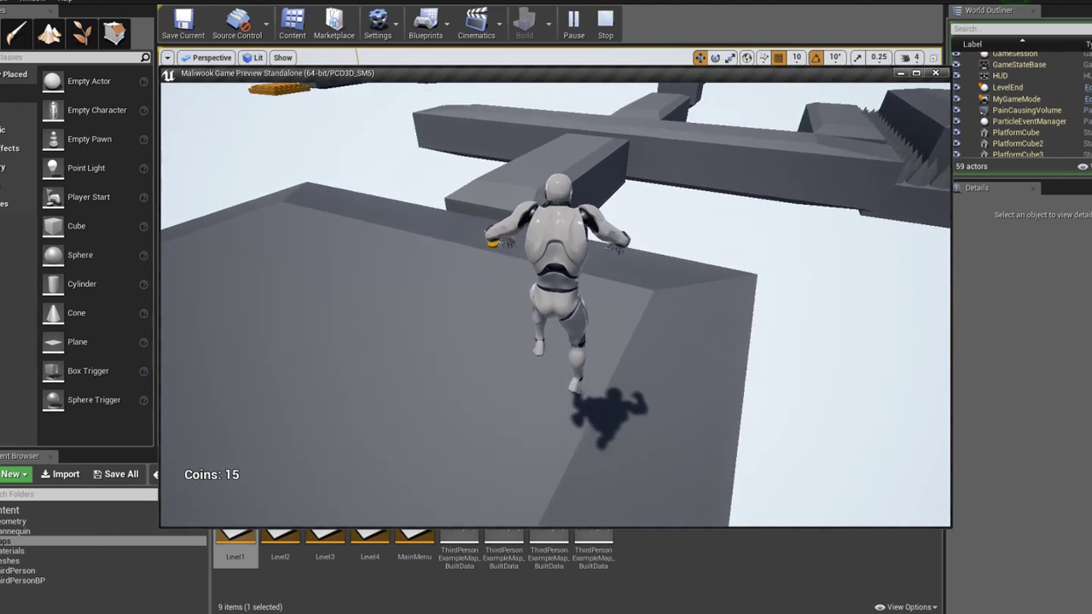
key("w")
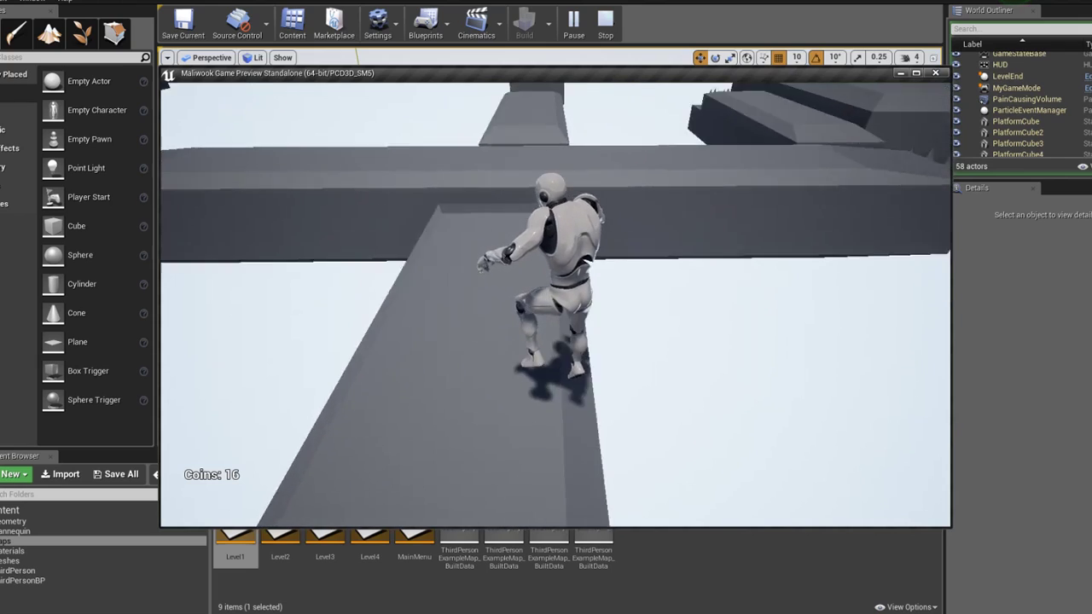
key("w")
key("space")
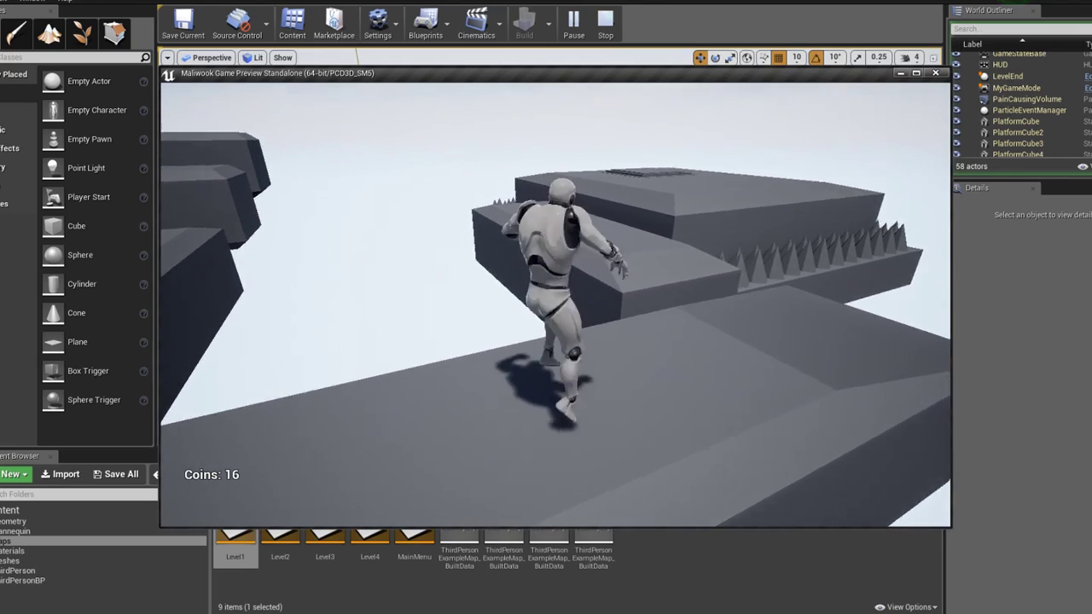
key("w")
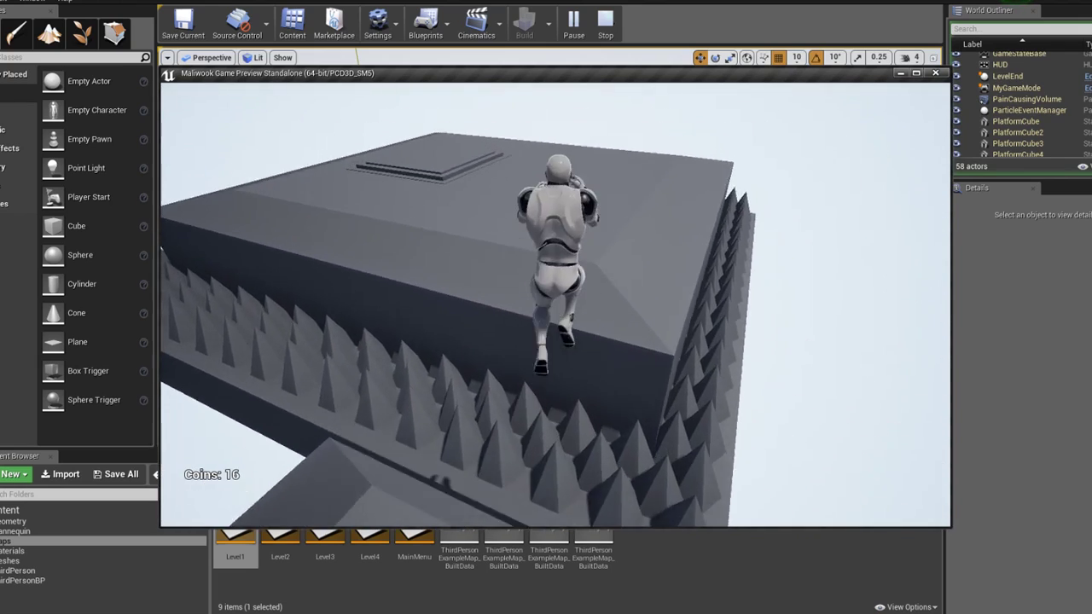
key("w")
key("w")
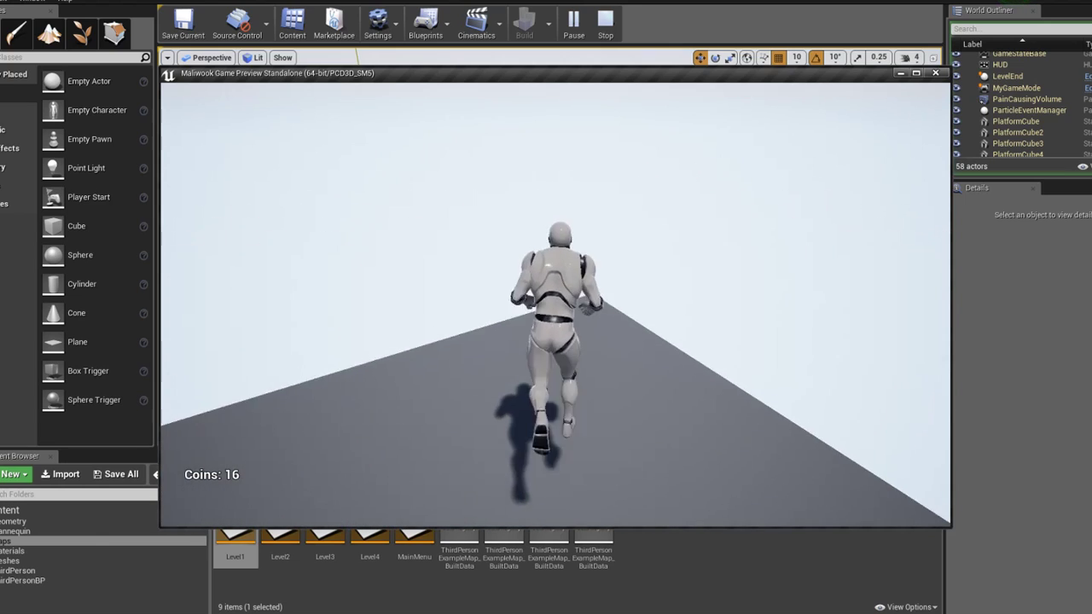
key("w")
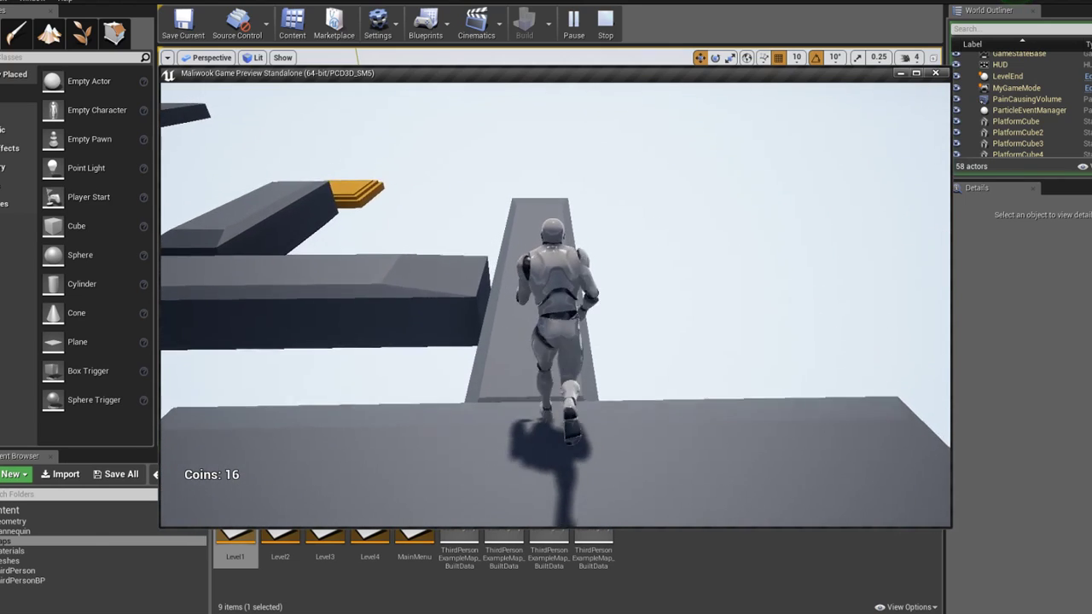
key("space")
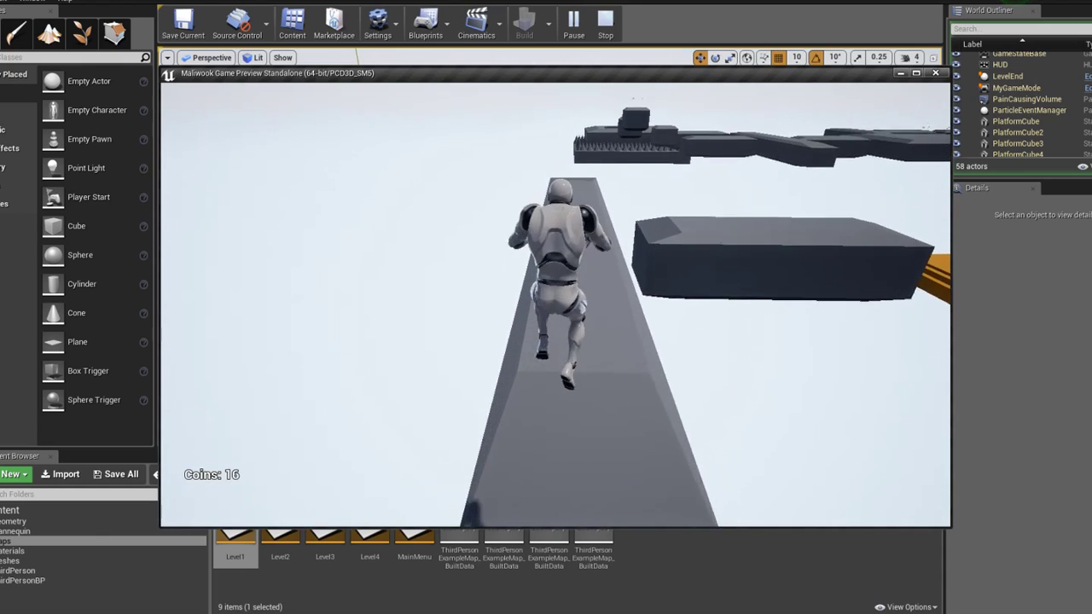
key("w")
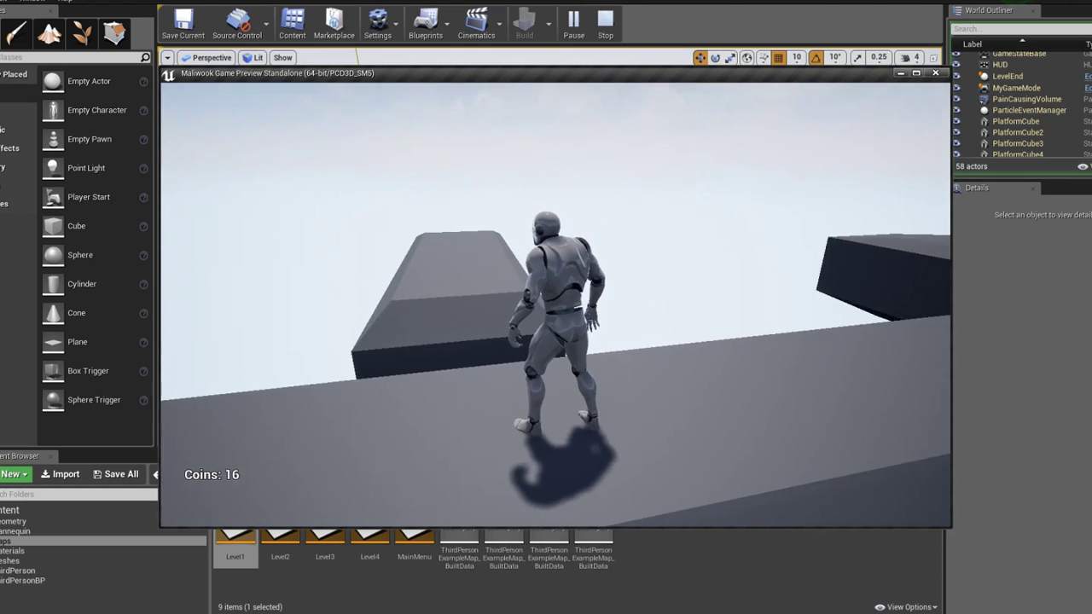
key("w")
key("space")
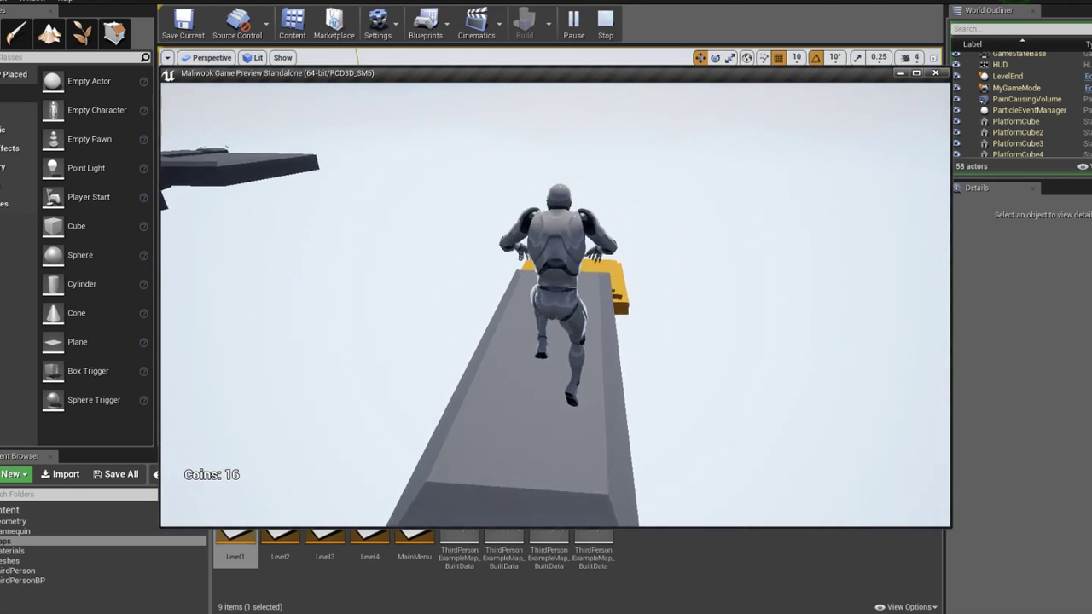
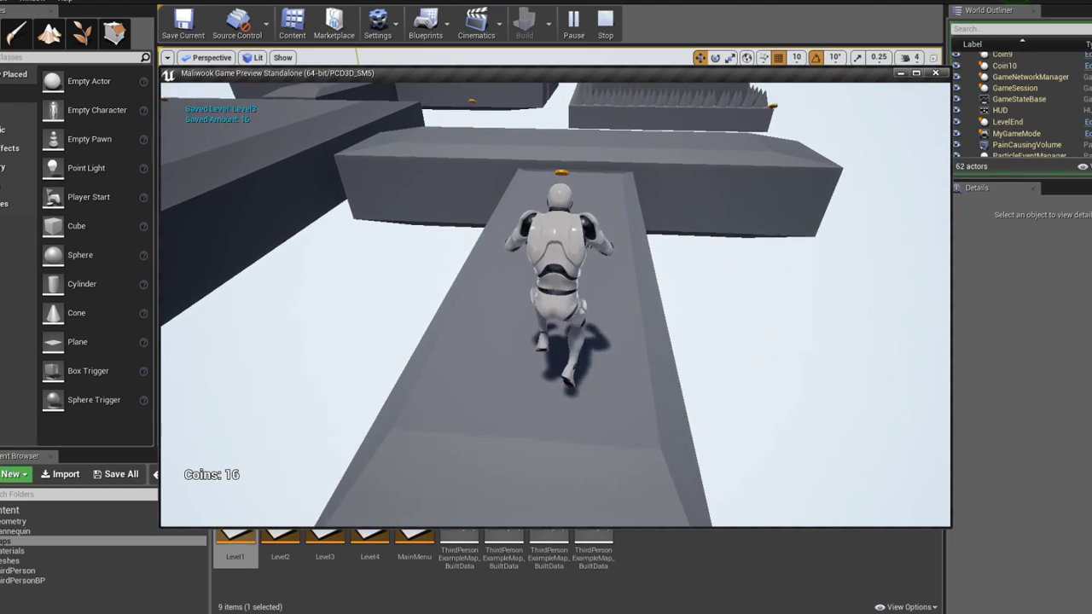
Run and jump across the opening platforms, collecting coins on the way to the spiked block
key("space")
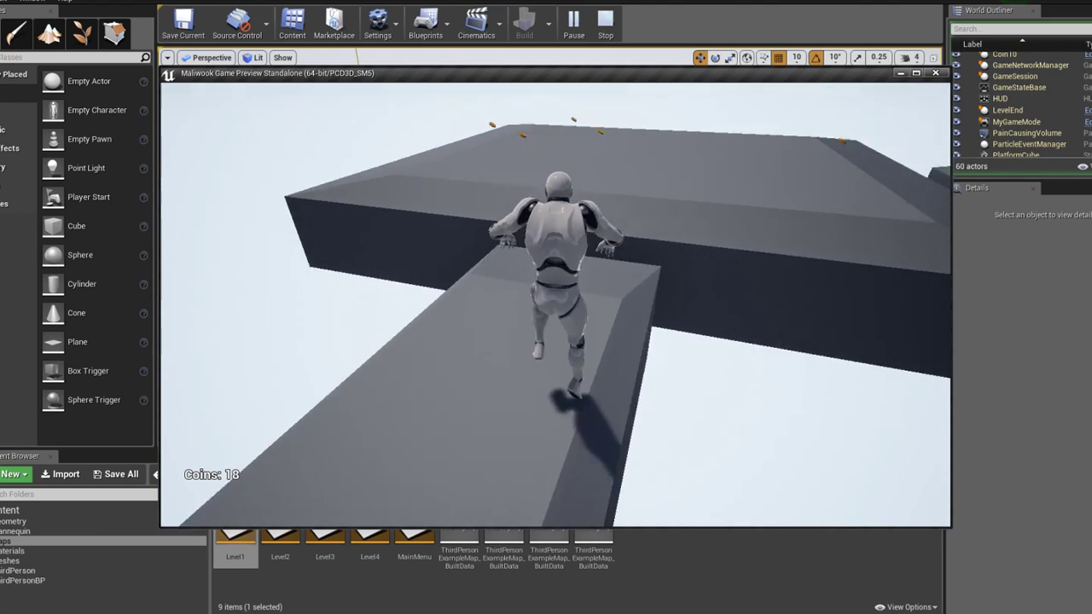
key("space")
key("w")
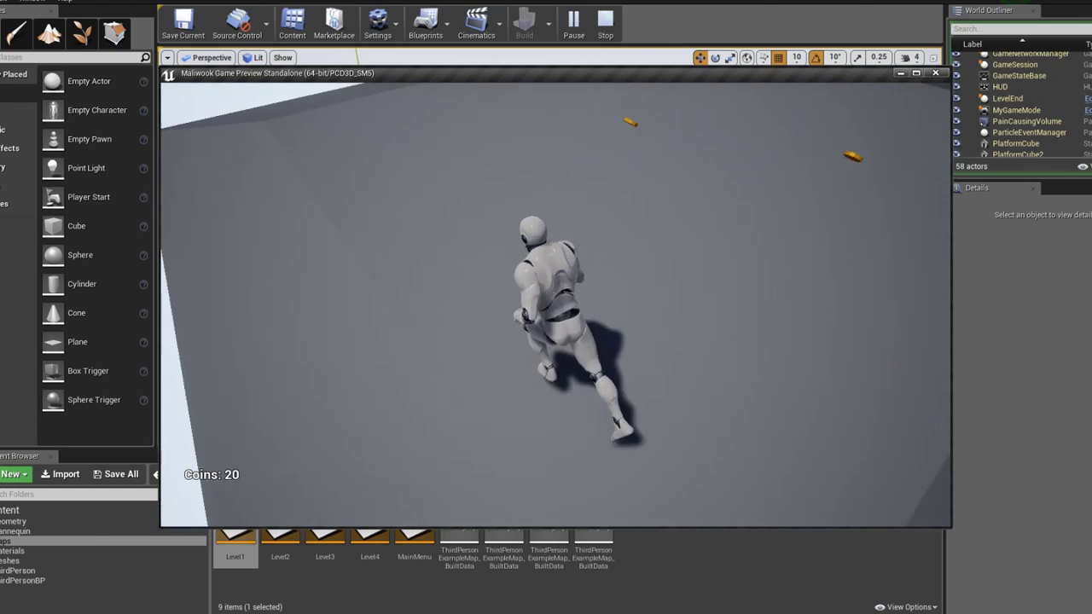
key("w")
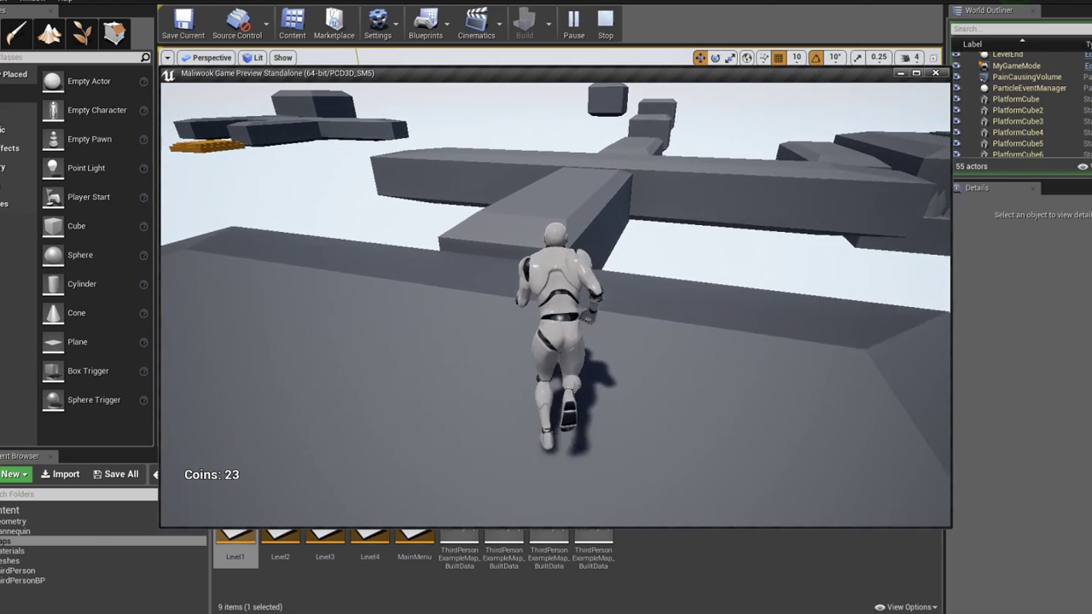
key("w")
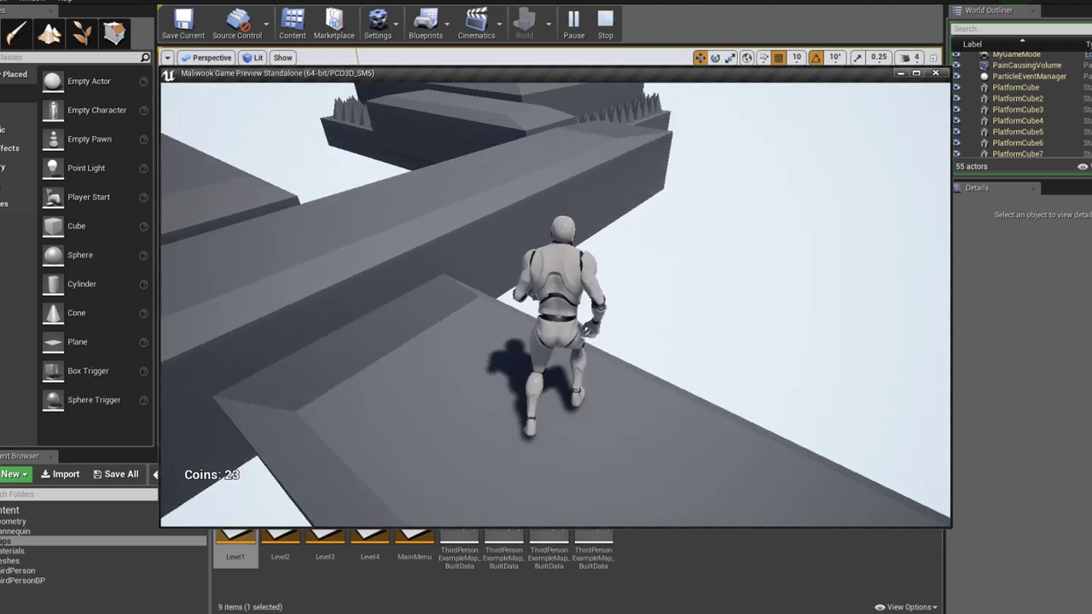
key("w")
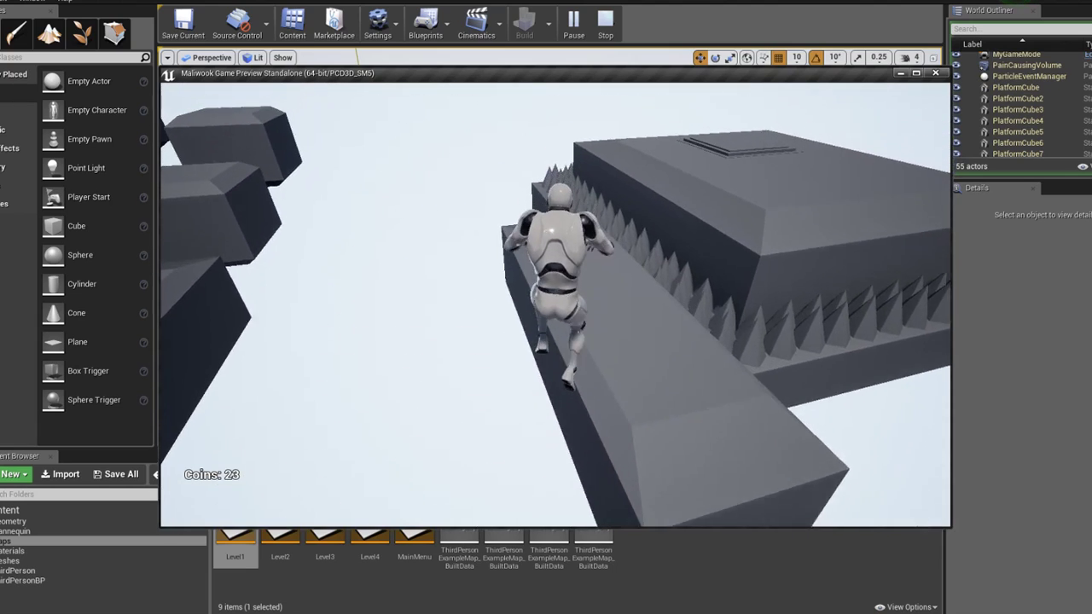
Cross the raised block and lower walkways to the yellow finish with 23 coins, then return to the main menu
key("w")
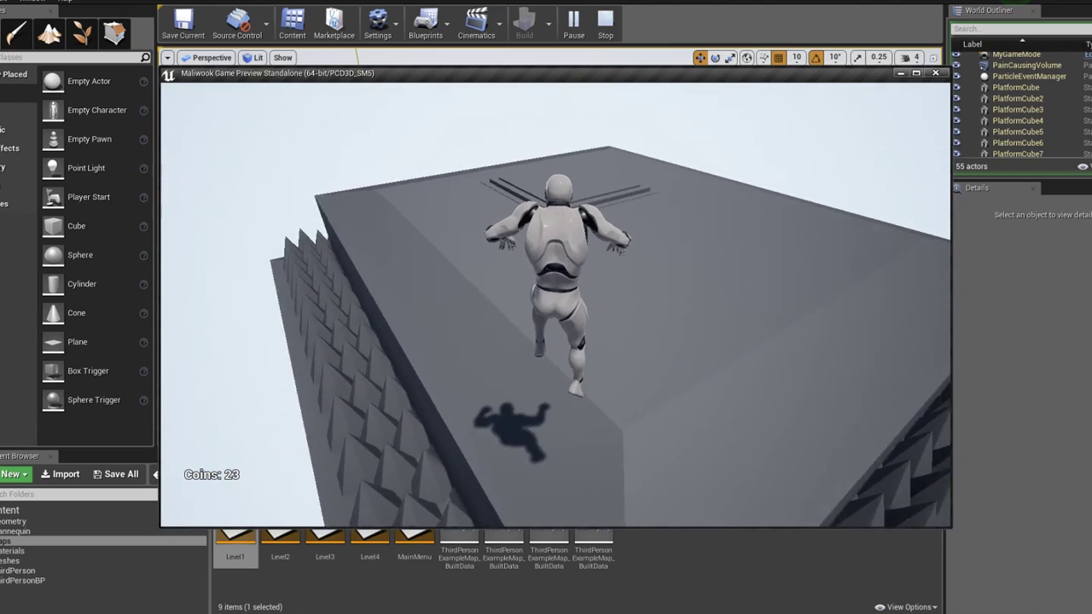
key("w")
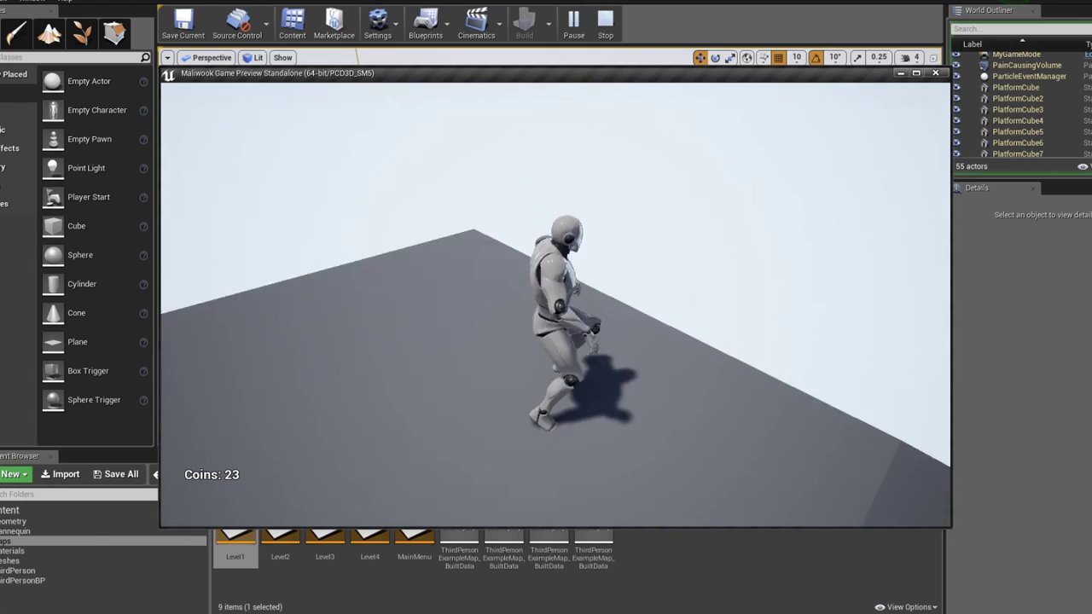
key("w")
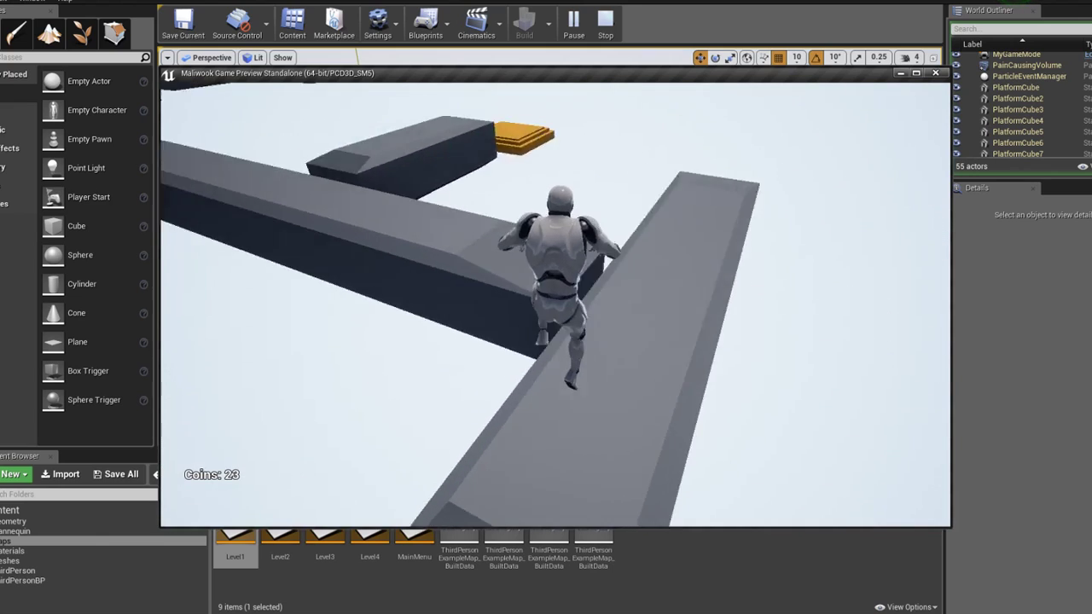
key("w")
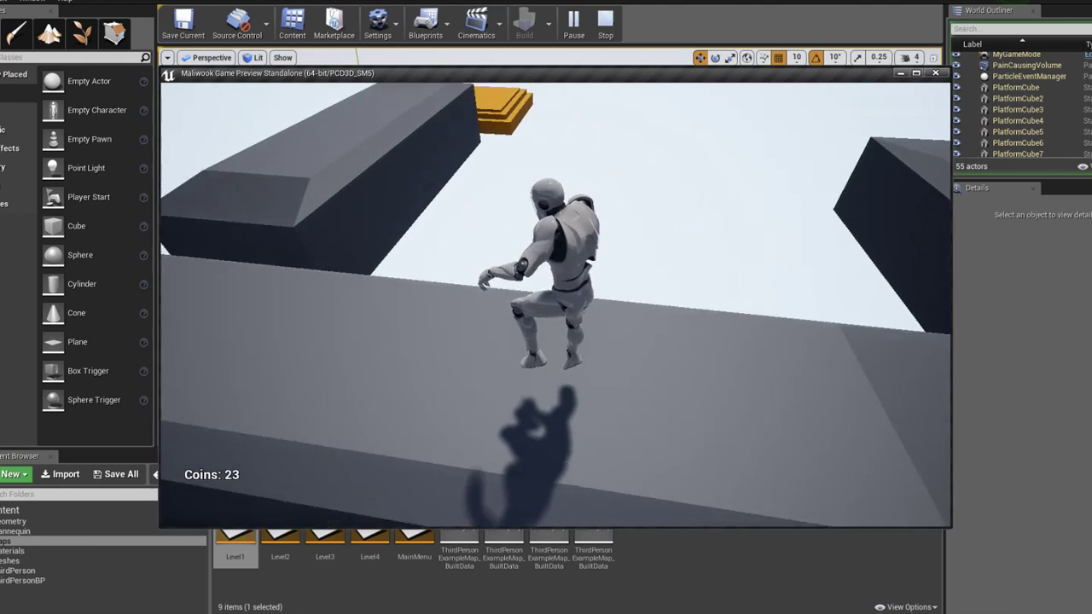
key("w")
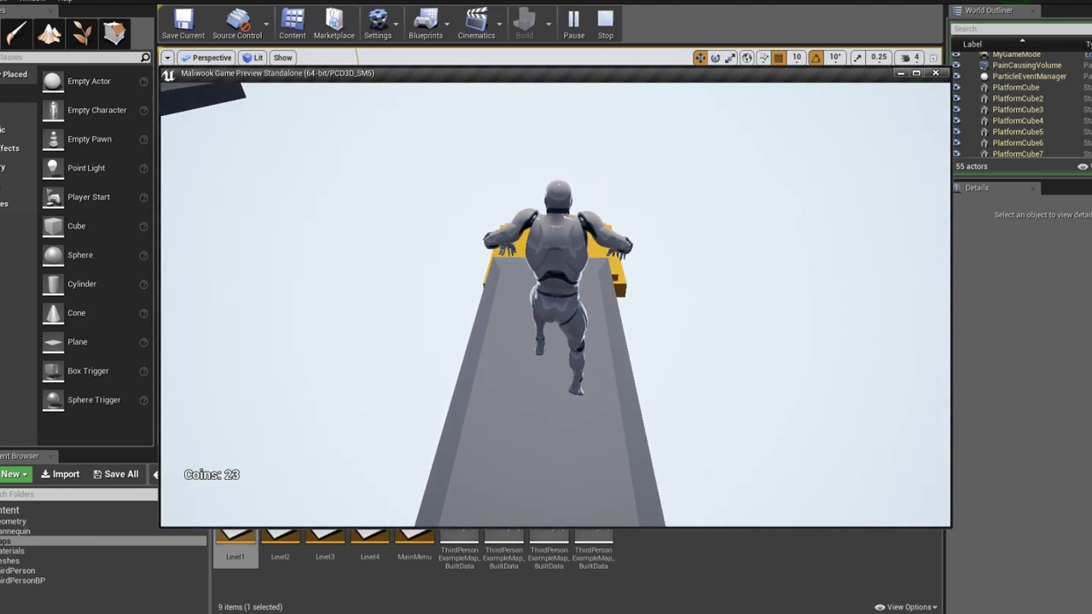
key("w")
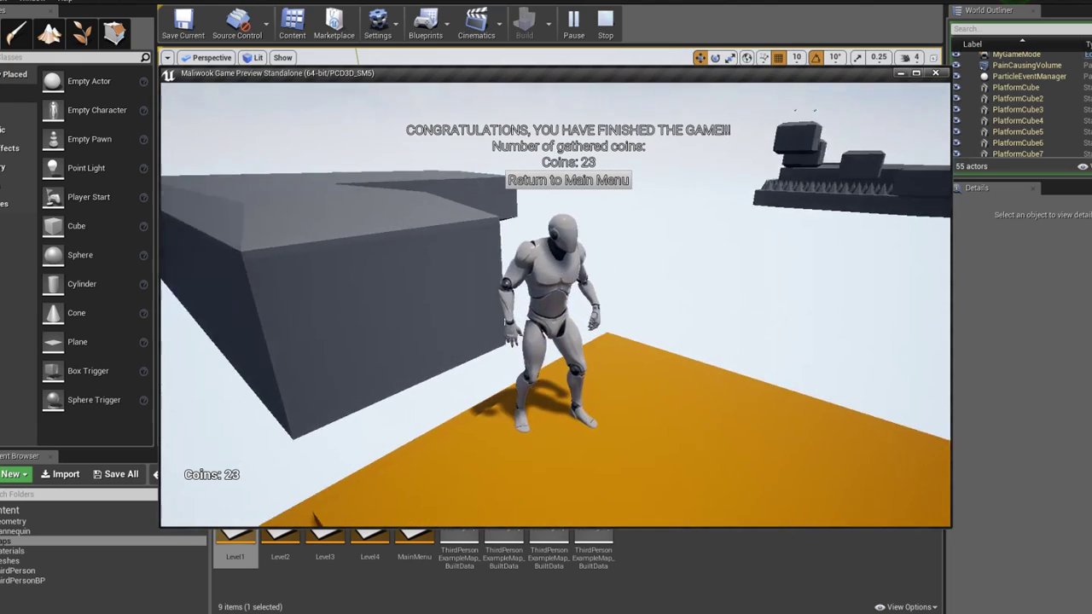
left_click(561, 180)
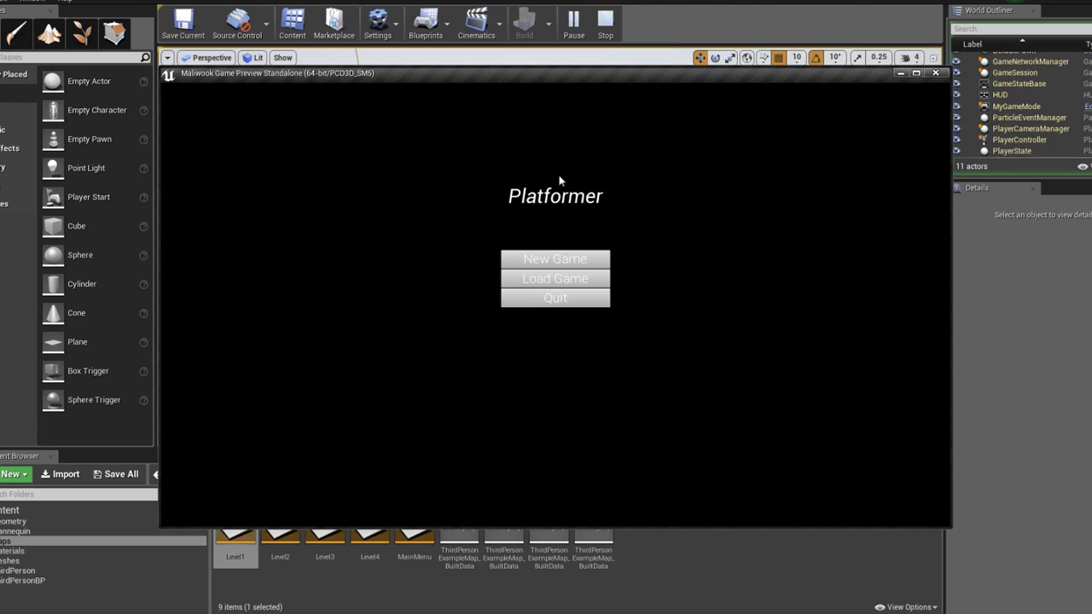
Quit the game preview, then frame and select the orange LevelEnd actor and open its blueprint
left_click(559, 300)
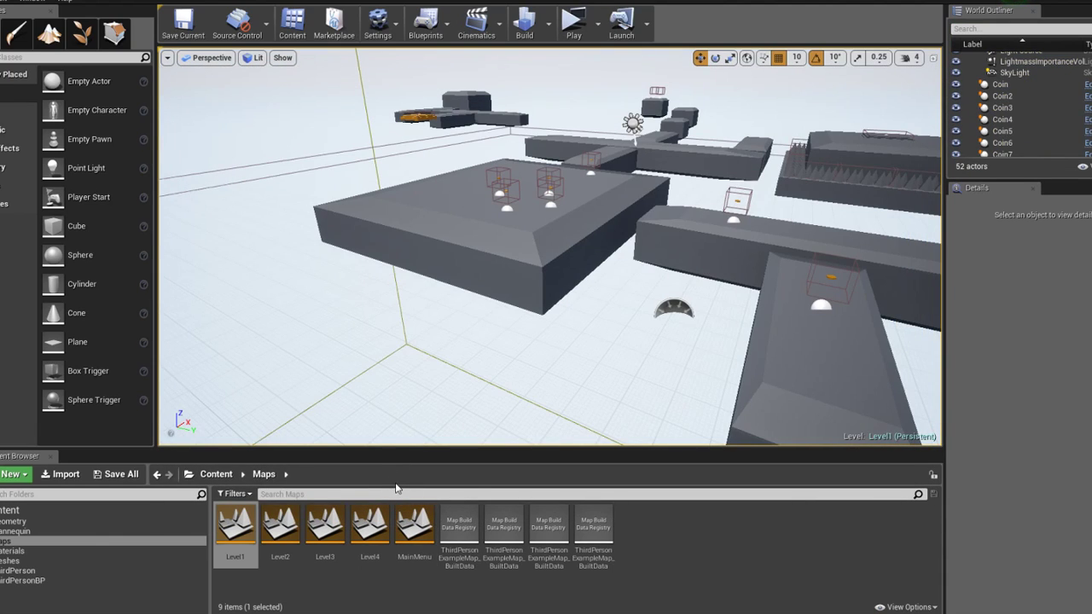
key("f")
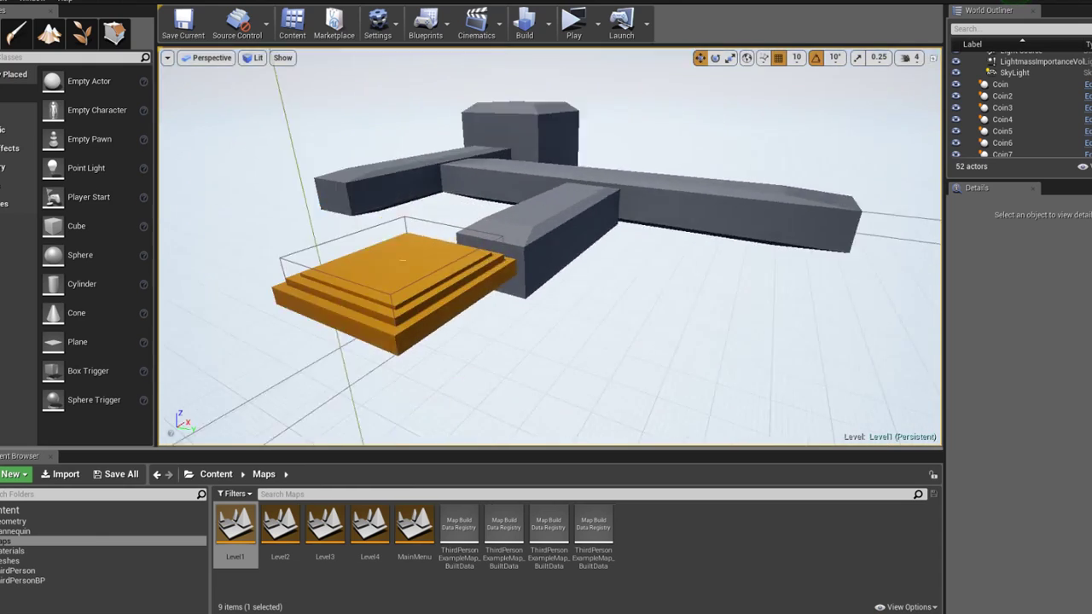
left_click_drag(555, 319, 556, 321, "alt")
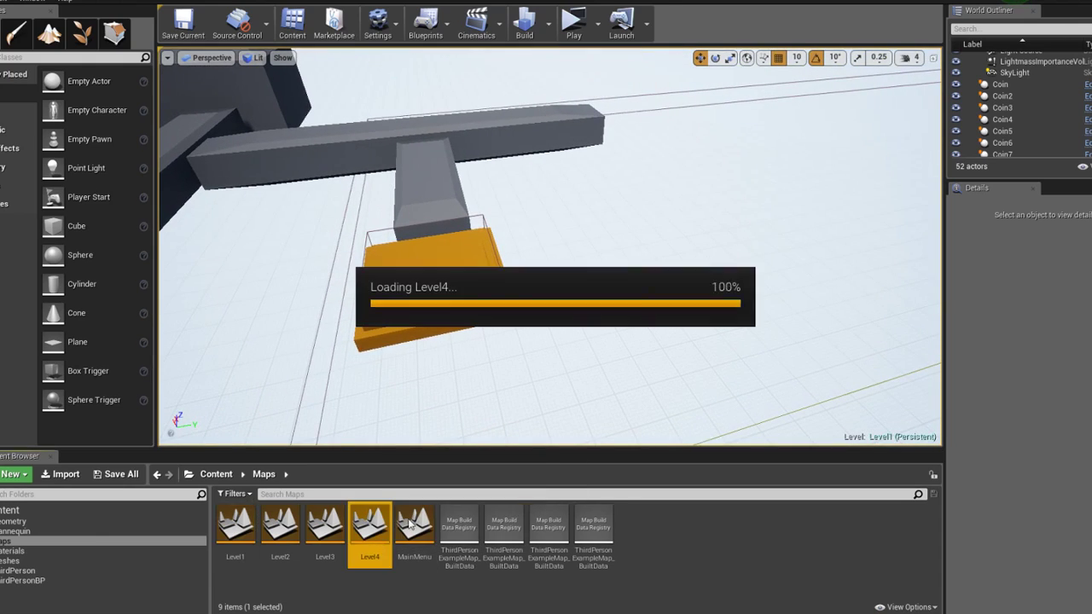
left_click(518, 247)
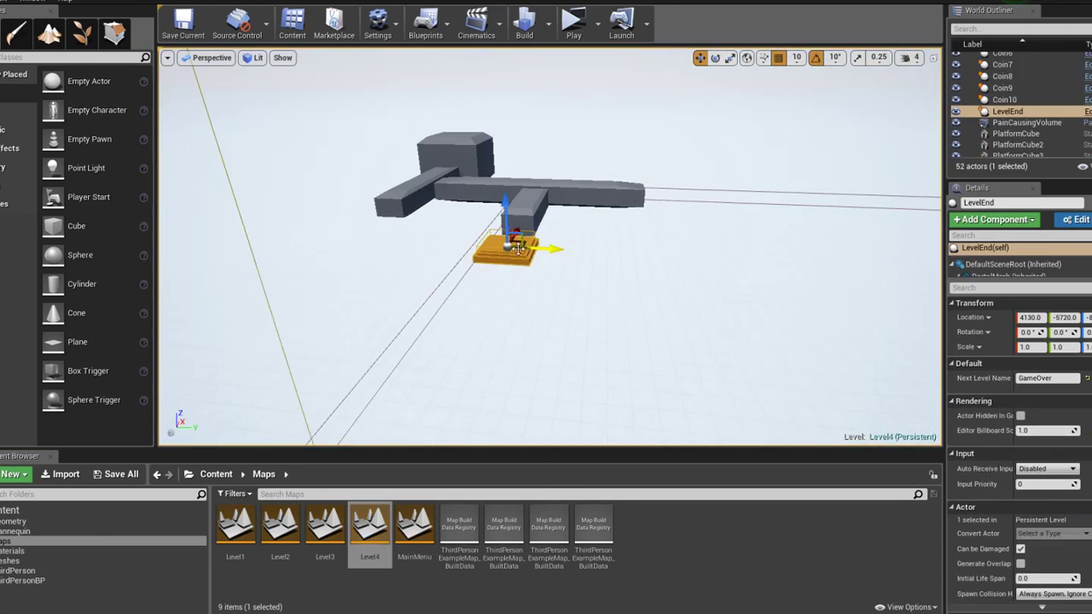
left_click(1084, 112)
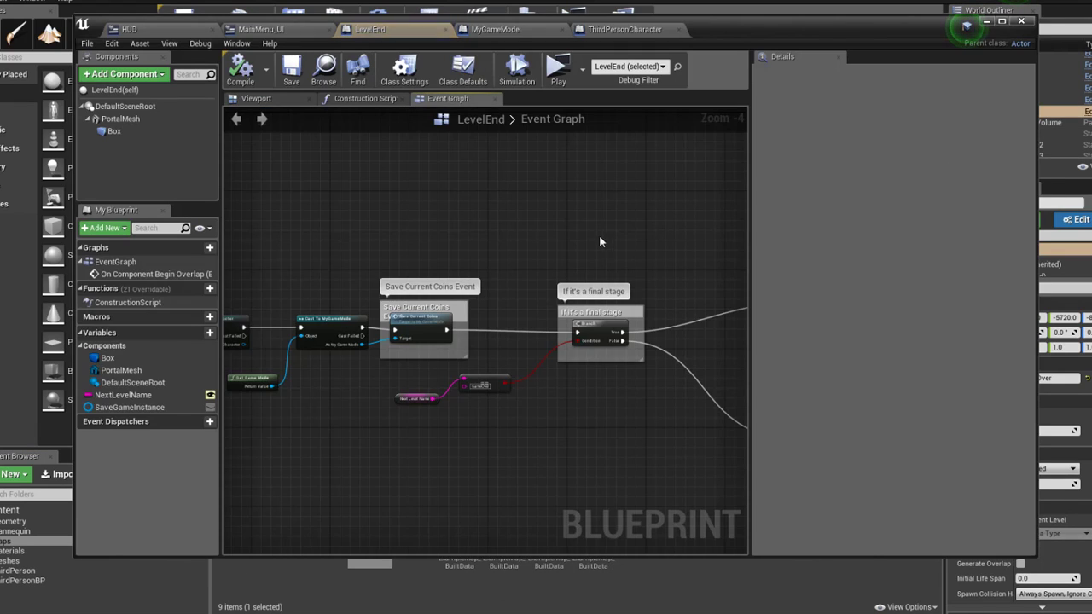
Add a Get Player Controller node next to the Set Visibility node
right_click_drag(724, 196, 606, 185)
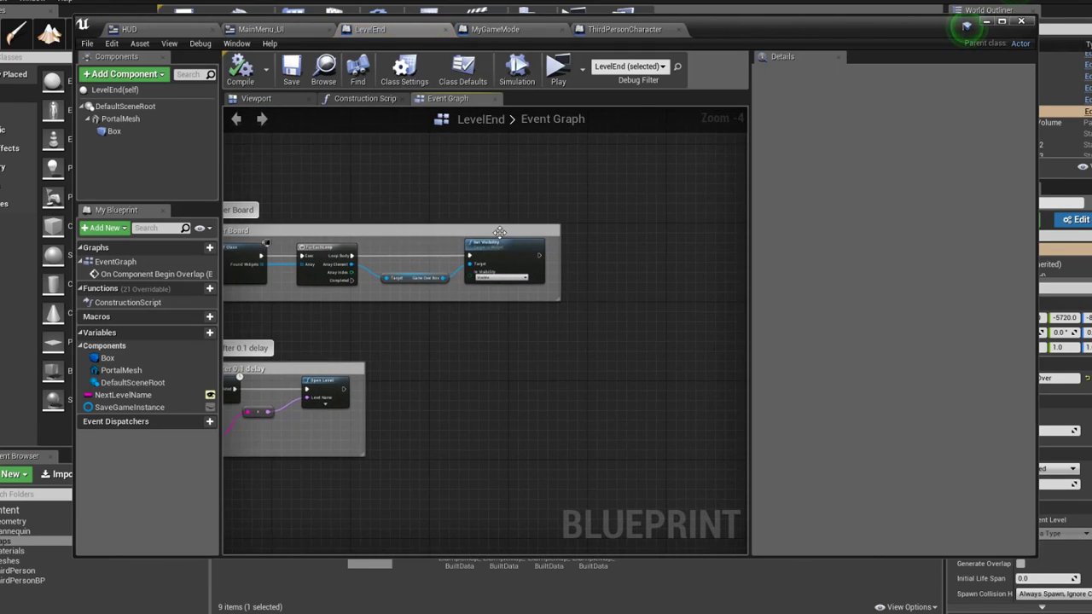
right_click_drag(503, 198, 502, 199)
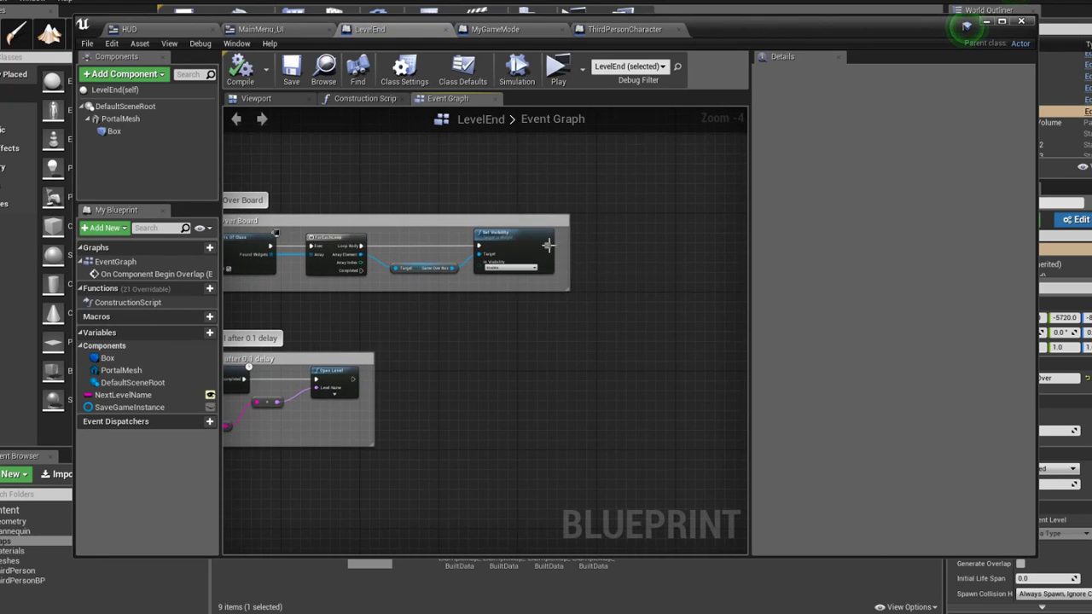
right_click(602, 270)
type("get")
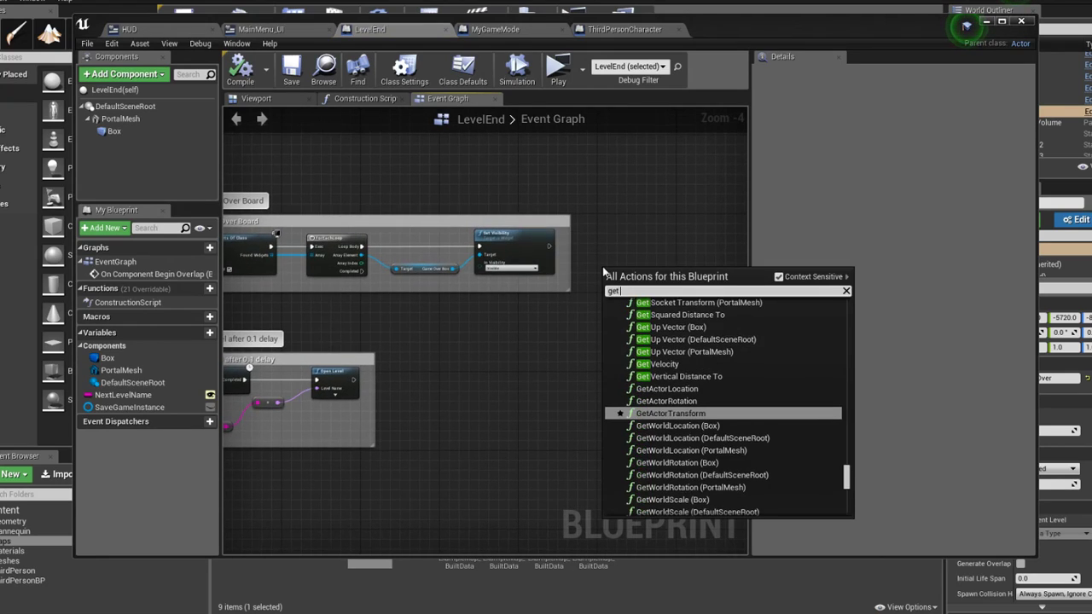
type(" player c")
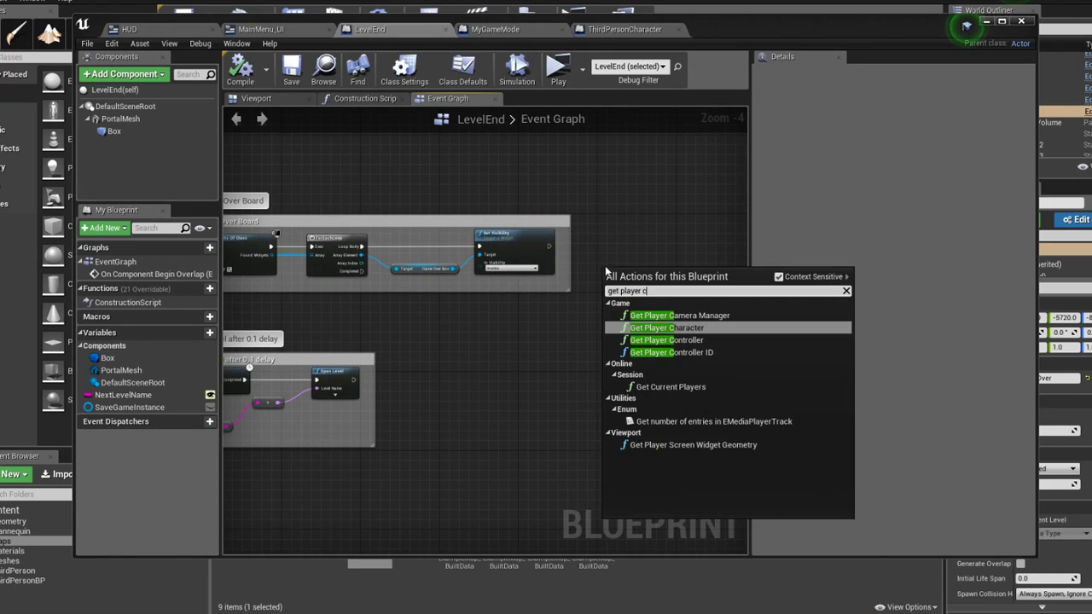
type("on")
left_click(662, 316)
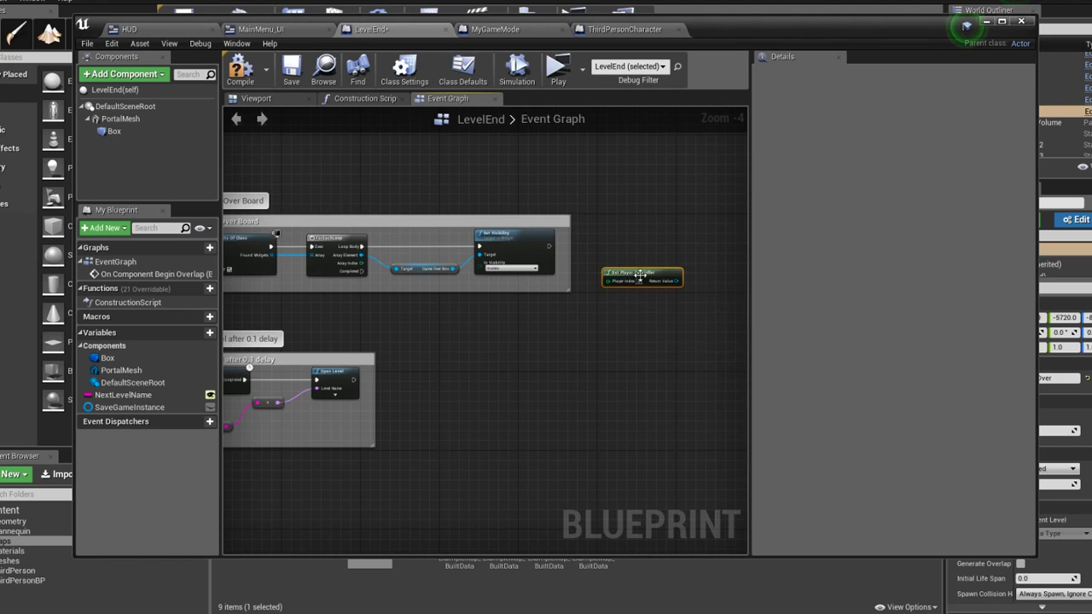
Add a Set Input Mode UI Only node from the player controller, wired after Set Visibility
mouse_move(638, 274)
left_mouse_down()
mouse_move(535, 304)
mouse_move(632, 256)
left_mouse_up()
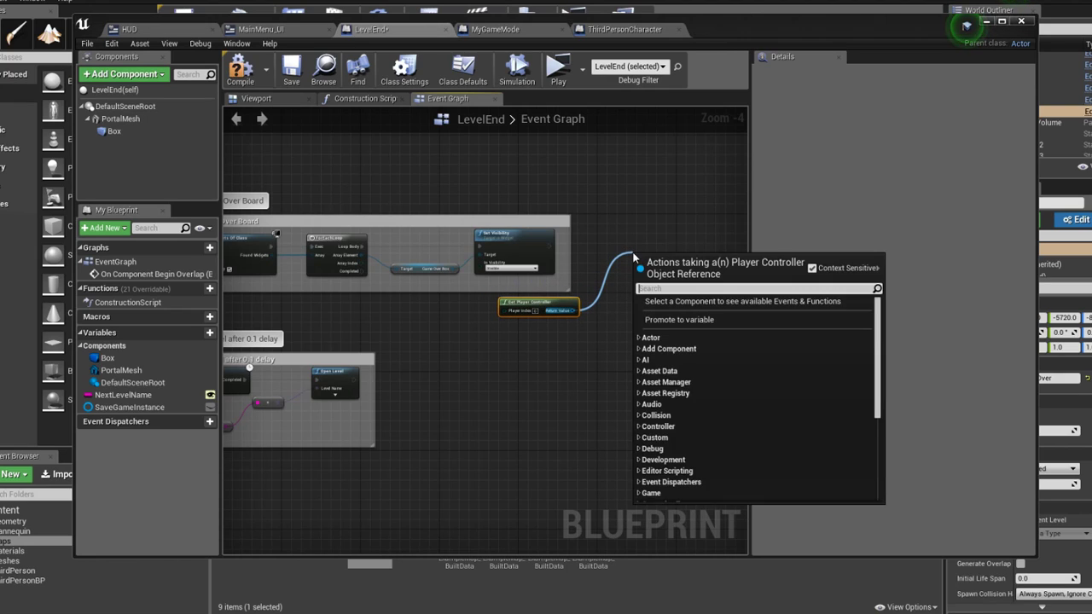
type("ui only")
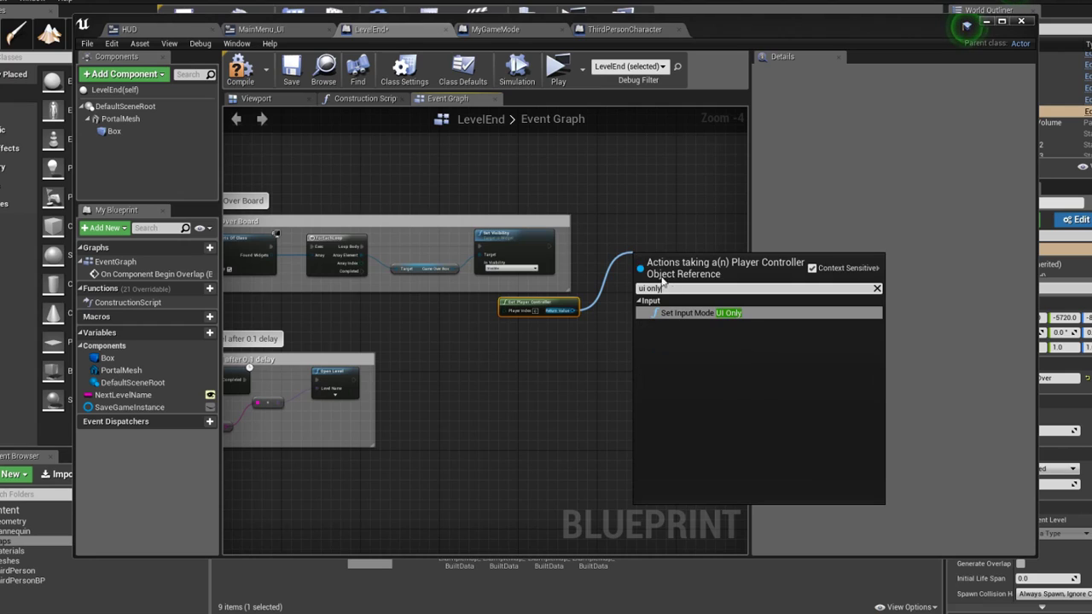
left_click(698, 313)
mouse_move(653, 260)
left_mouse_down()
mouse_move(614, 245)
mouse_move(544, 251)
left_mouse_up()
right_click_drag(561, 257, 514, 243)
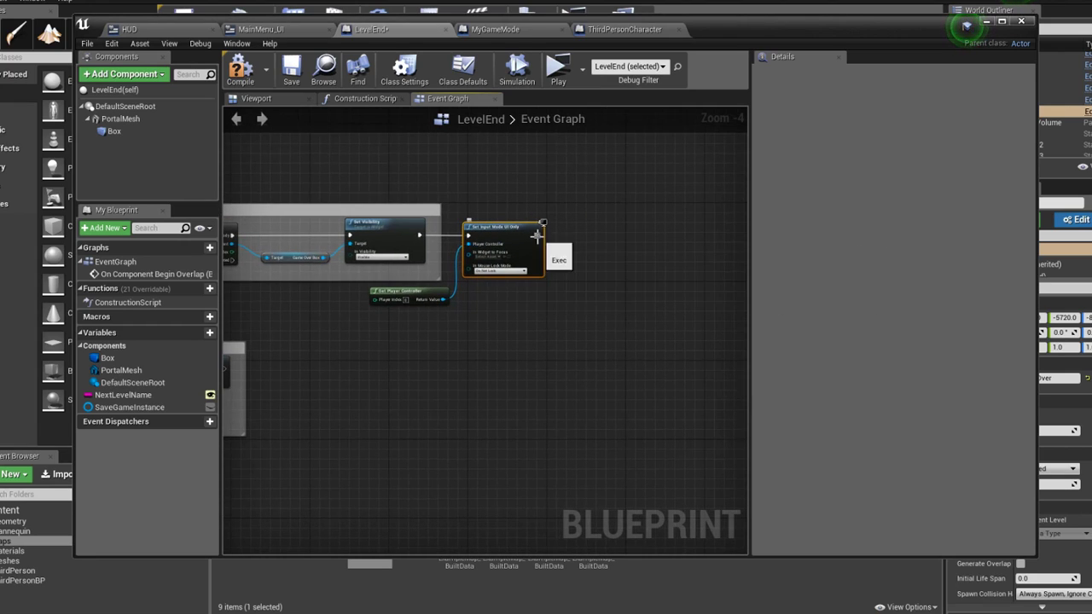
Add Set Show Mouse Cursor after the UI-only input node and compile LevelEnd
left_click_drag(599, 256, 599, 257)
type("s")
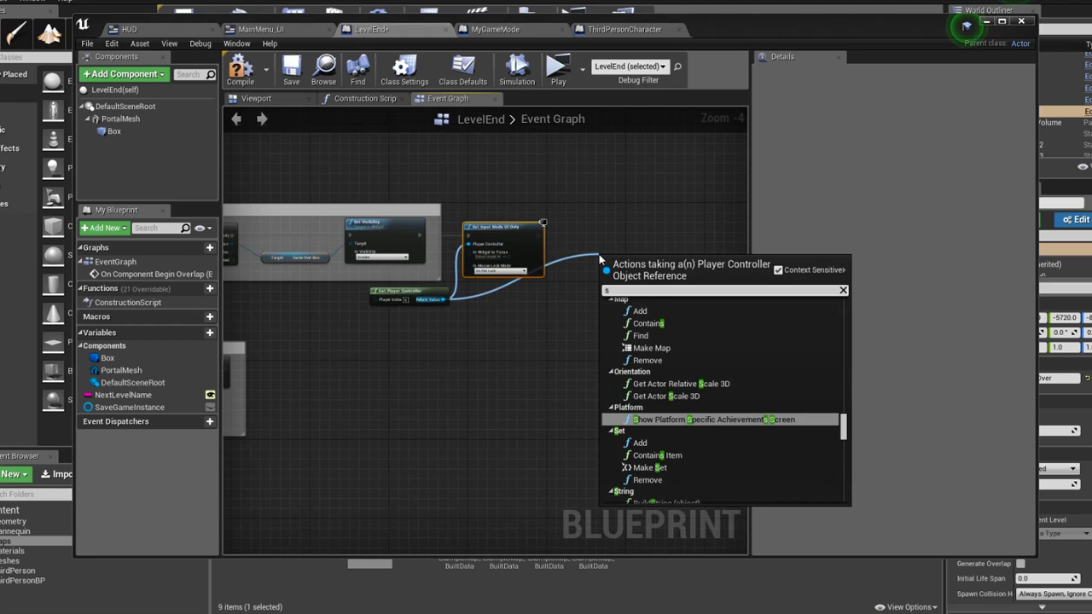
type("et sho")
left_click(679, 349)
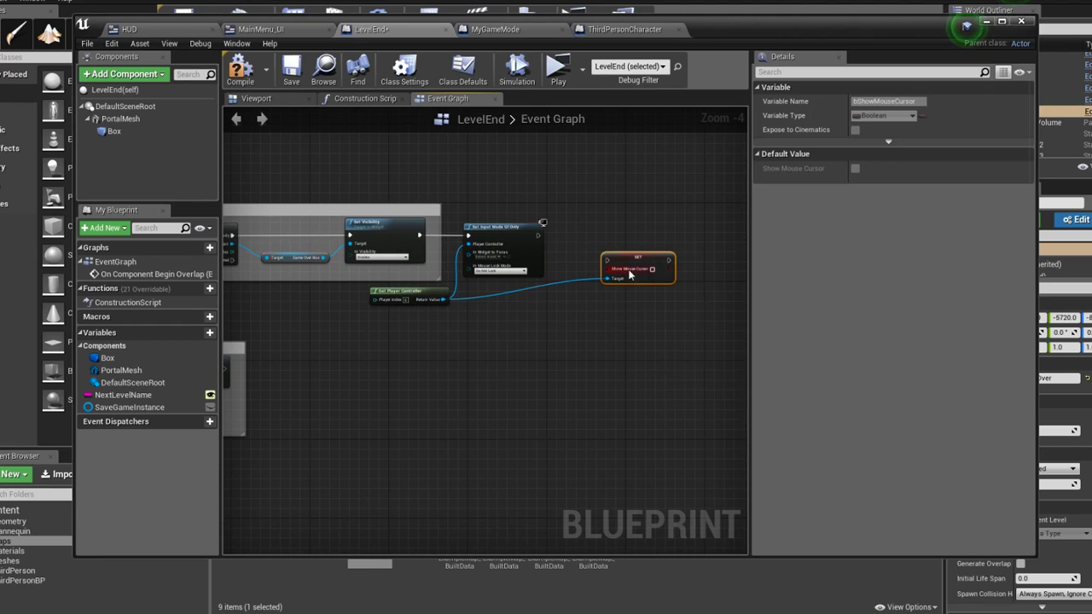
left_click_drag(582, 238, 523, 239)
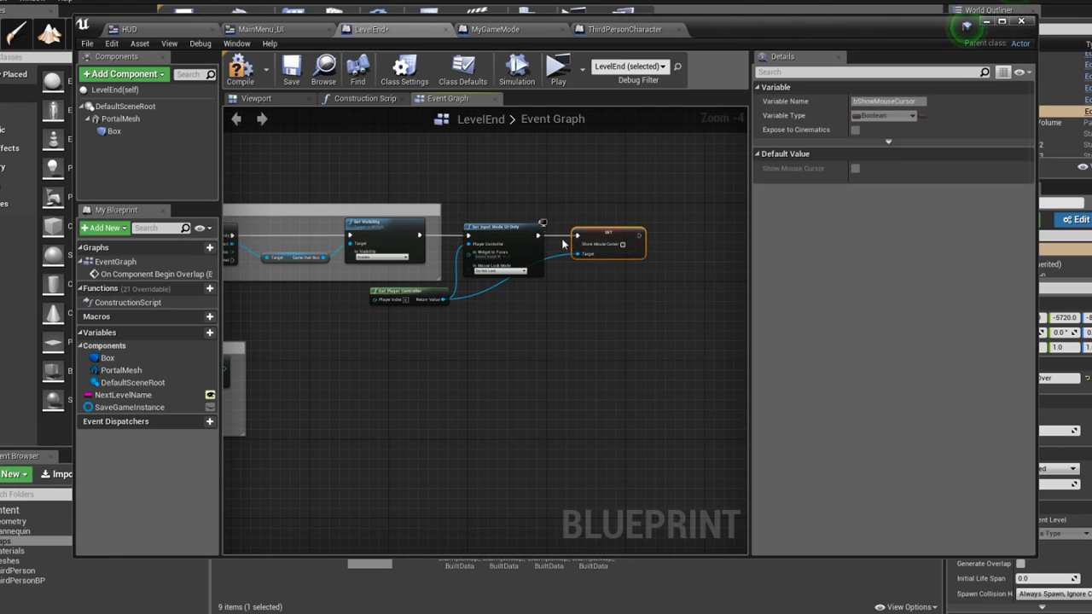
left_click(241, 71)
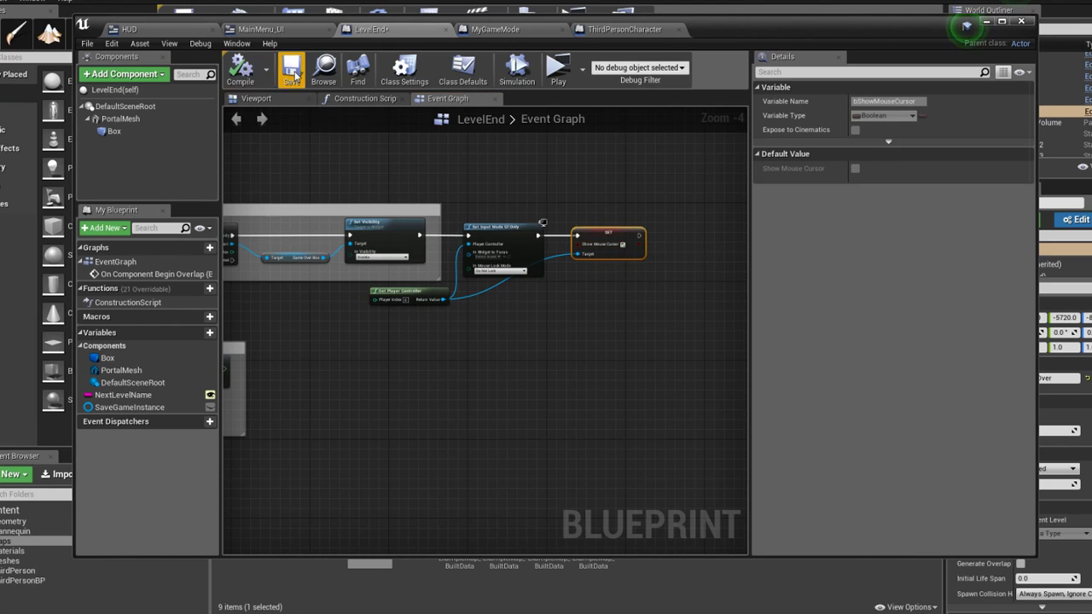
Minimize the Blueprint editor and load Level4, answering the save prompt
left_click(985, 20)
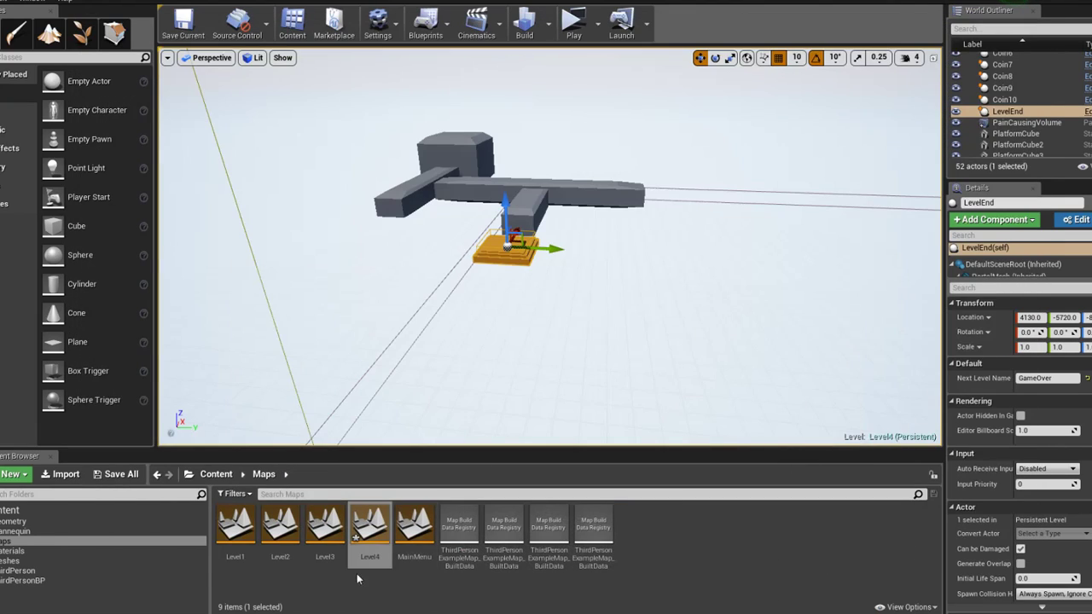
double_click(370, 529)
left_click(614, 418)
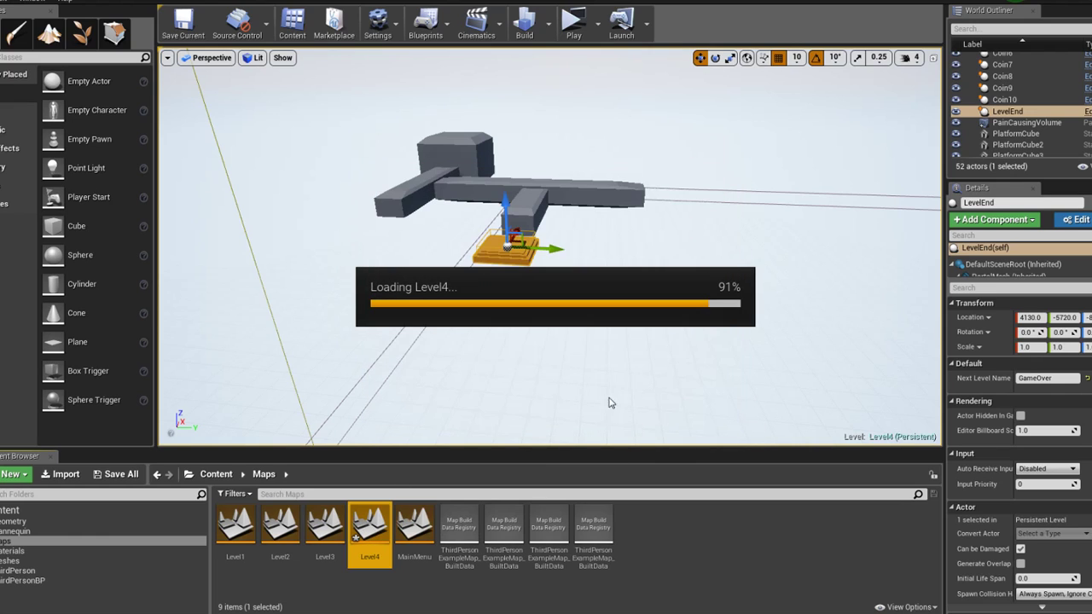
Play-test Level4 to the 28-coin finish screen, return to the main menu, and stop the preview
left_click(573, 25)
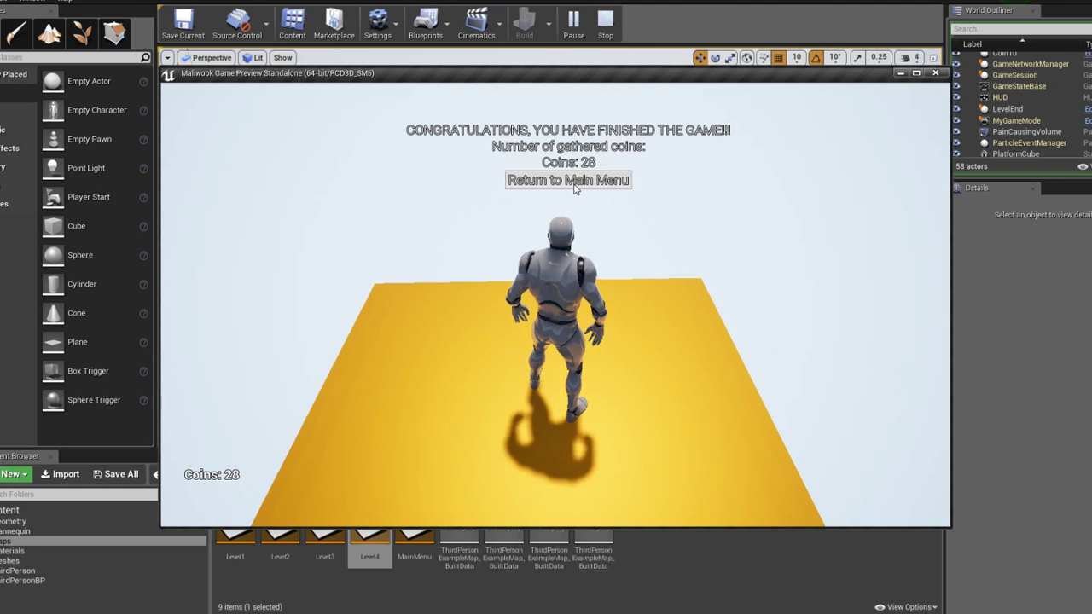
left_click(574, 179)
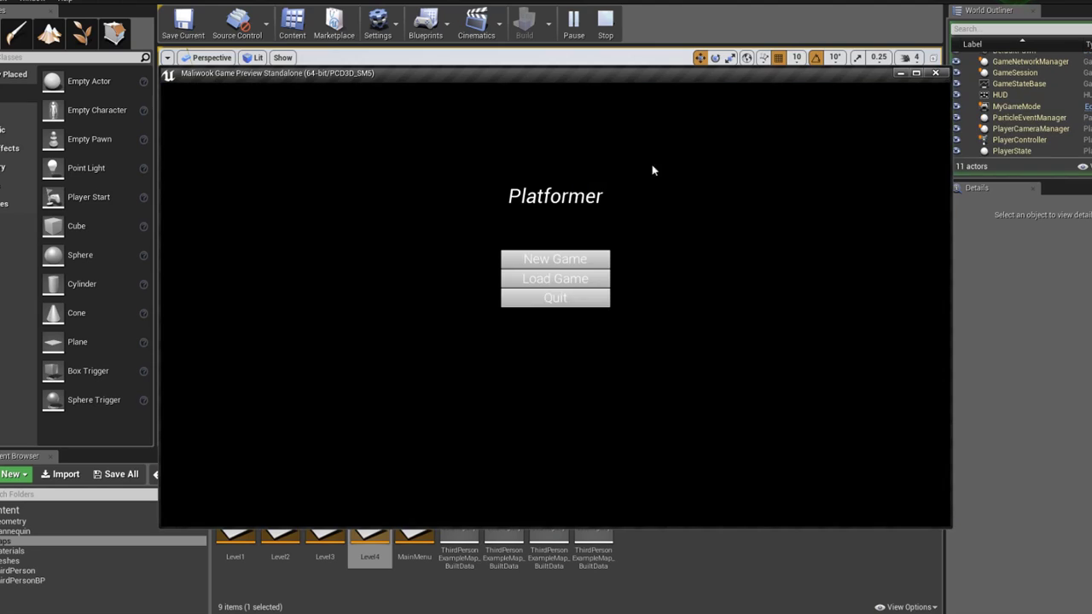
left_click(933, 73)
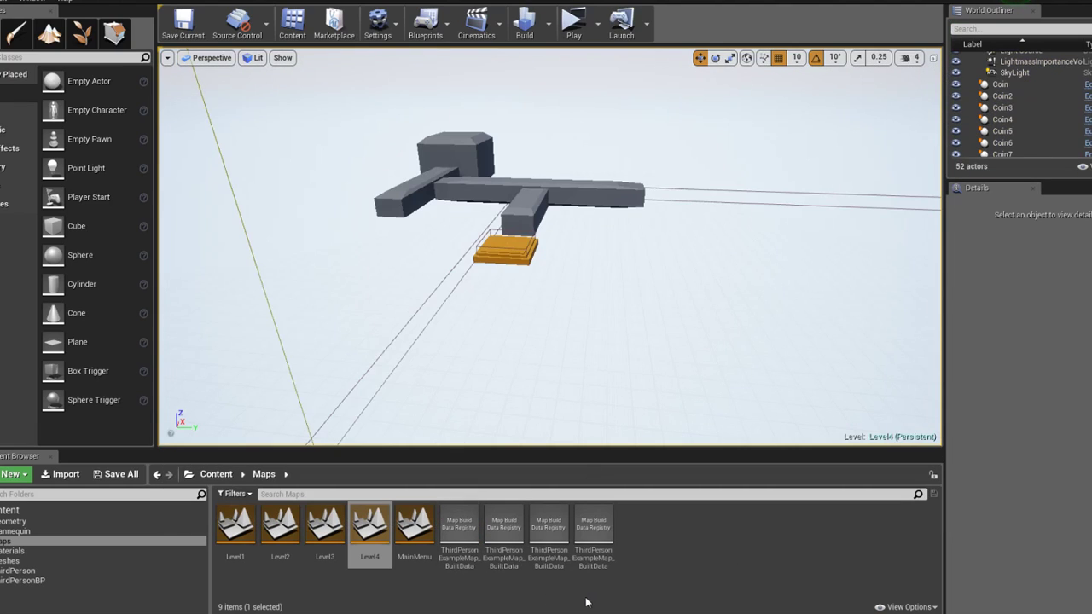
mouse_move(631, 608)
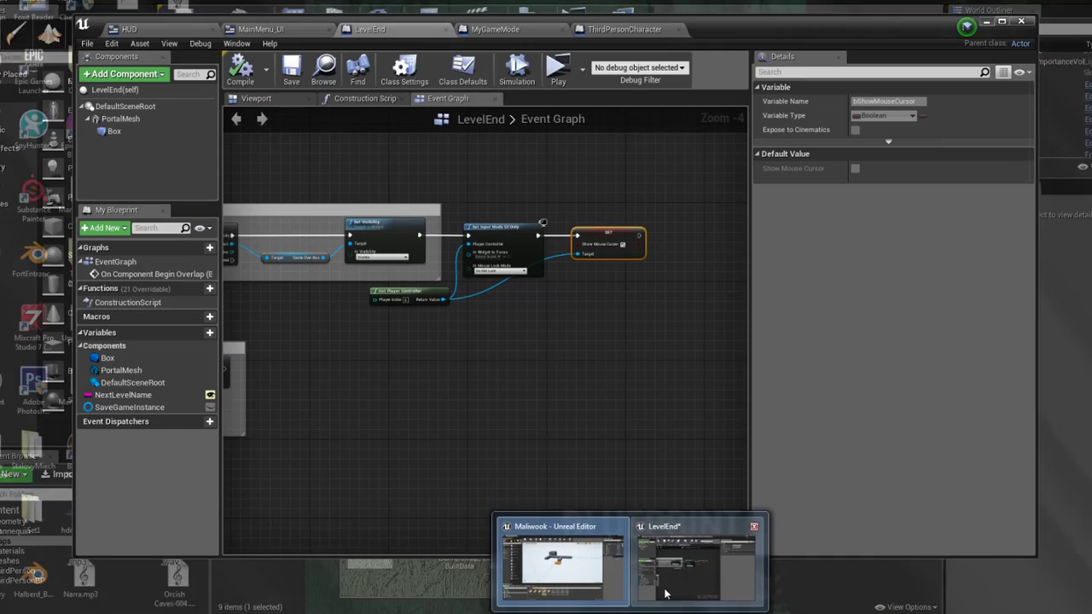
left_click(666, 594)
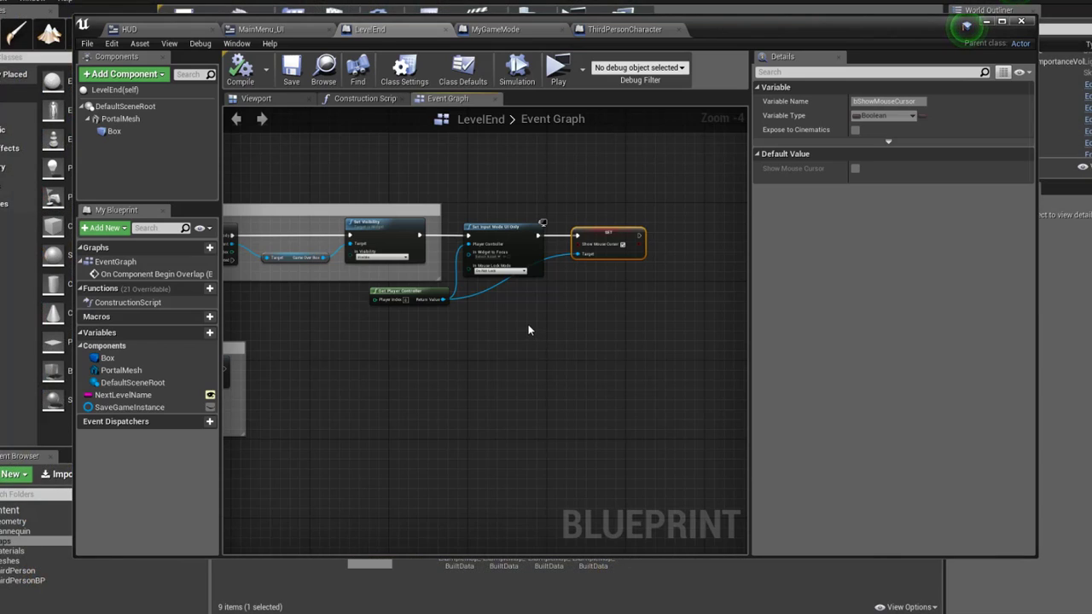
right_click_drag(527, 324, 626, 376)
scroll(626, 377, "down", 1)
right_click_drag(484, 171, 549, 199)
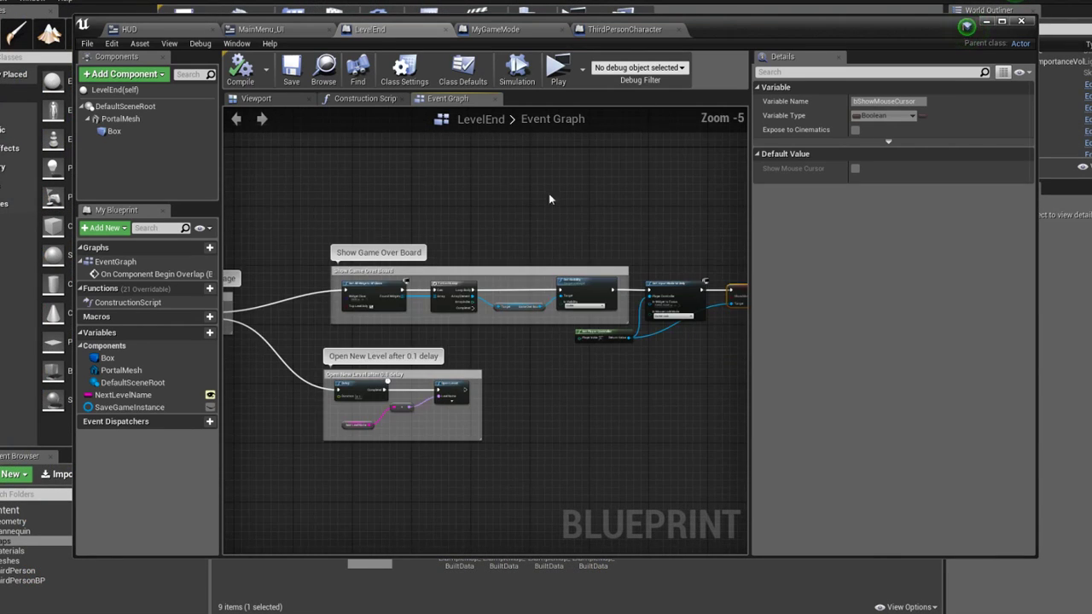
left_click_drag(262, 29, 174, 29)
left_click(251, 29)
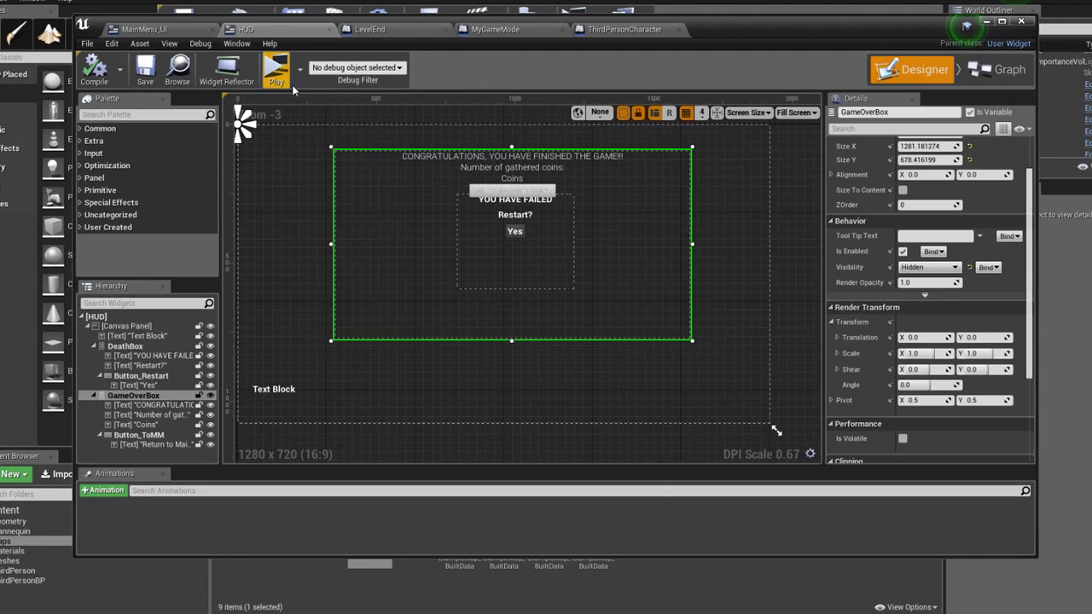
right_click_drag(489, 184, 490, 220)
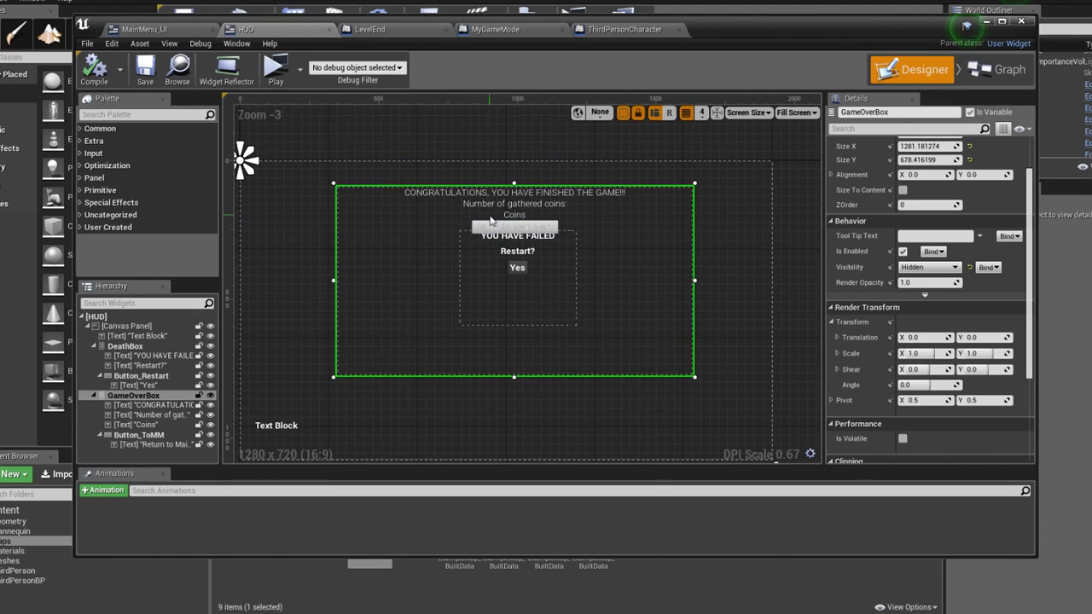
left_click(144, 29)
right_click_drag(403, 228, 473, 241)
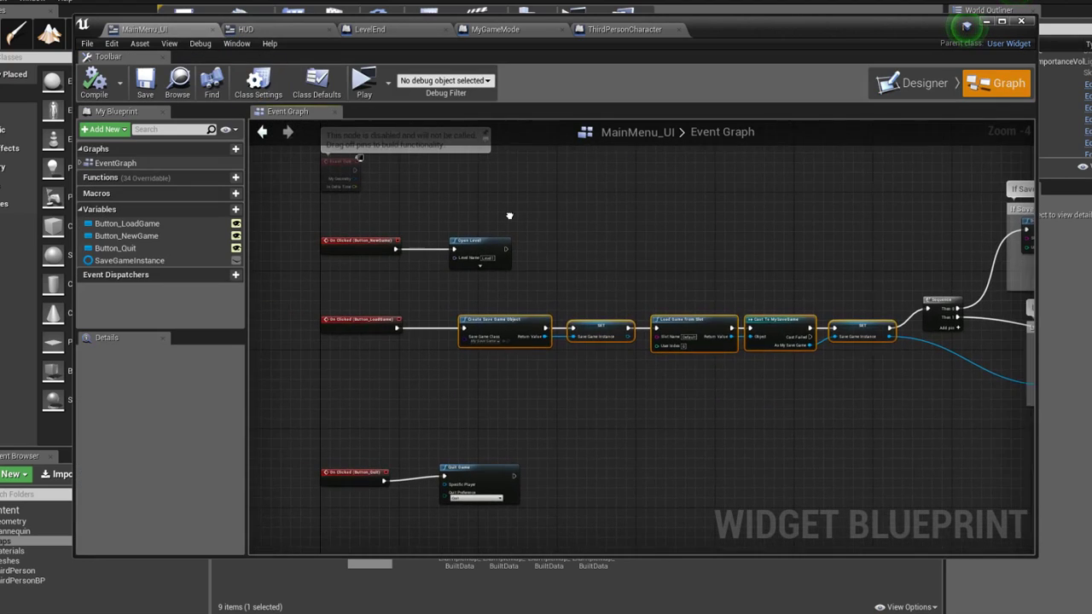
left_click(275, 34)
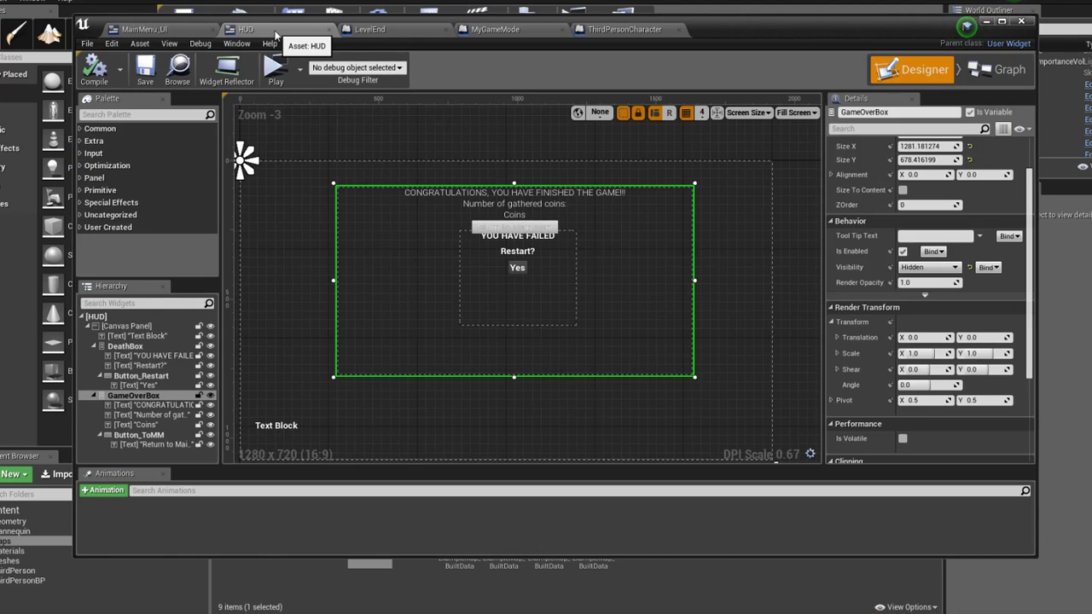
left_click(184, 31)
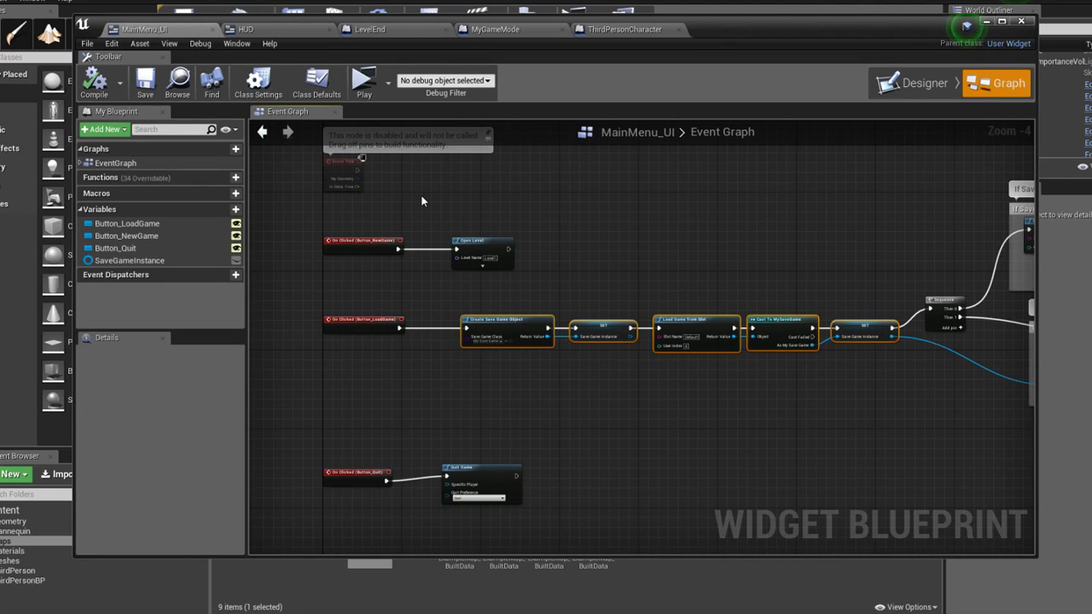
scroll(506, 219, "up", 1)
scroll(570, 247, "up", 1)
left_click_drag(528, 249, 789, 256)
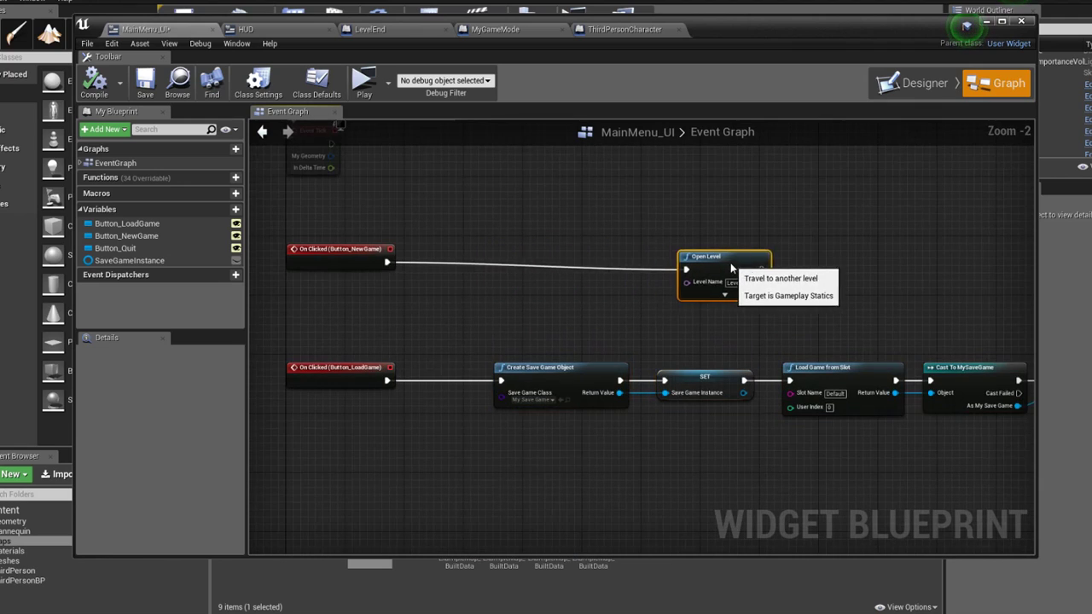
scroll(622, 280, "down", 2)
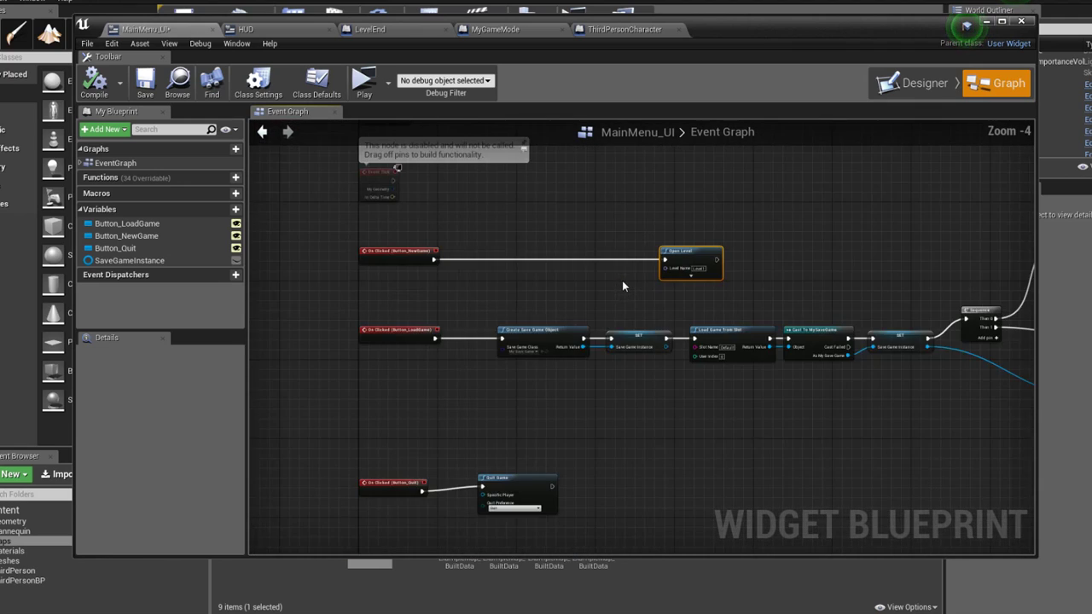
right_click_drag(566, 293, 444, 278)
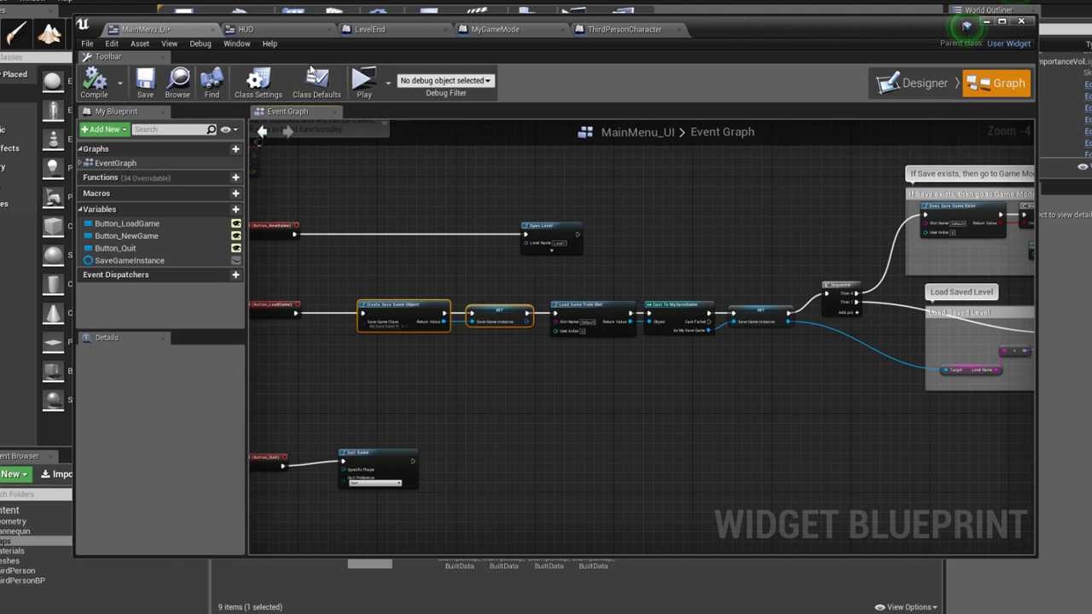
scroll(499, 216, "down", 2)
scroll(563, 224, "up", 2)
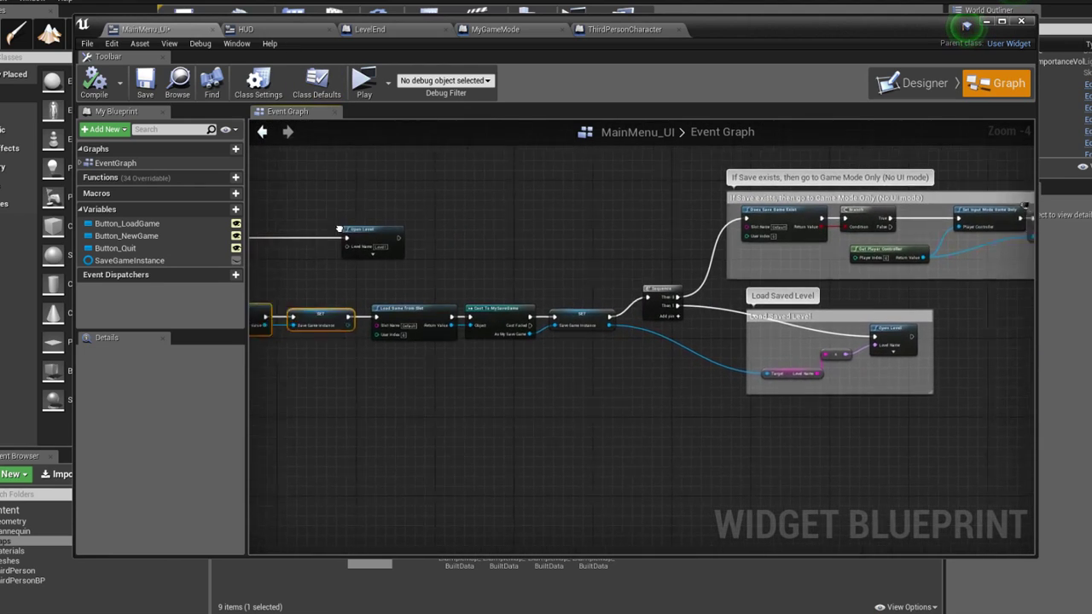
In MyGameMode's graph, box-select the Save Level Name node group to copy it
left_click(503, 29)
scroll(461, 232, "up", 1)
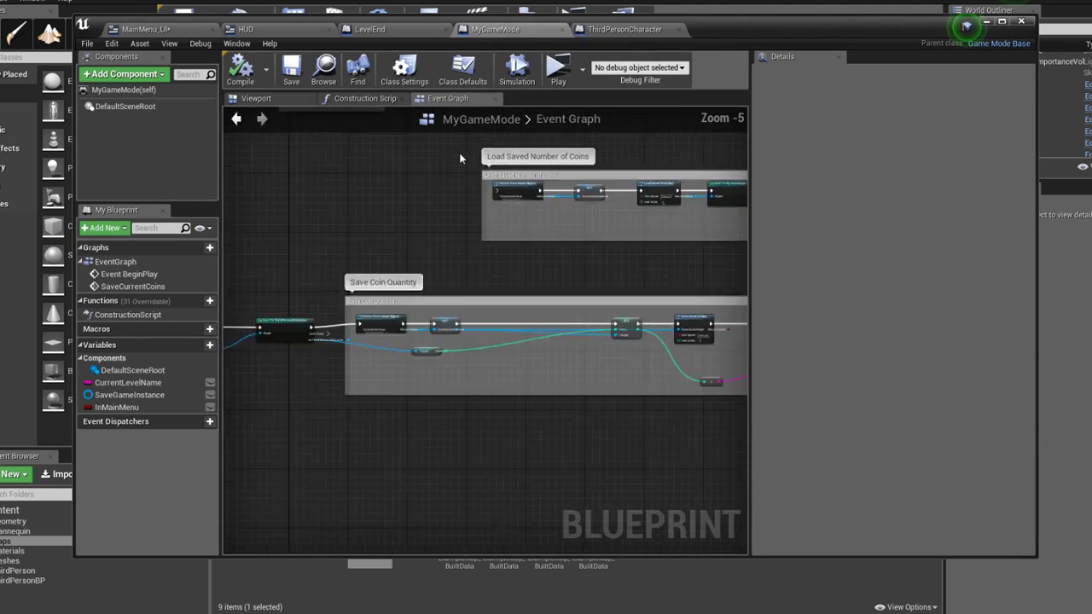
scroll(380, 291, "up", 2)
scroll(379, 291, "down", 4)
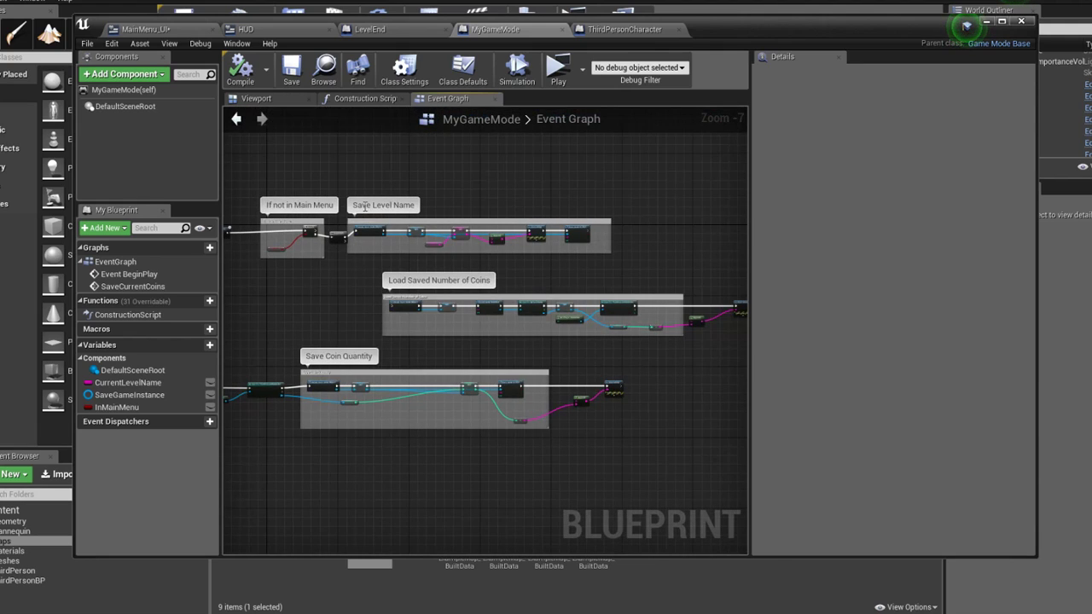
scroll(485, 220, "up", 1)
scroll(609, 214, "up", 1)
left_click_drag(614, 206, 349, 303)
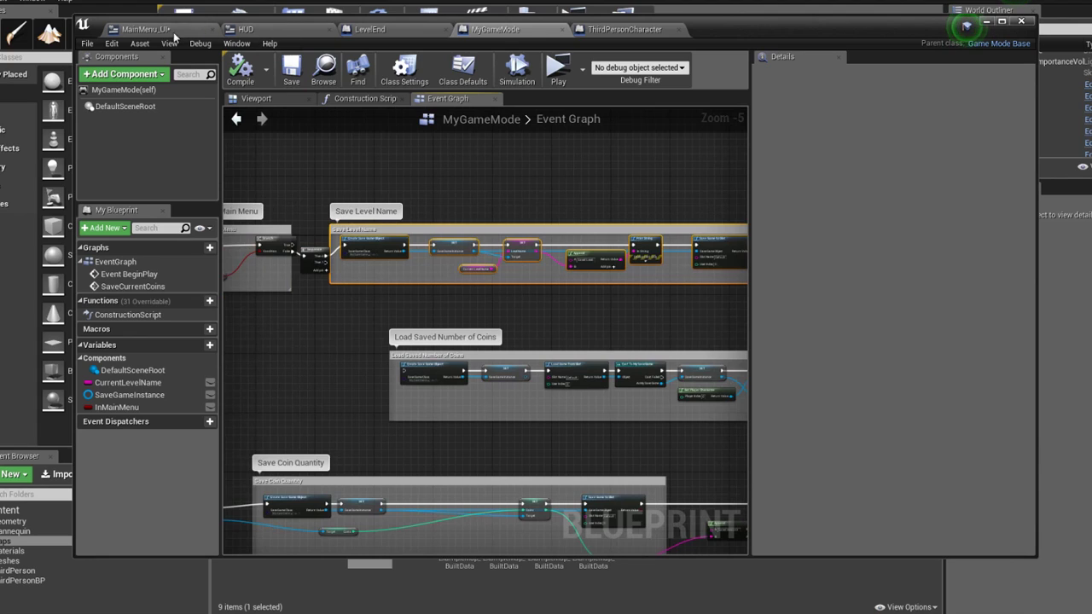
Return to the MainMenu_UI event graph and bring the disabled leftover nodes into view
left_click(246, 29)
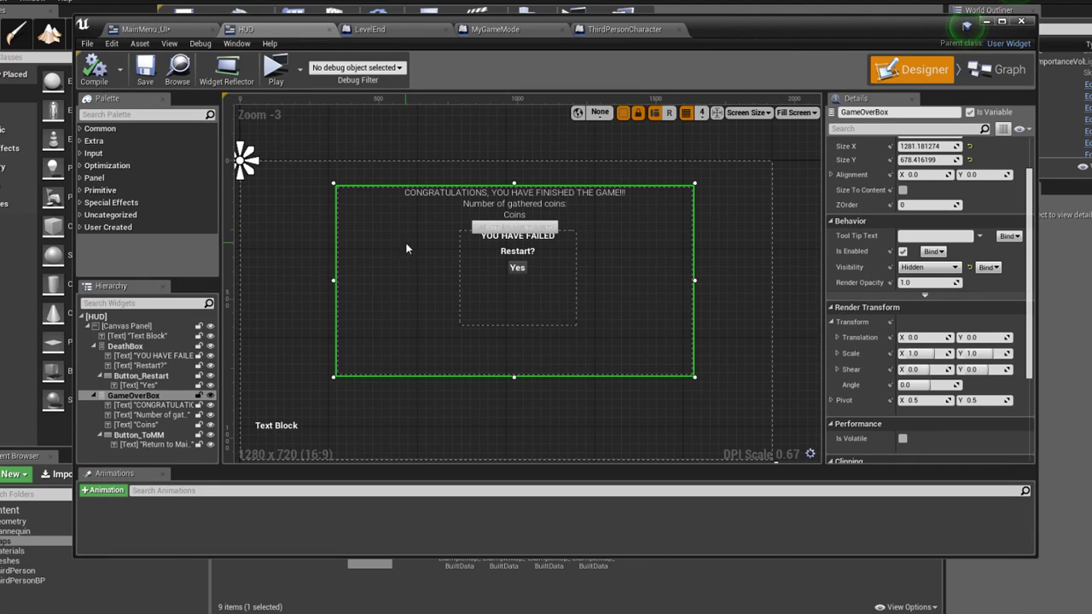
left_click(175, 26)
right_click_drag(413, 176, 525, 203)
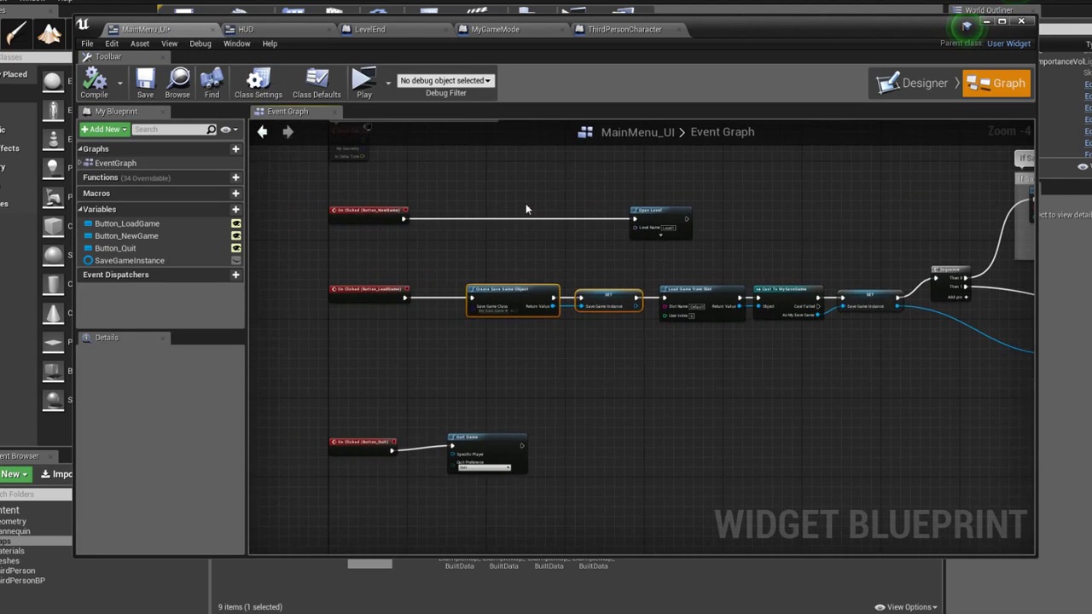
scroll(525, 203, "down", 2)
scroll(554, 255, "up", 1)
right_click_drag(554, 260, 662, 300)
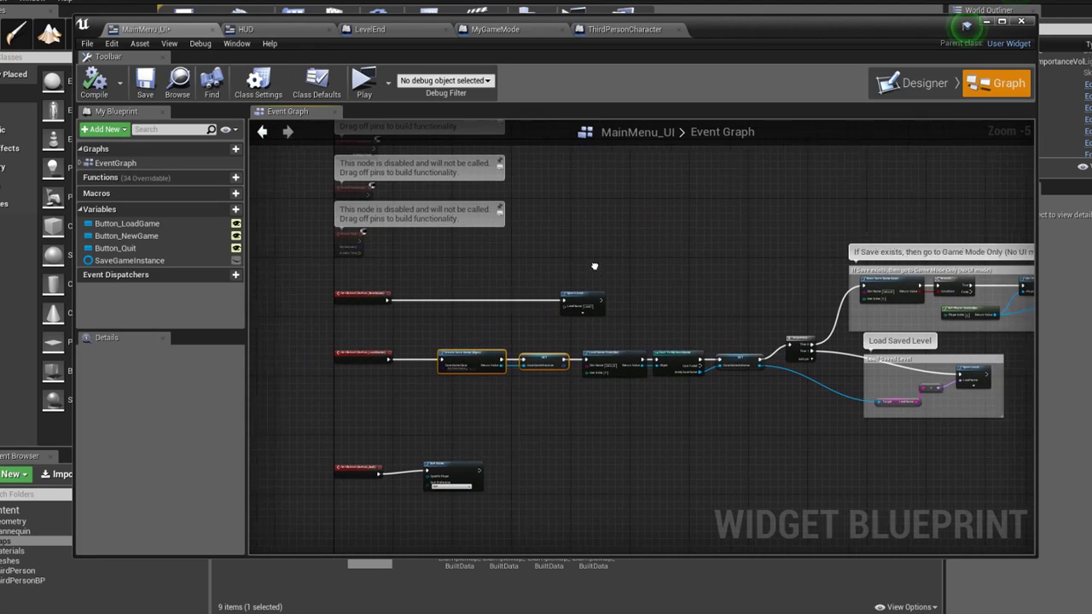
Delete the disabled leftover nodes and move the New Game event and Open Level up
key("Delete")
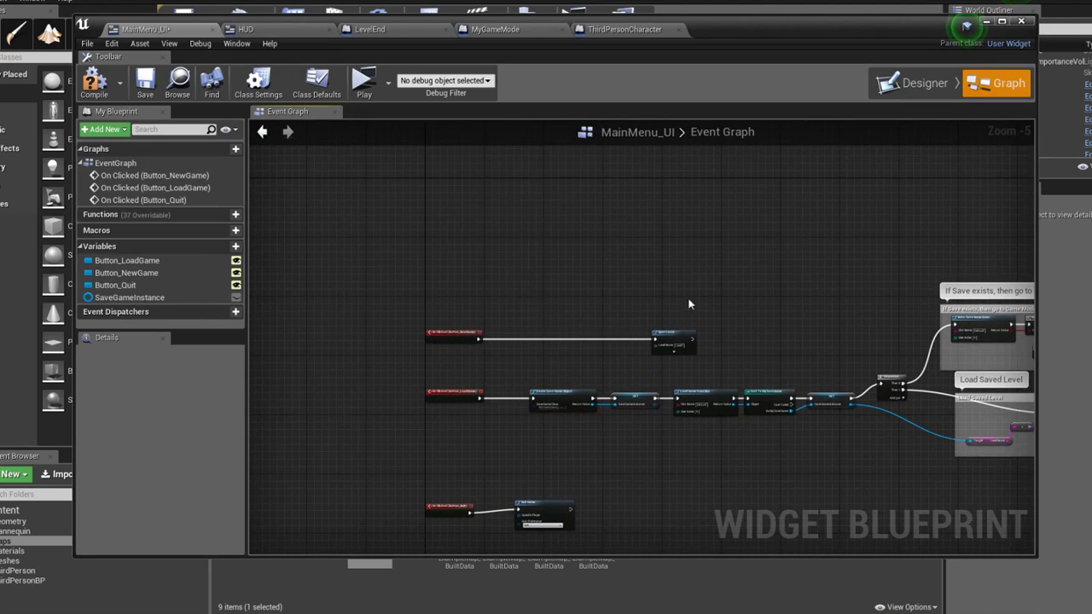
left_click_drag(668, 304, 544, 354)
left_click(461, 334, "ctrl")
left_click_drag(466, 336, 367, 234)
left_click(531, 246)
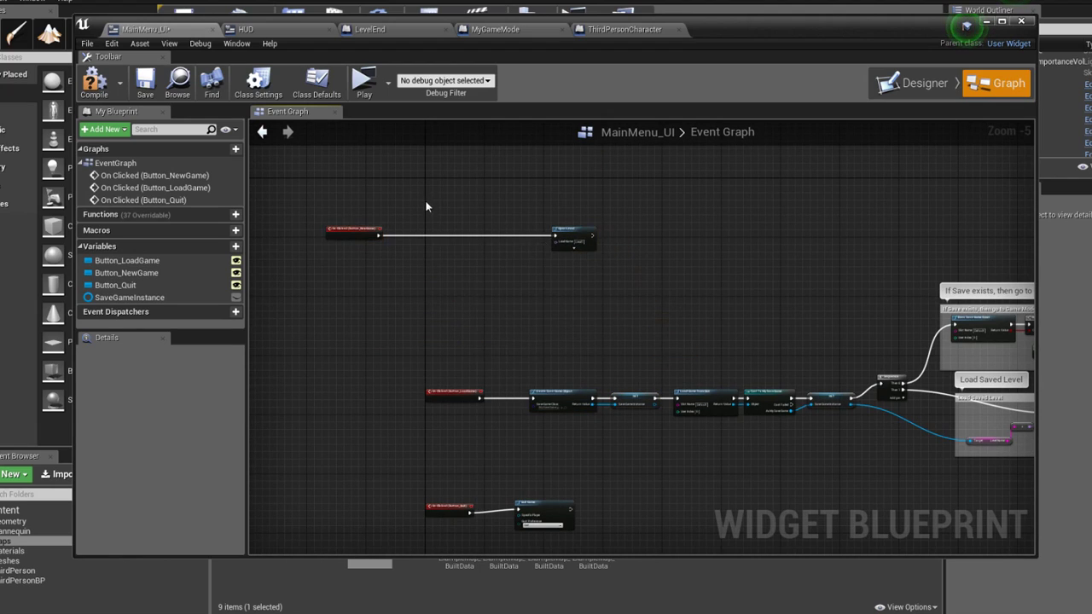
Paste the Save Level Name group beside the New Game event, shifting Open Level right
scroll(425, 199, "up", 2)
key("ctrl+v")
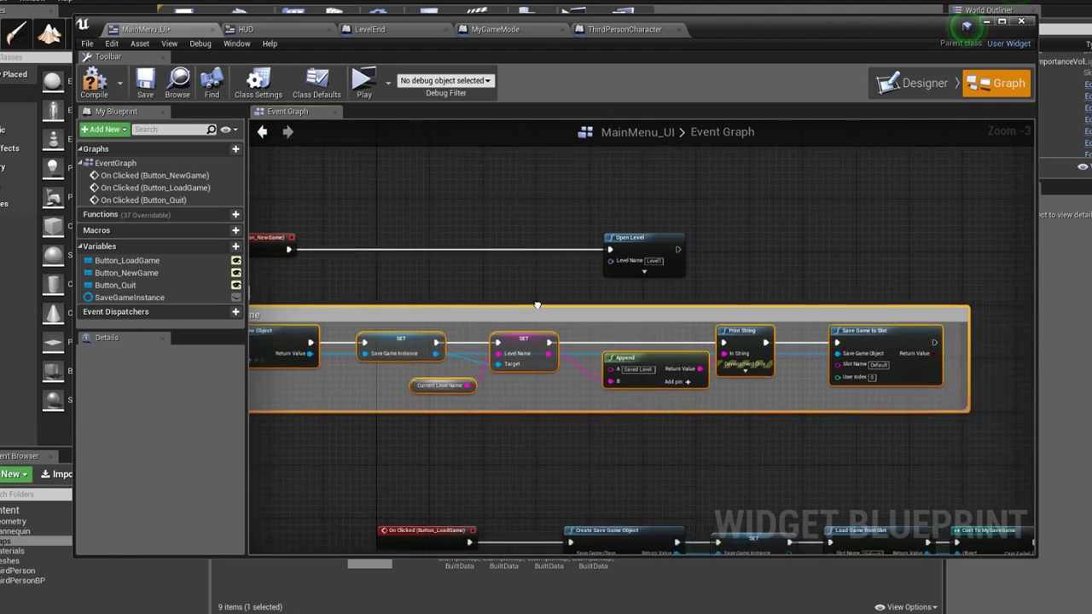
left_click(626, 240)
scroll(627, 240, "down", 1)
left_click_drag(653, 232, 979, 248)
mouse_move(771, 297)
left_mouse_down()
mouse_move(865, 273)
mouse_move(875, 228)
left_mouse_up()
left_click(1009, 249)
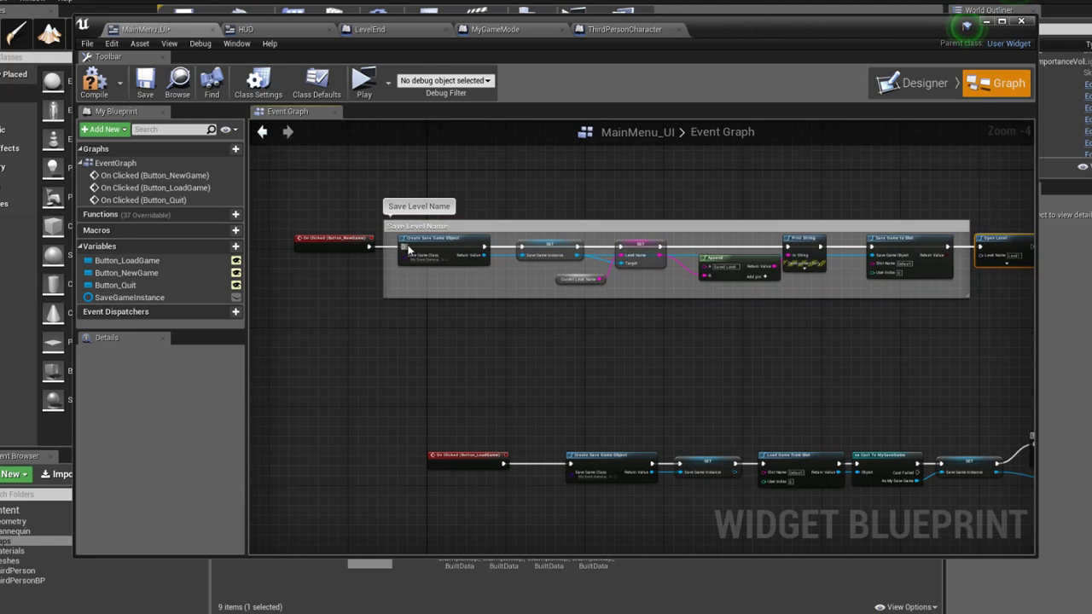
Wire New Game's On Clicked into Create Save Game Object and select the SET Level Name node
left_click_drag(408, 247, 368, 248)
left_click_drag(348, 242, 286, 247)
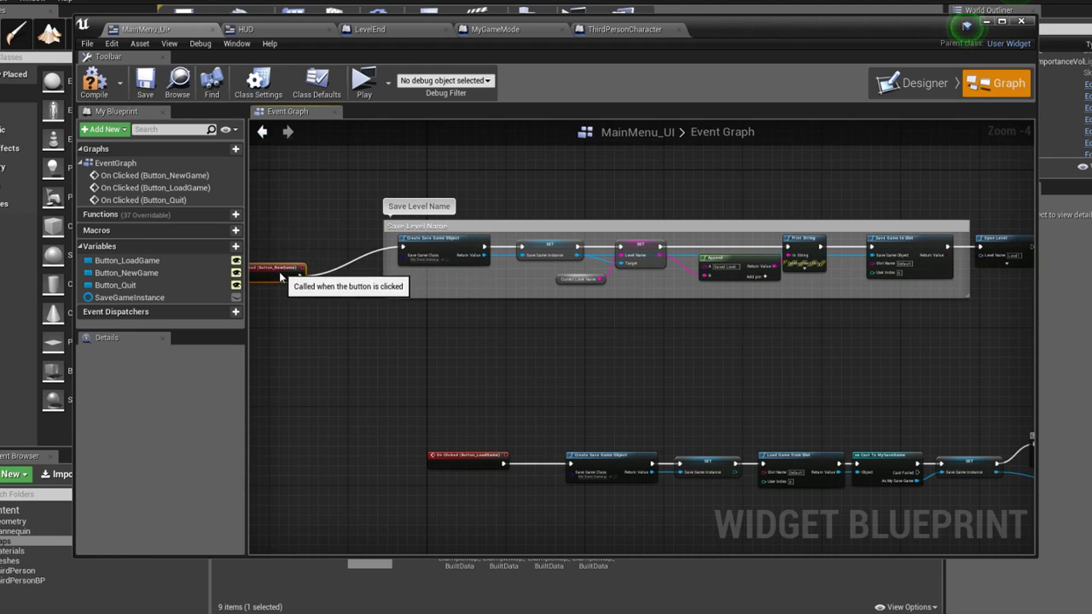
right_click_drag(1026, 251, 821, 245)
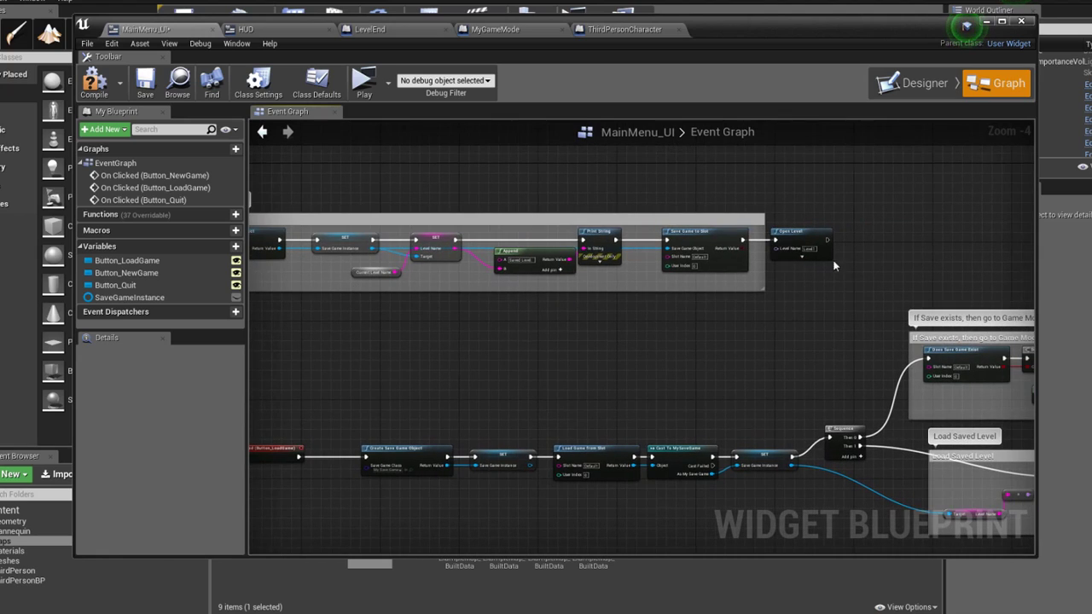
right_click_drag(636, 319, 810, 334)
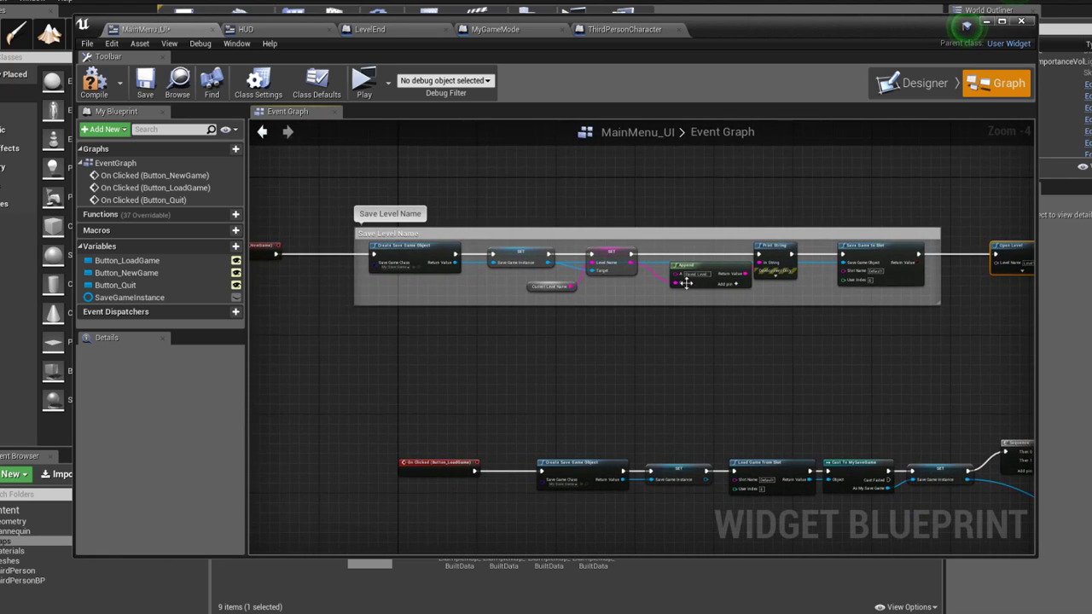
scroll(619, 277, "up", 1)
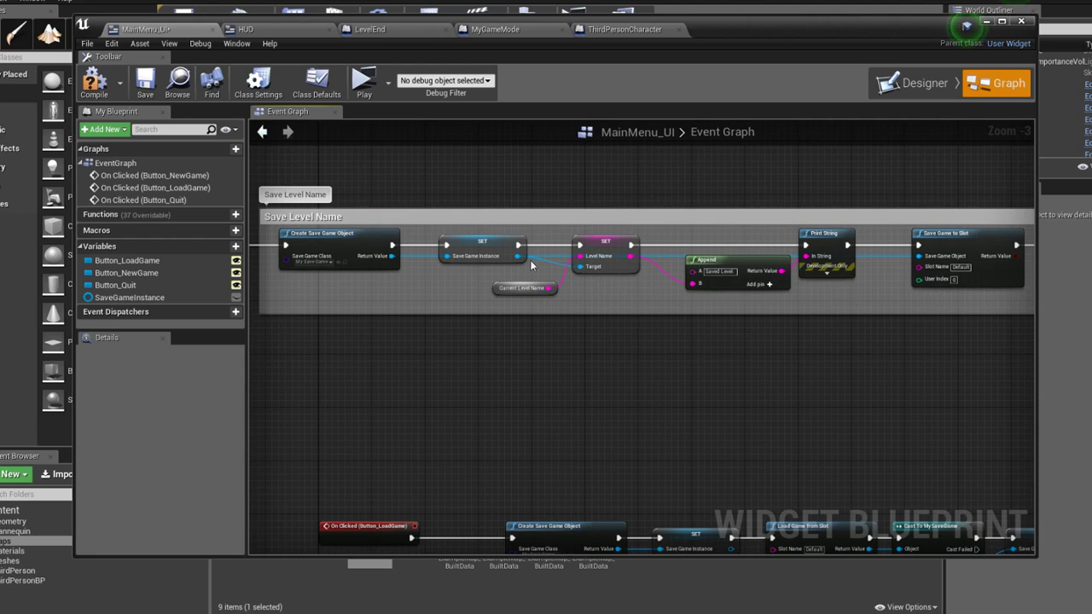
left_click(602, 269)
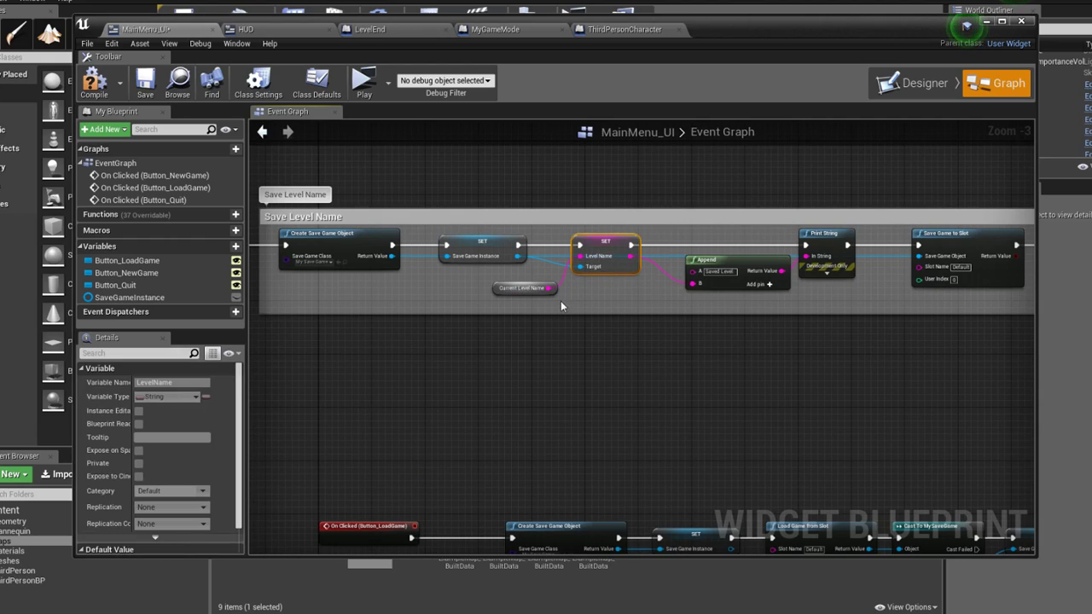
Delete SET Level Name and its Current Level Name getter, adding Set Coins from Save Game Instance
key("Delete")
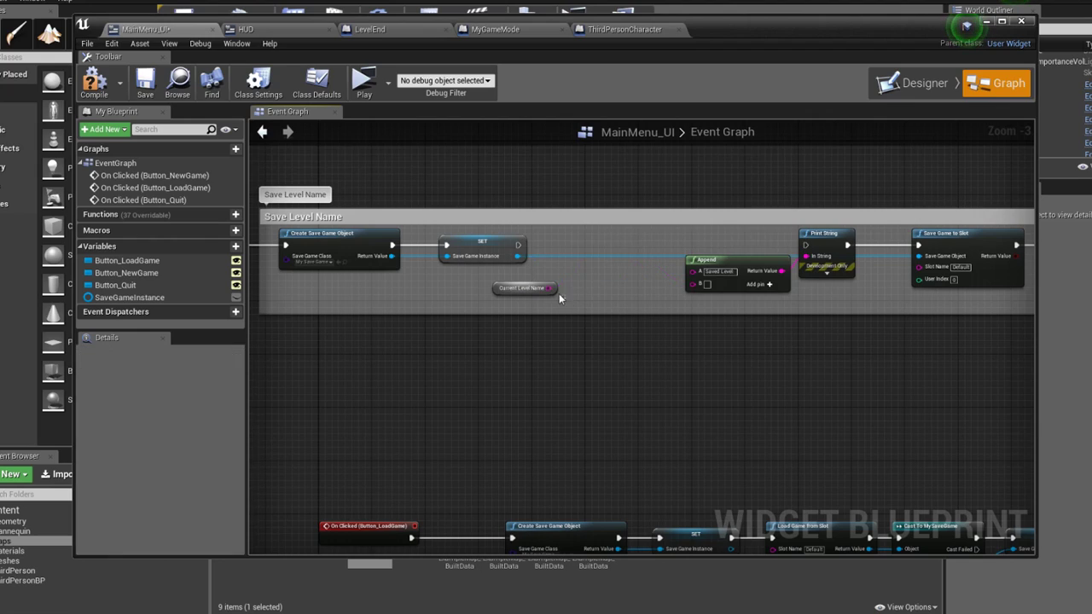
left_click(533, 288)
key("Delete")
mouse_move(518, 245)
left_mouse_down()
mouse_move(575, 245)
mouse_move(558, 256)
left_mouse_up()
type("coin")
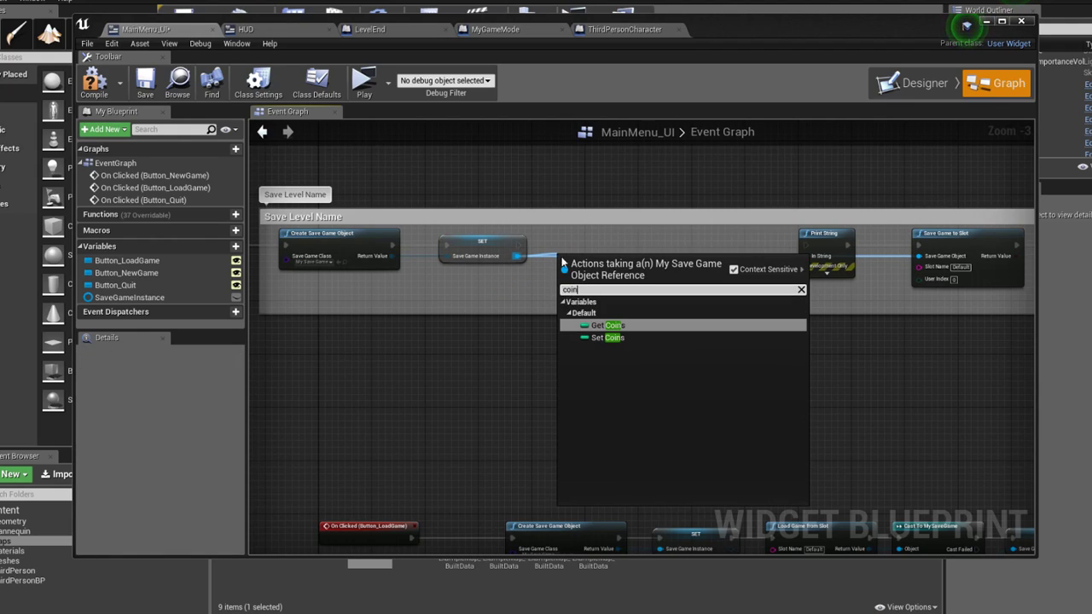
left_click(607, 338)
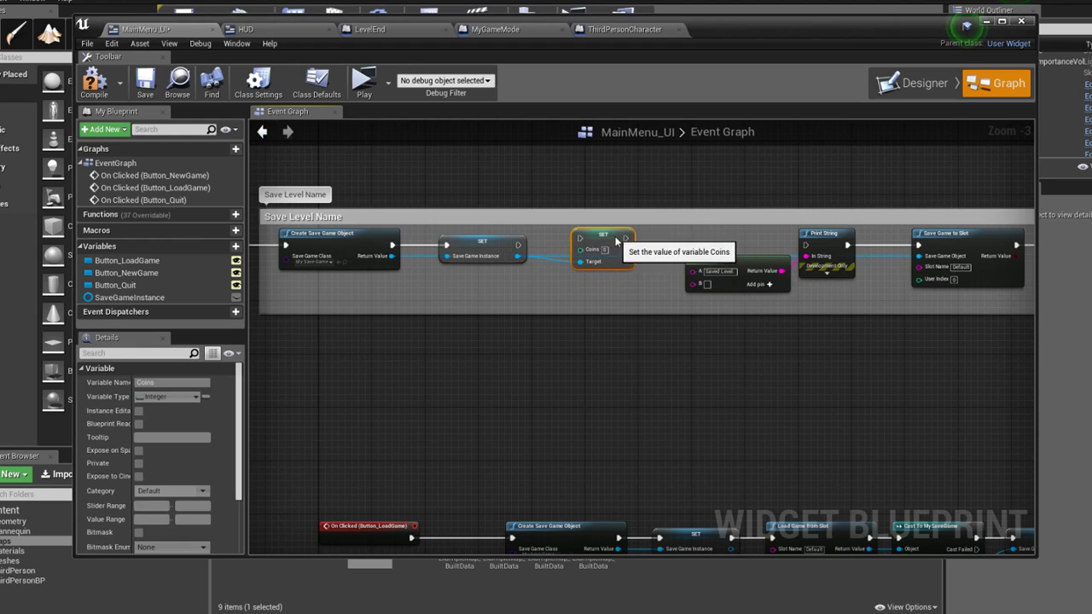
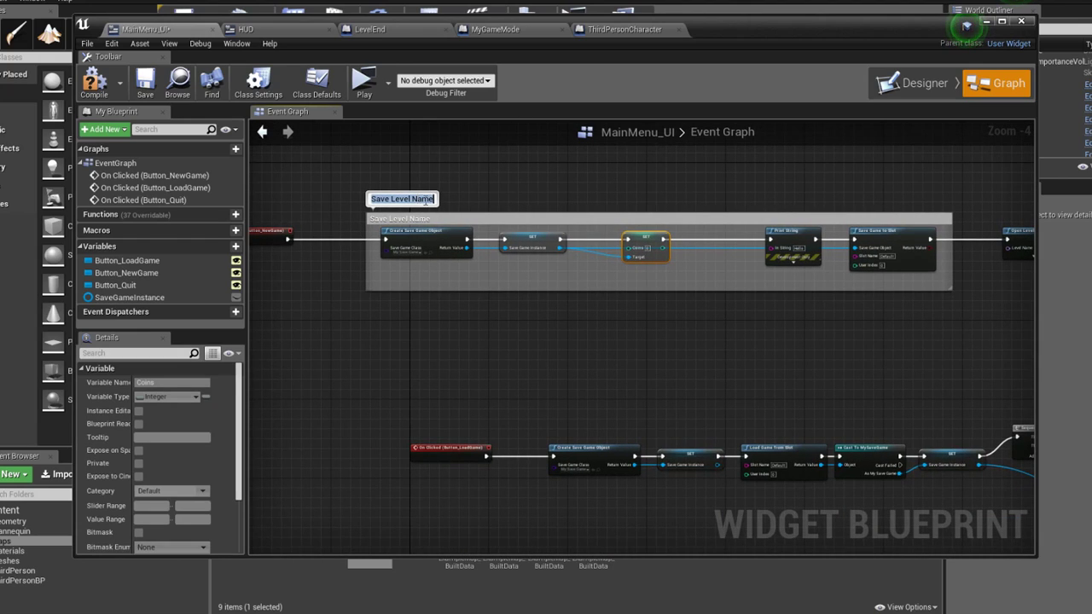
Title the comment group 'Reset Coins on New Game'
type("Reset Coins")
type(" on New Game")
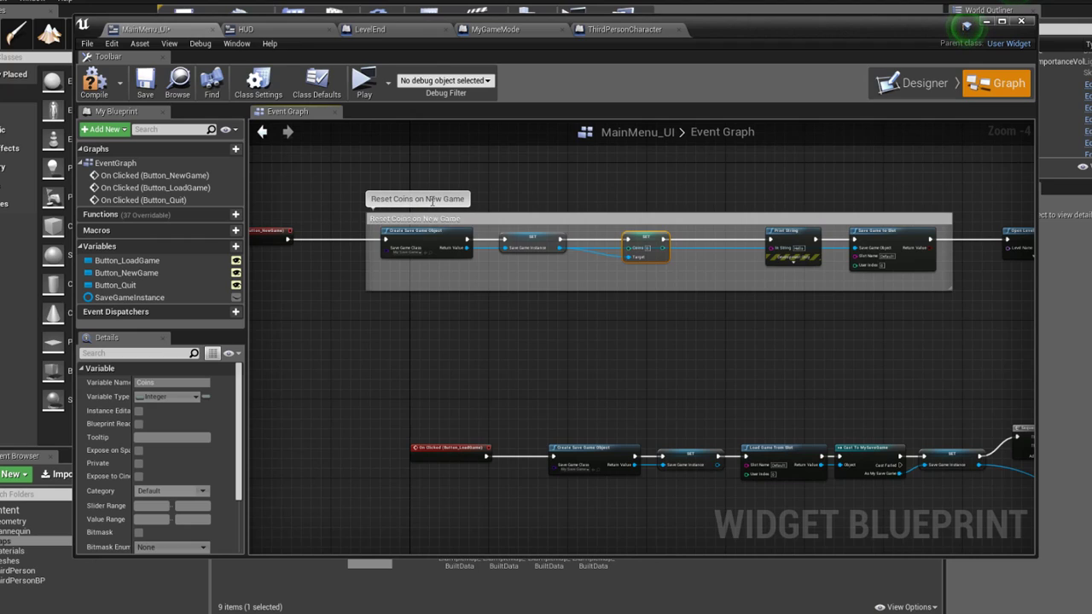
right_click_drag(666, 172, 627, 188)
left_click(626, 187)
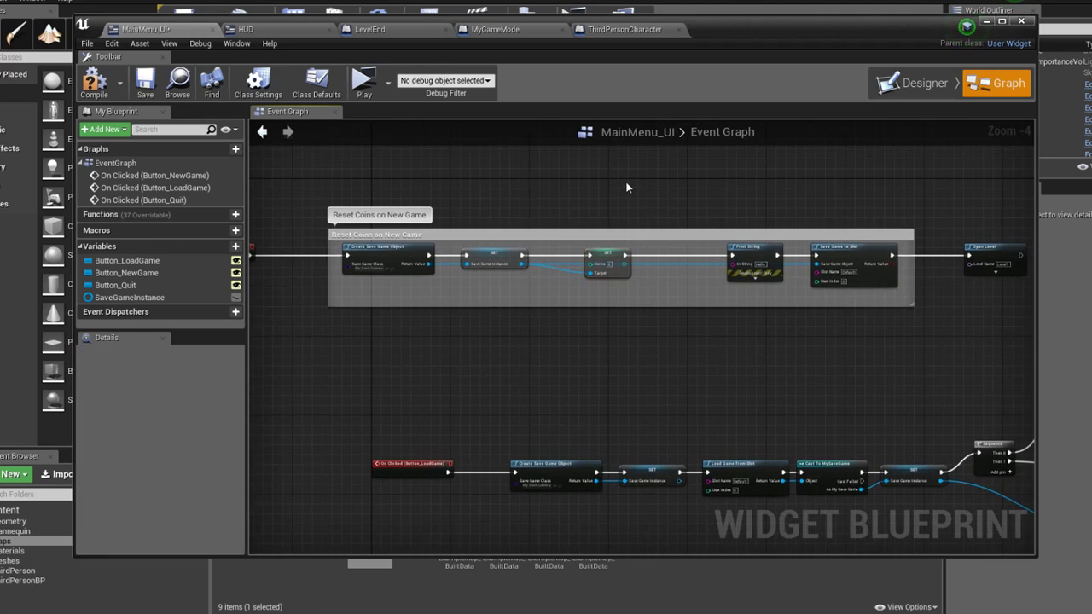
Delete the Print String node and wire SET directly into Save Game to Slot
left_click(743, 249)
key("Delete")
left_click_drag(626, 255, 818, 256)
scroll(775, 209, "down", 2)
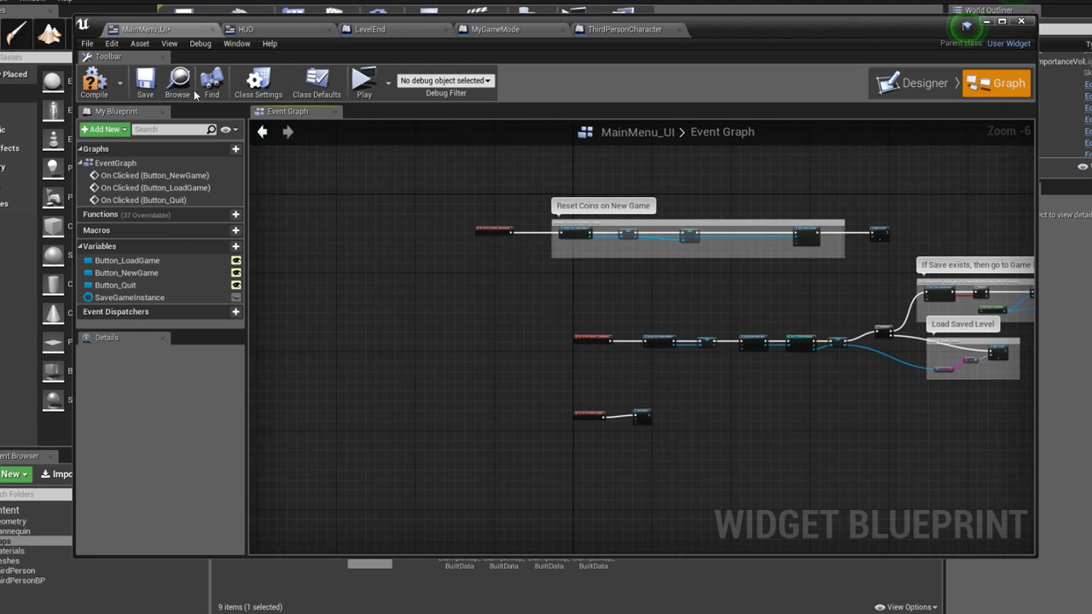
Play-test from the MainMenu map and start a New Game to check coins begin at 0
left_click(363, 80)
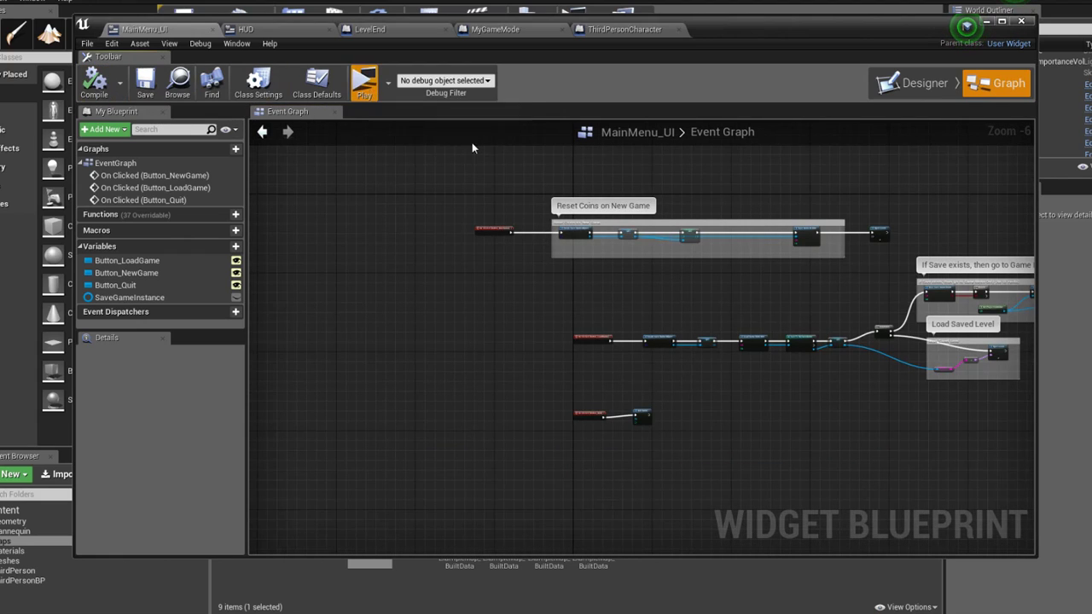
key("Escape")
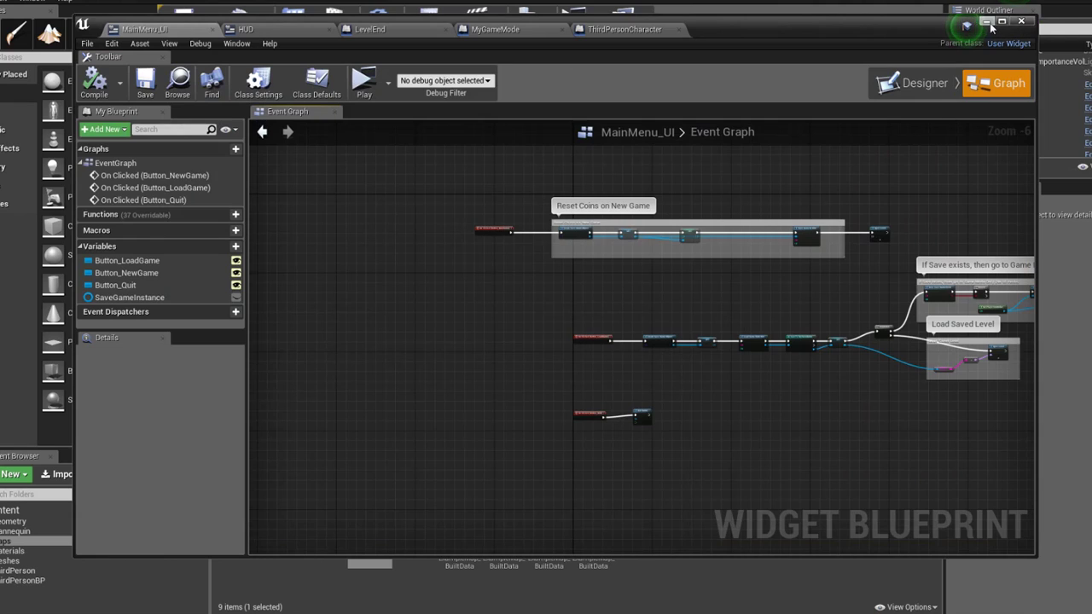
left_click(988, 22)
double_click(414, 525)
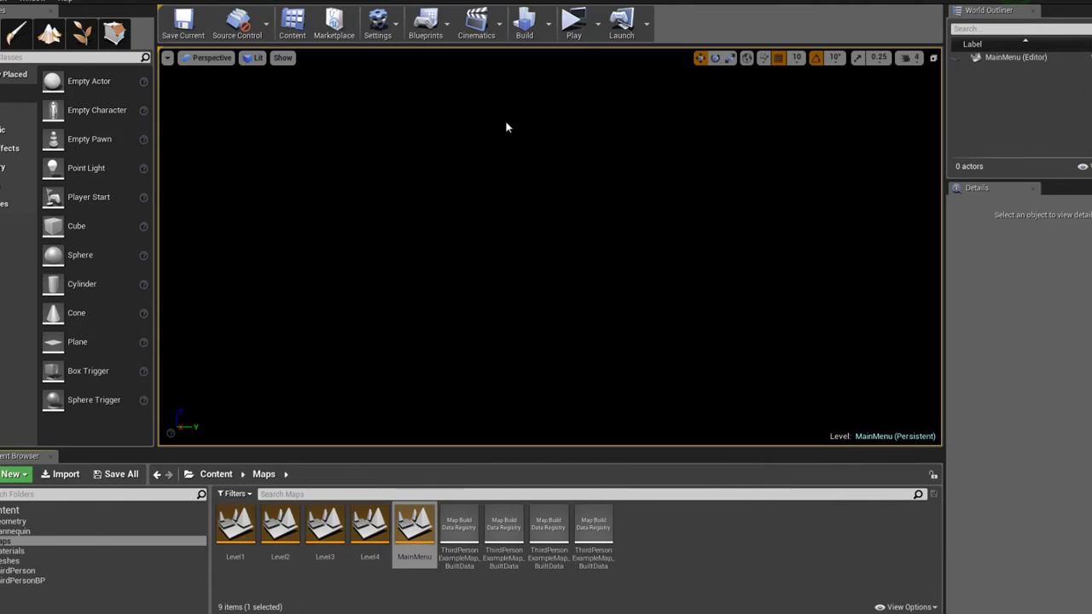
left_click(573, 21)
left_click(571, 259)
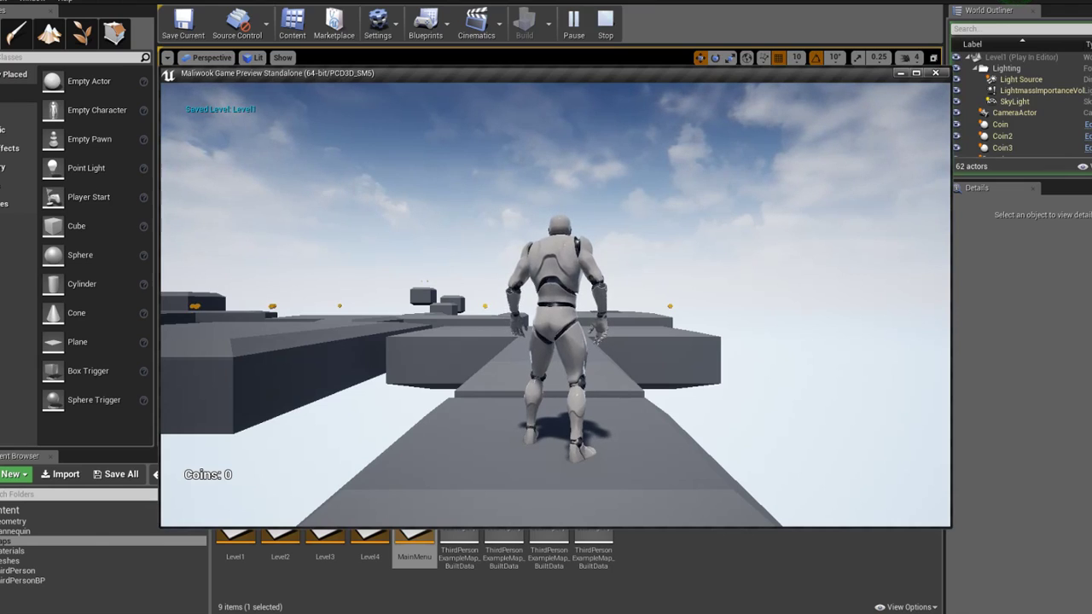
key("Escape")
Insert copied Set Input Mode Game Only and SET nodes between Save Game to Slot and Open Level
mouse_move(601, 613)
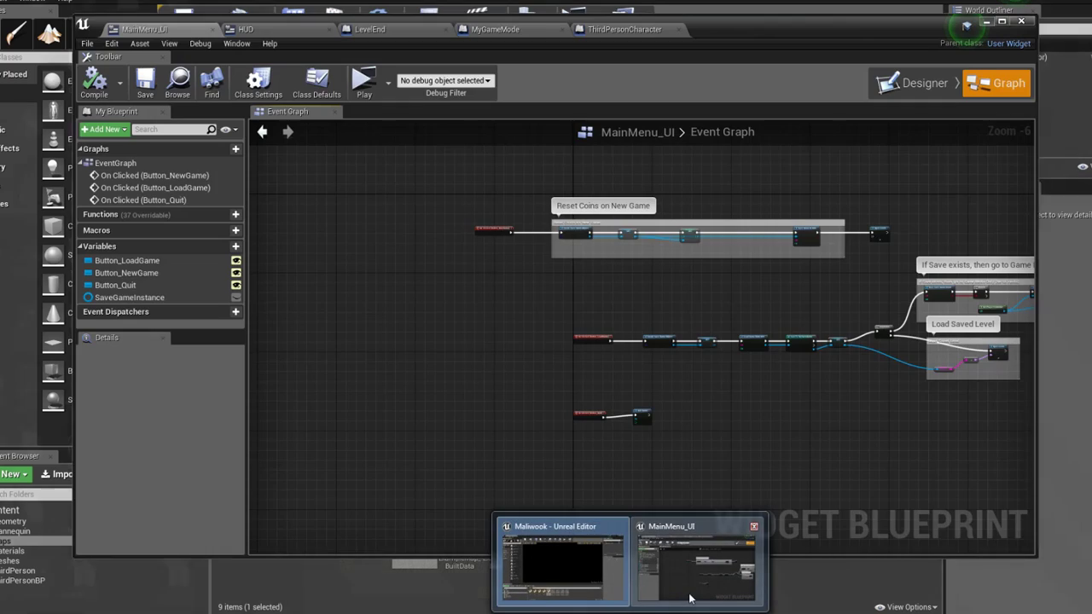
left_click(695, 567)
scroll(592, 257, "up", 3)
mouse_move(644, 284)
left_mouse_down()
mouse_move(693, 229)
mouse_move(806, 223)
left_mouse_up()
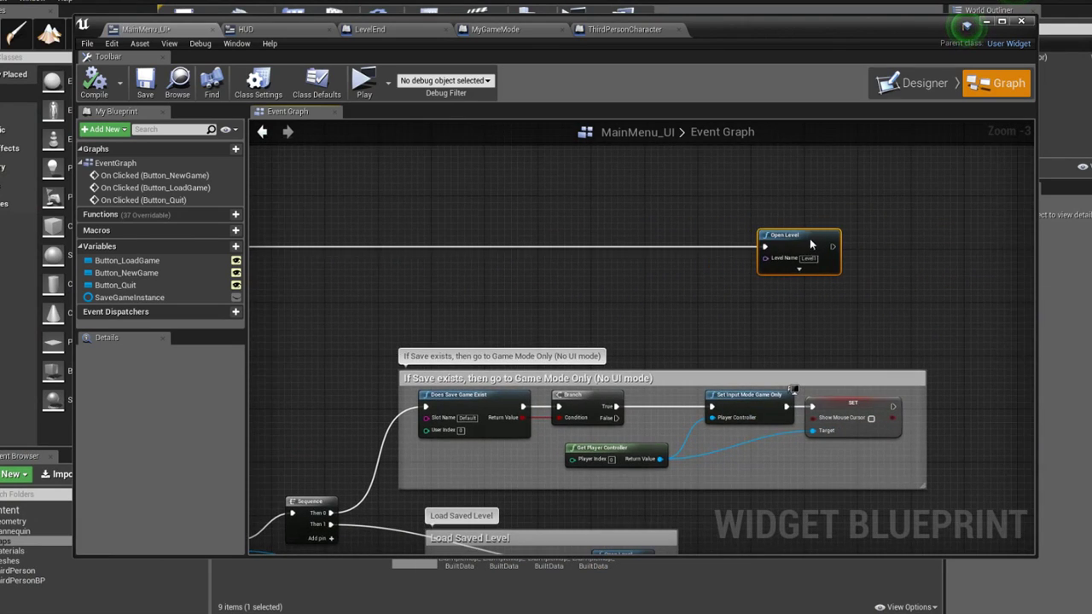
right_click_drag(649, 288, 749, 271)
mouse_move(961, 456)
left_mouse_down()
mouse_move(887, 380)
mouse_move(682, 253)
mouse_move(531, 267)
mouse_move(416, 259)
left_mouse_up()
right_click_drag(629, 231, 430, 224)
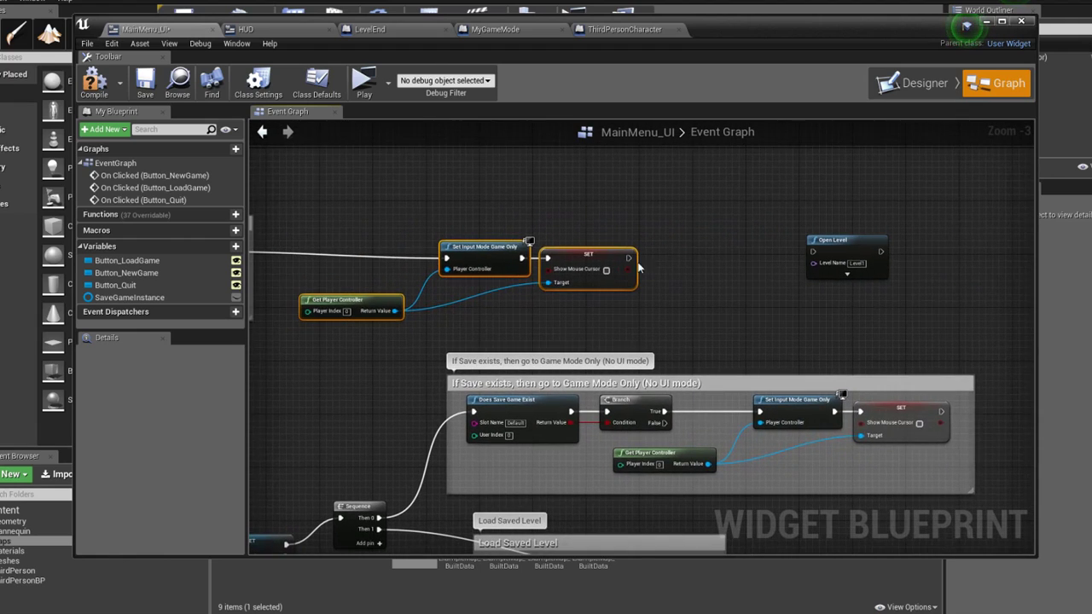
left_click_drag(628, 258, 749, 255)
left_click_drag(819, 256, 815, 254)
Add comments 'Switch to Game Mode Only' around the input nodes and 'Open First Level' around Open Level
right_click_drag(635, 216, 744, 222)
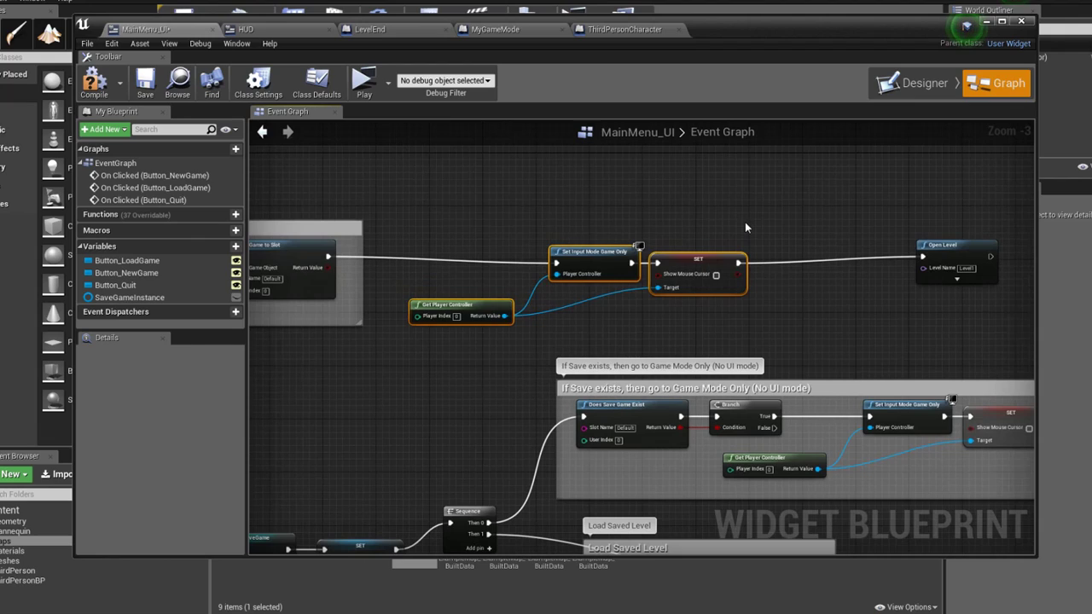
key("c")
type("Switch to Game Mode O")
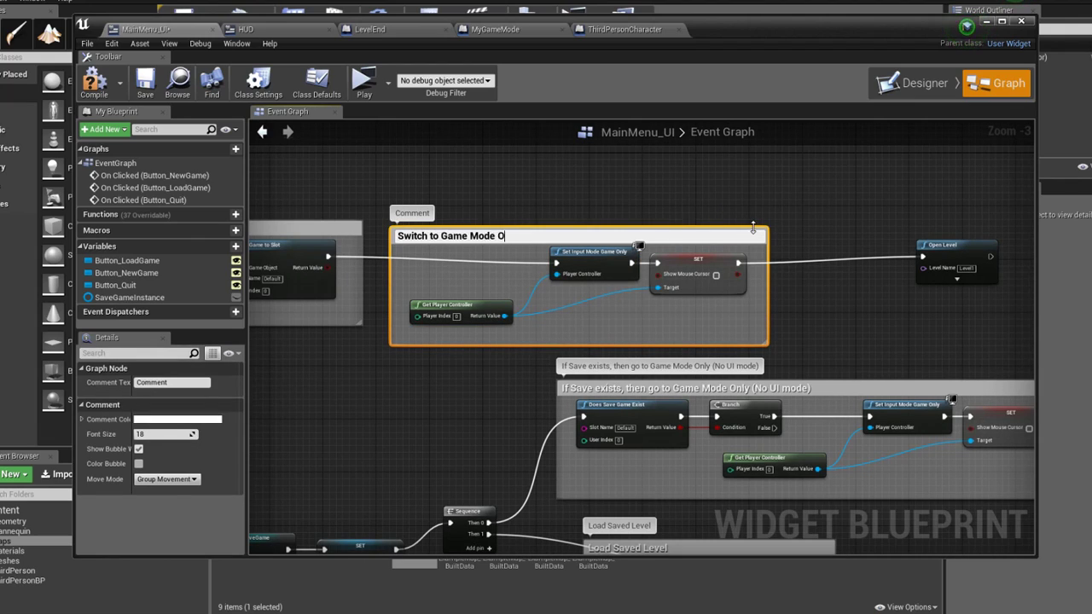
type("nly")
key("Return")
scroll(751, 227, "down", 3)
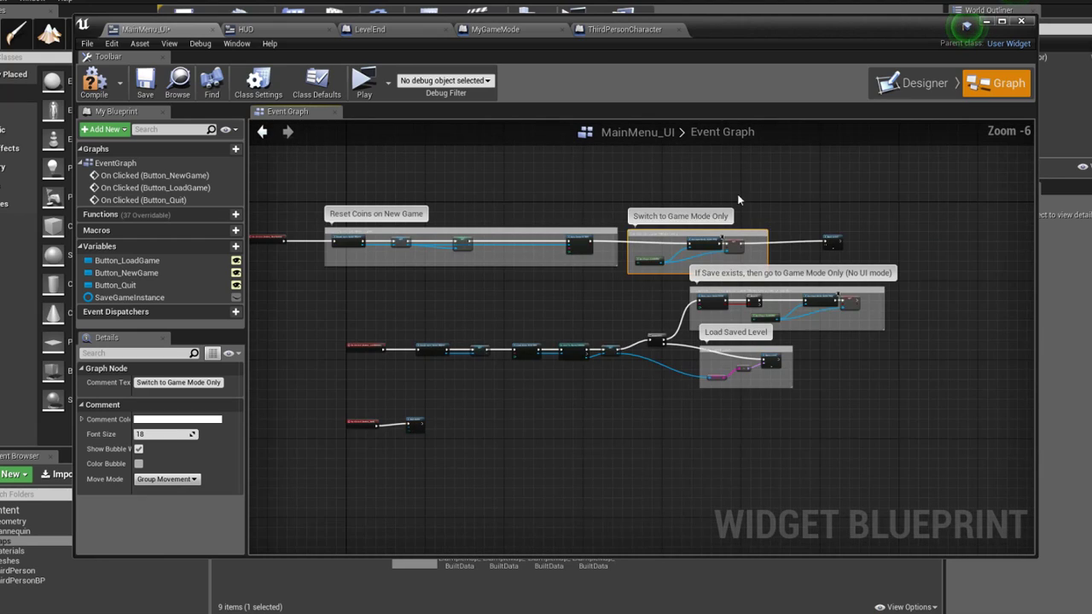
key("c")
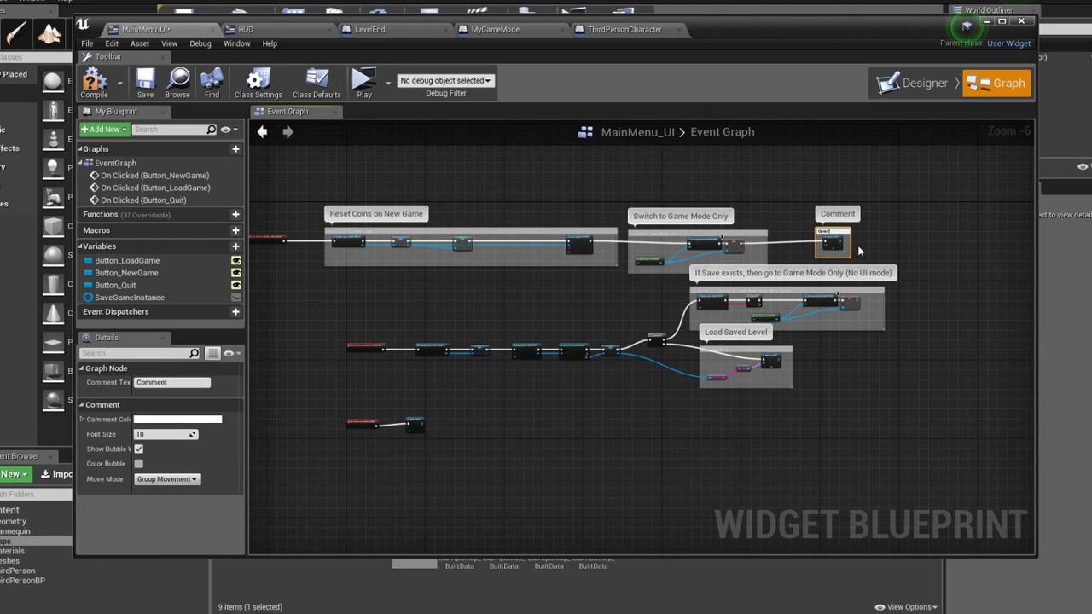
type("Open First Level")
key("Return")
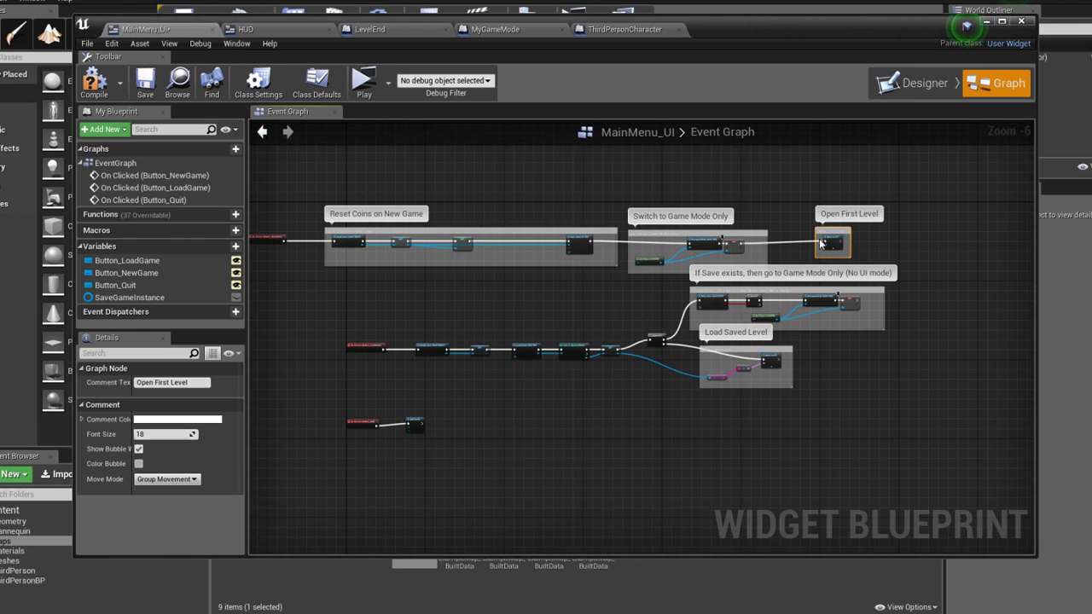
Frame all comment groups in the graph and run the game to test
right_click_drag(821, 243, 897, 242)
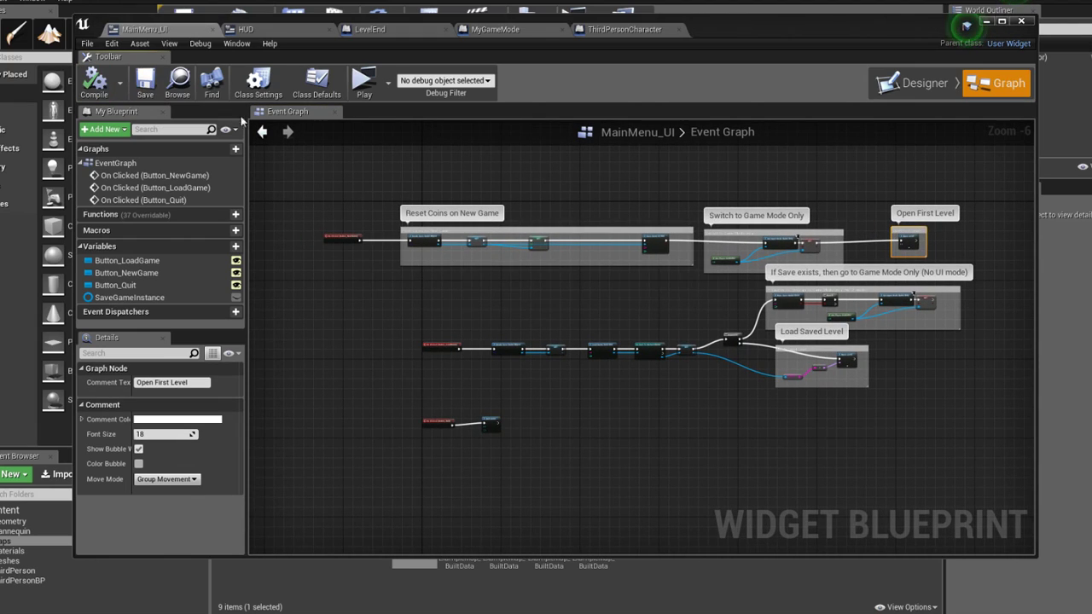
scroll(649, 343, "up", 3)
scroll(680, 313, "down", 1)
right_click_drag(635, 289, 494, 336)
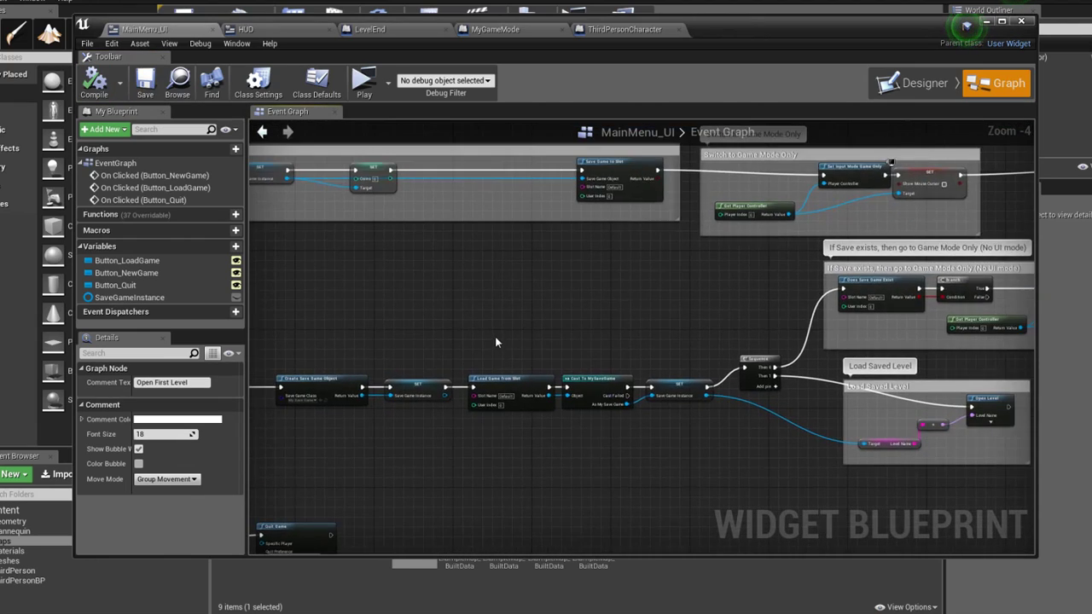
scroll(495, 341, "down", 1)
left_click(620, 354)
right_click_drag(620, 353, 631, 338)
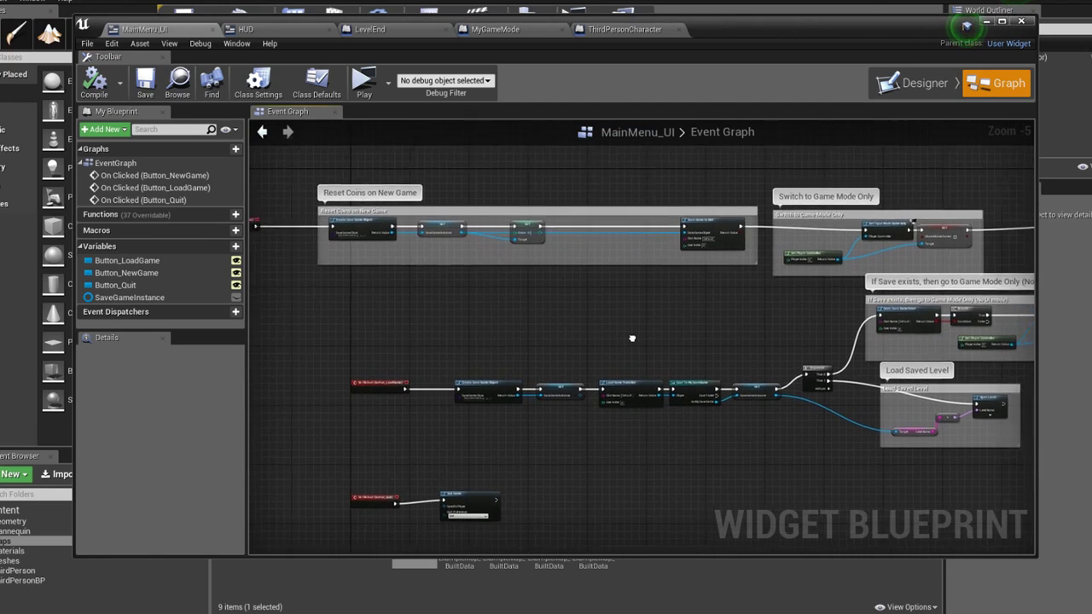
scroll(631, 339, "down", 1)
left_click(362, 81)
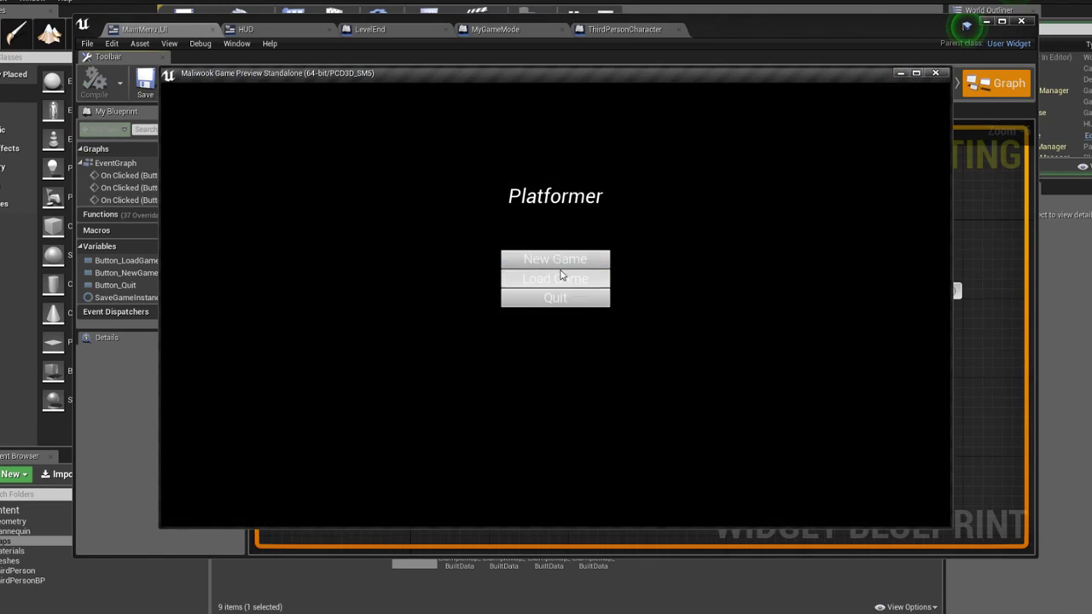
Start from the main menu, run and jump to collect coins, then exit the preview with Escape
left_click(561, 275)
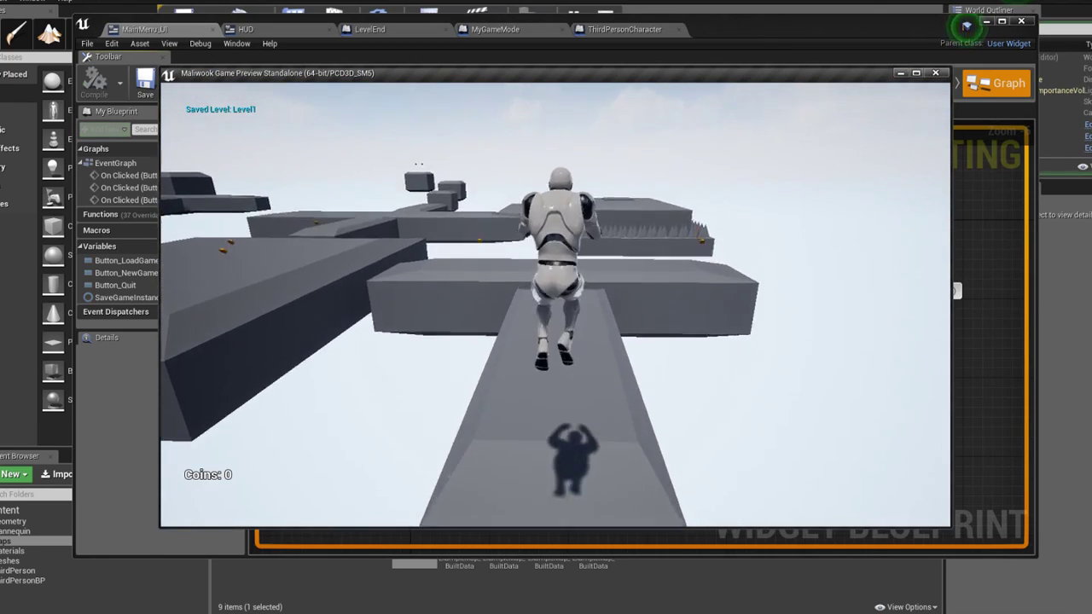
key("w")
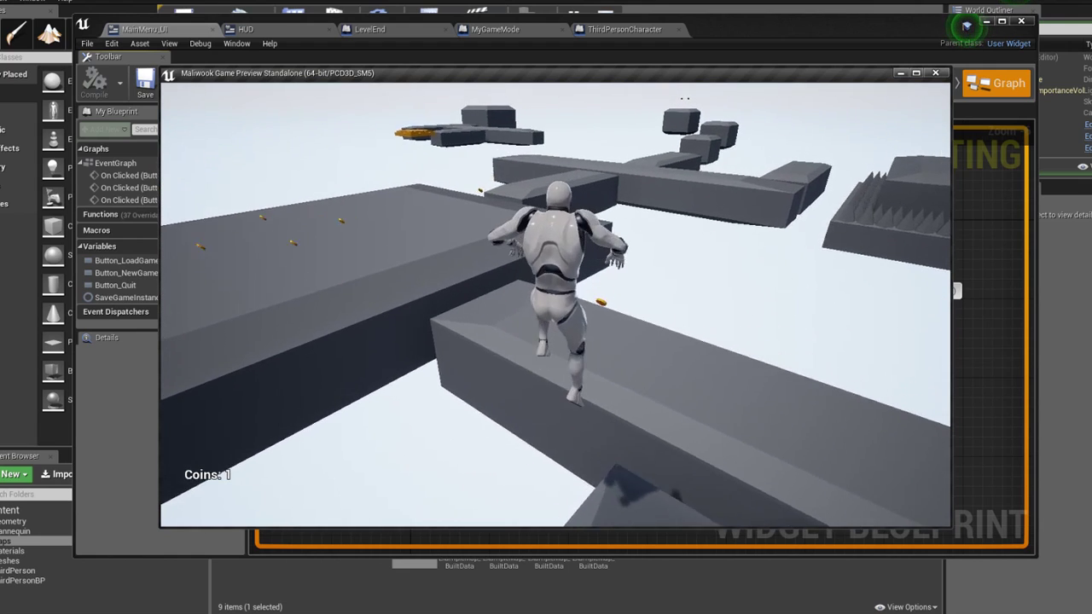
key("space")
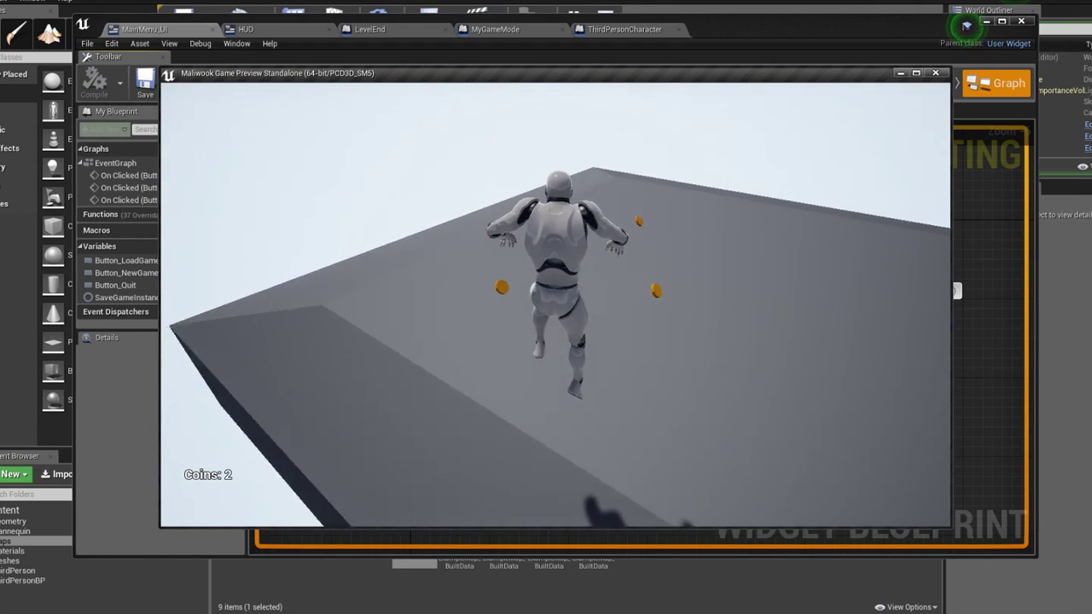
key("w")
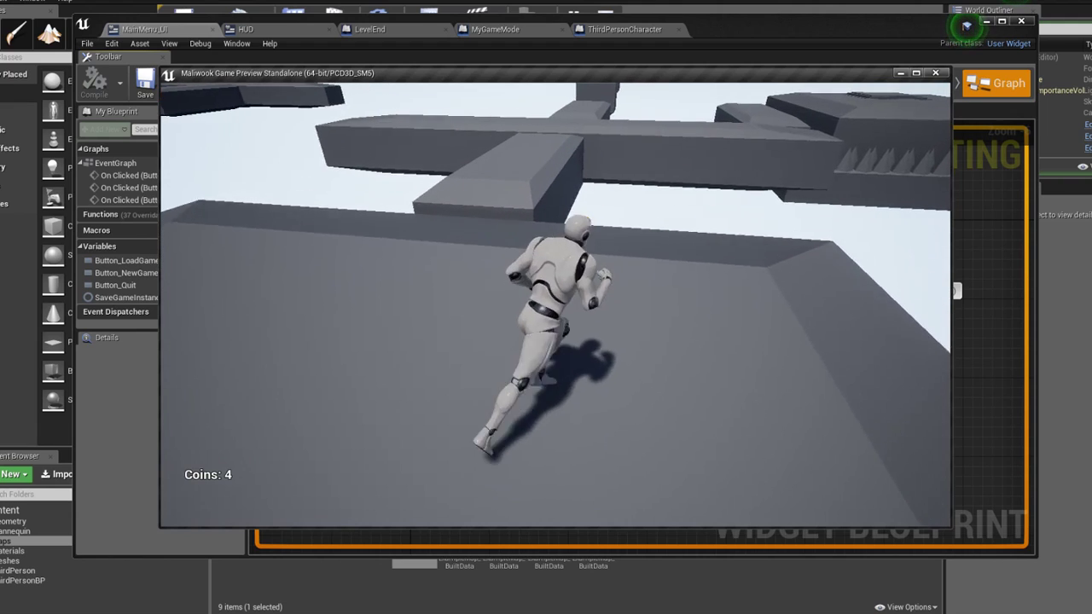
key("space")
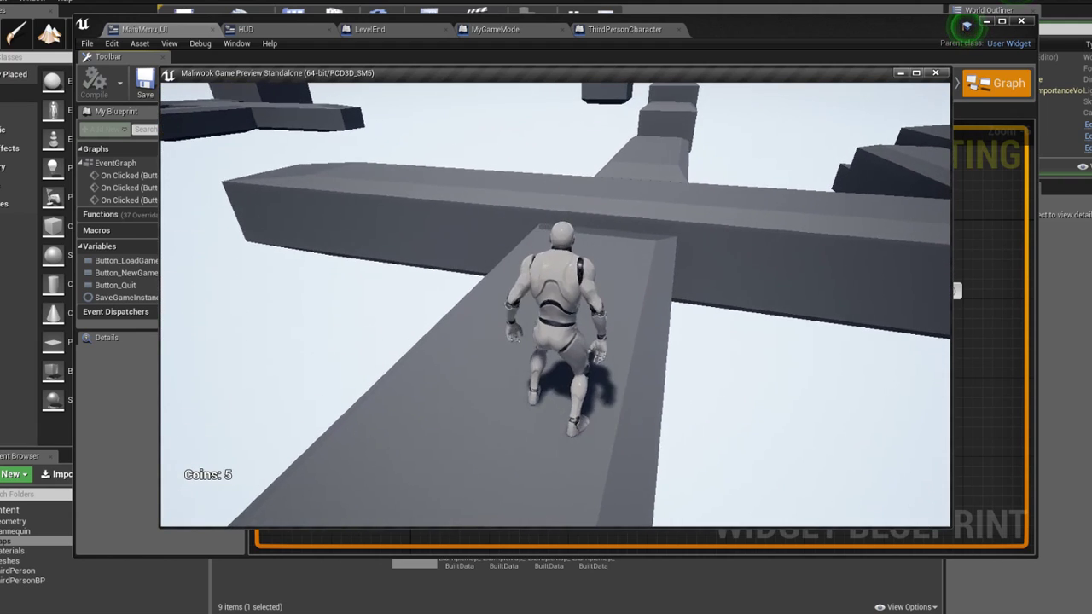
key("Escape")
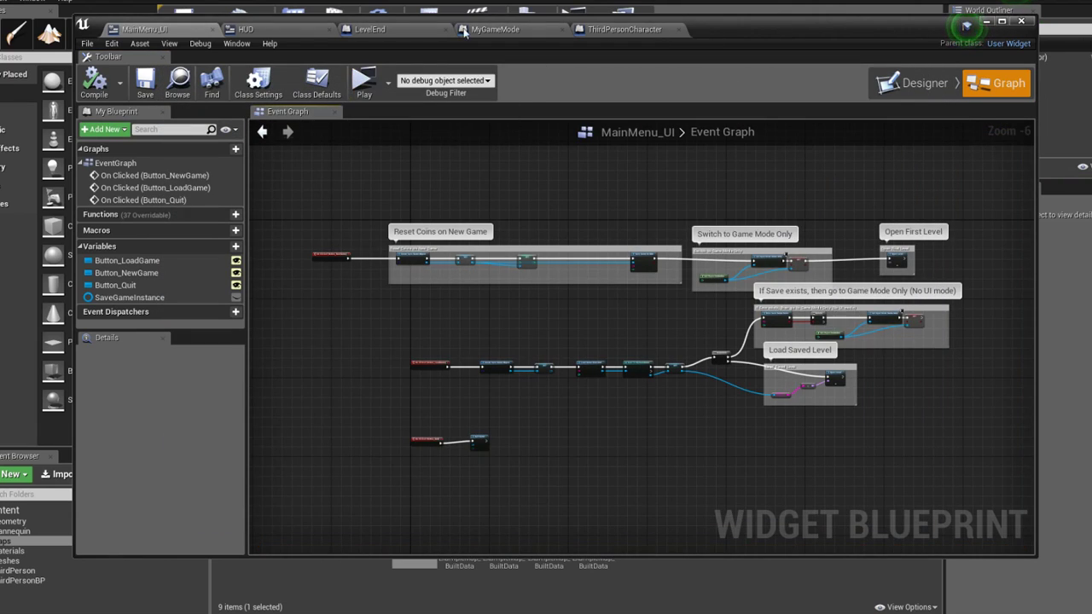
Open the Level4 map and its level blueprint
left_click(290, 29)
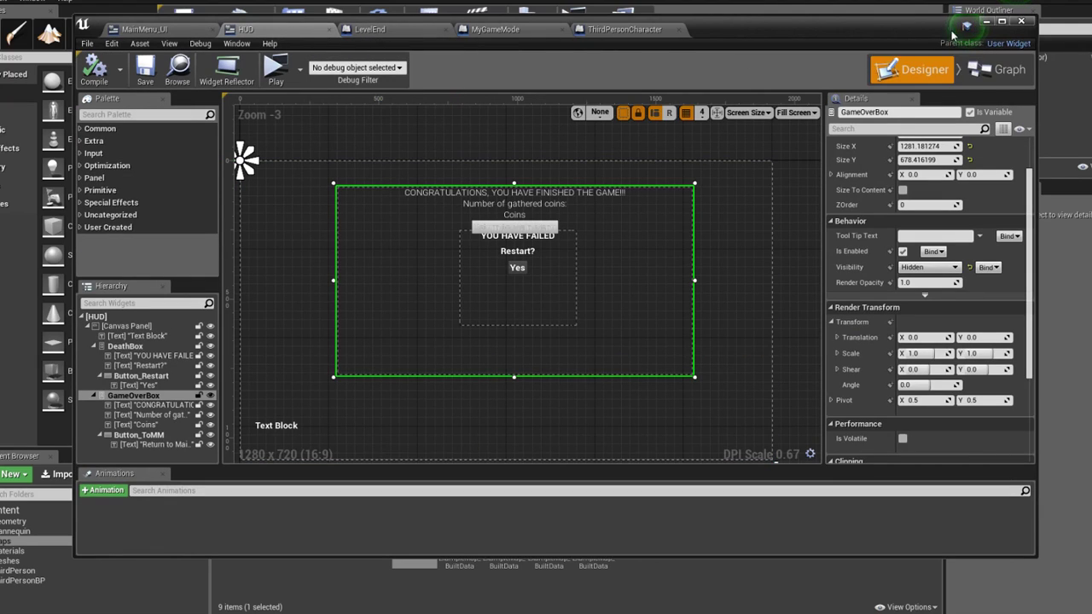
left_click(985, 20)
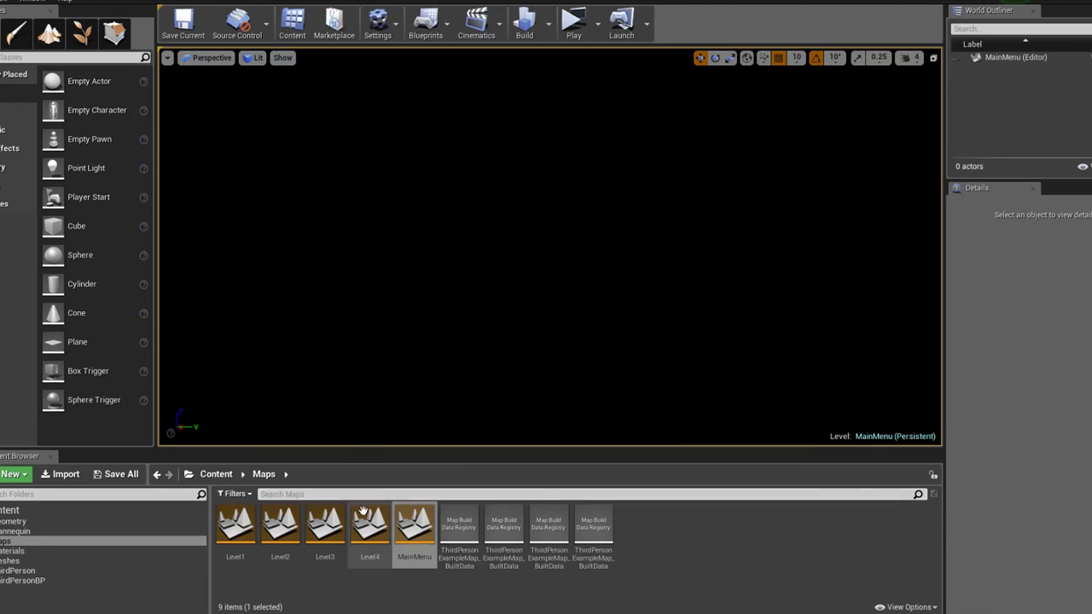
double_click(369, 525)
left_click(425, 25)
left_click(466, 128)
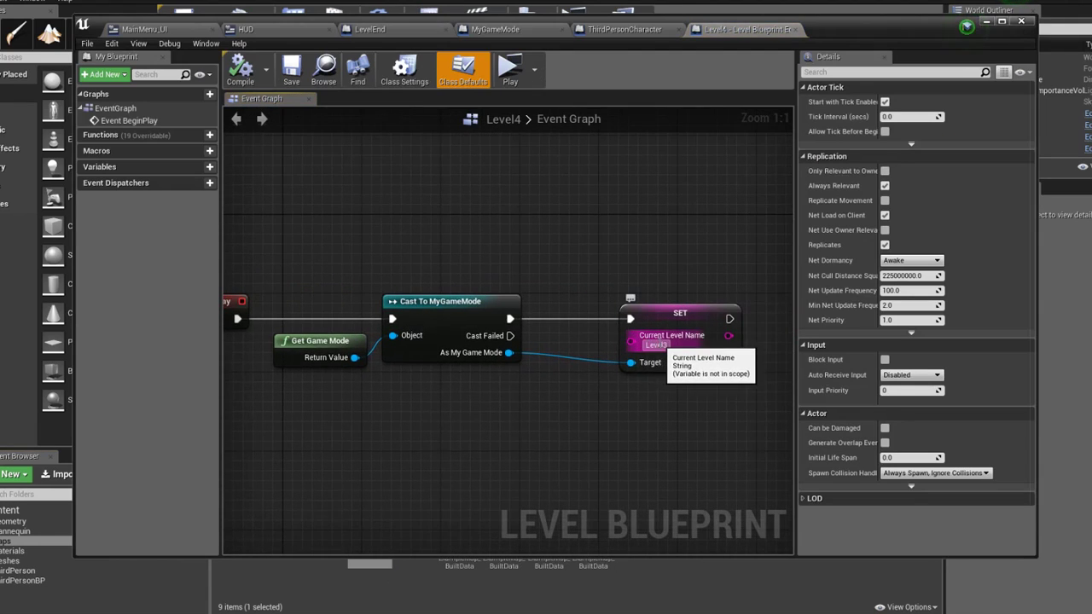
Set the Current Level Name value to 'Level4', compile, and save the map
type("Level4")
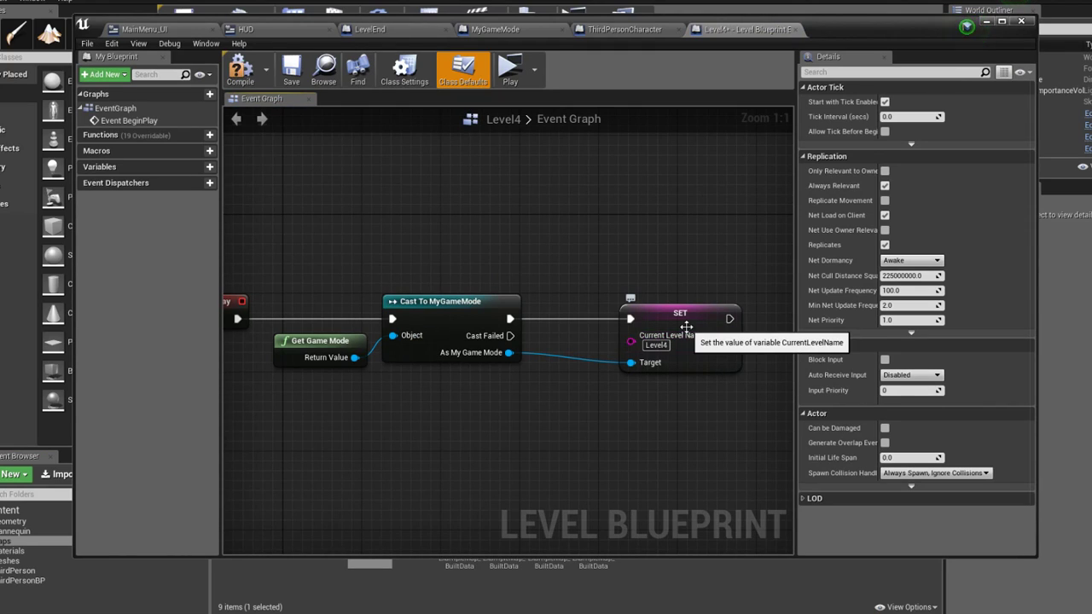
key("Return")
scroll(565, 207, "down", 2)
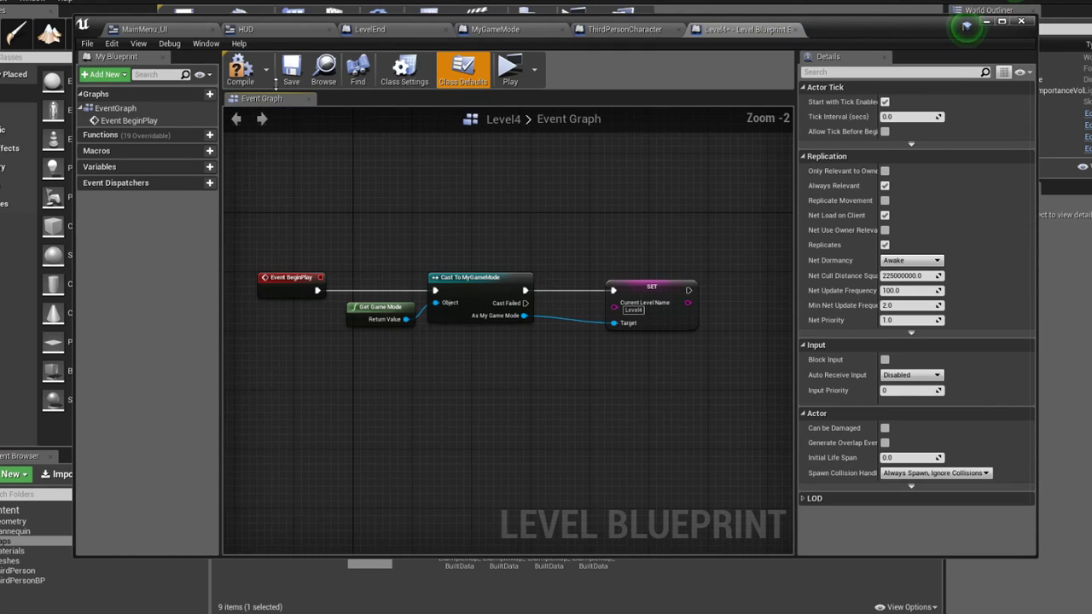
left_click(240, 69)
key("ctrl+s")
right_click_drag(594, 188, 655, 197)
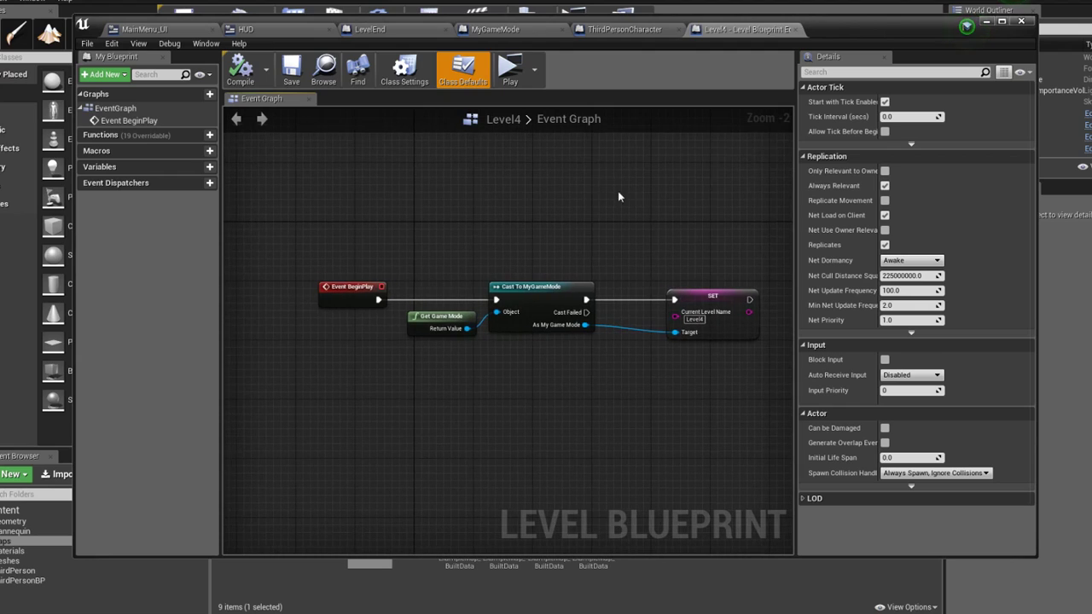
Browse the open blueprint tabs and settle on the ThirdPersonCharacter event graph
left_click(414, 26)
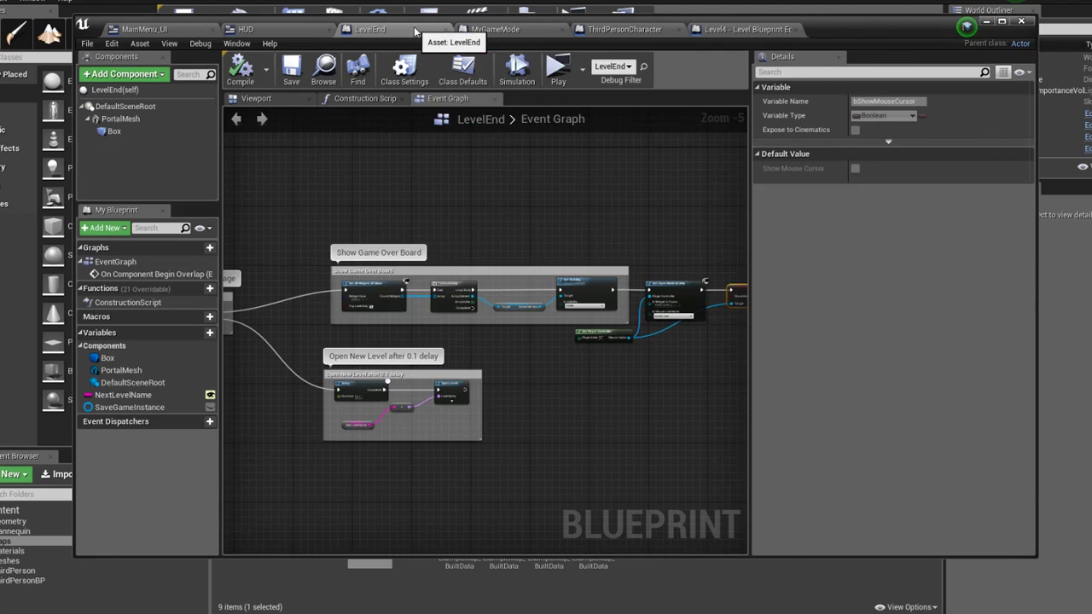
left_click(292, 31)
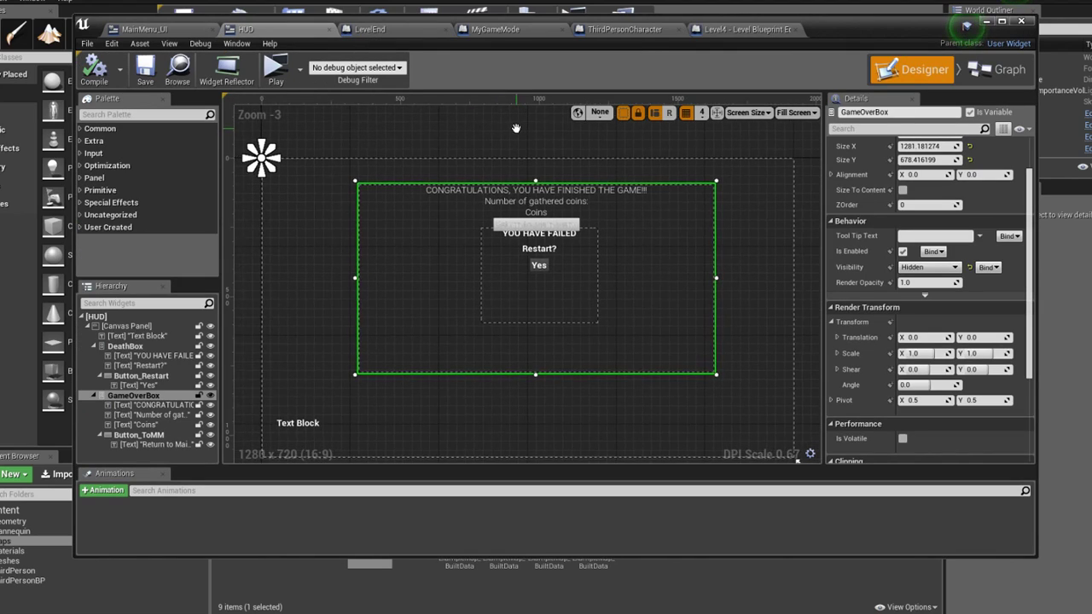
right_click_drag(515, 128, 524, 134)
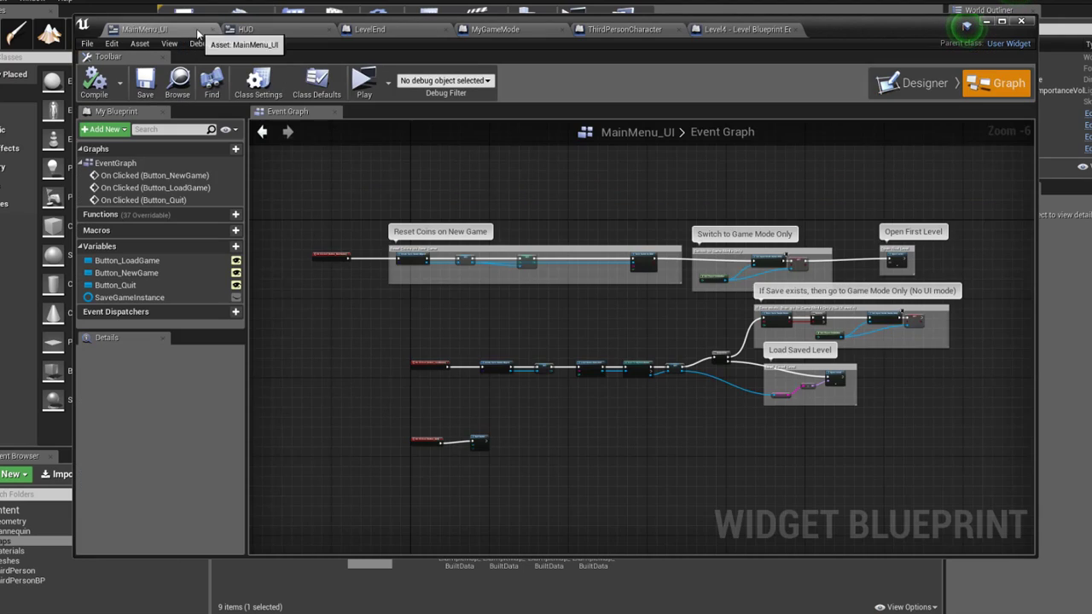
left_click(162, 29)
right_click_drag(414, 131, 484, 175)
scroll(611, 493, "up", 2)
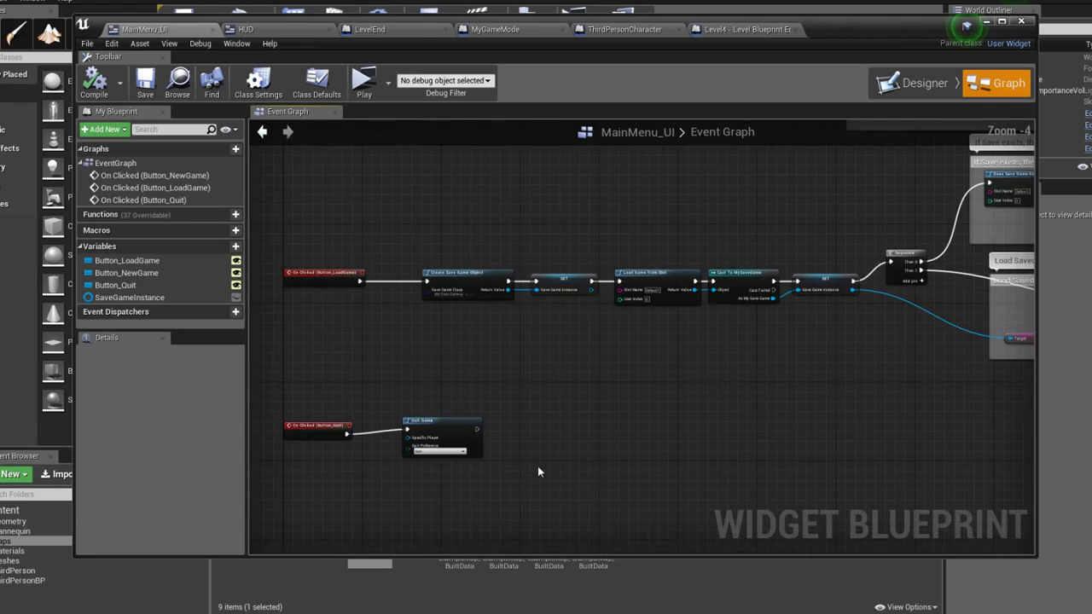
scroll(538, 465, "up", 1)
scroll(589, 371, "down", 1)
scroll(529, 316, "down", 1)
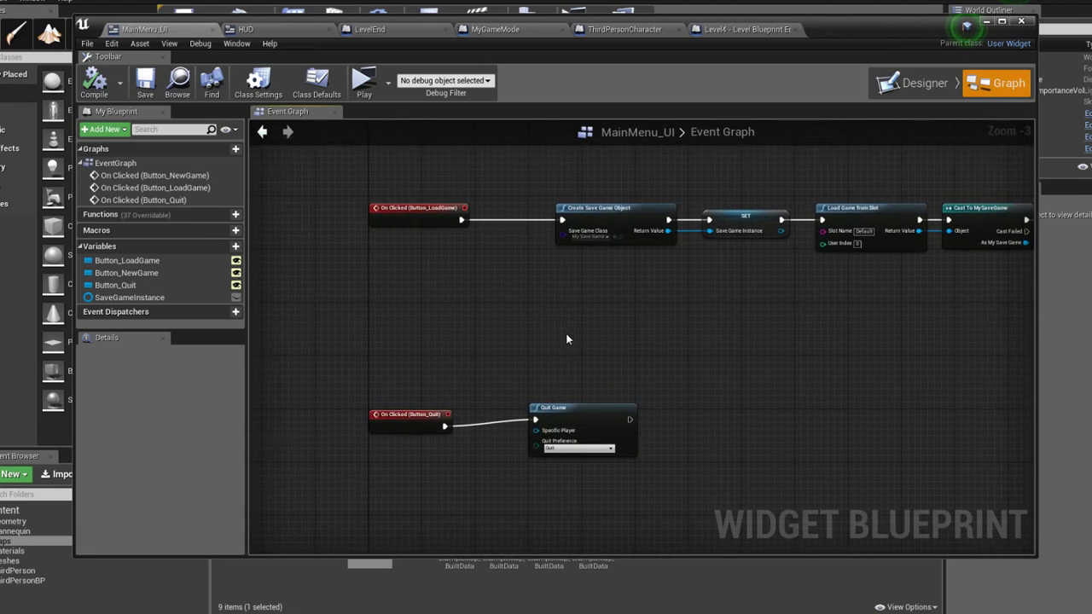
scroll(568, 339, "down", 1)
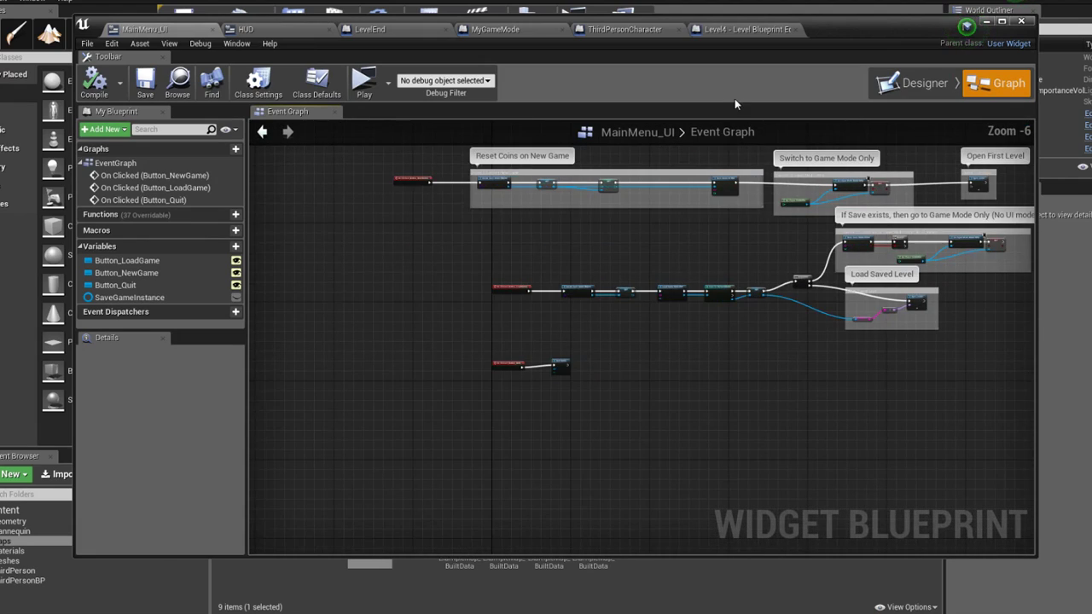
left_click(713, 32)
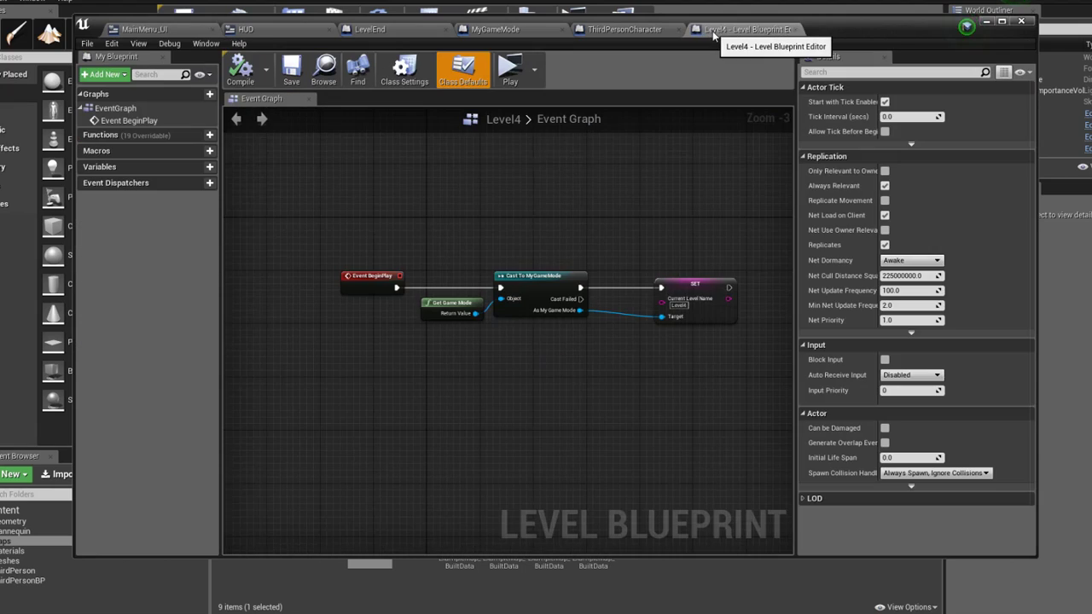
left_click(656, 32)
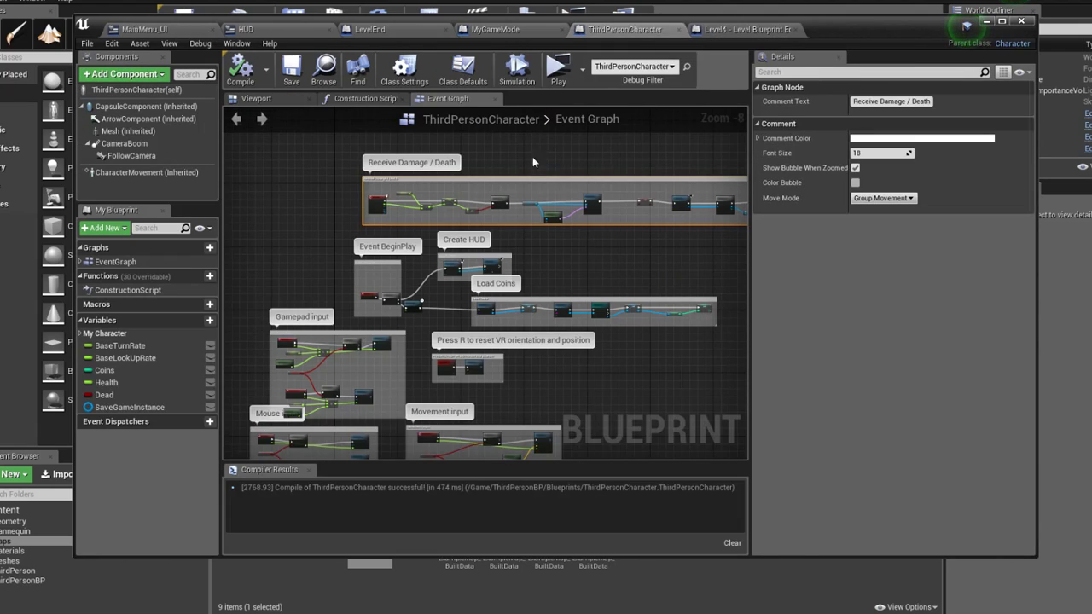
Add an Escape key event with an Open Level node wired to its Pressed output
scroll(444, 232, "down", 1)
scroll(444, 232, "down", 1)
right_click(463, 230)
scroll(463, 230, "up", 2)
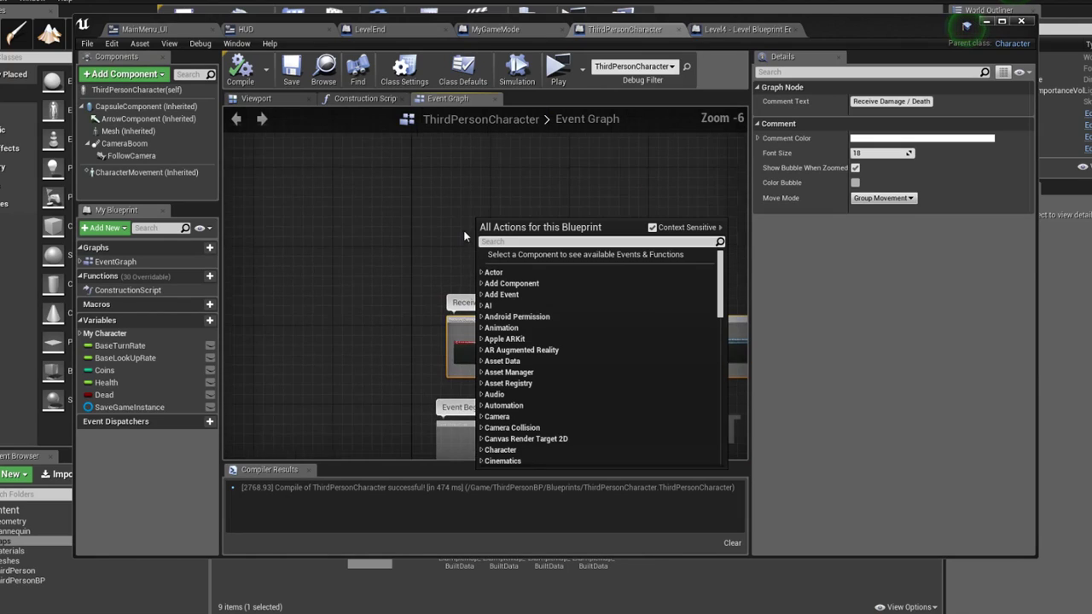
type("eq")
key("BackSpace")
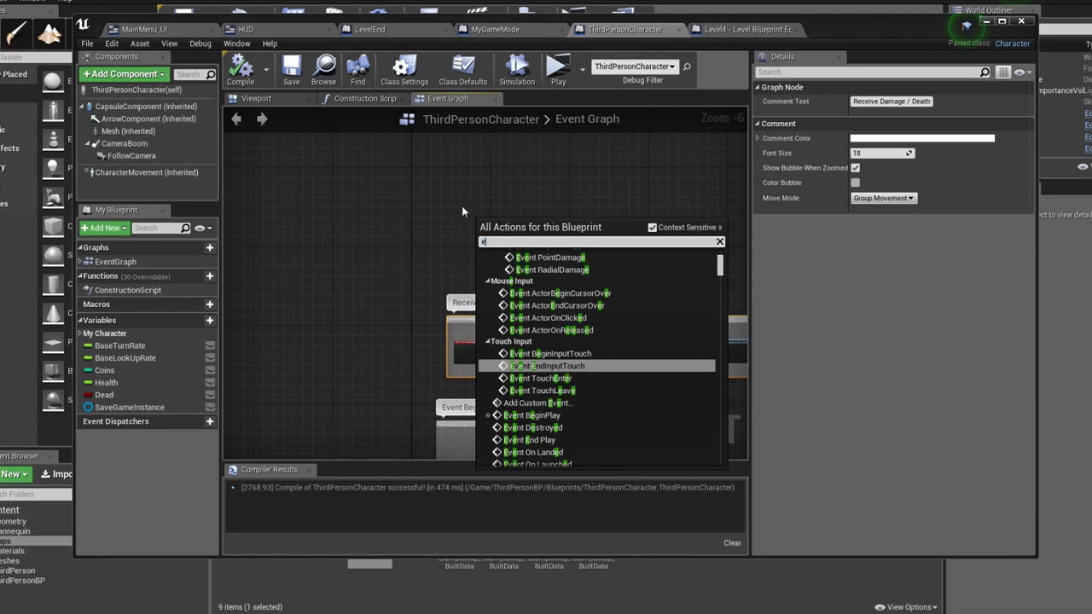
type("sc")
key("Return")
scroll(501, 248, "up", 4)
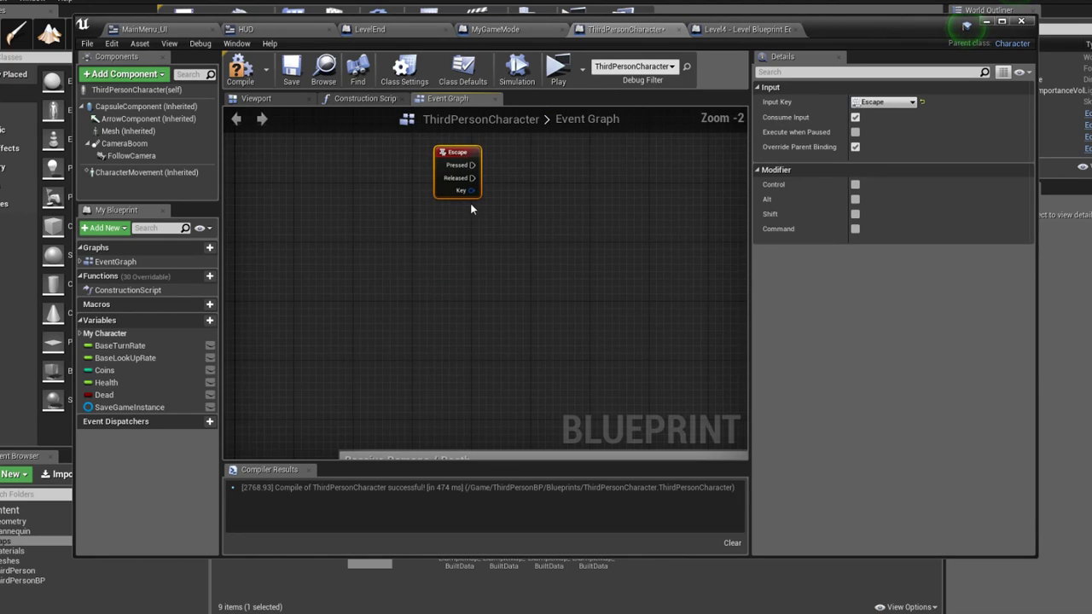
mouse_move(457, 158)
left_mouse_down()
mouse_move(414, 226)
mouse_move(512, 236)
left_mouse_up()
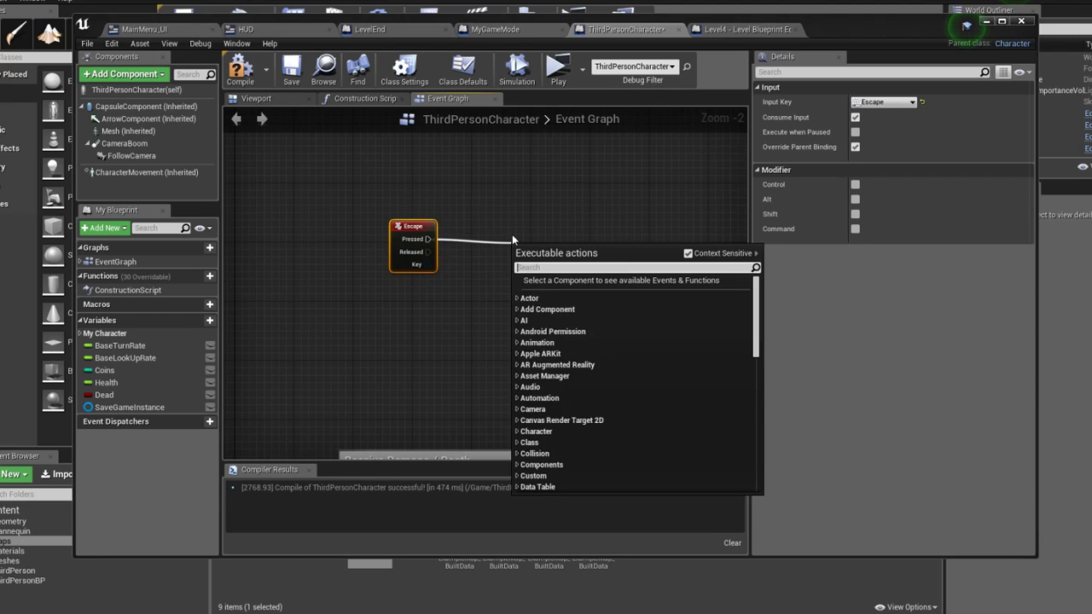
type("open level")
key("Return")
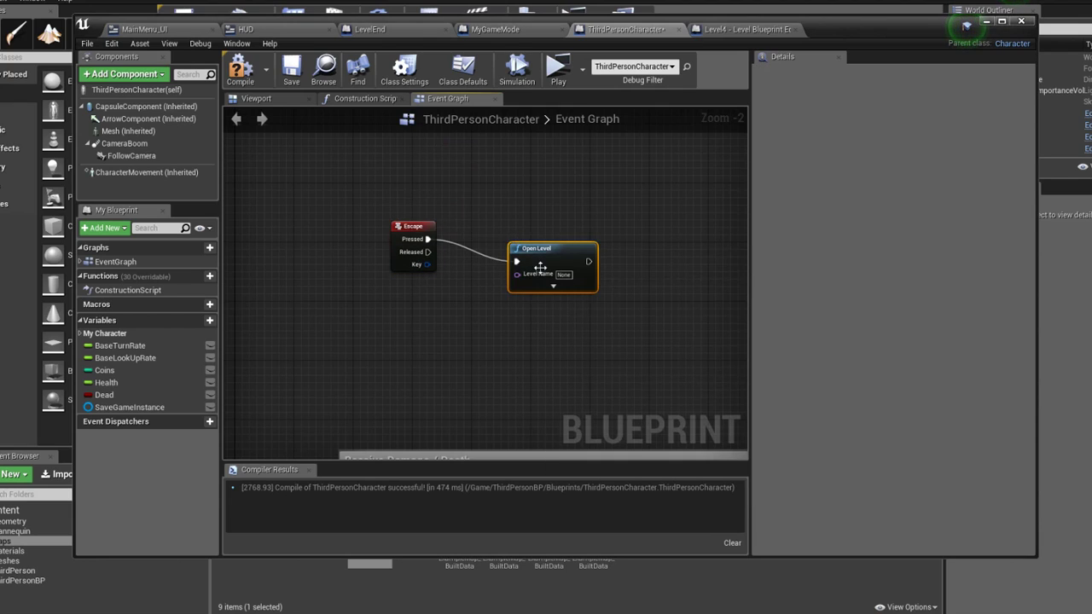
left_click_drag(540, 268, 585, 245)
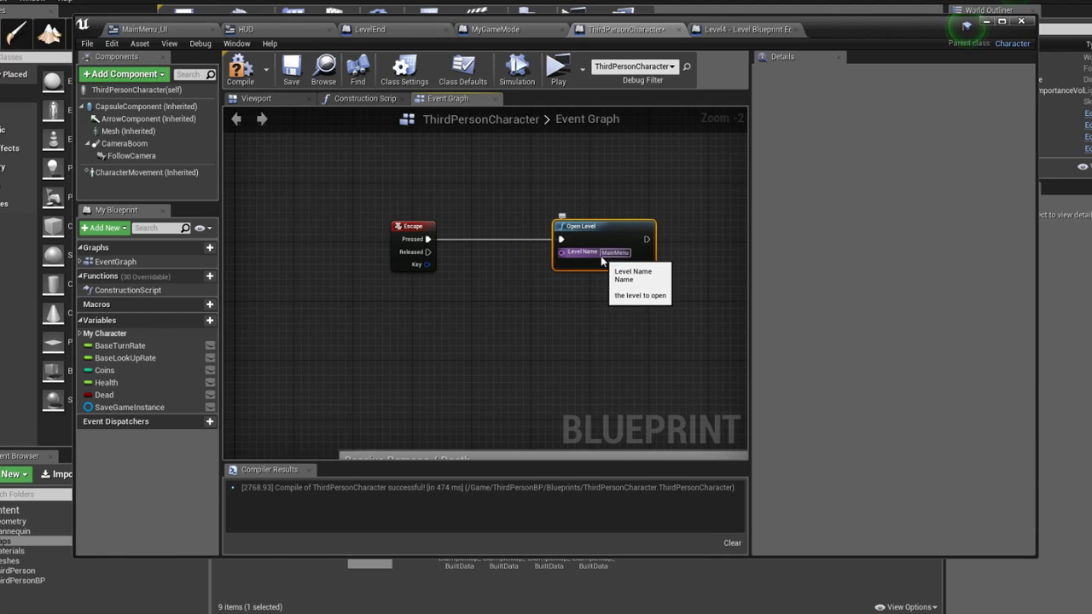
Comment both nodes as 'Go to Main Menu on Esc Button' and run the level
left_click_drag(691, 180, 349, 300)
scroll(351, 300, "down", 1)
type("c")
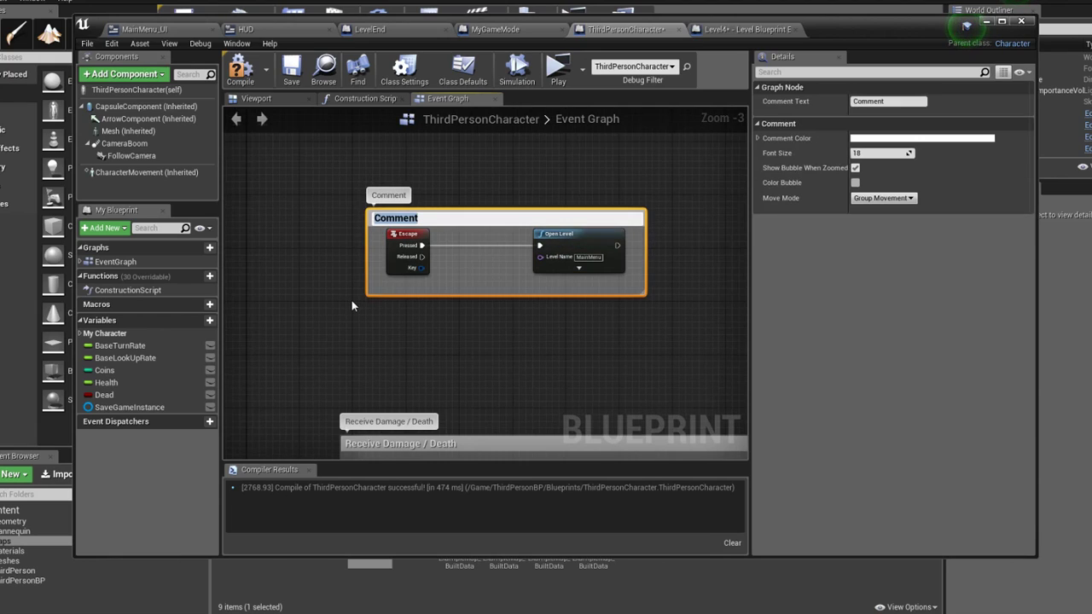
type("Go to m")
key("BackSpace")
type("M")
type("ainMenu")
key("BackSpace")
key("BackSpace")
key("BackSpace")
key("BackSpace")
type("M")
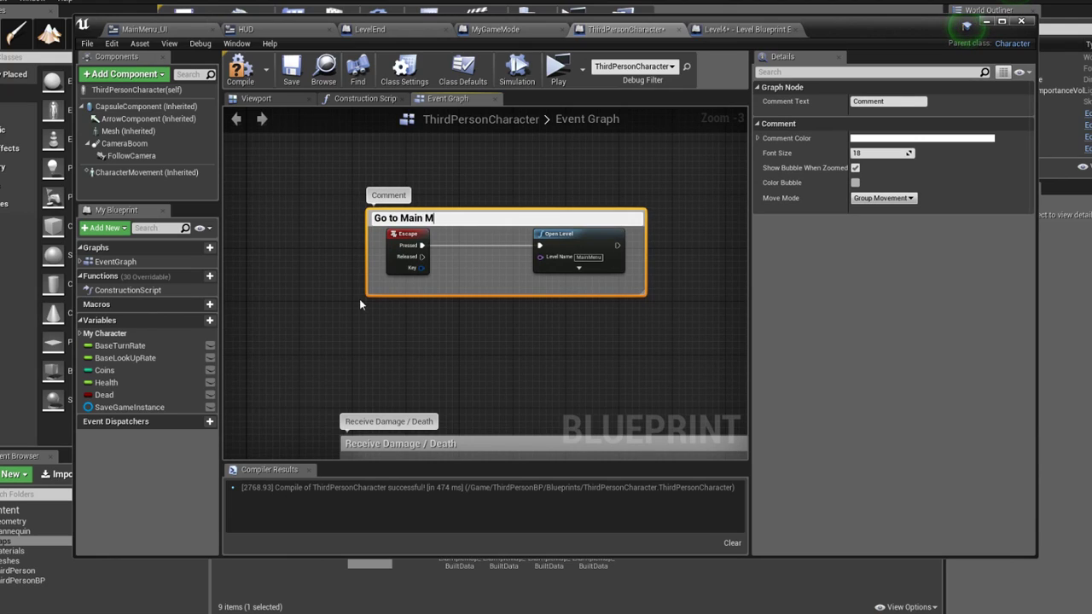
type("enu on Es")
type("c Button")
key("Return")
scroll(359, 305, "down", 4)
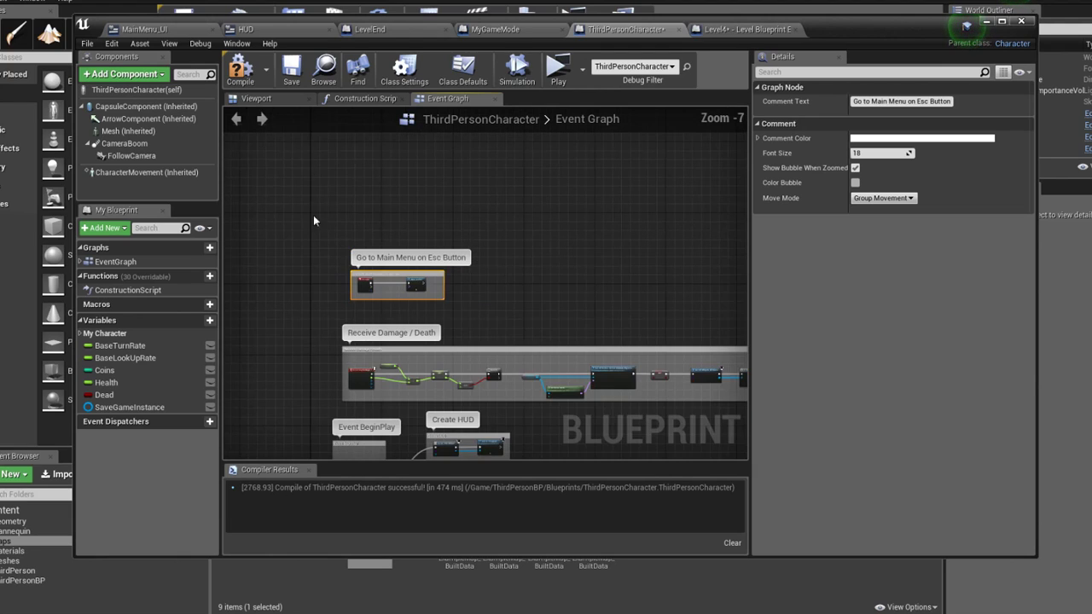
left_click(558, 68)
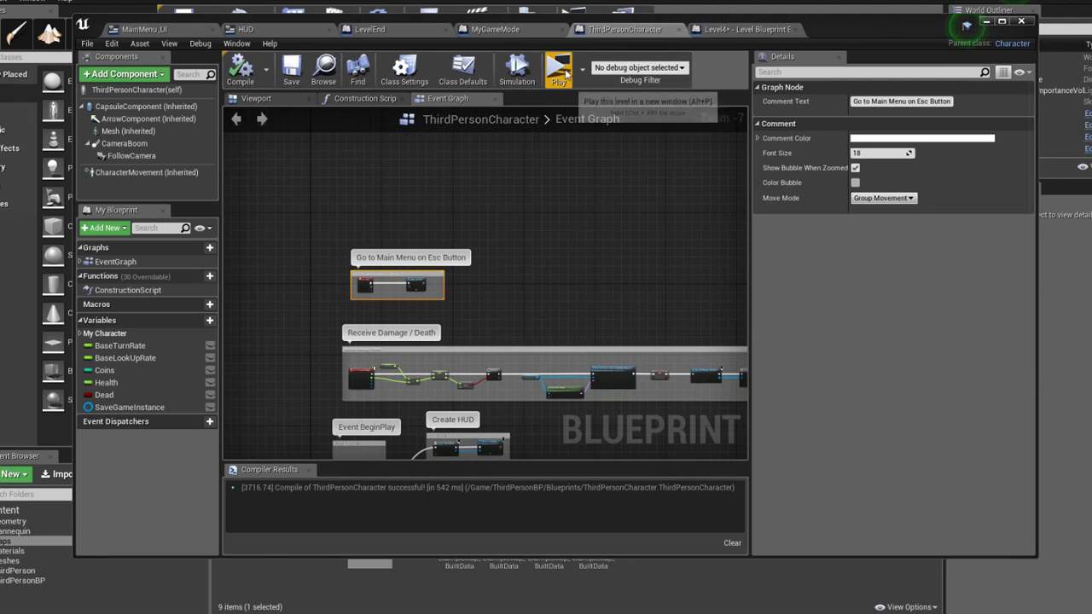
Run and jump in the test game, then close it with Escape
key("w")
key("space")
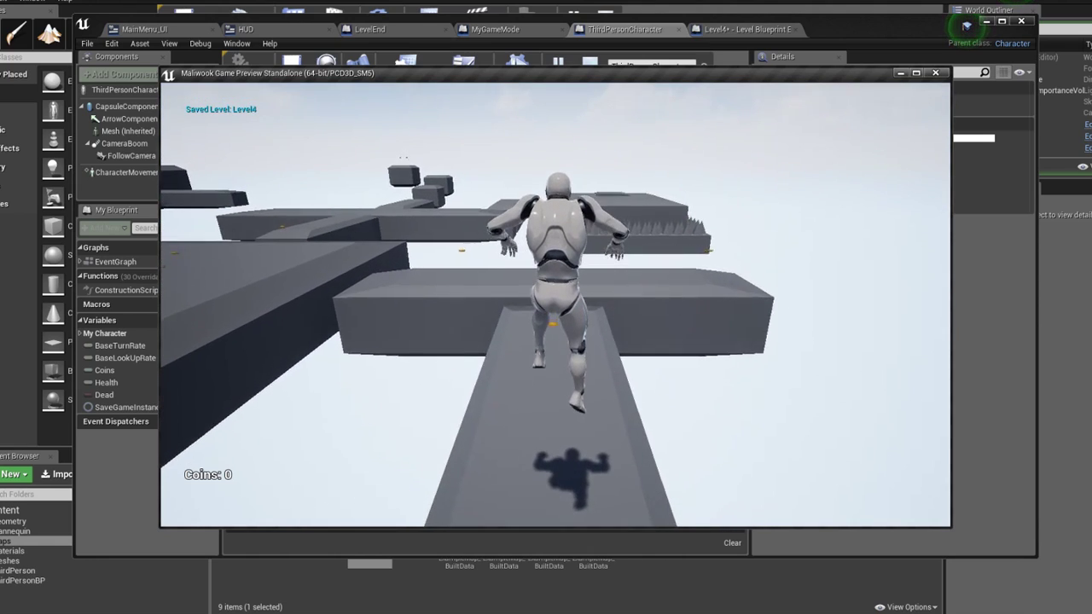
key("Escape")
left_click(986, 21)
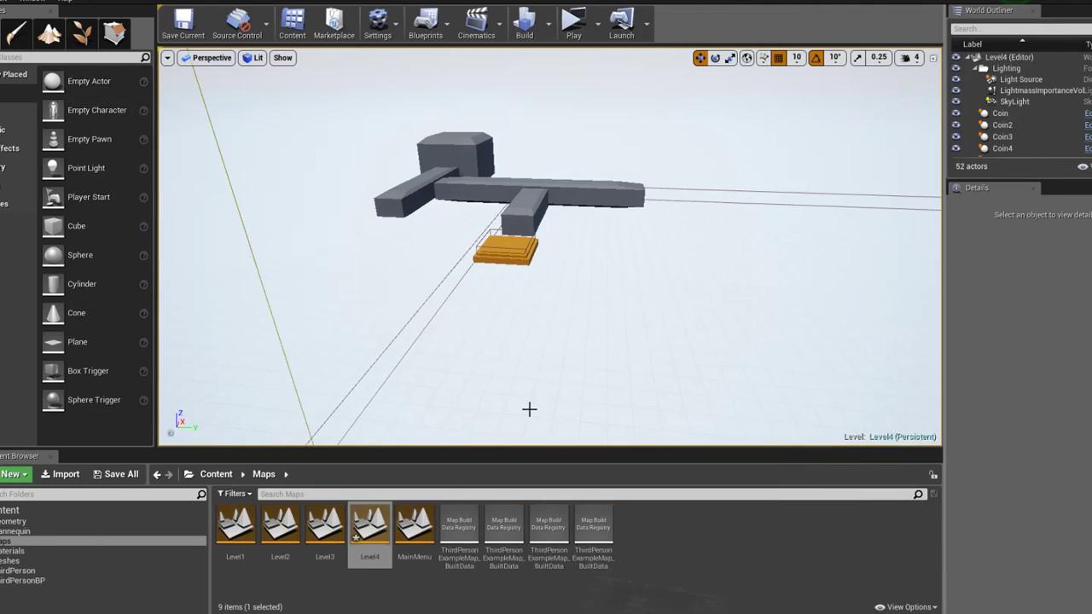
Launch Level4 as a Standalone Game, saving the level, and confirm Escape reaches the main menu
left_click(598, 24)
left_click(640, 109)
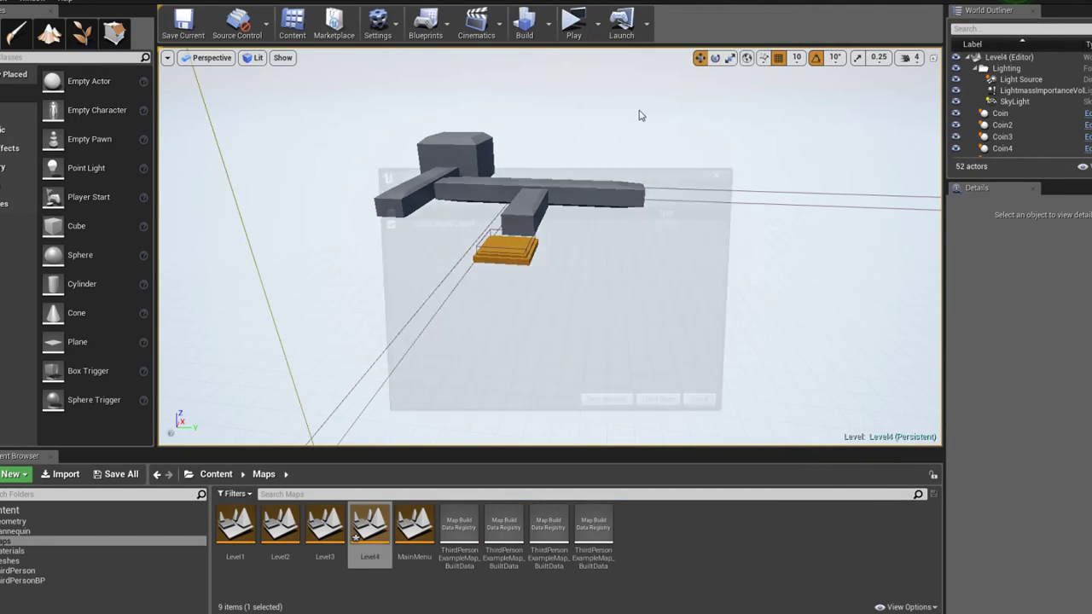
left_click(612, 416)
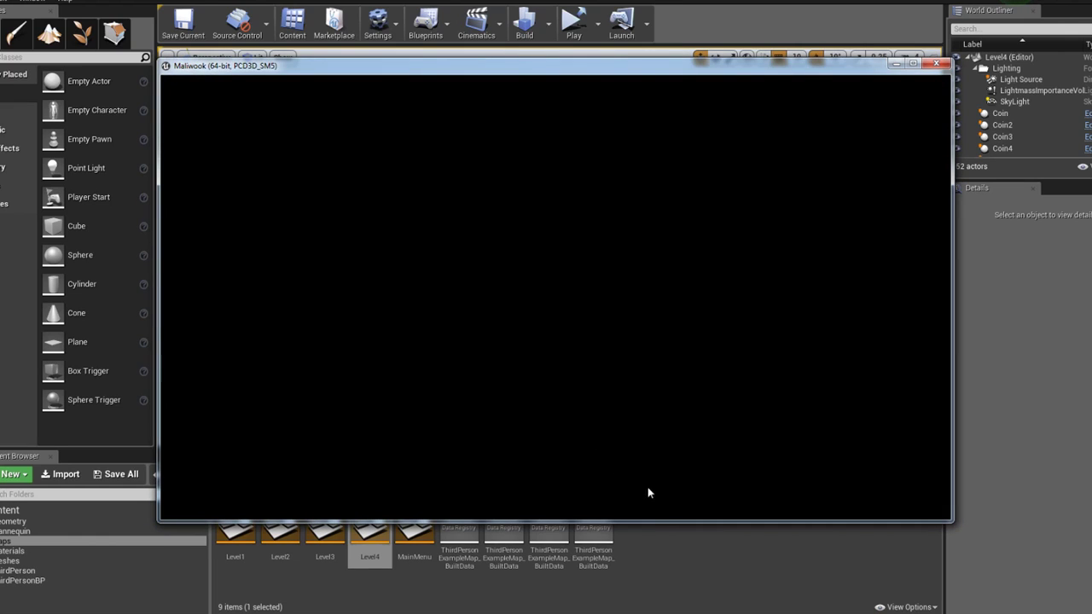
key("w")
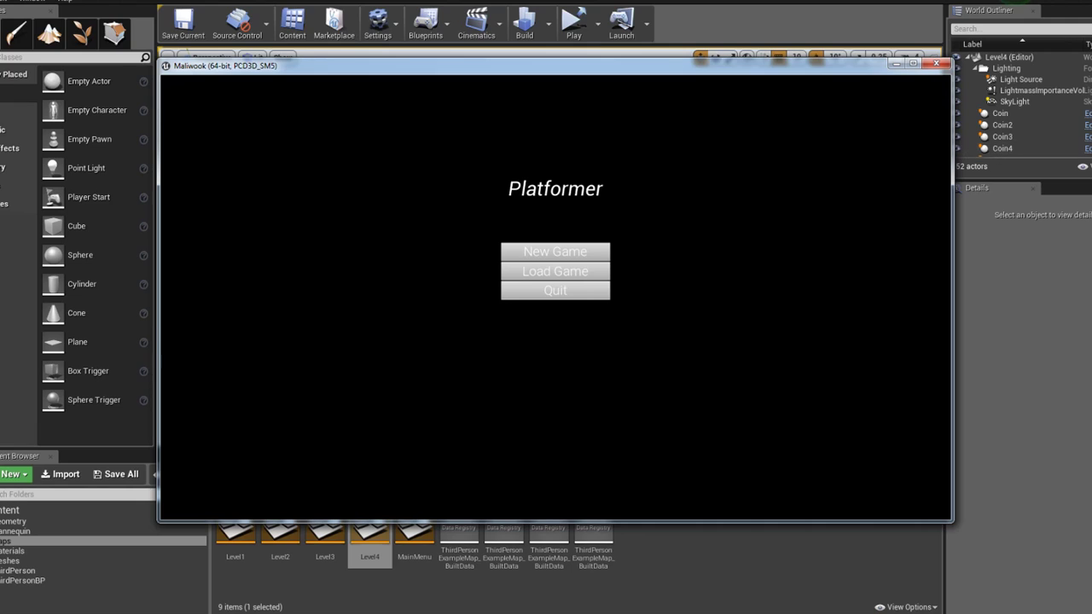
left_click(943, 65)
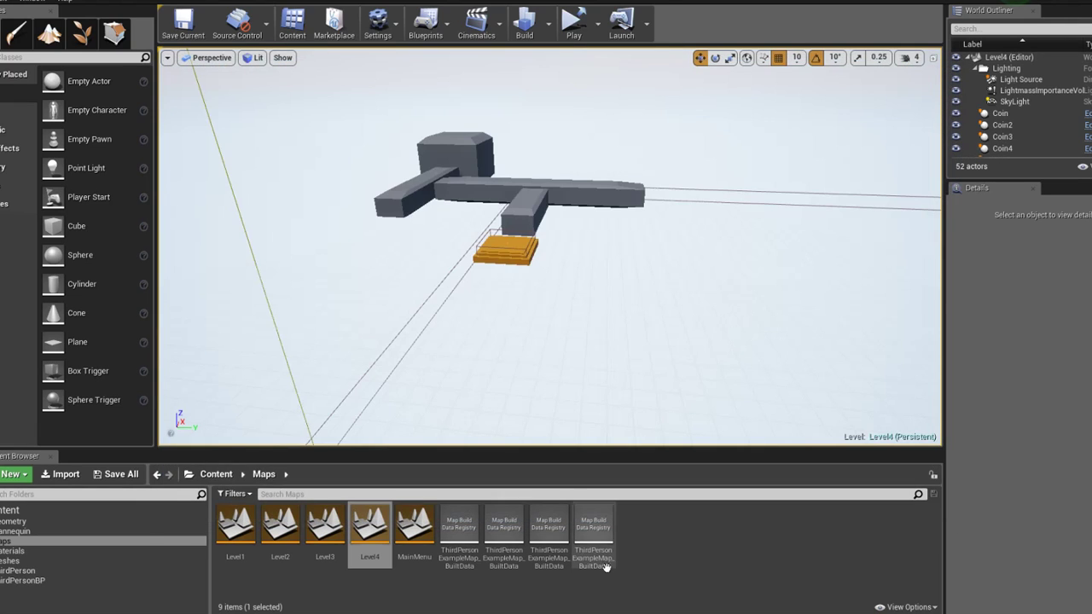
In ThirdPersonCharacter, shift Open Level right to make room after the Escape event
left_click(658, 537)
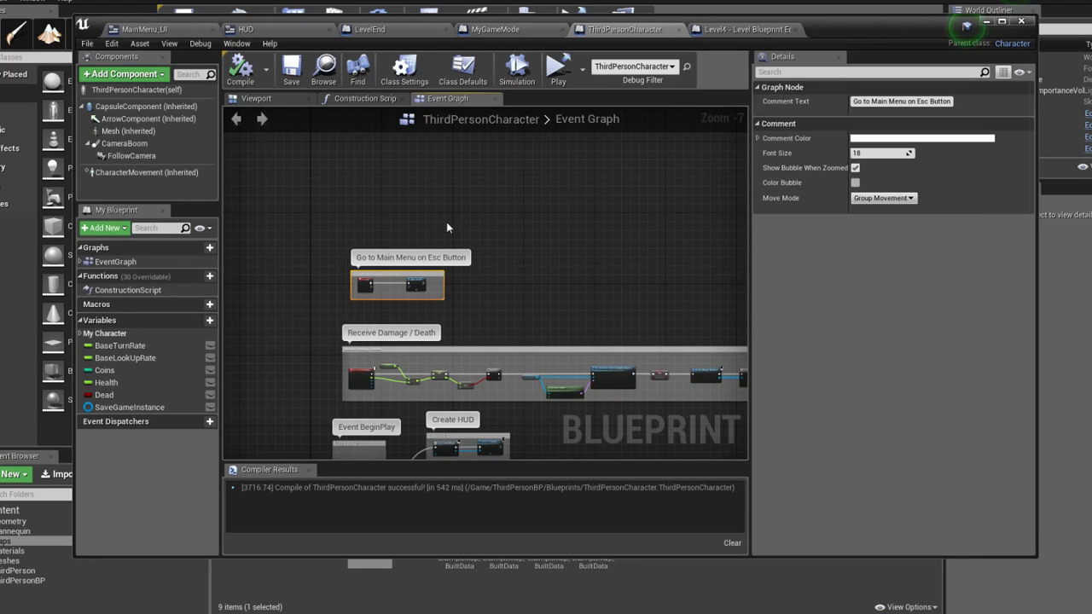
scroll(408, 292, "up", 3)
scroll(418, 273, "up", 1)
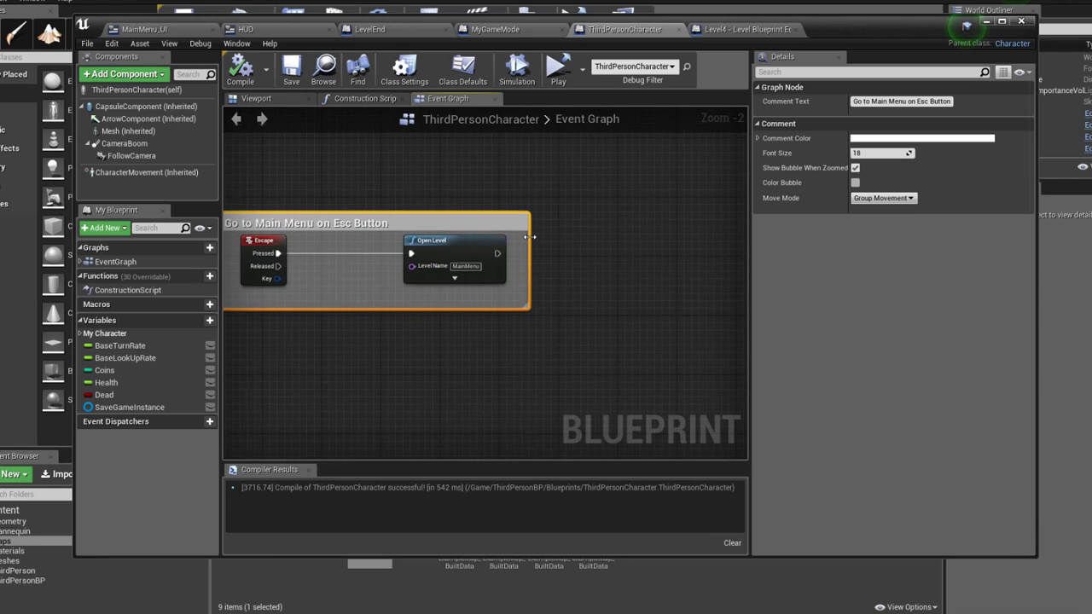
left_click_drag(484, 238, 712, 242)
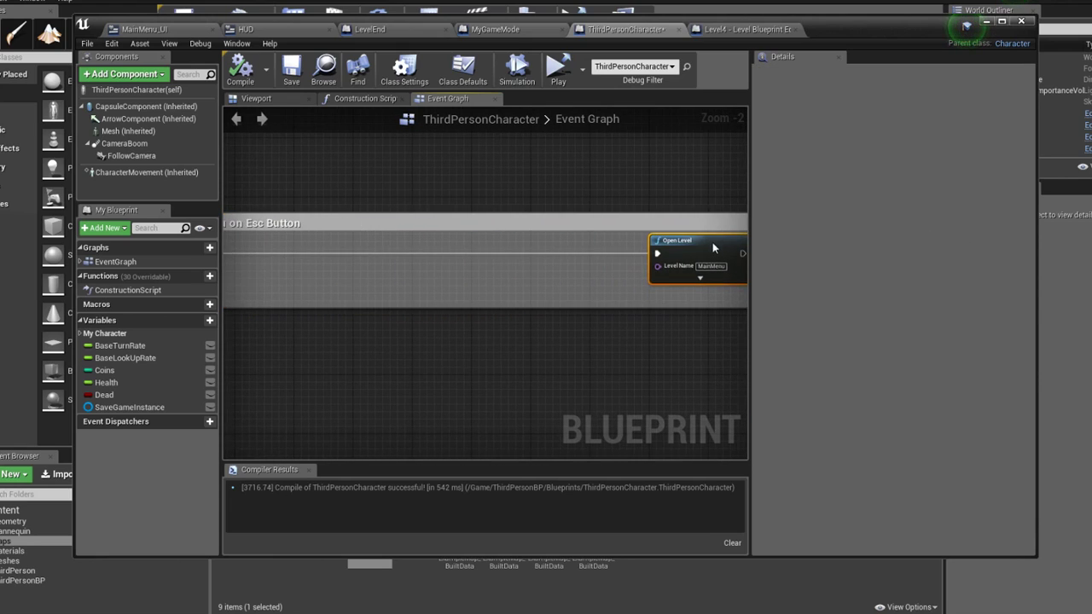
scroll(549, 236, "down", 2)
right_click_drag(290, 206, 361, 198)
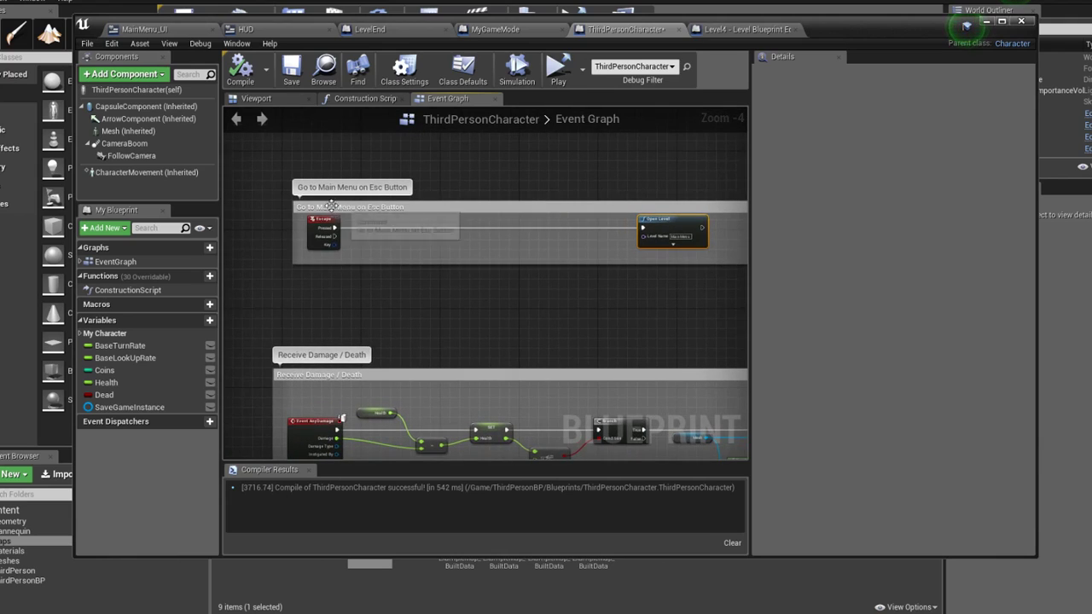
Add a Get Player Controller node near the Escape logic
left_click_drag(335, 227, 411, 226)
key("Escape")
right_click(387, 246)
type("get ")
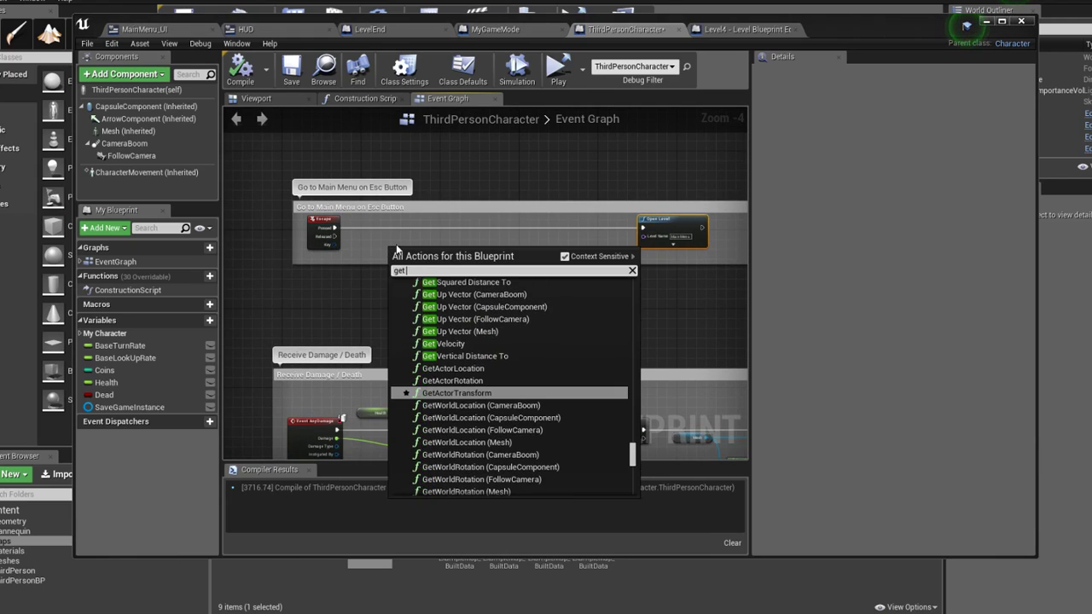
type("player c")
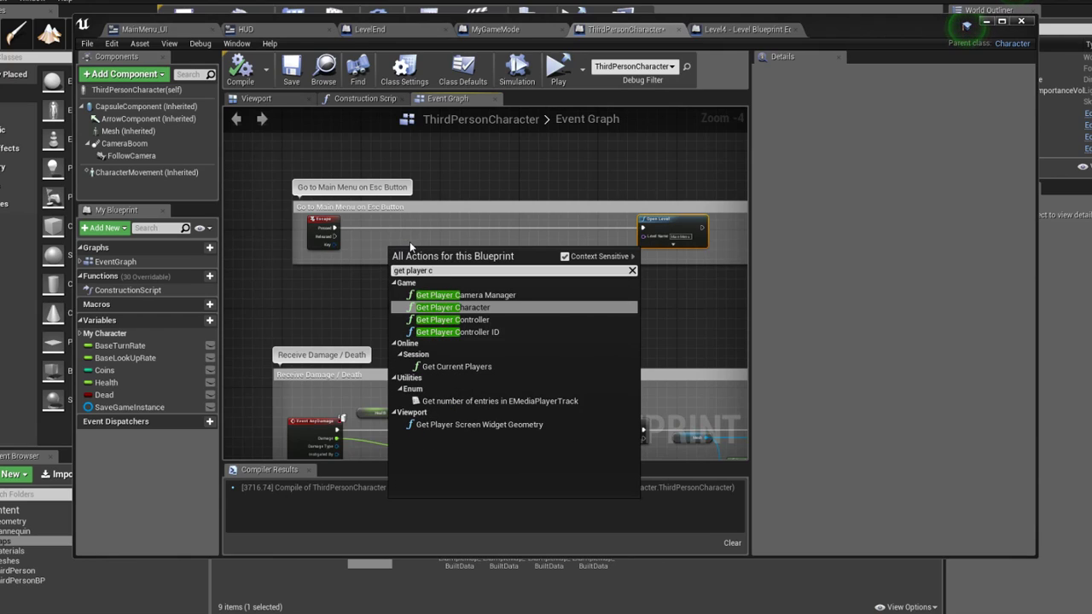
key("Down")
key("Return")
Add a Set Input Mode UI Only node fed by the player controller
scroll(410, 242, "up", 1)
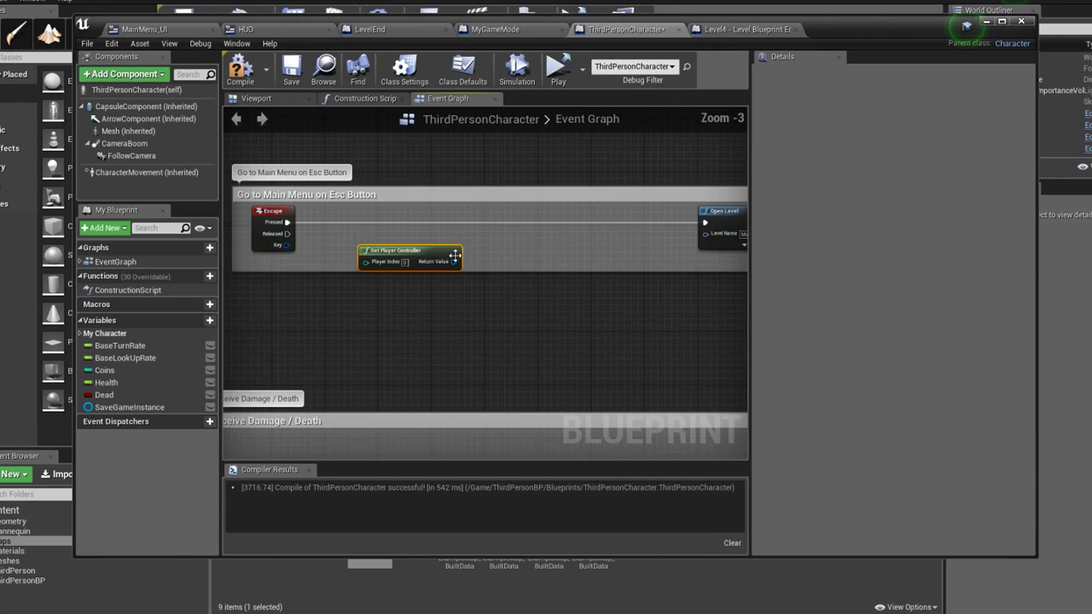
mouse_move(401, 250)
left_mouse_down()
mouse_move(345, 250)
mouse_move(445, 222)
left_mouse_up()
type("only u")
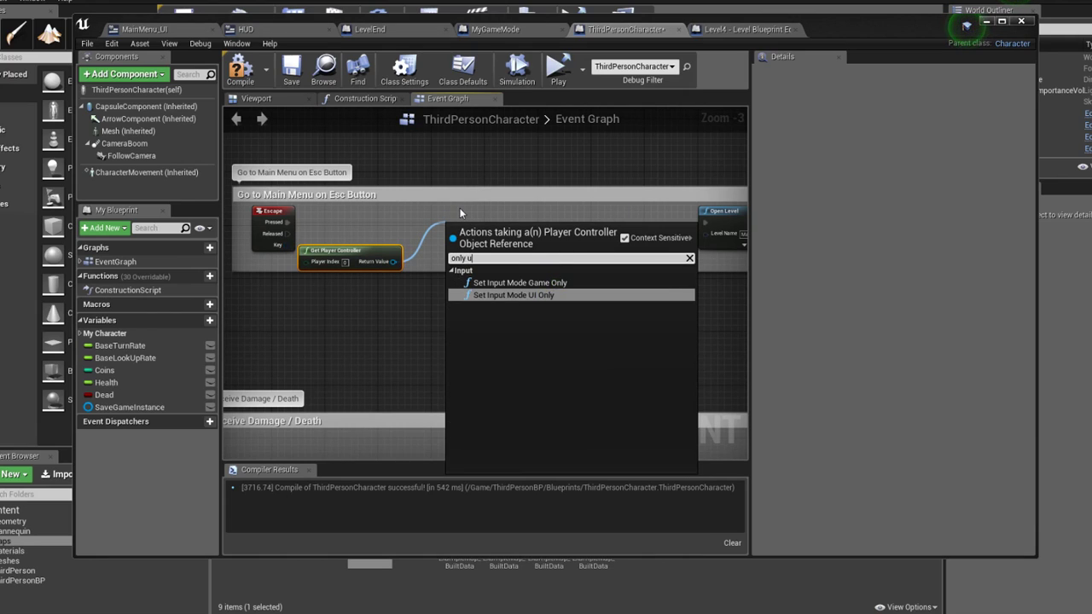
type("i")
key("Return")
left_click_drag(508, 242, 489, 221)
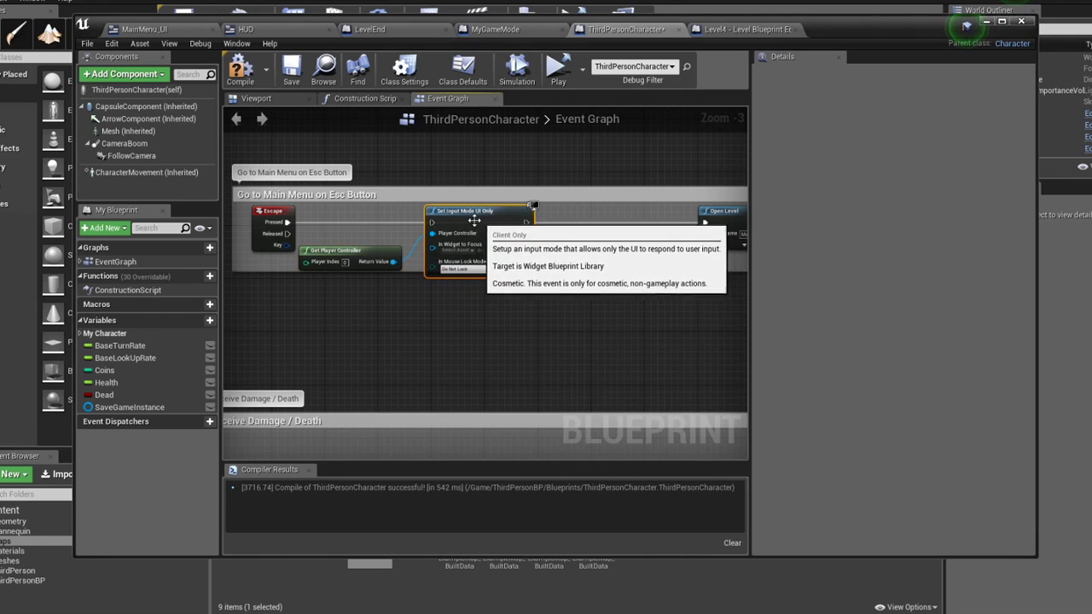
right_click_drag(489, 214, 385, 216)
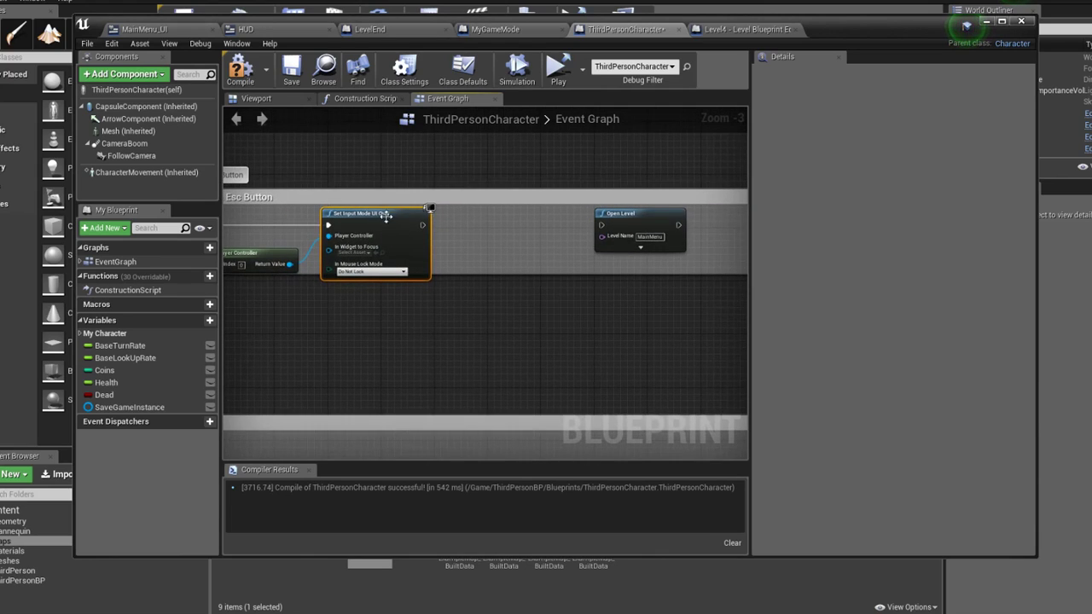
left_click_drag(421, 225, 465, 225)
type("show cursor")
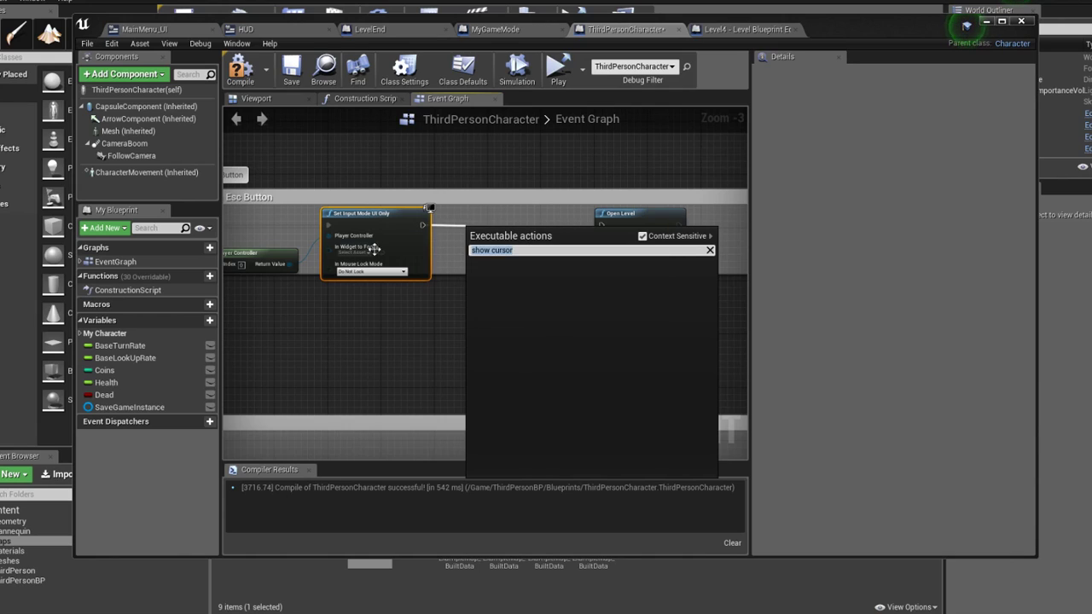
left_click(373, 248)
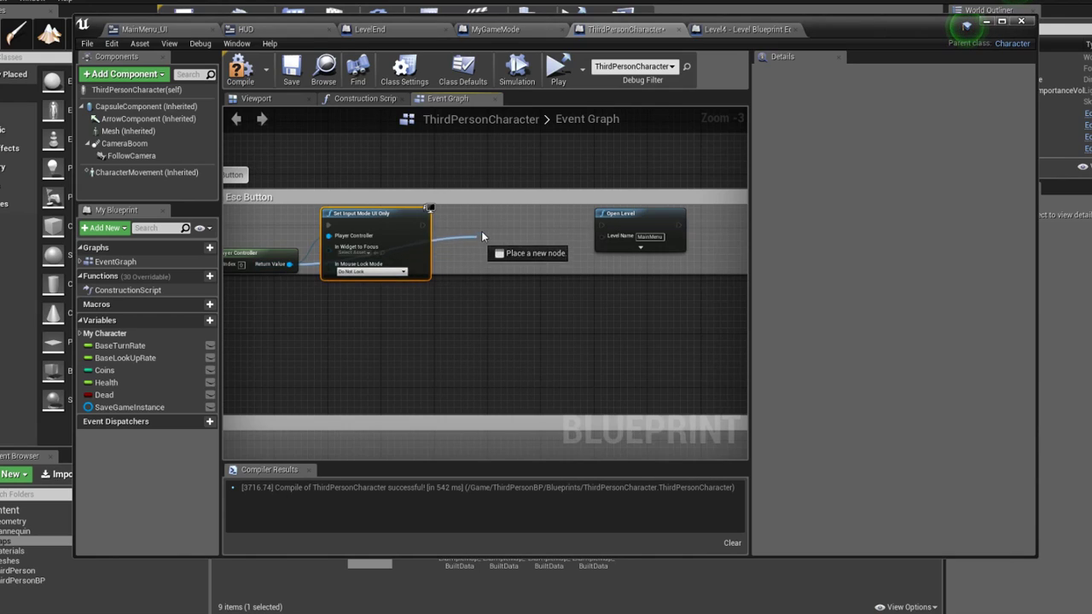
Add a Set Show Mouse Cursor node wired into Open Level, then compile and save
mouse_move(290, 263)
left_mouse_down()
mouse_move(493, 322)
mouse_move(497, 231)
mouse_move(423, 225)
left_mouse_up()
left_click(556, 404)
left_click_drag(548, 225, 601, 225)
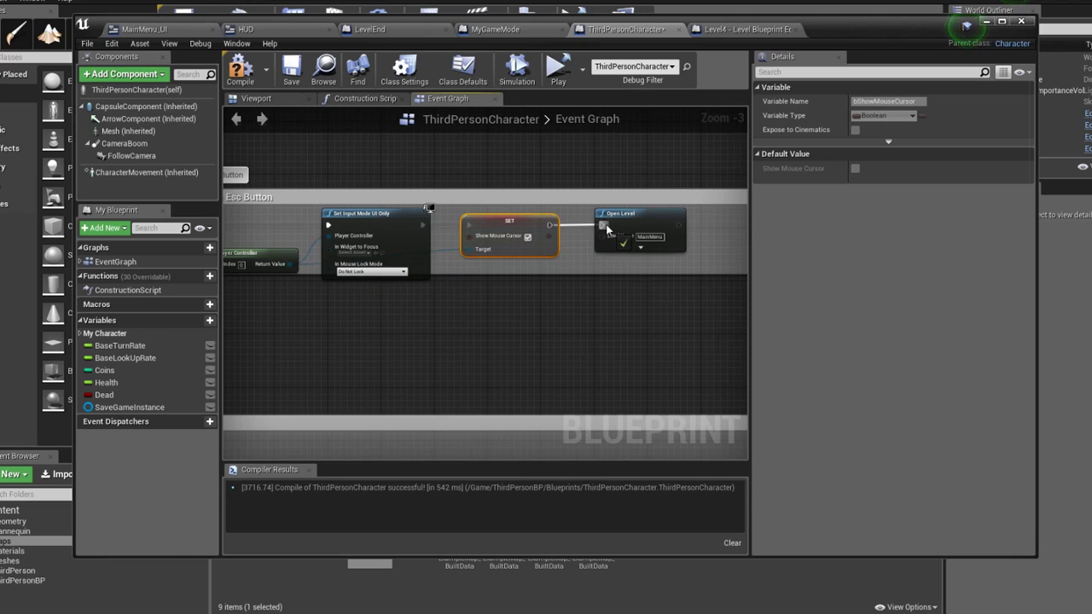
left_click(240, 68)
left_click(292, 70)
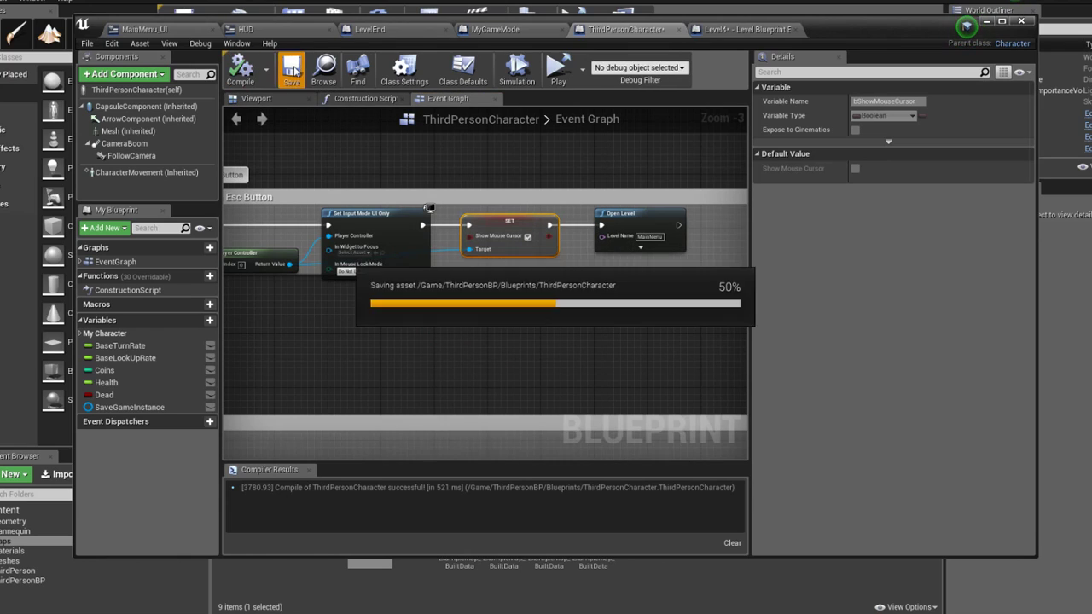
Play the game, choosing Save Selected to save Level4 first
left_click(558, 68)
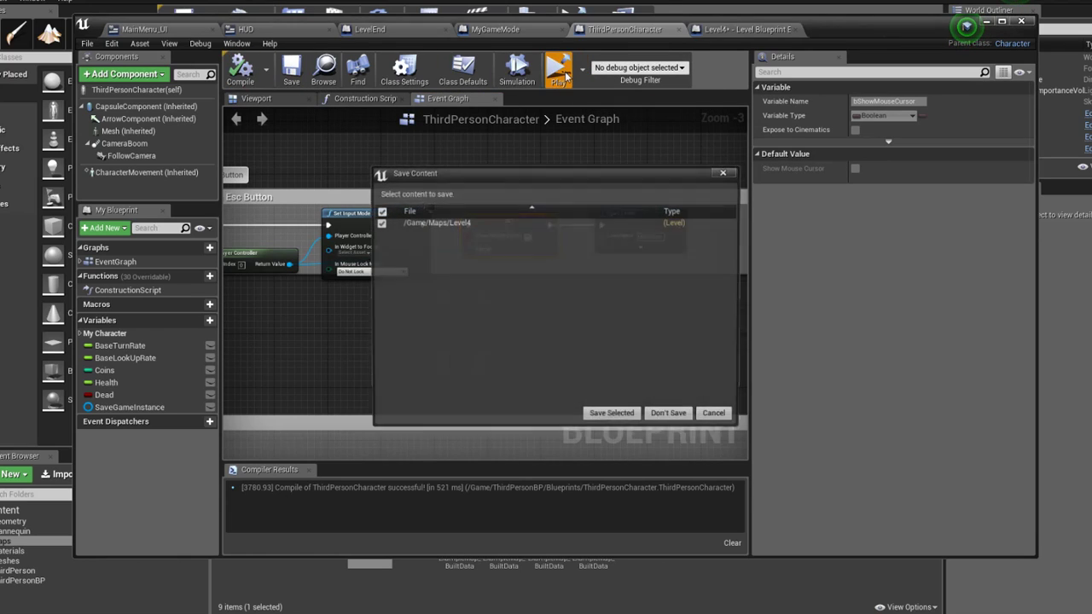
left_click(614, 417)
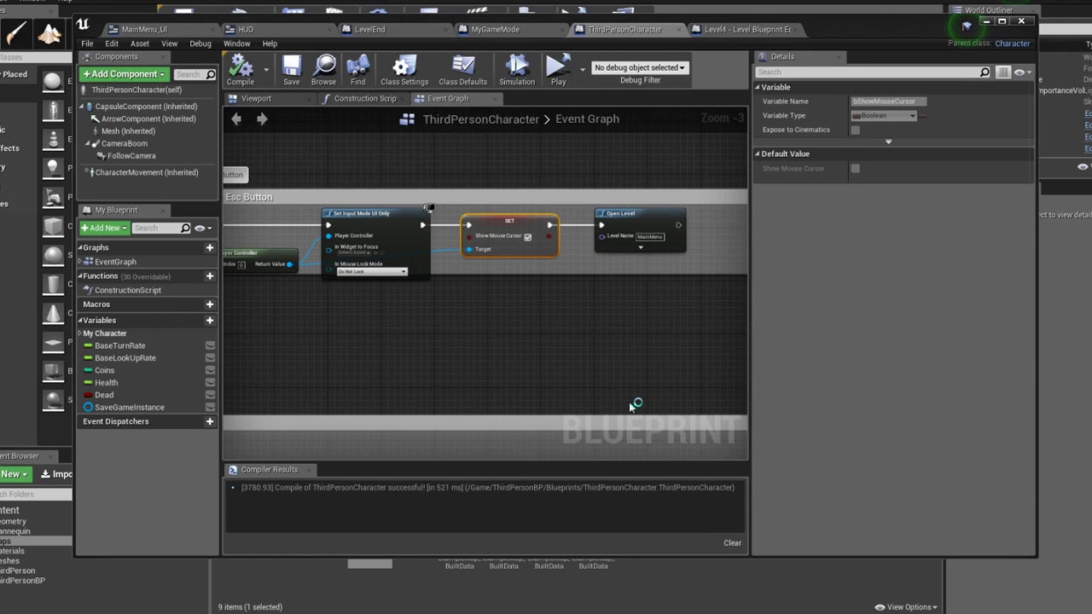
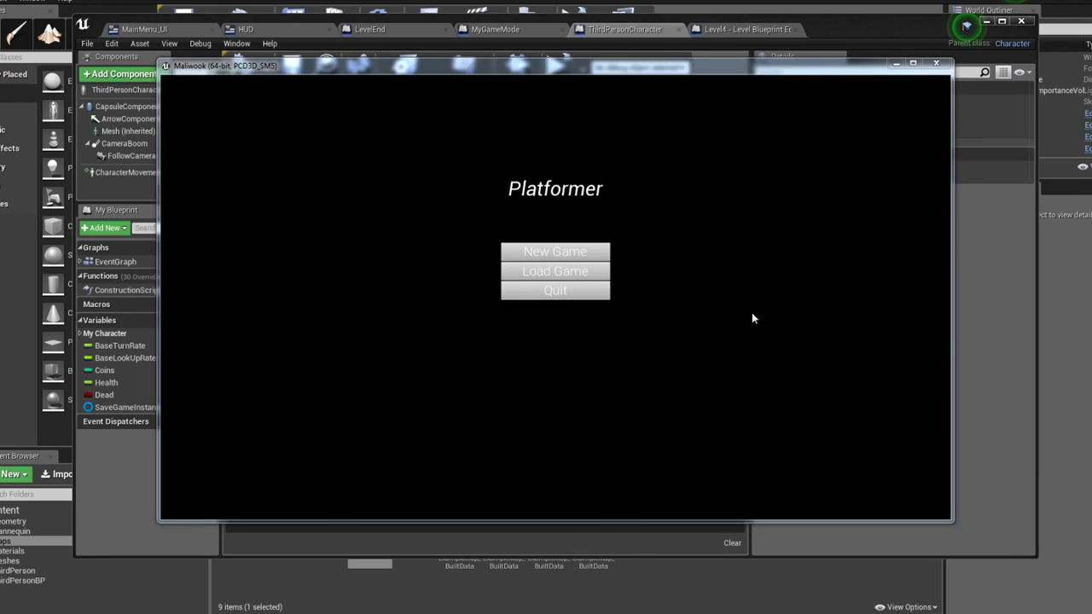
Quit the test game and bring the Esc-to-main-menu nodes into view
left_click(601, 290)
mouse_move(627, 611)
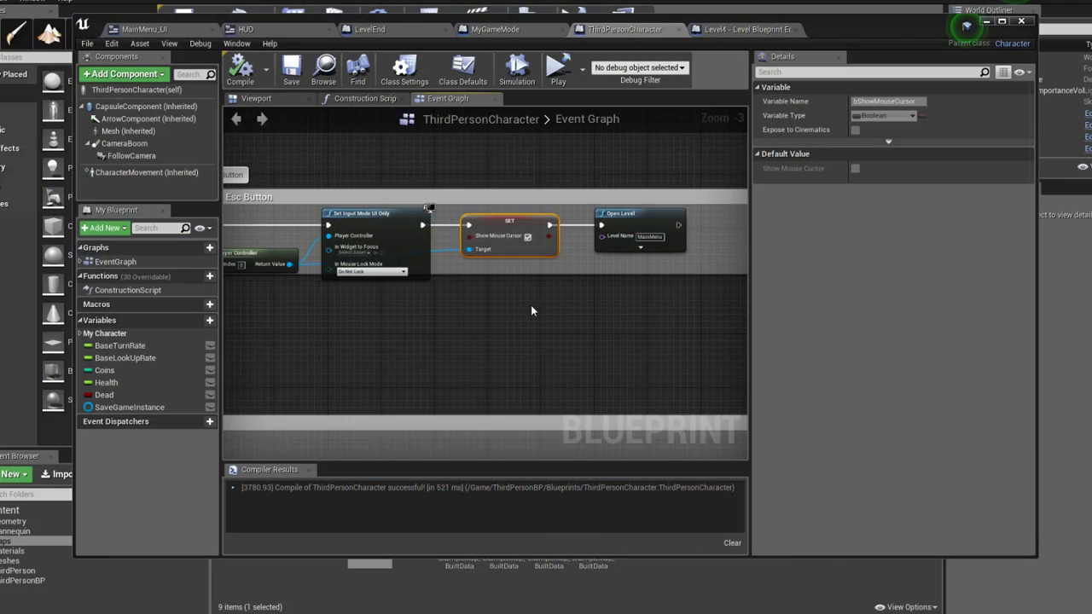
right_click_drag(530, 304, 545, 337)
scroll(546, 337, "down", 1)
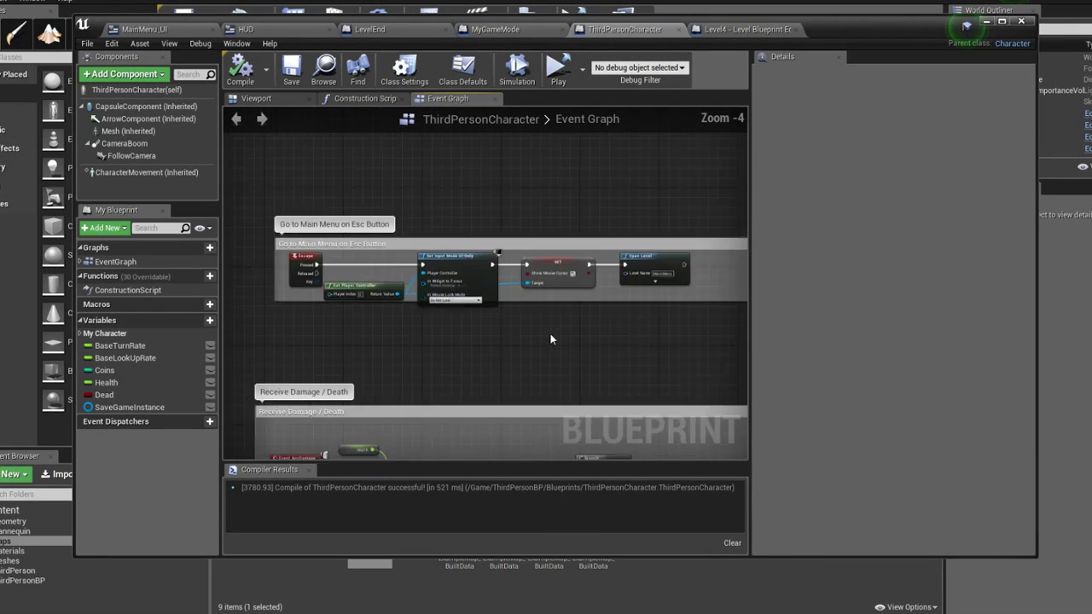
scroll(550, 332, "down", 1)
scroll(413, 280, "up", 1)
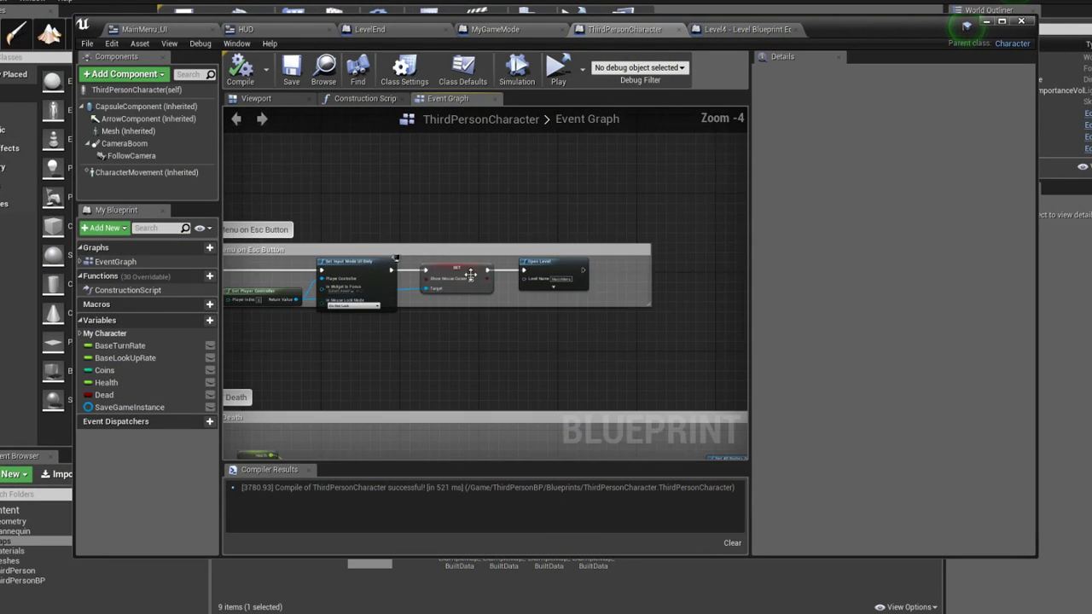
scroll(530, 278, "down", 1)
Widen the Go to Main Menu comment and add a Delay node between SET and Open Level
left_click_drag(608, 277, 755, 290)
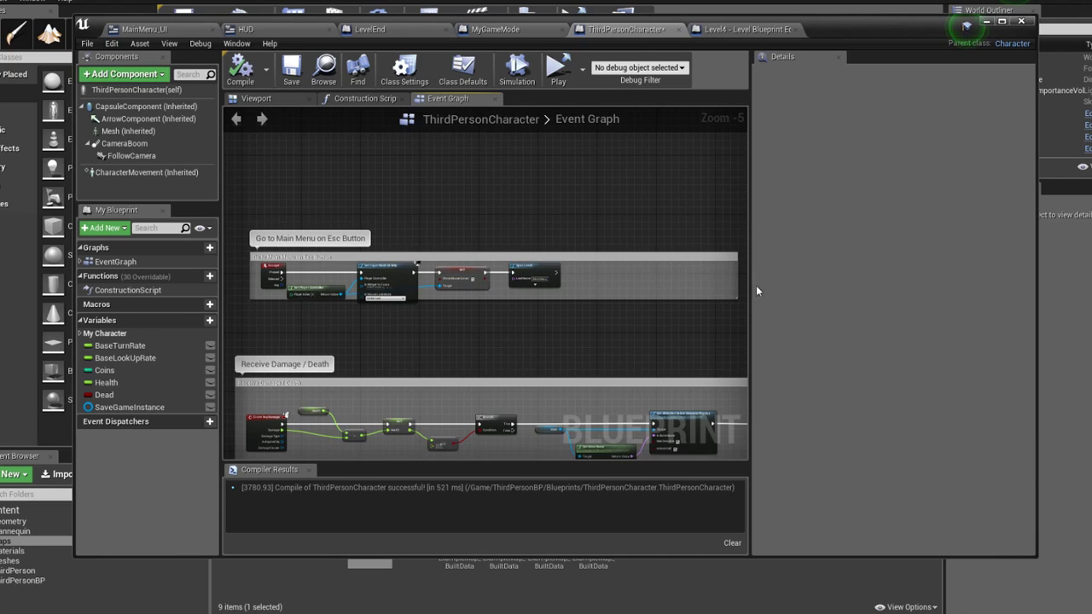
left_click_drag(524, 272, 635, 272)
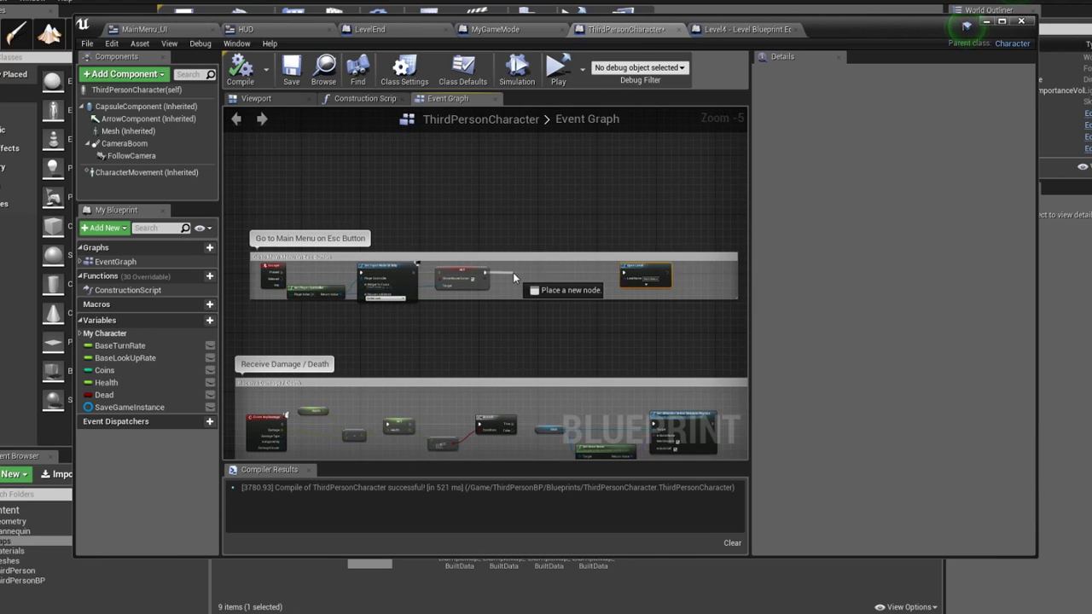
left_click_drag(487, 273, 513, 272)
type("dela")
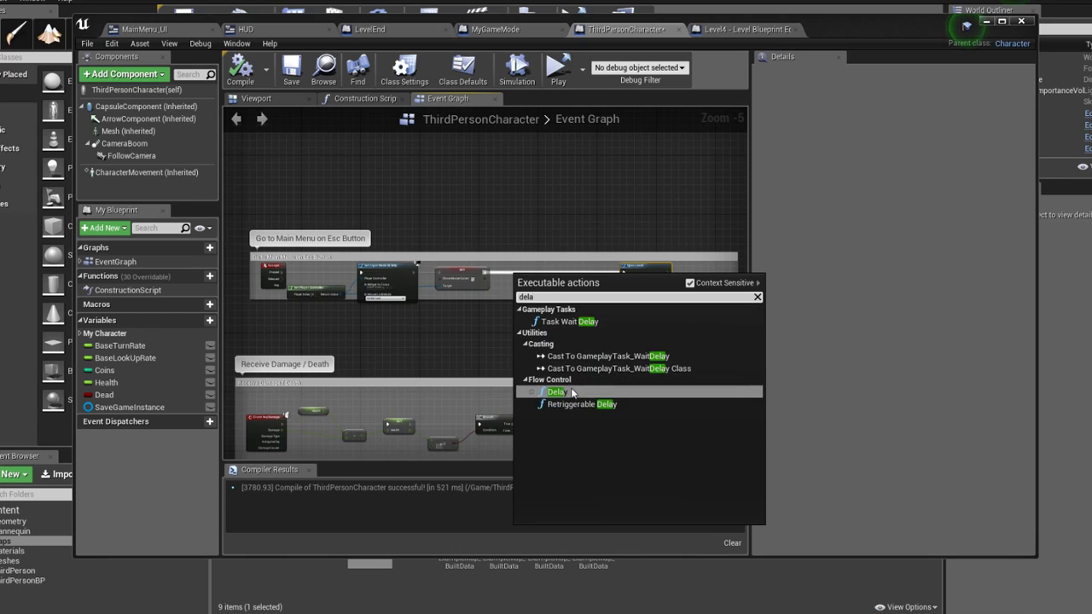
left_click(569, 391)
scroll(547, 310, "up", 3)
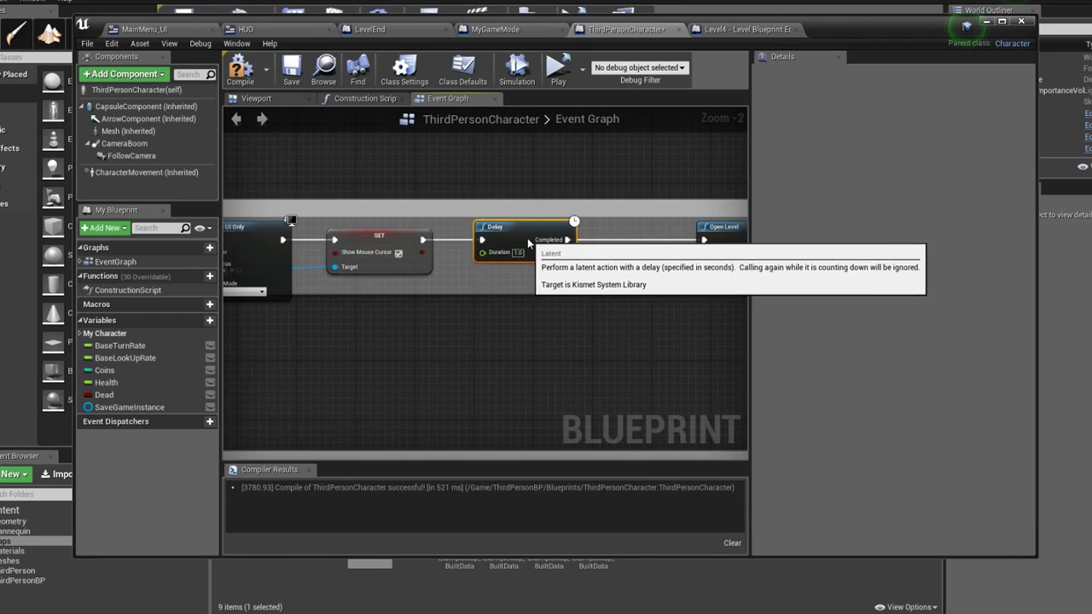
Compile ThirdPersonCharacter, then start standalone play and save Level4
left_click(240, 69)
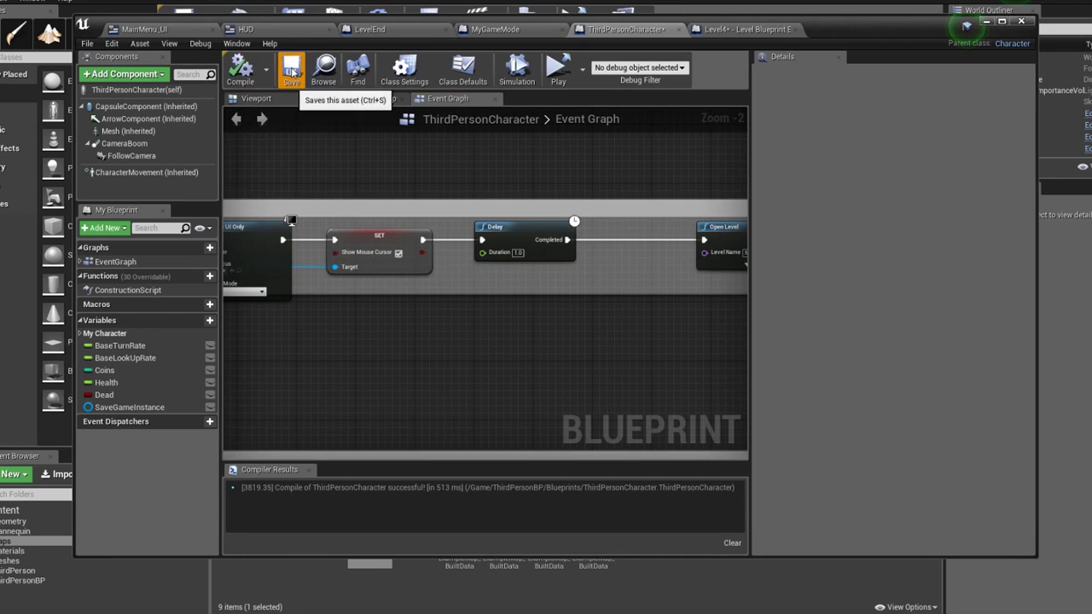
left_click(558, 70)
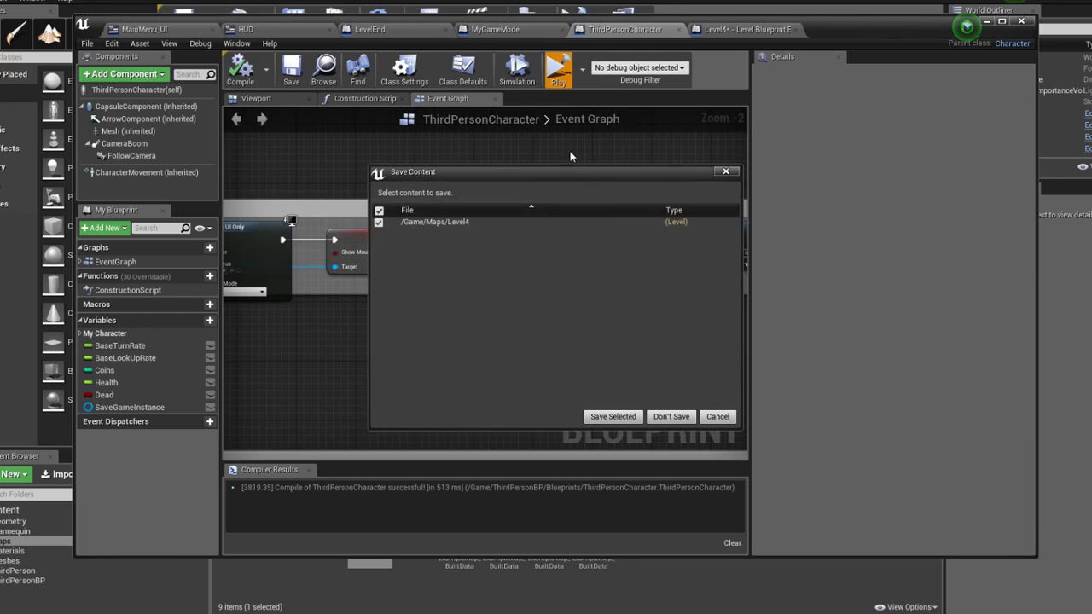
left_click(616, 417)
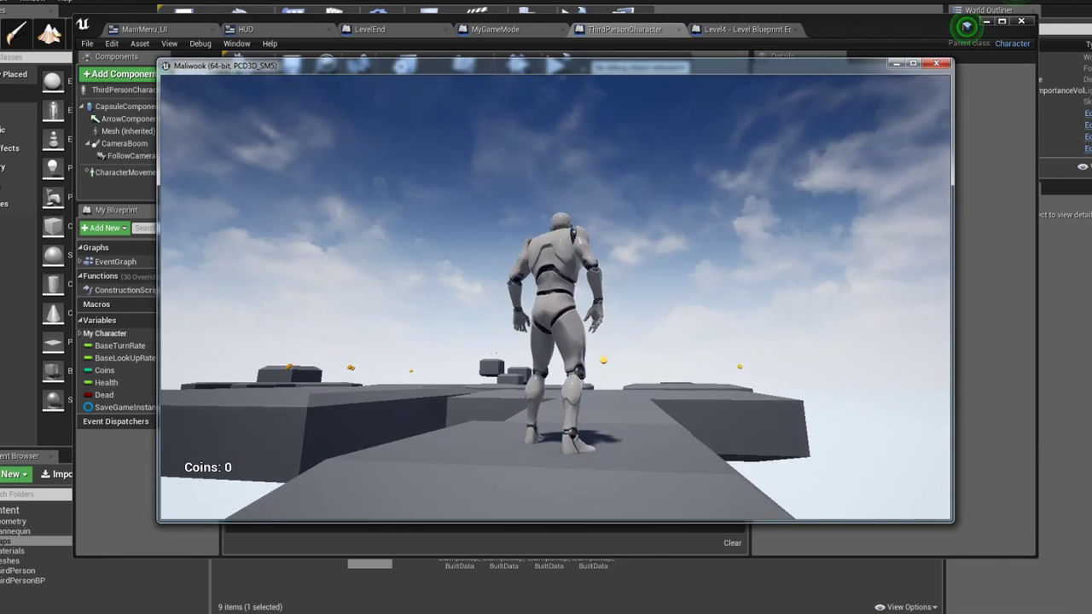
Walk the character forward in Level4, then return to the Platformer main menu with Esc
key("w")
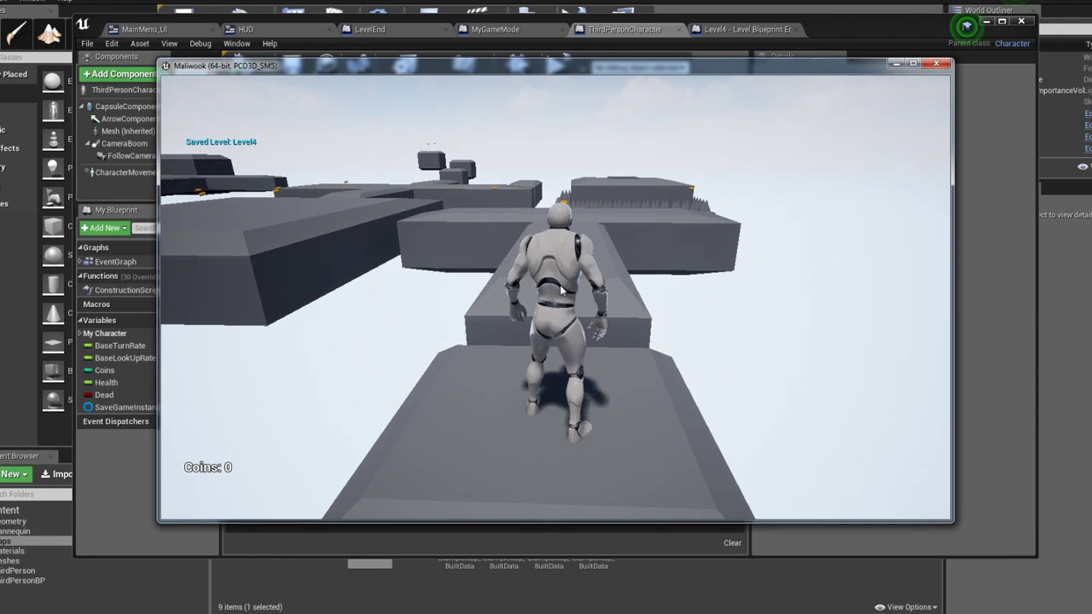
key("Escape")
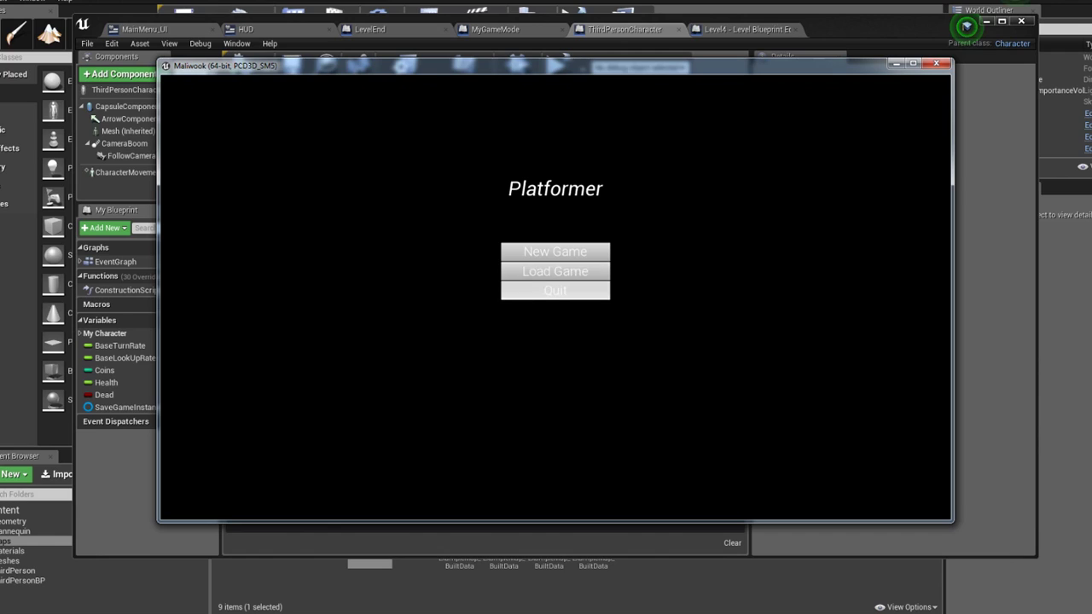
Quit the game, delete the input-mode and mouse-cursor nodes, wire Escape Pressed to Delay, and compile
left_click(593, 293)
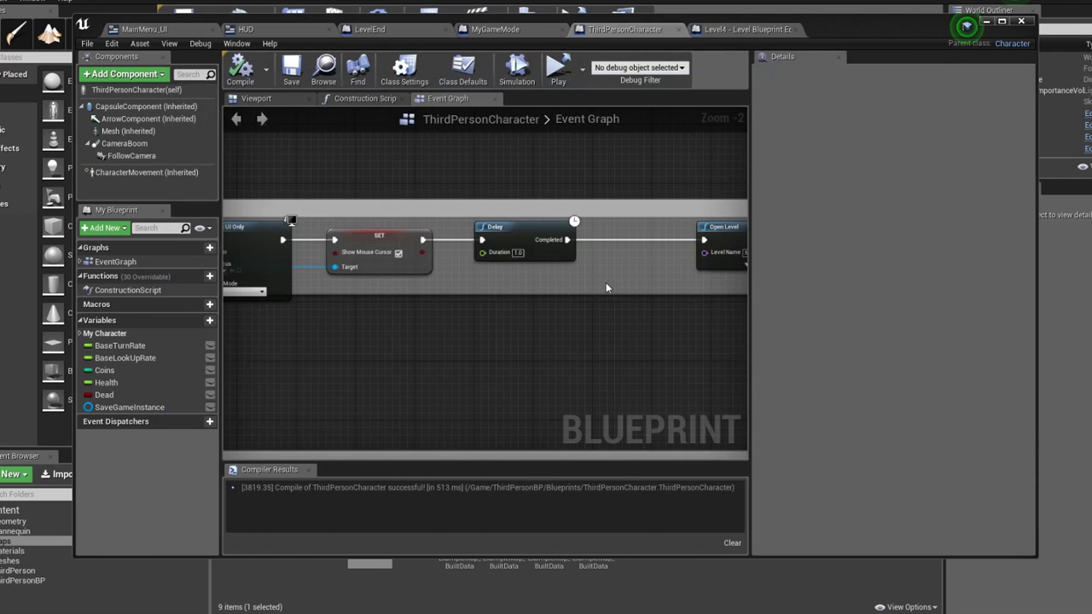
right_click_drag(262, 272, 501, 283)
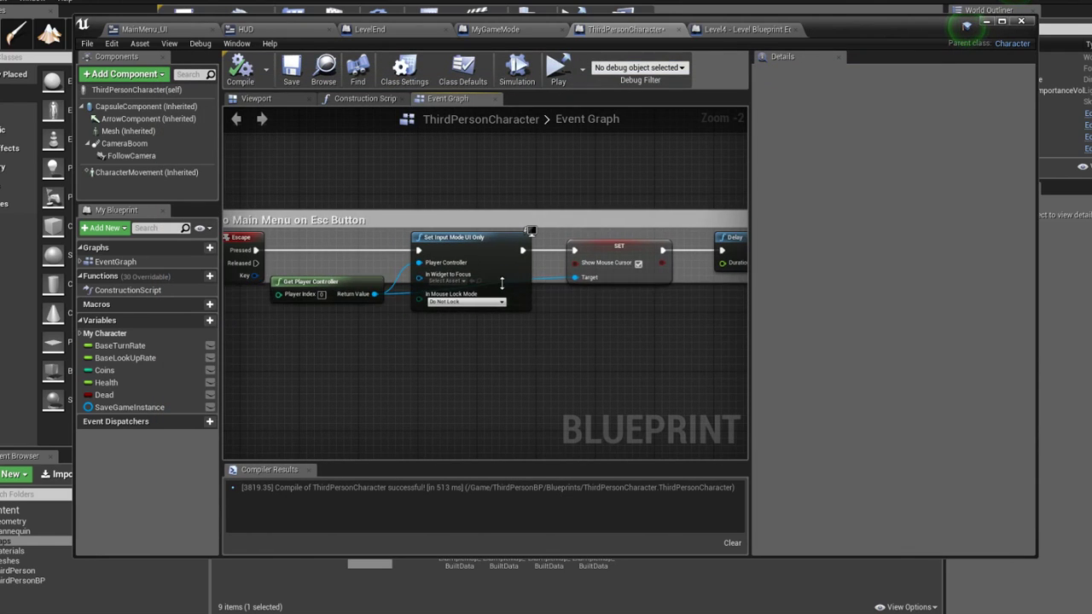
left_click_drag(502, 283, 523, 350)
left_click_drag(602, 318, 324, 239)
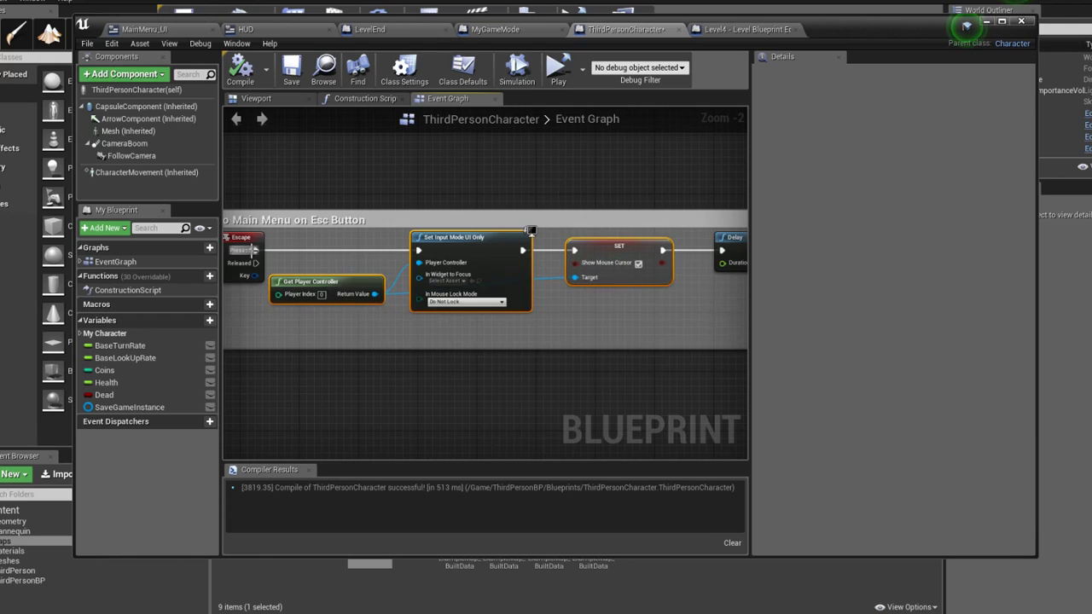
key("Delete")
left_click_drag(255, 249, 725, 252)
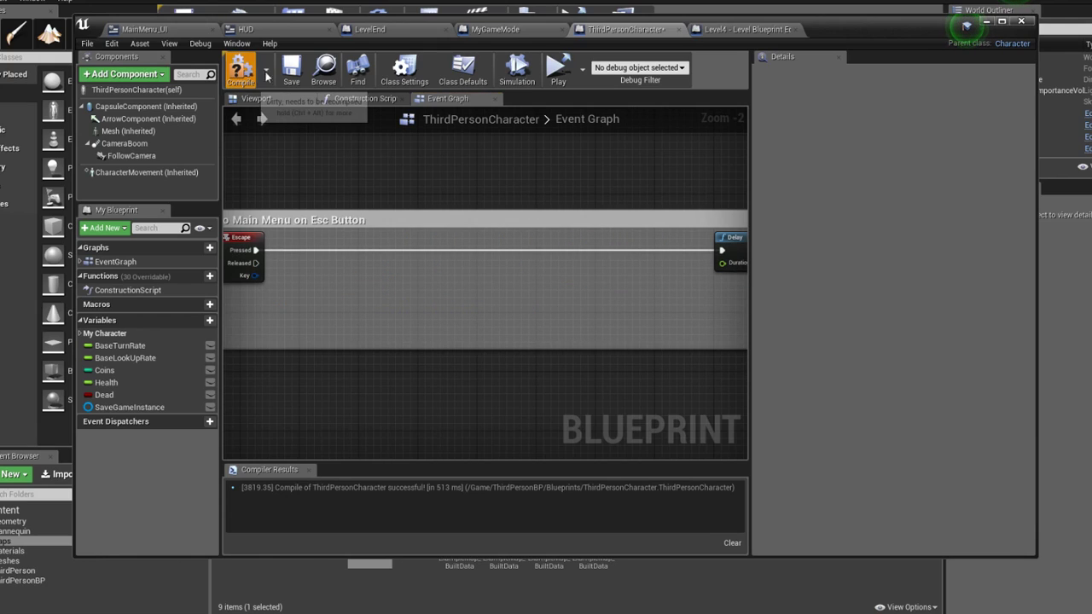
left_click(240, 70)
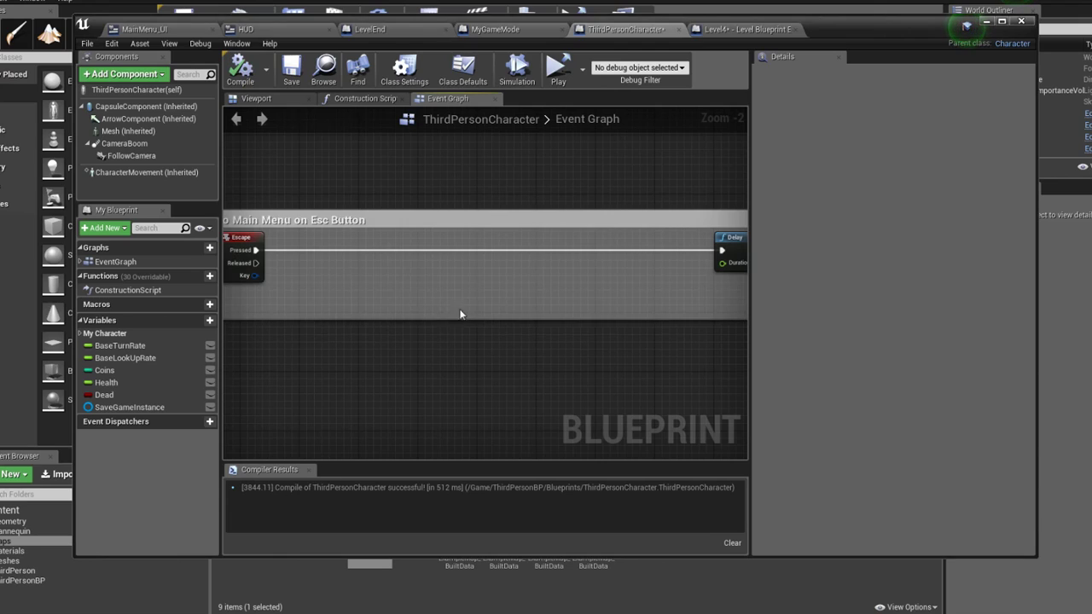
Delete the Delay, wire Escape Pressed straight to Open Level, narrow the comment, and recompile
left_click_drag(449, 344, 558, 289)
scroll(570, 290, "down", 2)
left_click_drag(596, 249, 547, 252)
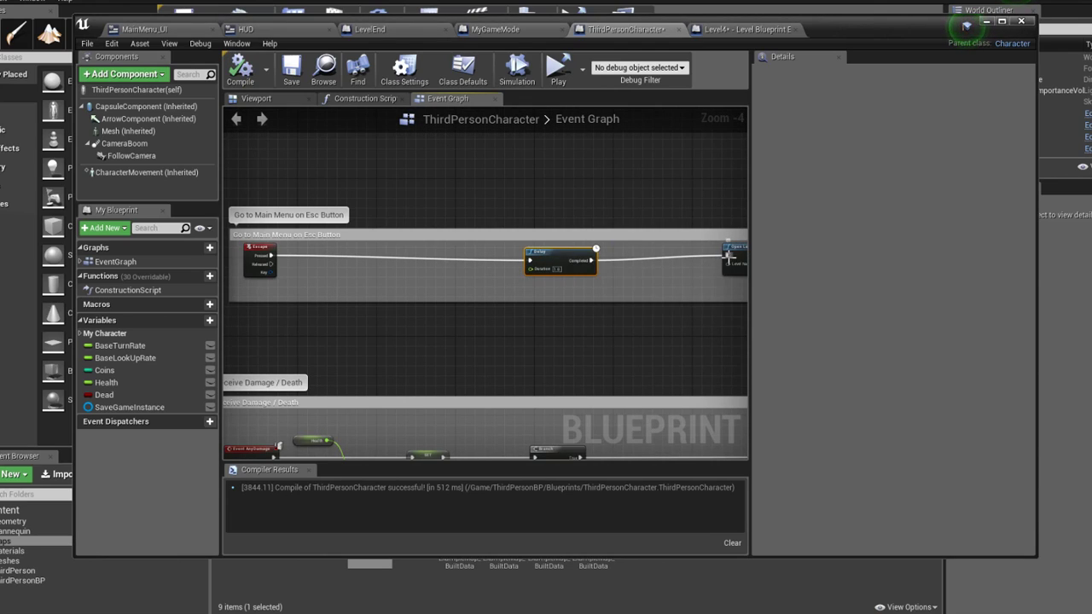
key("Delete")
left_click_drag(728, 254, 271, 255)
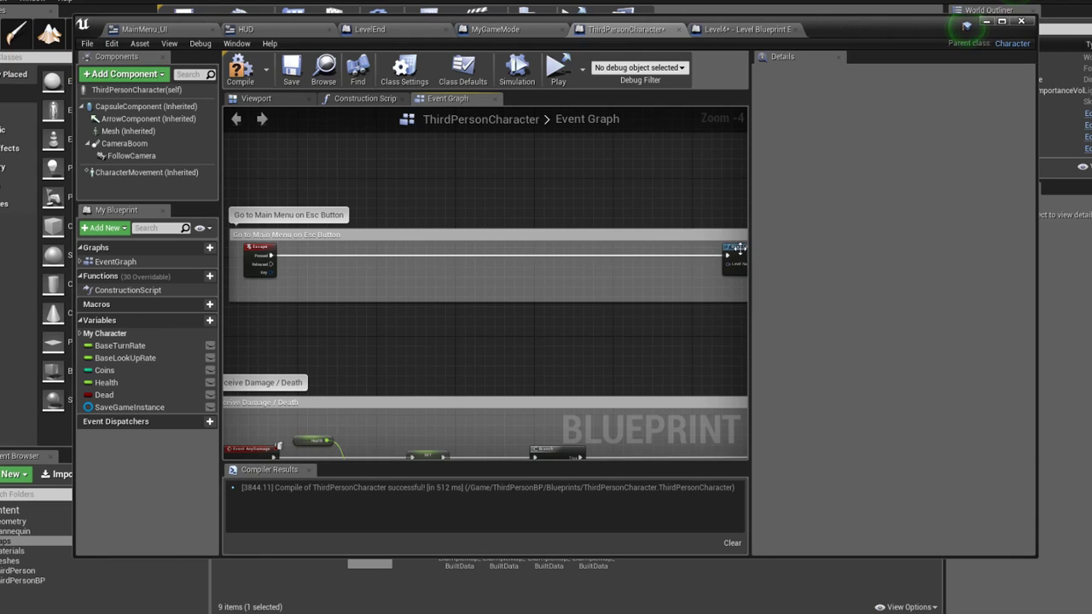
left_click_drag(739, 249, 375, 256)
scroll(660, 258, "down", 1)
scroll(566, 255, "down", 1)
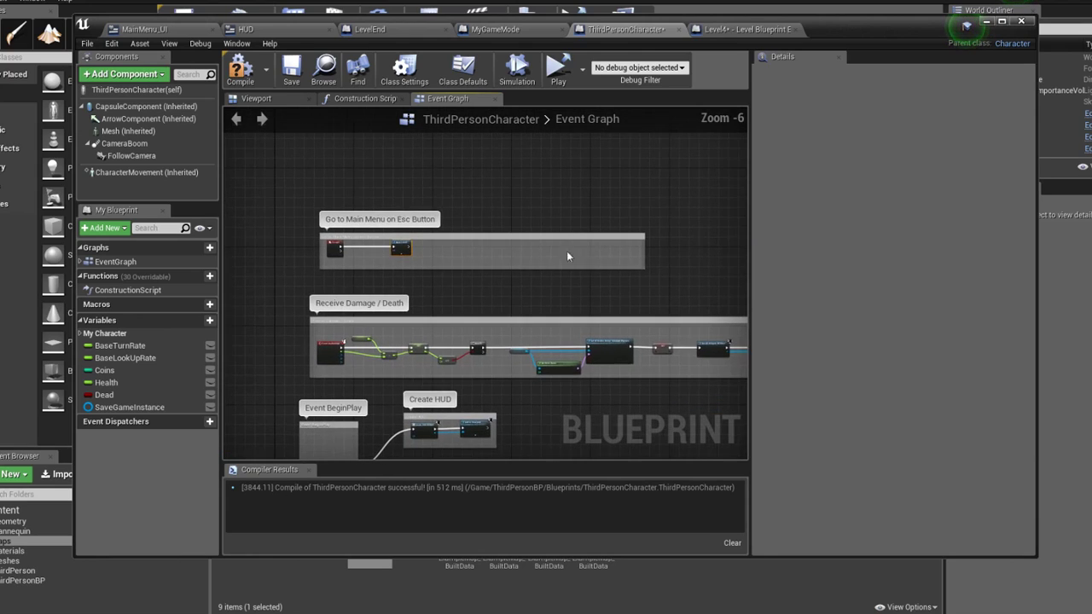
left_click_drag(643, 257, 464, 257)
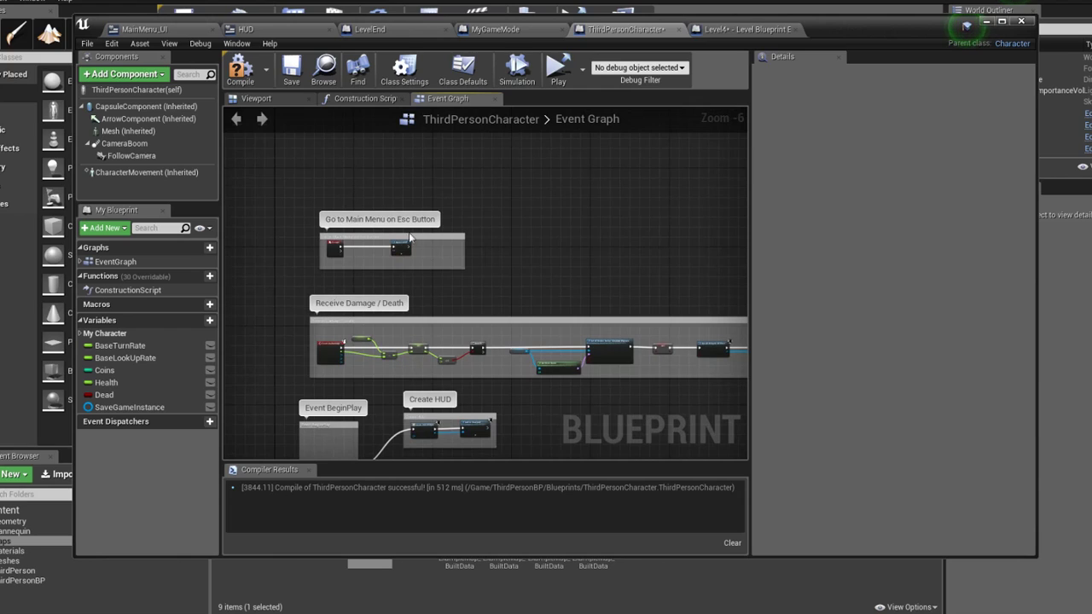
left_click(293, 72)
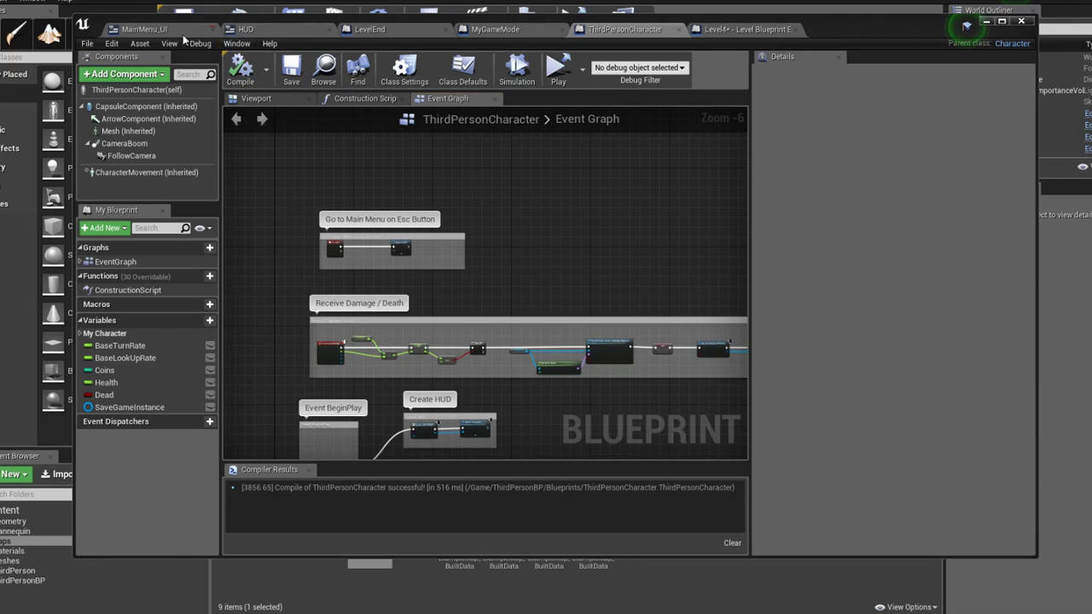
In MainMenu_UI, wrap the Quit button's click and Quit Game nodes in a 'Quit Game' comment
left_click(144, 29)
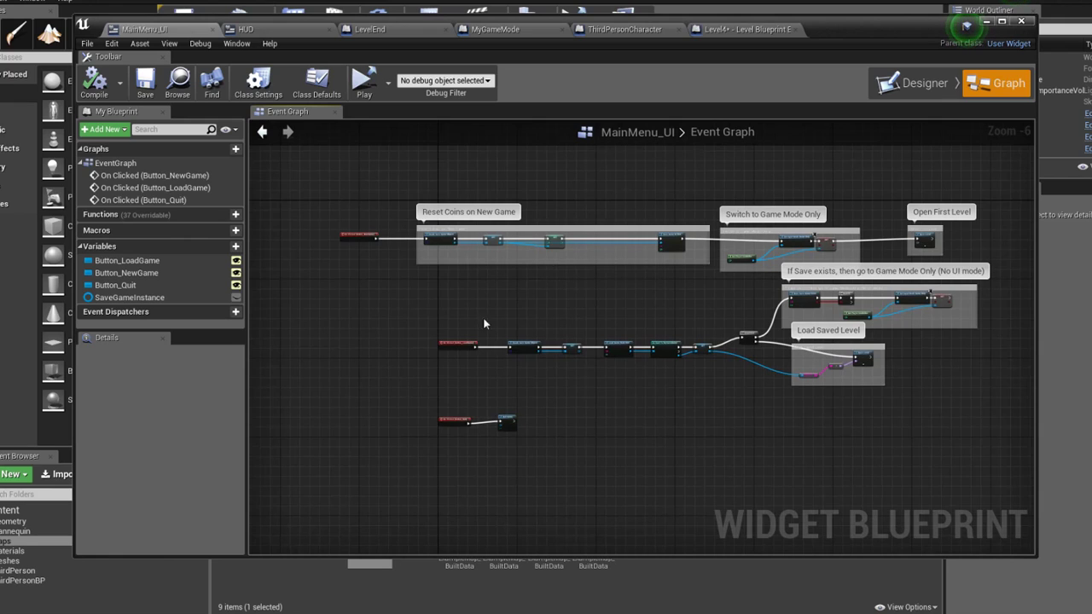
scroll(483, 323, "up", 3)
scroll(398, 239, "down", 2)
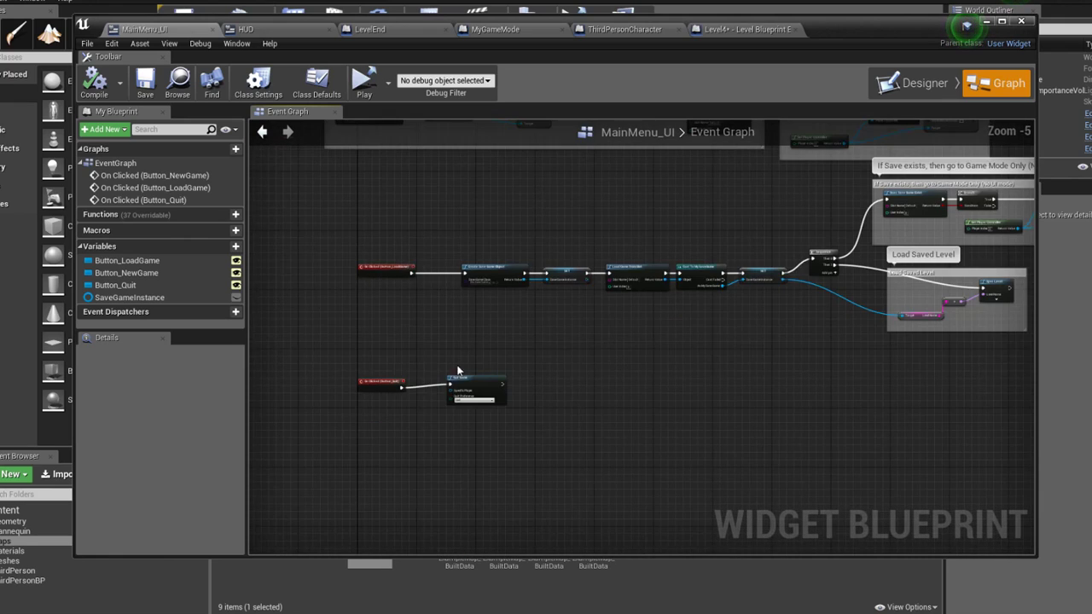
left_click_drag(487, 358, 314, 434)
type("c")
type("Quit")
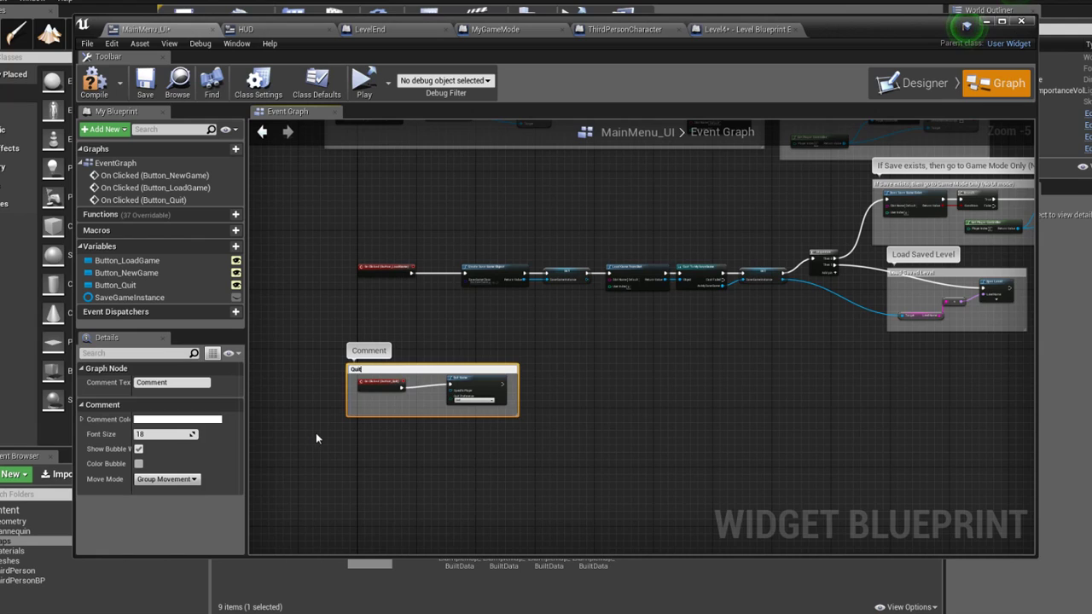
type(" Game")
key("Return")
scroll(318, 432, "down", 3)
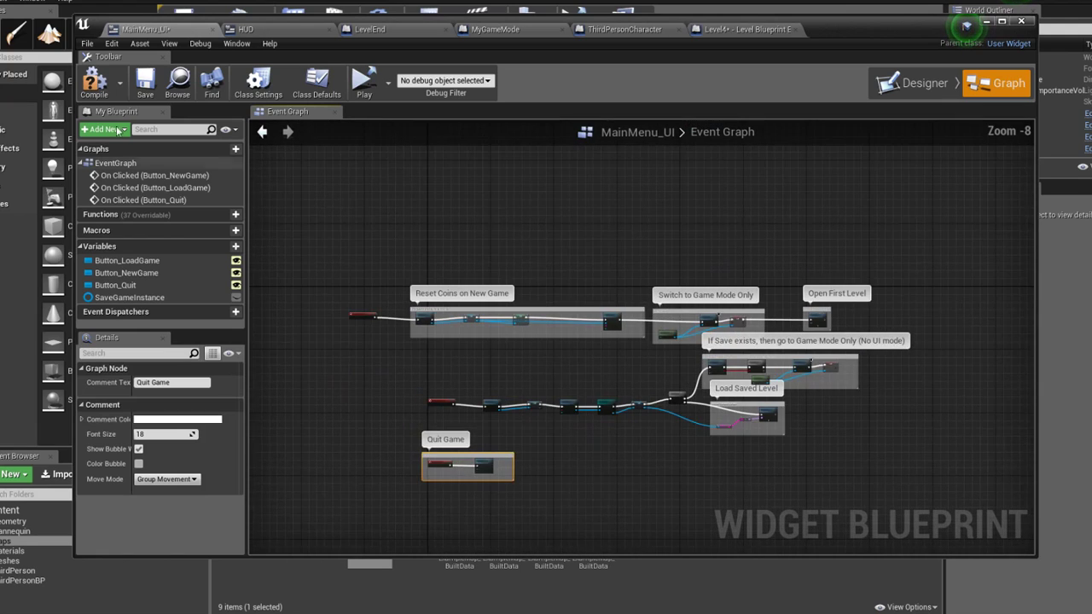
right_click_drag(344, 176, 356, 229)
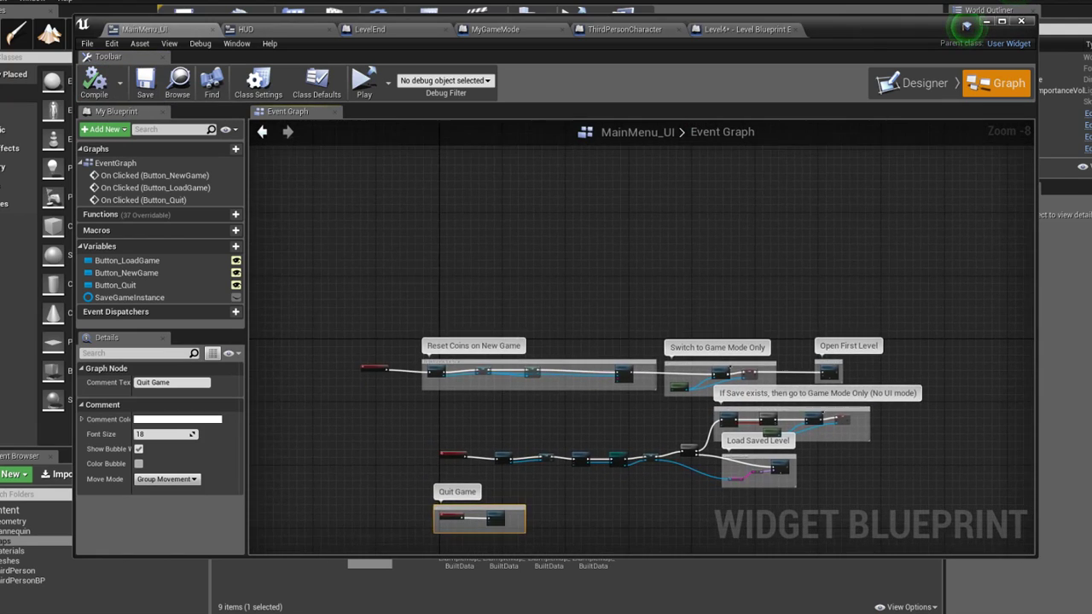
scroll(424, 258, "up", 1)
scroll(424, 258, "up", 1)
Add an Event Construct node to the MainMenu_UI event graph
right_click(424, 258)
type("even")
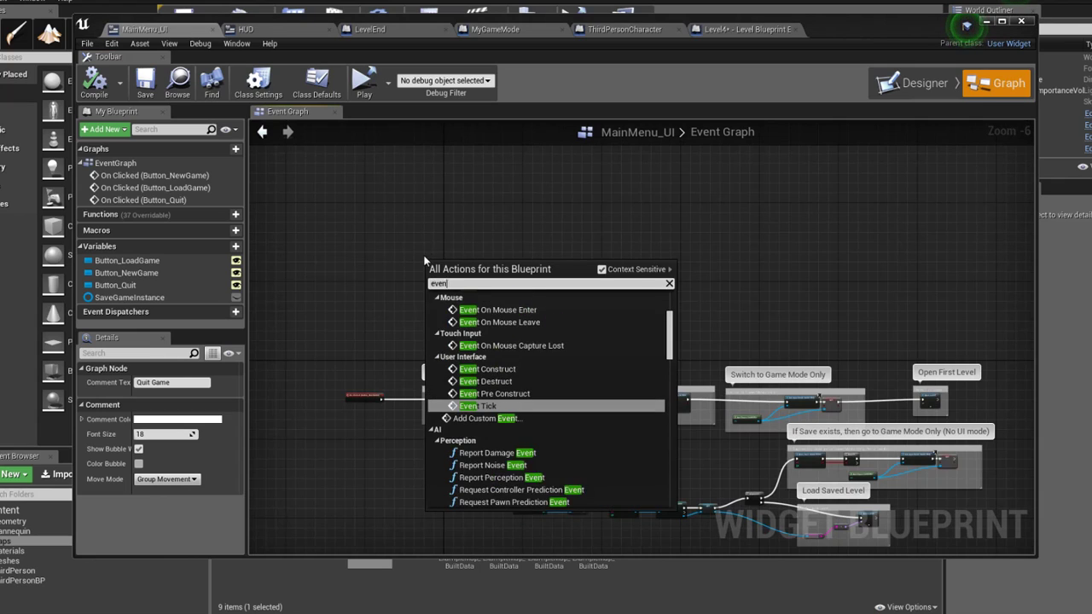
type("t con")
key("Return")
scroll(455, 290, "up", 4)
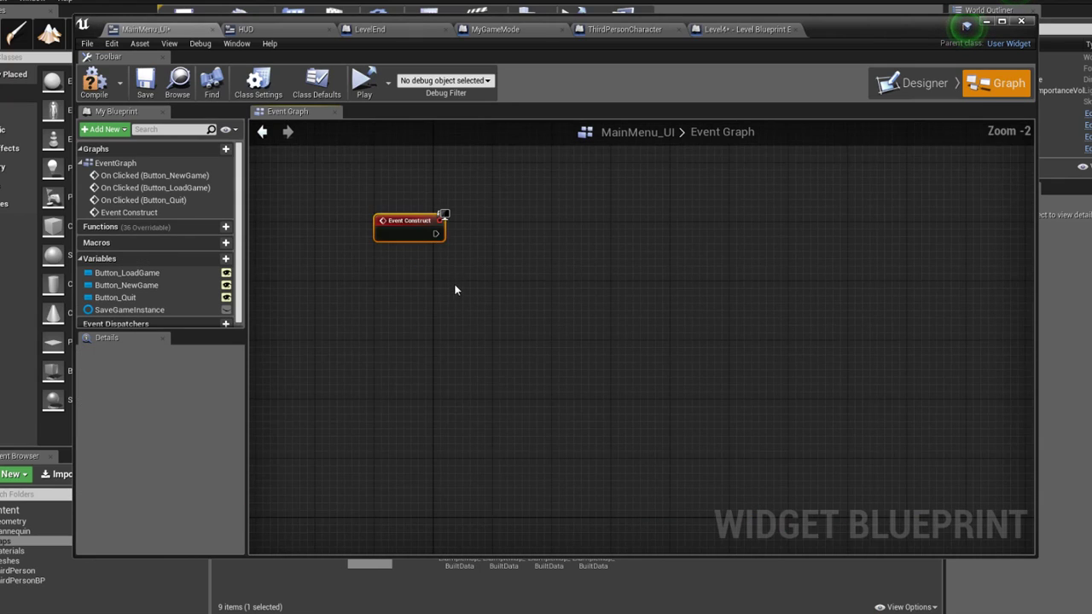
scroll(459, 297, "down", 2)
right_click_drag(460, 283, 415, 292)
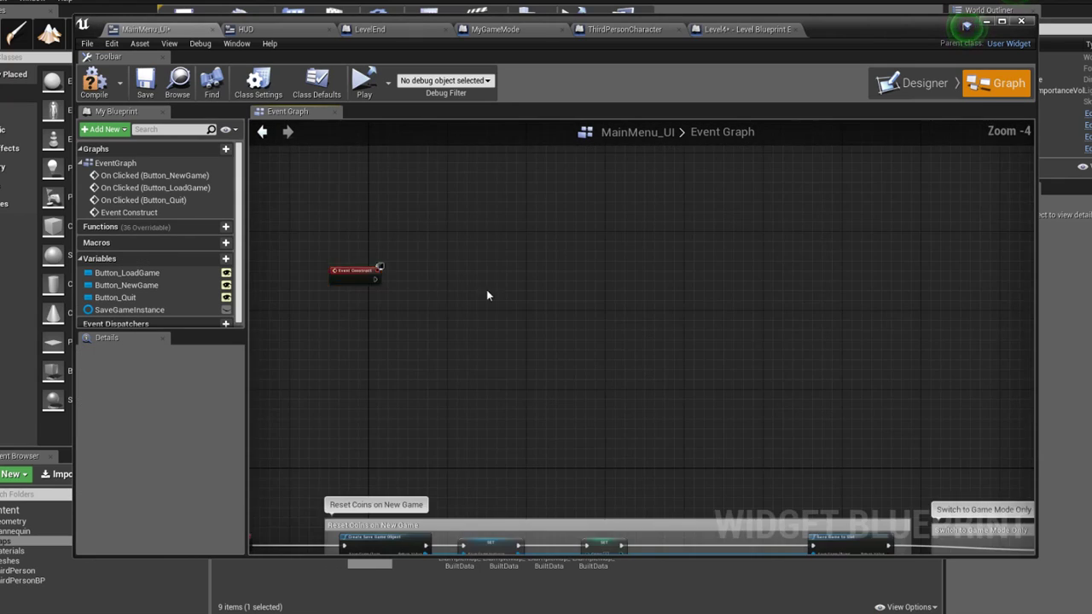
Paste the input-mode and mouse-cursor nodes, wire Event Construct to Set Input Mode UI Only, and comment them
key("ctrl+v")
left_click_drag(444, 307, 432, 301)
left_click_drag(485, 279, 375, 279)
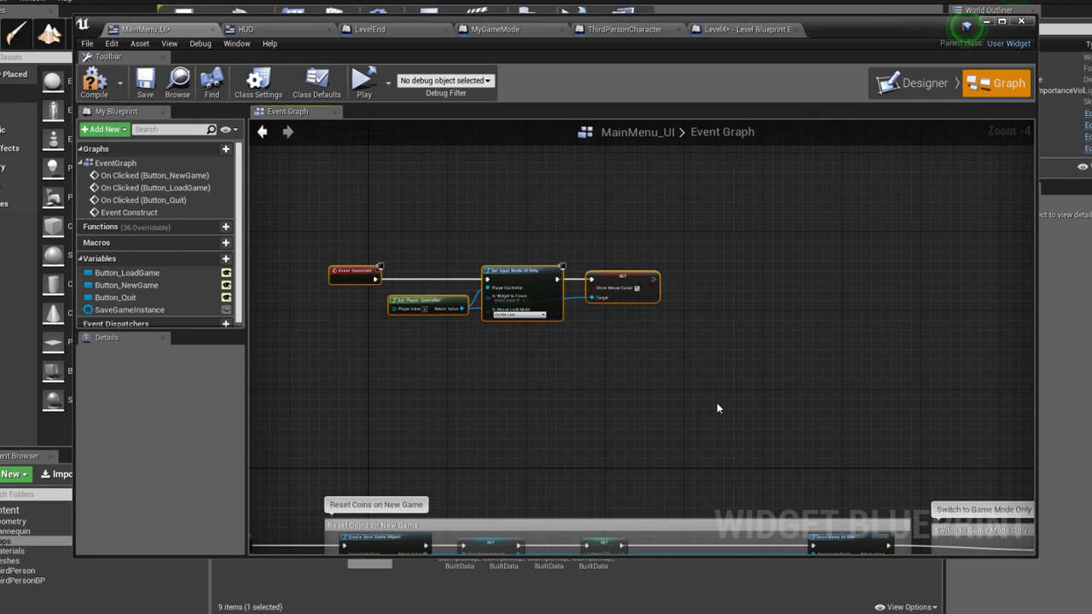
key("c")
type("Switch to UI Mode Only on Main Menu")
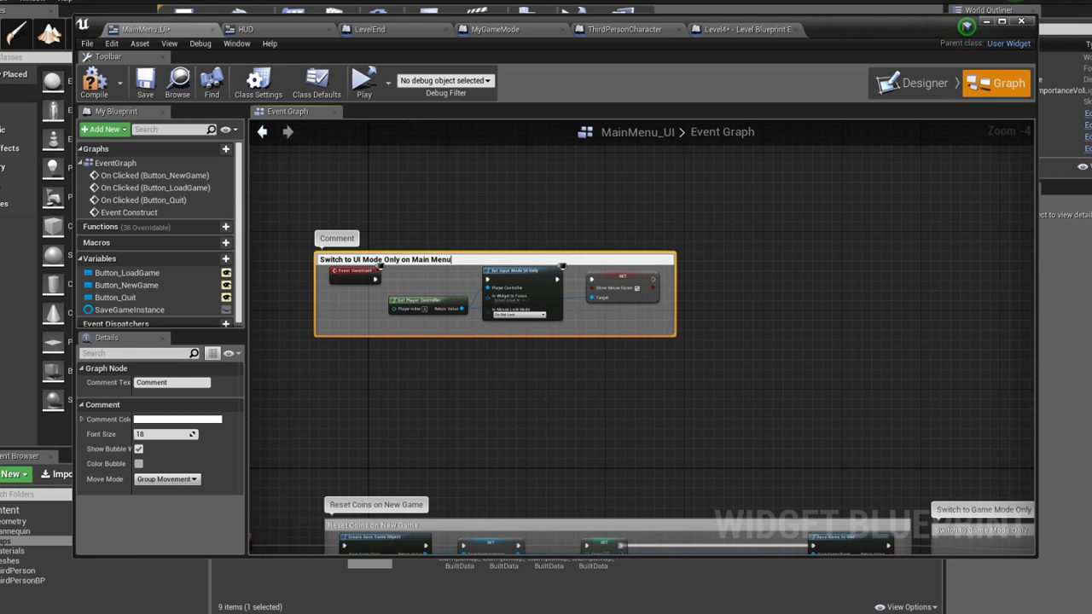
Commit the comment and correct its title to 'Switch to UI Mode Only in Main Menu'
key("Return")
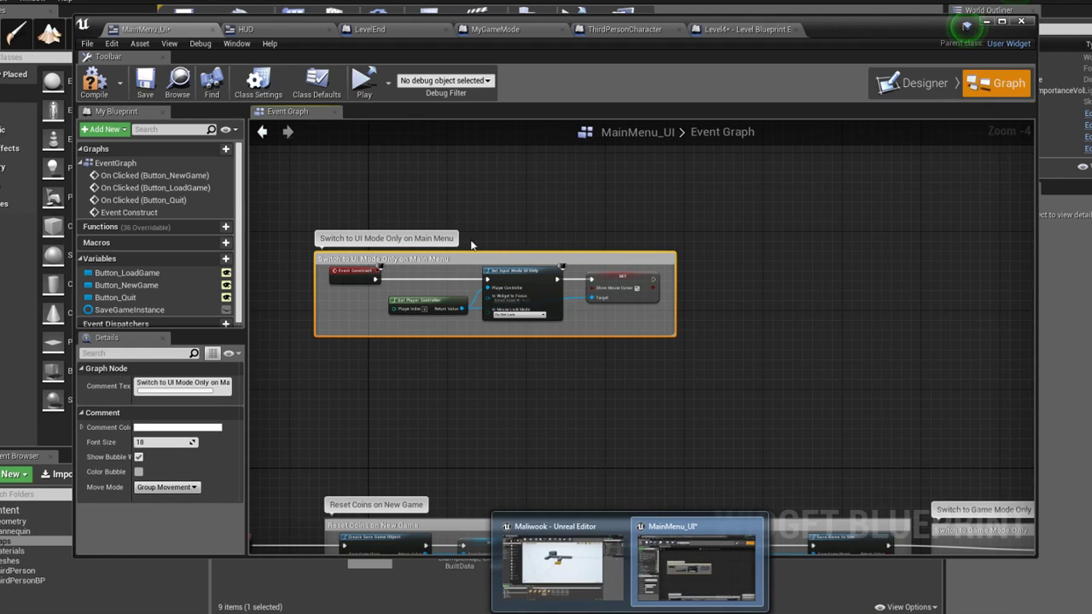
double_click(407, 230)
left_click(408, 231)
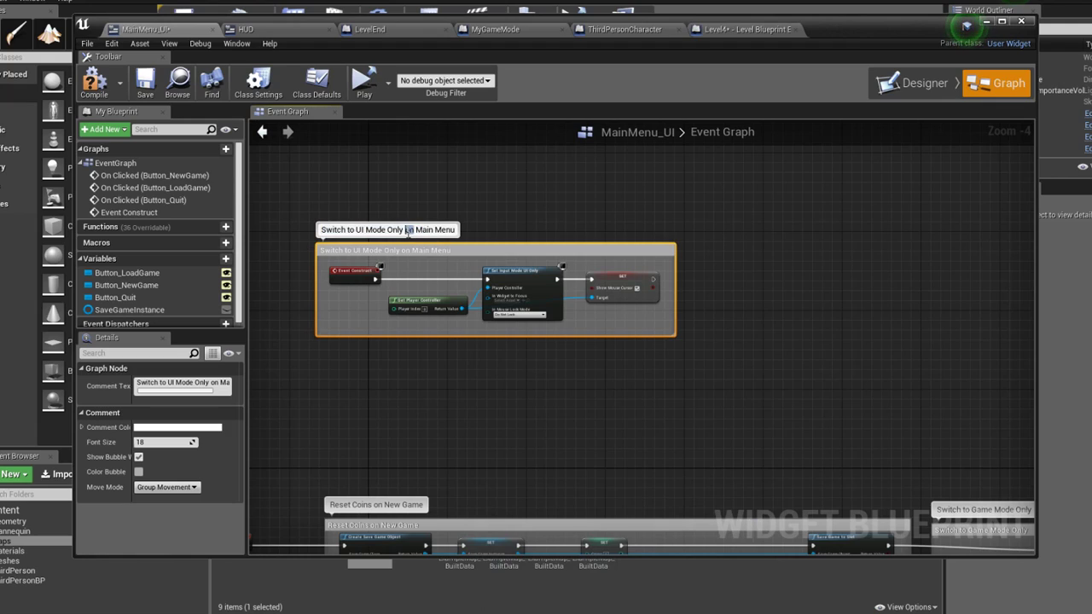
type("i")
key("Return")
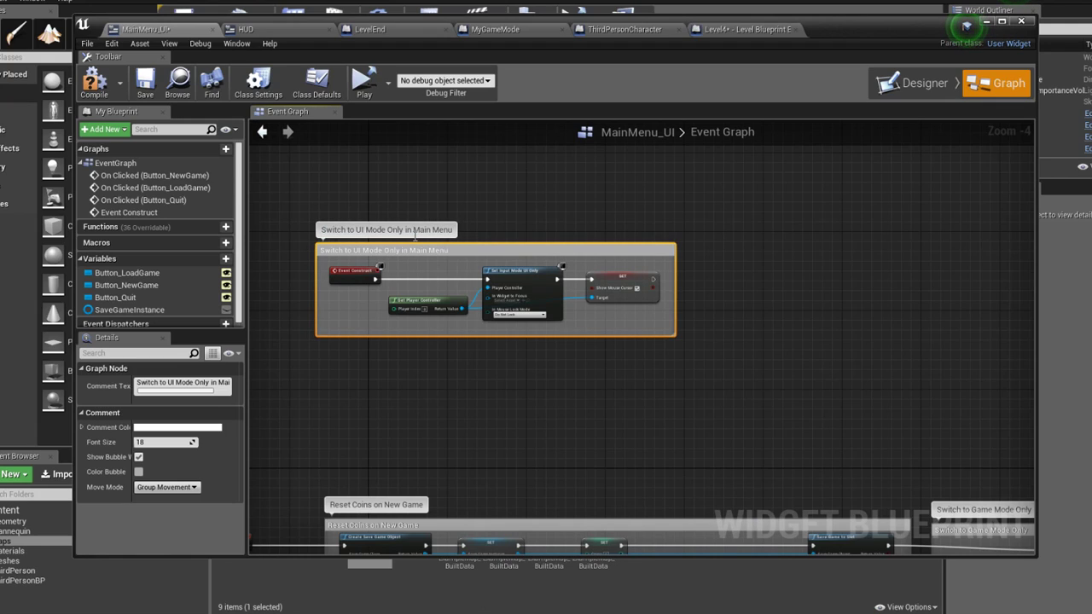
Launch the standalone game, saving Level4, and run and jump to grab a coin
left_click(363, 79)
left_click(615, 416)
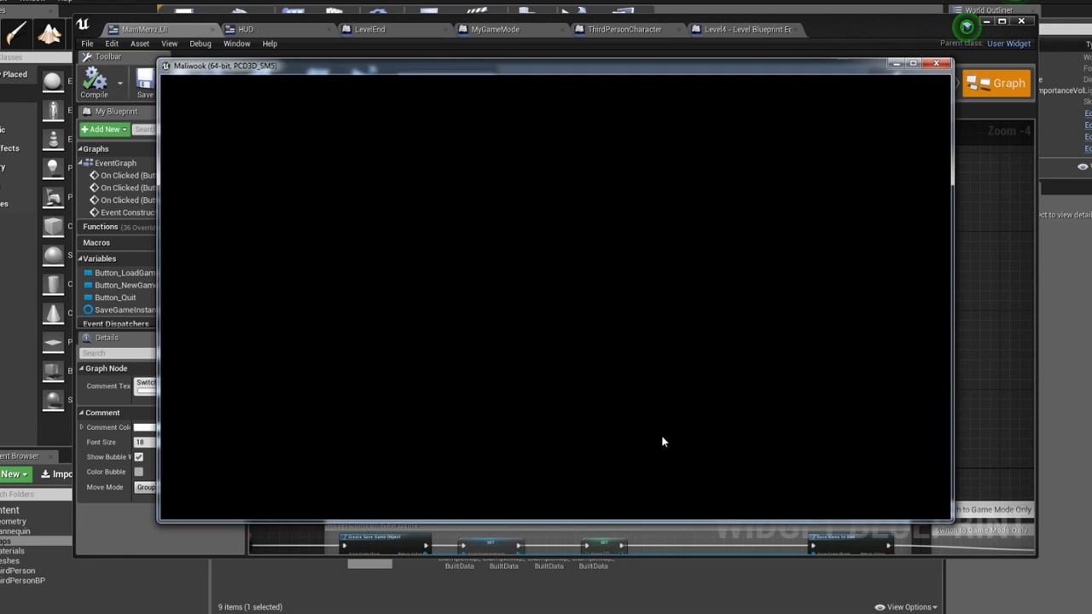
key("w")
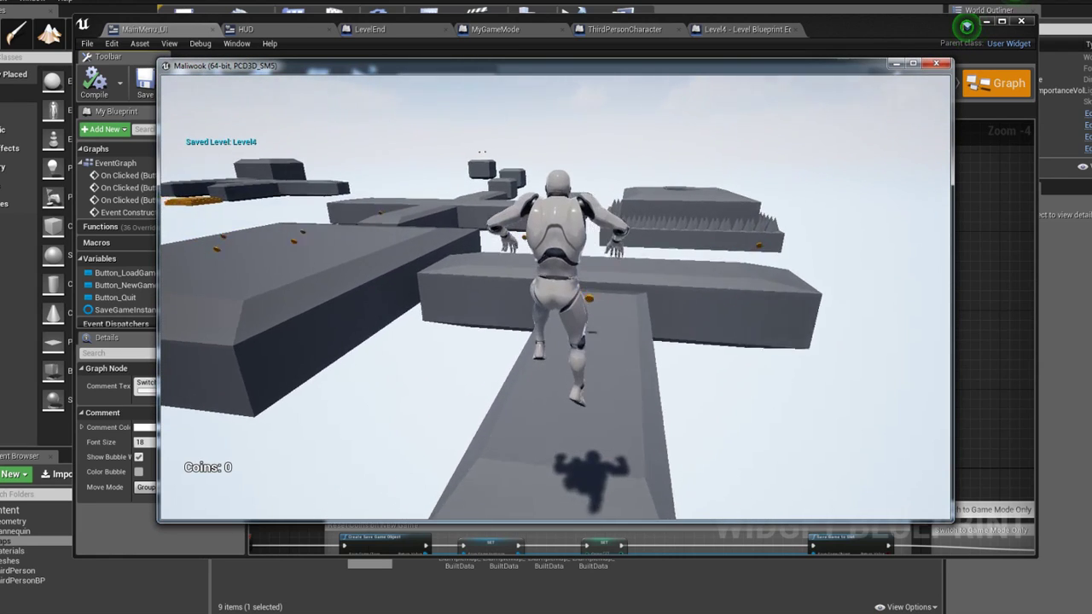
key("space")
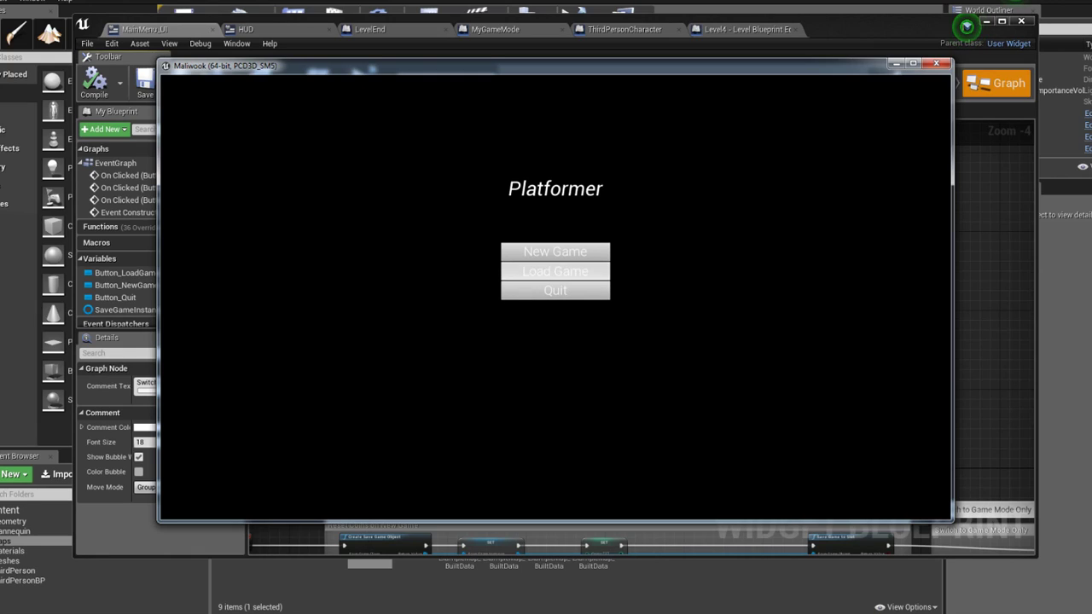
Use Load Game from the menu, walk forward, return to the menu with Esc, and quit
left_click(556, 271)
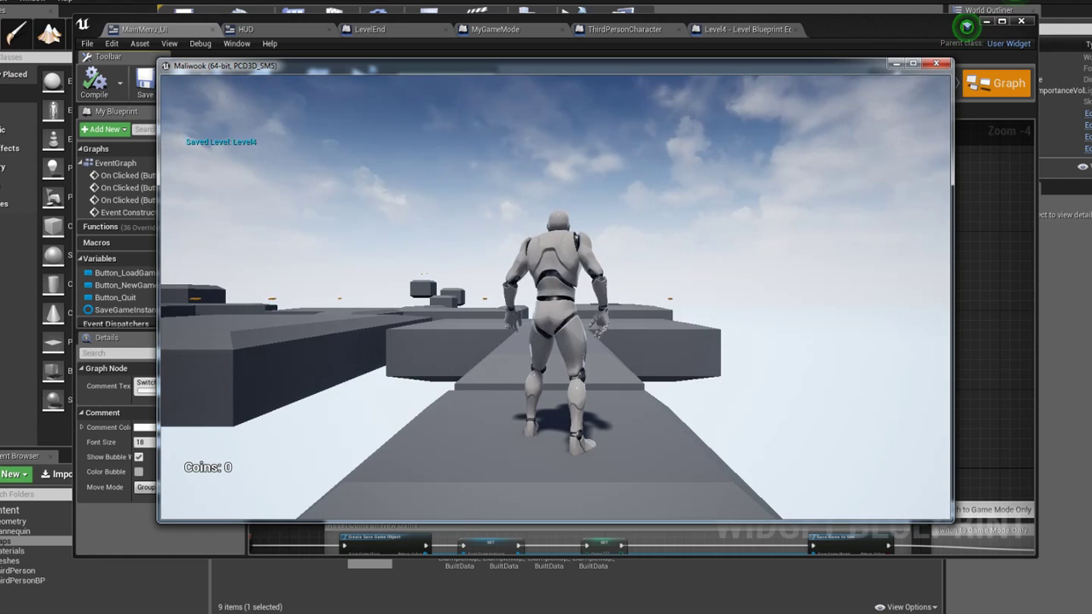
key("w")
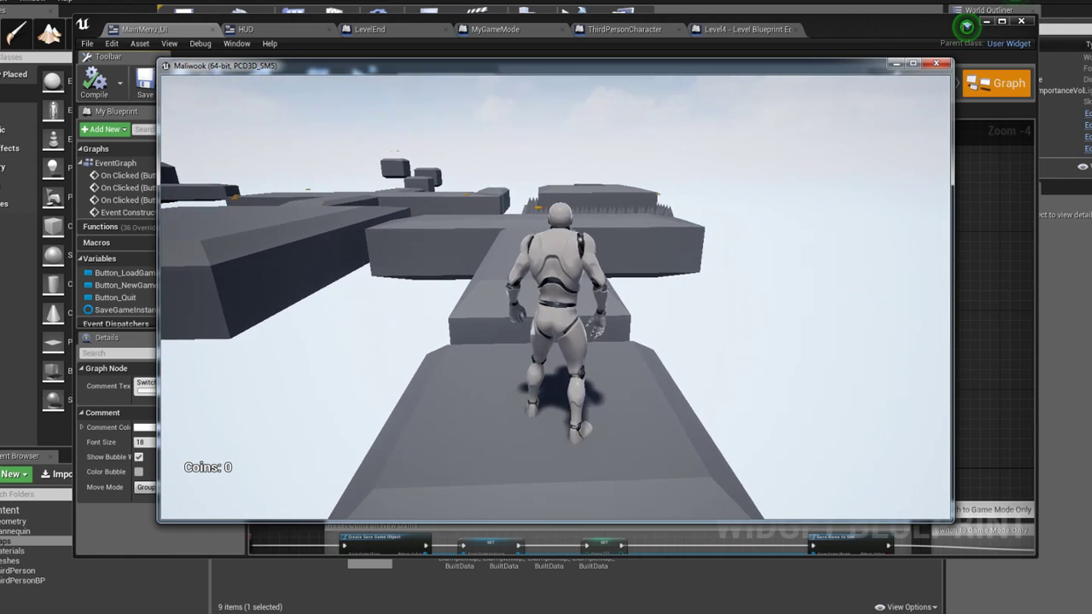
key("Escape")
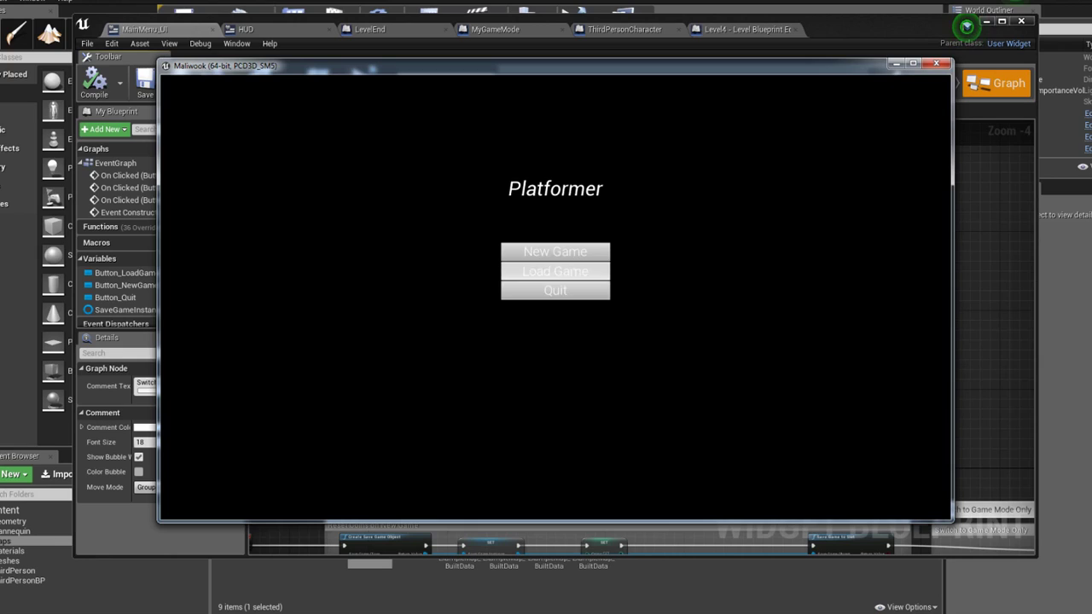
left_click(537, 291)
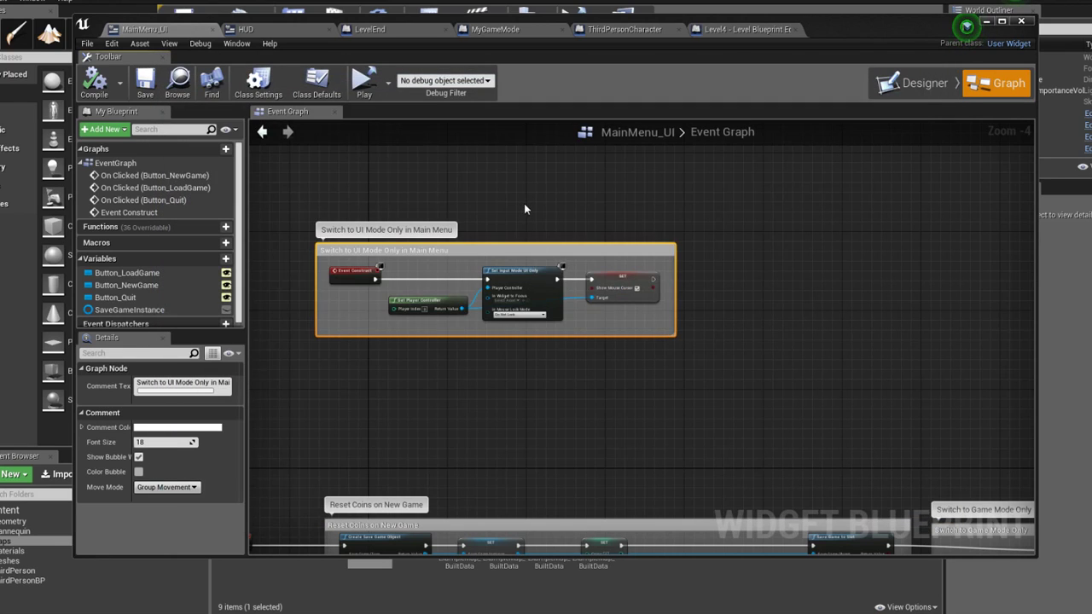
Delete Get Player Controller, Set Input Mode UI Only and SET from MainMenu_UI, then minimise its editor
mouse_move(524, 205)
right_mouse_down()
mouse_move(603, 227)
mouse_move(634, 218)
right_mouse_up()
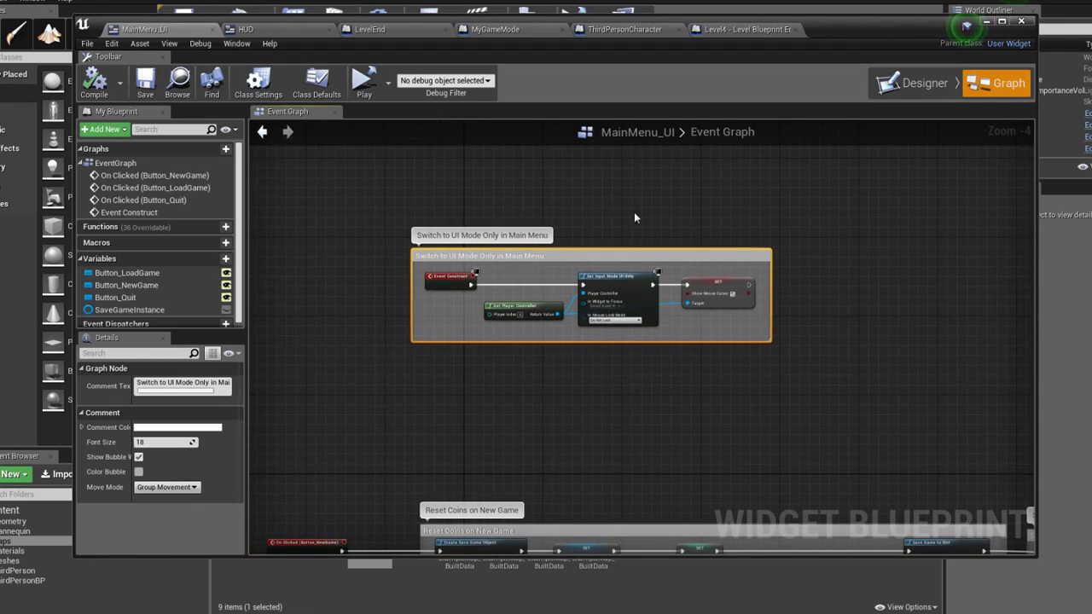
left_click_drag(730, 269, 553, 322)
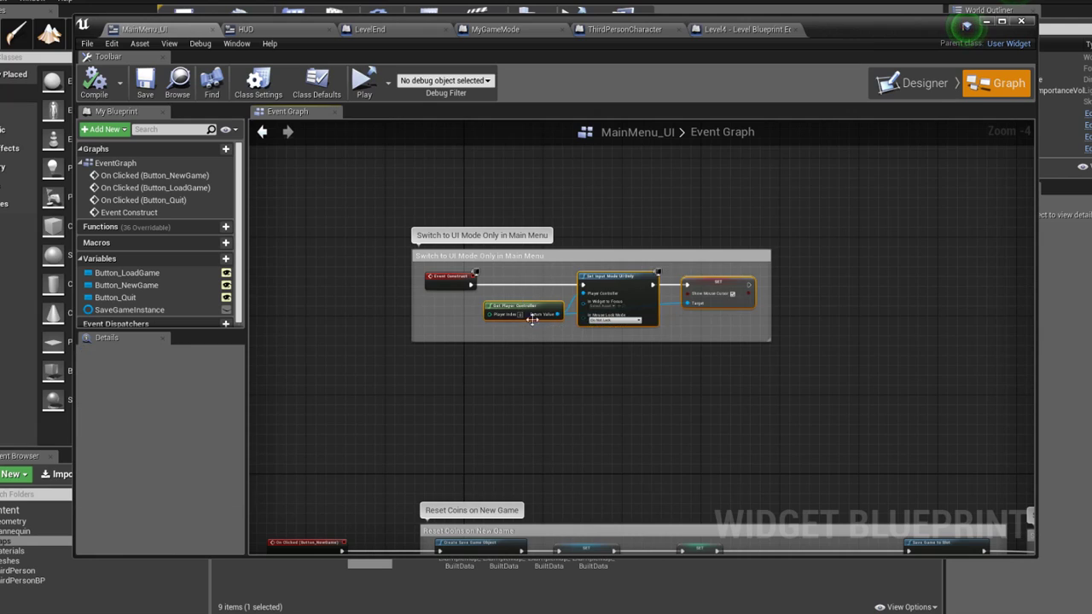
scroll(625, 273, "up", 2)
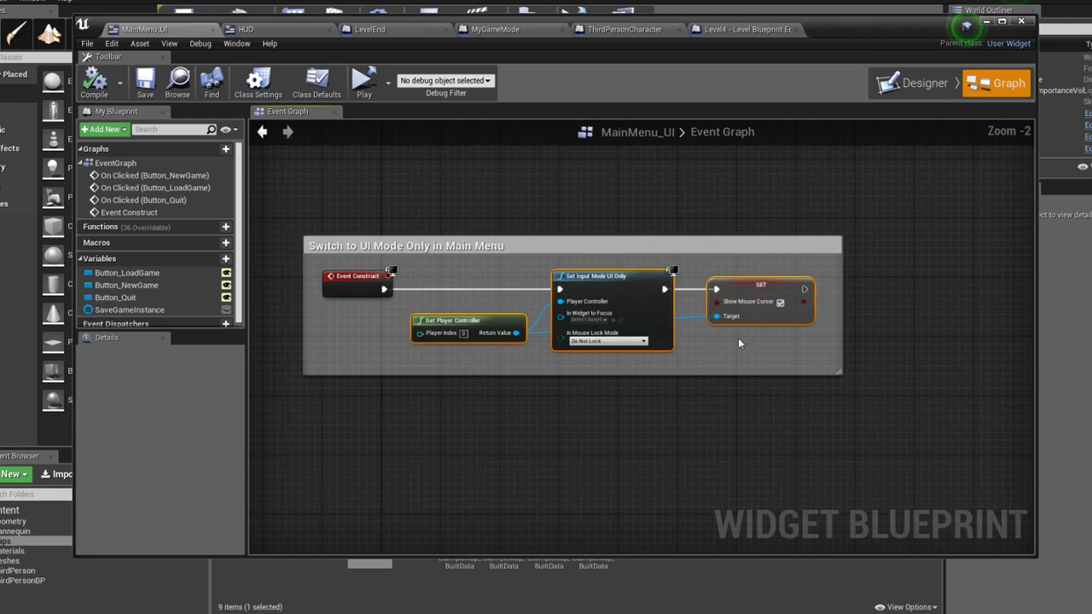
key("Delete")
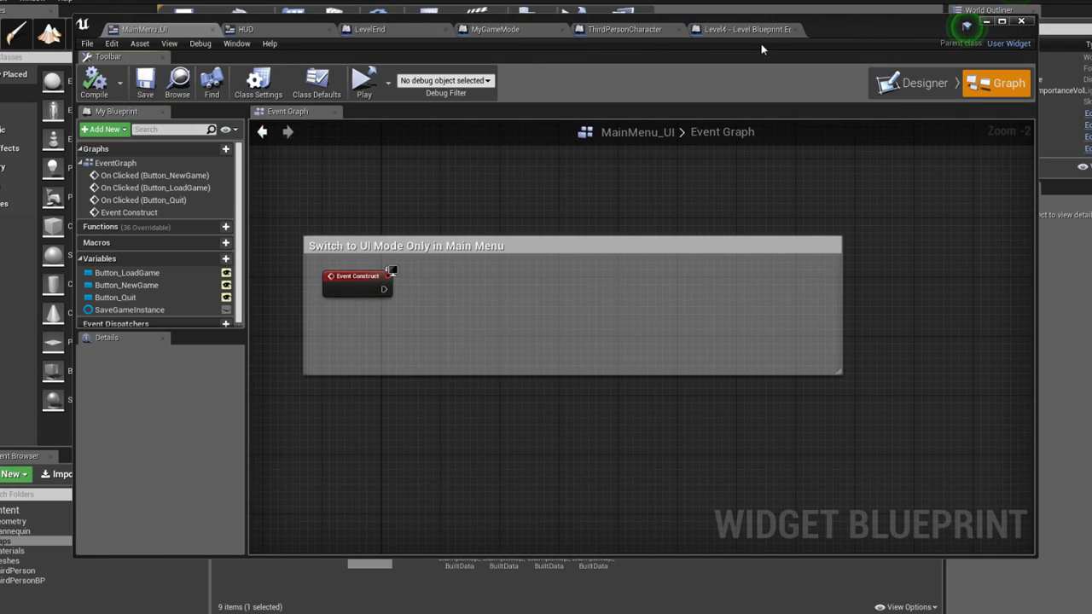
left_click(986, 23)
Open the MainMenu map and its Level Blueprint
left_click(401, 533)
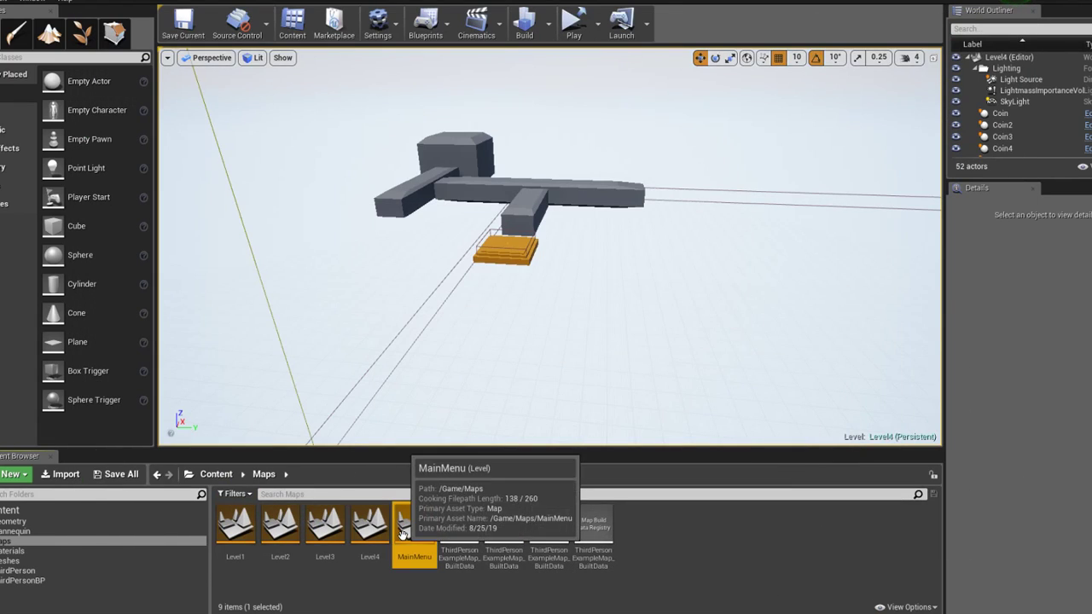
double_click(401, 532)
left_click(425, 24)
left_click(457, 129)
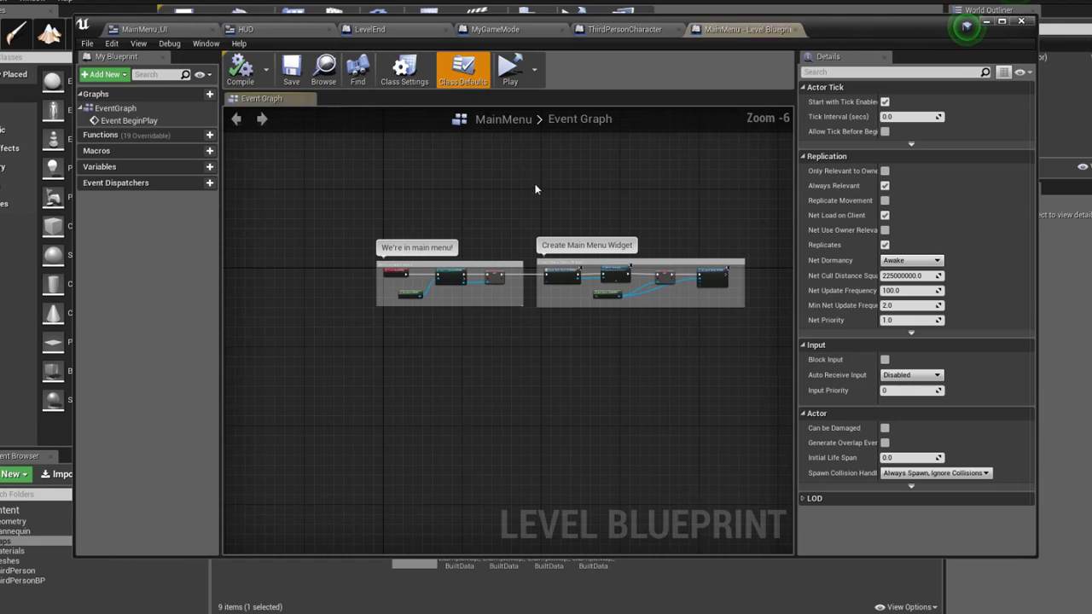
Tick Show Mouse Cursor on the SET node near the Create Main Menu Widget nodes
scroll(622, 286, "up", 3)
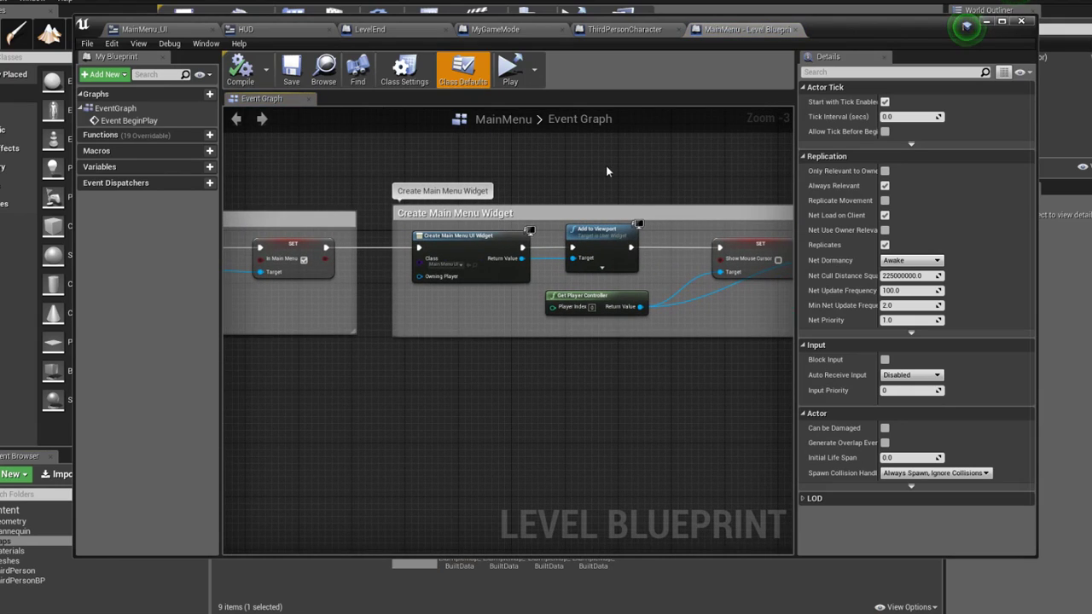
mouse_move(608, 165)
right_mouse_down()
mouse_move(420, 173)
mouse_move(588, 176)
right_mouse_up()
scroll(426, 172, "down", 2)
scroll(403, 179, "up", 1)
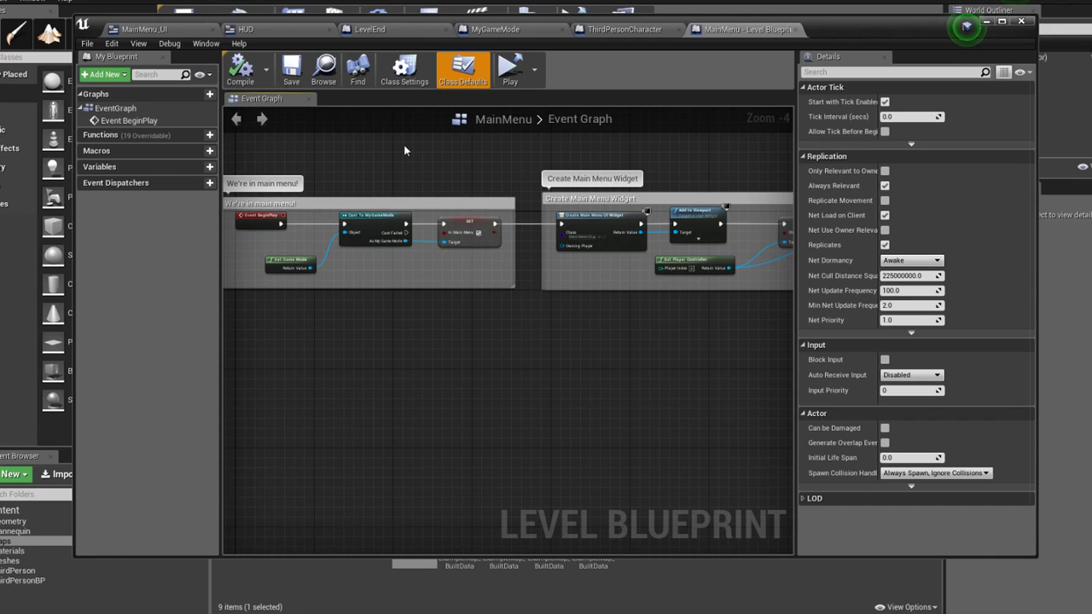
right_click_drag(522, 182, 275, 183)
scroll(588, 244, "up", 2)
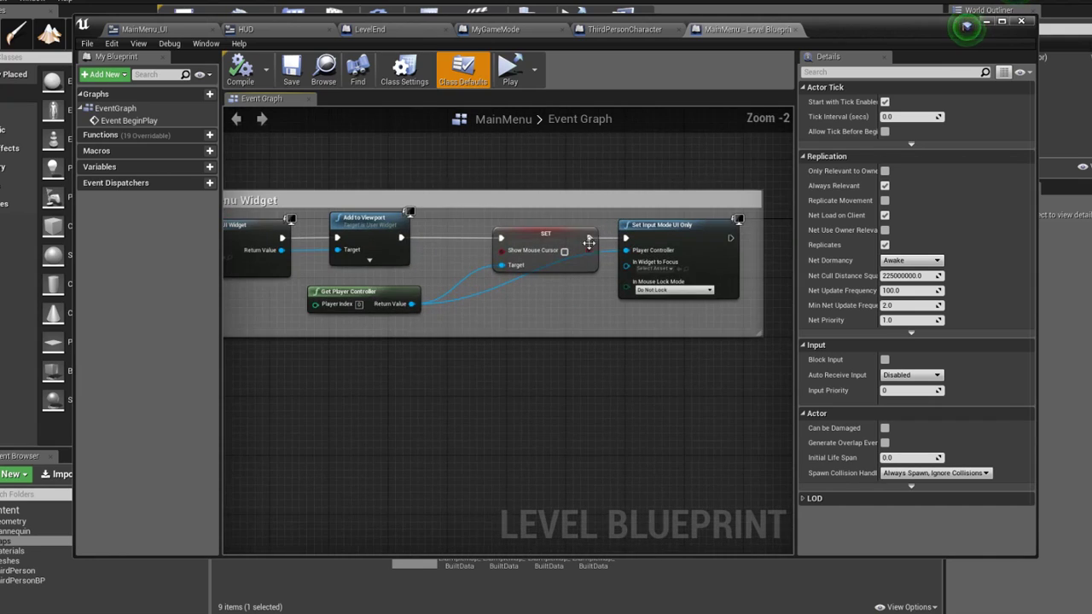
left_click(564, 250)
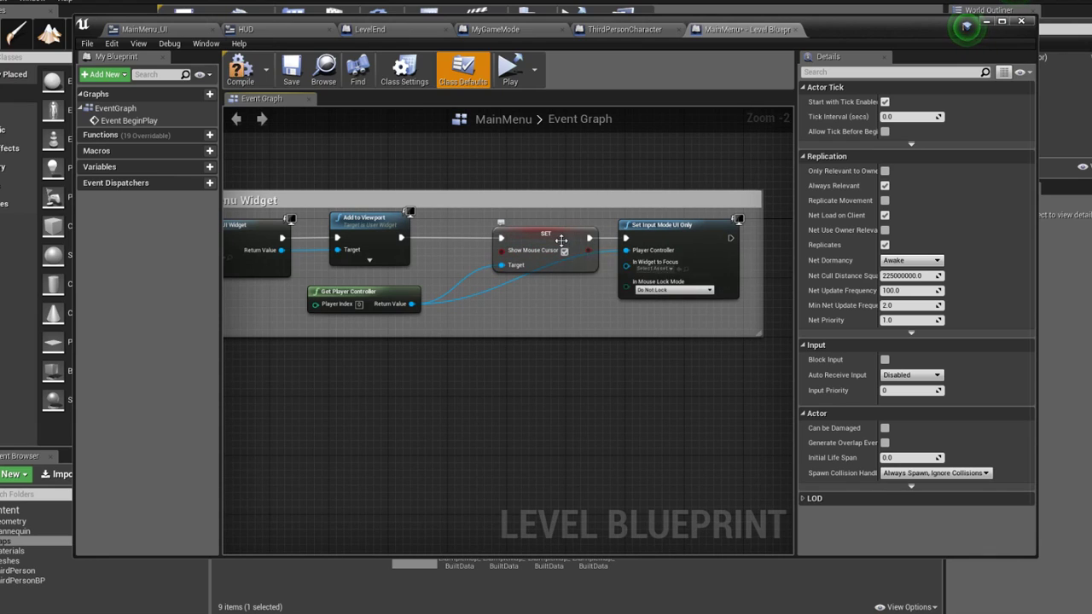
right_click_drag(559, 231, 591, 366)
left_click_drag(591, 367, 582, 223)
Comment the SET node 'I have forgotten to check this!!' and move it back into the widget group
key("c")
type("I have m")
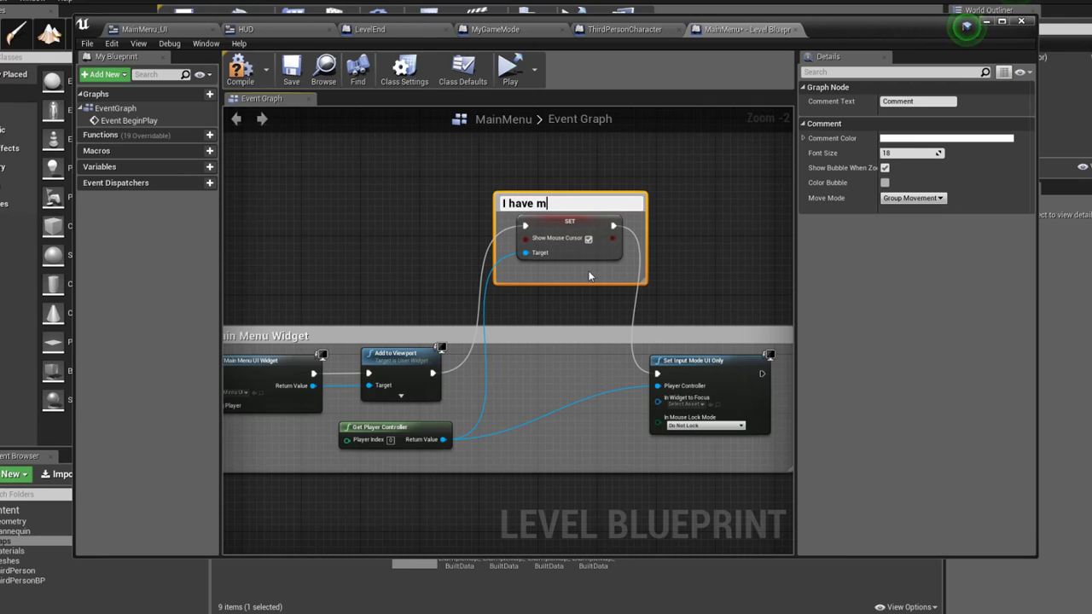
key("BackSpace")
type("forg")
type("ot")
type("ten to ch")
type("eck this!!")
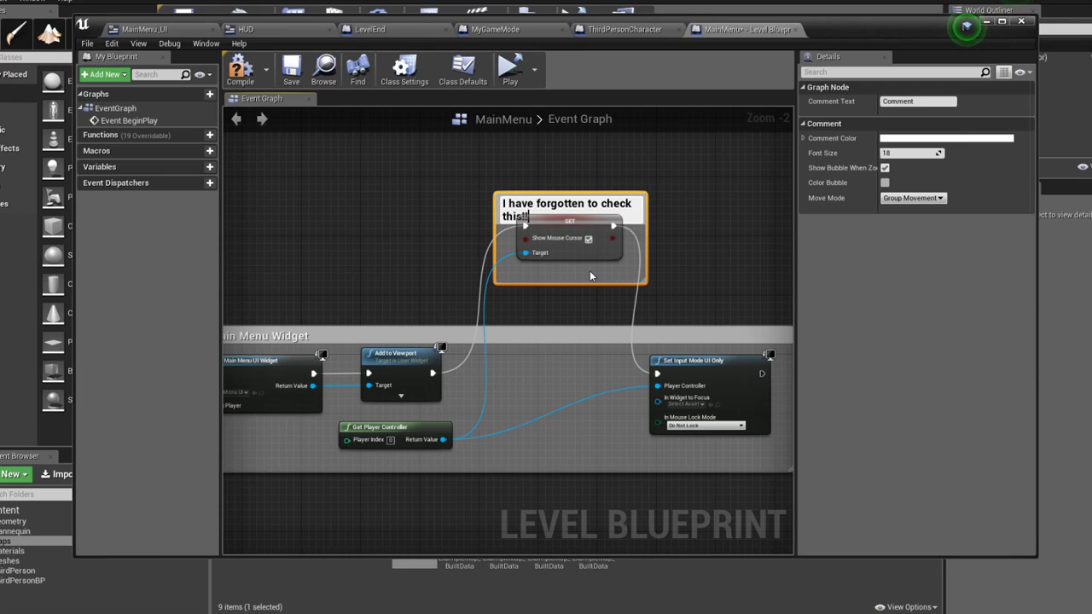
key("Return")
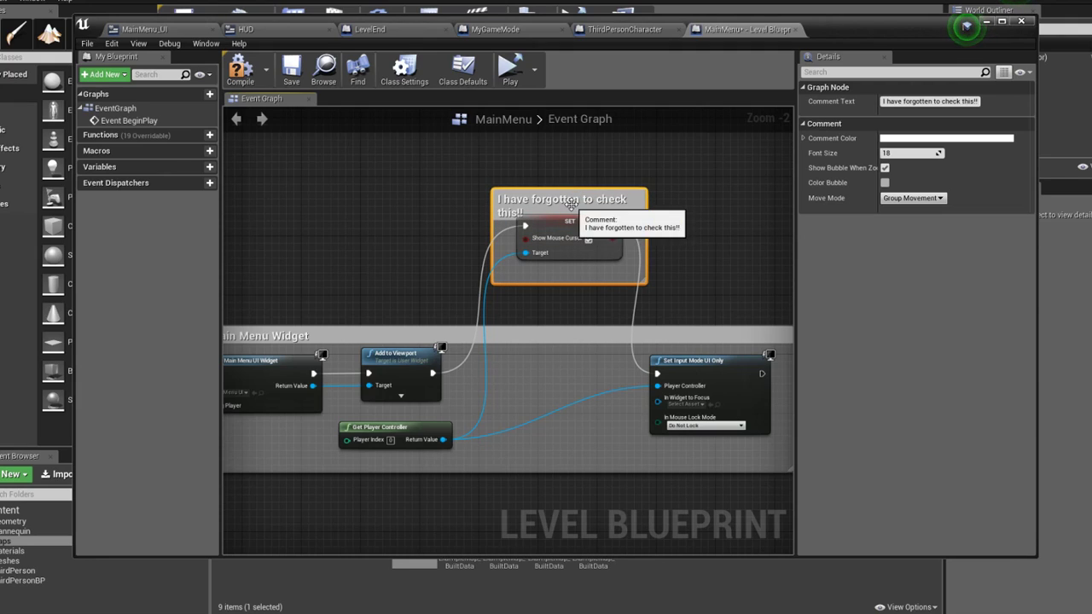
left_click_drag(575, 204, 556, 373)
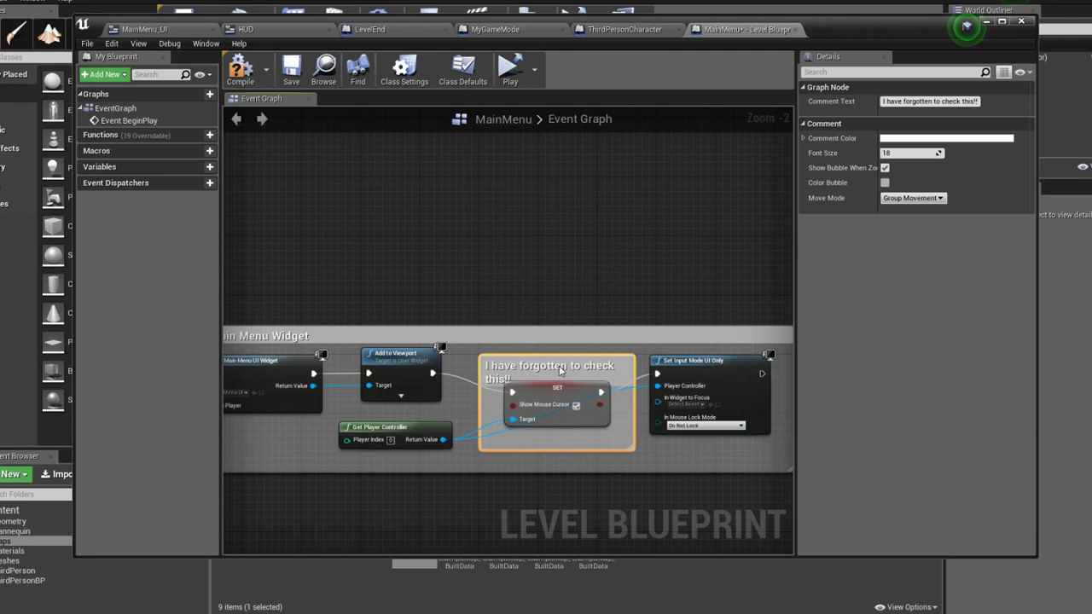
left_click(564, 259)
scroll(559, 258, "down", 2)
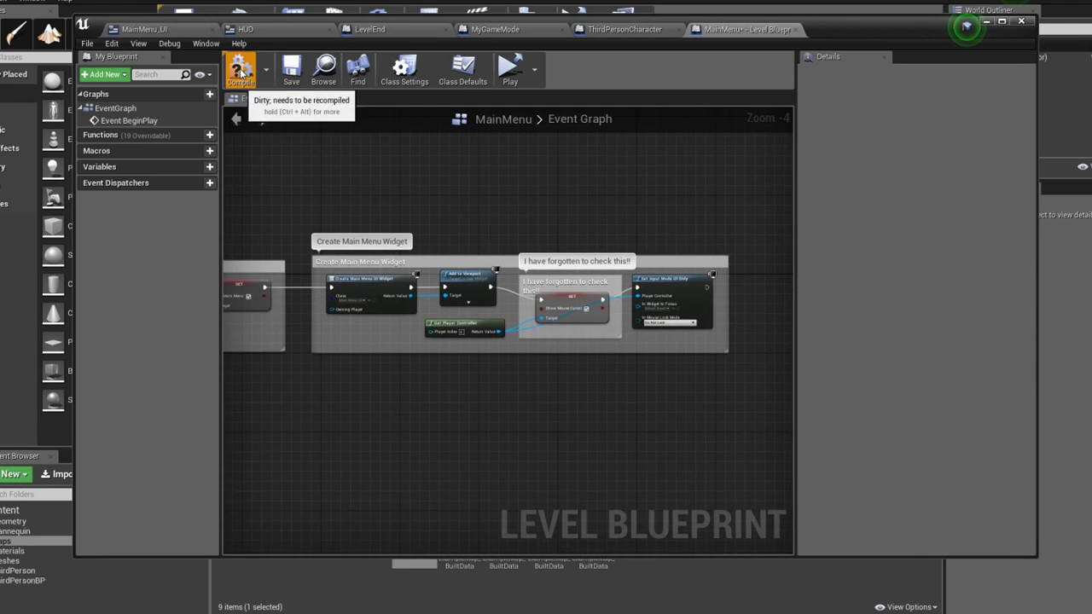
Launch standalone play, try New Game and Load Game from the menu, and run forward for a coin
left_click(504, 75)
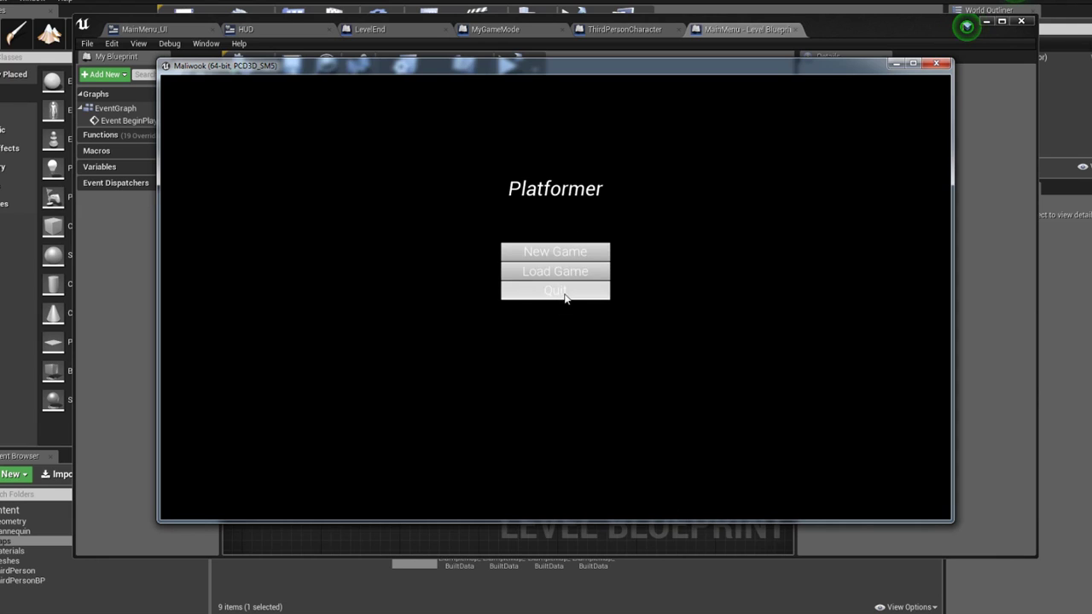
left_click(570, 250)
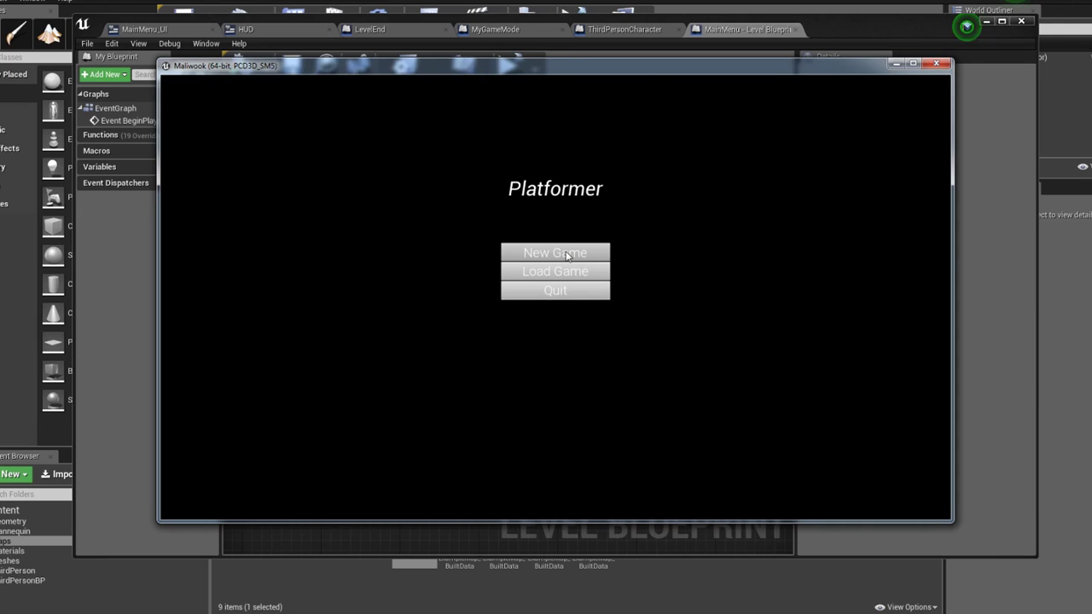
key("w")
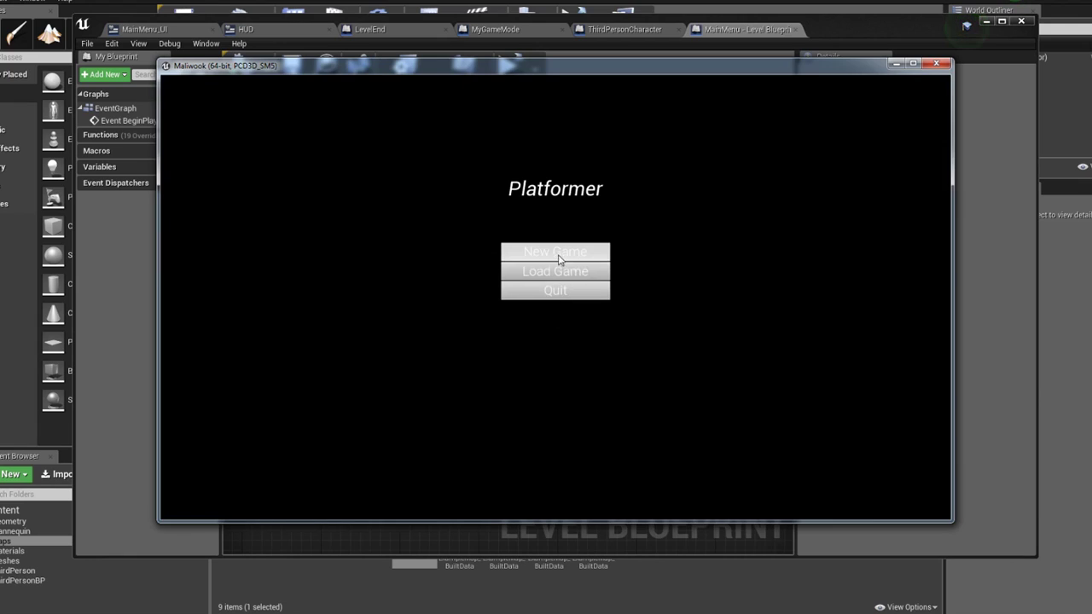
left_click(557, 254)
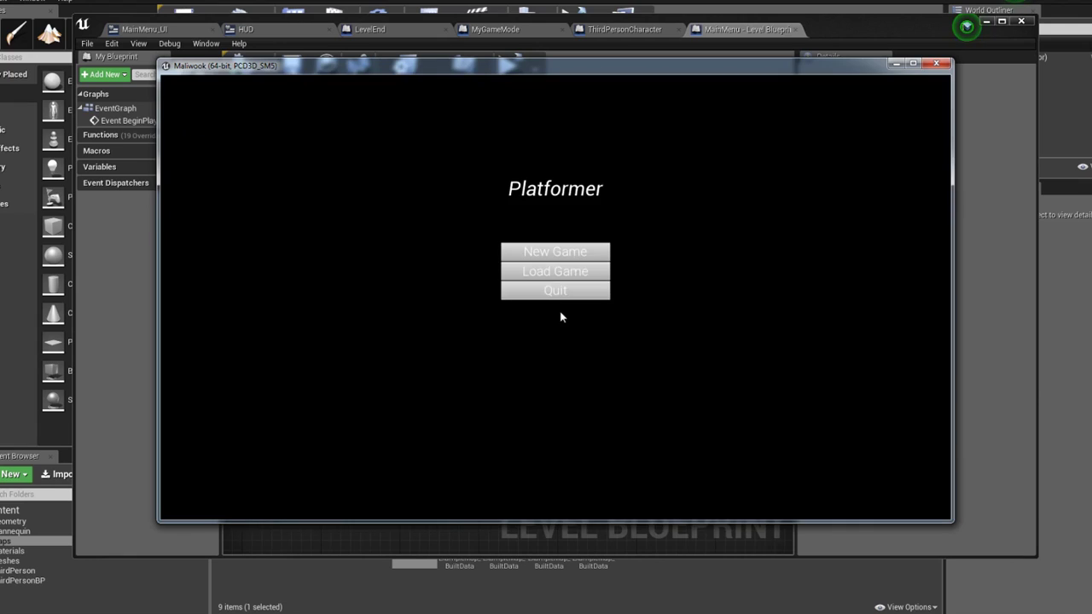
left_click(566, 275)
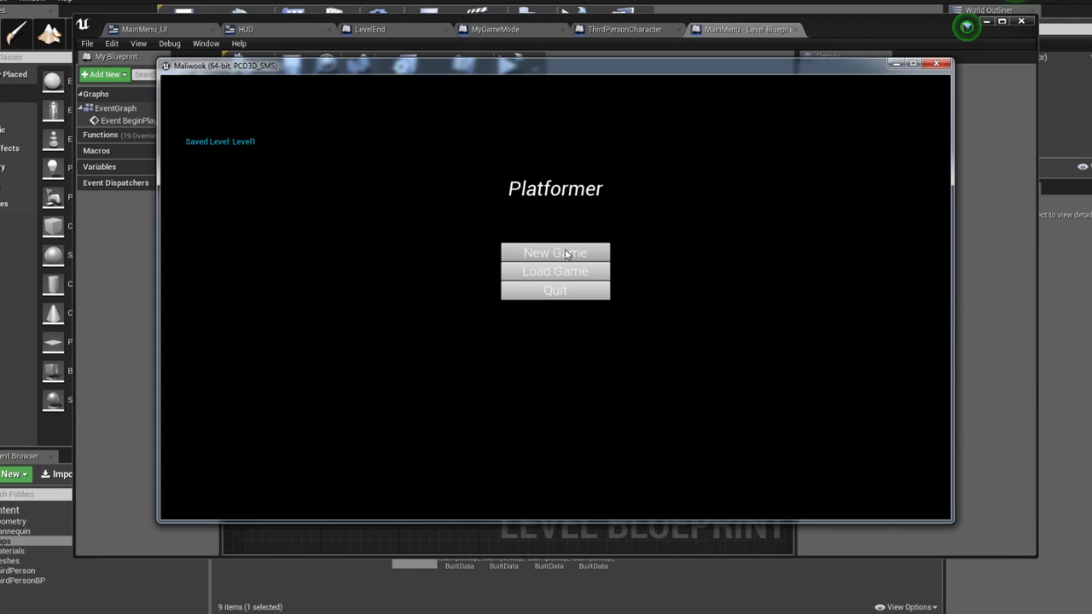
left_click(566, 254)
key("w")
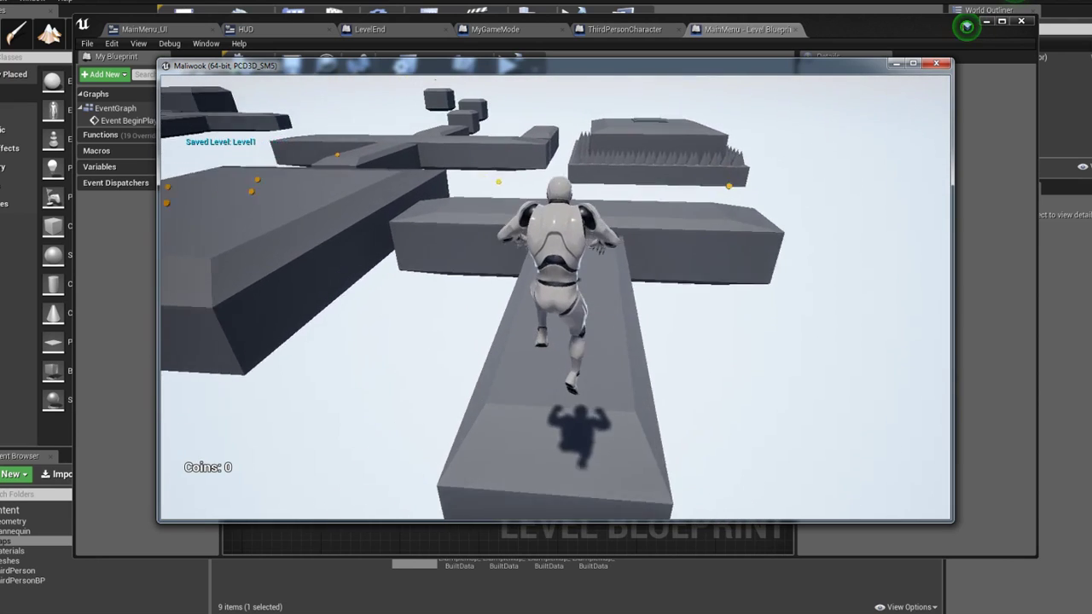
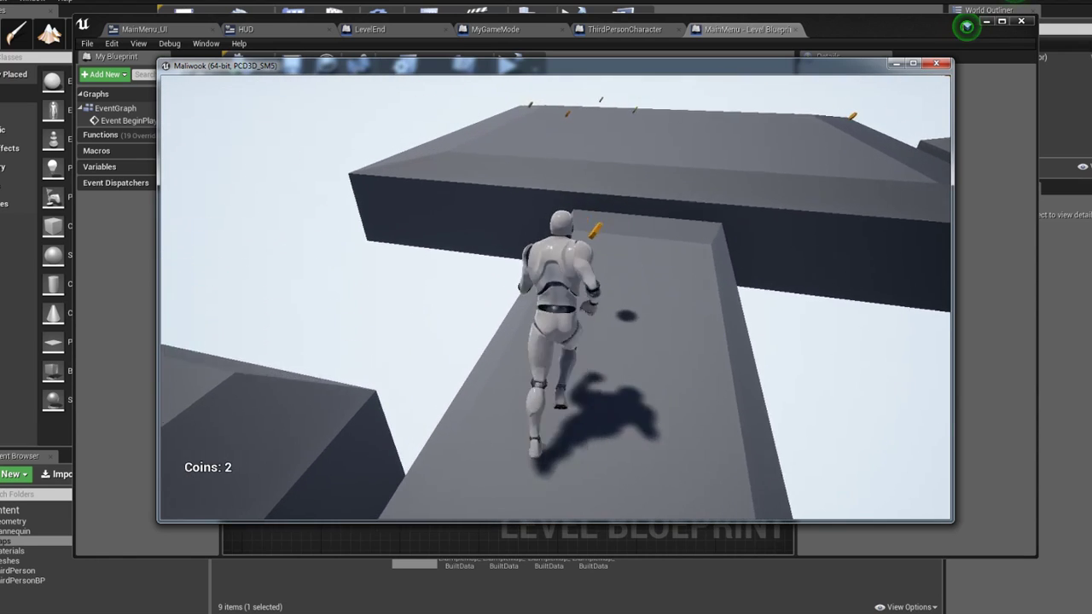
Run and jump across the platform, narrow beam and spiked block, collecting coins
key("space")
key("w")
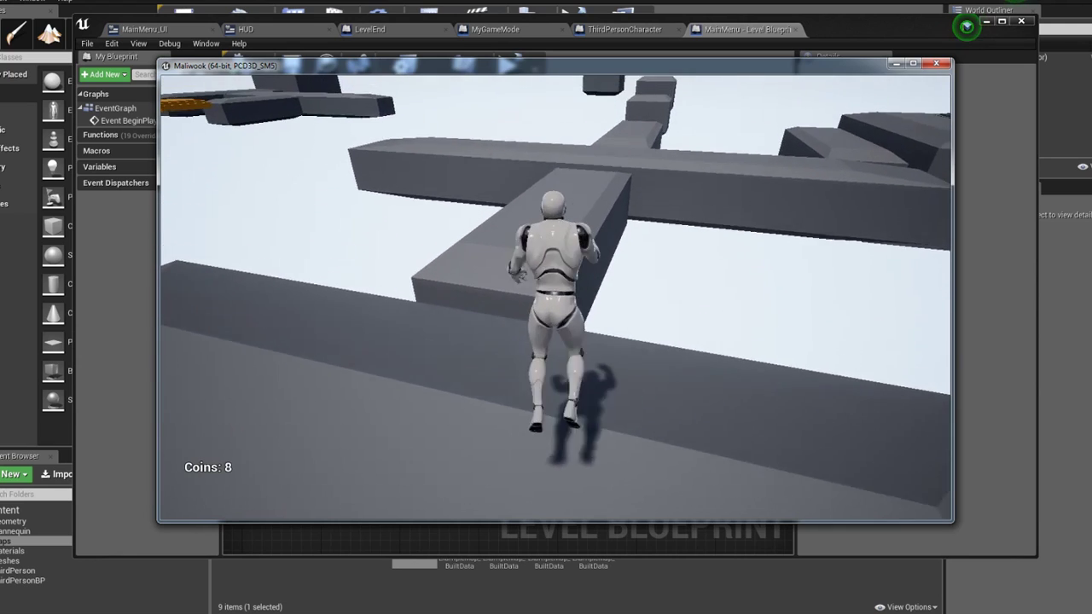
key("space")
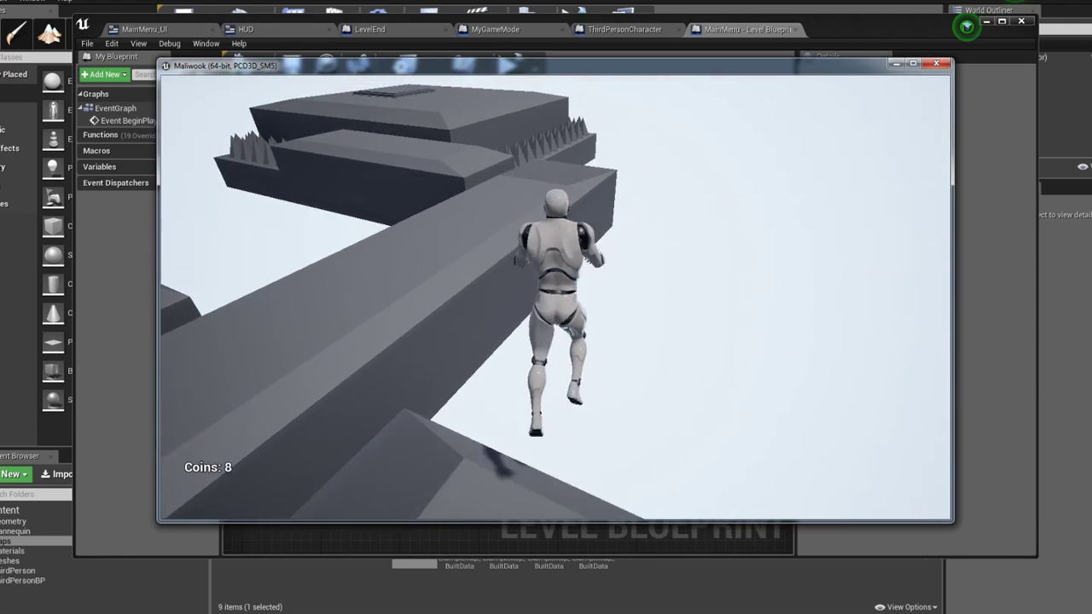
key("space")
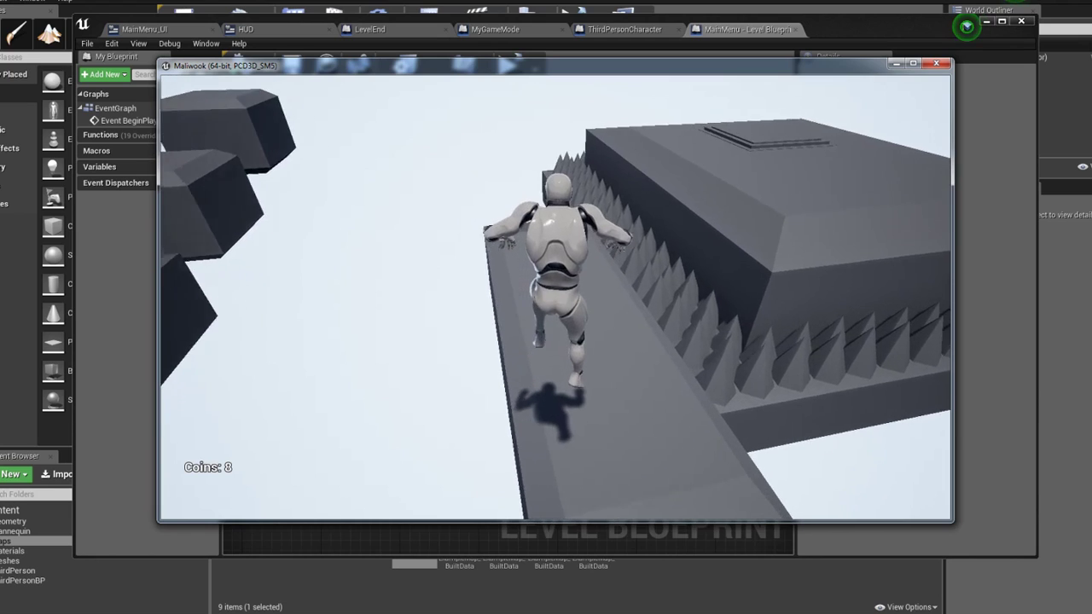
key("space")
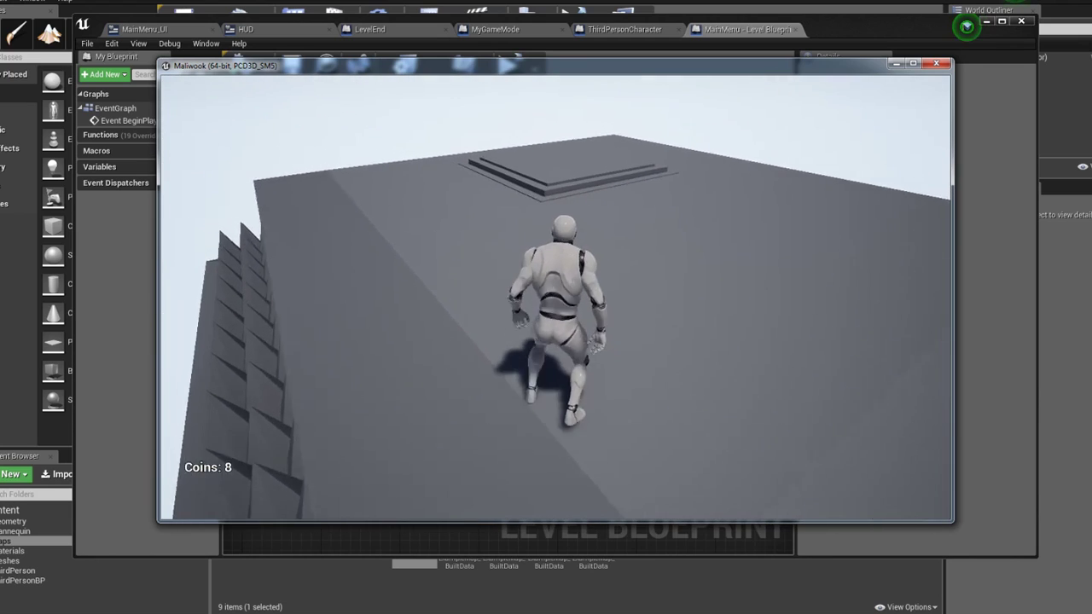
key("space")
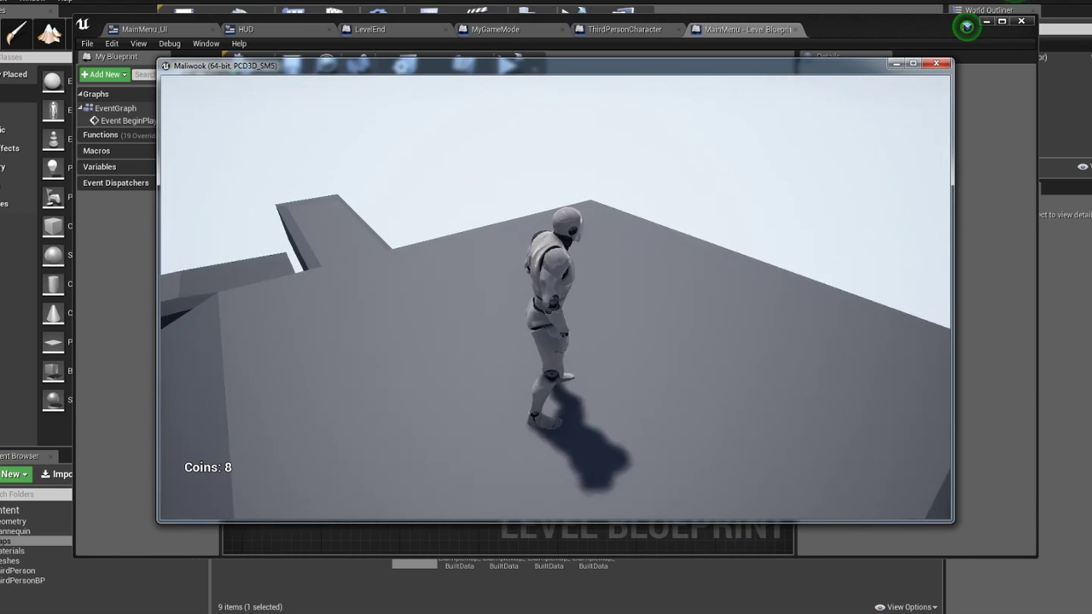
Cross the remaining beams onto the gold goal block to save Level2, then return to the main menu
key("w")
key("space")
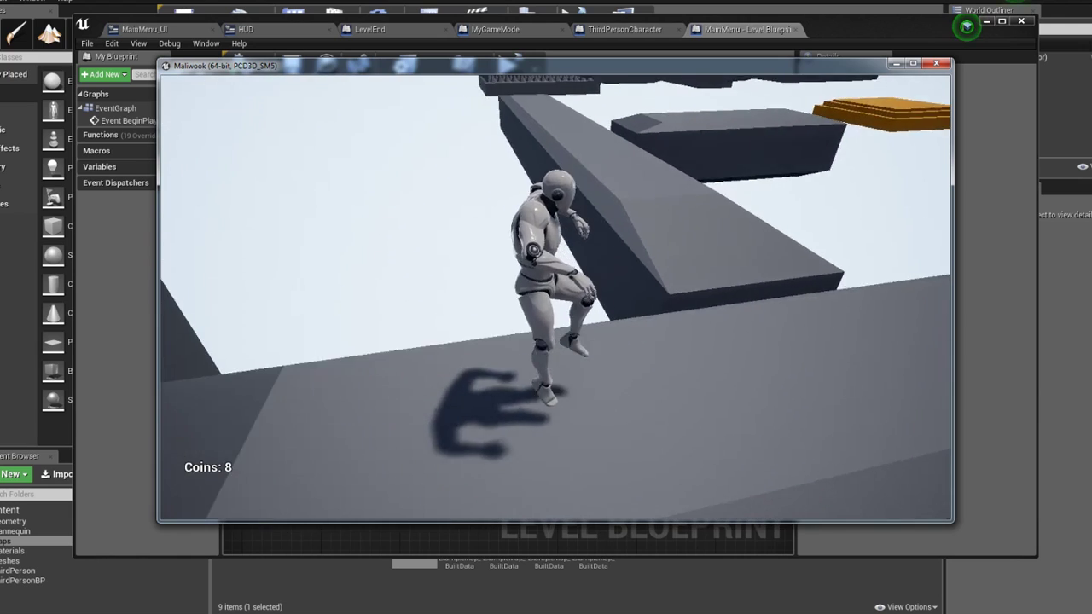
key("space")
key("w")
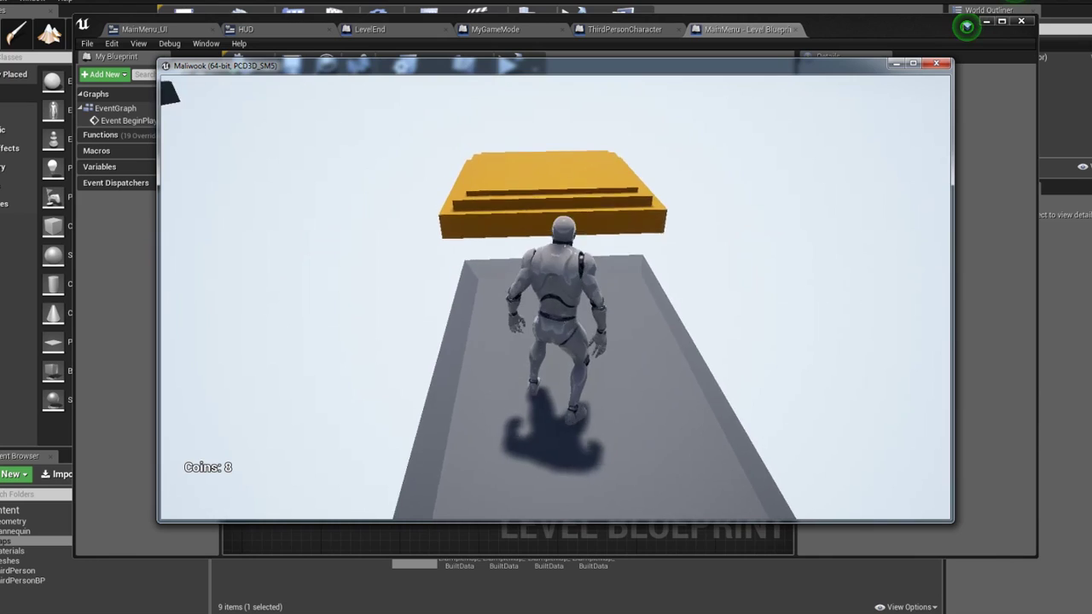
key("space")
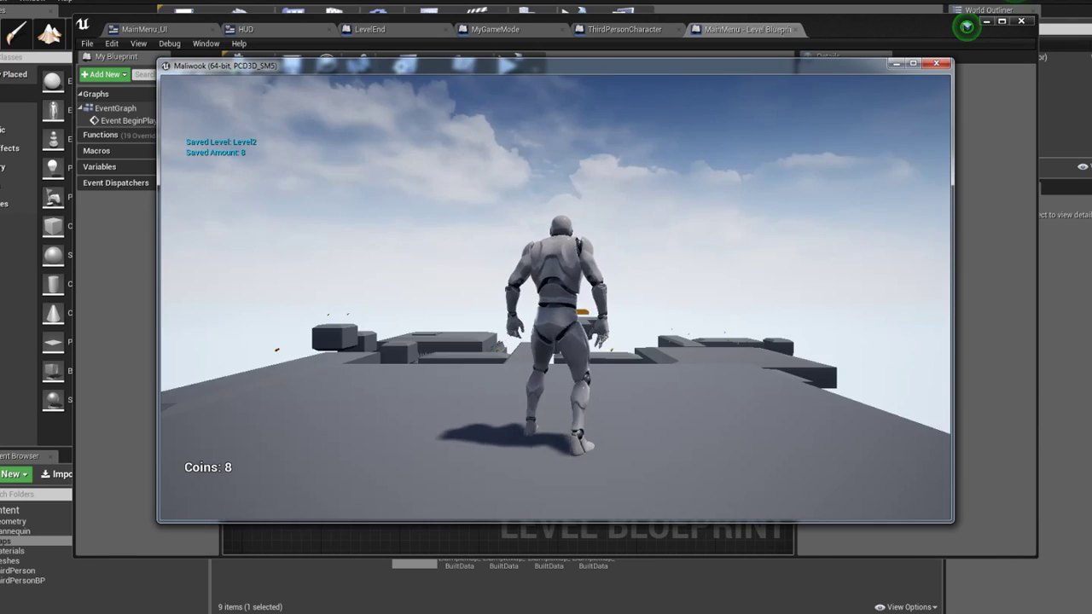
key("w")
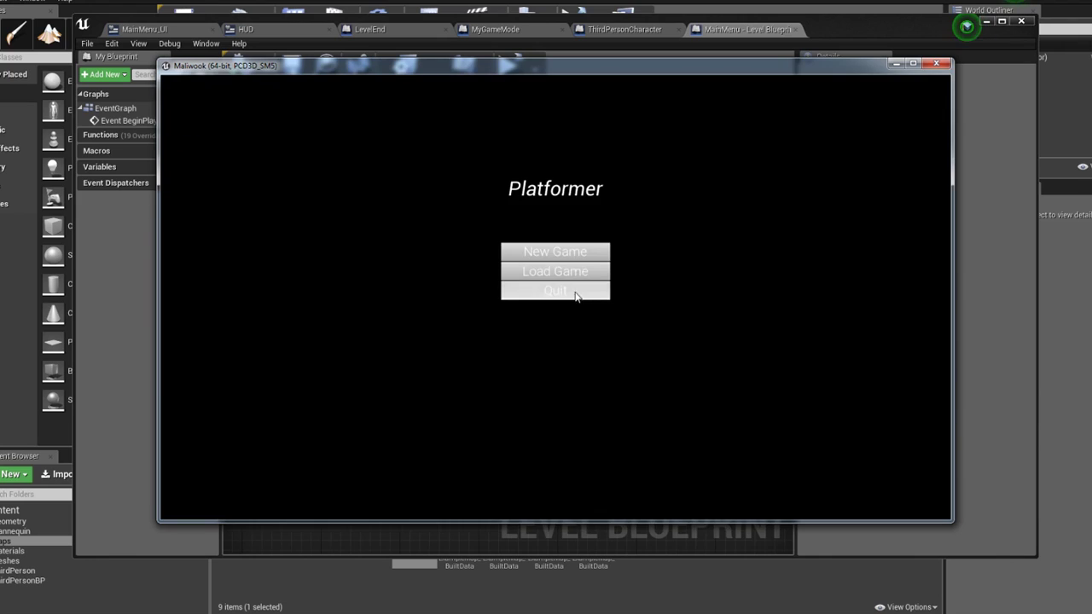
Try New Game, then Load Game (Coins shows 0), then Quit the play session
left_click(578, 275)
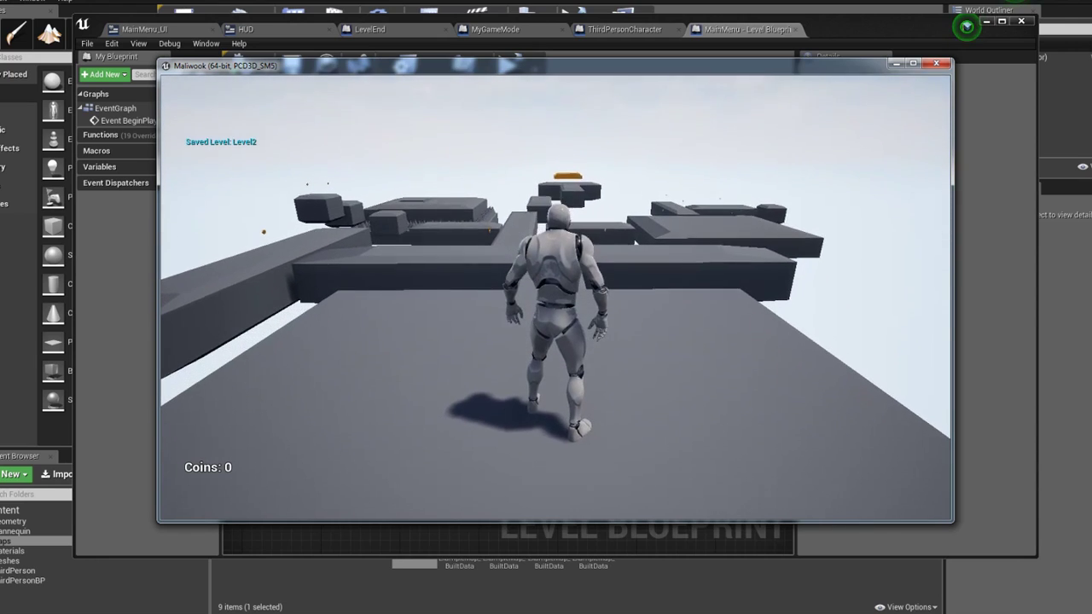
key("w")
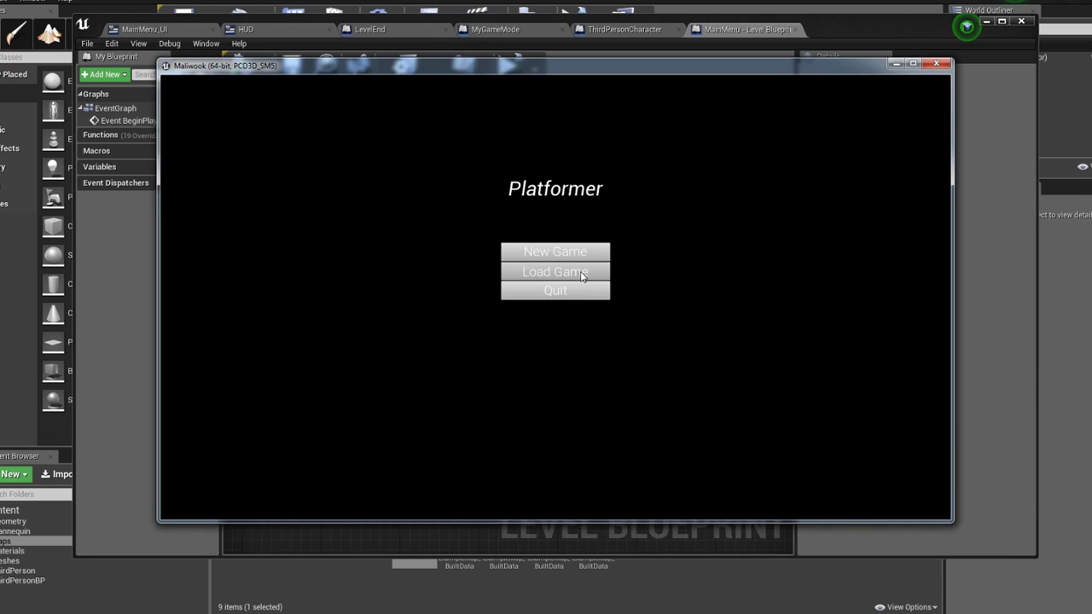
left_click(581, 275)
key("w")
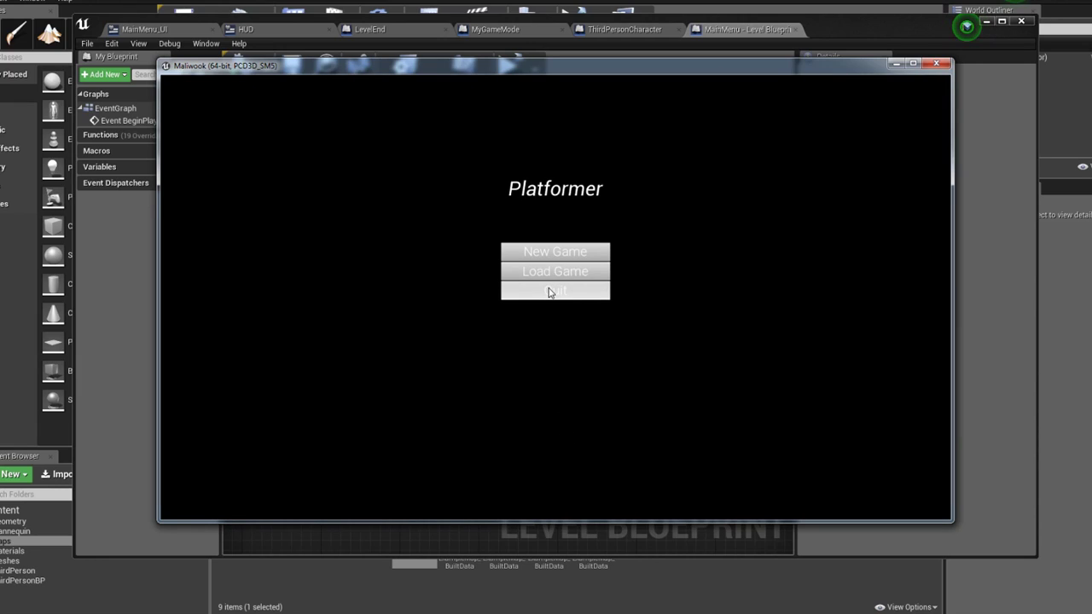
left_click(548, 292)
Follow the ThirdPersonCharacter Load Coins chain through to its final SET Coins node
scroll(482, 199, "down", 1)
scroll(460, 198, "down", 1)
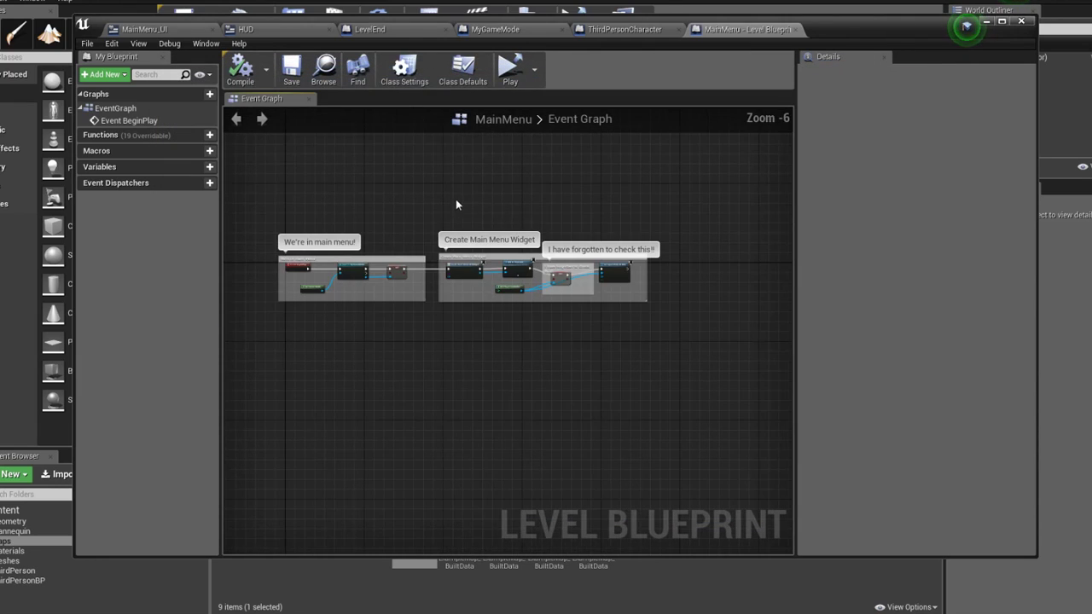
left_click(606, 34)
right_click_drag(506, 290, 554, 254)
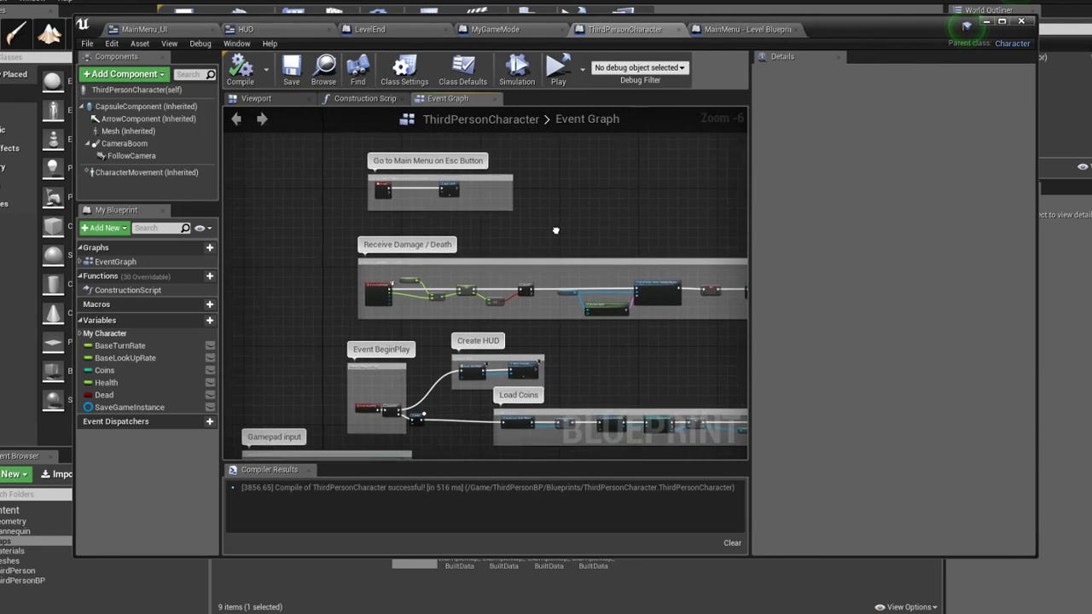
right_click_drag(503, 369, 424, 298)
scroll(482, 231, "up", 3)
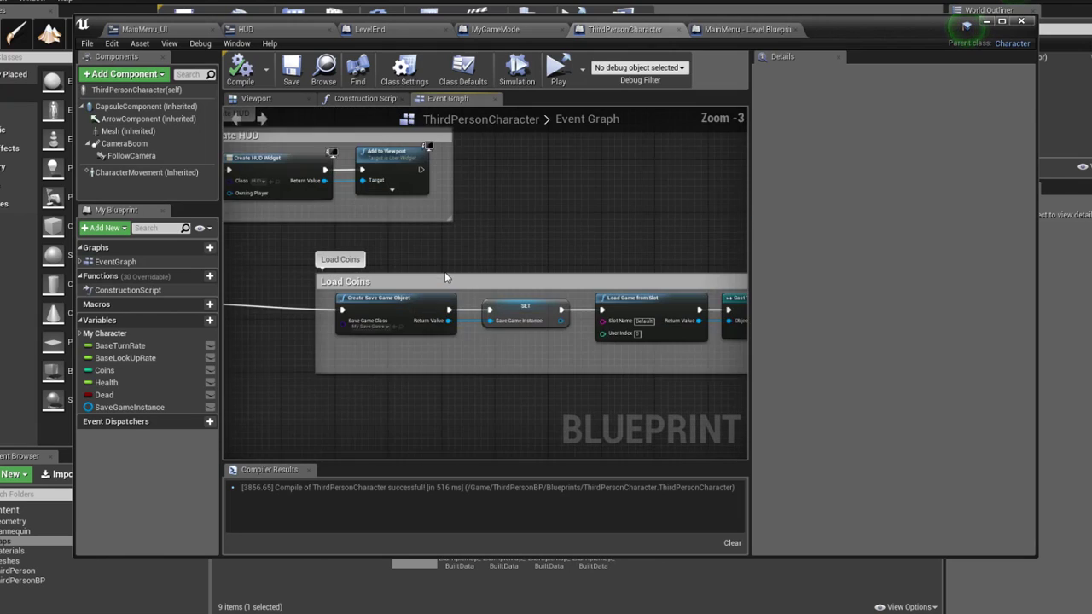
right_click_drag(483, 230, 295, 221)
right_click_drag(536, 238, 406, 224)
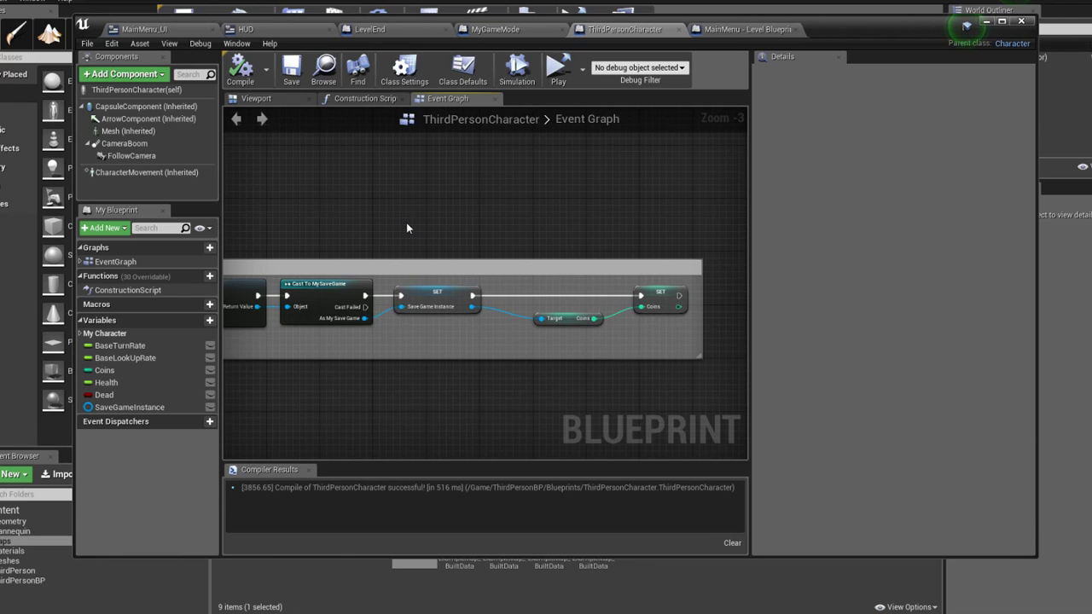
right_click(389, 229)
mouse_move(366, 214)
right_mouse_down()
mouse_move(453, 211)
mouse_move(359, 198)
mouse_move(592, 184)
mouse_move(390, 202)
mouse_move(630, 194)
mouse_move(677, 229)
right_mouse_up()
scroll(359, 203, "down", 1)
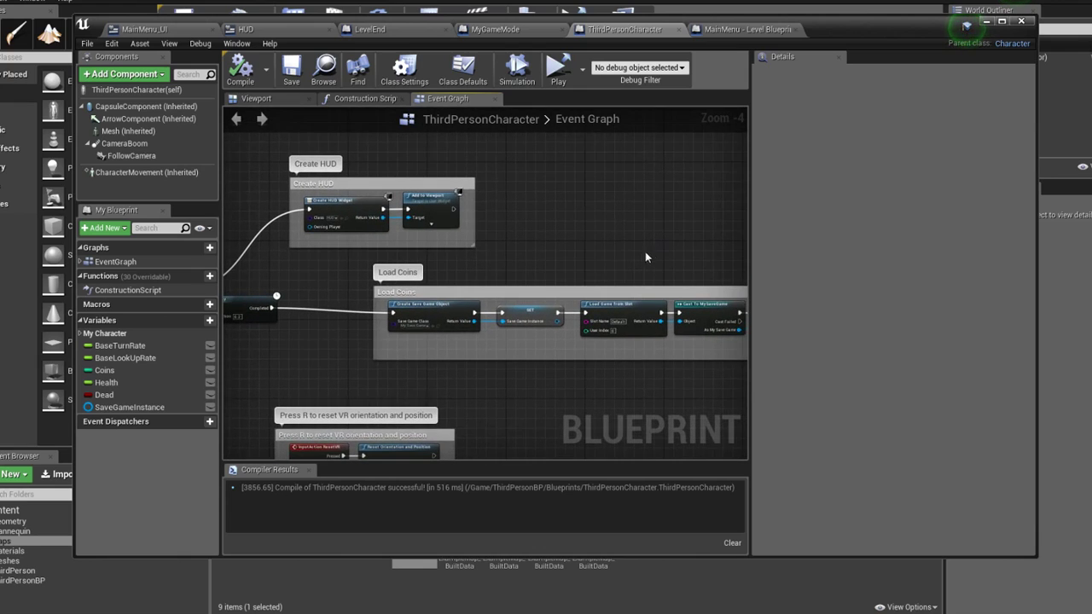
Show the MainMenu_UI event graph's Reset Coins and game-mode groups
left_click(177, 32)
scroll(506, 196, "down", 3)
mouse_move(571, 363)
right_mouse_down()
mouse_move(663, 297)
mouse_move(592, 217)
right_mouse_up()
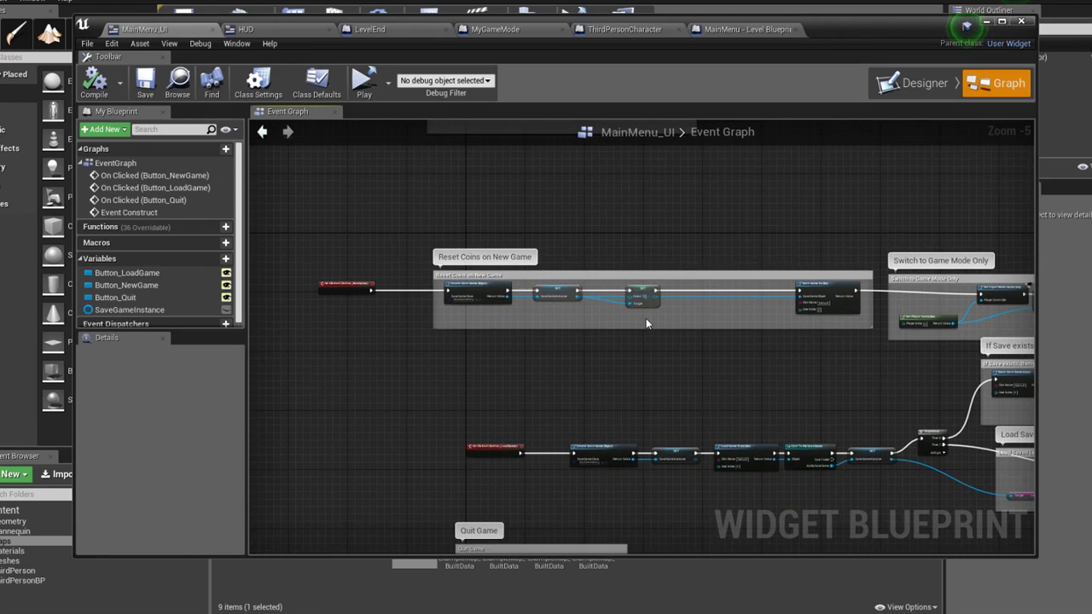
Inspect the MainMenu_UI New Game, Load Game and Quit Game handlers, then return to ThirdPersonCharacter
double_click(171, 175)
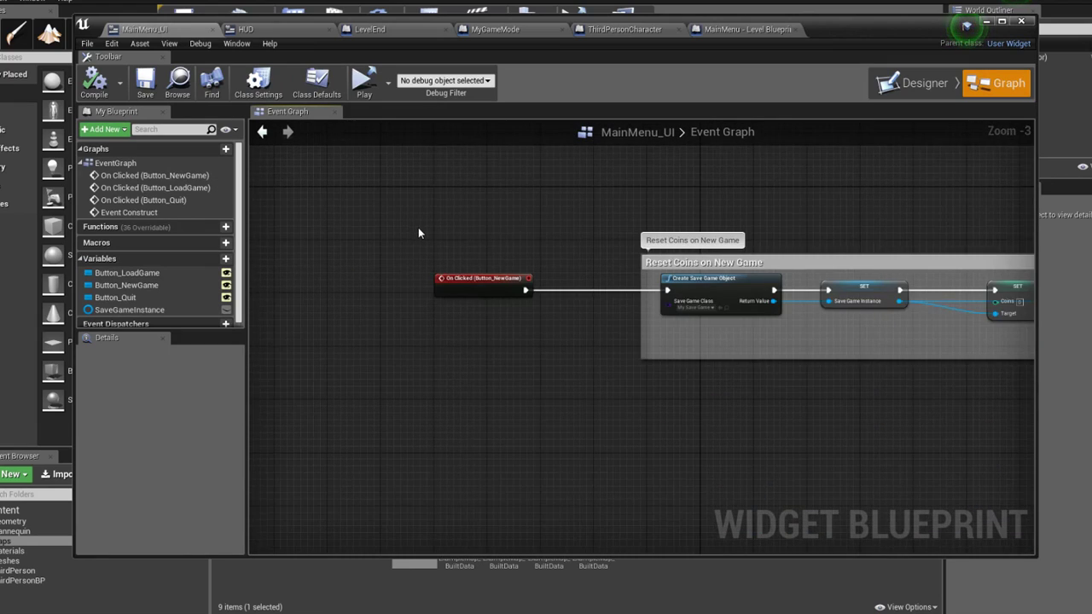
scroll(418, 227, "down", 3)
scroll(777, 322, "up", 3)
mouse_move(771, 316)
right_mouse_down()
mouse_move(534, 273)
mouse_move(577, 268)
mouse_move(483, 267)
right_mouse_up()
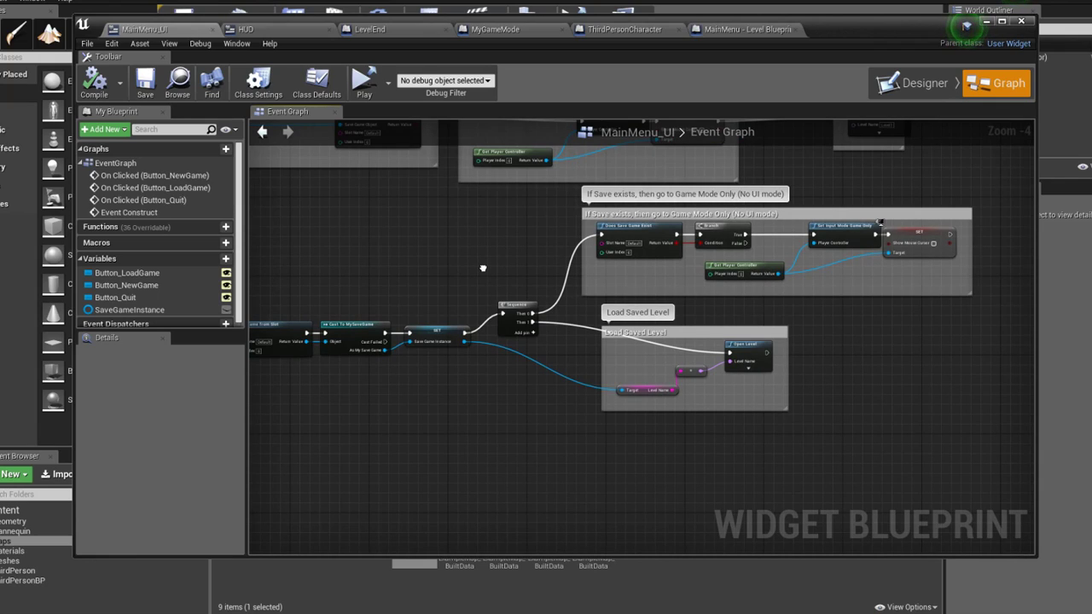
right_click_drag(483, 267, 534, 248)
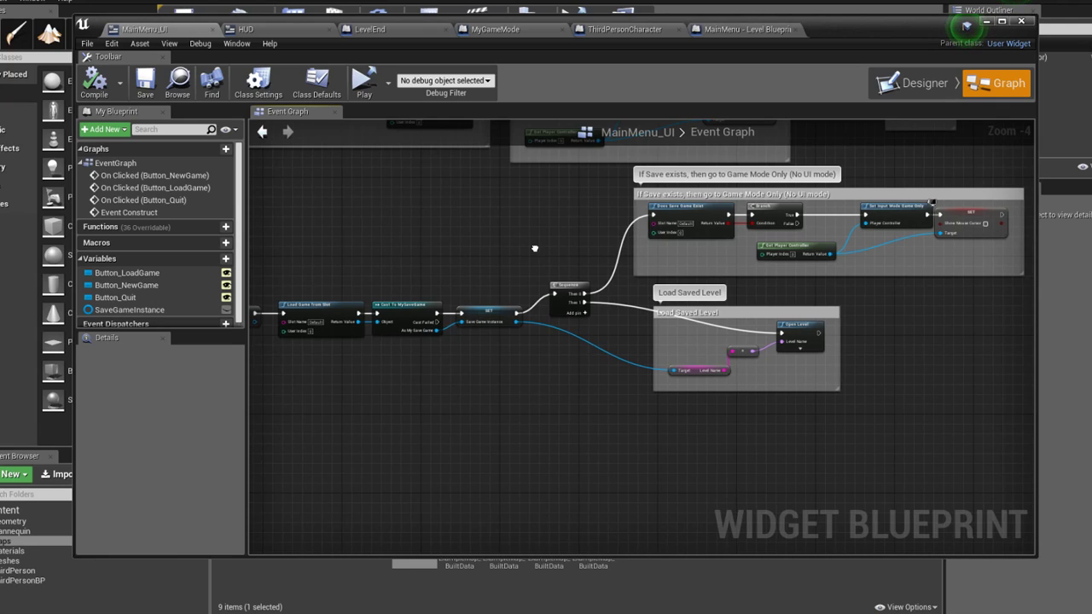
mouse_move(536, 248)
right_mouse_down()
mouse_move(789, 257)
mouse_move(851, 319)
right_mouse_up()
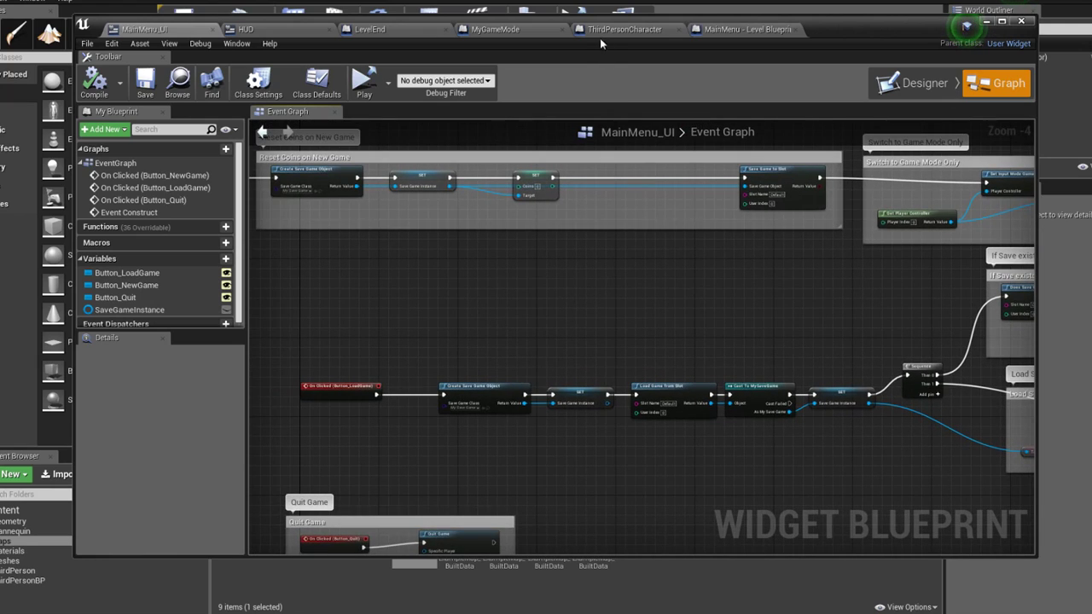
left_click(601, 31)
Frame the end of the Load Coins chain and resize its comment box to fit
scroll(595, 235, "down", 3)
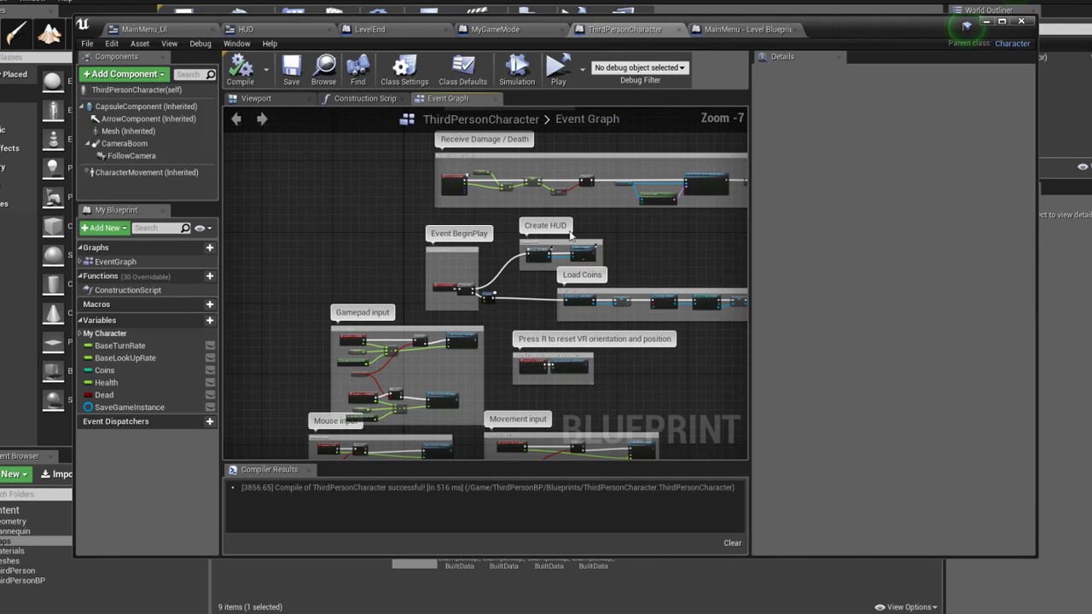
right_click_drag(569, 236, 440, 197)
scroll(660, 224, "up", 2)
right_click_drag(659, 223, 452, 207)
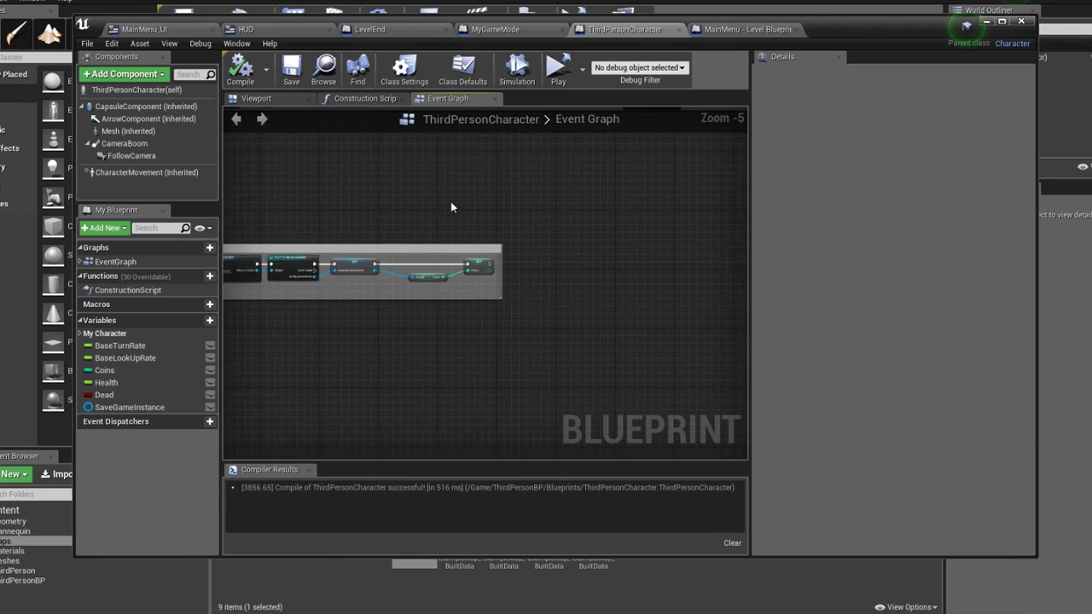
scroll(534, 299, "up", 2)
right_click_drag(534, 299, 603, 288)
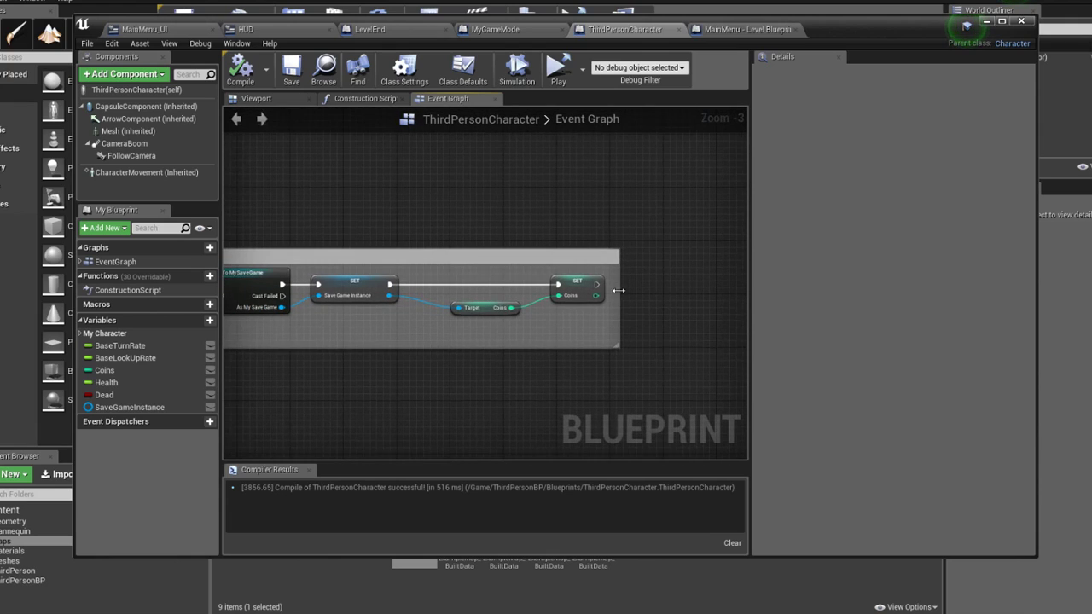
left_click_drag(619, 291, 723, 288)
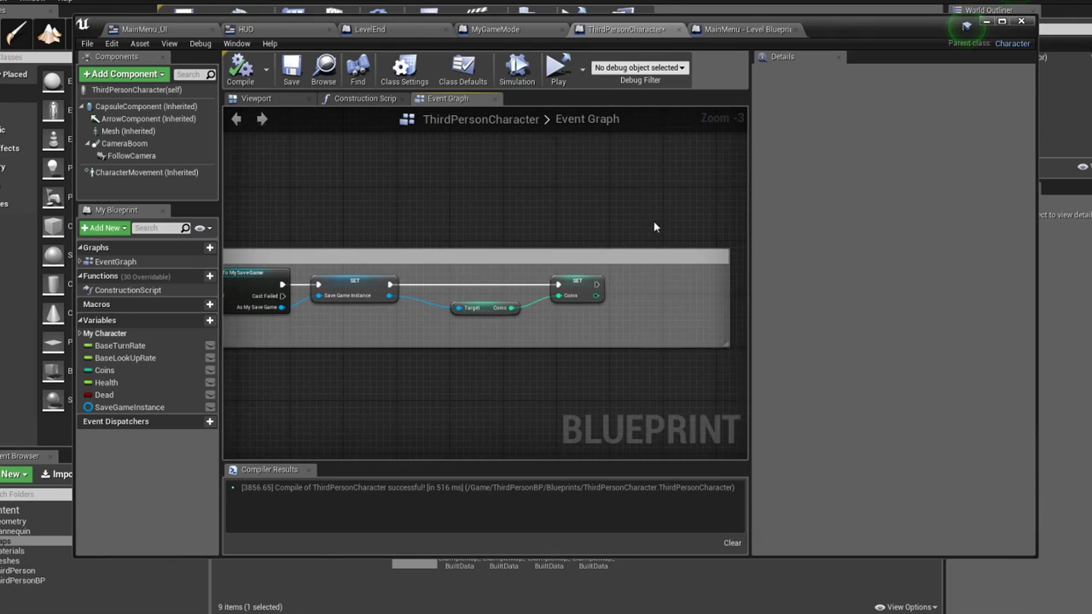
right_click_drag(722, 285, 569, 271)
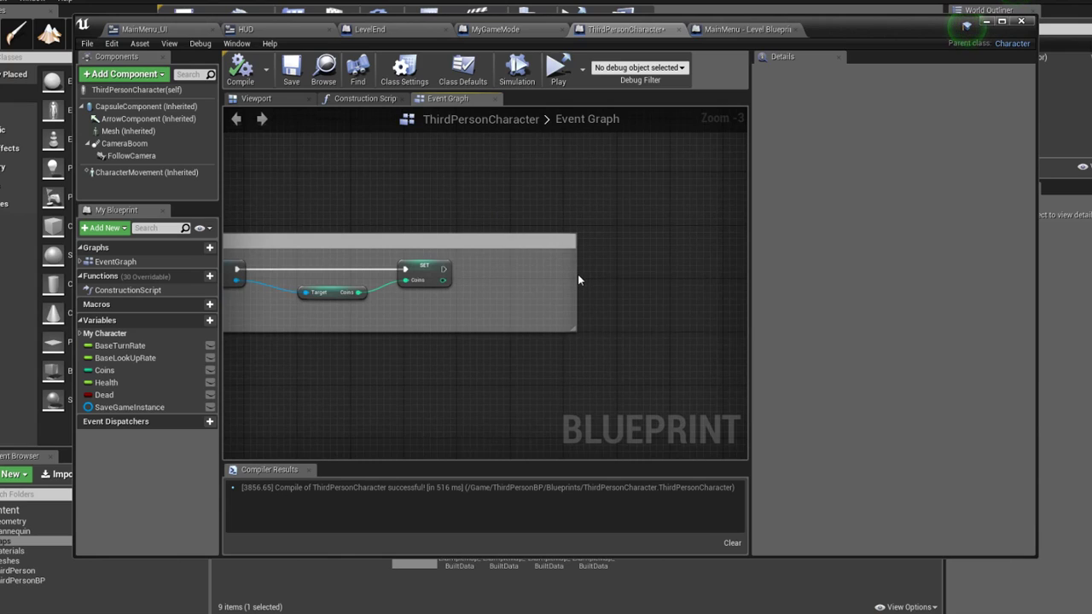
left_click_drag(577, 280, 488, 277)
Add a Print String after SET Coins, printing the Coins value converted to string
right_click(526, 271)
type("pr")
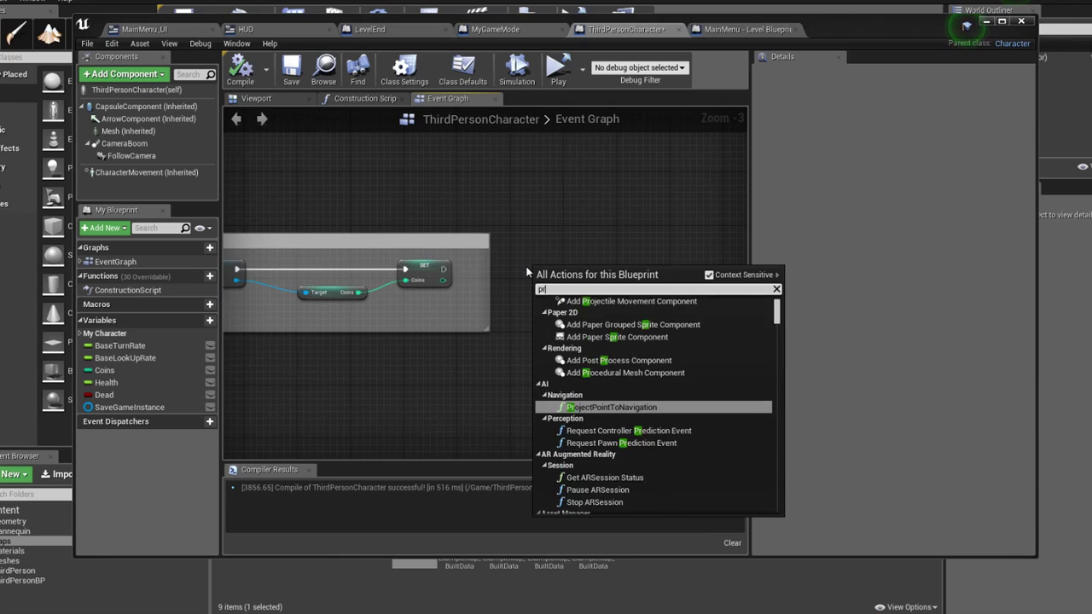
type("int string")
key("Return")
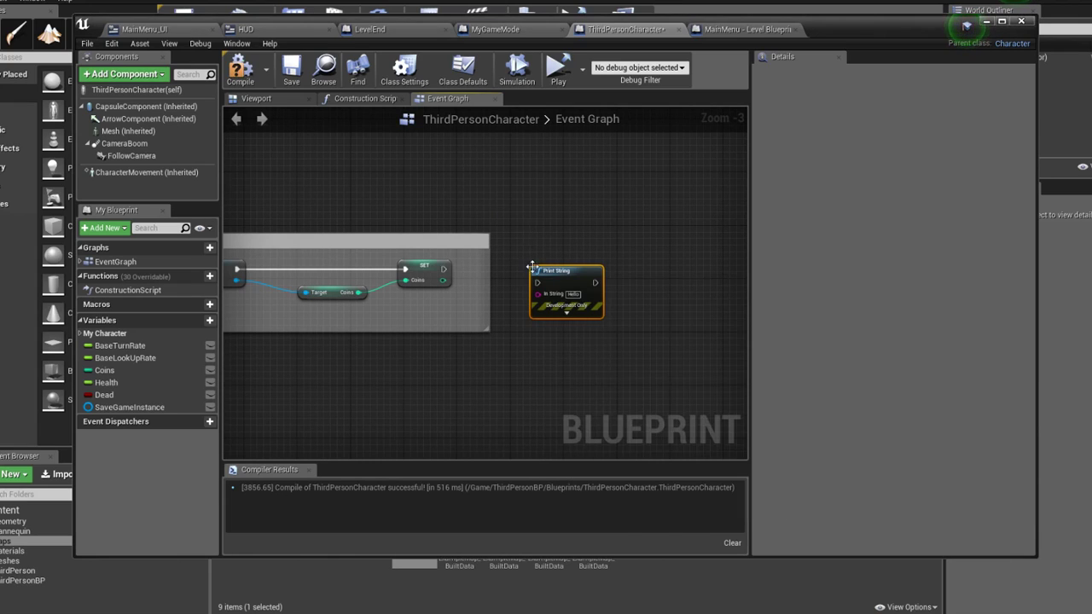
left_click_drag(537, 283, 443, 269)
left_click_drag(555, 272, 628, 262)
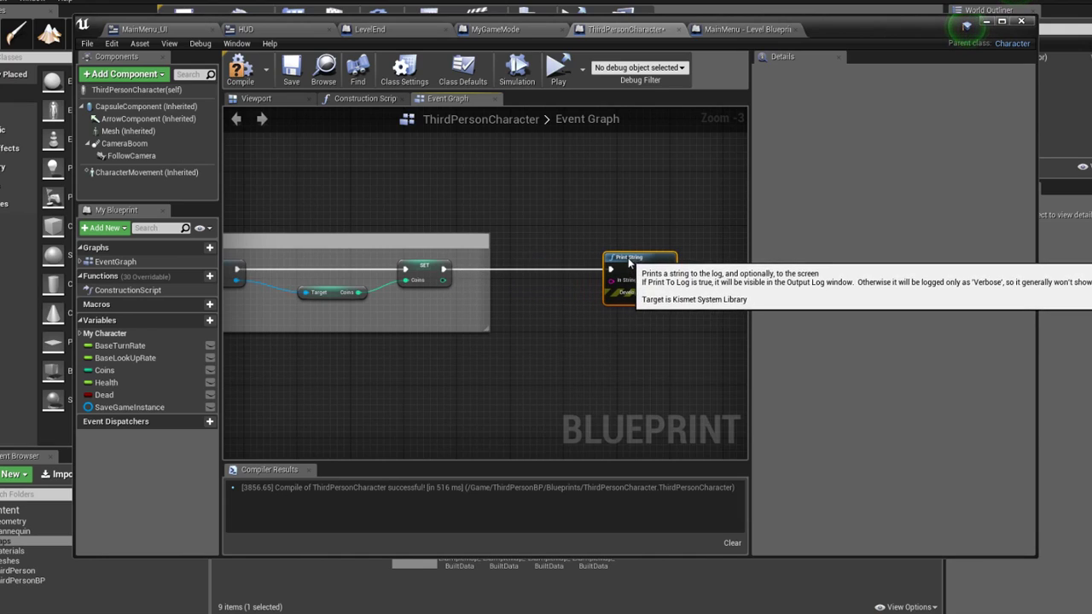
left_click_drag(444, 280, 611, 279)
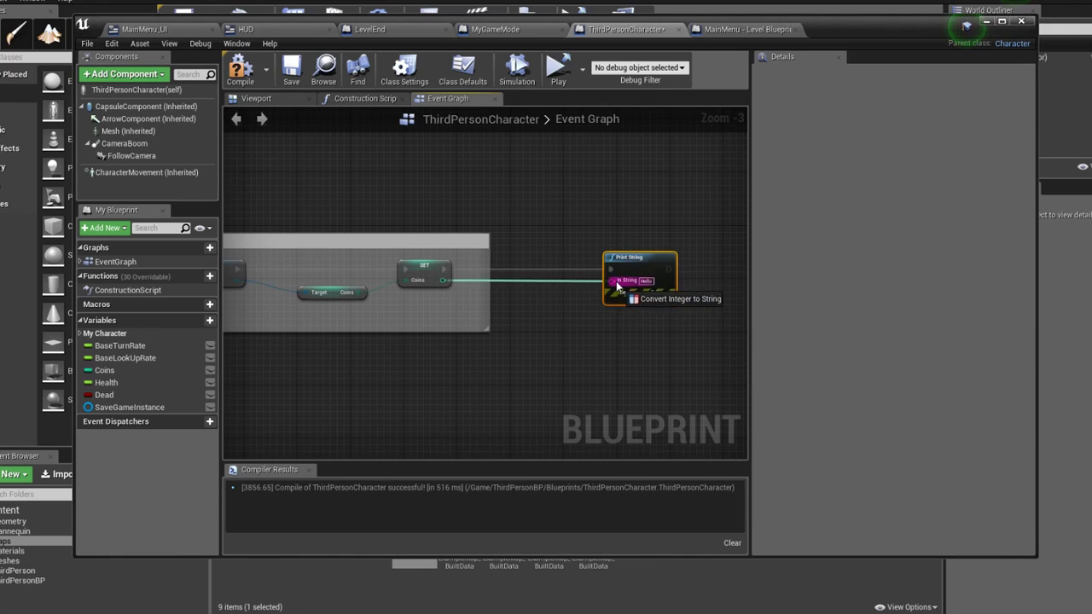
left_click_drag(531, 265, 530, 283)
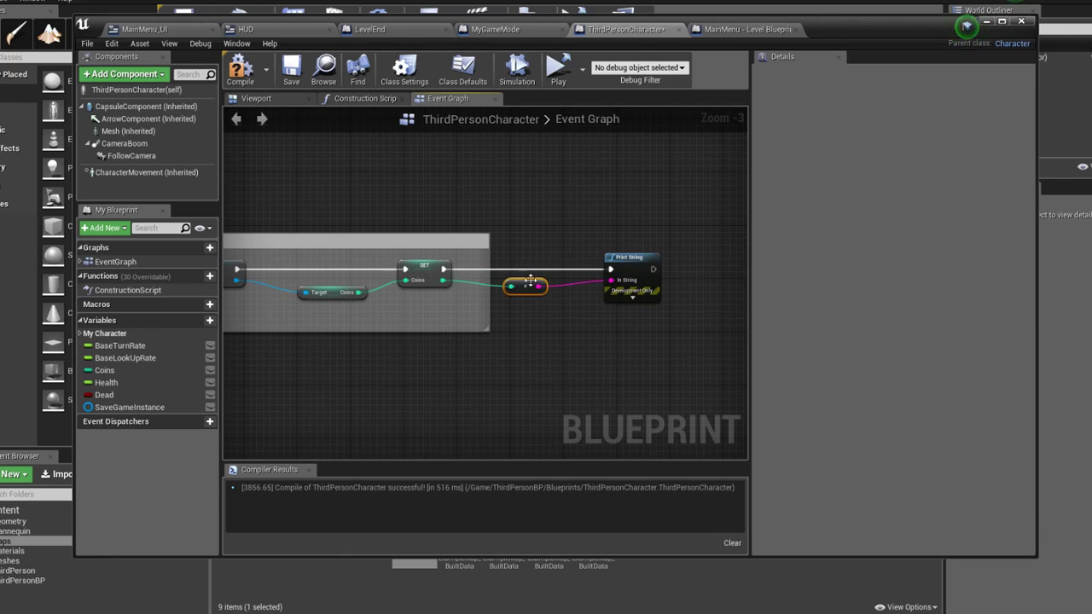
Compile the ThirdPersonCharacter Blueprint and play the game in a new window
left_click(247, 70)
left_click(291, 70)
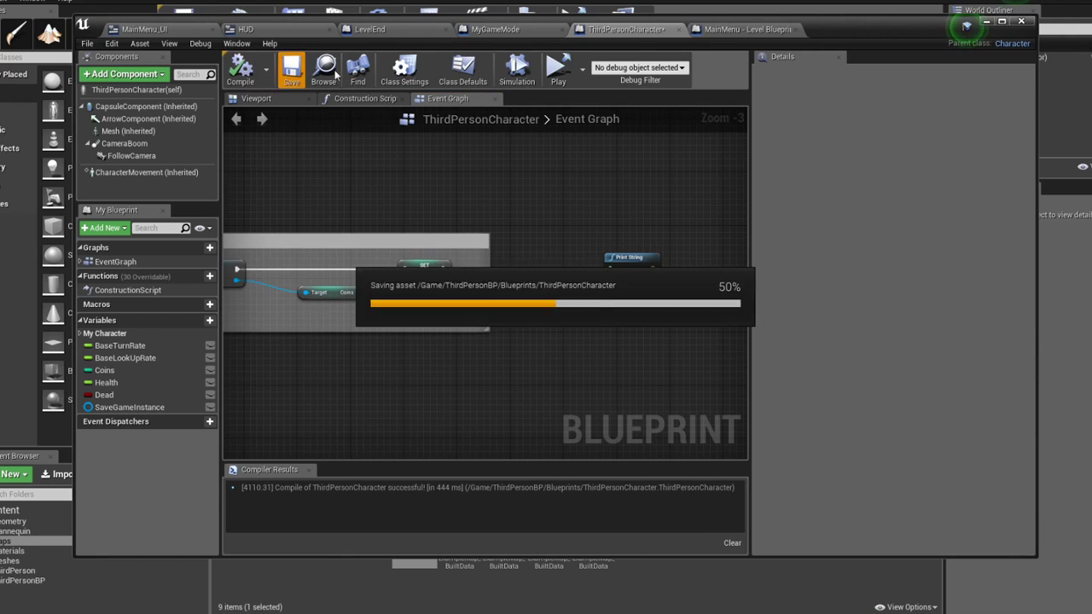
left_click(558, 70)
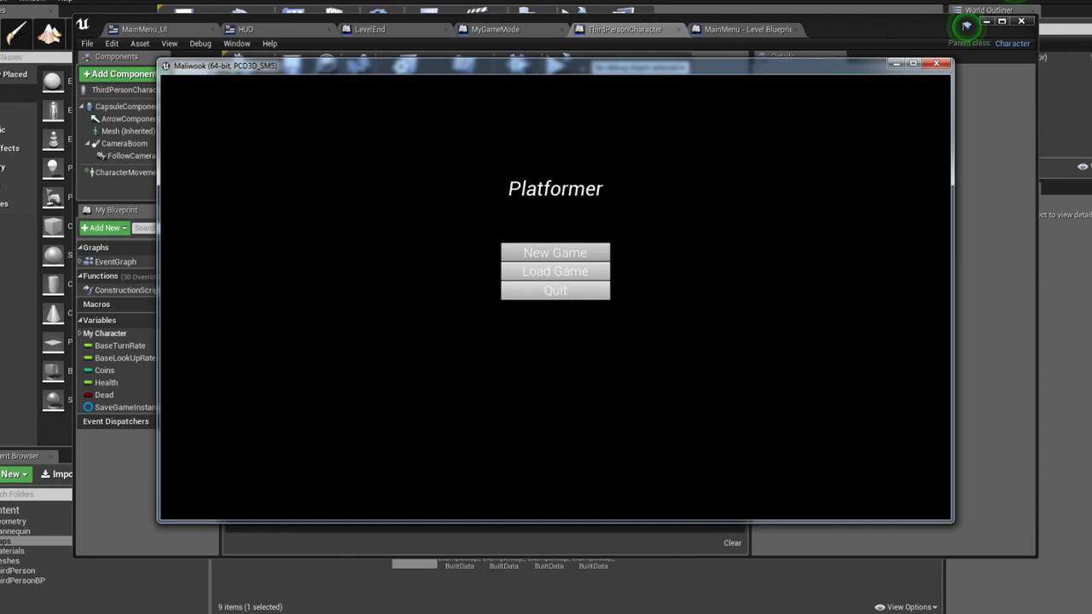
Start a New Game, collect 5 coins and land on the gold platform to save Level2
left_click(555, 252)
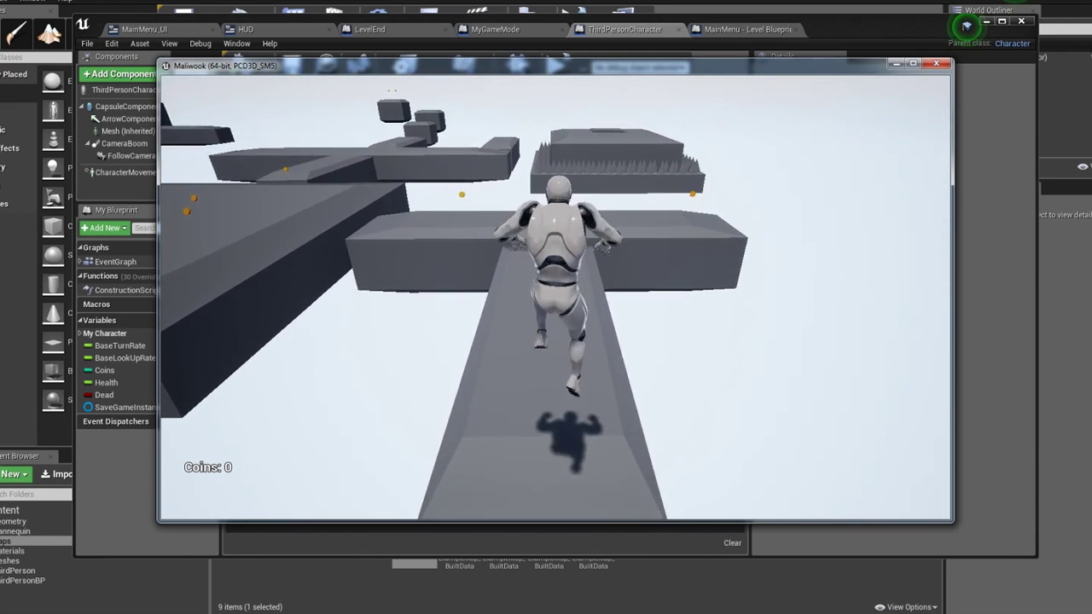
key("space")
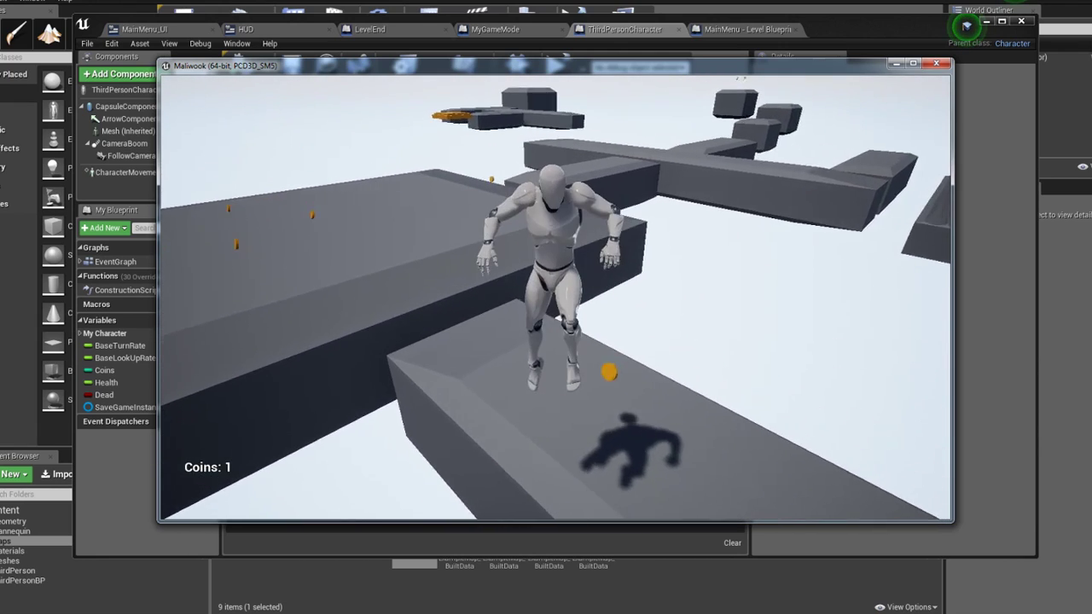
key("space")
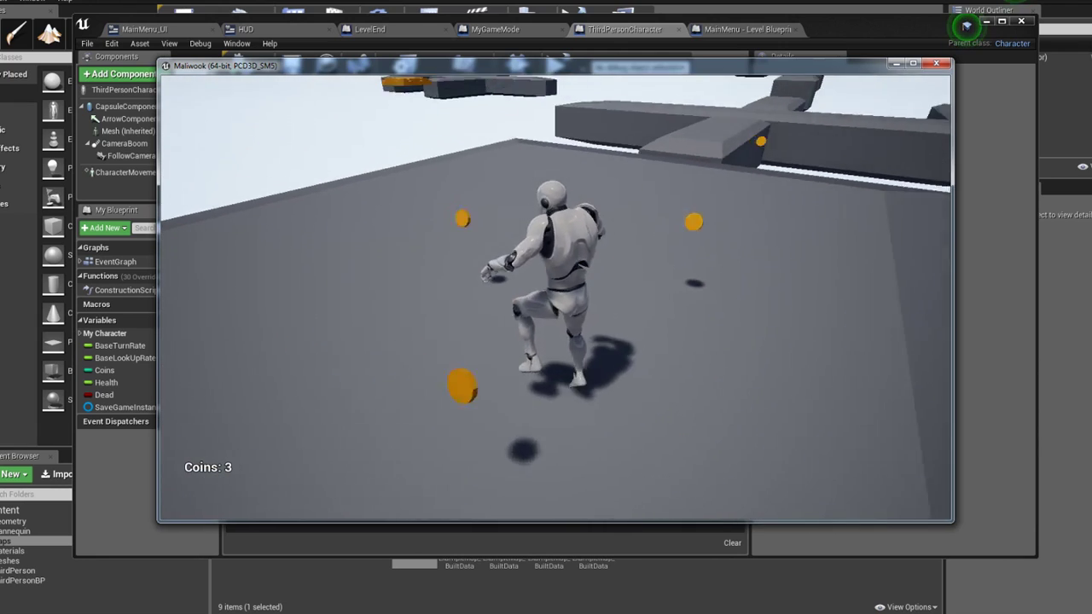
key("space")
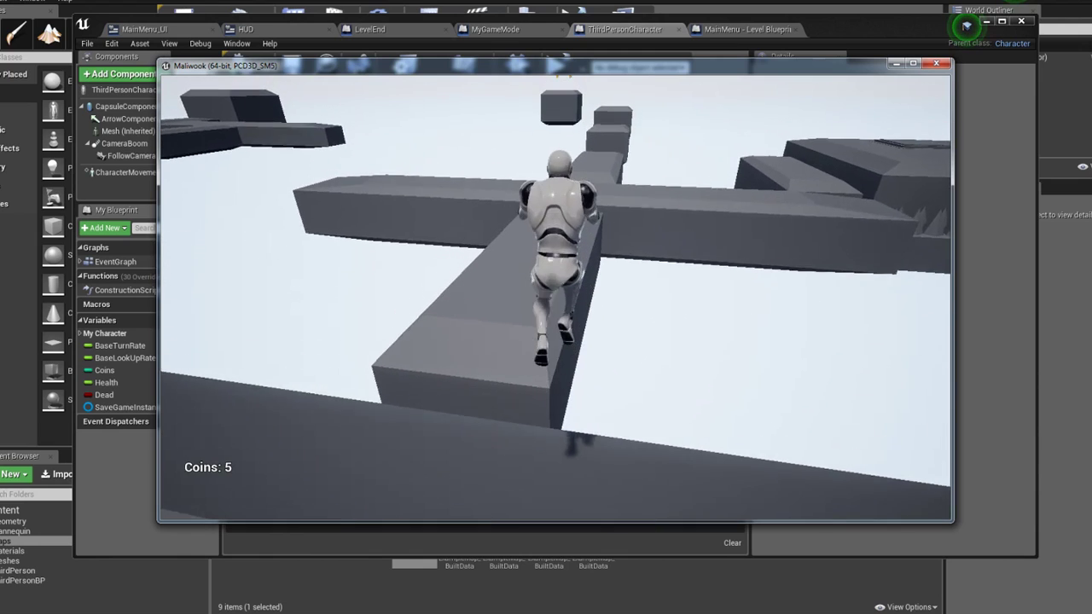
key("w")
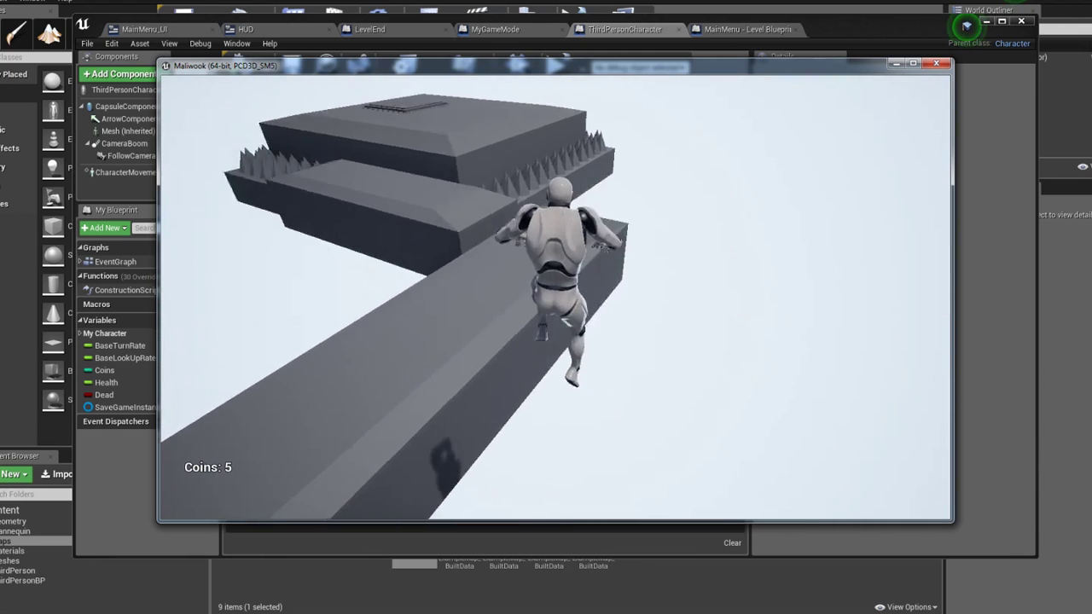
key("space")
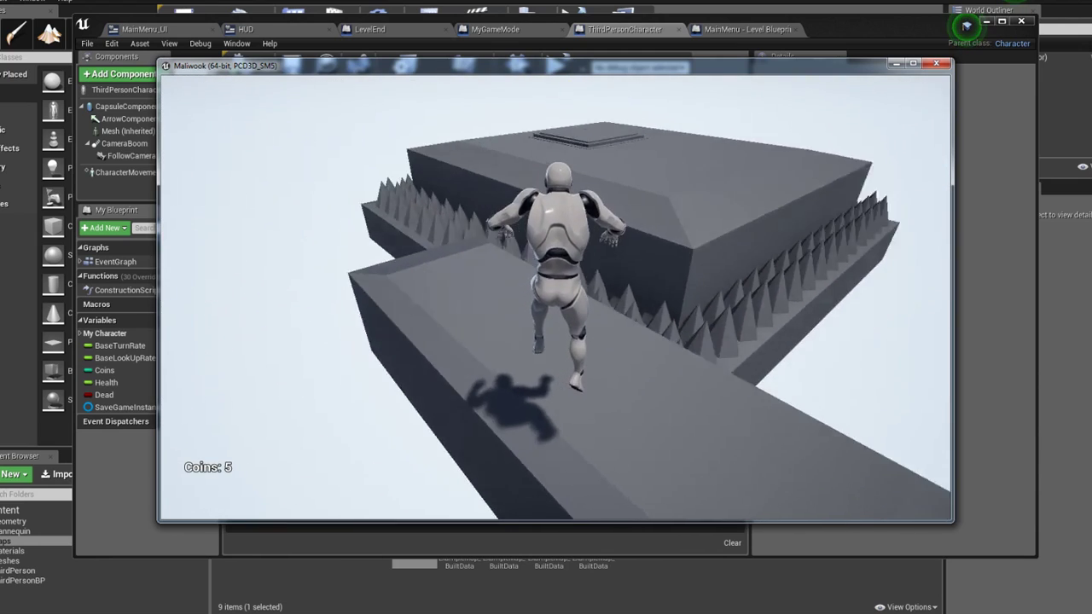
key("w")
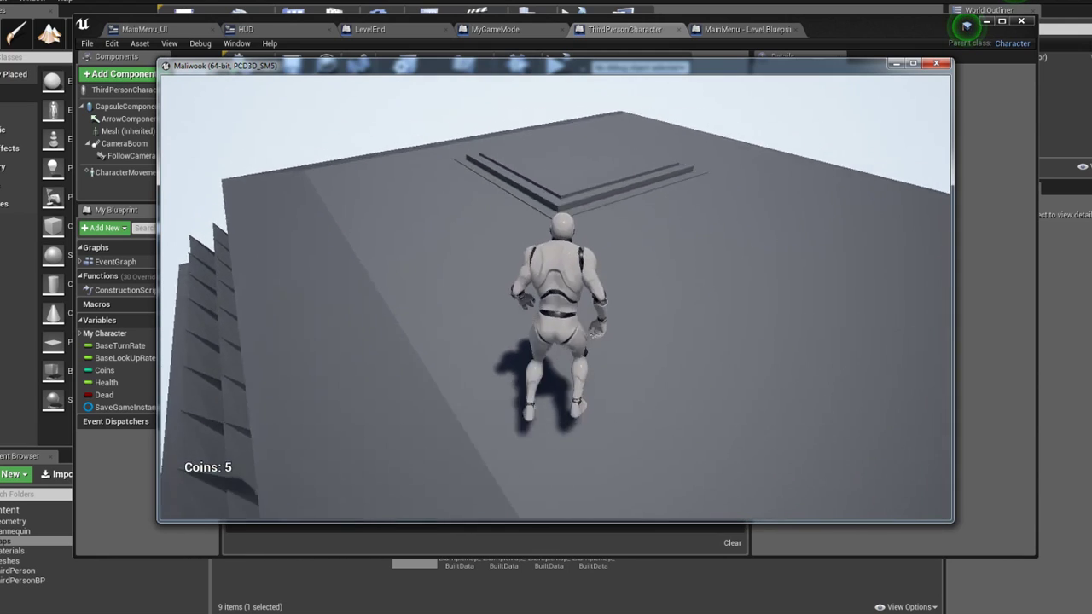
key("space")
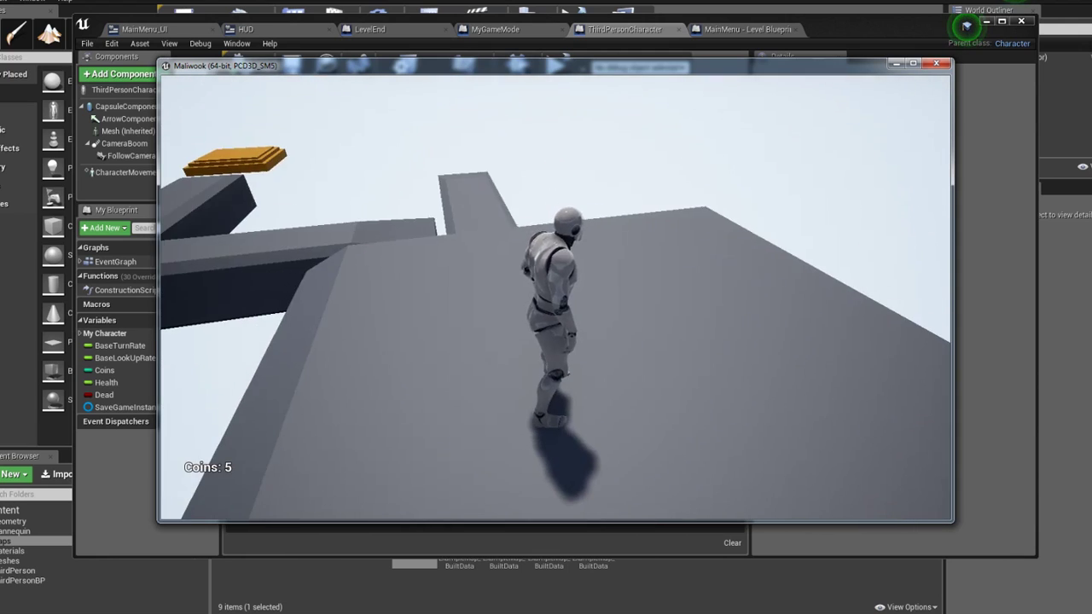
key("w")
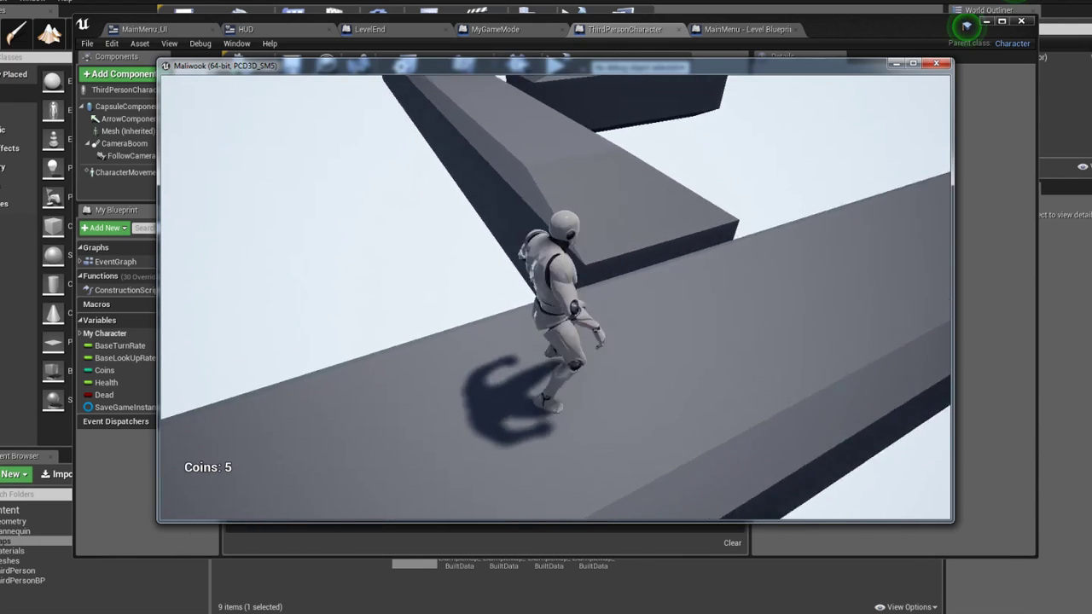
key("w")
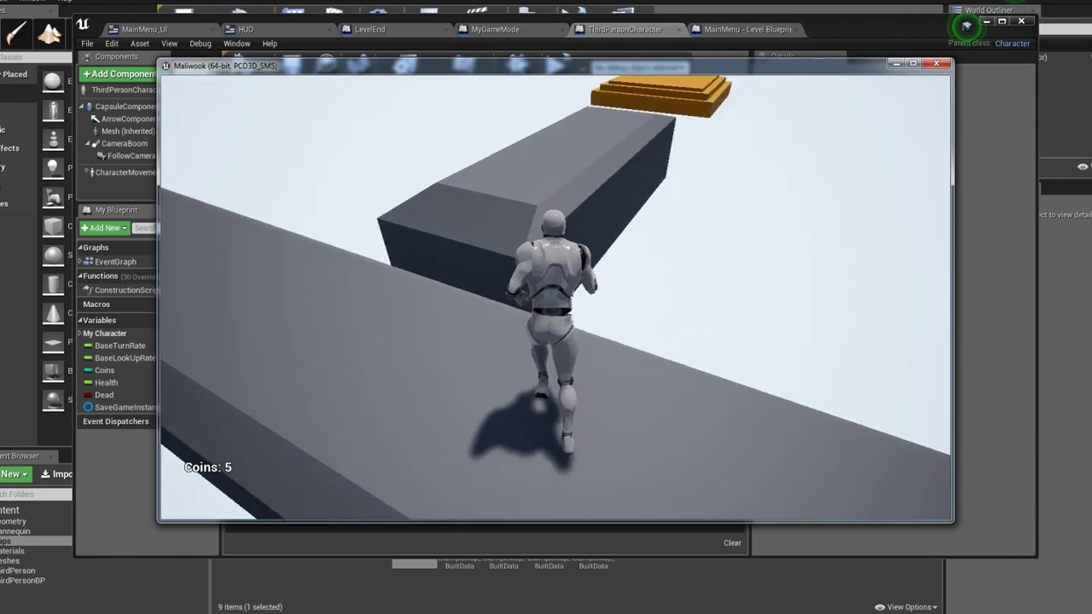
key("space")
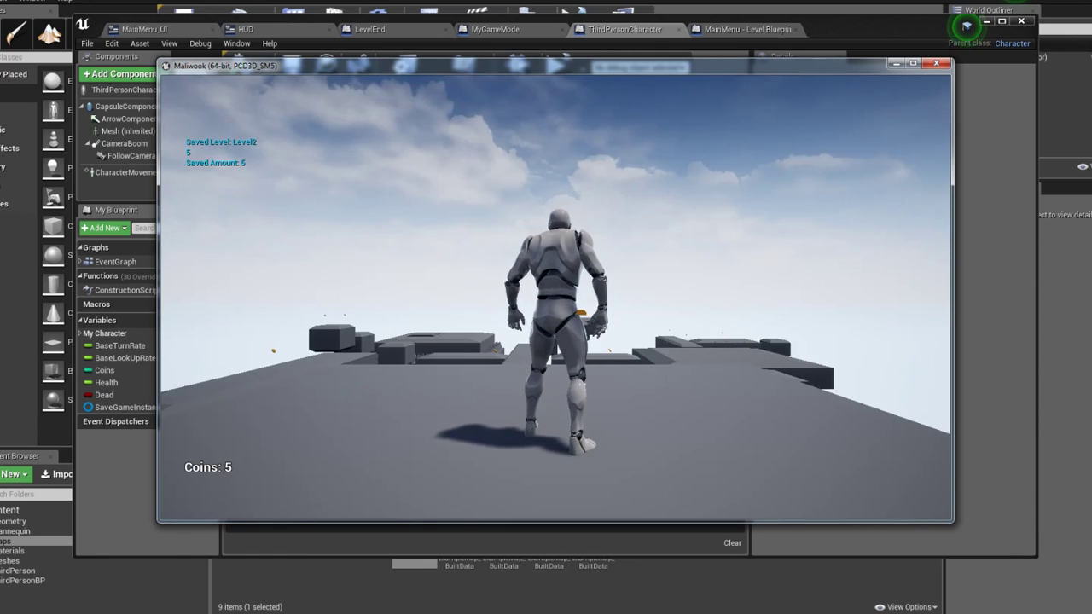
Return to the menu, Load Game (prints 0 coins), then quit to the editor
key("w")
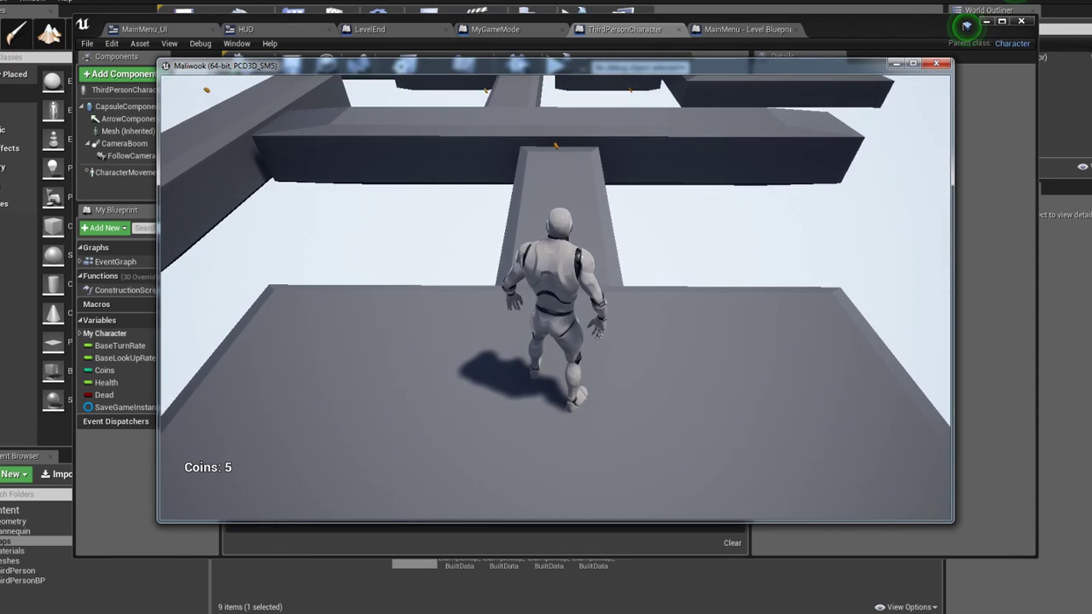
key("m")
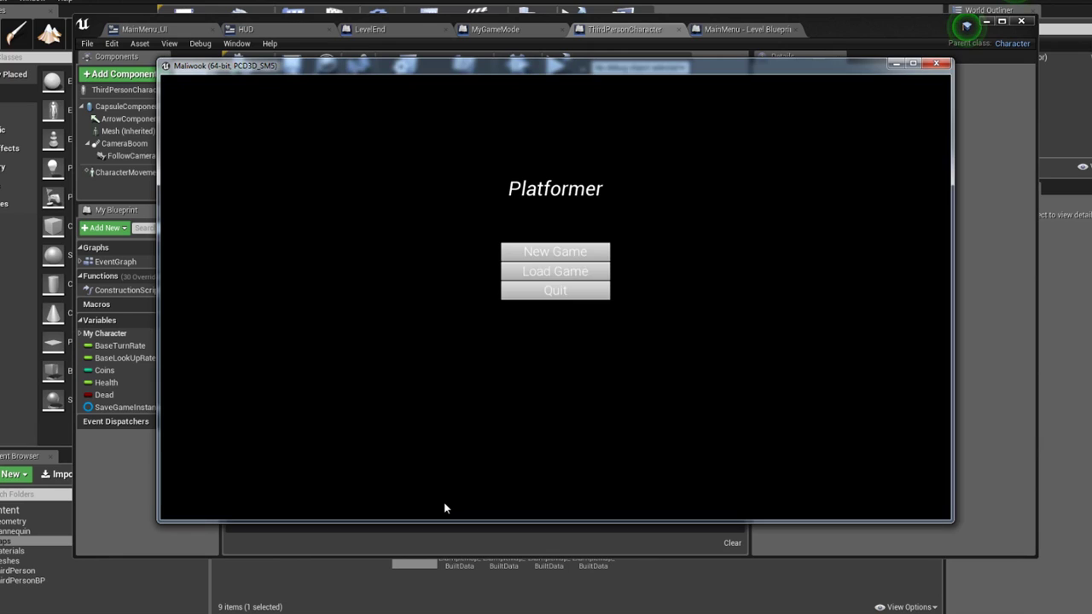
left_click(571, 271)
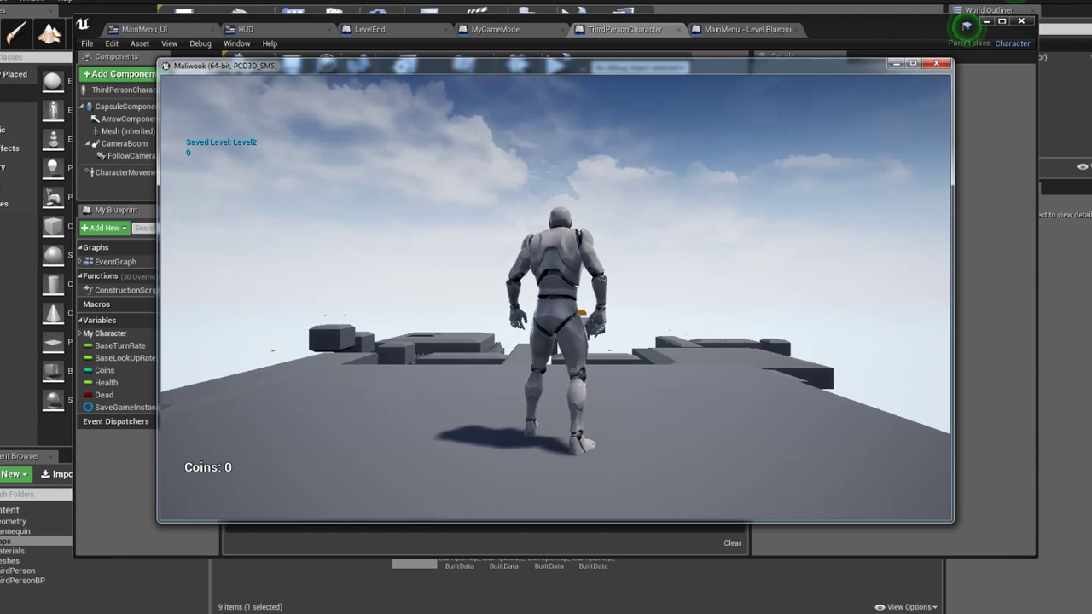
key("m")
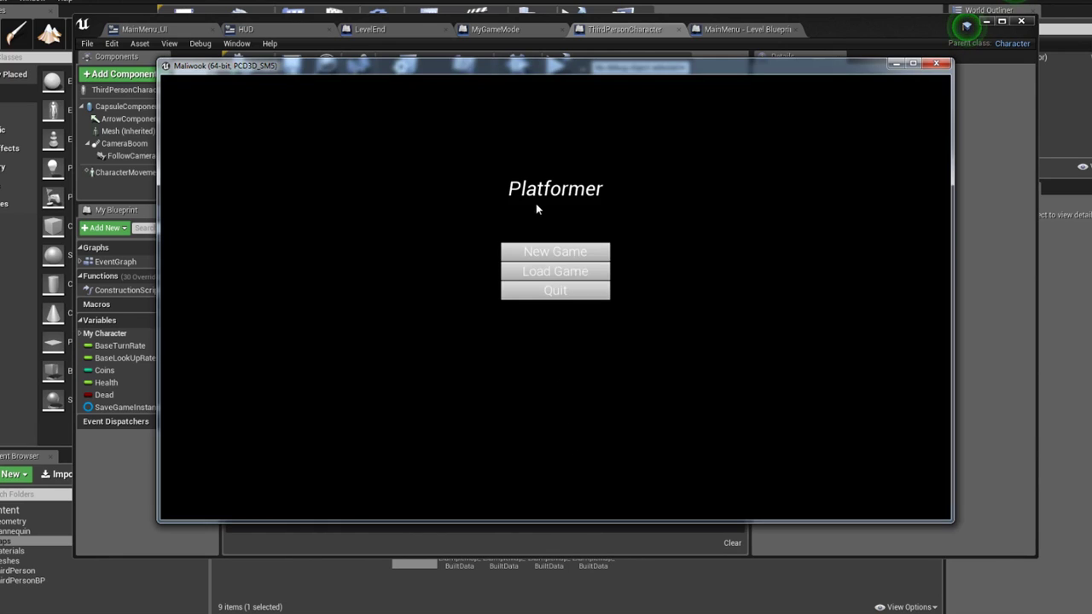
left_click(555, 291)
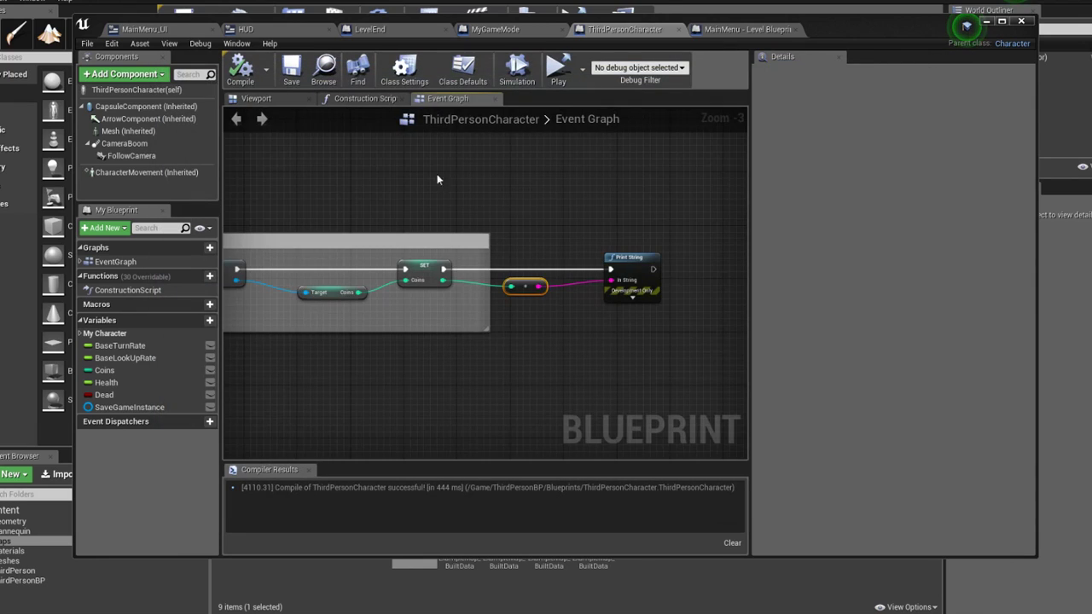
Change the BeginPlay Delay Duration from 0.2 to 0.5 and recompile
right_click_drag(437, 179, 557, 174)
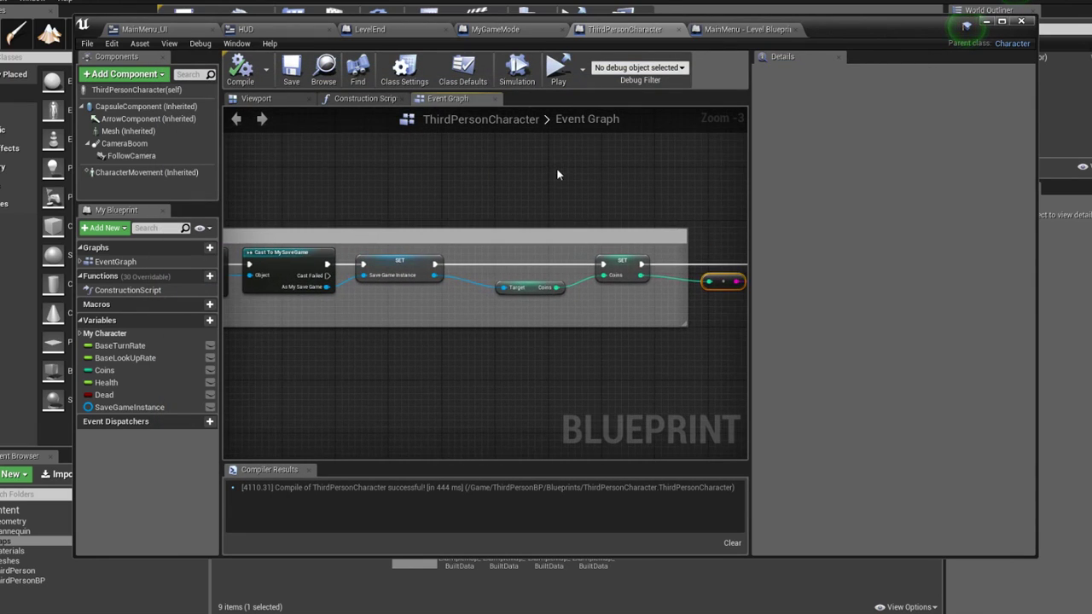
scroll(475, 204, "down", 2)
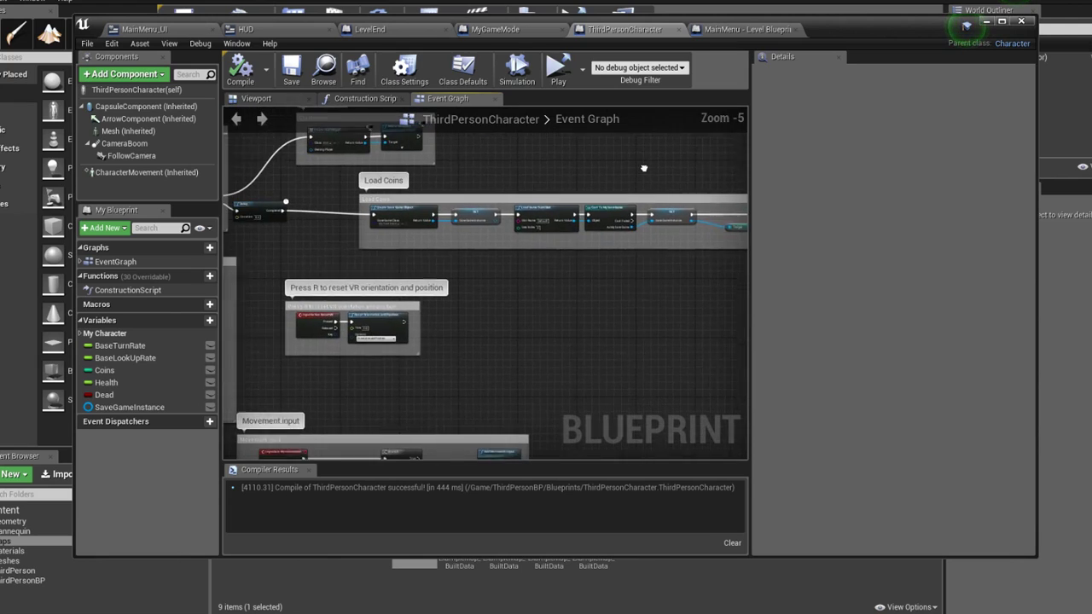
right_click_drag(644, 168, 688, 152)
scroll(419, 199, "up", 1)
scroll(419, 198, "up", 2)
scroll(418, 199, "up", 1)
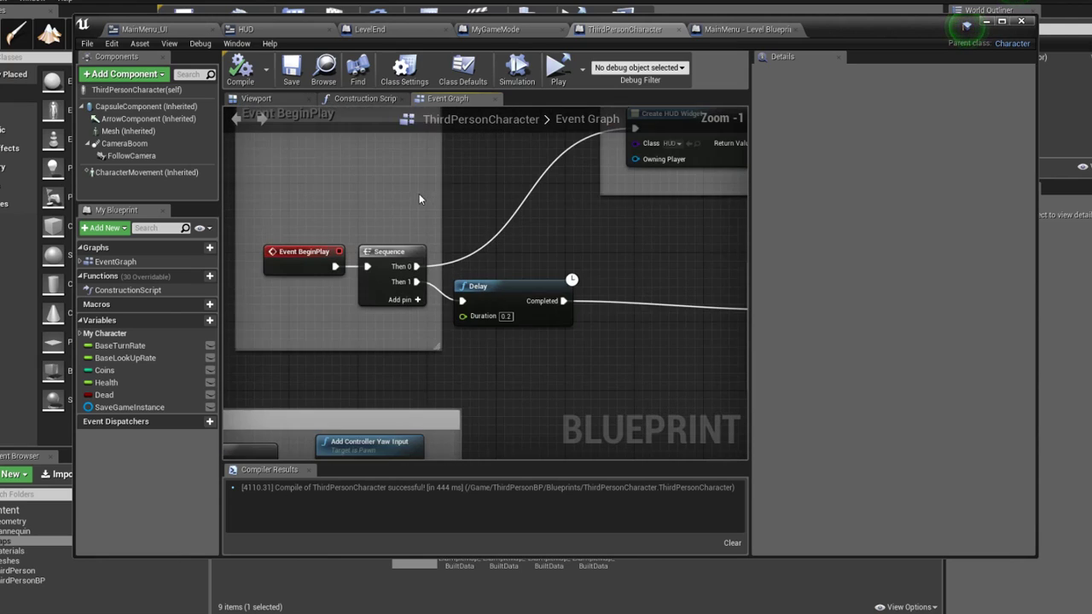
right_click_drag(565, 256, 494, 250)
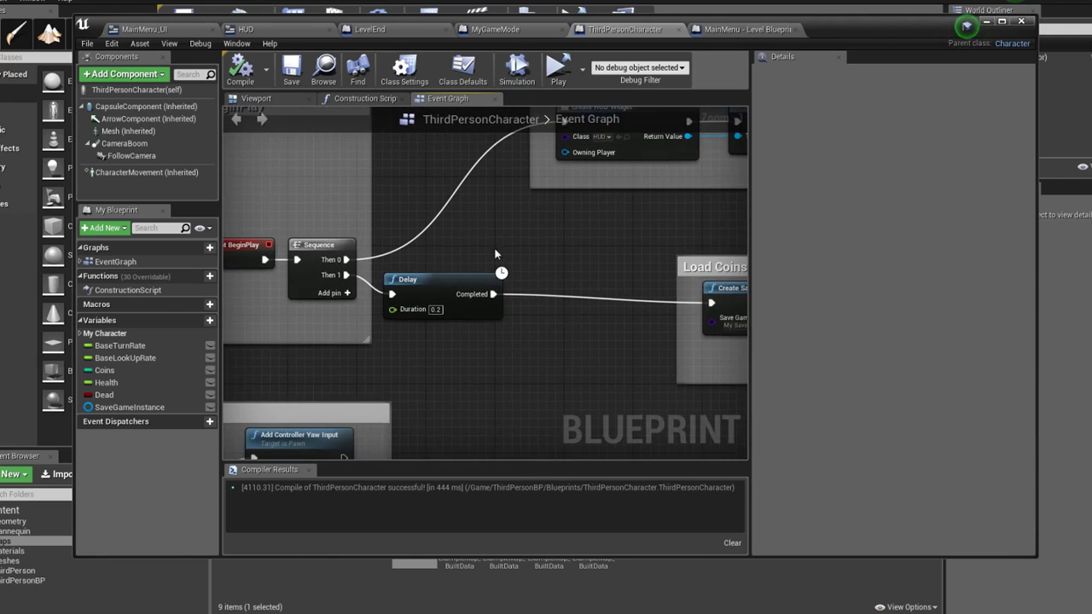
left_click(438, 310)
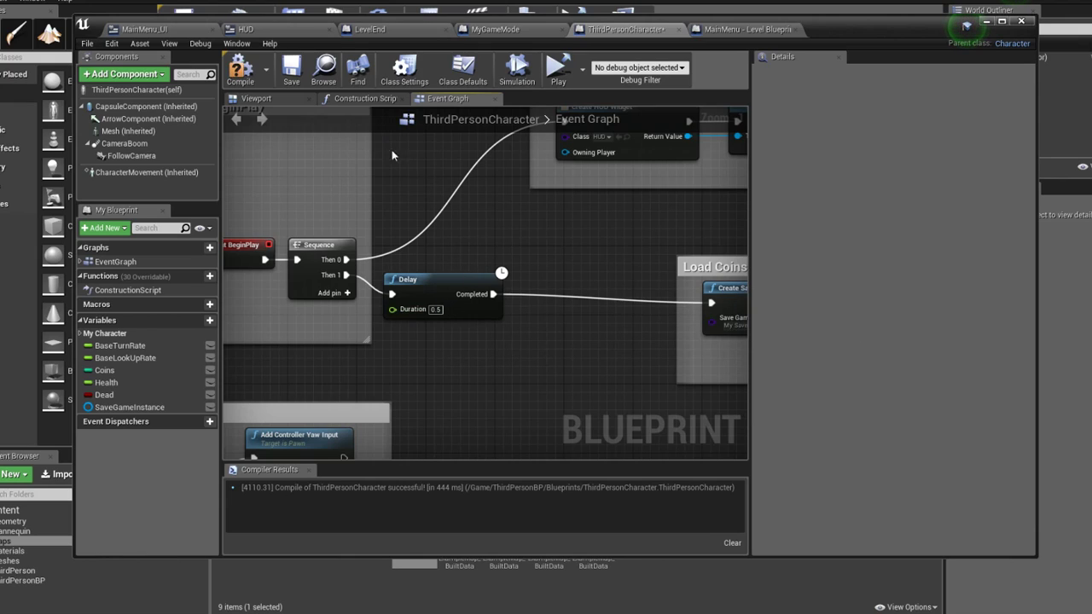
left_click(241, 68)
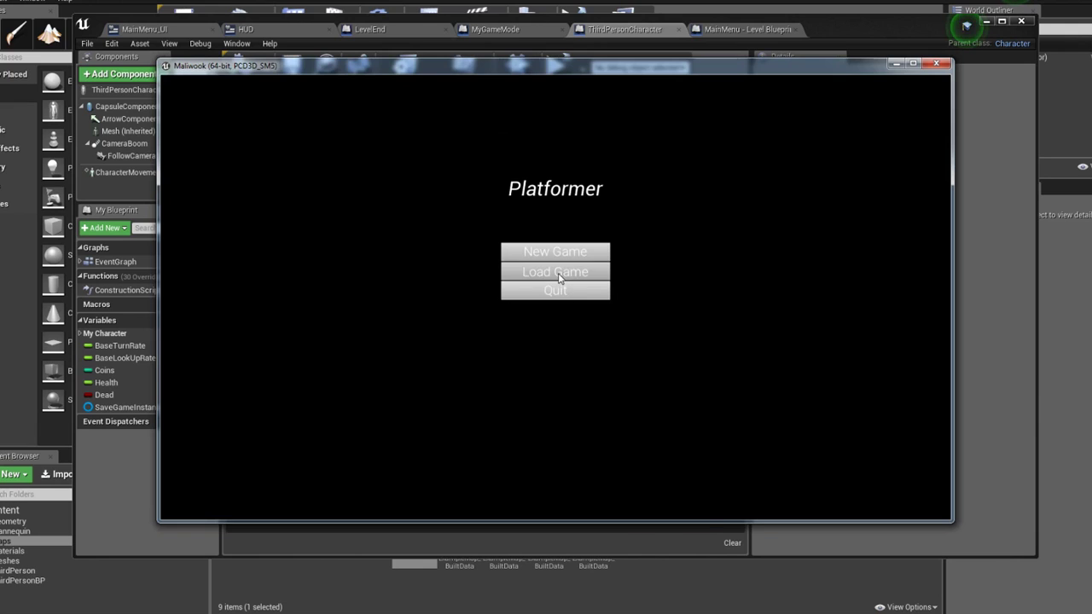
Test Load Game again (Coins still 0), then quit back to the editor
left_click(559, 277)
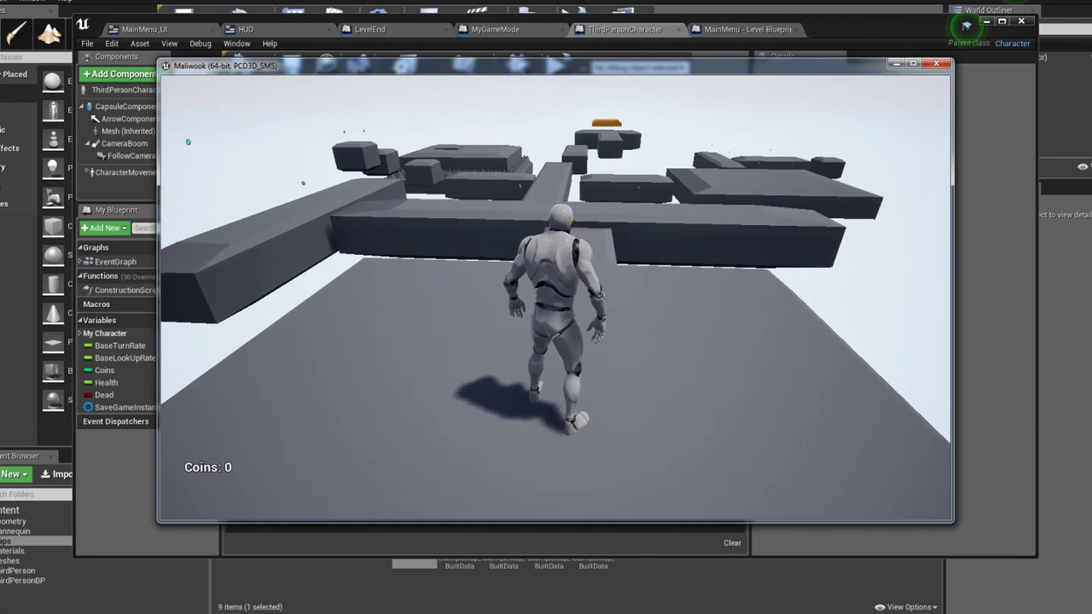
key("Escape")
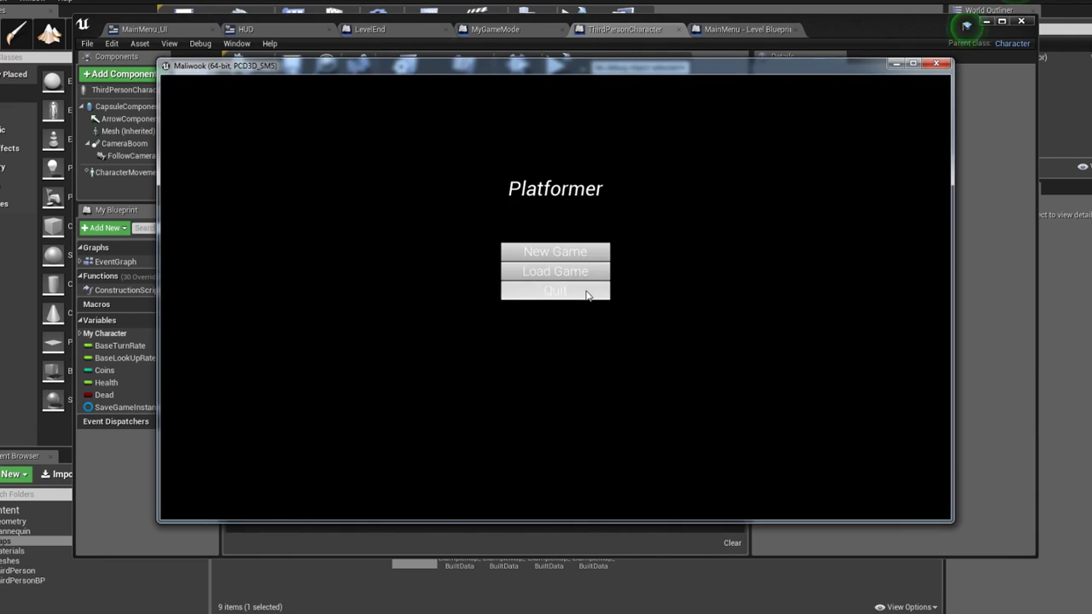
left_click(554, 291)
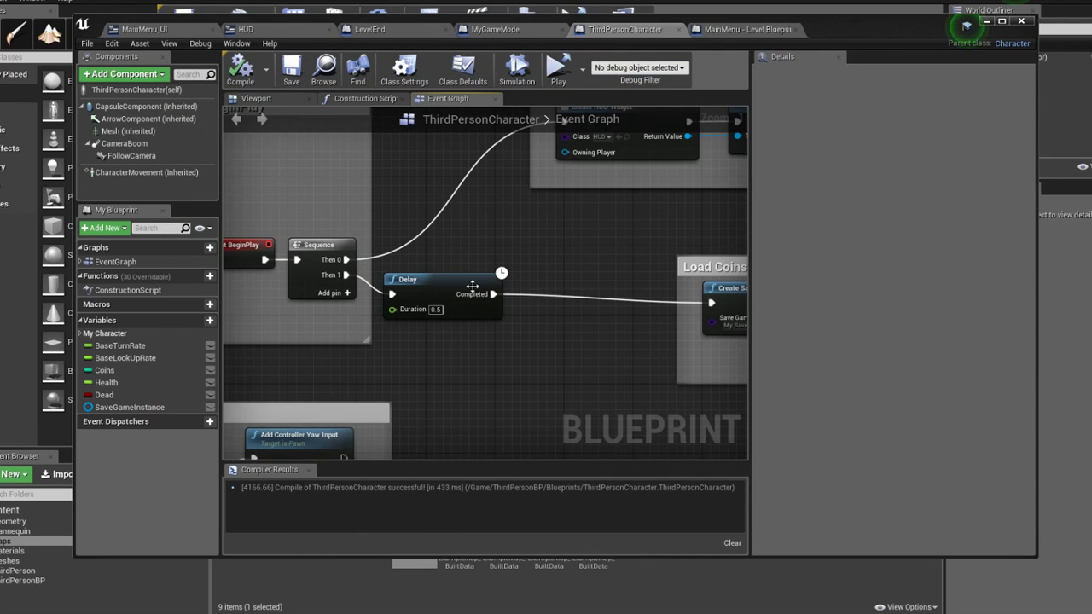
right_click(435, 267)
left_click(478, 223)
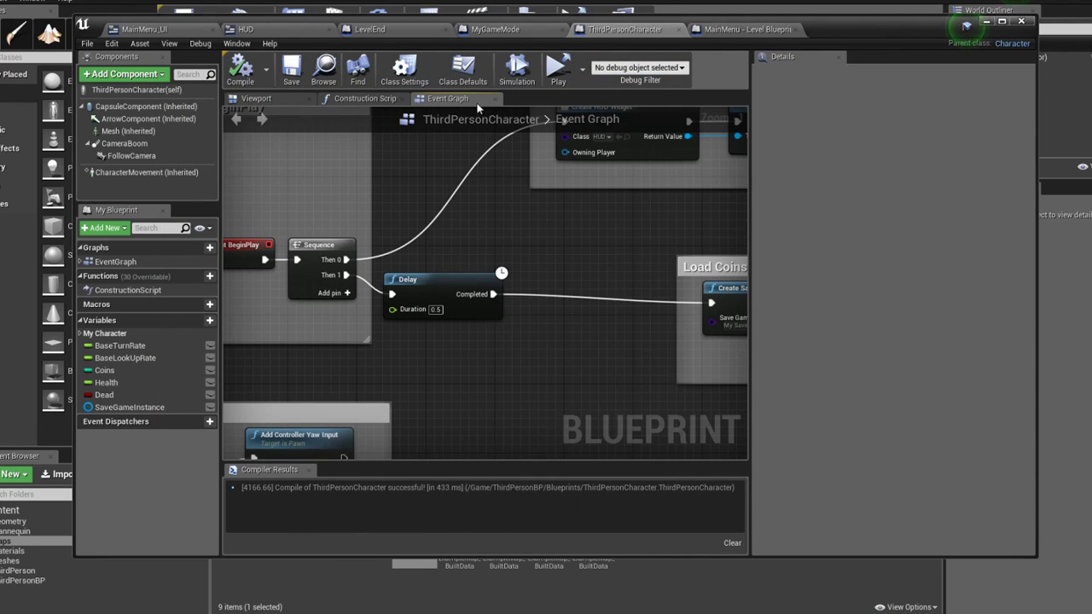
scroll(420, 118, "down", 5)
In the MainMenu_UI Designer, filter the Palette by 'but' and drag a Button below Quit
left_click(189, 30)
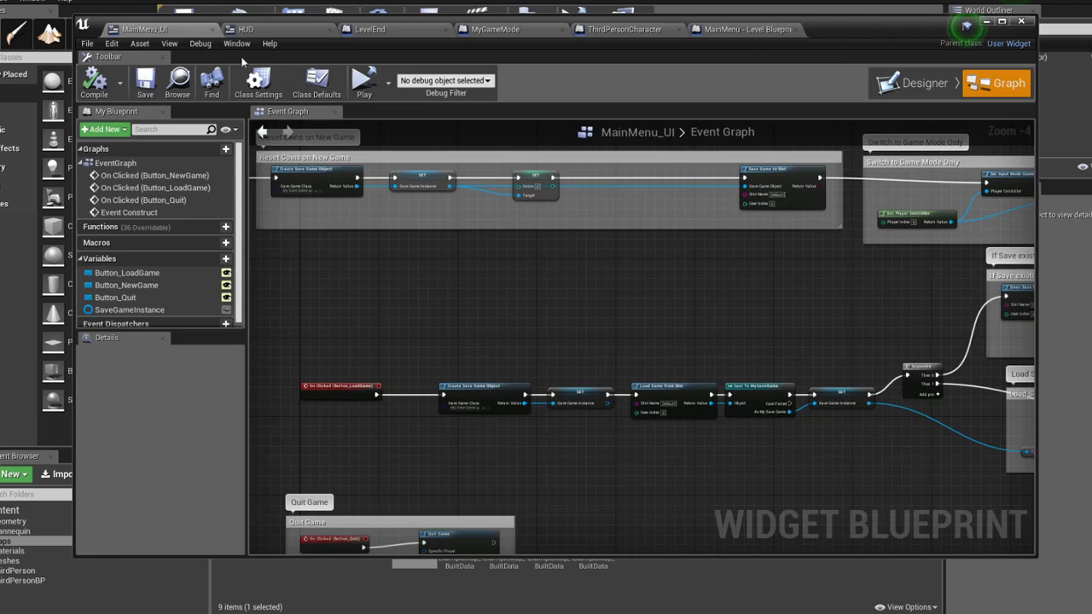
left_click(912, 82)
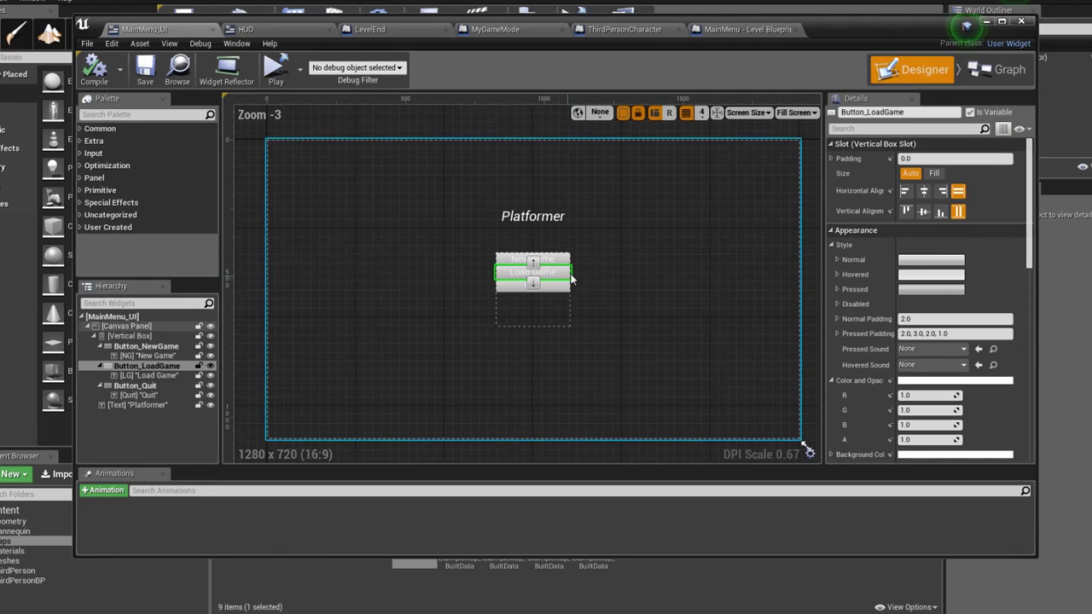
scroll(523, 318, "up", 4)
left_click(117, 114)
type("b")
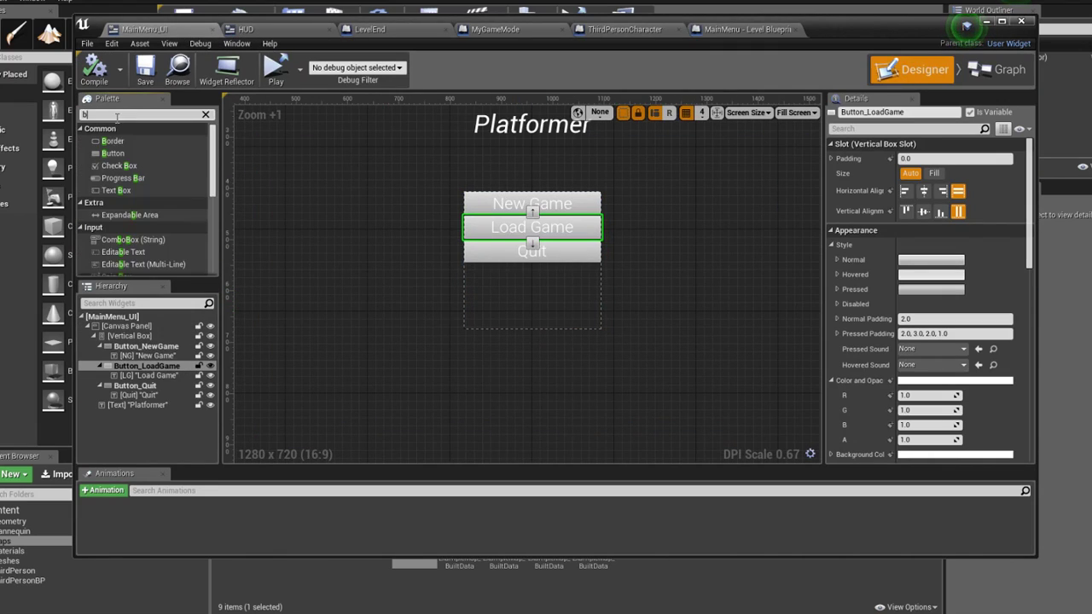
type("ut")
left_click_drag(113, 141, 538, 276)
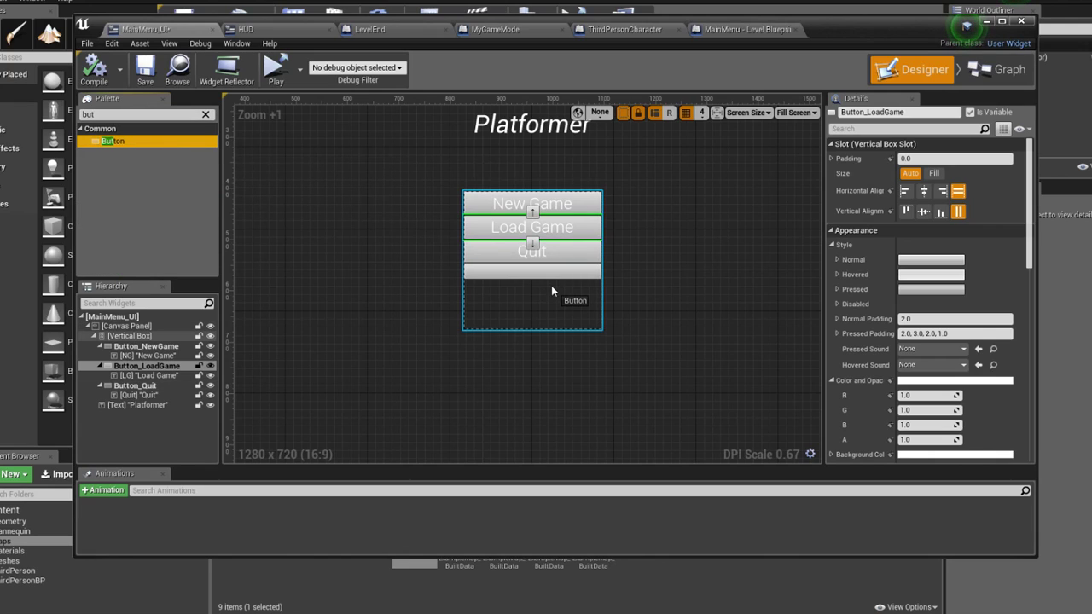
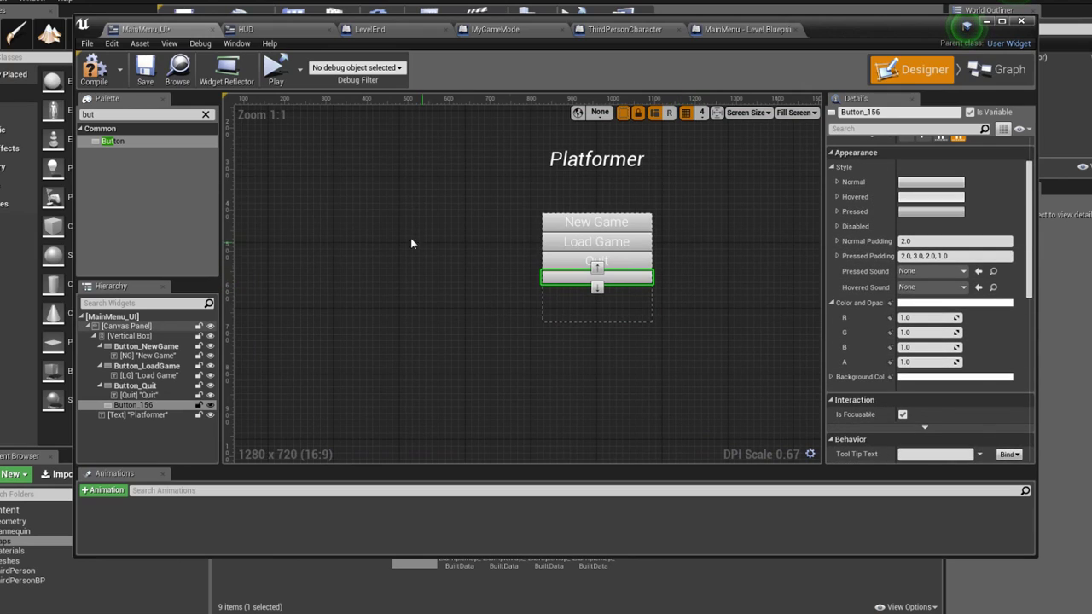
Put a Text widget inside the new button and set its text to 'Saved Coins'
double_click(88, 114)
type("tex")
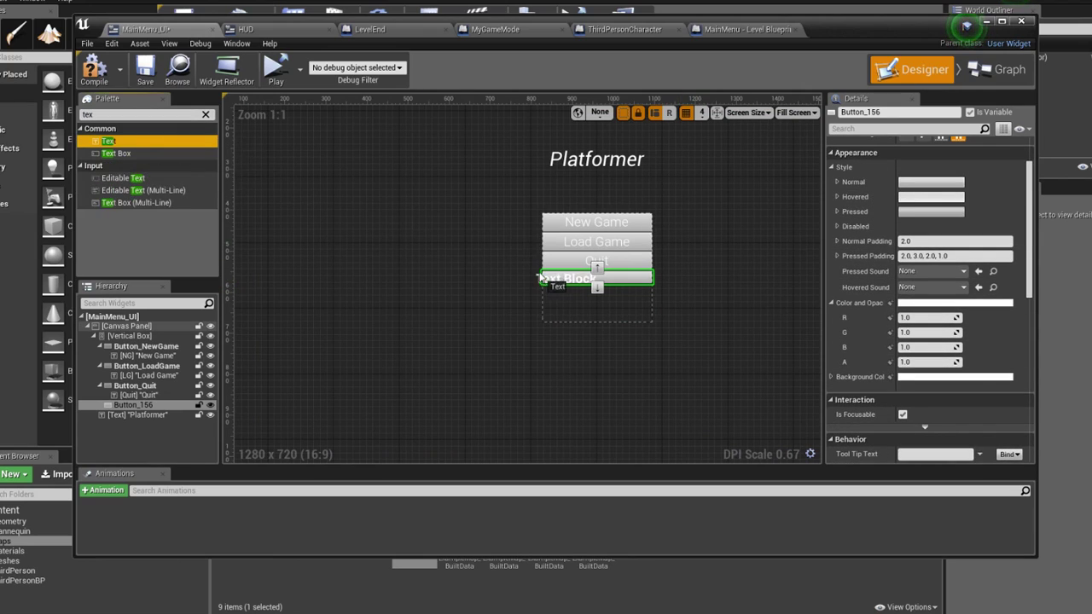
left_click_drag(108, 141, 578, 289)
left_click(934, 160)
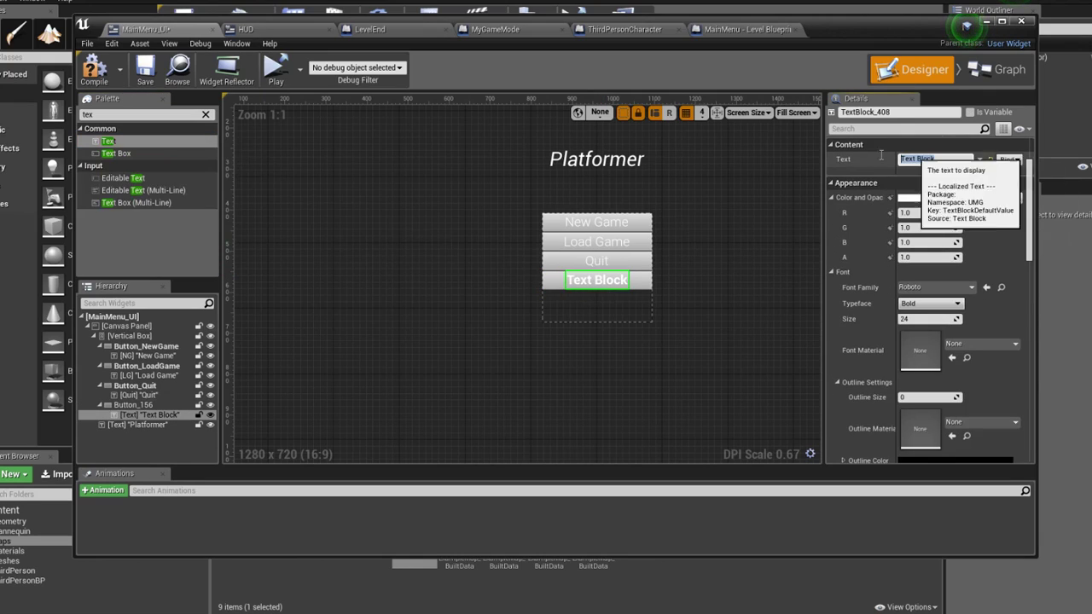
type("Saved Coind")
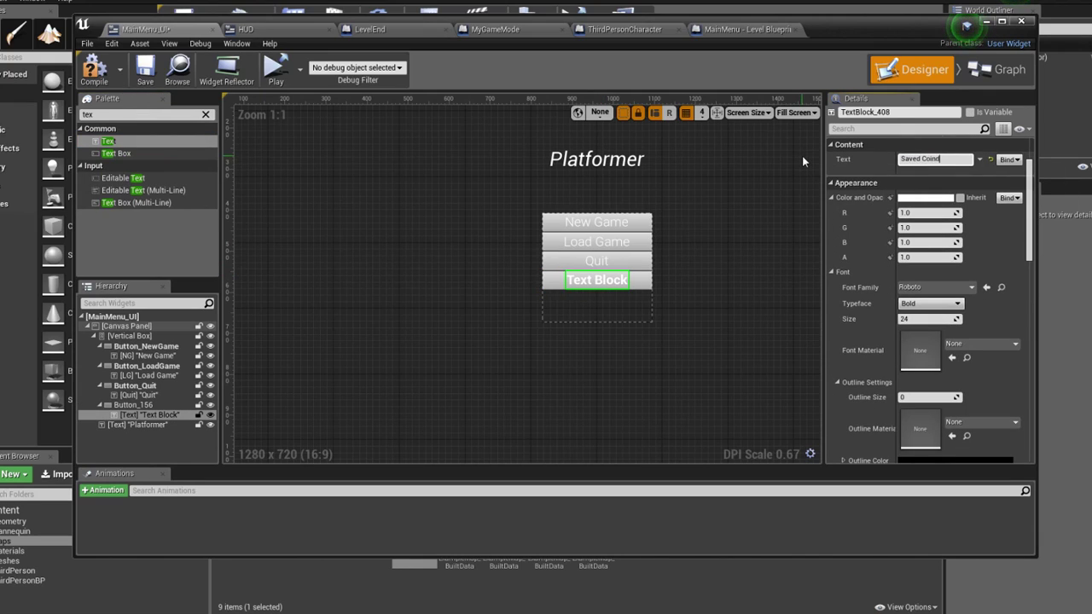
type("s")
Set the label's typeface to Light, after briefly trying Italic
left_click(930, 303)
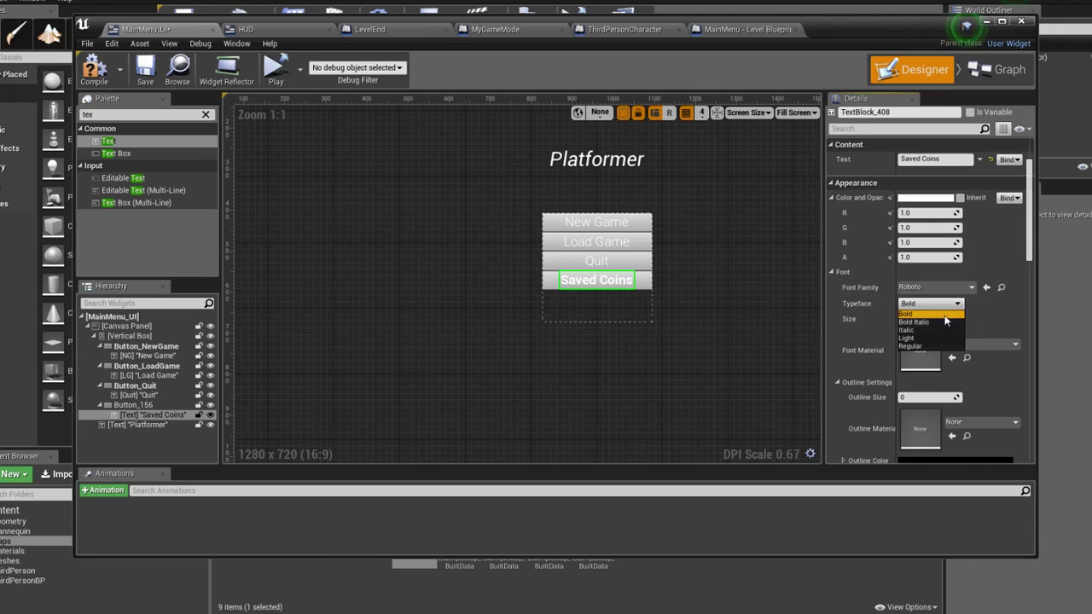
left_click(928, 334)
left_click(927, 304)
left_click(916, 339)
left_click(911, 397)
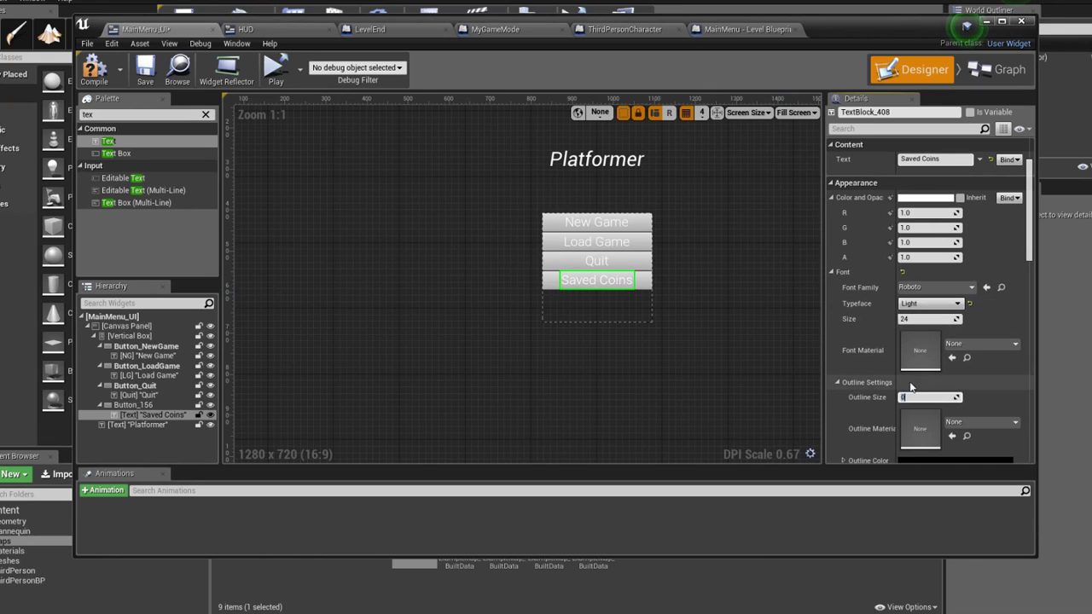
type("1")
Rename the Saved Coins button to Button_CheckCoins in the Hierarchy
left_click(711, 249)
scroll(707, 254, "up", 3)
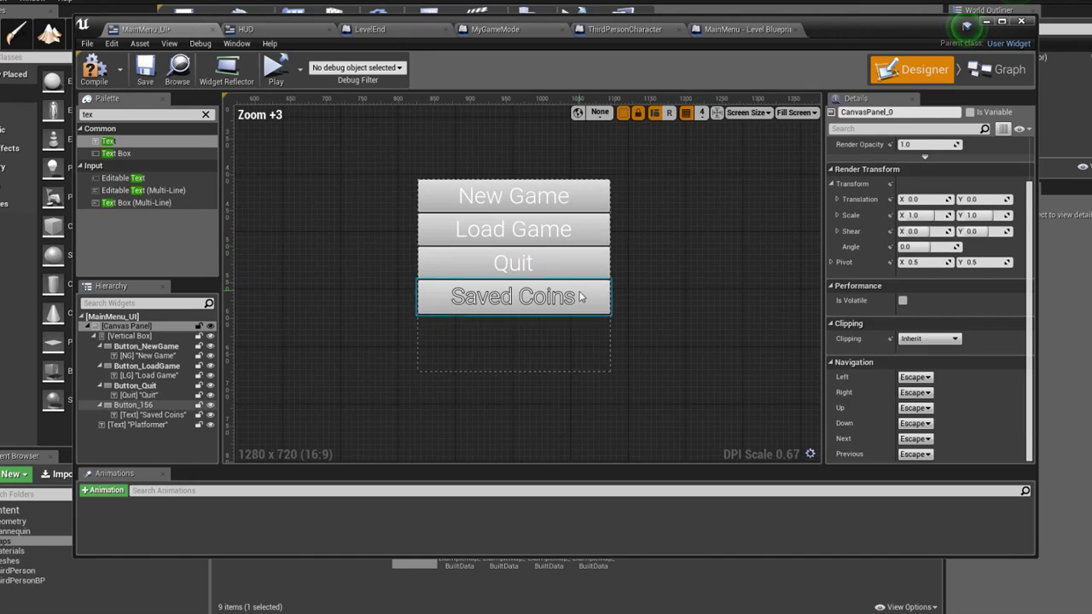
left_click(592, 297)
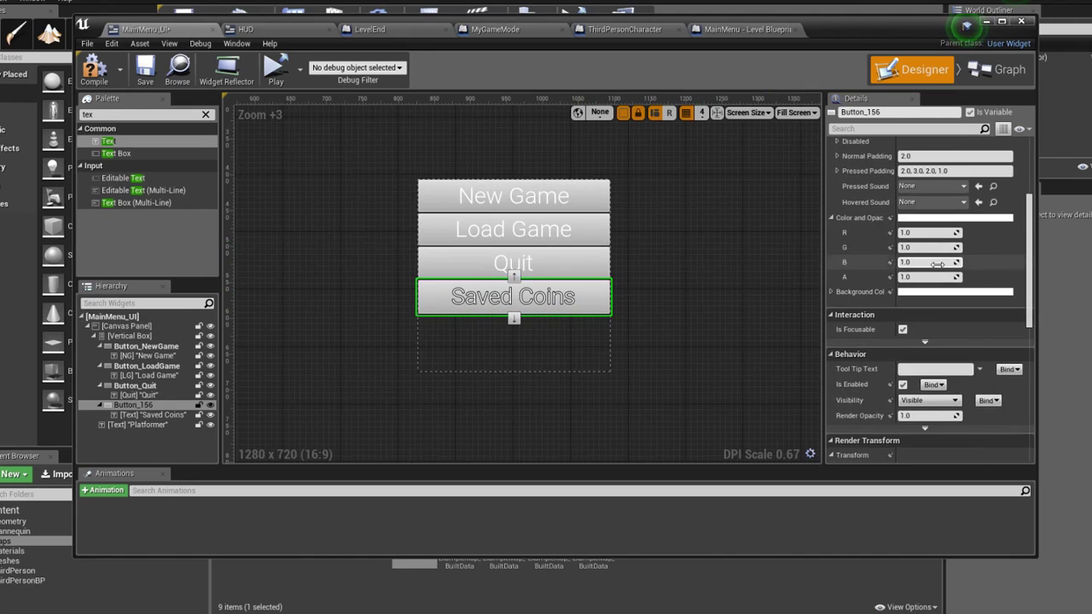
left_click(144, 406)
left_click(147, 406)
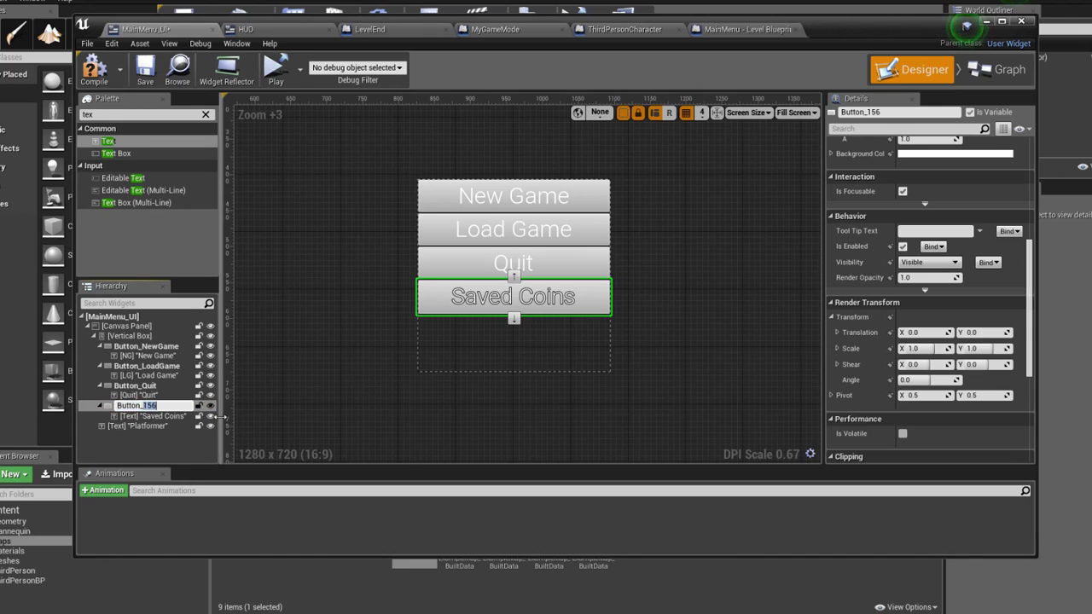
type("CheckCoi")
key("Return")
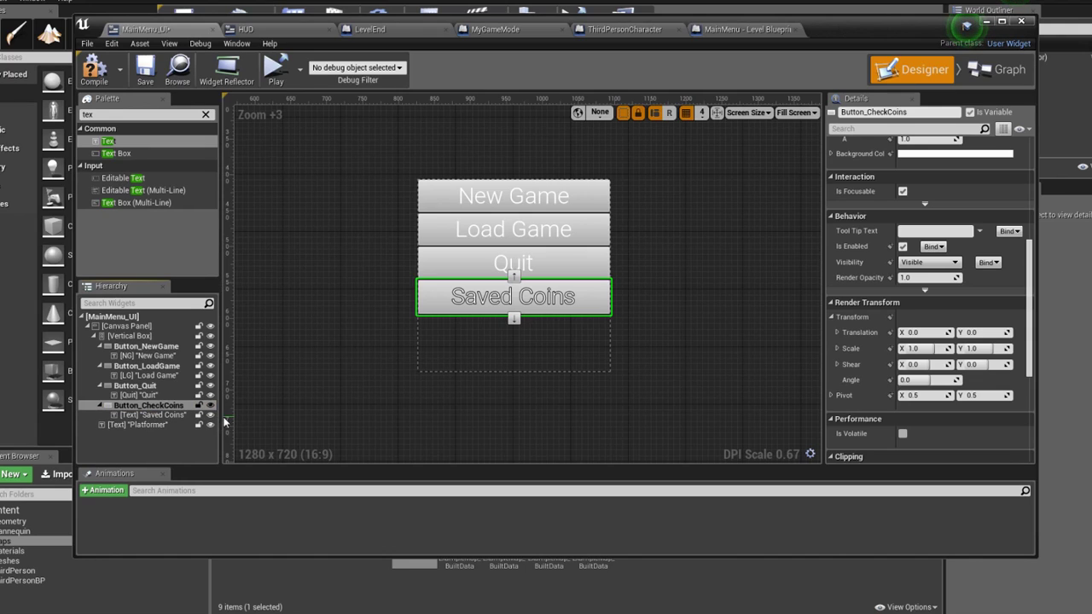
scroll(860, 349, "down", 3)
scroll(882, 363, "down", 2)
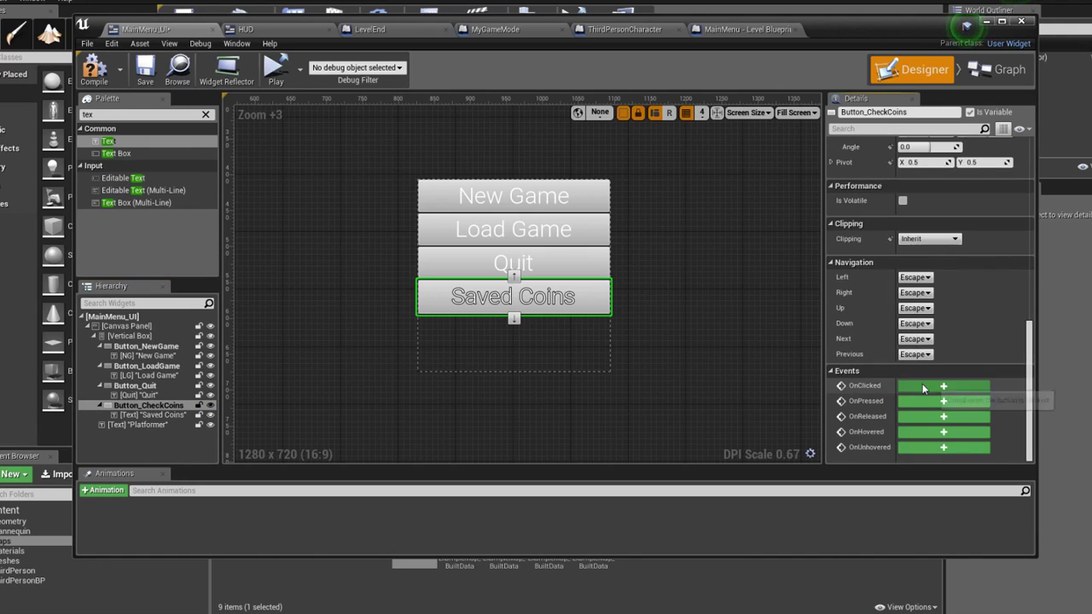
Add an On Clicked (Button_CheckCoins) event to the graph and move it into place
left_click(943, 386)
left_click_drag(474, 293, 672, 393)
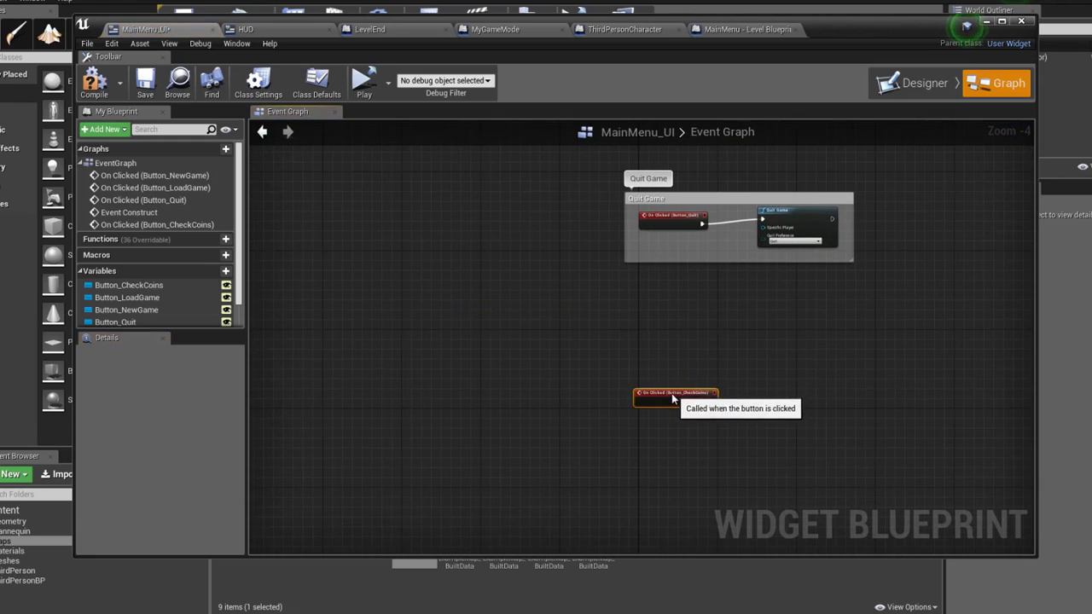
right_click_drag(671, 393, 583, 325)
scroll(587, 351, "down", 1)
scroll(617, 306, "down", 1)
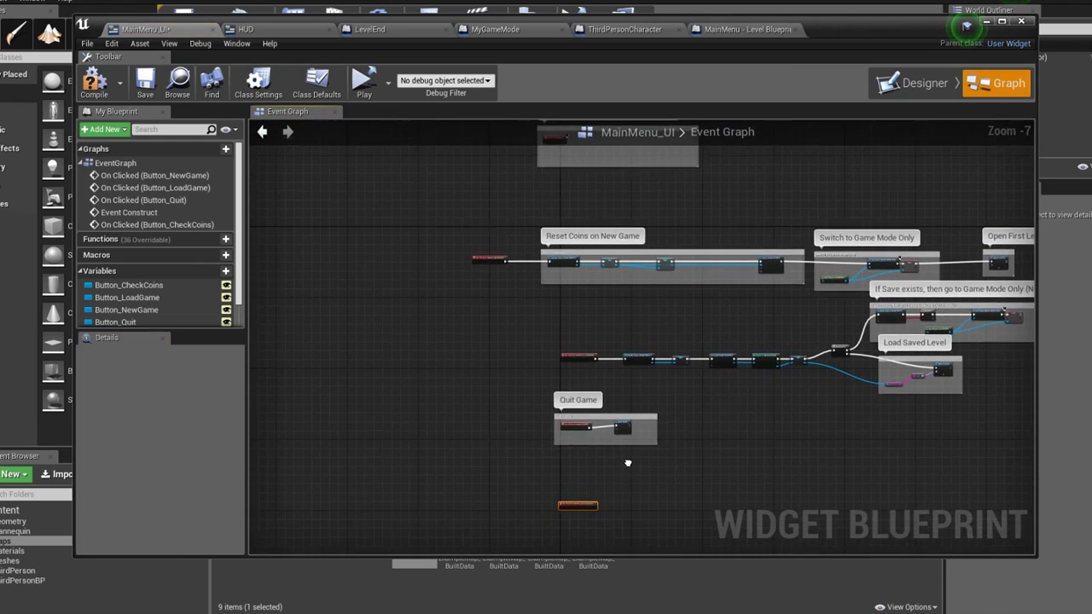
scroll(640, 501, "down", 1)
Select the LoadGame save-loading node chain and paste a copy beside the new event
right_click_drag(640, 501, 625, 306)
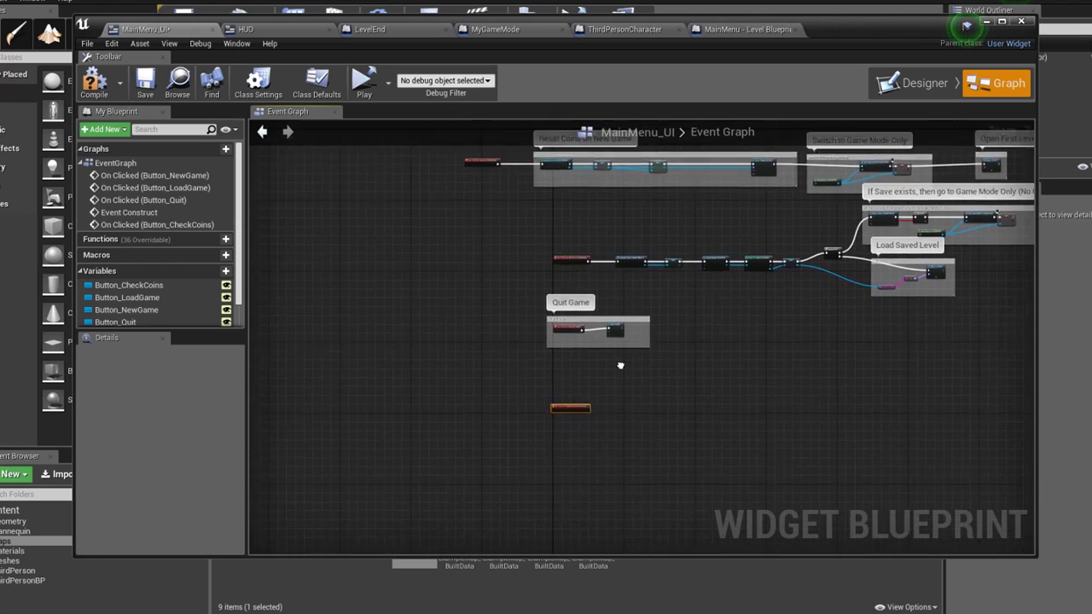
scroll(618, 178, "up", 3)
scroll(618, 178, "up", 1)
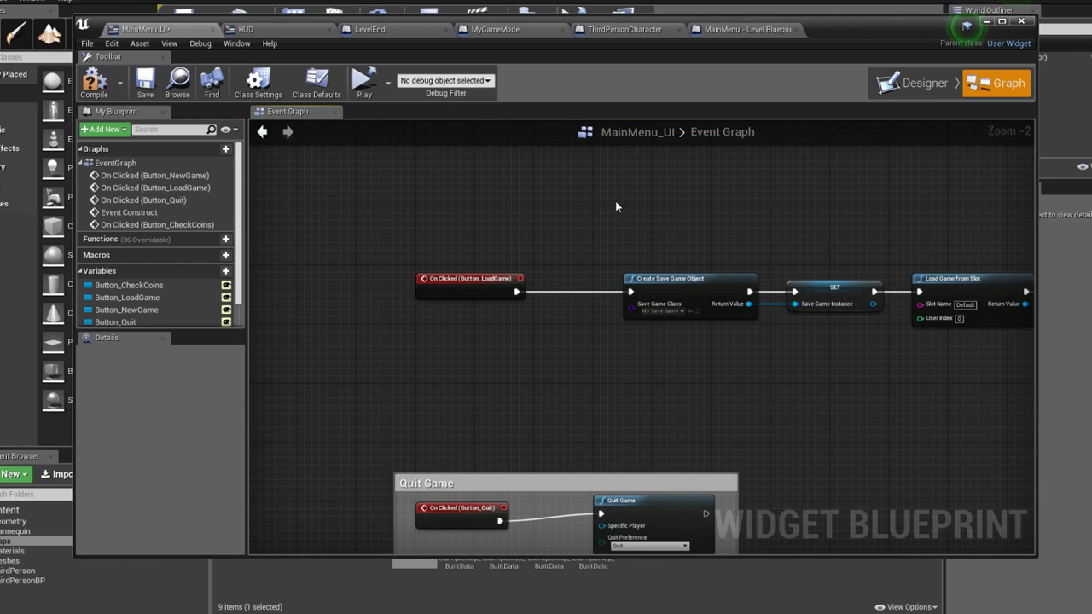
right_click_drag(614, 200, 396, 207)
left_click_drag(488, 229, 1027, 345)
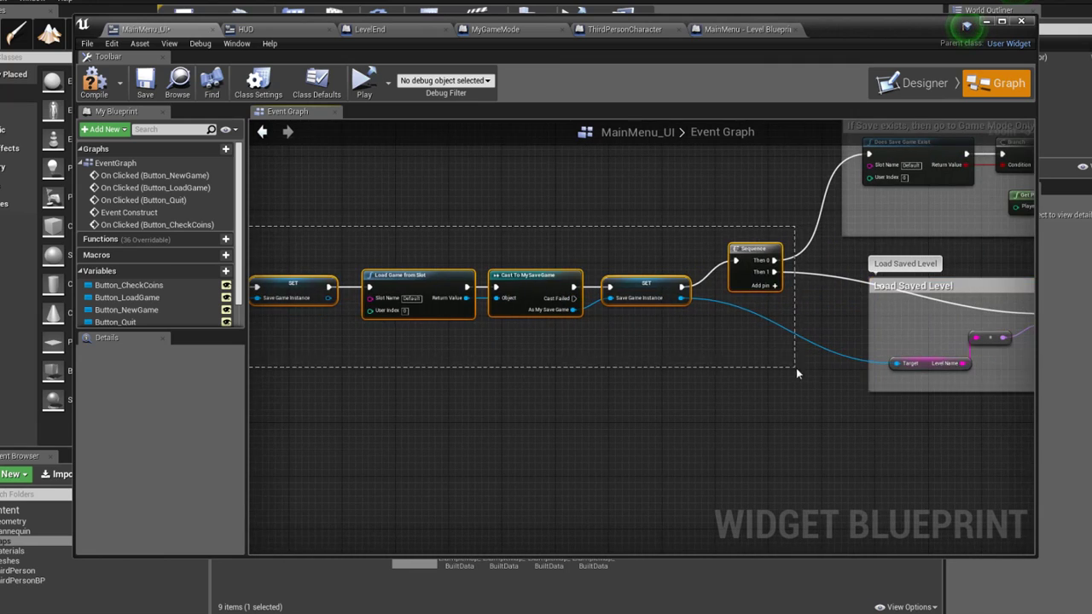
right_click_drag(657, 363, 689, 276)
key("ctrl+v")
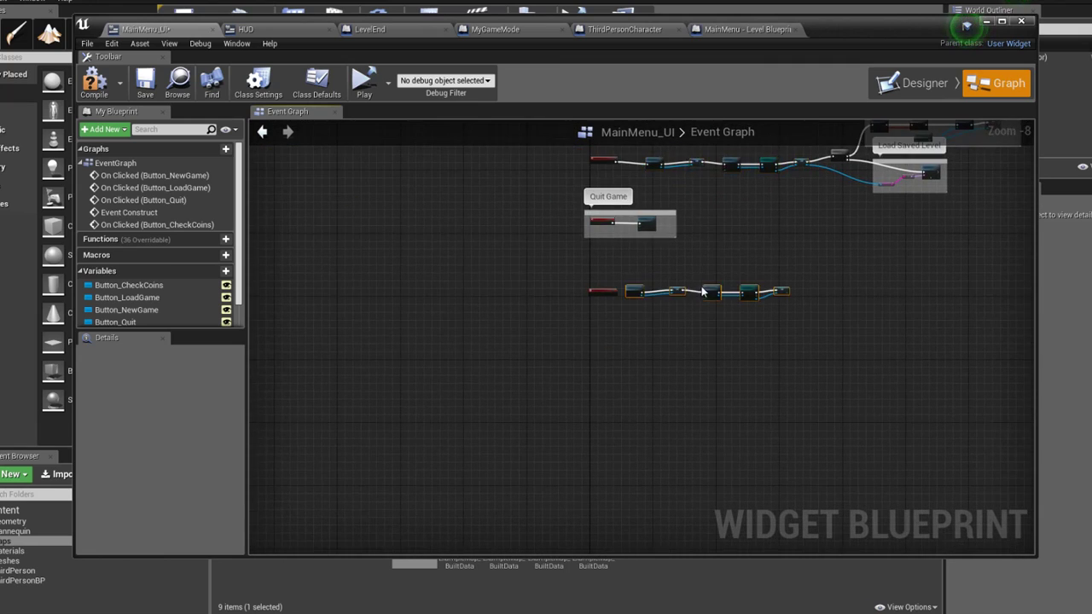
scroll(614, 295, "down", 1)
scroll(614, 295, "up", 2)
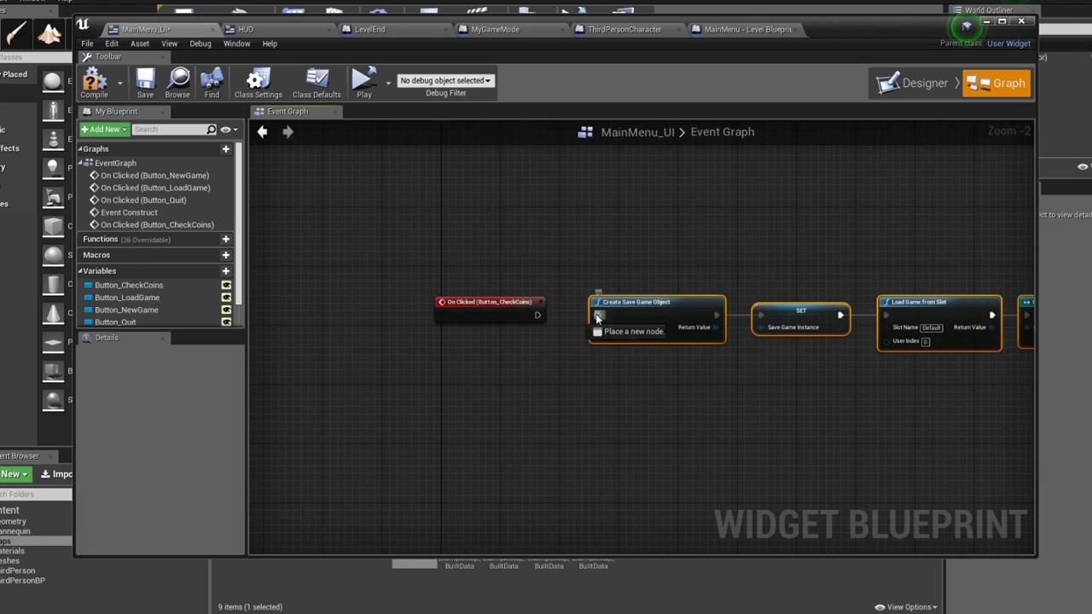
Connect the CheckCoins click event to the copied chain and add a Print String after SET
left_click_drag(537, 315, 597, 314)
mouse_move(626, 306)
right_mouse_down()
mouse_move(956, 284)
mouse_move(683, 304)
right_mouse_up()
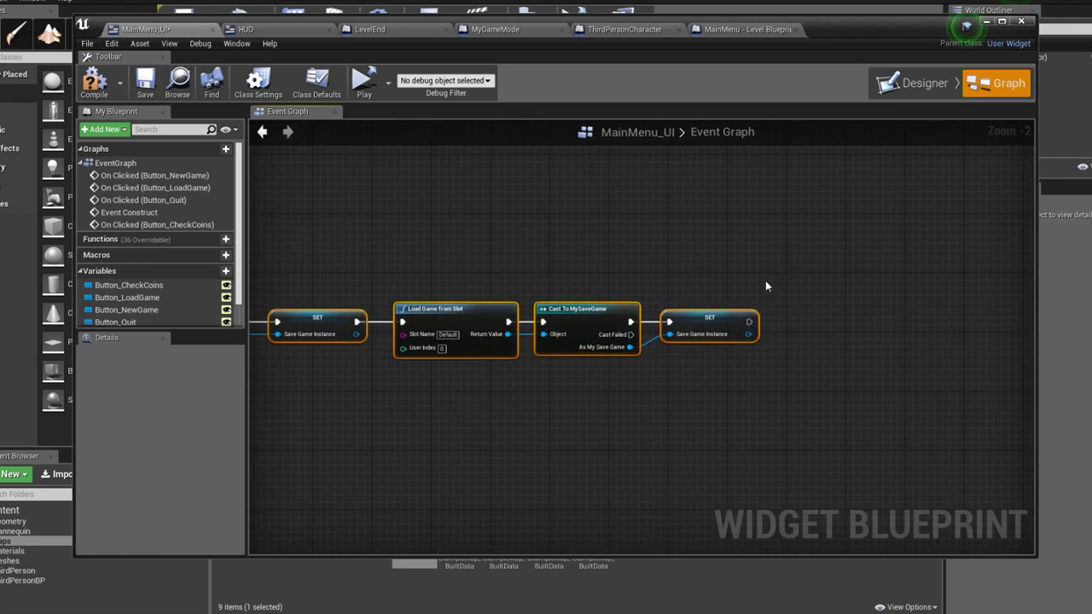
left_click_drag(666, 325, 830, 330)
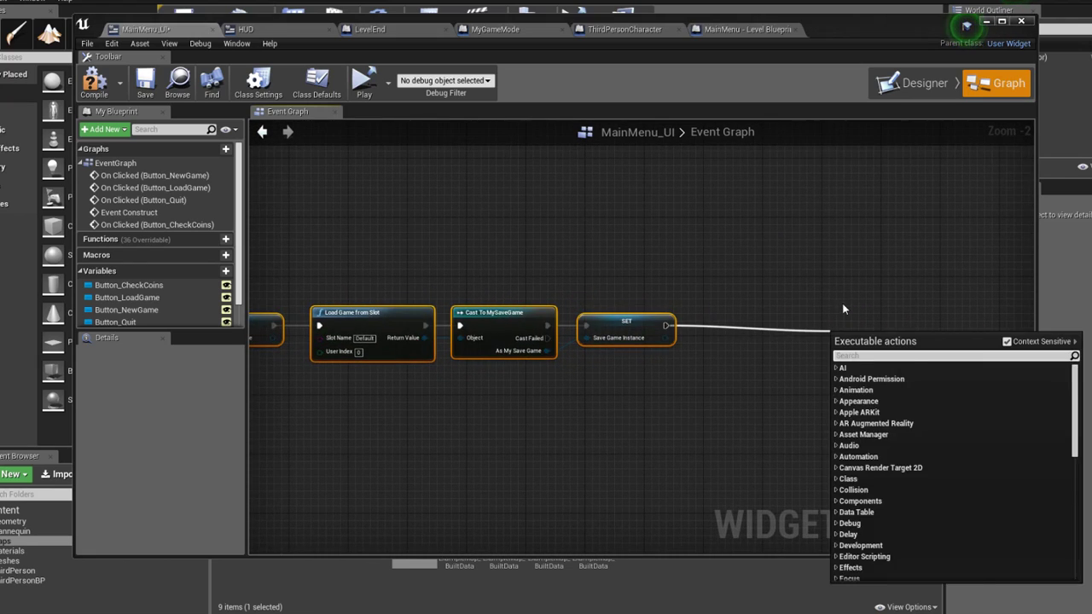
type("print st")
key("Return")
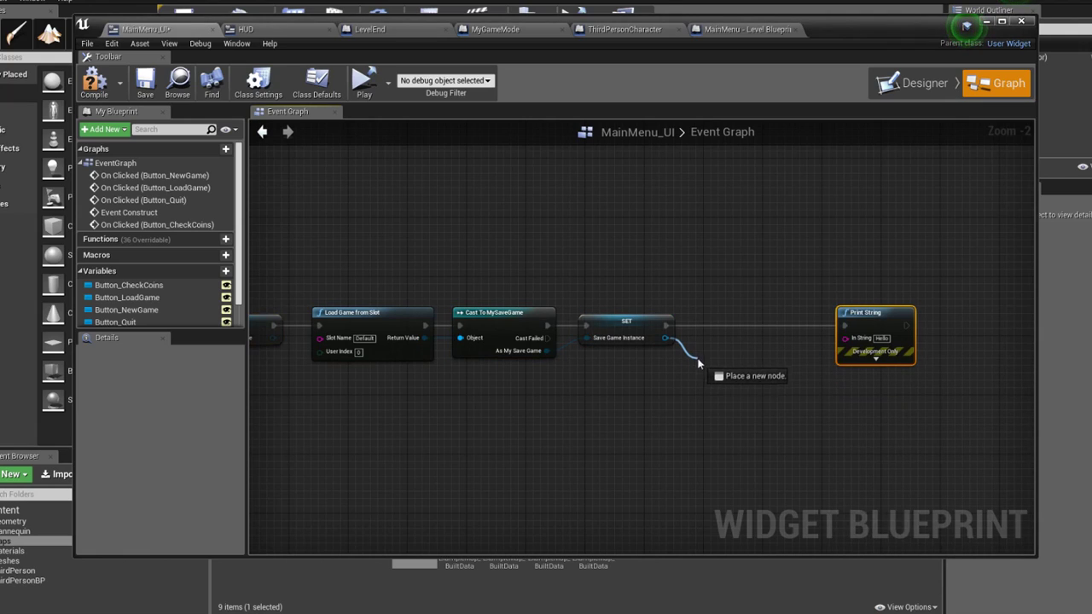
Feed a Get Coins value into Print String's In String and save MainMenu_UI
left_click_drag(698, 364, 698, 363)
type("coins")
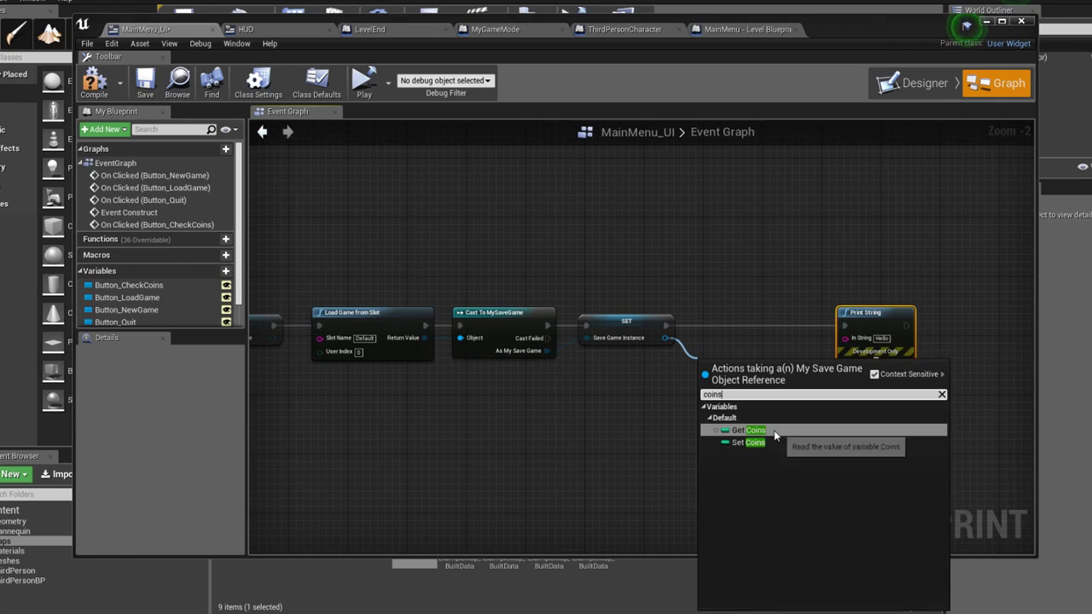
left_click(748, 430)
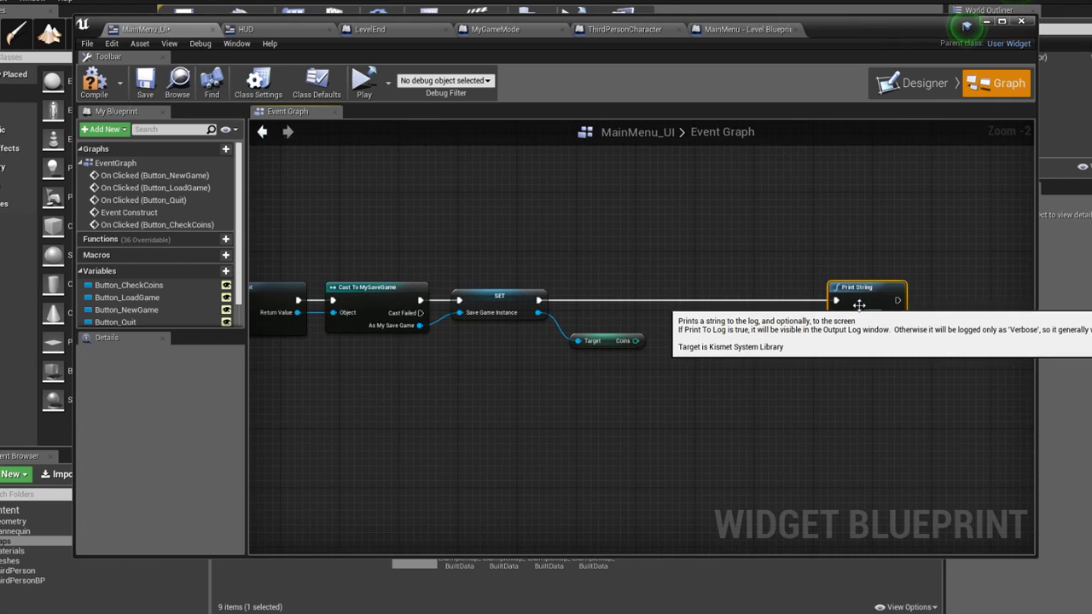
left_click_drag(838, 313, 847, 315)
left_click_drag(631, 341, 632, 342)
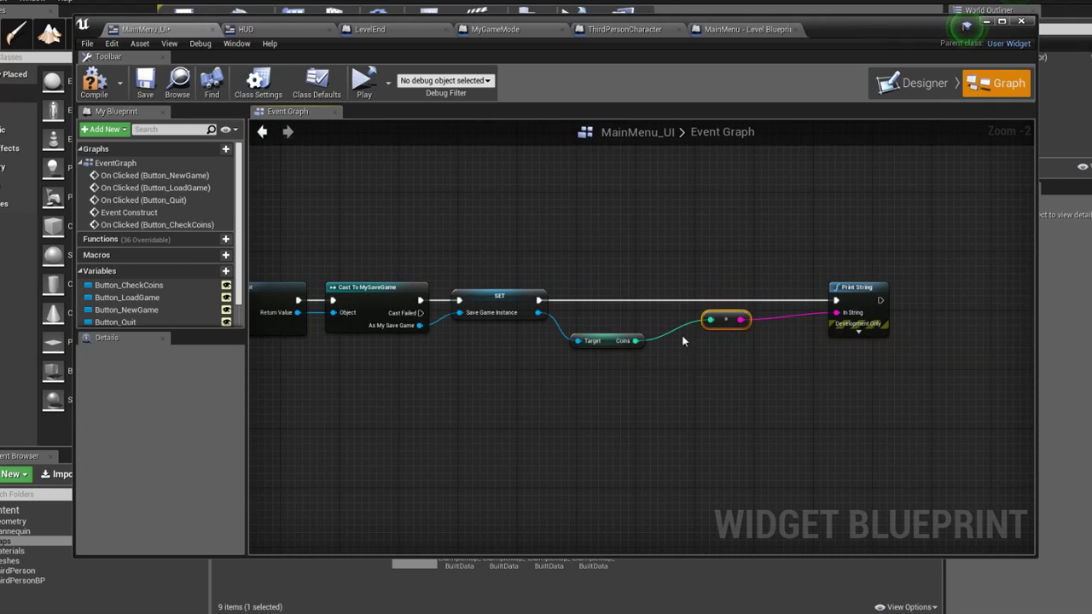
left_click(145, 83)
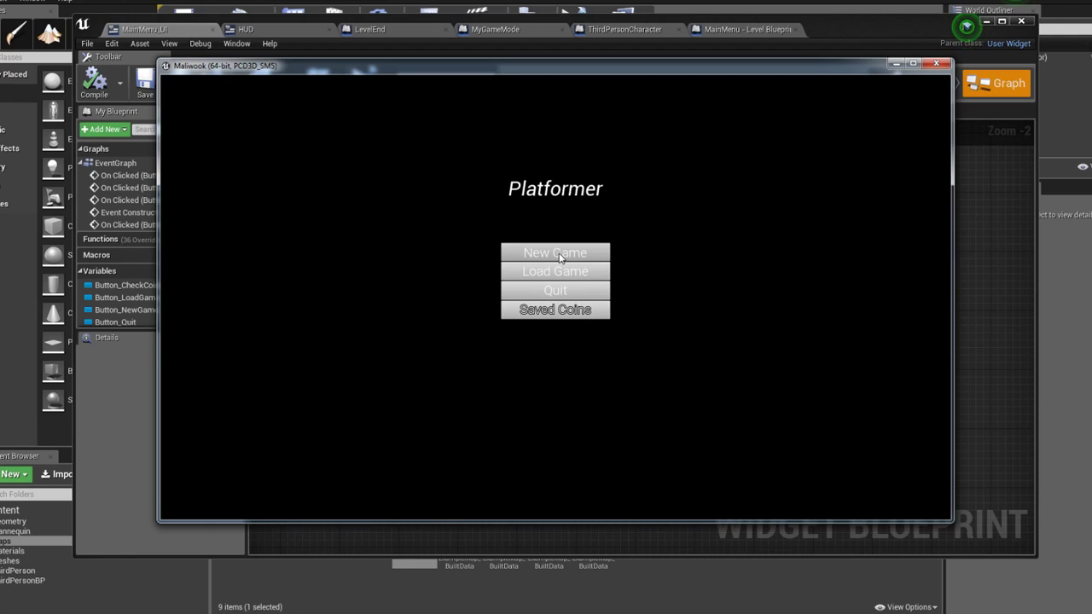
Start a New Game and run and jump the character along the platforms
left_click(559, 257)
key("w")
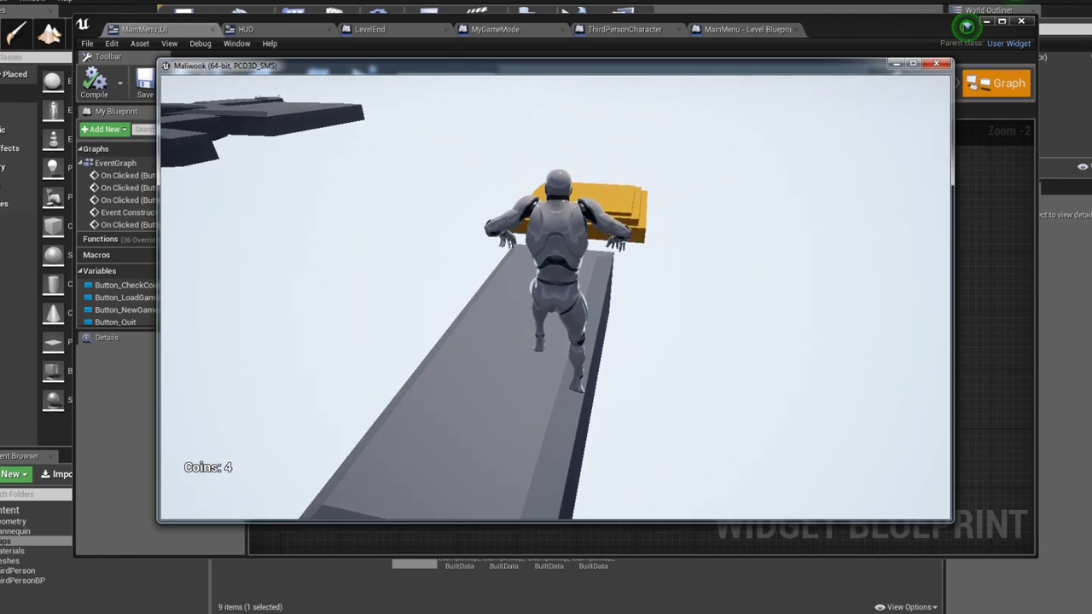
key("space")
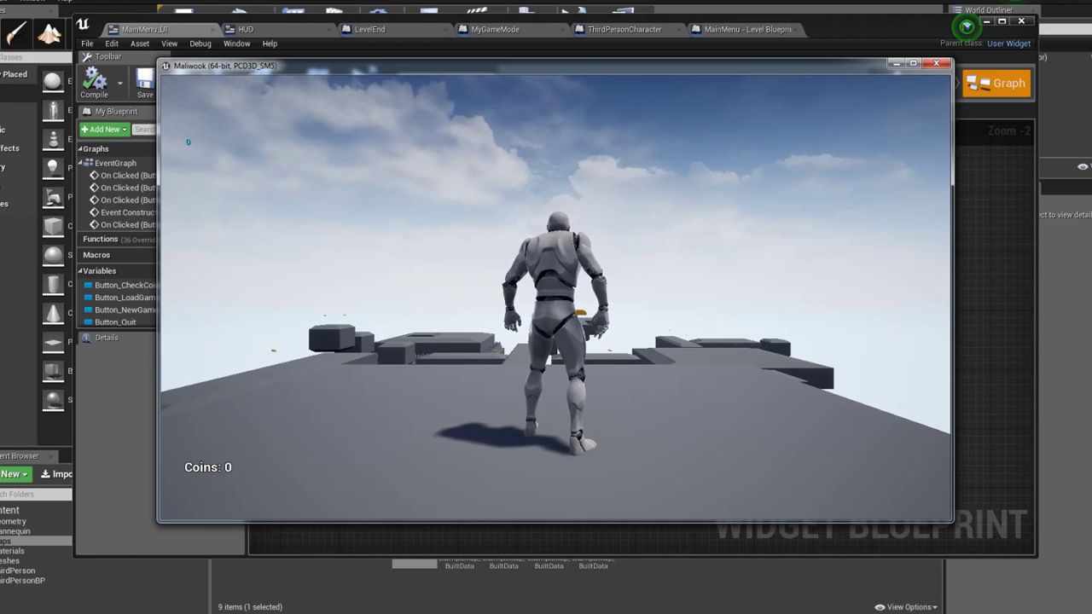
key("a")
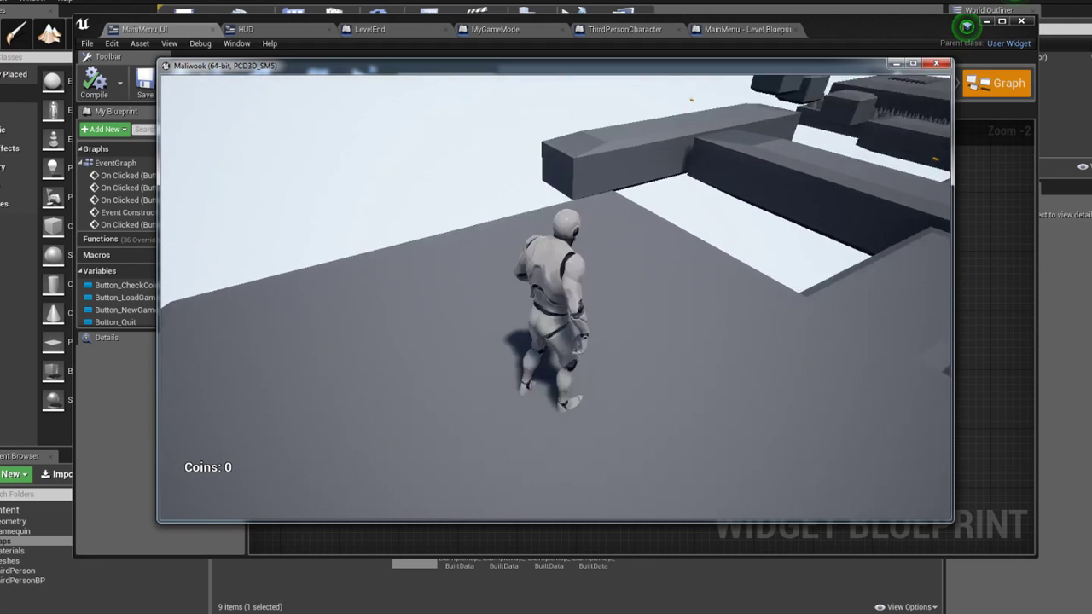
key("w")
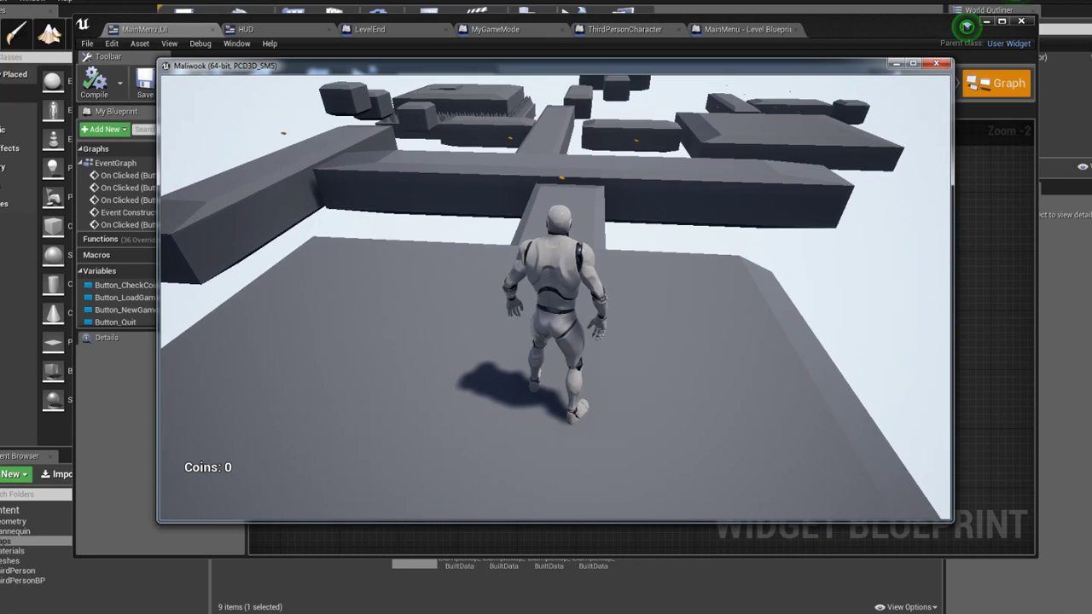
Return to the main menu, press Saved Coins to print 0, and close the game
key("Escape")
left_click(573, 314)
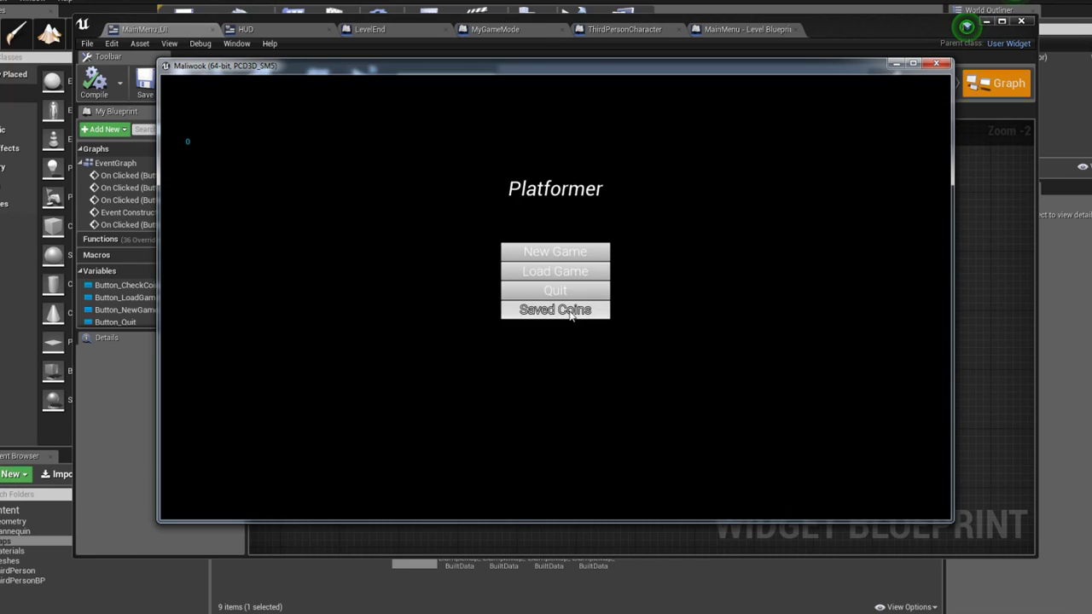
left_click(932, 65)
scroll(662, 263, "down", 1)
Move Load Game From Slot out of the chain and disconnect it from the cast's Object input
scroll(624, 240, "down", 1)
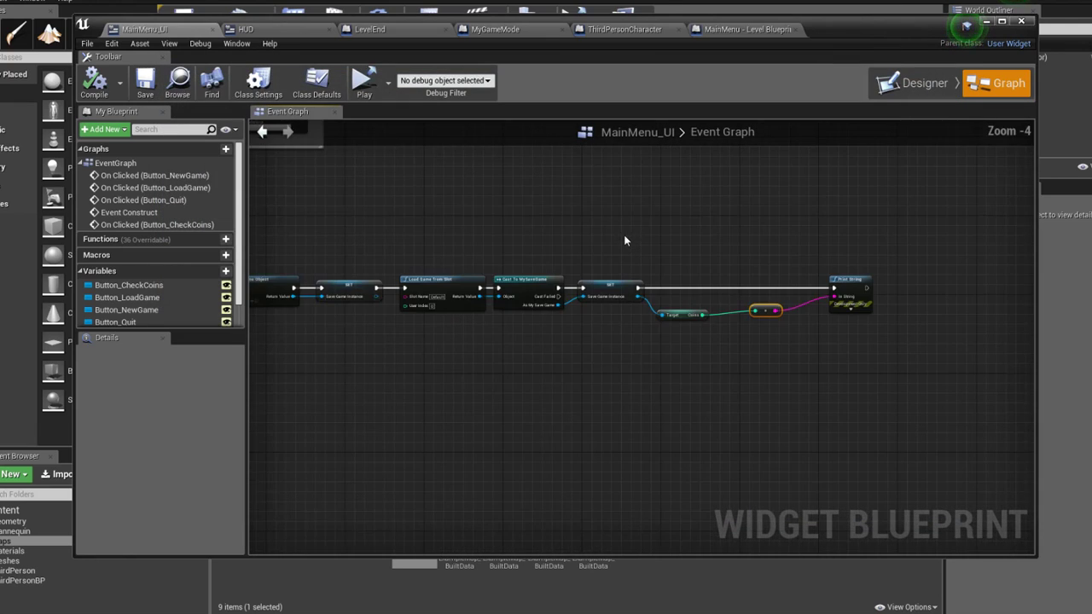
right_click_drag(600, 238, 714, 217)
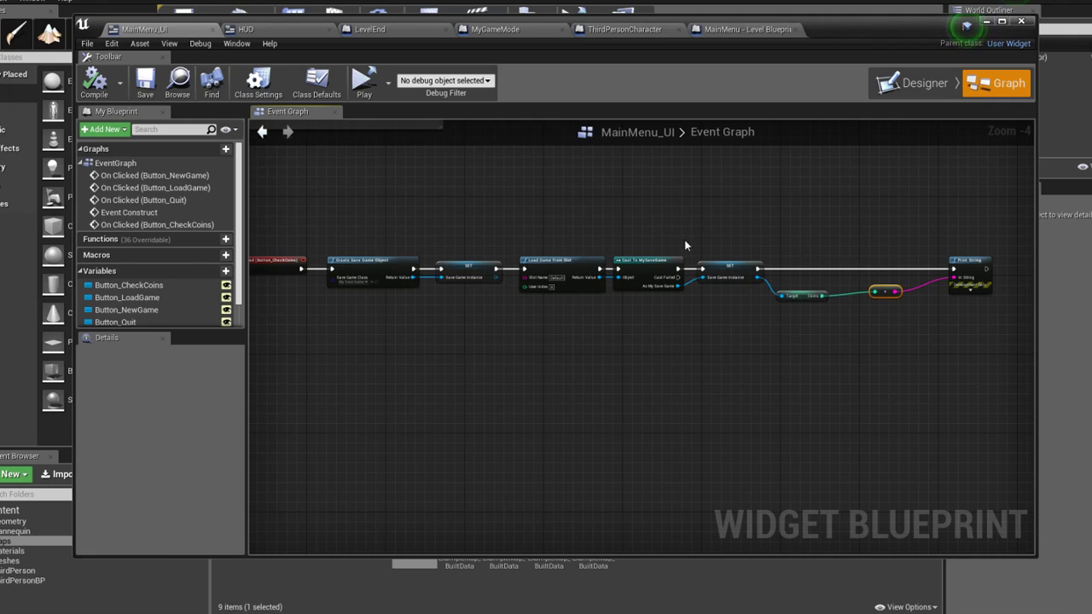
left_click_drag(571, 238, 562, 264)
left_click_drag(540, 303, 540, 297)
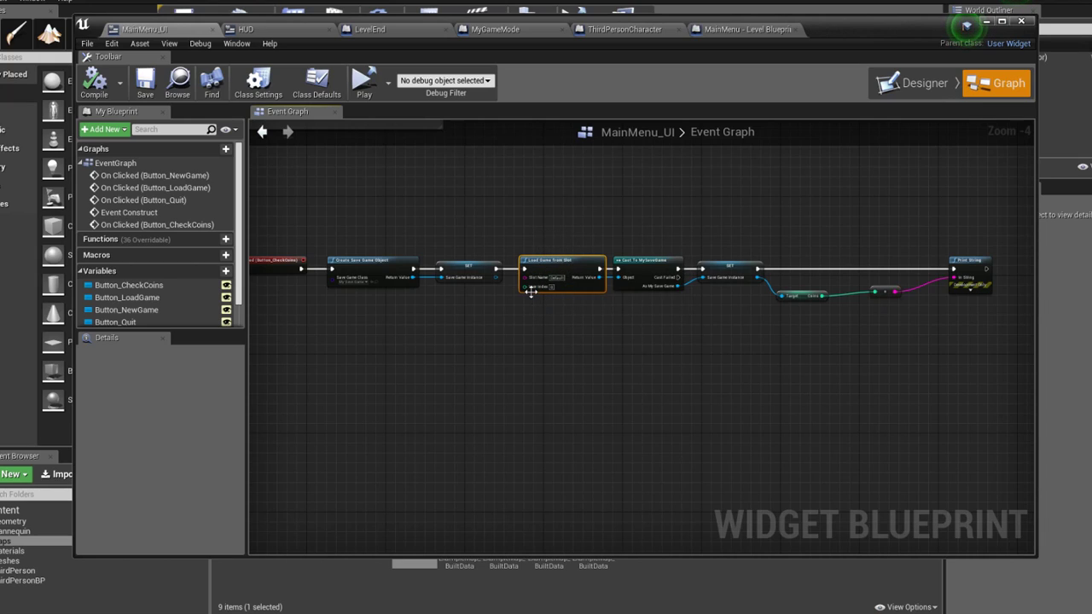
left_click_drag(543, 282, 547, 213)
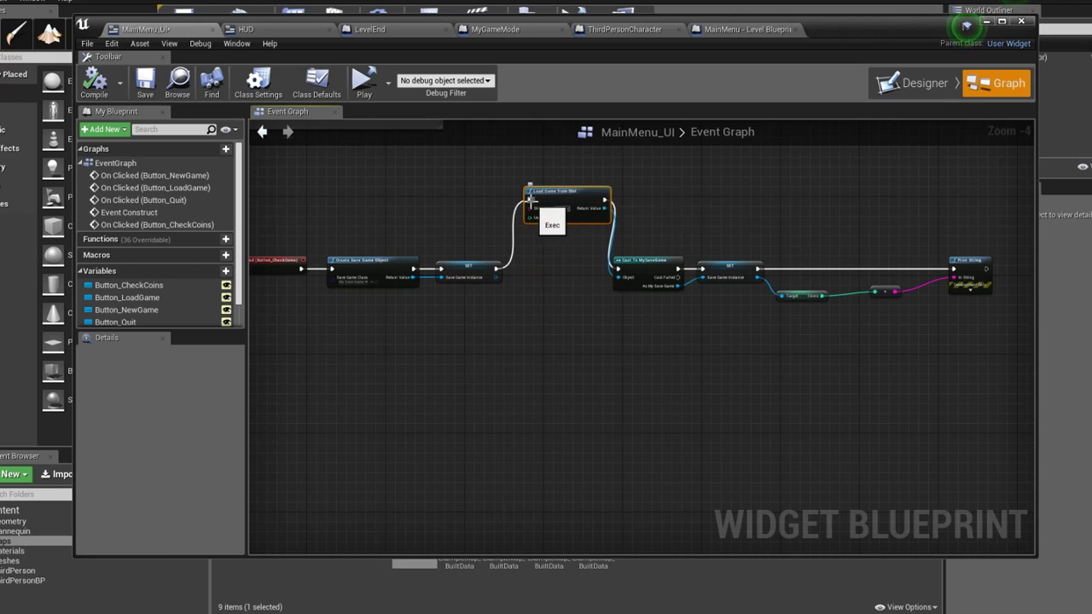
left_click(604, 206, "alt")
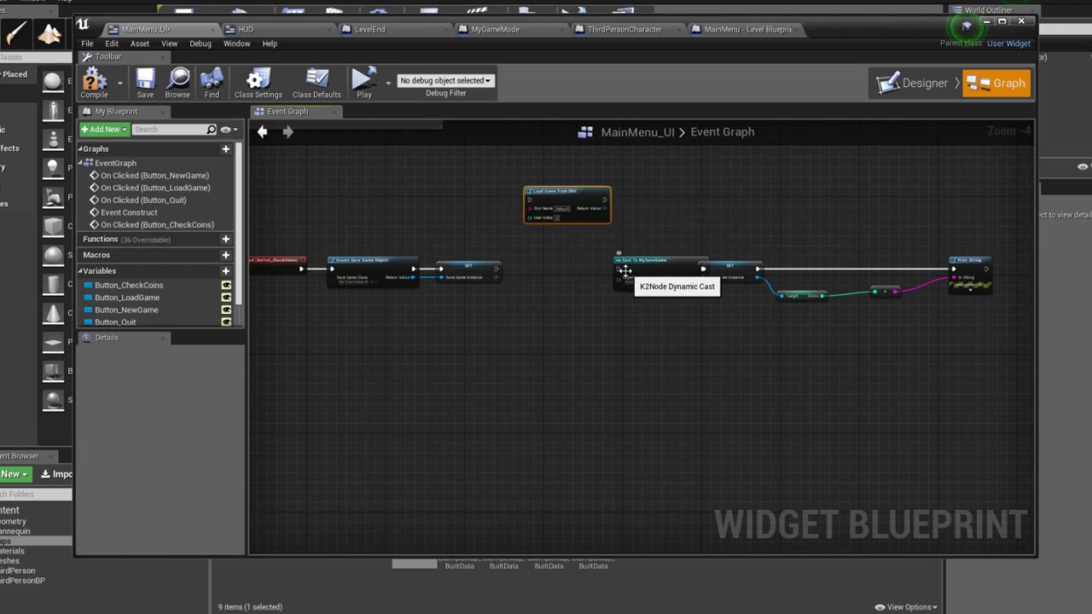
Rewire Create Save Game Object through SET SaveGameInstance into the cast, then save MainMenu_UI
mouse_move(624, 282)
left_mouse_down()
mouse_move(416, 280)
mouse_move(509, 256)
left_mouse_up()
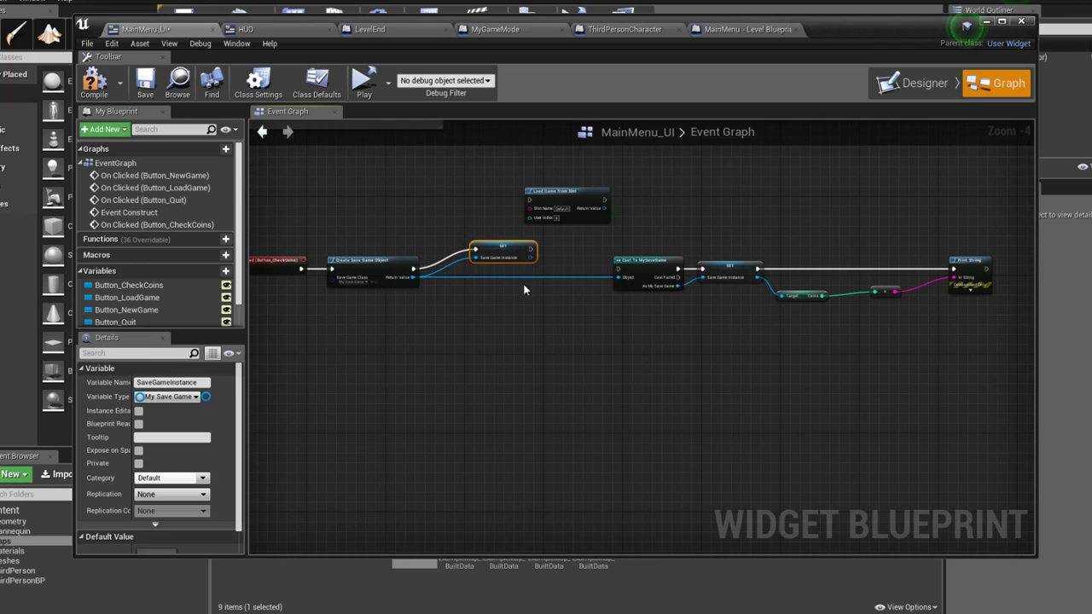
left_click_drag(433, 272, 618, 268)
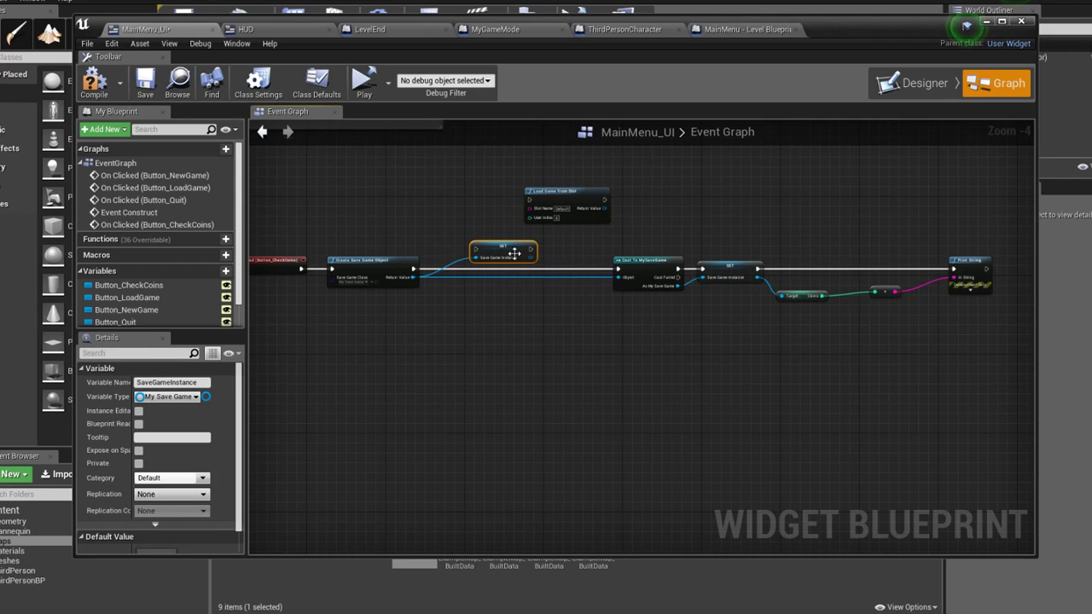
mouse_move(506, 253)
left_mouse_down()
mouse_move(539, 317)
mouse_move(510, 275)
left_mouse_up()
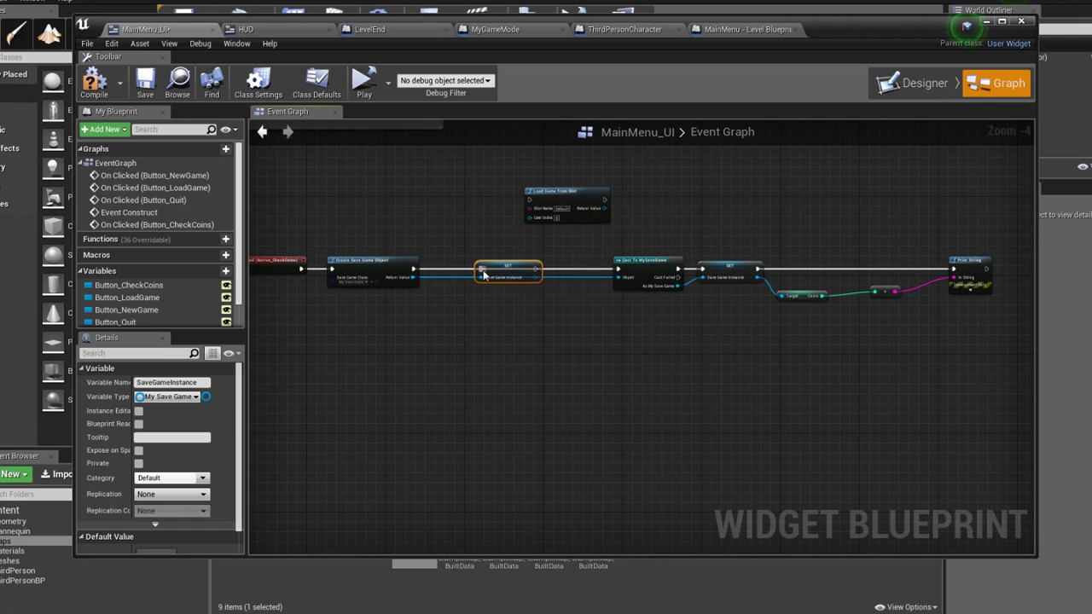
mouse_move(413, 269)
left_mouse_down()
mouse_move(619, 271)
mouse_move(534, 274)
left_mouse_up()
scroll(524, 252, "down", 1)
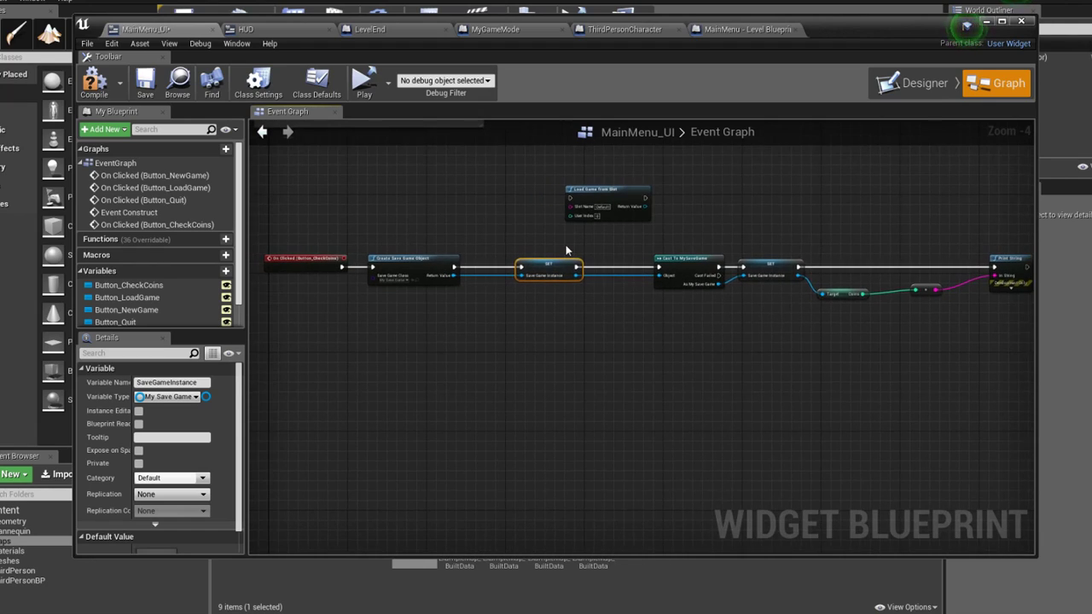
left_click(143, 86)
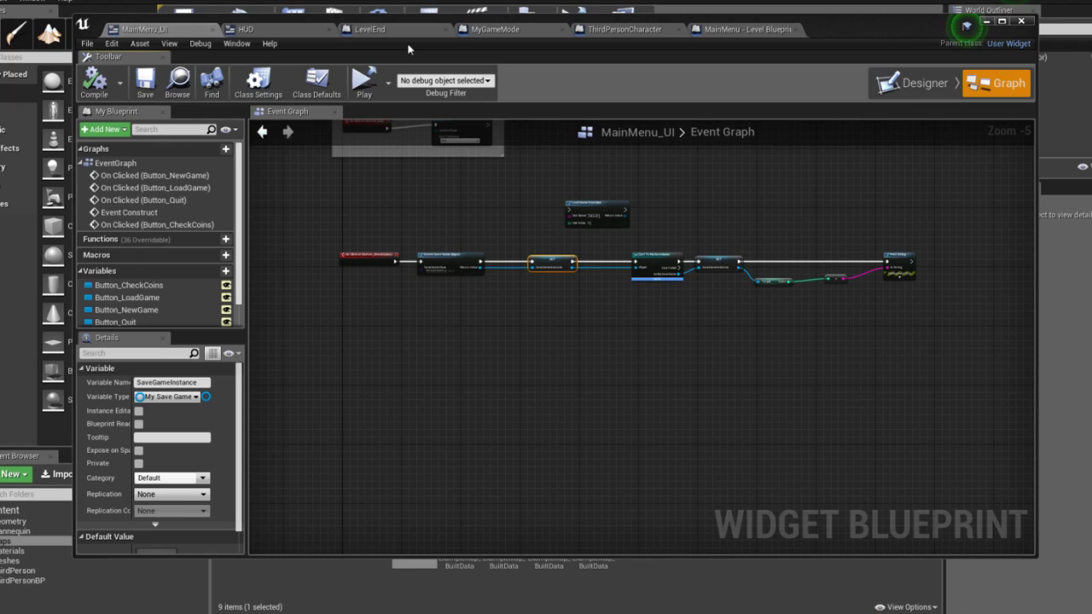
Look over the Quit Game, Sequence and Load Saved Level nodes, then launch the game standalone
right_click_drag(533, 161, 559, 335)
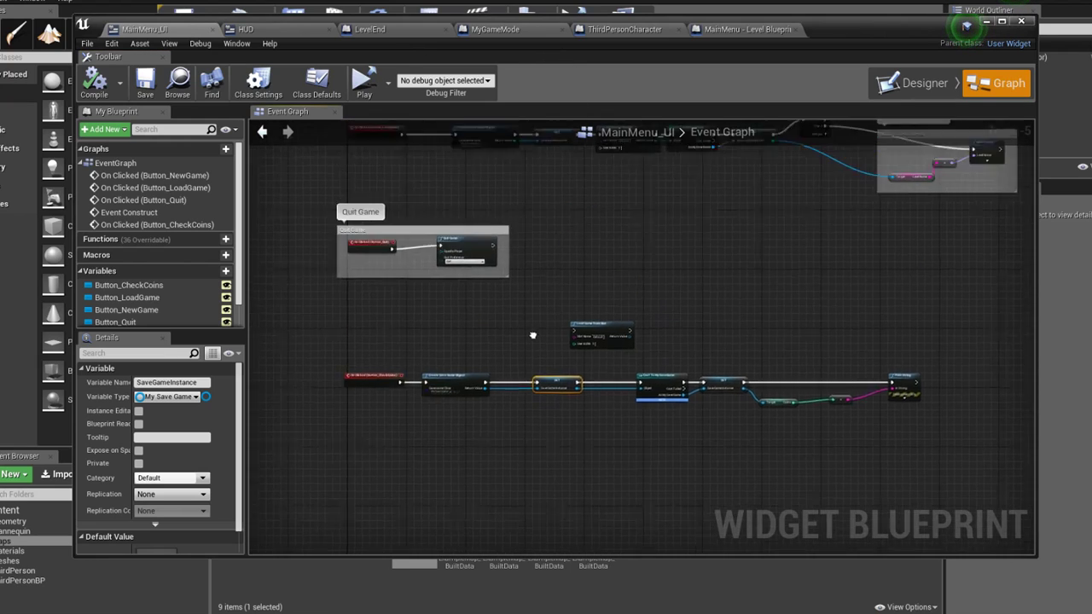
right_click_drag(520, 169, 542, 207)
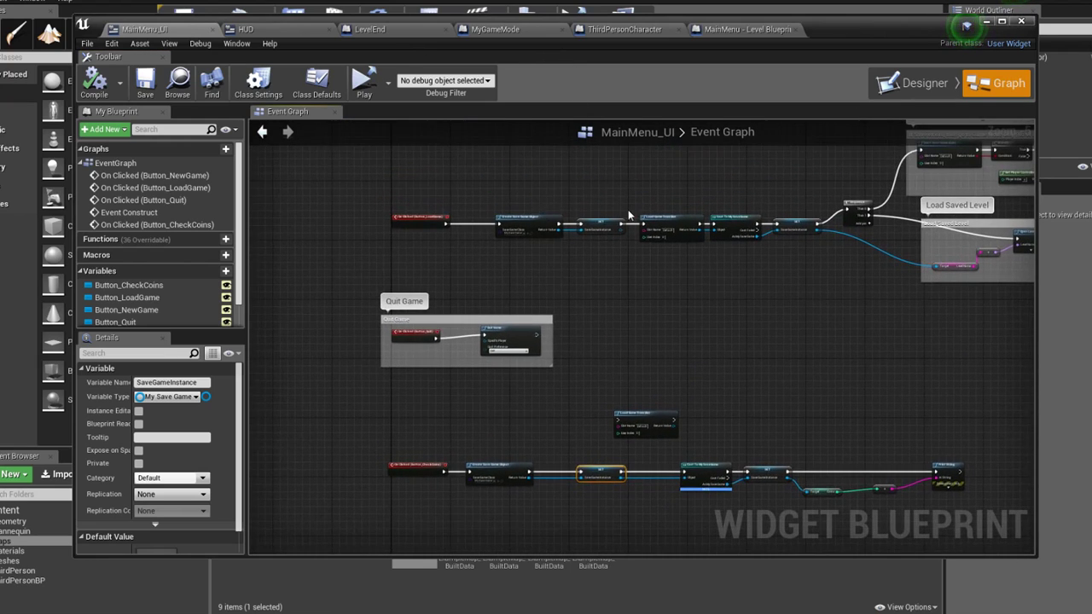
scroll(699, 196, "up", 2)
right_click_drag(728, 198, 345, 200)
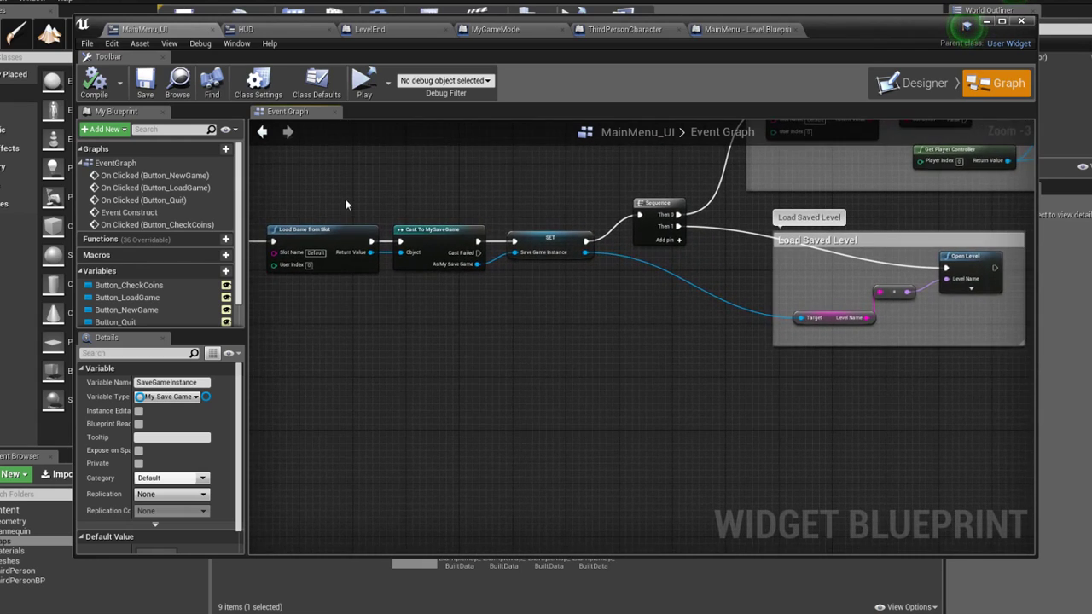
mouse_move(377, 149)
right_mouse_down()
mouse_move(533, 180)
mouse_move(629, 141)
right_mouse_up()
scroll(534, 180, "down", 2)
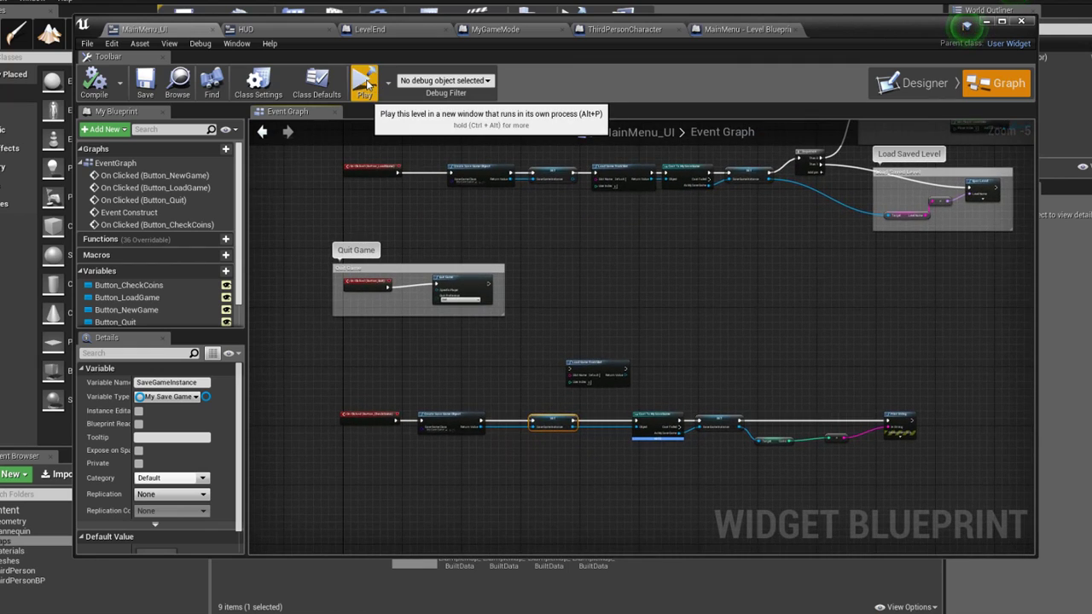
left_click(379, 93)
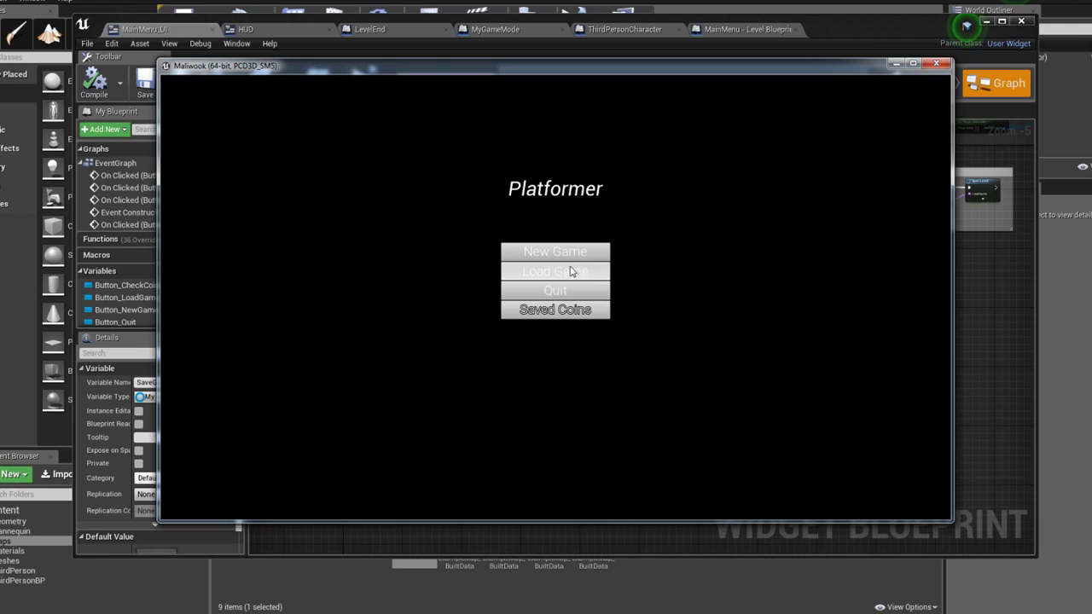
Press Saved Coins (prints 0), start a New Game, run forward, then close the game
left_click(569, 316)
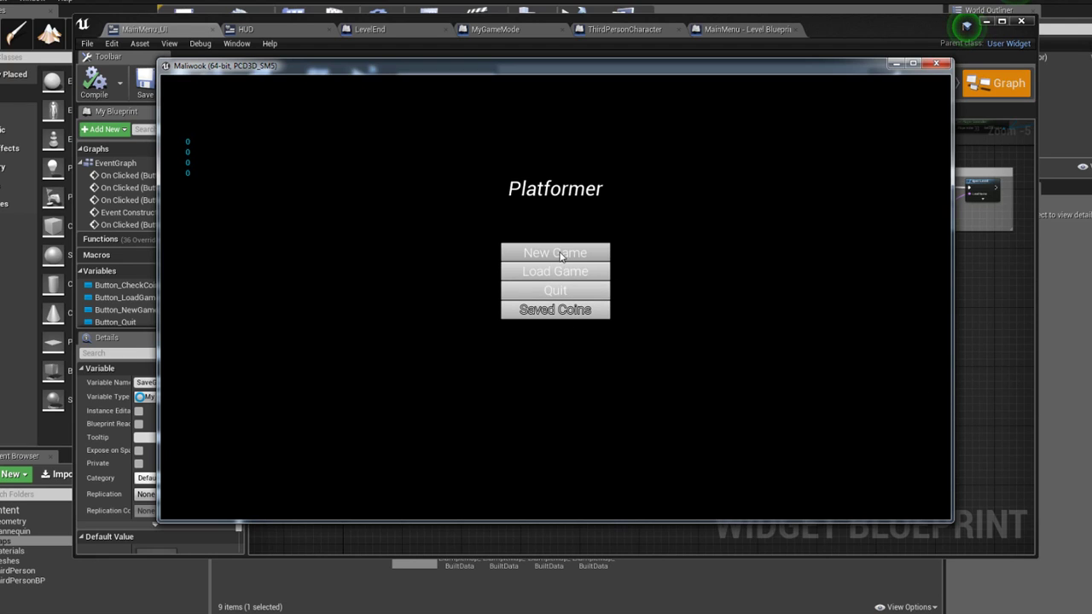
left_click(555, 253)
key("w")
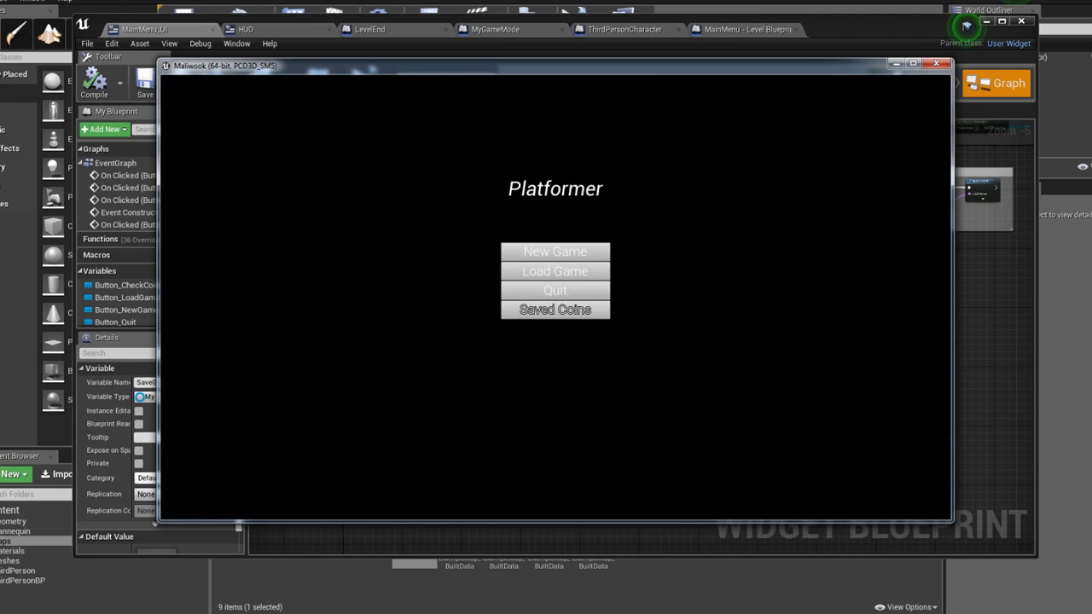
left_click(936, 66)
Open Level1, duplicate LevelEnd into LevelEnd2 beside the path near the start, and start playing
left_click(986, 22)
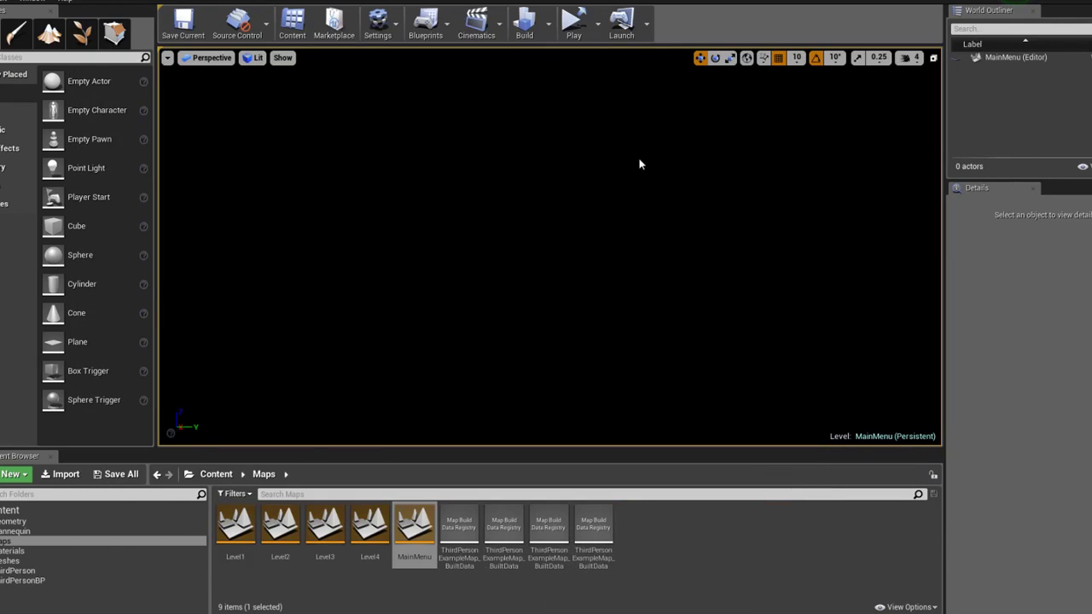
double_click(236, 524)
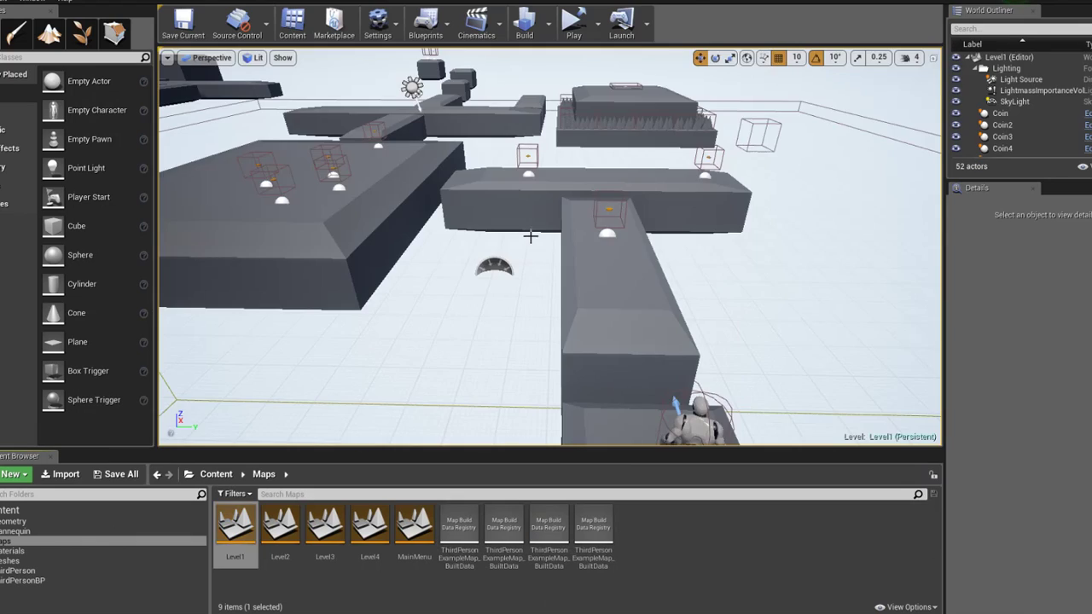
left_click(389, 162)
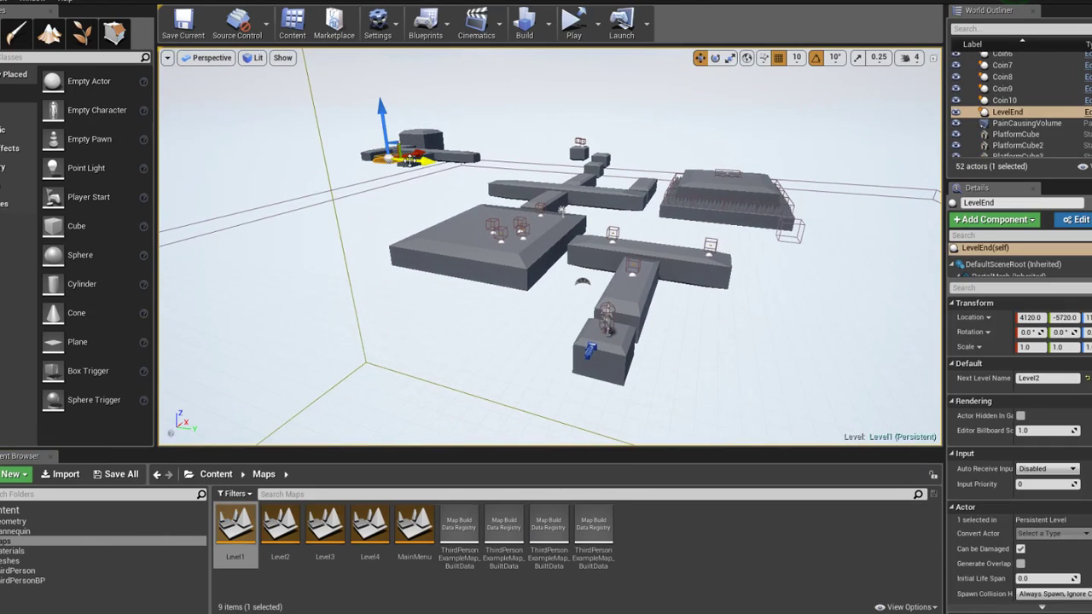
left_click_drag(409, 160, 671, 208, "alt")
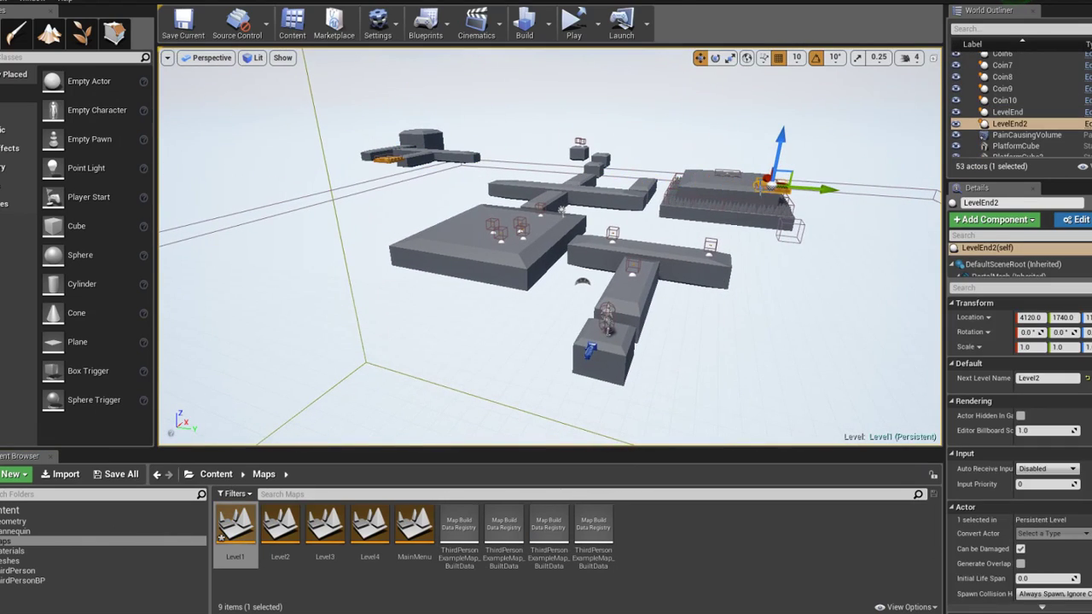
mouse_move(766, 182)
left_mouse_down()
mouse_move(810, 247)
mouse_move(696, 303)
left_mouse_up()
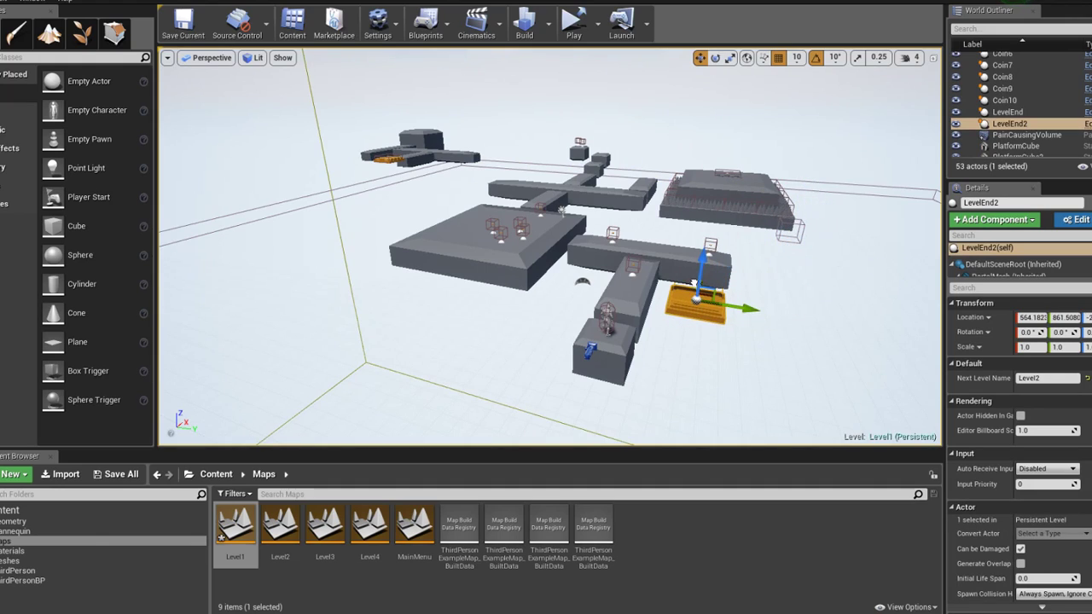
left_click(573, 24)
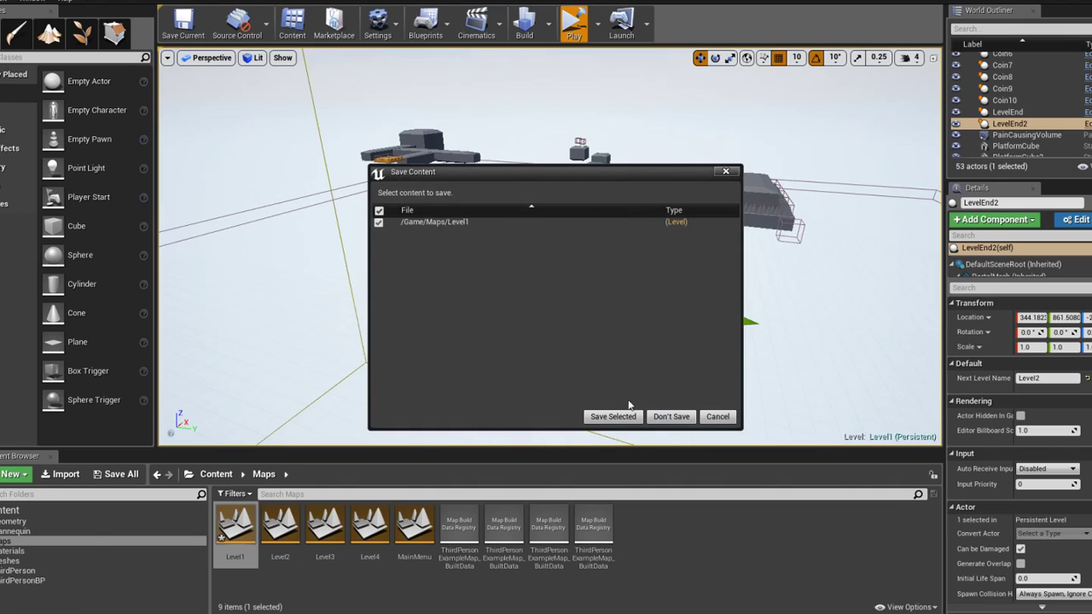
Save Level1 via Save Selected, then run and jump through it collecting coins
left_click(622, 416)
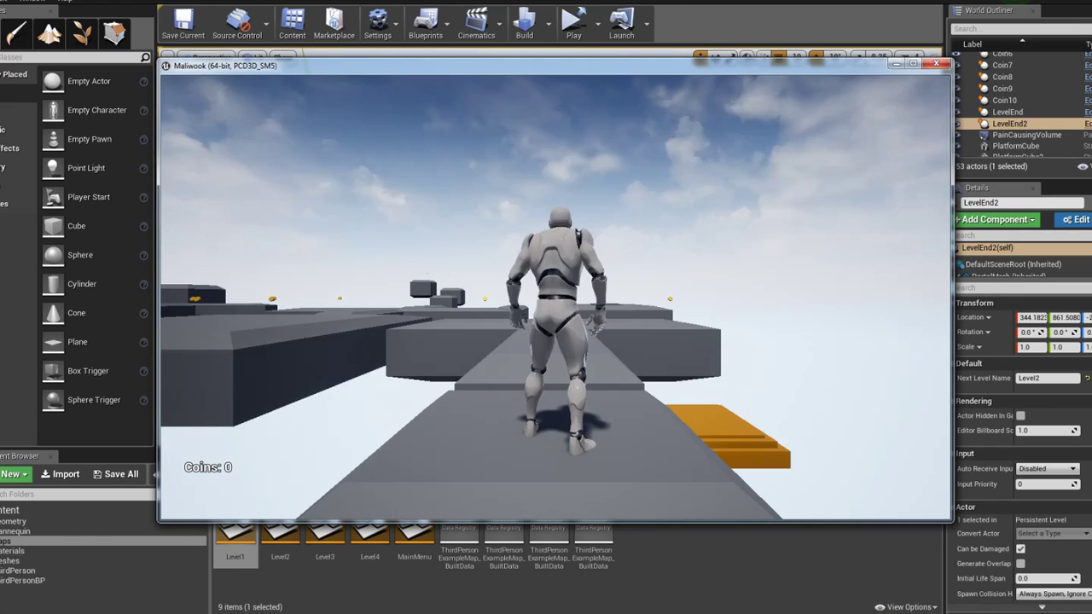
key("w")
key("space")
key("w")
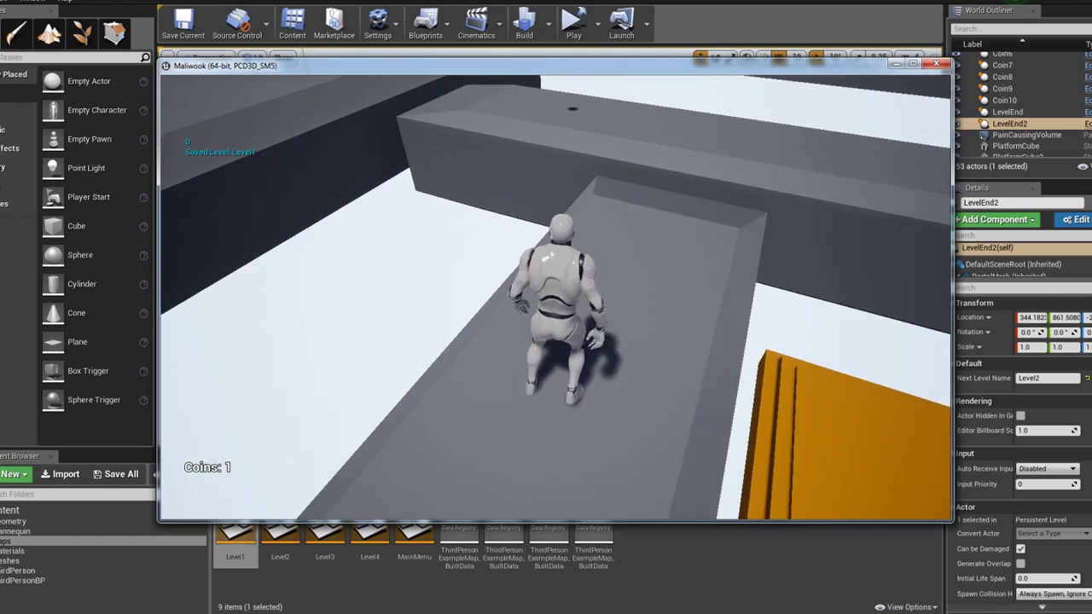
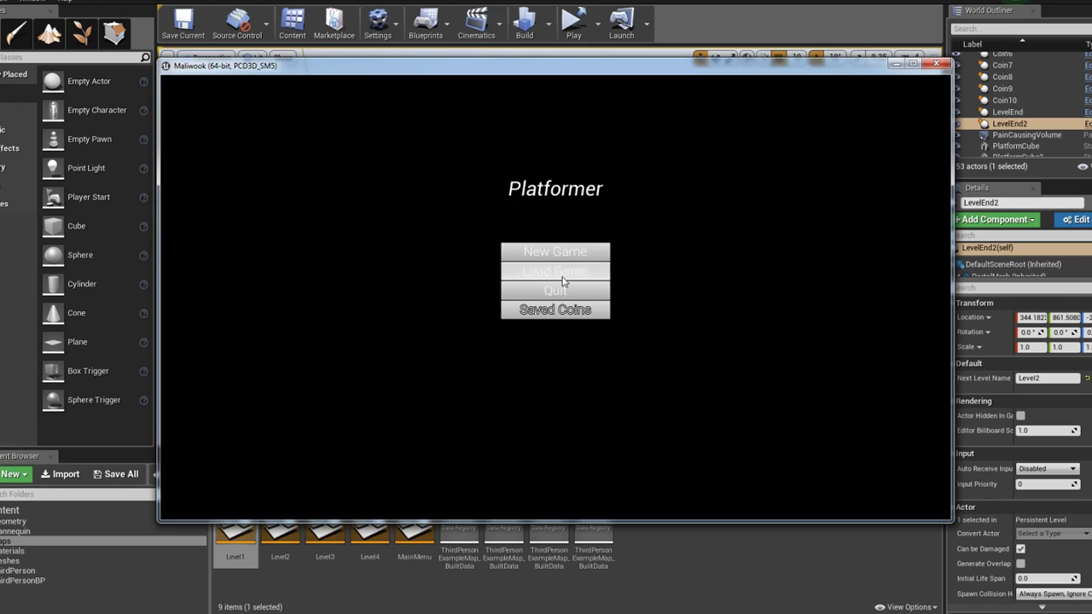
Quit the game, then open the ThirdPersonCharacter Blueprint and pan to its Load Coins chain
left_click(555, 292)
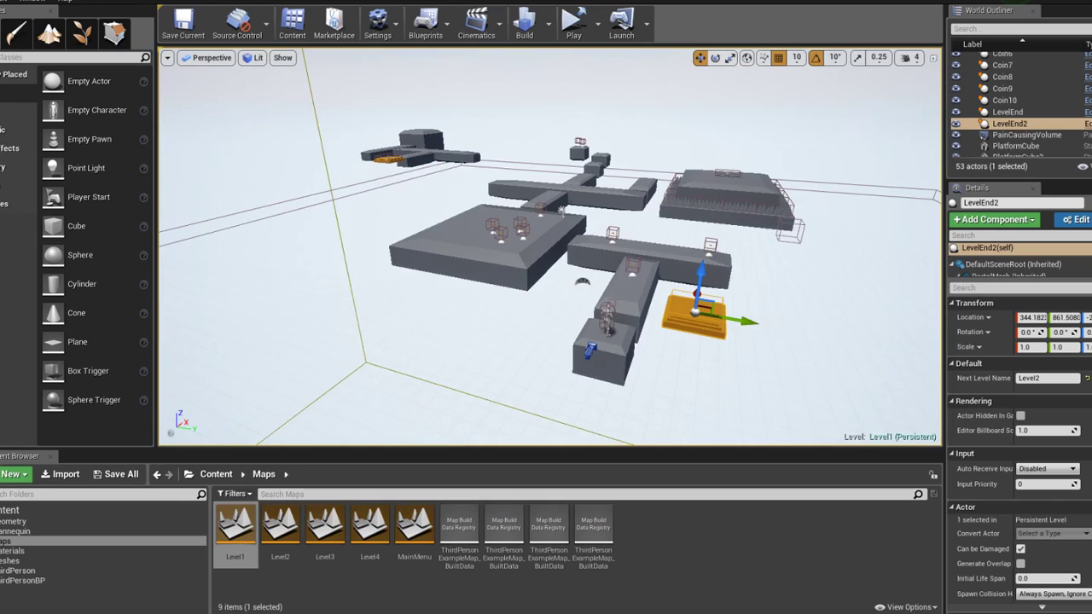
left_click(608, 314)
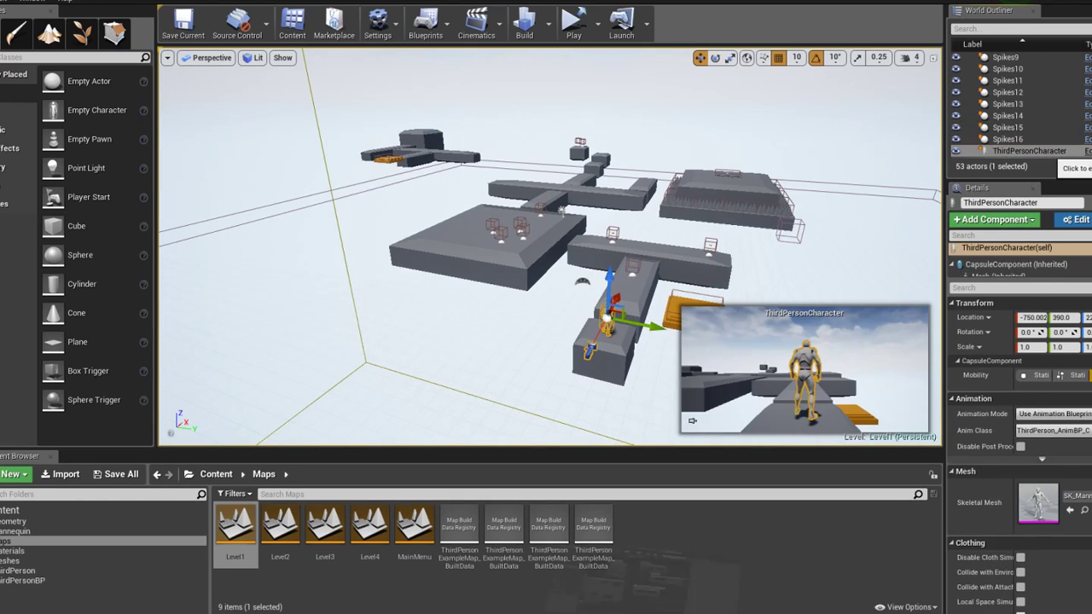
left_click(1085, 151)
right_click_drag(519, 283, 330, 270)
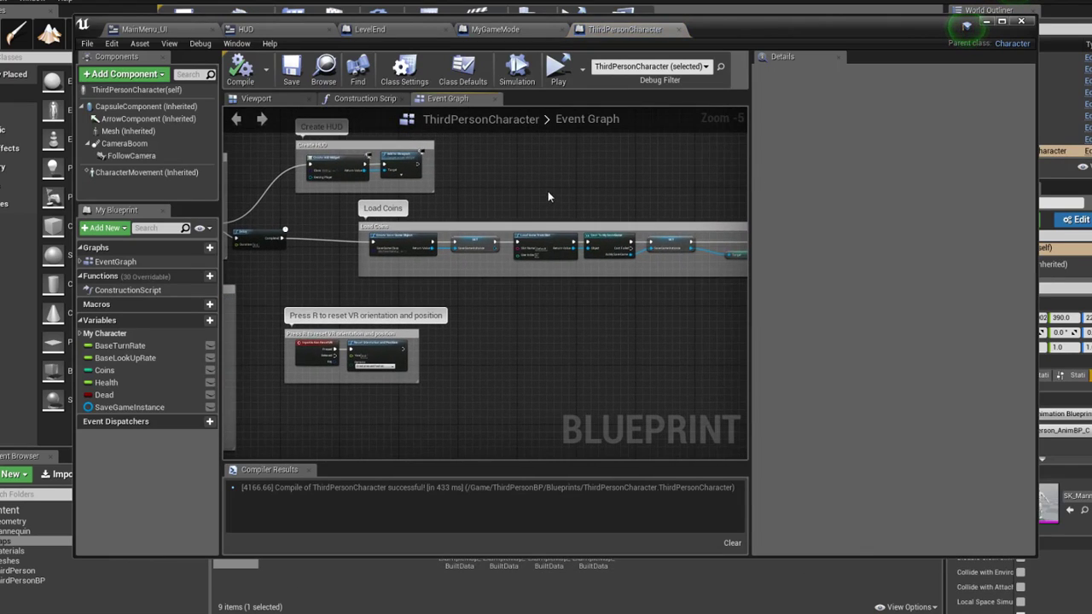
Review the BeginPlay and Load Coins nodes, then compile and save the ThirdPersonCharacter Blueprint
right_click_drag(547, 196, 619, 197)
scroll(322, 220, "up", 5)
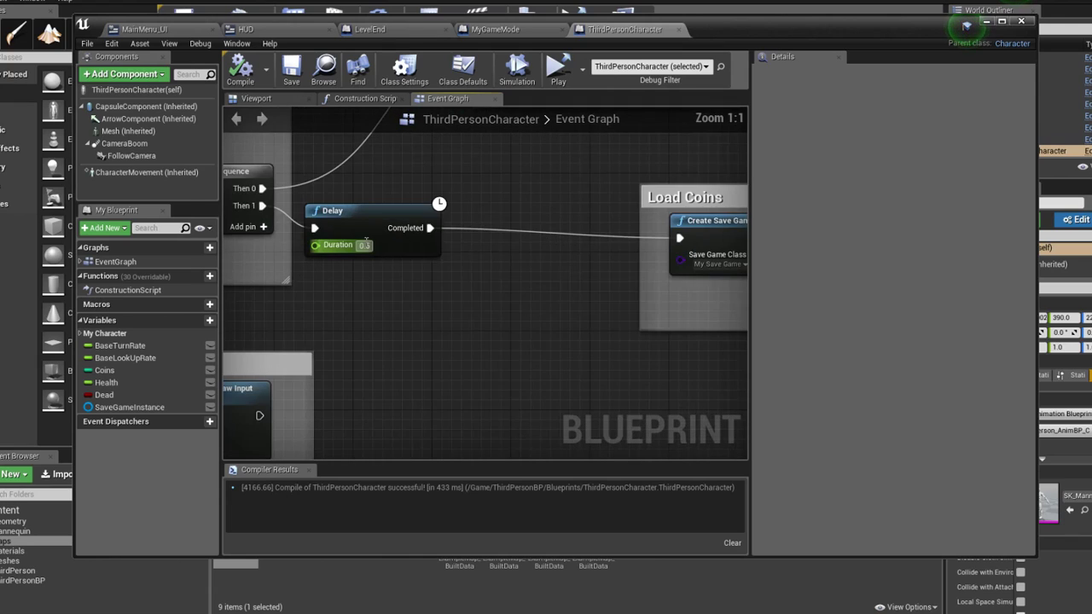
right_click_drag(505, 311, 299, 288)
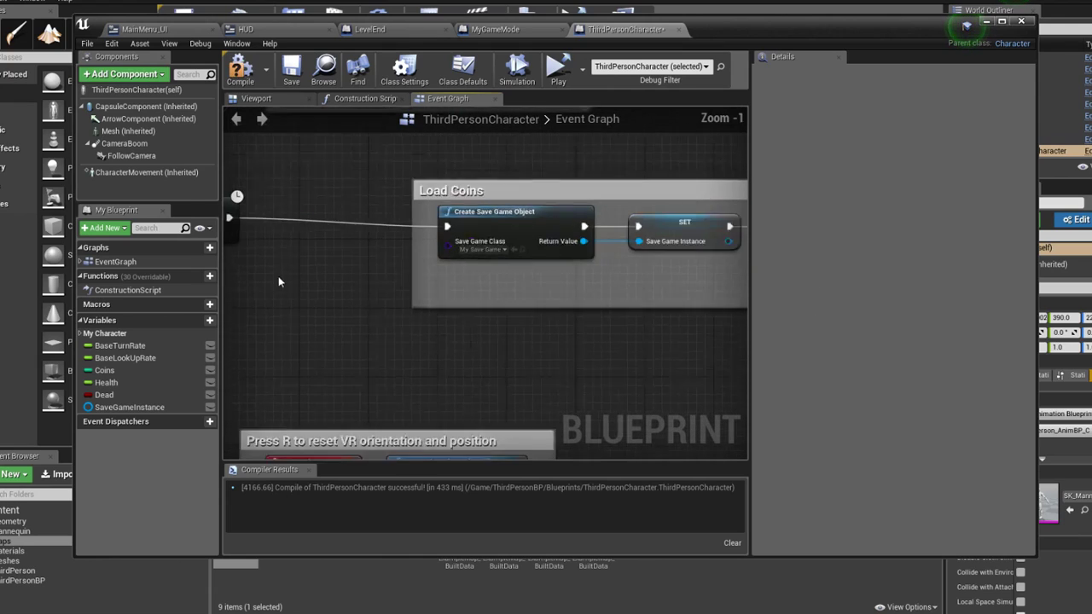
scroll(268, 296, "down", 3)
left_click(240, 69)
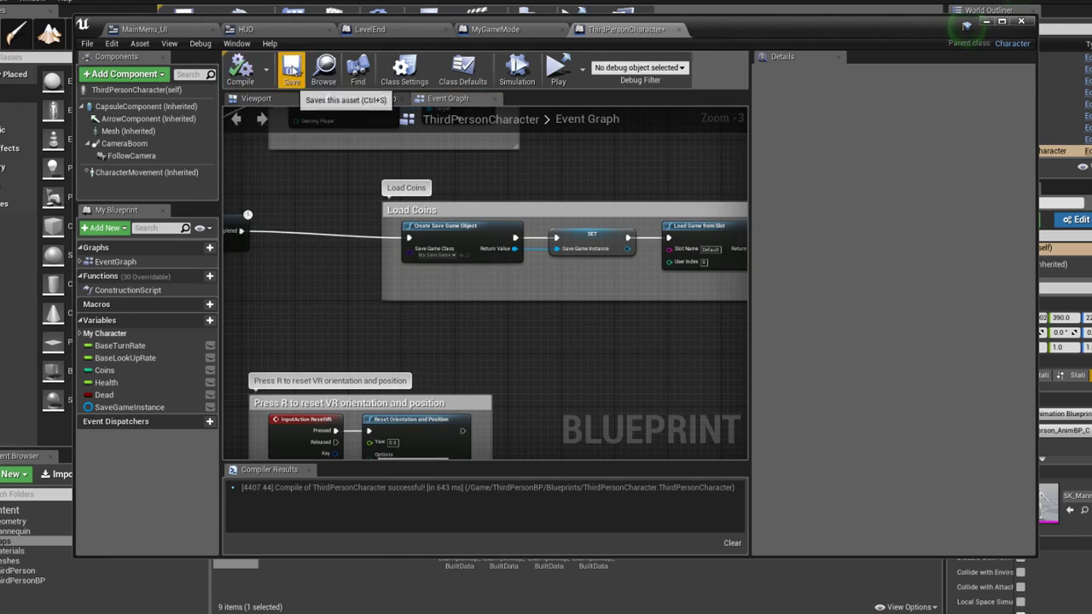
left_click(291, 70)
Inspect the nodes that set and print Coins, then start a play test and save Level1
right_click_drag(602, 203, 308, 200)
mouse_move(602, 203)
right_mouse_down()
mouse_move(479, 189)
mouse_move(515, 205)
right_mouse_up()
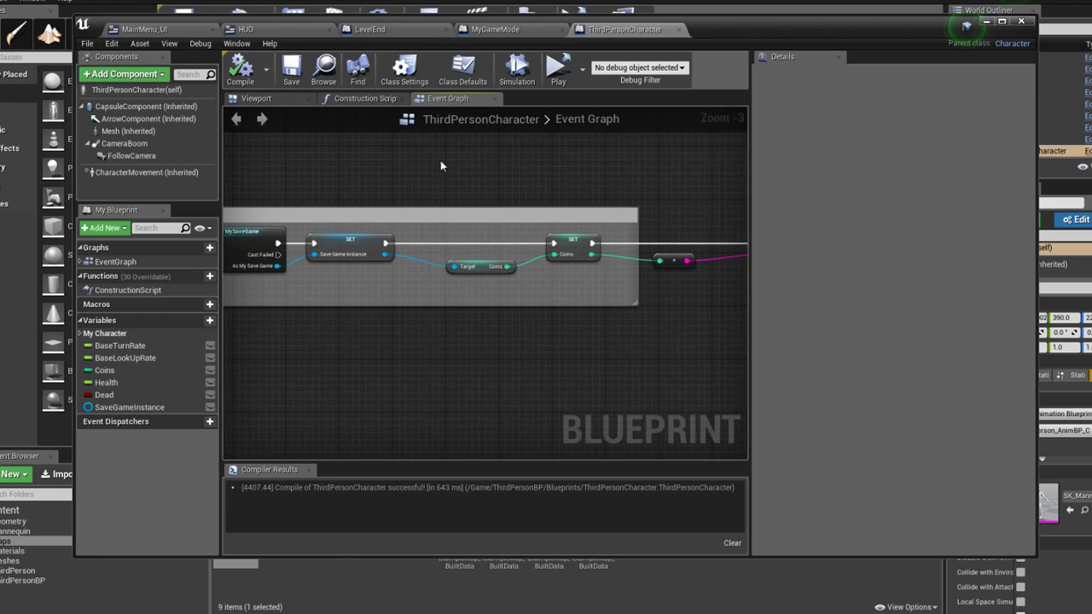
left_click(558, 69)
left_click(616, 416)
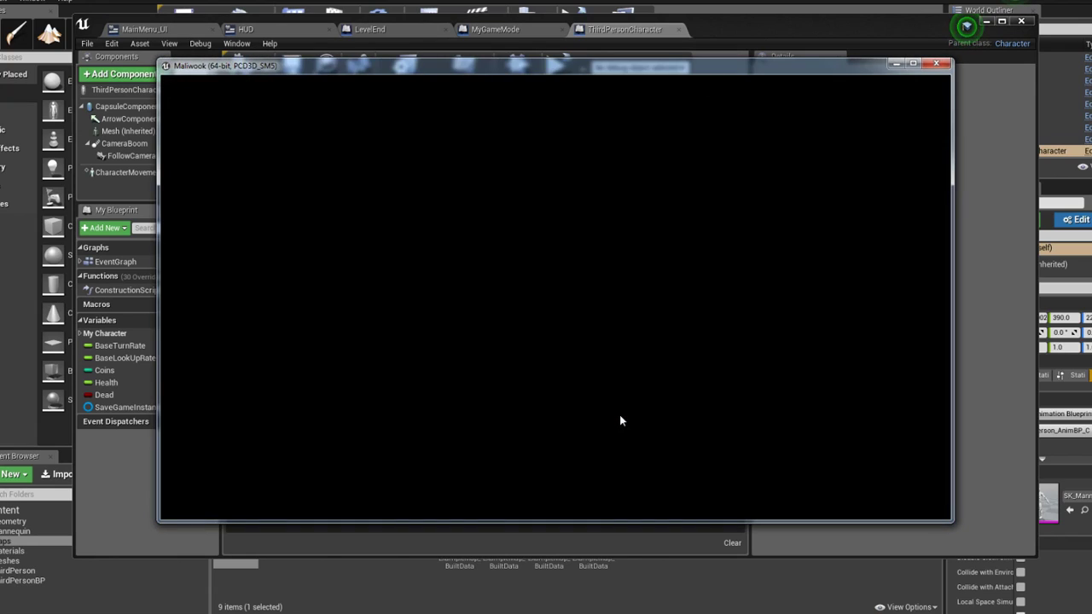
Run through the level onto the orange platform and walkway, collecting two coins
key("w")
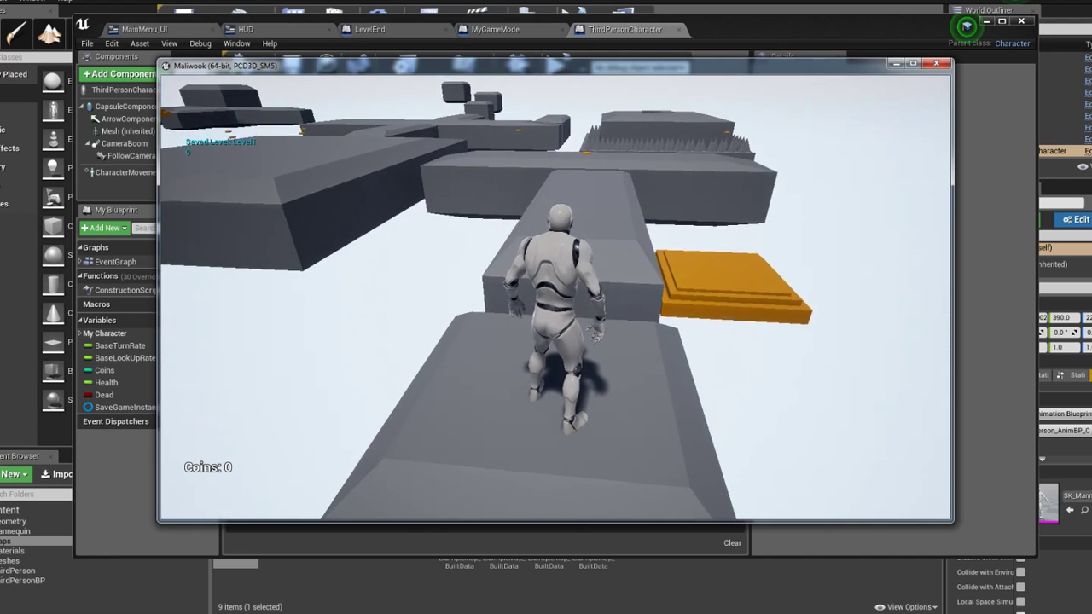
key("w")
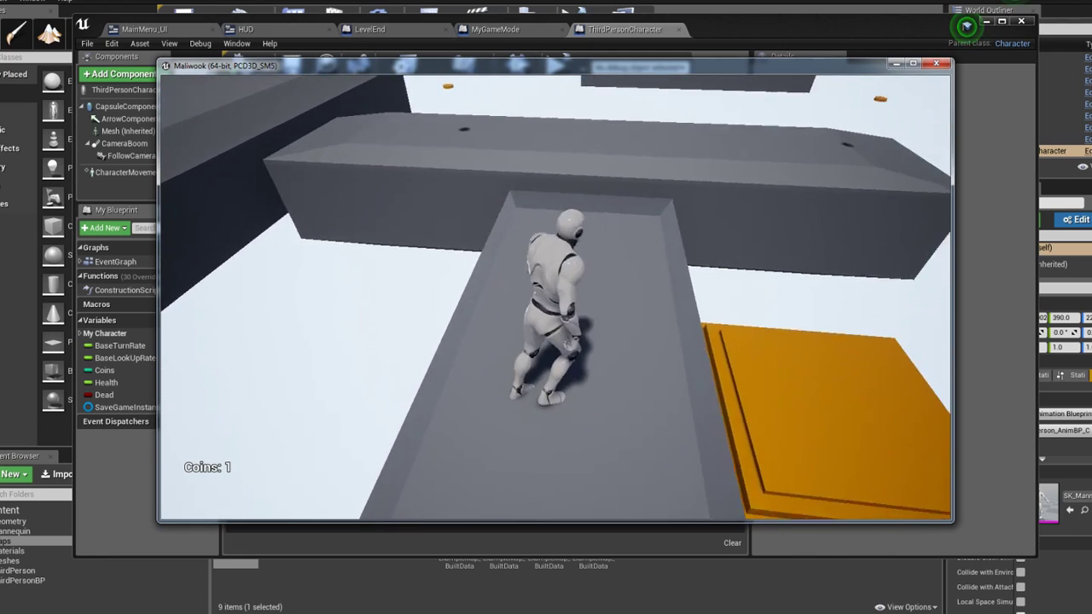
key("w")
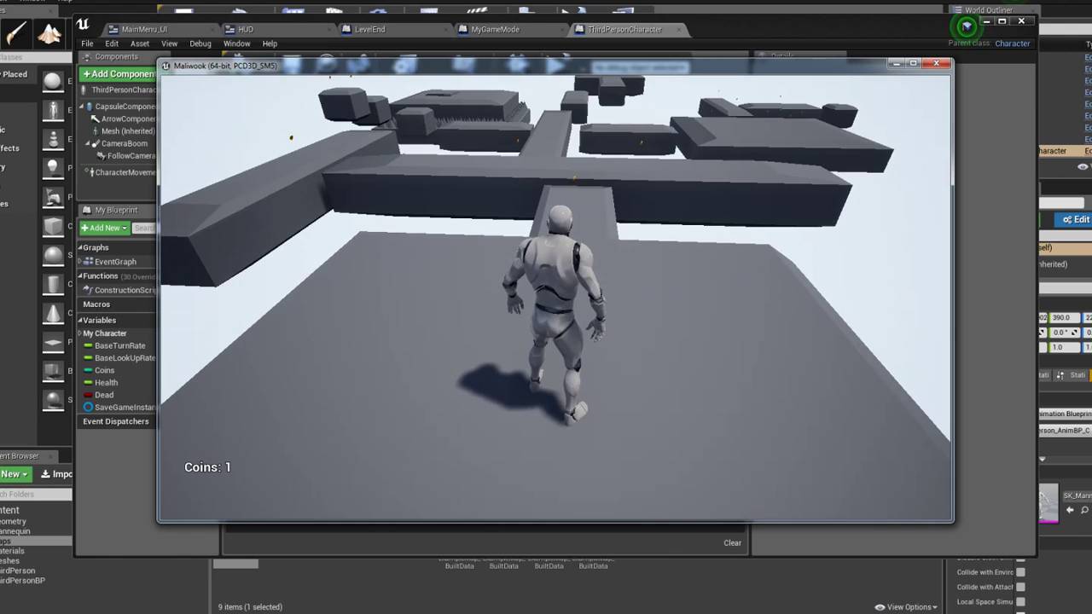
key("w")
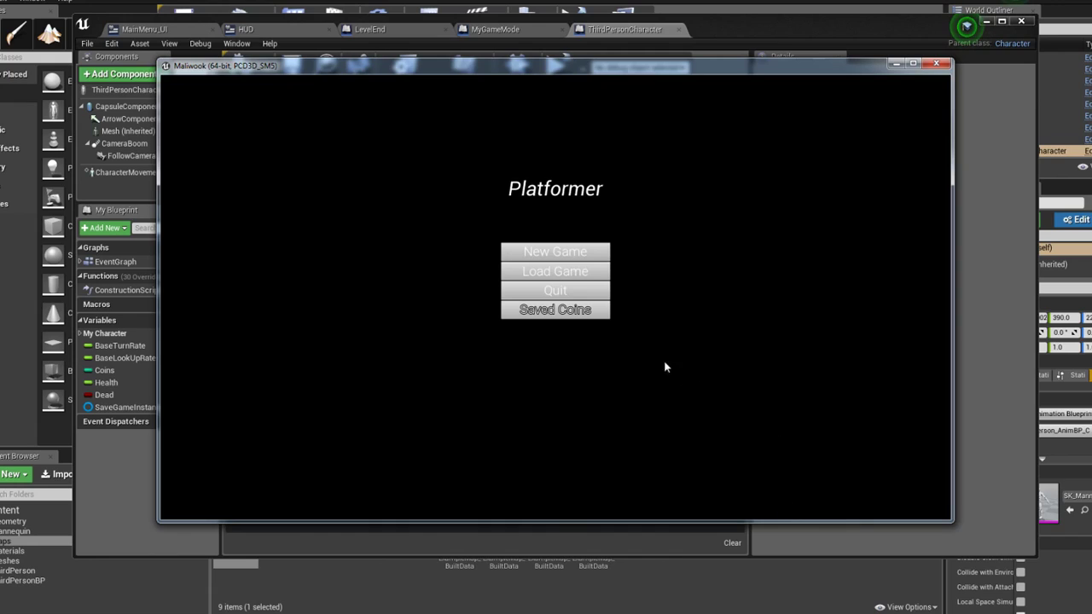
Check Saved Coins from the main menu, which still reads 0, then close the game
left_click(579, 311)
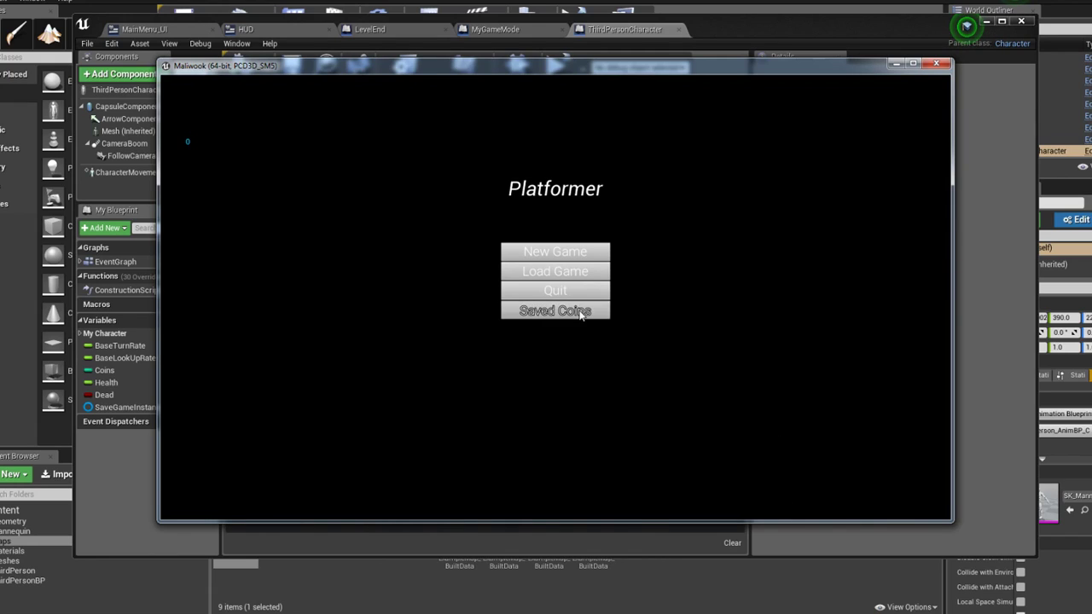
left_click(580, 313)
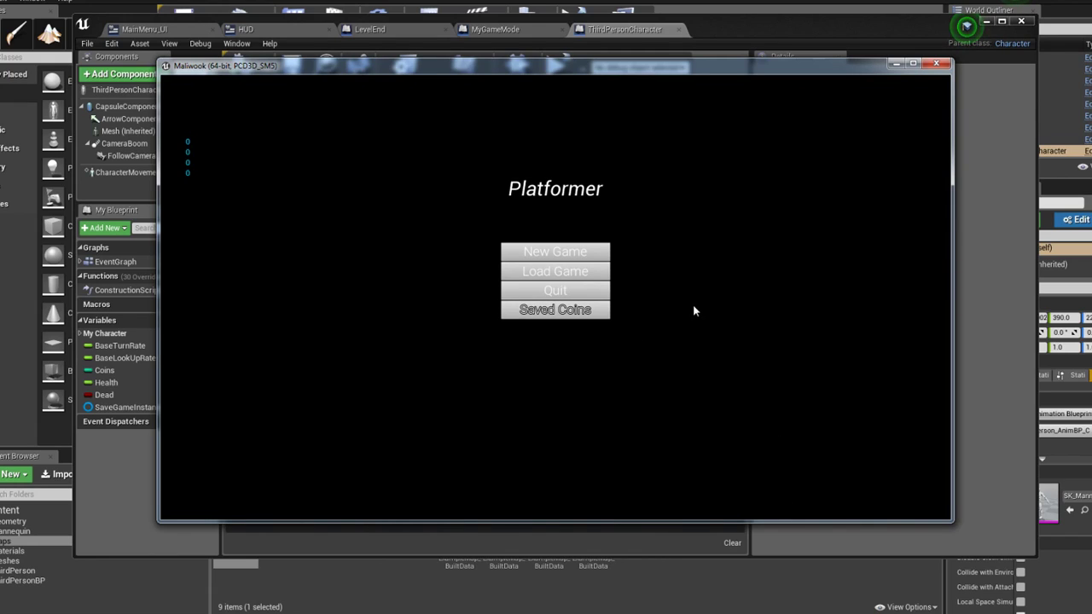
left_click(571, 312)
left_click(935, 66)
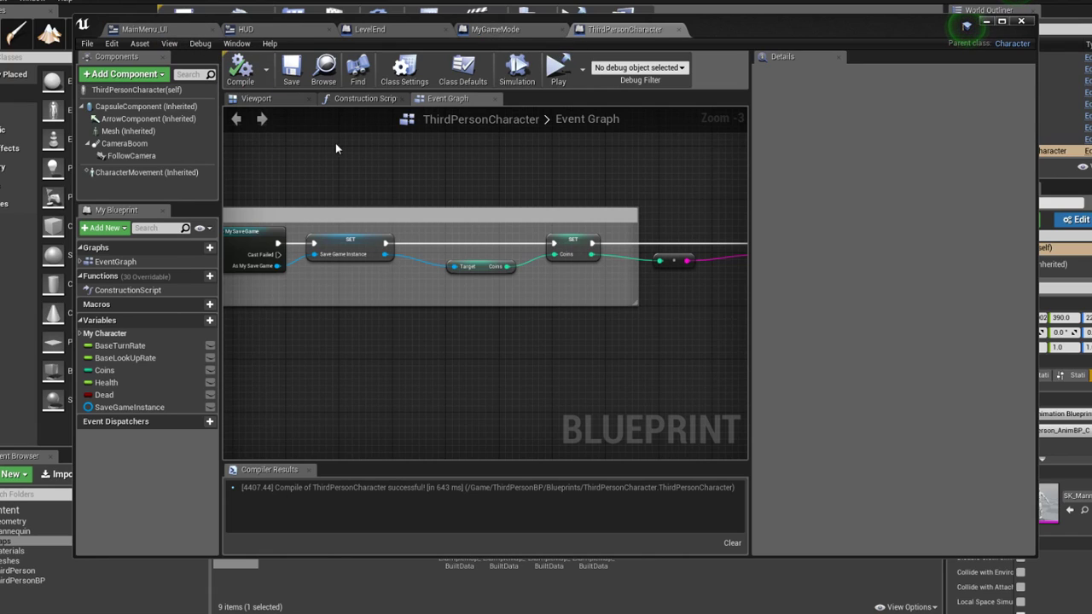
Zoom out the character's Event Graph, minimize its Blueprint editor, and open the MainMenu map
scroll(477, 175, "down", 1)
scroll(550, 191, "down", 1)
scroll(551, 190, "down", 1)
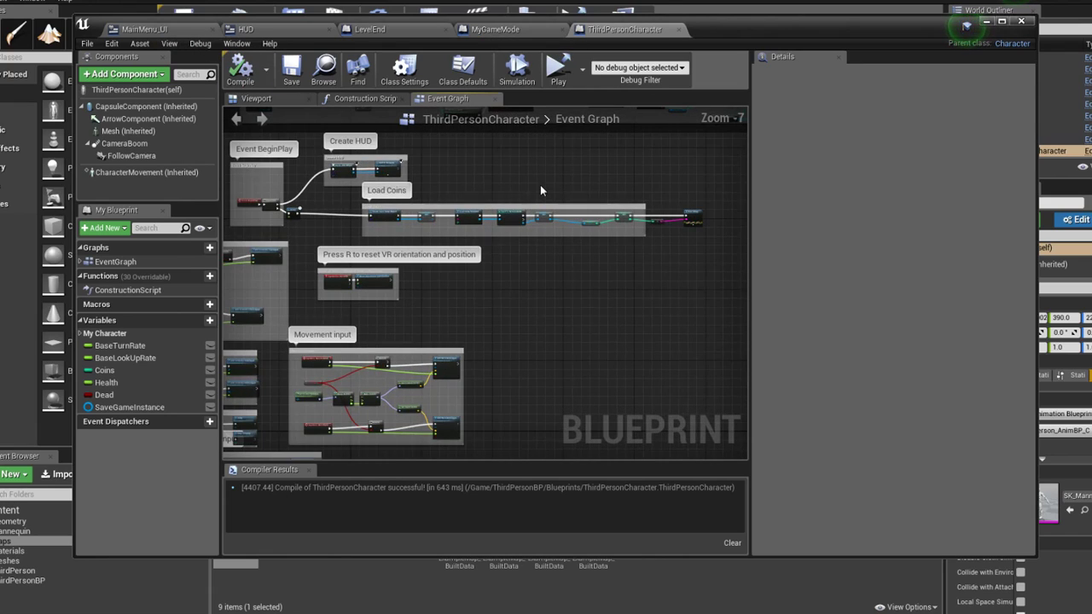
scroll(540, 184, "down", 1)
mouse_move(539, 184)
right_mouse_down()
mouse_move(669, 152)
mouse_move(595, 217)
right_mouse_up()
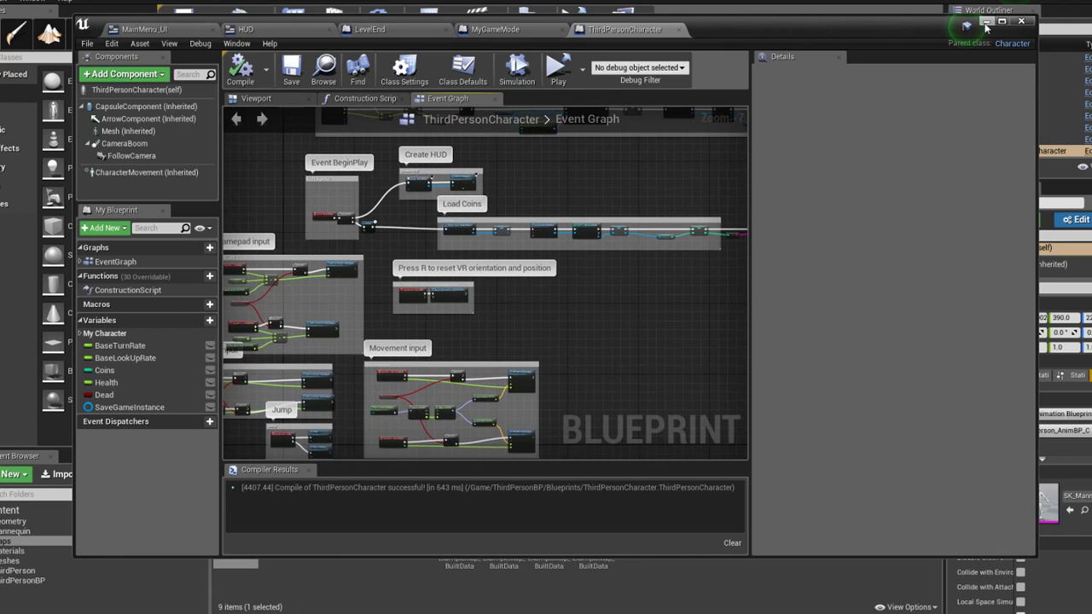
left_click(985, 22)
double_click(414, 527)
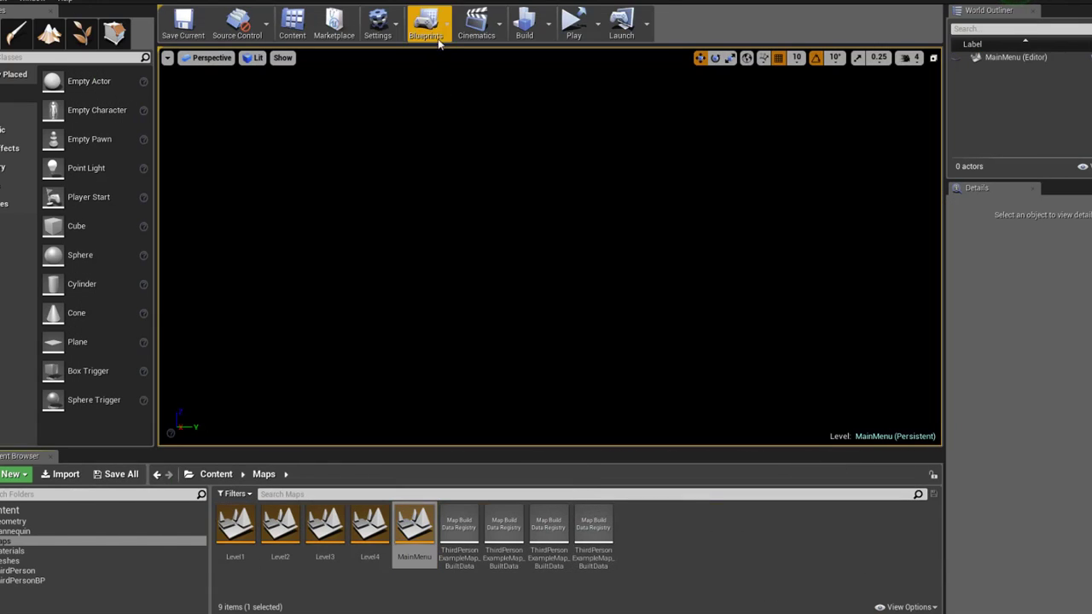
Open MainMenu's Level Blueprint and review its BeginPlay and Create Main Menu Widget groups
left_click(439, 42)
left_click(465, 130)
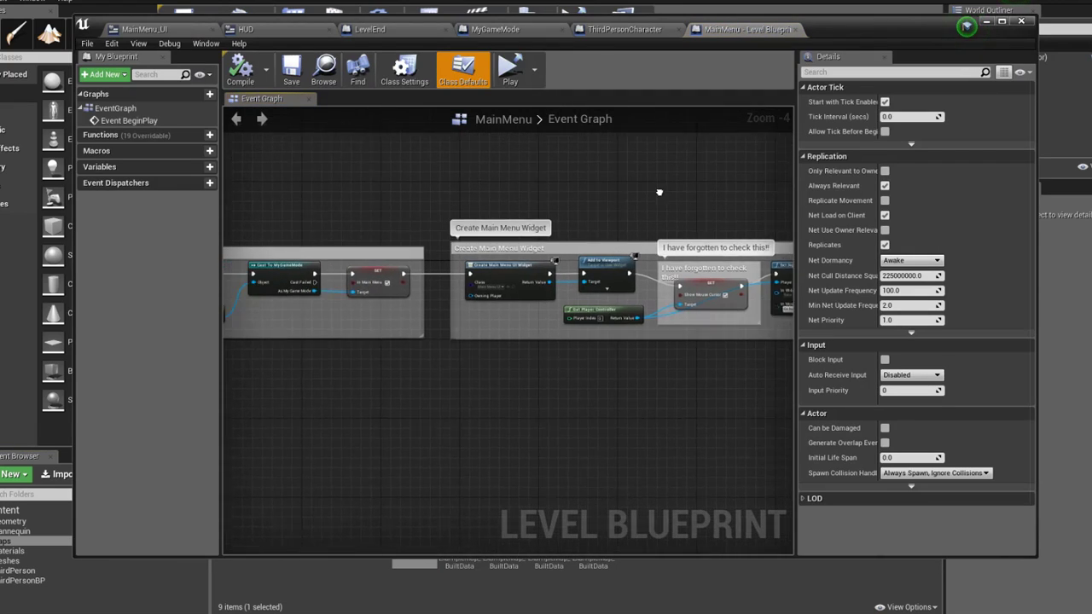
right_click_drag(658, 192, 599, 183)
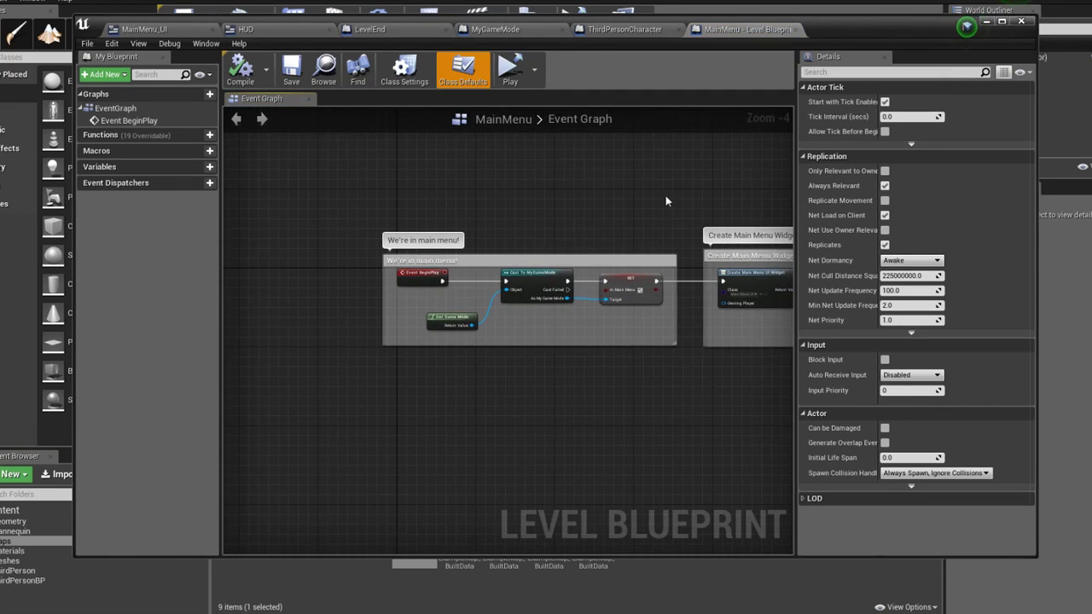
mouse_move(666, 200)
right_mouse_down()
mouse_move(398, 160)
mouse_move(414, 152)
mouse_move(410, 129)
mouse_move(398, 170)
right_mouse_up()
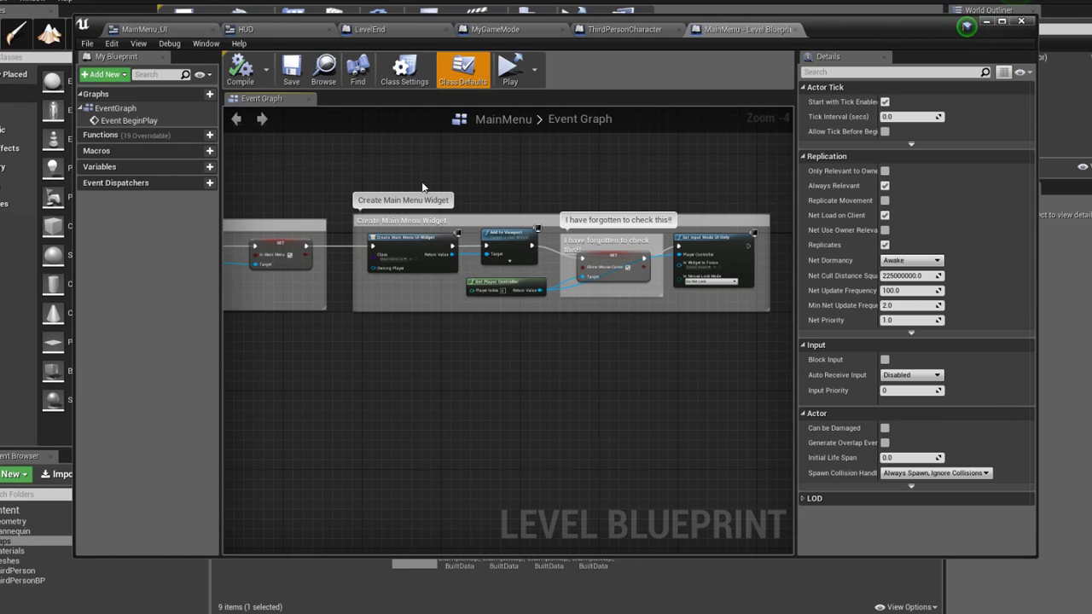
right_click_drag(422, 186, 557, 196)
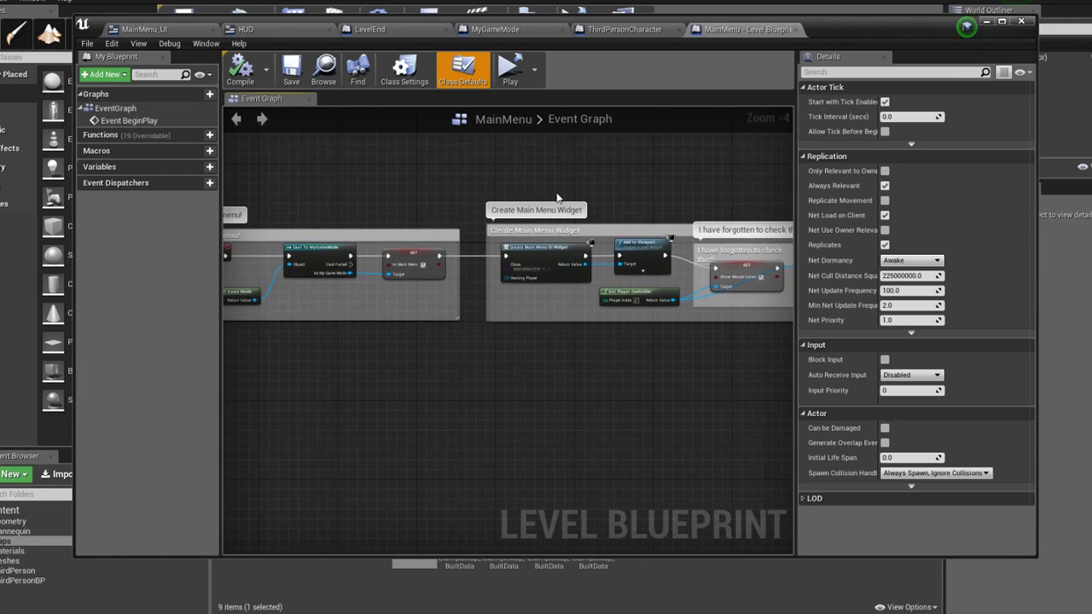
right_click_drag(376, 182, 470, 189)
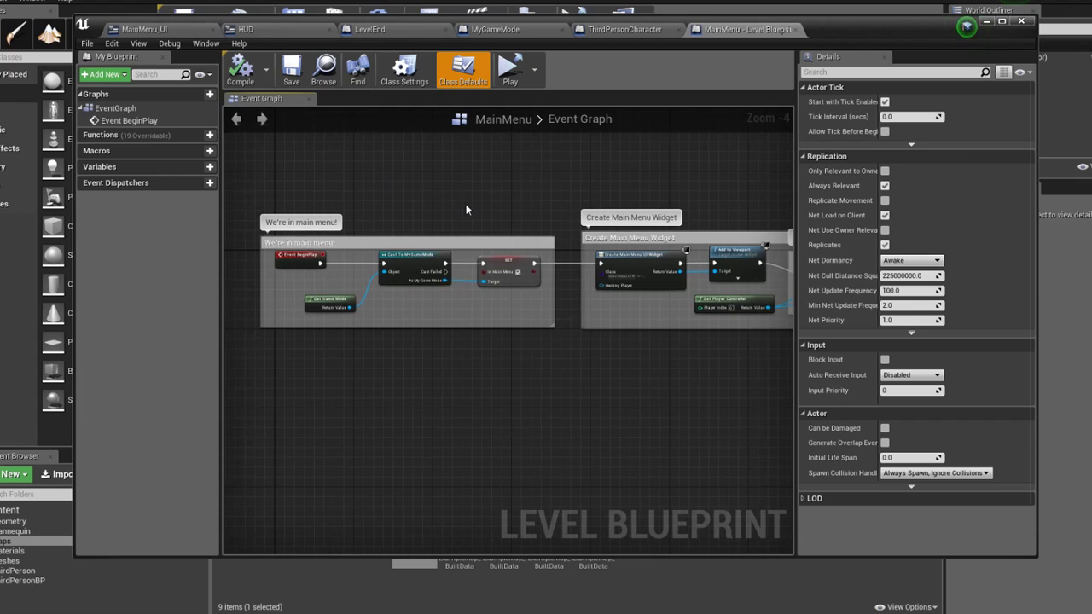
In MyGameMode, rename the 'If not in Main Menu' comment to 'If in Main Menu'
left_click(509, 36)
right_click_drag(439, 196, 617, 173)
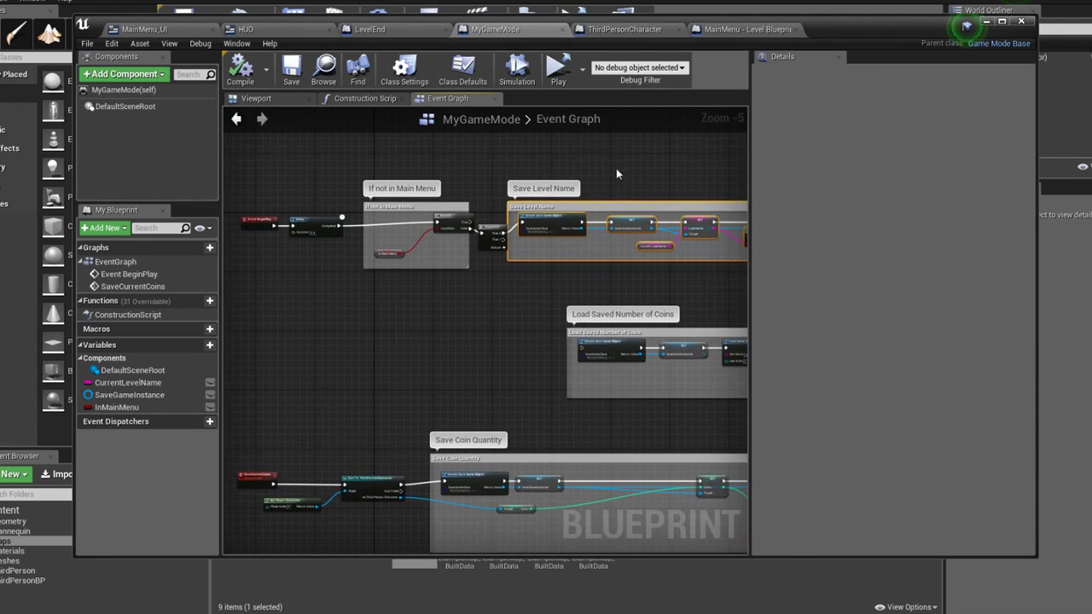
scroll(457, 207, "up", 5)
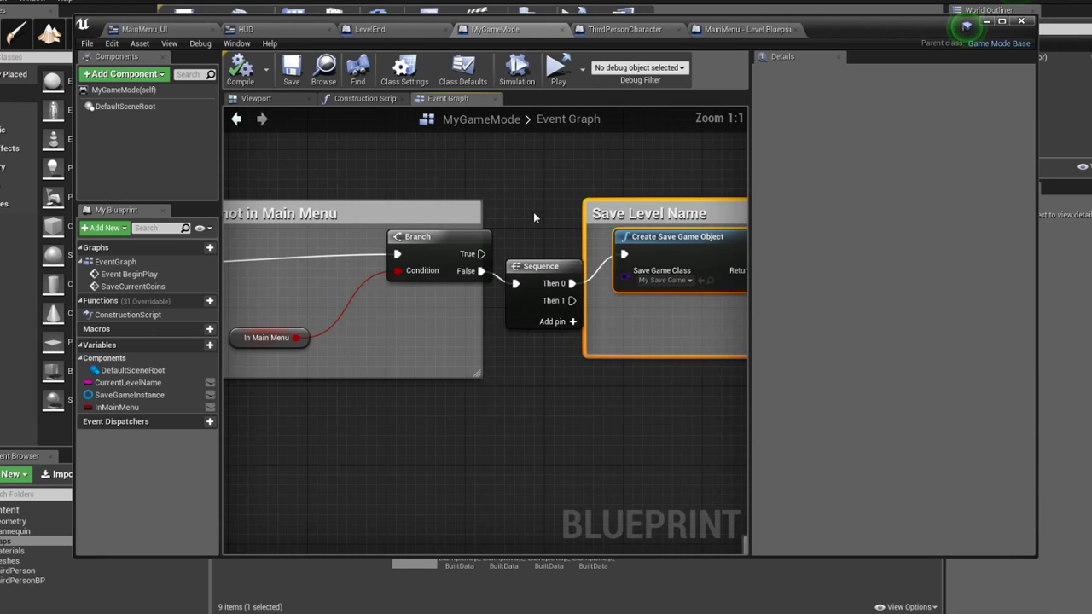
mouse_move(401, 202)
right_mouse_down()
mouse_move(445, 195)
mouse_move(407, 196)
right_mouse_up()
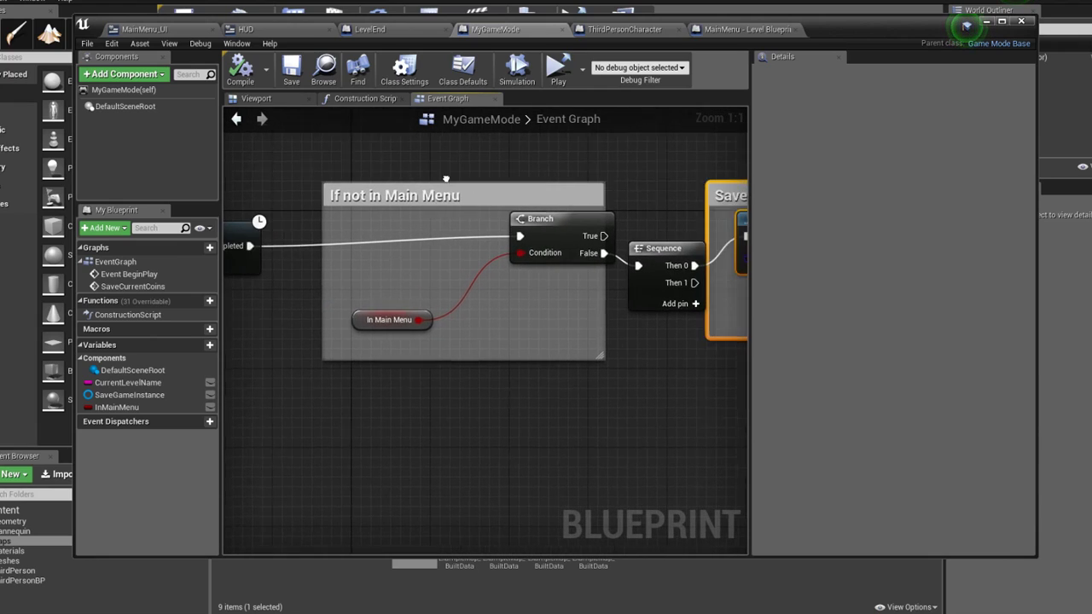
left_click(406, 196)
scroll(407, 192, "down", 1)
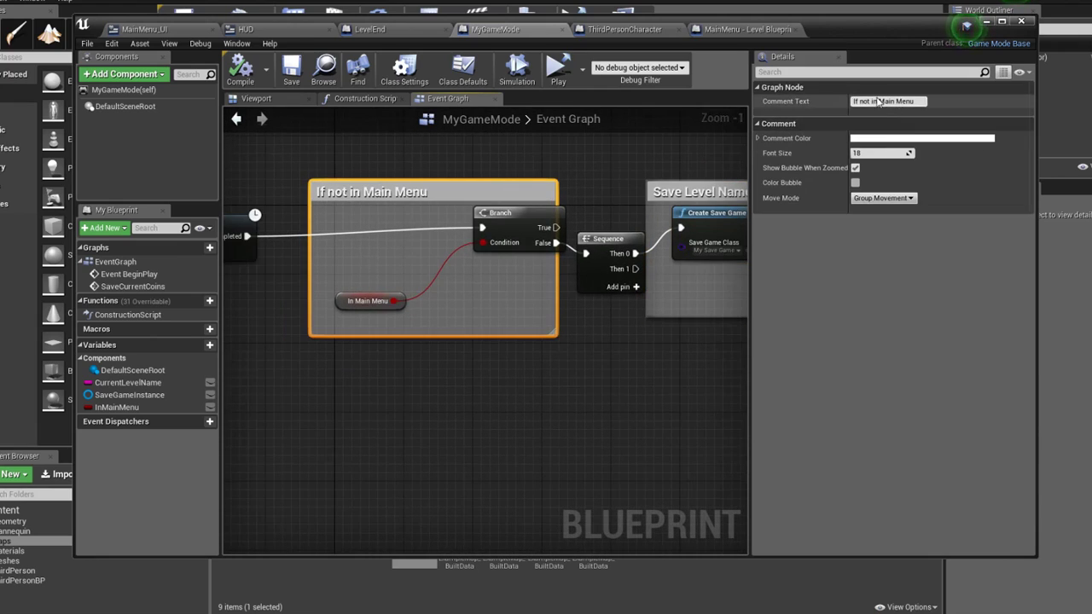
left_click(873, 101)
key("BackSpace")
key("Return")
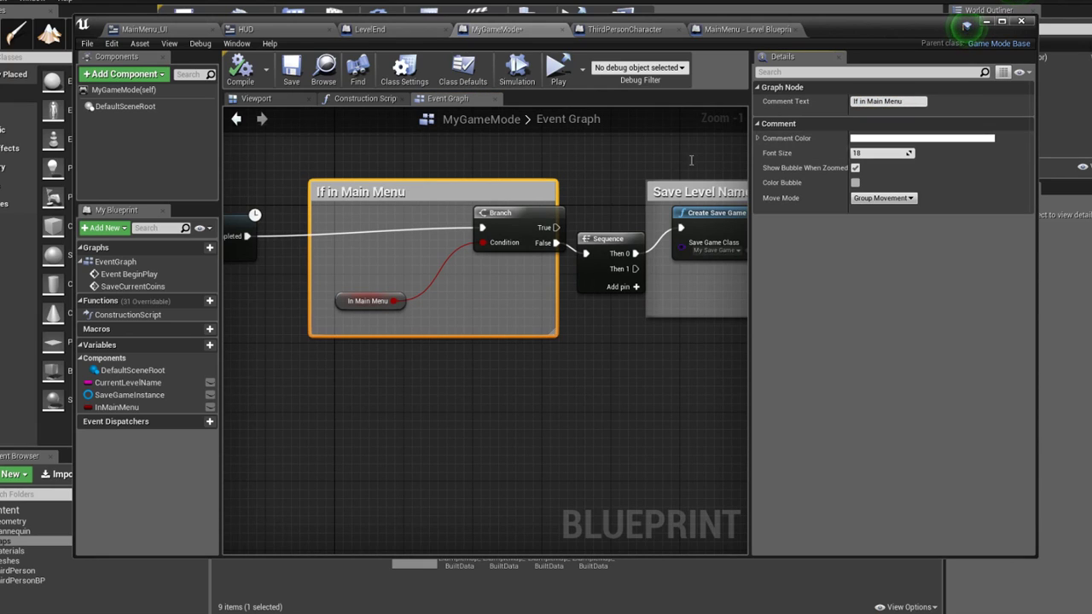
Move the Load Saved Number of Coins group above Save Level Name and compile
right_click_drag(664, 161, 430, 162)
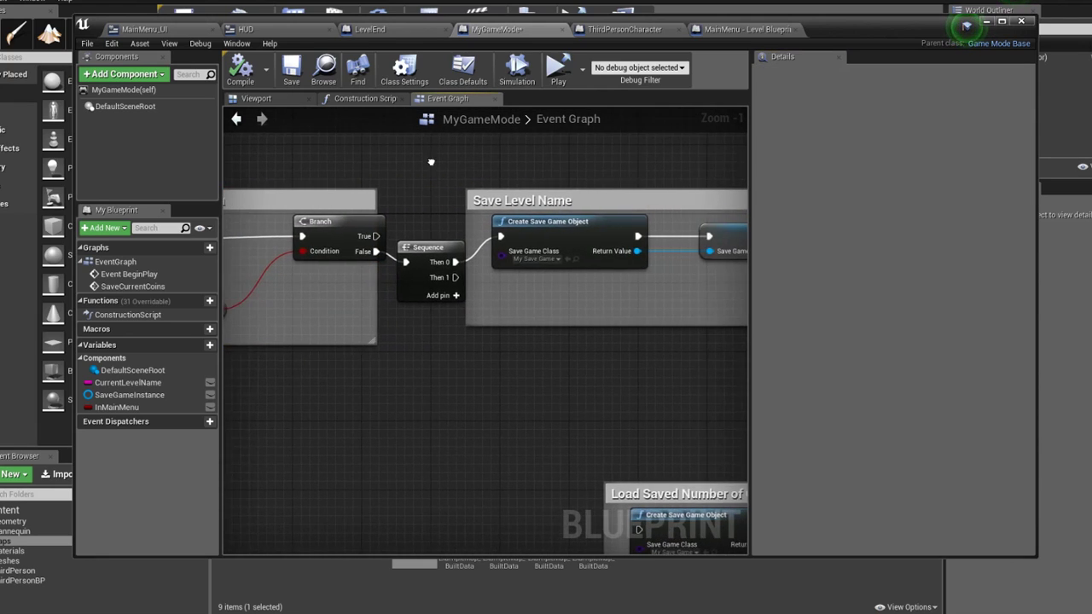
right_click_drag(436, 249, 256, 256)
scroll(375, 247, "down", 2)
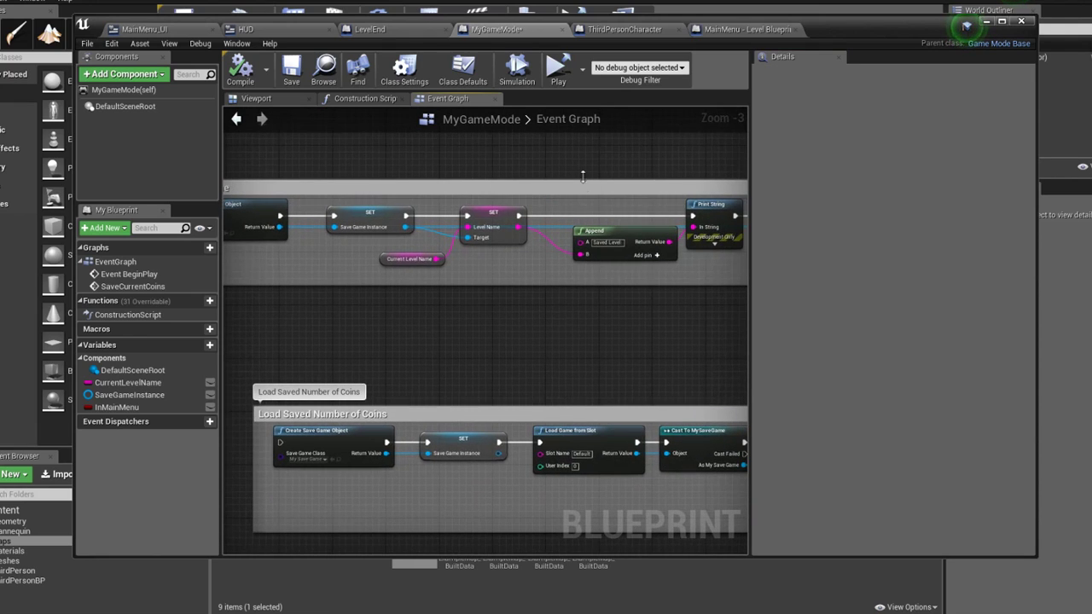
mouse_move(583, 177)
right_mouse_down()
mouse_move(333, 229)
mouse_move(450, 263)
mouse_move(547, 205)
right_mouse_up()
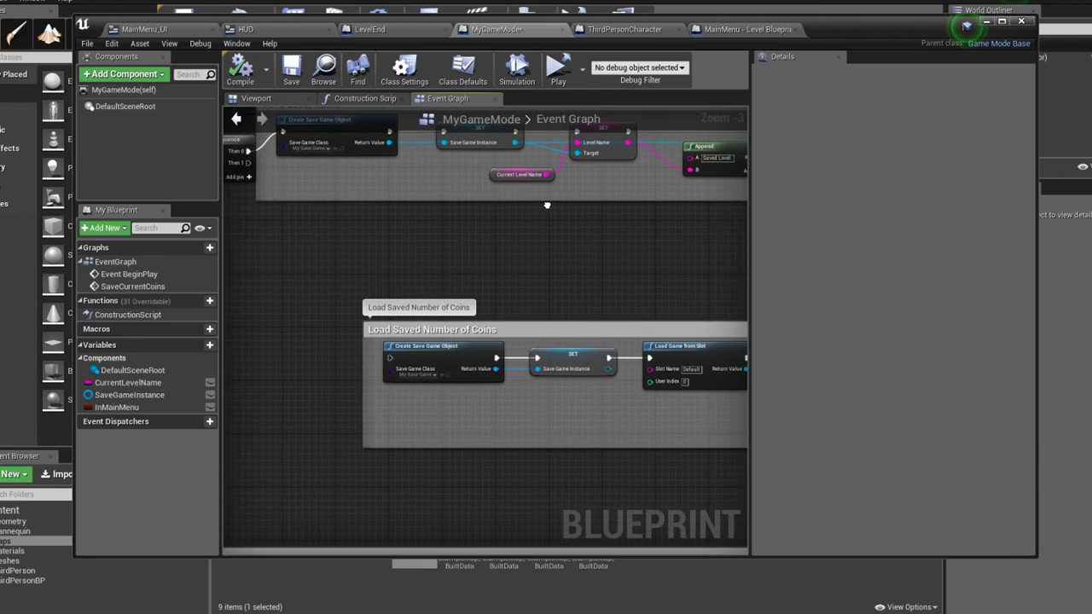
mouse_move(528, 291)
right_mouse_down()
mouse_move(511, 248)
mouse_move(290, 275)
mouse_move(168, 273)
right_mouse_up()
scroll(511, 247, "down", 2)
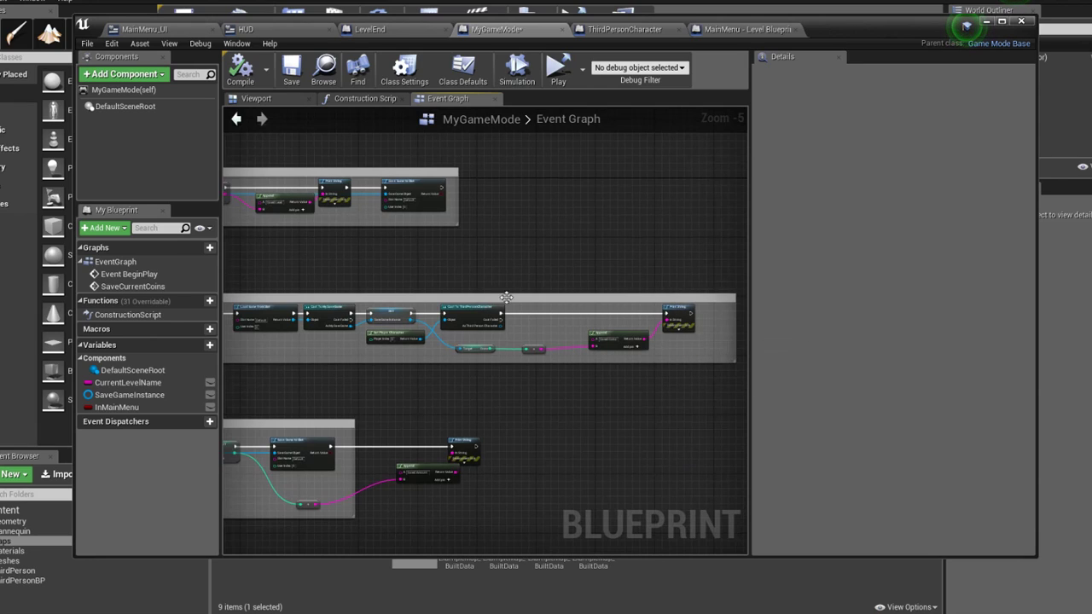
right_click_drag(418, 299, 720, 249)
right_click_drag(300, 346, 361, 414)
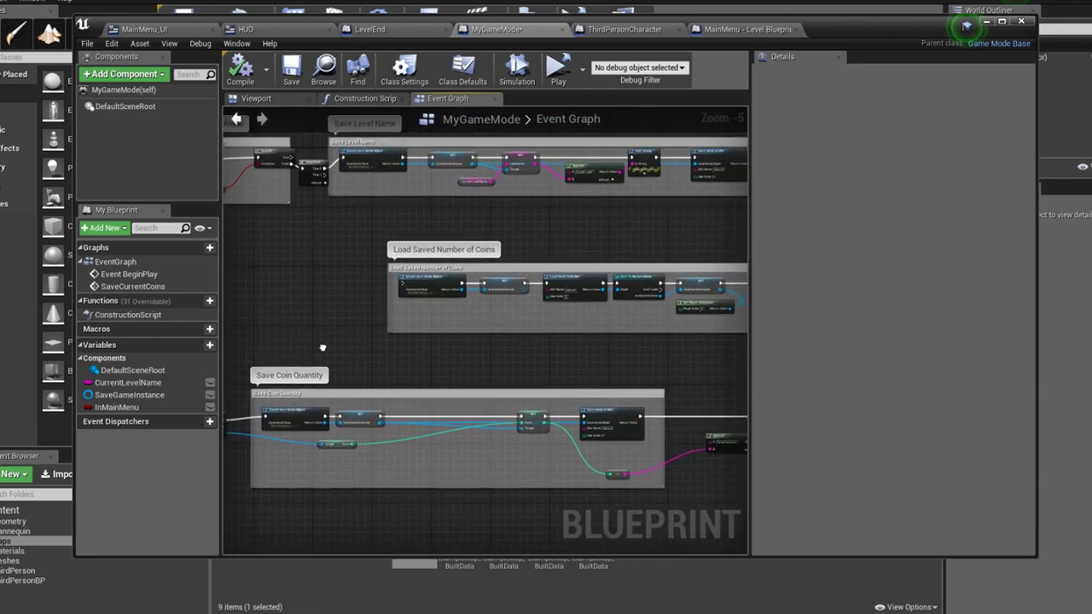
mouse_move(446, 370)
left_mouse_down()
mouse_move(452, 152)
mouse_move(309, 260)
left_mouse_up()
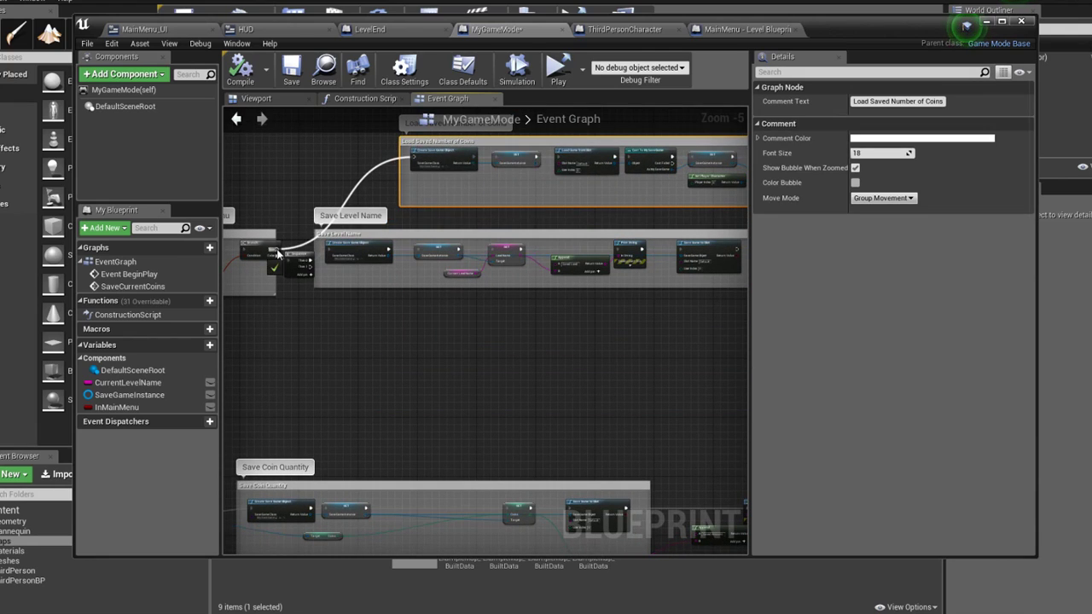
left_click(291, 68)
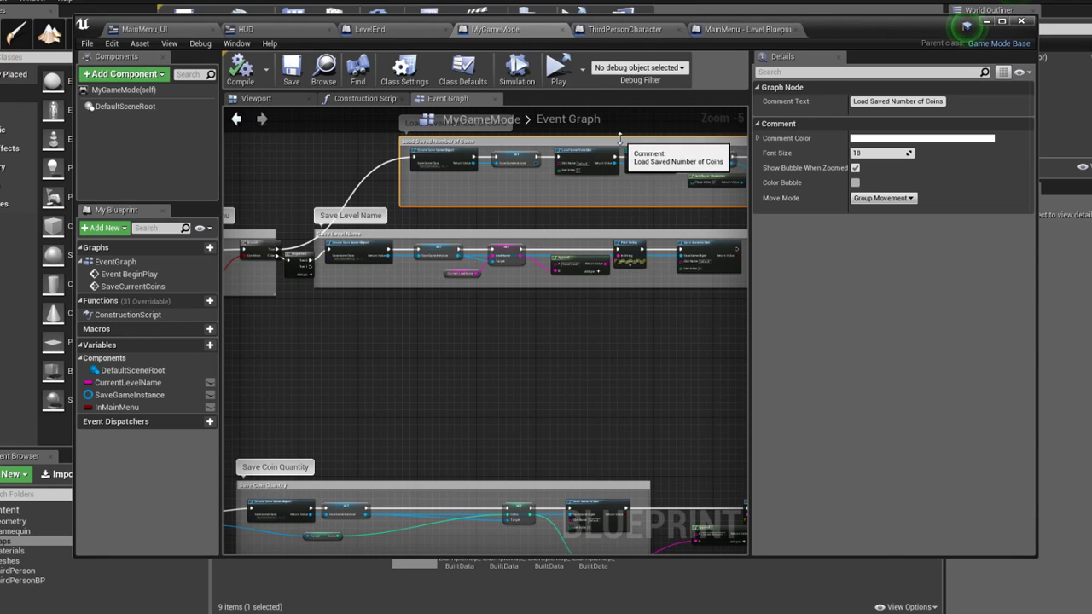
Inspect the coin-loading chain through the Load Game and Cast nodes
right_click_drag(620, 138, 364, 240)
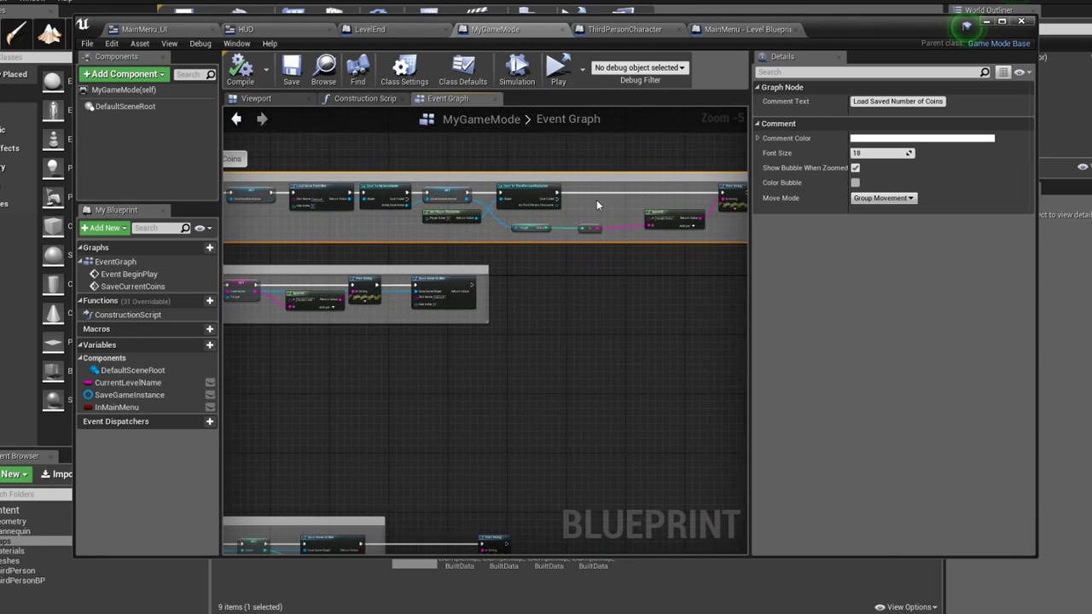
scroll(596, 199, "up", 1)
mouse_move(555, 208)
right_mouse_down()
mouse_move(411, 190)
mouse_move(518, 187)
right_mouse_up()
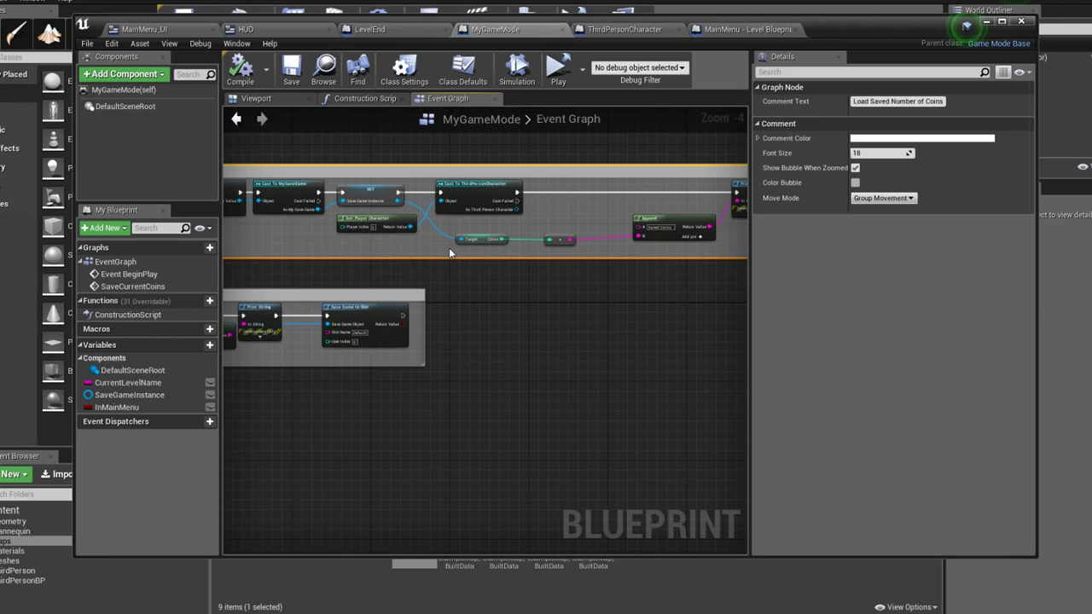
mouse_move(450, 233)
right_mouse_down()
mouse_move(620, 233)
mouse_move(379, 244)
right_mouse_up()
right_click_drag(536, 215, 740, 210)
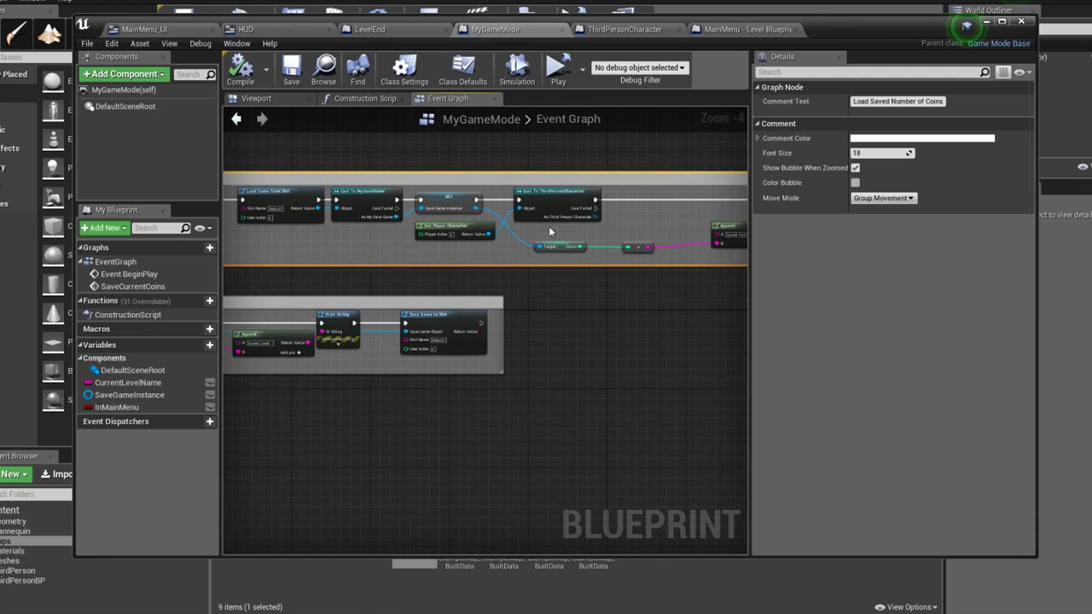
Start a New Game in the standalone window, collect a coin and reach Level2 via the end pad
left_click(733, 554)
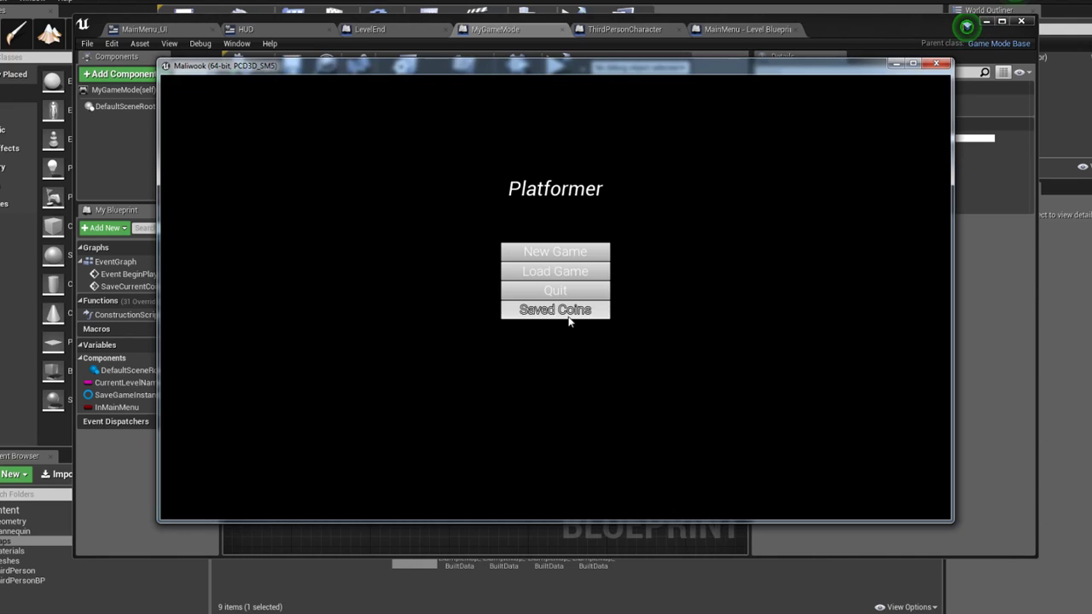
left_click(571, 278)
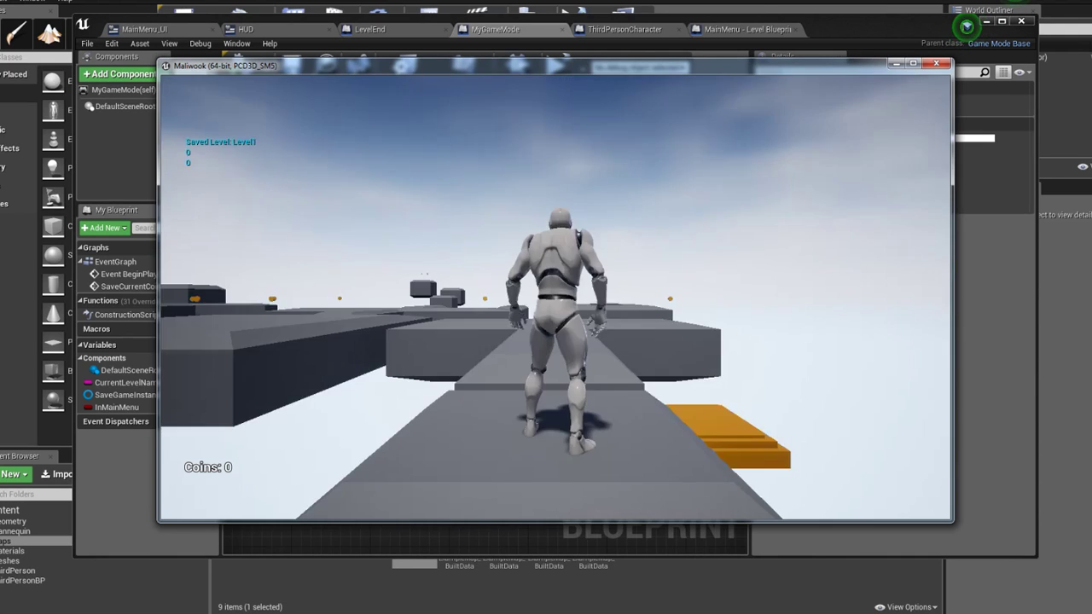
key("w")
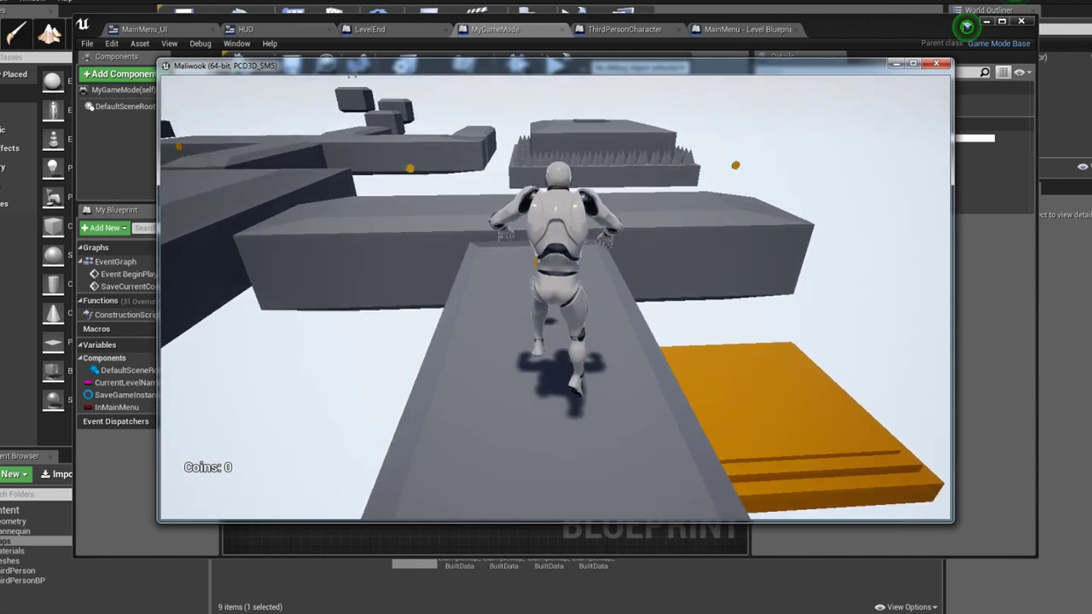
key("w")
key("space")
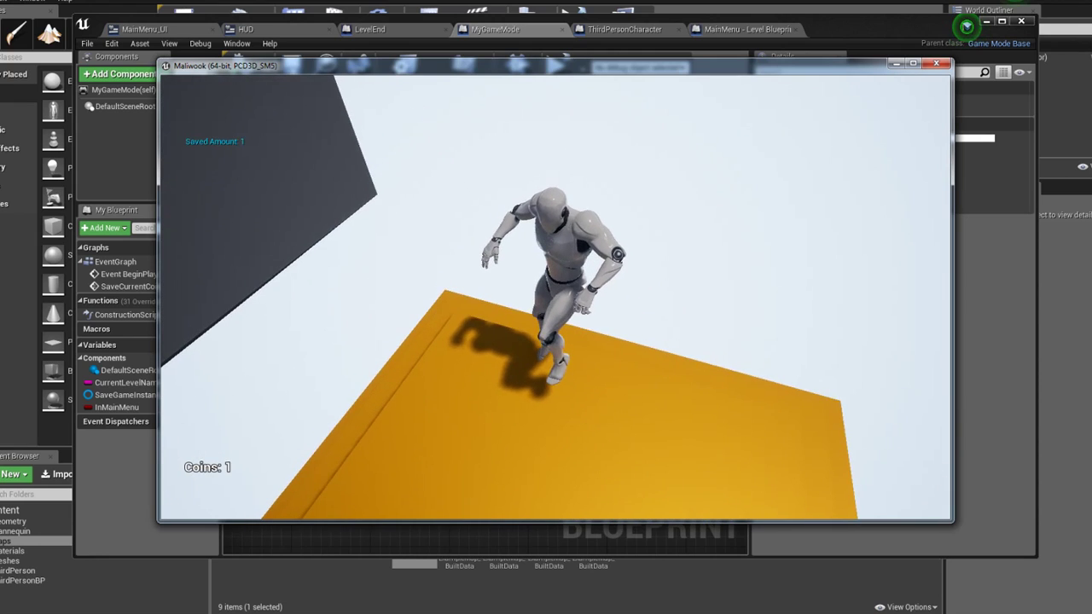
key("w")
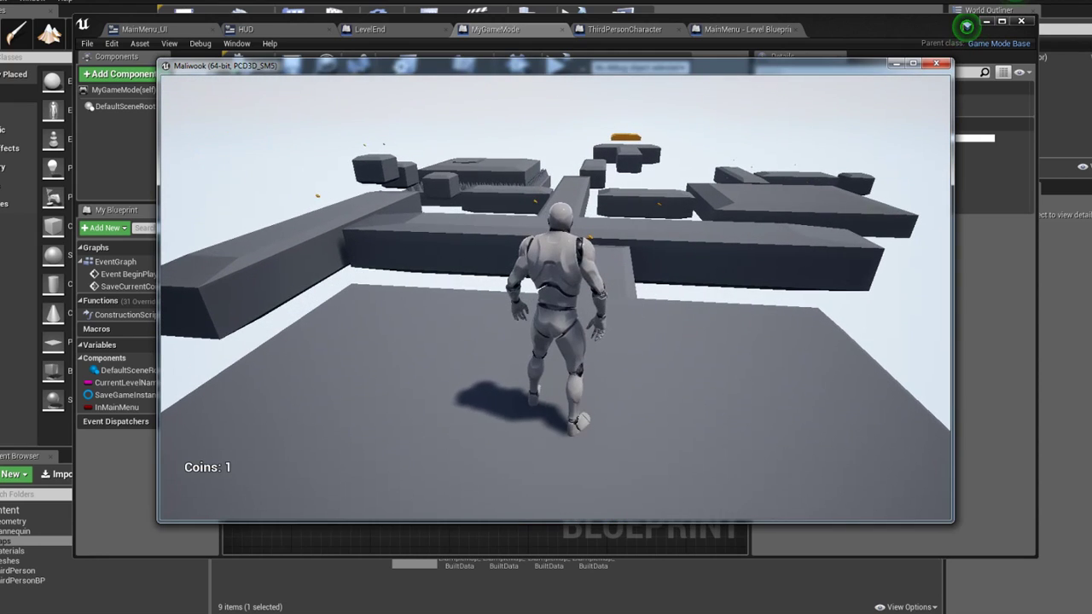
Return to the main menu and print the saved coin count, which shows 0
key("Escape")
left_click(606, 315)
left_click(605, 316)
left_click(605, 315)
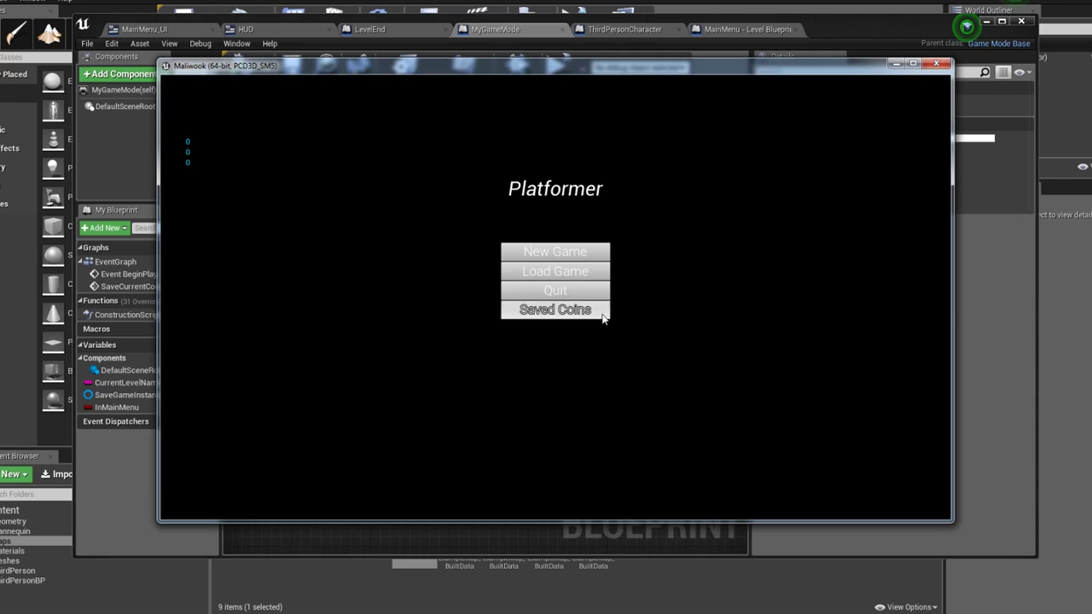
left_click(606, 315)
left_click(605, 315)
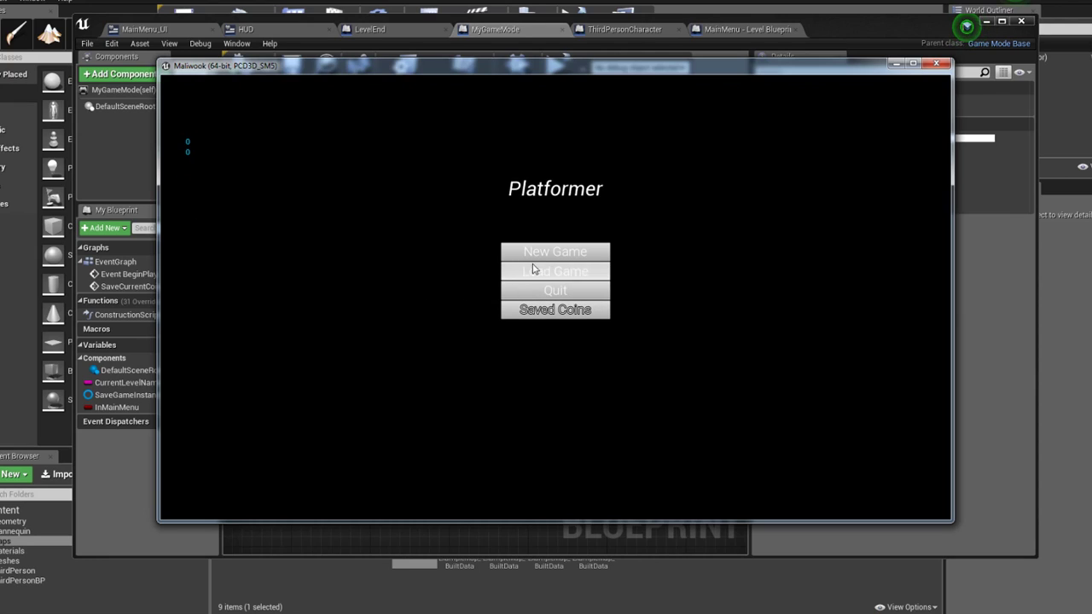
Close the standalone game and pan MyGameMode's graph to the coin-loading and If in Main Menu groups
left_click(568, 293)
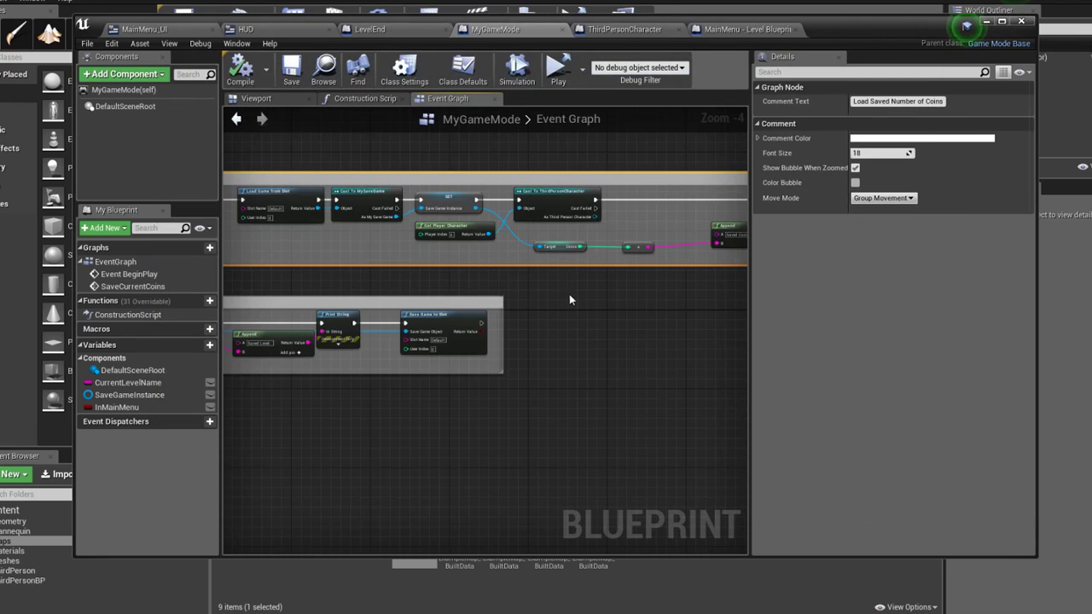
scroll(453, 341, "up", 1)
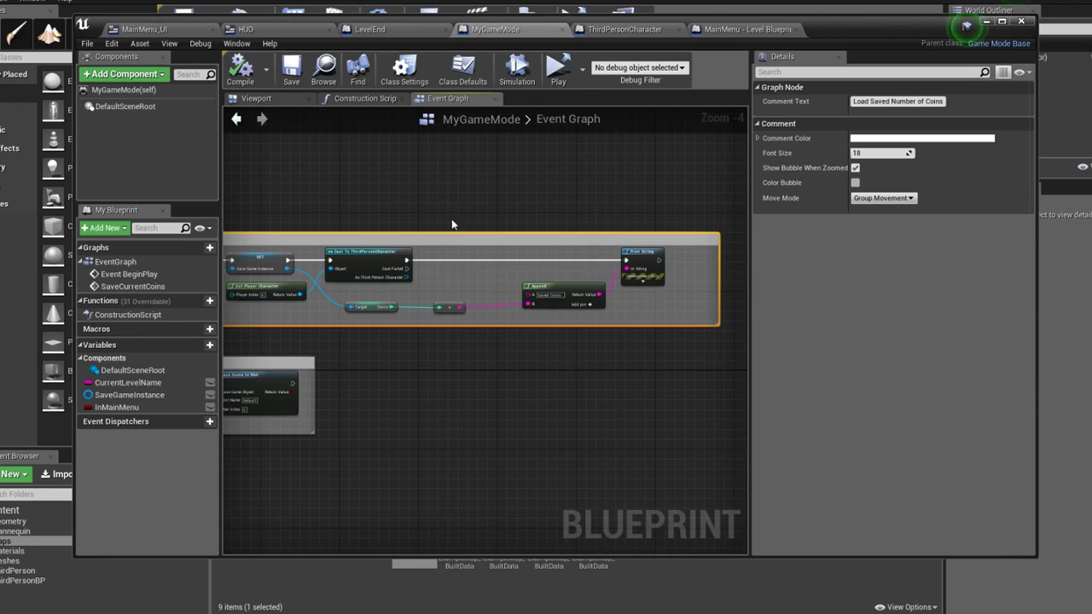
right_click_drag(451, 218, 584, 208)
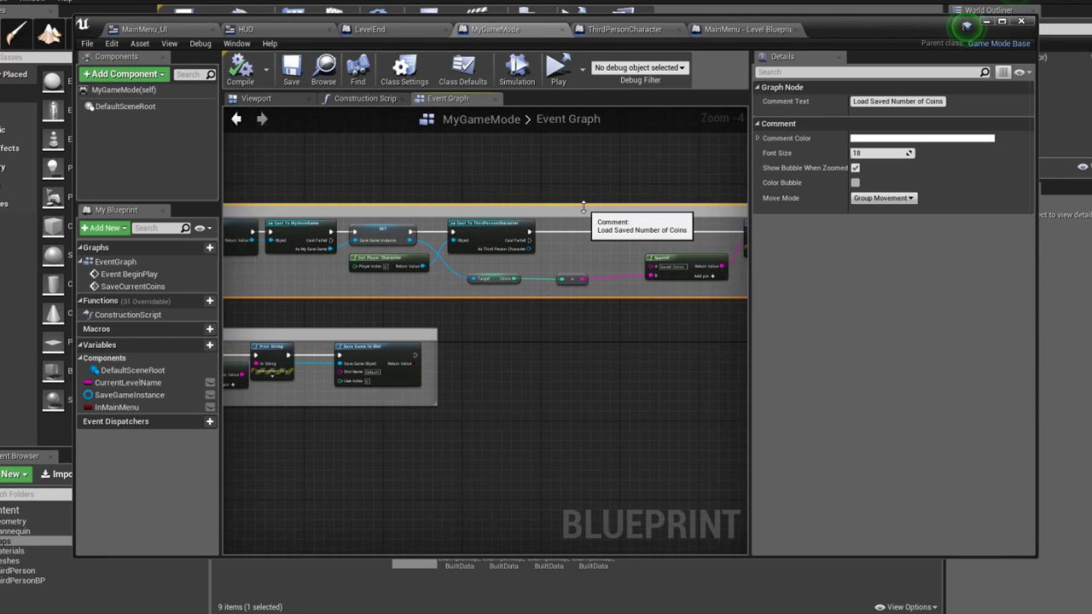
right_click_drag(698, 240, 590, 220)
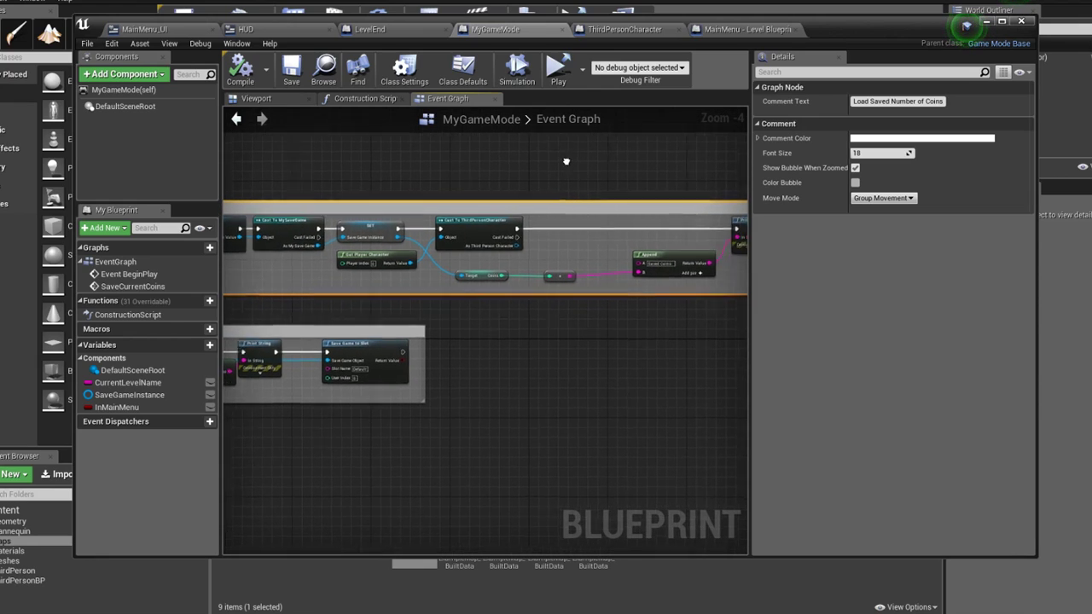
scroll(372, 273, "up", 2)
mouse_move(374, 259)
right_mouse_down()
mouse_move(538, 269)
mouse_move(585, 159)
mouse_move(708, 172)
right_mouse_up()
scroll(537, 270, "down", 2)
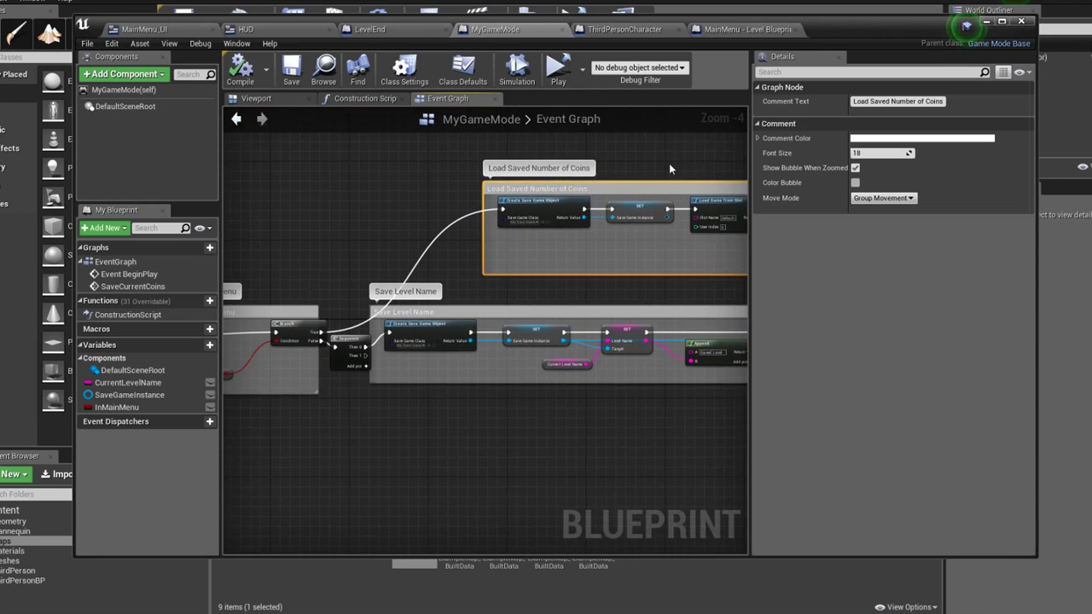
right_click_drag(527, 262, 602, 254)
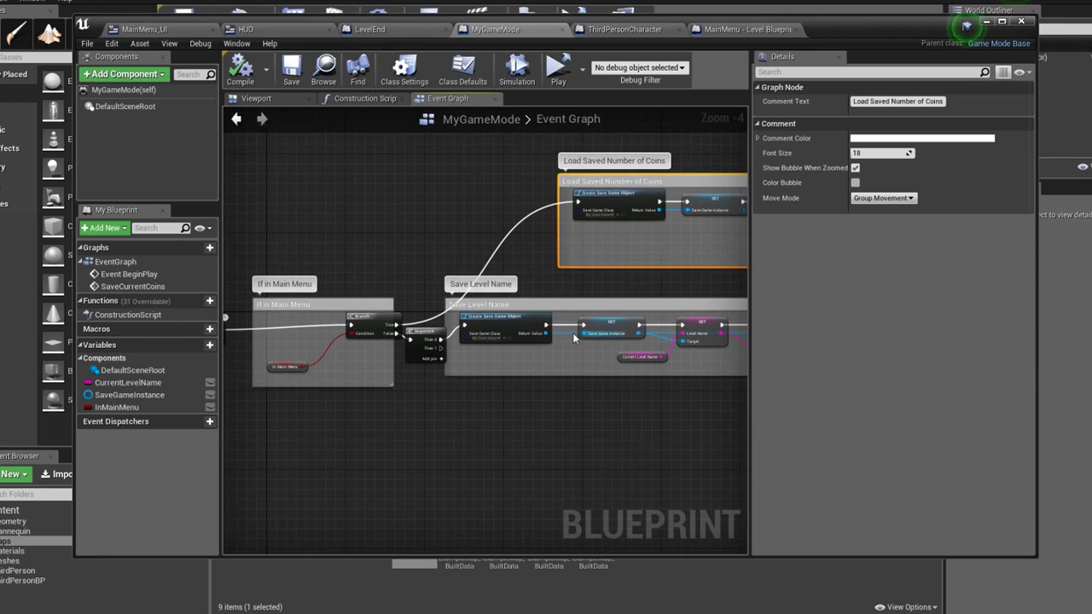
Nudge the Save Level Name group into alignment beside If in Main Menu
left_click_drag(574, 337, 603, 357)
mouse_move(469, 242)
right_mouse_down()
mouse_move(333, 299)
mouse_move(456, 290)
right_mouse_up()
left_click(332, 299)
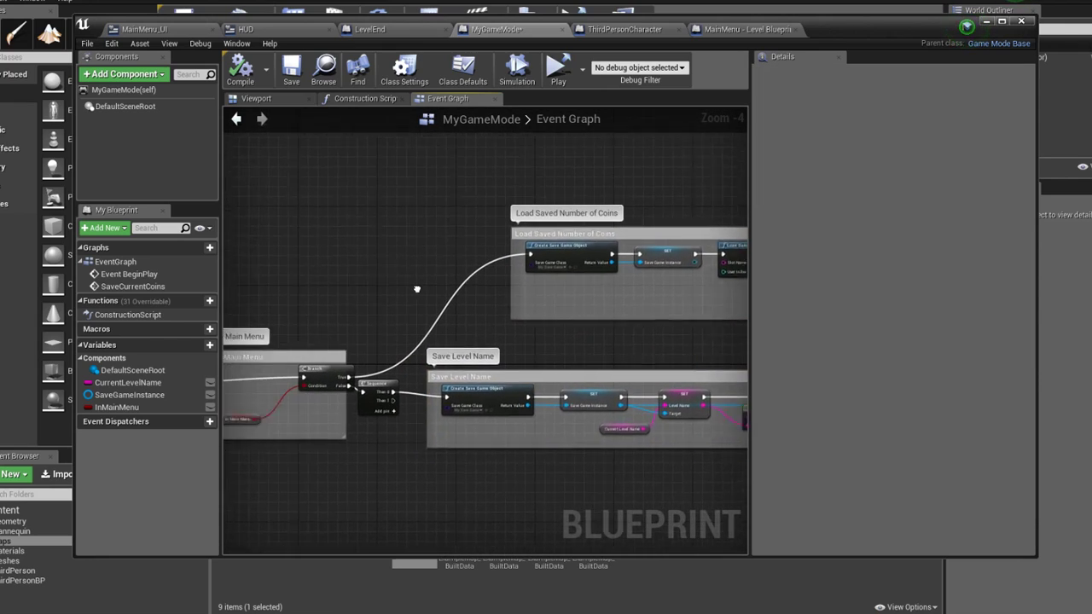
Open the Level2 map past the Save Content prompt and bring up its Level Blueprint
left_click(987, 24)
double_click(281, 537)
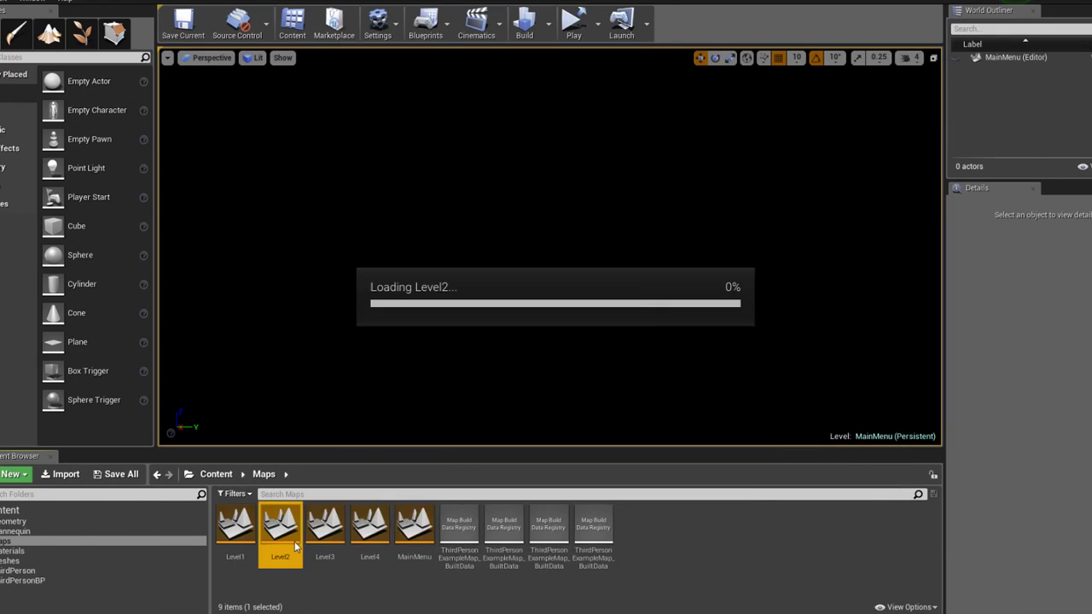
left_click(612, 416)
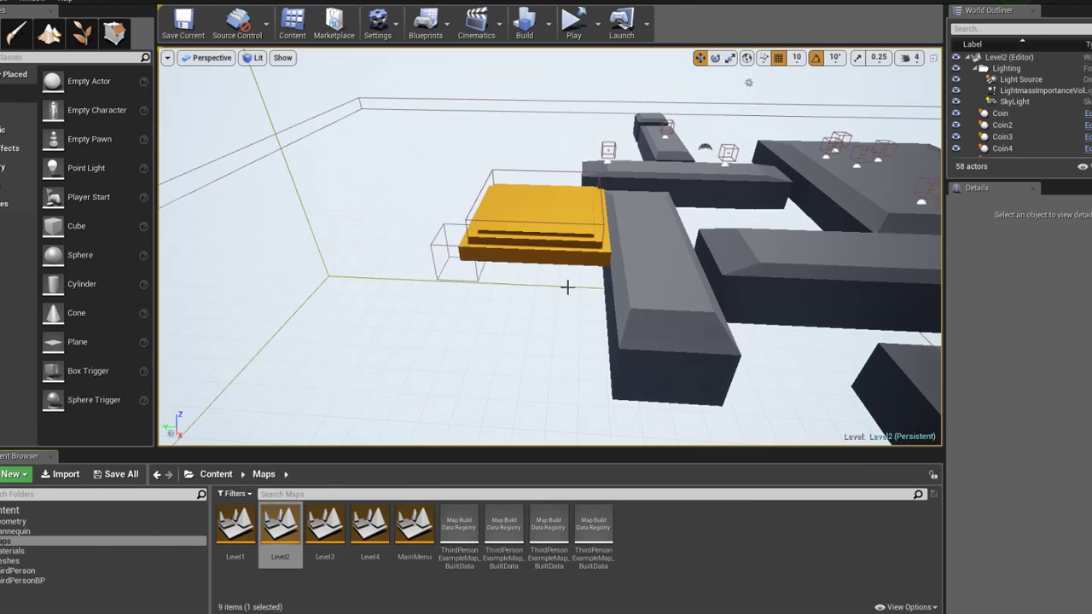
left_click(425, 24)
left_click(469, 129)
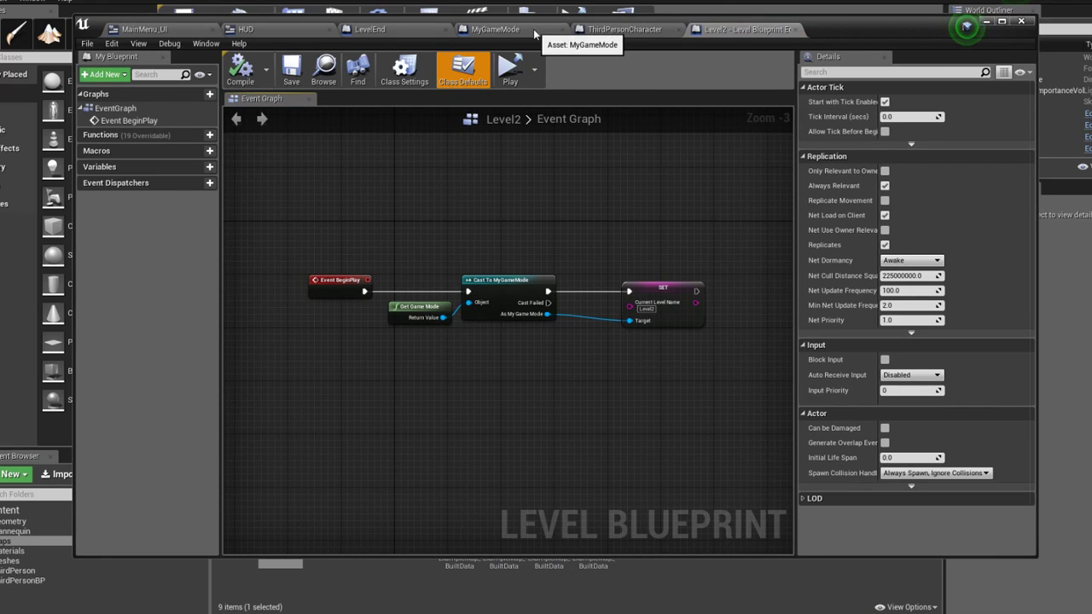
Switch back to MyGameMode's graph and box-select the Create Save Game Object and SET nodes
left_click(535, 34)
right_click_drag(485, 256, 431, 242)
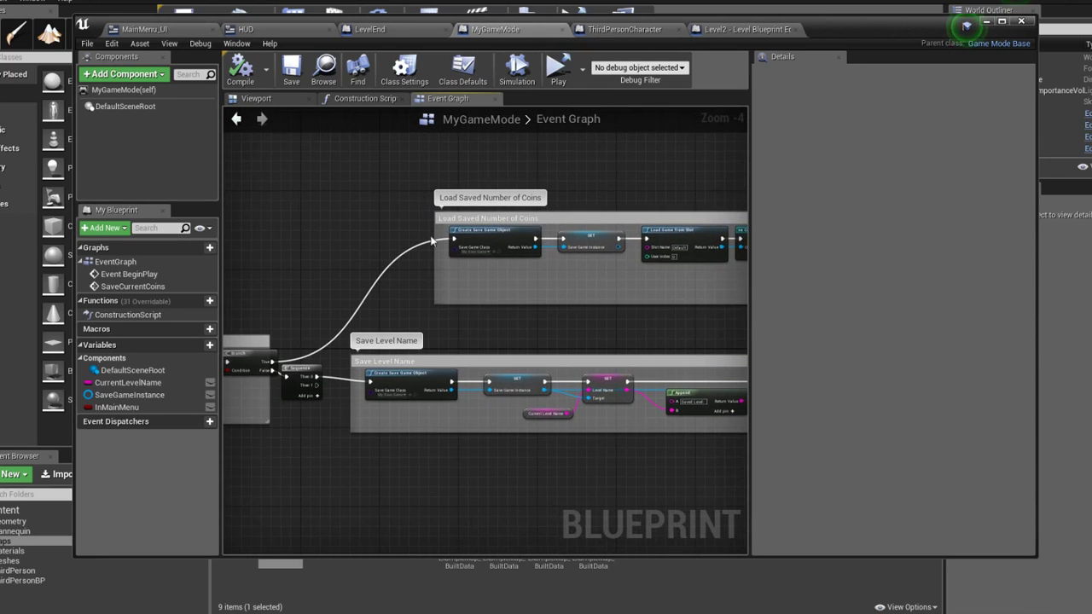
mouse_move(511, 341)
right_mouse_down()
mouse_move(292, 271)
mouse_move(231, 266)
mouse_move(528, 268)
mouse_move(399, 290)
mouse_move(460, 313)
right_mouse_up()
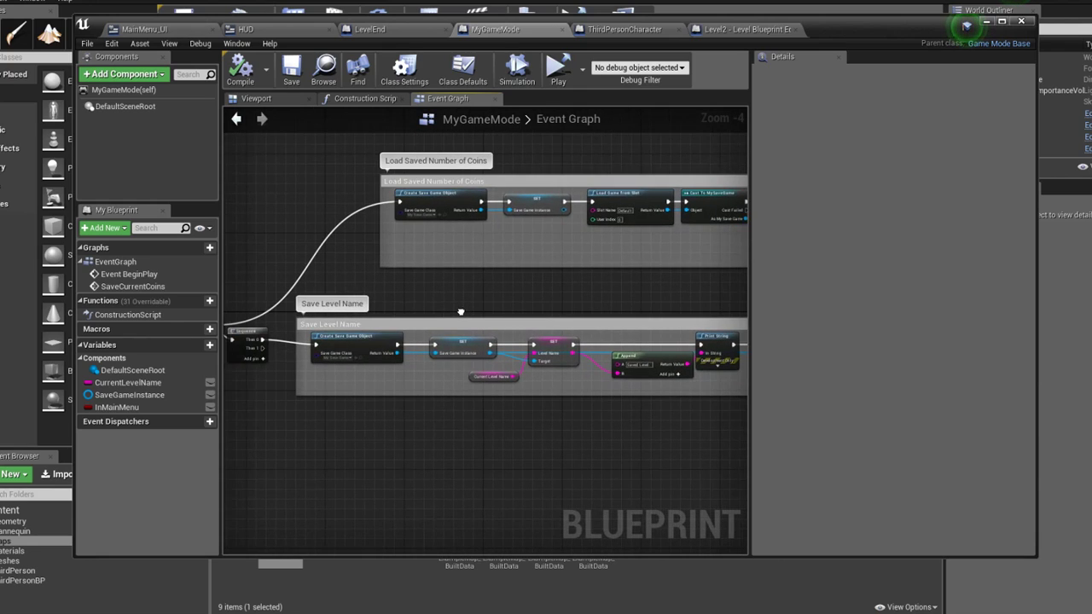
left_click_drag(412, 368, 358, 341)
right_click_drag(375, 282, 241, 274)
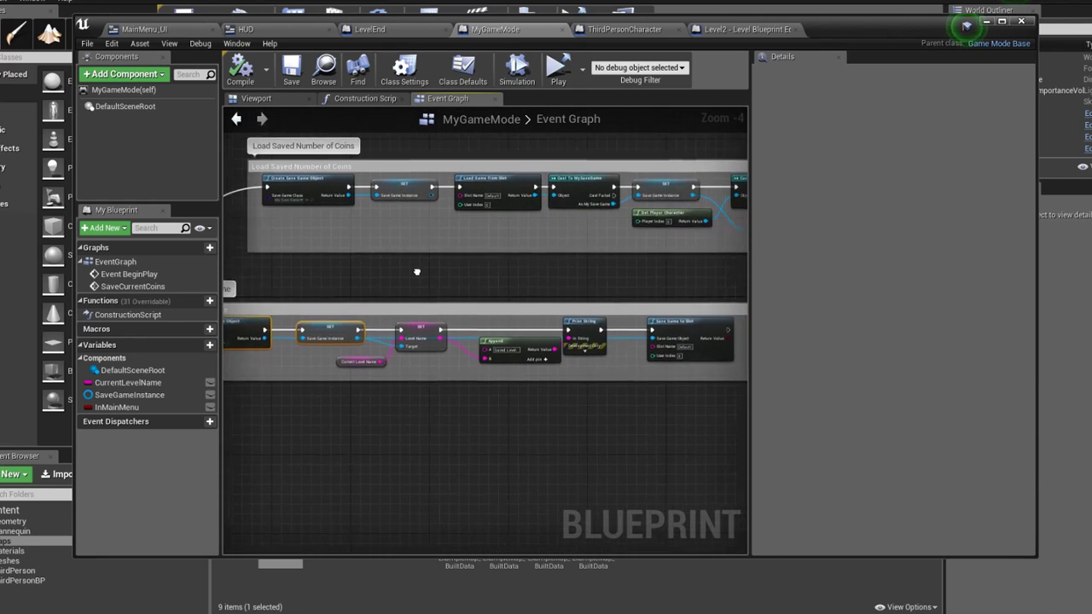
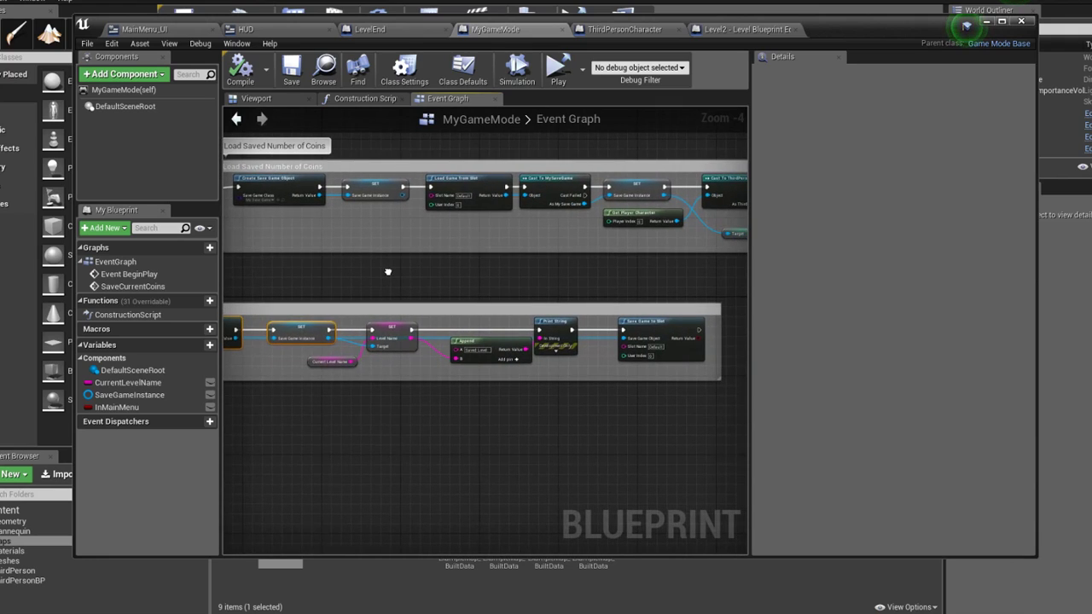
Wire the SET node's exec output into Cast To MySaveGame and save MyGameMode
right_click_drag(387, 271, 529, 299)
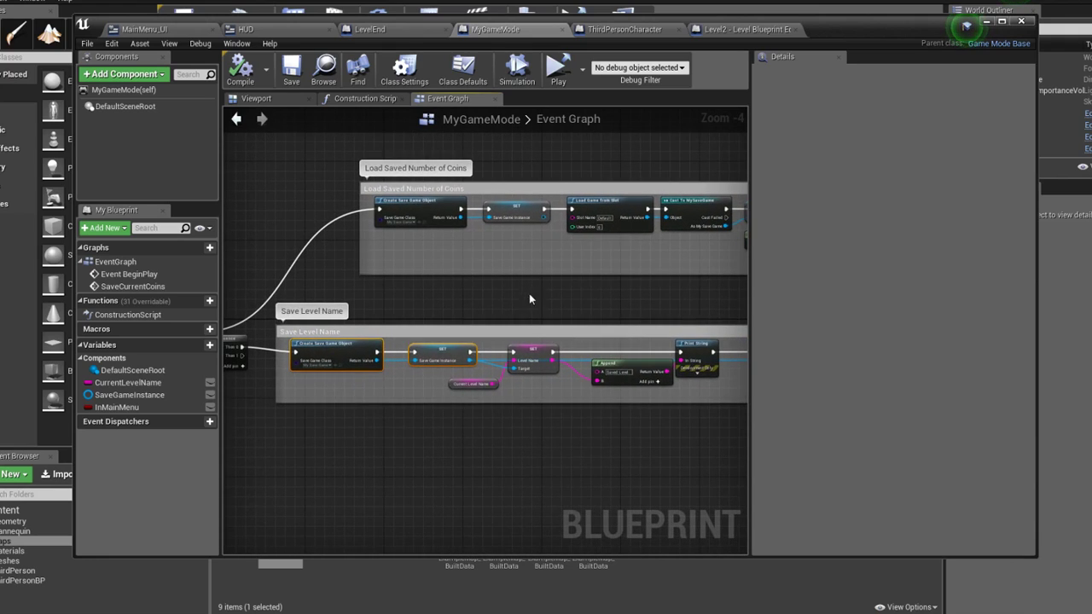
right_click_drag(588, 250, 334, 273)
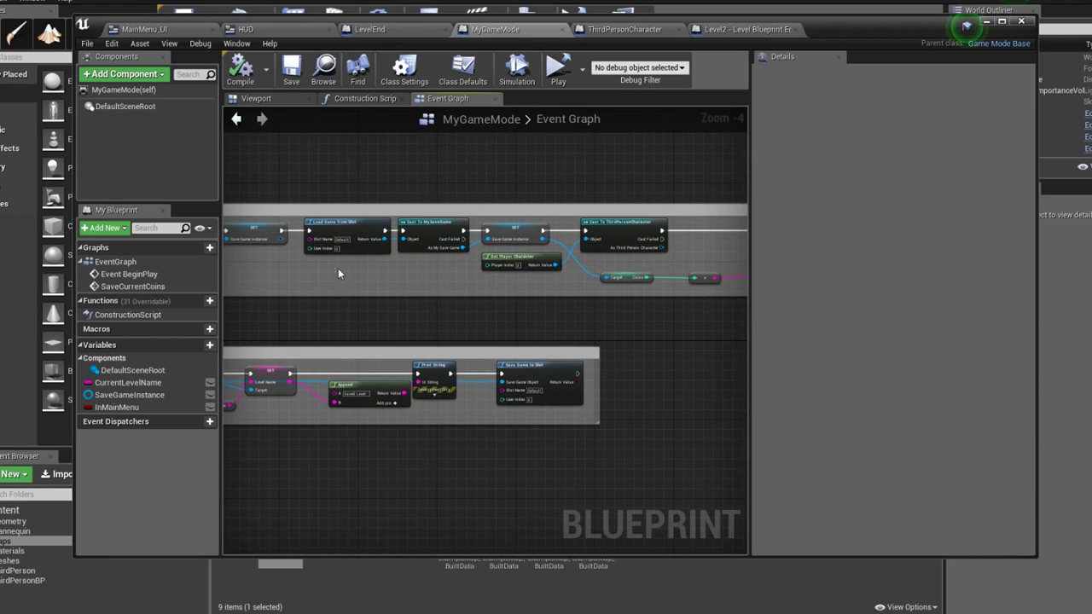
right_click_drag(414, 260, 546, 282)
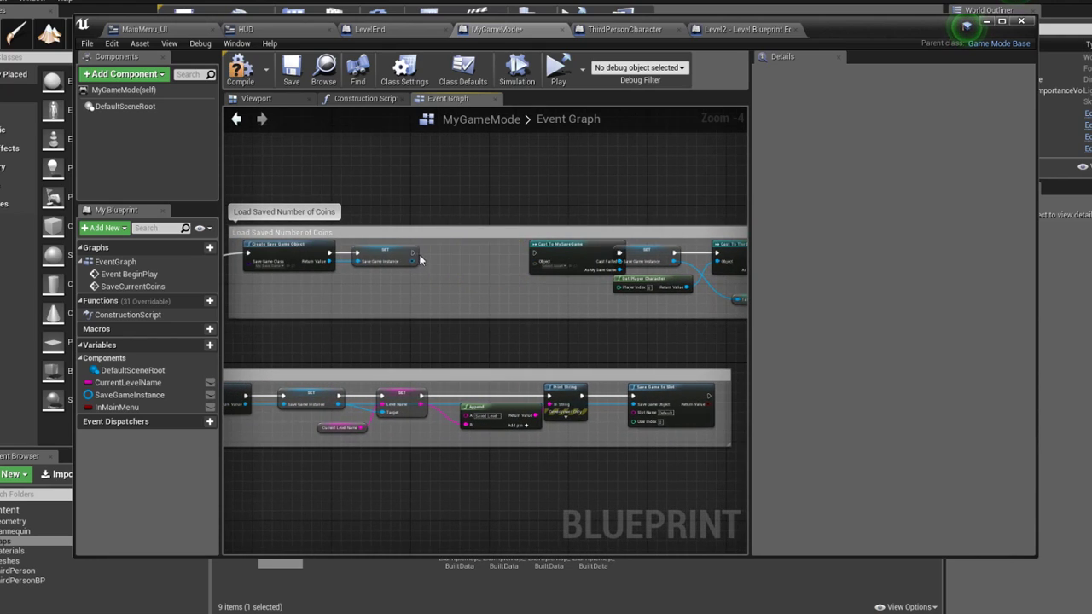
left_click_drag(532, 253, 410, 253)
left_click(291, 68)
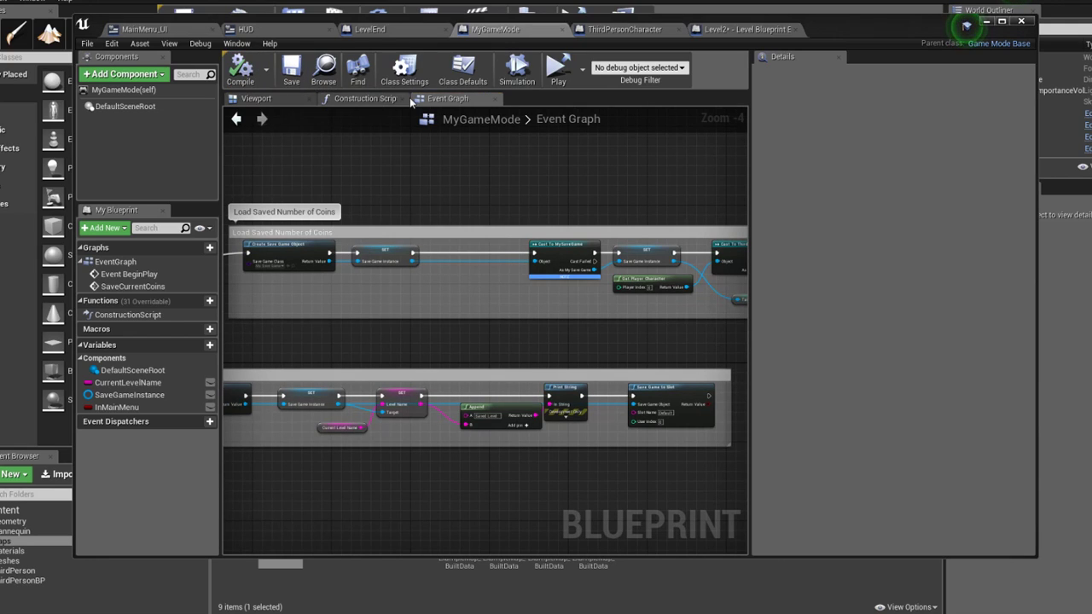
Shift Cast To MySaveGame further left, then save both Level2 and MyGameMode
mouse_move(387, 205)
right_mouse_down()
mouse_move(557, 189)
mouse_move(266, 157)
right_mouse_up()
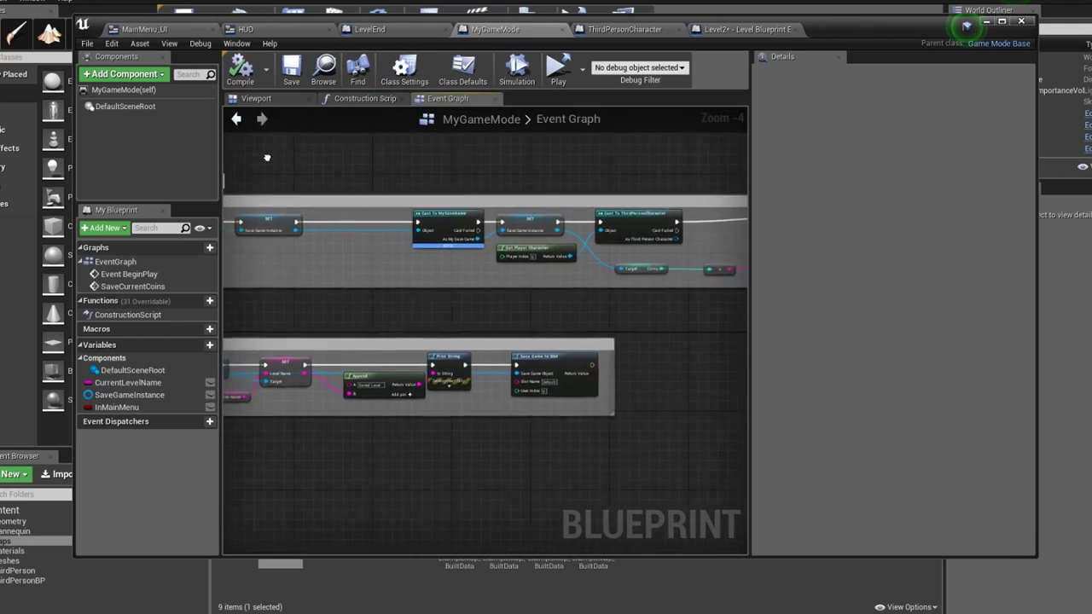
right_click_drag(431, 176, 341, 176)
left_click_drag(395, 221, 361, 215)
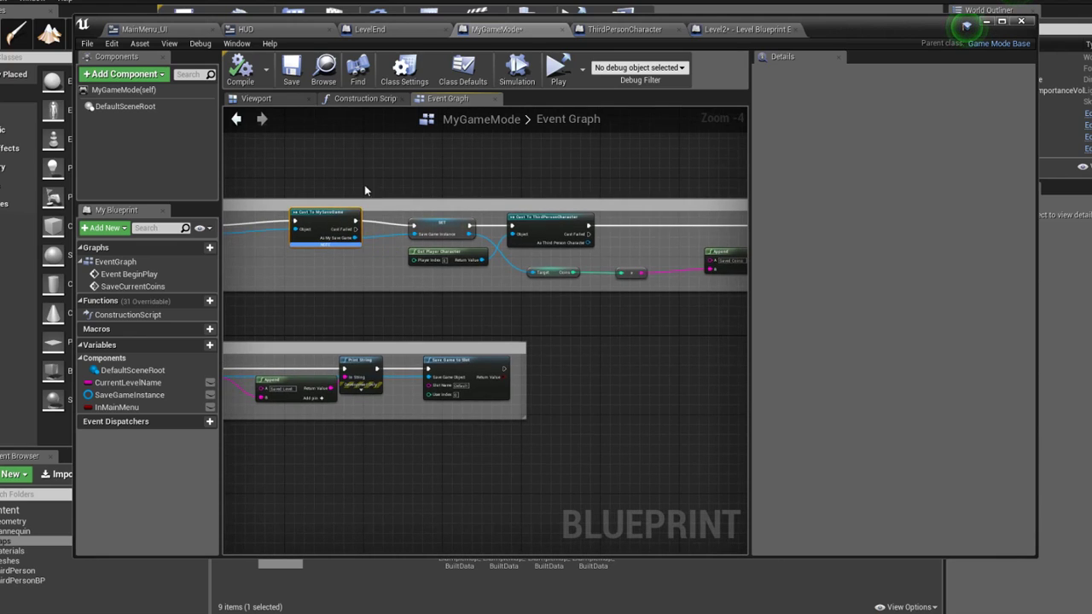
right_click_drag(365, 189, 442, 183)
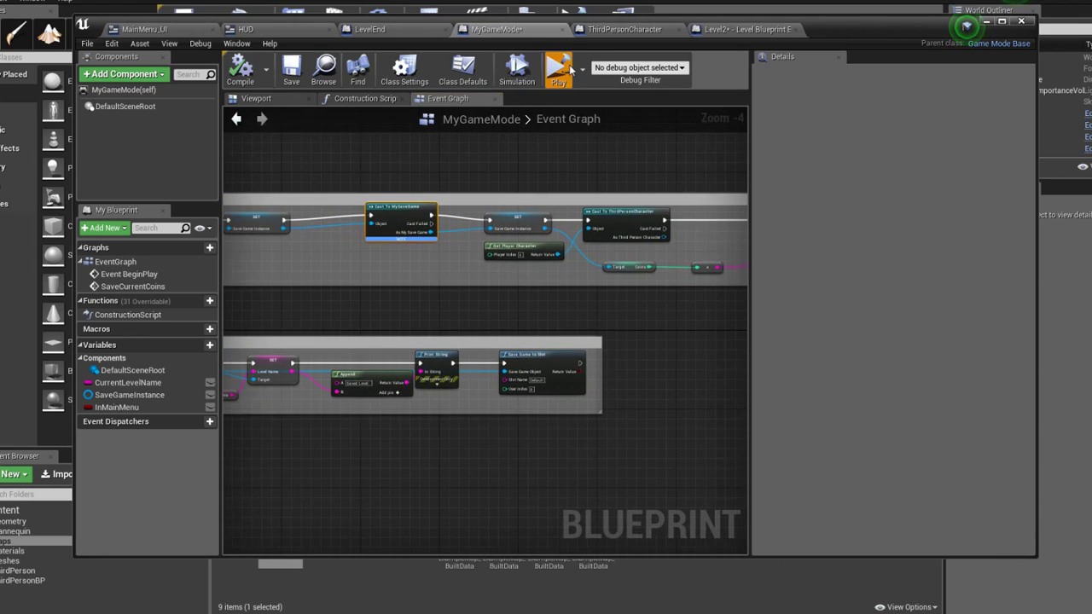
key("ctrl+shift+s")
left_click(635, 417)
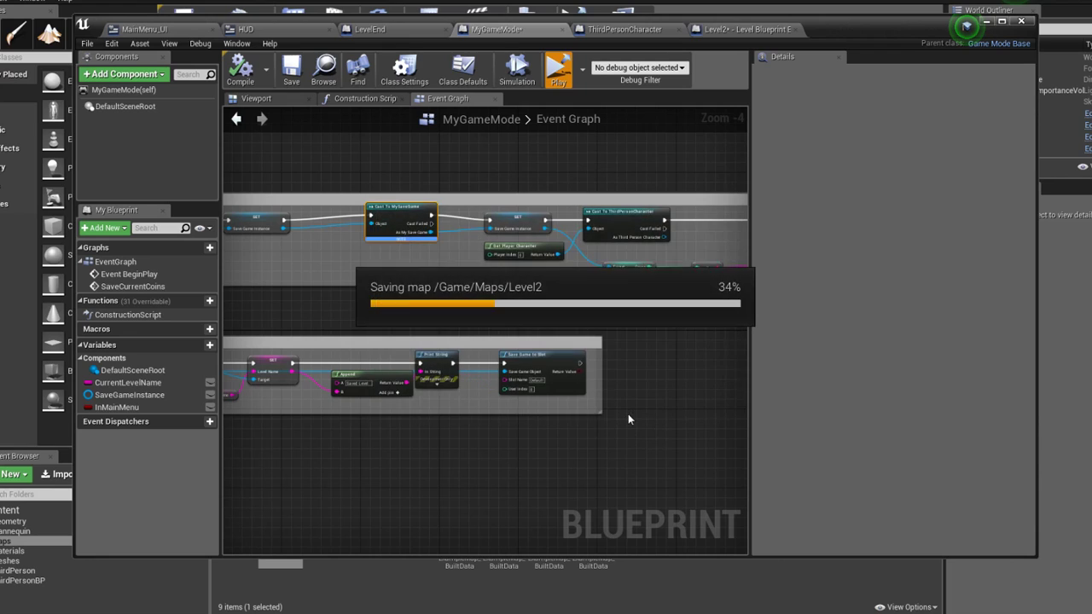
right_click_drag(646, 389, 419, 391)
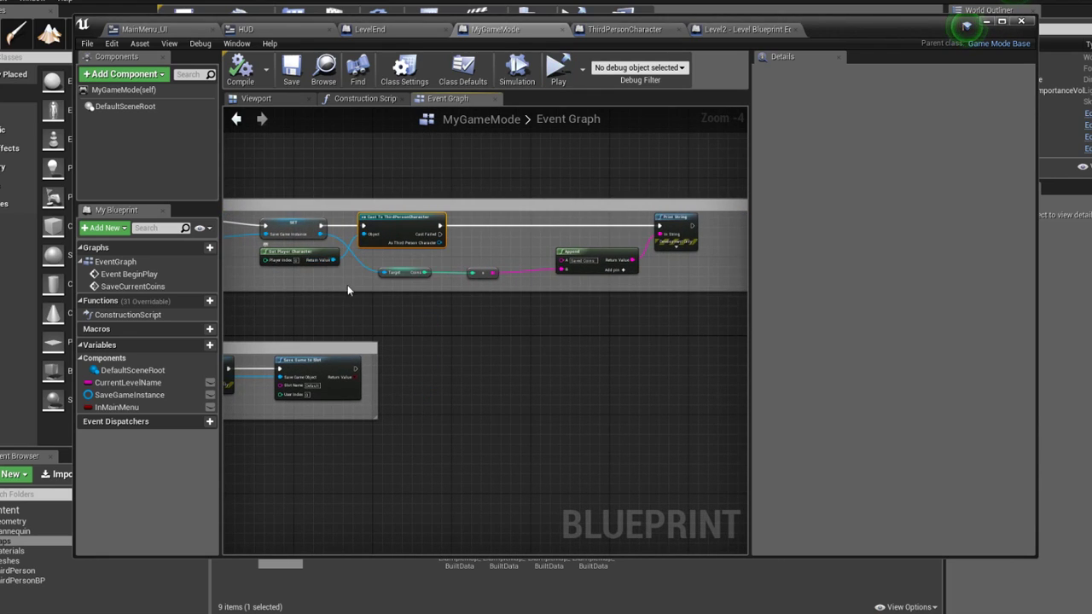
right_click_drag(347, 289, 769, 290)
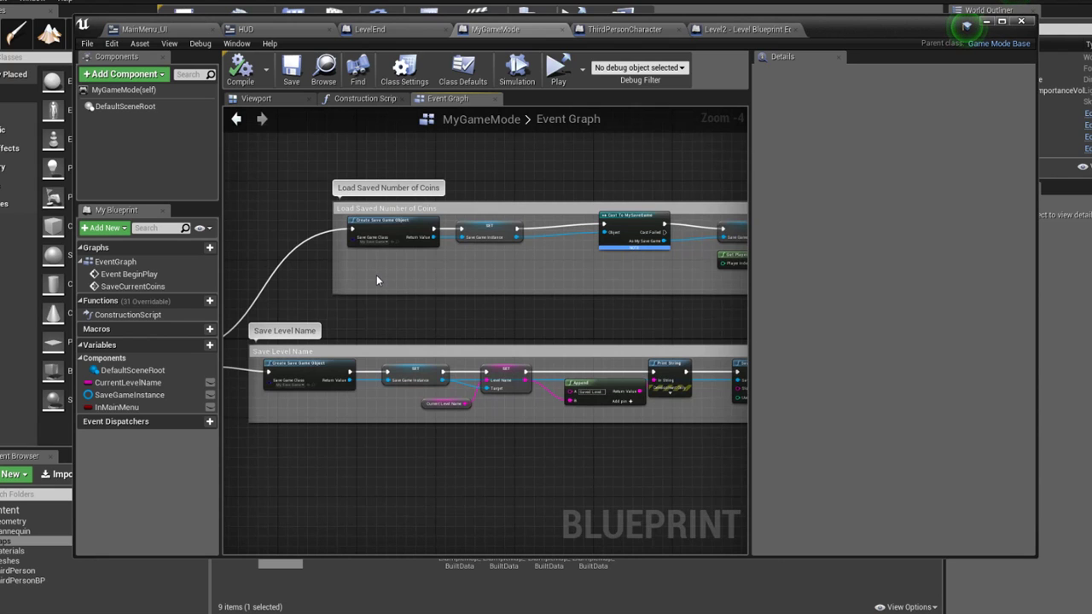
In the game window, run and jump along the platforms to collect two coins
left_click(771, 559)
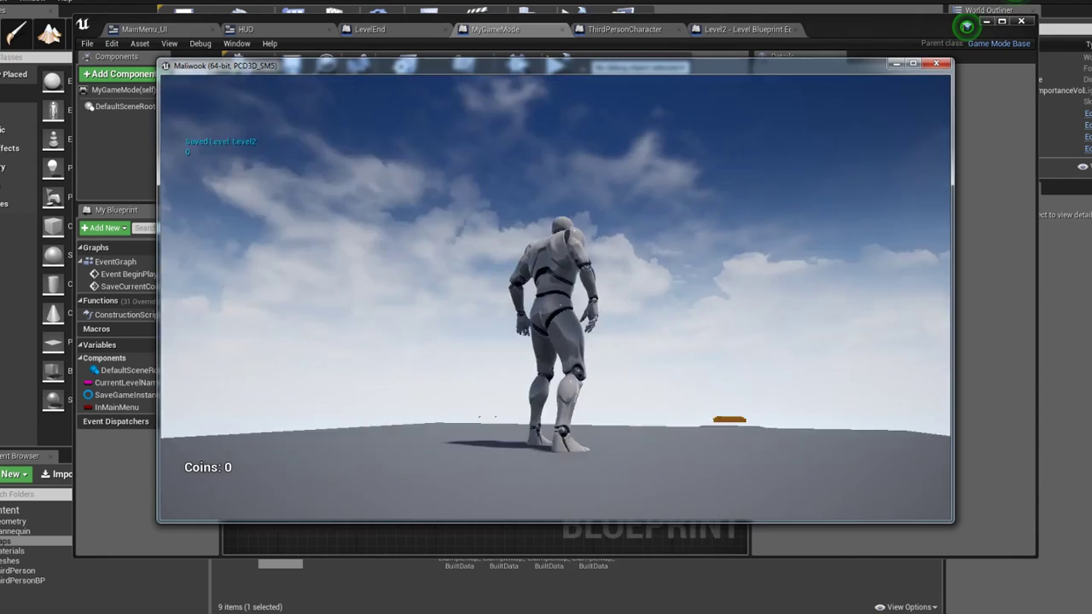
key("w")
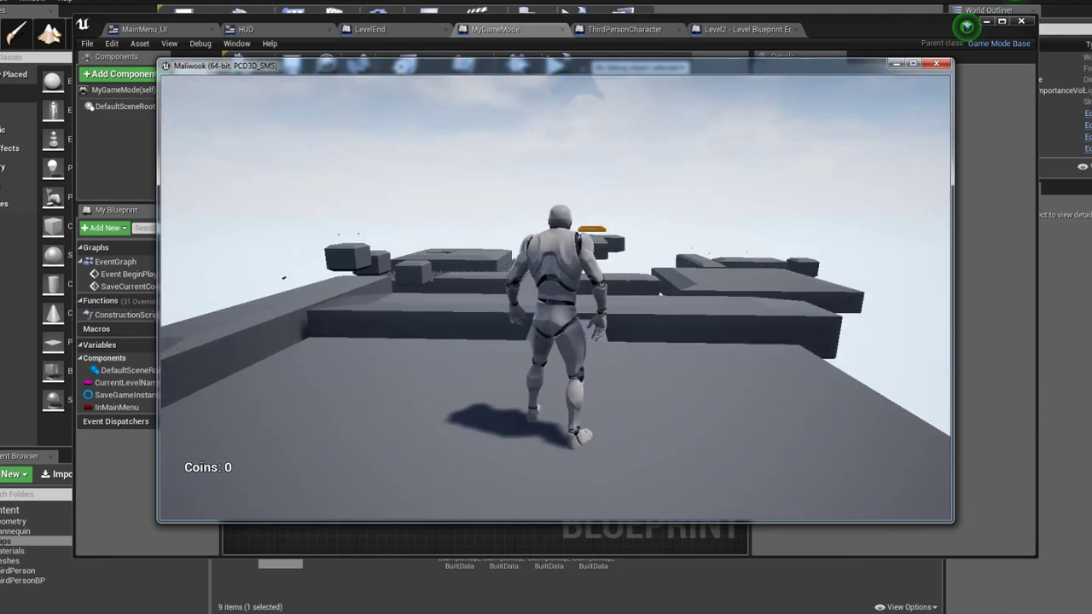
key("space")
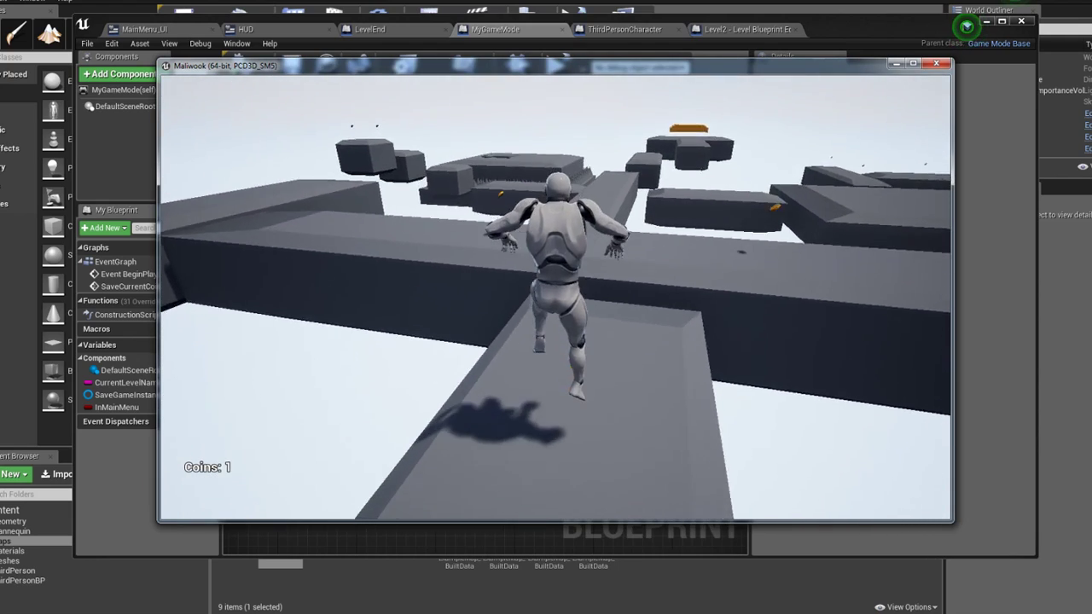
key("w")
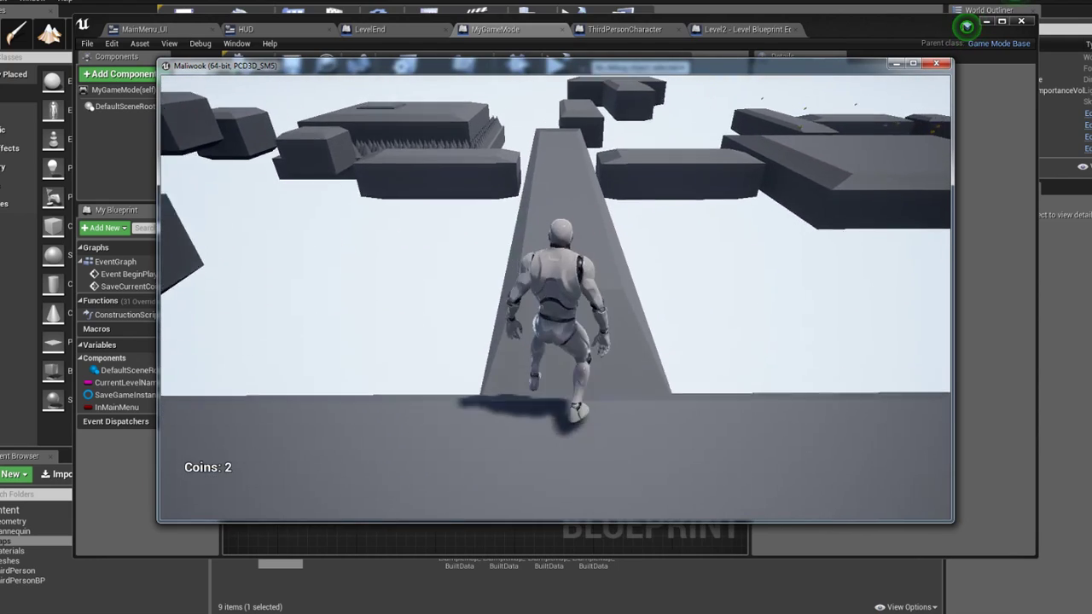
key("w")
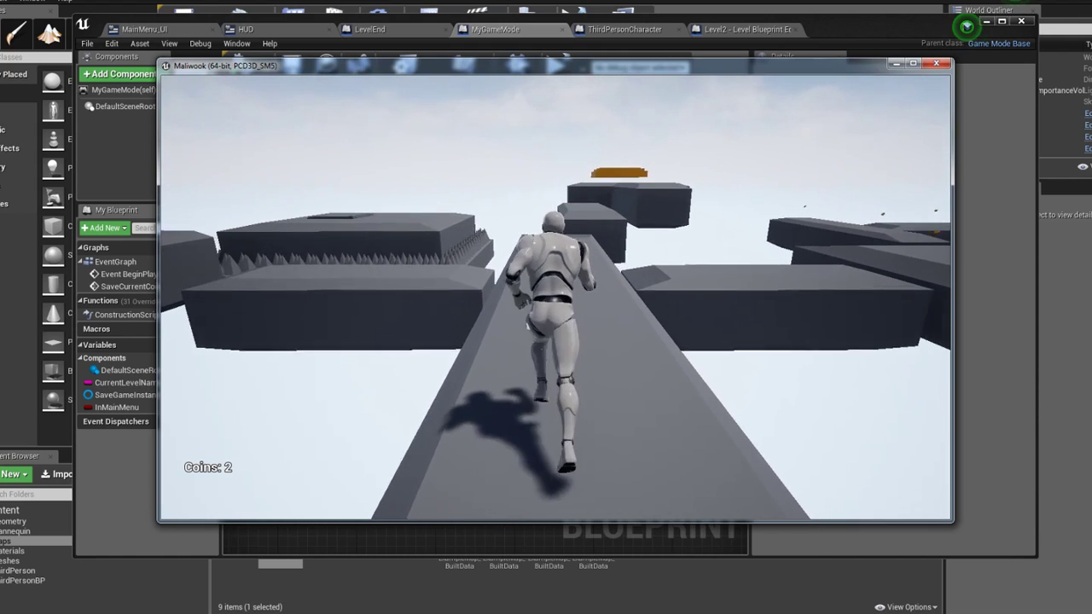
Jump over the raised block onto the orange platform, then quit from the main menu
key("space")
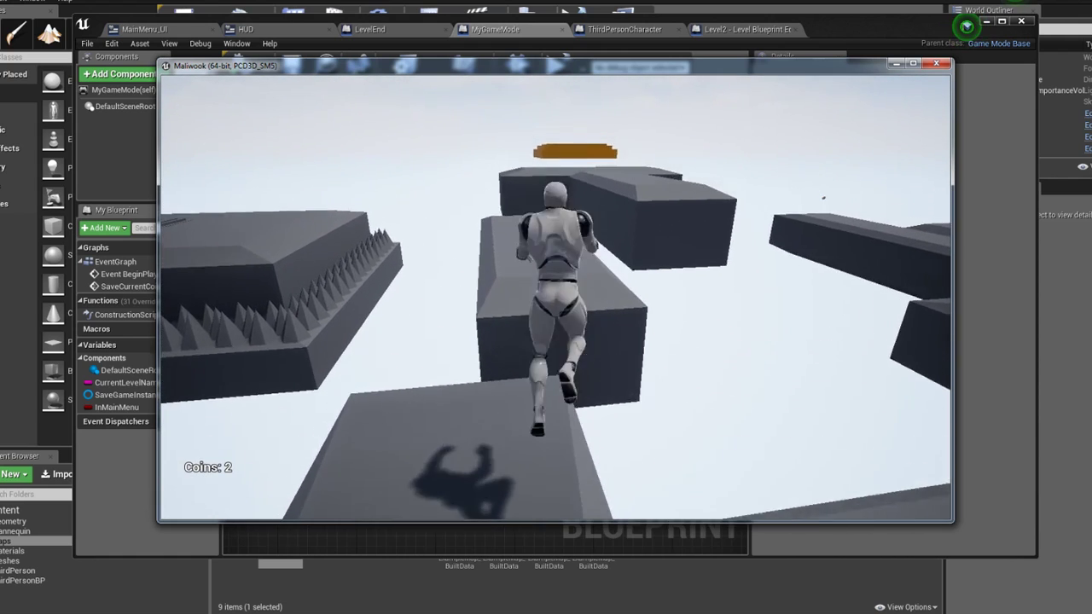
key("w")
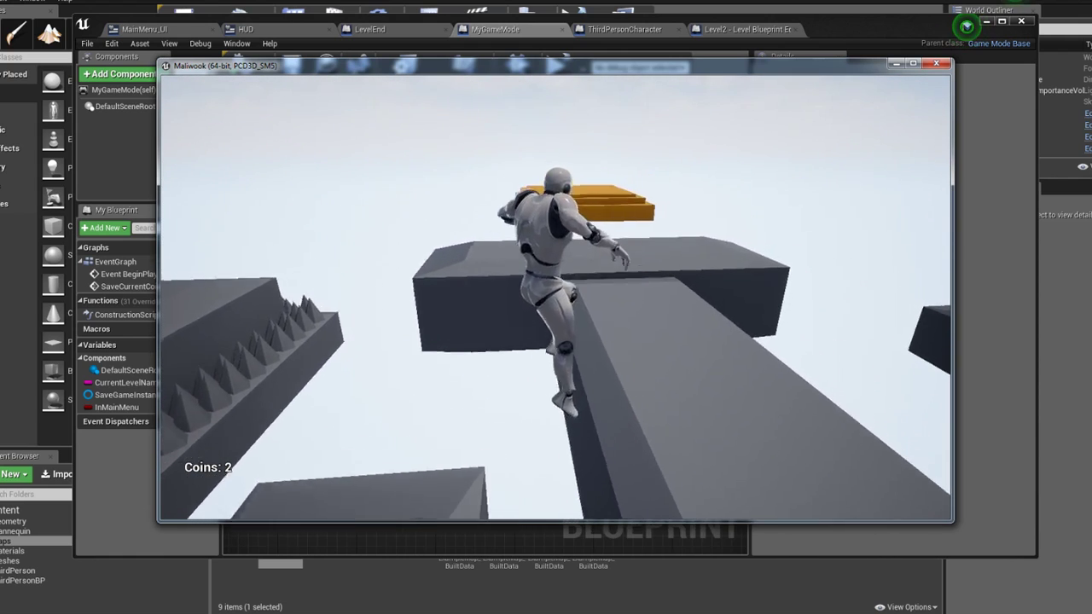
key("w")
key("space")
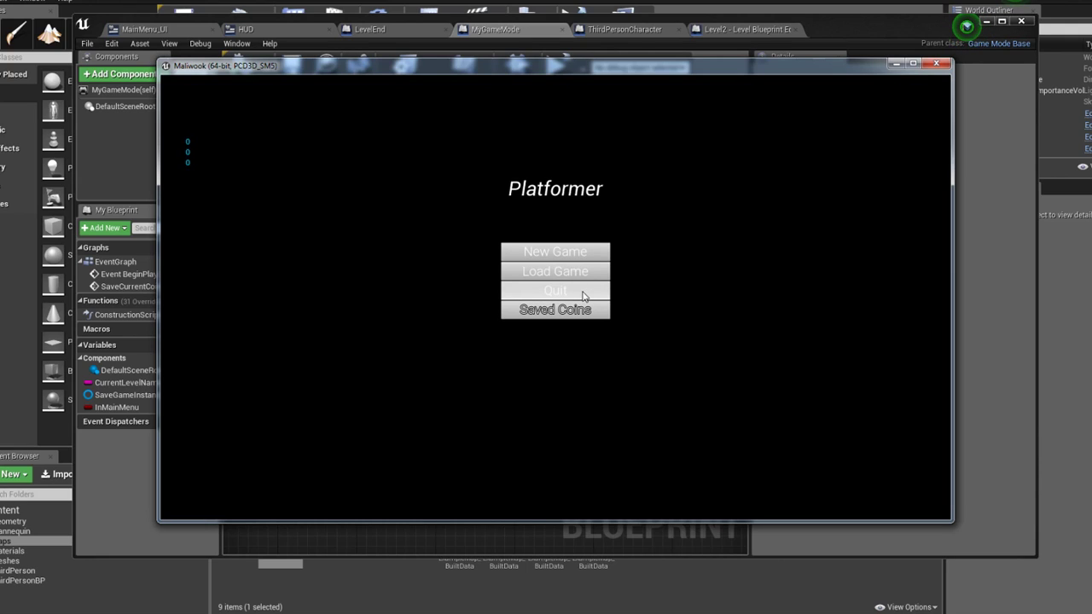
left_click(582, 291)
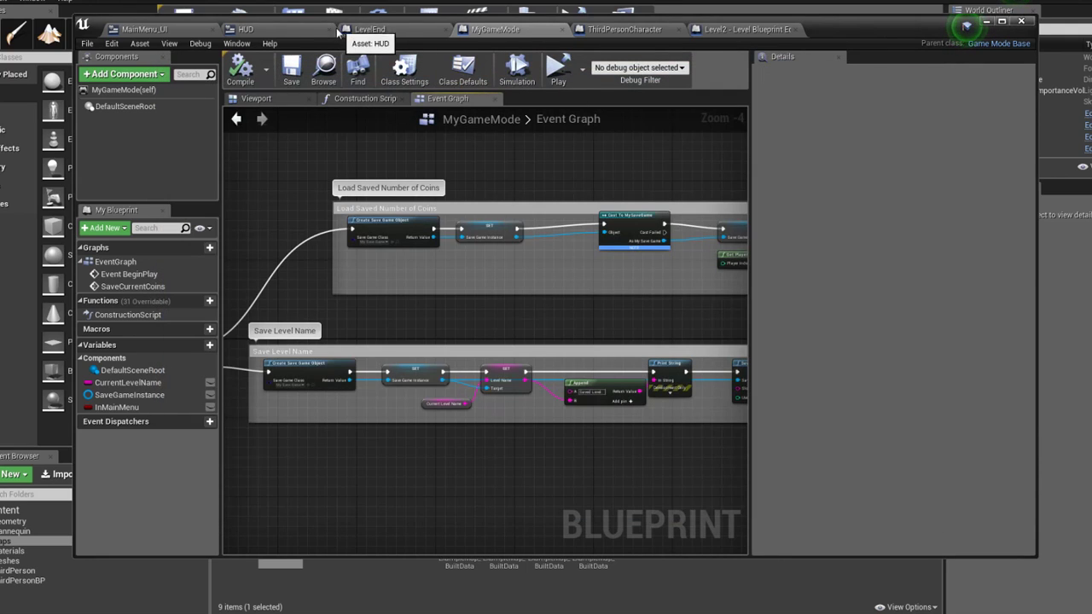
In MainMenu_UI's Event Graph, group the Button_CheckCoins nodes under a 'Check Saved Coins' comment
left_click(283, 33)
left_click(177, 33)
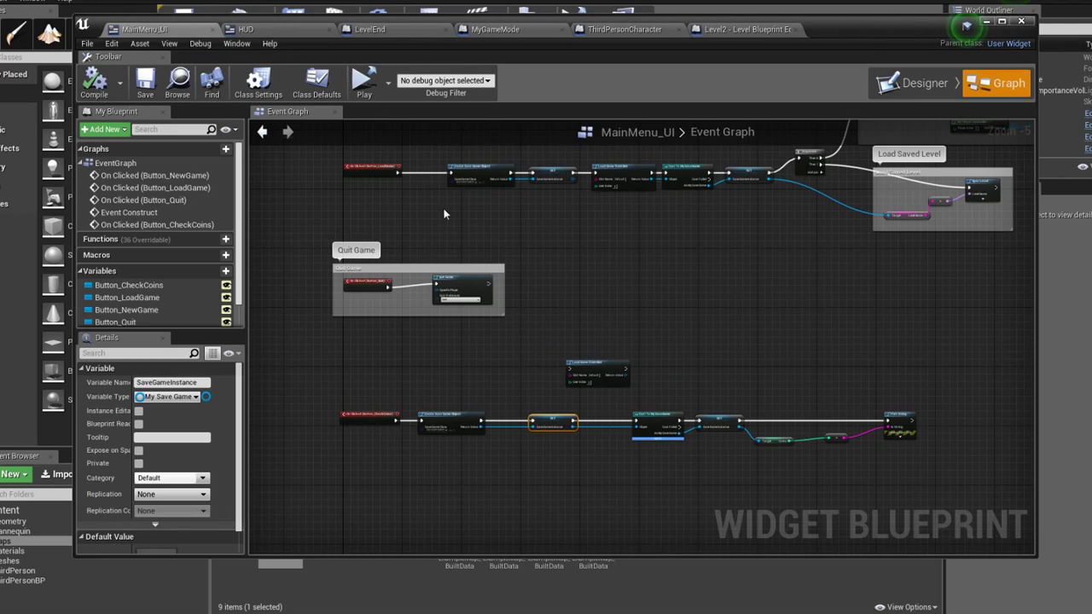
right_click_drag(444, 214, 477, 147)
scroll(397, 341, "up", 3)
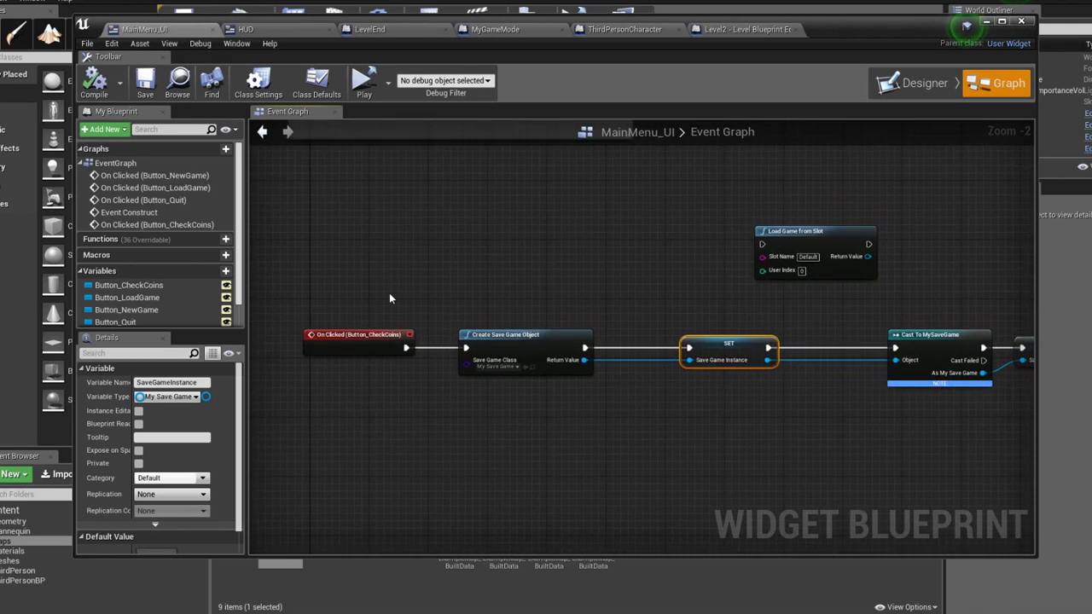
scroll(389, 293, "down", 4)
left_click_drag(344, 255, 568, 335)
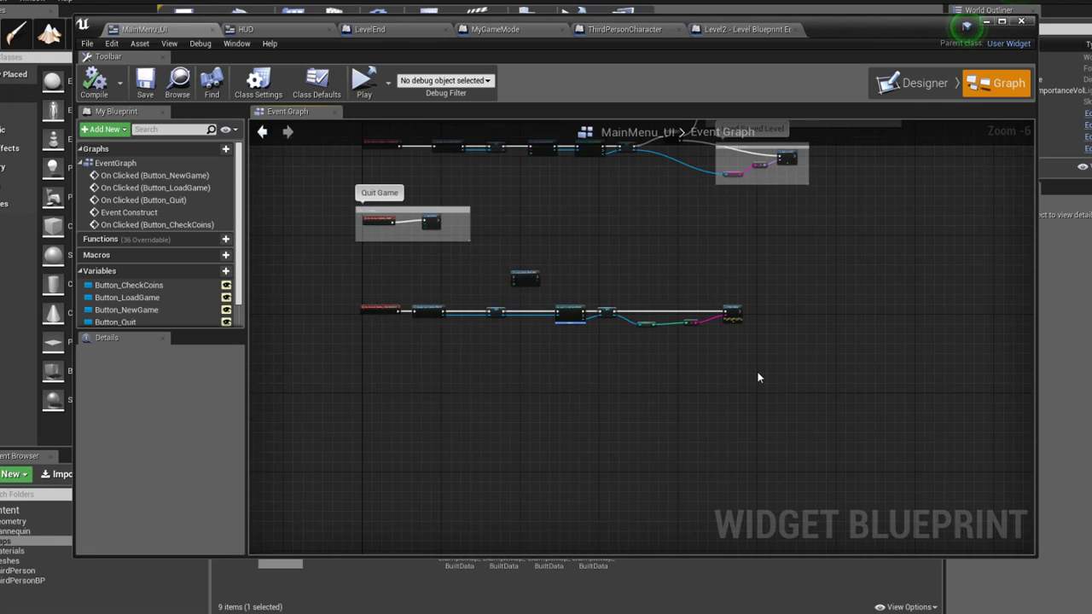
type("c")
type("C")
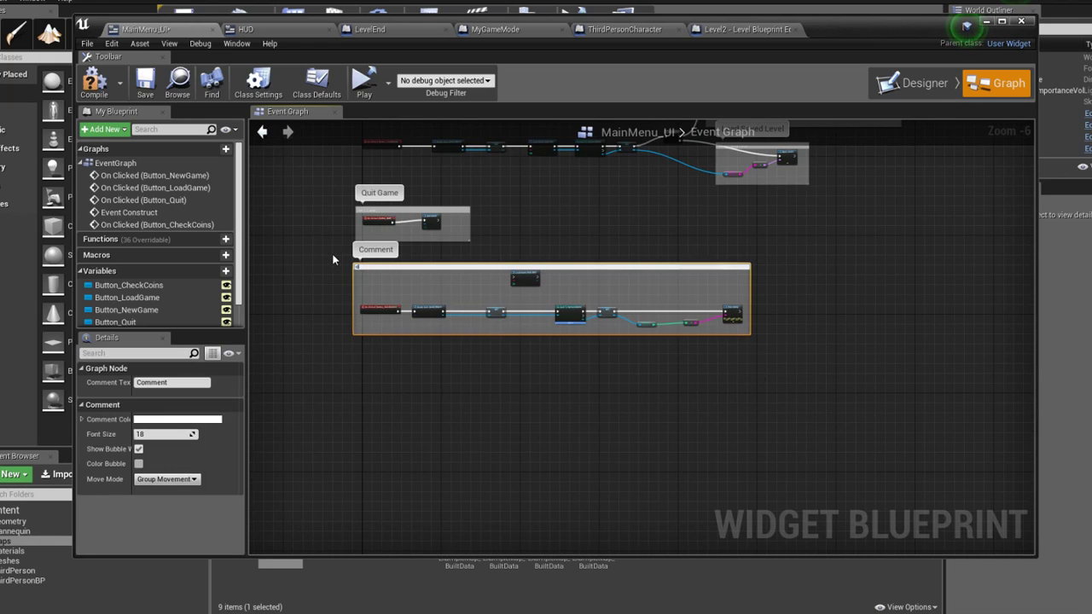
type(" Saved Coins")
key("Return")
Insert Load Game from Slot on the execution line between SET and Cast
scroll(512, 233, "up", 4)
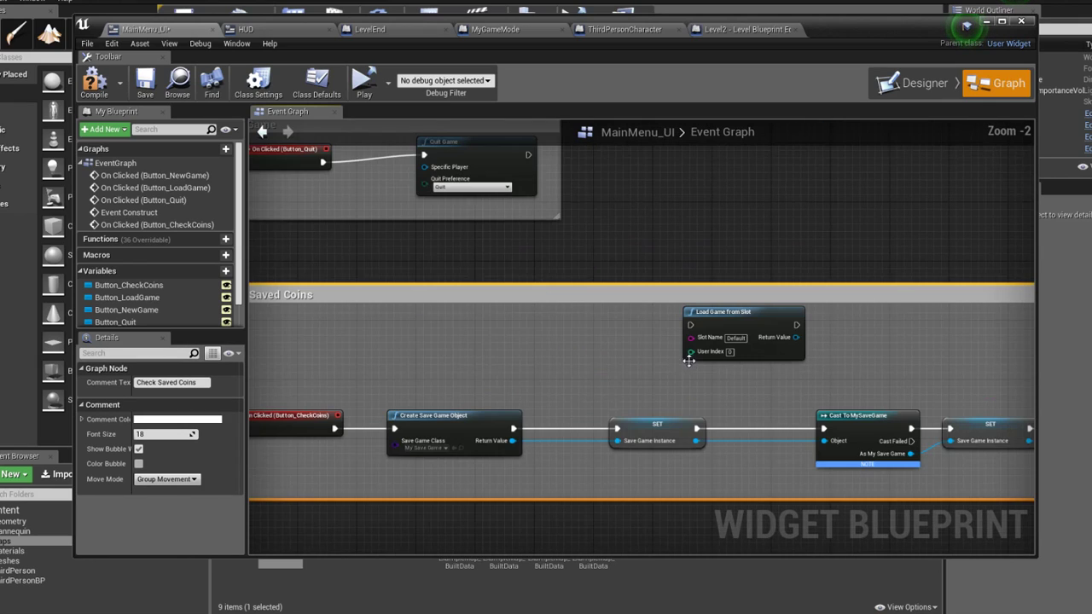
left_click_drag(512, 234, 535, 322)
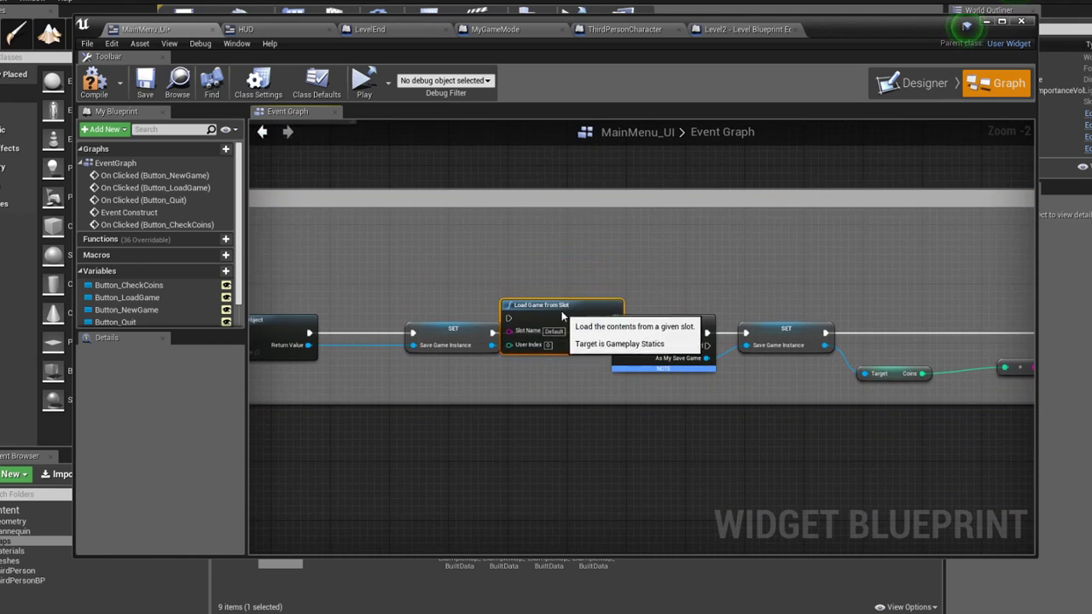
left_click_drag(453, 335, 416, 335)
left_click_drag(546, 317, 532, 331)
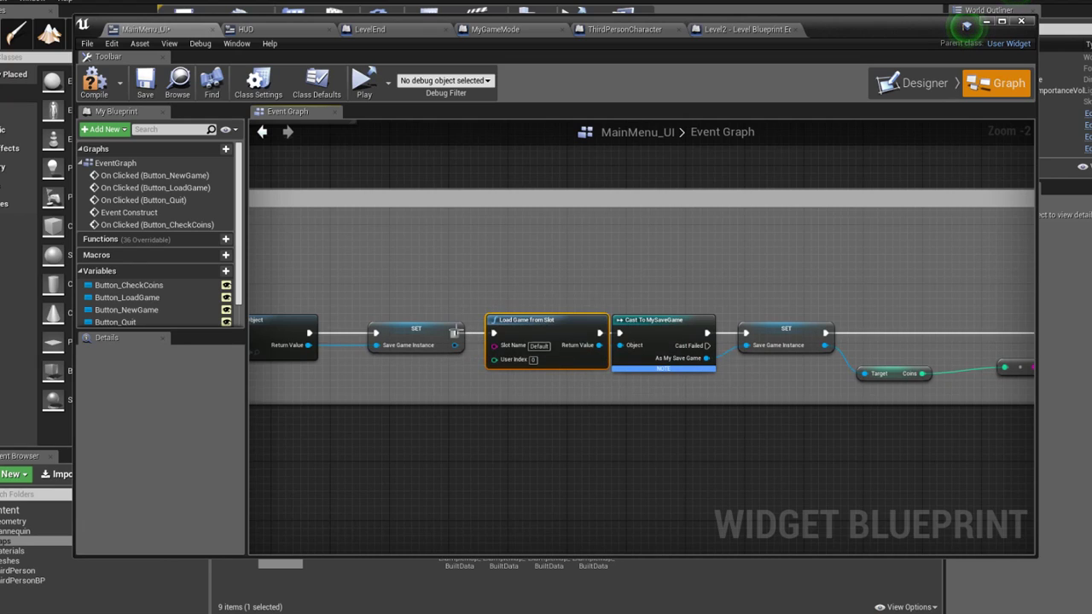
right_click_drag(501, 274, 406, 277)
scroll(409, 260, "down", 2)
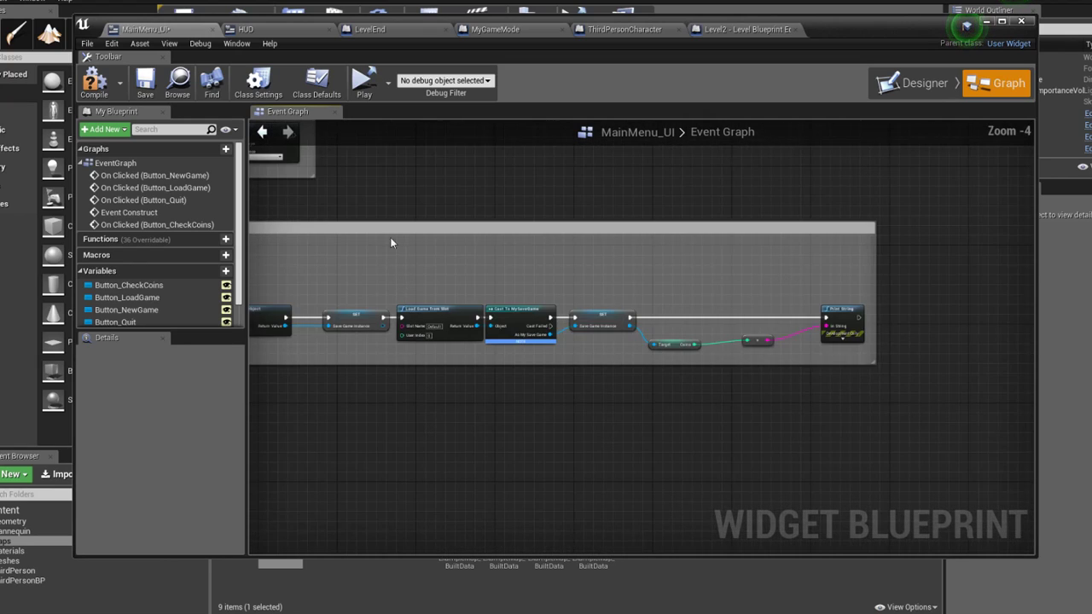
Compile and save MainMenu_UI, then launch the game
left_click(94, 81)
left_click(145, 81)
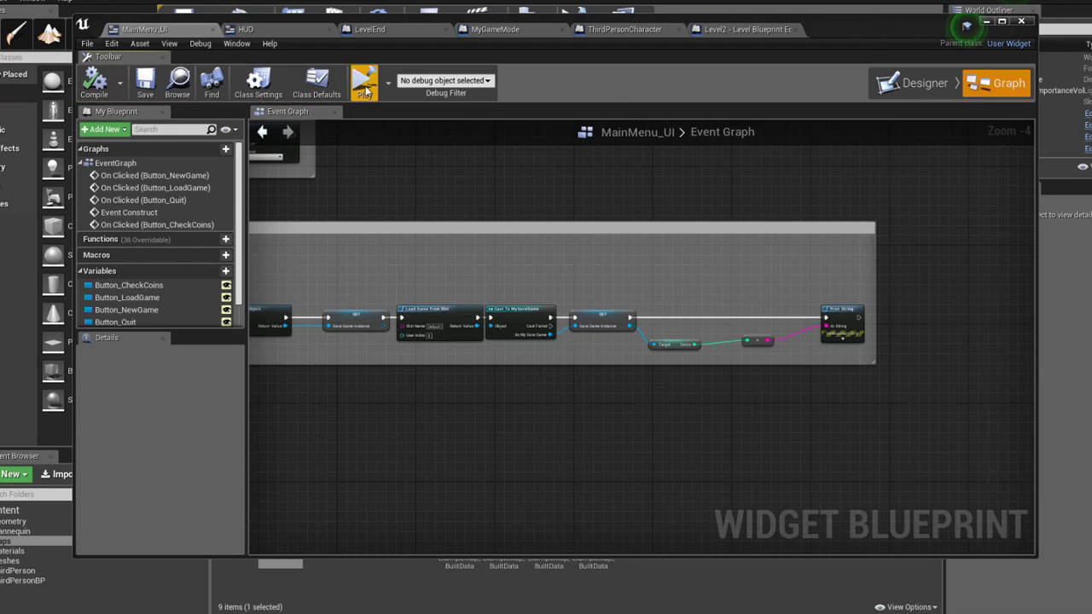
left_click(365, 85)
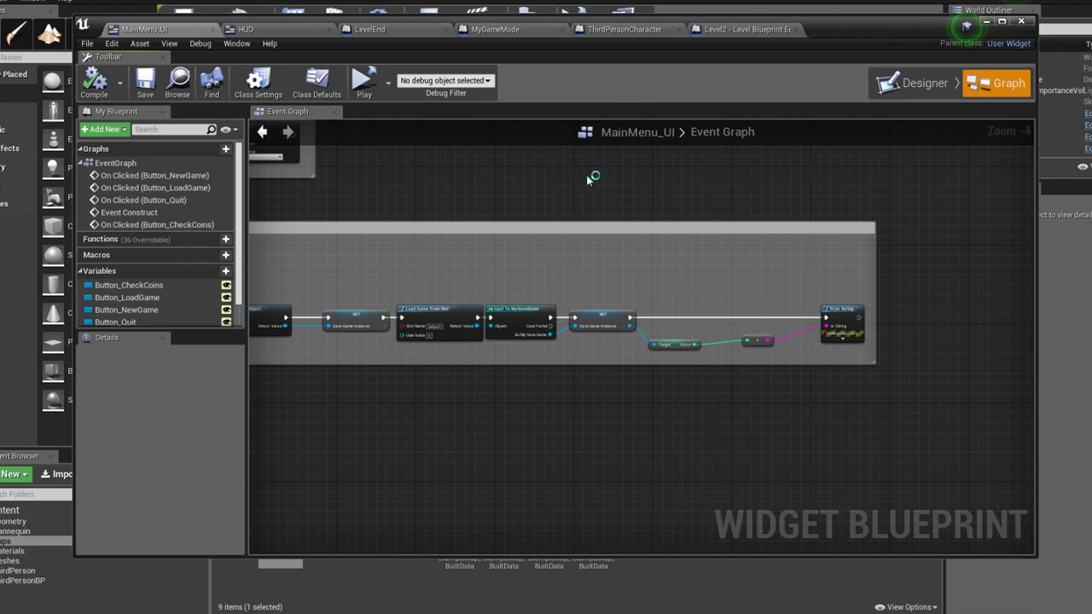
right_click_drag(586, 179, 764, 186)
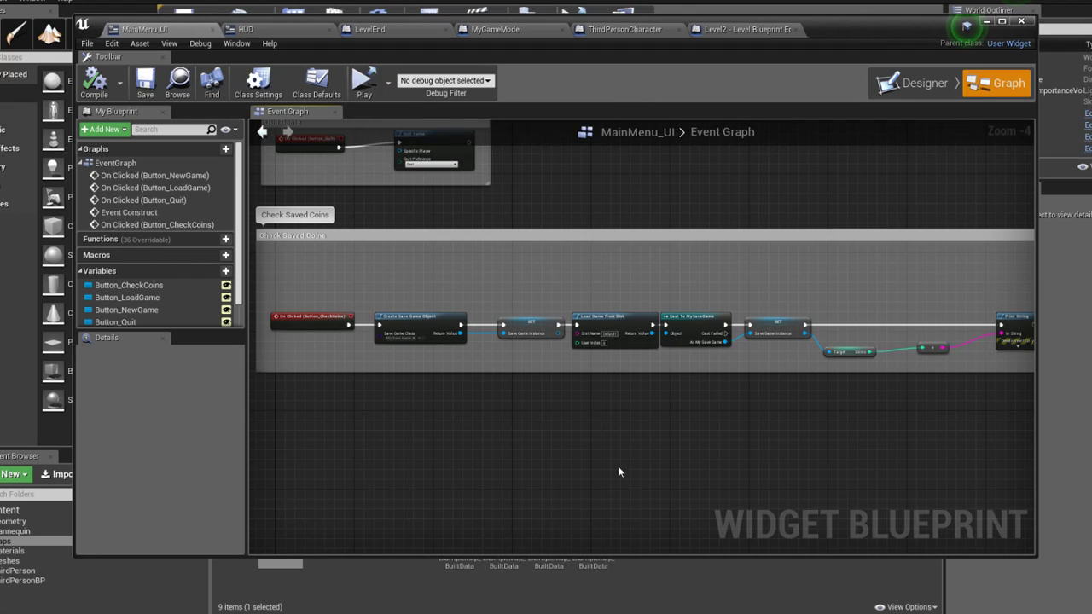
Run through the level collecting coins and jump onto the orange level-end platform
left_click(771, 550)
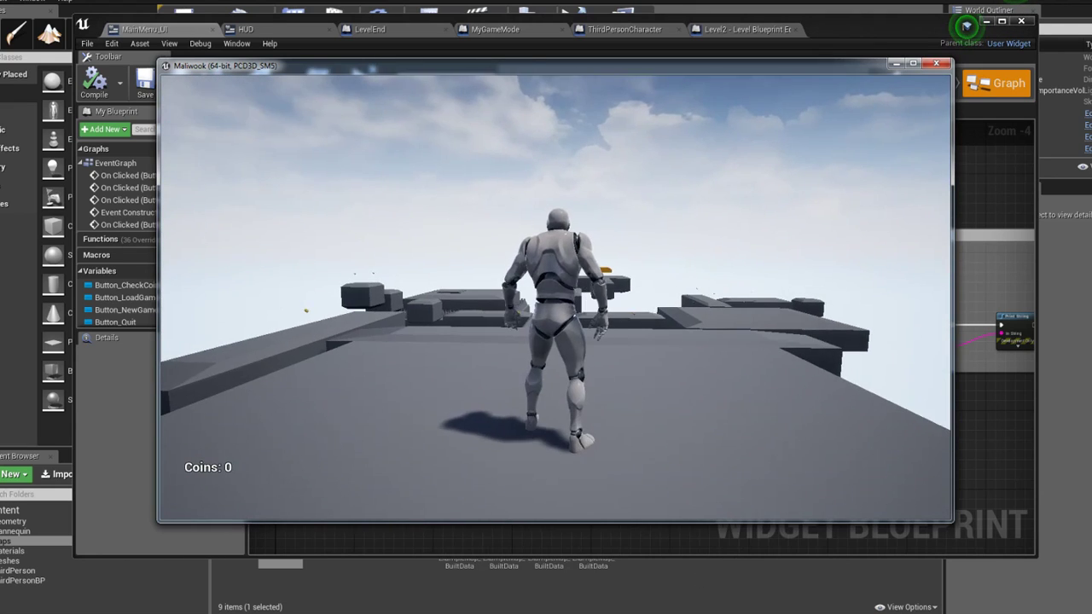
key("w")
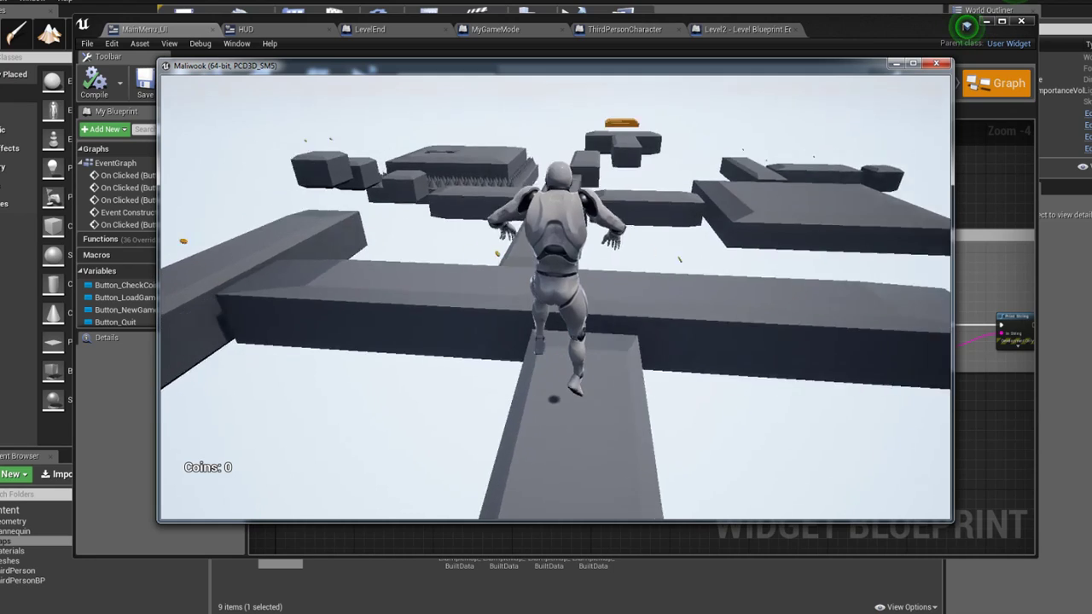
key("w")
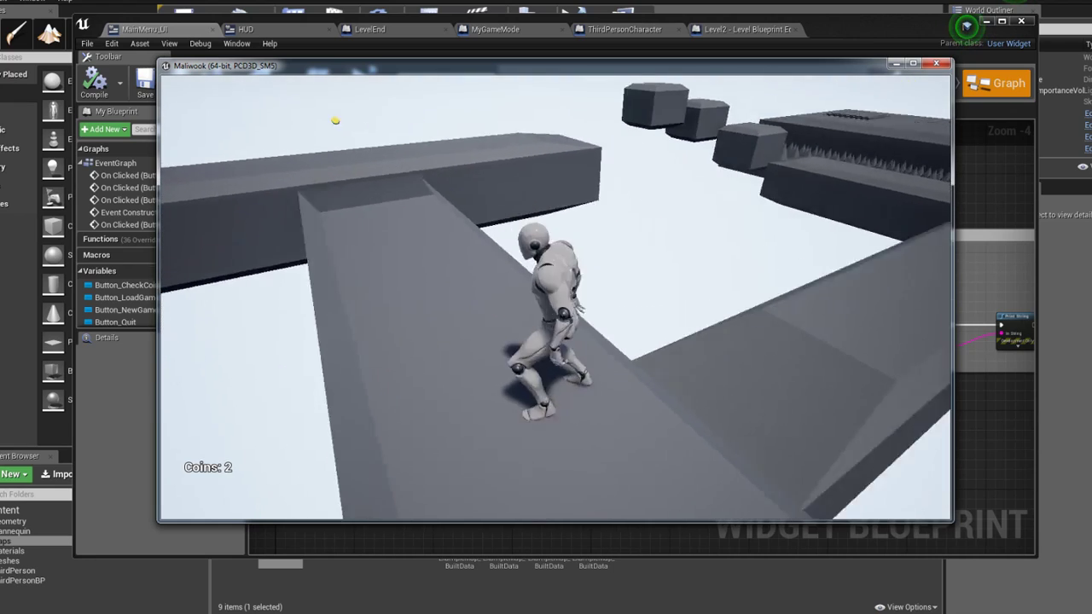
key("w")
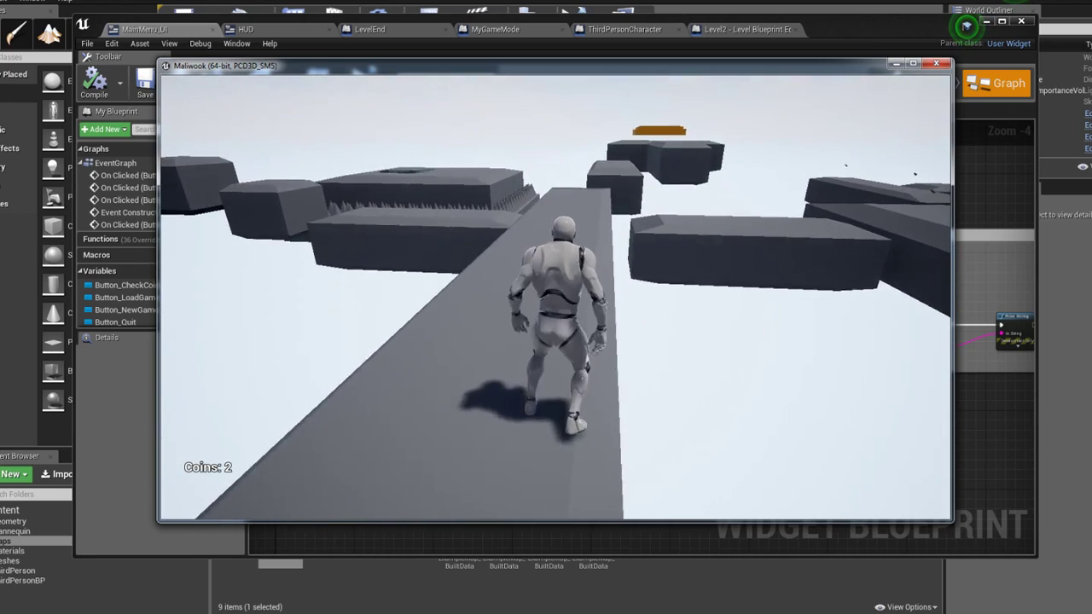
key("w")
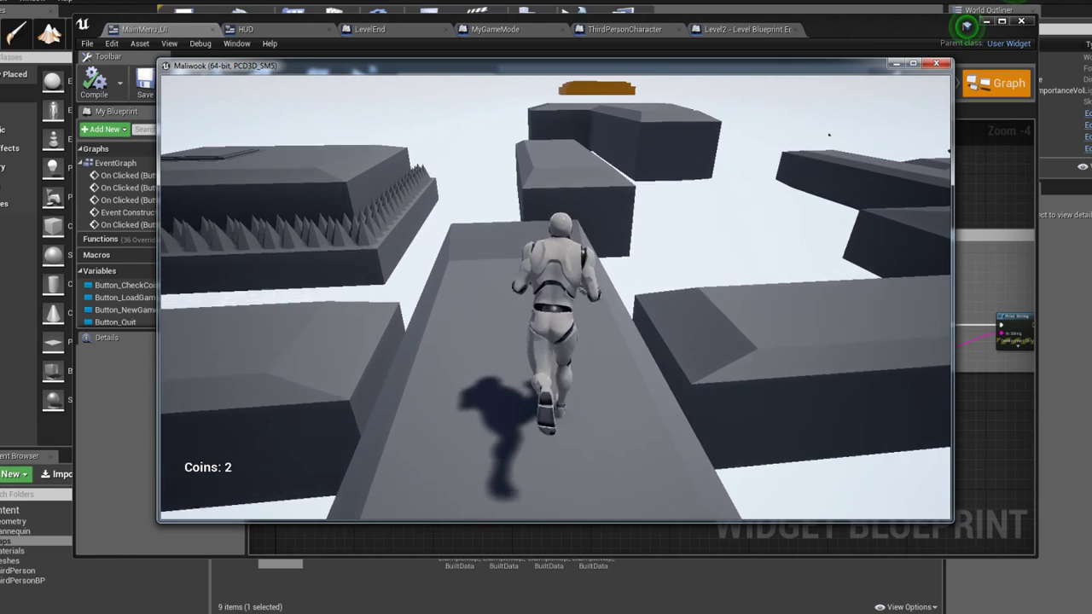
key("w")
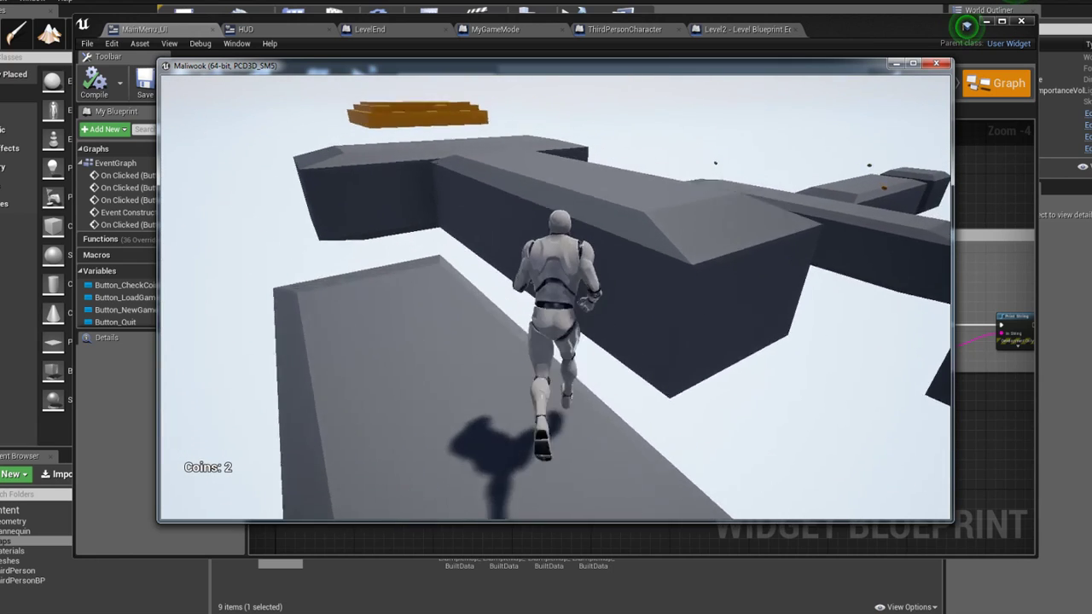
key("w")
key("space")
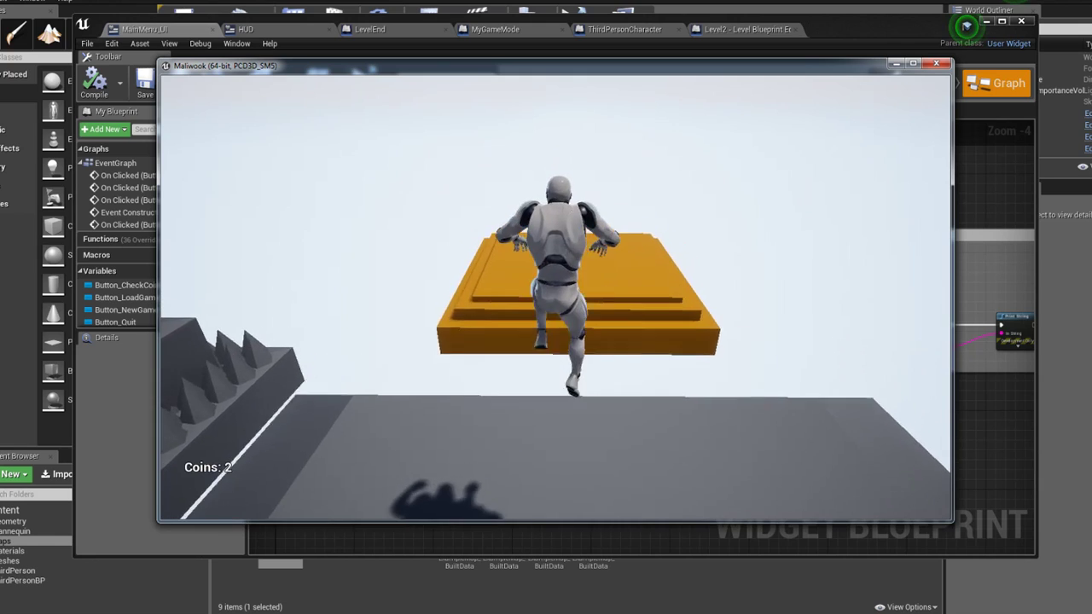
After Level3 loads, check Saved Coins, start a New Game, then quit to the editor
key("w")
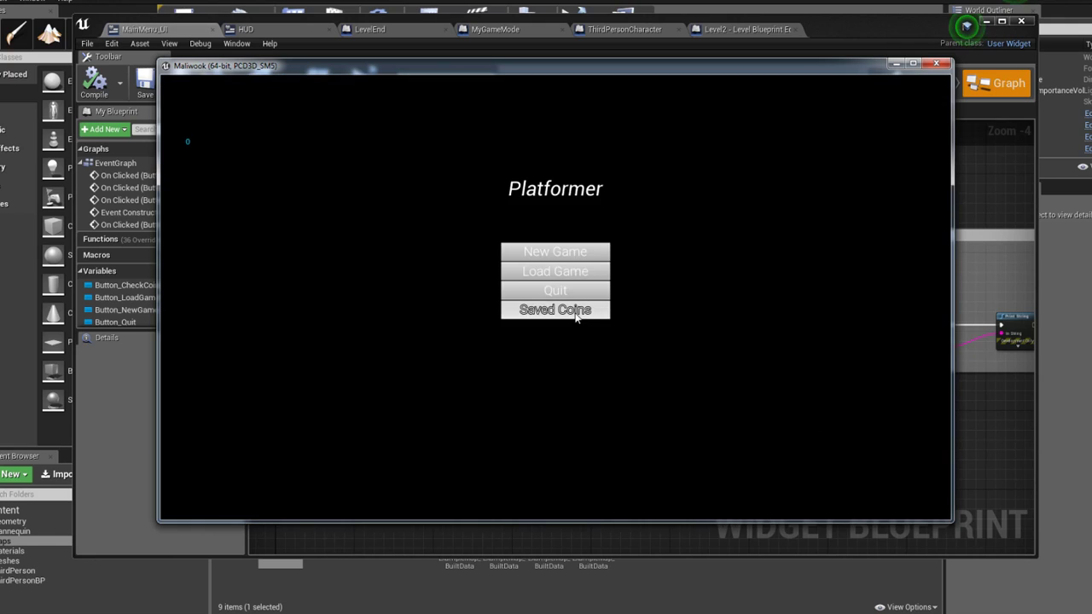
left_click(575, 312)
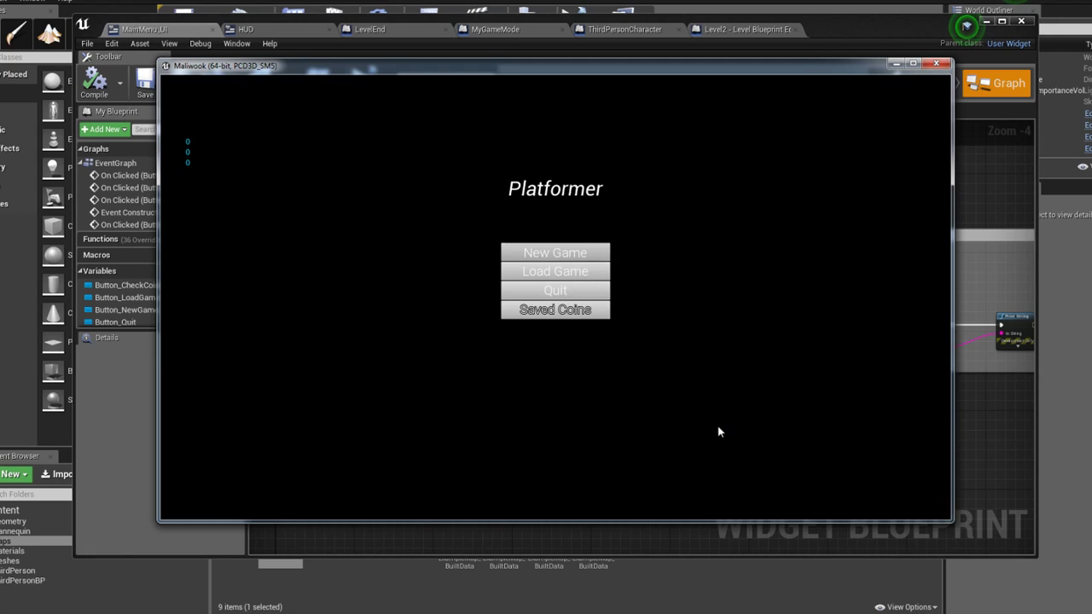
left_click(584, 280)
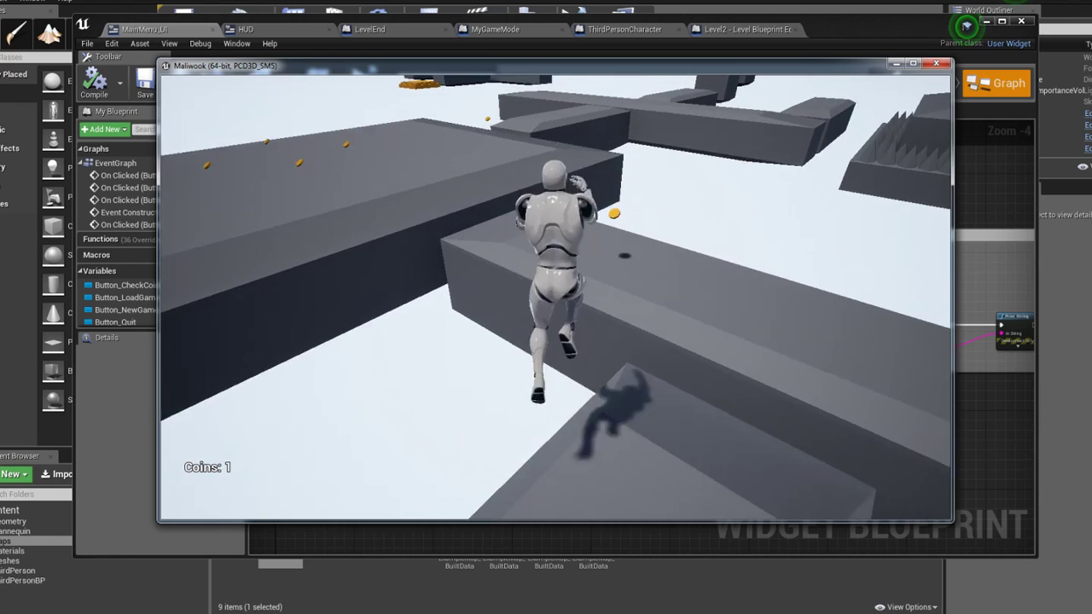
key("space")
key("space")
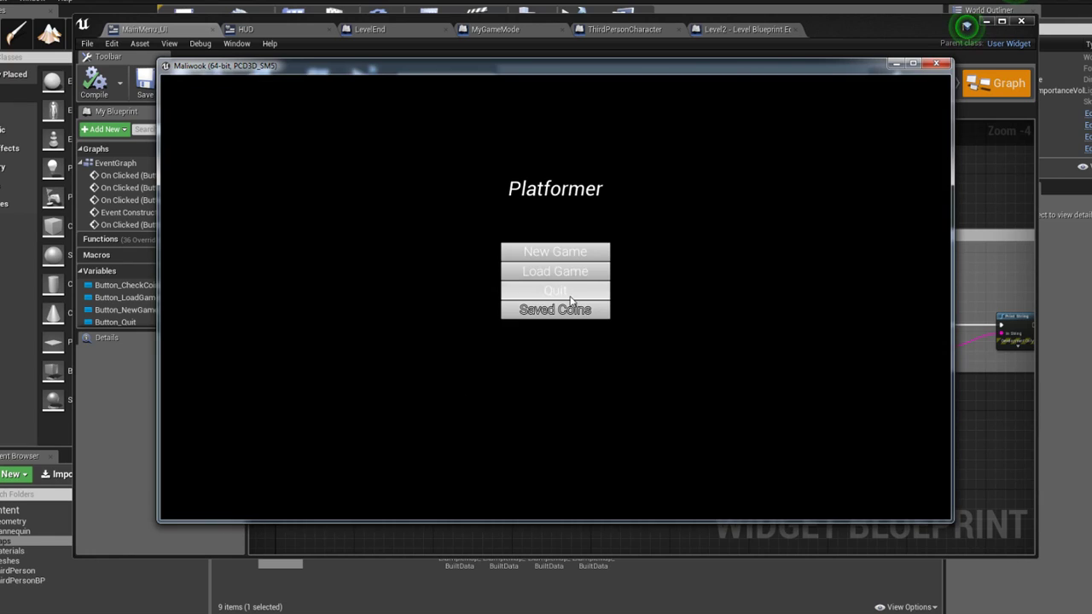
left_click(571, 299)
Connect Load Game from Slot's Return Value to Cast To MySaveGame's Object pin
mouse_move(403, 315)
right_mouse_down()
mouse_move(602, 319)
mouse_move(499, 339)
right_mouse_up()
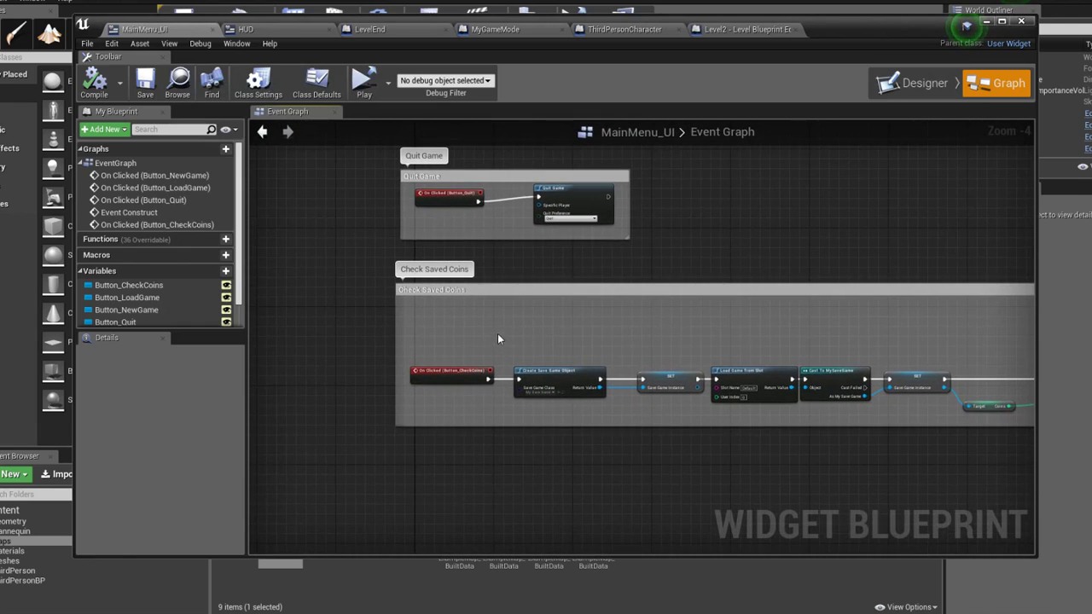
right_click_drag(576, 330, 411, 297)
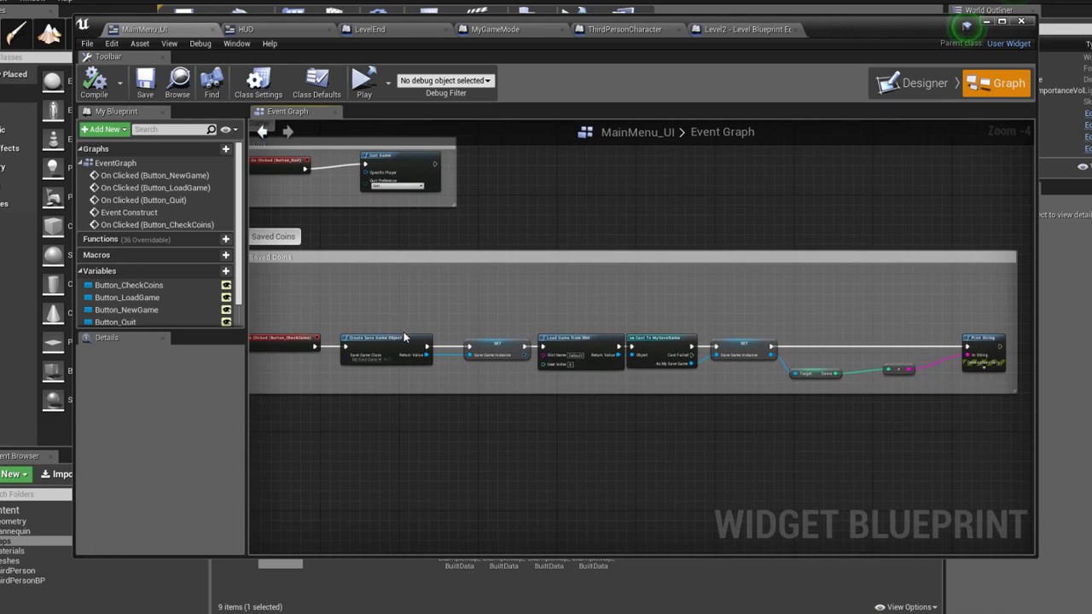
left_click(491, 346)
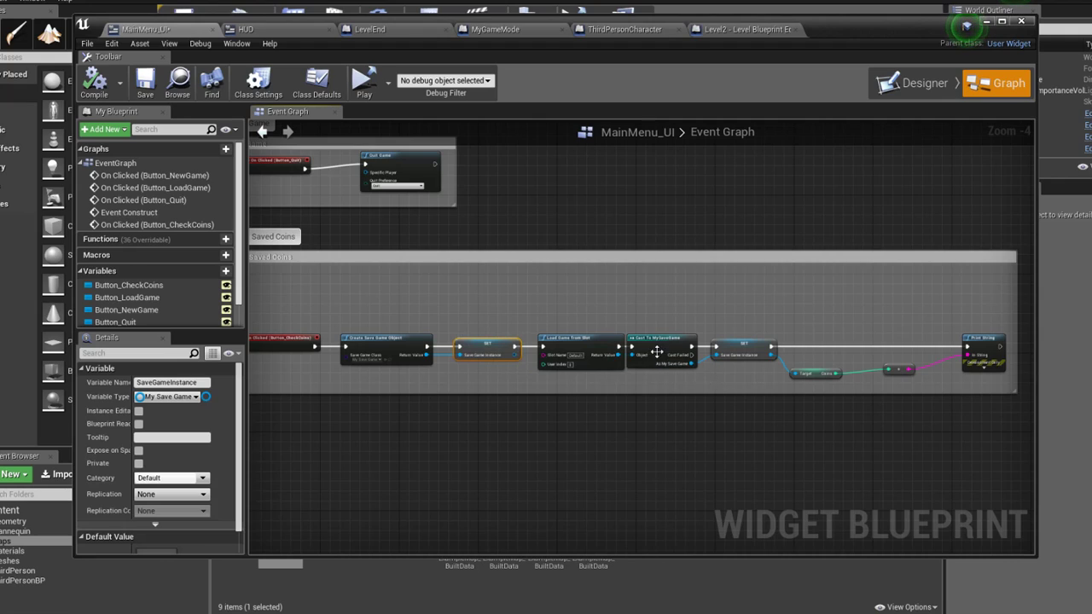
left_click_drag(609, 364, 512, 355)
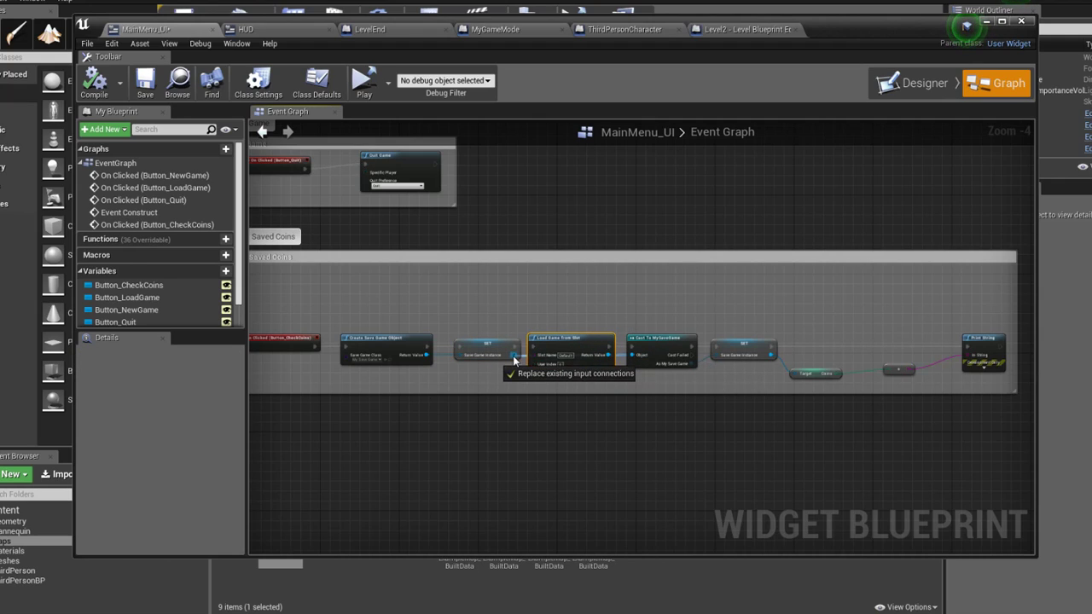
right_click_drag(533, 373, 490, 374)
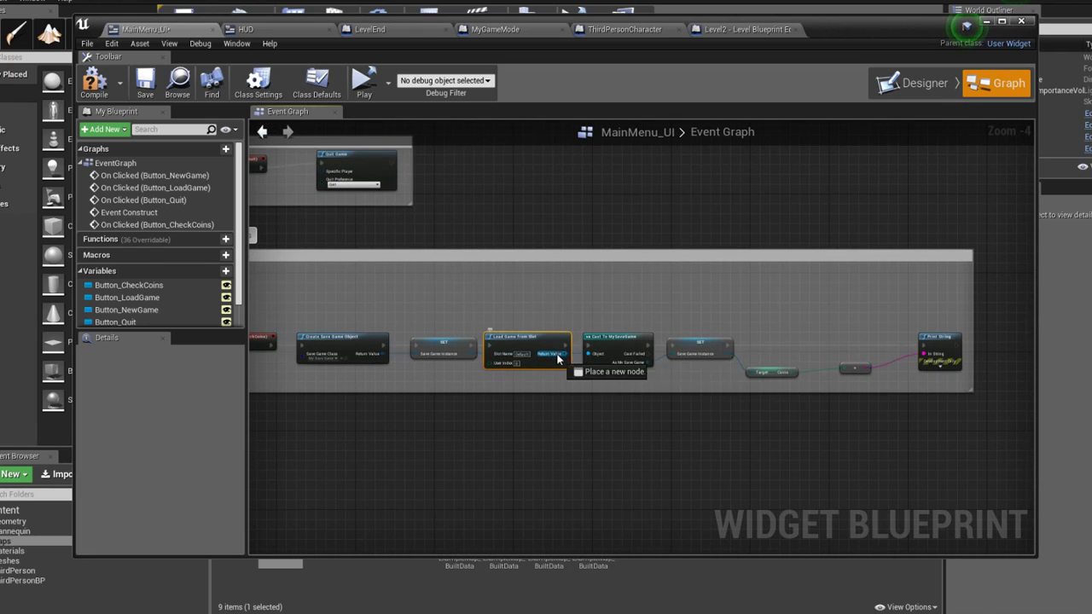
Compile MainMenu_UI and minimize the Blueprint editor
mouse_move(757, 317)
right_mouse_down()
mouse_move(693, 307)
mouse_move(971, 286)
right_mouse_up()
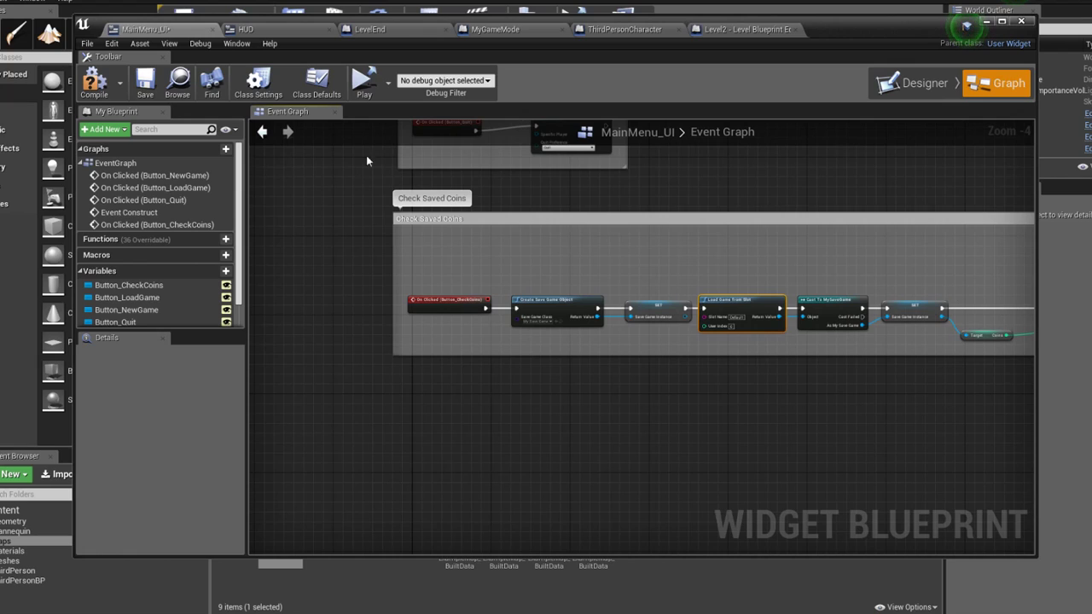
left_click(94, 82)
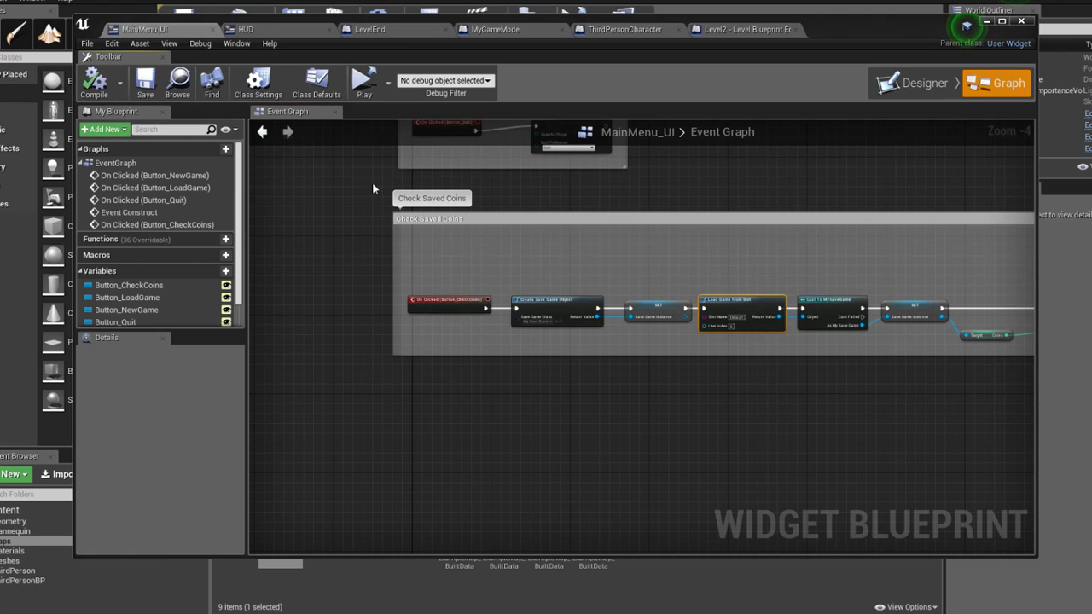
right_click_drag(529, 178, 529, 298)
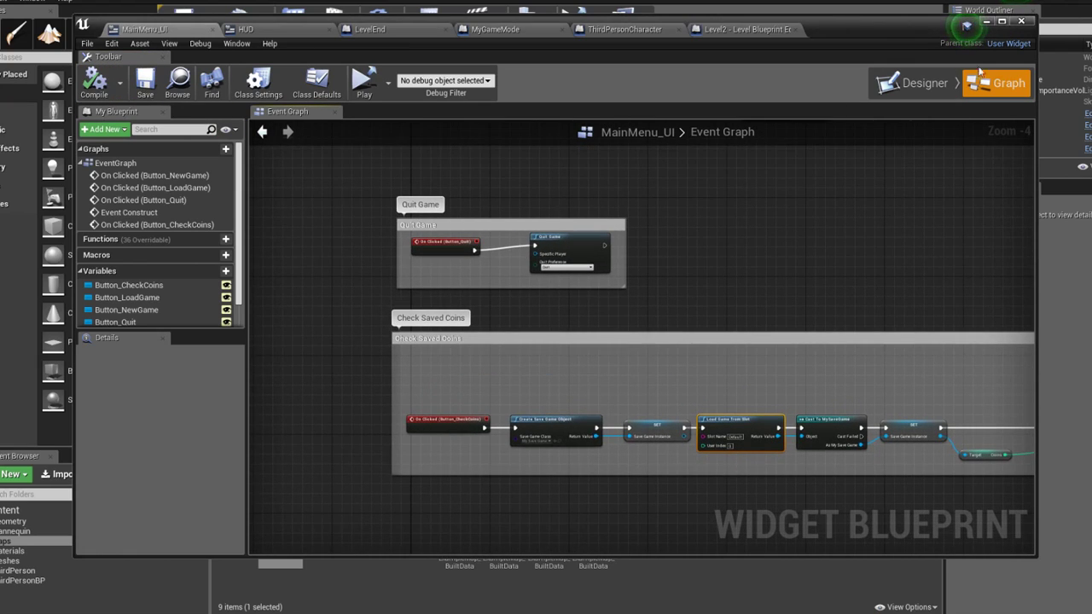
left_click(987, 24)
Open the MainMenu map and set the project's GameMode to MyGameMode
double_click(414, 525)
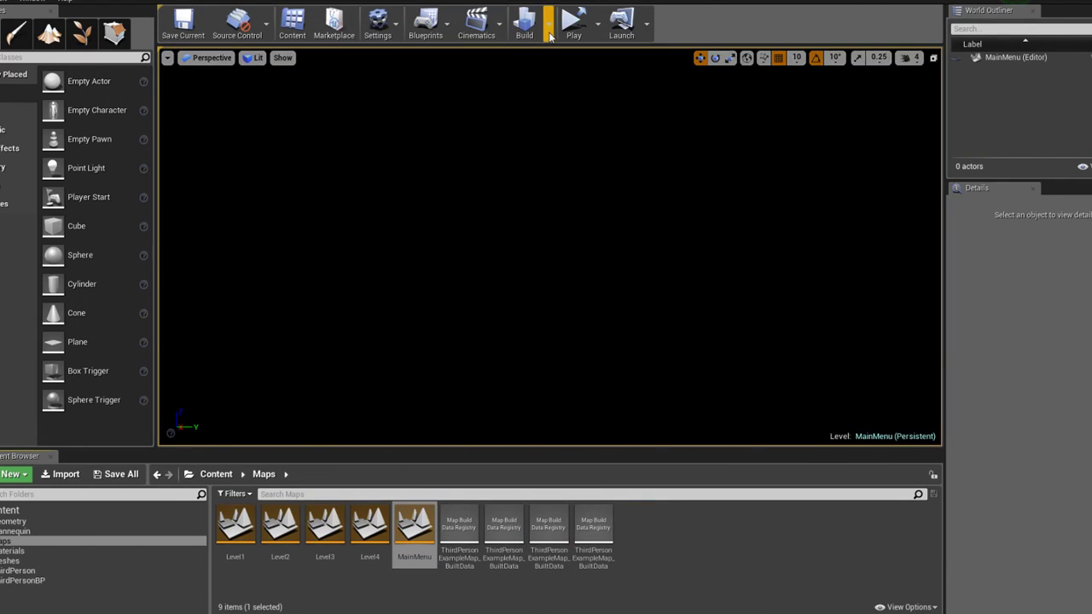
left_click(431, 21)
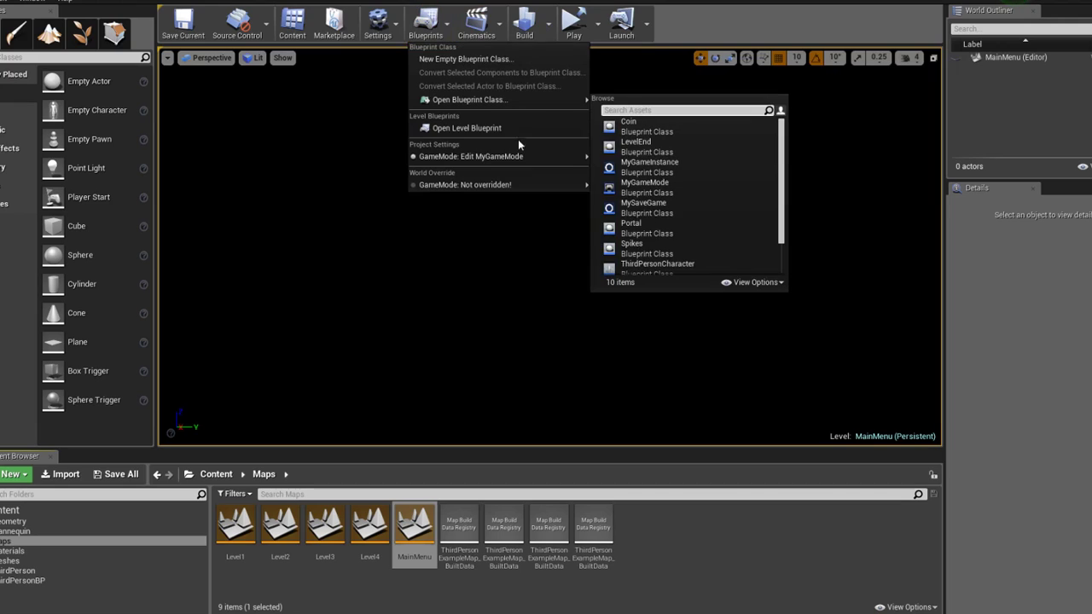
mouse_move(520, 159)
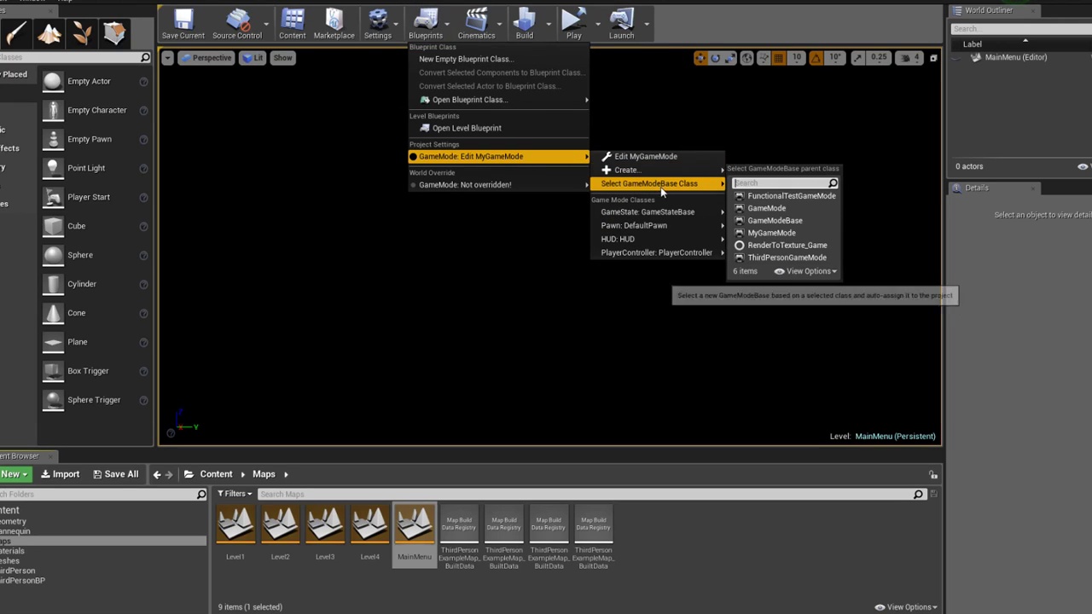
mouse_move(676, 213)
mouse_move(680, 187)
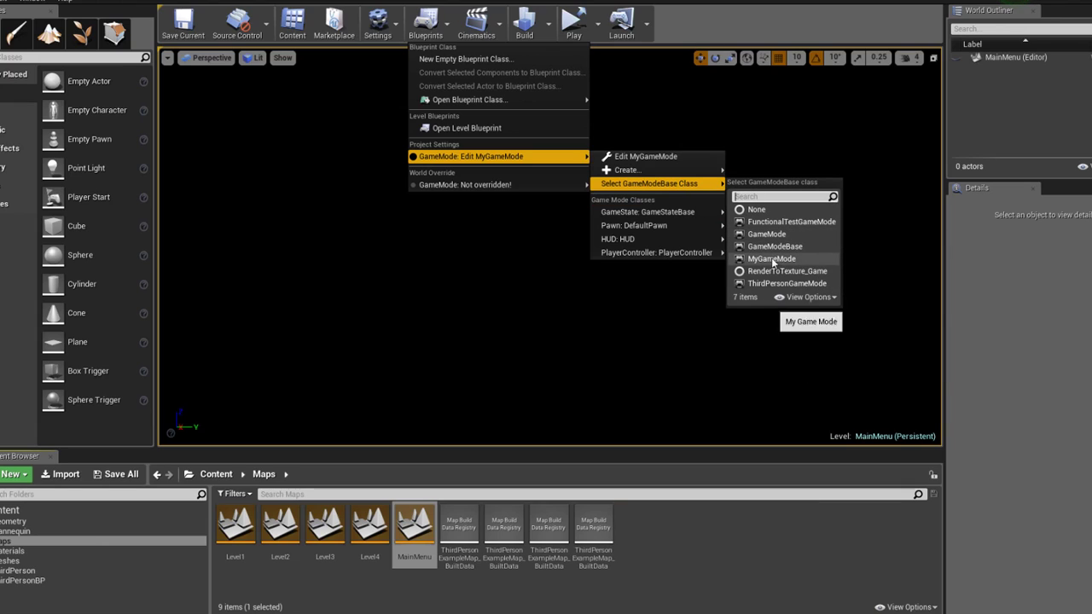
left_click(768, 260)
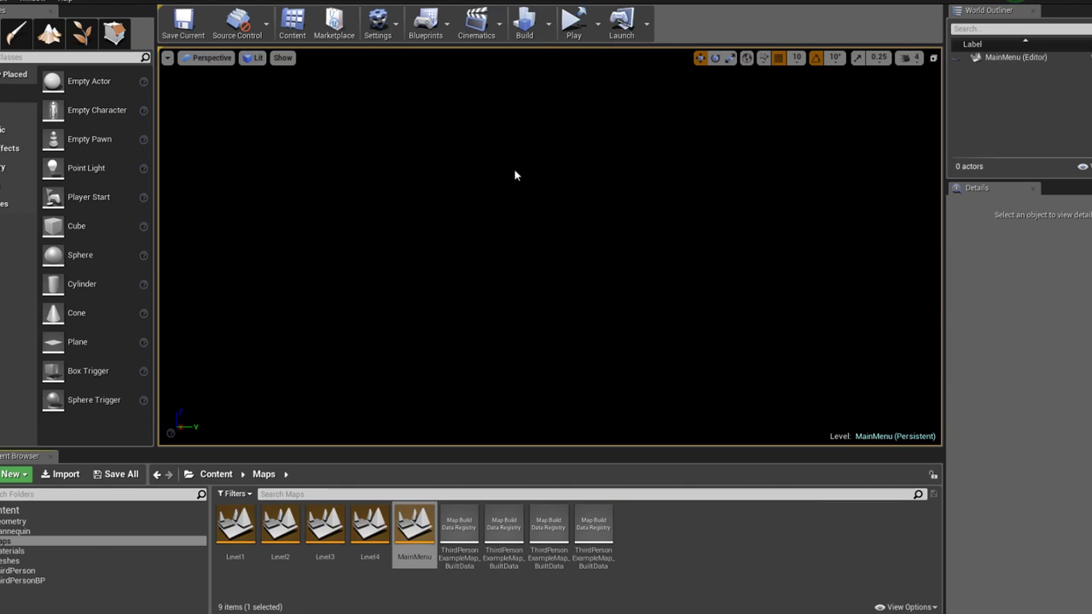
Override MainMenu's World GameMode with MyGameMode, verify it, then open Level1
left_click(424, 24)
mouse_move(661, 198)
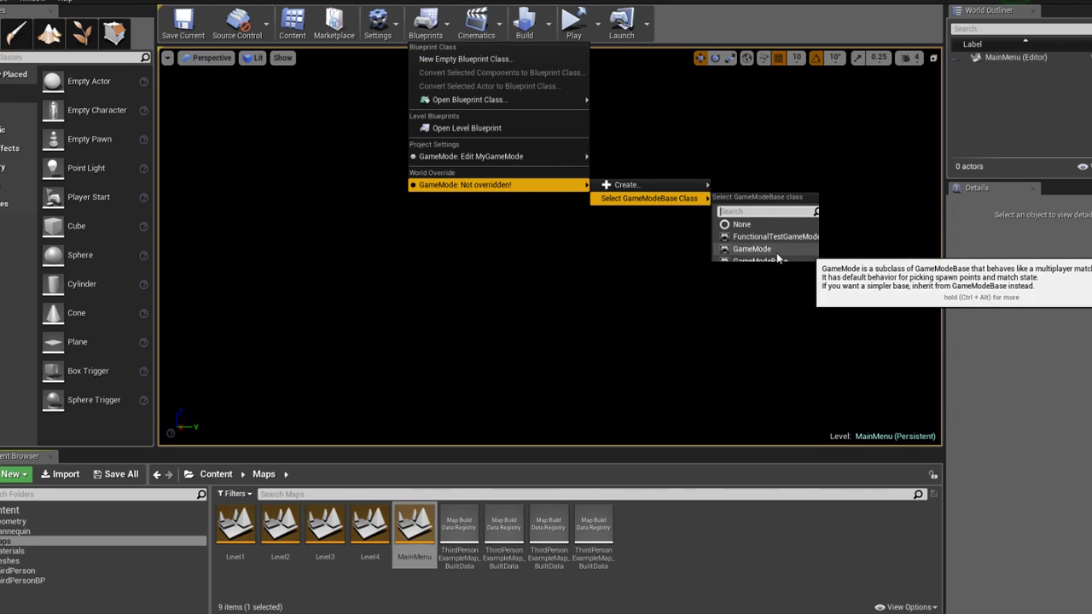
mouse_move(627, 184)
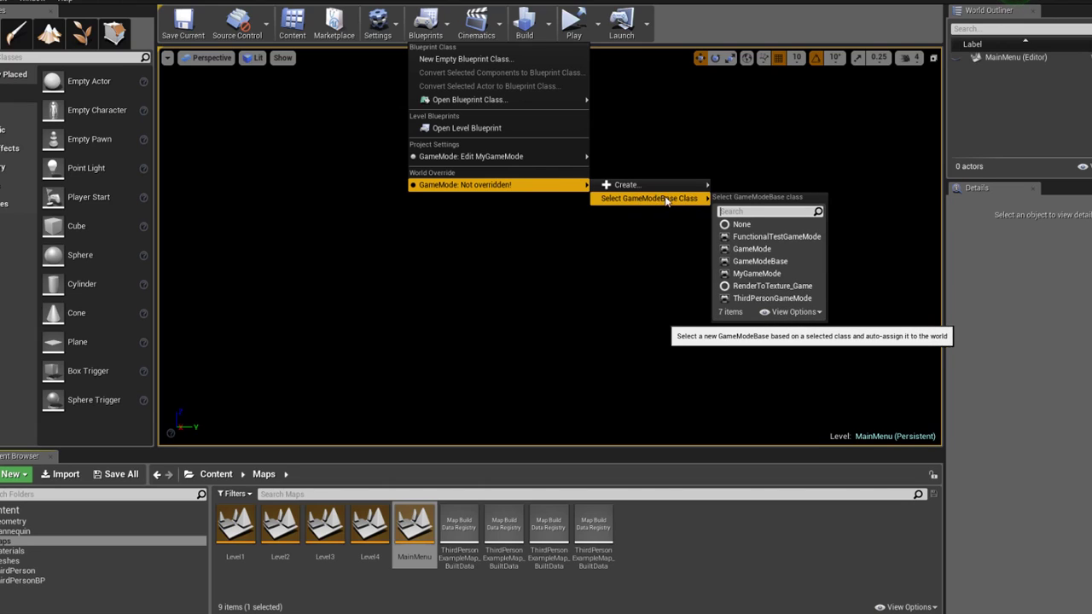
left_click(768, 273)
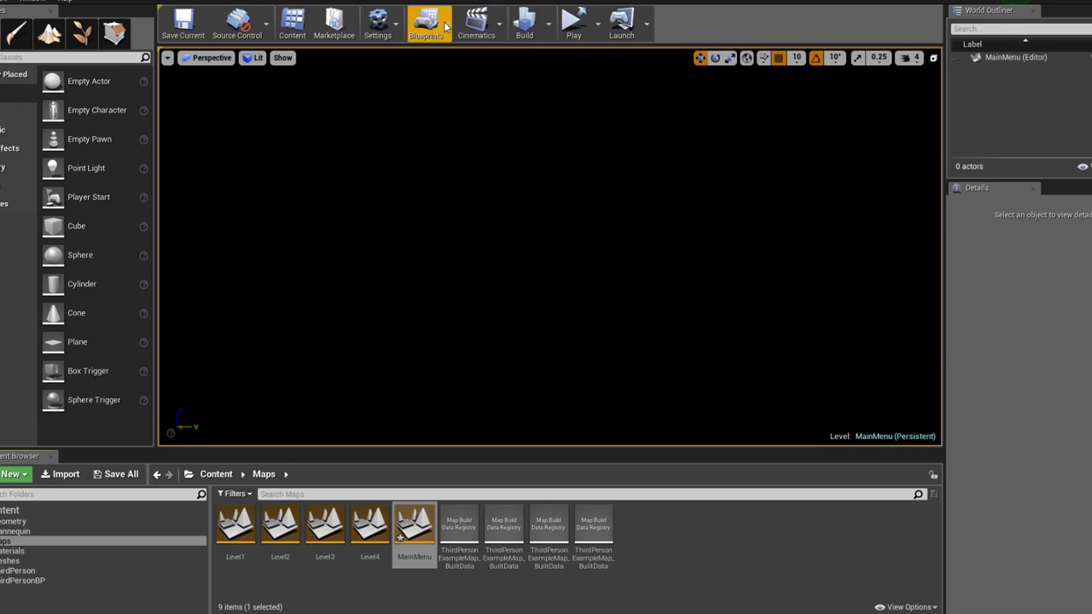
left_click(377, 24)
left_click(442, 25)
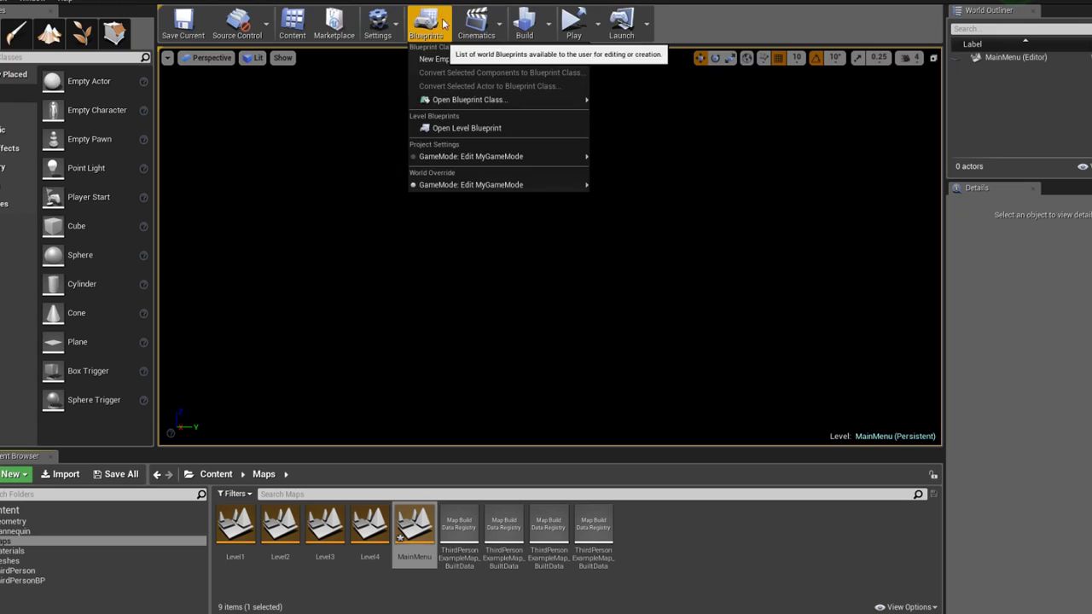
mouse_move(498, 184)
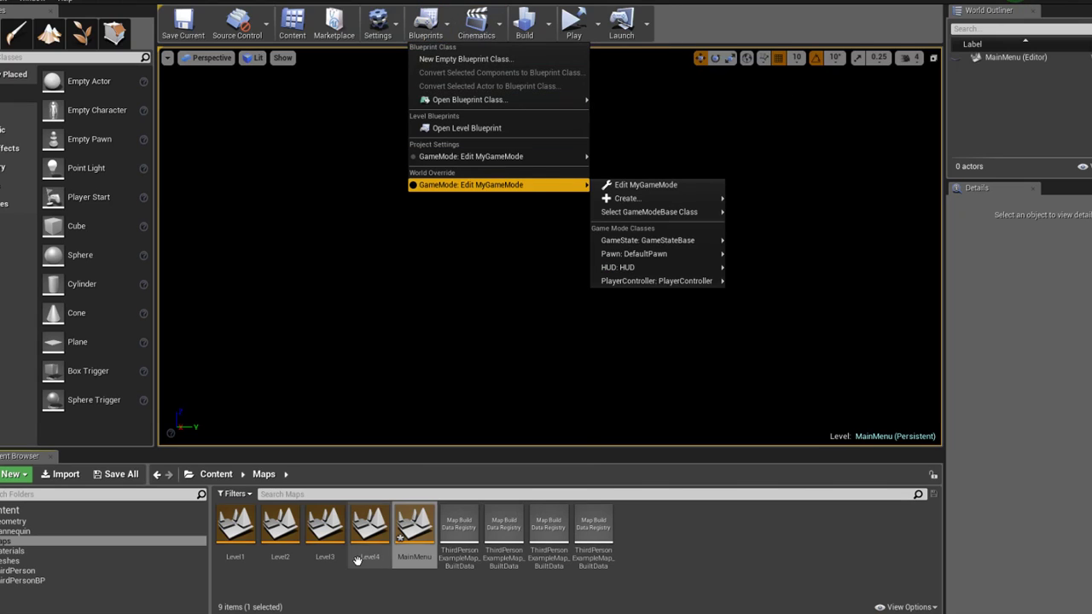
double_click(225, 534)
Save MainMenu, override Level1's GameMode with MyGameMode, and save Level1 while opening Level2
left_click(602, 413)
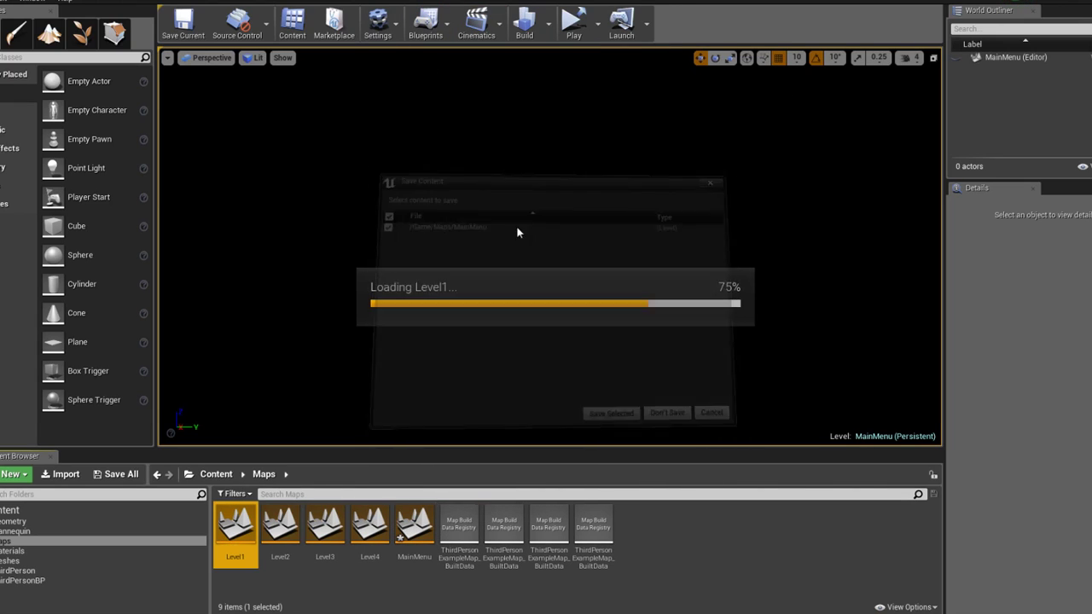
left_click(425, 24)
mouse_move(475, 160)
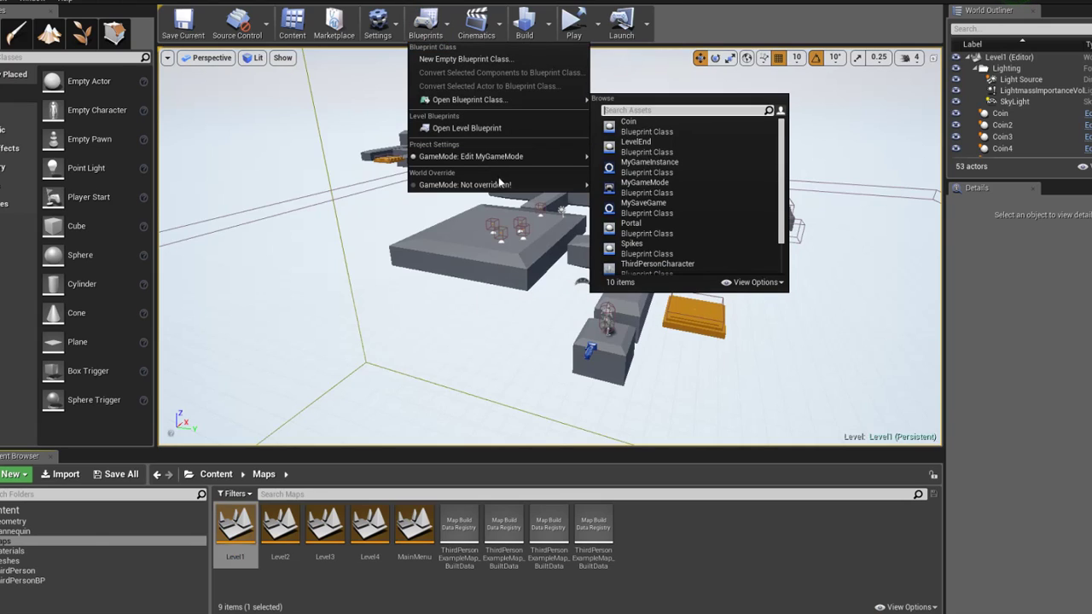
mouse_move(503, 184)
mouse_move(650, 200)
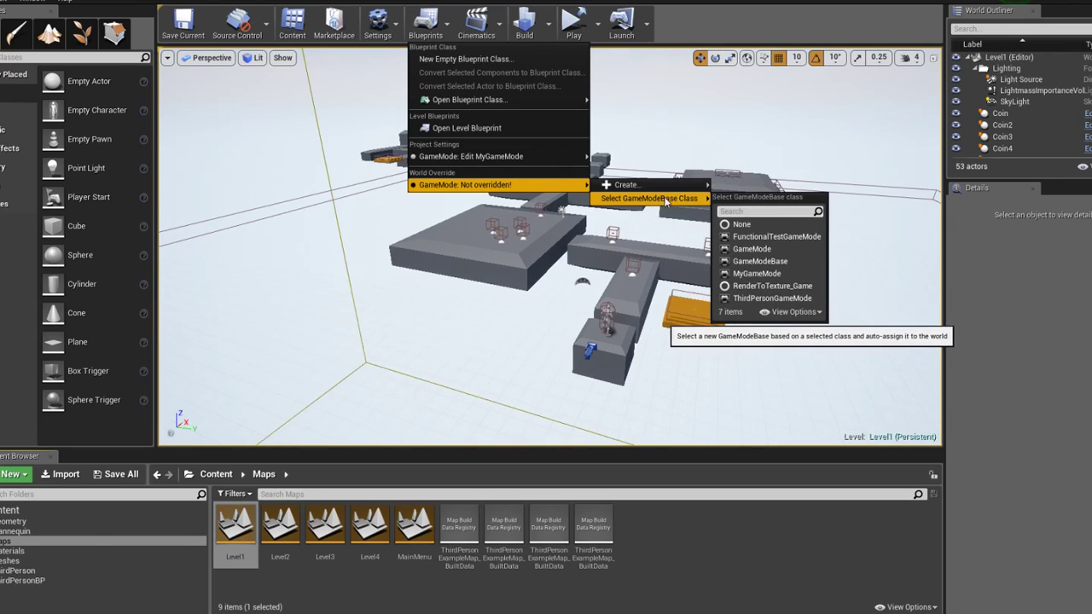
left_click(738, 268)
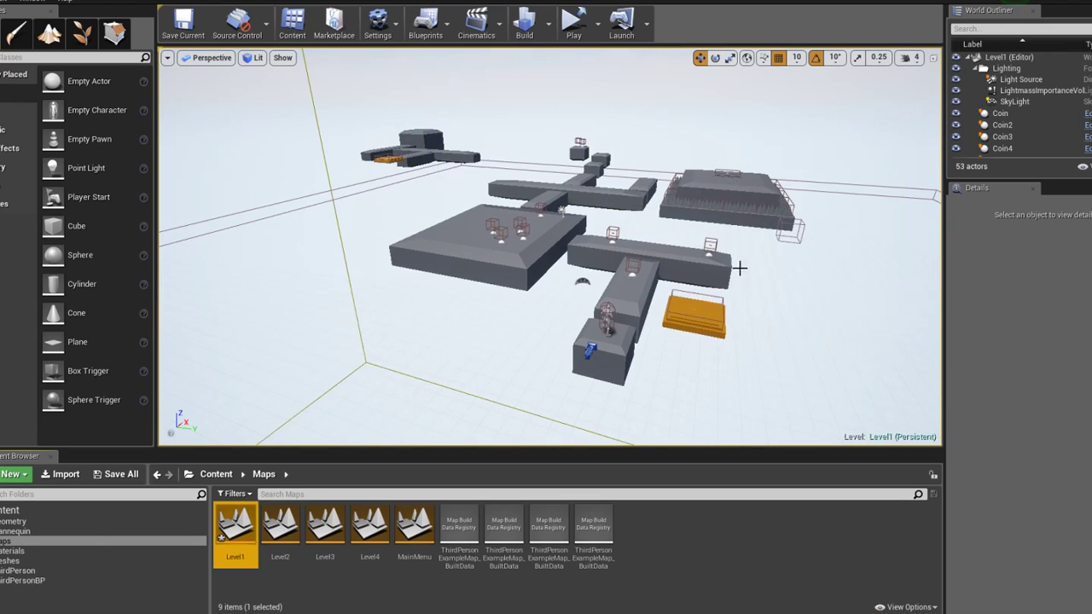
double_click(279, 524)
left_click(613, 417)
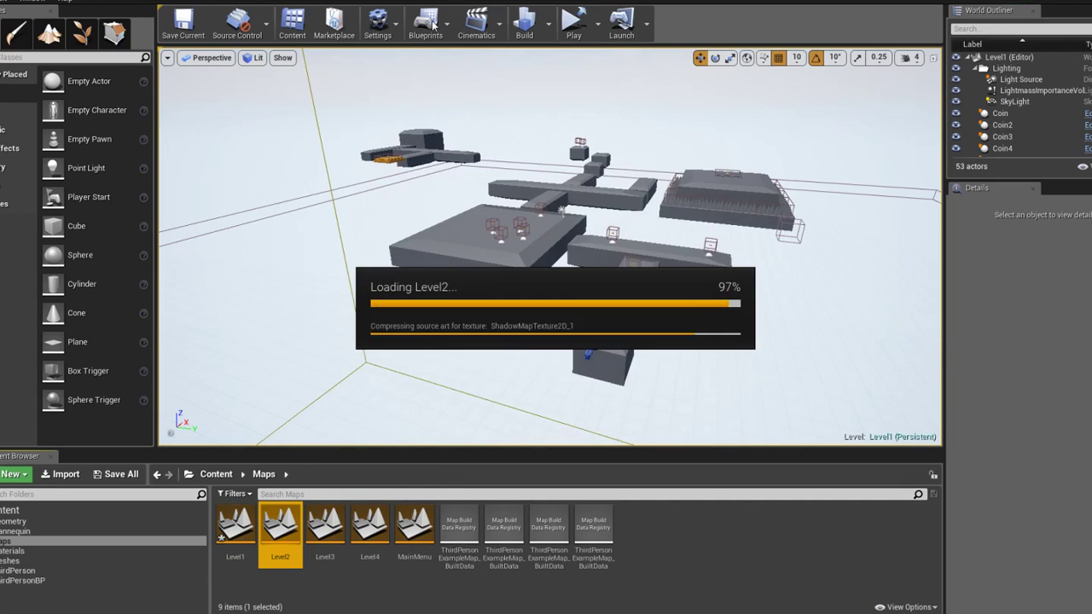
Override Level2's GameMode with MyGameMode, save Level2, and reopen the MainMenu map
left_click(424, 26)
mouse_move(504, 186)
mouse_move(645, 198)
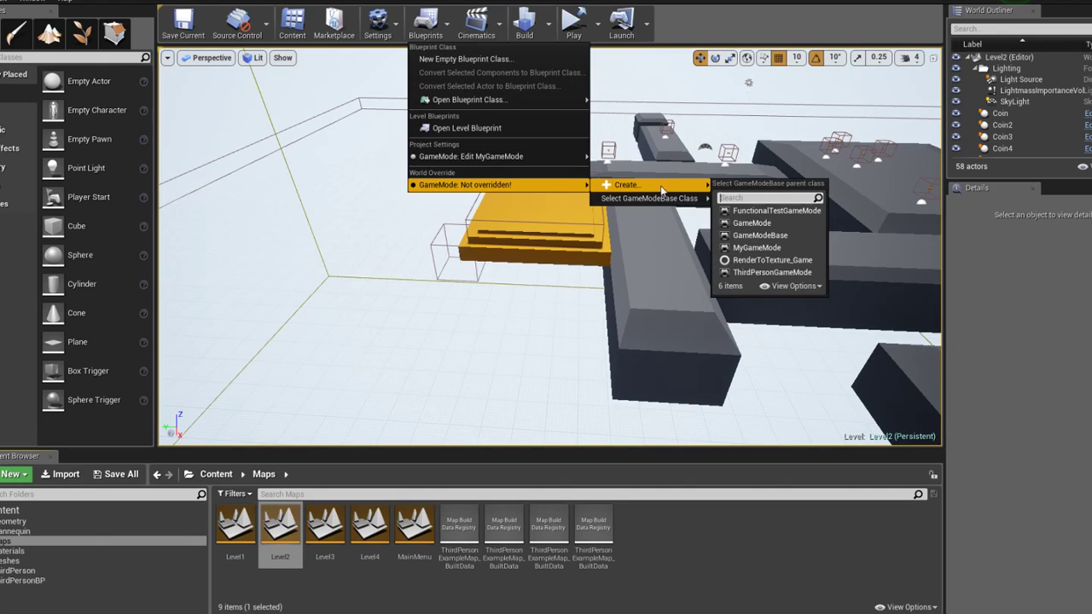
mouse_move(705, 199)
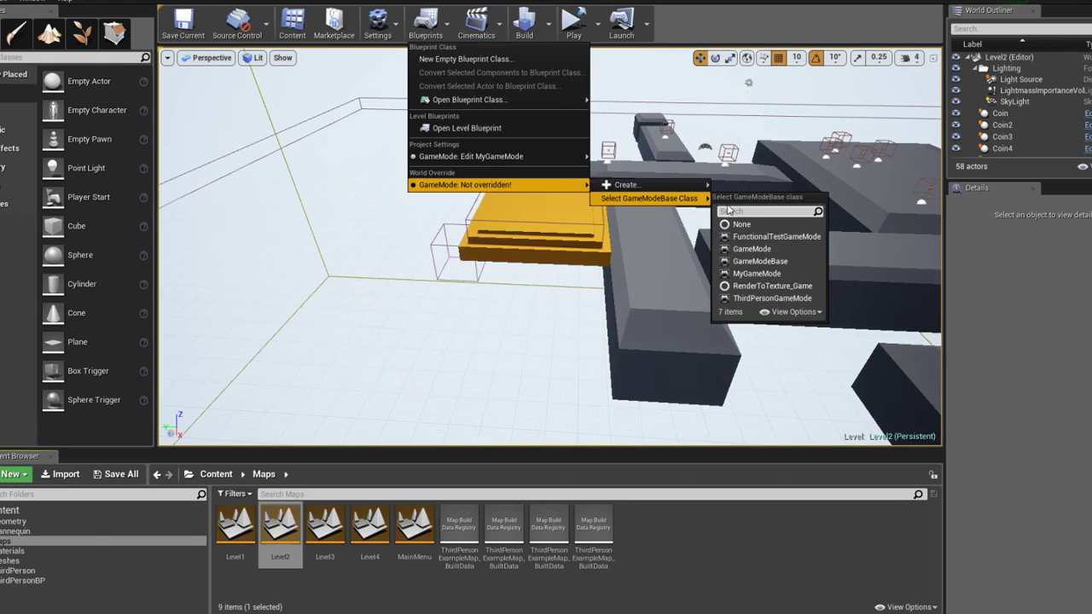
left_click(753, 274)
left_click(121, 474)
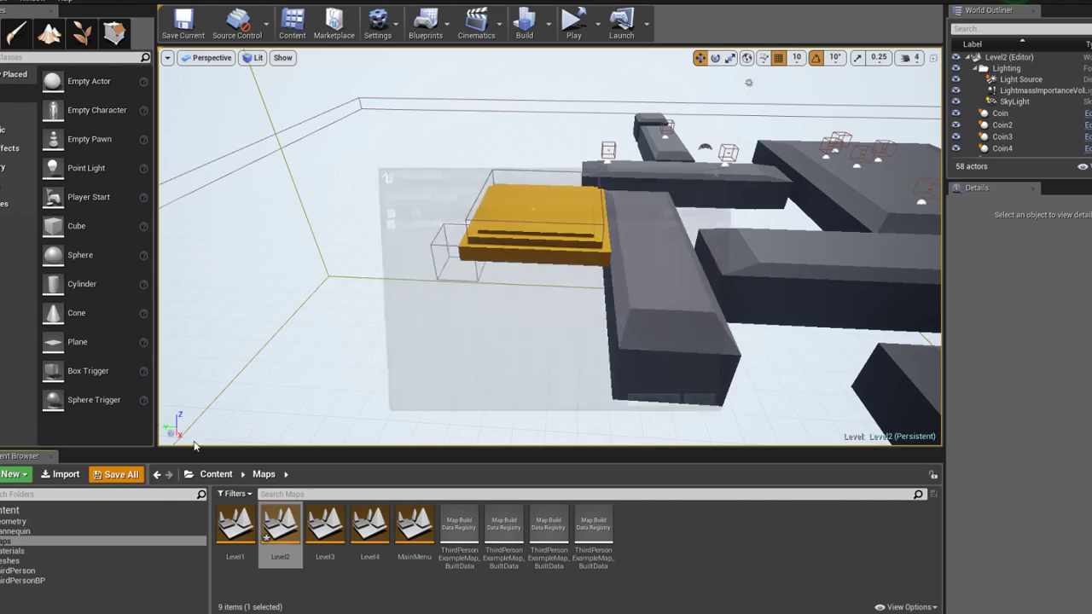
left_click(662, 414)
double_click(413, 528)
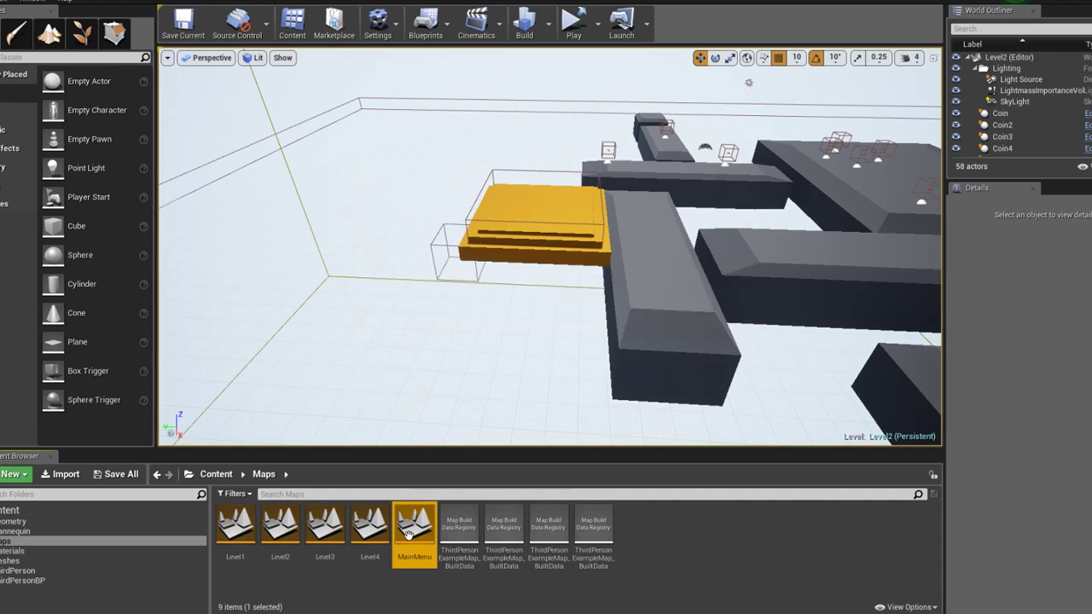
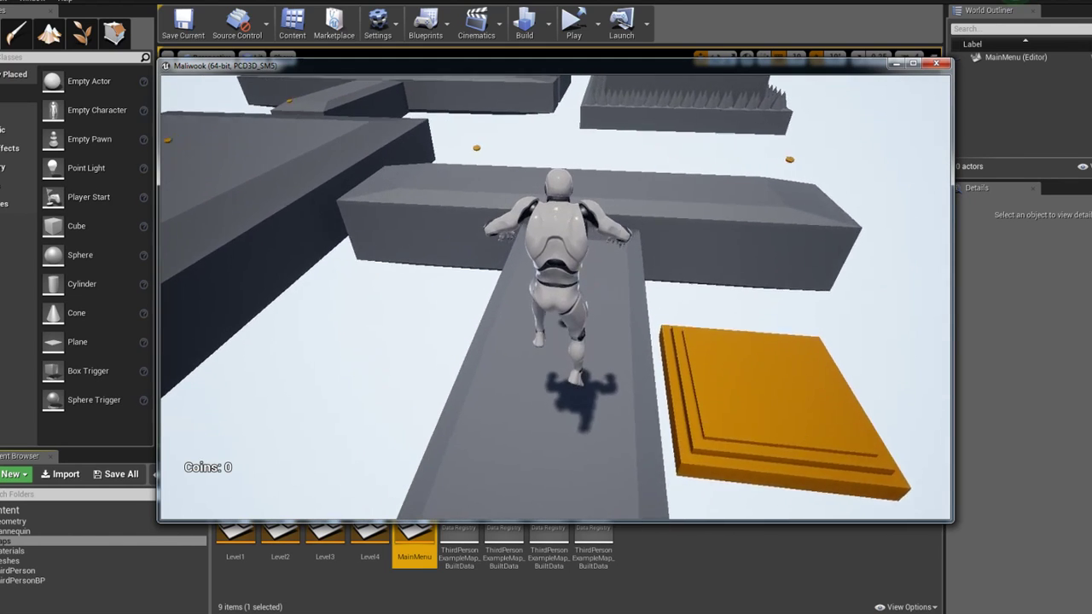
Playtest the level, running and jumping onto the yellow platform to collect three coins
key("space")
key("w")
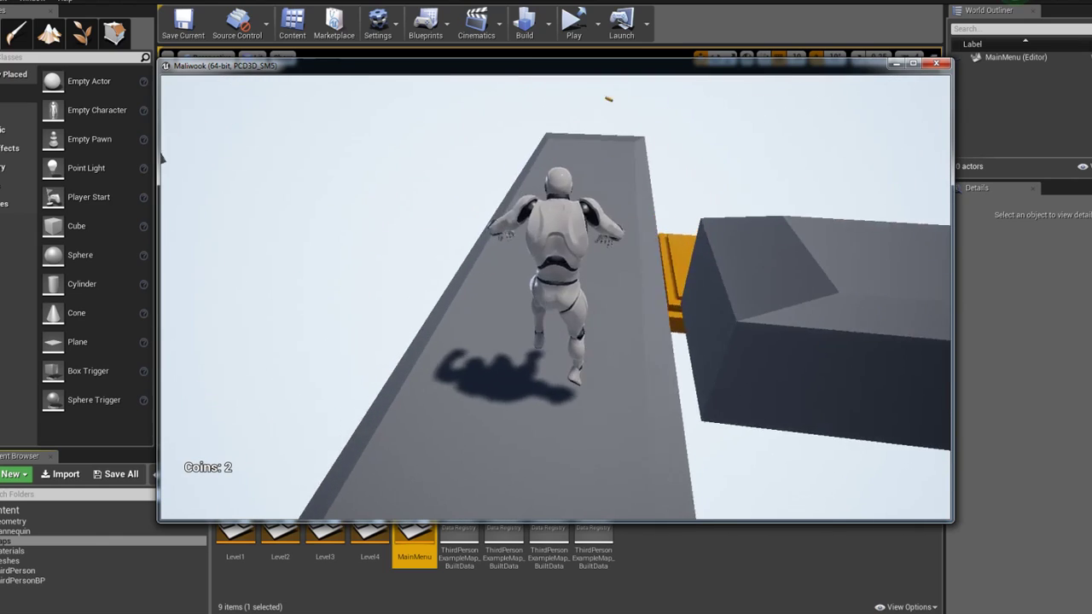
key("space")
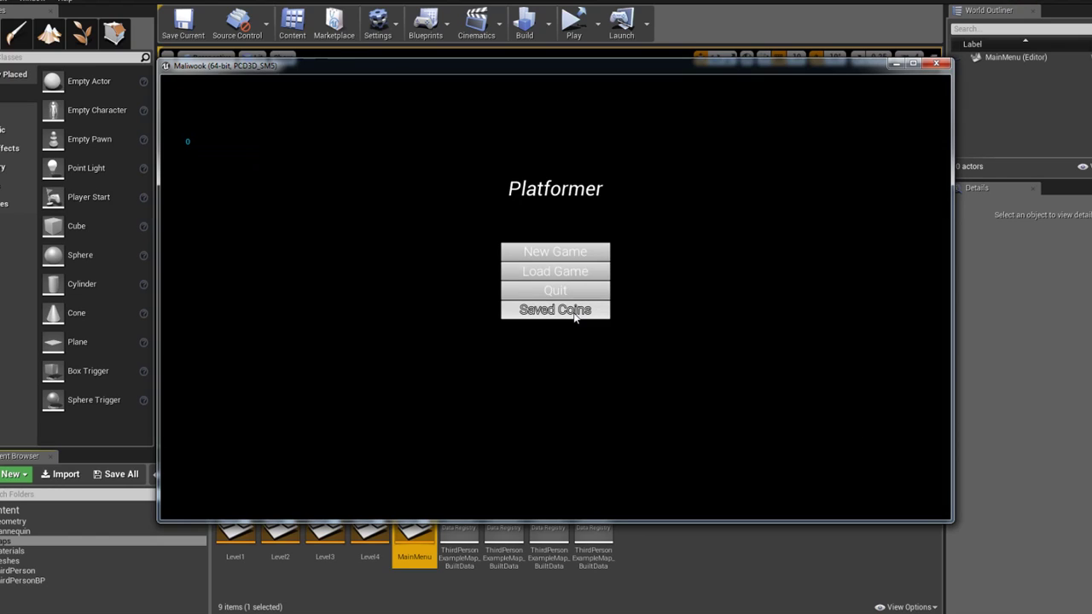
From the main menu, show Saved Coins, load the saved game, then quit to the editor
left_click(574, 318)
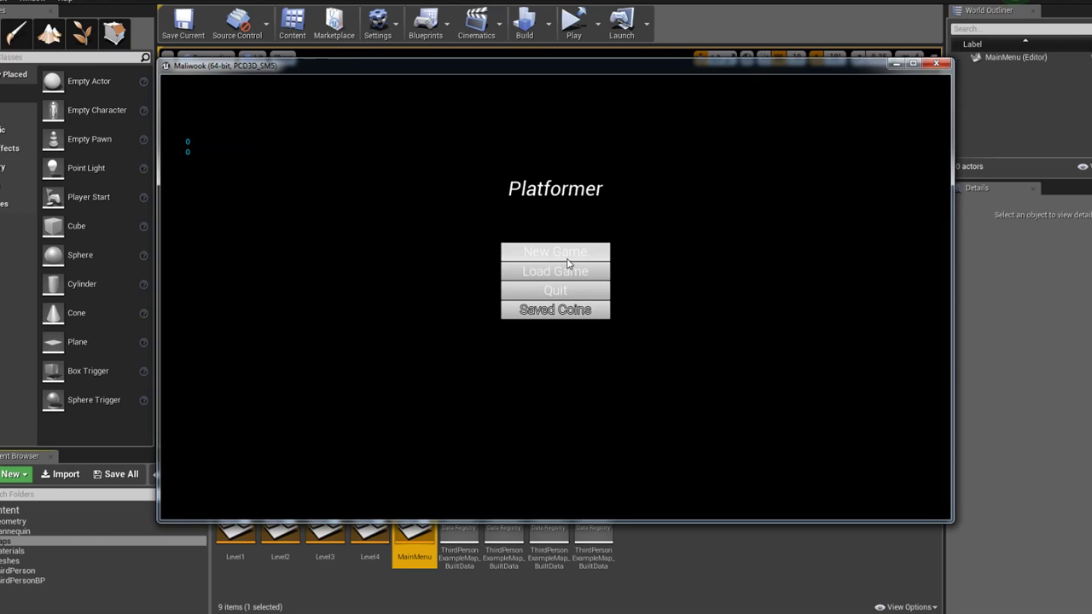
left_click(575, 294)
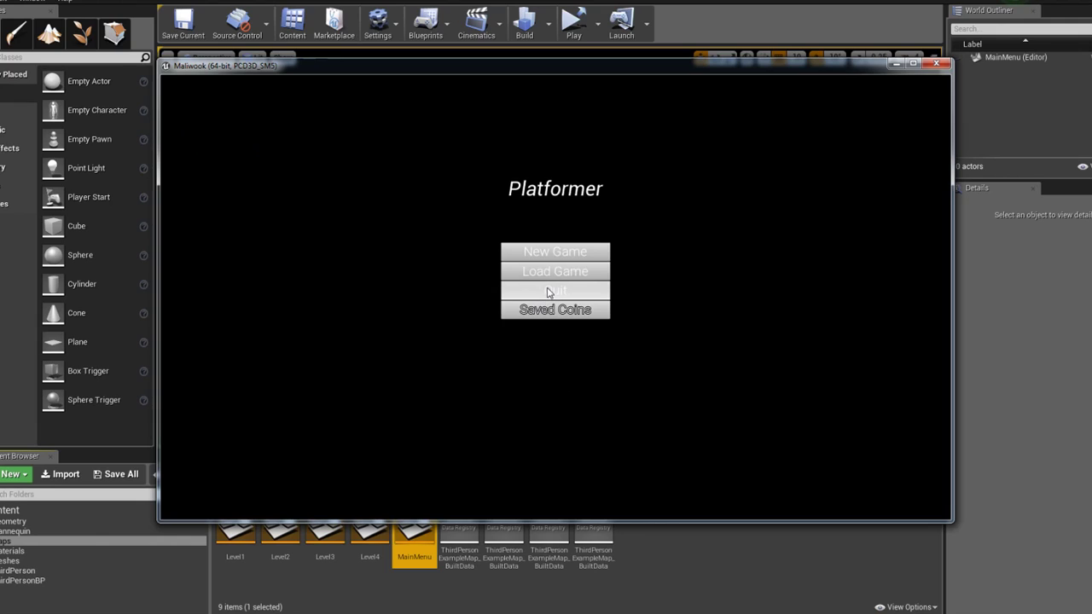
left_click(547, 292)
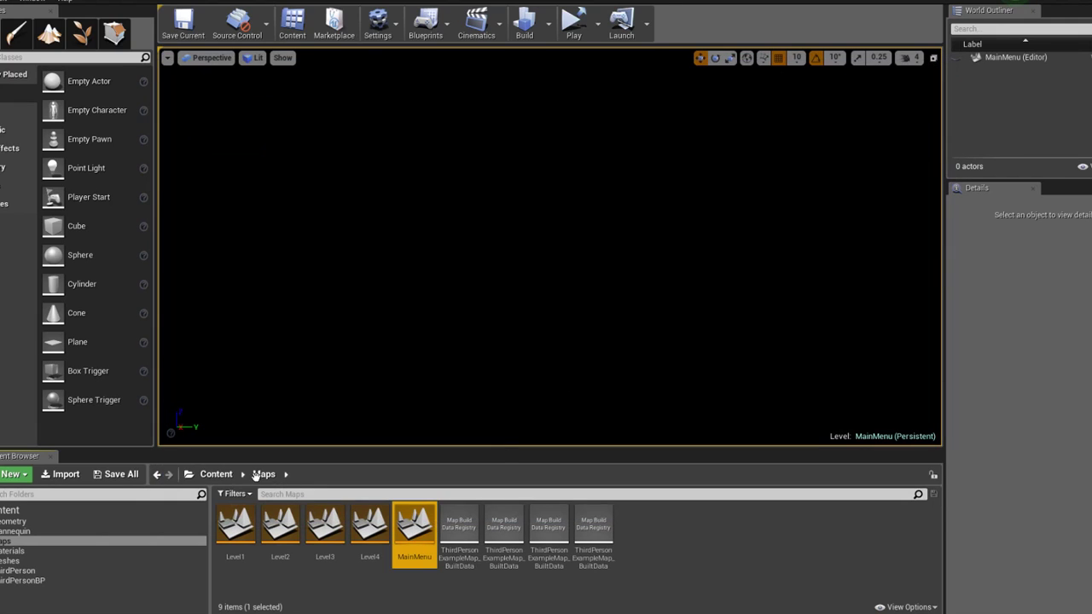
Open MySaveGame from Content and review its Save Game parent class and LevelName/Coins defaults
left_click(218, 480)
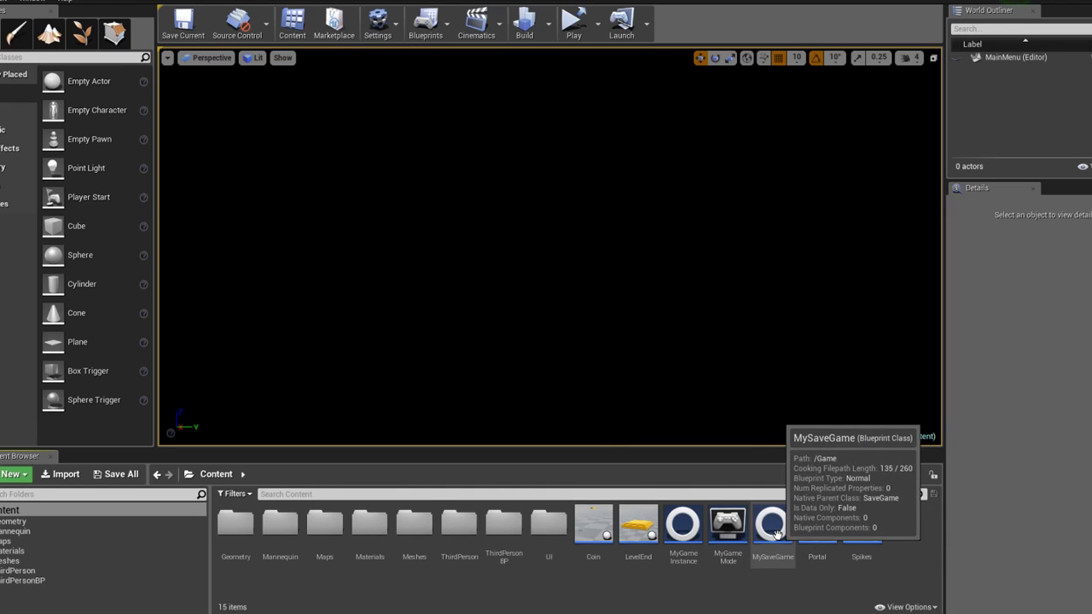
double_click(773, 527)
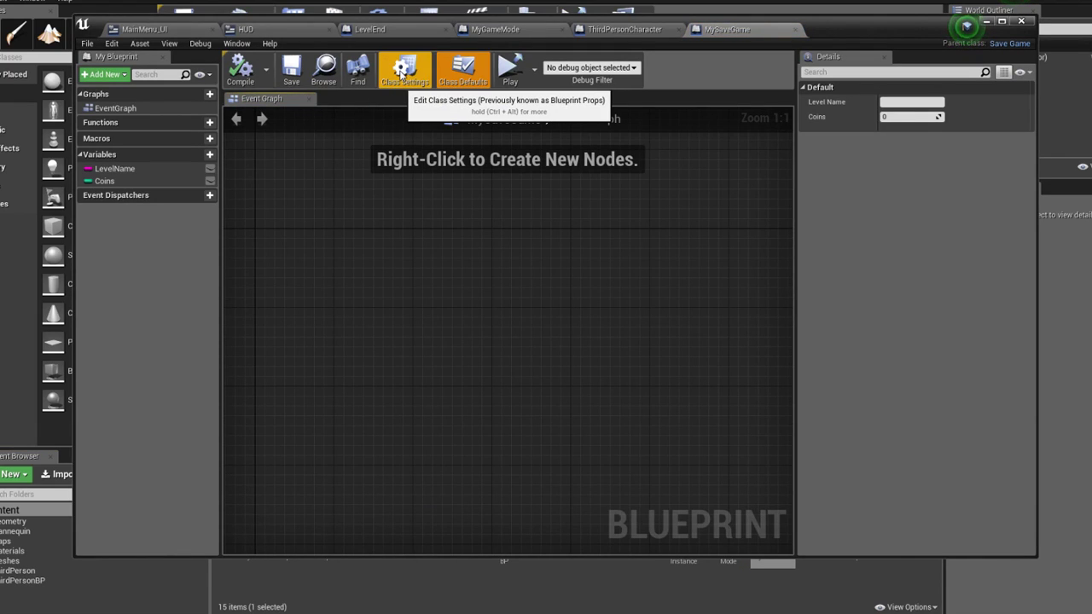
left_click(399, 71)
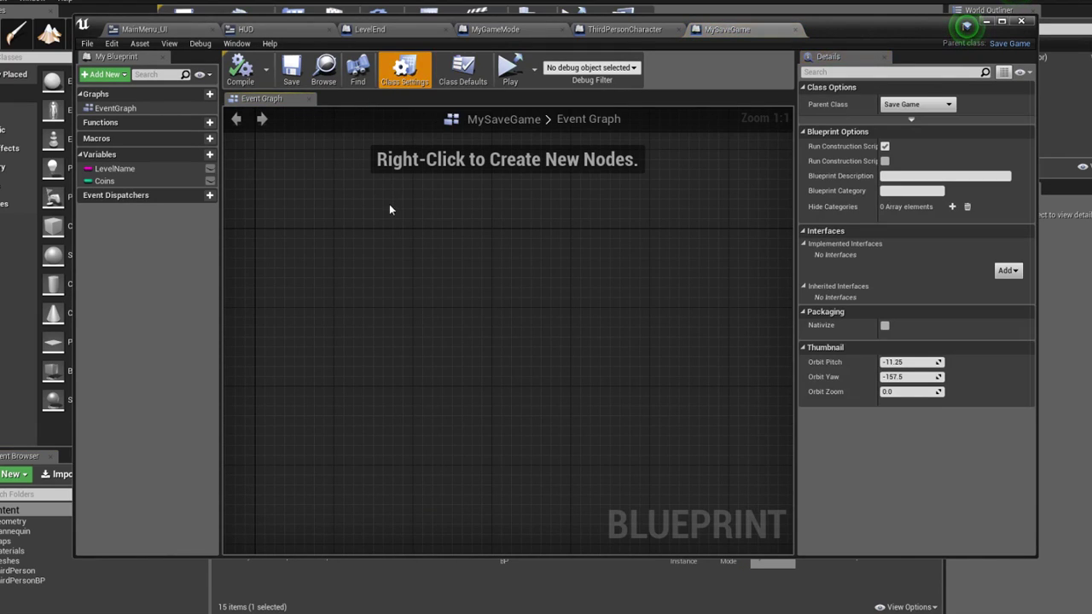
left_click(463, 70)
left_click(421, 78)
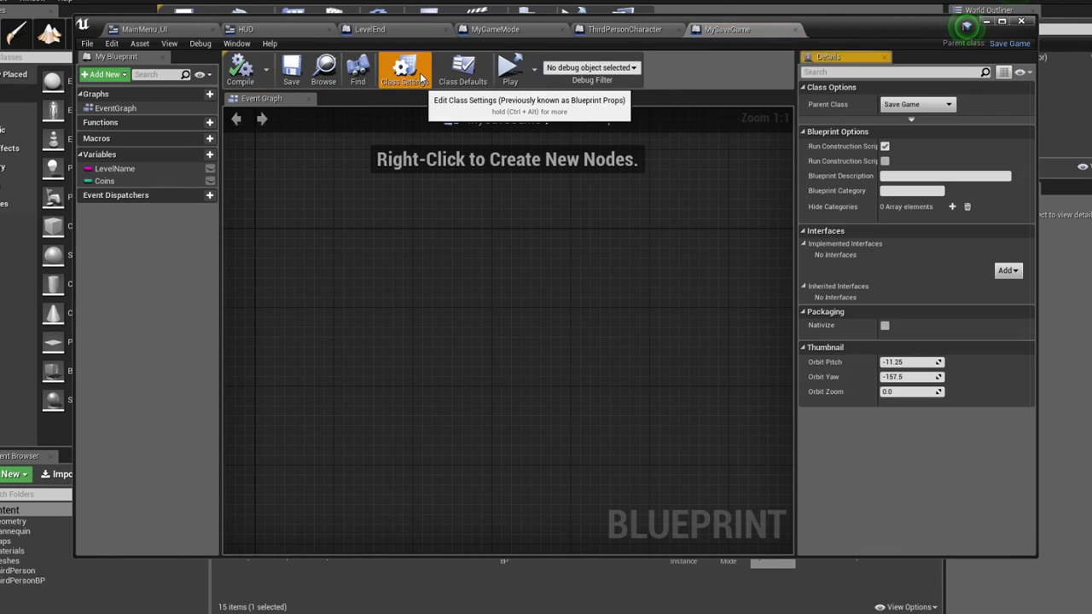
Return to ThirdPersonCharacter's Event Graph and survey its Death and Esc-to-menu sections
left_click(795, 31)
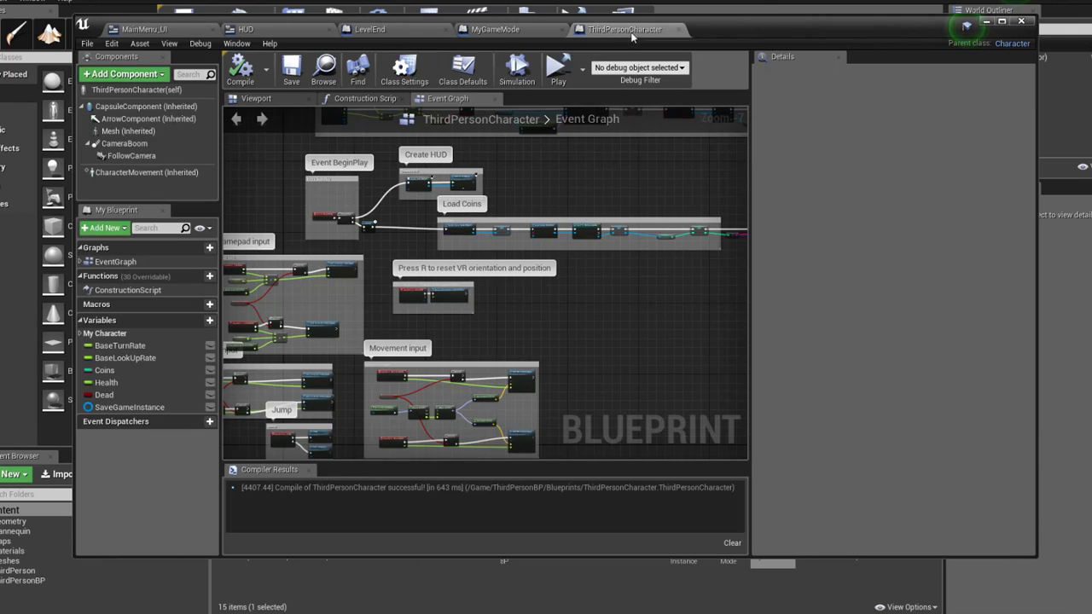
right_click_drag(531, 194, 594, 271)
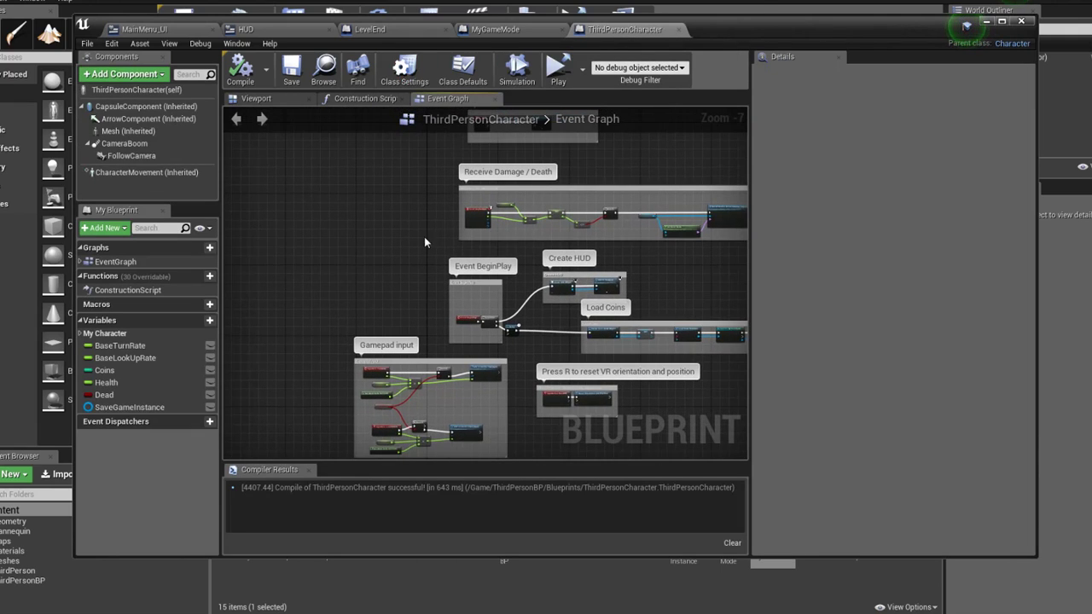
right_click_drag(425, 243, 367, 327)
scroll(379, 137, "down", 1)
scroll(379, 137, "down", 4)
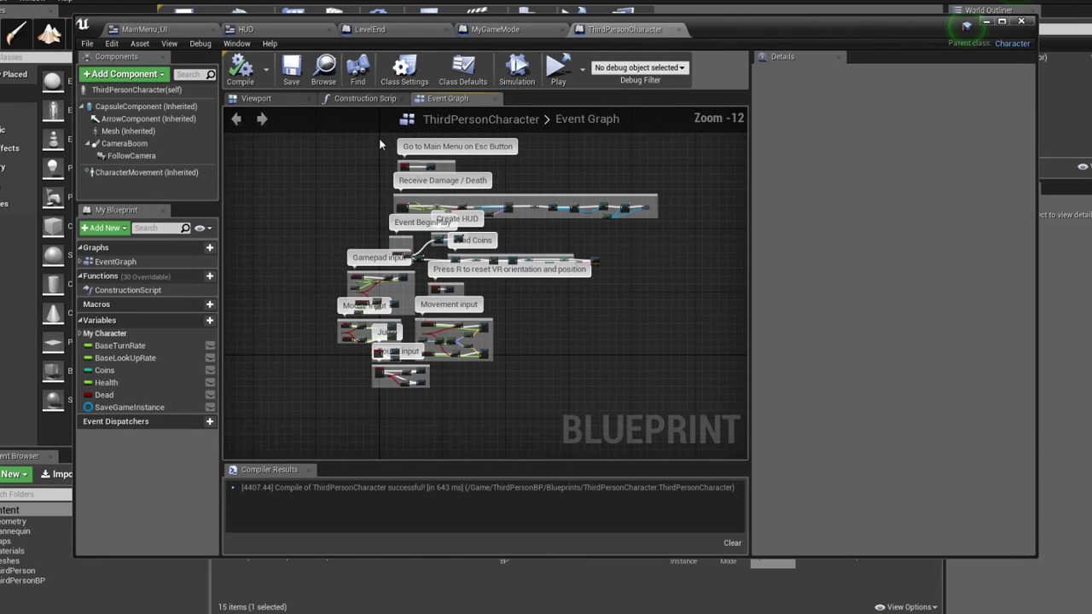
scroll(358, 356, "up", 2)
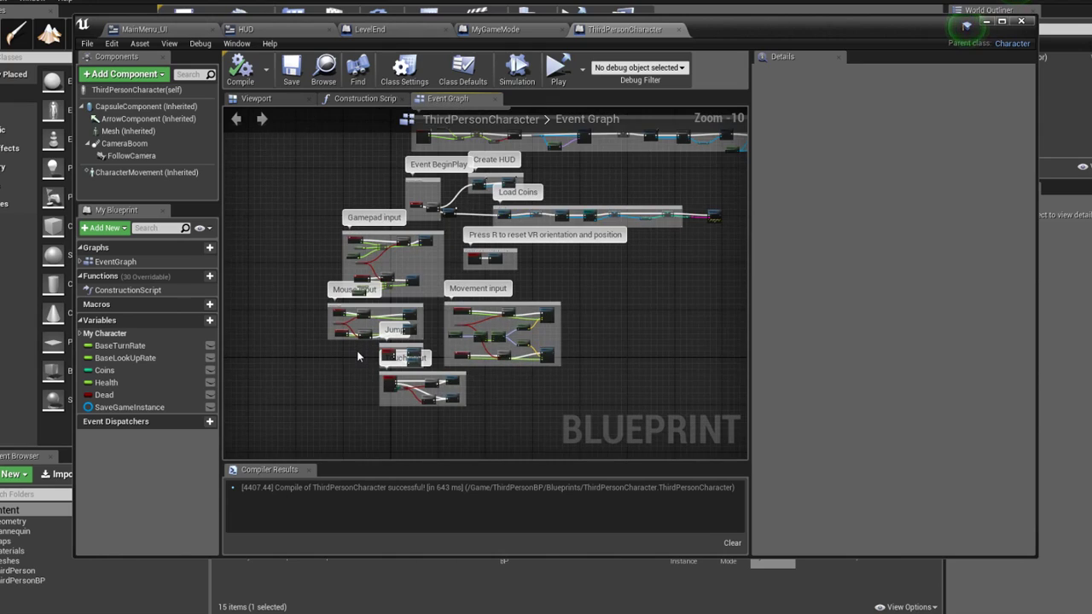
left_click(510, 32)
left_click(611, 30)
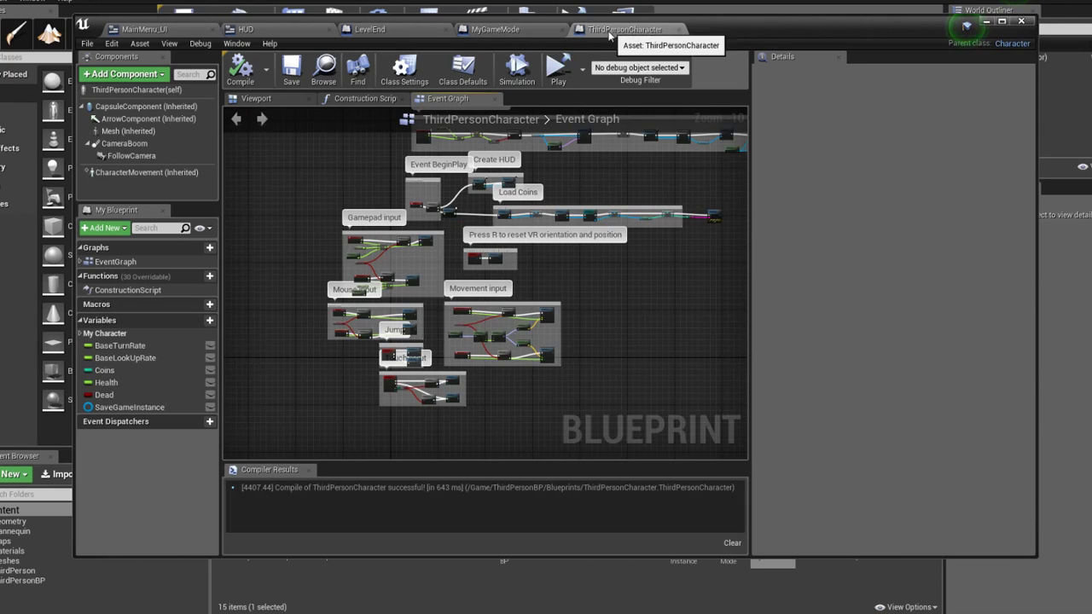
scroll(386, 169, "up", 4)
scroll(385, 169, "up", 4)
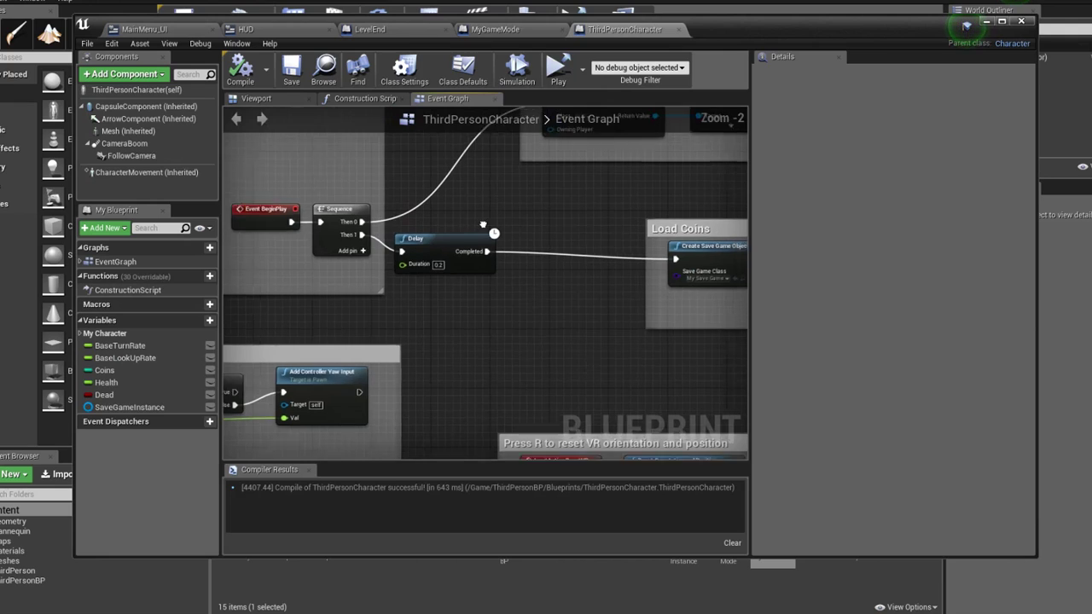
Drag the Delay node right and marquee-select the Load Game, Cast and Set nodes
left_click_drag(375, 238, 448, 222)
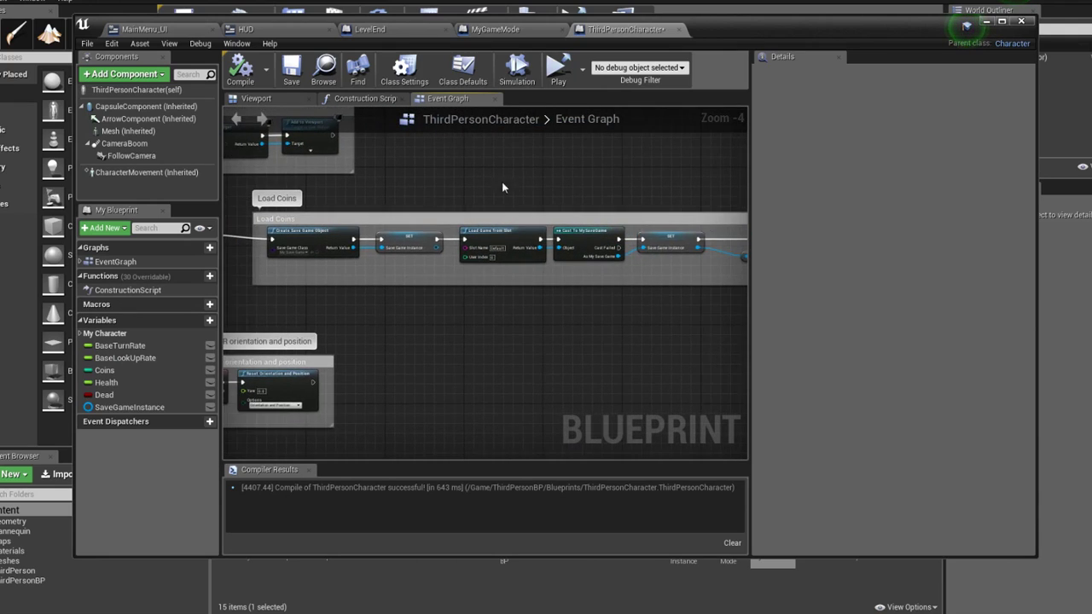
right_click_drag(661, 179, 285, 176)
right_click_drag(467, 189, 641, 182)
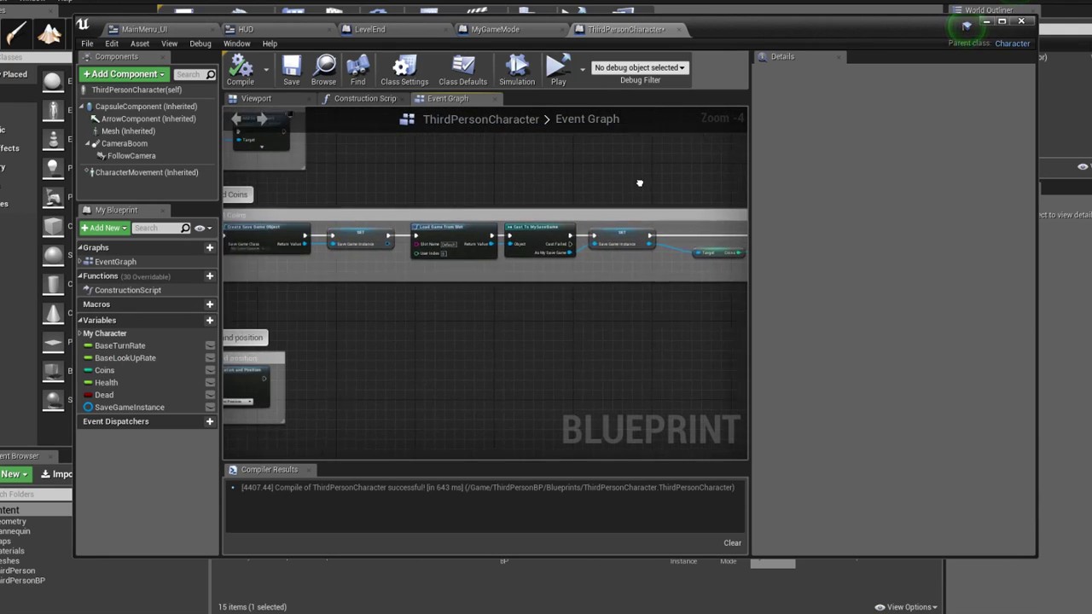
mouse_move(451, 186)
right_mouse_down()
mouse_move(583, 191)
mouse_move(383, 216)
right_mouse_up()
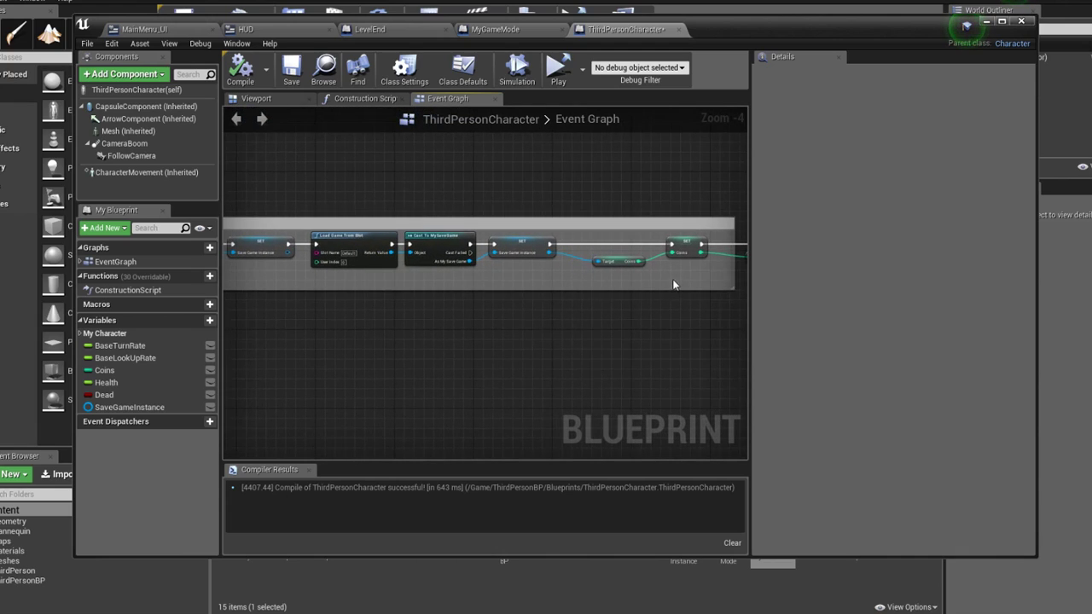
left_click_drag(648, 274, 244, 248)
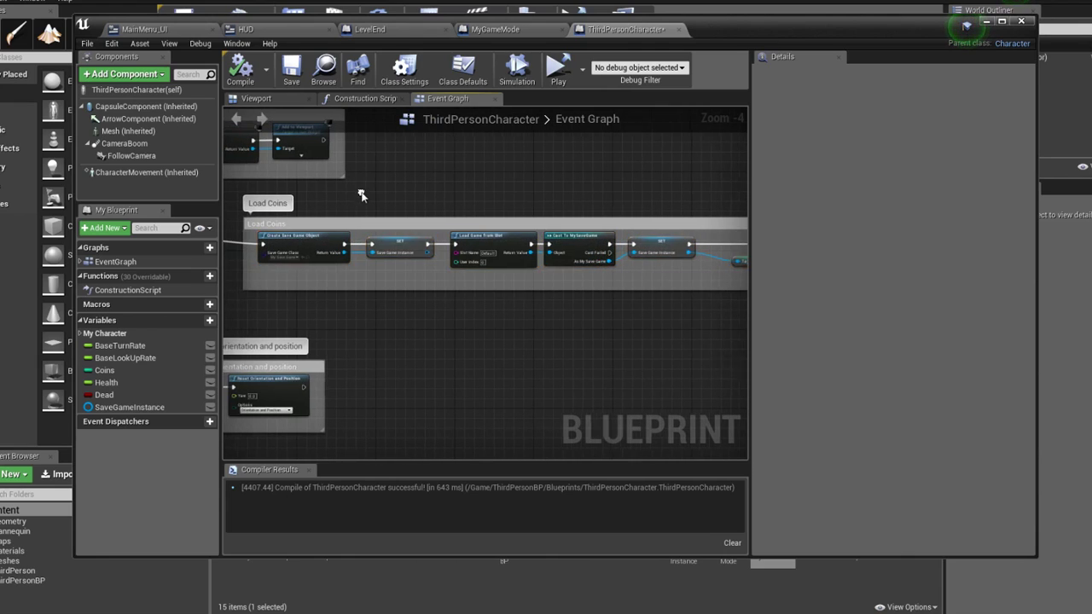
right_click_drag(343, 196, 591, 192)
scroll(591, 186, "up", 1)
scroll(477, 247, "up", 1)
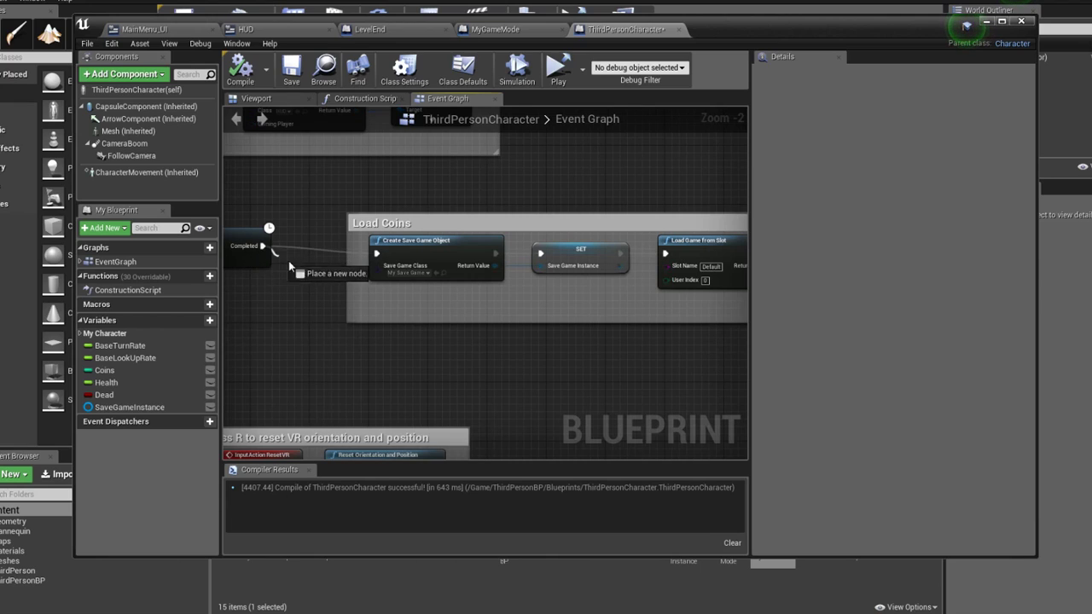
Add a Does Save Game Exist node after Delay, checking slot 'Default'
left_click_drag(262, 245, 458, 319)
type("does s")
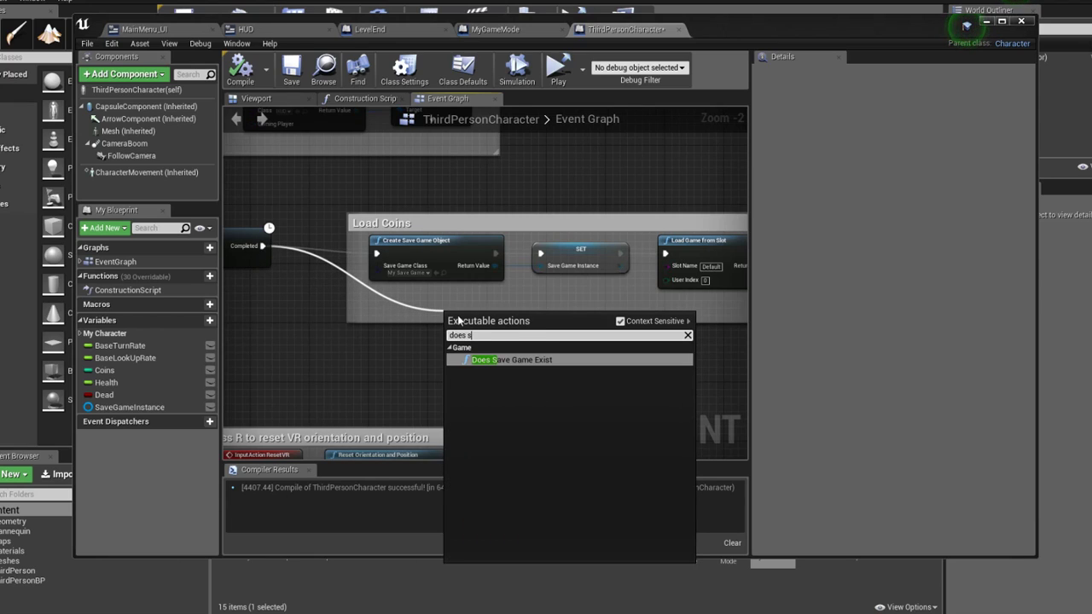
key("Return")
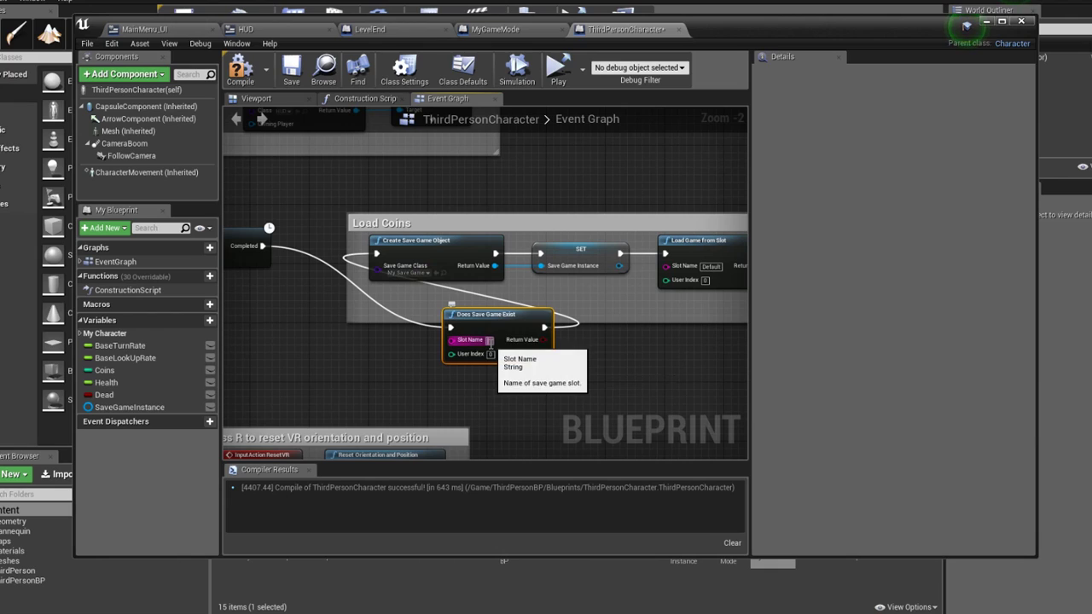
left_click(489, 340)
type("Default")
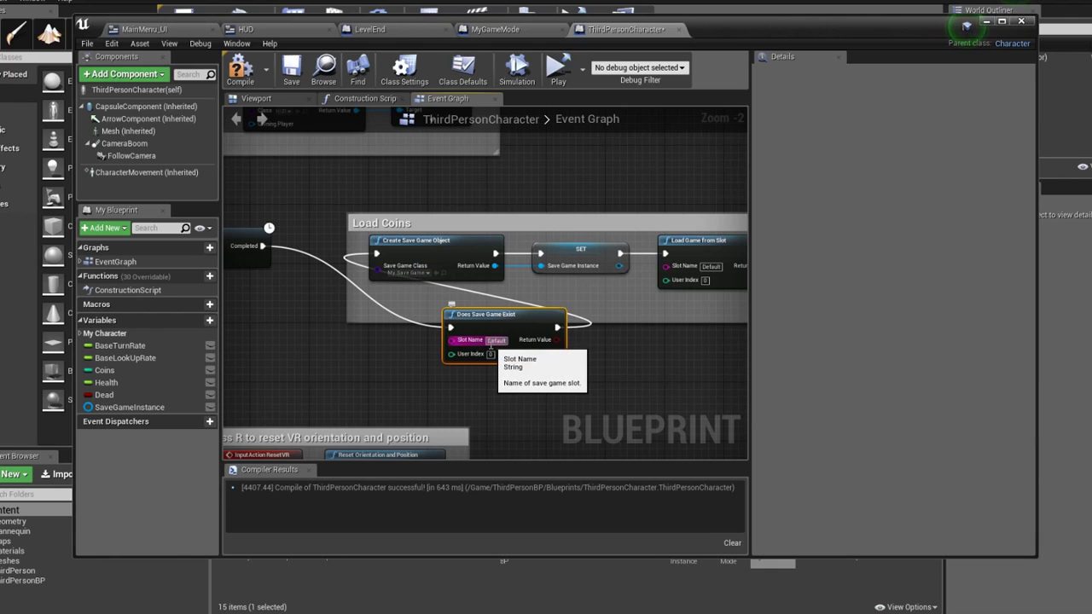
Arrange Does Save Game Exist beside Delay and shift the Load Coins group right
left_click_drag(484, 315, 436, 298)
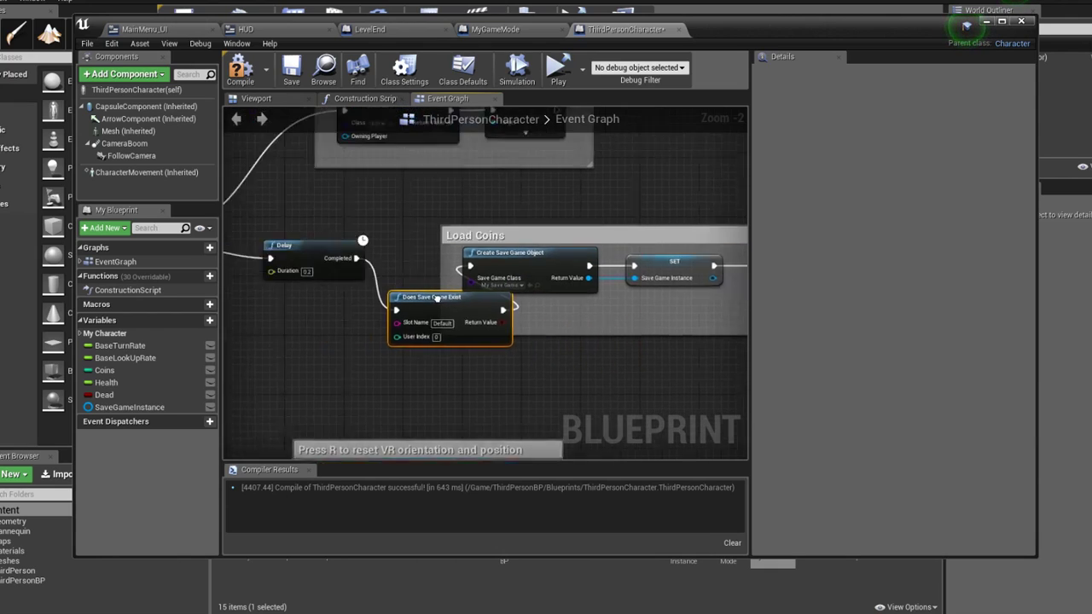
right_click_drag(435, 298, 577, 315)
left_click_drag(415, 261, 348, 260)
left_click(571, 328)
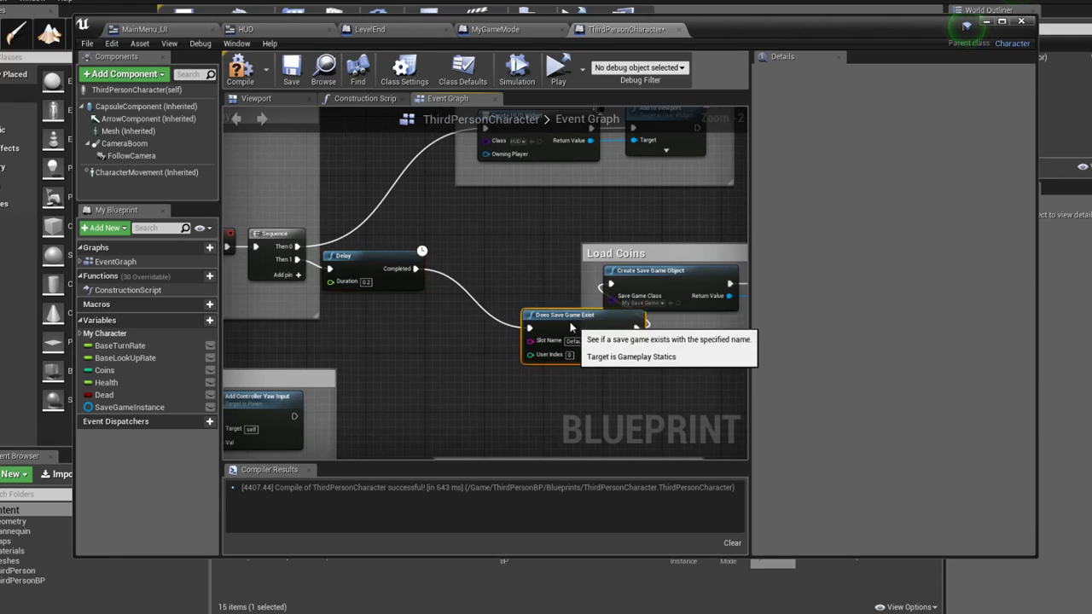
left_click_drag(571, 327, 511, 281)
scroll(443, 265, "down", 2)
scroll(423, 256, "down", 1)
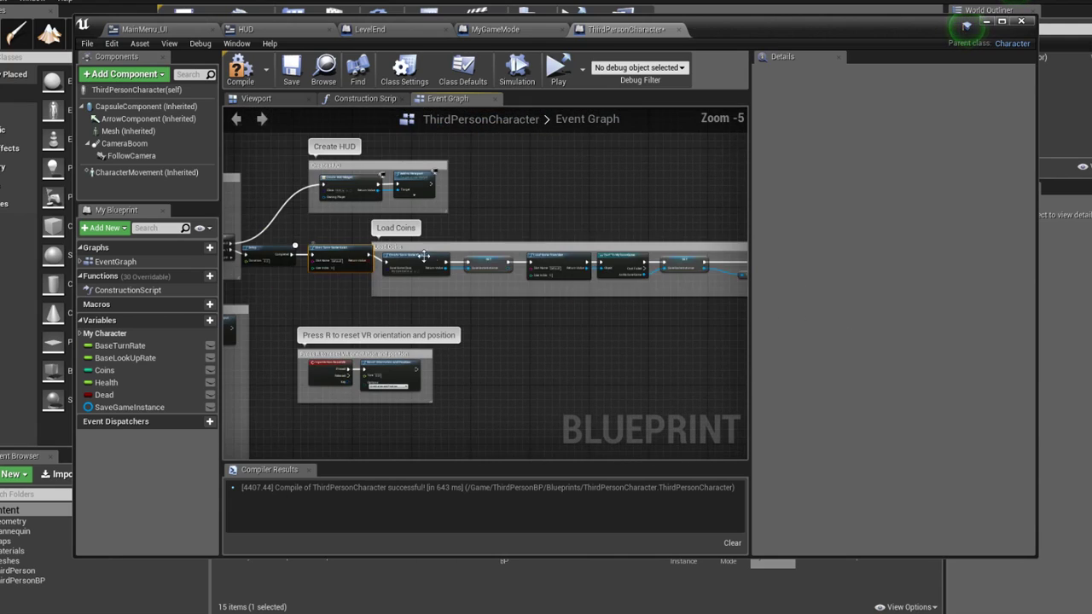
left_click_drag(388, 247, 525, 239)
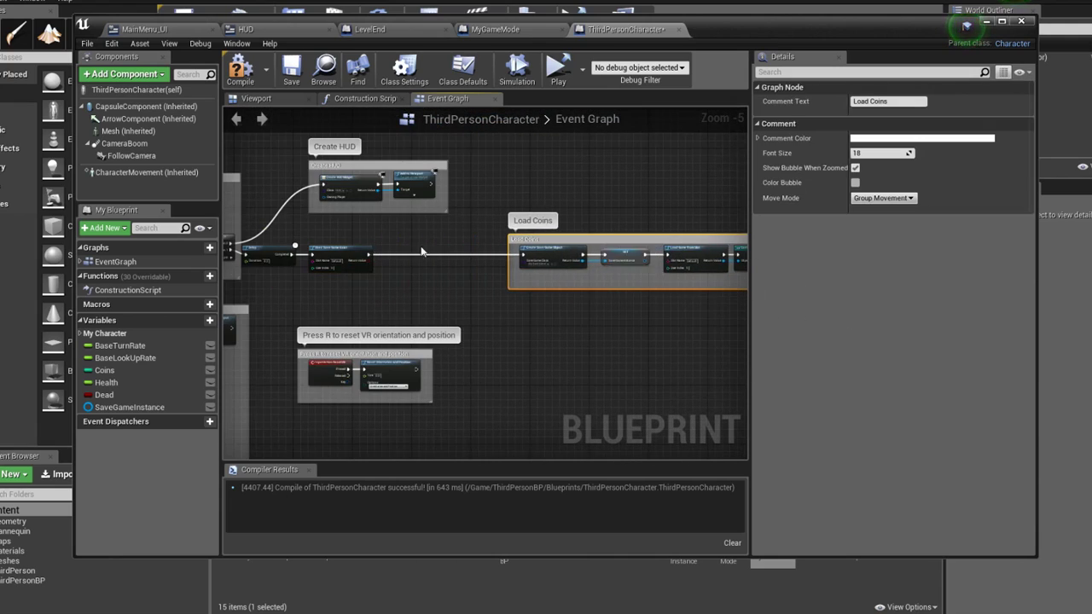
Add a Branch after it, wiring Return Value into the Branch Condition
left_click_drag(368, 253, 418, 262)
type("bra")
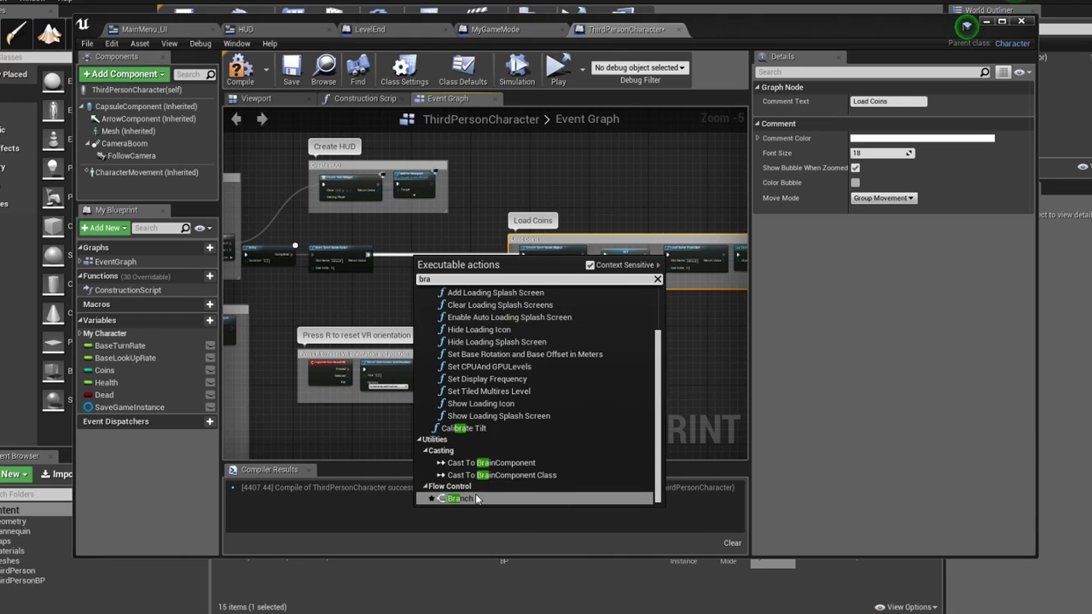
key("Return")
scroll(342, 236, "up", 3)
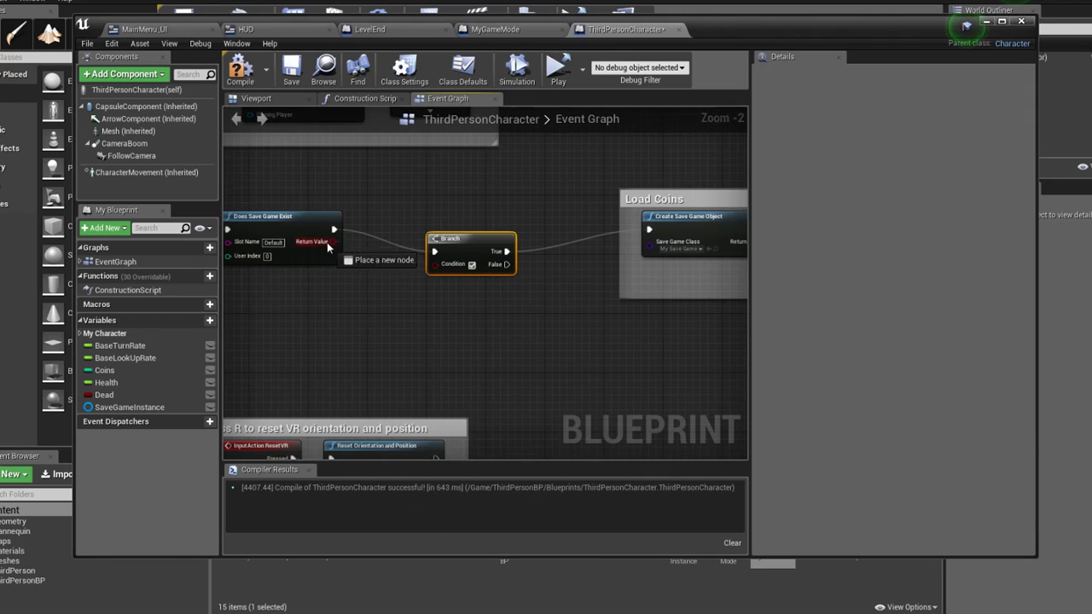
left_click_drag(326, 242, 451, 267)
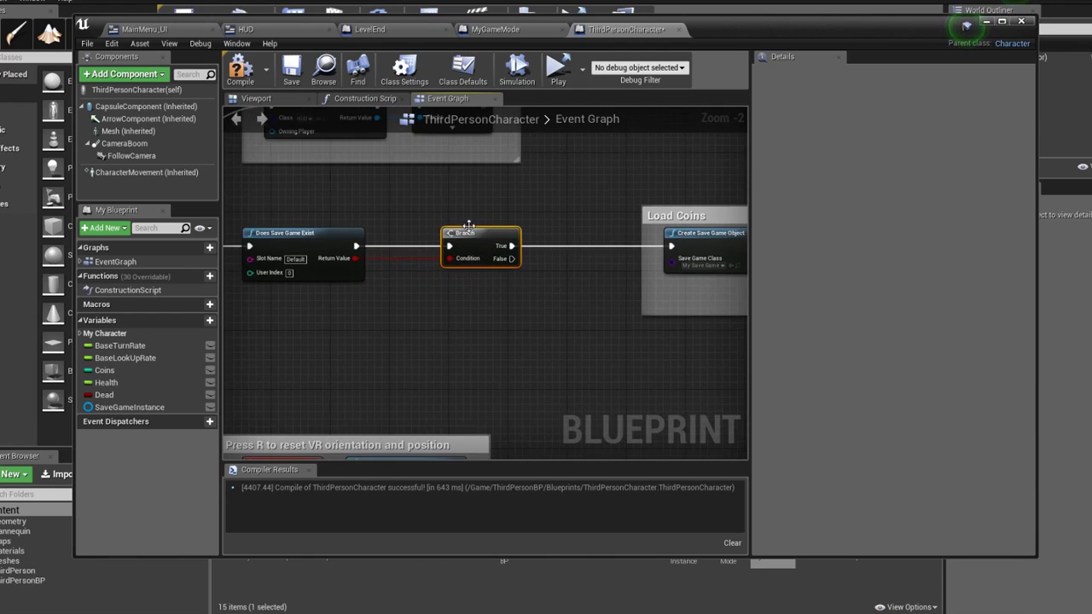
scroll(419, 214, "down", 3)
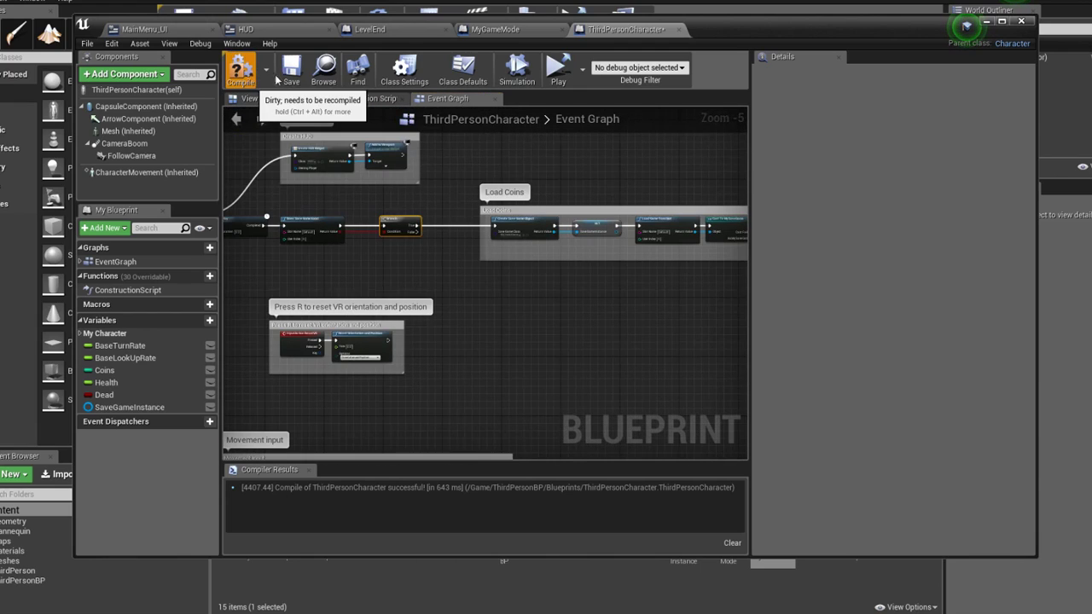
Compile ThirdPersonCharacter, then launch Play and save the blueprint via Save Selected
left_click(291, 75)
right_click_drag(351, 208, 524, 220)
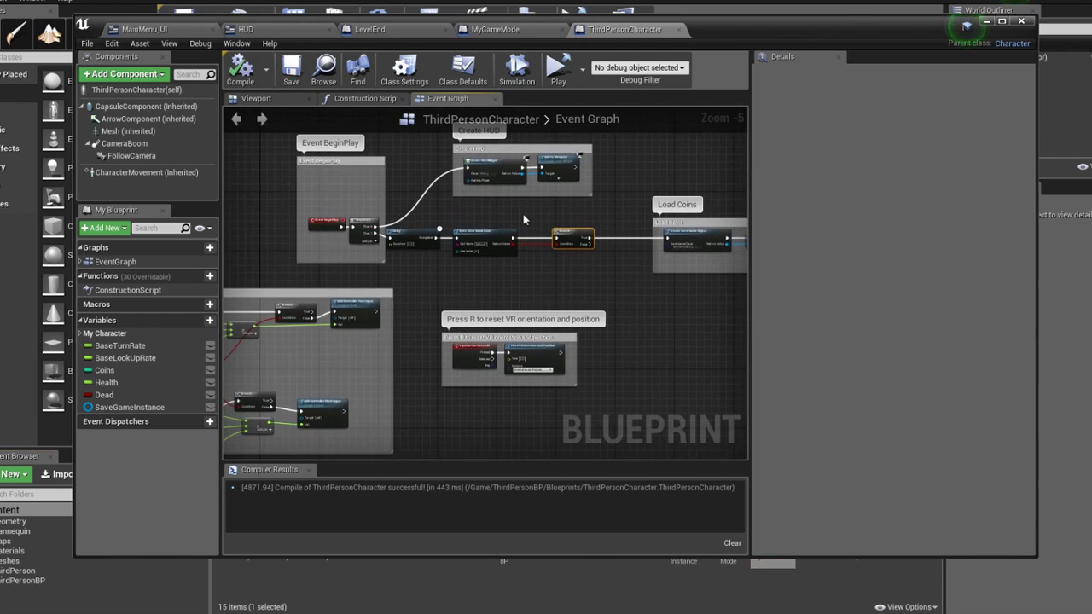
left_click(523, 220)
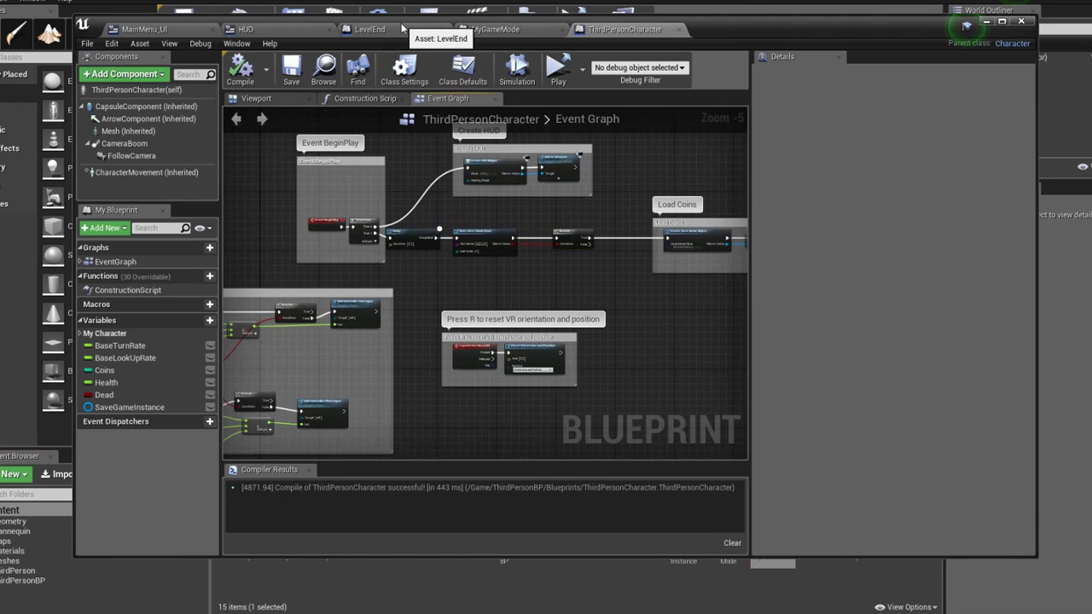
scroll(427, 183, "up", 1)
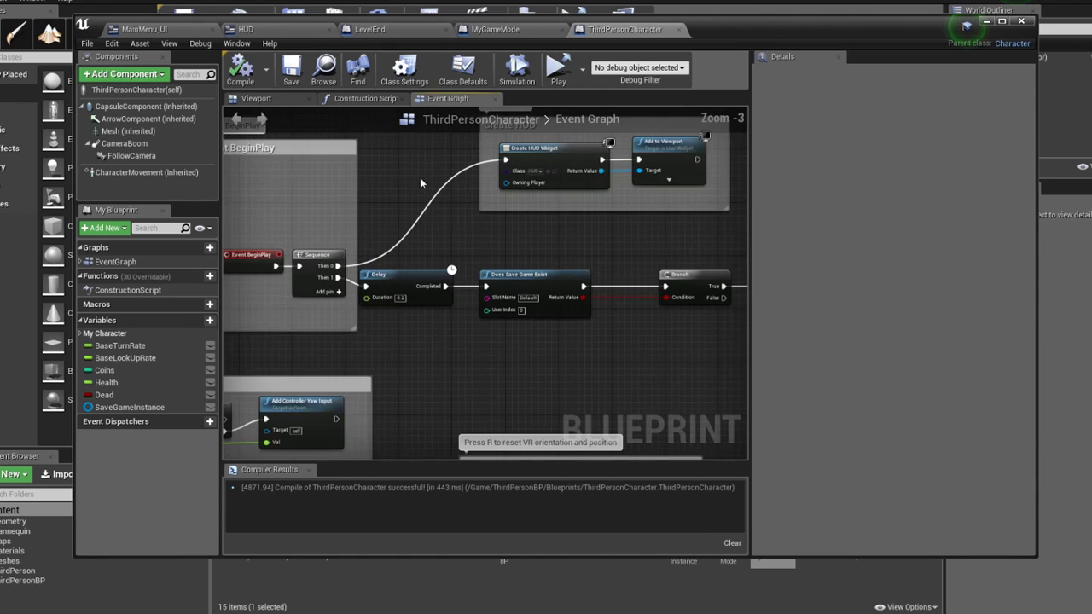
scroll(420, 177, "up", 1)
left_click(351, 271)
left_click(406, 242)
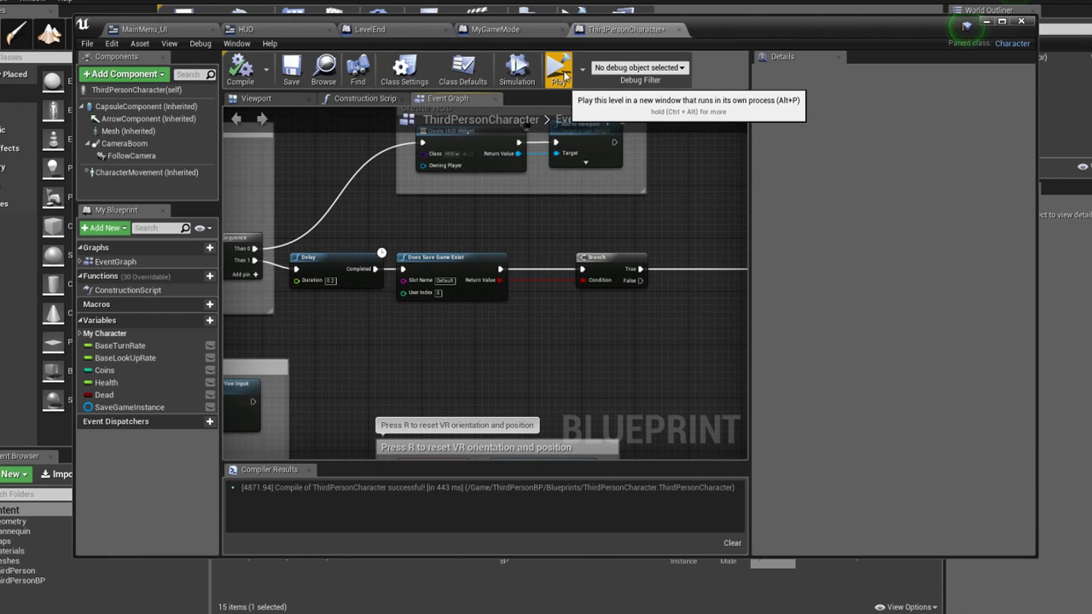
left_click(561, 73)
left_click(613, 416)
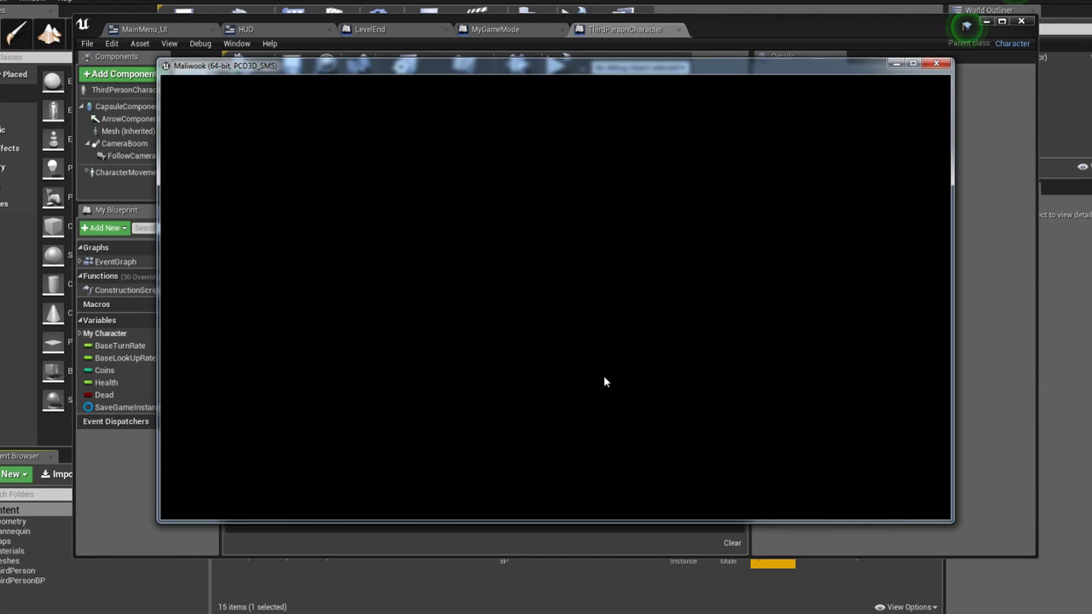
Show Saved Coins, start a New Game and collect a coin on the platform
left_click(562, 312)
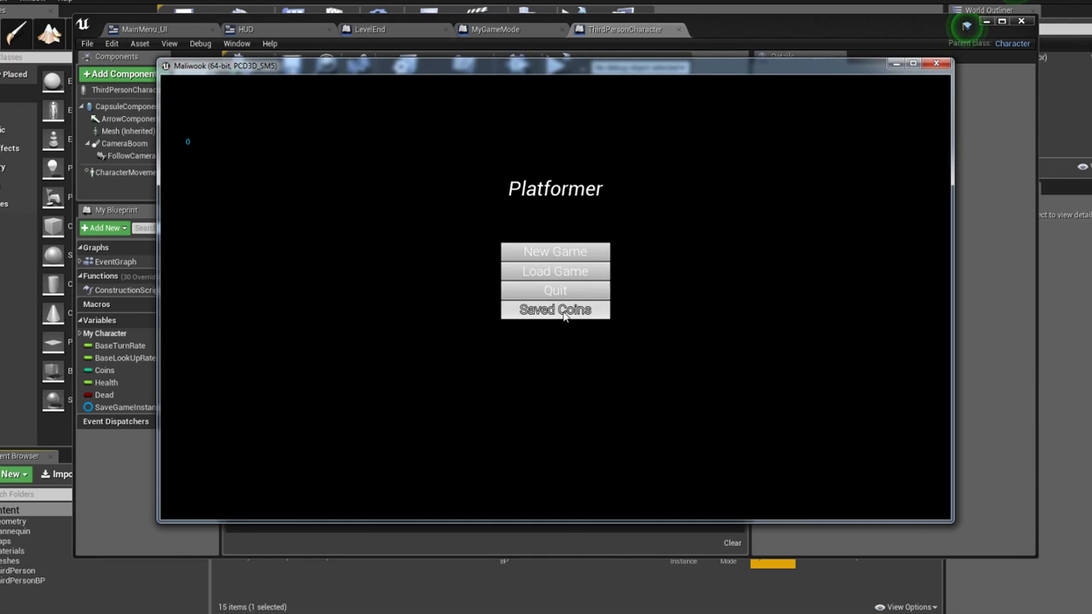
left_click(561, 250)
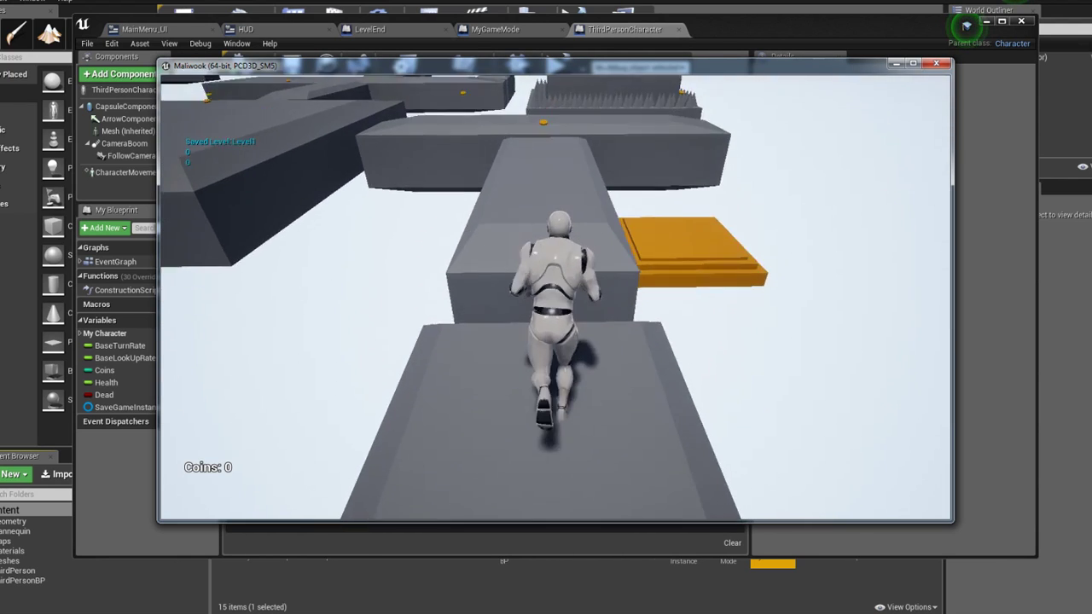
key("space")
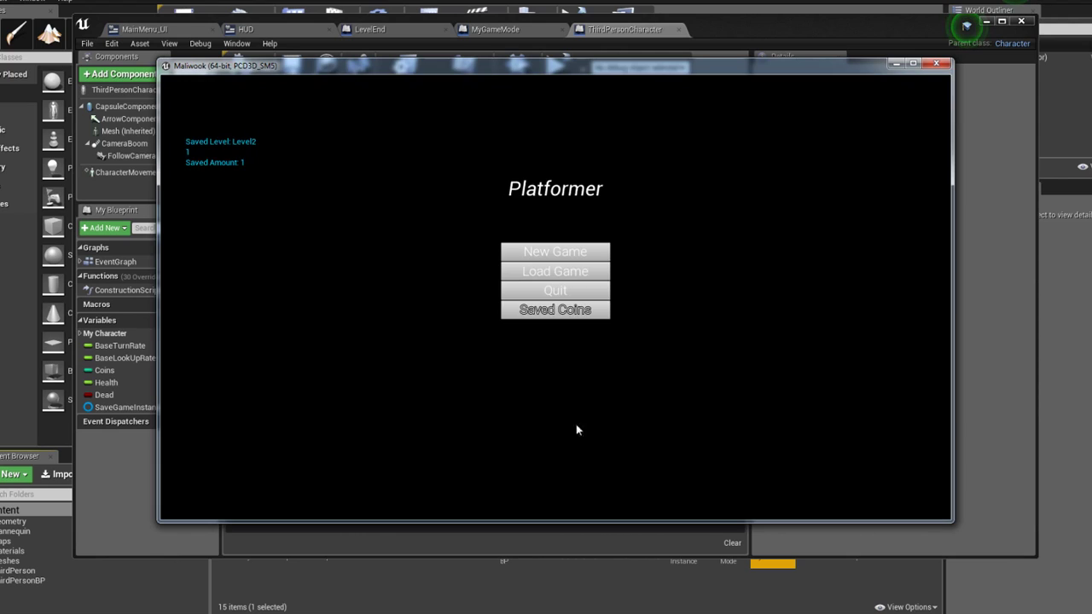
Back at the menu, recheck the saved coin count, then Quit to the editor
left_click(577, 311)
left_click(579, 312)
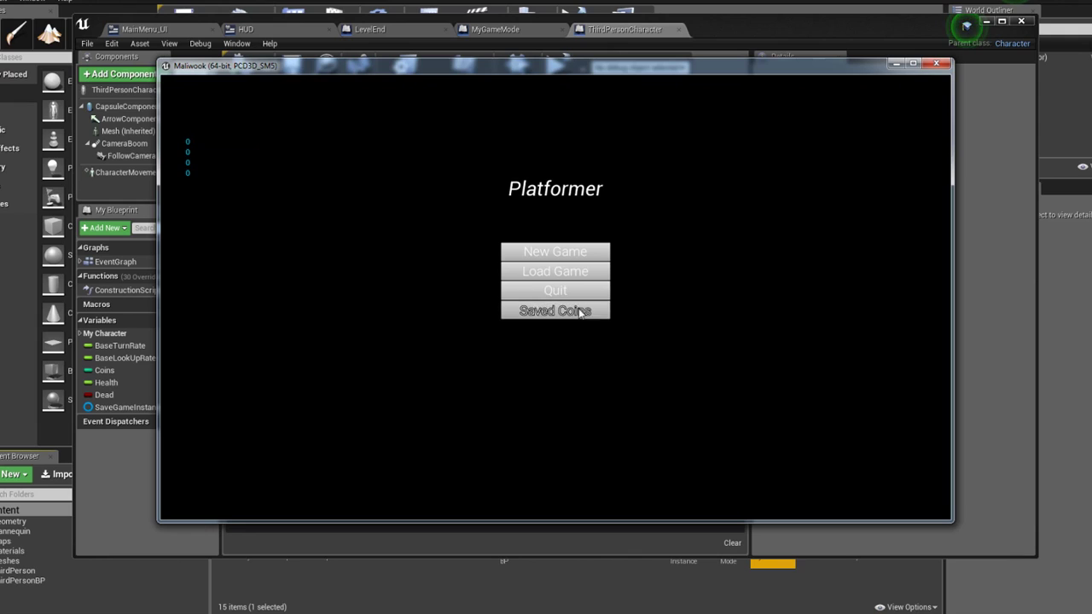
left_click(579, 312)
left_click(575, 290)
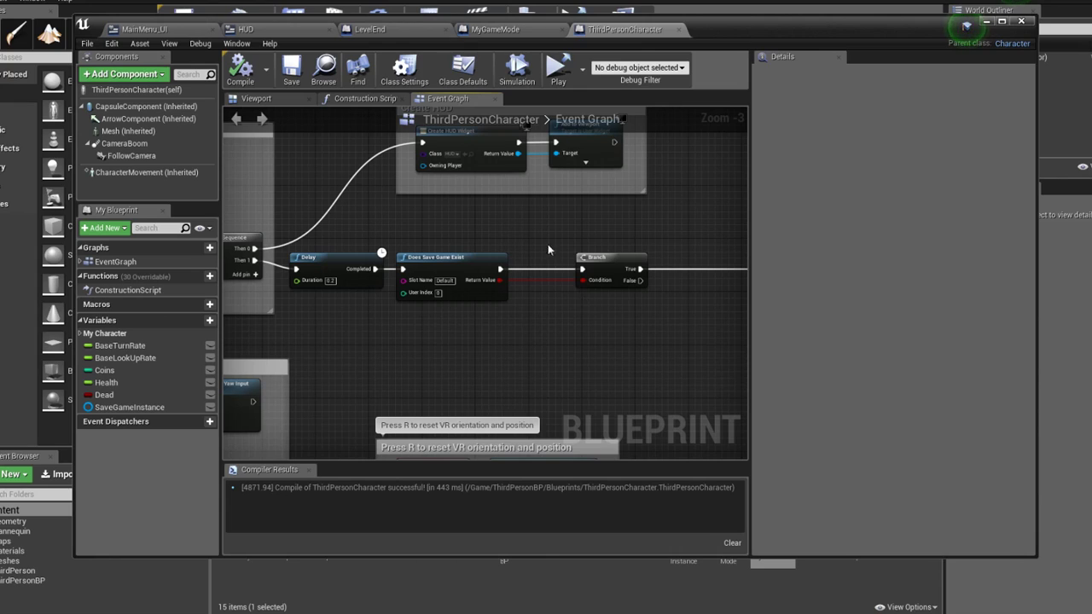
Review MainMenu_UI's Check Saved Coins and Quit Game nodes, then show the HUD widget Designer
scroll(415, 322, "down", 2)
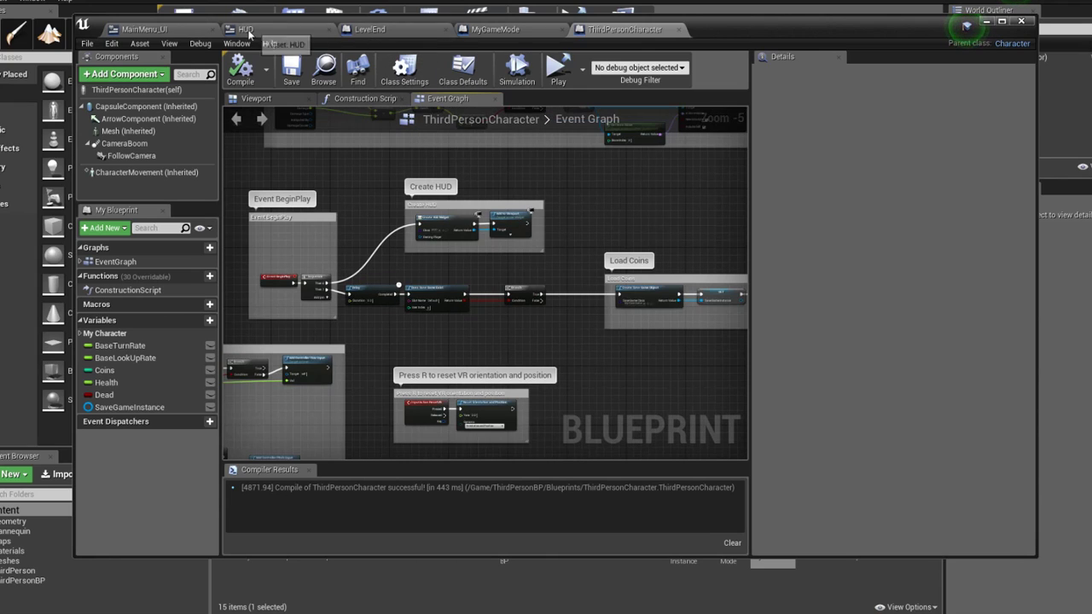
left_click(158, 30)
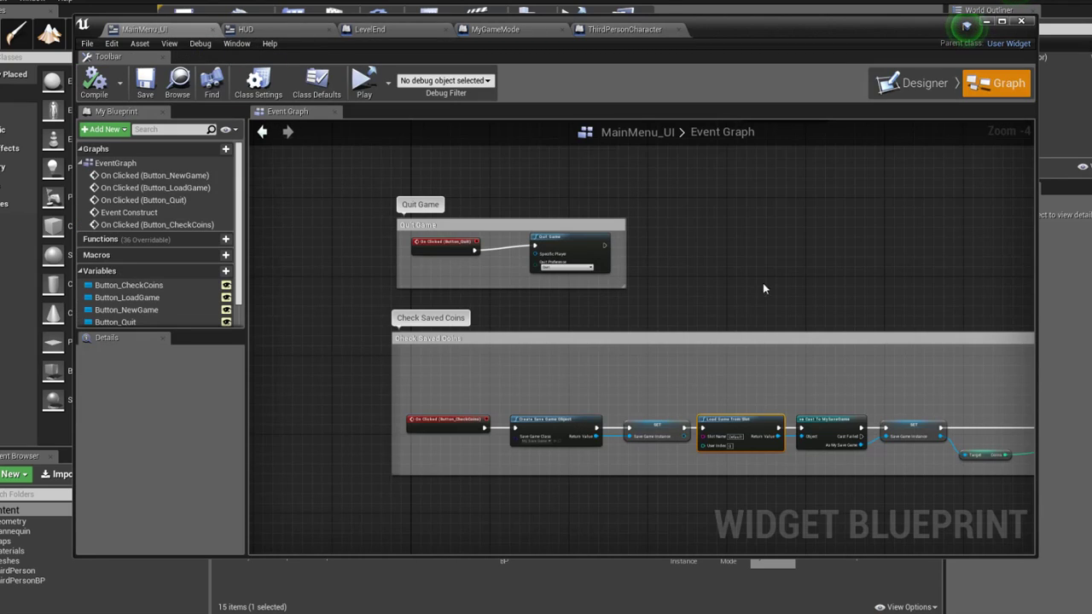
mouse_move(769, 279)
right_mouse_down()
mouse_move(571, 161)
mouse_move(624, 158)
right_mouse_up()
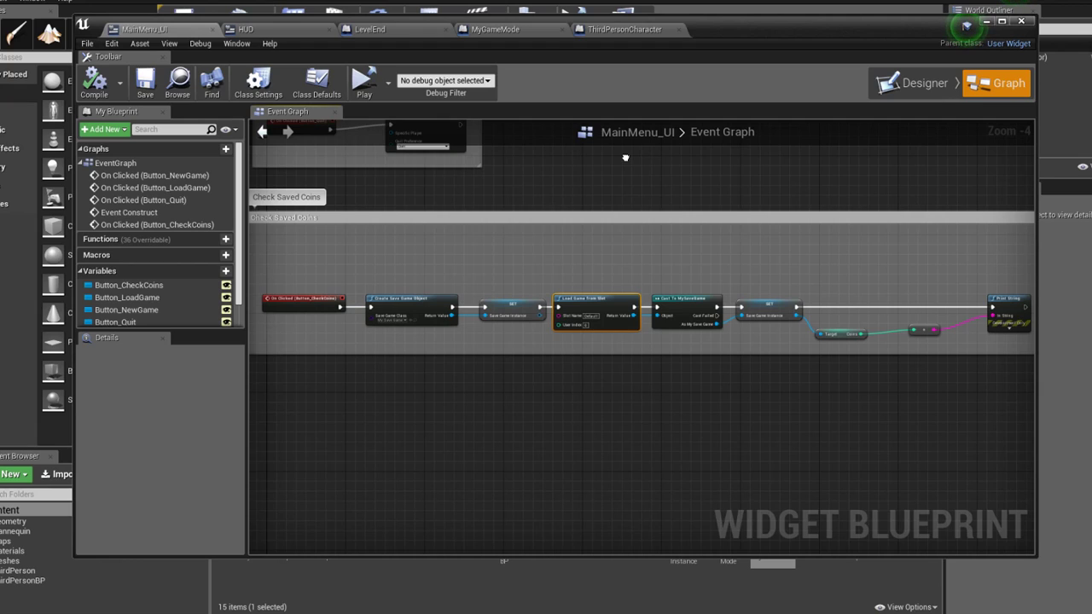
right_click_drag(625, 158, 644, 157)
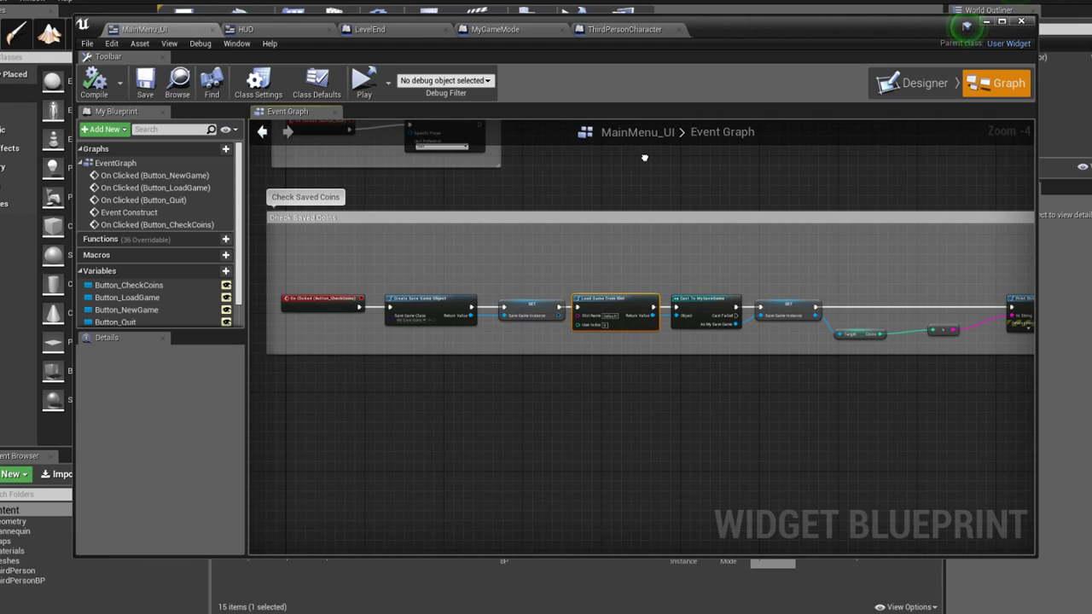
mouse_move(644, 158)
right_mouse_down()
mouse_move(626, 158)
mouse_move(725, 356)
right_mouse_up()
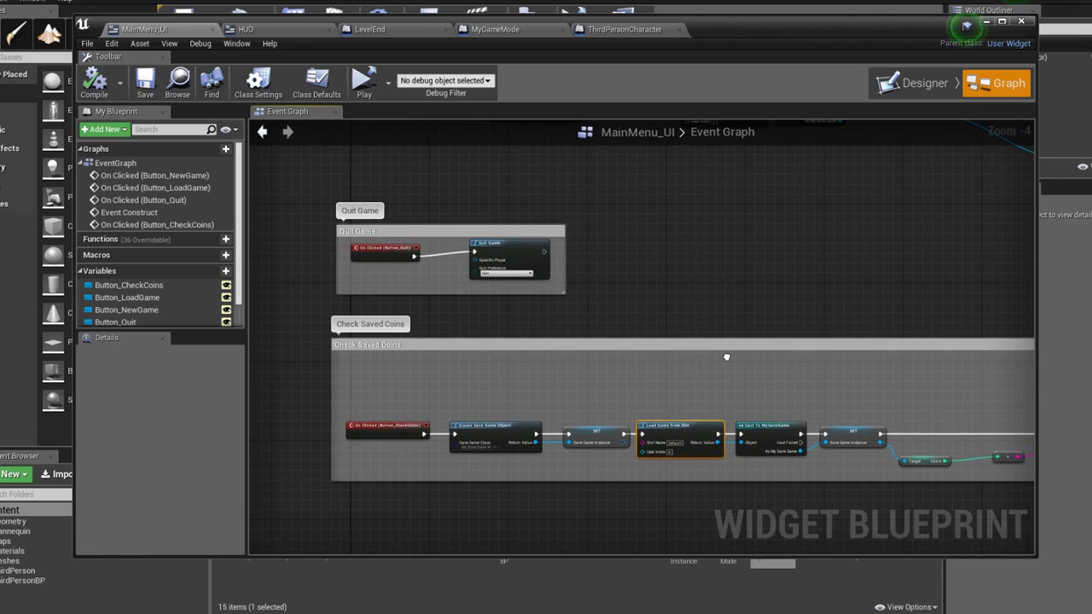
right_click_drag(726, 356, 727, 357)
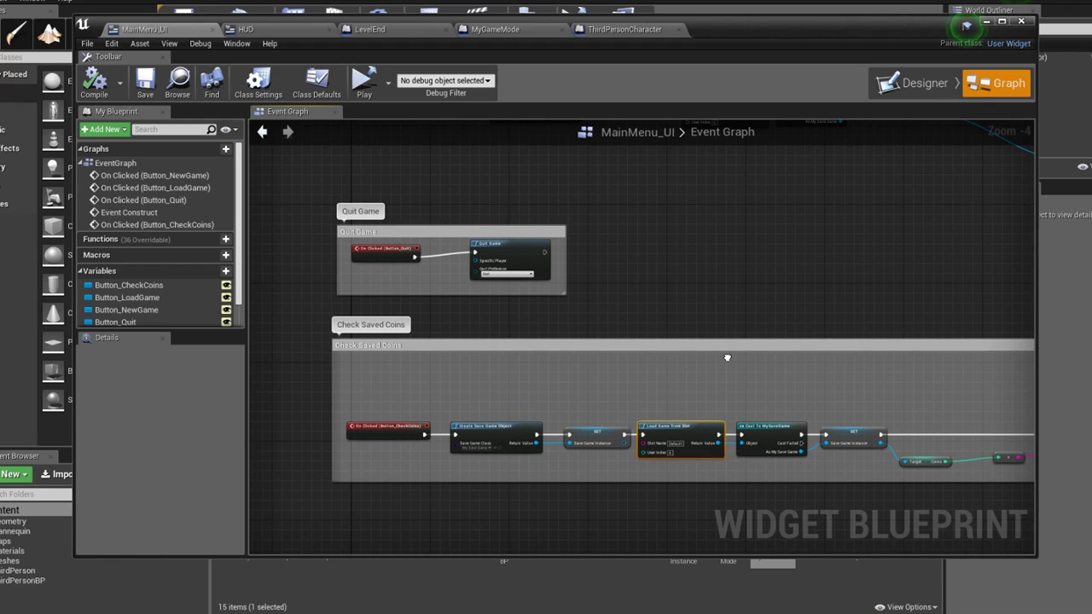
right_click_drag(727, 357, 727, 356)
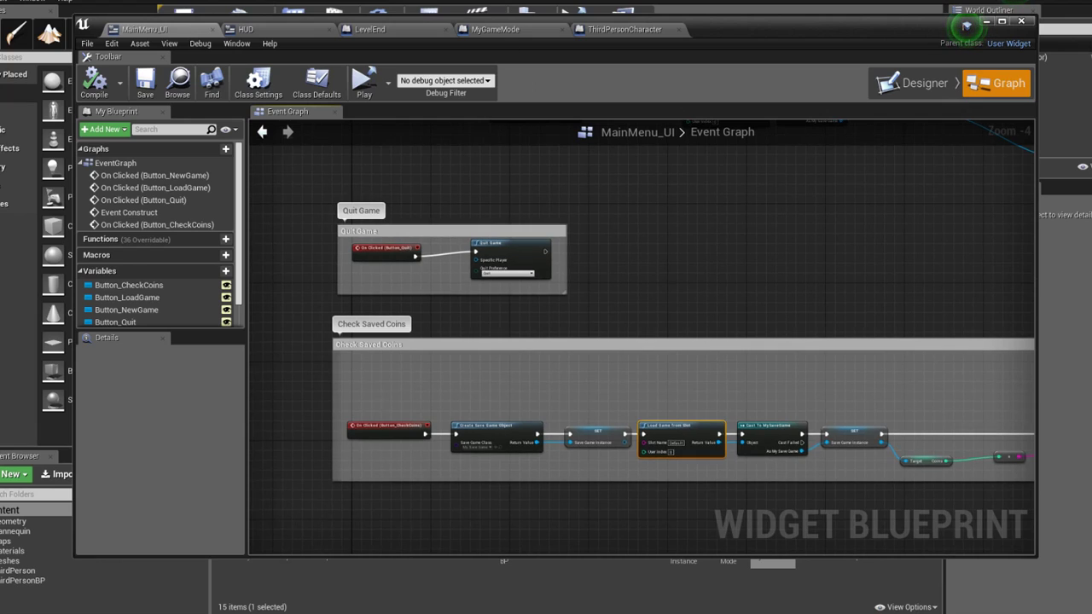
left_click(286, 28)
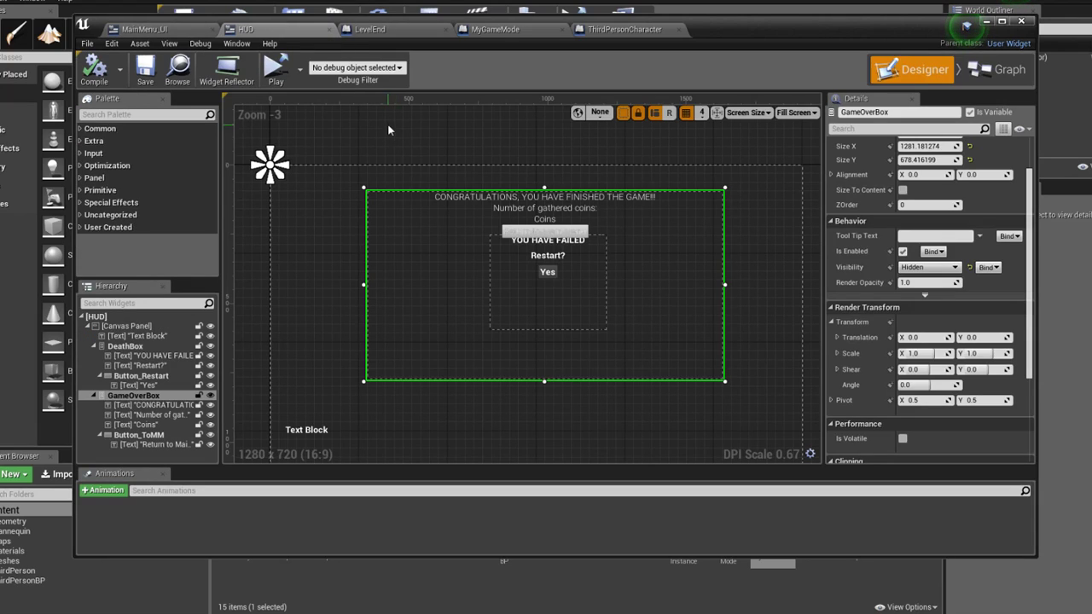
In LevelEnd's graph, find the Save Current Coins call and jump to its MyGameMode definition
left_click(369, 29)
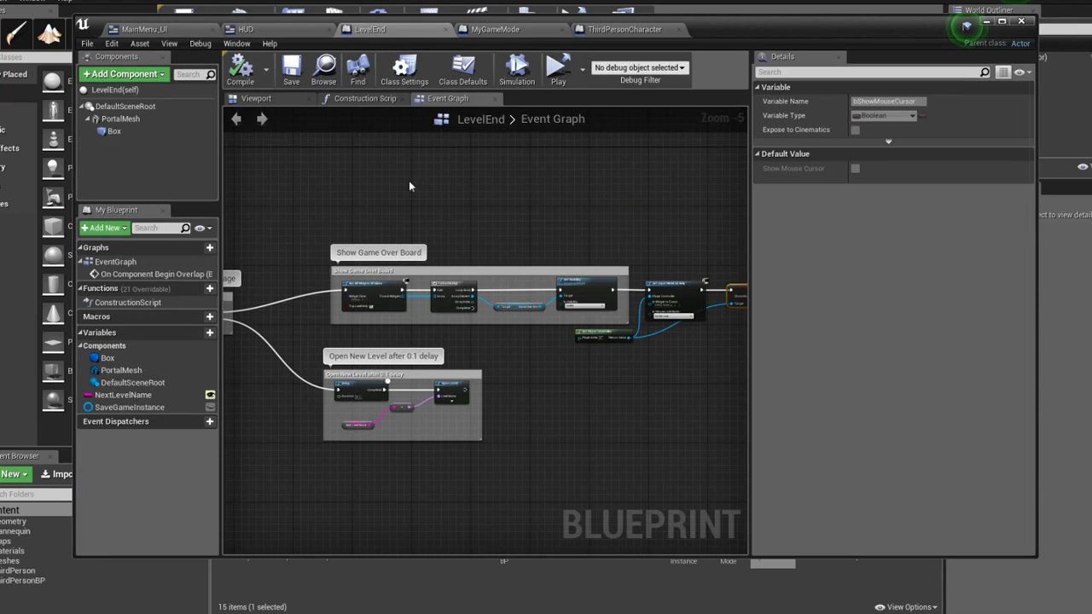
right_click_drag(409, 180, 708, 180)
right_click_drag(440, 191, 489, 252)
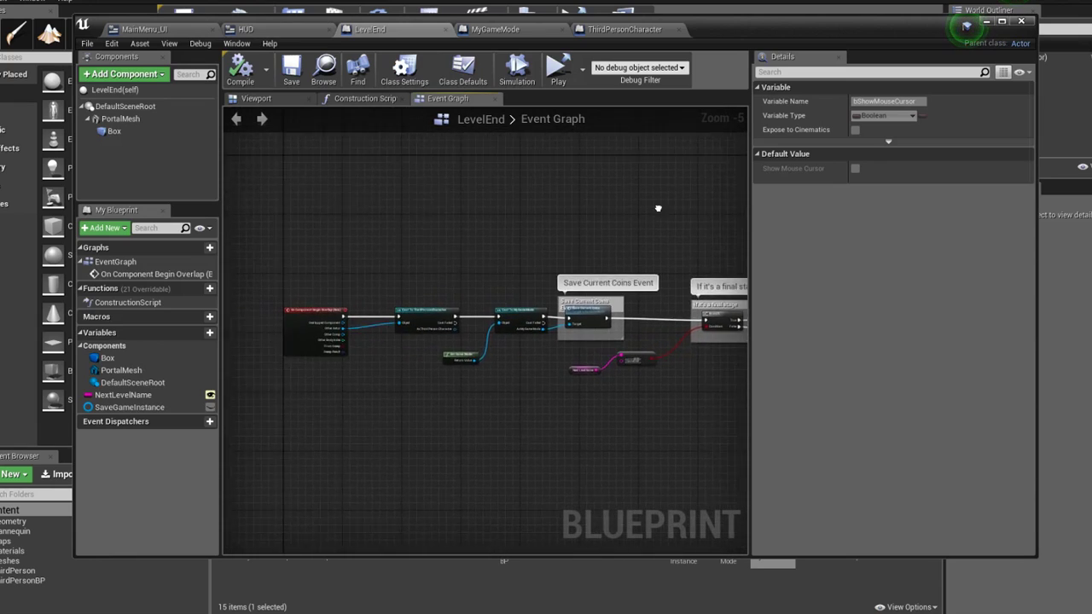
scroll(487, 304, "up", 3)
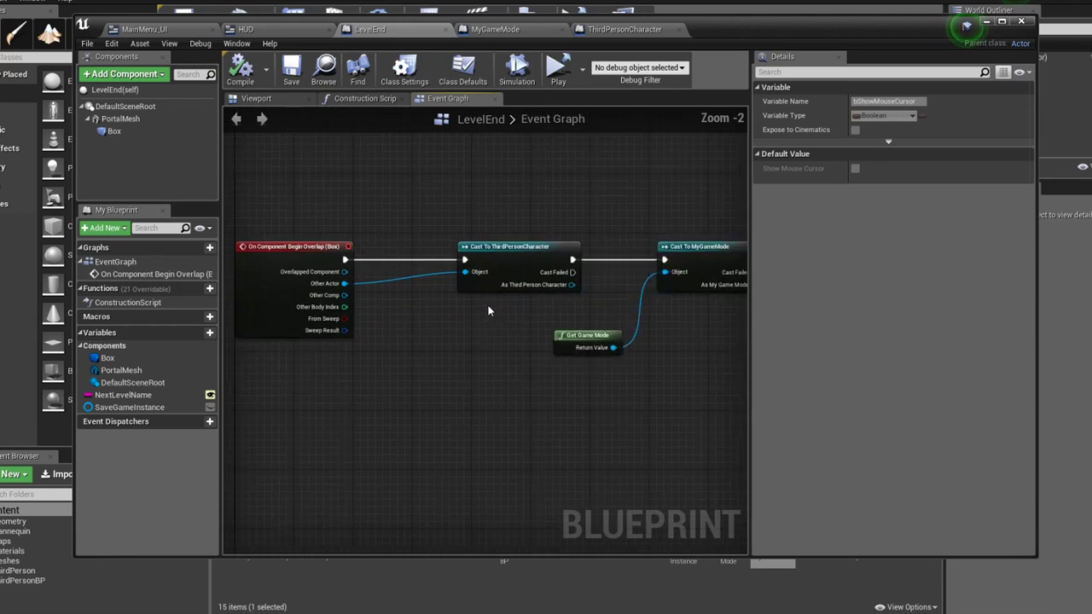
scroll(512, 302, "up", 1)
mouse_move(545, 299)
right_mouse_down()
mouse_move(605, 300)
mouse_move(306, 310)
right_mouse_up()
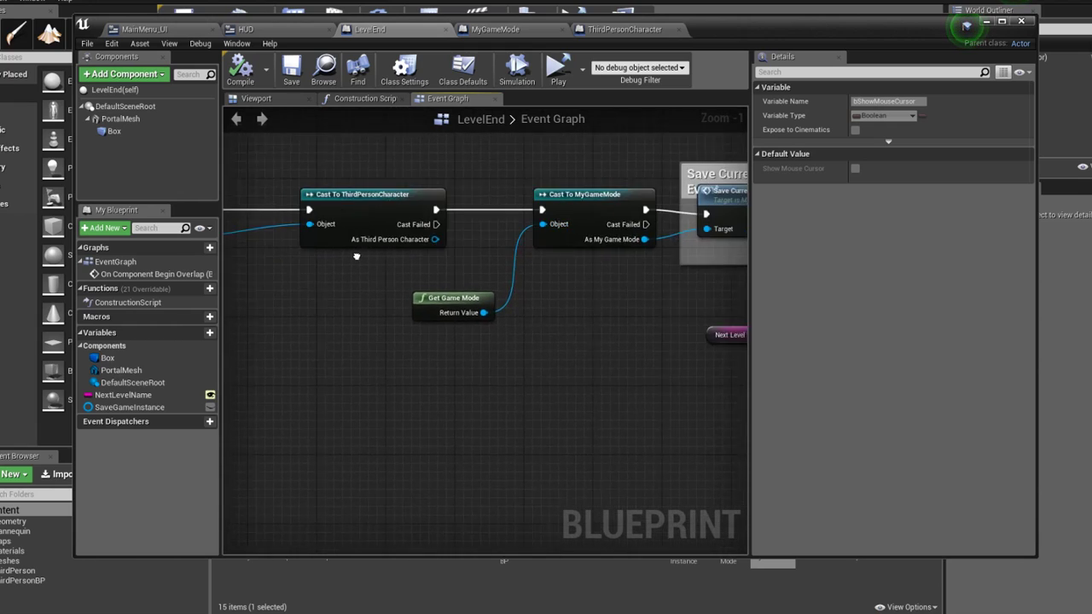
right_click_drag(610, 327, 355, 368)
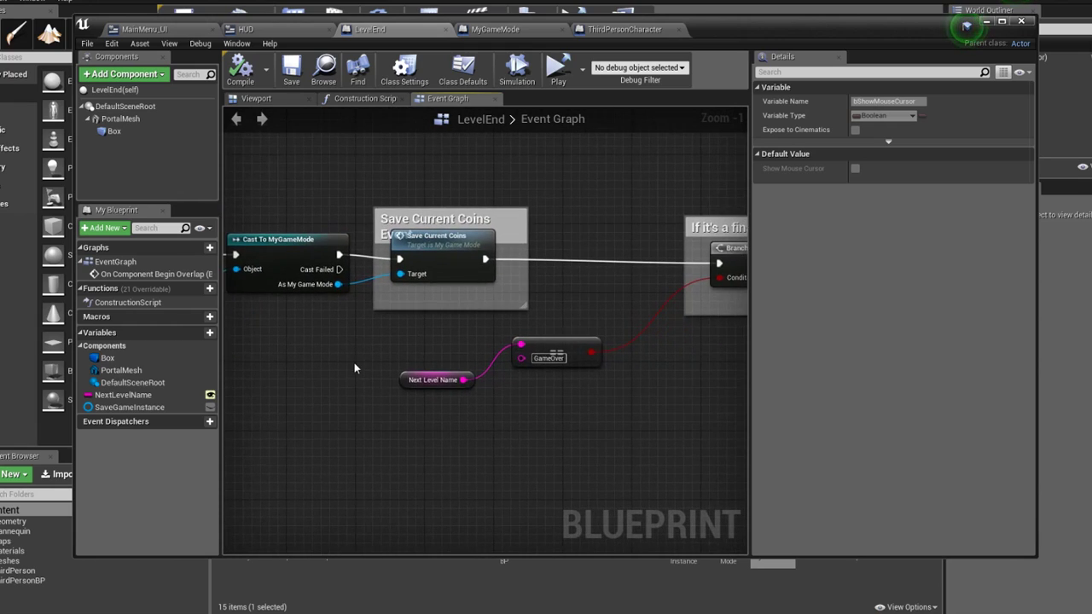
scroll(349, 339, "down", 1)
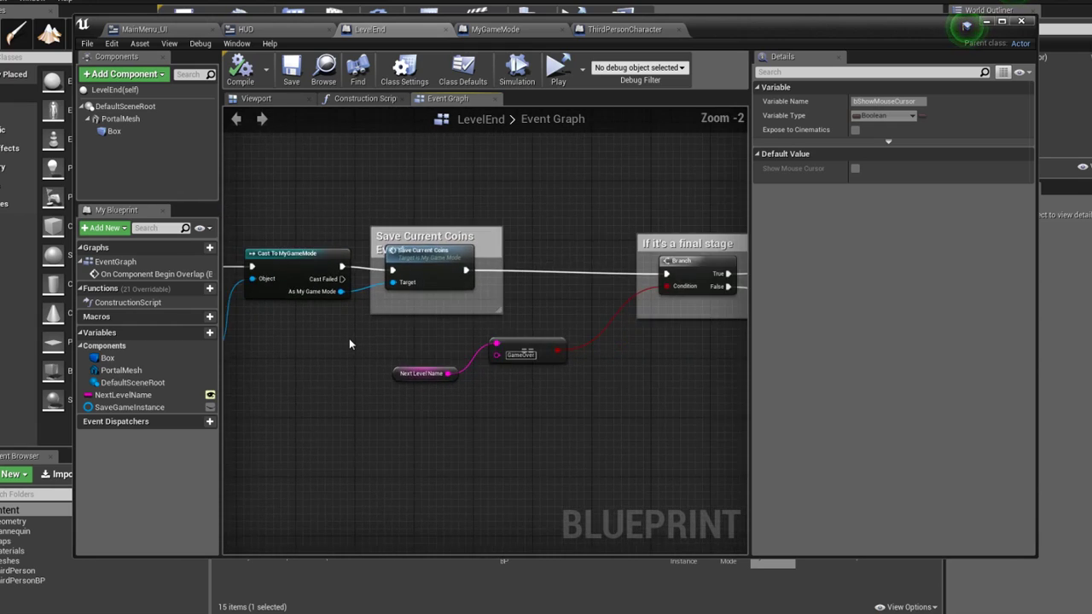
double_click(420, 266)
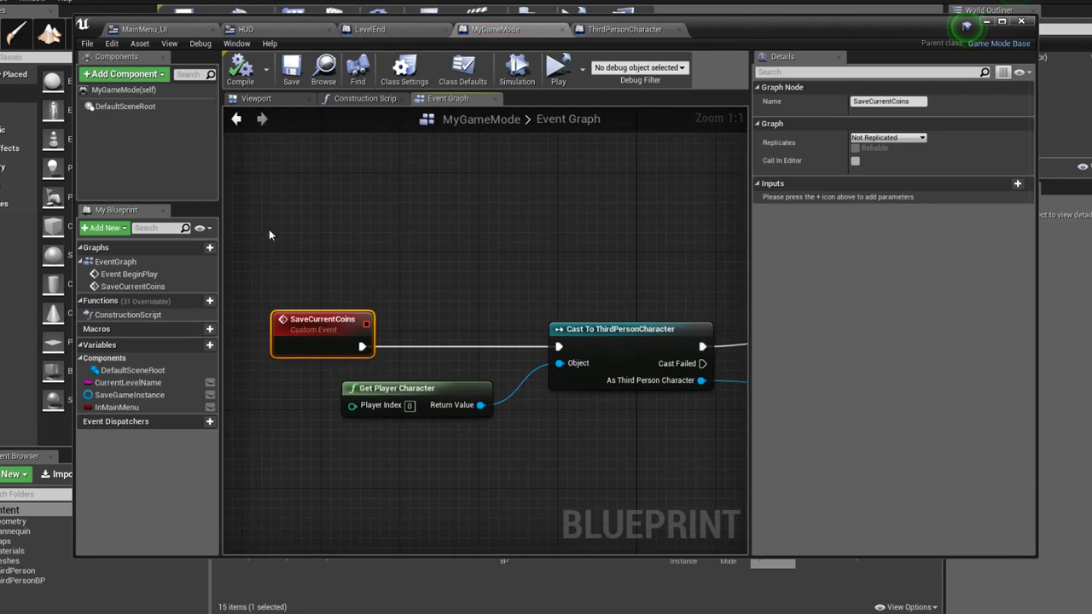
Trace the Save Coin Quantity chain: SET Coins, Save Game to Slot, Append and Print String
scroll(269, 230, "down", 2)
right_click_drag(654, 316, 235, 229)
right_click_drag(579, 215, 262, 214)
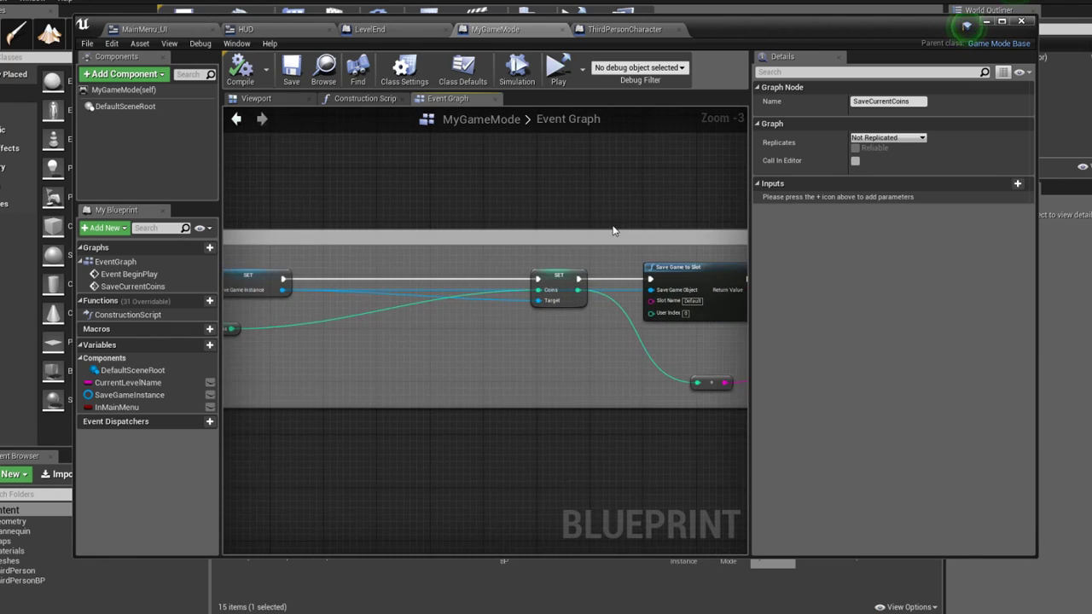
scroll(522, 221, "down", 1)
right_click_drag(522, 214, 483, 220)
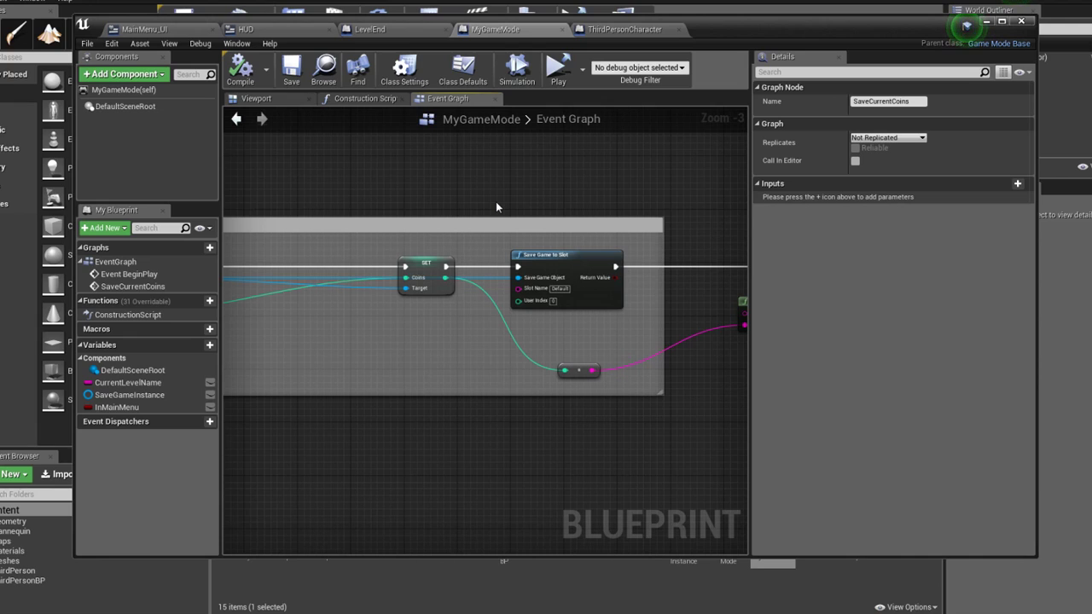
scroll(496, 201, "down", 2)
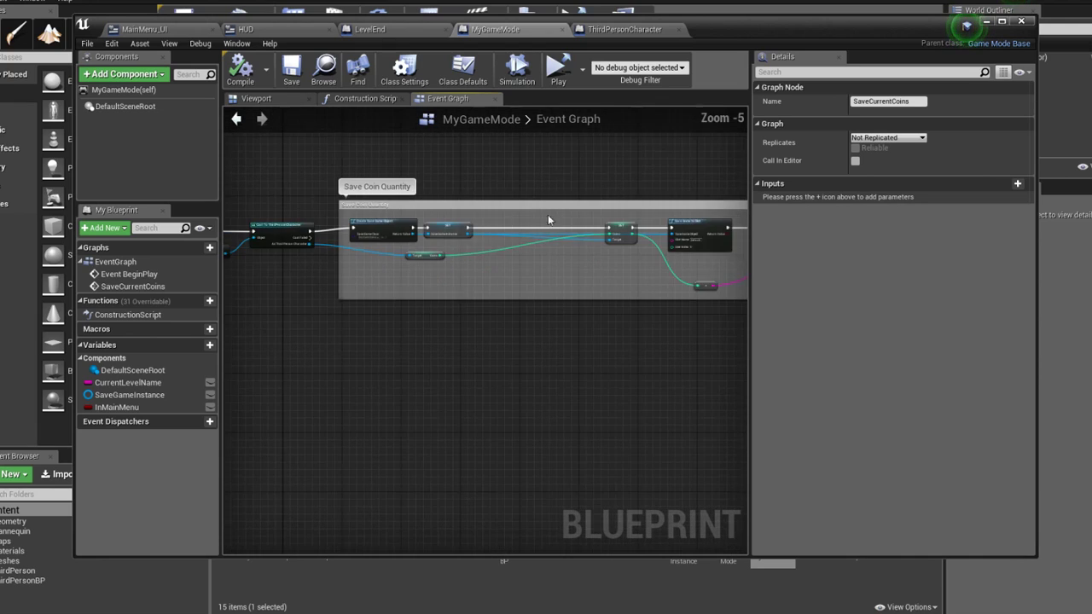
right_click_drag(547, 220, 366, 264)
scroll(500, 236, "up", 3)
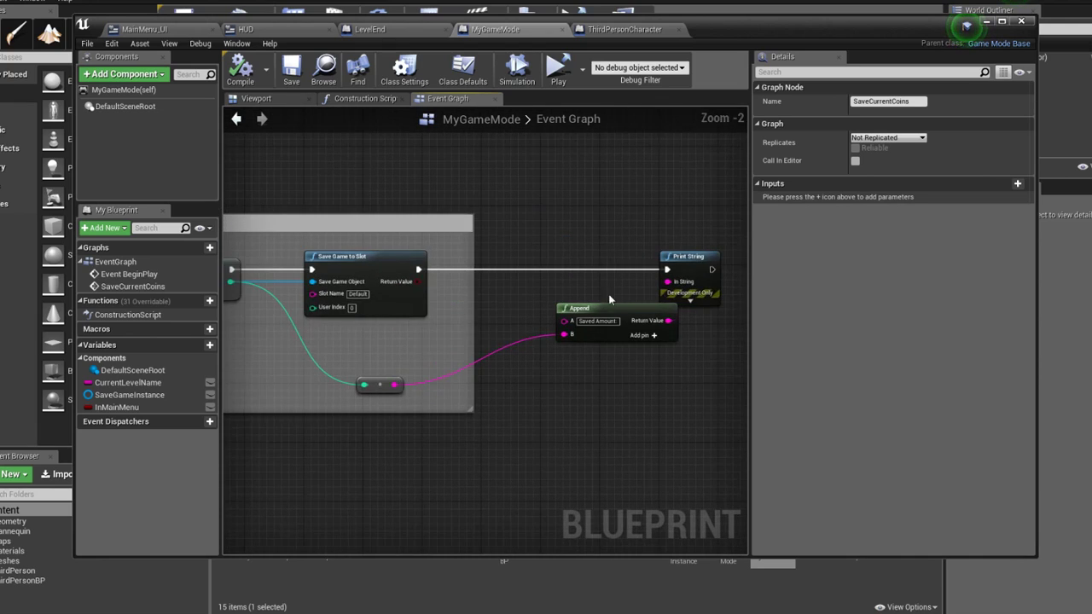
left_click_drag(602, 308, 564, 308)
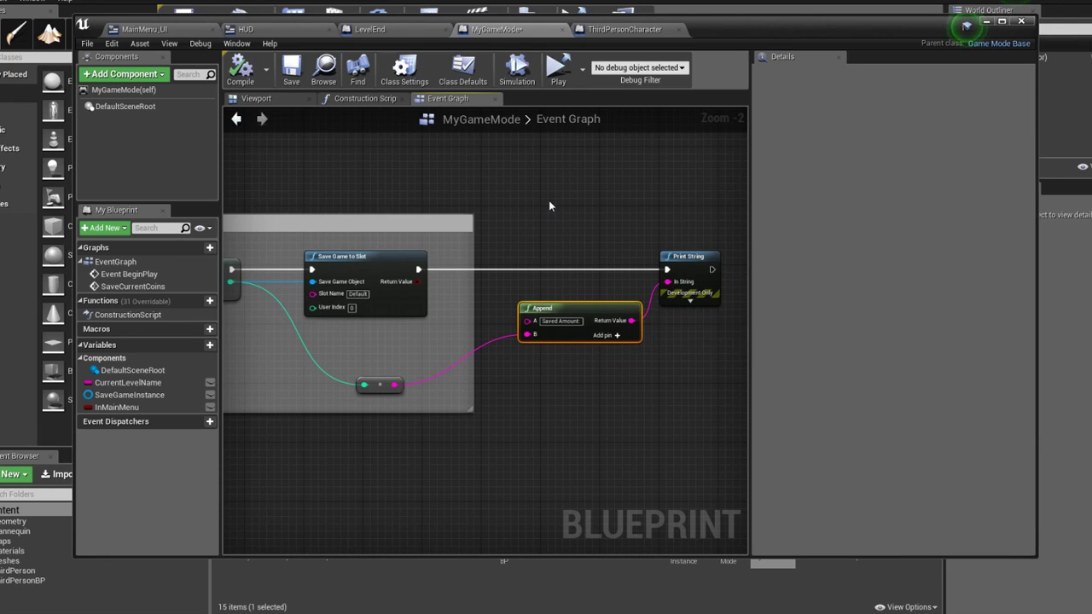
right_click_drag(550, 206, 593, 217)
scroll(554, 209, "down", 2)
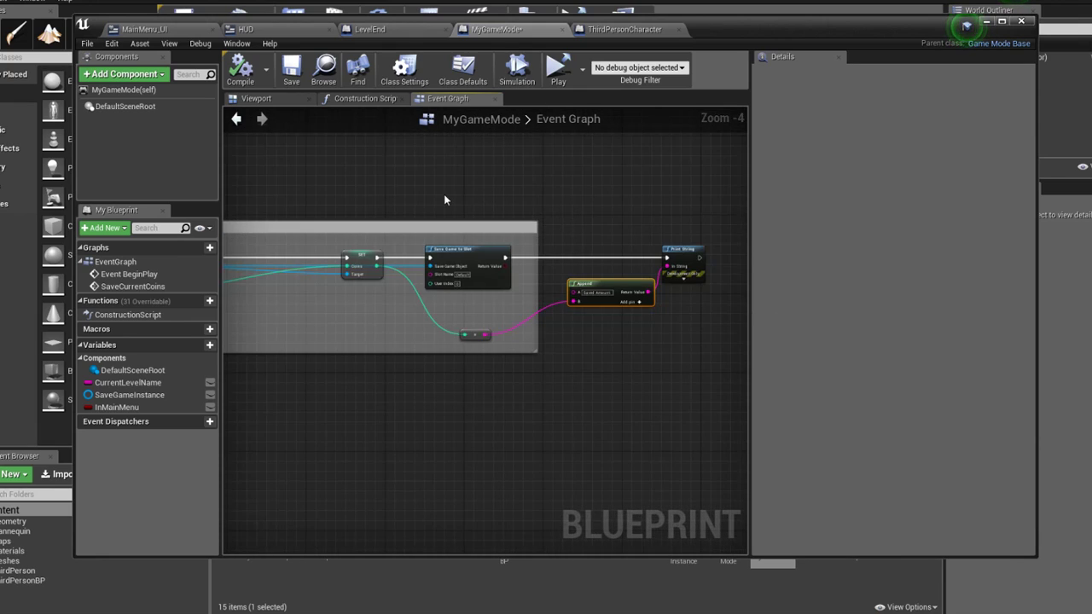
mouse_move(443, 199)
right_mouse_down()
mouse_move(616, 198)
mouse_move(583, 209)
mouse_move(619, 196)
right_mouse_up()
right_click_drag(426, 197, 475, 187)
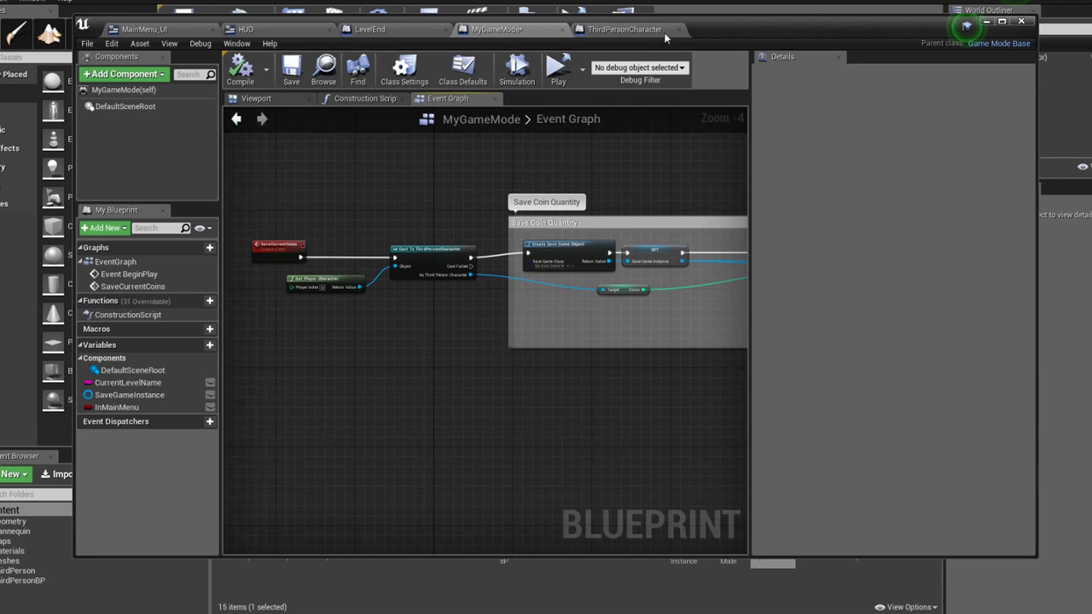
In ThirdPersonCharacter's Esc group, move Open Level aside and insert a Create Save Game Object node
left_click(625, 29)
right_click_drag(600, 134, 574, 302)
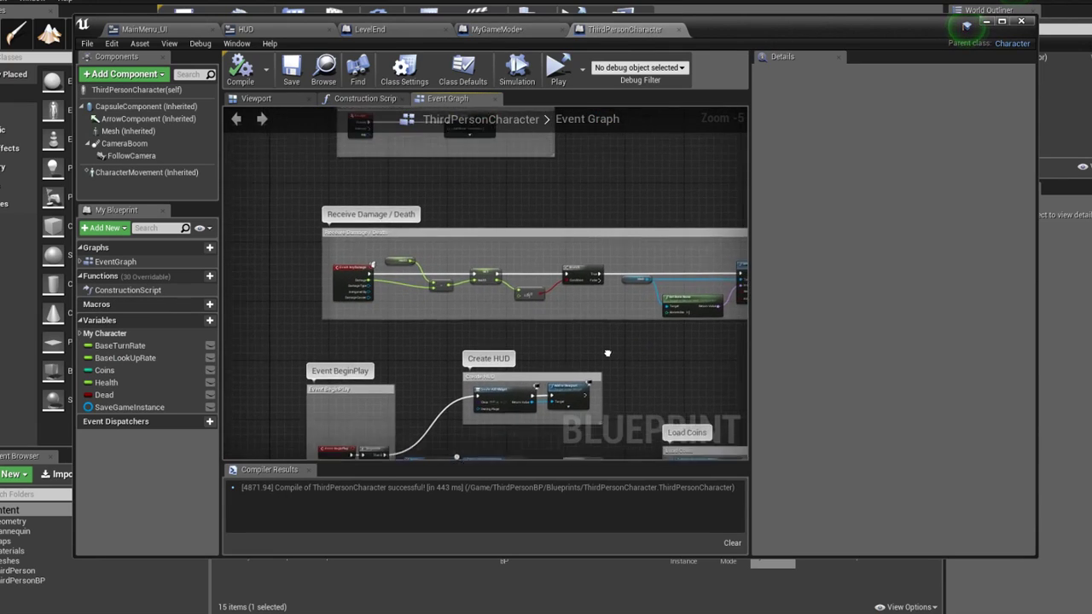
scroll(522, 223, "up", 2)
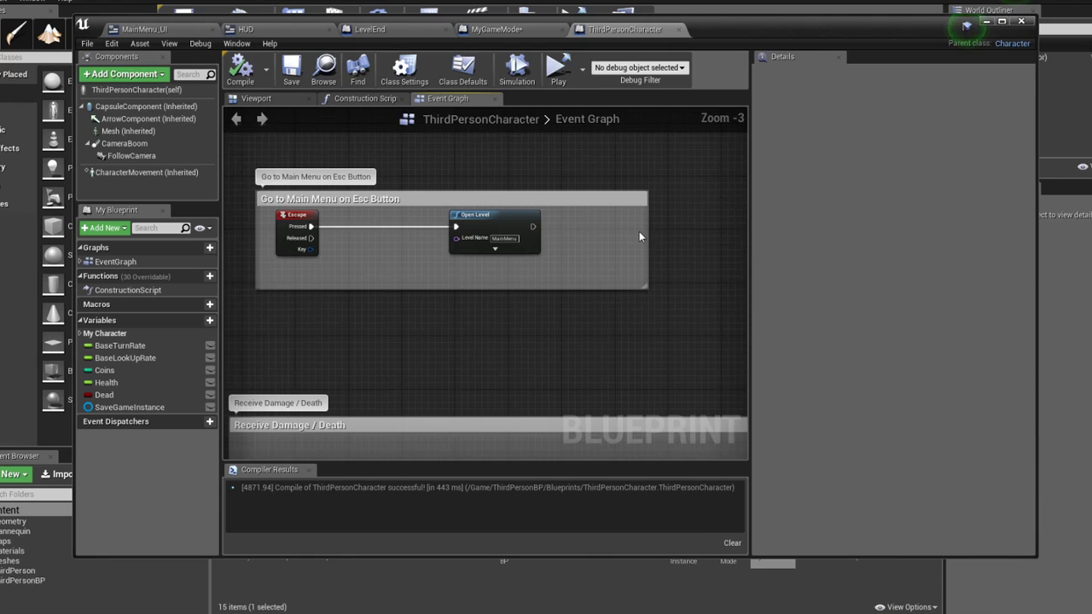
mouse_move(499, 223)
left_mouse_down()
mouse_move(402, 235)
mouse_move(460, 215)
left_mouse_up()
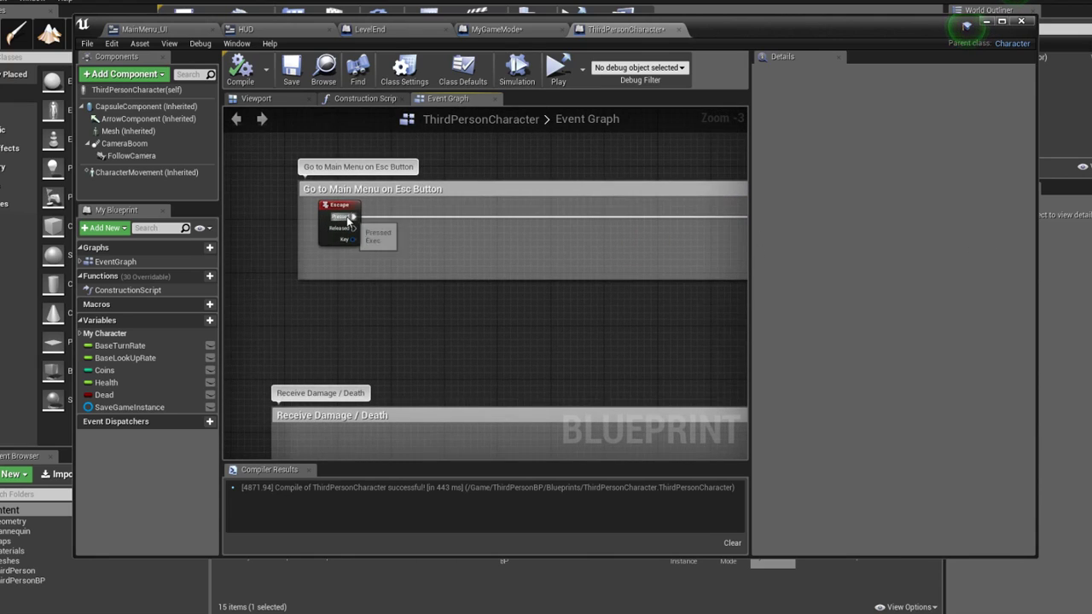
type("open level")
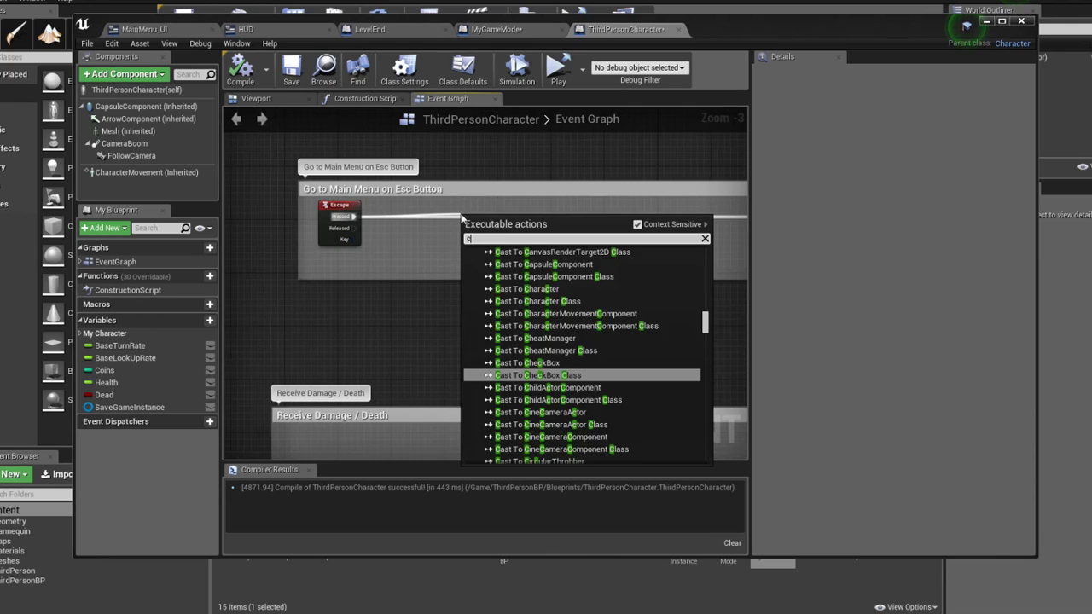
key("Escape")
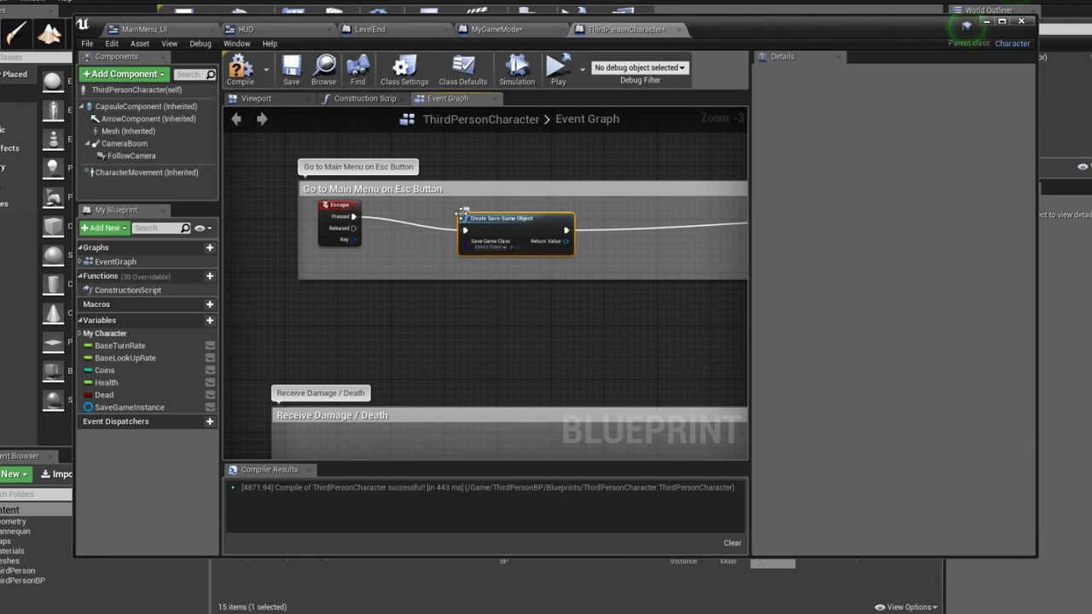
Set its save game class to MySaveGame and pull a connection from Return Value
left_click(477, 246)
left_click(508, 289)
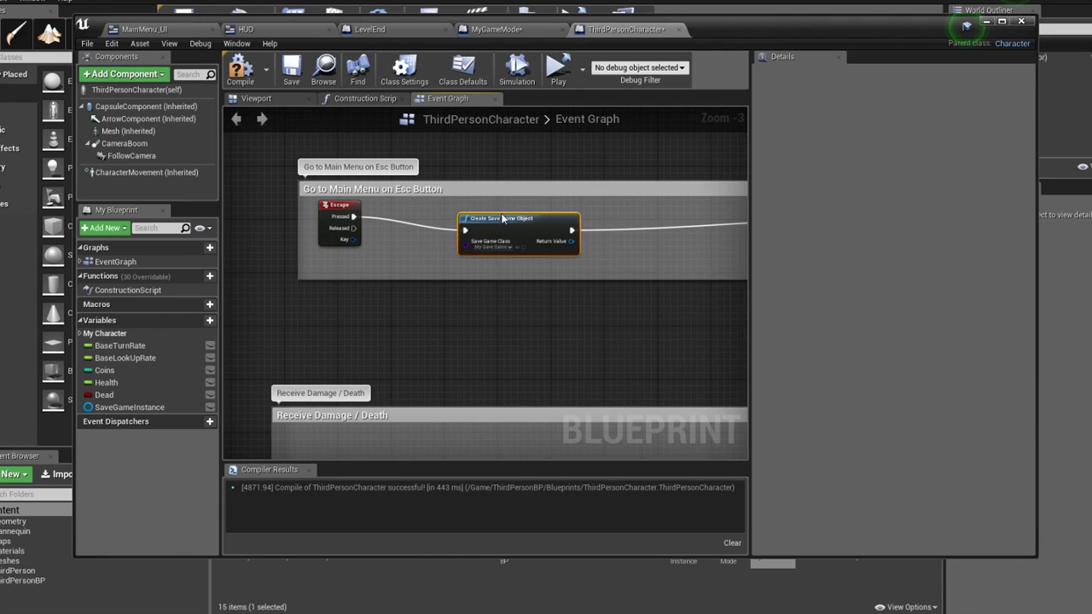
left_click_drag(505, 228, 433, 215)
left_click_drag(498, 228, 561, 239)
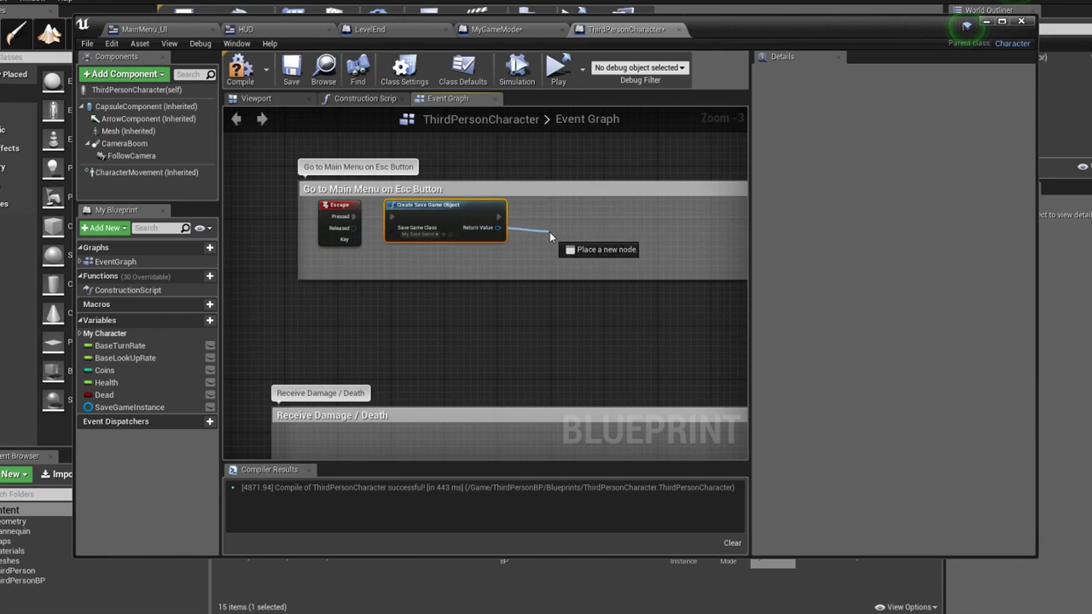
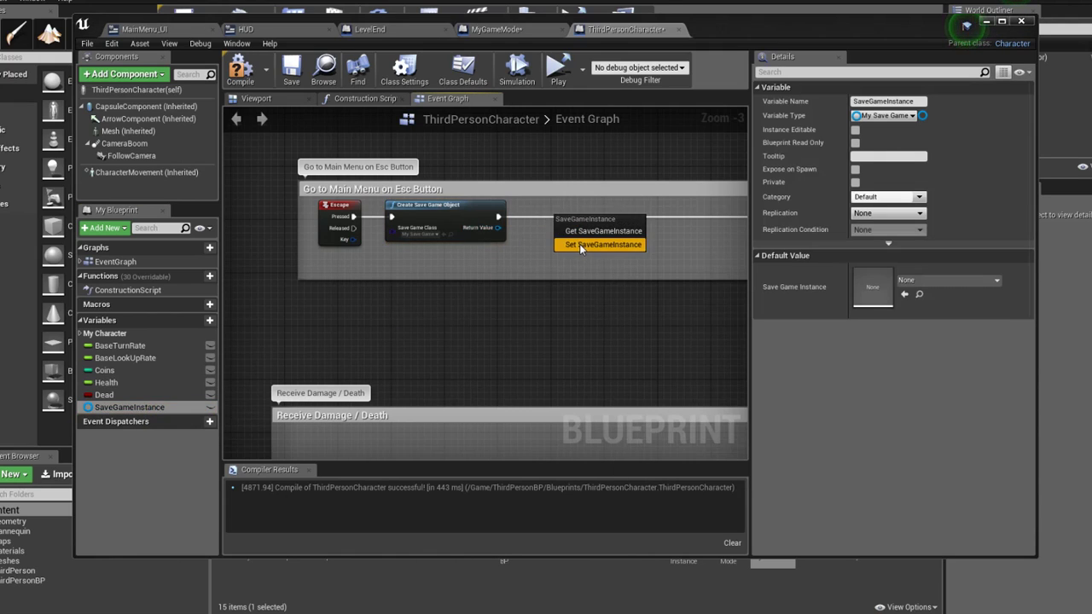
Store the created save game object in SaveGameInstance with a SET node
left_click(579, 244)
left_click_drag(498, 217, 560, 226)
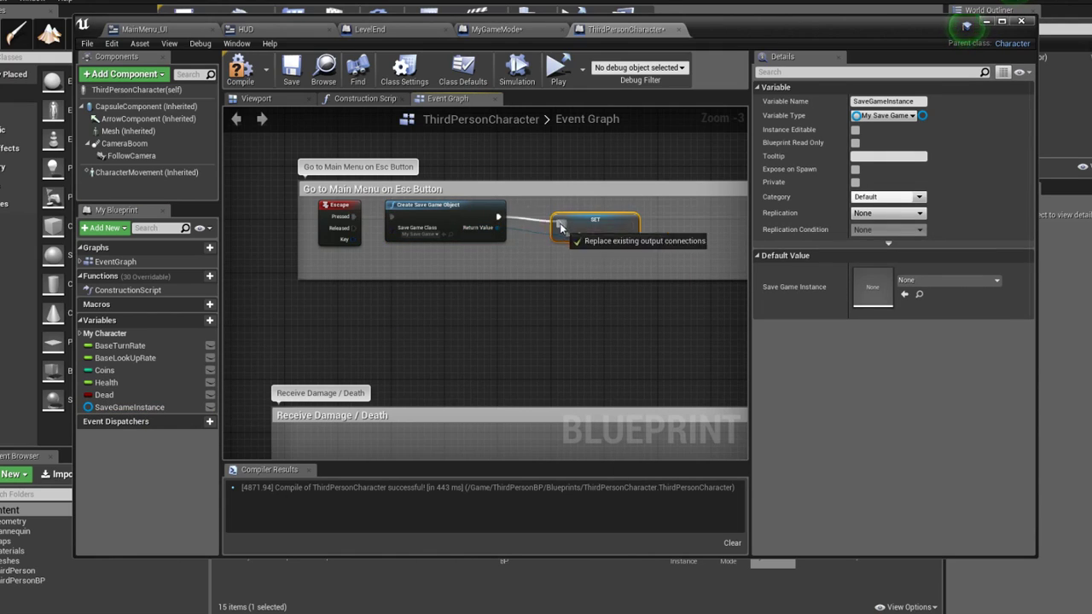
right_click_drag(560, 226, 408, 223)
Add a Save Game to Slot node after the SaveGameInstance SET
mouse_move(479, 218)
left_mouse_down()
mouse_move(458, 218)
mouse_move(540, 210)
left_mouse_up()
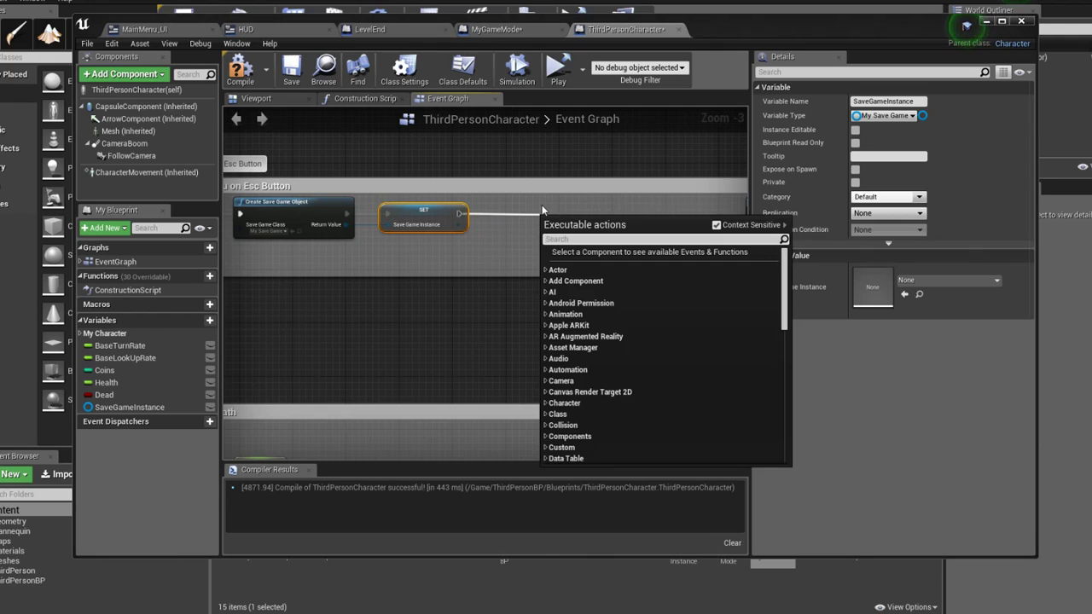
type("lo")
key("BackSpace")
key("BackSpace")
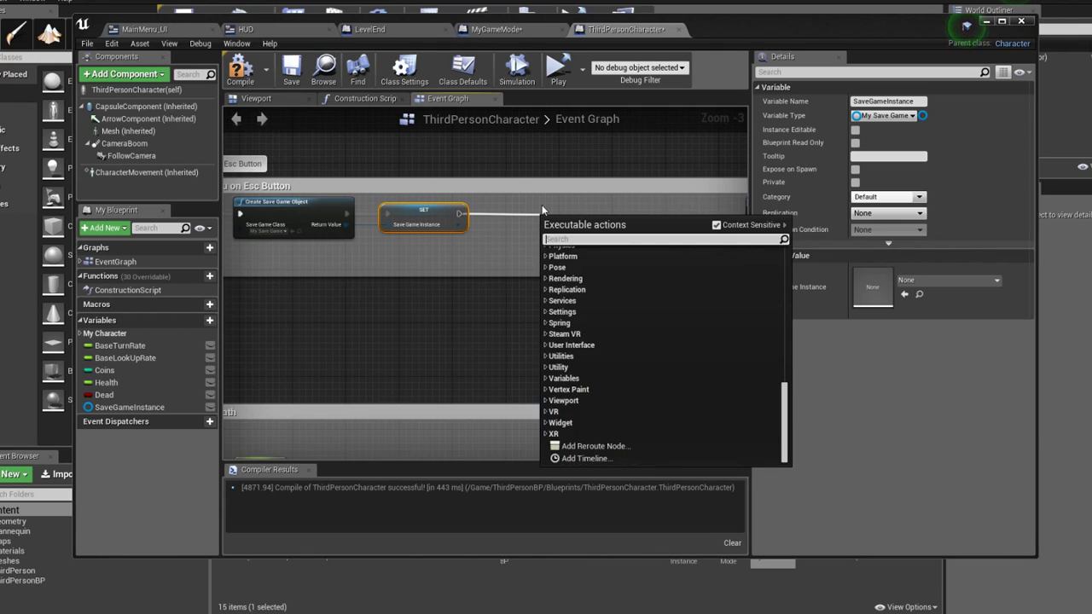
type("save")
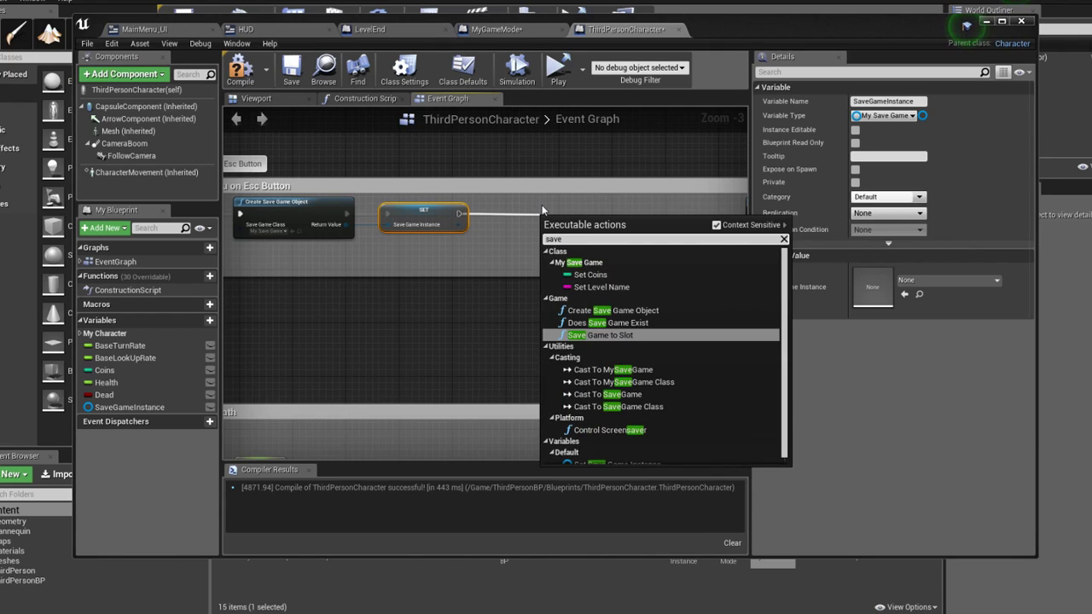
key("Return")
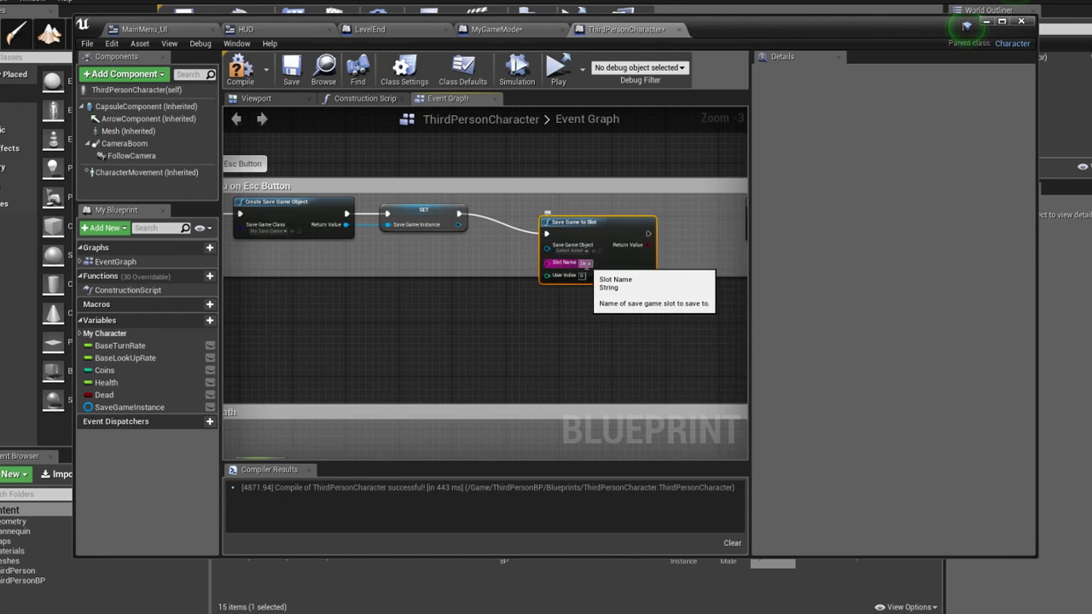
Wire SaveGameInstance into Save Game Object, then shift Open Level right inside a widened comment box
left_click_drag(546, 247, 456, 230)
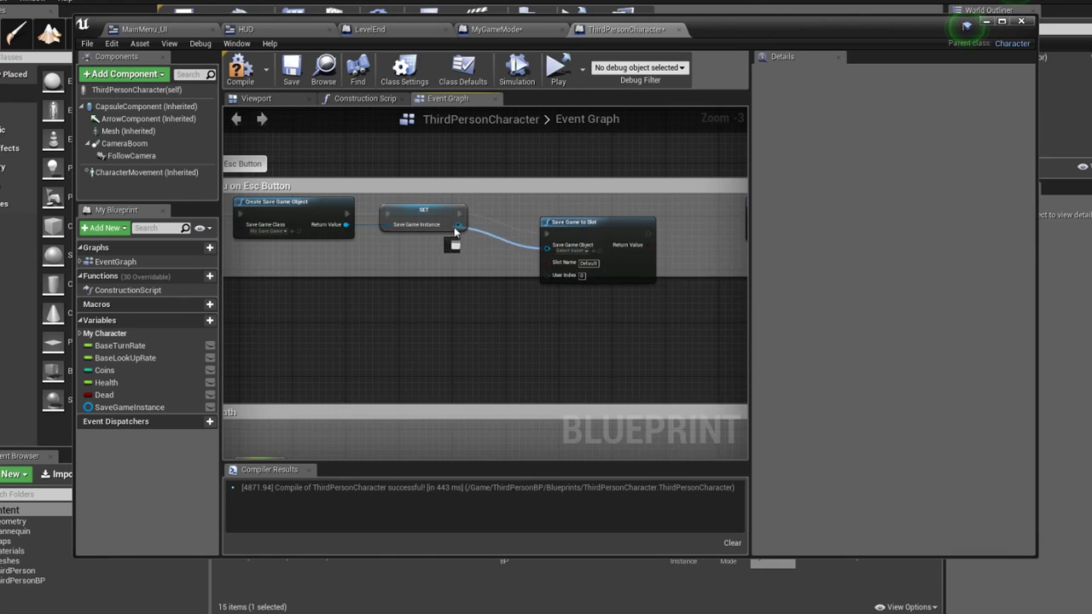
left_click_drag(631, 227, 681, 227)
right_click_drag(681, 226, 462, 196)
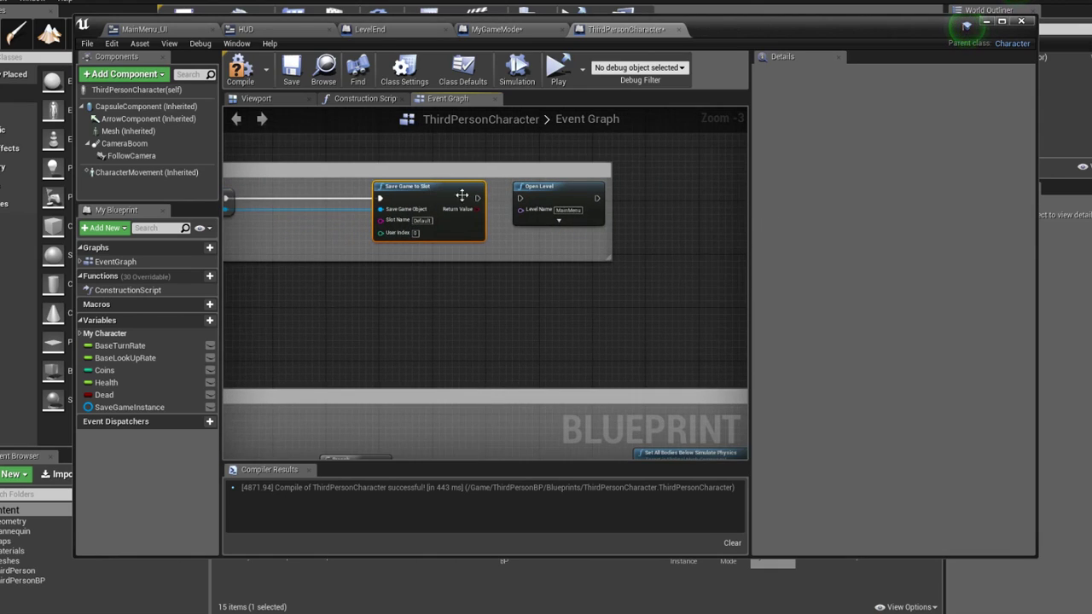
left_click_drag(546, 186, 437, 168)
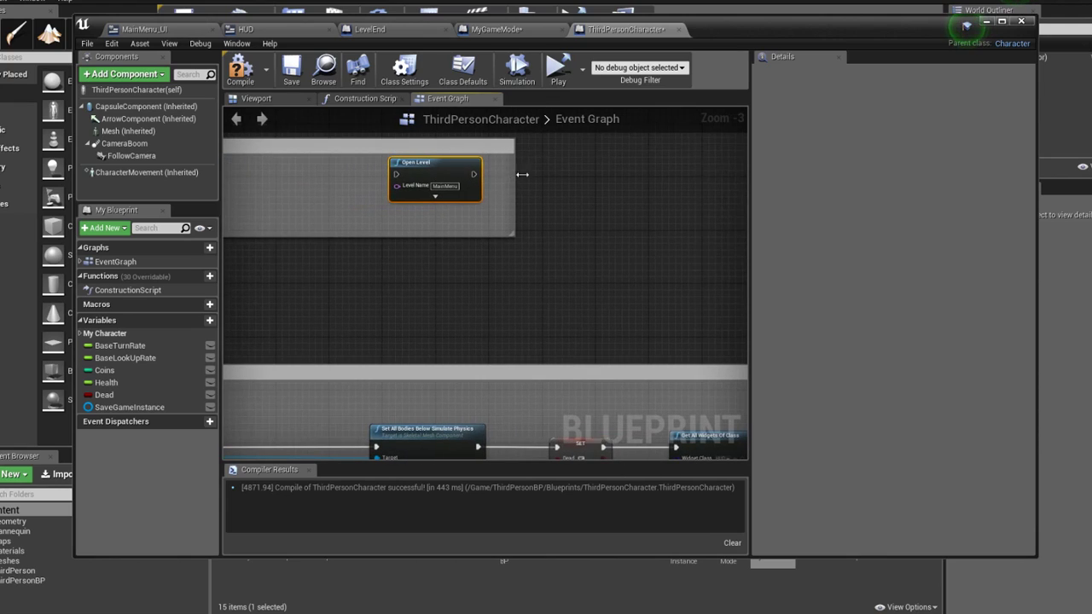
left_click_drag(521, 174, 734, 174)
left_click_drag(435, 162, 601, 167)
right_click_drag(346, 195, 540, 205)
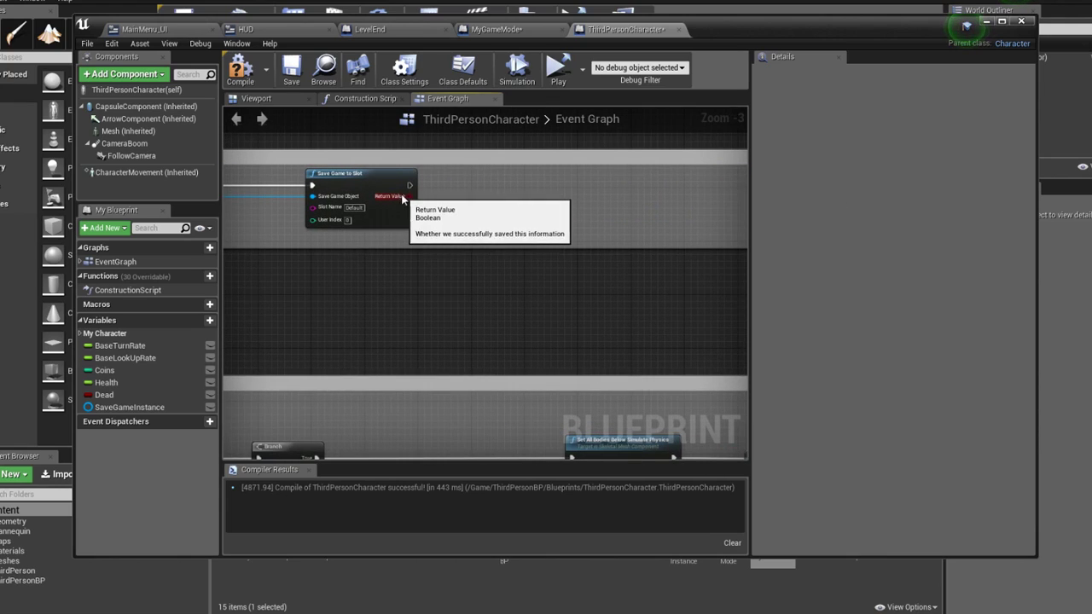
Add a Print String after Save Game to Slot, with an Append node feeding its In String
left_click_drag(409, 184, 537, 186)
type("print")
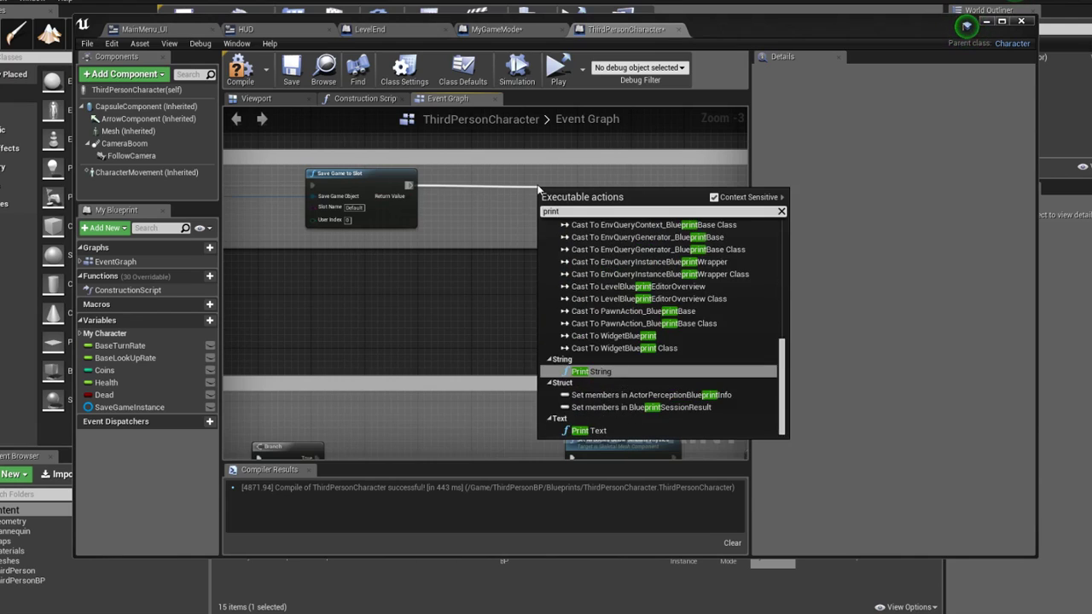
key("Return")
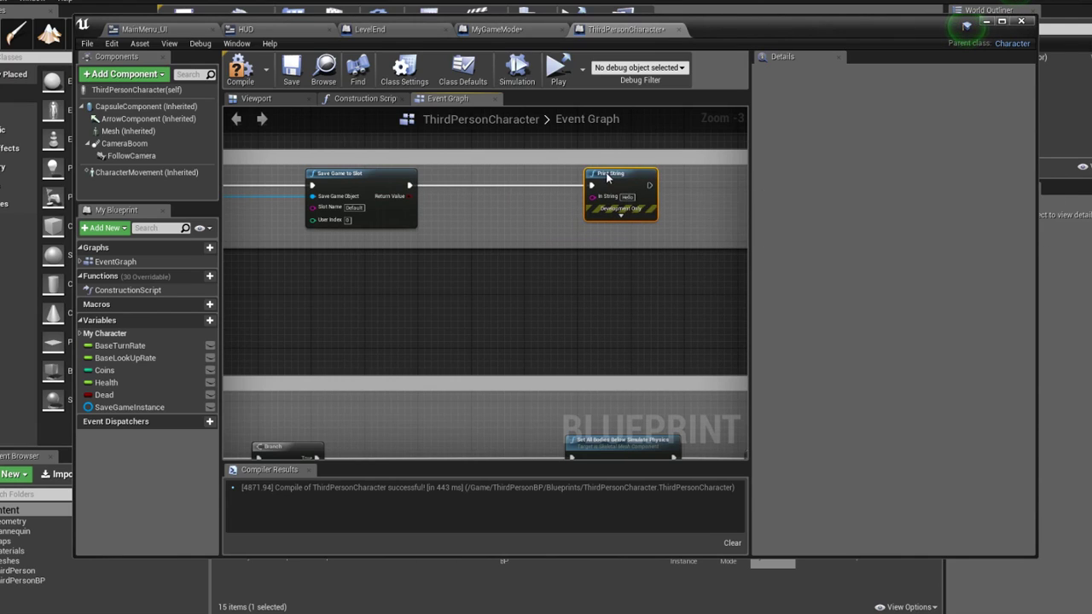
right_click_drag(597, 193, 652, 200)
left_click_drag(668, 194, 578, 227)
type("appen")
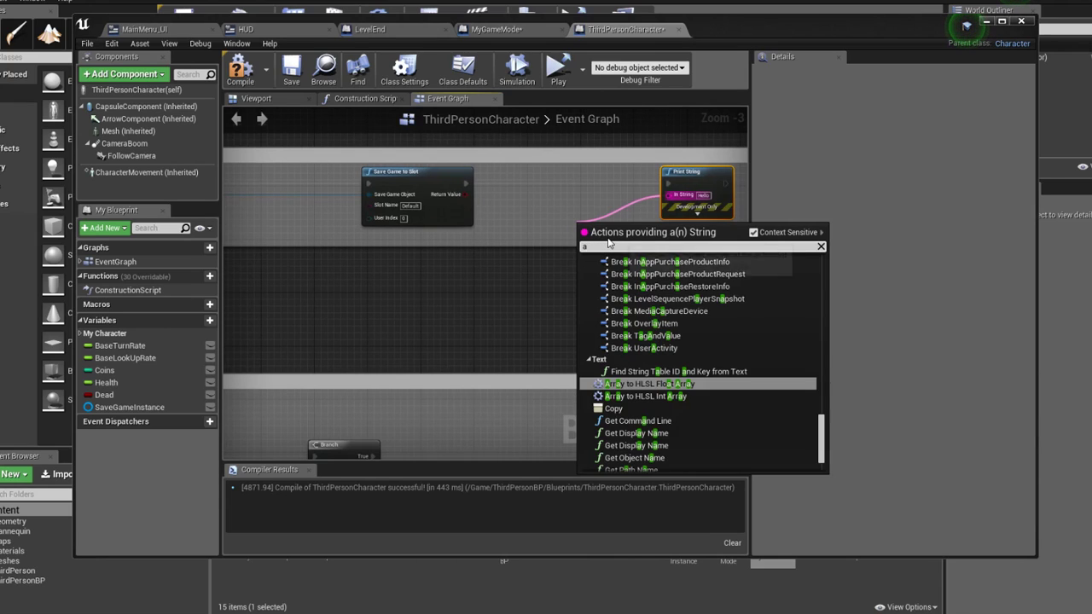
left_click(627, 282)
right_click_drag(282, 255, 563, 277)
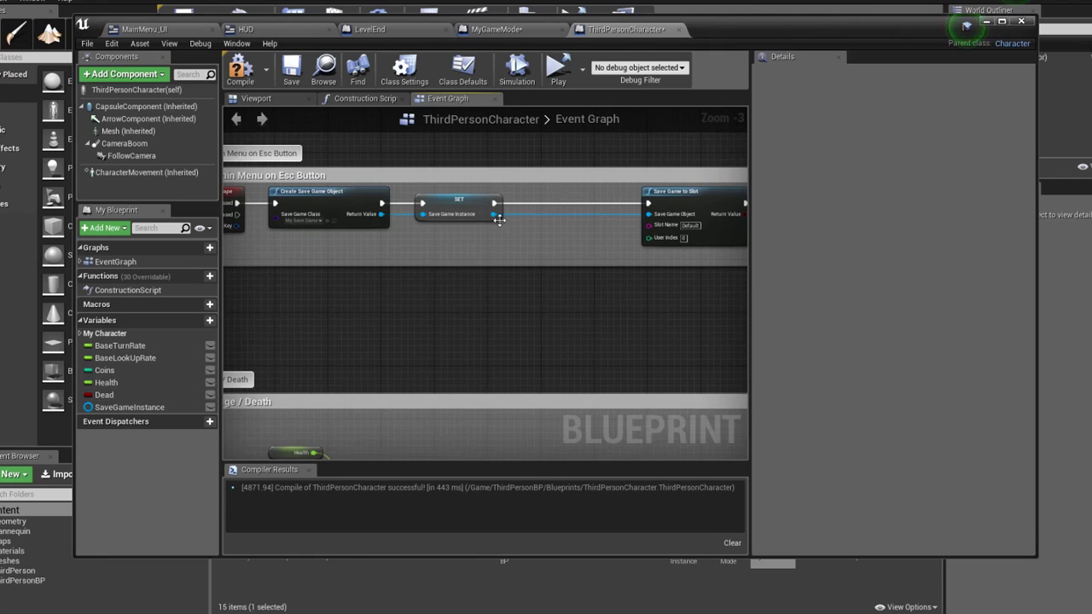
Add a Set Coins node on SaveGameInstance, fed by the character's Coins value, before Save Game to Slot
left_click_drag(497, 215, 514, 233)
type("c")
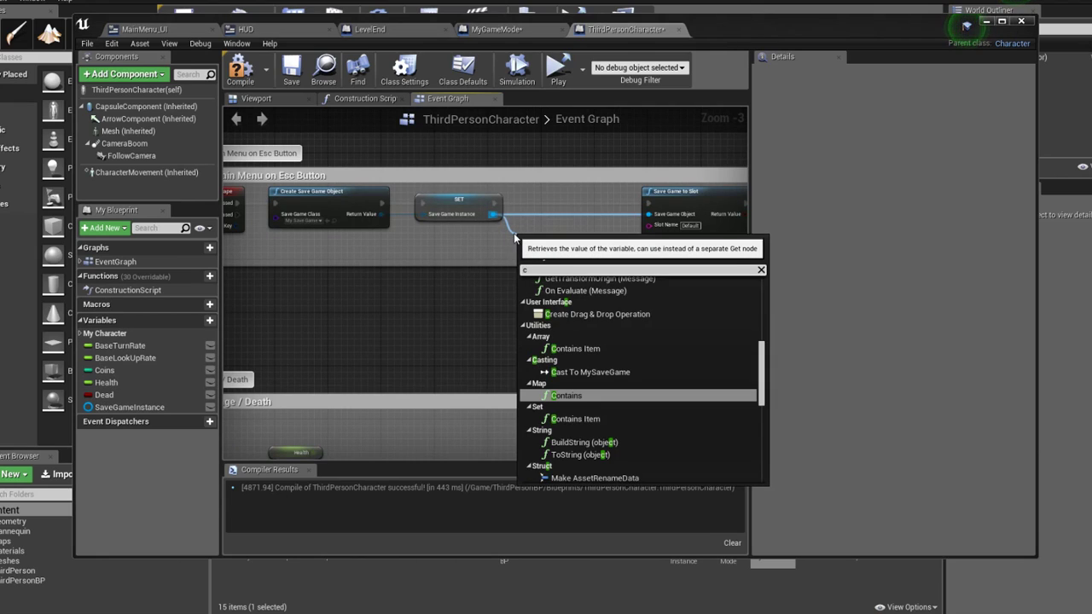
type("oins")
key("Return")
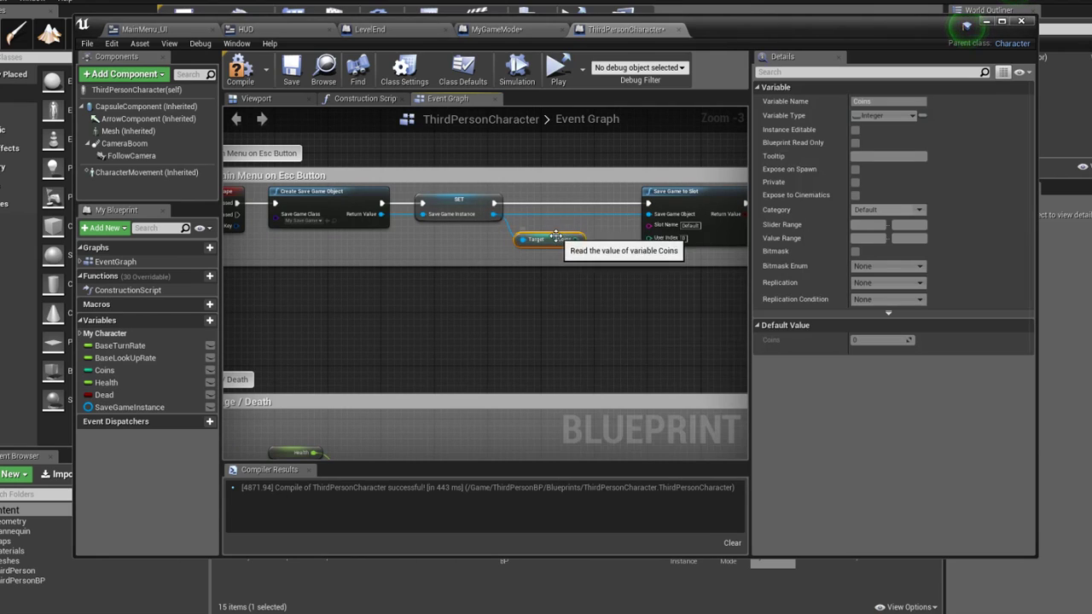
key("Delete")
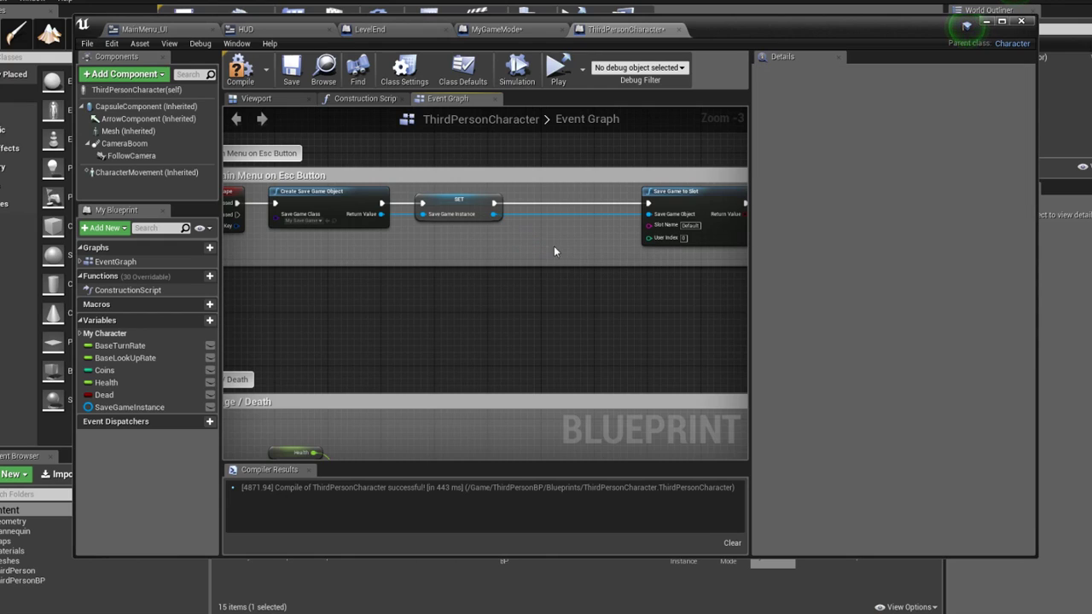
left_click_drag(494, 214, 526, 228)
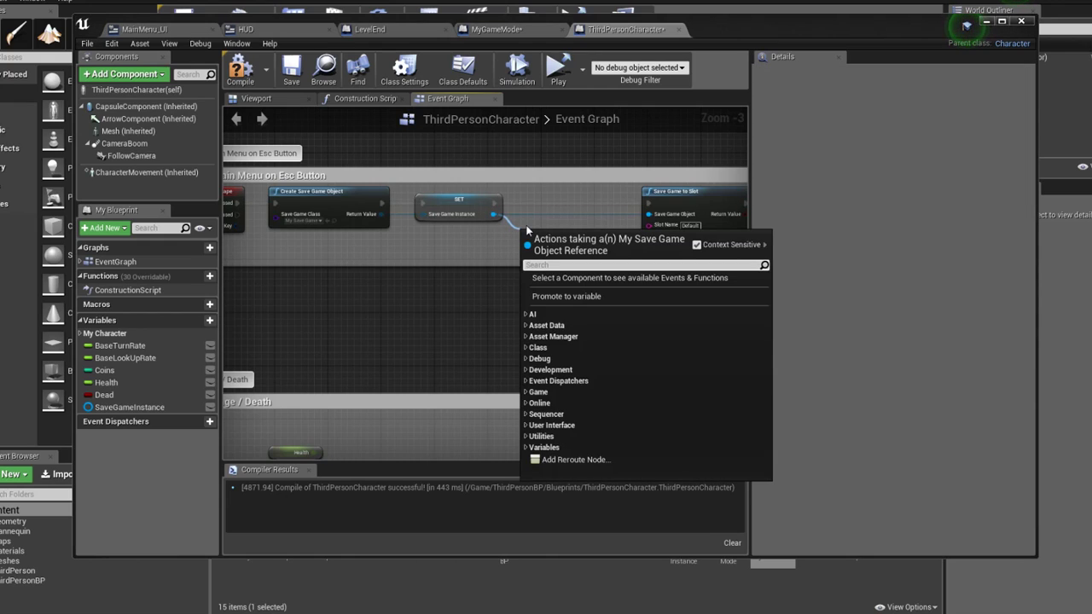
type("coins")
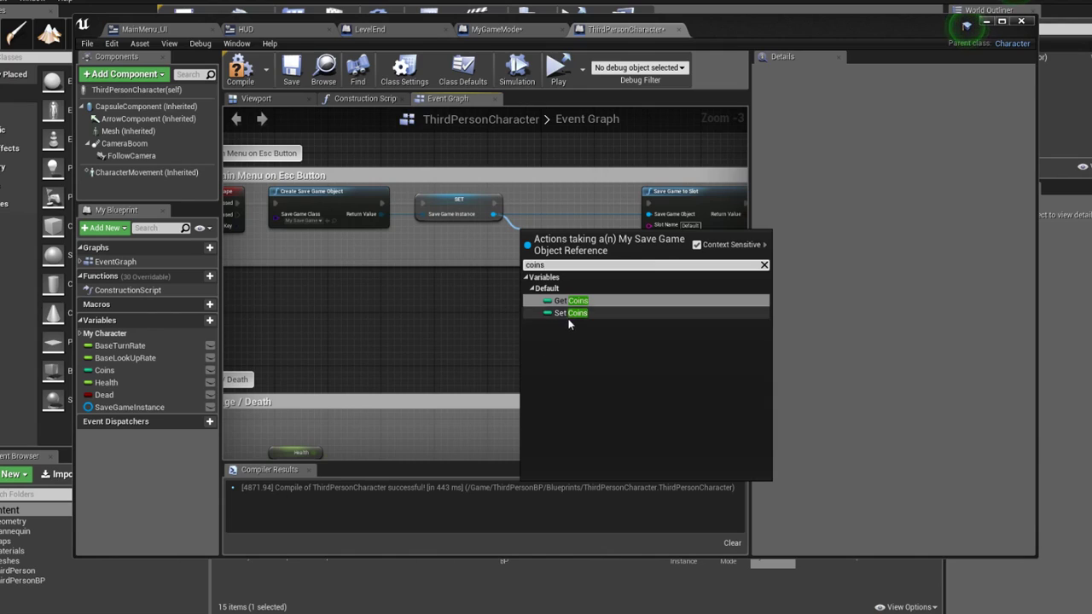
left_click(570, 313)
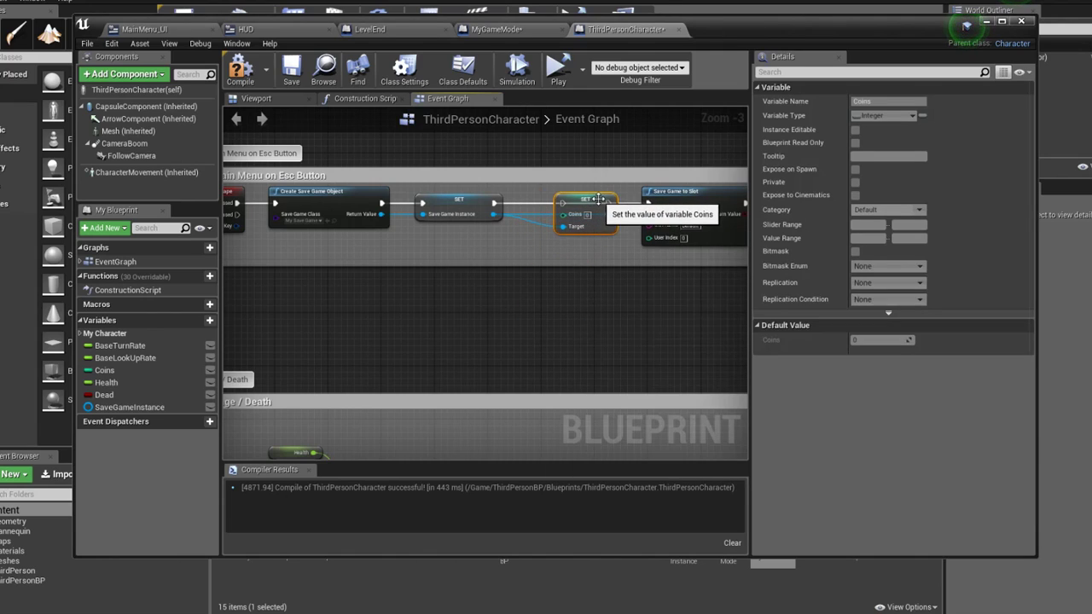
left_click_drag(571, 200, 584, 207)
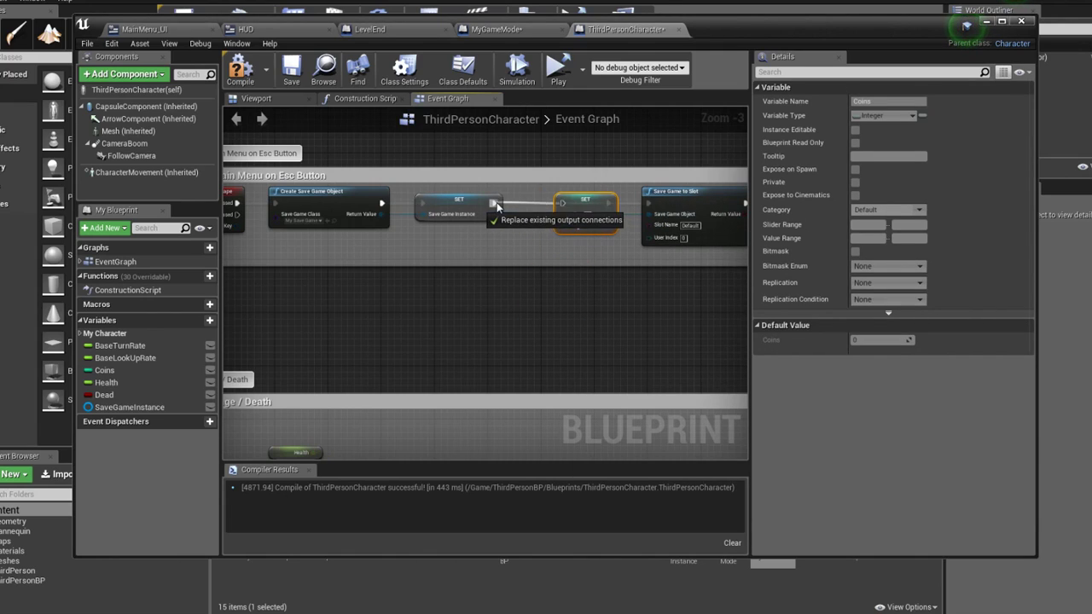
mouse_move(104, 370)
left_mouse_down()
mouse_move(547, 239)
mouse_move(563, 214)
left_mouse_up()
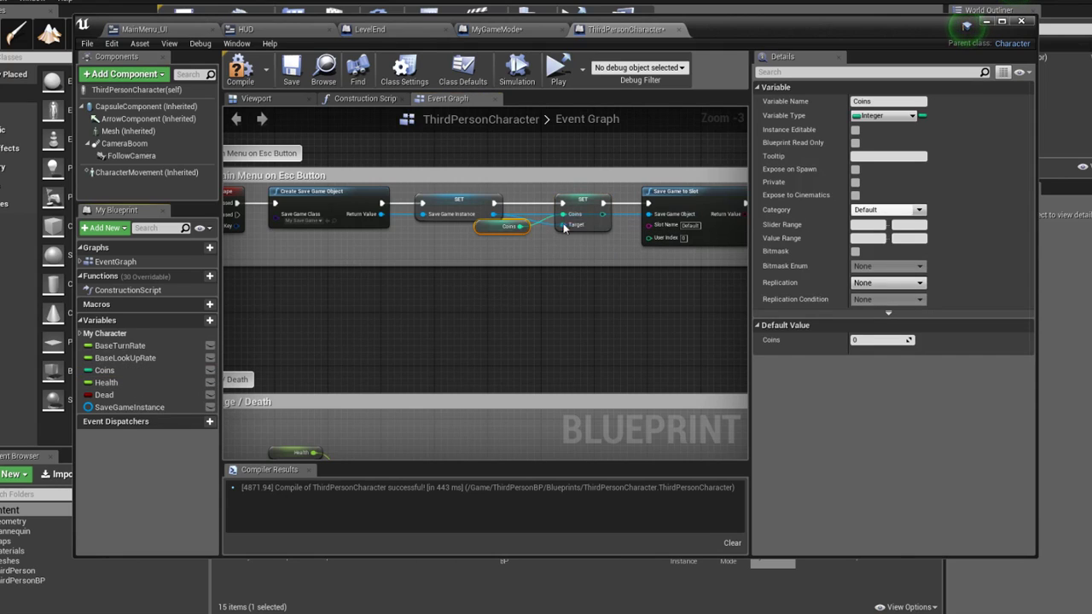
Insert a 2-second Delay between Print String and Open Level
right_click_drag(560, 245, 278, 242)
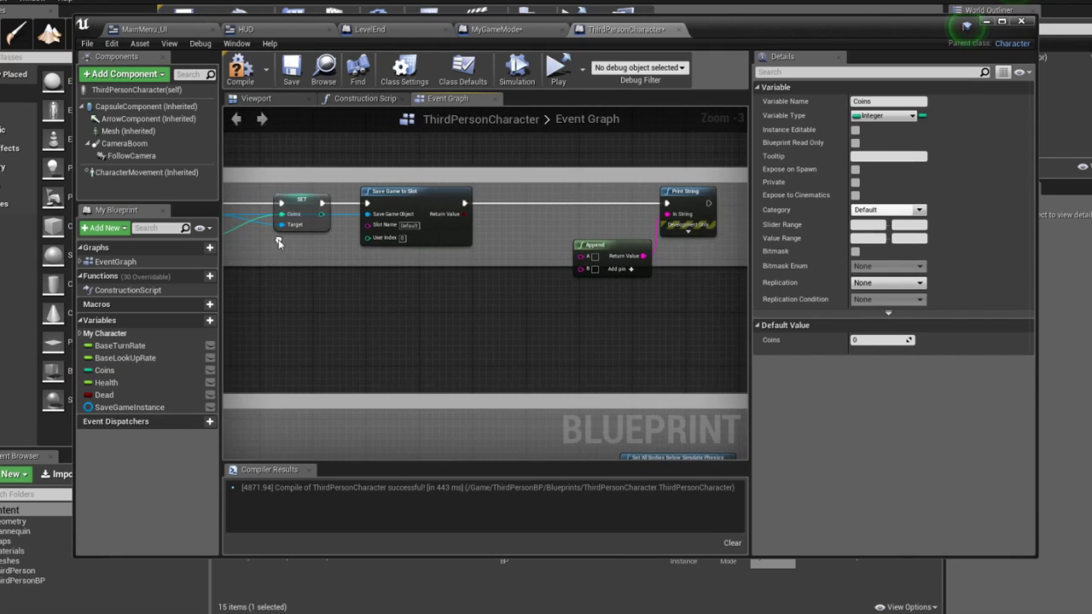
right_click_drag(539, 229, 290, 217)
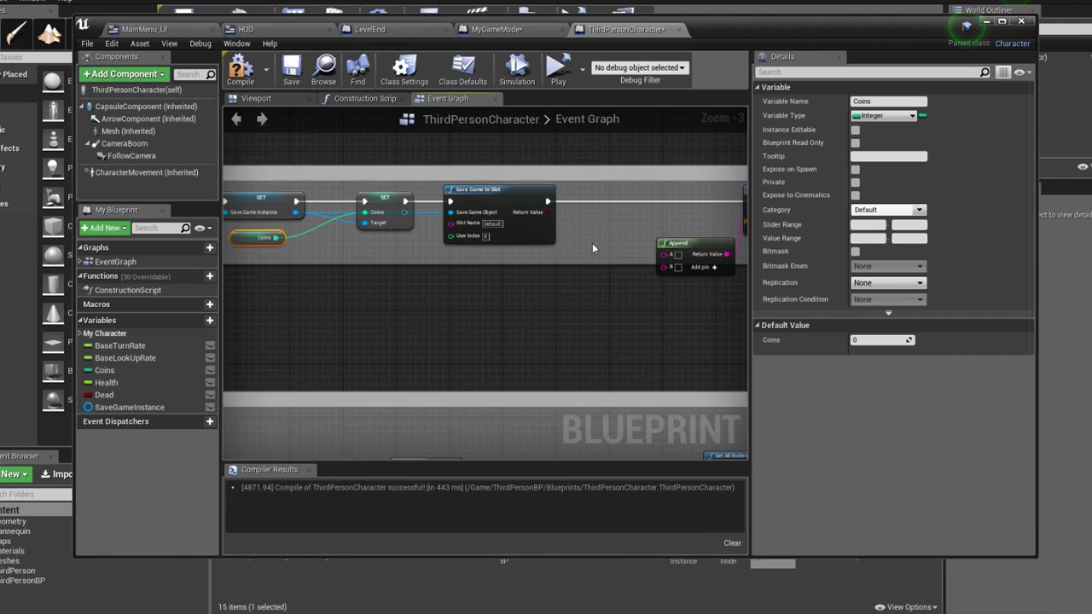
left_click_drag(518, 174, 556, 175)
type("de")
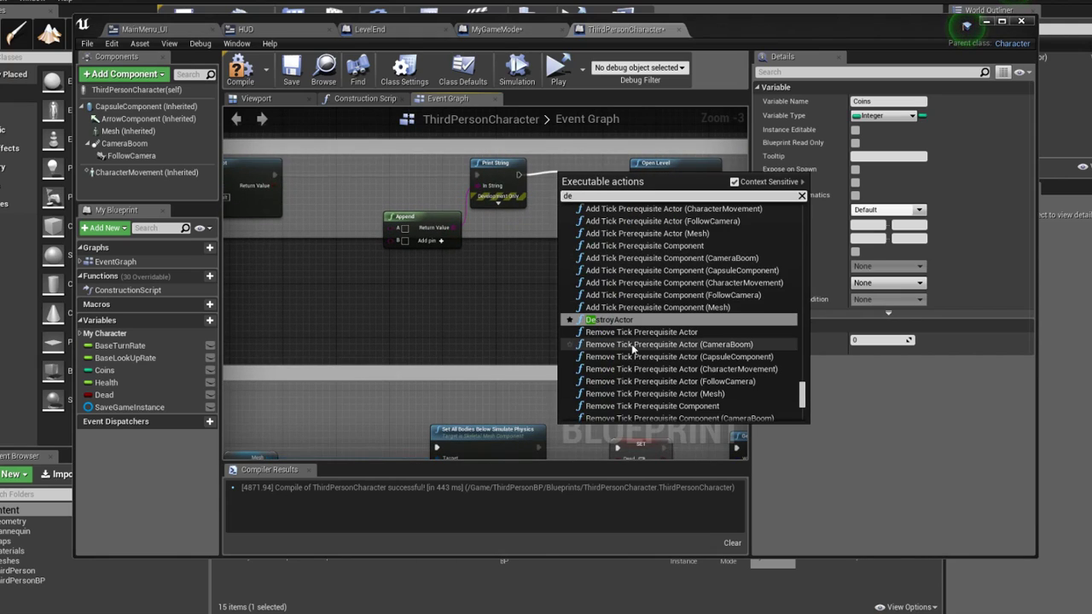
type("lay")
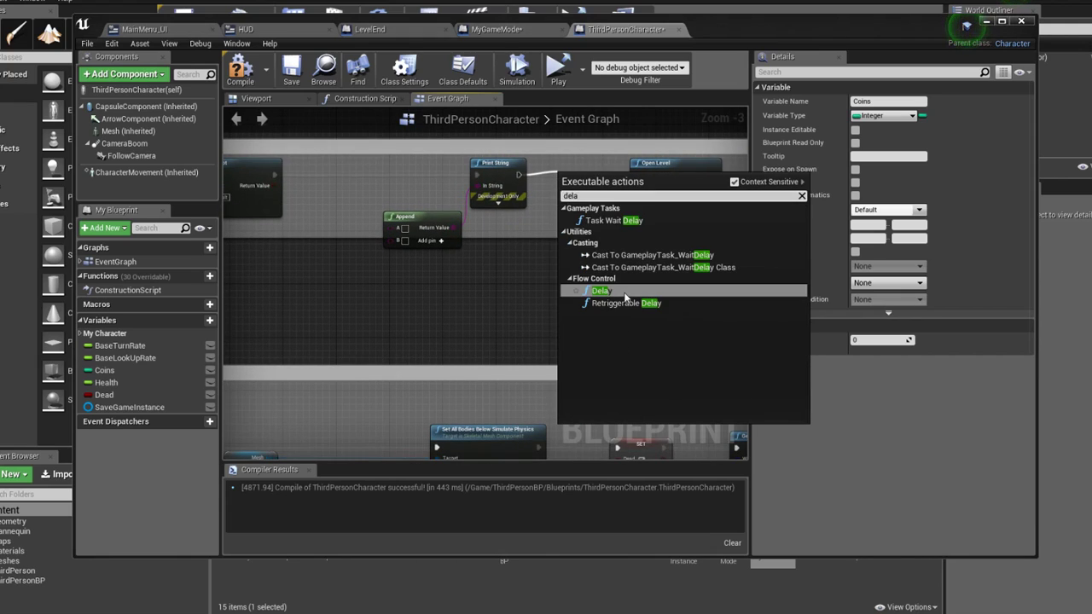
left_click(627, 294)
left_click_drag(664, 162, 718, 162)
left_click_drag(642, 187, 689, 175)
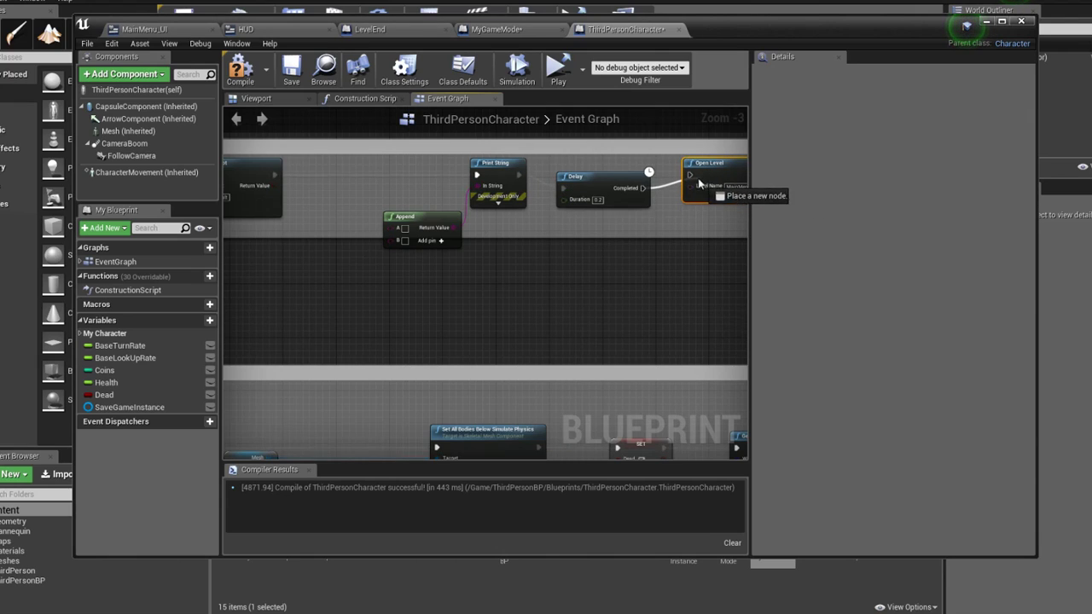
left_click(597, 198)
type("2")
left_click_drag(580, 177, 586, 165)
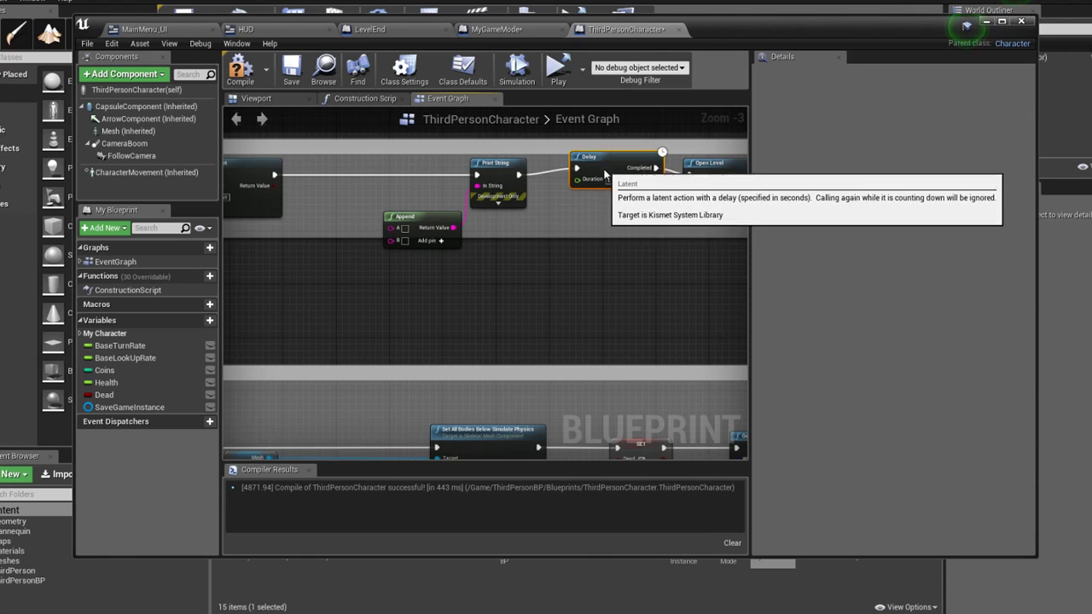
Feed the Save Game to Slot result into Append B and add Append pins C and D
left_click_drag(418, 217, 663, 209)
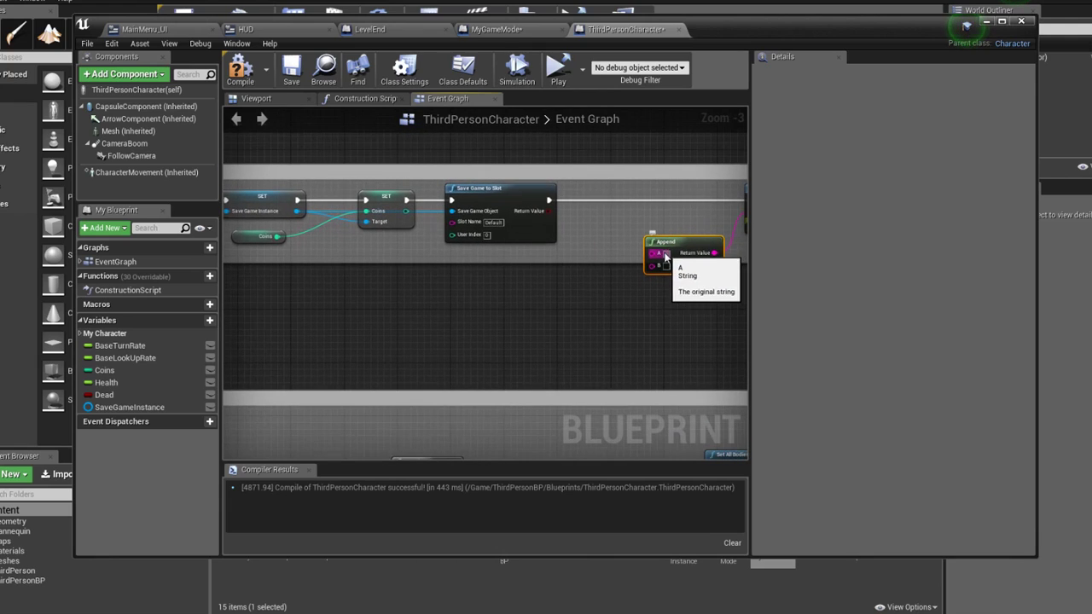
mouse_move(667, 237)
right_mouse_down()
mouse_move(547, 240)
mouse_move(616, 247)
right_mouse_up()
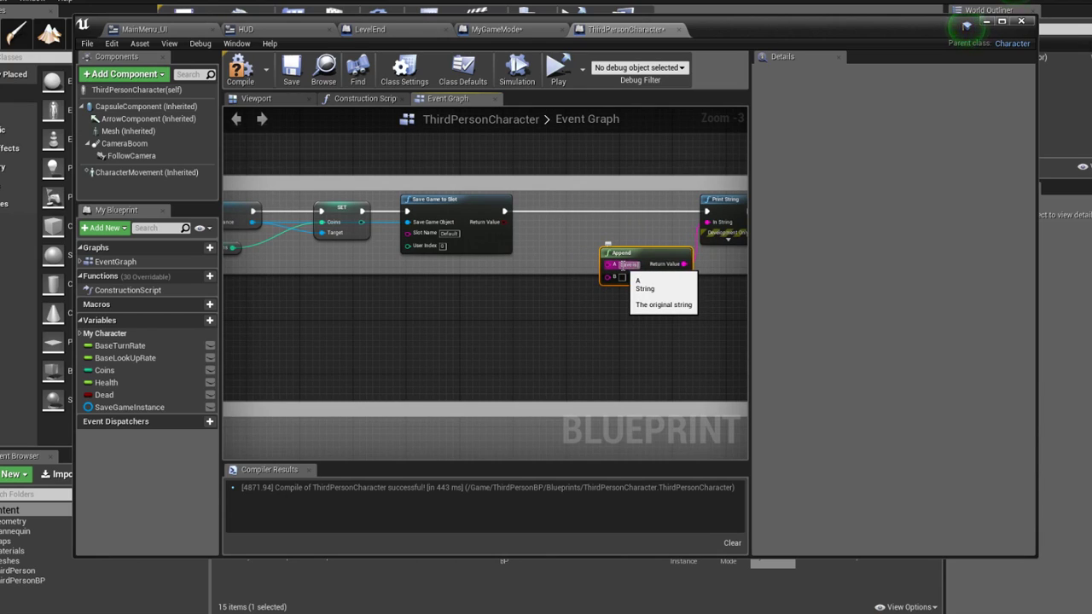
left_click_drag(608, 276, 506, 223)
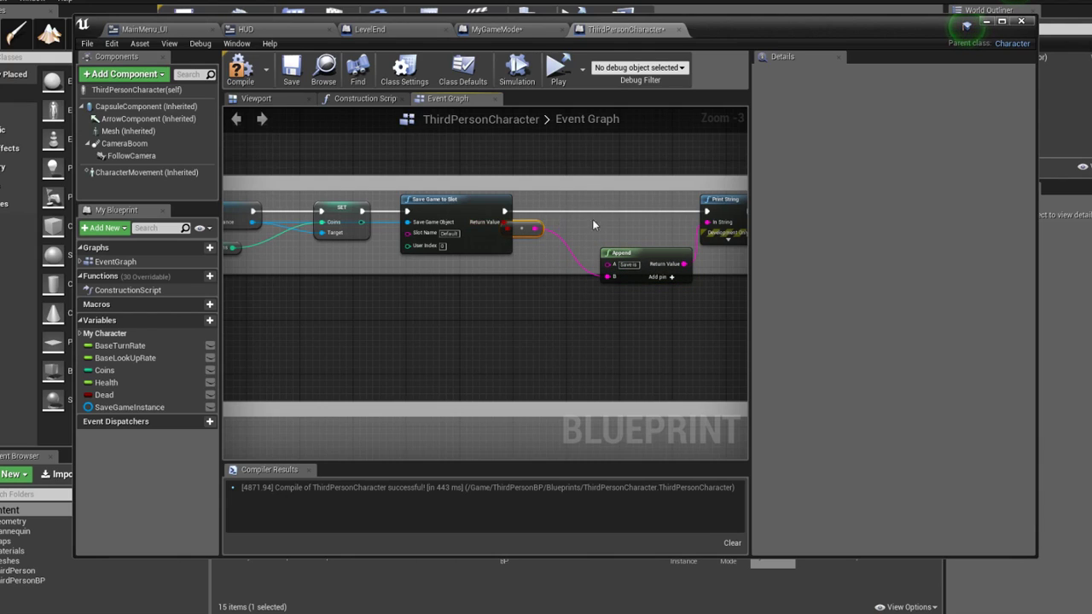
left_click_drag(631, 252, 625, 226)
left_click_drag(522, 229, 548, 232)
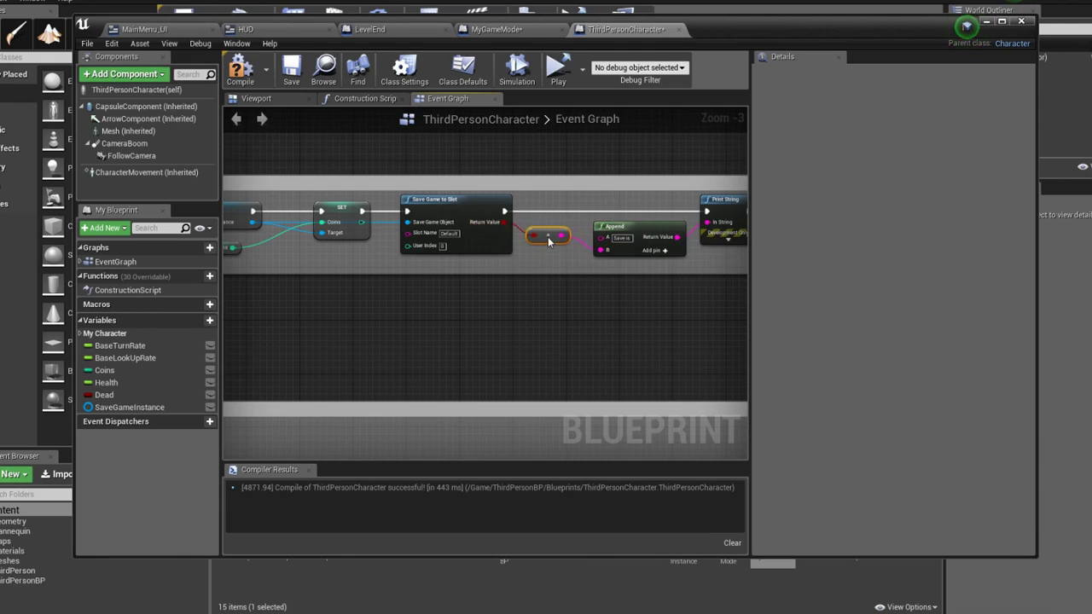
left_click(665, 252)
left_click(665, 251)
type("Coins Saved")
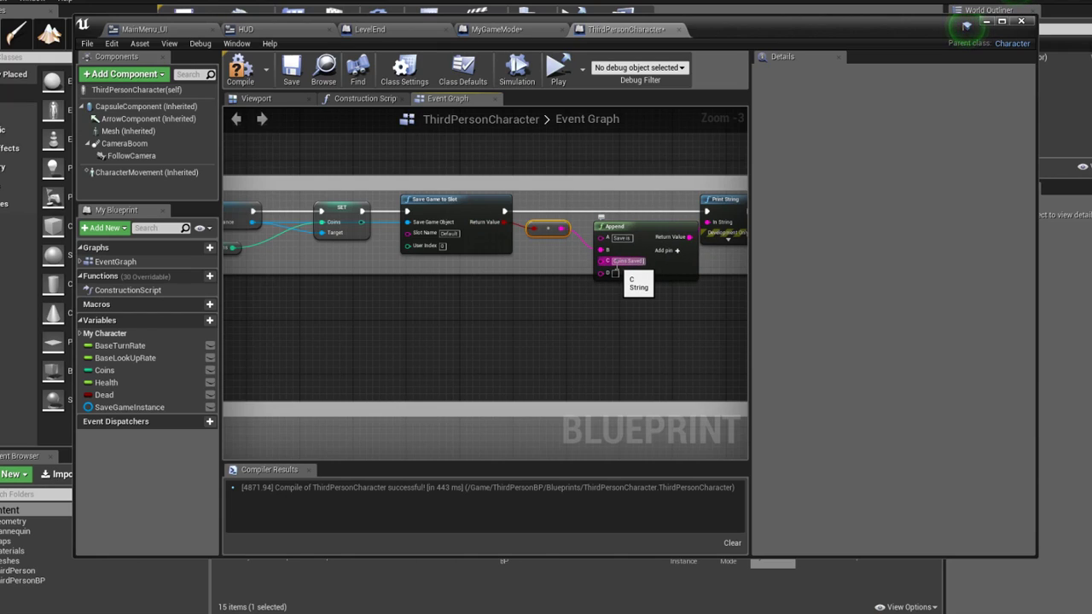
Set Append C to 'Coins Saved', wire Coins into D, and compile
left_click(615, 263)
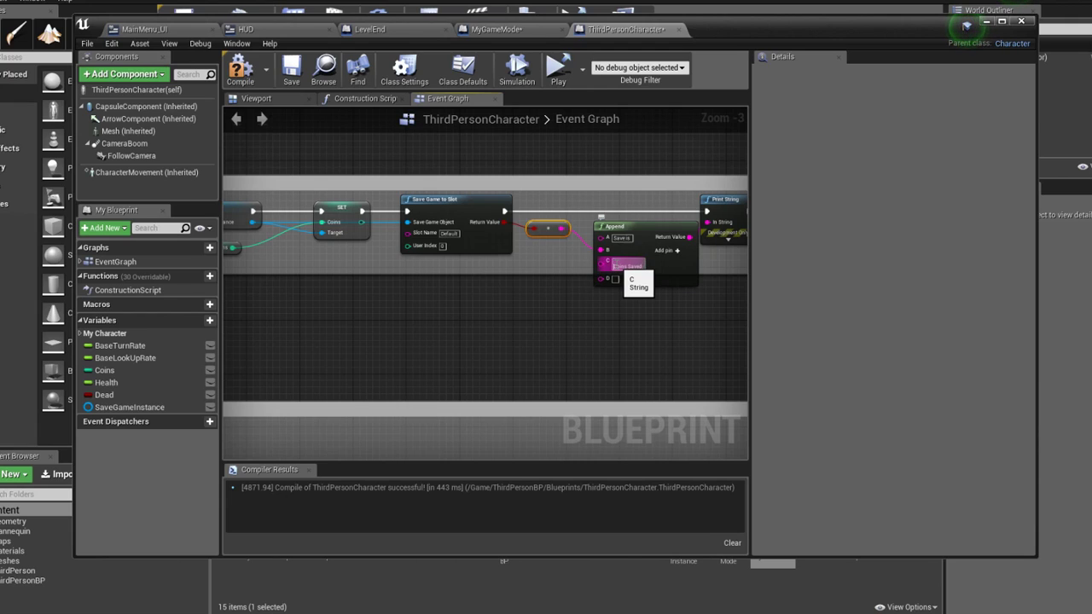
right_click_drag(560, 300, 638, 287)
mouse_move(660, 274)
left_mouse_down()
mouse_move(314, 243)
mouse_move(440, 226)
left_mouse_up()
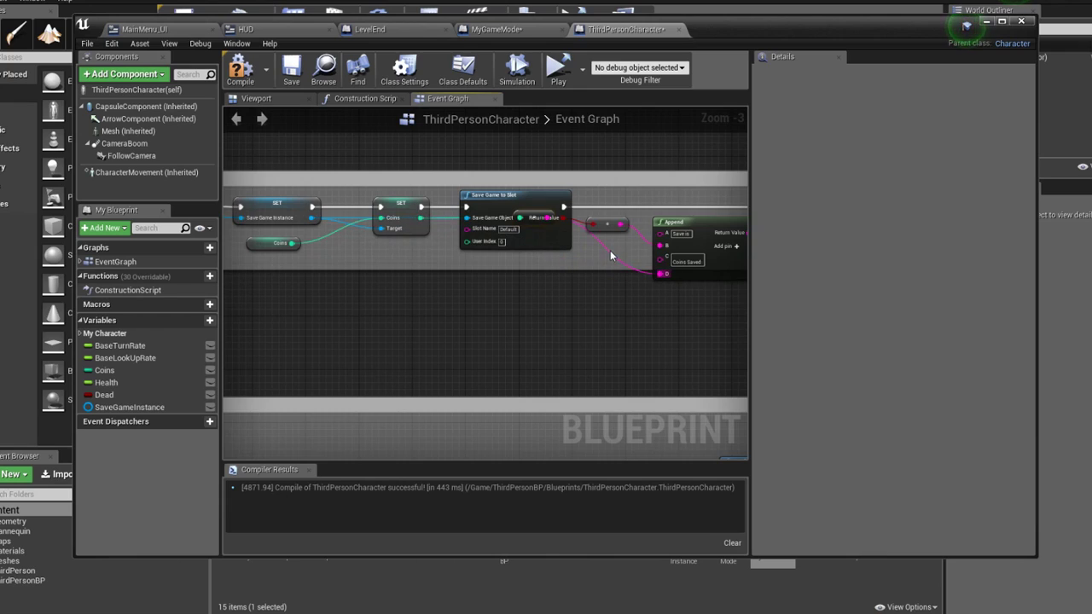
left_click_drag(523, 218, 497, 291)
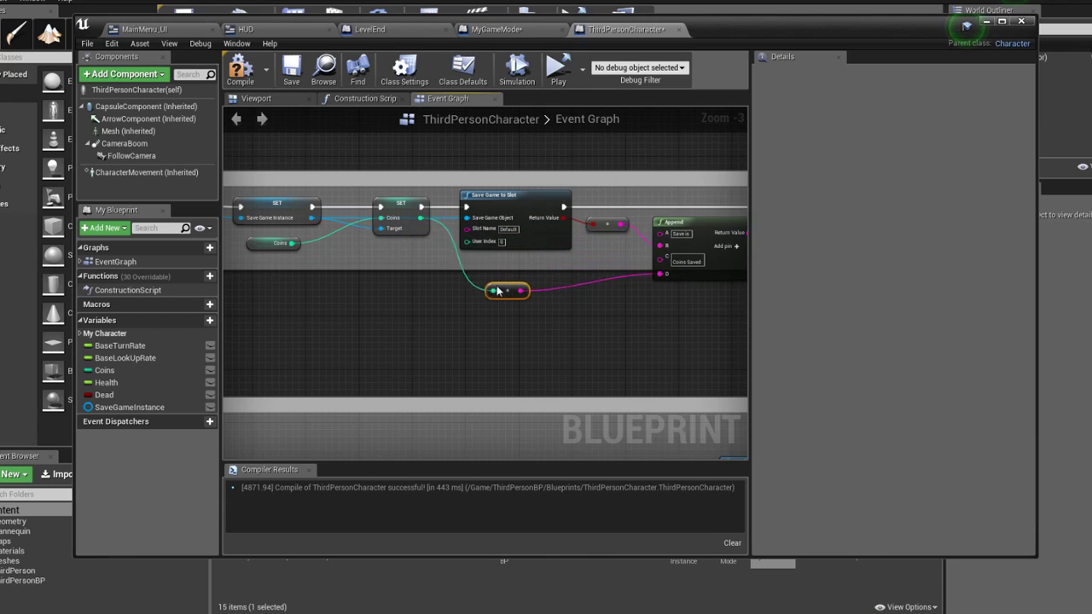
left_click(241, 69)
Save the ThirdPersonCharacter blueprint, then play the game, saving the MyGameMode change, and bring up its window
left_click(297, 72)
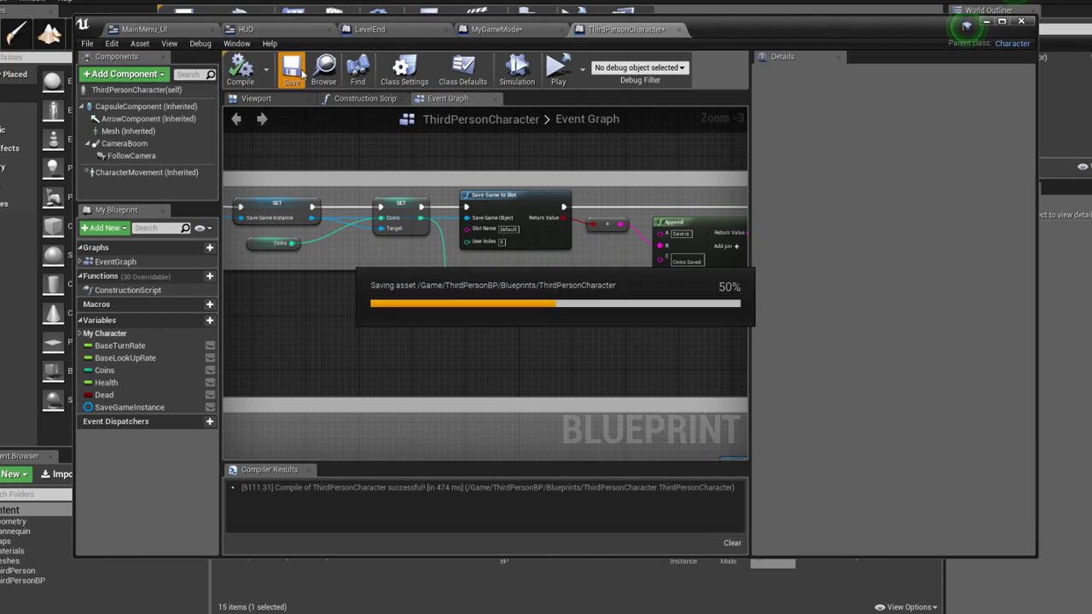
right_click_drag(622, 154, 405, 143)
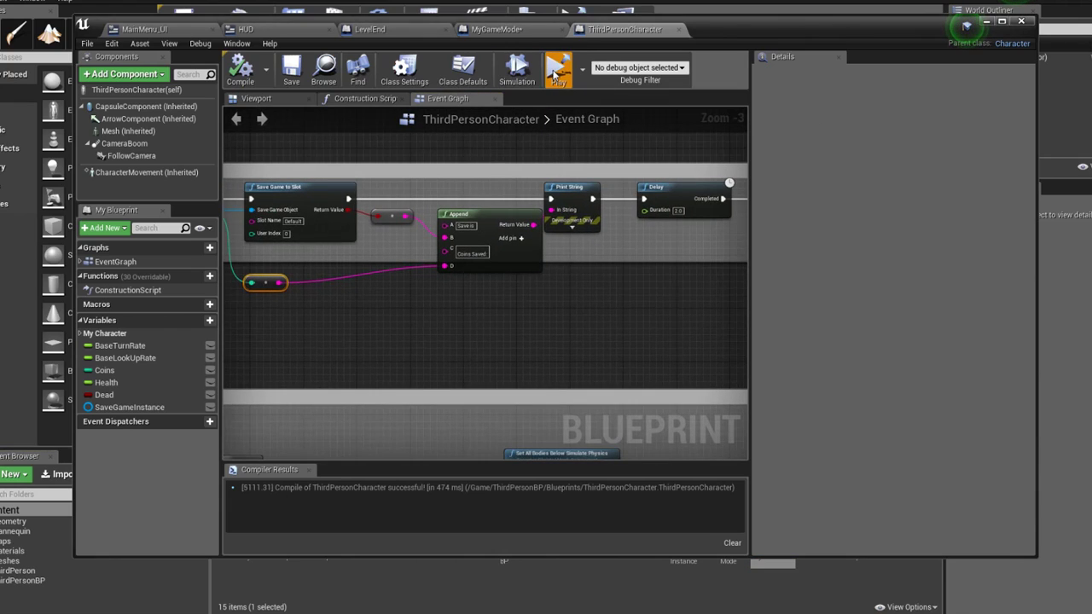
left_click(556, 72)
left_click(613, 417)
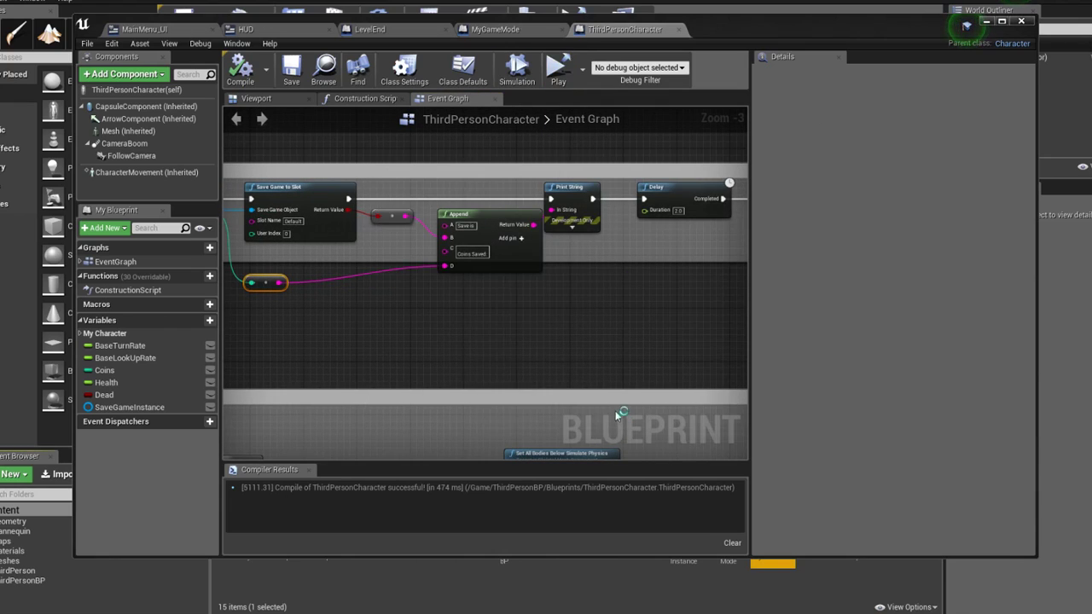
scroll(482, 343, "down", 1)
scroll(566, 331, "down", 2)
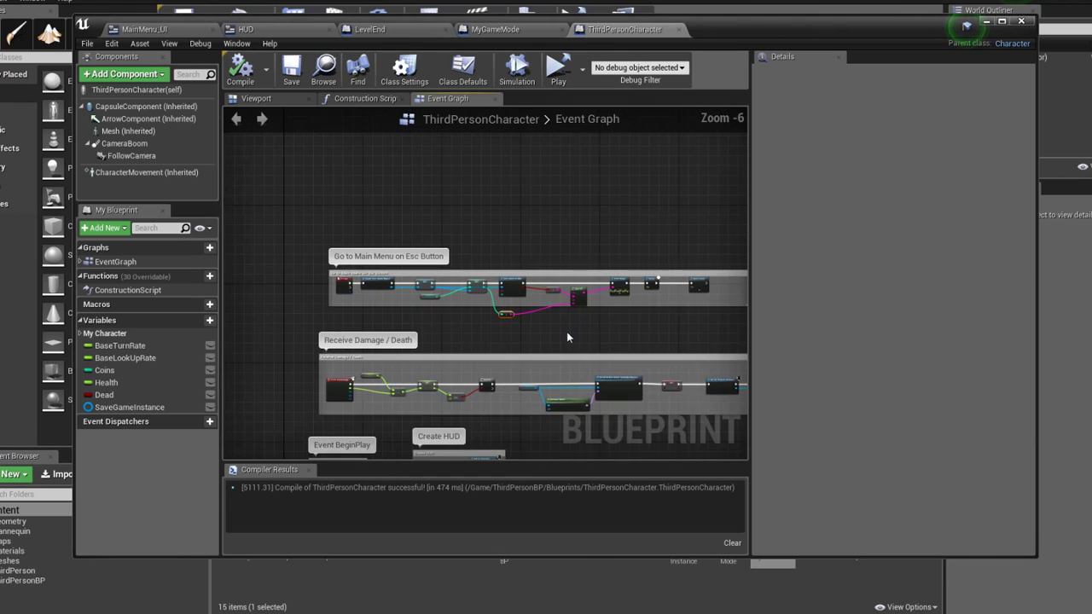
scroll(516, 296, "up", 2)
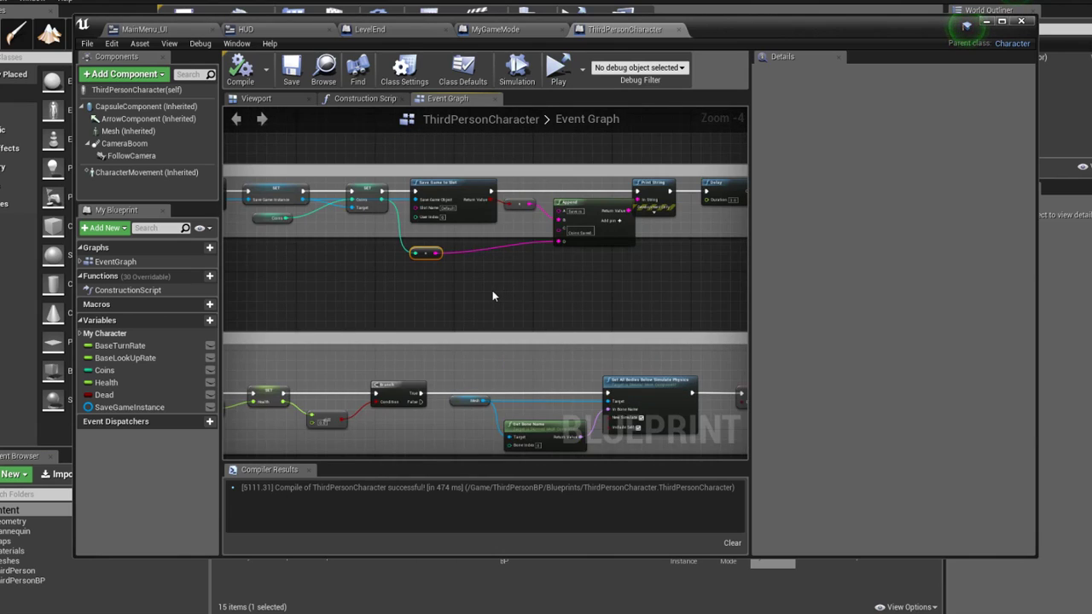
left_click(767, 559)
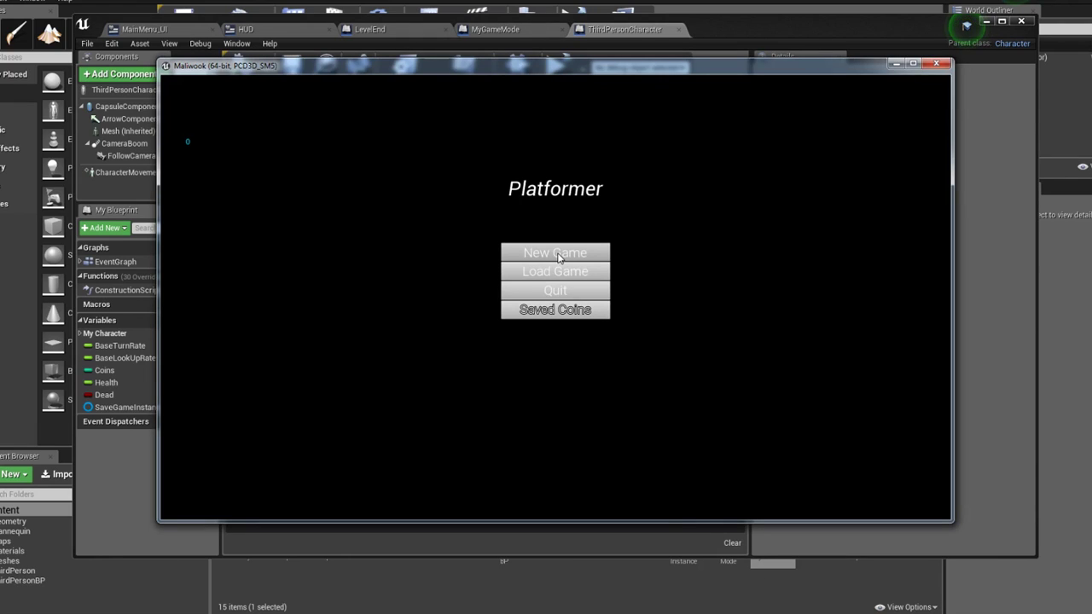
Start a new game, collect a coin, and check the saved coin count
left_click(558, 255)
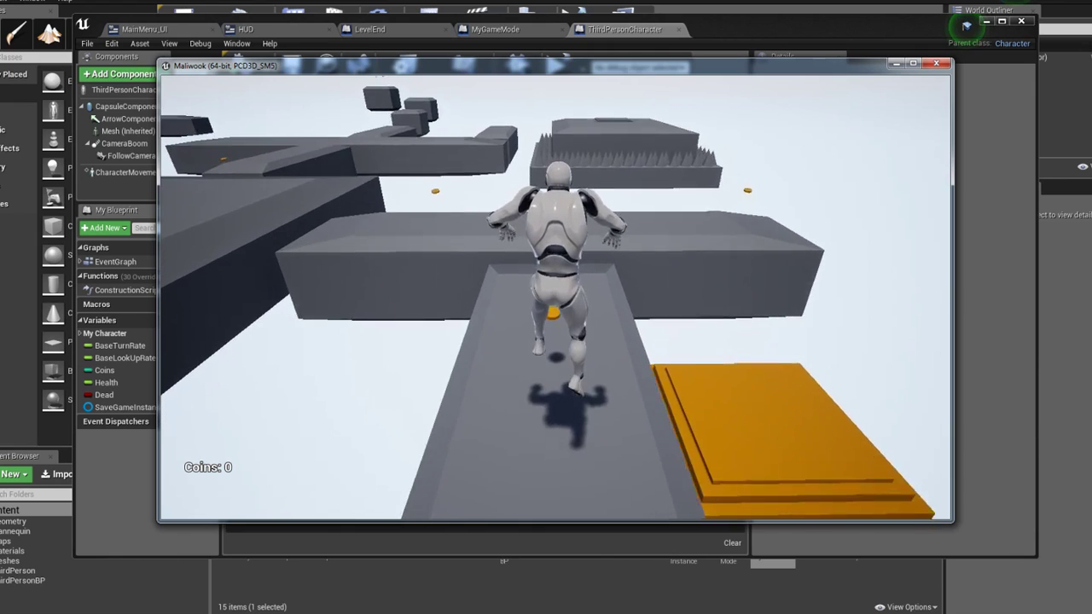
key("space")
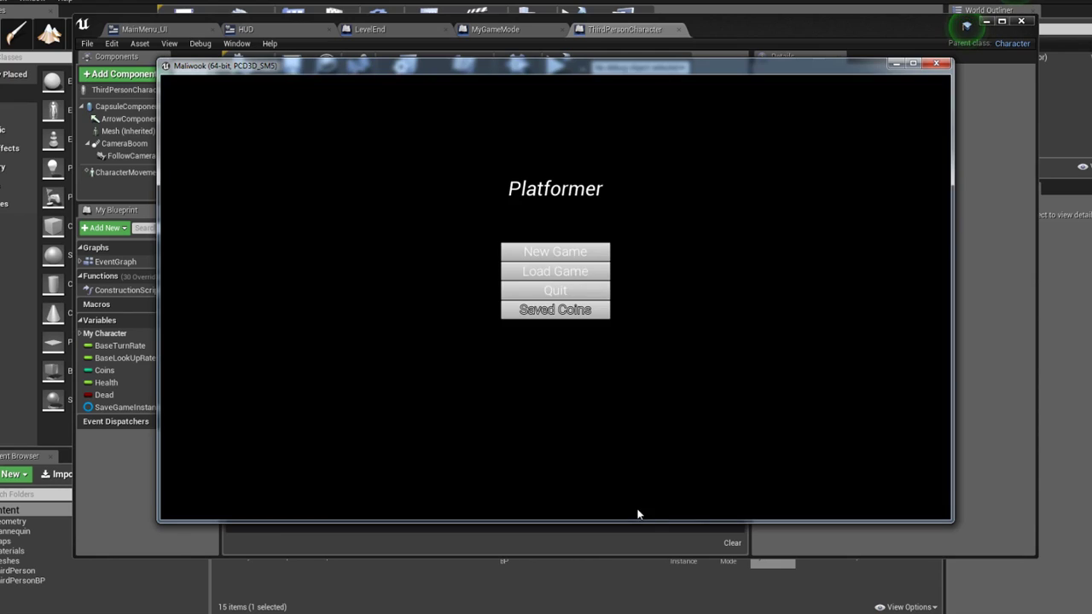
left_click(585, 314)
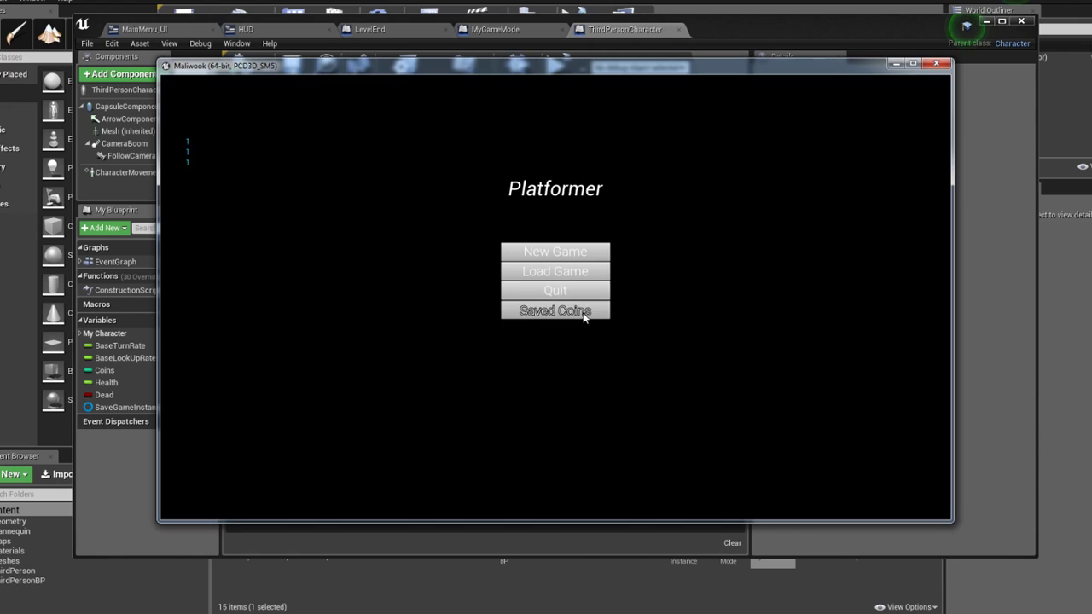
left_click(585, 314)
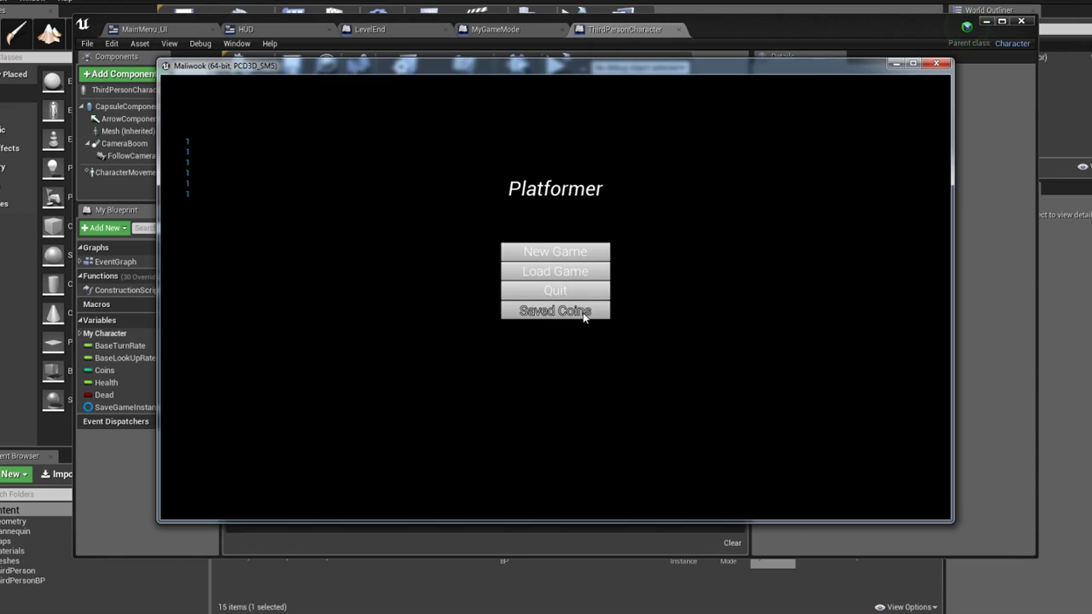
Load the game, collect another coin, press Esc, confirm 2 coins saved, then quit
left_click(555, 271)
key("w")
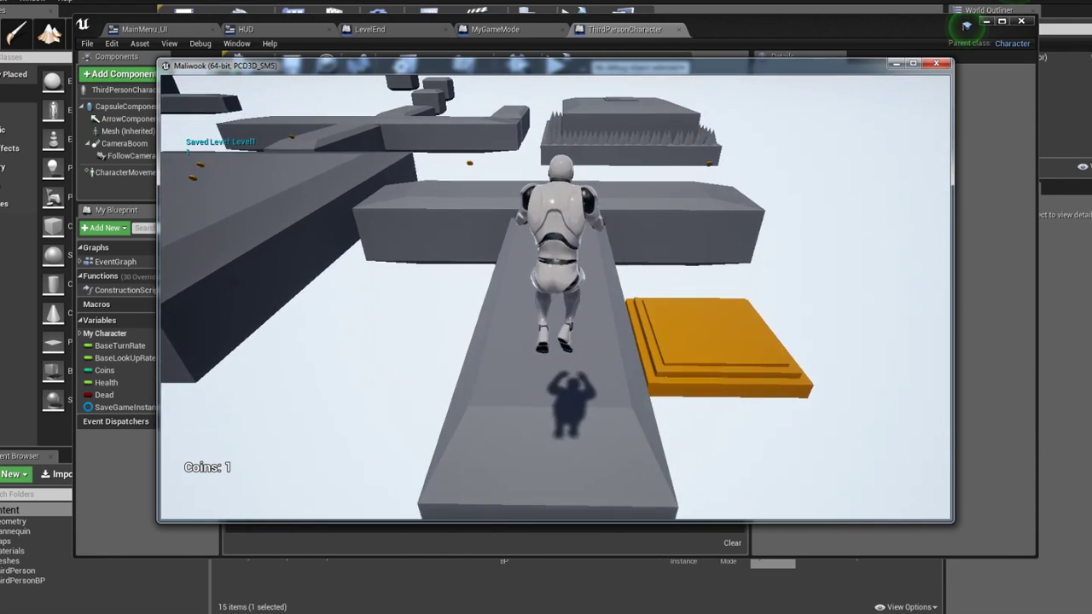
key("w")
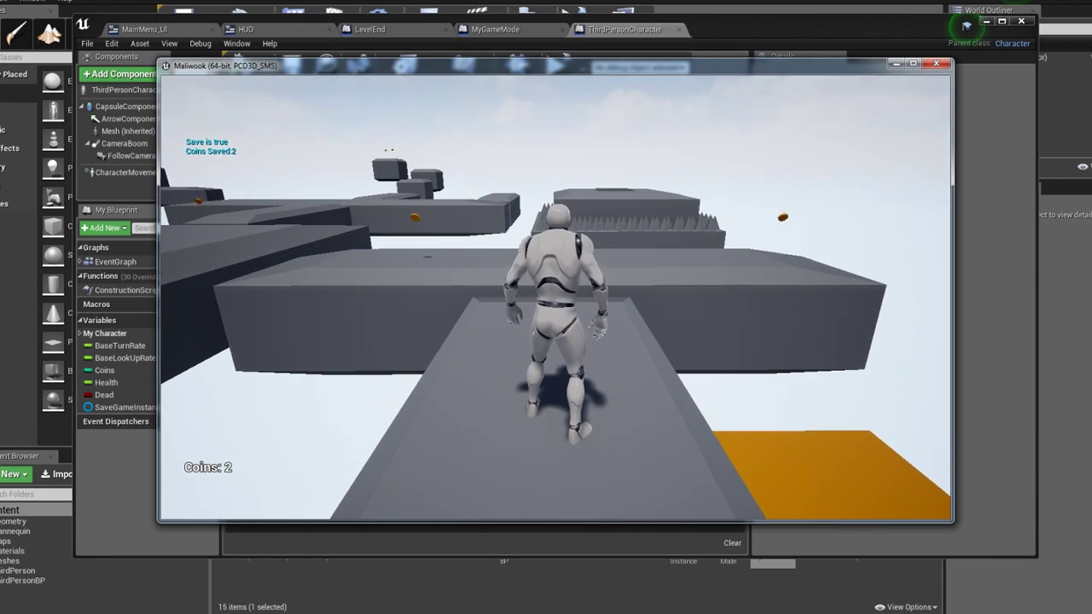
key("Escape")
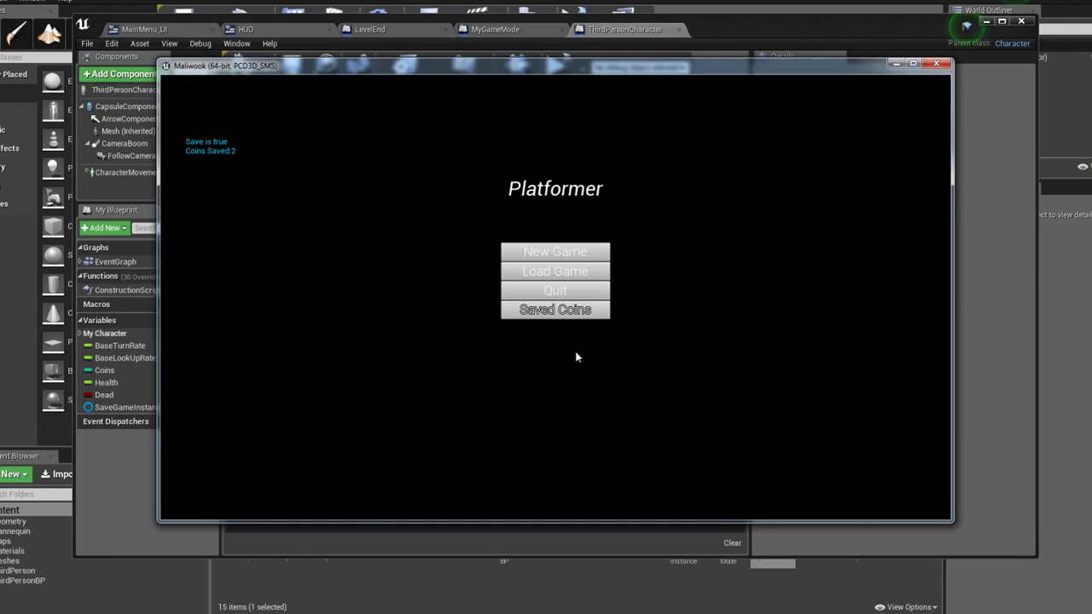
left_click(561, 308)
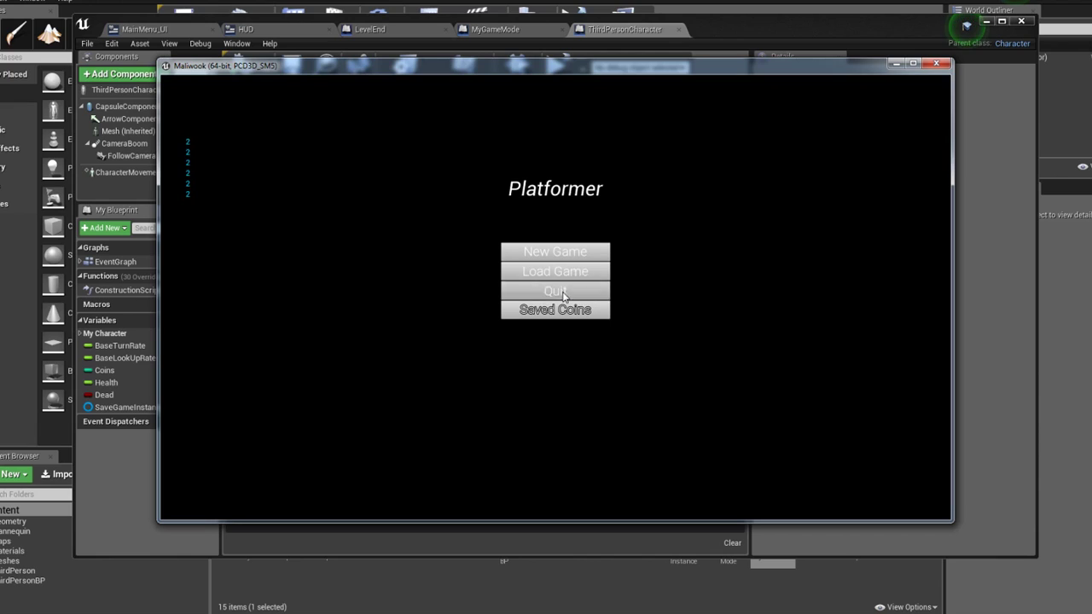
left_click(562, 295)
scroll(564, 297, "down", 2)
scroll(554, 316, "down", 4)
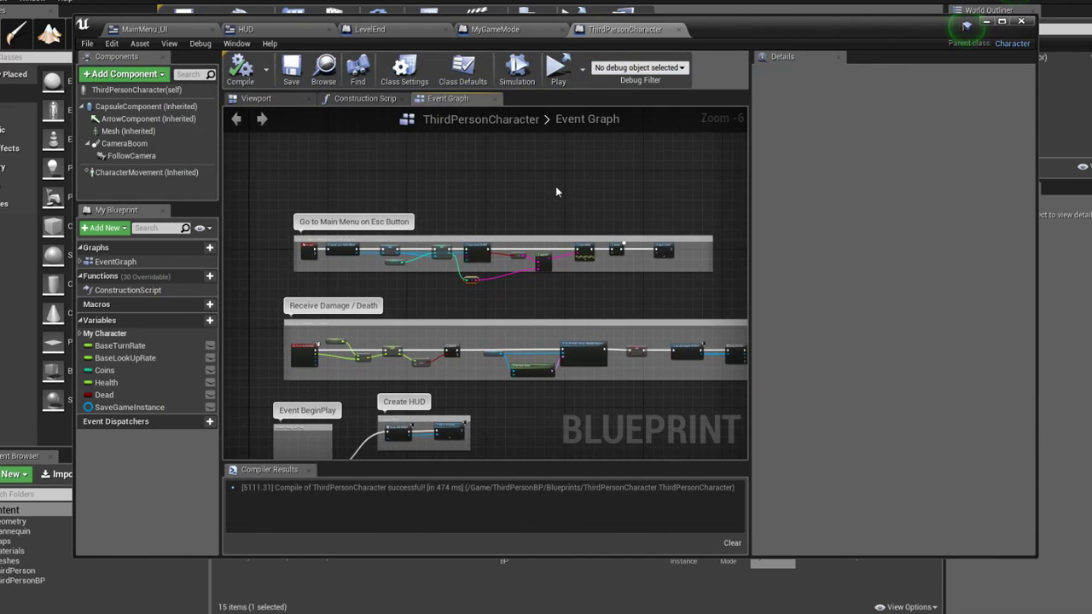
Append '(Before going to MMenu, we need to save the coins again)' to the Esc-button comment and close the editor
scroll(529, 205, "up", 4)
scroll(494, 216, "down", 1)
scroll(461, 226, "down", 2)
double_click(455, 232)
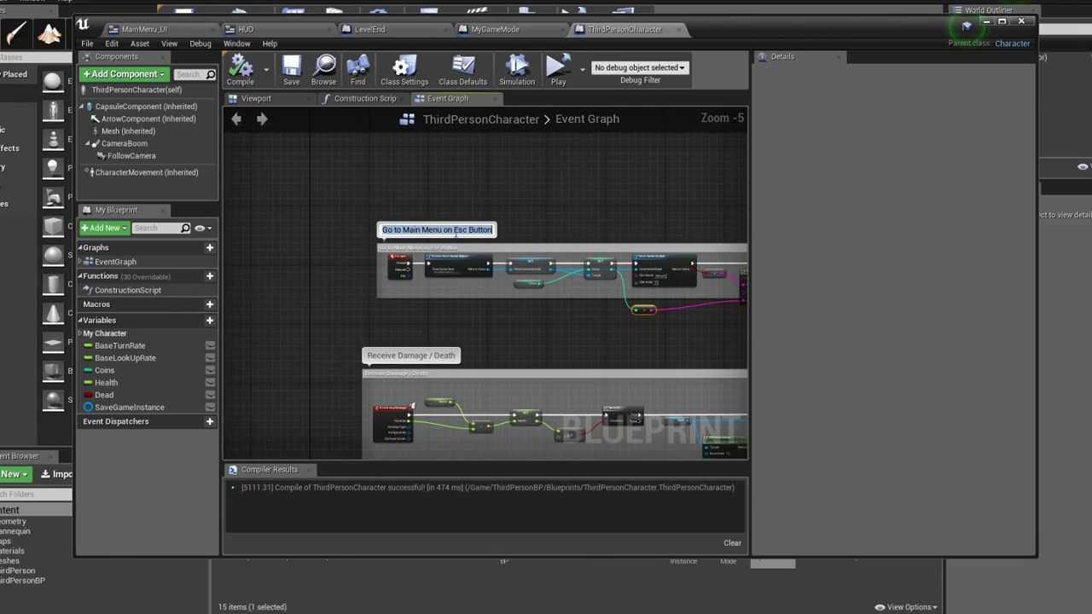
left_click(492, 230)
type("[Before going to MMenu, we need to save the coins again]")
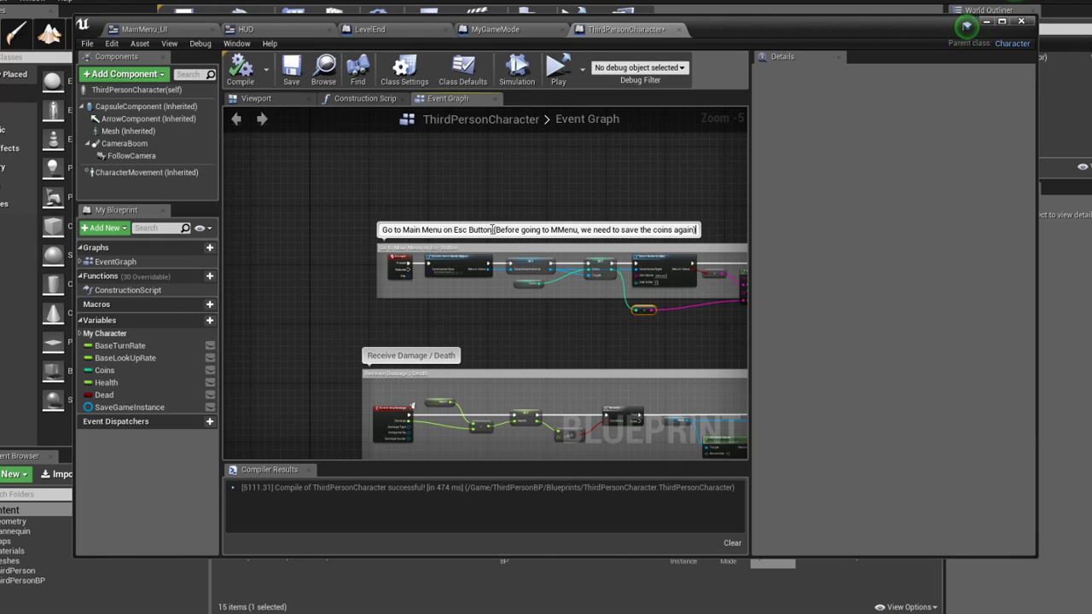
key("Return")
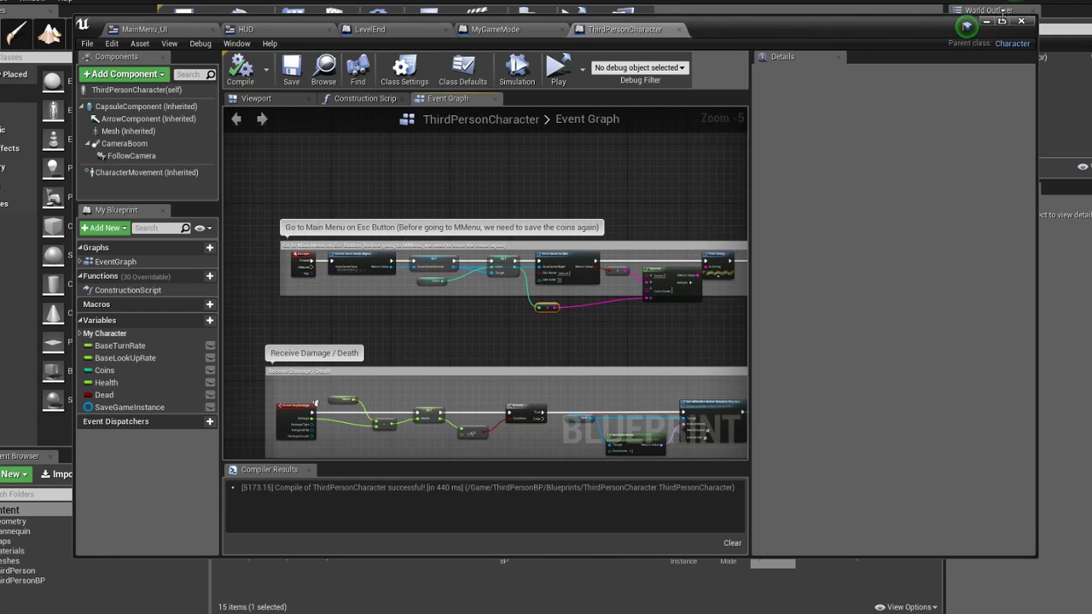
left_click(1021, 20)
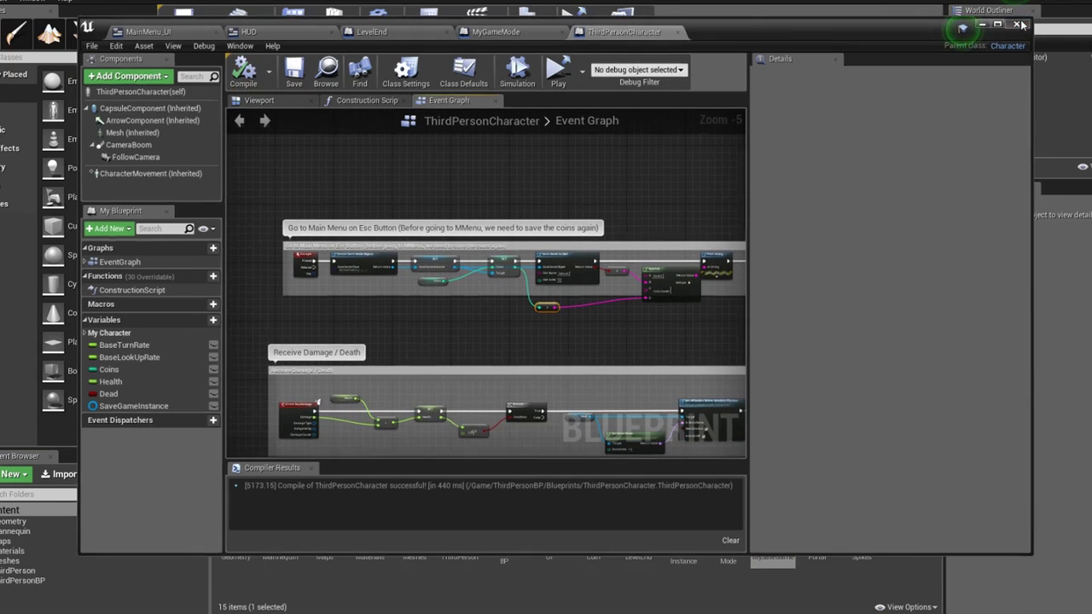